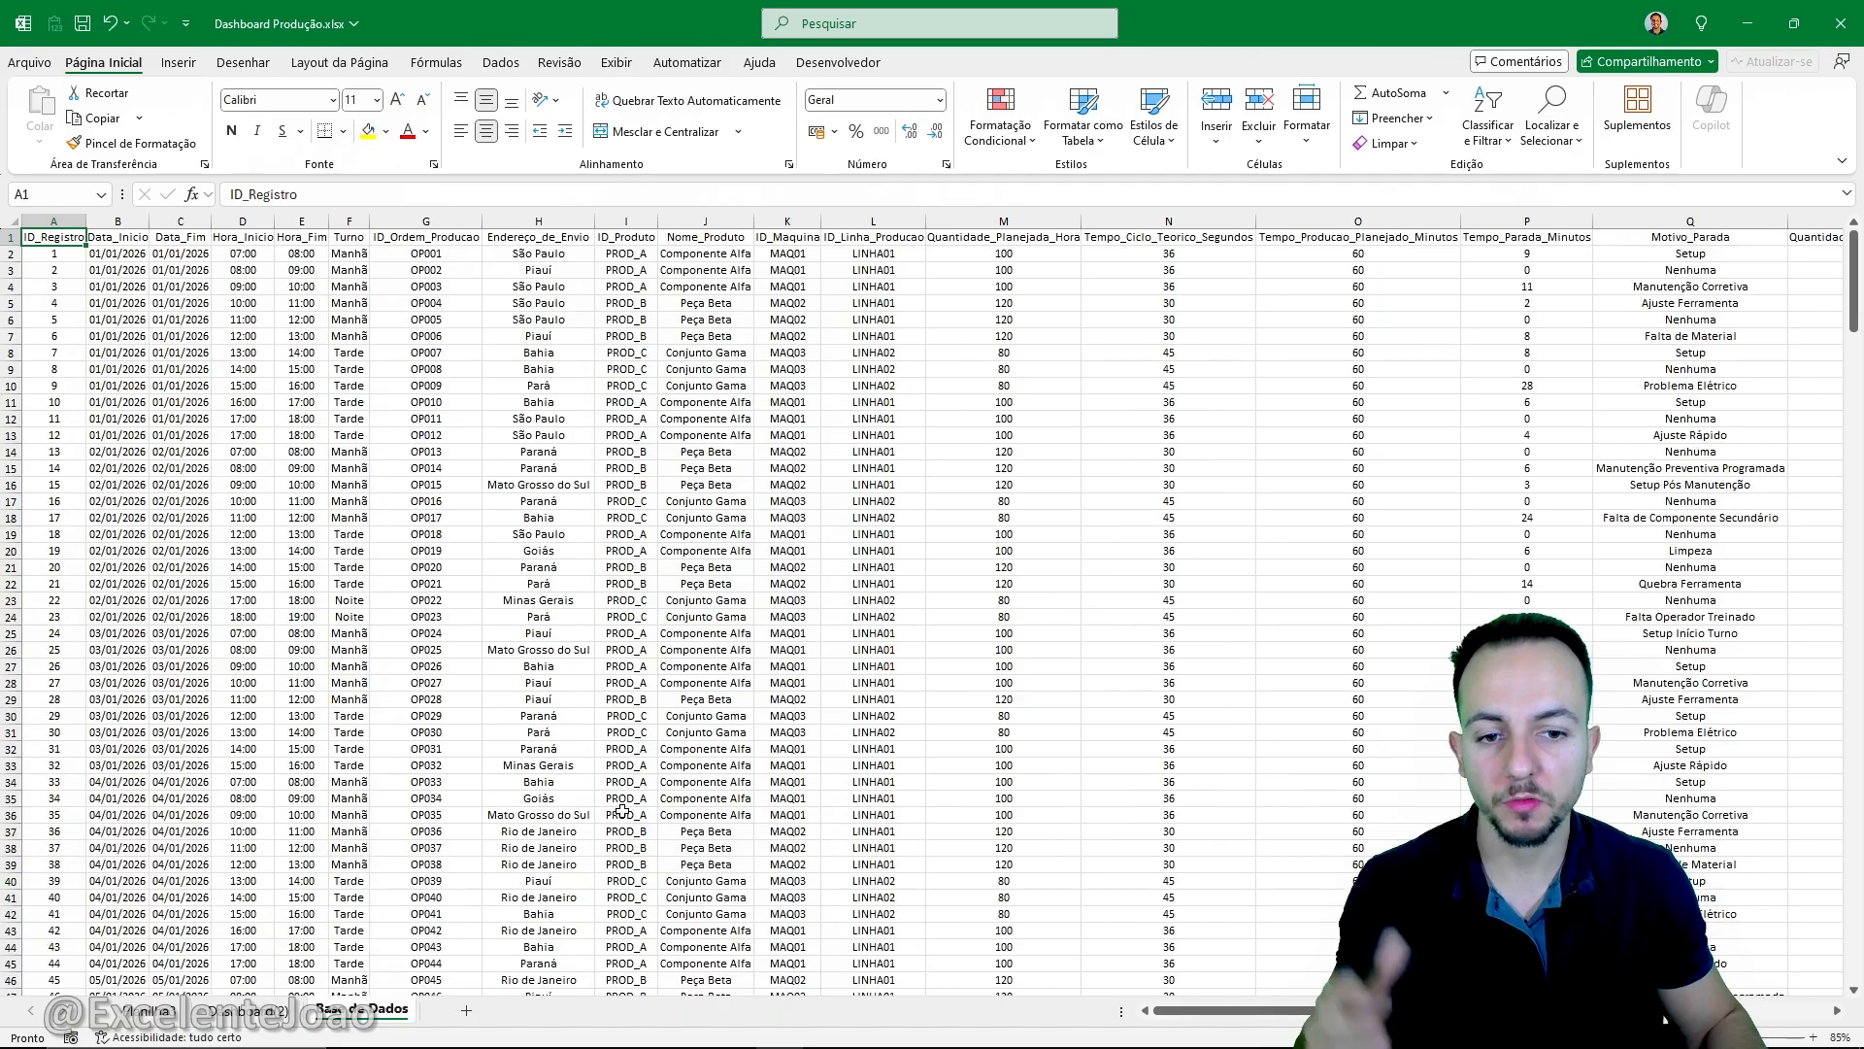
- Look through the rows and columns of production records in the Base de Dados sheet
scroll(628, 804, "down", 4)
scroll(628, 804, "up", 4)
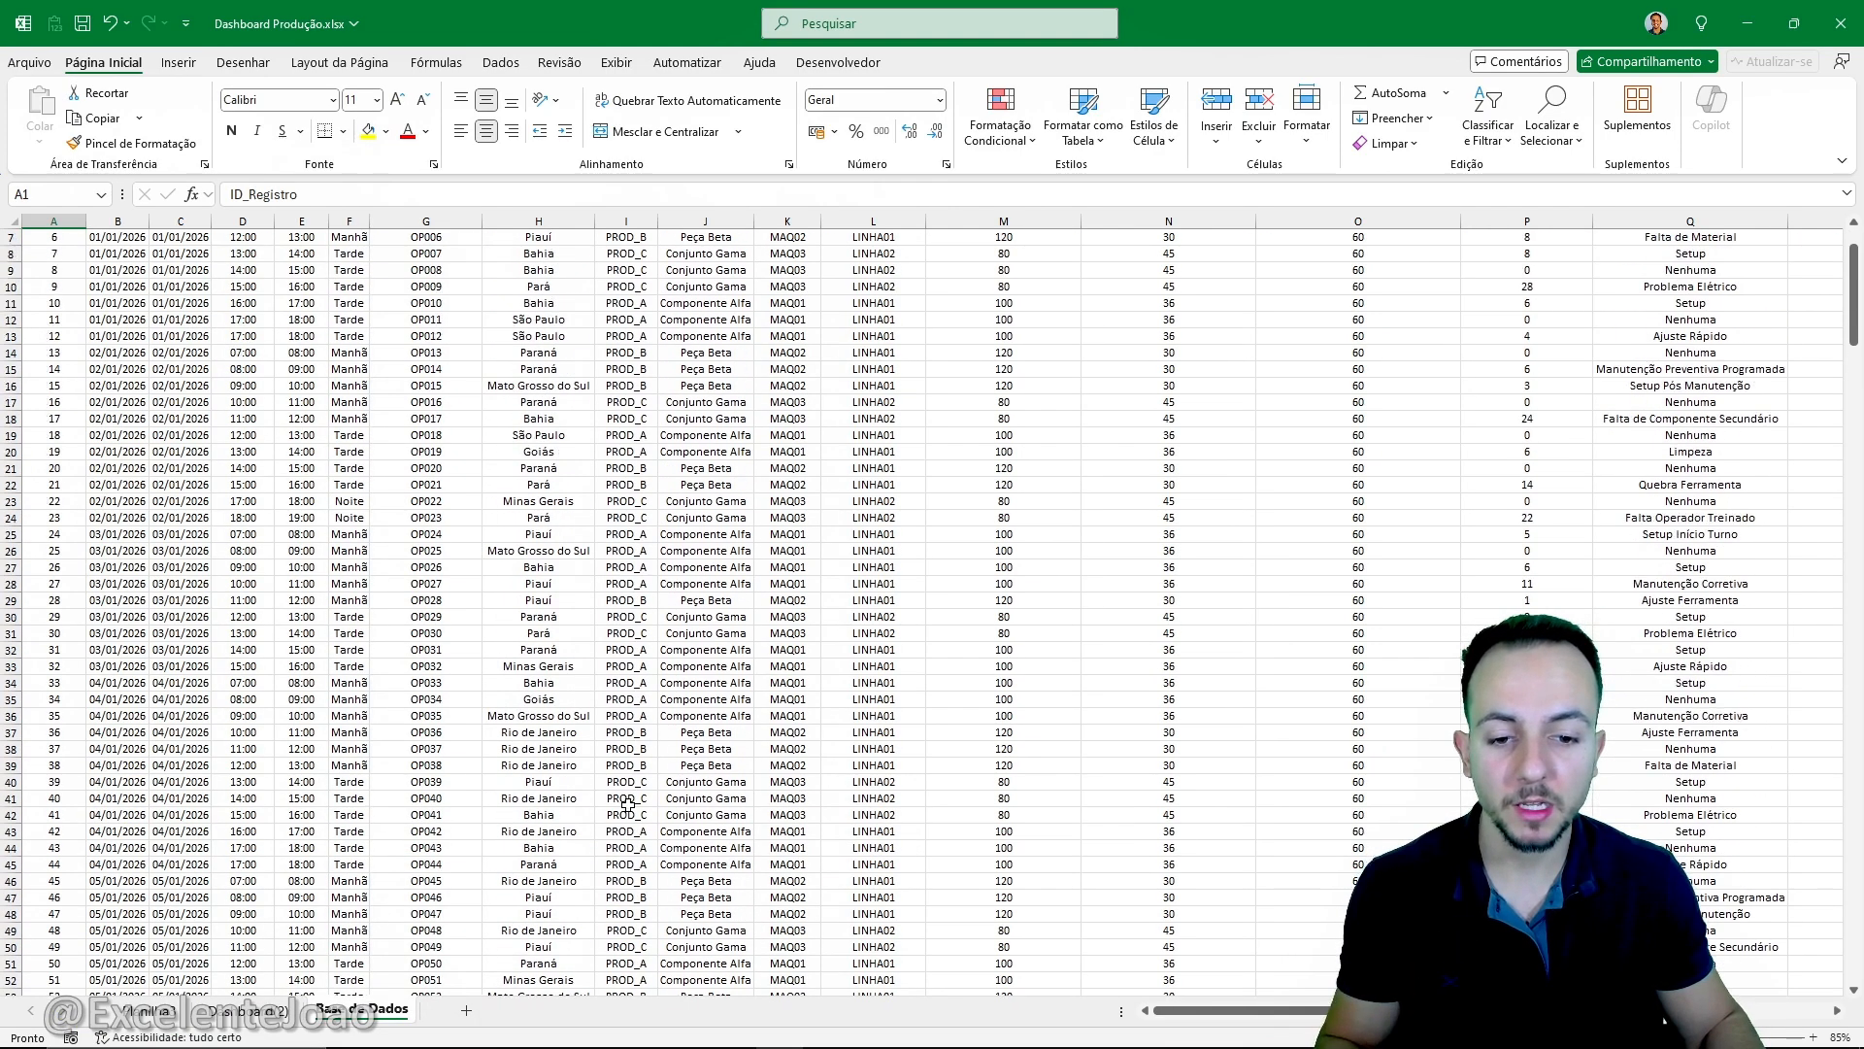
scroll(628, 805, "right", 3)
scroll(628, 805, "left", 3)
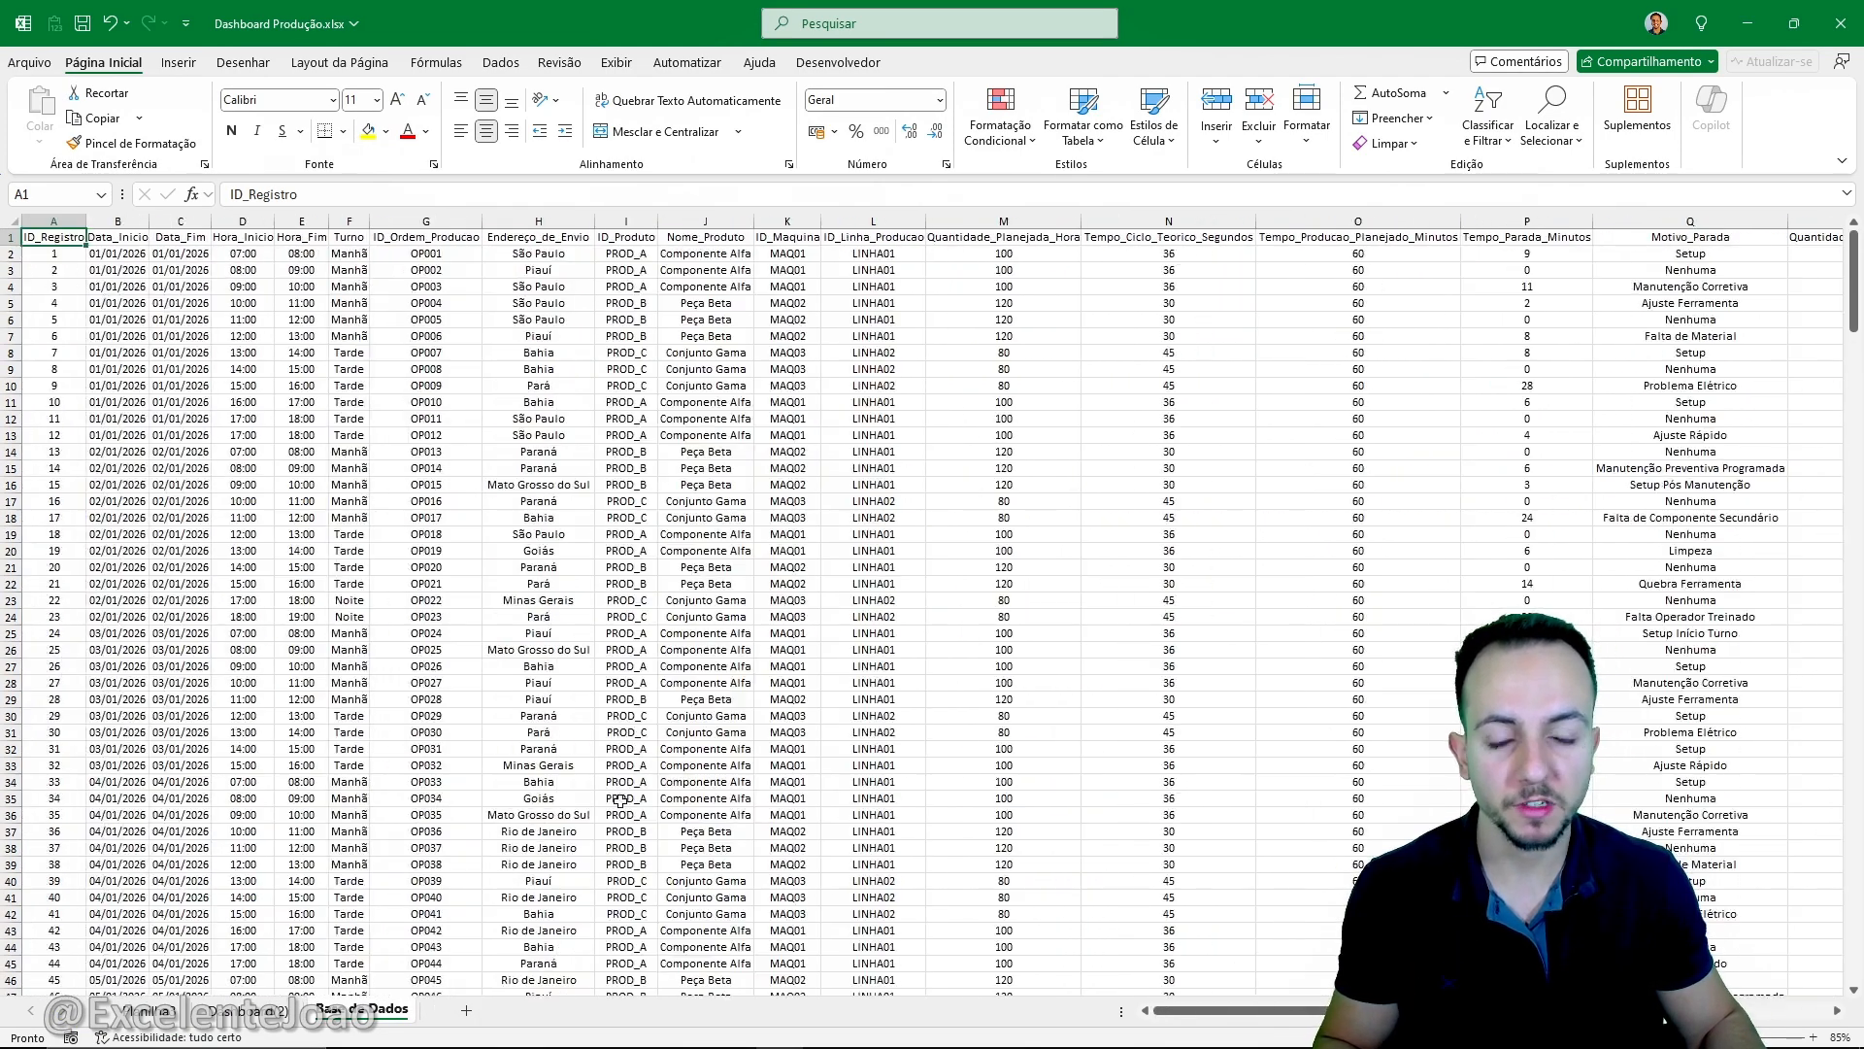
scroll(253, 517, "up", 1, "ctrl")
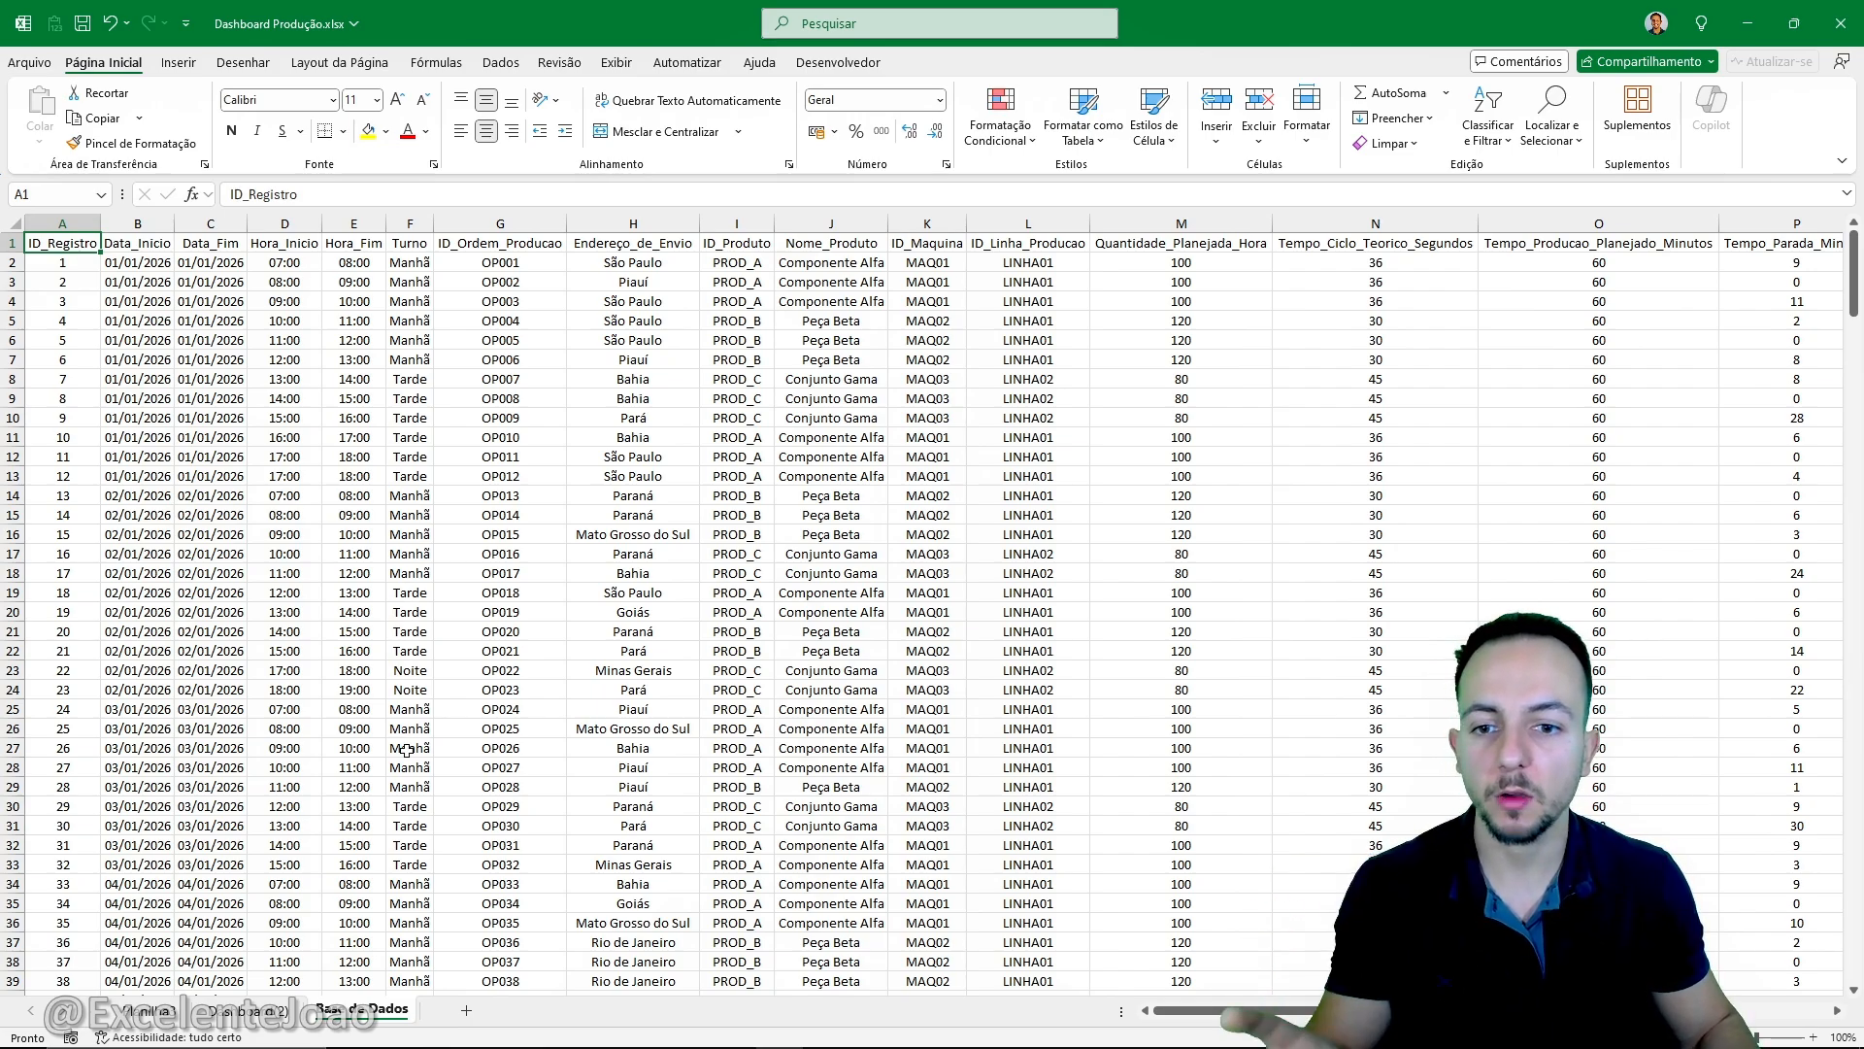
scroll(406, 746, "right", 10)
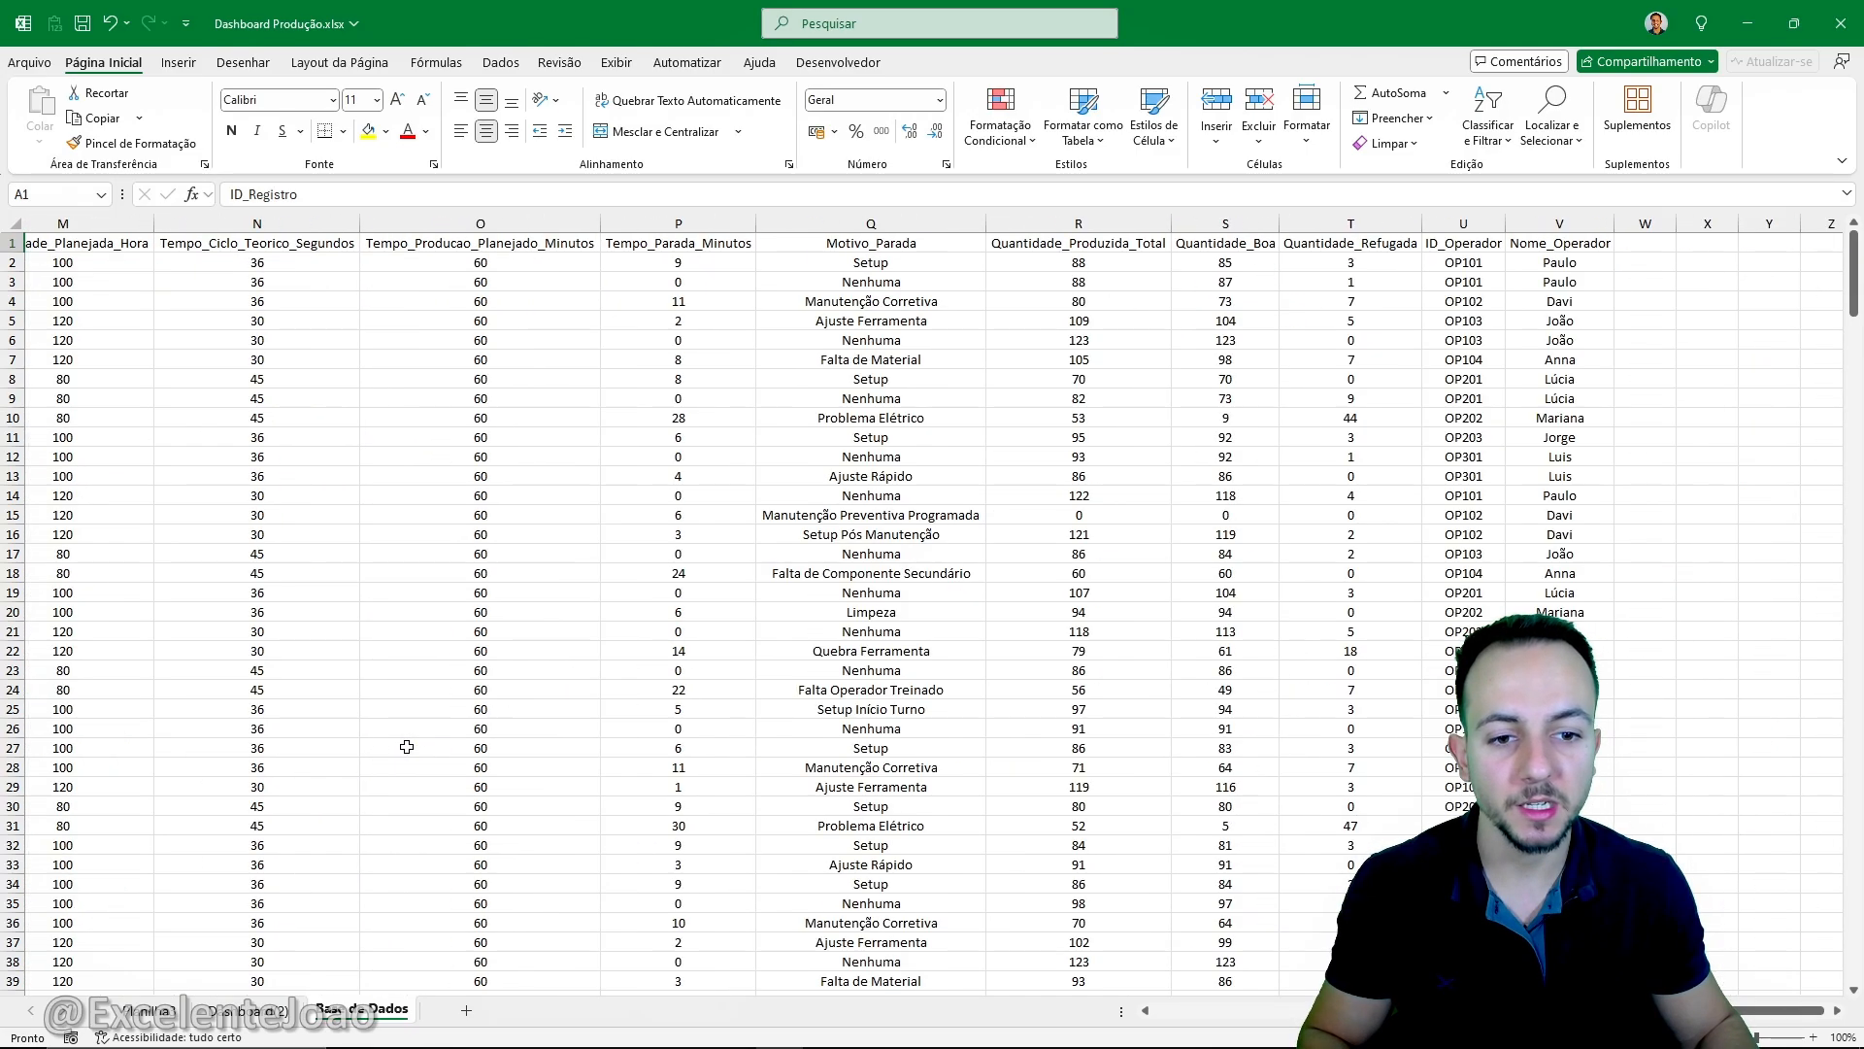
scroll(404, 744, "left", 10)
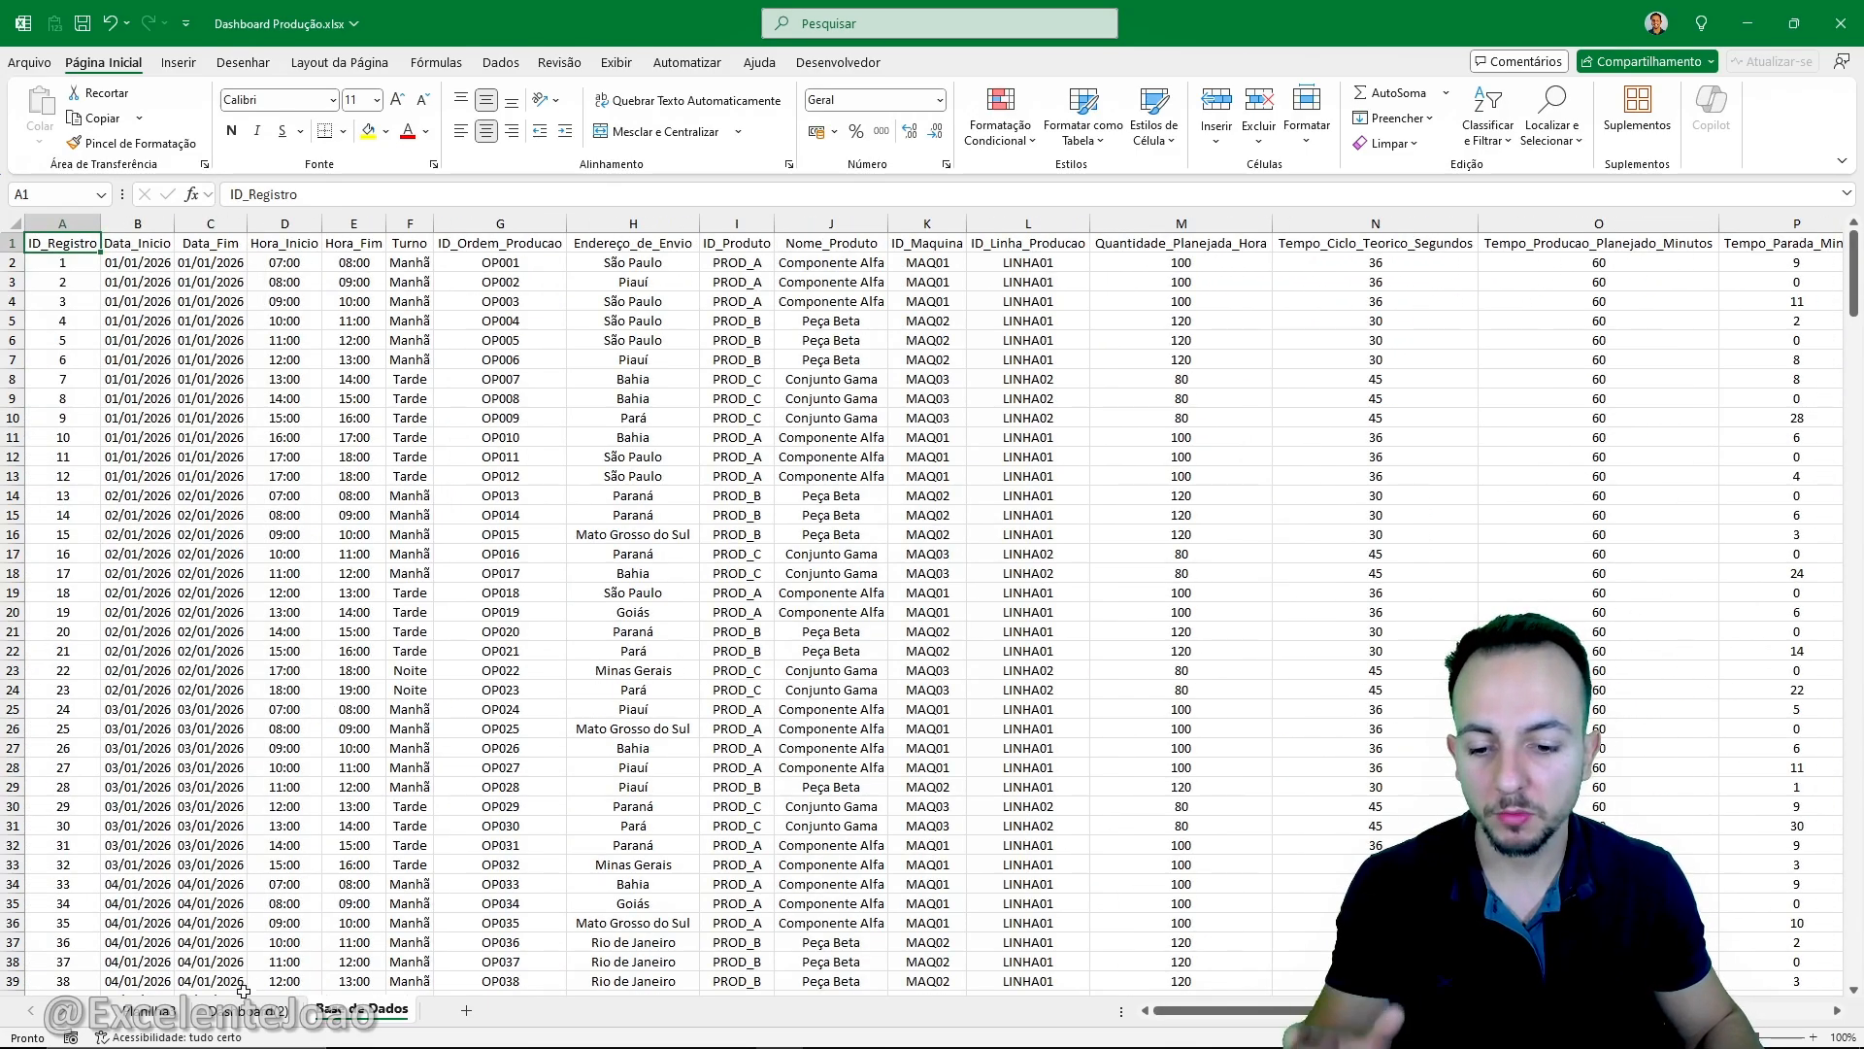
- Explore the finished example on the Dashboard(2) sheet by filtering its ID_Produto slicer by PROD_A, PROD_B and PROD_C
left_click(247, 1010)
left_click(165, 687)
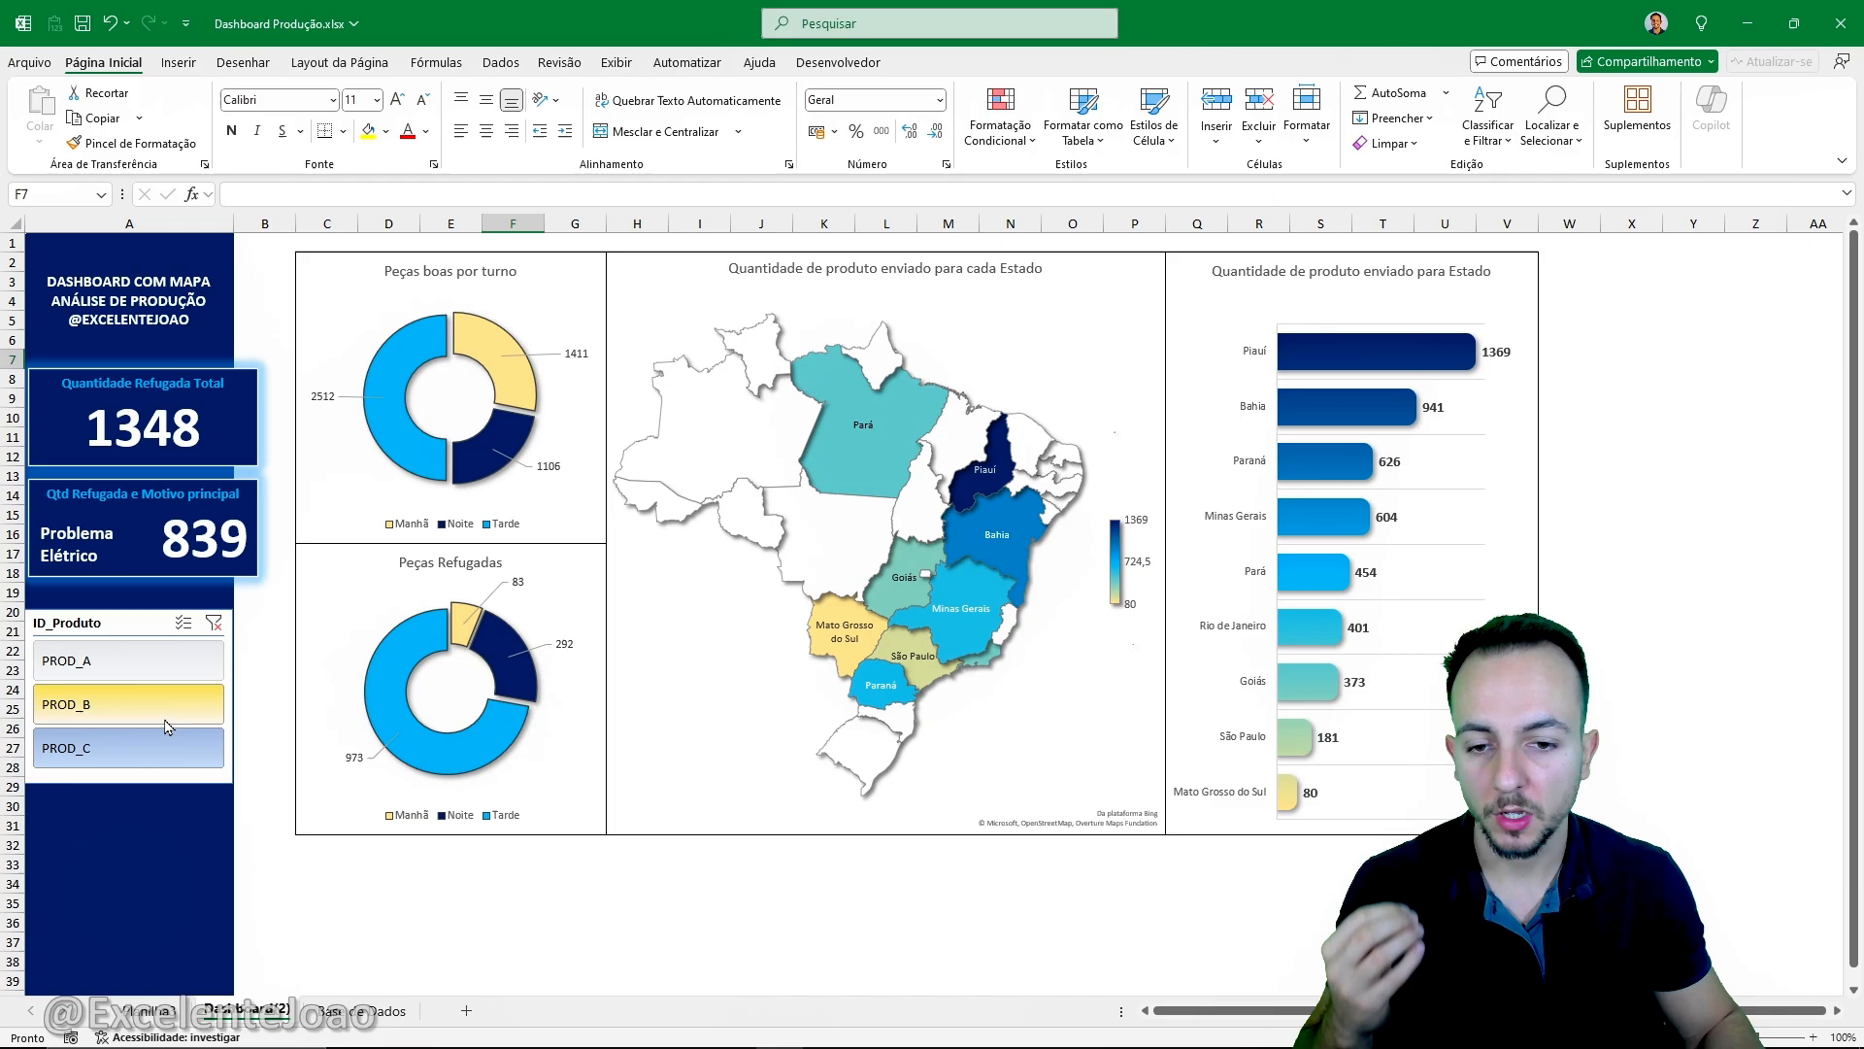
left_click(164, 661)
left_click(165, 701)
left_click(162, 747)
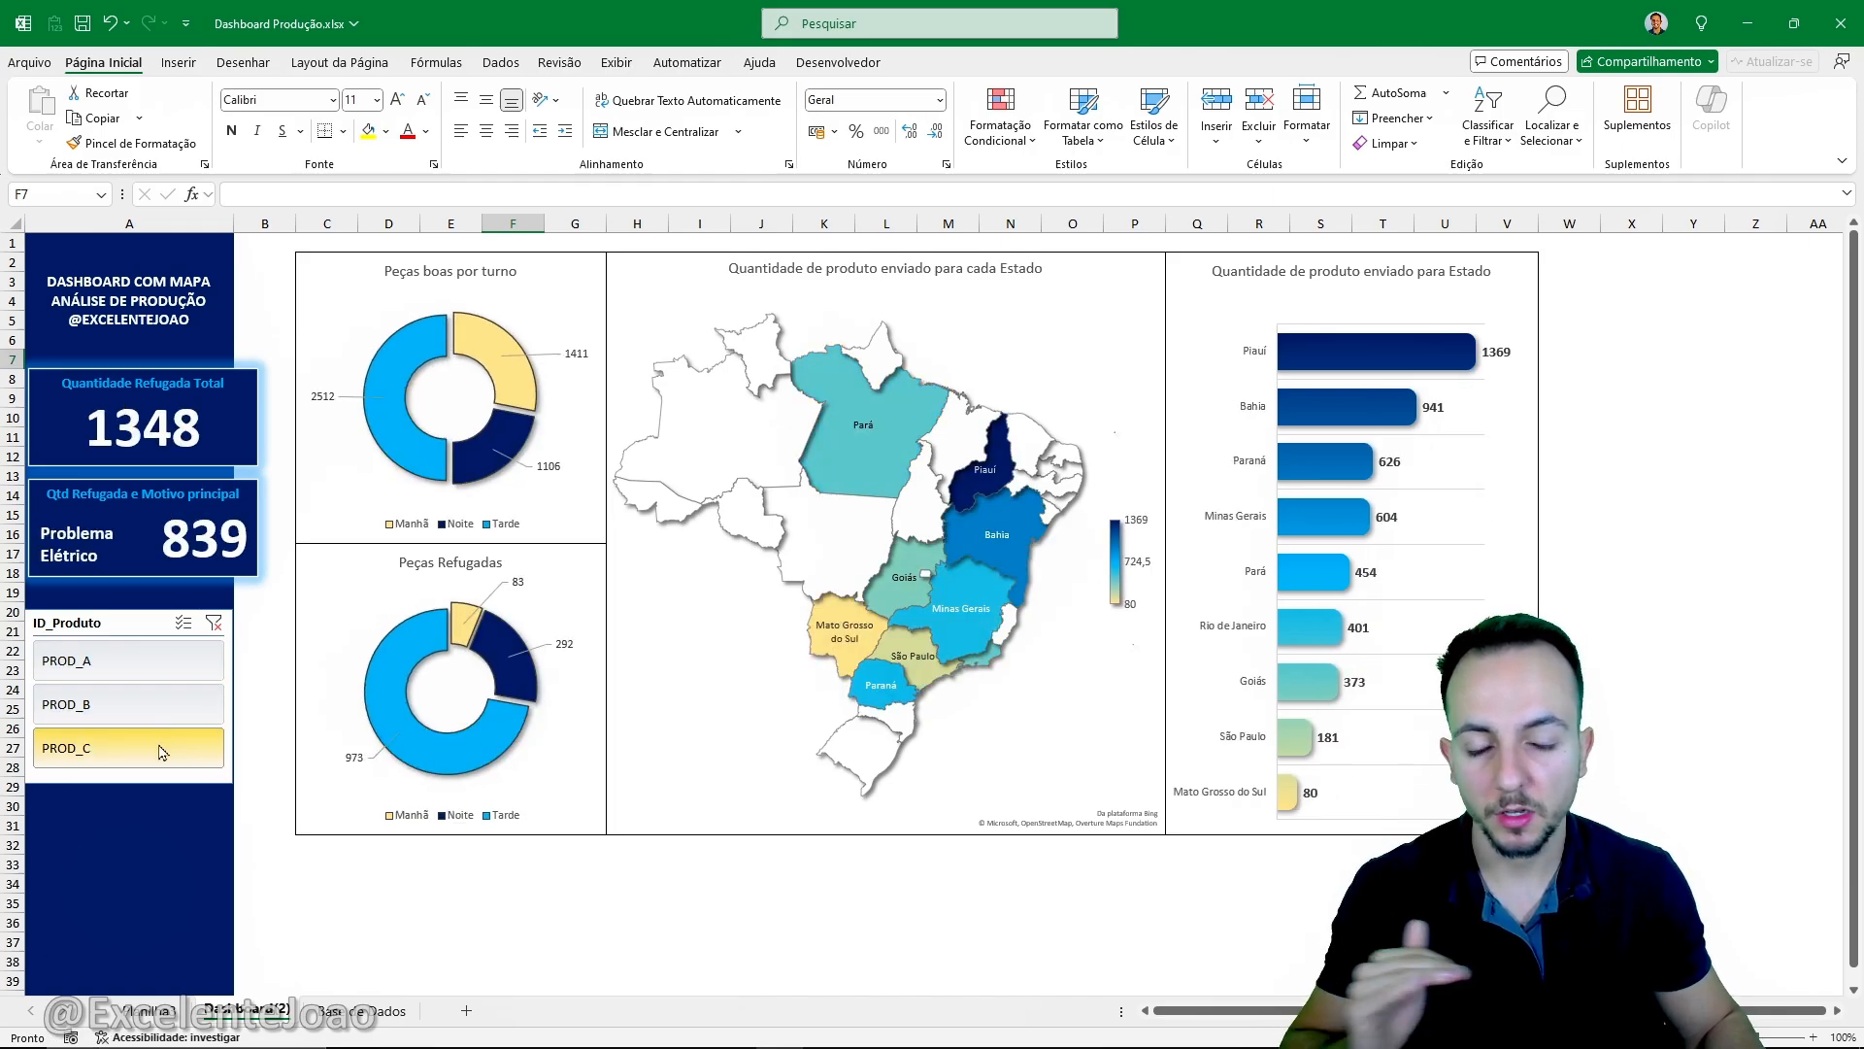
left_click(163, 704)
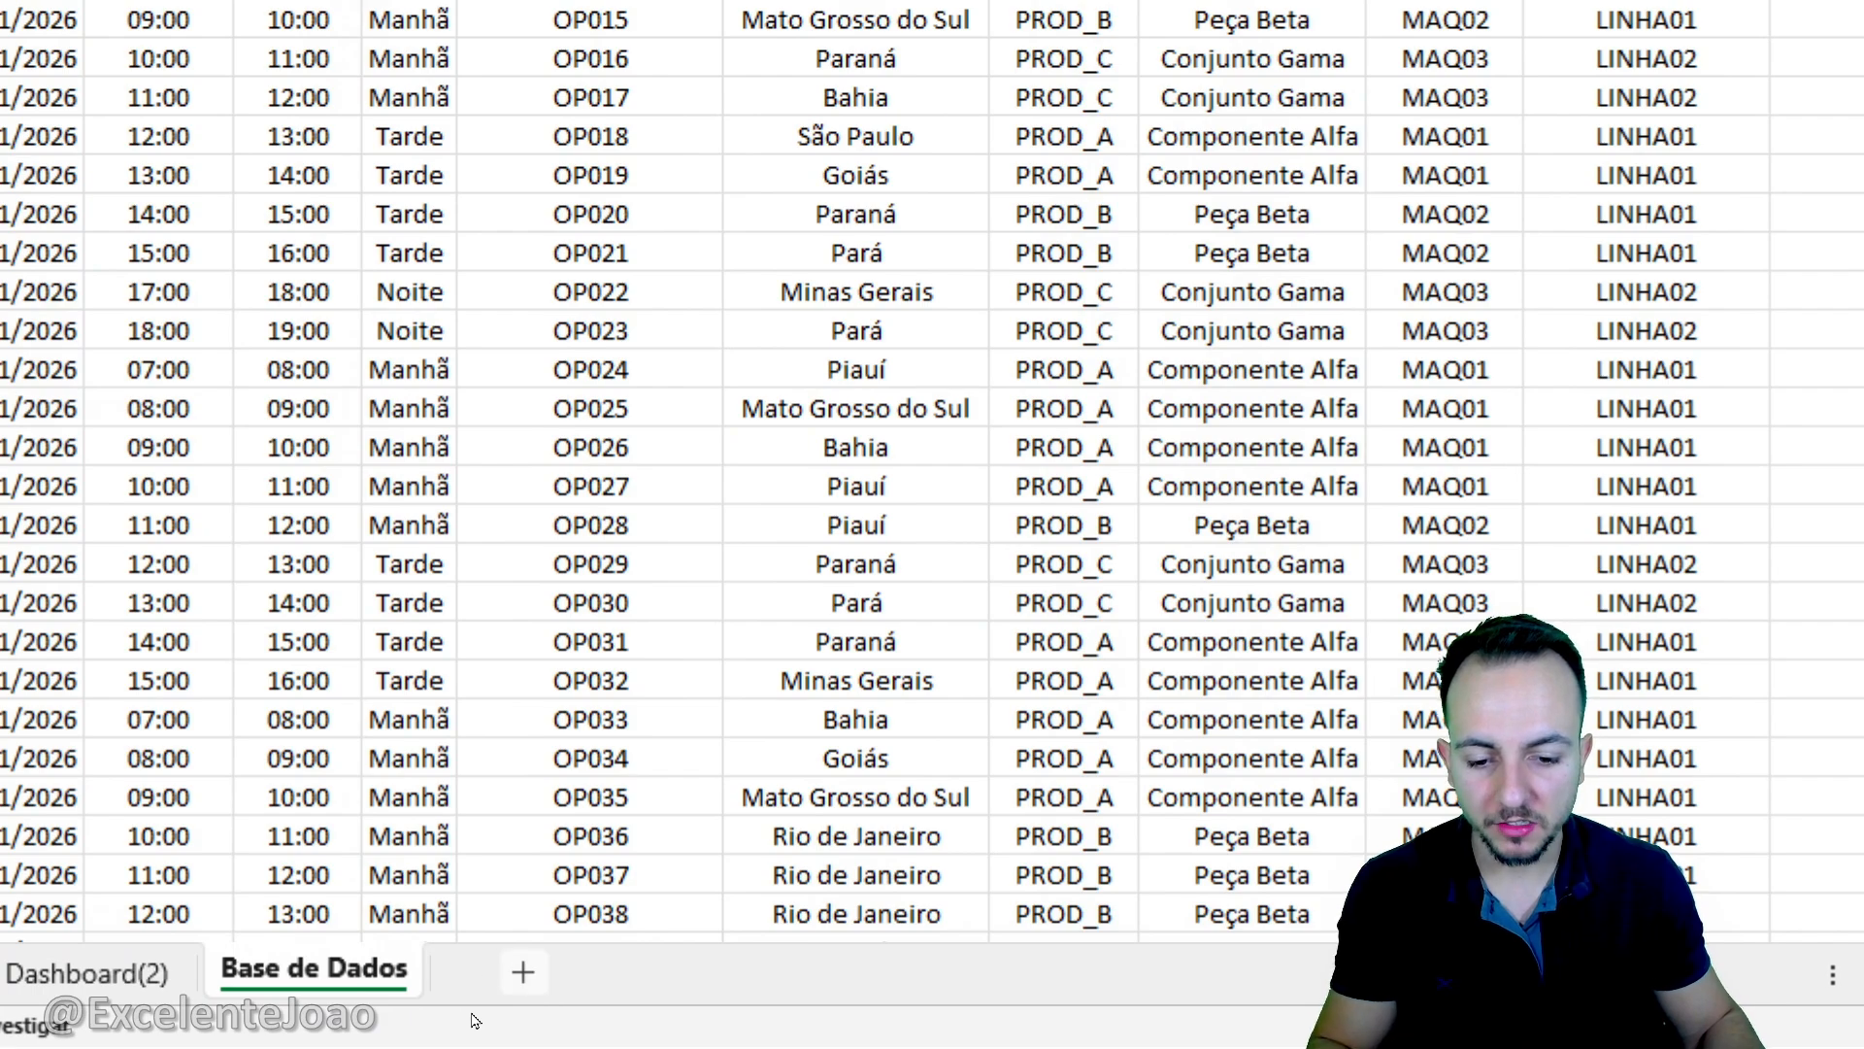
- Add a new worksheet and rename it DASHBOARD
left_click(524, 971)
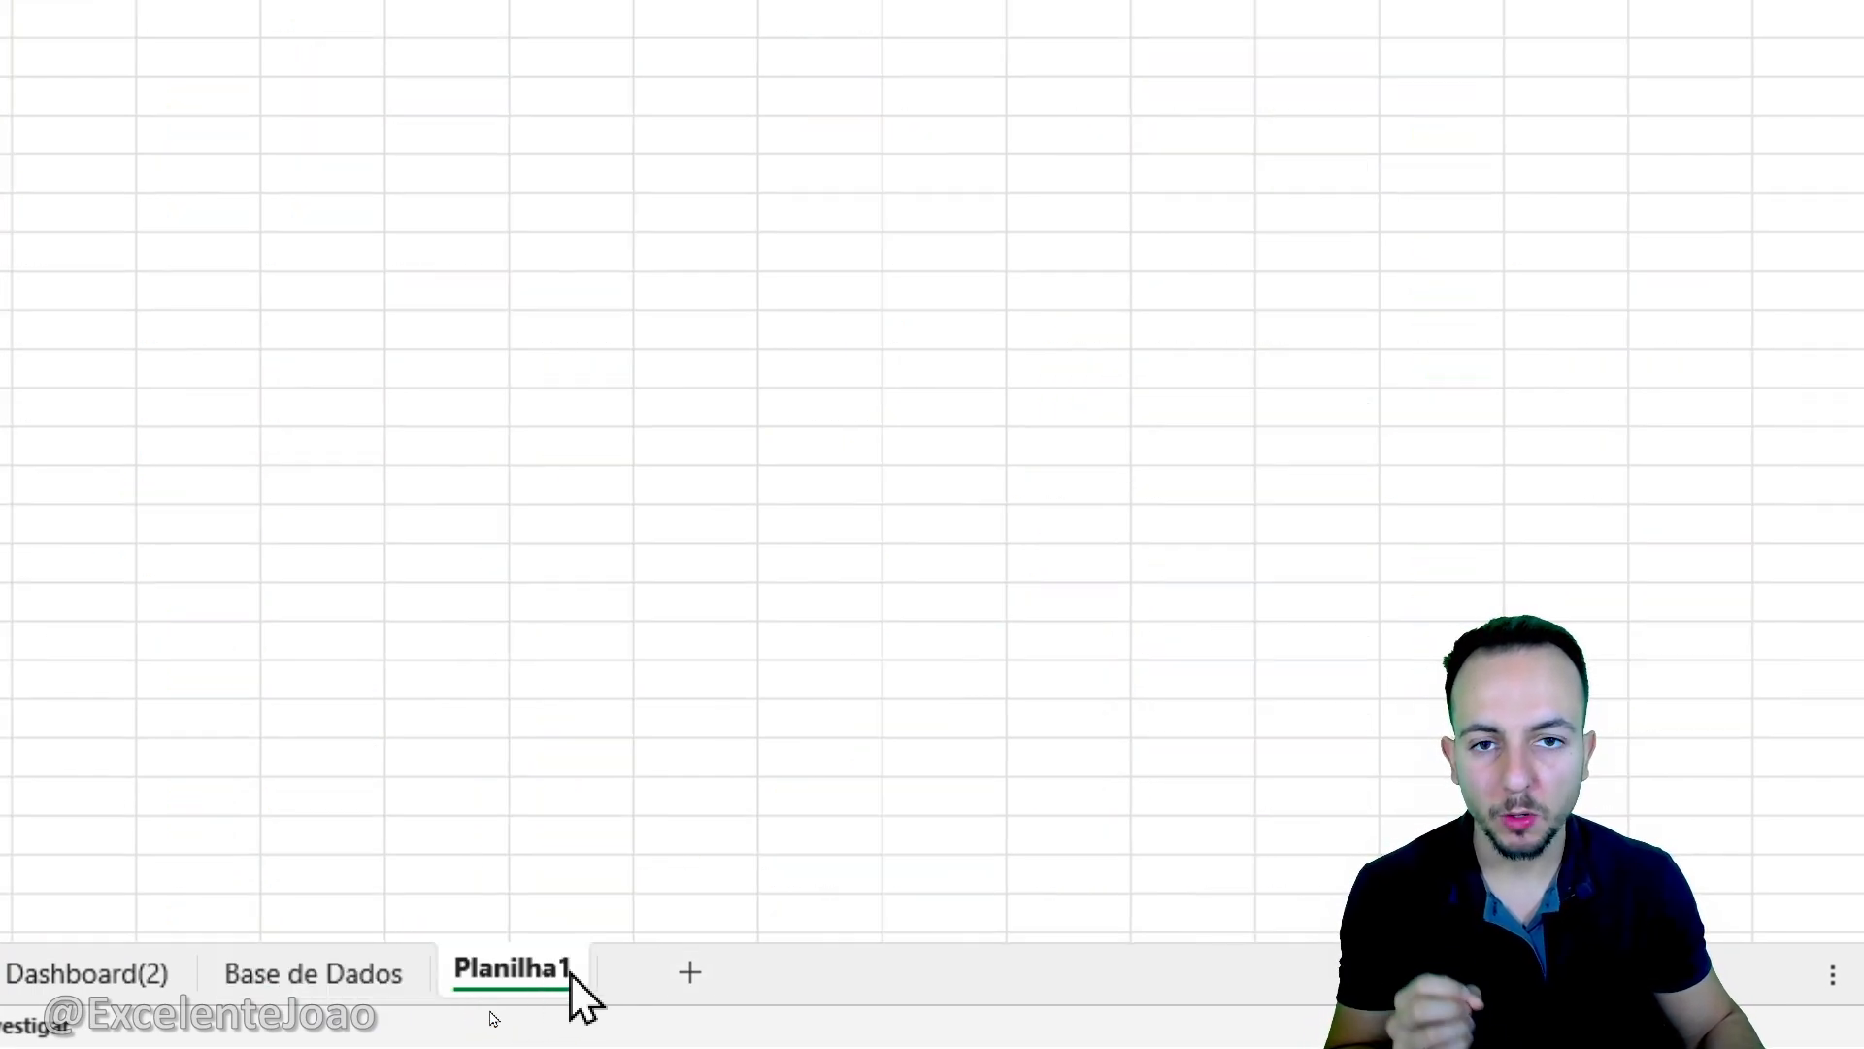
right_click(571, 974)
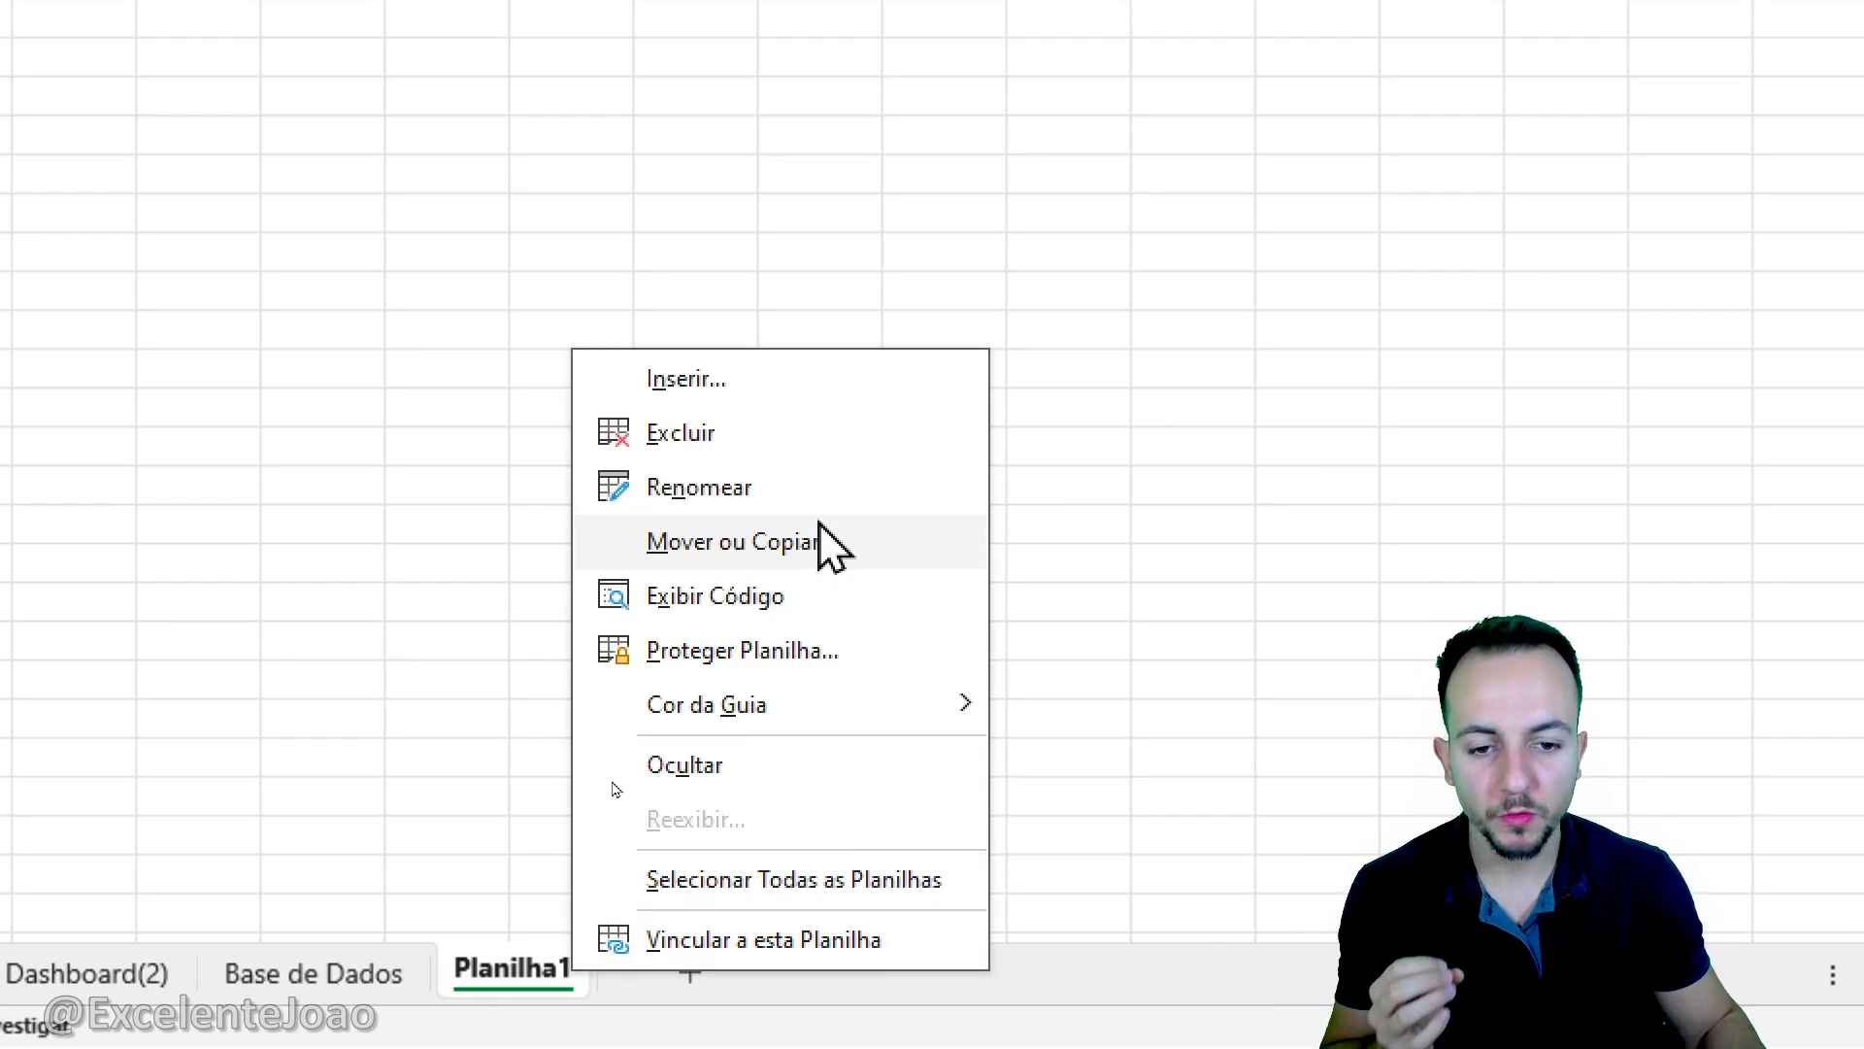
left_click(792, 486)
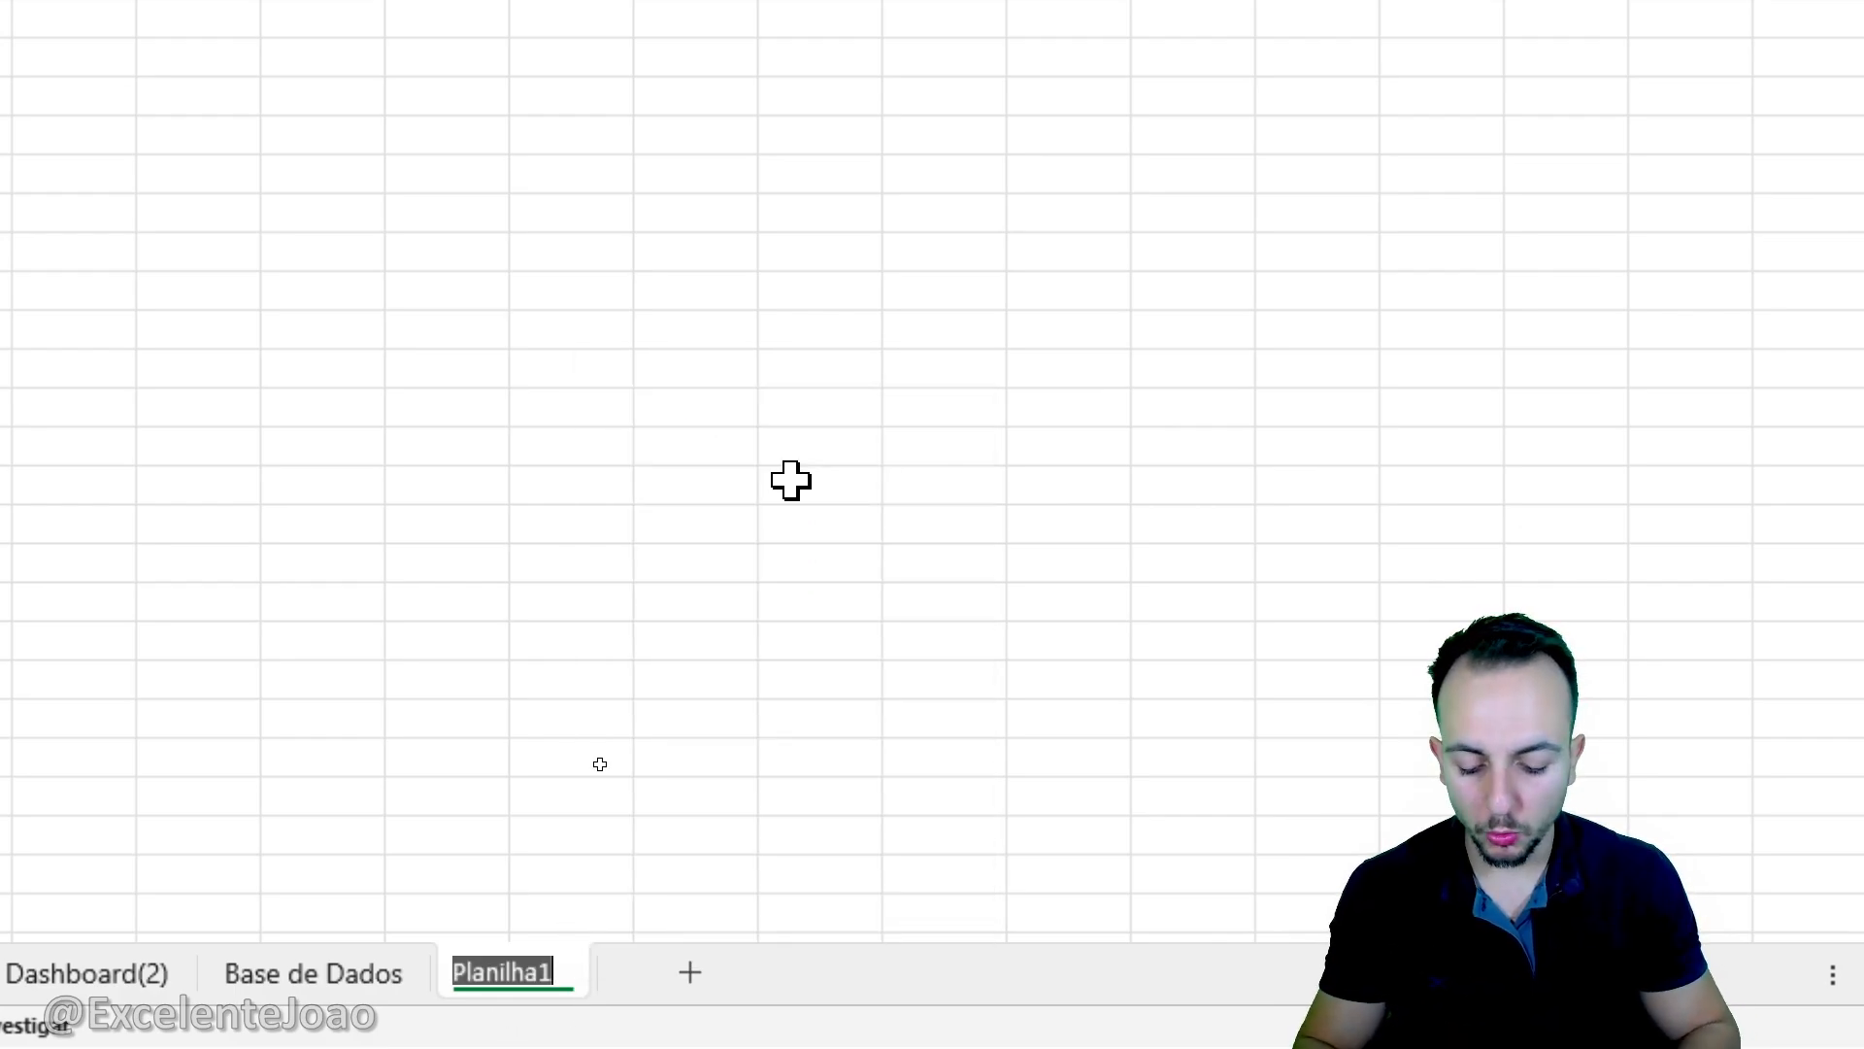
type("DASHBOARD")
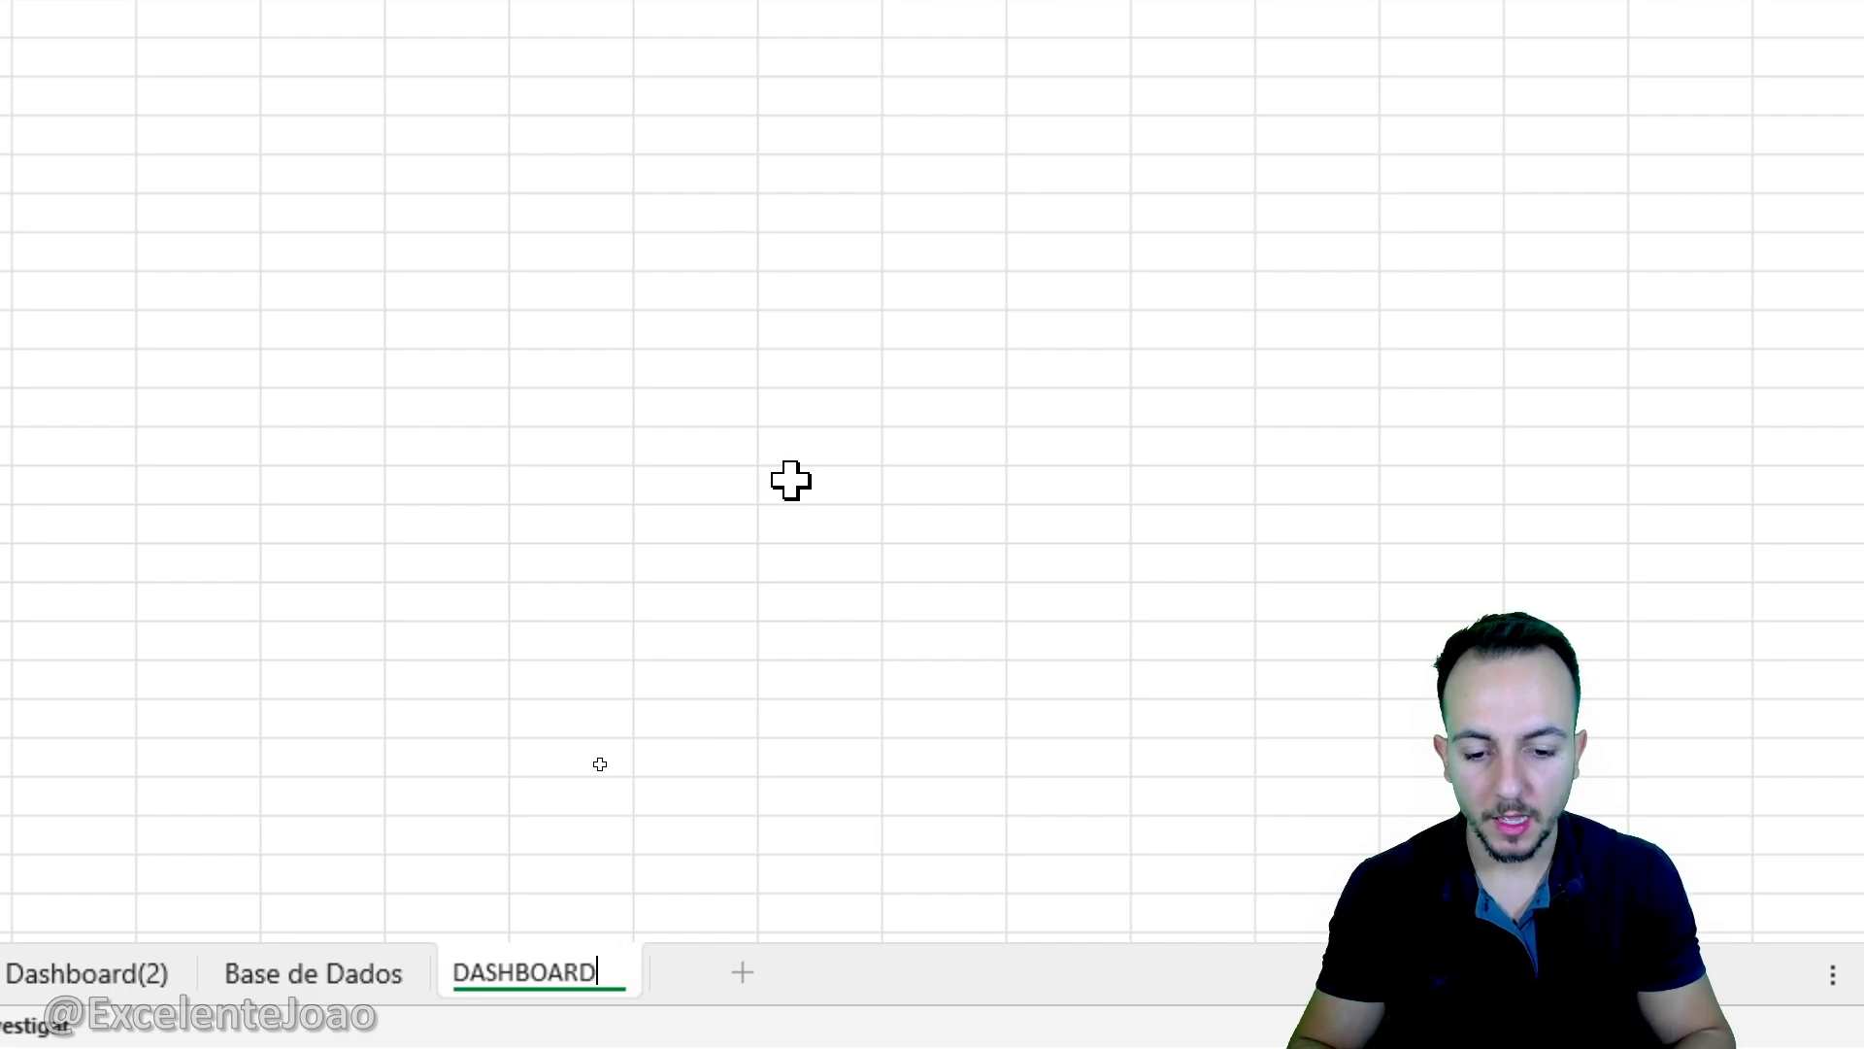
key("Return")
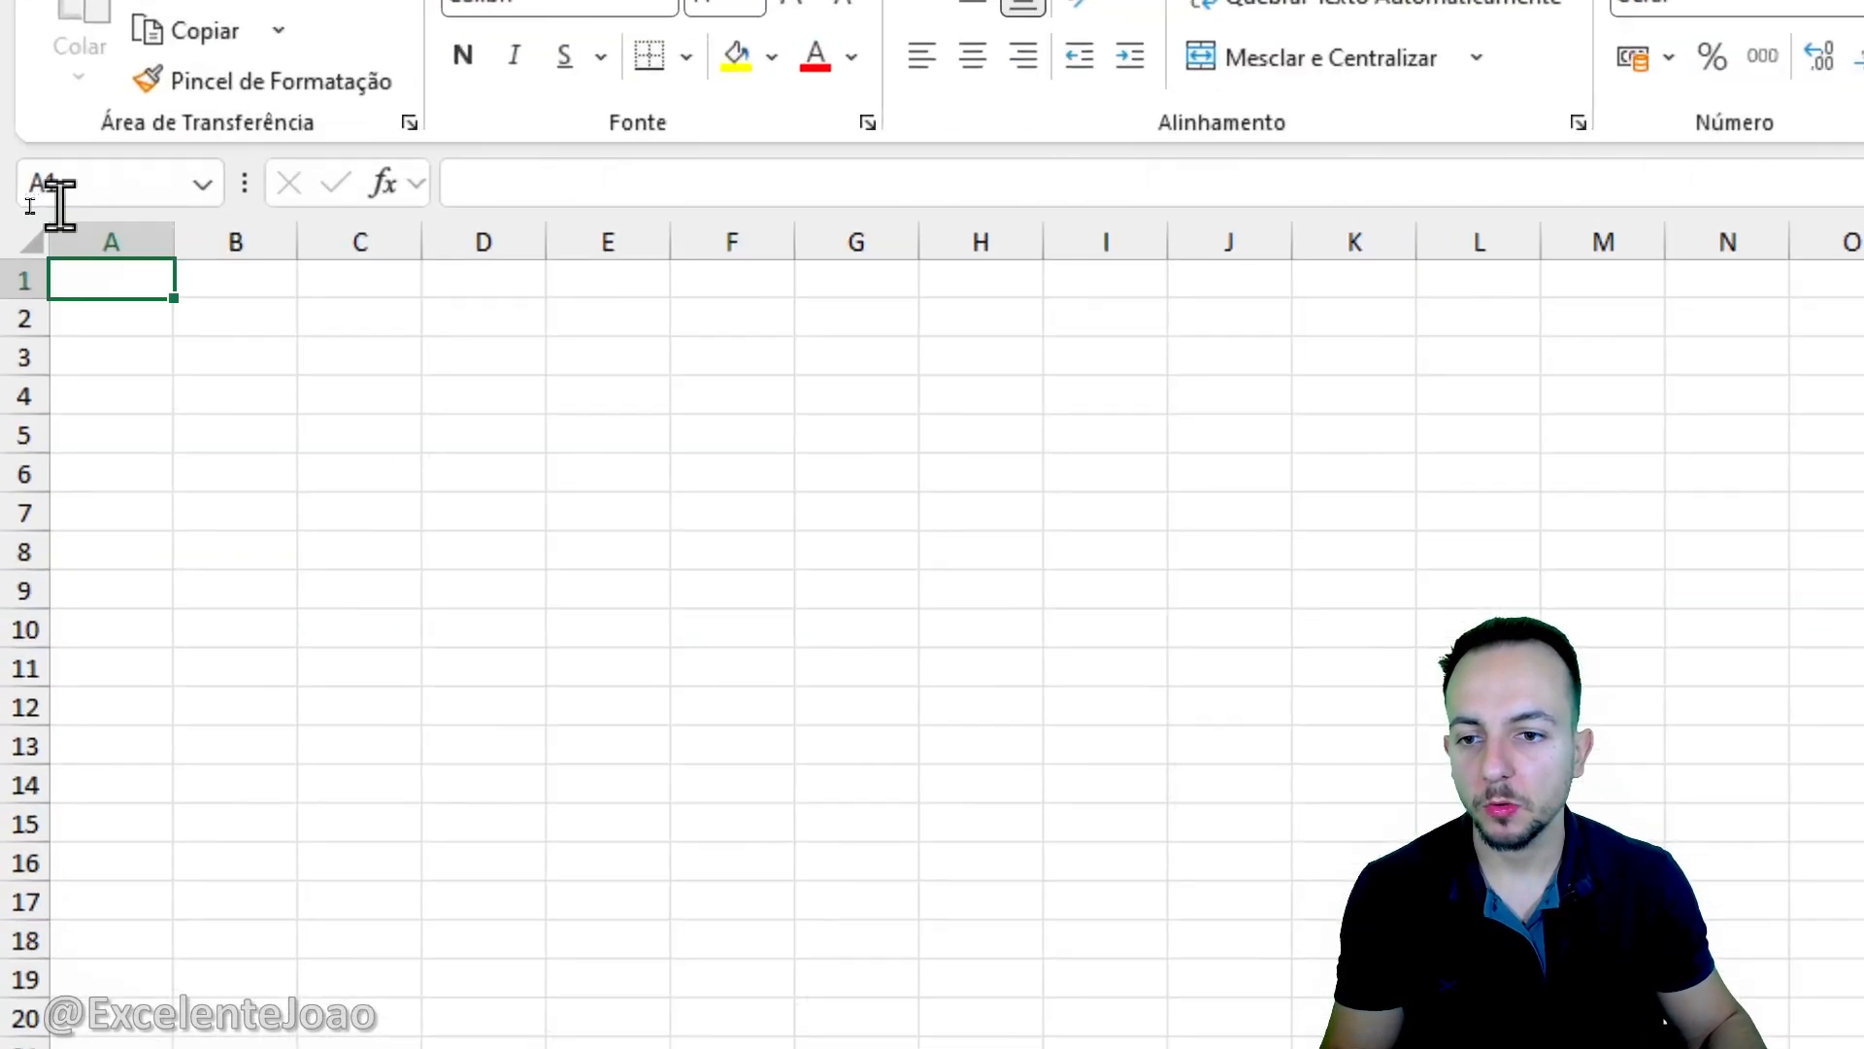
- Fill the whole of column A with the standard dark blue colour
left_click(62, 220)
left_click(199, 233)
left_click(100, 237)
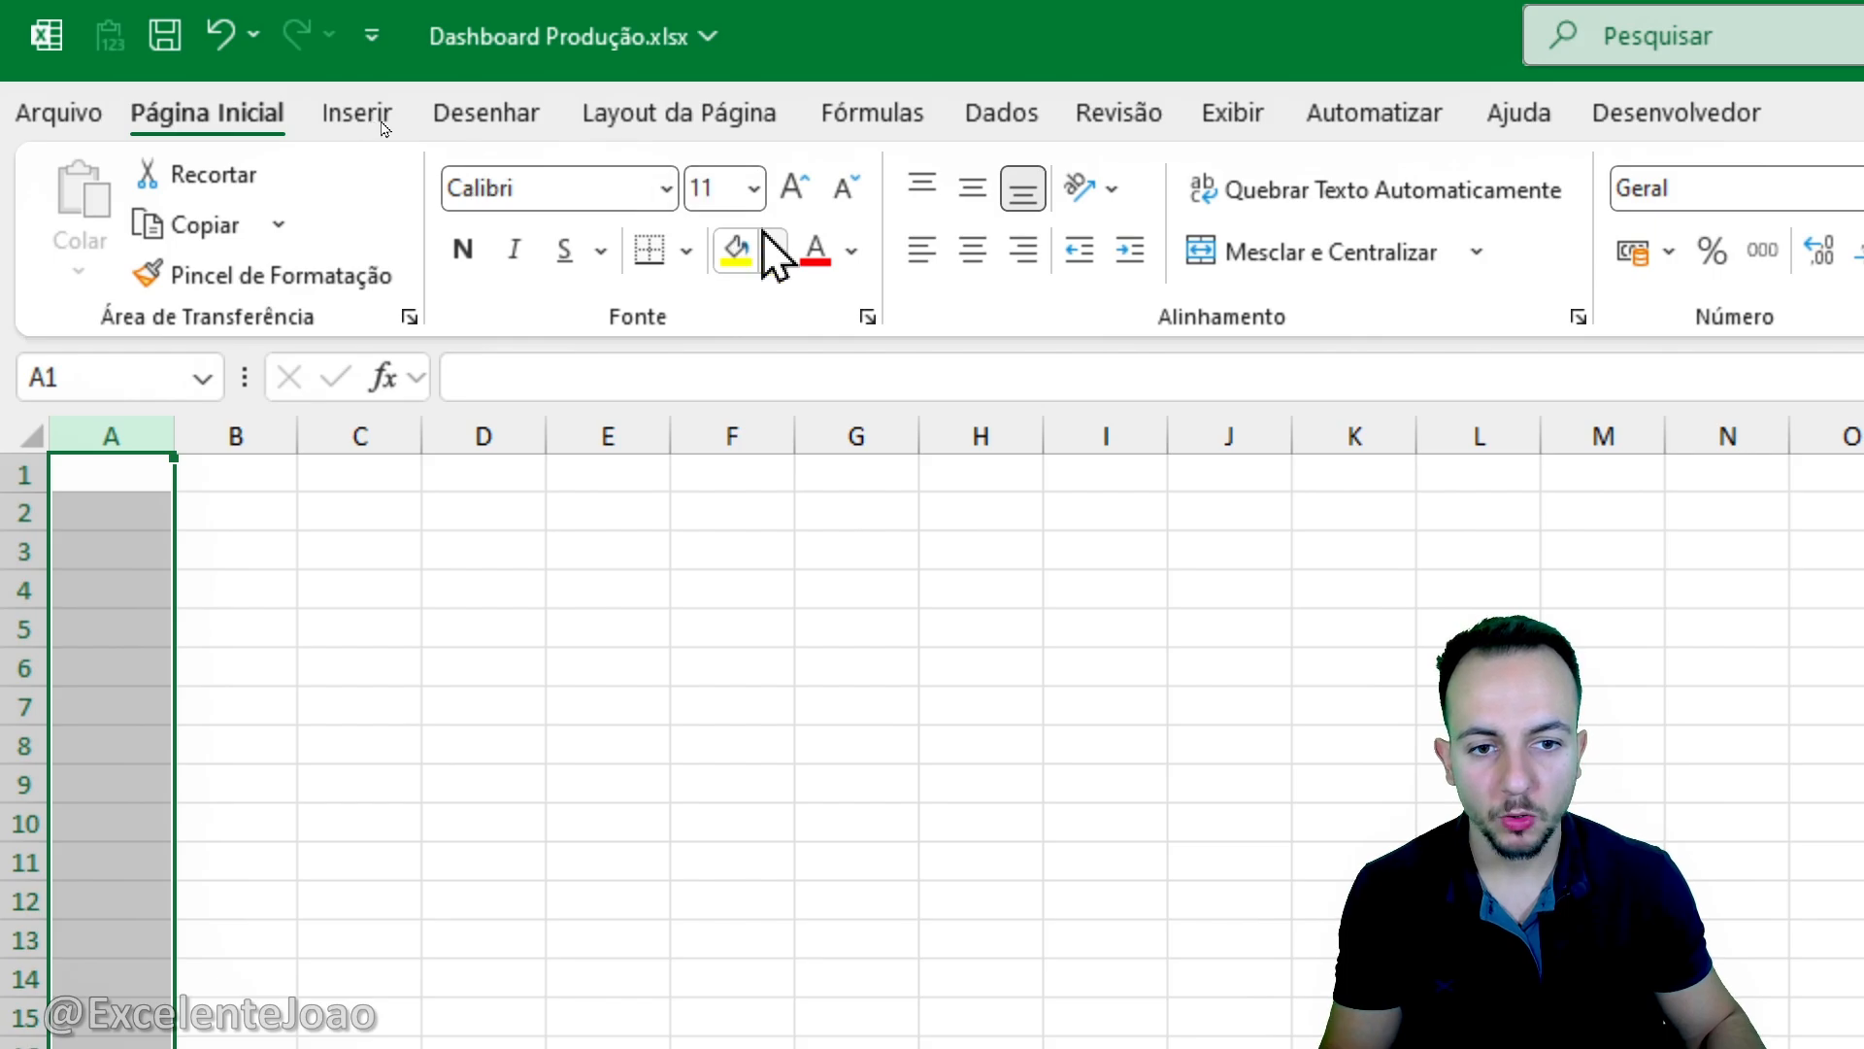
left_click(772, 243)
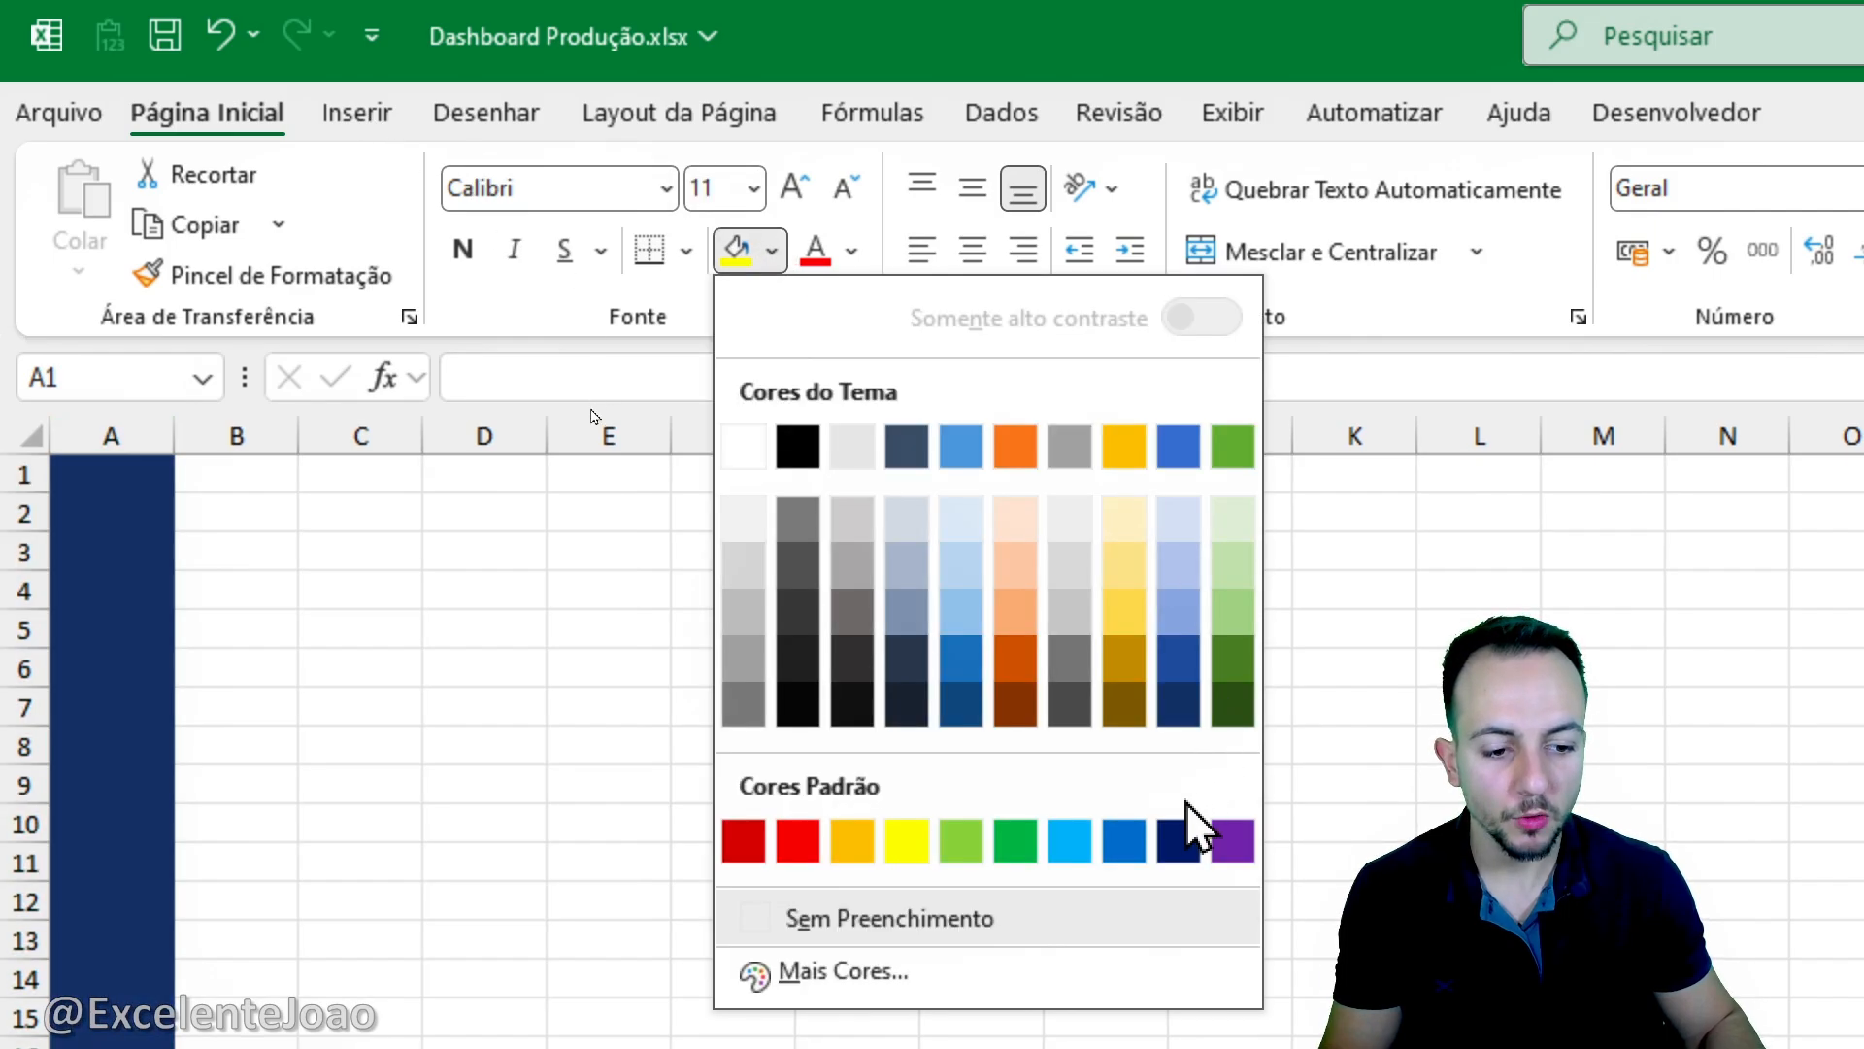
left_click(1179, 841)
left_click(389, 583)
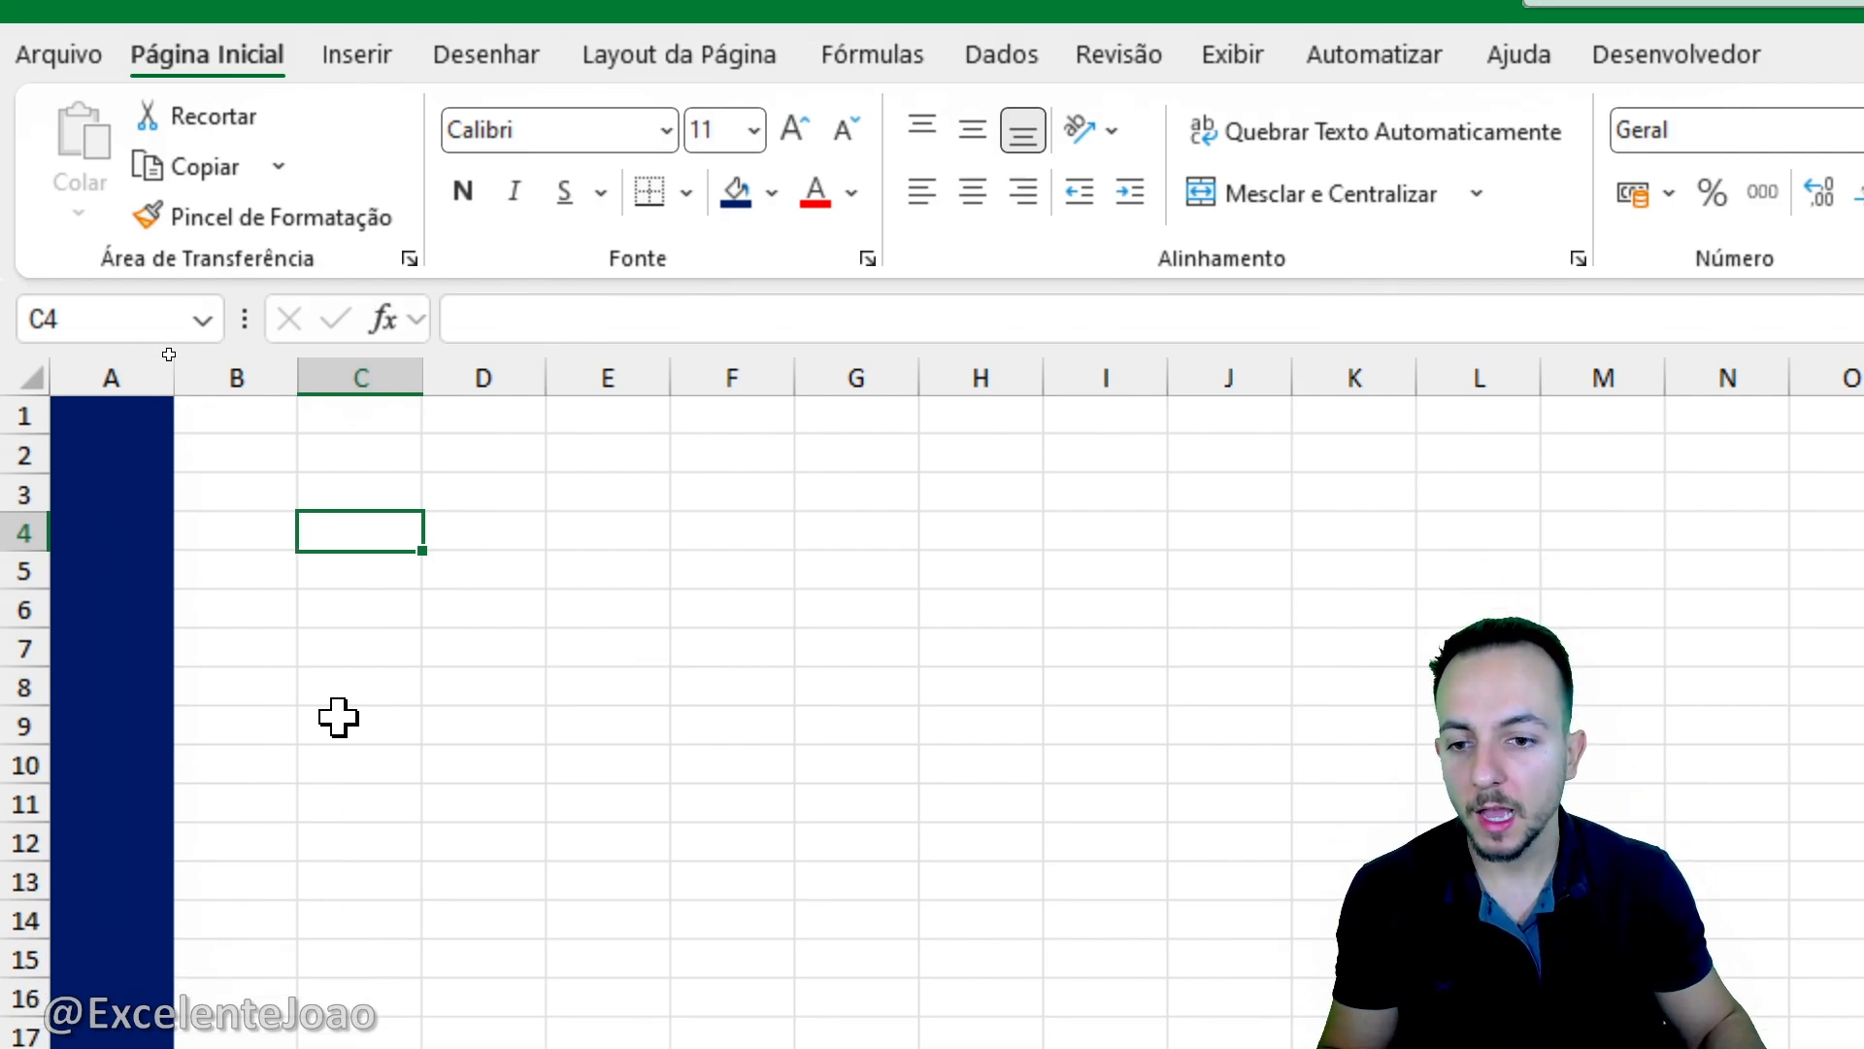
- Widen the dark blue column A to about three and a half standard column widths as a sidebar
mouse_move(204, 342)
left_mouse_down()
mouse_move(160, 361)
mouse_move(194, 330)
left_mouse_up()
left_click_drag(146, 447, 282, 448)
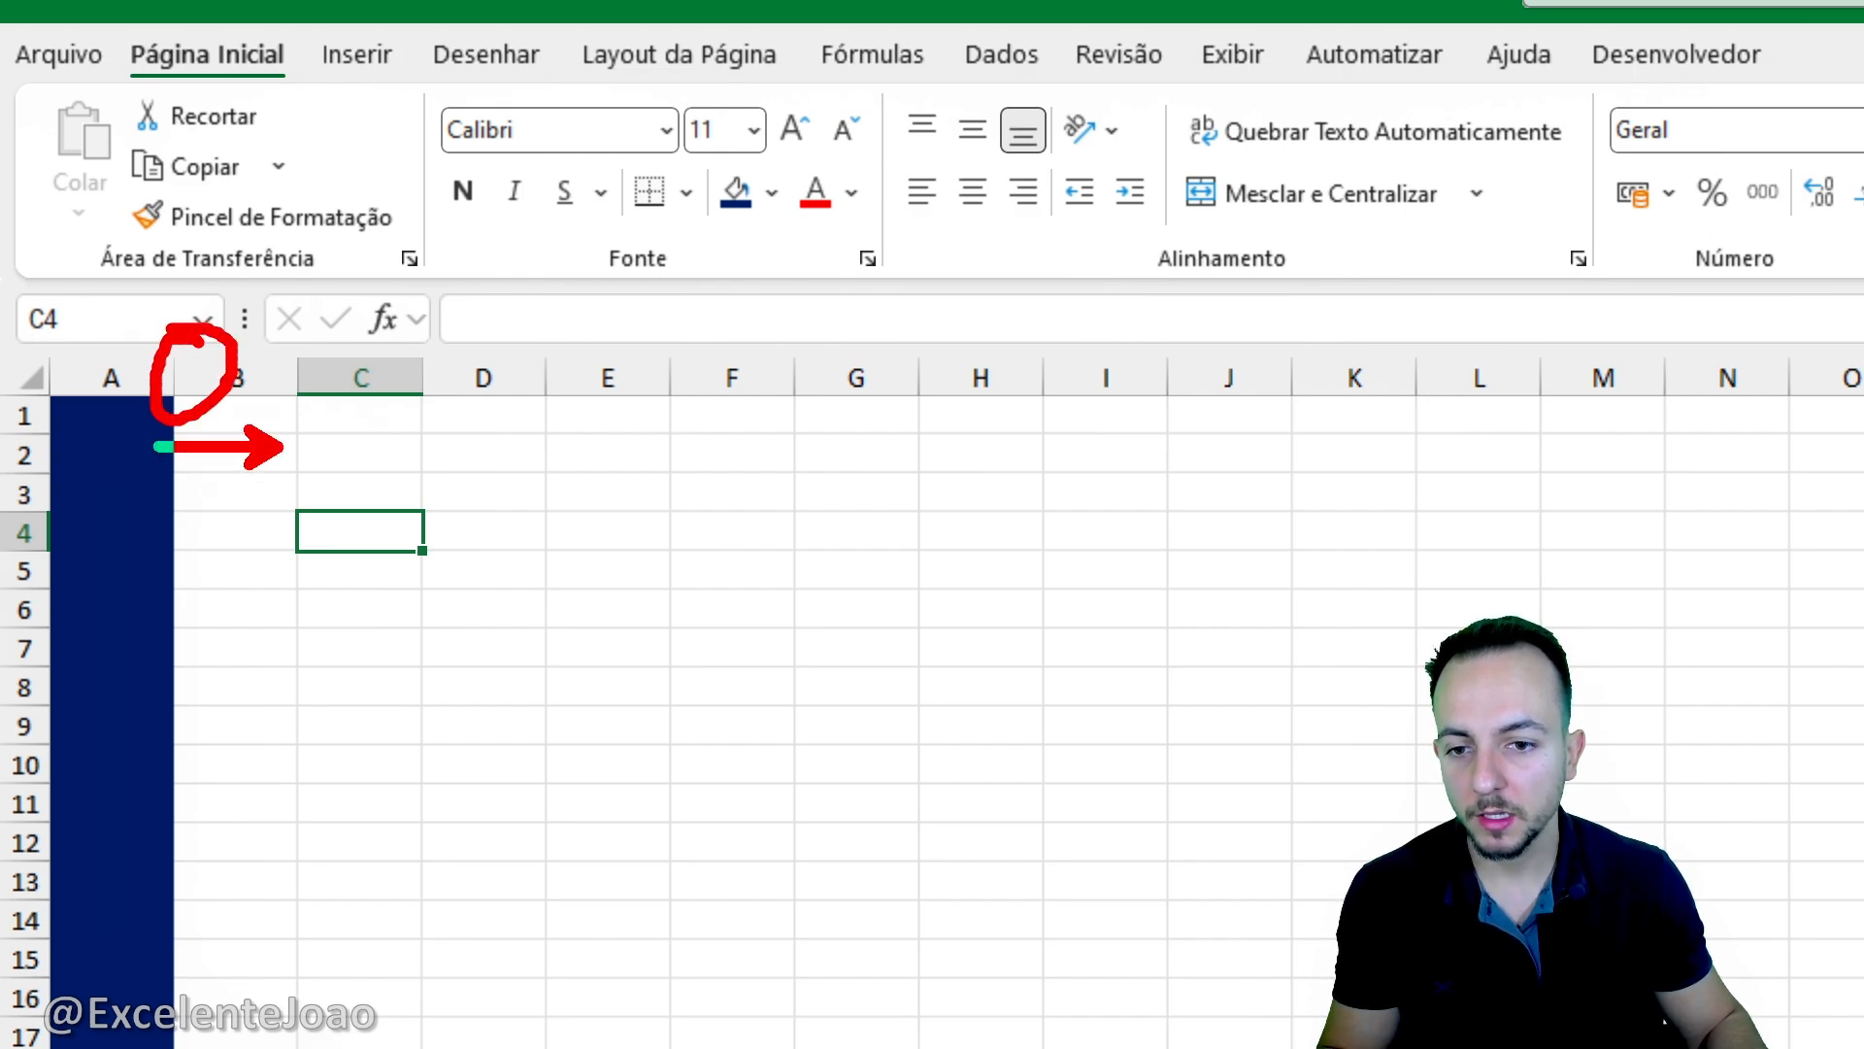
mouse_move(177, 378)
left_mouse_down()
mouse_move(616, 398)
mouse_move(582, 379)
left_mouse_up()
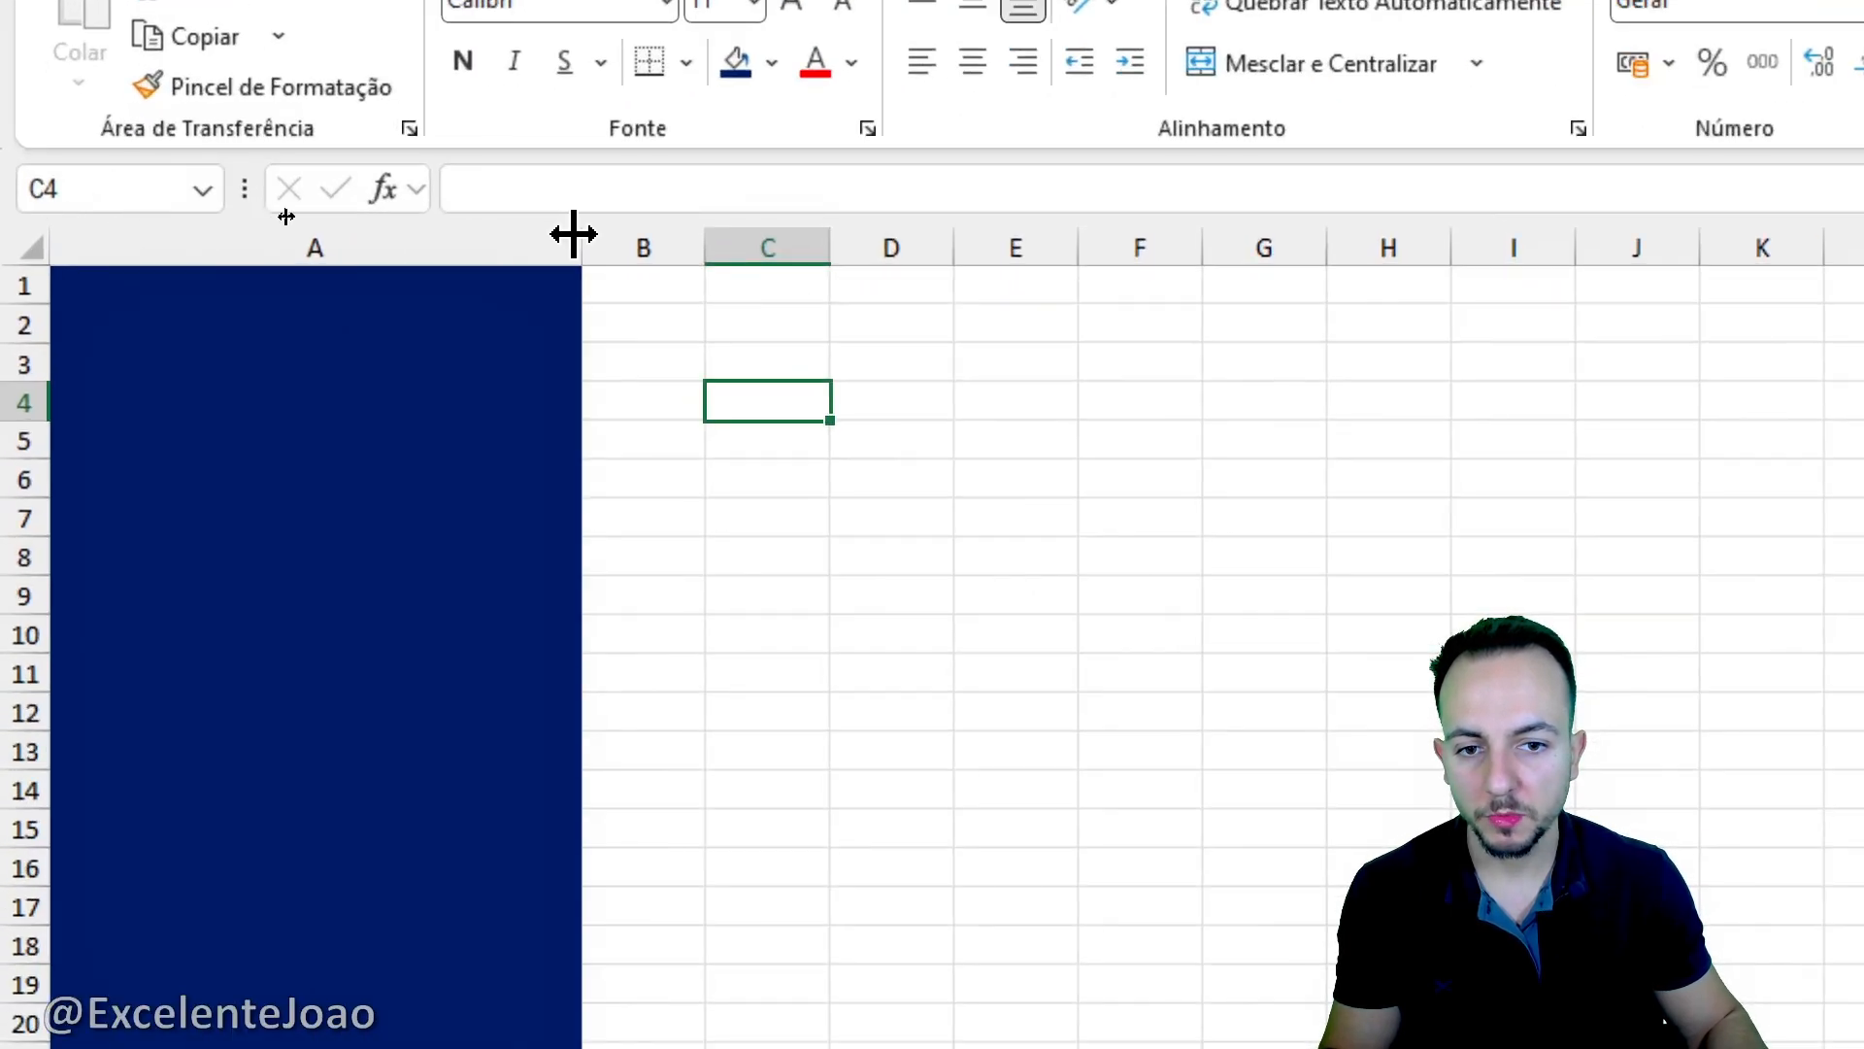
left_click_drag(290, 216, 245, 216)
left_click_drag(488, 233, 464, 235)
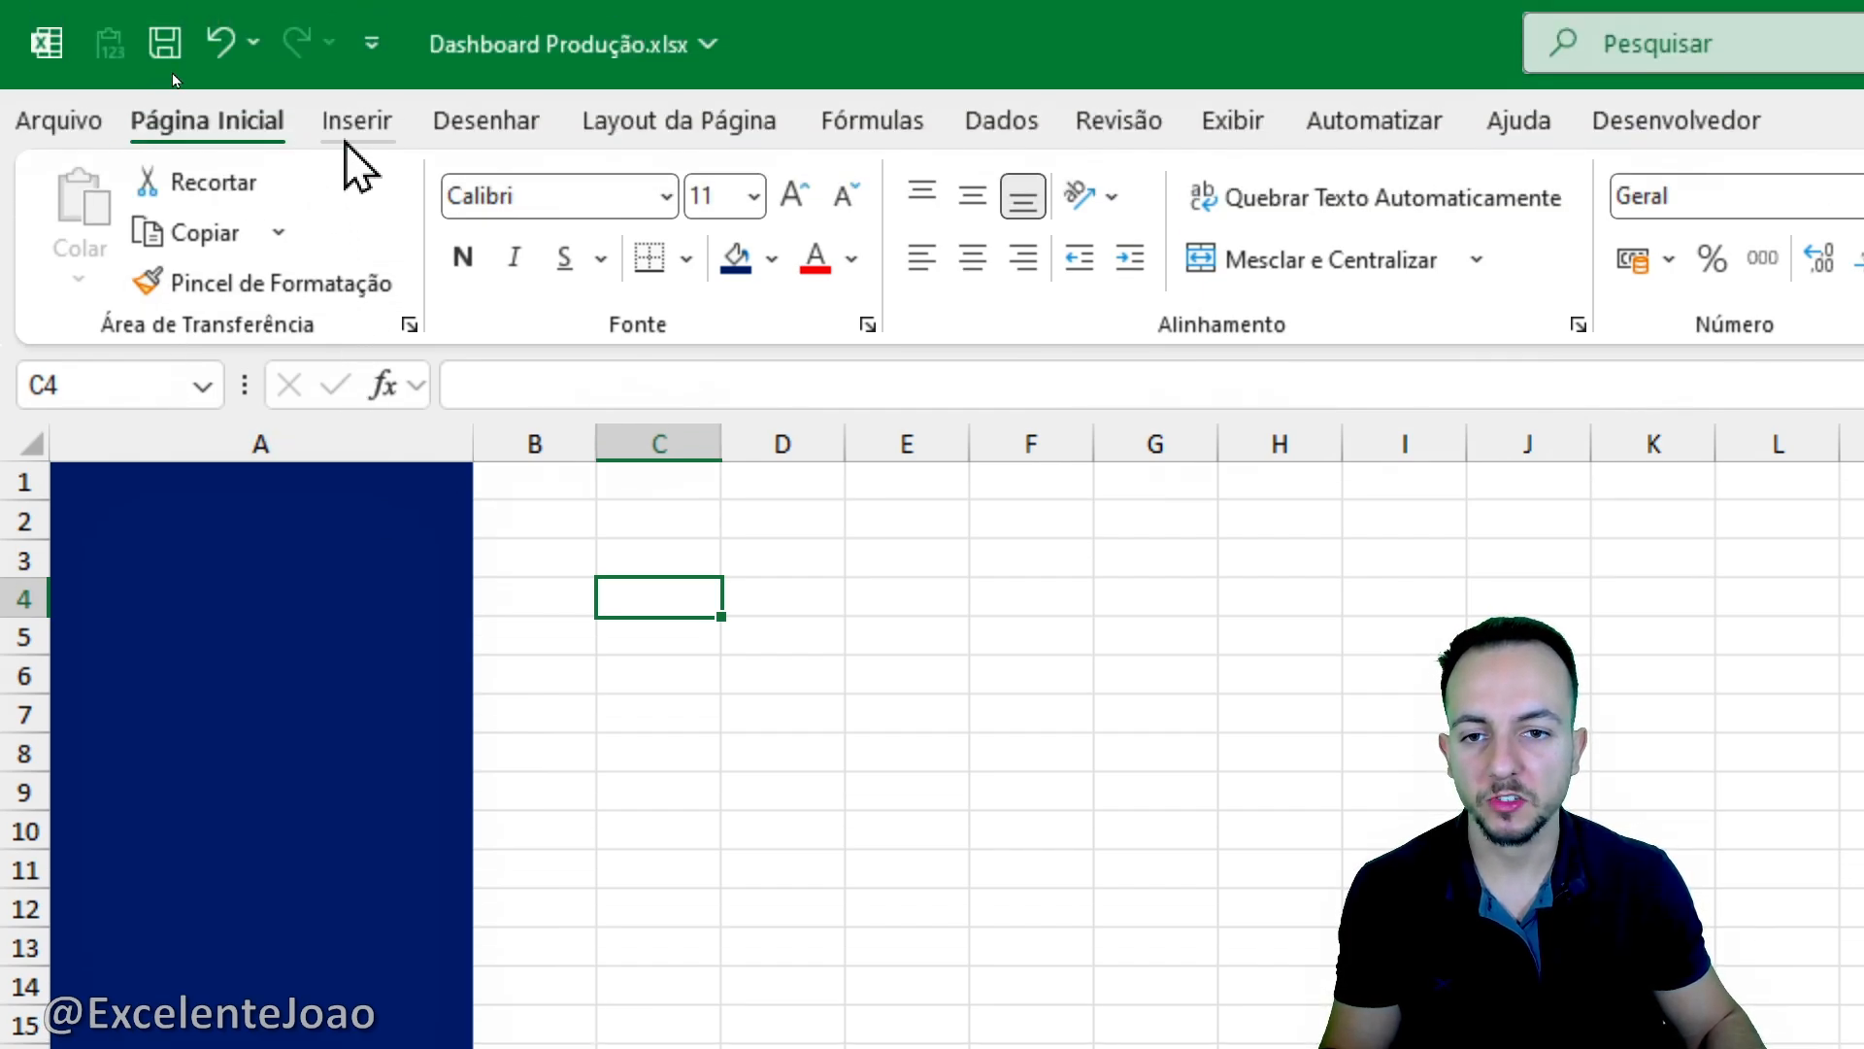
- Insert a rectangle shape over the top of column A, spanning its full width and rows 1 to 6
left_click(358, 122)
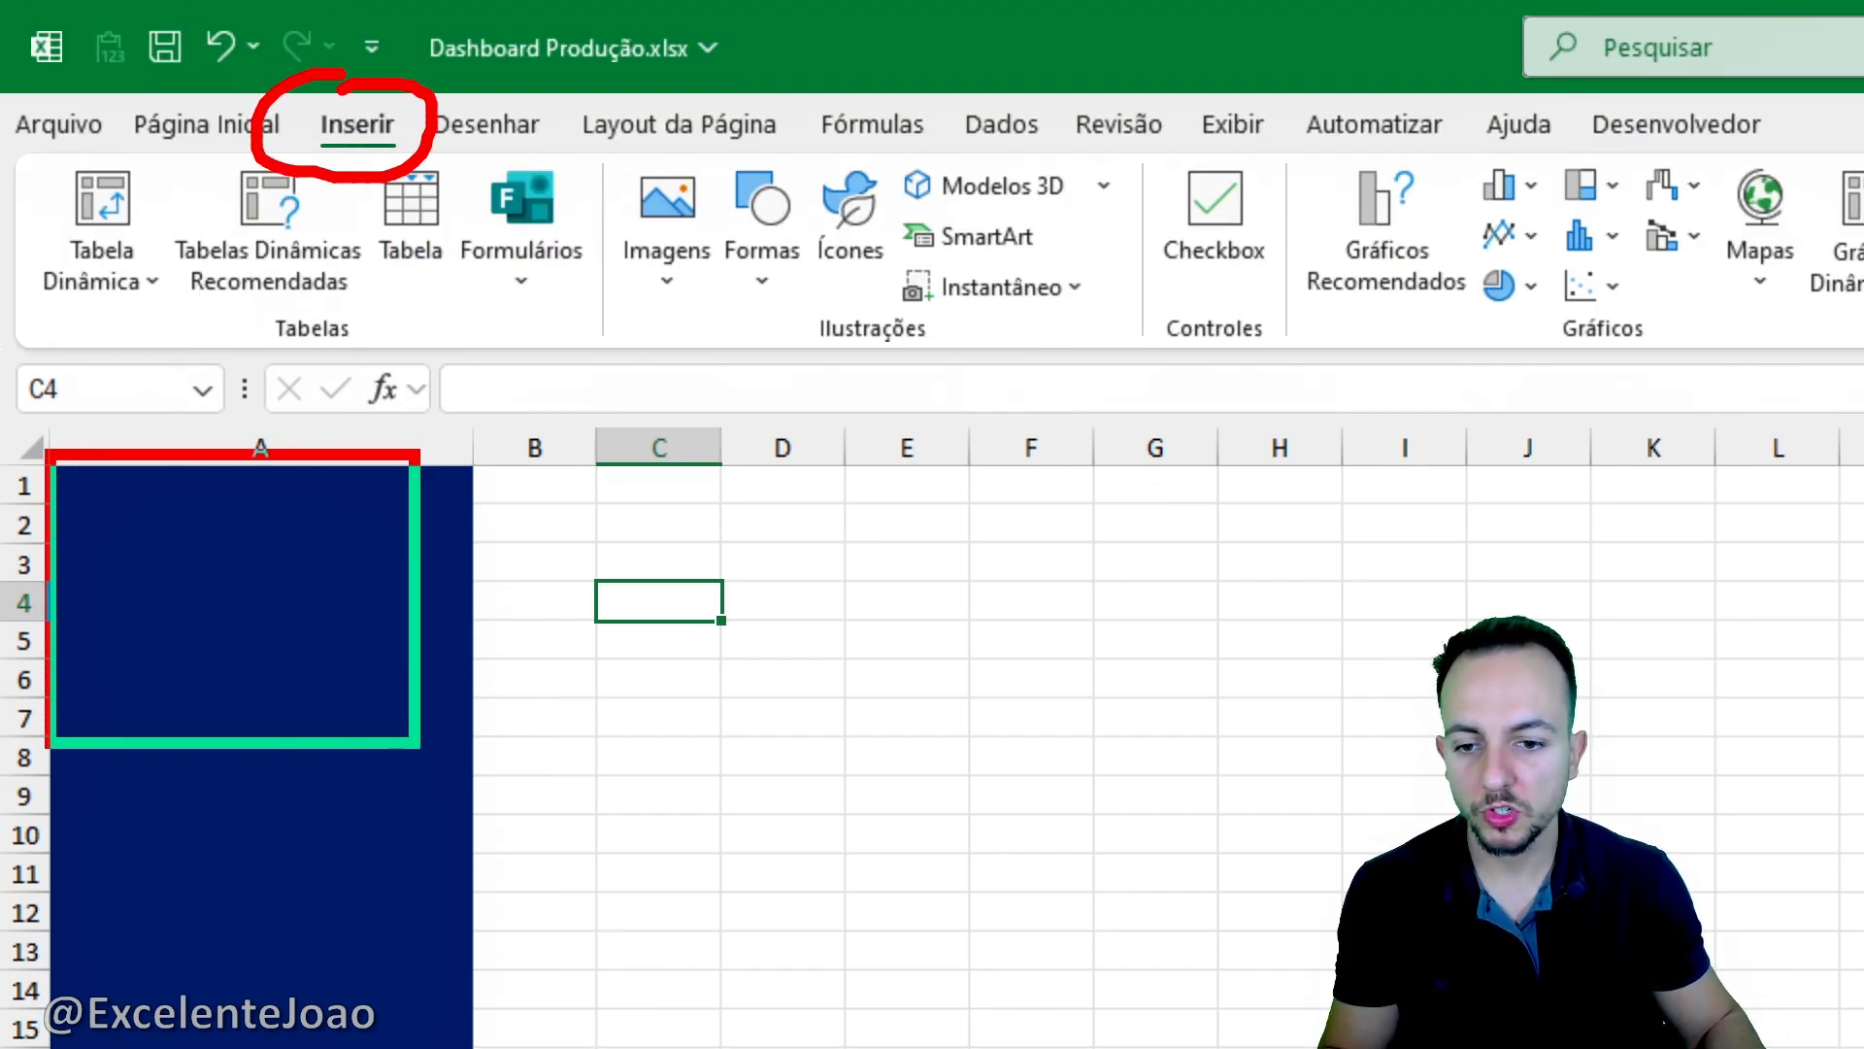
left_click(775, 285)
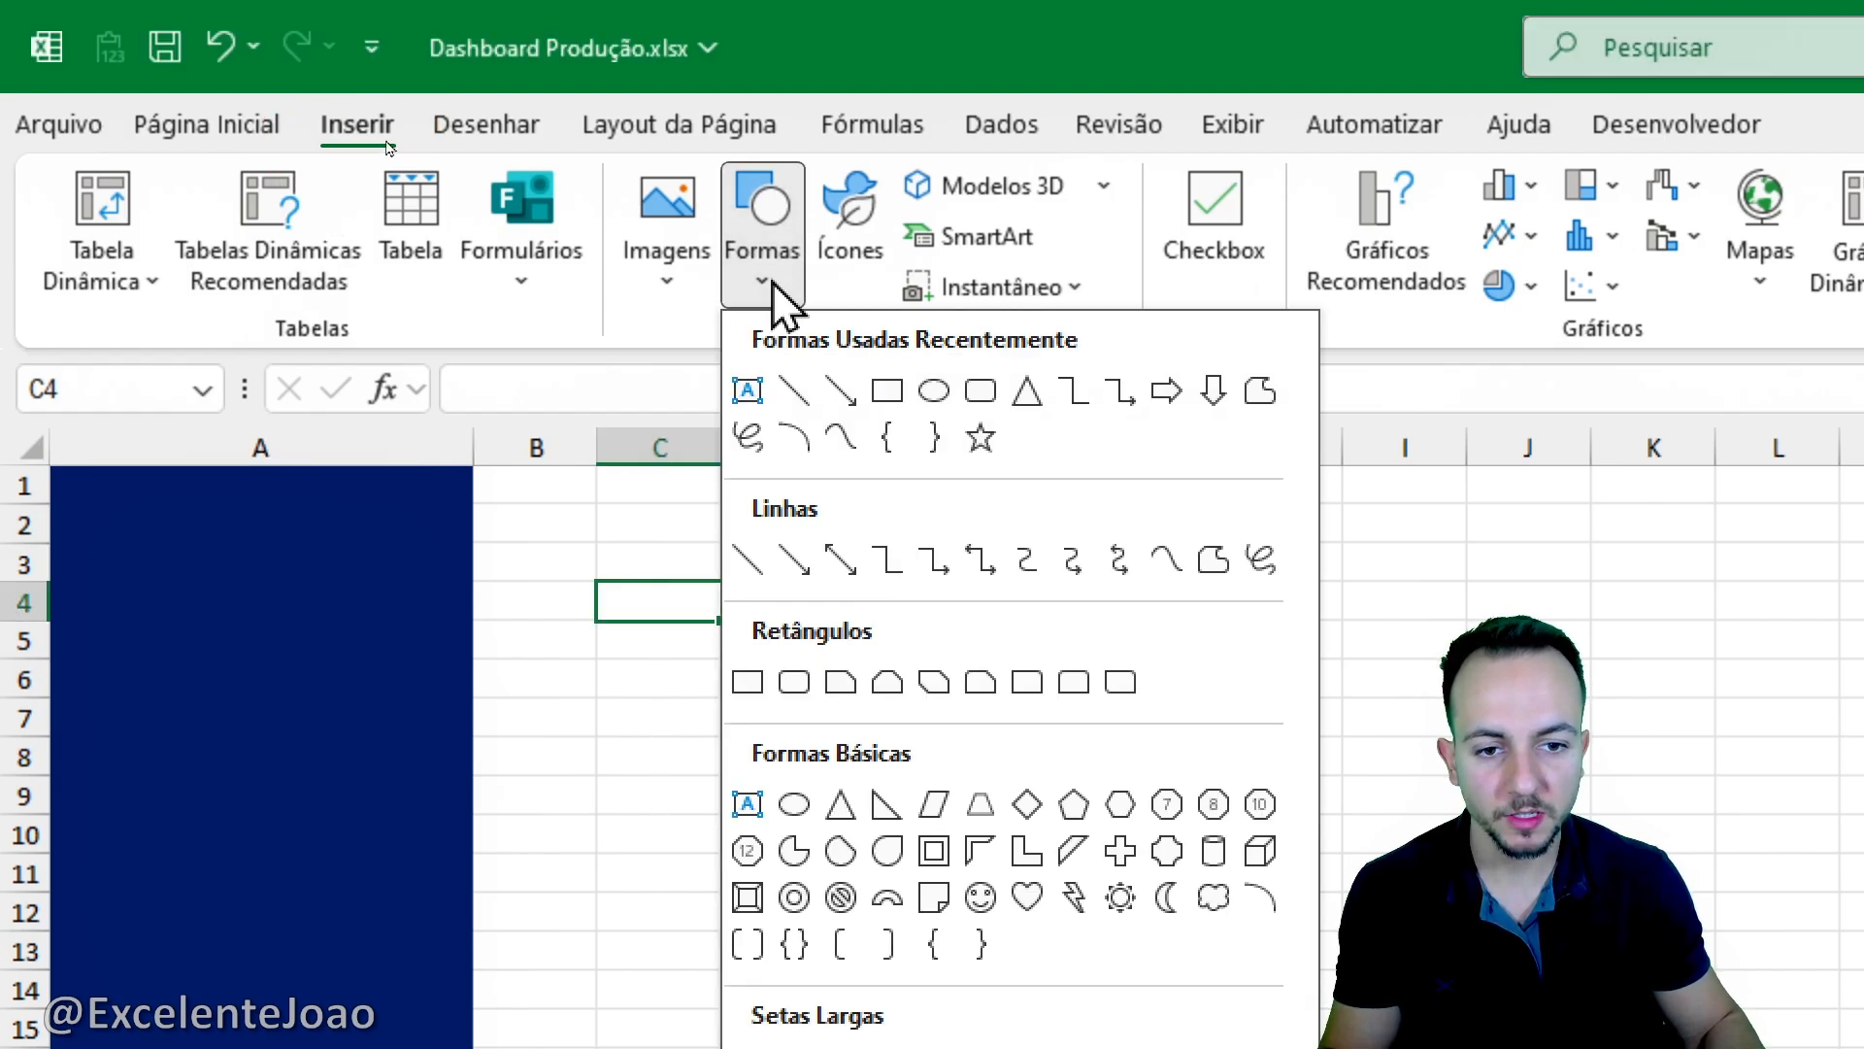
left_click(747, 681)
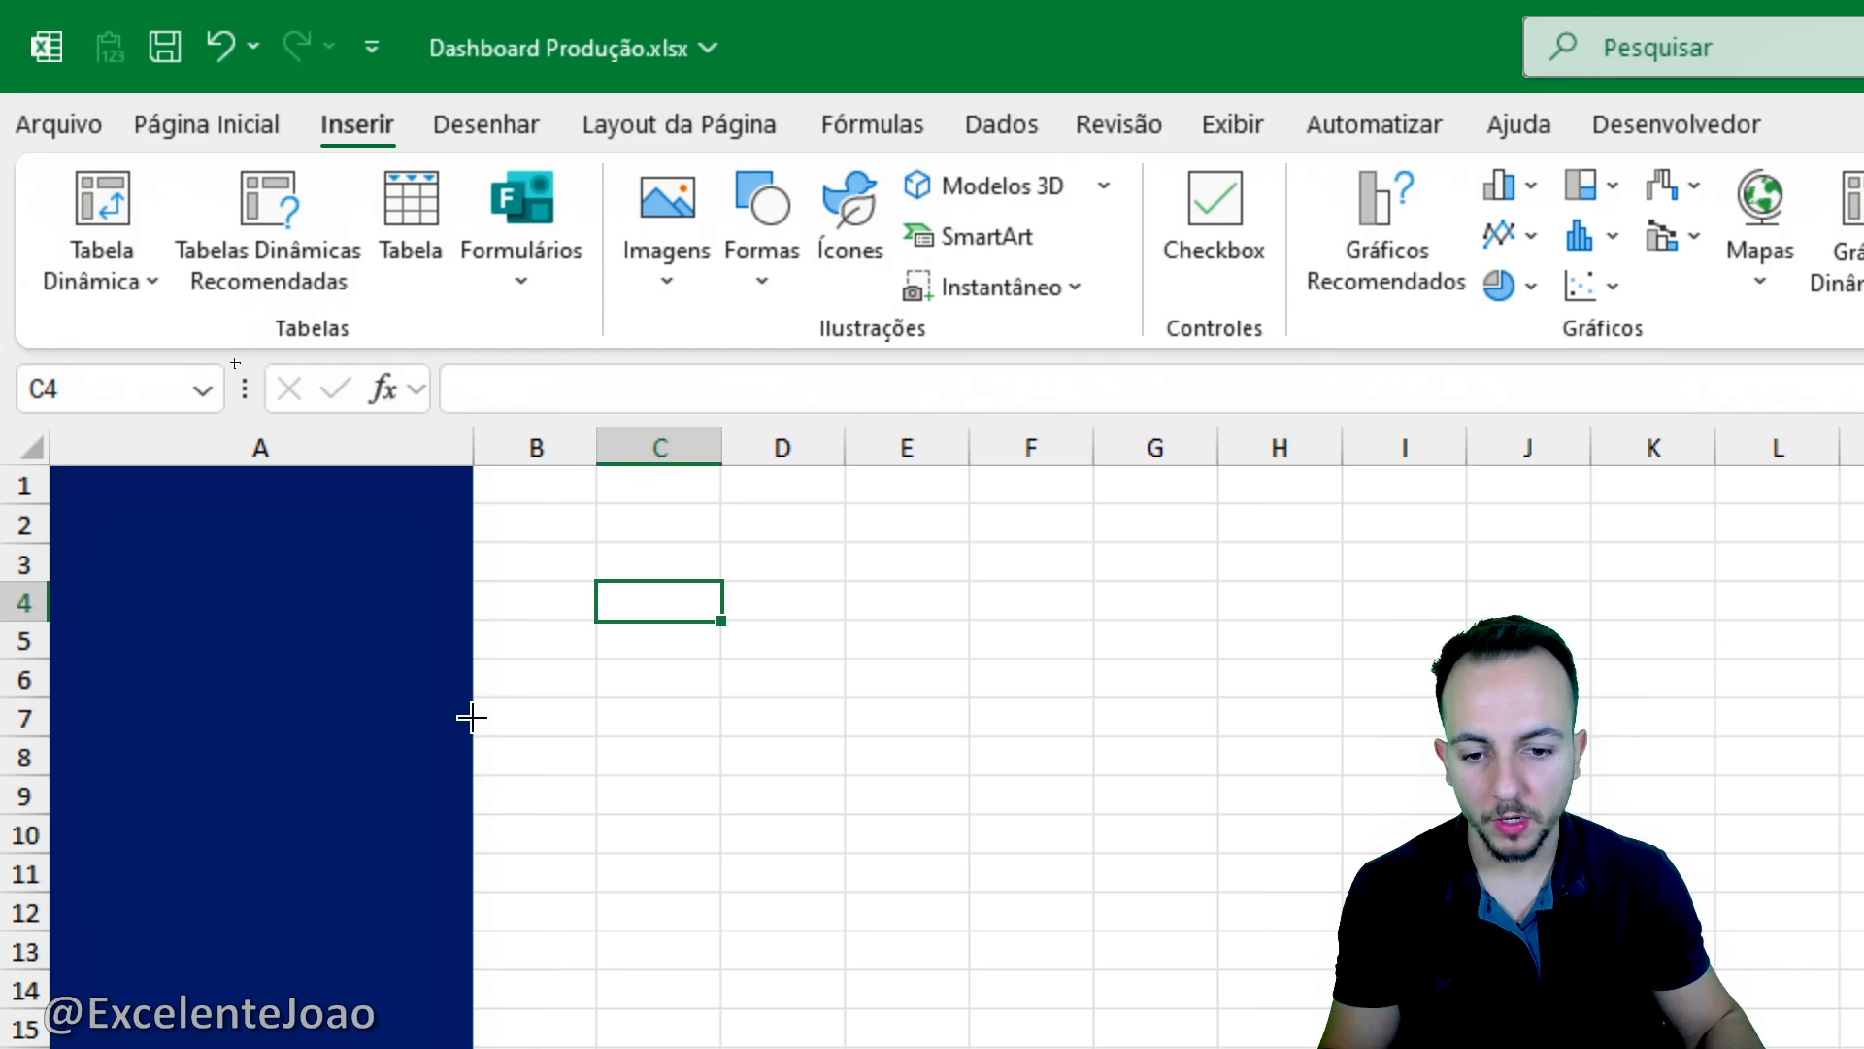
mouse_move(466, 731)
left_mouse_down()
mouse_move(350, 587)
mouse_move(15, 434)
mouse_move(50, 416)
mouse_move(35, 432)
left_mouse_up()
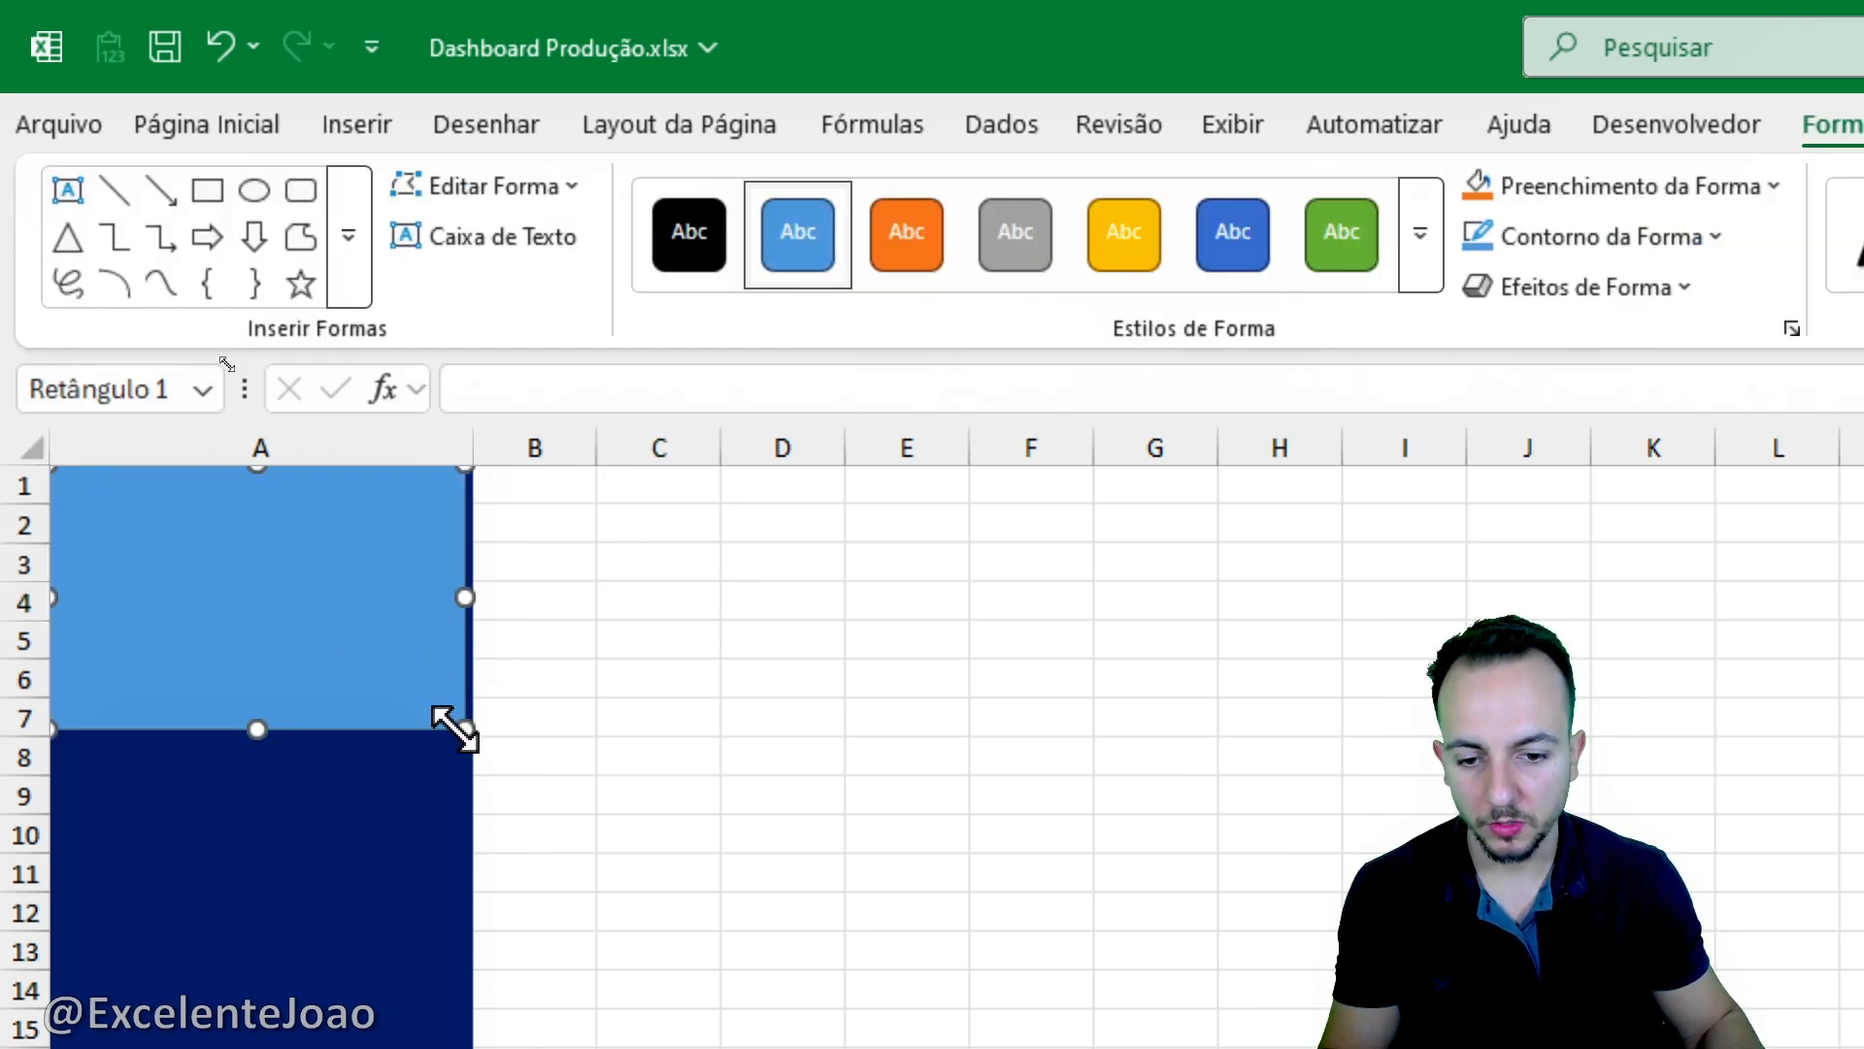
left_click_drag(465, 729, 471, 696)
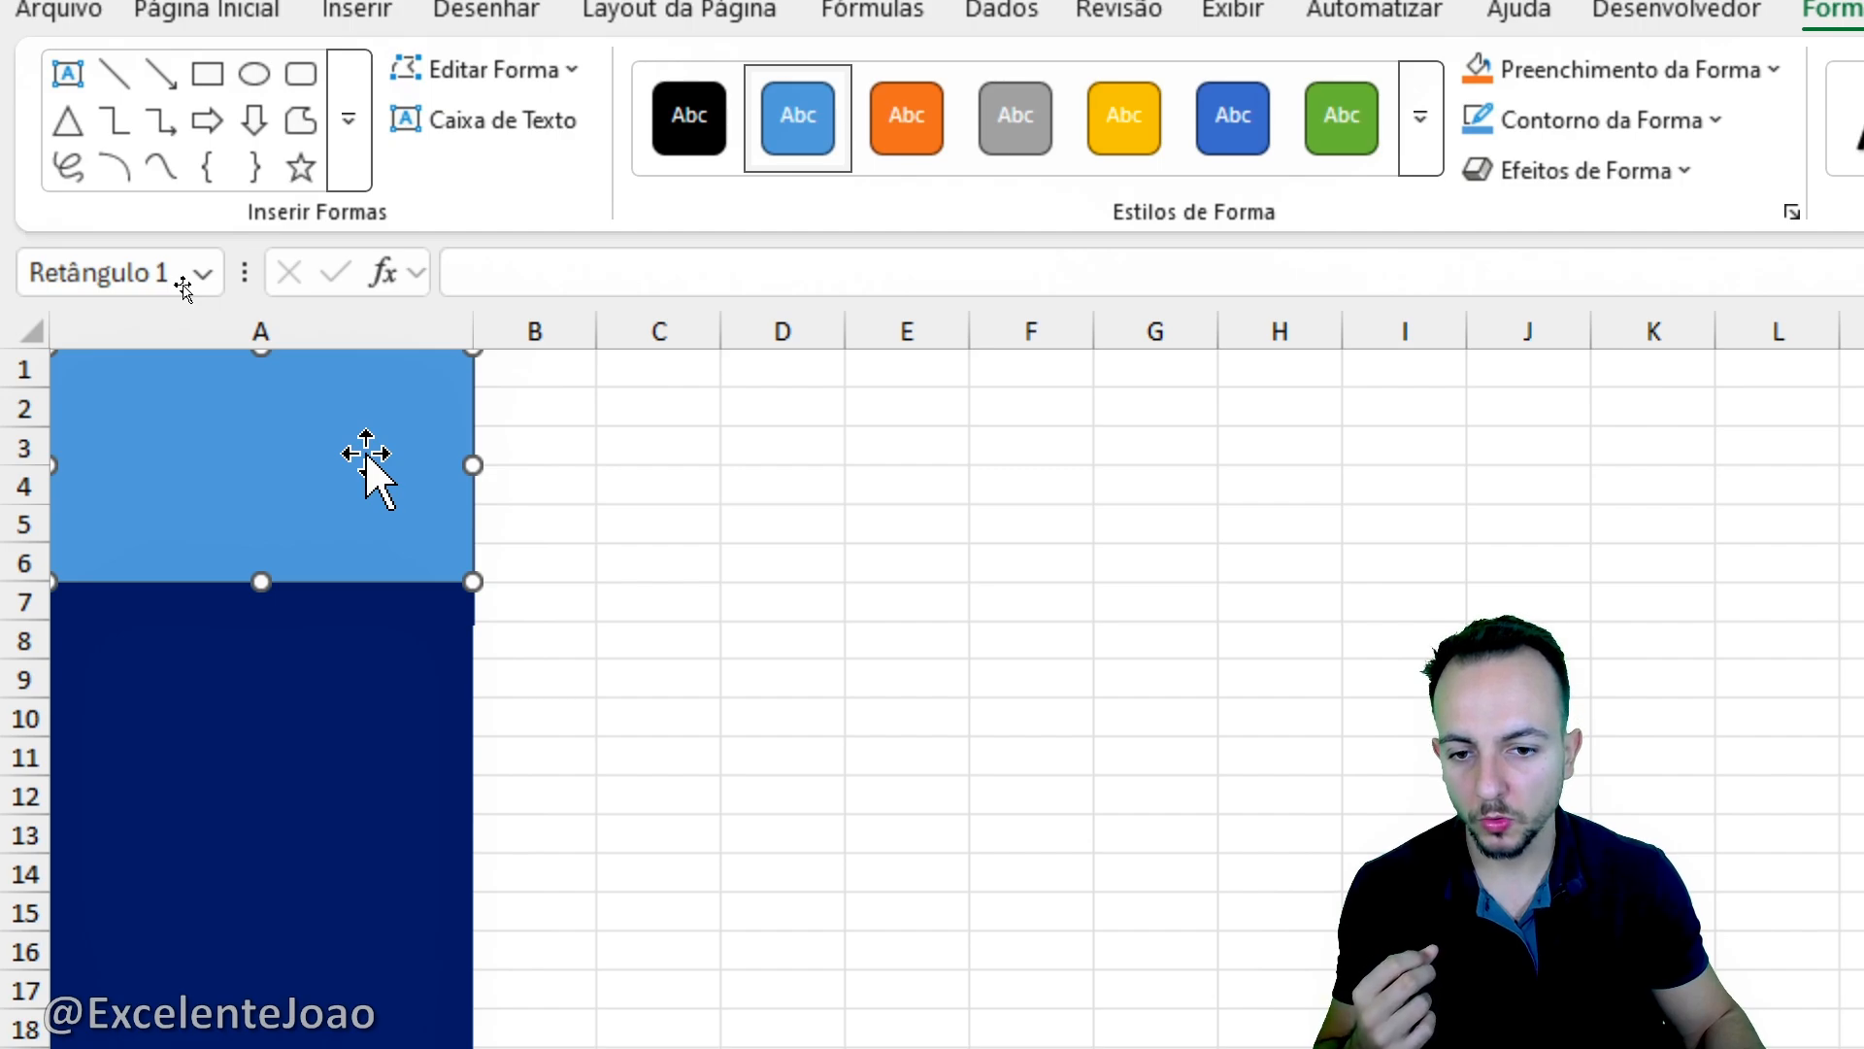
double_click(366, 453)
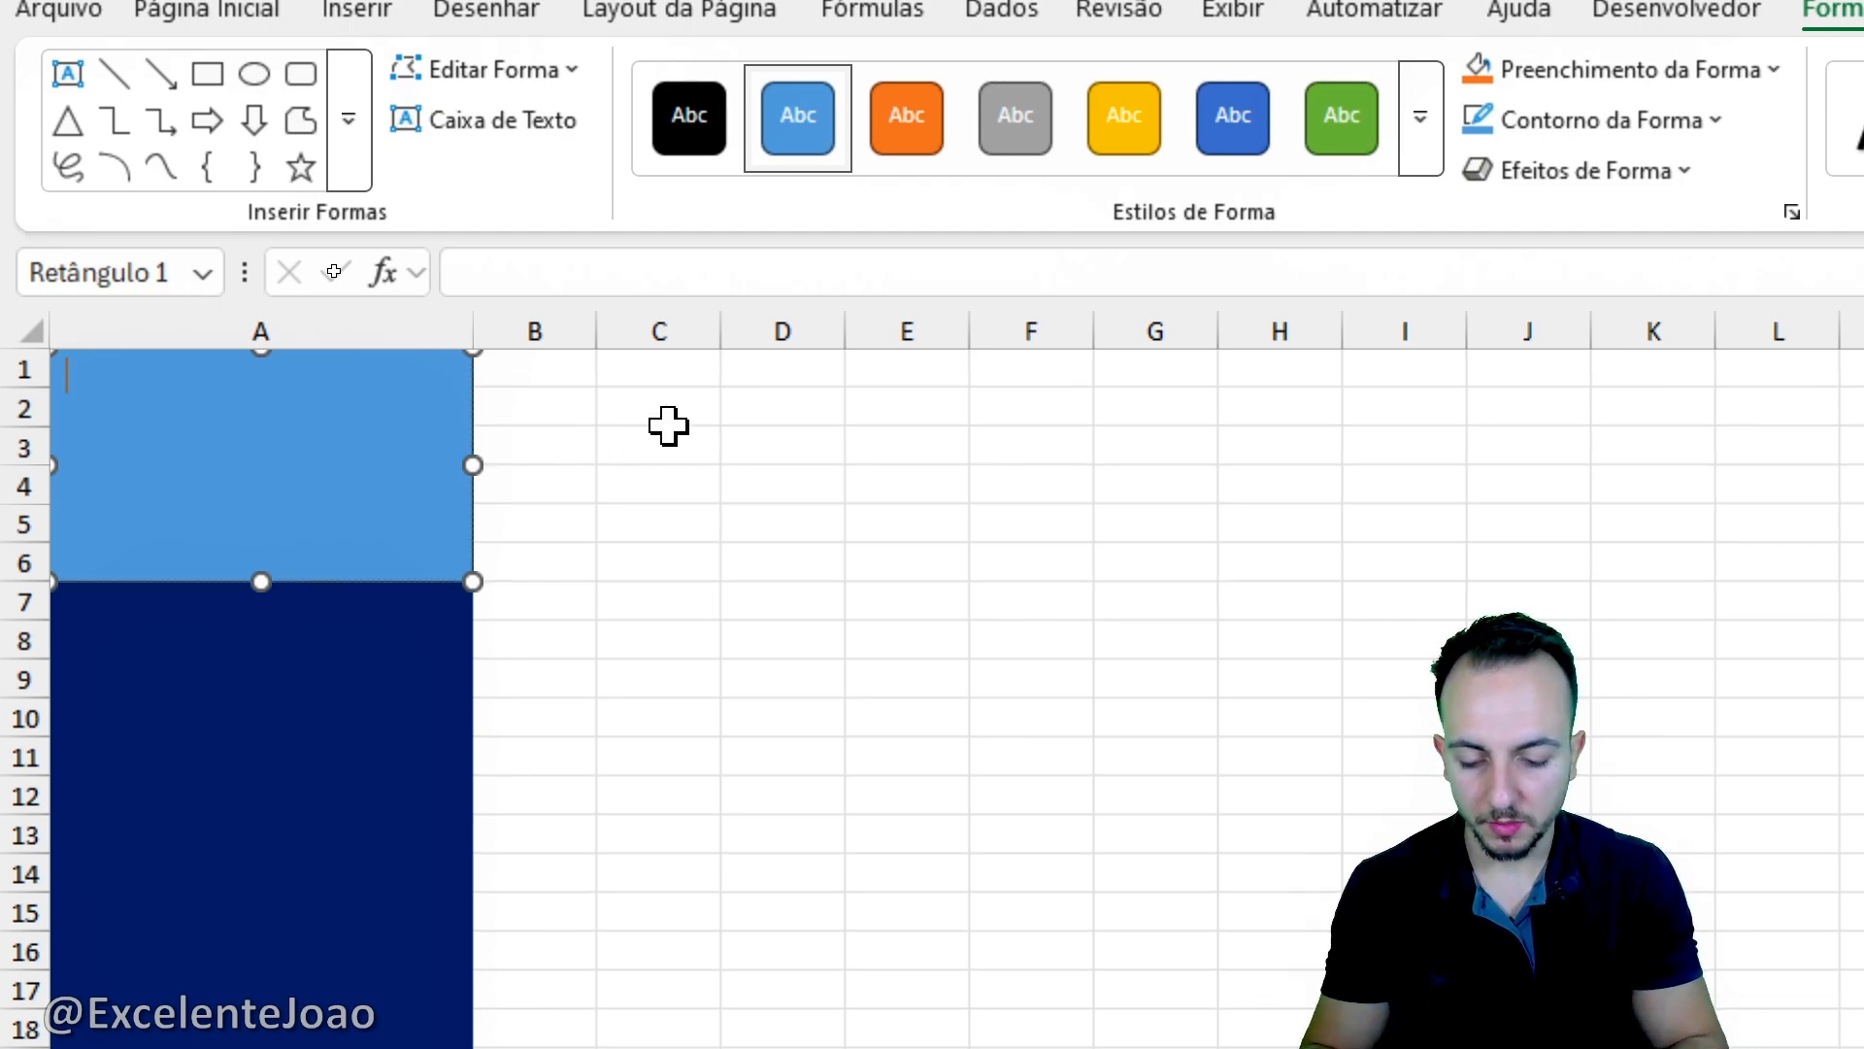
type("DASHBOARD")
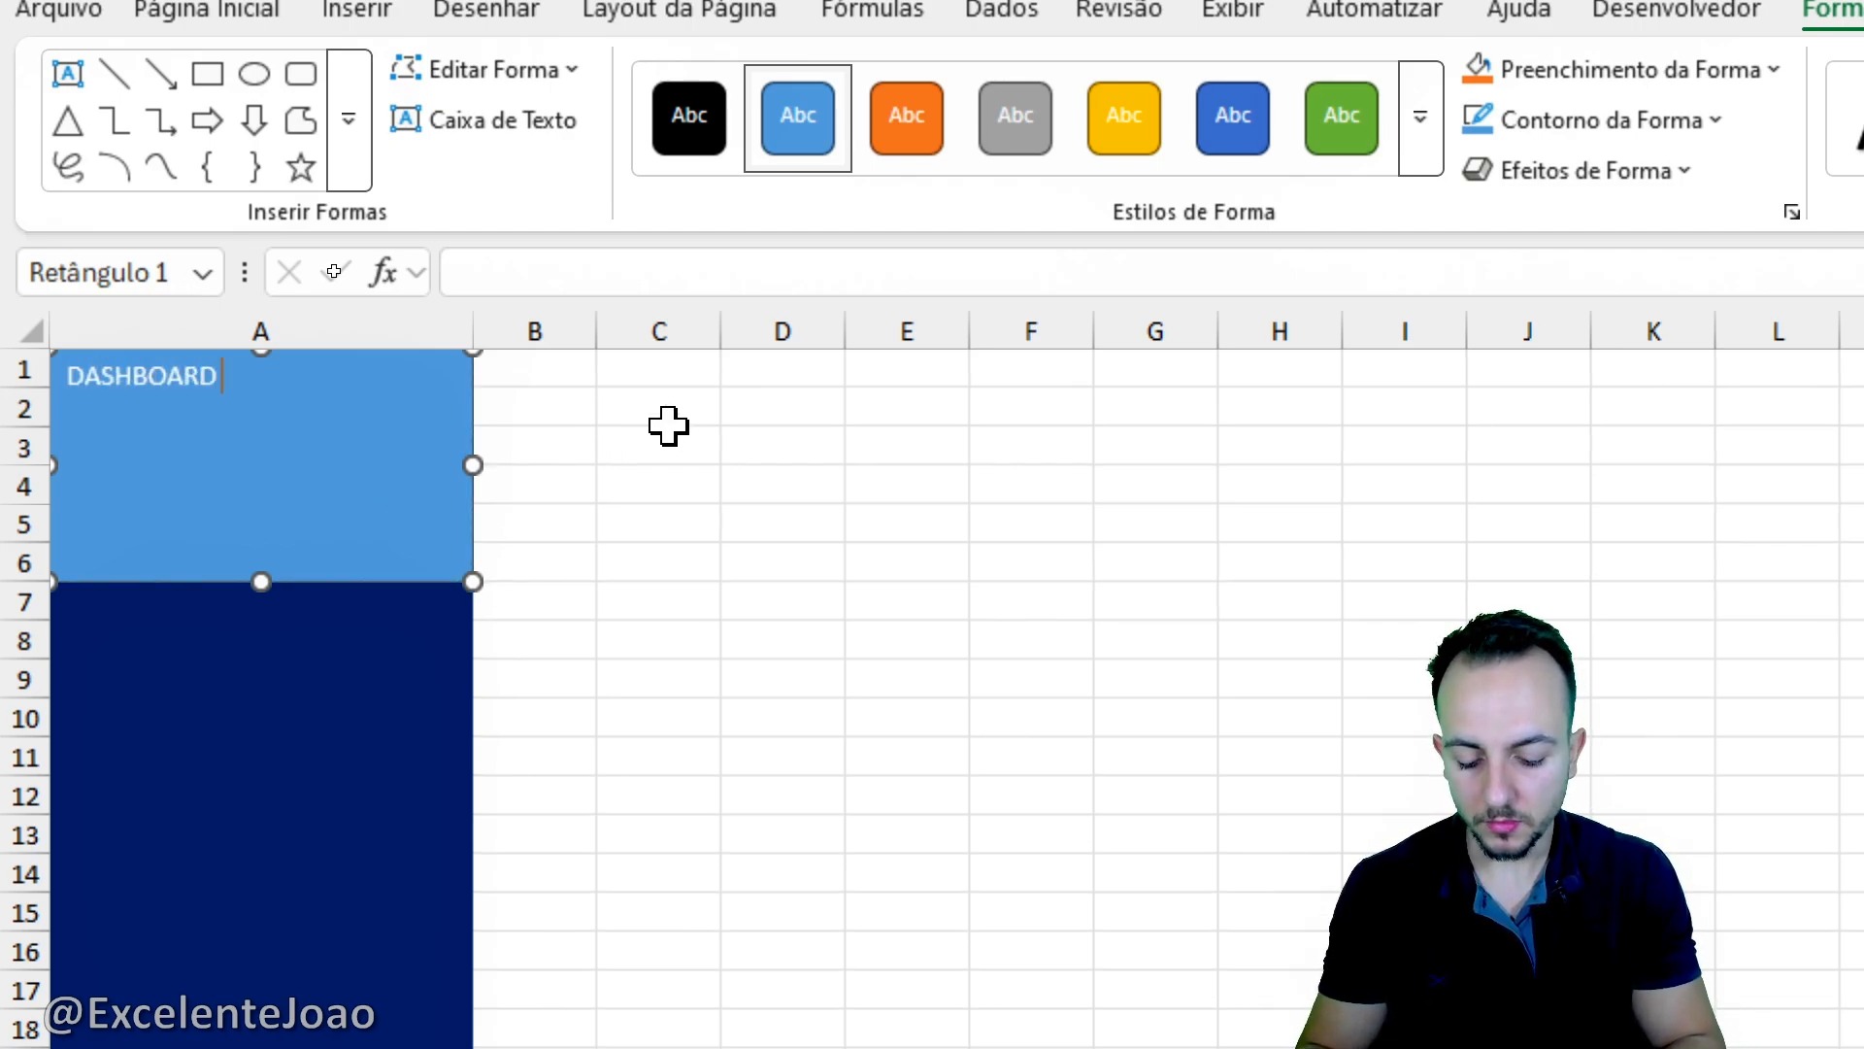
type(" BONI")
key("BackSpace")
type("NITÃ")
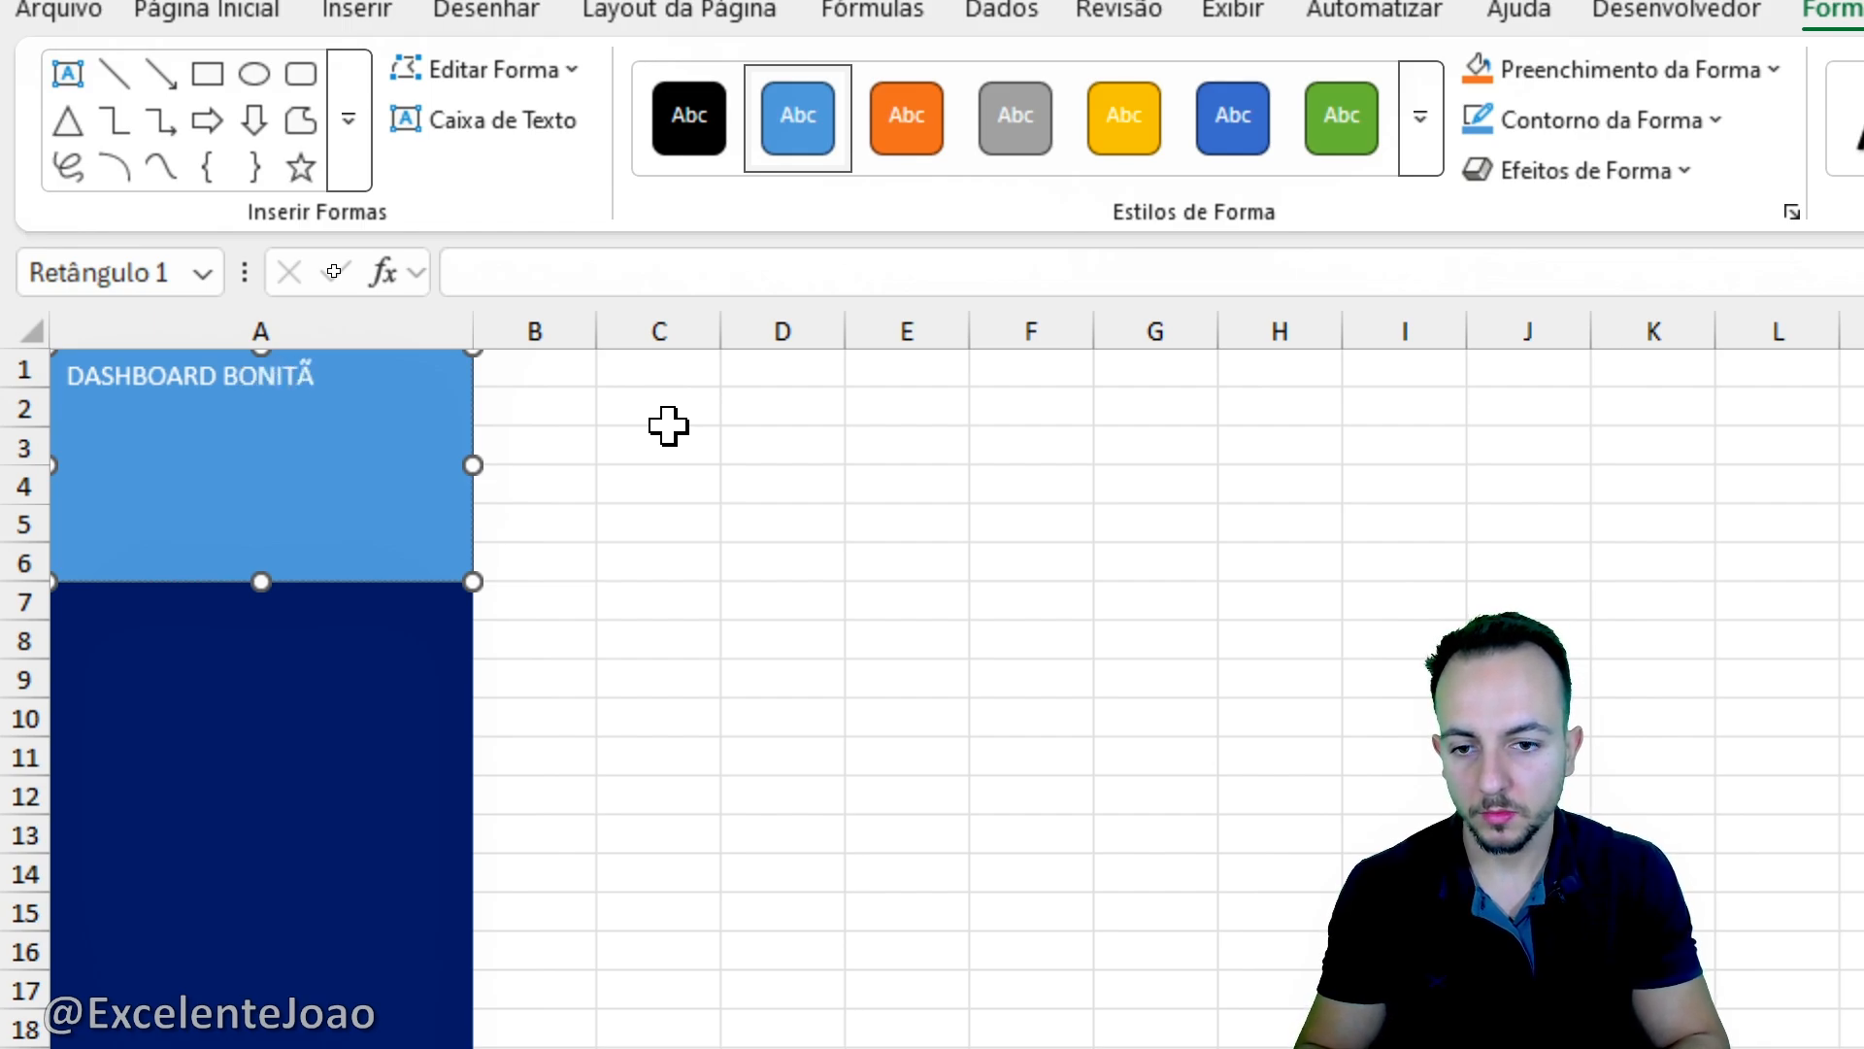
type("O PARA ANÁL")
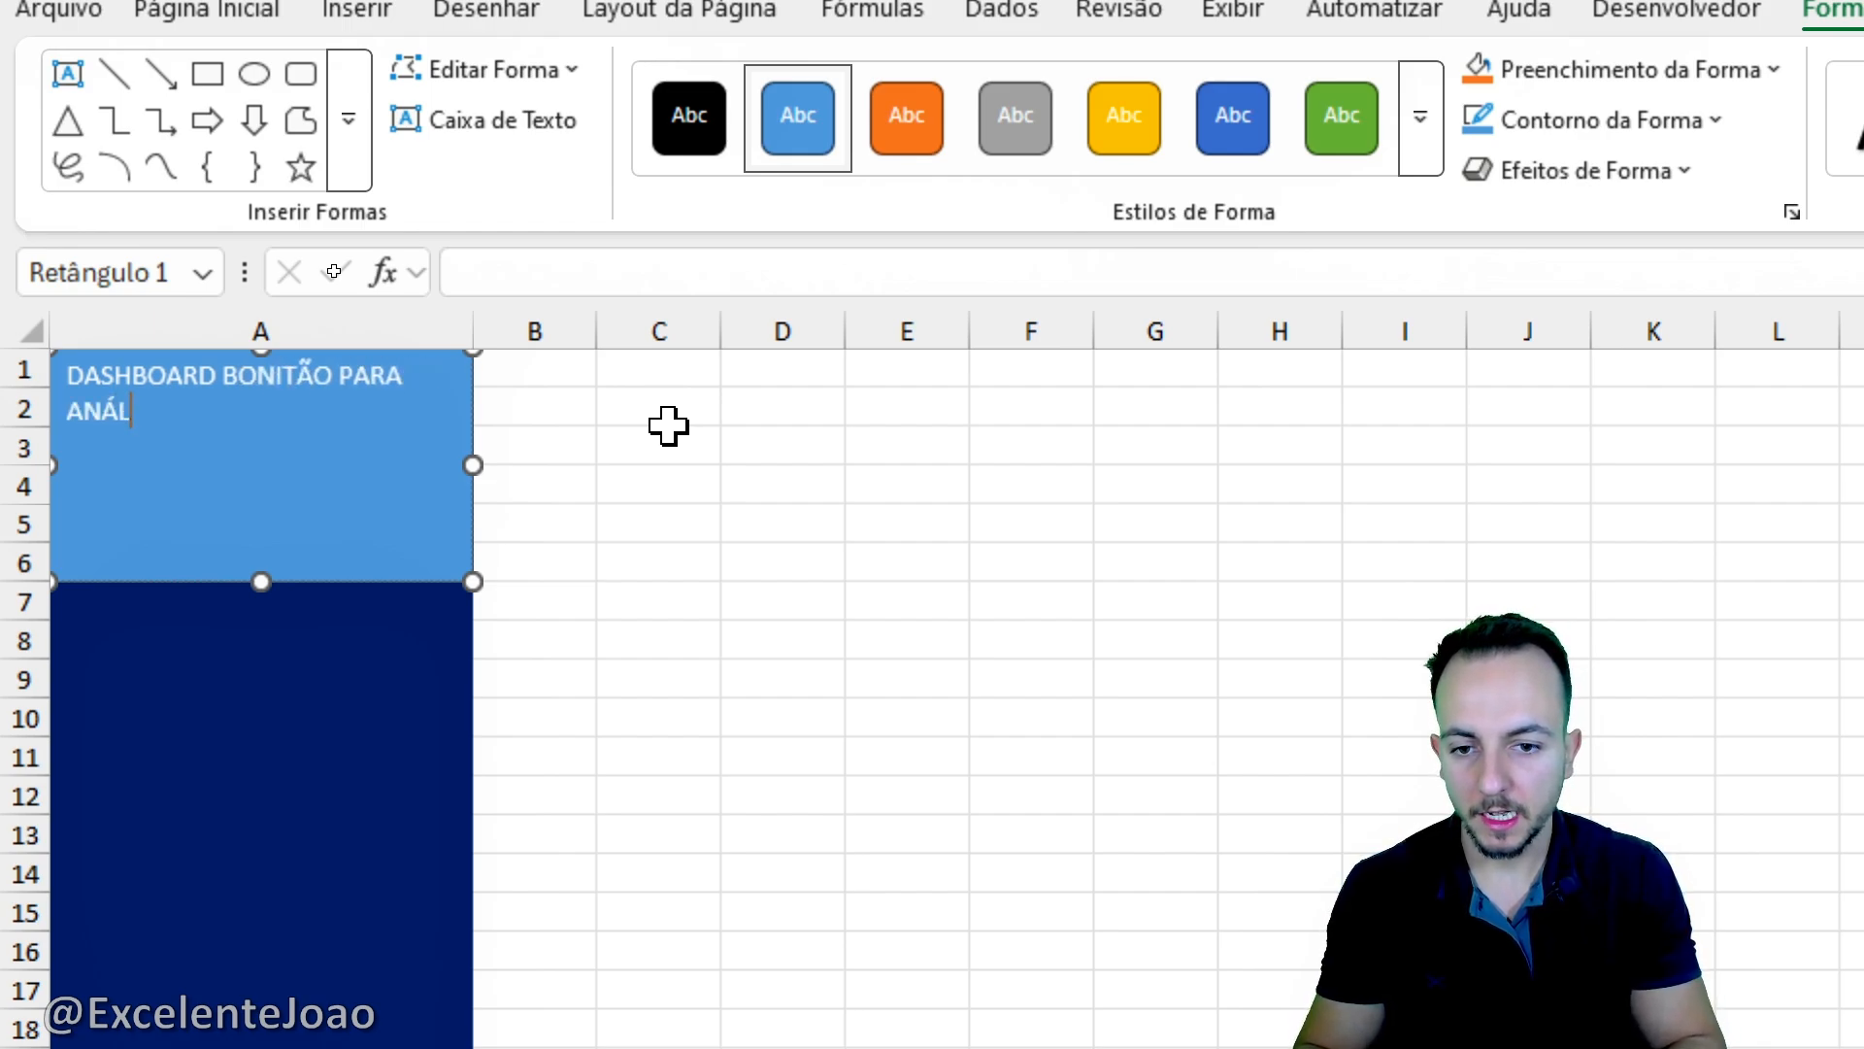
type("ISE DE PRODUÇ")
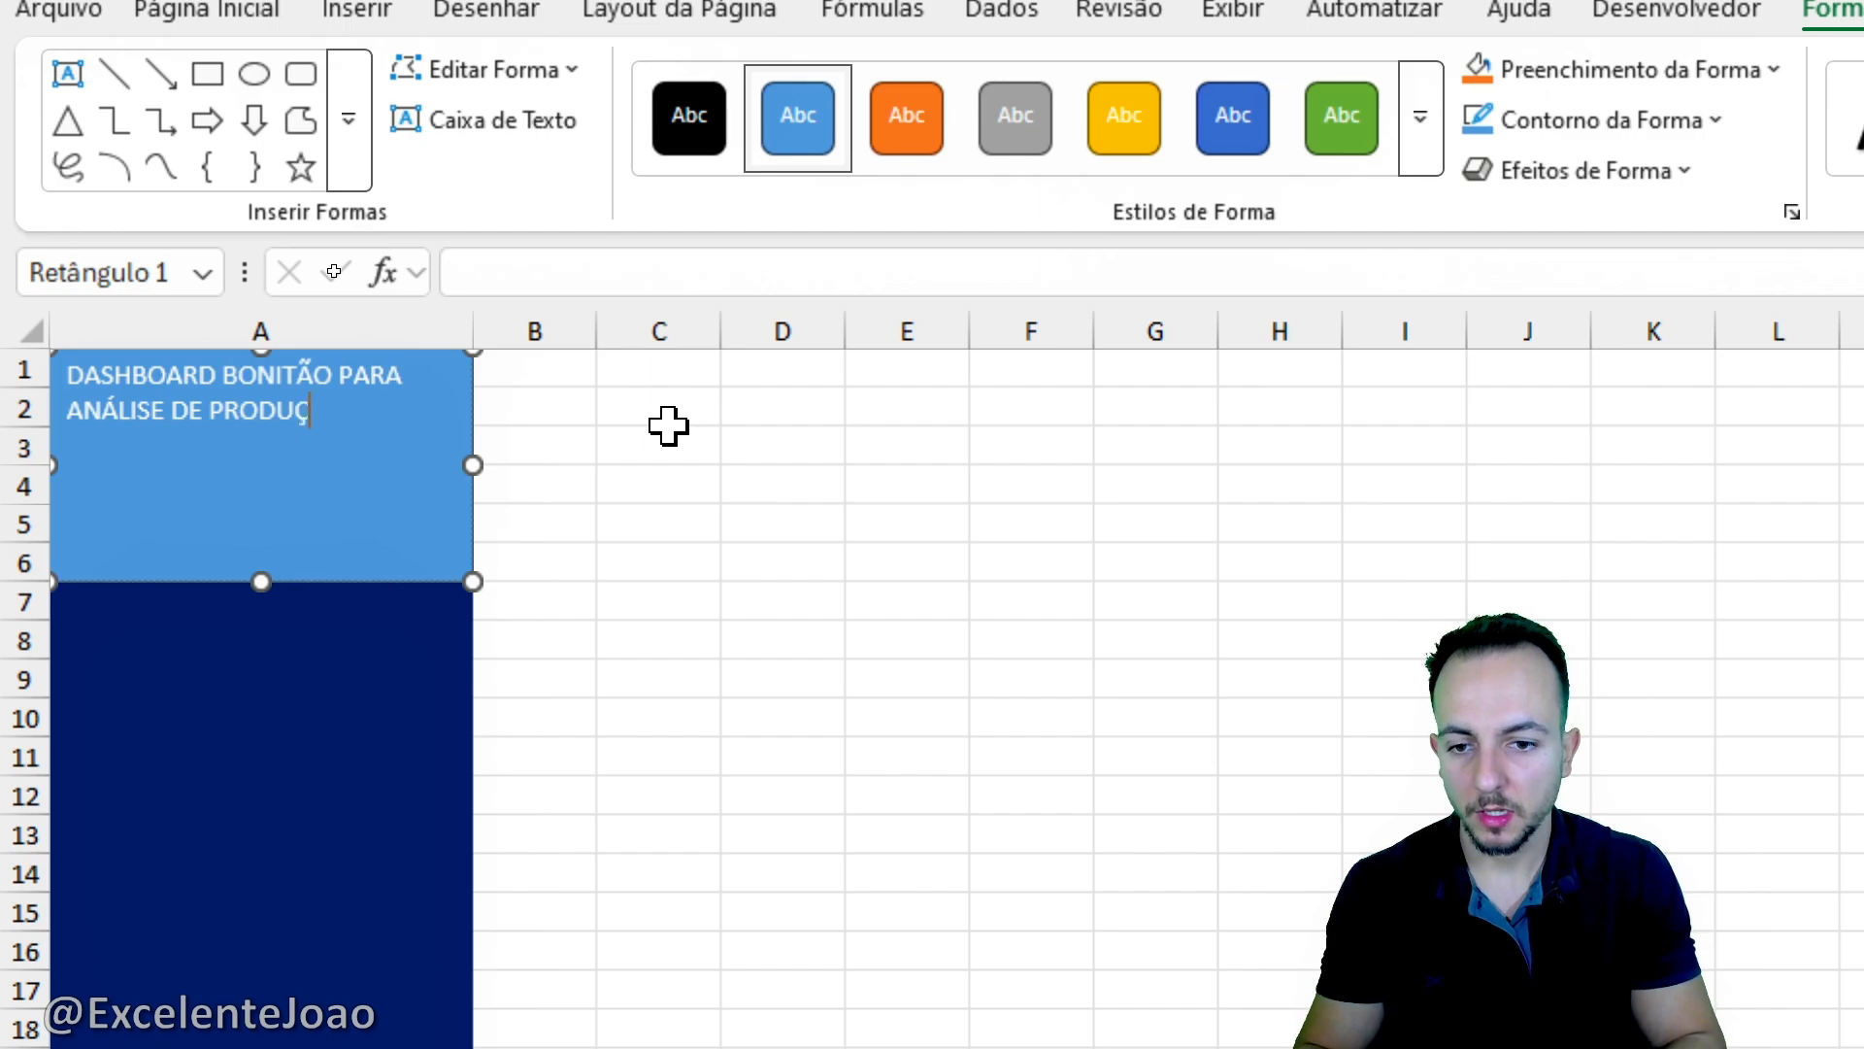
type("ÃO ")
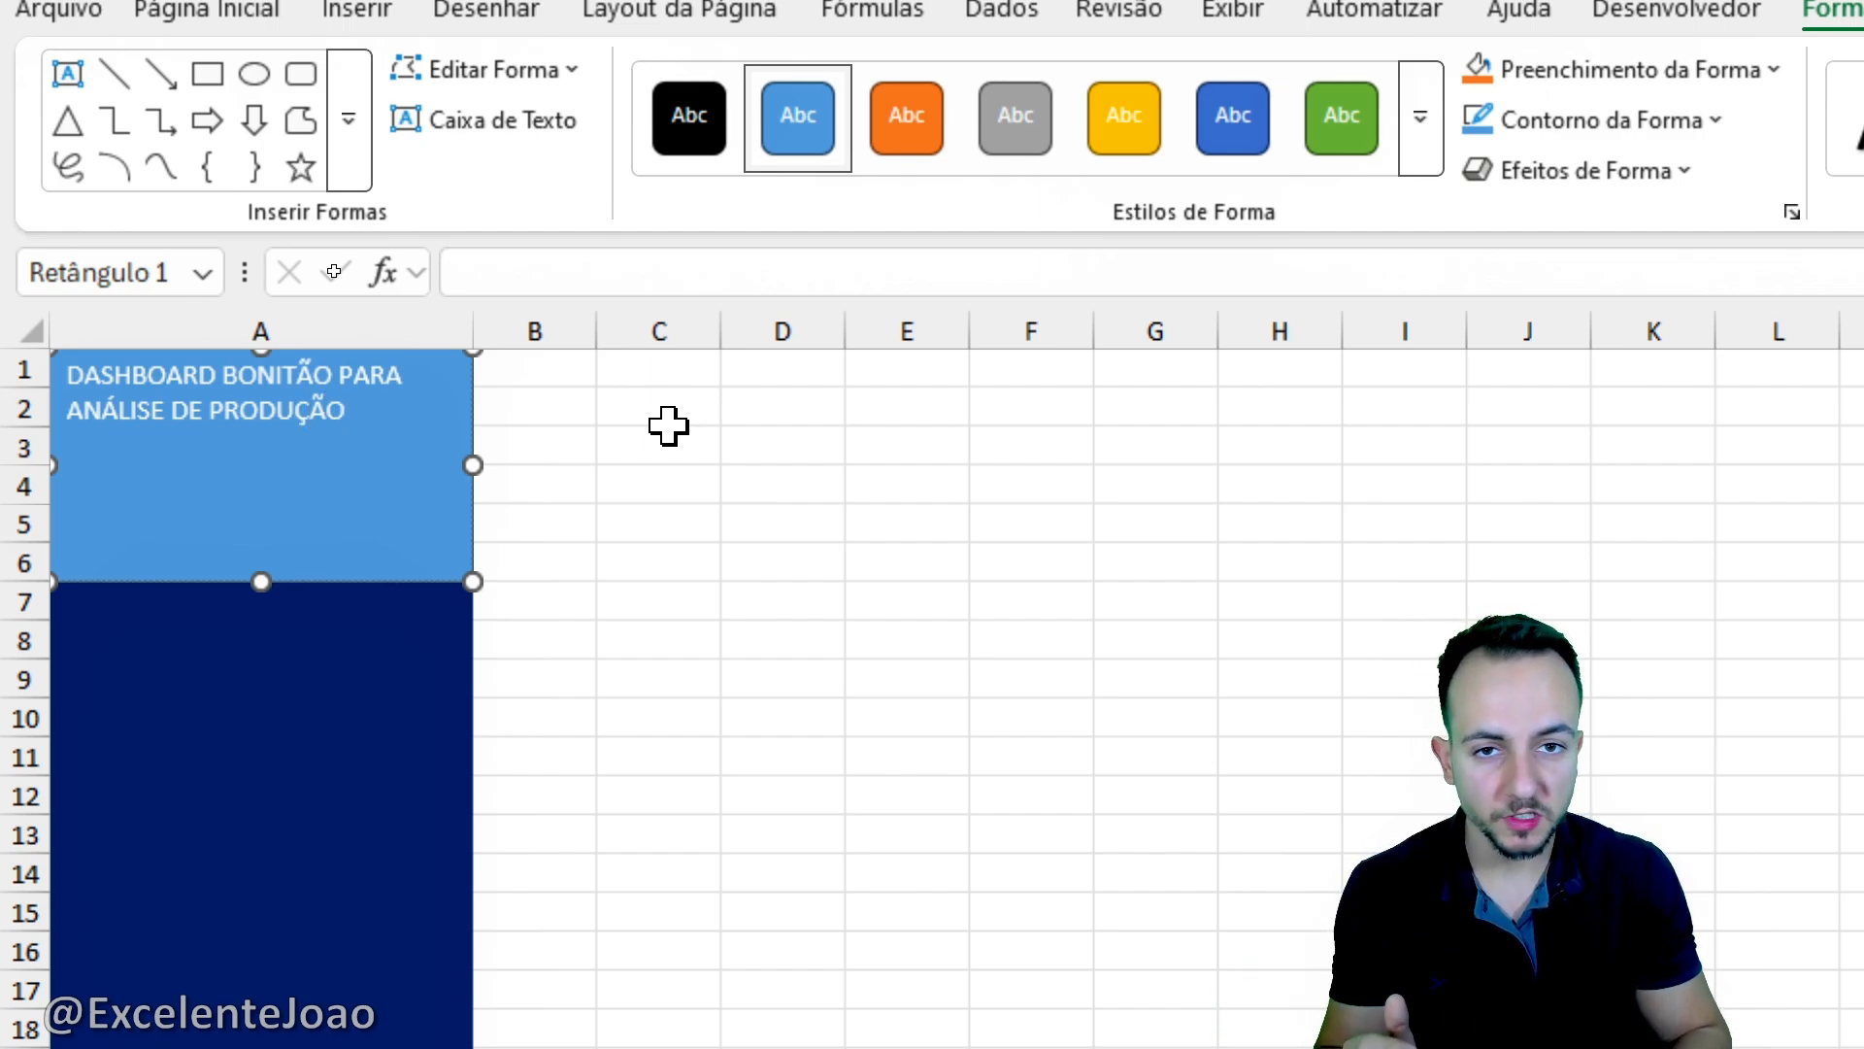
type("@EXCELENTEJOAO")
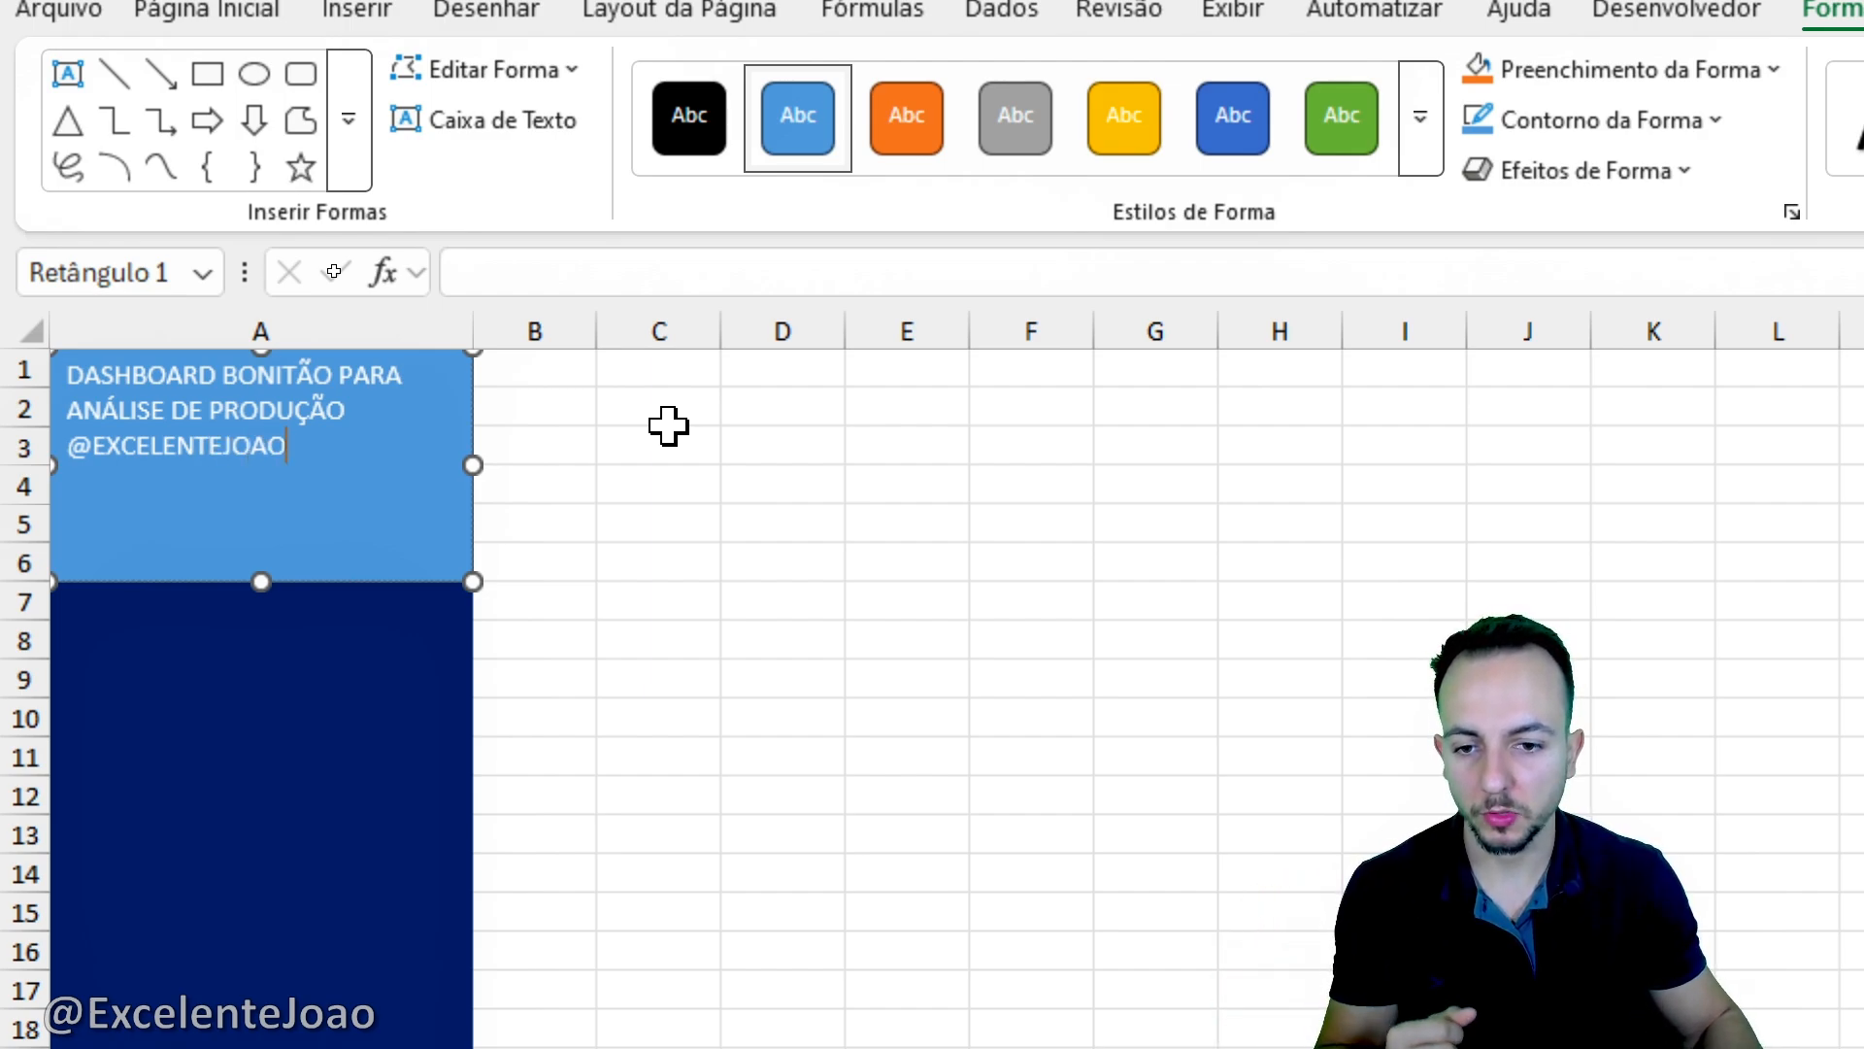
- Centre the rectangle's title text both vertically and horizontally and make it bold
left_click_drag(281, 452, 67, 366)
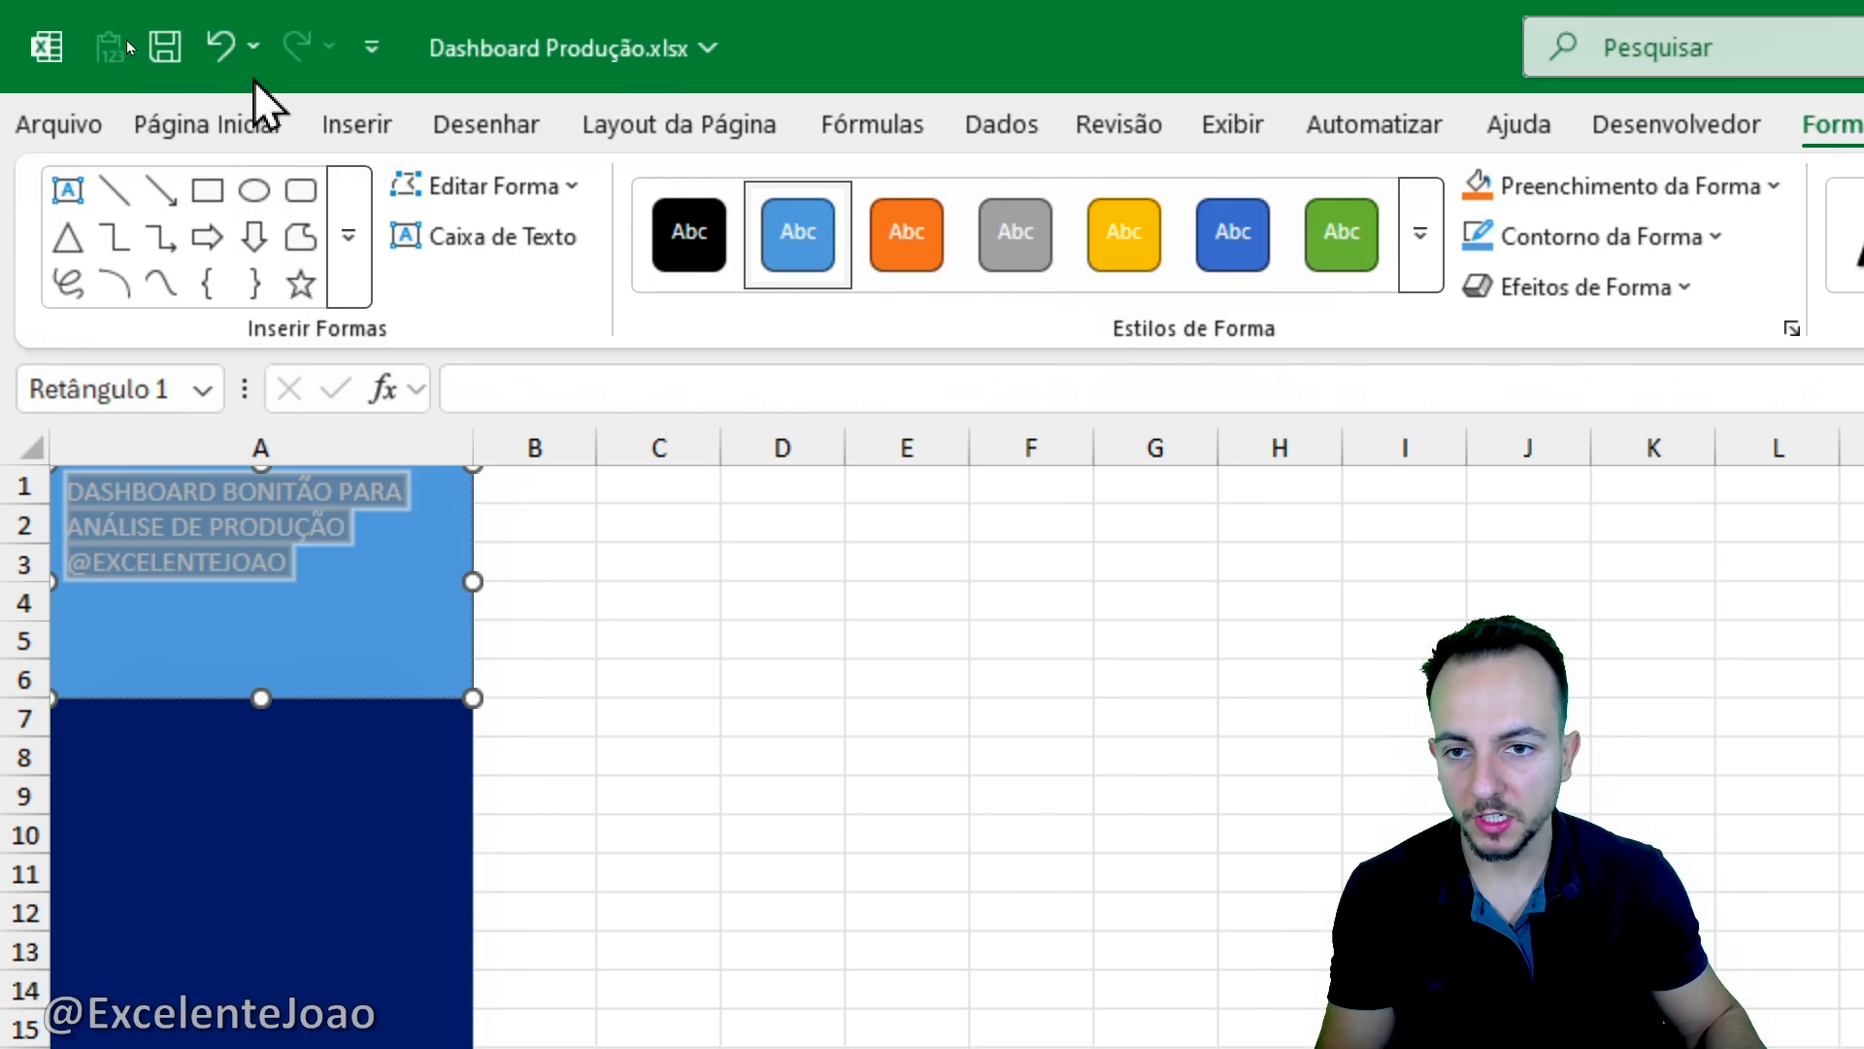
left_click(256, 125)
left_click_drag(959, 156, 1014, 223)
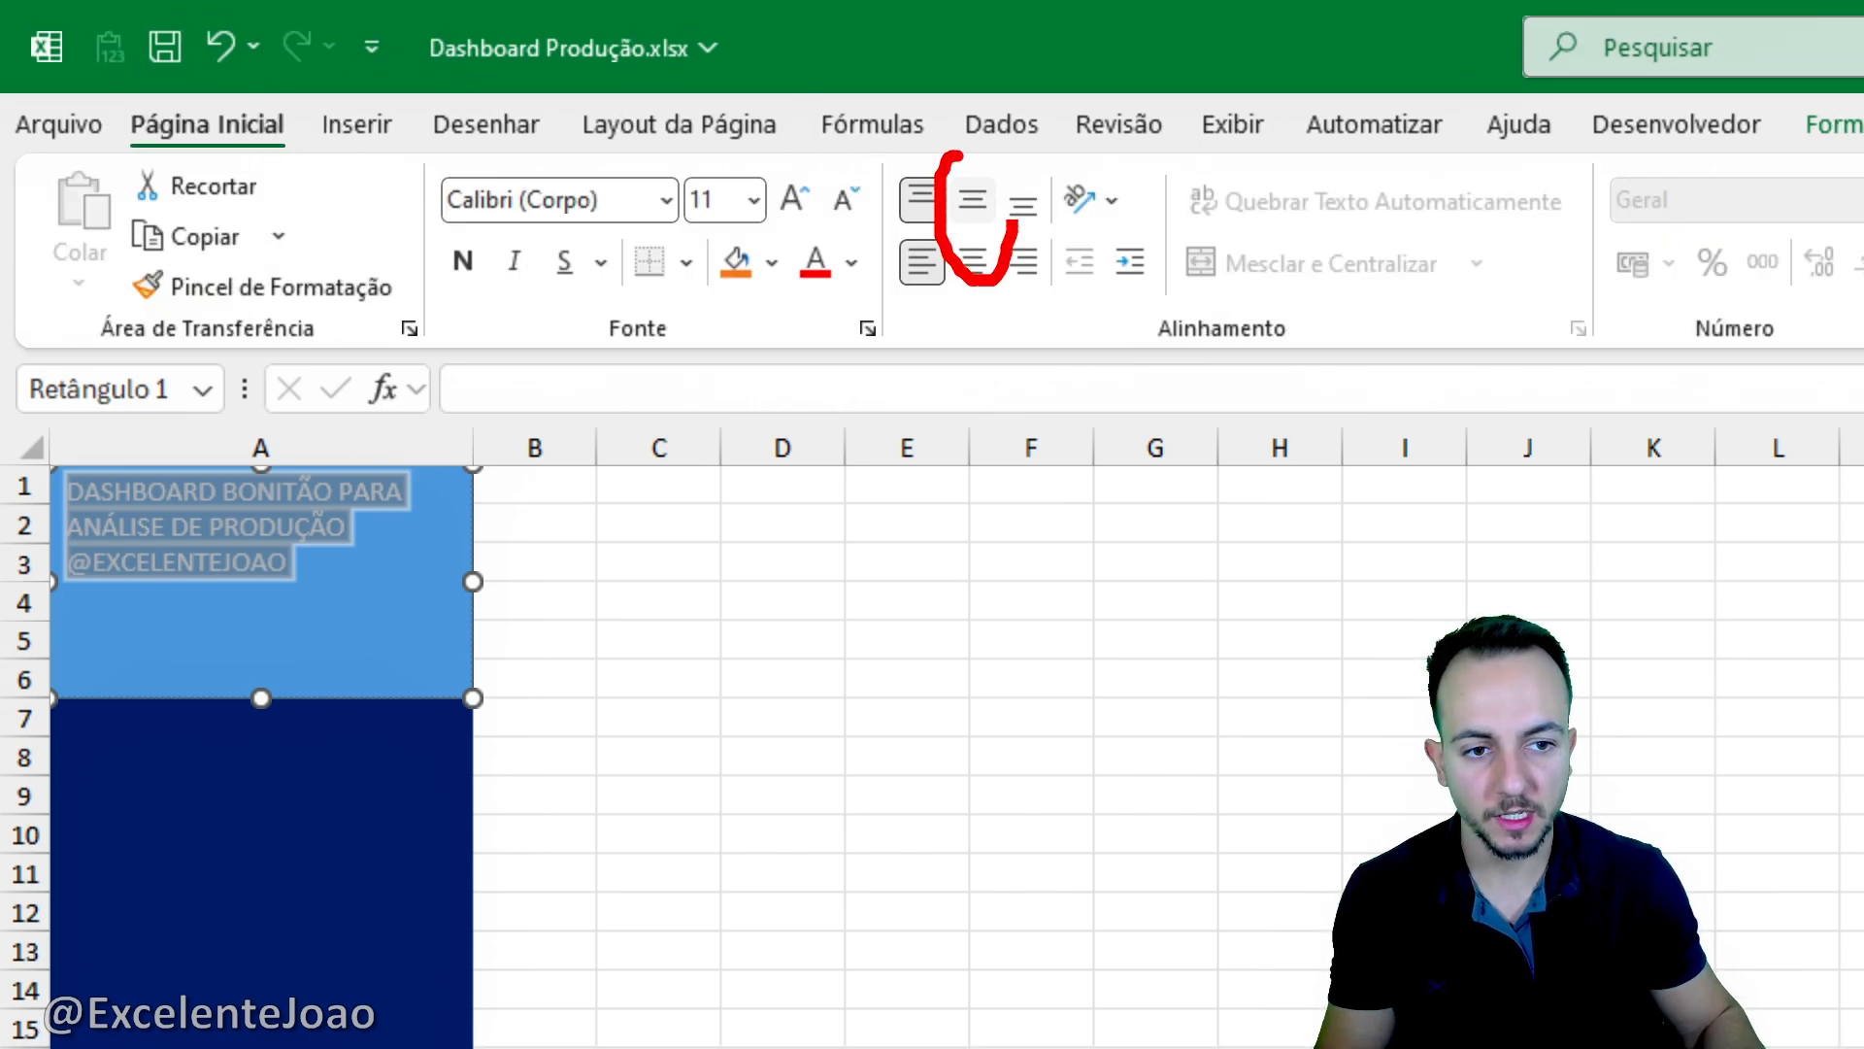
left_click(972, 201)
left_click(971, 263)
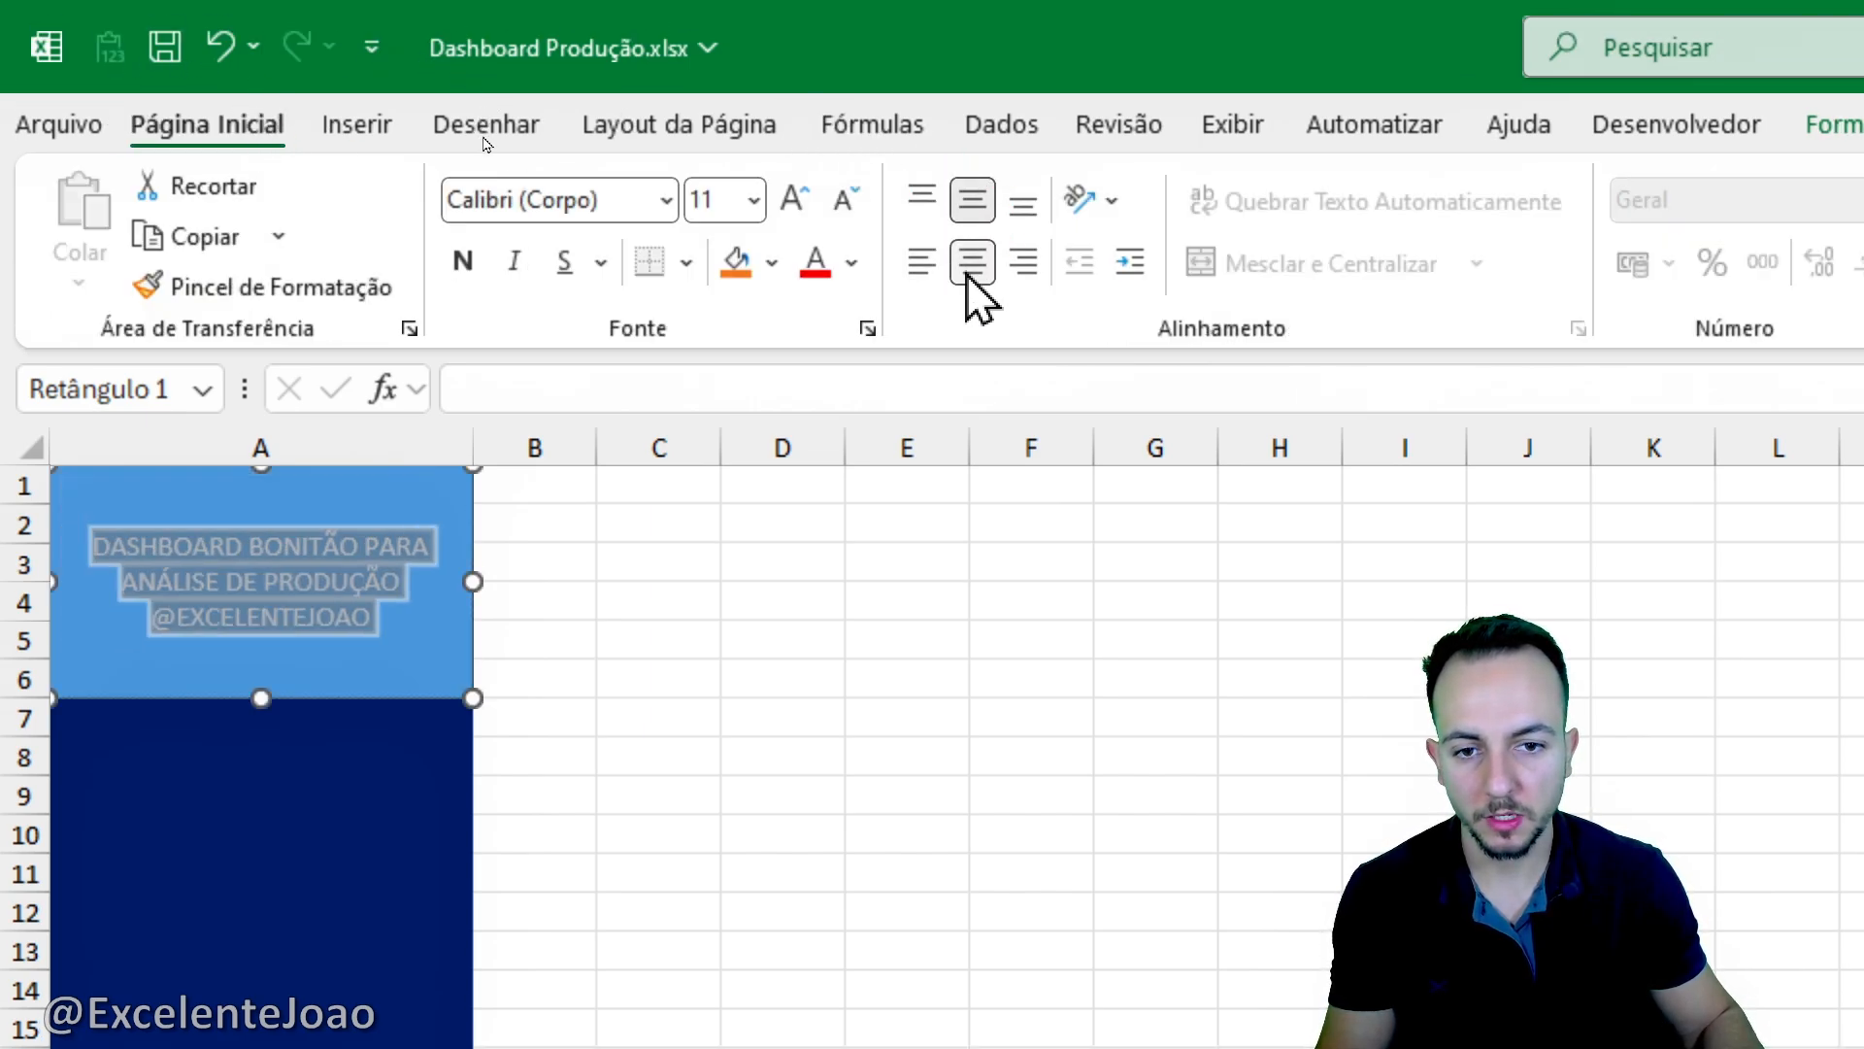
left_click(464, 264)
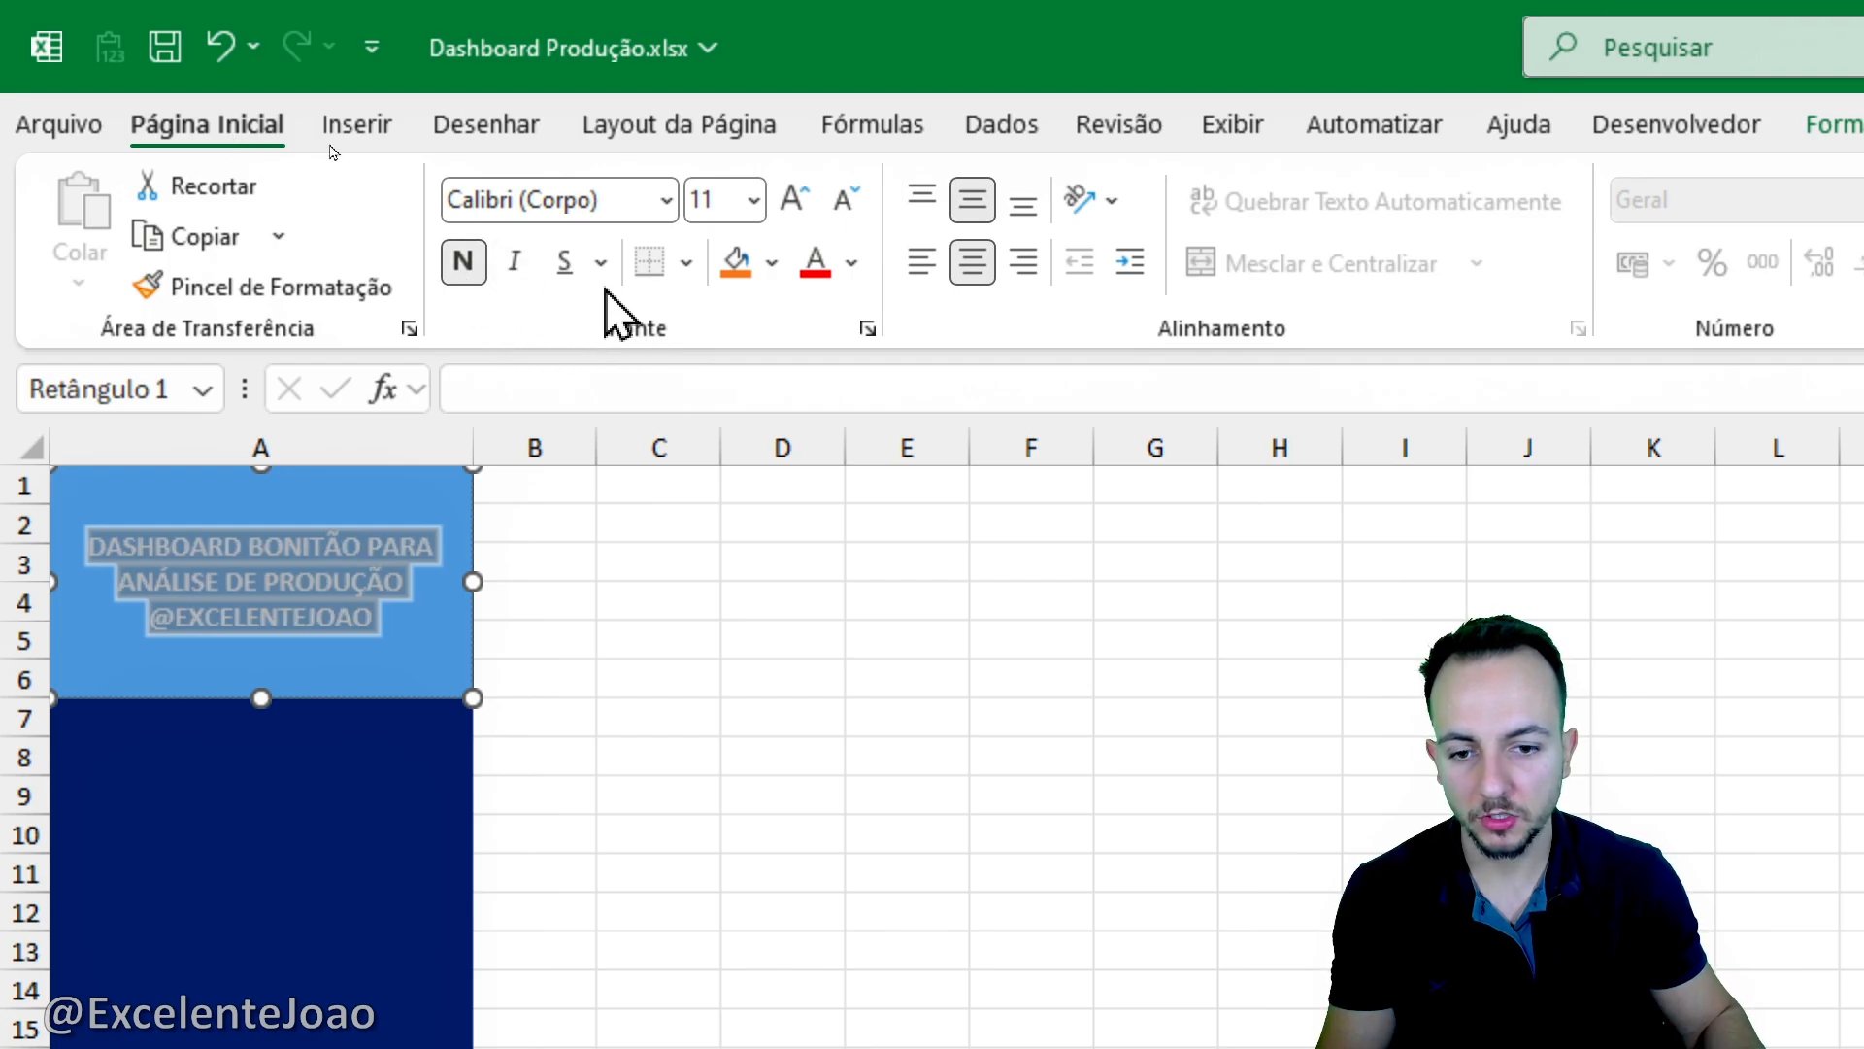
- Set the title text in the rectangle at the top of column A to white
left_click(851, 265)
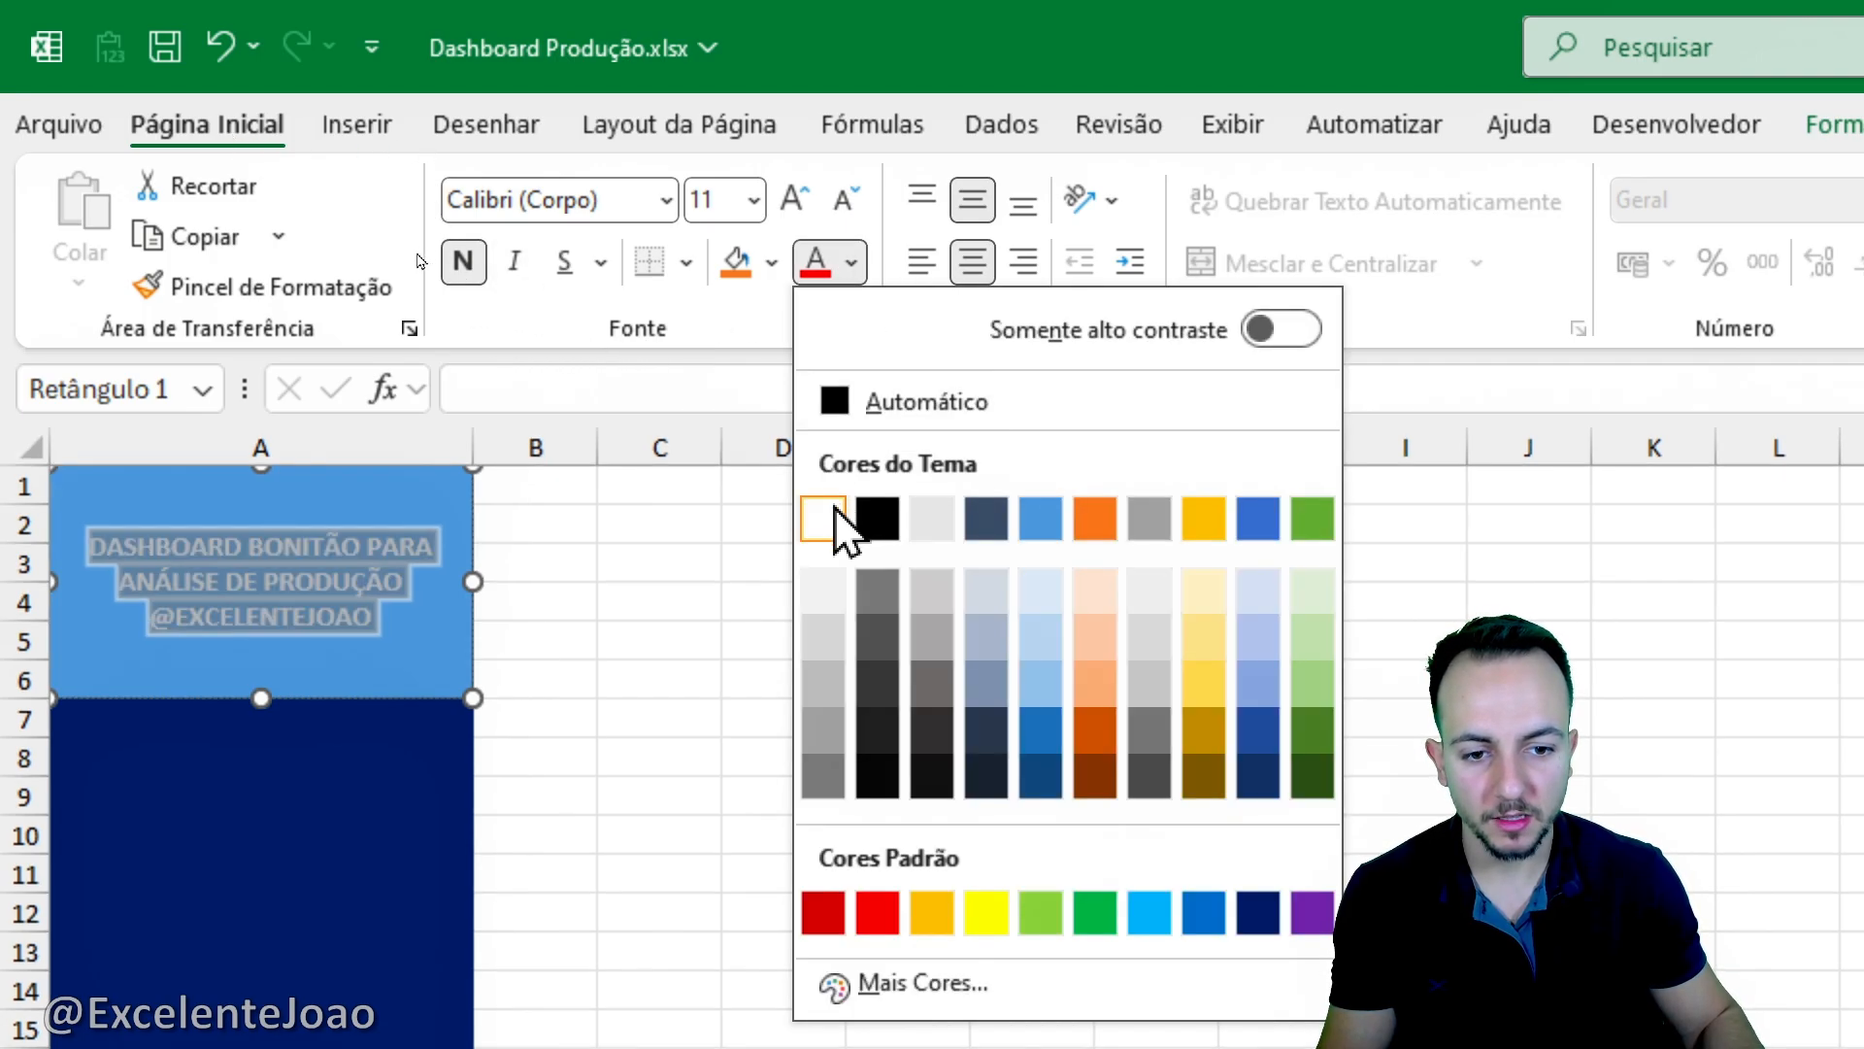
left_click(835, 505)
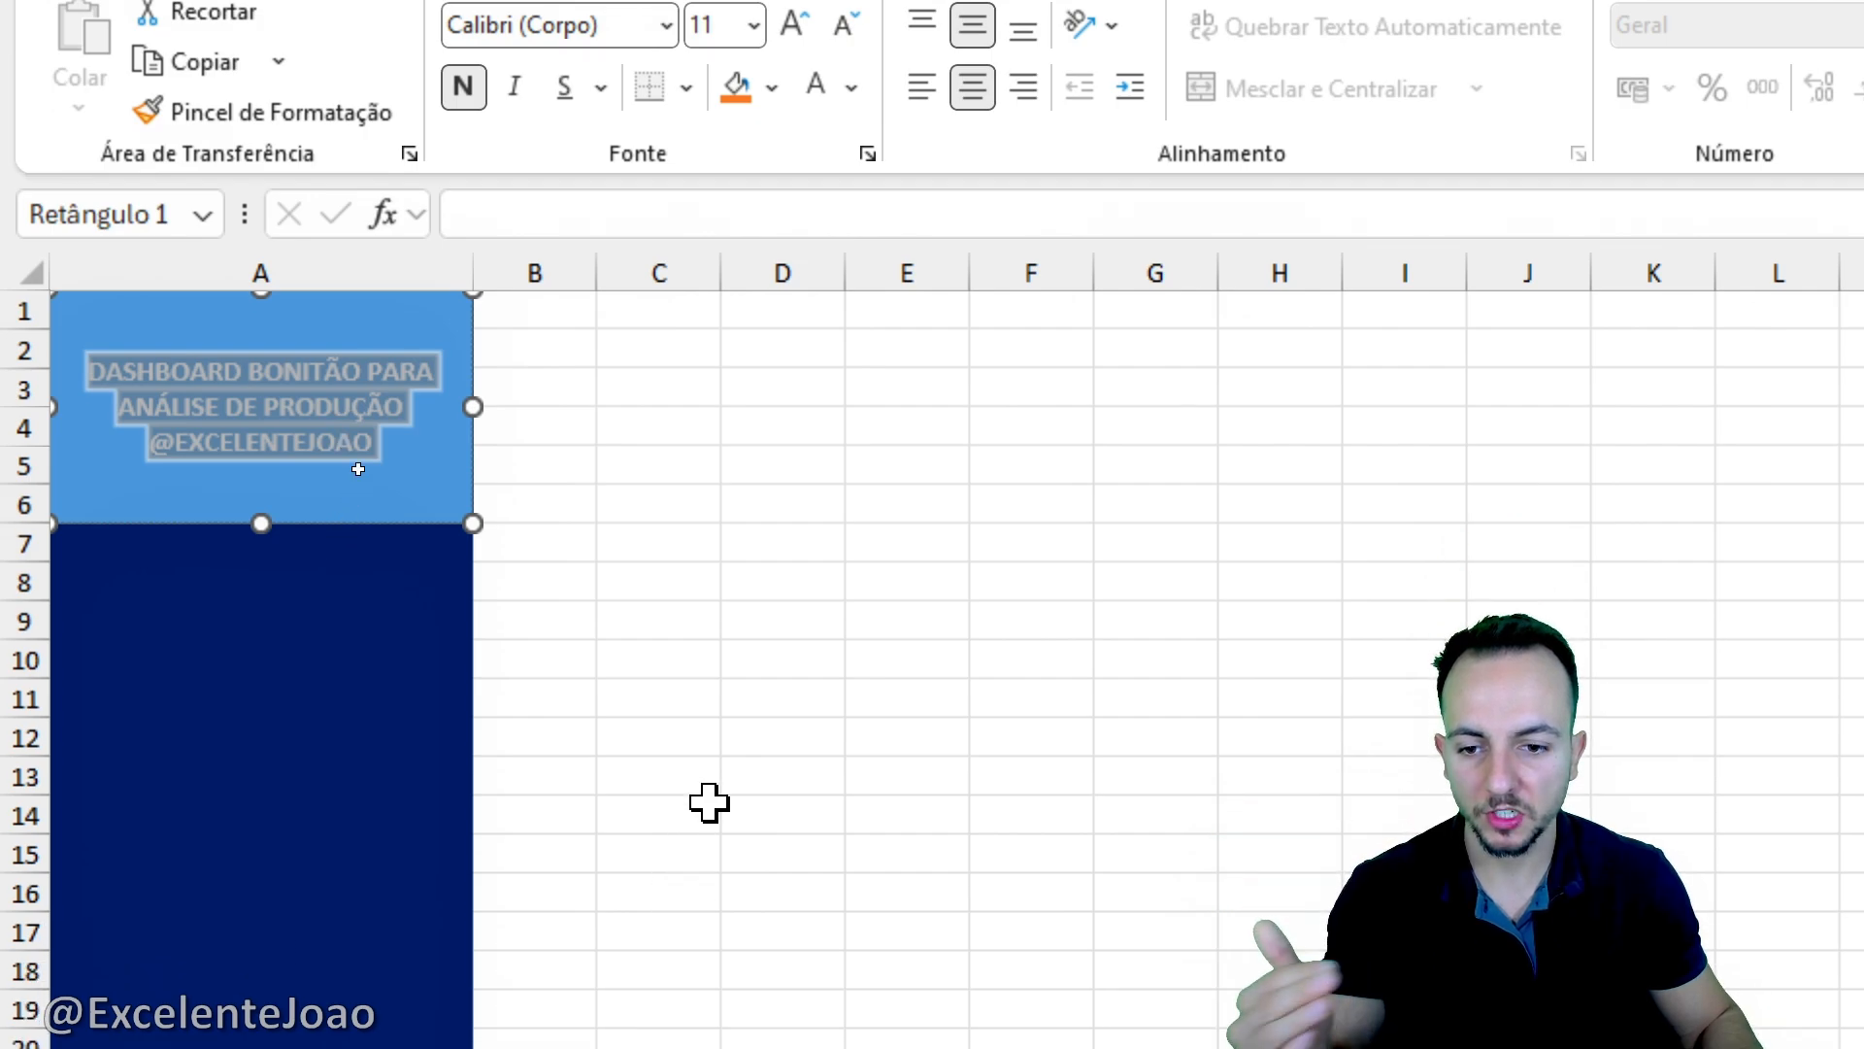
left_click(636, 481)
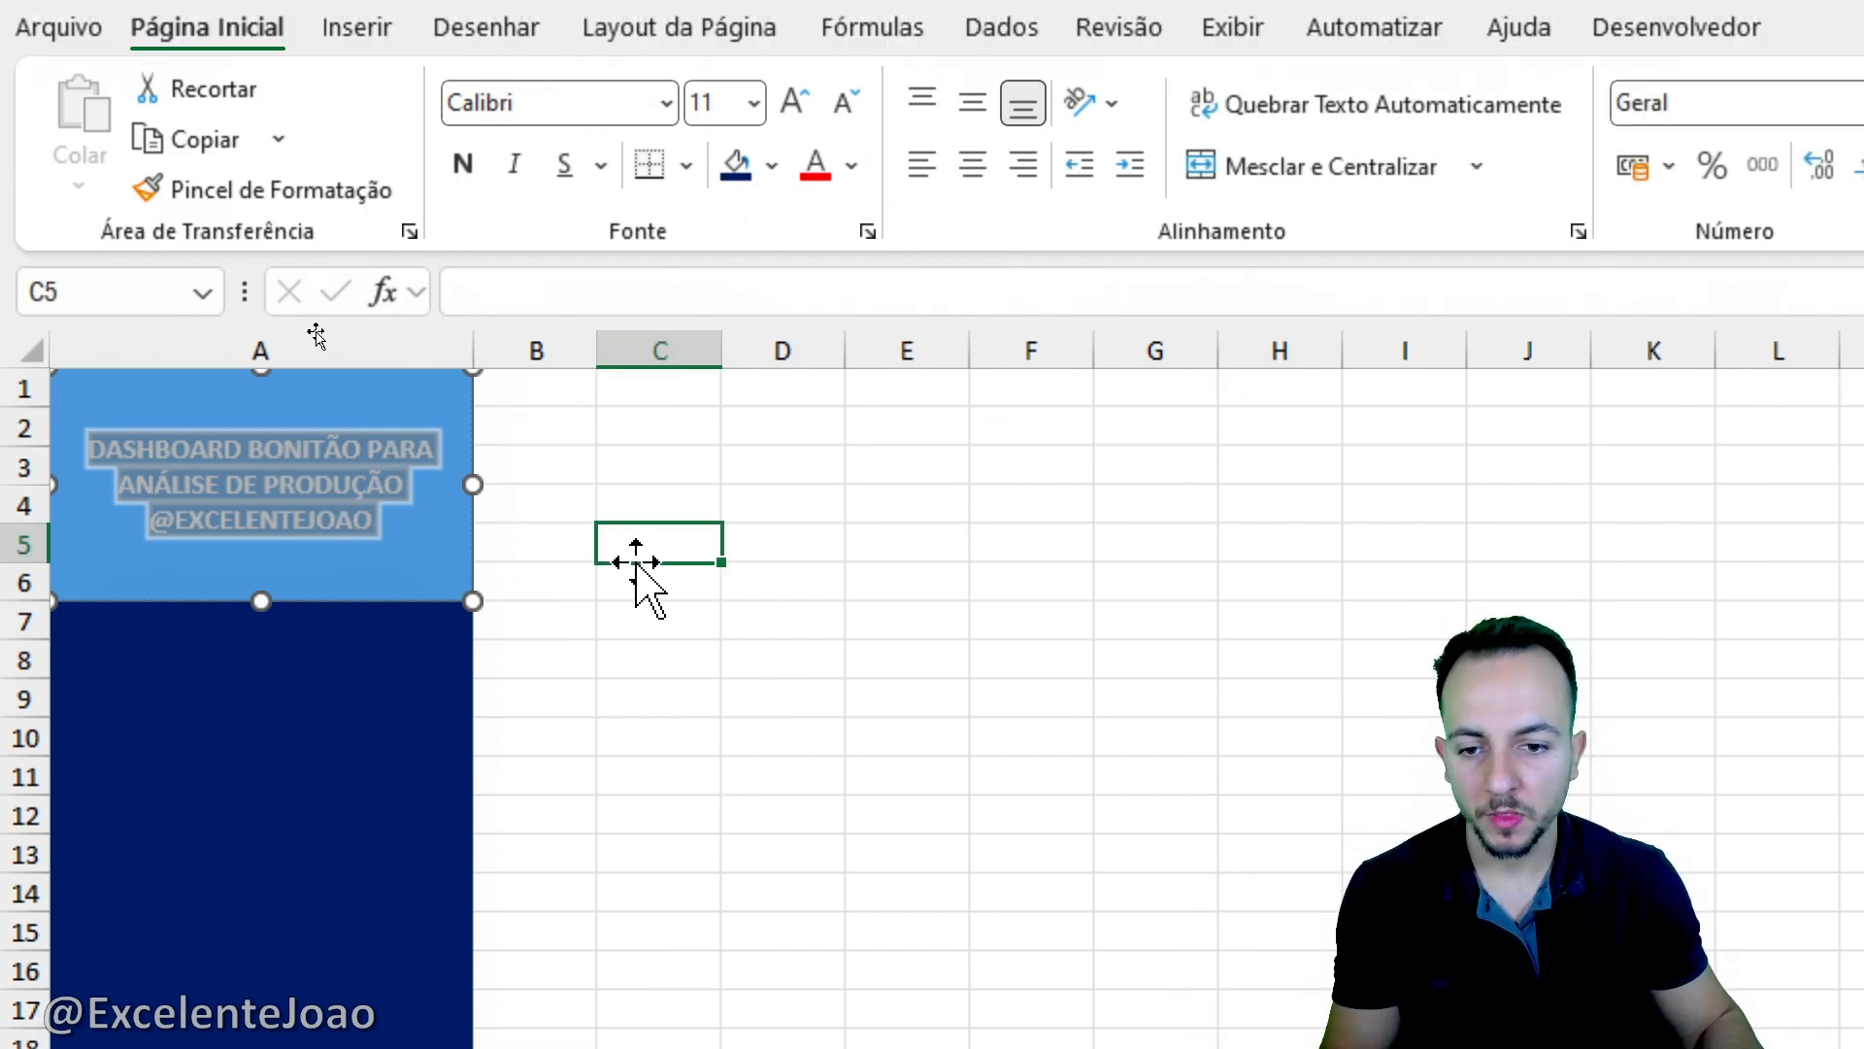
key("ctrl+2")
mouse_move(507, 355)
left_mouse_down()
mouse_move(192, 605)
mouse_move(73, 337)
left_mouse_up()
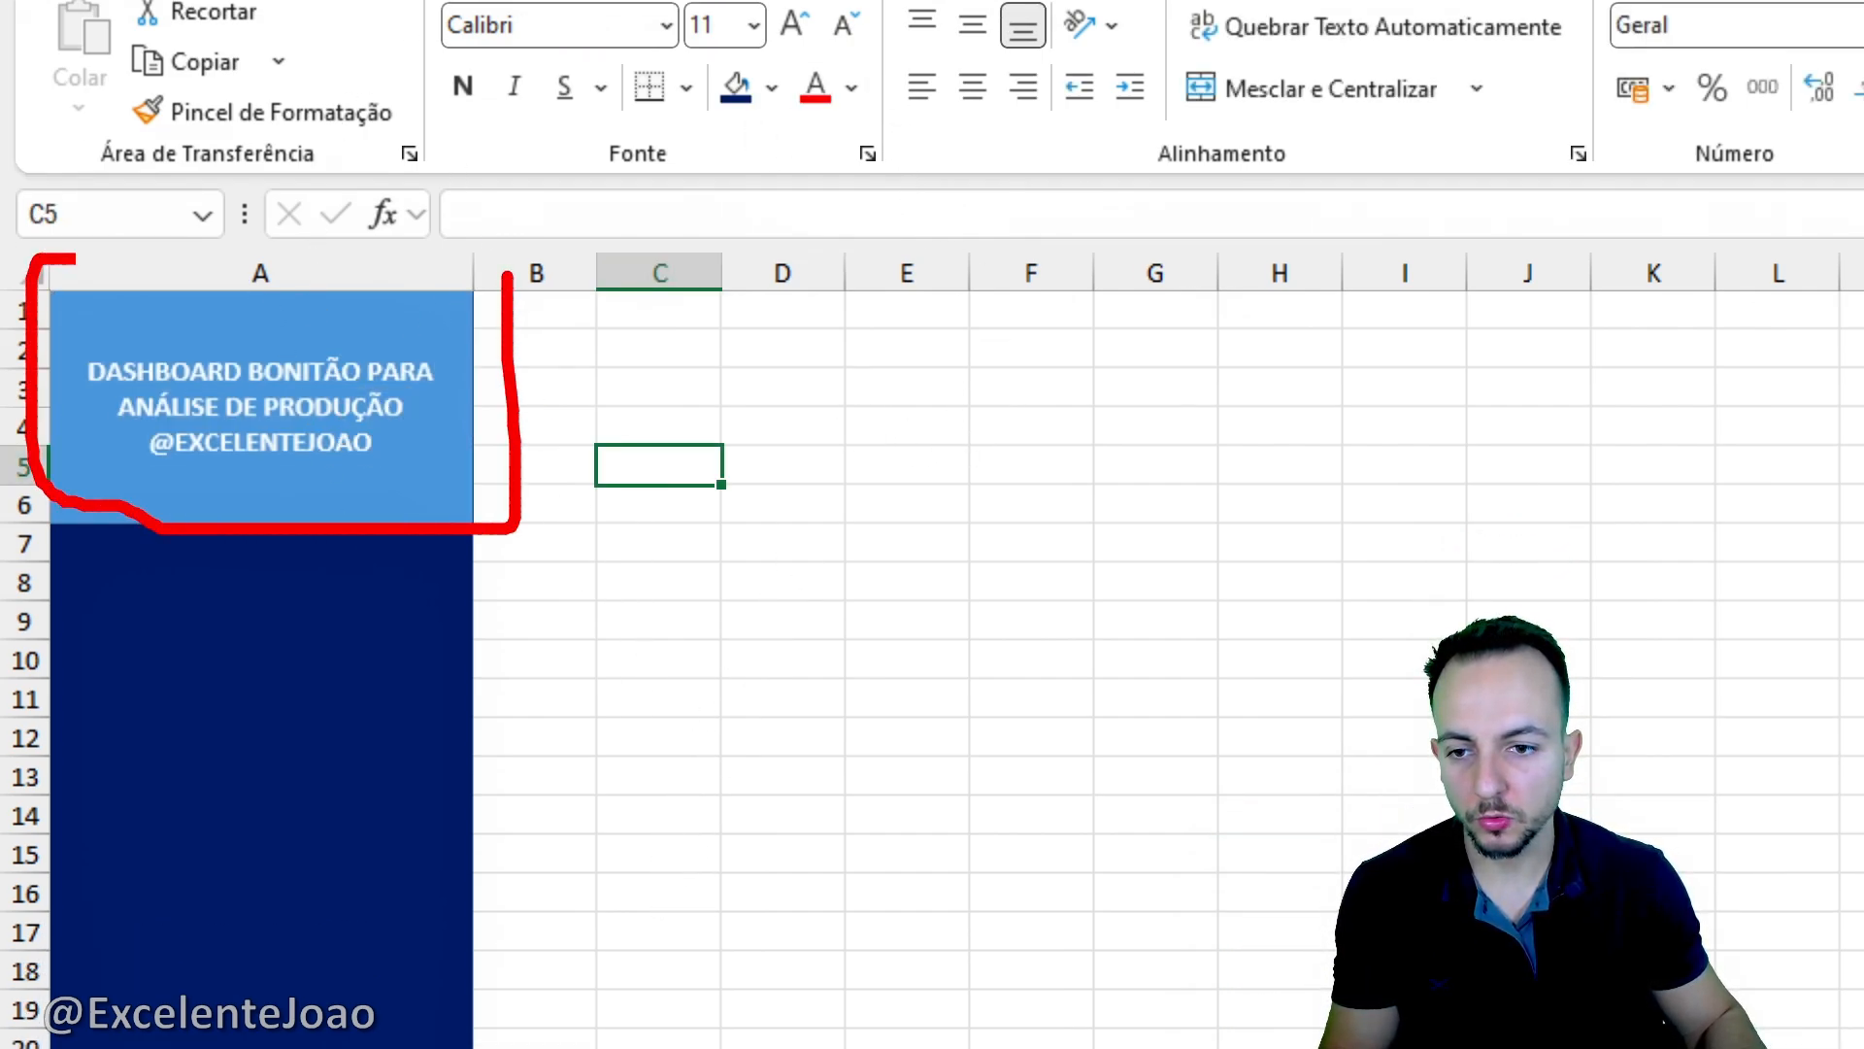
left_click_drag(76, 259, 499, 259)
key("Escape")
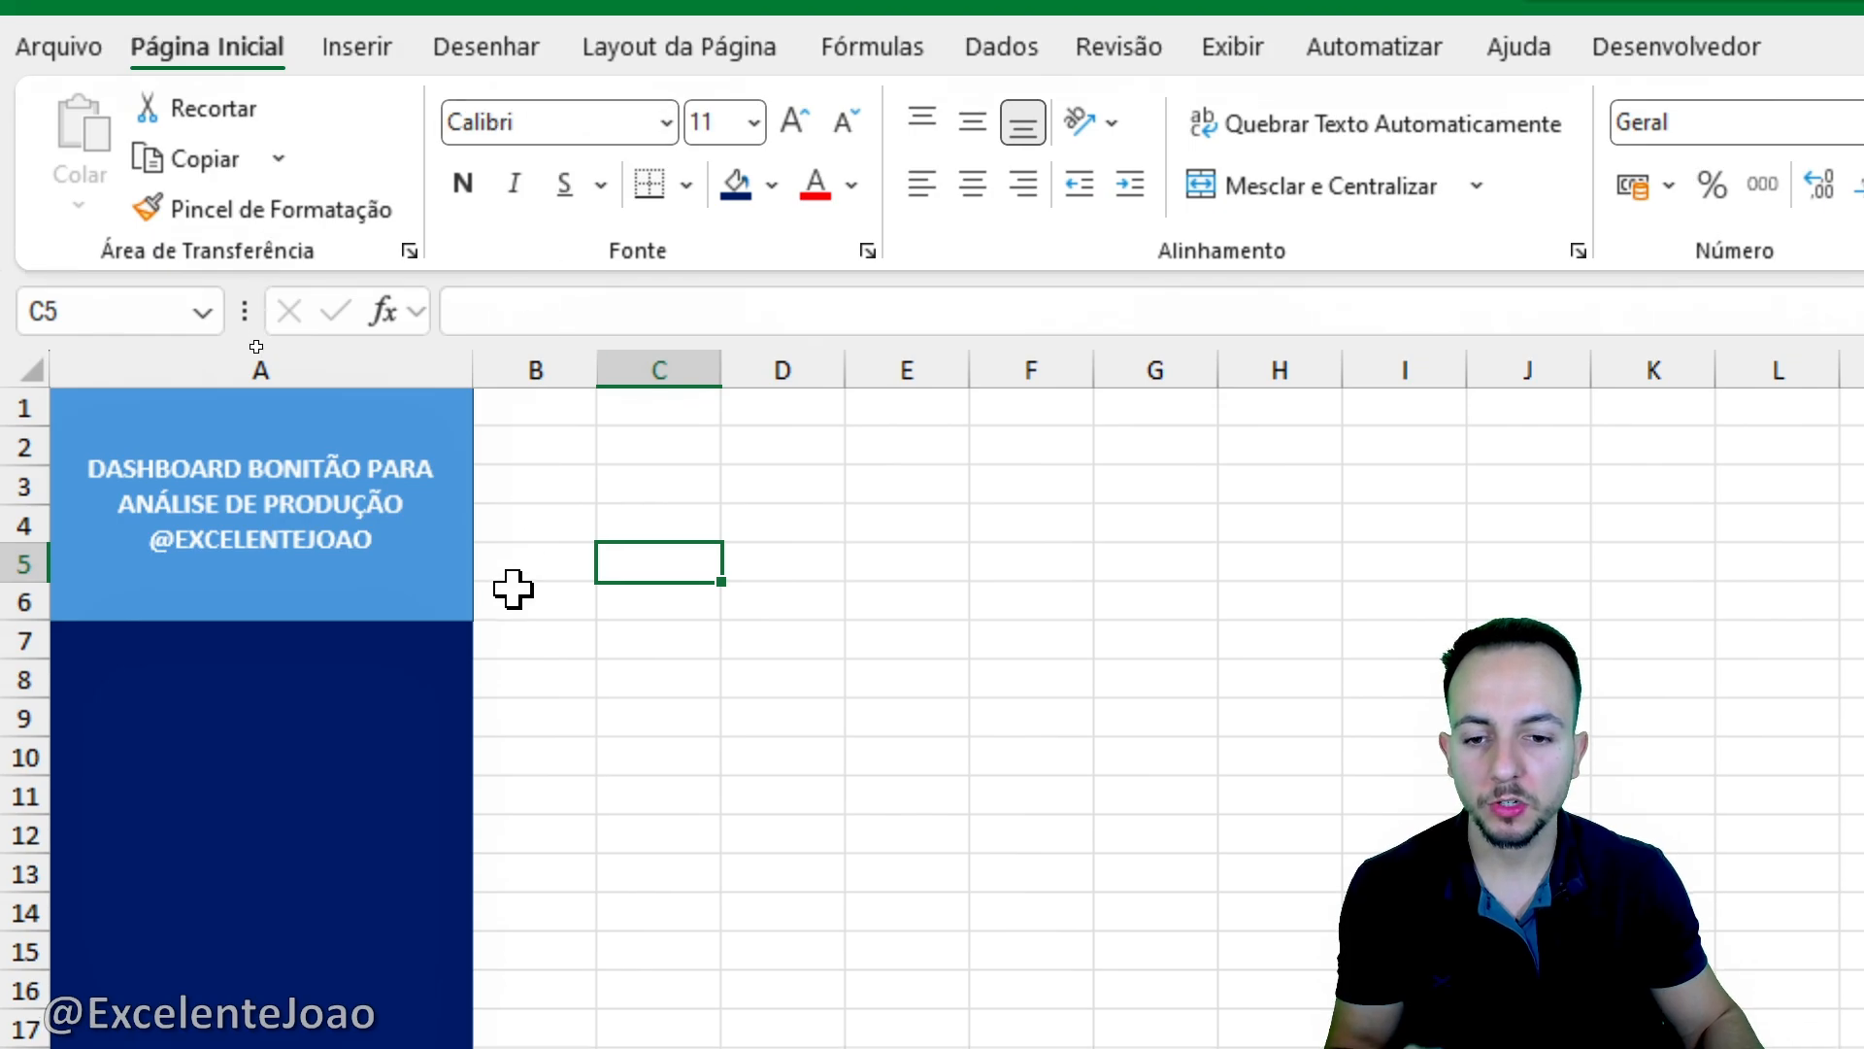
- Remove the title rectangle's outline and fill so it blends into the dark blue column A
left_click(439, 31)
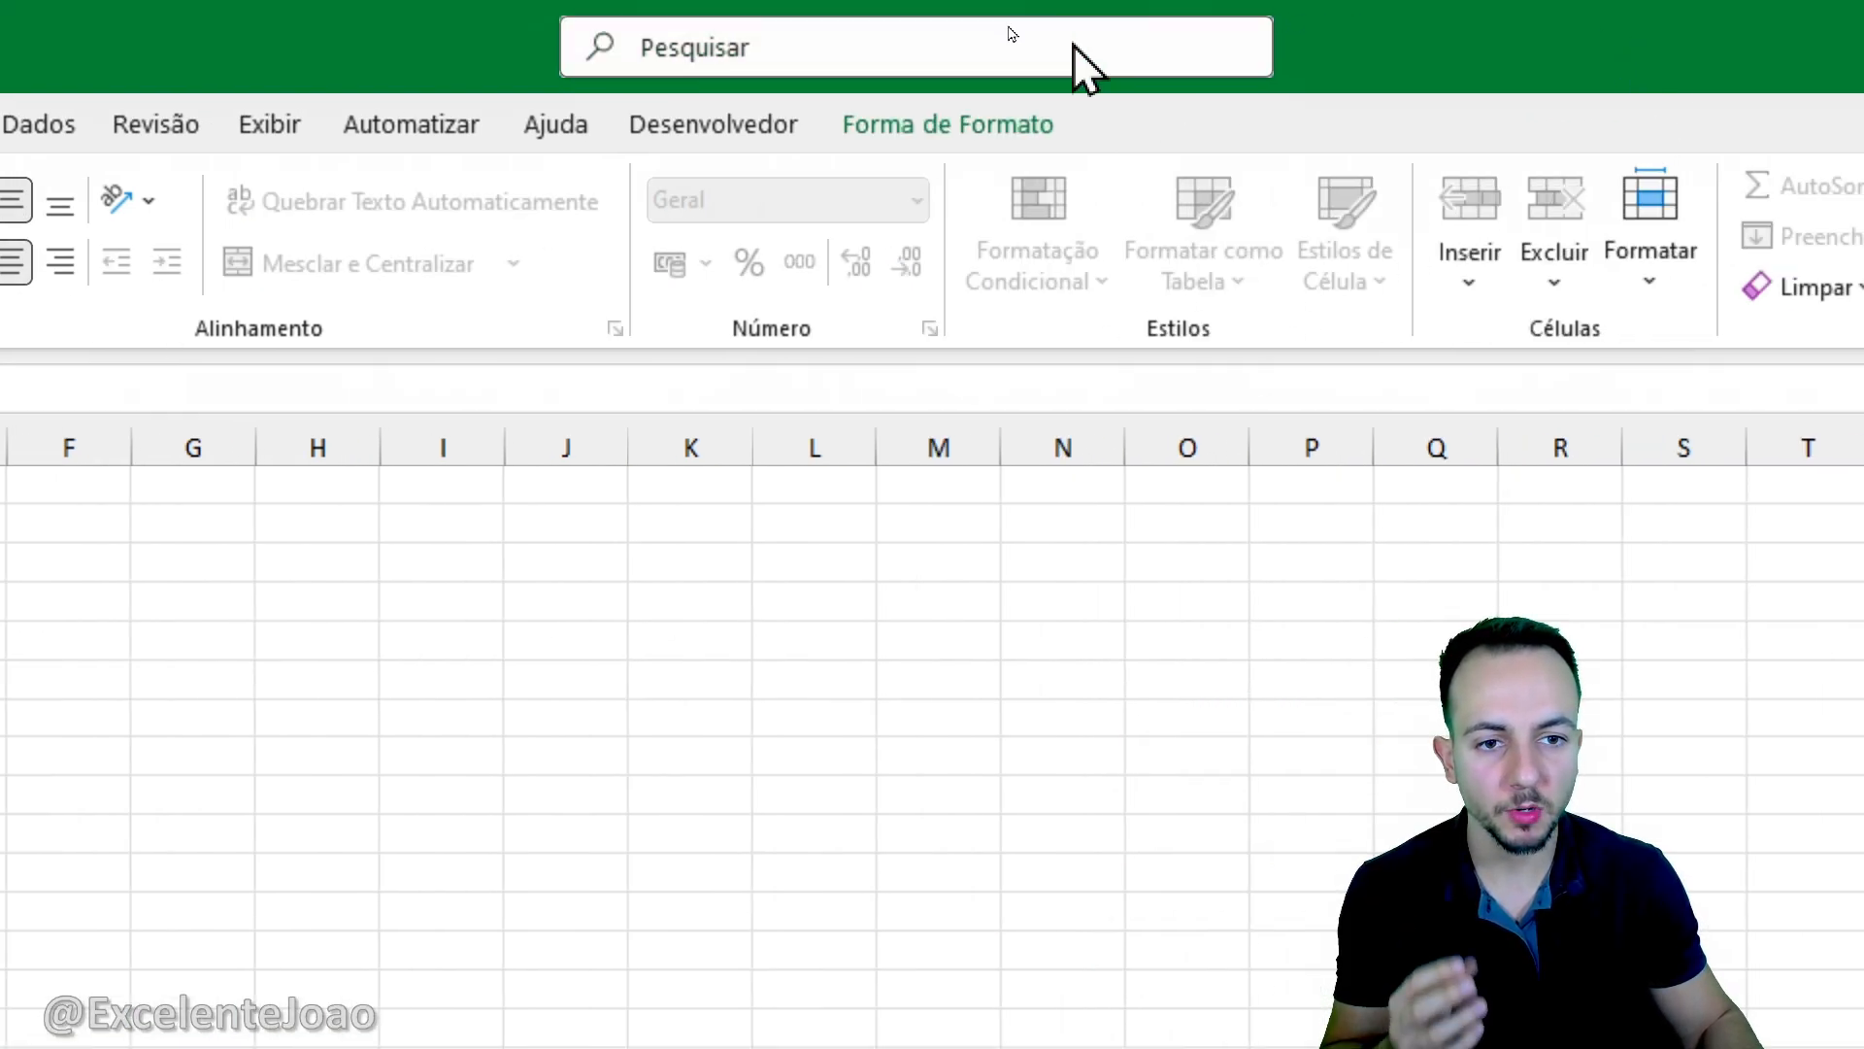
left_click(949, 126)
left_click(747, 236)
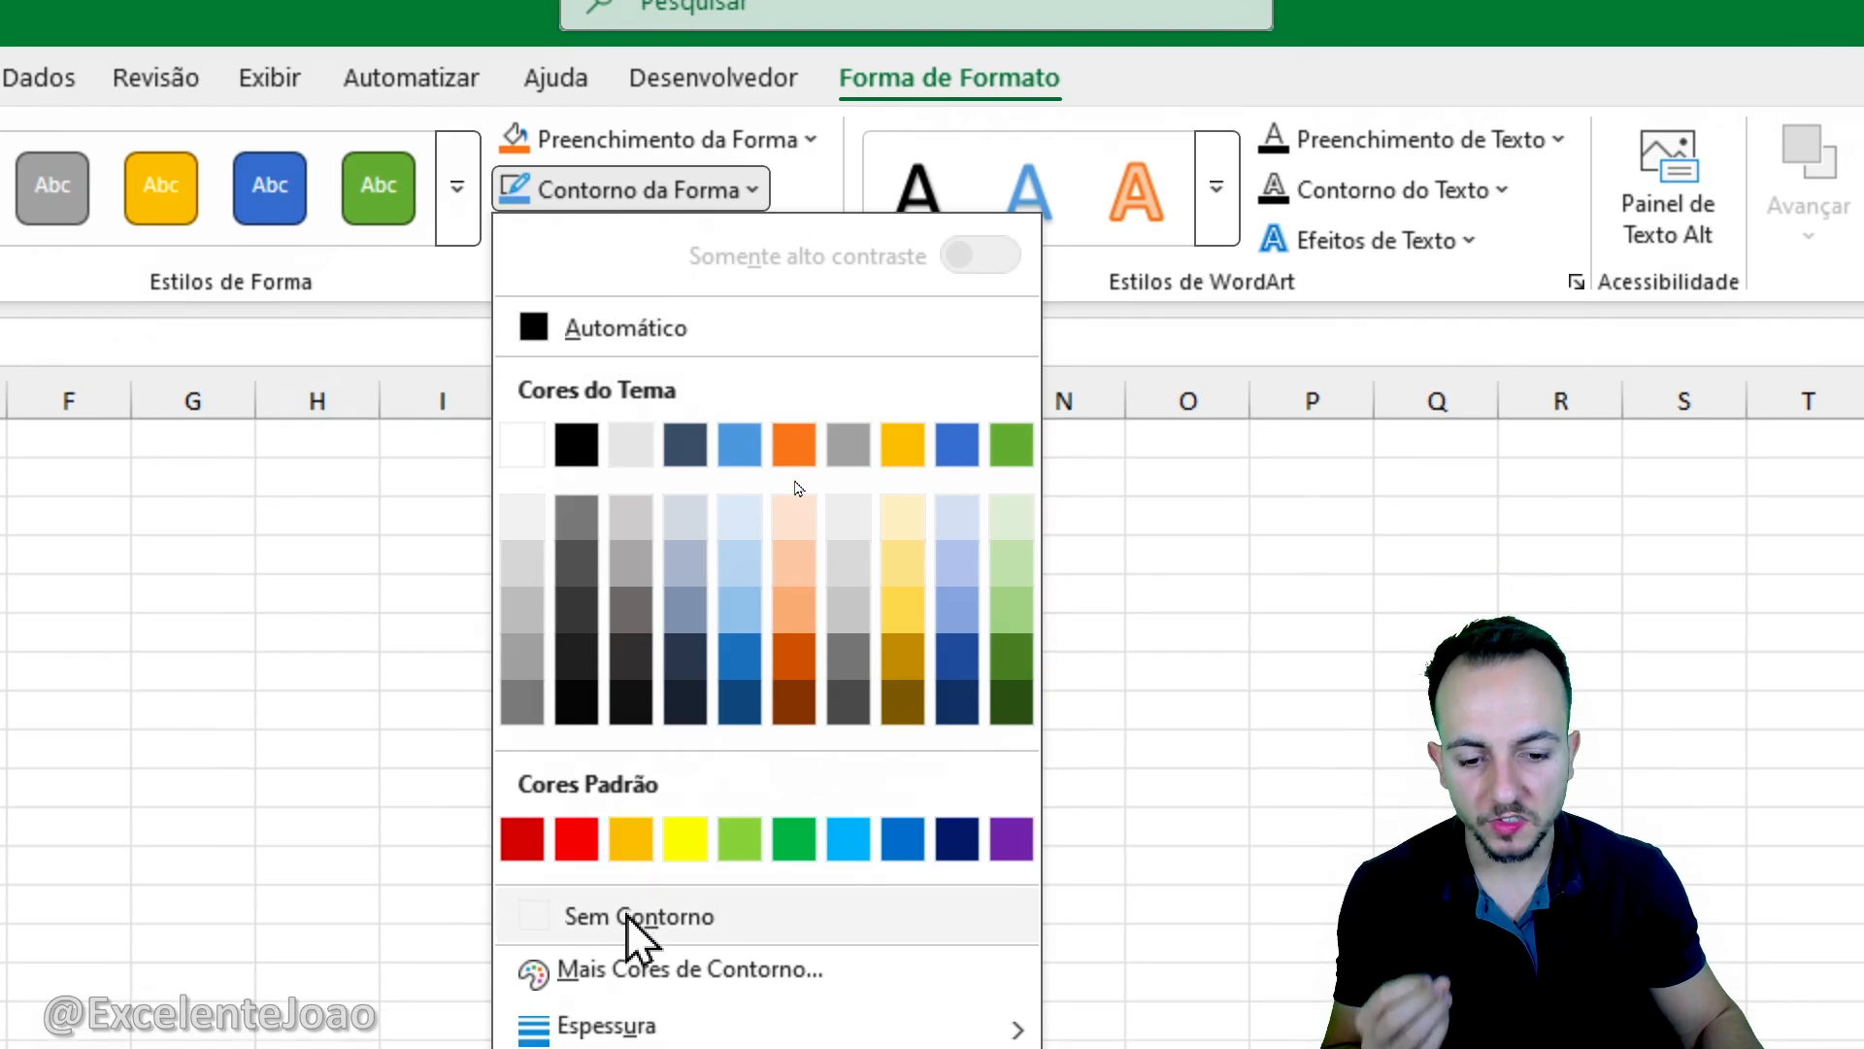
left_click(629, 918)
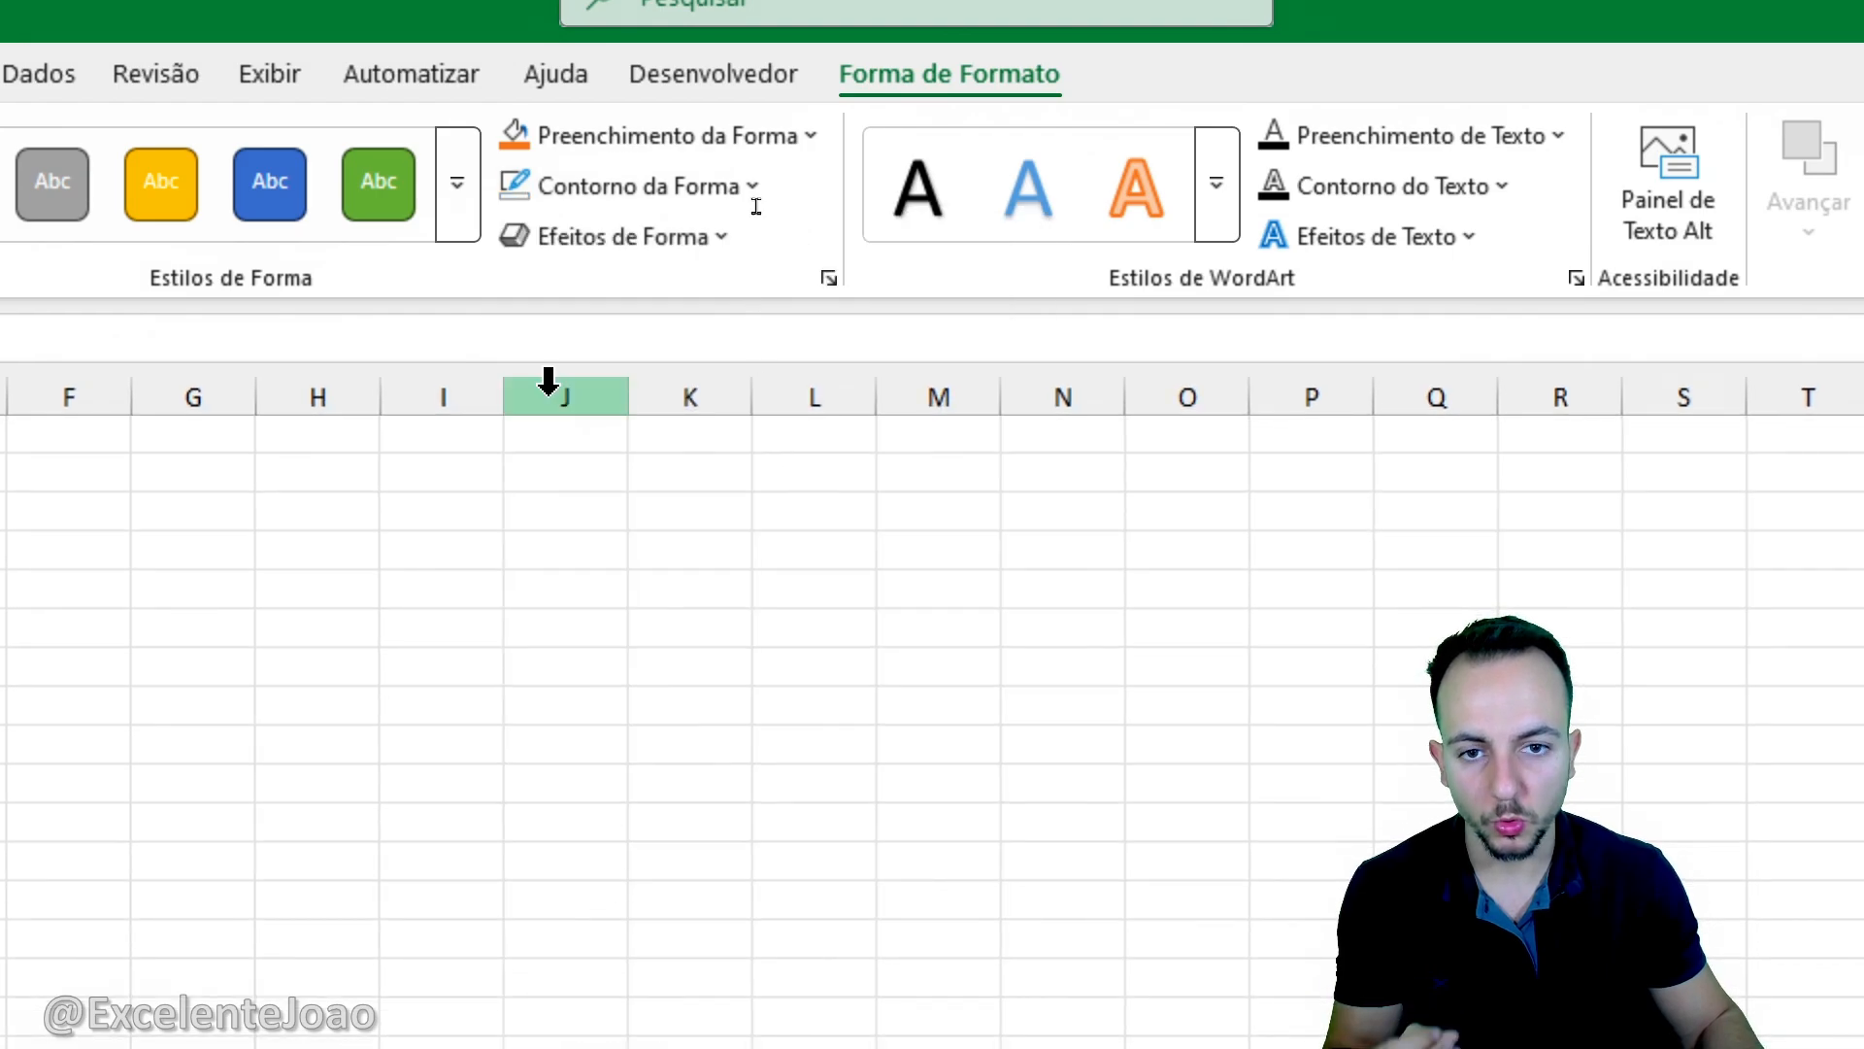
left_click(622, 139)
left_click(663, 867)
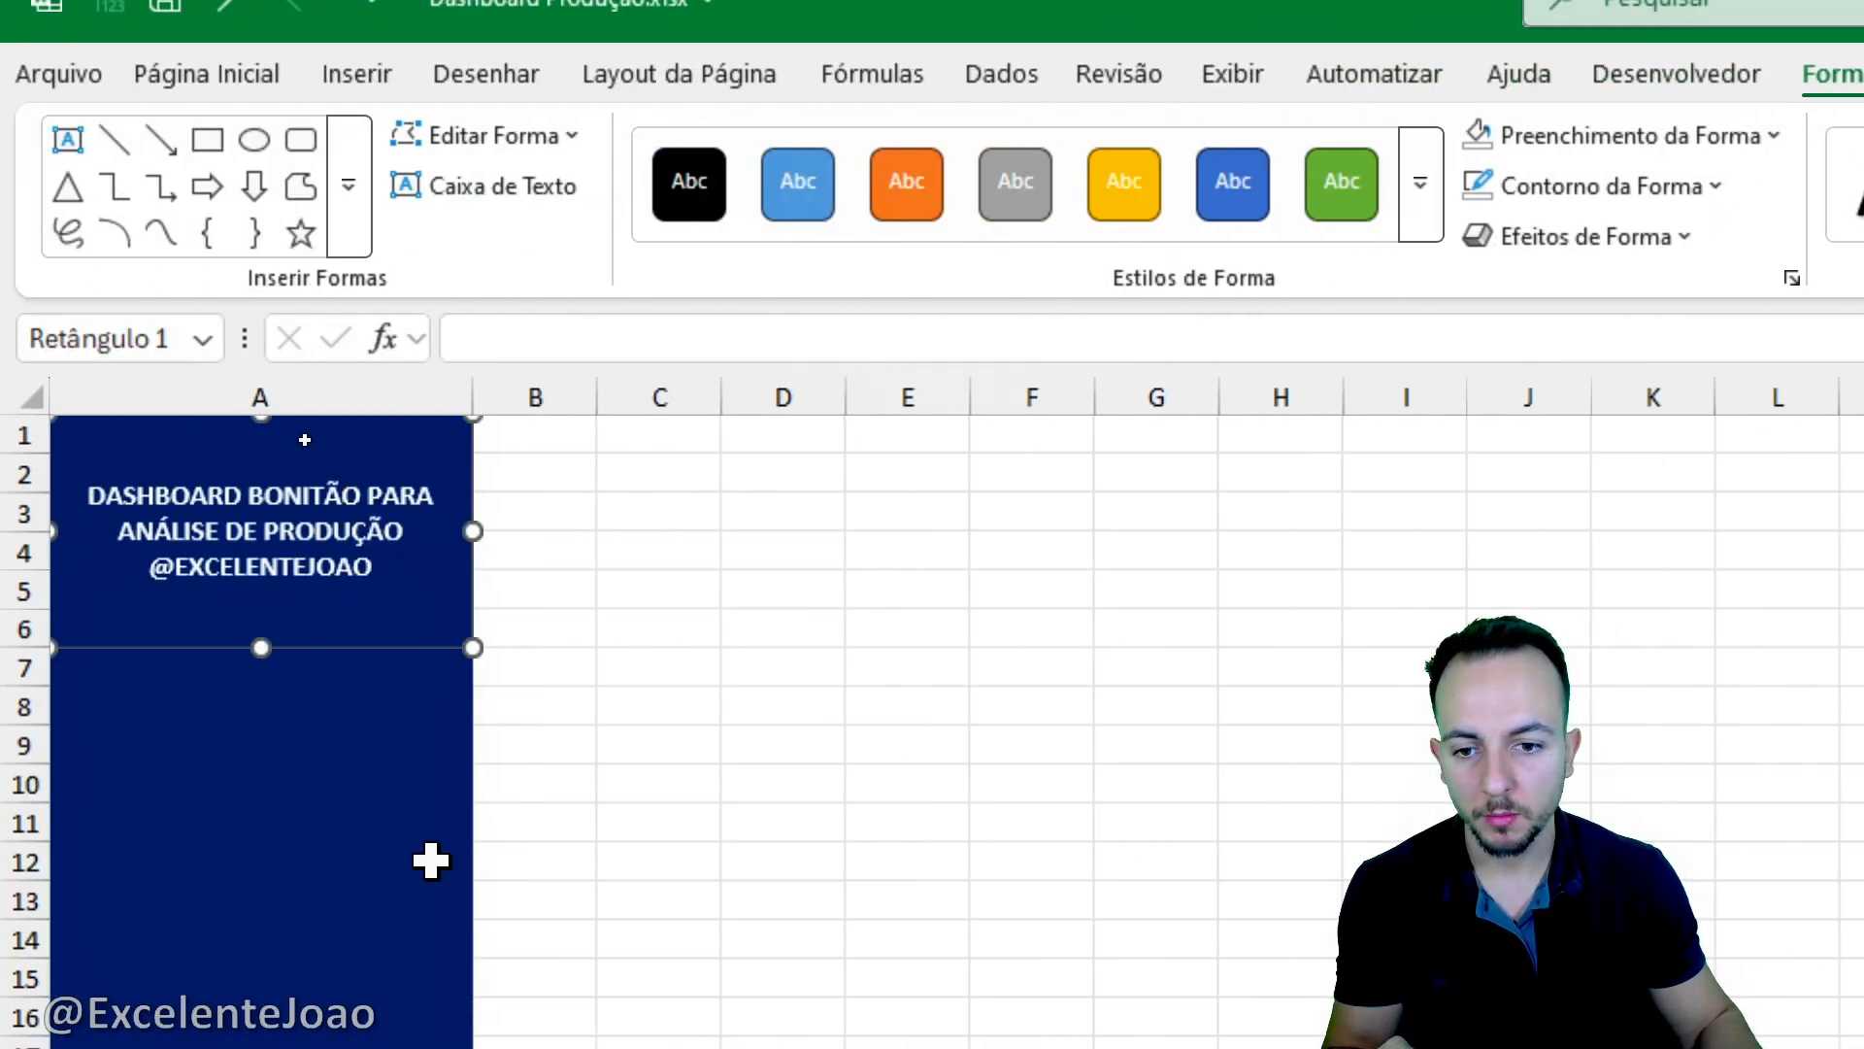
left_click(724, 815)
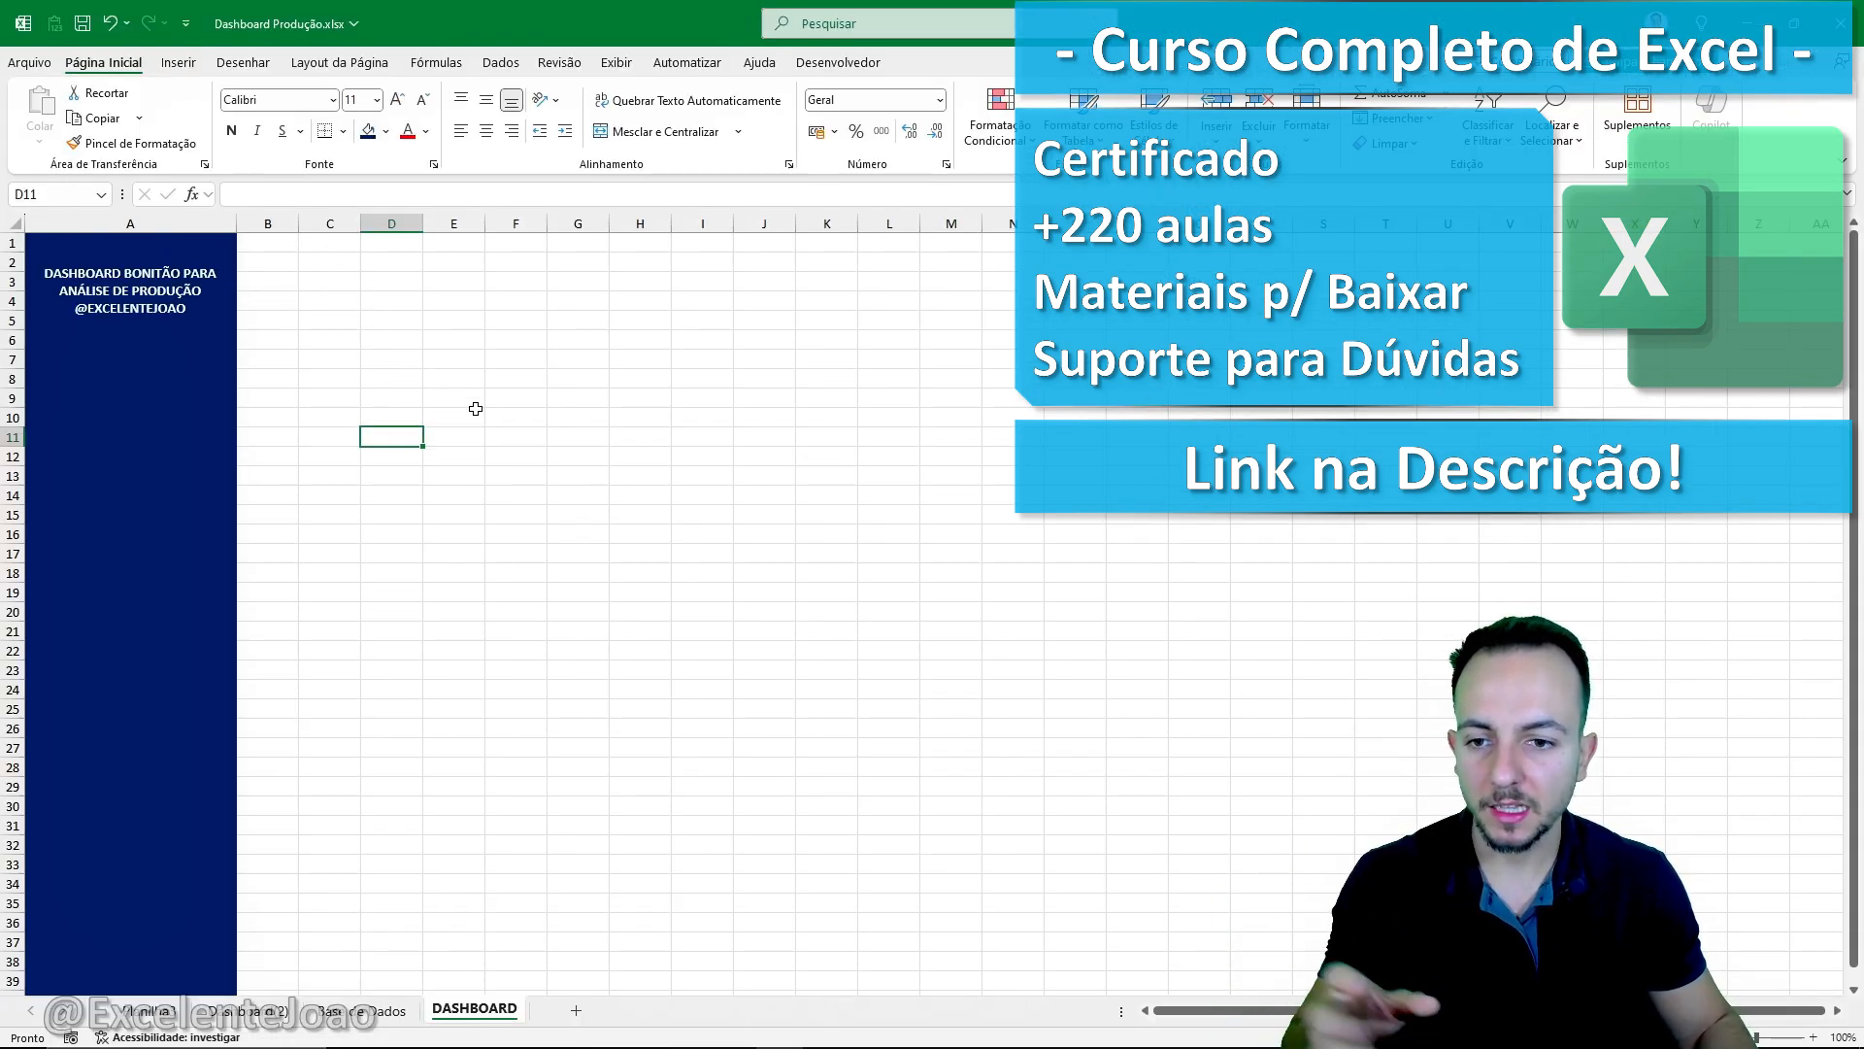
- Review the Base de Dados columns from ID_Registro through Endereço_de_Envio, including the dates, times, shift and production order
left_click(392, 1010)
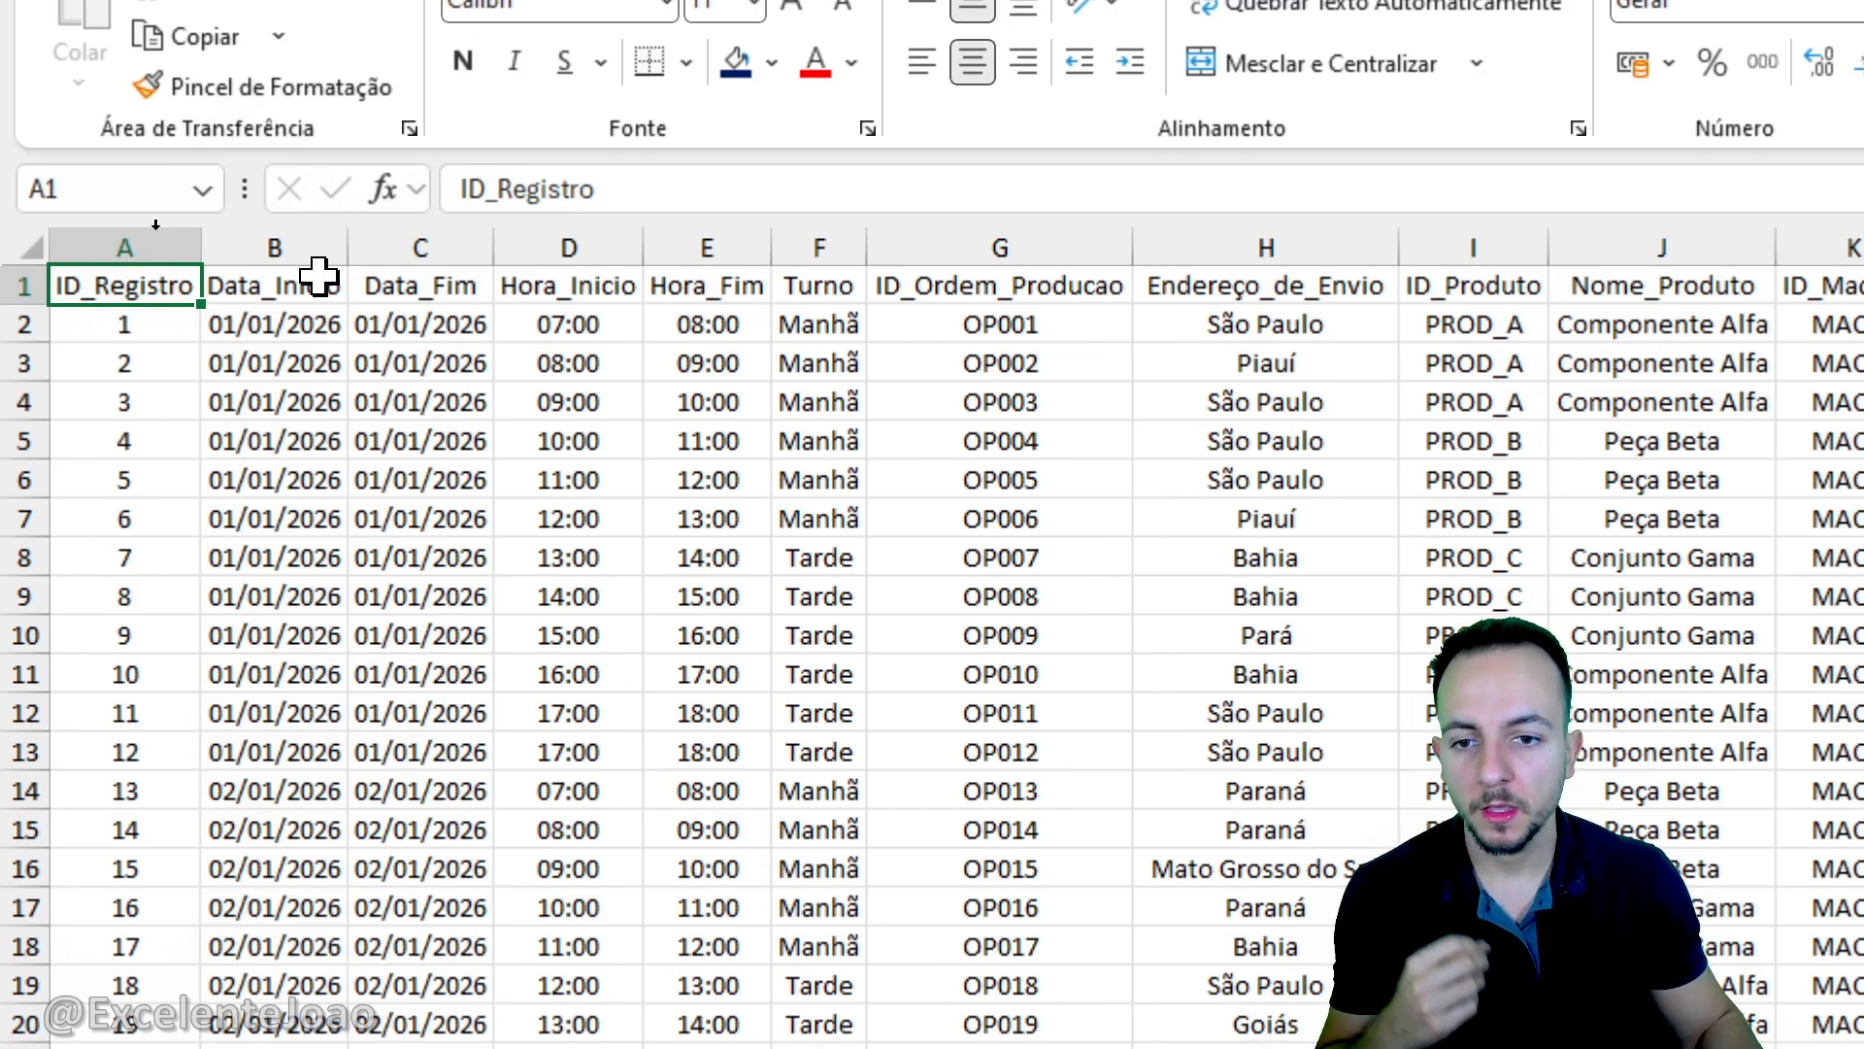
left_click_drag(308, 248, 450, 389)
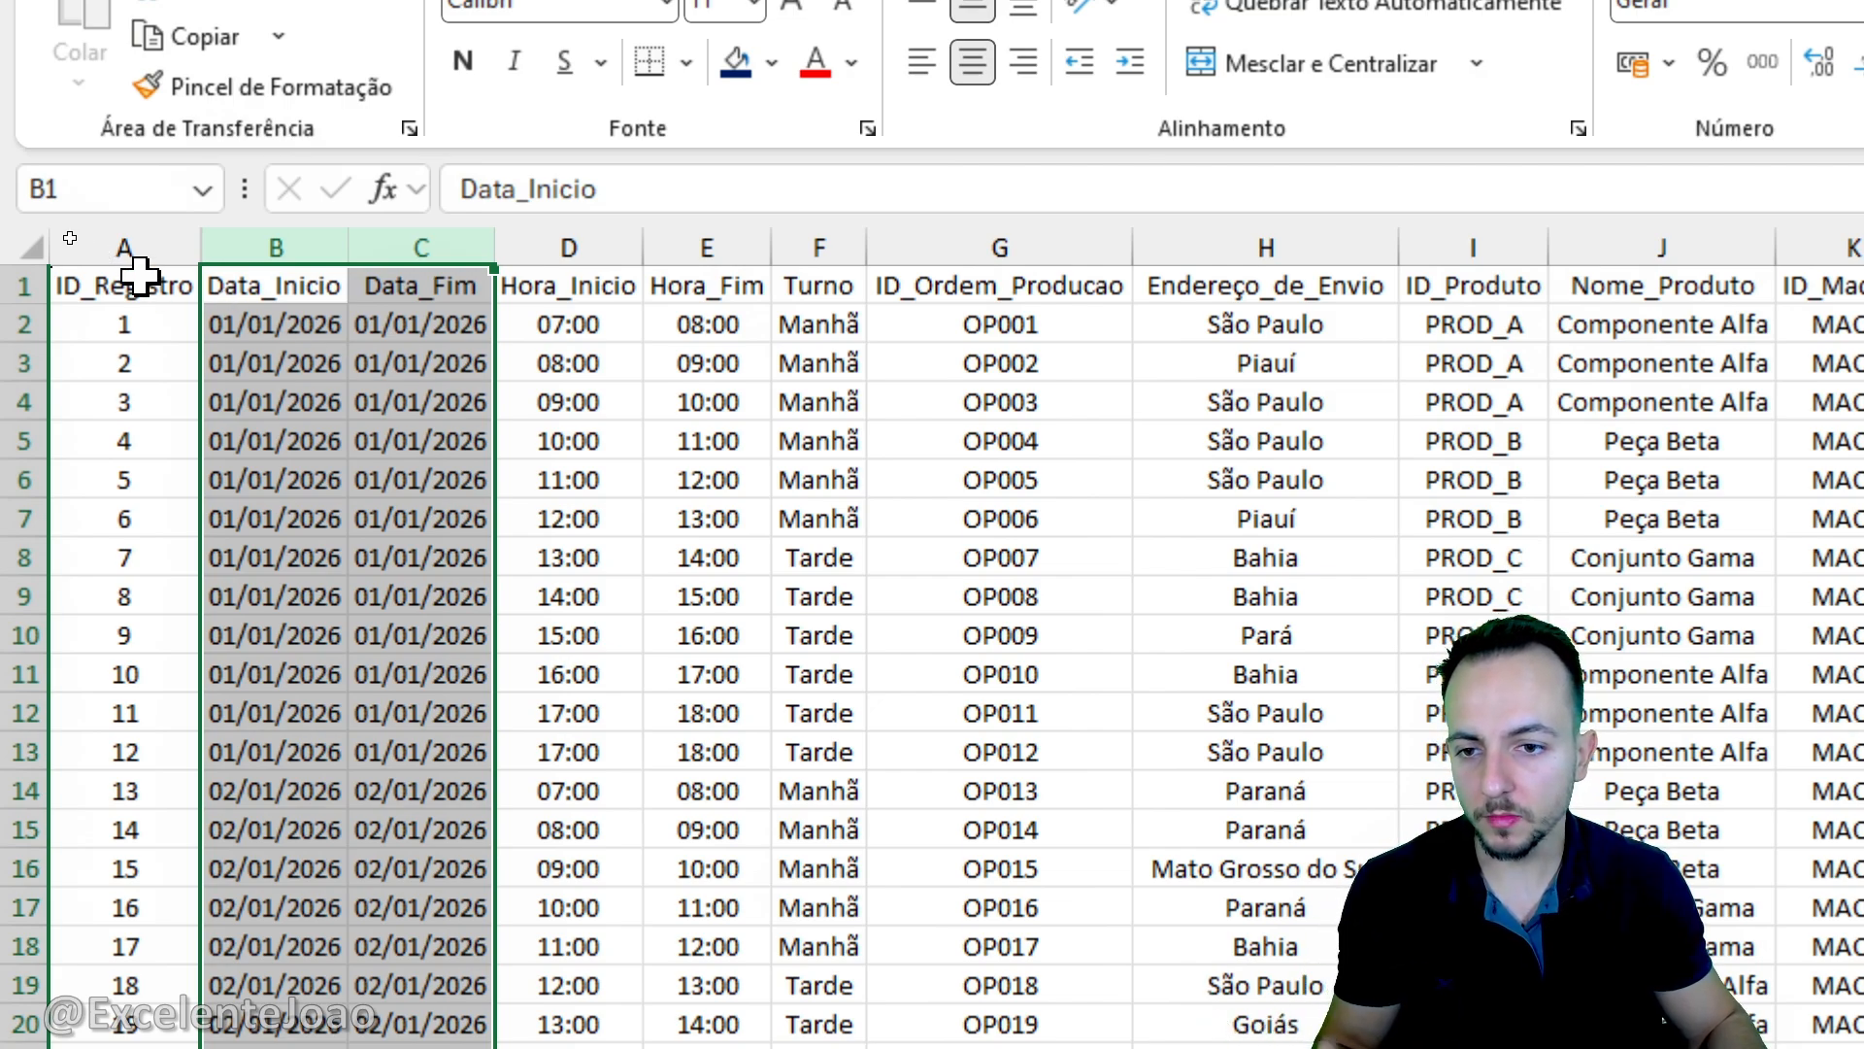
left_click_drag(146, 286, 170, 680)
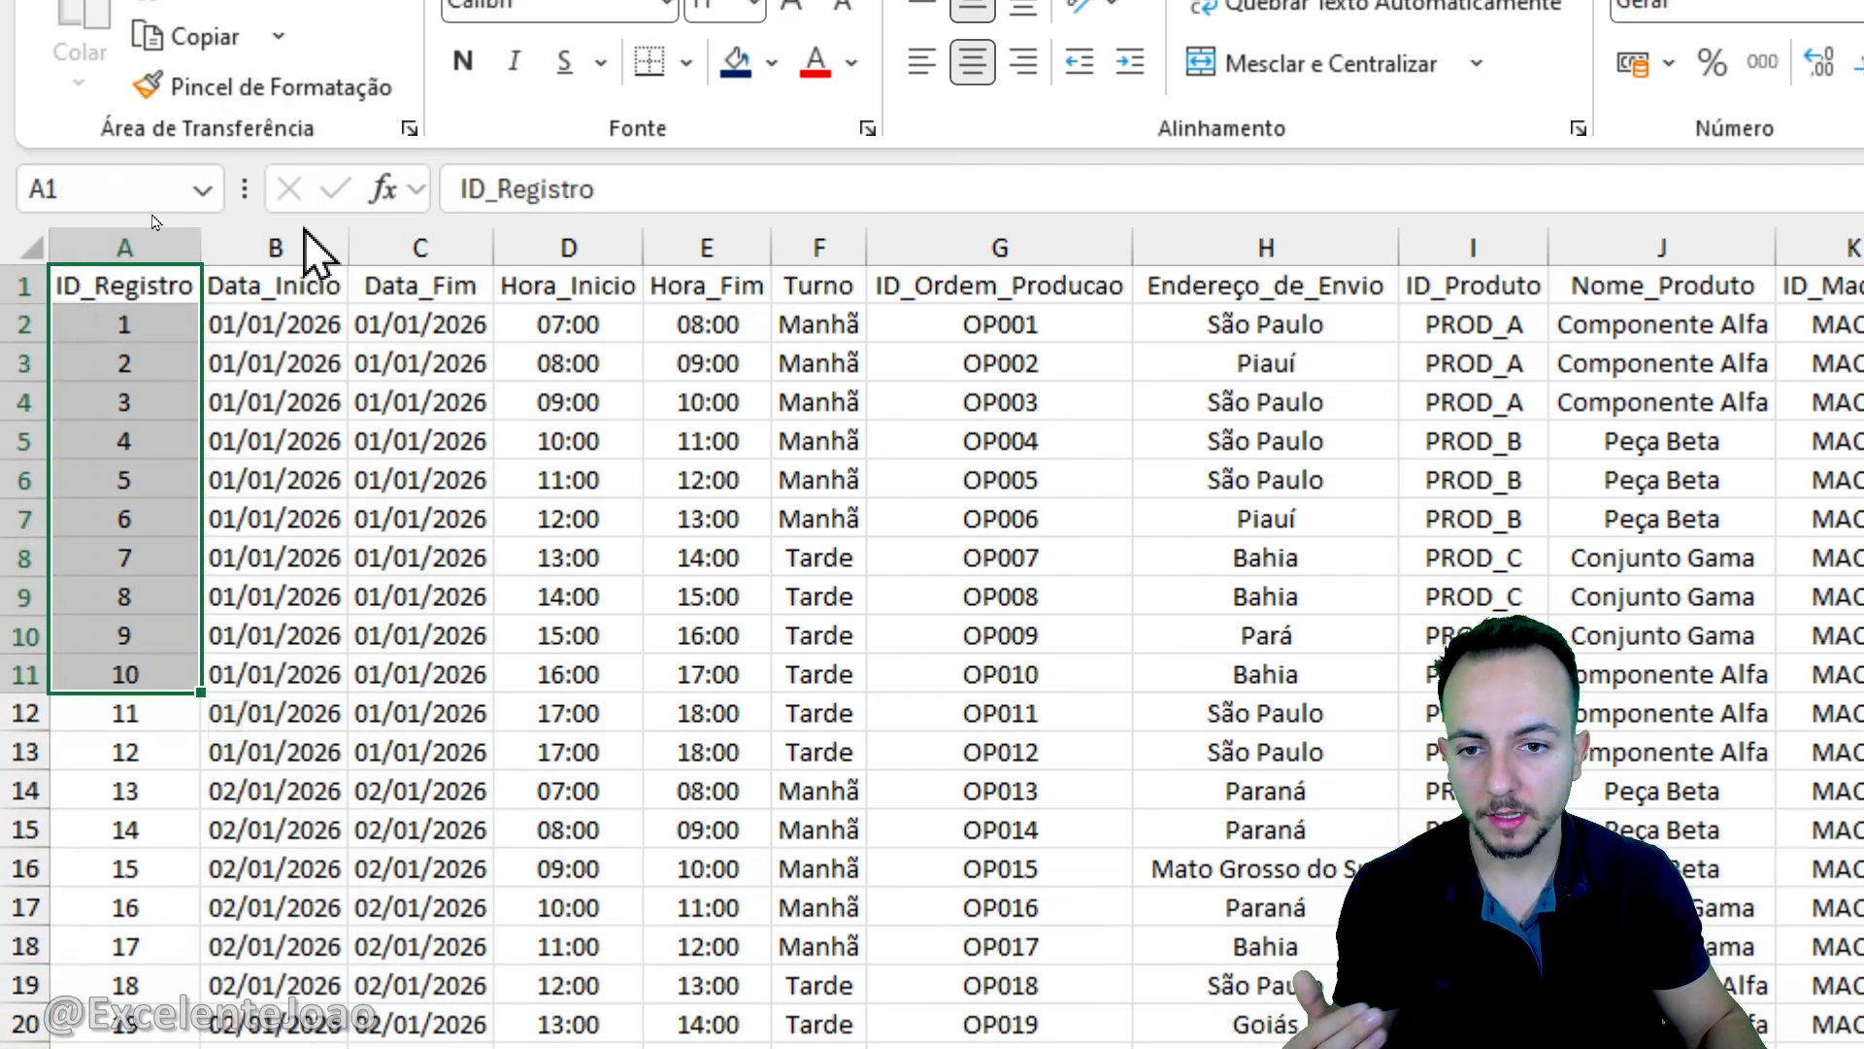
left_click_drag(304, 249, 790, 233)
left_click(812, 238)
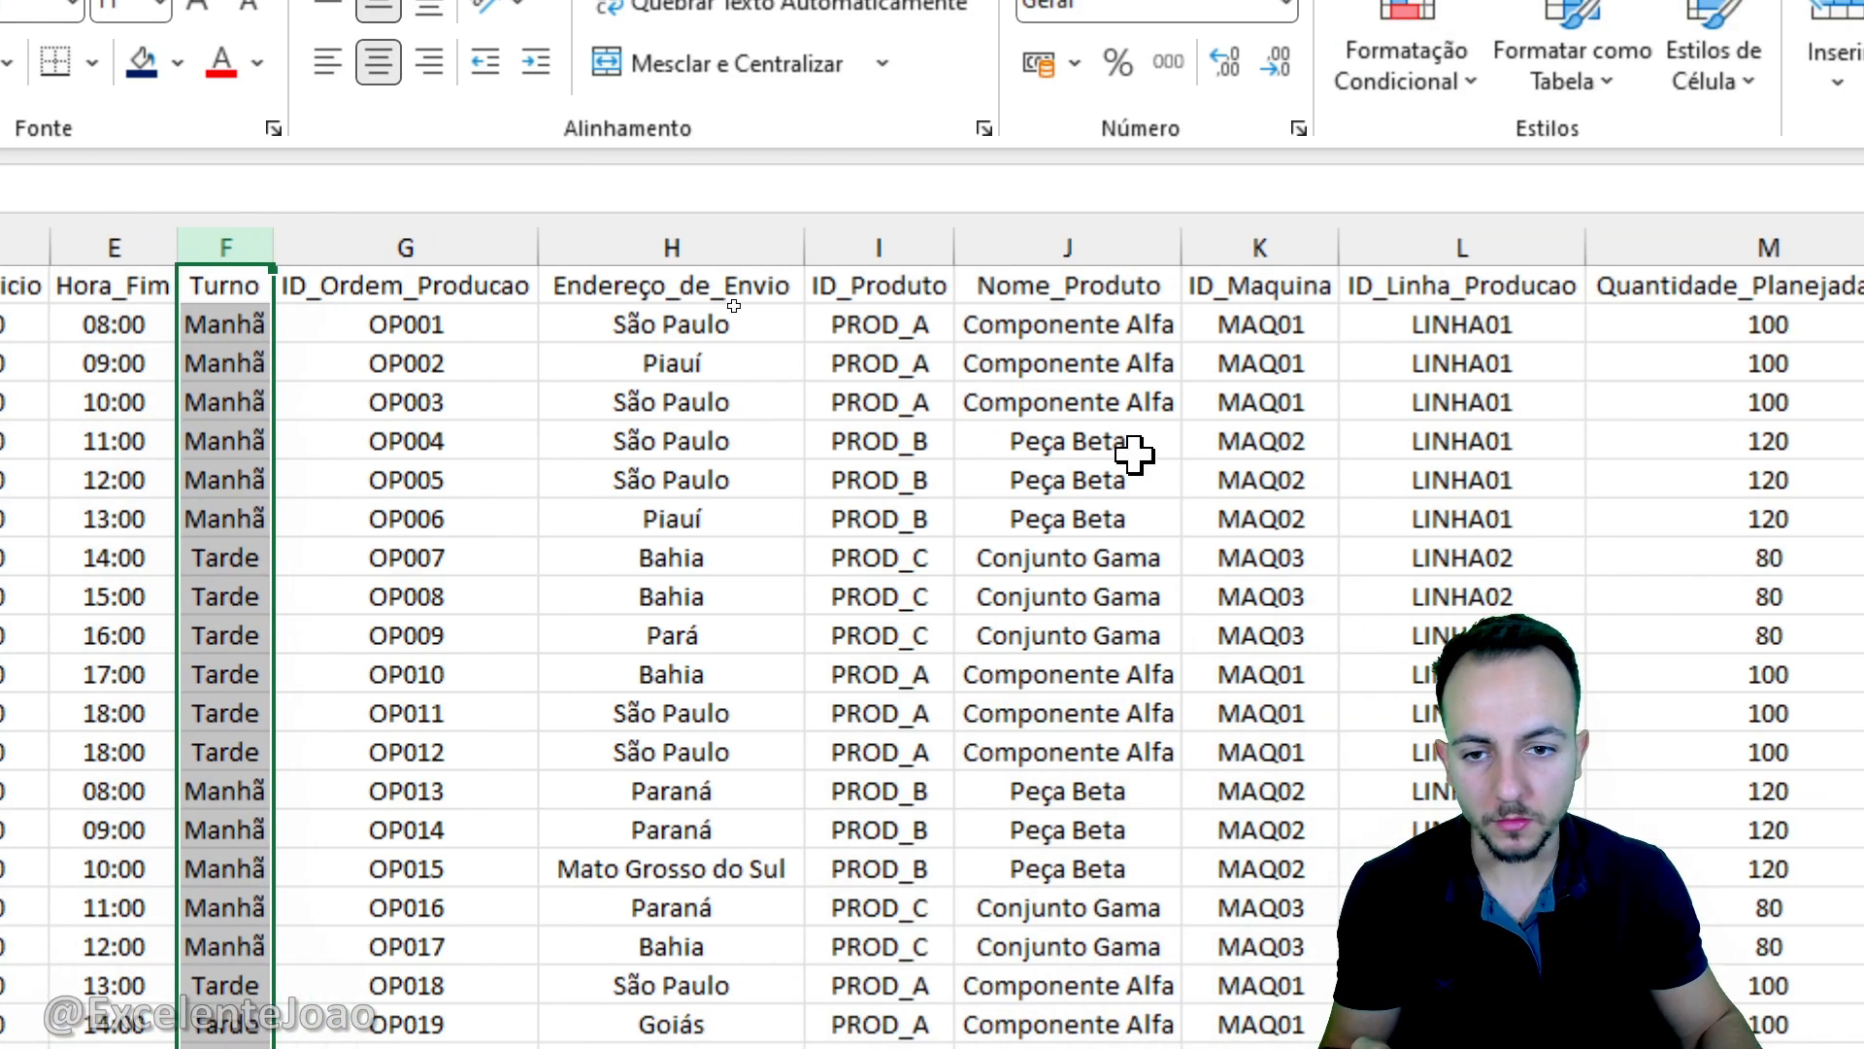
left_click(491, 243)
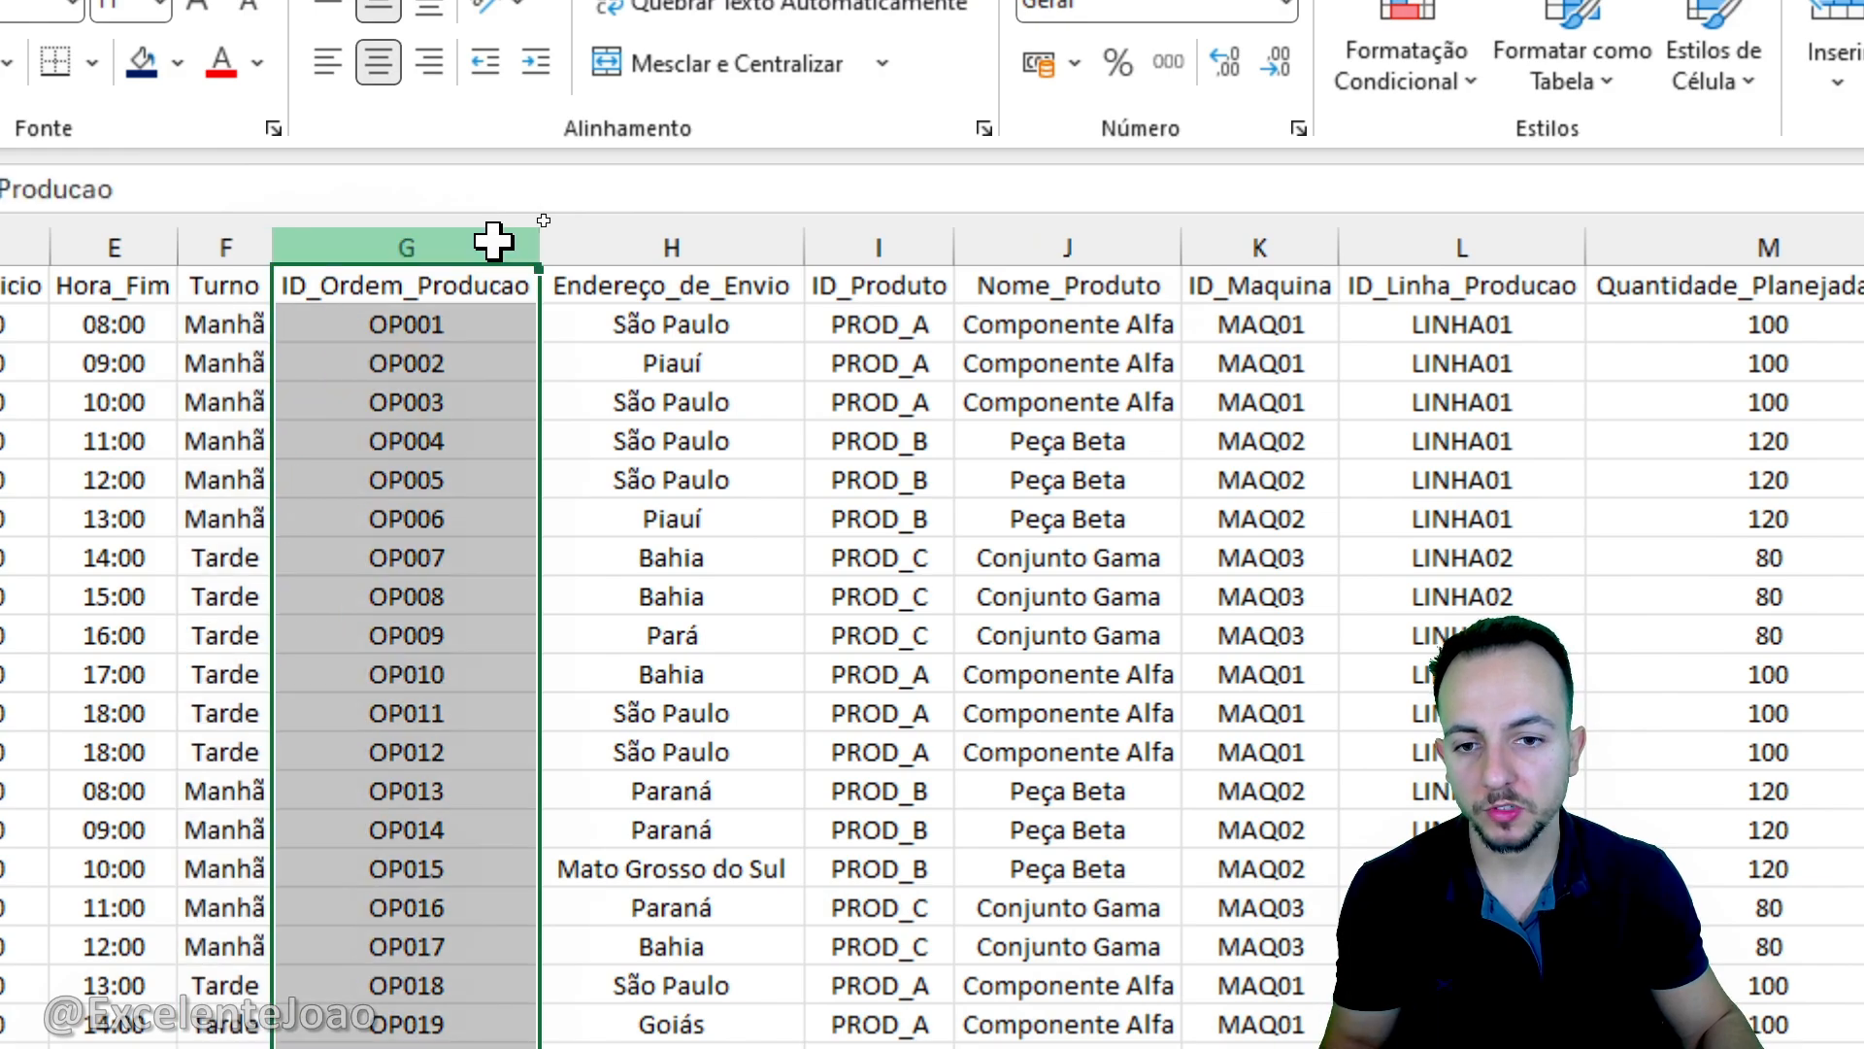
left_click(604, 243)
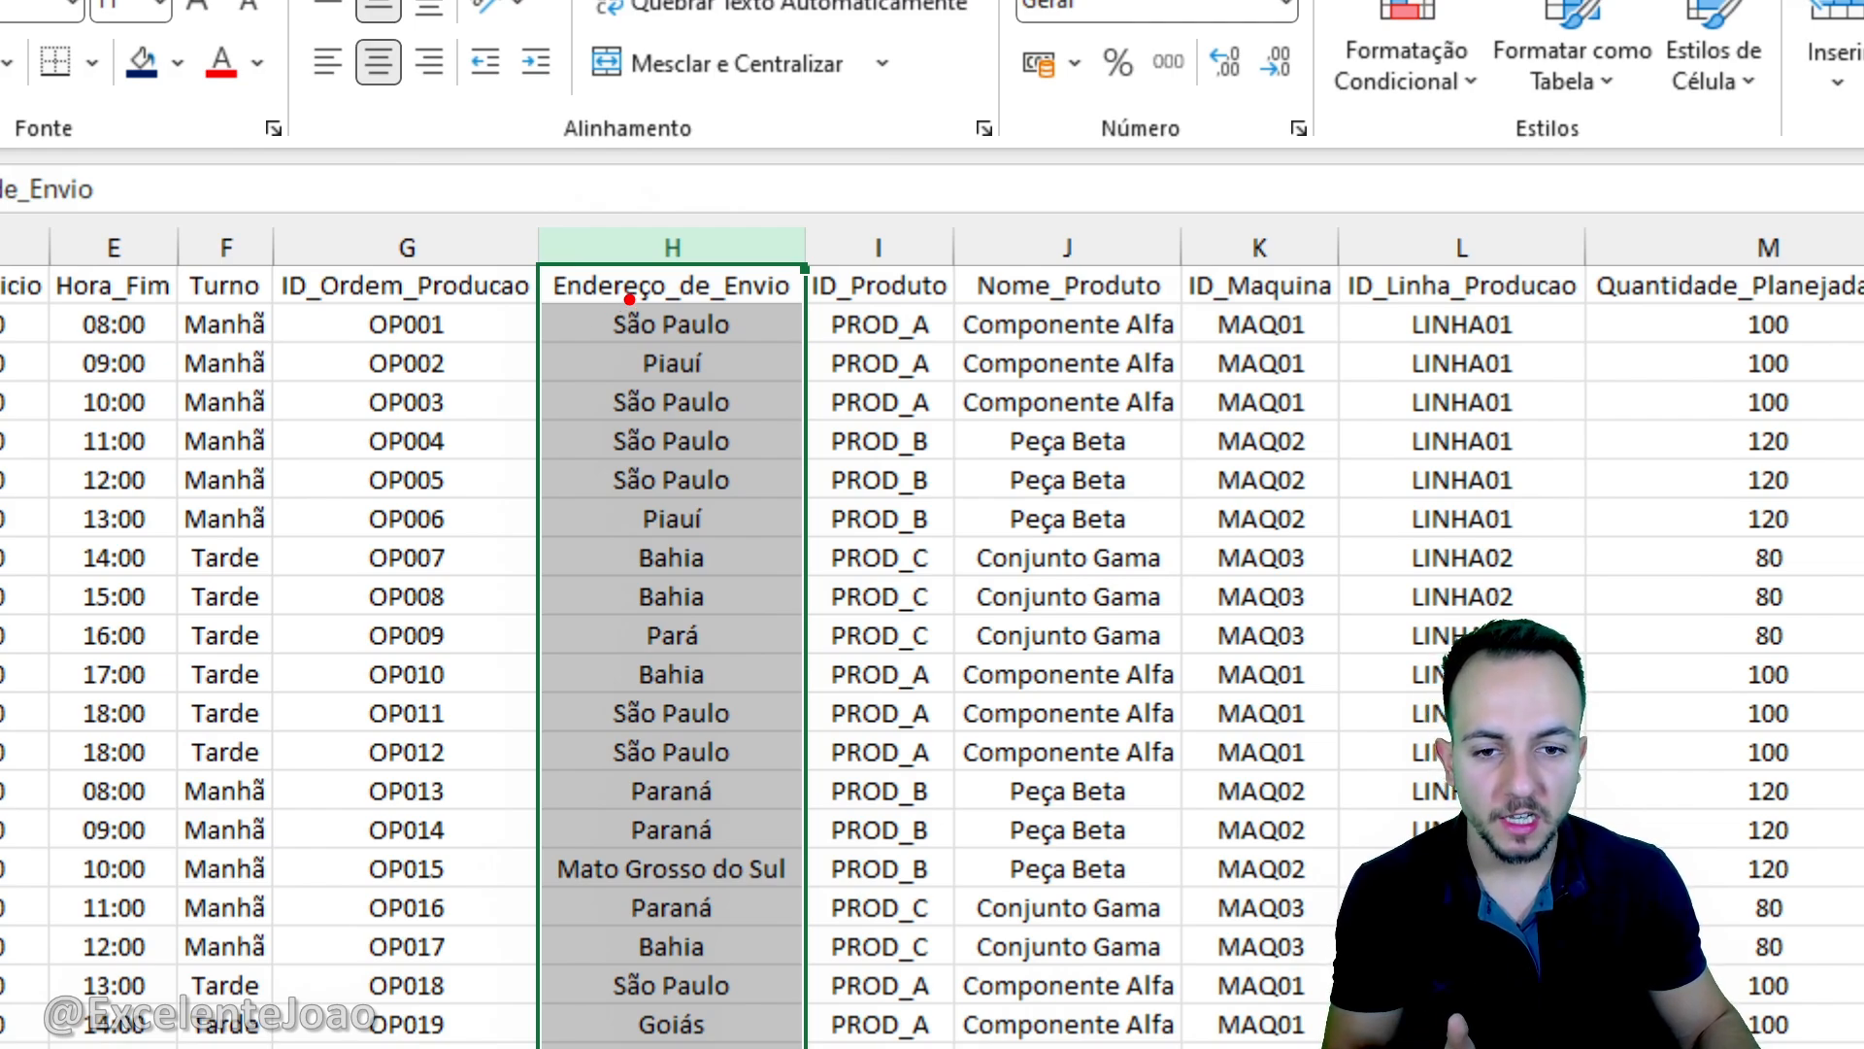
mouse_move(629, 299)
left_mouse_down()
mouse_move(561, 475)
mouse_move(597, 670)
mouse_move(771, 389)
mouse_move(637, 282)
left_mouse_up()
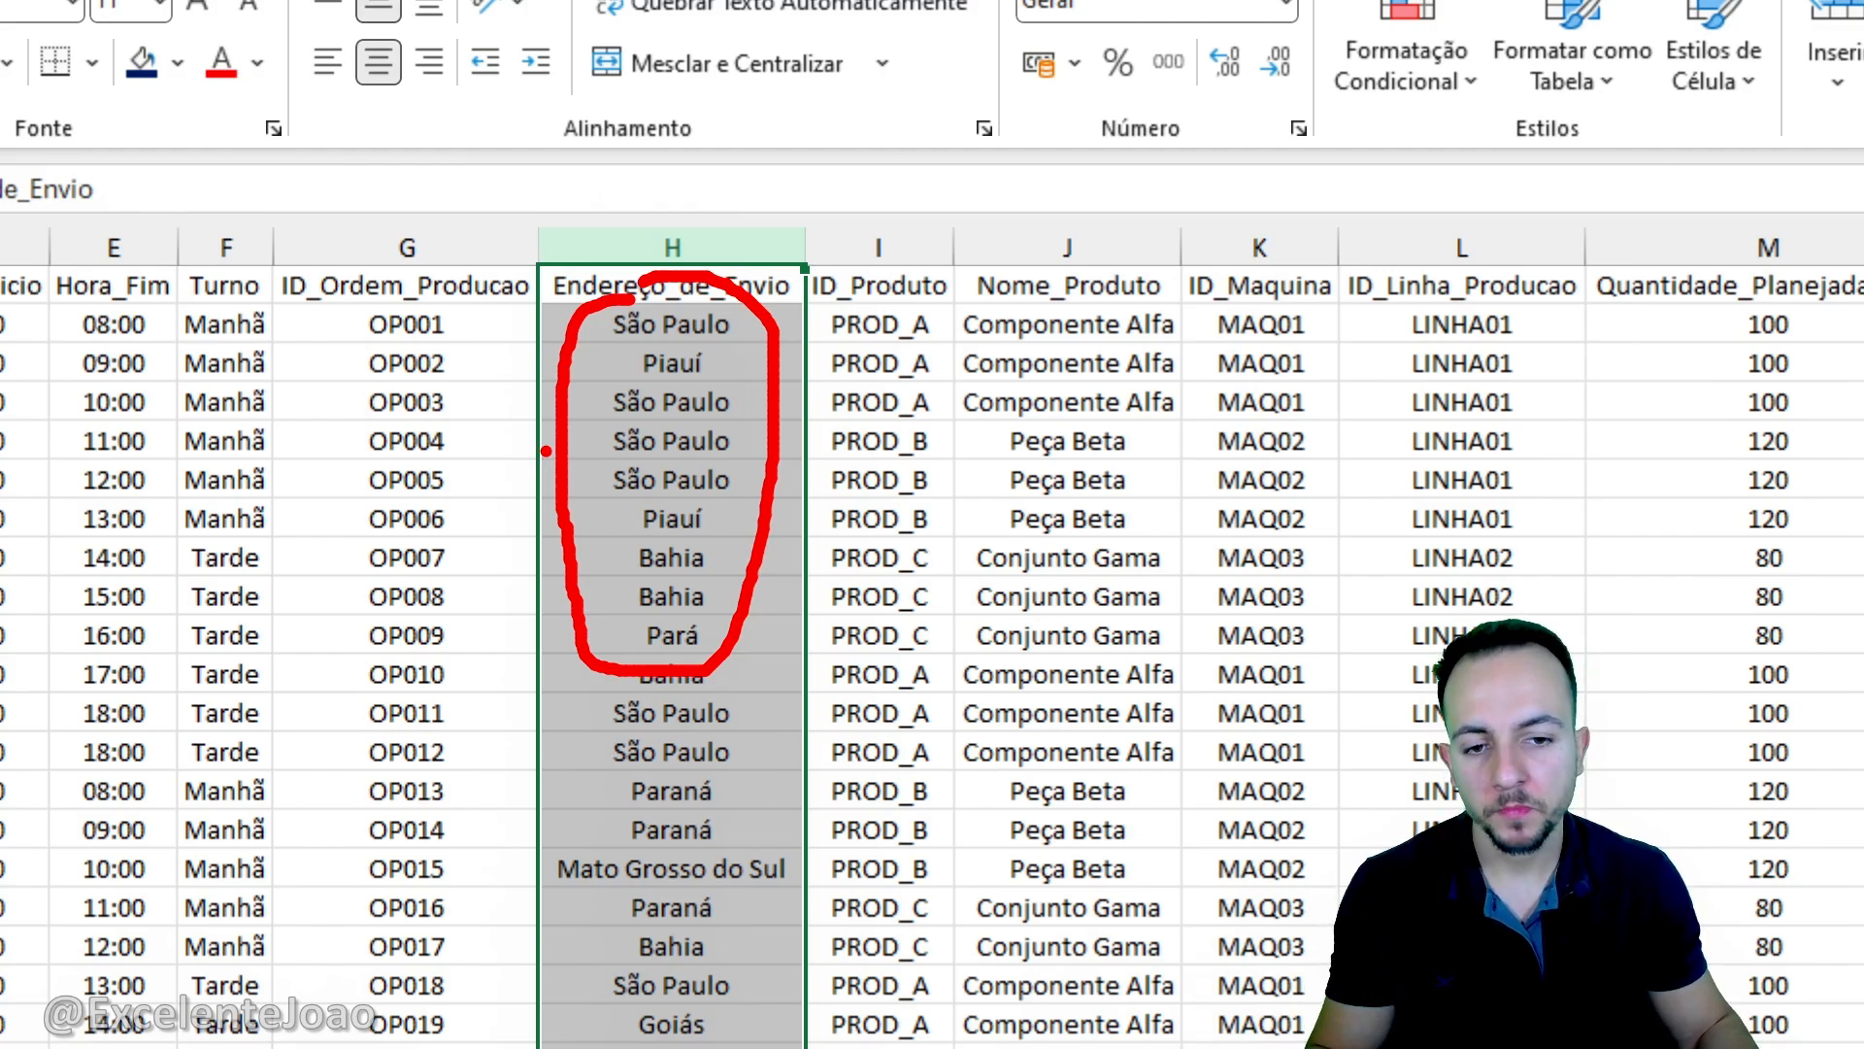
key("Escape")
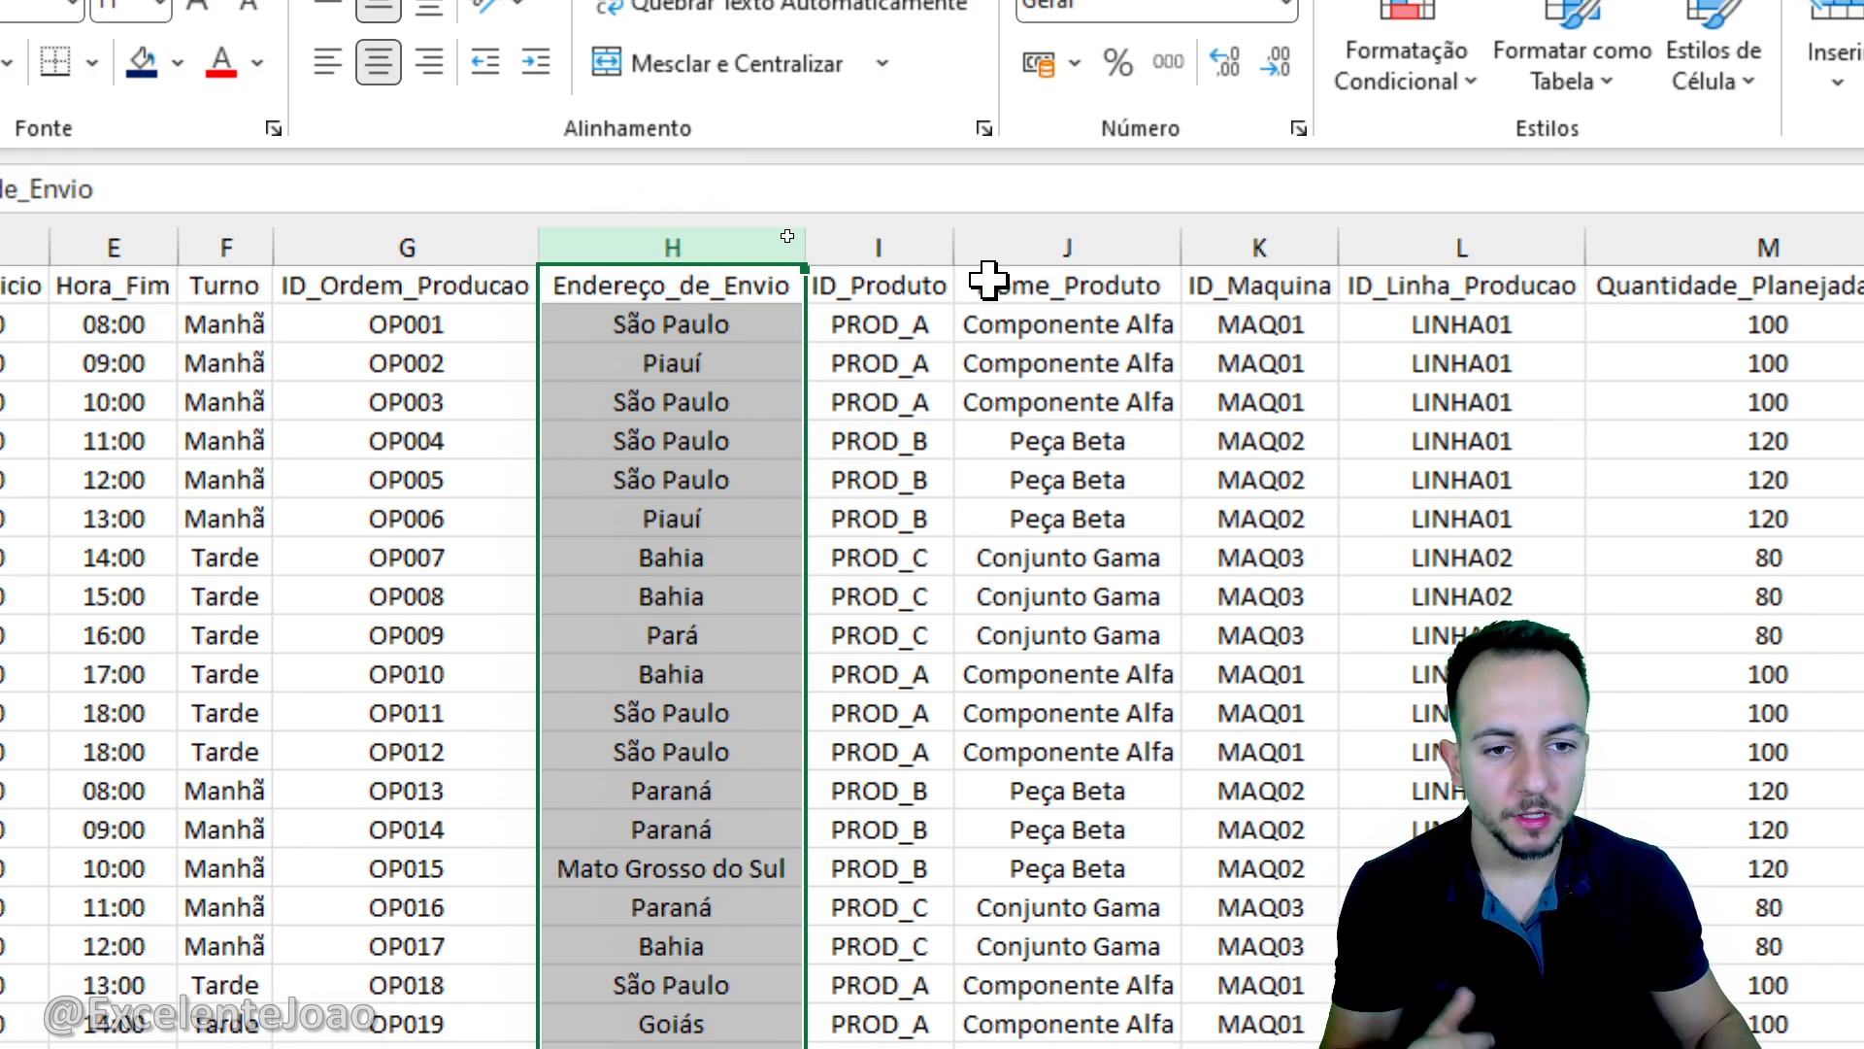
- Review the remaining Base de Dados columns from ID_Produto to Nome_Operador, covering products, machines, production lines, times and quantities
left_click(900, 240)
left_click(1044, 243)
scroll(1631, 515, "right", 3)
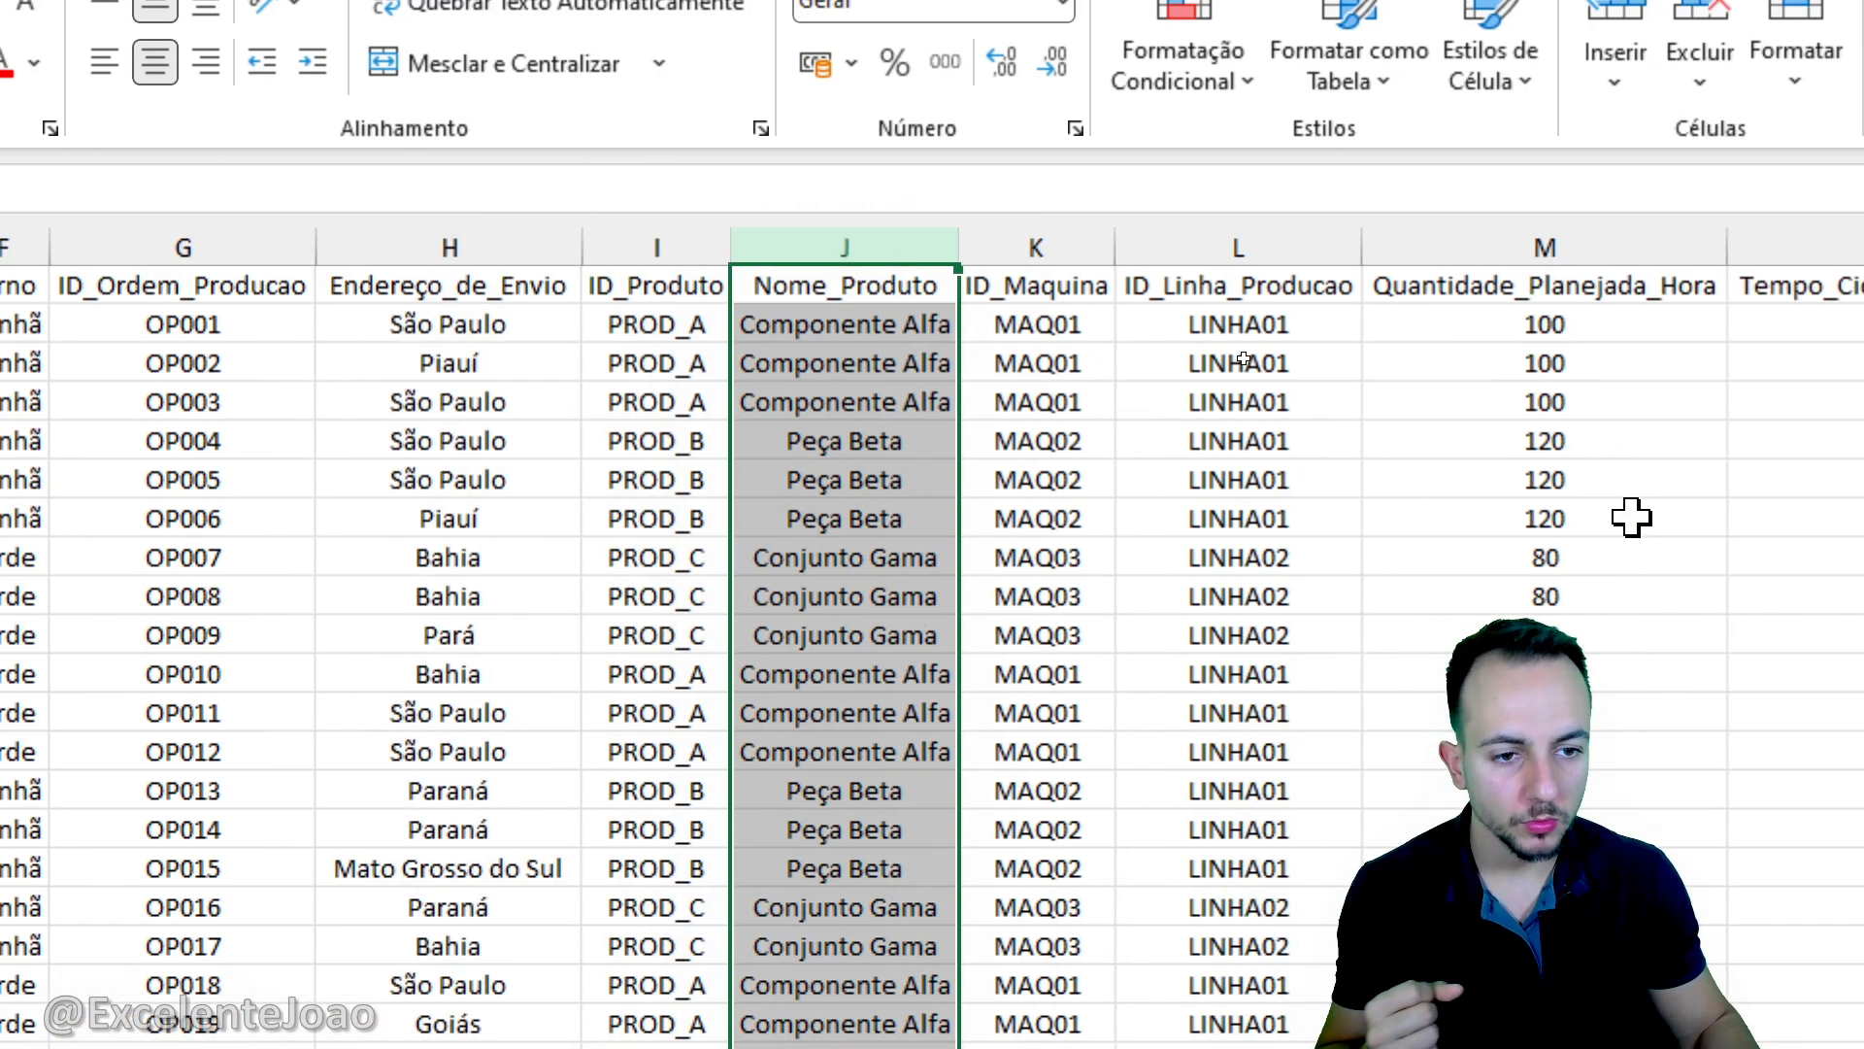
left_click(772, 249)
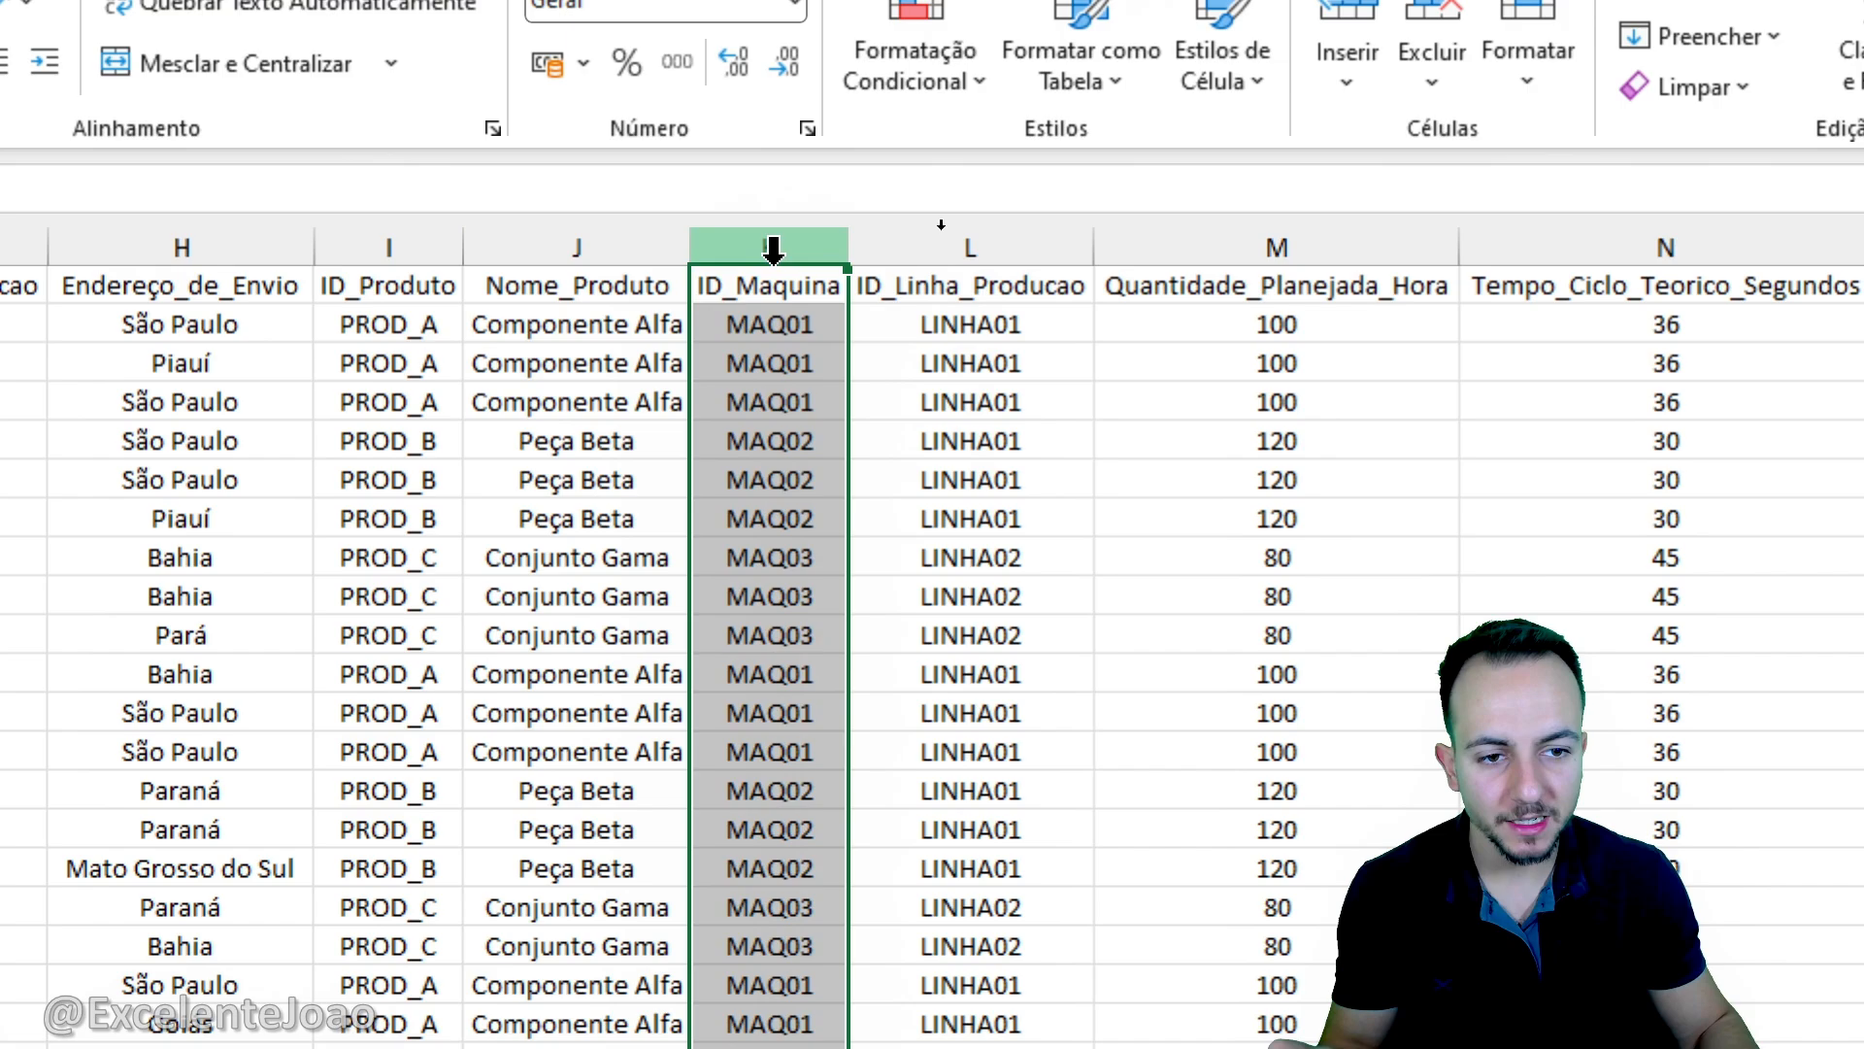
left_click(1000, 243)
scroll(1647, 342, "right", 3)
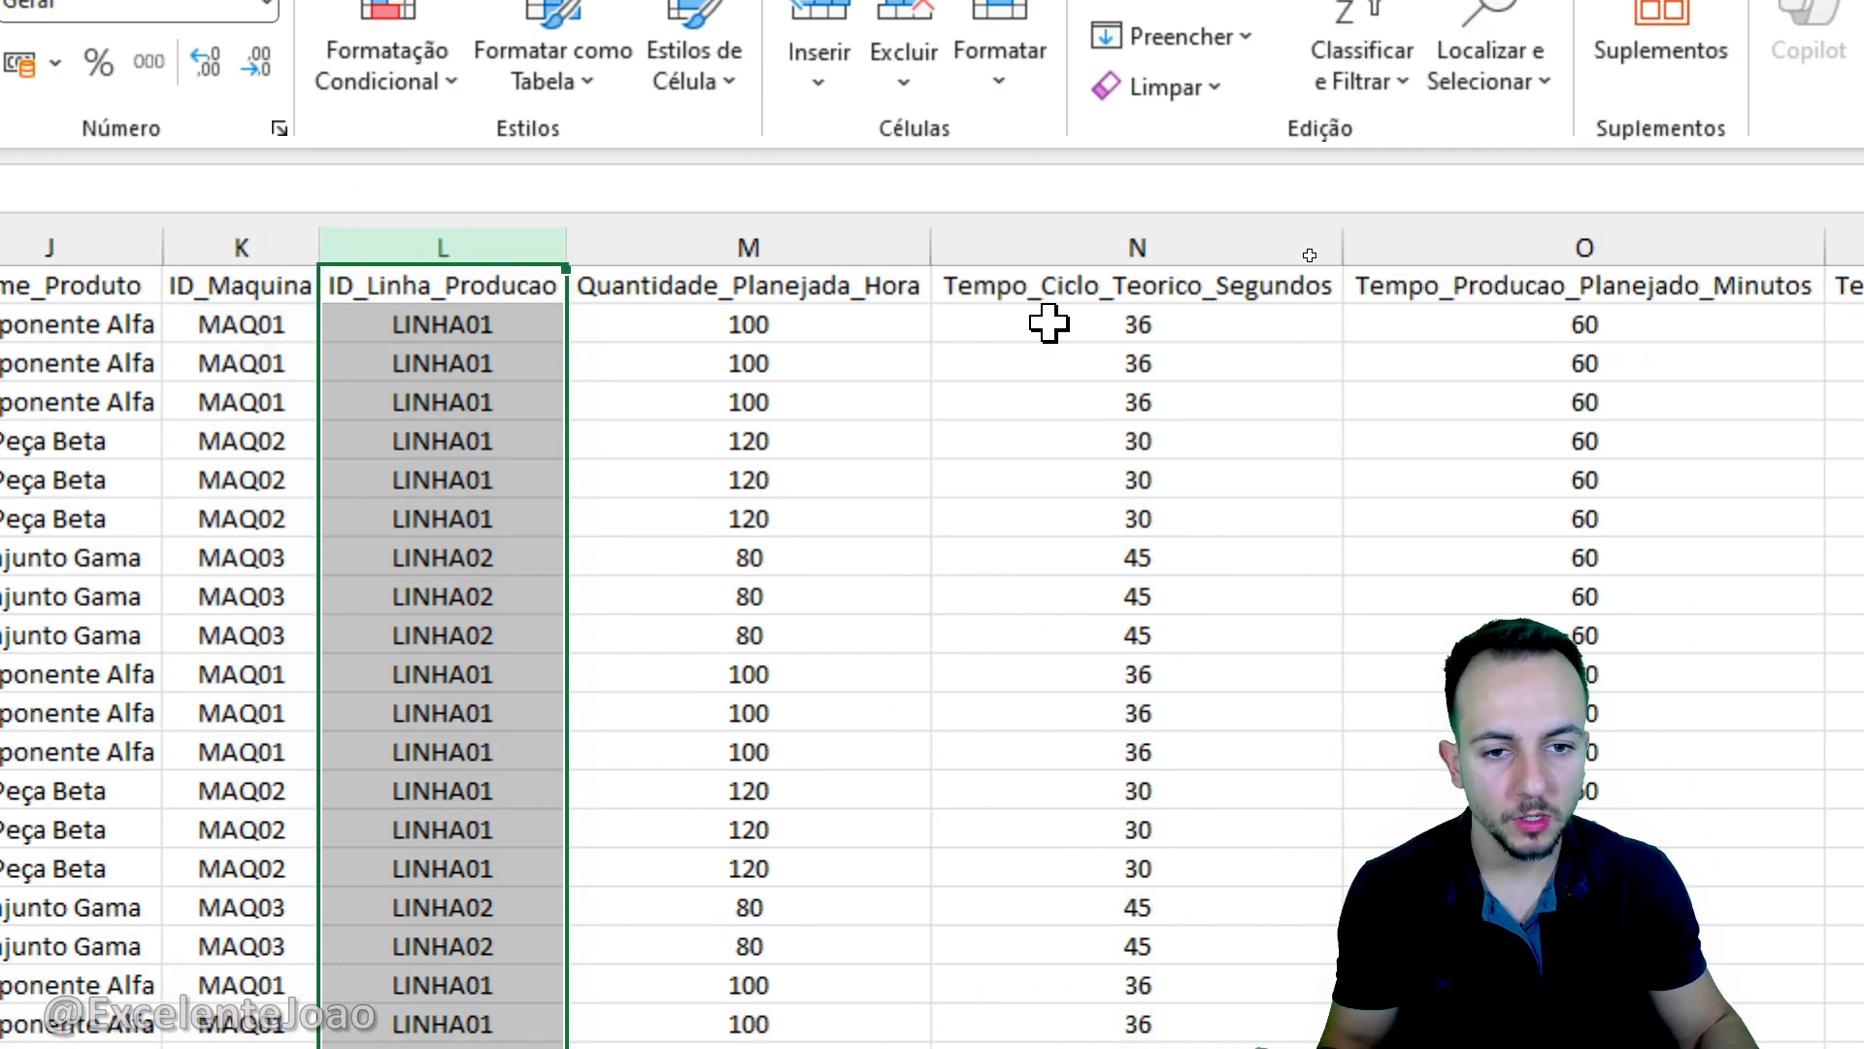
left_click(856, 243)
left_click(1065, 243)
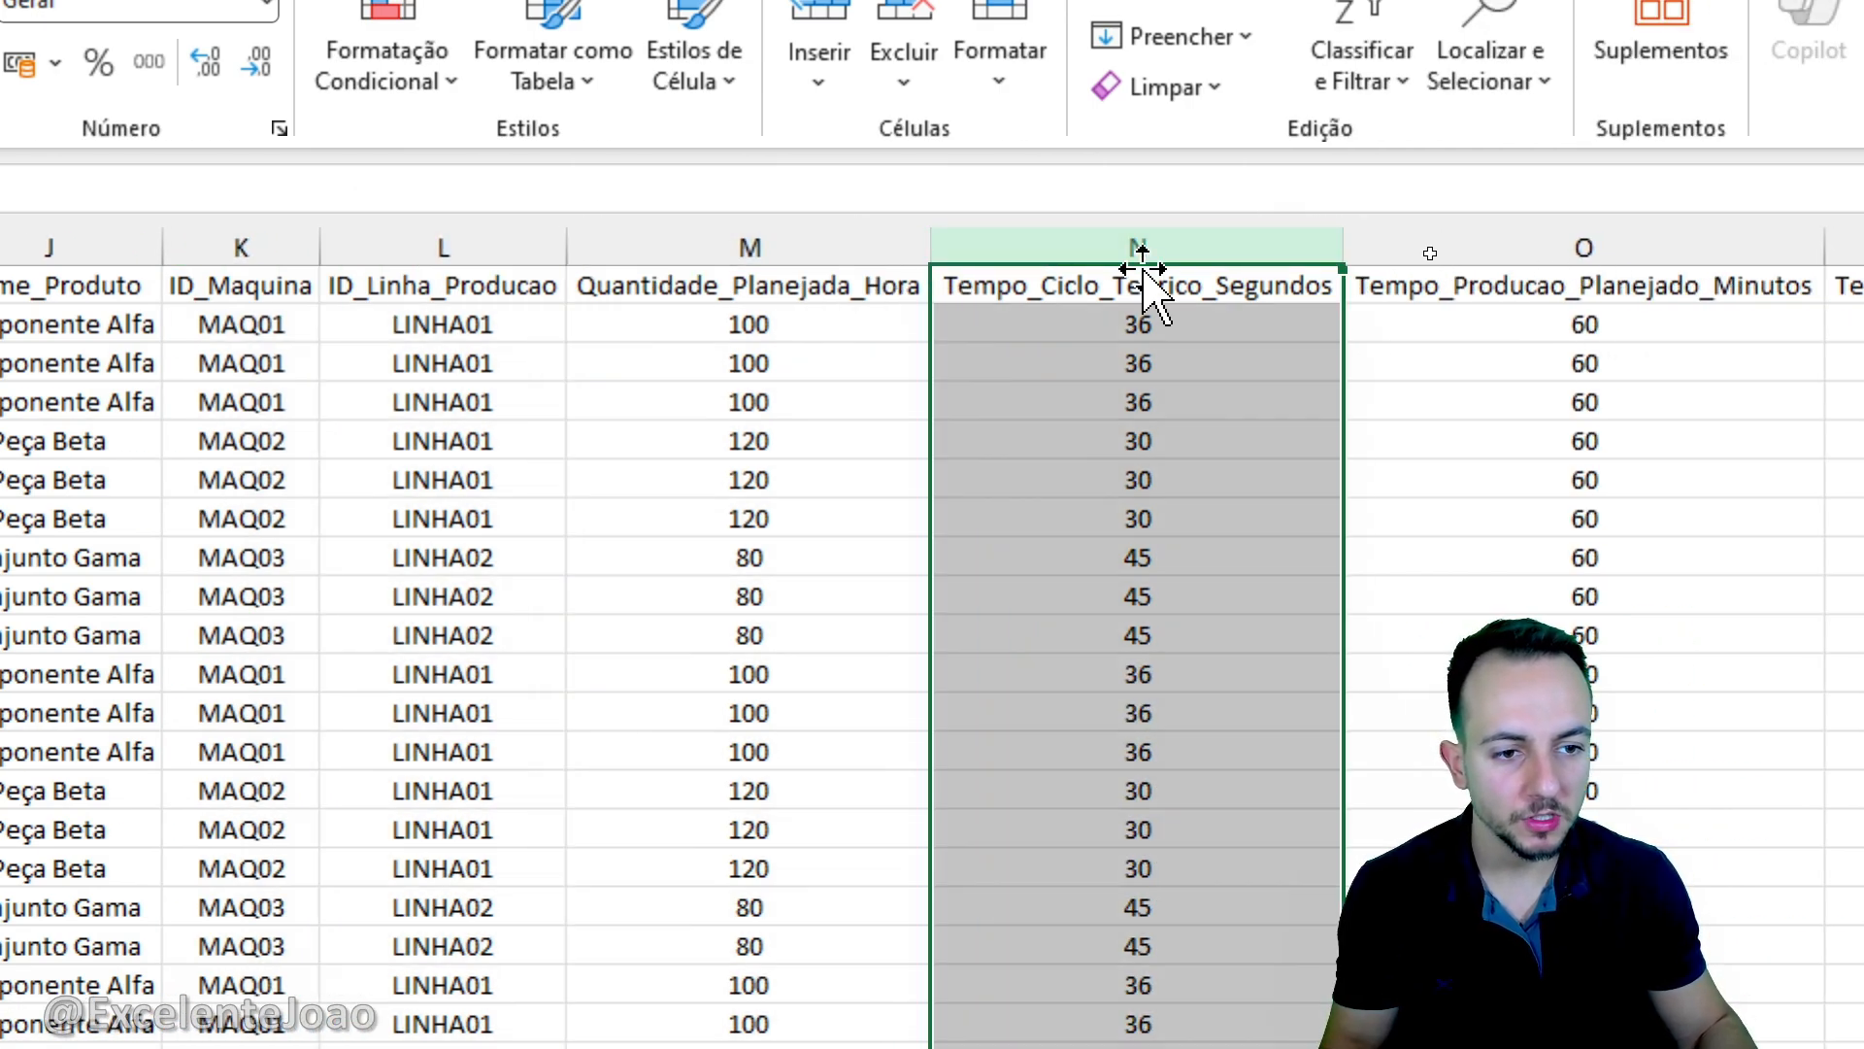
scroll(1456, 388, "right", 2)
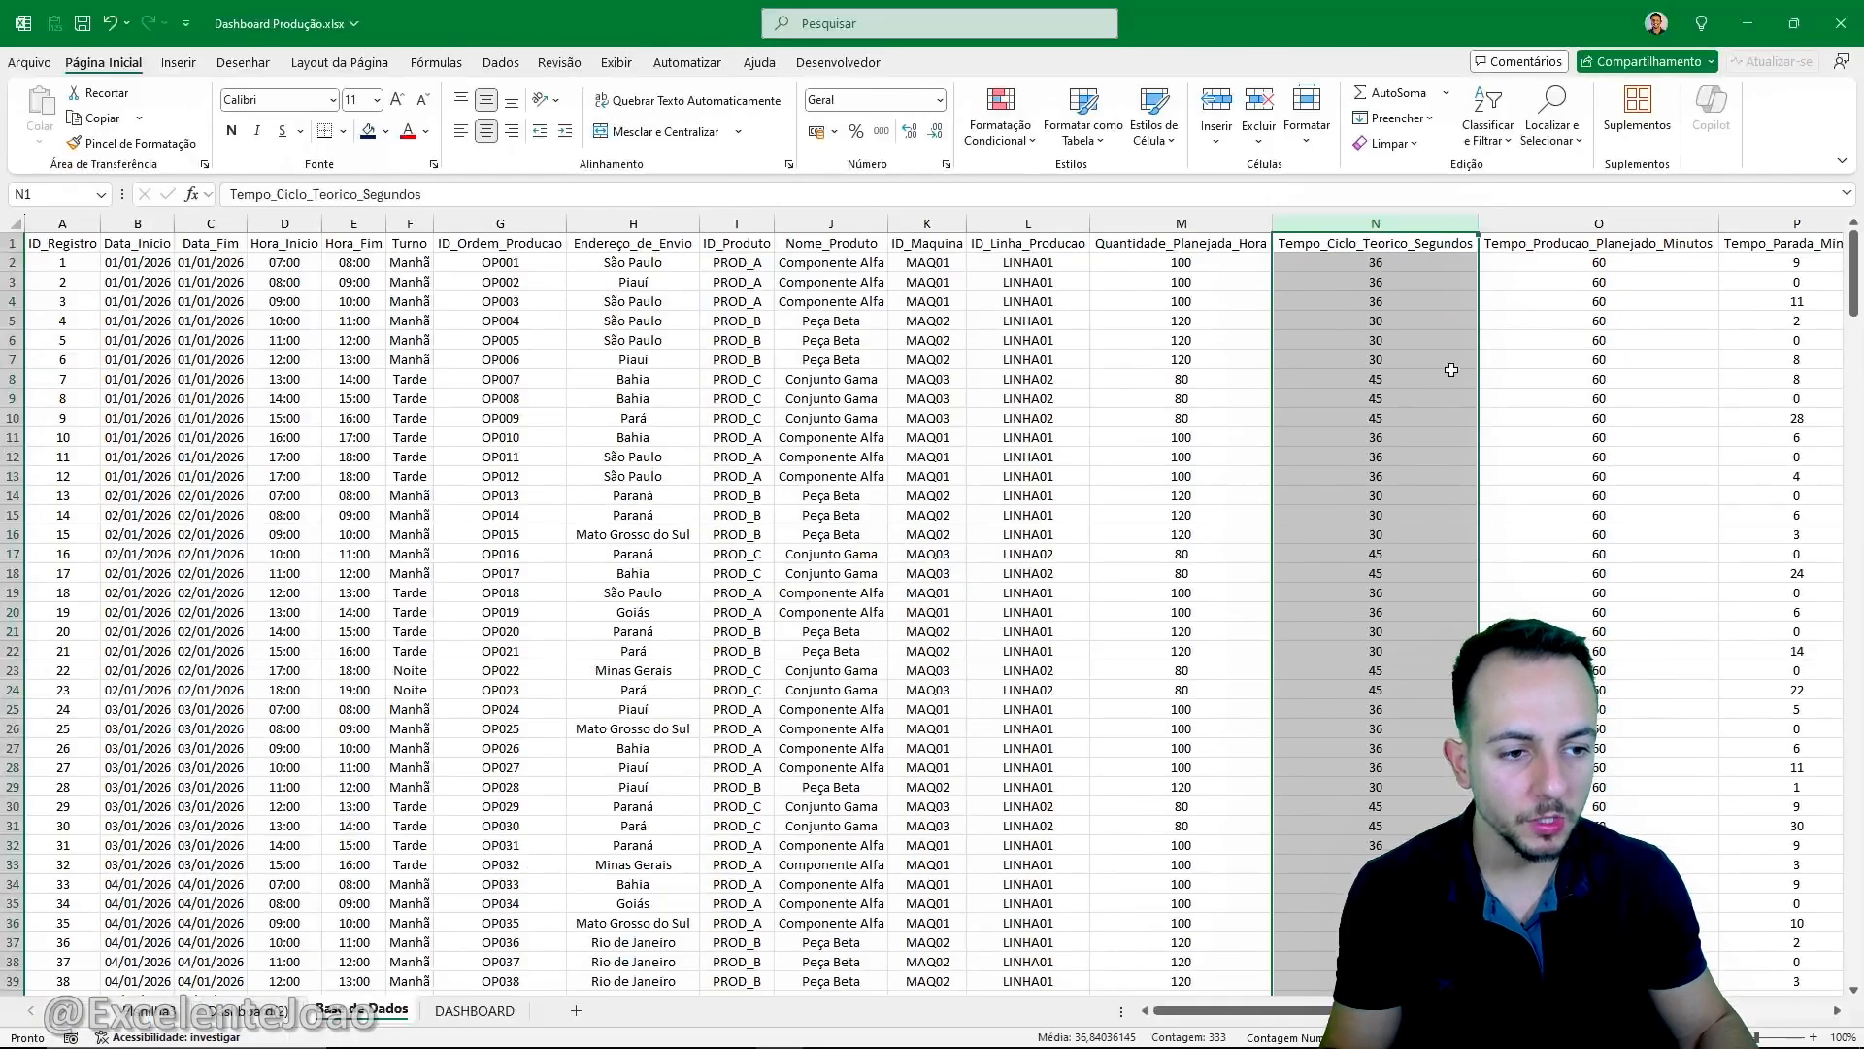
scroll(1451, 370, "right", 8)
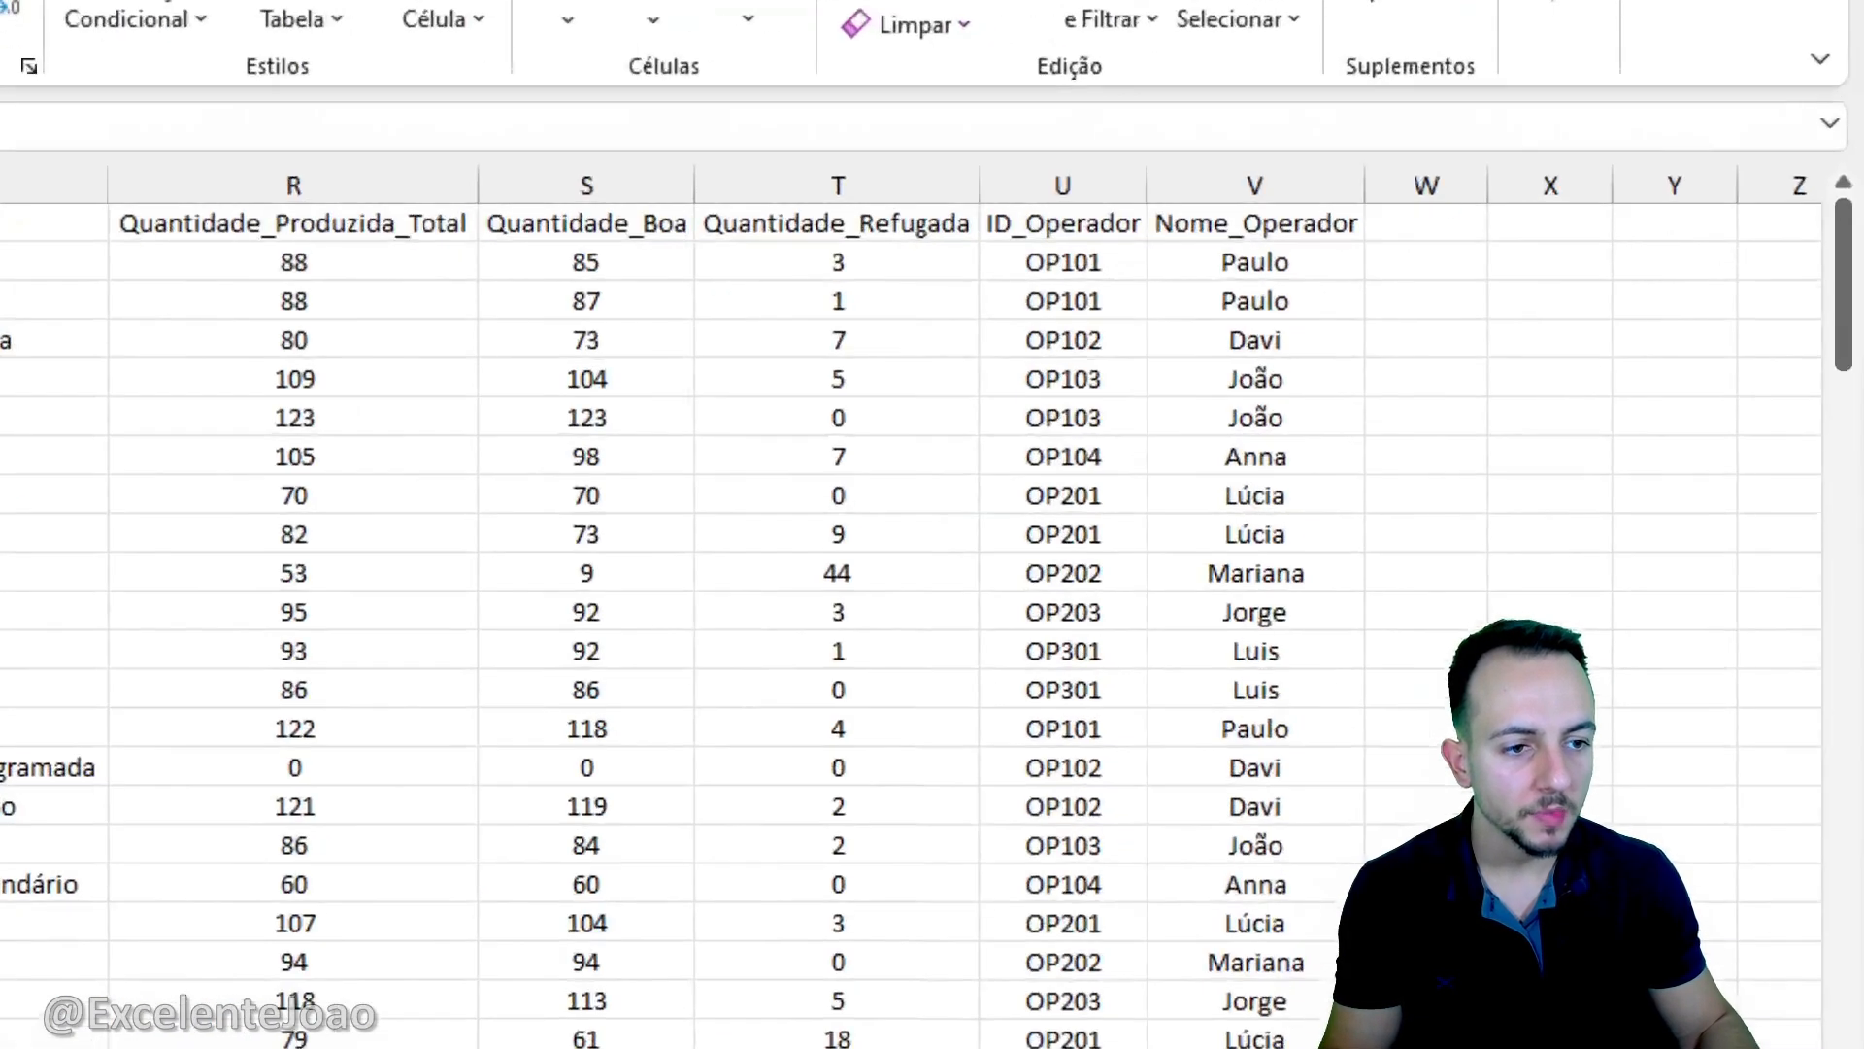
mouse_move(1586, 202)
left_mouse_down()
mouse_move(1460, 336)
mouse_move(1606, 191)
mouse_move(1530, 216)
left_mouse_up()
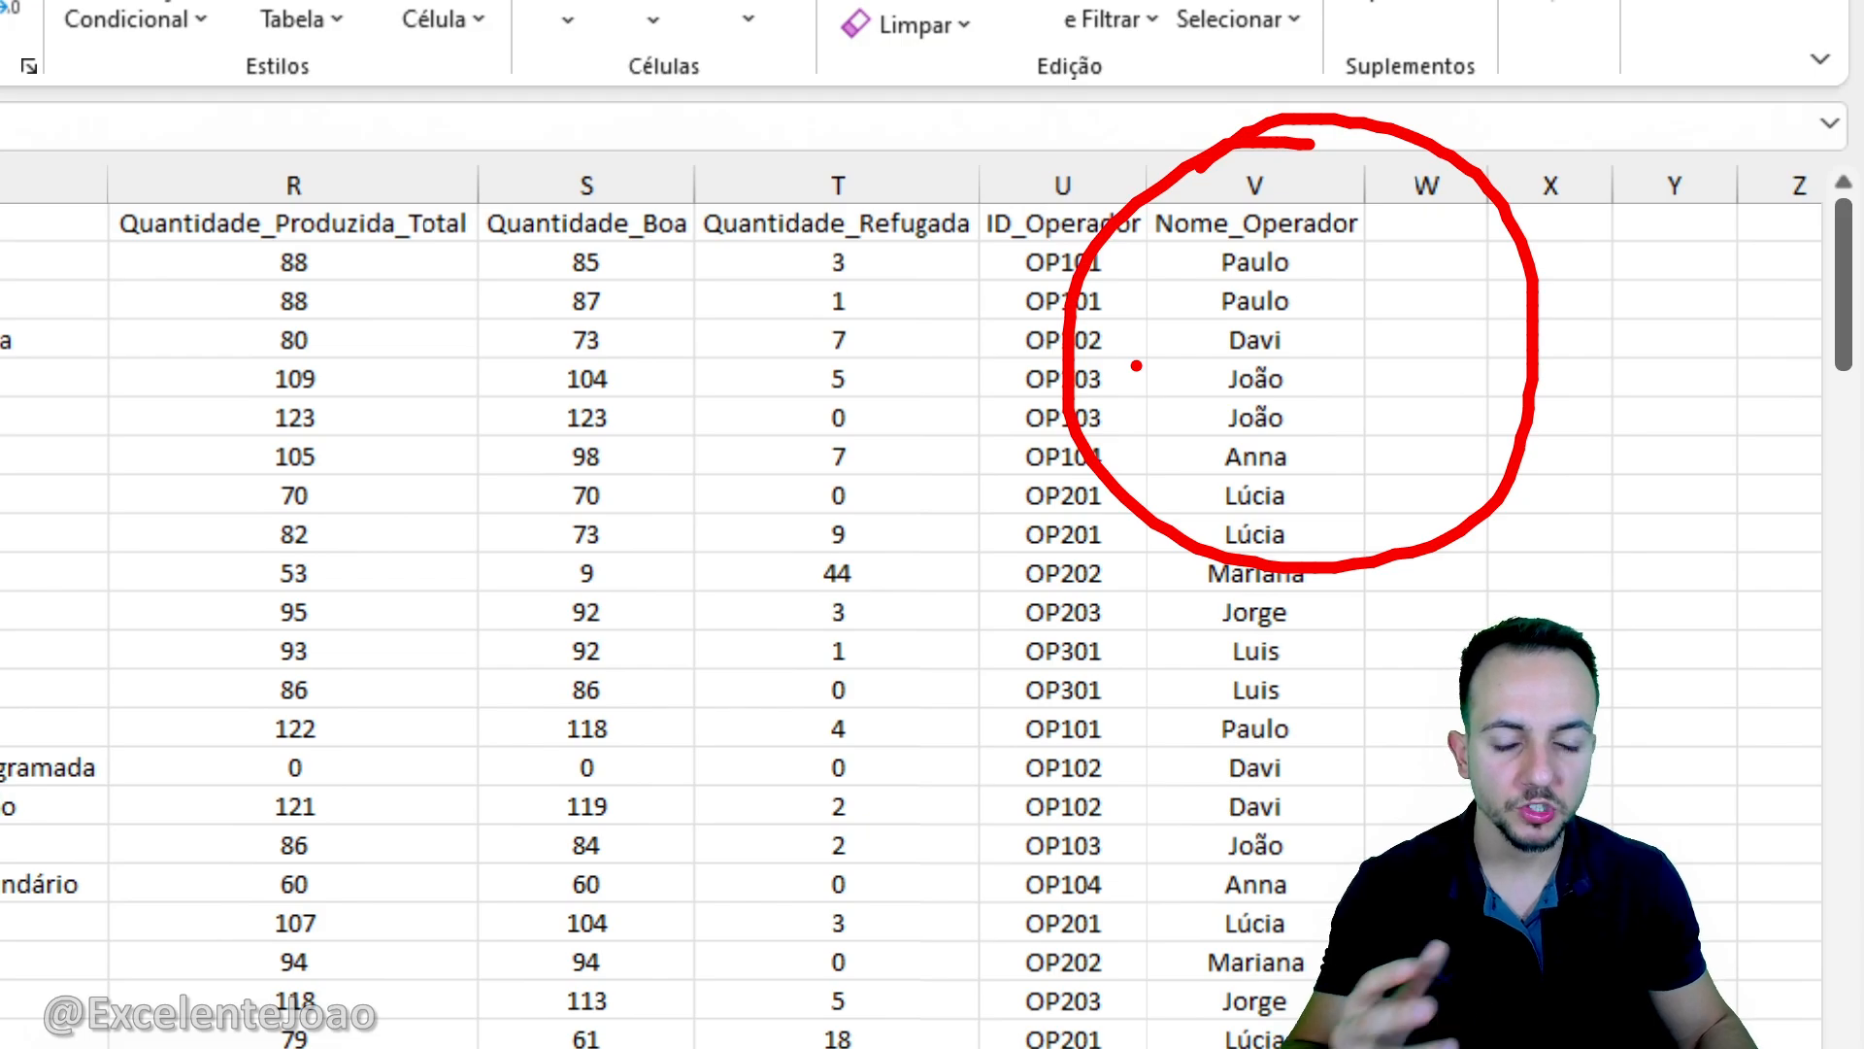
key("Escape")
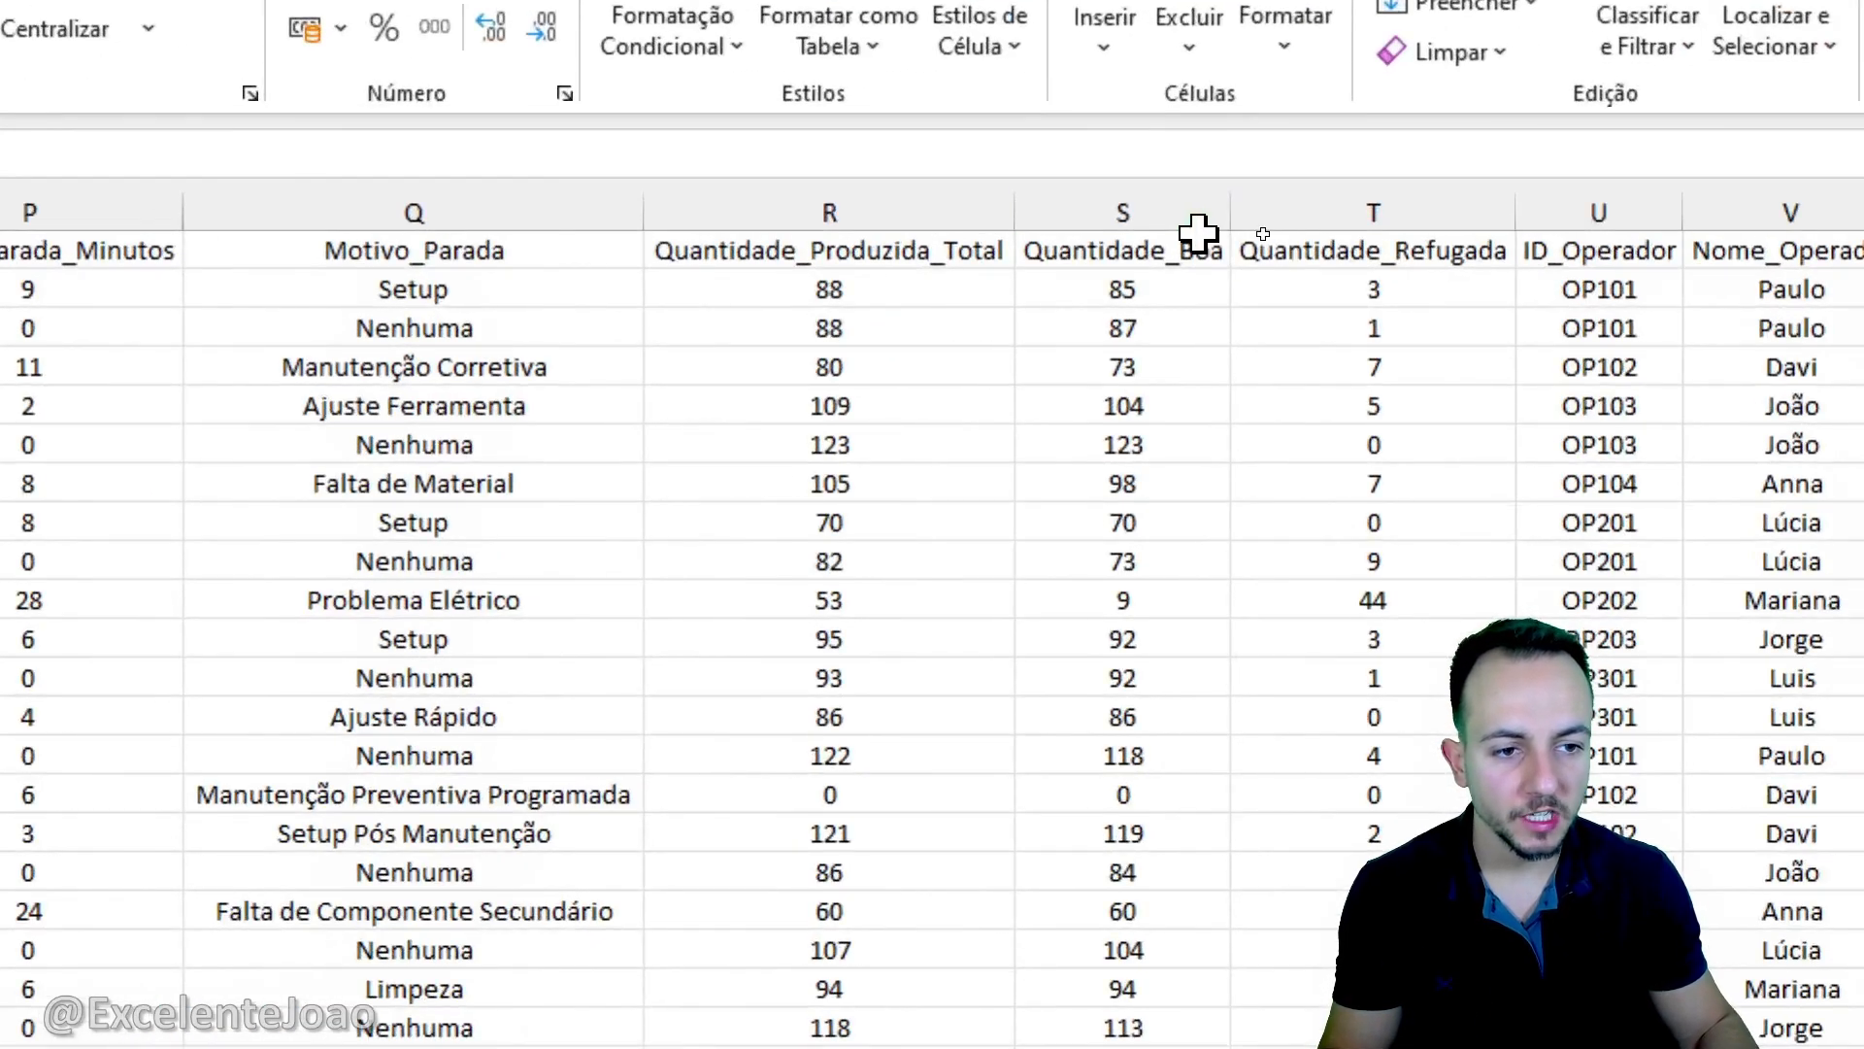
- Examine the Quantidade_Refugada and Motivo_Parada columns in the Base de Dados sheet
left_click(1348, 221)
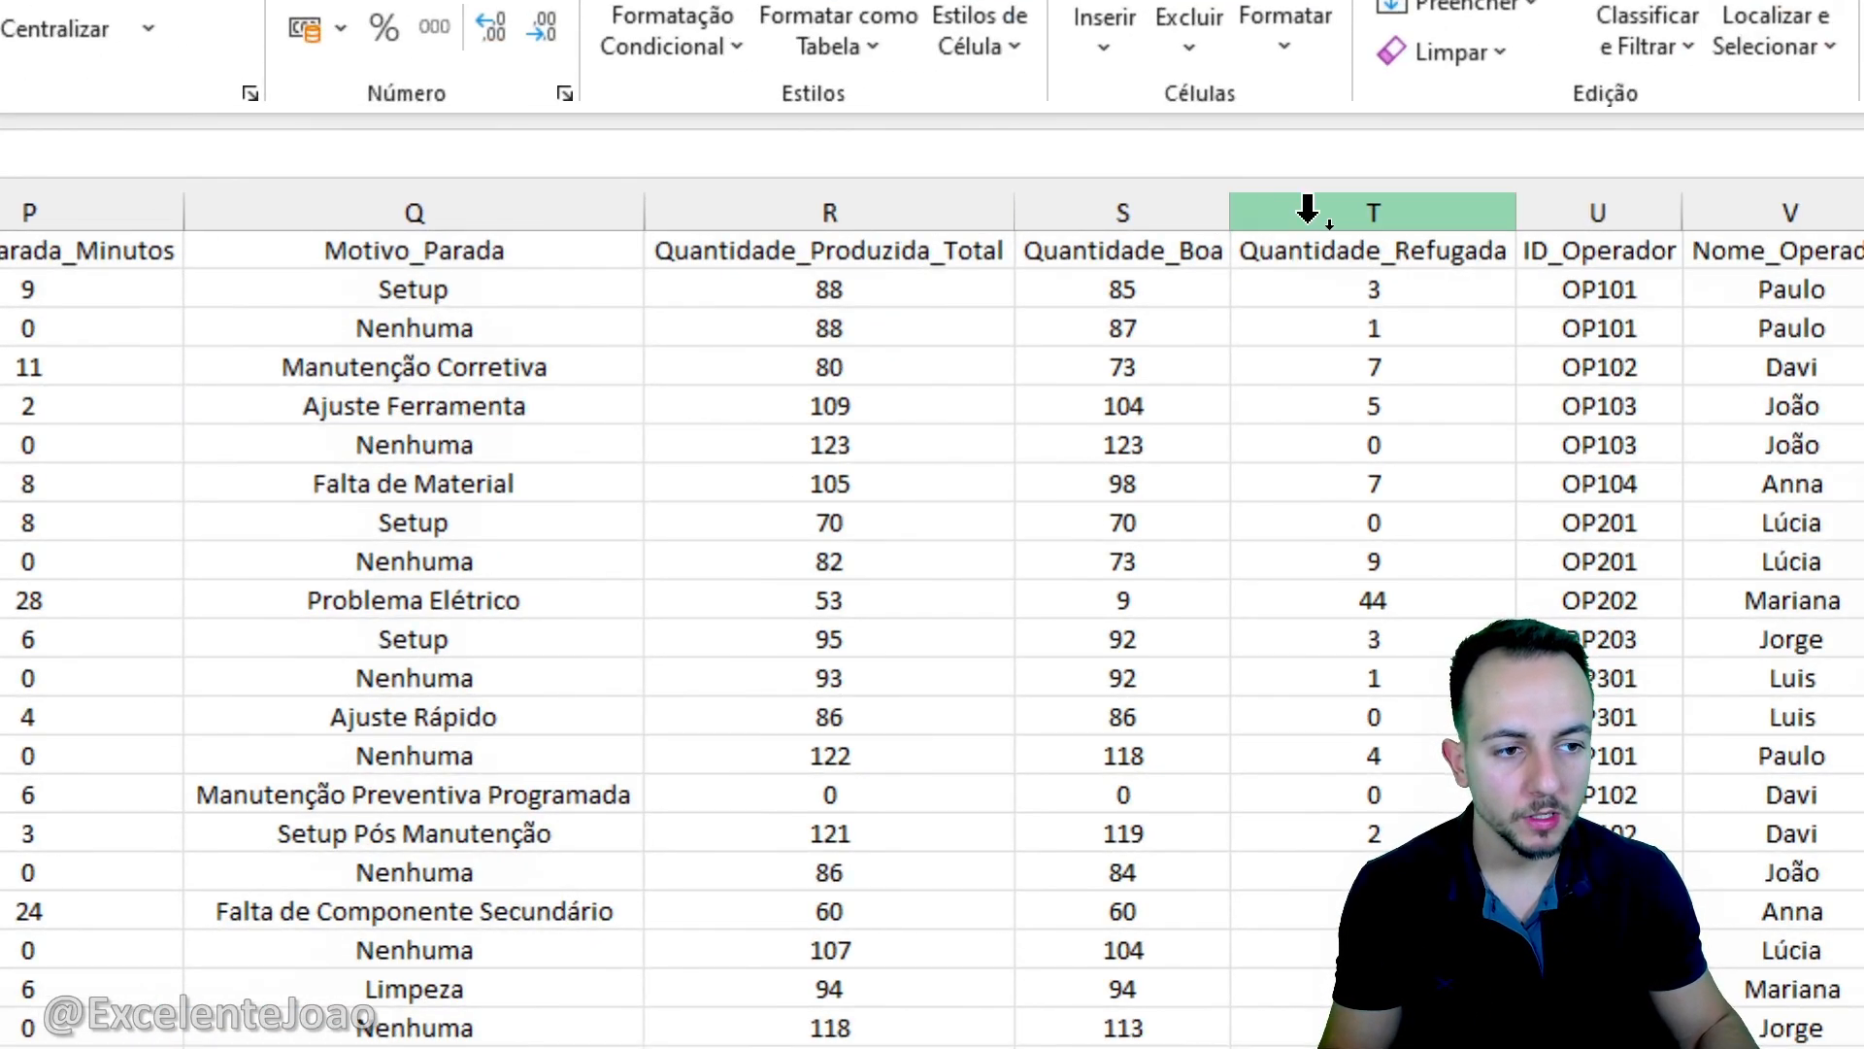
mouse_move(1477, 209)
left_mouse_down()
mouse_move(1466, 312)
mouse_move(1449, 191)
left_mouse_up()
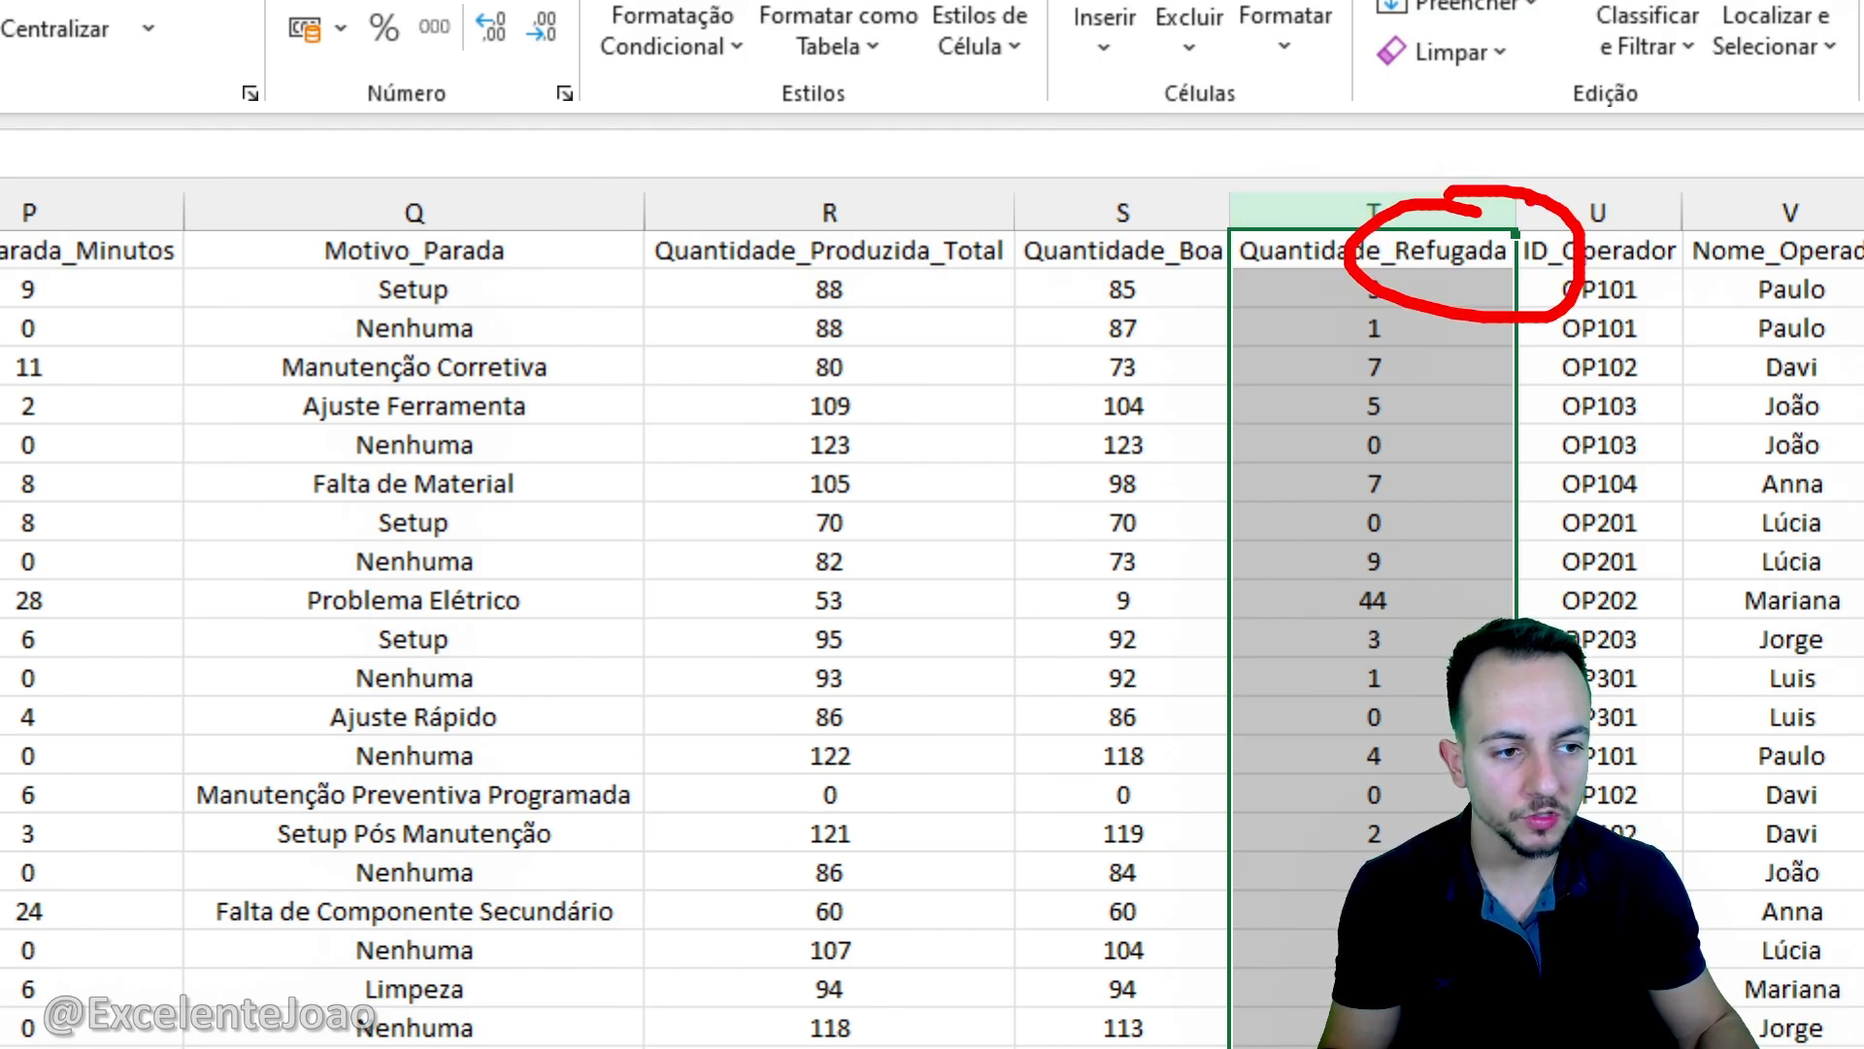
left_click_drag(1656, 136, 1546, 187)
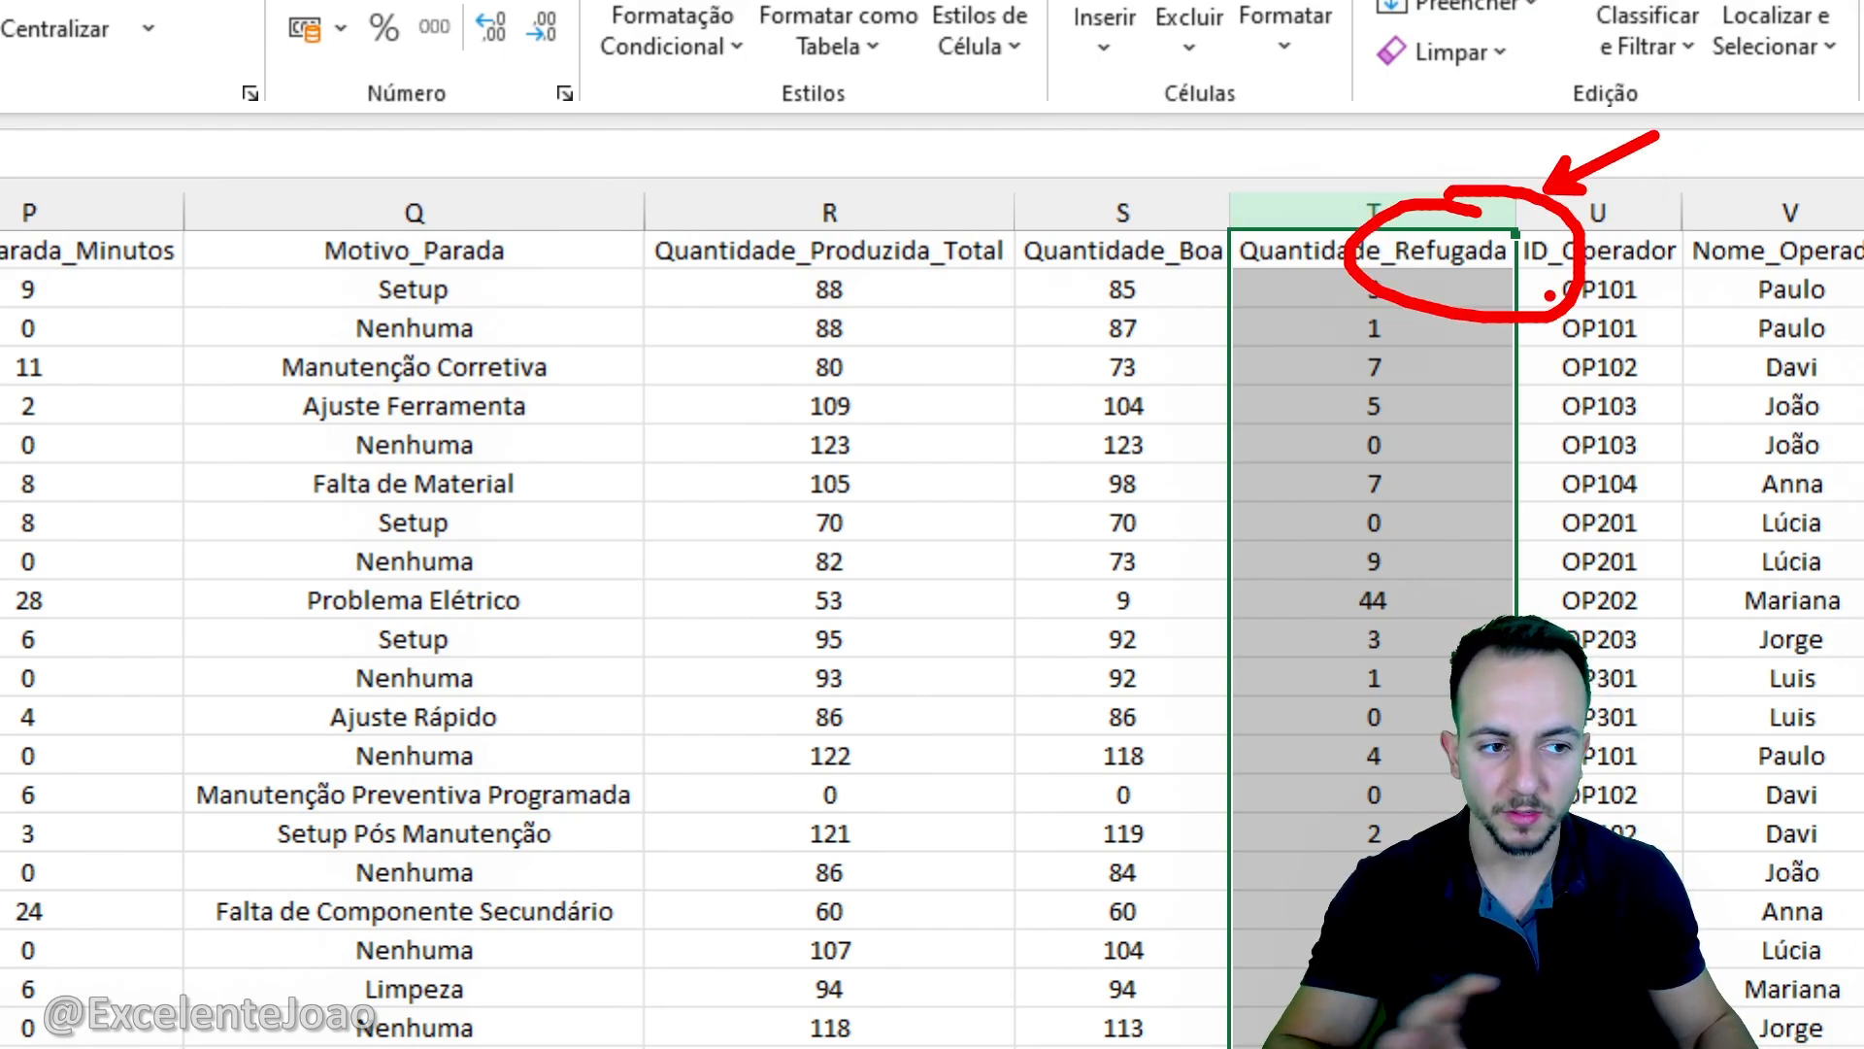
key("Escape")
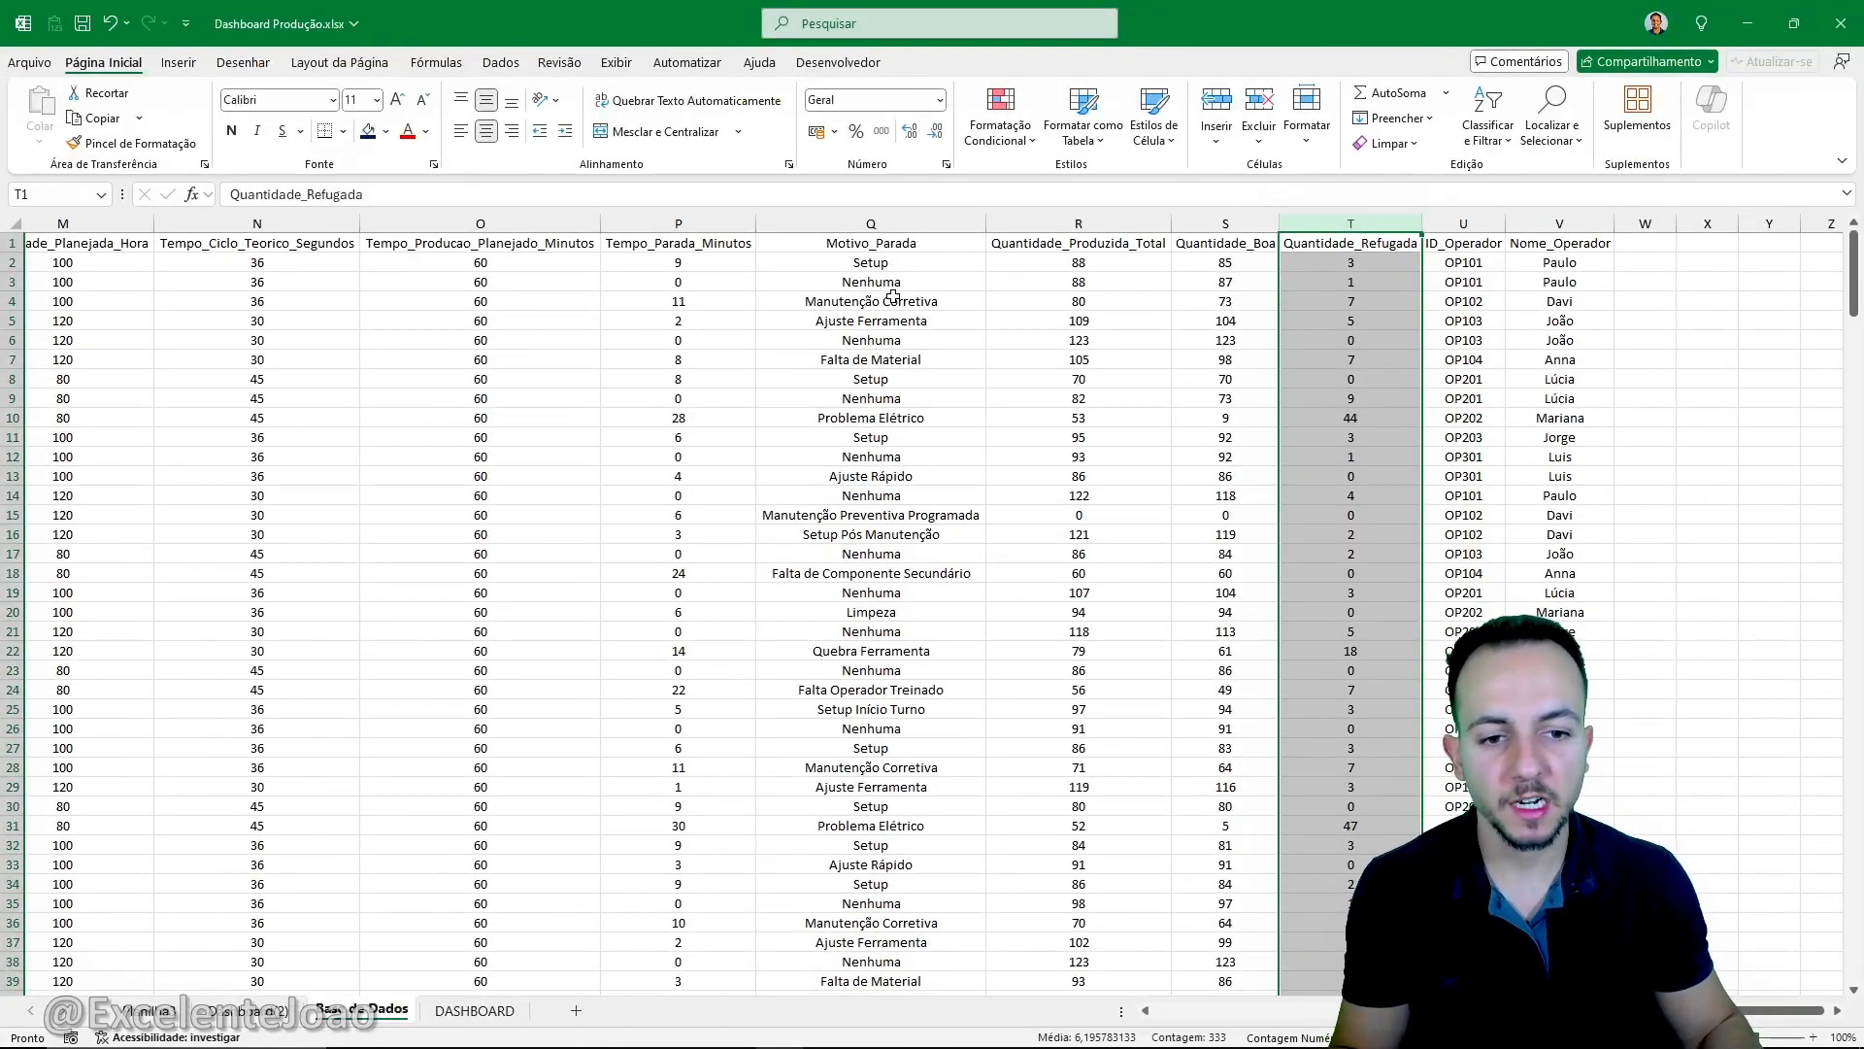
left_click(901, 245)
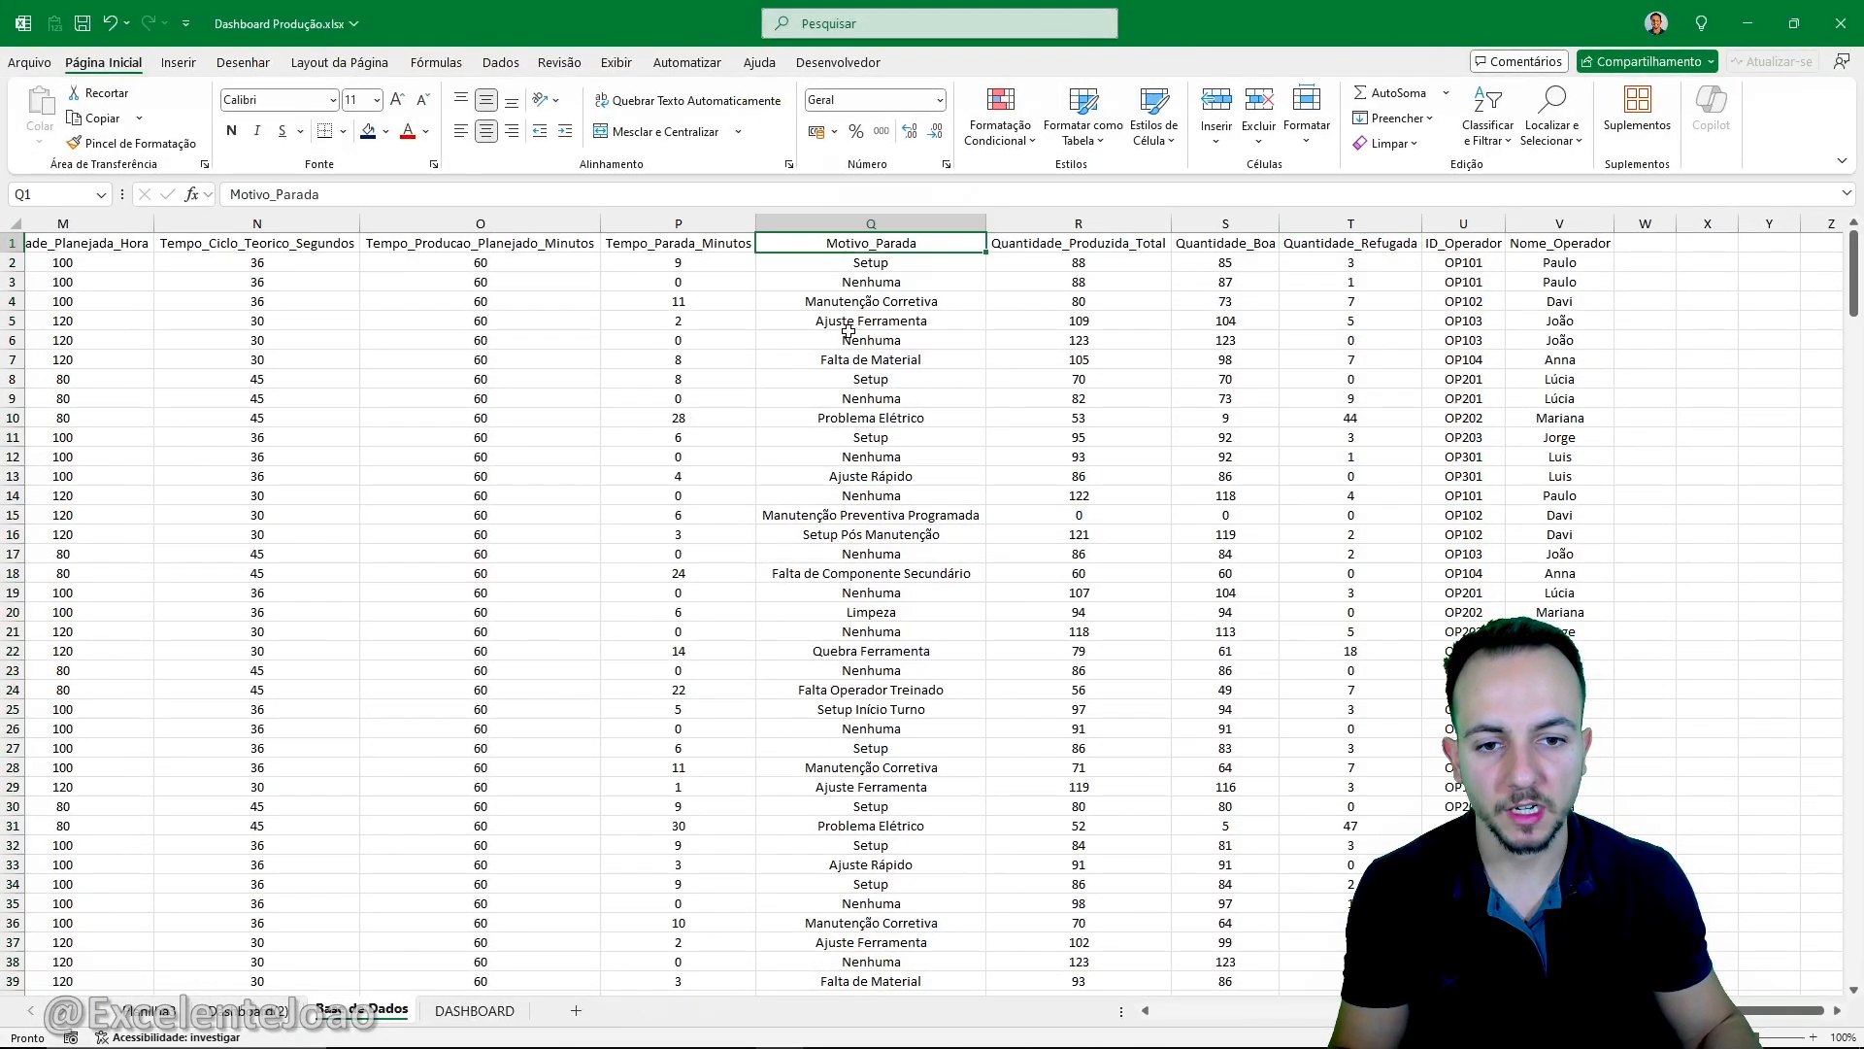
- Convert the whole Base de Dados record range A1:V333 into a table with headers
scroll(844, 330, "left", 5)
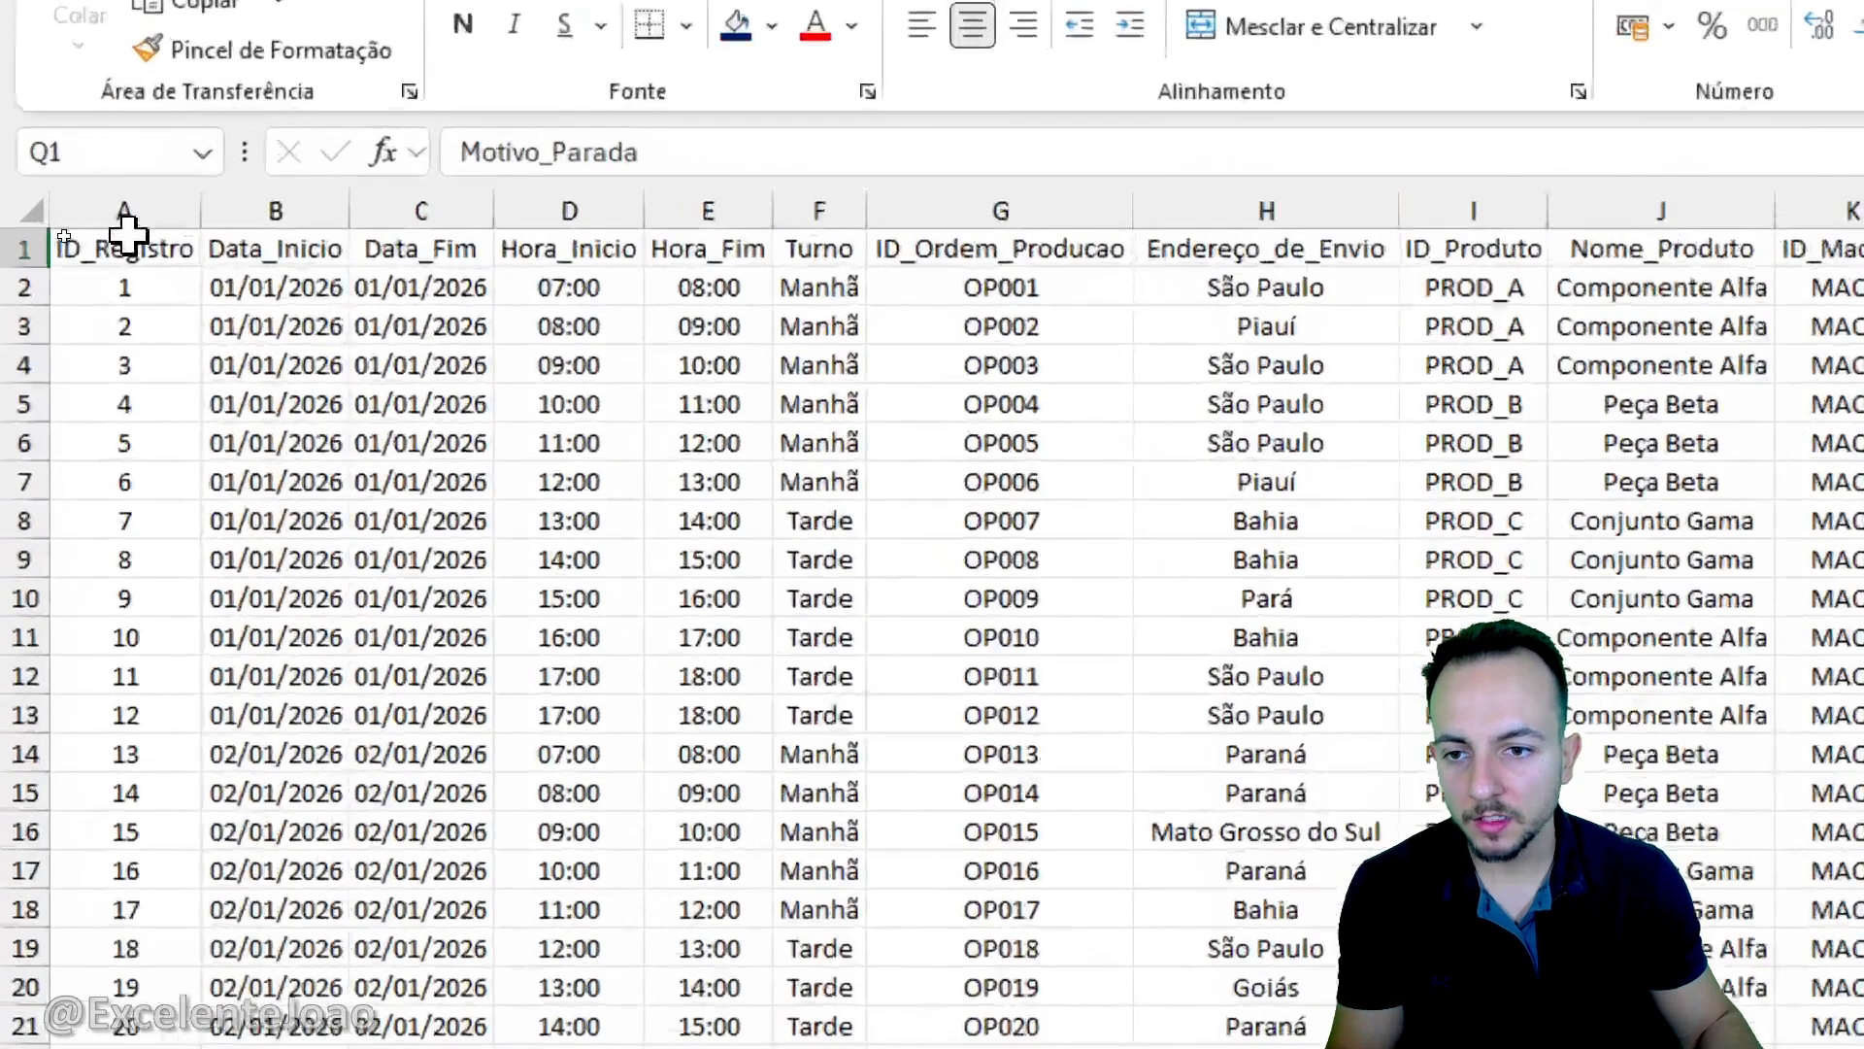
left_click_drag(60, 239, 119, 301)
left_click_drag(240, 367, 1459, 254)
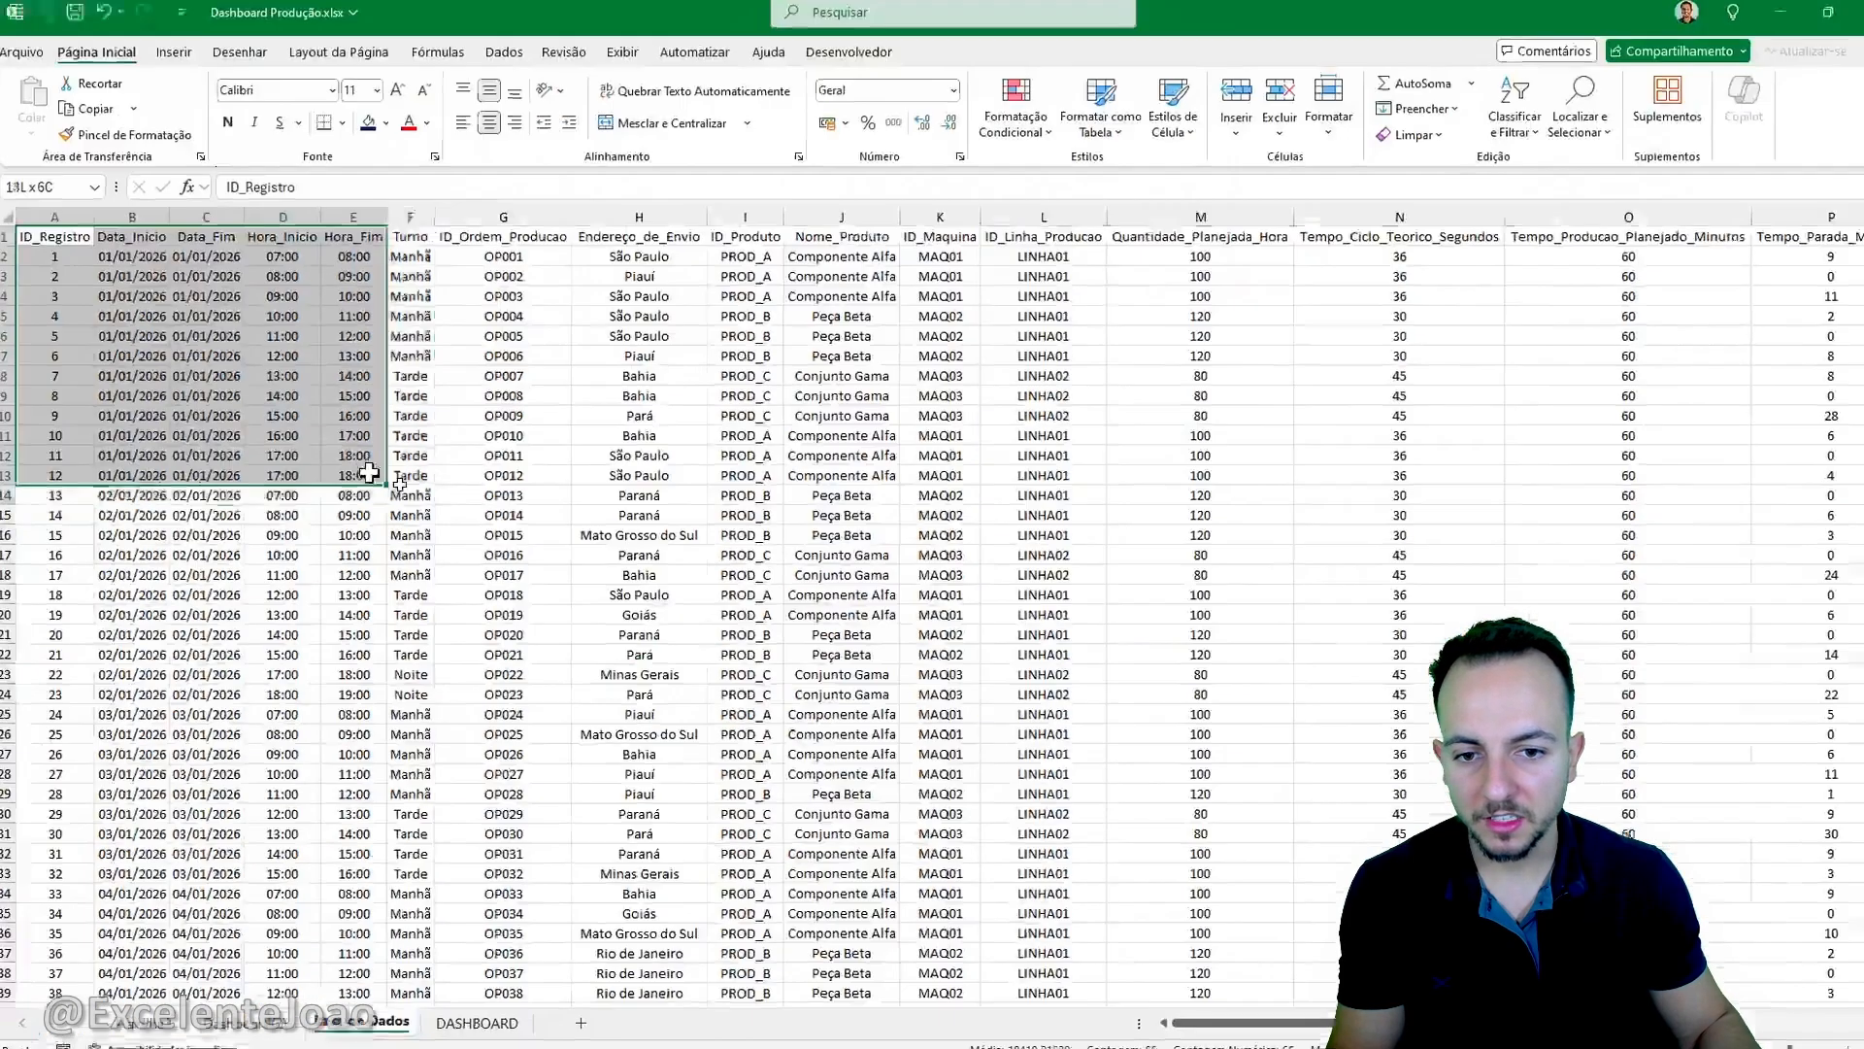
scroll(1415, 492, "up", 5)
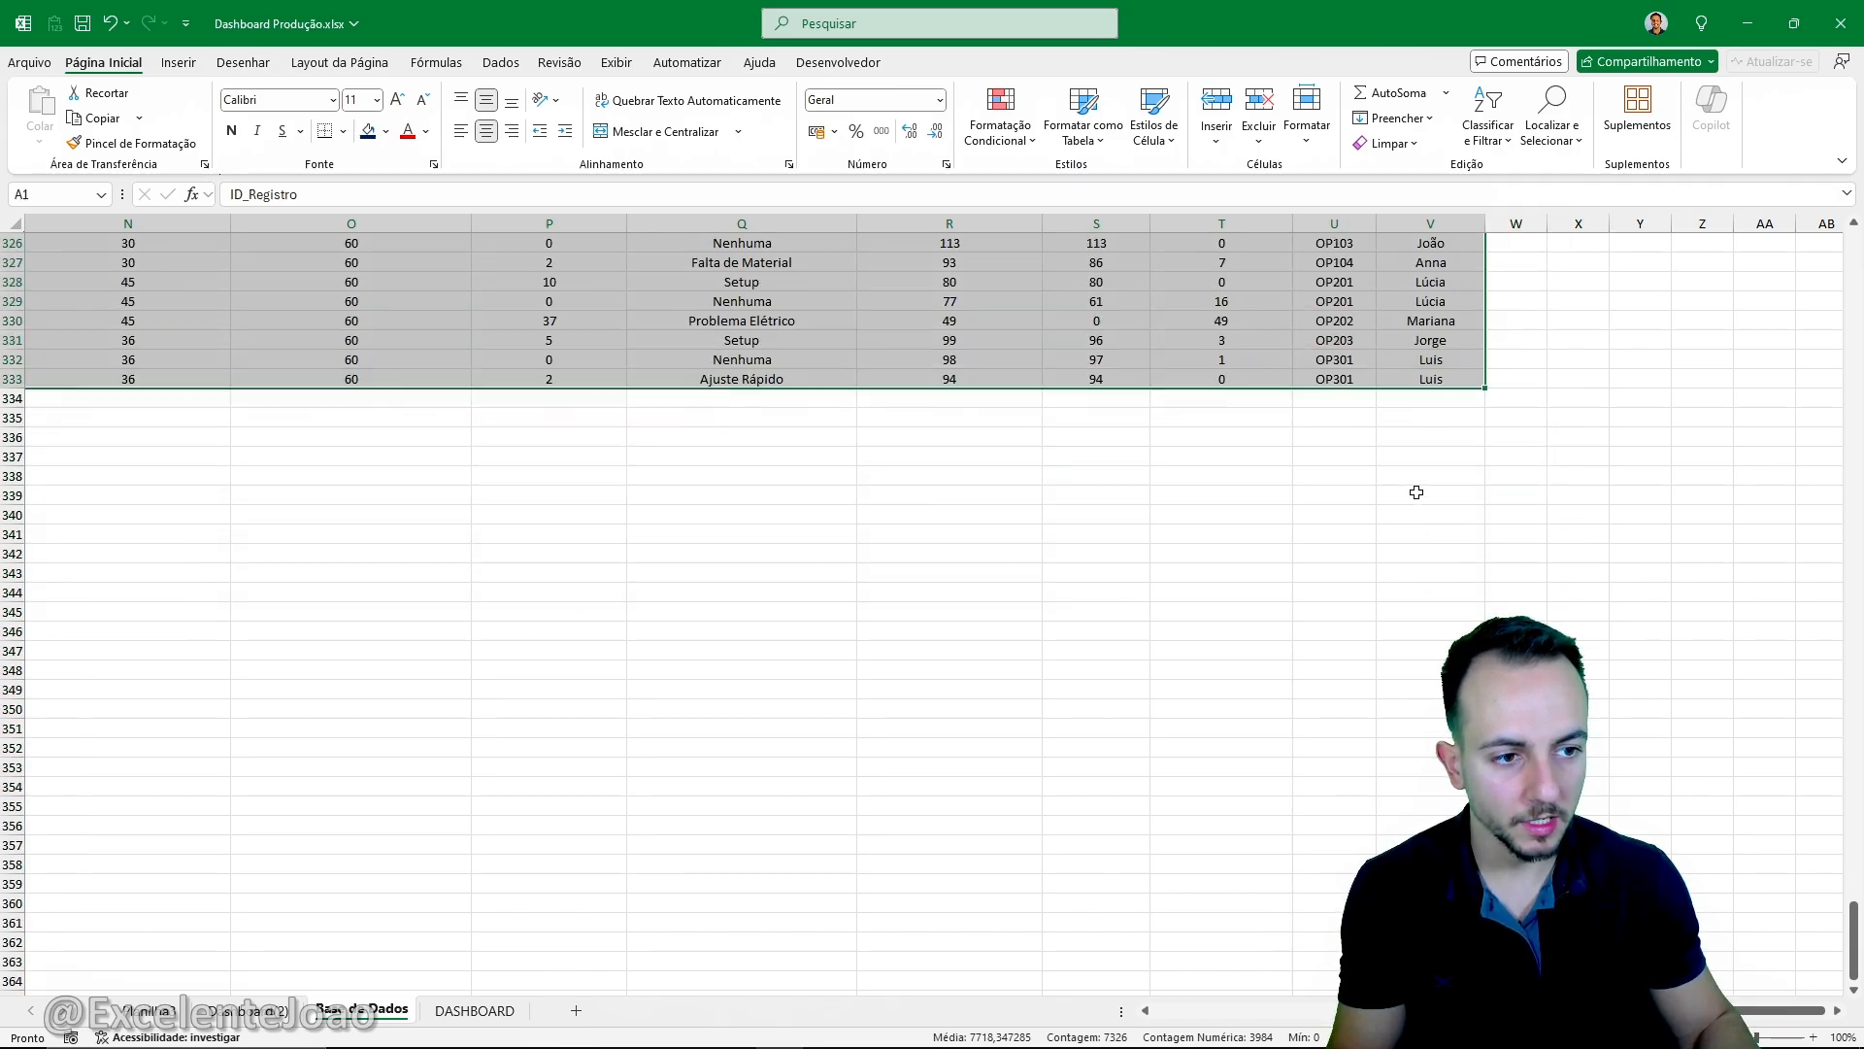
scroll(1390, 717, "up", 2)
scroll(1389, 718, "left", 5)
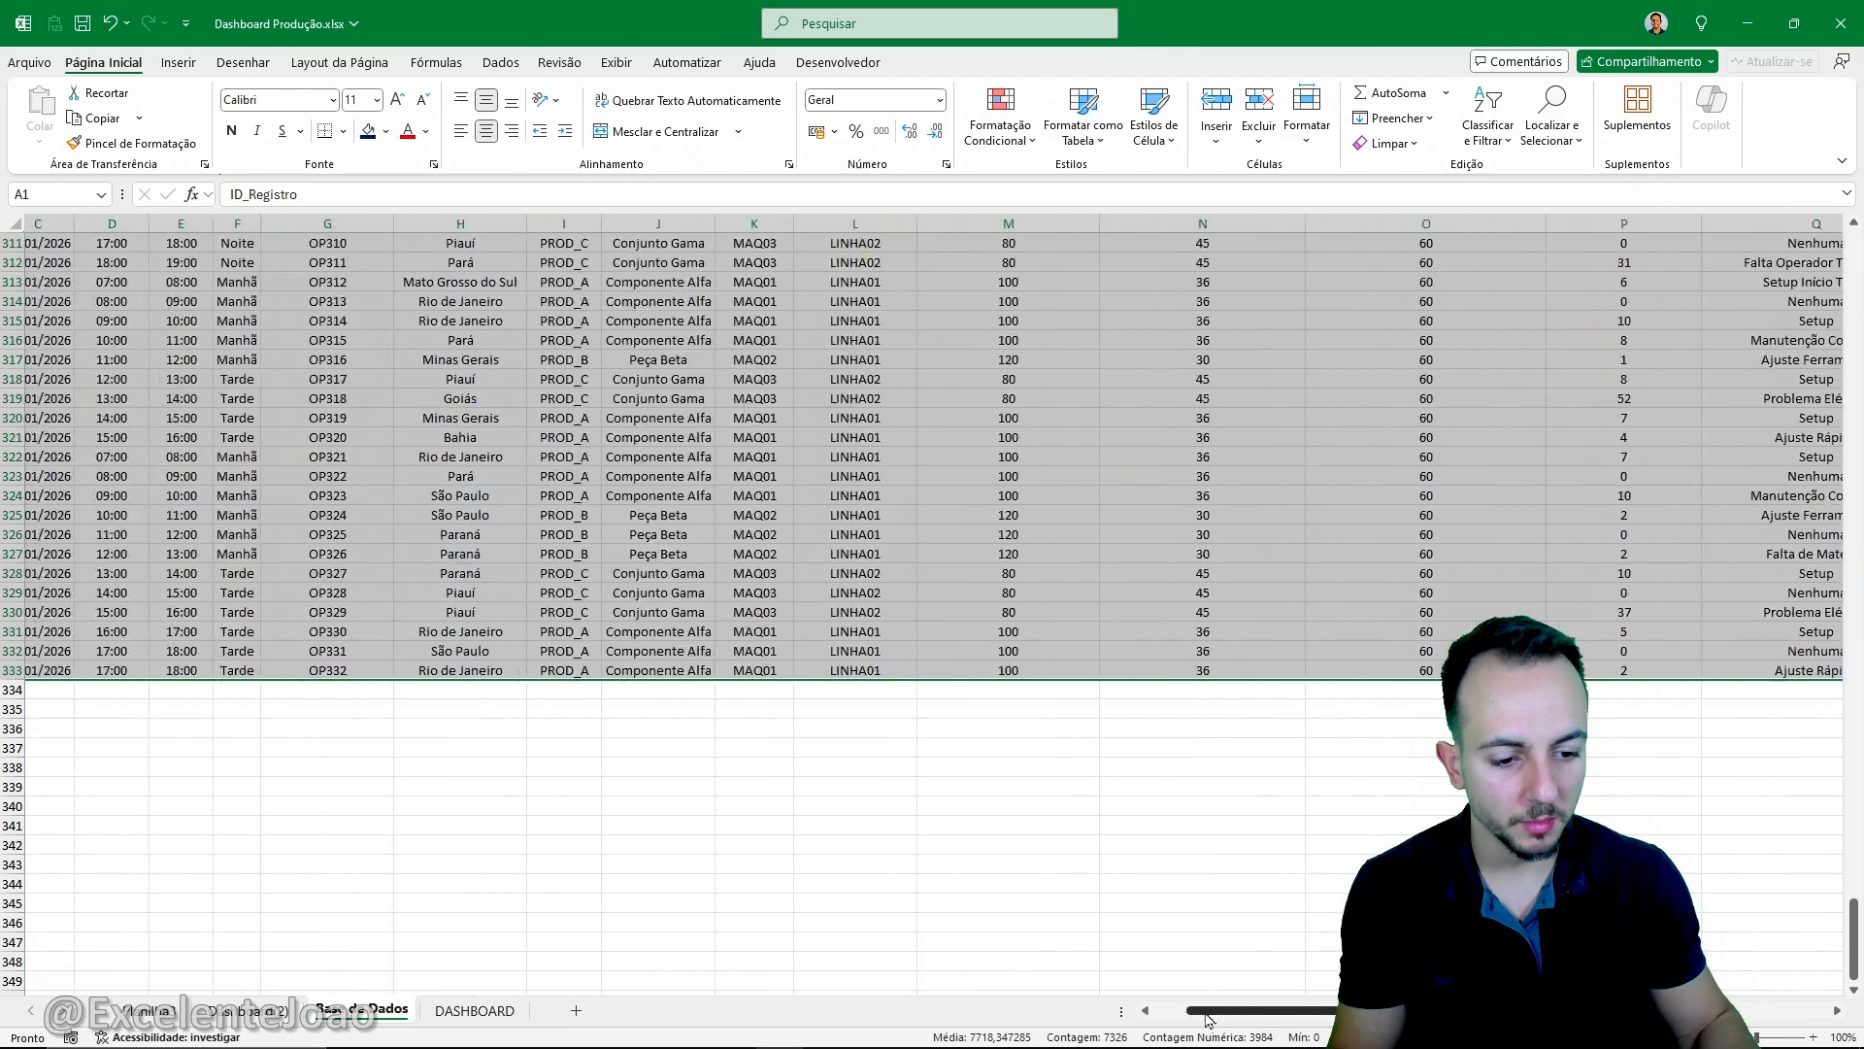
left_click_drag(1849, 949, 1849, 248)
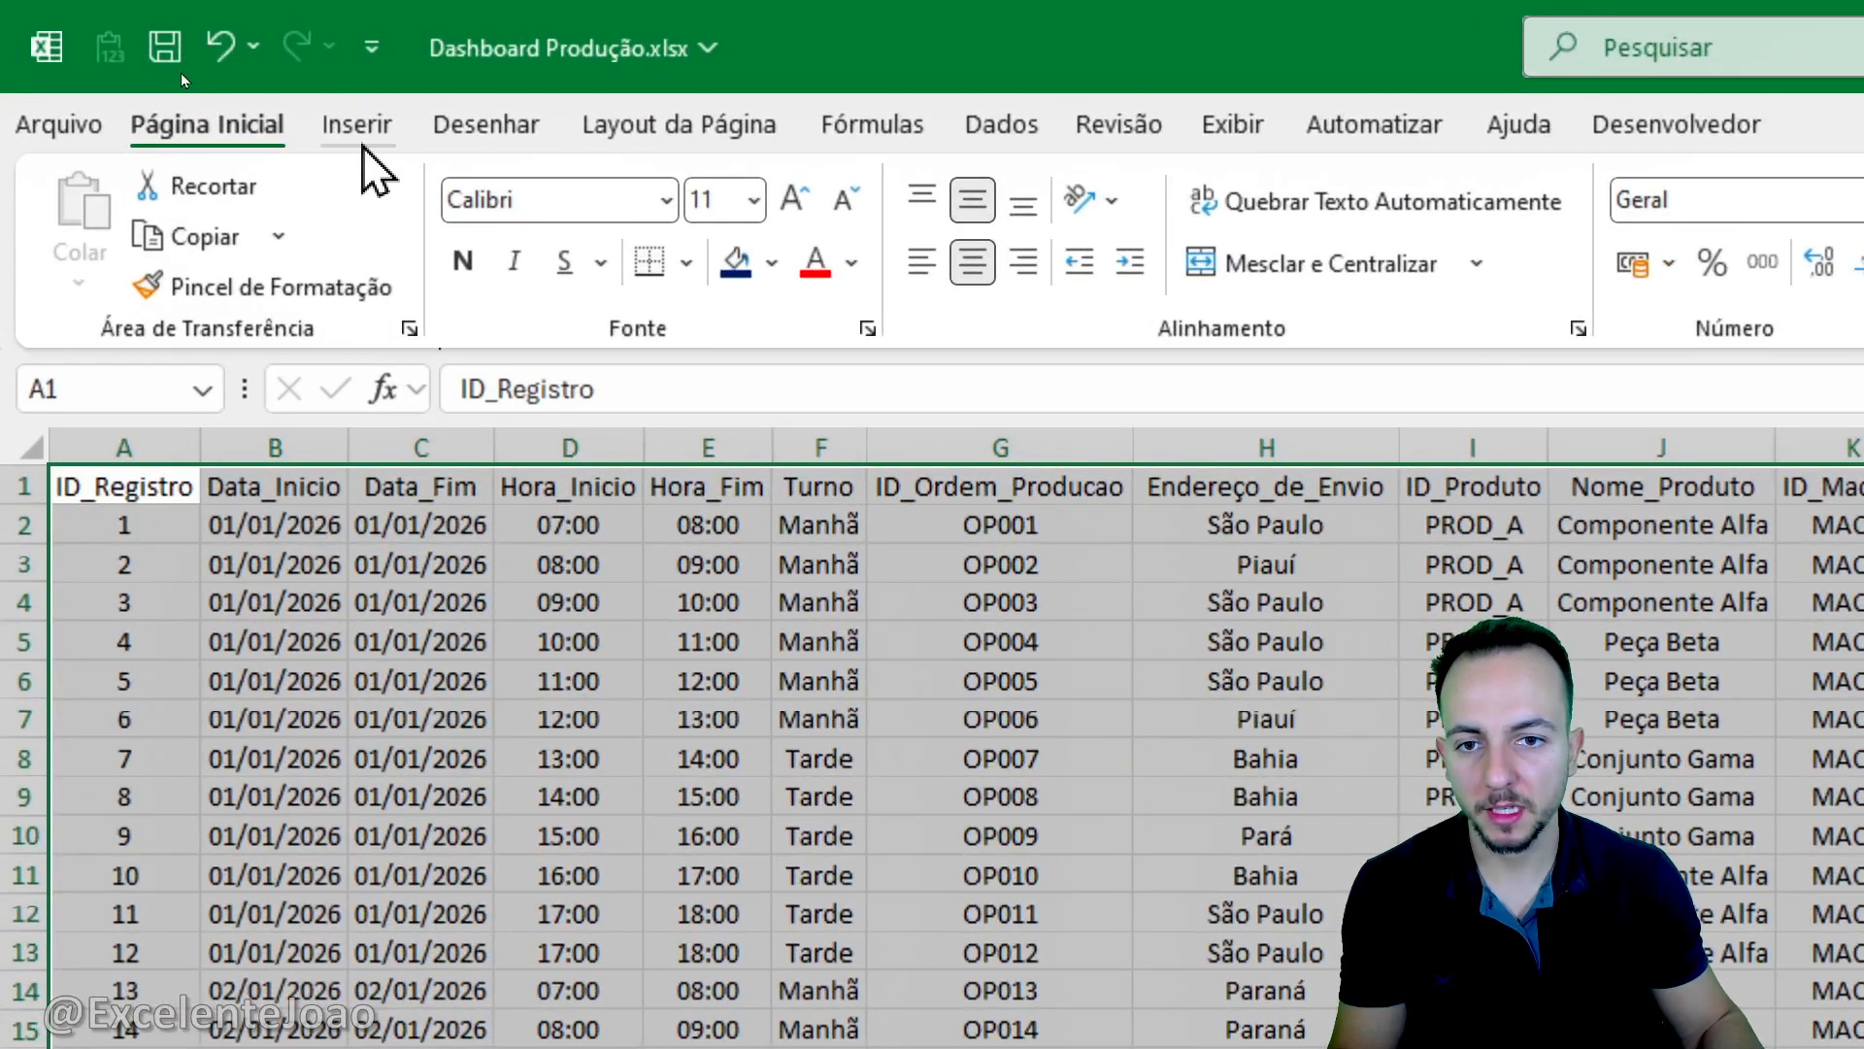
left_click(347, 124)
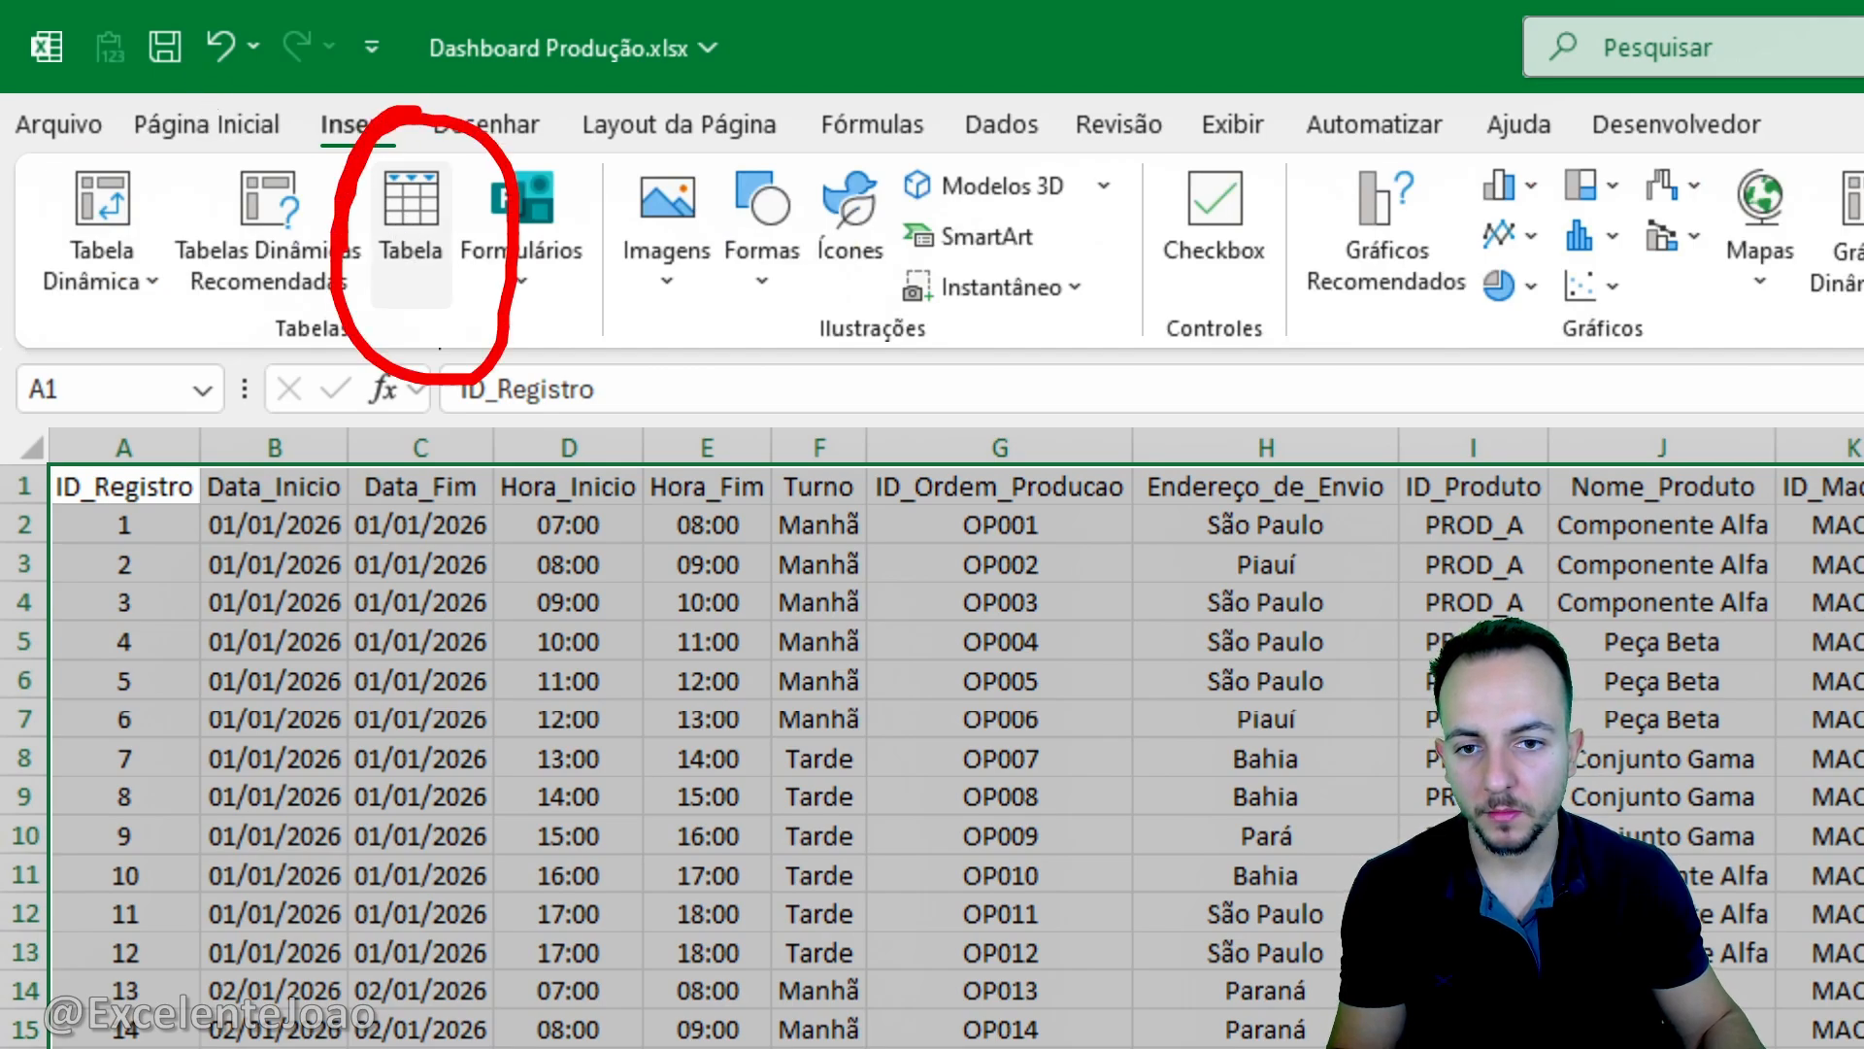
left_click(441, 233)
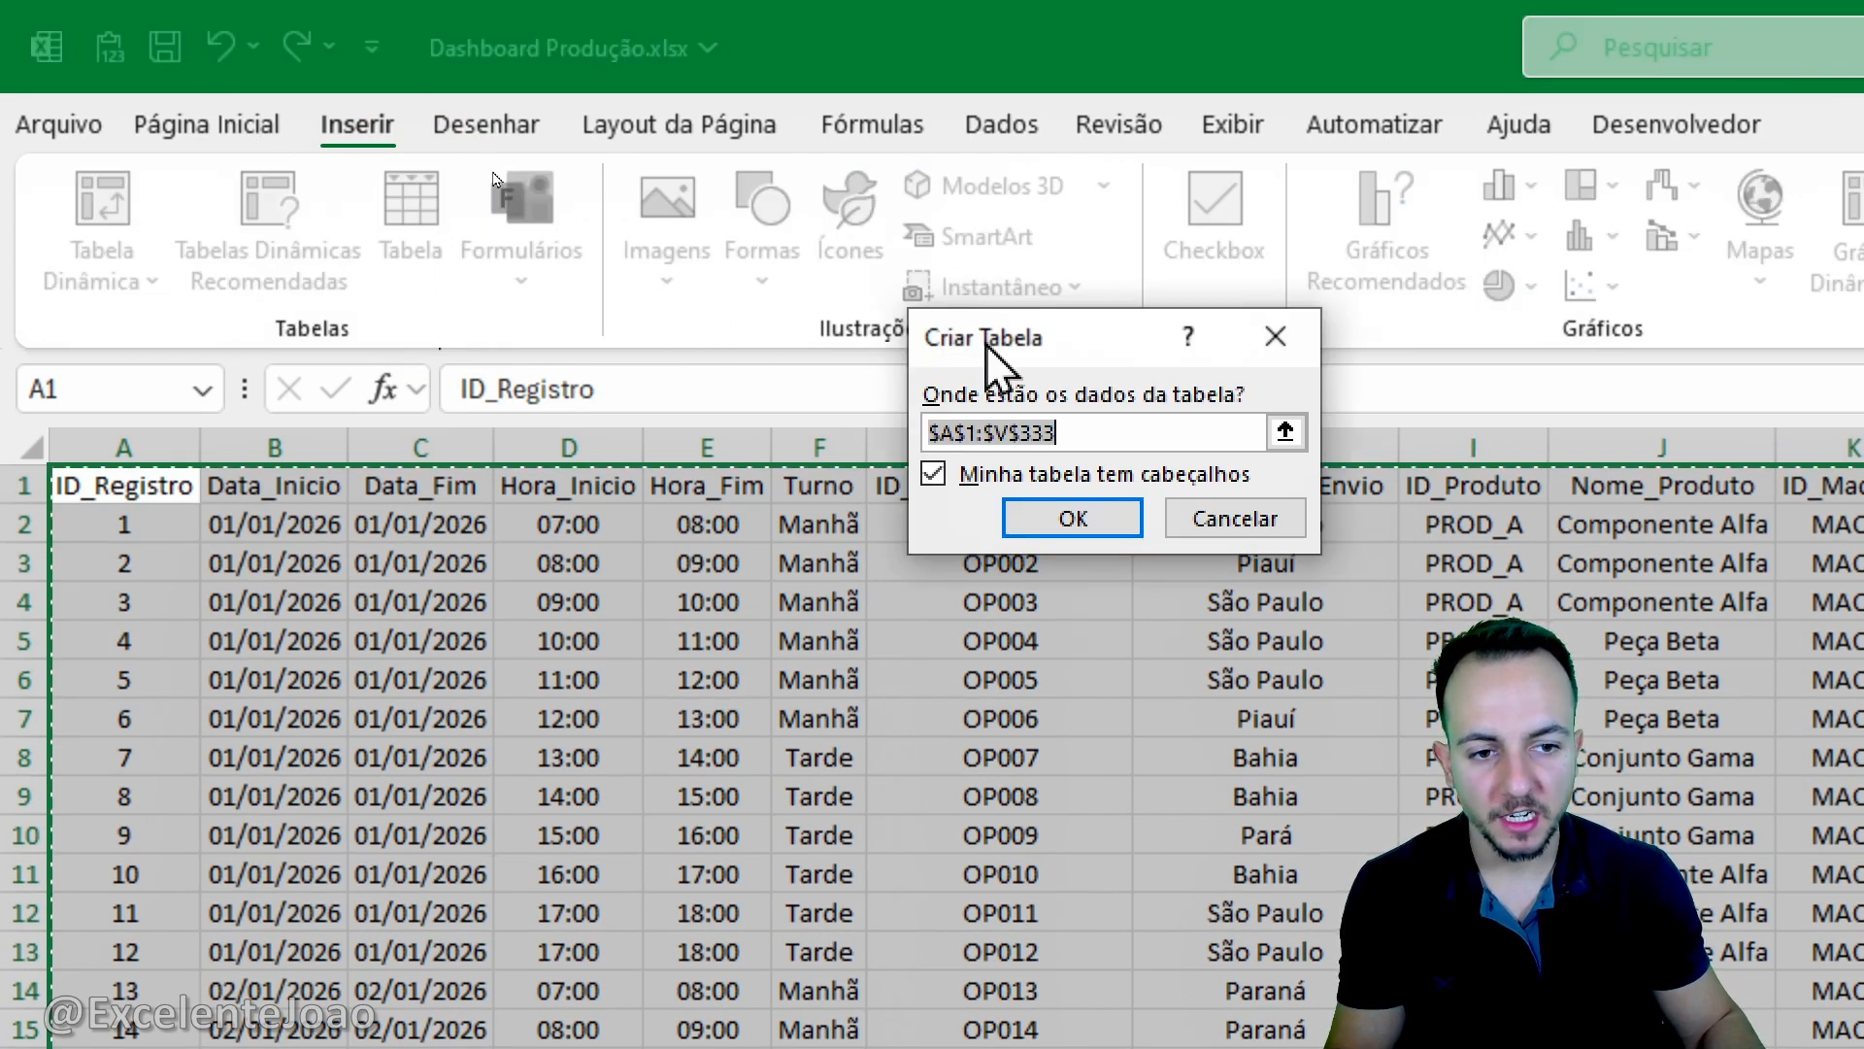
left_click_drag(987, 362, 549, 364)
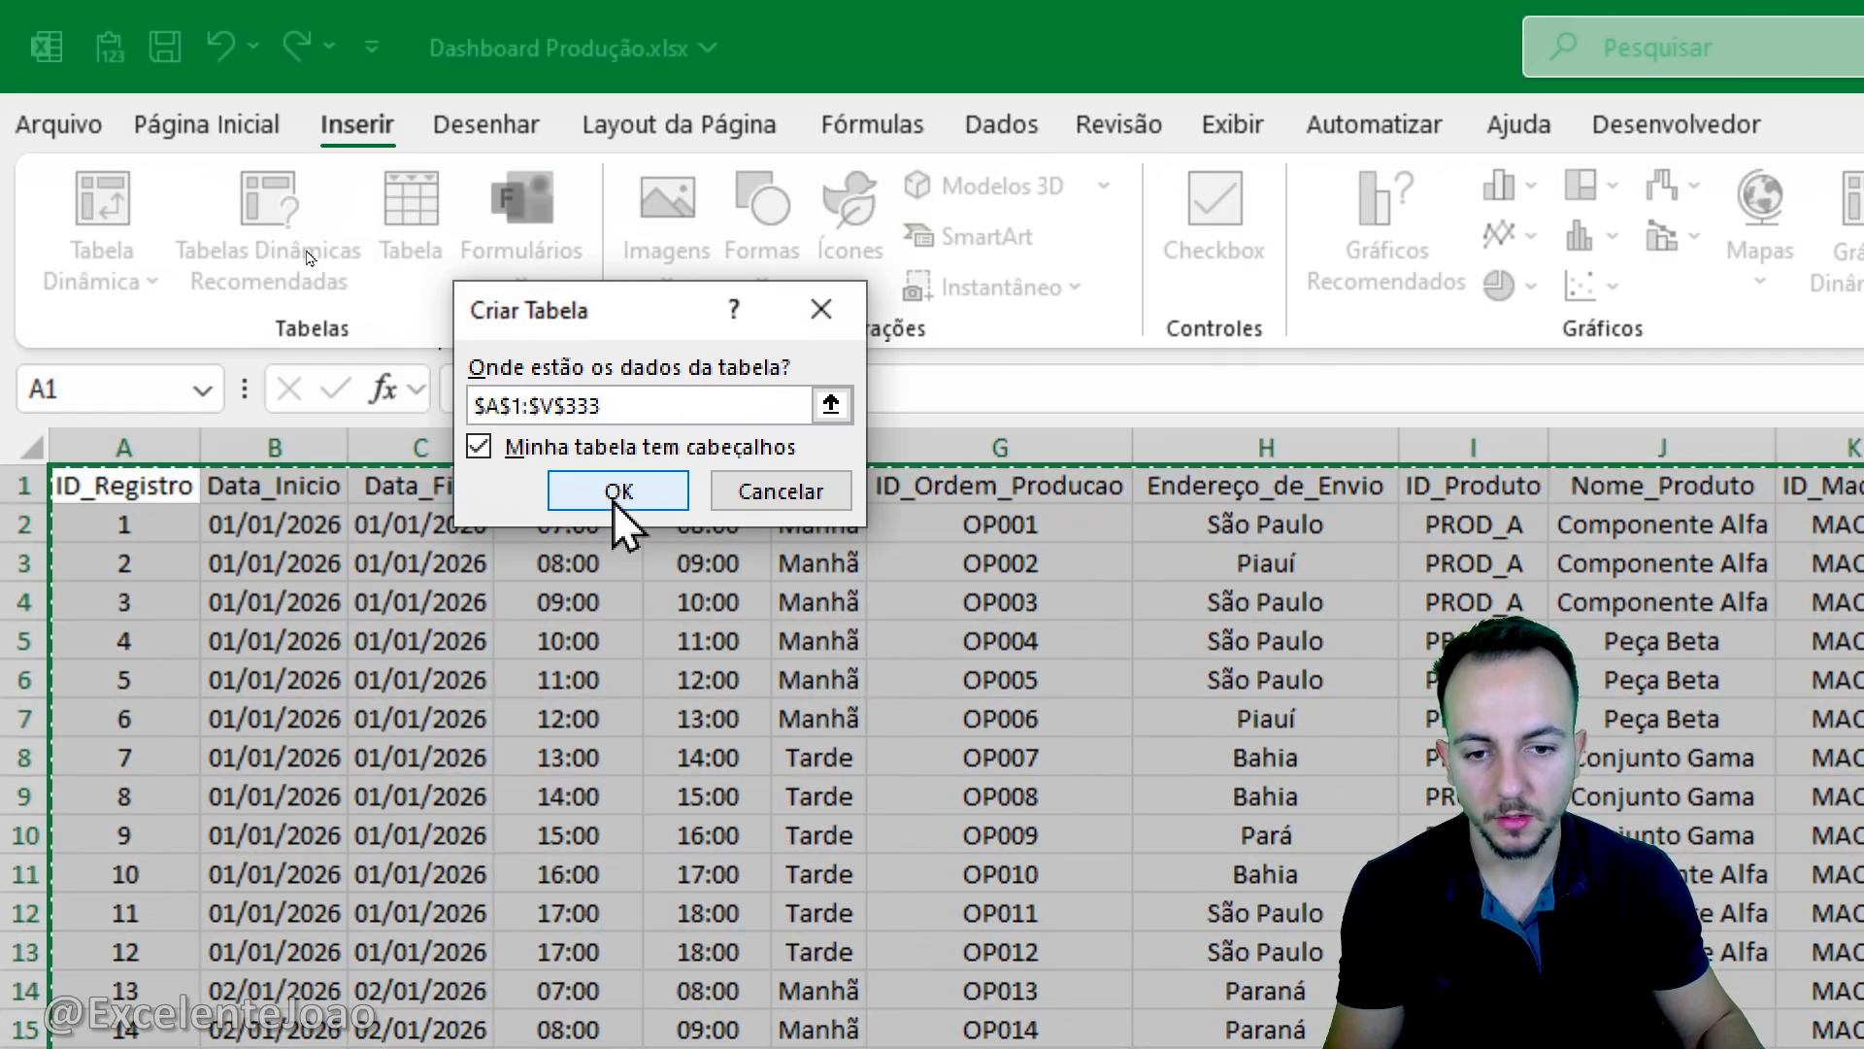
left_click(618, 500)
left_click(644, 606)
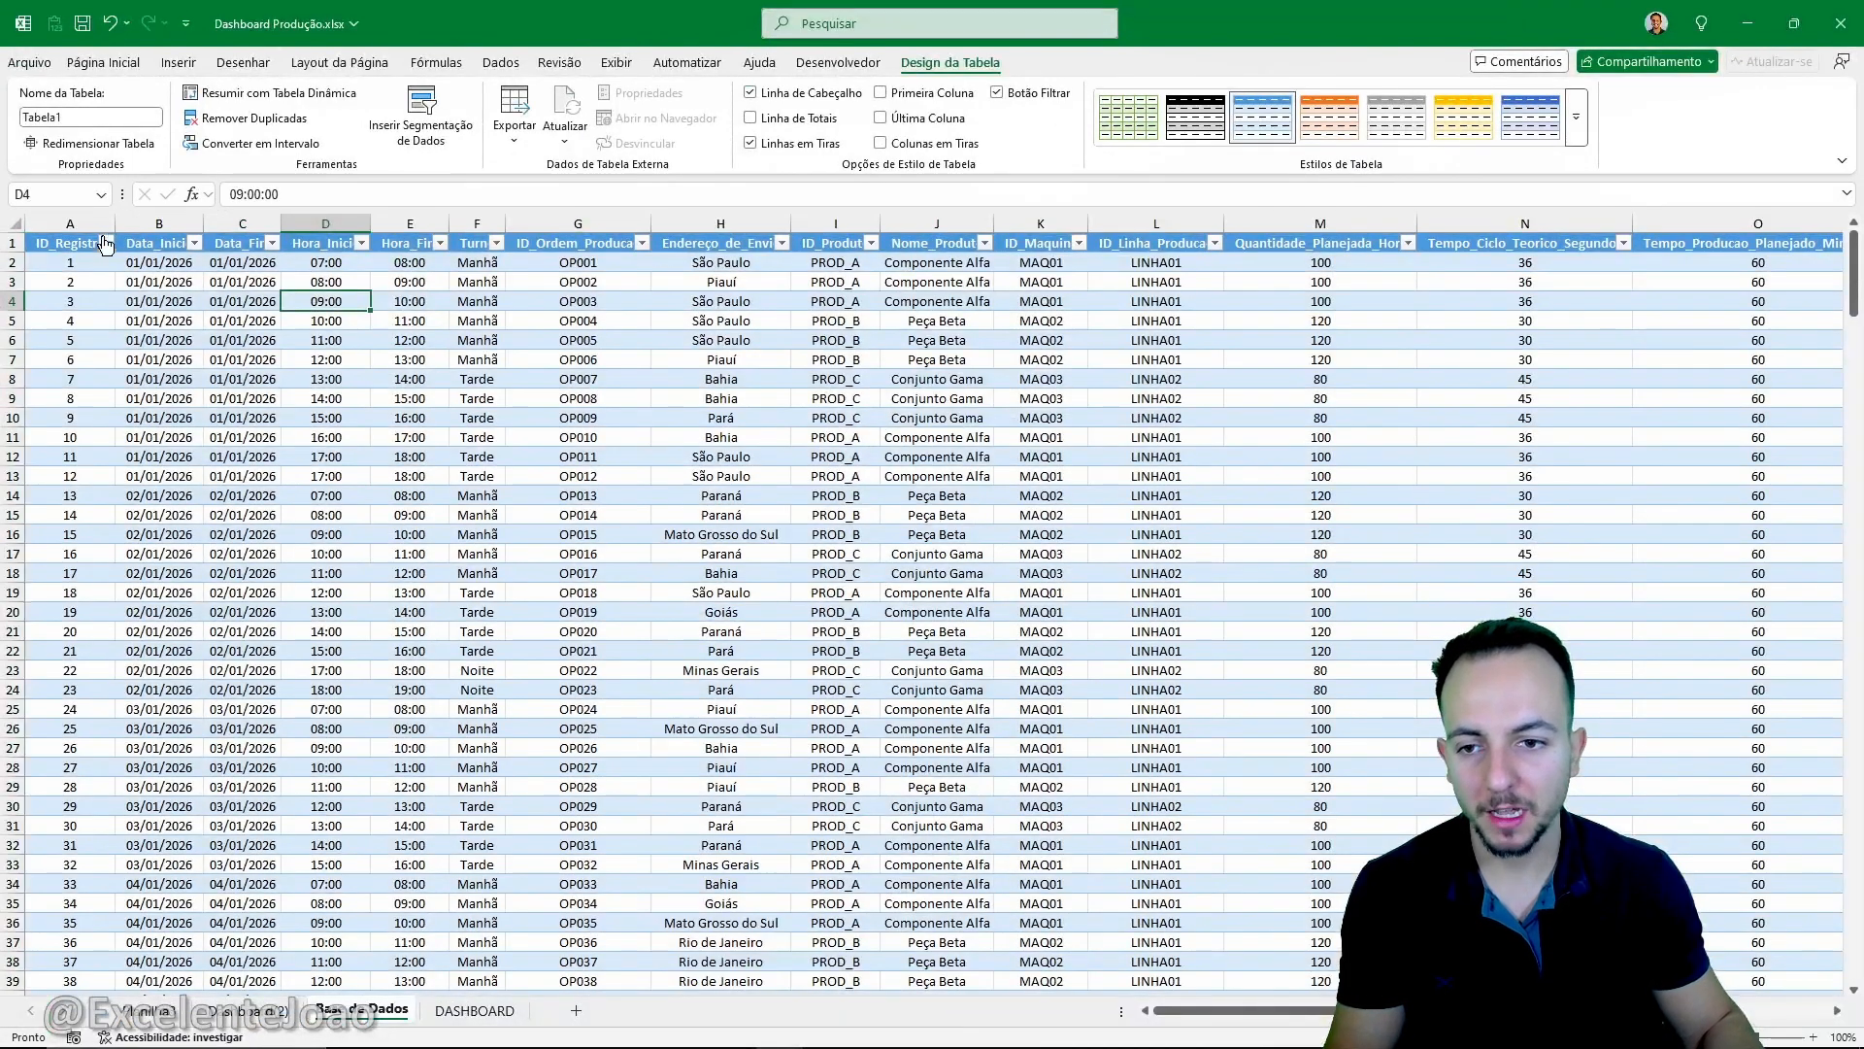
- Examine the new table from its header row to its last record and the empty rows beneath it
left_click(146, 485)
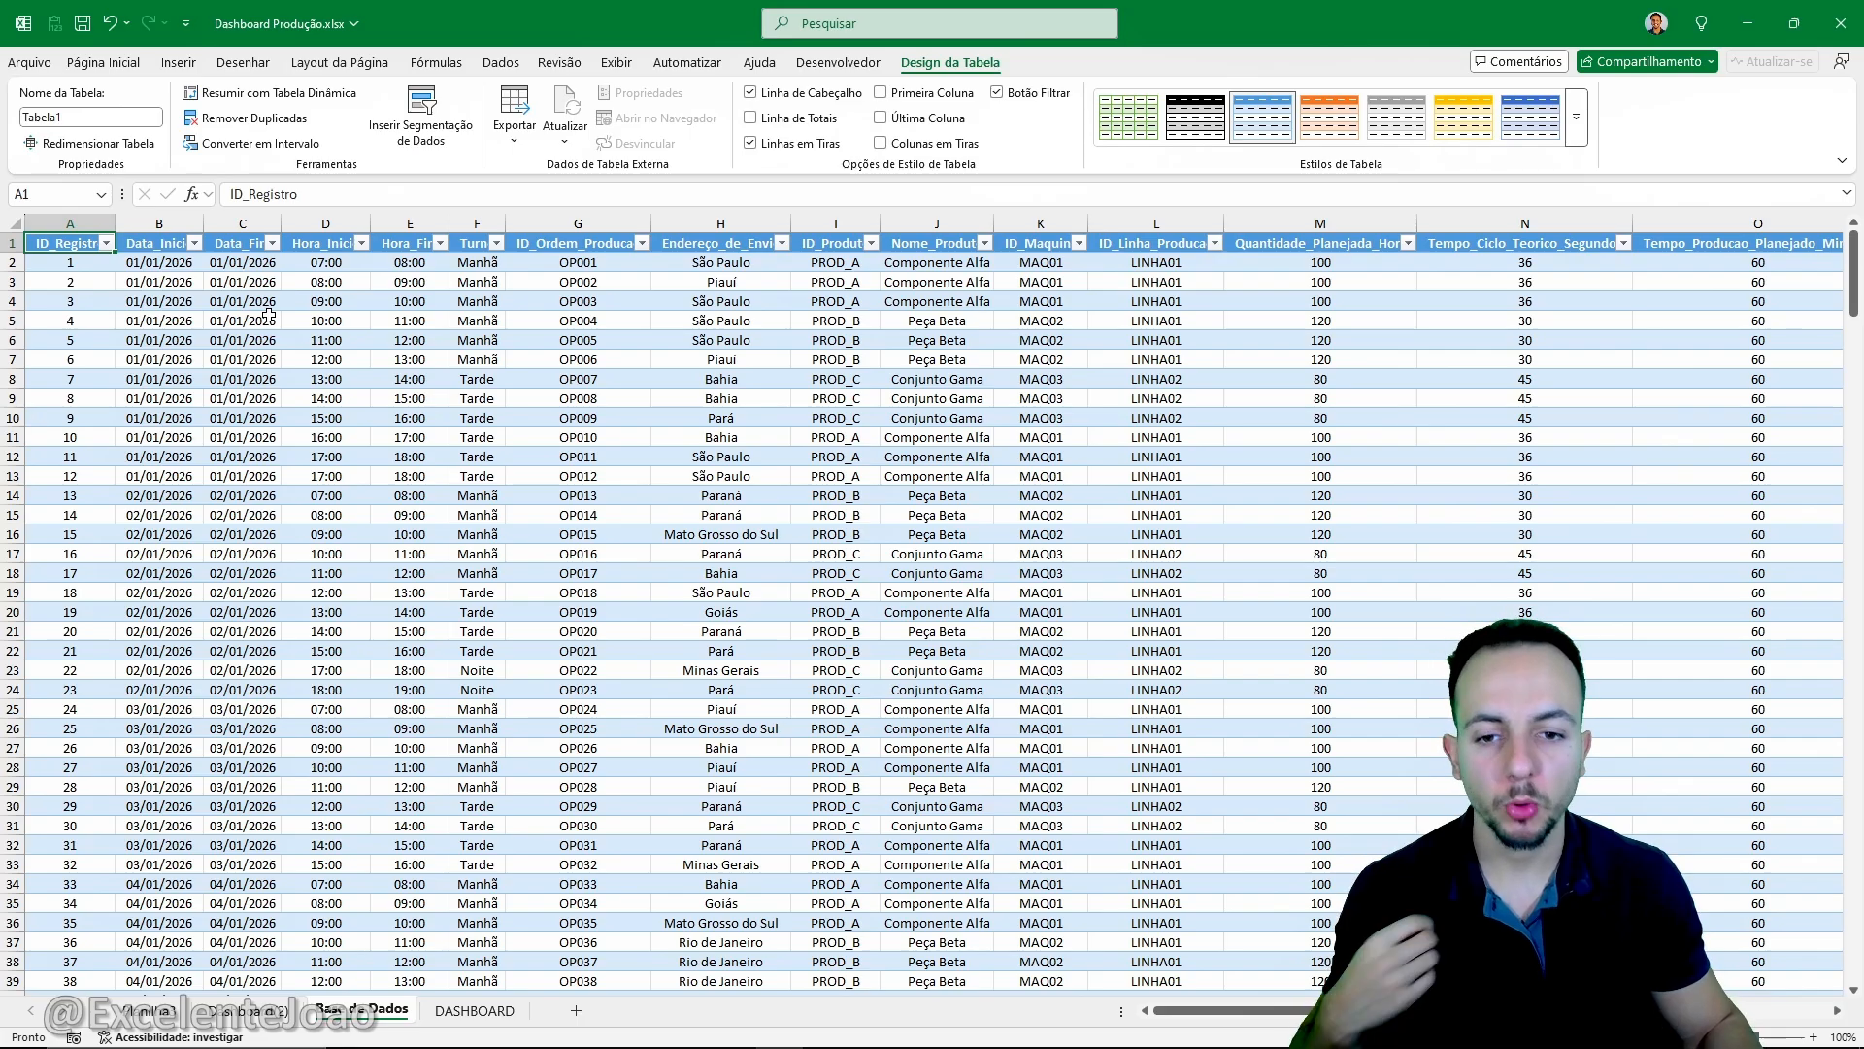
scroll(269, 315, "down", 20)
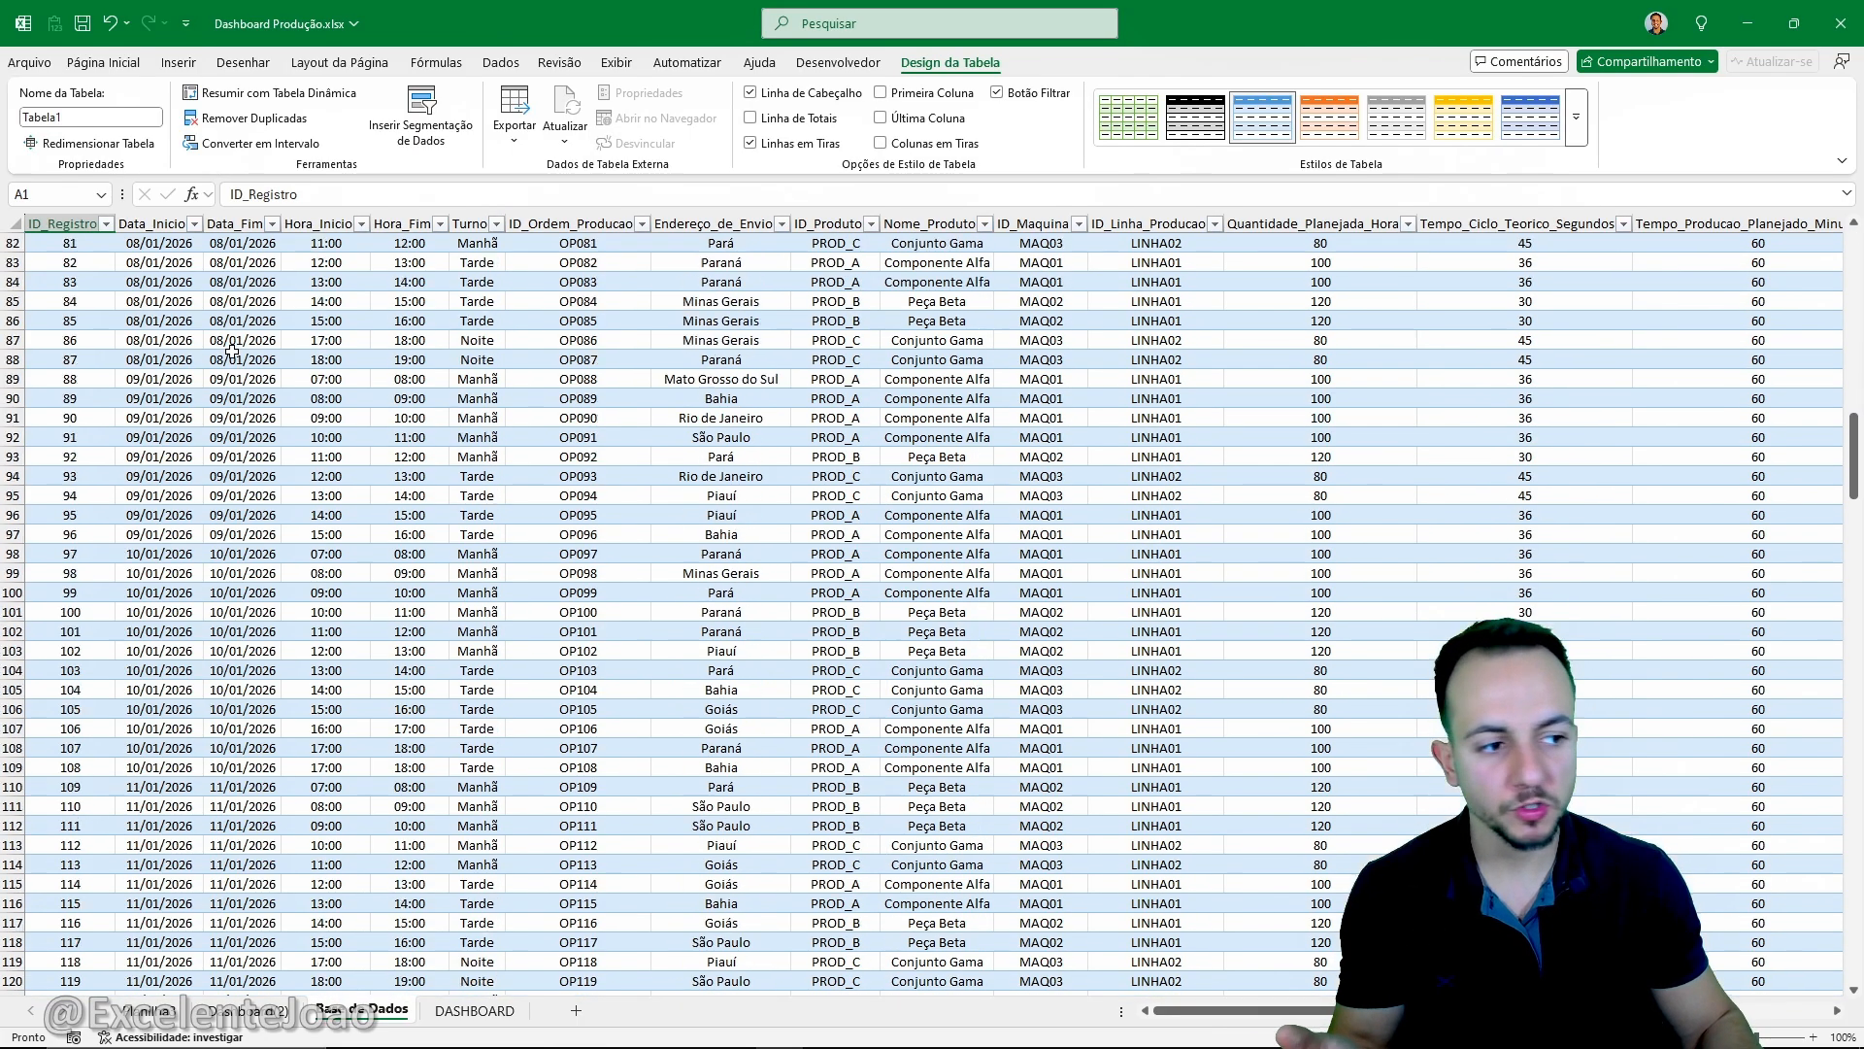
scroll(223, 361, "down", 20)
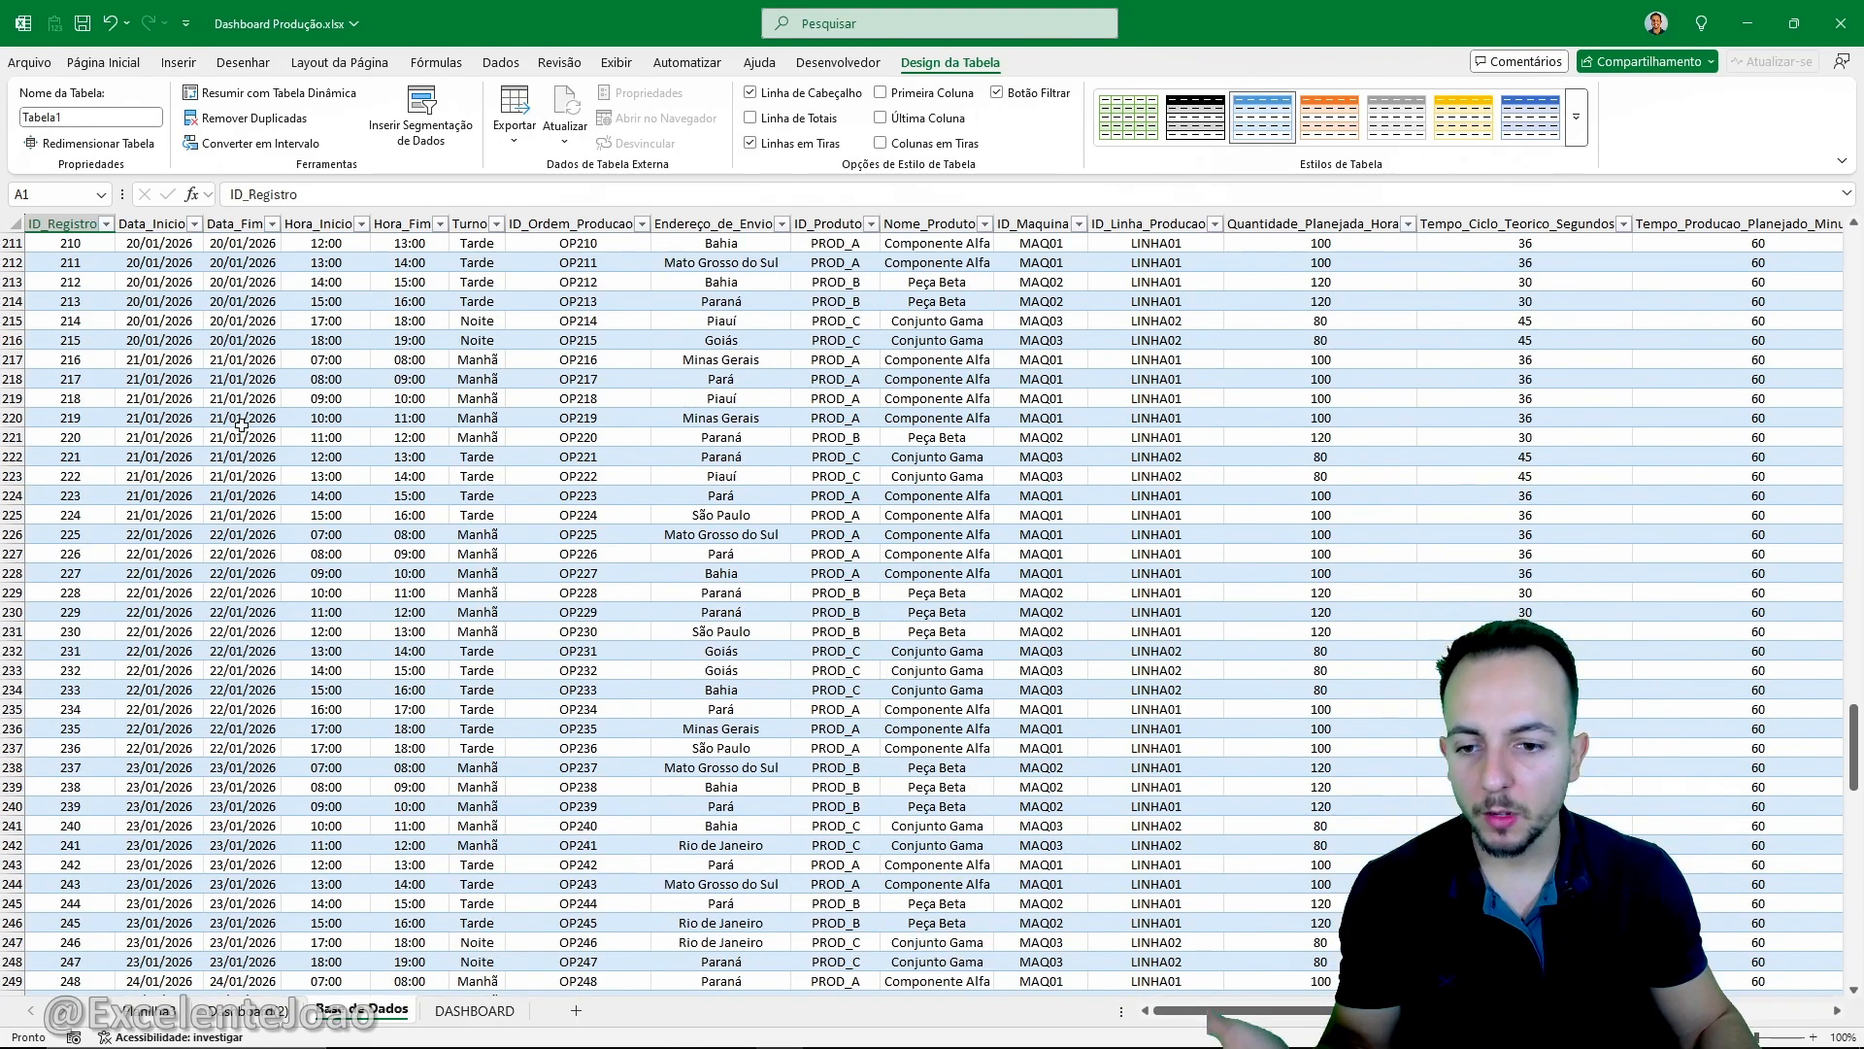
scroll(243, 485, "down", 20)
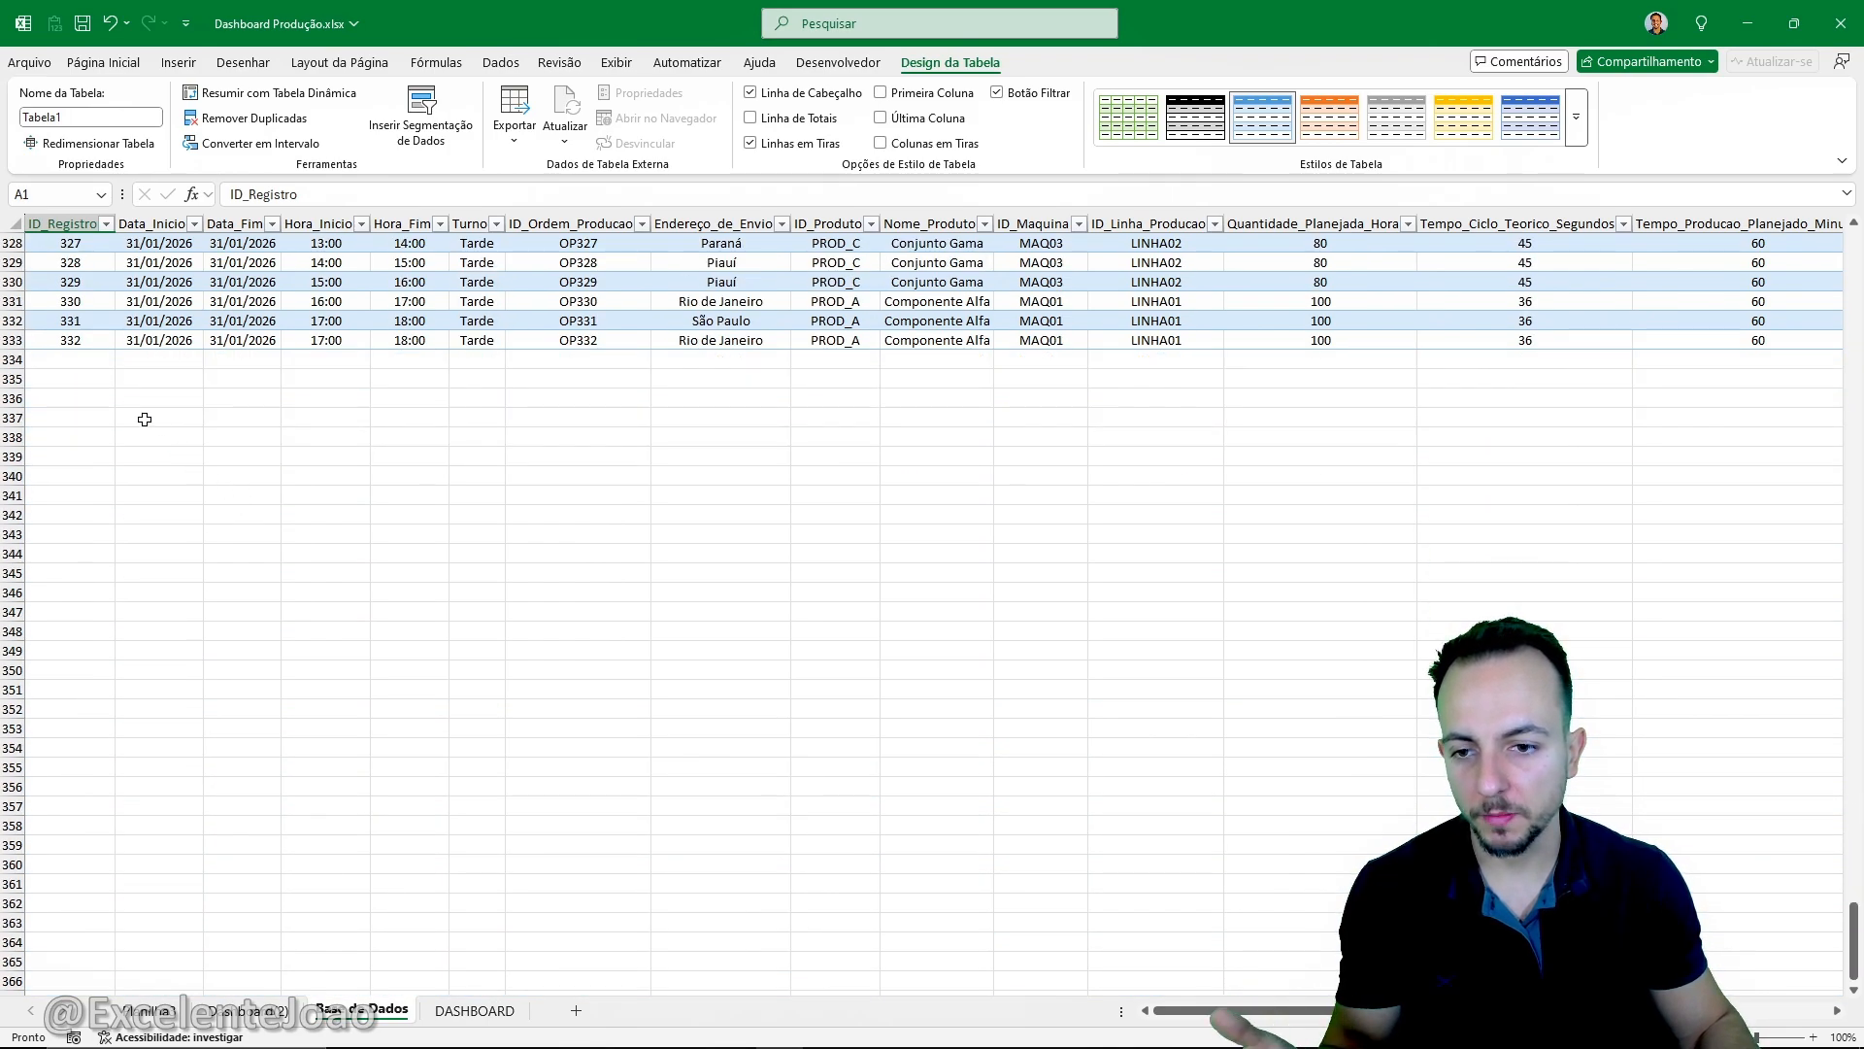
left_click_drag(26, 359, 30, 787)
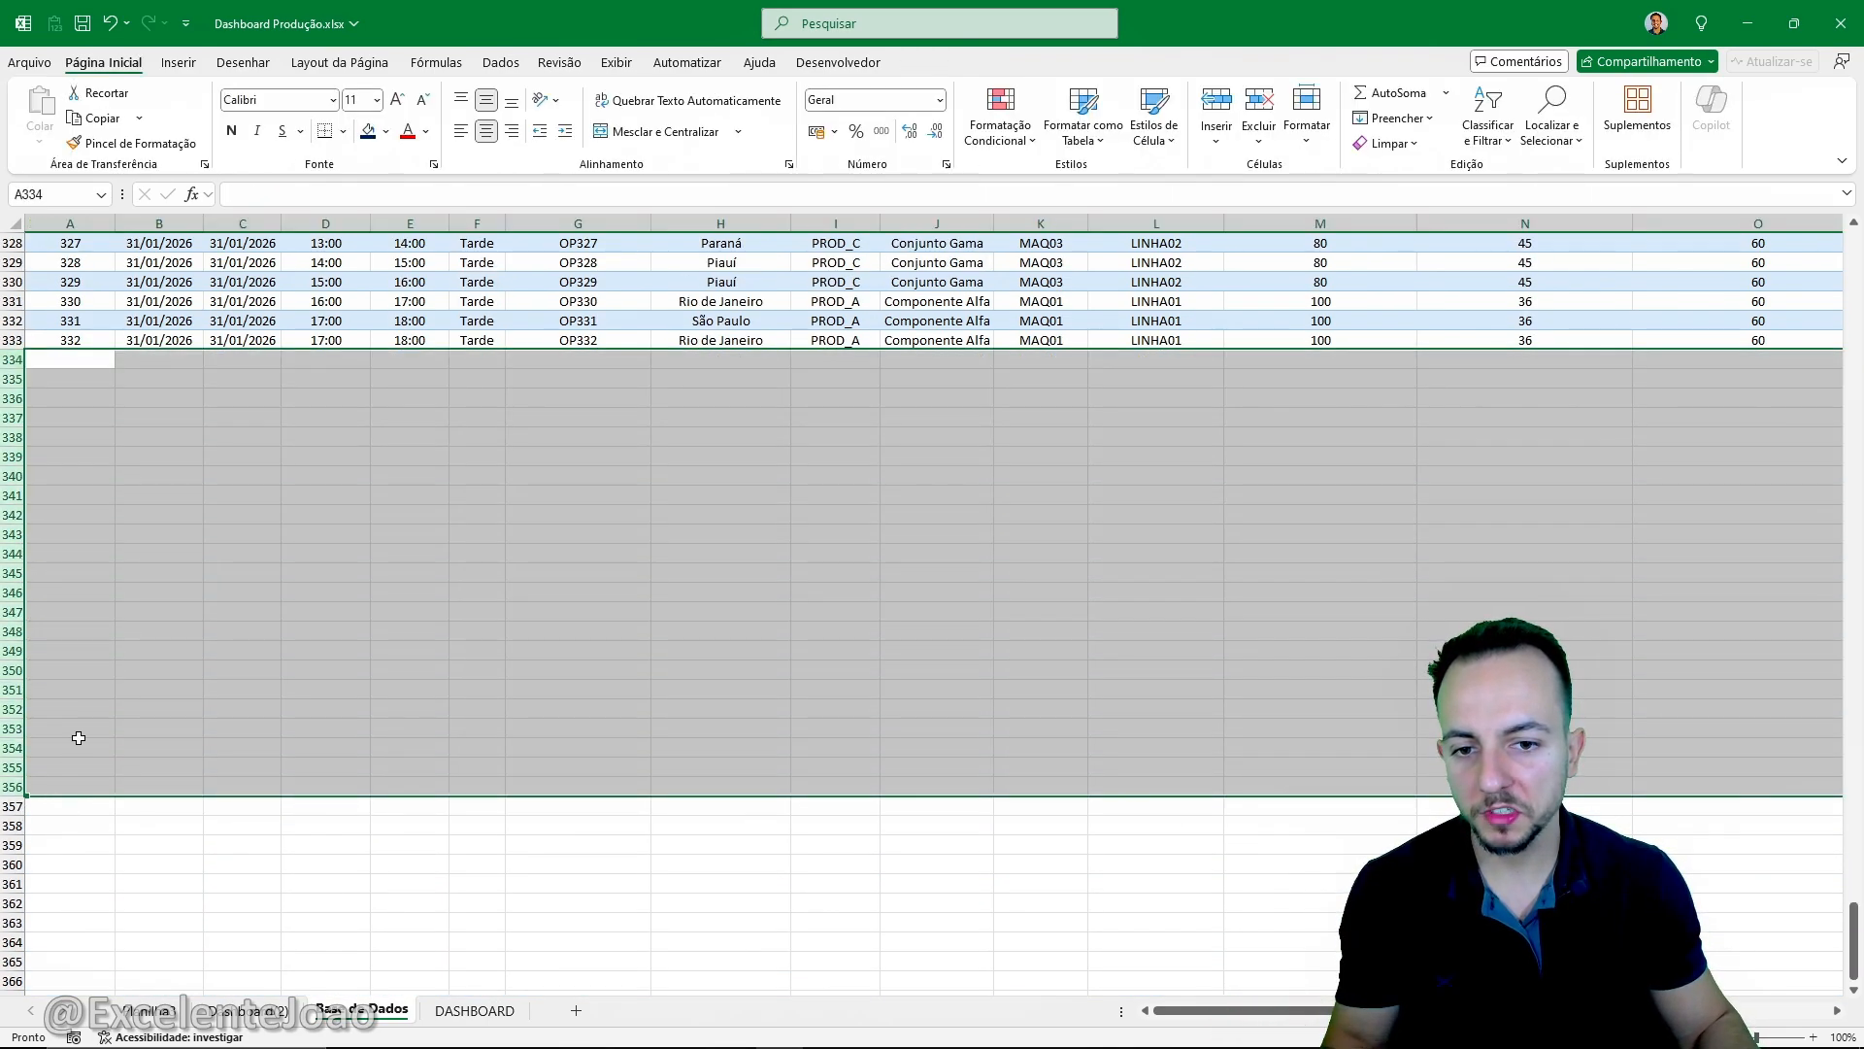
left_click(49, 355)
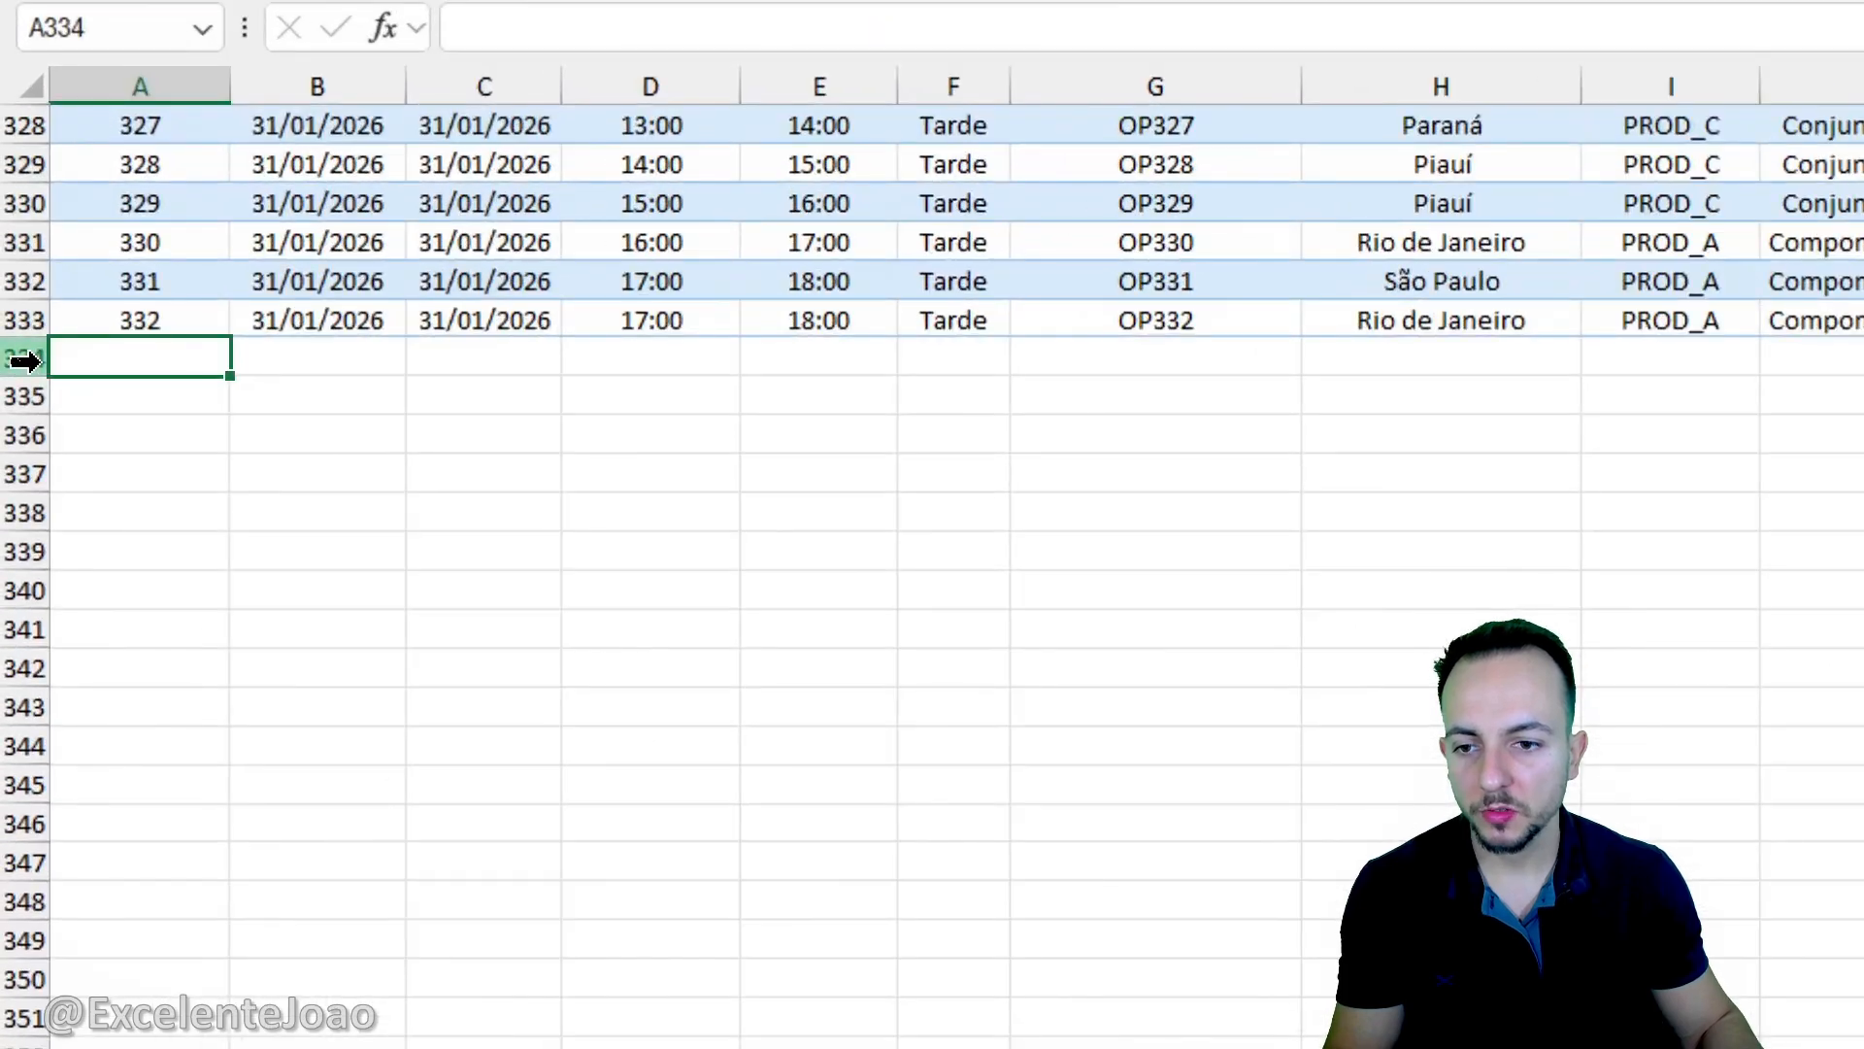
left_click_drag(14, 360, 27, 517)
left_click_drag(57, 677, 59, 679)
- Add a record with ID_Registro 333 in cell A334, directly below the table
left_click(187, 352)
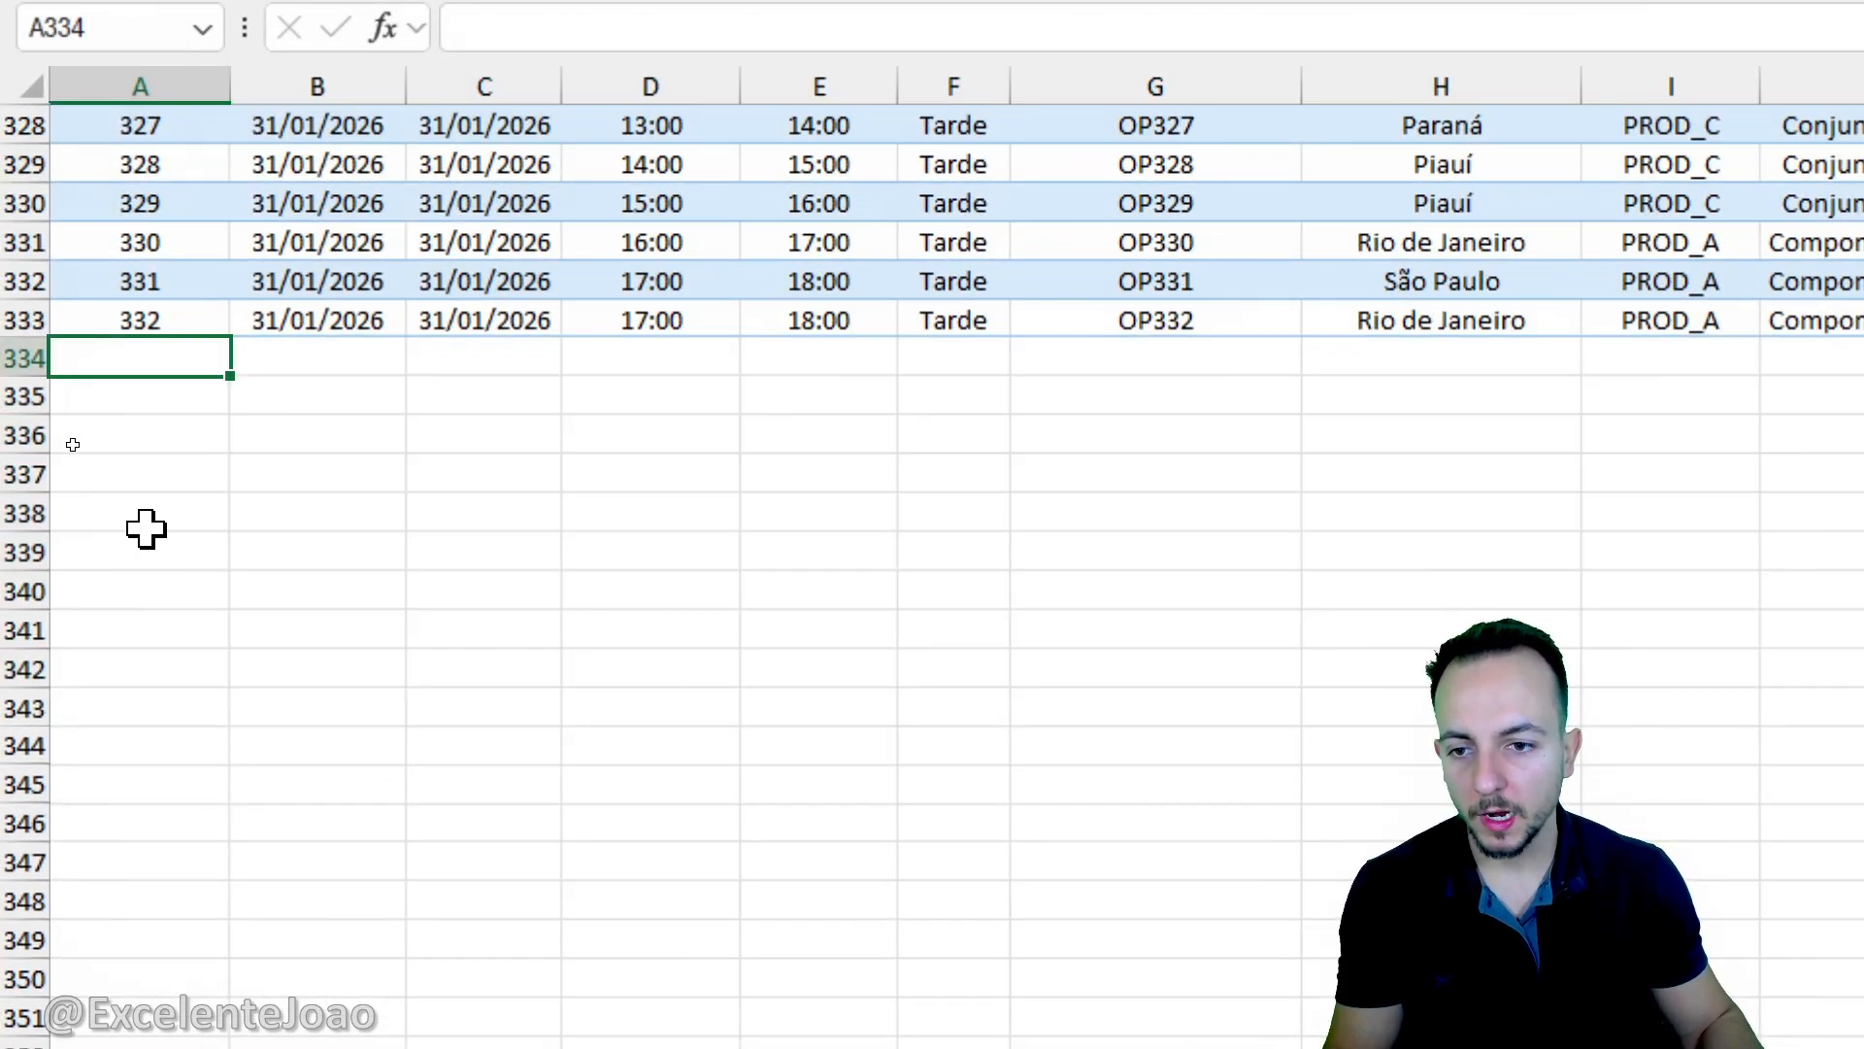
type("333")
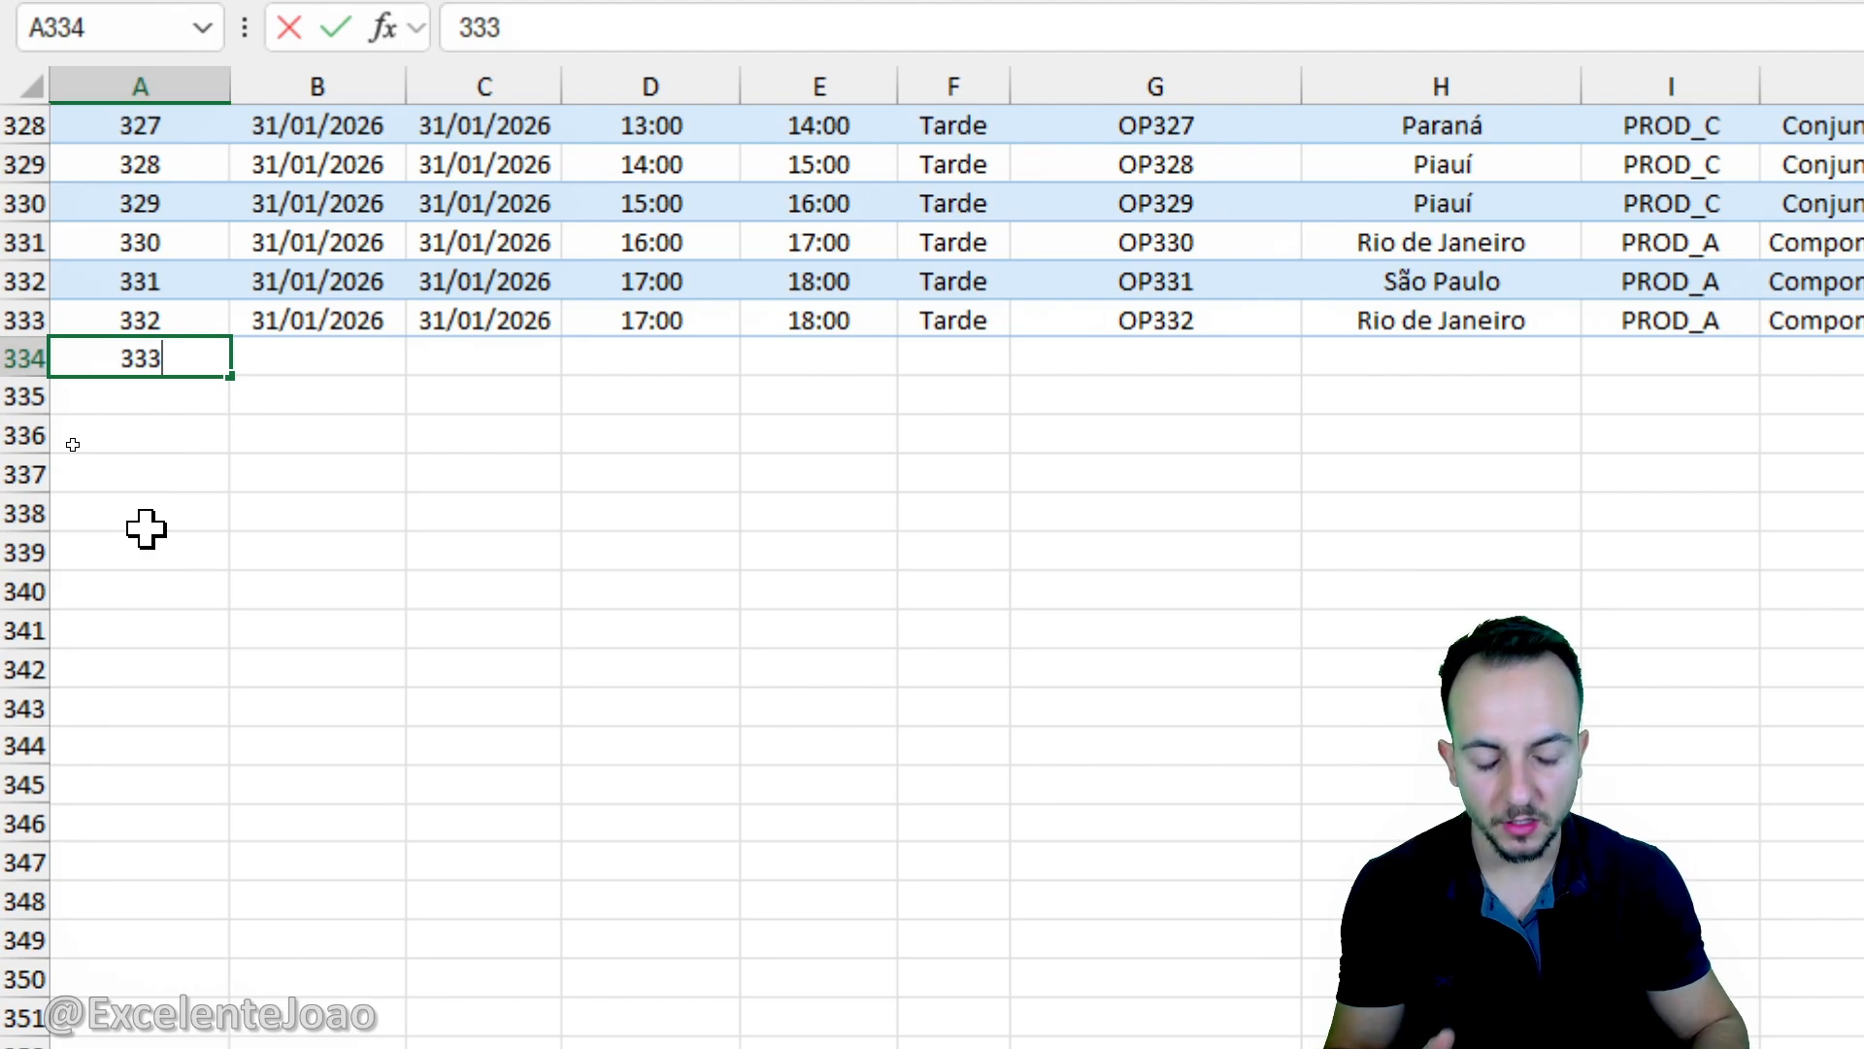
key("Return")
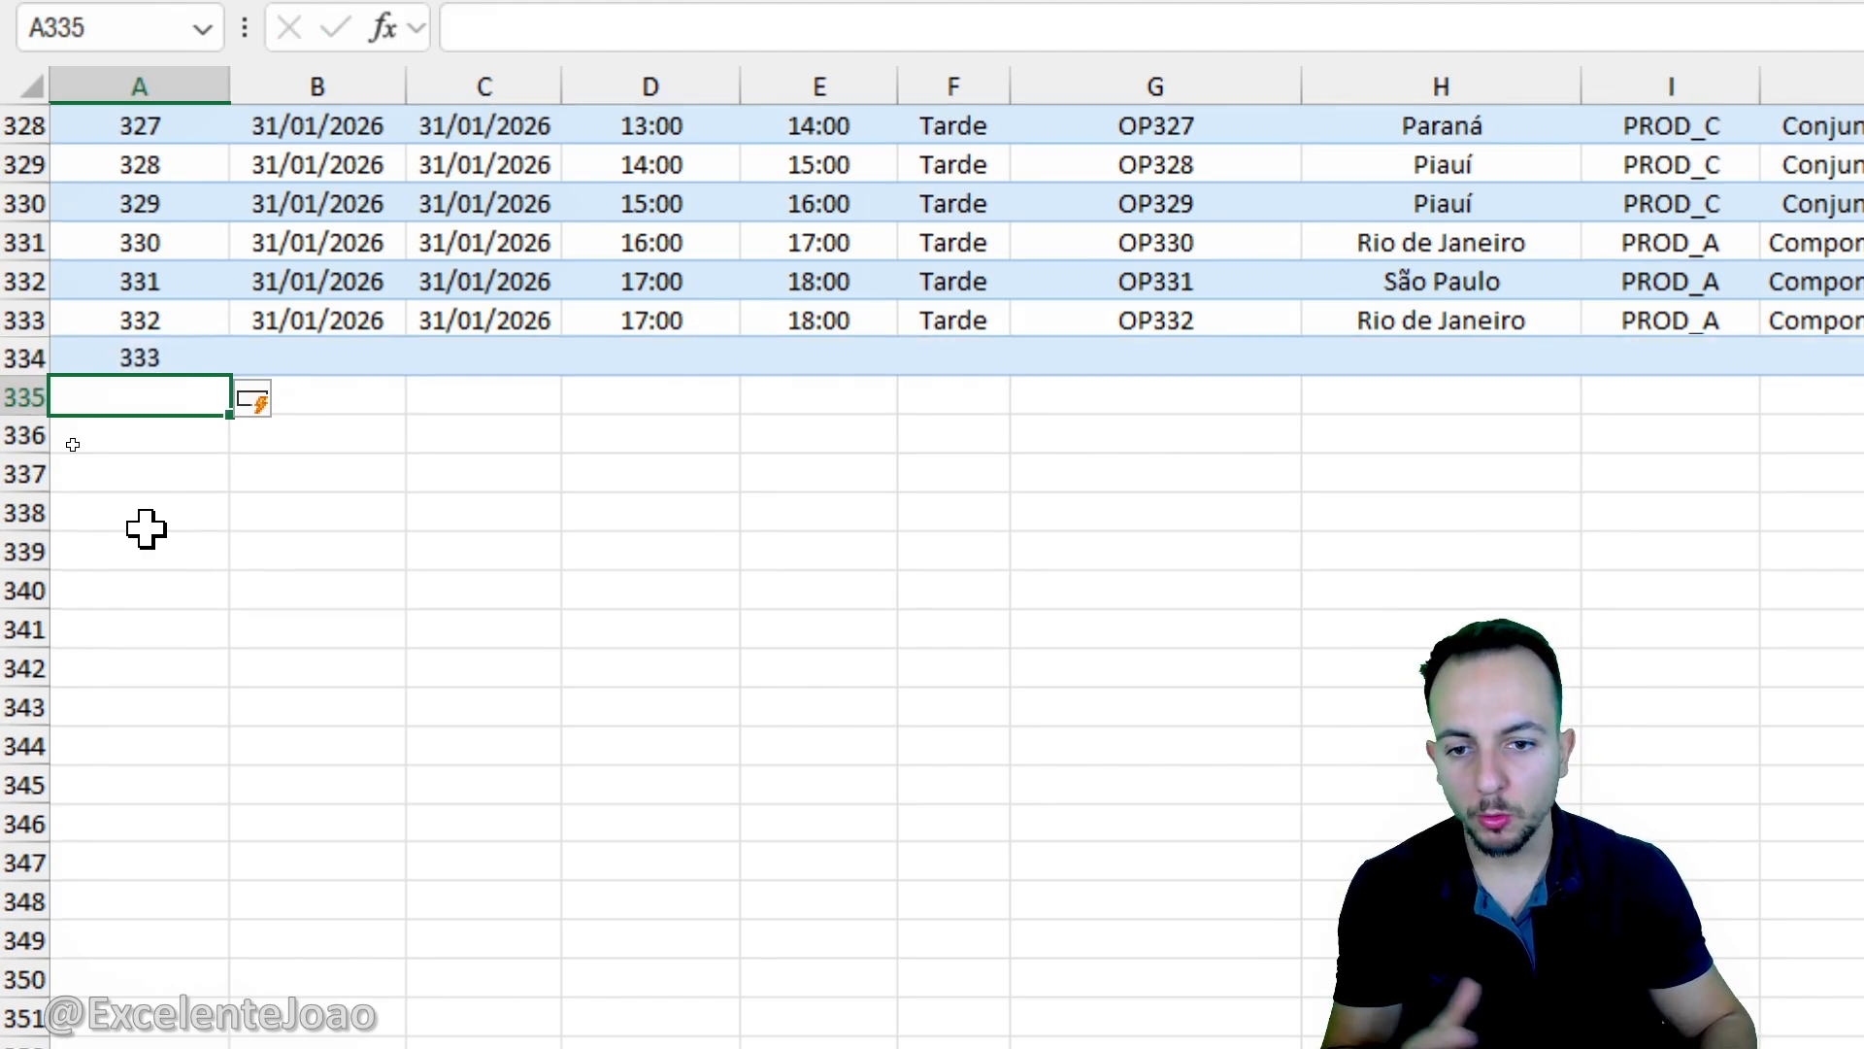
left_click(145, 529)
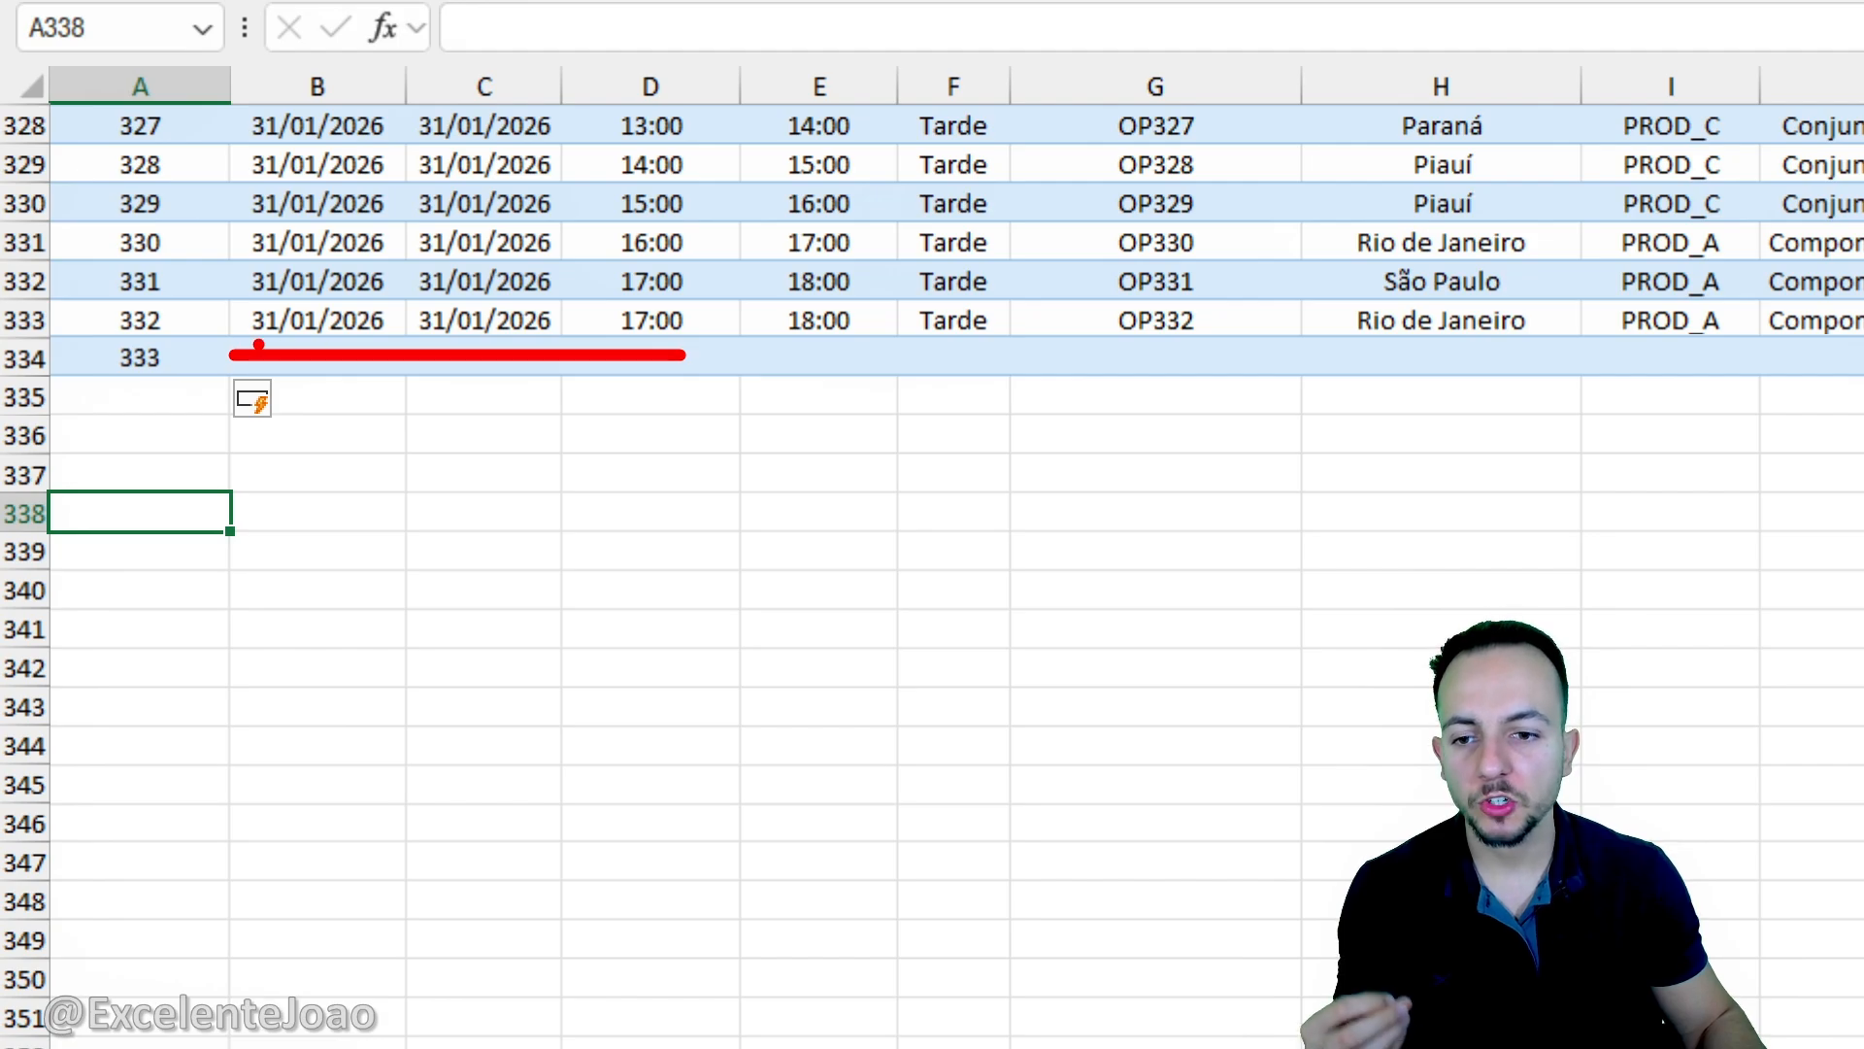
mouse_move(165, 333)
left_mouse_down()
mouse_move(99, 384)
mouse_move(181, 324)
left_mouse_up()
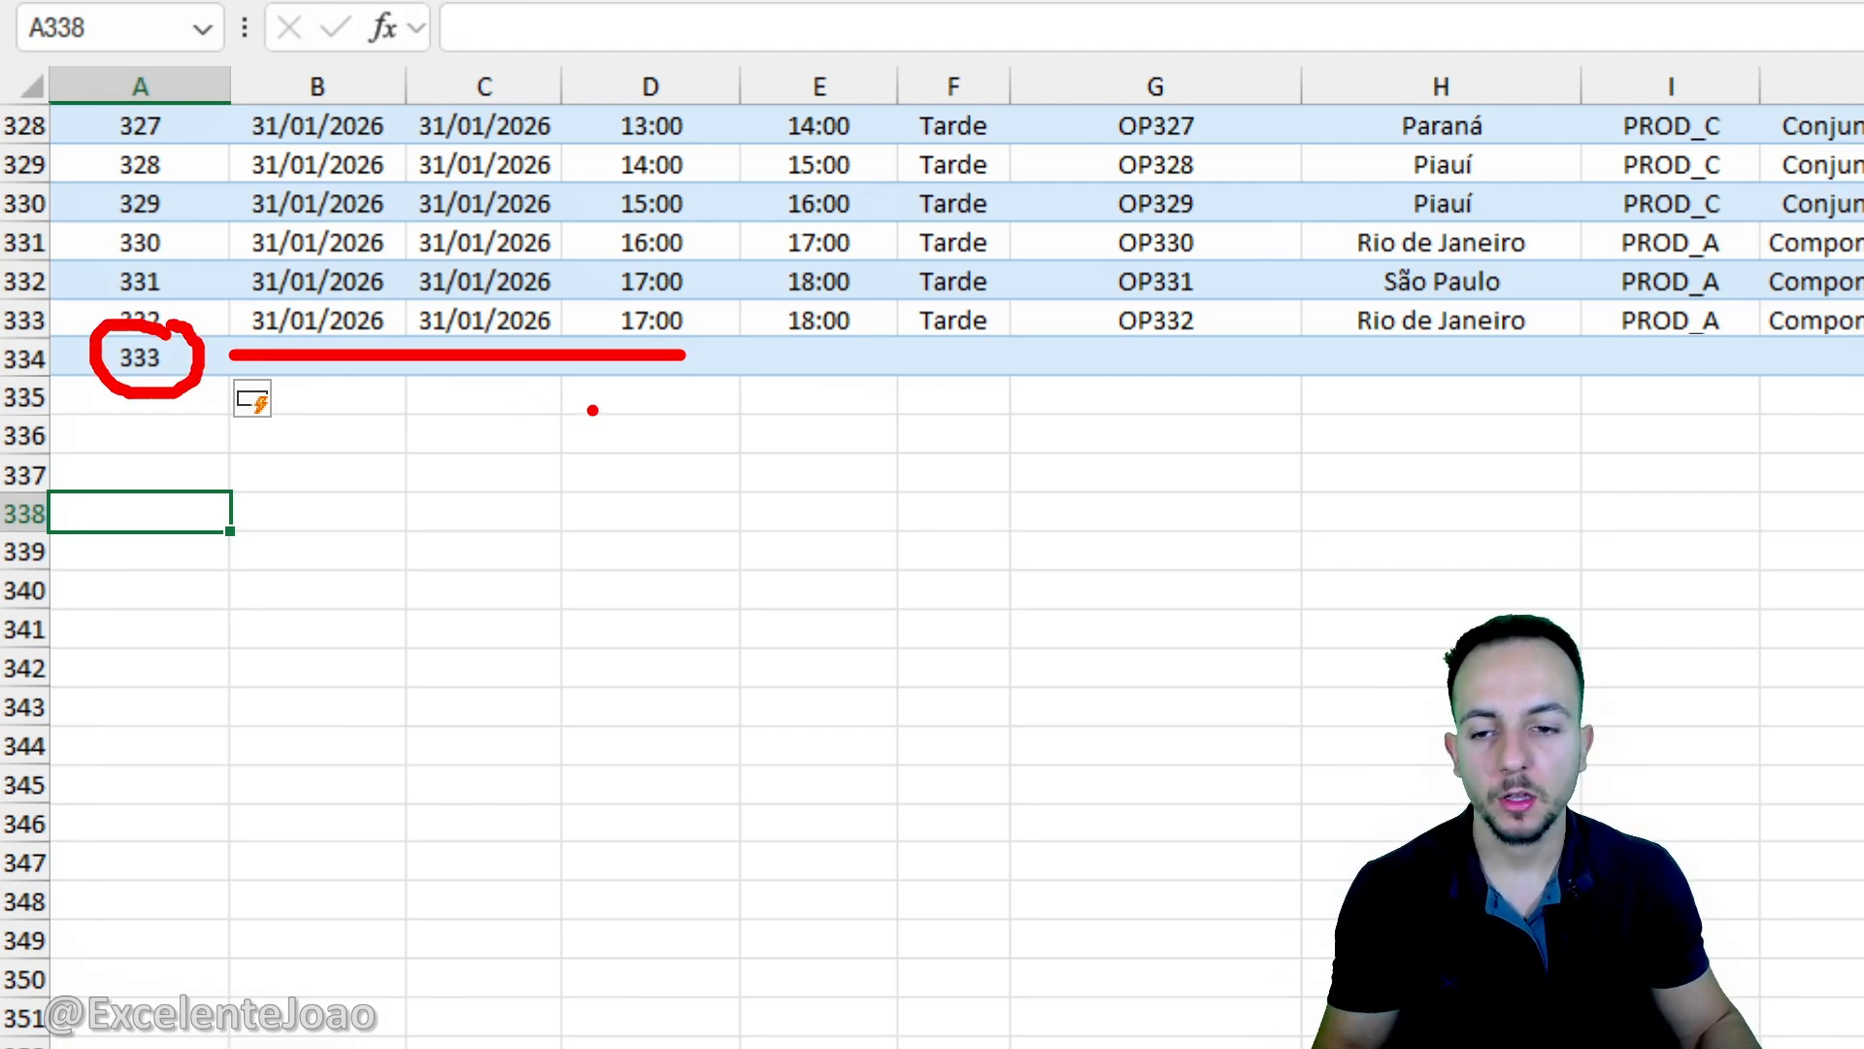
key("Escape")
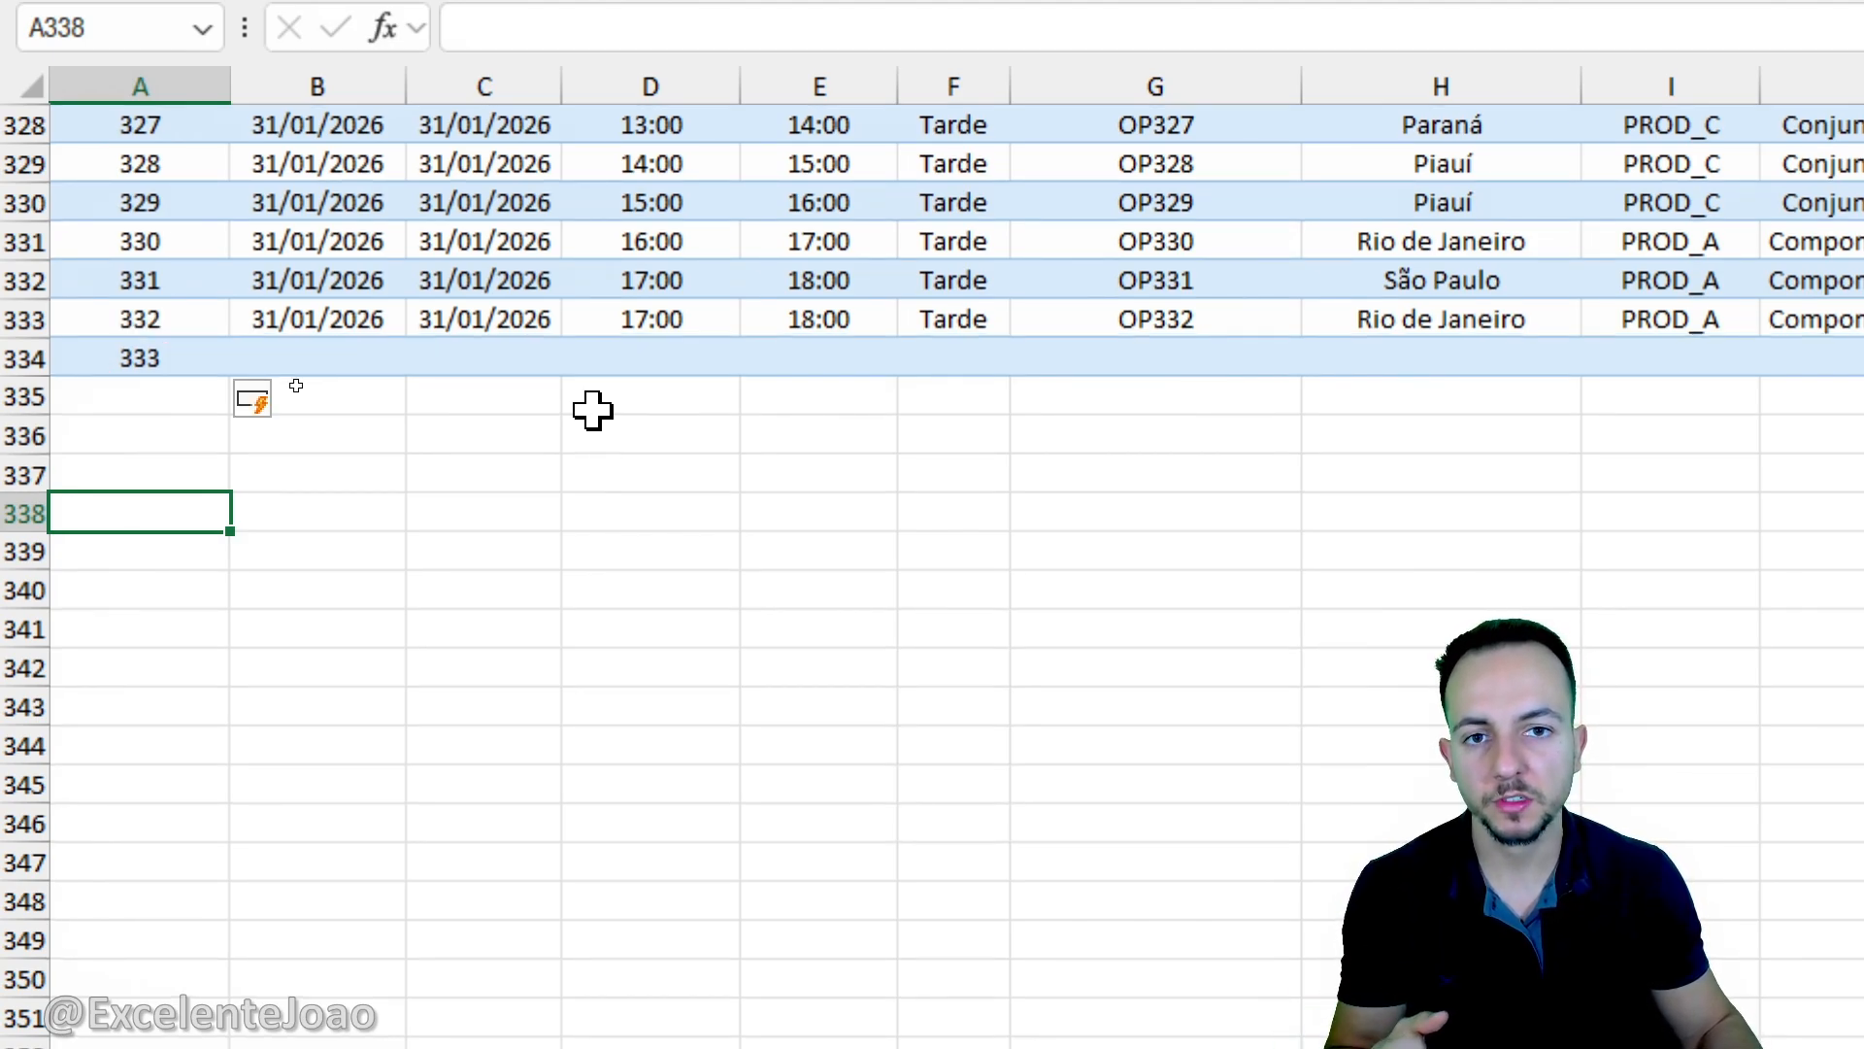
- Enter ID_Registro values 334 and 335 in cells A335 and A336 to extend the table
left_click(156, 429)
left_click(149, 395)
type("3")
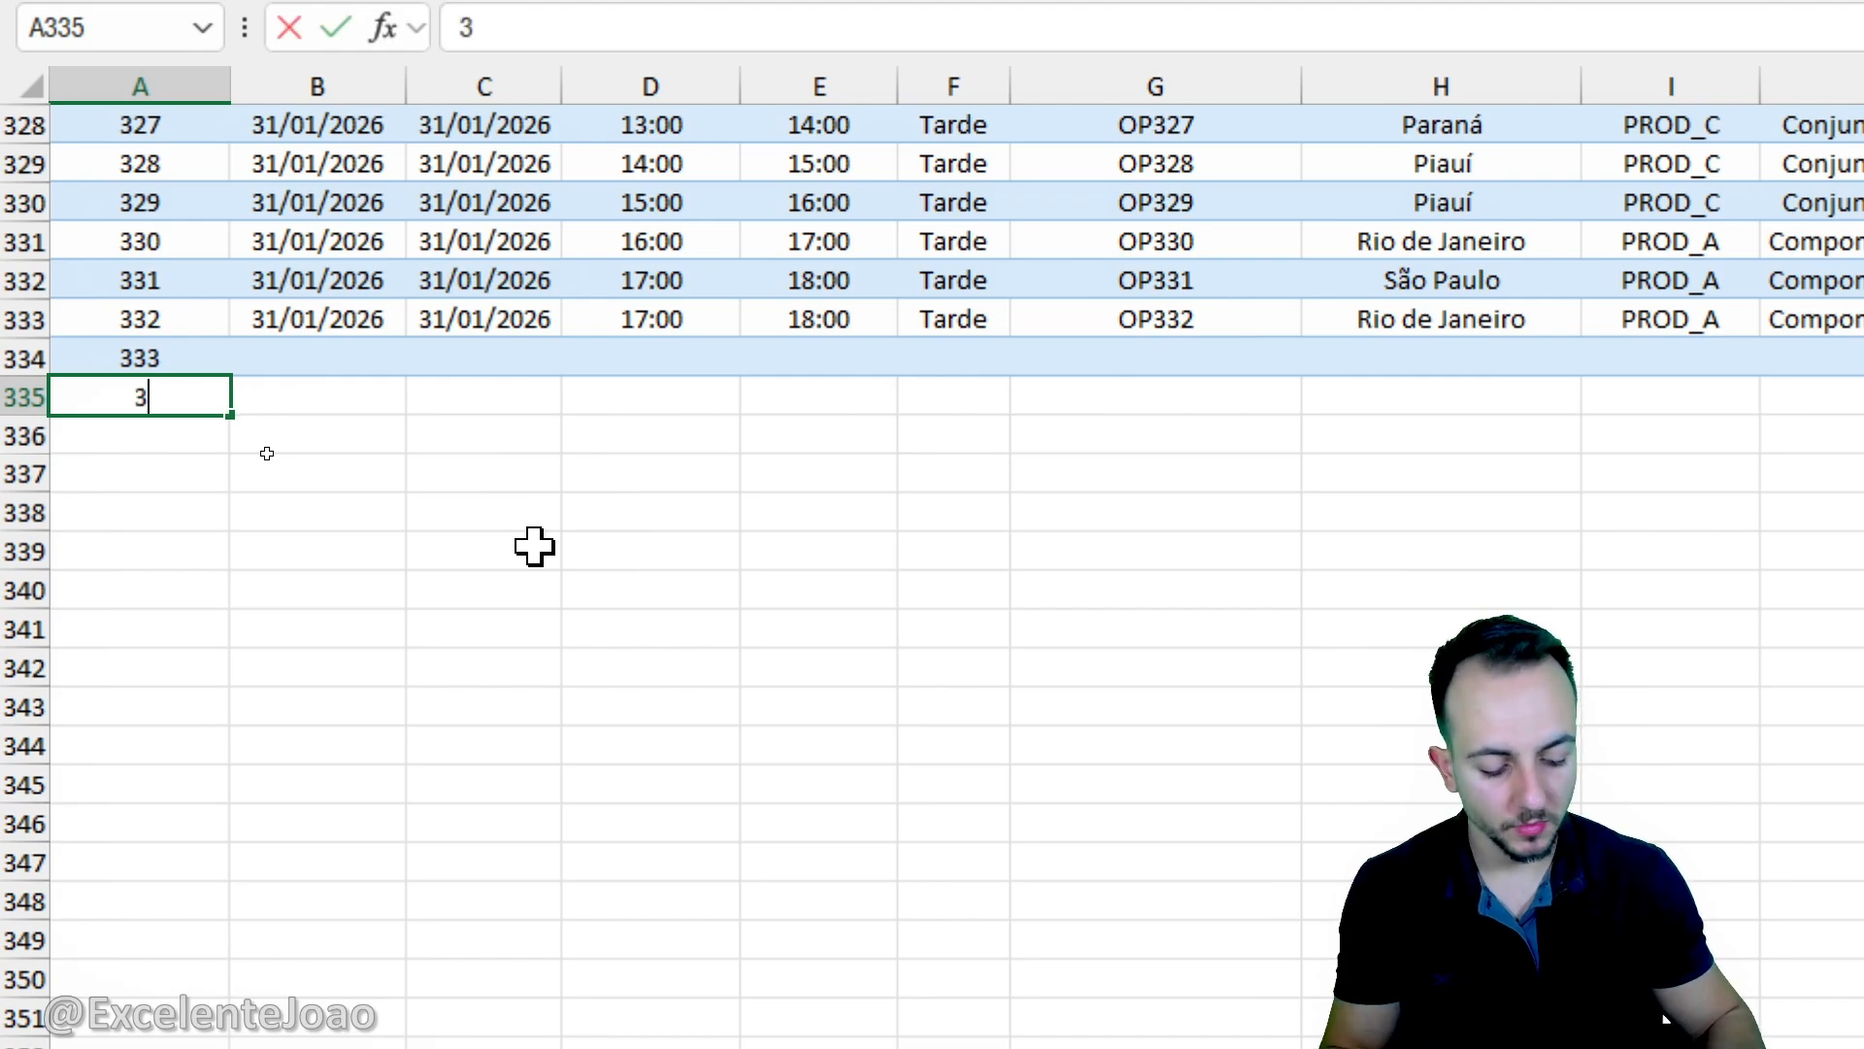
type("34")
key("Return")
type("335")
key("Return")
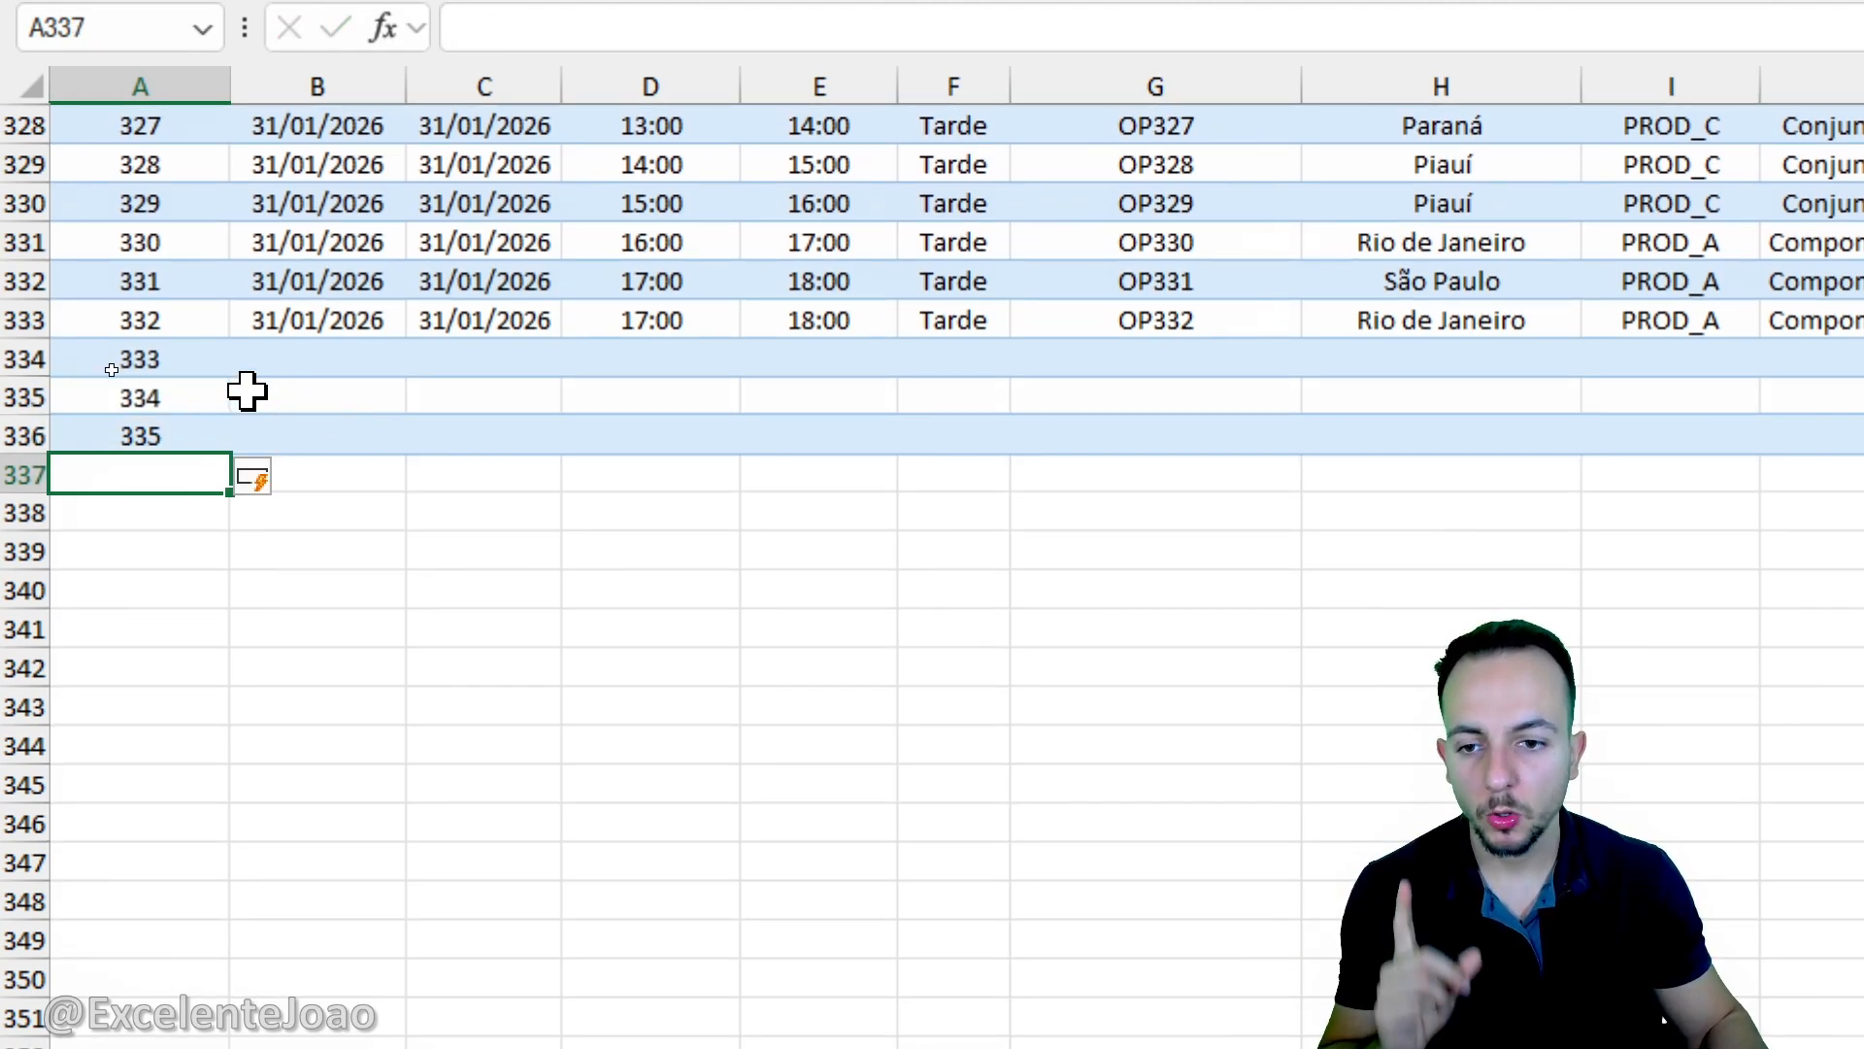
- Refresh all data sources in the workbook from within the table
left_click(215, 370)
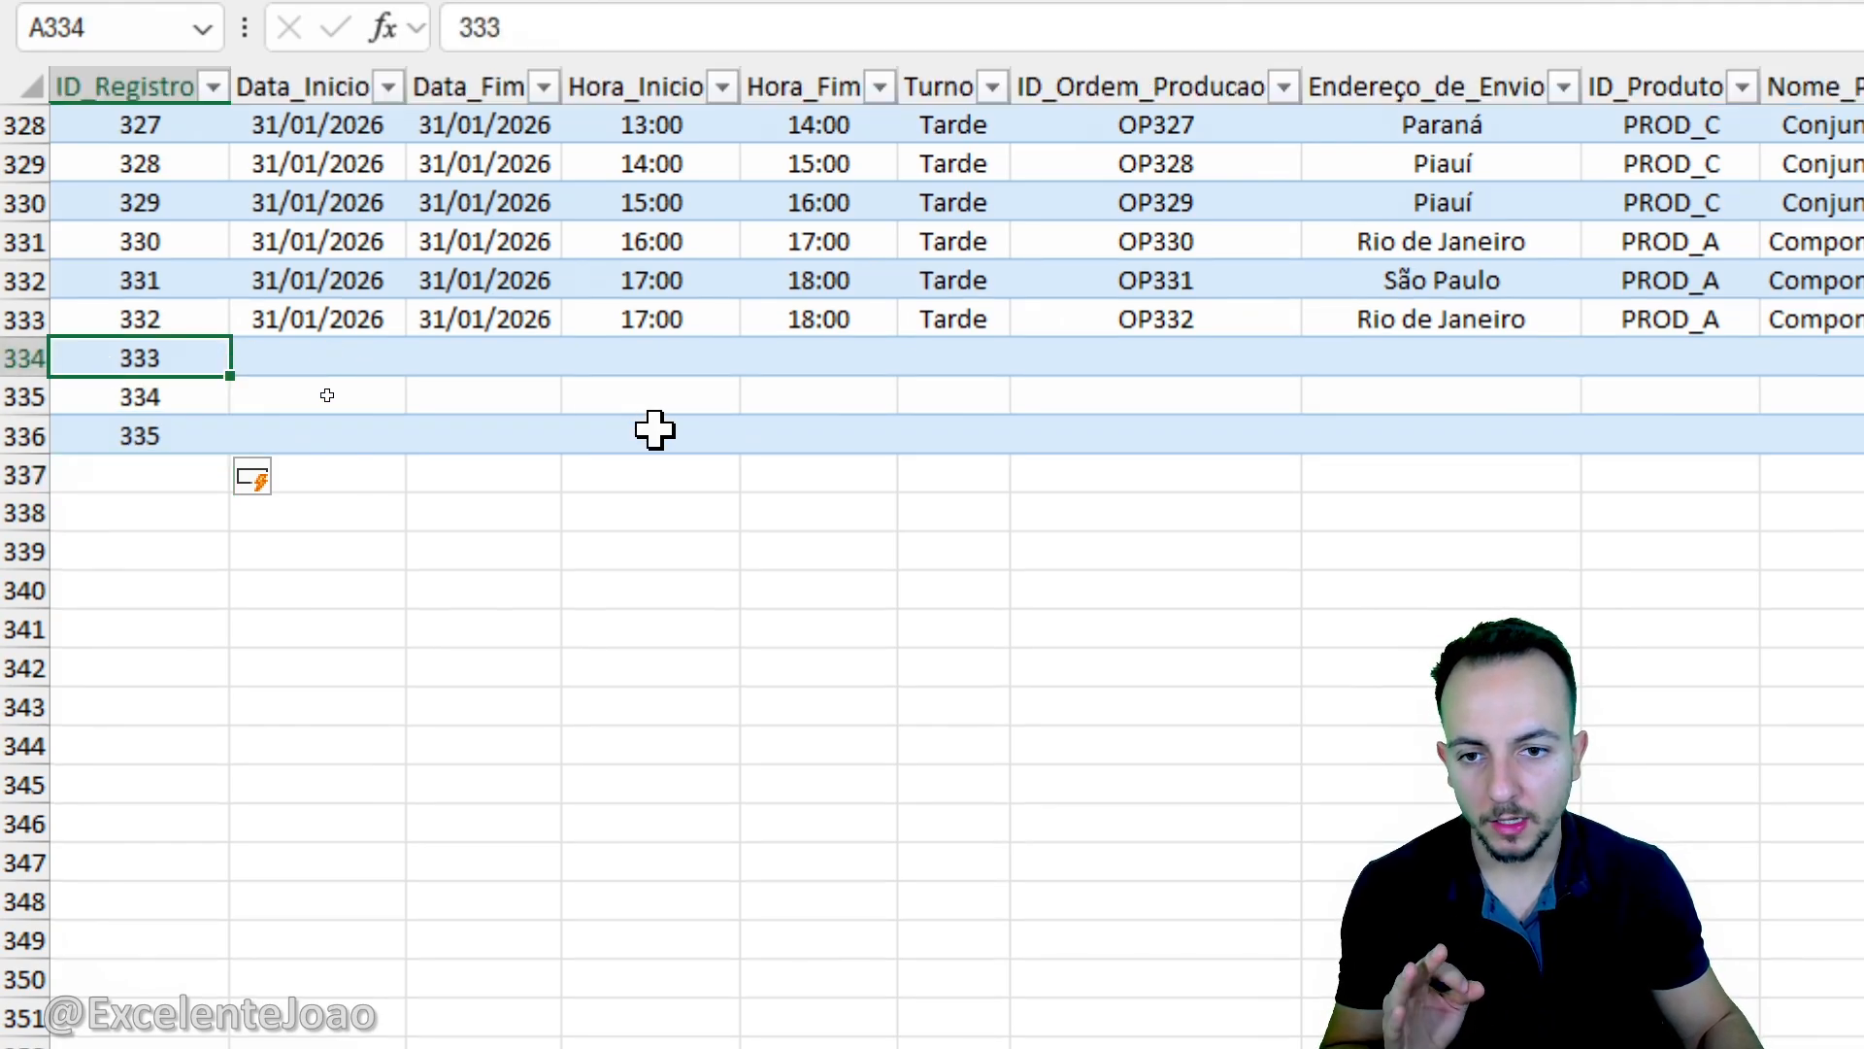
left_click(559, 360)
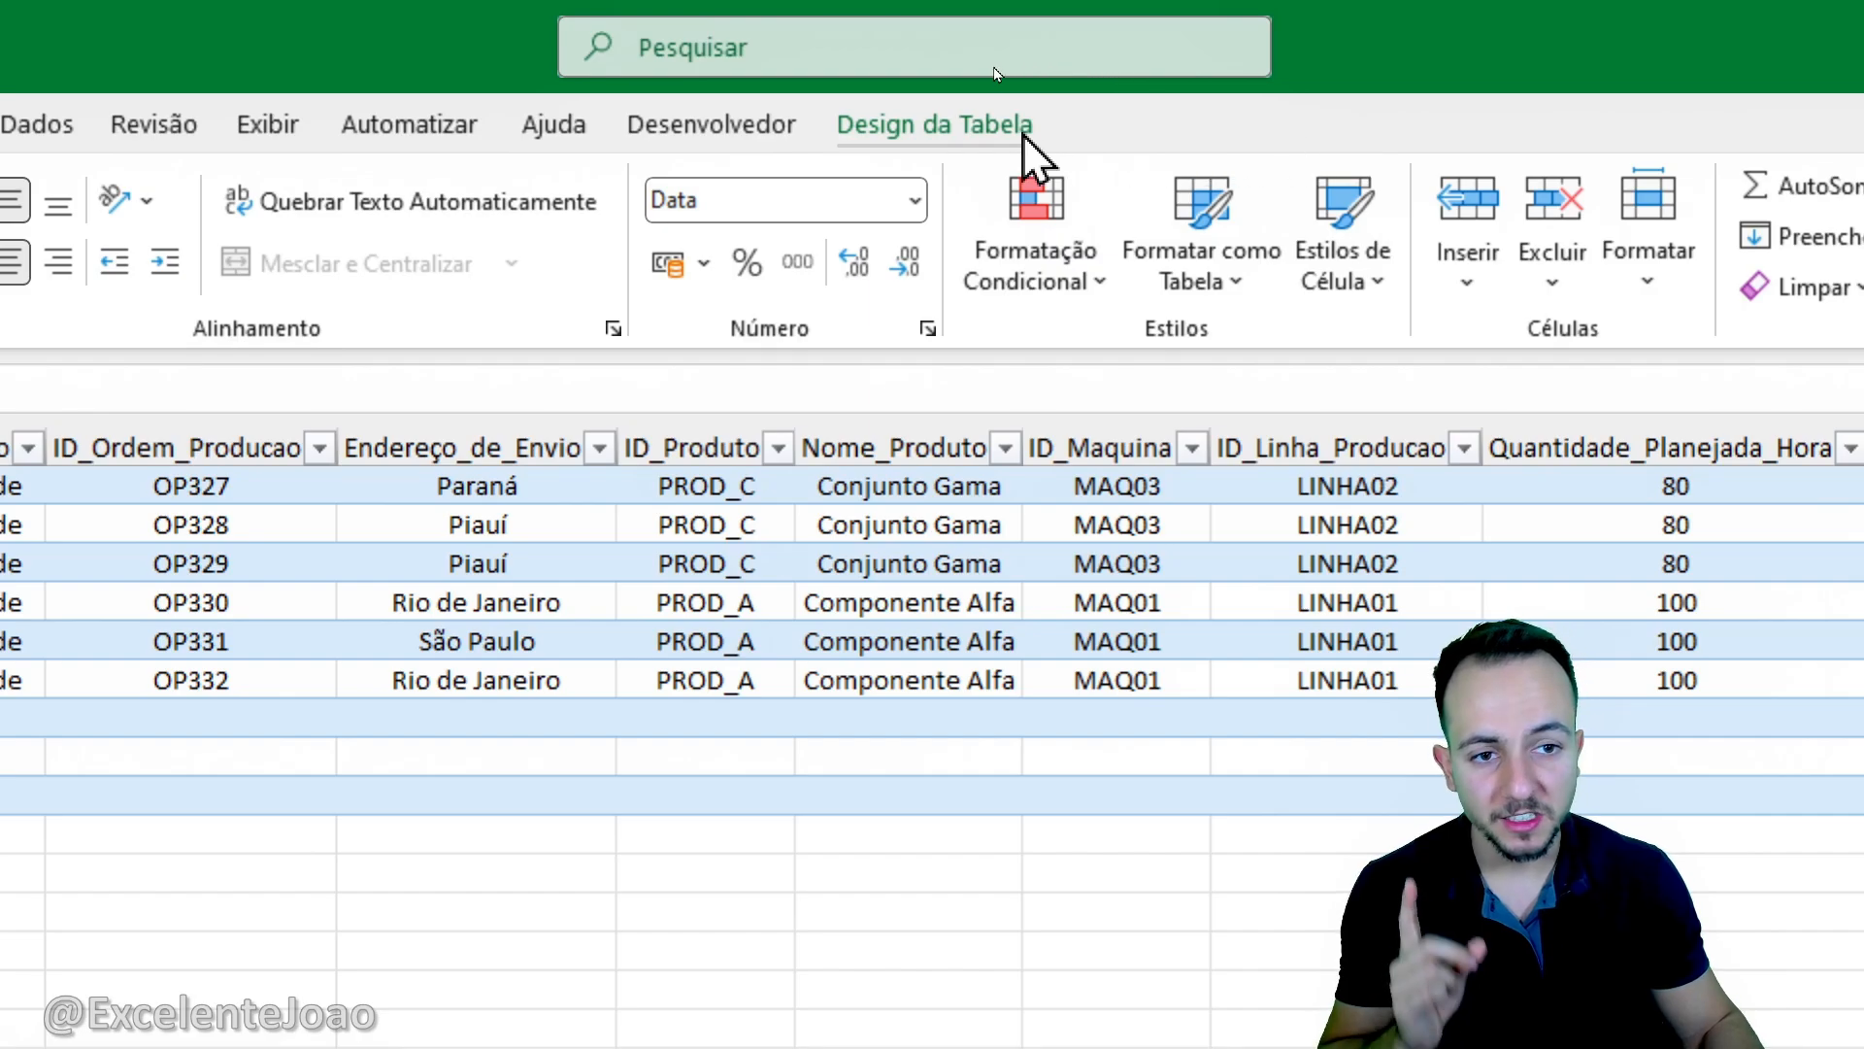
left_click(1024, 136)
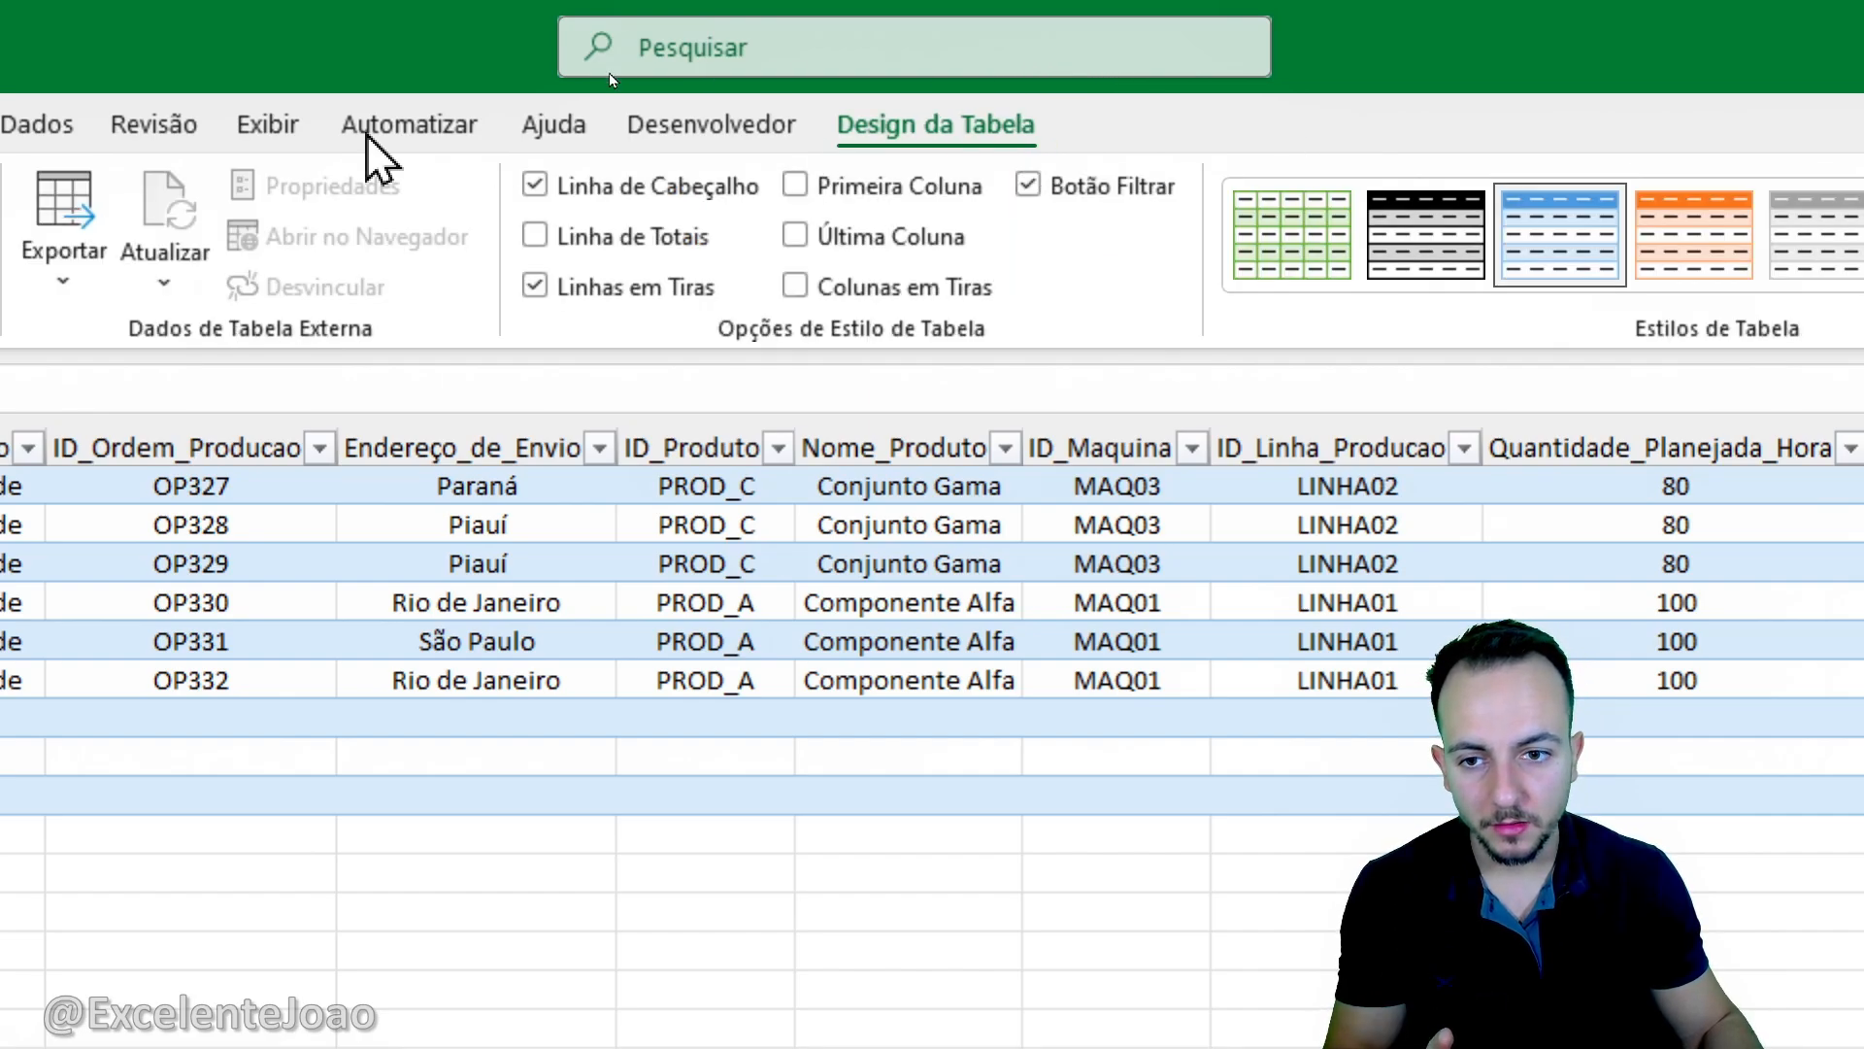
left_click(122, 260)
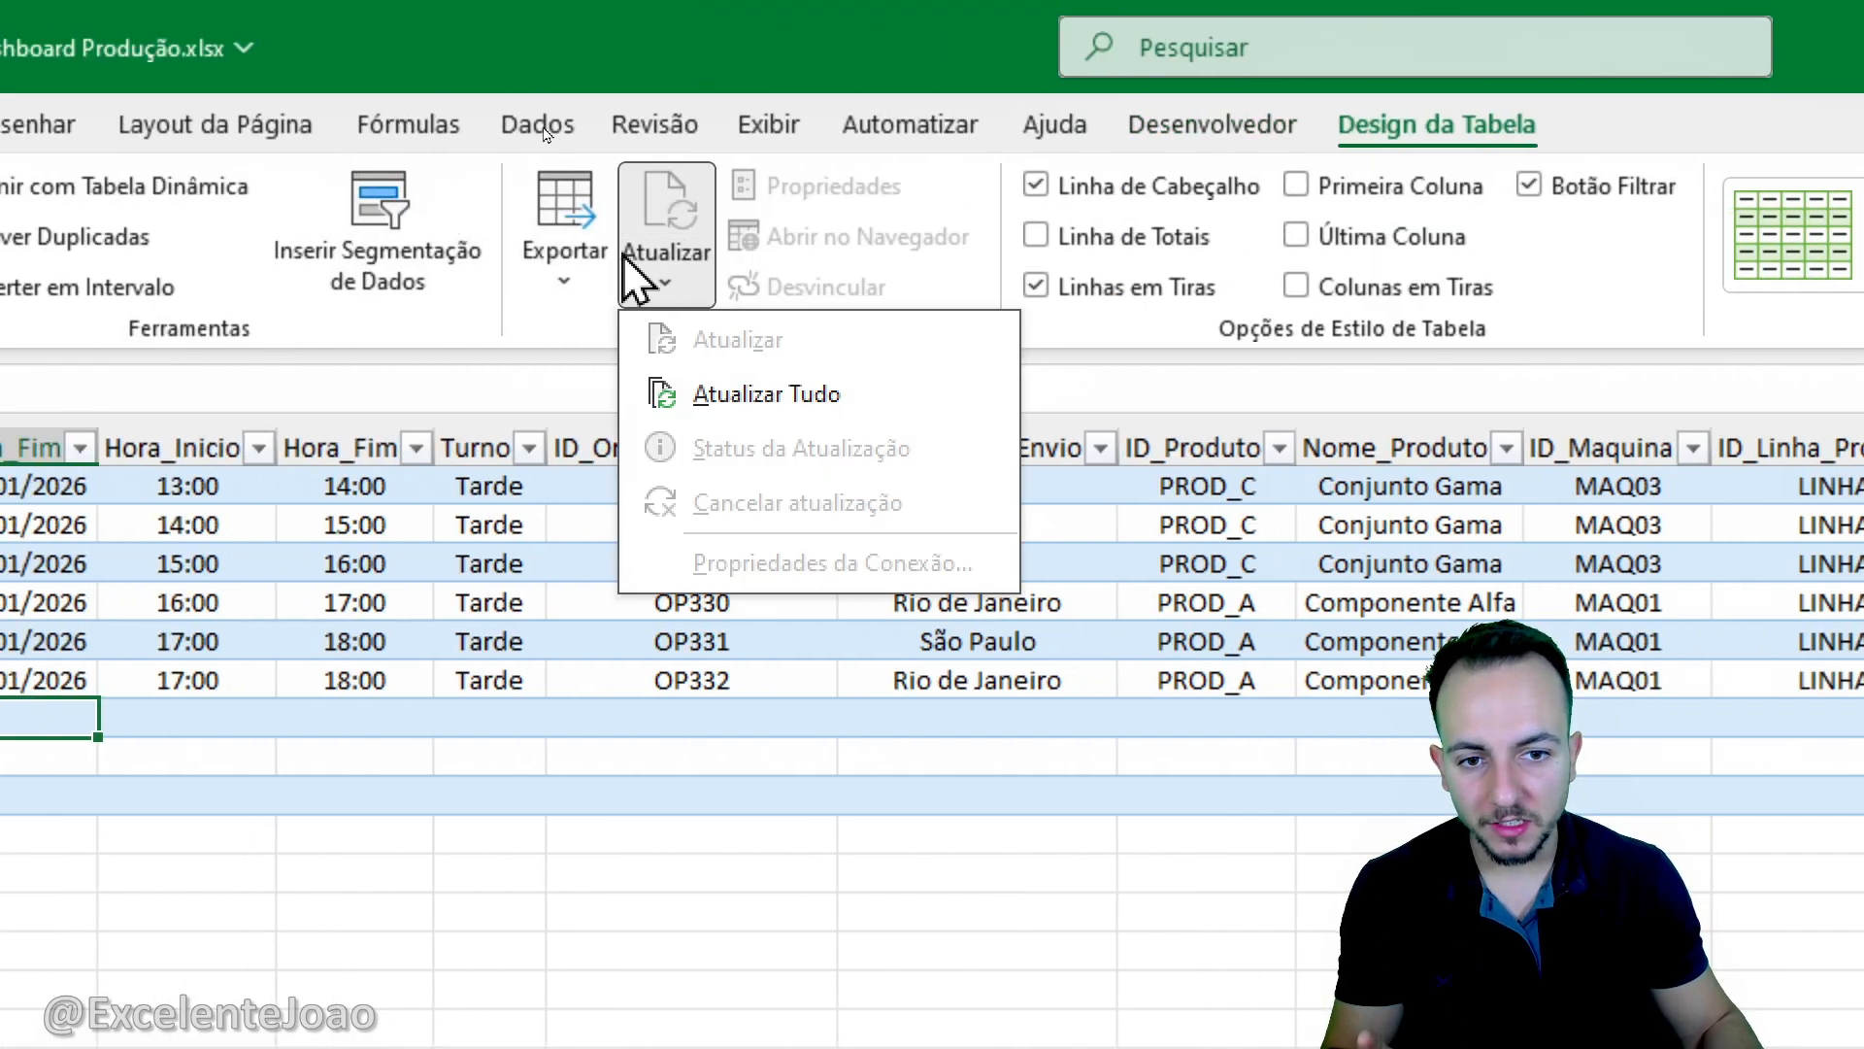
left_click(753, 410)
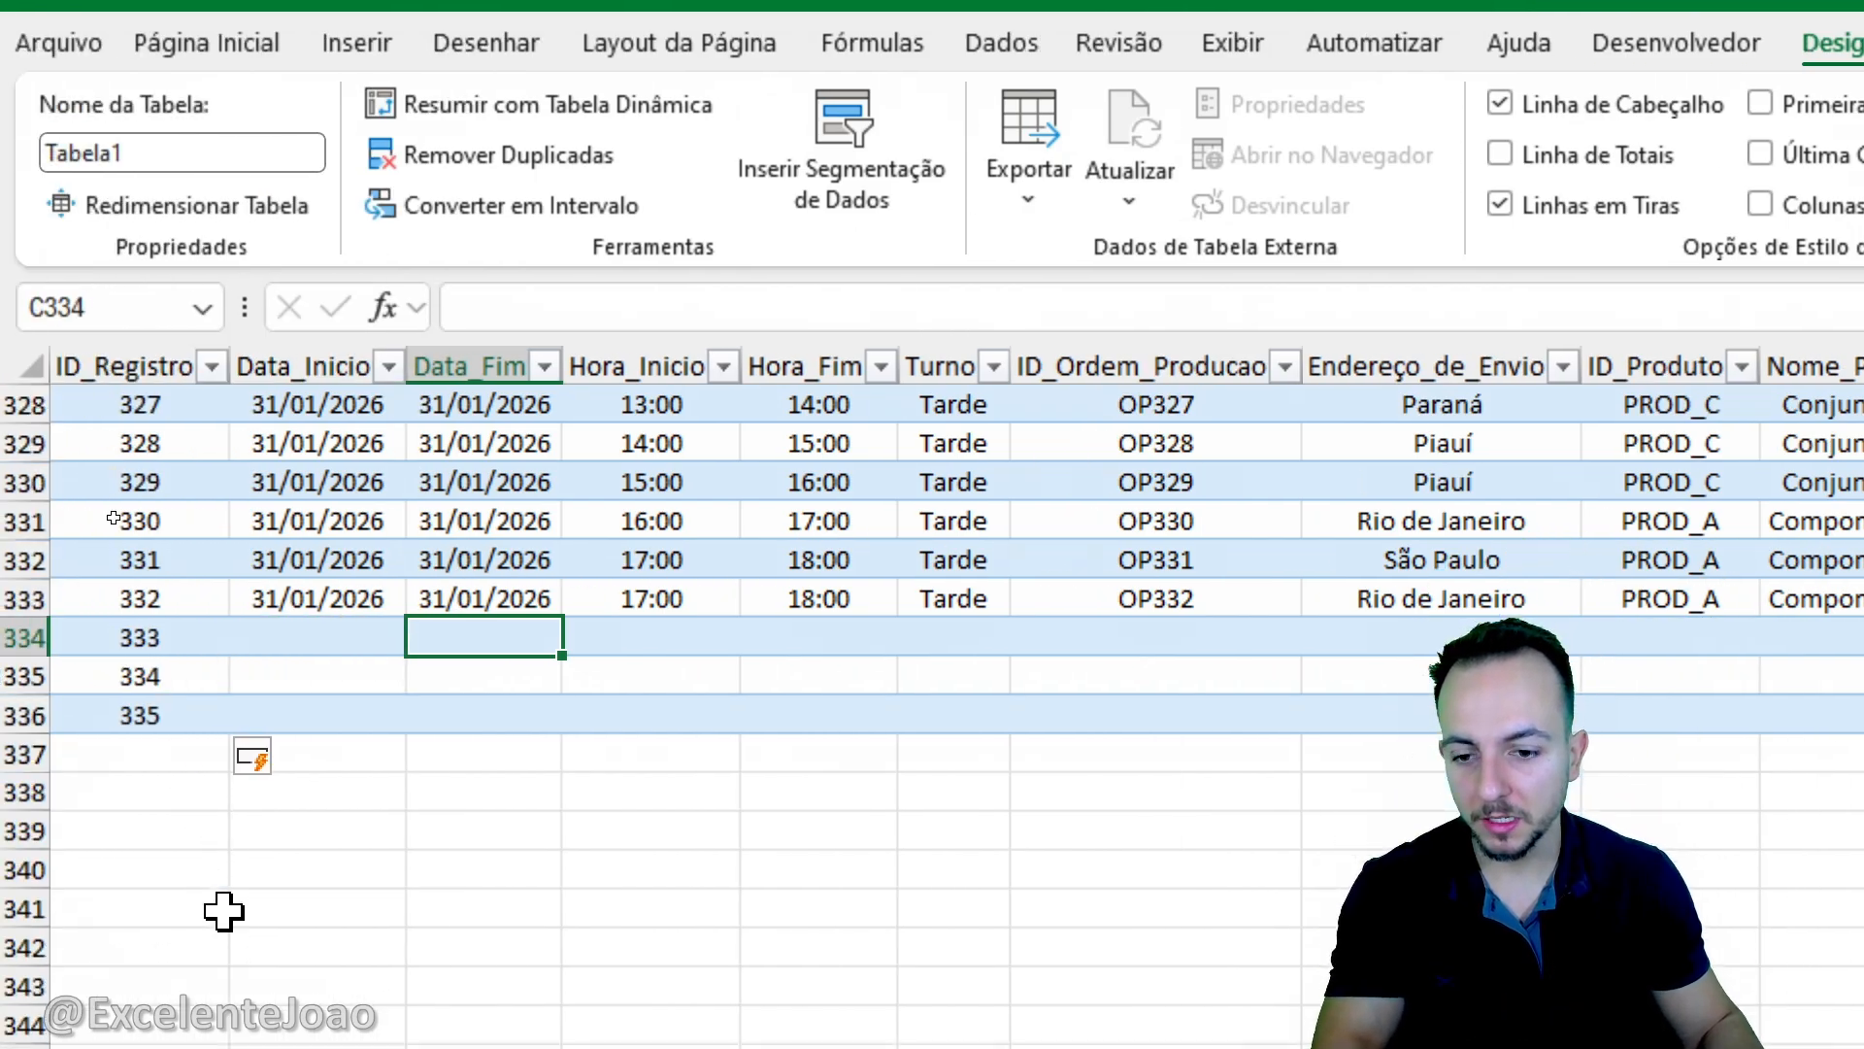
- Delete rows 334 to 337 with the test records and return to the table's first header cell
left_click_drag(29, 637, 122, 757)
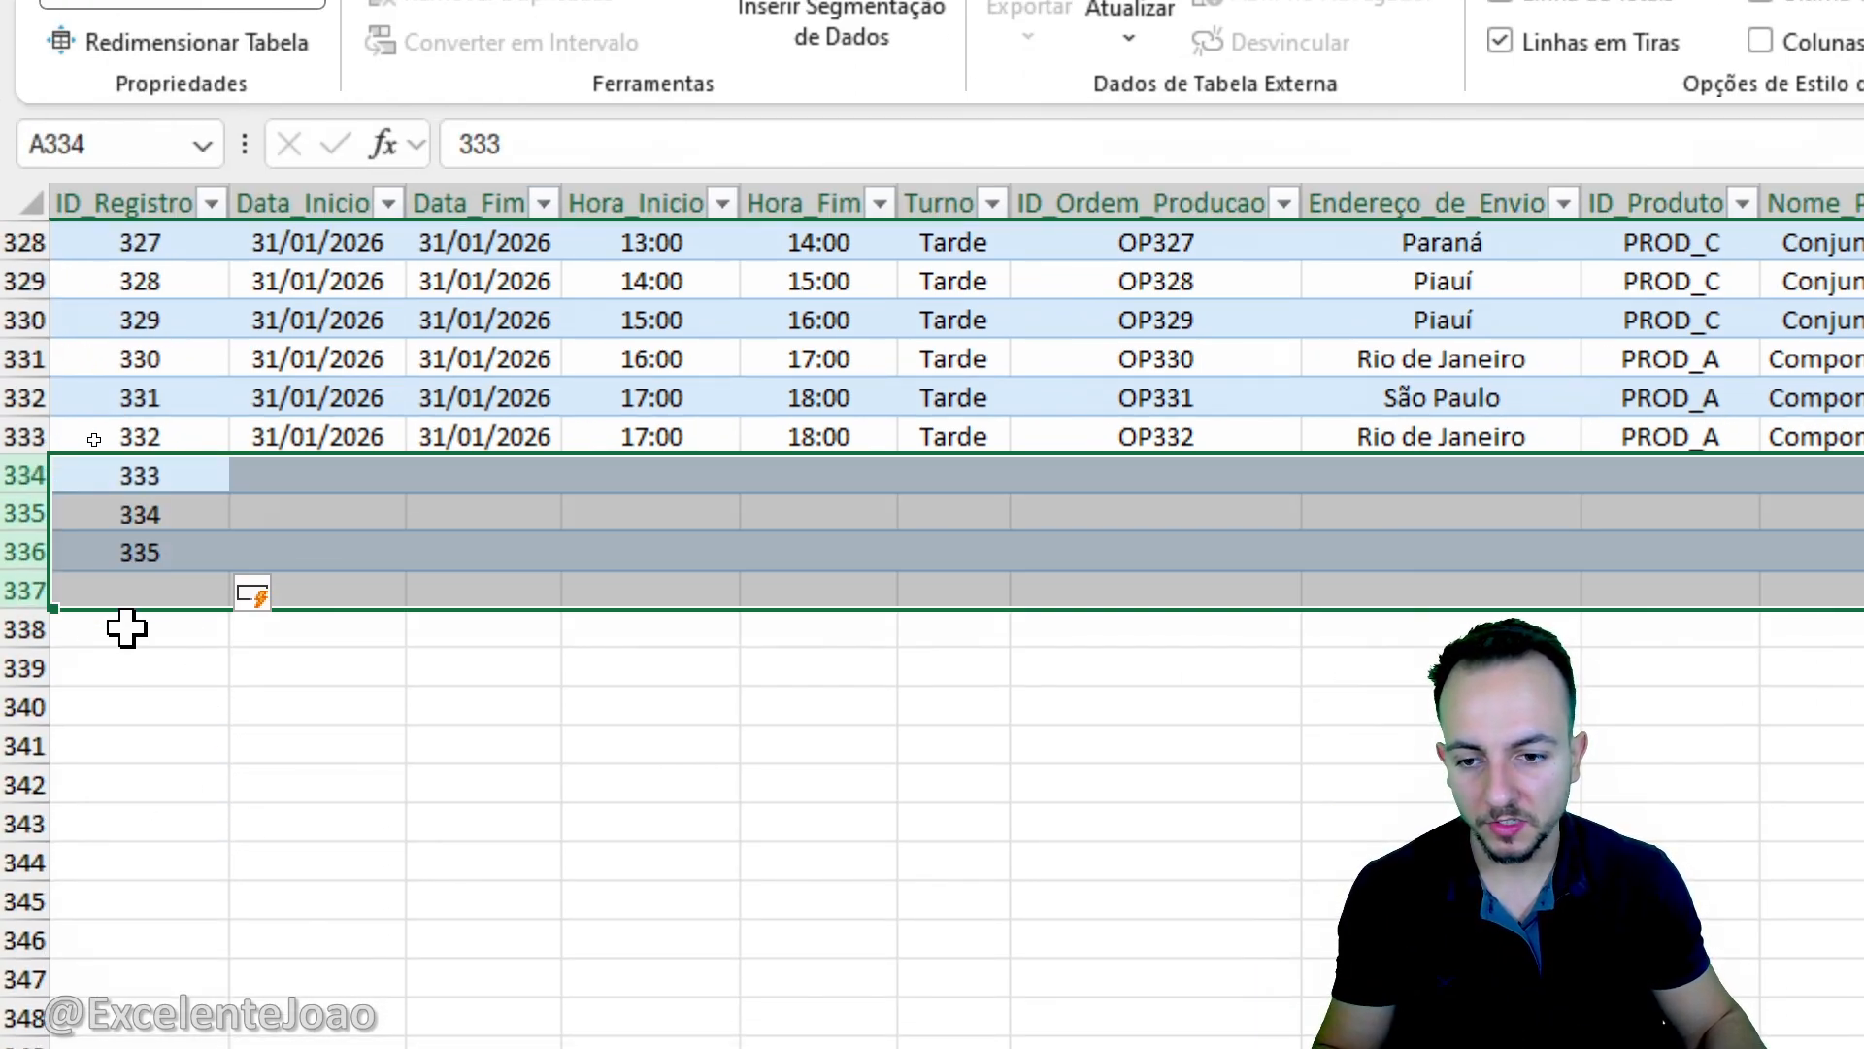
key("ctrl+minus")
key("ctrl+Up")
key("ctrl+Up")
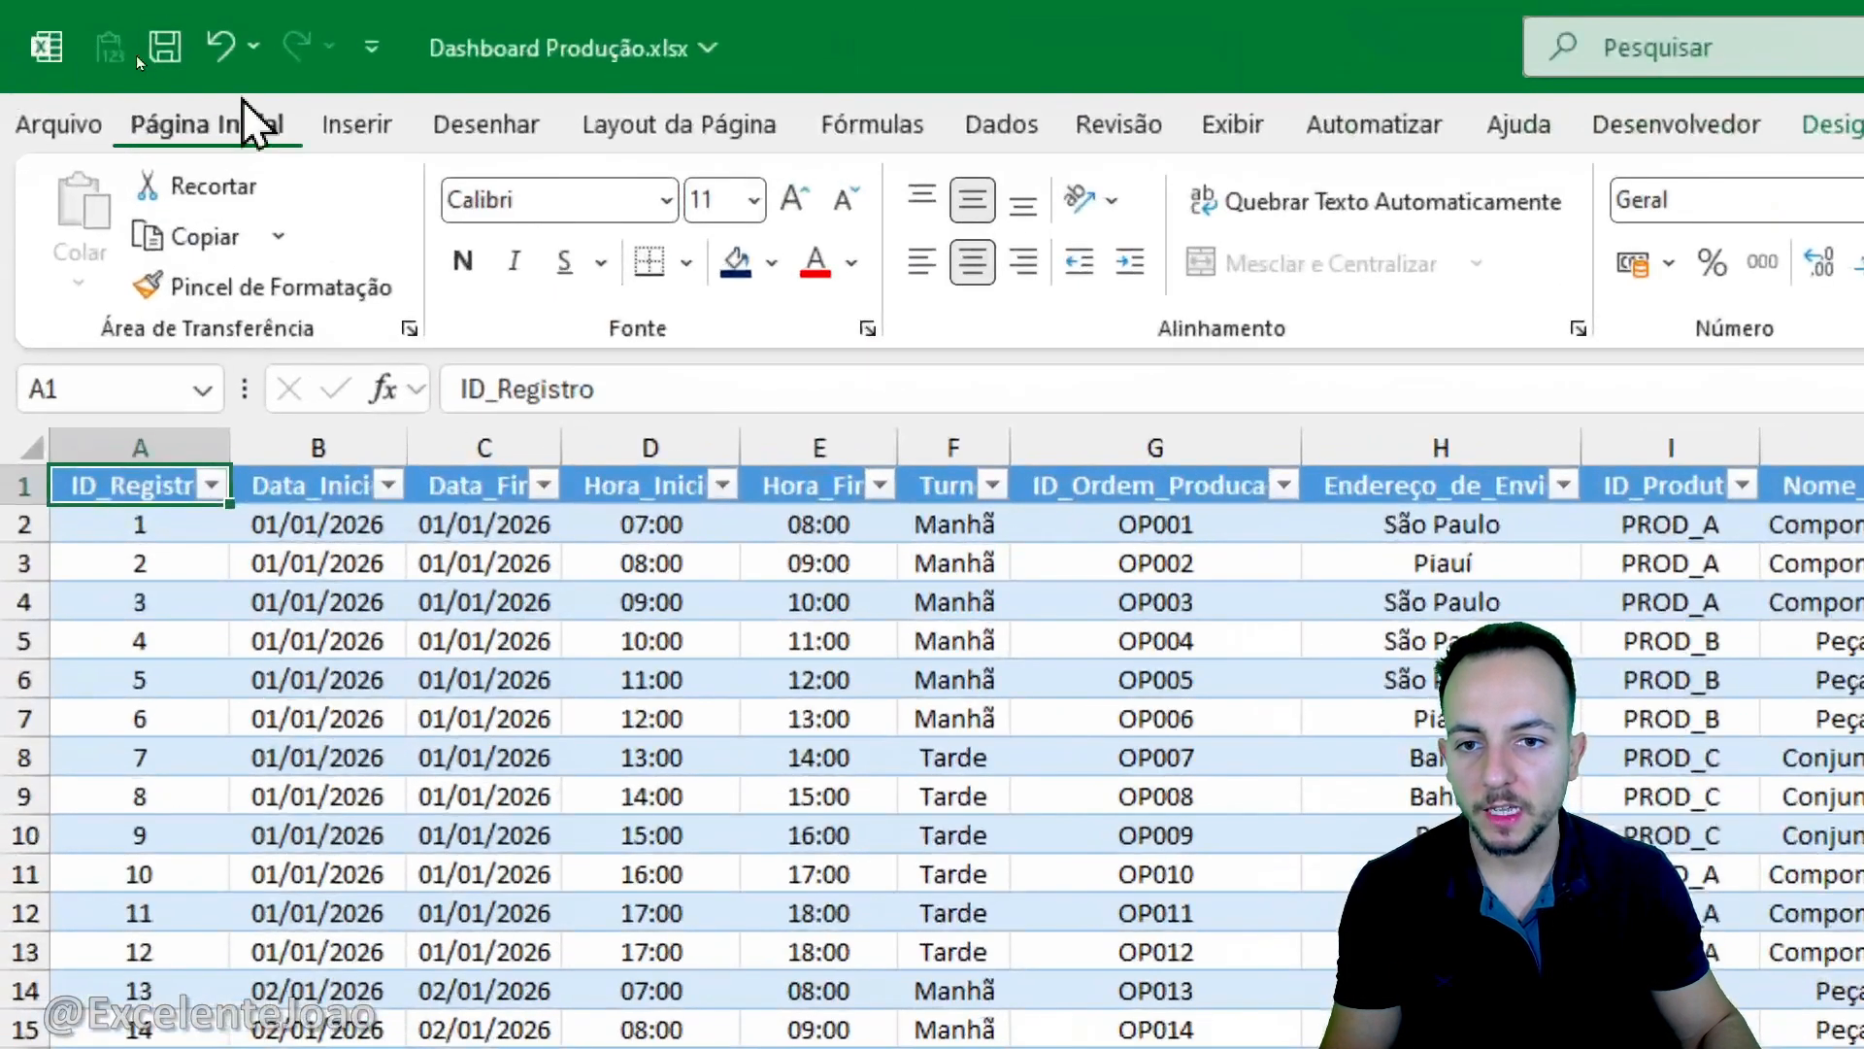
- Create a pivot table from Tabela1 on a new worksheet
left_click(340, 128)
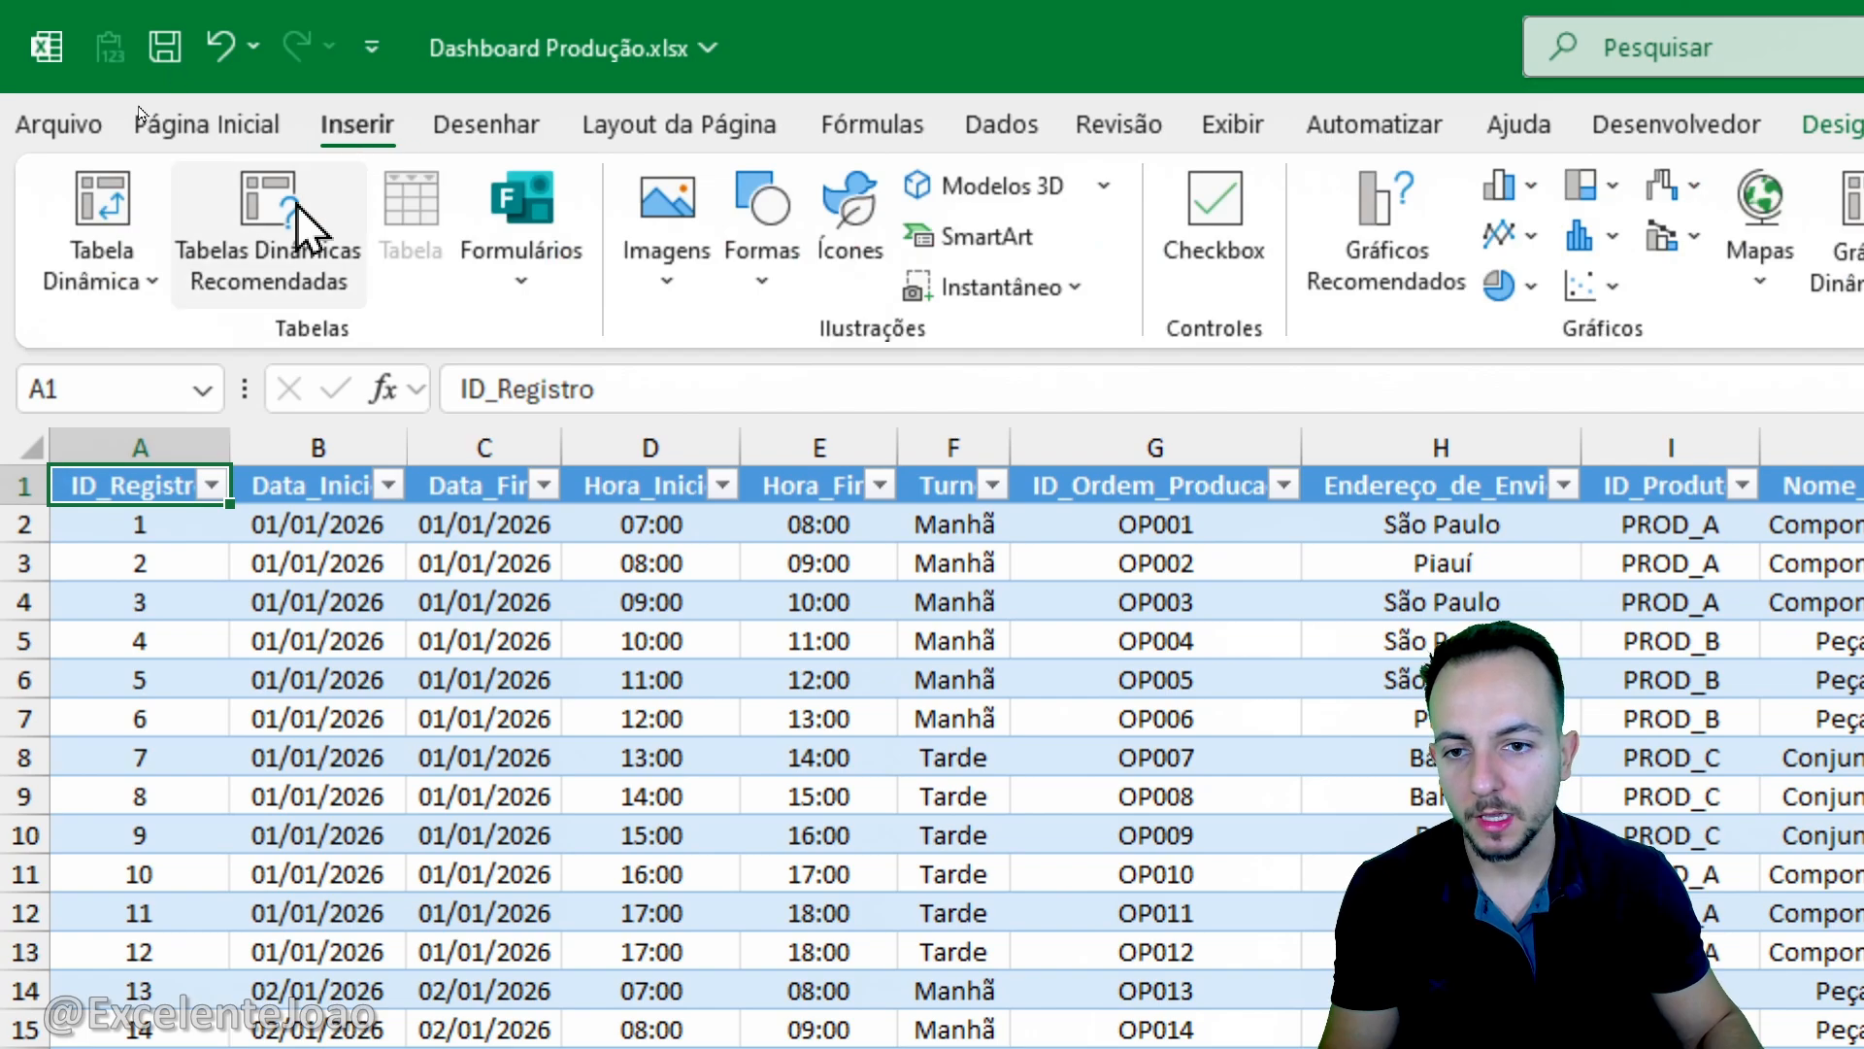
left_click(109, 211)
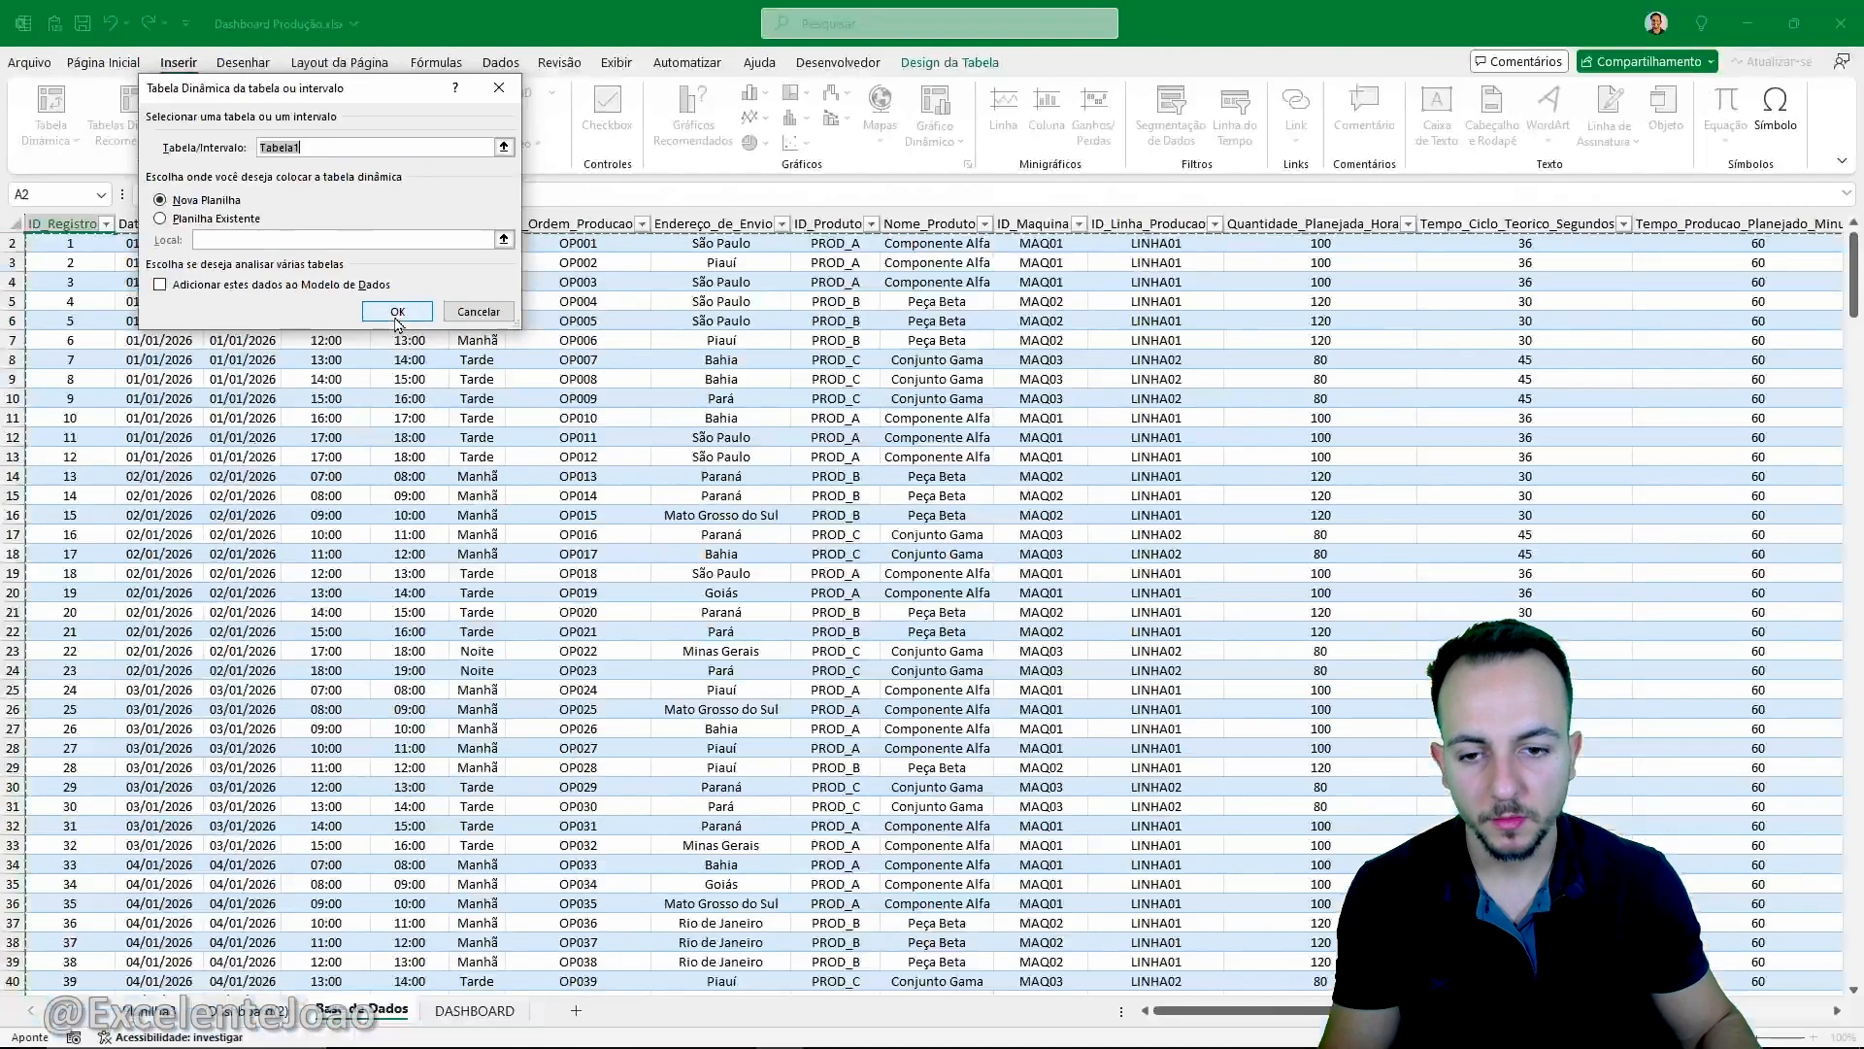
left_click(794, 624)
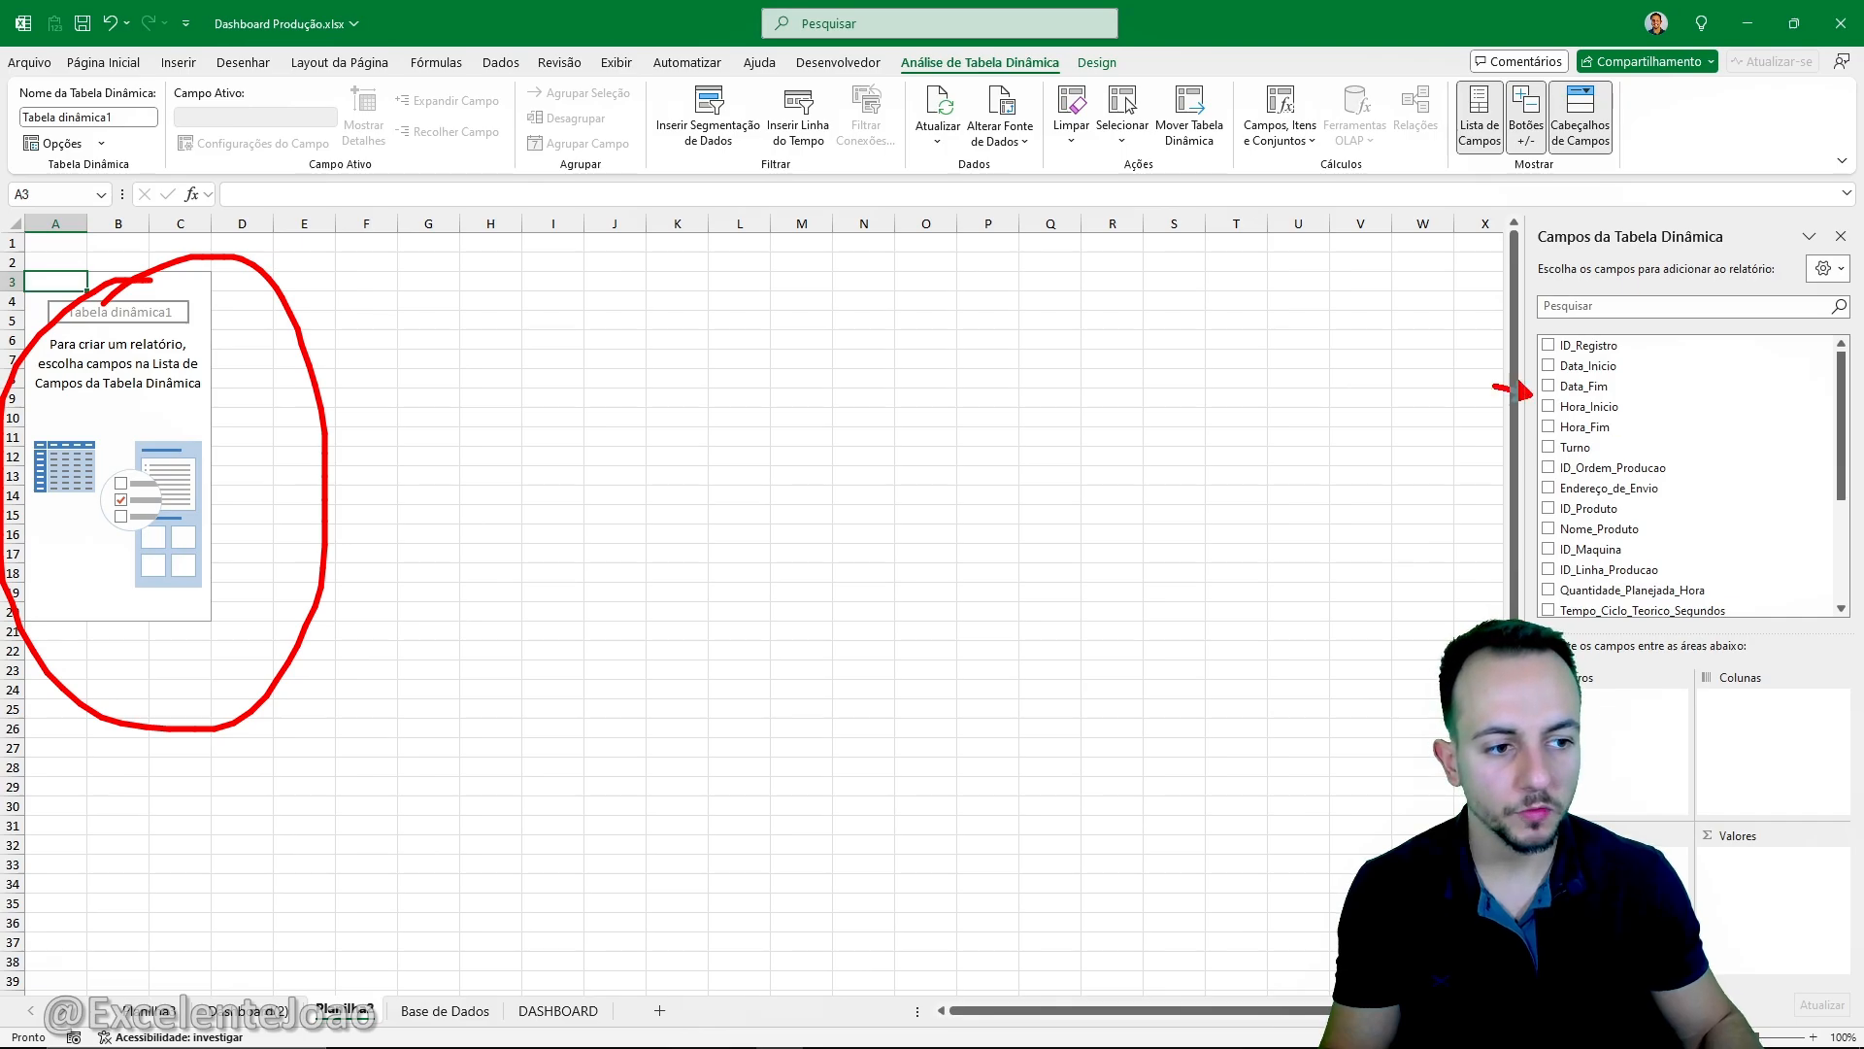
left_click_drag(1494, 386, 1151, 395)
left_click_drag(1477, 432, 1258, 432)
left_click_drag(1569, 499, 1305, 499)
key("Escape")
left_click_drag(1527, 553, 1218, 552)
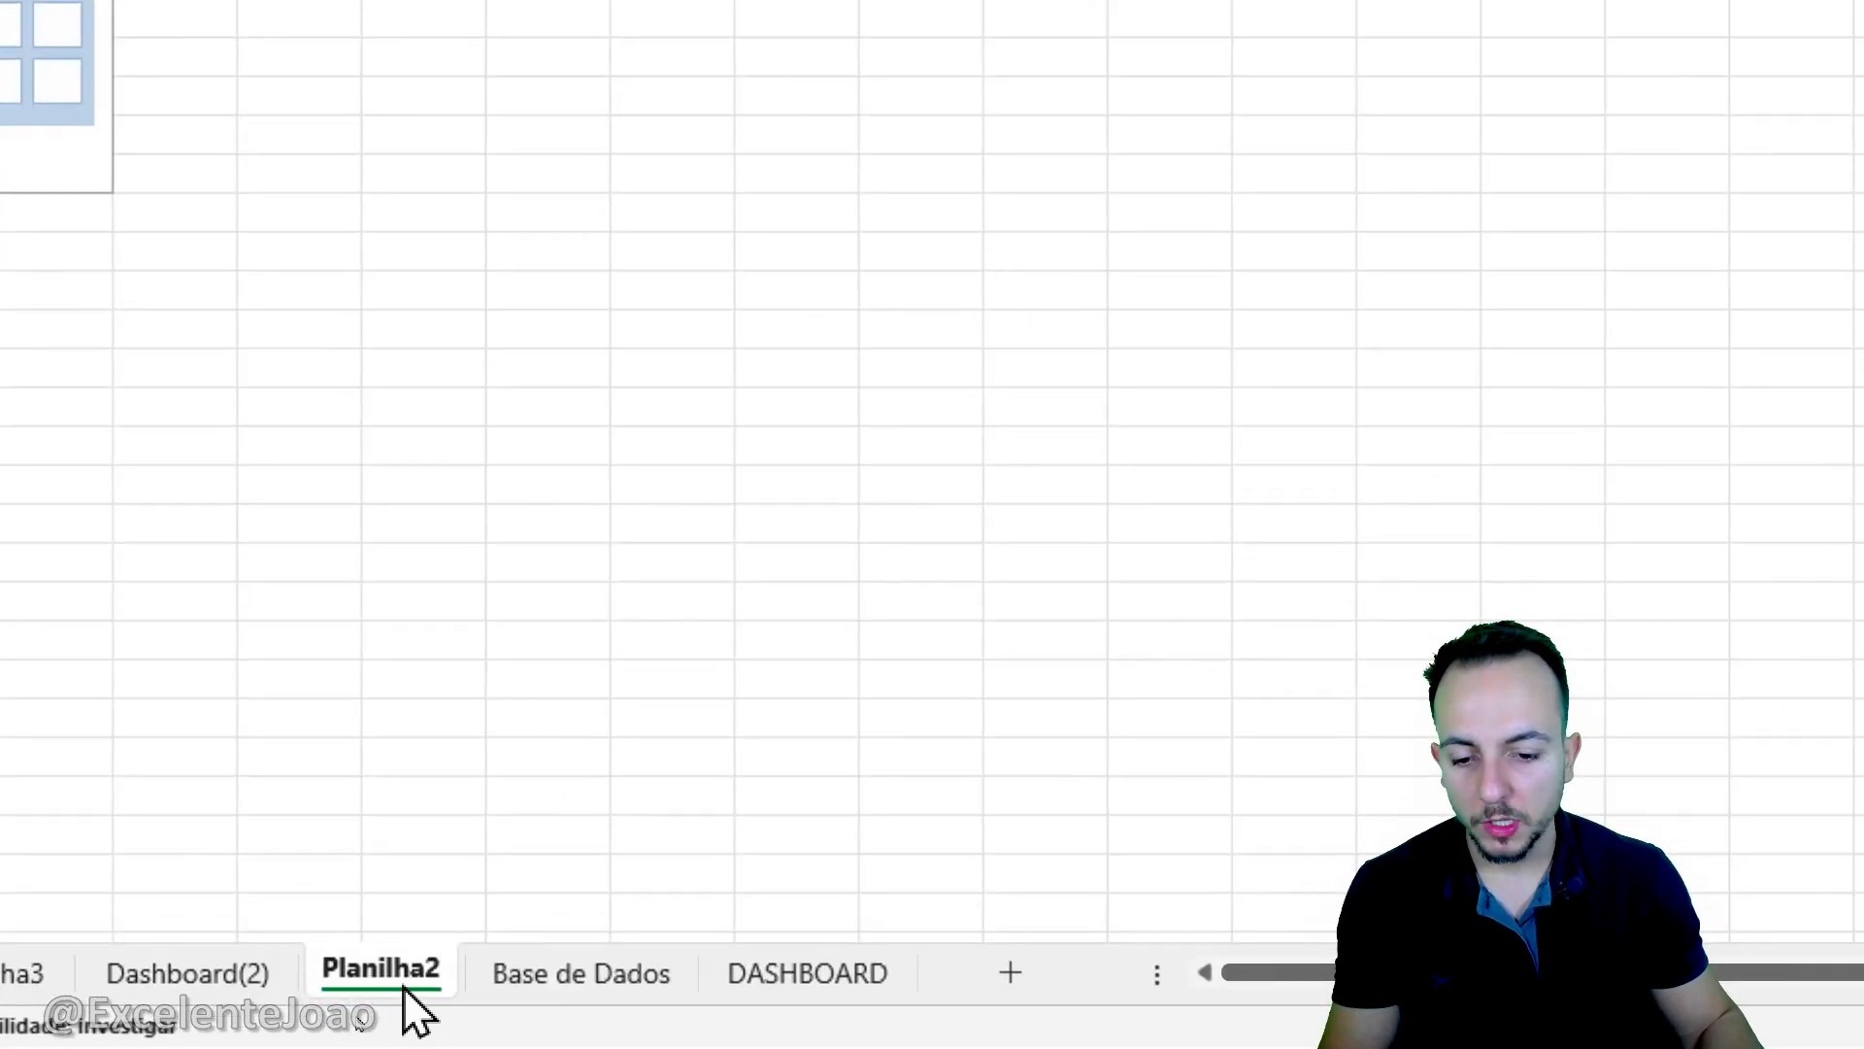
- Rename the new pivot table worksheet as TABELAS DINAMICAS
right_click(411, 975)
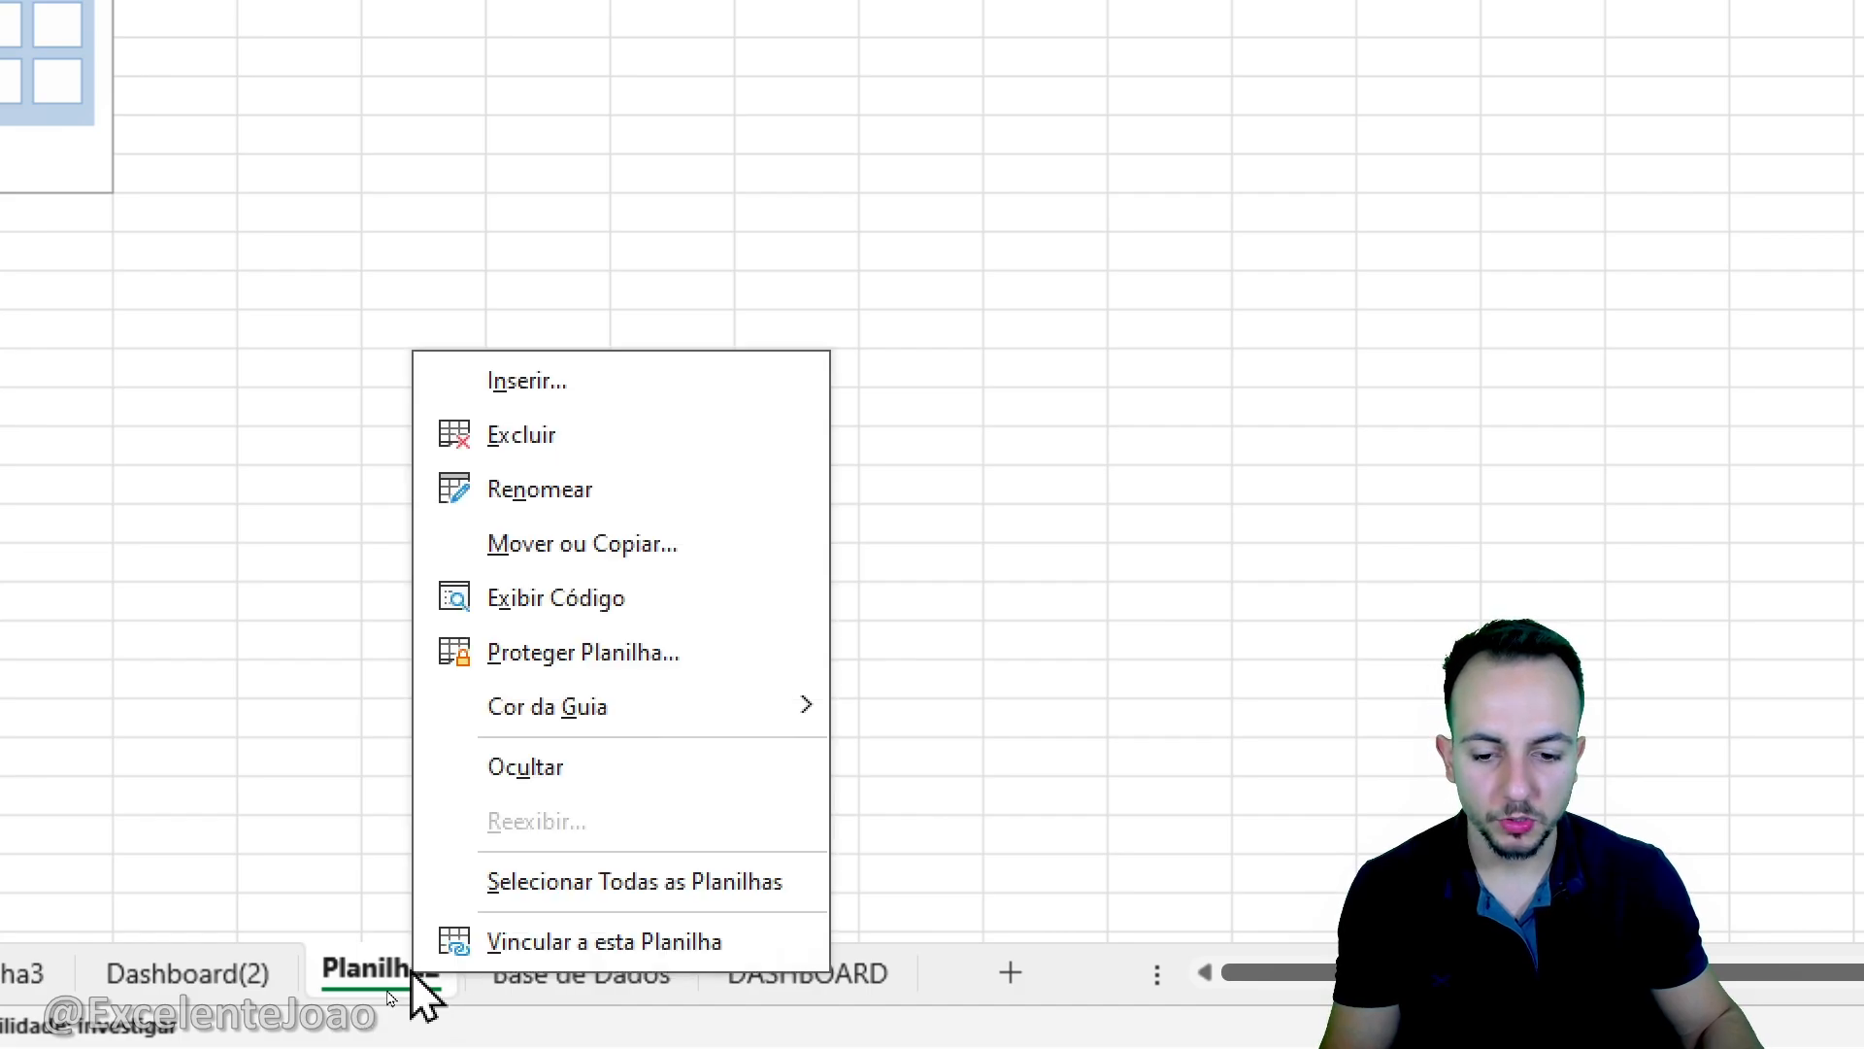
left_click(616, 490)
type("TAB")
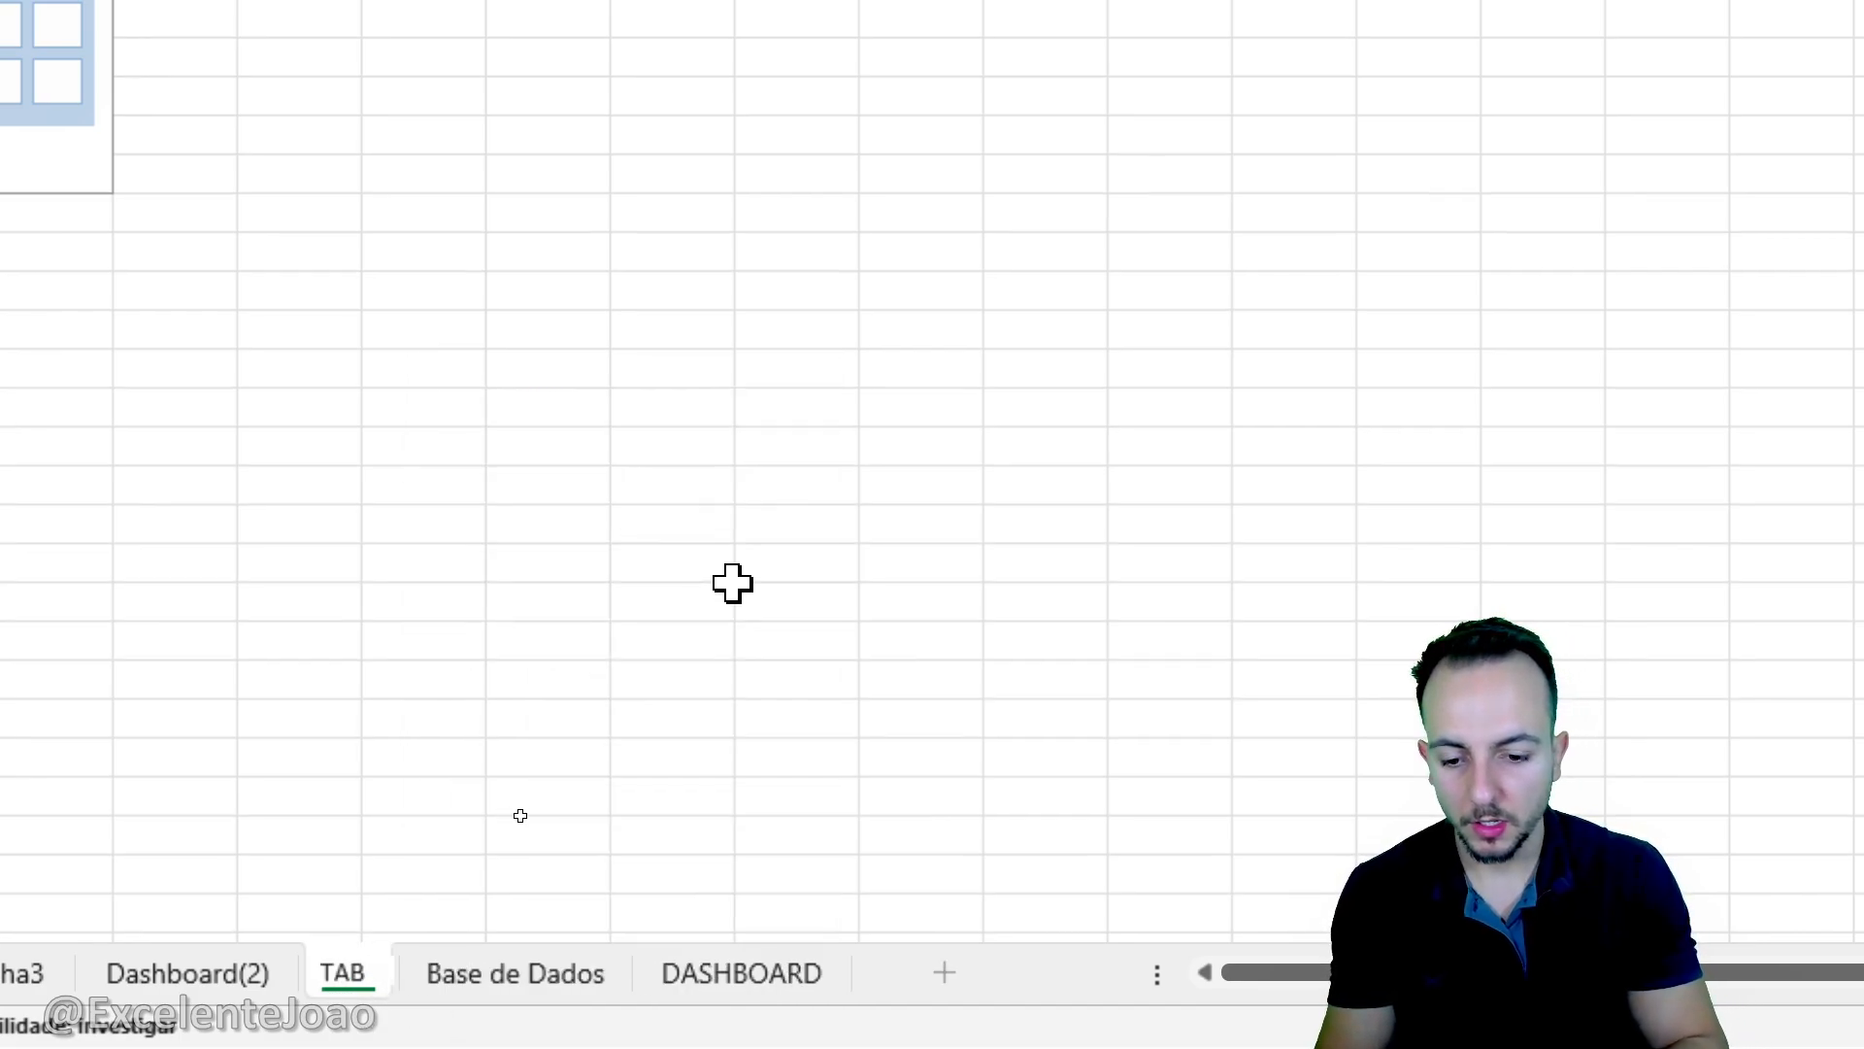
type("ELAS DINAMICAS")
key("Return")
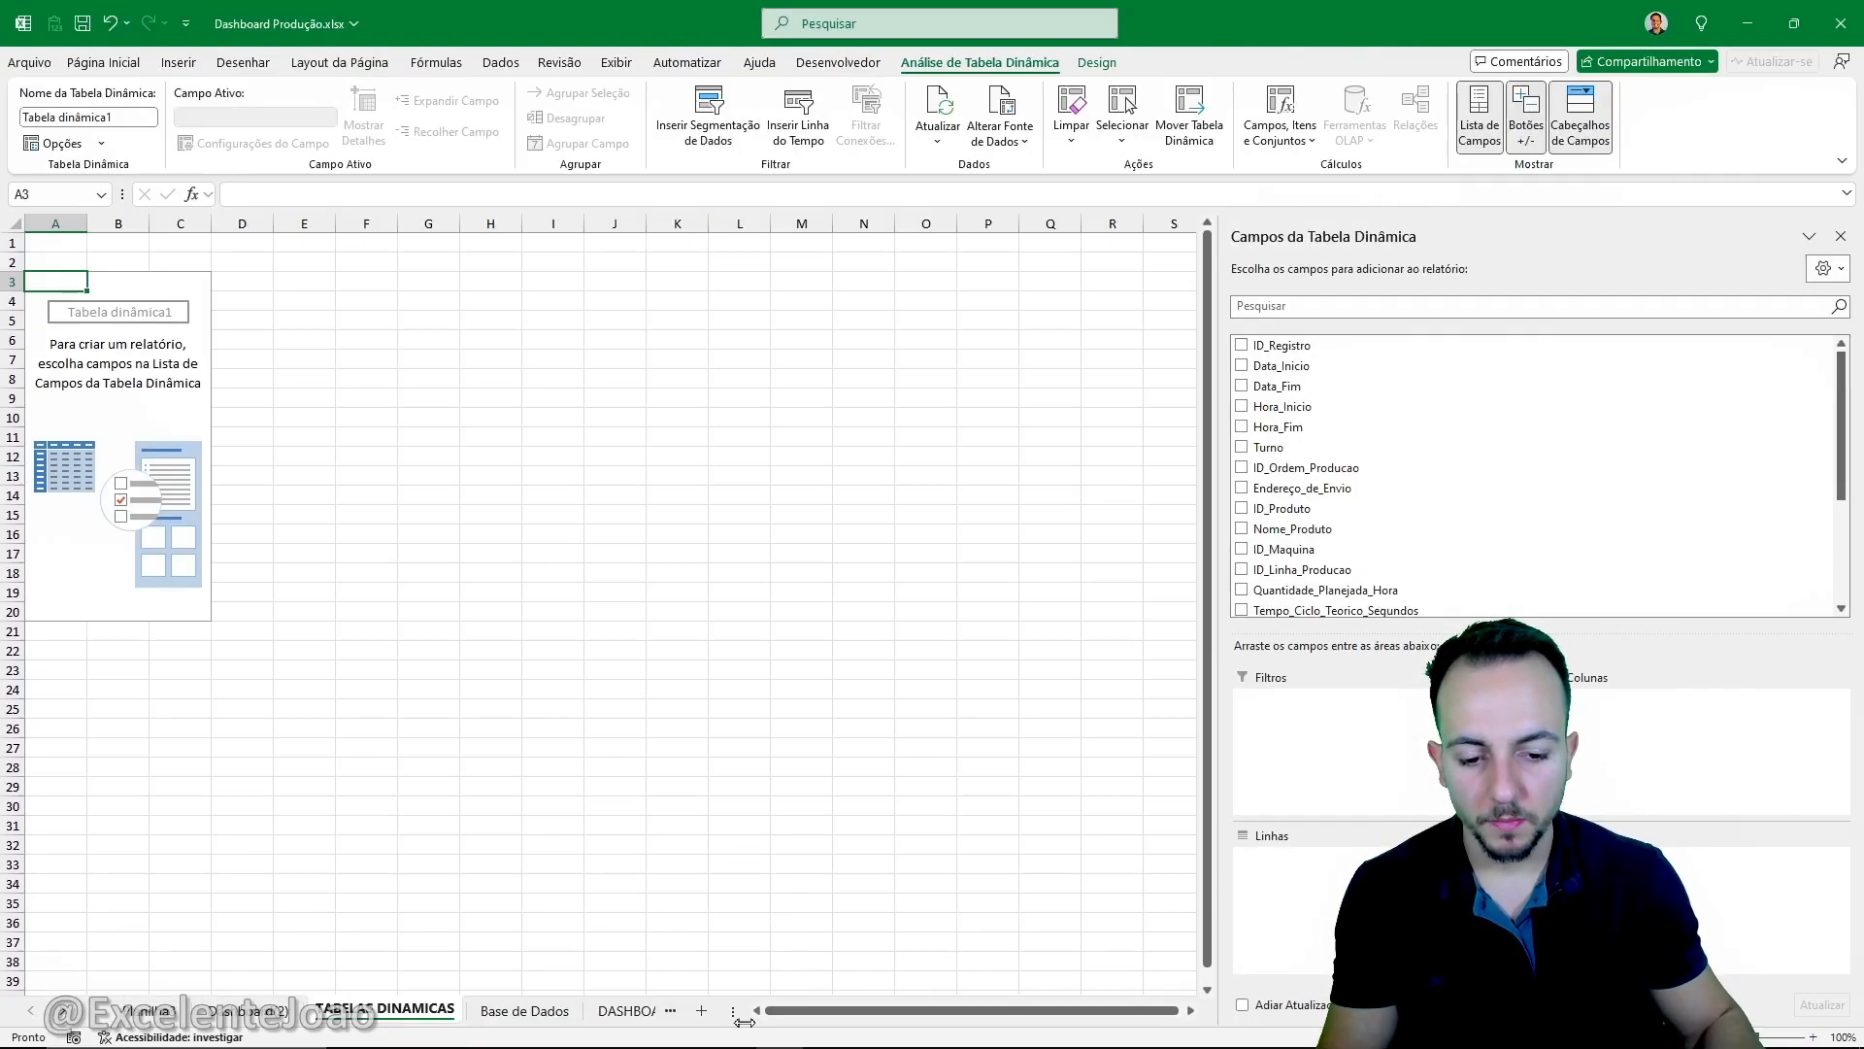
left_click_drag(744, 1021, 835, 1019)
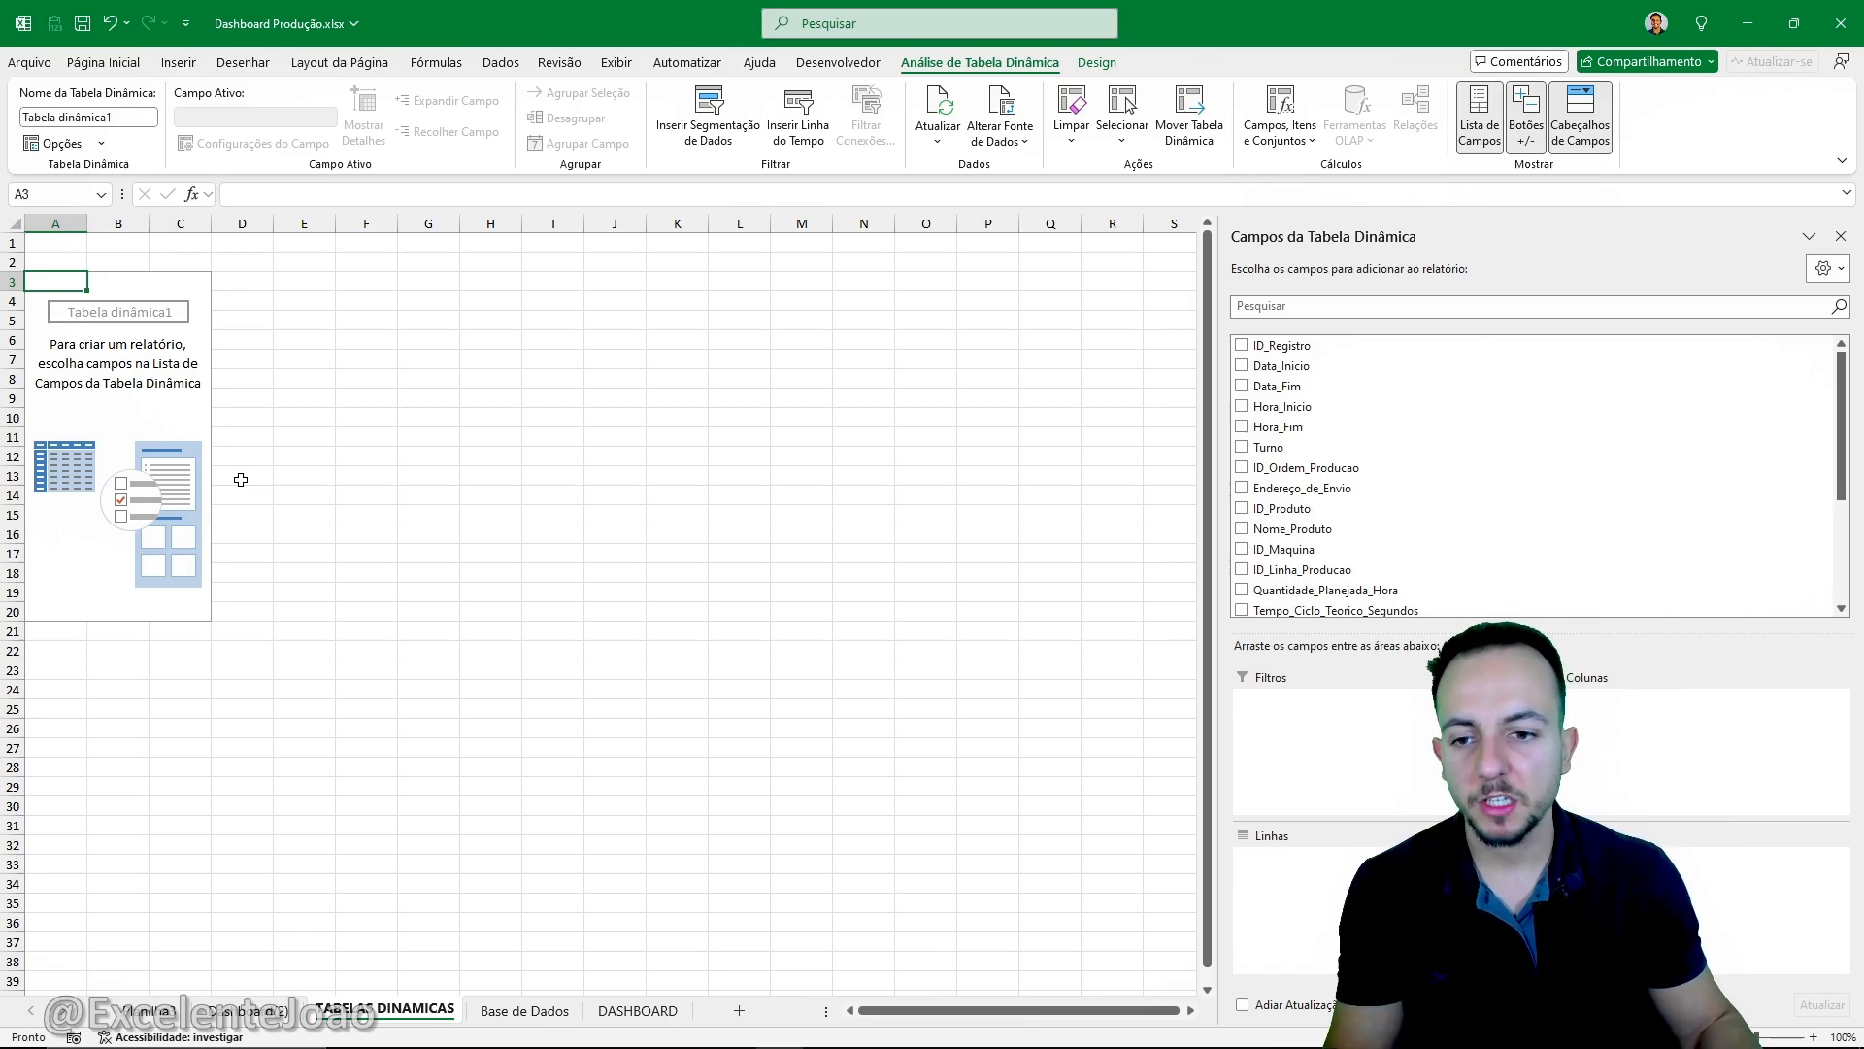
- Examine the Endereço_de_Envio and Quantidade_Boa columns in the Base de Dados sheet
left_click(527, 1007)
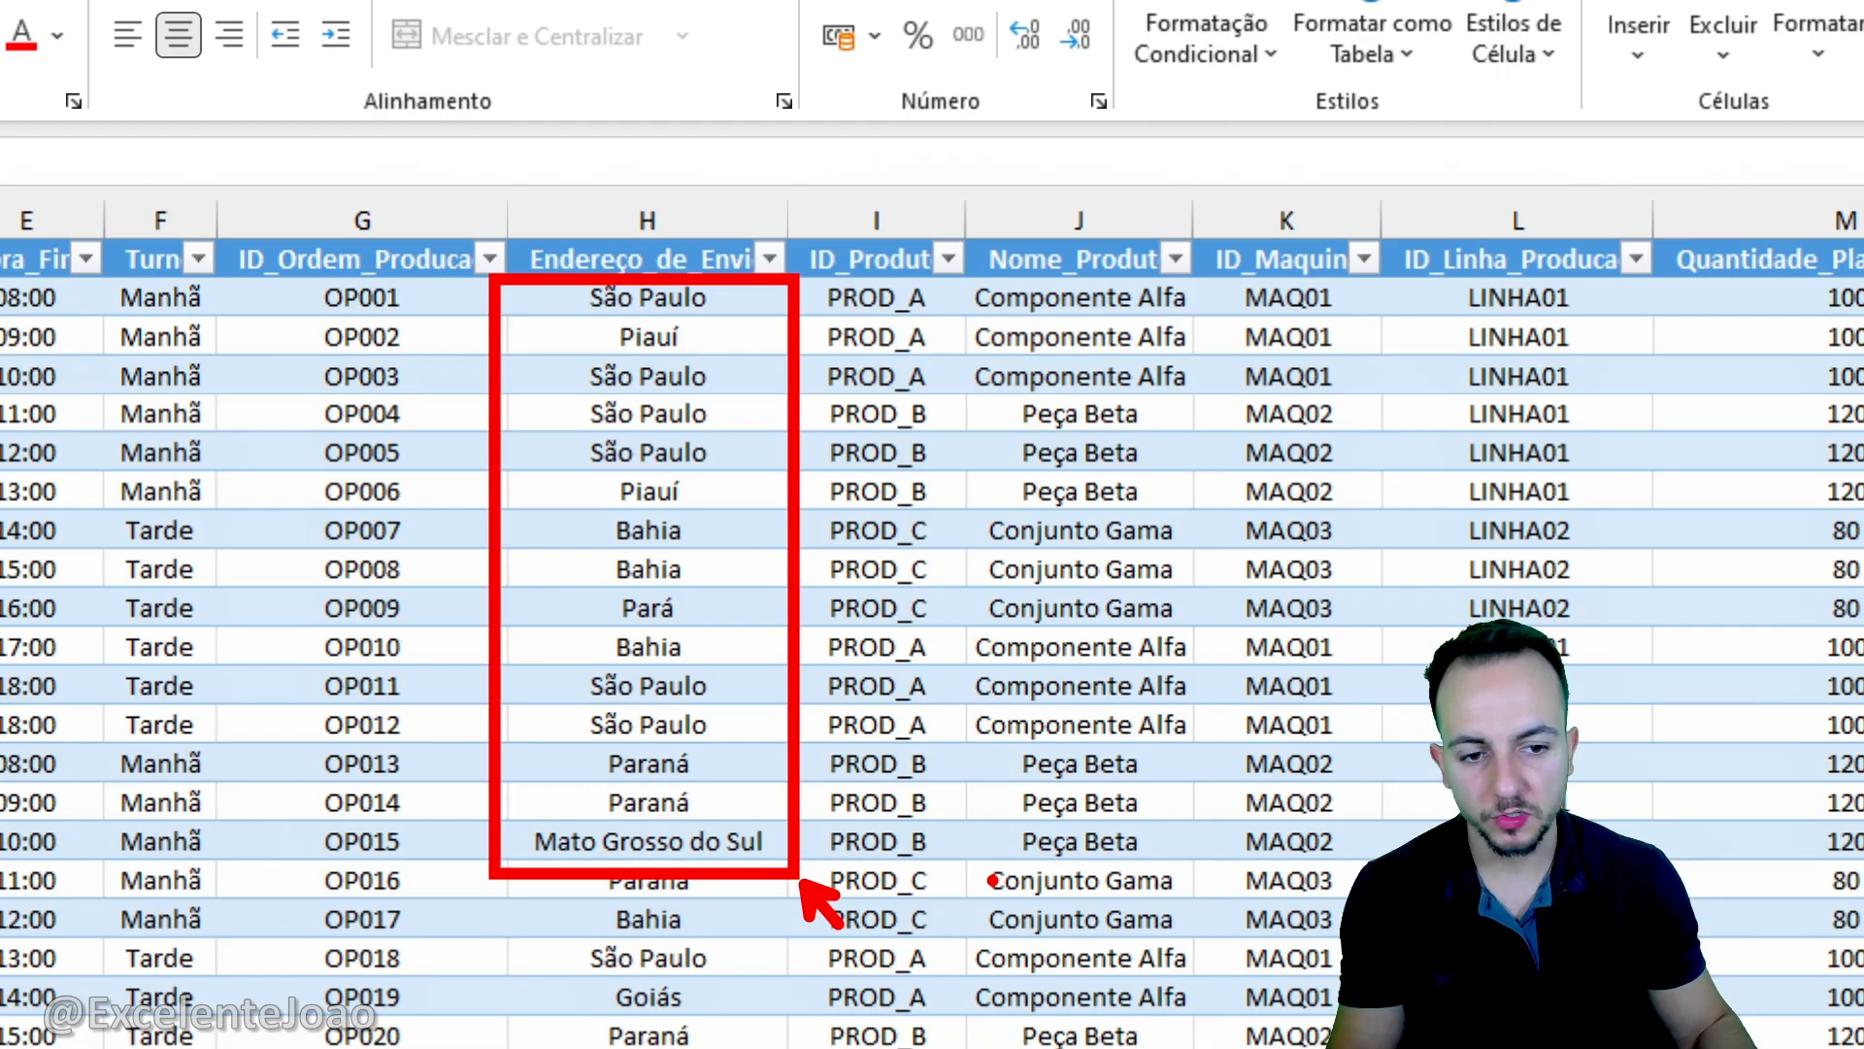
scroll(928, 495, "right", 5)
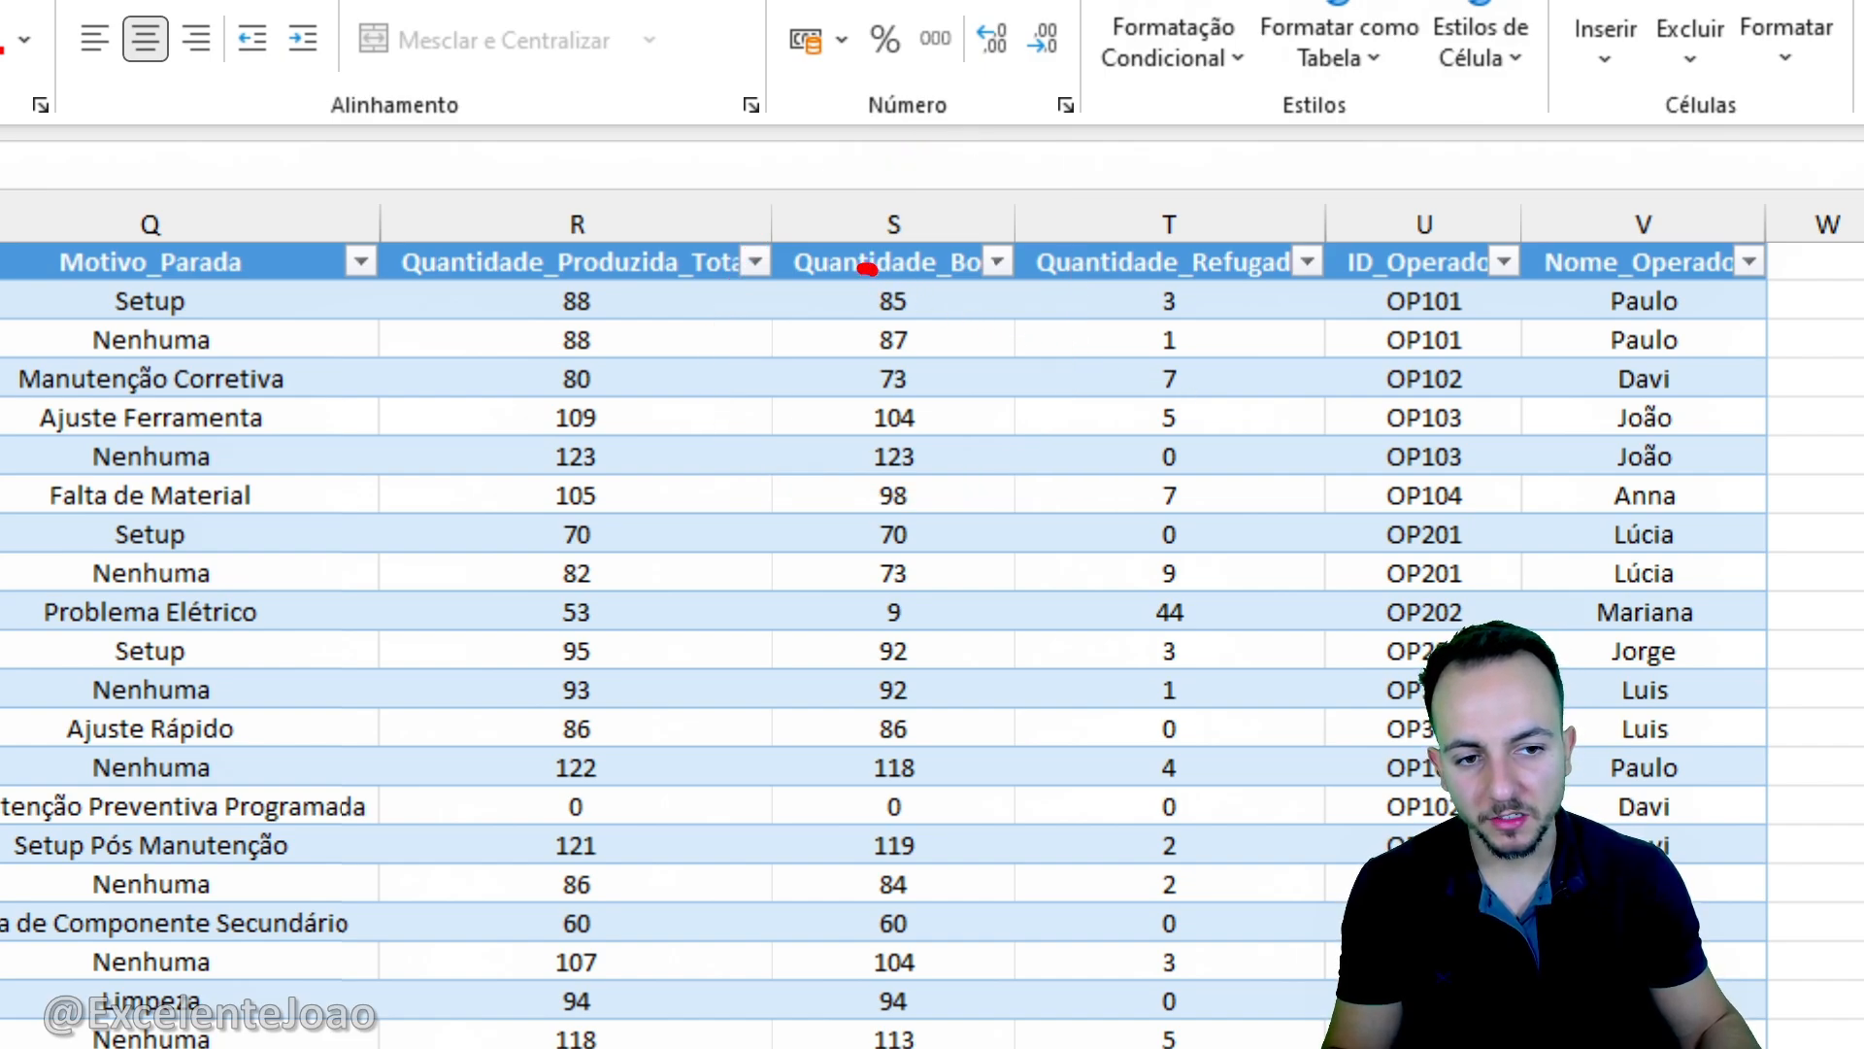
left_click_drag(863, 269, 879, 270)
mouse_move(916, 312)
left_mouse_down()
mouse_move(859, 355)
mouse_move(887, 318)
left_mouse_up()
mouse_move(930, 395)
left_mouse_down()
mouse_move(1009, 430)
mouse_move(1020, 584)
left_mouse_up()
left_click_drag(923, 544, 956, 608)
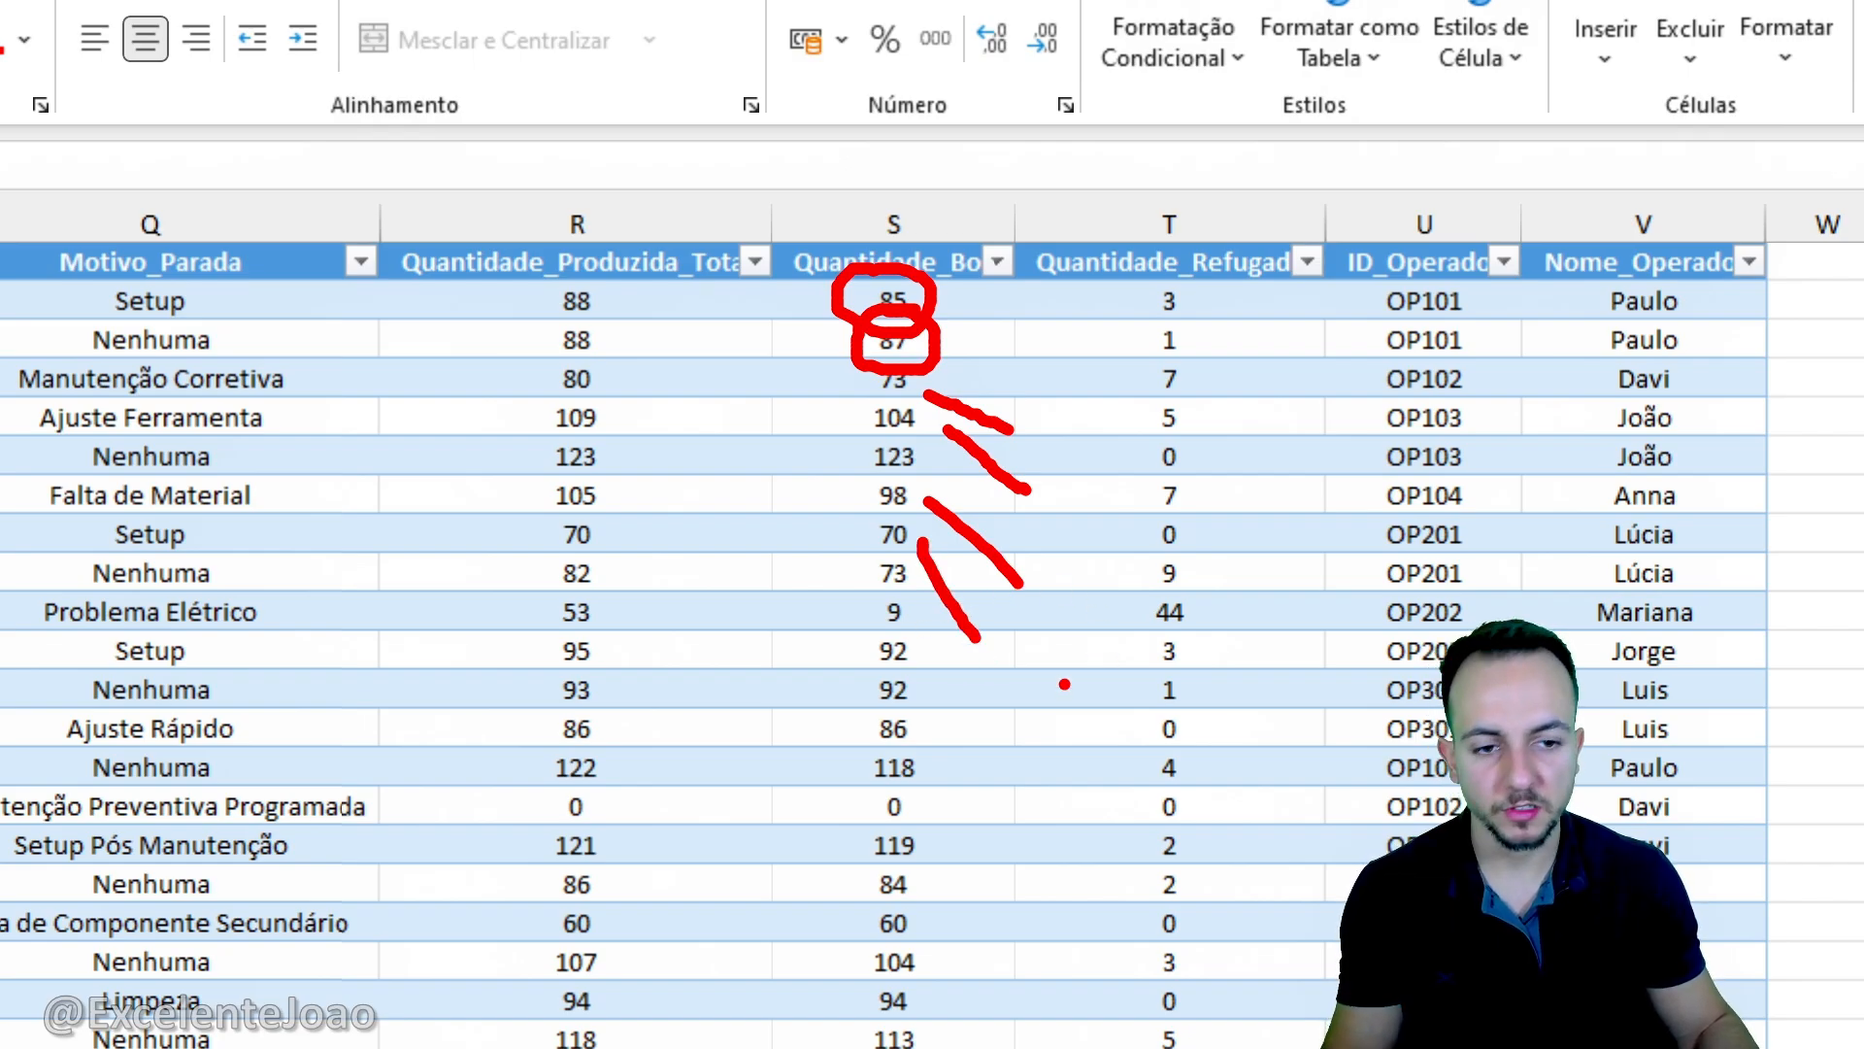
key("Escape")
- Review the shipping states recorded for each production order in the Endereço_de_Envio column
key("ctrl+4")
scroll(945, 453, "left", 5)
key("ctrl+4")
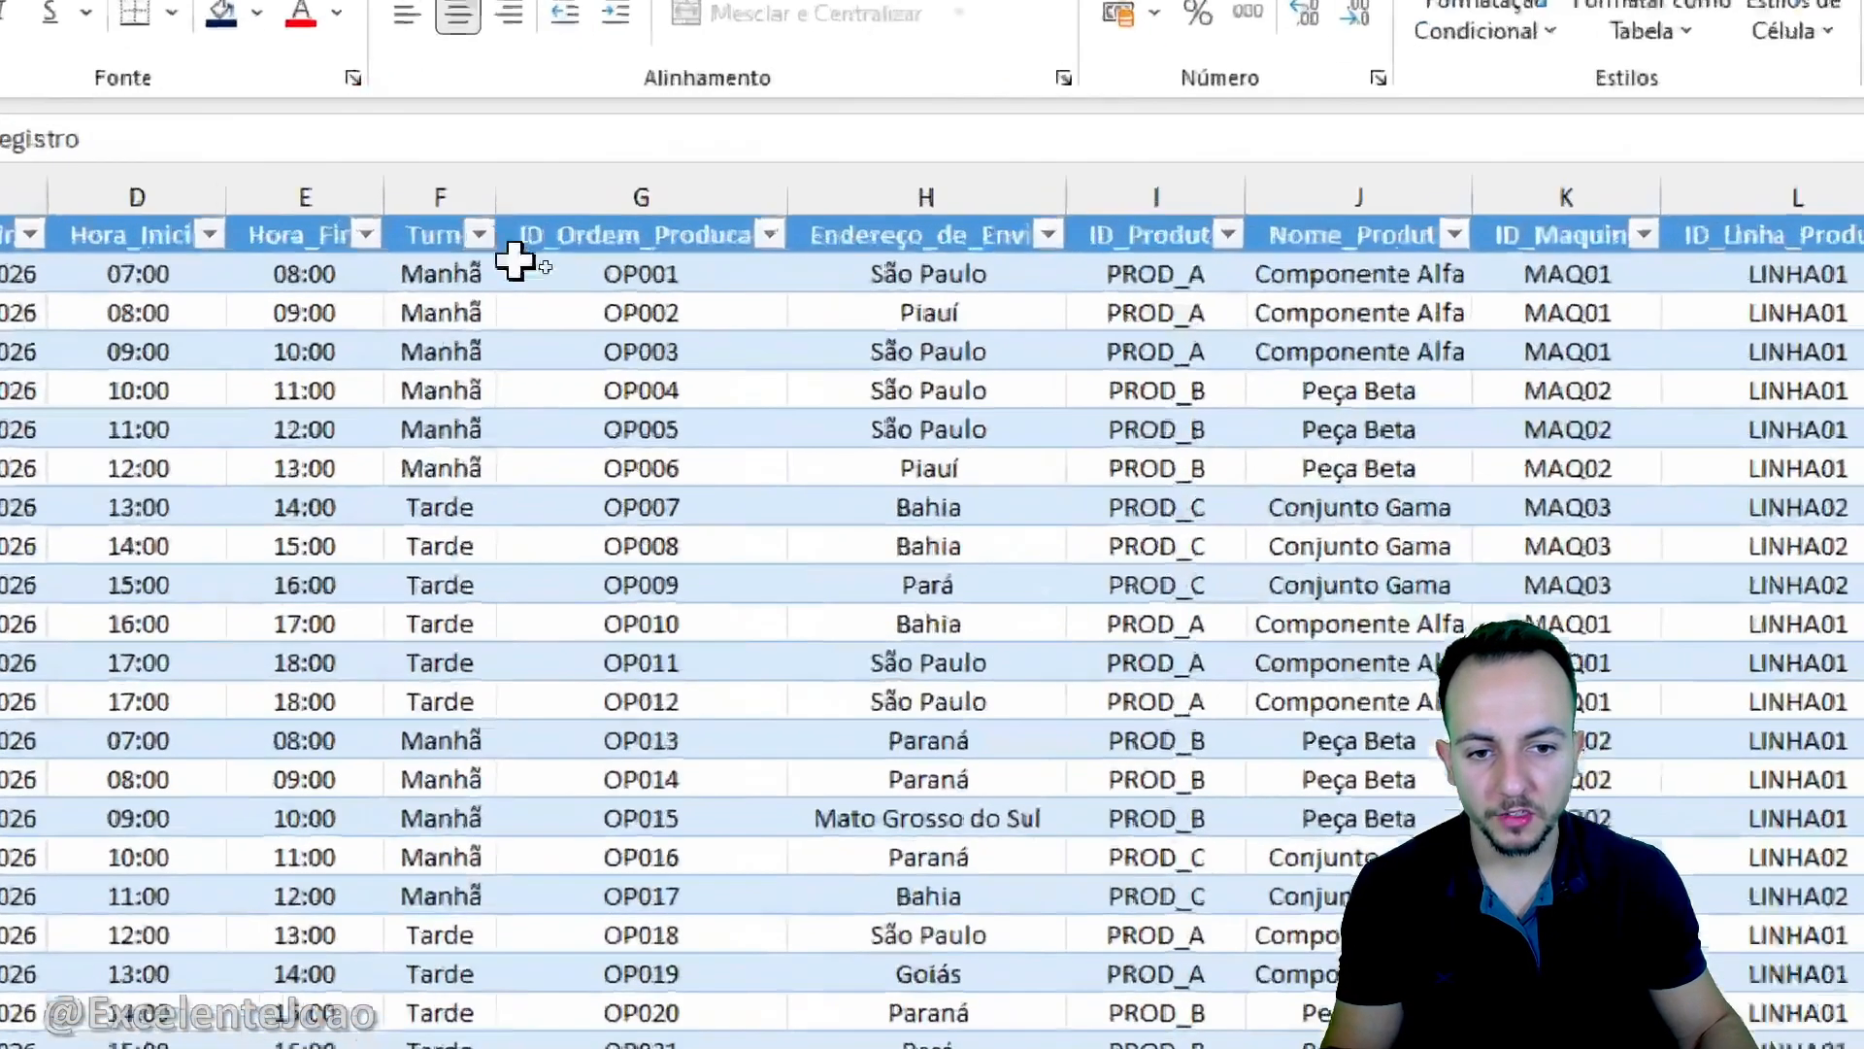
key("ctrl+2")
mouse_move(767, 310)
left_mouse_down()
mouse_move(837, 280)
mouse_move(787, 368)
left_mouse_up()
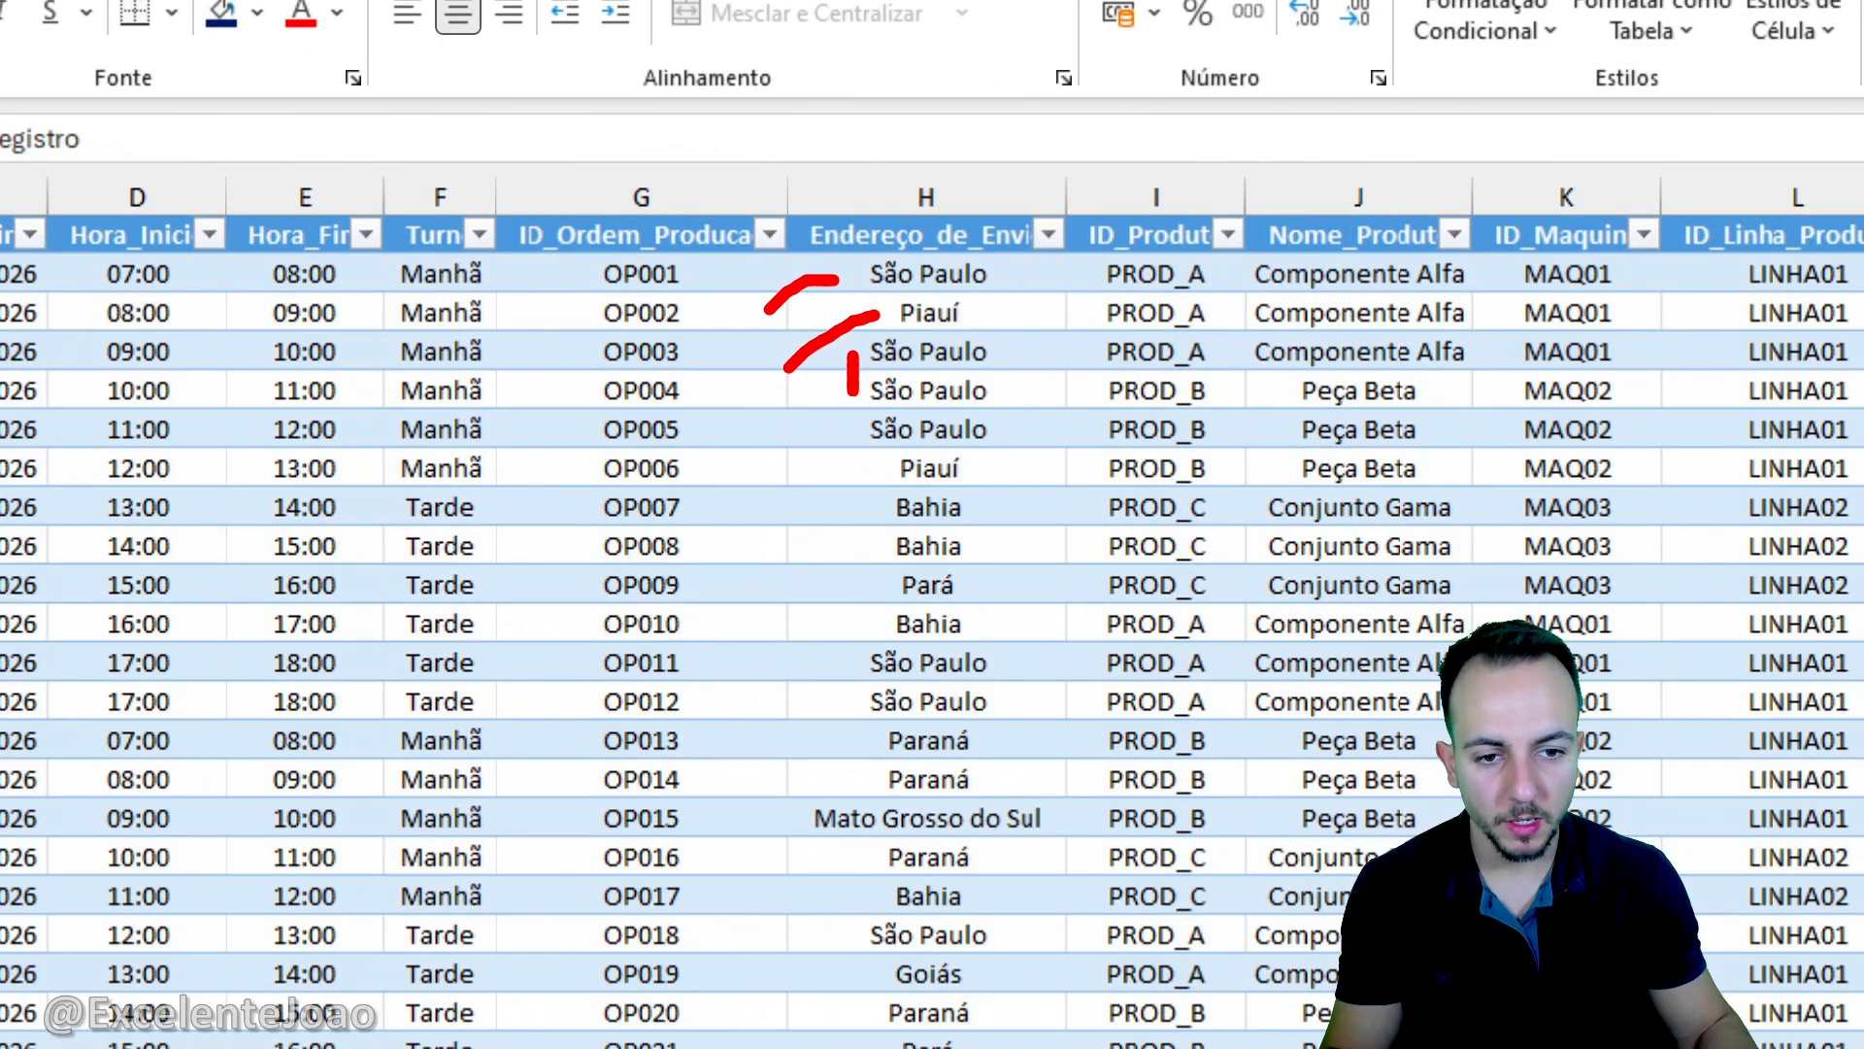
left_click_drag(879, 499, 878, 572)
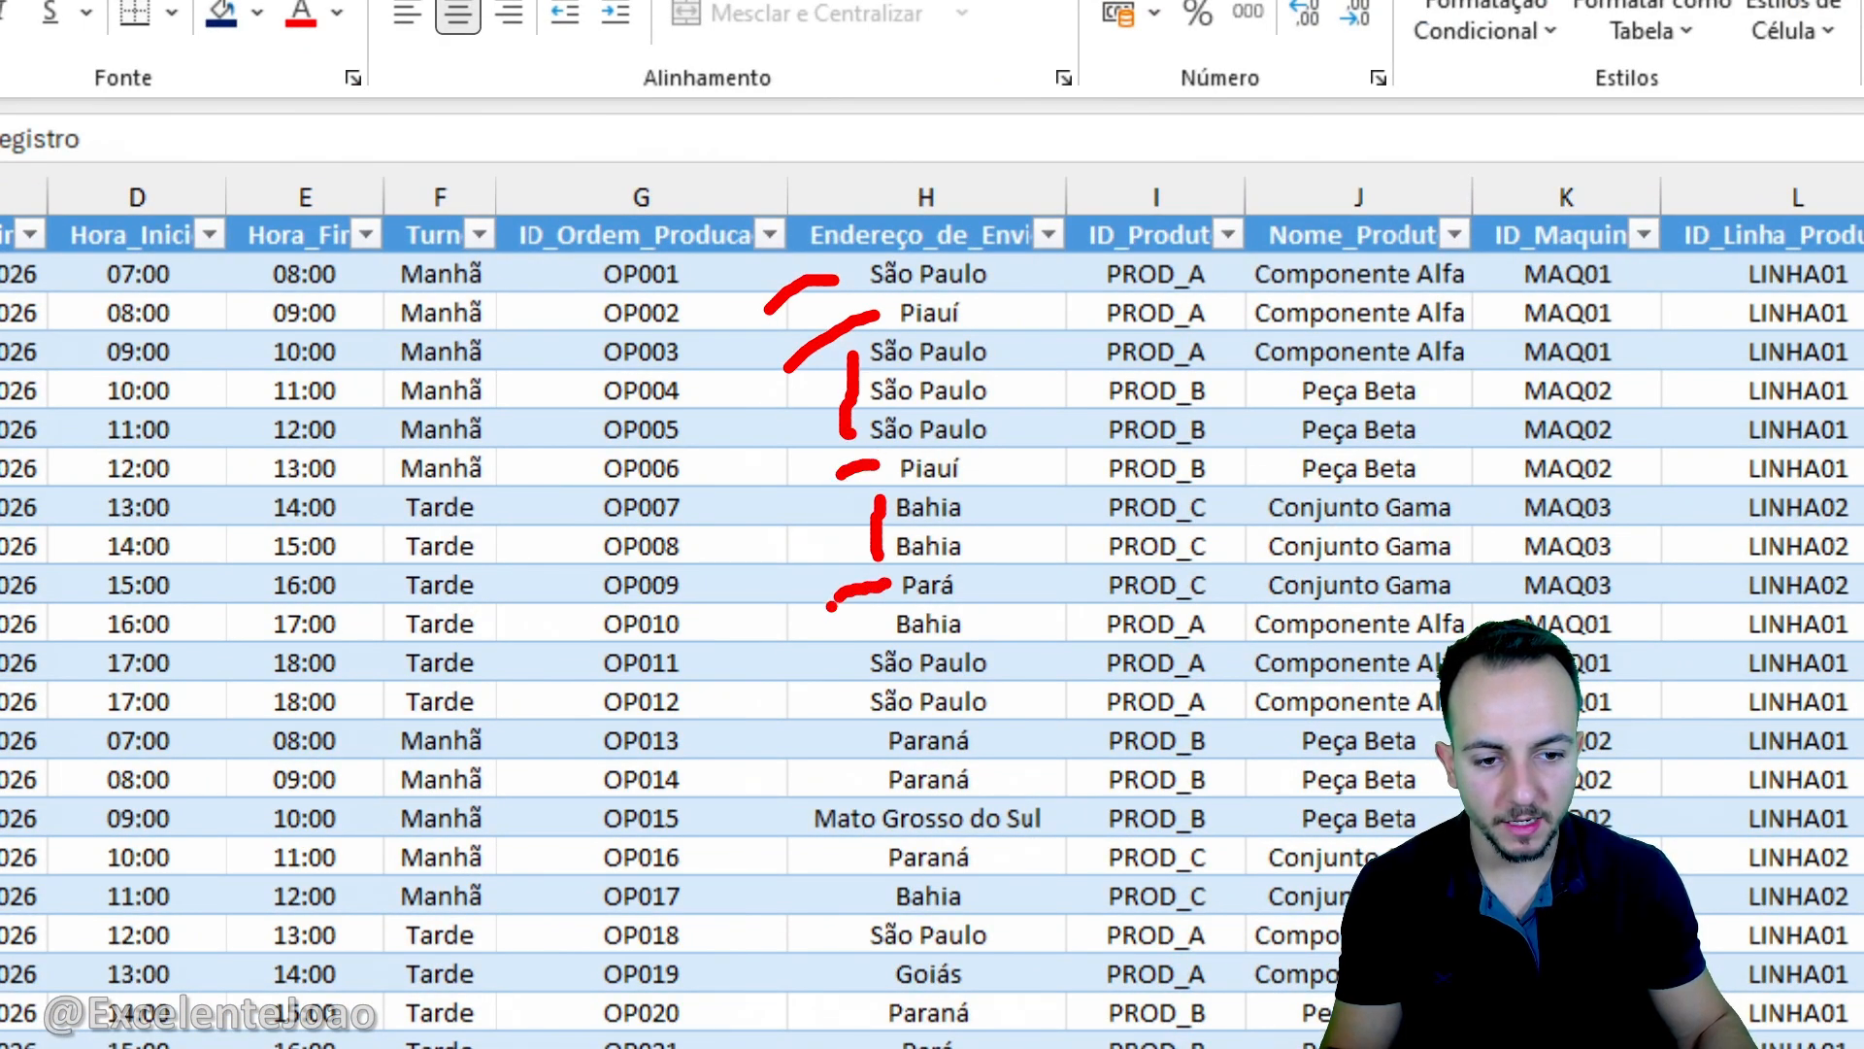
left_click_drag(798, 823, 677, 858)
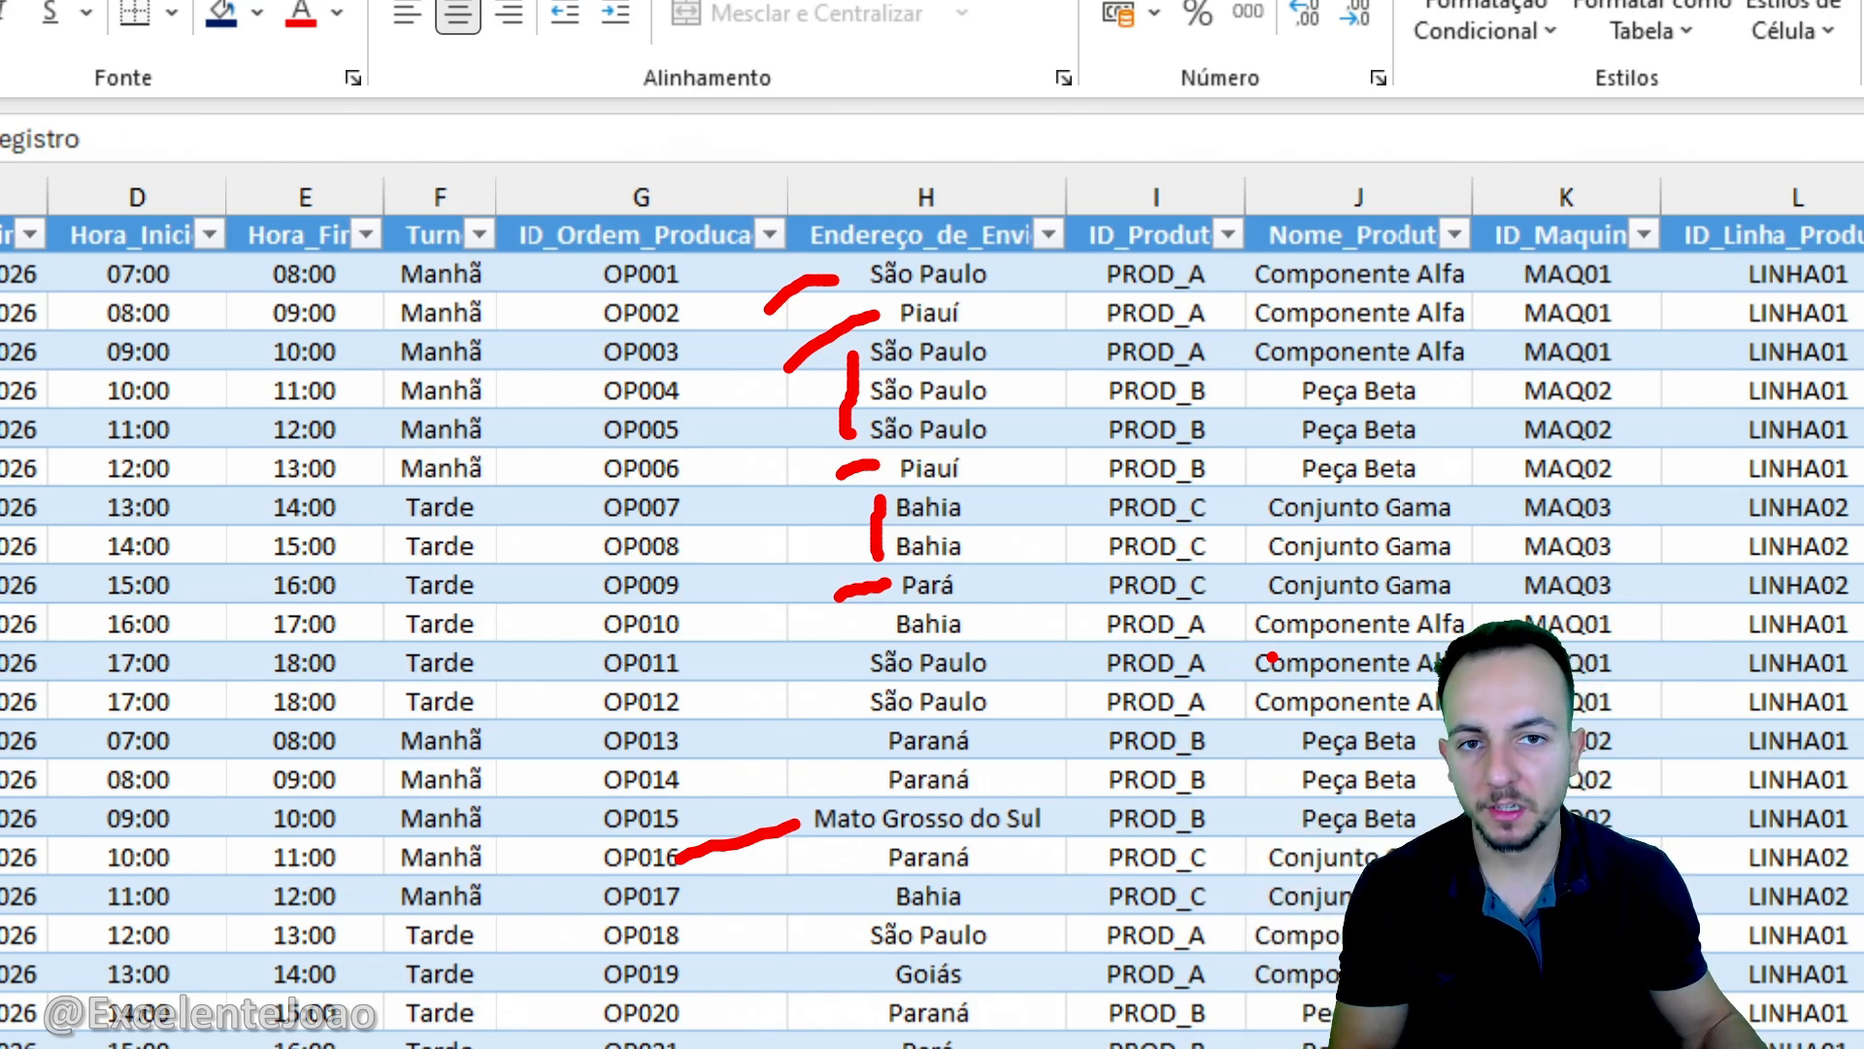
key("Escape")
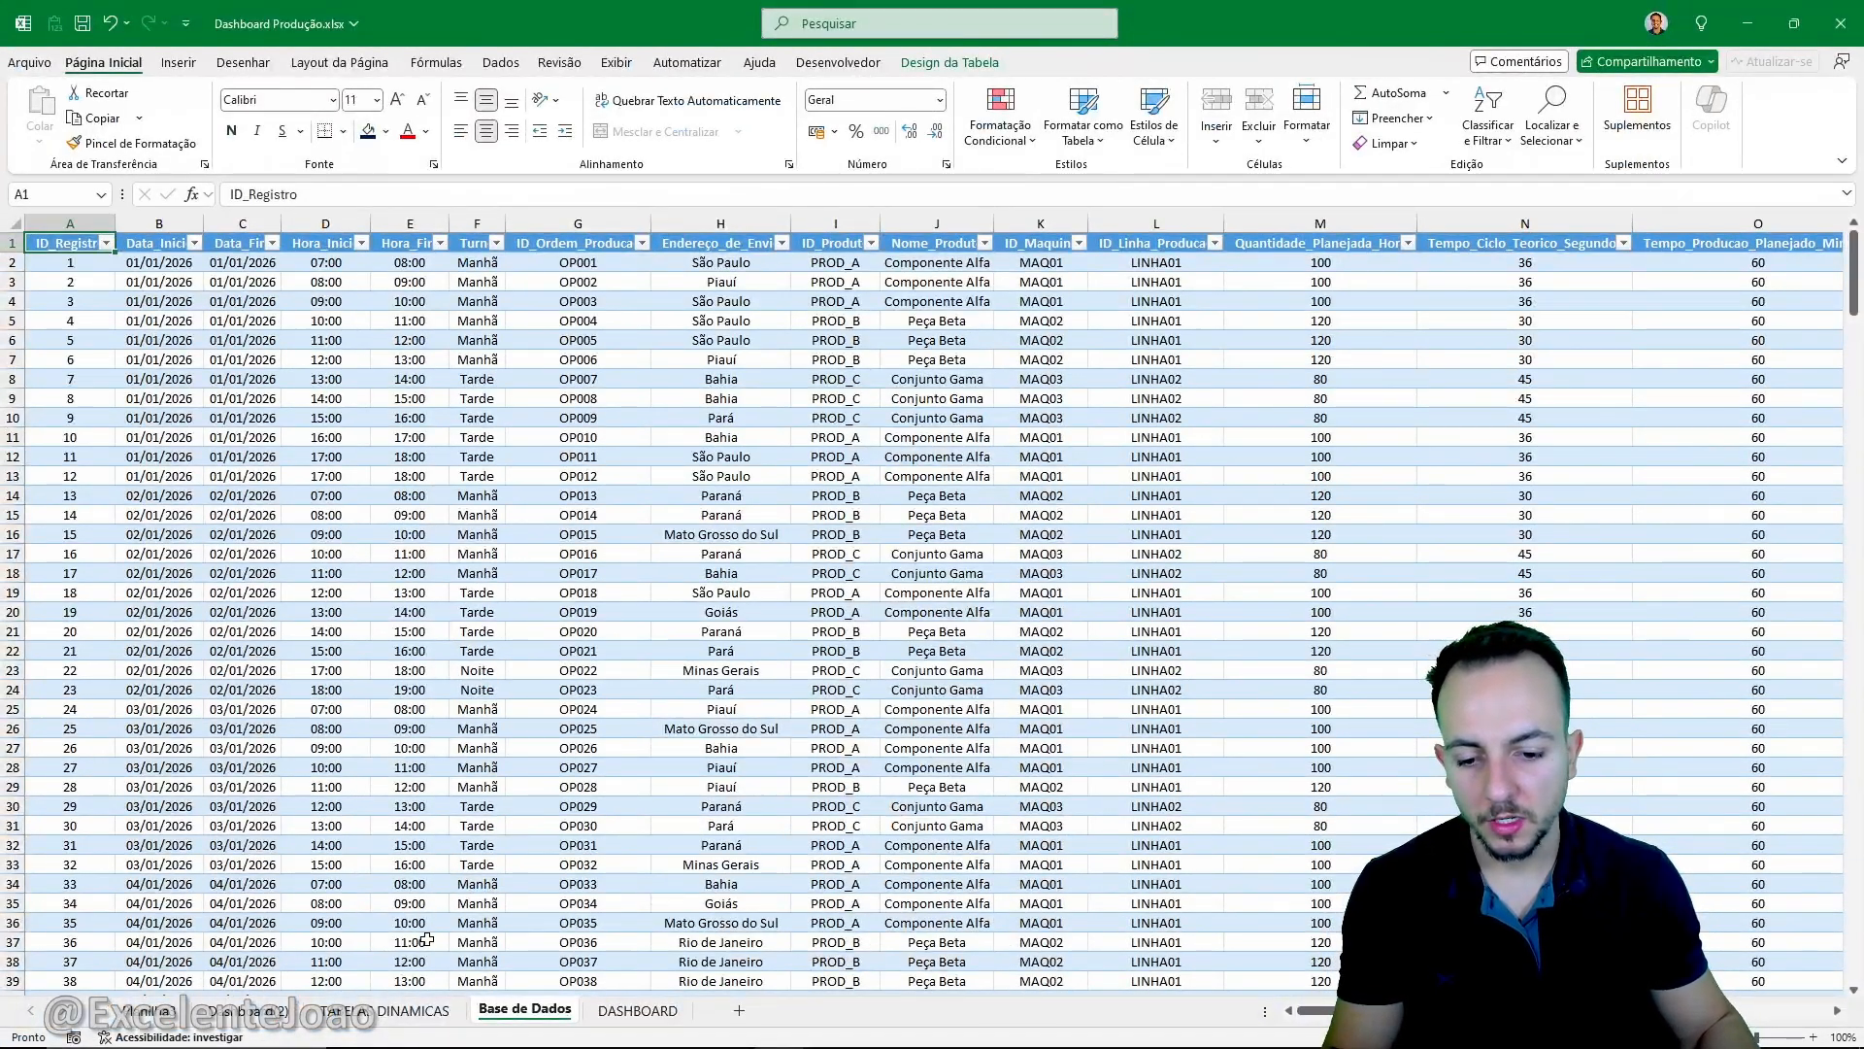
- Return to the TABELAS DINAMICAS sheet and examine the pivot table's available fields and its filter, column, row and value areas
left_click(403, 1010)
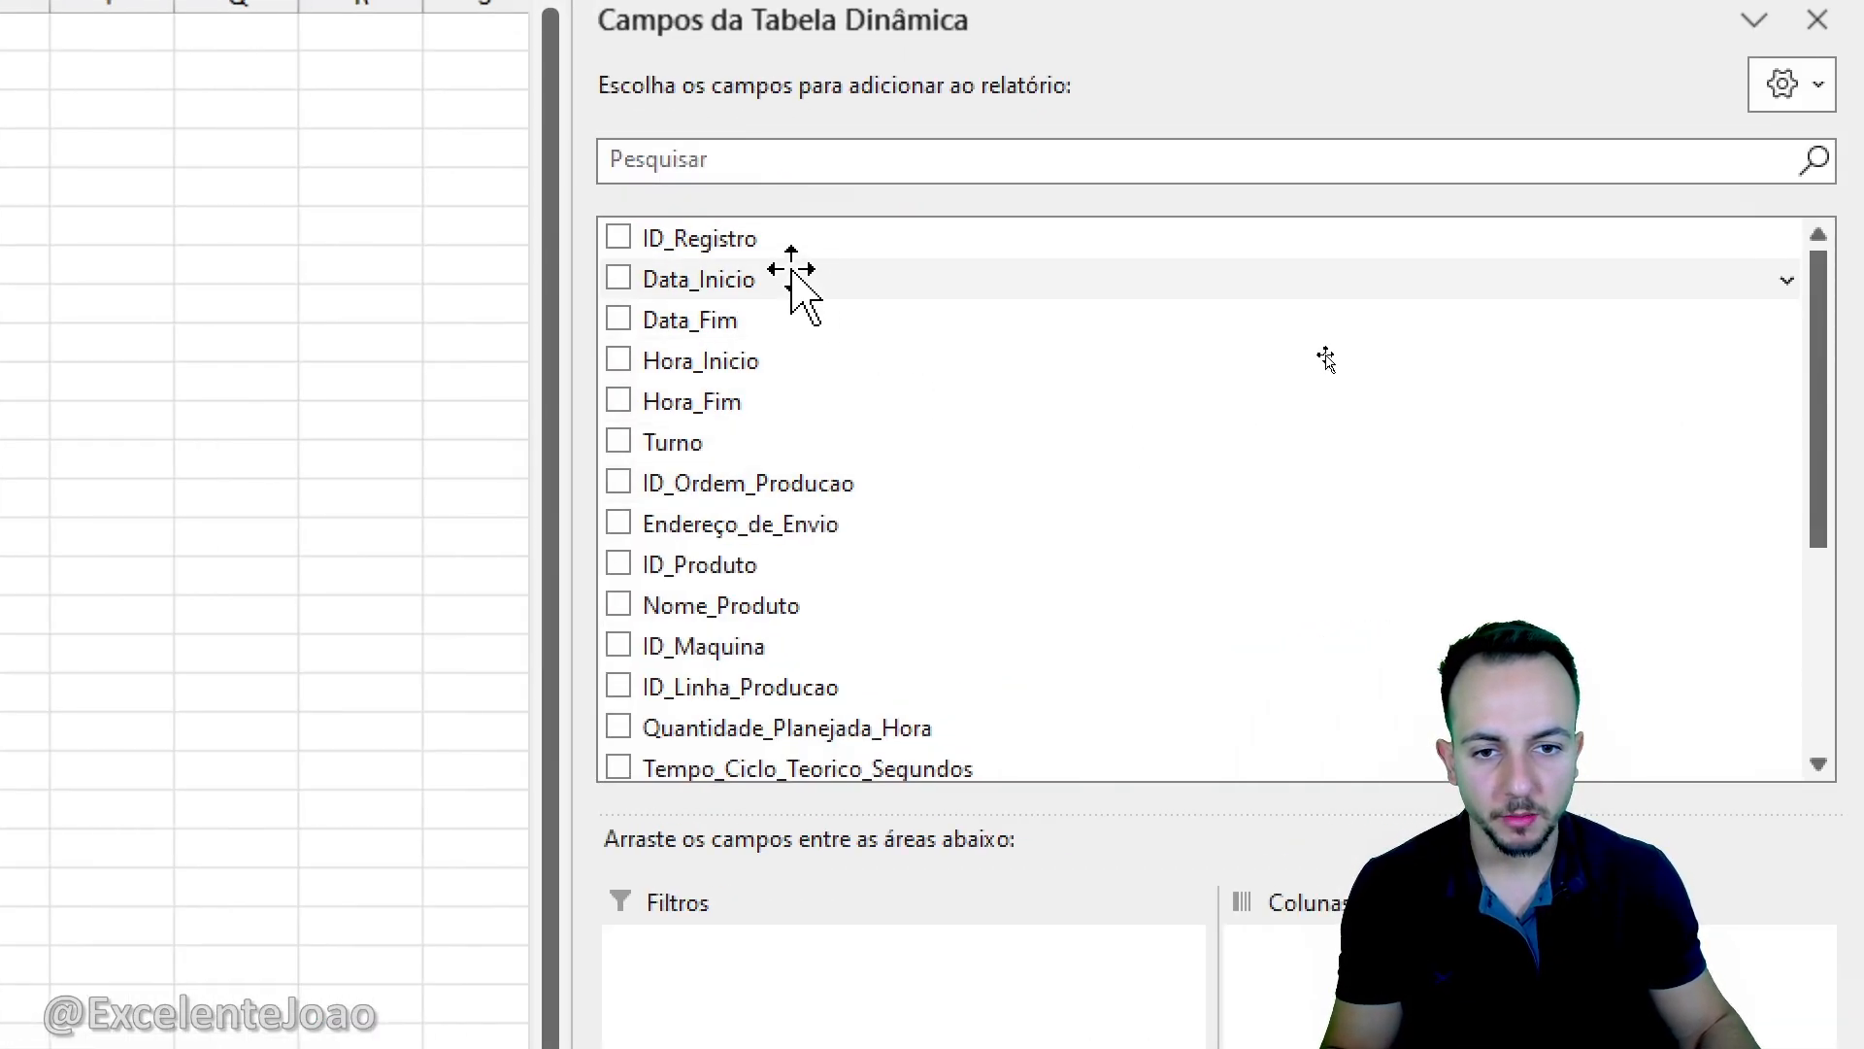
left_click_drag(574, 195, 988, 820)
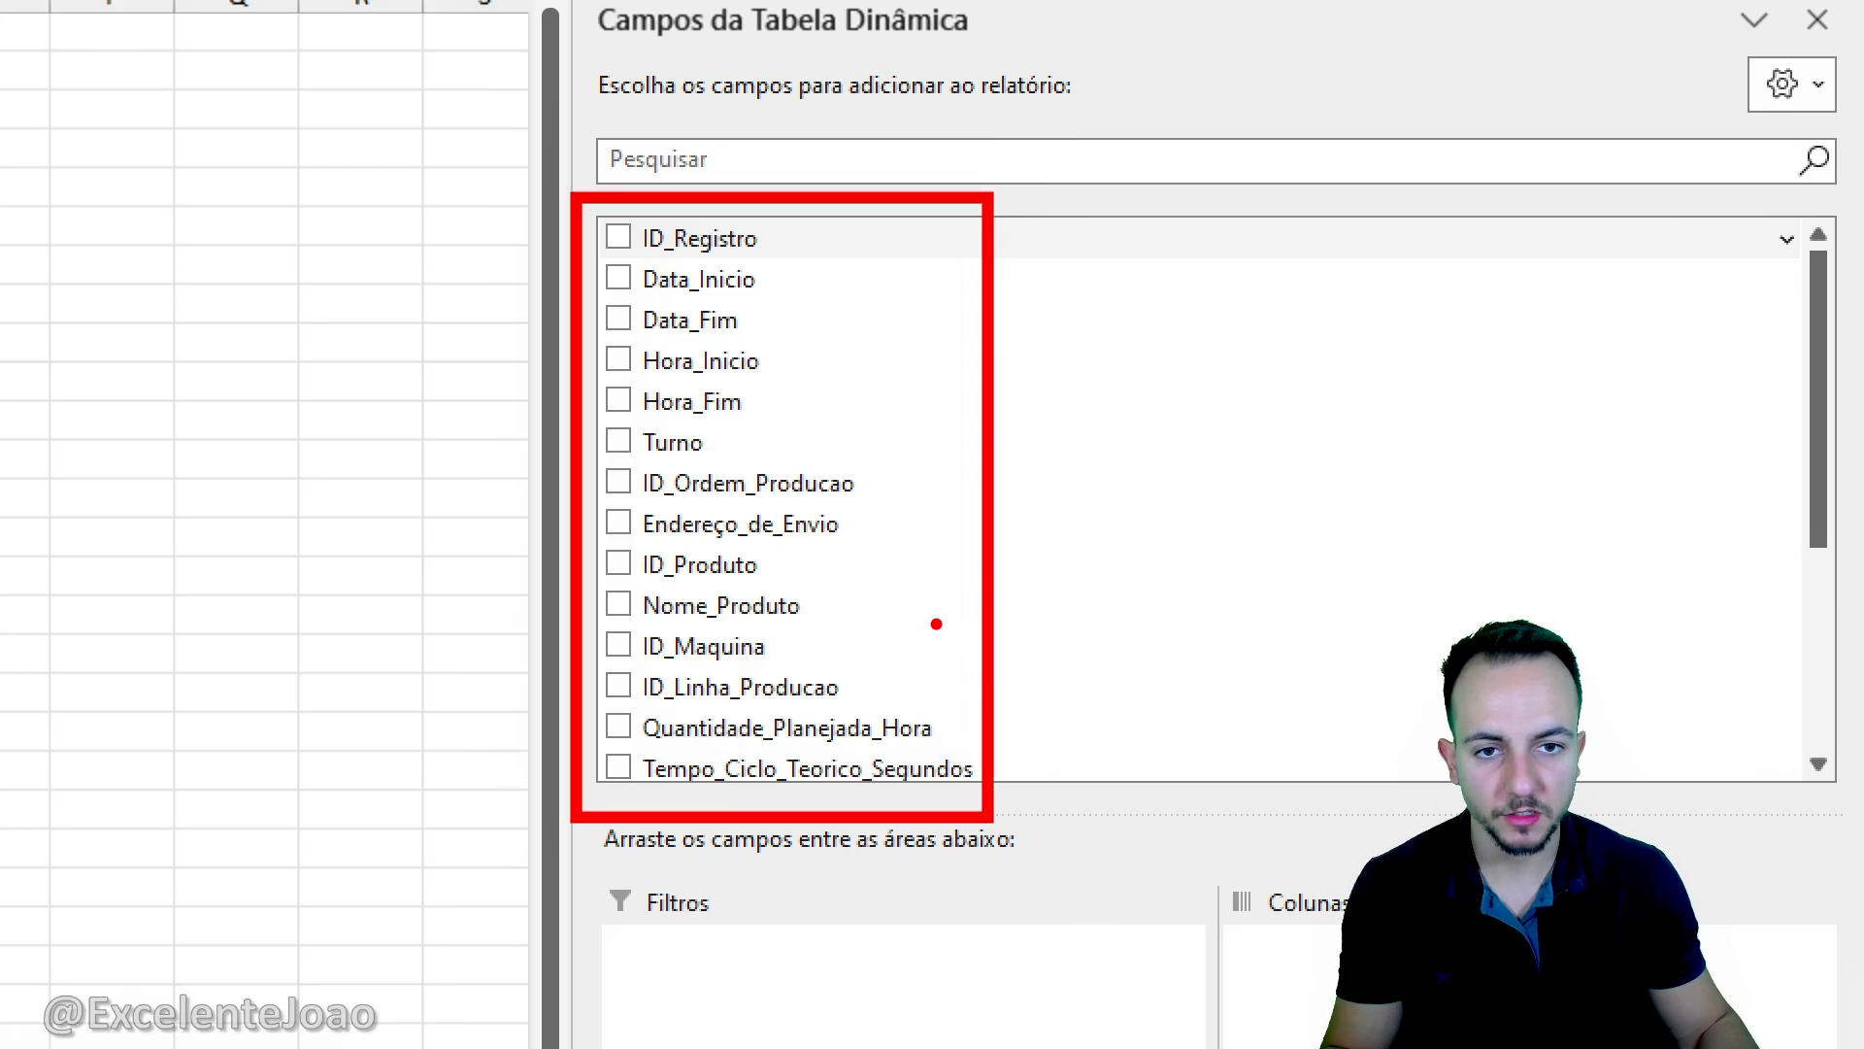
left_click_drag(936, 625, 1068, 573)
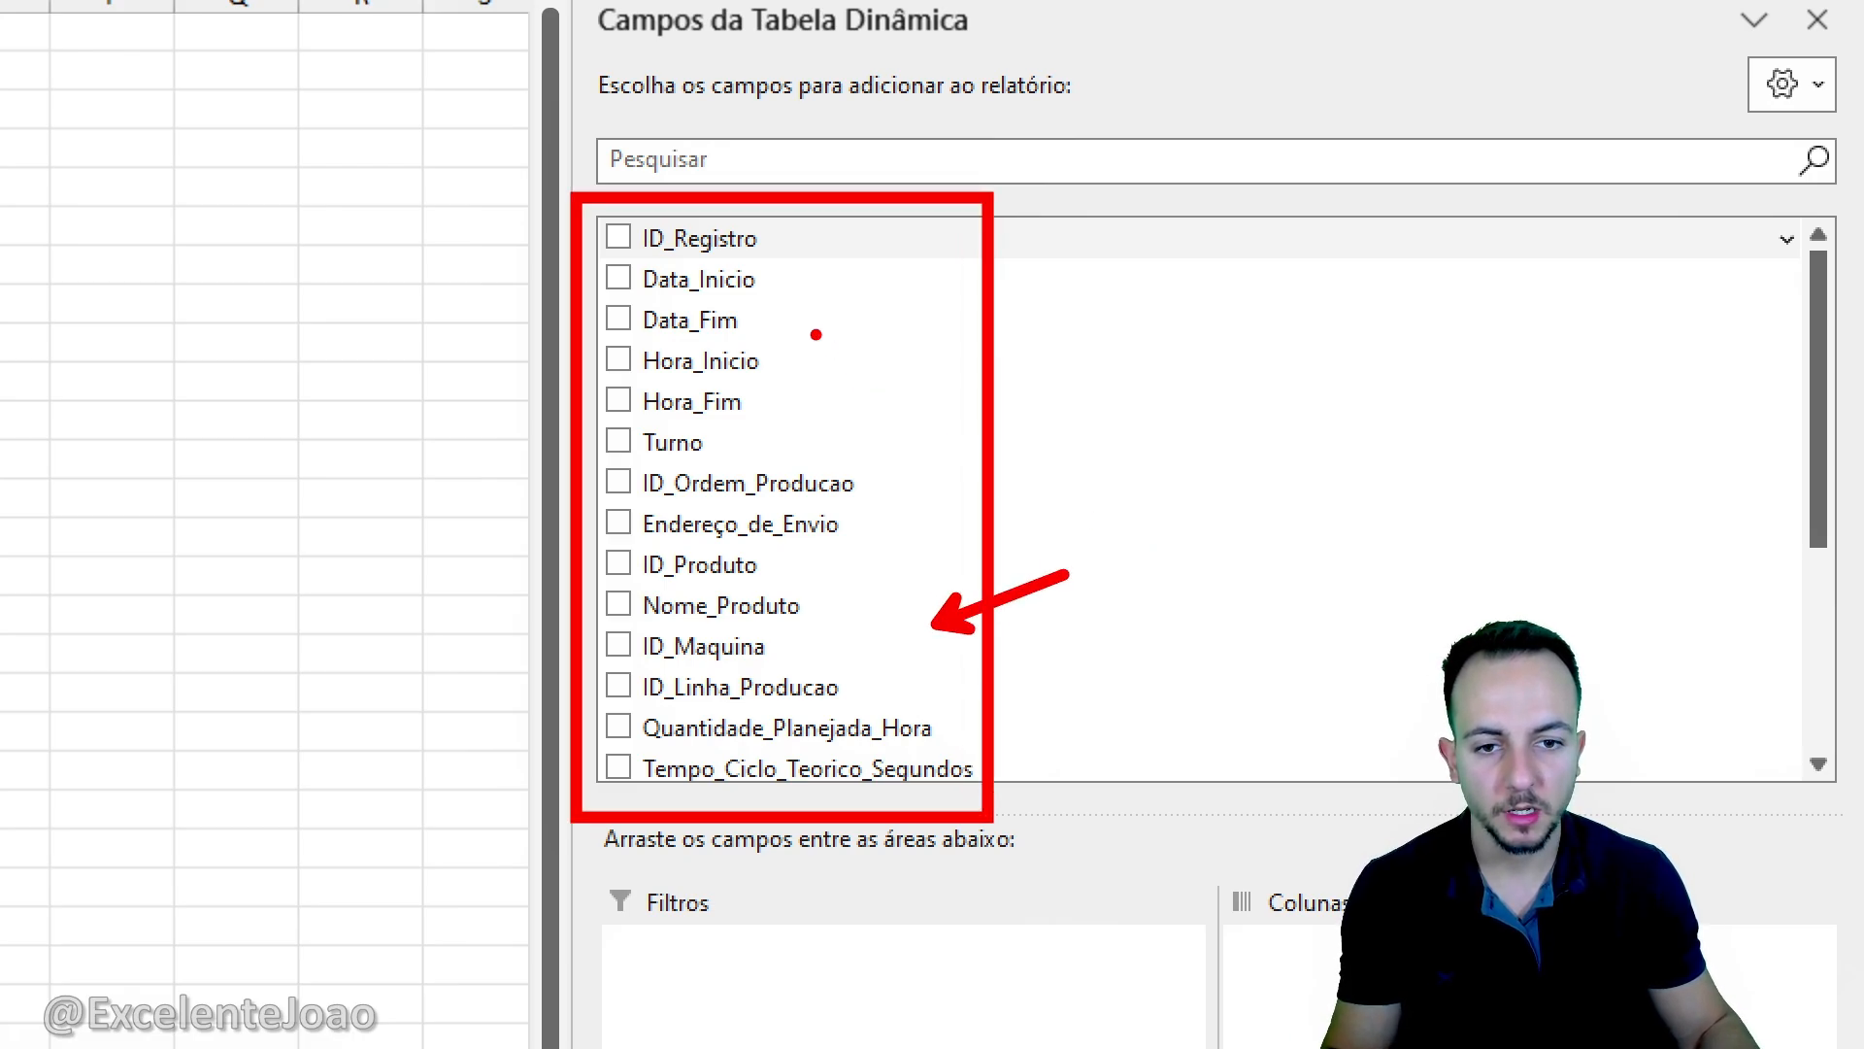
key("Escape")
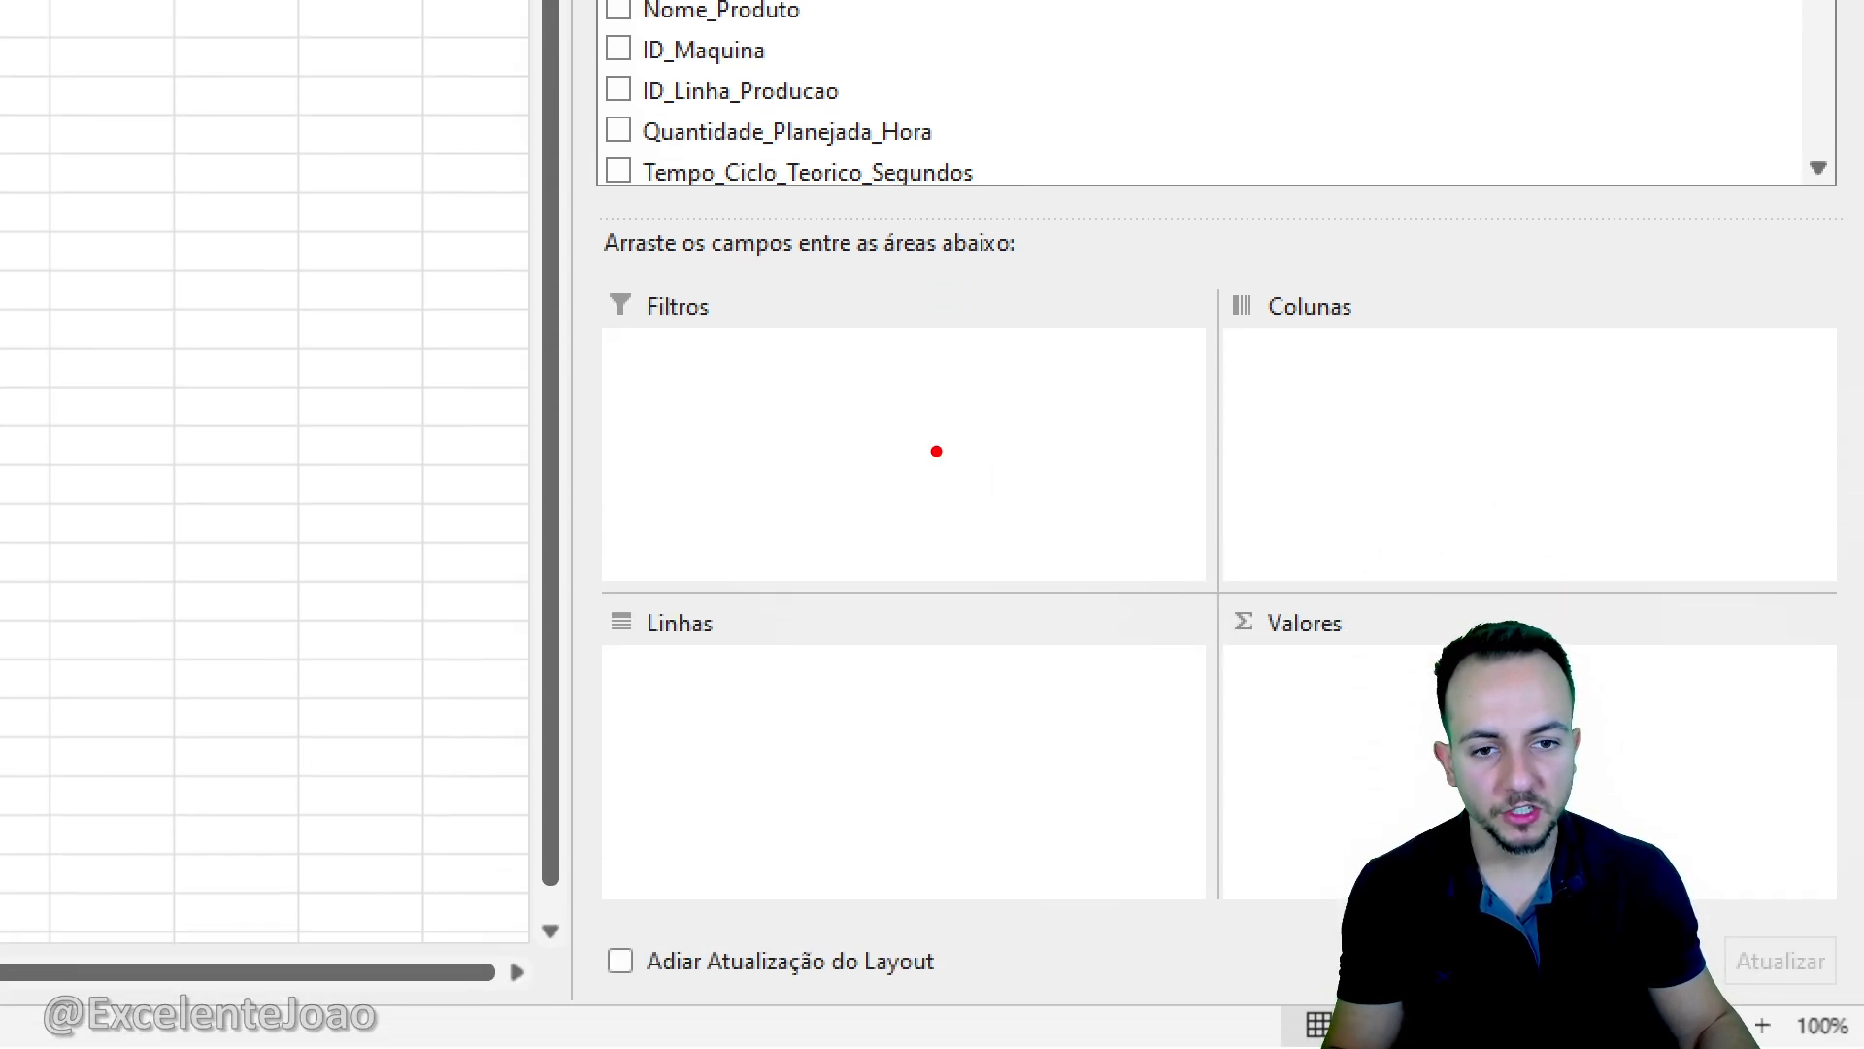
mouse_move(744, 262)
left_mouse_down()
mouse_move(750, 375)
mouse_move(859, 369)
left_mouse_up()
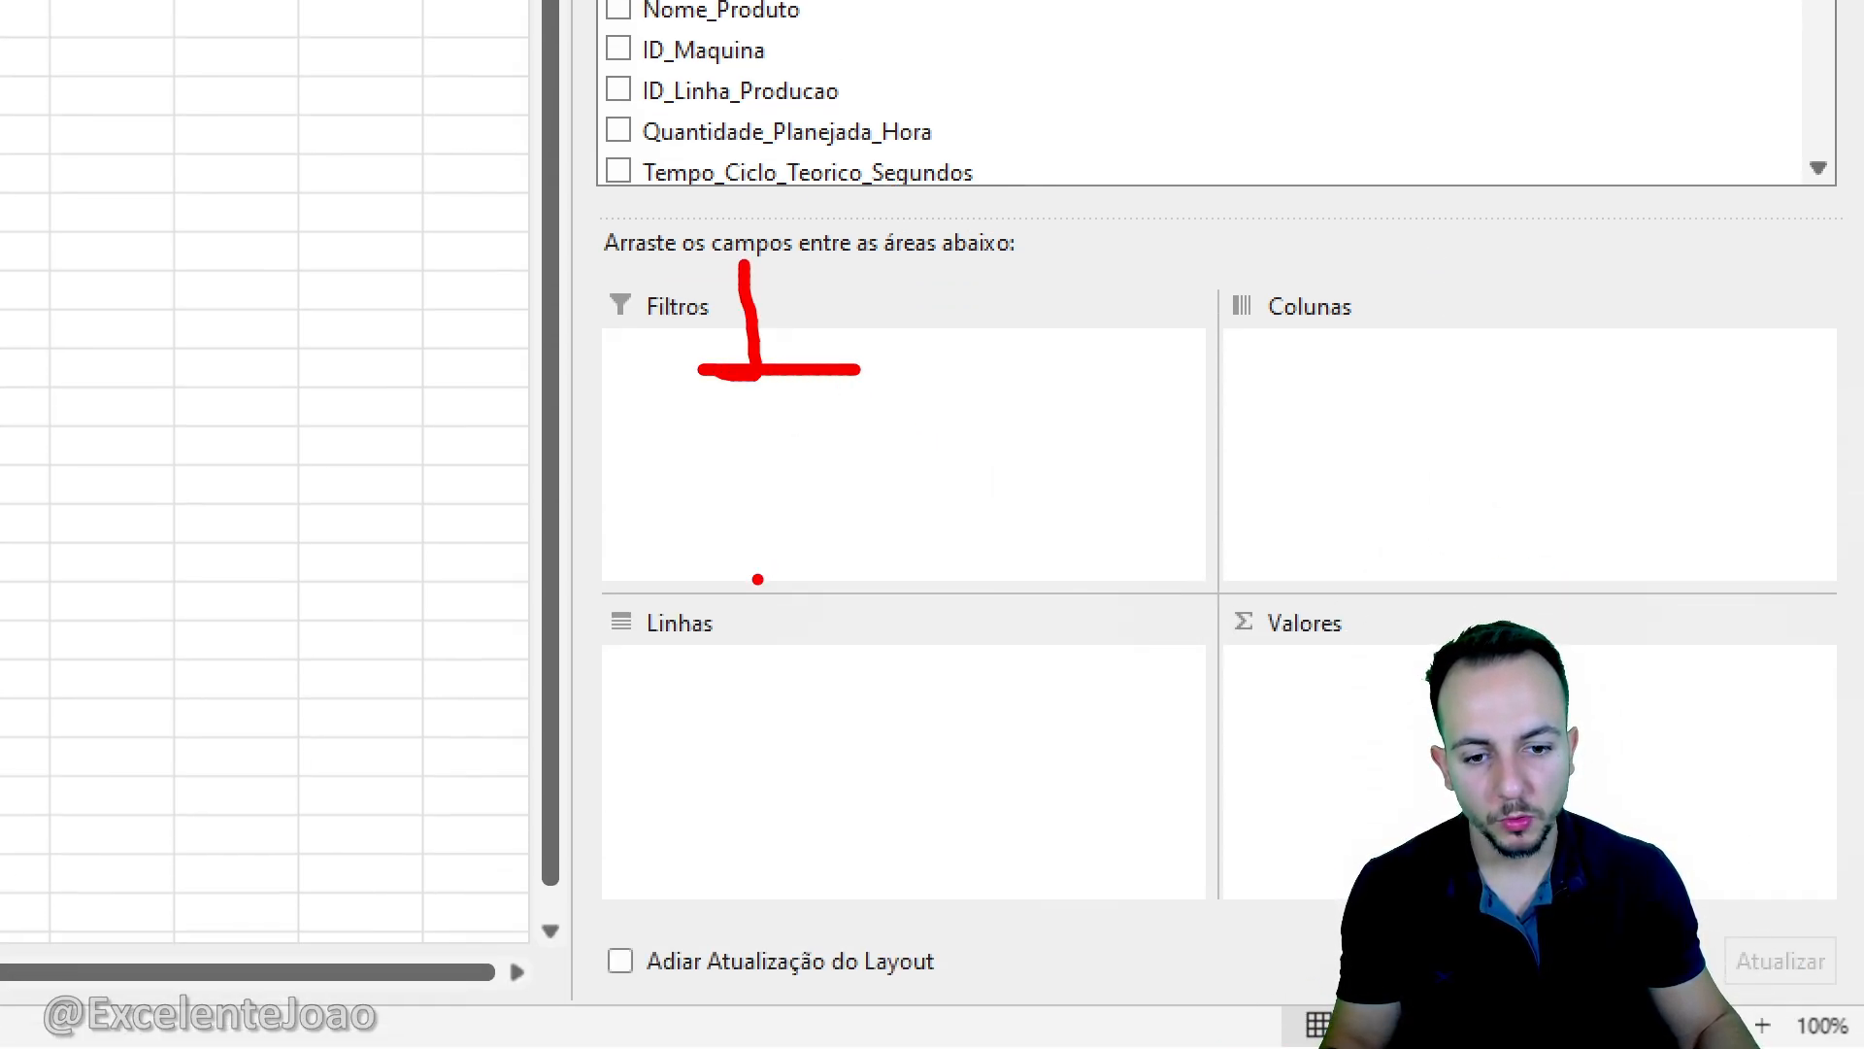
left_click_drag(750, 573, 827, 657)
left_click_drag(1388, 270, 1328, 422)
mouse_move(1272, 607)
left_mouse_down()
mouse_move(1225, 633)
mouse_move(1219, 694)
left_mouse_up()
key("Escape")
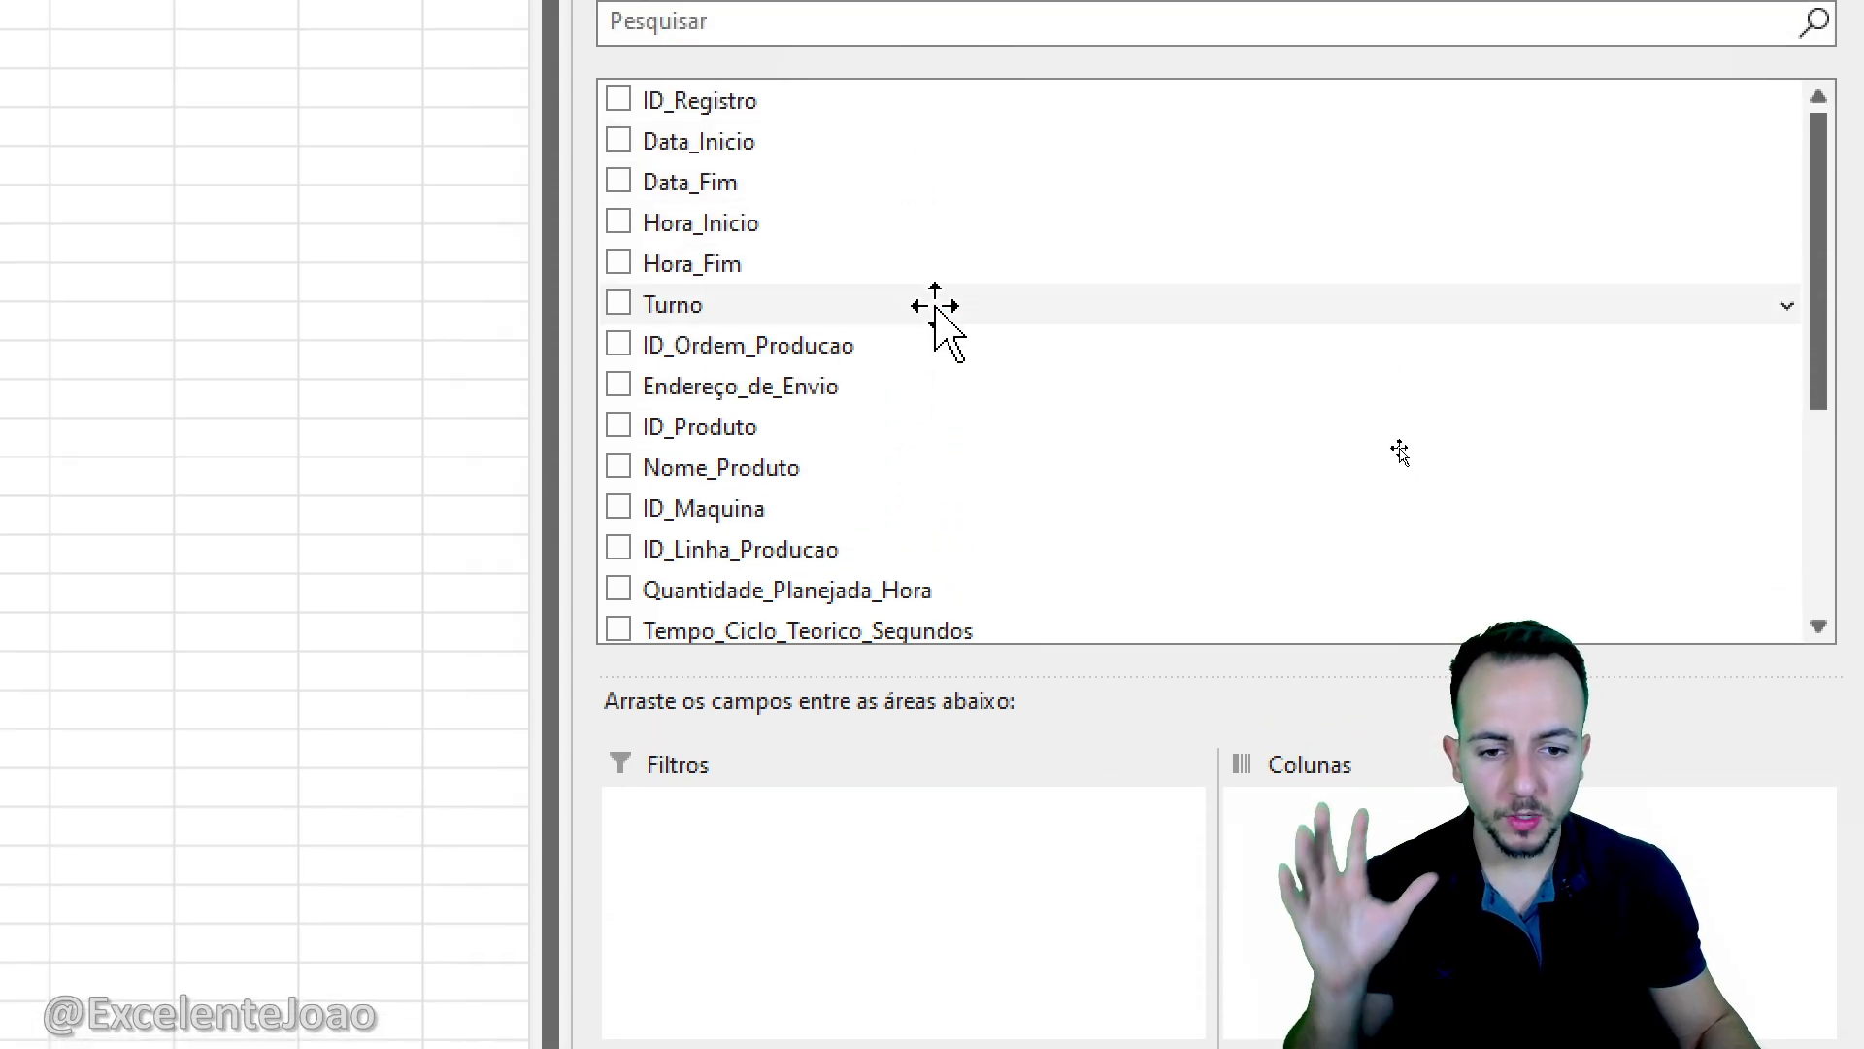
- Add the Endereço_de_Envio field to the pivot table's rows
scroll(893, 306, "down", 3)
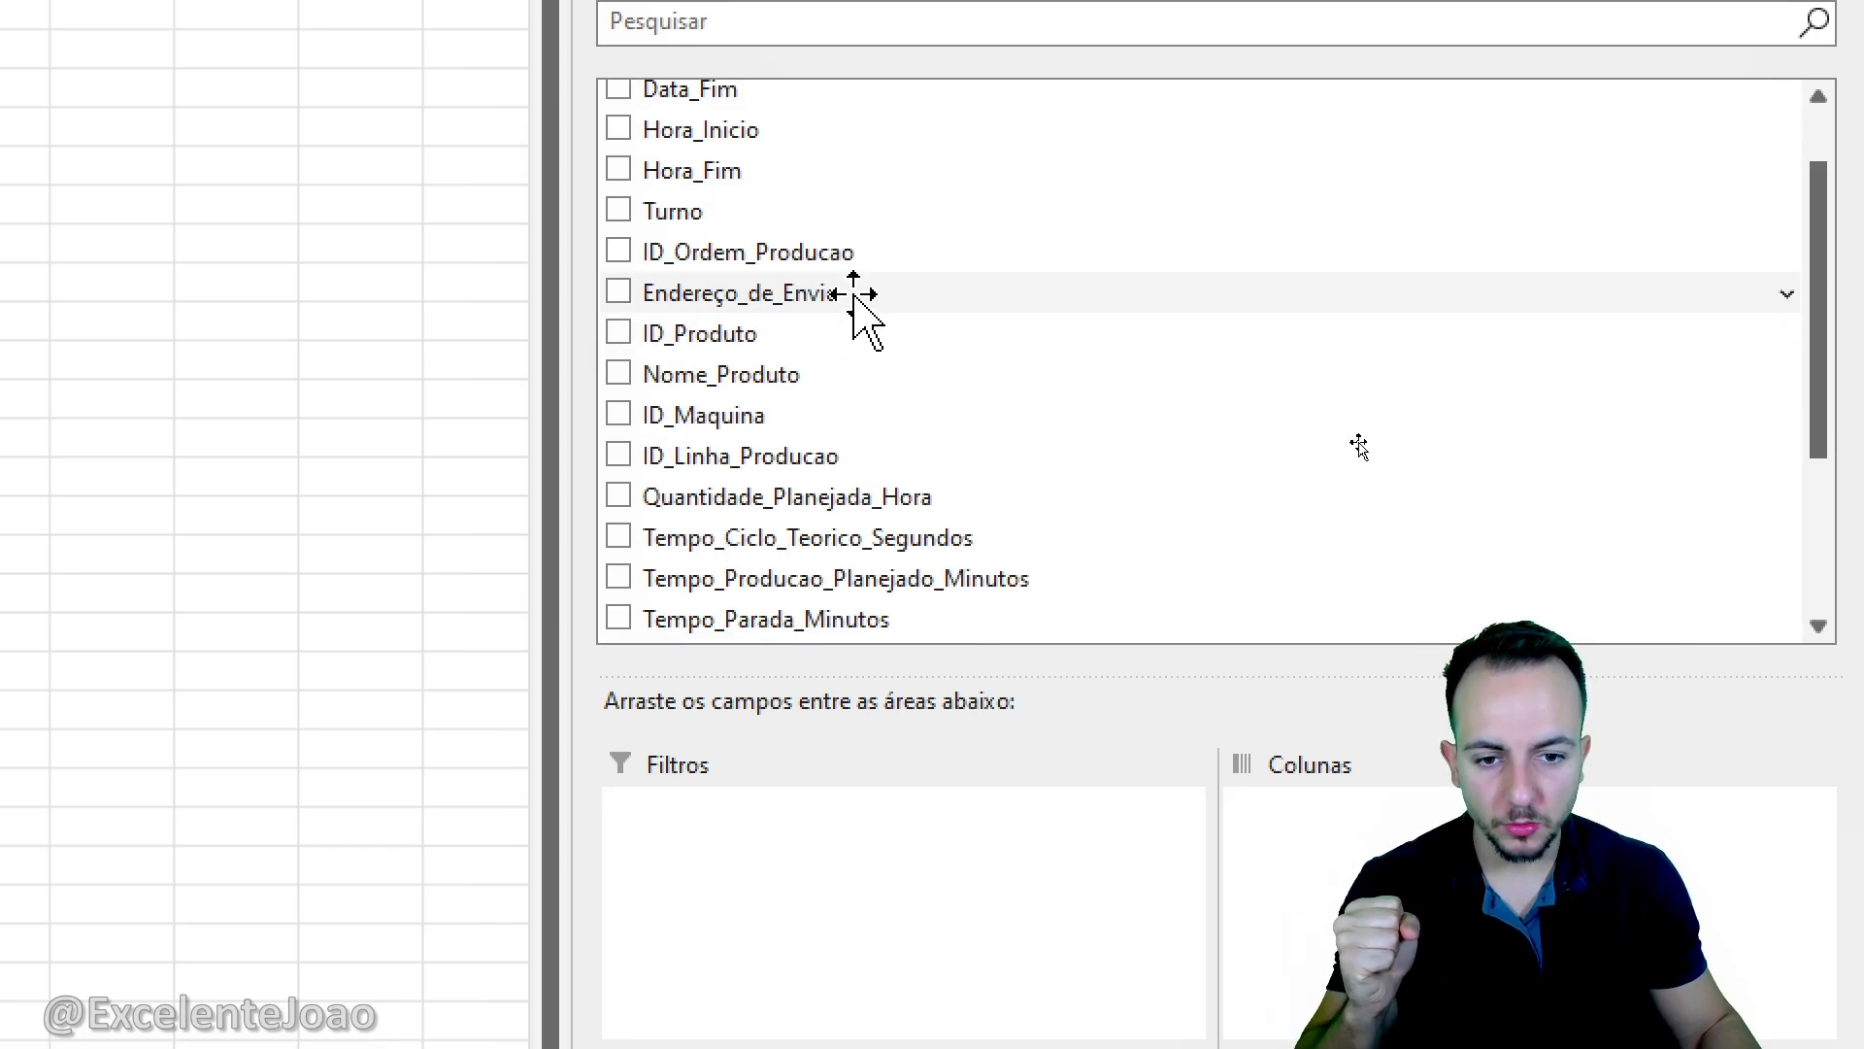
scroll(851, 301, "up", 3)
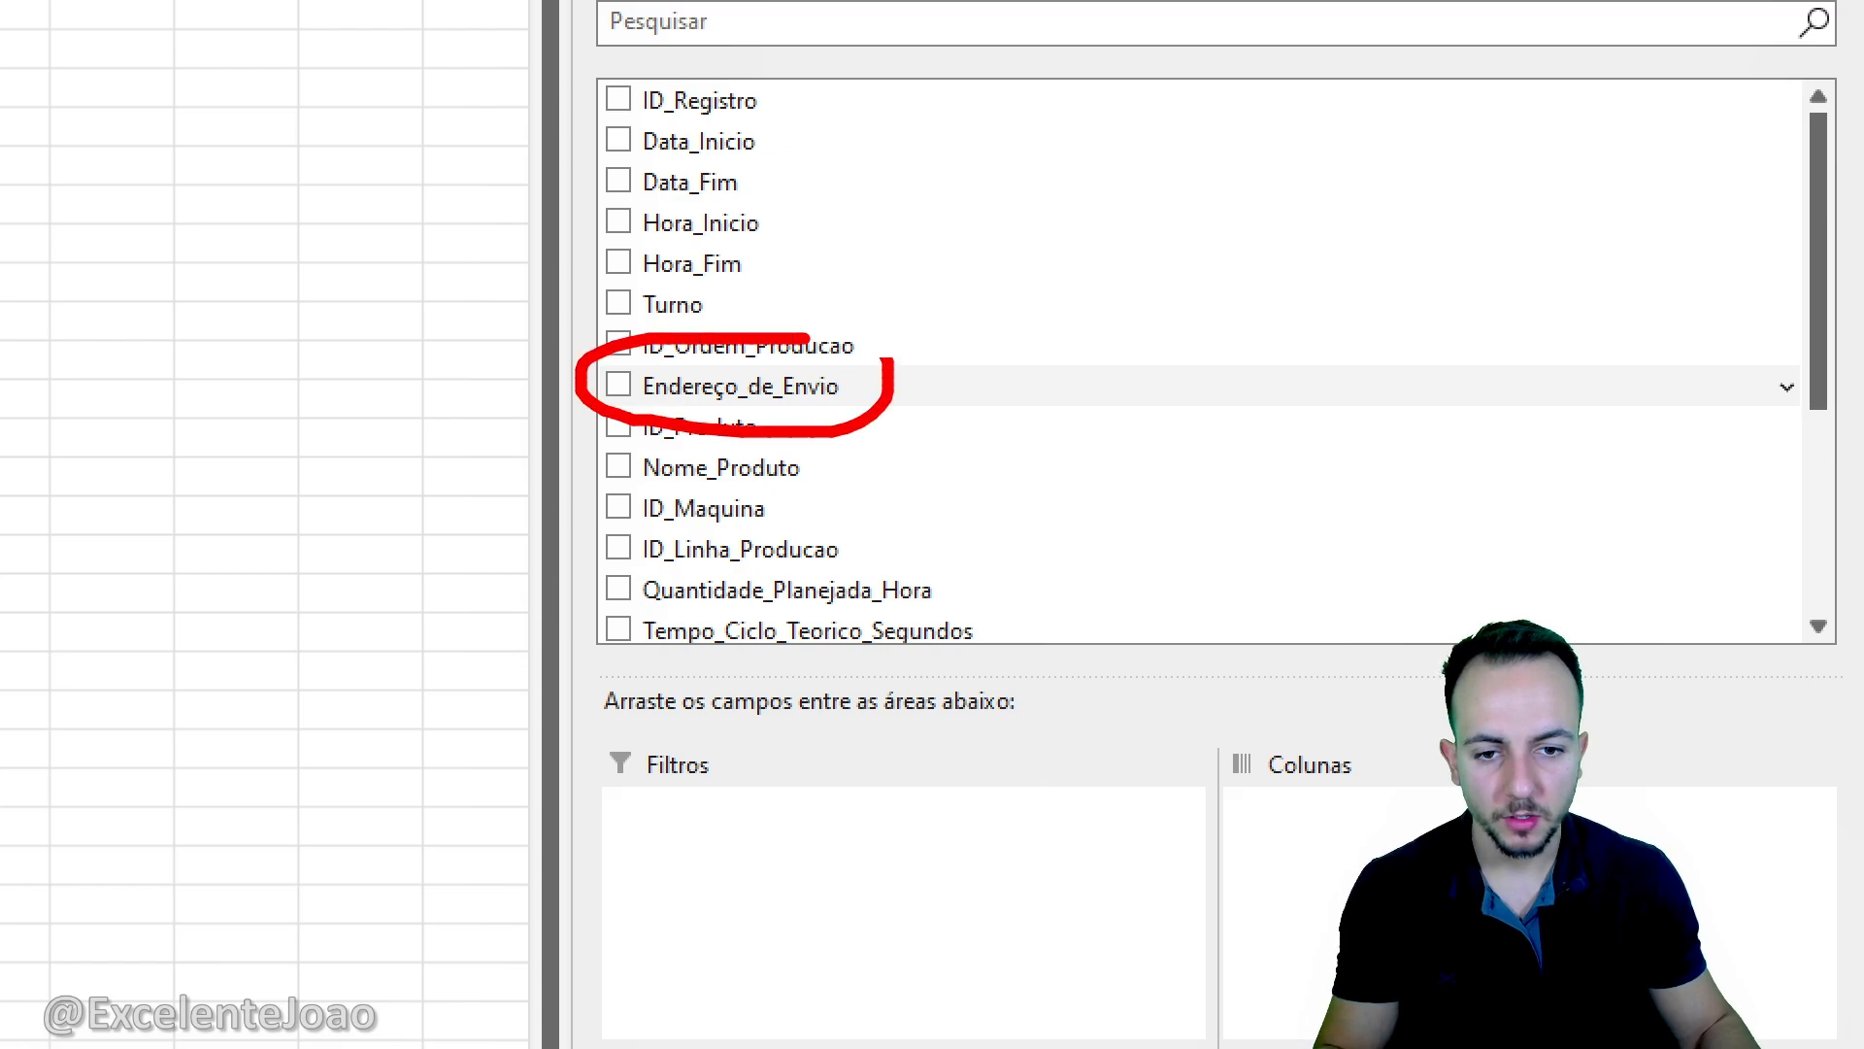
left_click_drag(732, 395, 785, 1048)
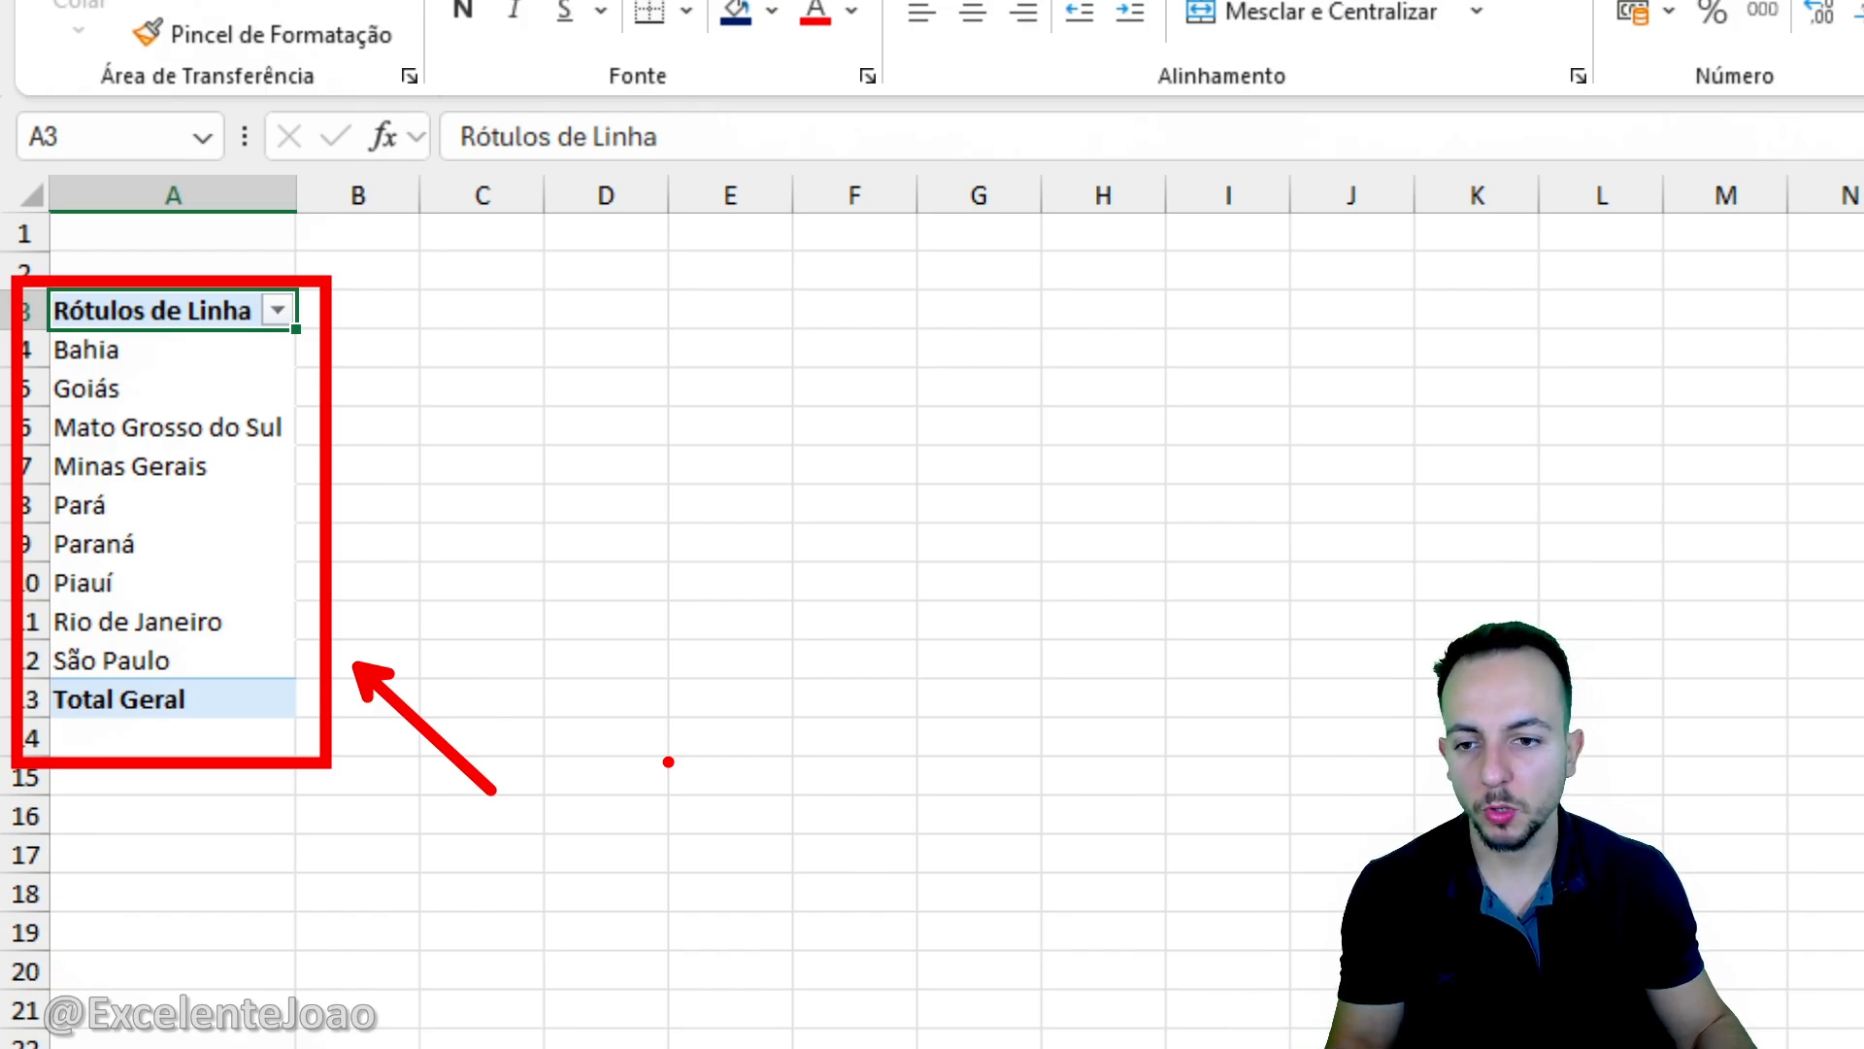
key("Escape")
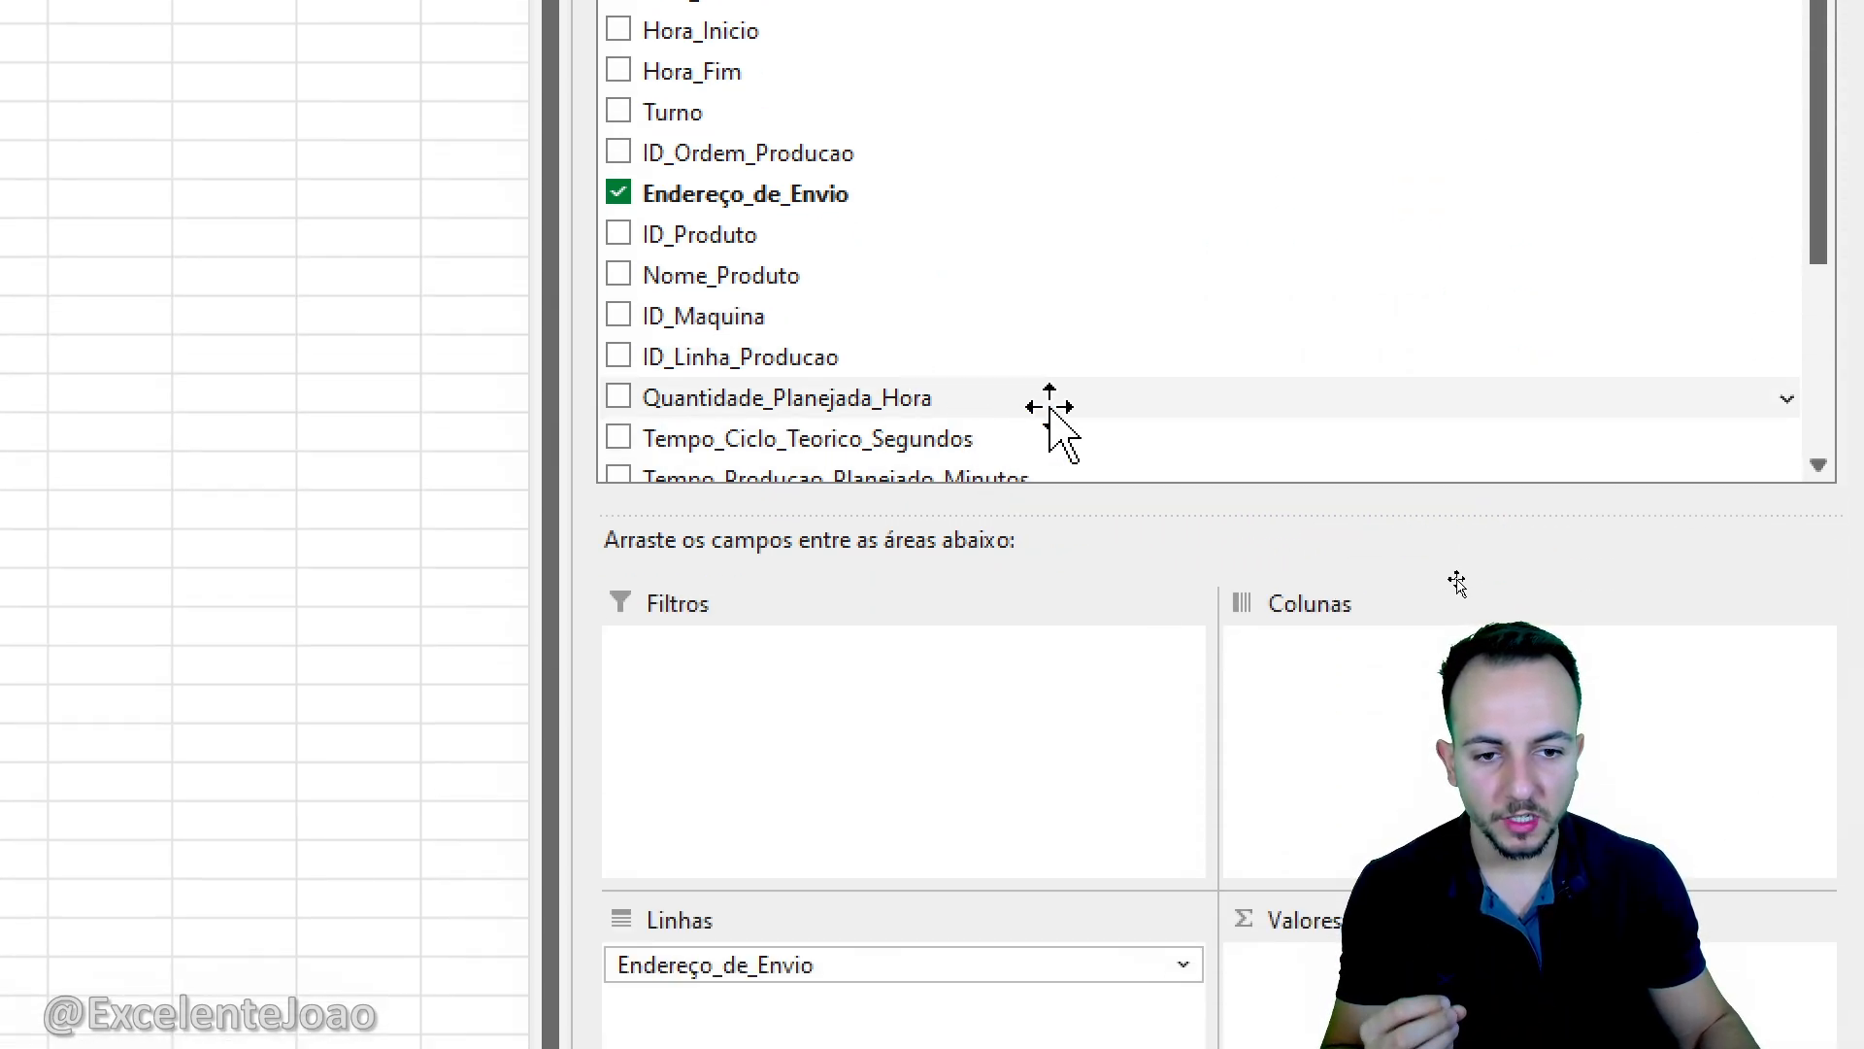
- Add Quantidade_Boa to the pivot table's values as a sum and check the totals for São Paulo and Paraná
scroll(1050, 408, "down", 3)
key("ctrl+2")
mouse_move(752, 318)
left_mouse_down()
mouse_move(793, 326)
mouse_move(1791, 1043)
mouse_move(1380, 1044)
left_mouse_up()
key("Escape")
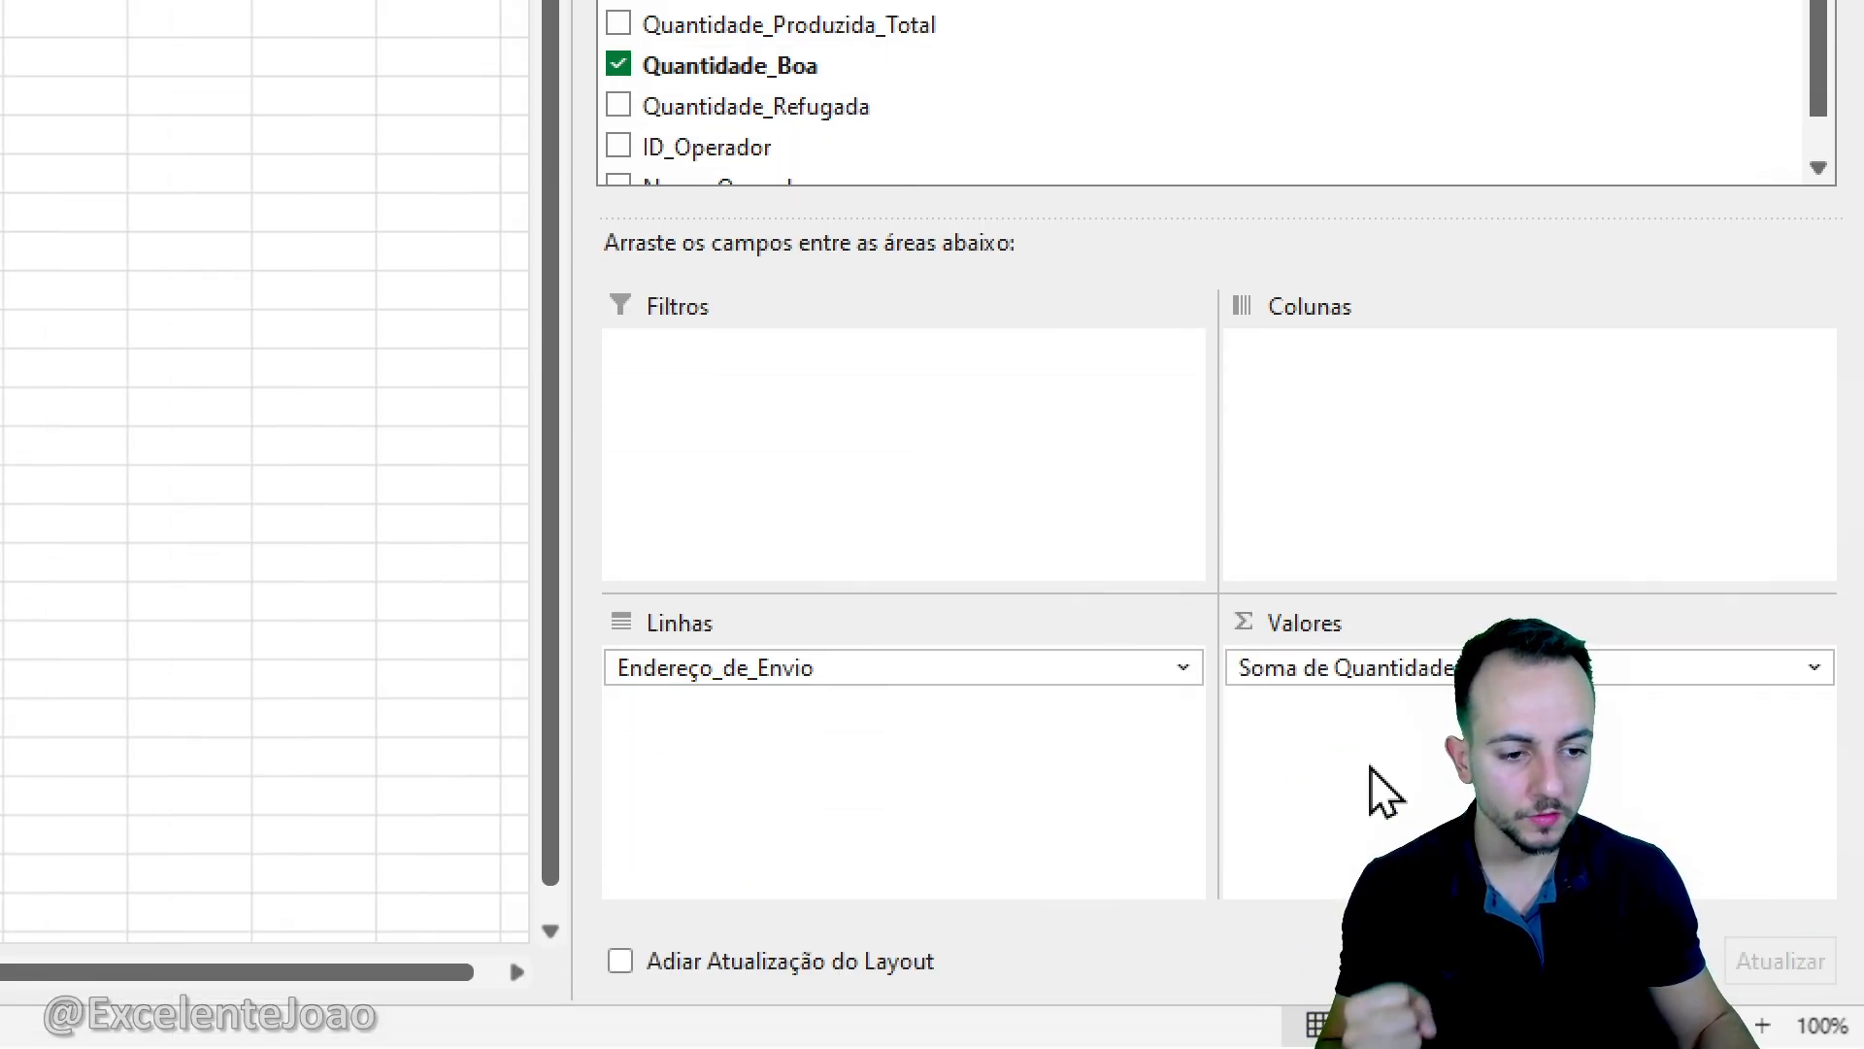
mouse_move(1403, 610)
left_mouse_down()
mouse_move(1442, 756)
mouse_move(1257, 590)
left_mouse_up()
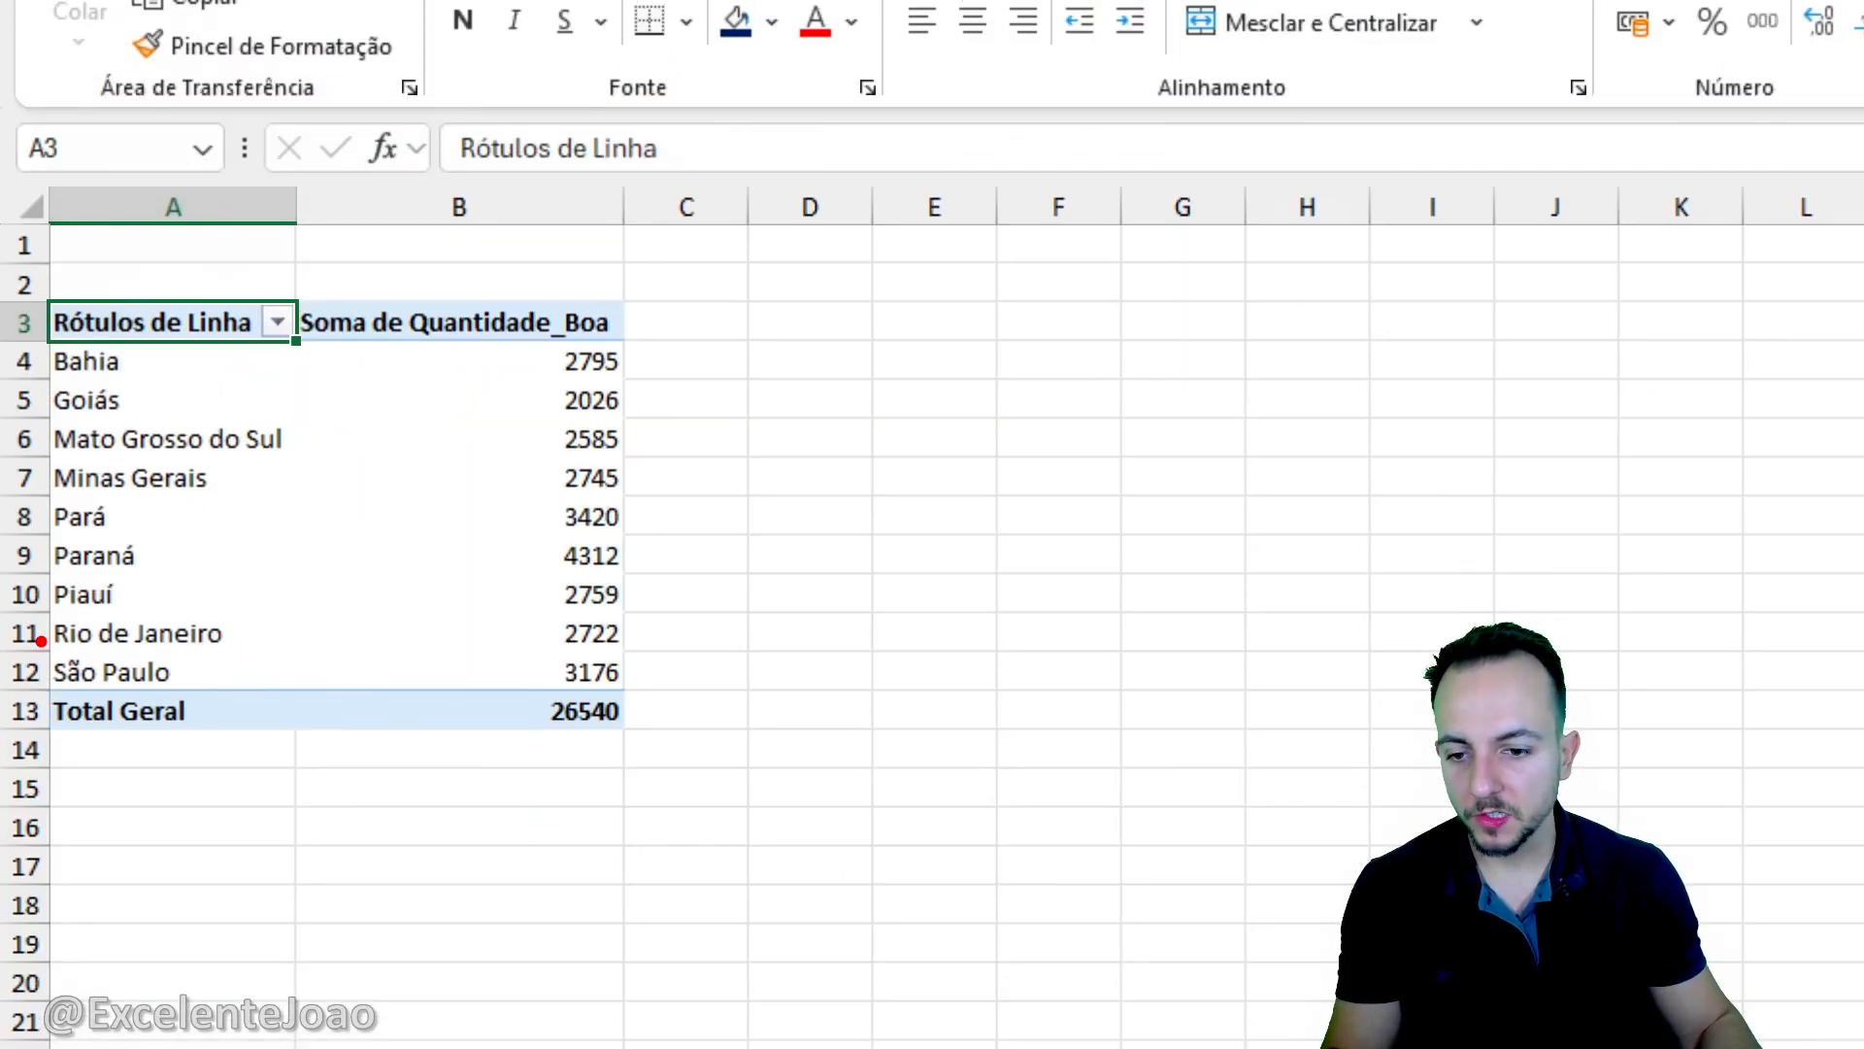
mouse_move(39, 637)
left_mouse_down()
mouse_move(670, 697)
mouse_move(867, 782)
left_mouse_up()
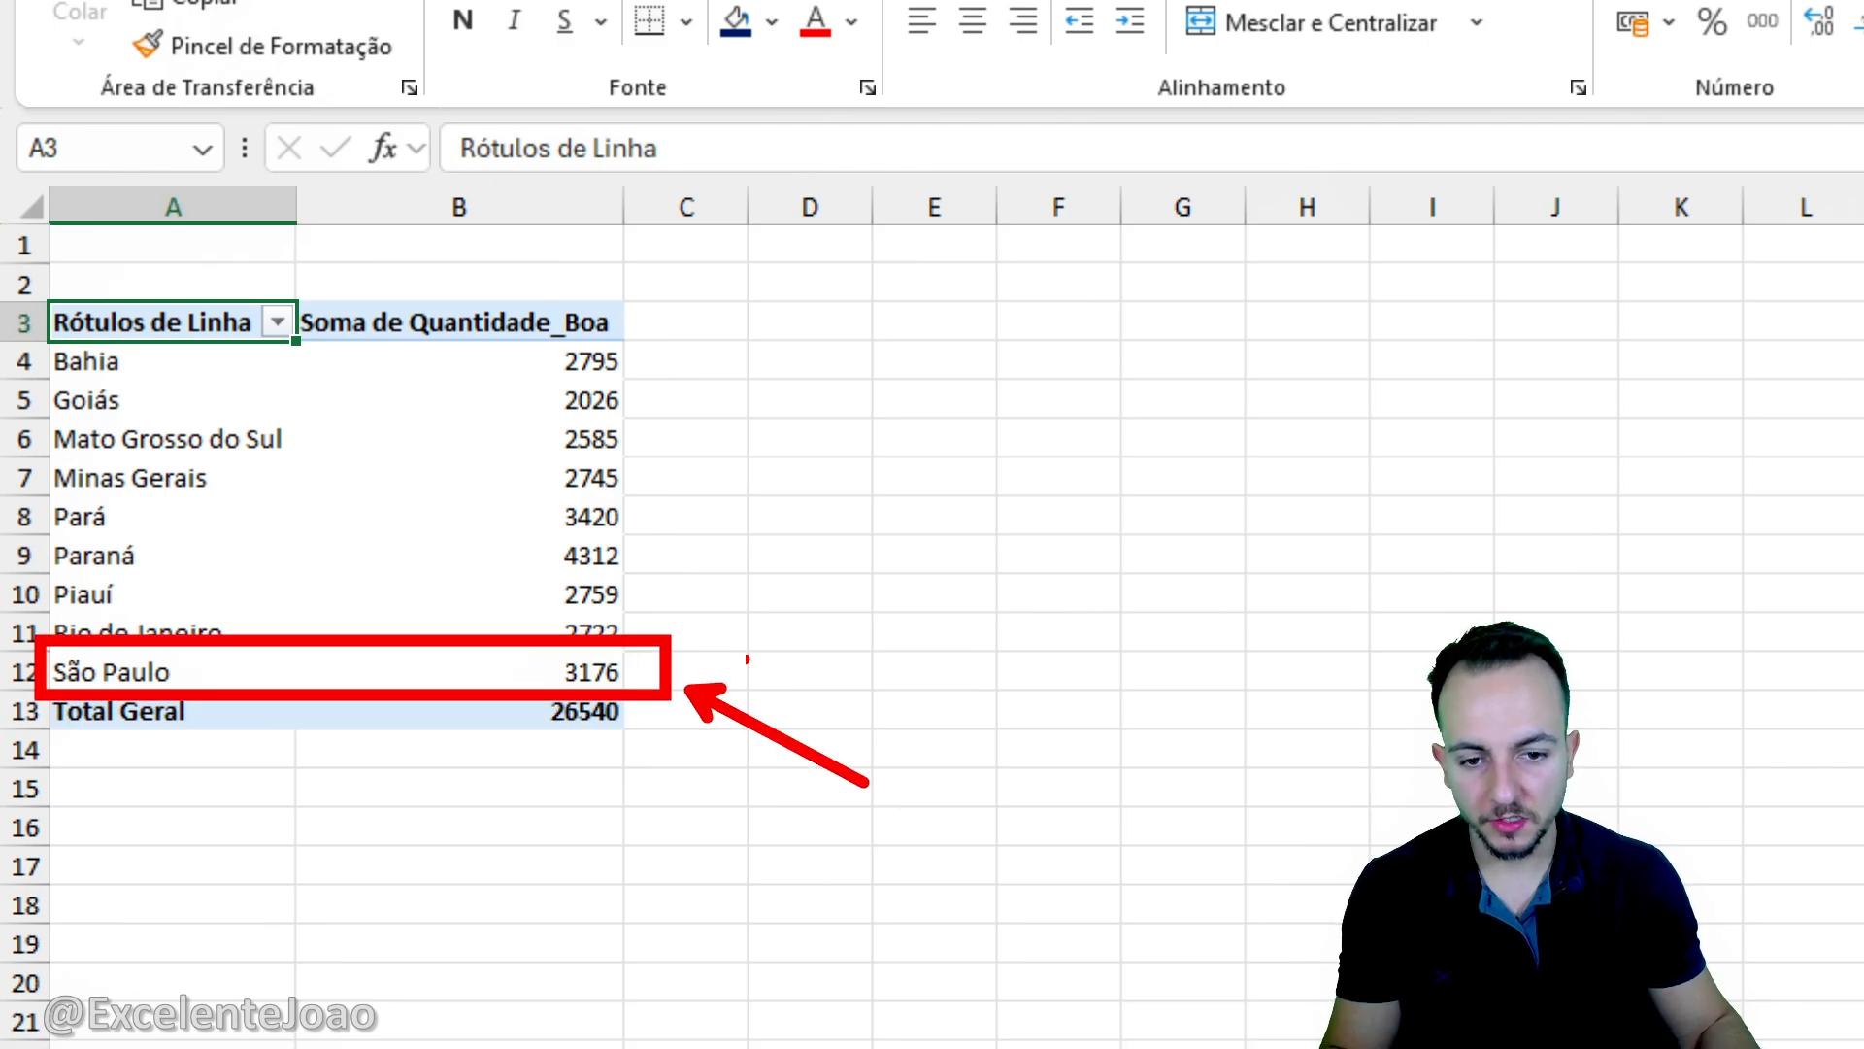
key("e")
mouse_move(27, 532)
left_mouse_down()
mouse_move(708, 608)
mouse_move(706, 589)
mouse_move(830, 677)
left_mouse_up()
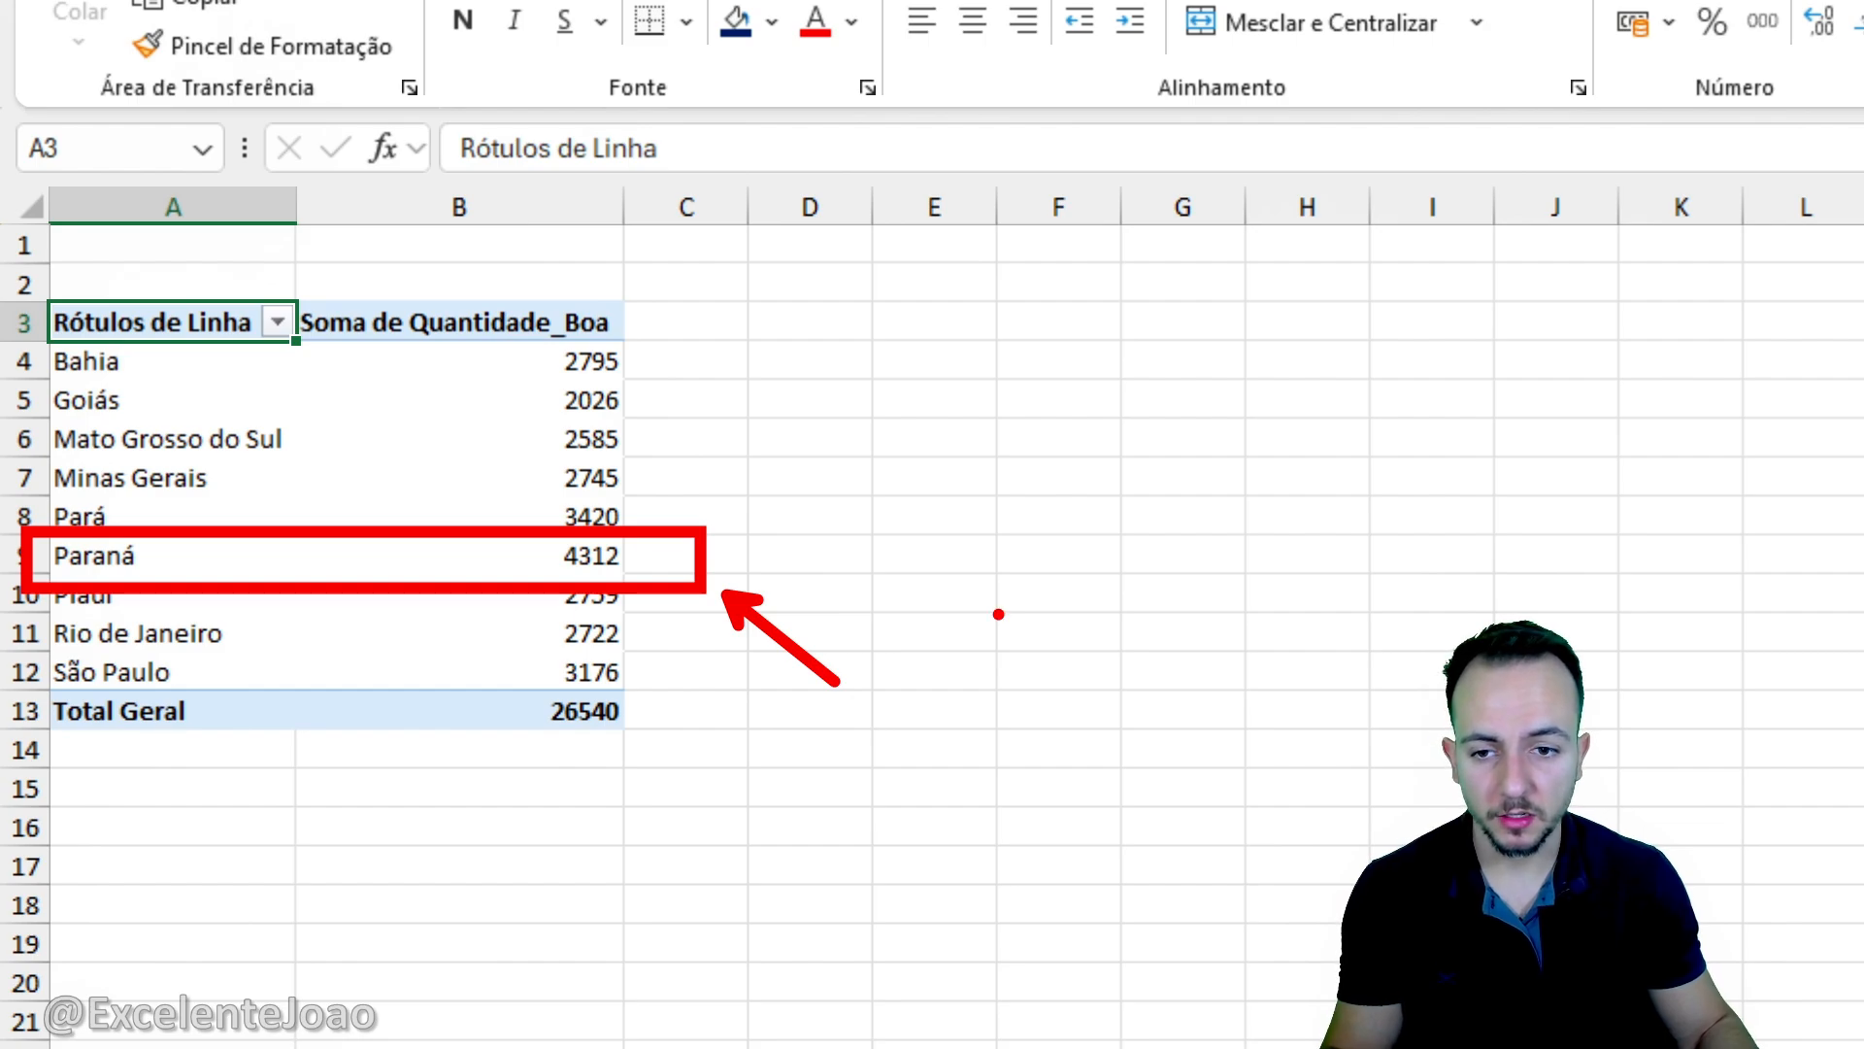
key("Escape")
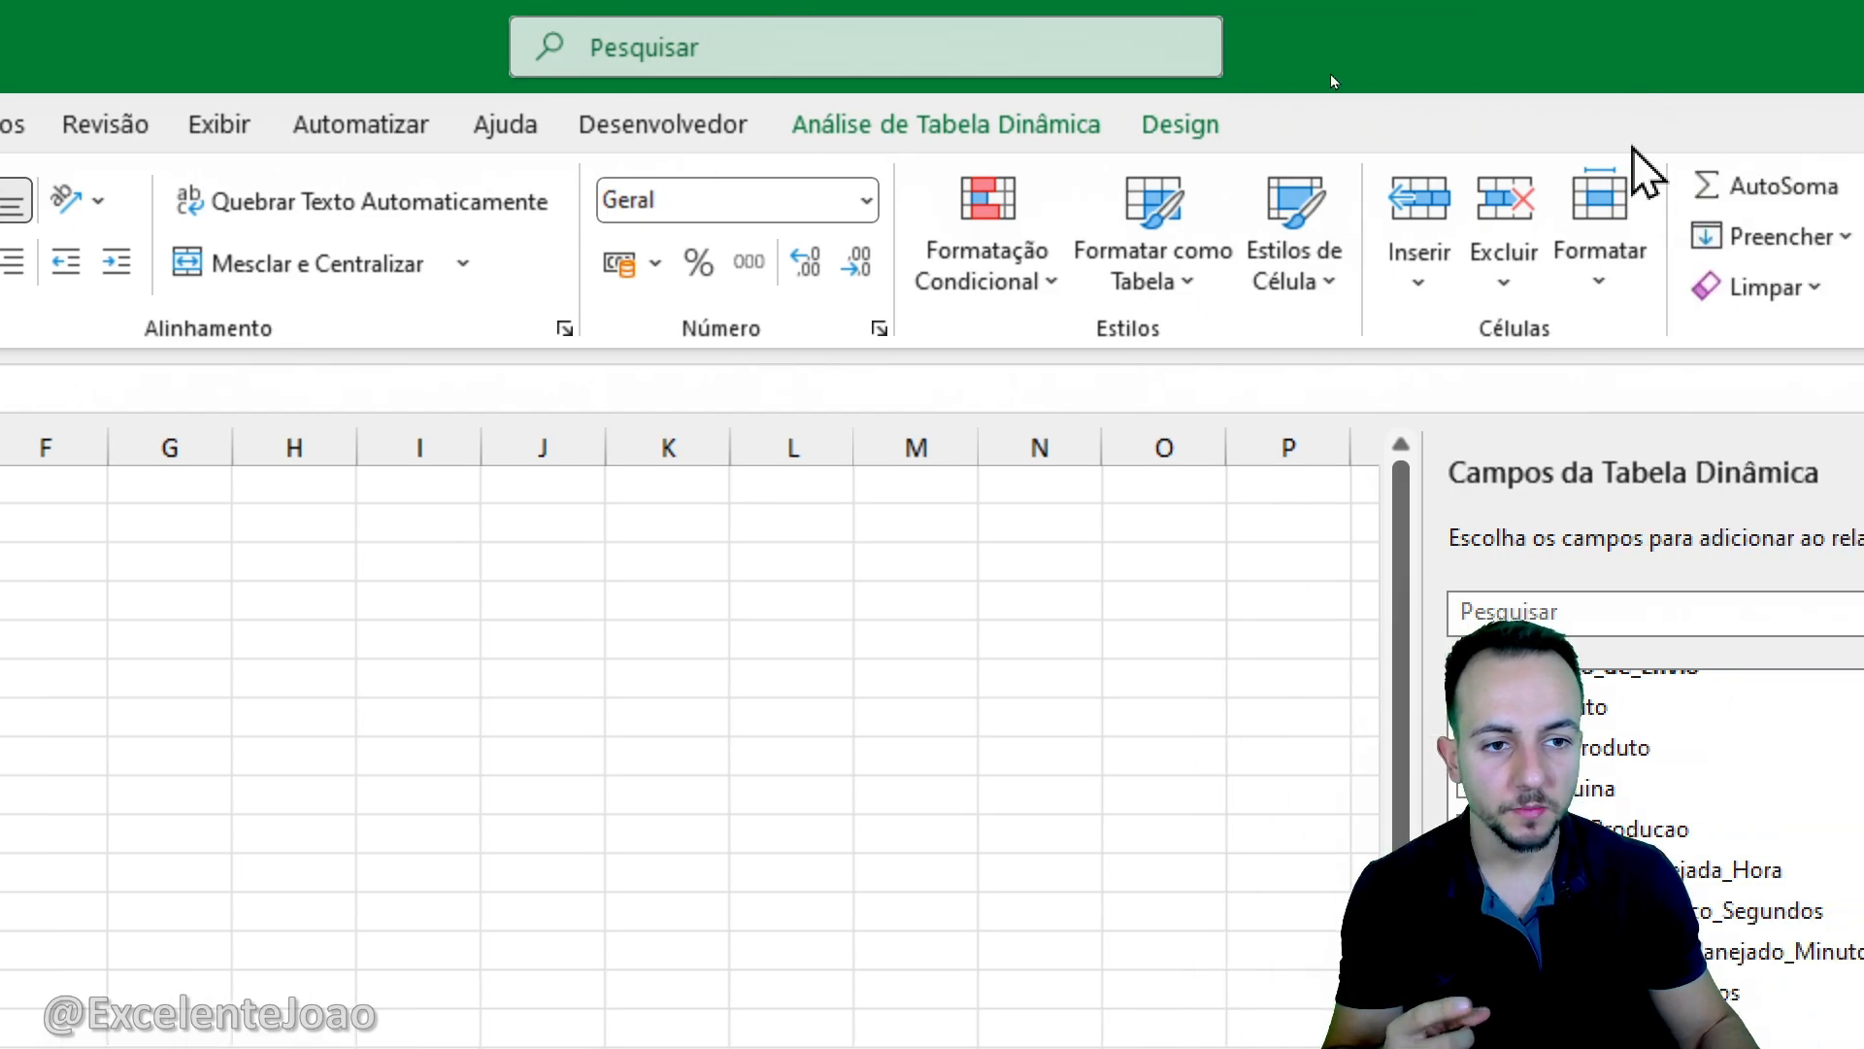
- Insert an ID_Produto slicer for the pivot table and place it beside the table over columns C to F
left_click(990, 136)
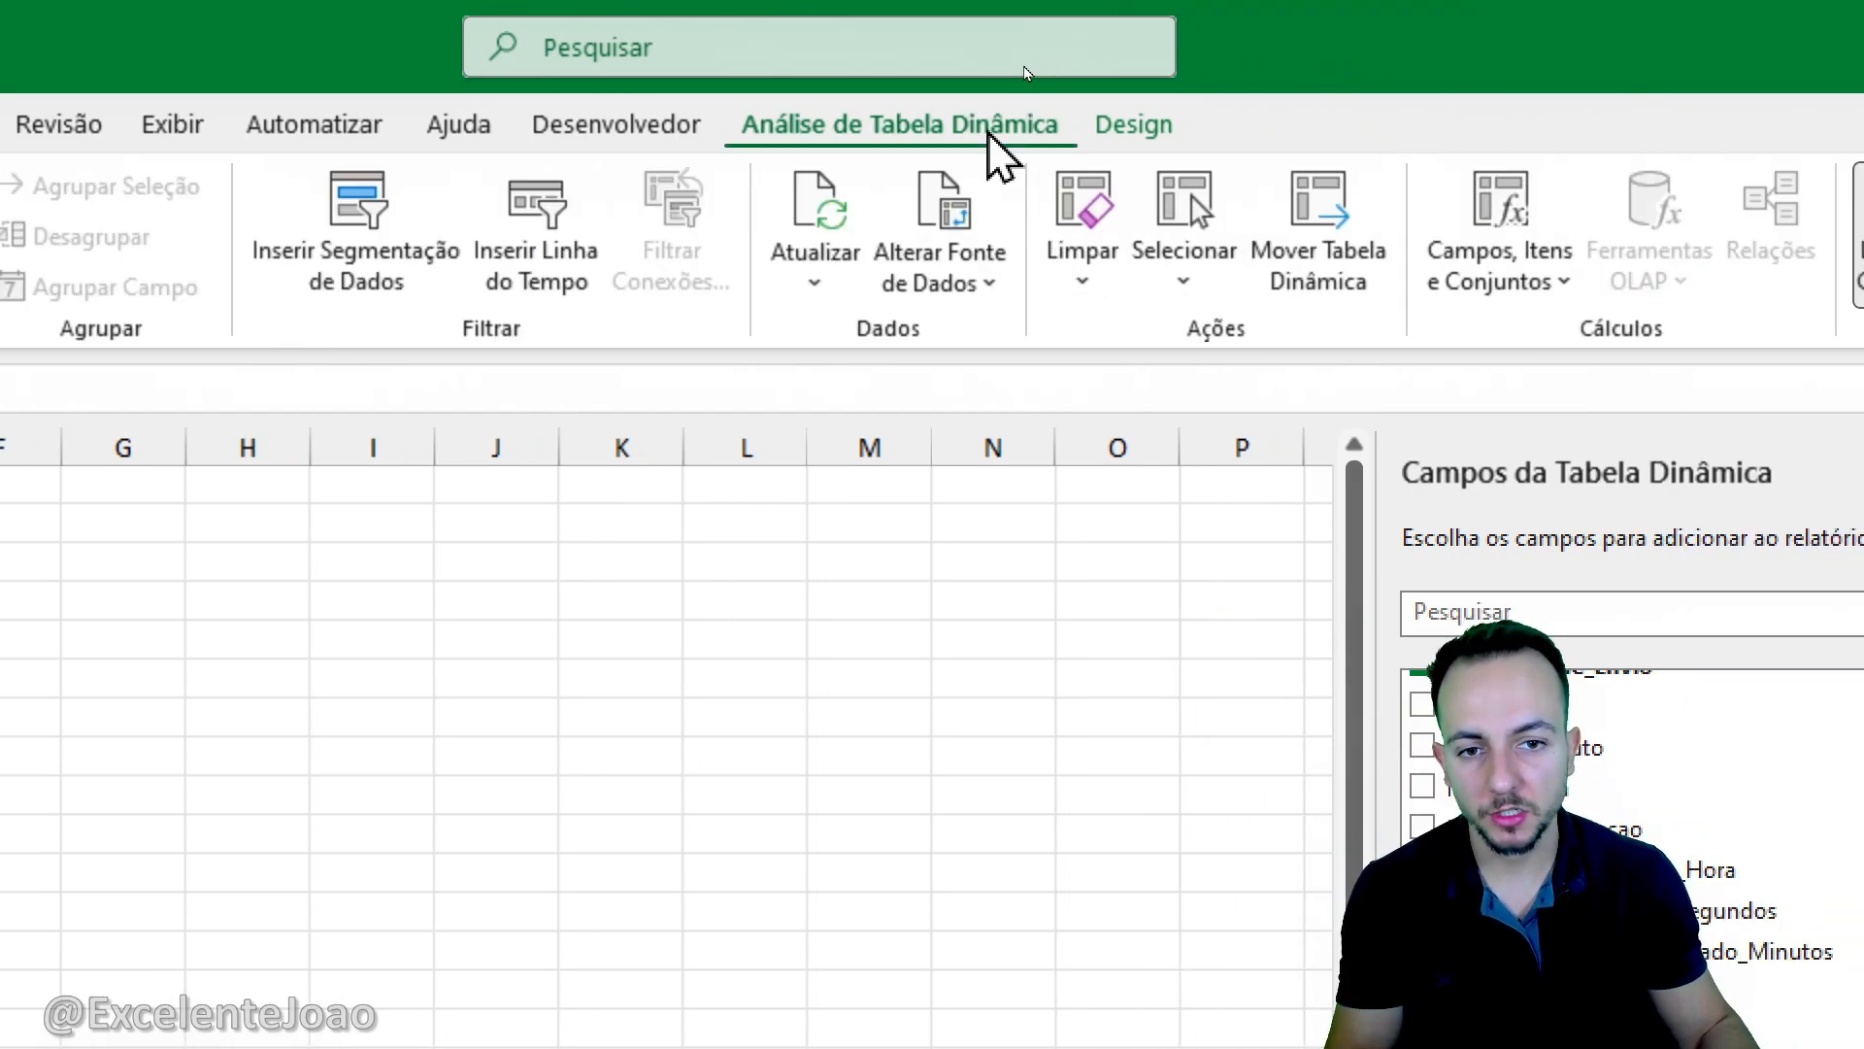
left_click(402, 308)
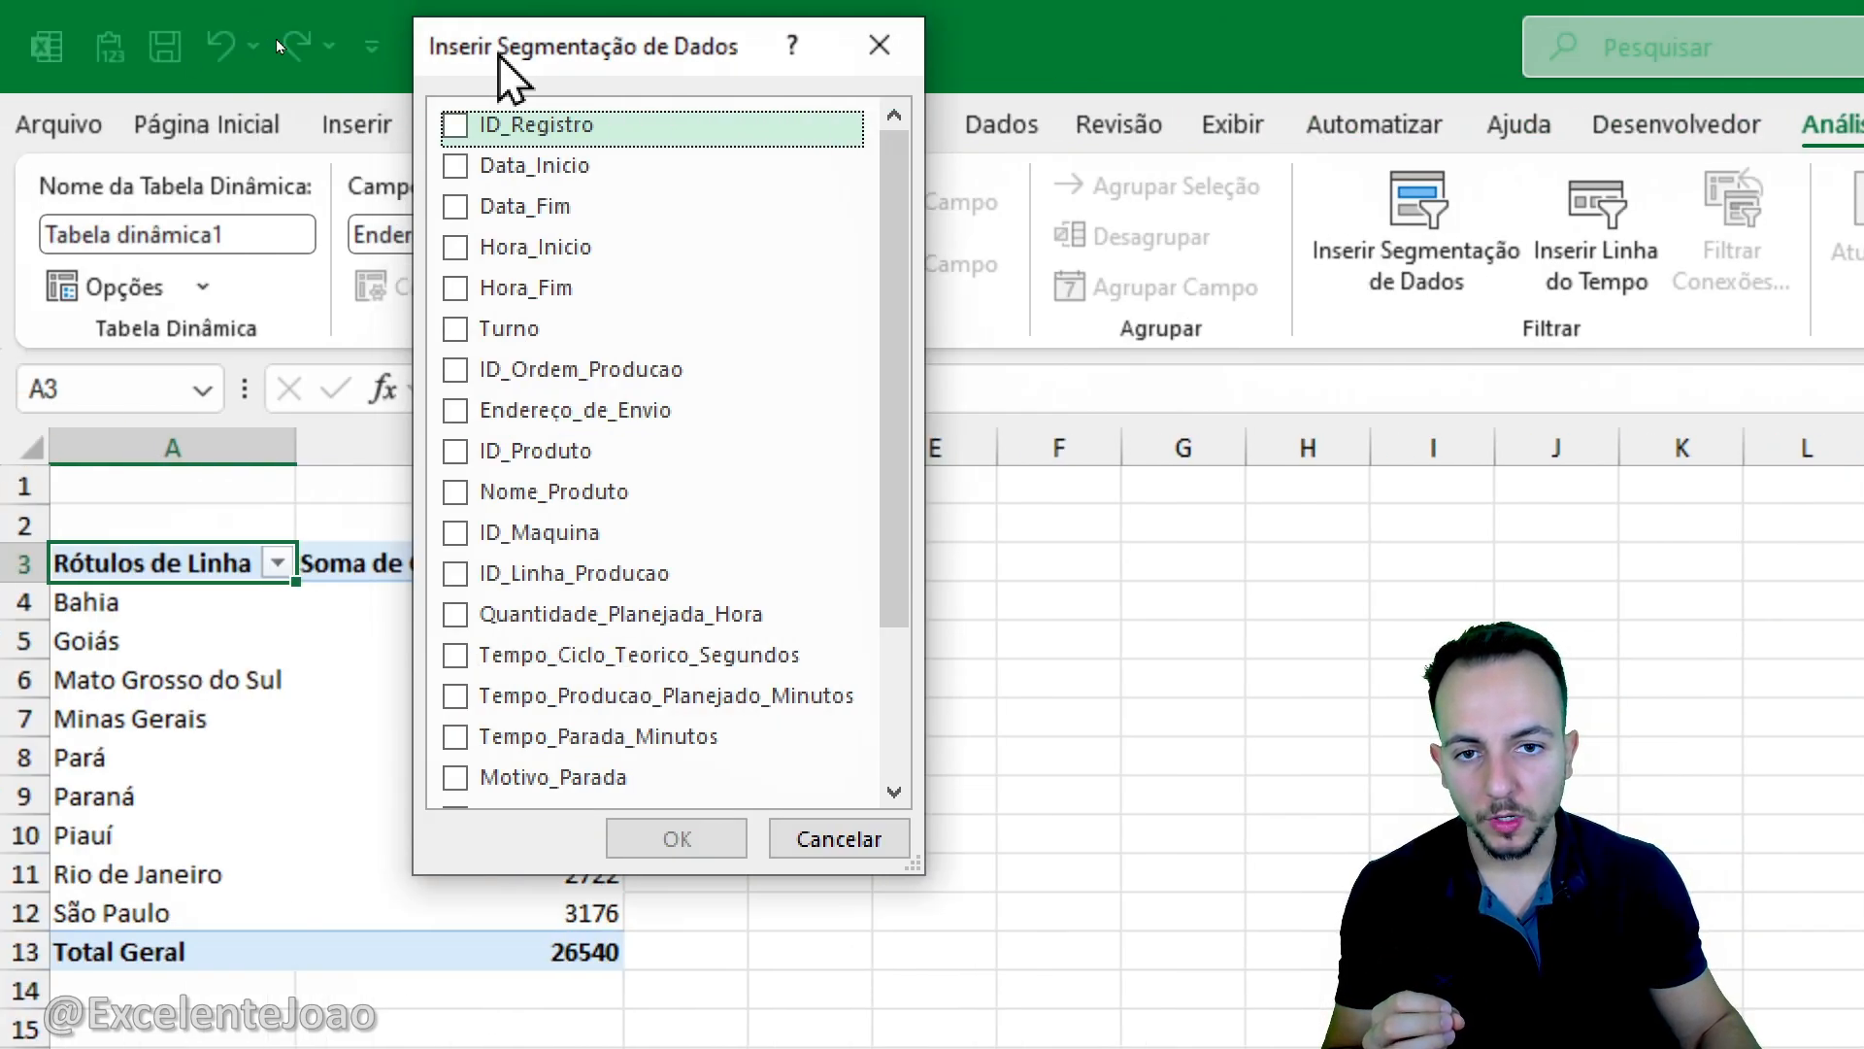
left_click_drag(500, 55, 788, 216)
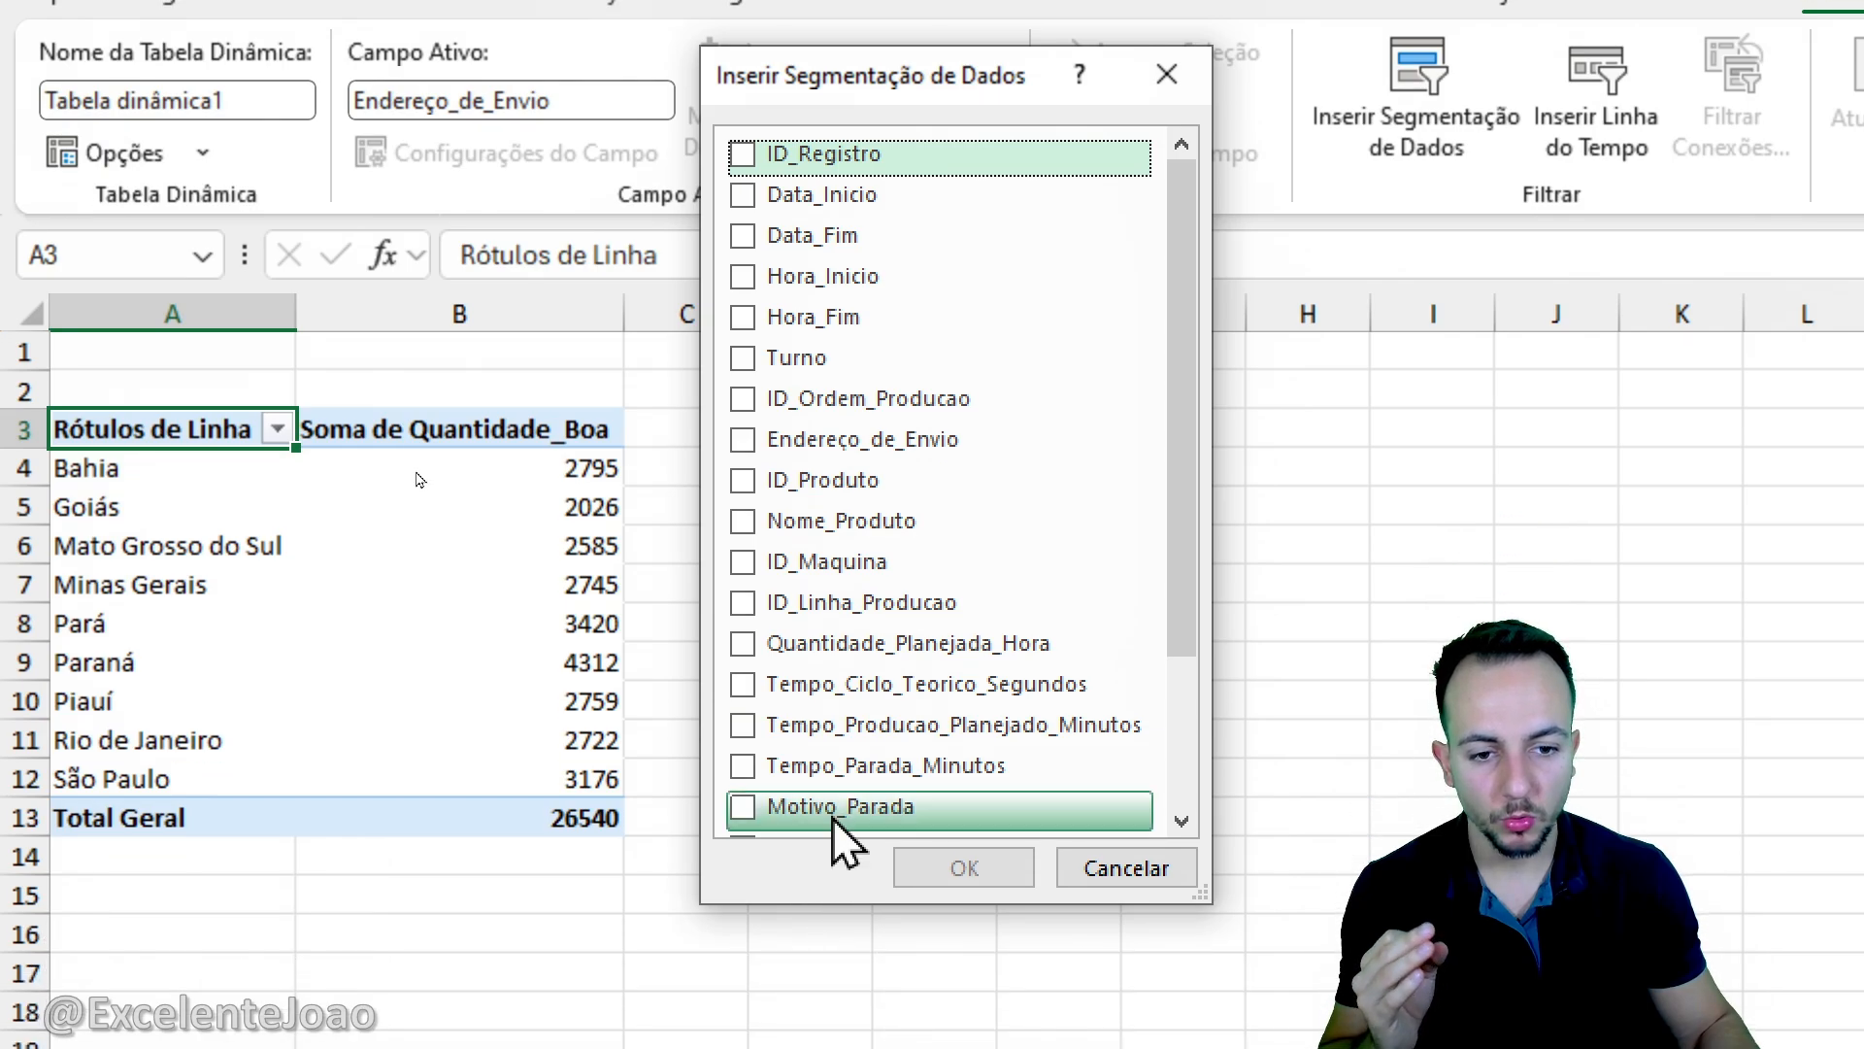
left_click(752, 499)
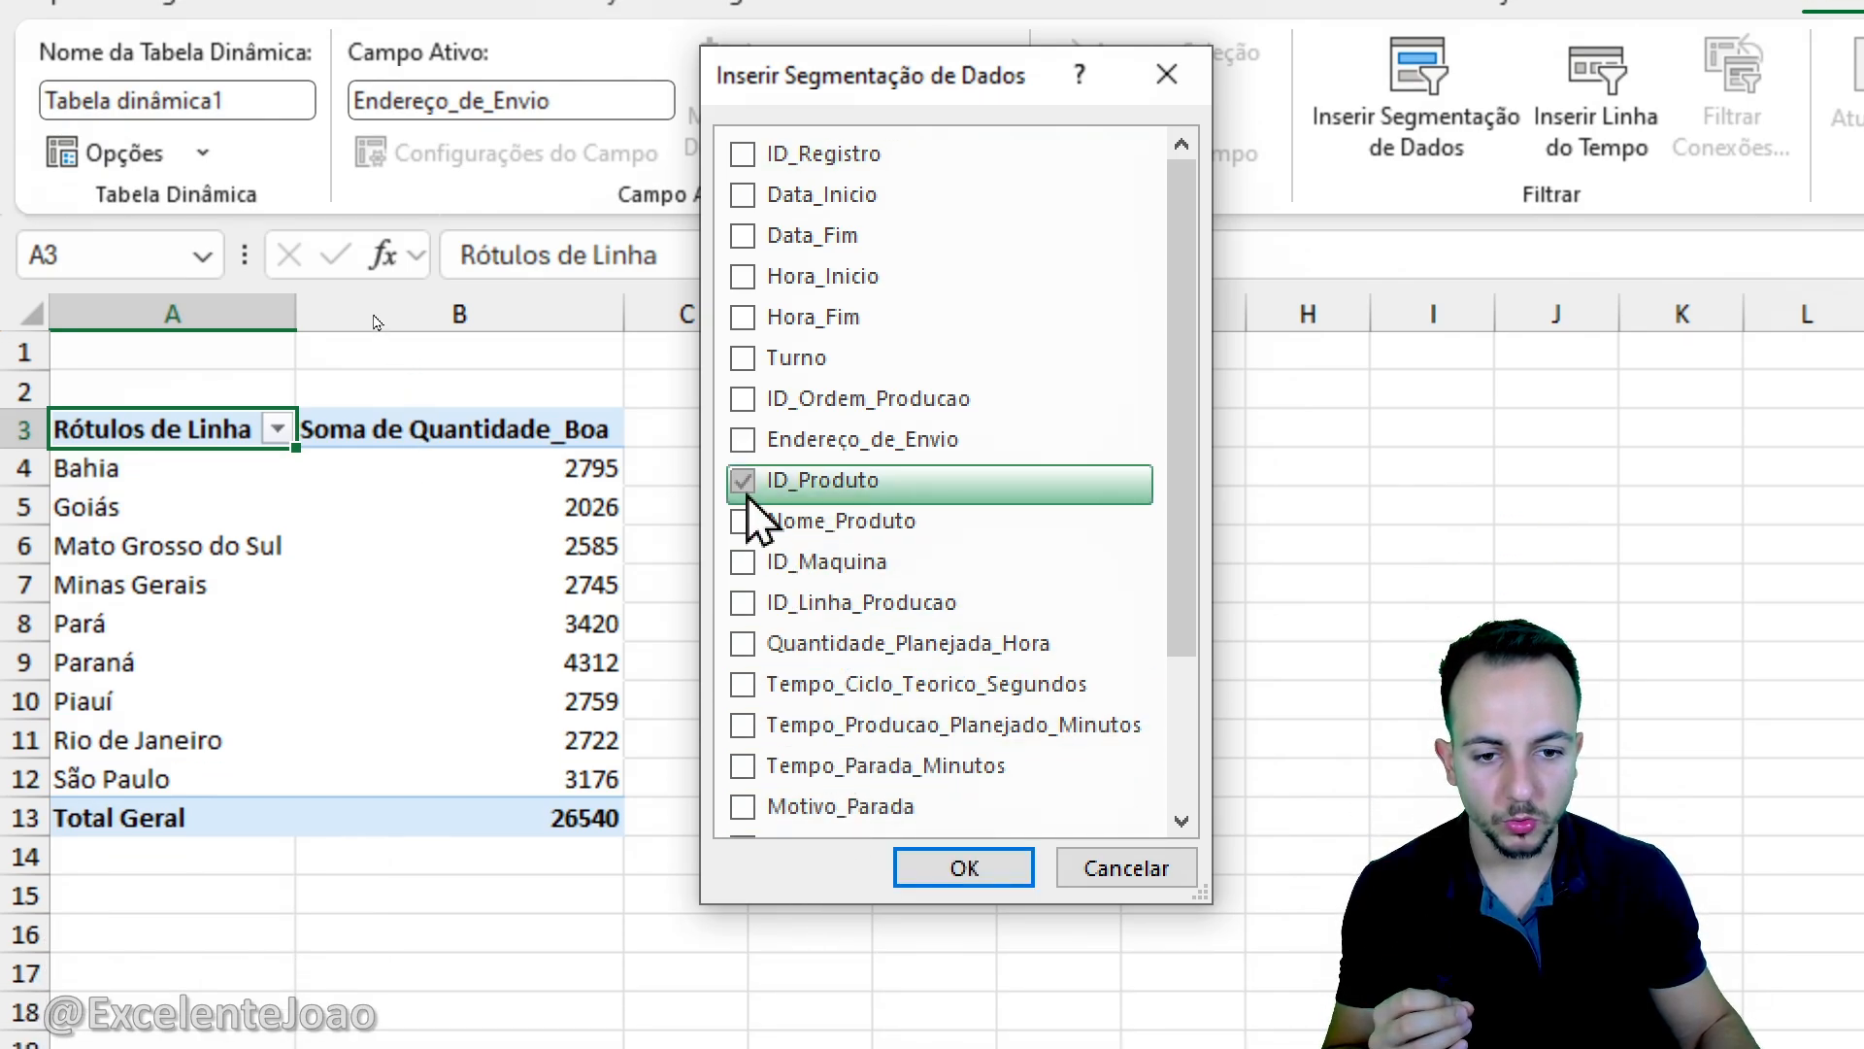
left_click(964, 868)
left_click_drag(1127, 854, 739, 383)
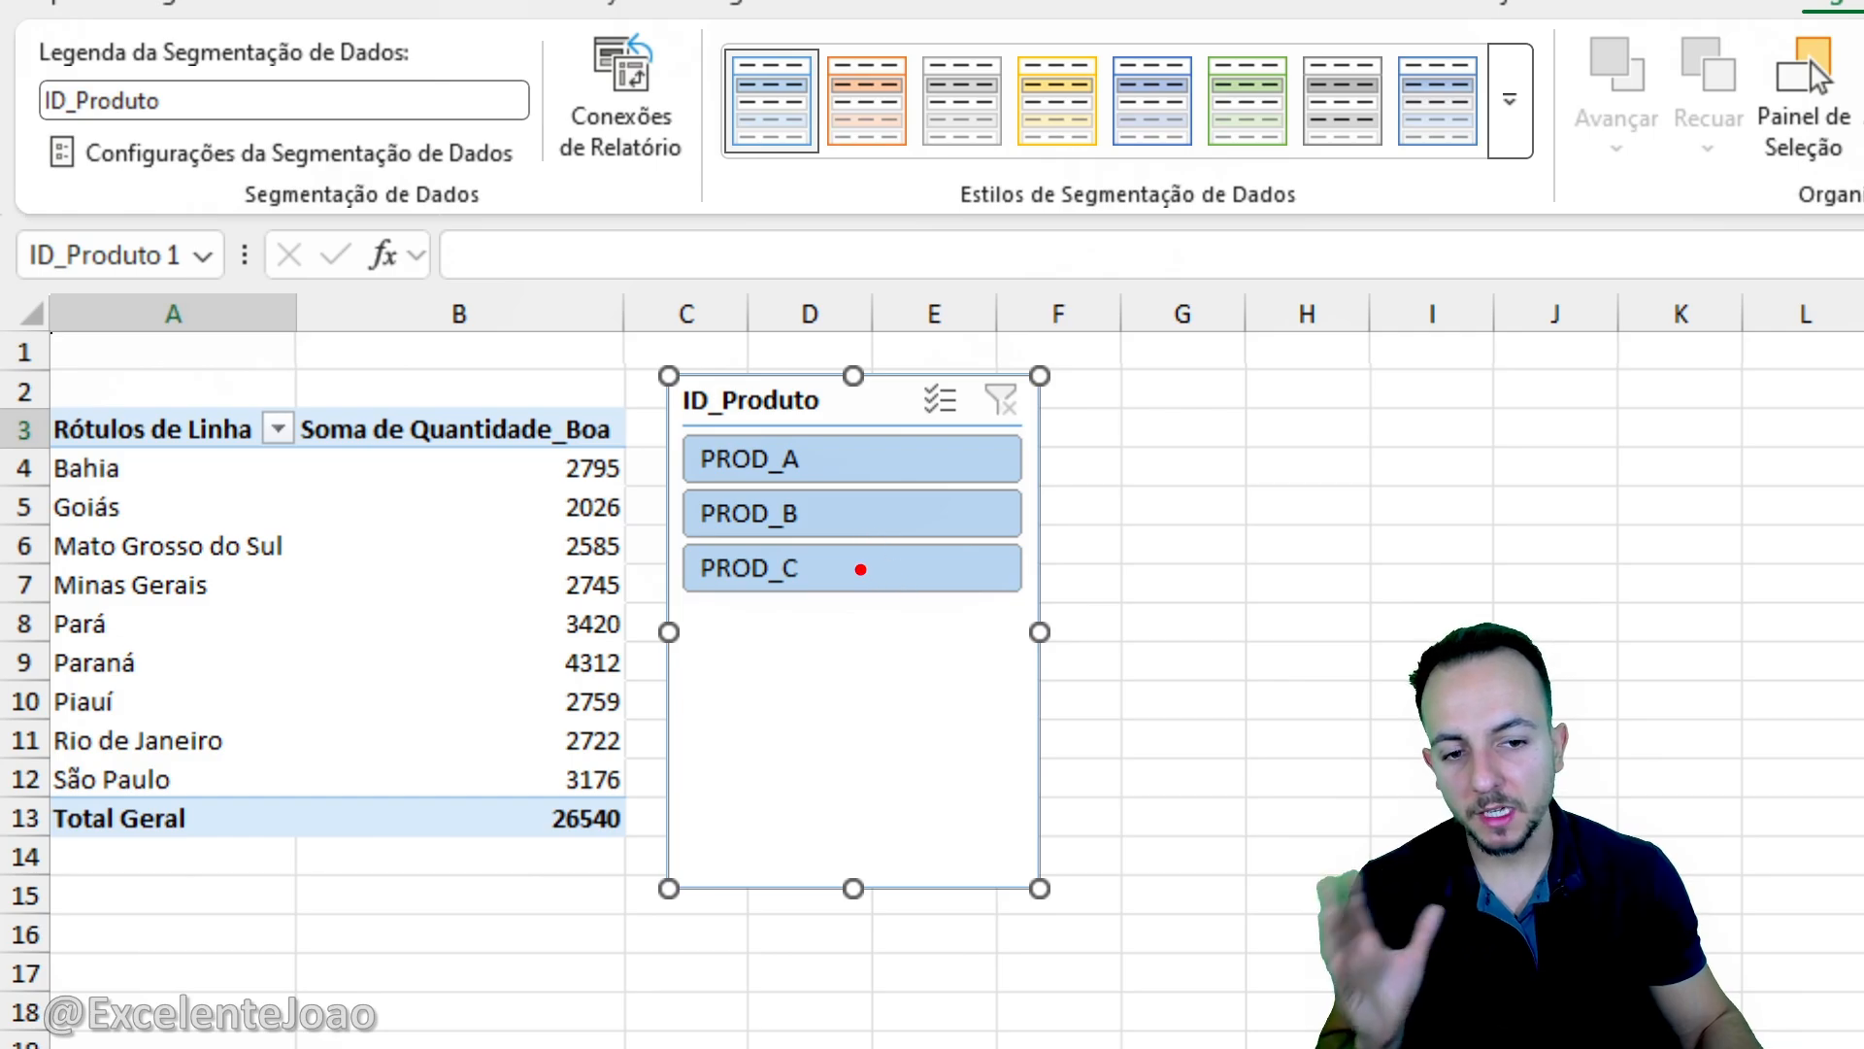
- Filter the pivot table to PROD_B using the ID_Produto slicer
mouse_move(823, 427)
left_mouse_down()
mouse_move(667, 594)
mouse_move(823, 435)
left_mouse_up()
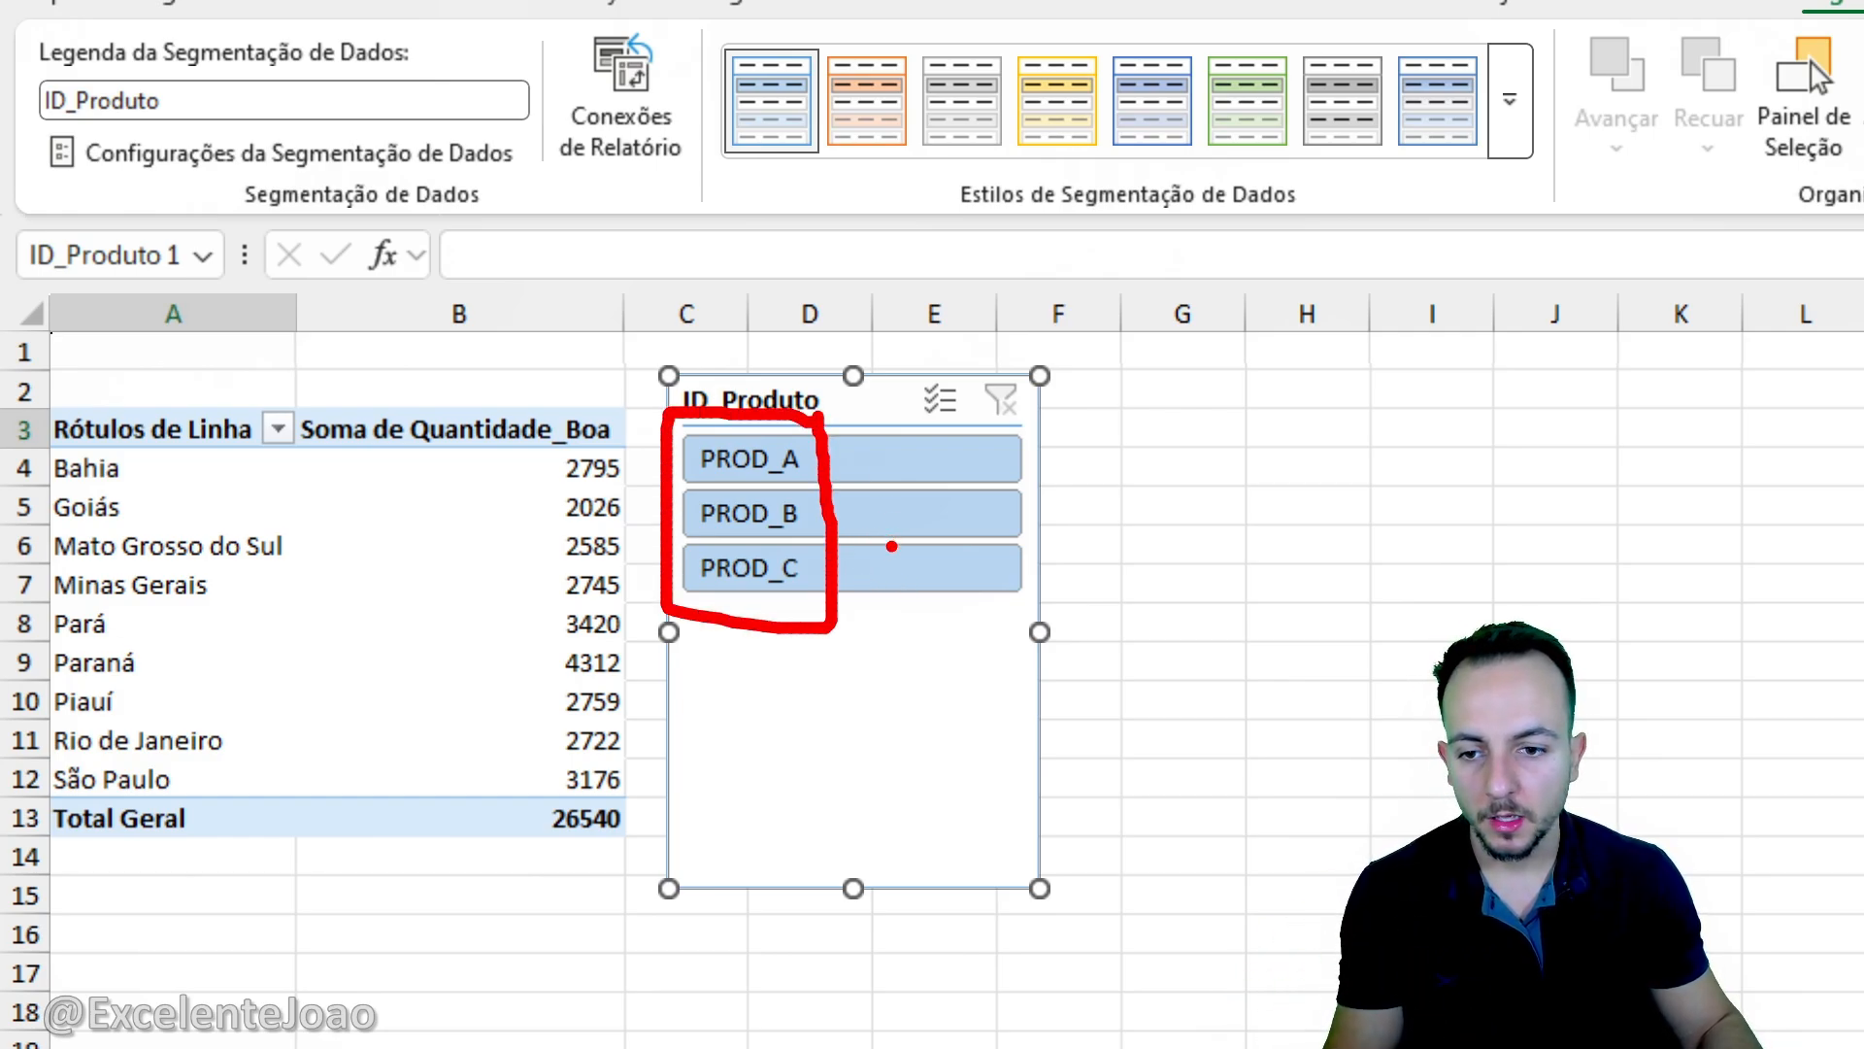
mouse_move(41, 386)
left_mouse_down()
mouse_move(583, 782)
mouse_move(637, 855)
left_mouse_up()
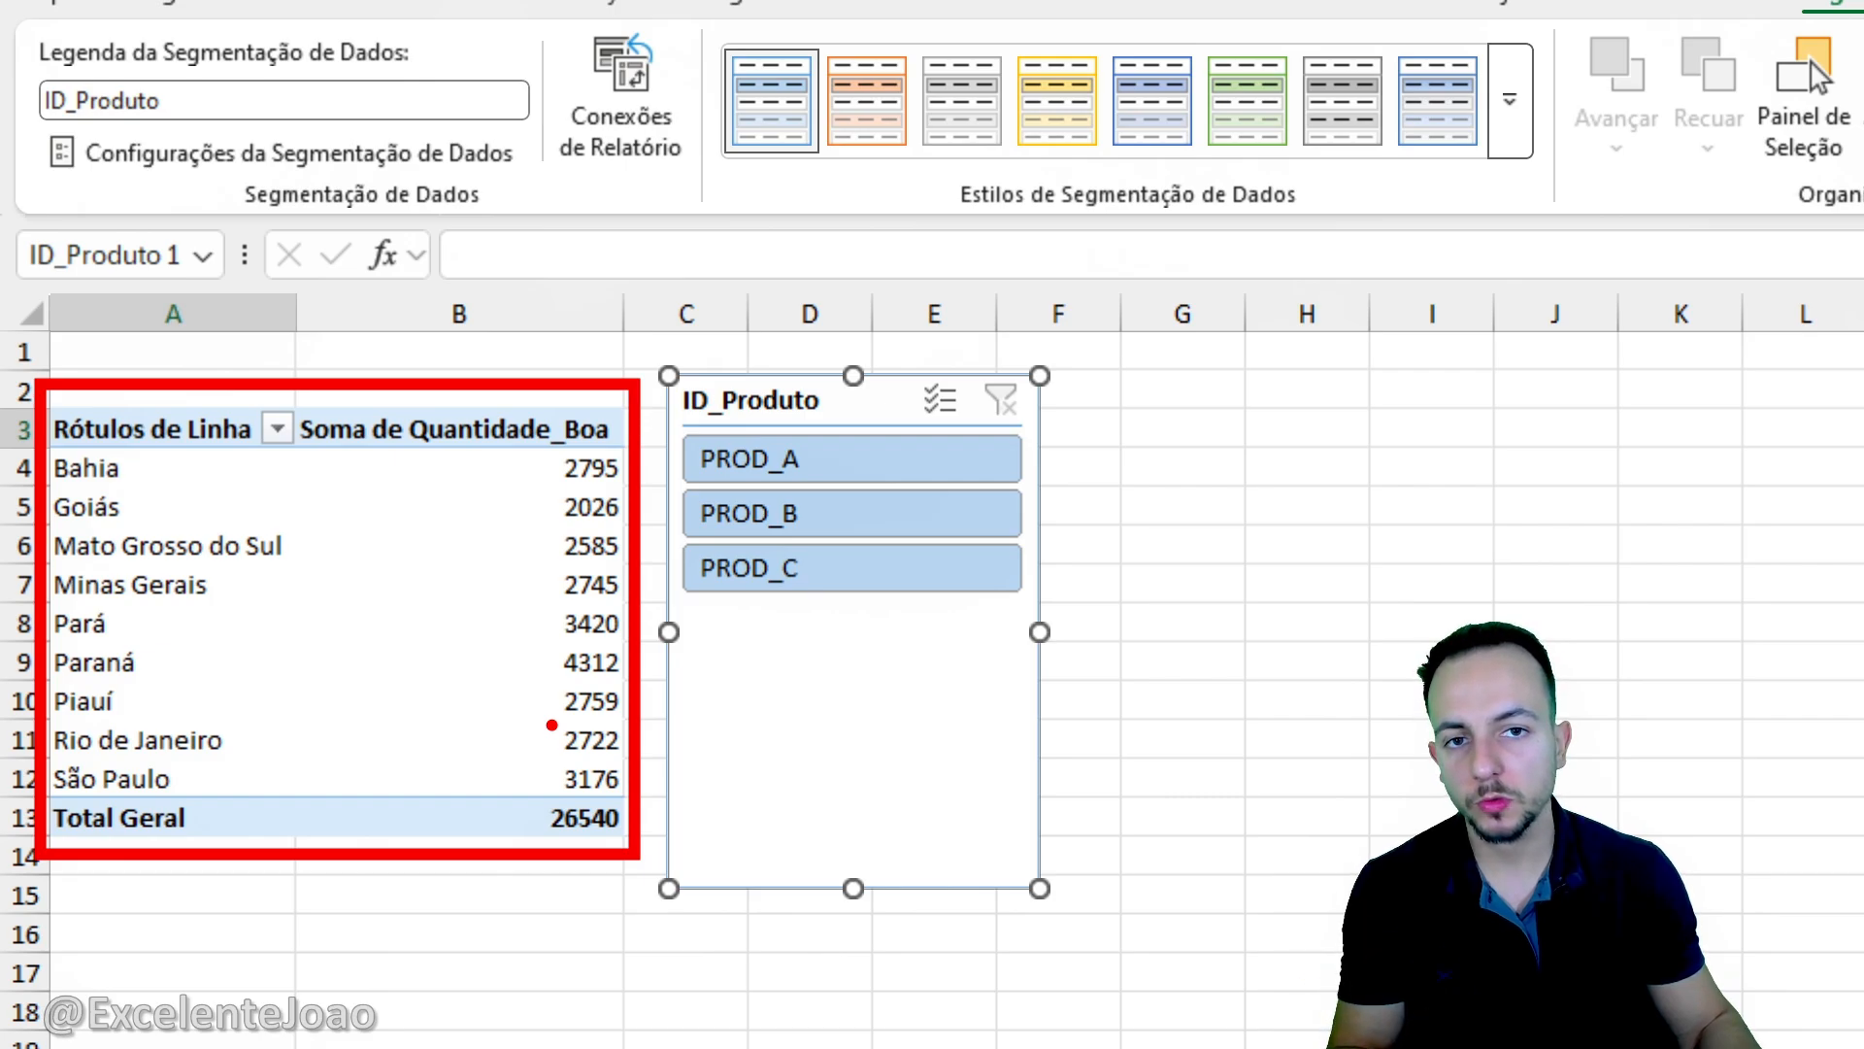
left_click(837, 516)
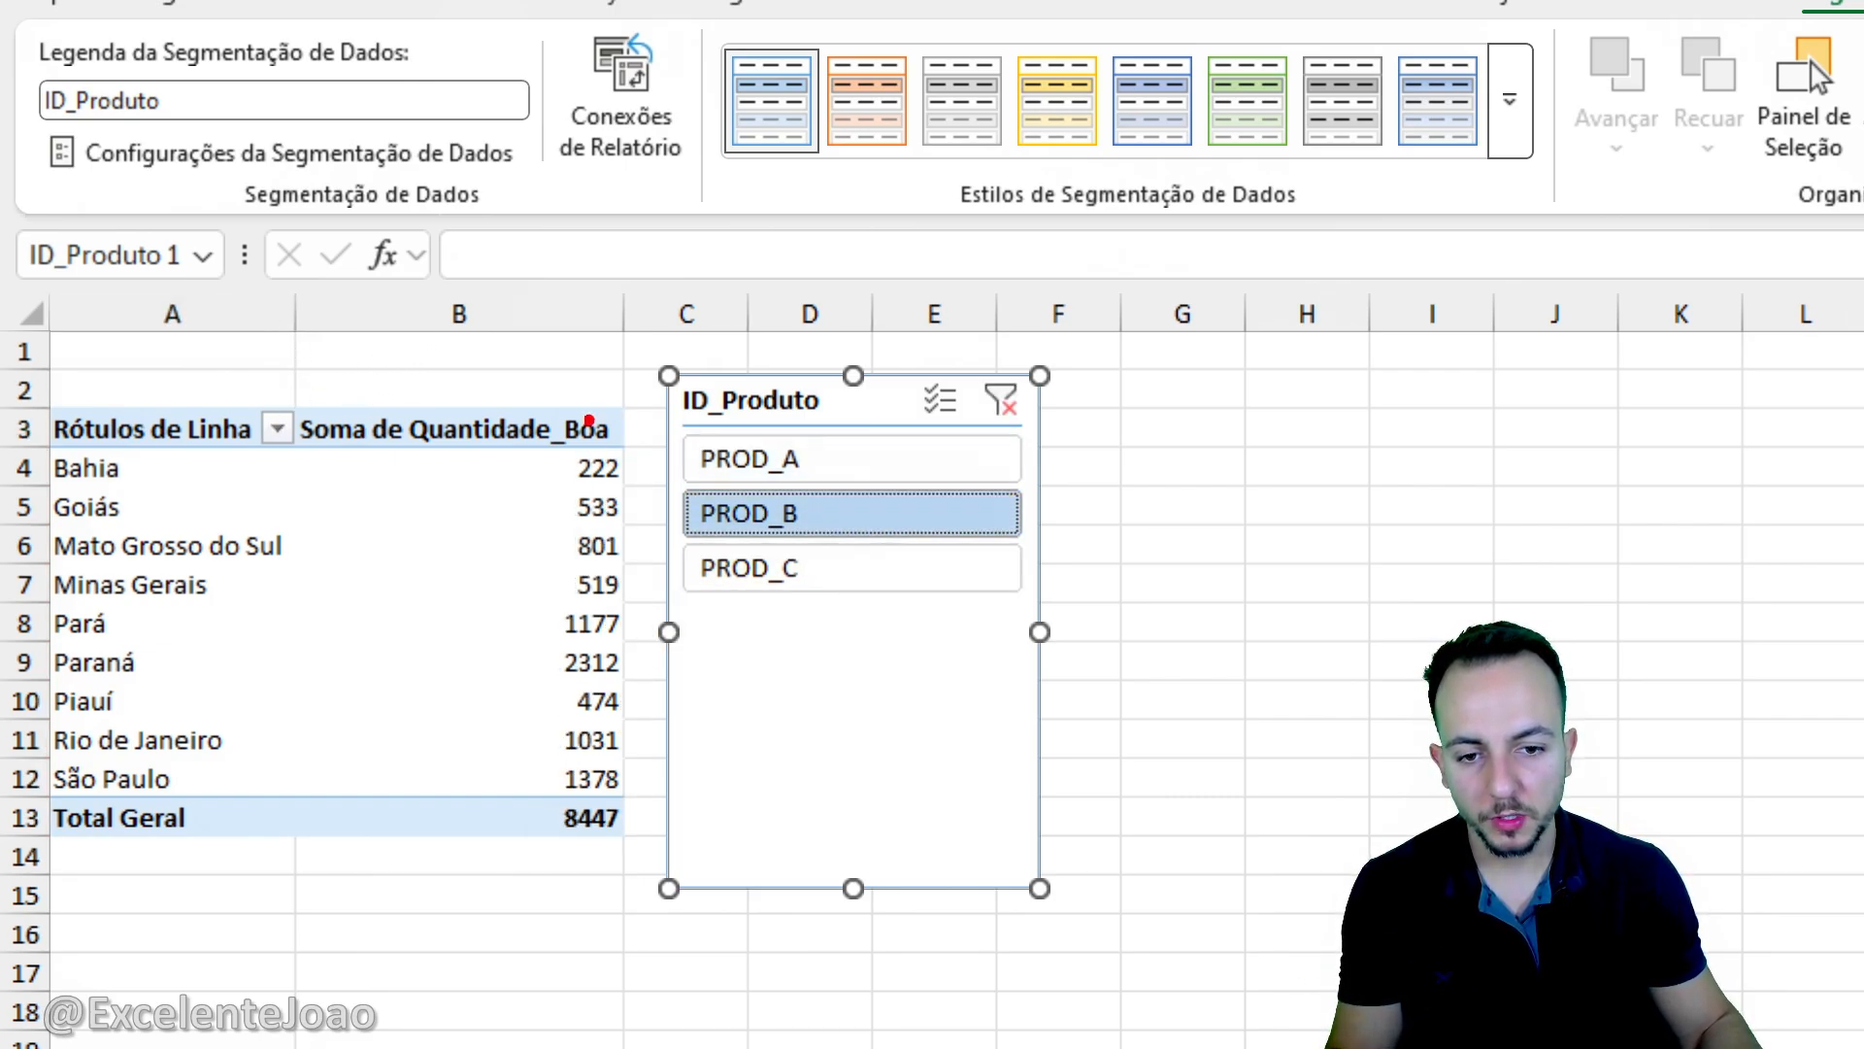
- Compare the pivot table's totals for PROD_A, PROD_C and PROD_B through the ID_Produto slicer, ending with the filter cleared
mouse_move(590, 420)
left_mouse_down()
mouse_move(524, 835)
mouse_move(668, 631)
mouse_move(583, 427)
left_mouse_up()
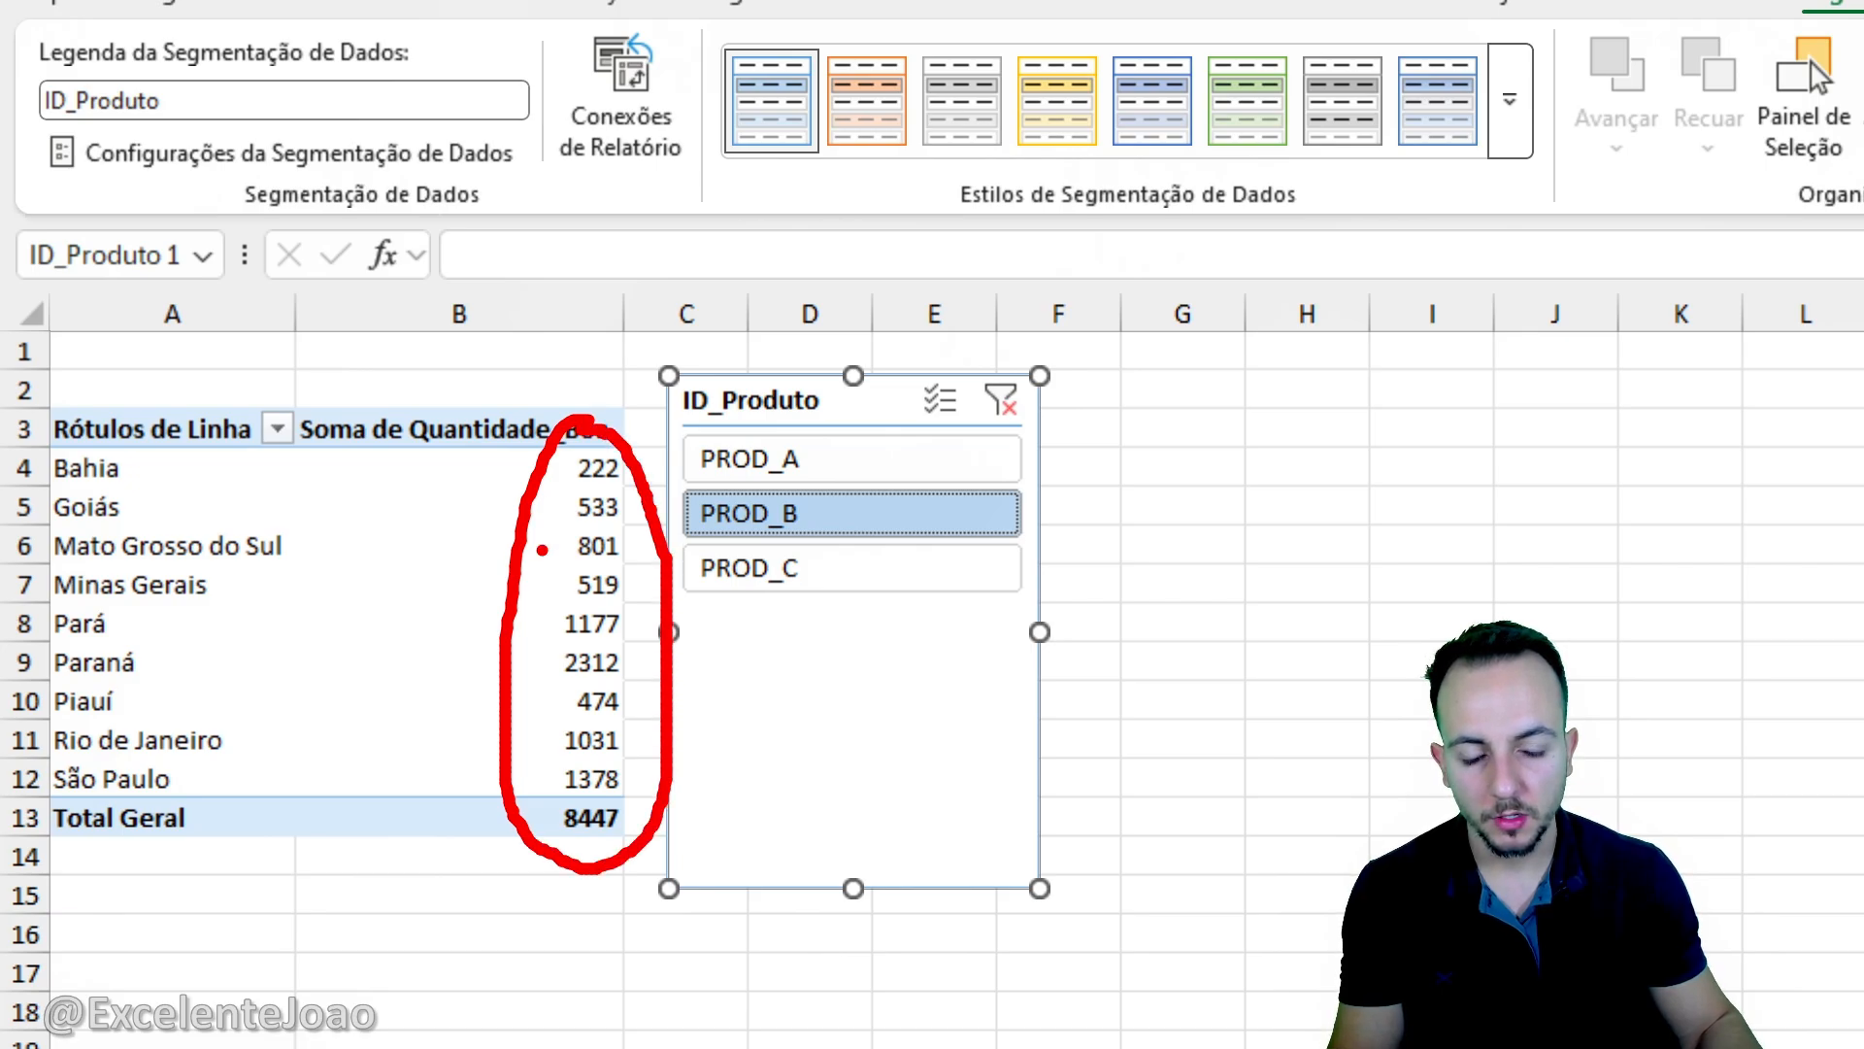
left_click(772, 462)
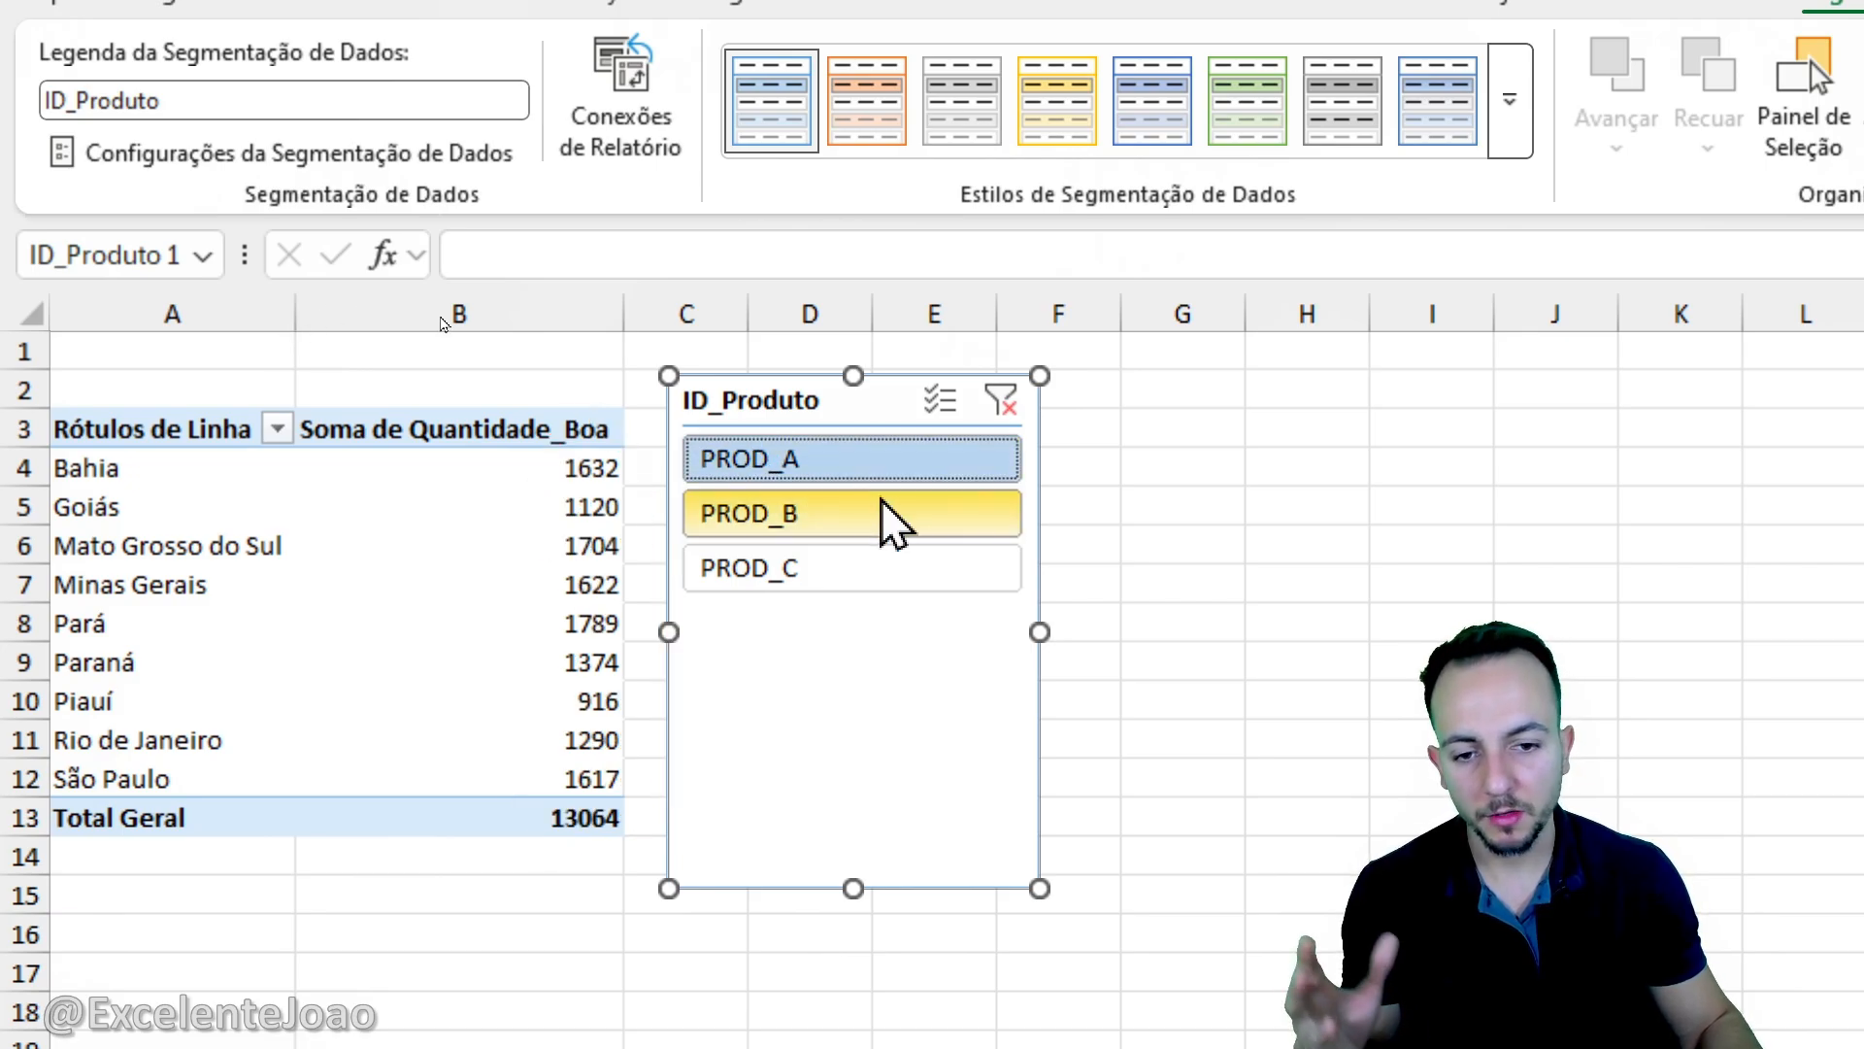
left_click(821, 571)
left_click(813, 512)
left_click(859, 465)
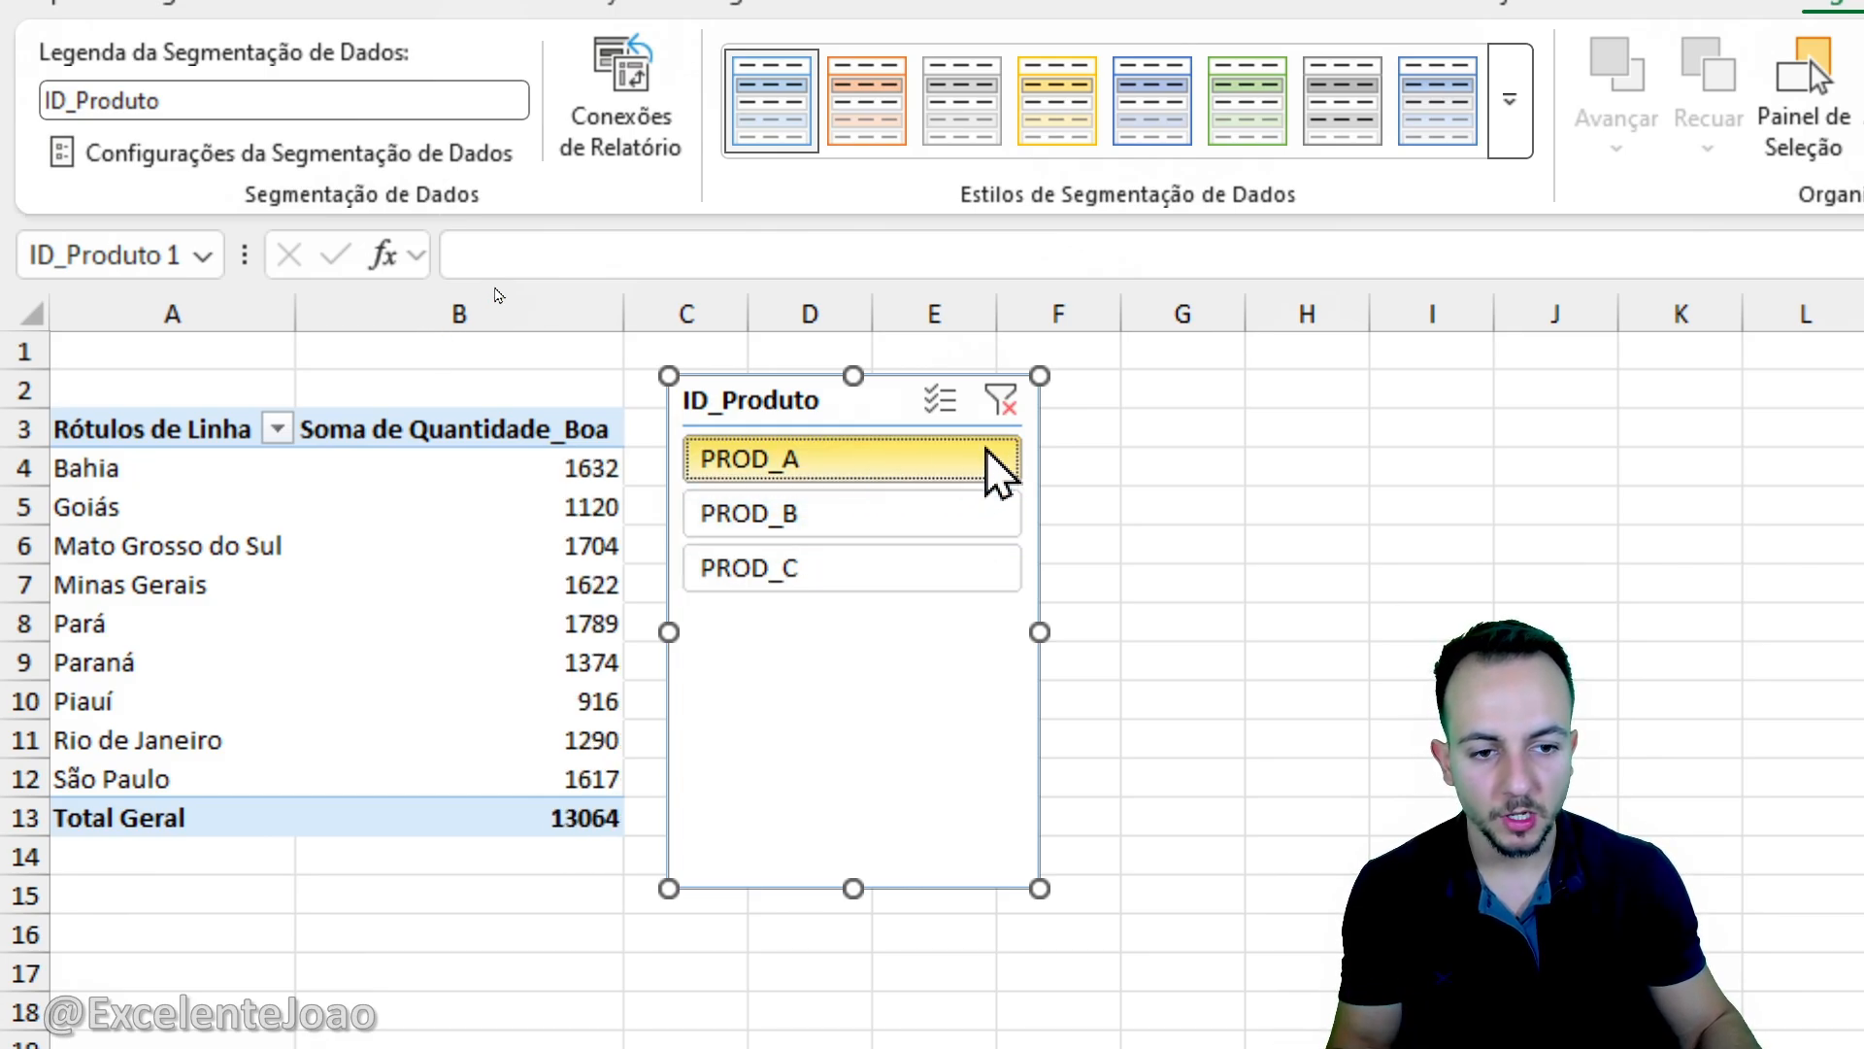
left_click_drag(1003, 351, 990, 342)
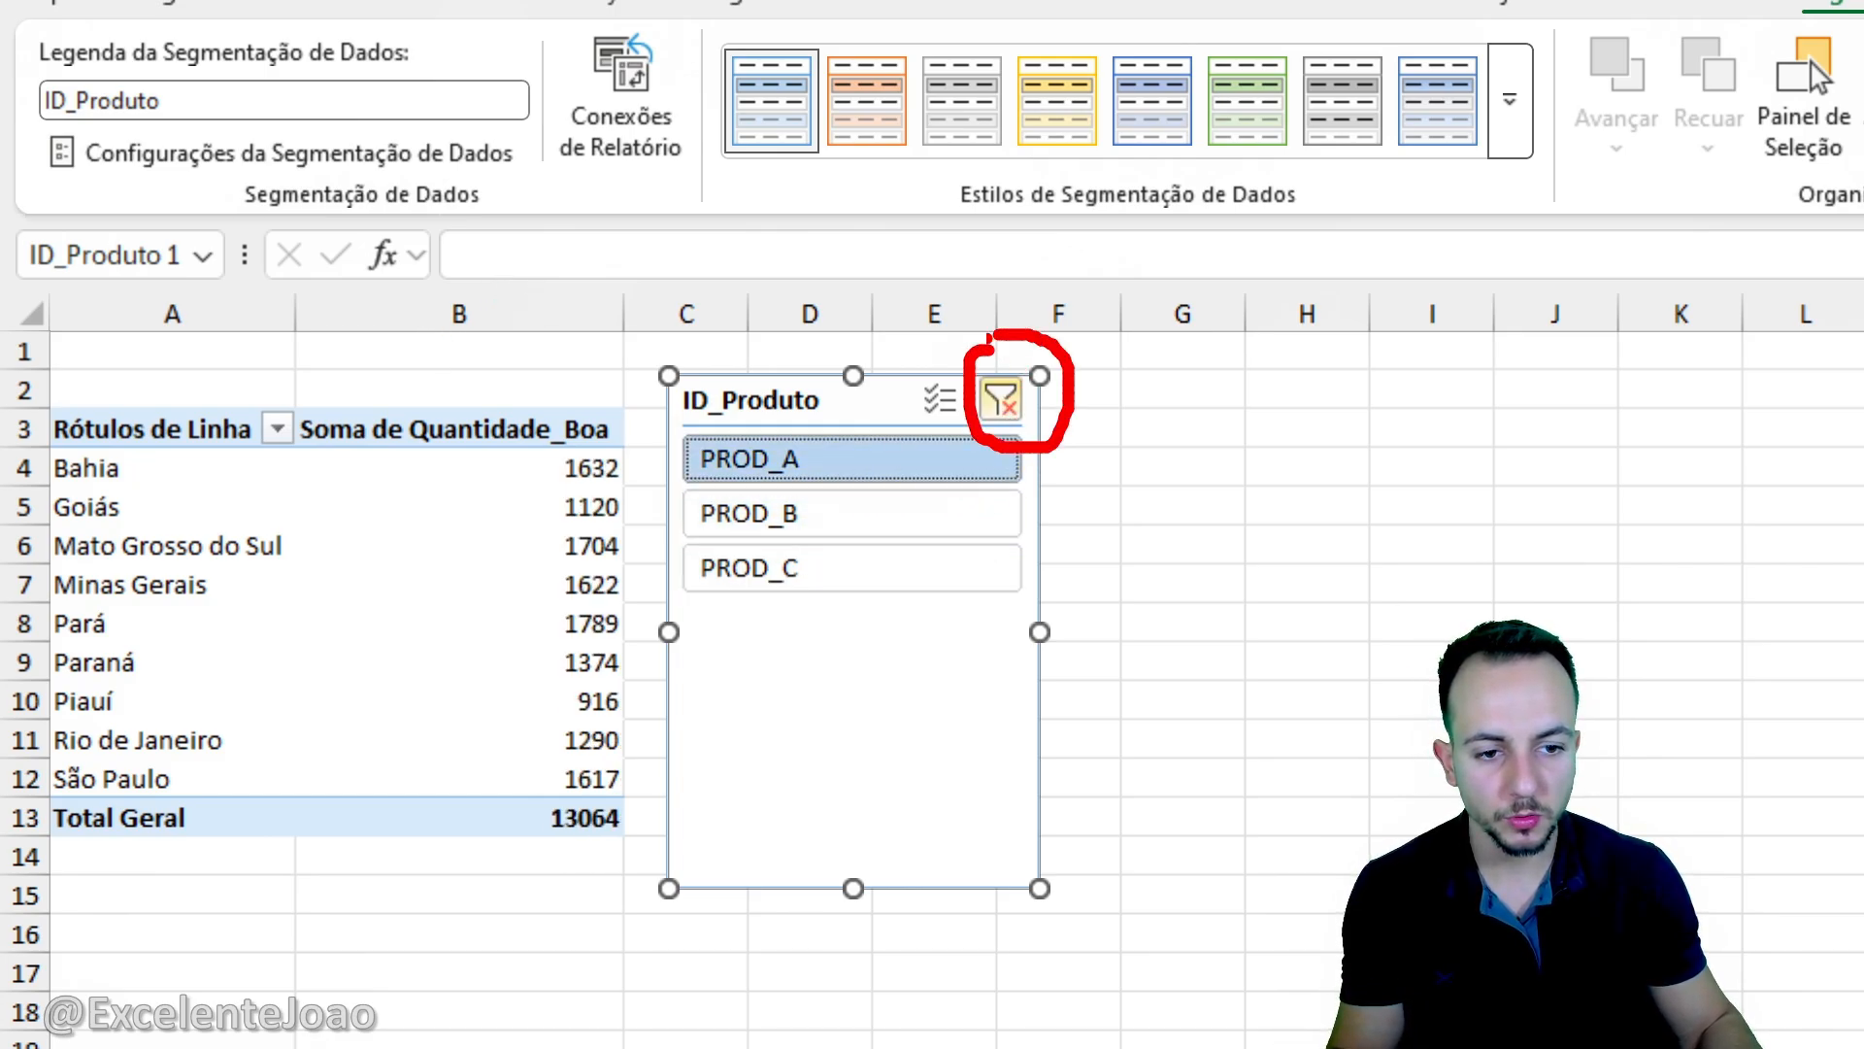
left_click(1006, 400)
- Filter the pivot table repeatedly by PROD_B, PROD_C and PROD_A to compare the state totals, ending on PROD_A
left_click(787, 515)
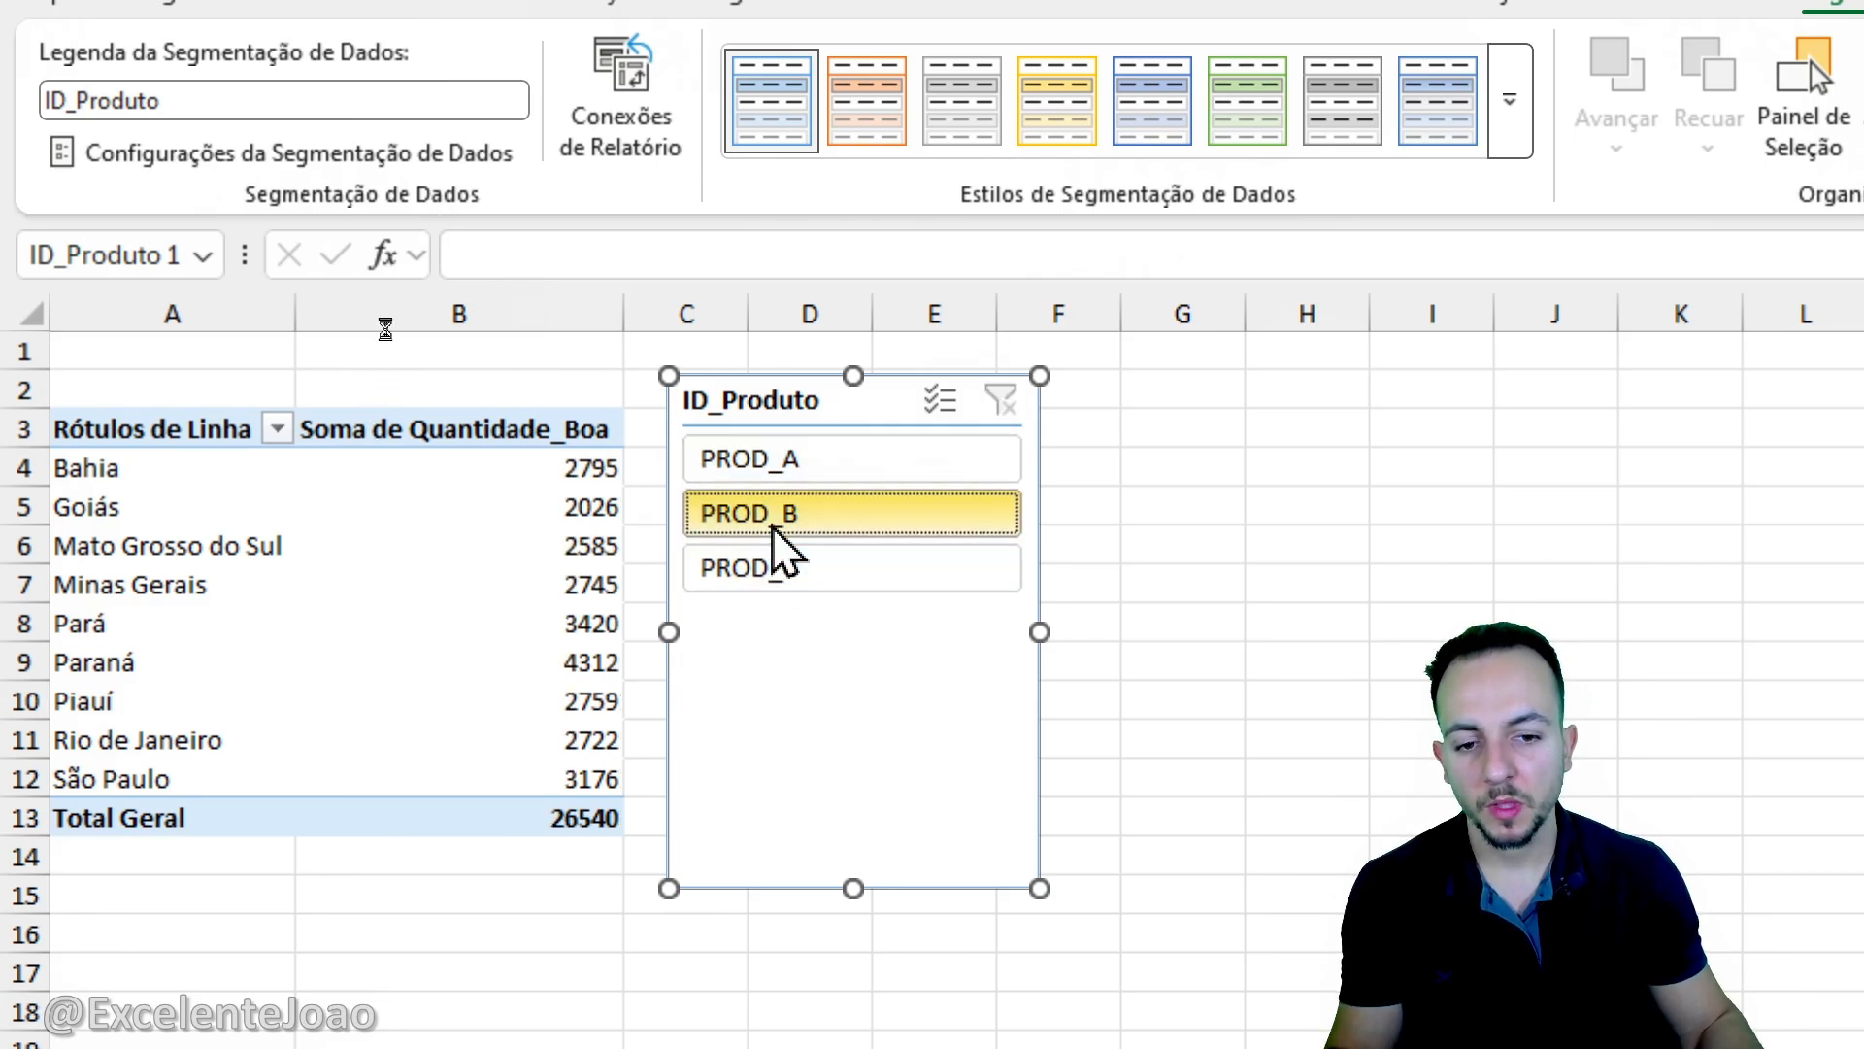
left_click(801, 568)
left_click(791, 515)
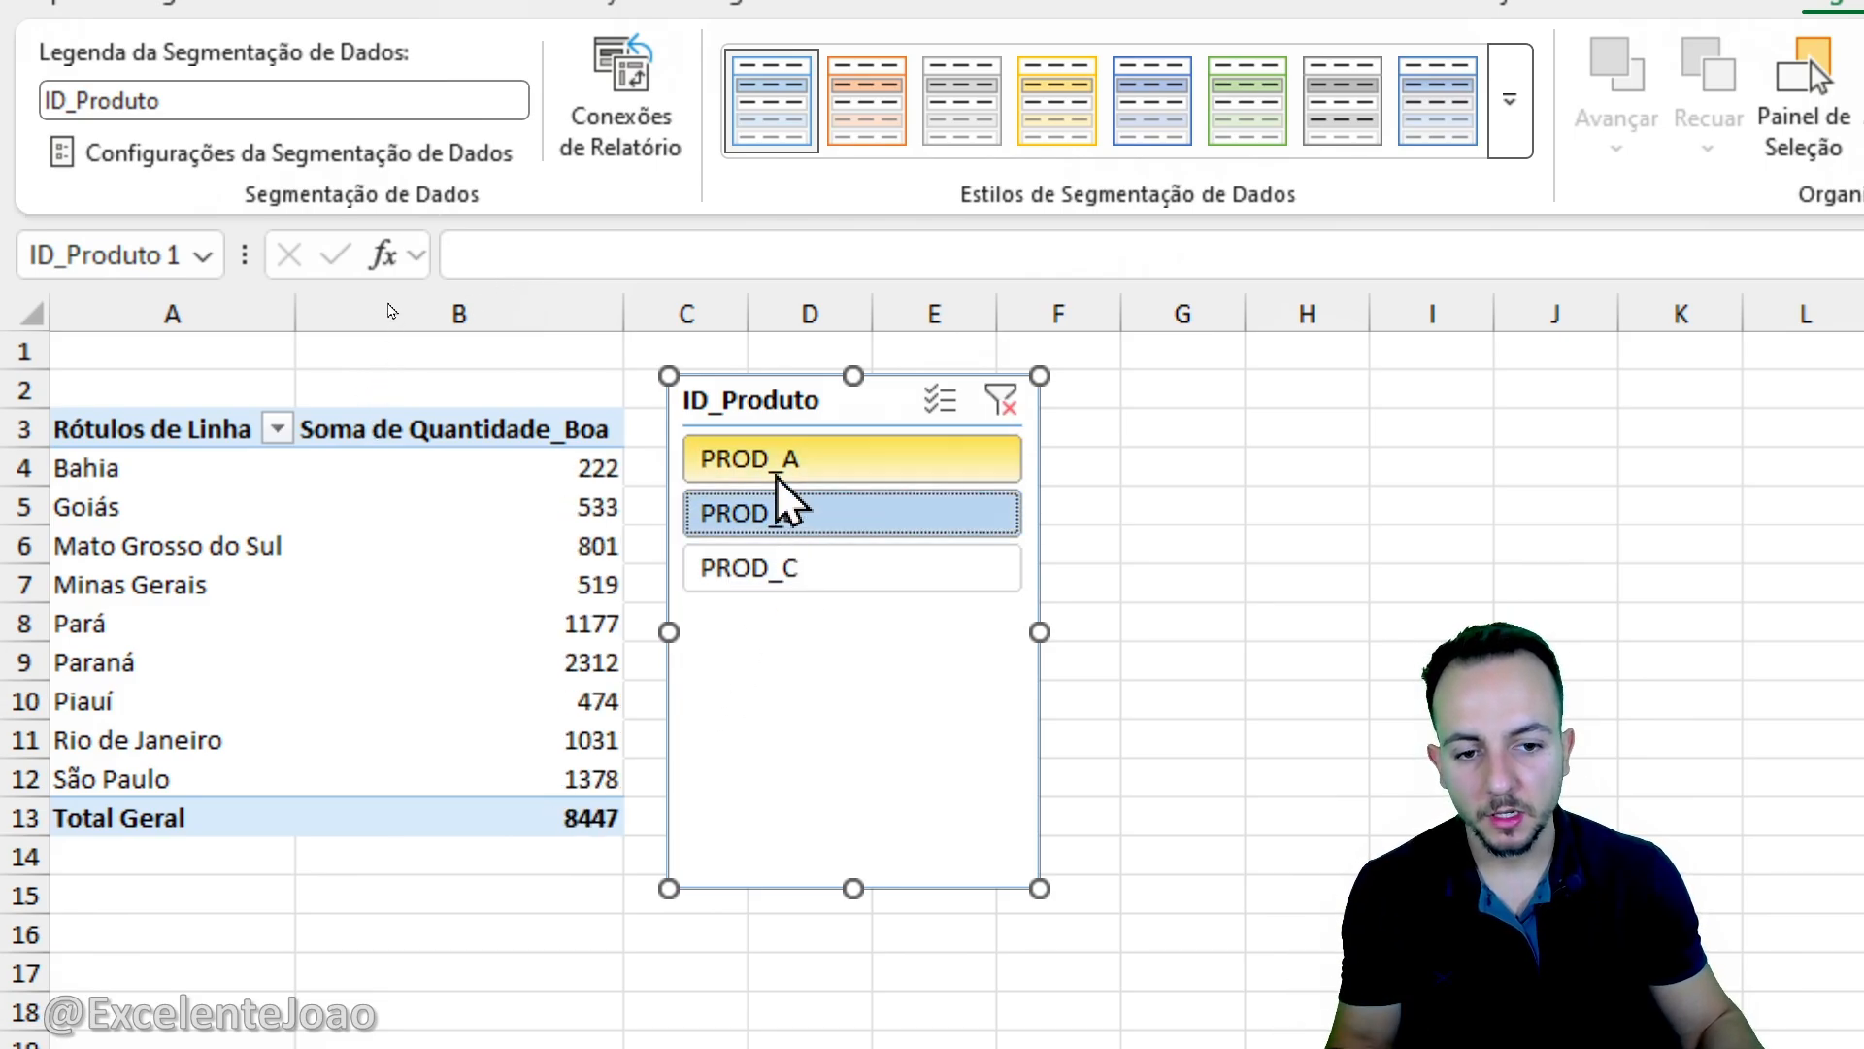
left_click(792, 471)
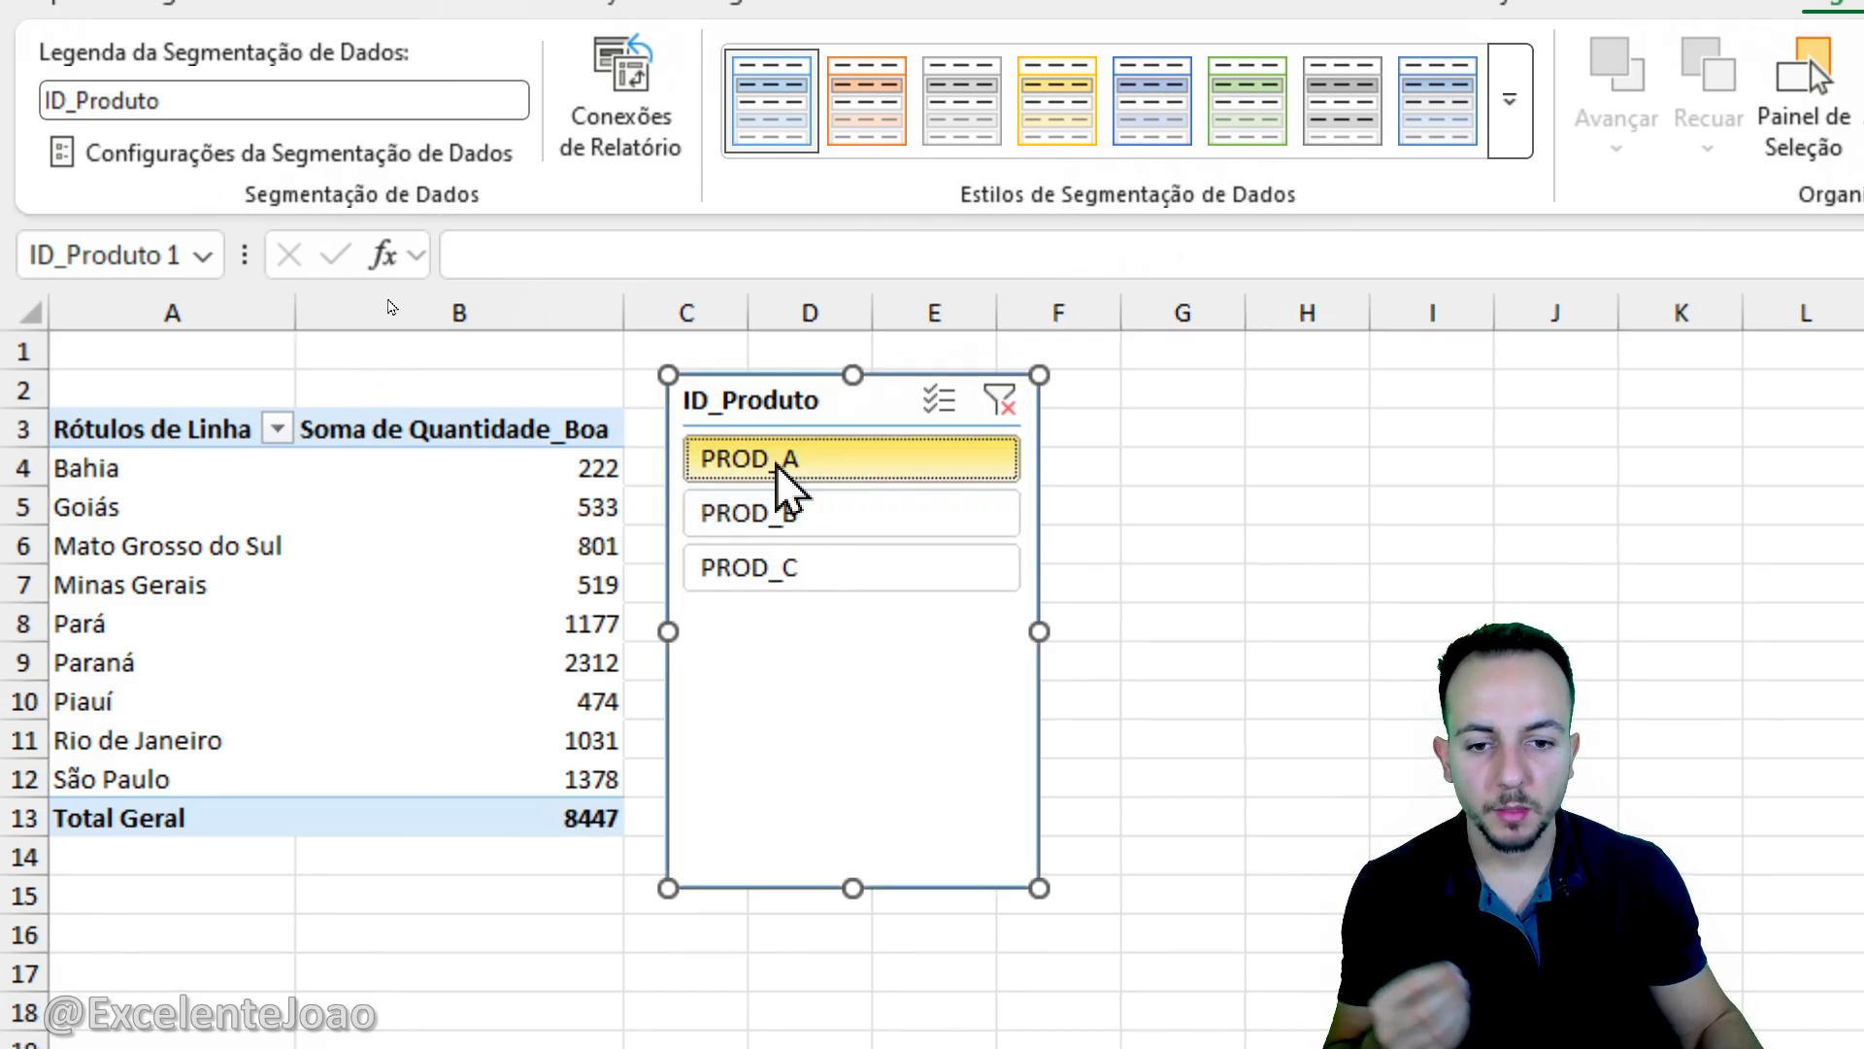
left_click(794, 514)
left_click(847, 571)
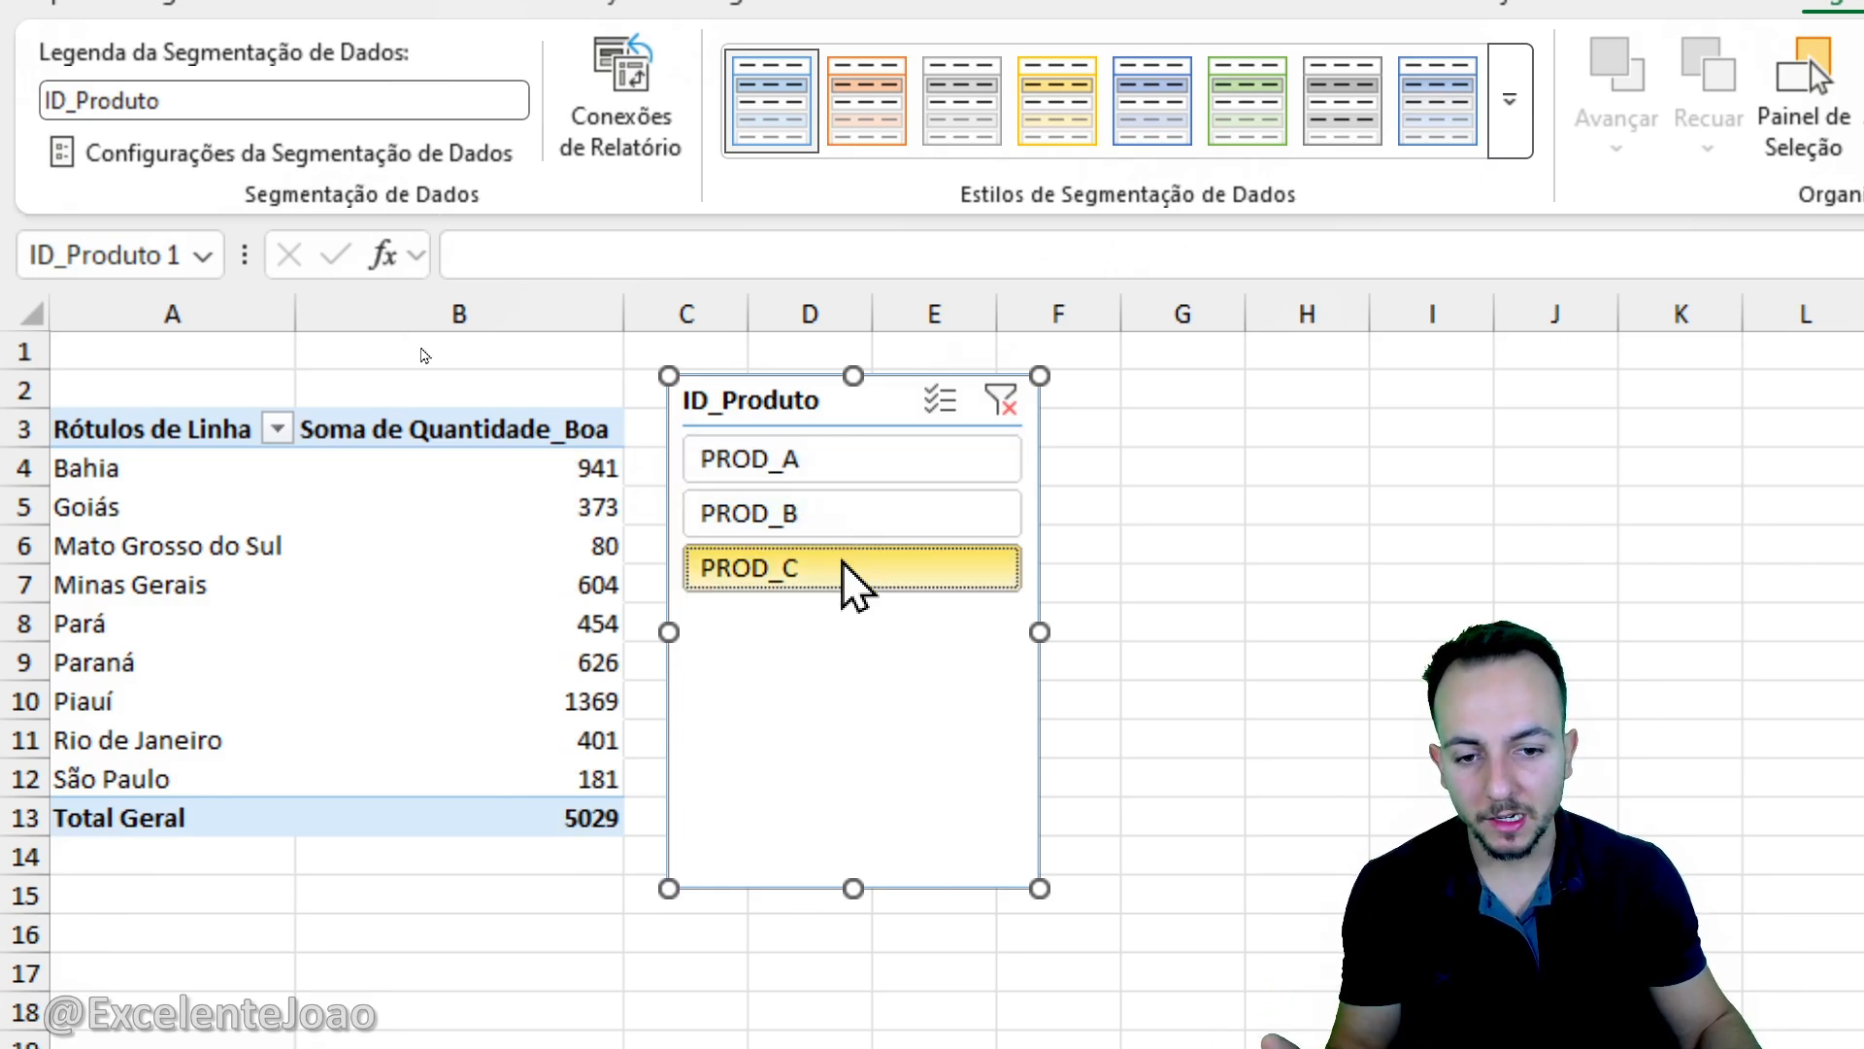
left_click(841, 507)
left_click(839, 476)
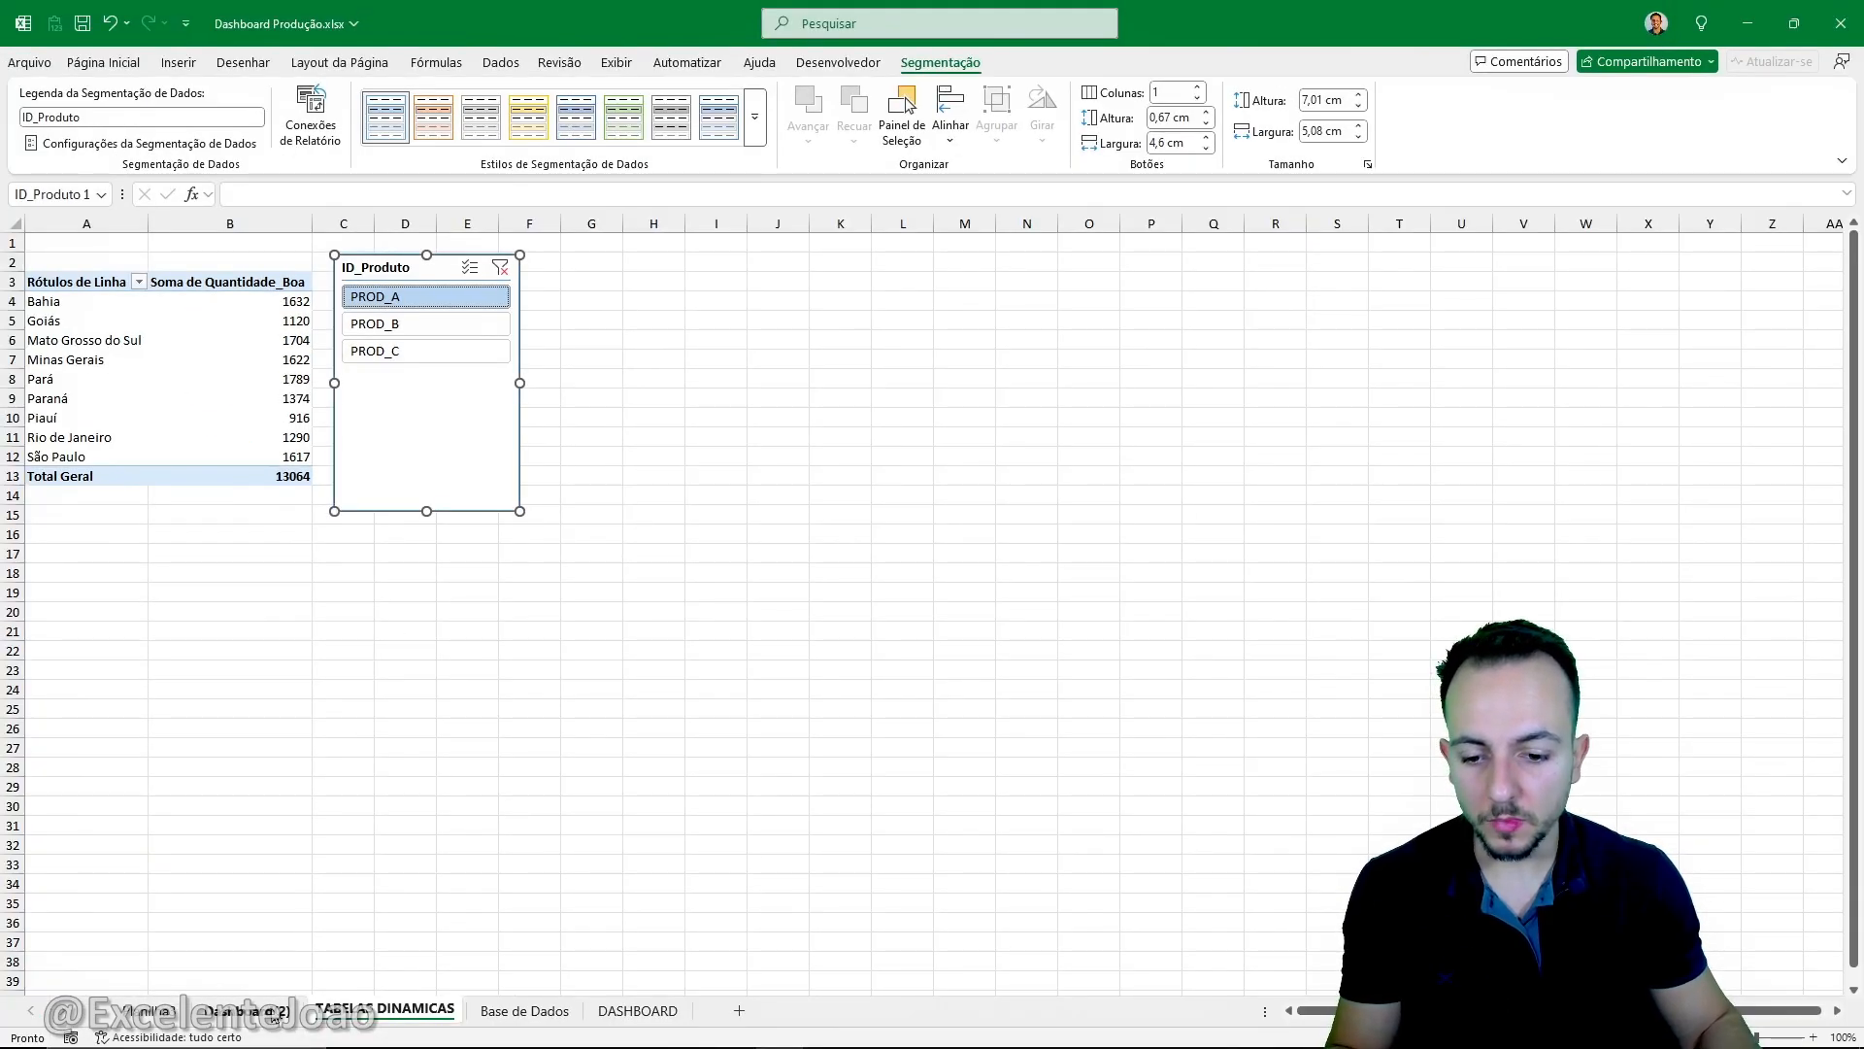
- Examine how the charts and map in the finished example dashboard respond to PROD_A, PROD_C and PROD_B in its slicer
left_click(274, 1013)
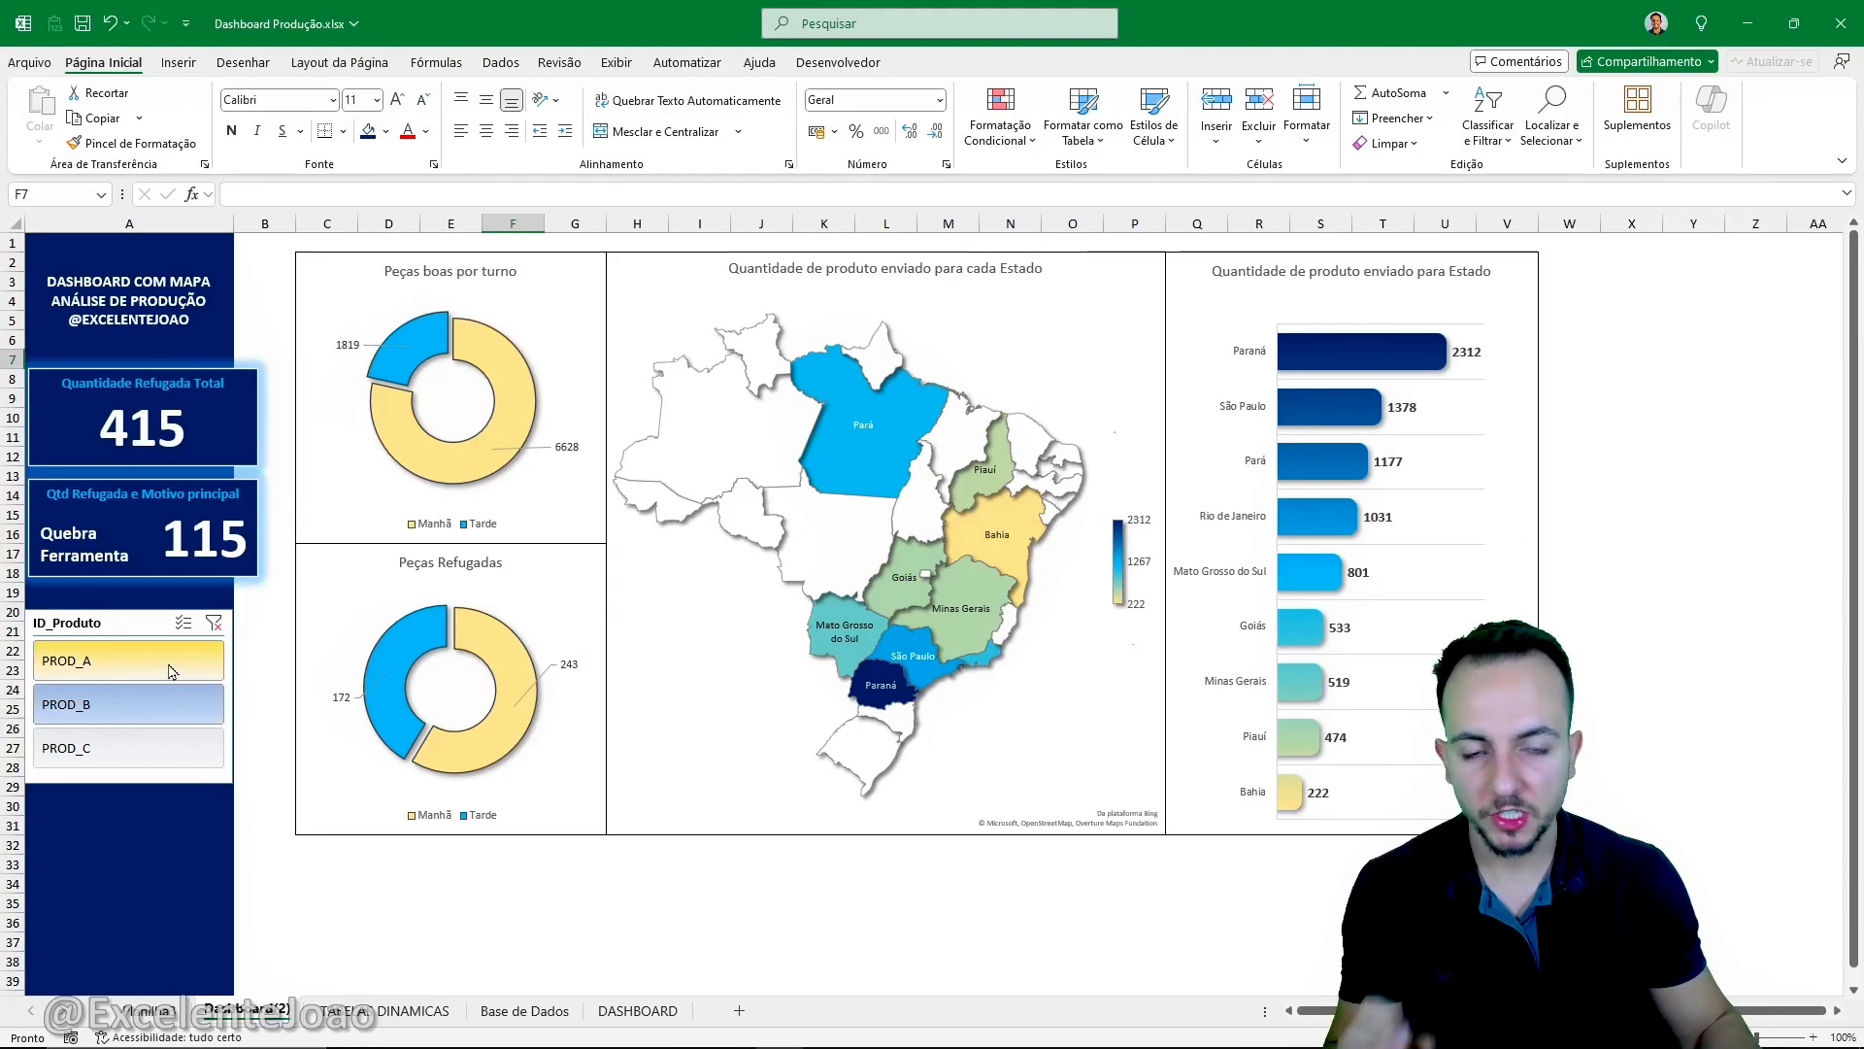
left_click(341, 640)
left_click(171, 707)
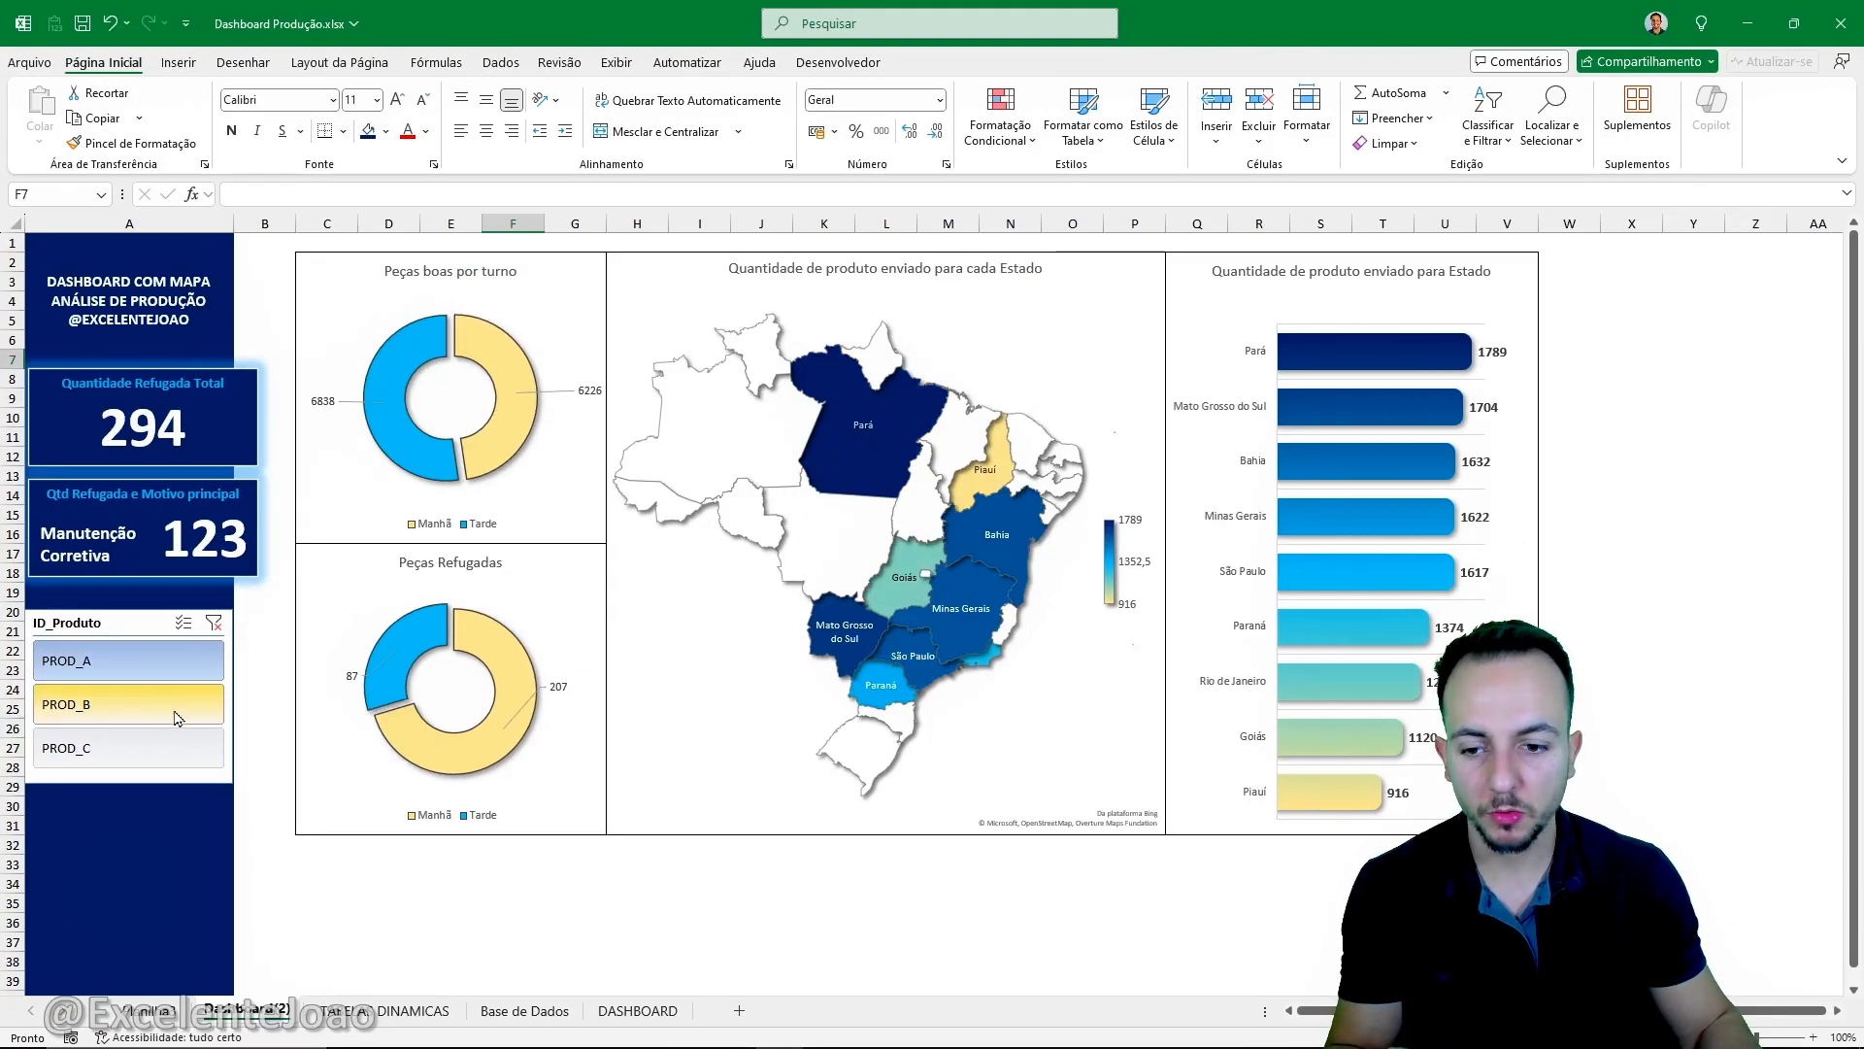
left_click(167, 752)
left_click(171, 716)
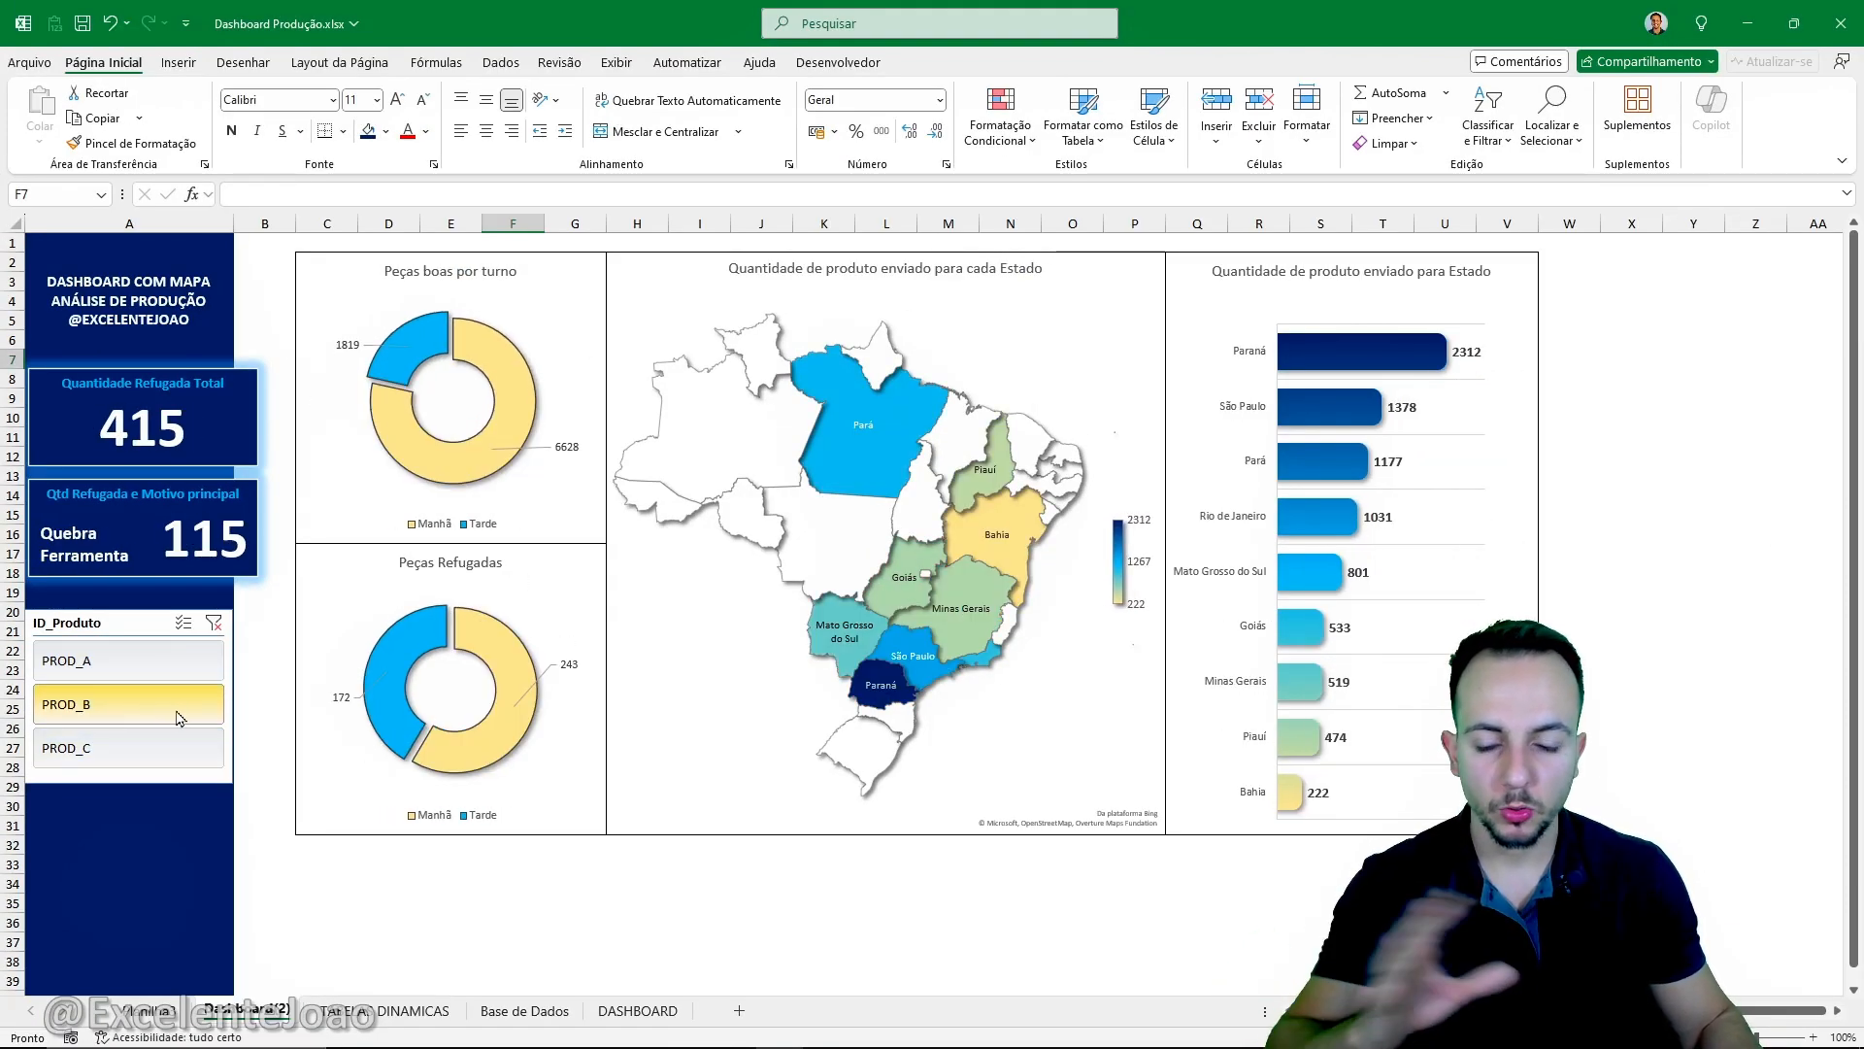
left_click(206, 671)
left_click(190, 703)
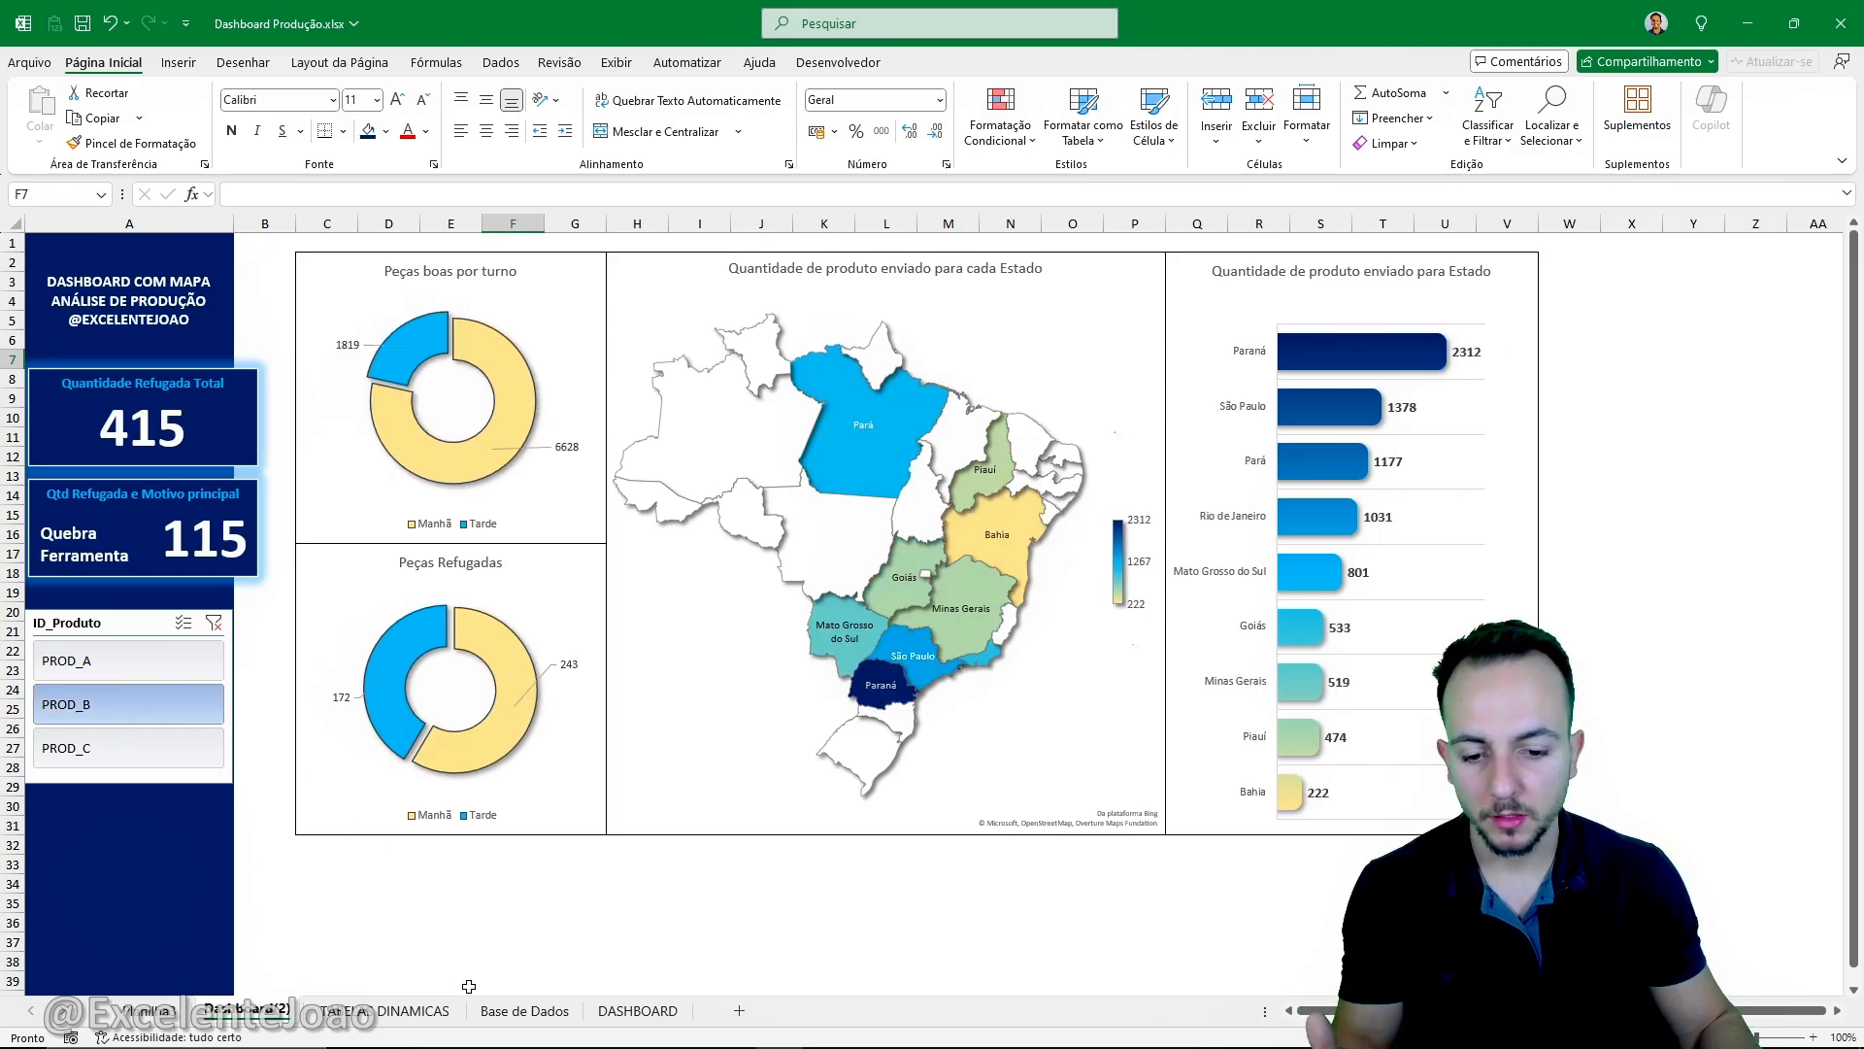
- In the TABELAS DINAMICAS sheet, set the button height of the ID_Produto slicer to 1,2 cm
left_click(524, 1011)
left_click(419, 1011)
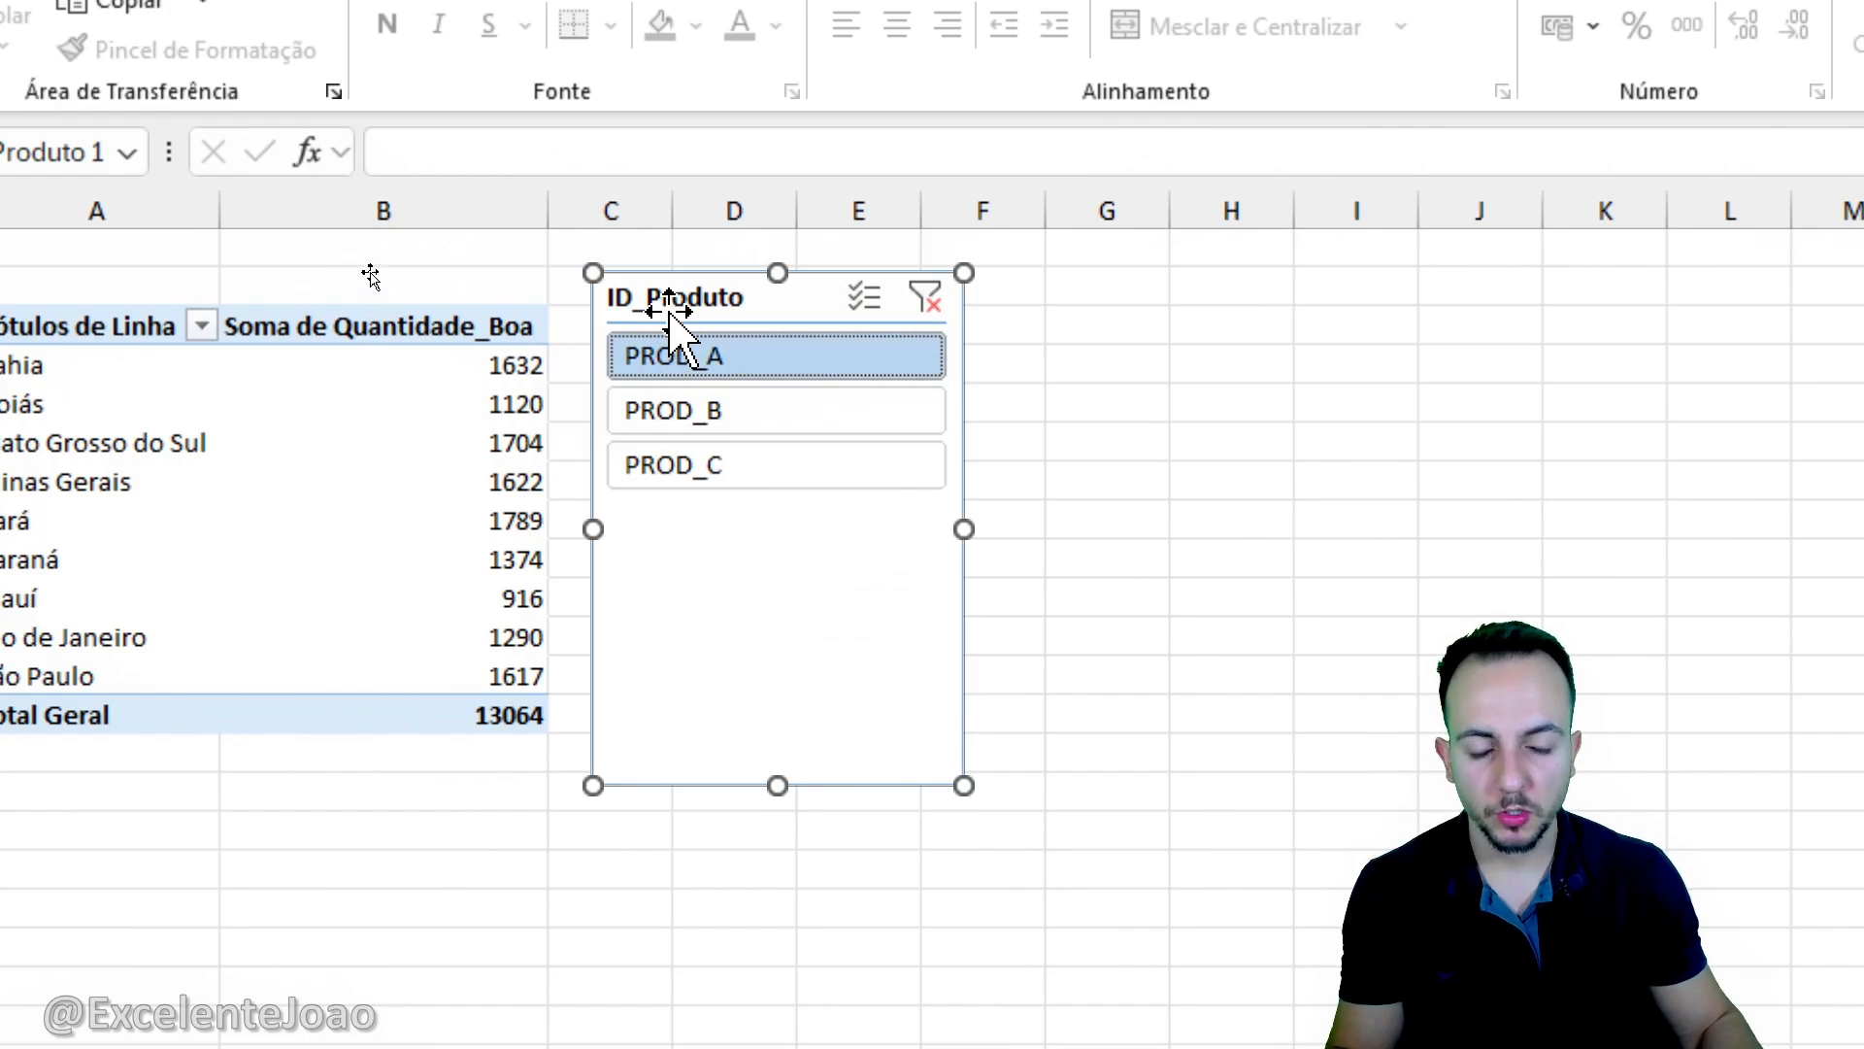
mouse_move(592, 252)
left_mouse_down()
mouse_move(894, 541)
mouse_move(1002, 828)
left_mouse_up()
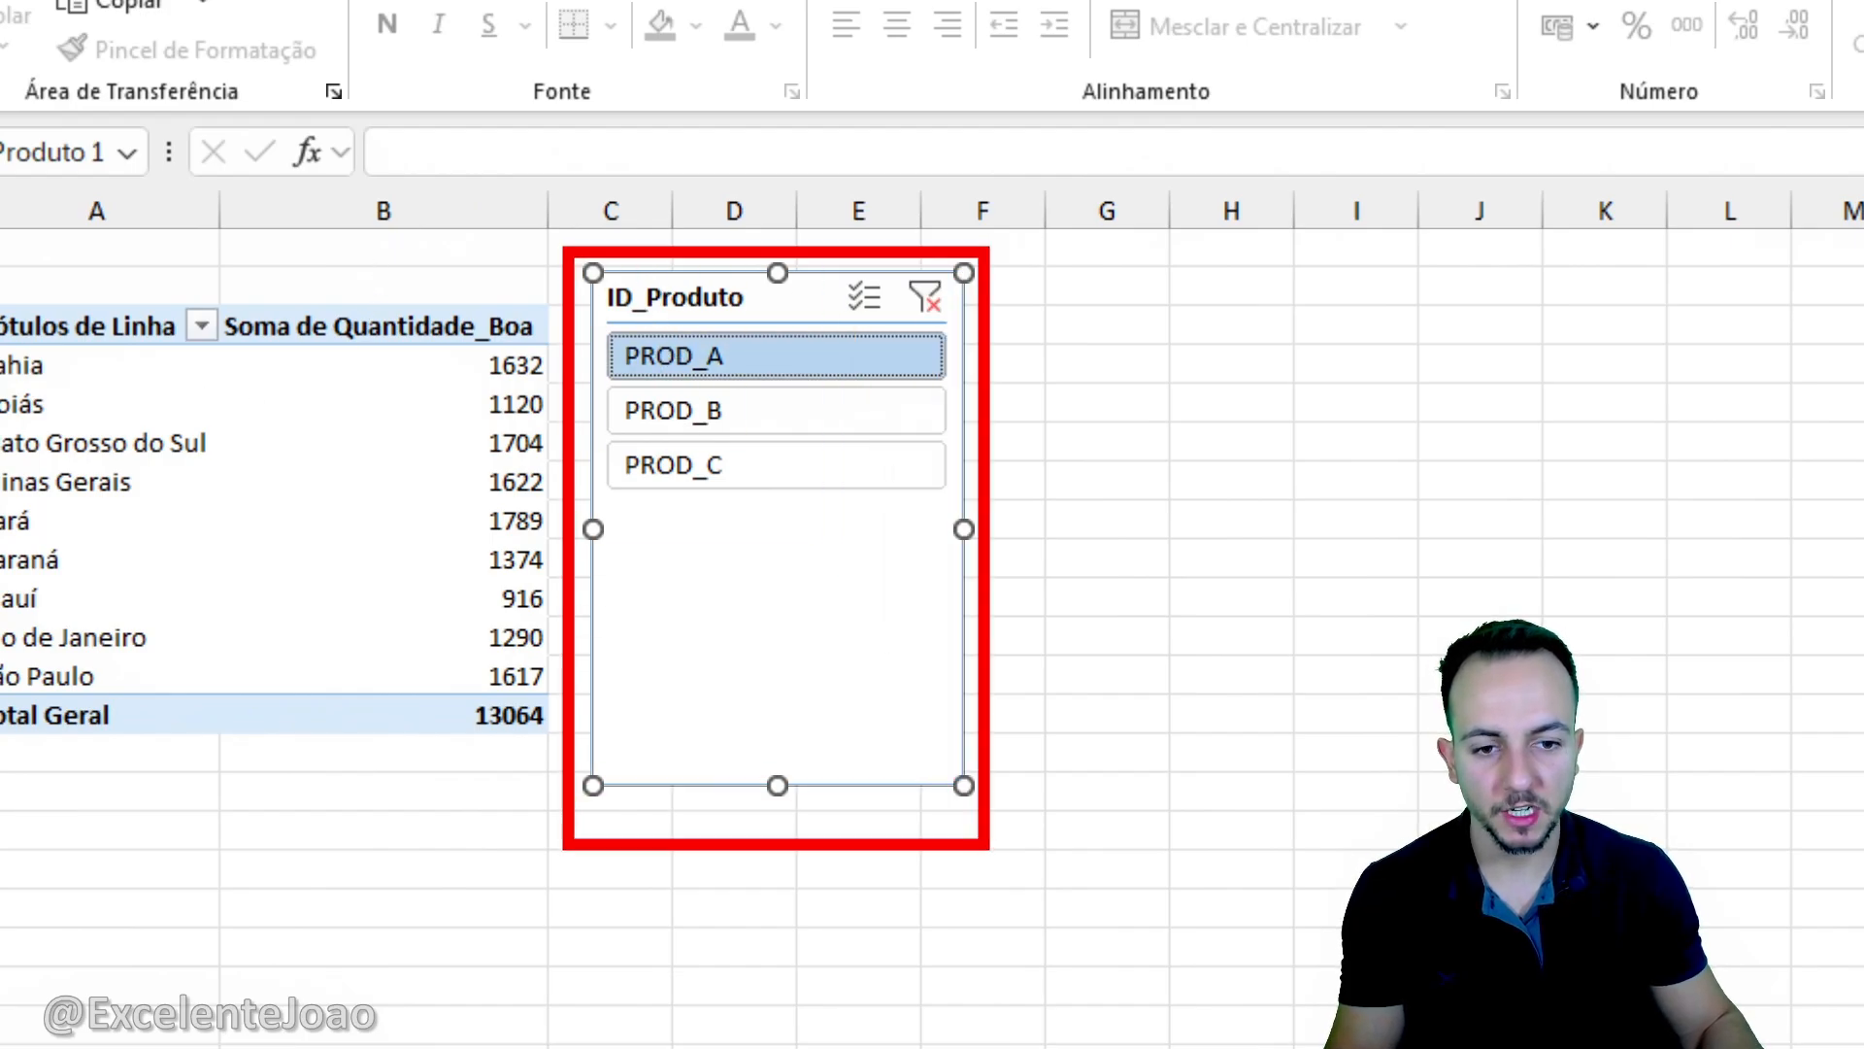
key("Escape")
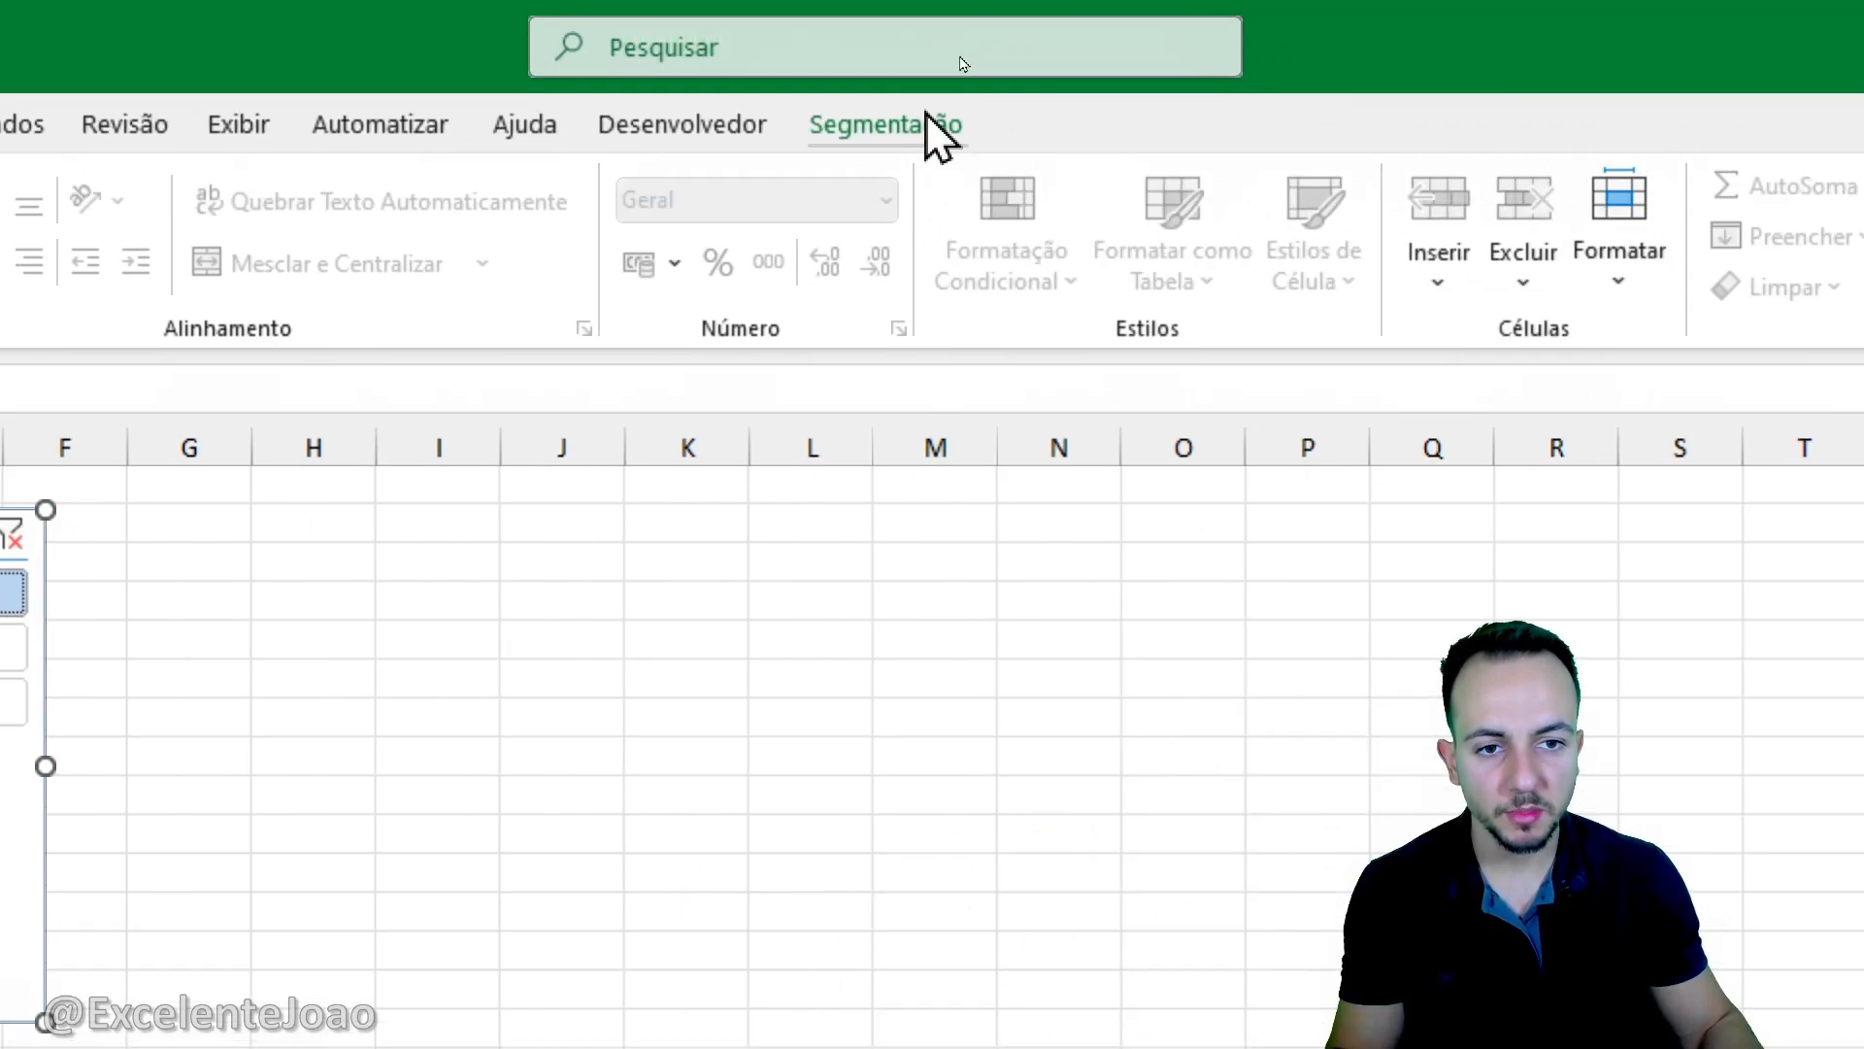
left_click(932, 126)
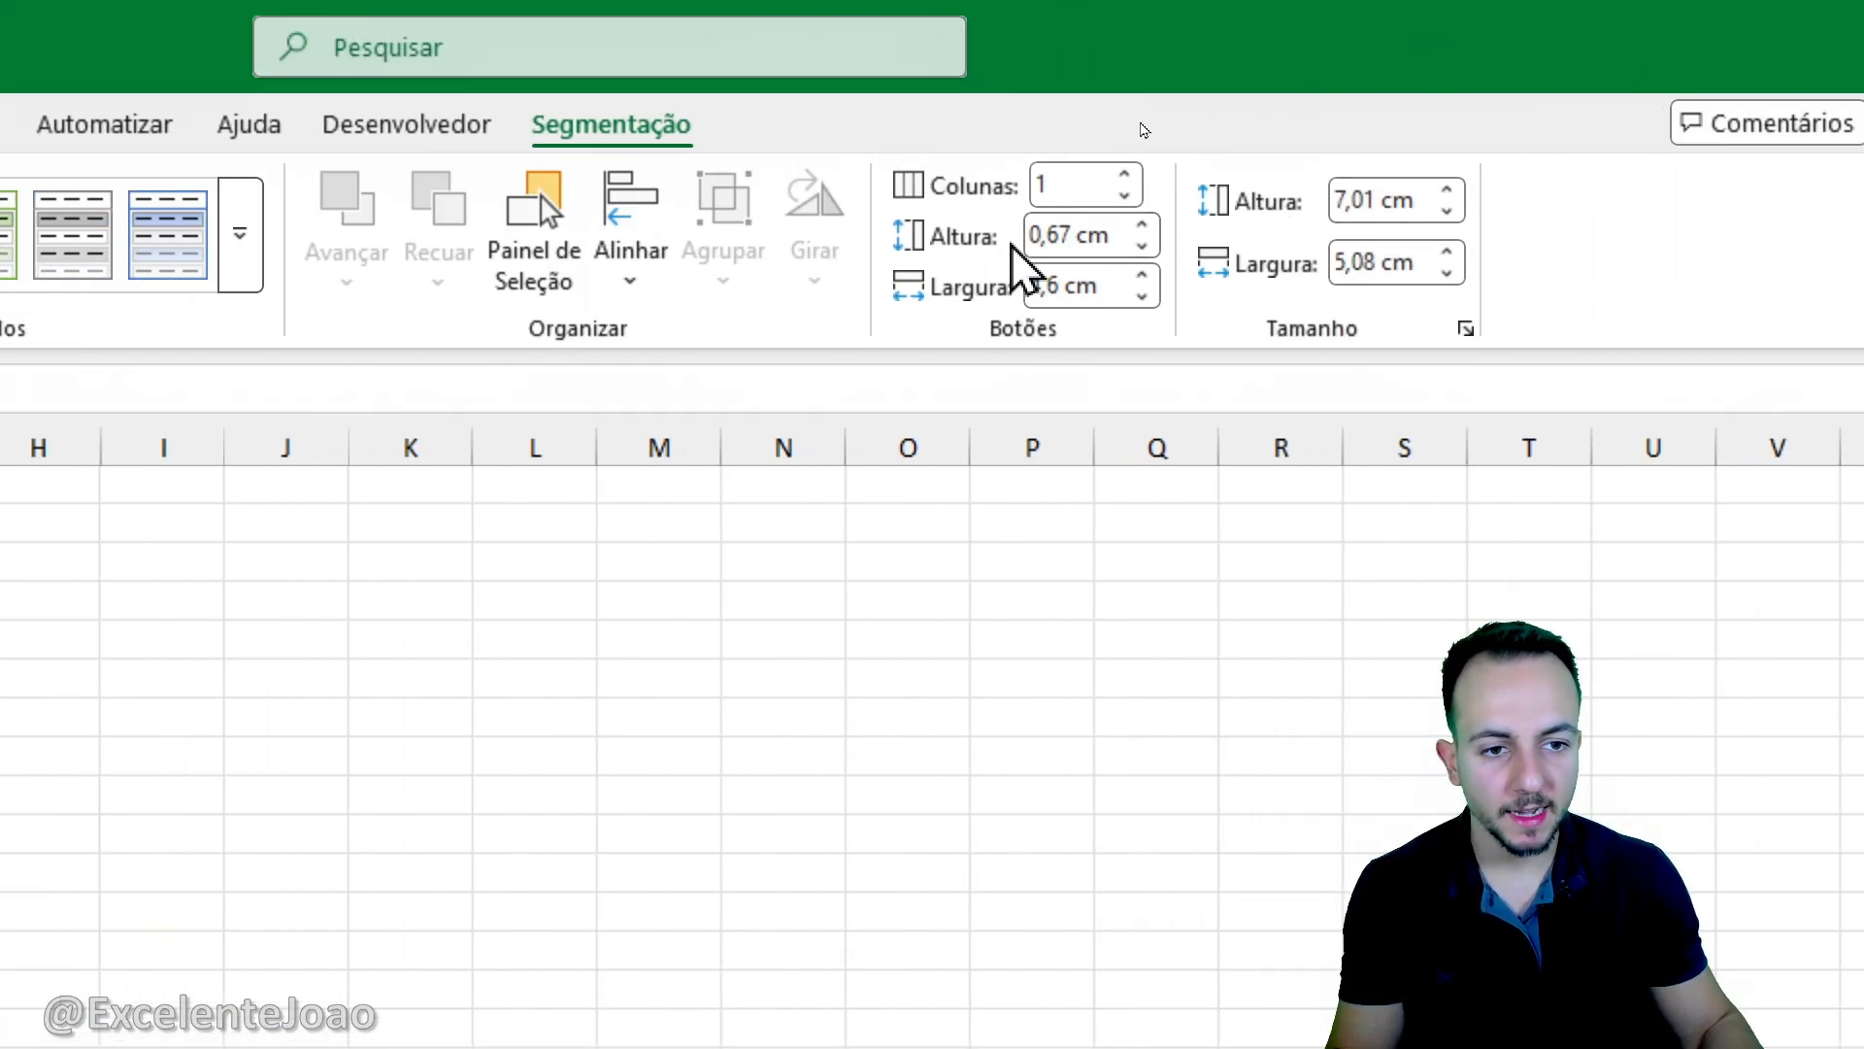
left_click(1143, 226)
left_click(1143, 227)
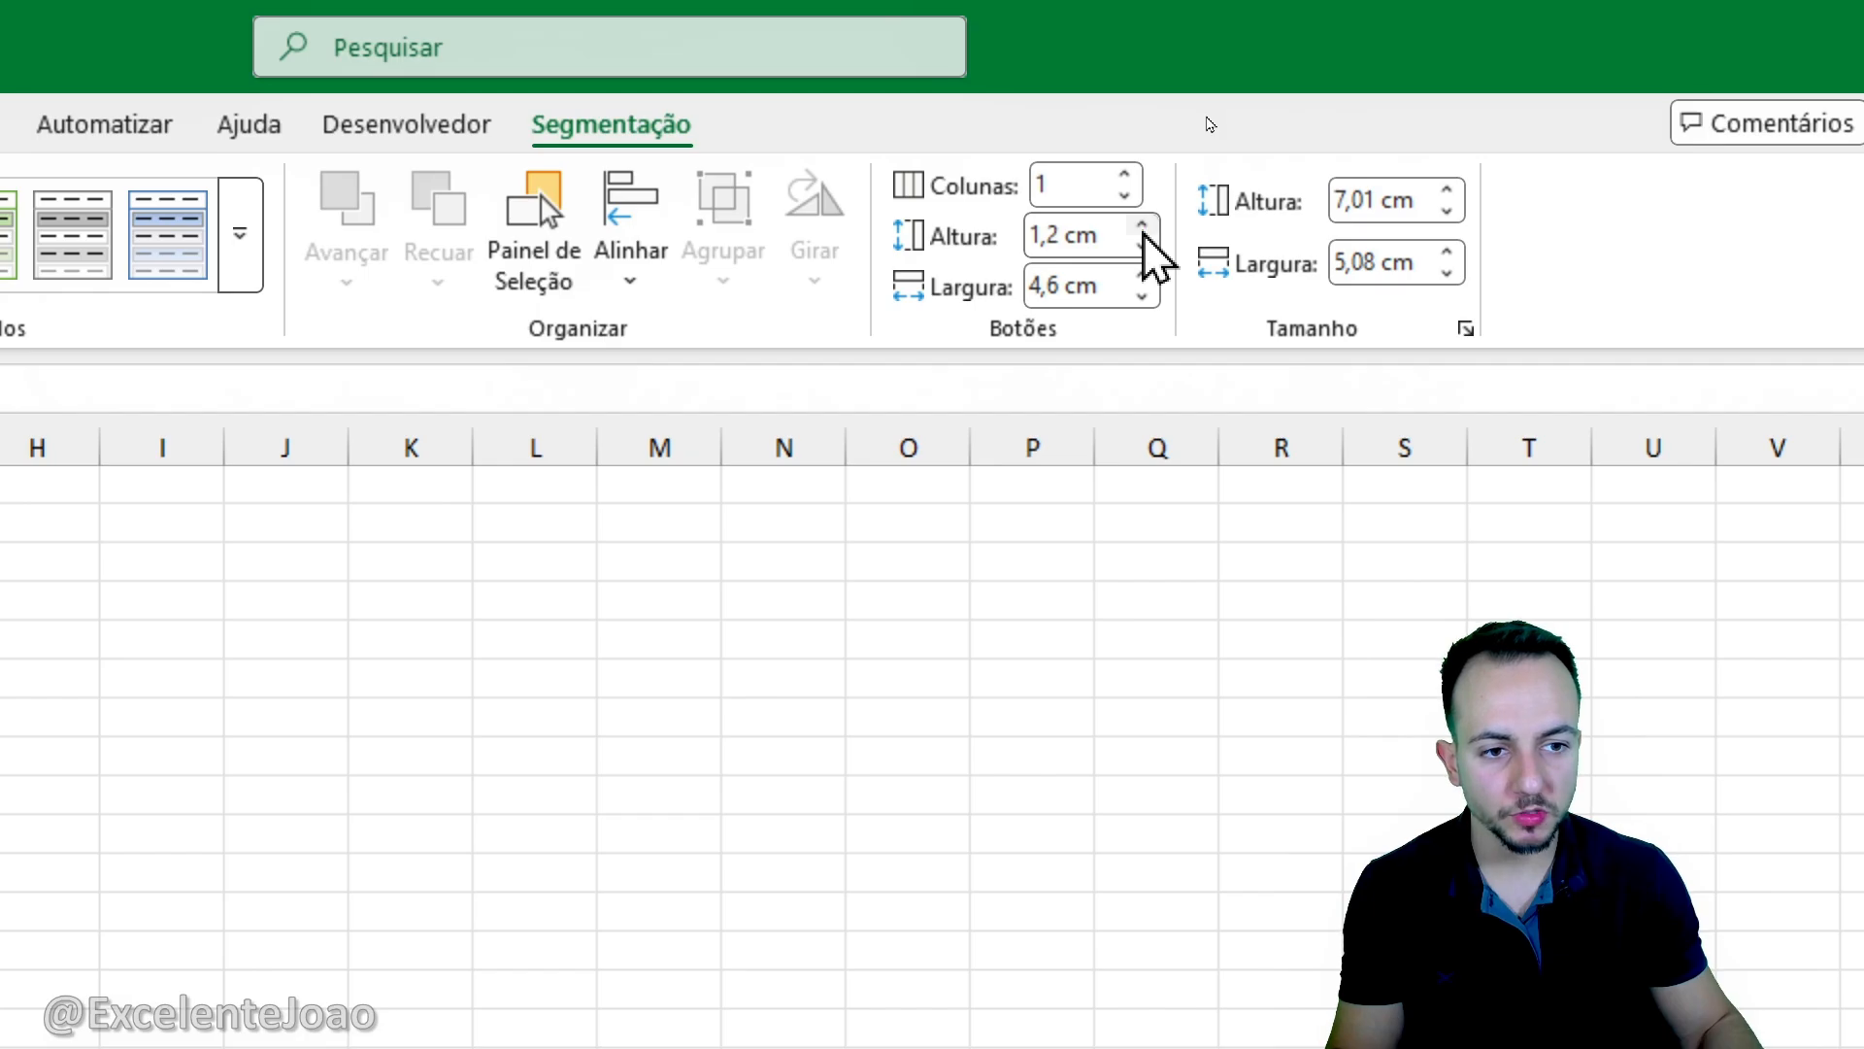
left_click(1146, 225)
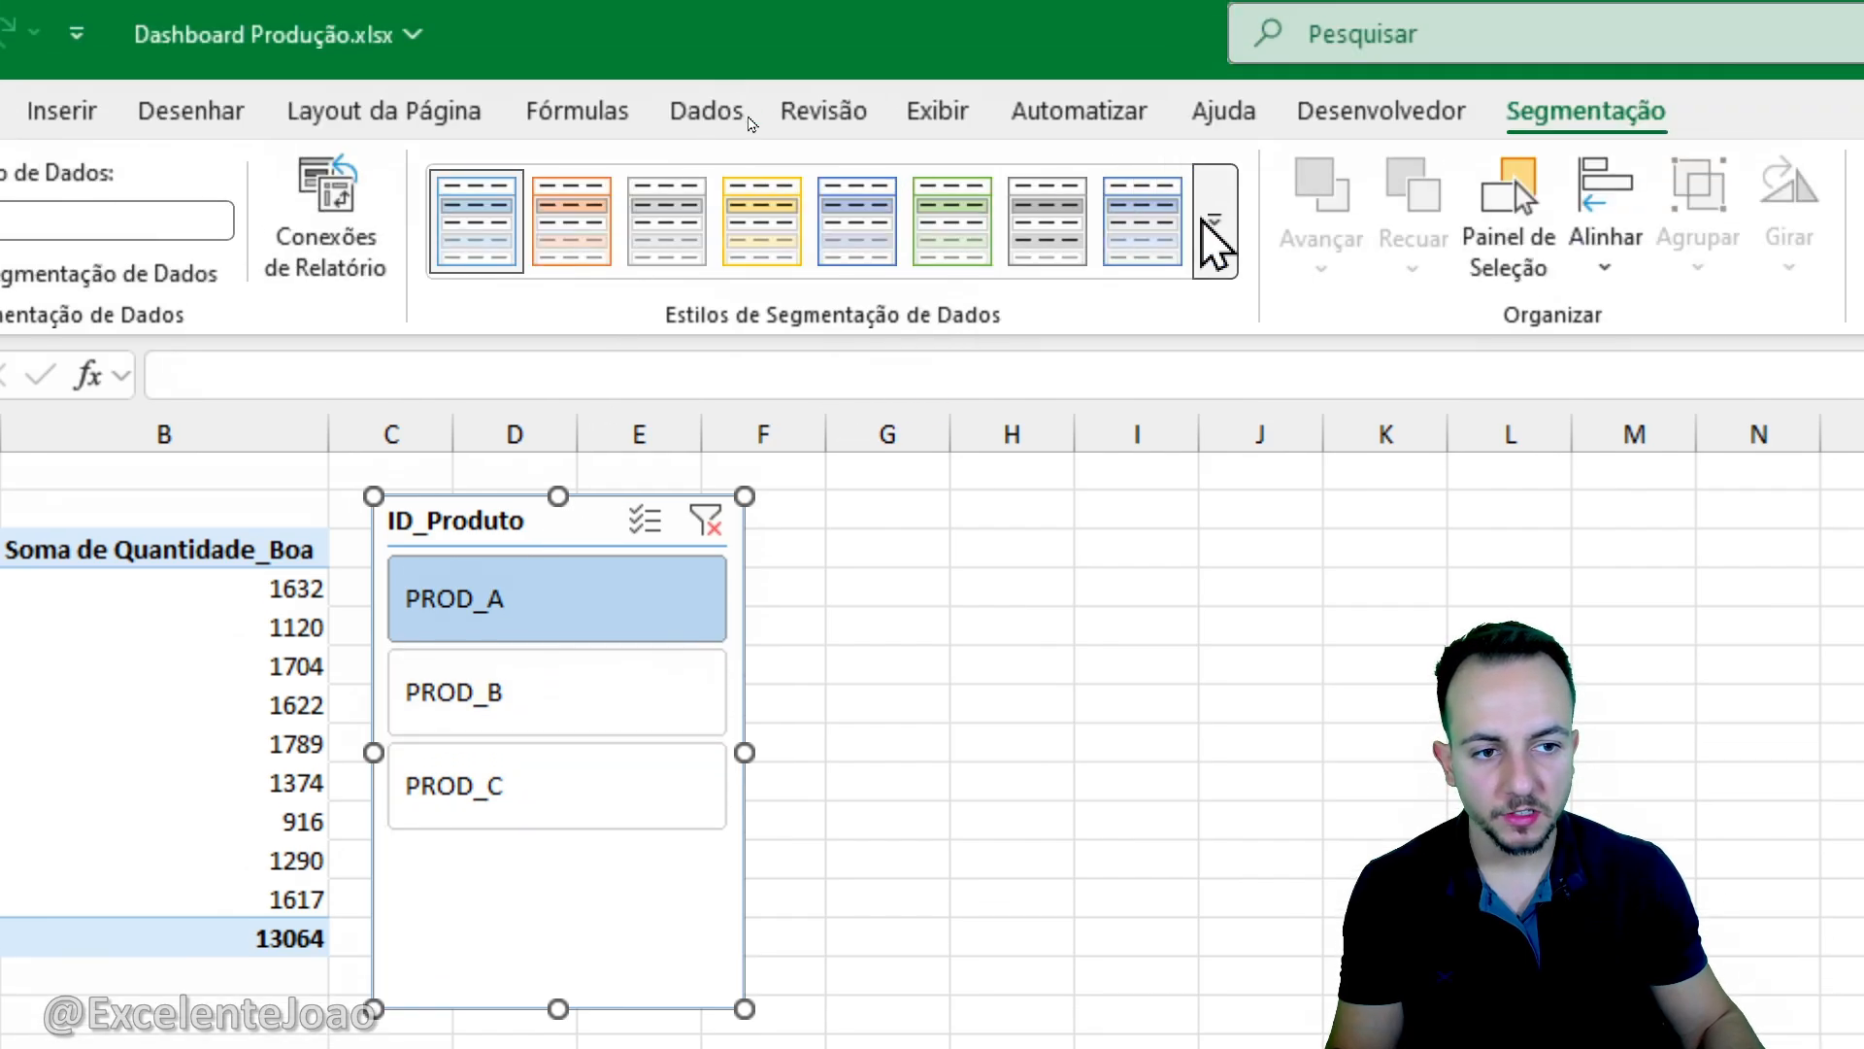
- Apply the last blue style of the Clara group to the slicer and shorten it to fit its three buttons
left_click(1209, 167)
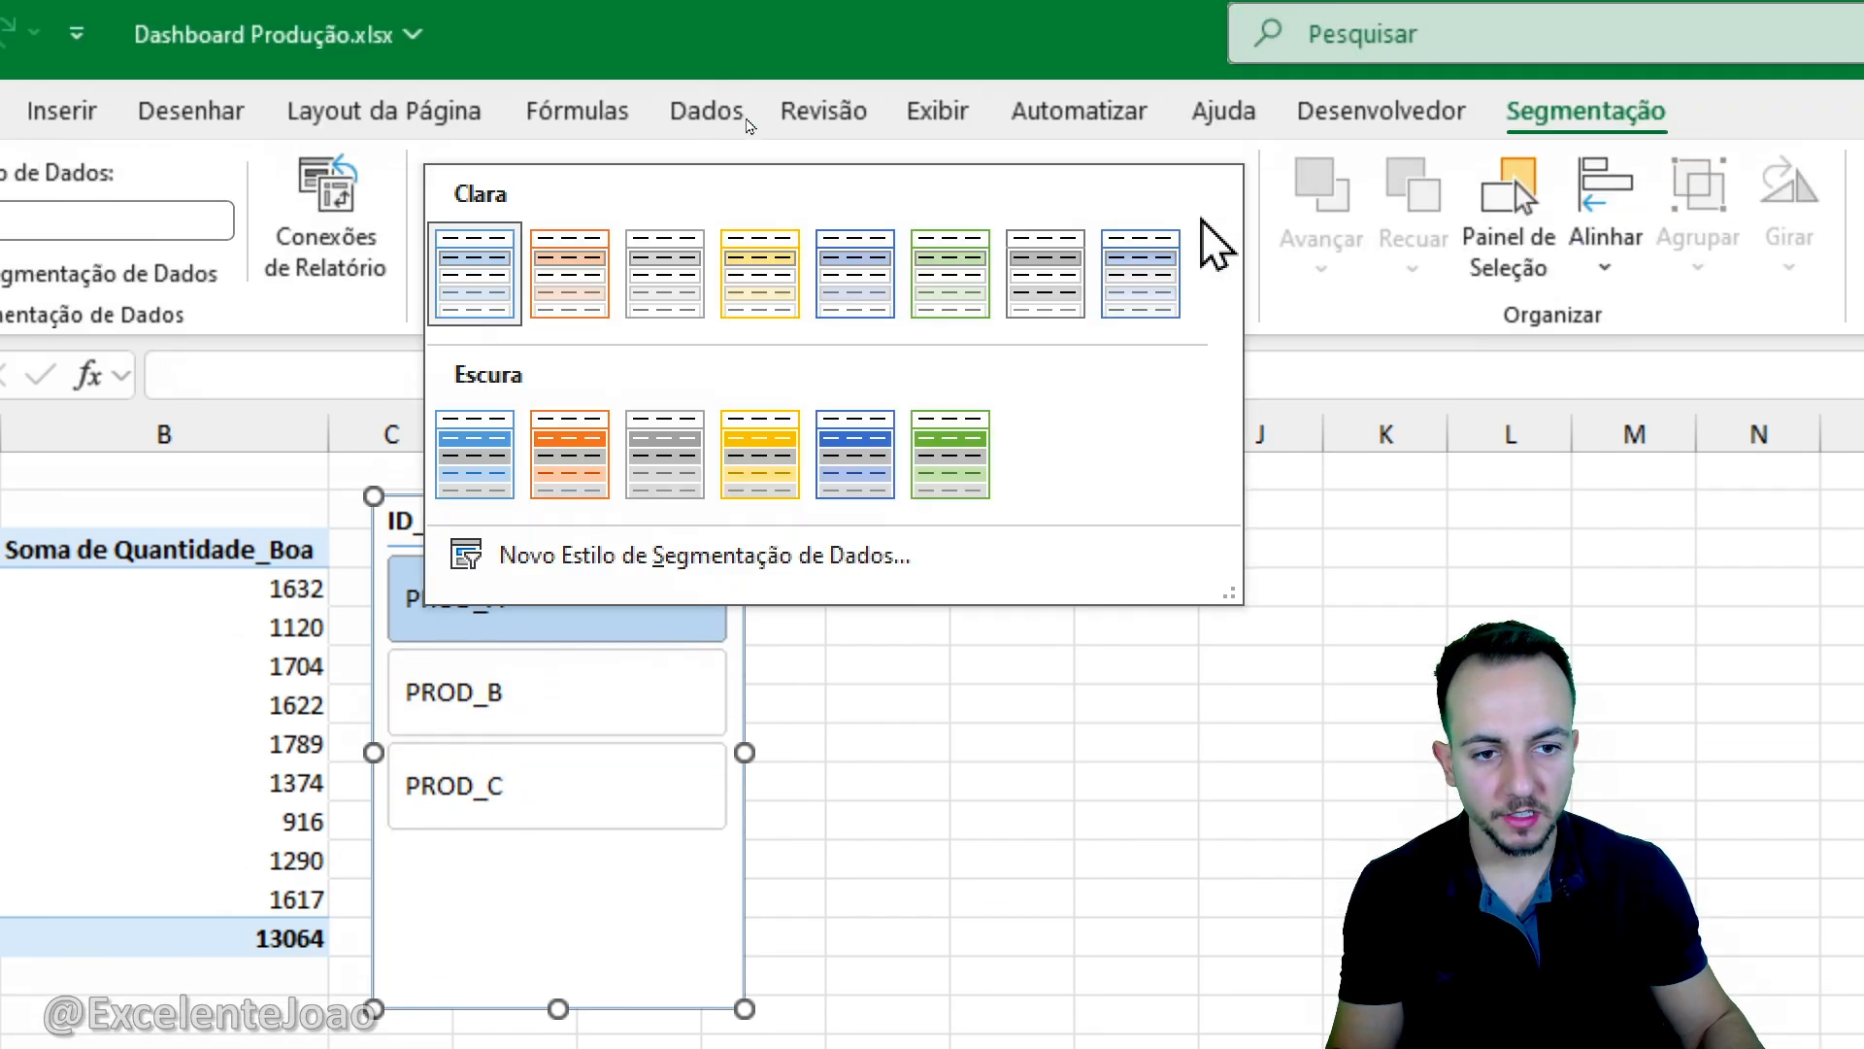
left_click(874, 404)
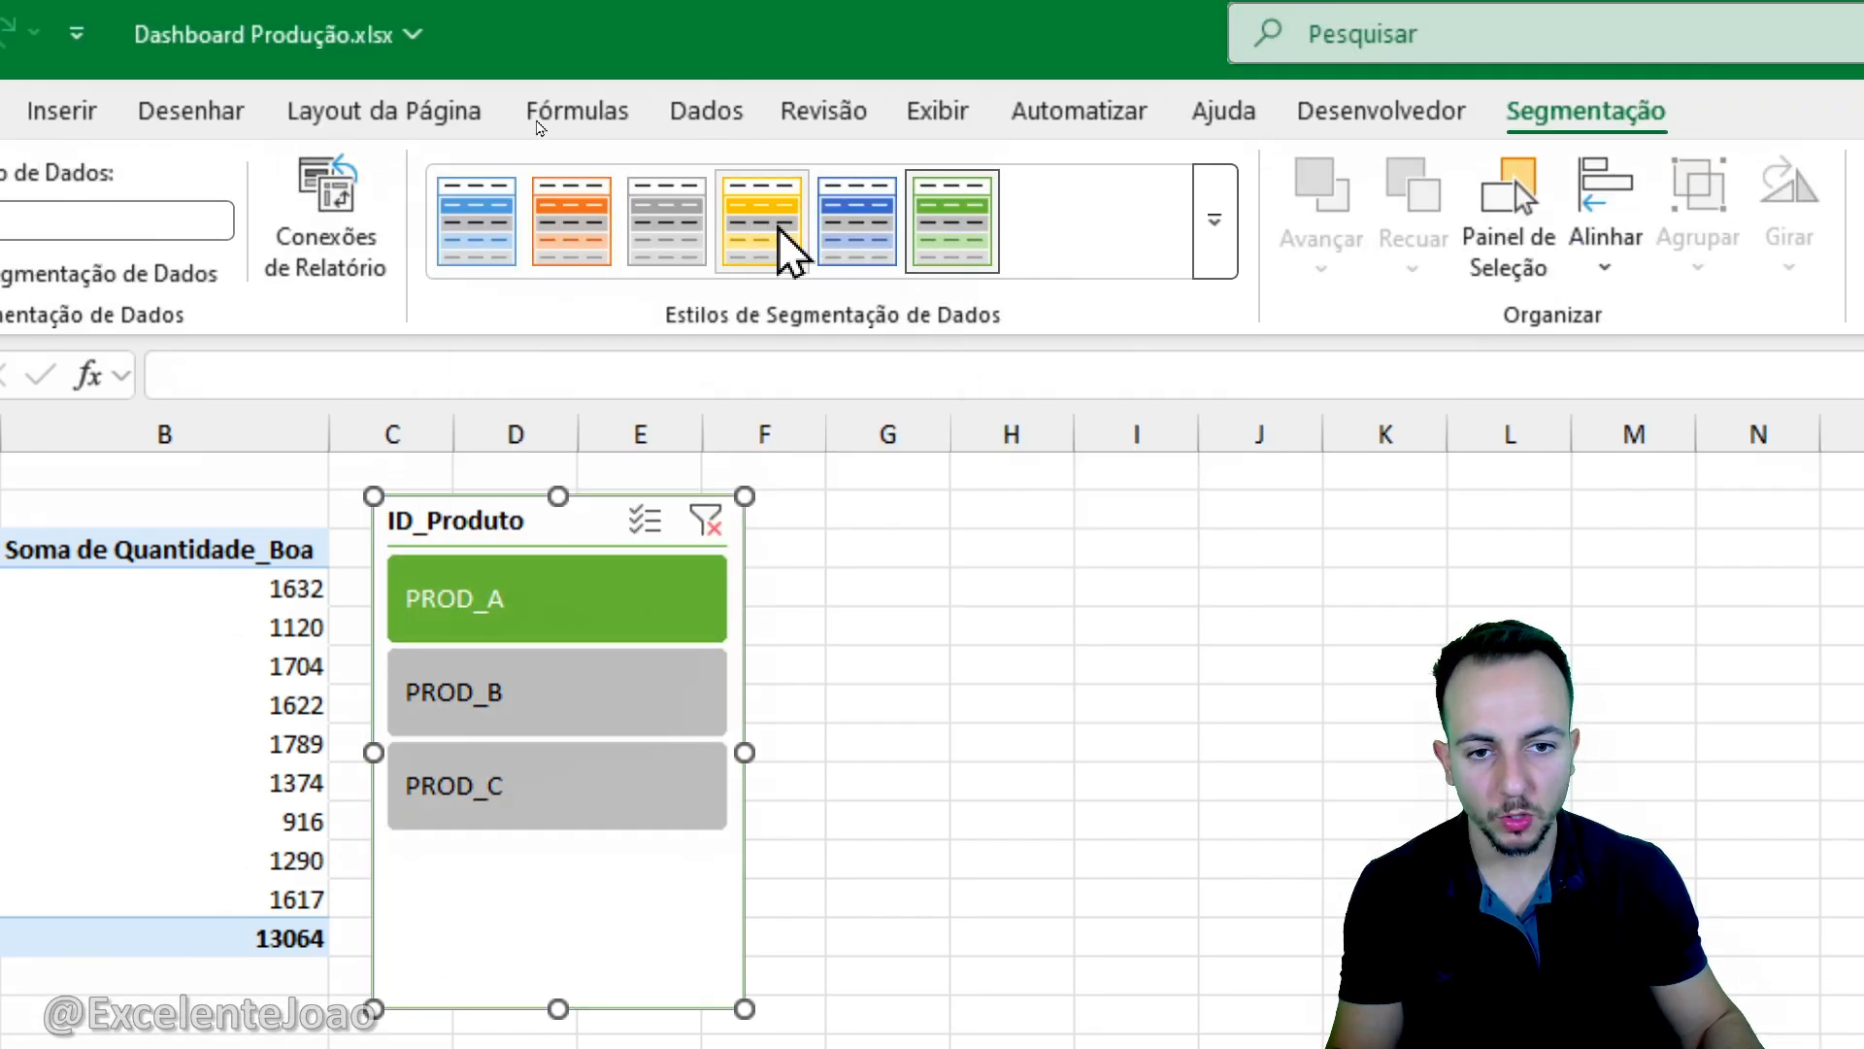
left_click(708, 250)
left_click(1213, 225)
left_click(1144, 289)
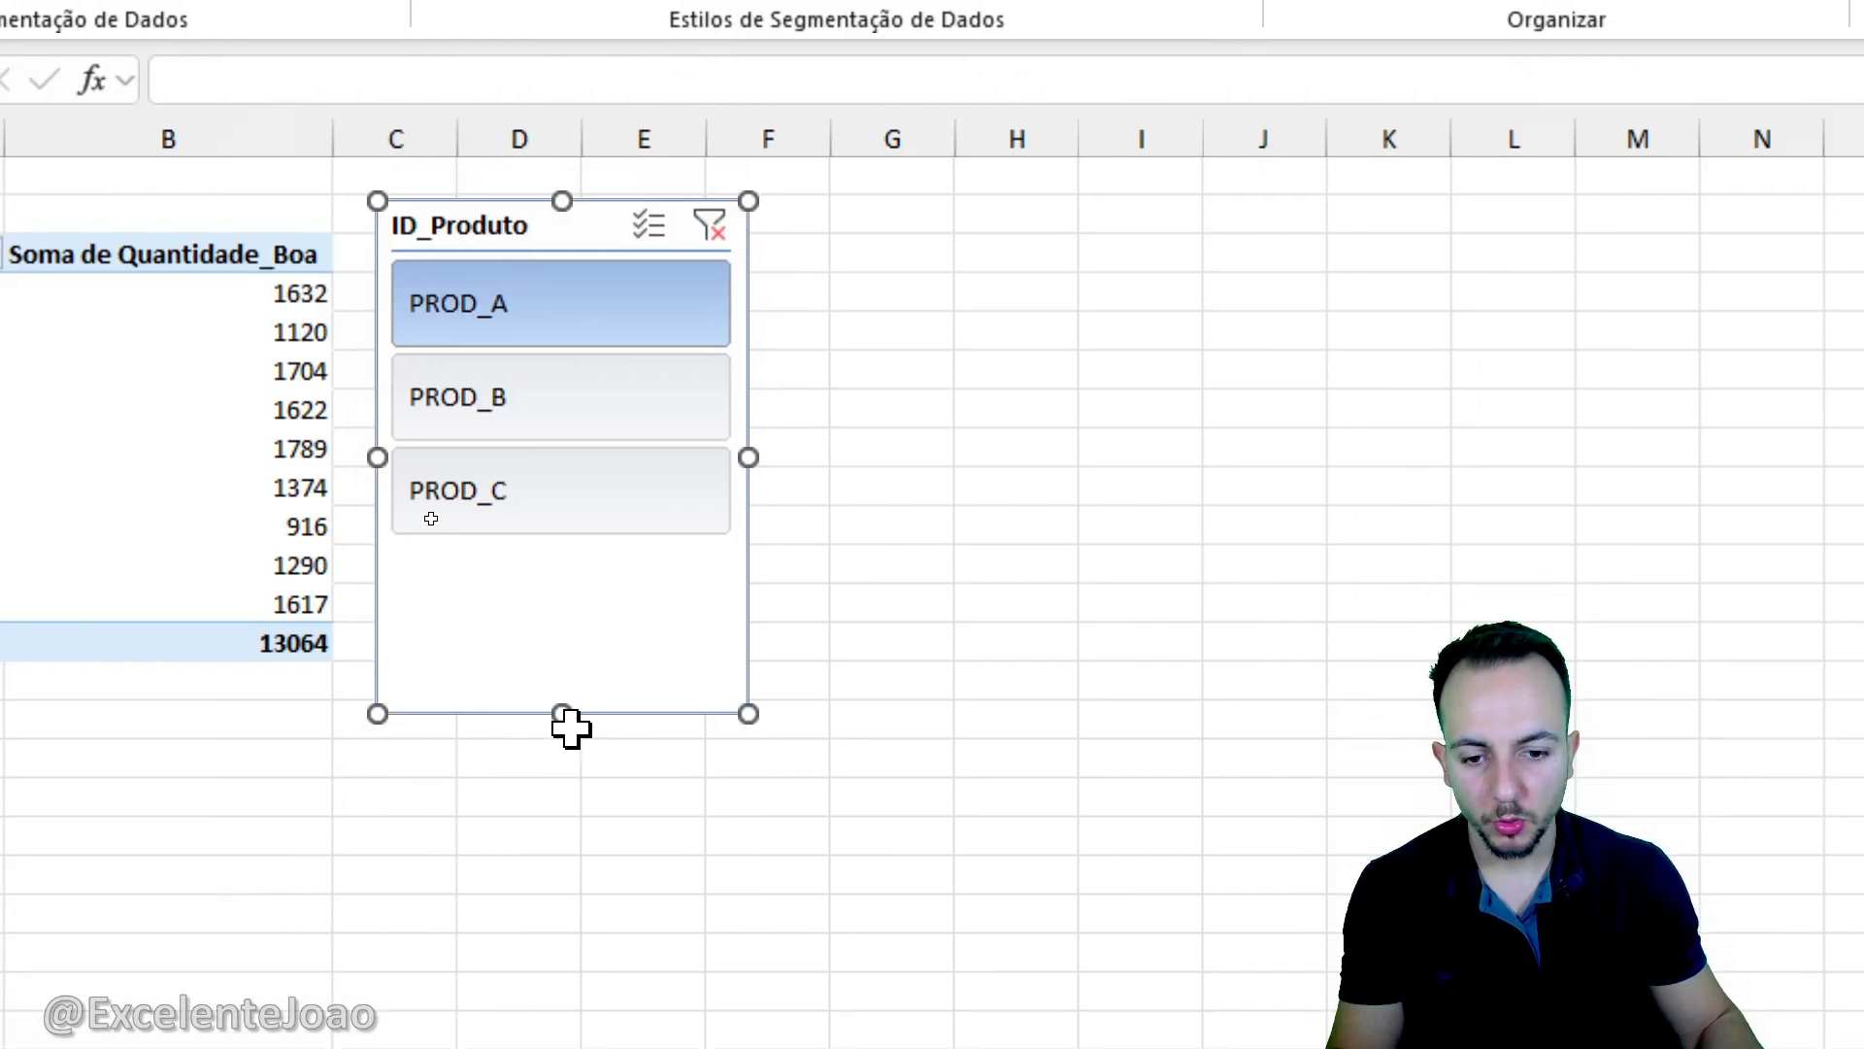
left_click_drag(571, 726, 631, 554)
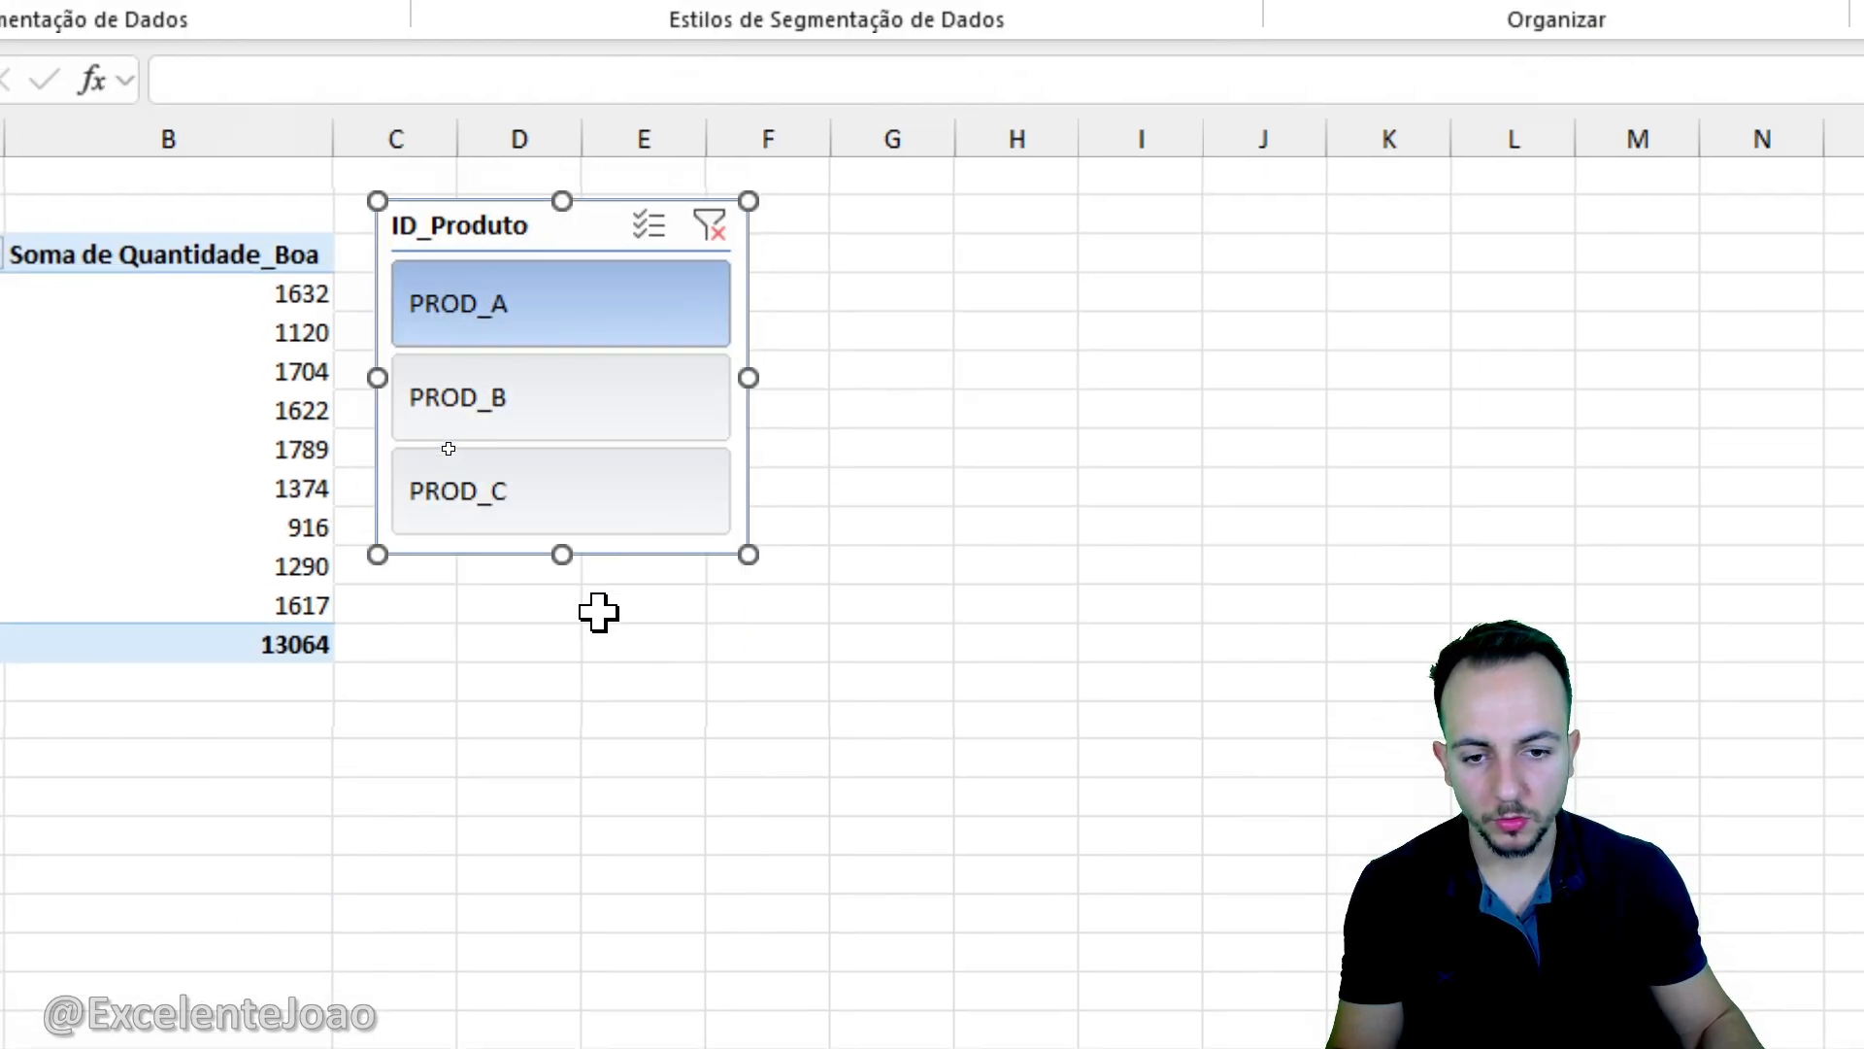
- Cut the ID_Produto slicer from the pivot table sheet and paste it at cell A22 of the DASHBOARD sheet
right_click(534, 238)
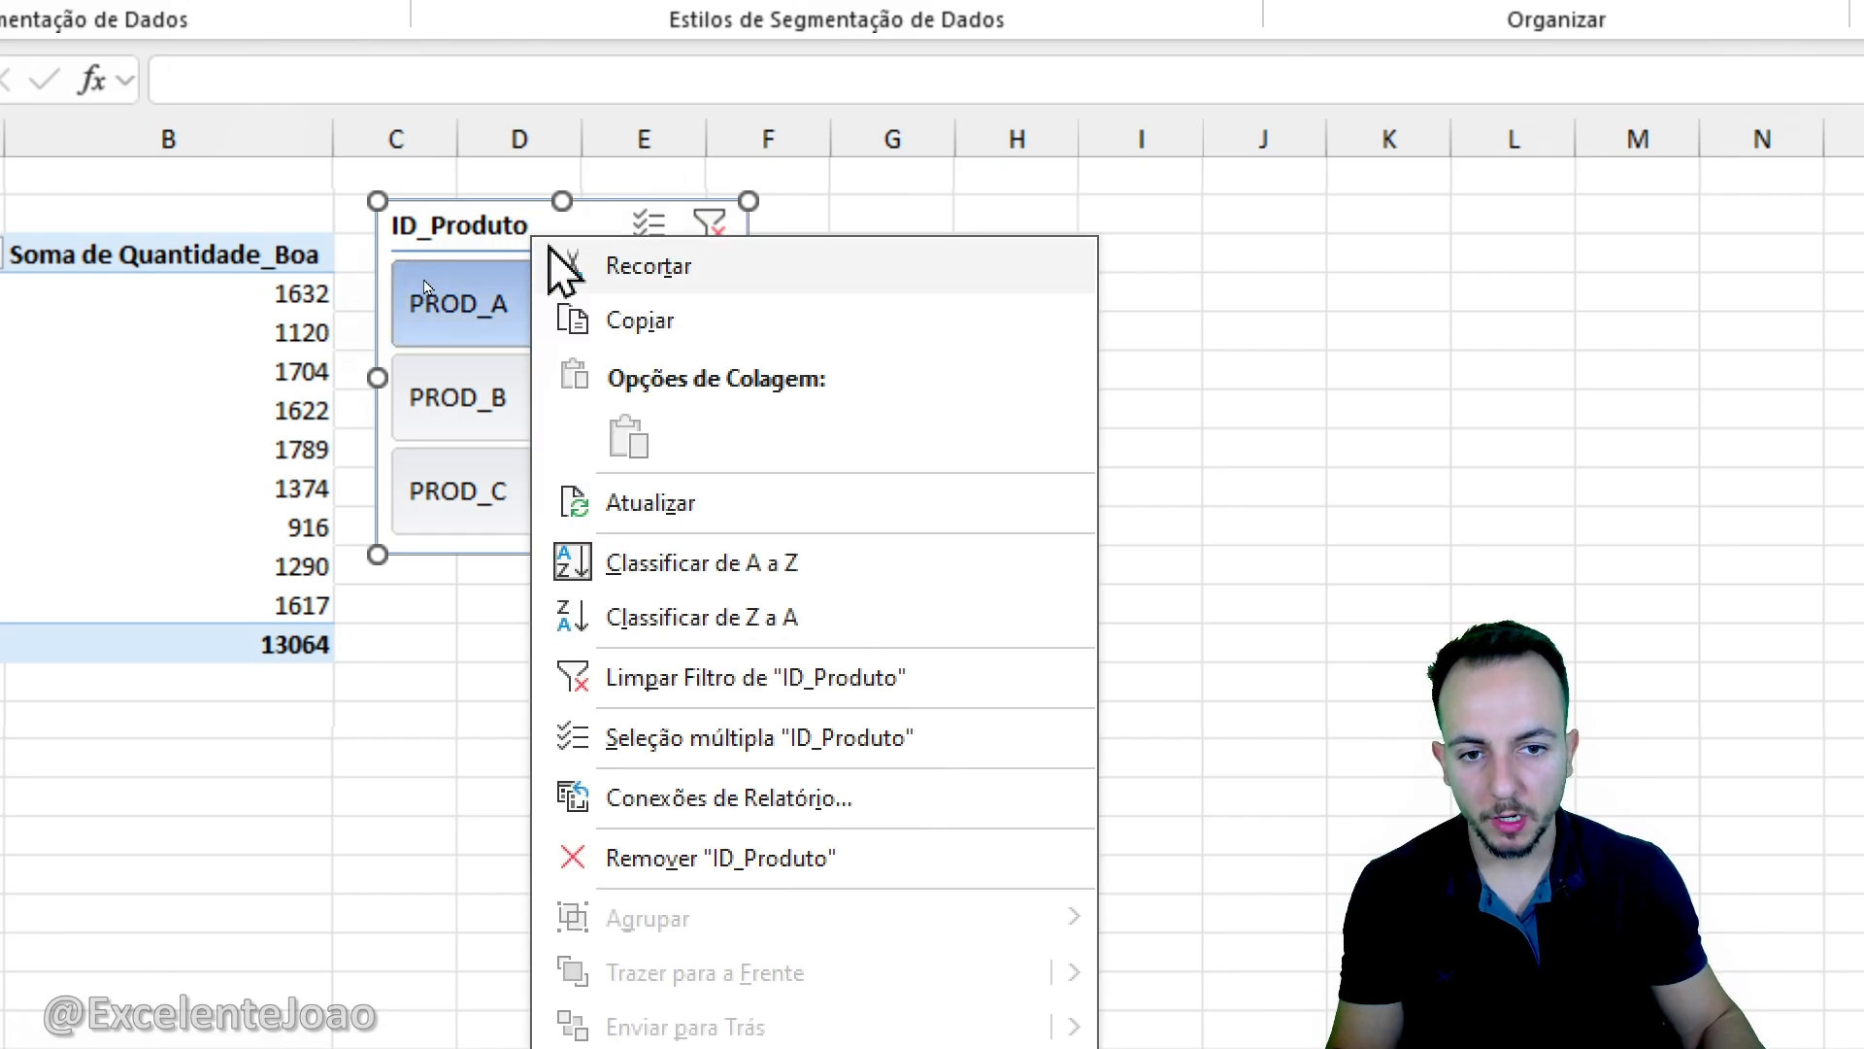
left_click(842, 288)
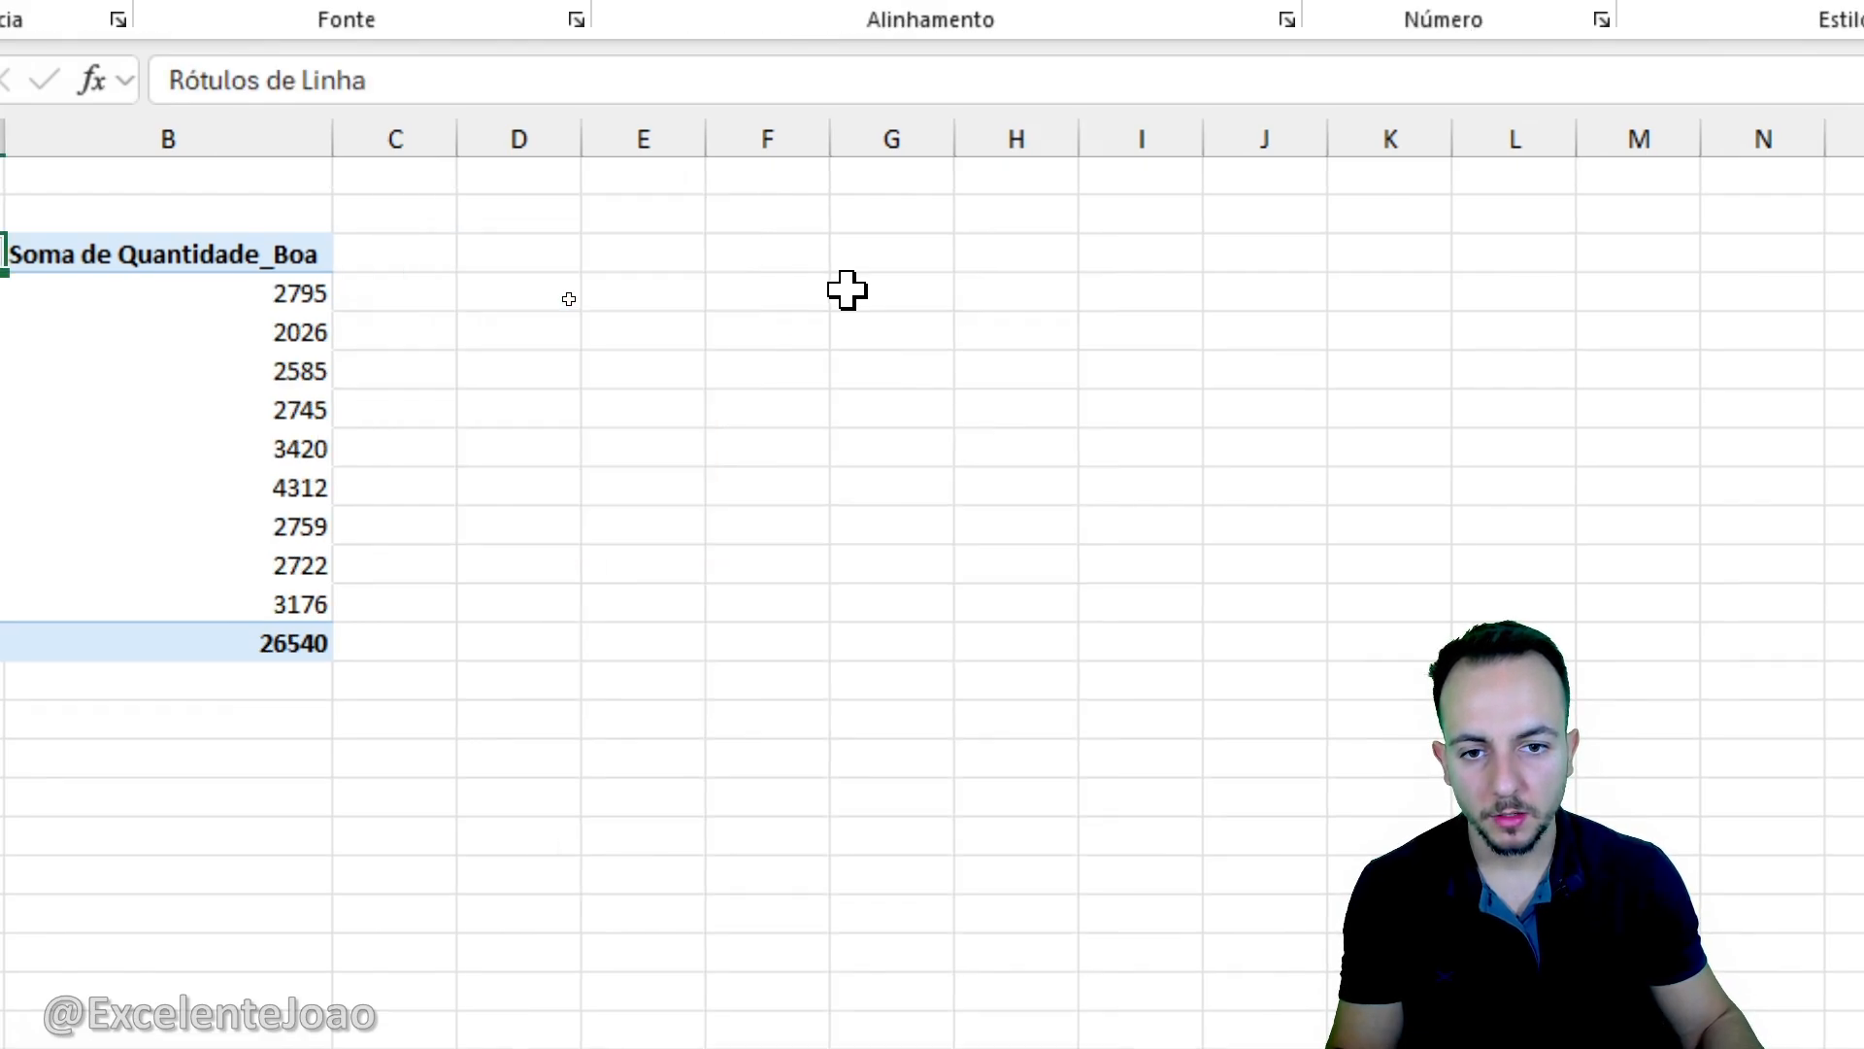
left_click(629, 1015)
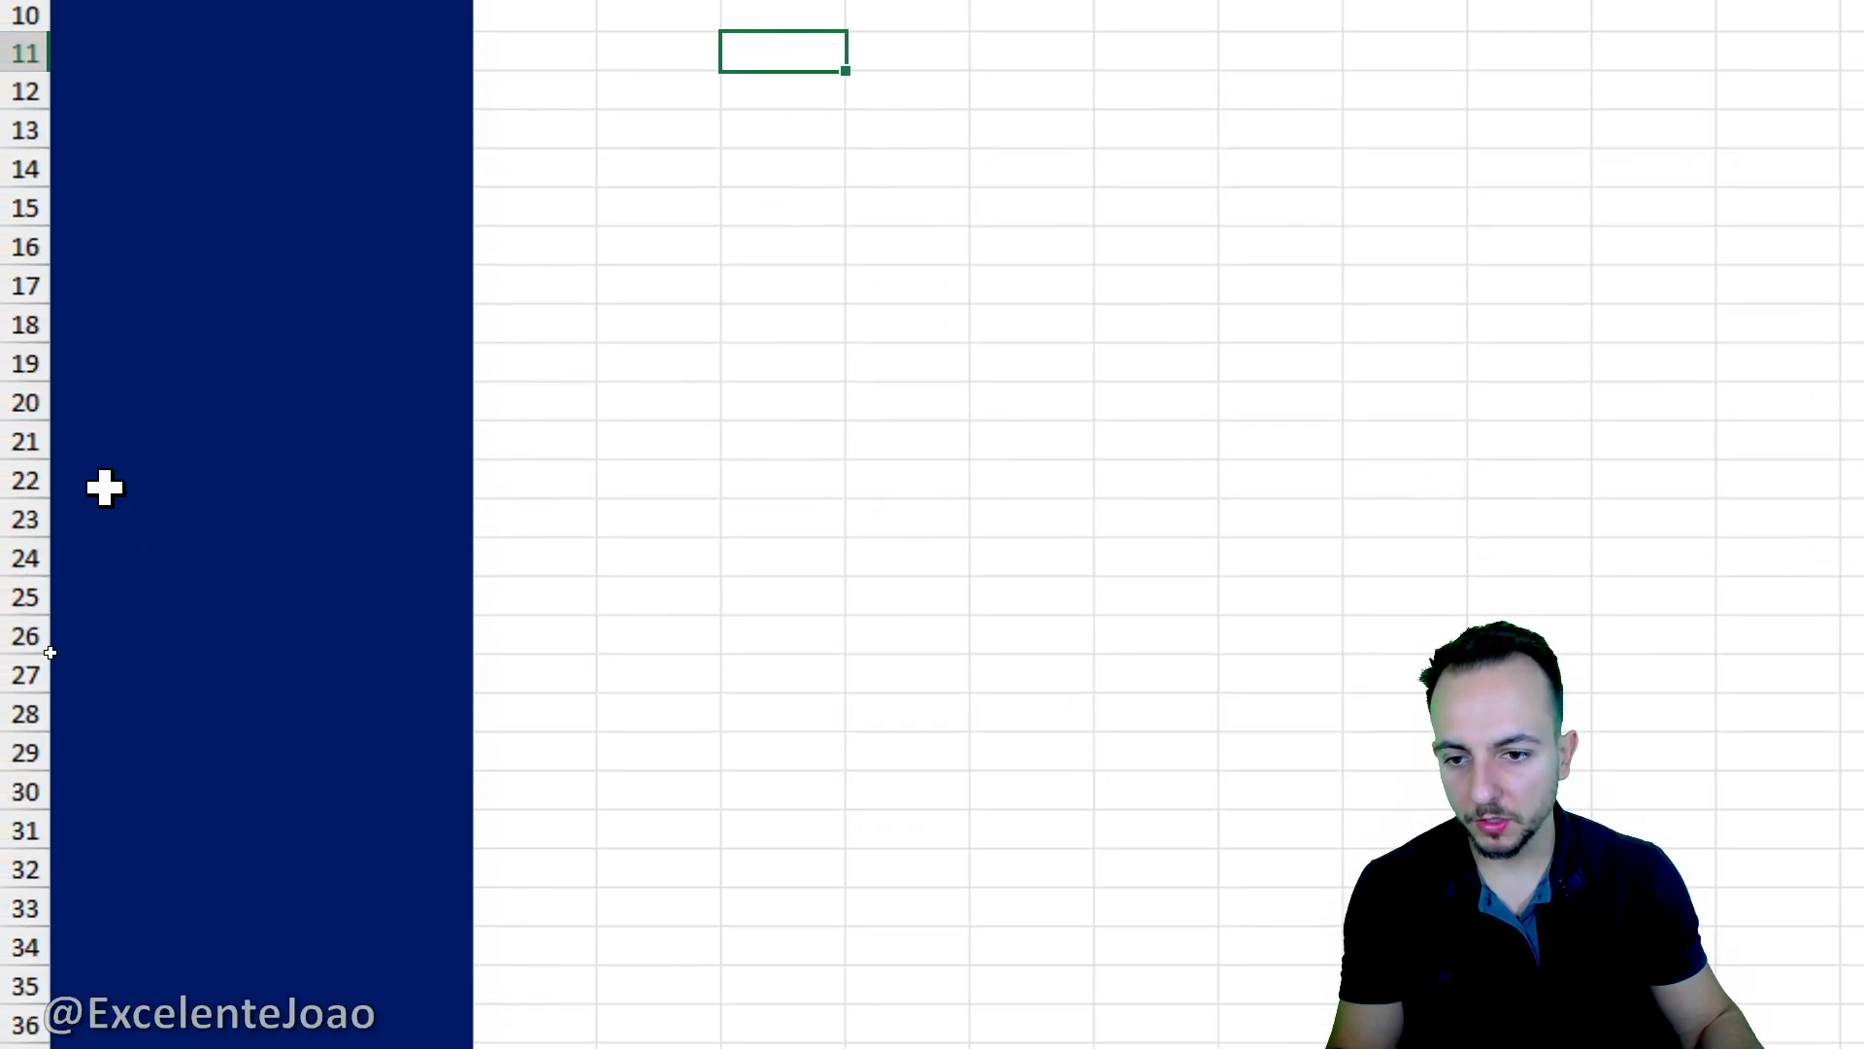
right_click(97, 478)
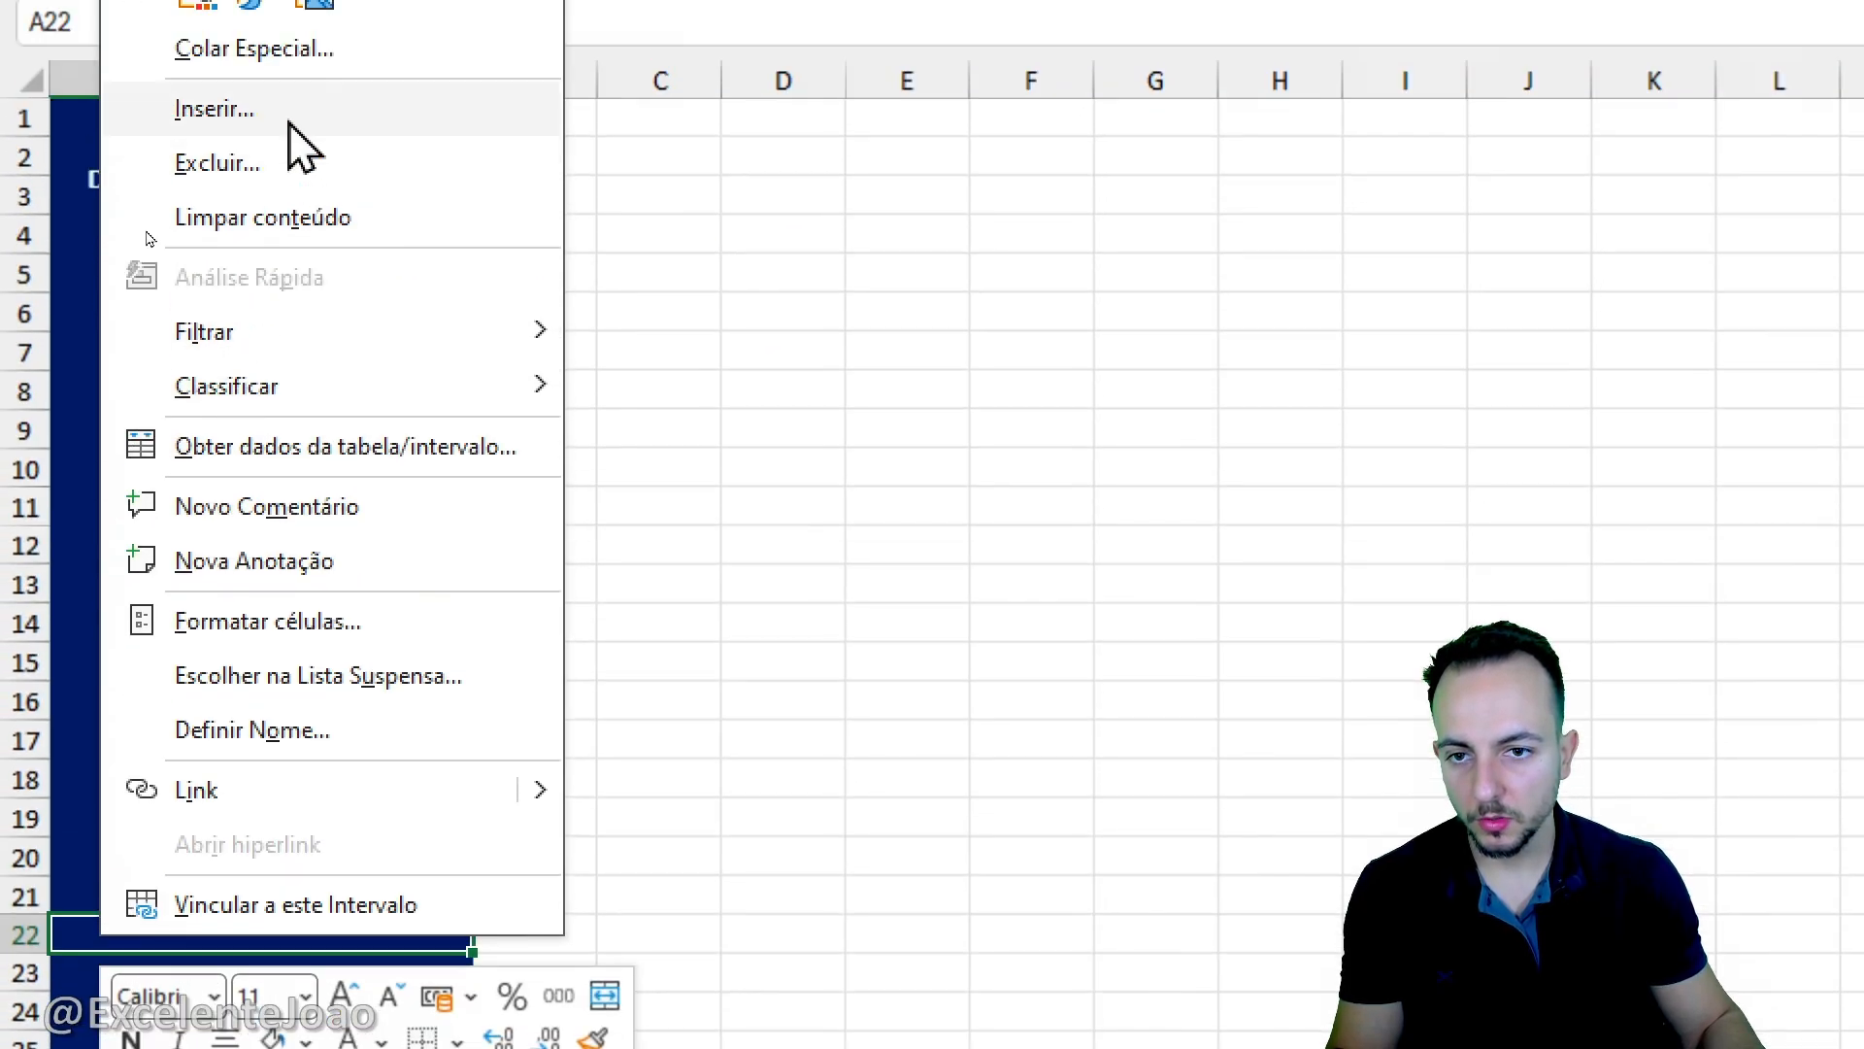
left_click(202, 179)
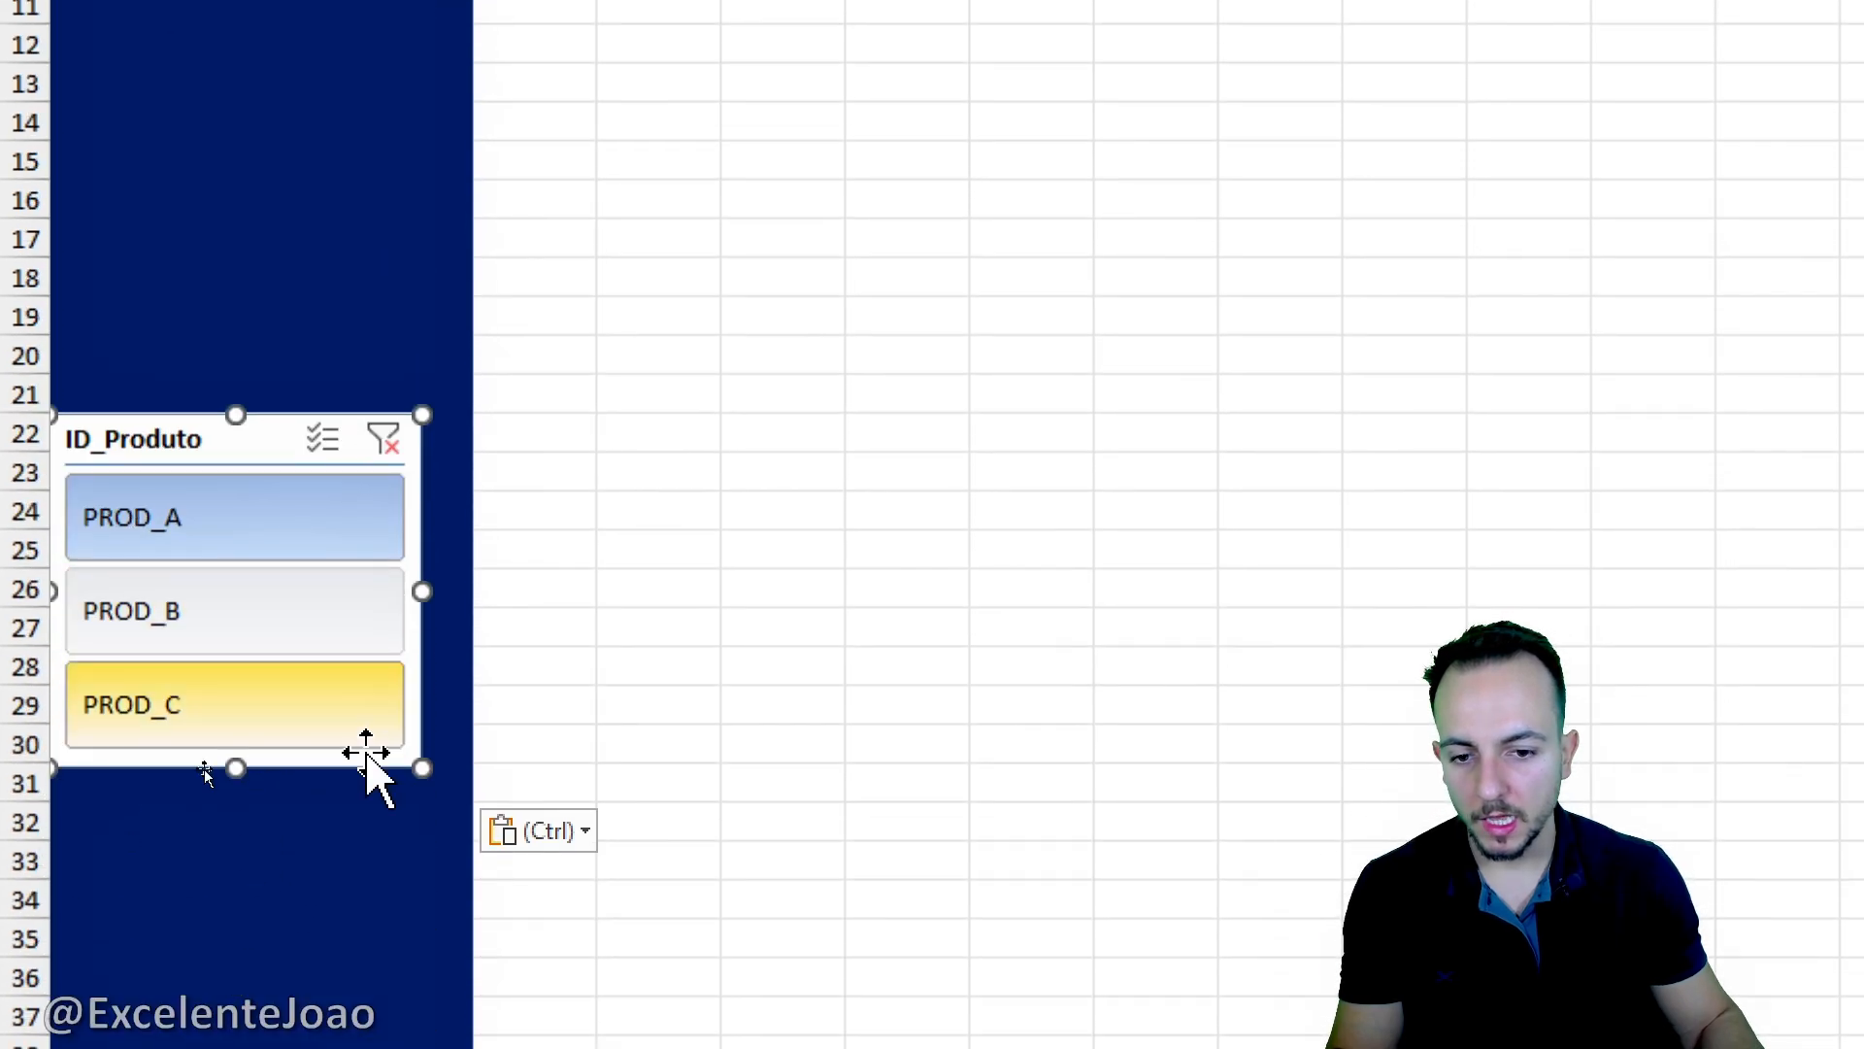
- Widen the slicer to fill the blue column A and move it up to start at row 19
left_click_drag(420, 586, 472, 588)
left_click(582, 629)
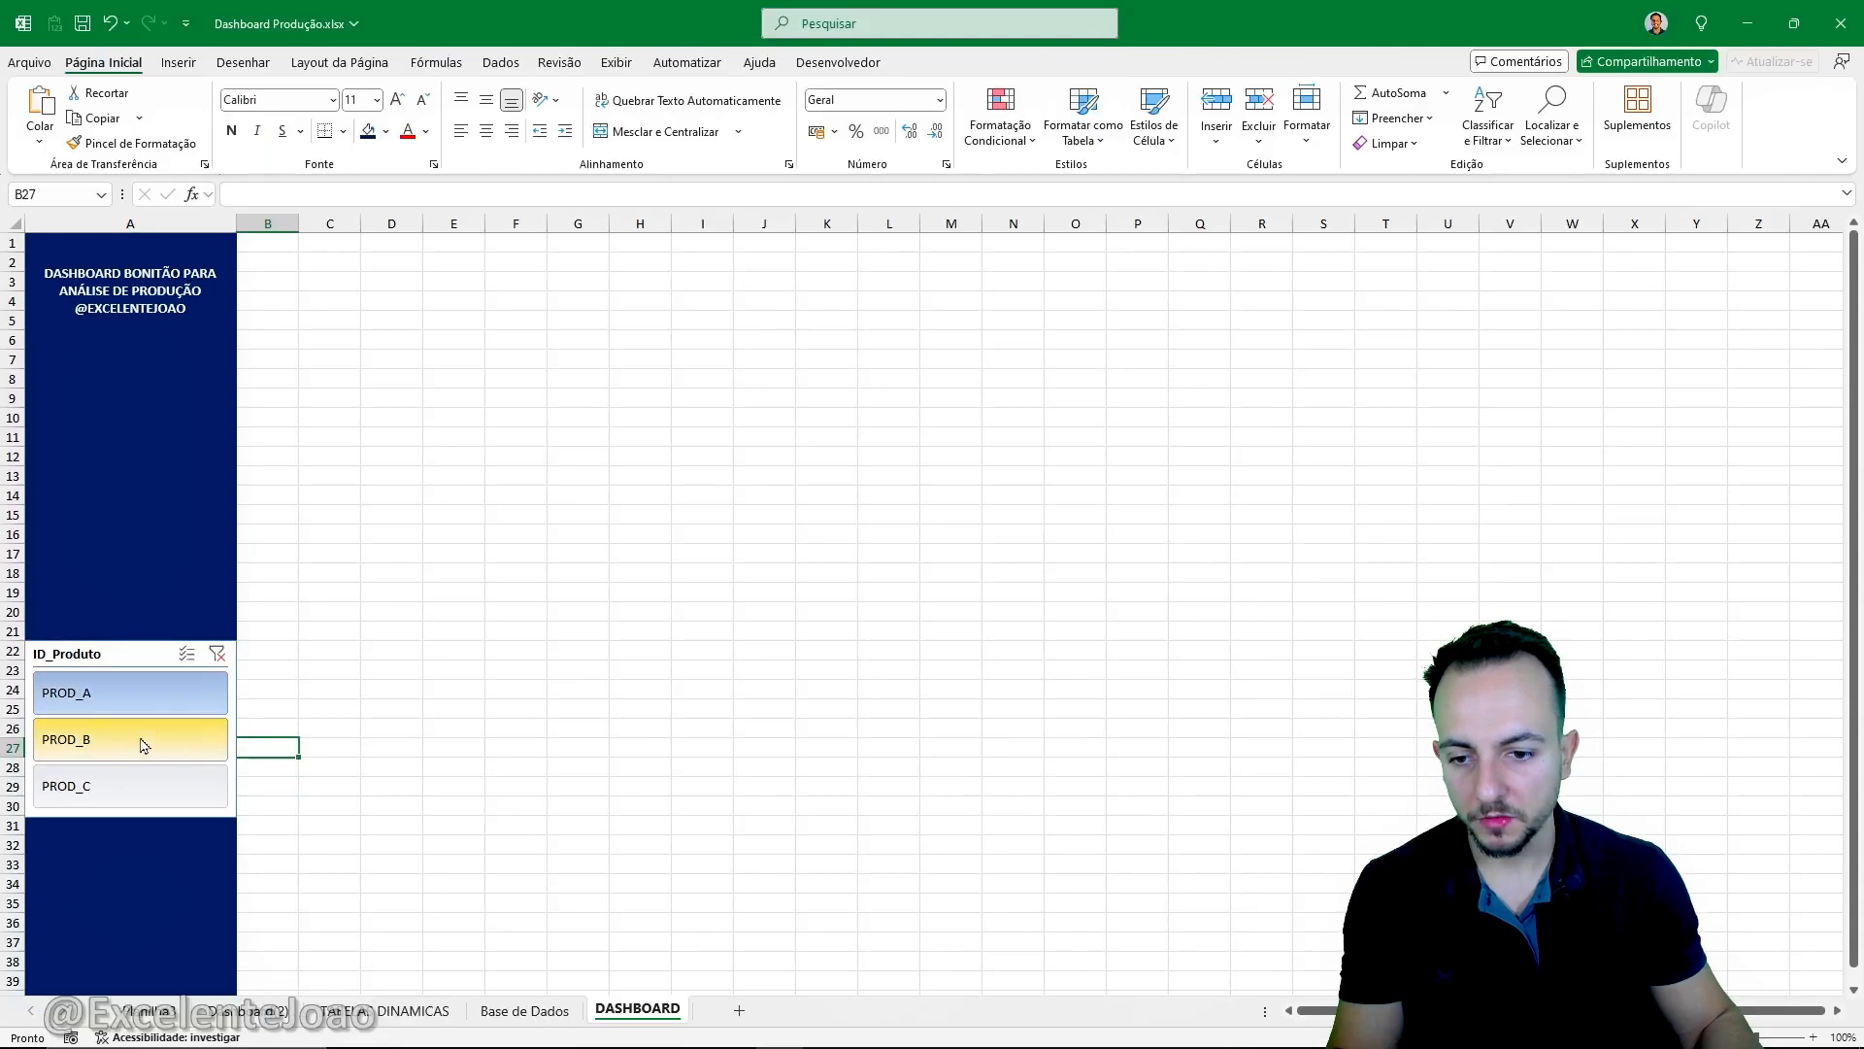
left_click_drag(79, 654, 77, 593)
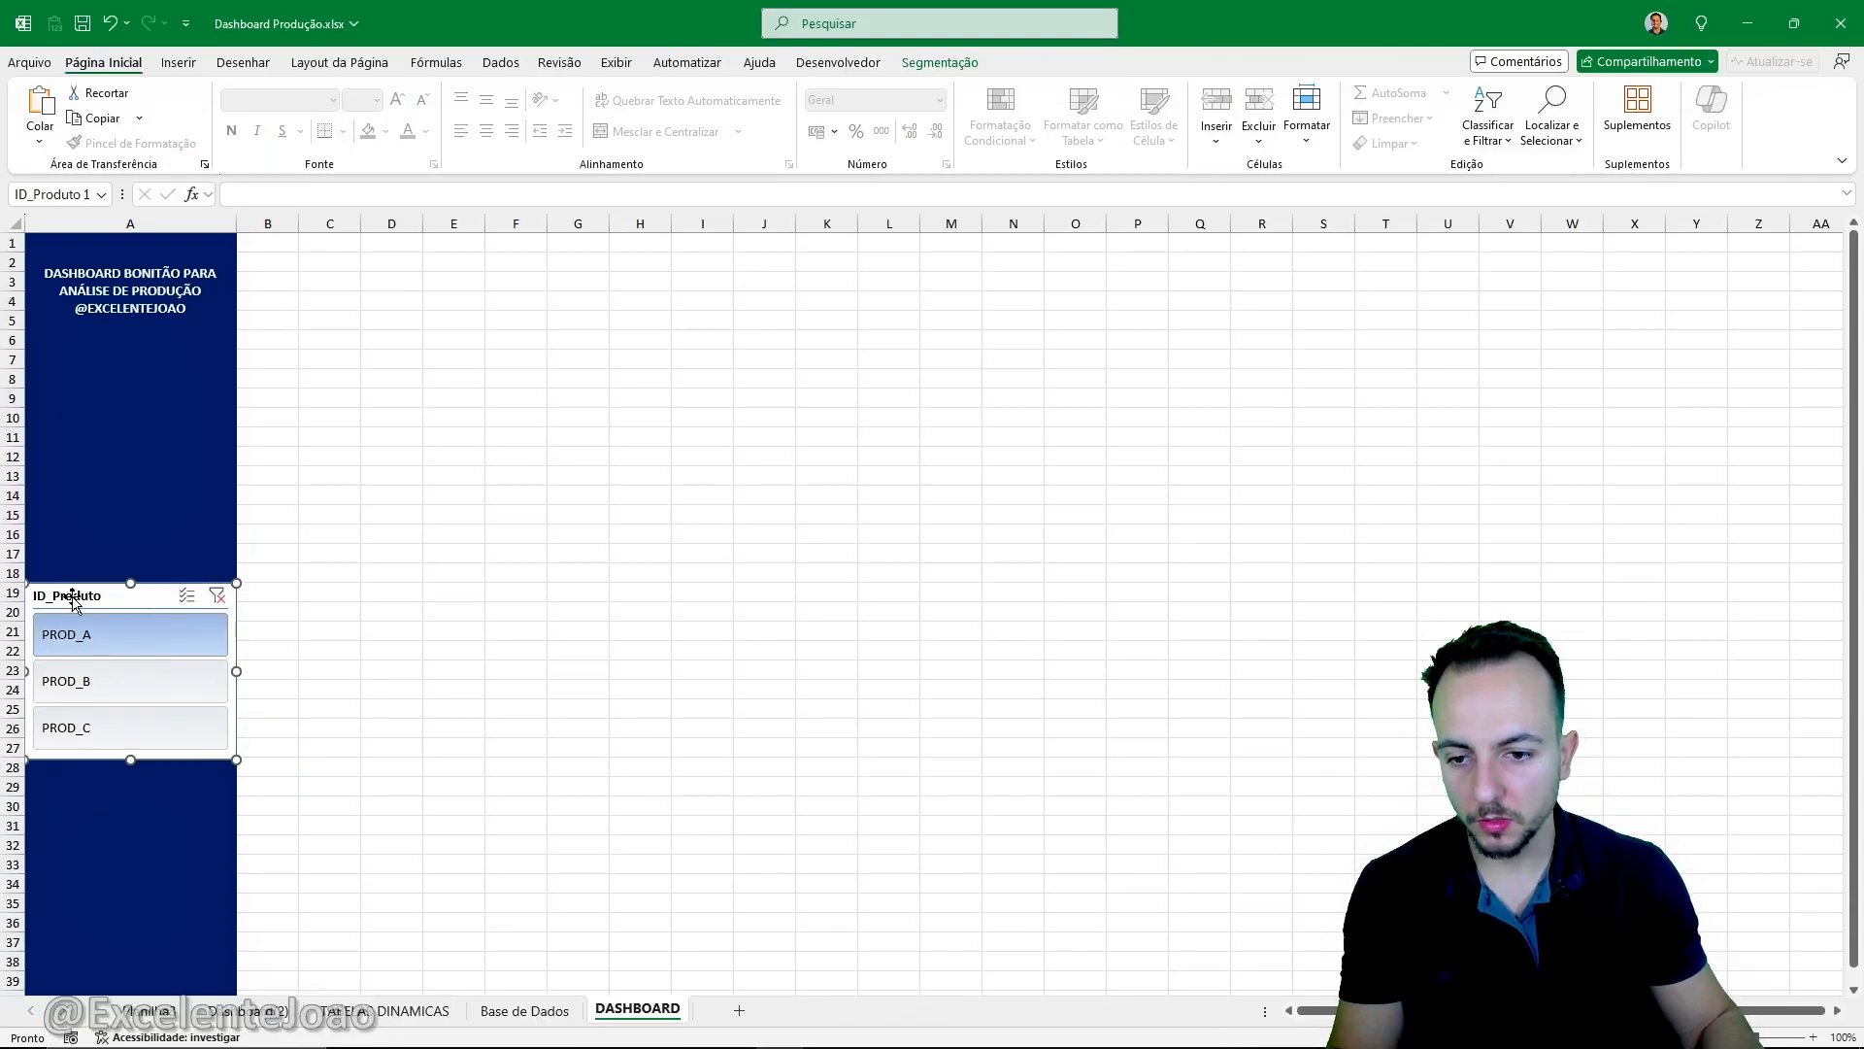
left_click(355, 611)
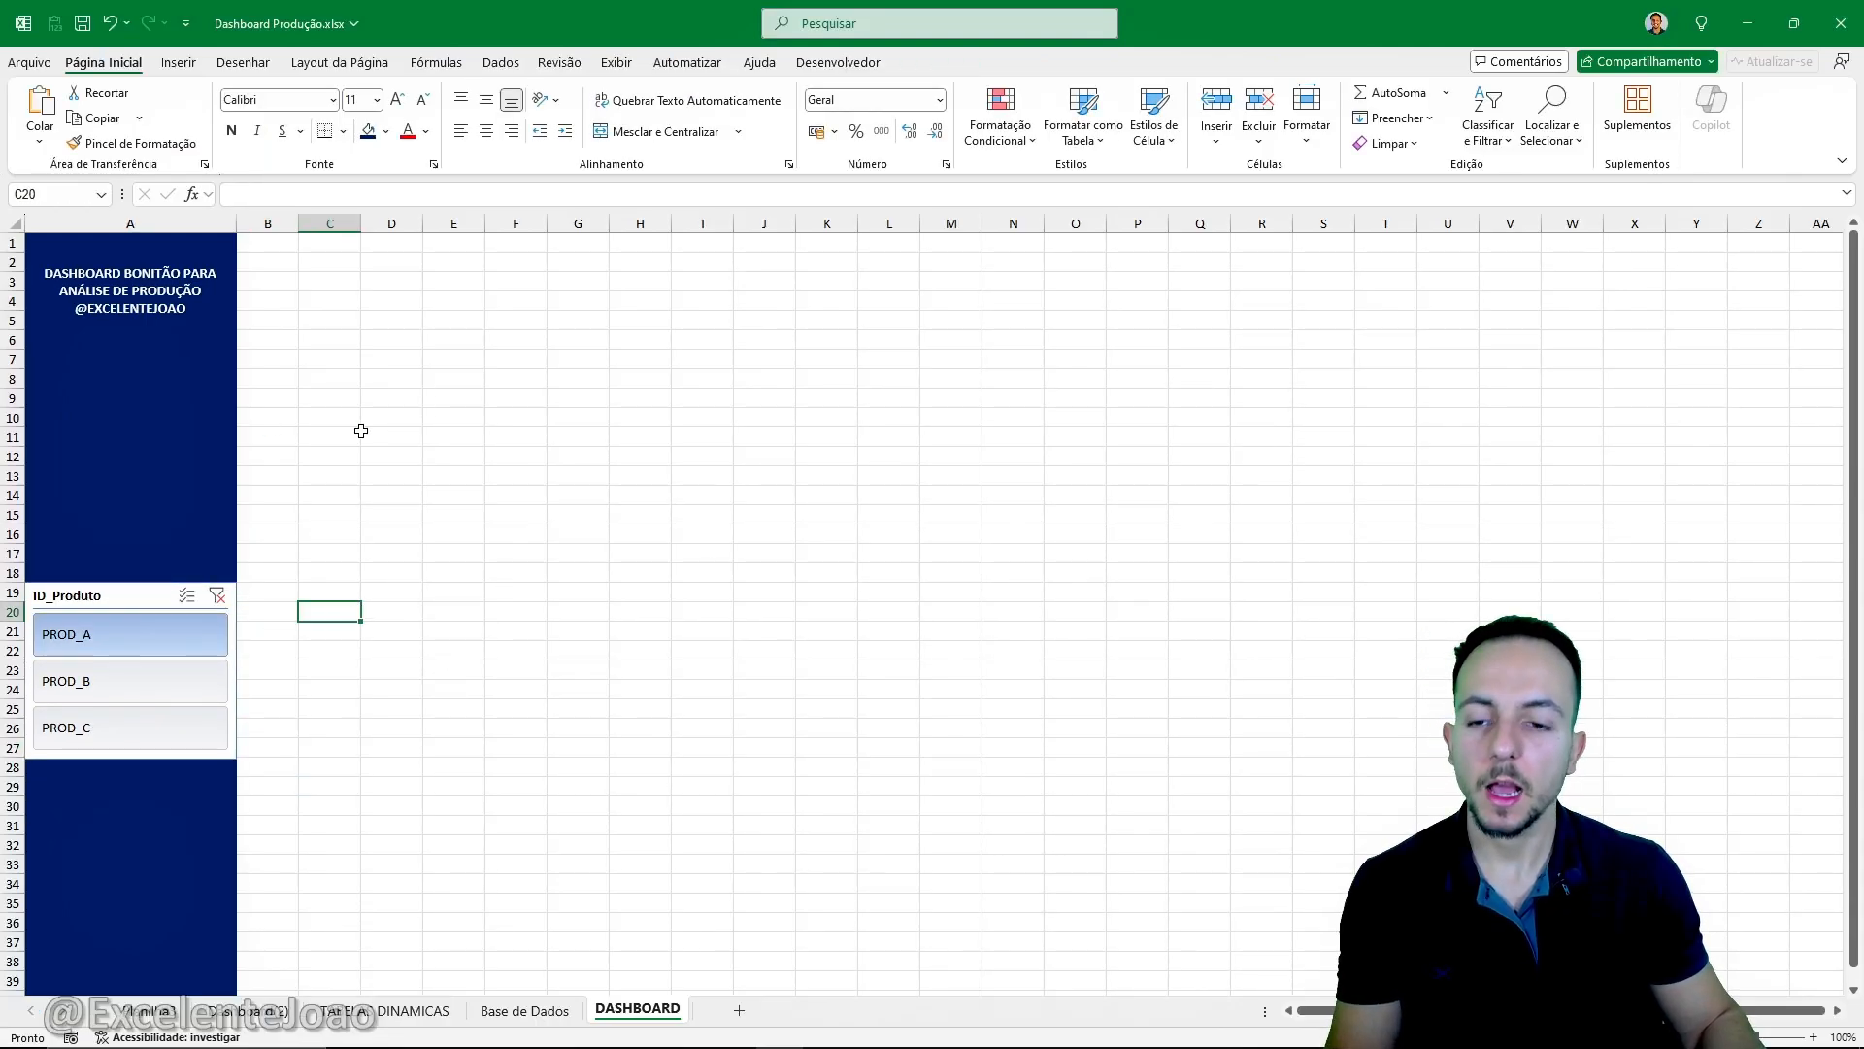
- Test the dashboard slicer with each product, leave it on PROD_B, and check the filtered pivot table in TABELAS DINAMICAS
left_click(199, 676)
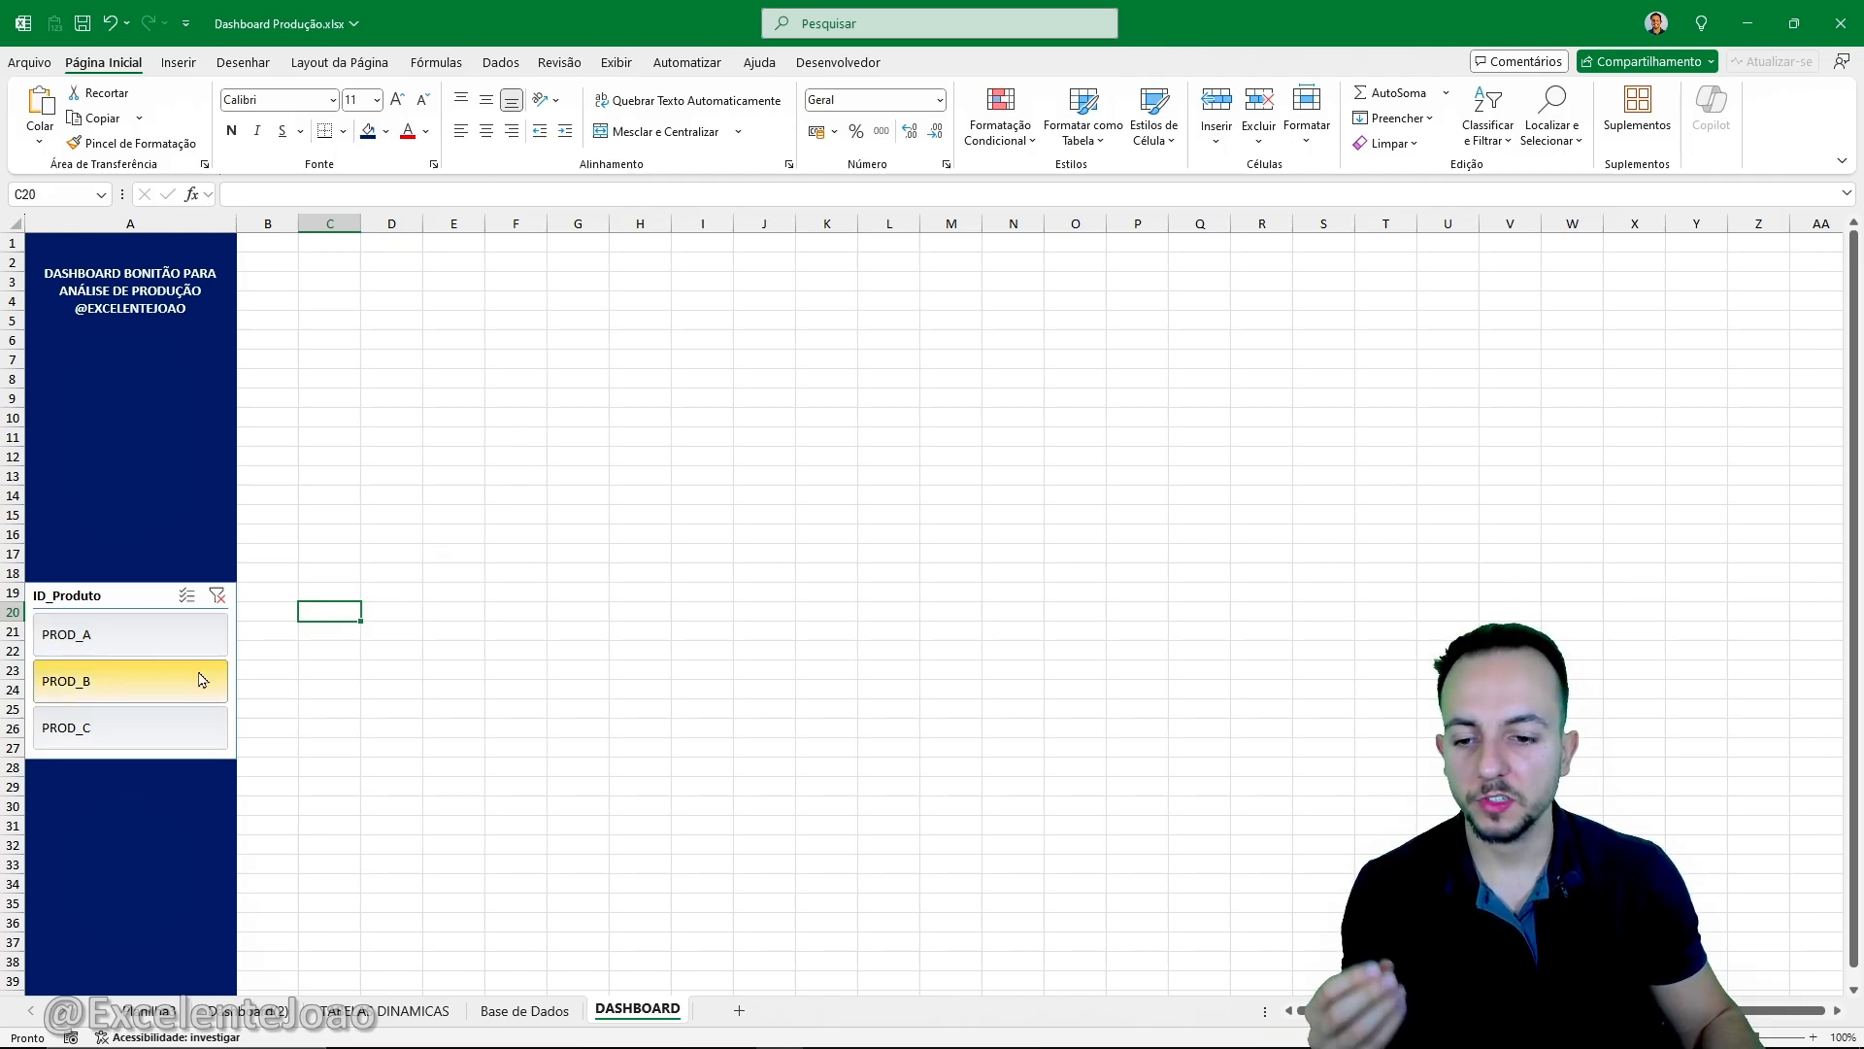
left_click(157, 738)
left_click(177, 686)
left_click(171, 643)
left_click(169, 672)
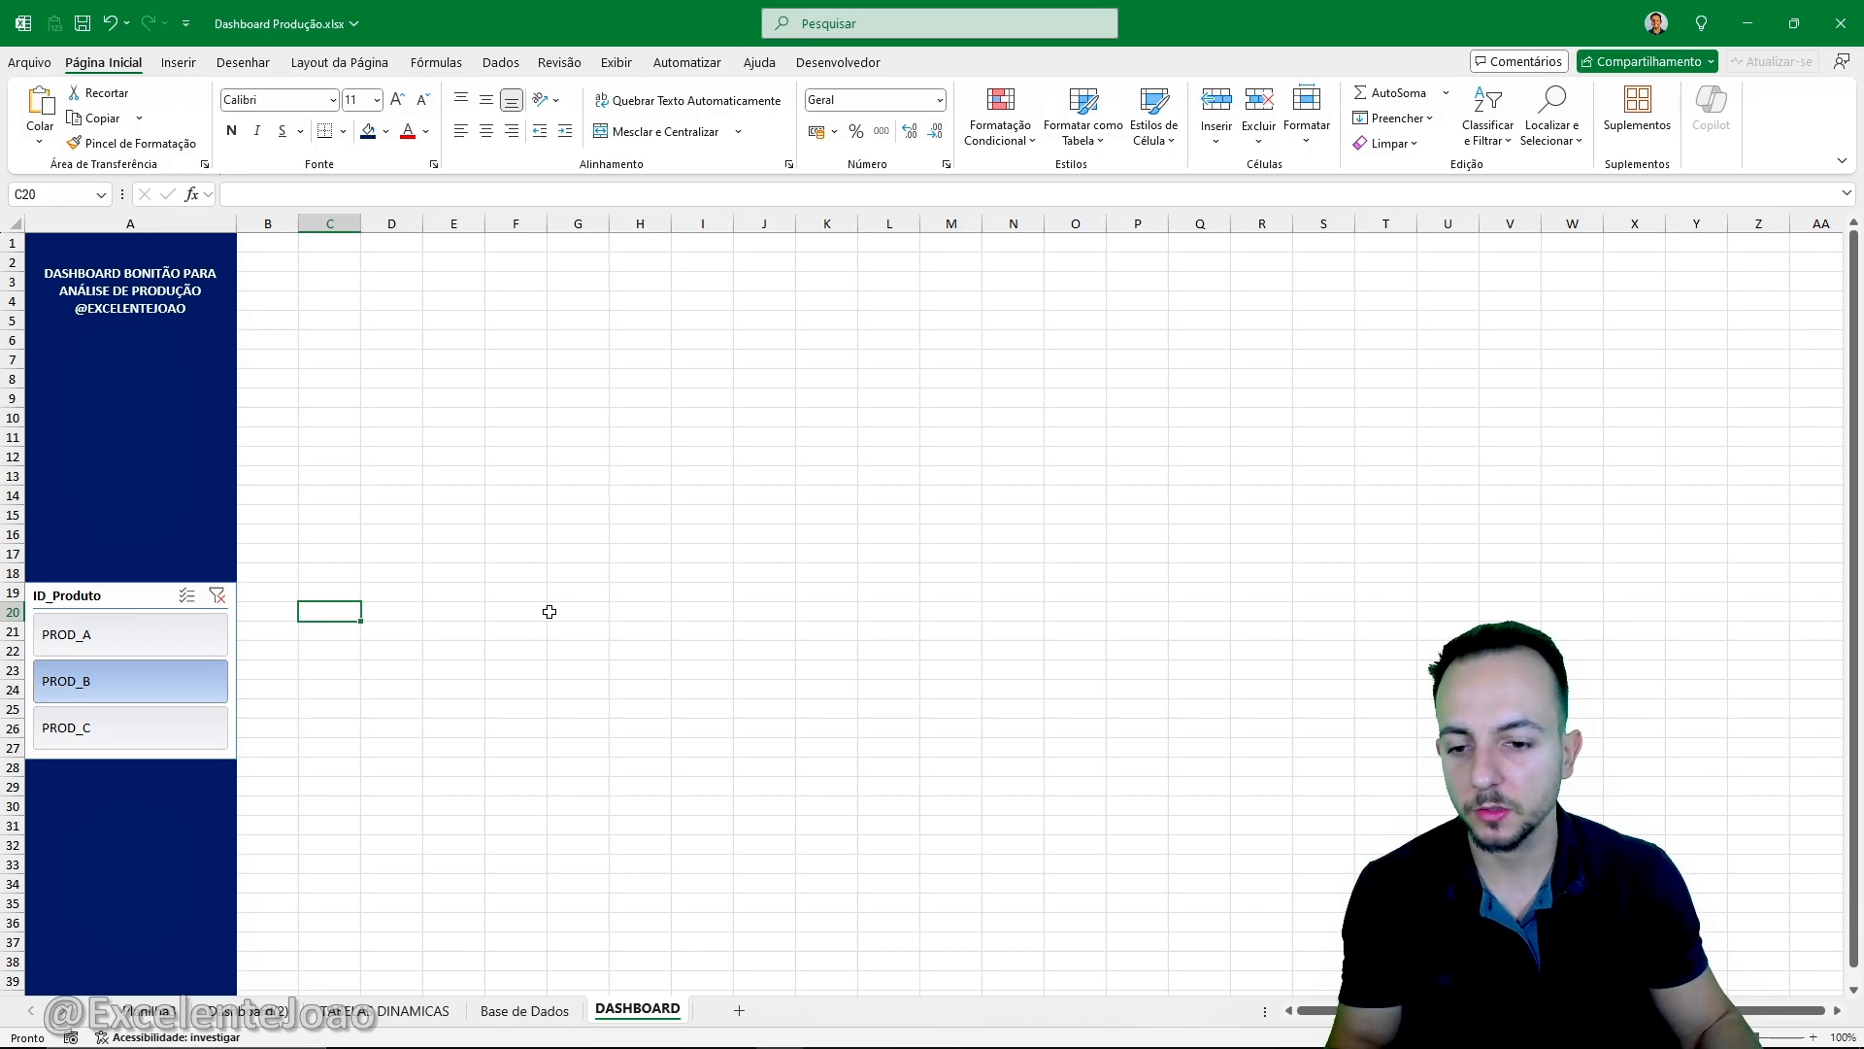
left_click(525, 1011)
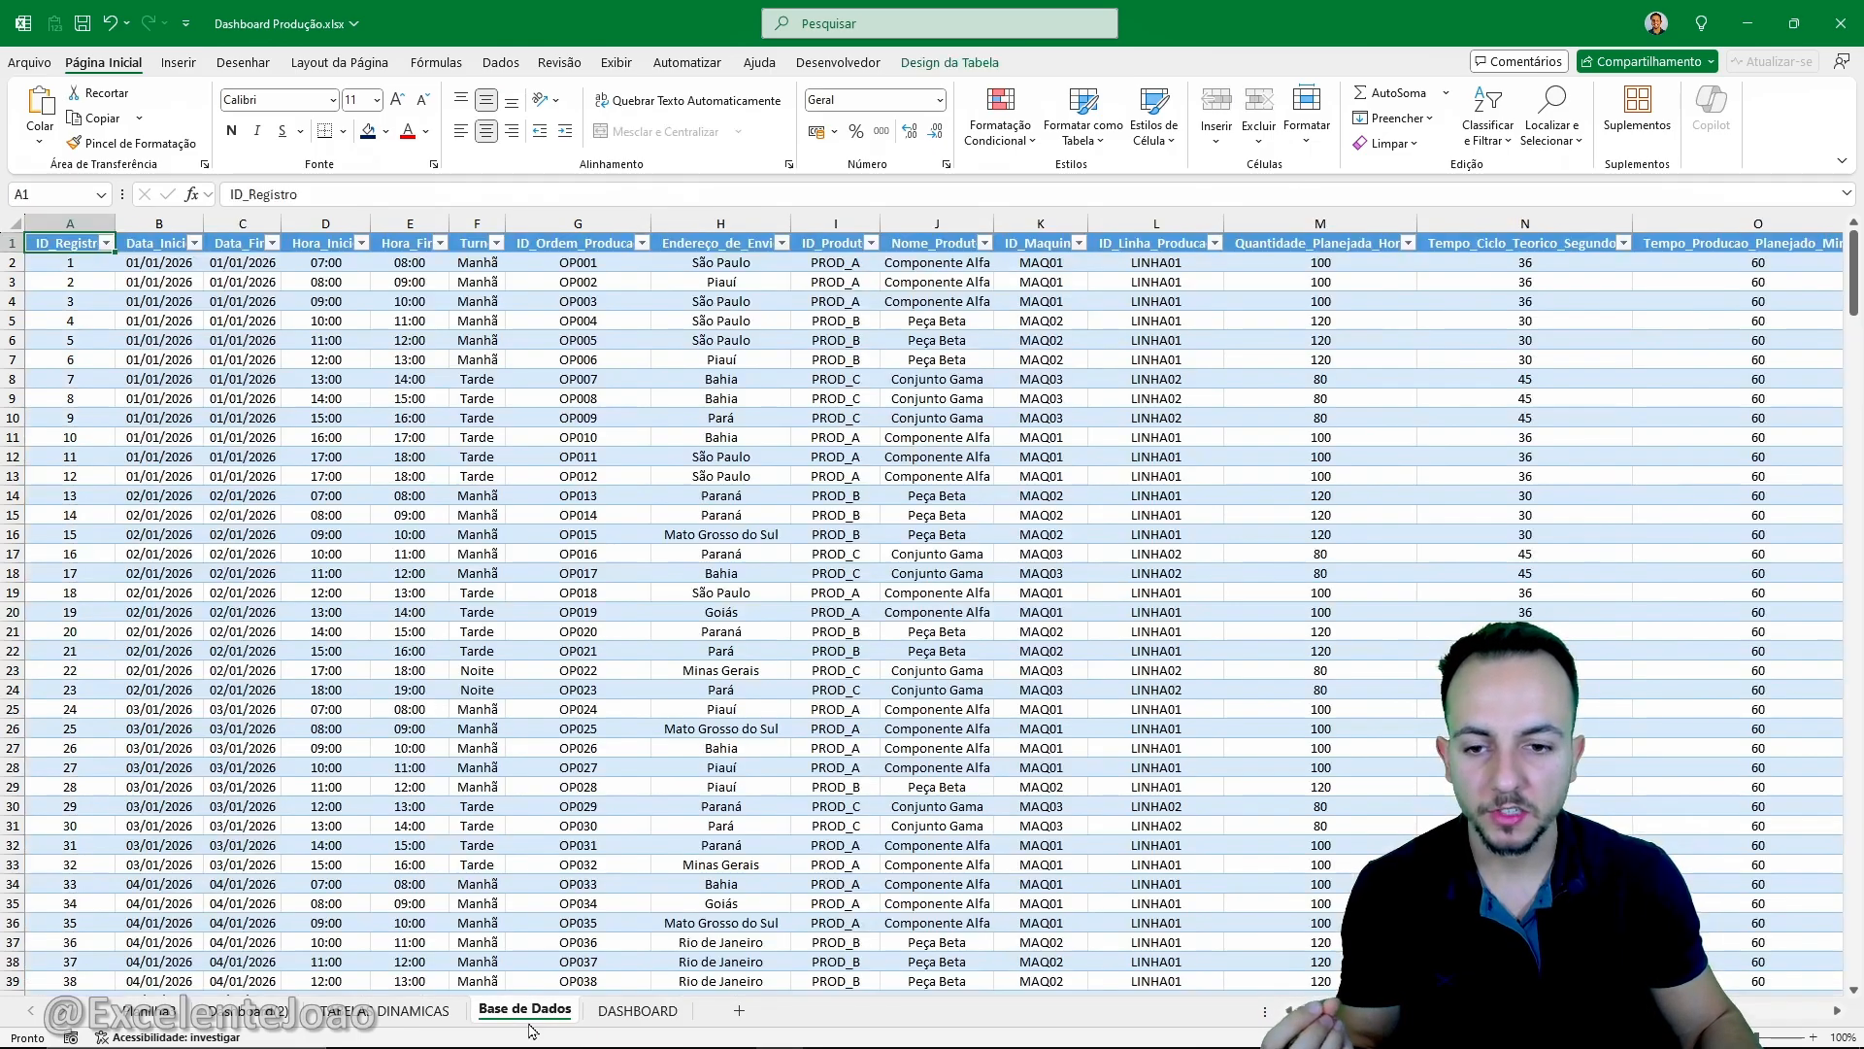
left_click(418, 1011)
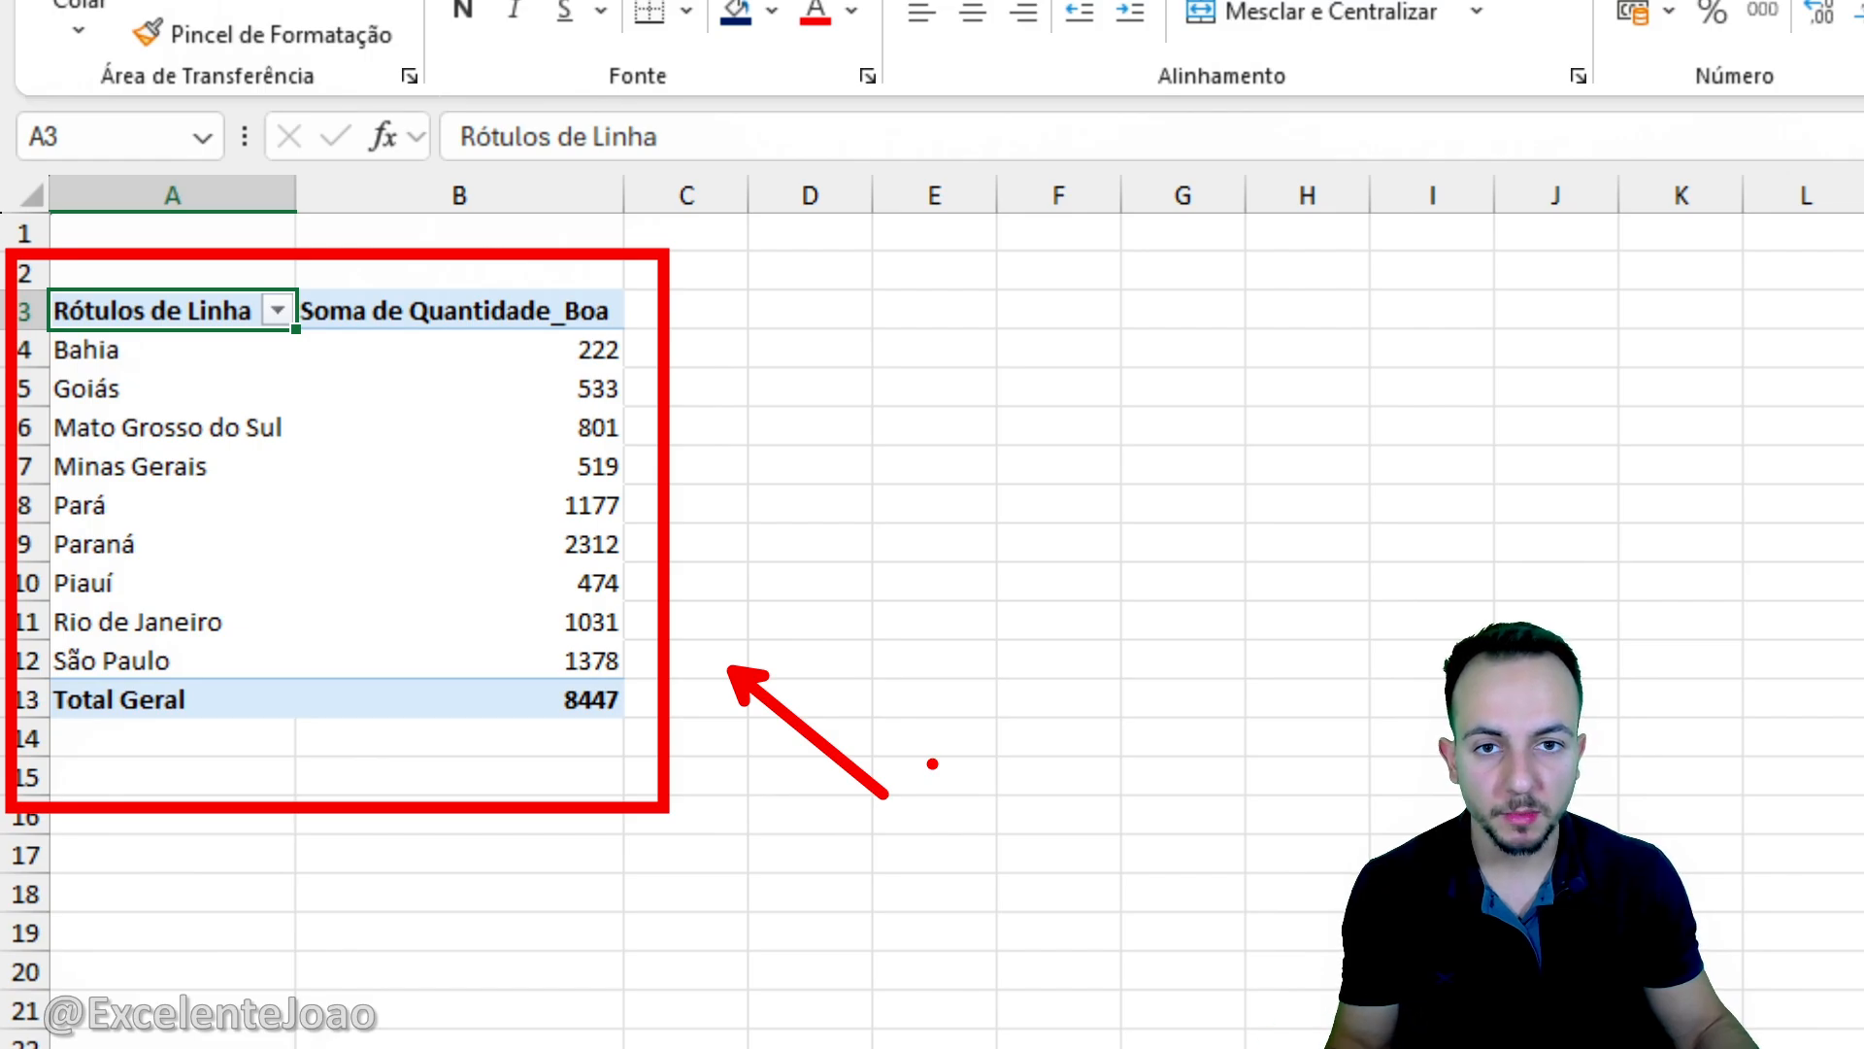
- Insert a clustered column chart from the state pivot table and place it beside the table
key("Escape")
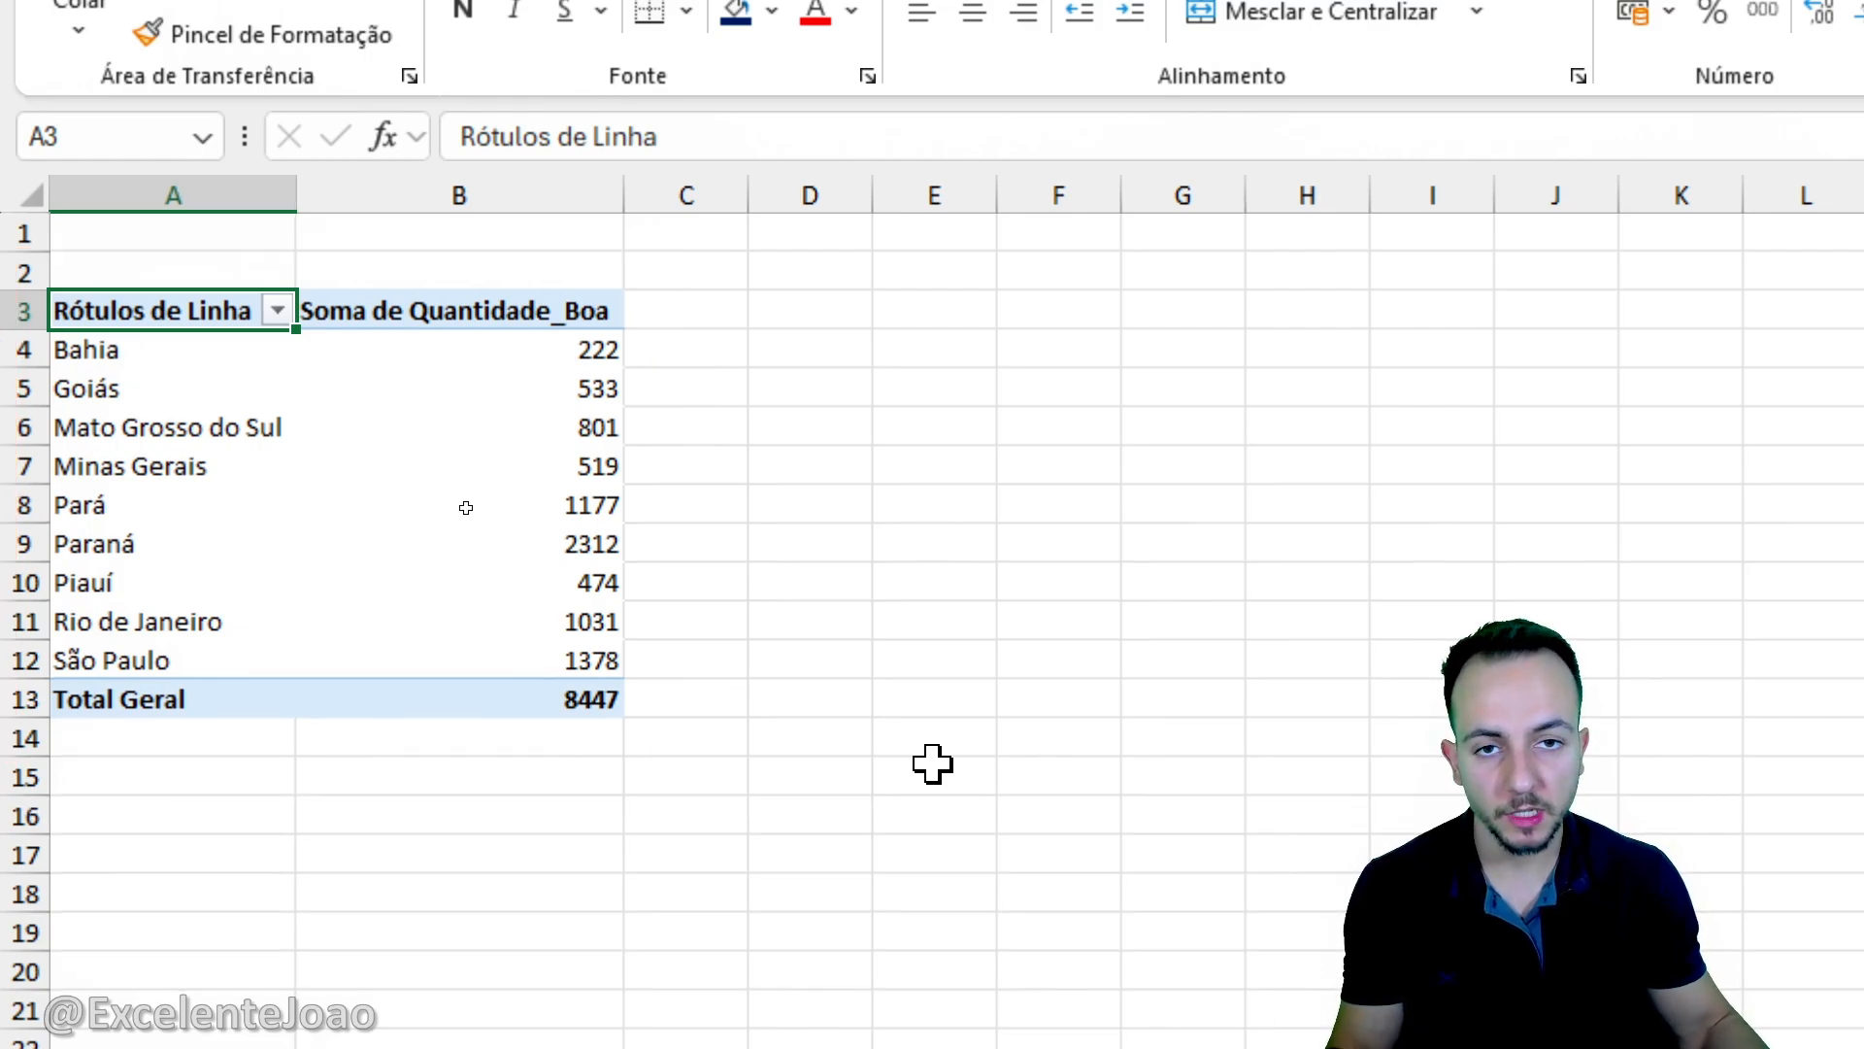
left_click(516, 398)
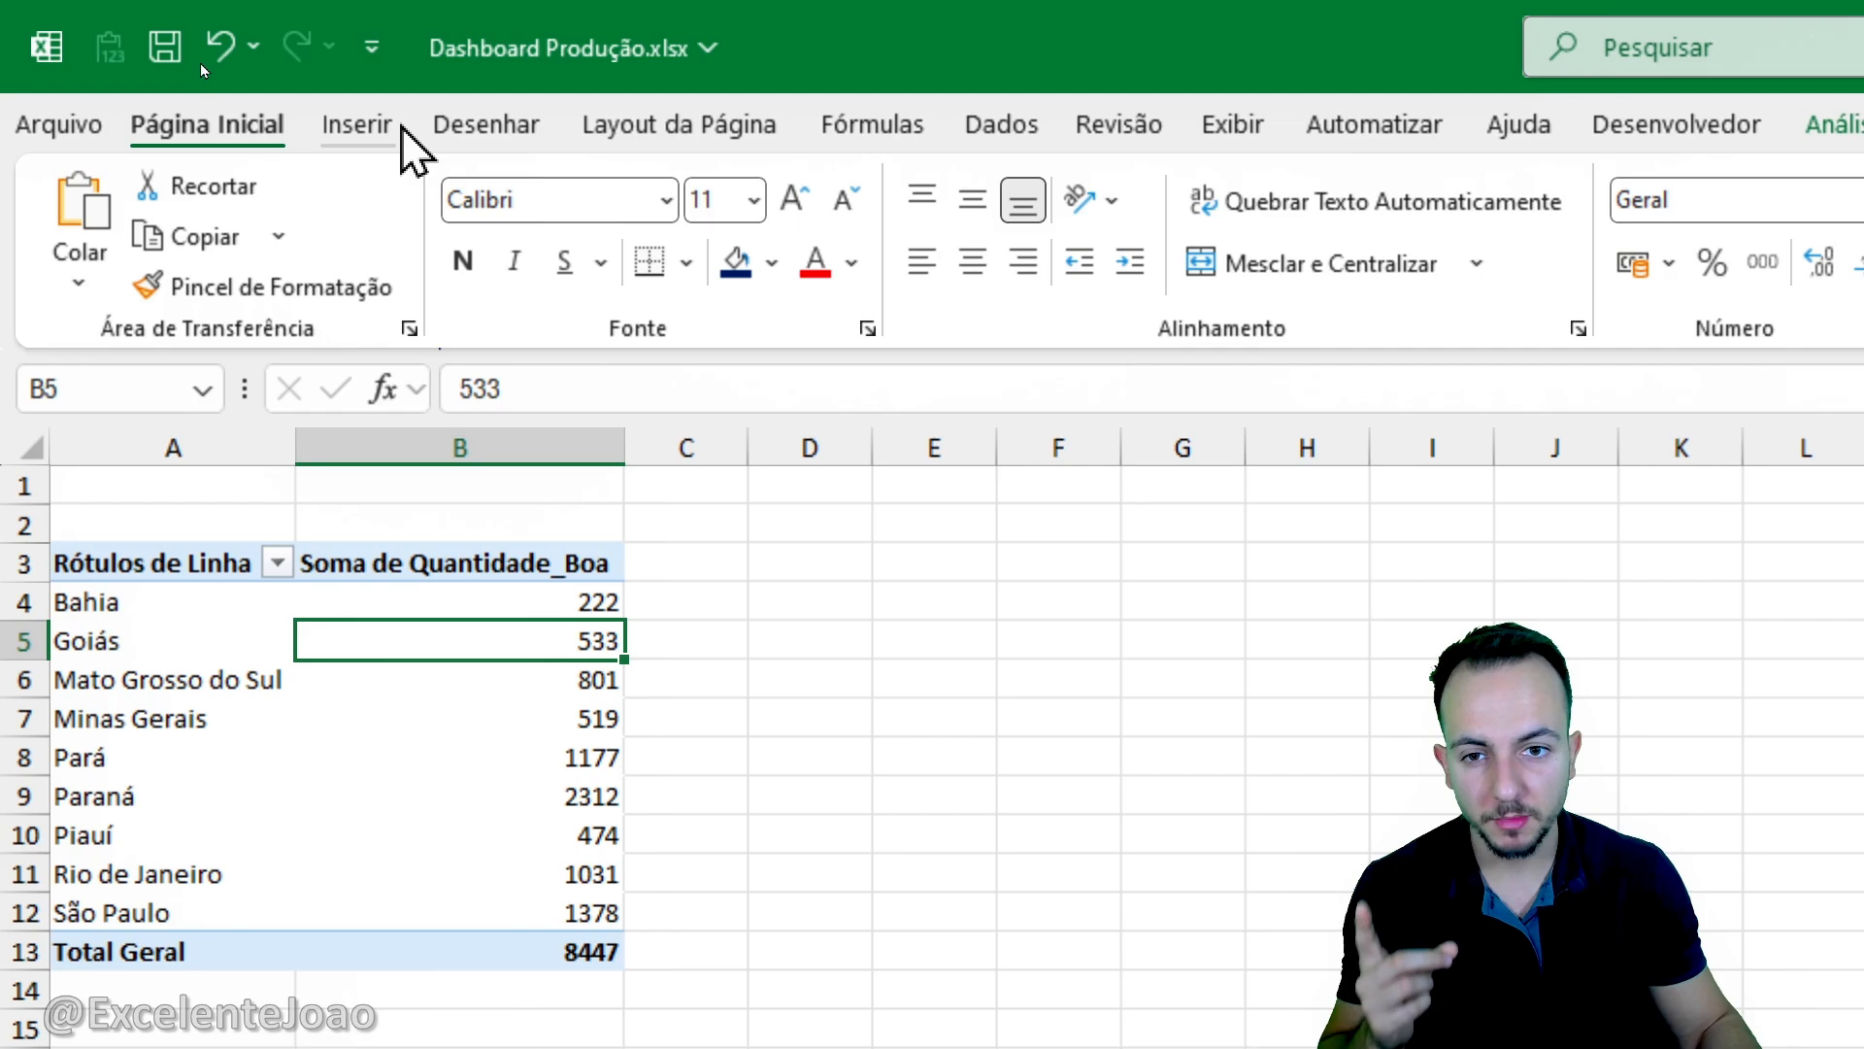
left_click(398, 125)
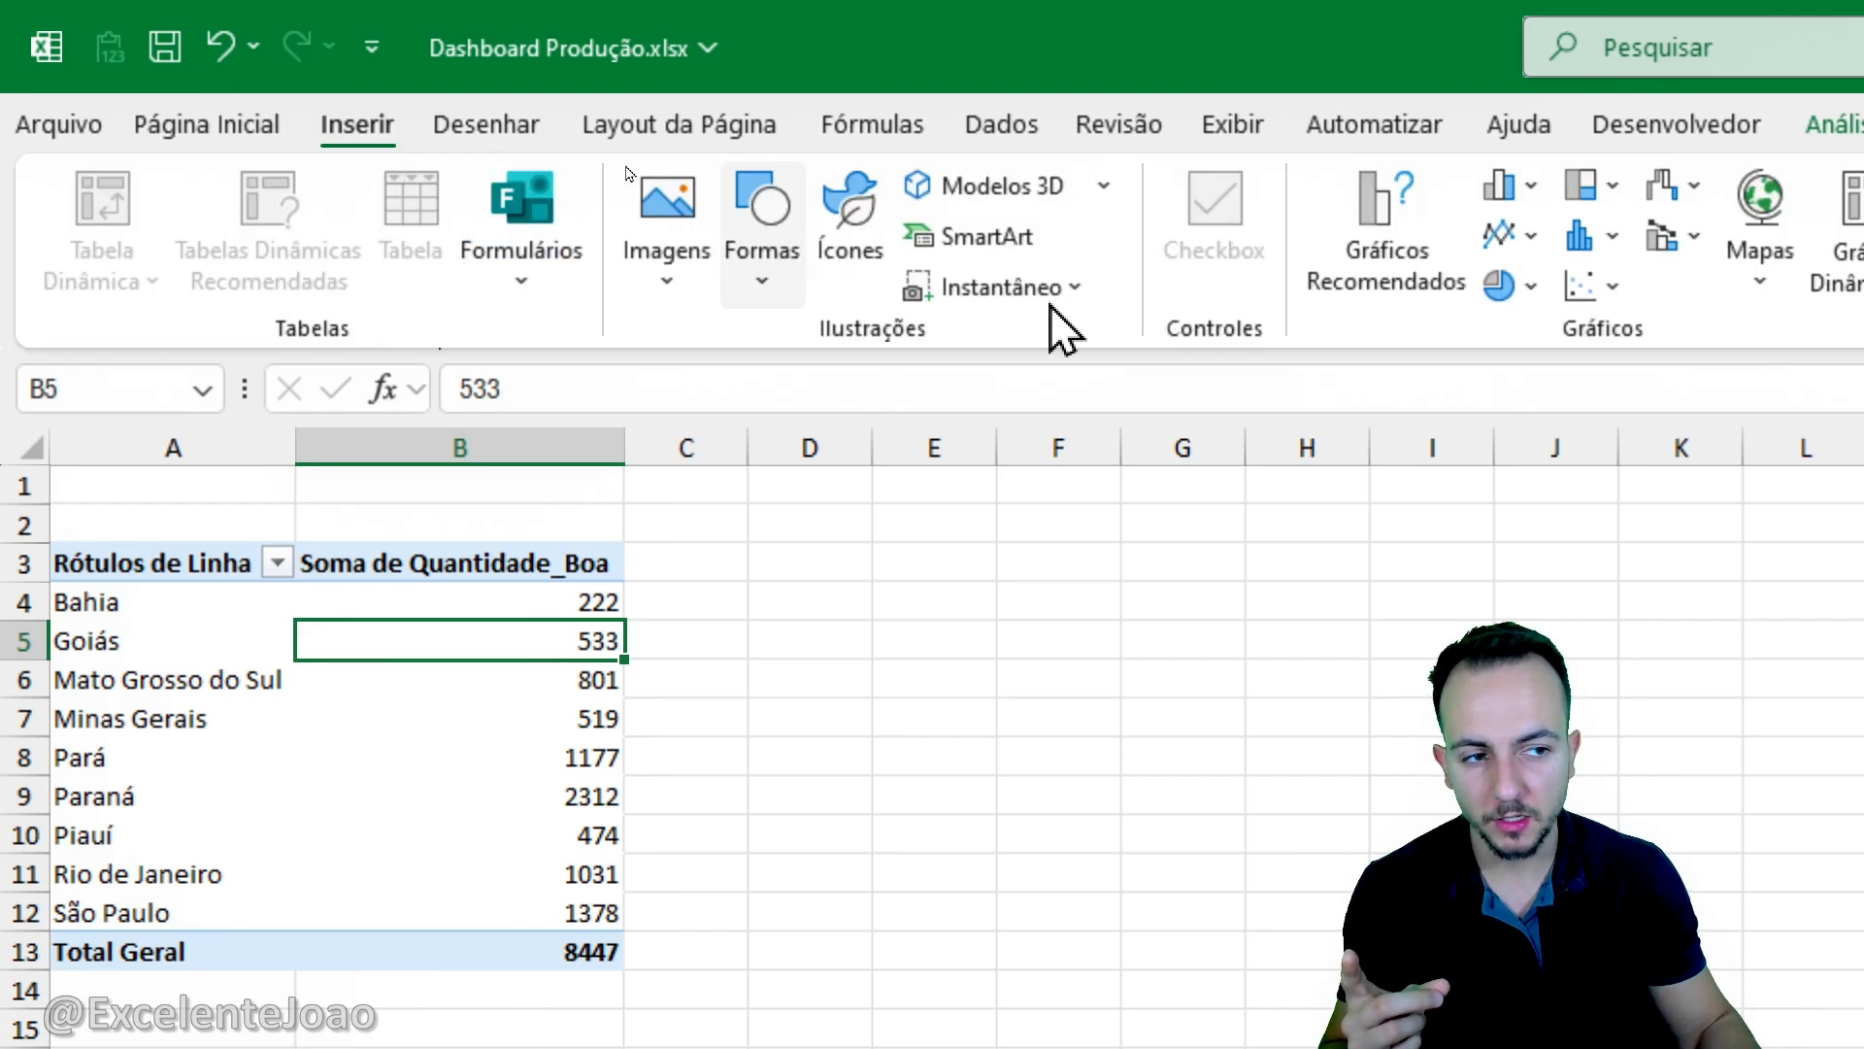
left_click(1500, 185)
left_click(1524, 321)
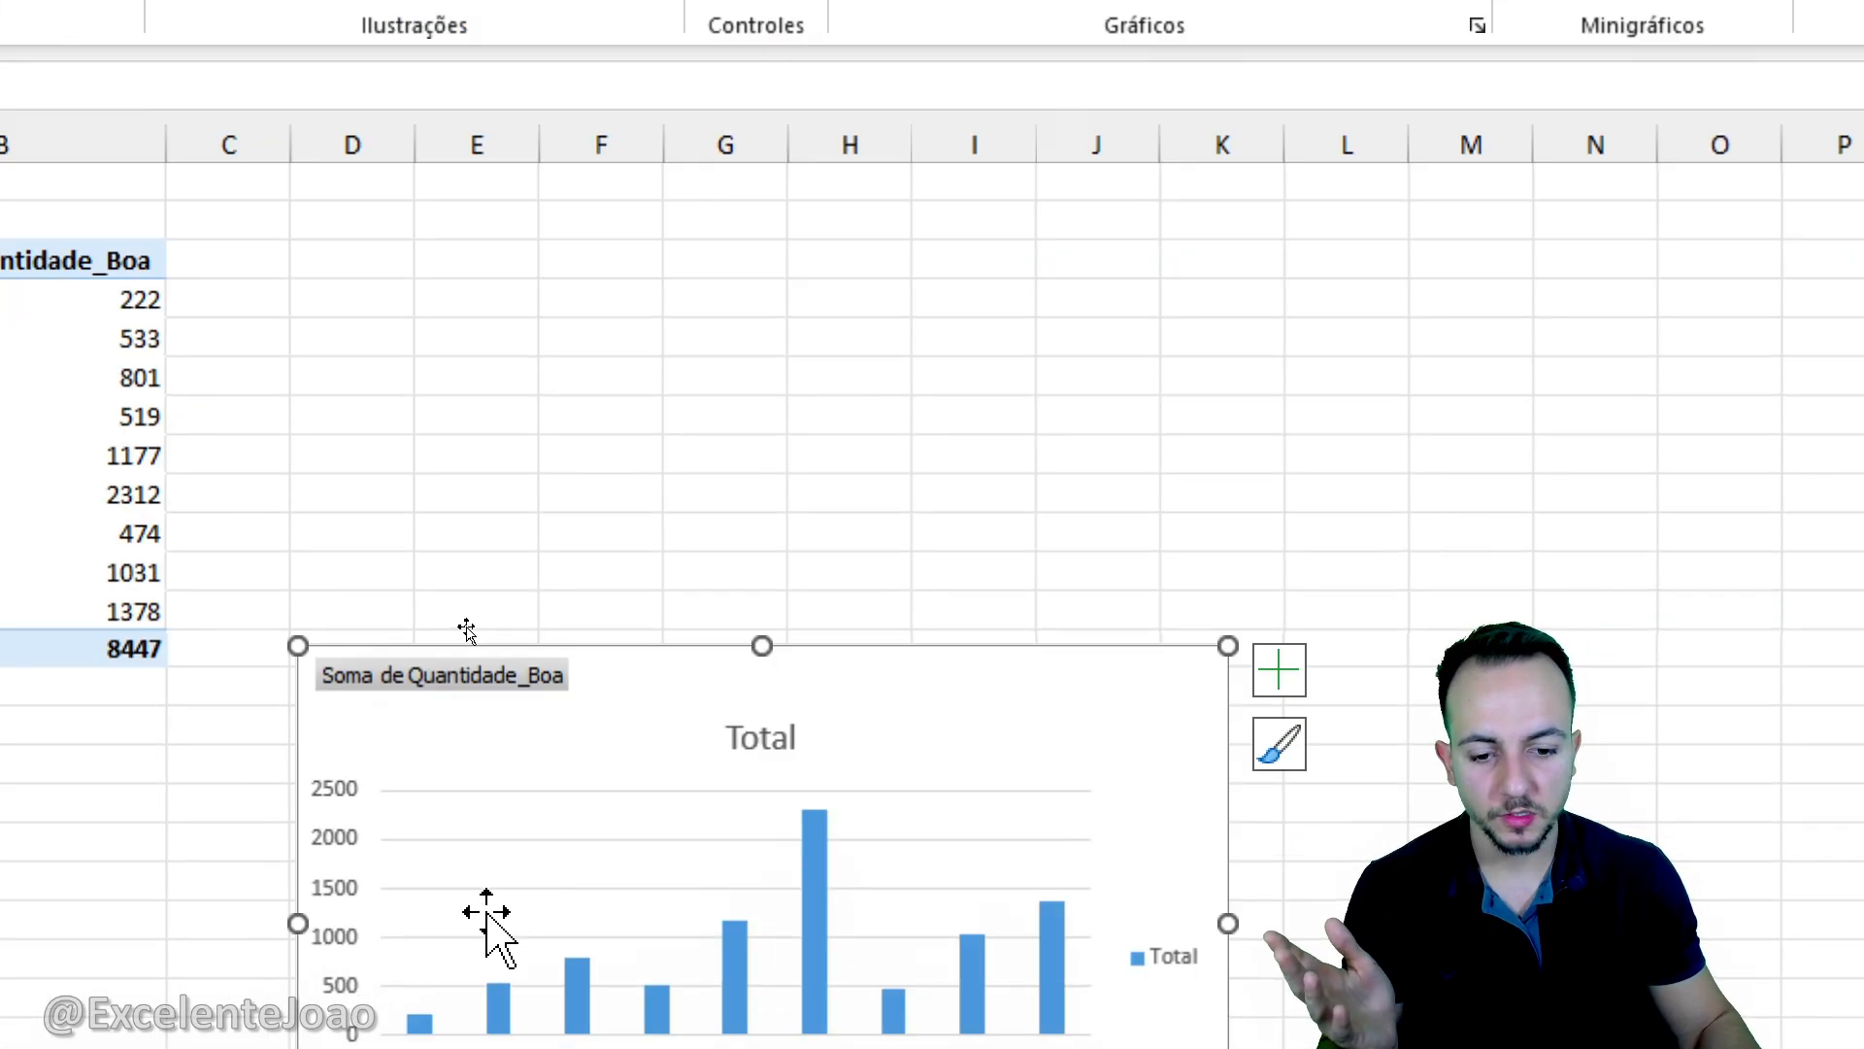
left_click_drag(642, 678, 549, 283)
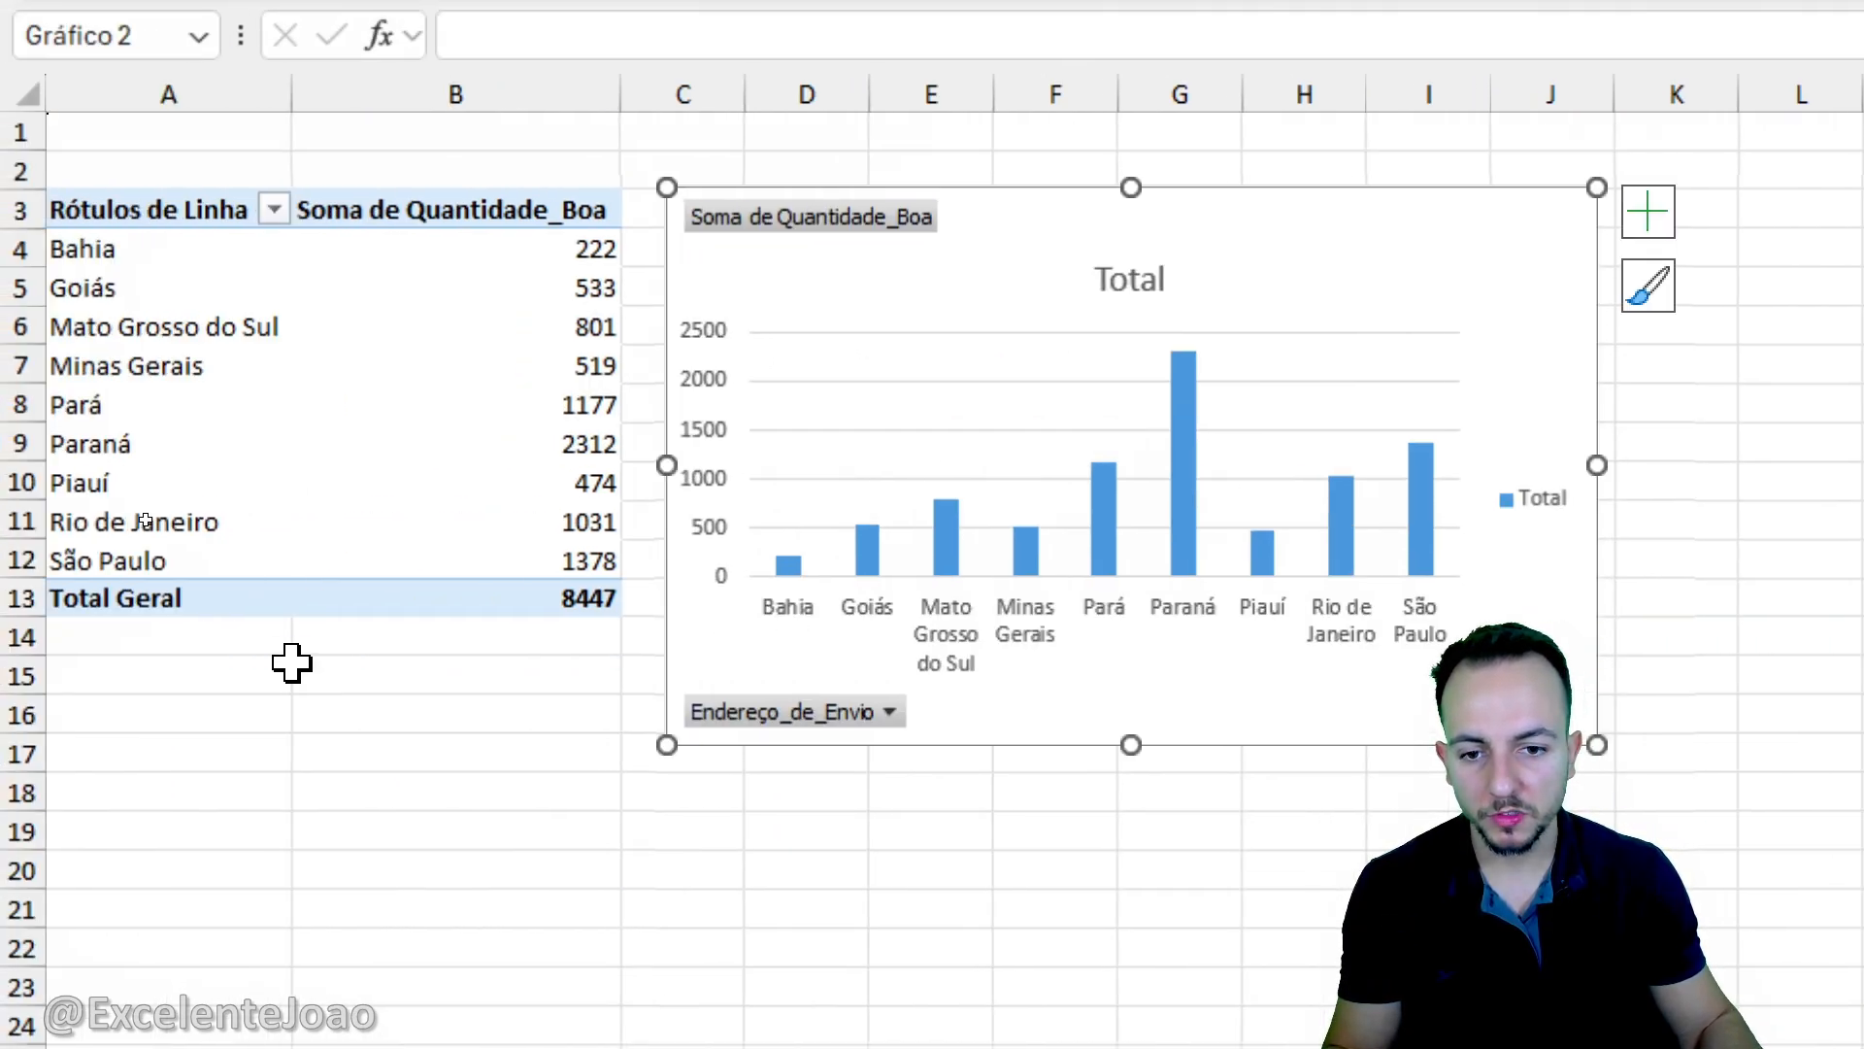
left_click(285, 723)
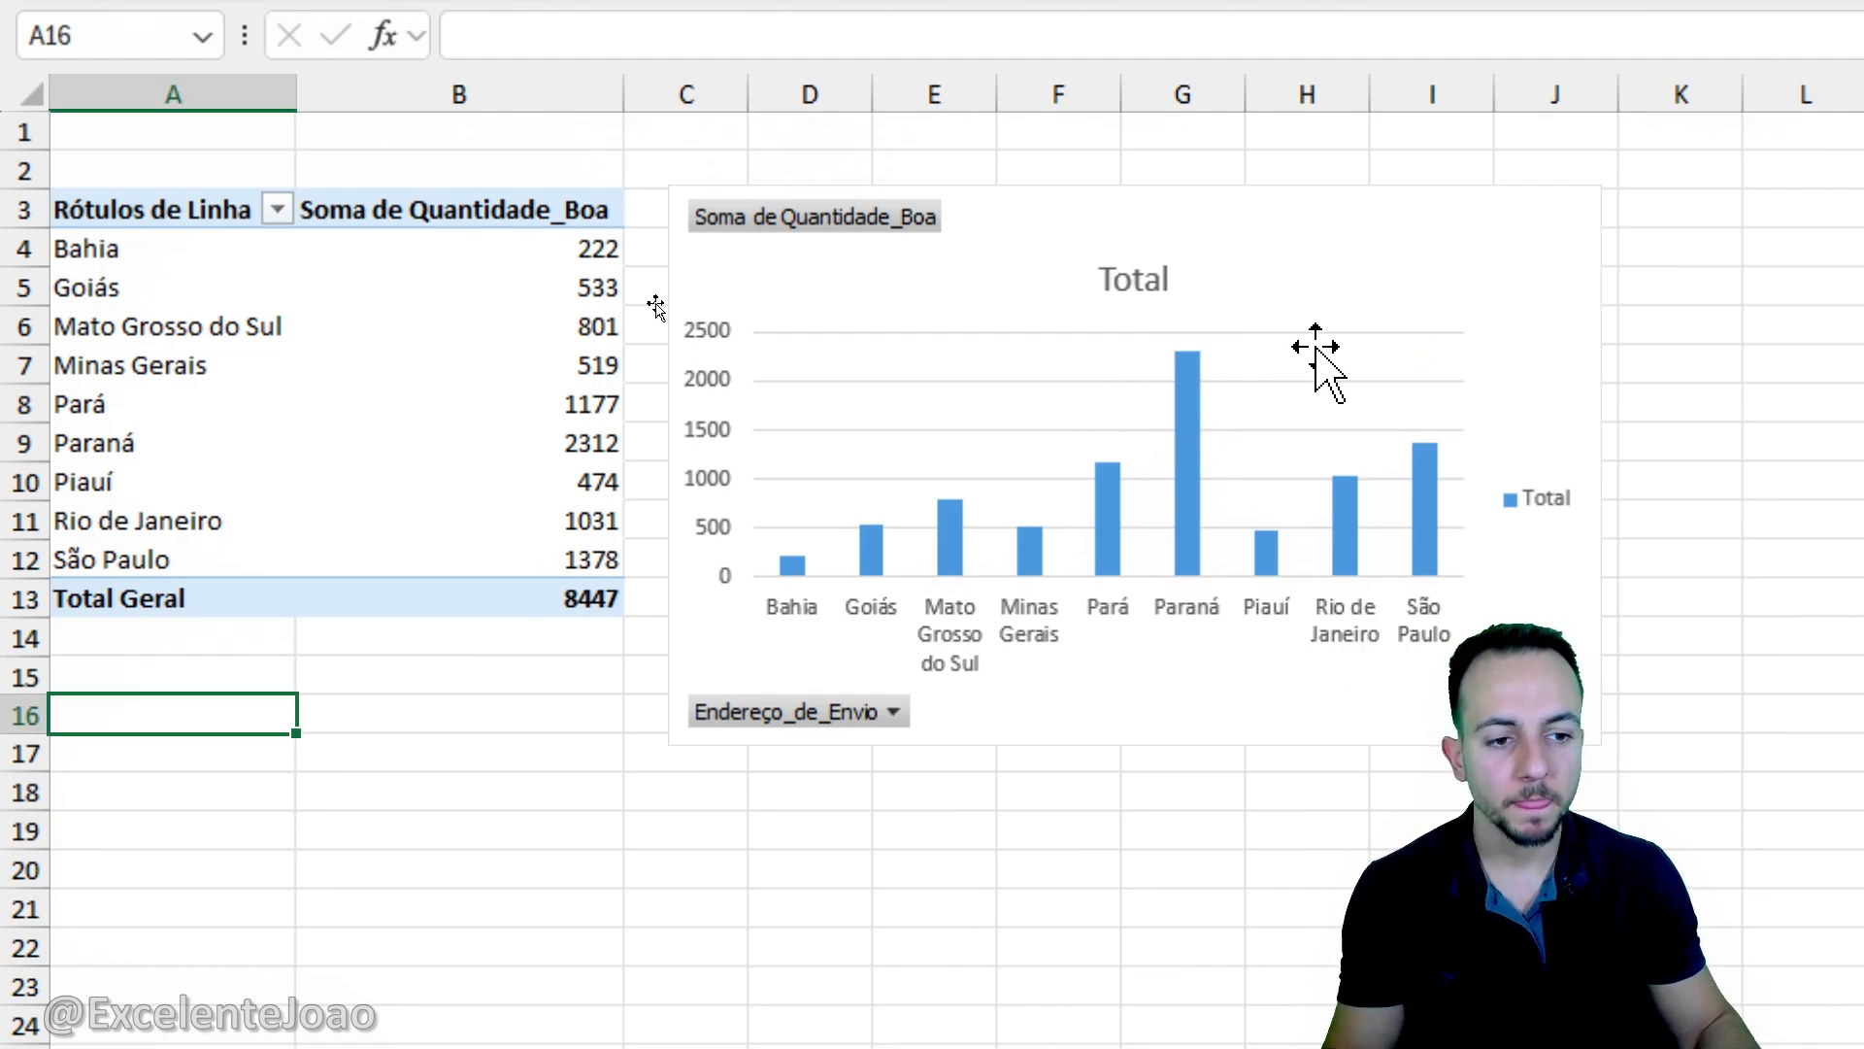
- Cut the column chart from TABELAS DINAMICAS and paste it at cell C19 of the DASHBOARD sheet
left_click(1311, 238)
right_click(1311, 238)
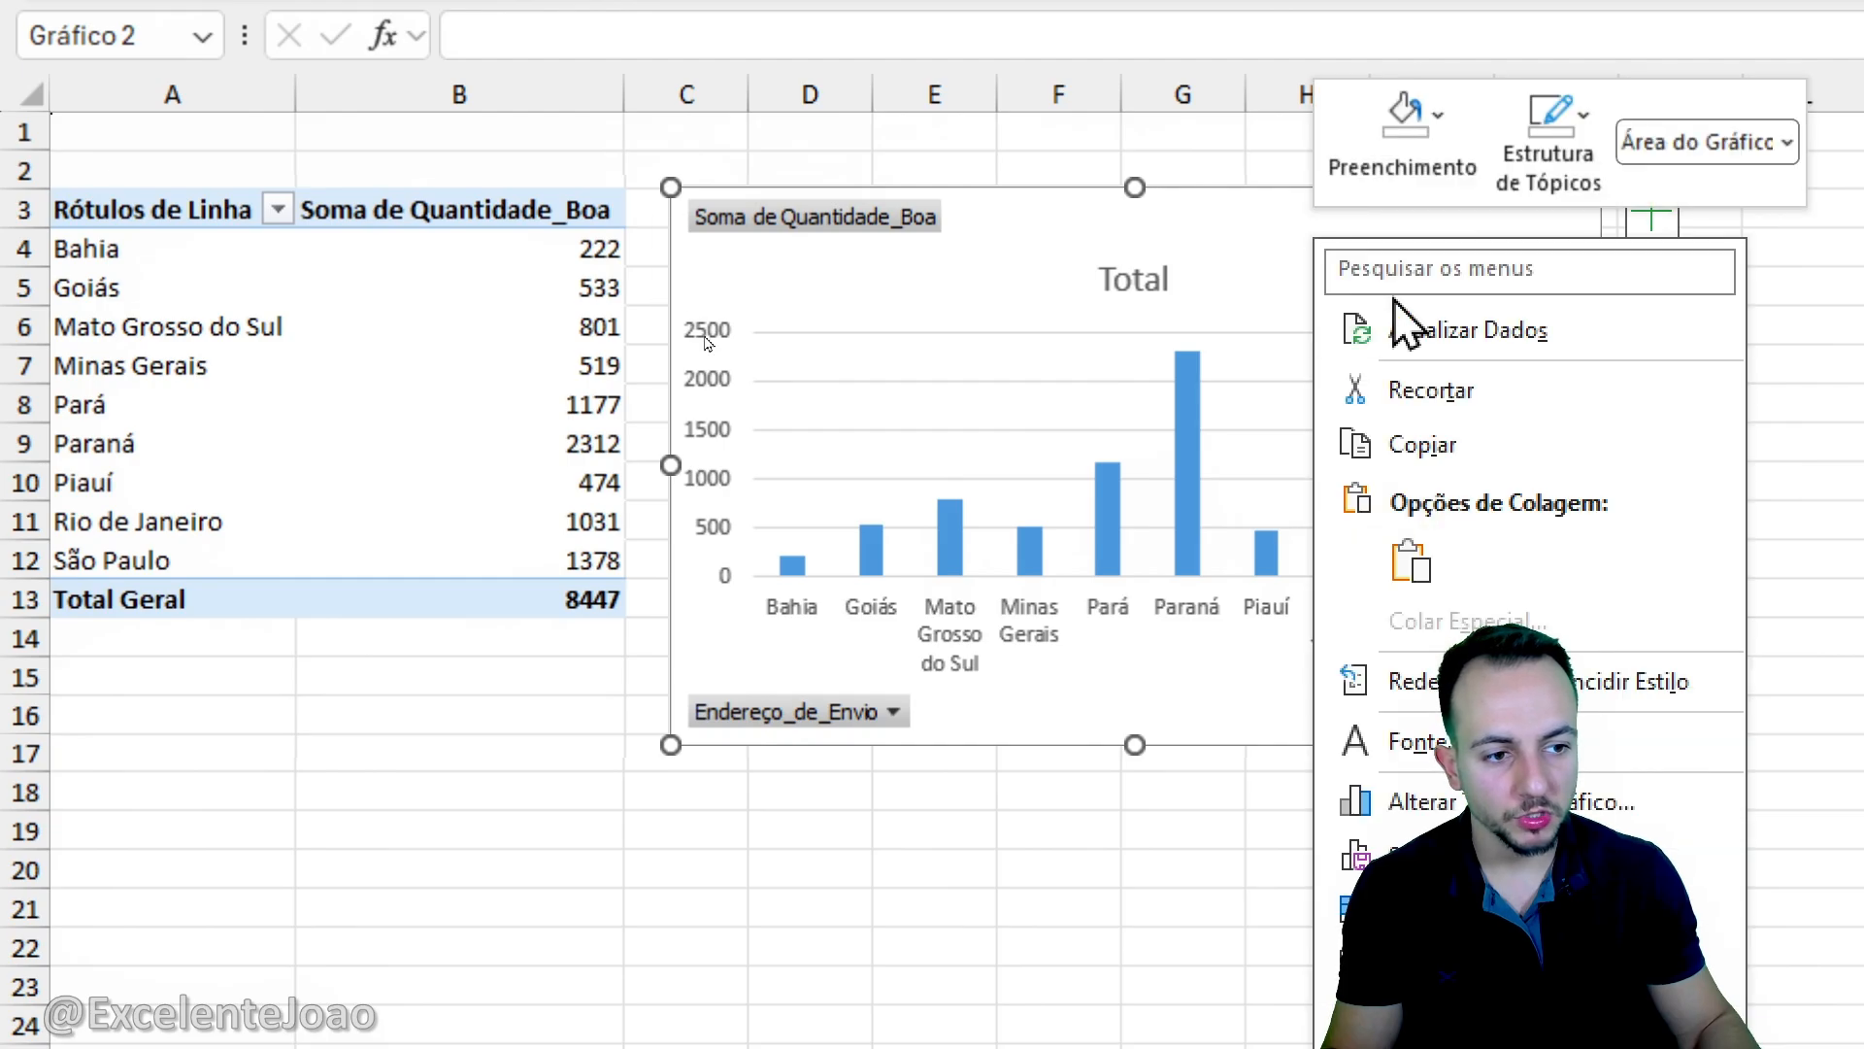
left_click(1460, 398)
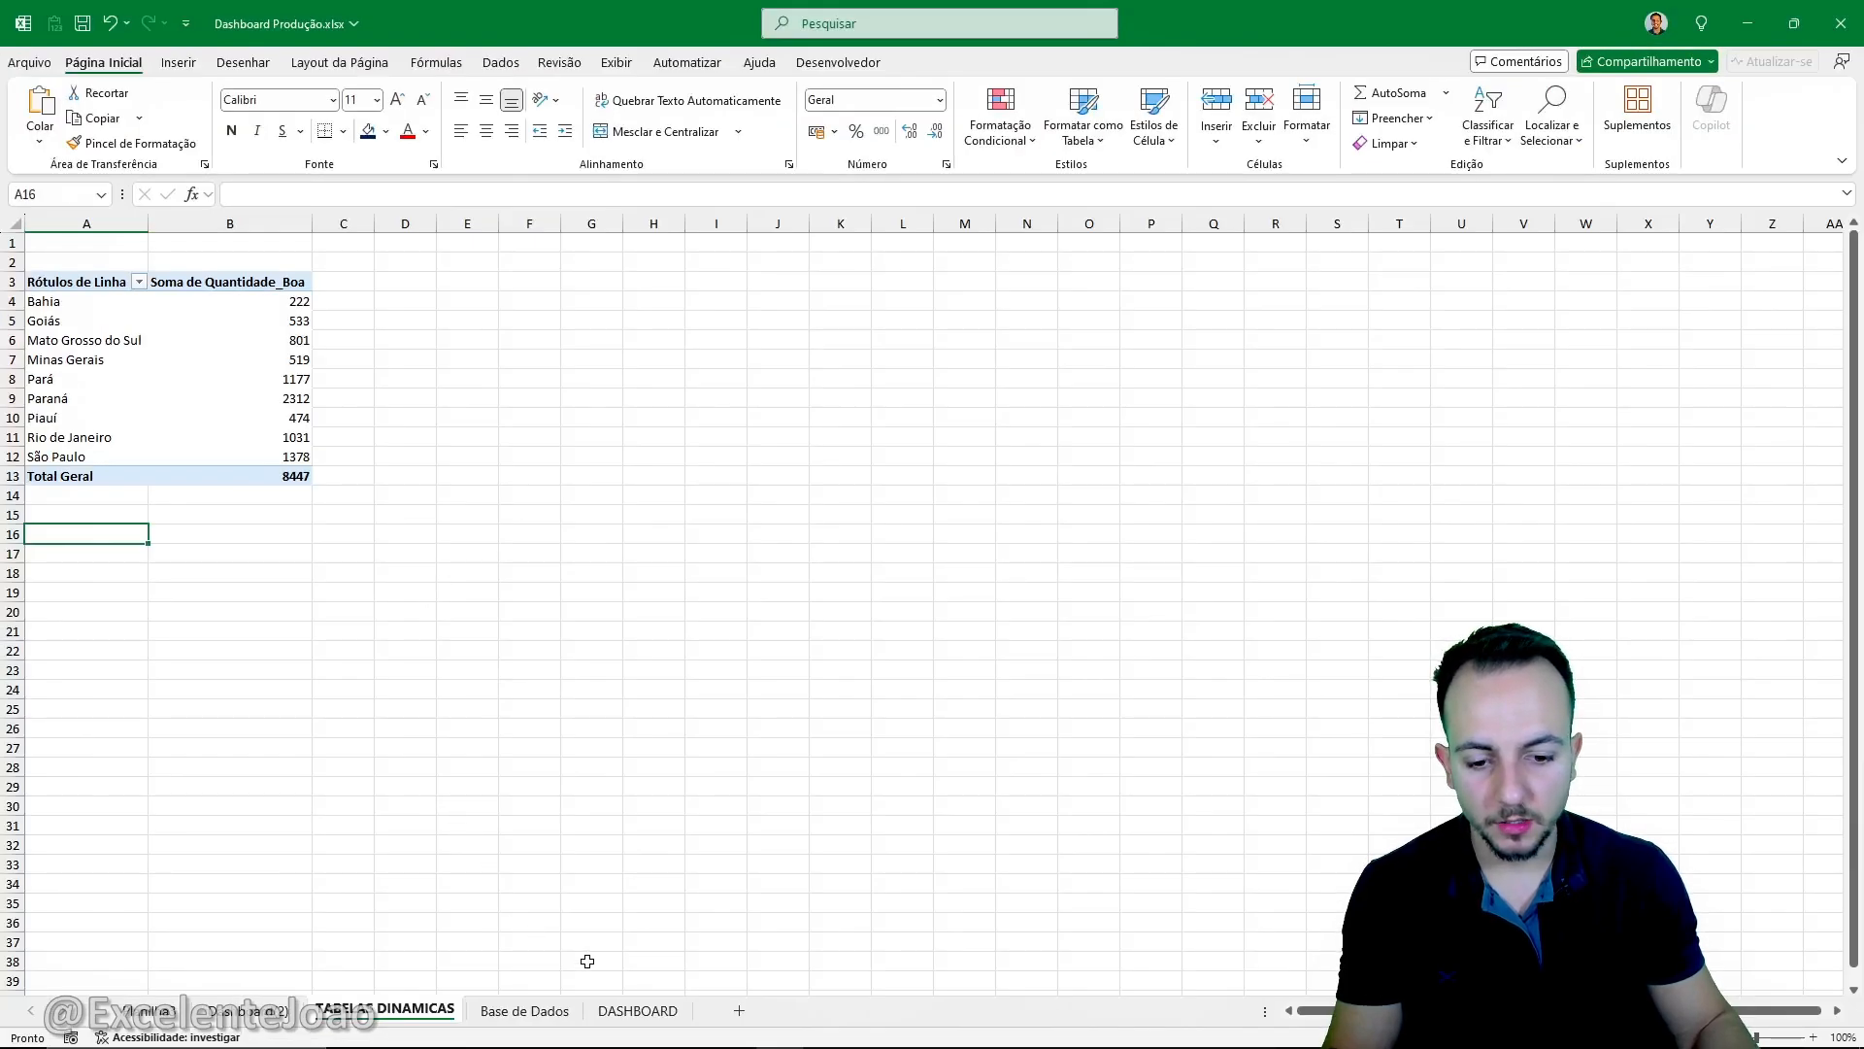
left_click(638, 1011)
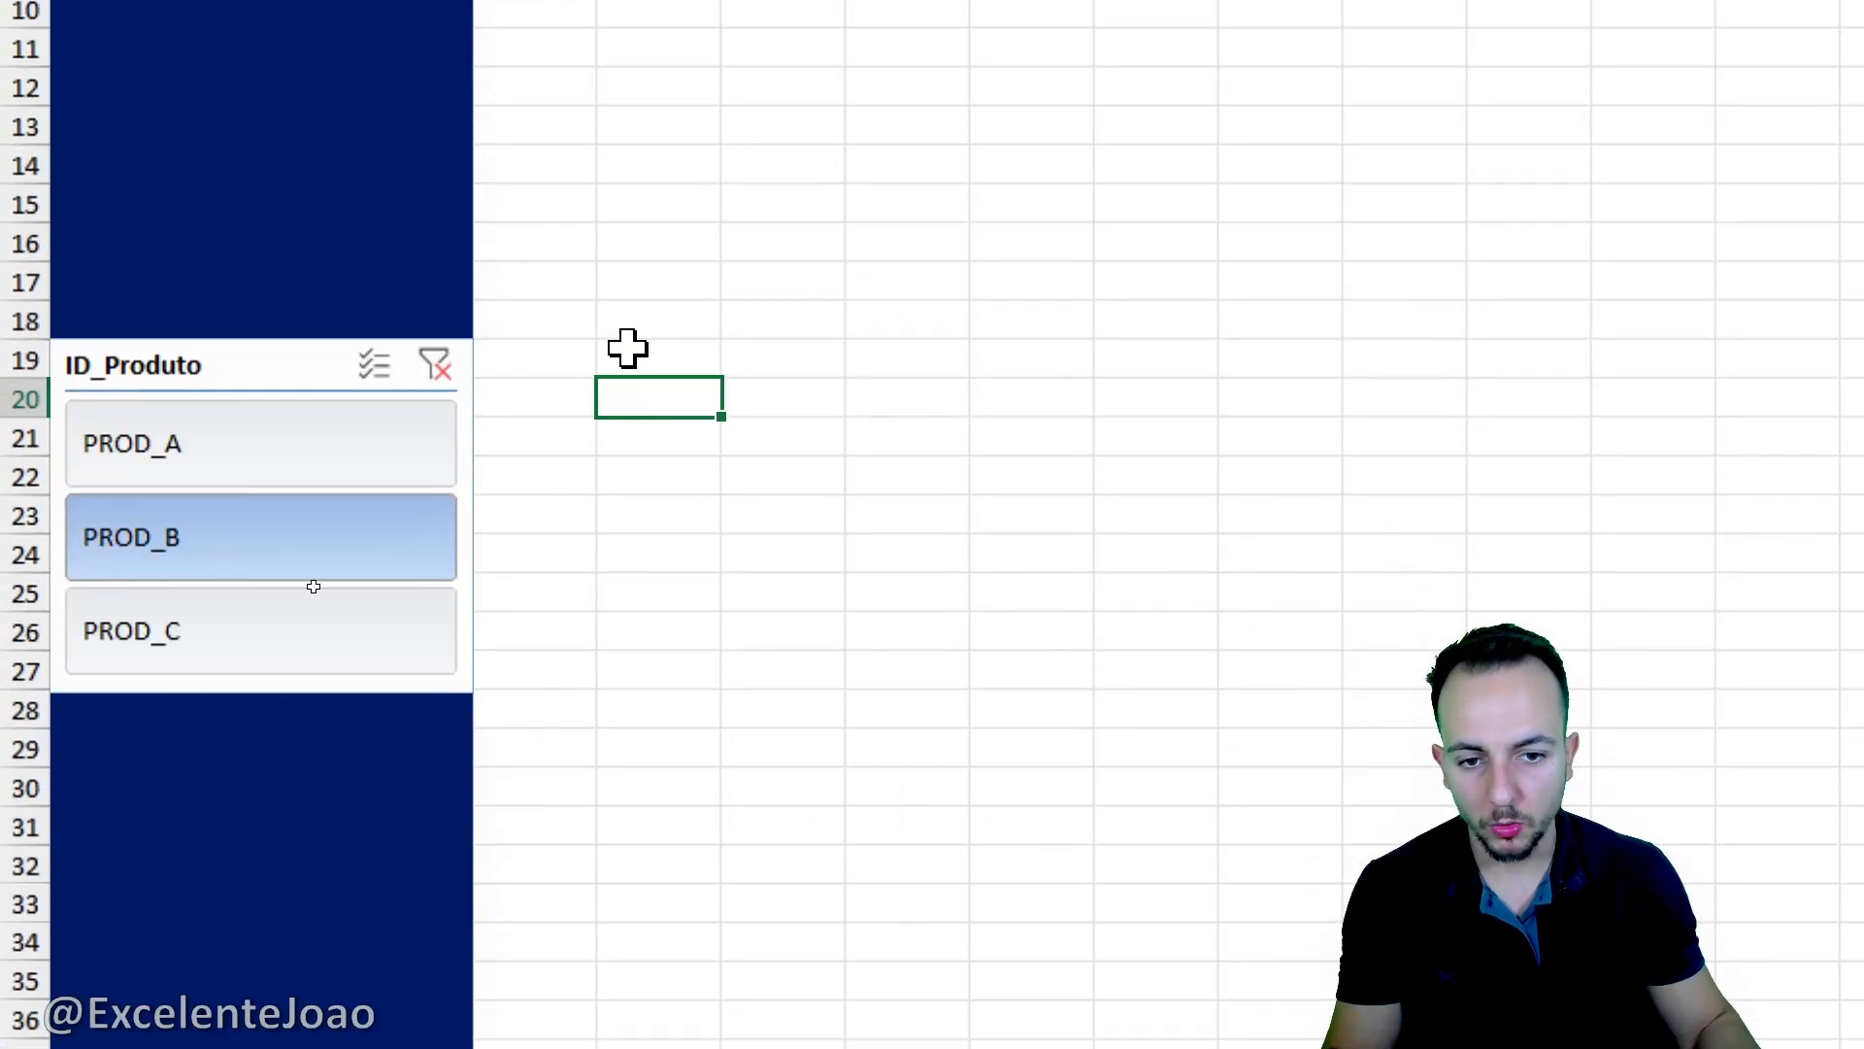
right_click(628, 352)
left_click(720, 325)
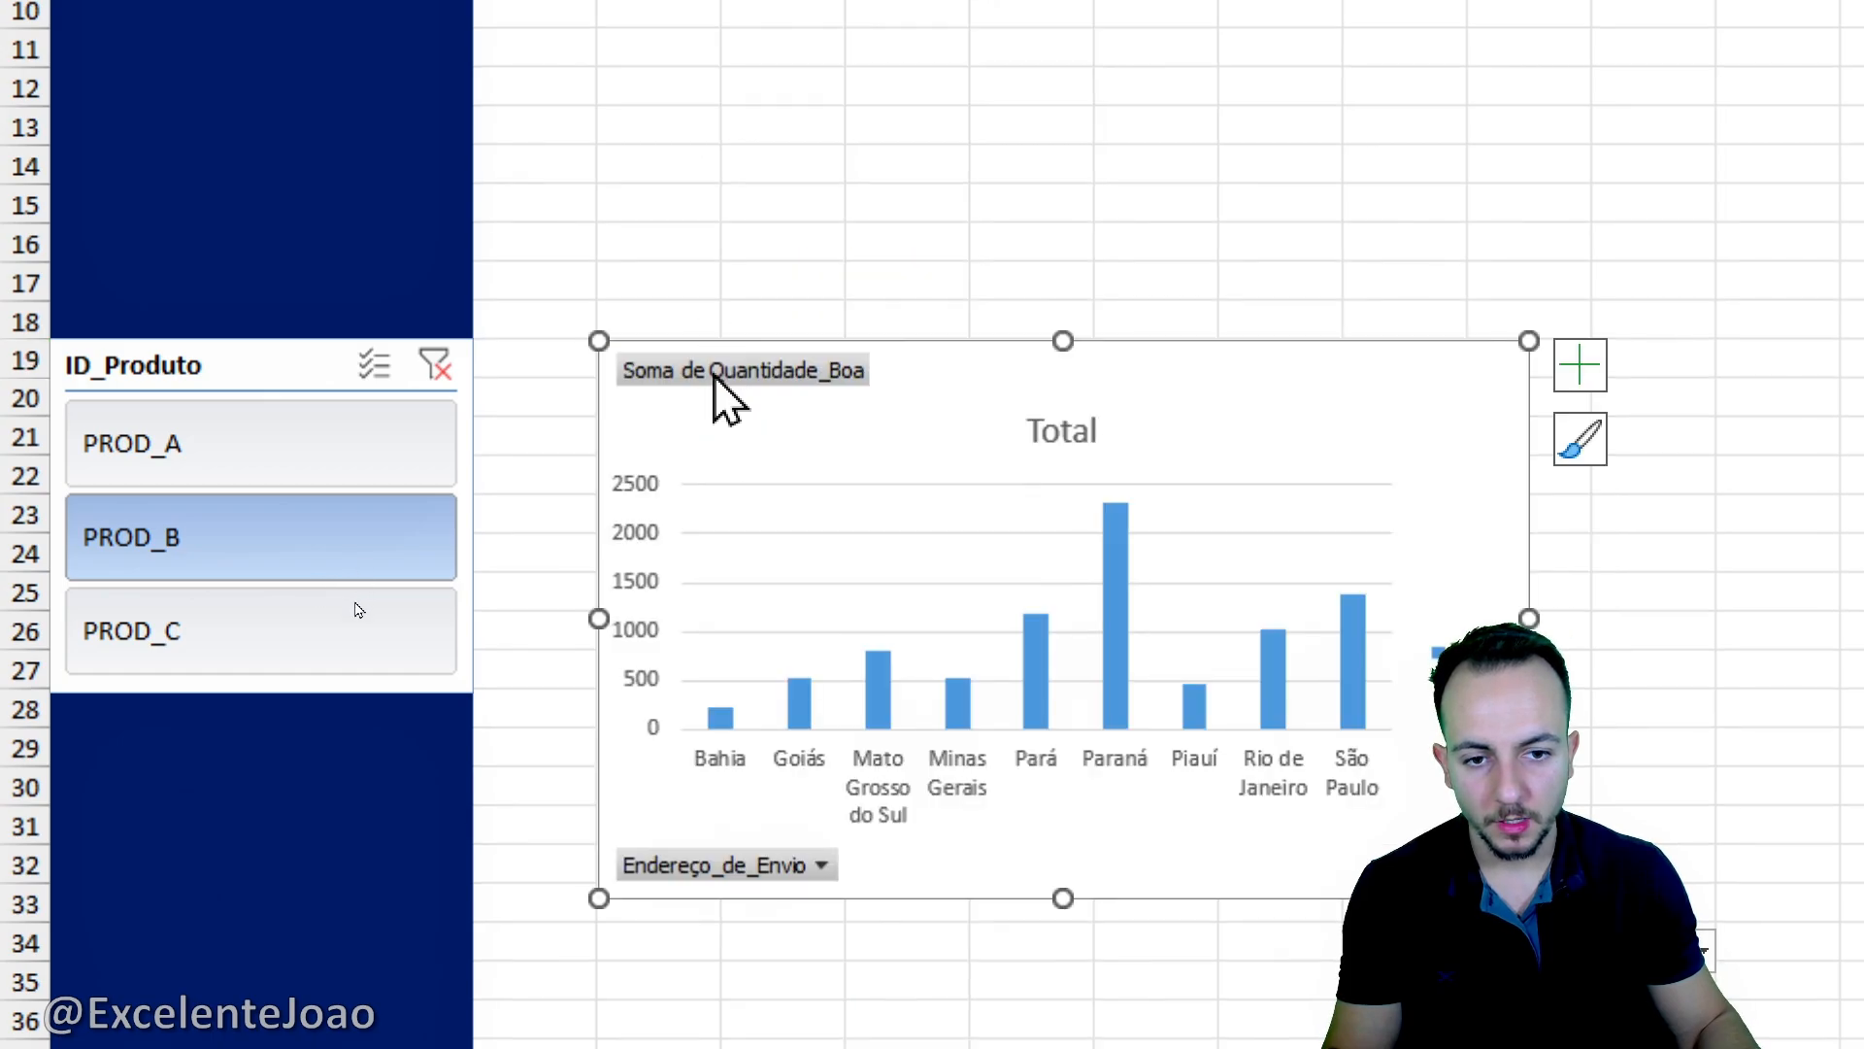
- Test the ID_Produto slicer on the column chart with each product and leave it on PROD_C
left_click(296, 444)
left_click(295, 515)
left_click(295, 612)
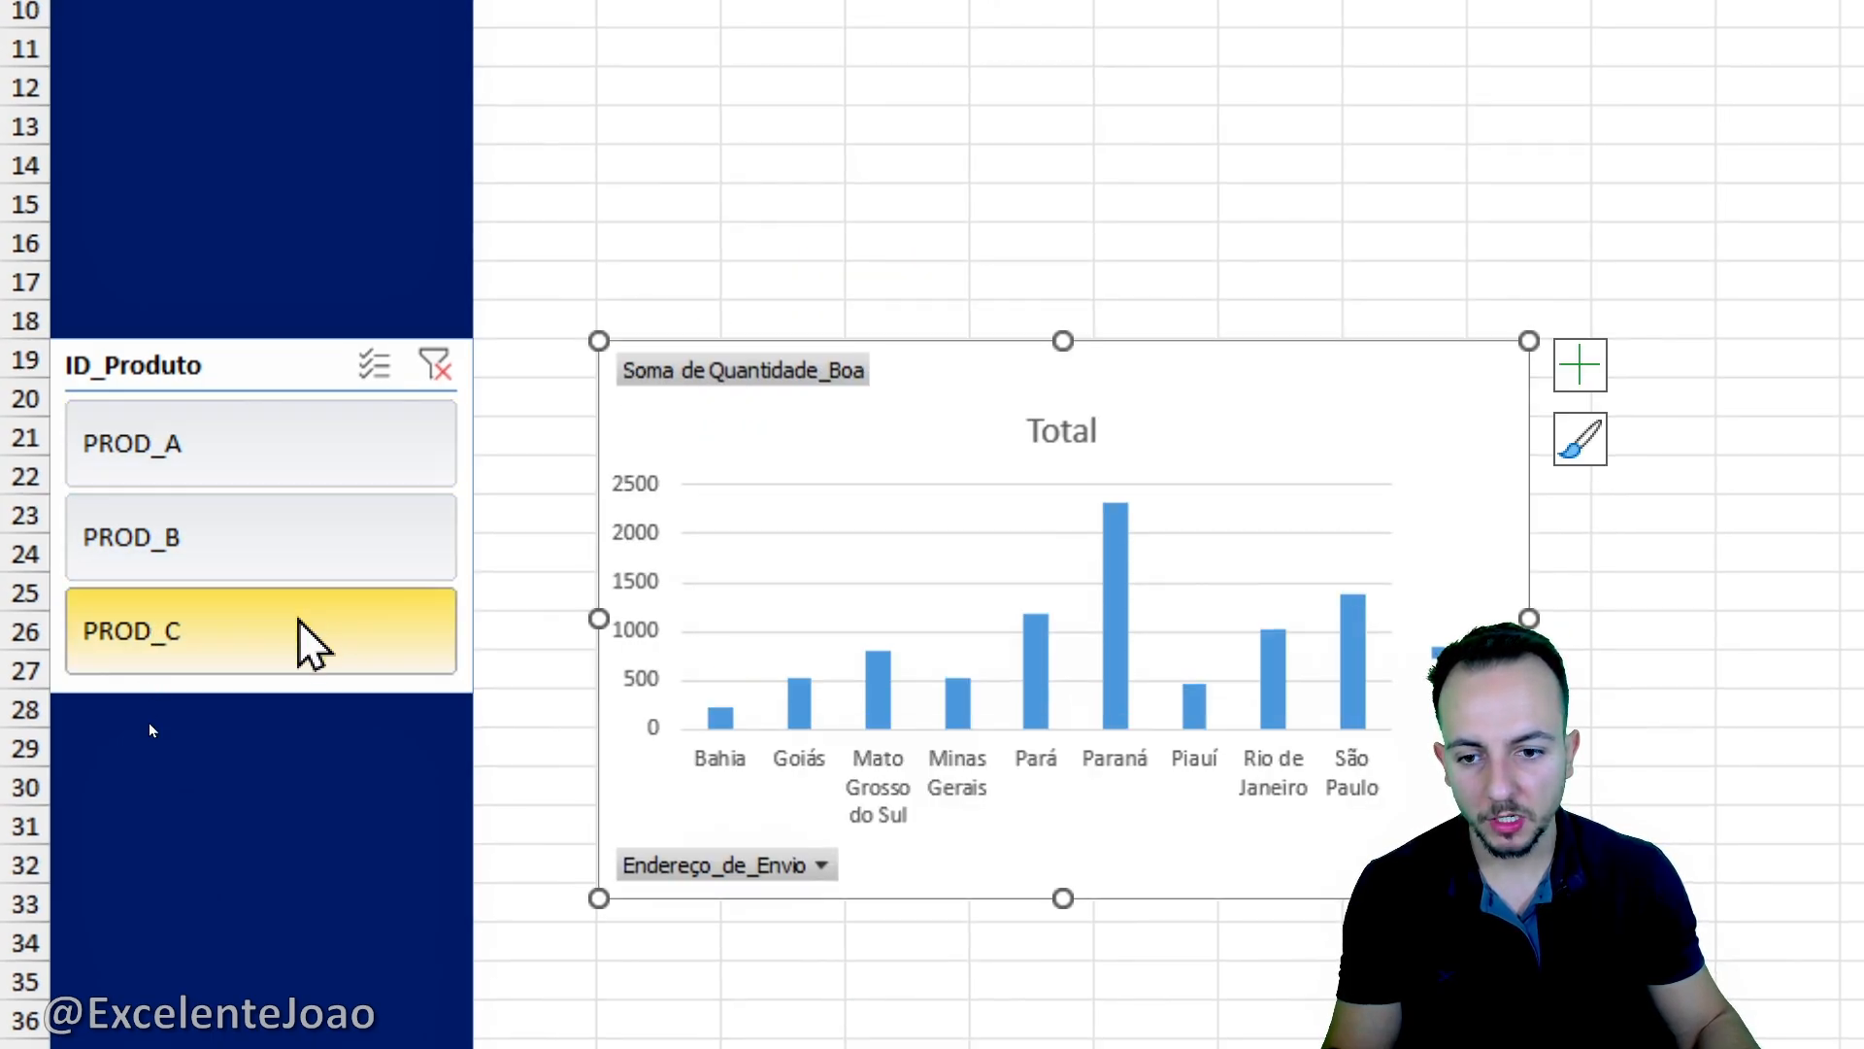
left_click(324, 545)
left_click(337, 478)
left_click(351, 445)
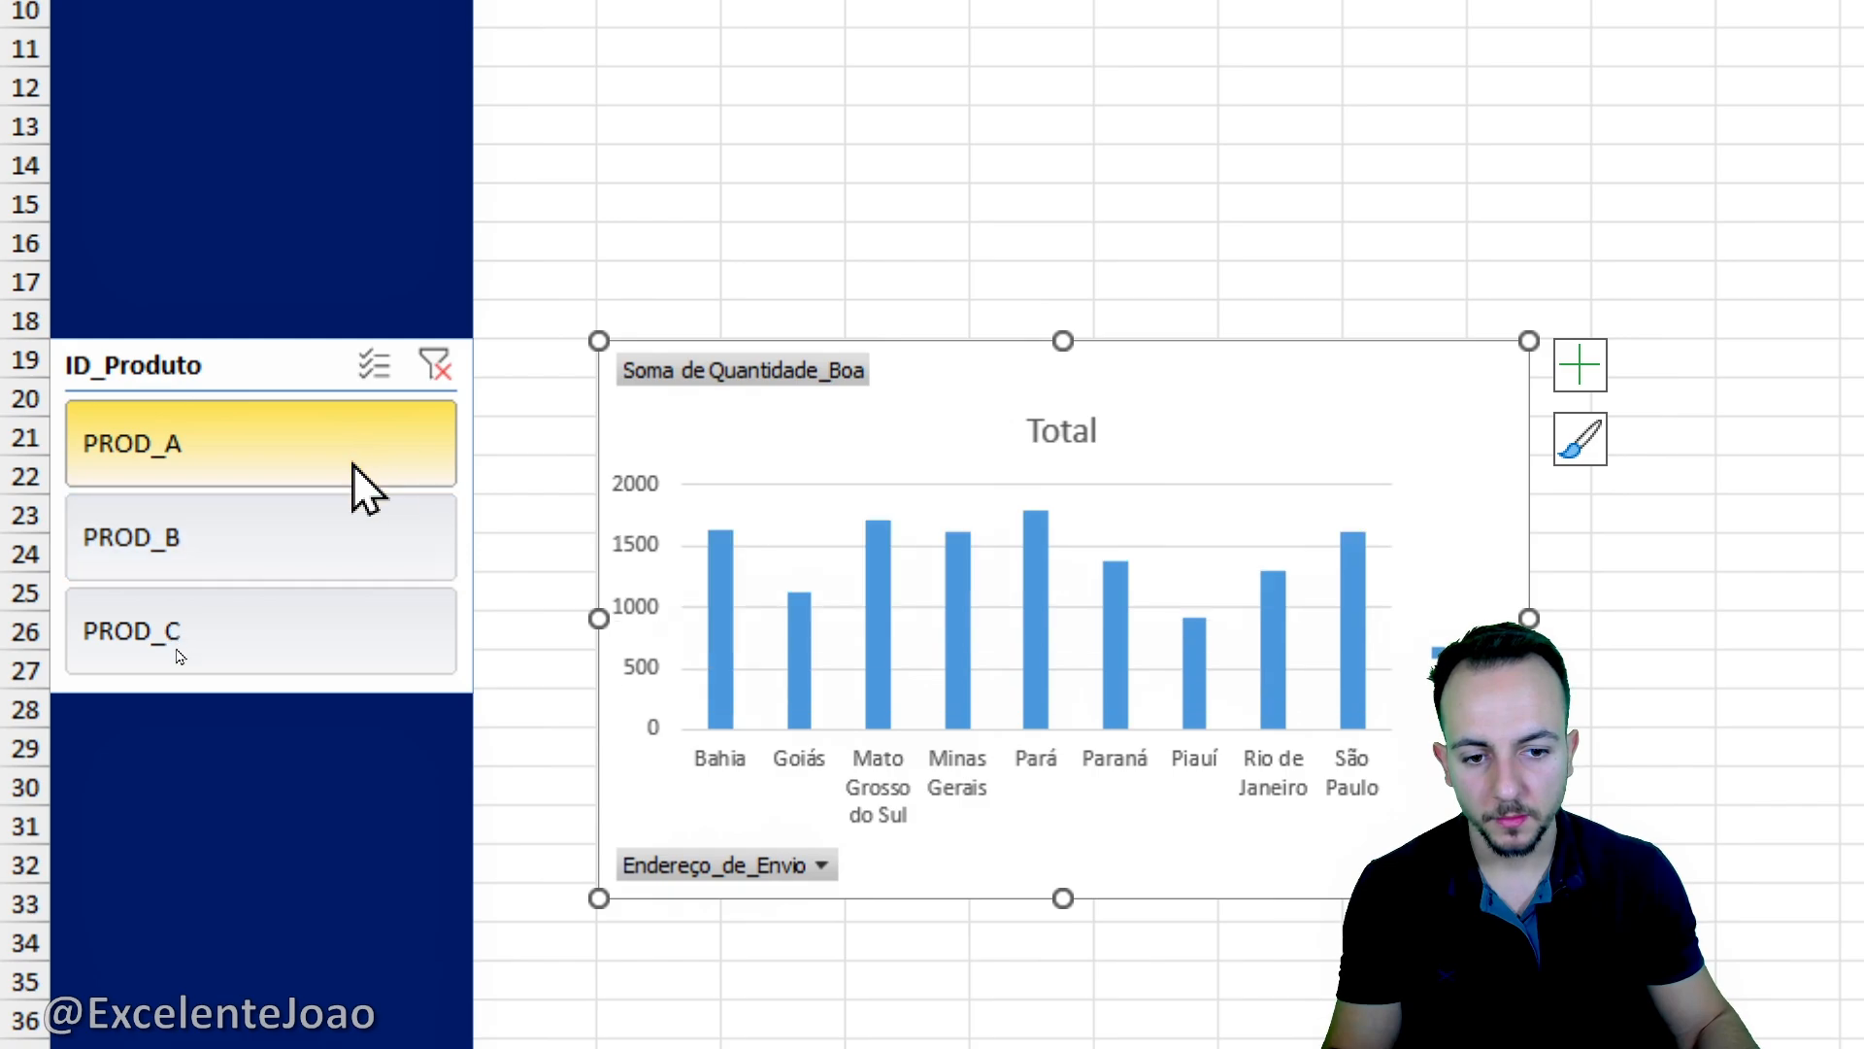
left_click(353, 525)
left_click(364, 636)
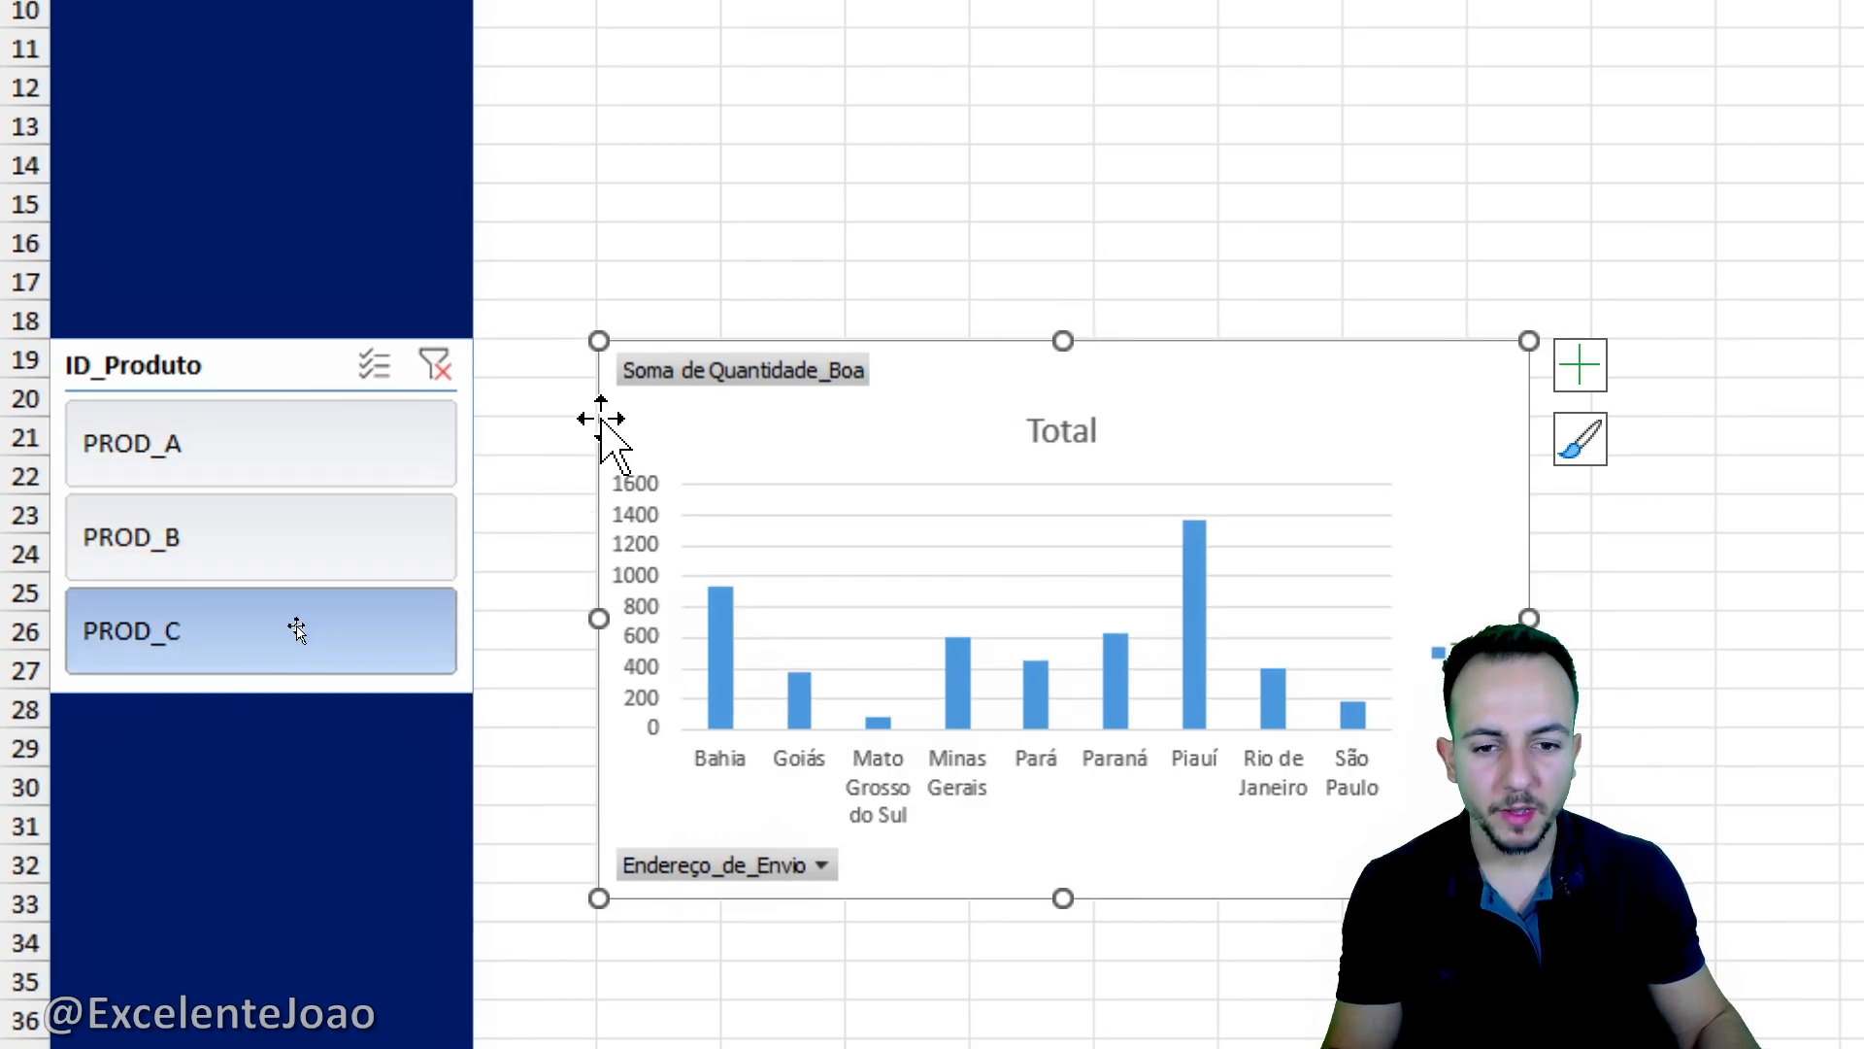
- Move the column chart slightly up and delete it from the DASHBOARD sheet
left_click_drag(590, 430, 566, 337)
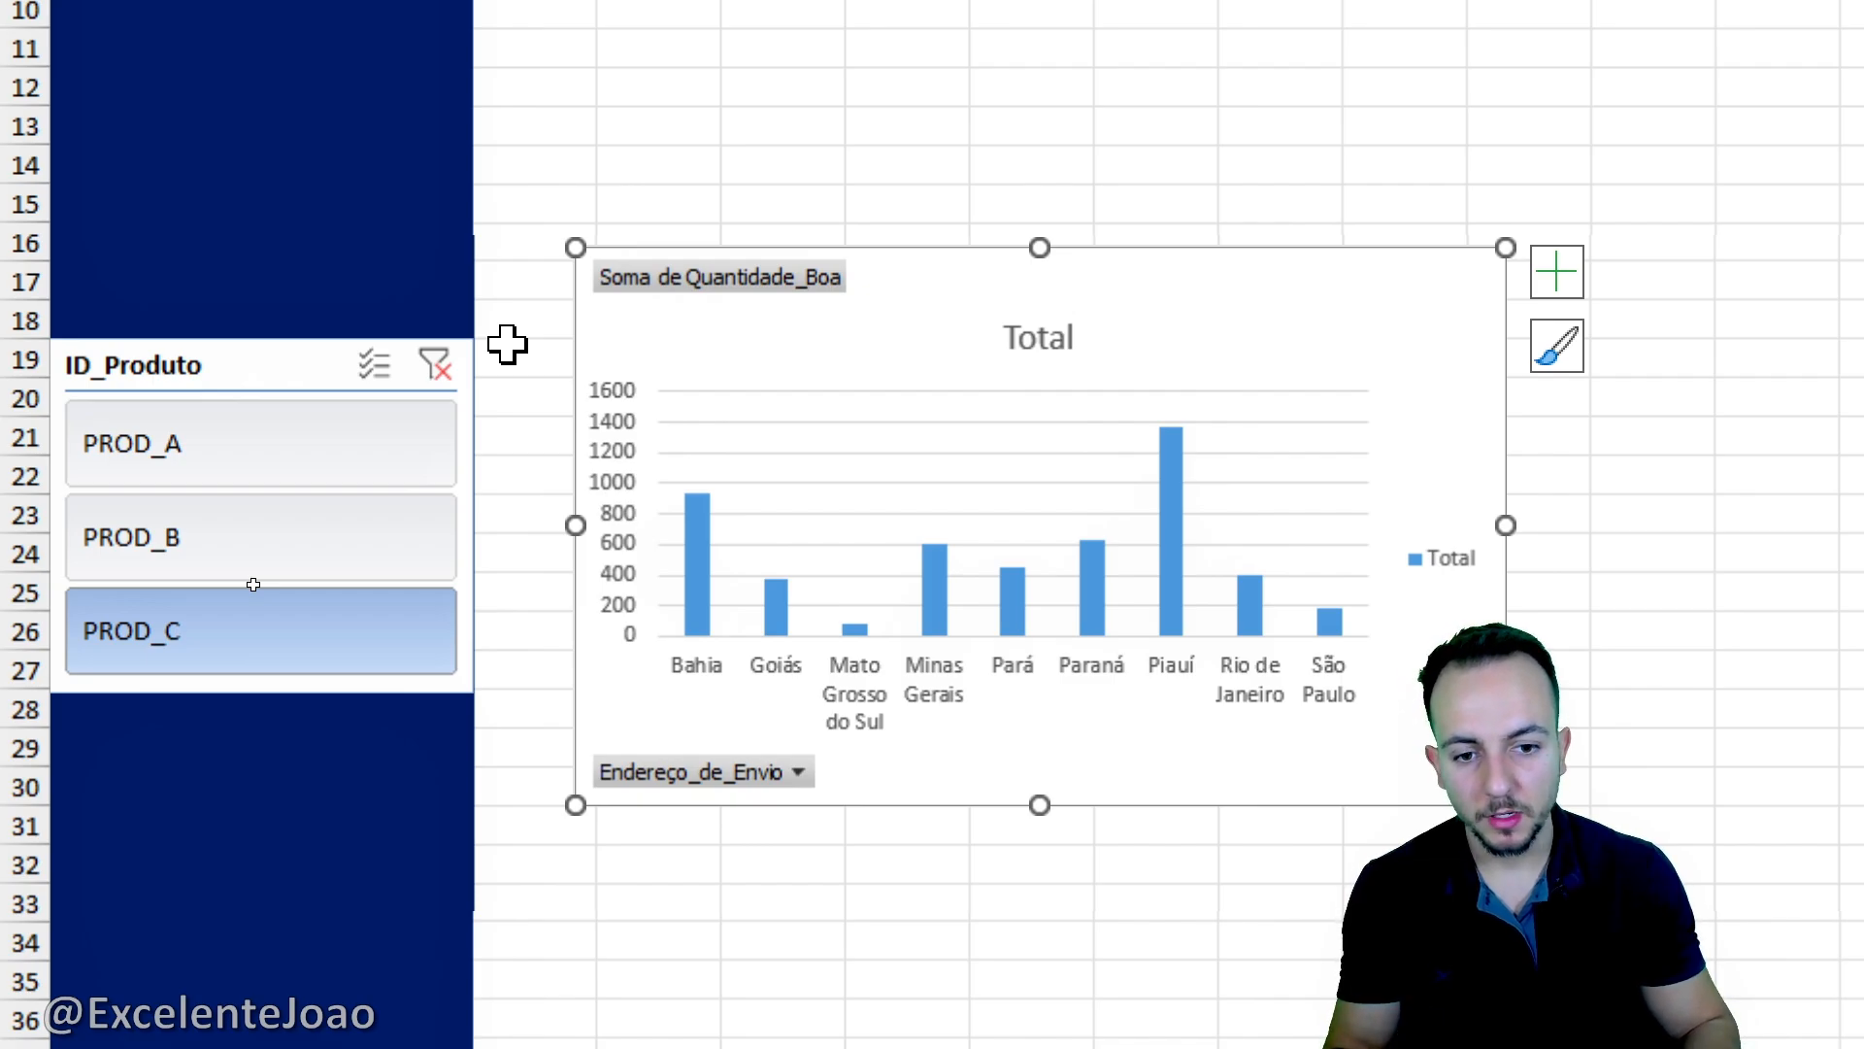
key("Delete")
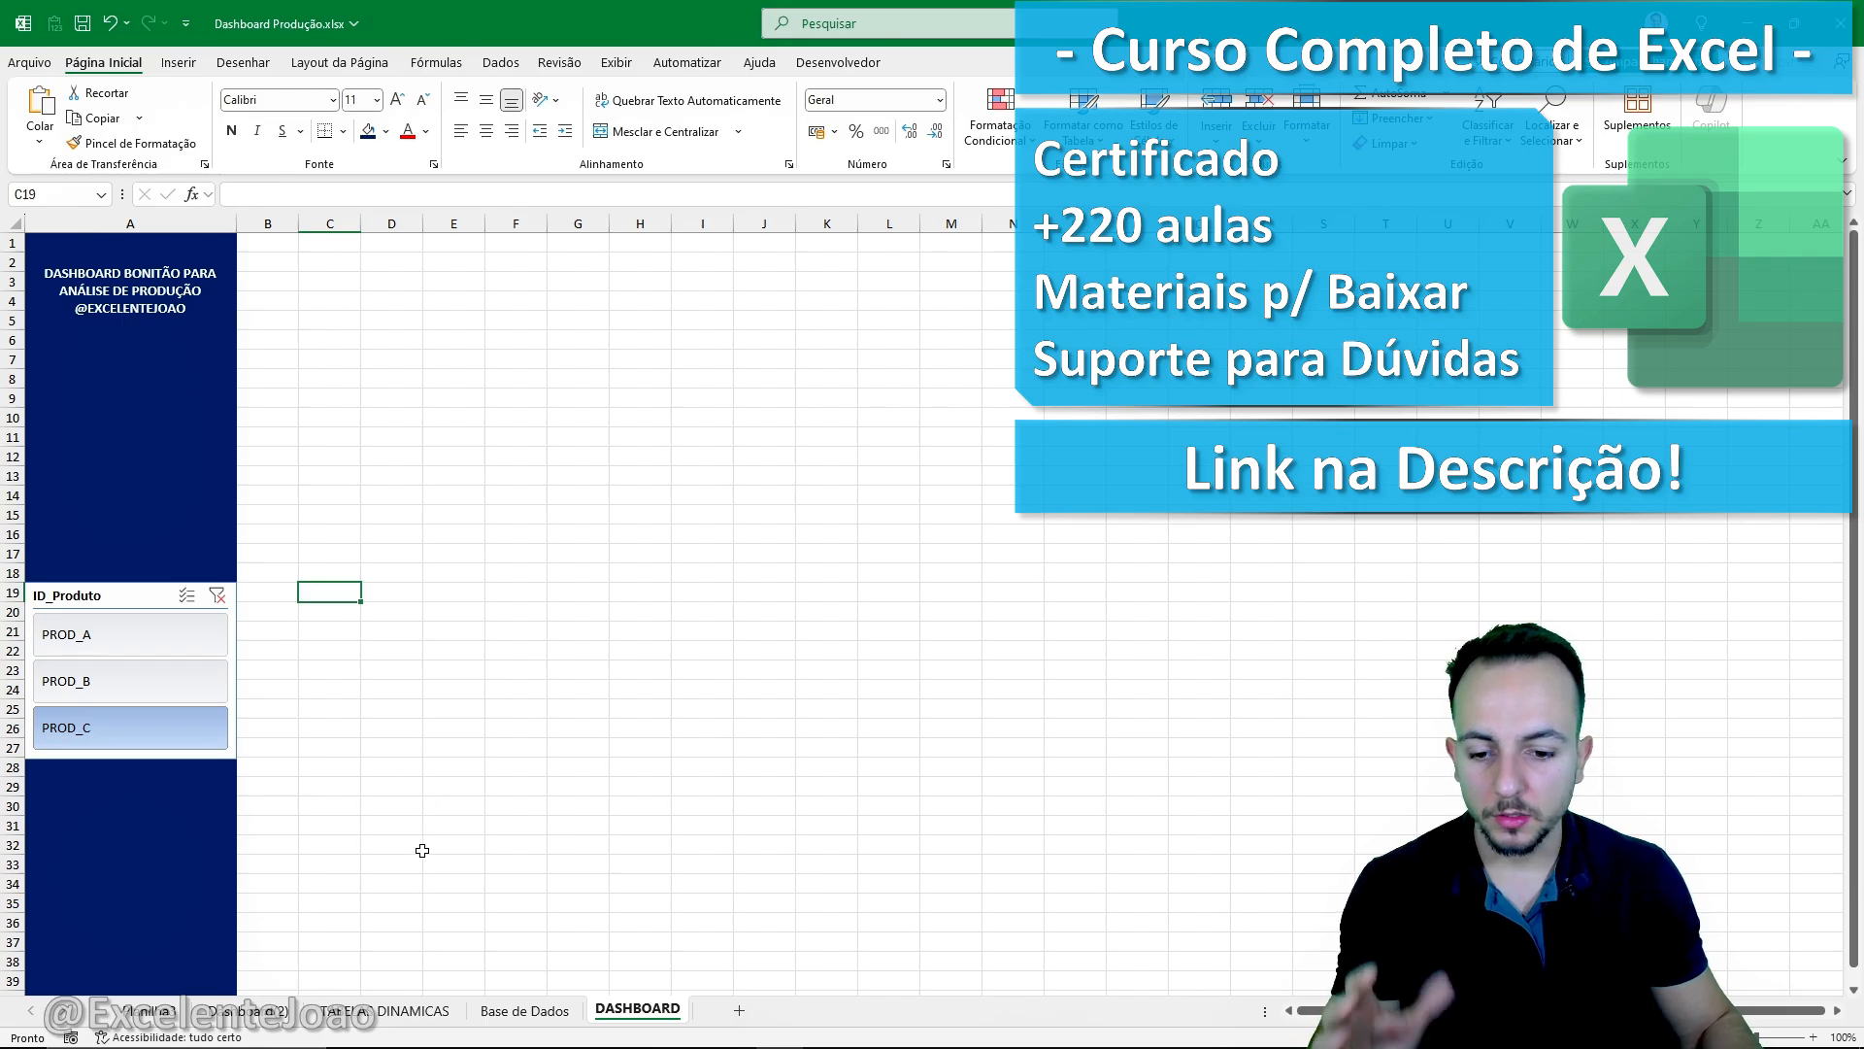
- Examine the state map and its colour scale in the finished example dashboard, and return to TABELAS DINAMICAS
left_click(276, 1014)
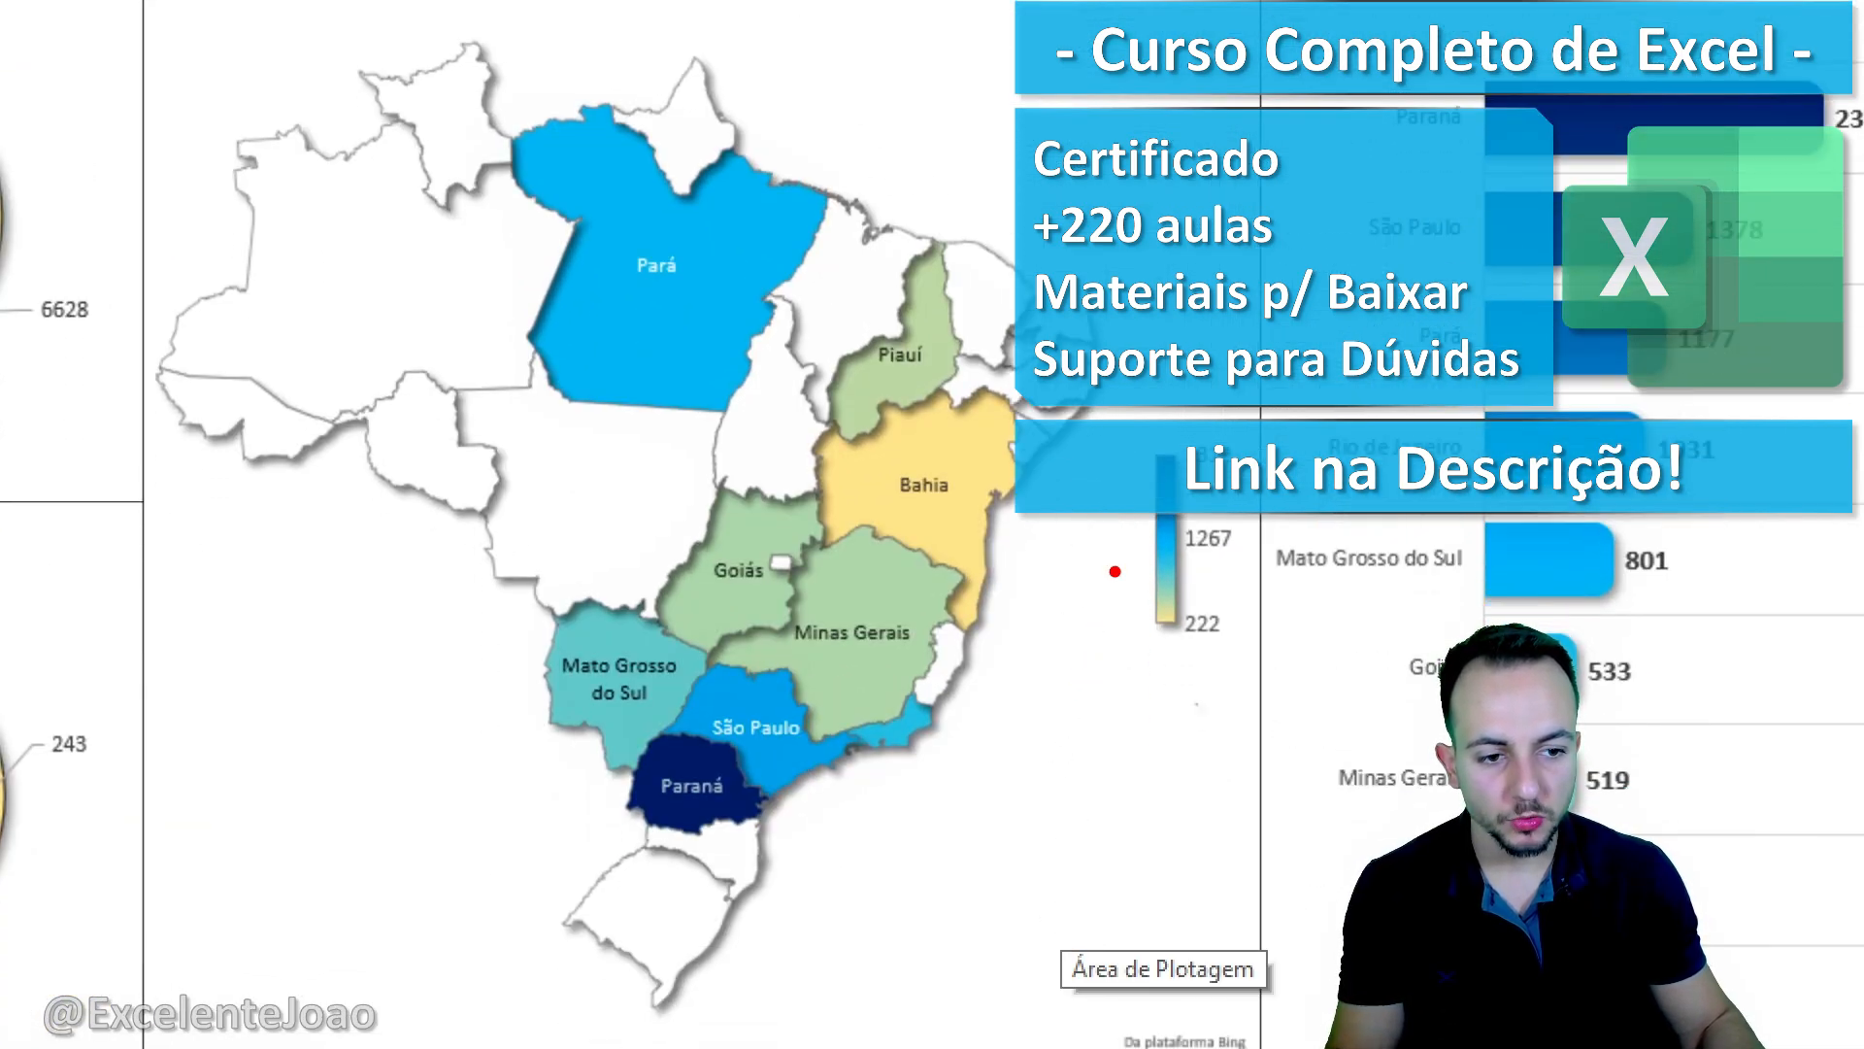
mouse_move(733, 705)
left_mouse_down()
mouse_move(752, 854)
mouse_move(649, 700)
left_mouse_up()
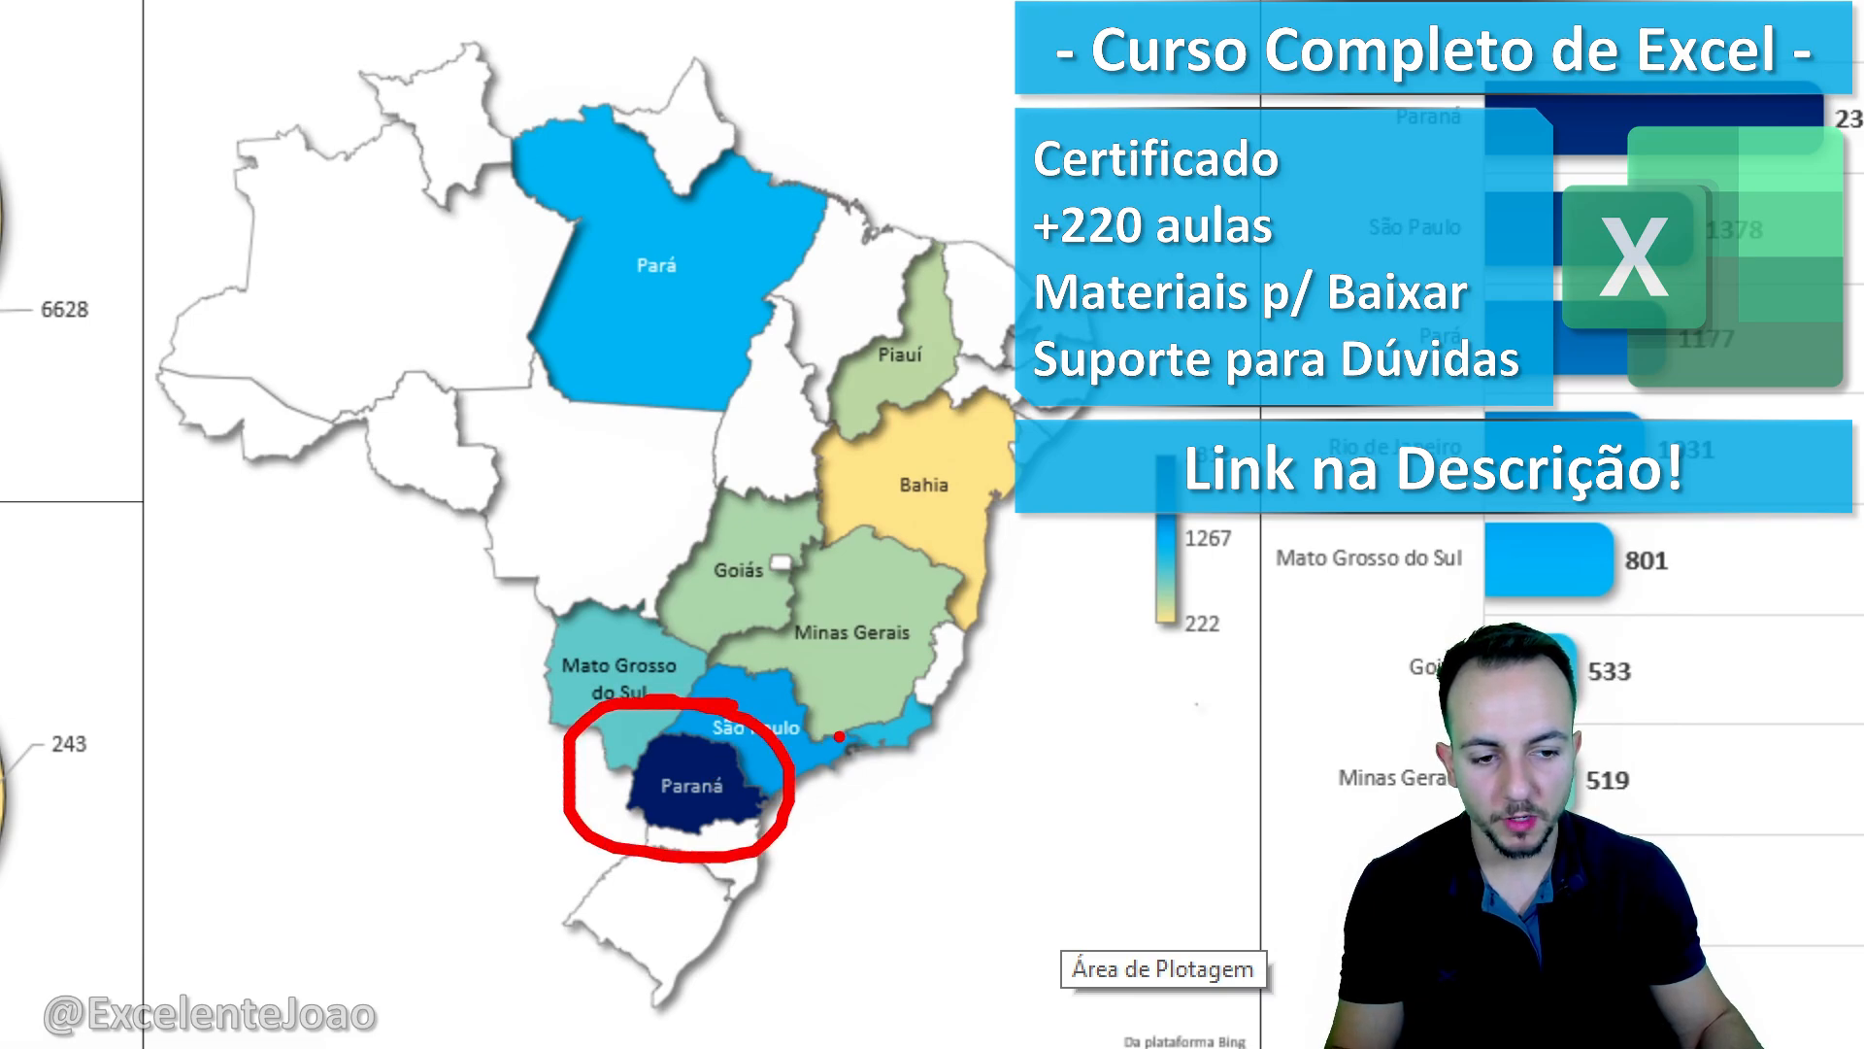
mouse_move(1123, 410)
left_mouse_down()
mouse_move(1282, 685)
mouse_move(1129, 798)
left_mouse_up()
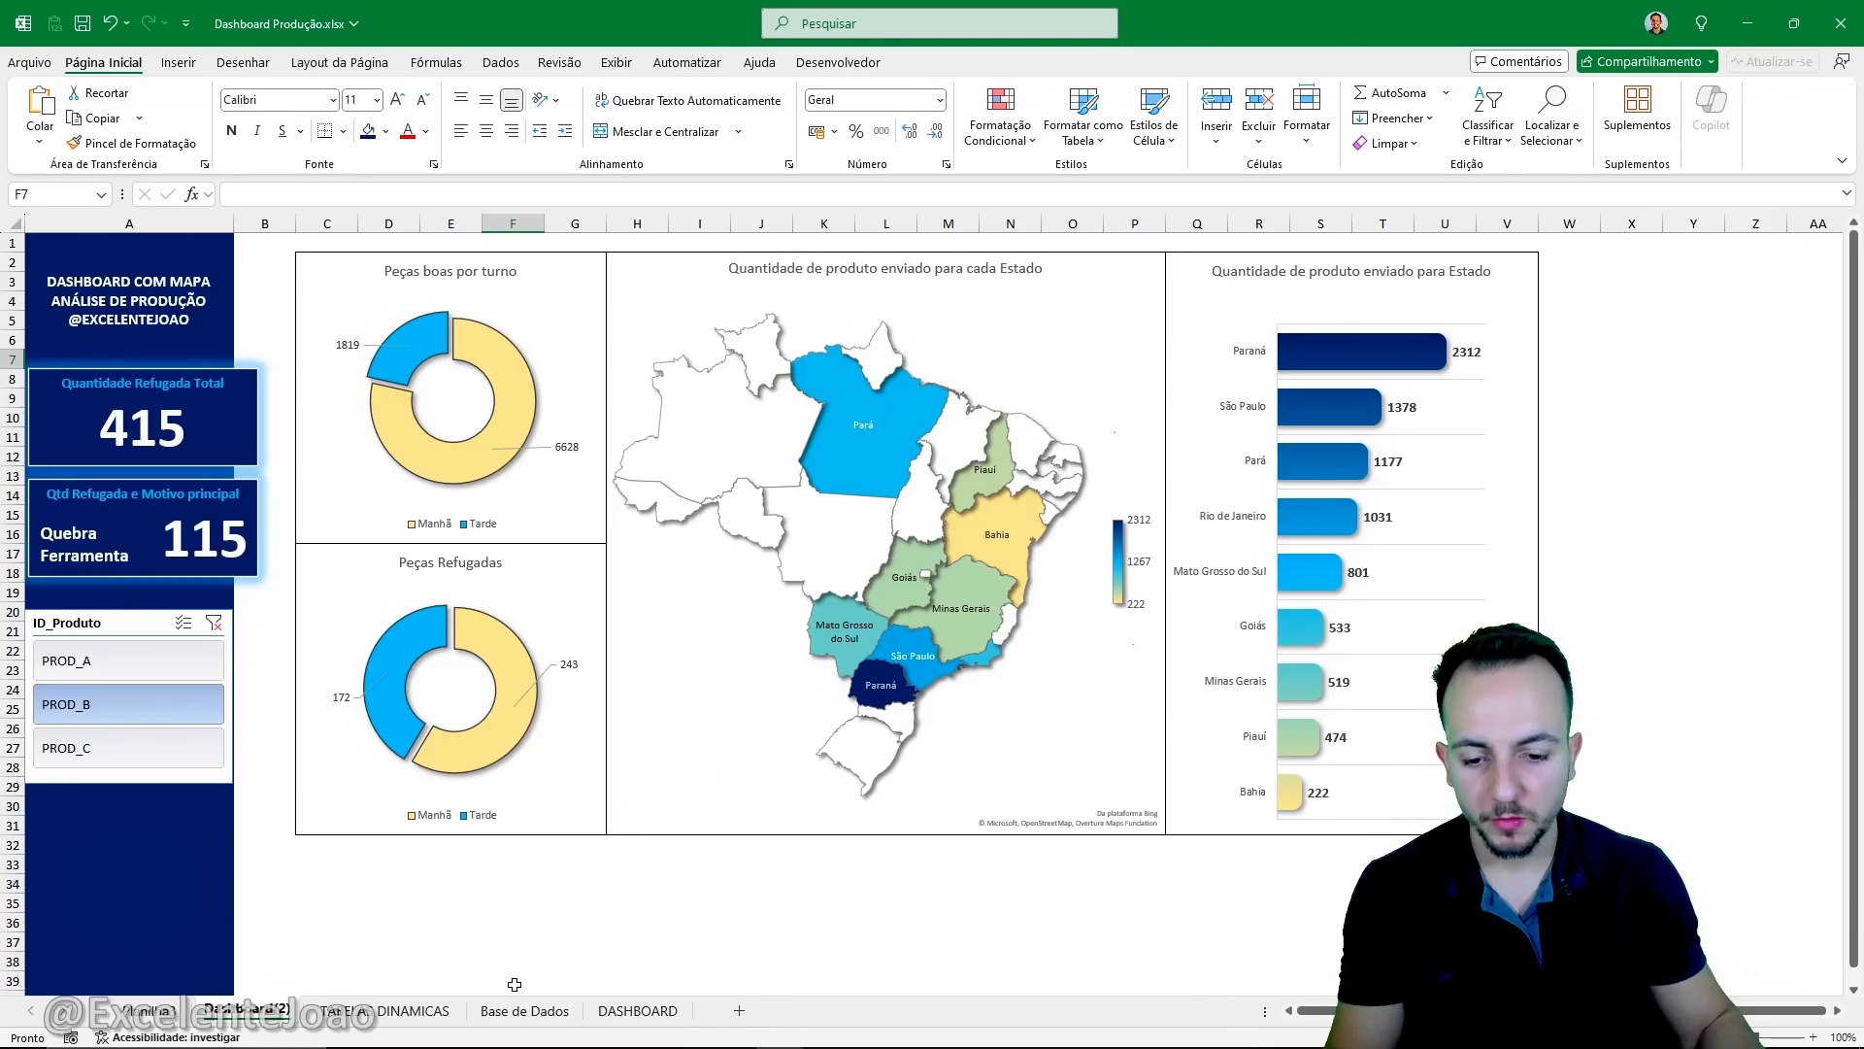
left_click(525, 1010)
left_click(427, 1011)
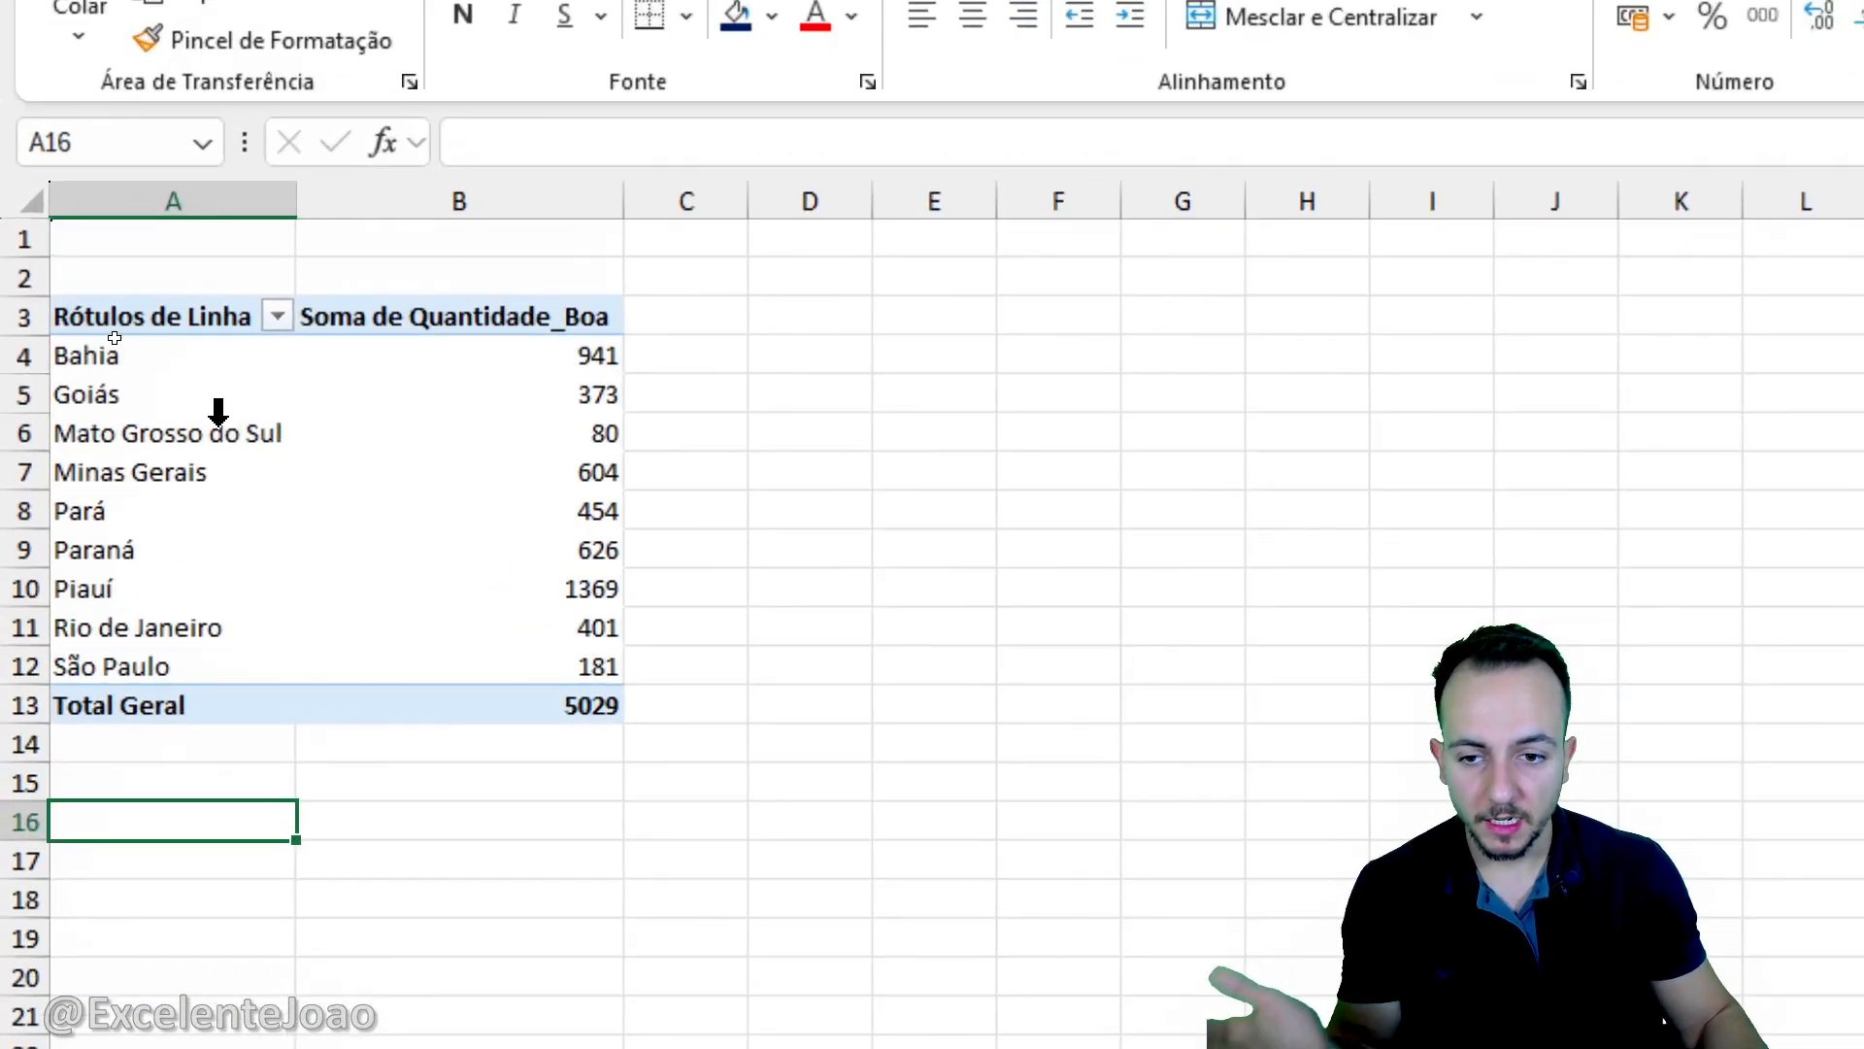
- Try to insert a filled map chart directly from the state pivot table
left_click(221, 425)
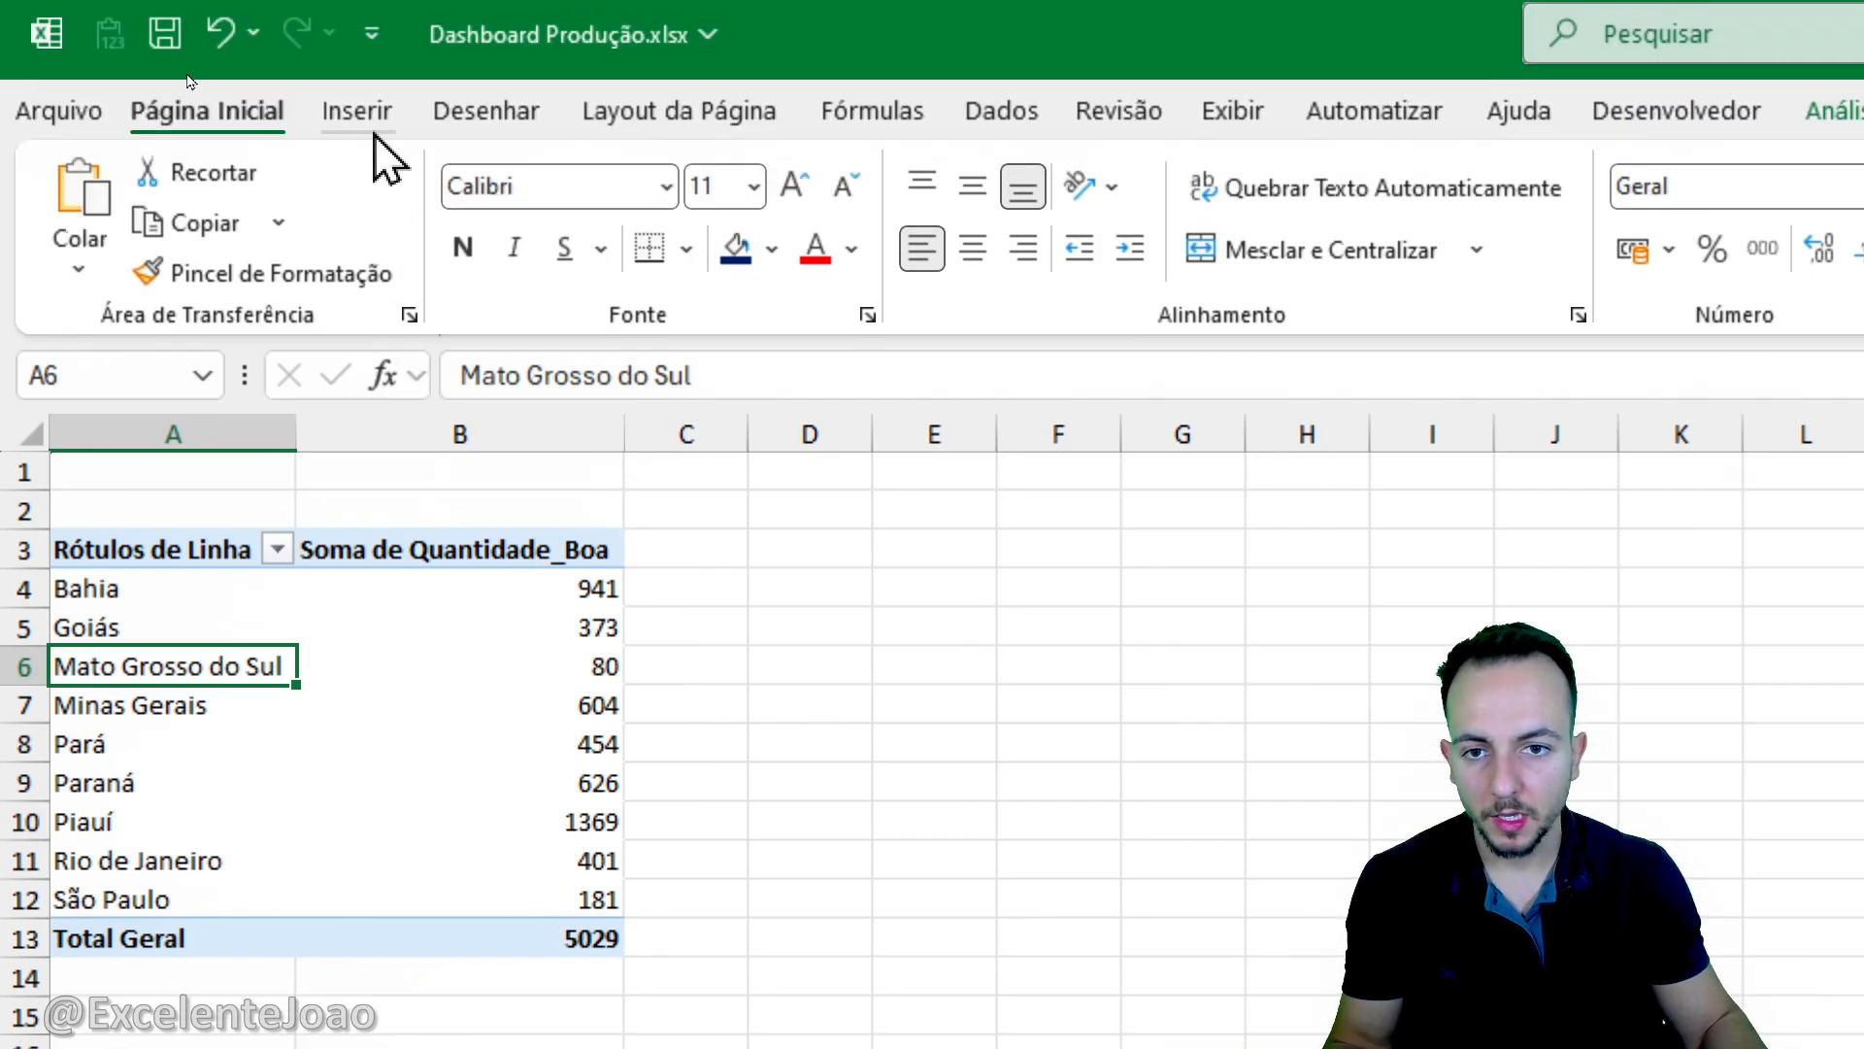
left_click(375, 130)
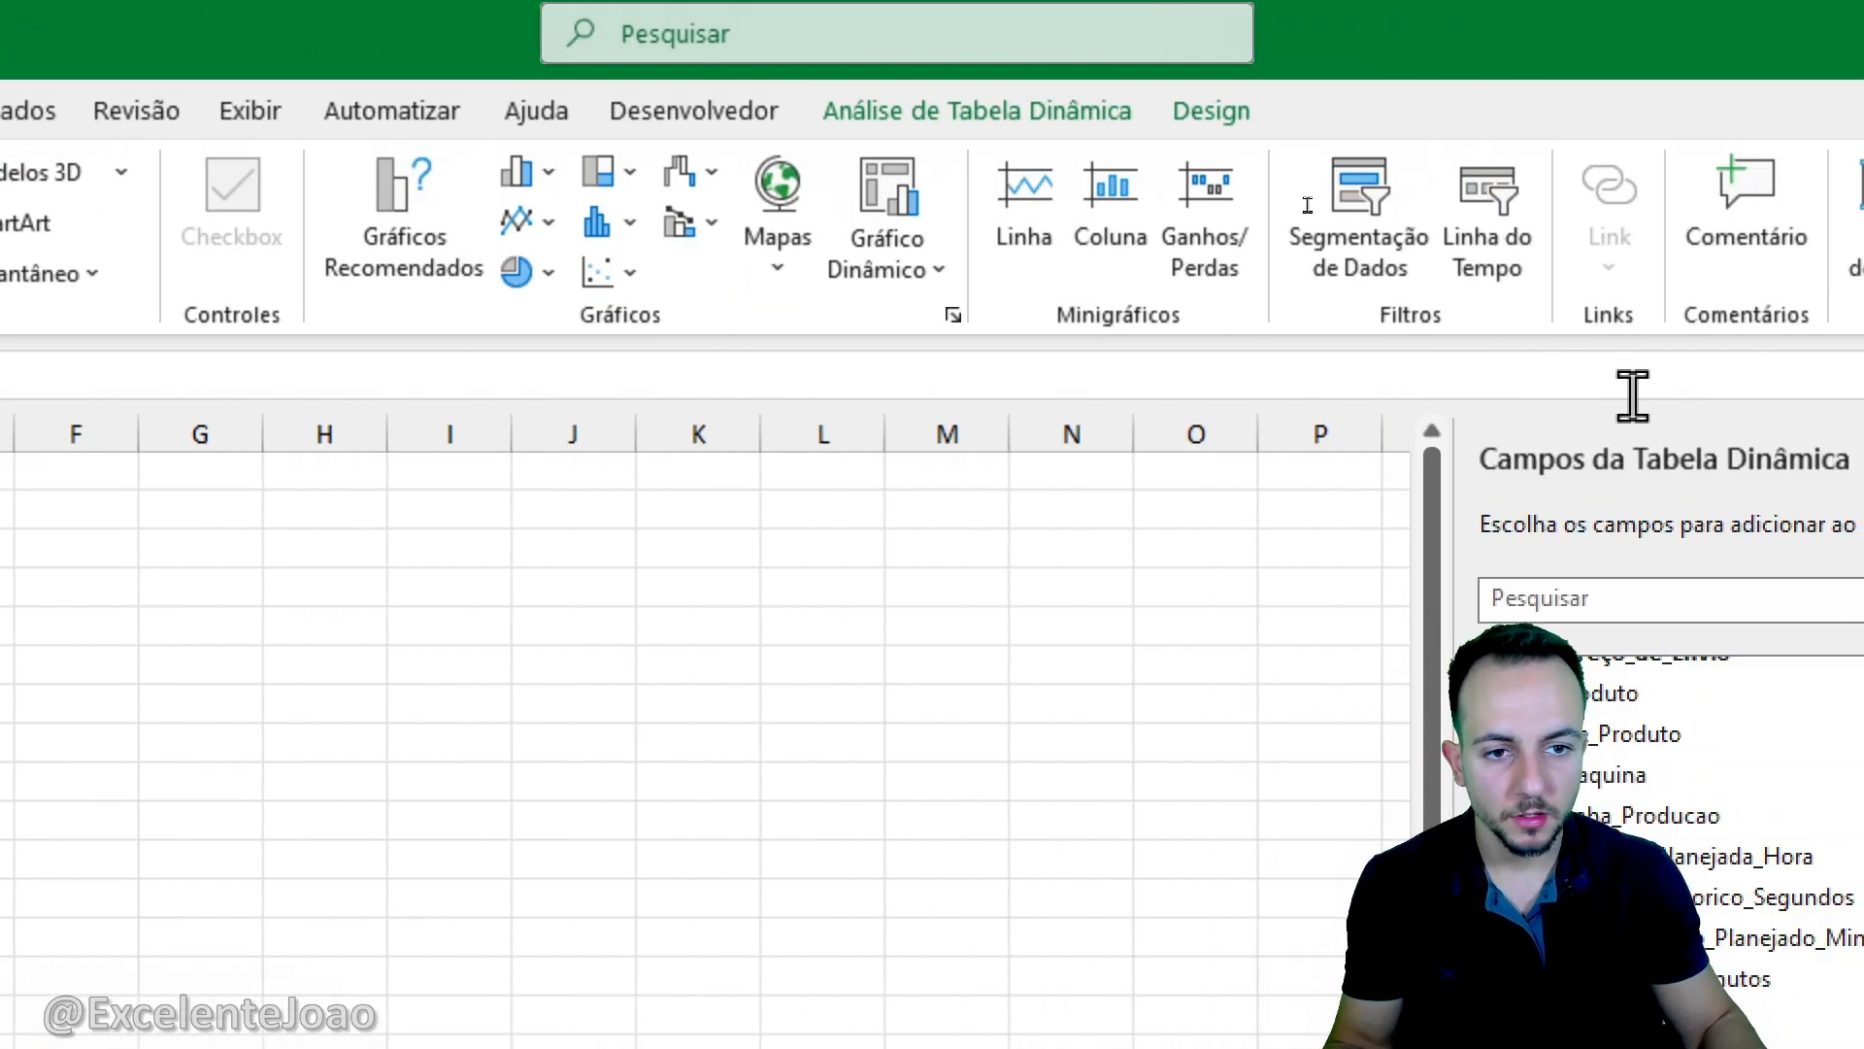
left_click(796, 265)
left_click(795, 407)
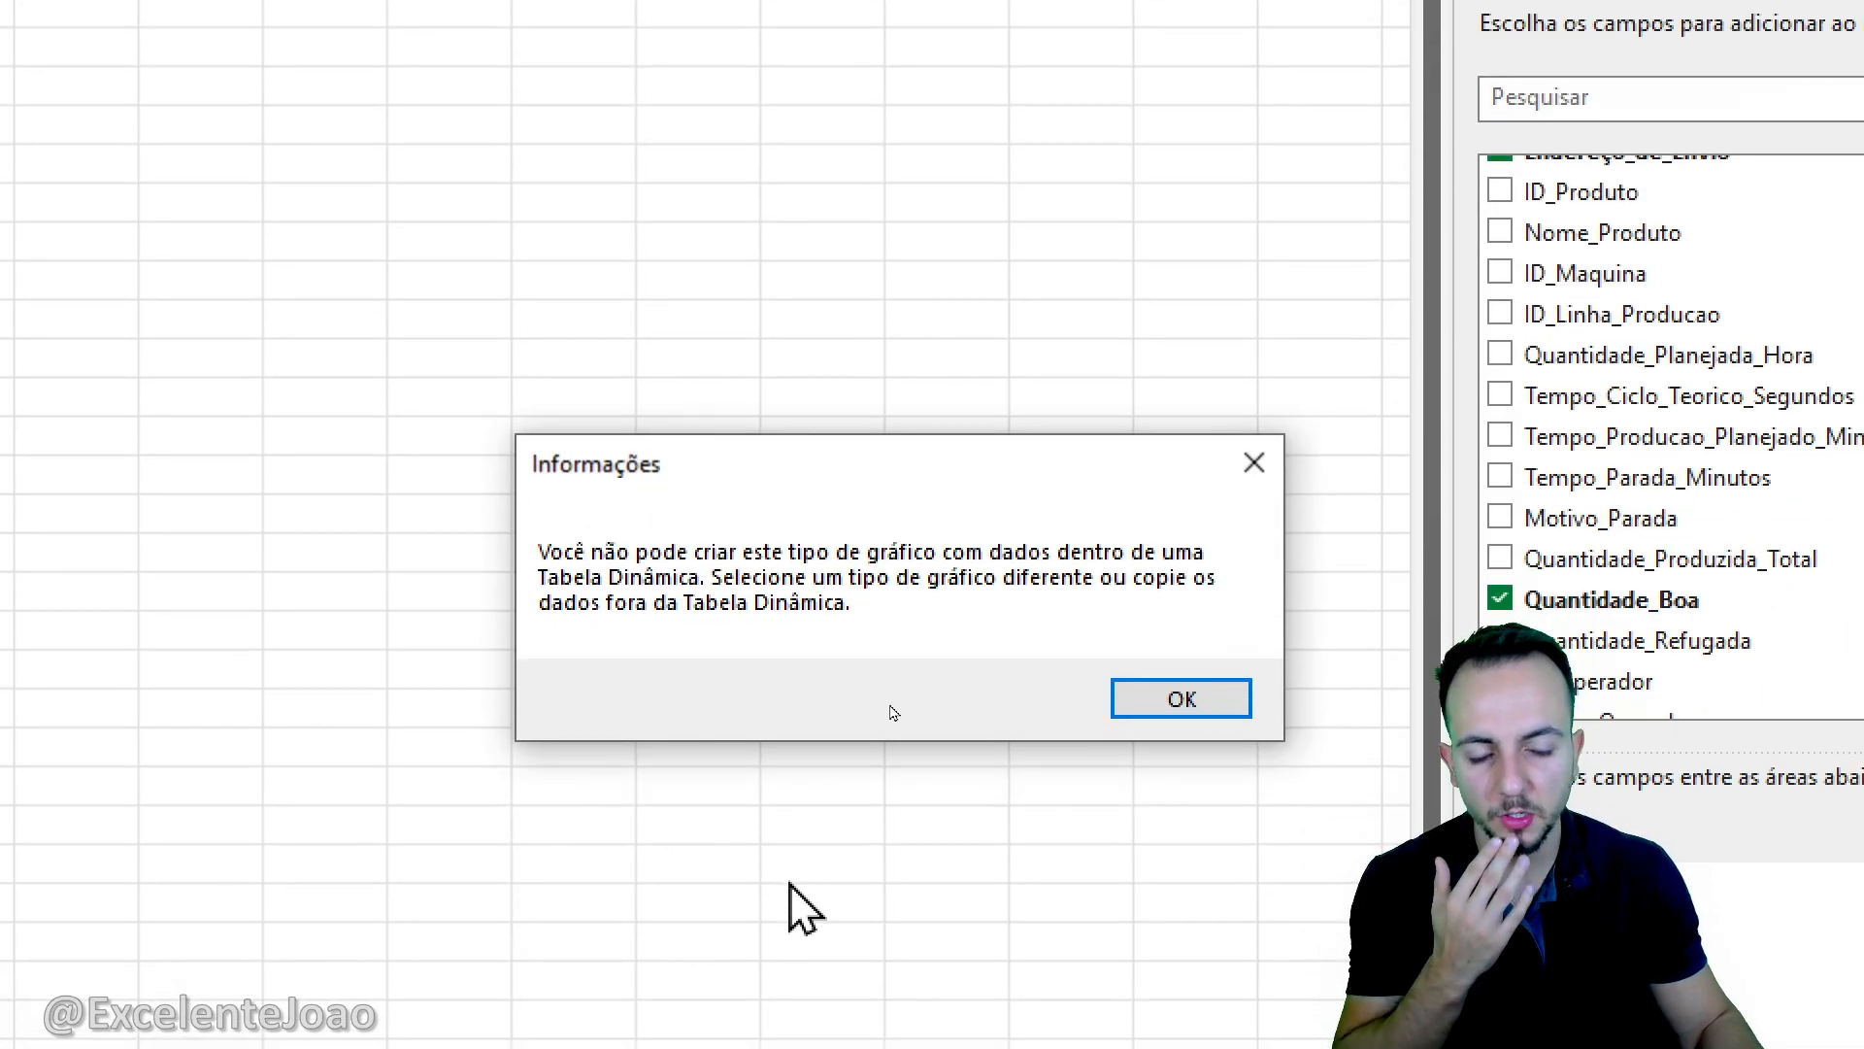
left_click_drag(713, 460, 643, 398)
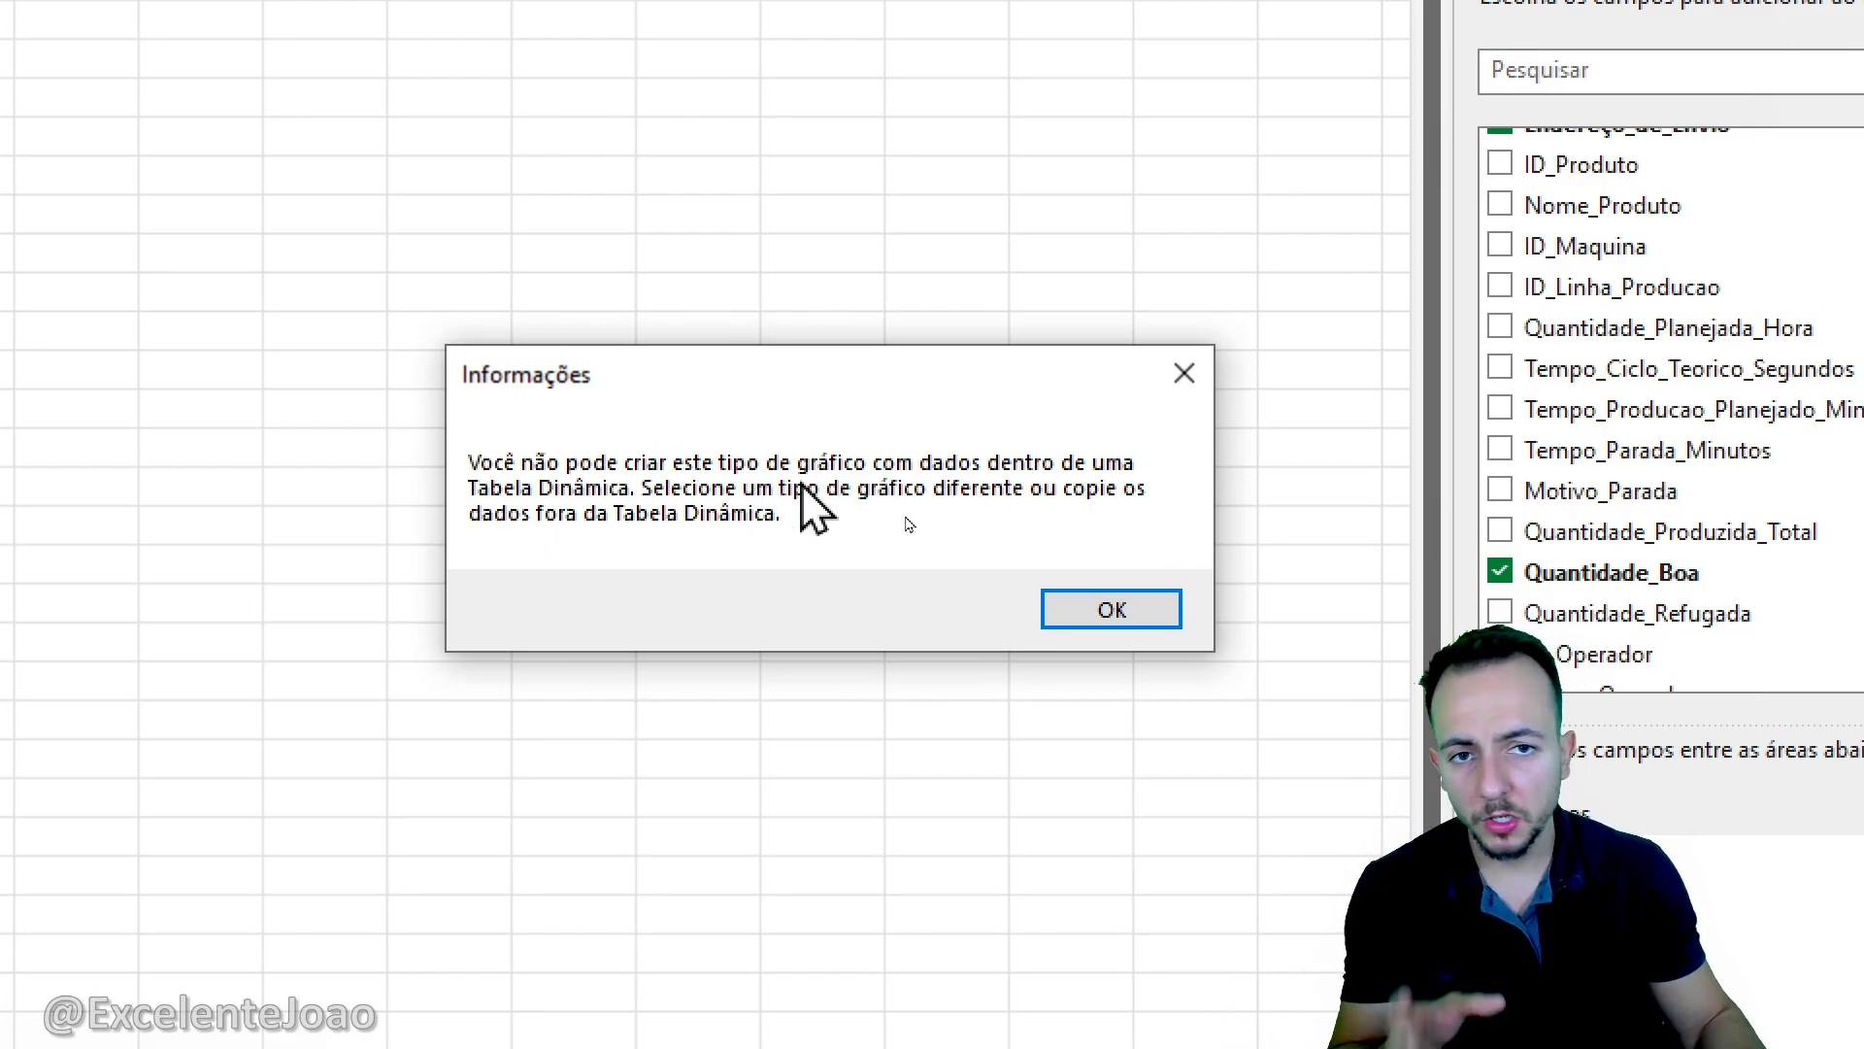
left_click(1081, 616)
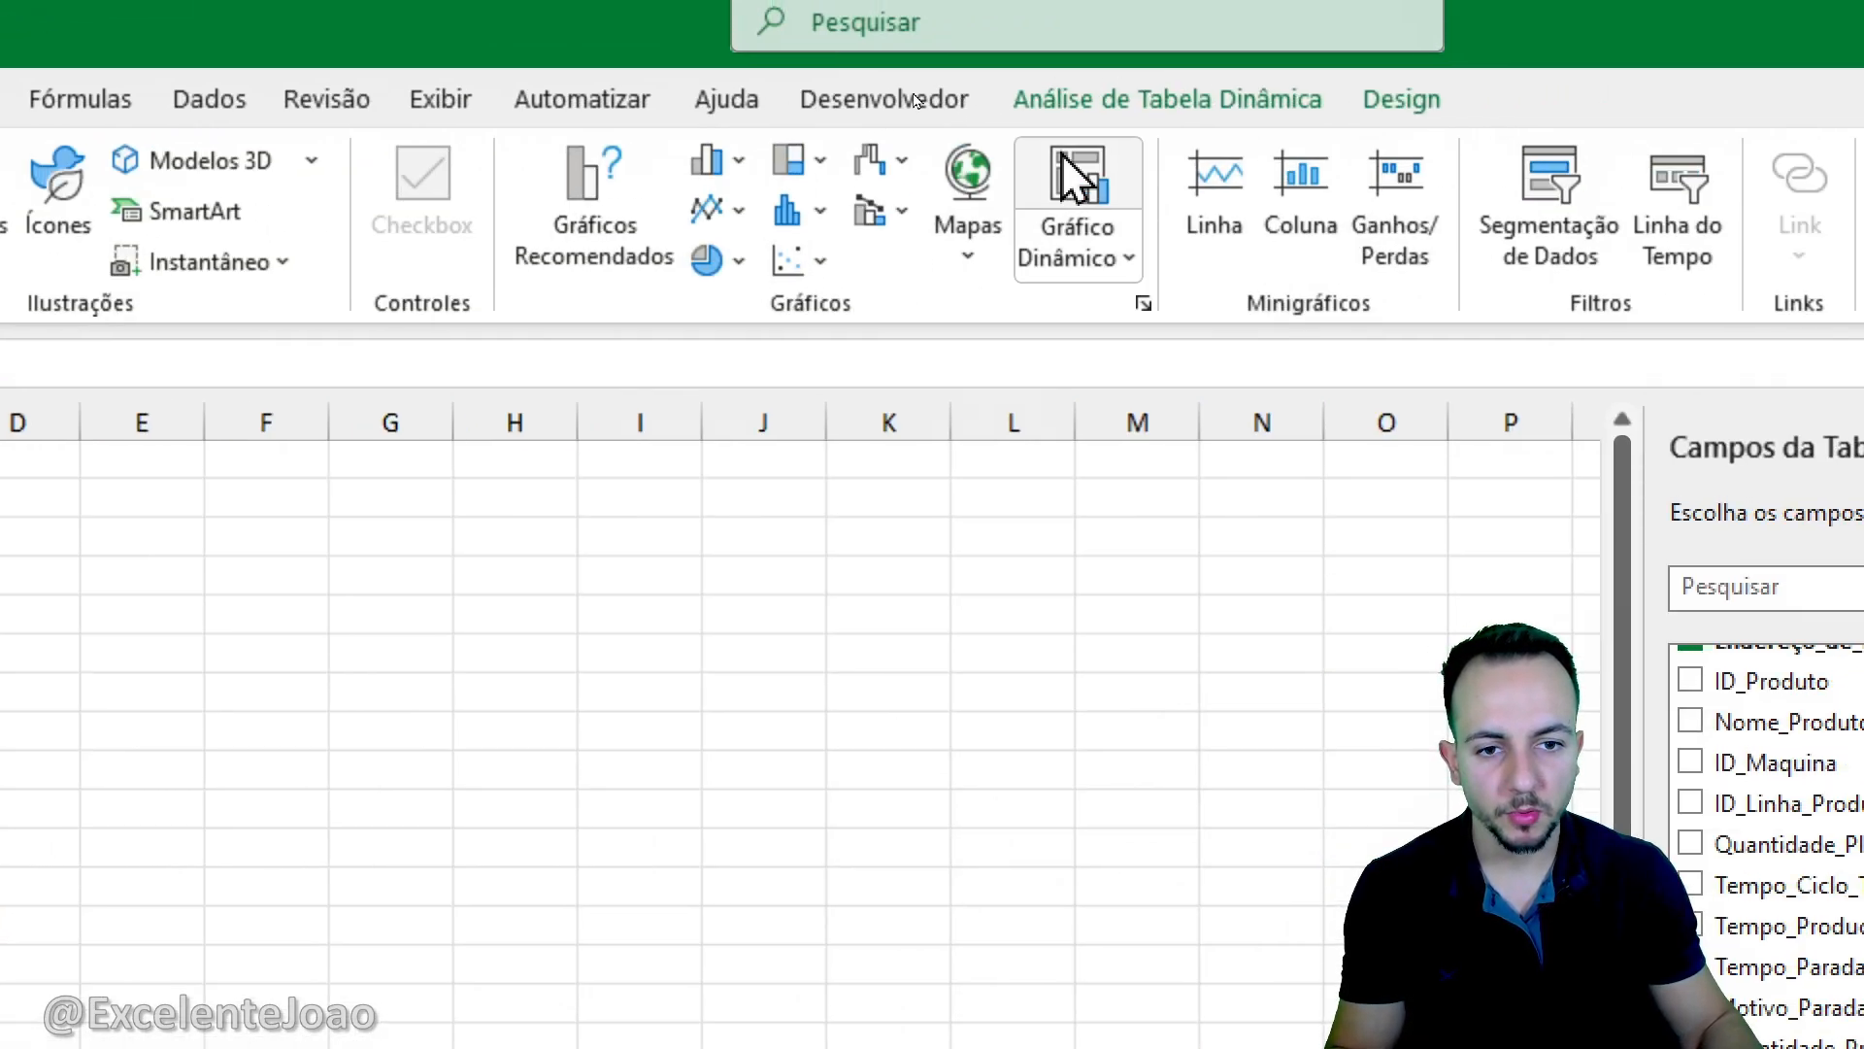
- Insert a line chart from the state pivot table as a test and delete it
left_click(735, 209)
left_click(749, 340)
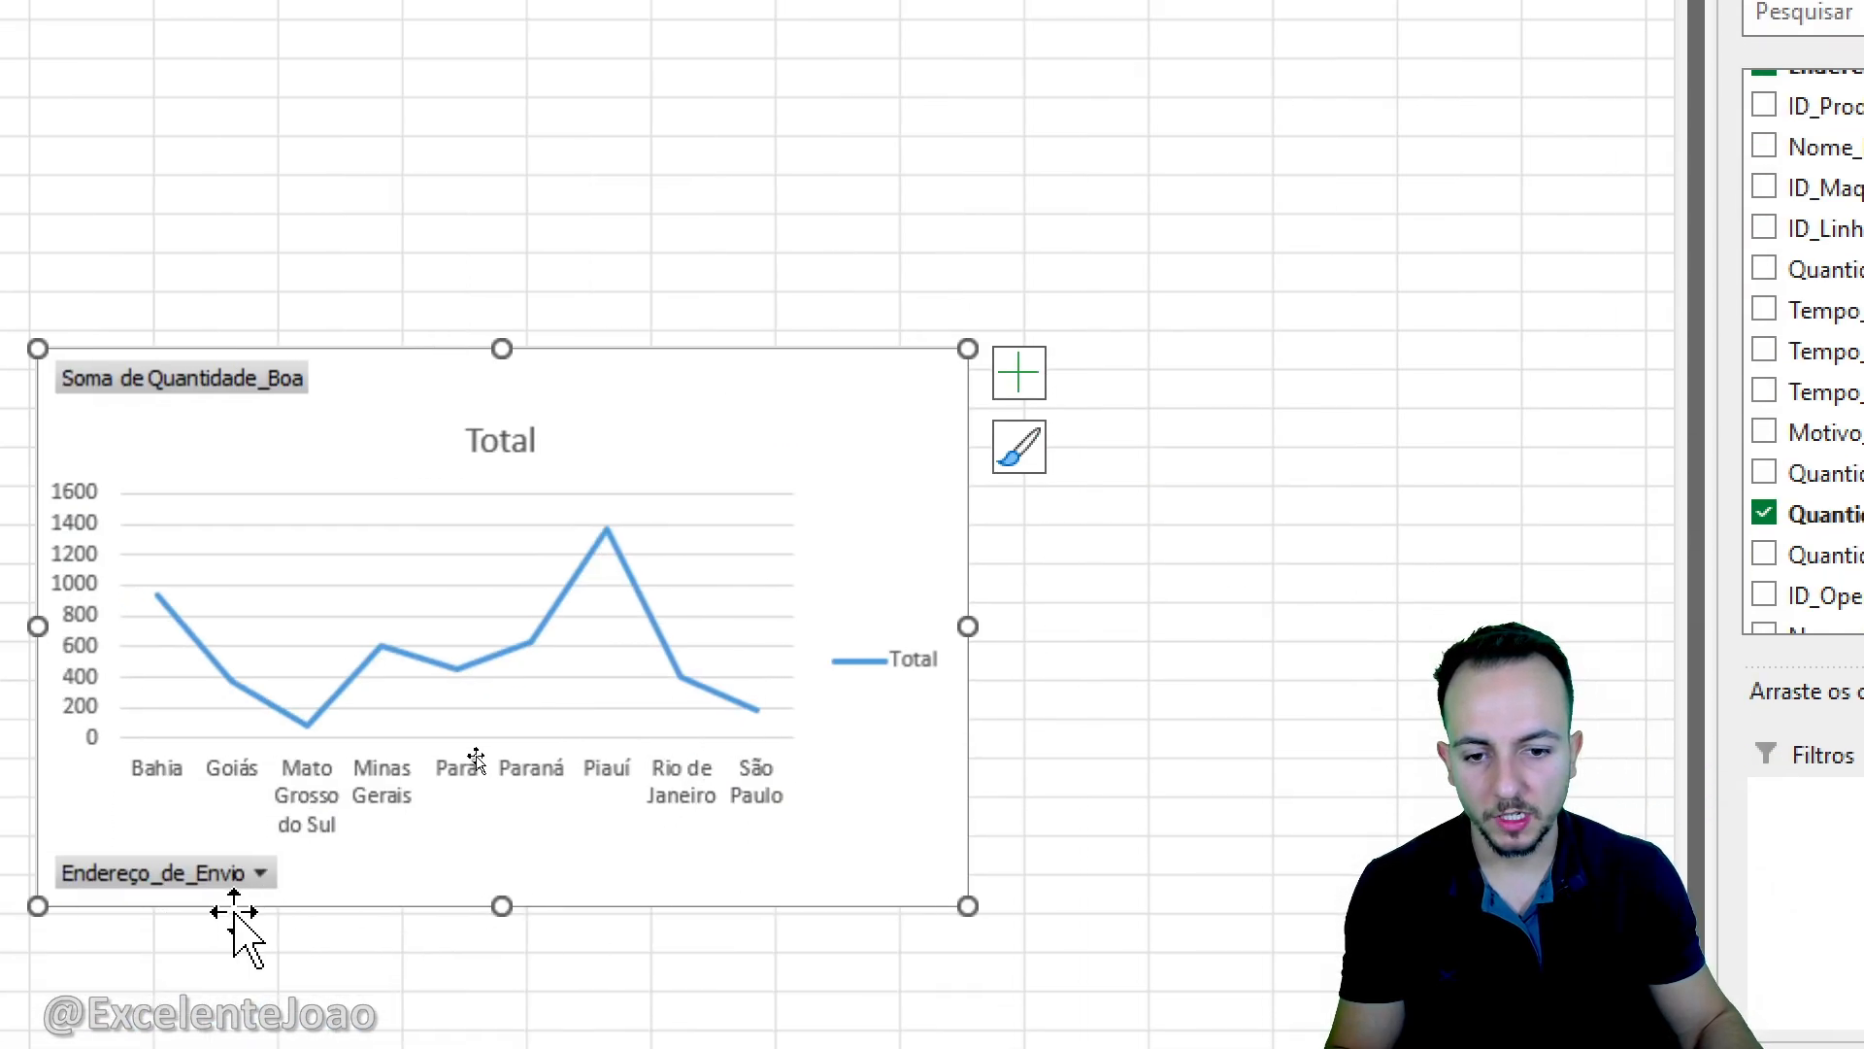
key("Delete")
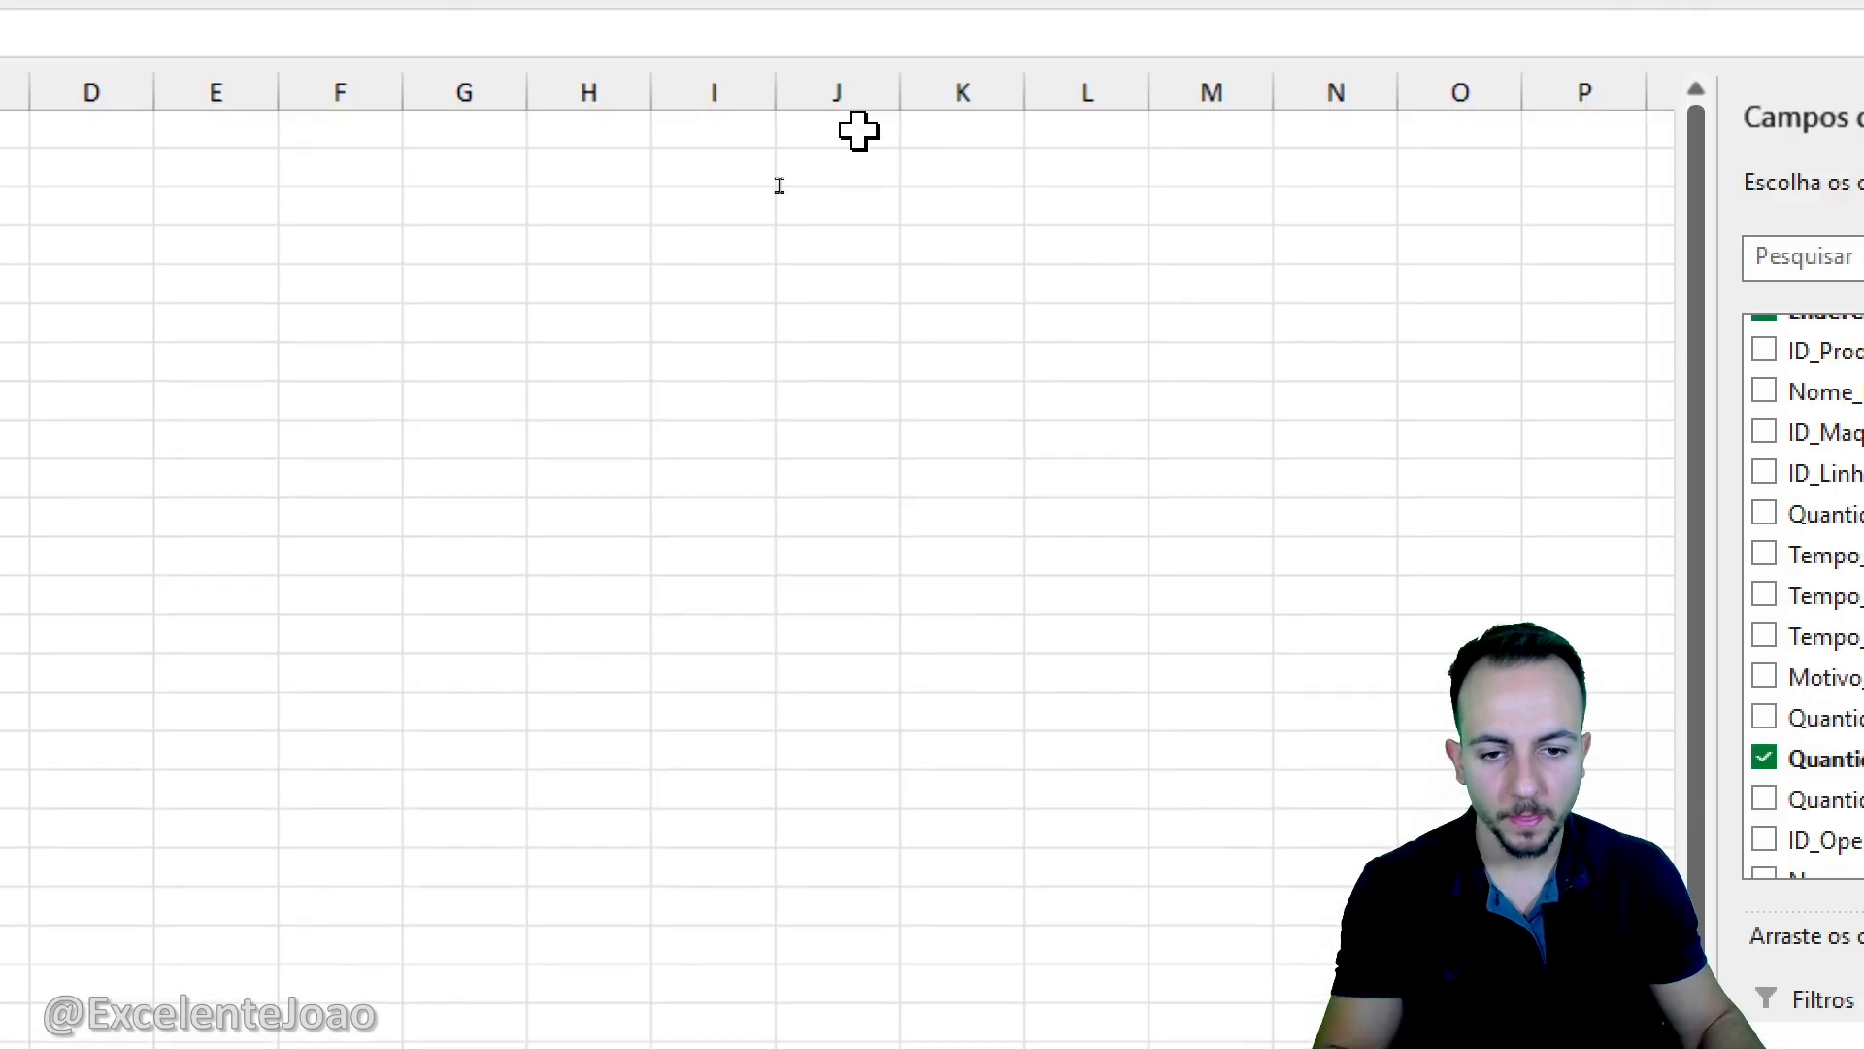
- Try to insert a treemap chart directly from the state pivot table
left_click(885, 160)
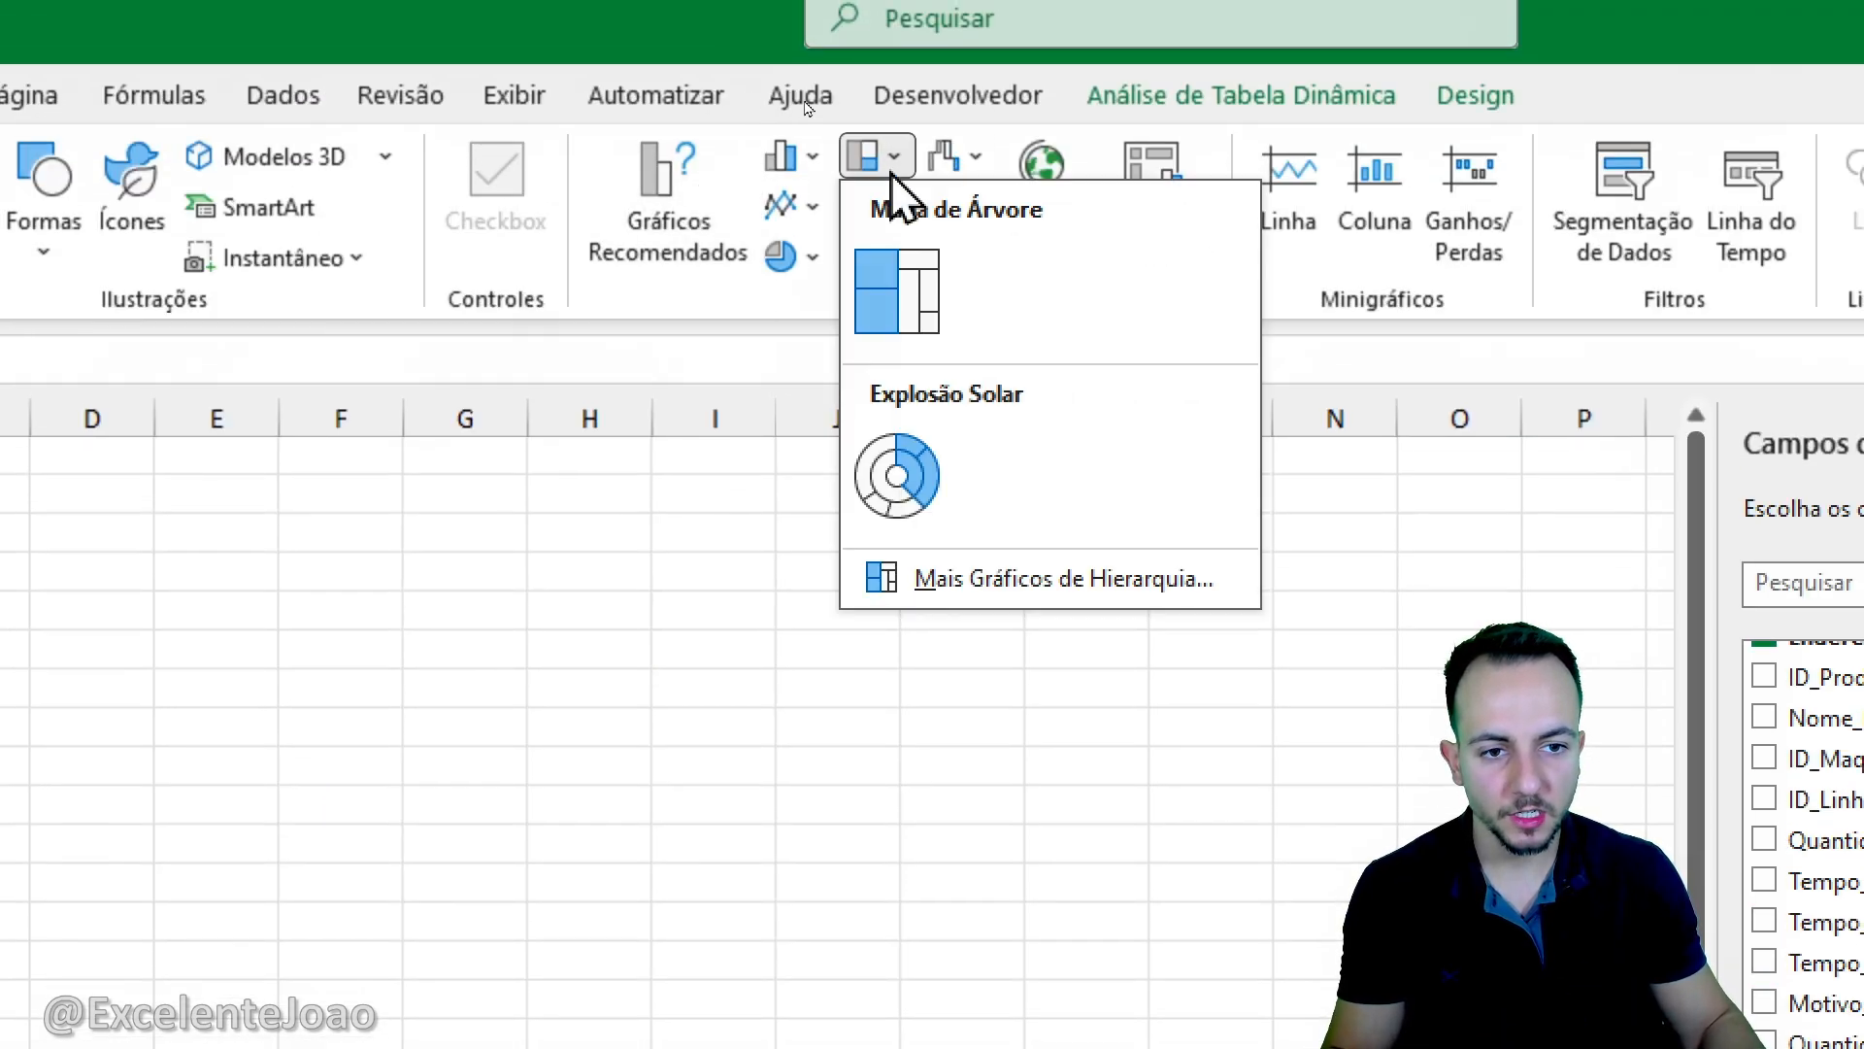
left_click(929, 281)
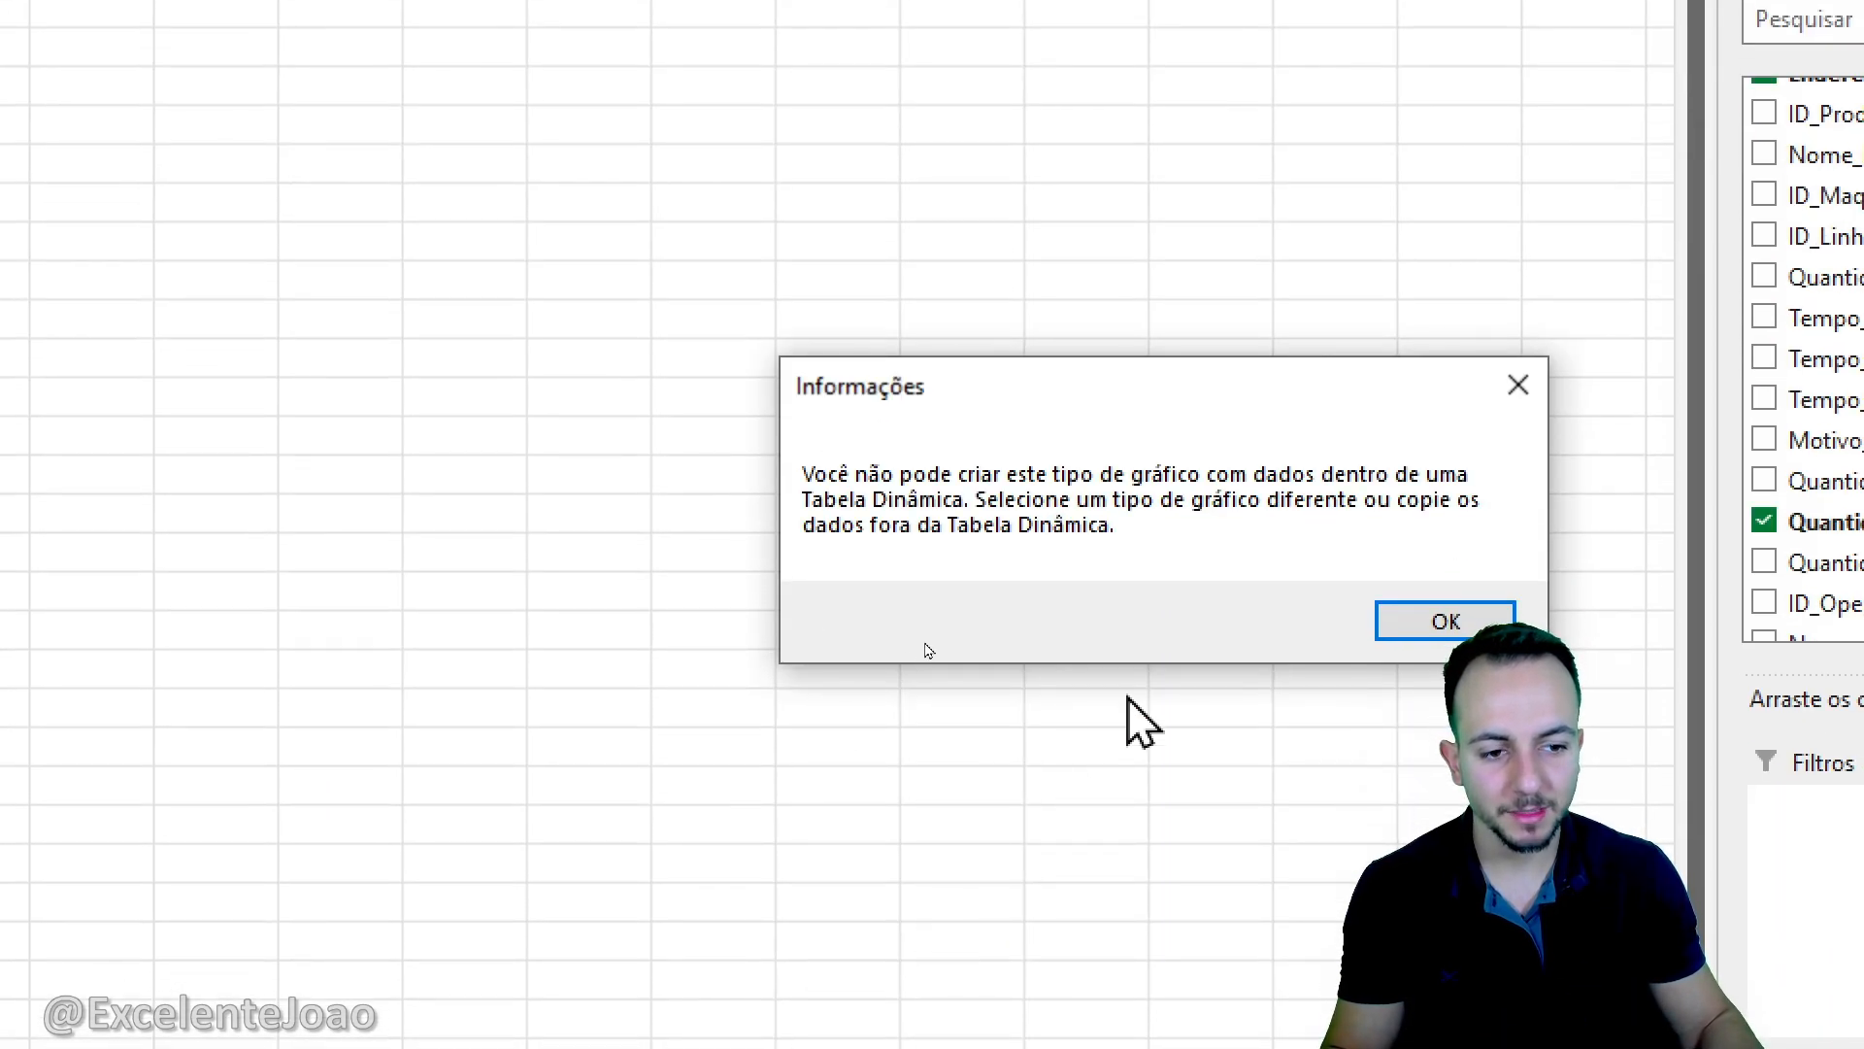
left_click_drag(957, 388, 750, 322)
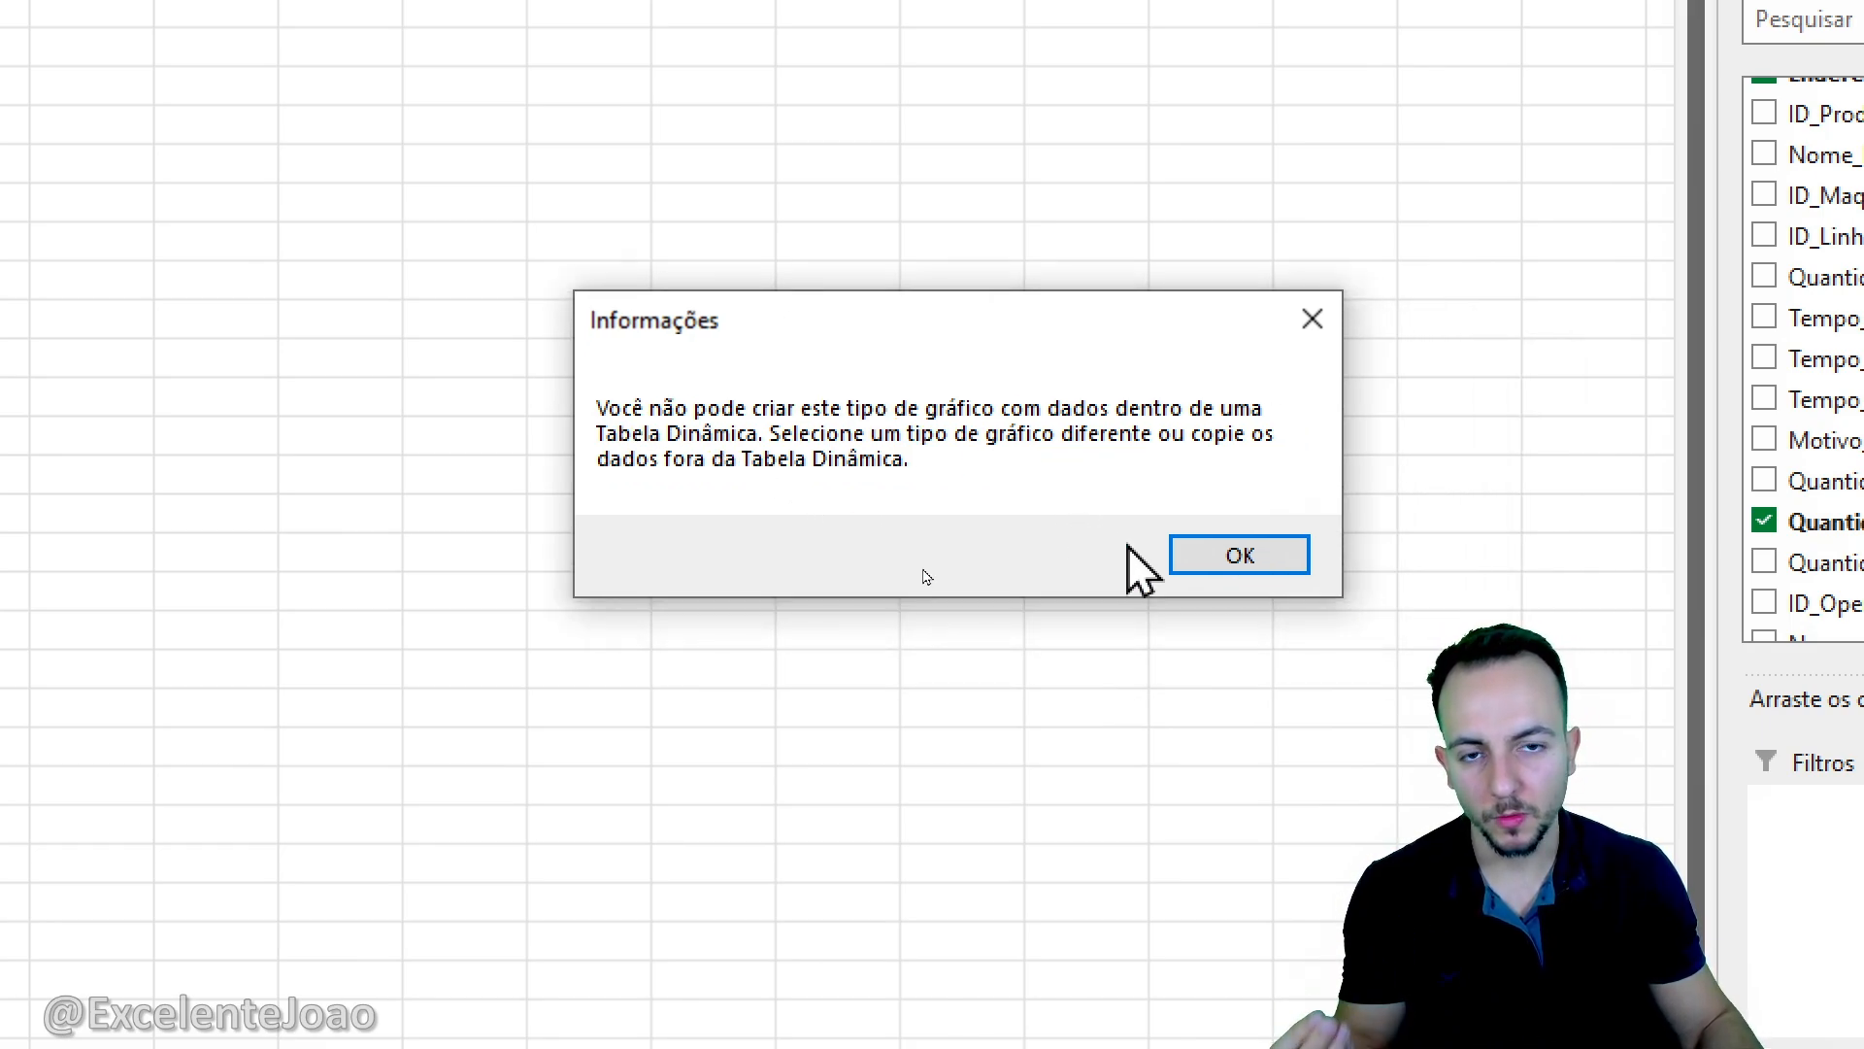
left_click(1199, 553)
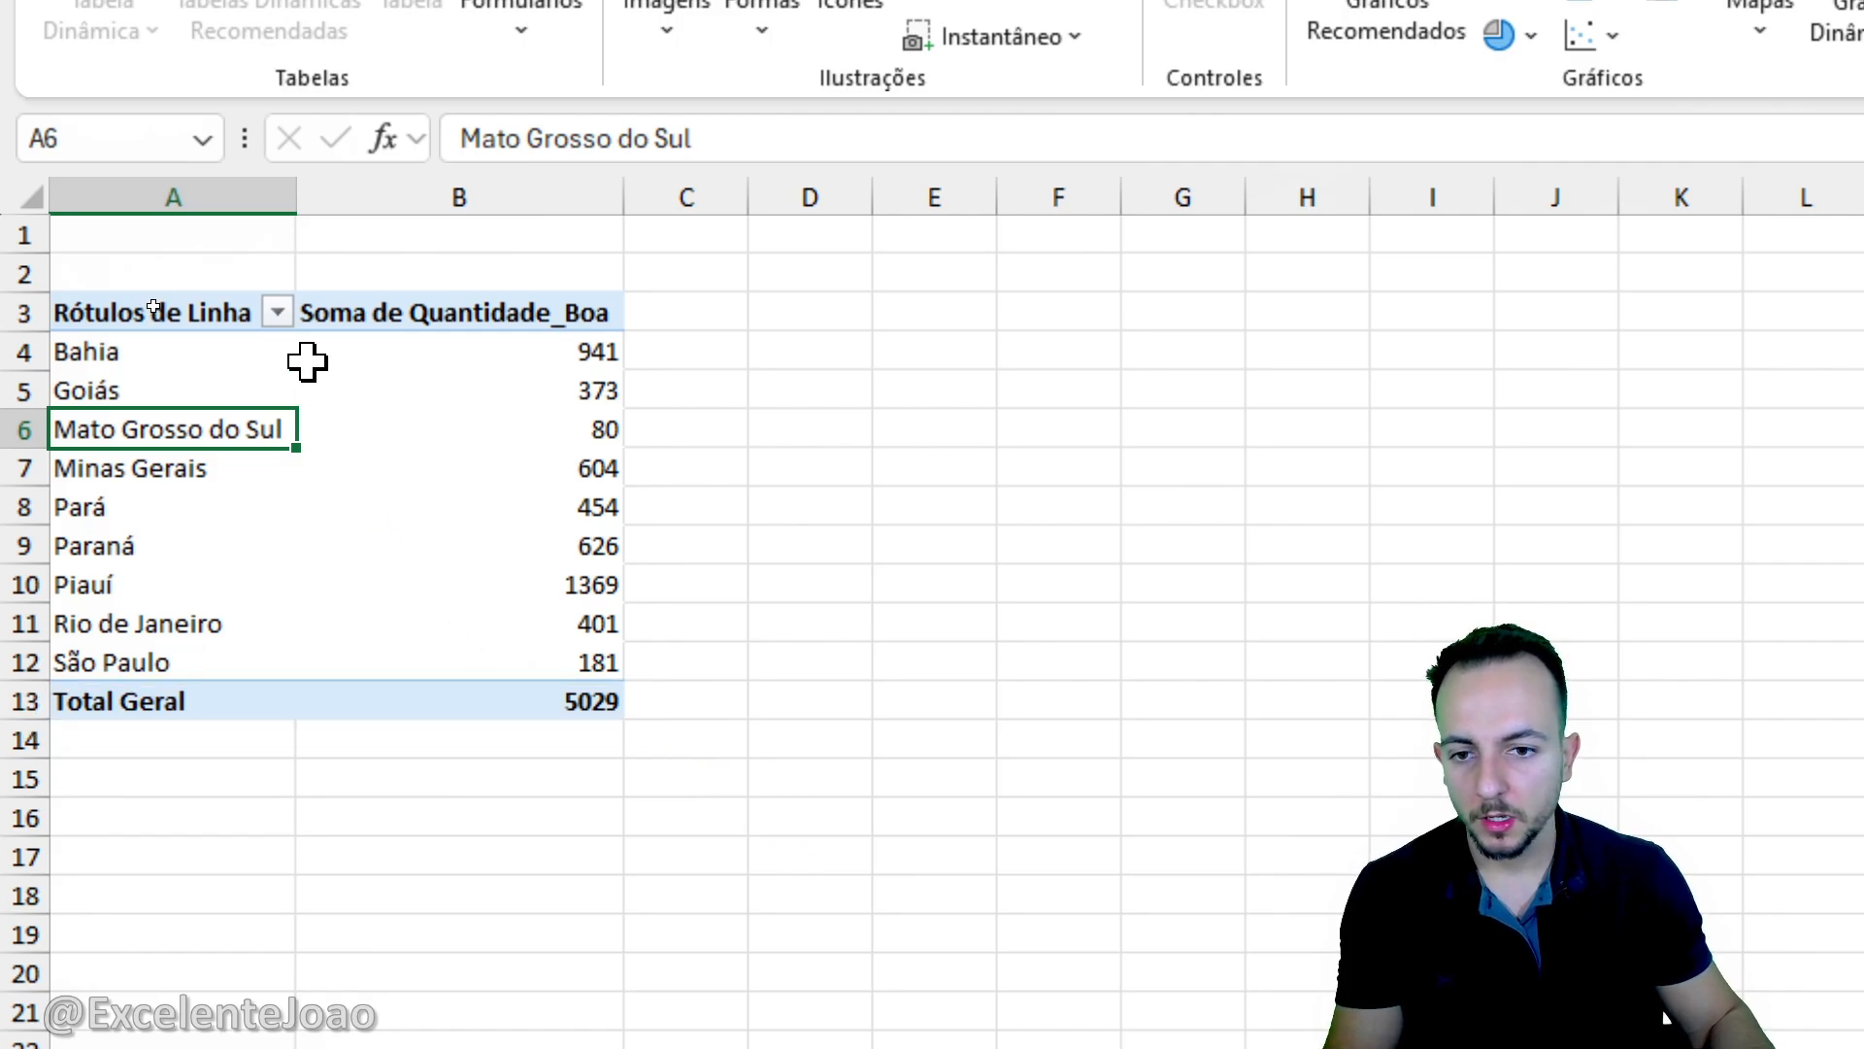
- Turn off the grand totals for both rows and columns in the state pivot table's options
right_click(347, 414)
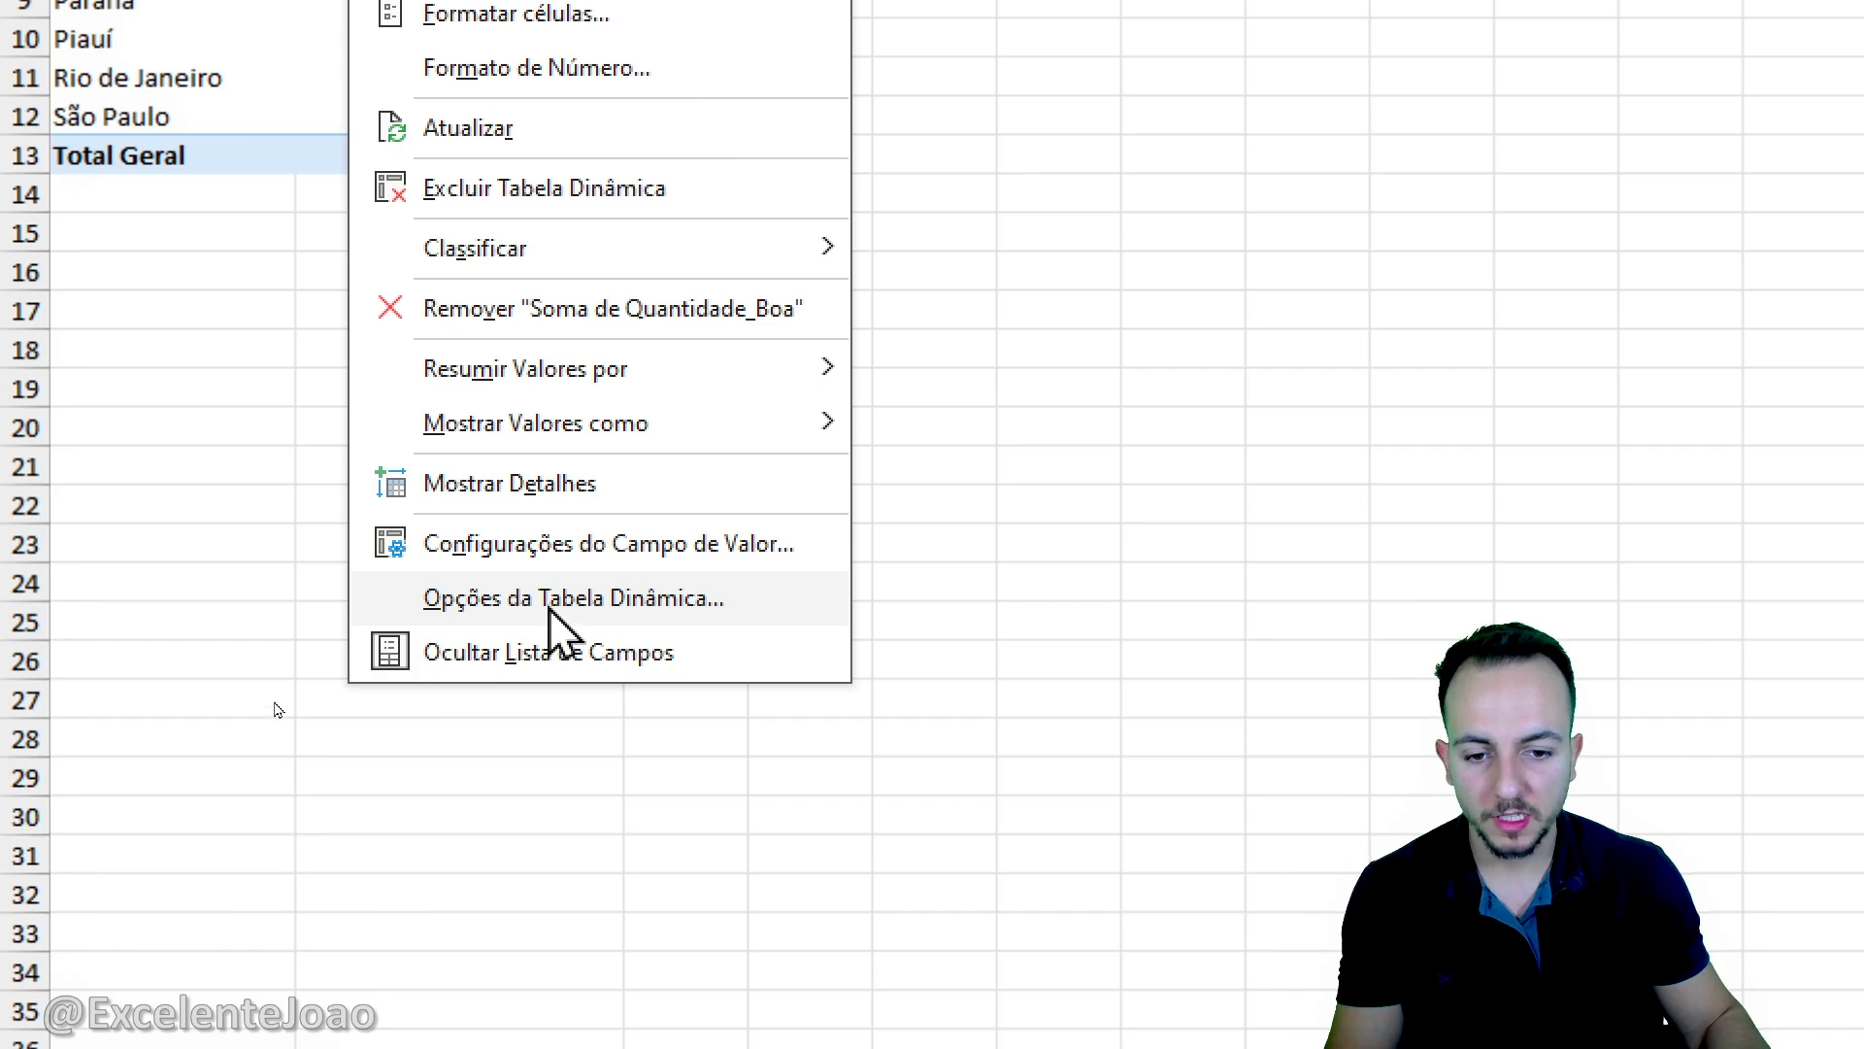
left_click(550, 607)
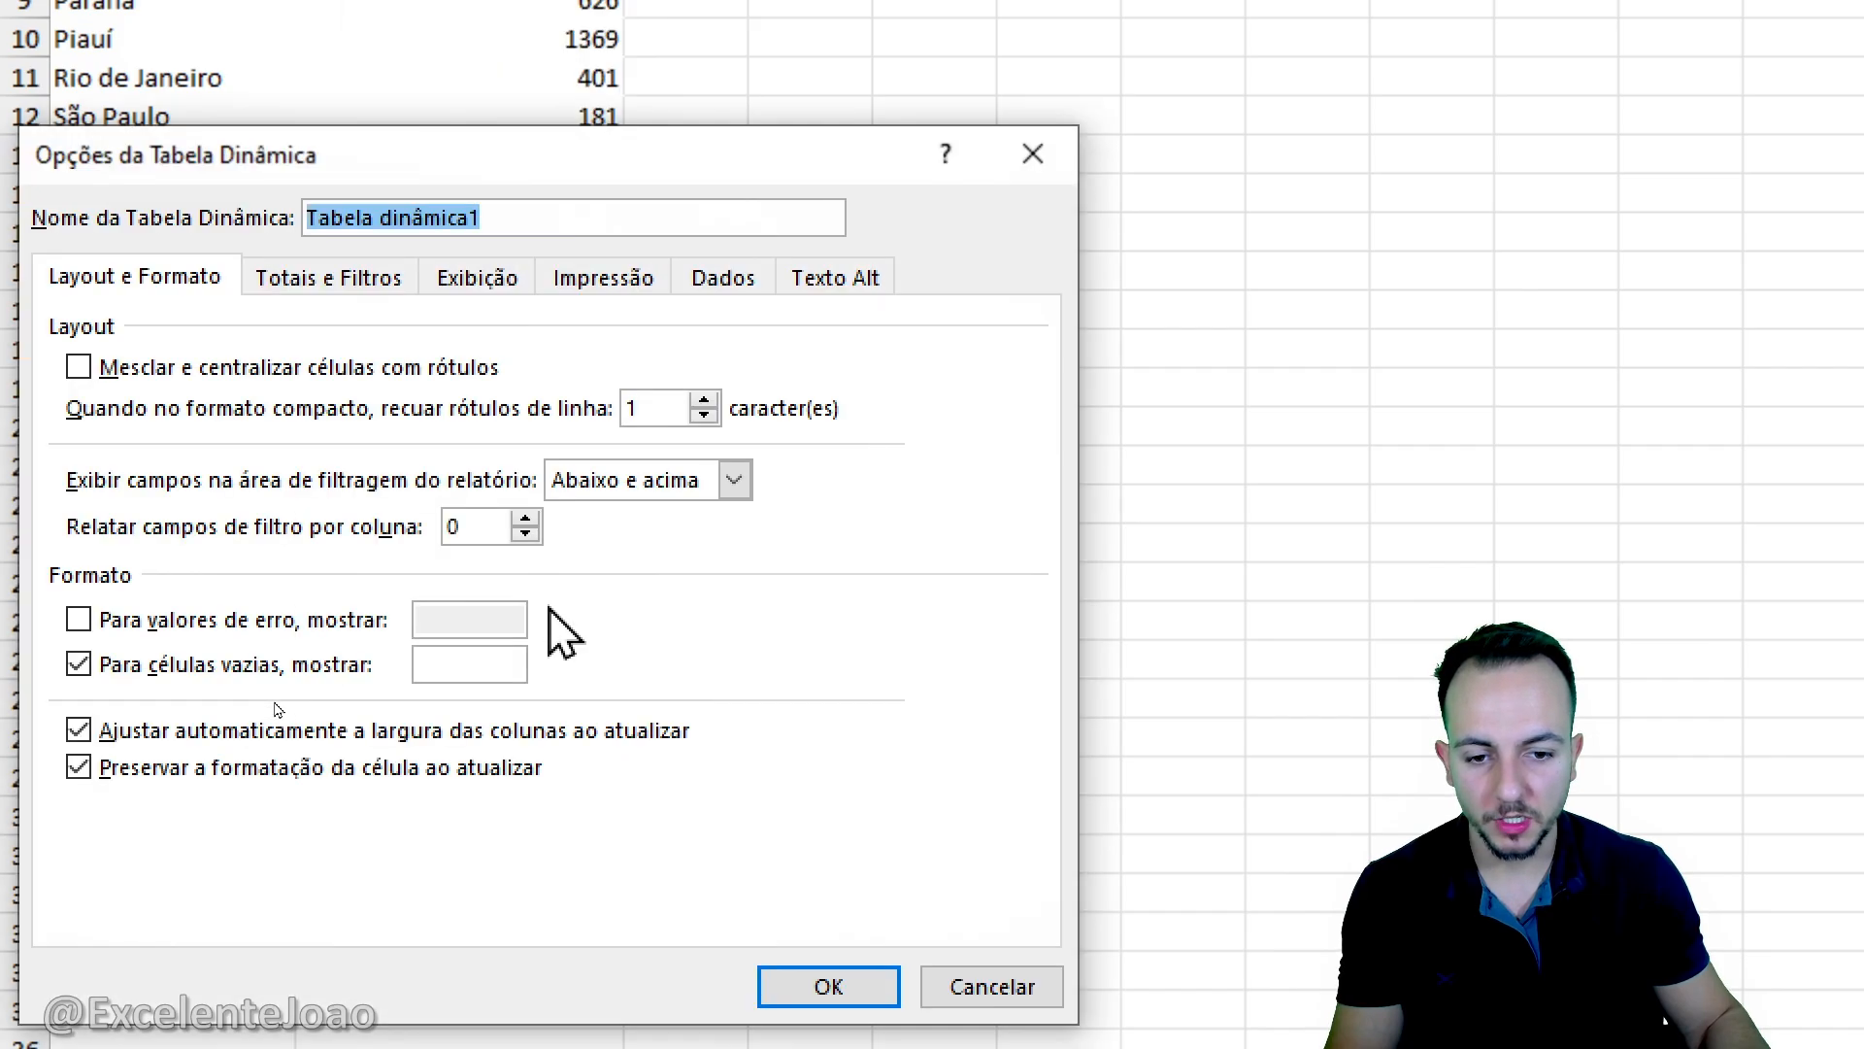
left_click(289, 282)
left_click(208, 375)
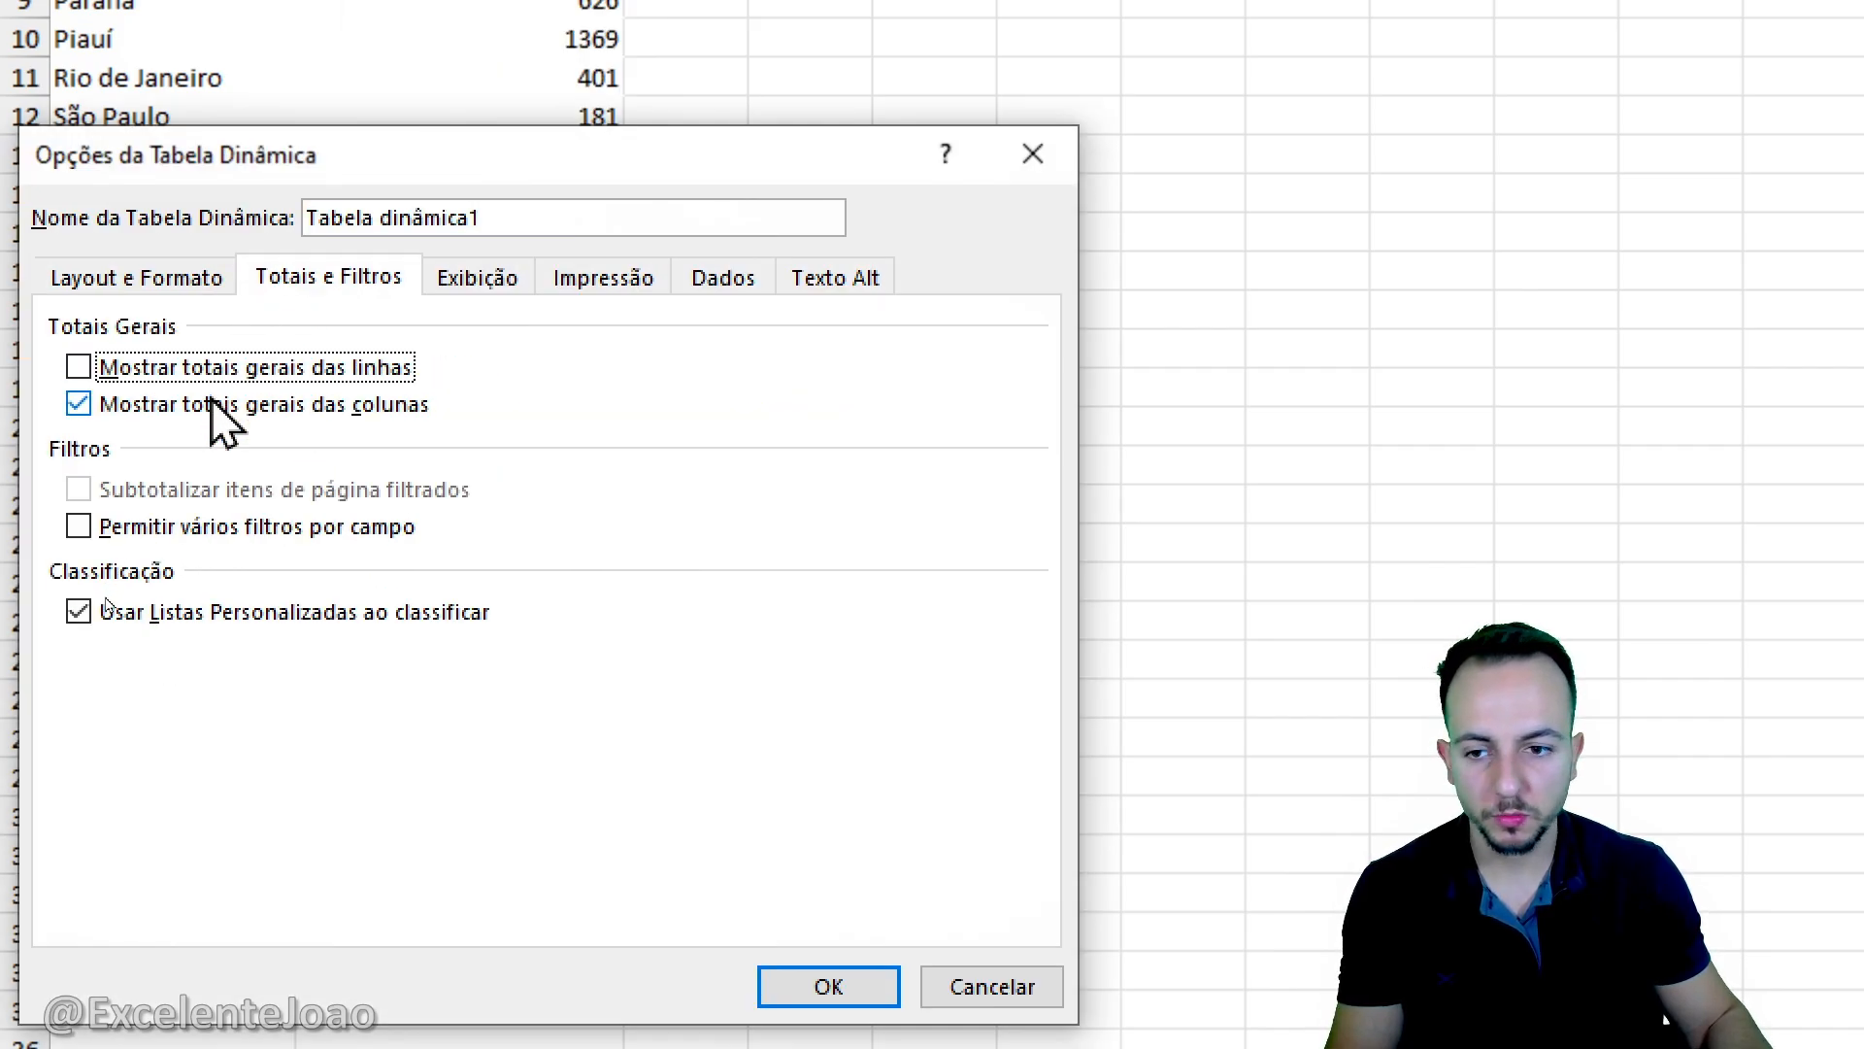
left_click(216, 403)
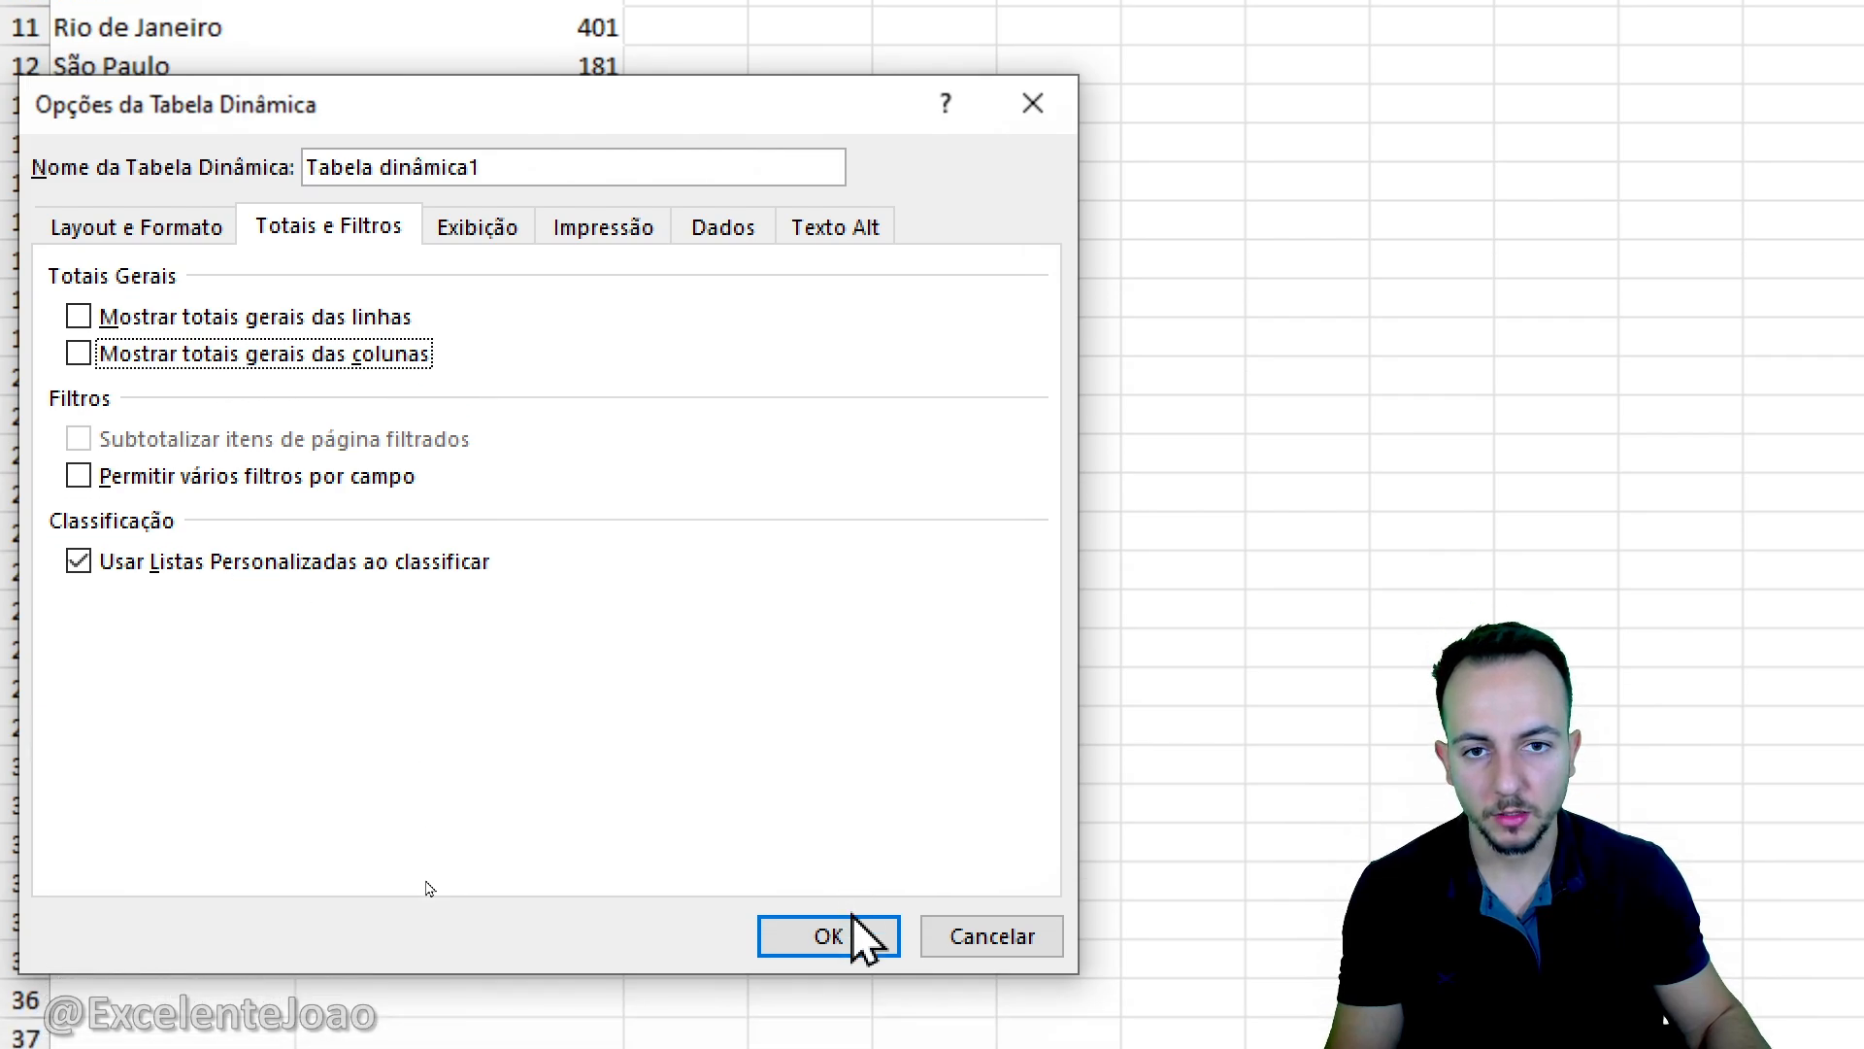
left_click(853, 922)
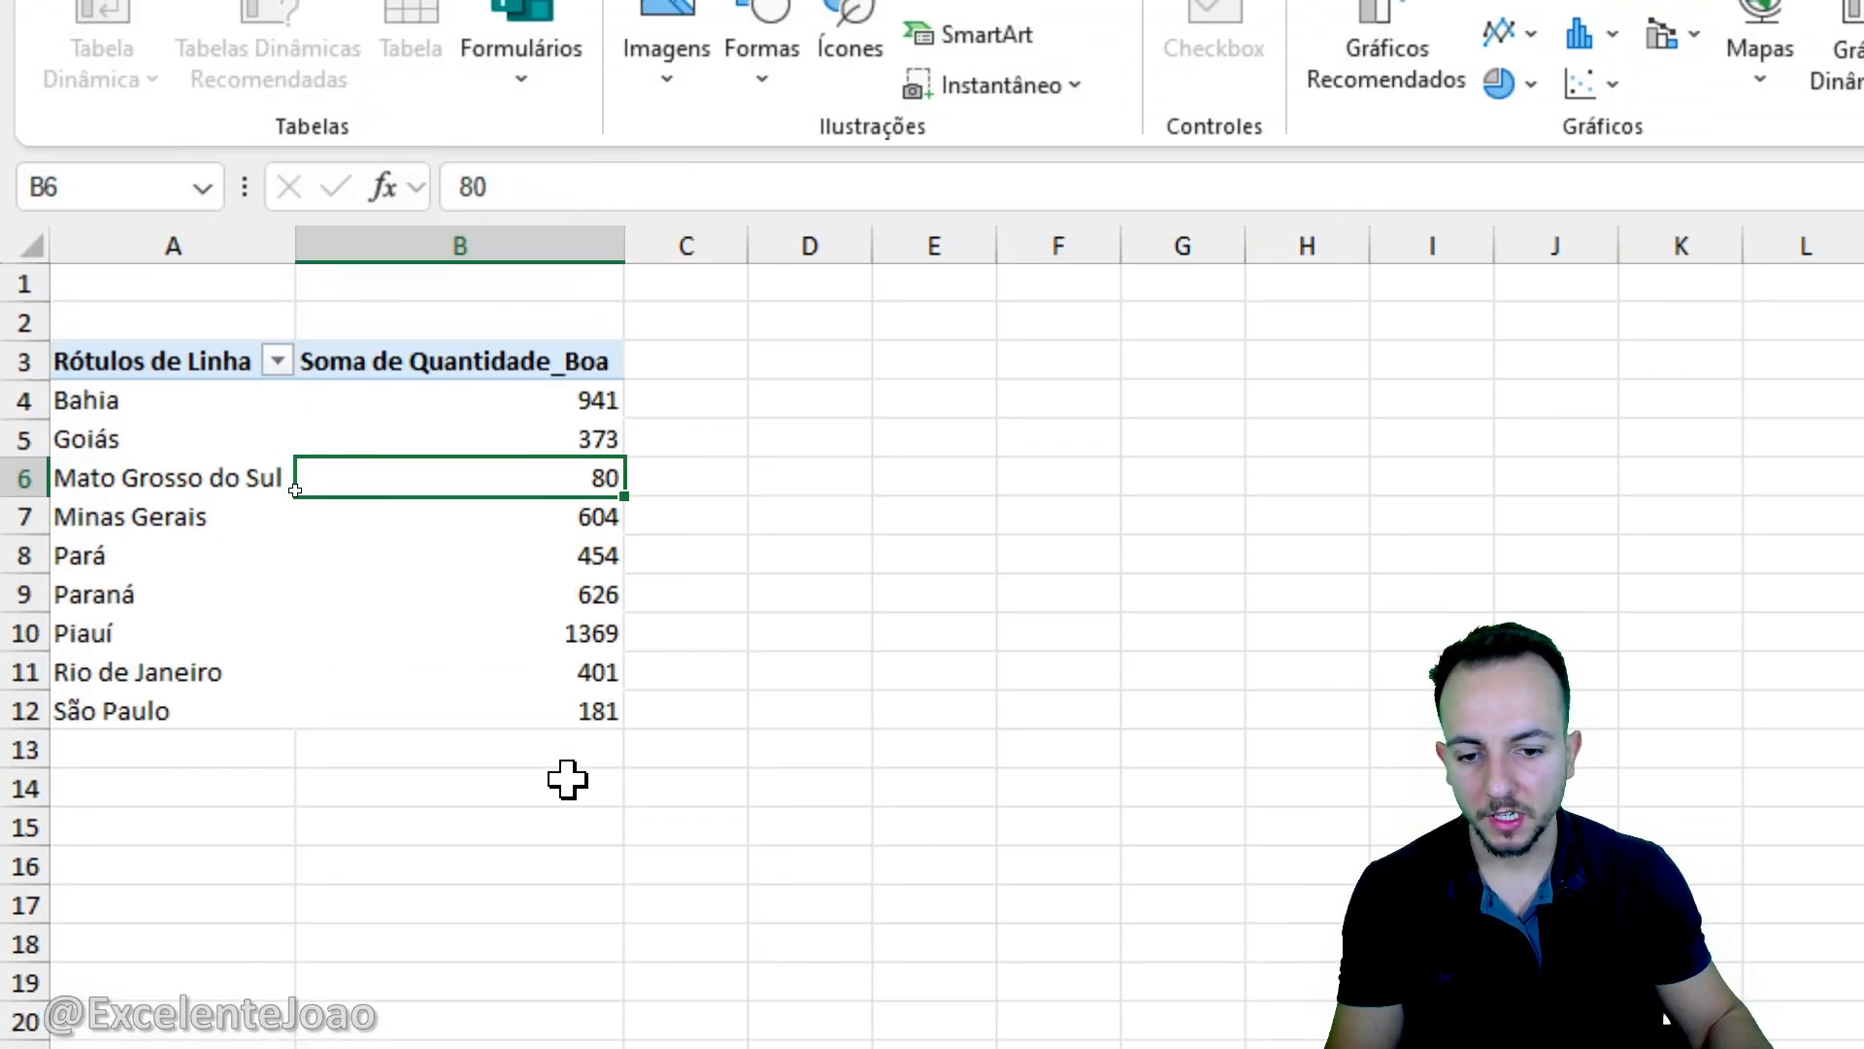
left_click_drag(537, 750, 171, 867)
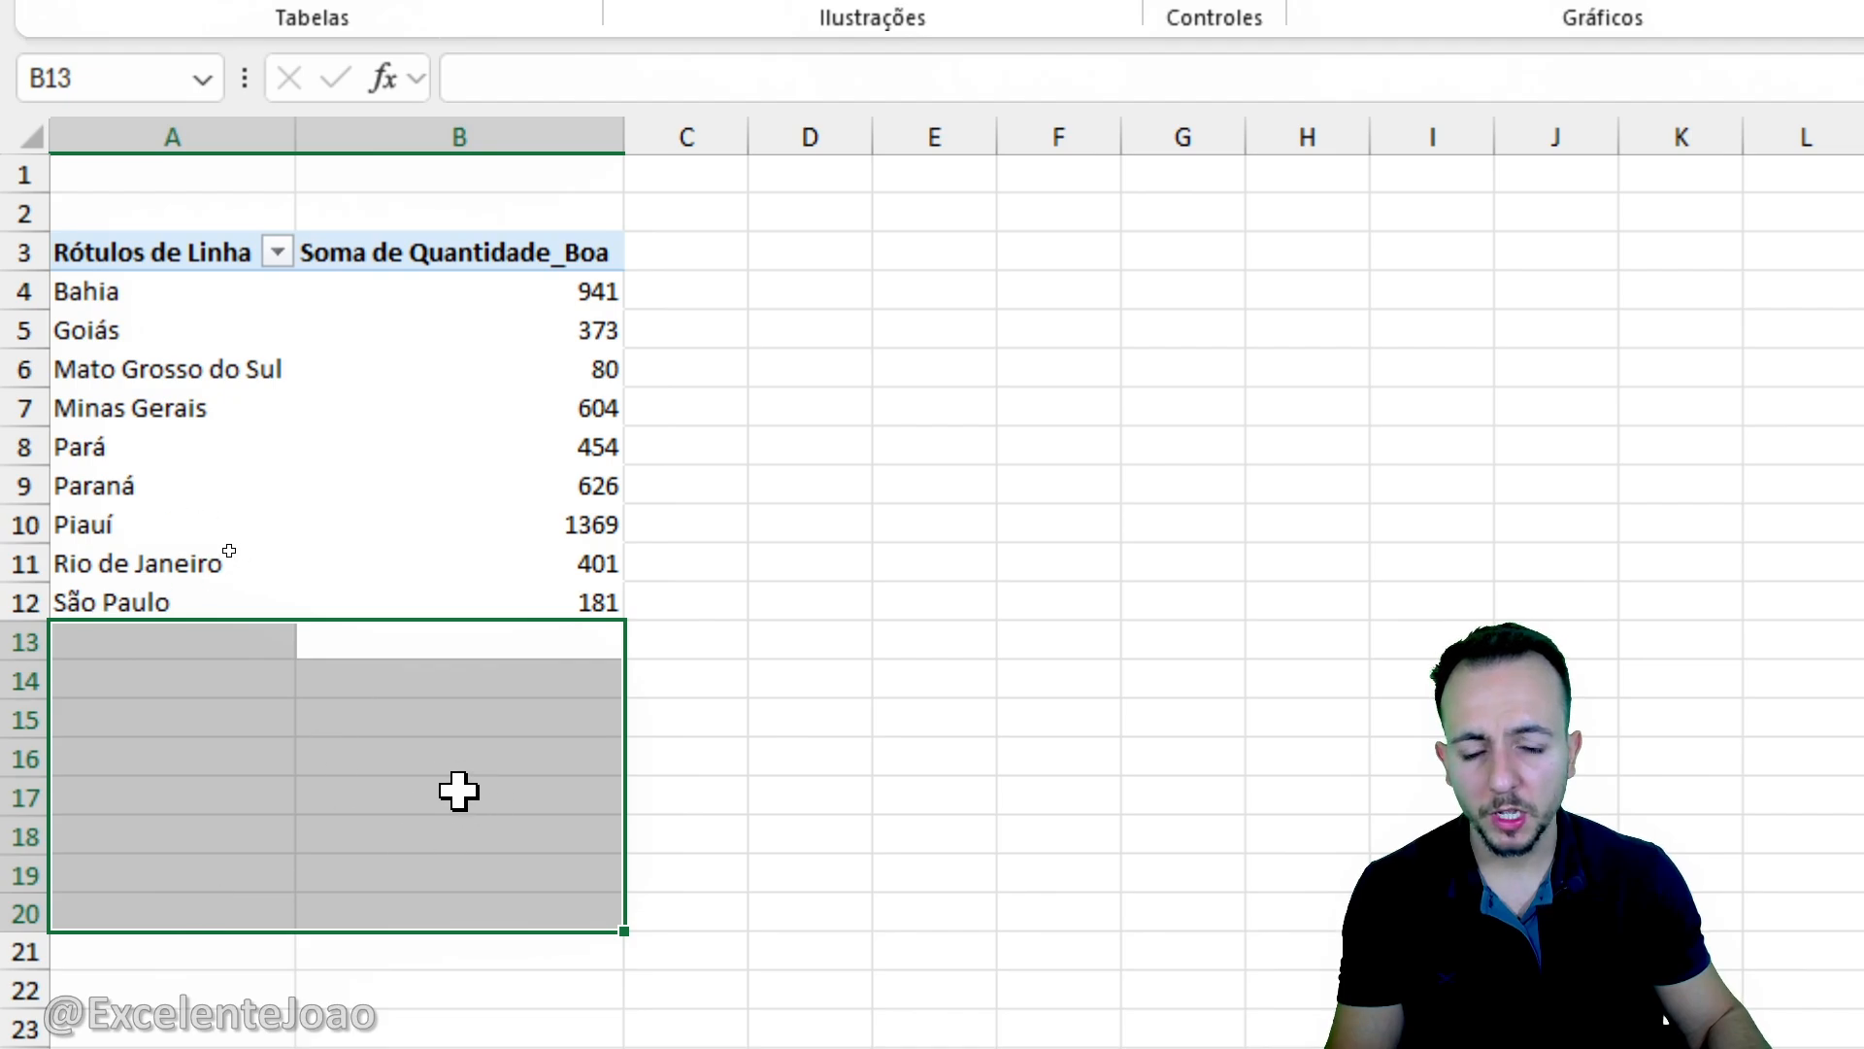
left_click(178, 567)
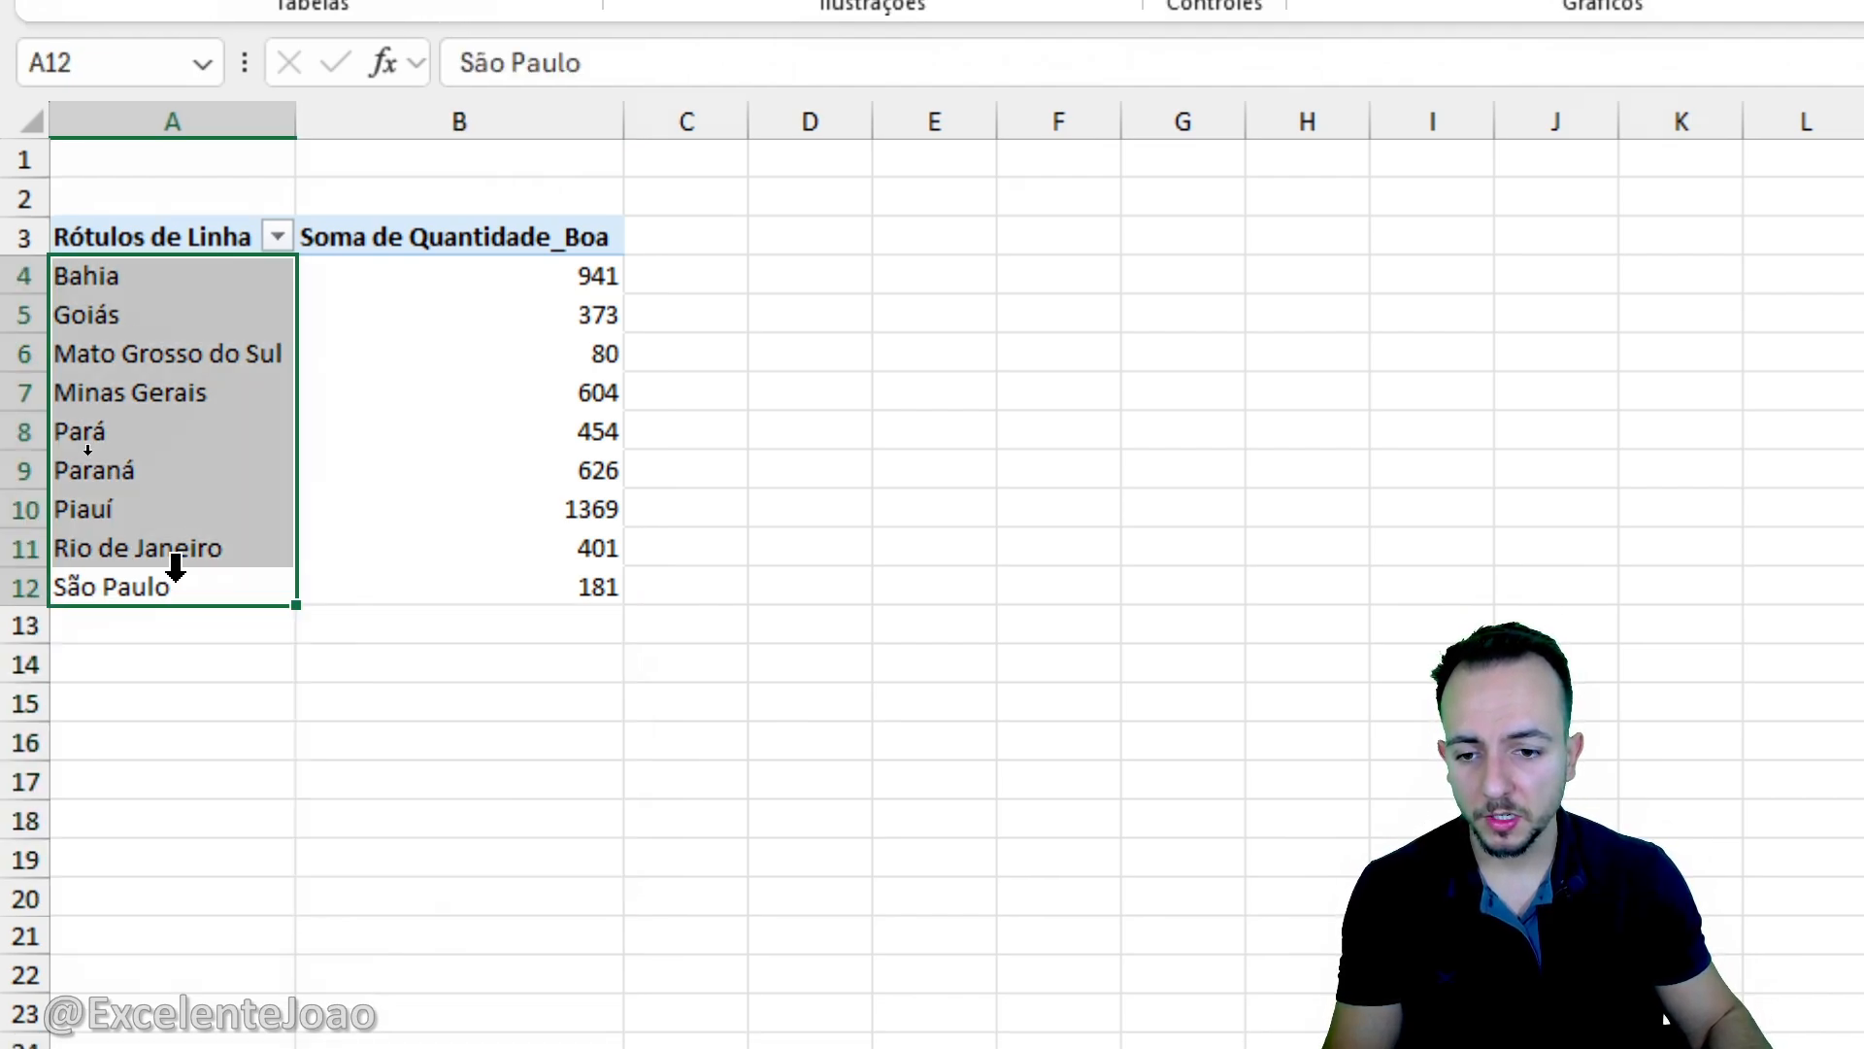
left_click(202, 594)
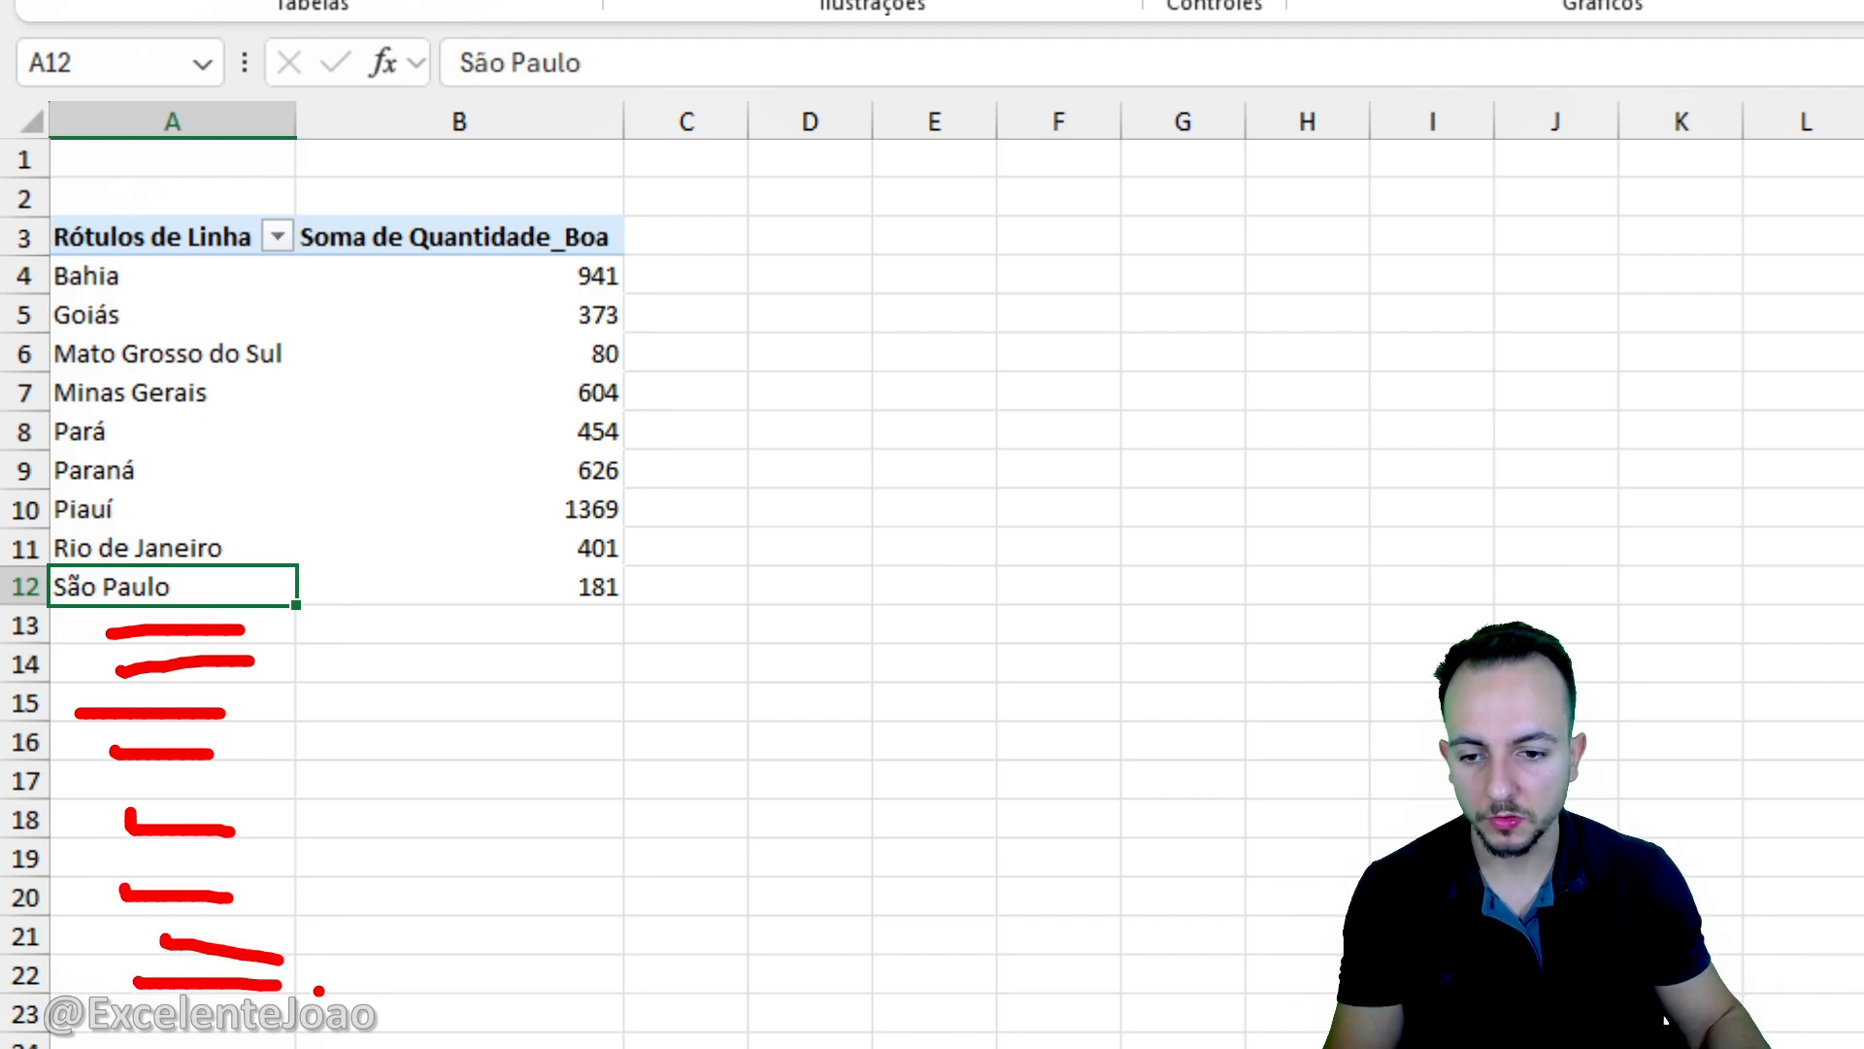
left_click_drag(417, 954, 422, 676)
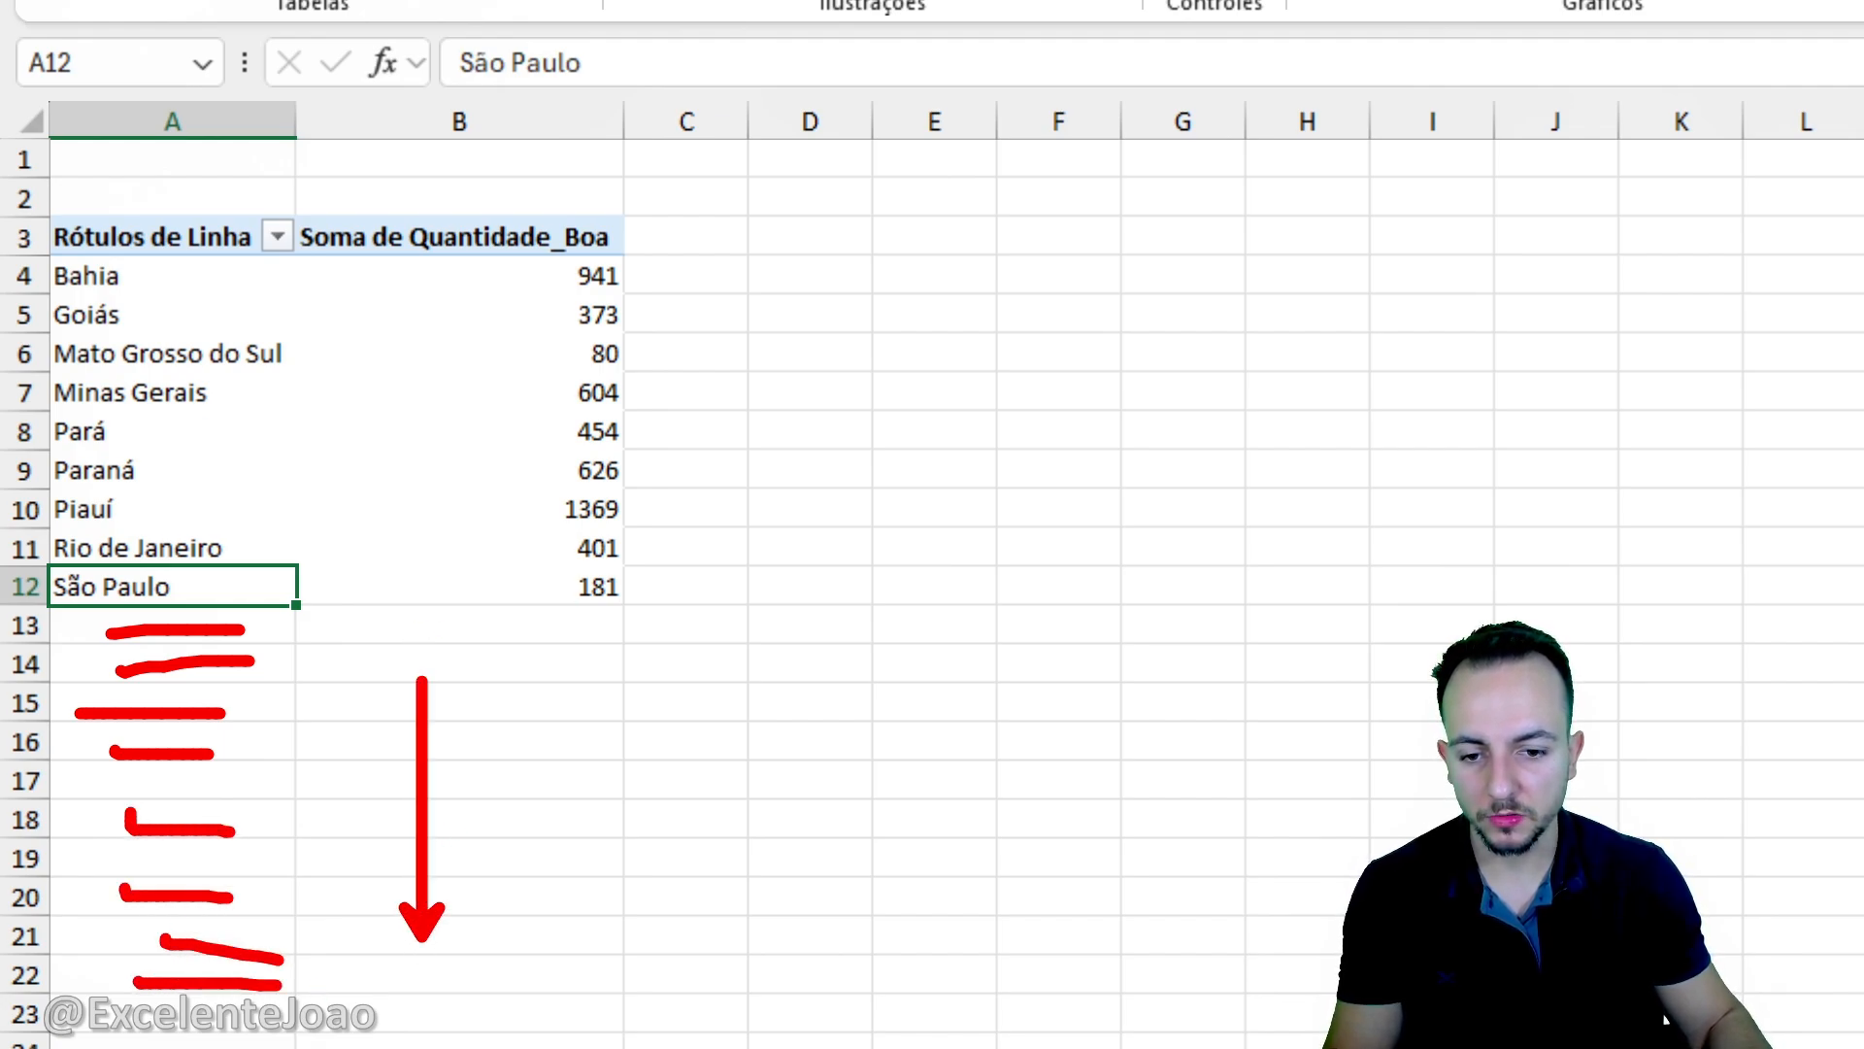
mouse_move(527, 618)
left_mouse_down()
mouse_move(394, 692)
mouse_move(411, 626)
left_mouse_up()
key("Escape")
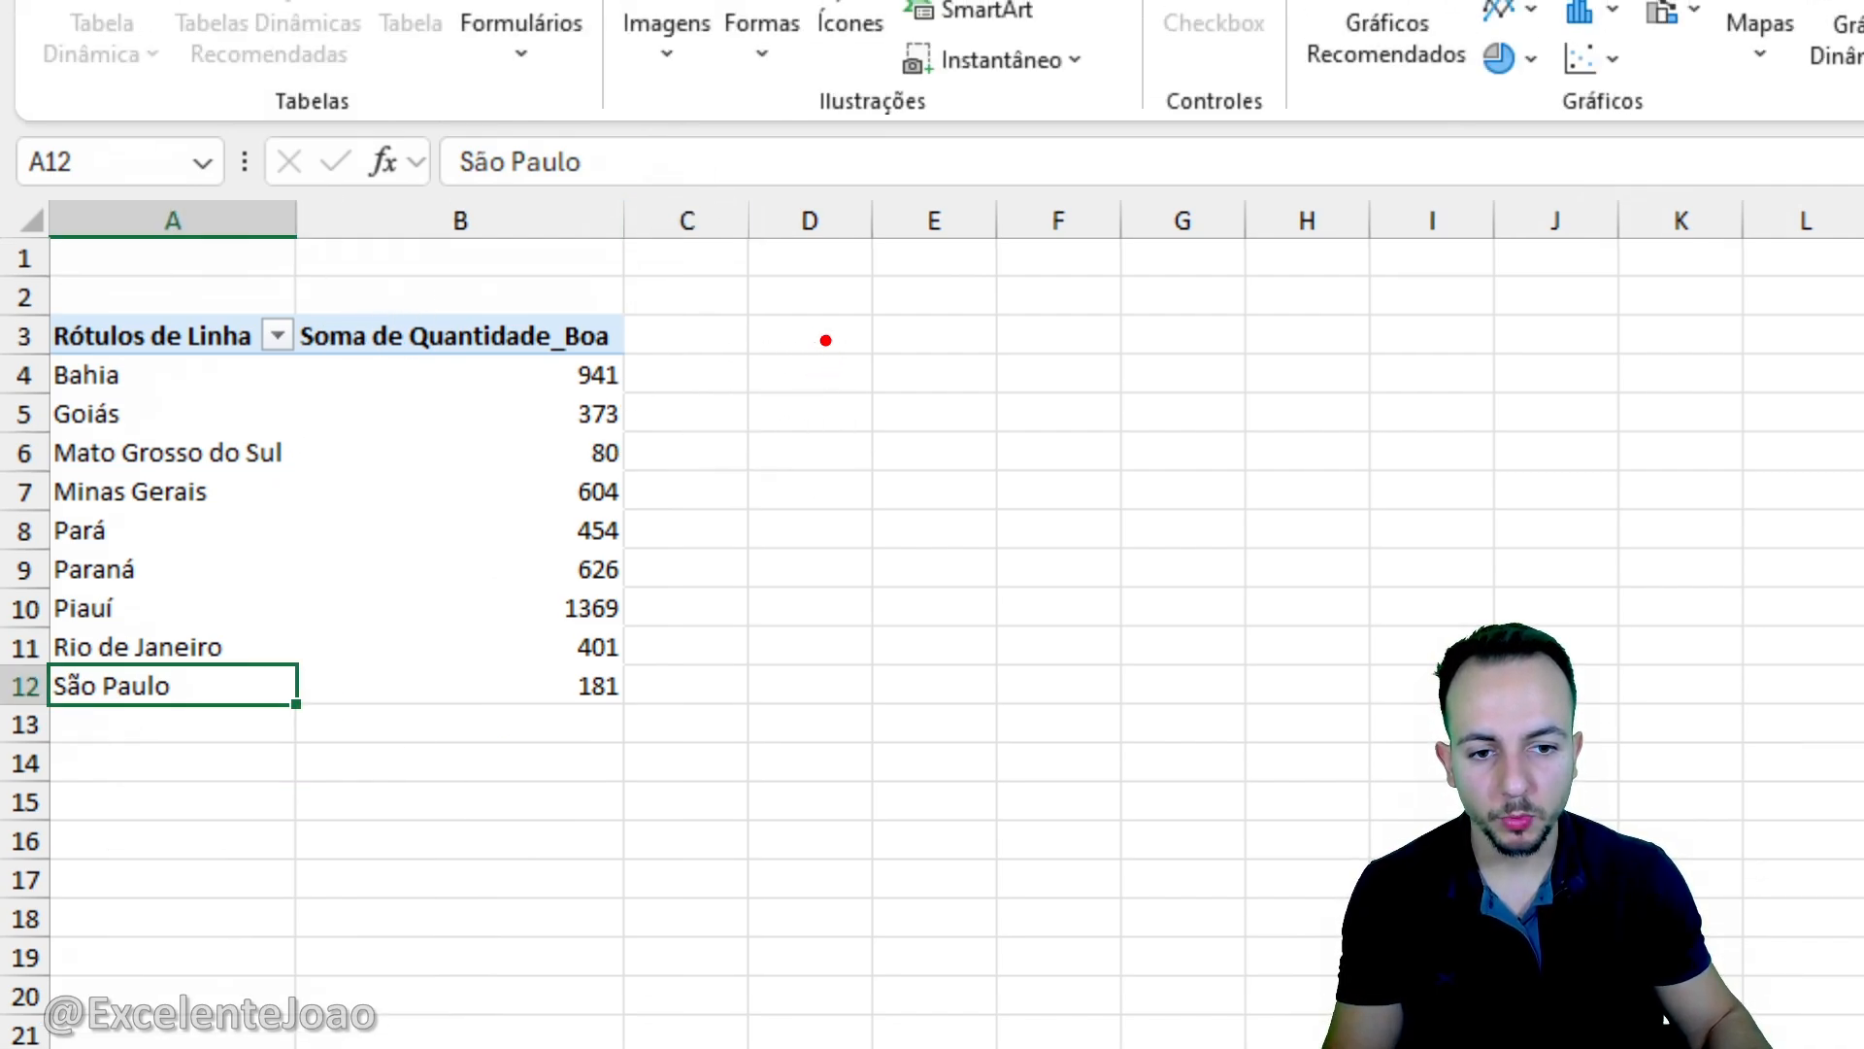
left_click_drag(825, 340, 759, 313)
key("Escape")
- Link cell D4 to the pivot table's first state label with the formula =A4
left_click(803, 369)
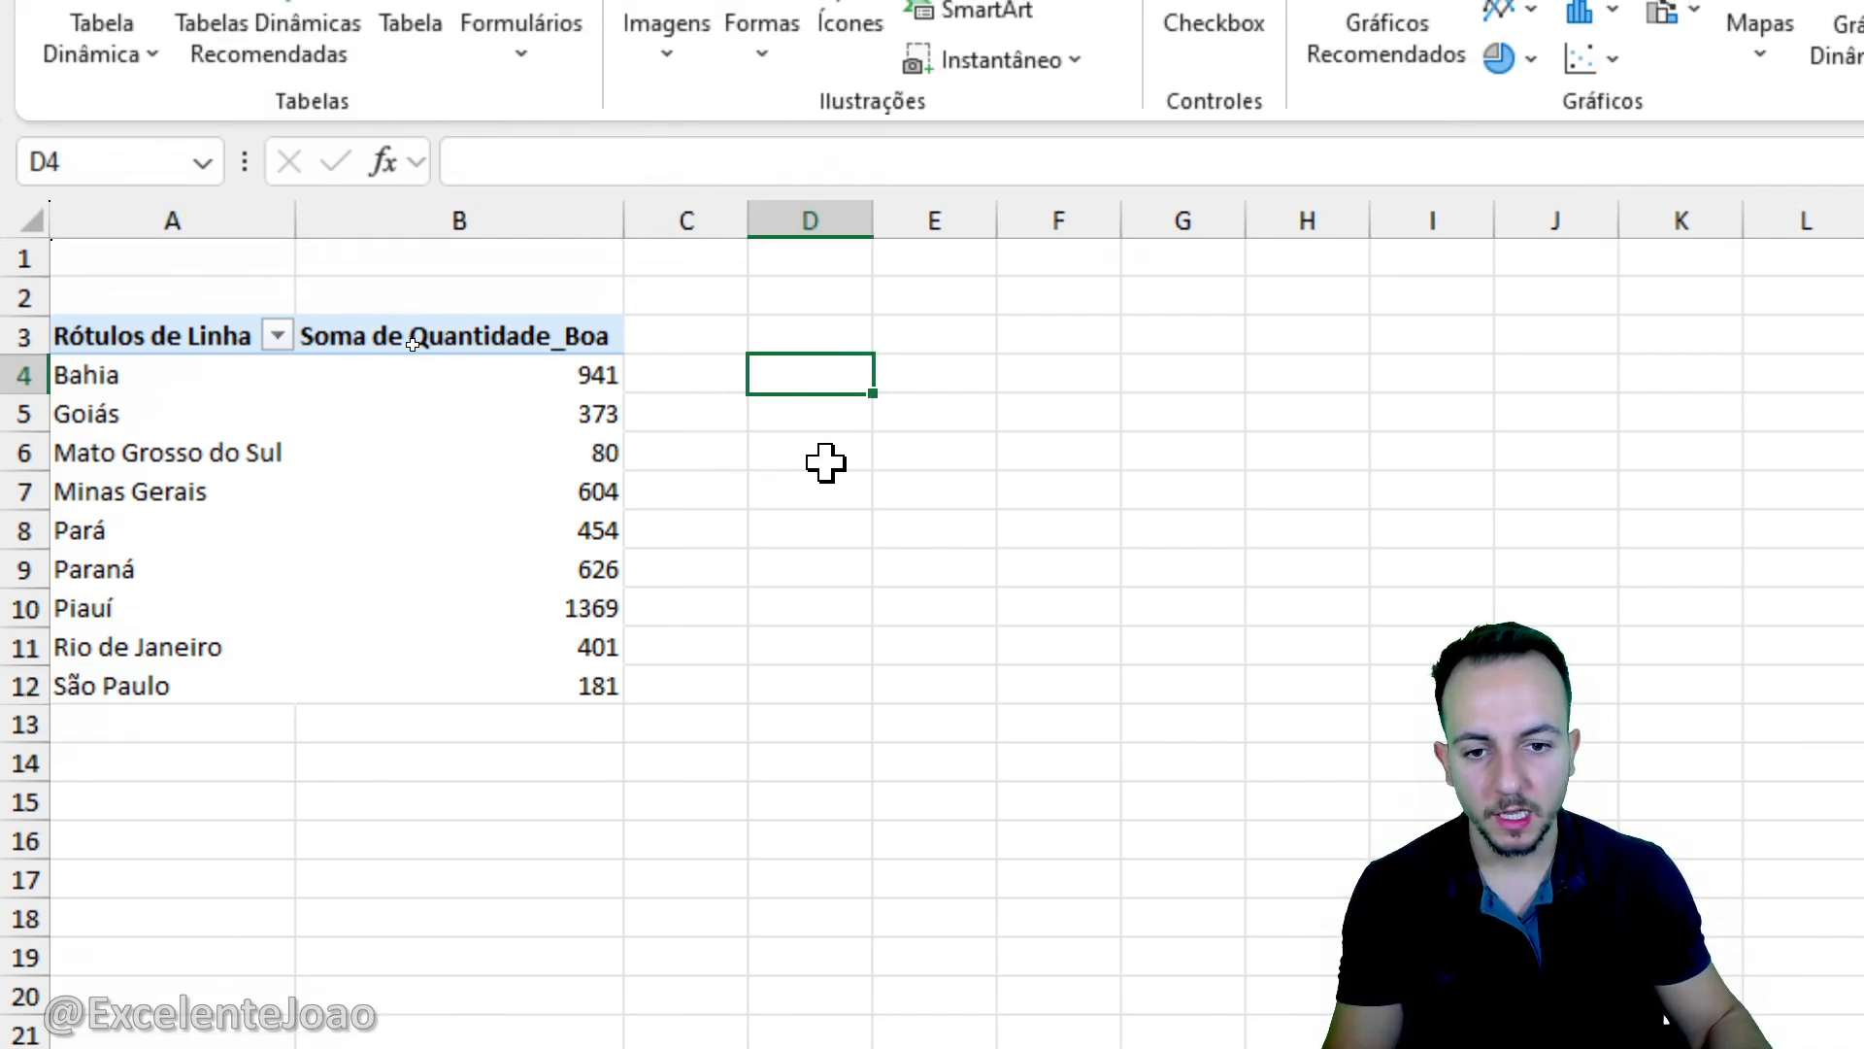
left_click_drag(100, 382, 201, 410)
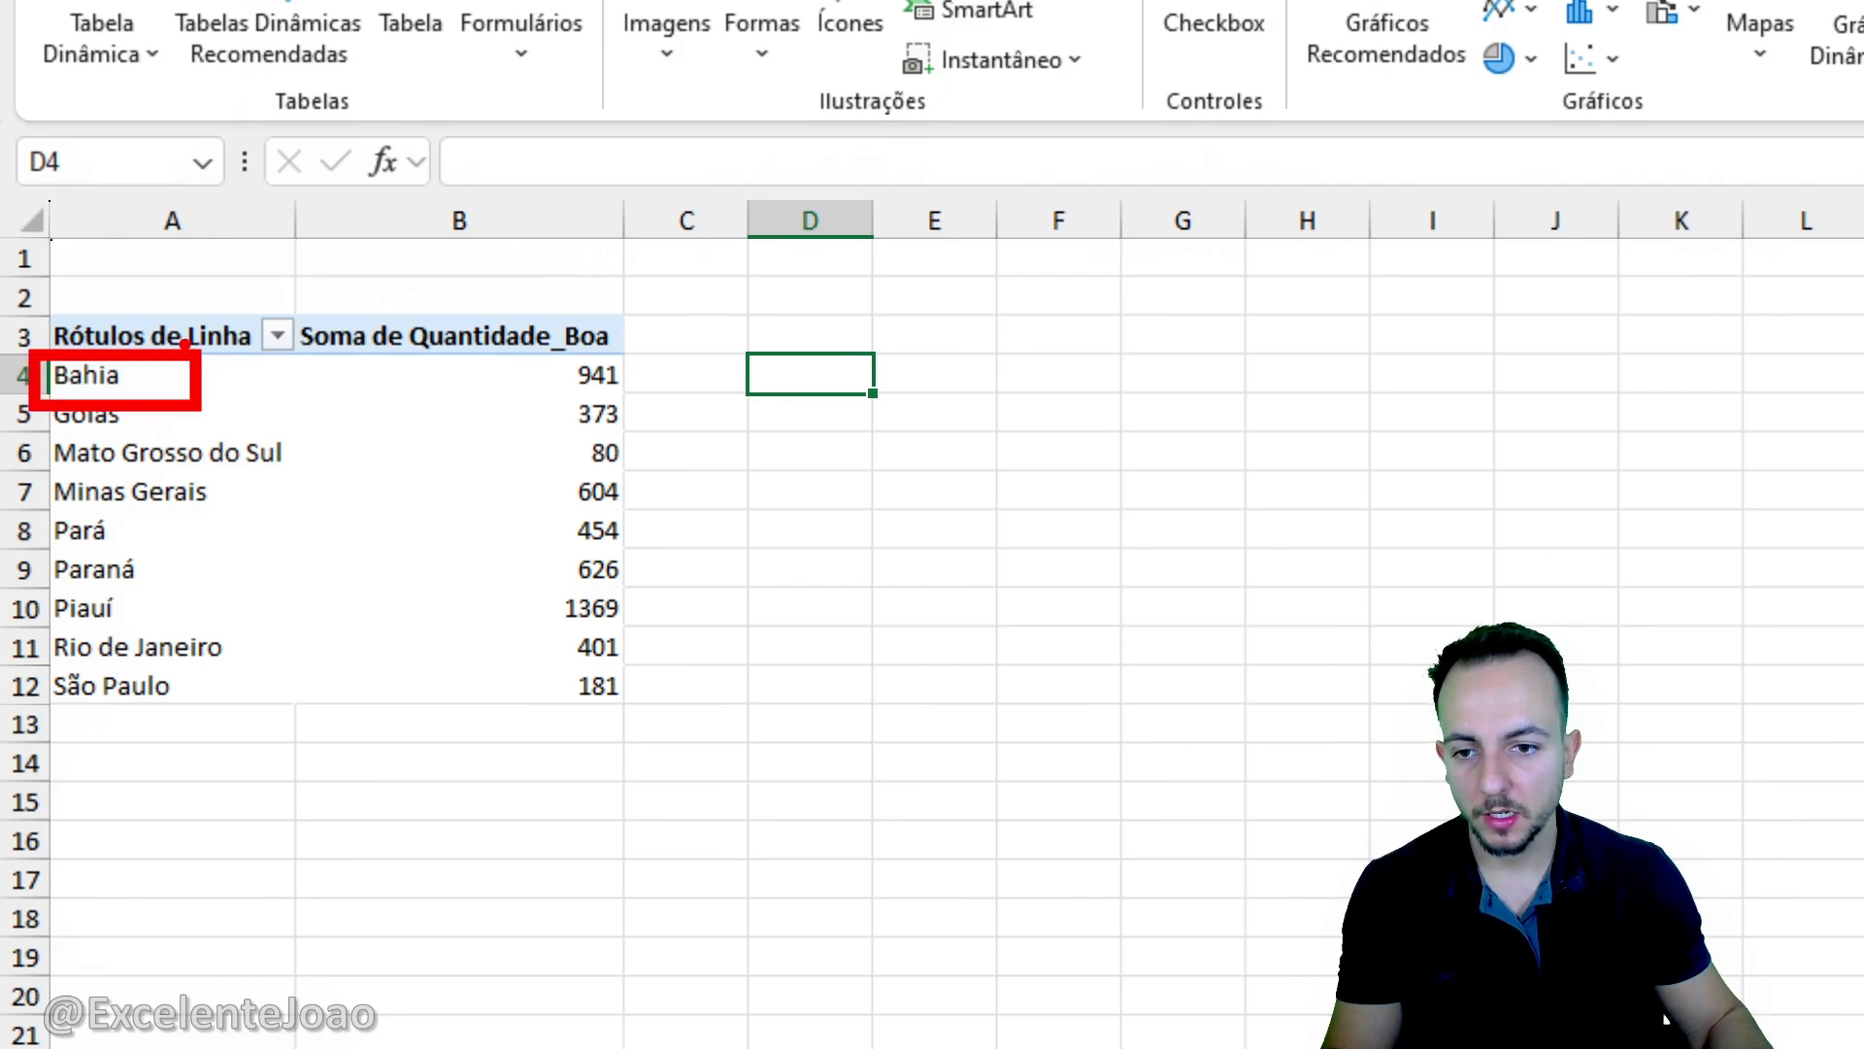
key("e")
left_click_drag(167, 243, 167, 372)
key("Escape")
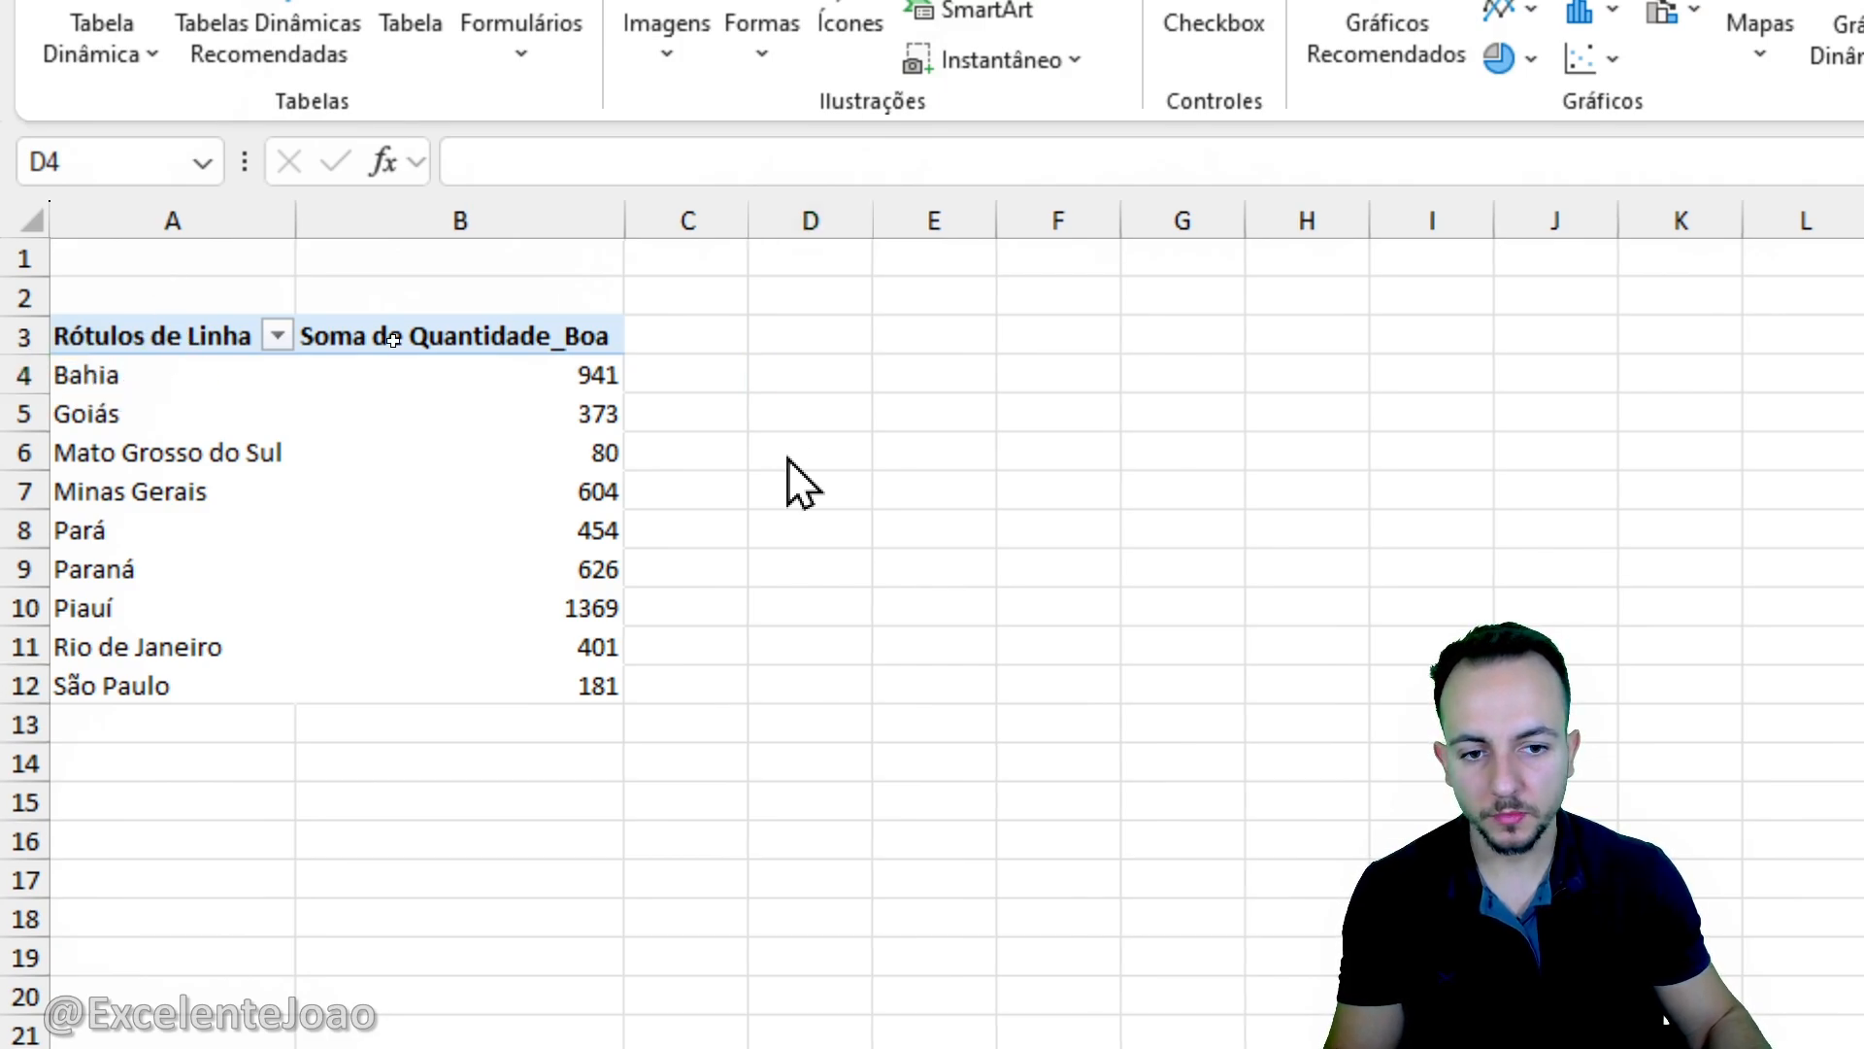
type("=A4")
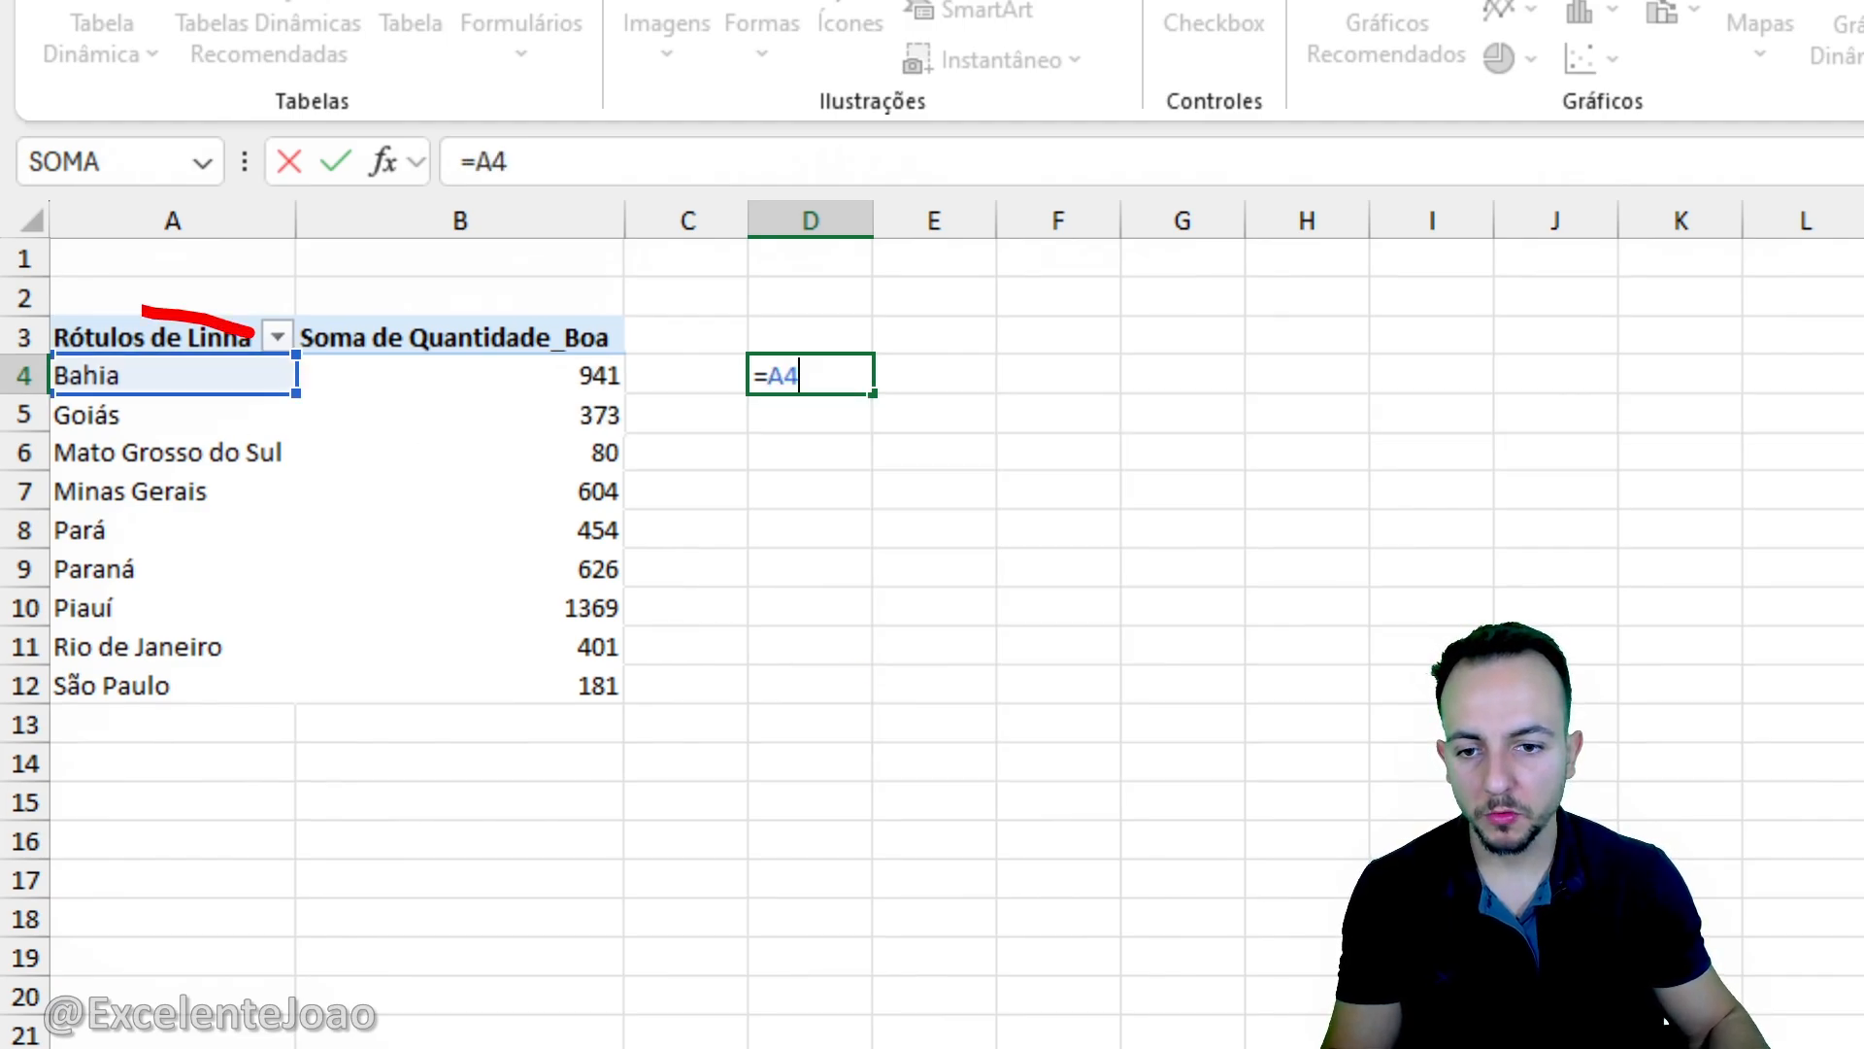
left_click_drag(255, 333, 291, 320)
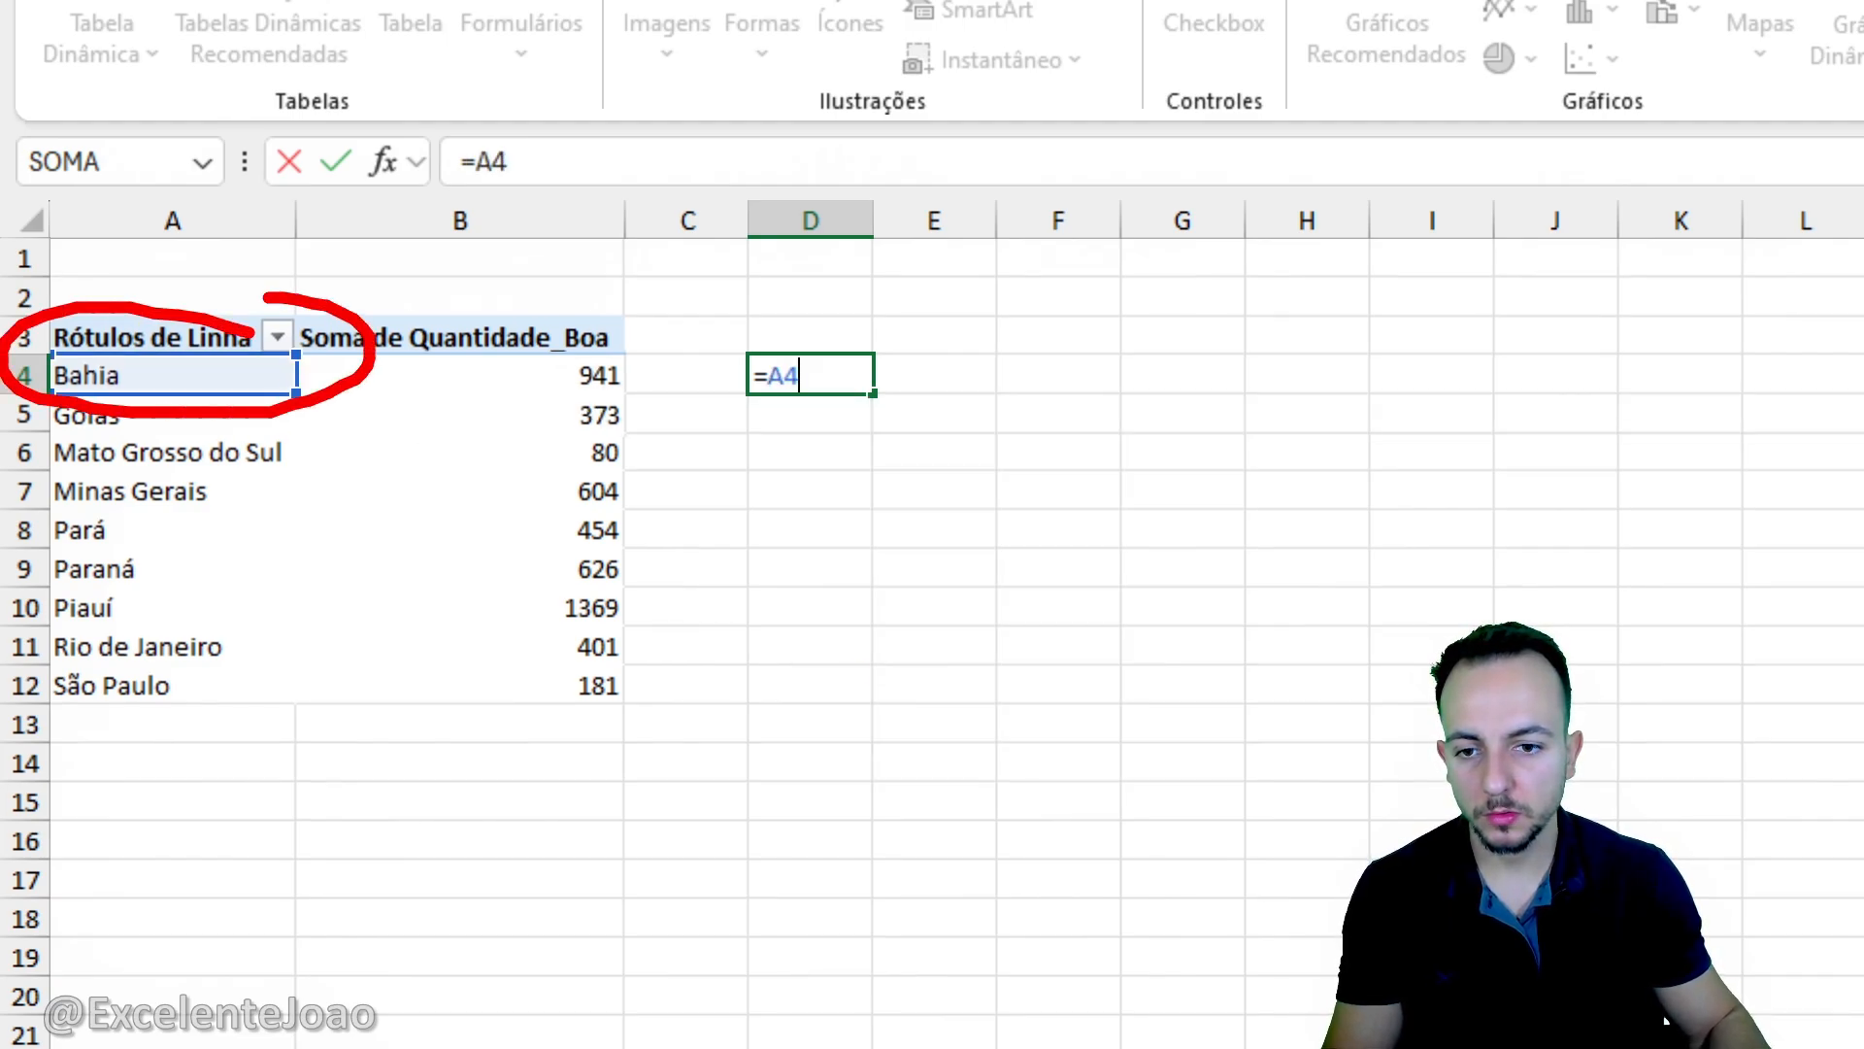
key("Escape")
key("Return")
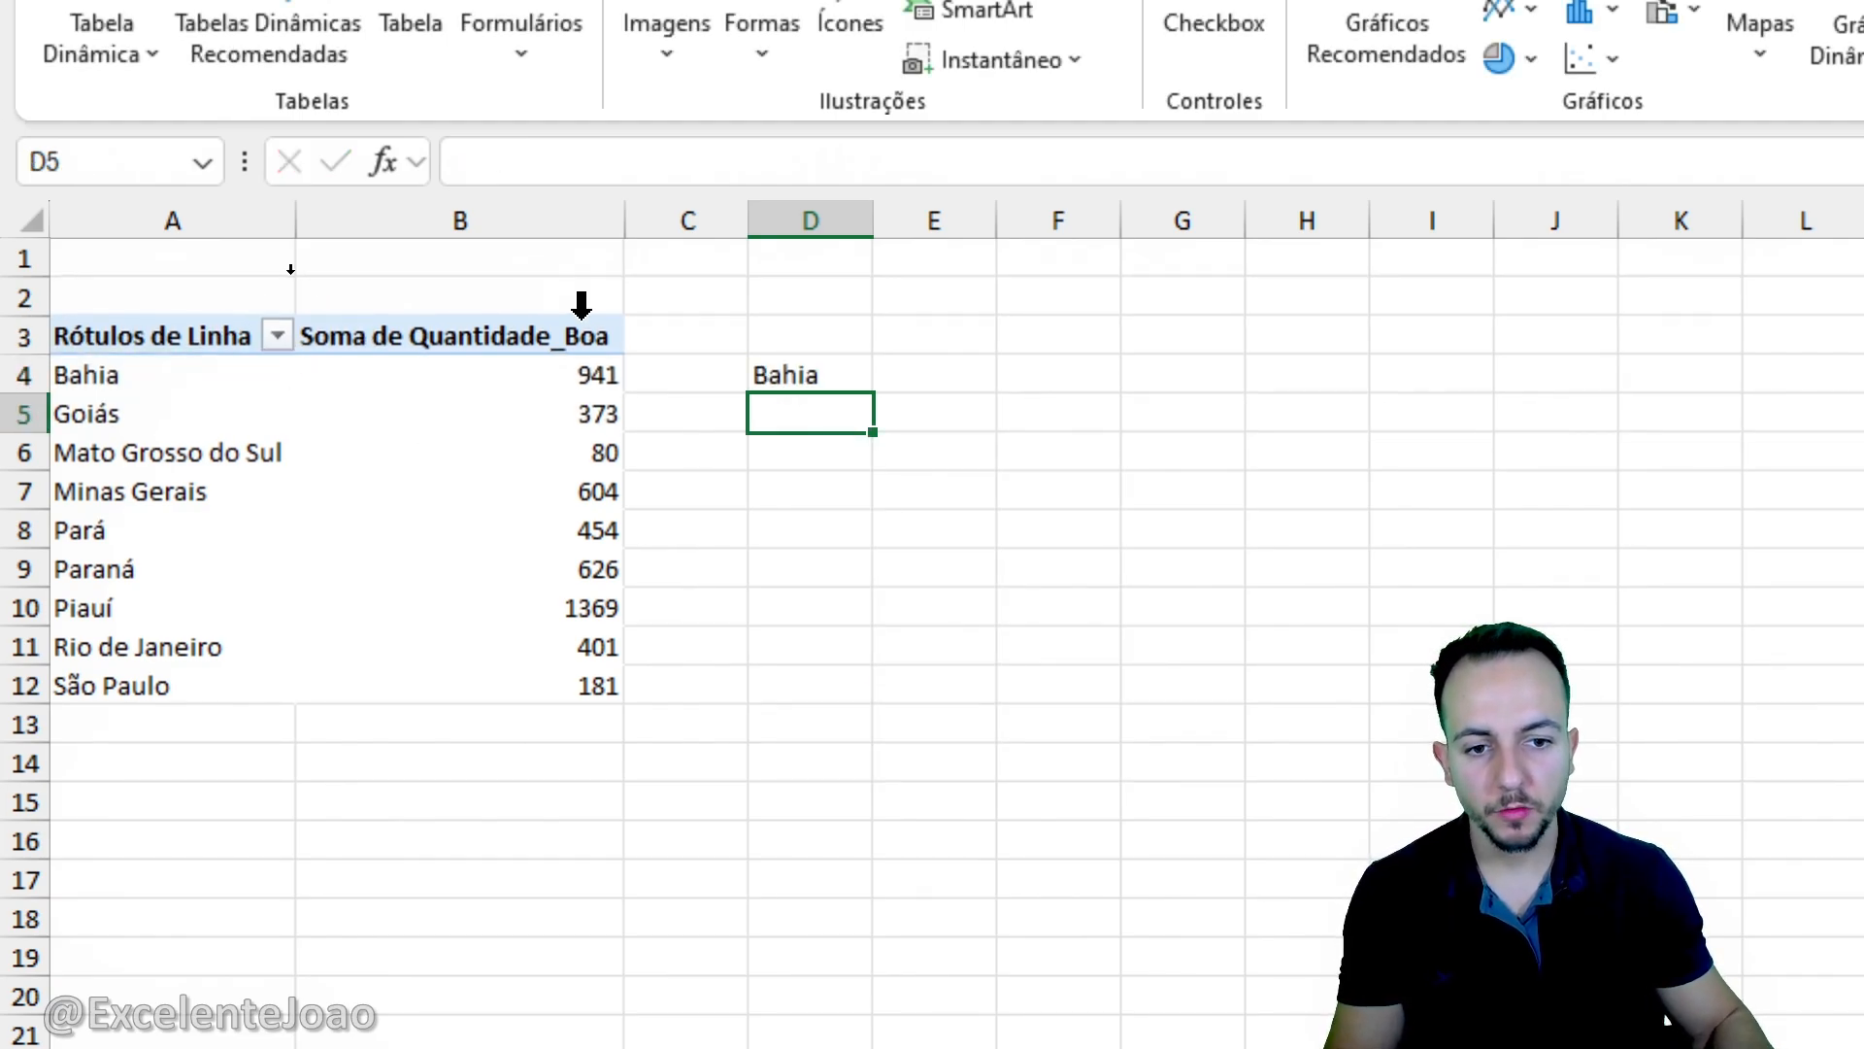
- Fill the D4 formula down to row 12 and across into column E to mirror the pivot table's states and quantities
left_click(809, 383)
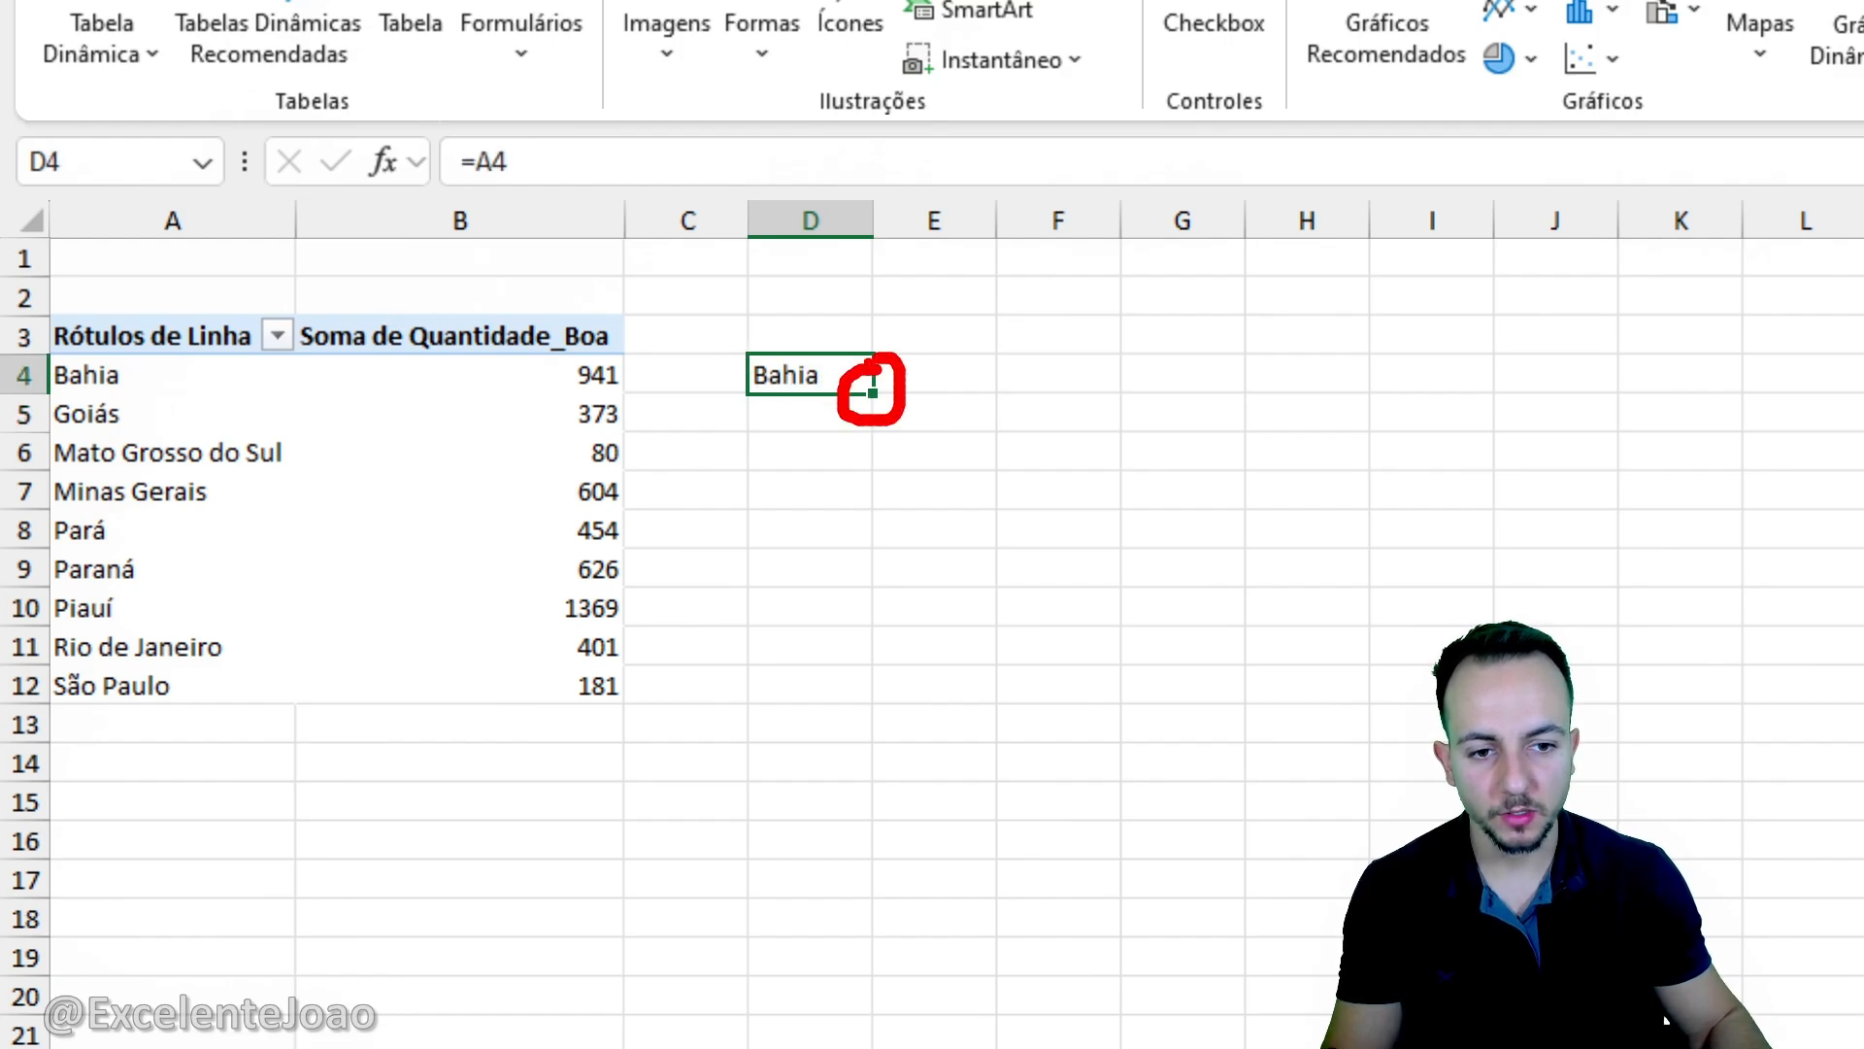
key("Escape")
mouse_move(873, 393)
left_mouse_down()
mouse_move(845, 688)
mouse_move(869, 701)
left_mouse_up()
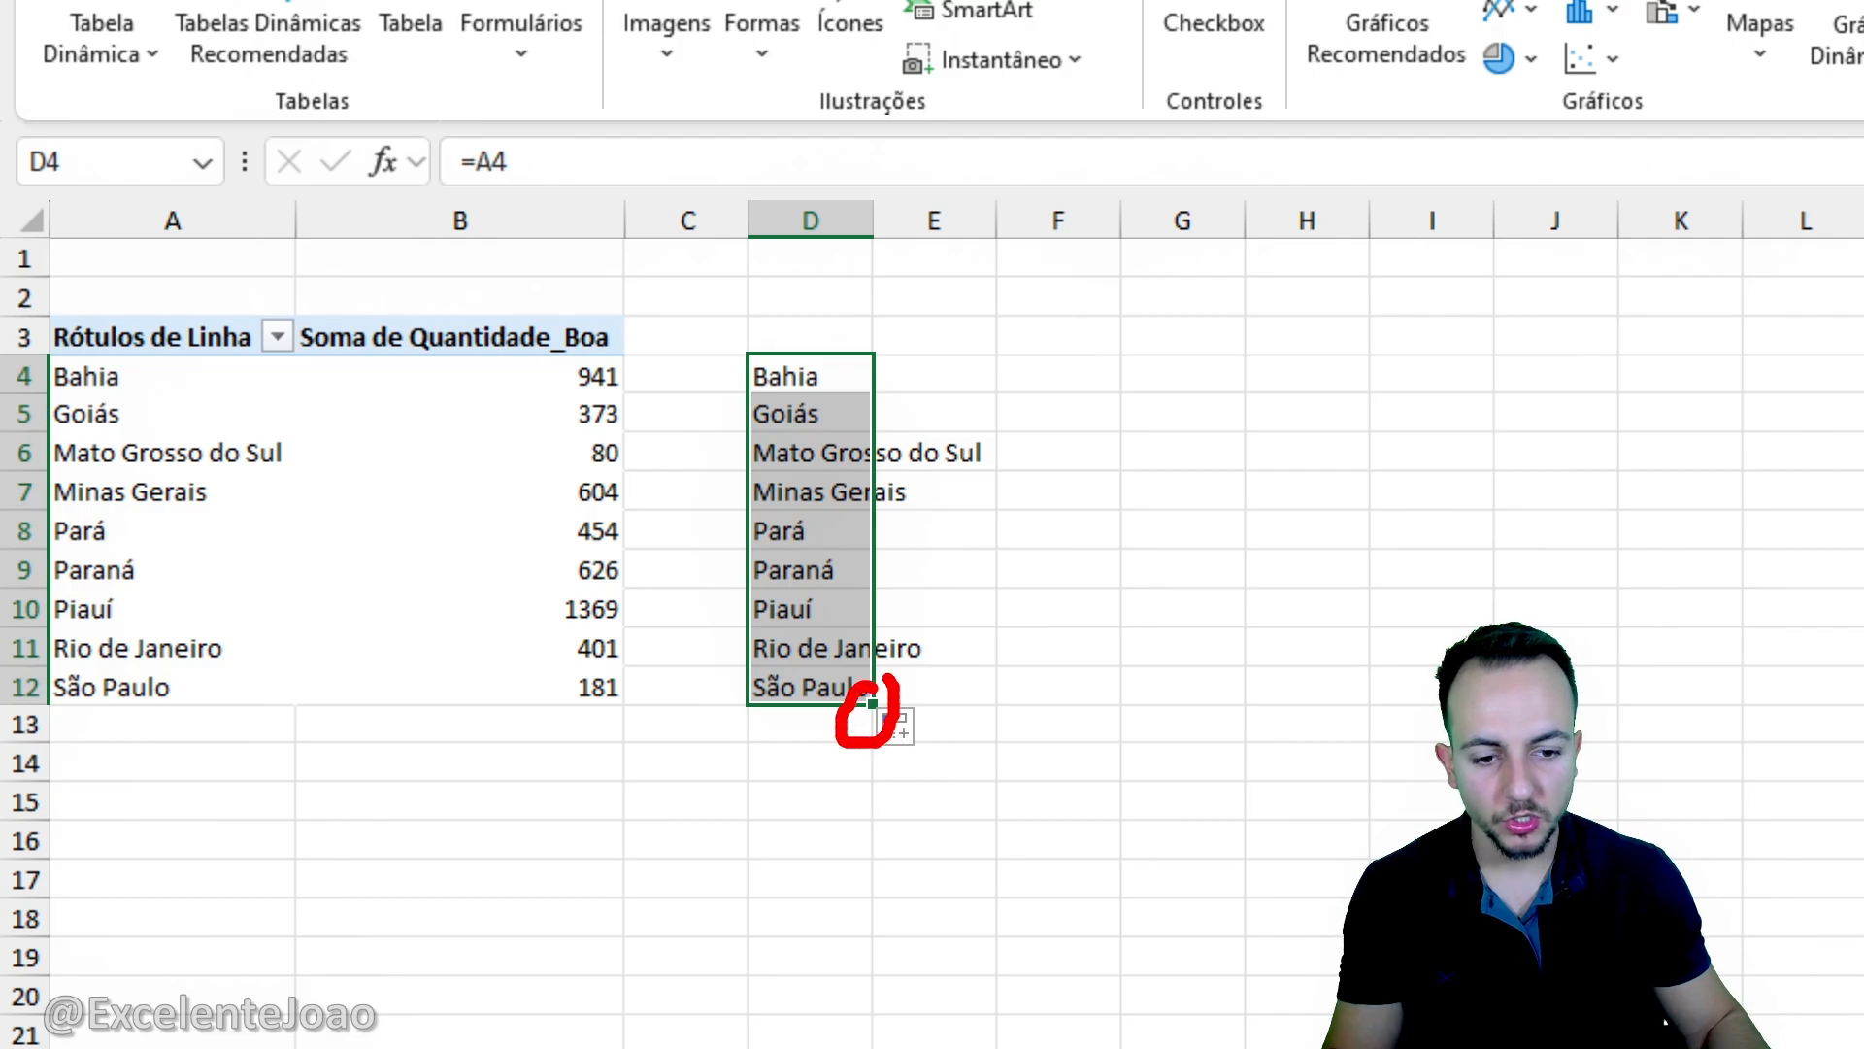
key("Escape")
left_click(883, 714)
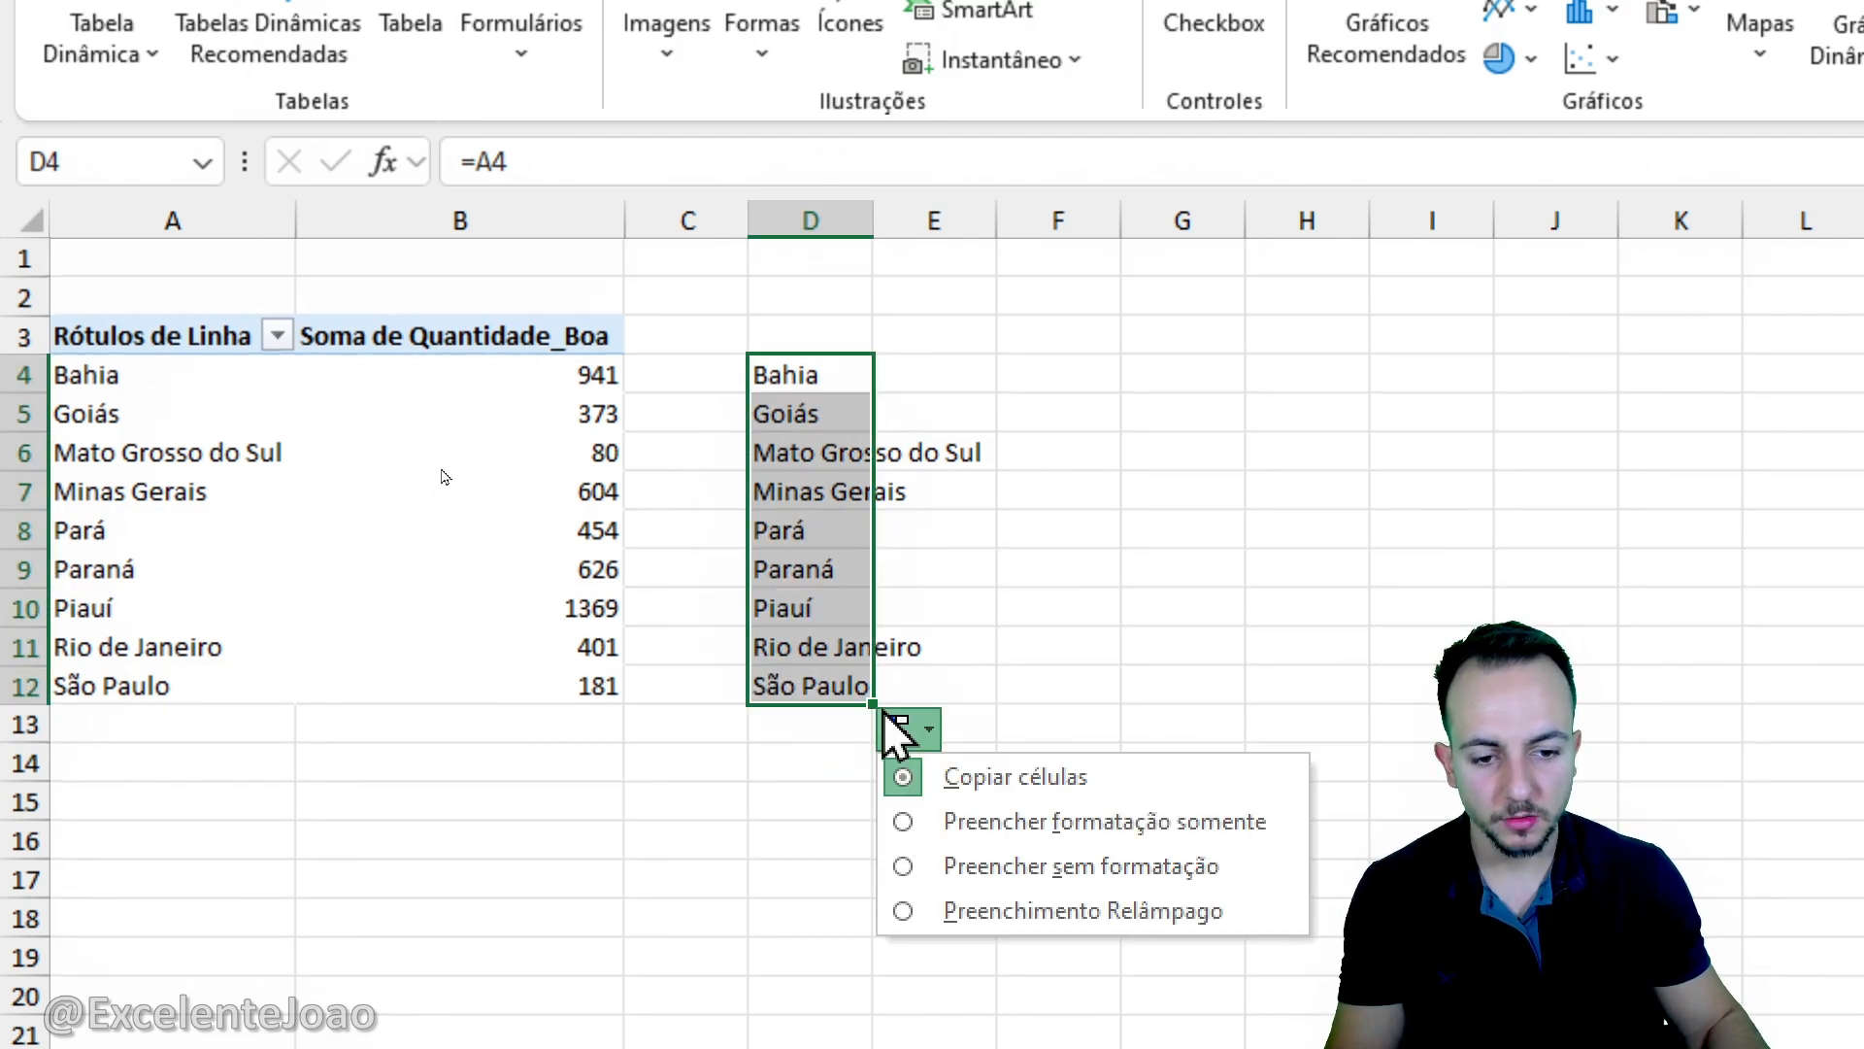
left_click(884, 715)
left_click_drag(886, 705, 971, 703)
left_click(965, 841)
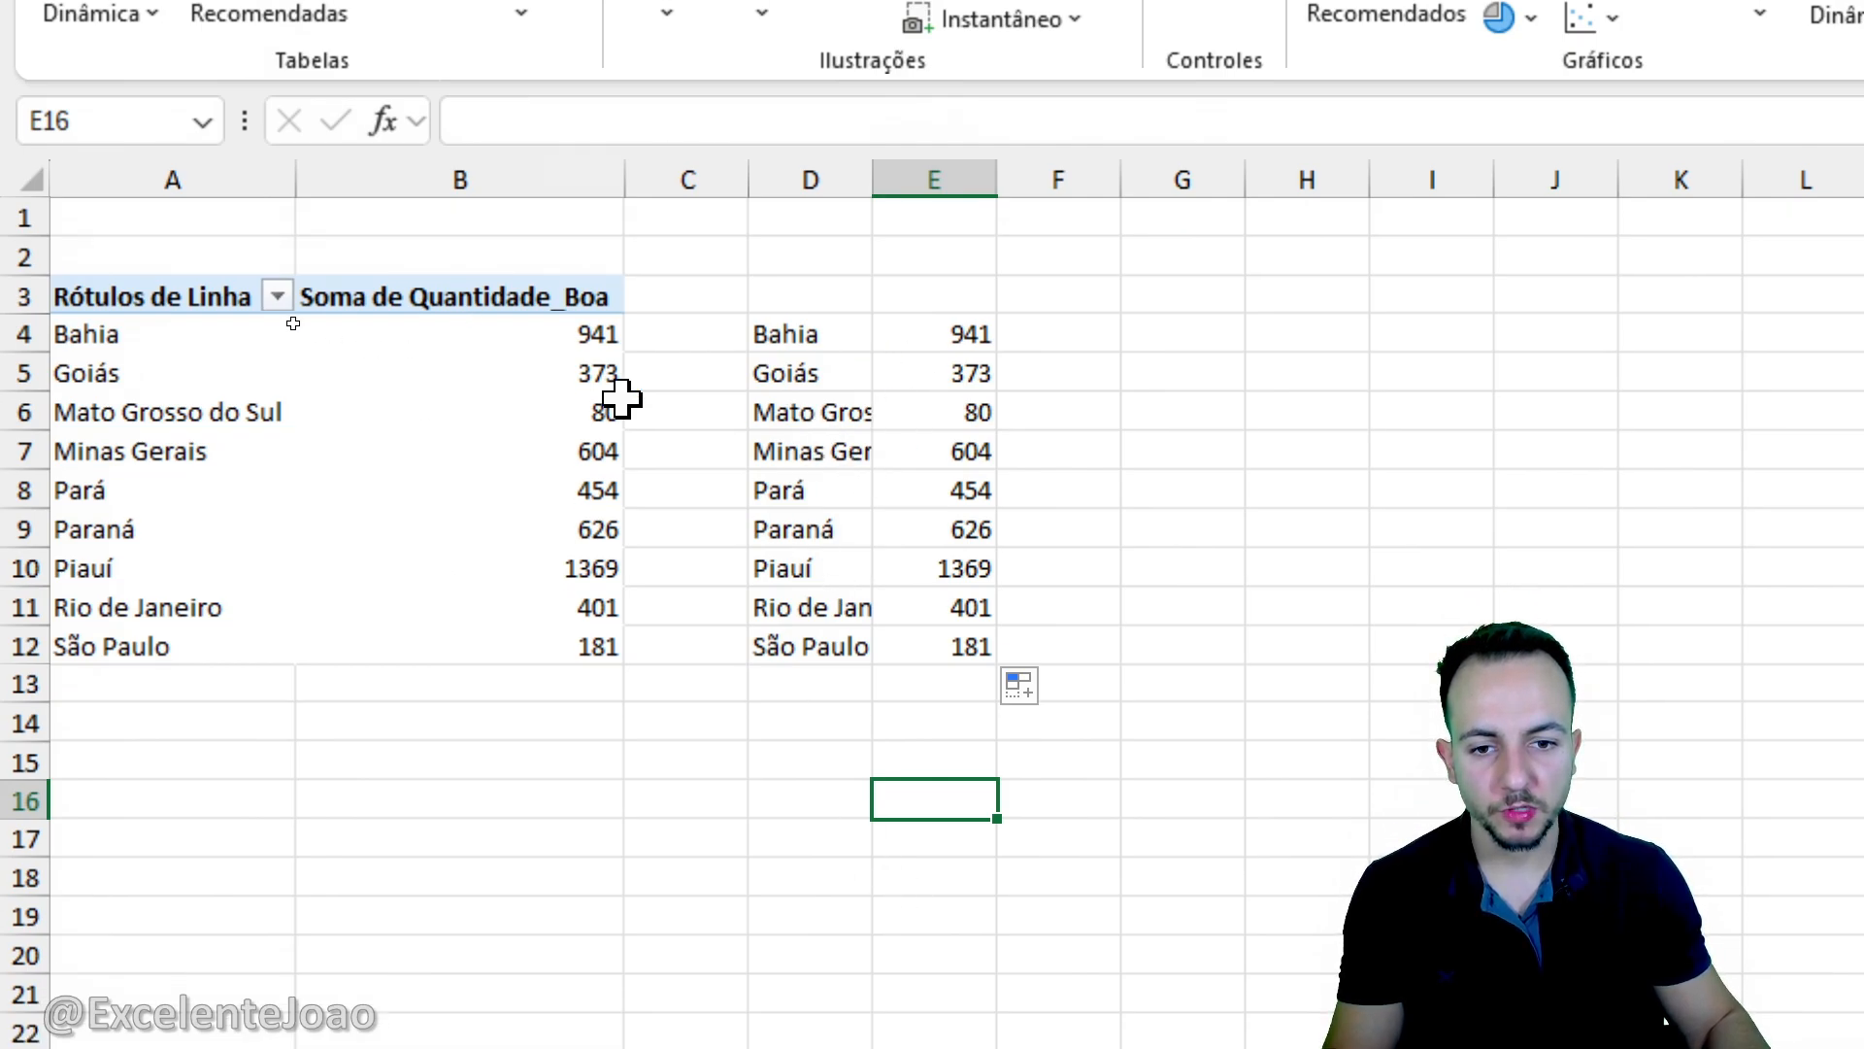
- Insert a filled map chart from the linked range D4:E12
mouse_move(572, 319)
left_mouse_down()
mouse_move(272, 308)
mouse_move(641, 539)
mouse_move(617, 309)
left_mouse_up()
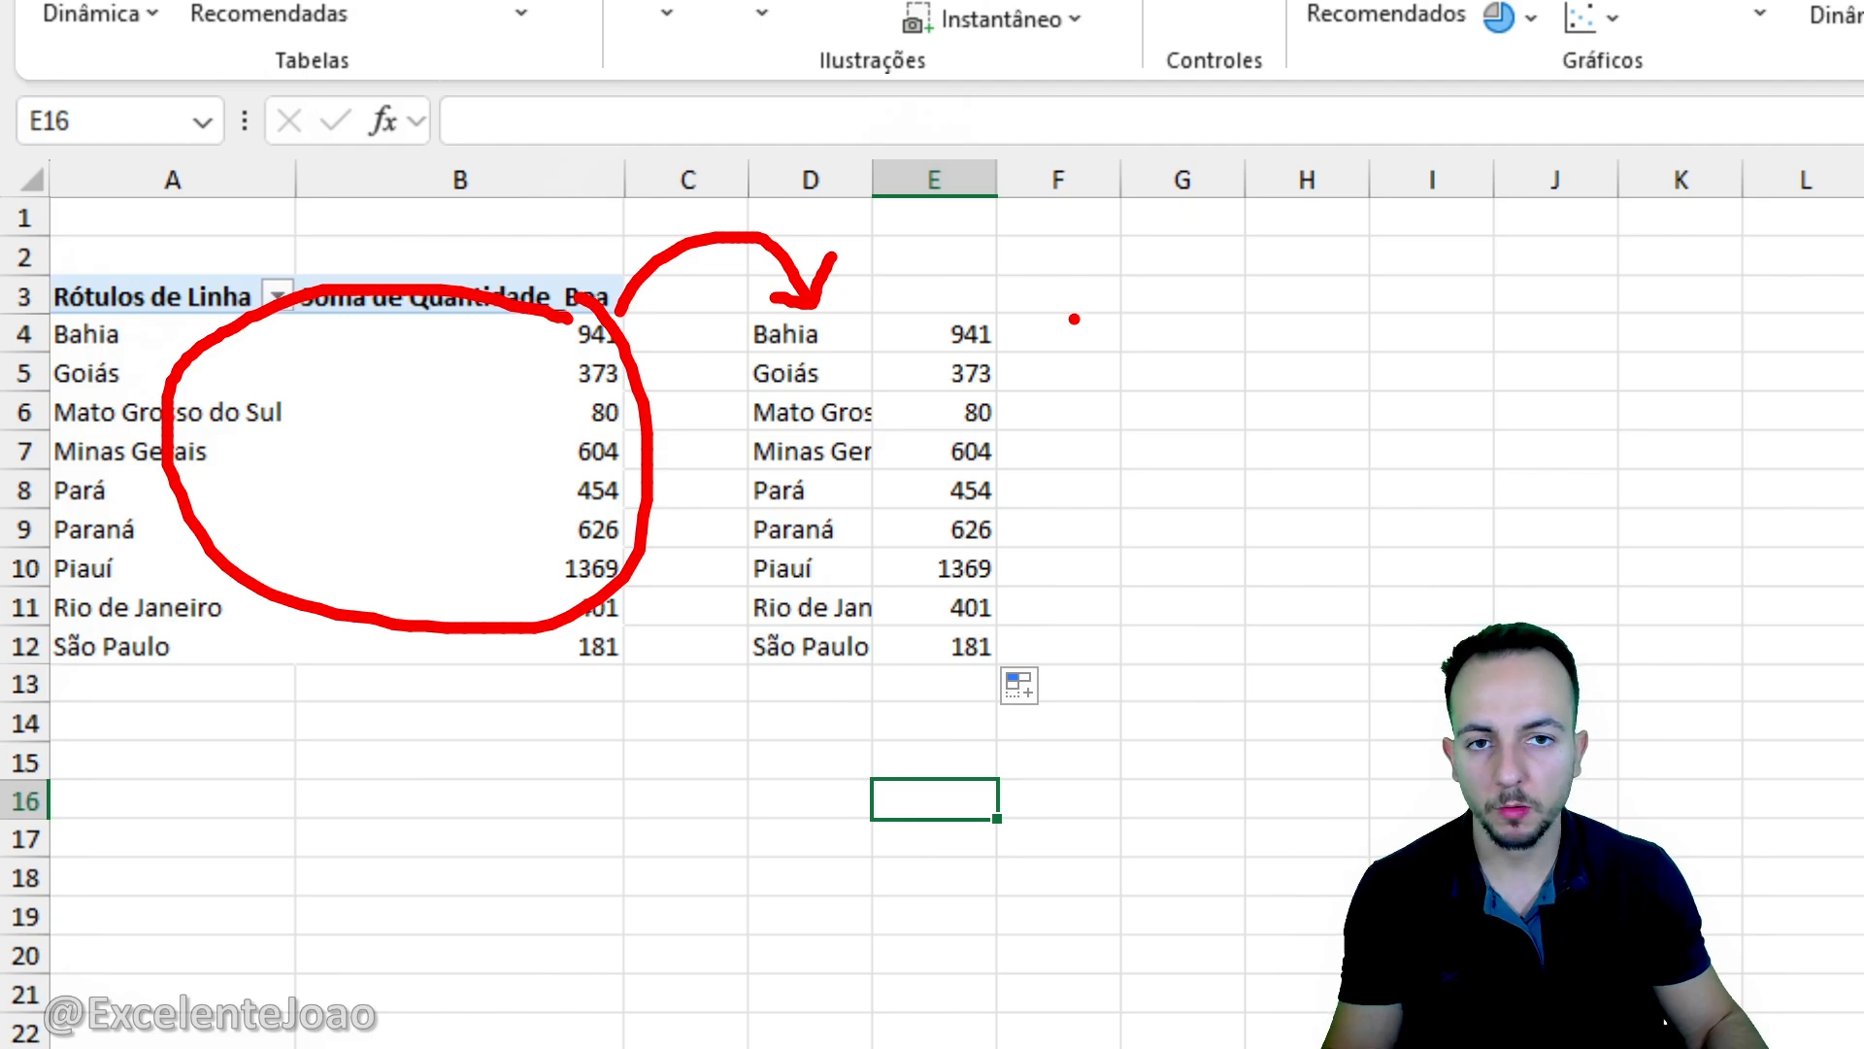
key("Escape")
mouse_move(815, 332)
left_mouse_down()
mouse_move(981, 516)
mouse_move(965, 673)
mouse_move(782, 417)
mouse_move(774, 316)
left_mouse_up()
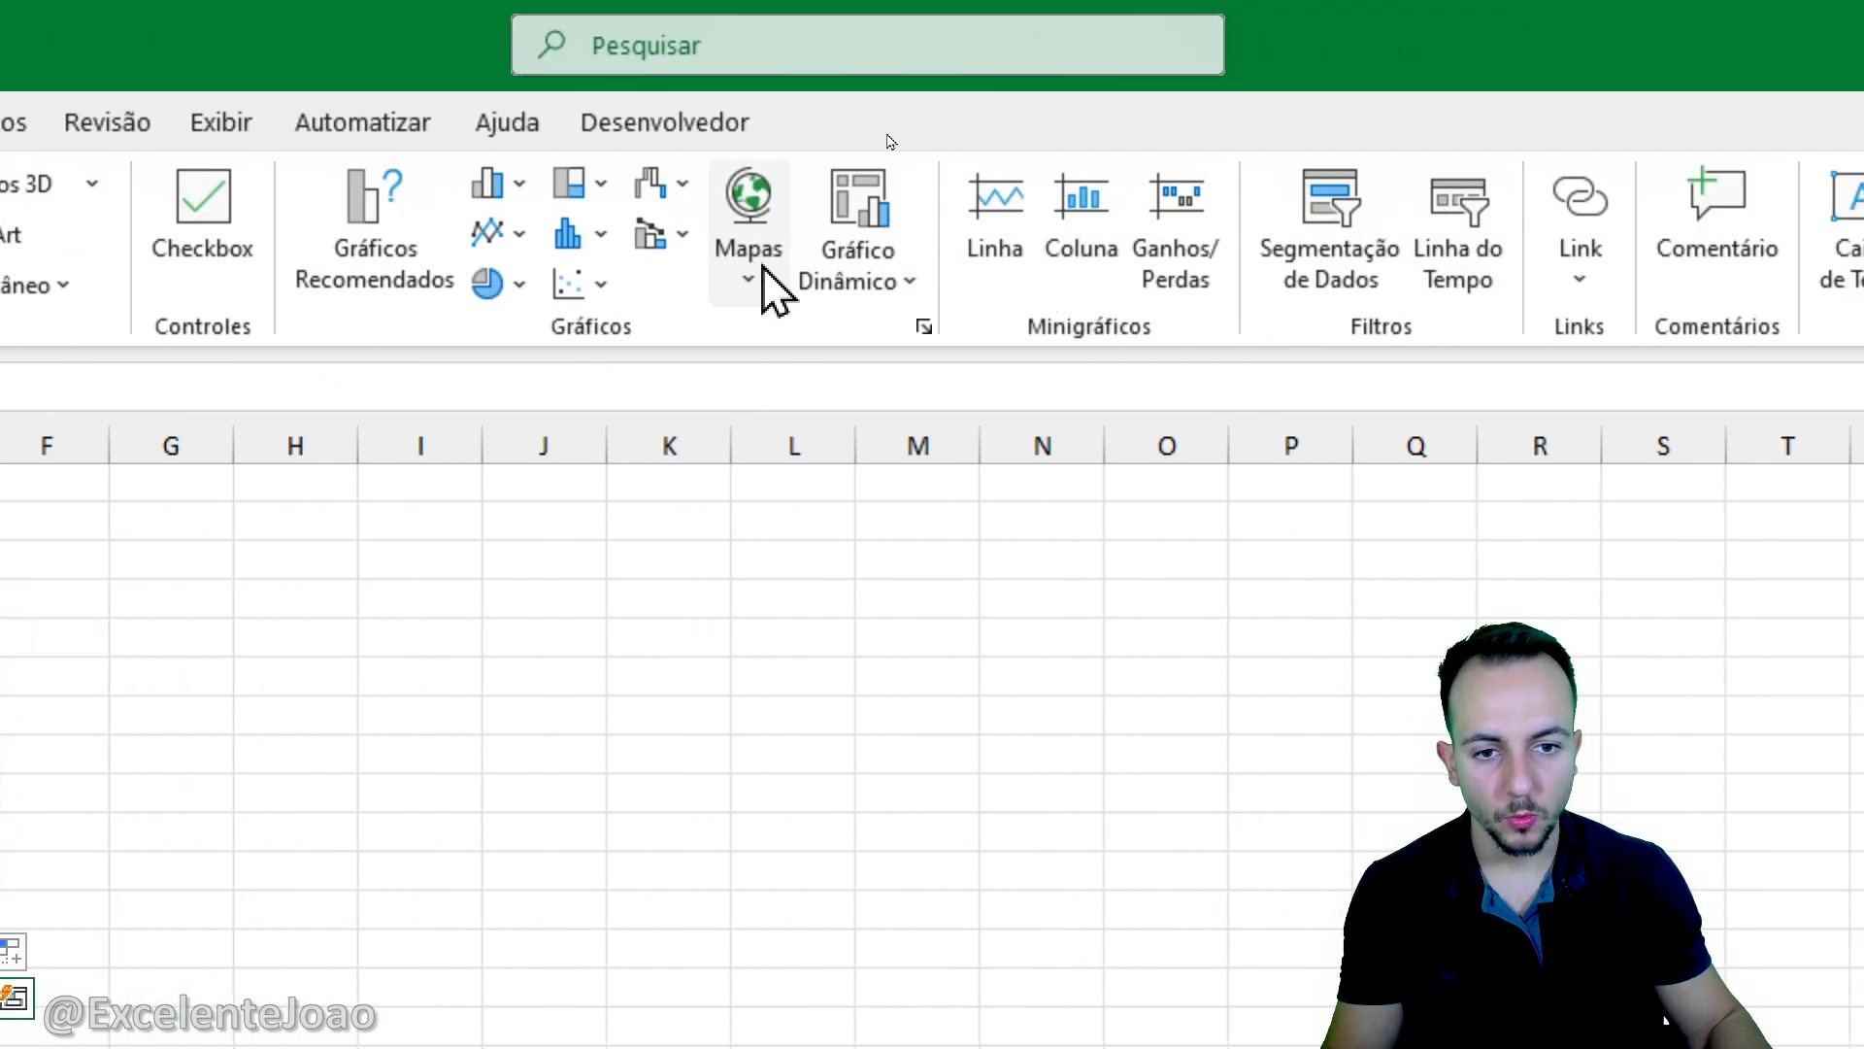
left_click(763, 272)
left_click(761, 413)
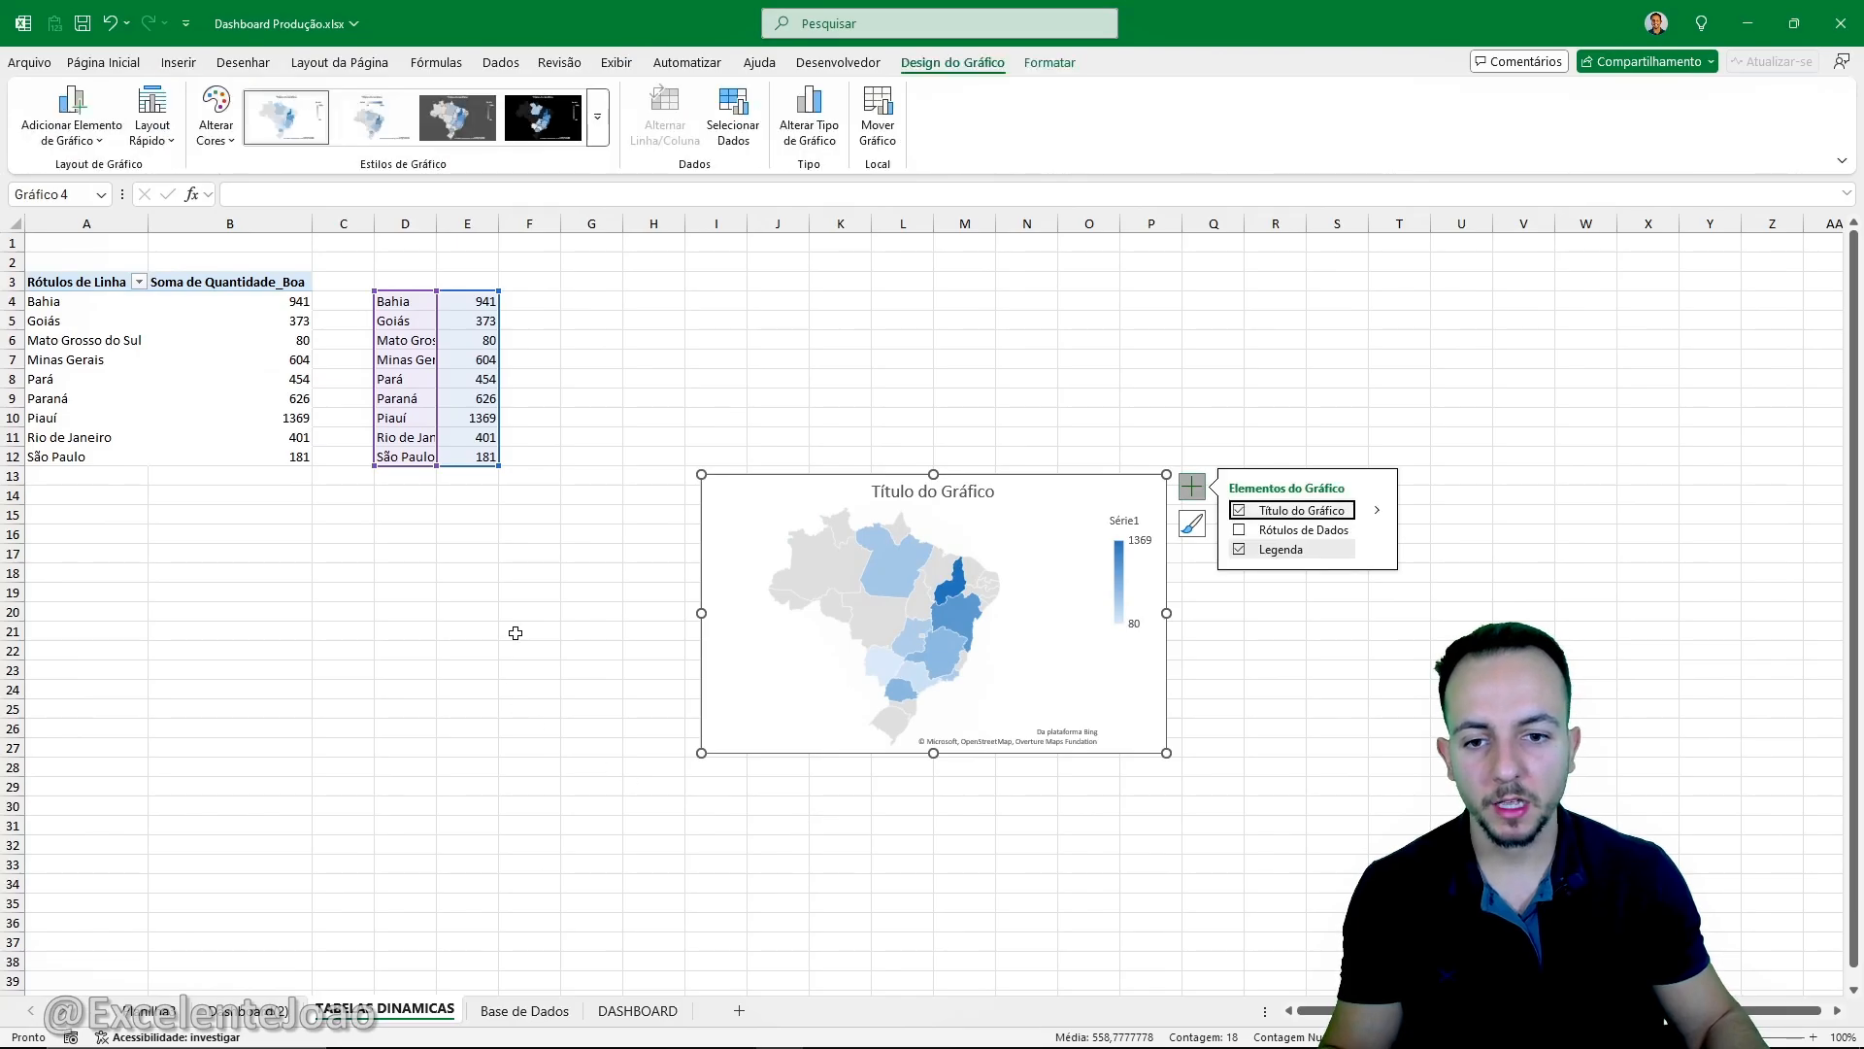
left_click(502, 644)
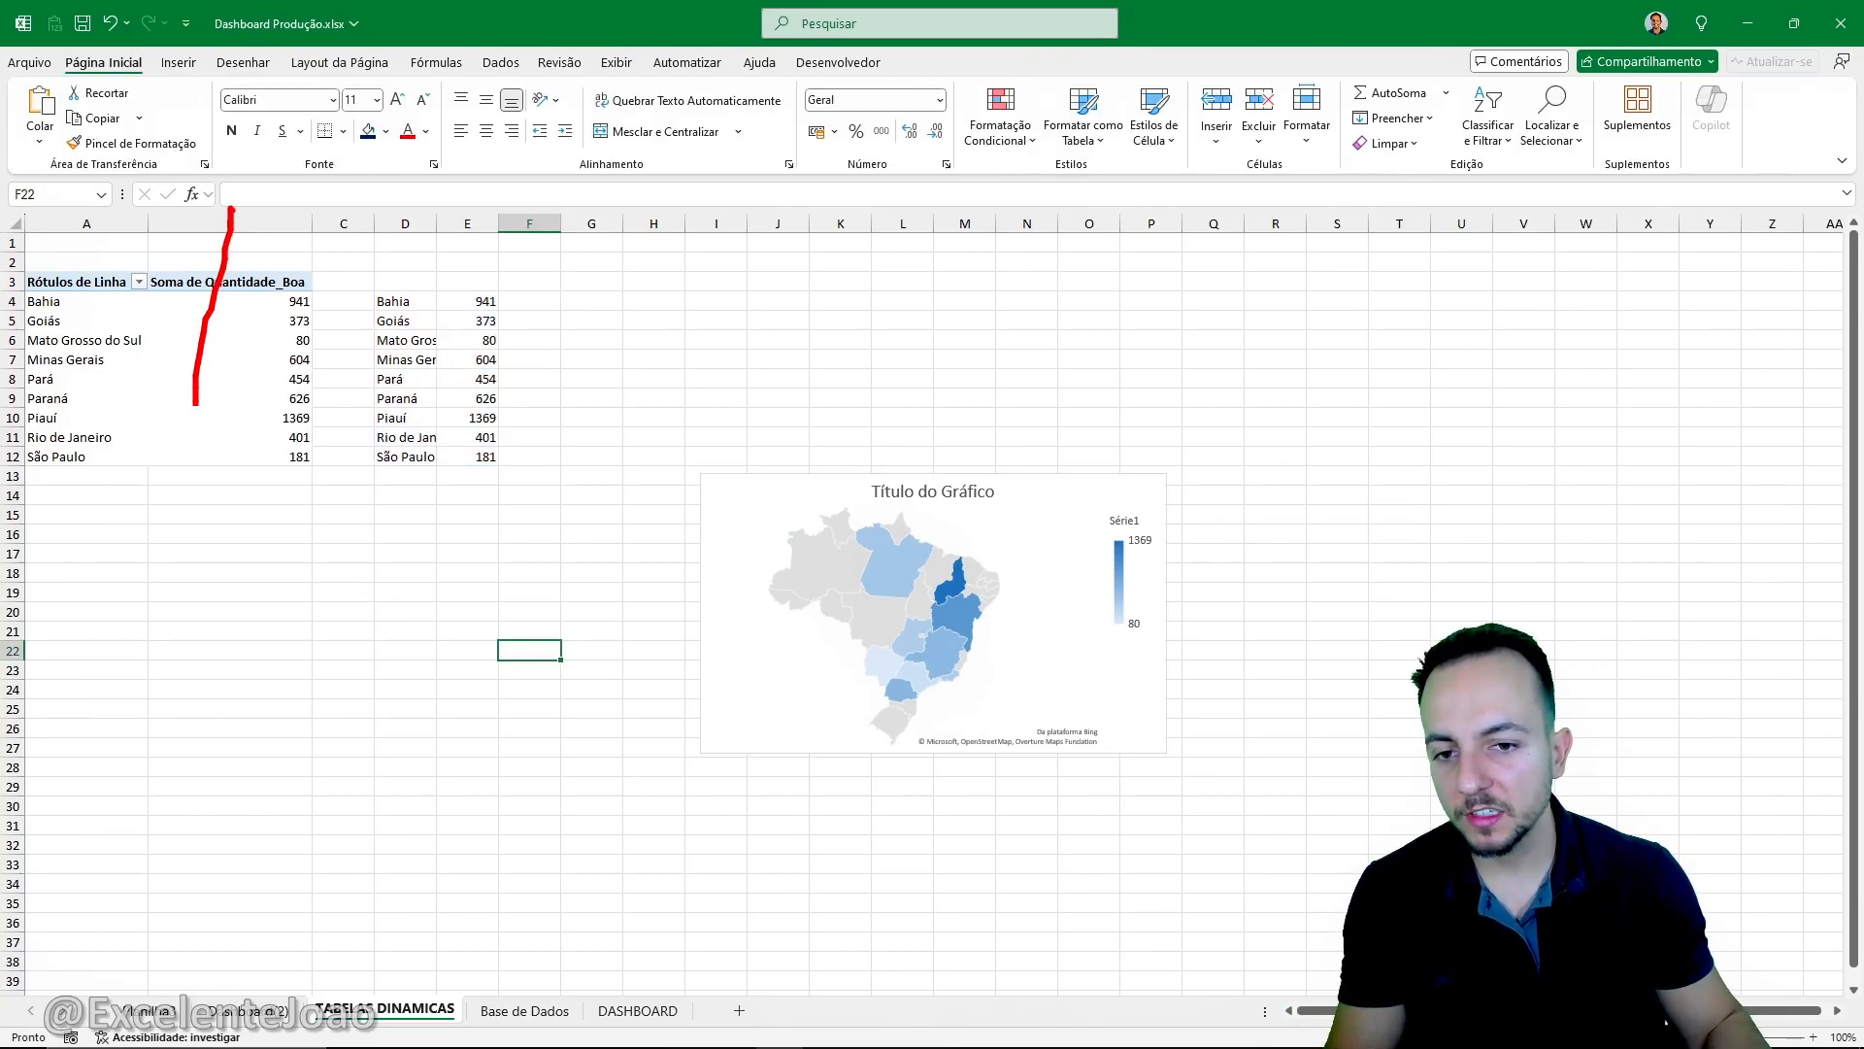
left_click_drag(196, 402, 281, 216)
key("e")
mouse_move(392, 239)
left_mouse_down()
mouse_move(370, 501)
mouse_move(415, 285)
left_mouse_up()
left_click_drag(525, 324, 790, 285)
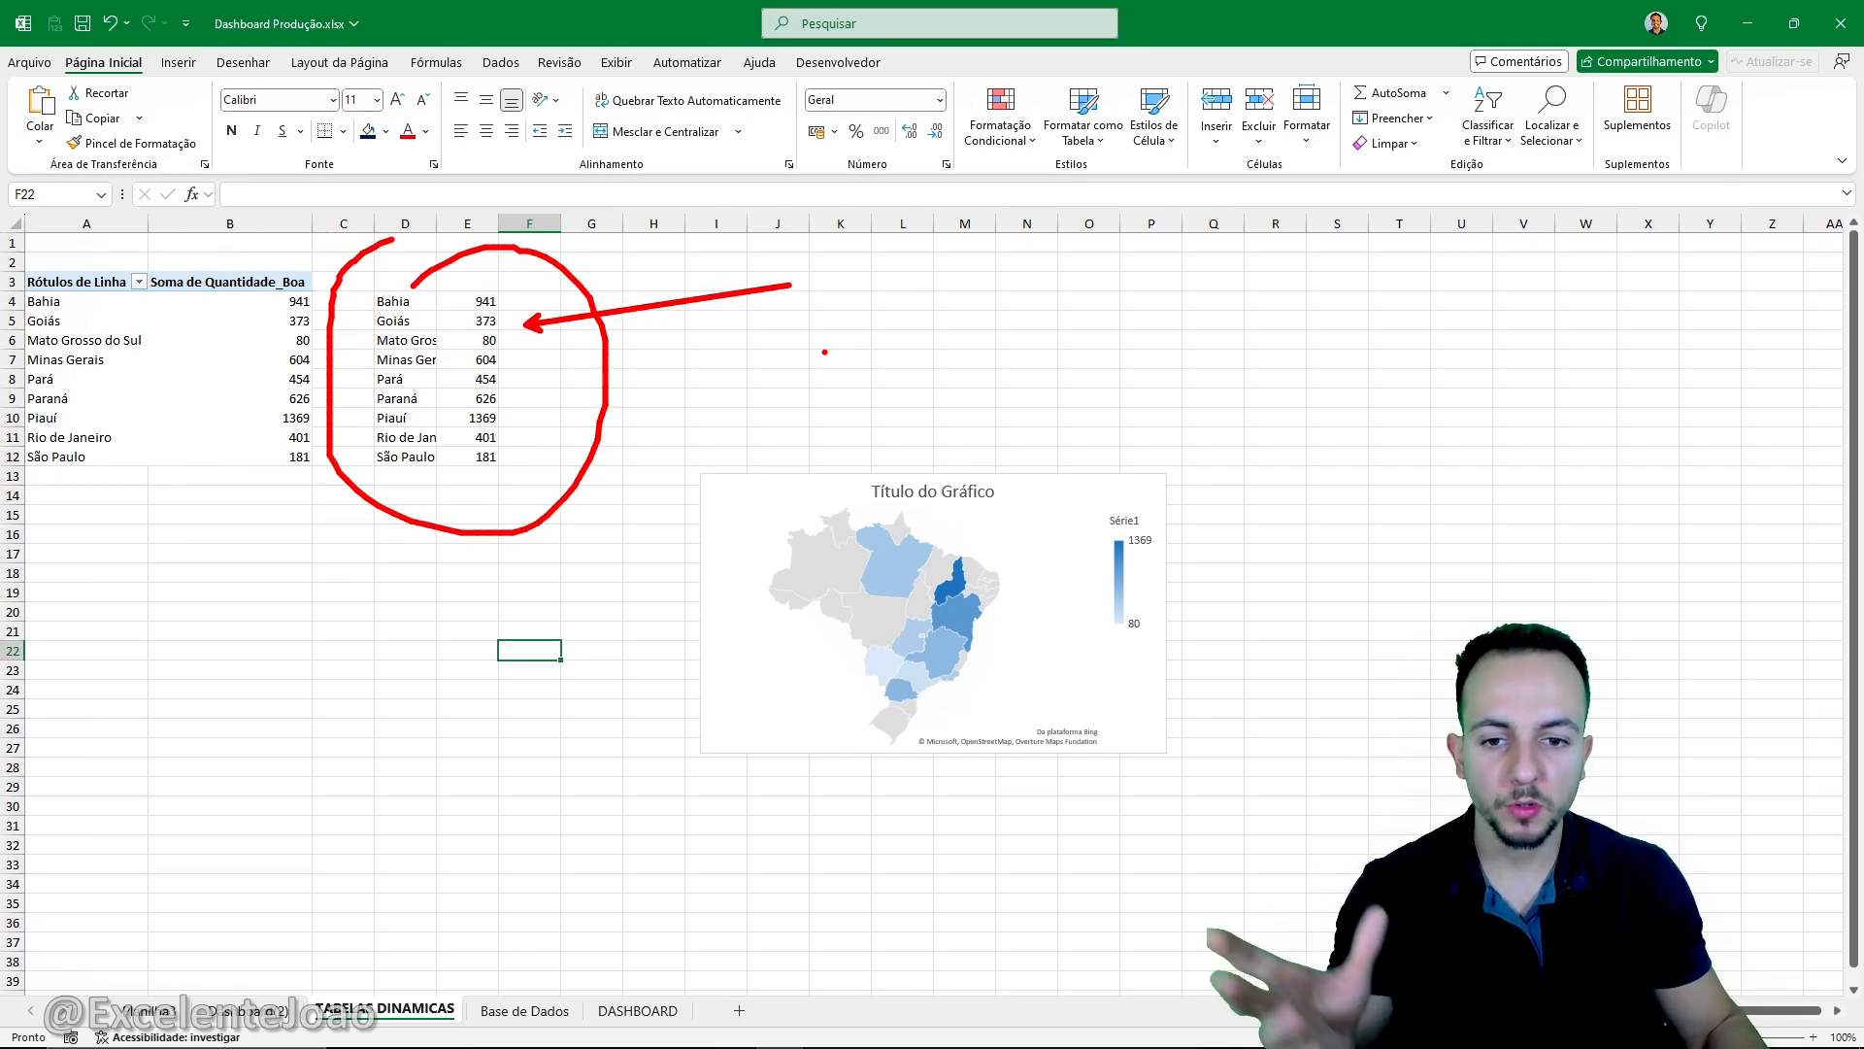
key("Escape")
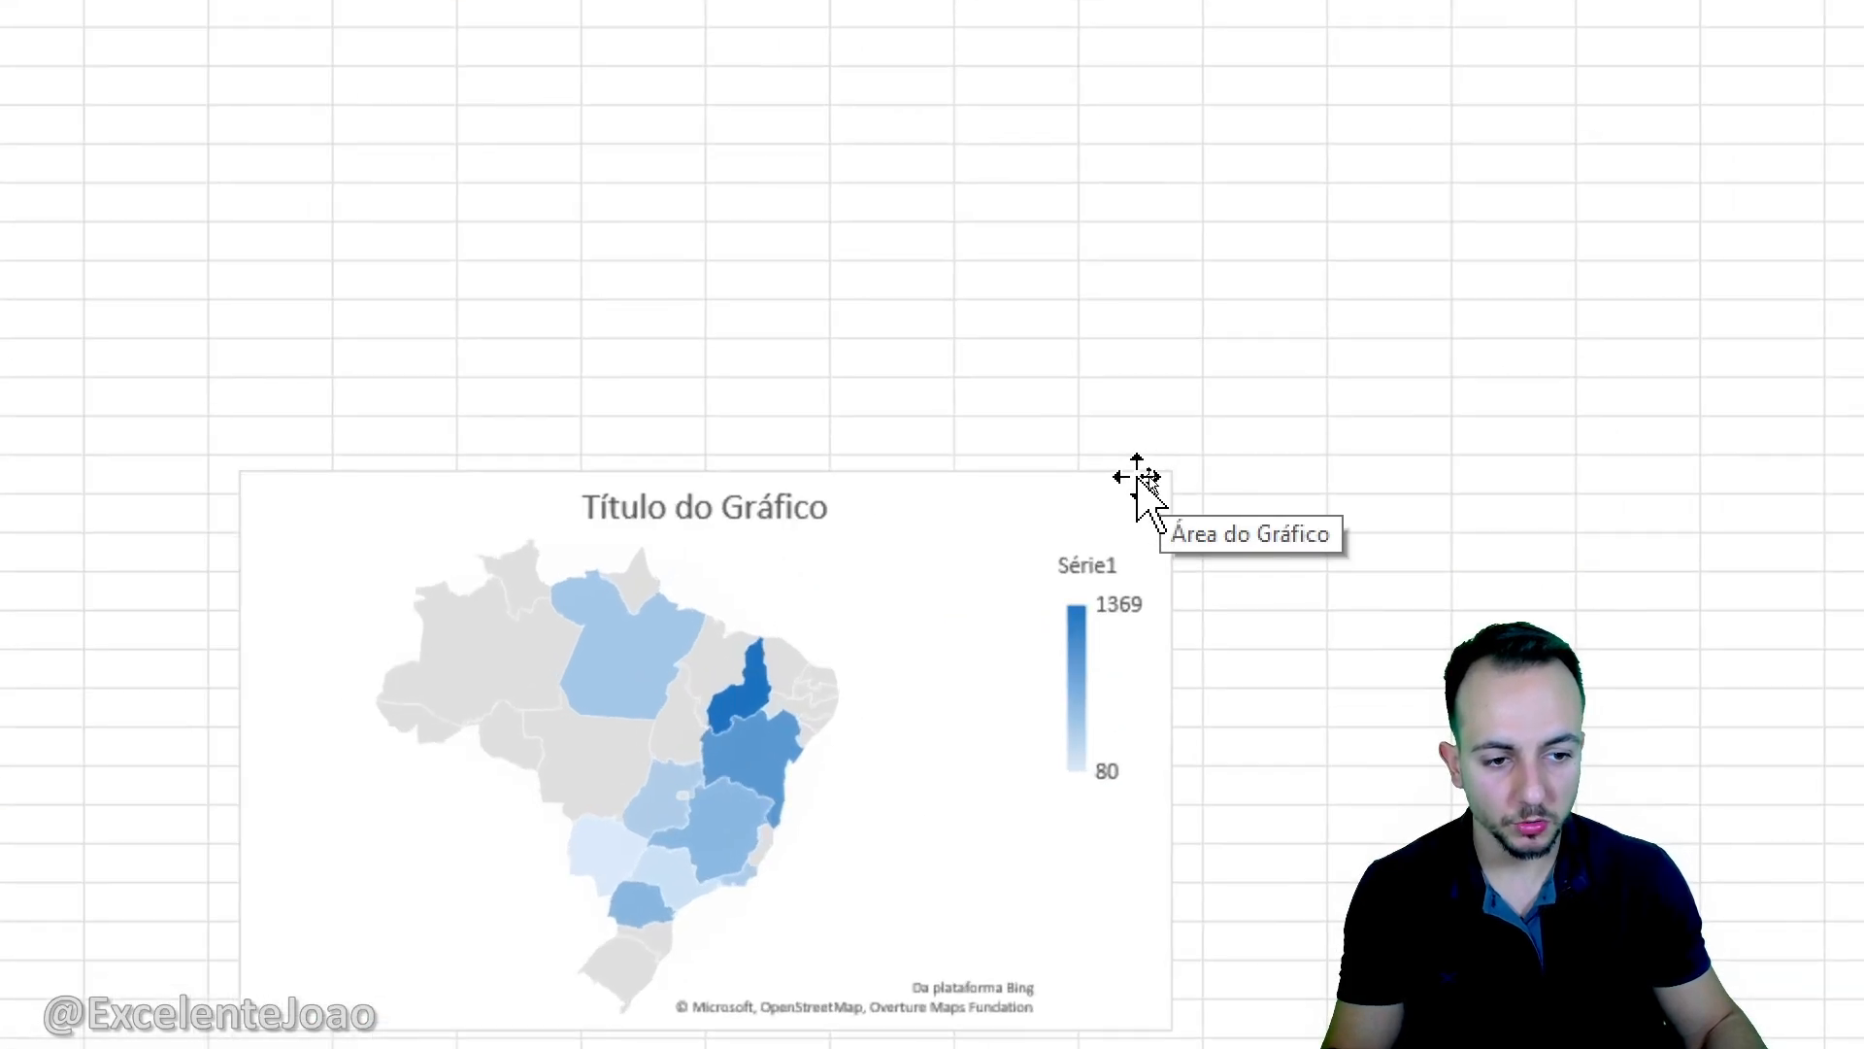
- Cut the map chart from the pivot tables sheet and paste it at cell H2 of the DASHBOARD sheet
right_click(1138, 481)
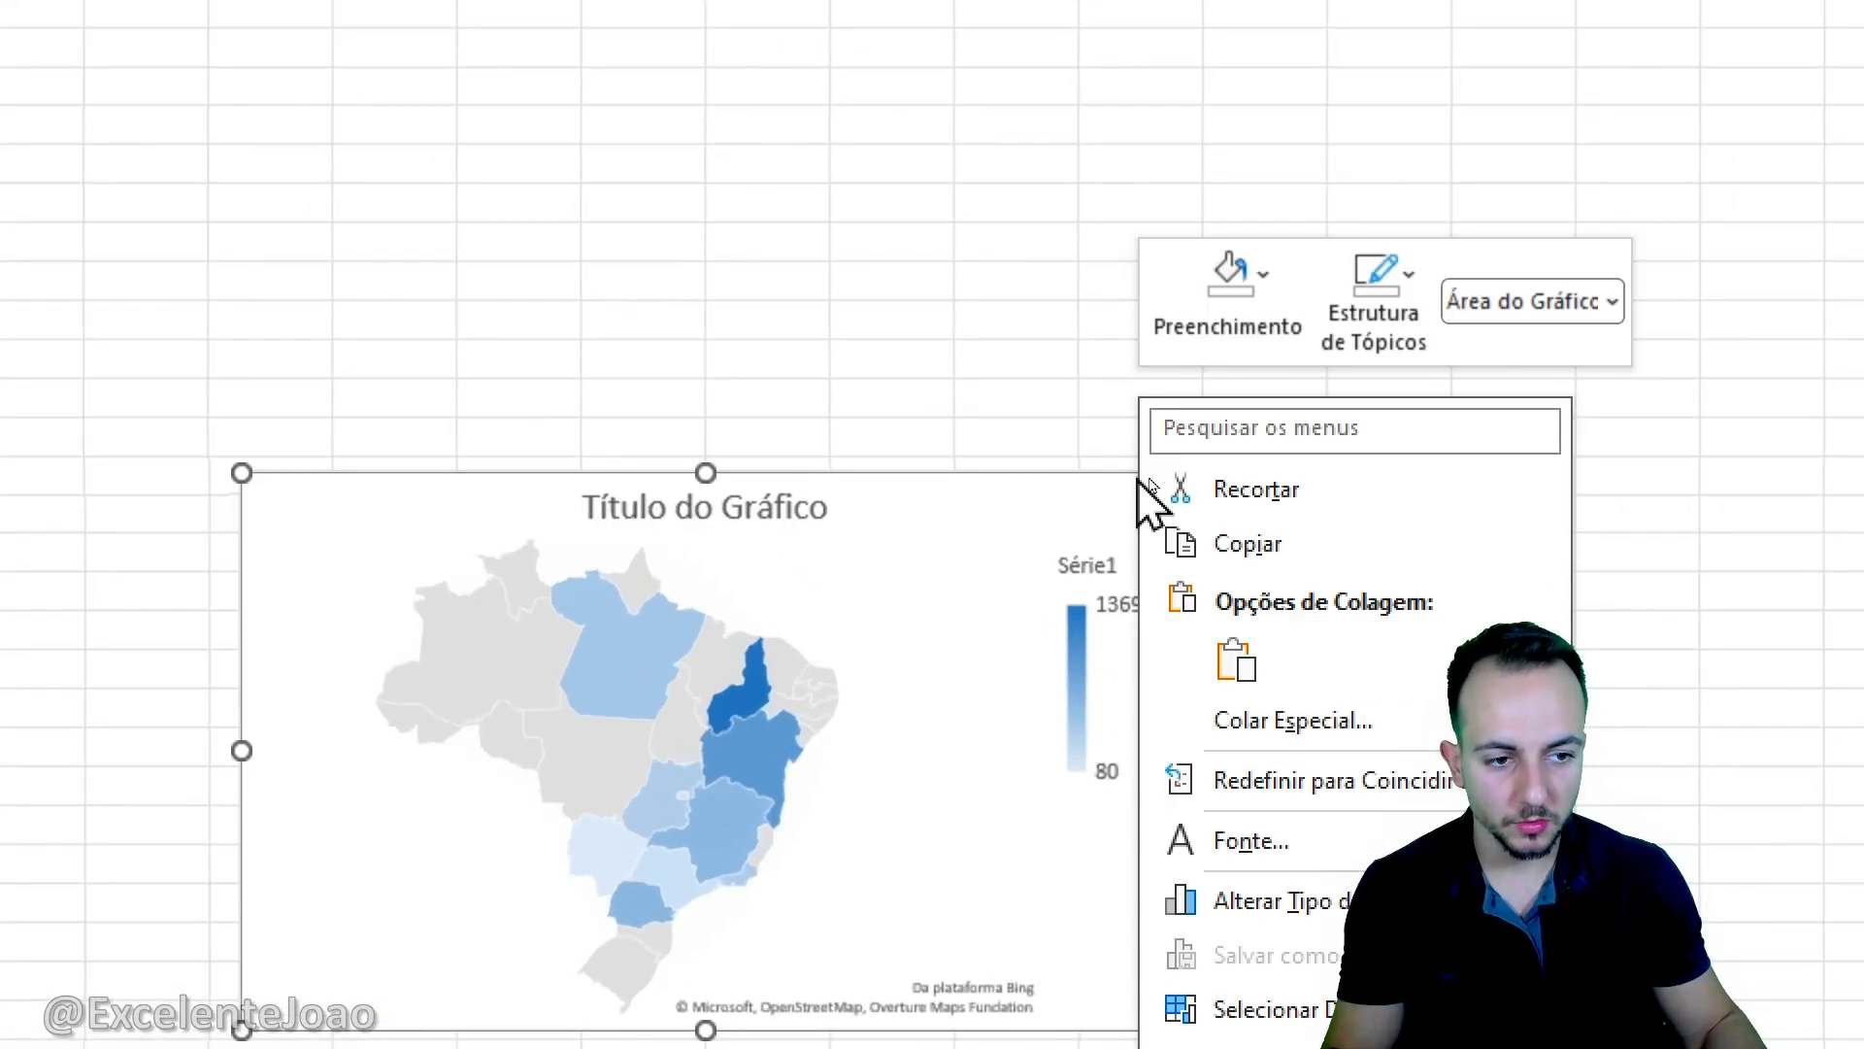
left_click(1312, 490)
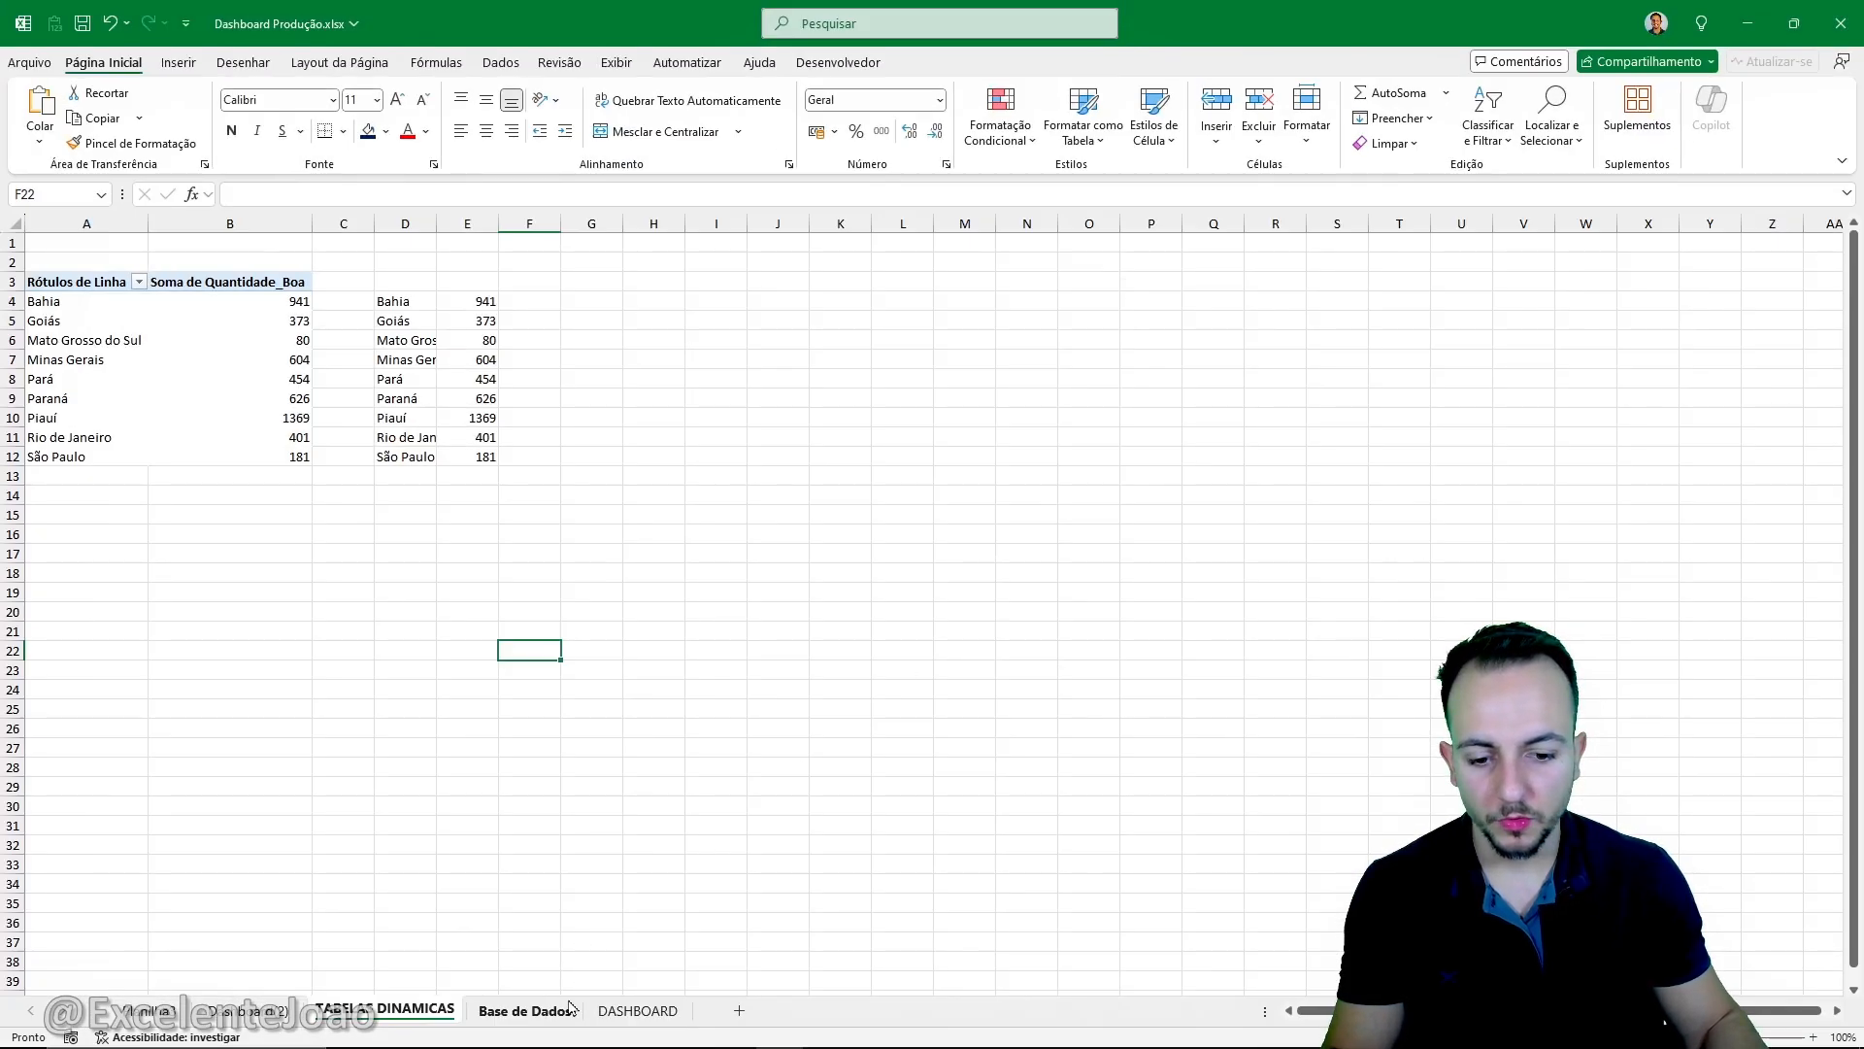
left_click(638, 1011)
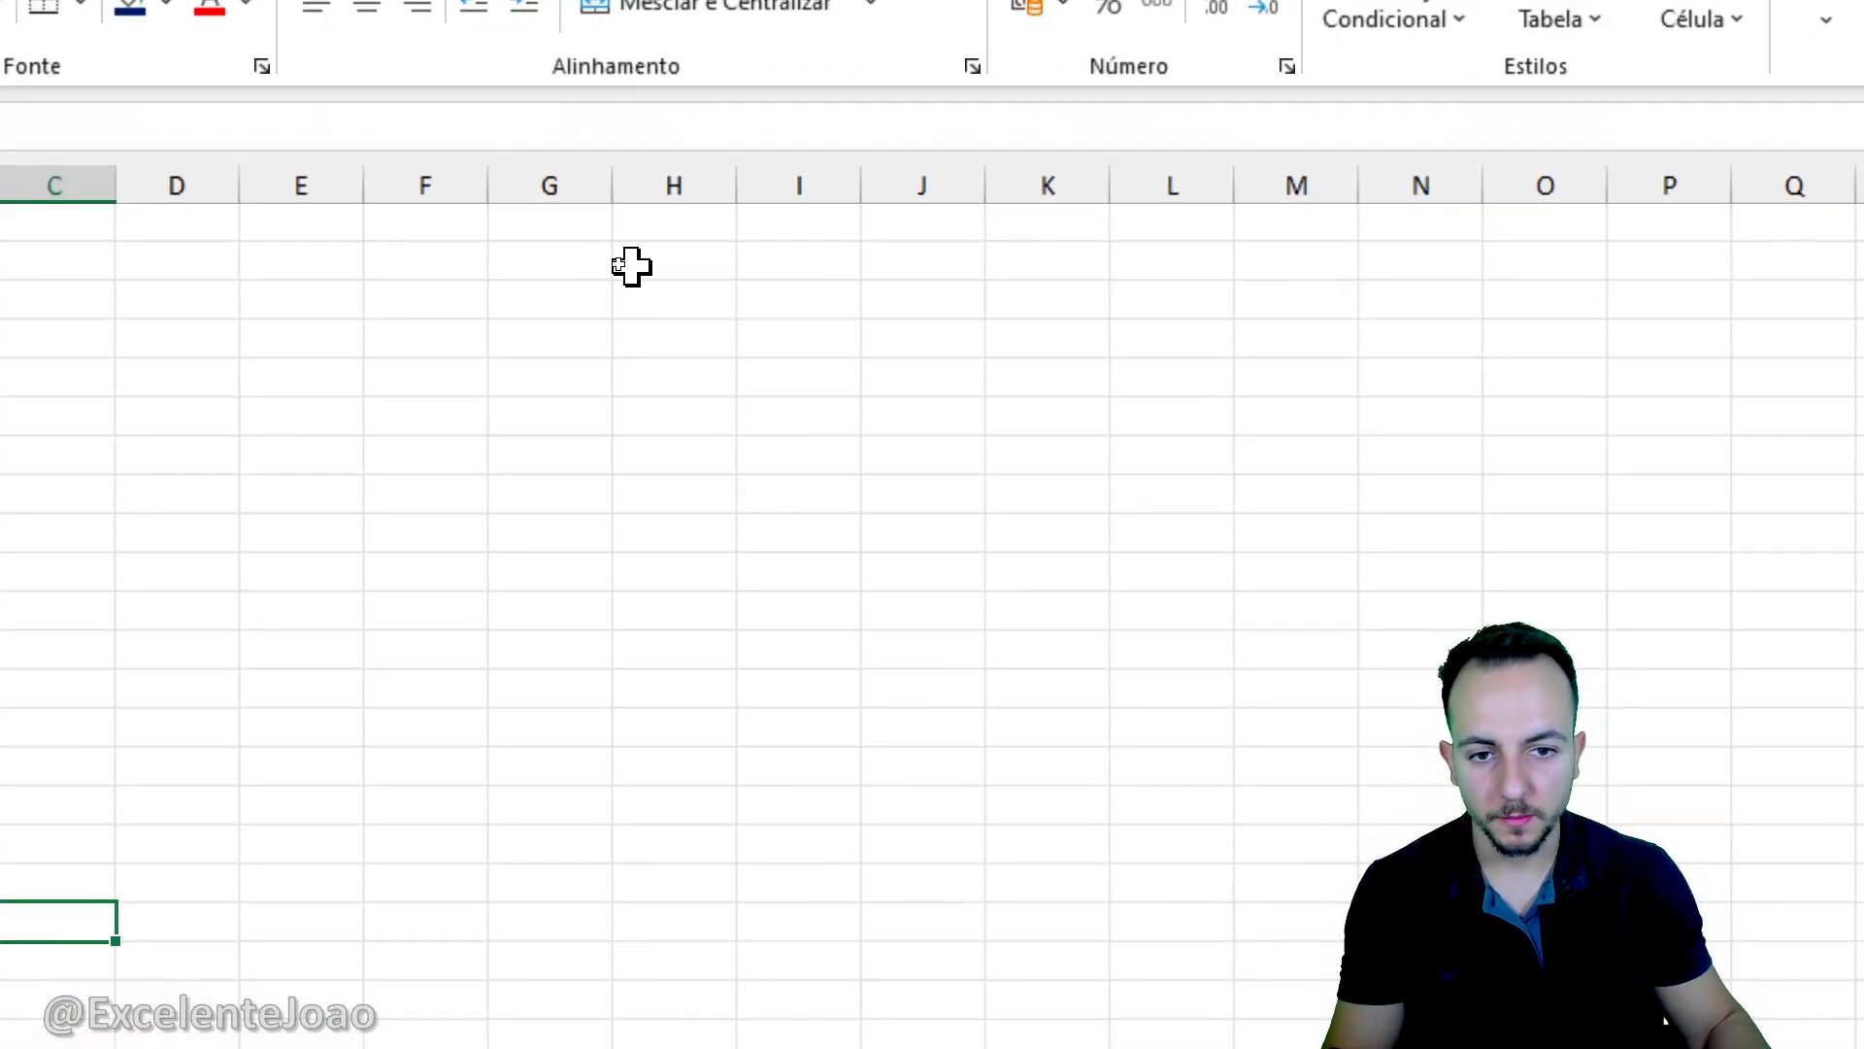
left_click(633, 267)
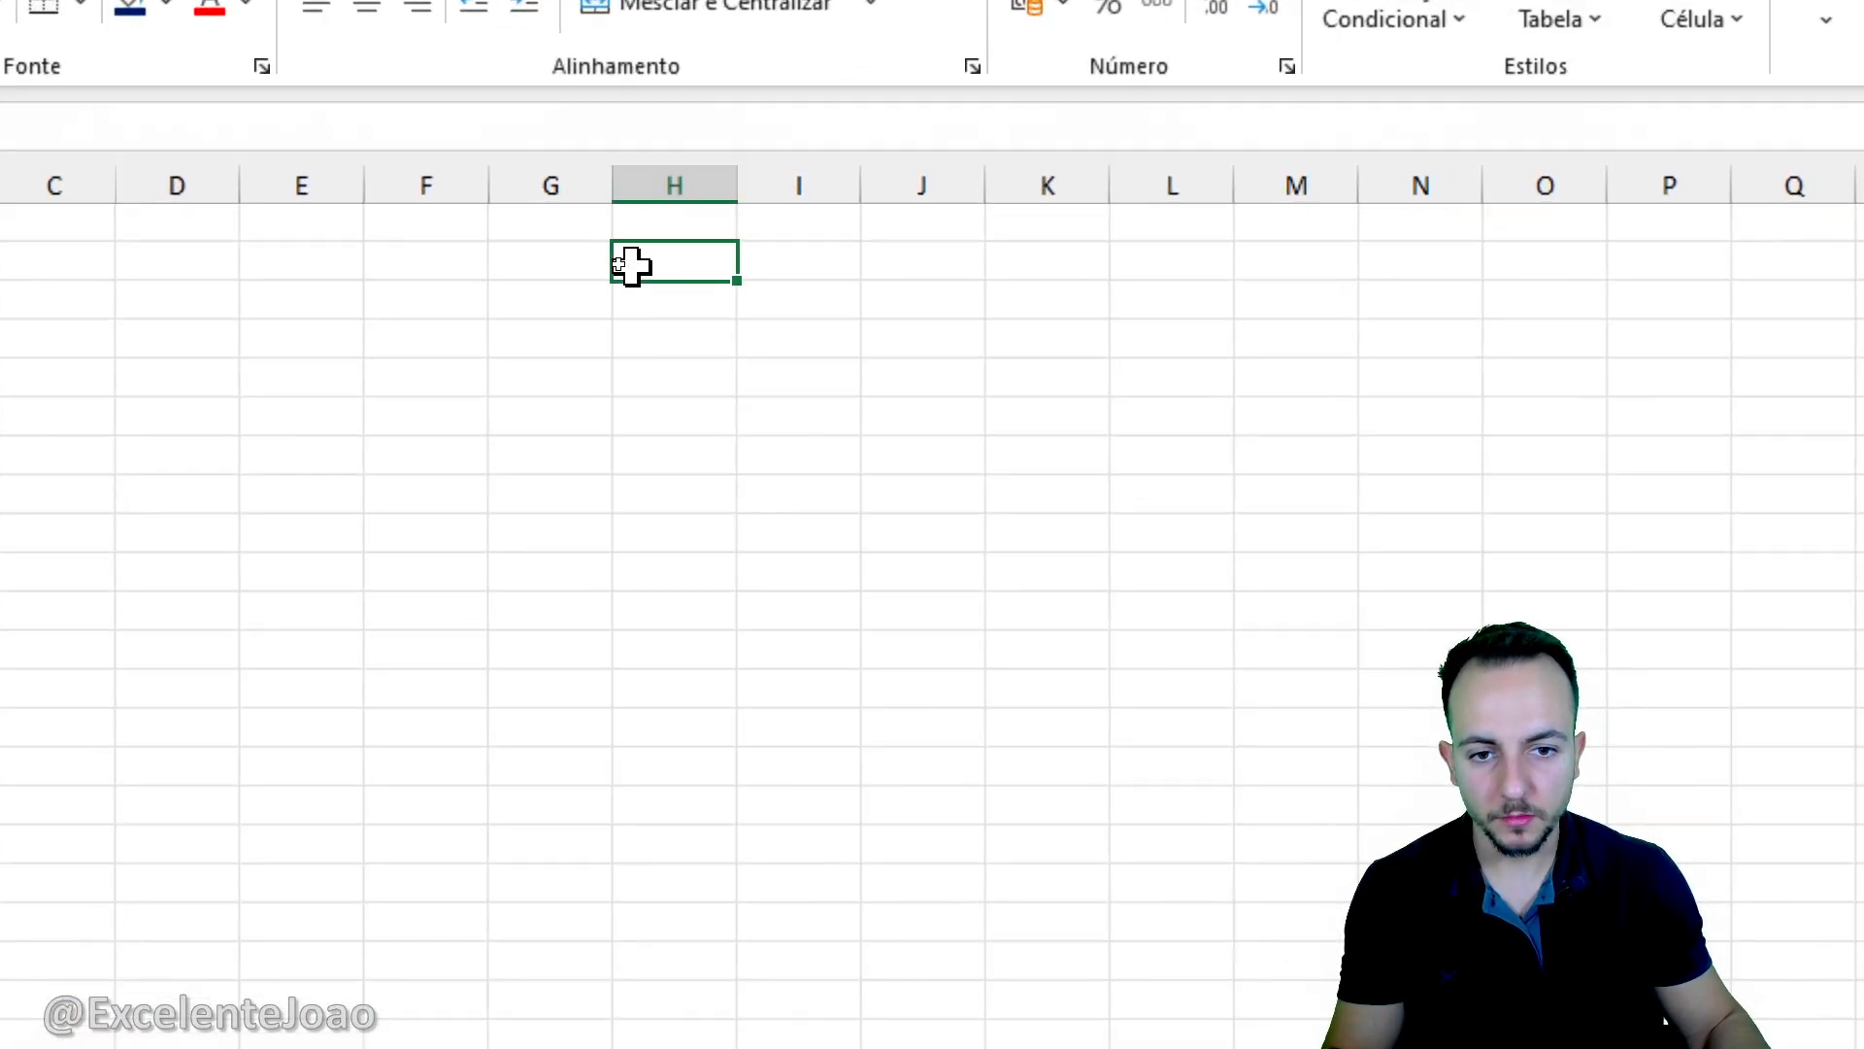
right_click(633, 273)
left_click(737, 529)
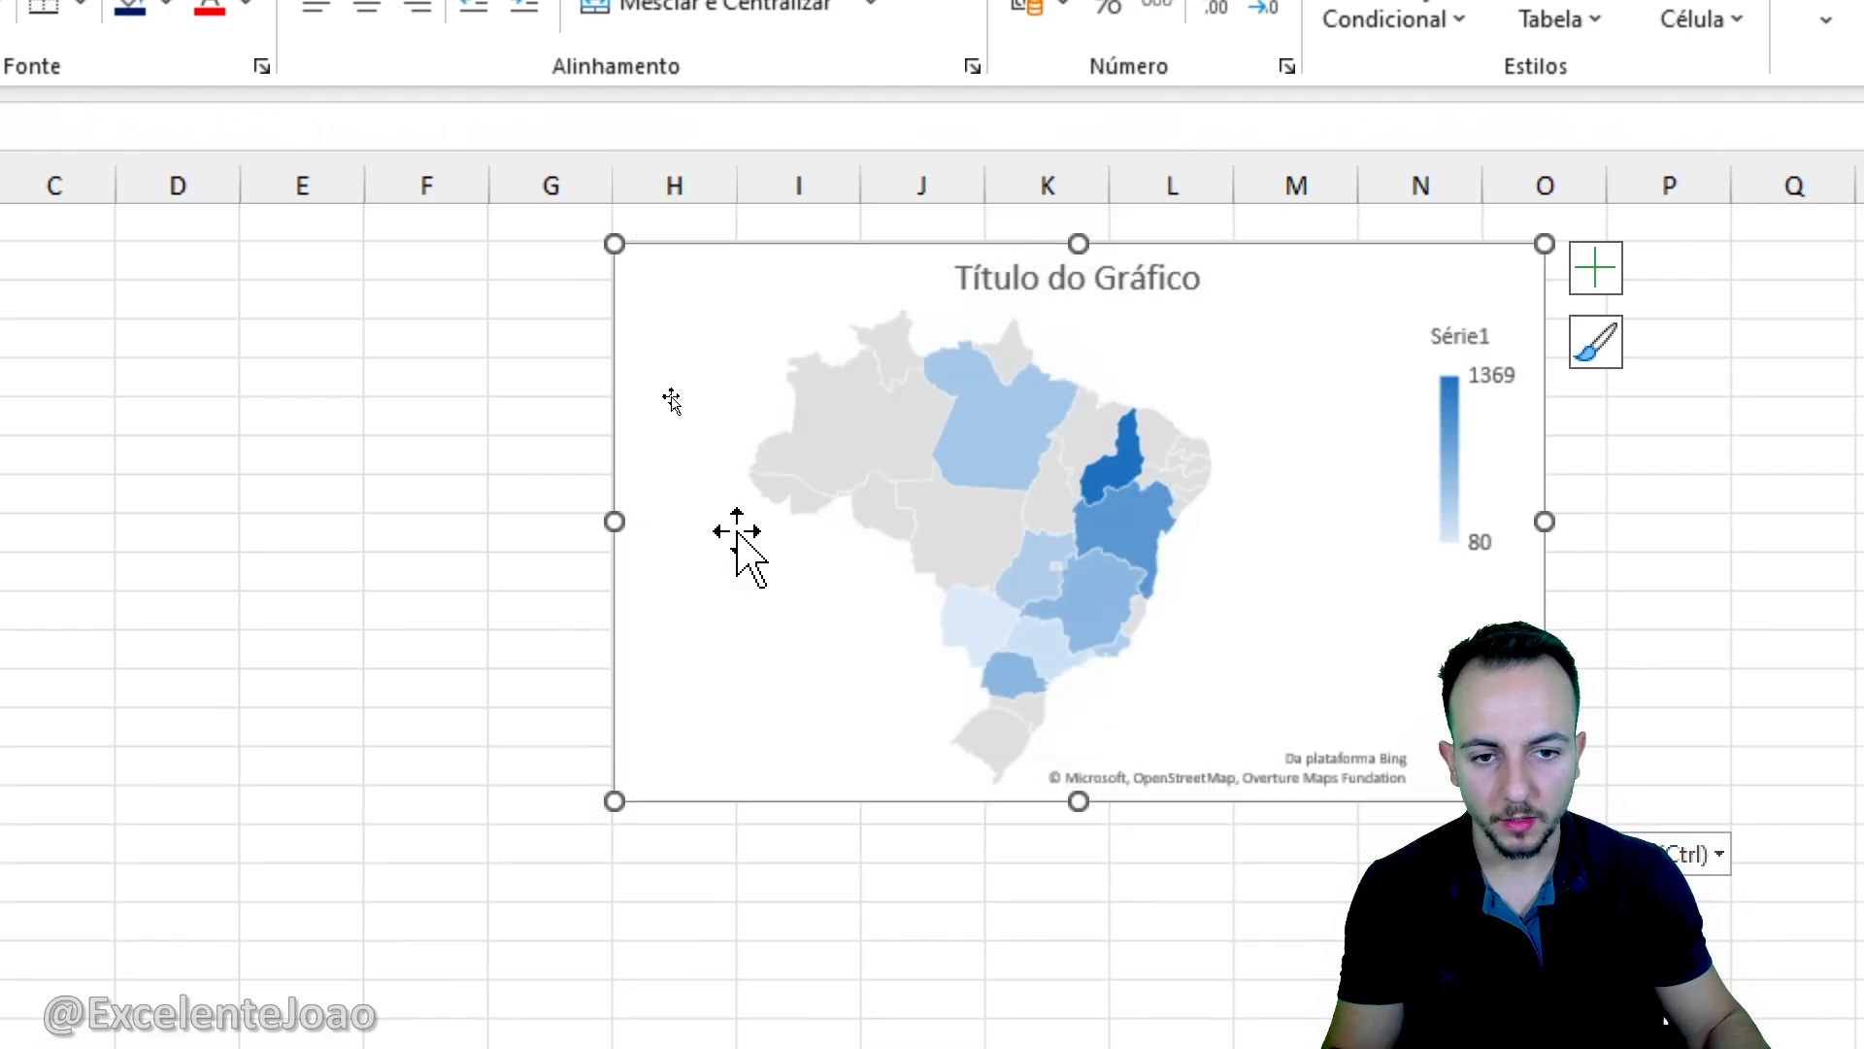
- Enlarge the map chart to cover about columns G to P and rows 2 to 32
left_click_drag(843, 532, 831, 855)
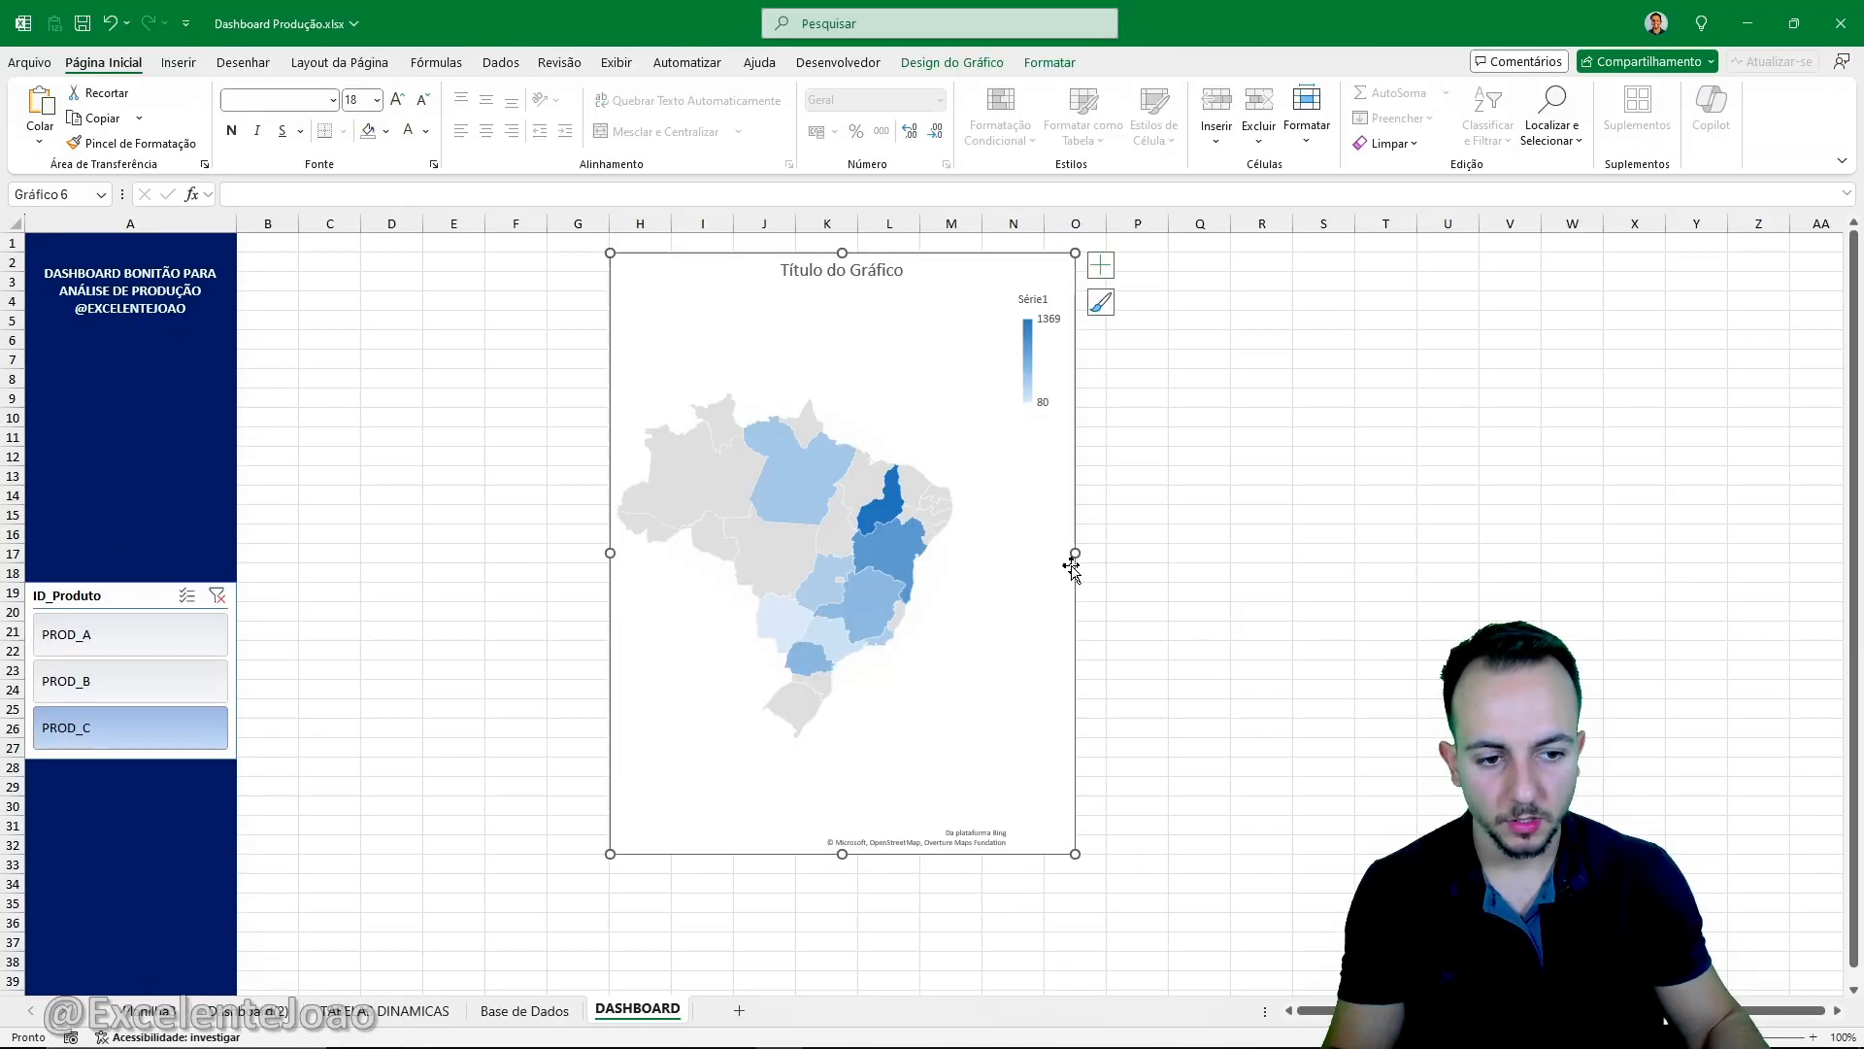
left_click_drag(1074, 554, 1158, 554)
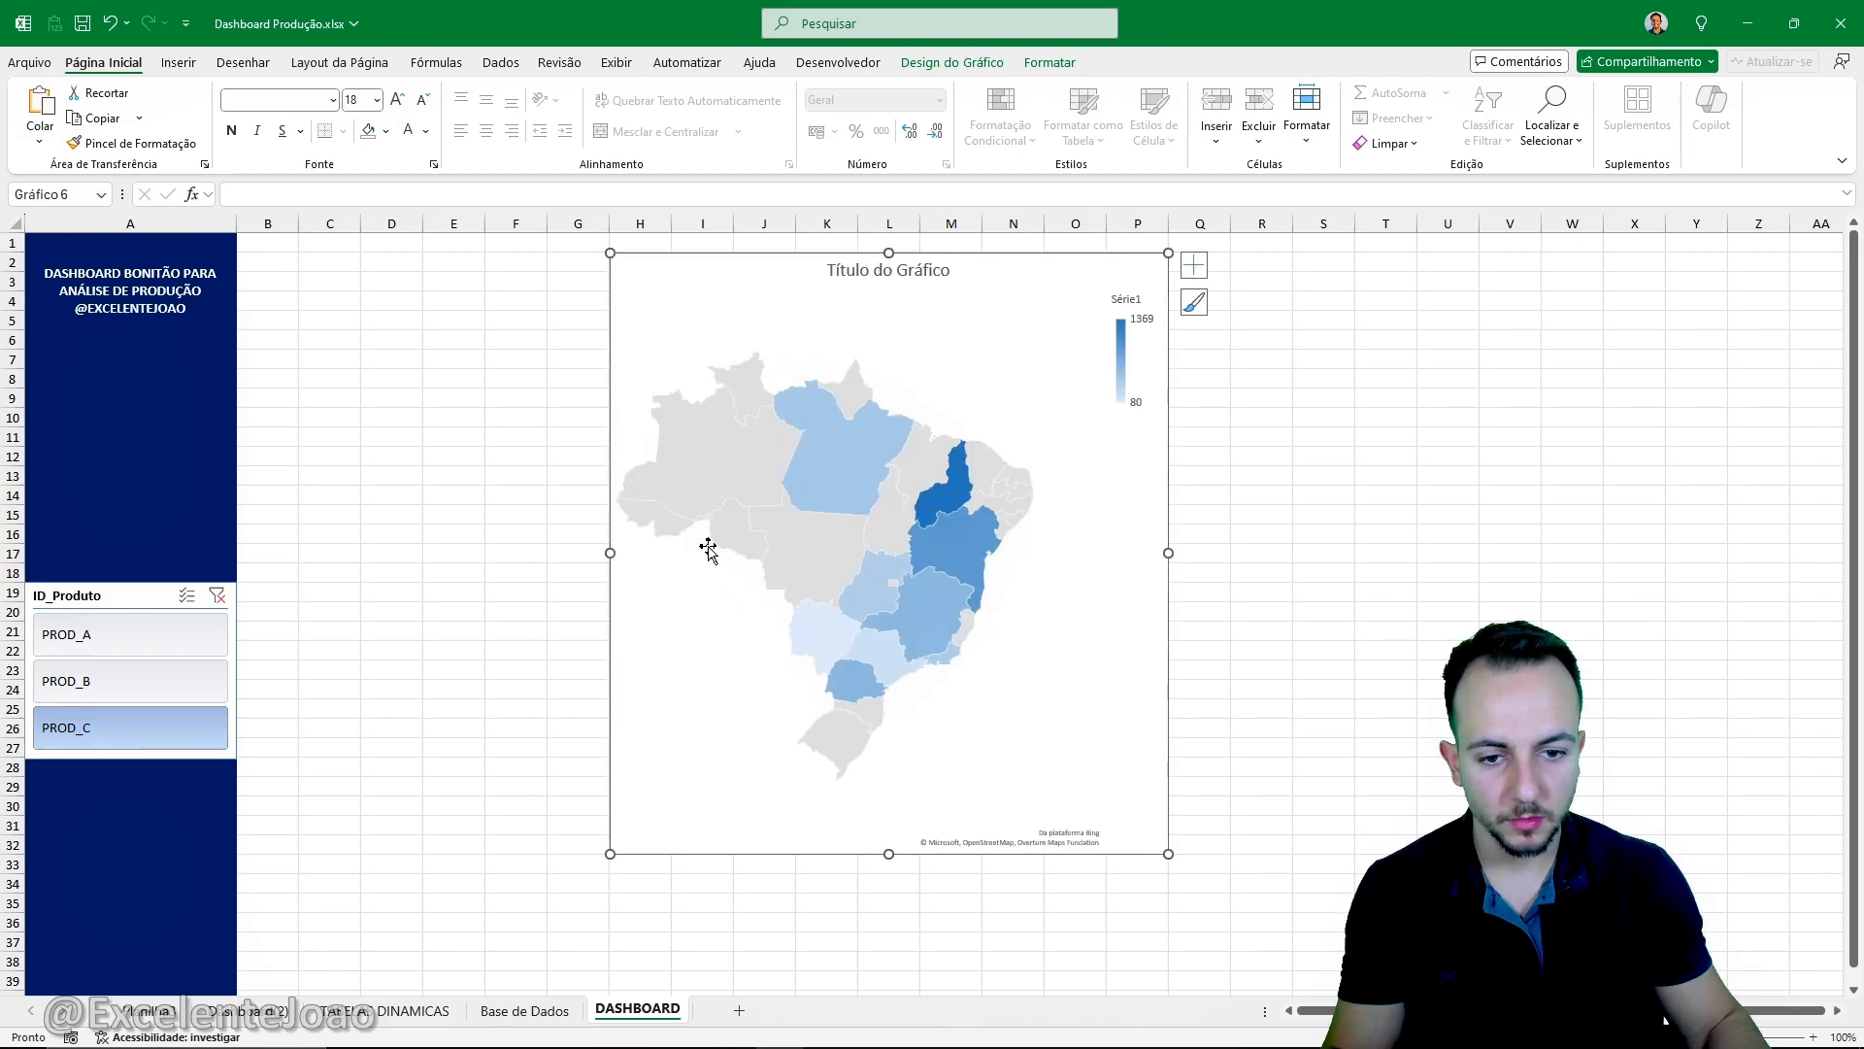
left_click_drag(610, 553, 548, 552)
left_click(478, 627)
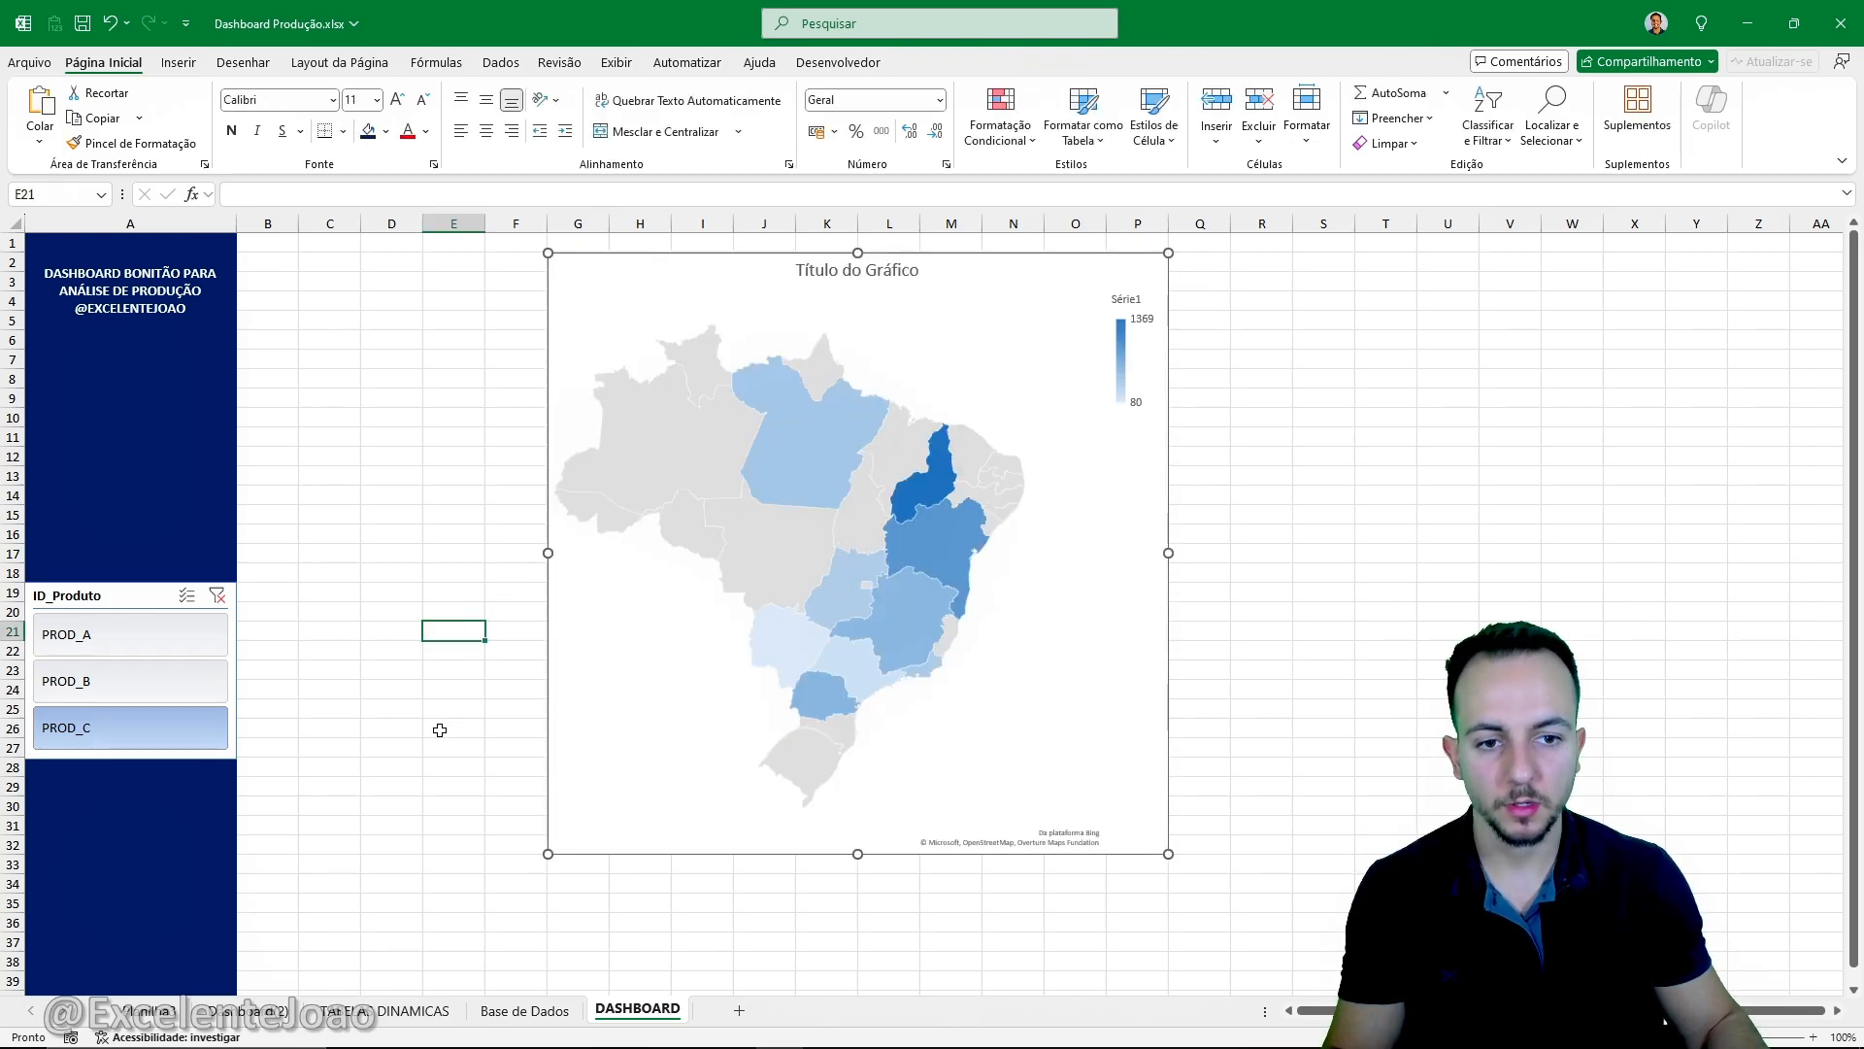
- Test the map's filtering by switching the ID_Produto slicer among PROD_A, PROD_B and PROD_C, ending on PROD_B
left_click(184, 683)
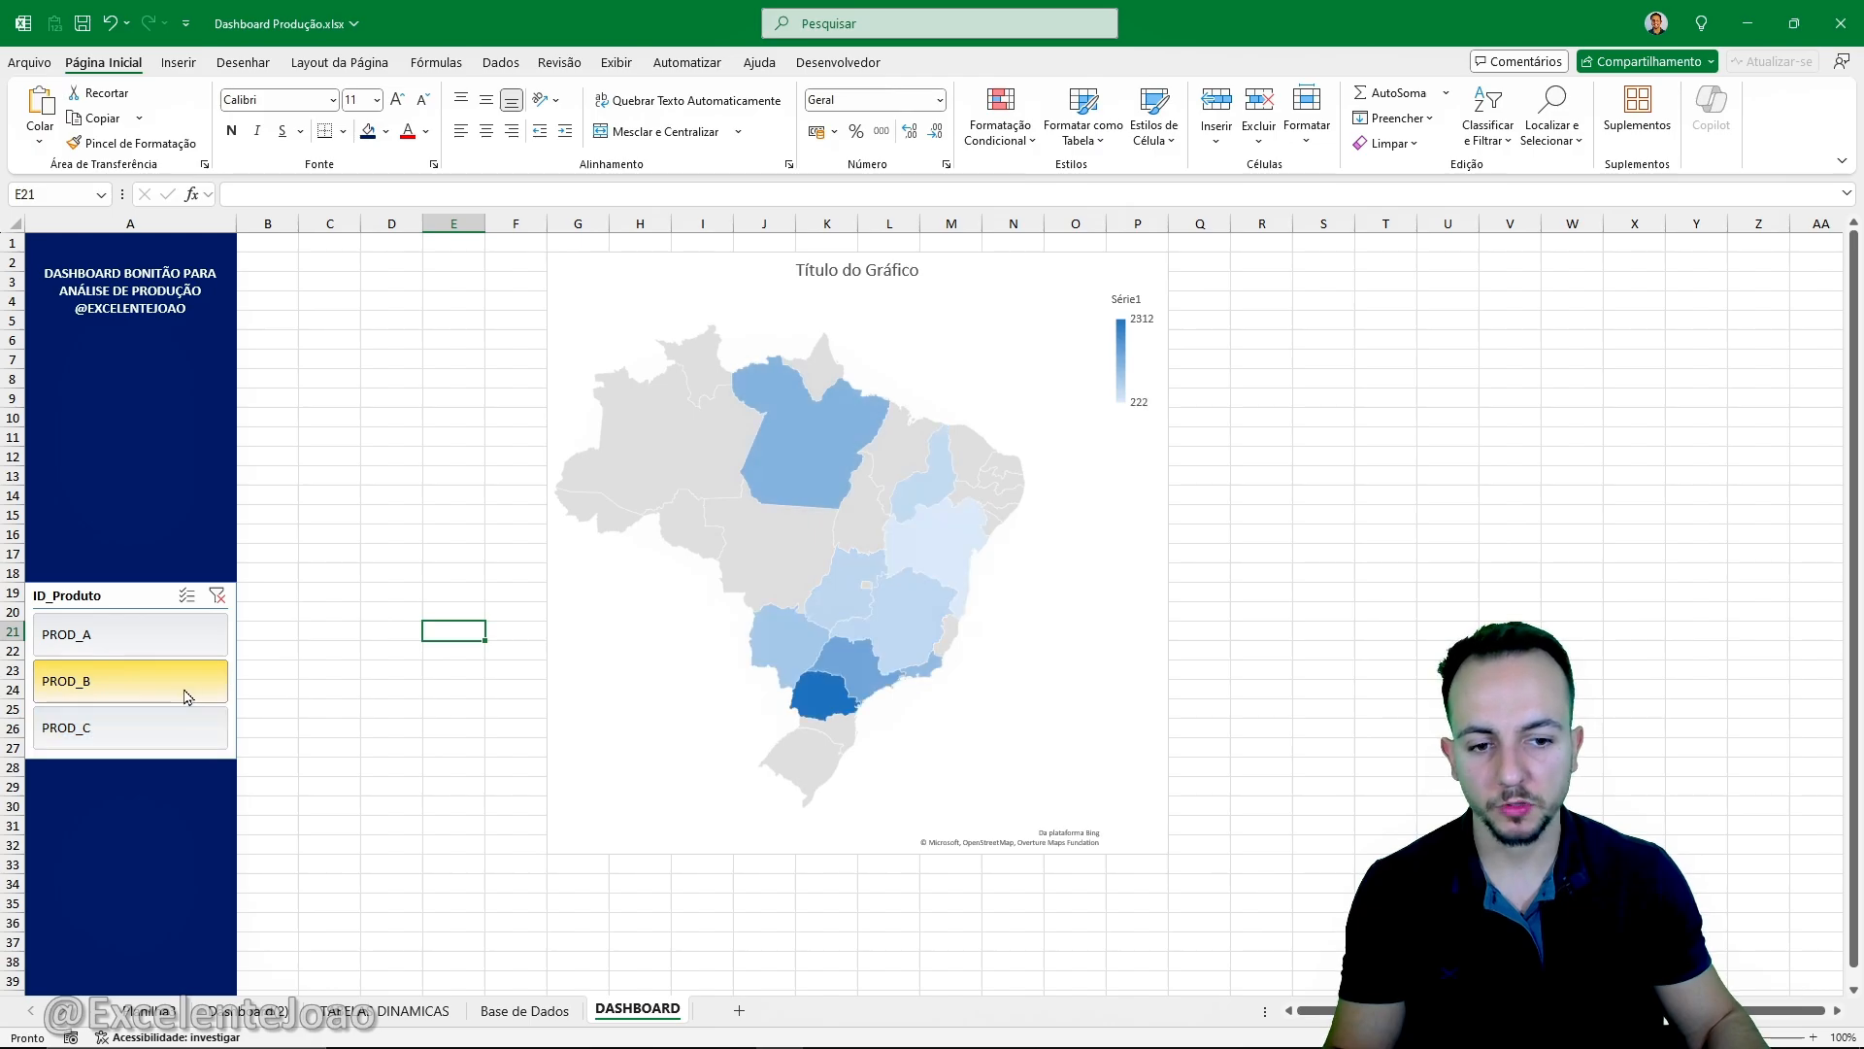
left_click(184, 641)
left_click(162, 684)
left_click(146, 728)
left_click(149, 683)
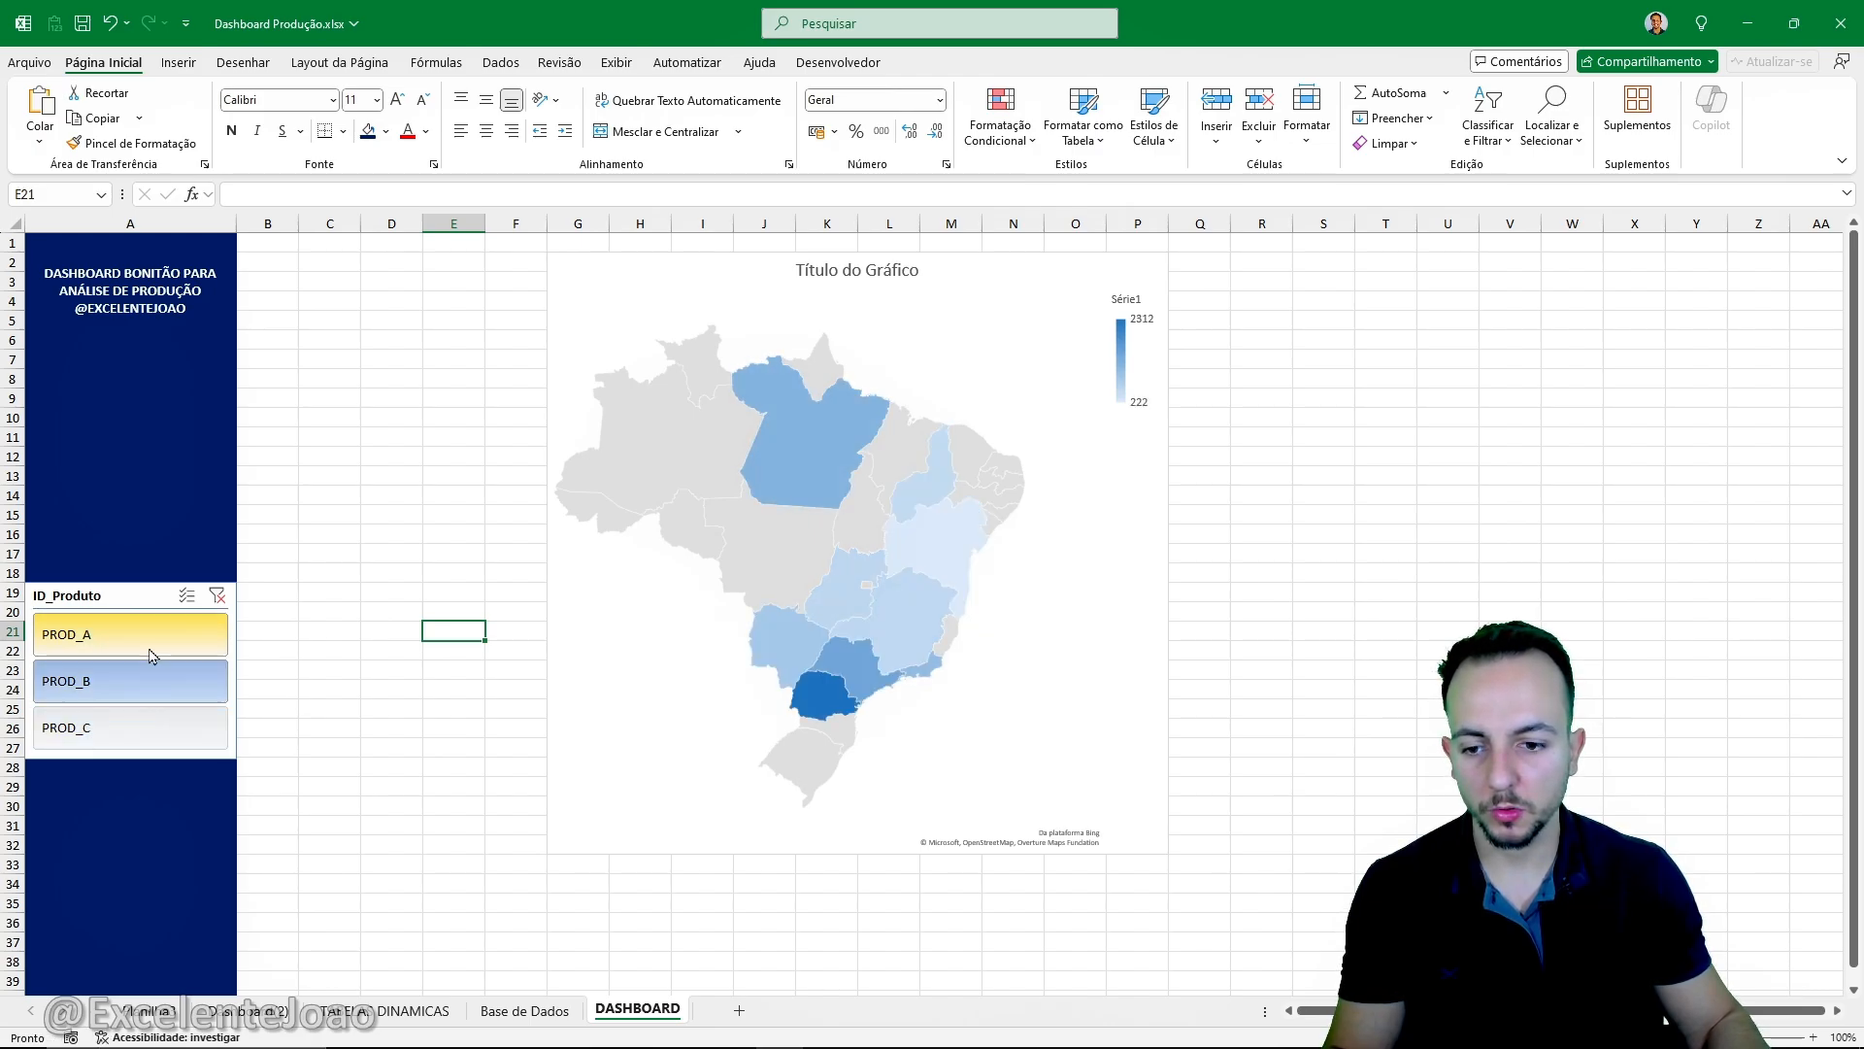
left_click(151, 644)
left_click(229, 782)
left_click(262, 714)
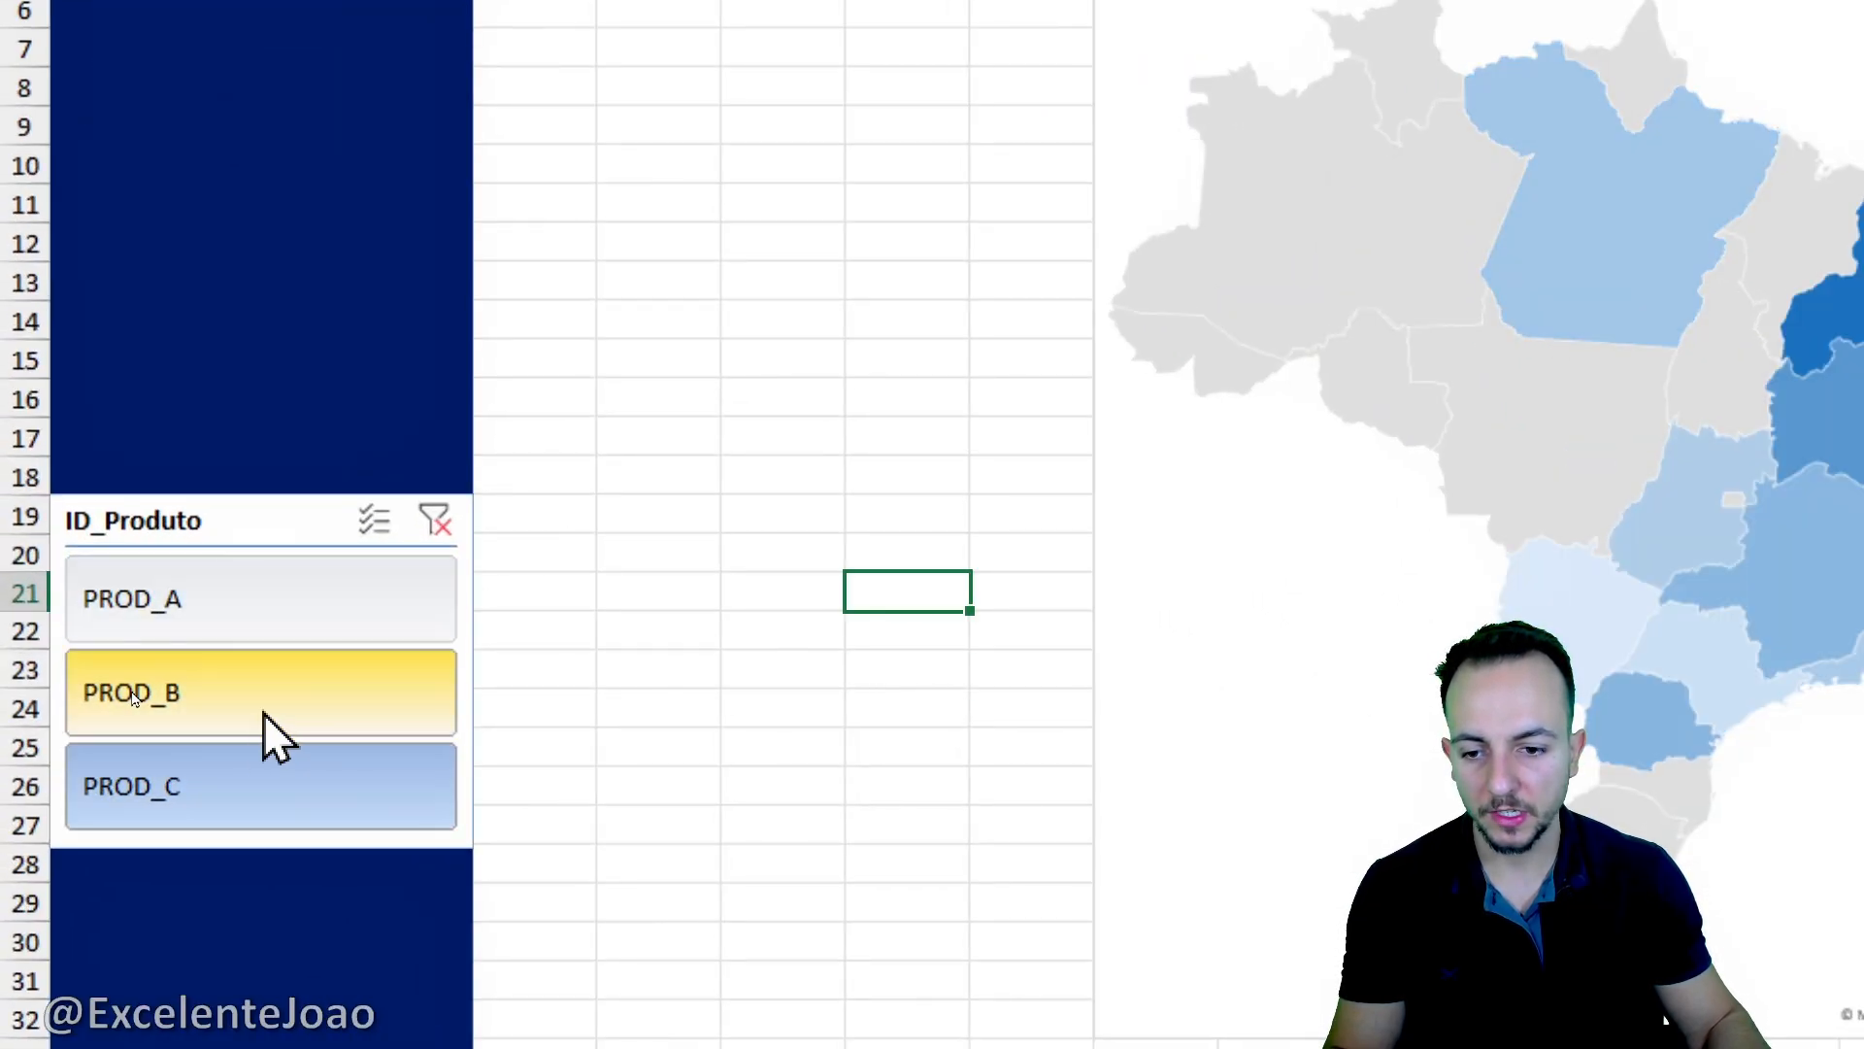
left_click(291, 614)
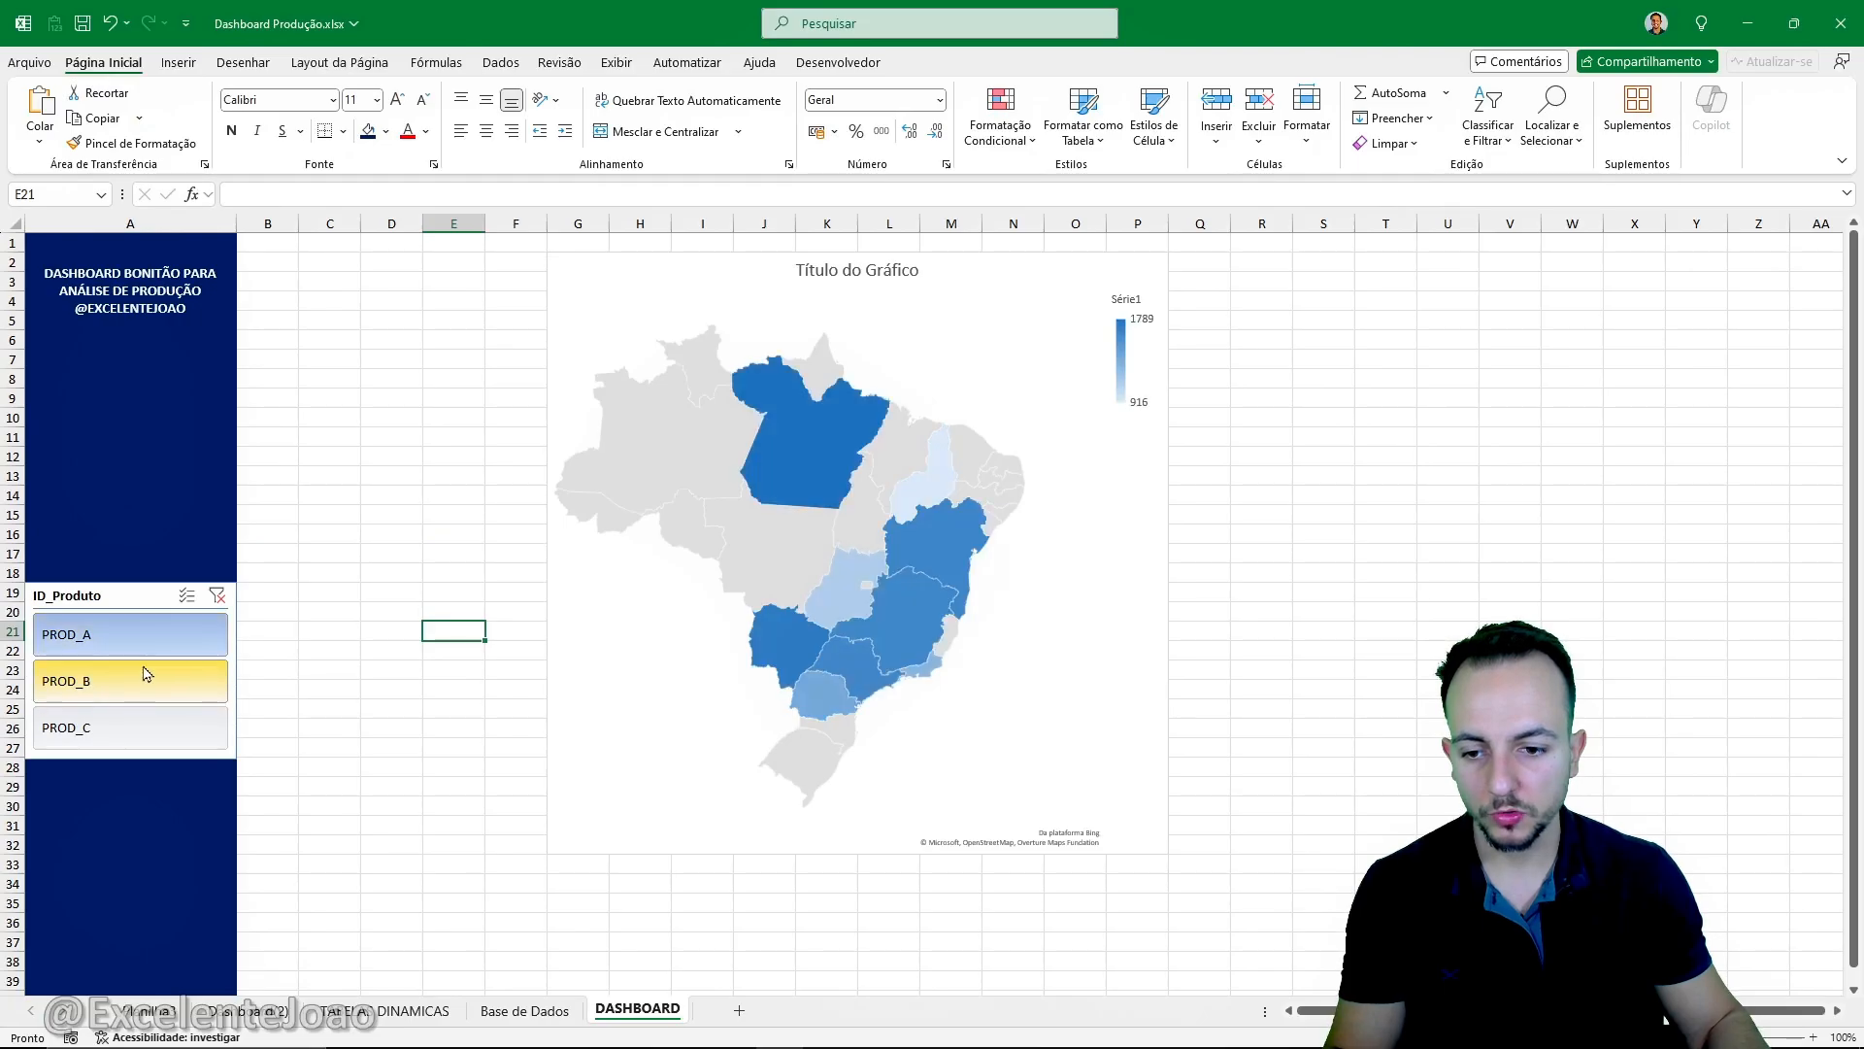
left_click(143, 675)
left_click(142, 726)
left_click(167, 674)
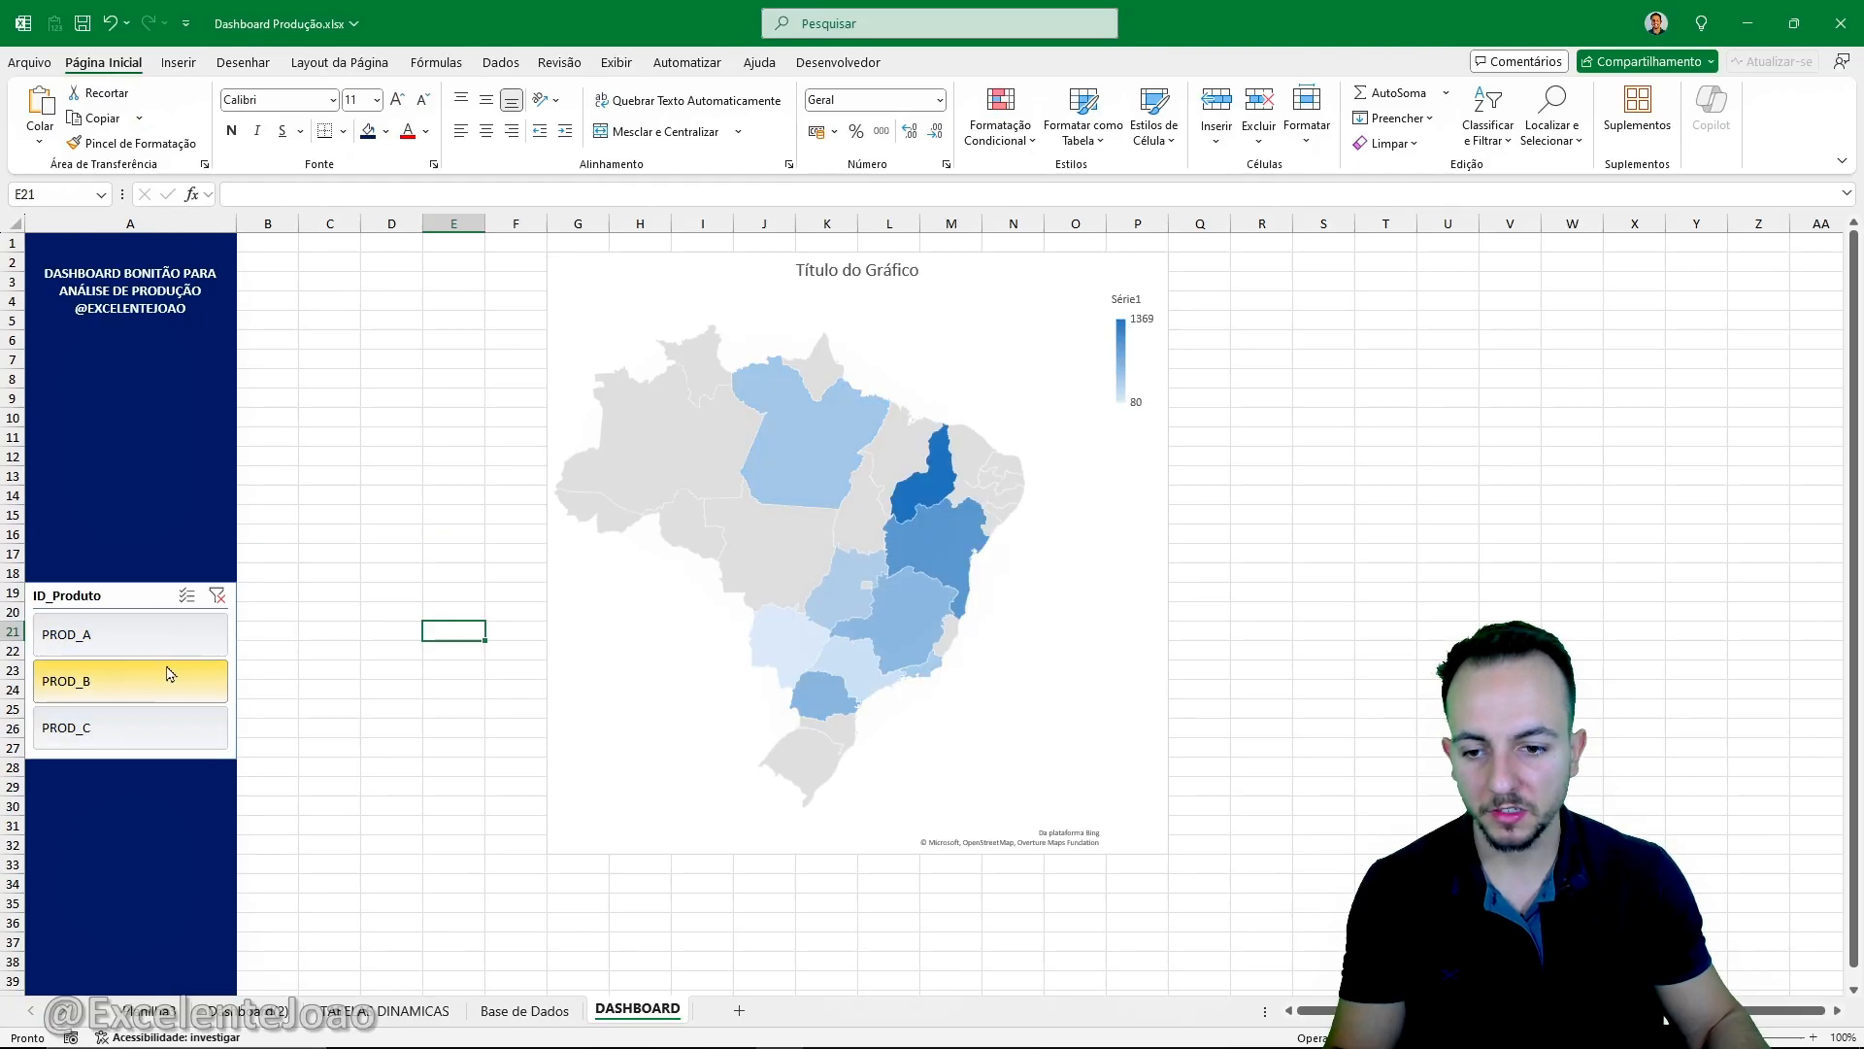
left_click(168, 642)
left_click(169, 674)
left_click(165, 727)
left_click(165, 681)
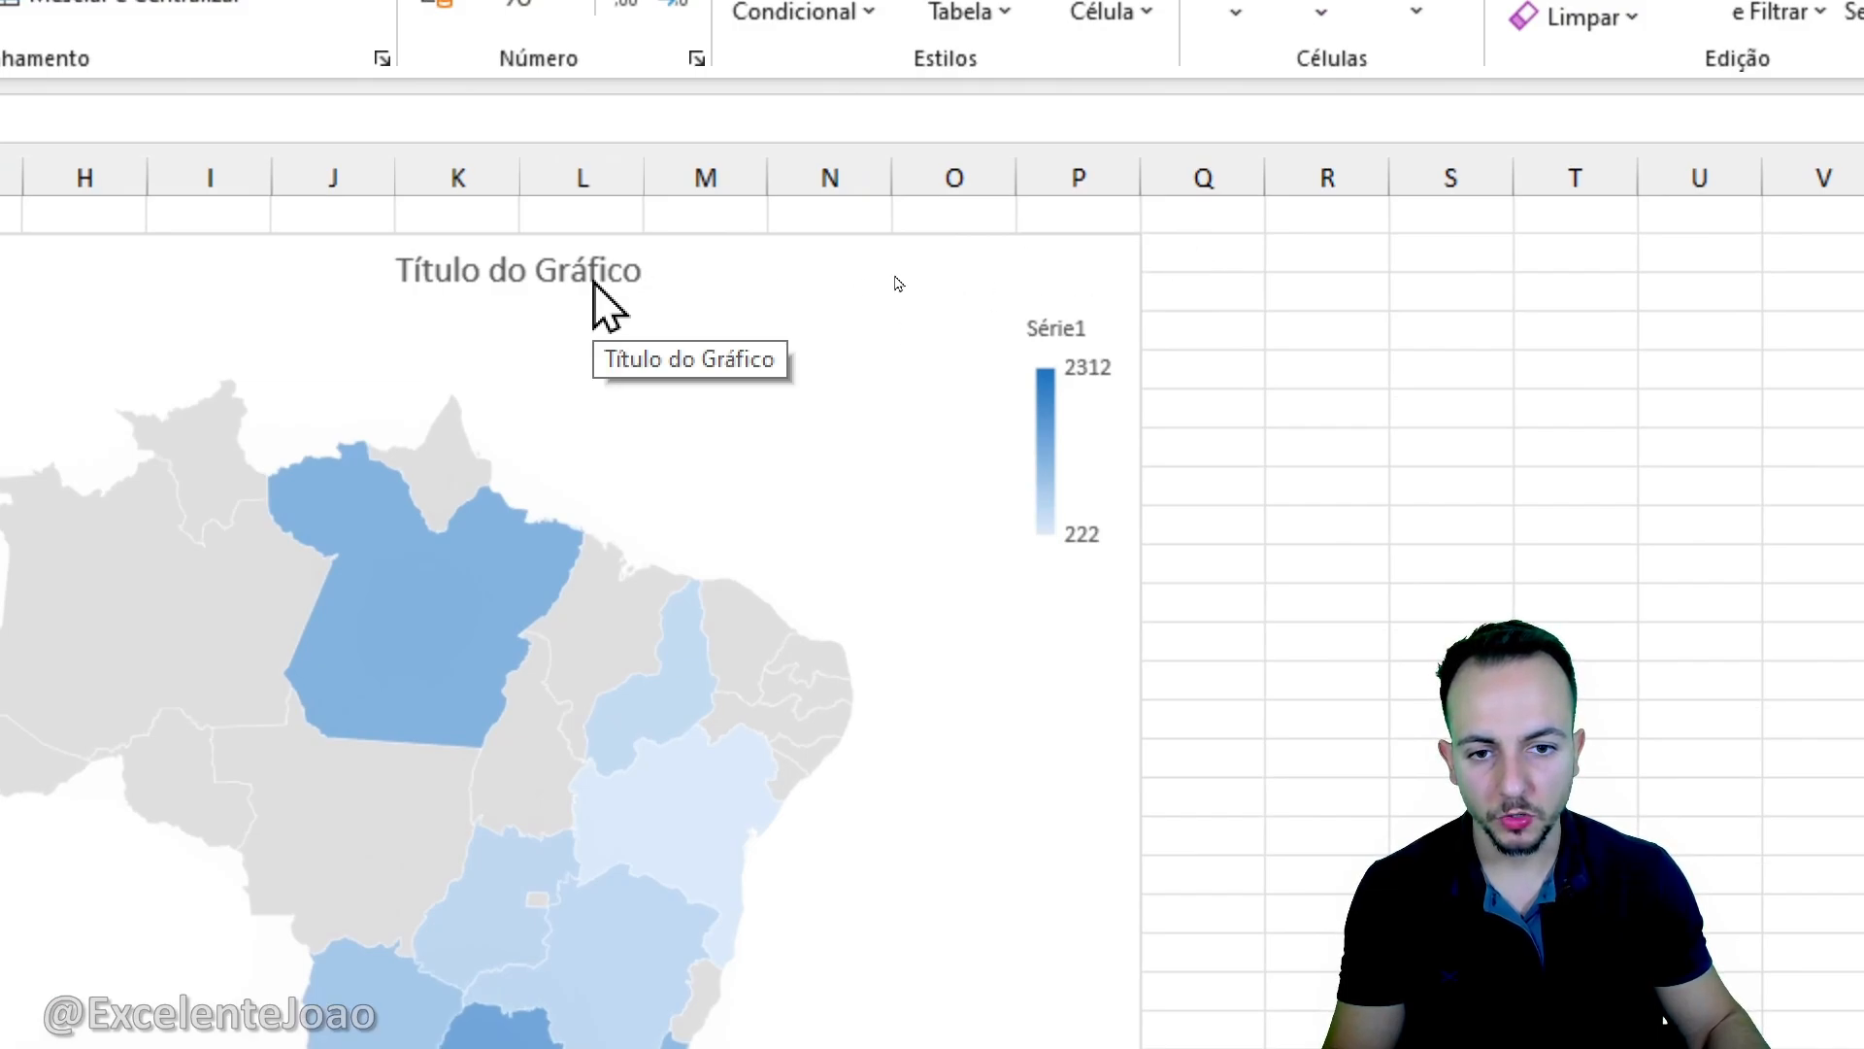
- Replace the map chart's title with "Quantidade boa de itens enviado para cada Estado"
left_click(593, 283)
left_click(556, 271)
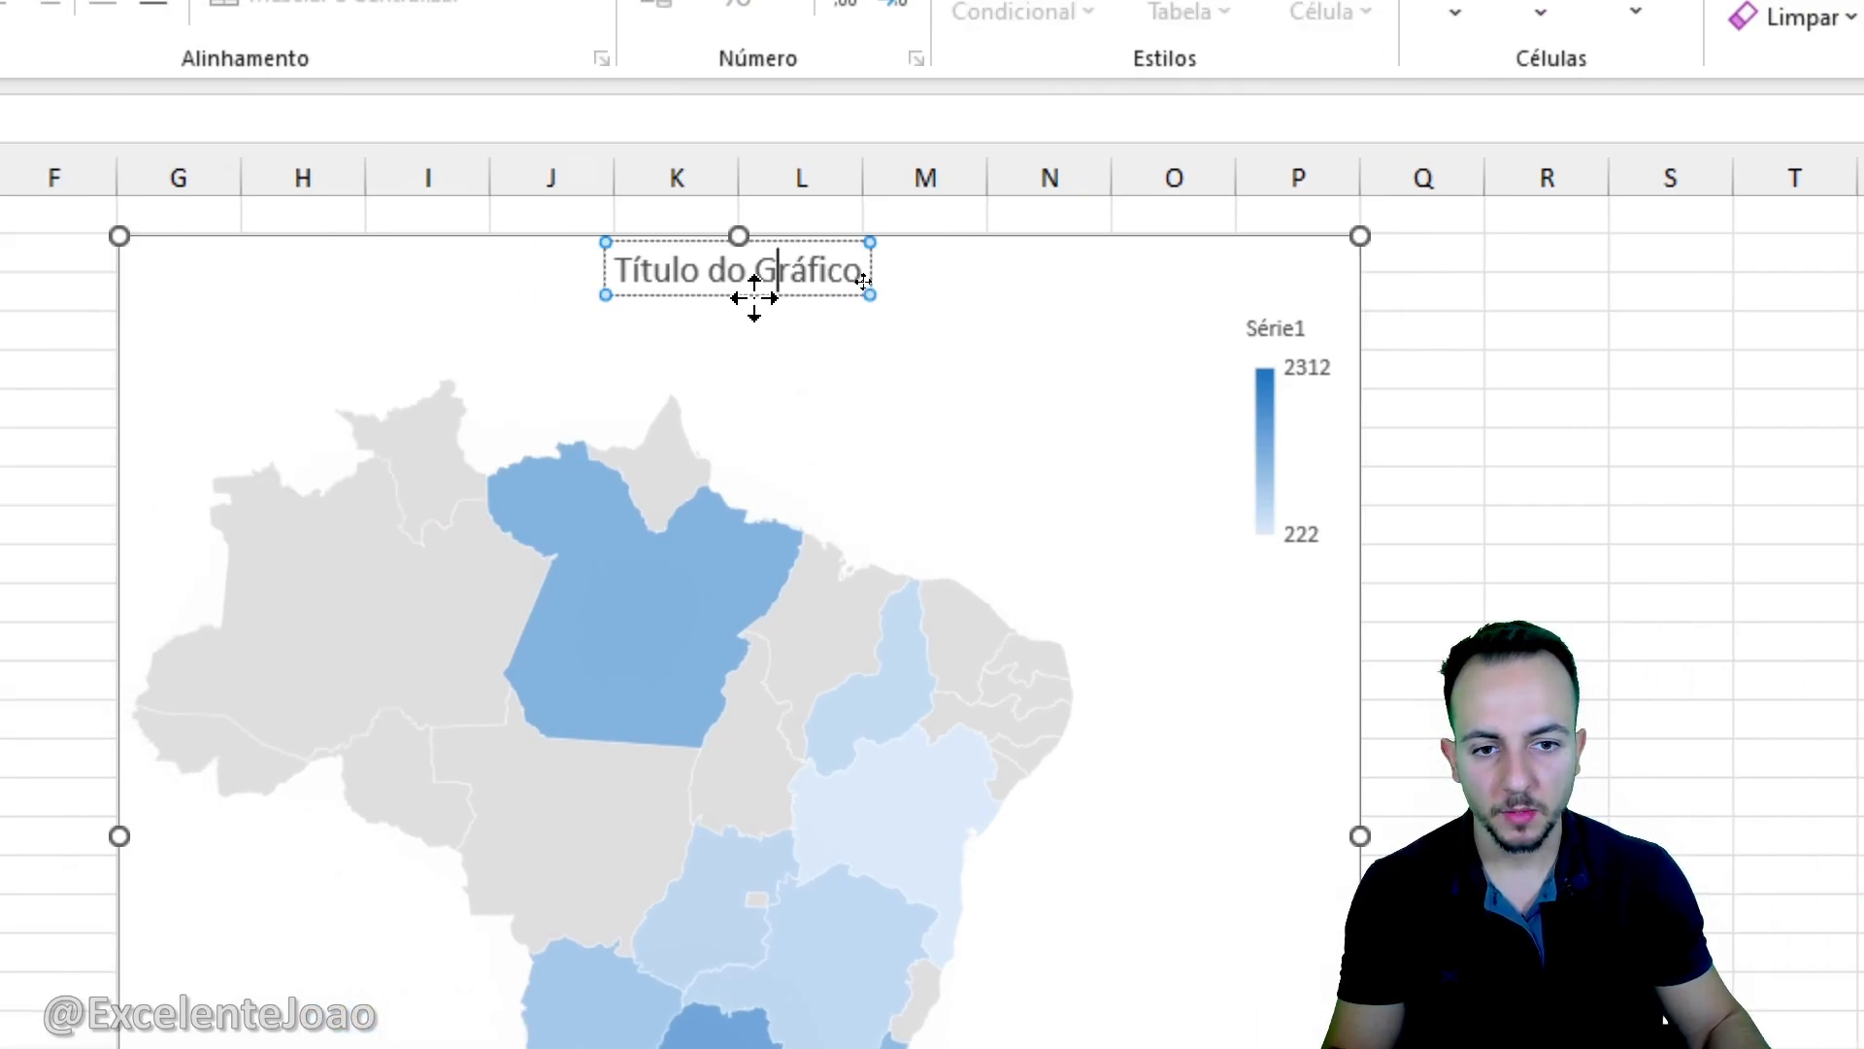
left_click_drag(621, 268, 982, 300)
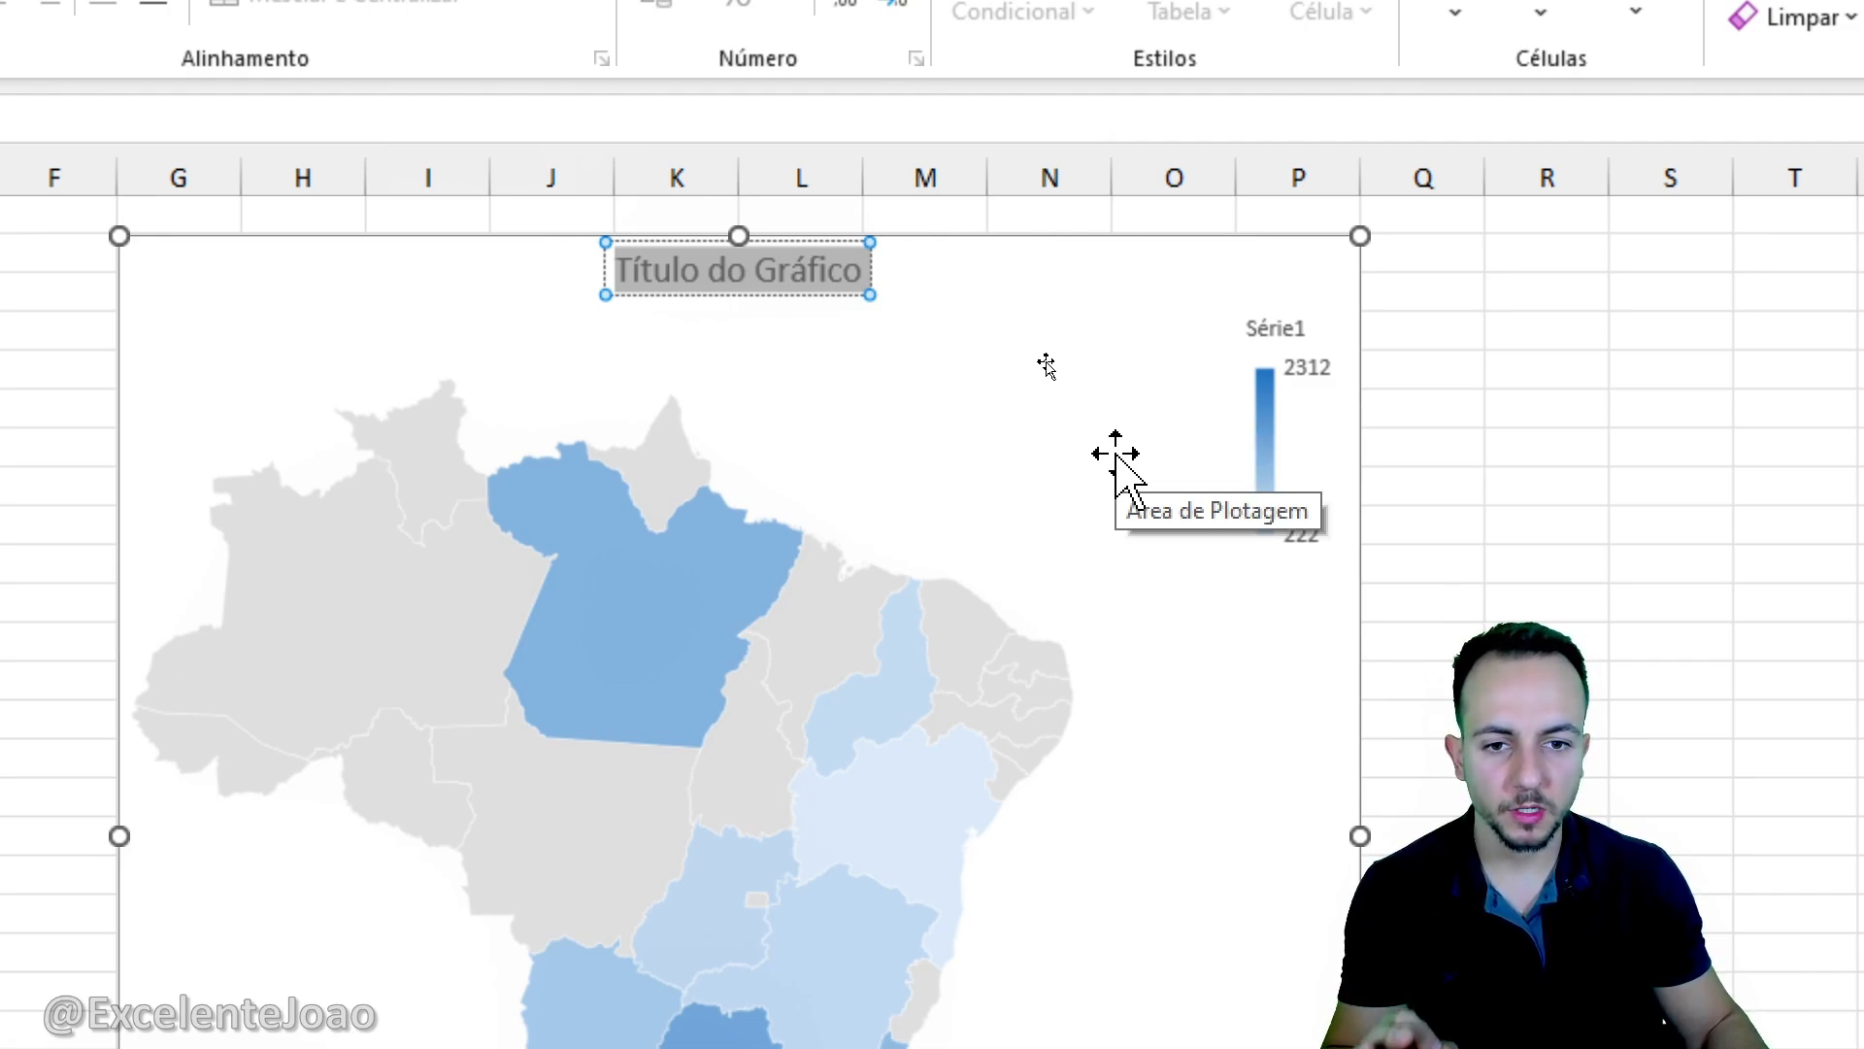
type("Qua")
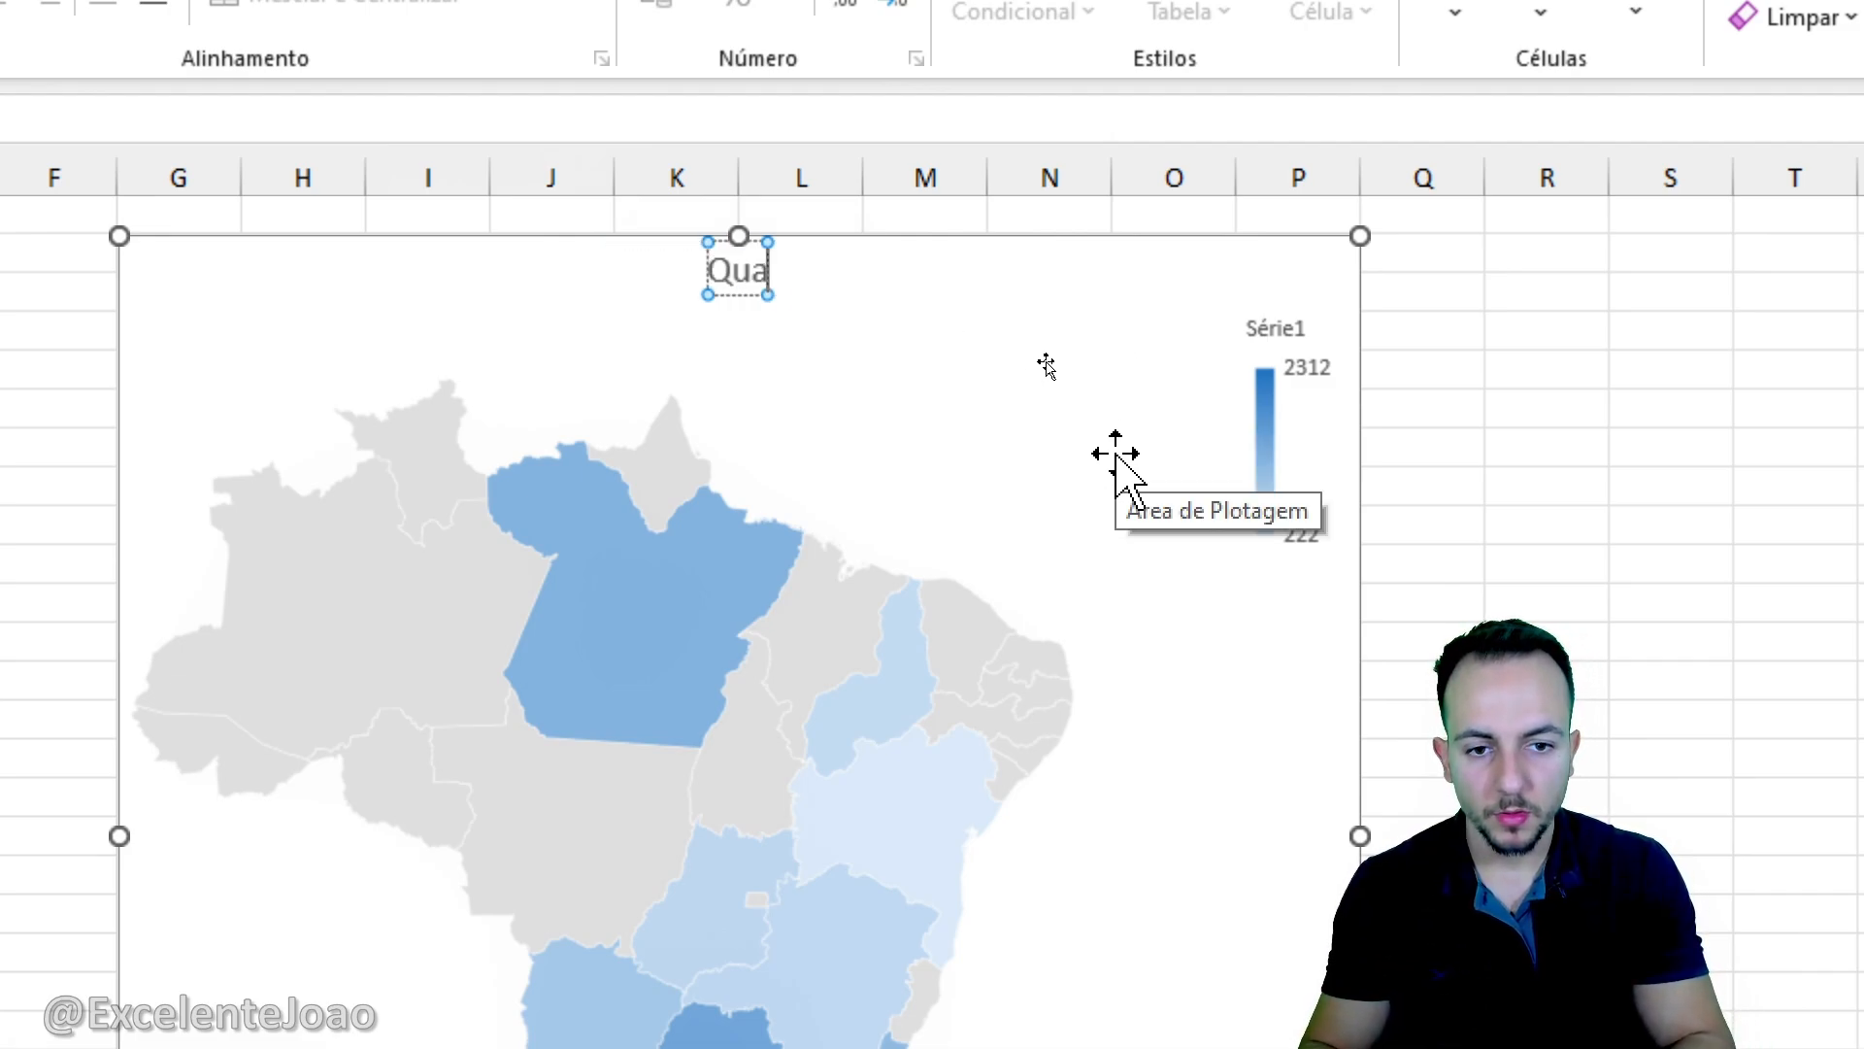
type("ntidade boa")
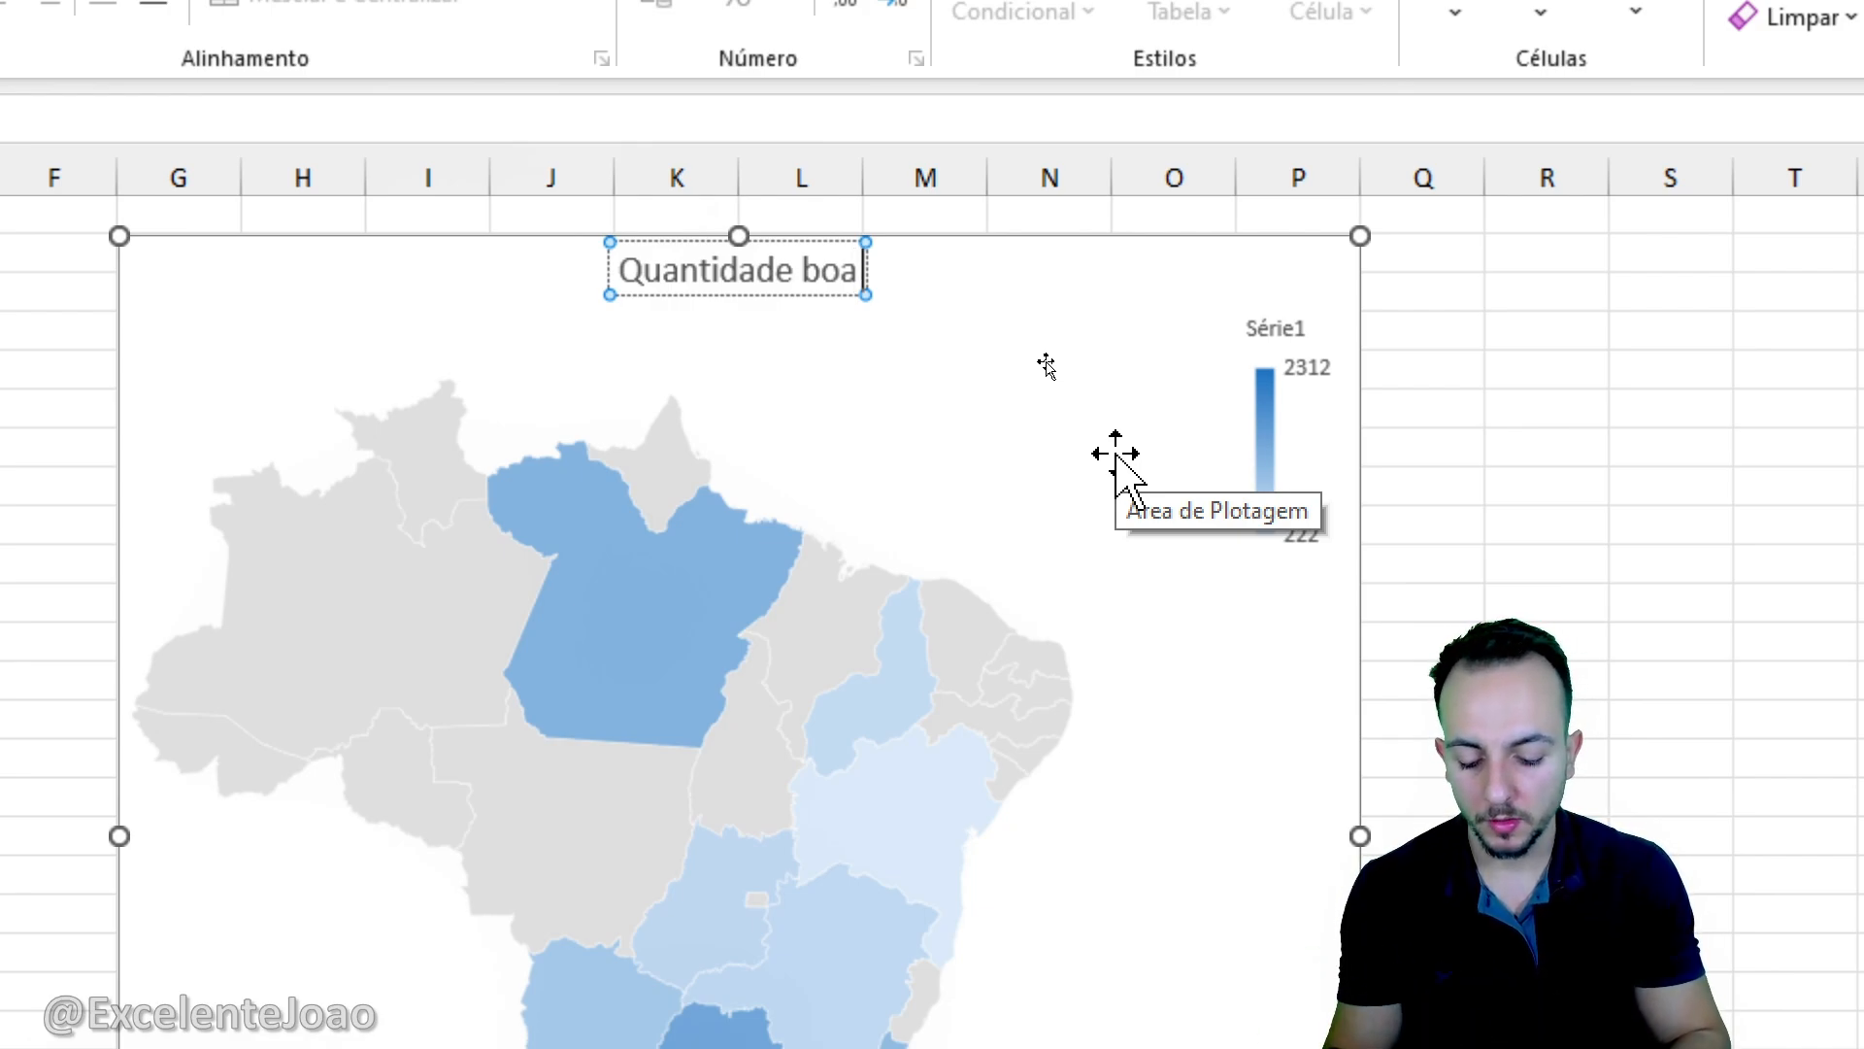
type("de itens enviado")
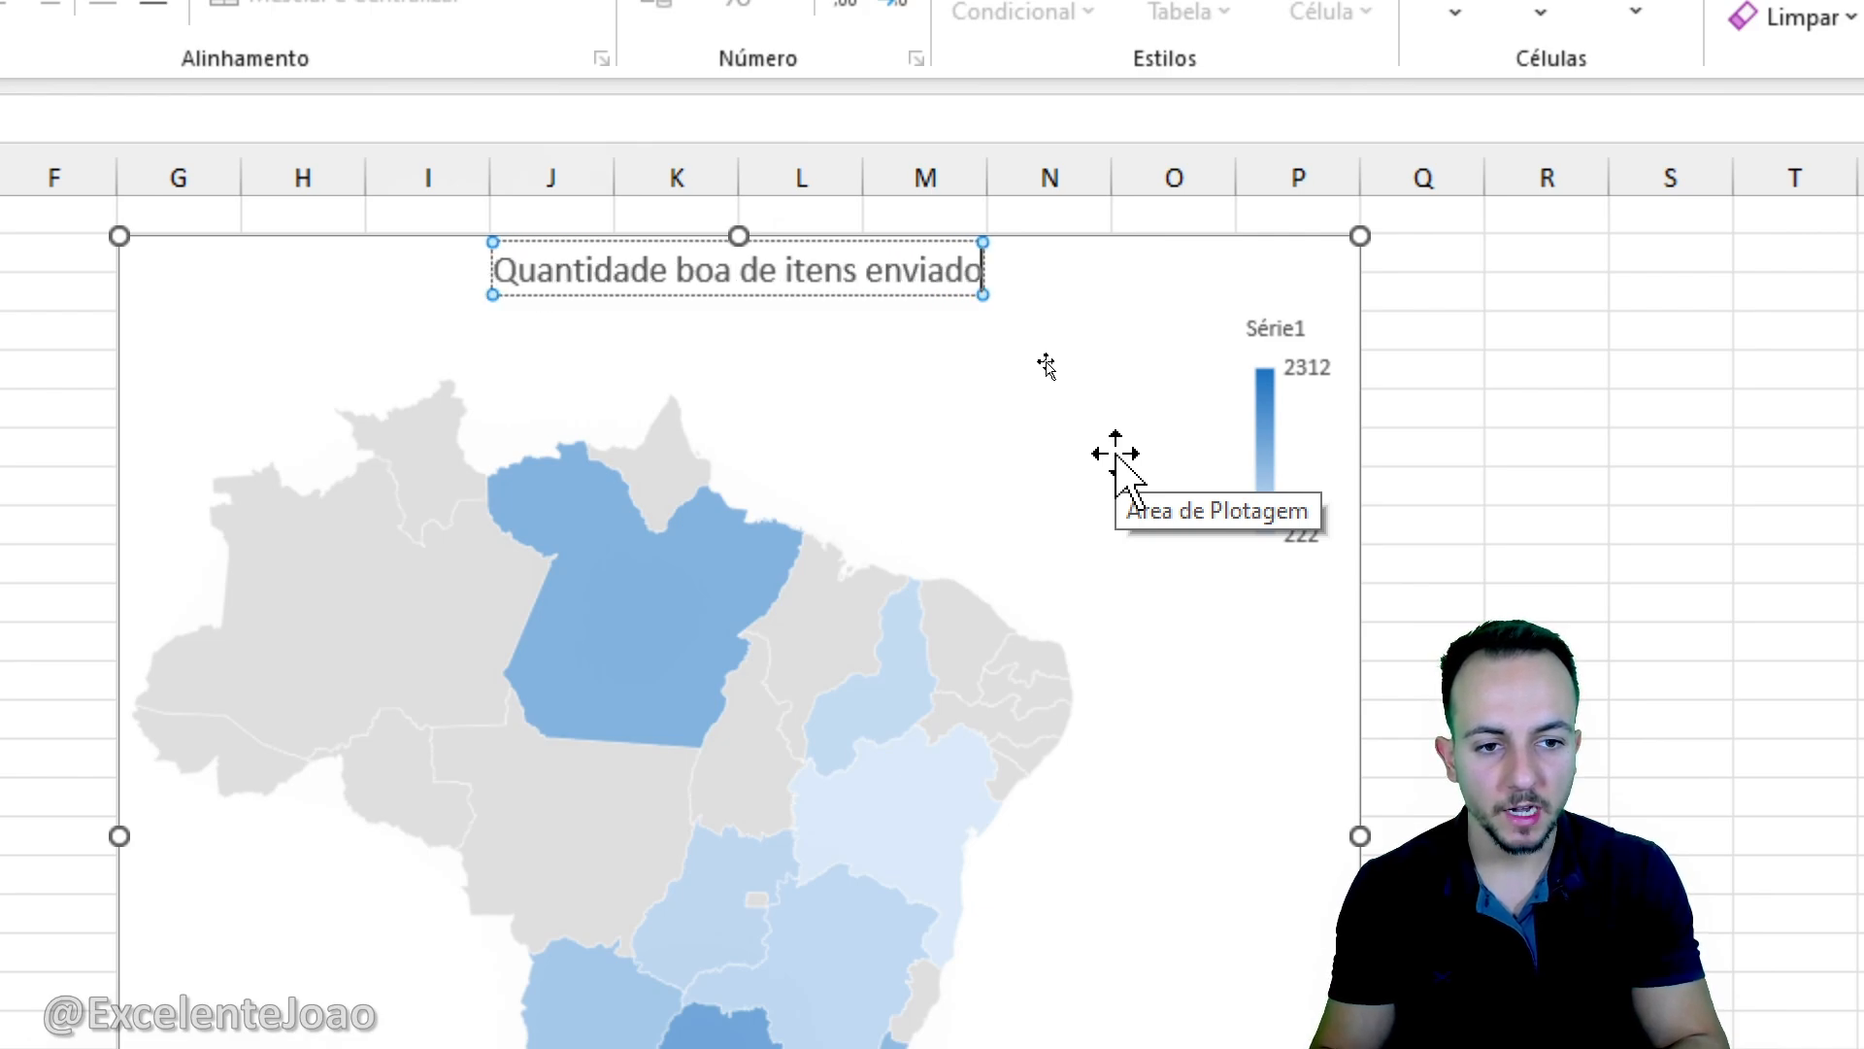
type(" para cad")
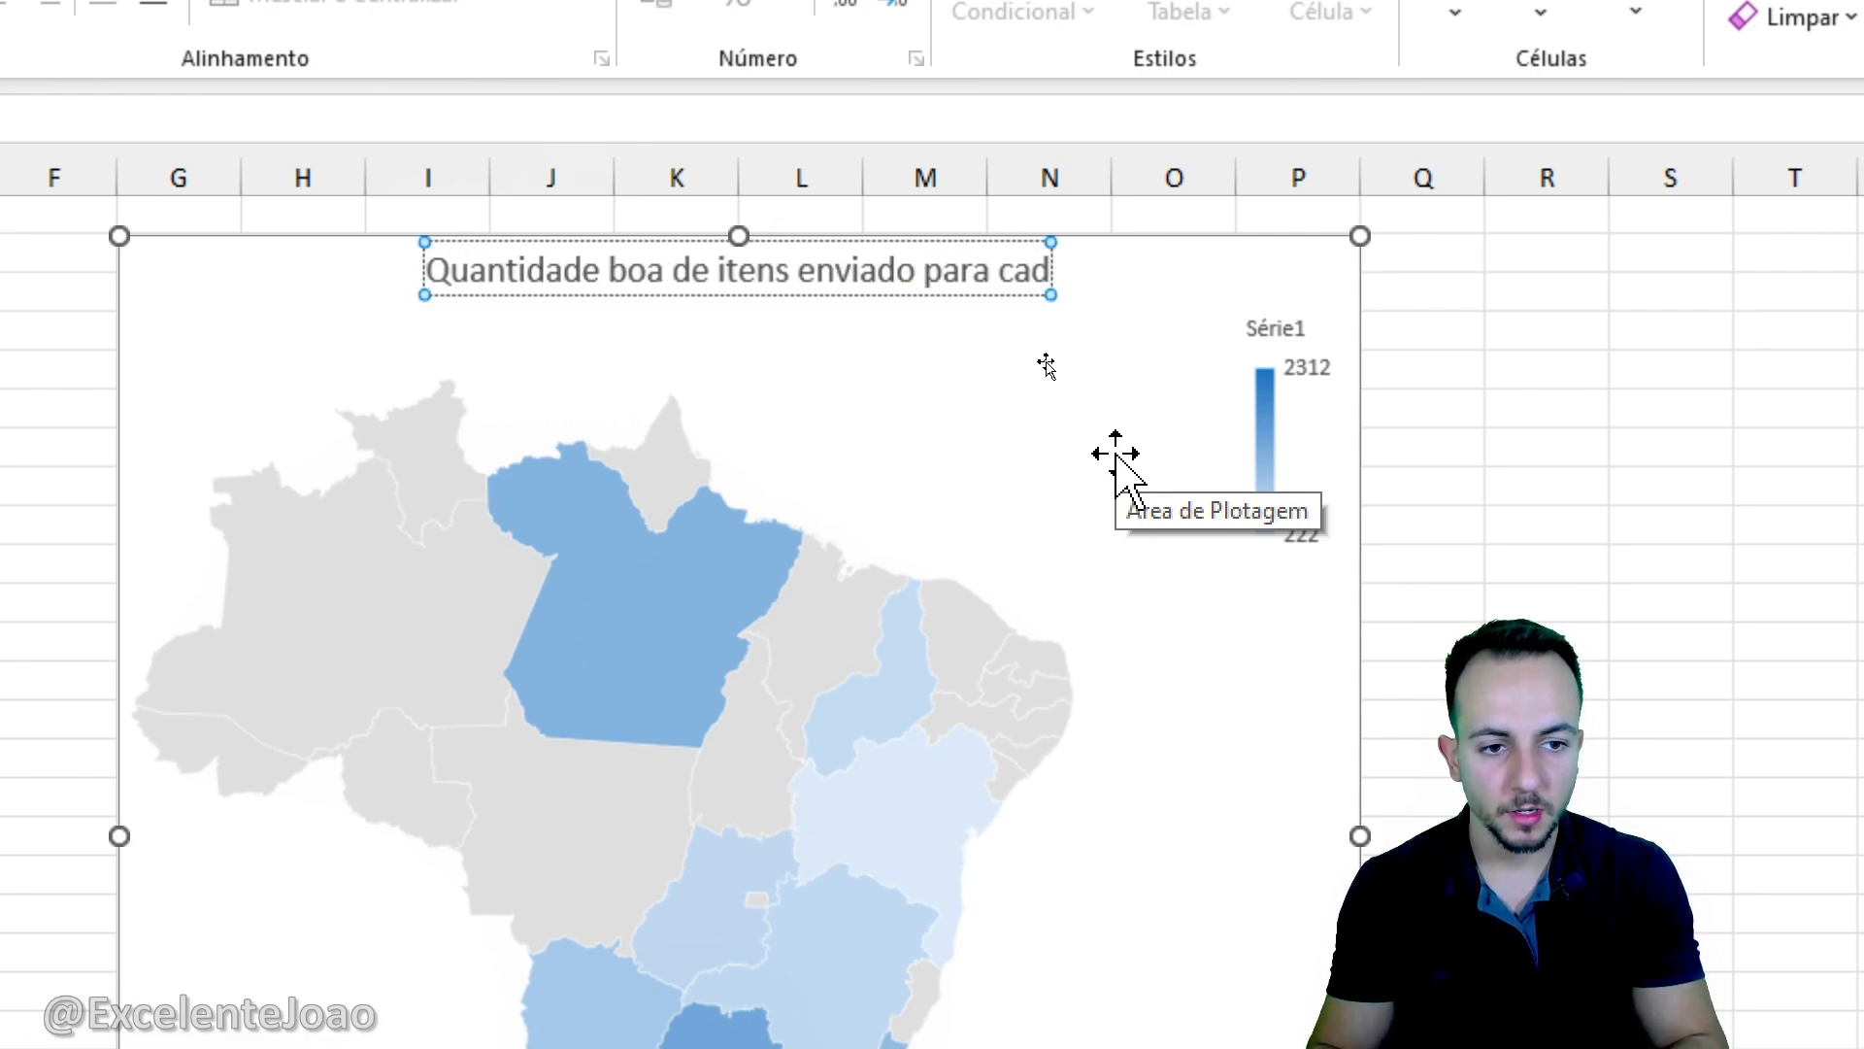
type("a Estado")
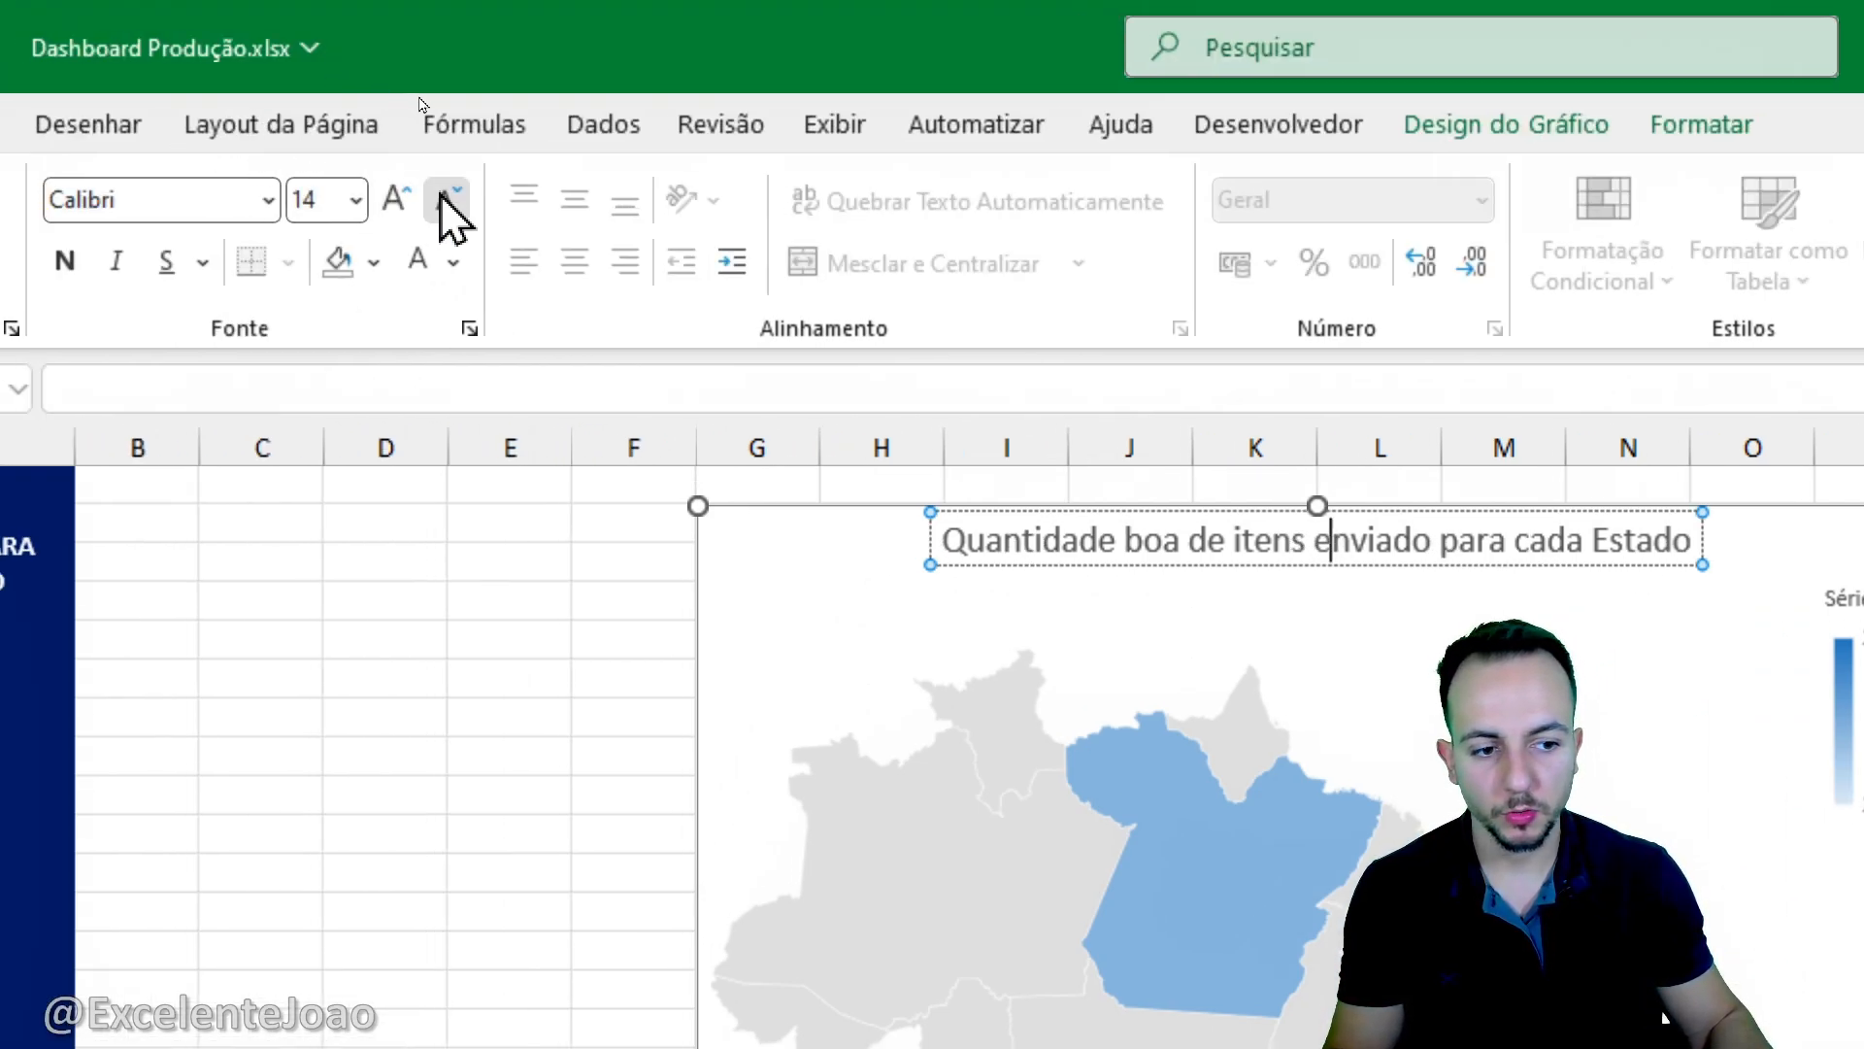
- Format the whole map chart title at font size 12 in bold
left_click(448, 199)
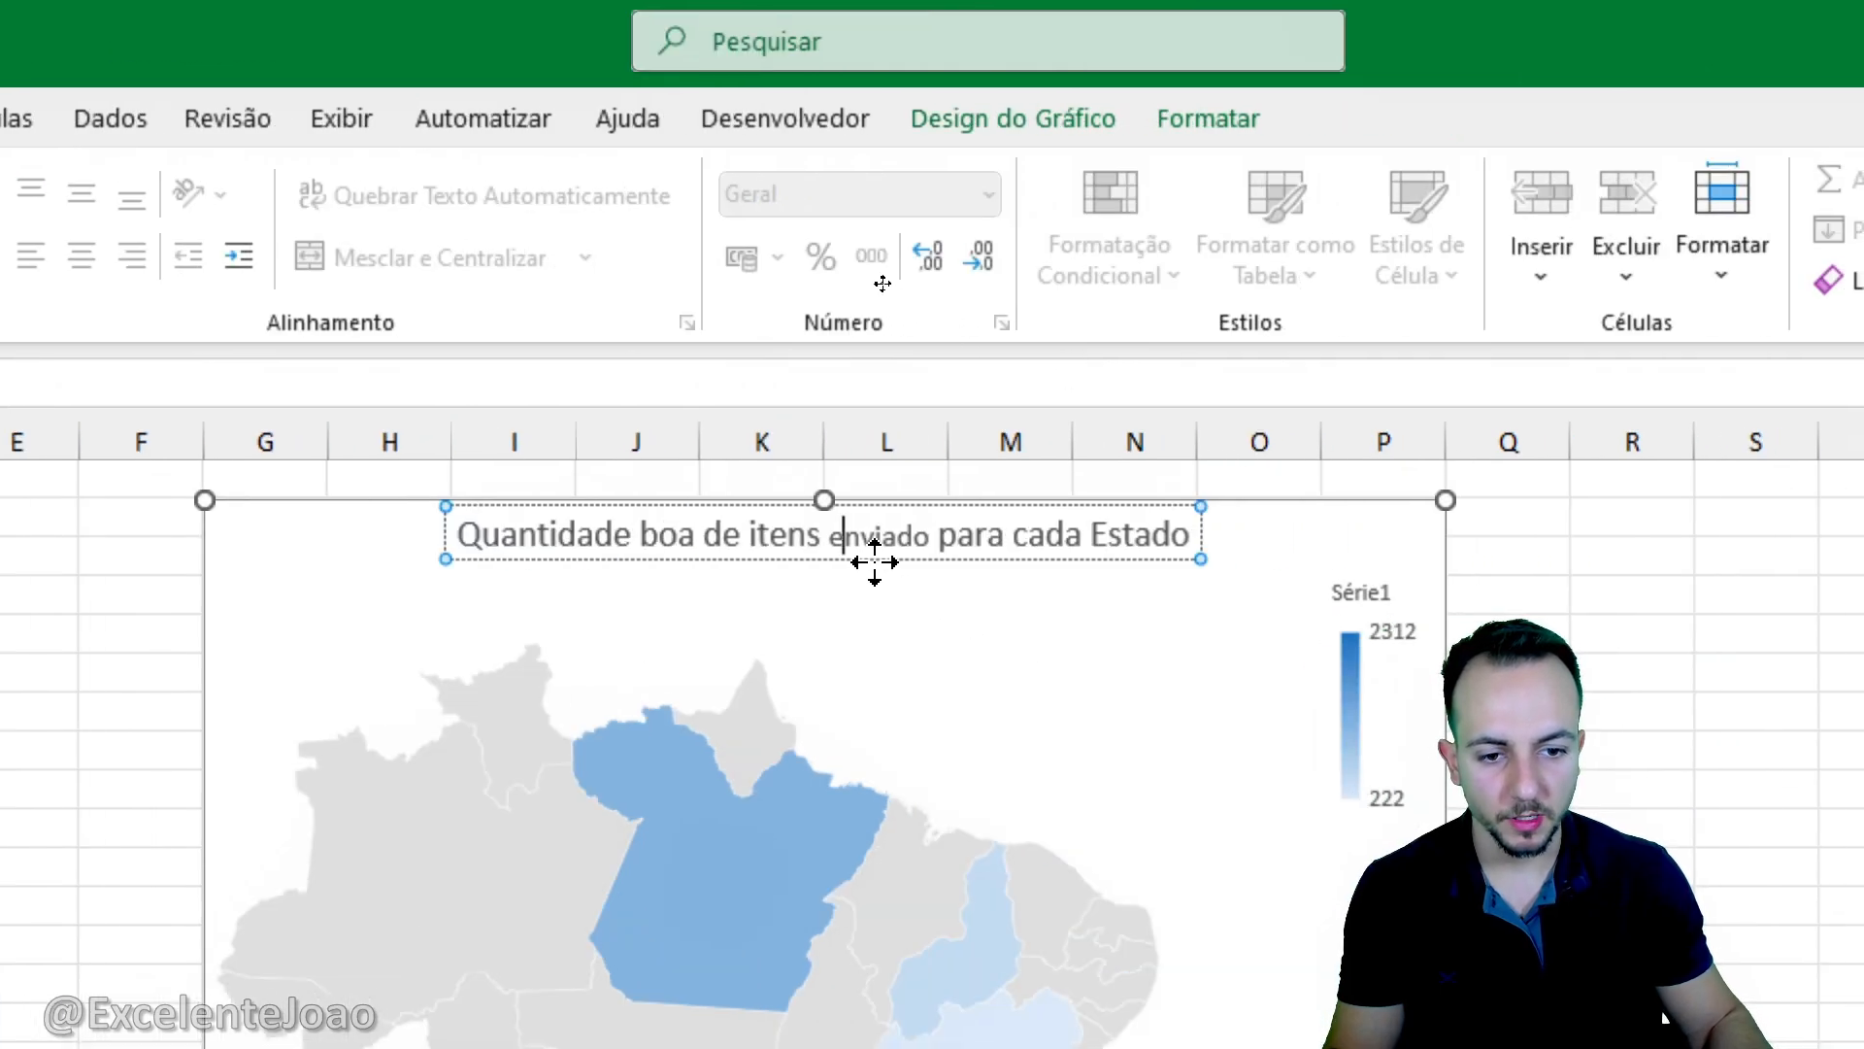
left_click_drag(891, 499, 839, 504)
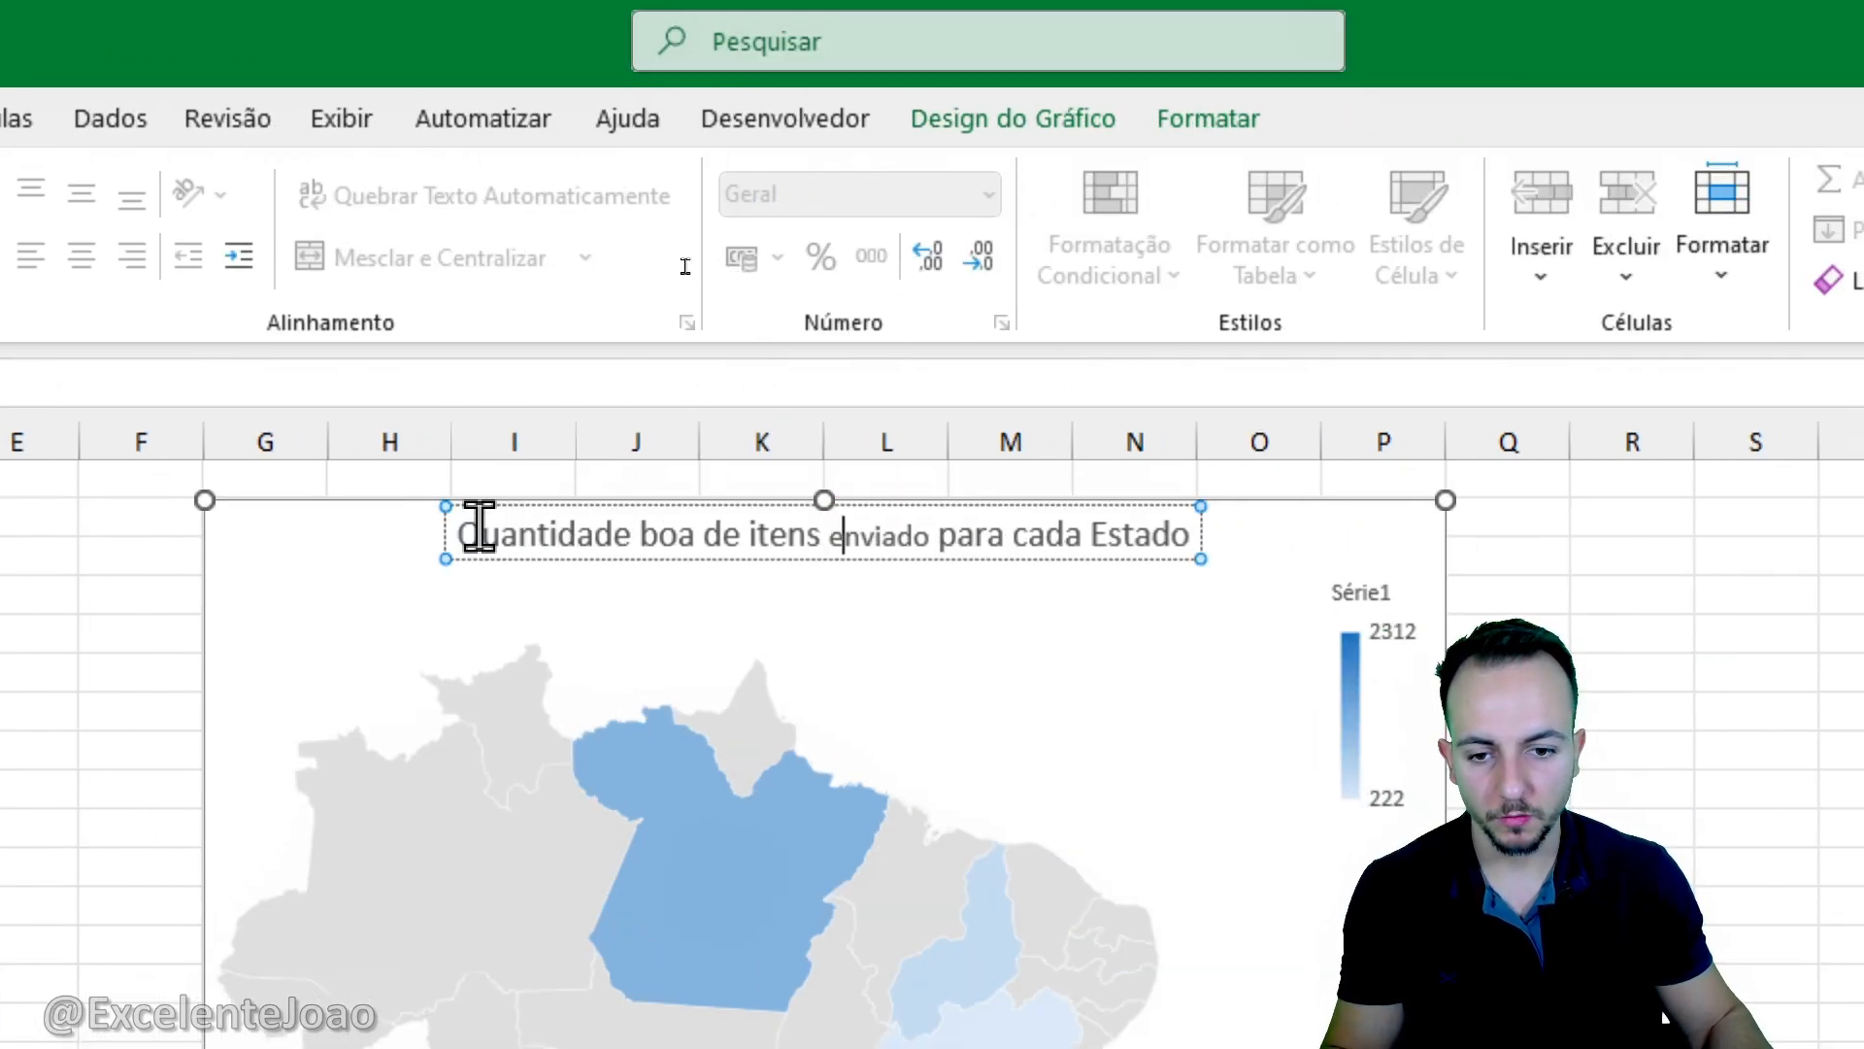
left_click_drag(476, 534, 1103, 533)
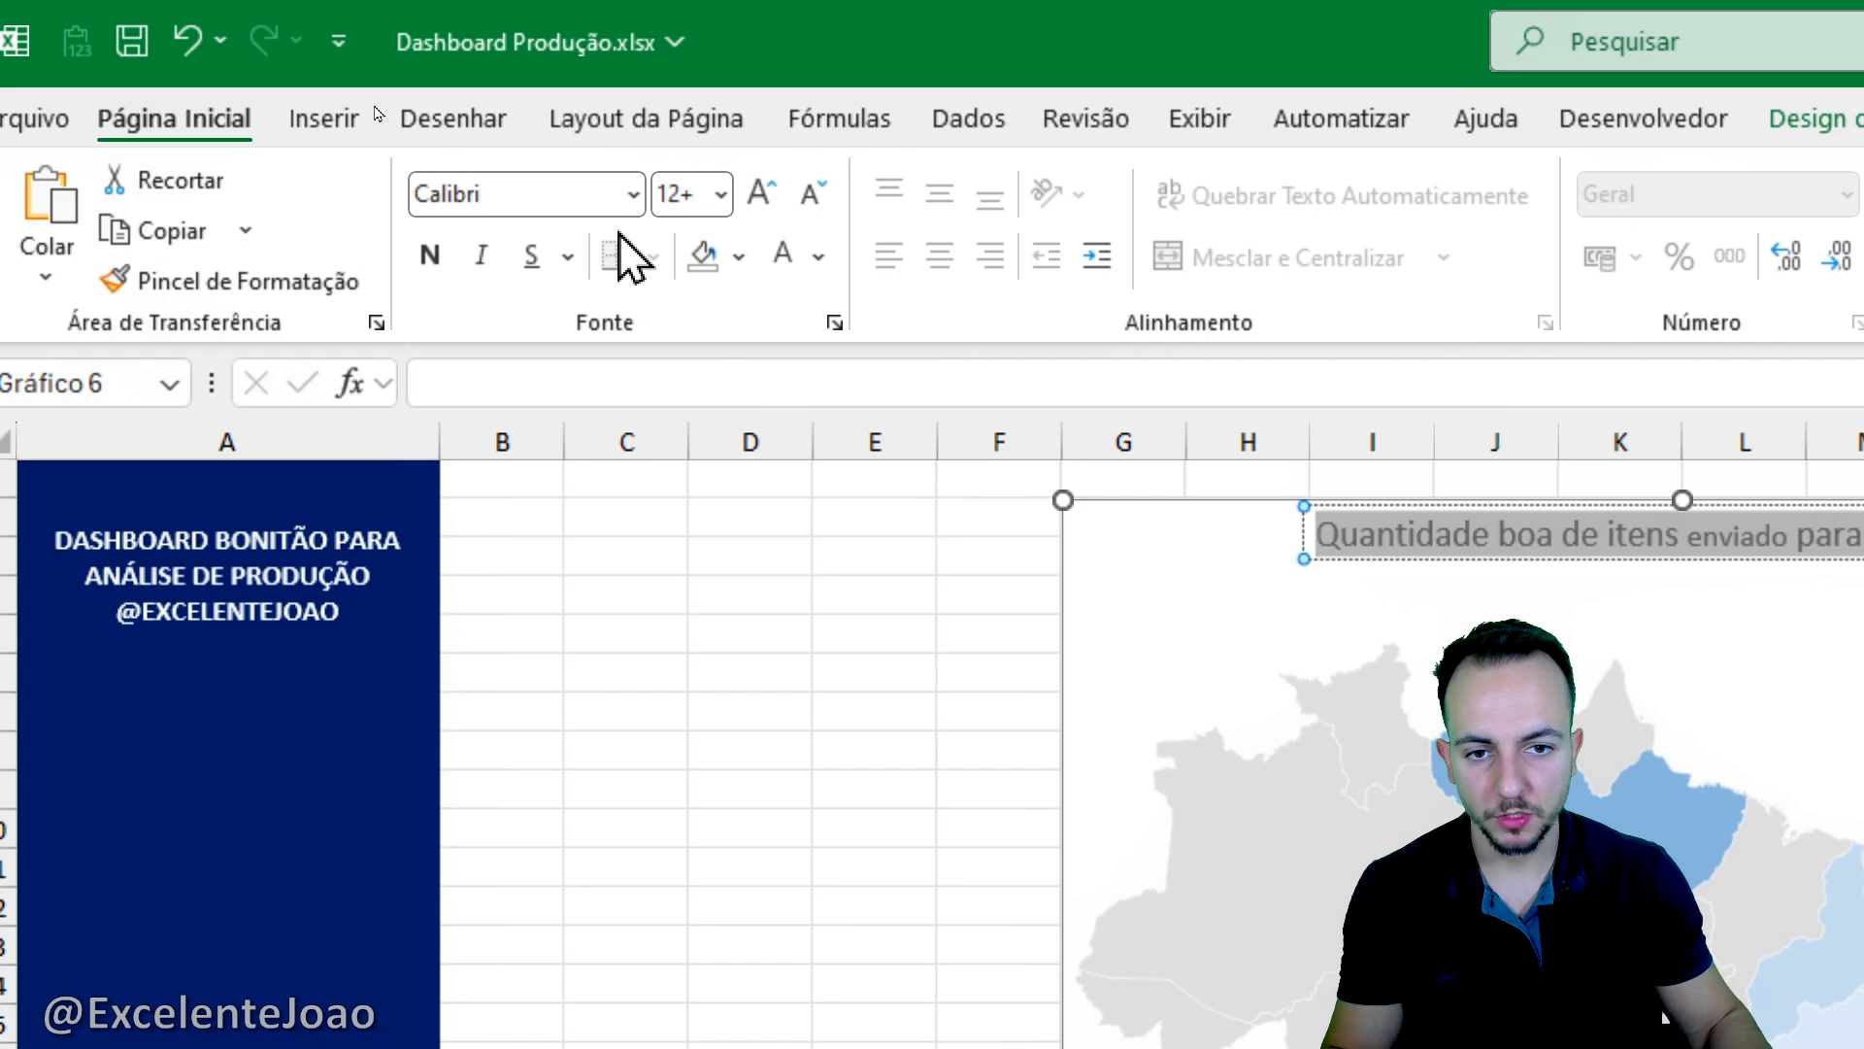
left_click(812, 193)
left_click(761, 193)
left_click(721, 193)
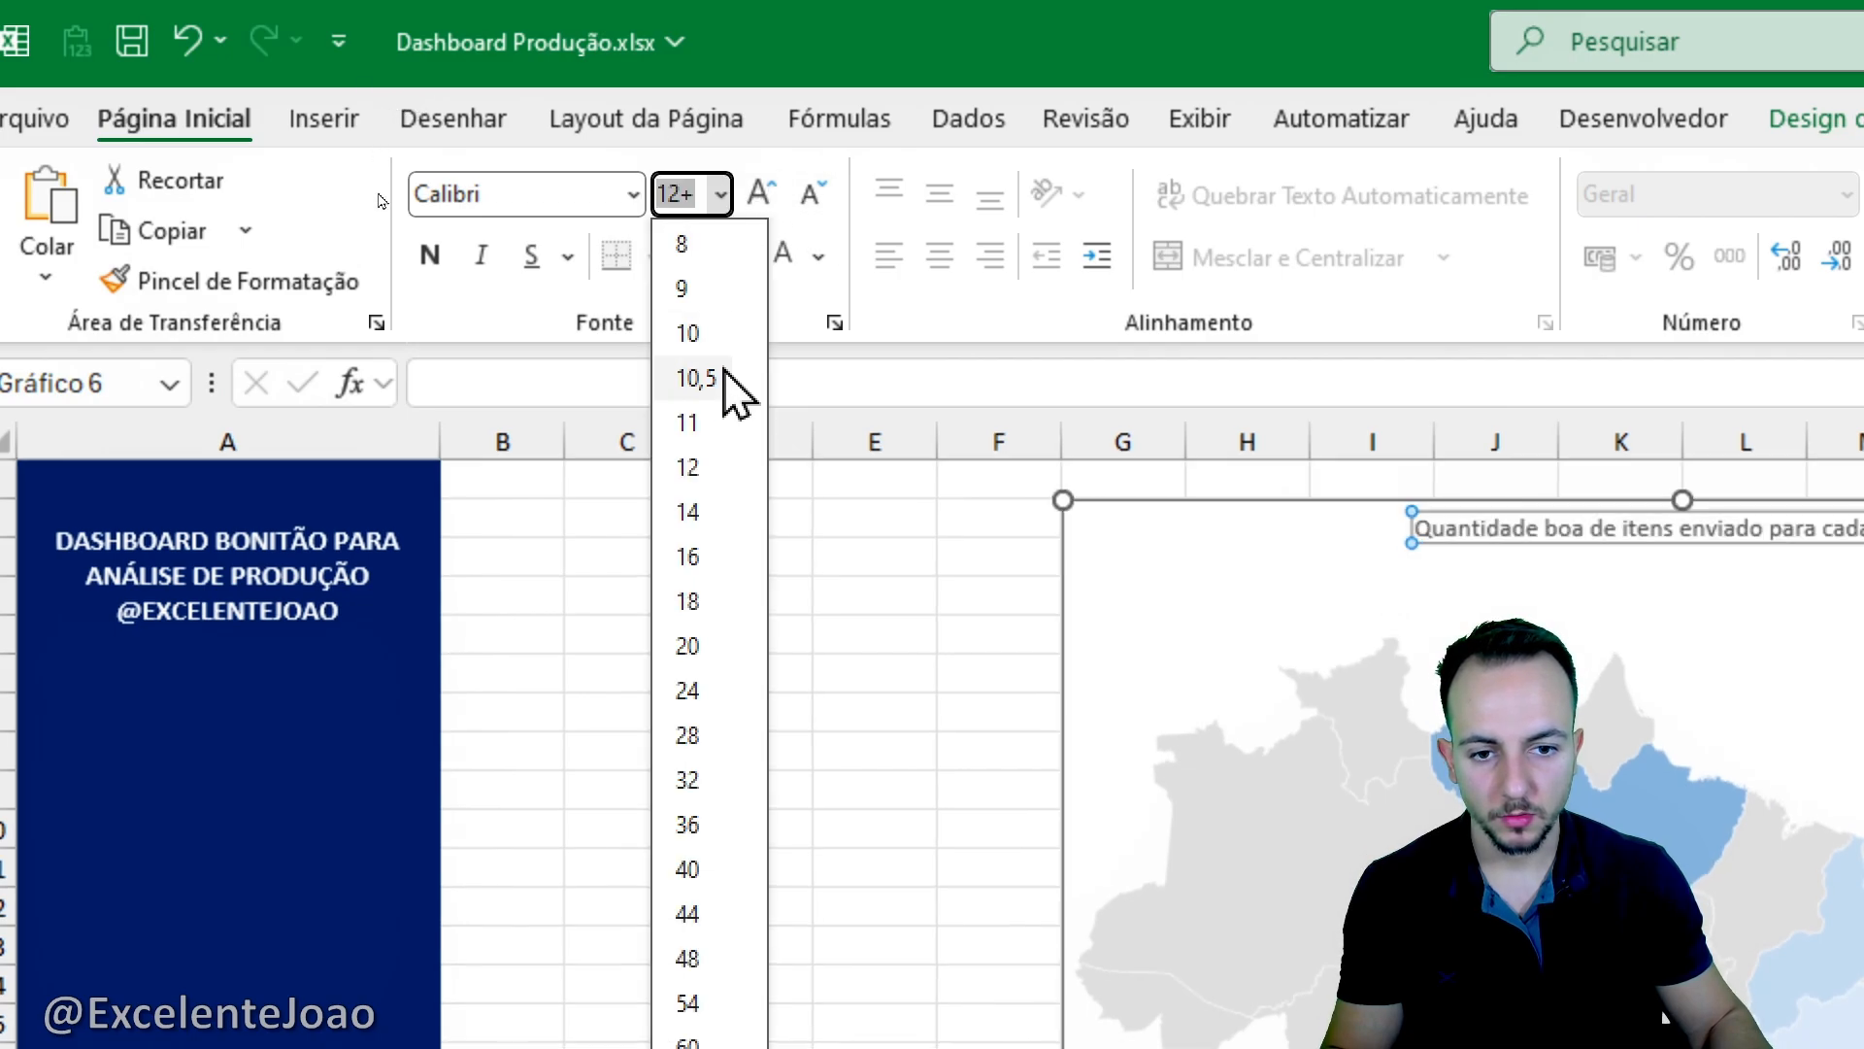
left_click(719, 468)
left_click(432, 256)
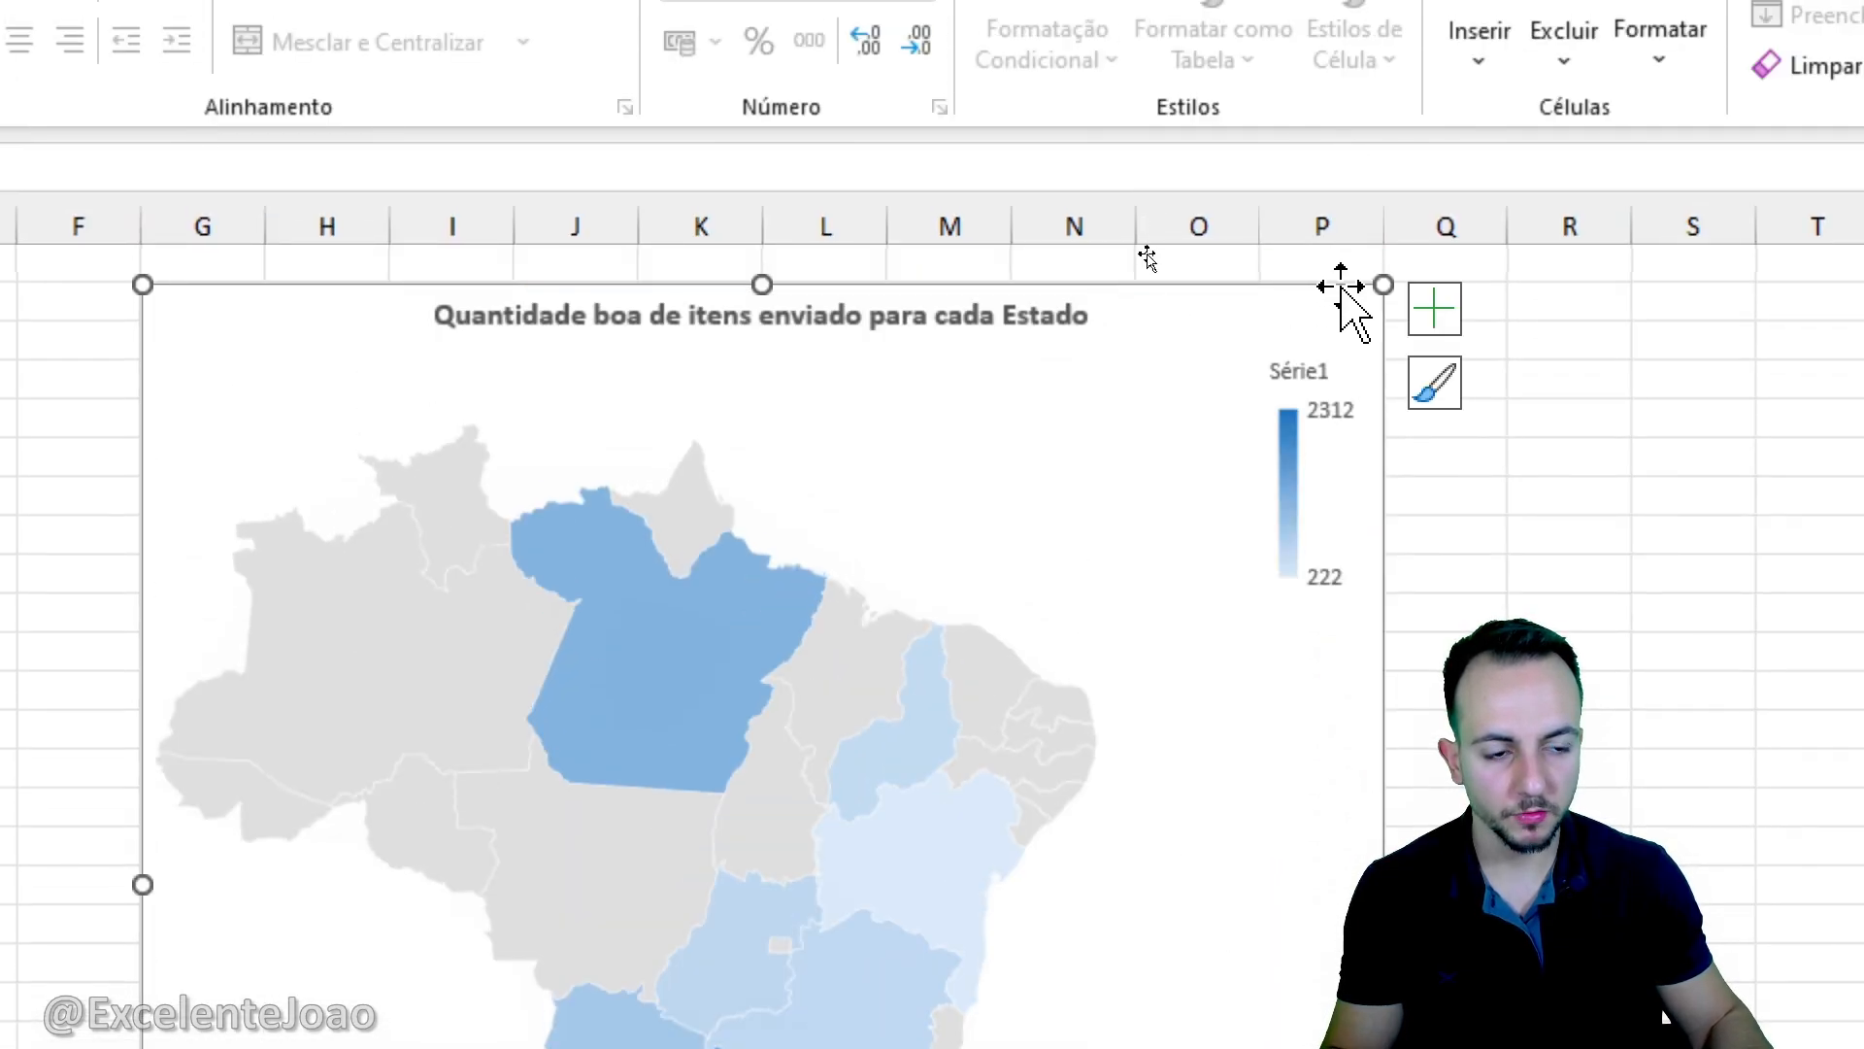
- Give the map chart area a solid black border line
right_click(1341, 288)
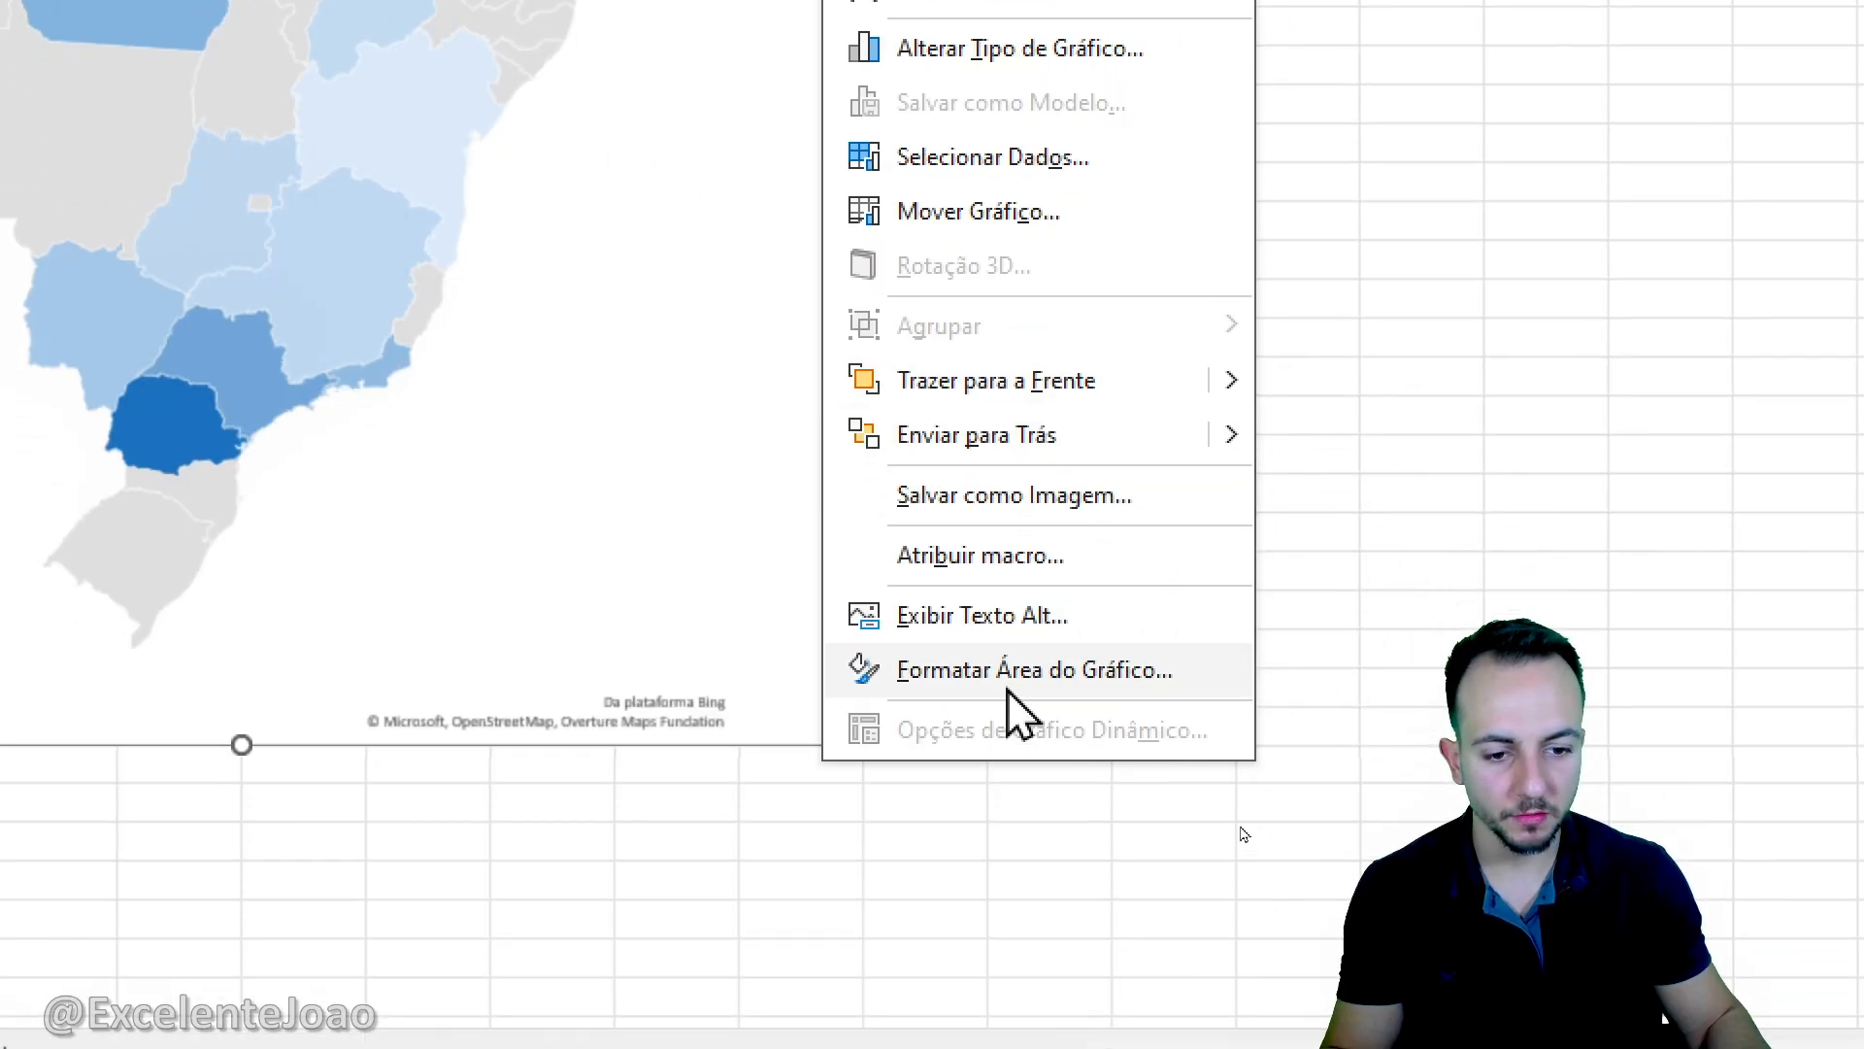
left_click(1010, 691)
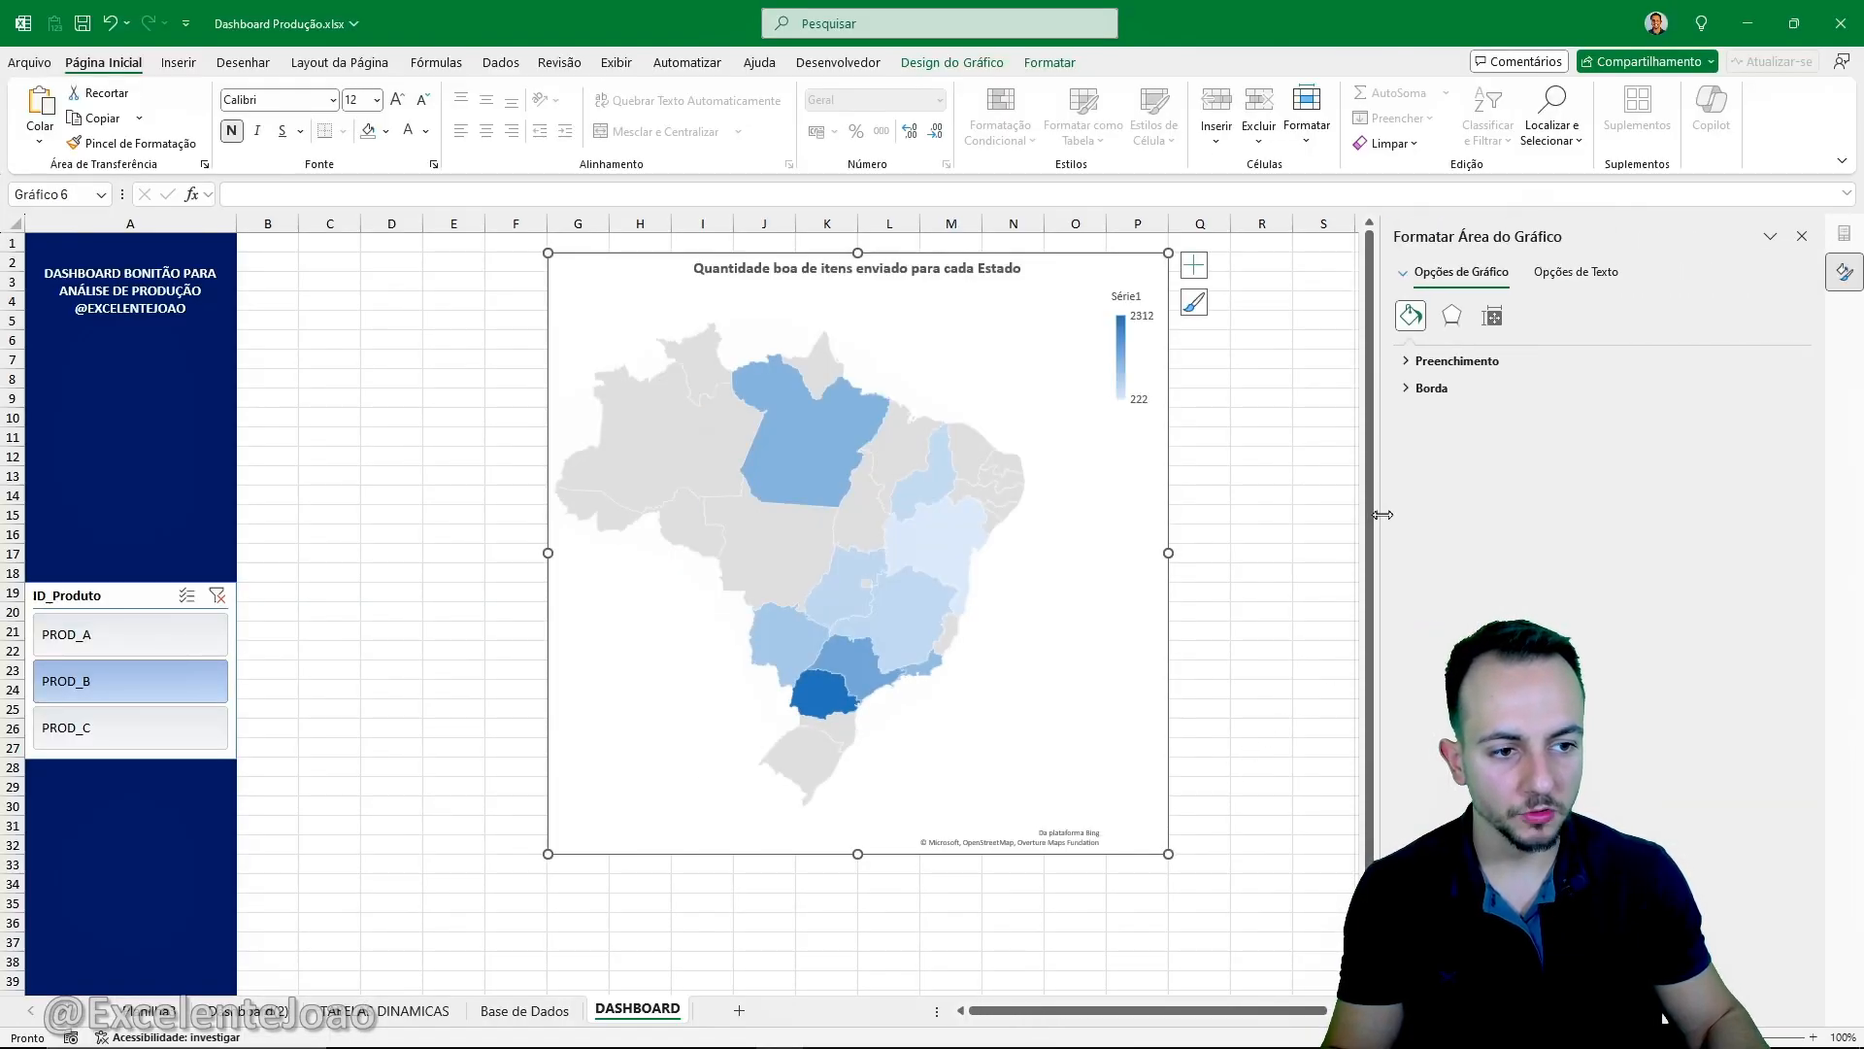
left_click_drag(1415, 511, 1359, 511)
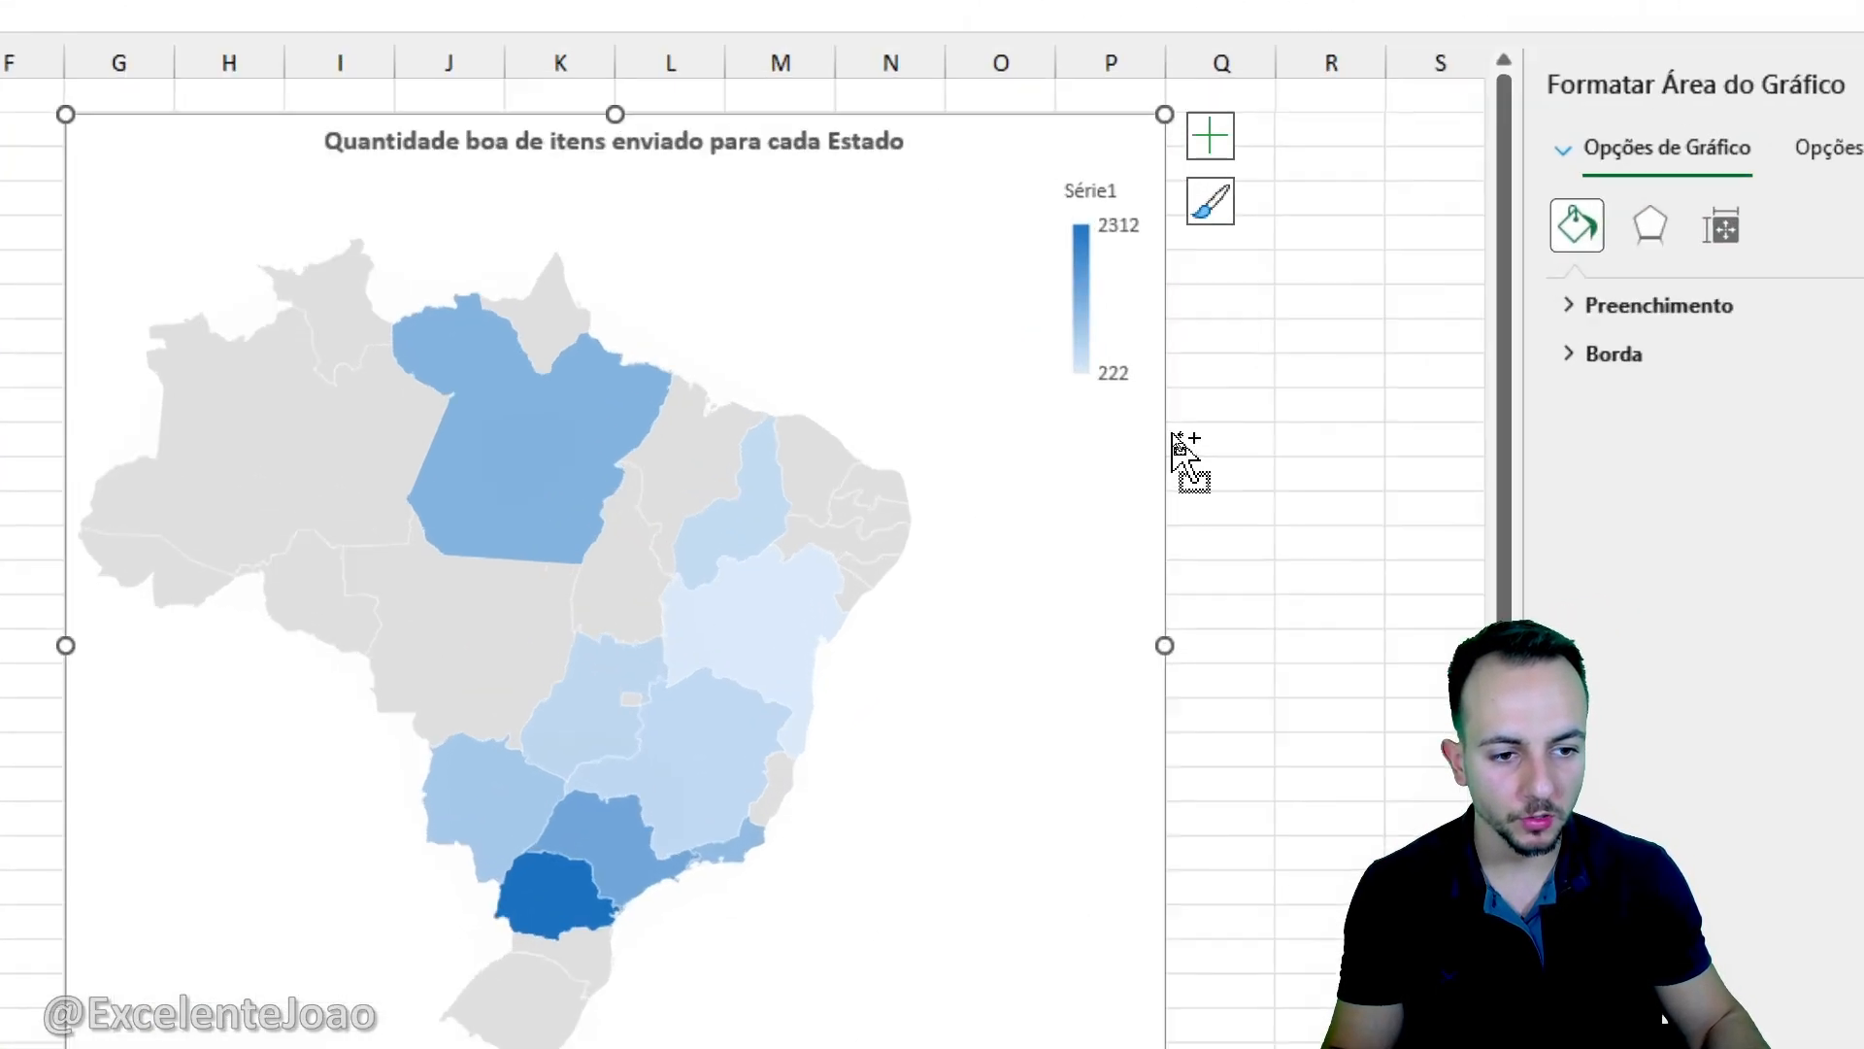
right_click(1172, 441)
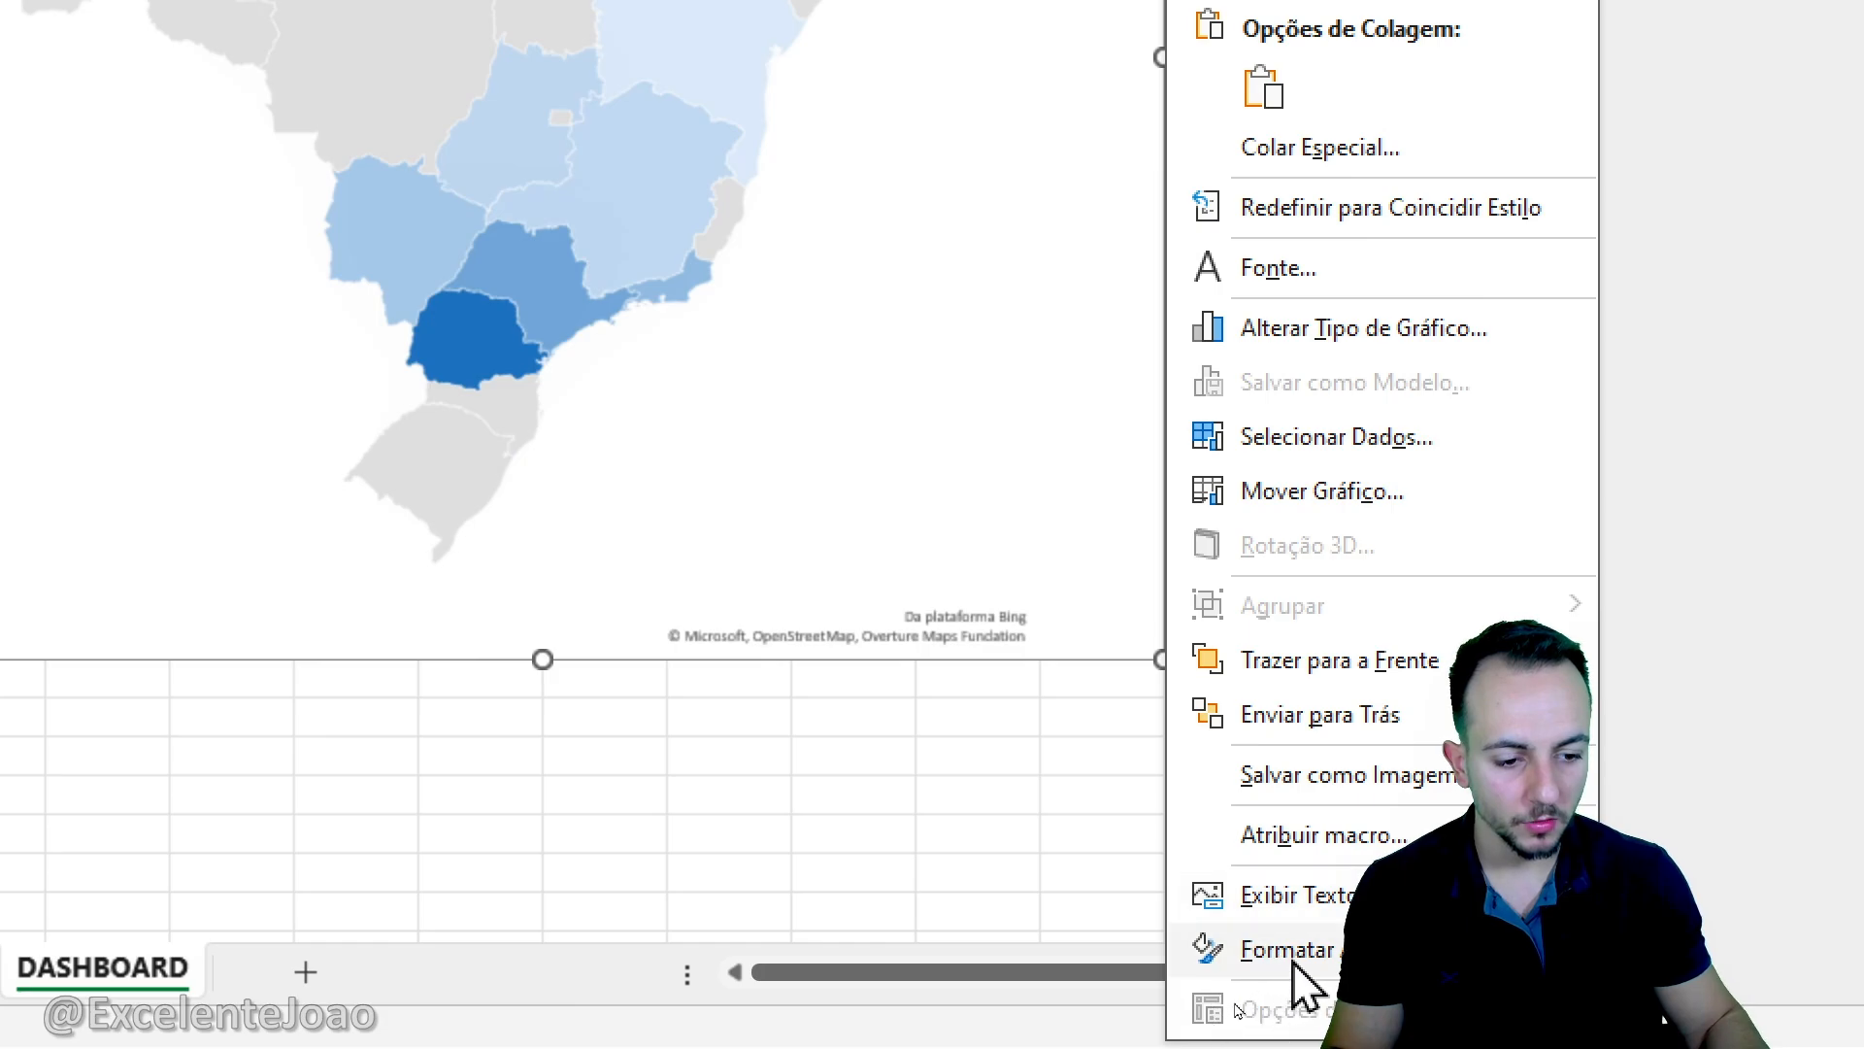
left_click(1263, 949)
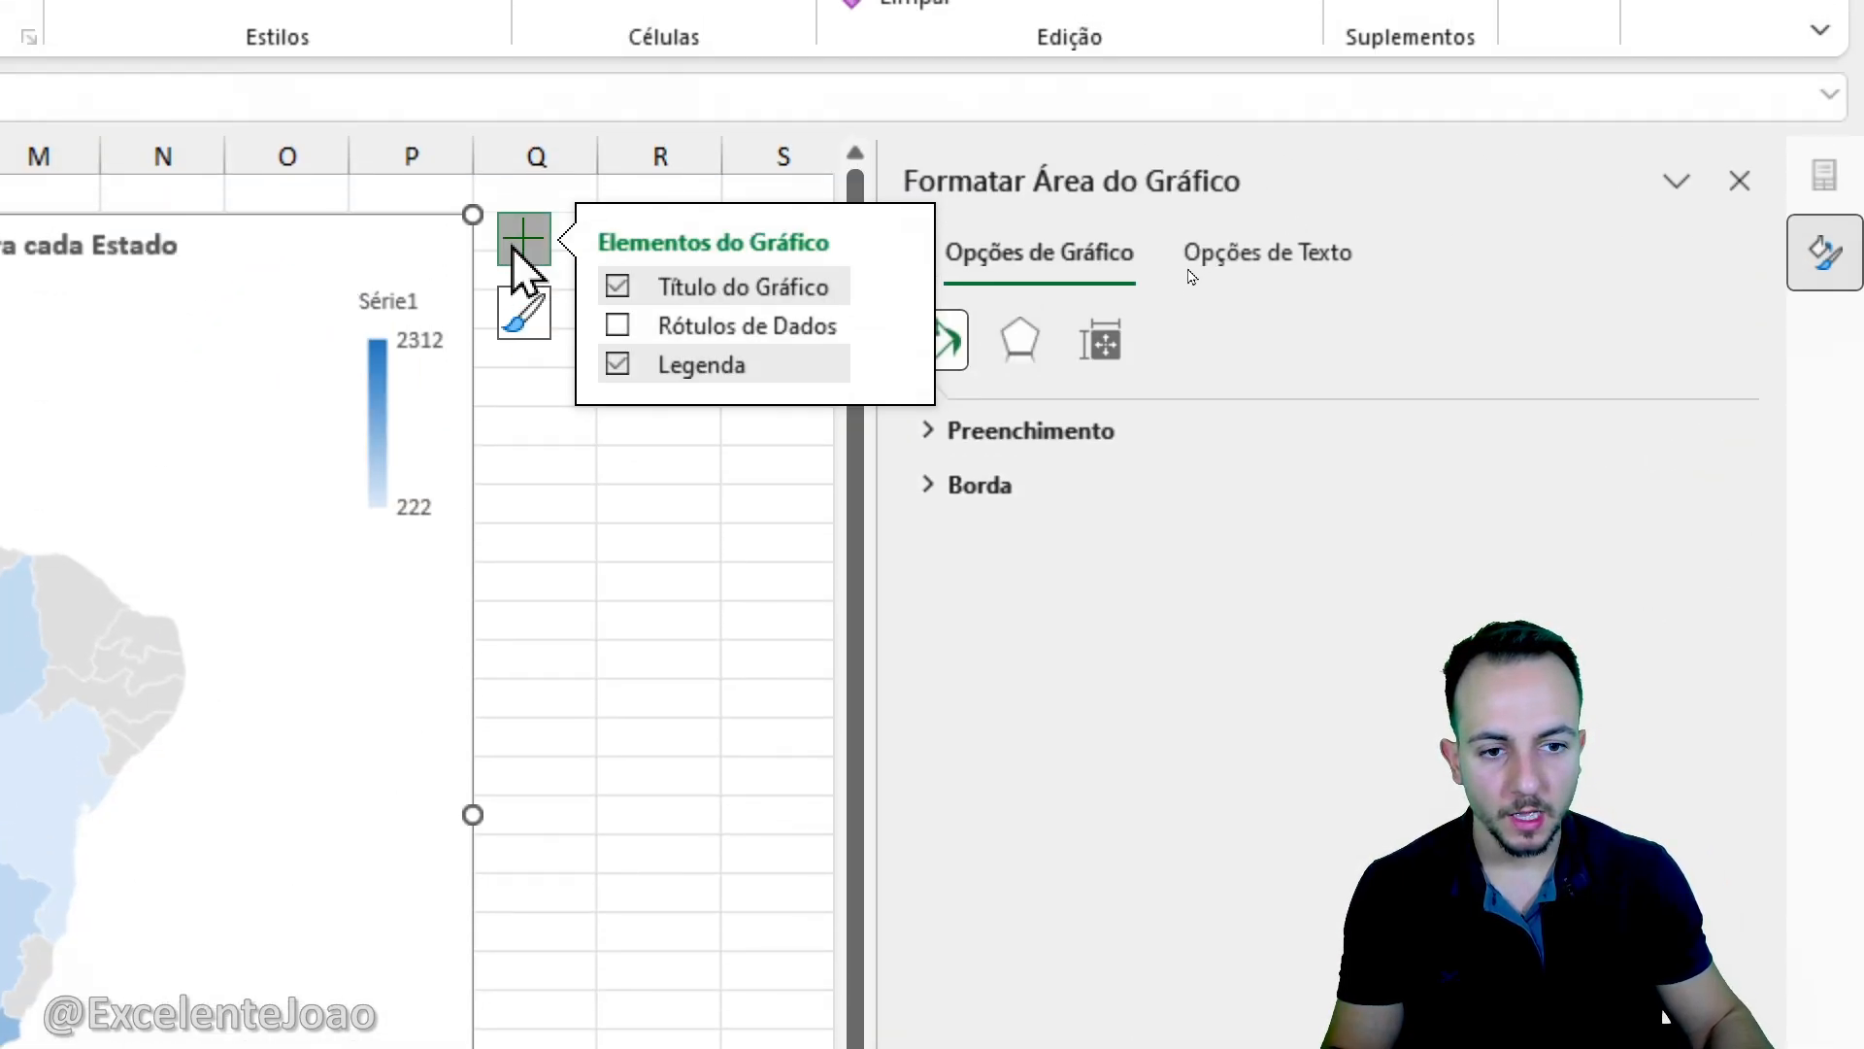
left_click(513, 248)
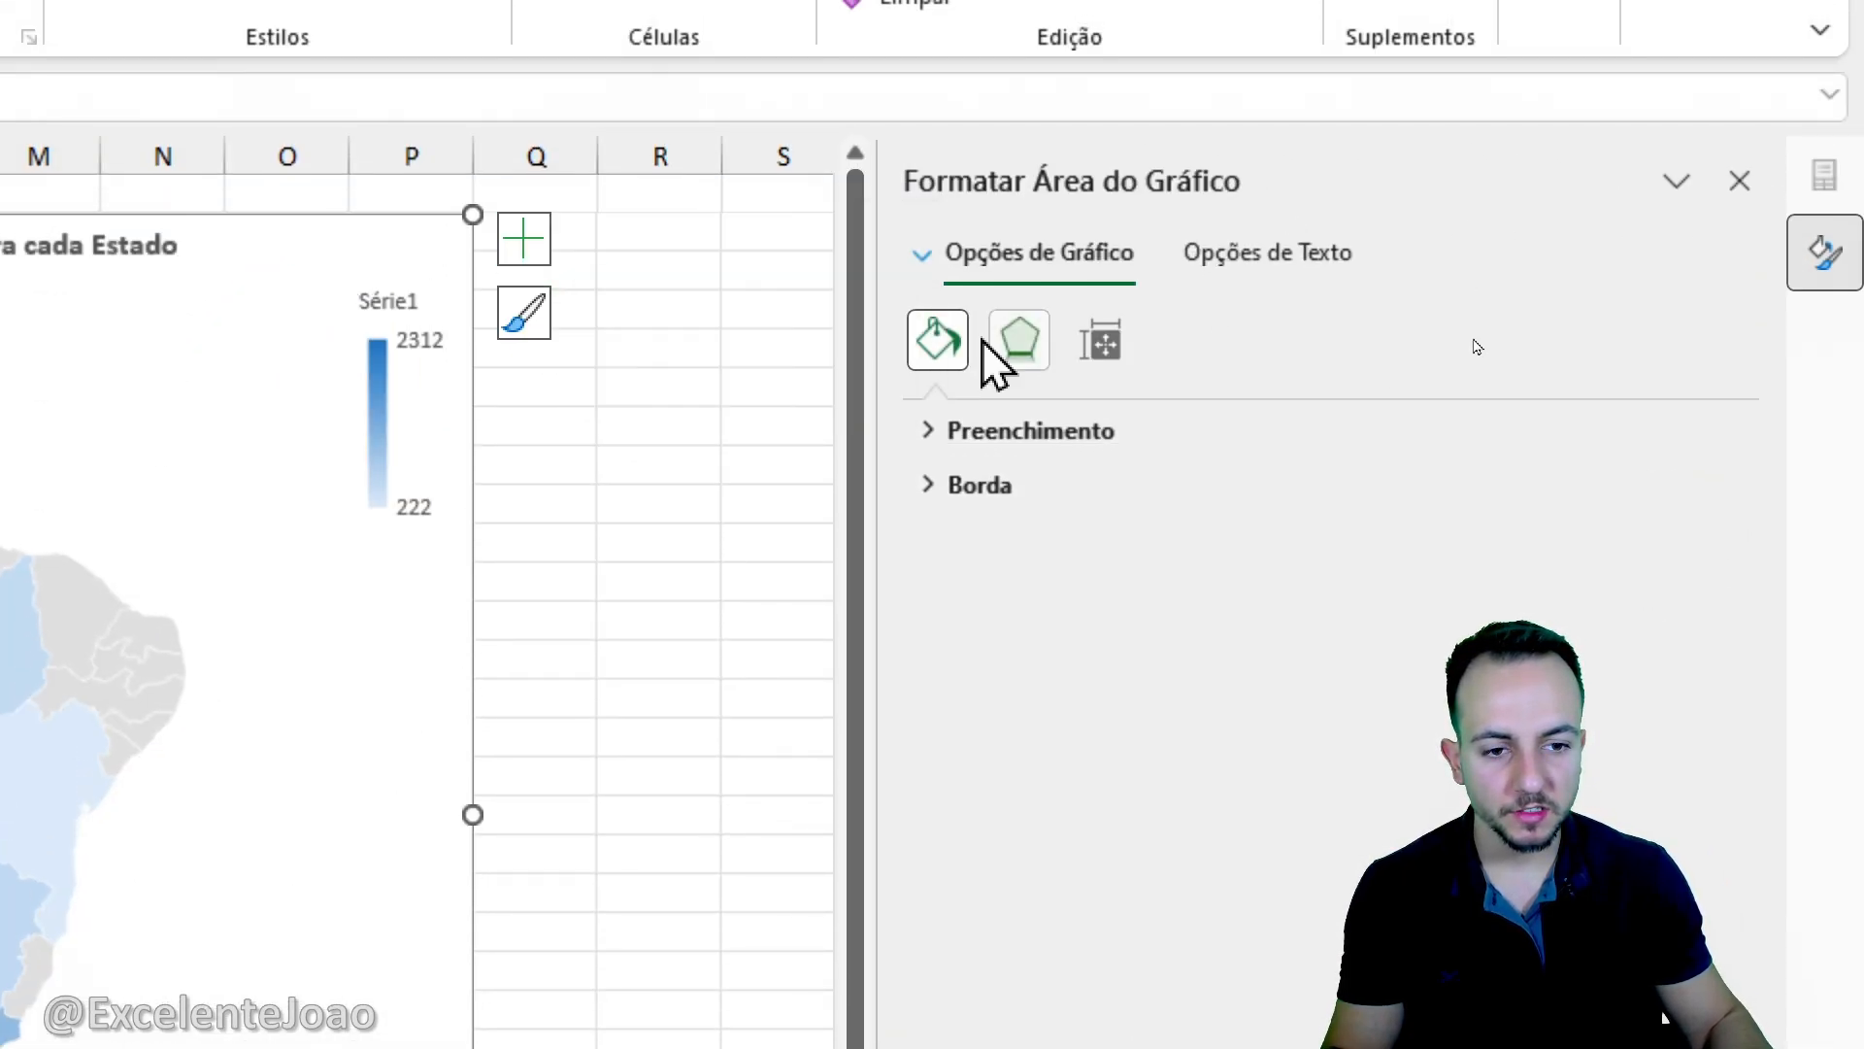
left_click(1022, 485)
left_click(1072, 594)
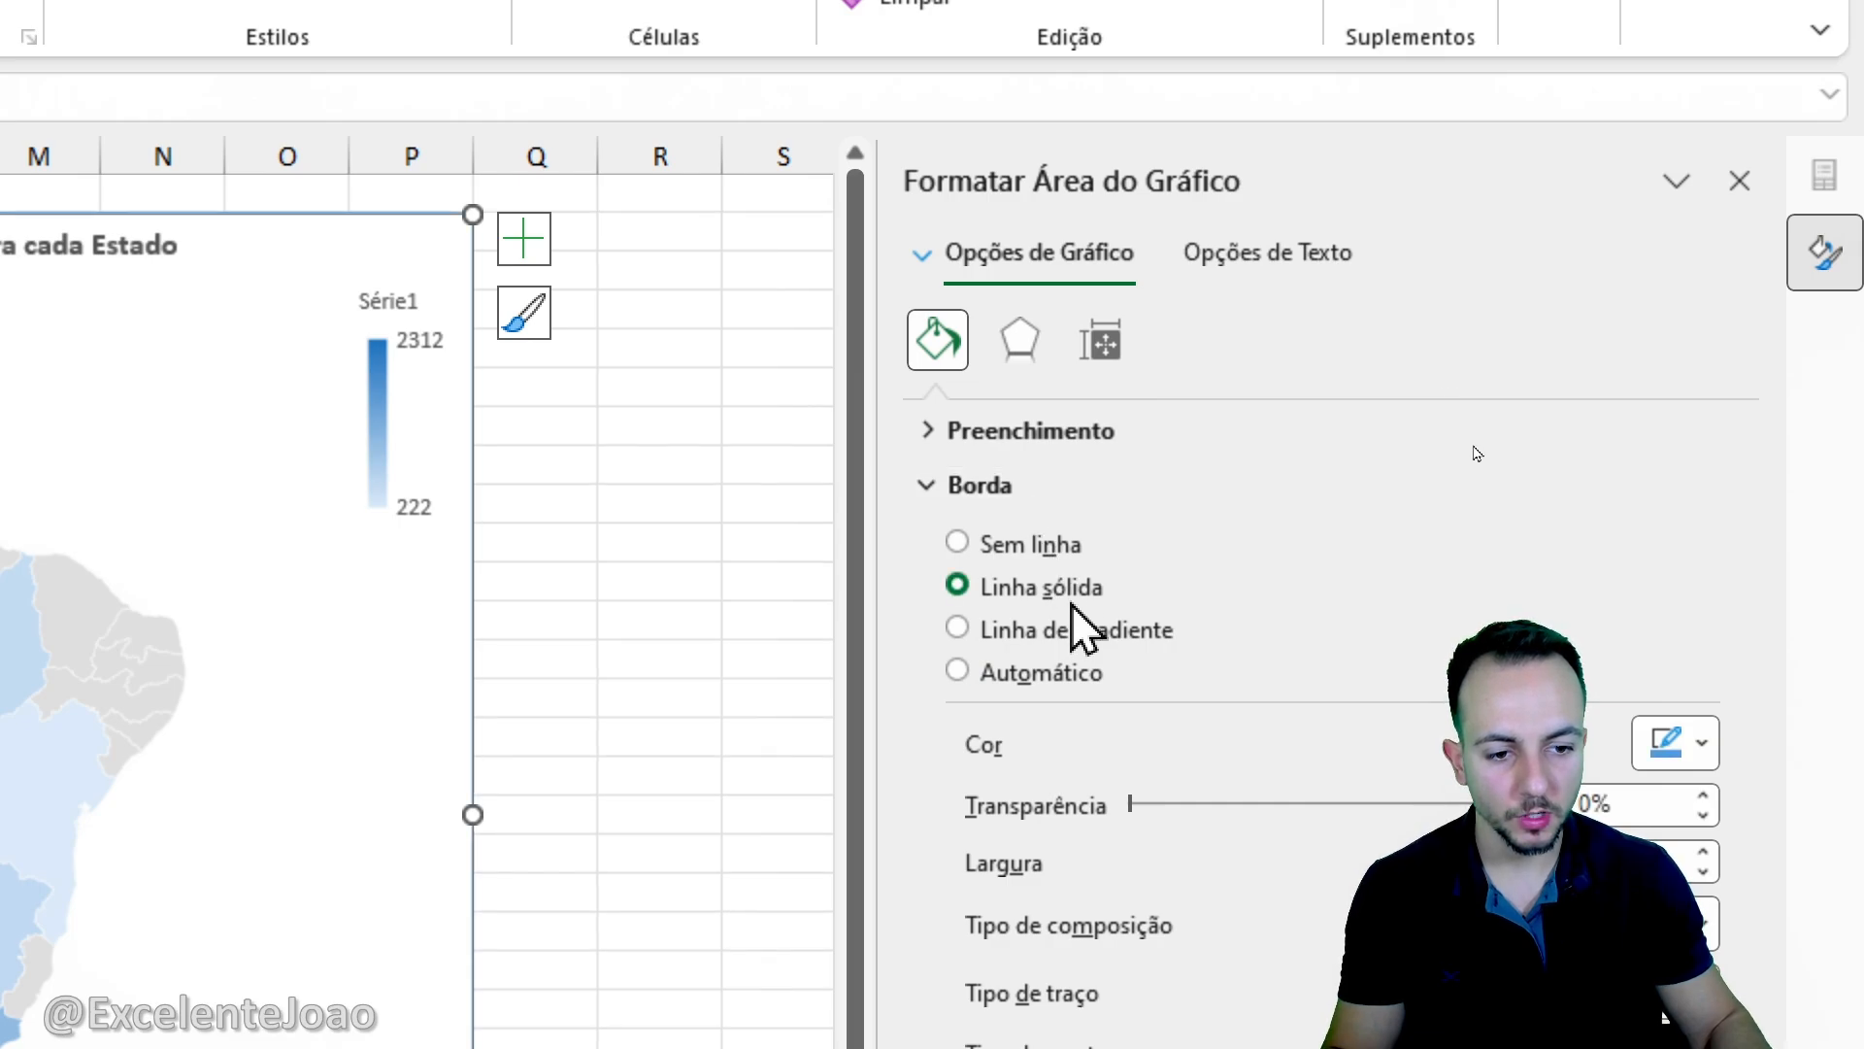
left_click(1686, 730)
left_click(1389, 936)
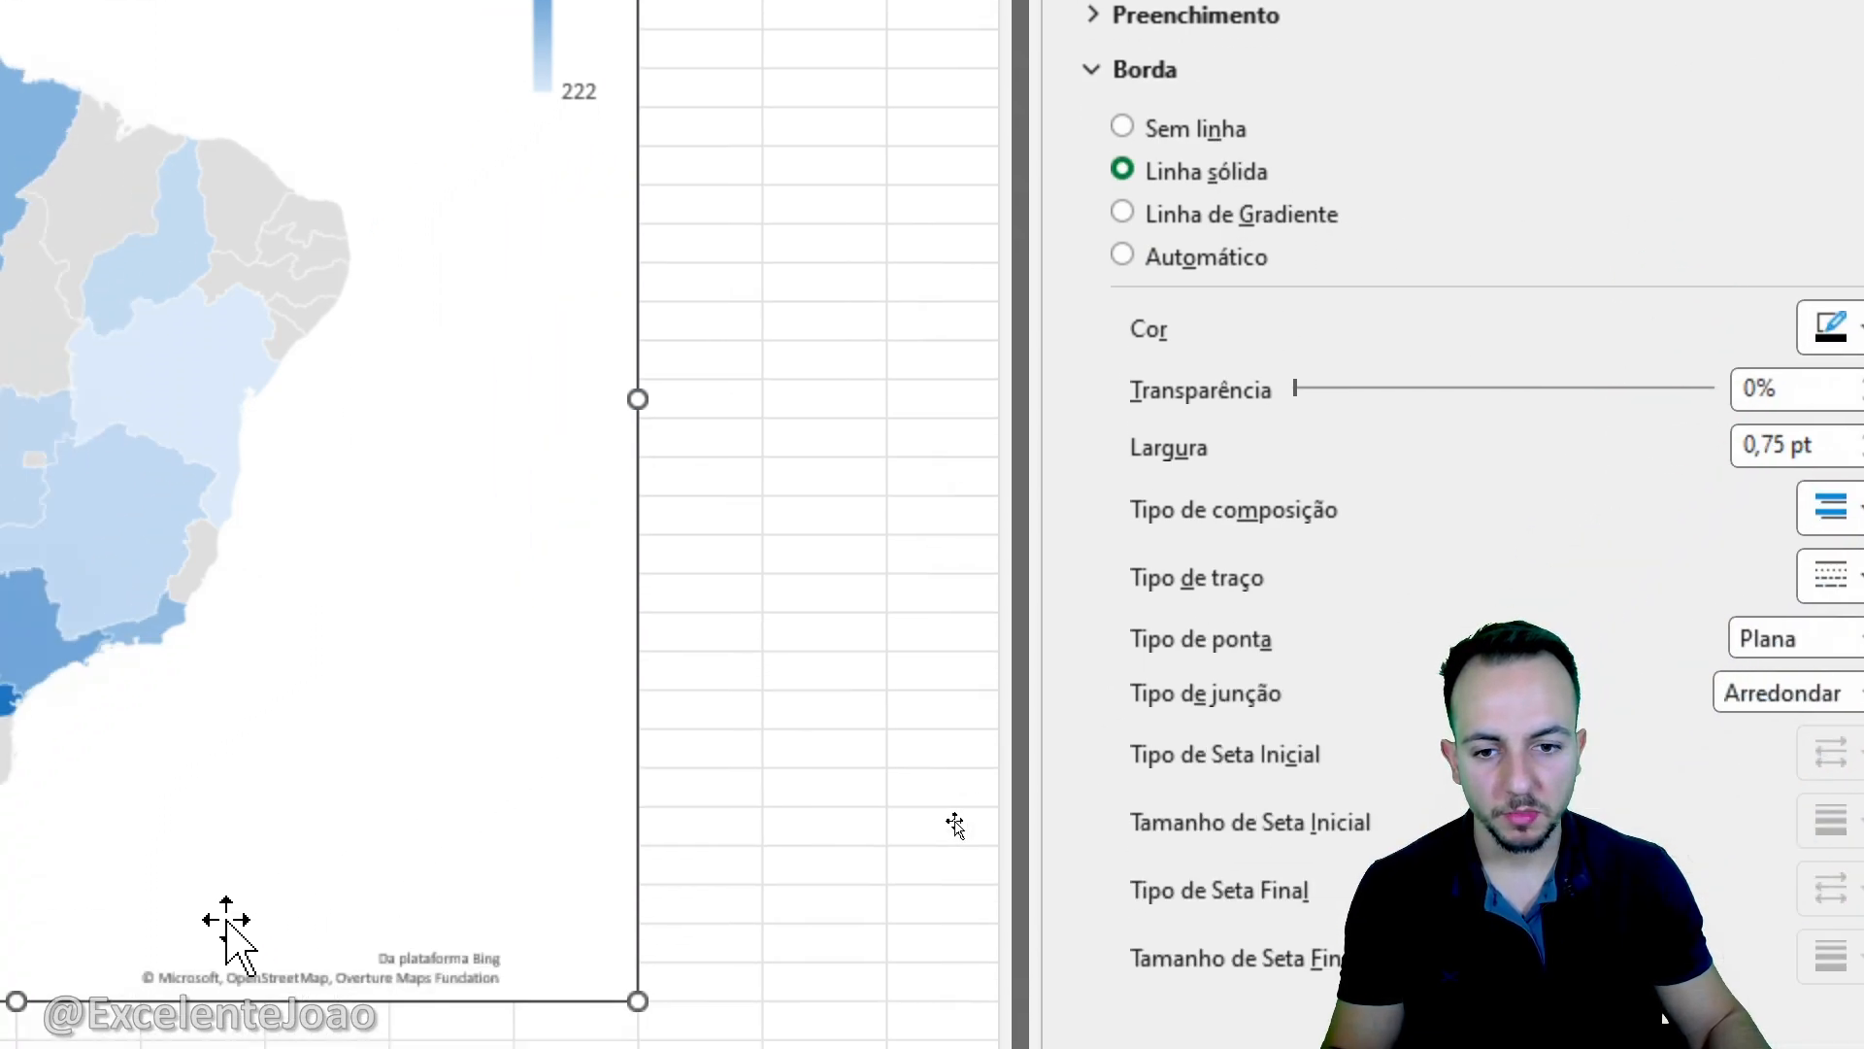
left_click(801, 674)
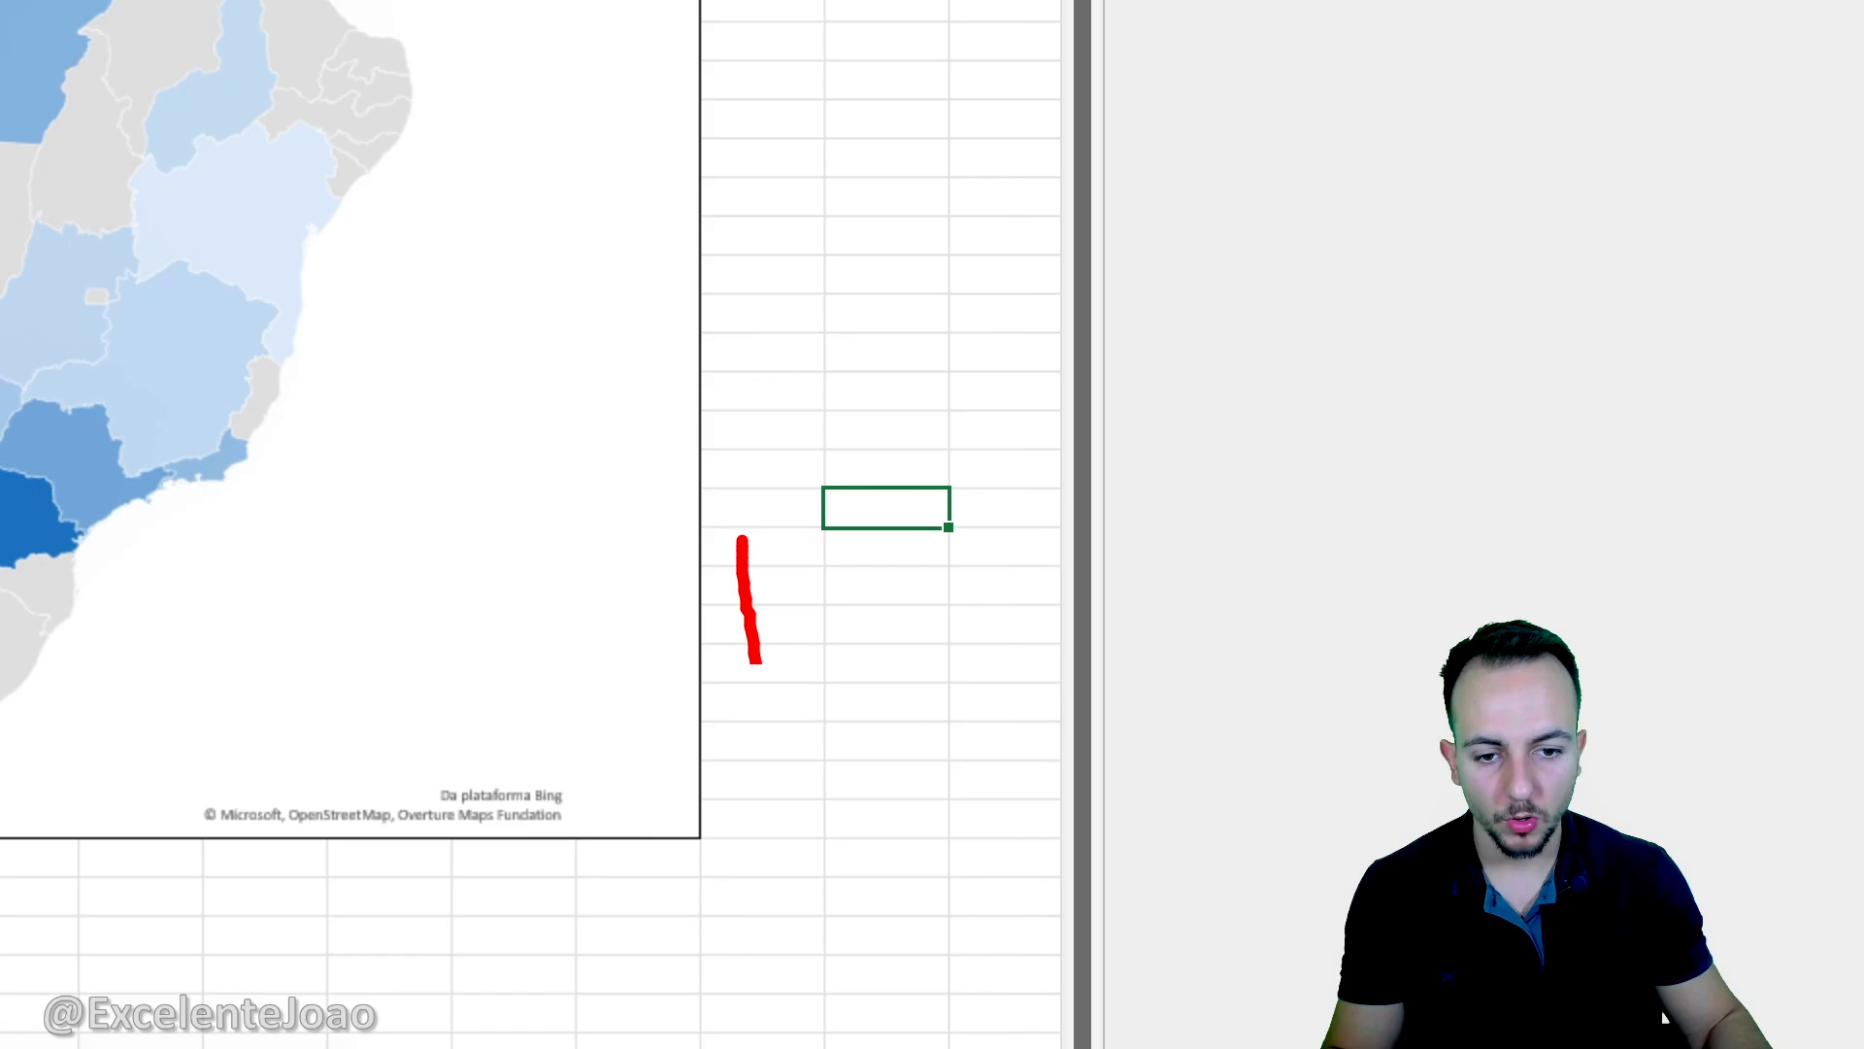
left_click_drag(759, 662, 618, 872)
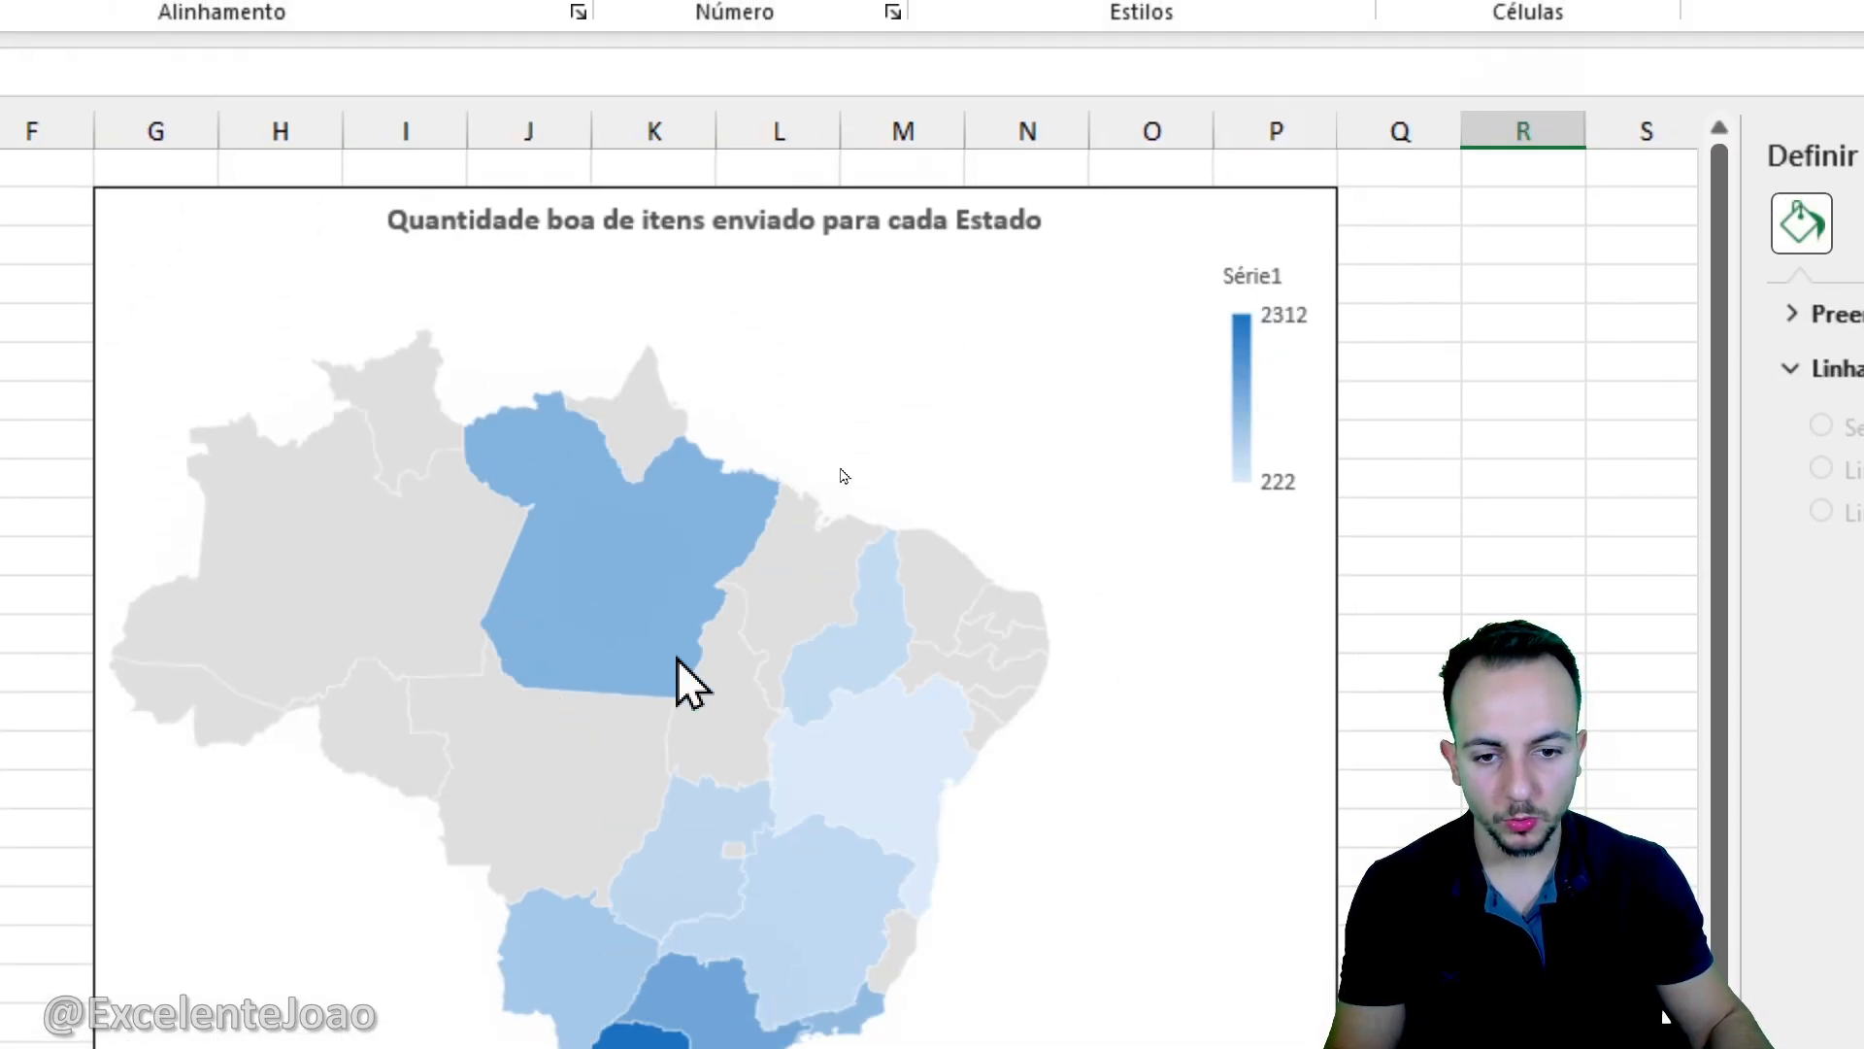
- Try the Mercator, Miller and Albers projections in the map's data series formatting, then restore the projection to Automático
right_click(662, 598)
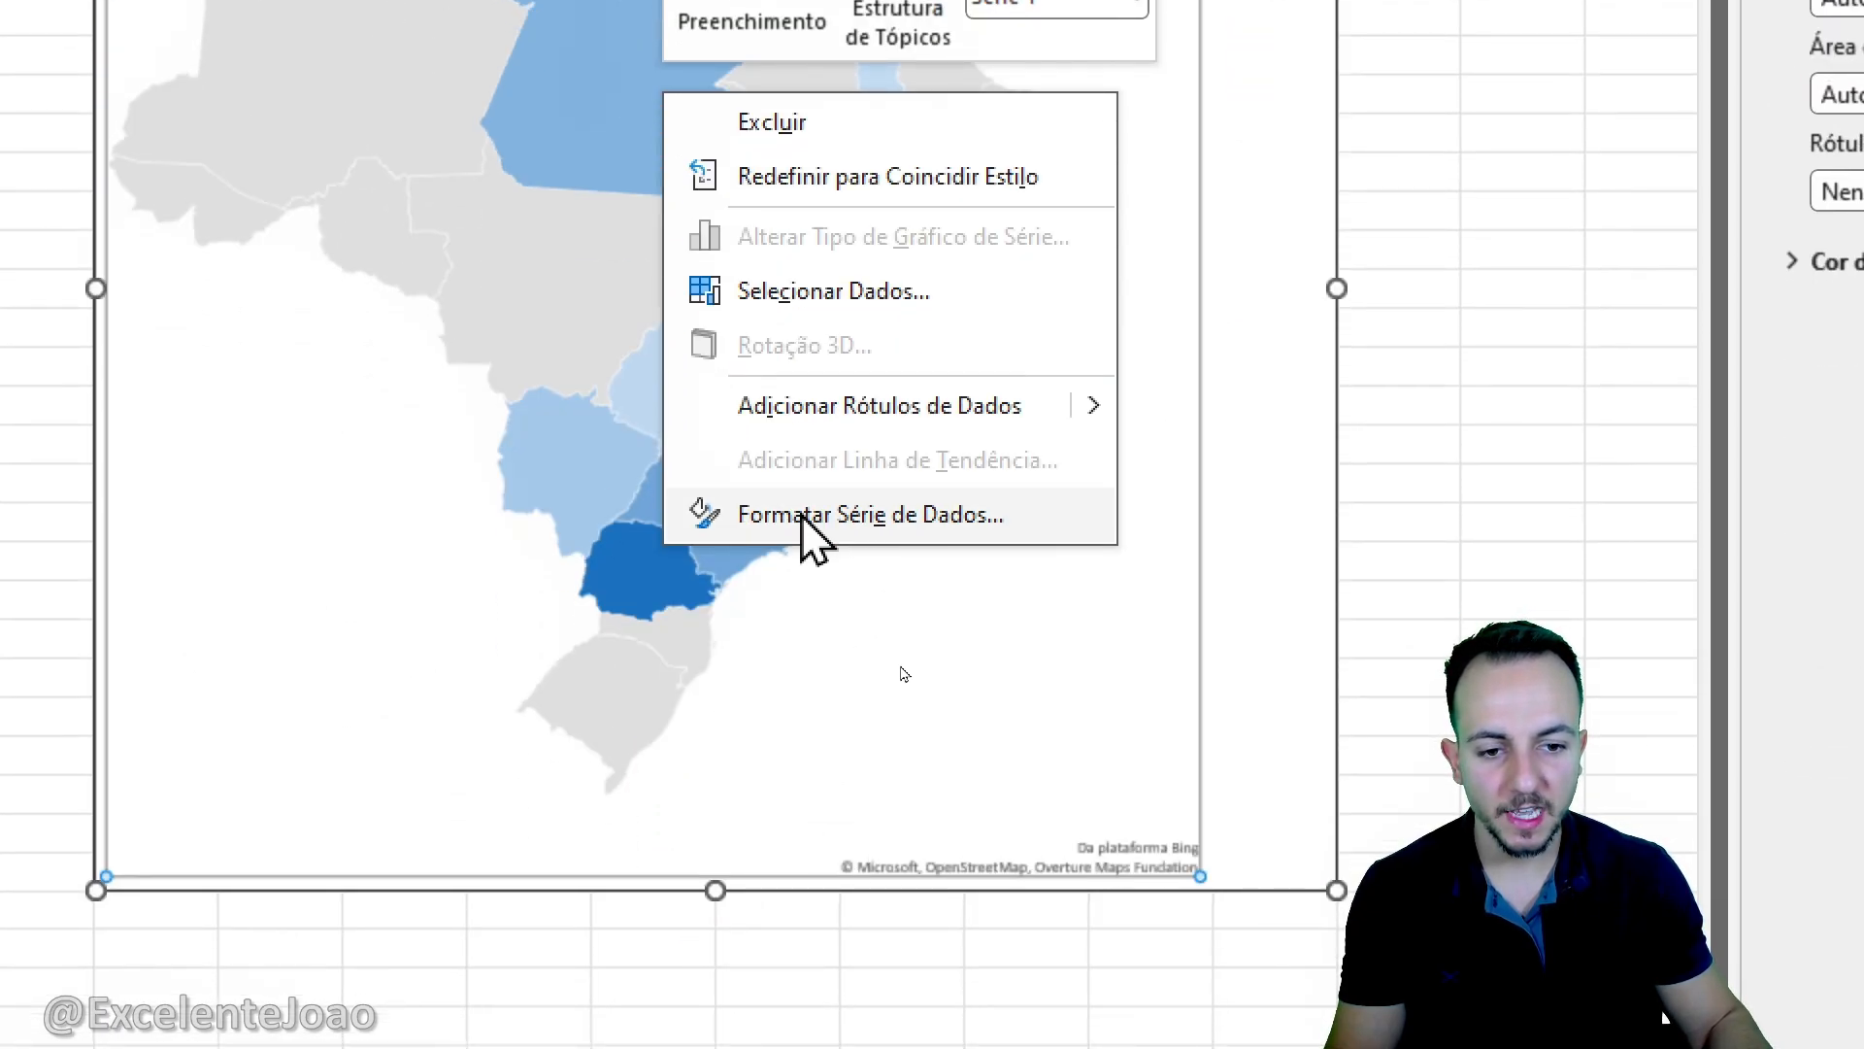
left_click(814, 522)
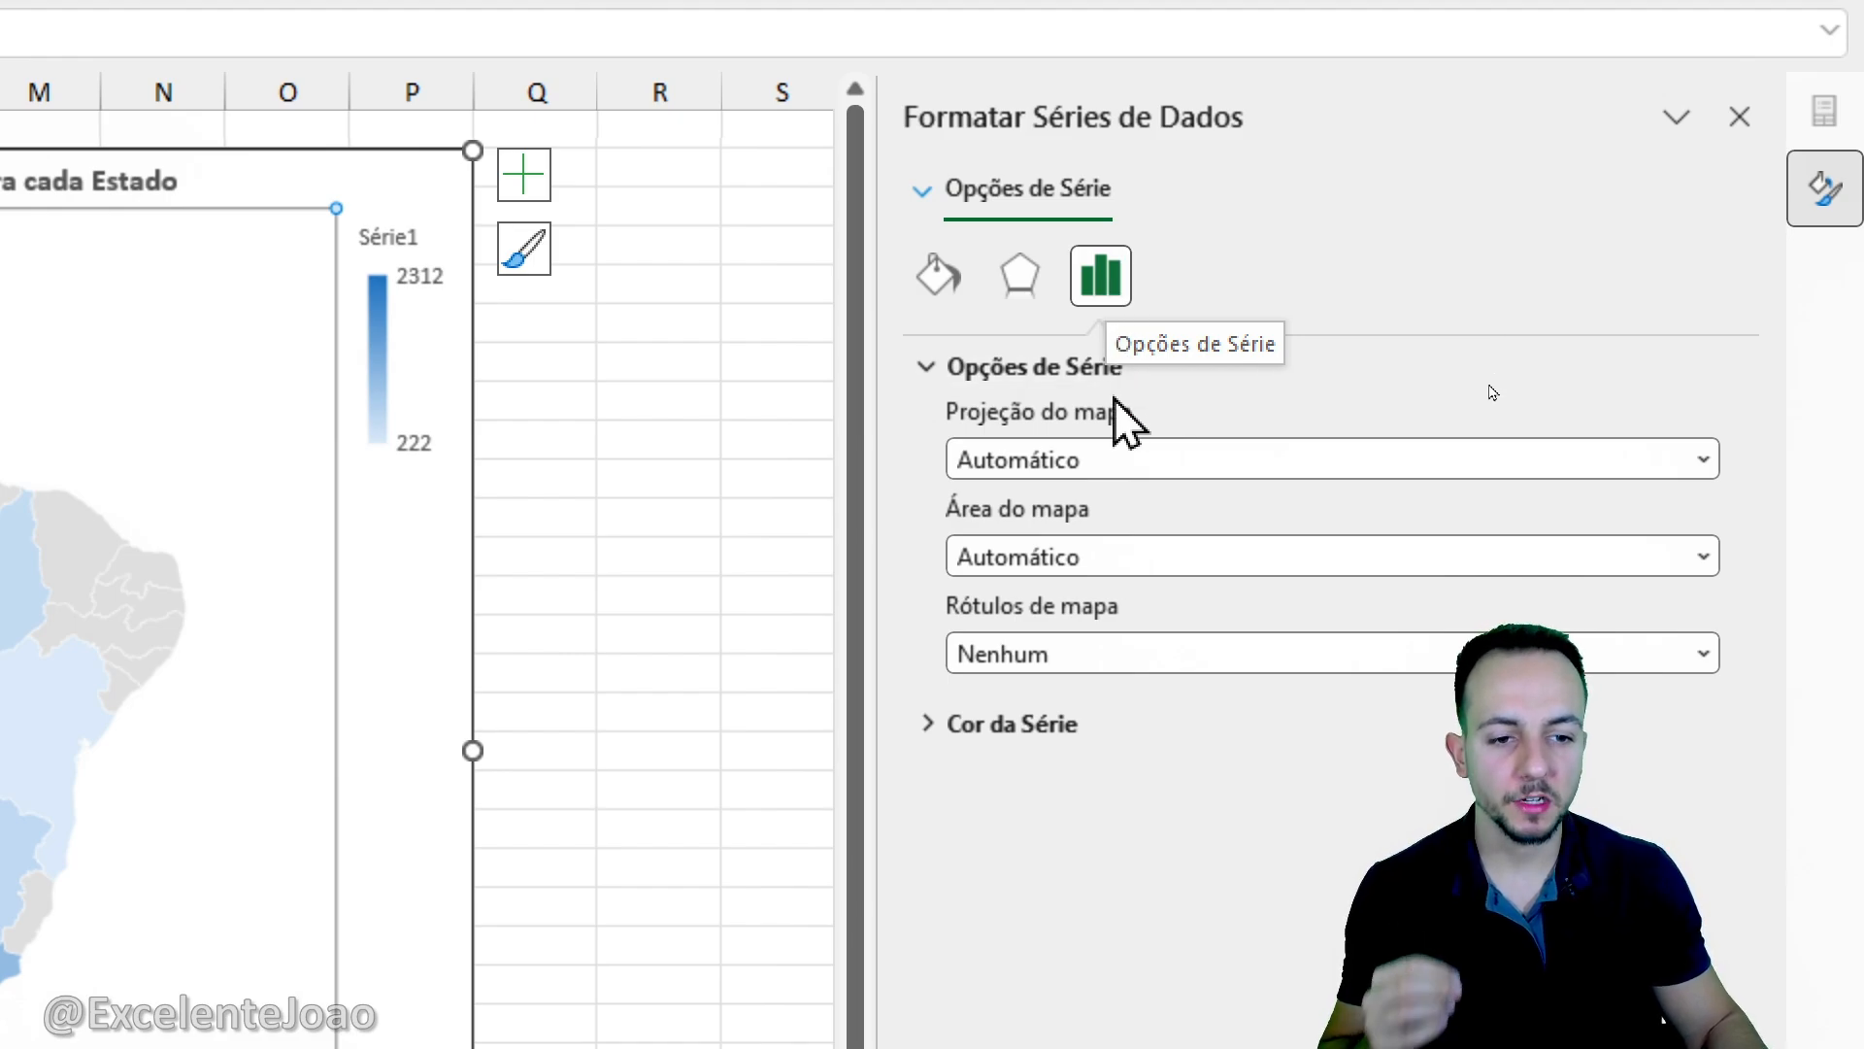
left_click(1117, 458)
left_click(1068, 537)
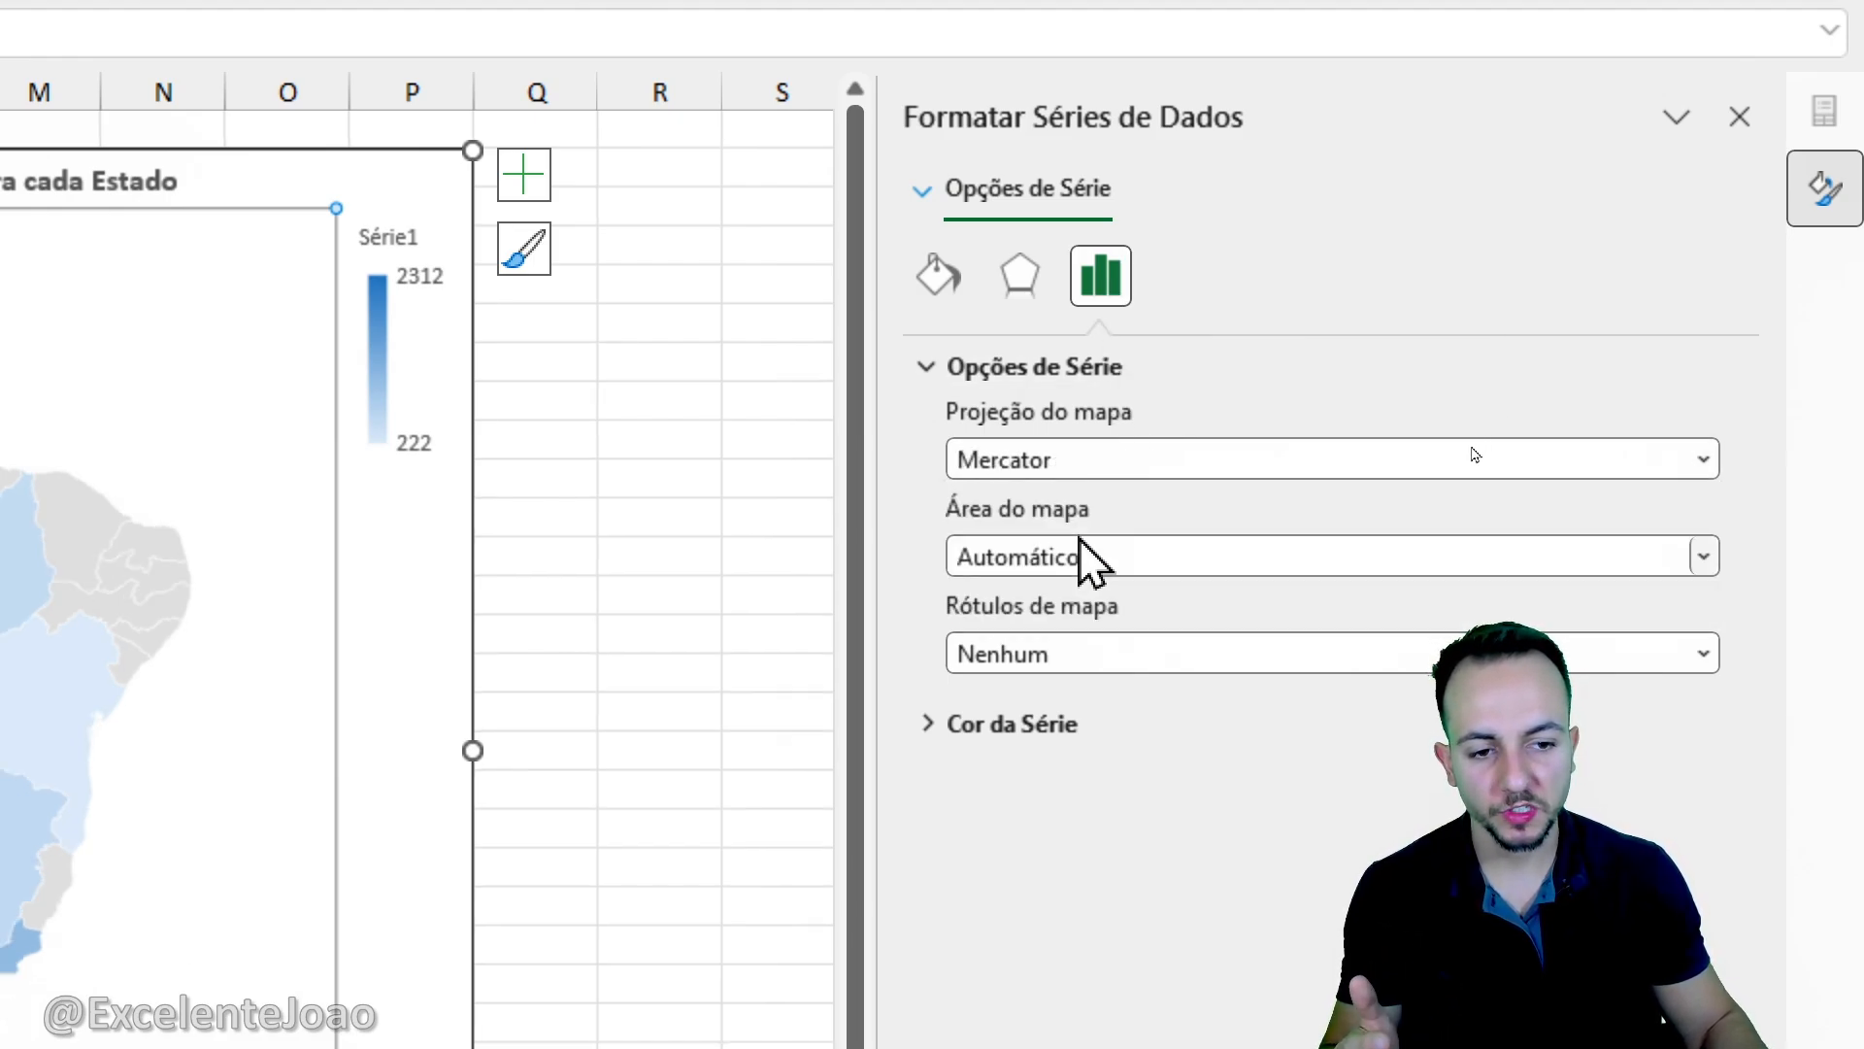
left_click(1072, 464)
left_click(1068, 574)
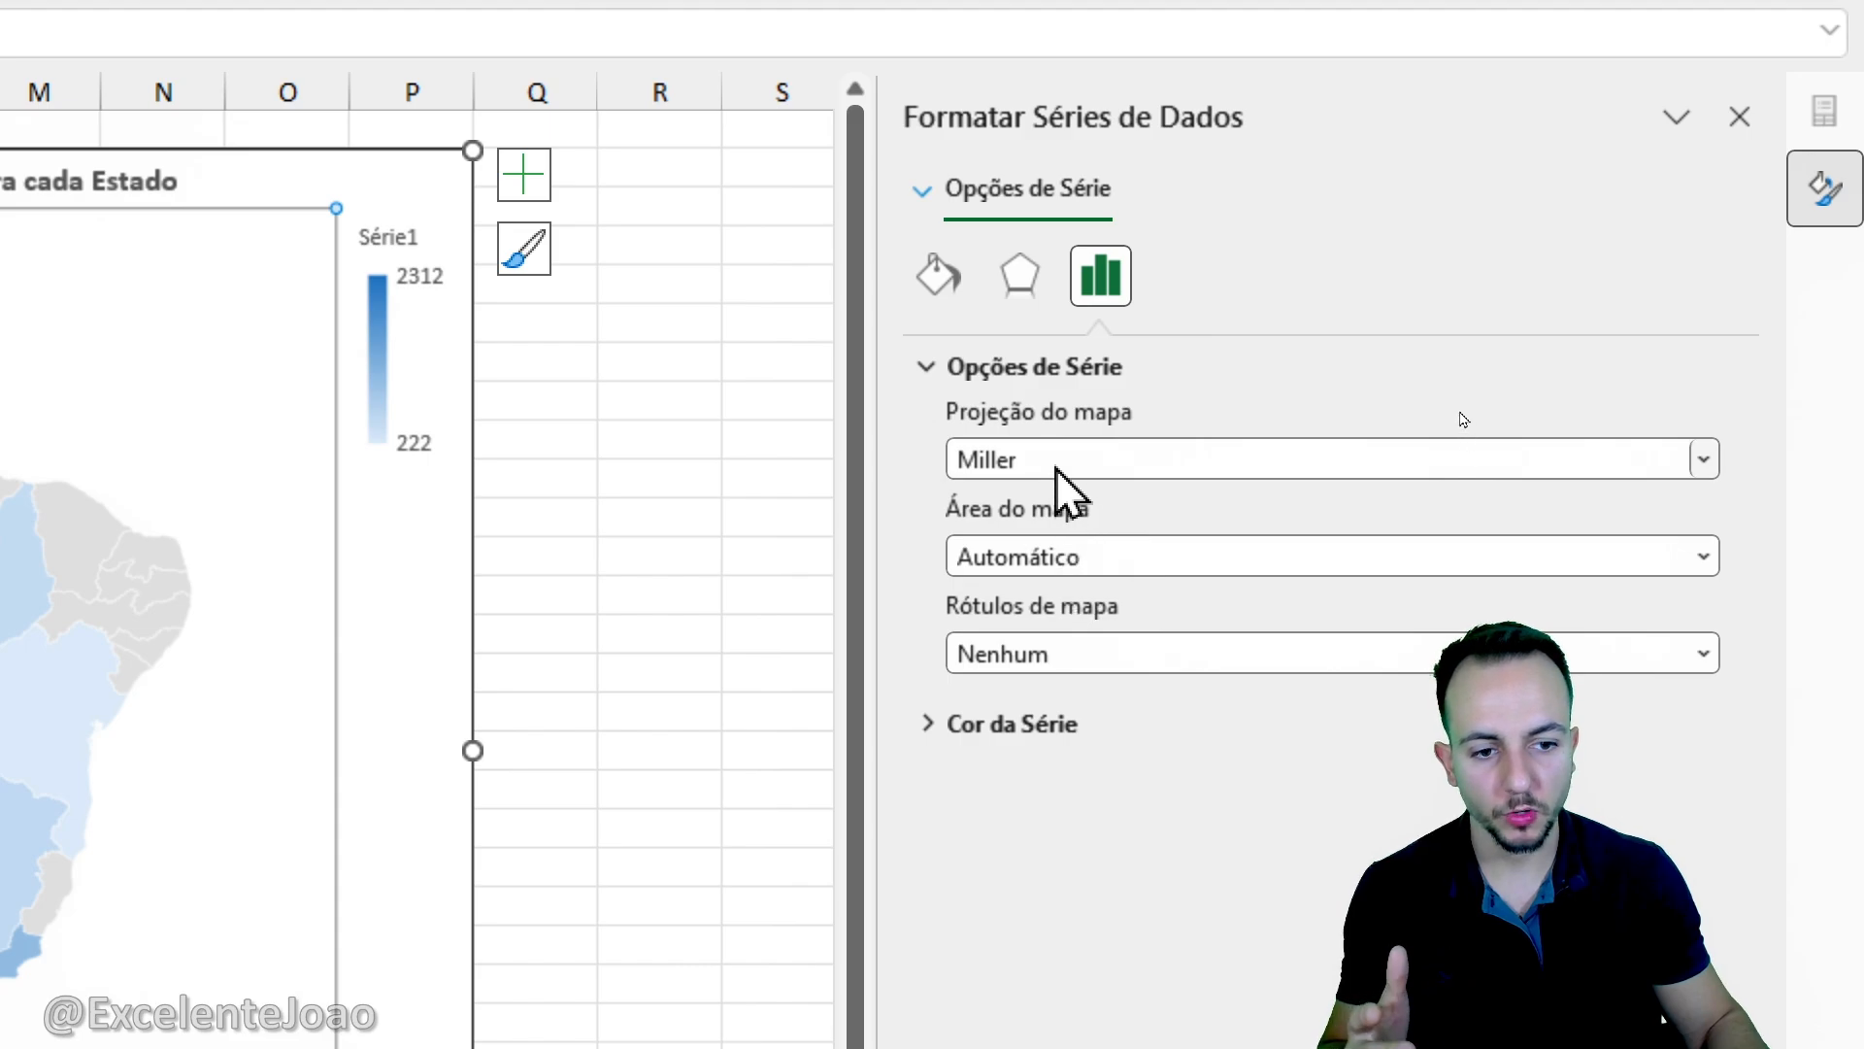
left_click(1066, 476)
left_click(1068, 611)
left_click(1055, 464)
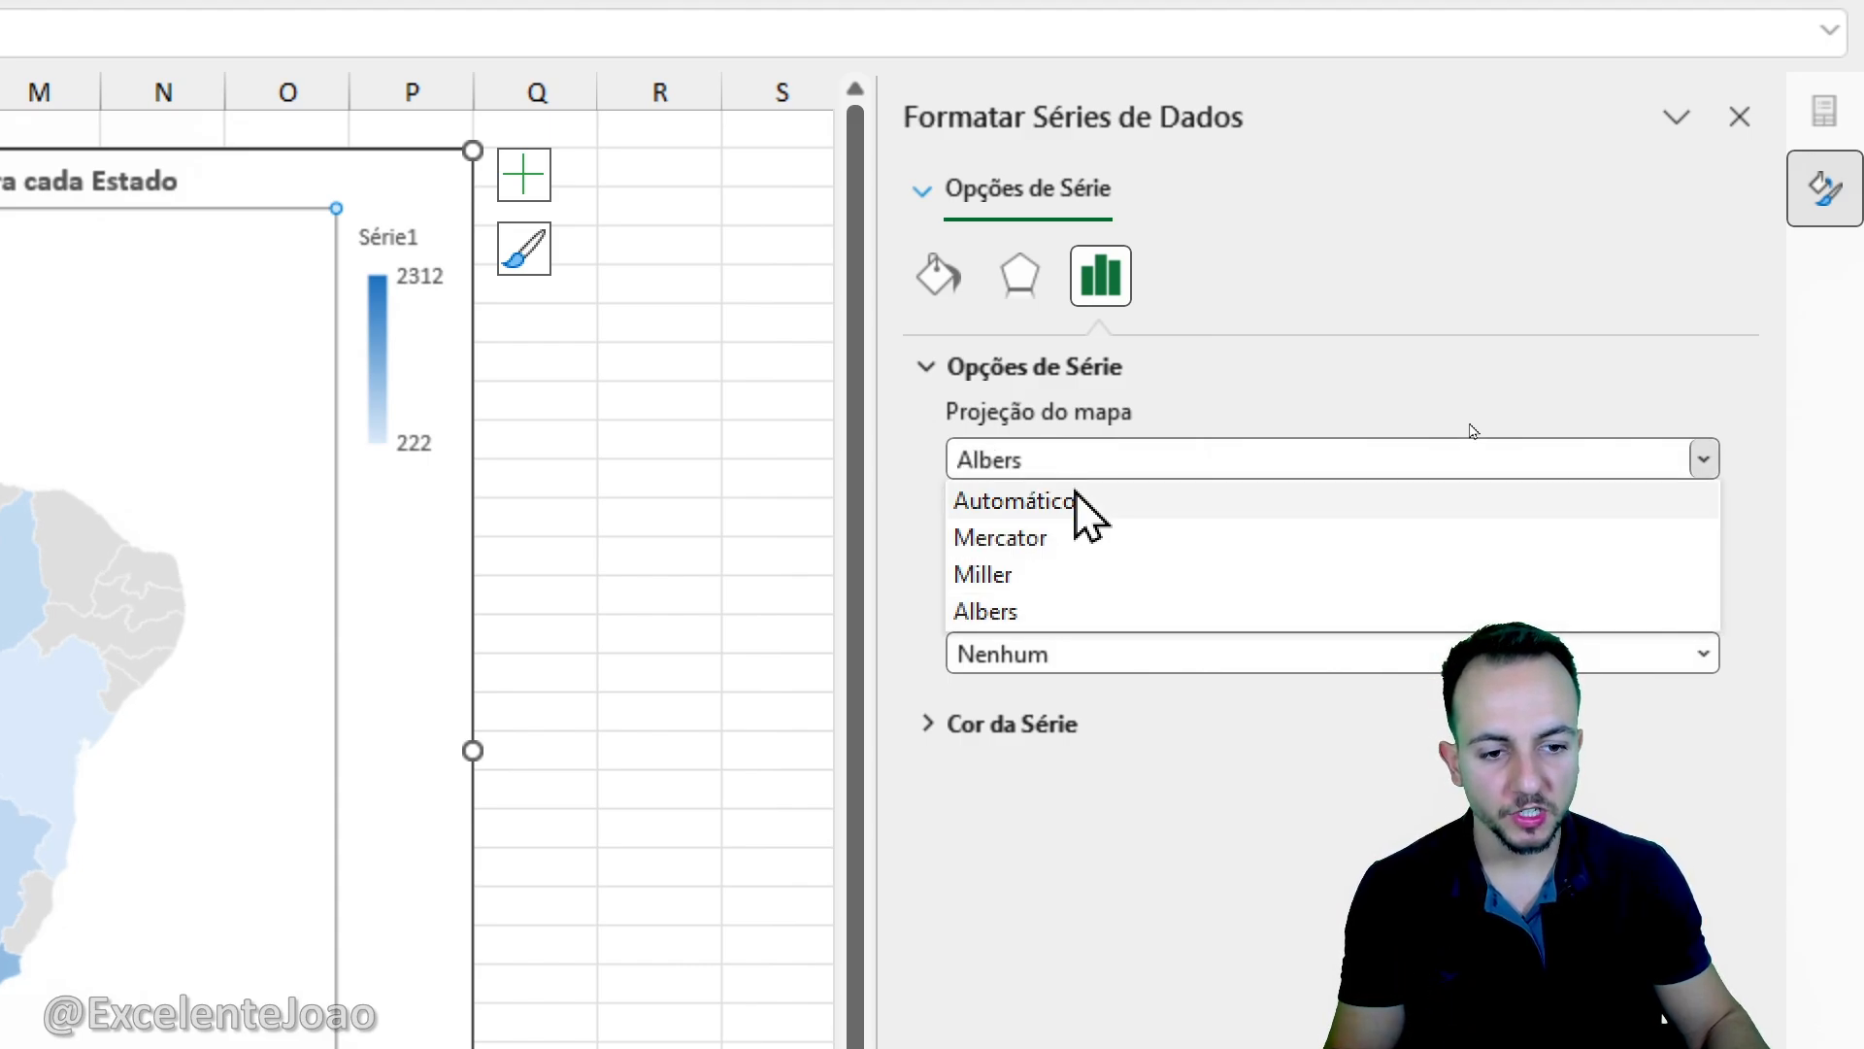
left_click(1080, 505)
- Try the map areas Somente regiões com dados, Mundo, País/Região and Vários países/regiões, then restore the area to Automático
left_click(1032, 557)
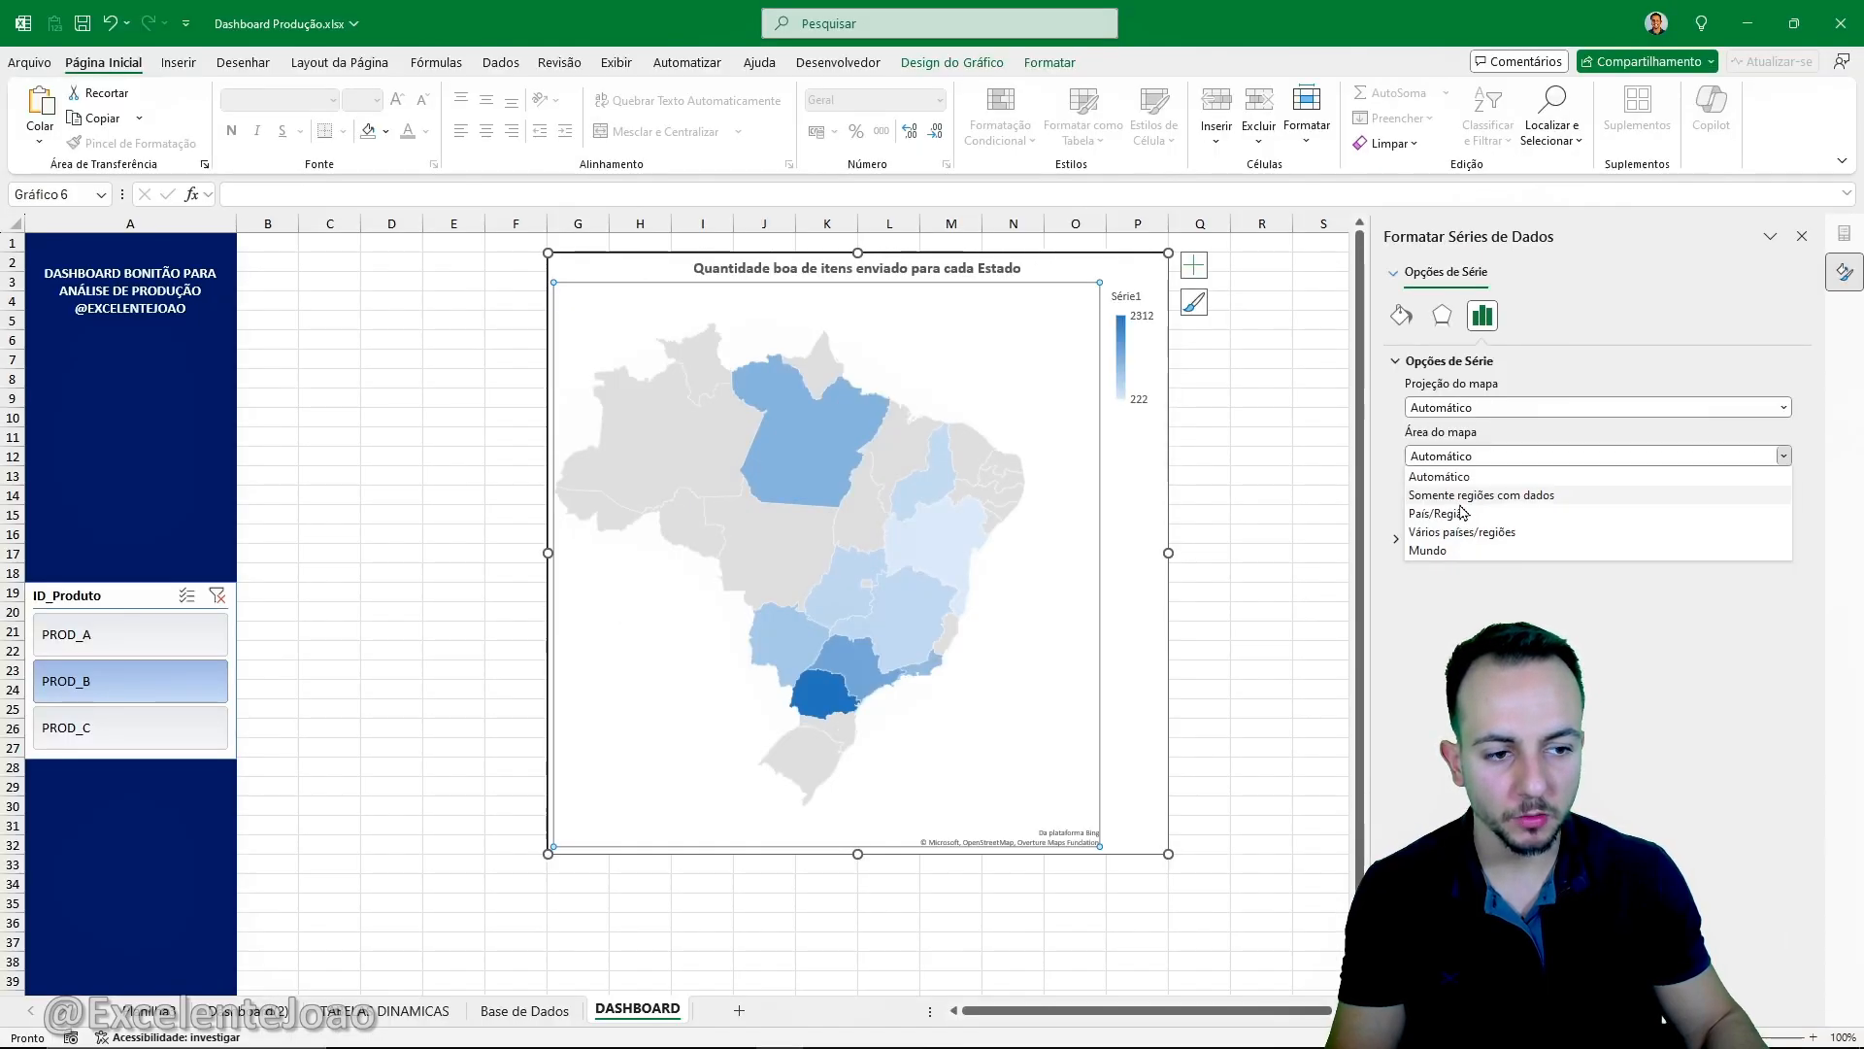
left_click(1060, 372)
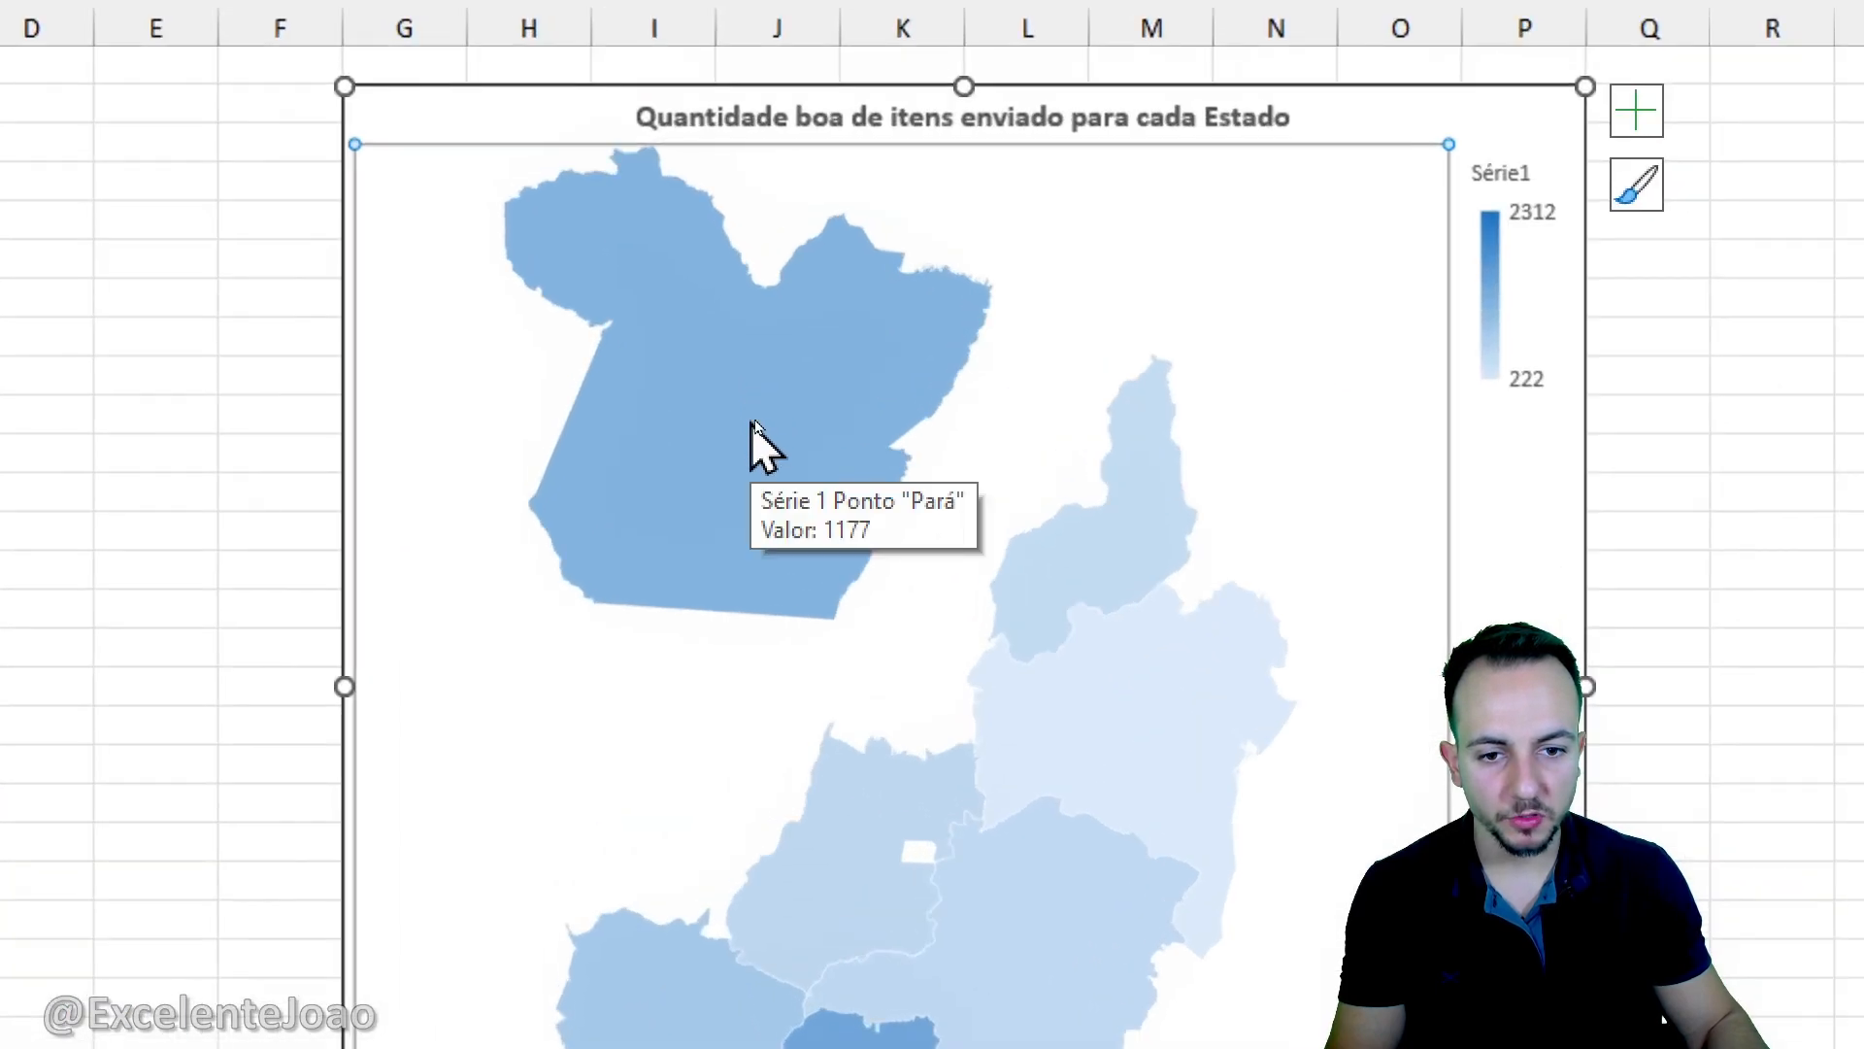
left_click(1194, 265)
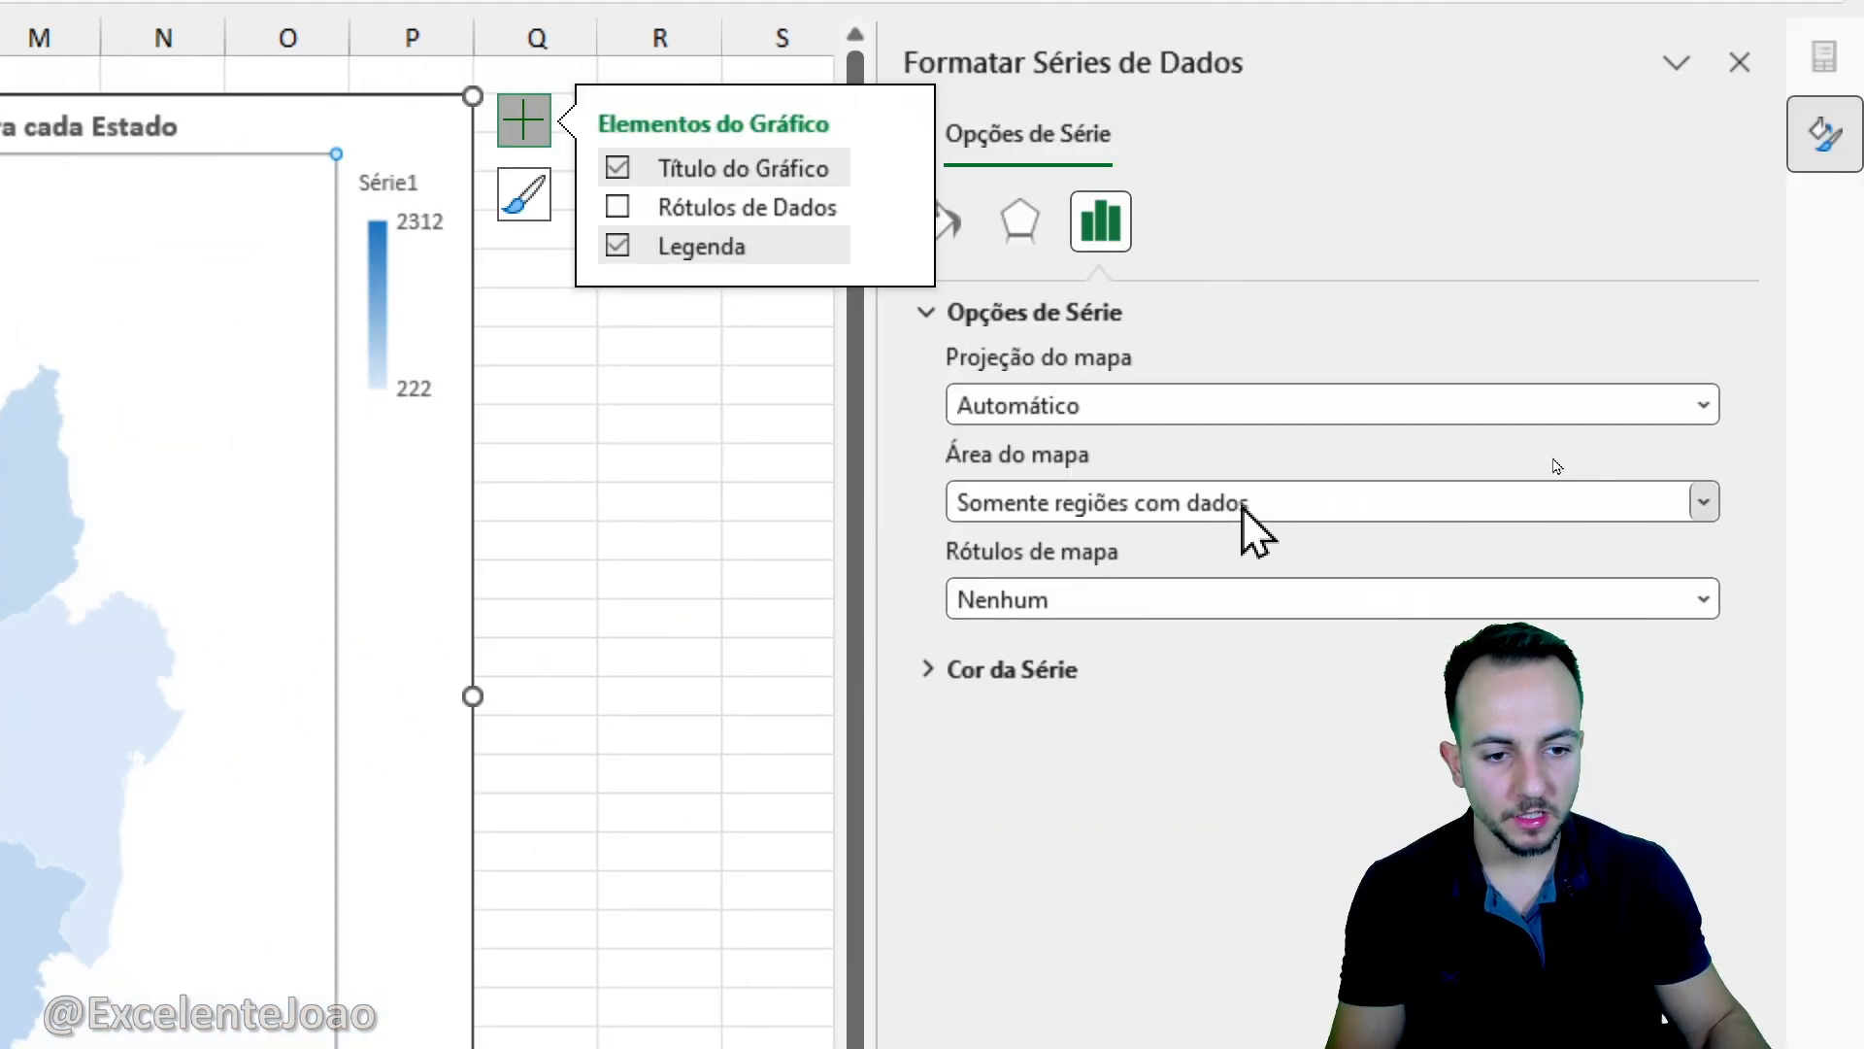
left_click(1243, 506)
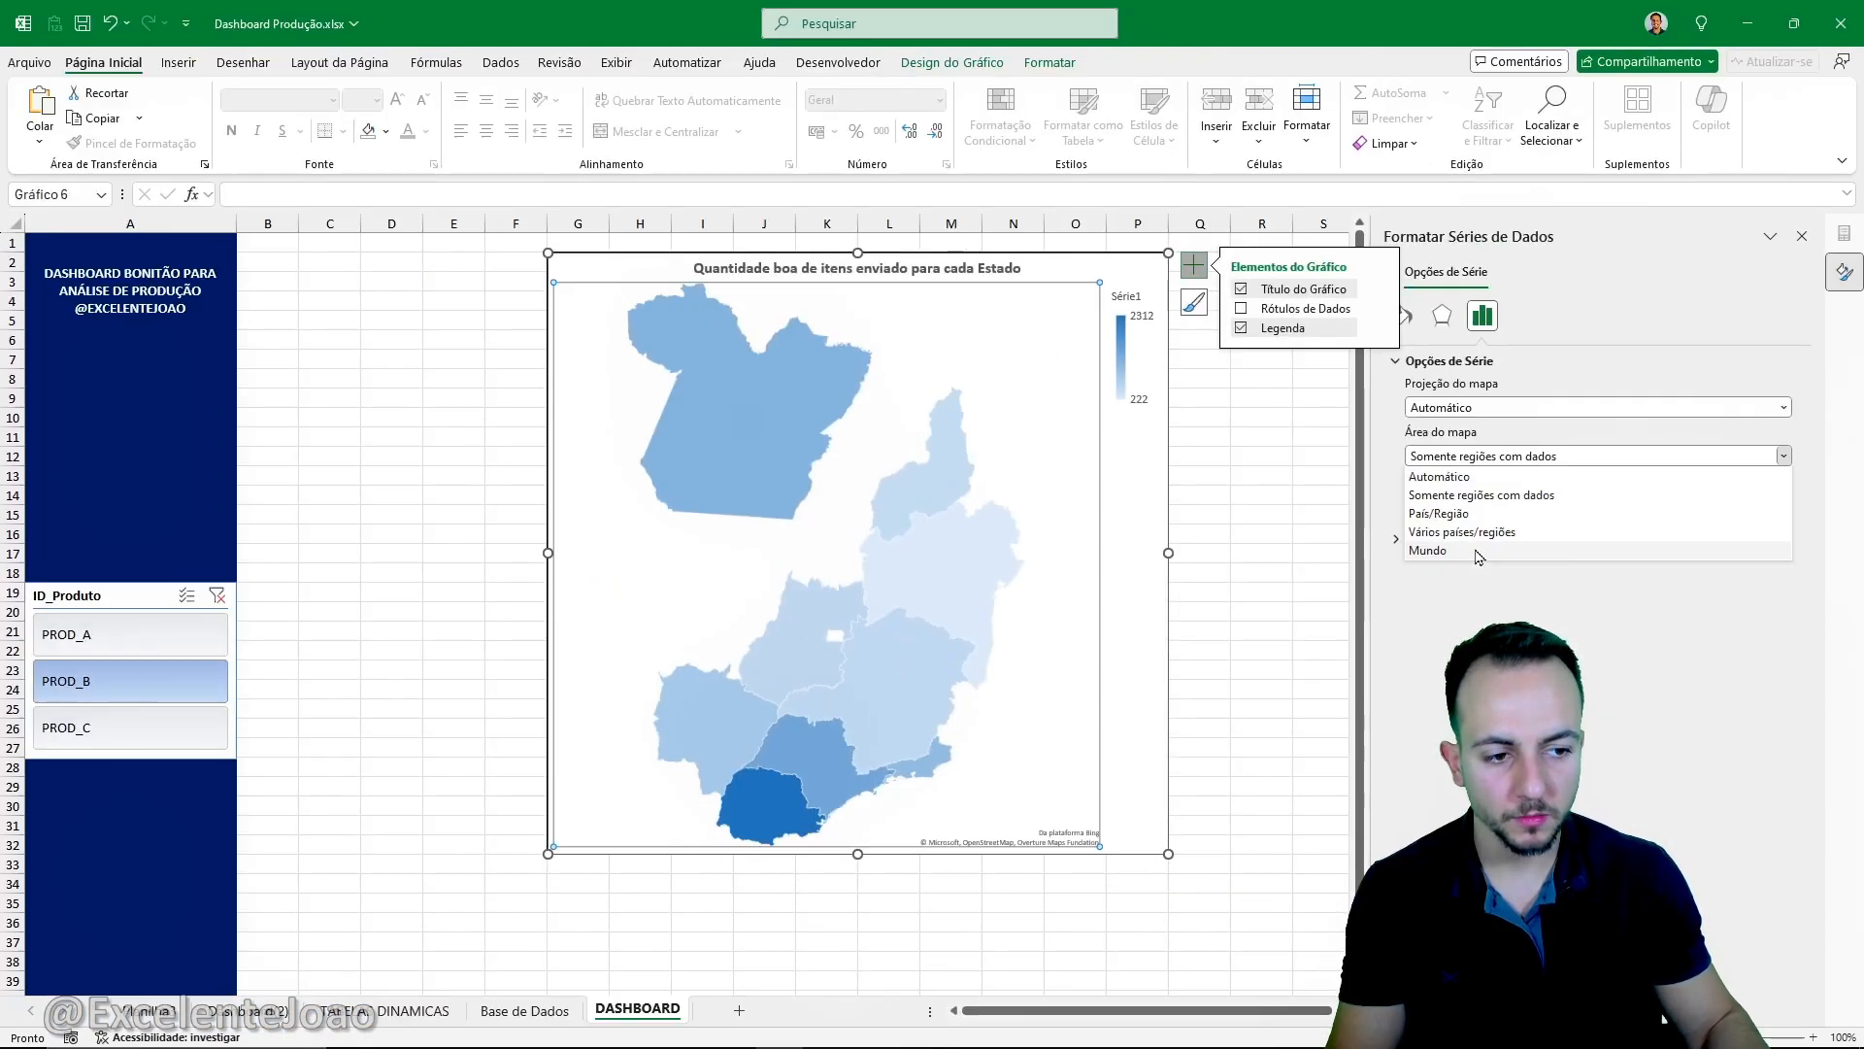
left_click(1093, 689)
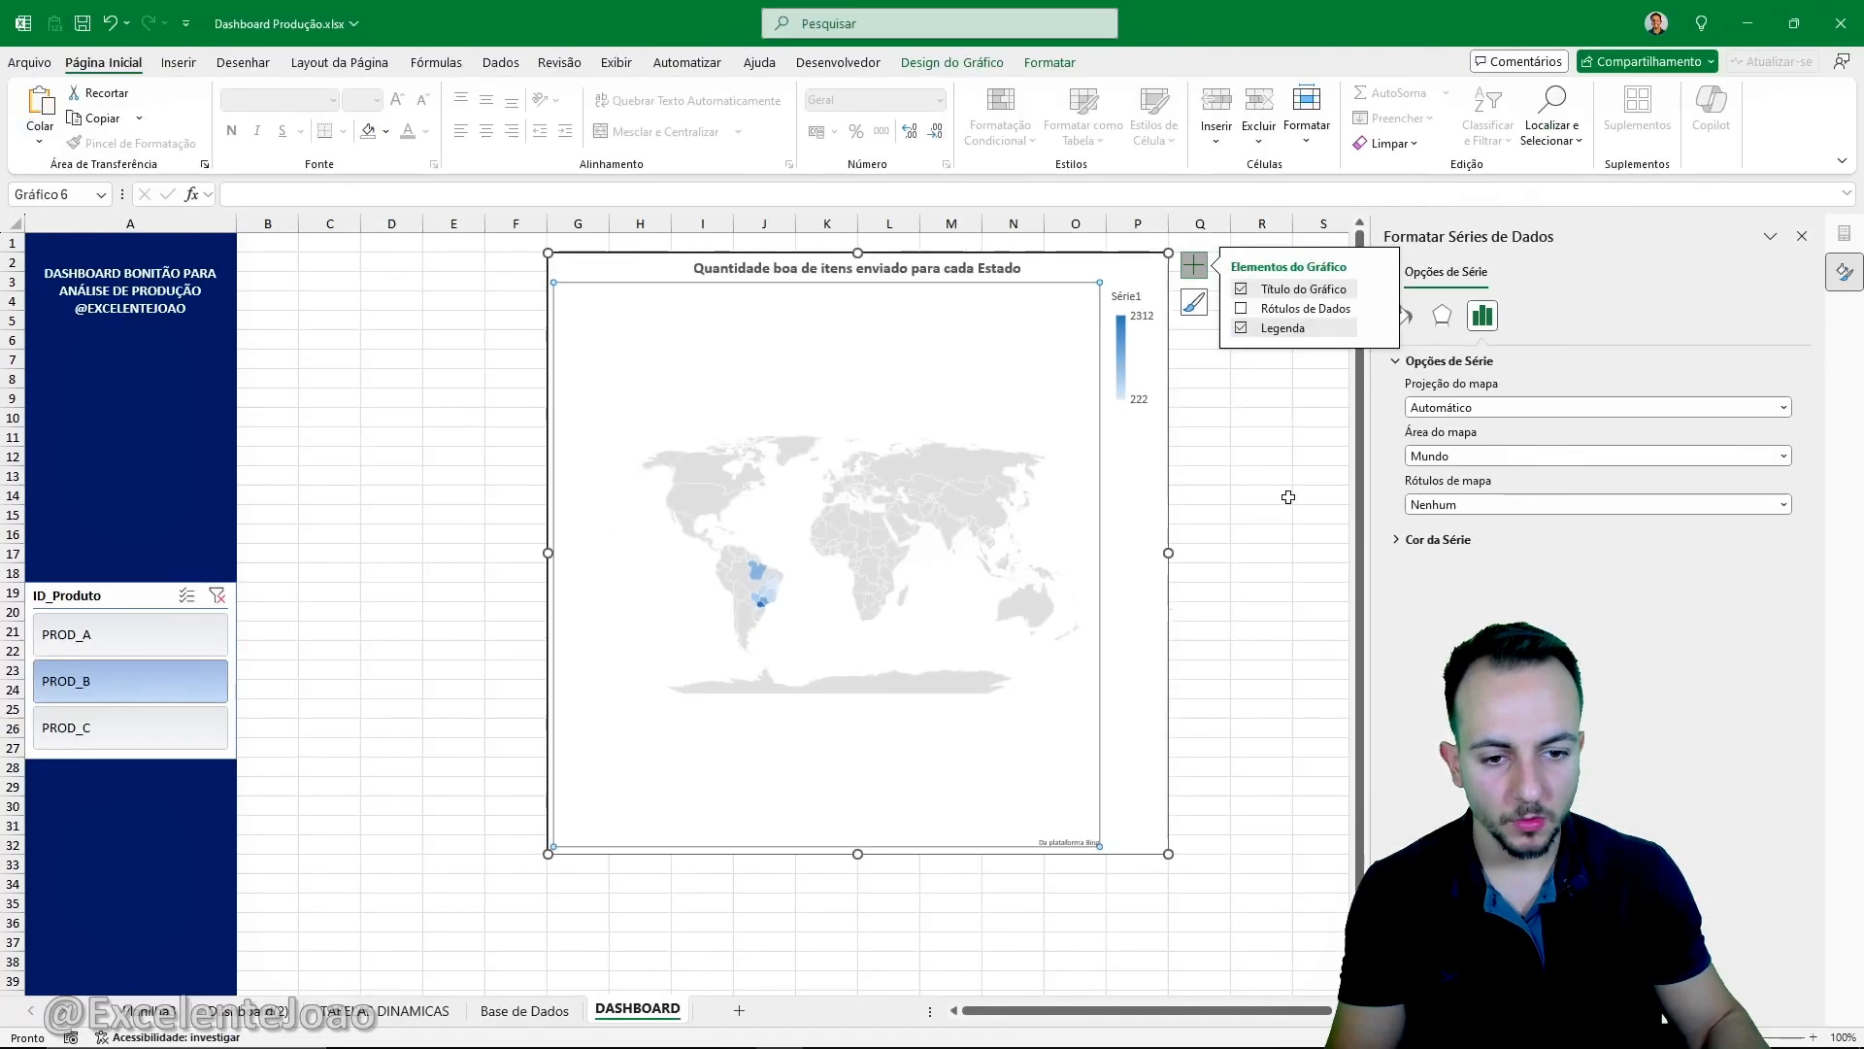
left_click(1500, 455)
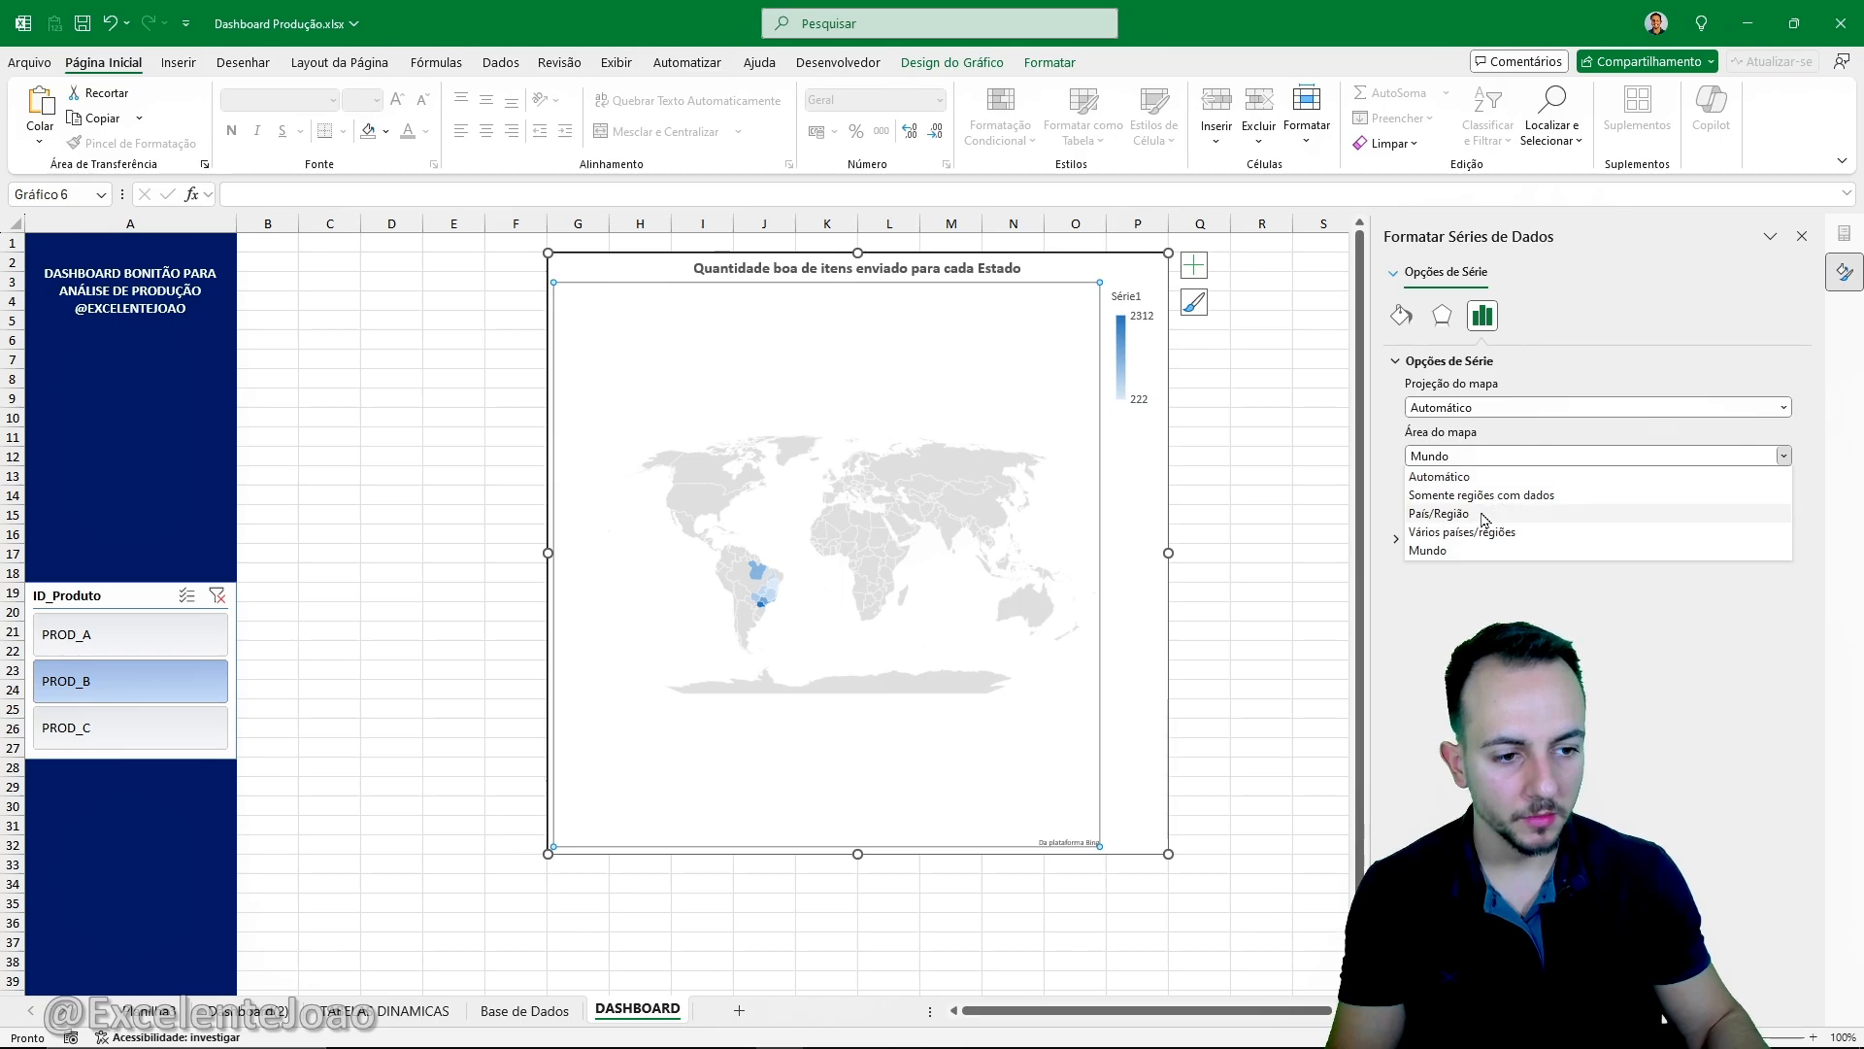
left_click(1439, 512)
left_click(1512, 456)
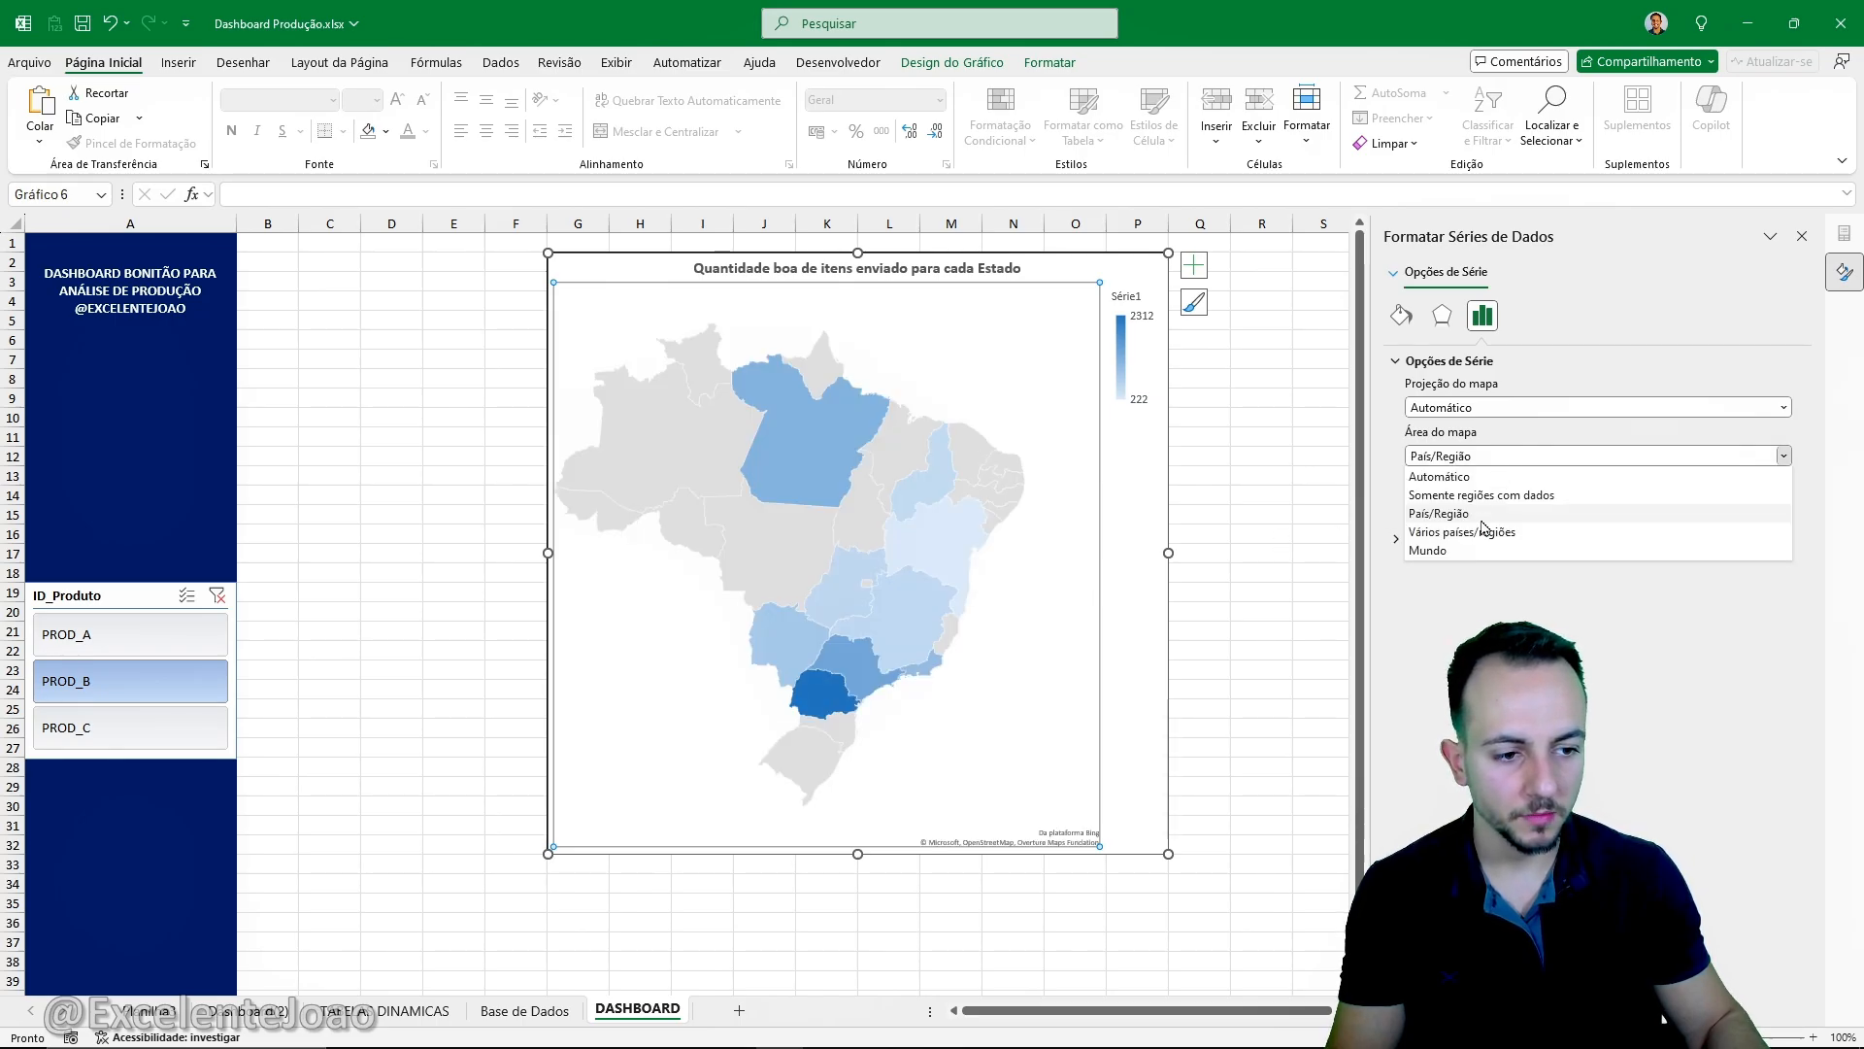
left_click(1500, 532)
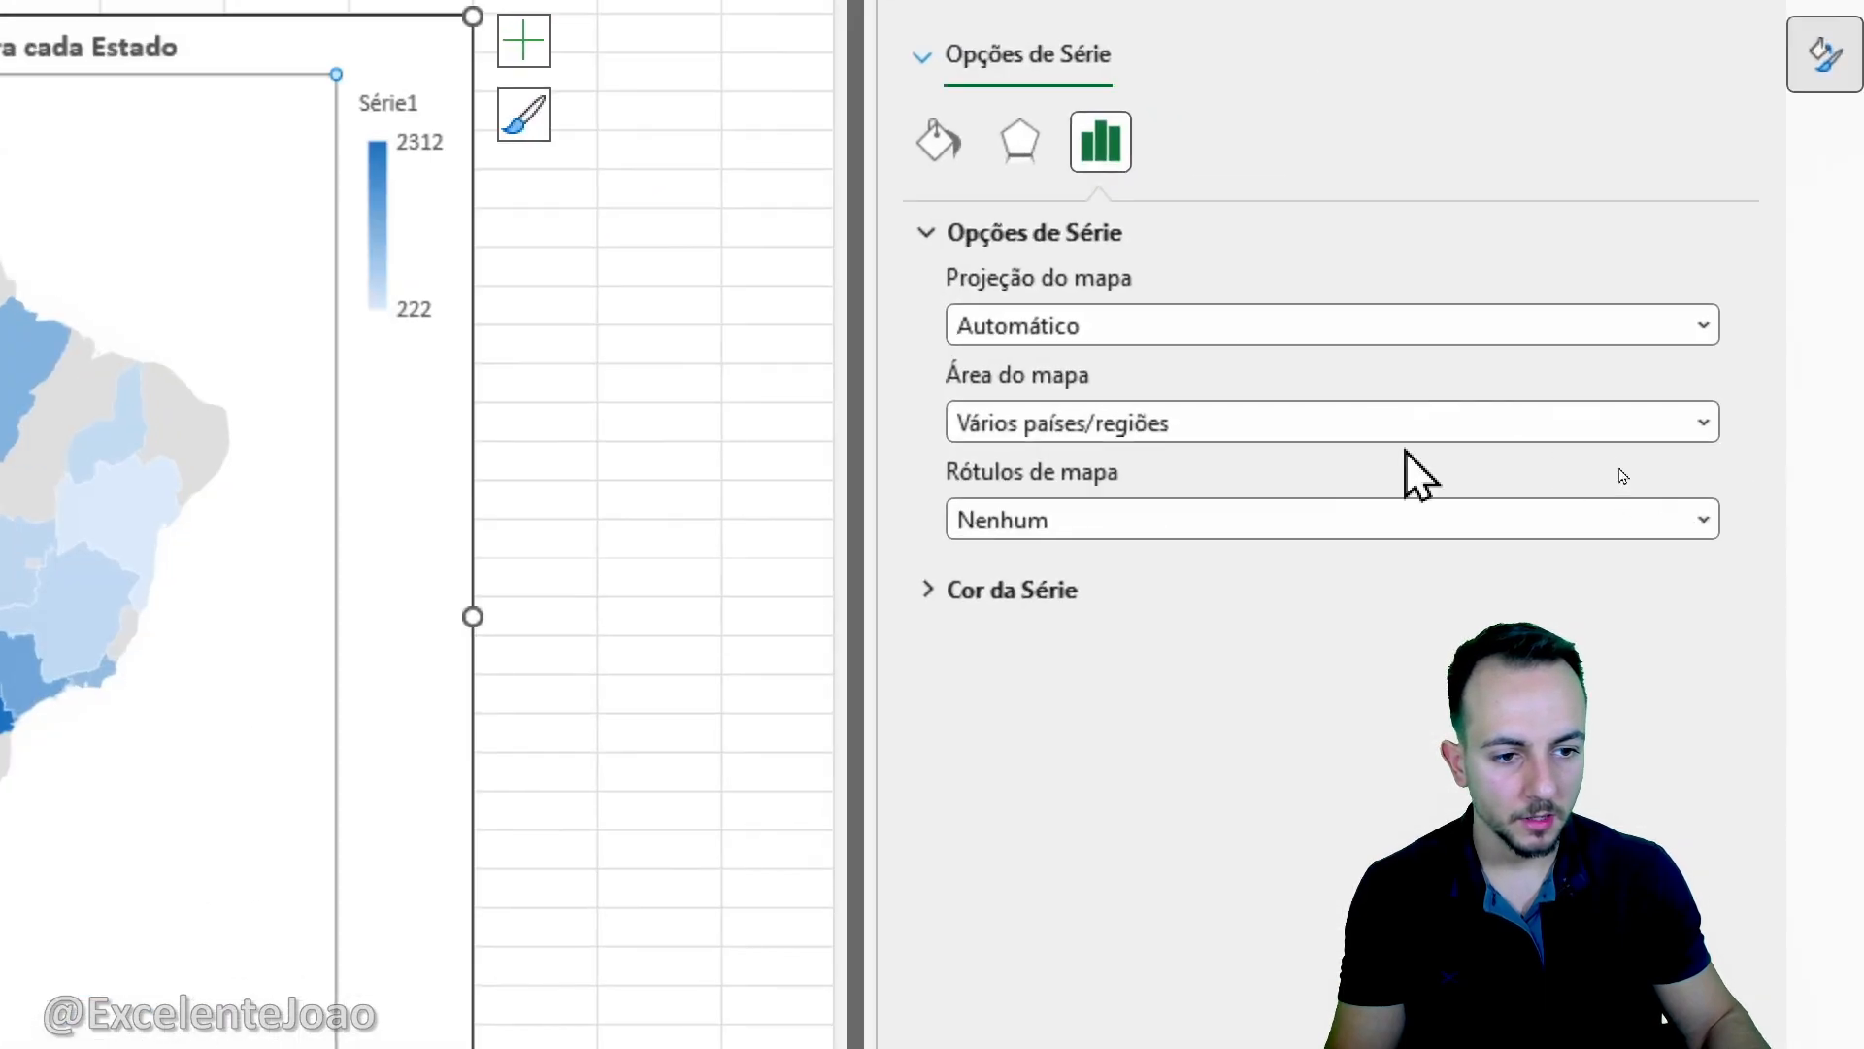
left_click(1573, 456)
left_click(1179, 466)
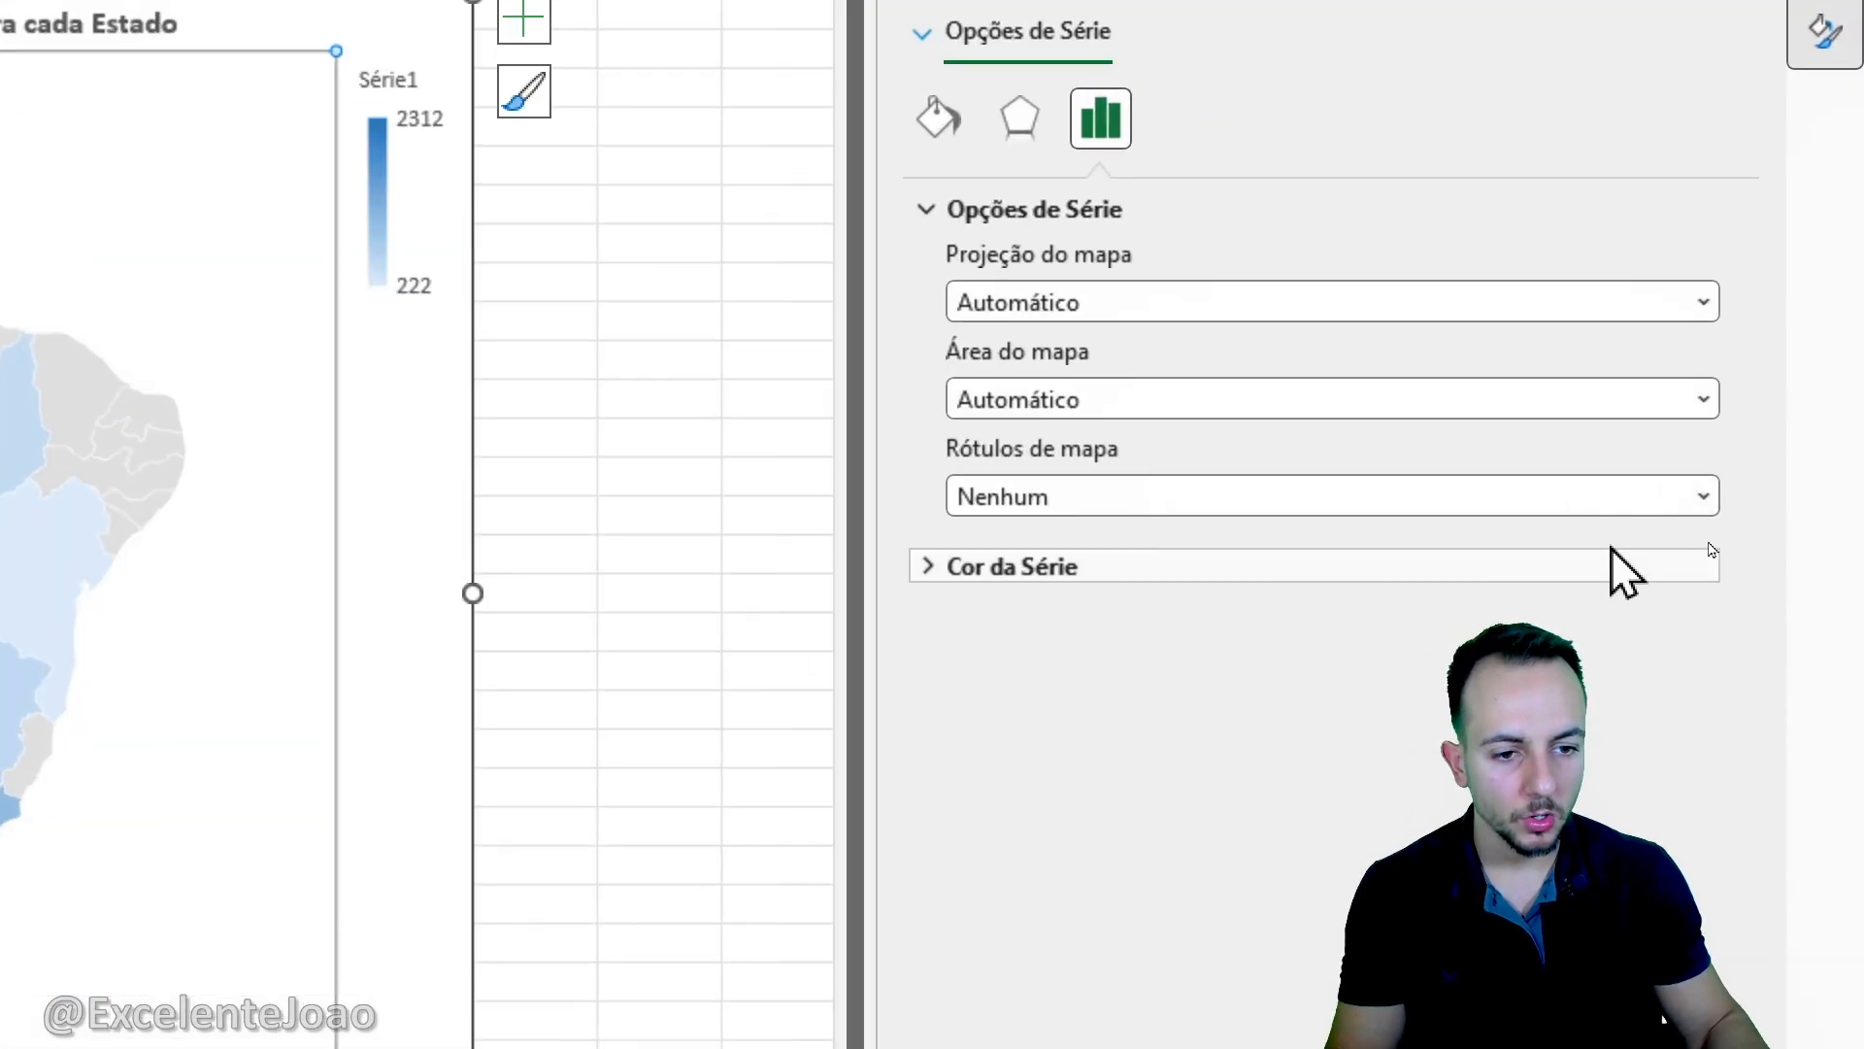
- Set the map chart's region labels to Mostrar tudo
key("ctrl")
key("ctrl")
left_click(1163, 497)
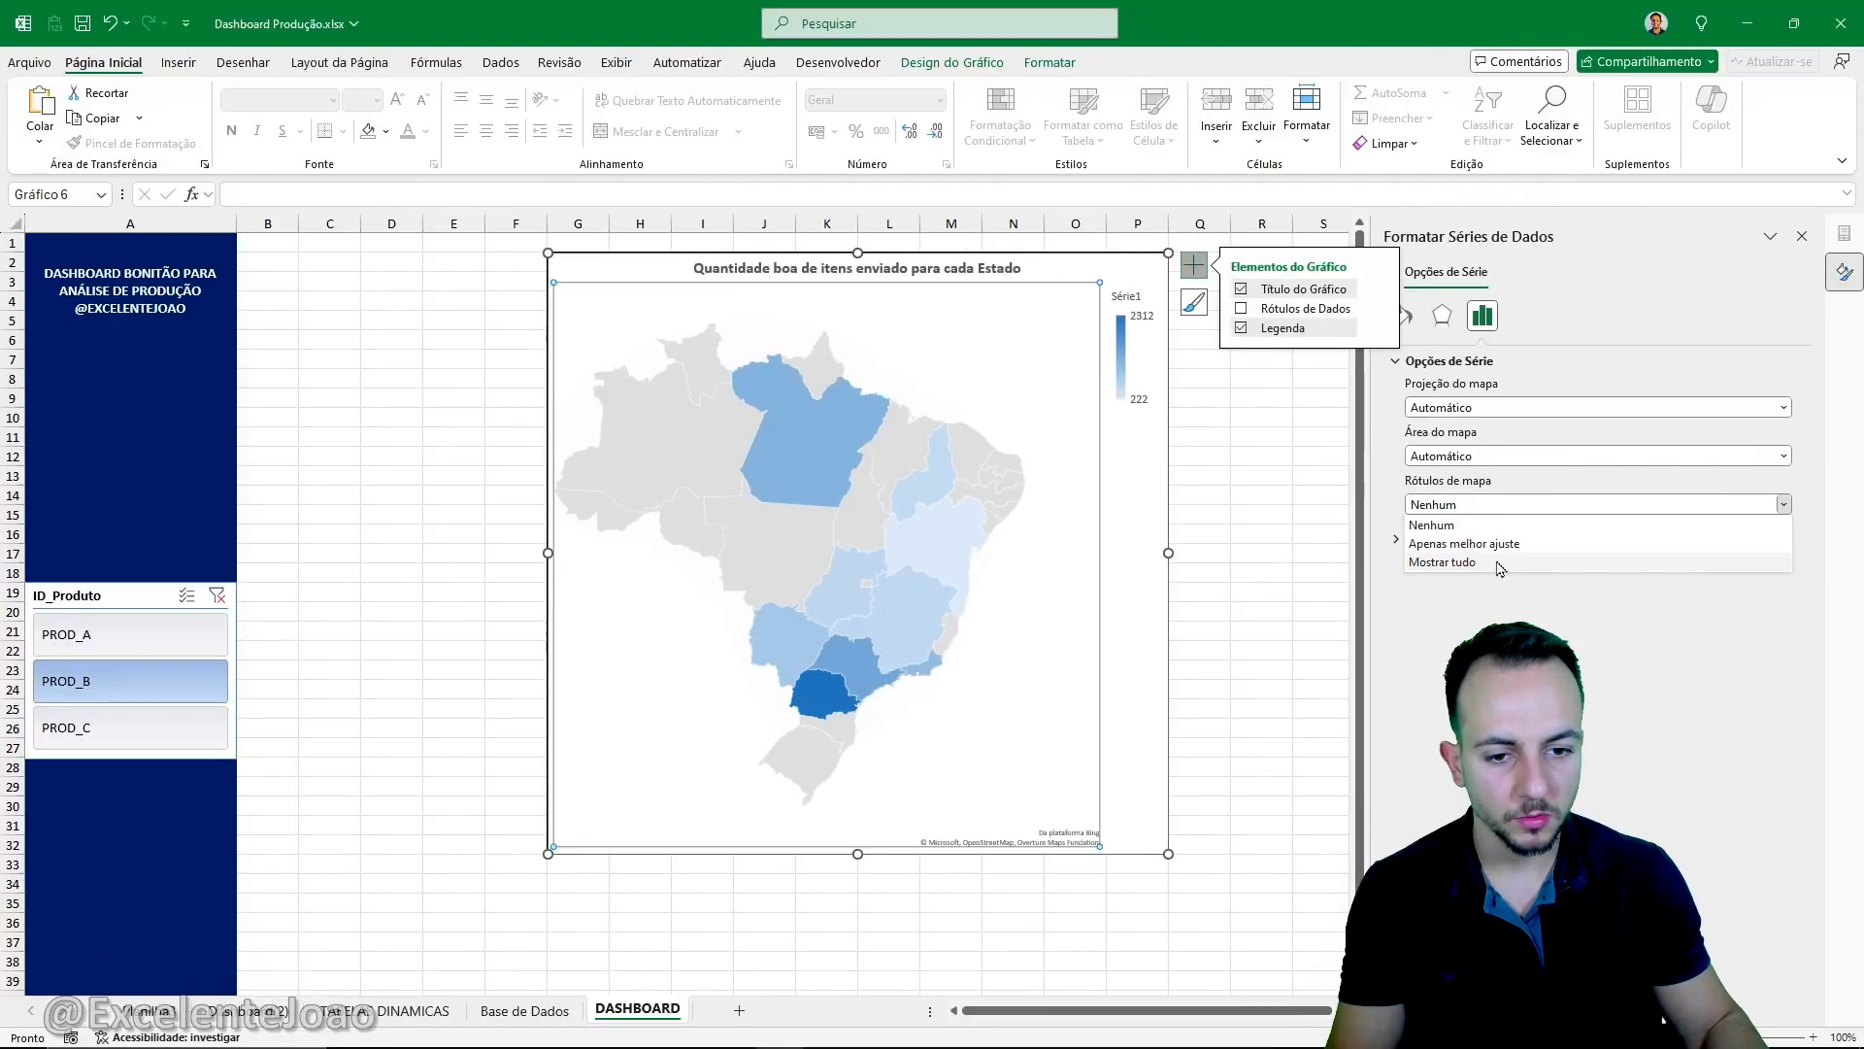
left_click(1500, 565)
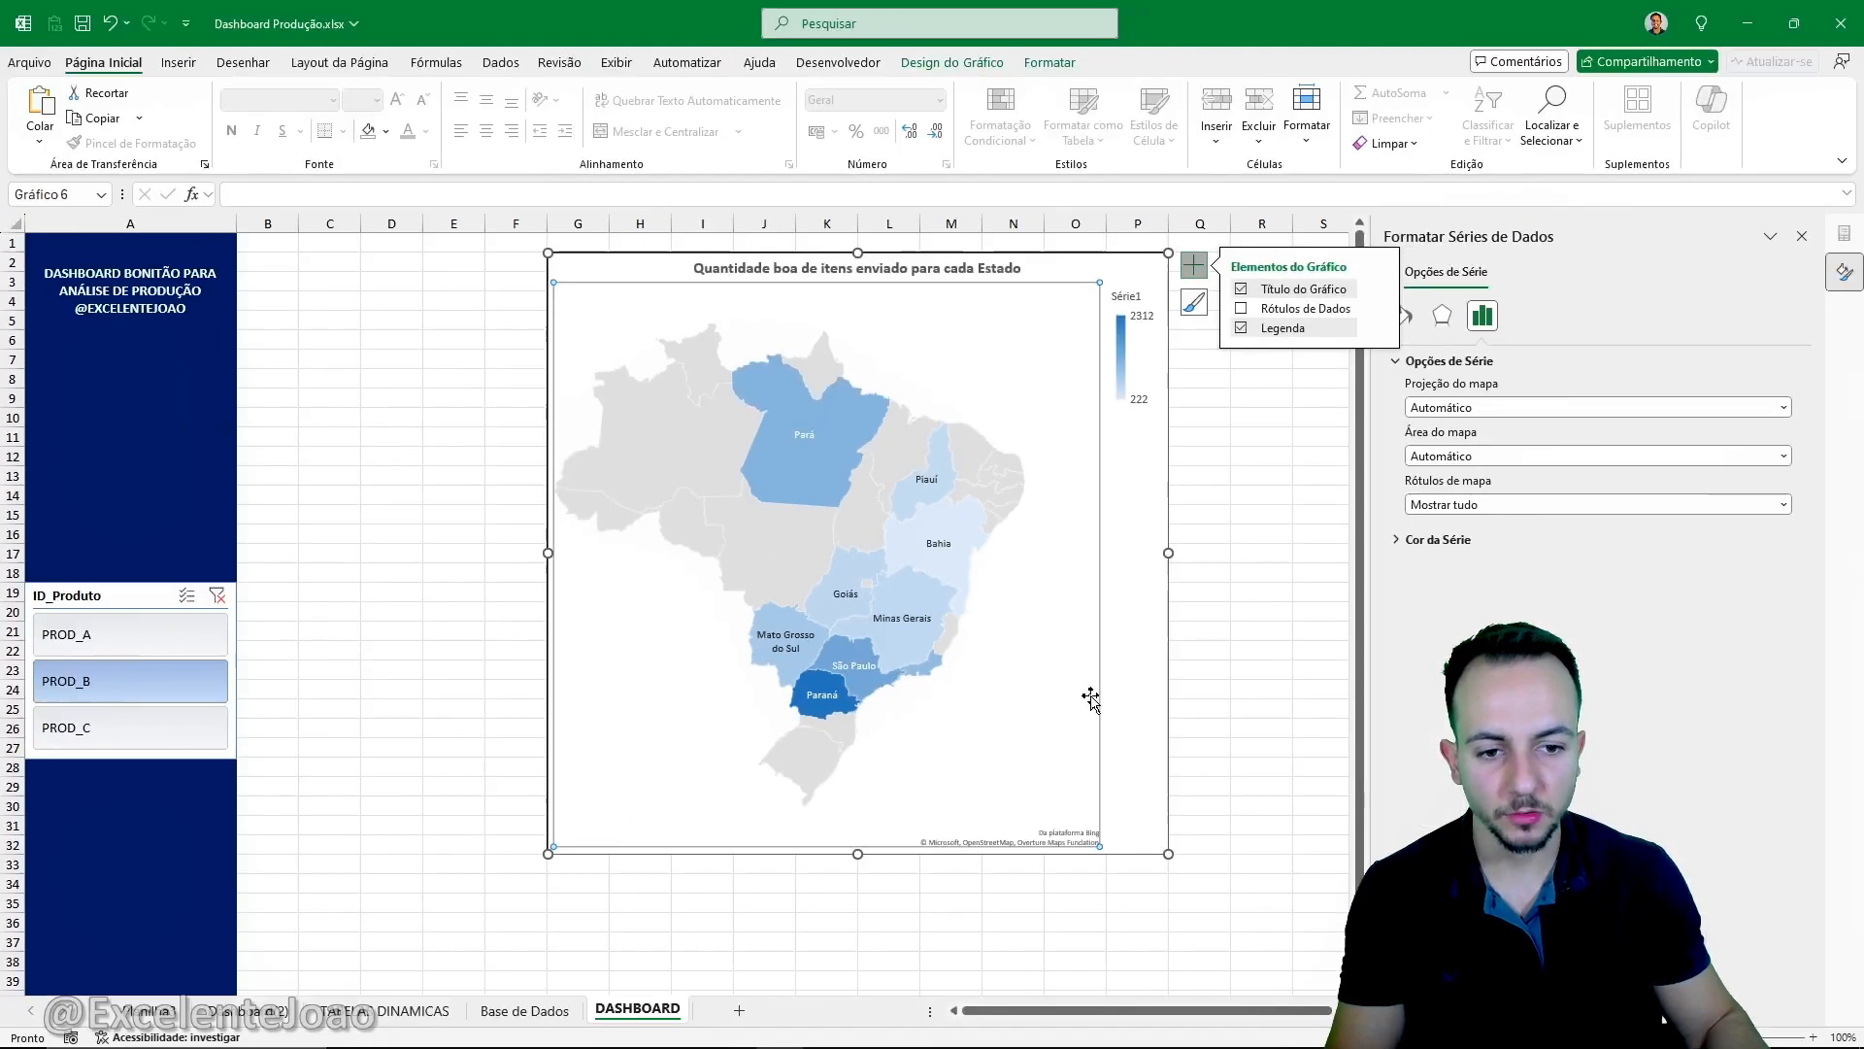
left_click(1091, 699)
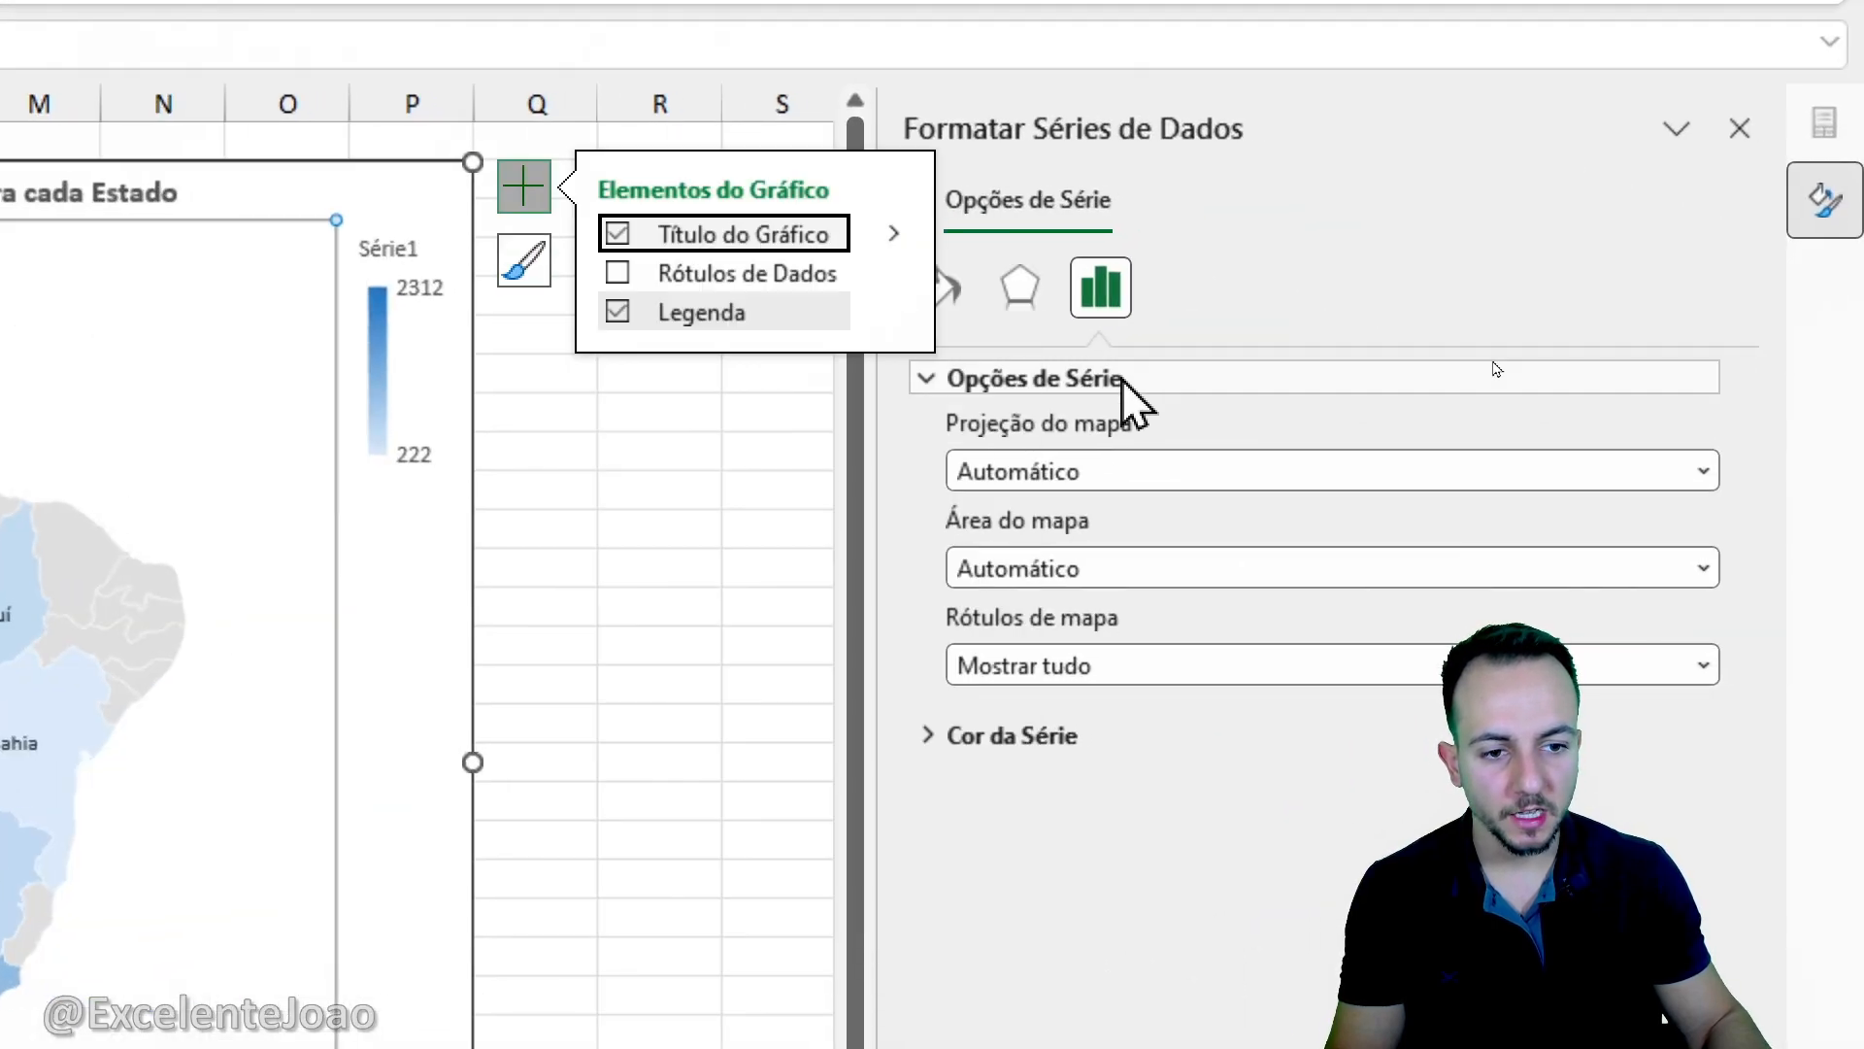
- Change the map series colour scale to Divergentes (3 cores)
left_click(1126, 379)
left_click(538, 204)
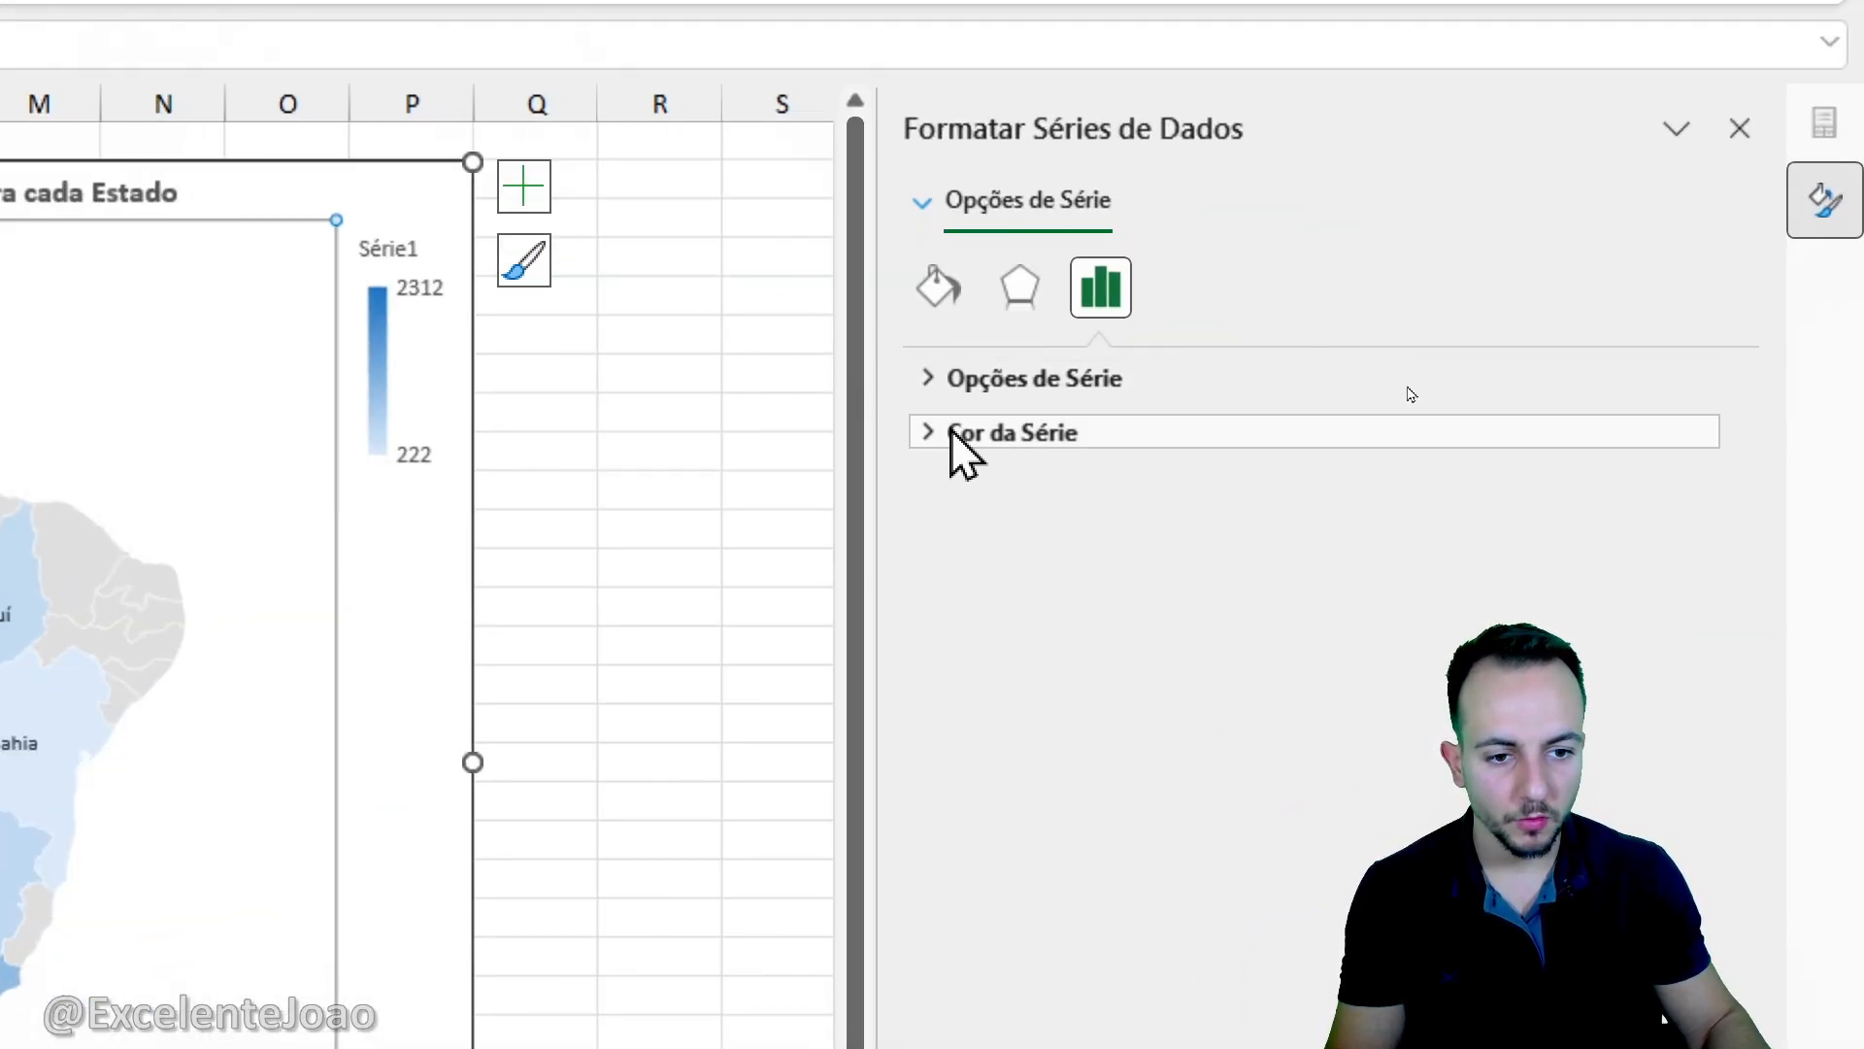
left_click(983, 439)
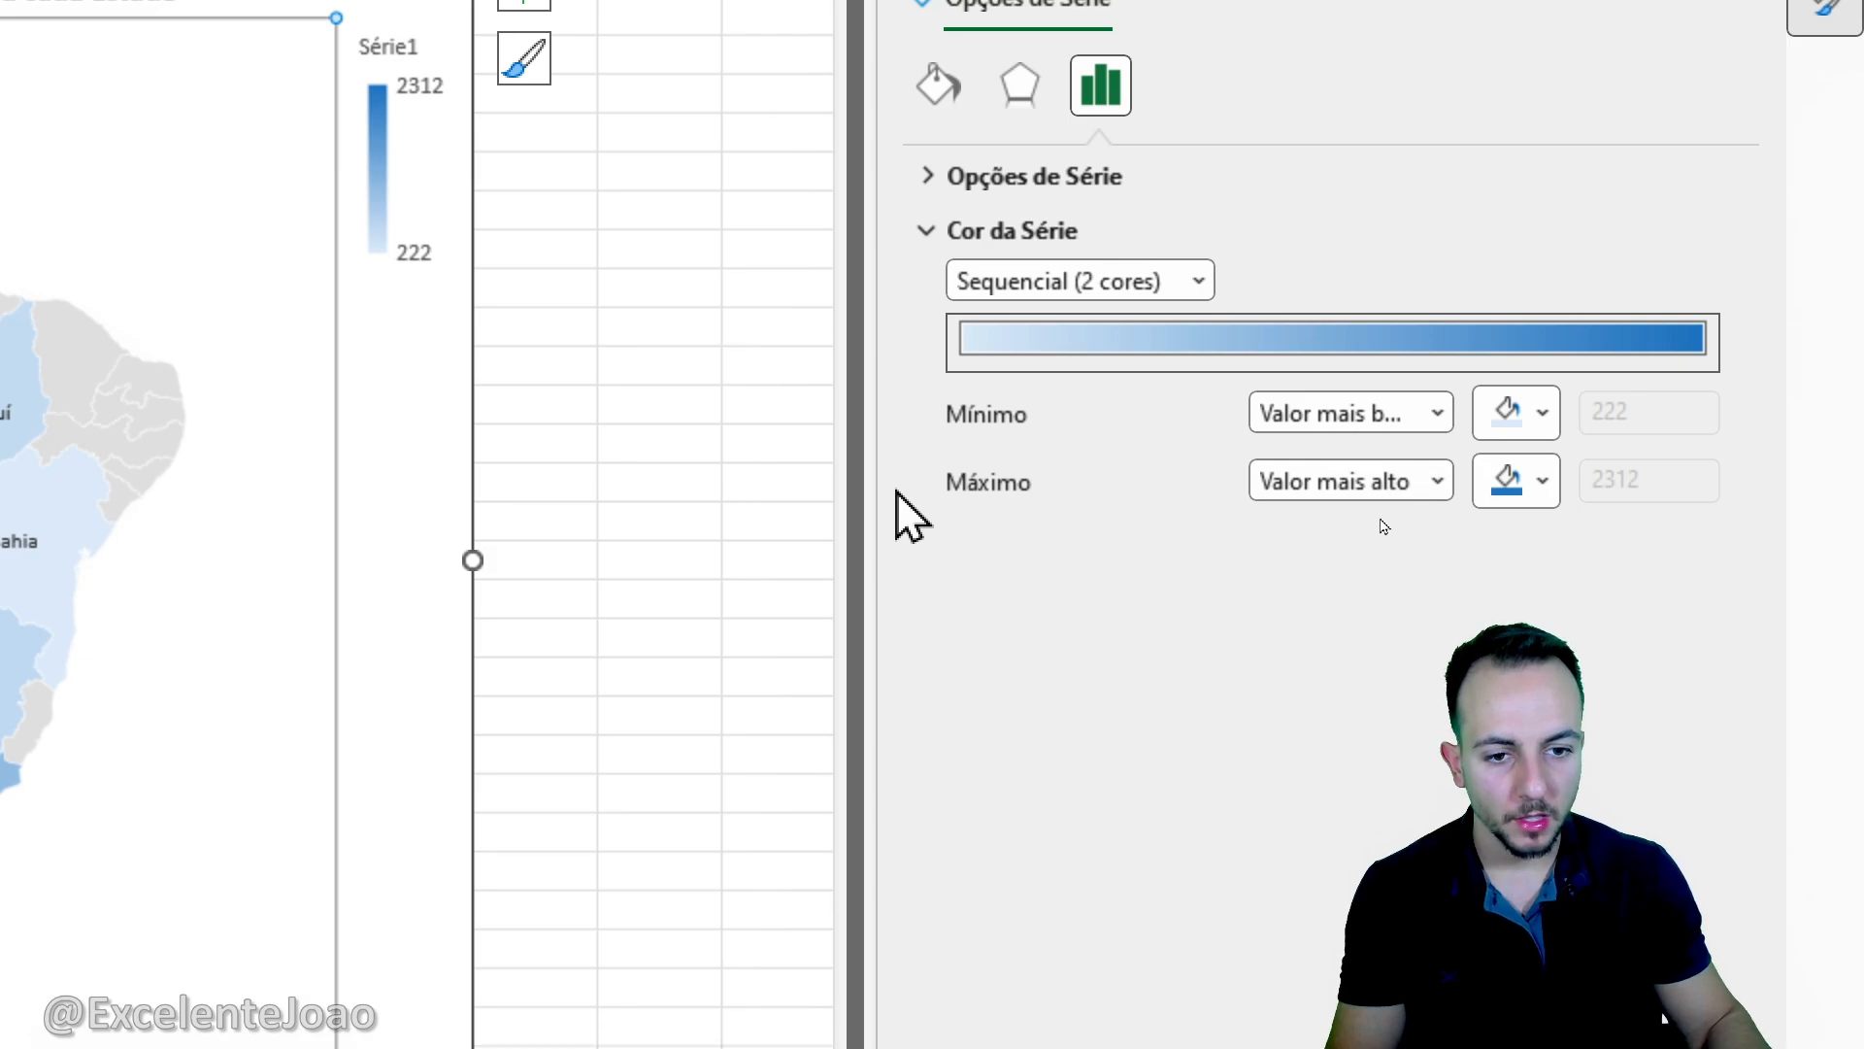
left_click(1107, 290)
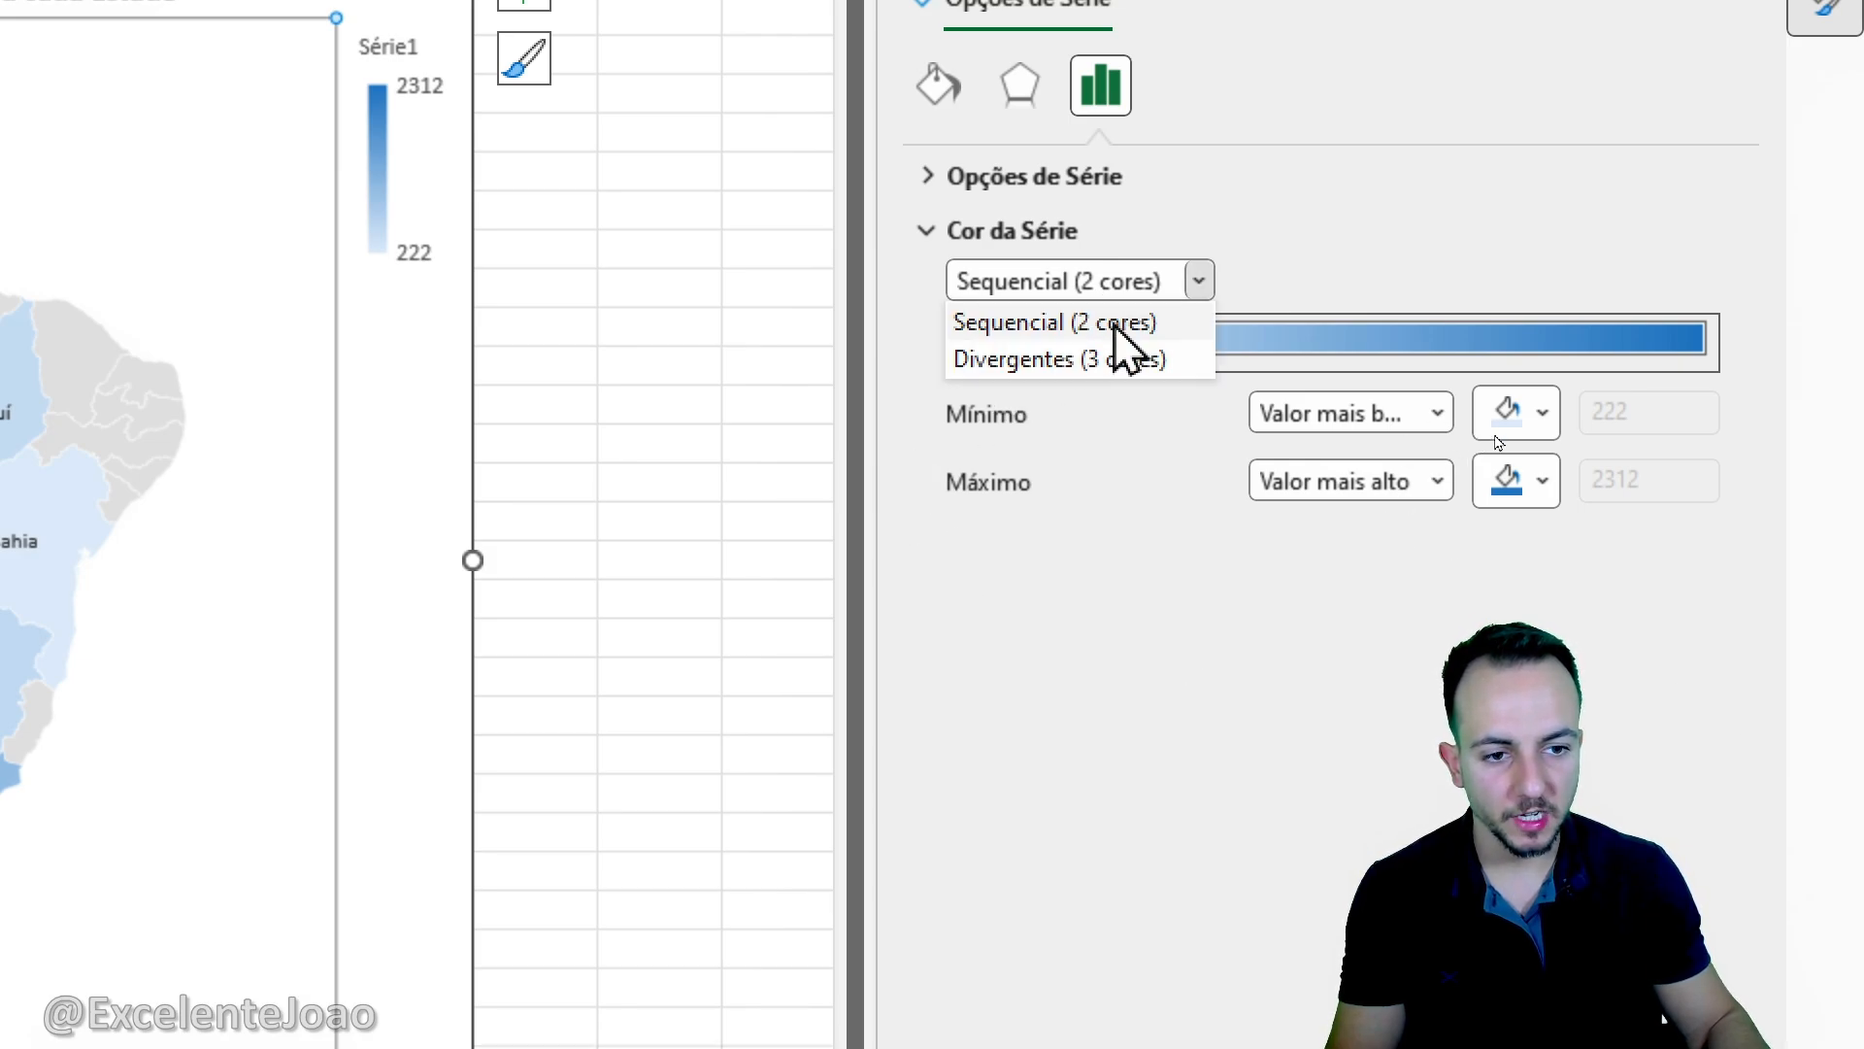
left_click(1132, 328)
left_click(1156, 282)
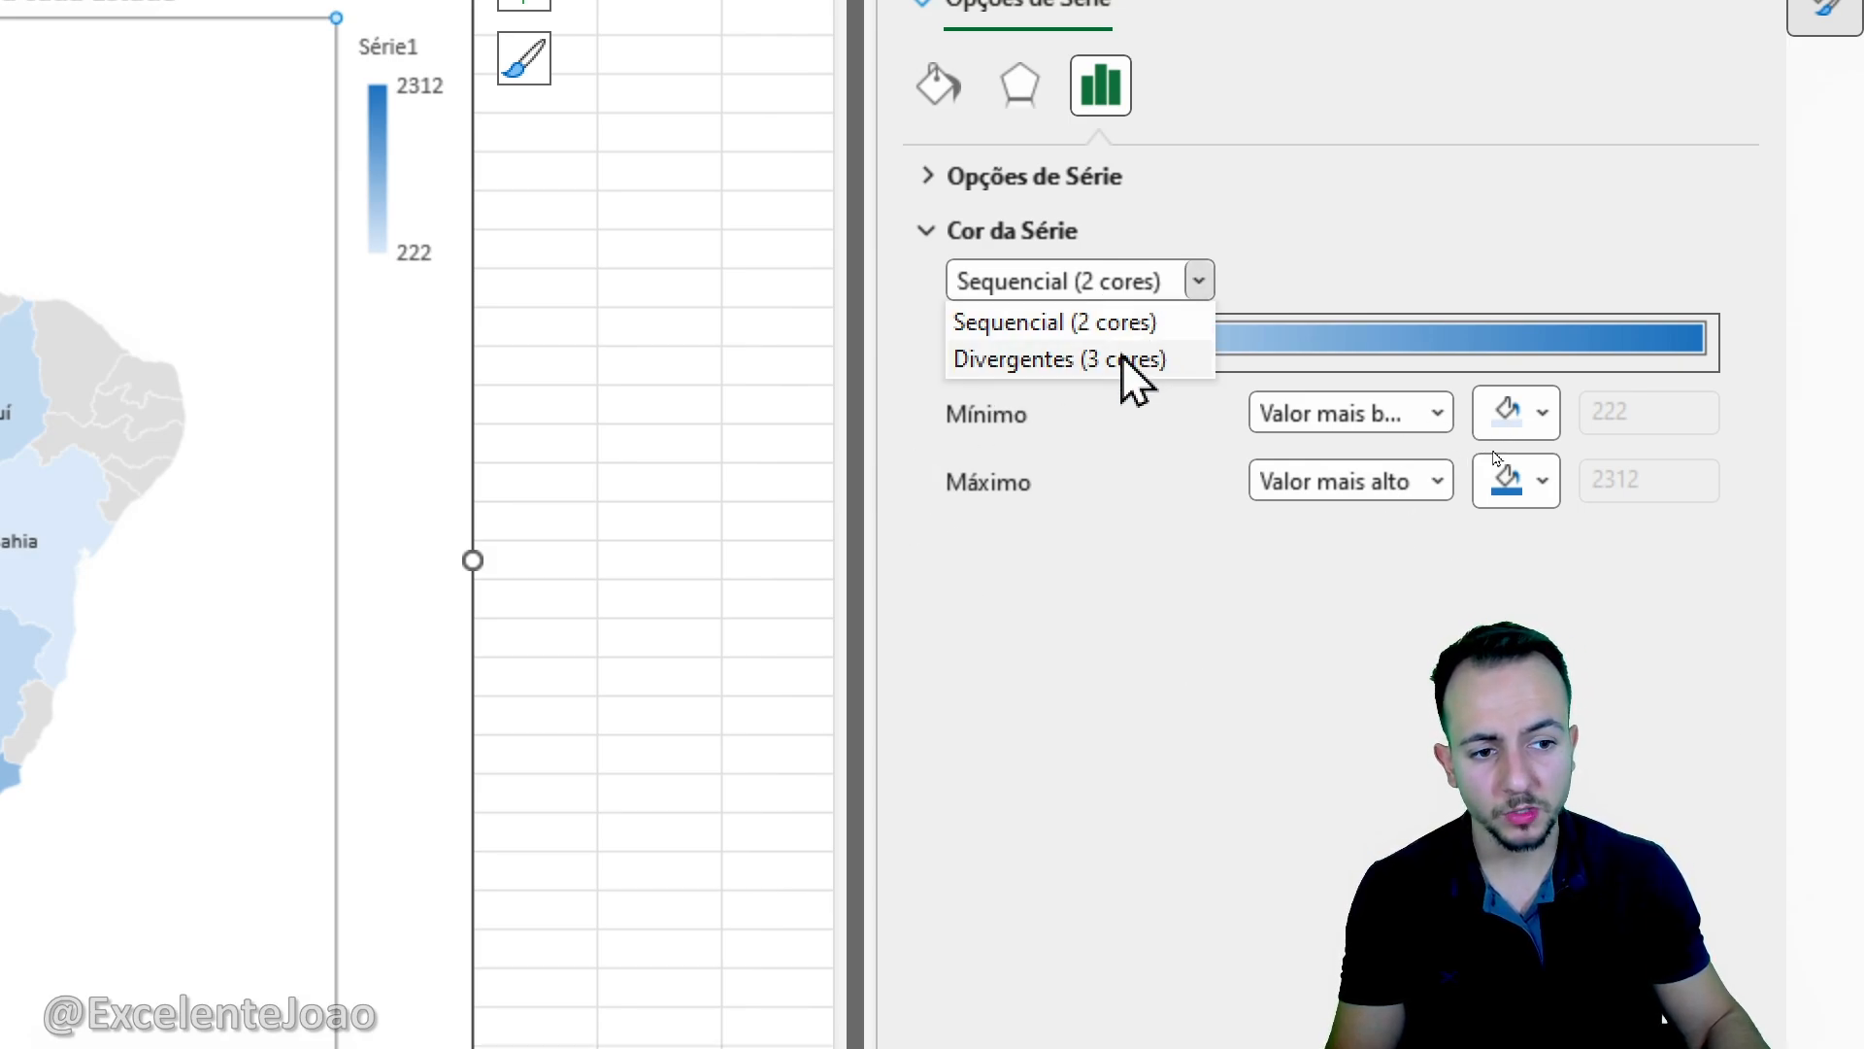
left_click(1132, 361)
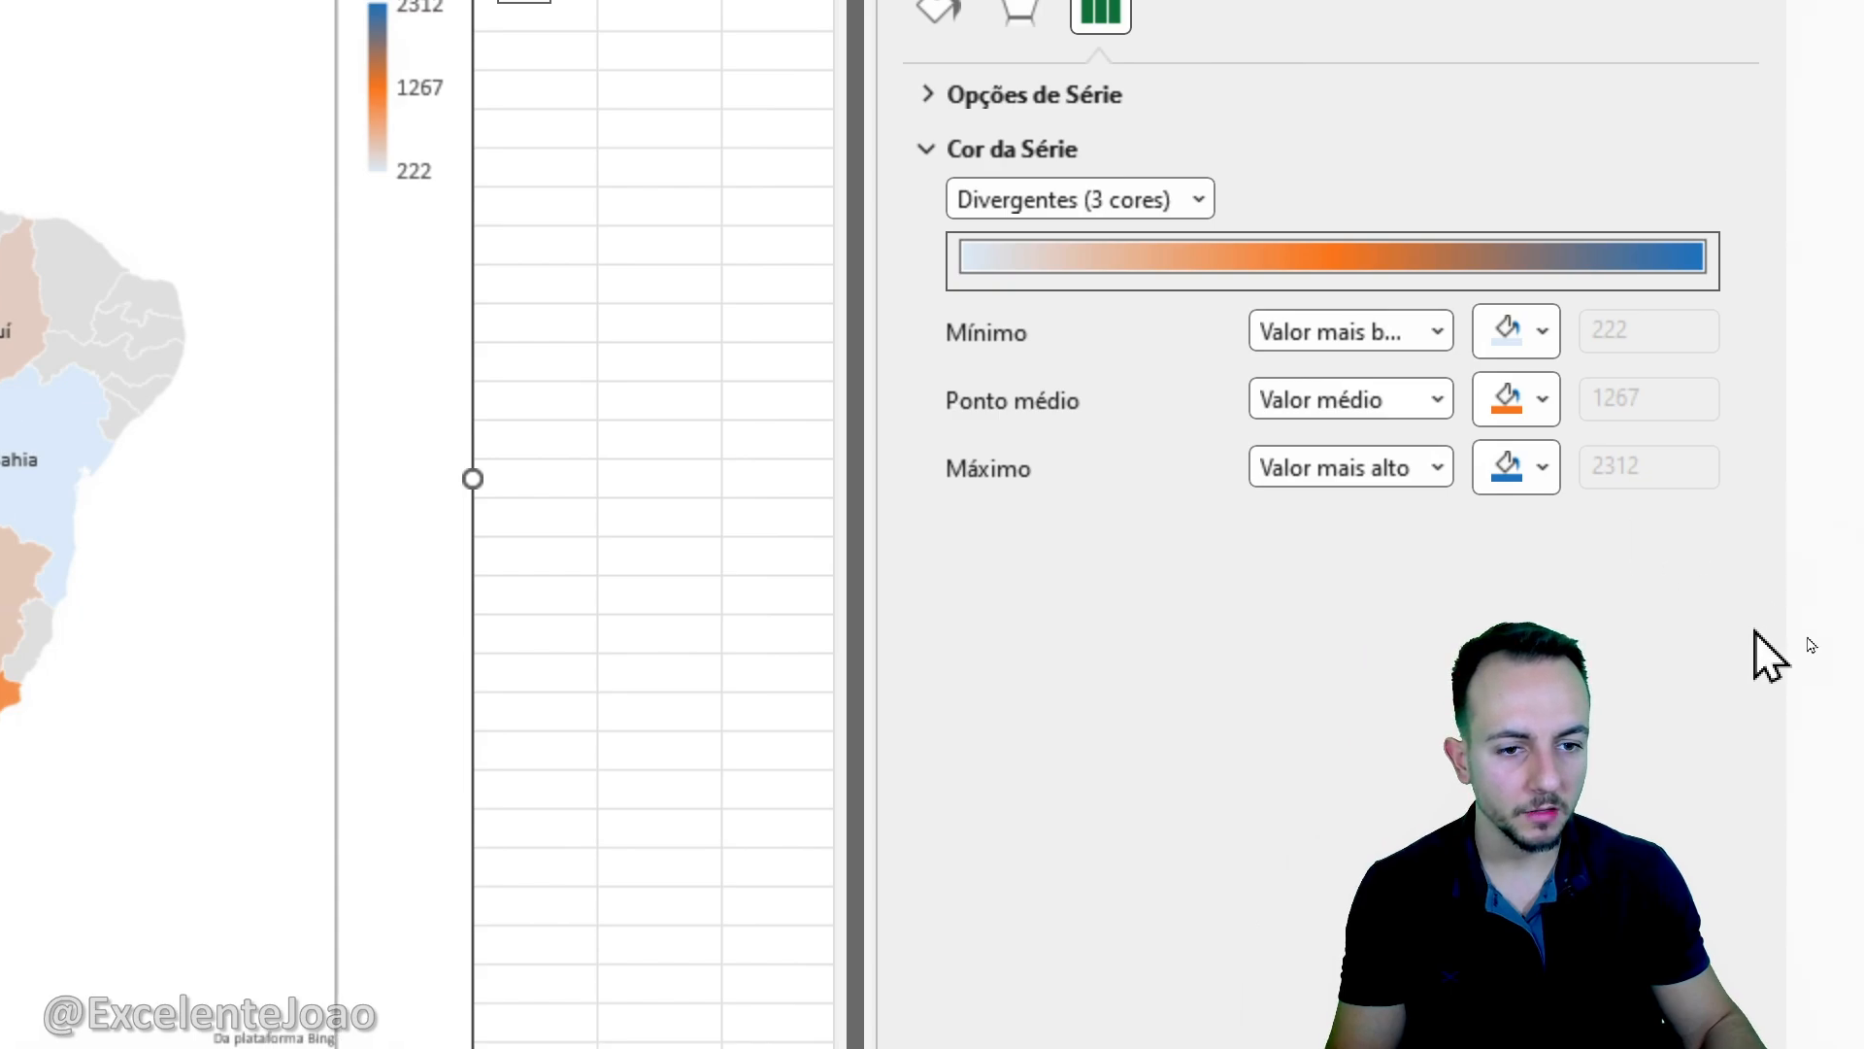
- Colour the map scale light gold for the minimum, standard light blue for the midpoint and standard dark blue for the maximum
left_click(1502, 334)
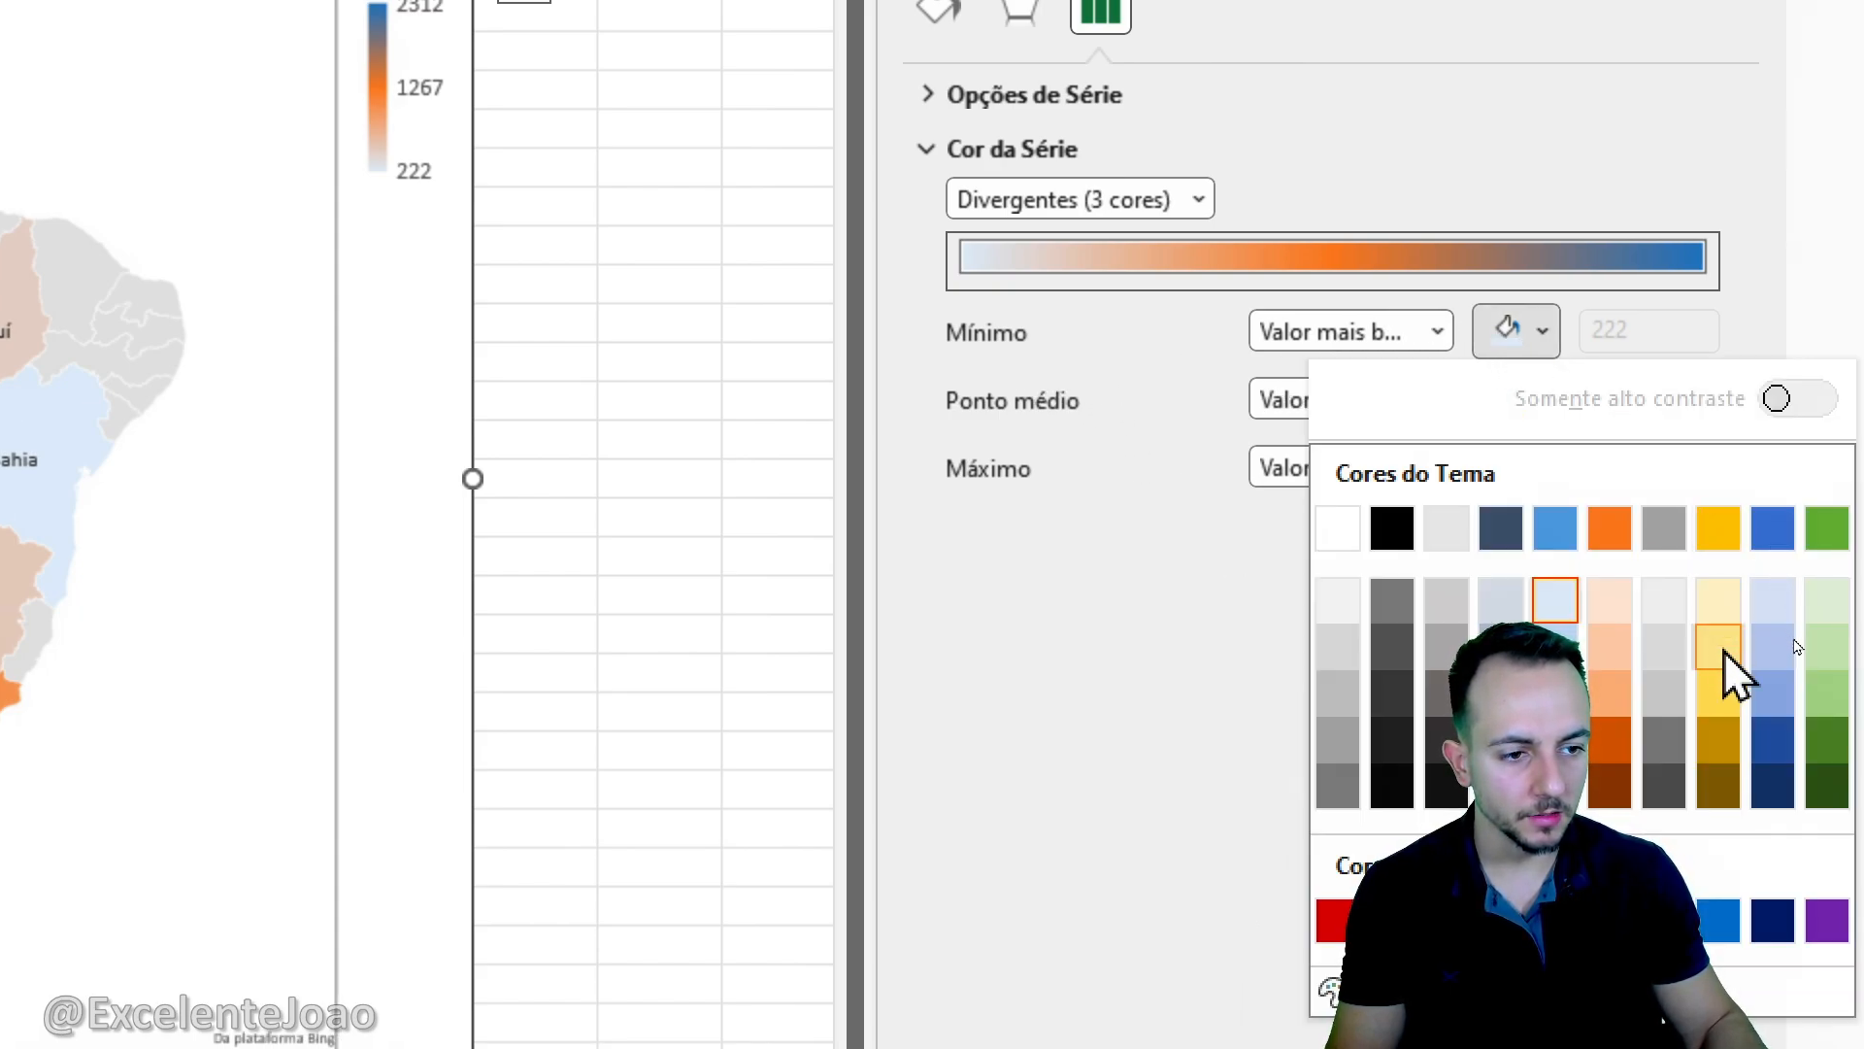
left_click(1723, 650)
left_click(1540, 408)
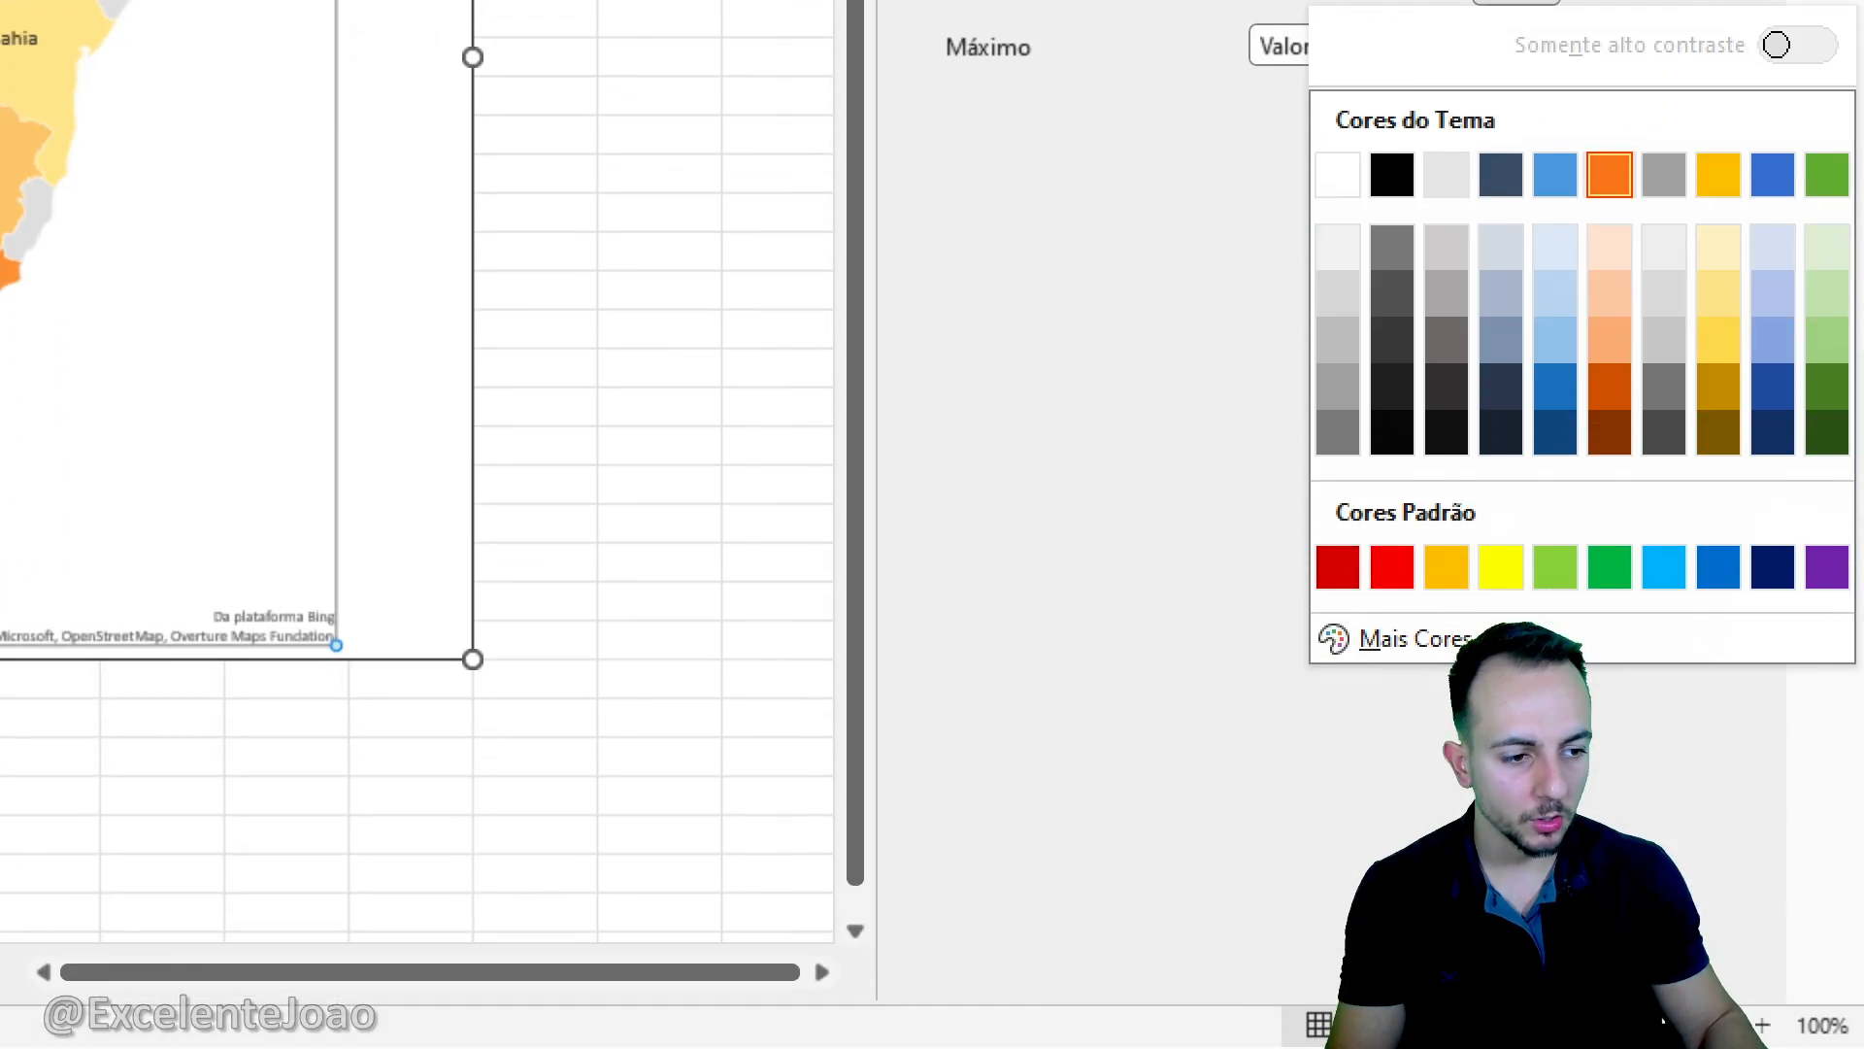
left_click(1666, 941)
left_click(1521, 373)
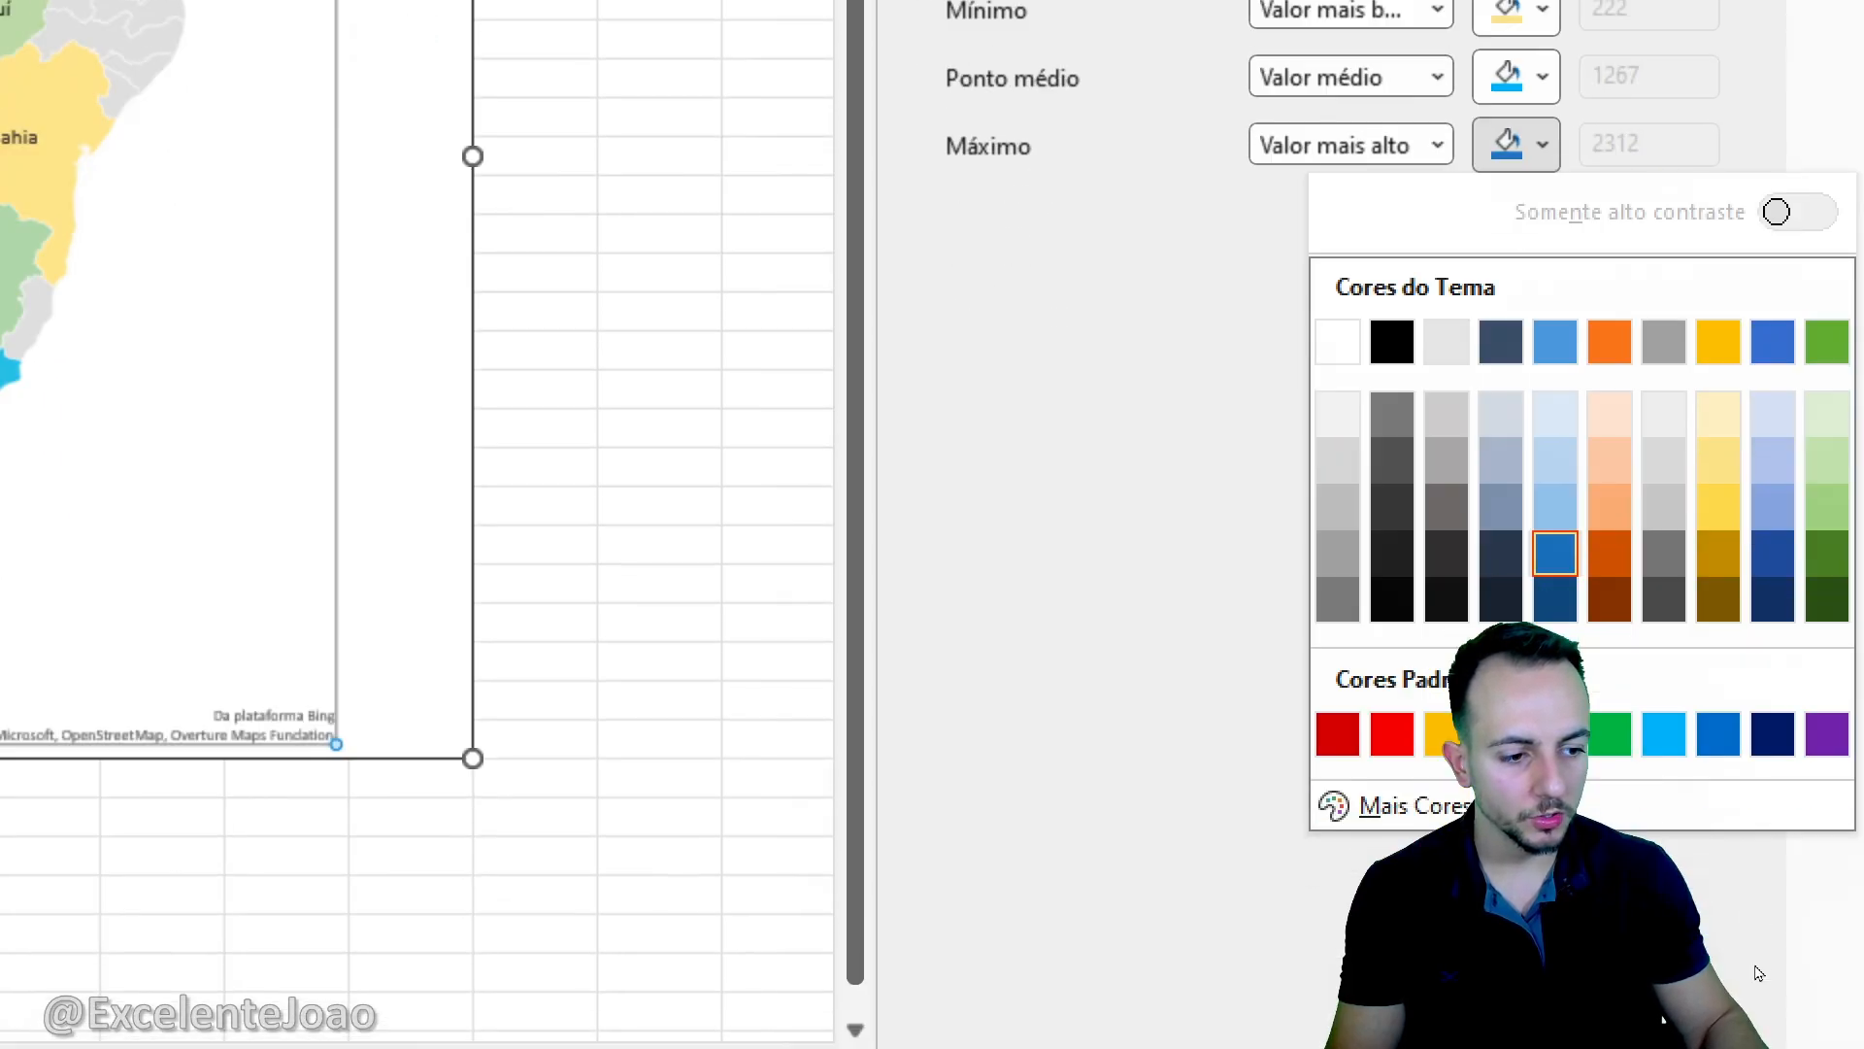
left_click(1772, 942)
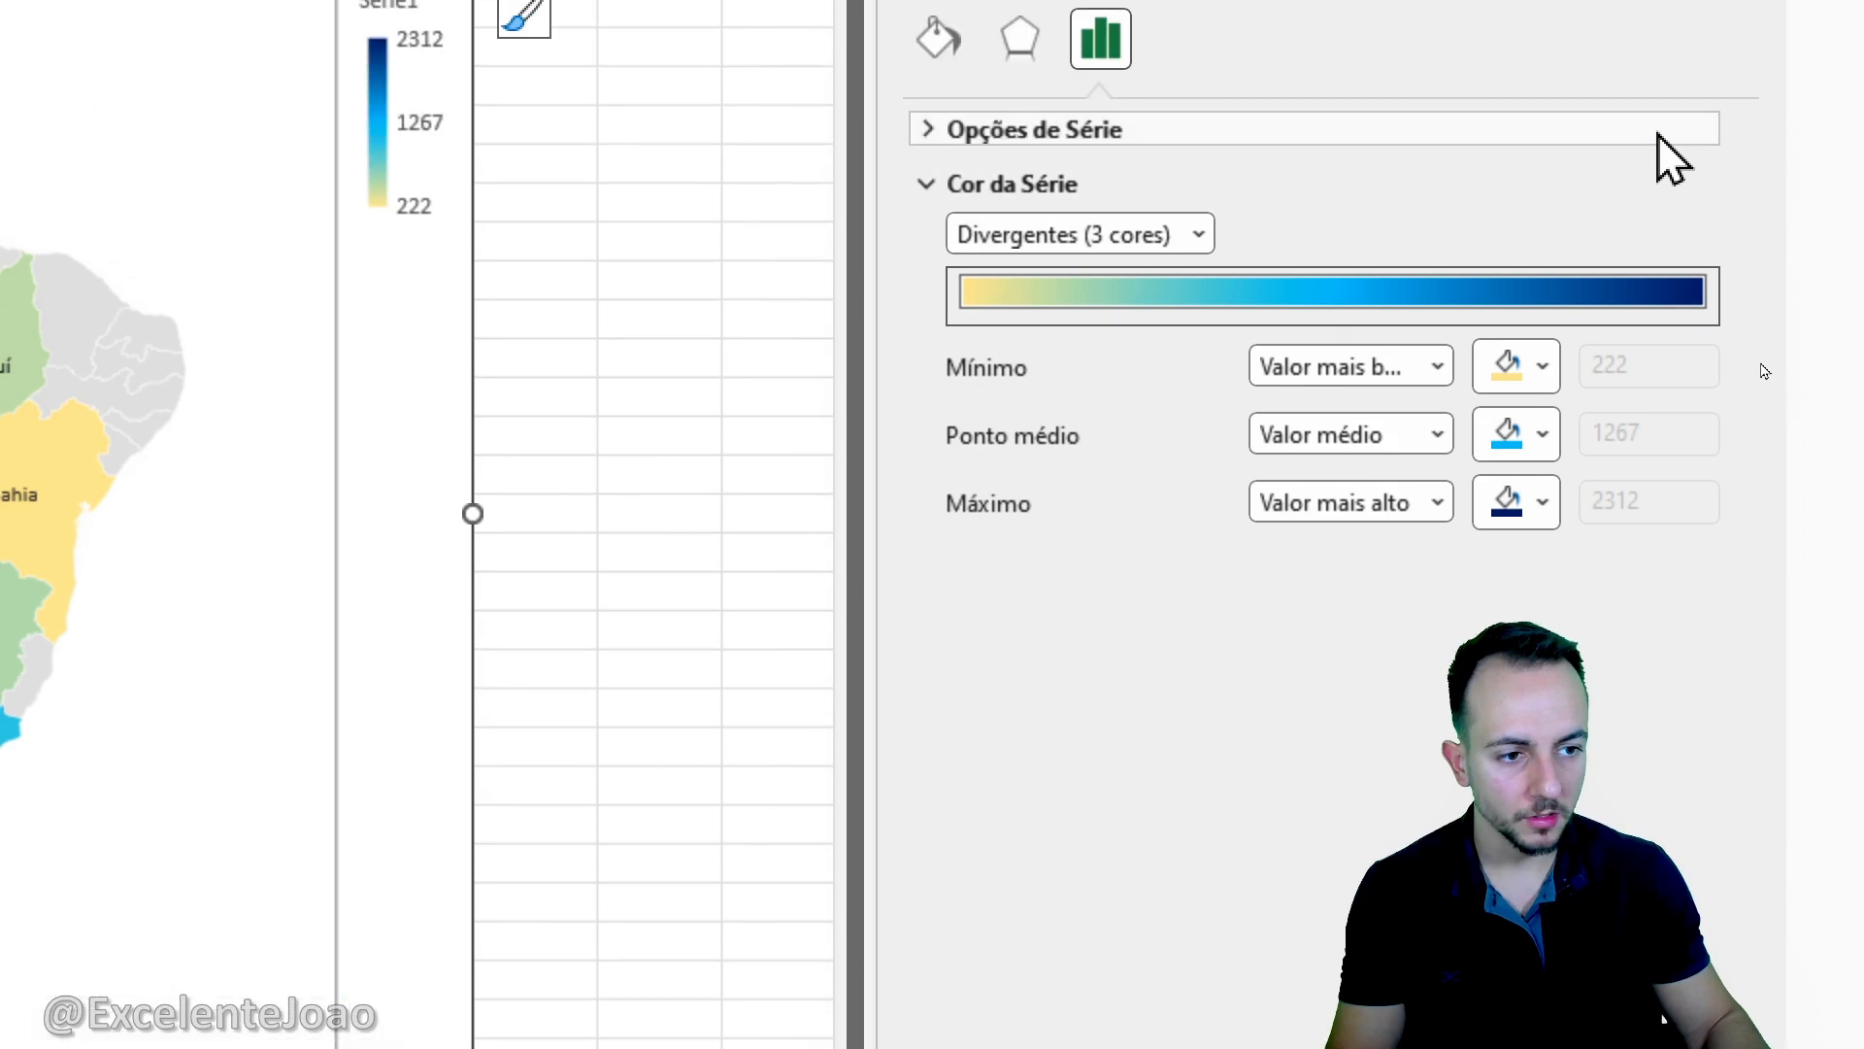
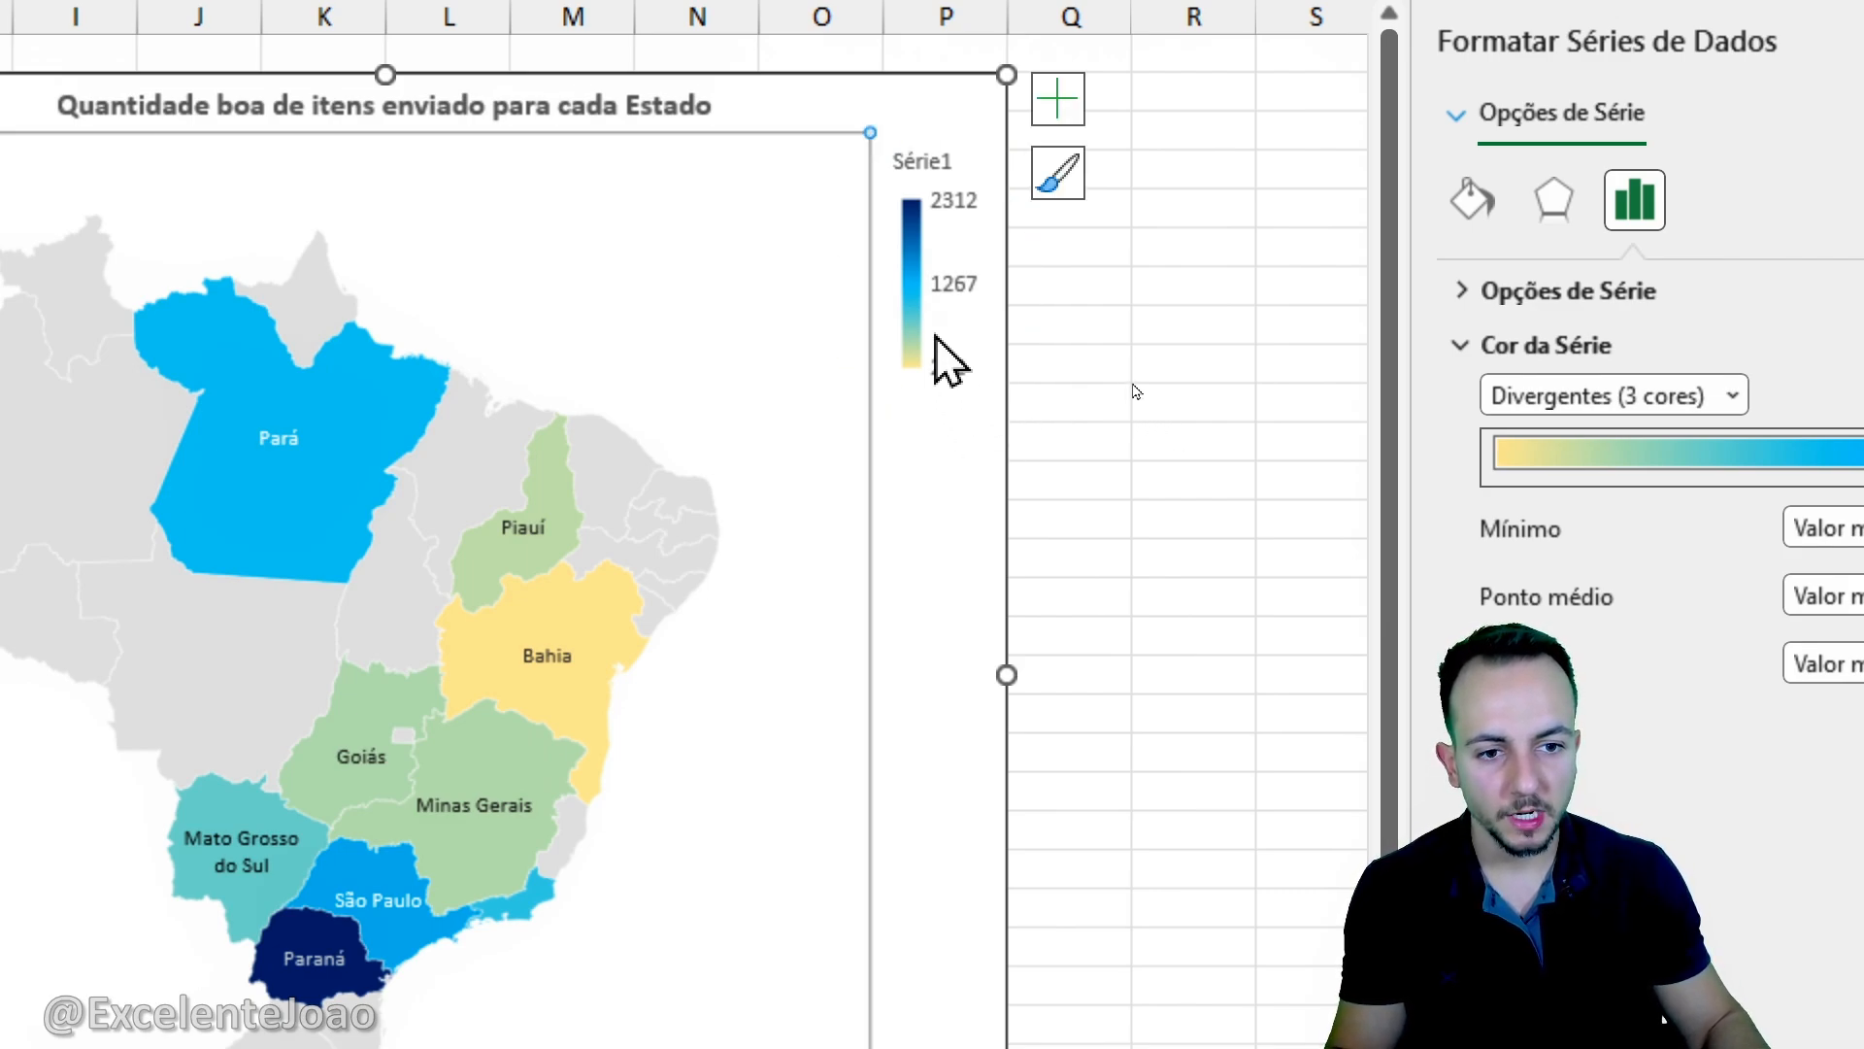
- Try showing the map's legend without overlapping the chart, and restore the original overlap setting
left_click(949, 287)
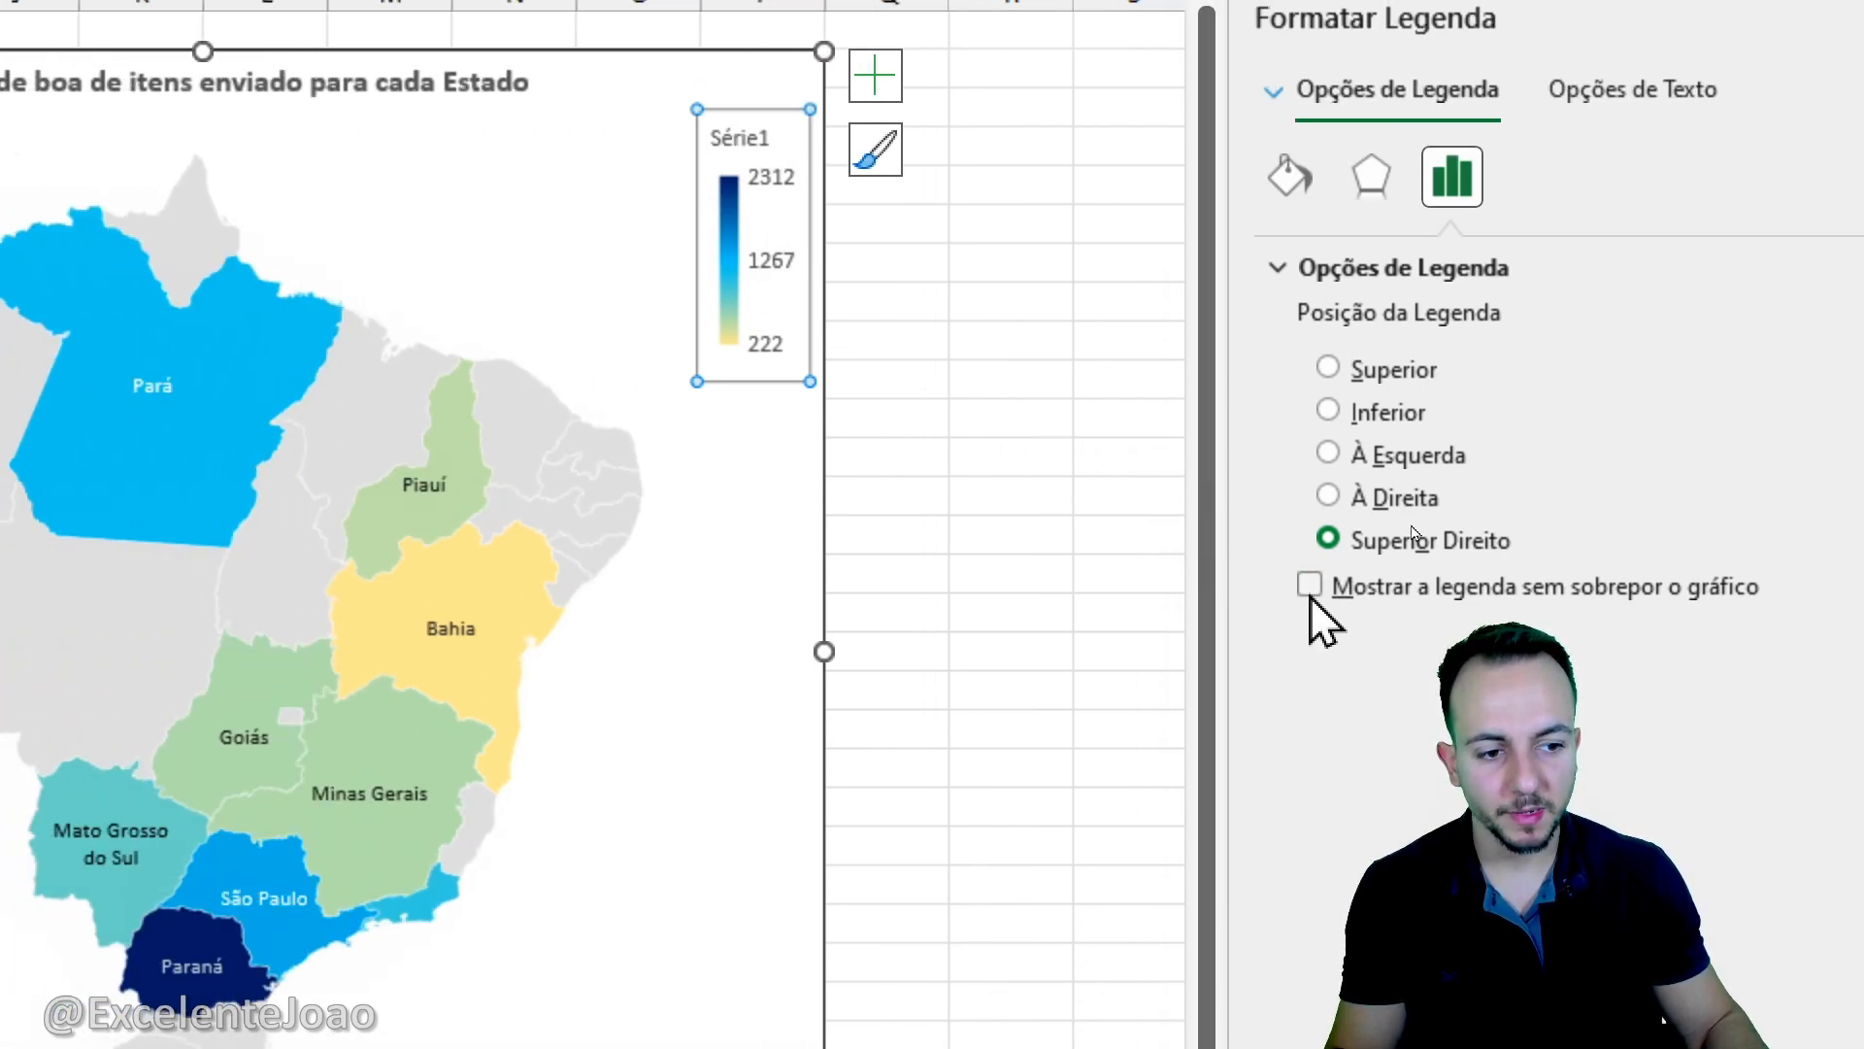
left_click(1309, 594)
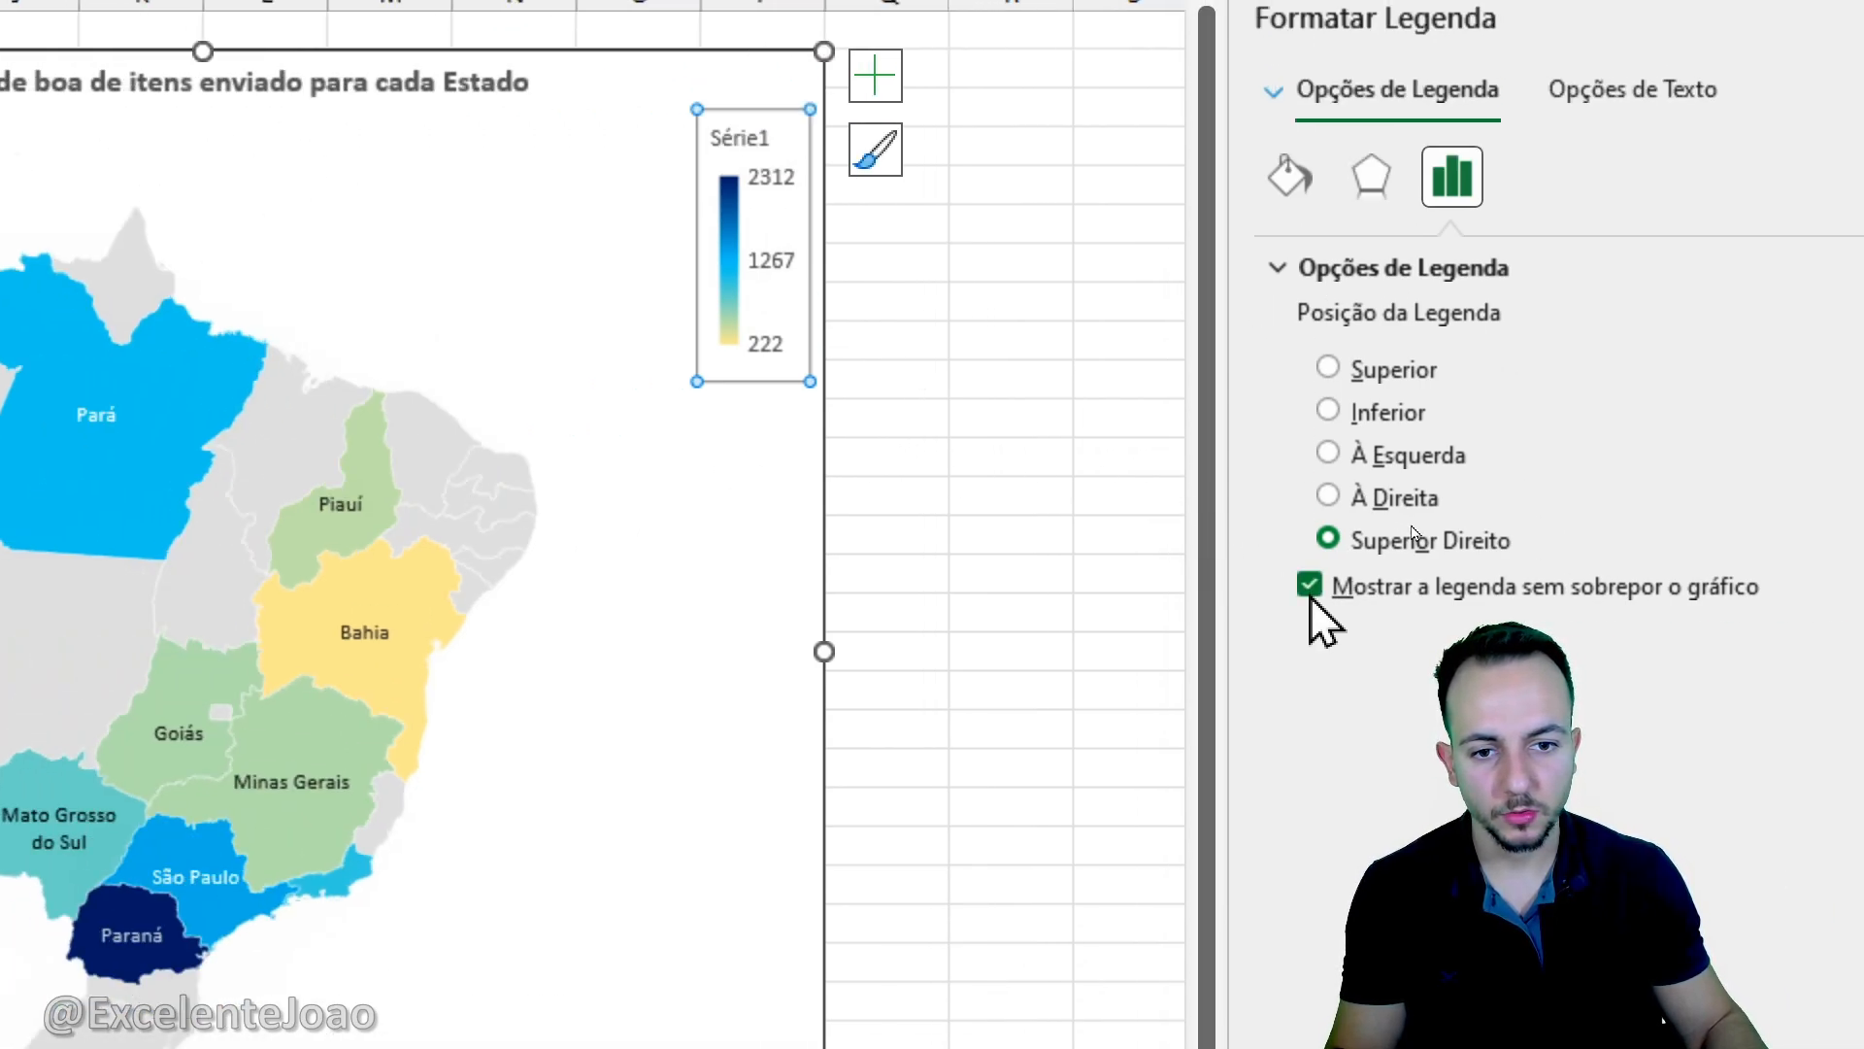
left_click(1310, 594)
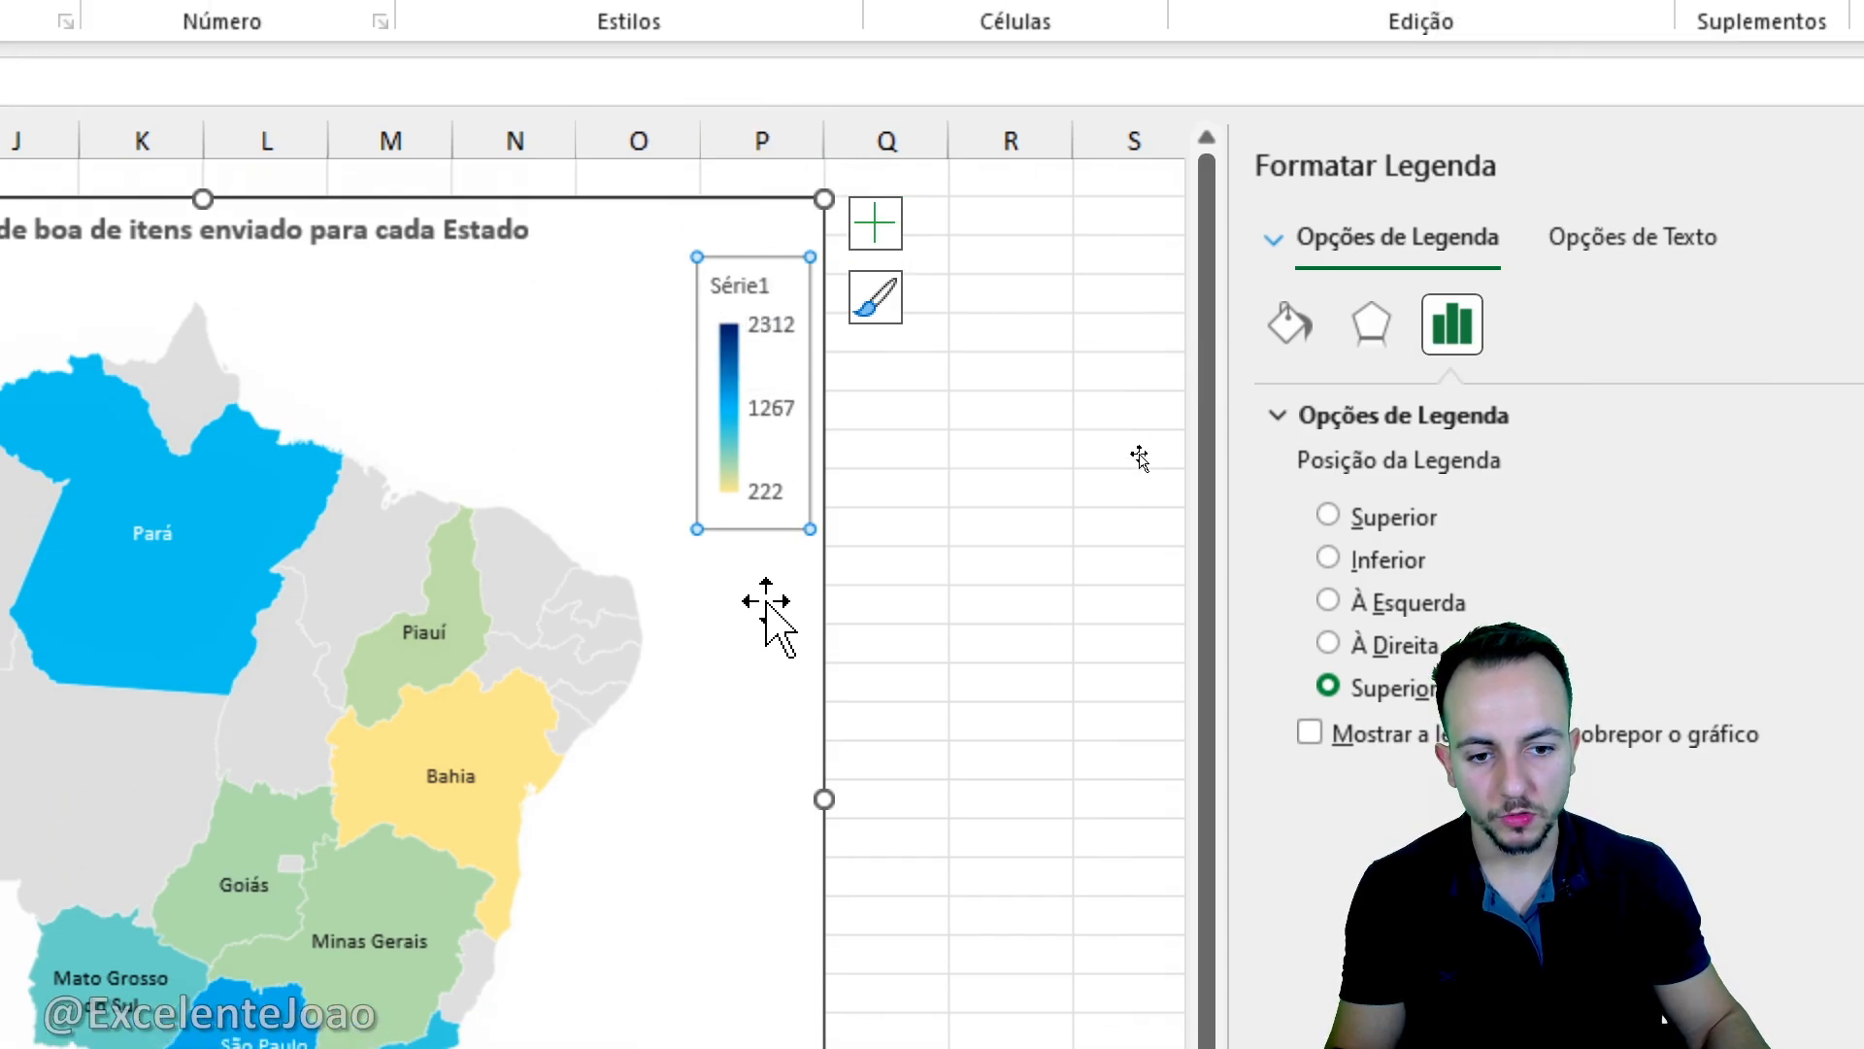
- Edit Série1 in the map chart's data source and name the series 123
right_click(802, 456)
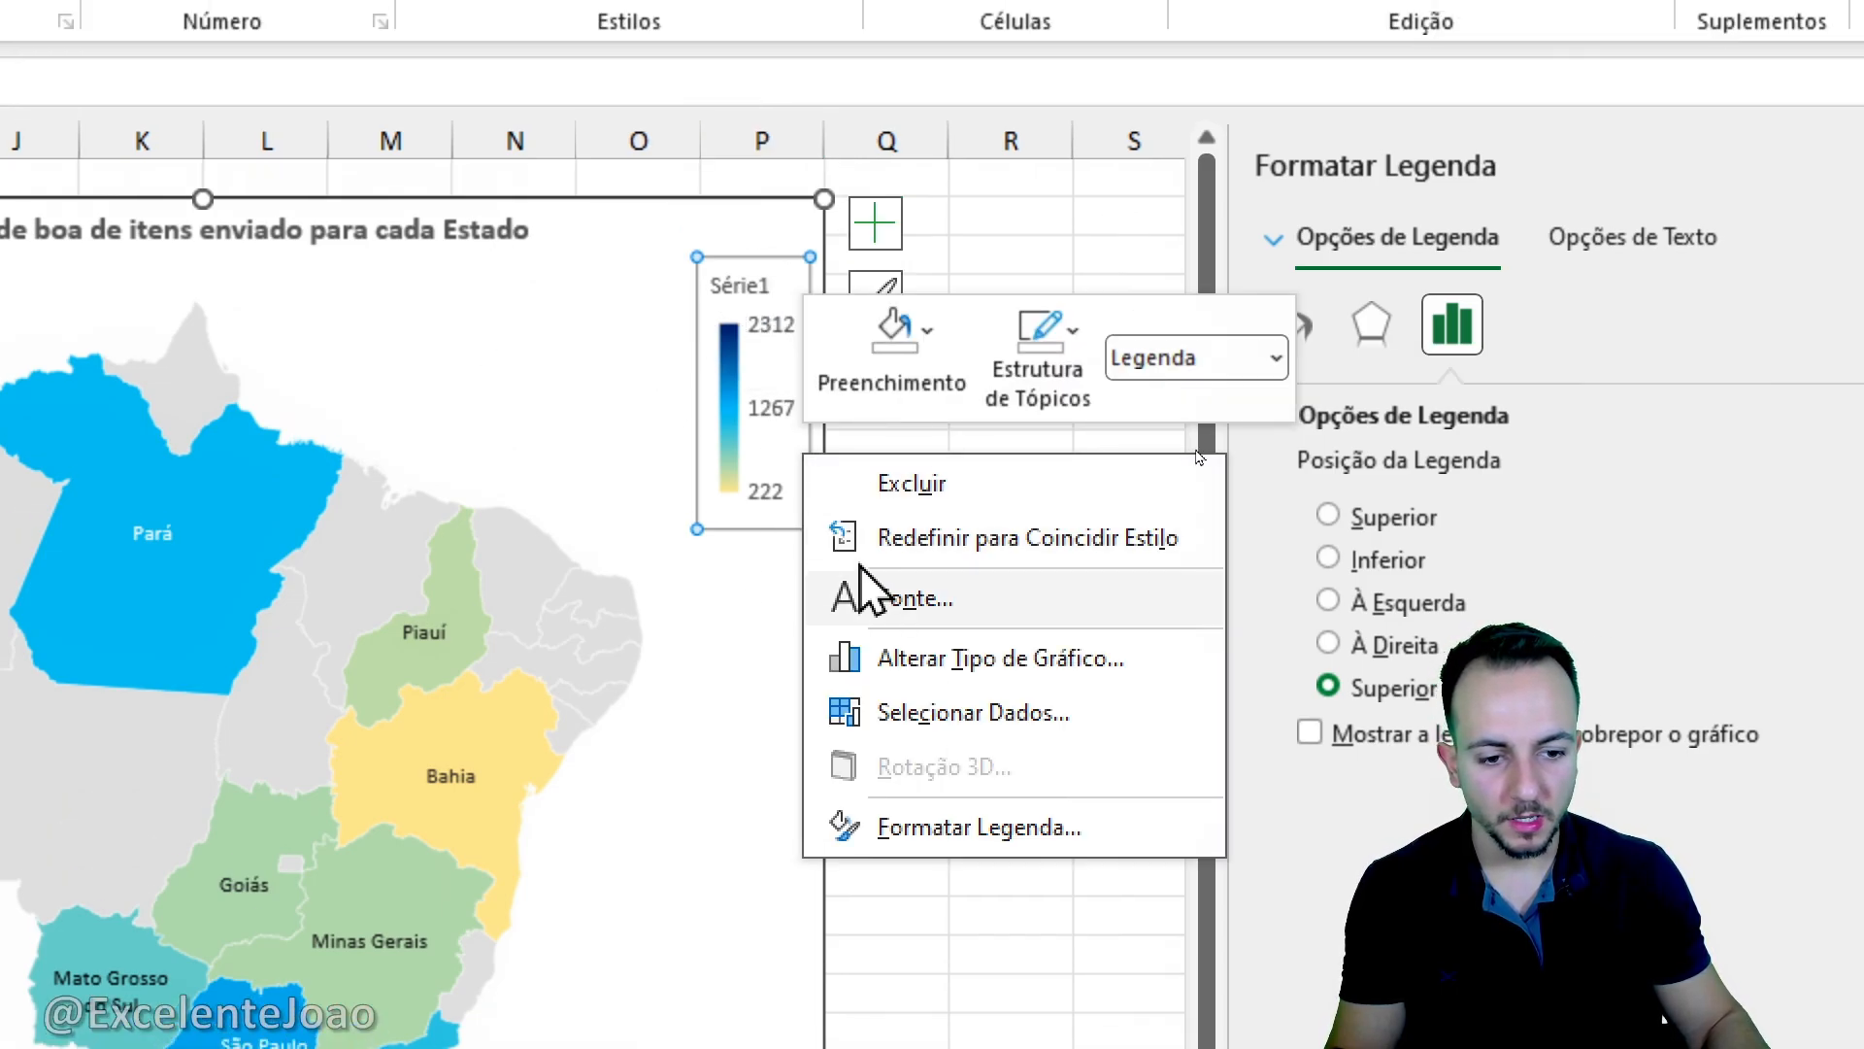
left_click(935, 730)
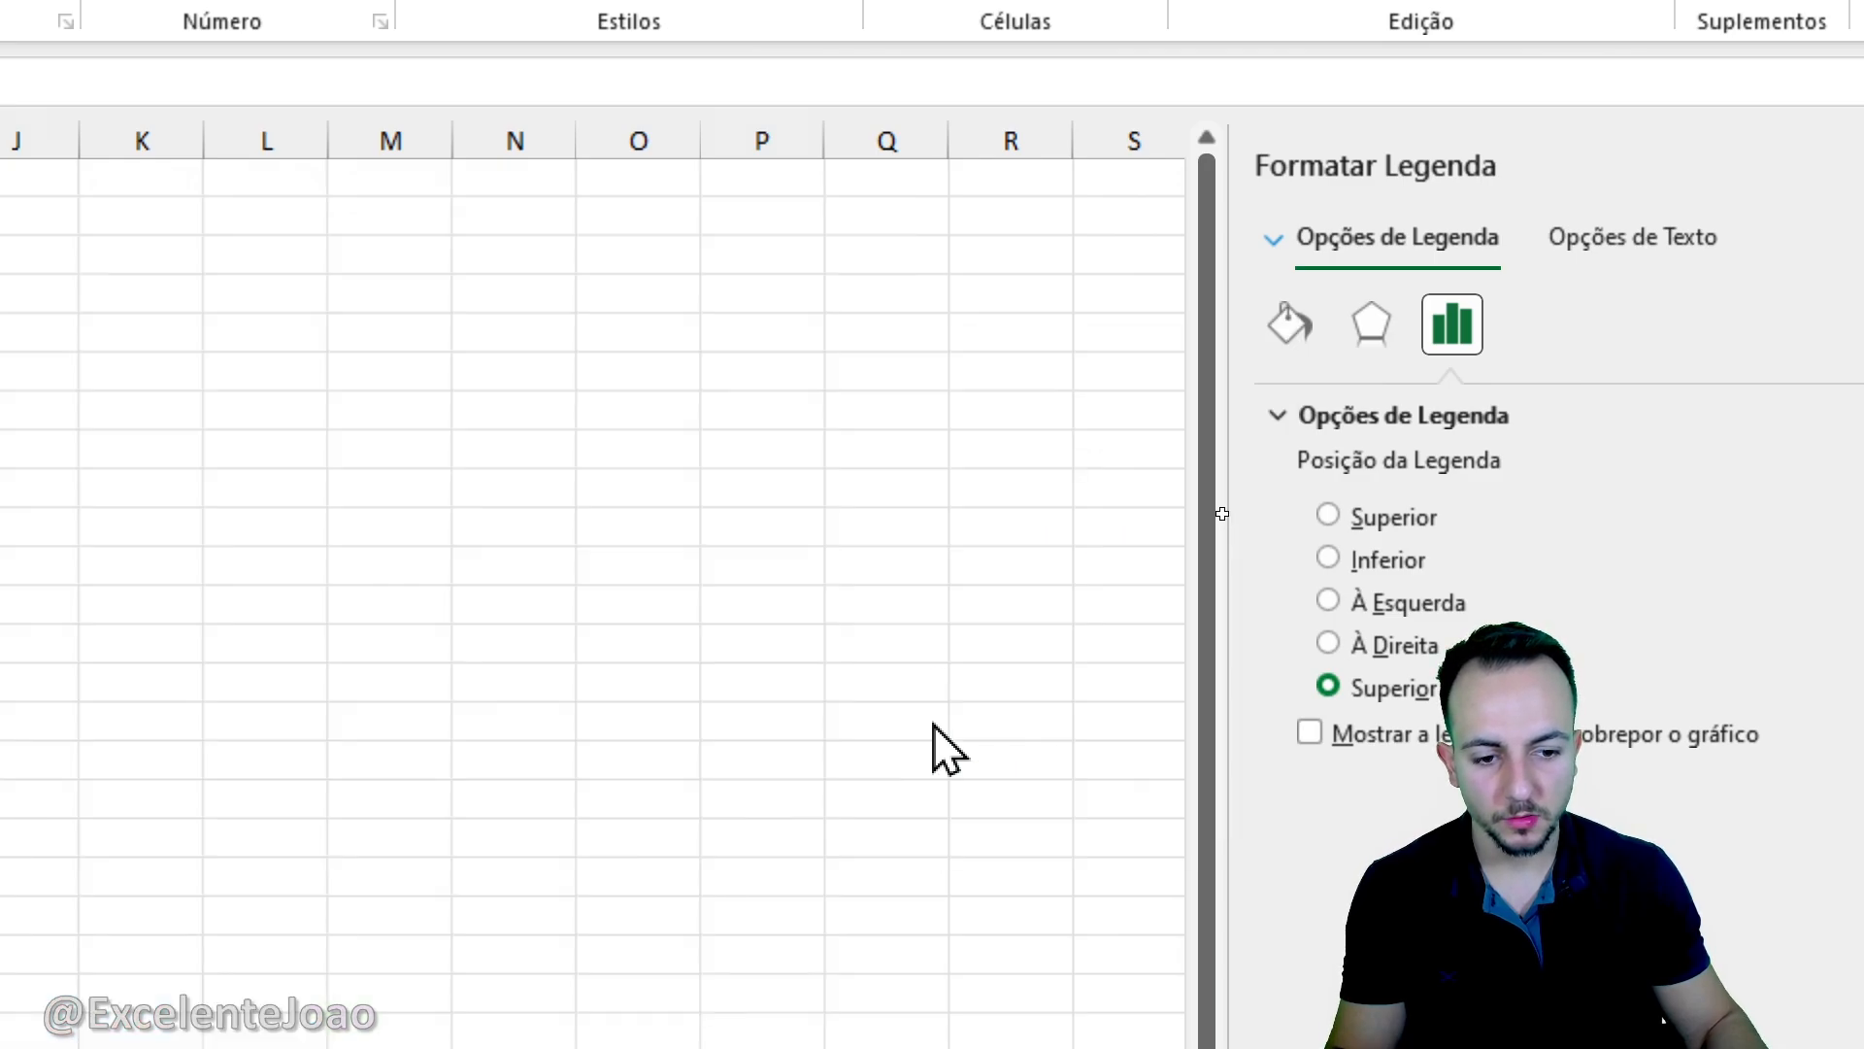
key("ctrl+2")
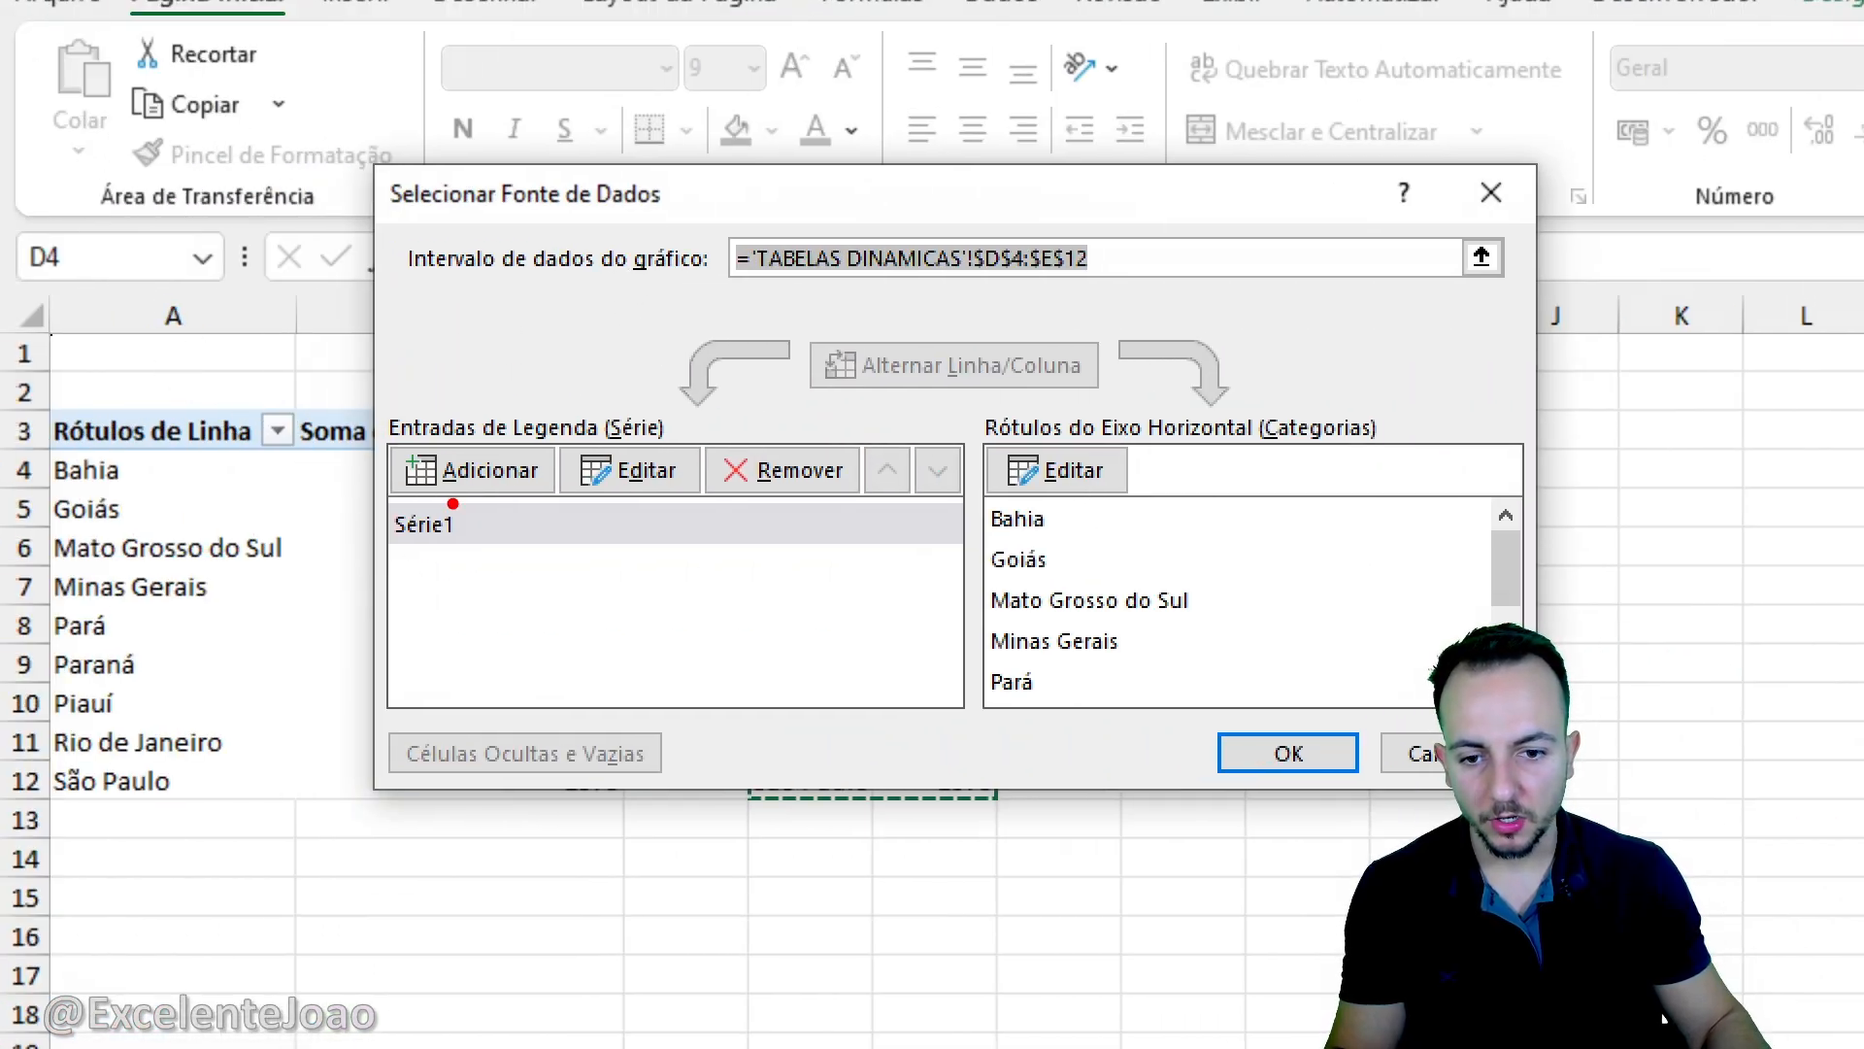
mouse_move(434, 491)
left_mouse_down()
mouse_move(485, 563)
mouse_move(354, 497)
left_mouse_up()
key("Escape")
left_click(490, 529)
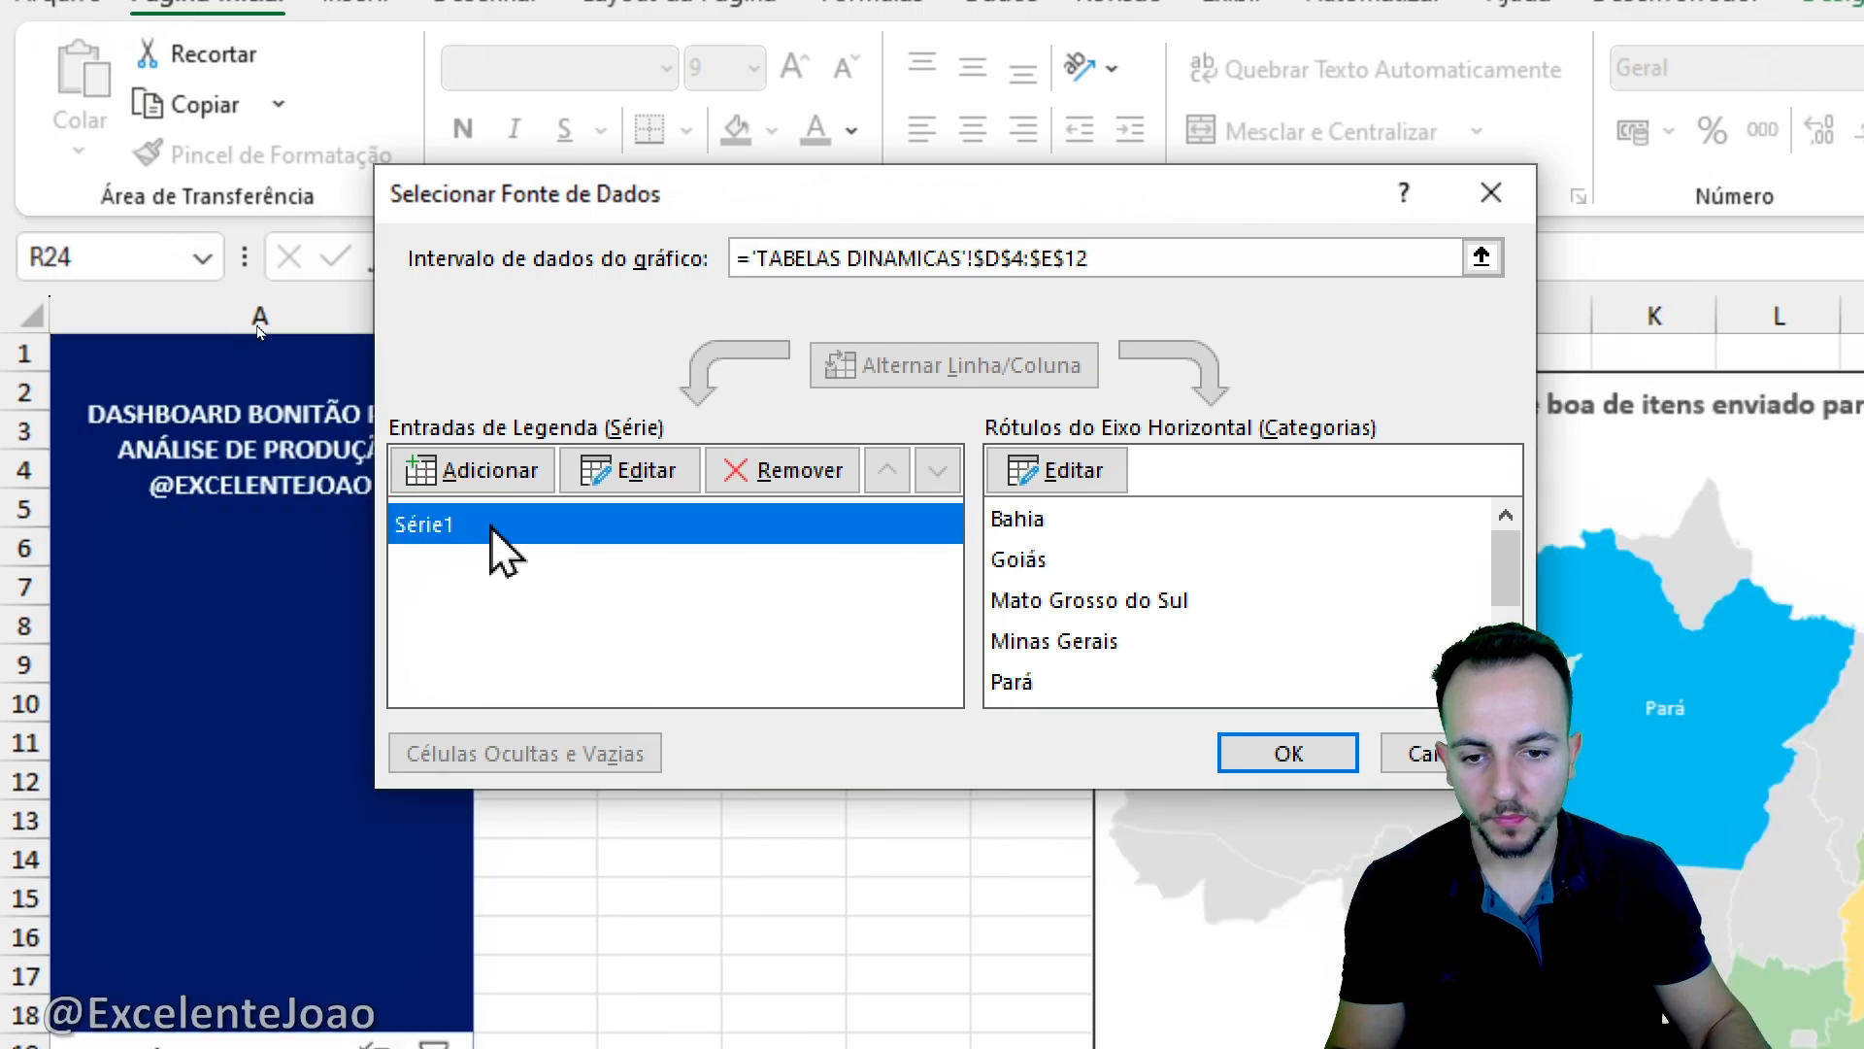
left_click(641, 470)
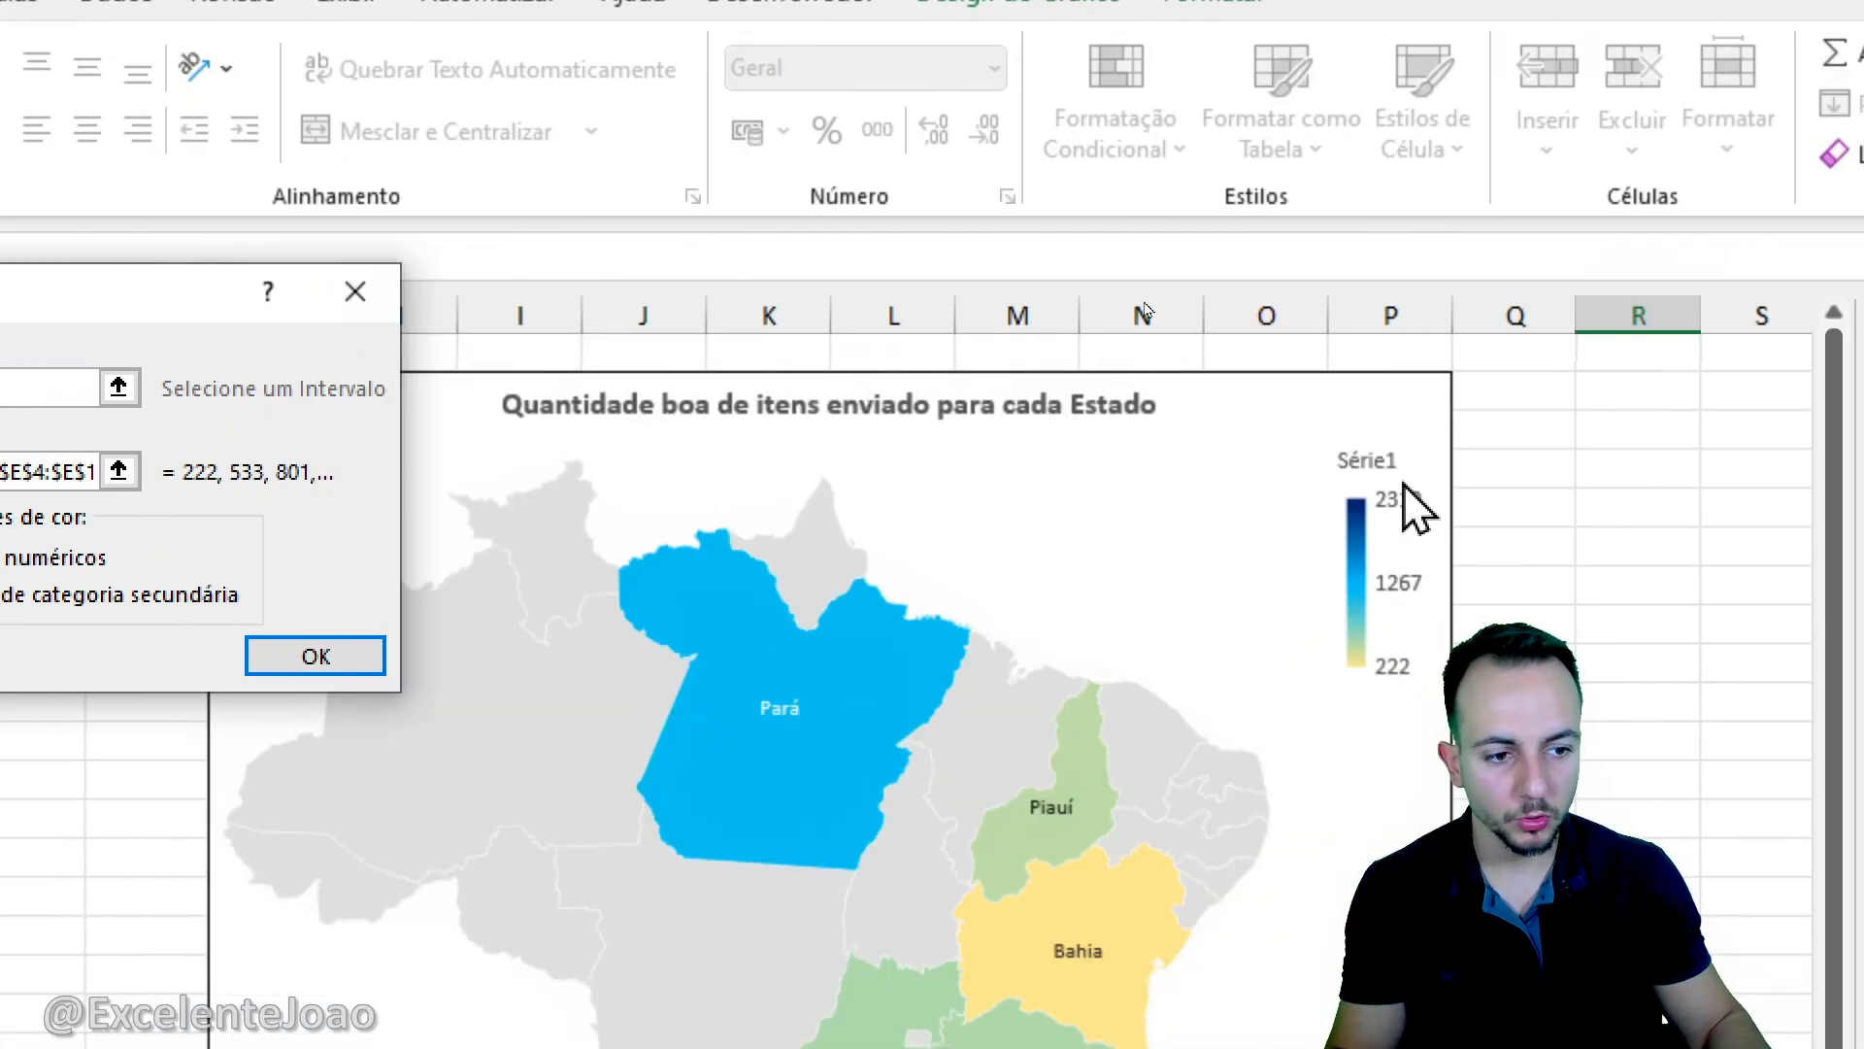
key("Escape")
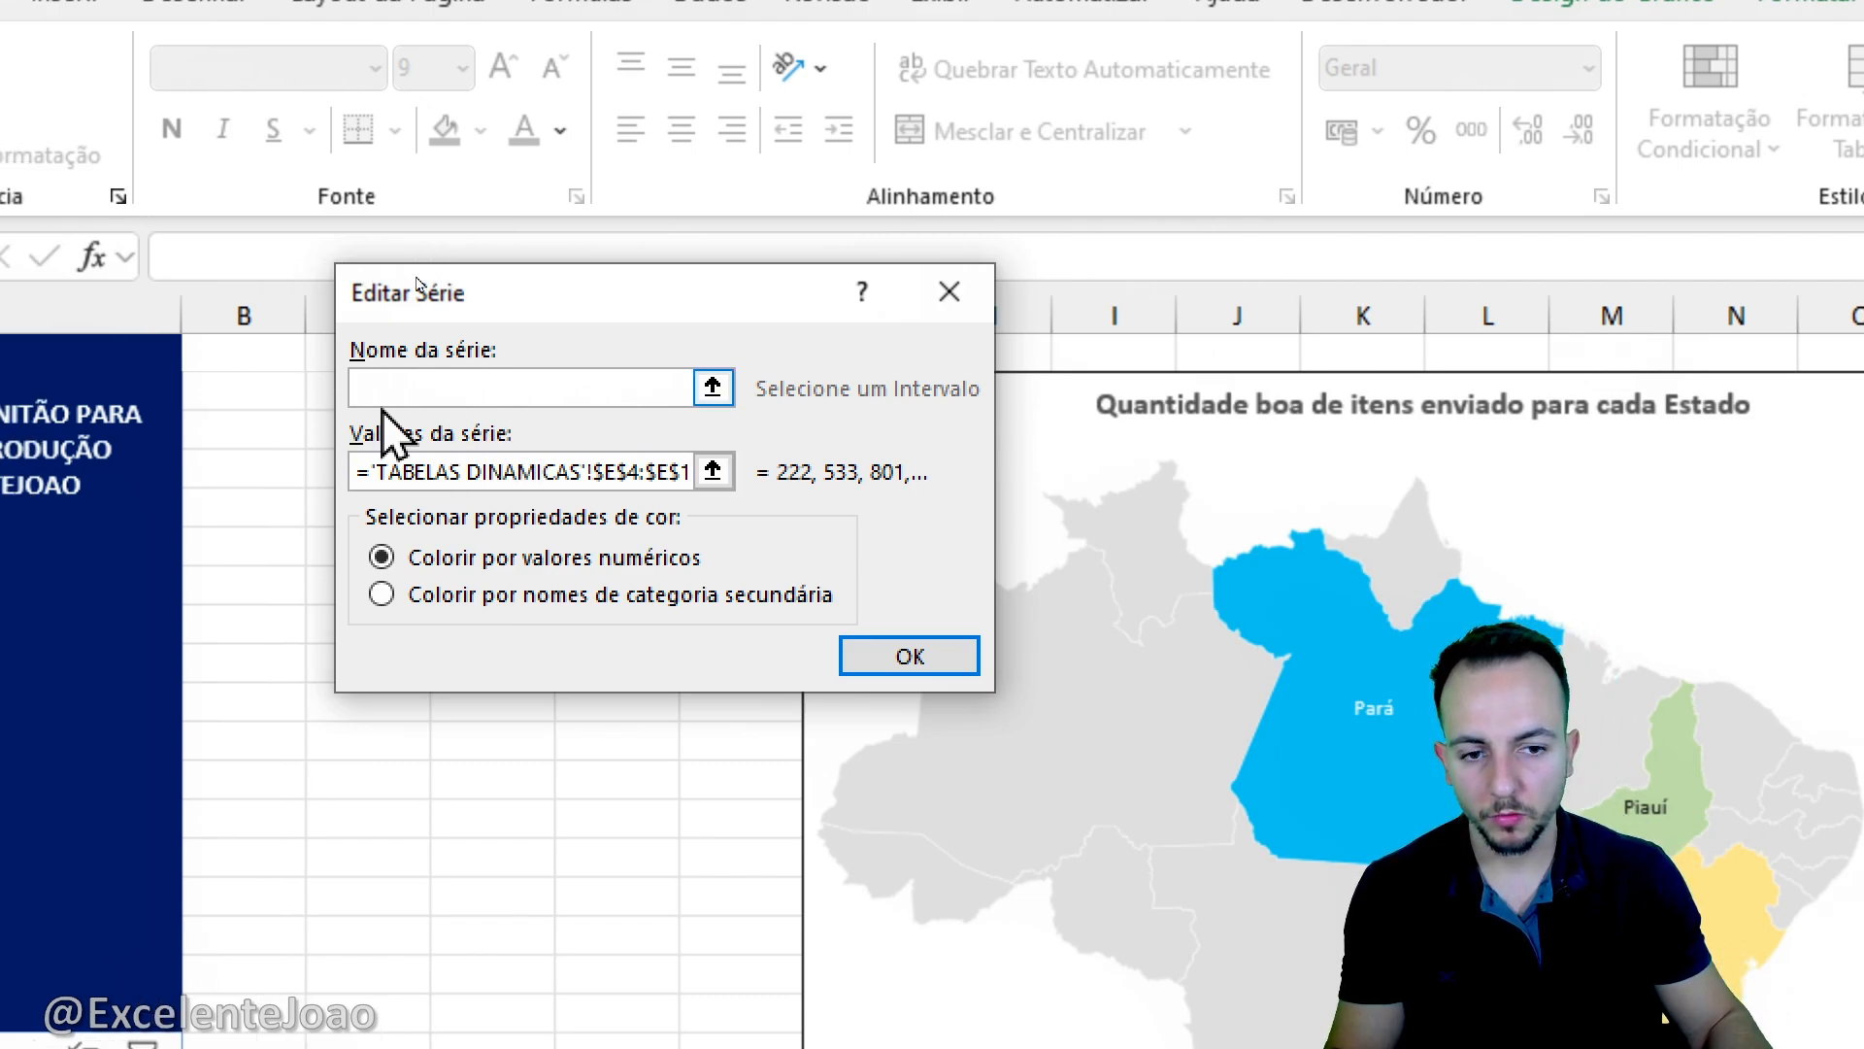
left_click(488, 386)
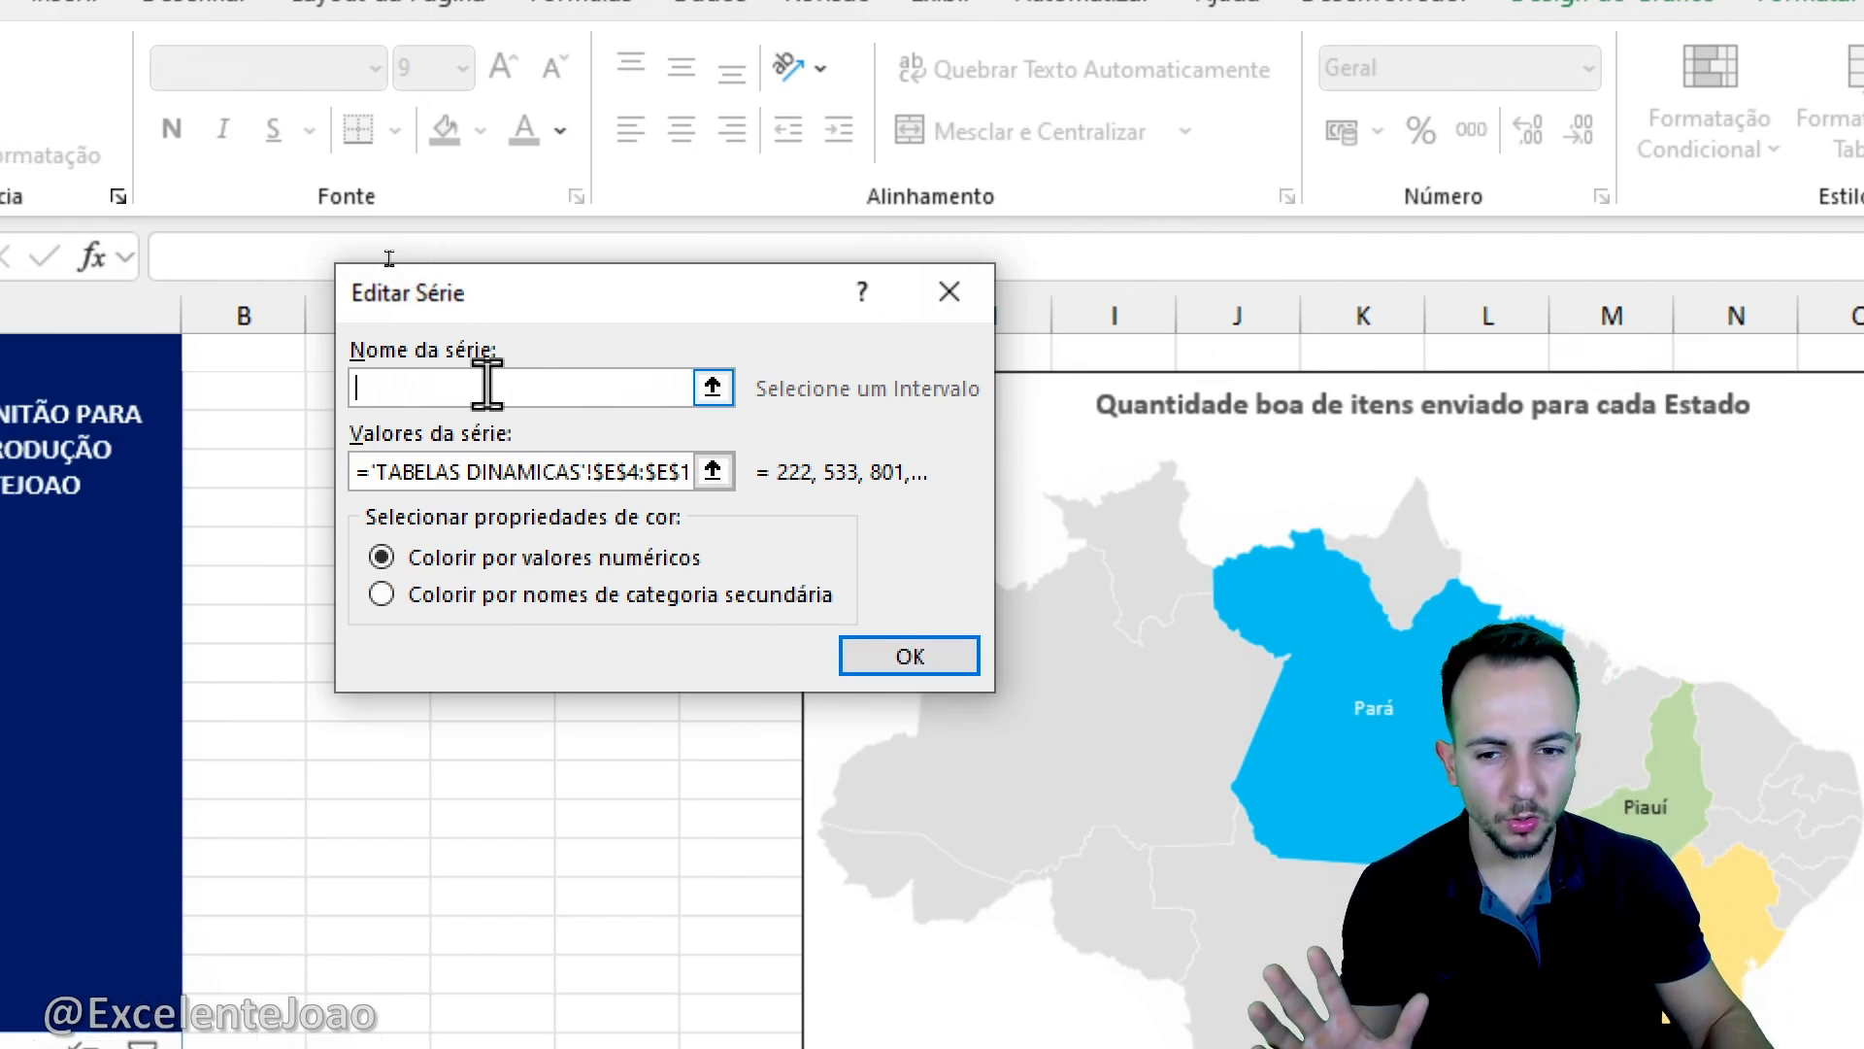
left_click(959, 661)
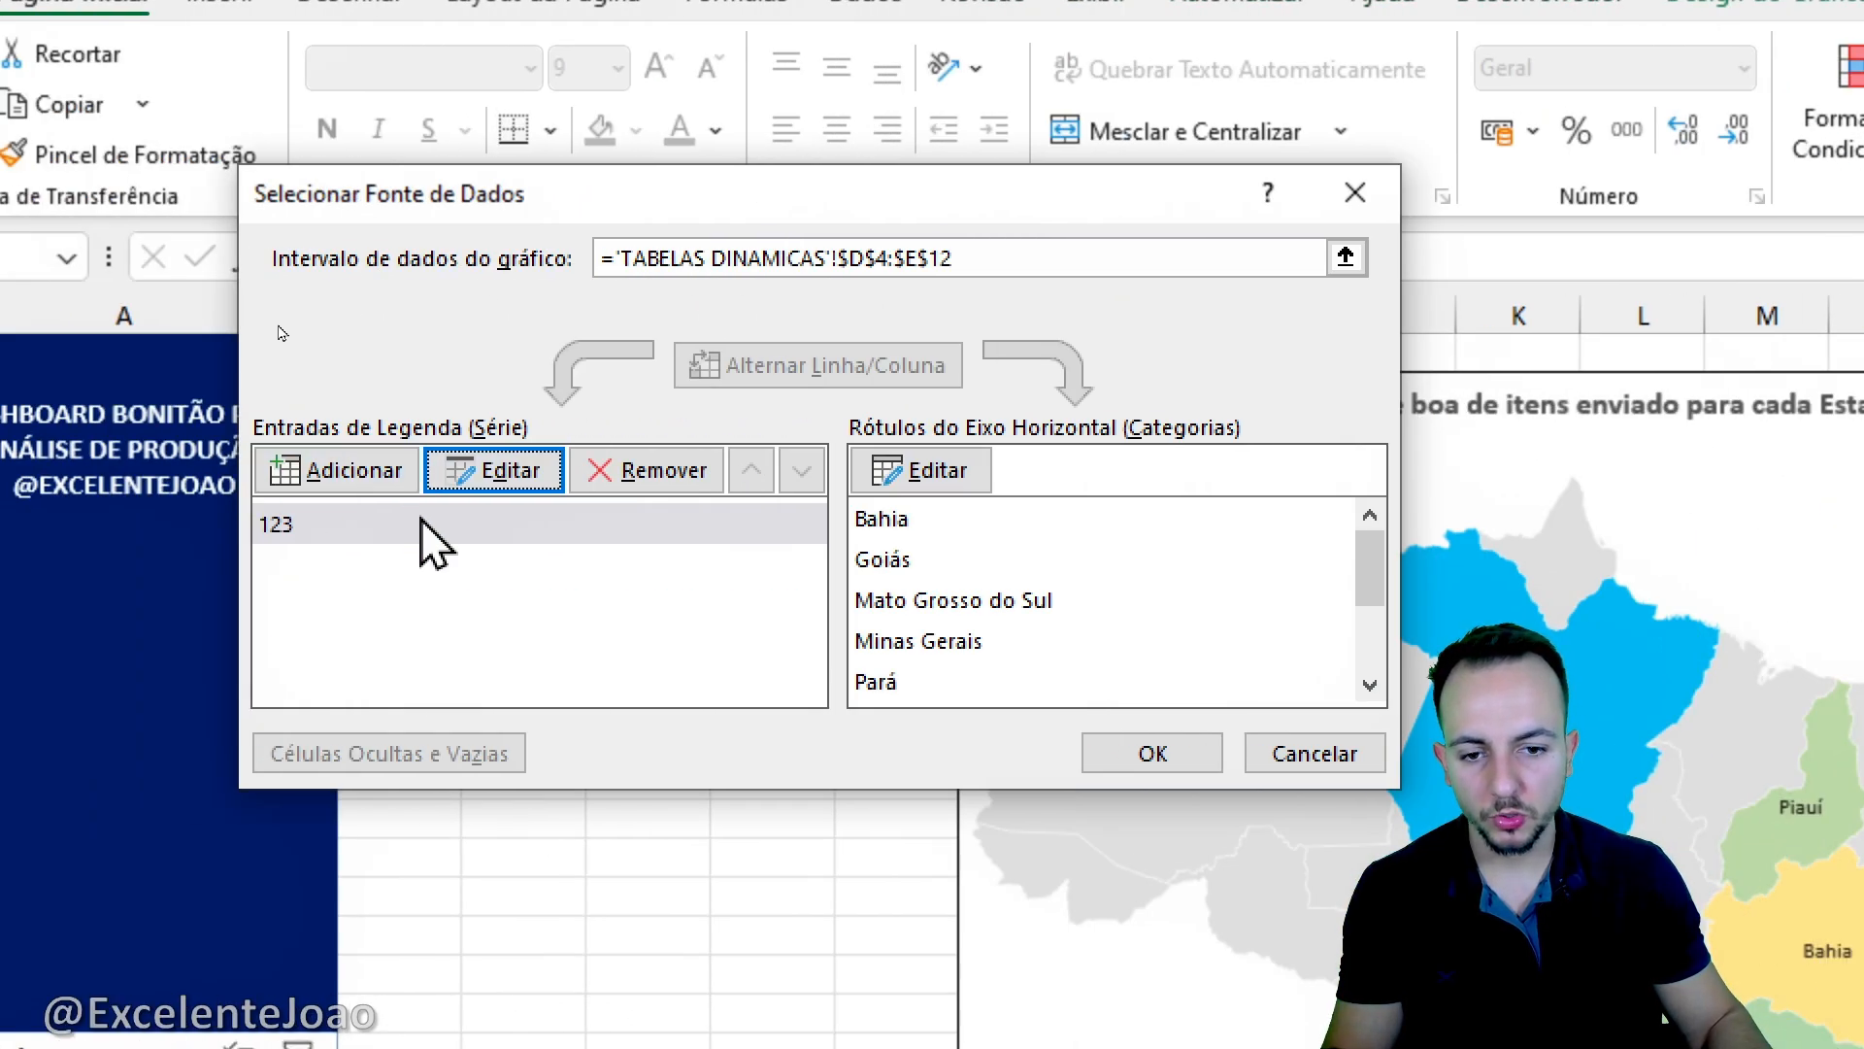
- Blank out the map series' name and apply the data source change
double_click(419, 529)
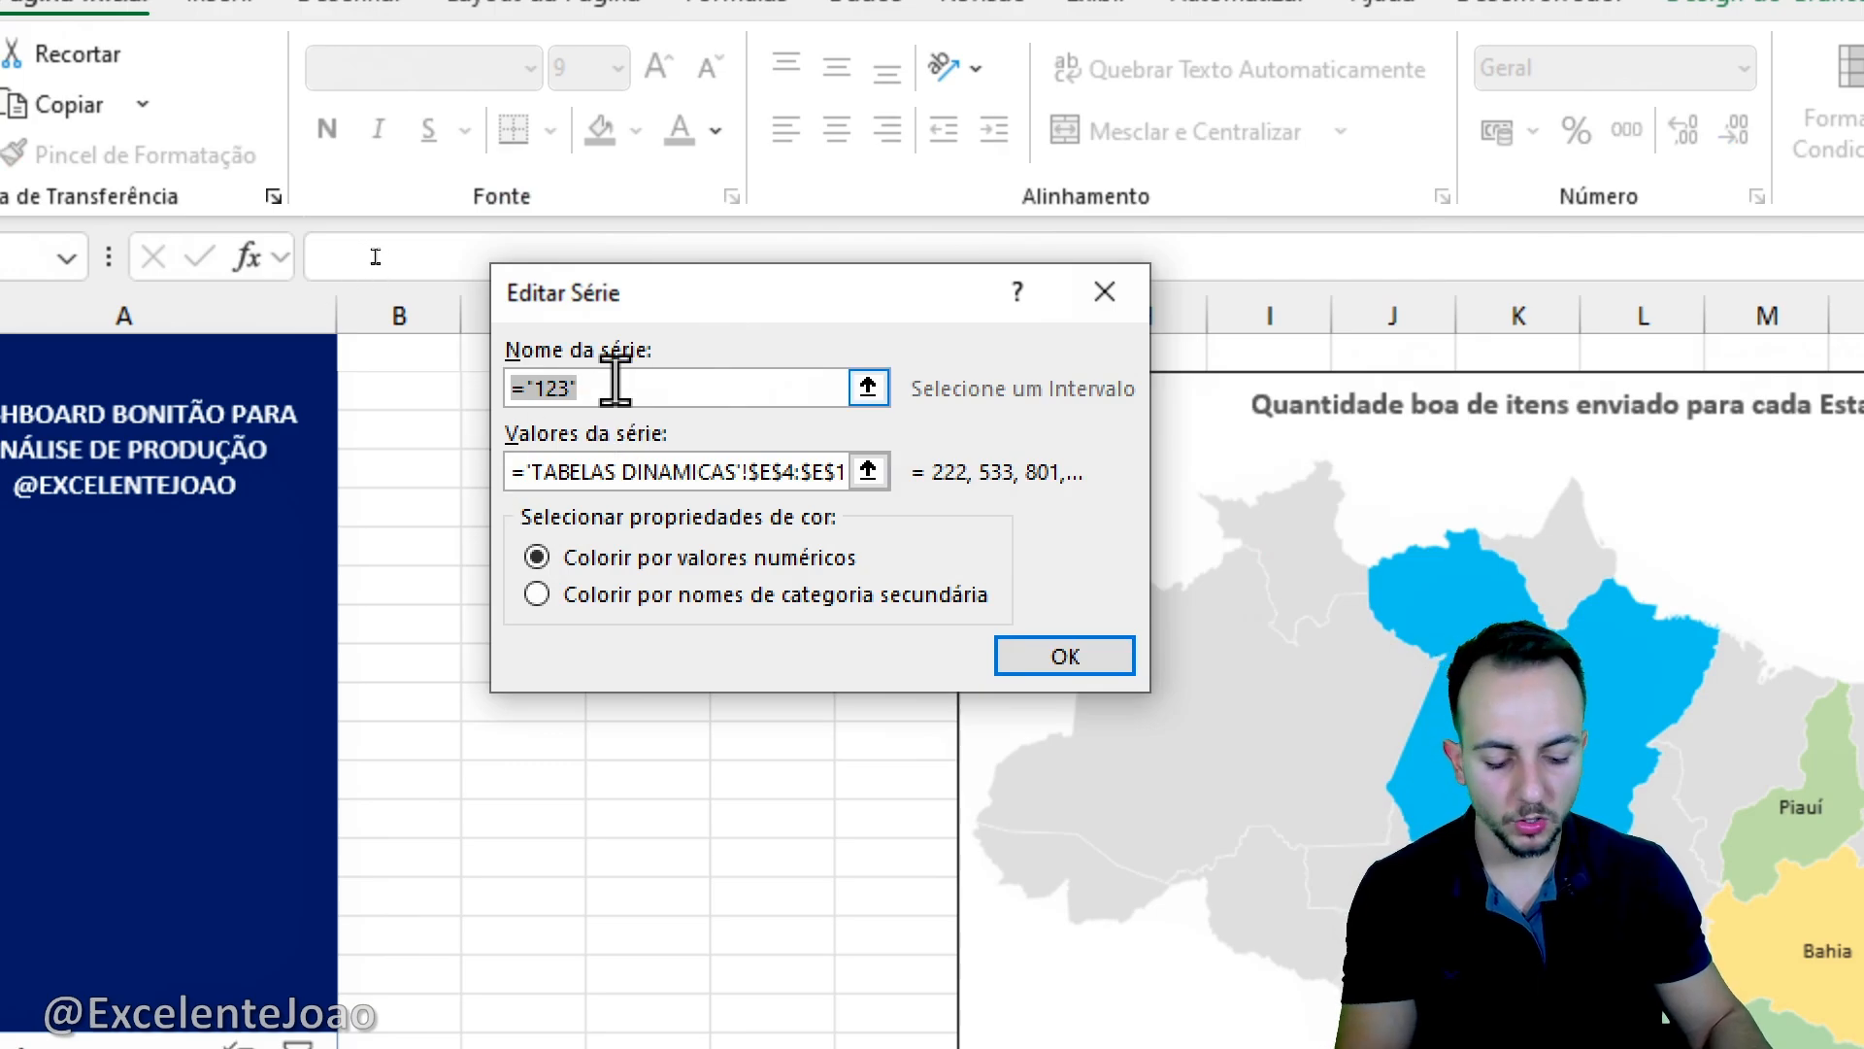
left_click(1088, 660)
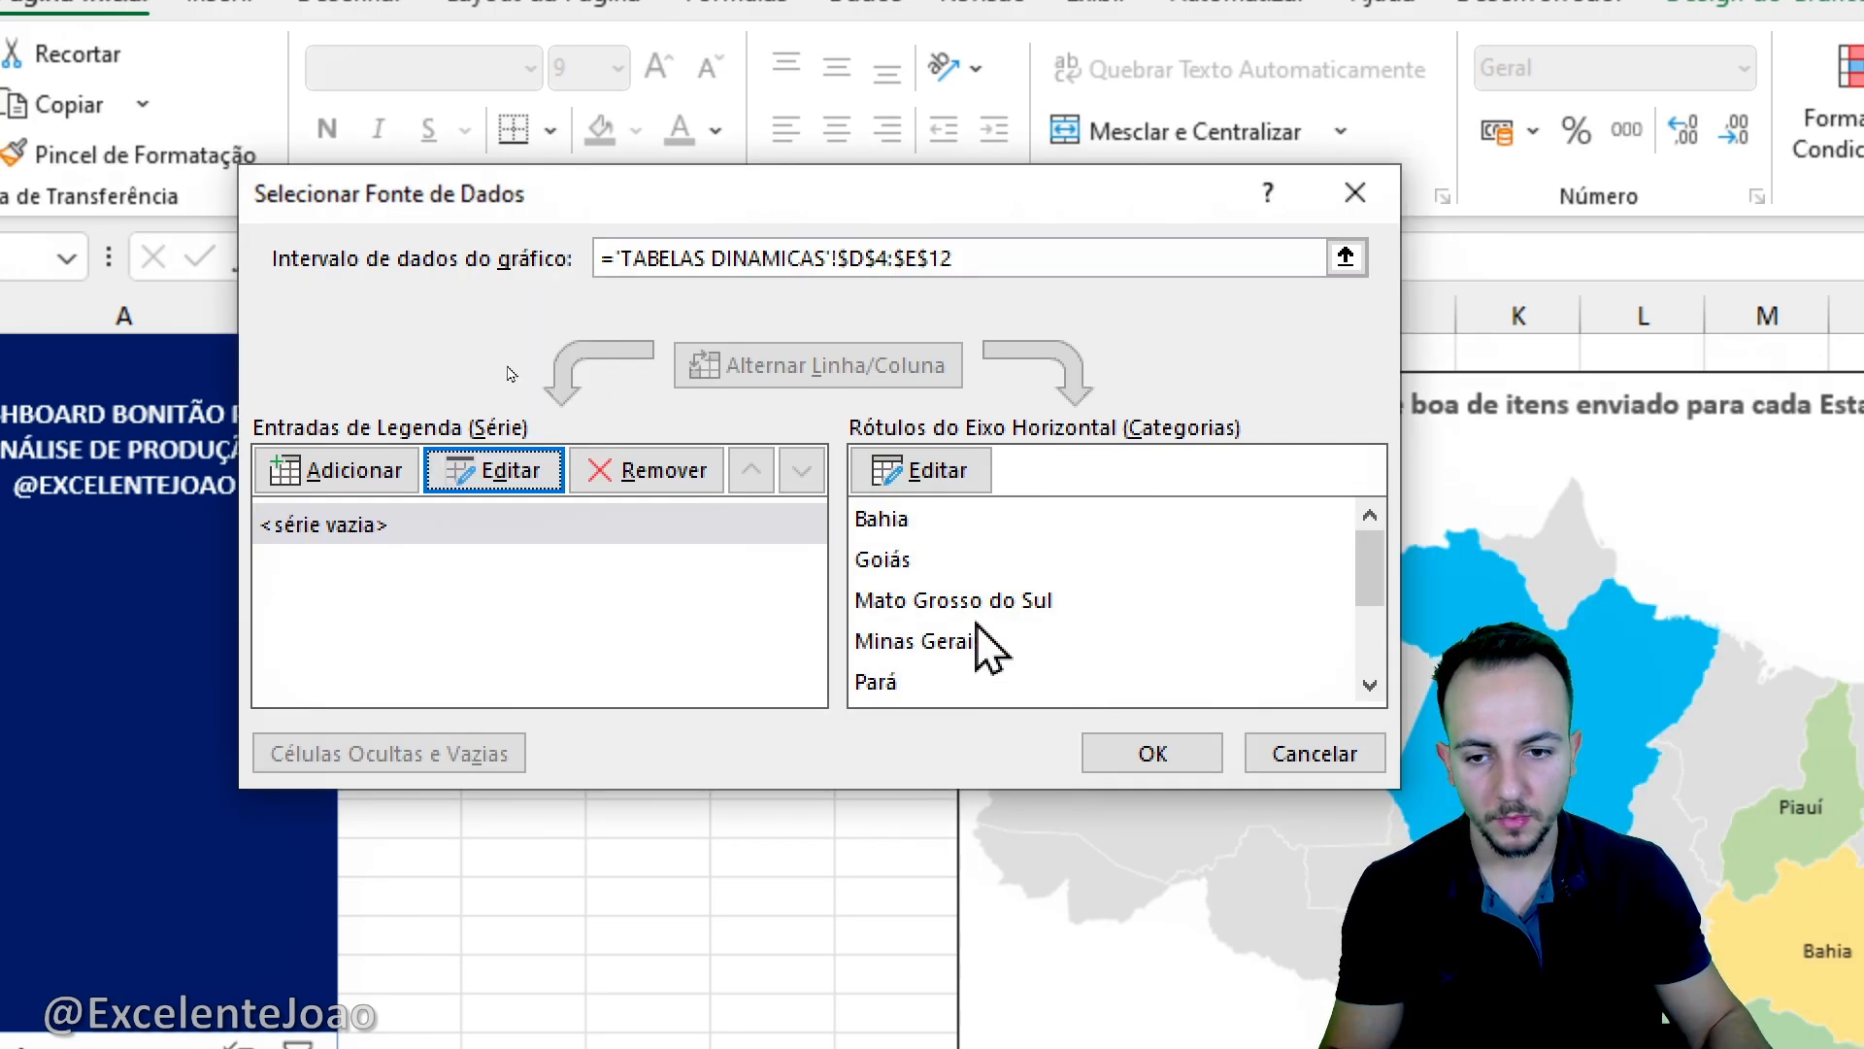
mouse_move(278, 558)
left_mouse_down()
mouse_move(241, 509)
mouse_move(357, 581)
left_mouse_up()
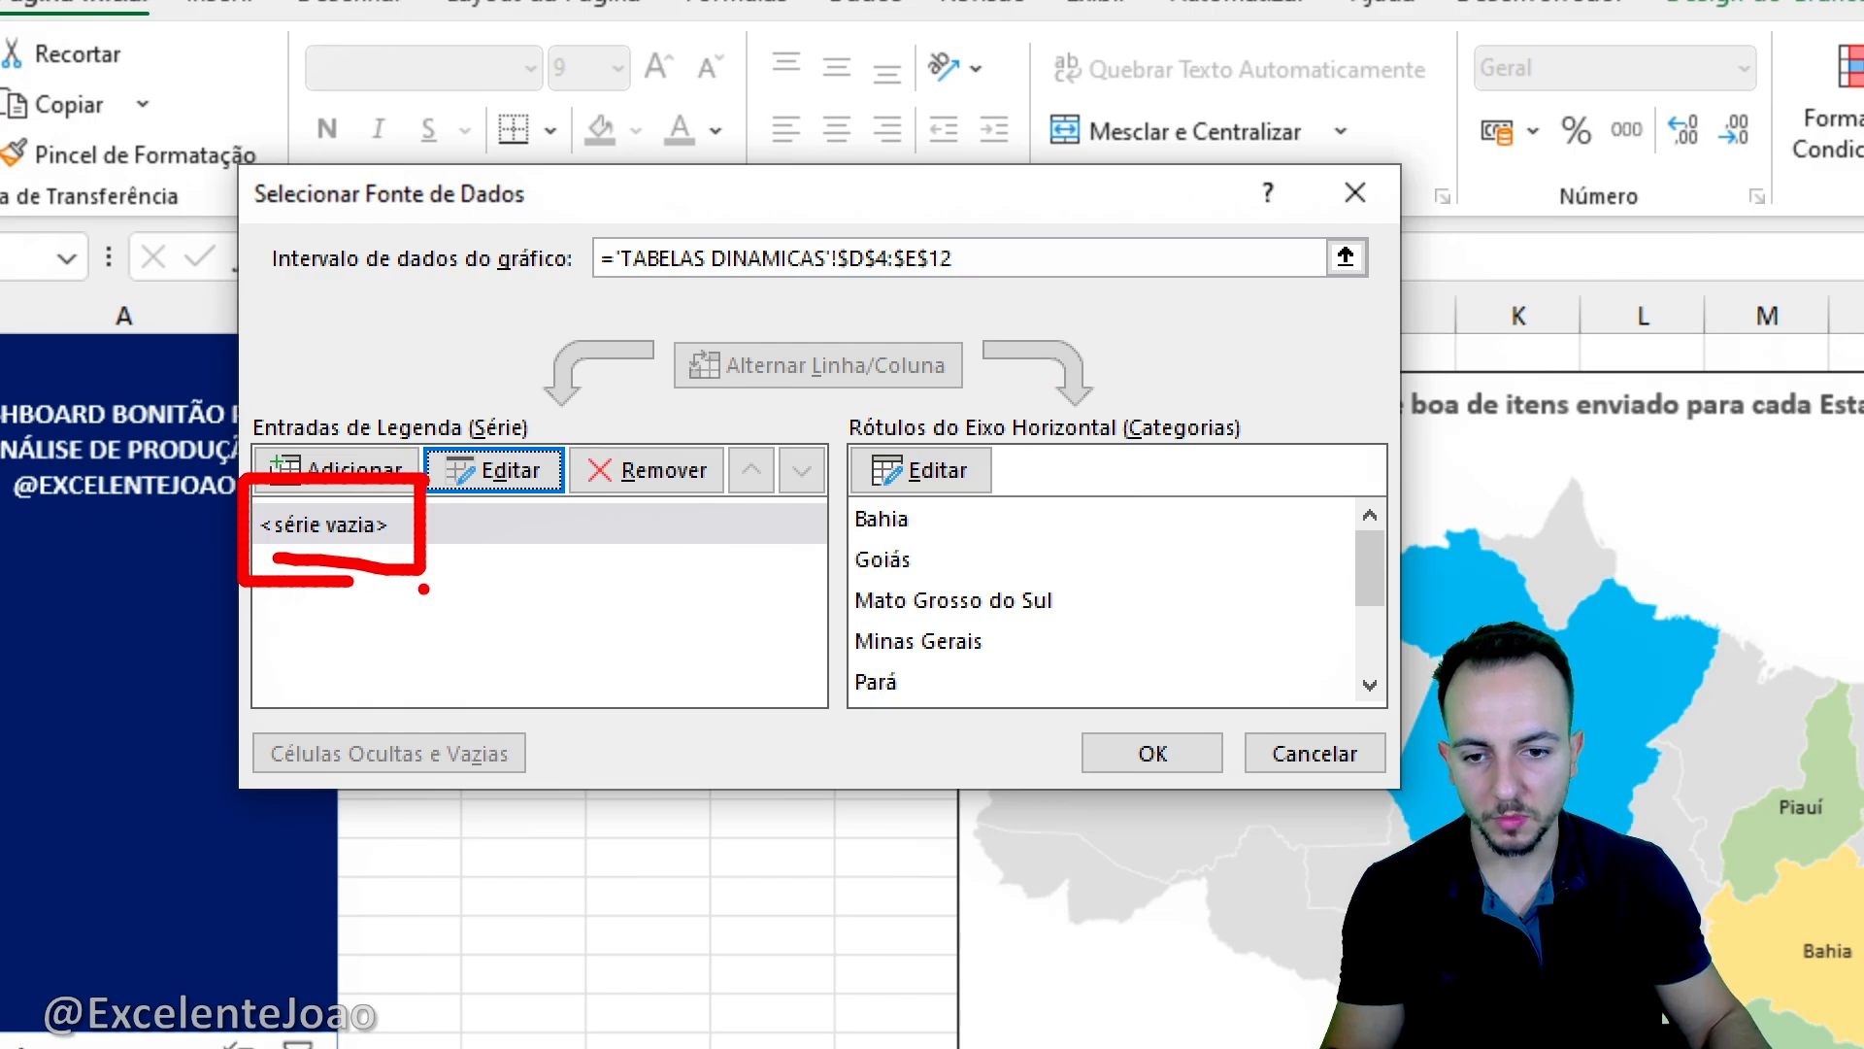
key("Escape")
left_click(1115, 752)
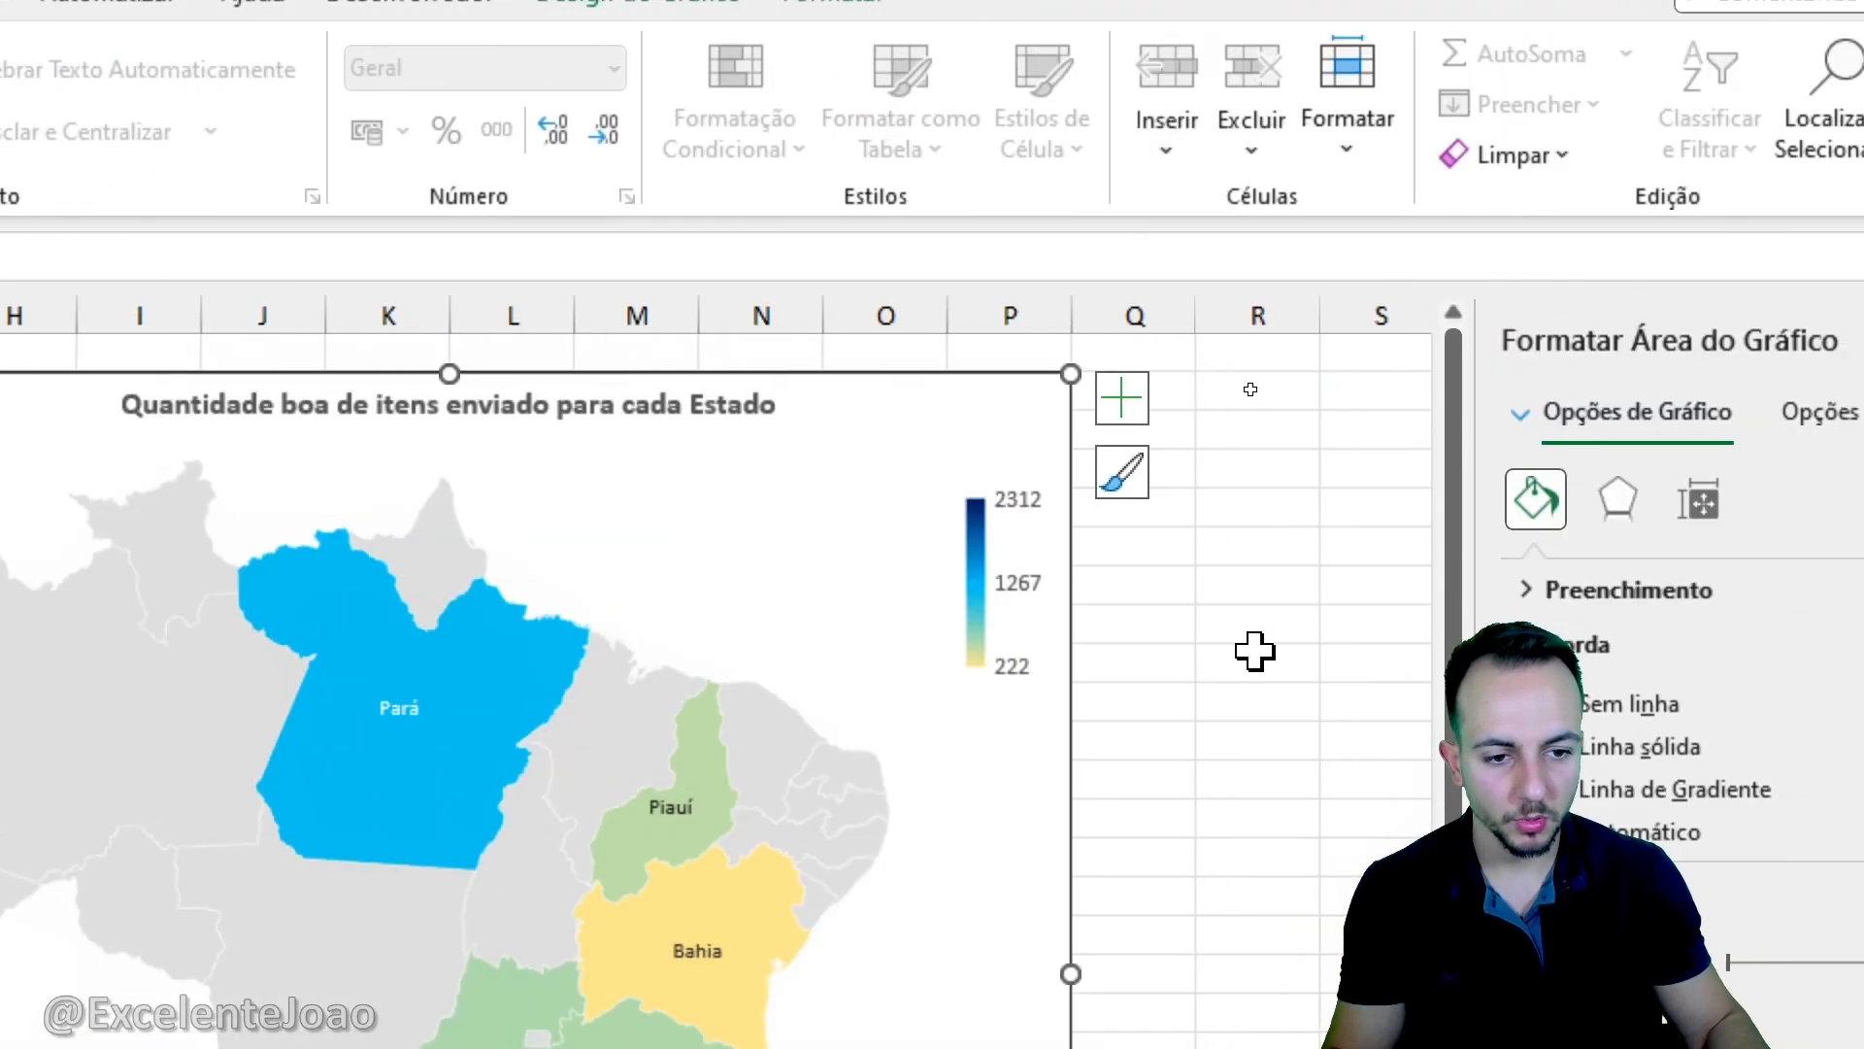
left_click(1255, 656)
mouse_move(931, 439)
left_mouse_down()
mouse_move(1075, 707)
mouse_move(1218, 753)
left_mouse_up()
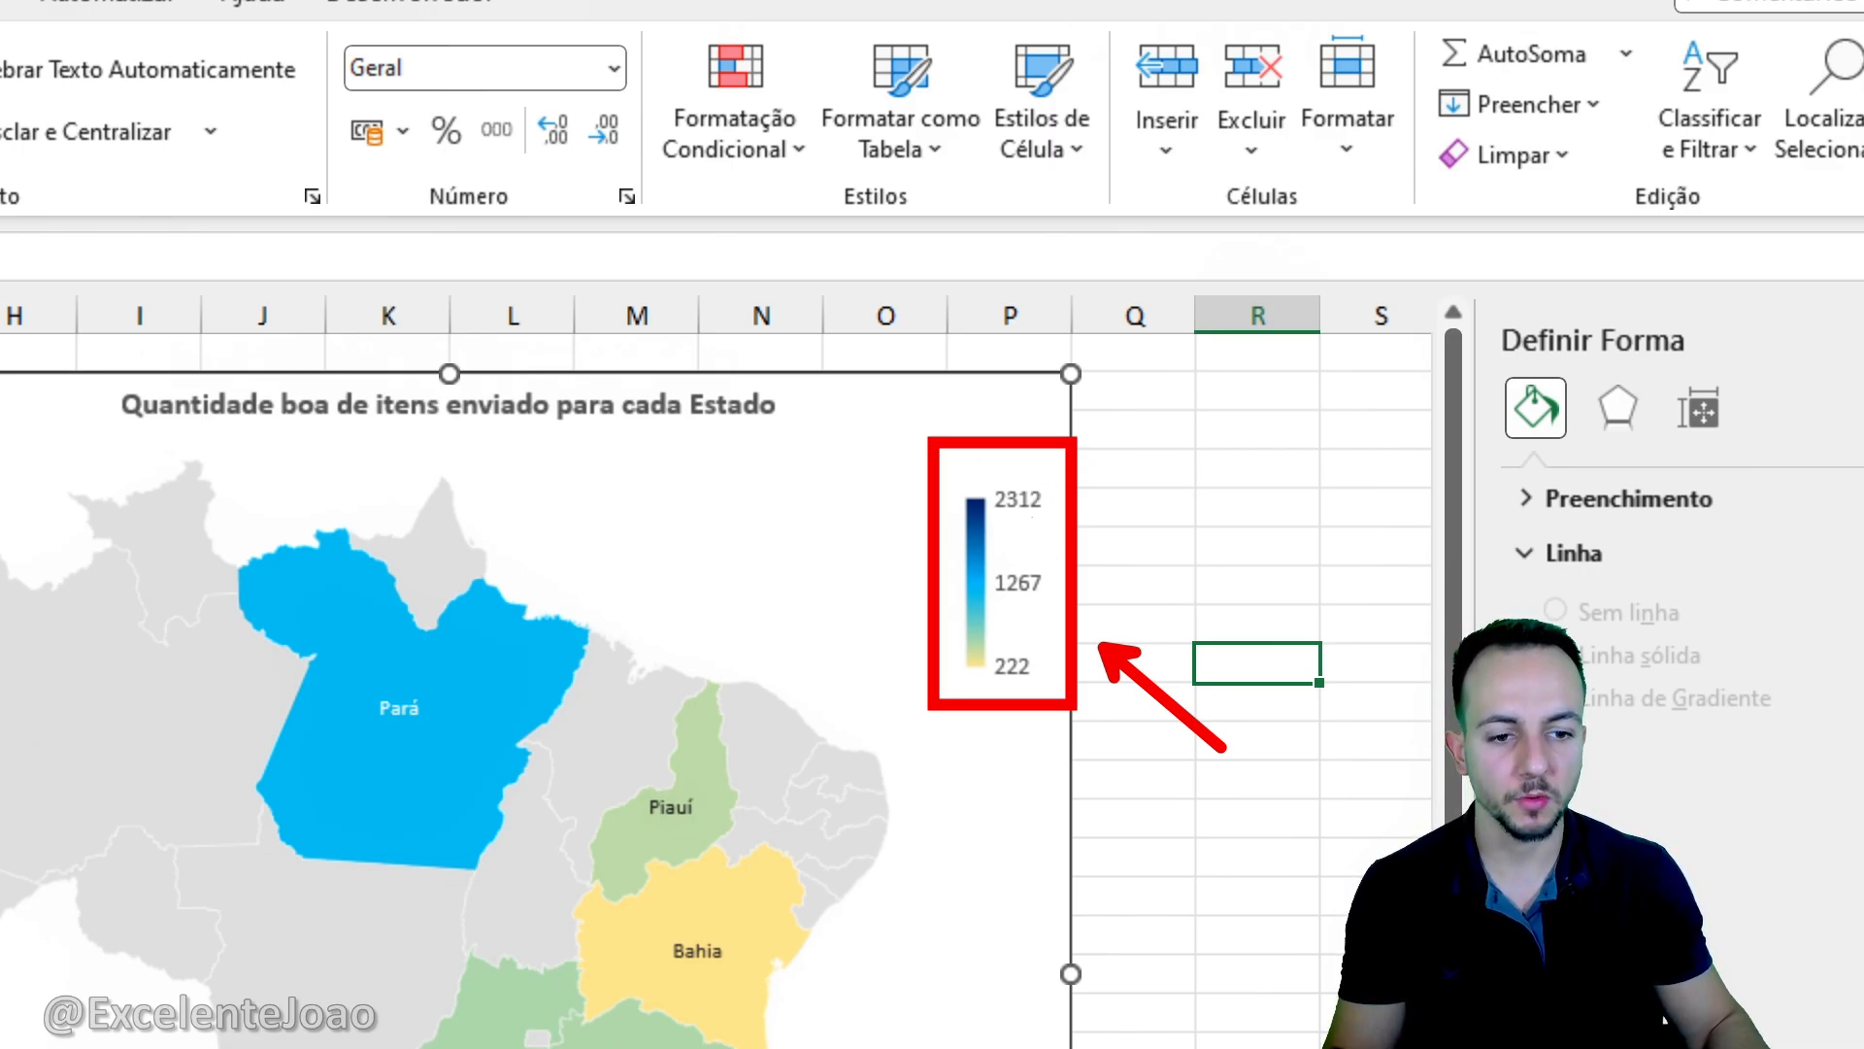
key("Escape")
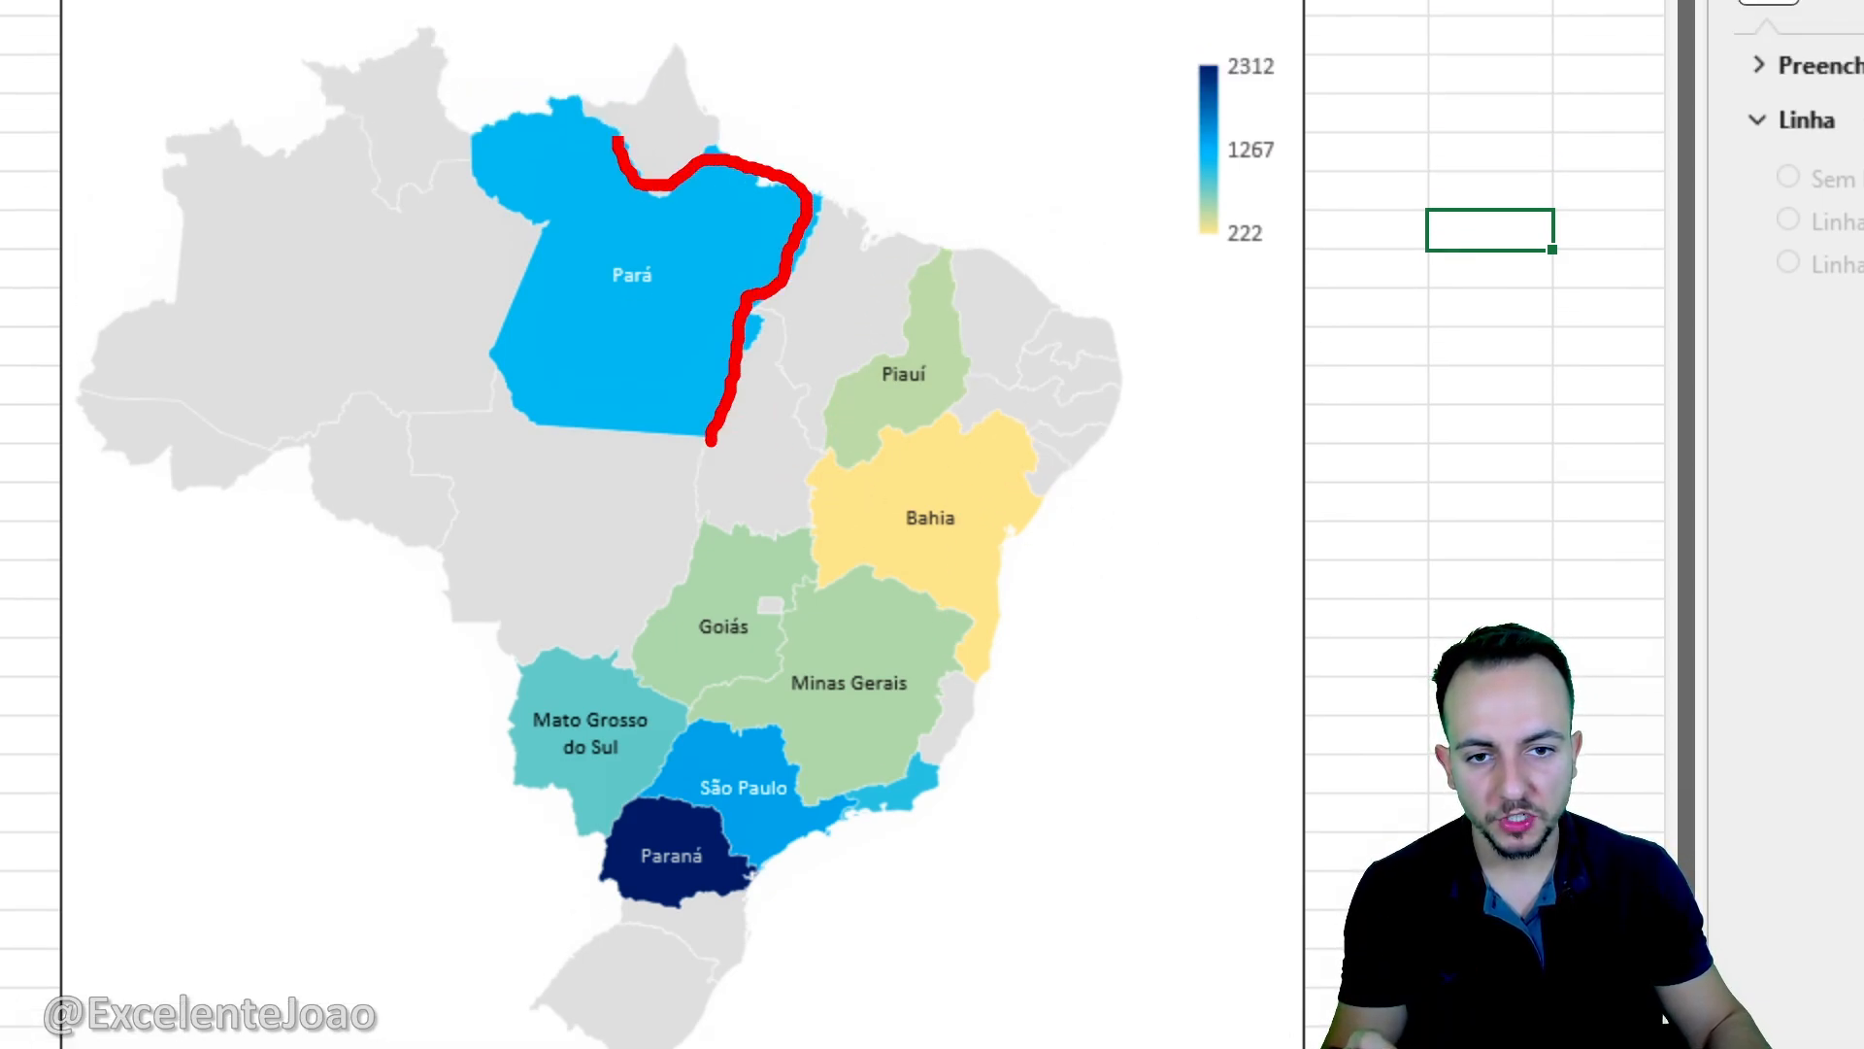
mouse_move(615, 139)
left_mouse_down()
mouse_move(507, 428)
mouse_move(723, 423)
left_mouse_up()
key("Escape")
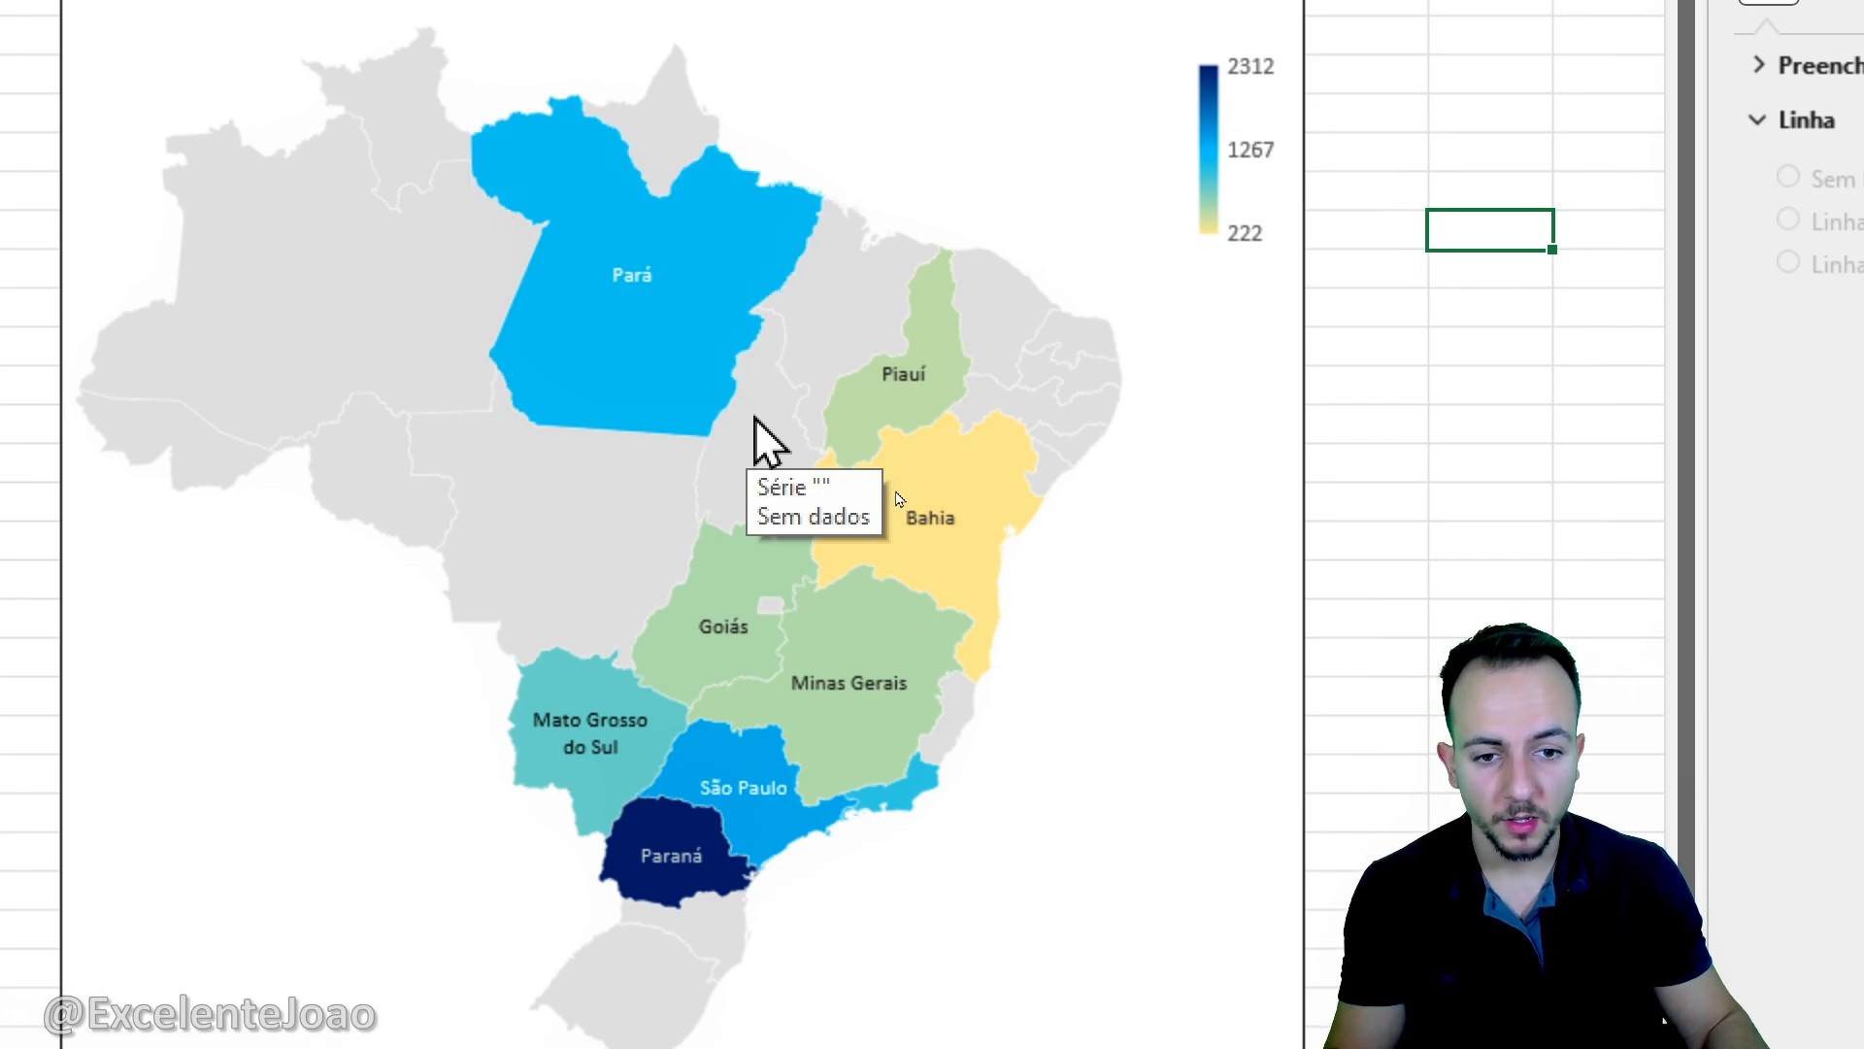
- Add an outer shadow offset towards the lower right to the map series, with 50% transparency and 2 pt blur
right_click(759, 417)
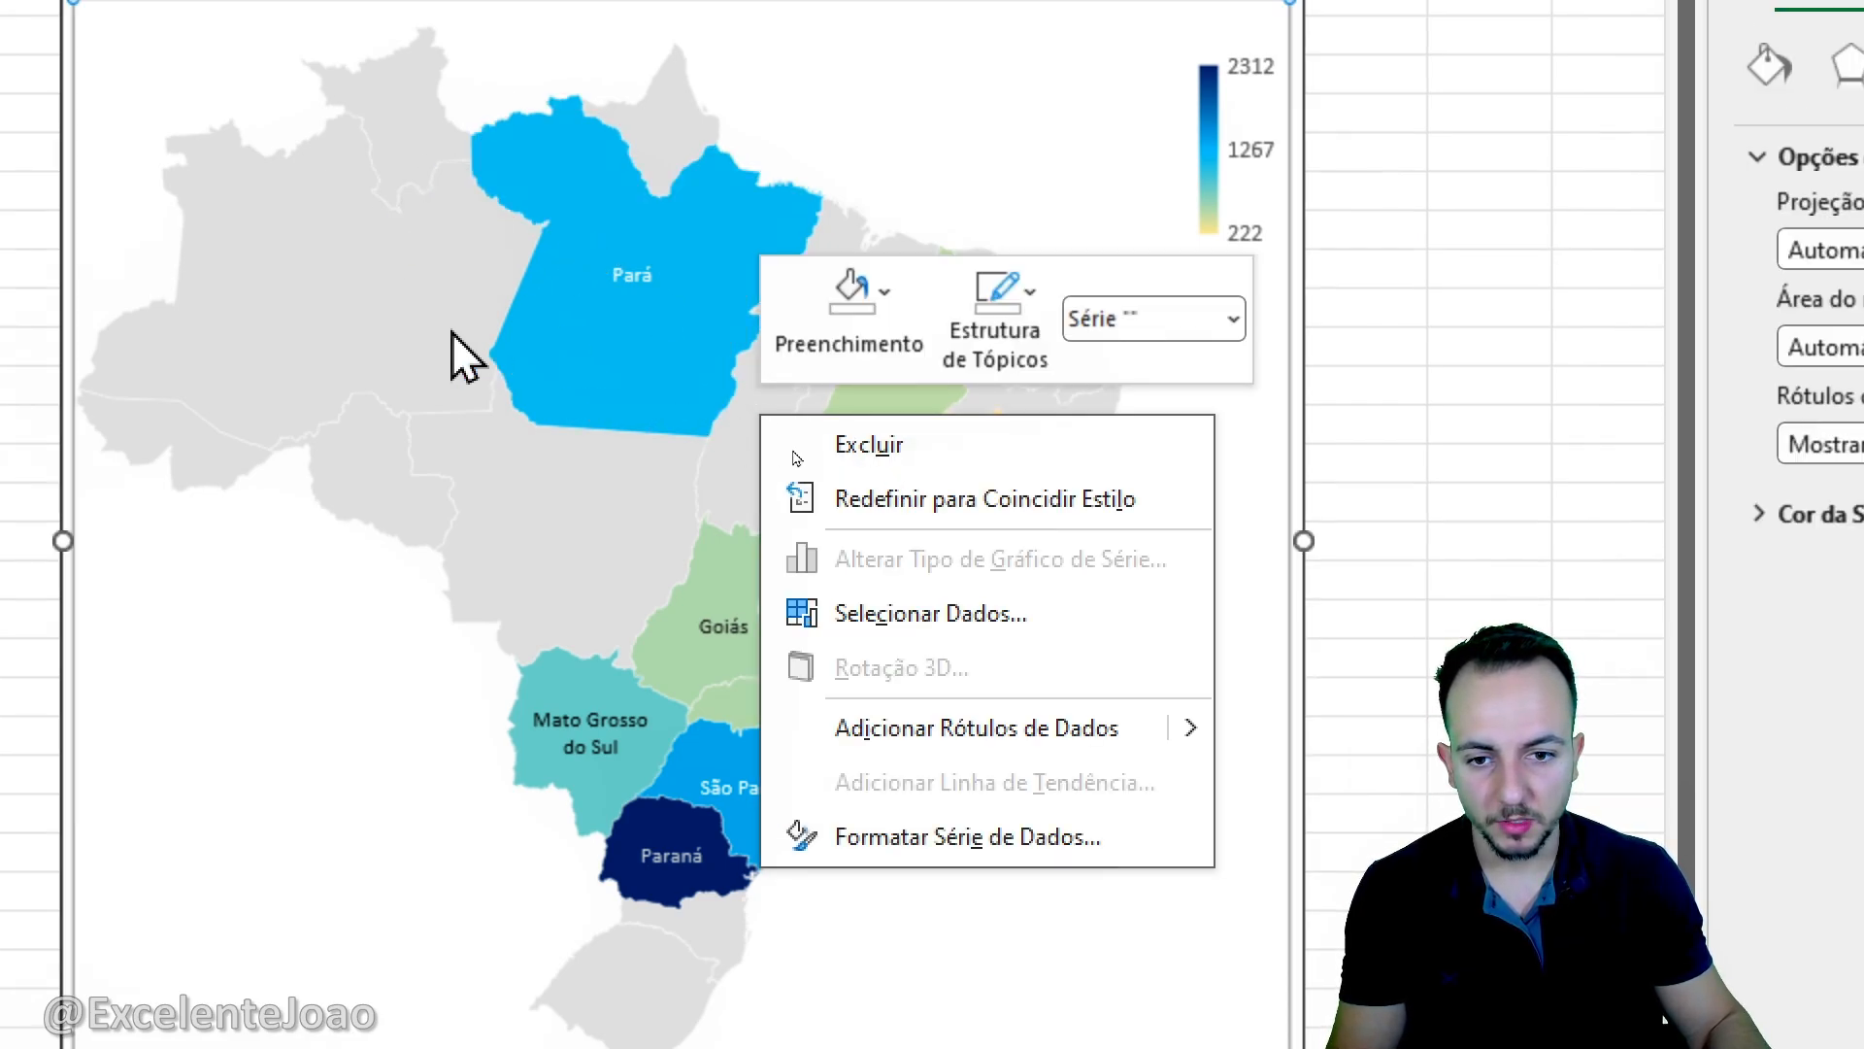
left_click(960, 831)
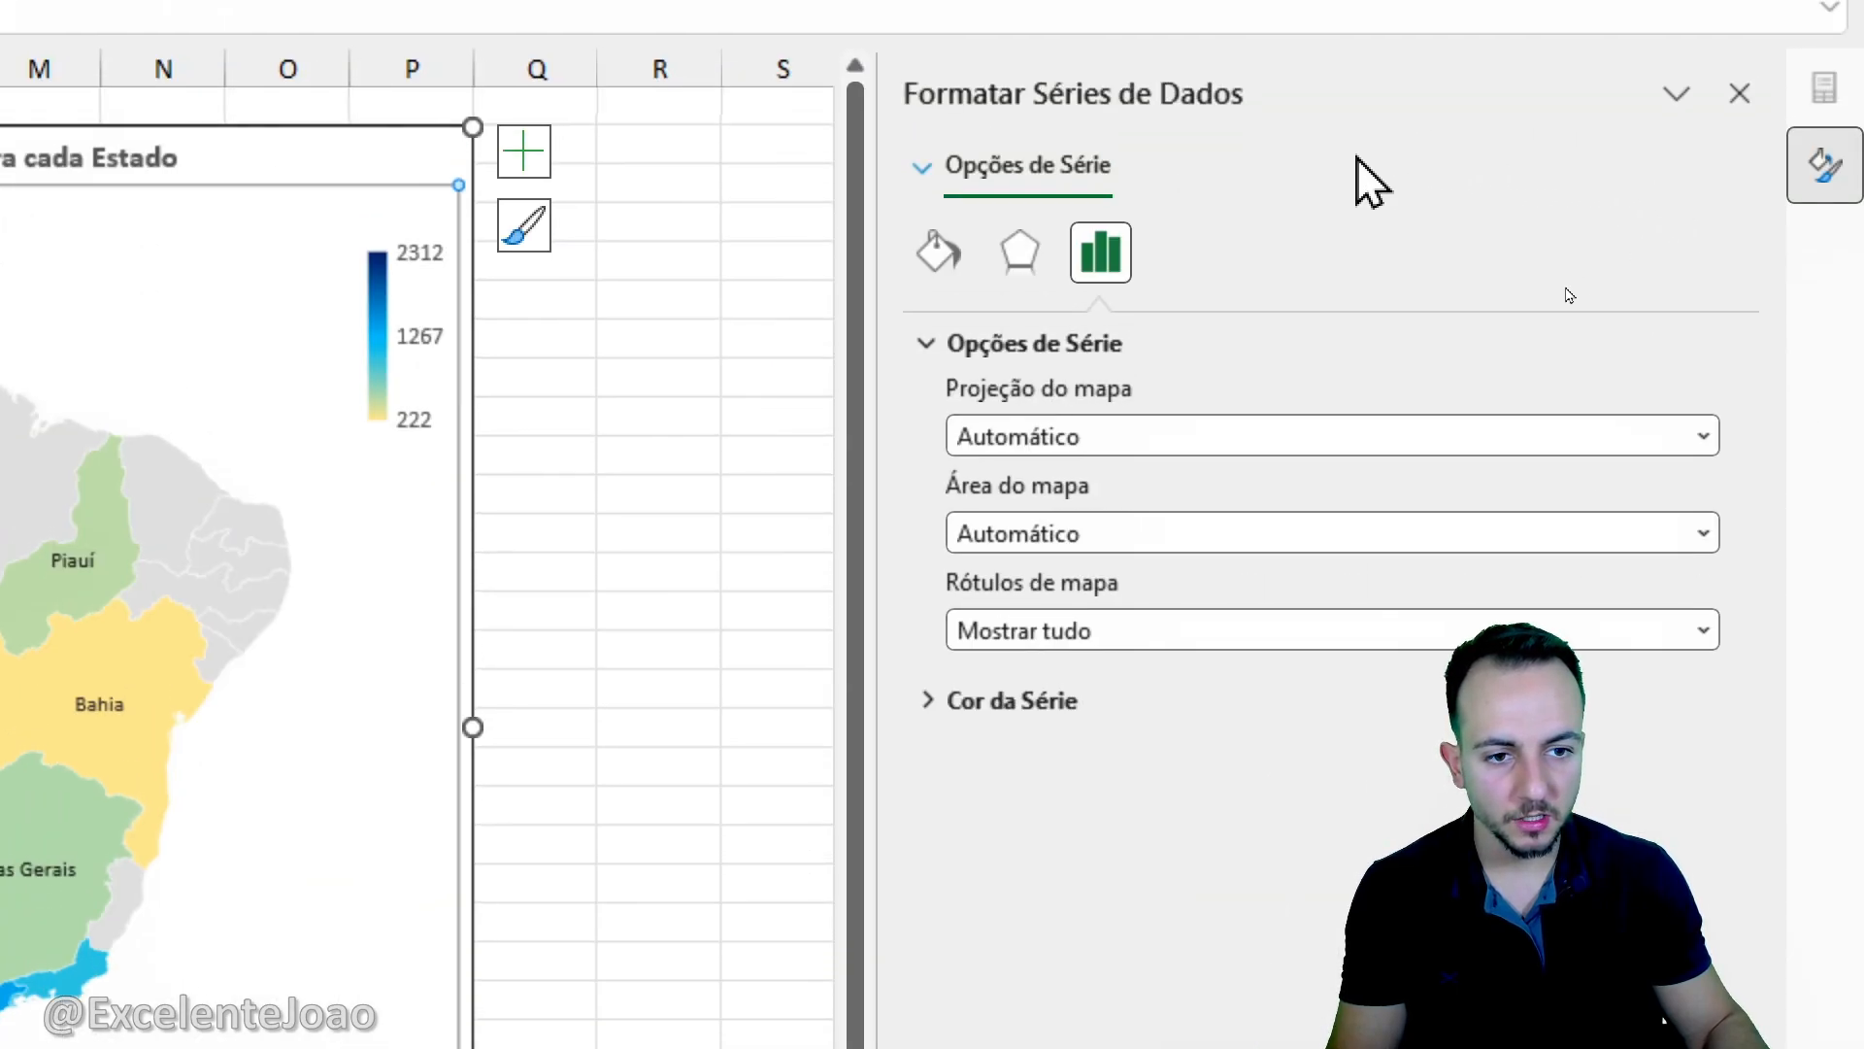
left_click(1019, 254)
left_click(1010, 348)
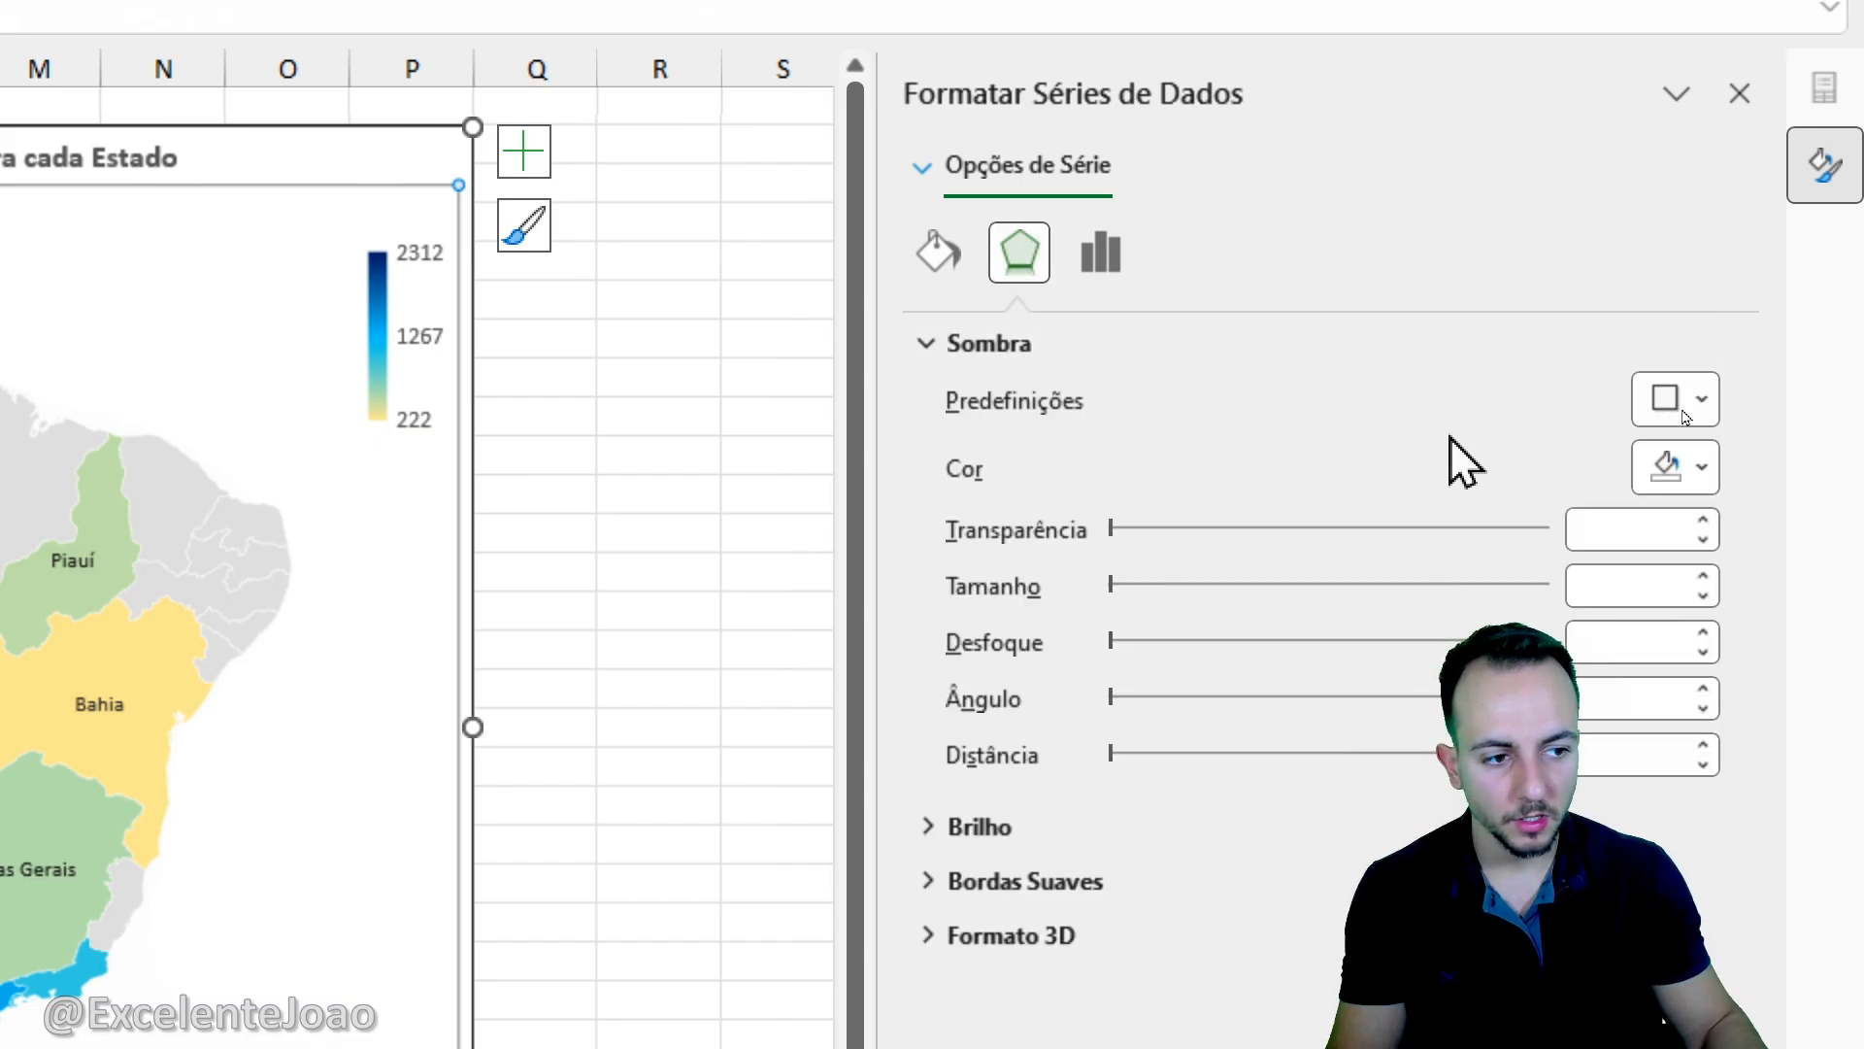
left_click(1639, 406)
left_click(1588, 716)
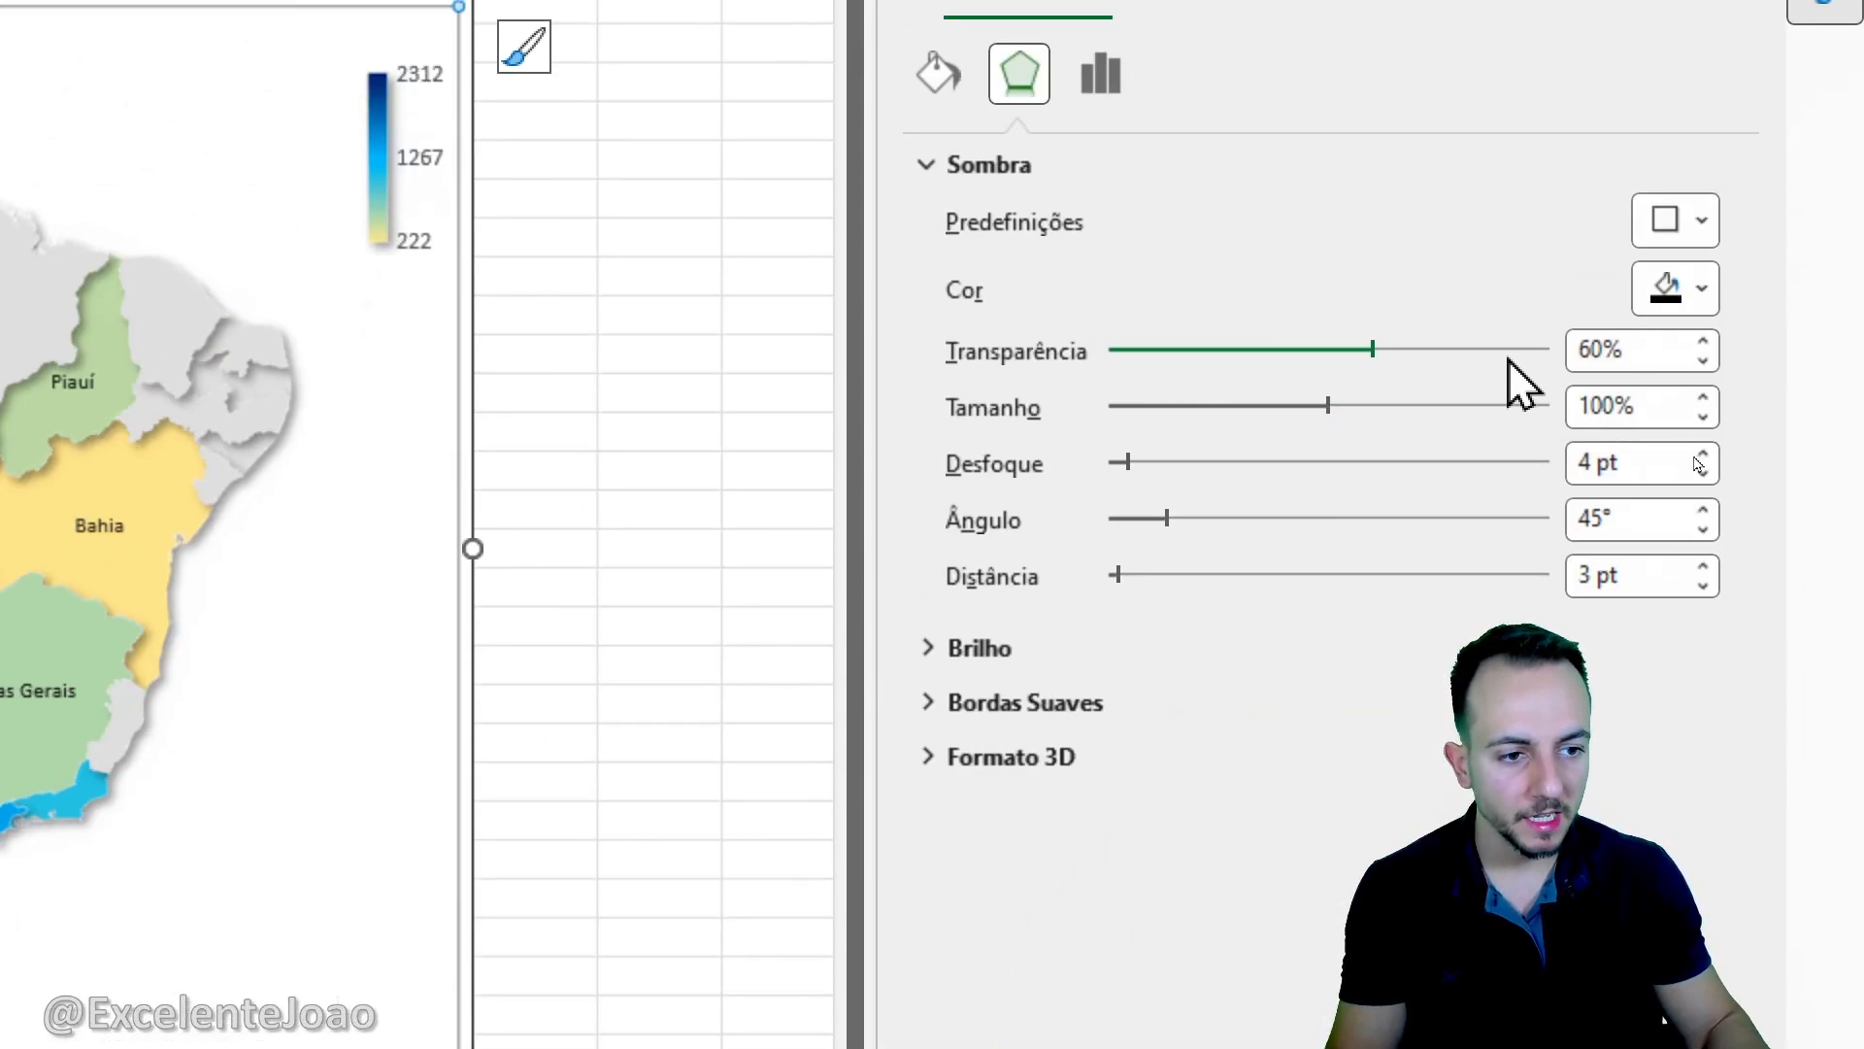
key("ctrl+2")
left_click_drag(1587, 307, 1561, 316)
key("Escape")
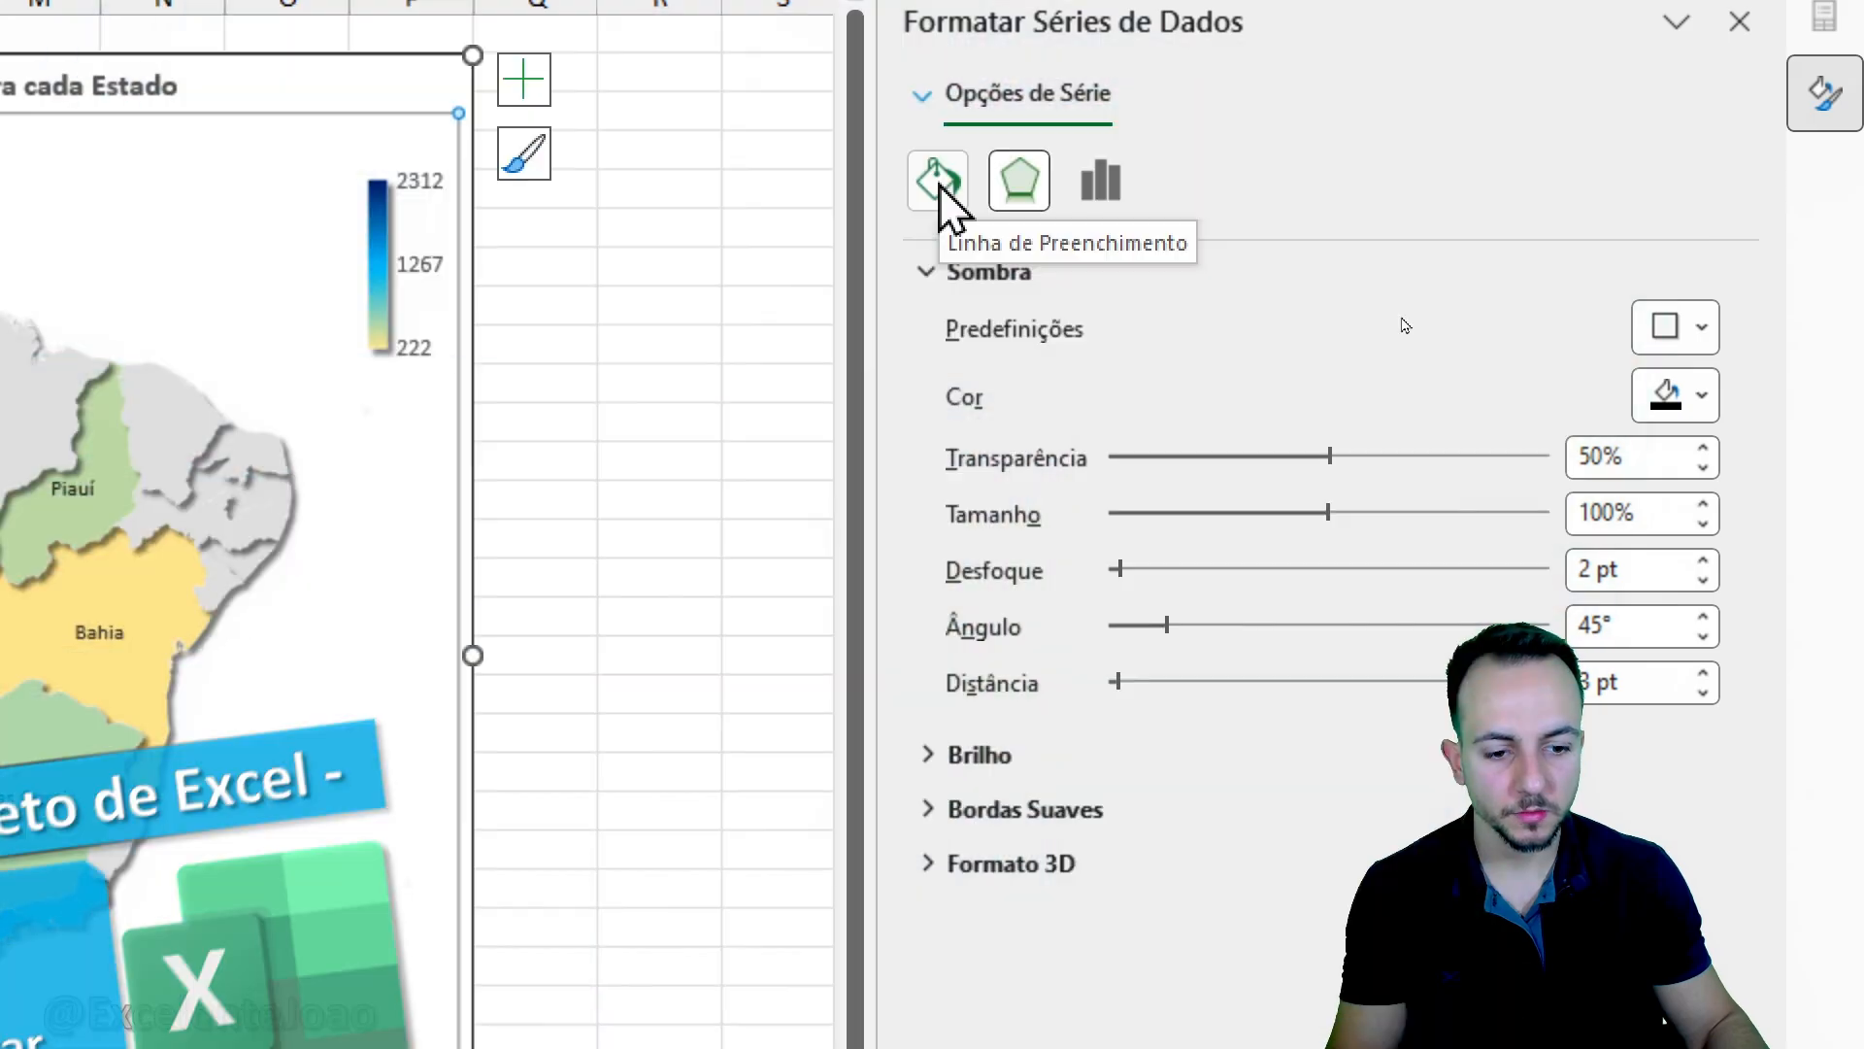
- Give the map series a solid dark grey border with a width of 0,5 pt
left_click(947, 204)
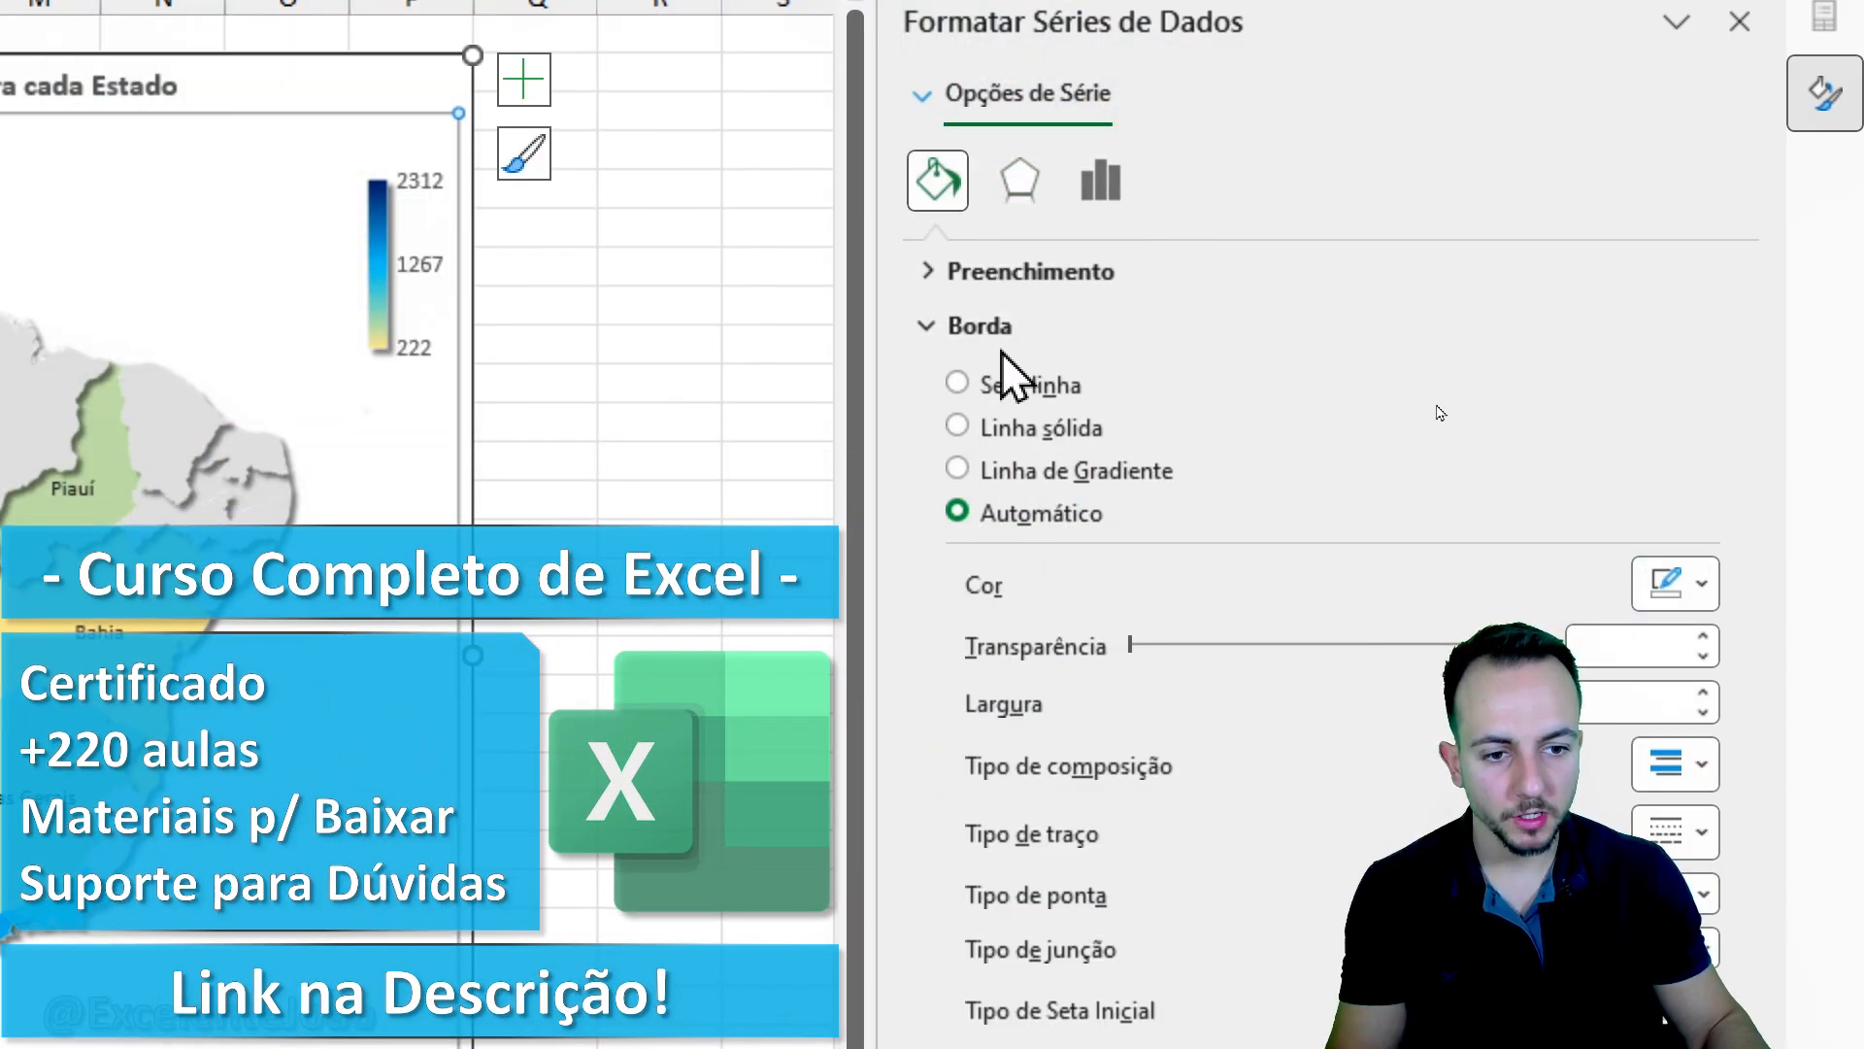
left_click(1034, 429)
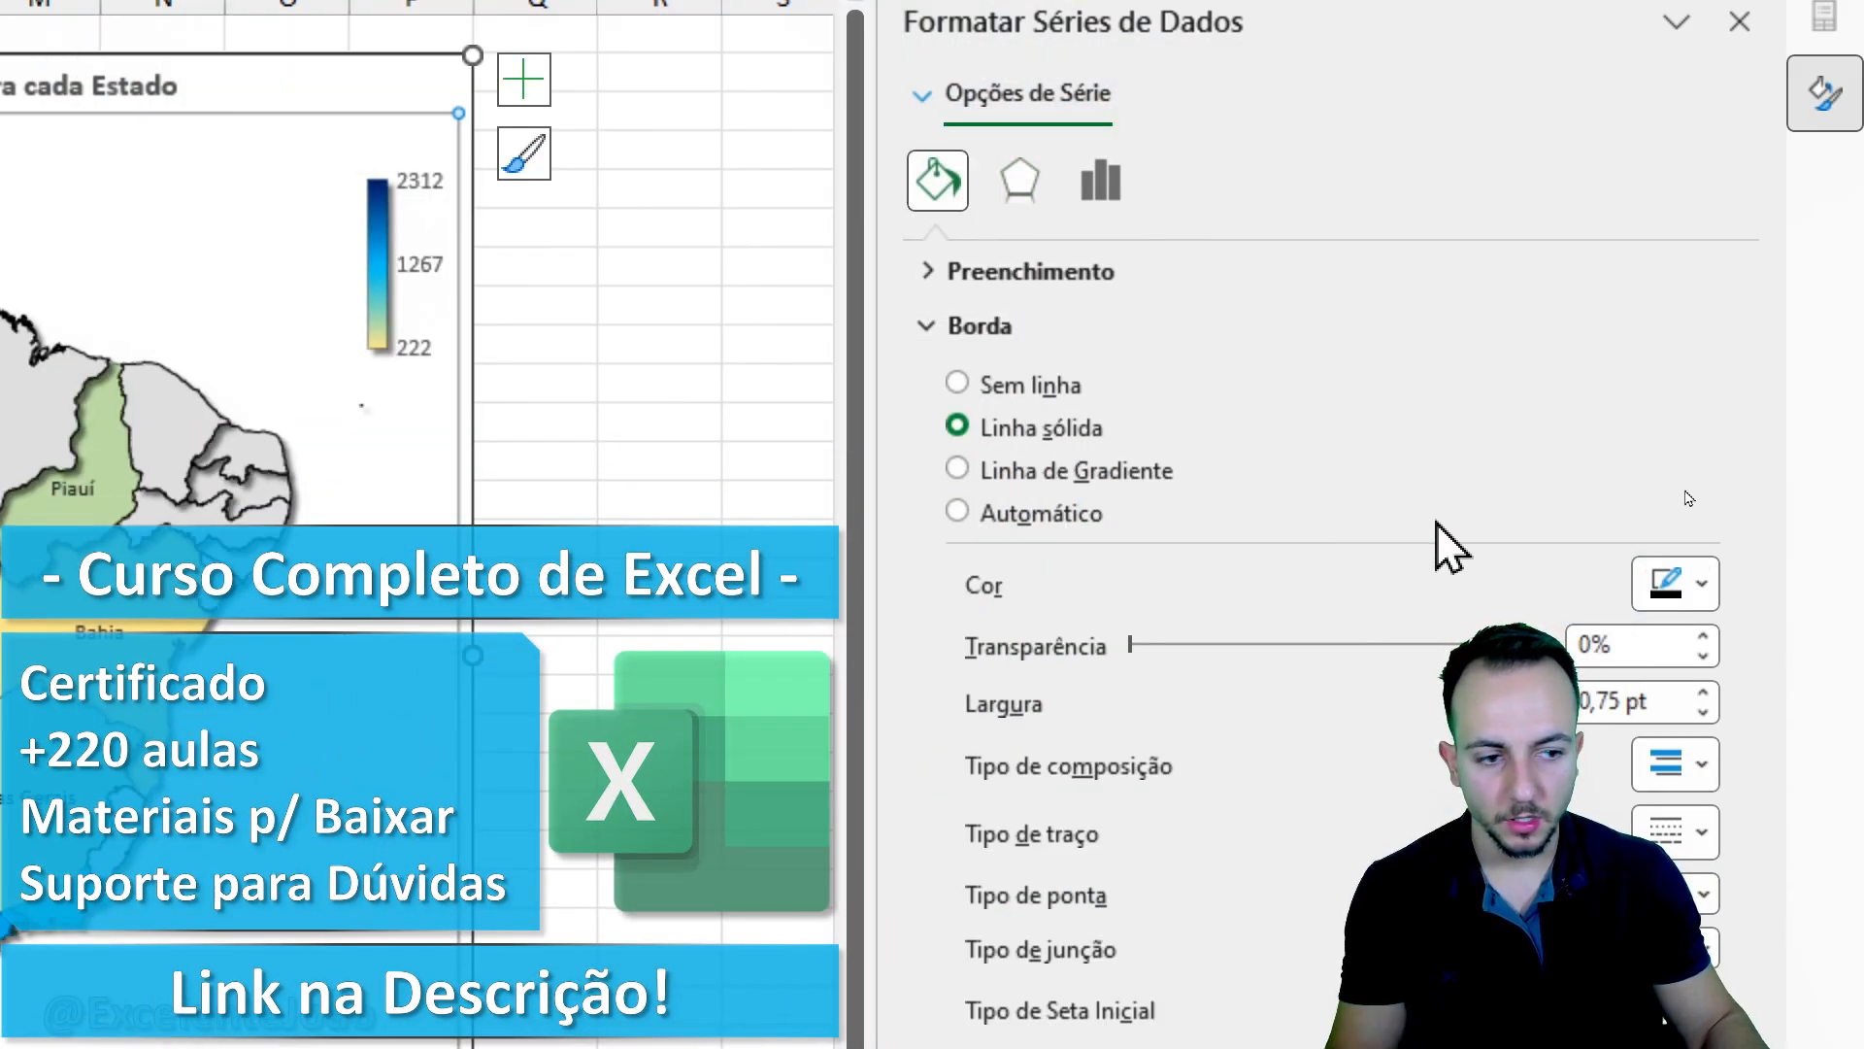
left_click(1673, 584)
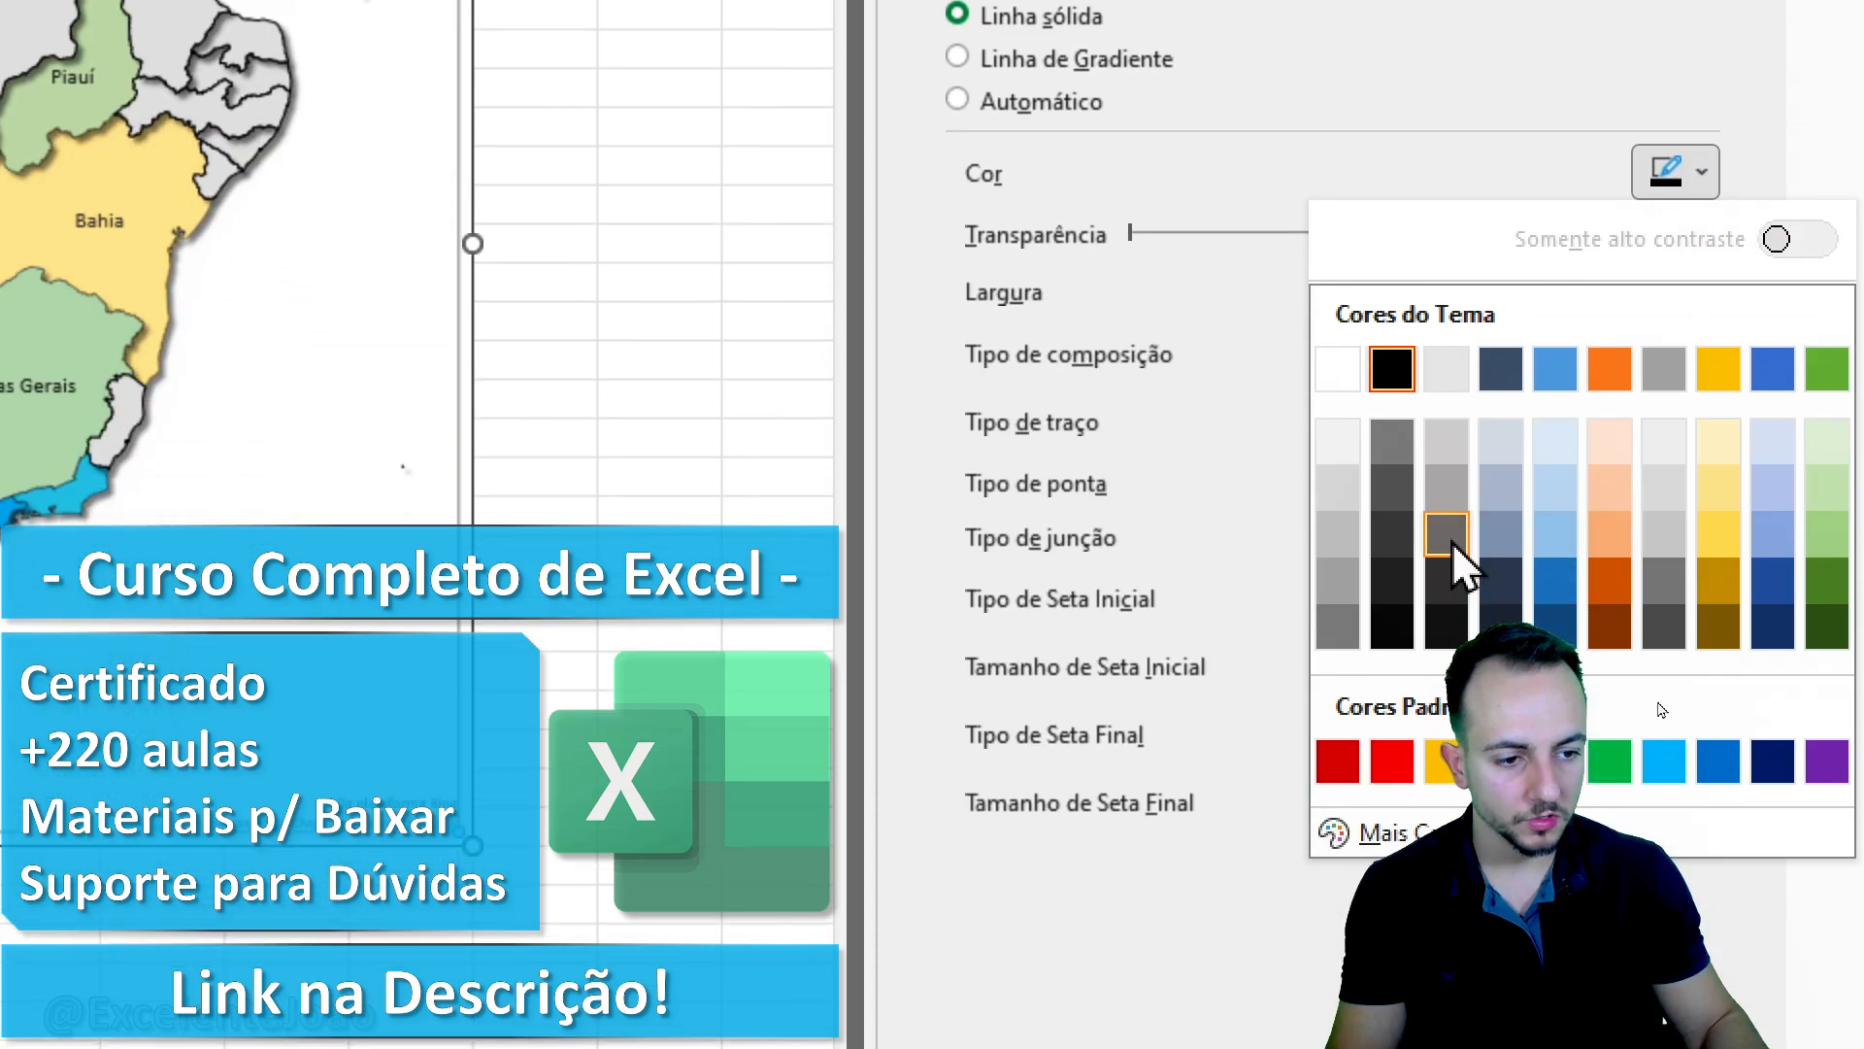
left_click(1446, 534)
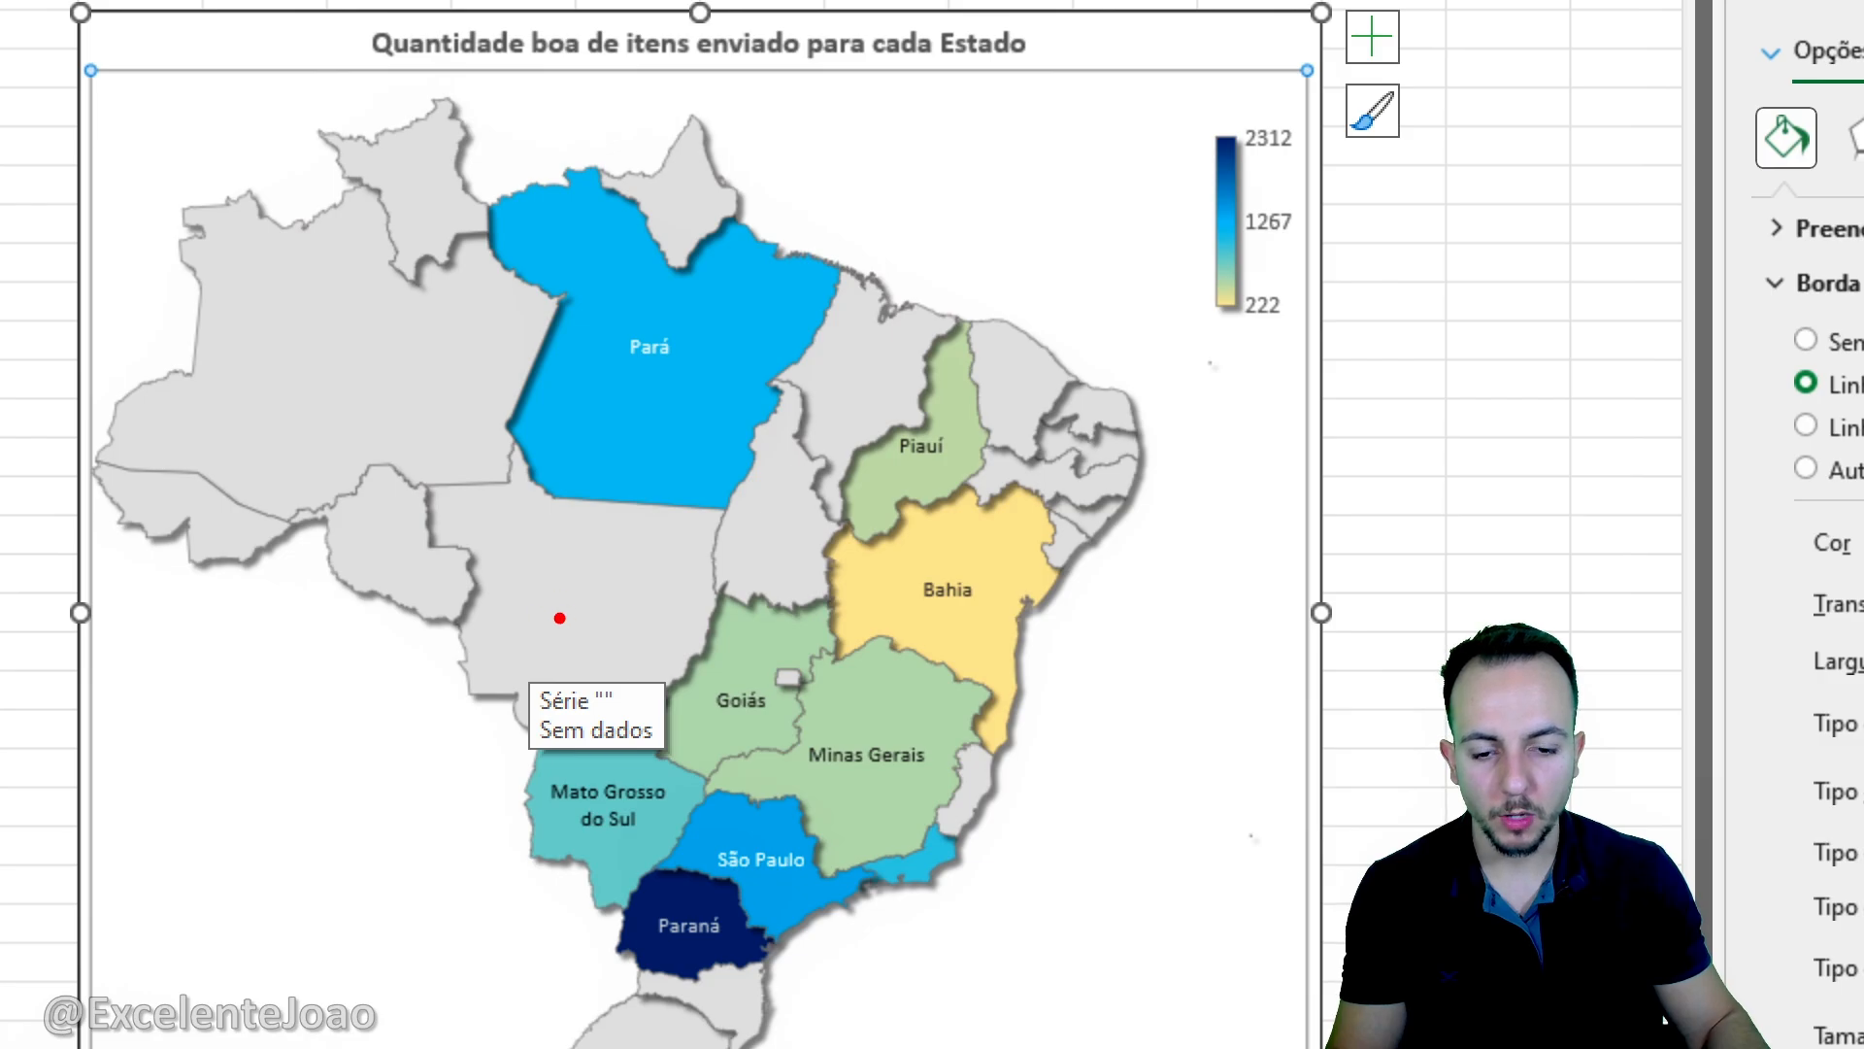
left_click_drag(580, 656, 657, 726)
key("Escape")
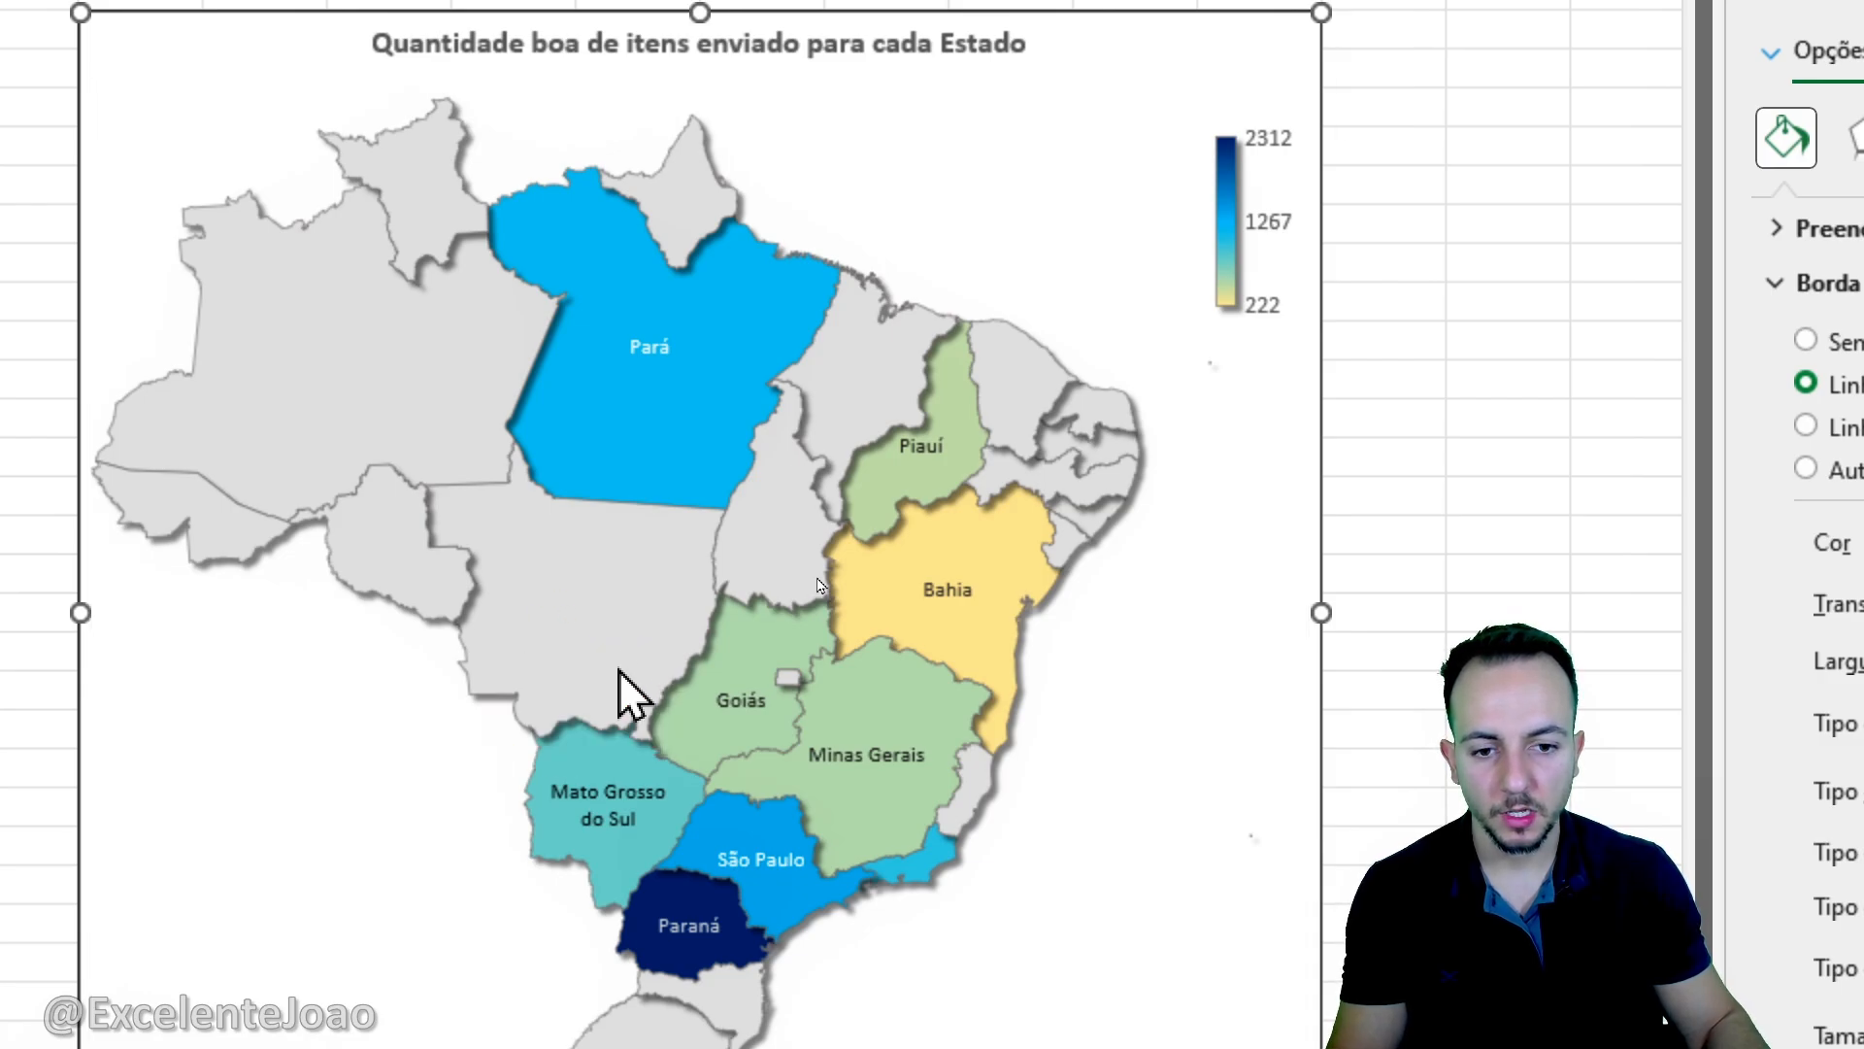
mouse_move(608, 481)
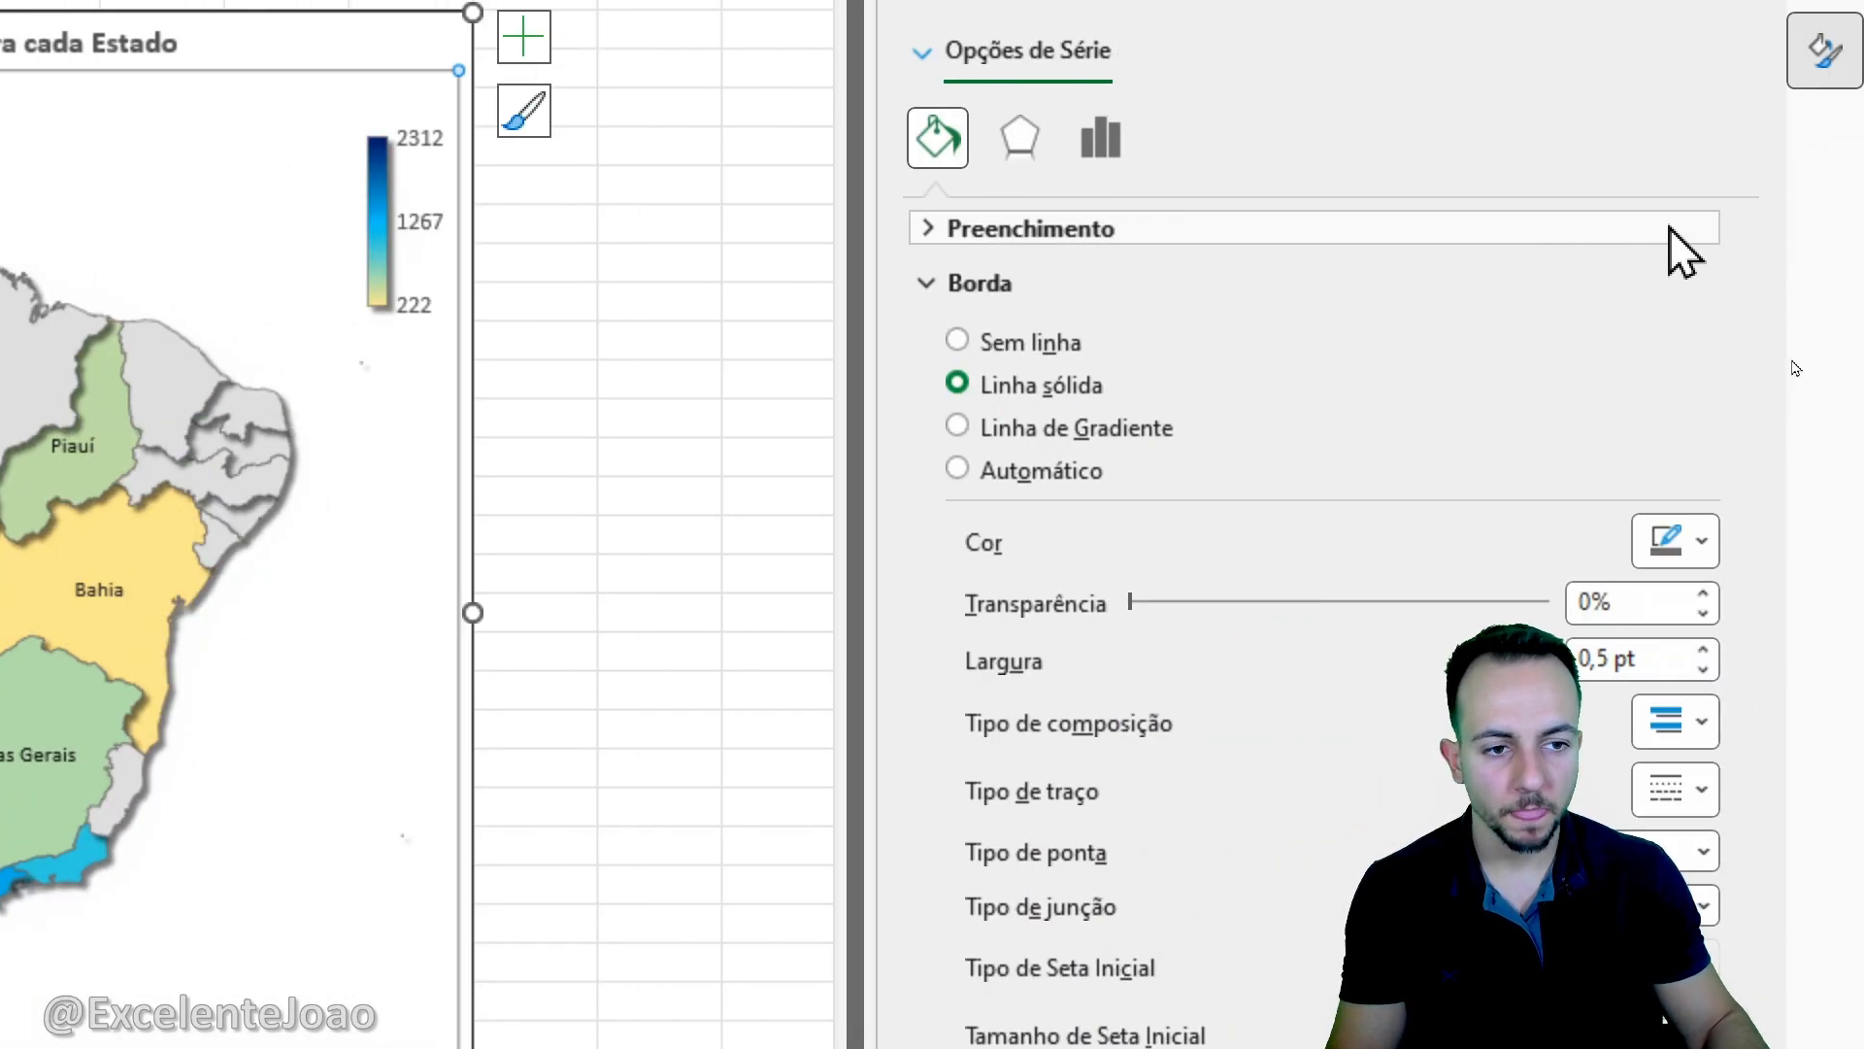
- Try white and black as the solid fill for states without data, settle on very light grey and close the formatting pane
left_click(1830, 228)
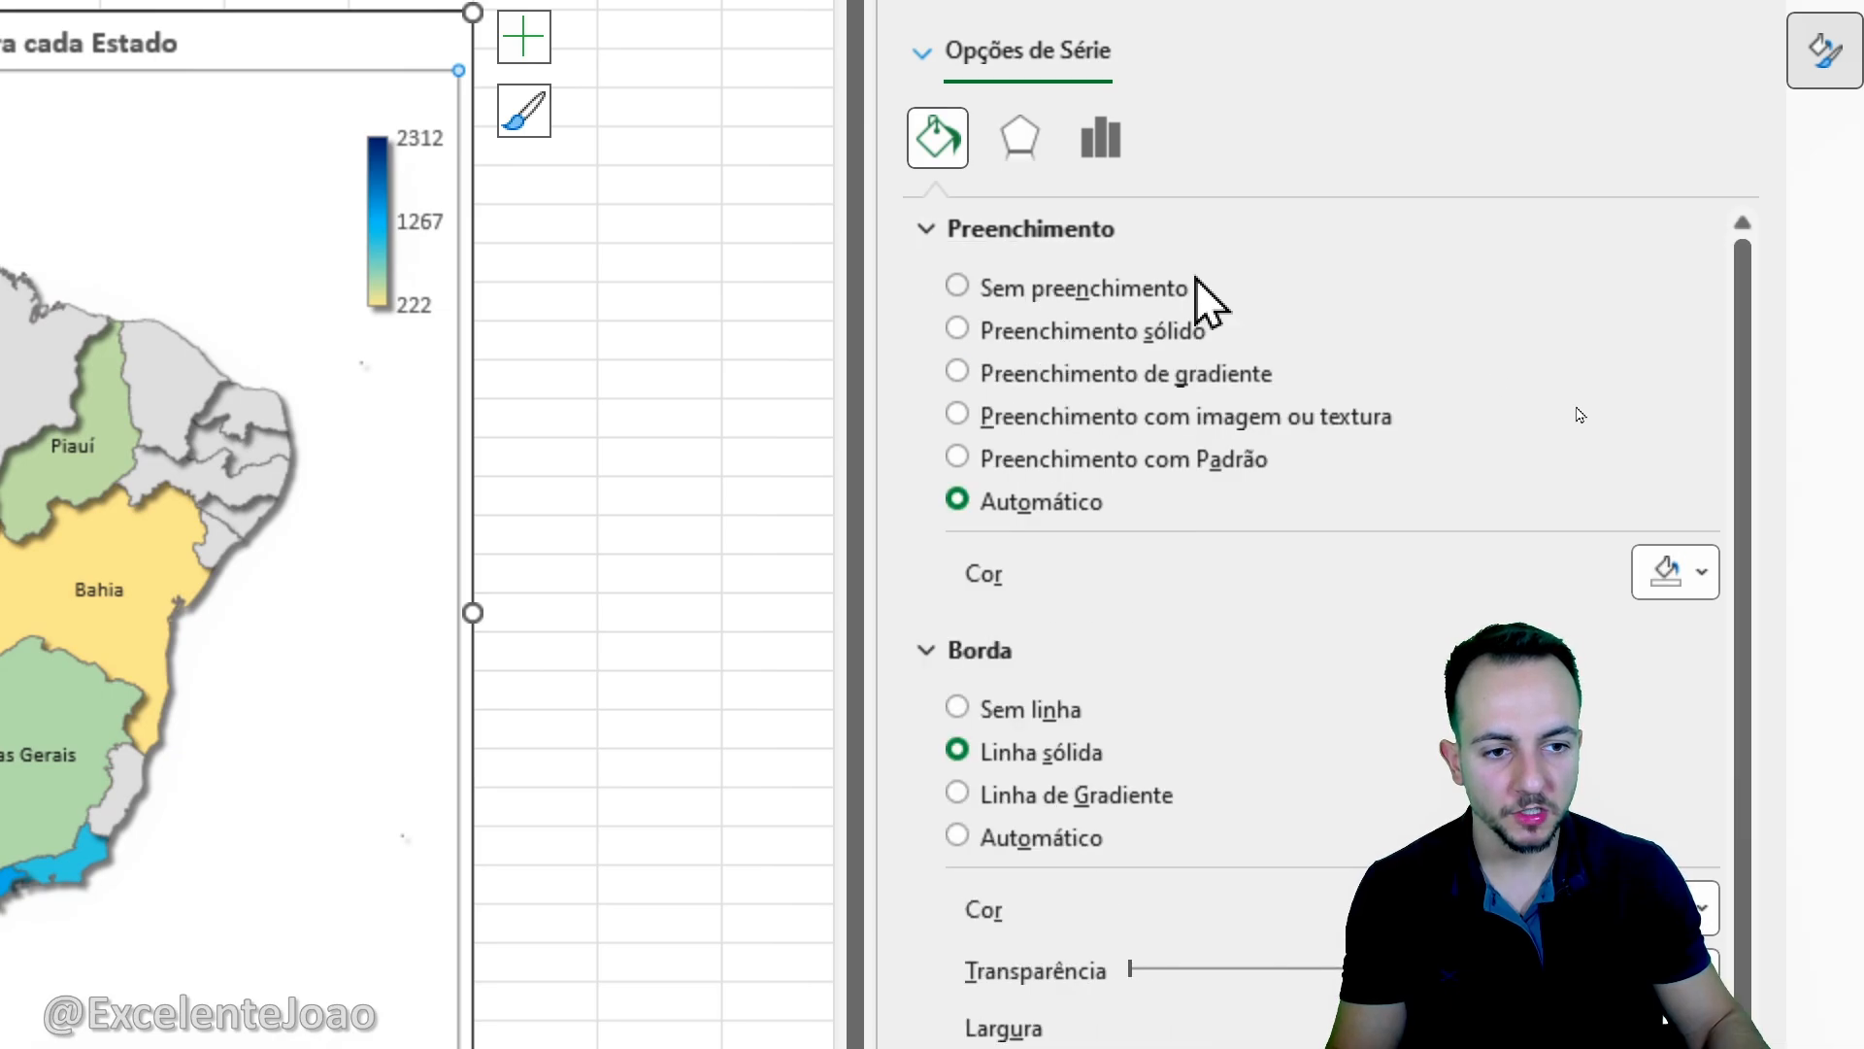
left_click(1672, 573)
left_click(1357, 779)
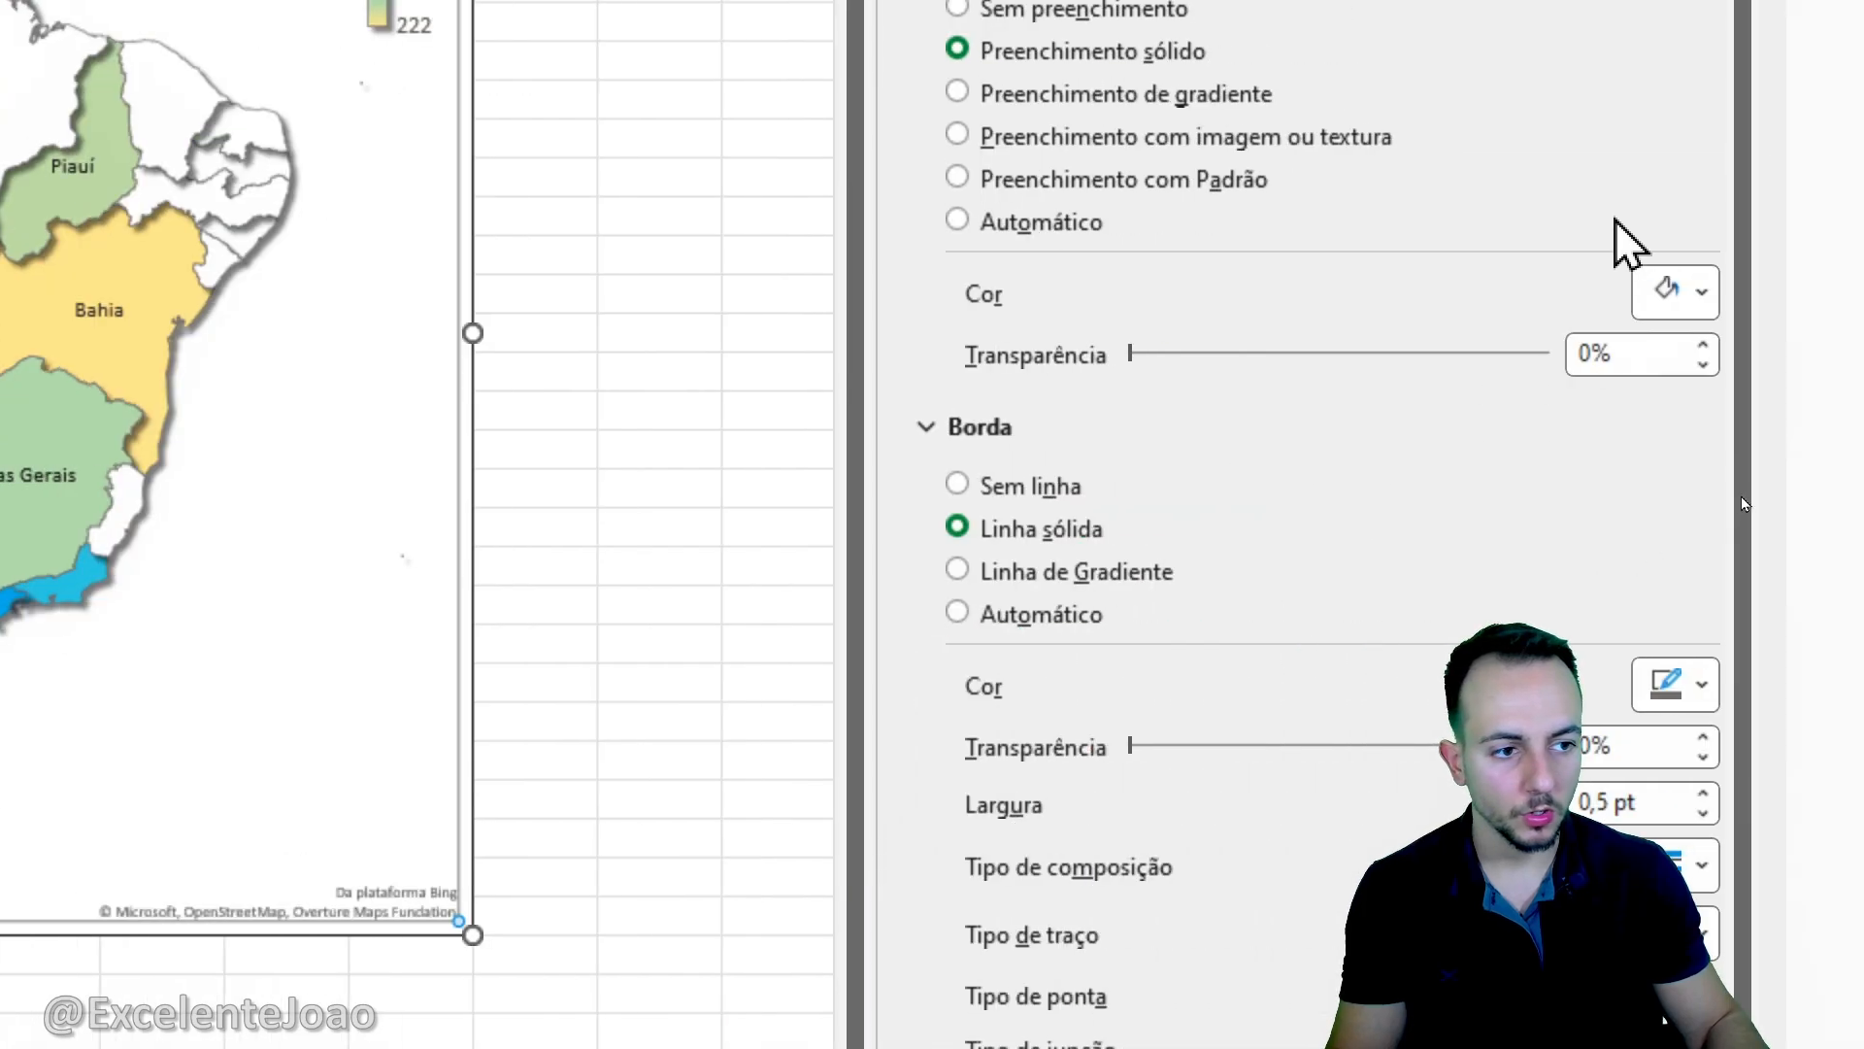
left_click(1696, 310)
left_click(1393, 612)
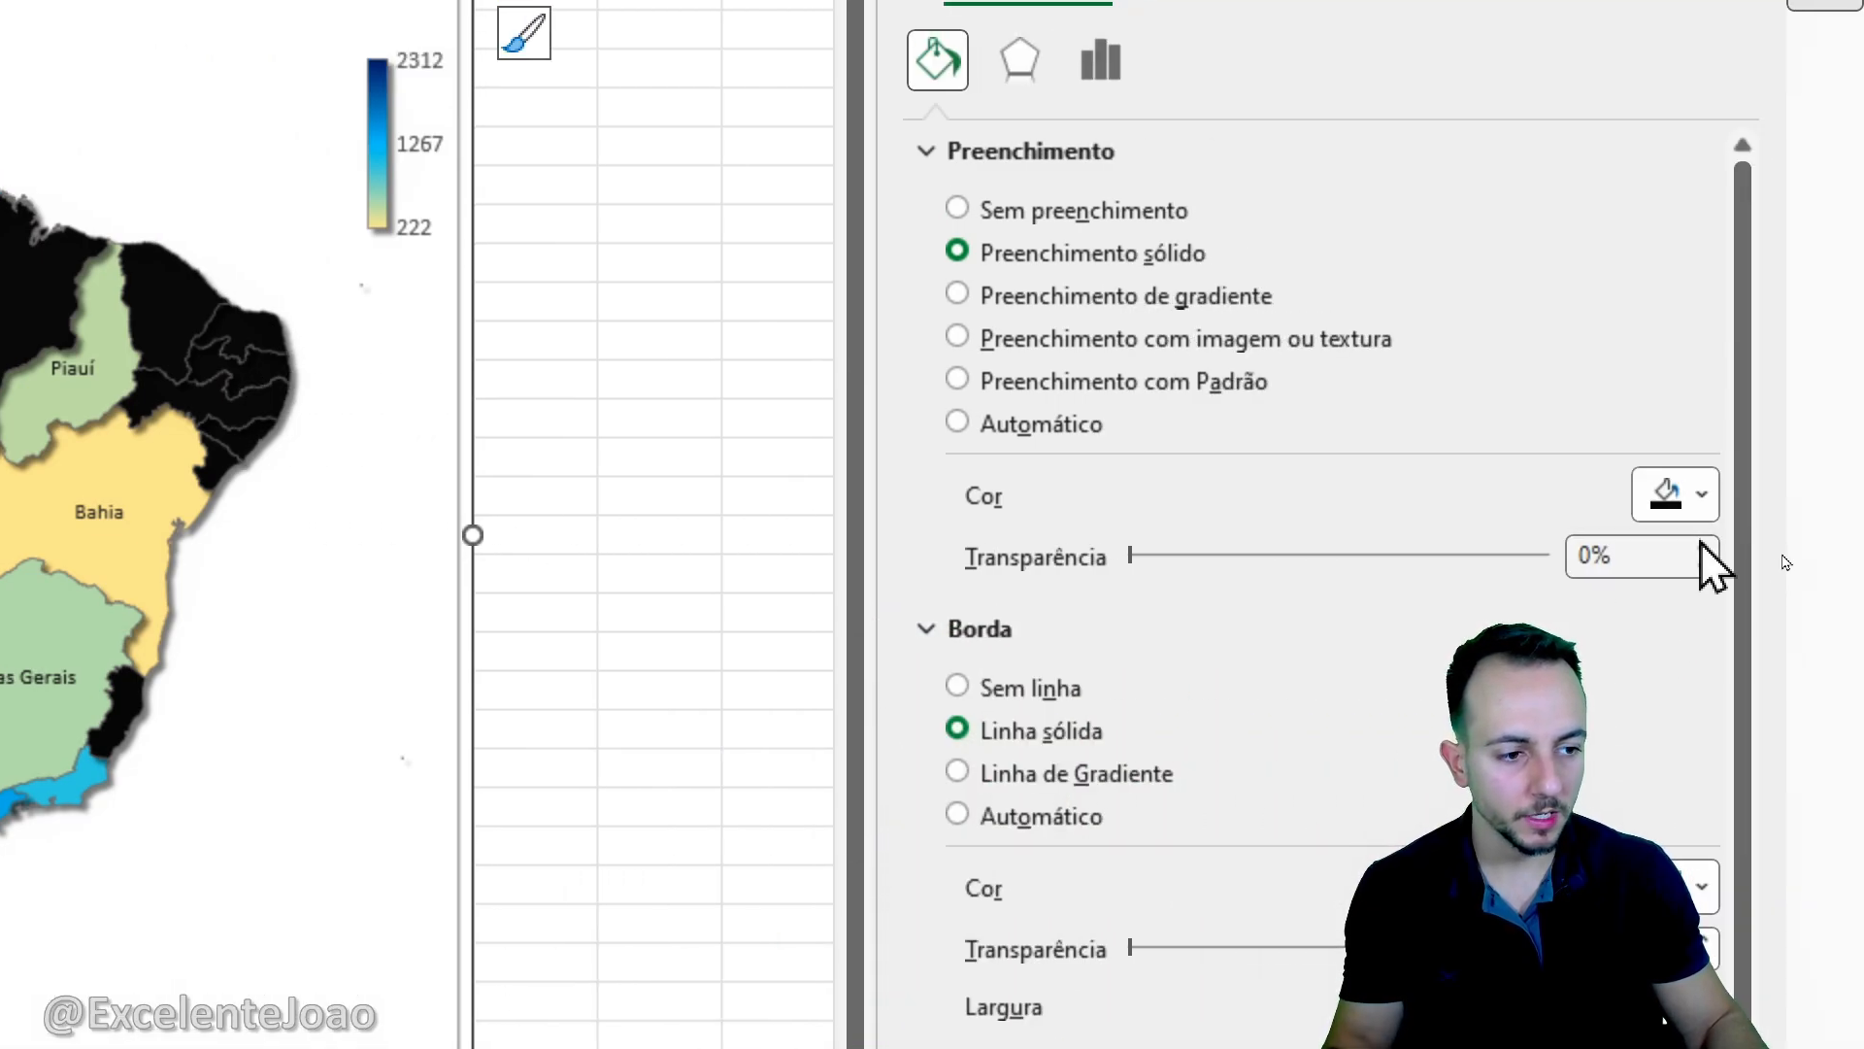
left_click(1695, 500)
left_click(1385, 761)
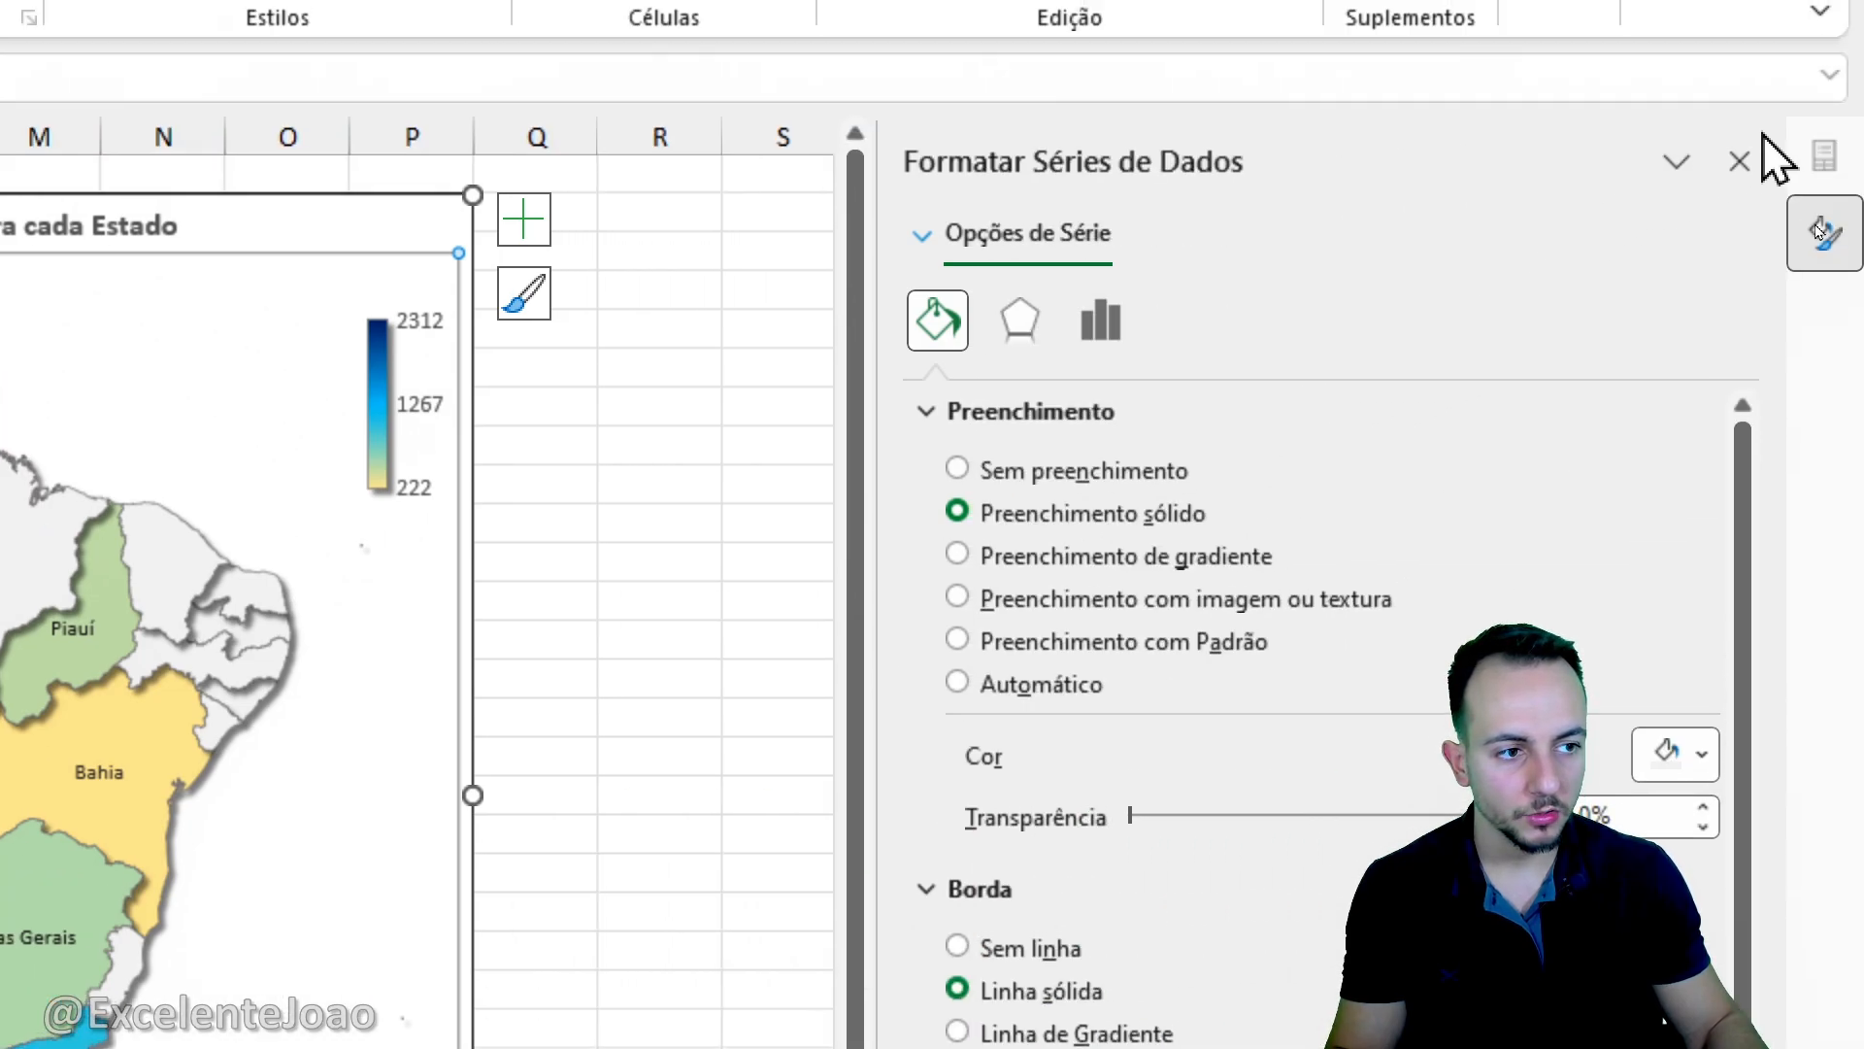
left_click(1740, 159)
left_click(713, 364)
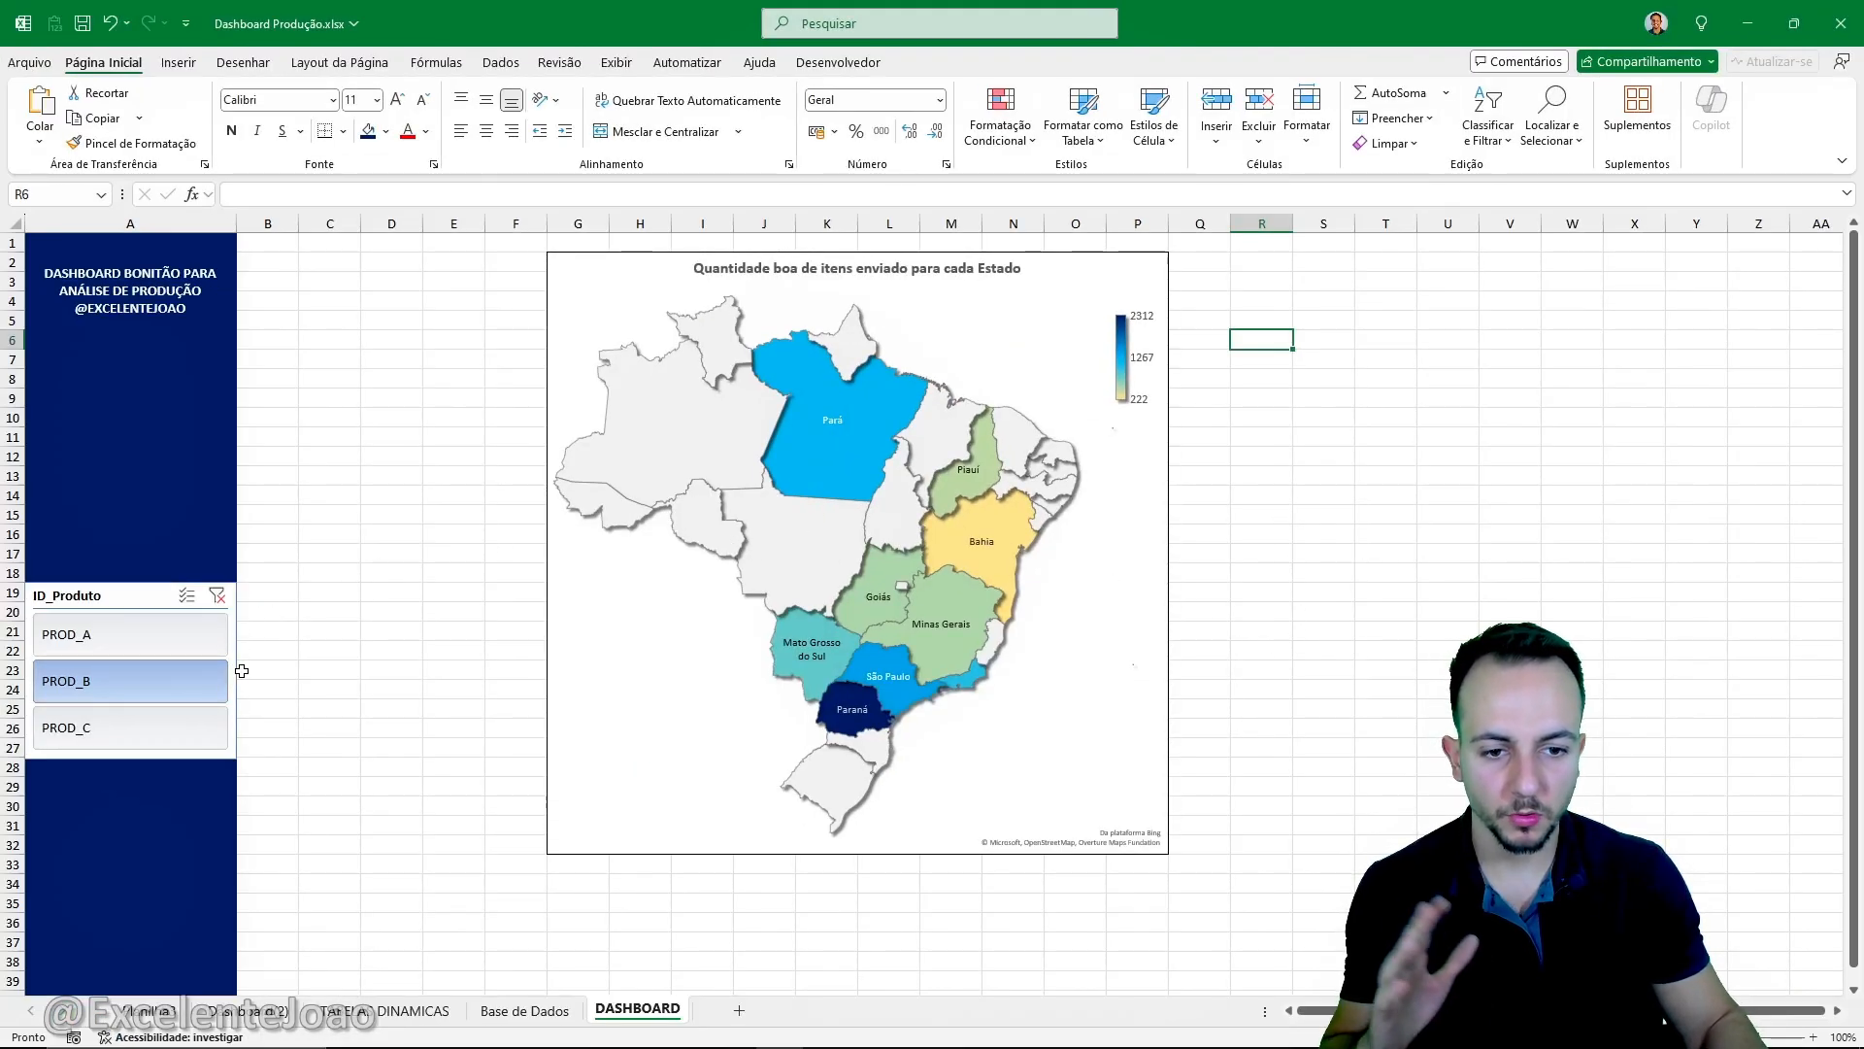
- Filter the dashboard map to PROD_C with the ID_Produto slicer
left_click(178, 718)
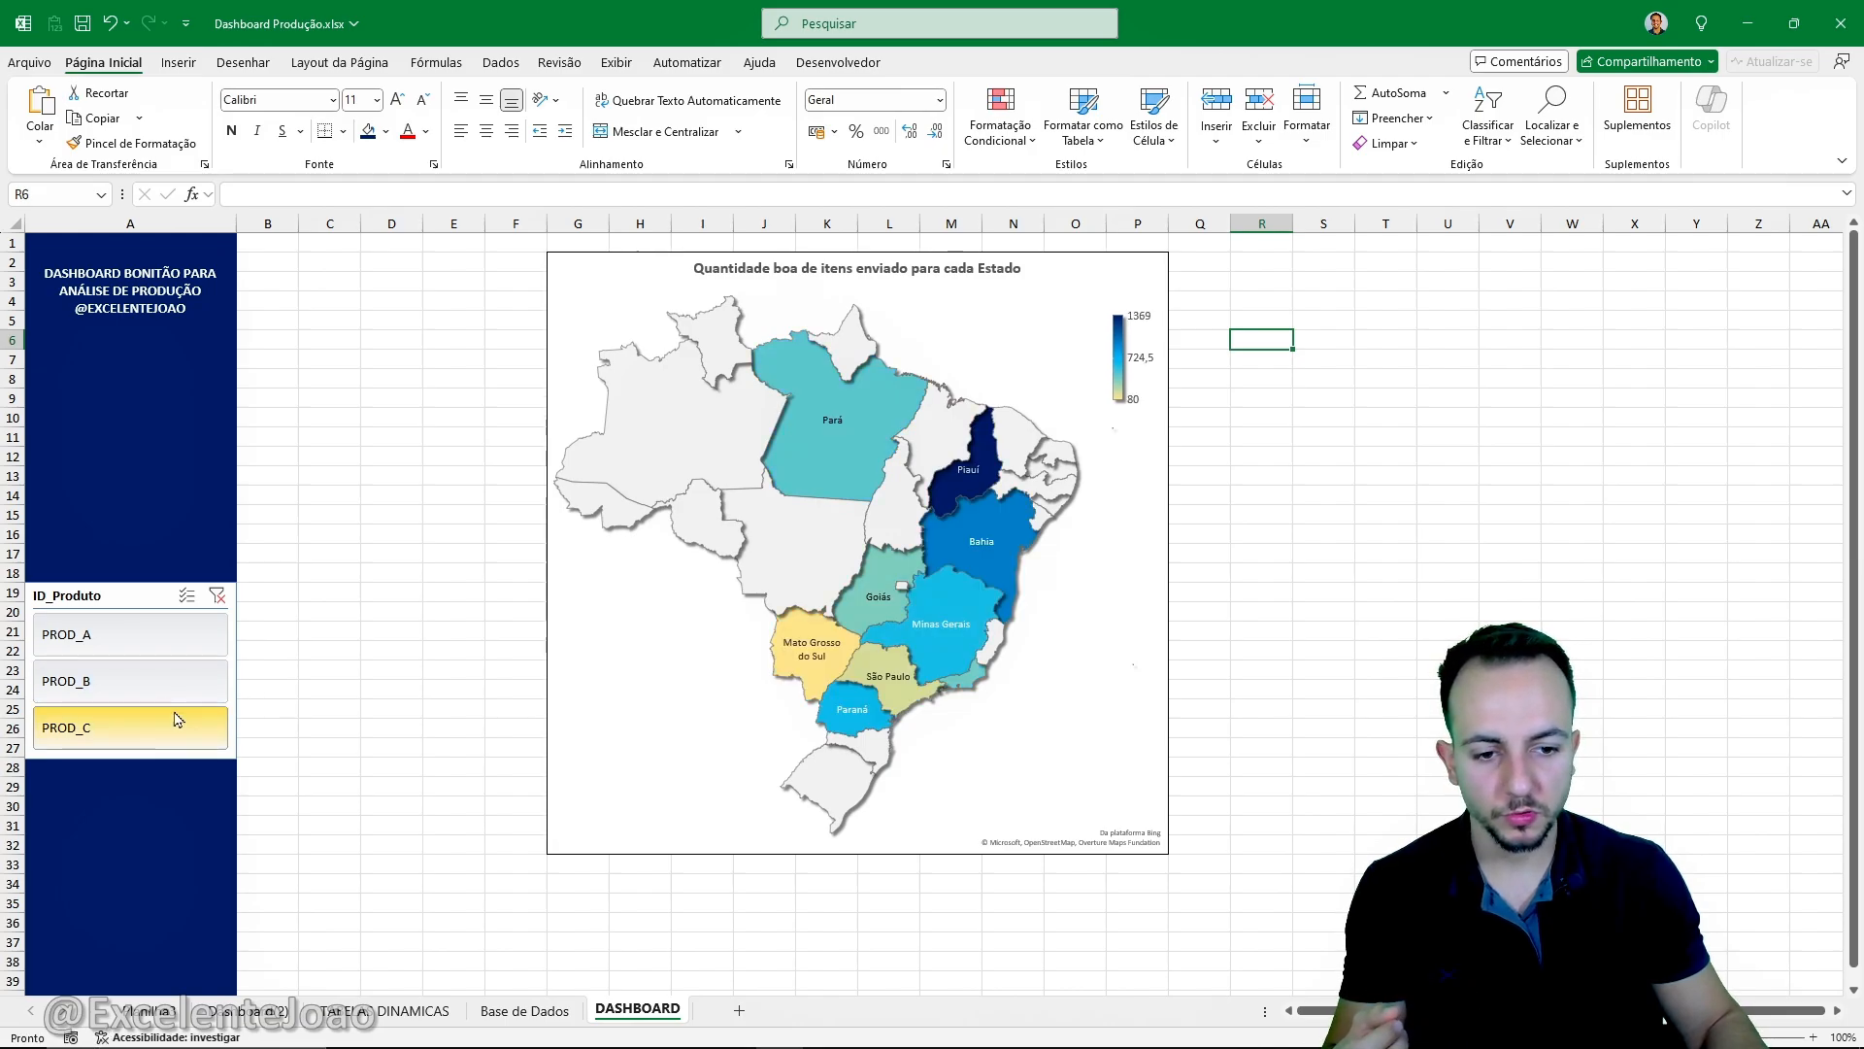
- Switch the ID_Produto slicer repeatedly between PROD_A, PROD_B and PROD_C to compare the map colouring of each product
left_click(160, 679)
left_click(160, 636)
left_click(158, 675)
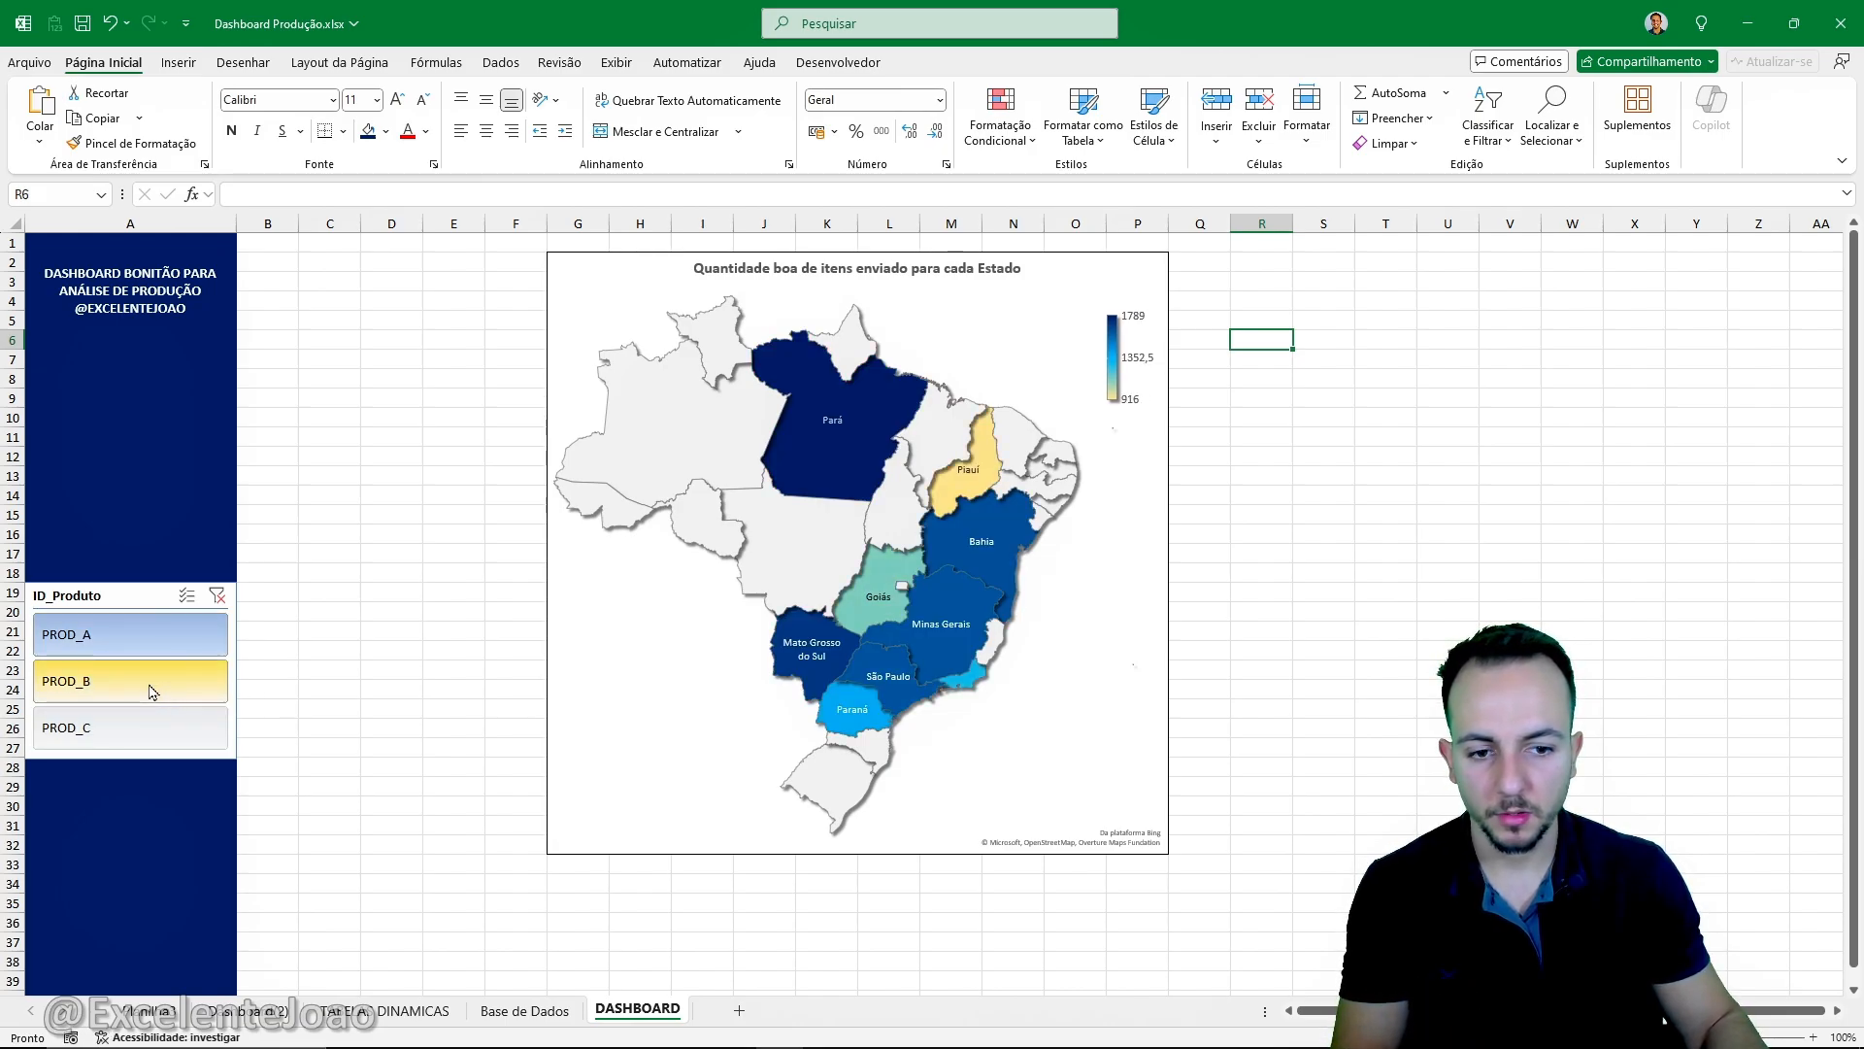
left_click(158, 731)
left_click(163, 670)
left_click(163, 649)
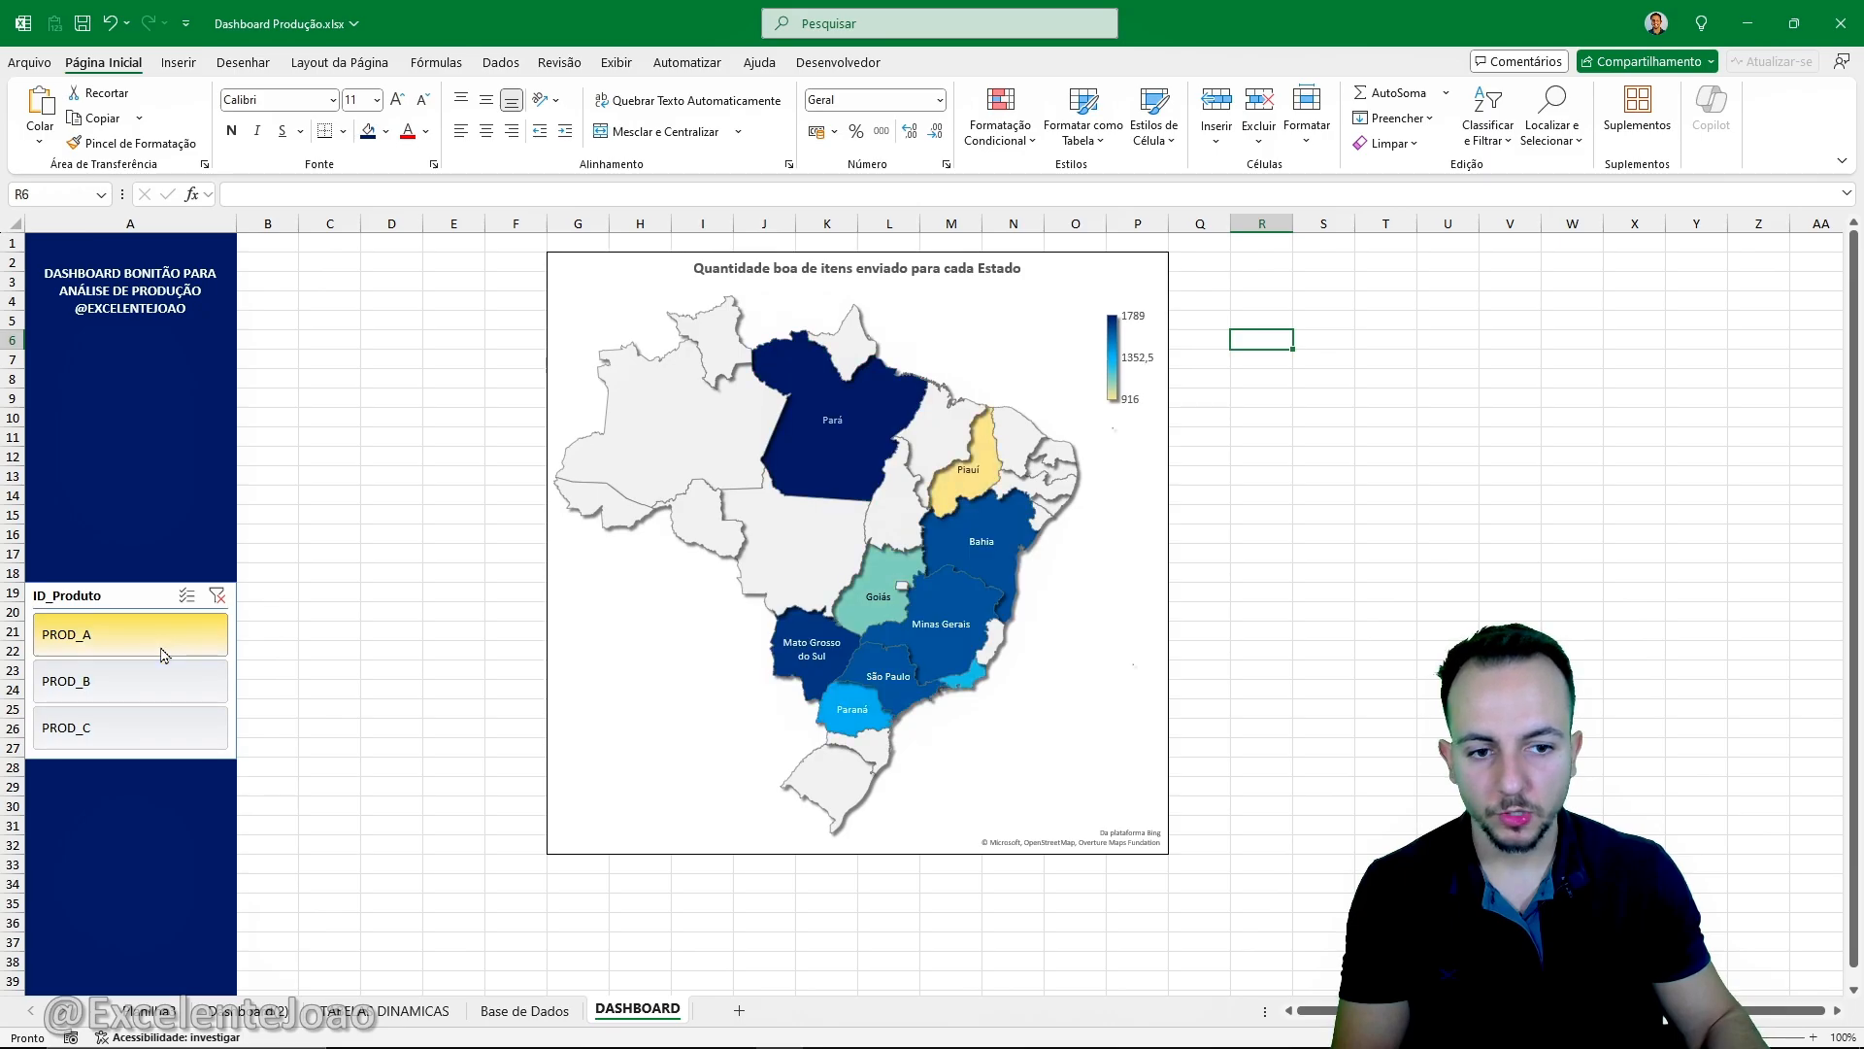
left_click(160, 675)
left_click(160, 720)
left_click(169, 695)
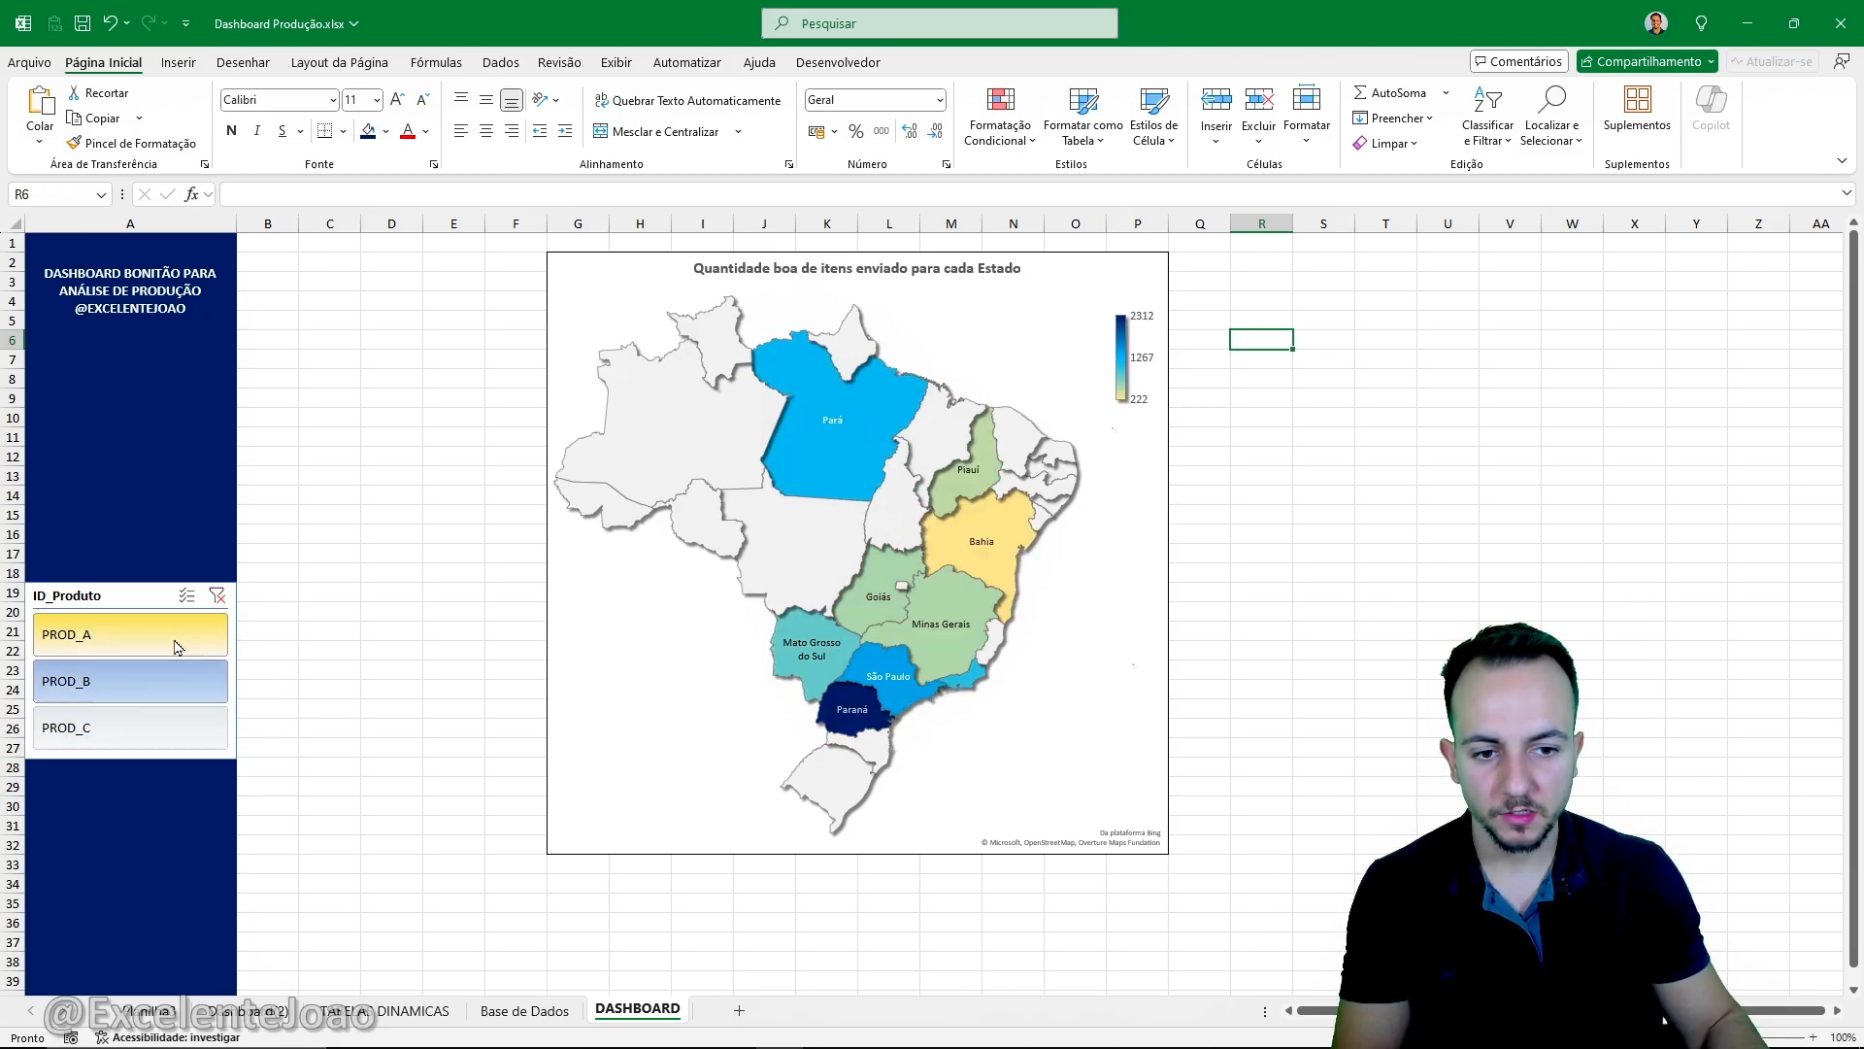
left_click(176, 644)
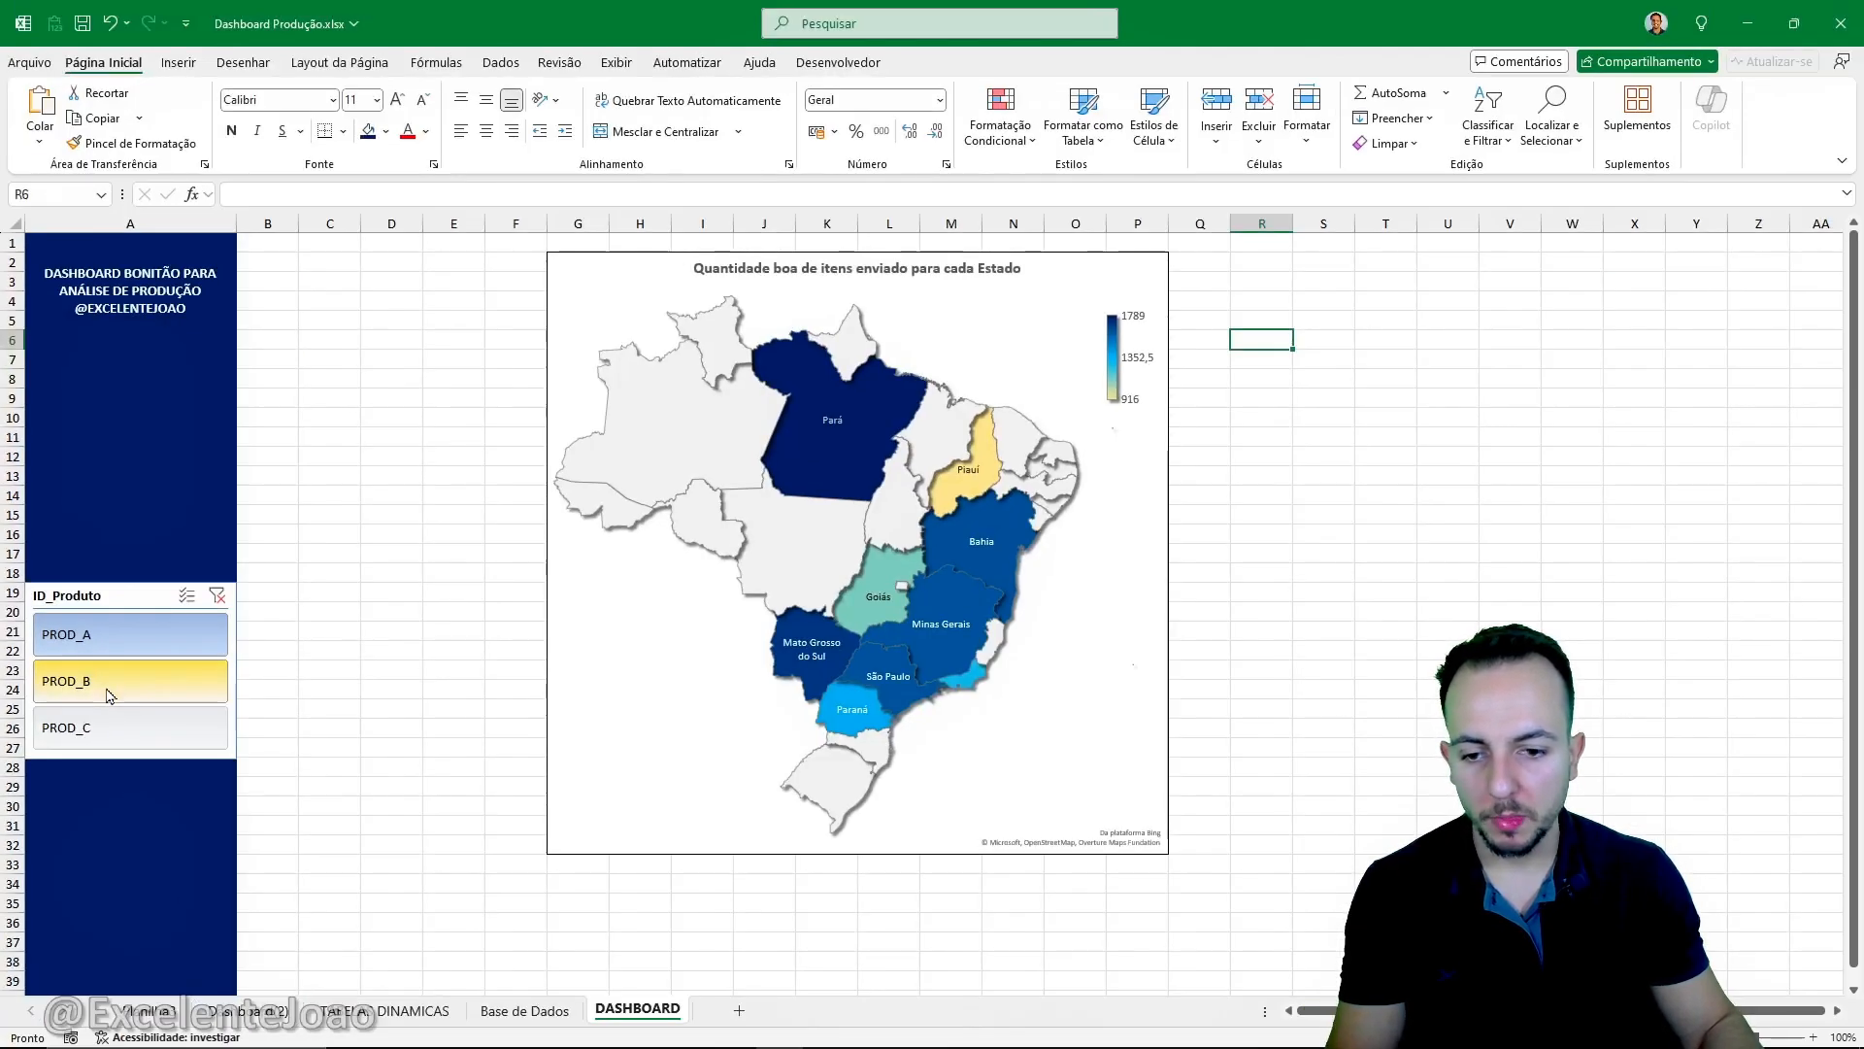
- Filter the map by PROD_B and by PROD_C, examining which states receive the most good items for each product
left_click(212, 699)
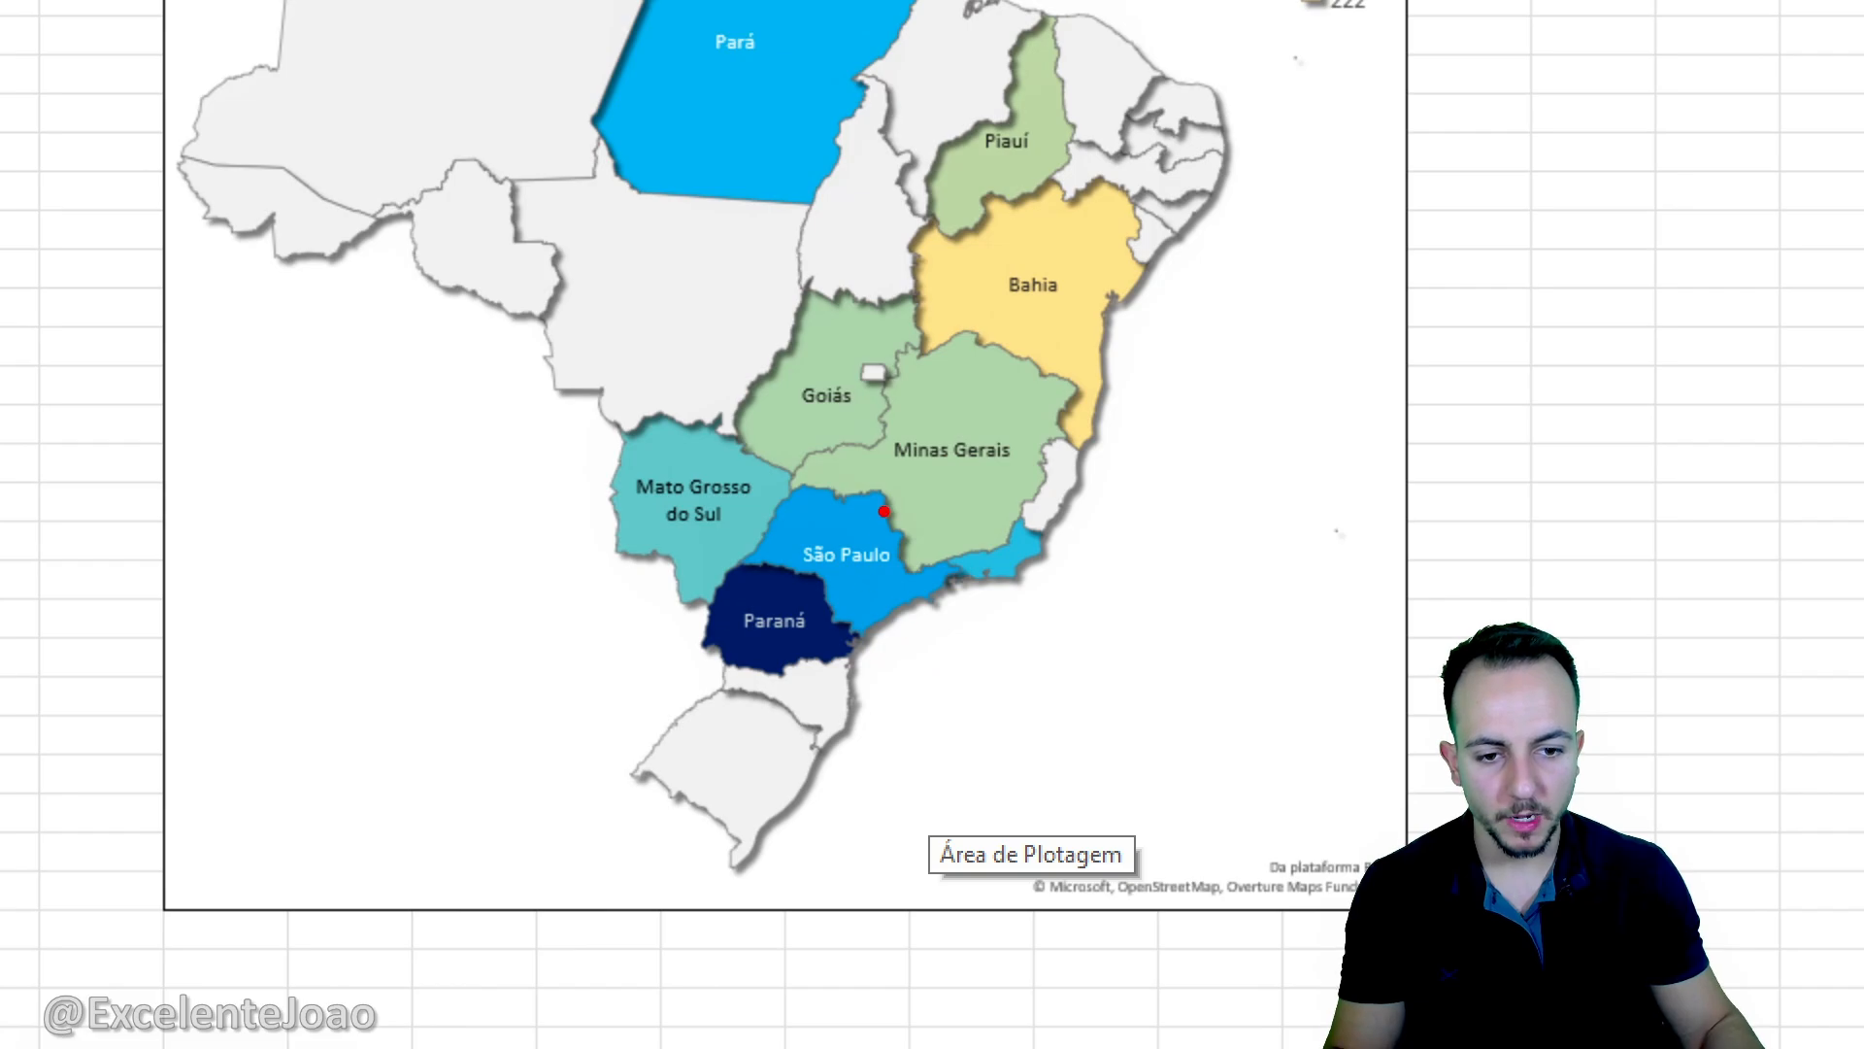
mouse_move(860, 477)
left_mouse_down()
mouse_move(666, 594)
mouse_move(1026, 519)
mouse_move(704, 531)
left_mouse_up()
key("Escape")
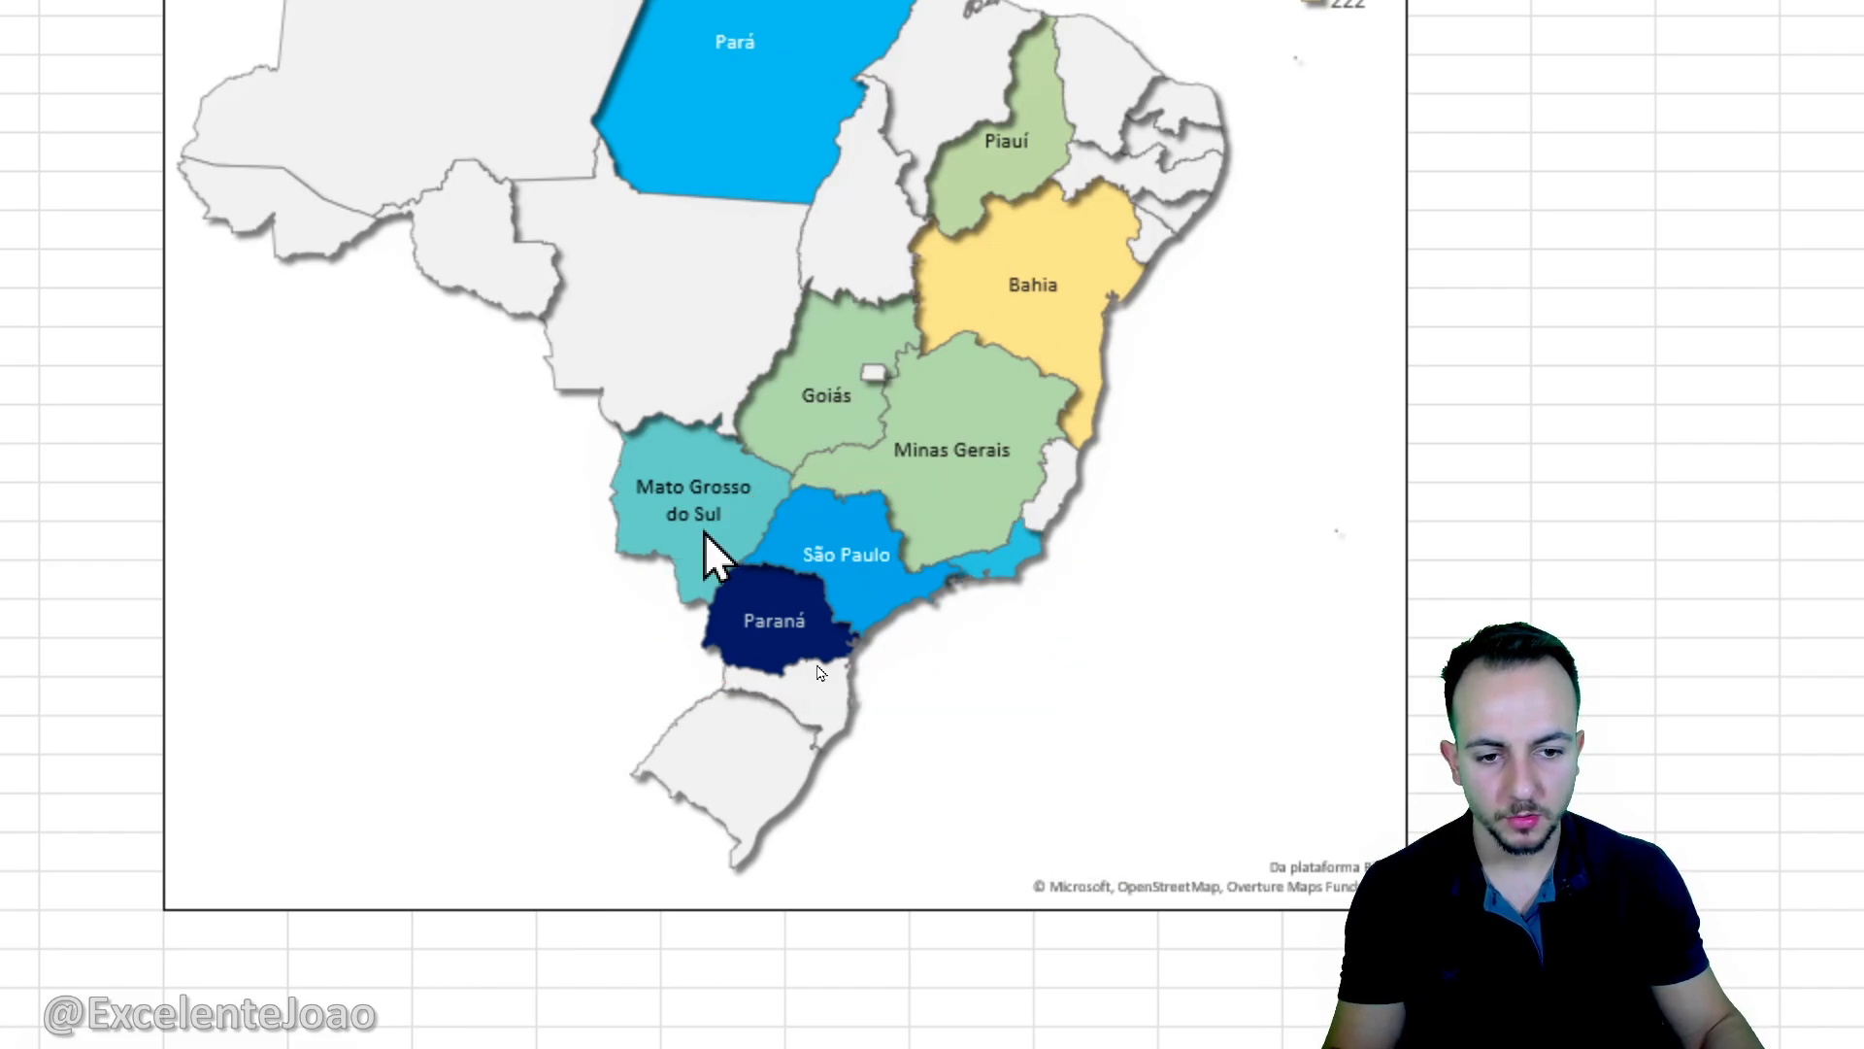
left_click(214, 728)
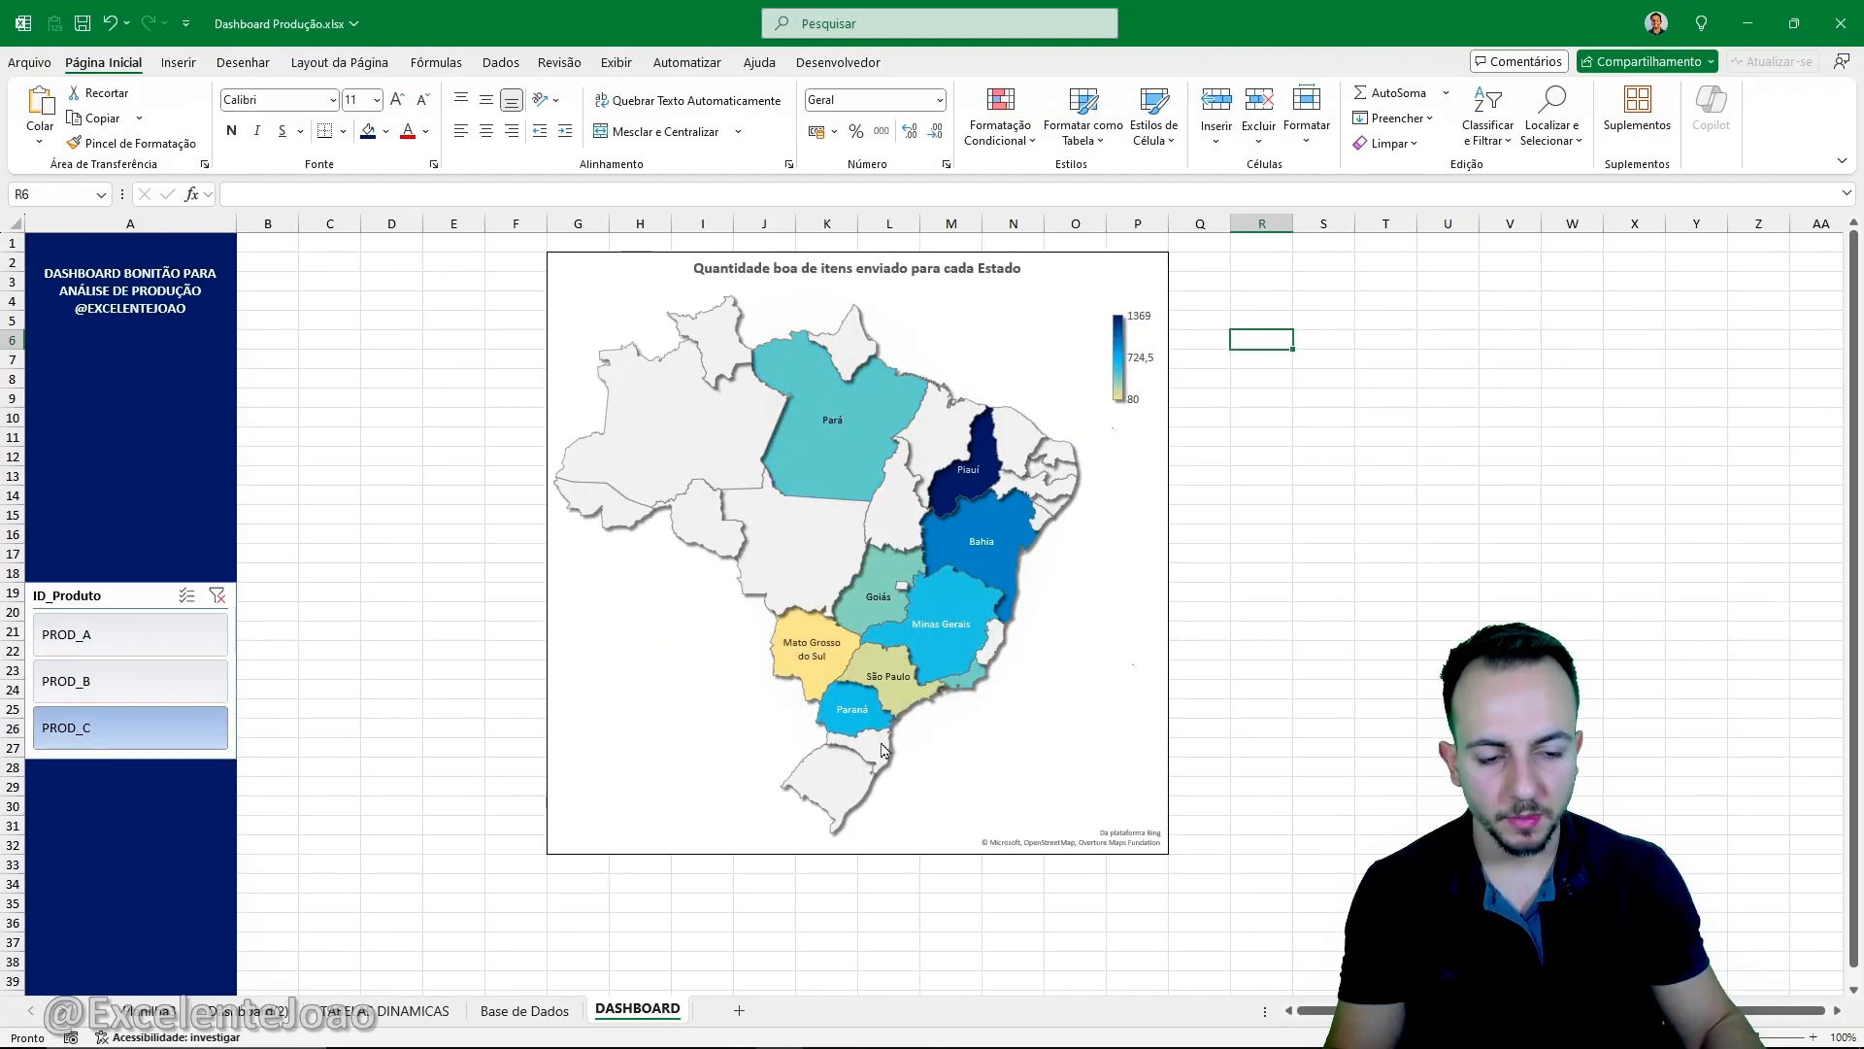
key("ctrl+2")
left_click_drag(841, 573, 1084, 652)
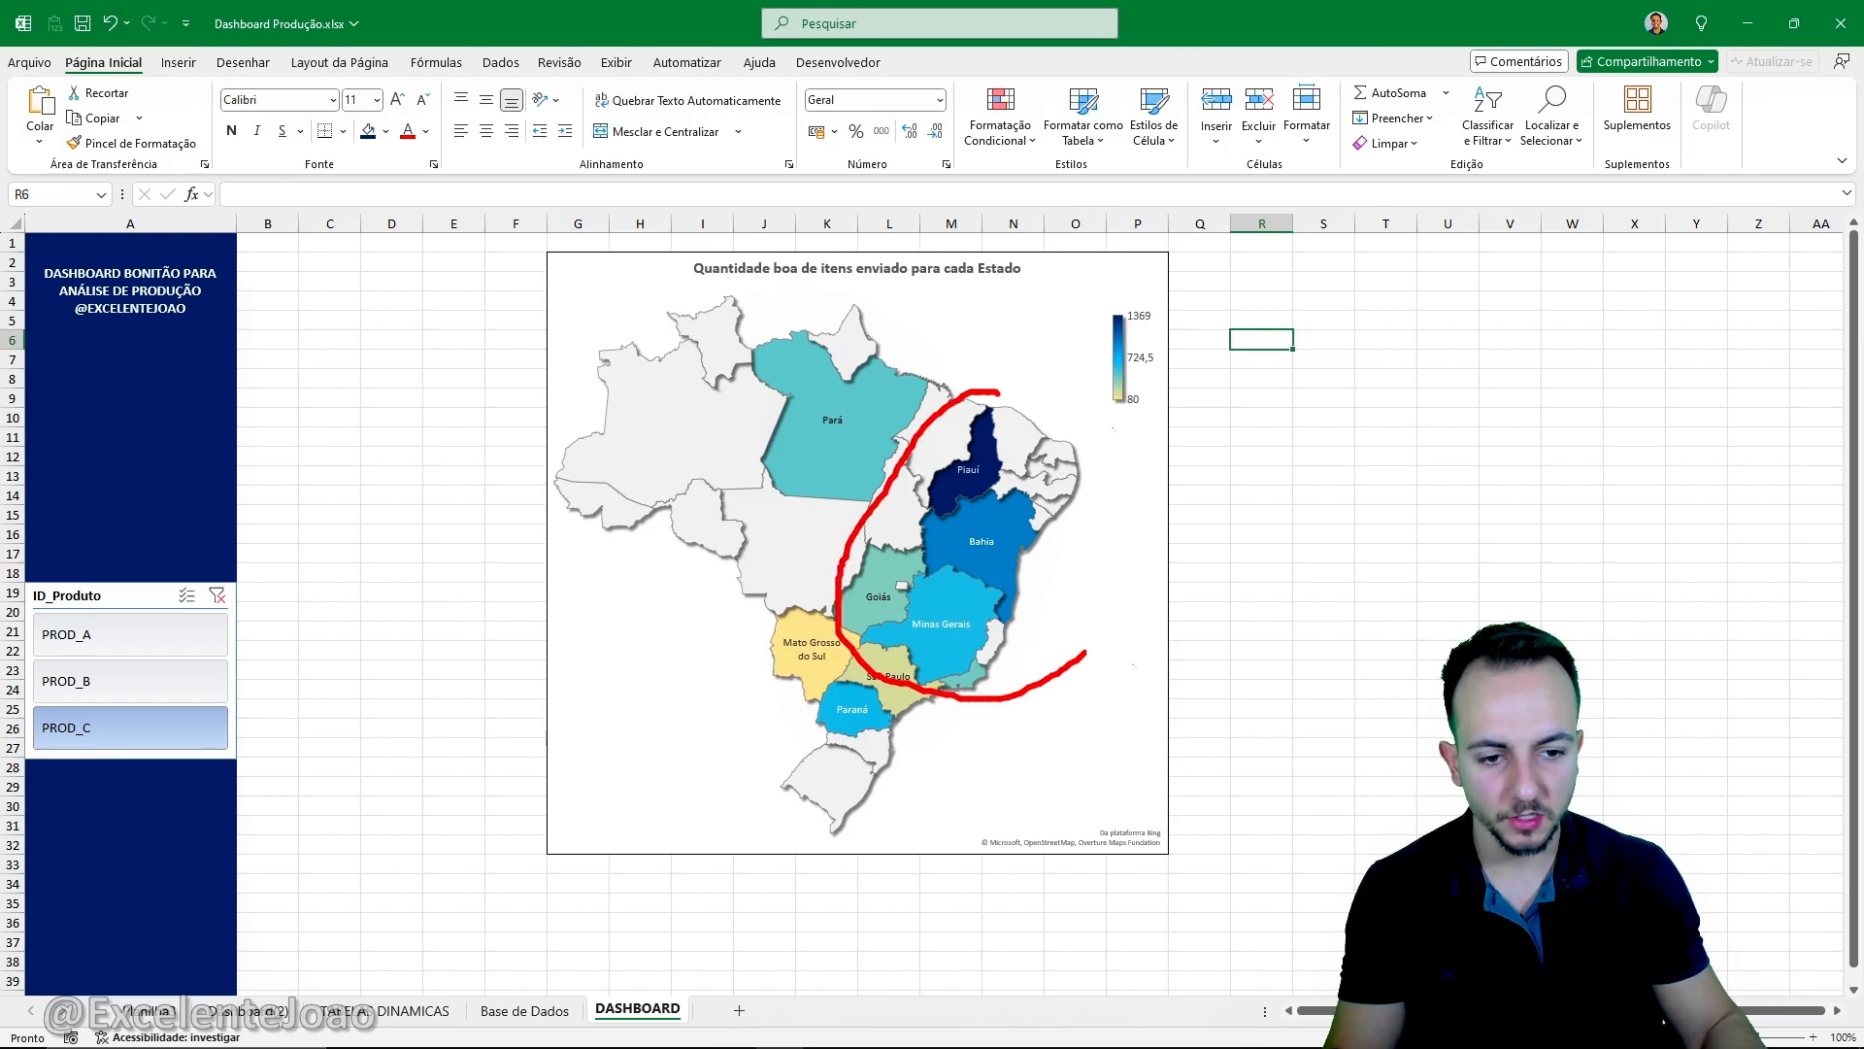
key("Escape")
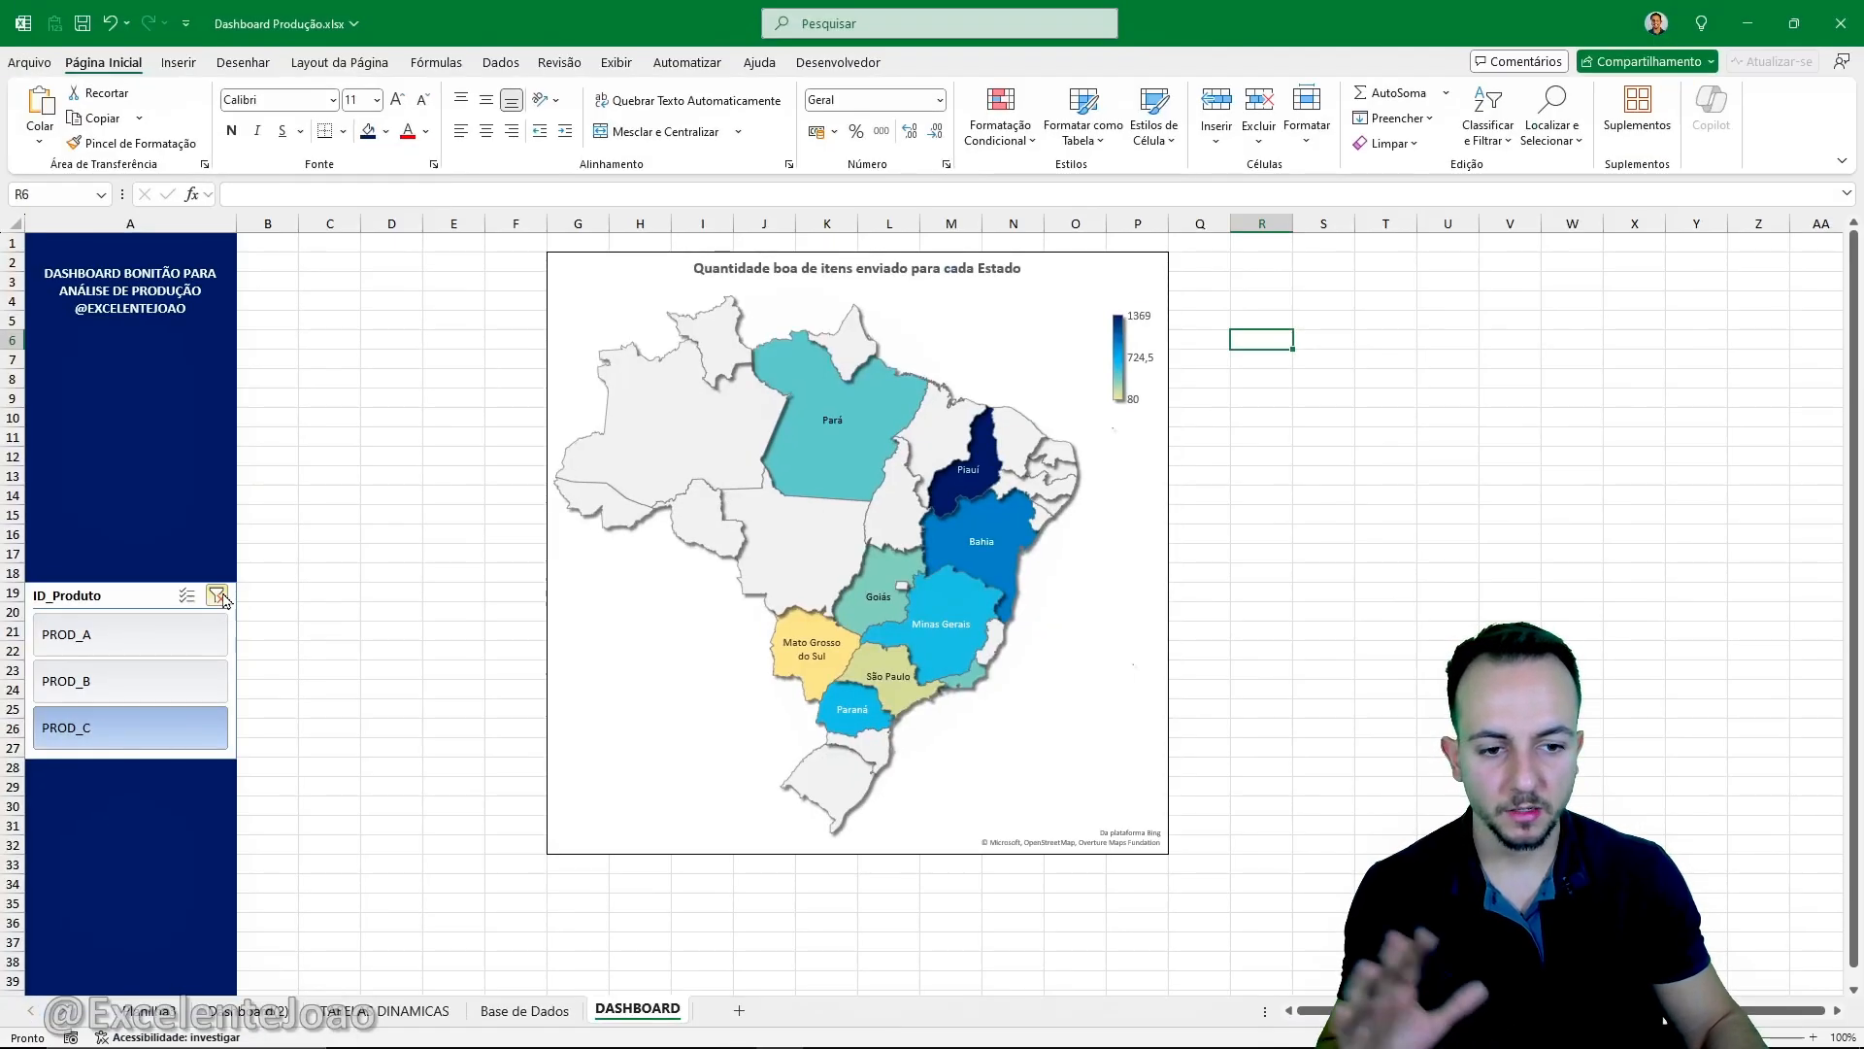
- Clear the ID_Produto slicer filter so the map covers all products
left_click(217, 595)
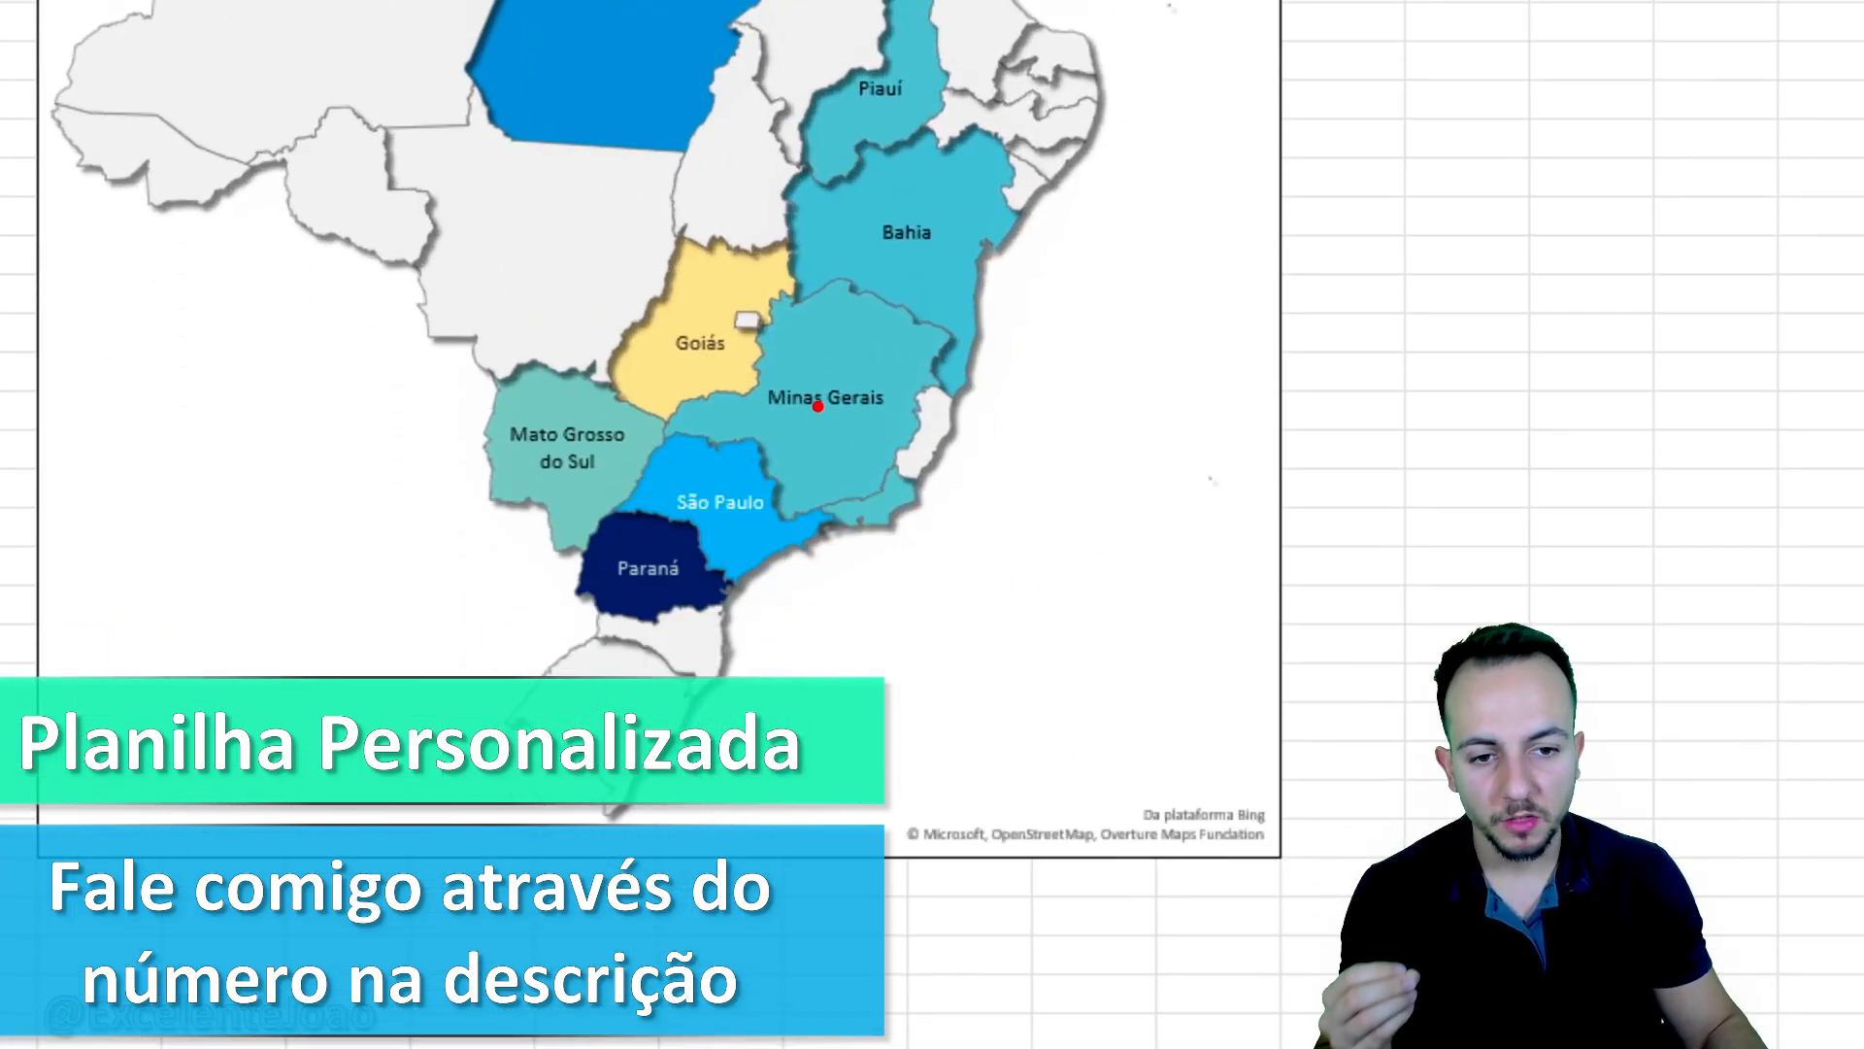
mouse_move(823, 412)
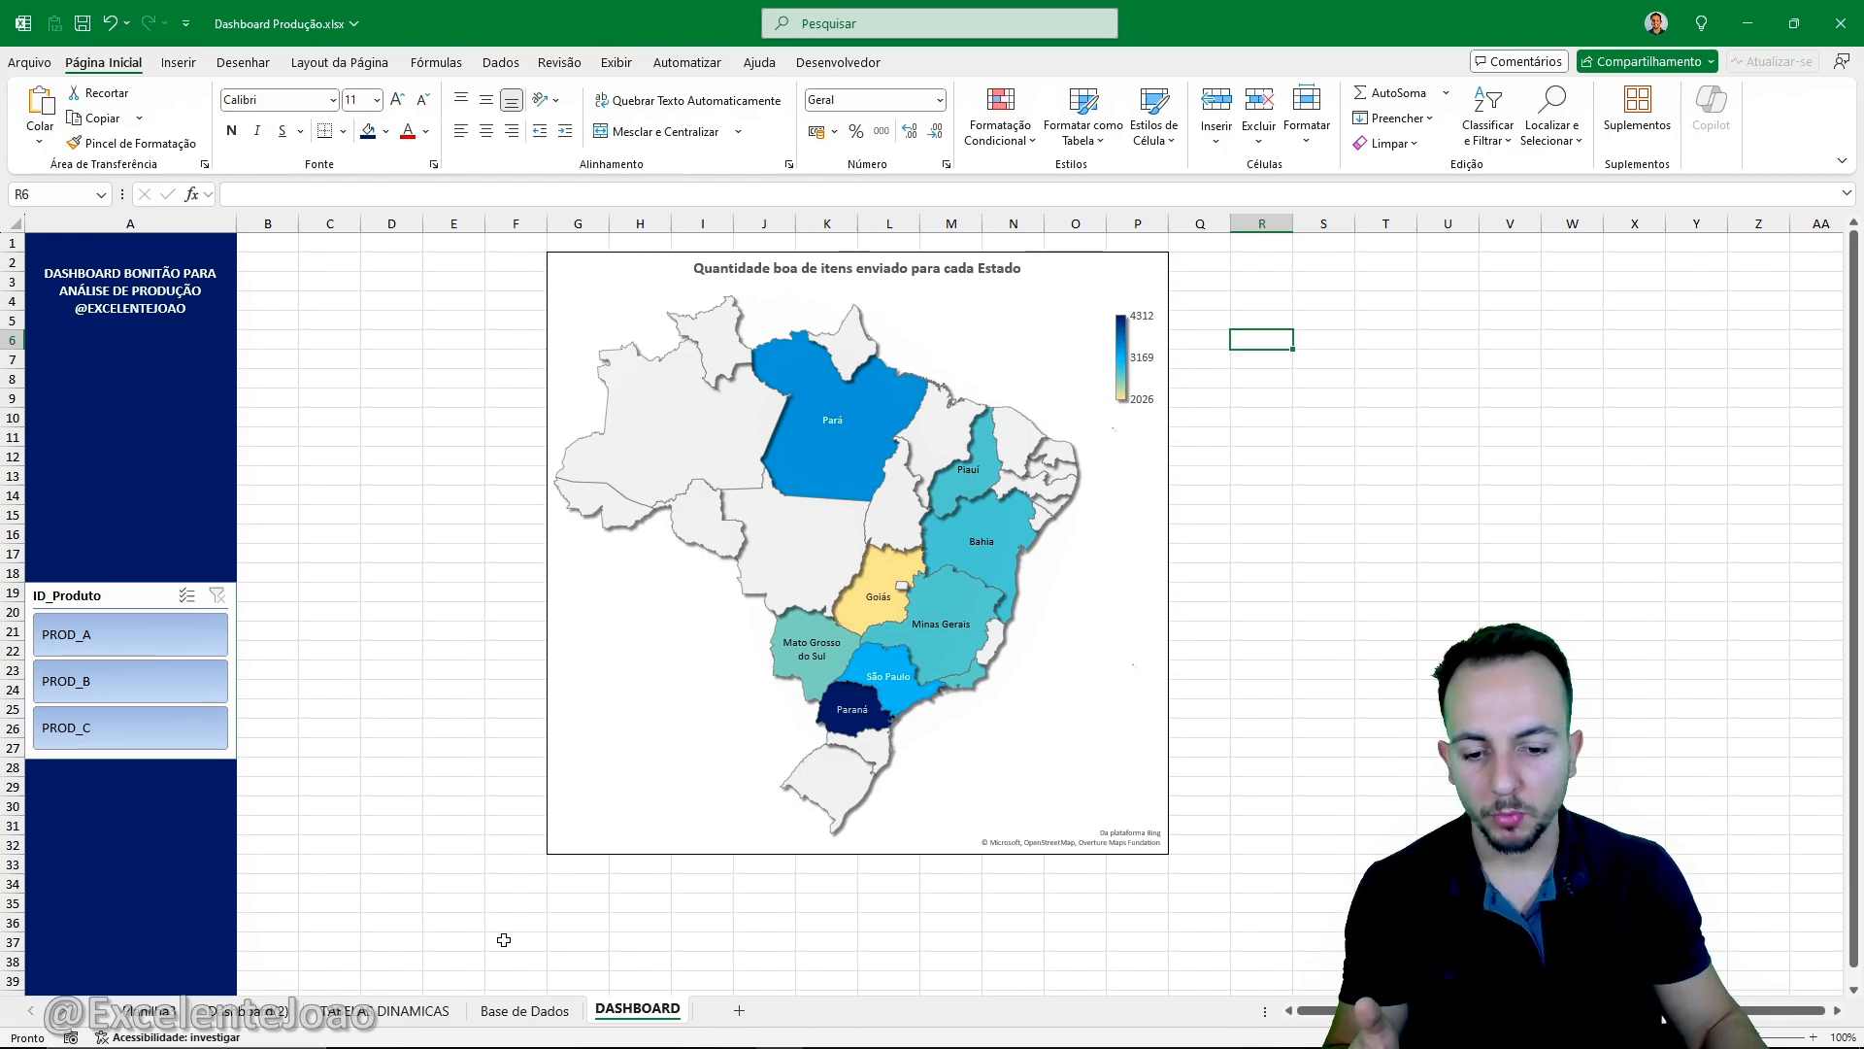
- Insert a 2D clustered bar chart from the state pivot table in the TABELAS DINAMICAS sheet and place it beside the table
left_click(432, 1011)
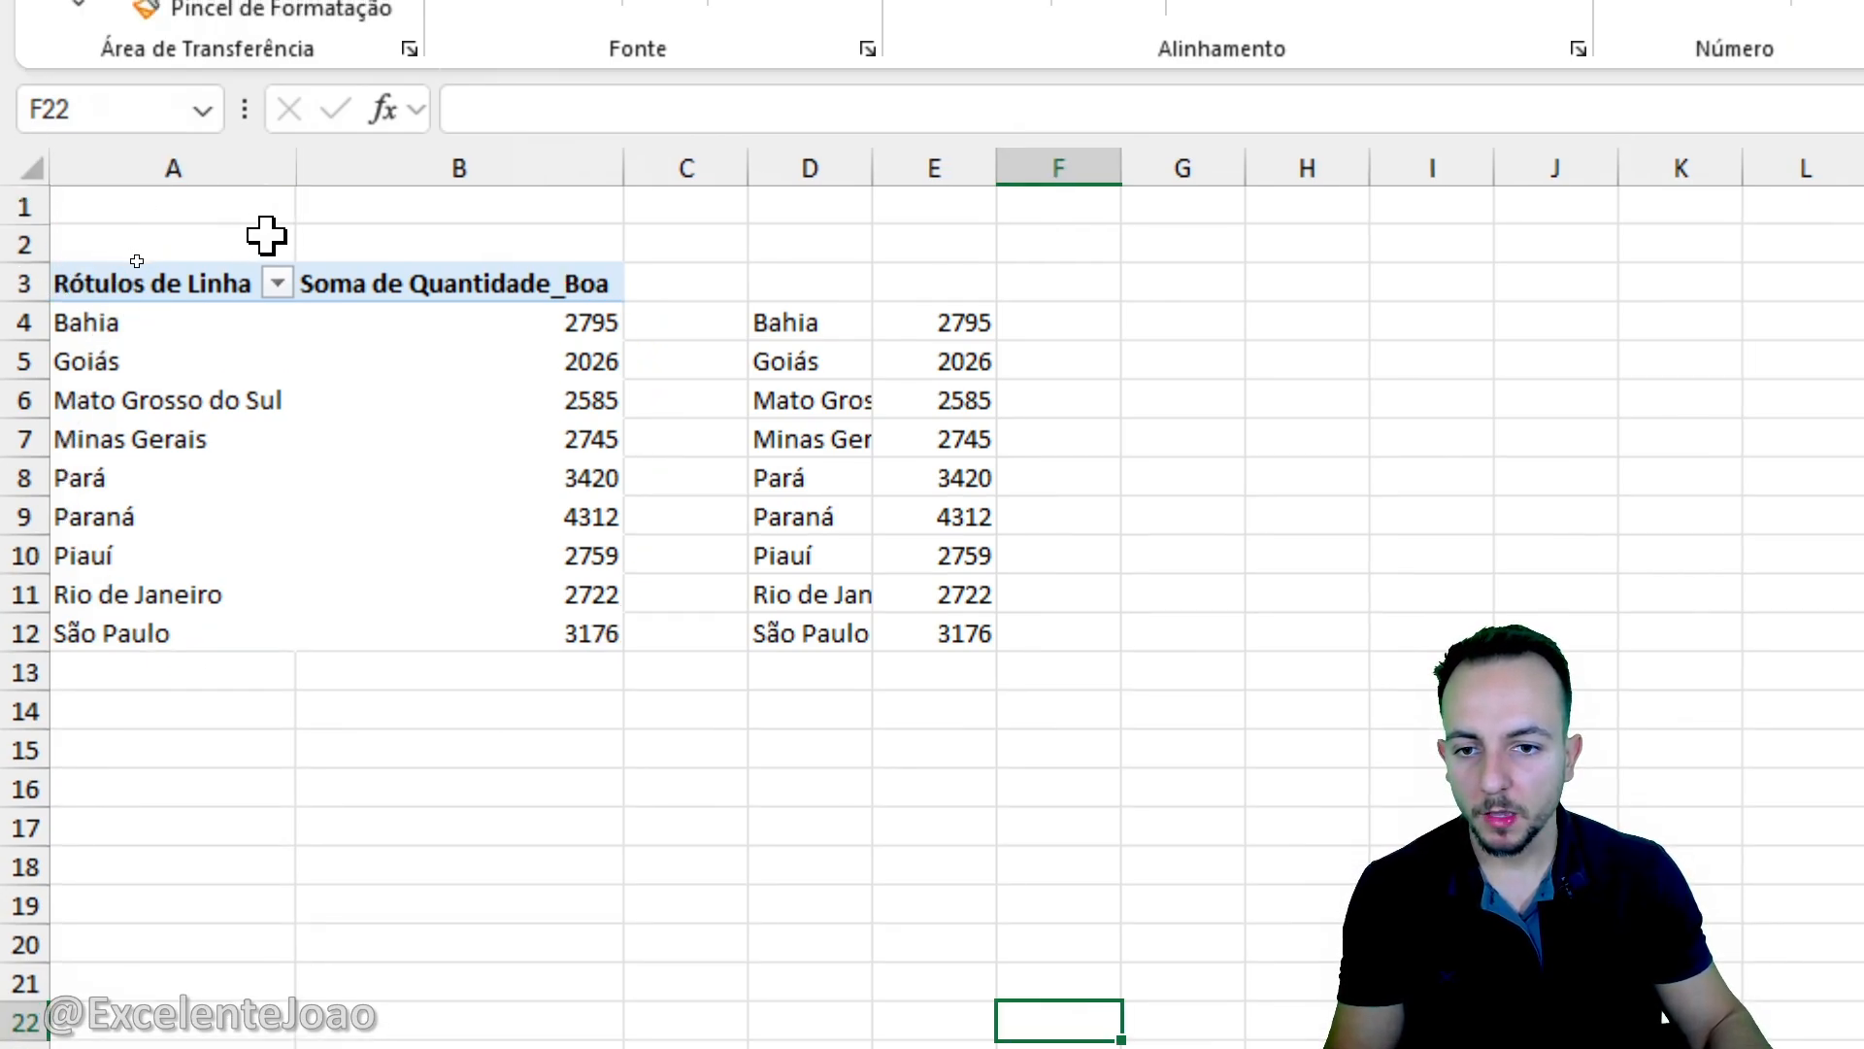
left_click(279, 285)
left_click(279, 283)
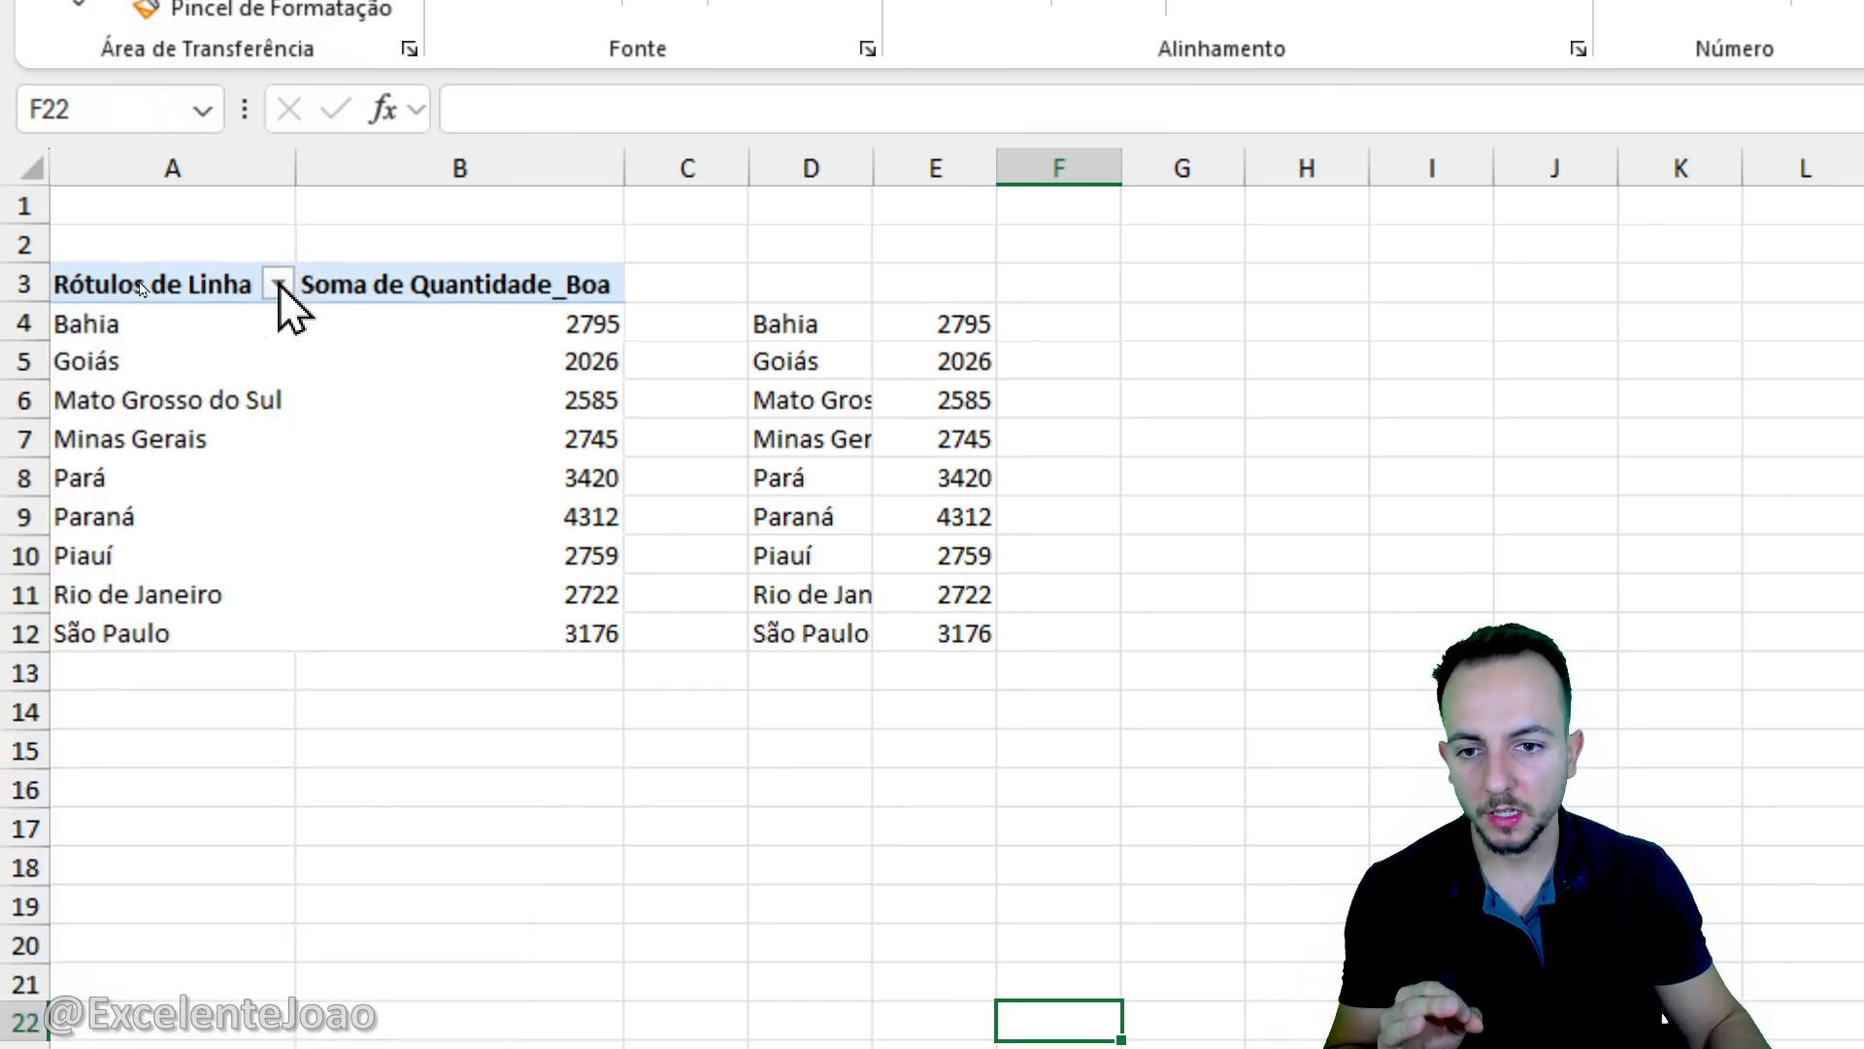
left_click(265, 367)
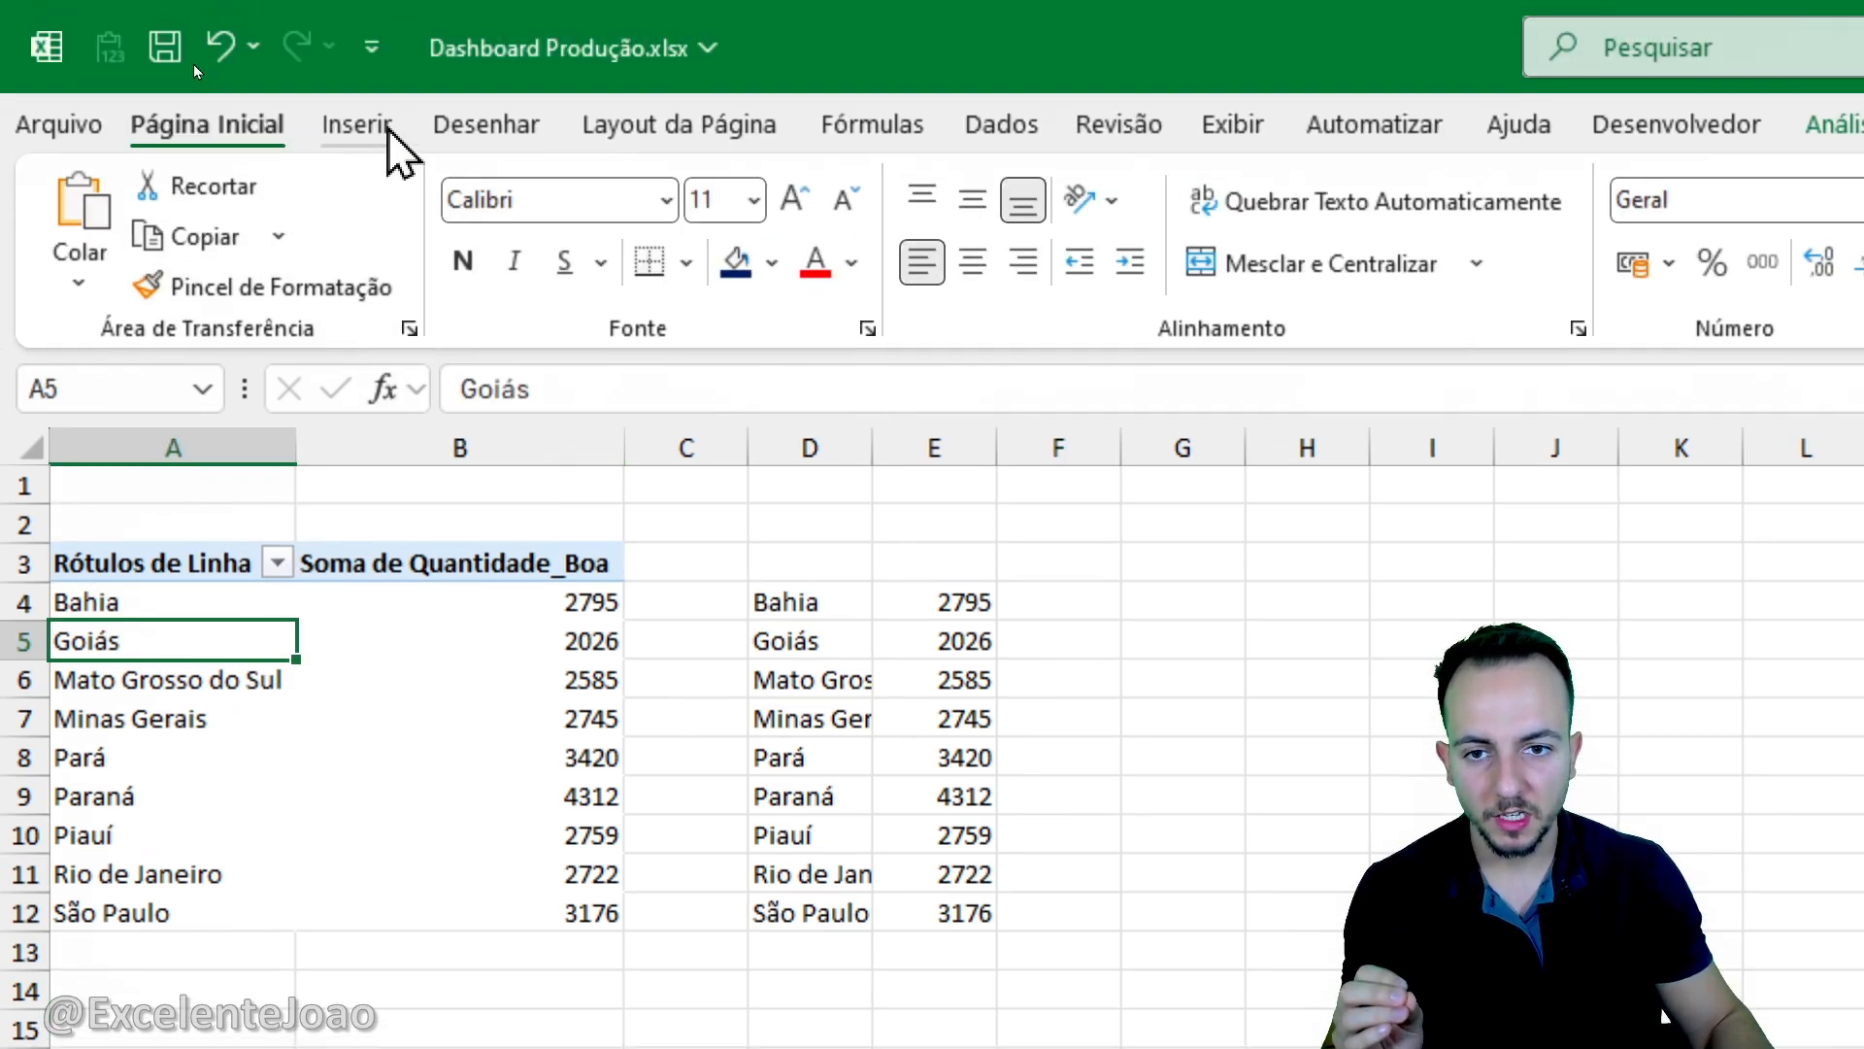
left_click(373, 97)
left_click(1014, 187)
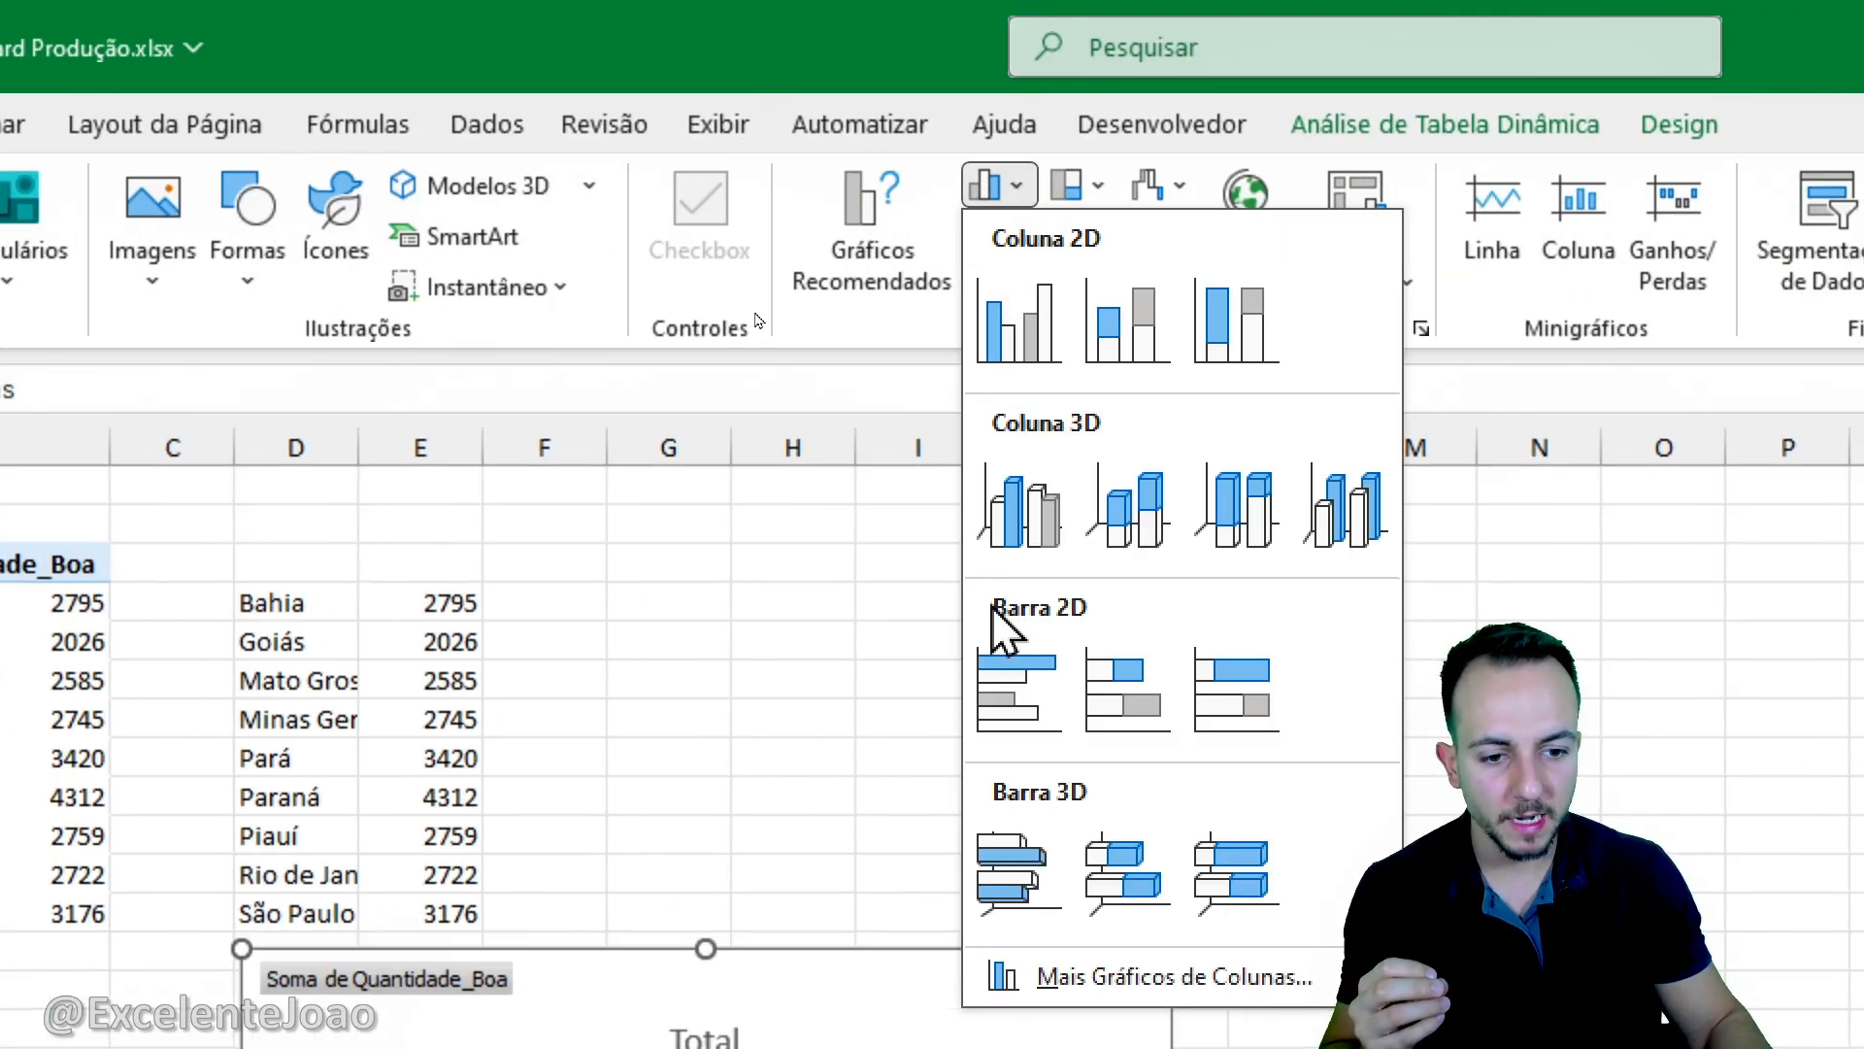
left_click(1016, 688)
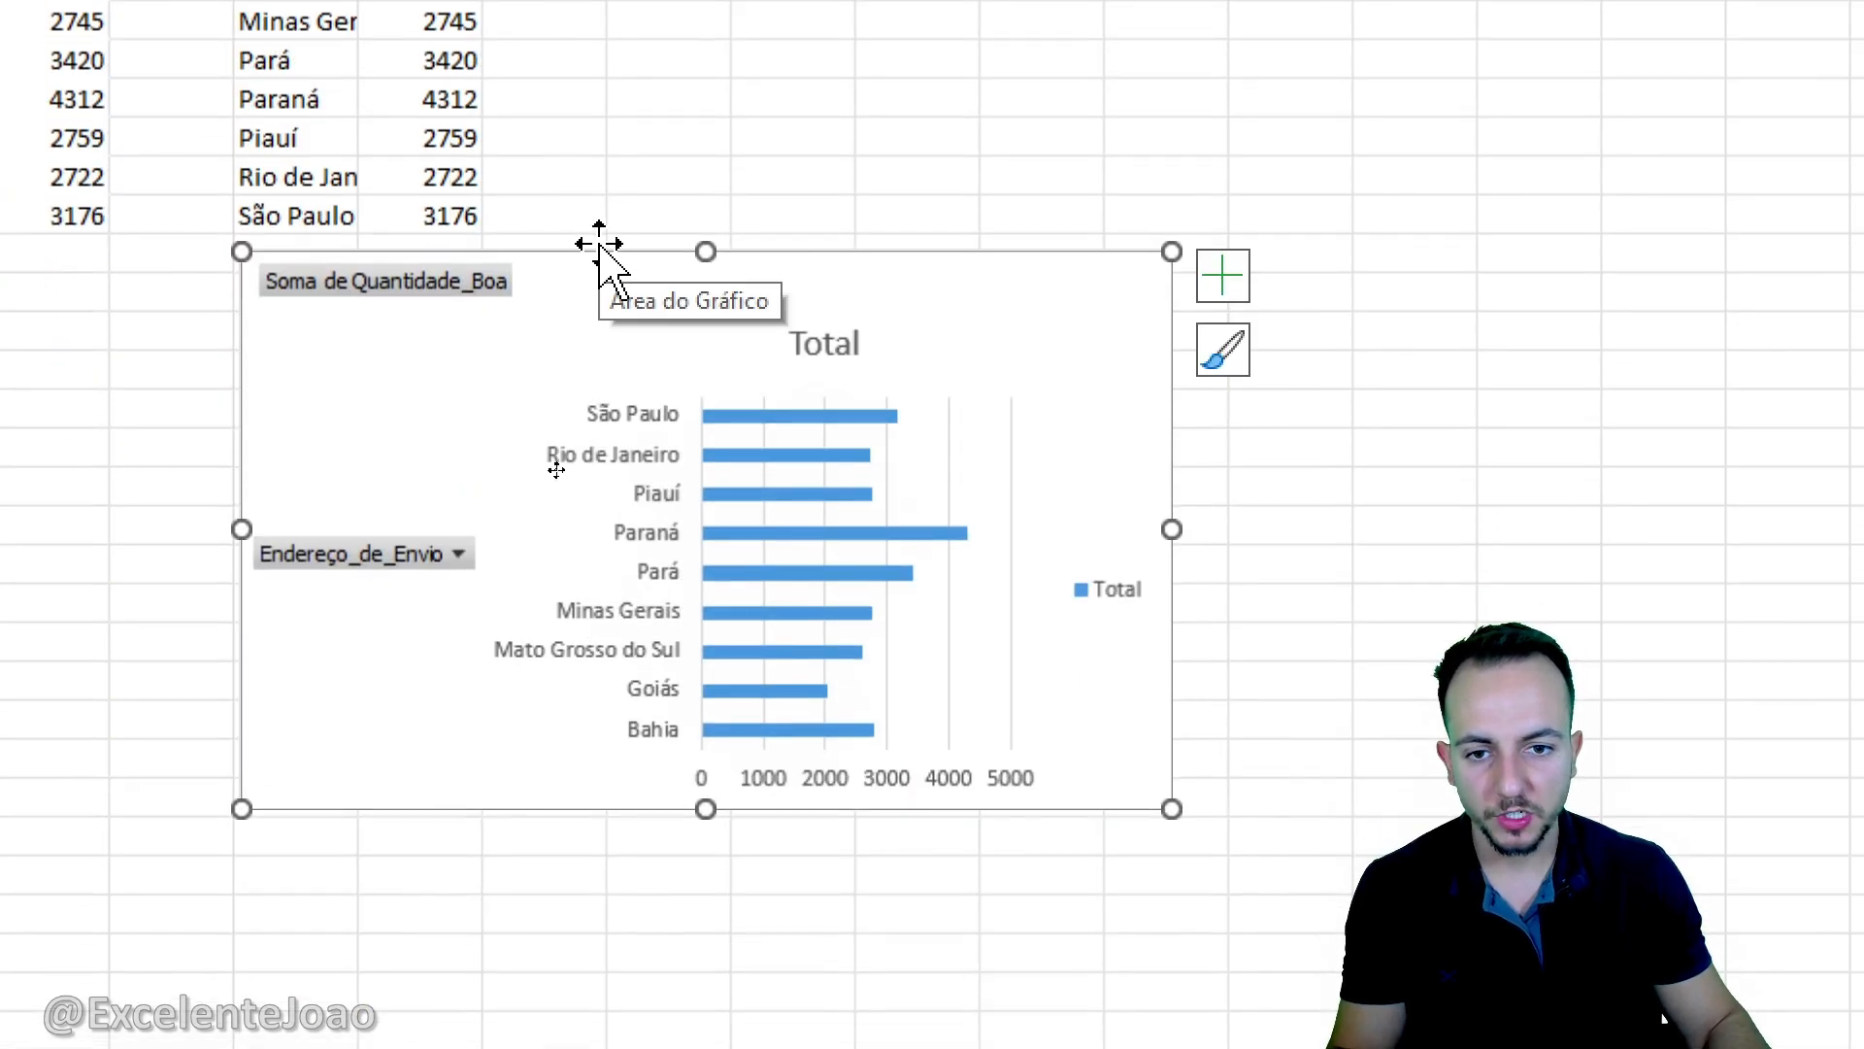
left_click_drag(609, 253, 348, 173)
left_click_drag(649, 170, 854, 49)
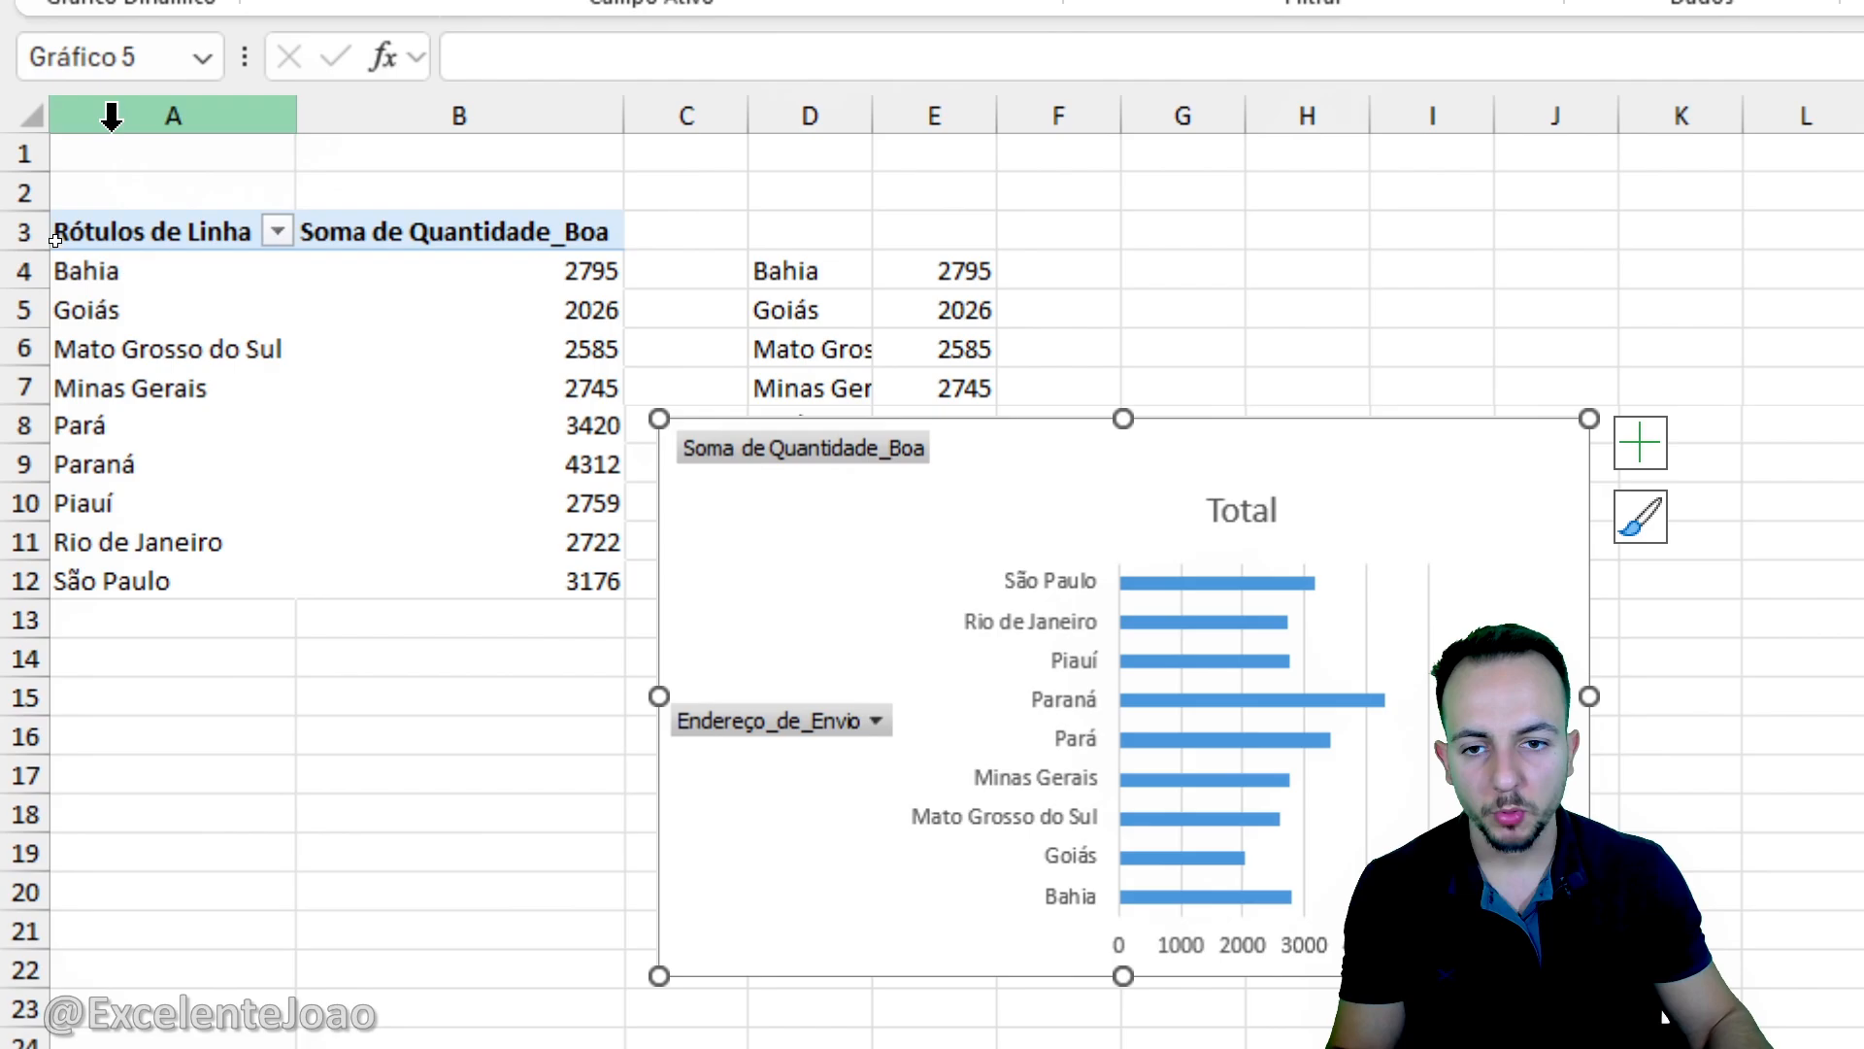
- Sort the pivot table's Endereço_de_Envio row labels in ascending order by Soma de Quantidade_Boa
left_click(194, 241)
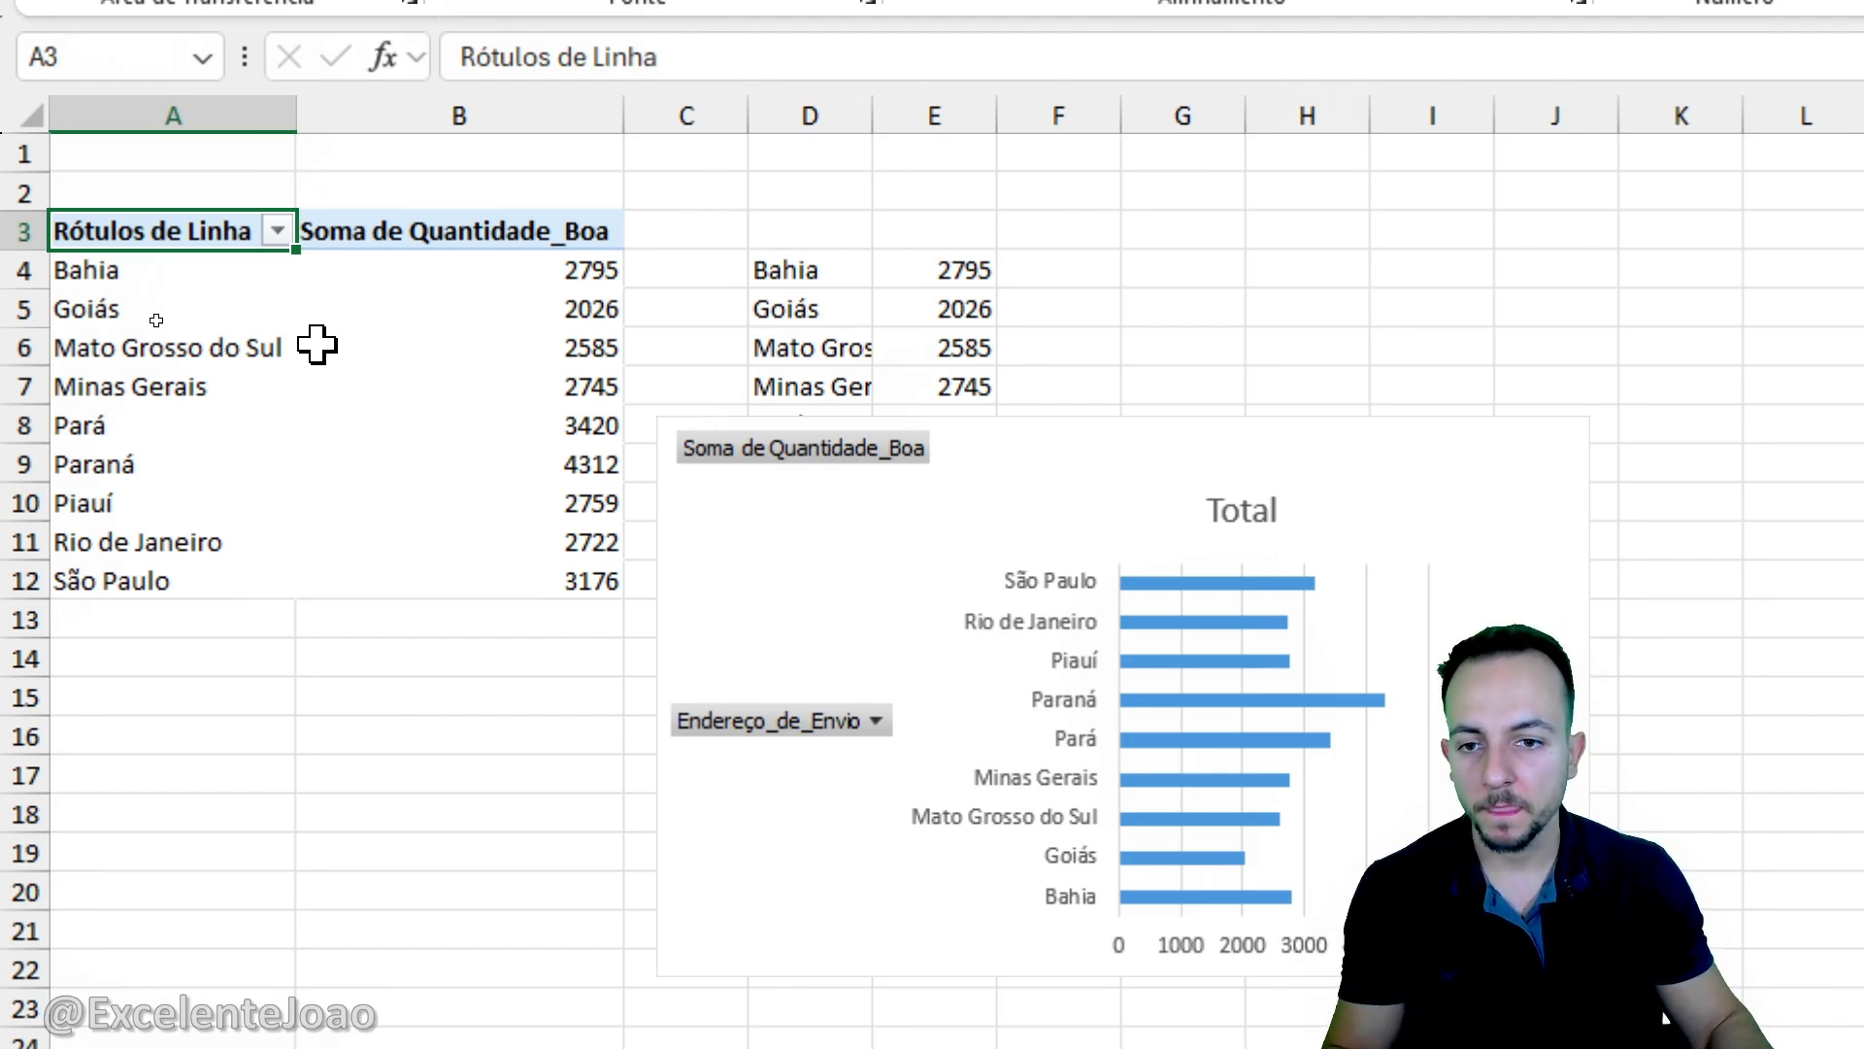
left_click(278, 231)
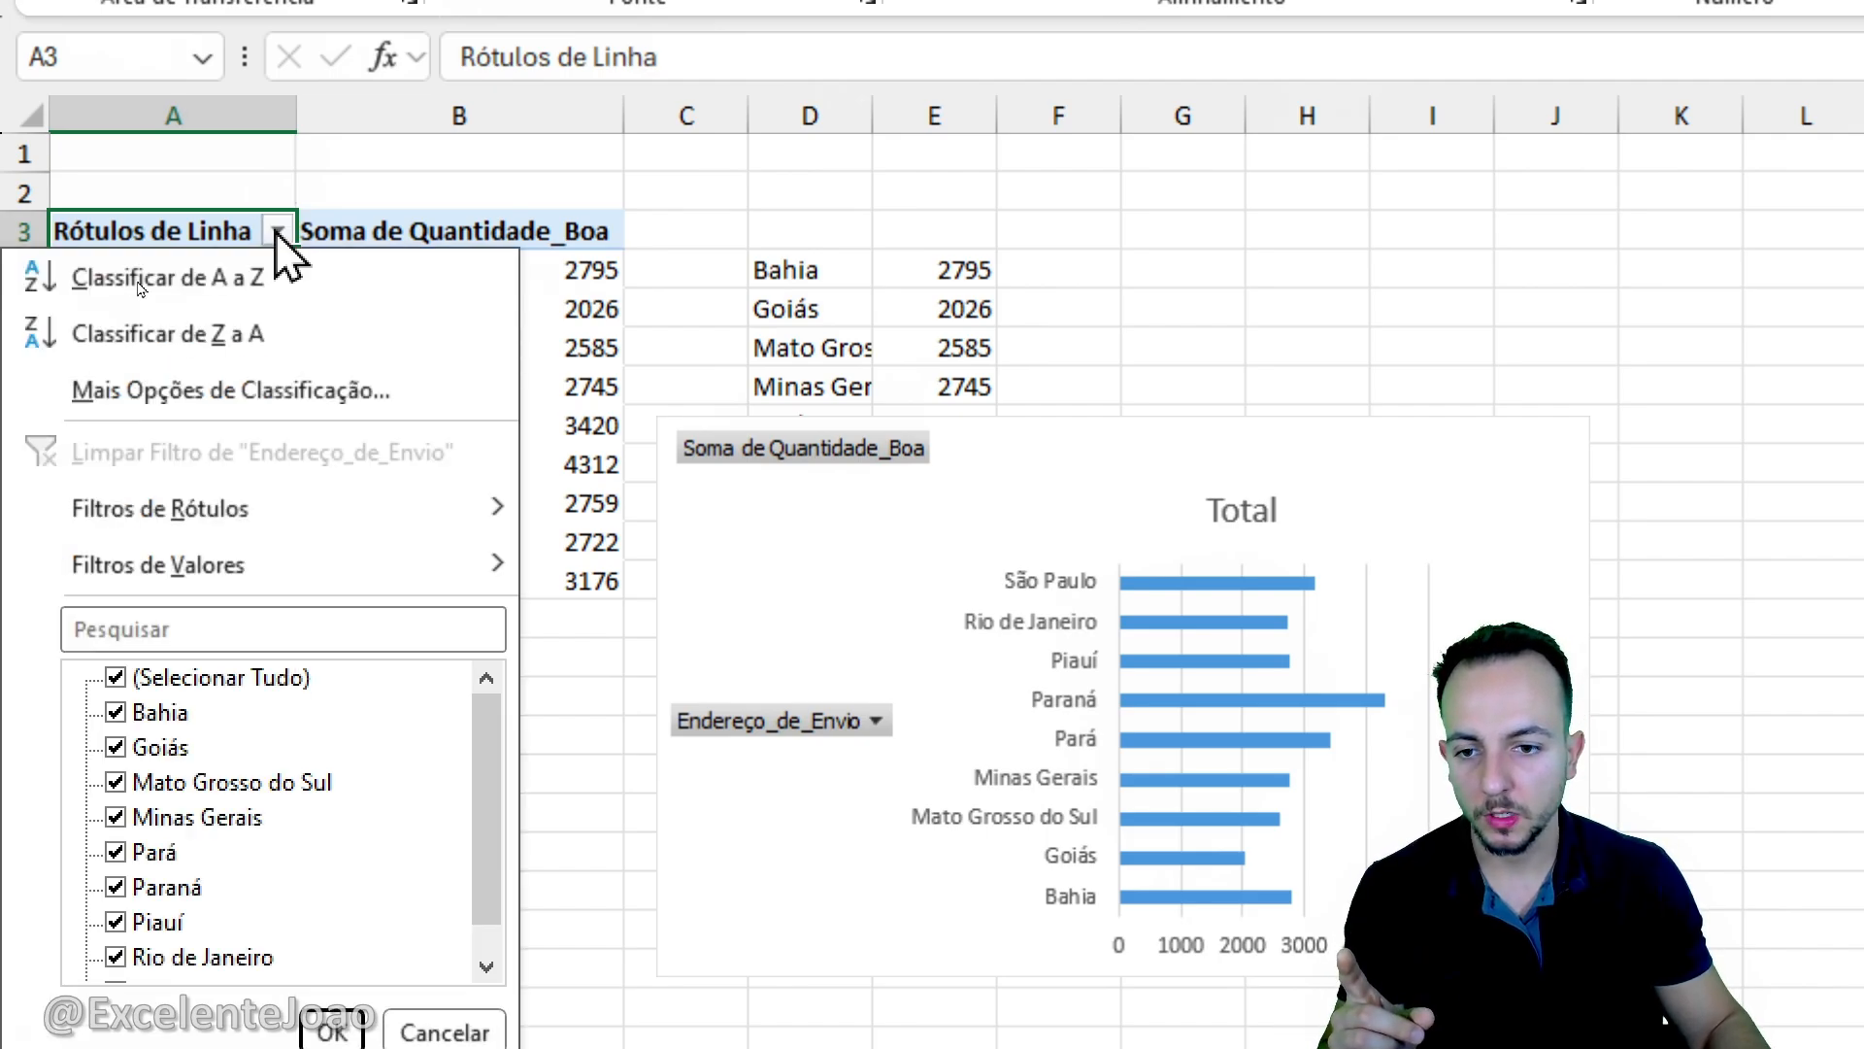
left_click(345, 398)
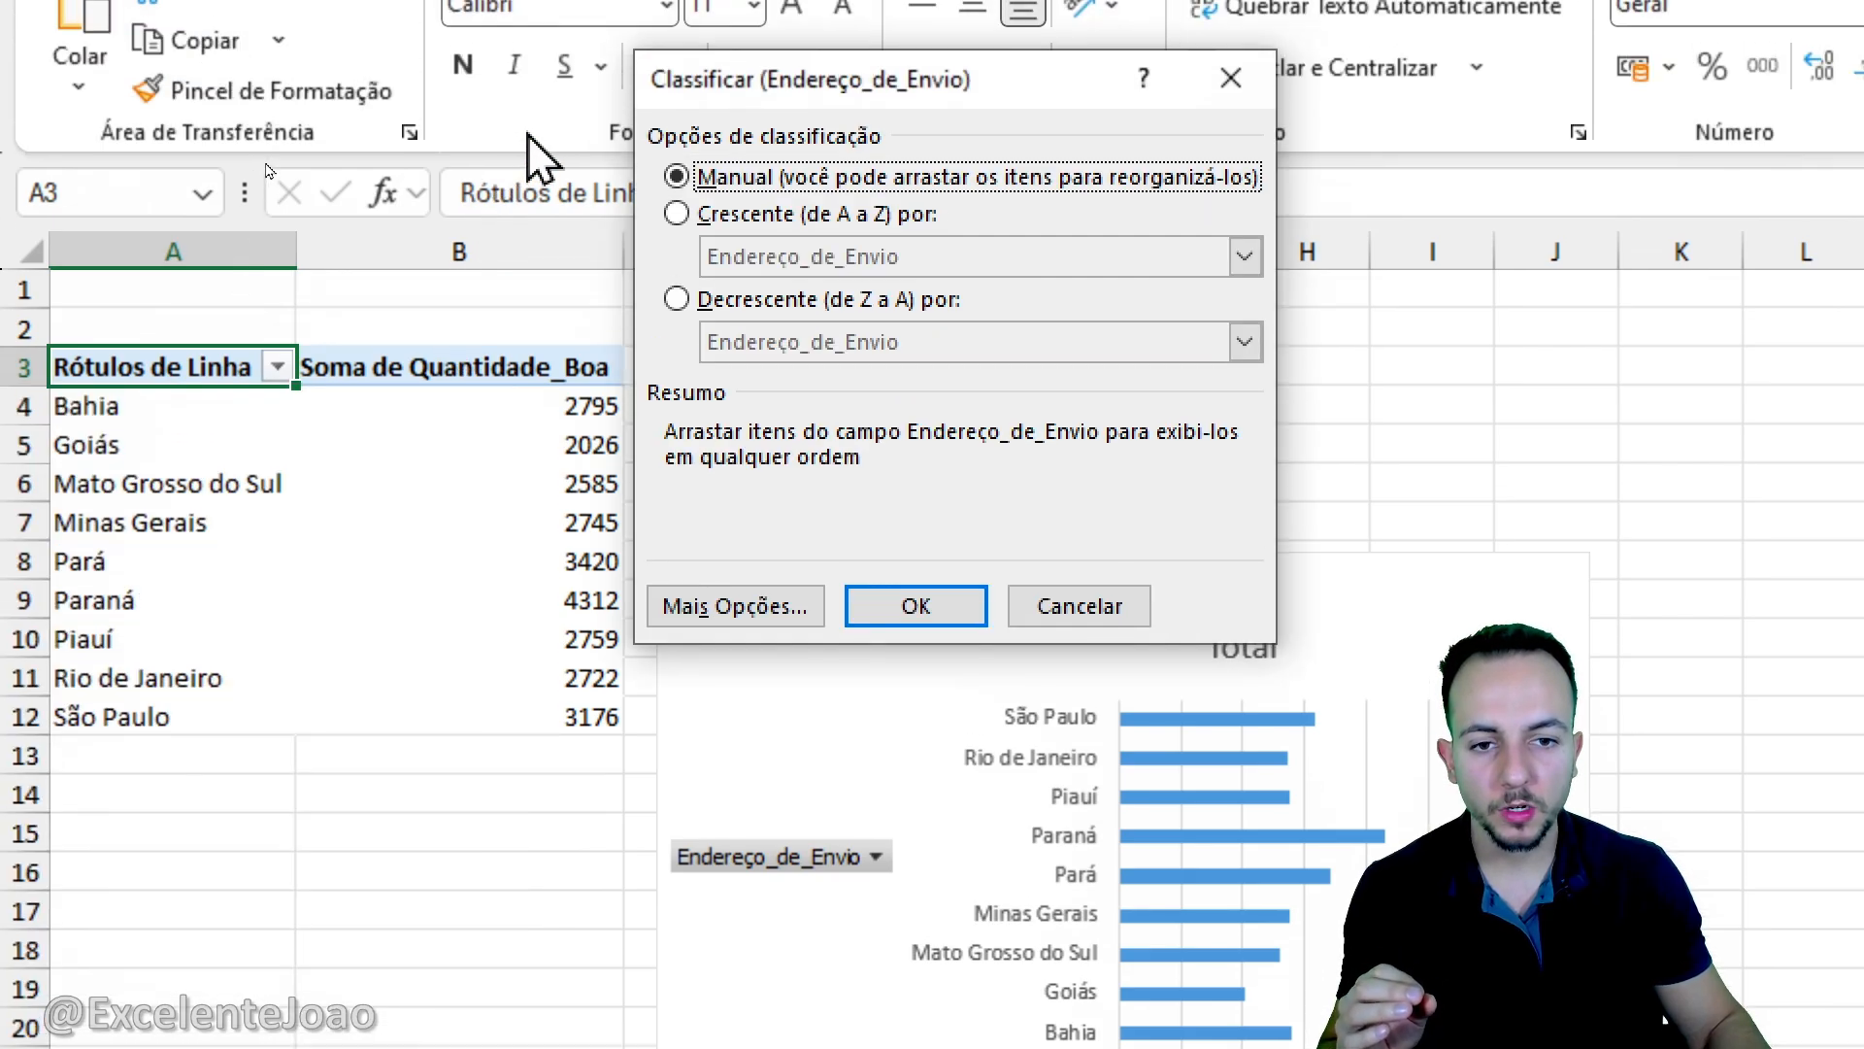
left_click(733, 226)
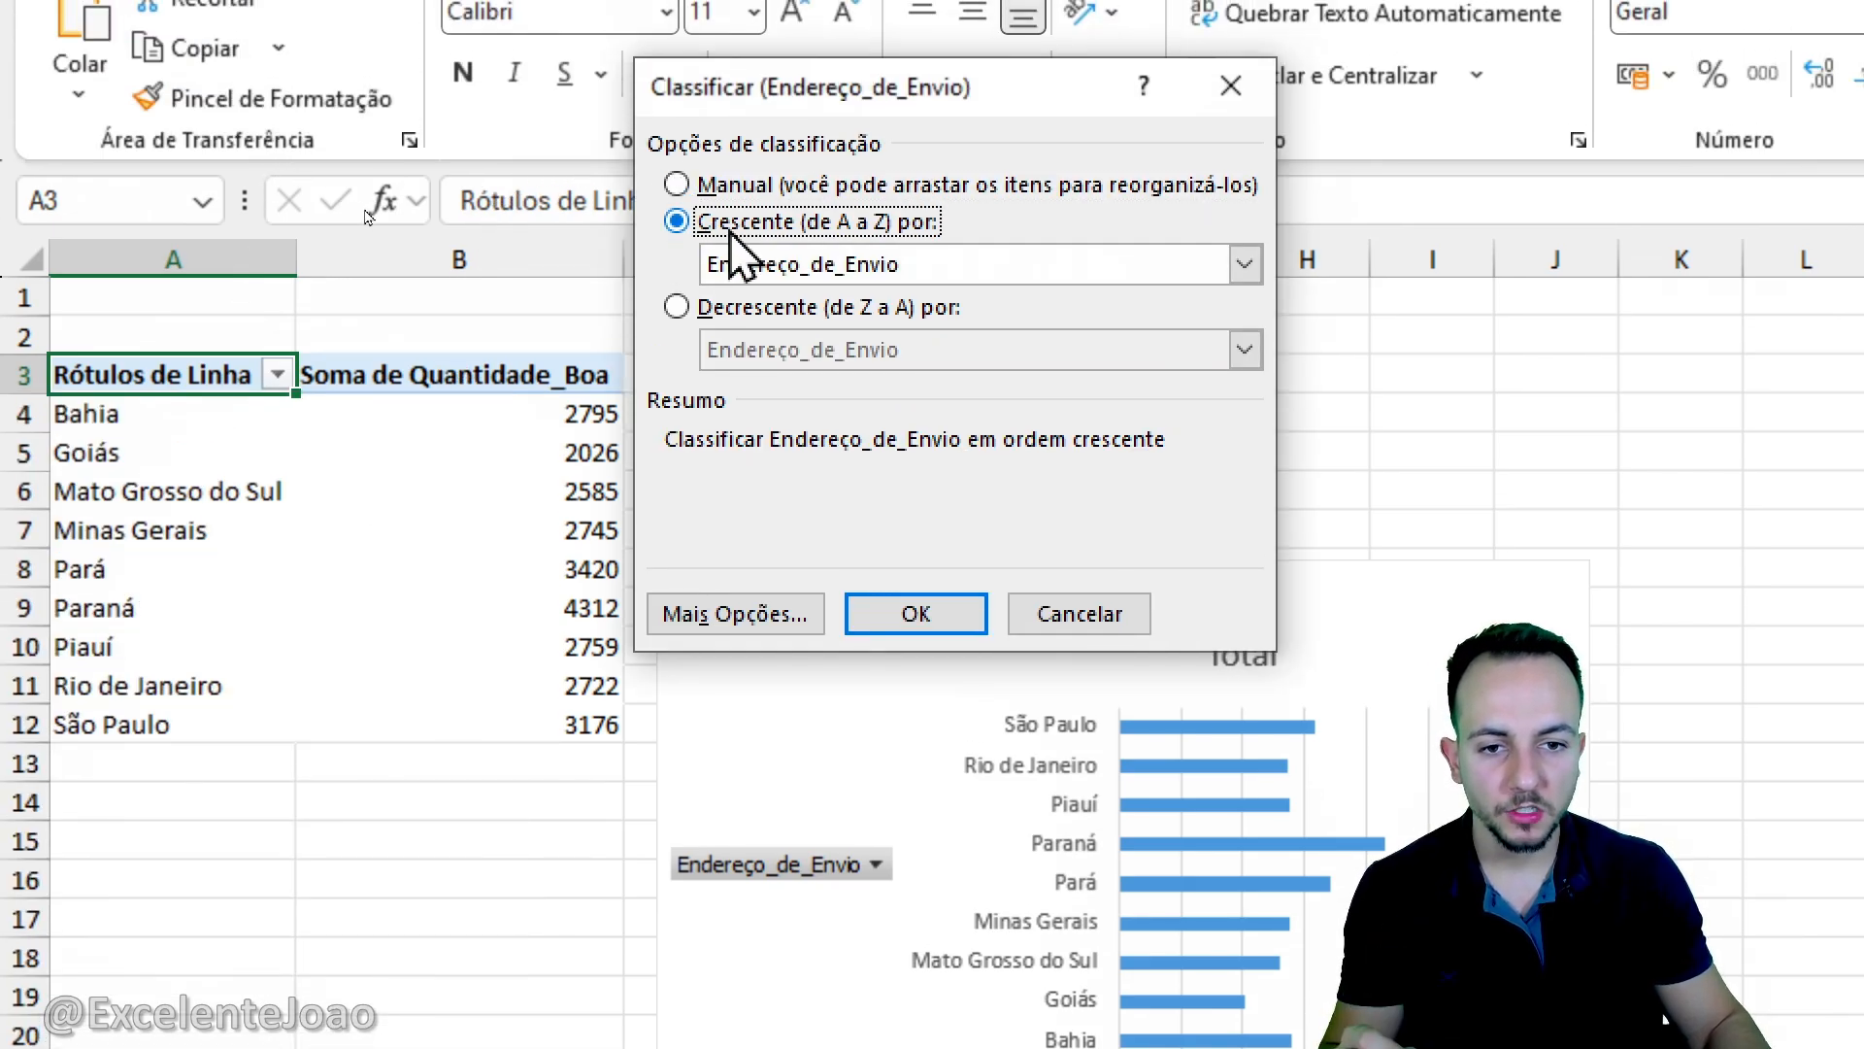
left_click(795, 264)
left_click(825, 326)
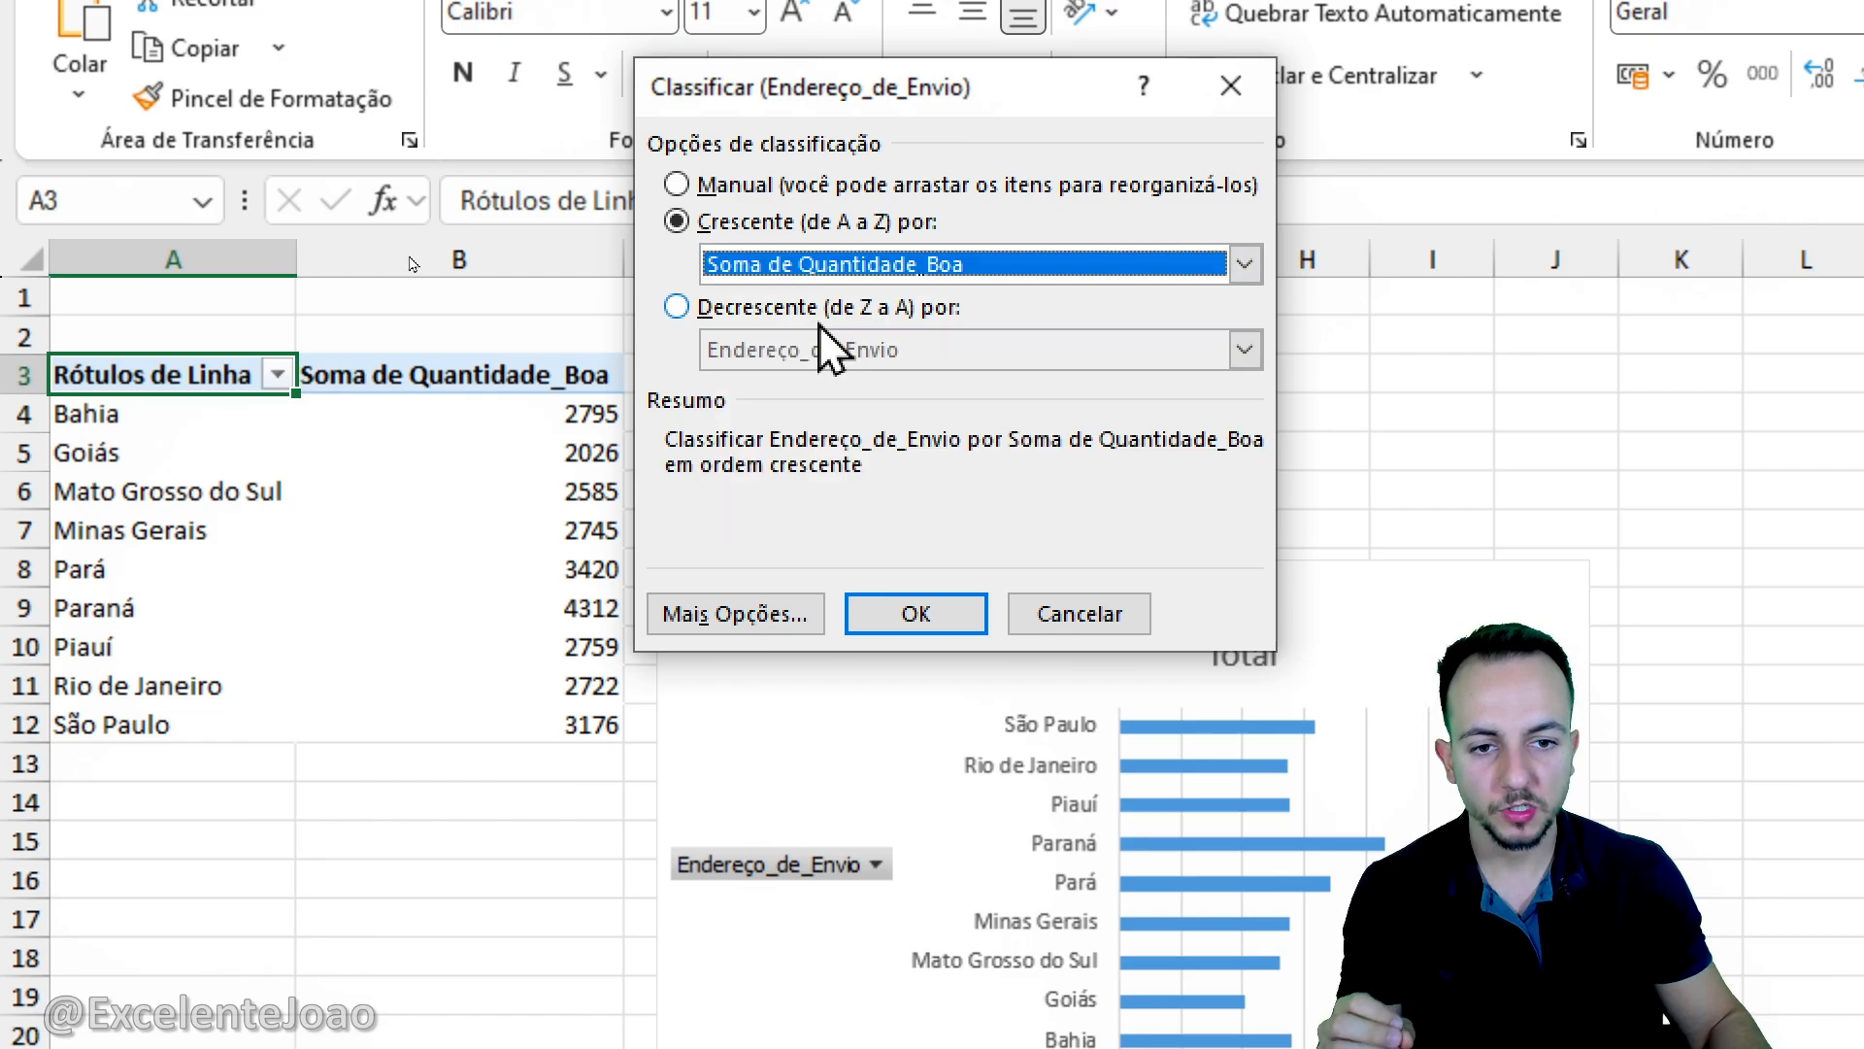
left_click(913, 614)
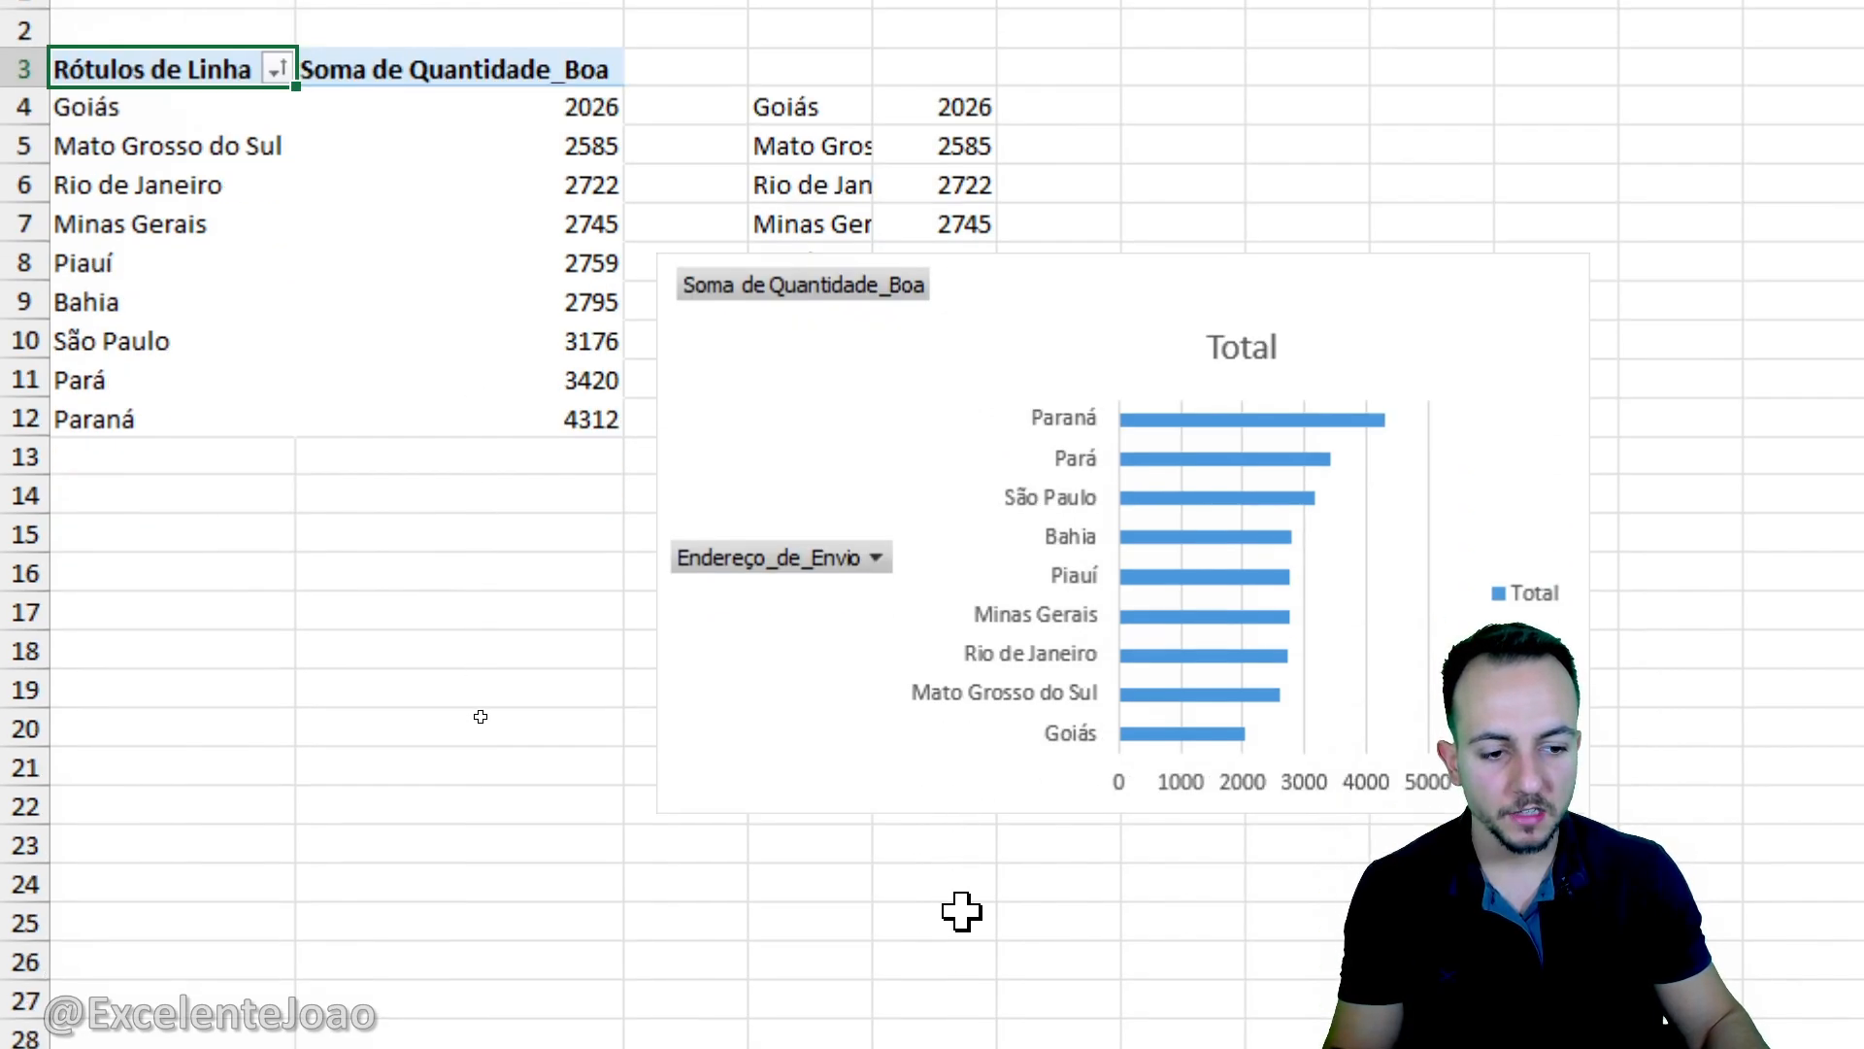
- Stretch the bar chart downwards to make it taller and compare the longest and shortest state bars
left_click(978, 493)
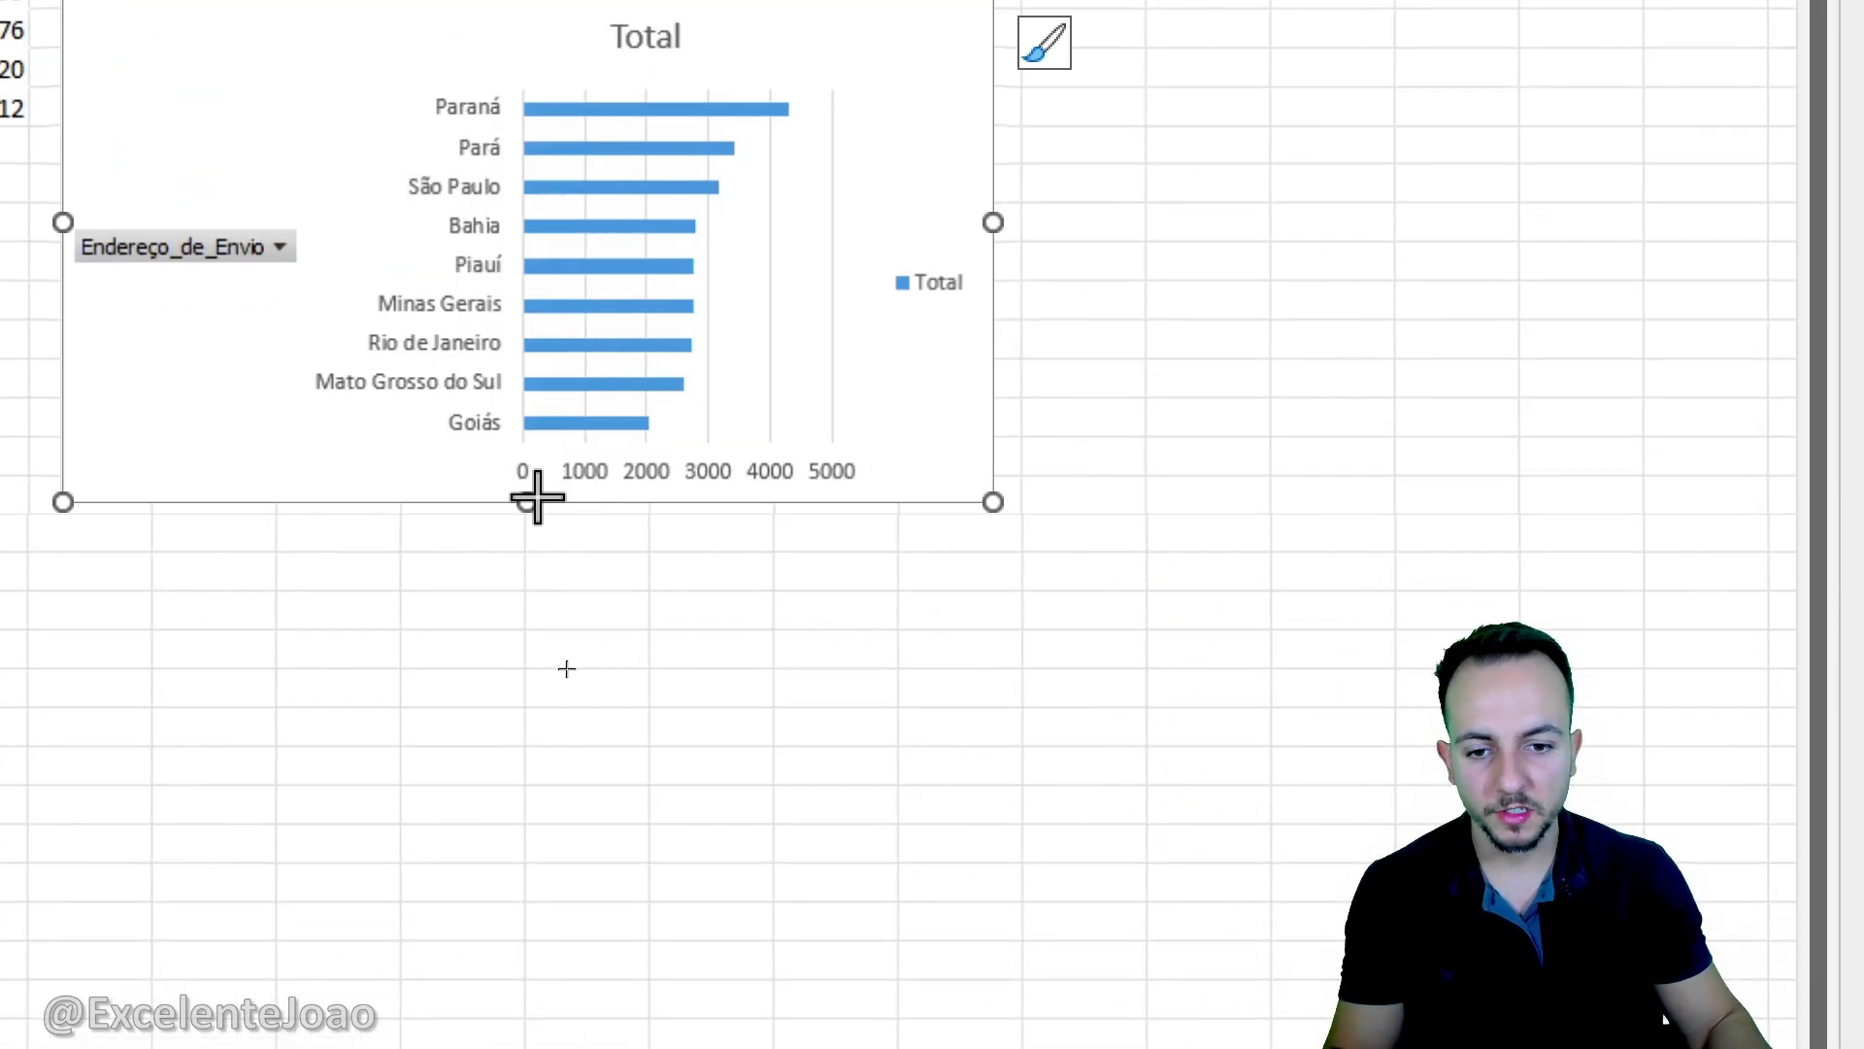
left_click_drag(527, 502, 530, 720)
left_click_drag(817, 256, 821, 264)
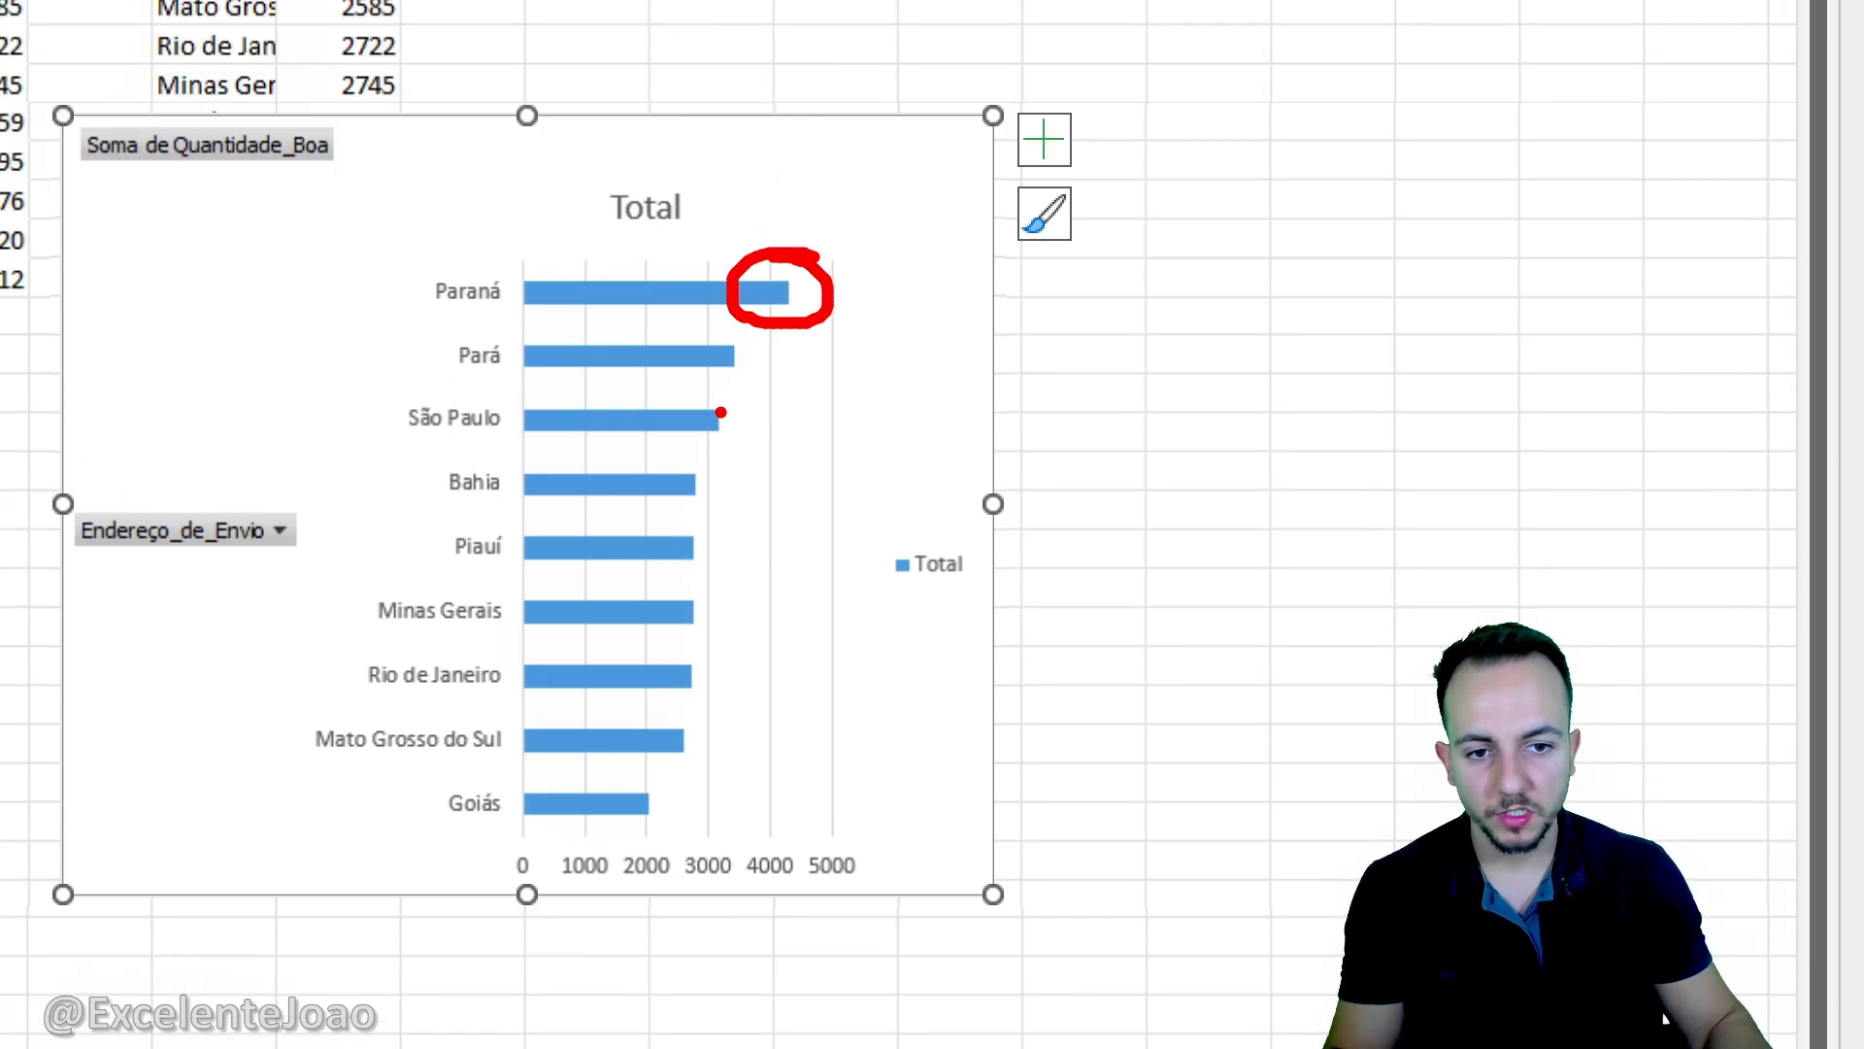
left_click_drag(619, 784, 581, 783)
key("Escape")
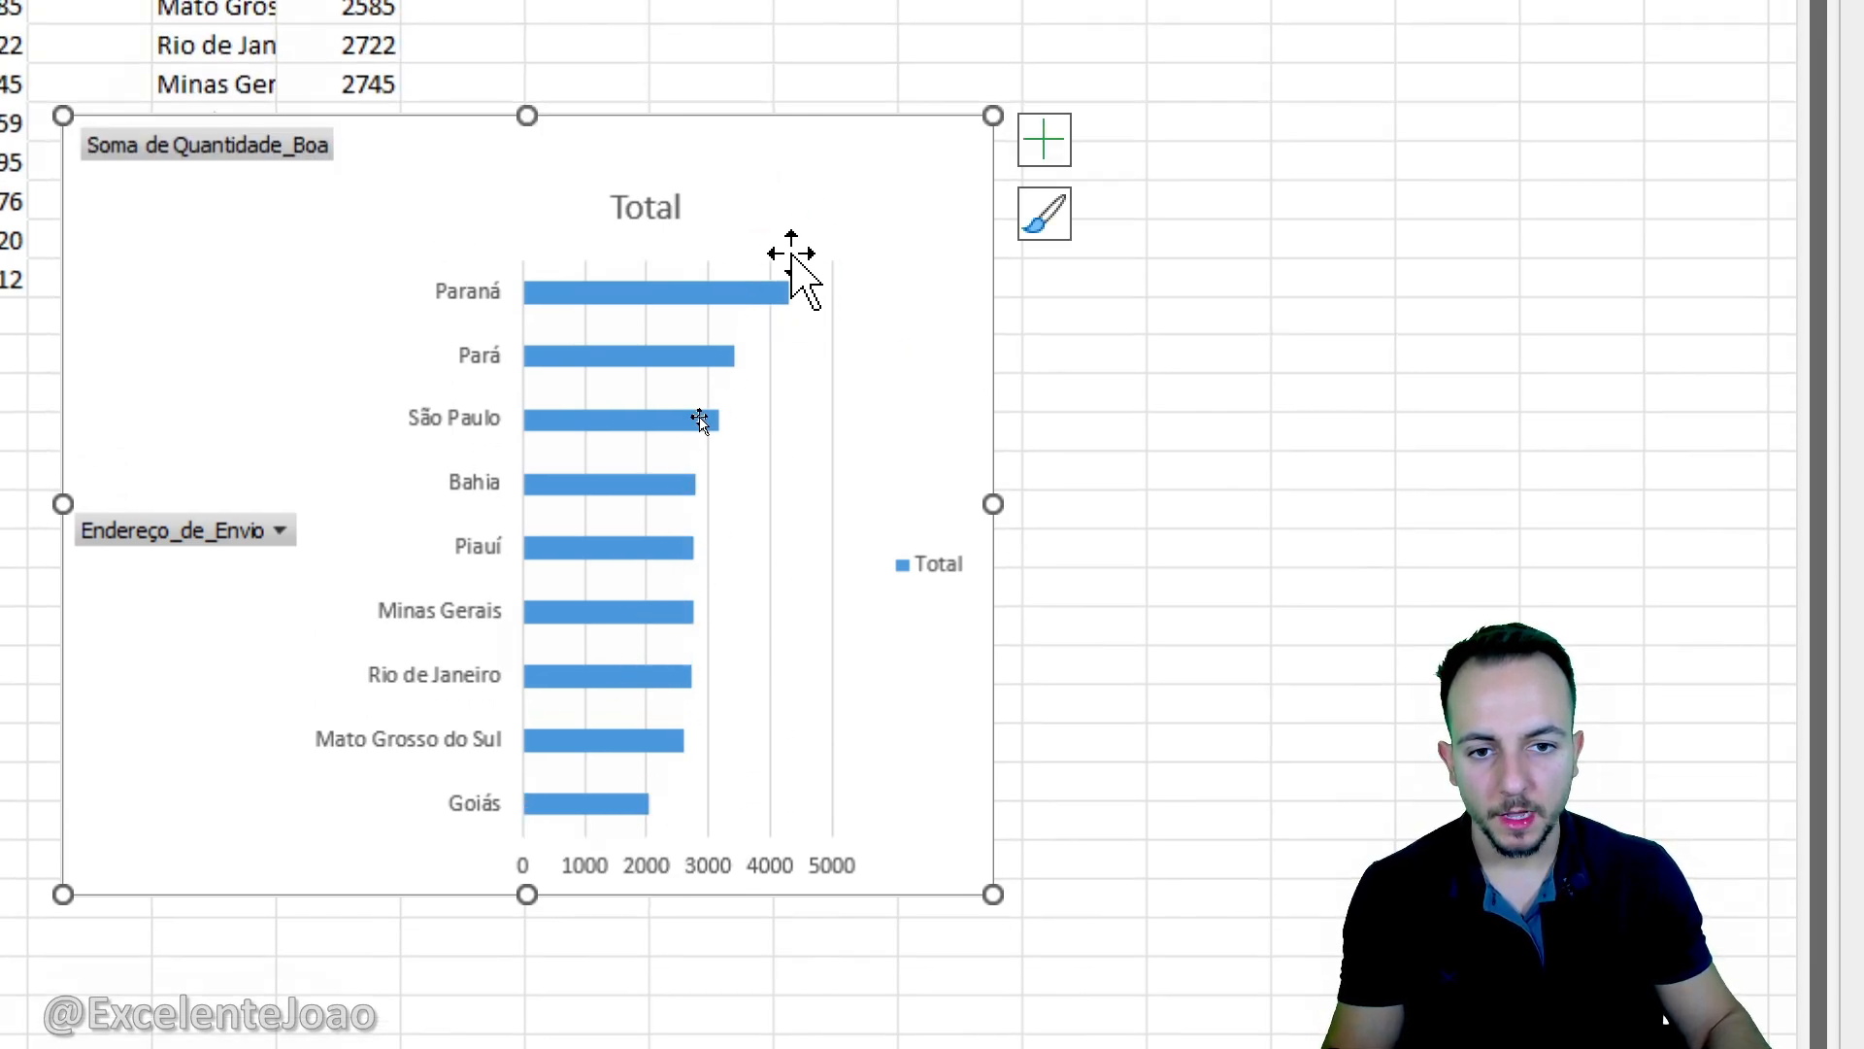
- Cut the state bar chart and paste it into the DASHBOARD sheet directly beside the map
right_click(774, 309)
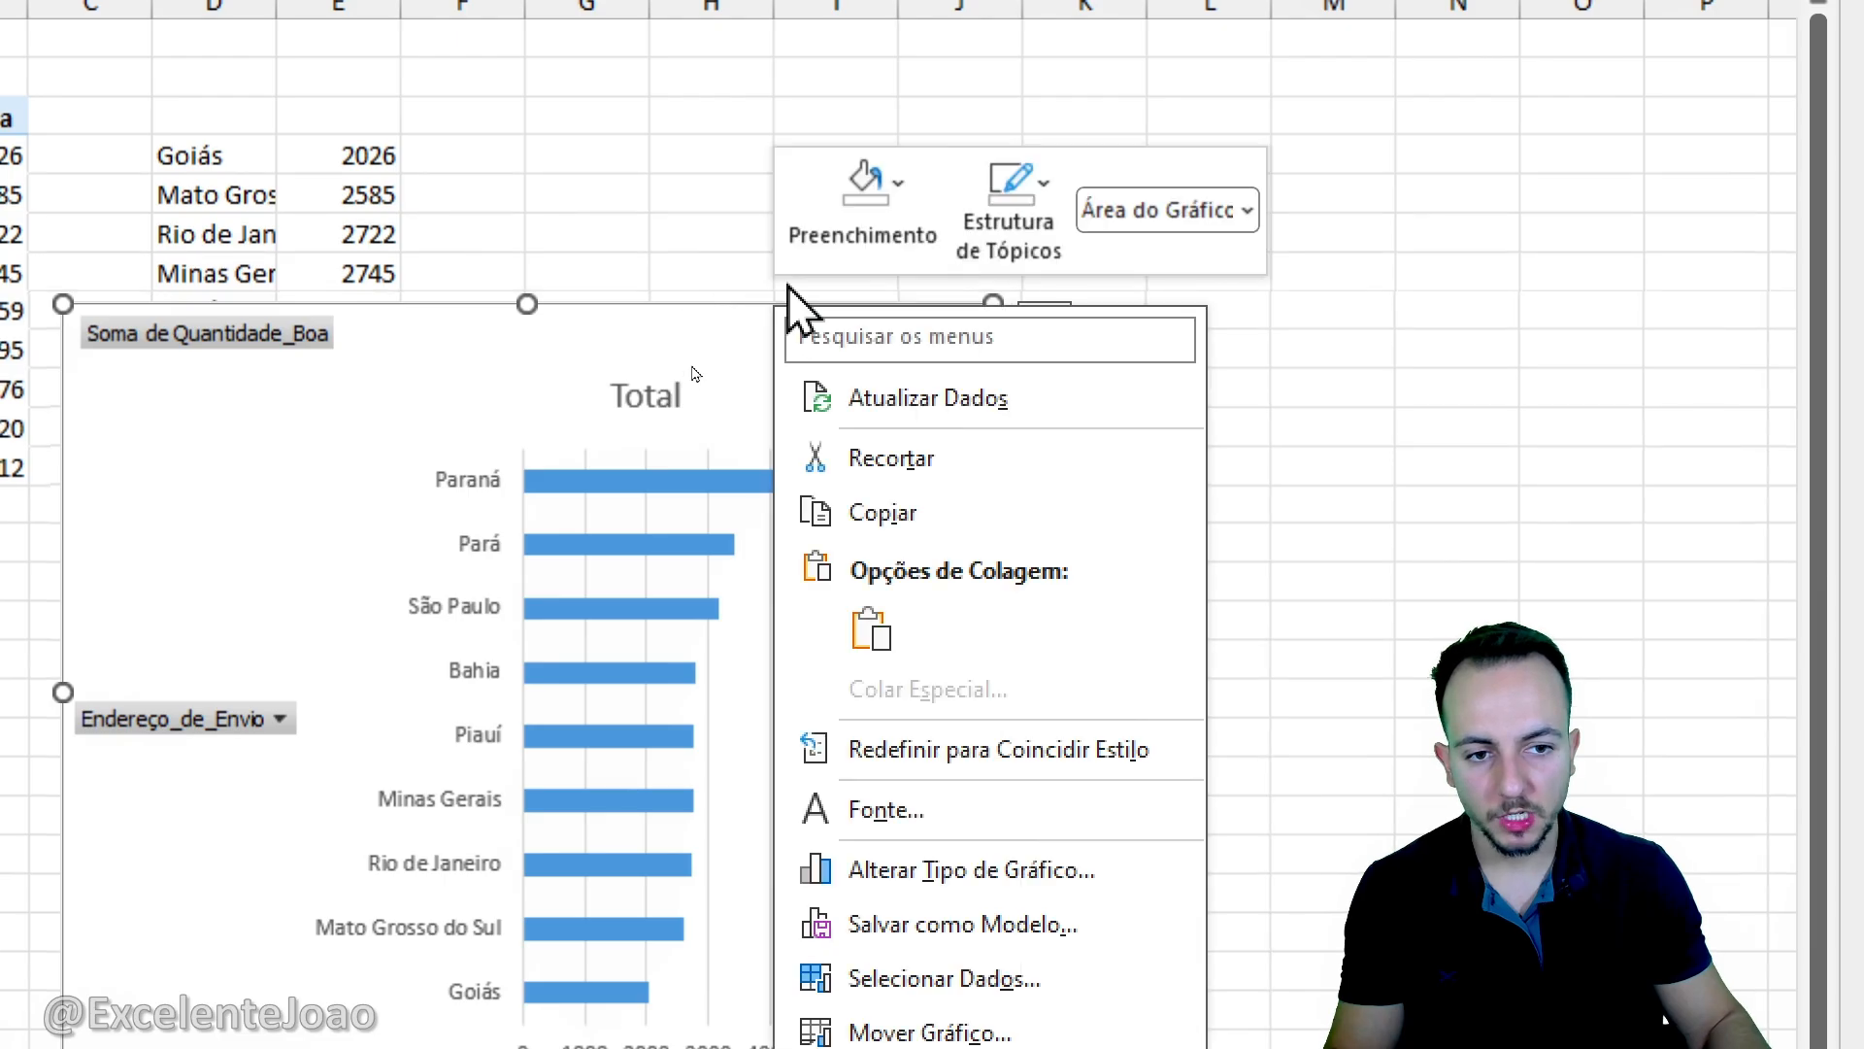
left_click(912, 464)
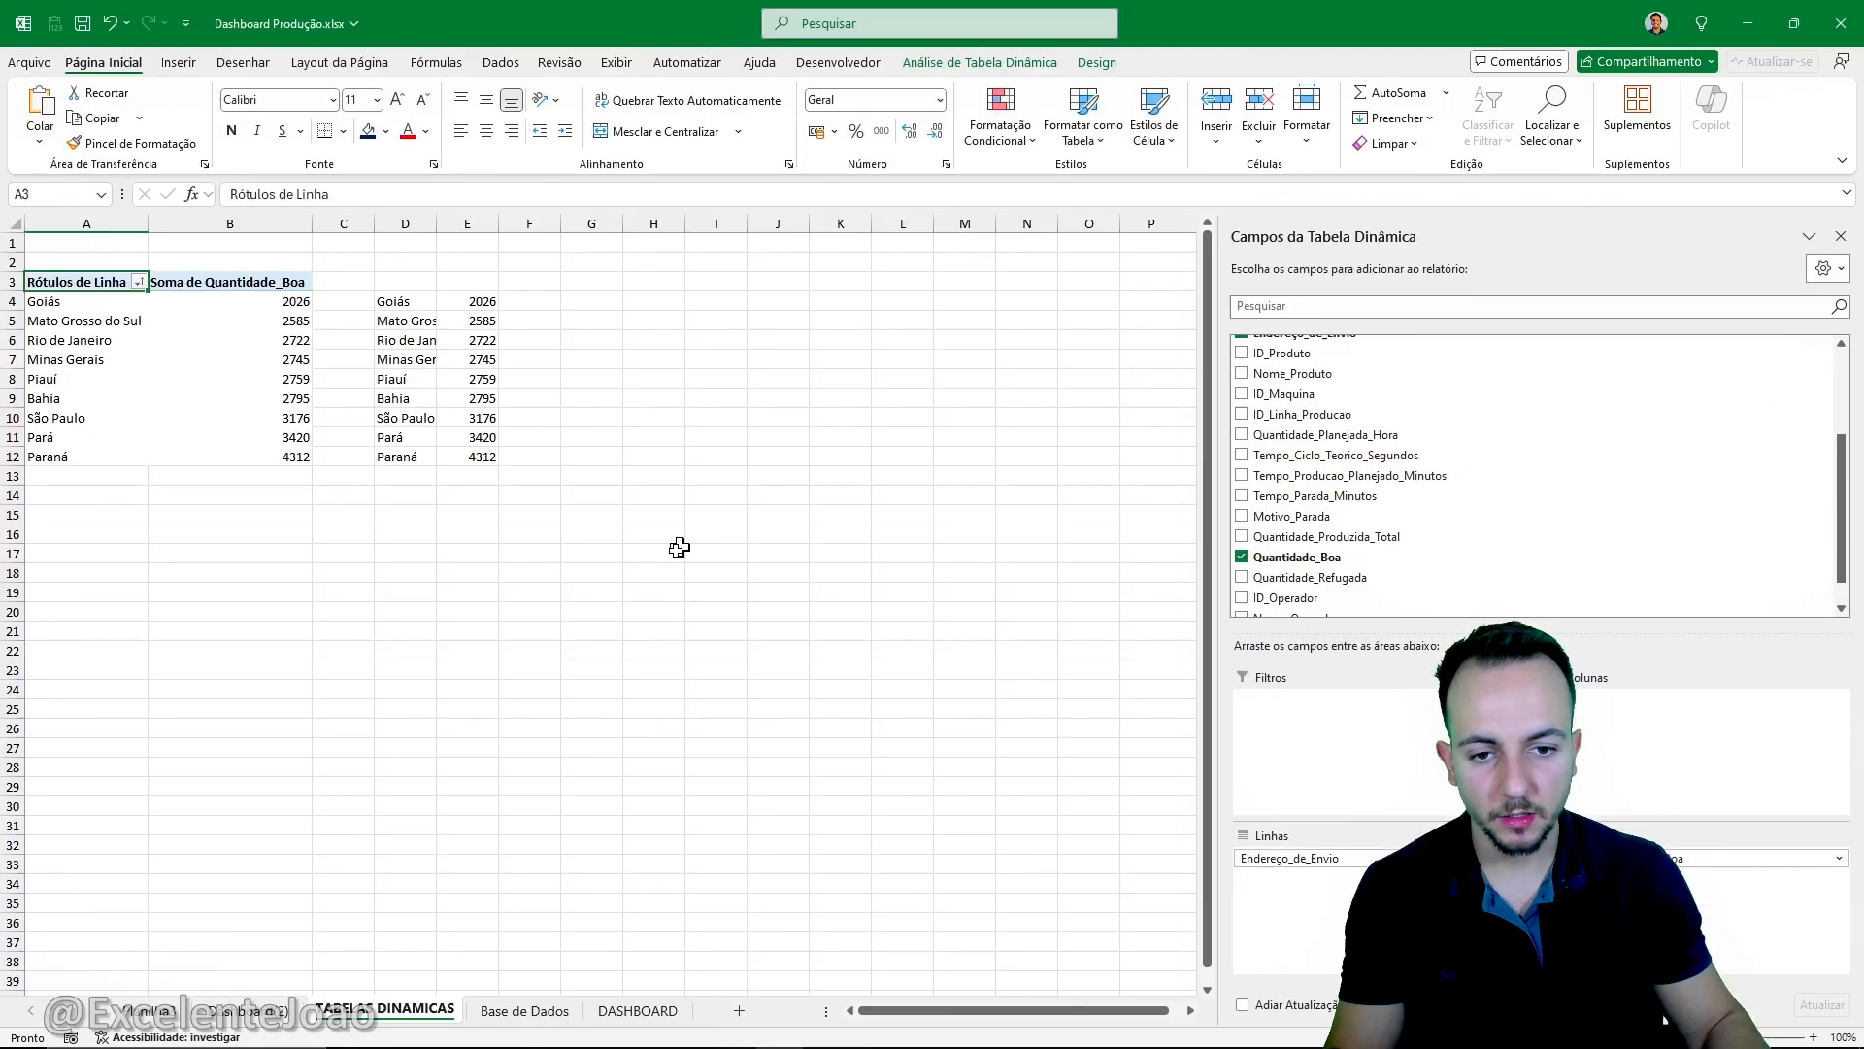
left_click(616, 1013)
right_click(1185, 249)
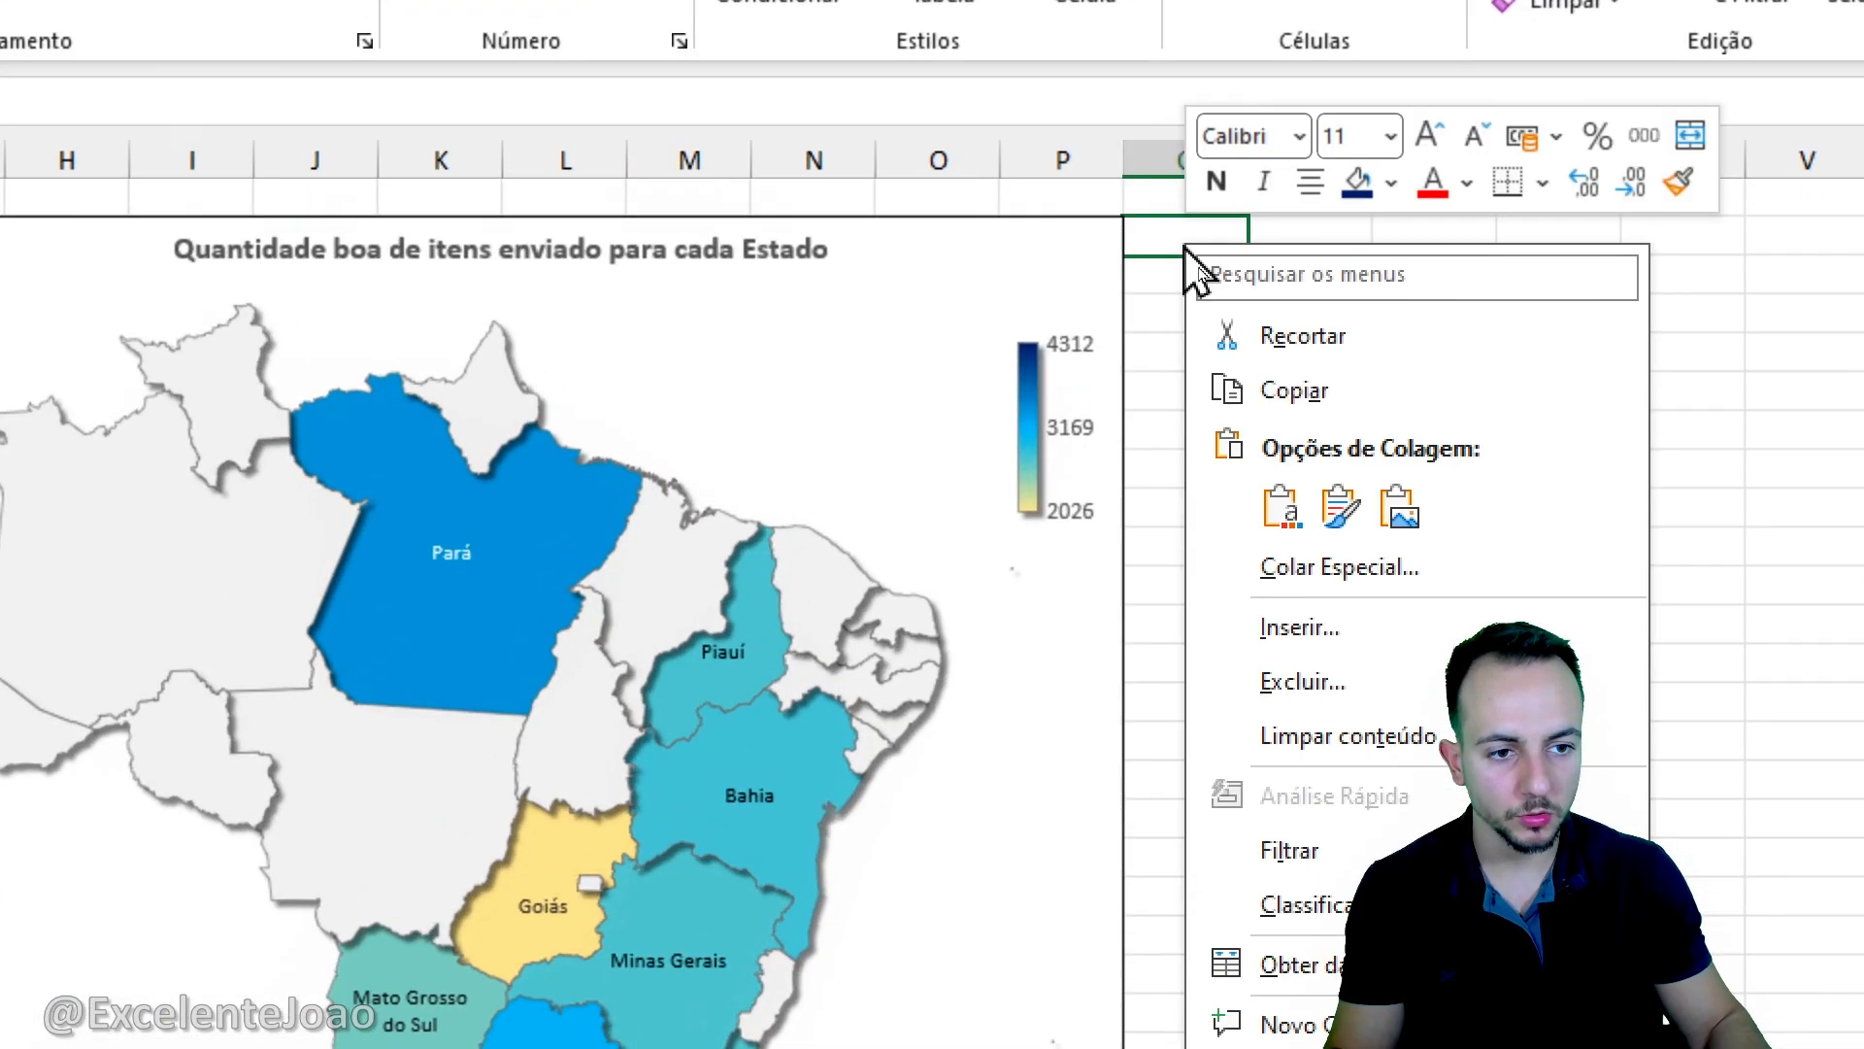
left_click(1282, 506)
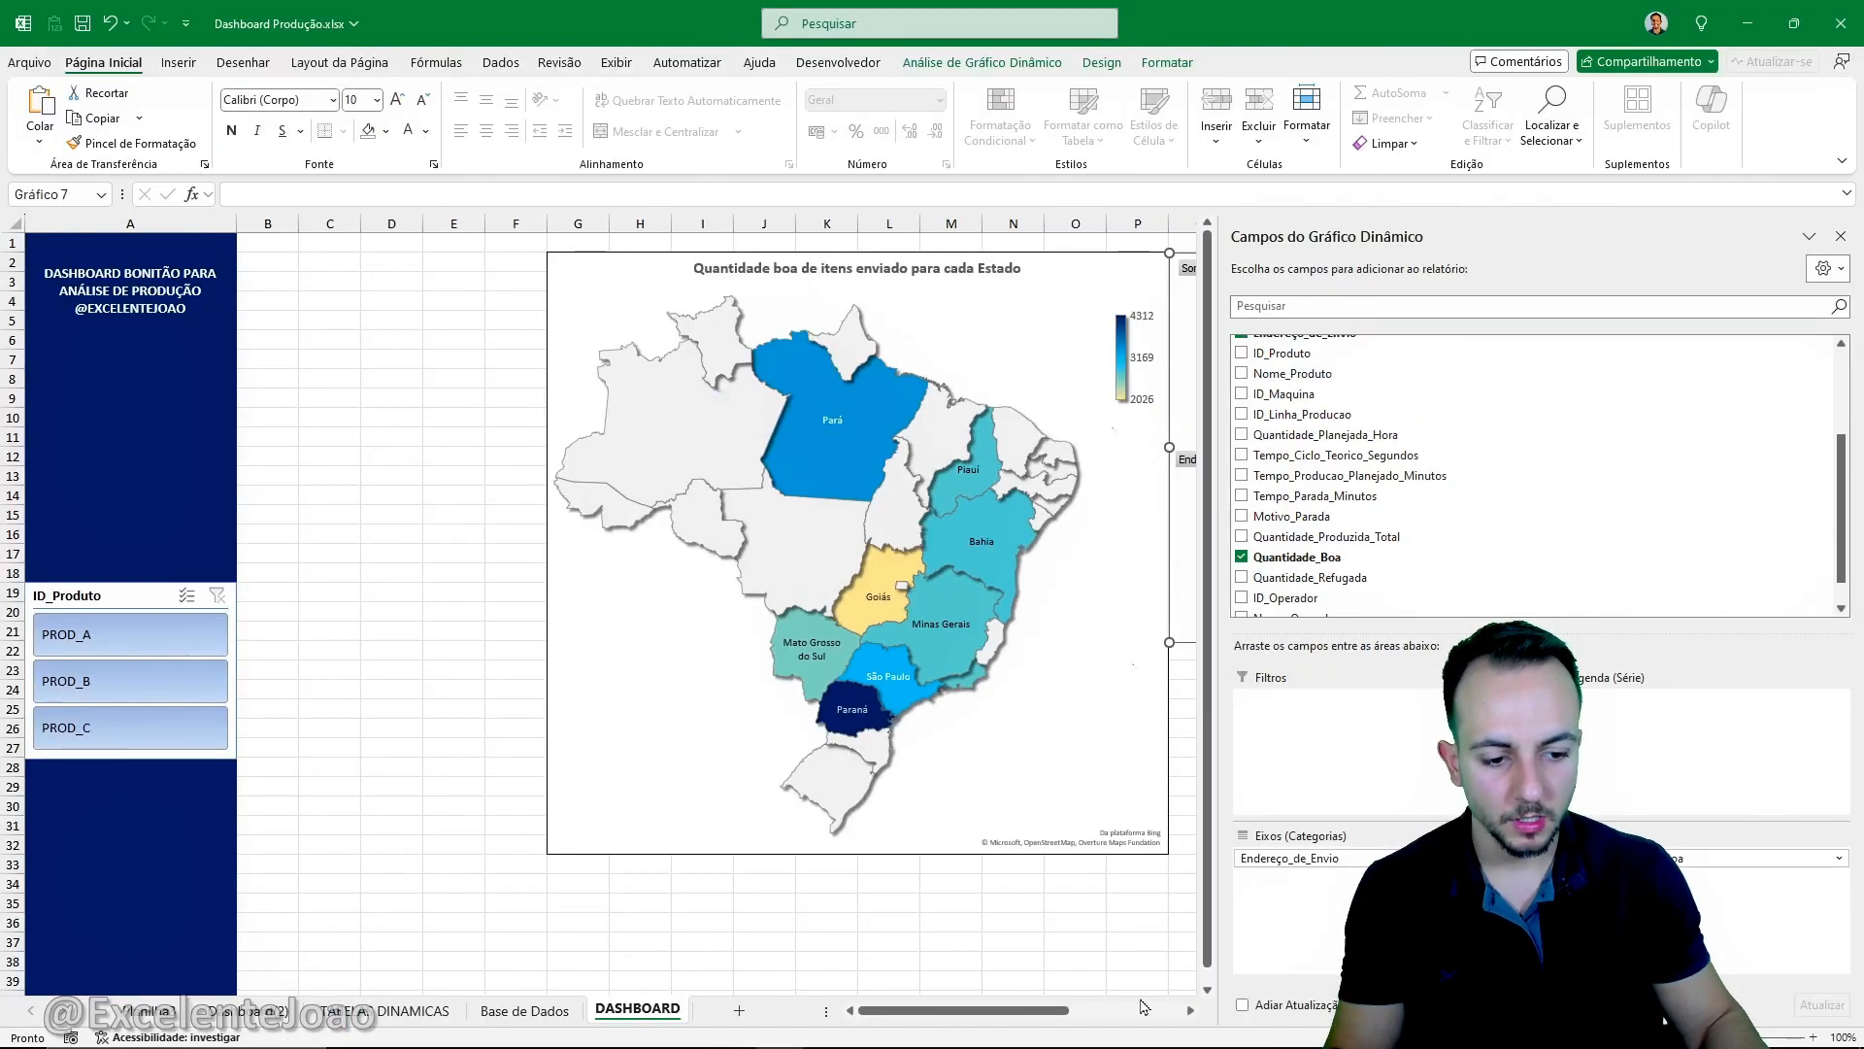
- Extend the pasted bar chart down to the map's lower edge at row 32 and narrow it to end at column U
left_click(1190, 1010)
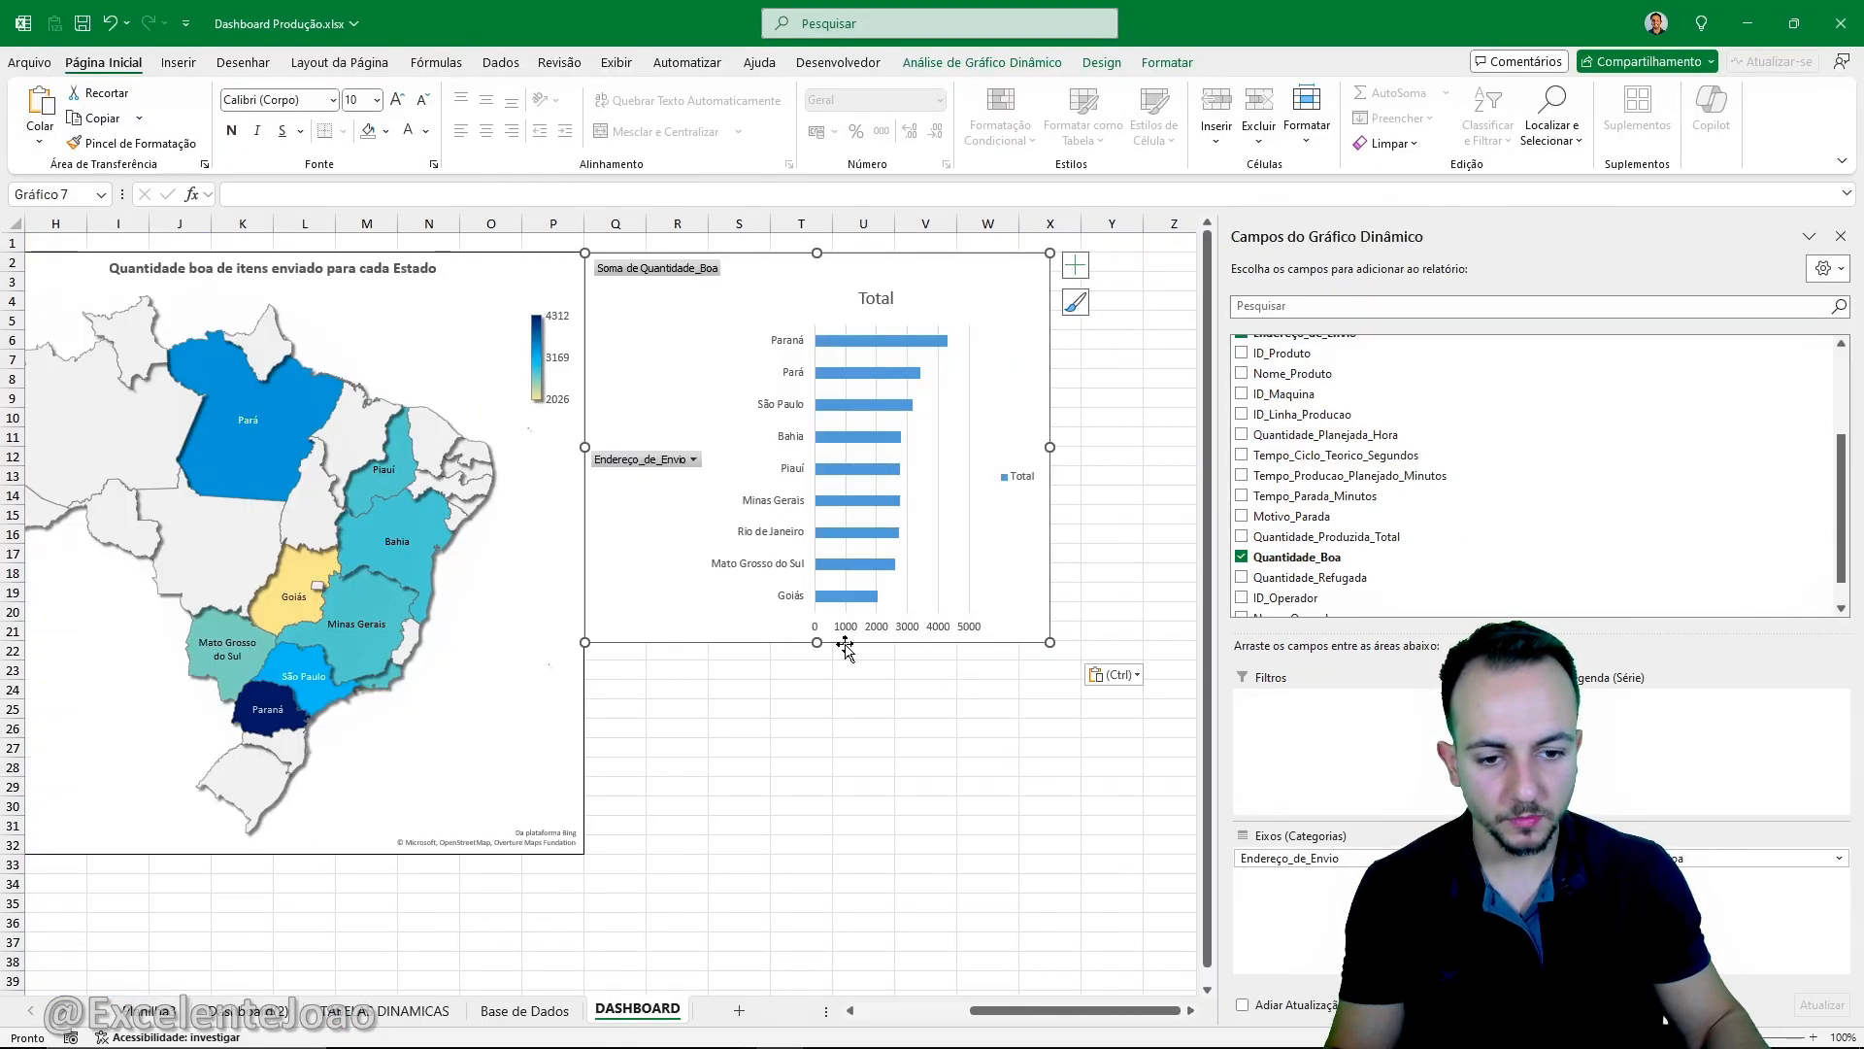
left_click_drag(819, 645, 781, 852)
left_click_drag(1047, 551, 893, 552)
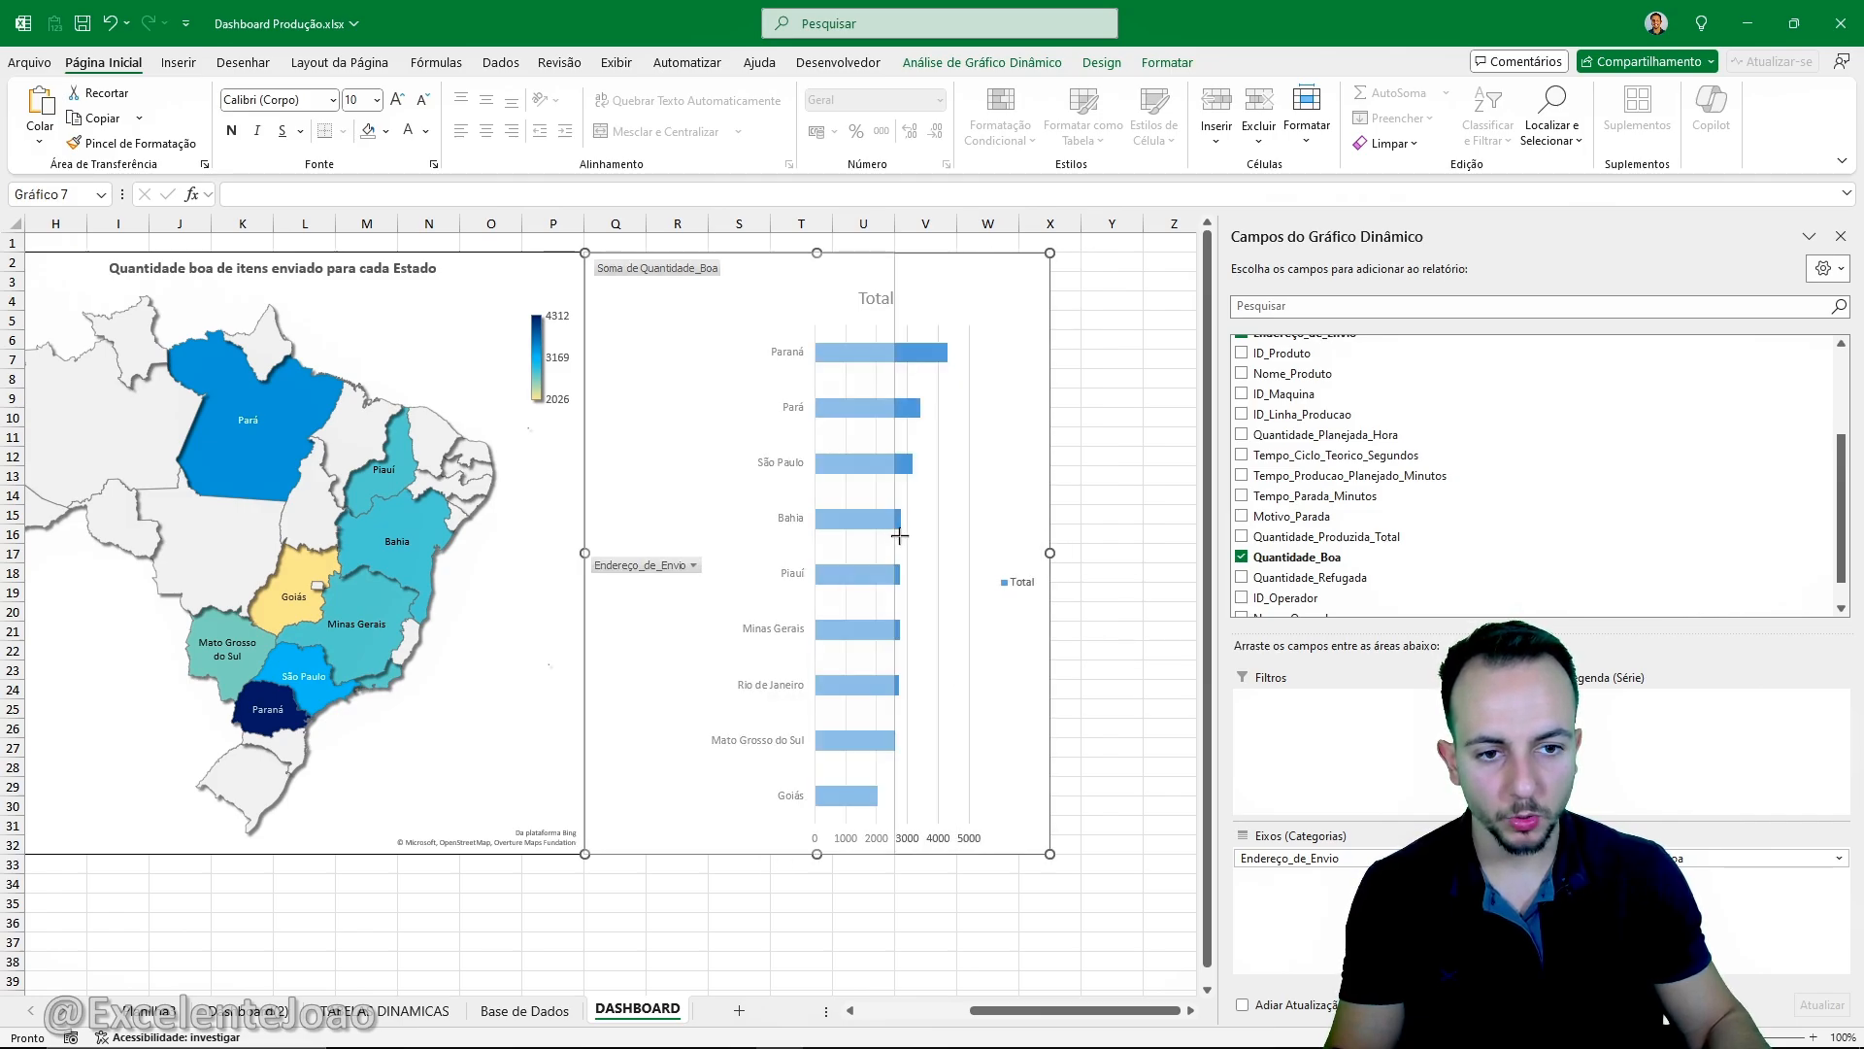
left_click(987, 630)
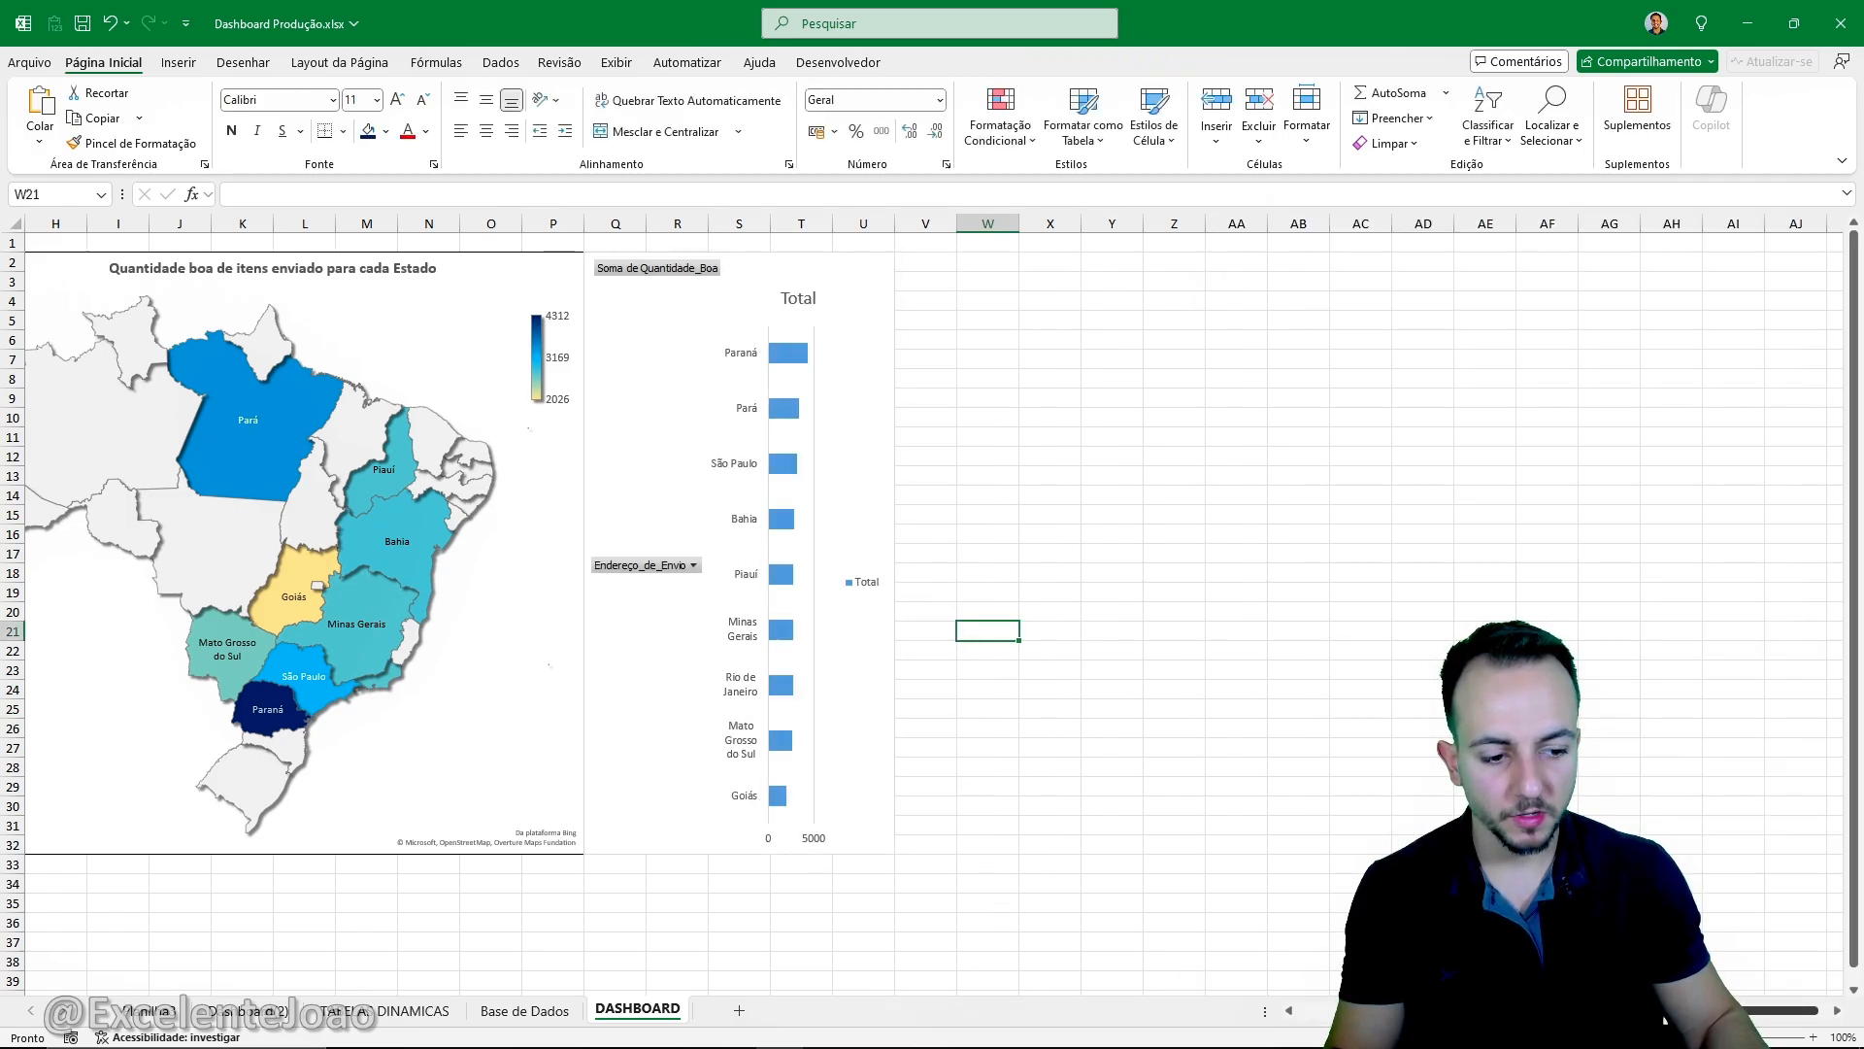
scroll(1211, 985, "left", 3)
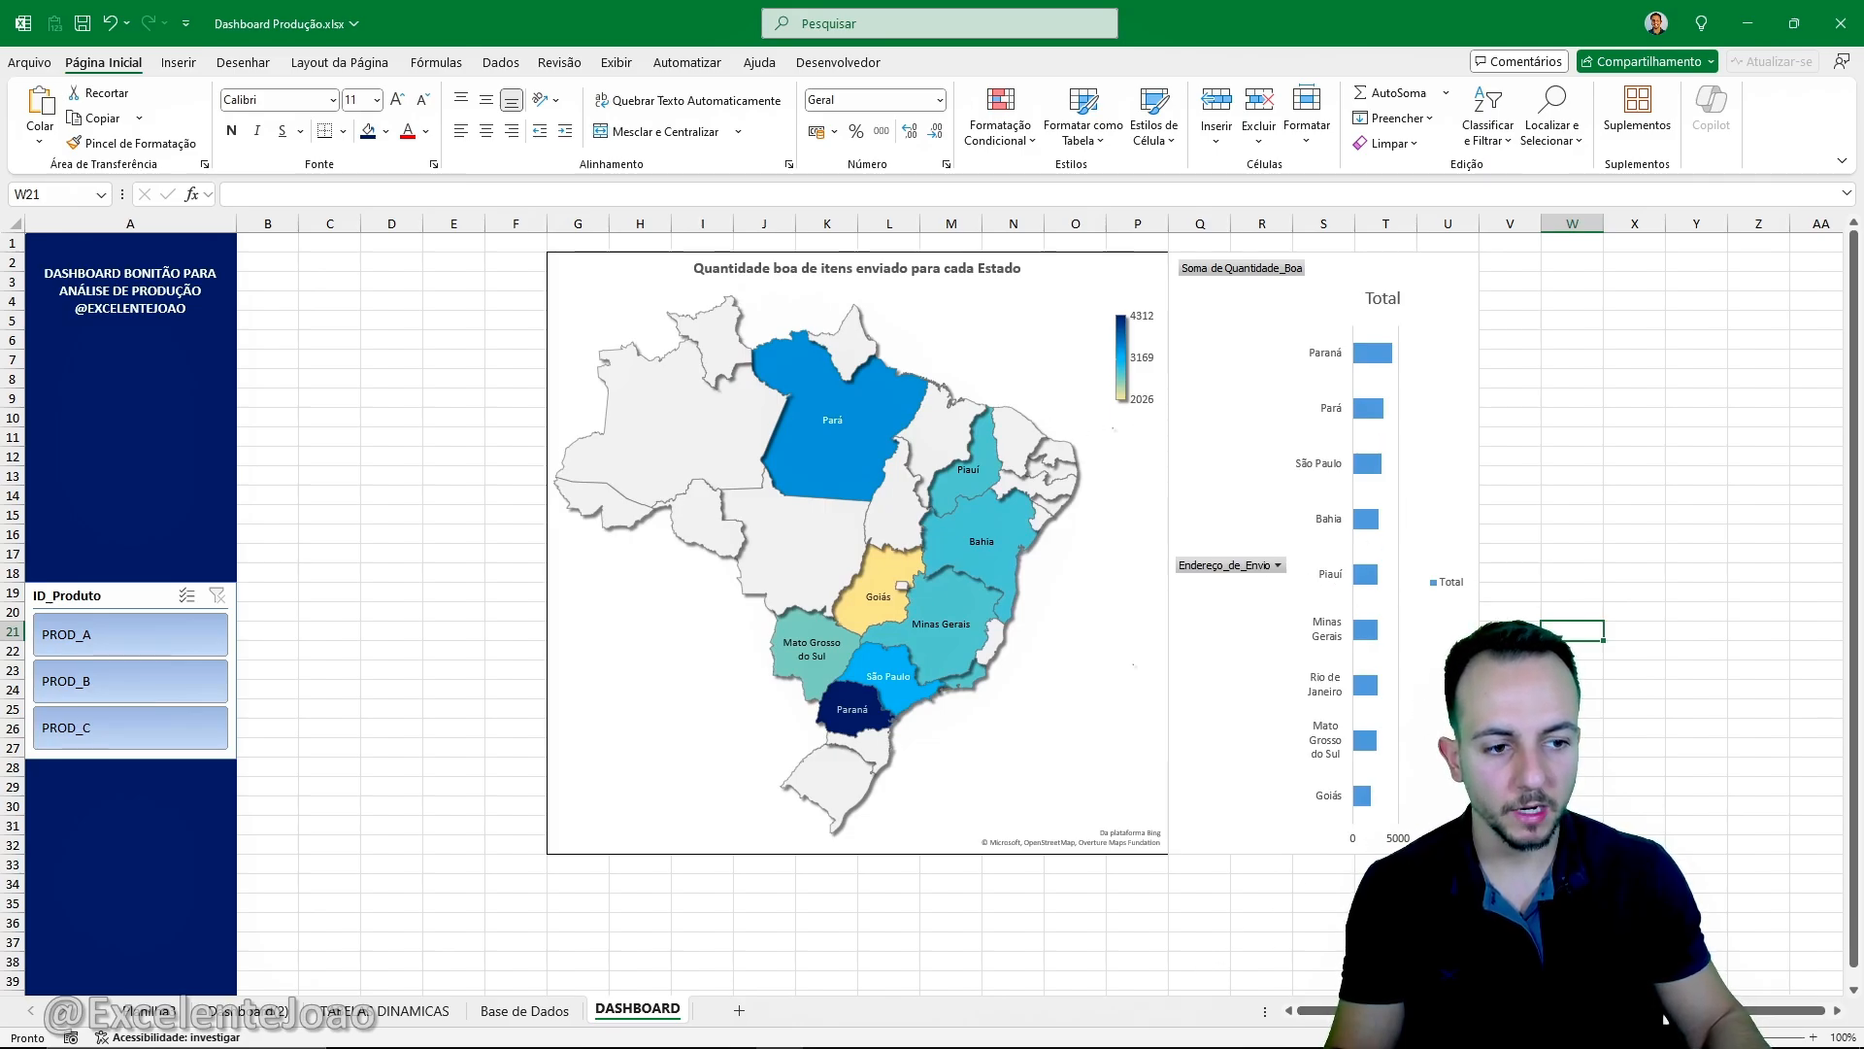
scroll(1665, 1019, "right", 1)
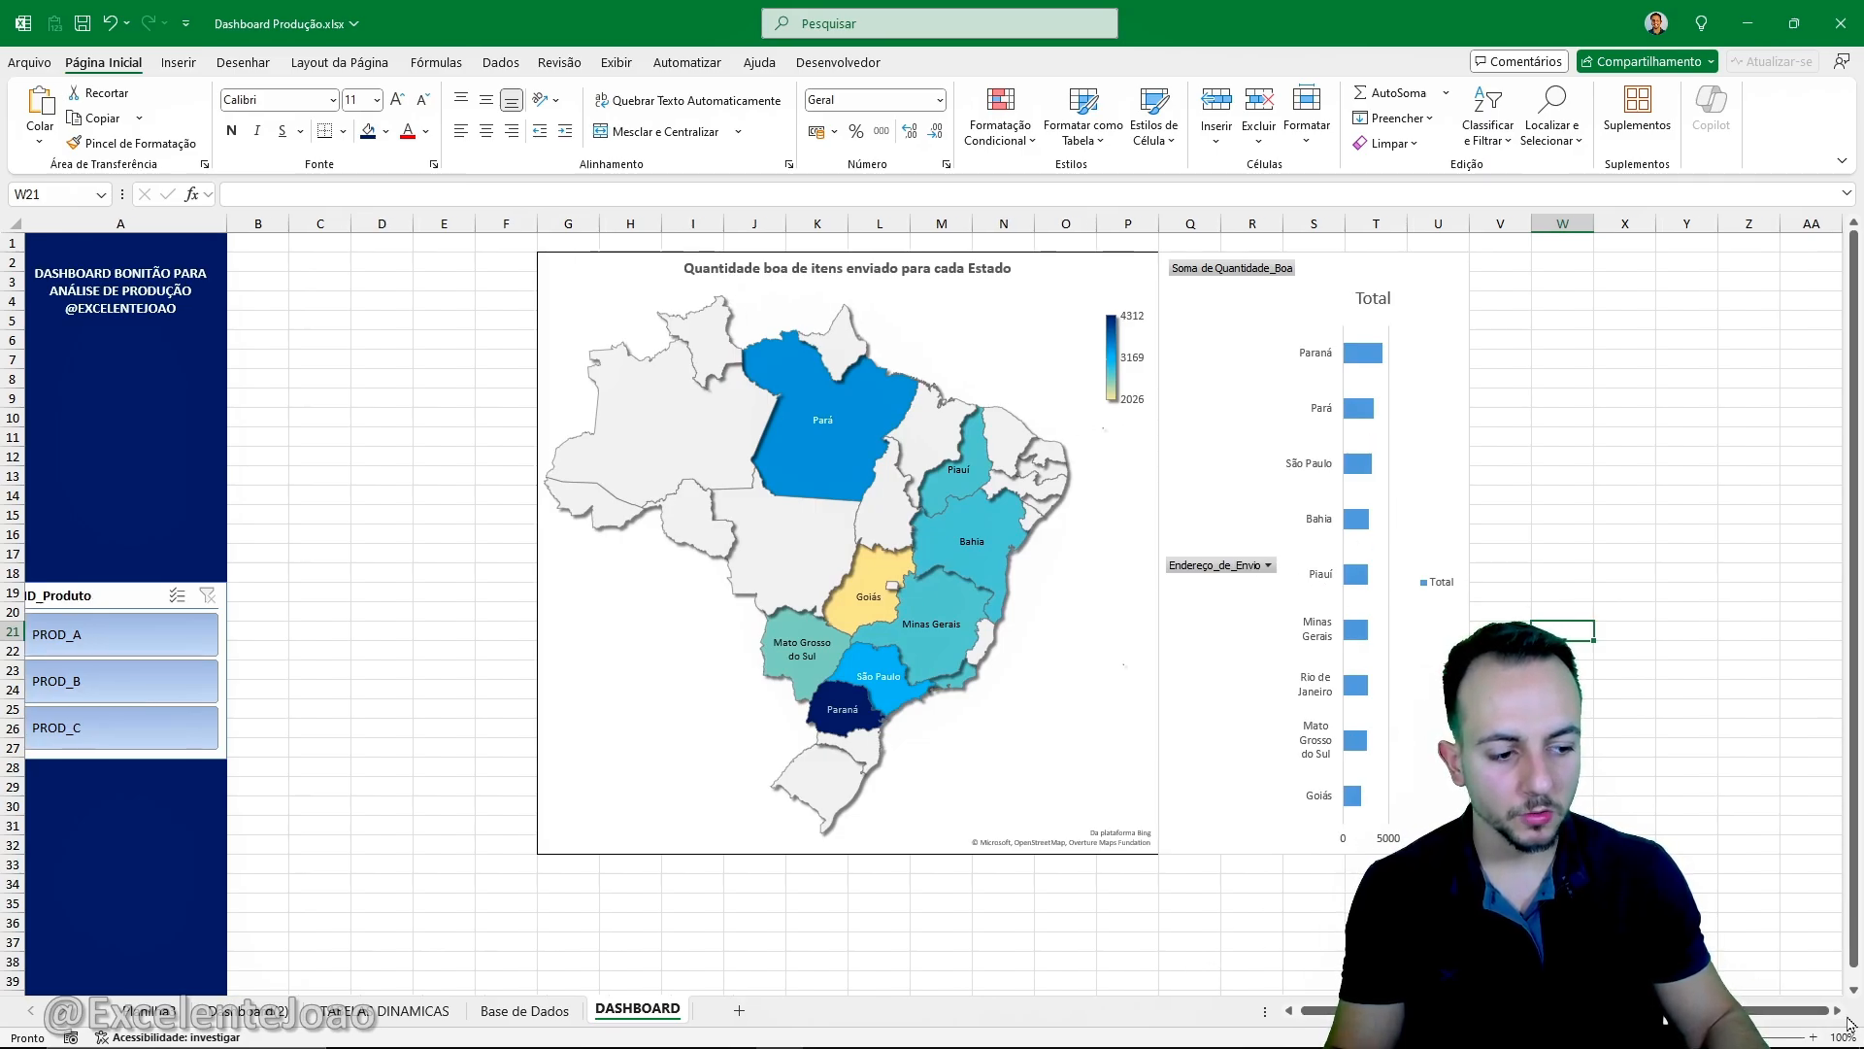
- Widen the state bar chart beside the map so that it ends at column V
scroll(1850, 1025, "right", 4)
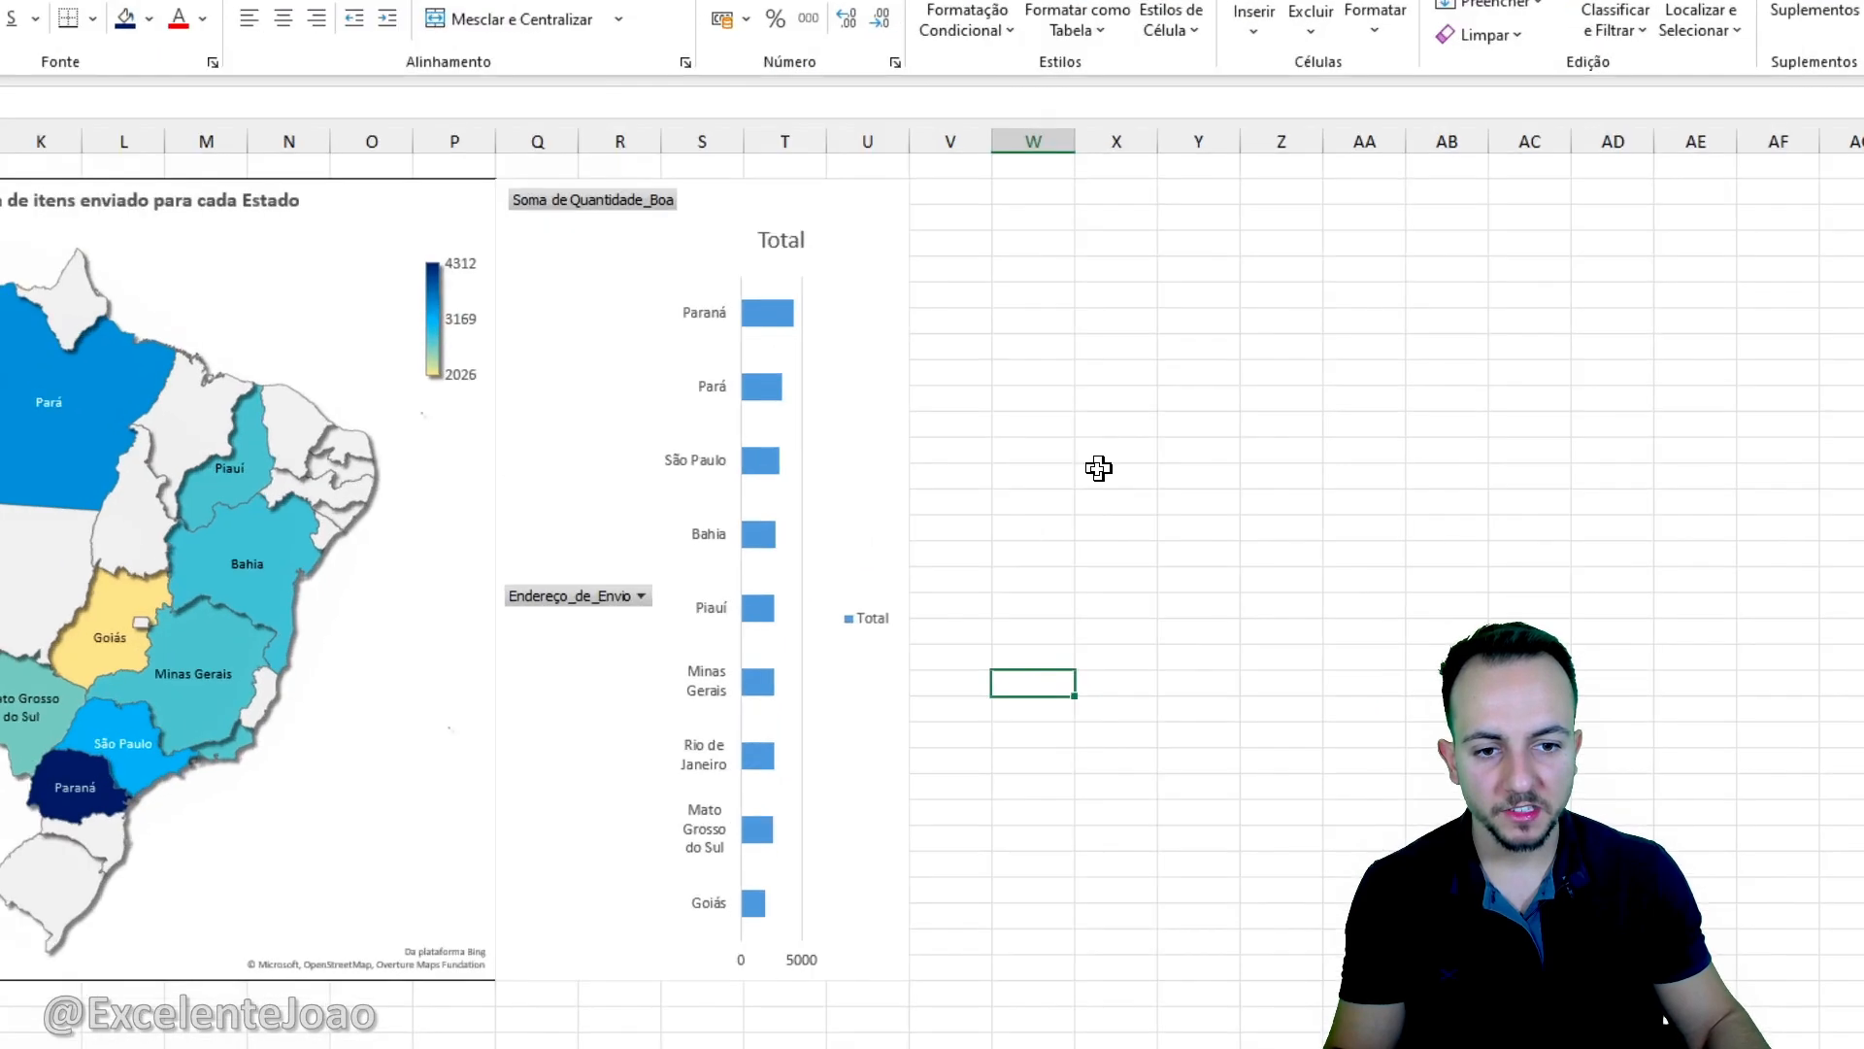
left_click(889, 490)
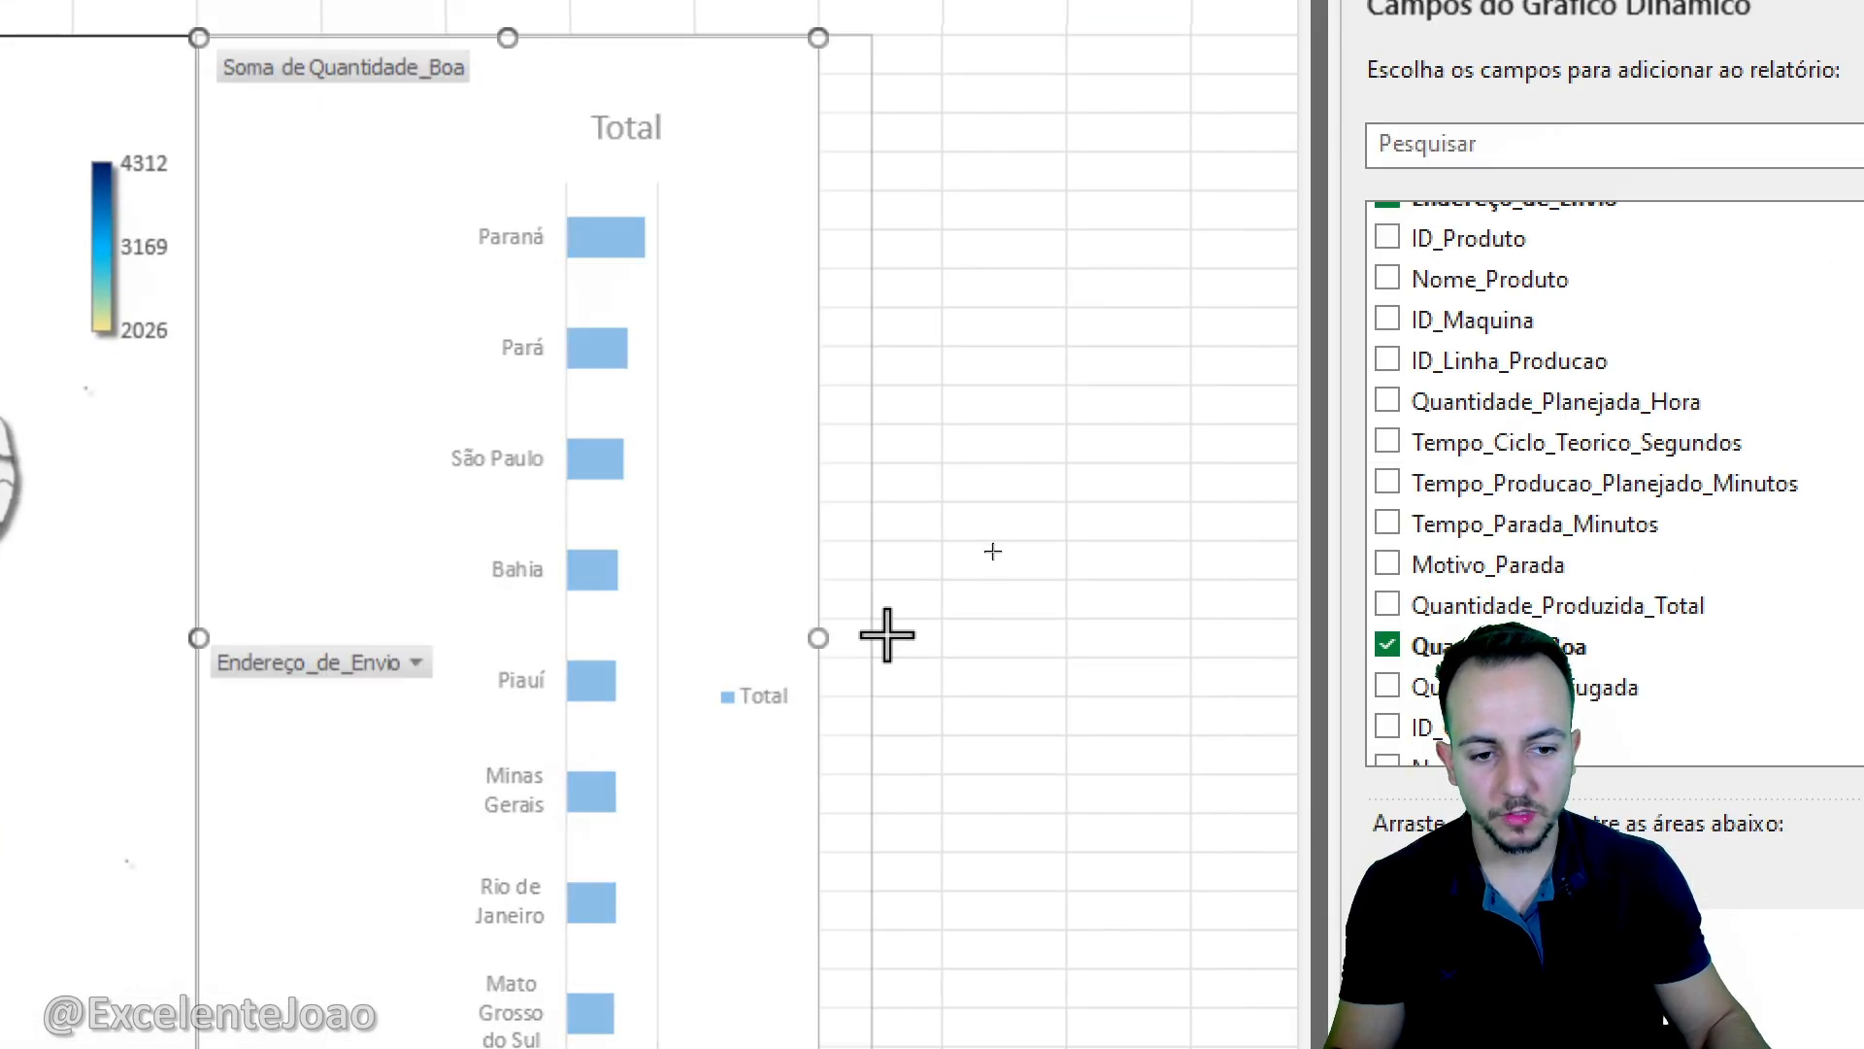
left_click_drag(886, 636, 947, 633)
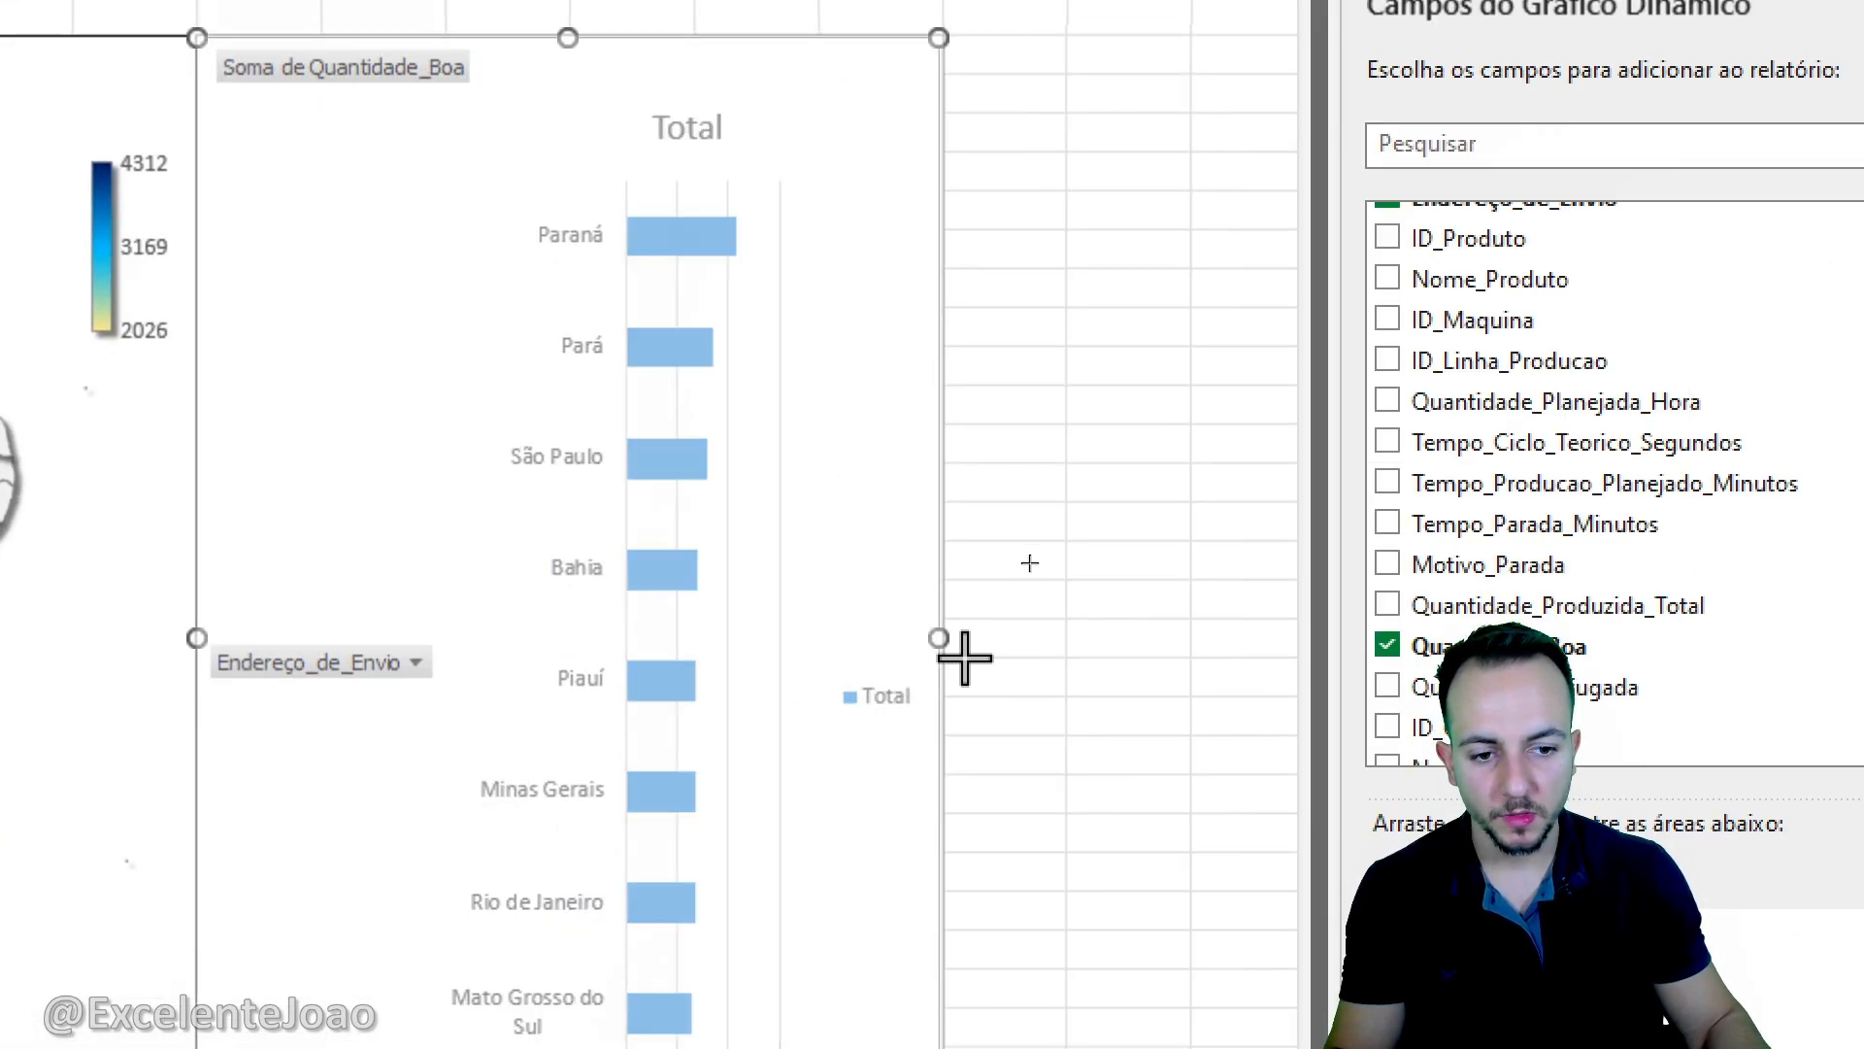
left_click(1011, 637)
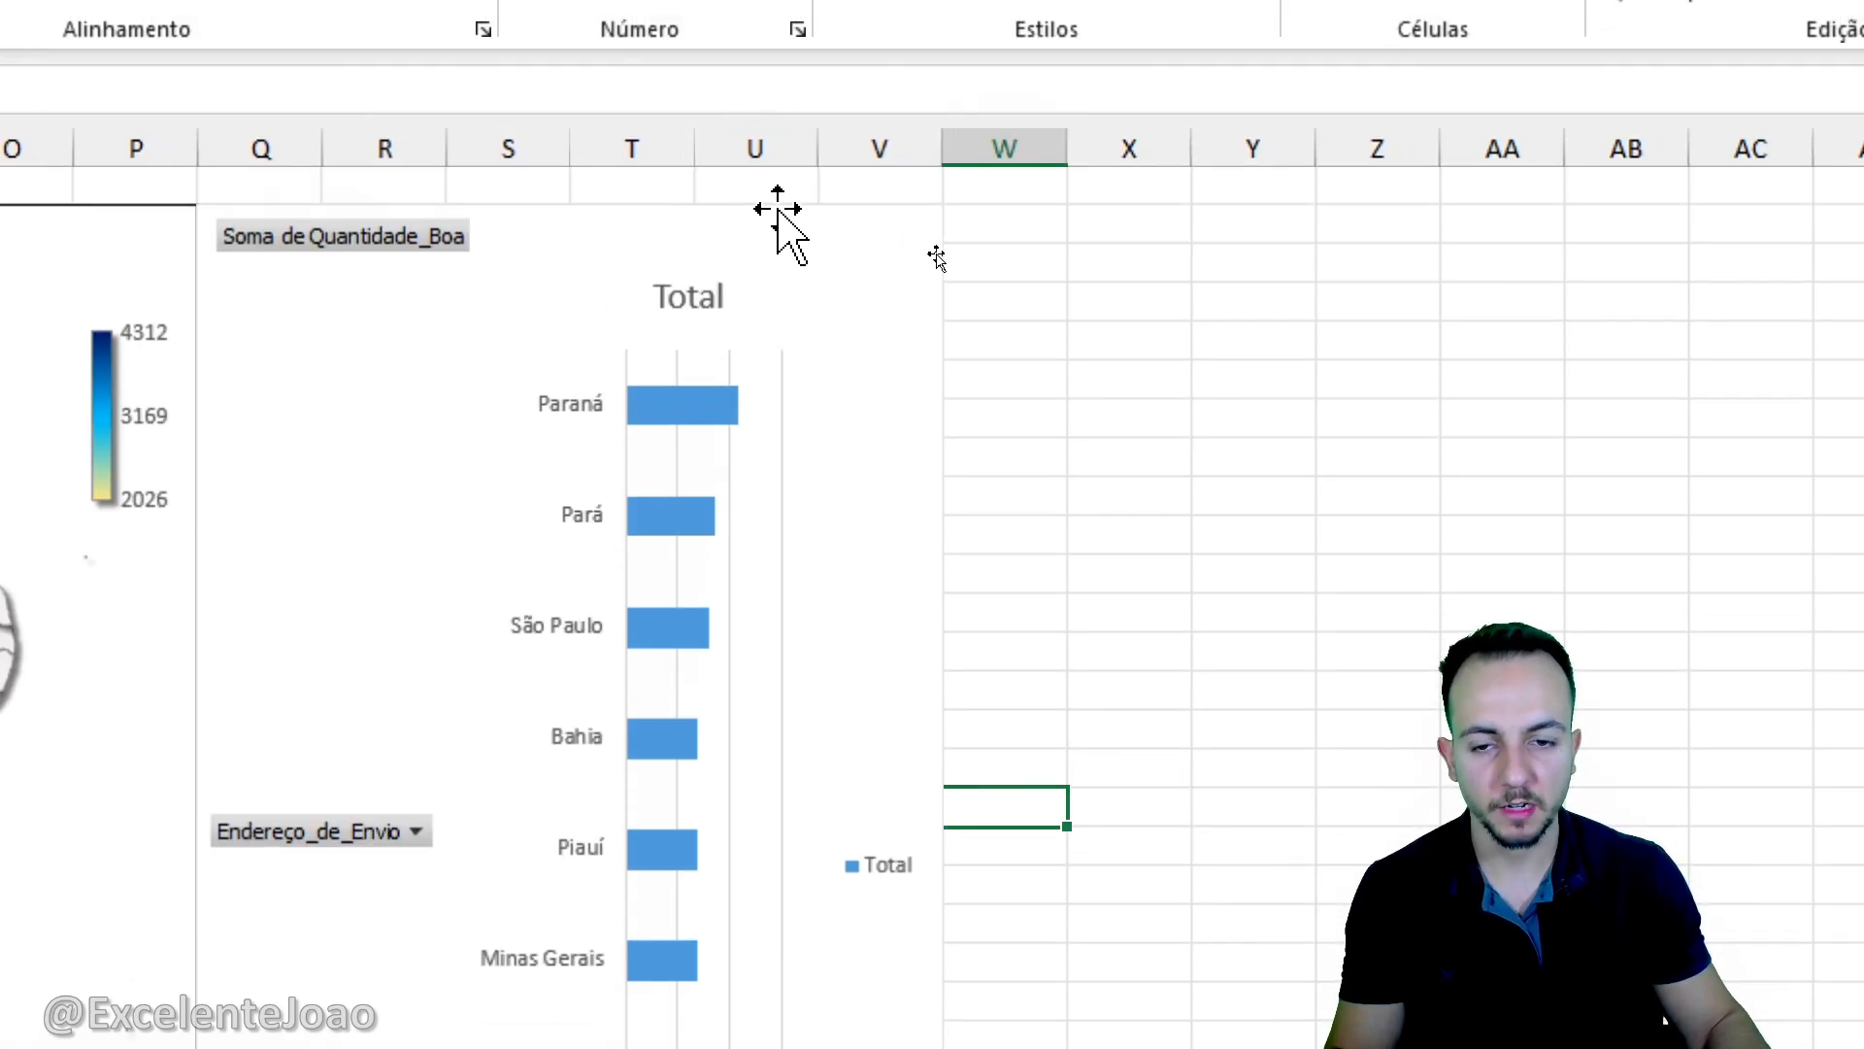
- Hide all the field buttons on the state bar pivot chart
left_click(785, 218)
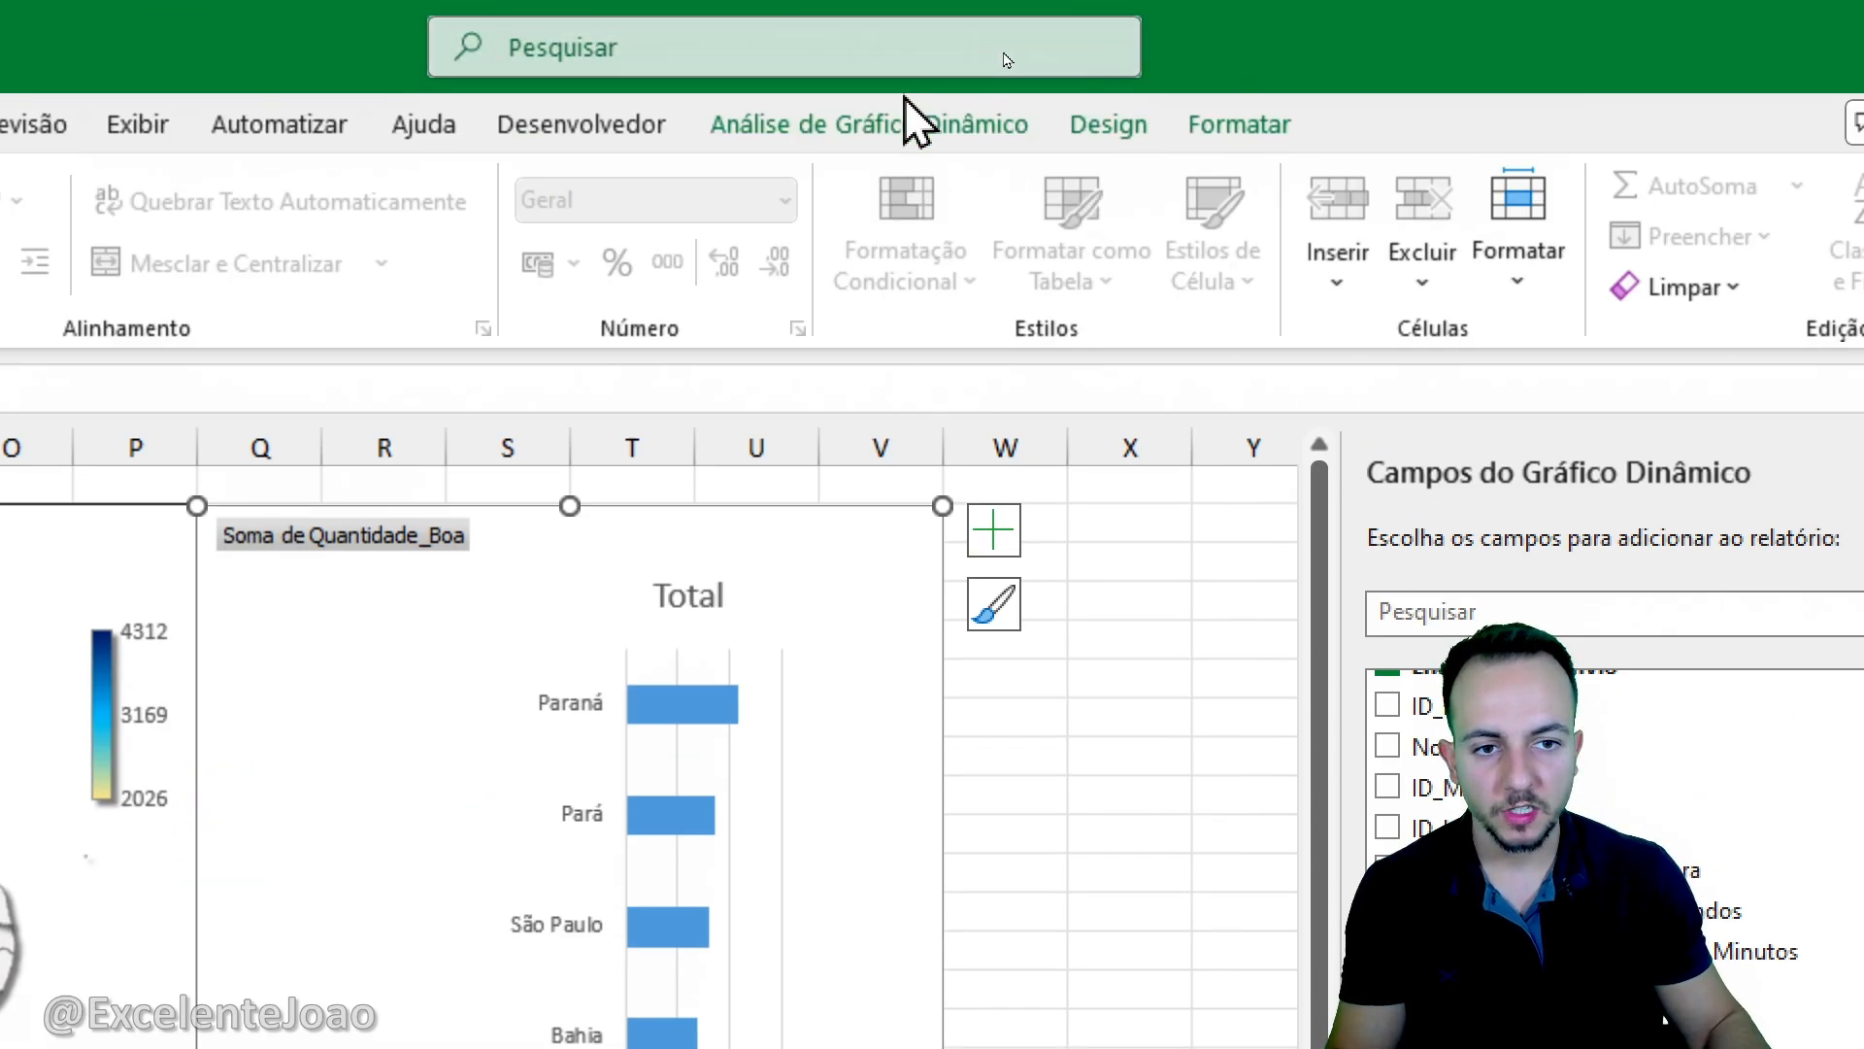
left_click(923, 131)
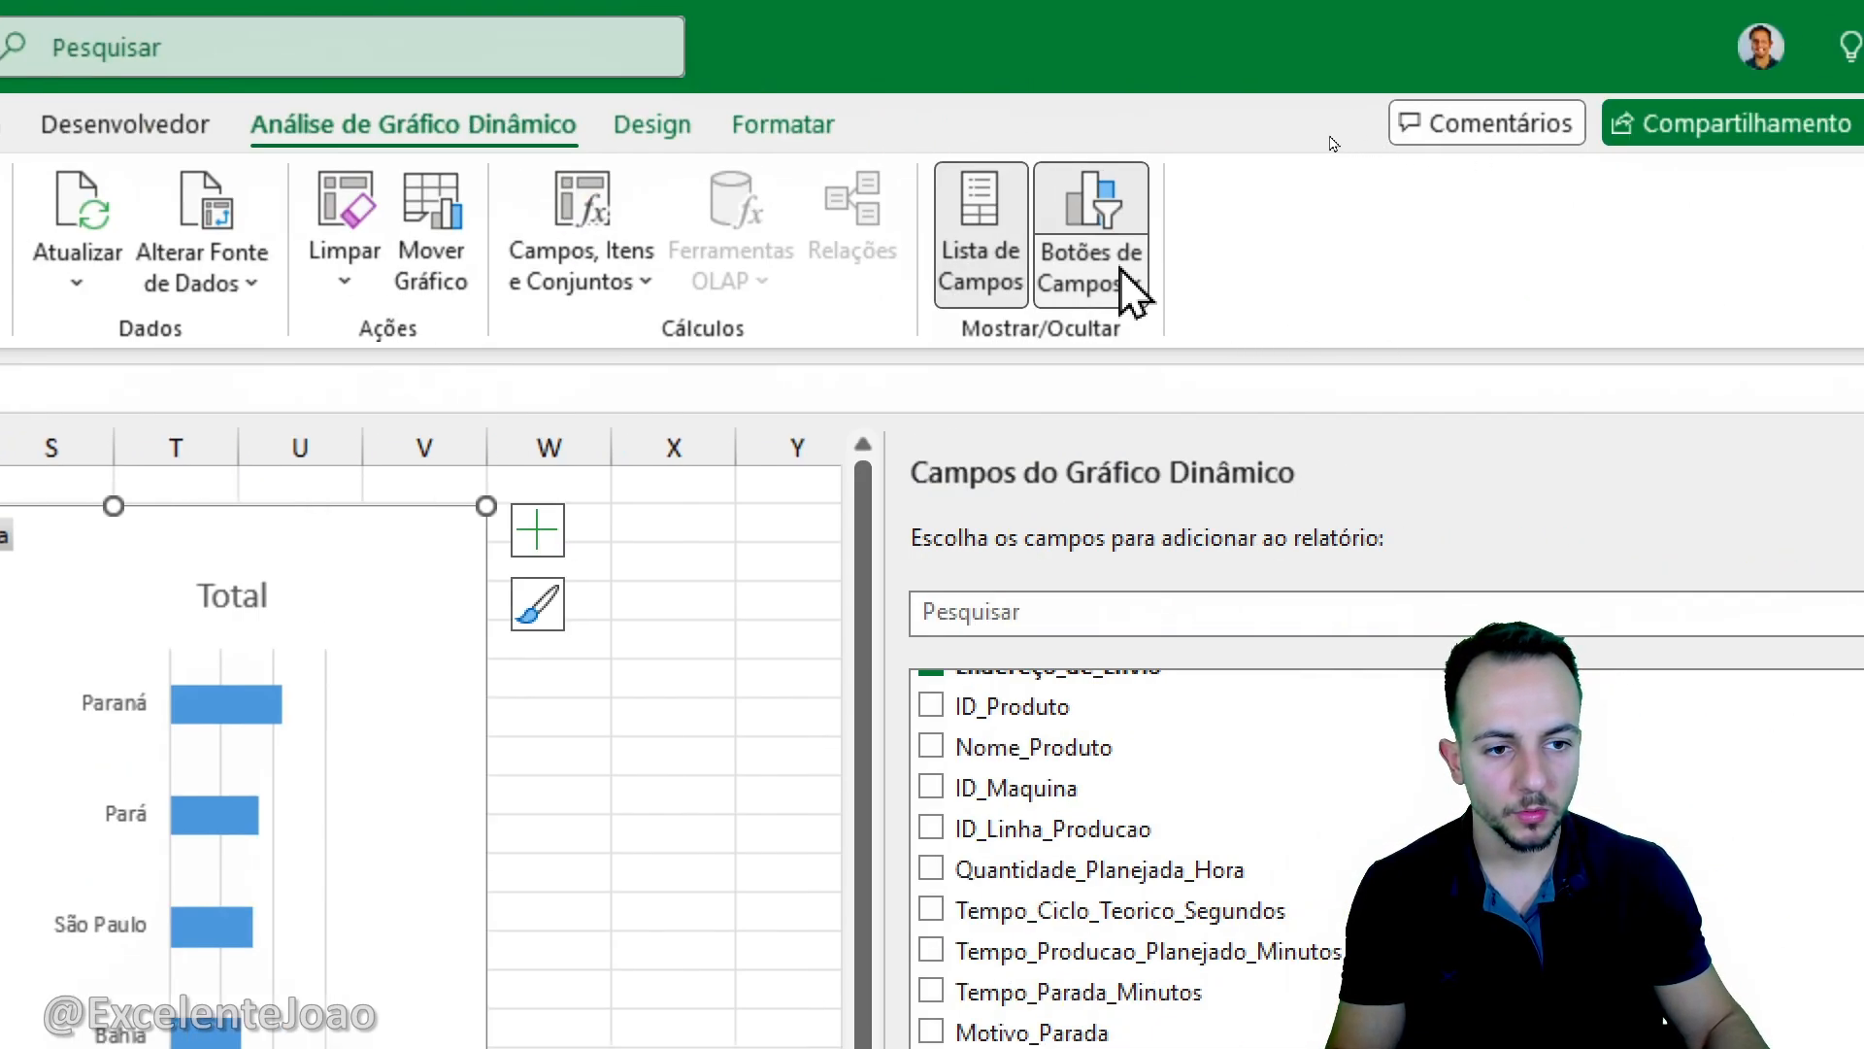
left_click(1575, 279)
left_click(1116, 622)
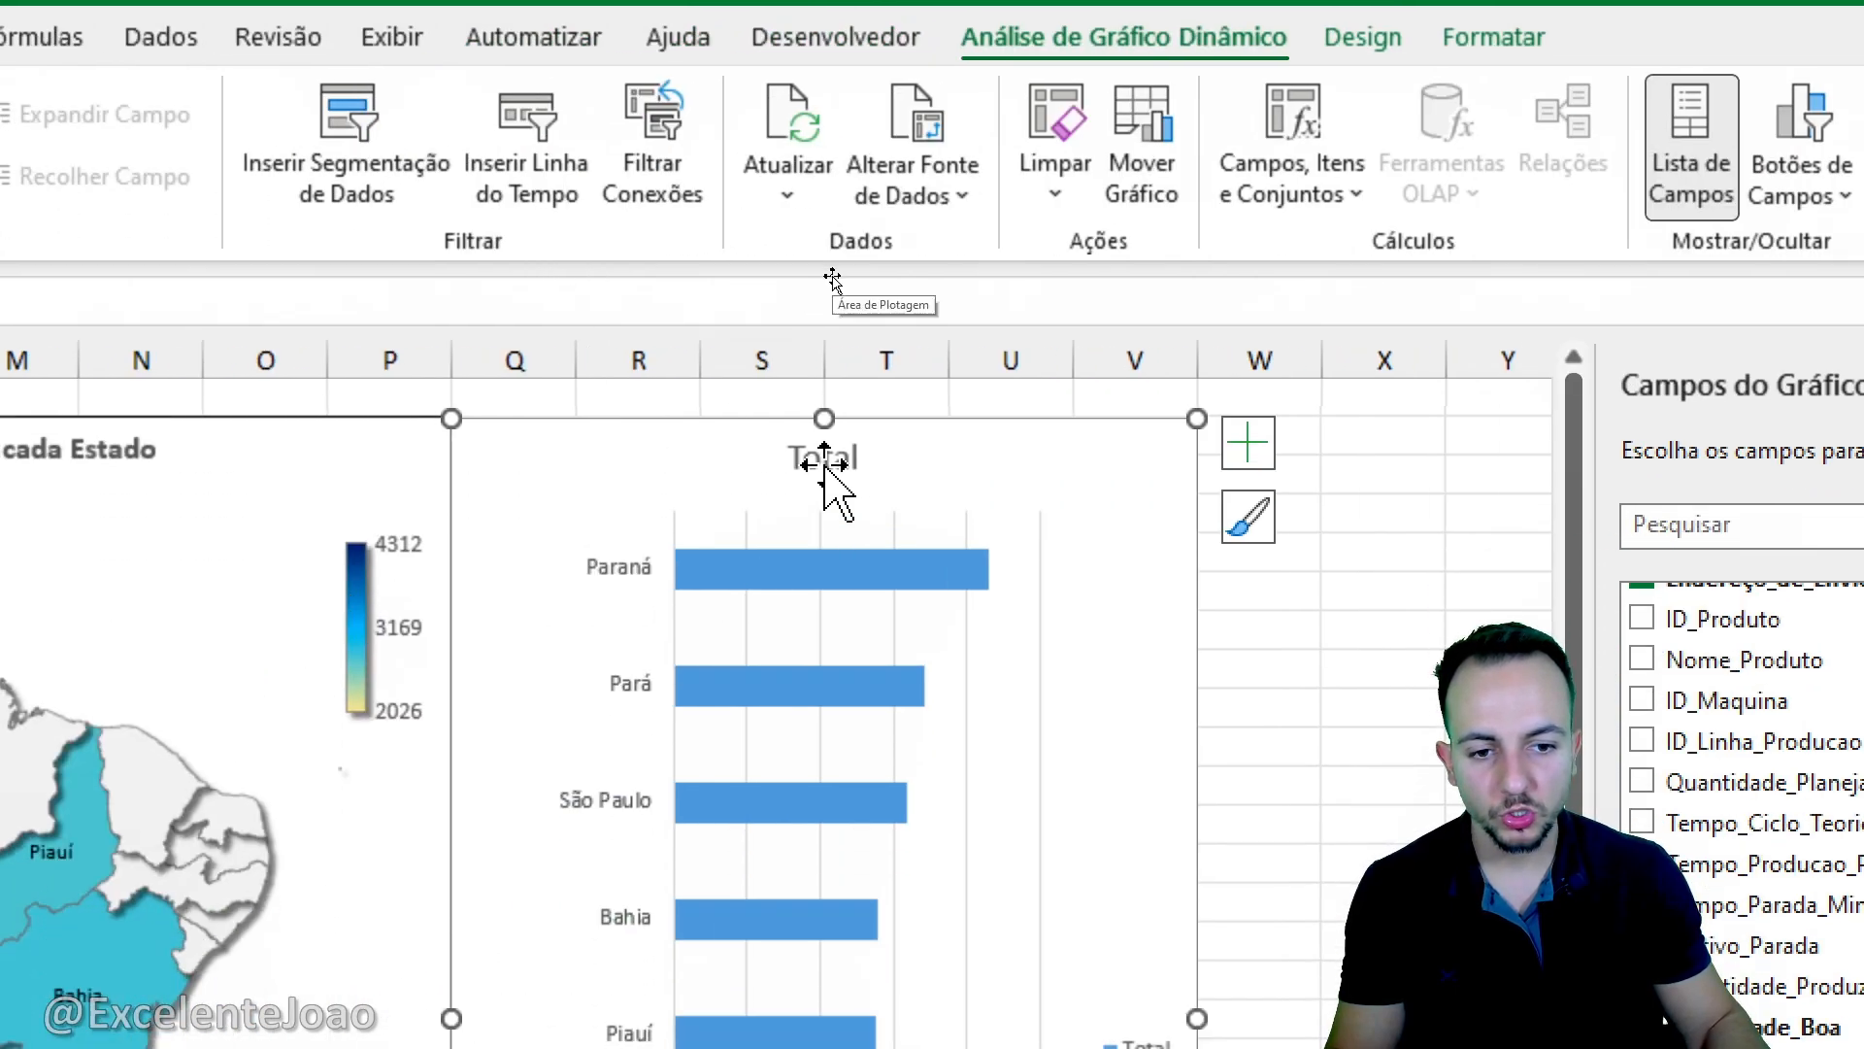
- Change the bar chart's title to "Qtd boa enviada para cada Estado"
left_click(823, 546)
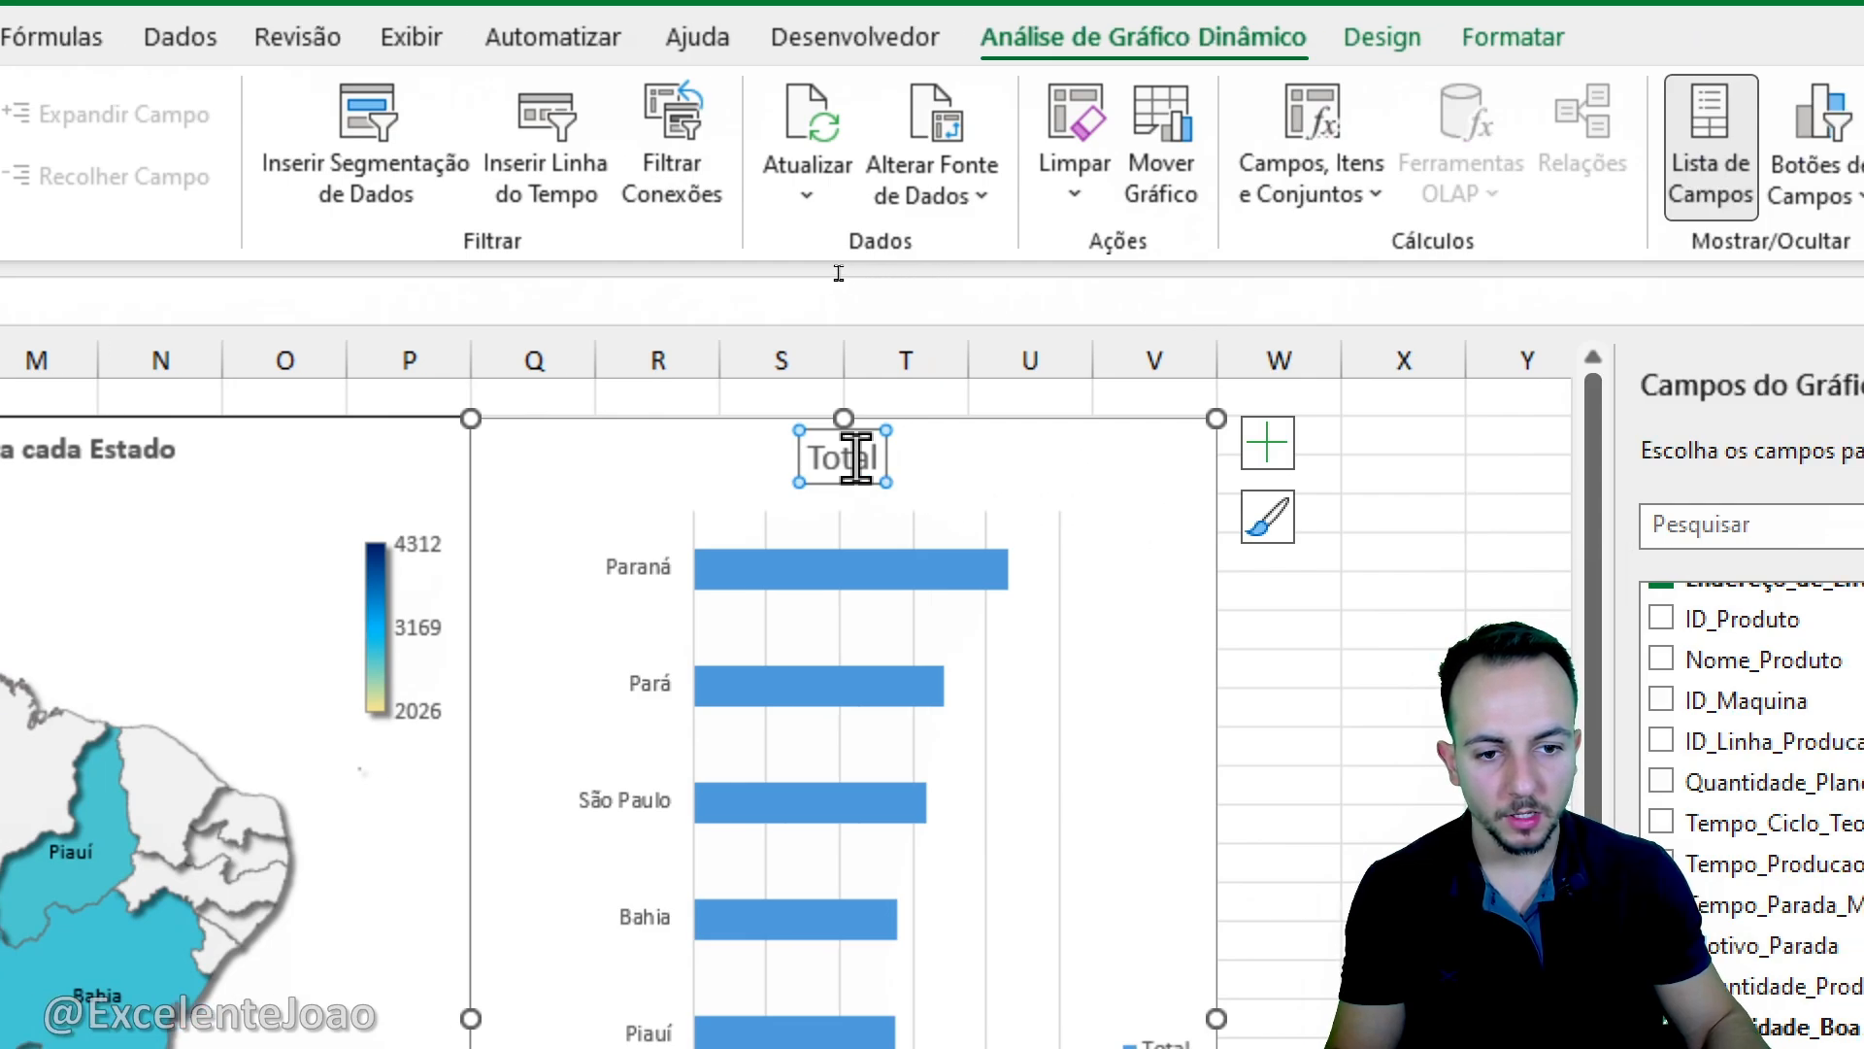
type("Q")
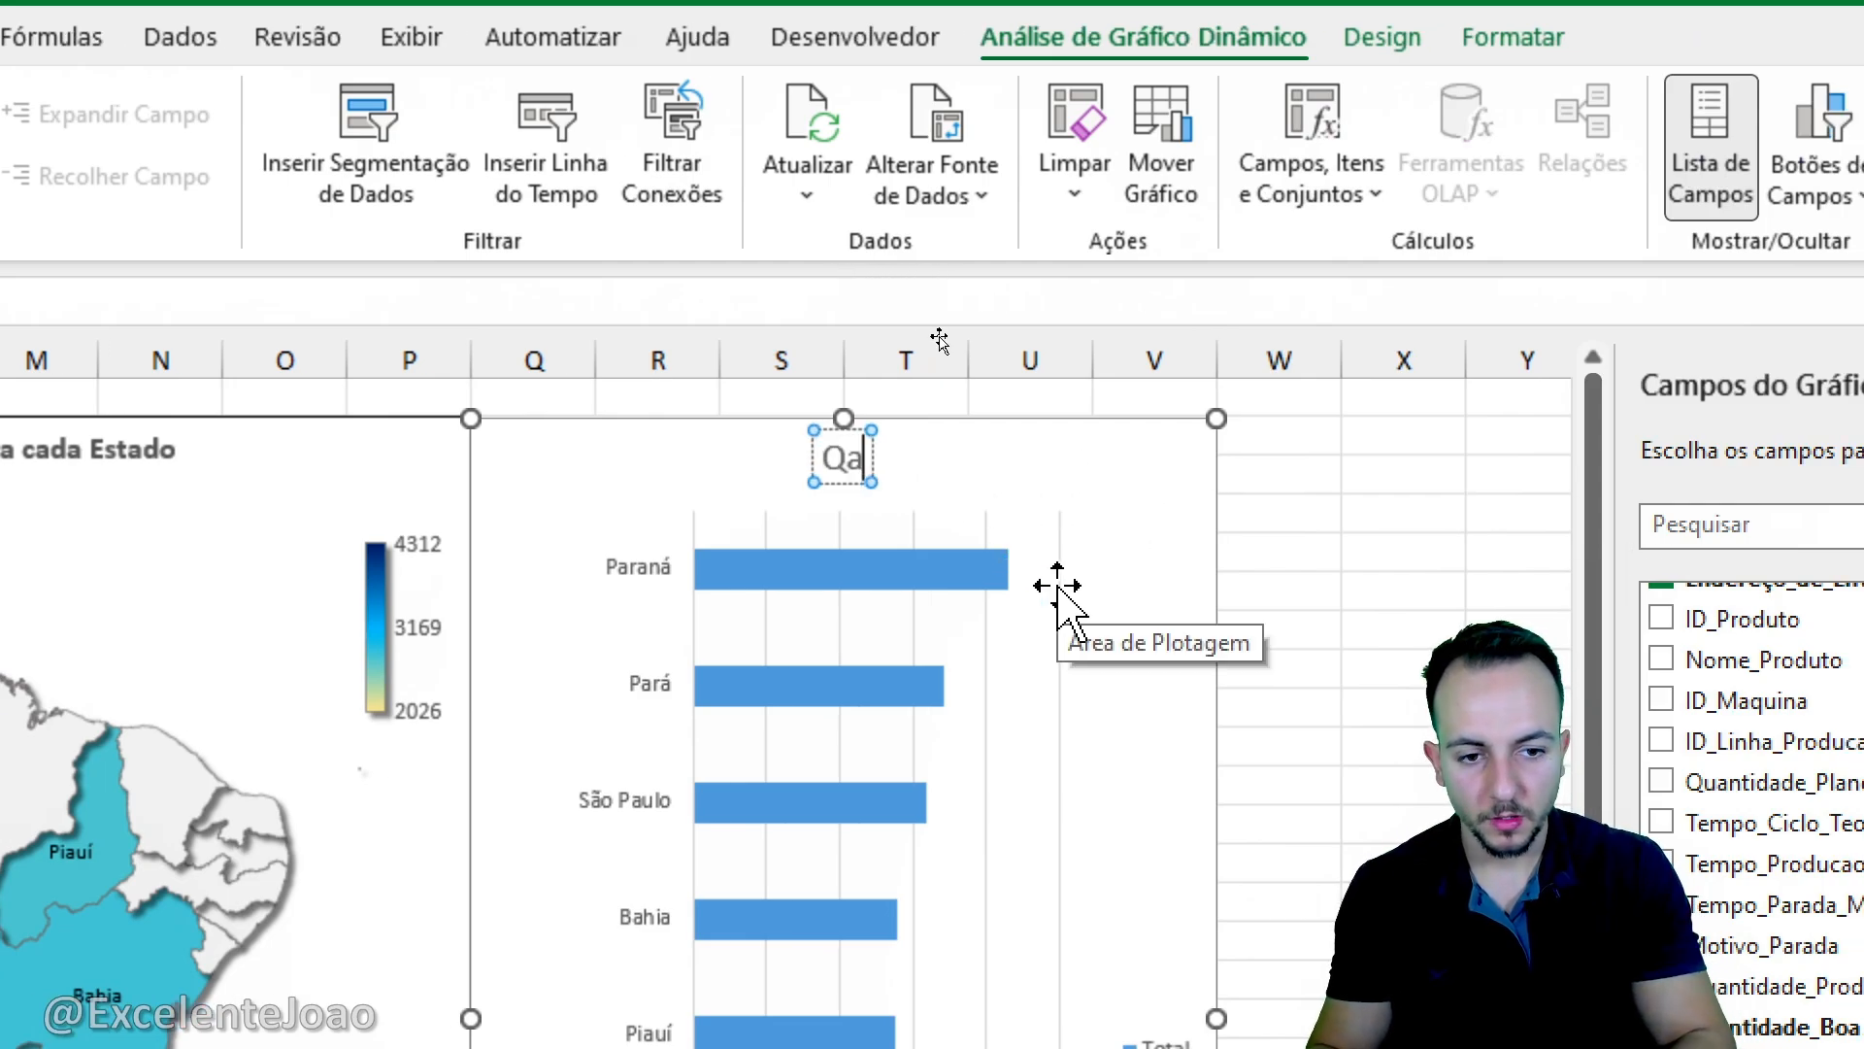
type("td b")
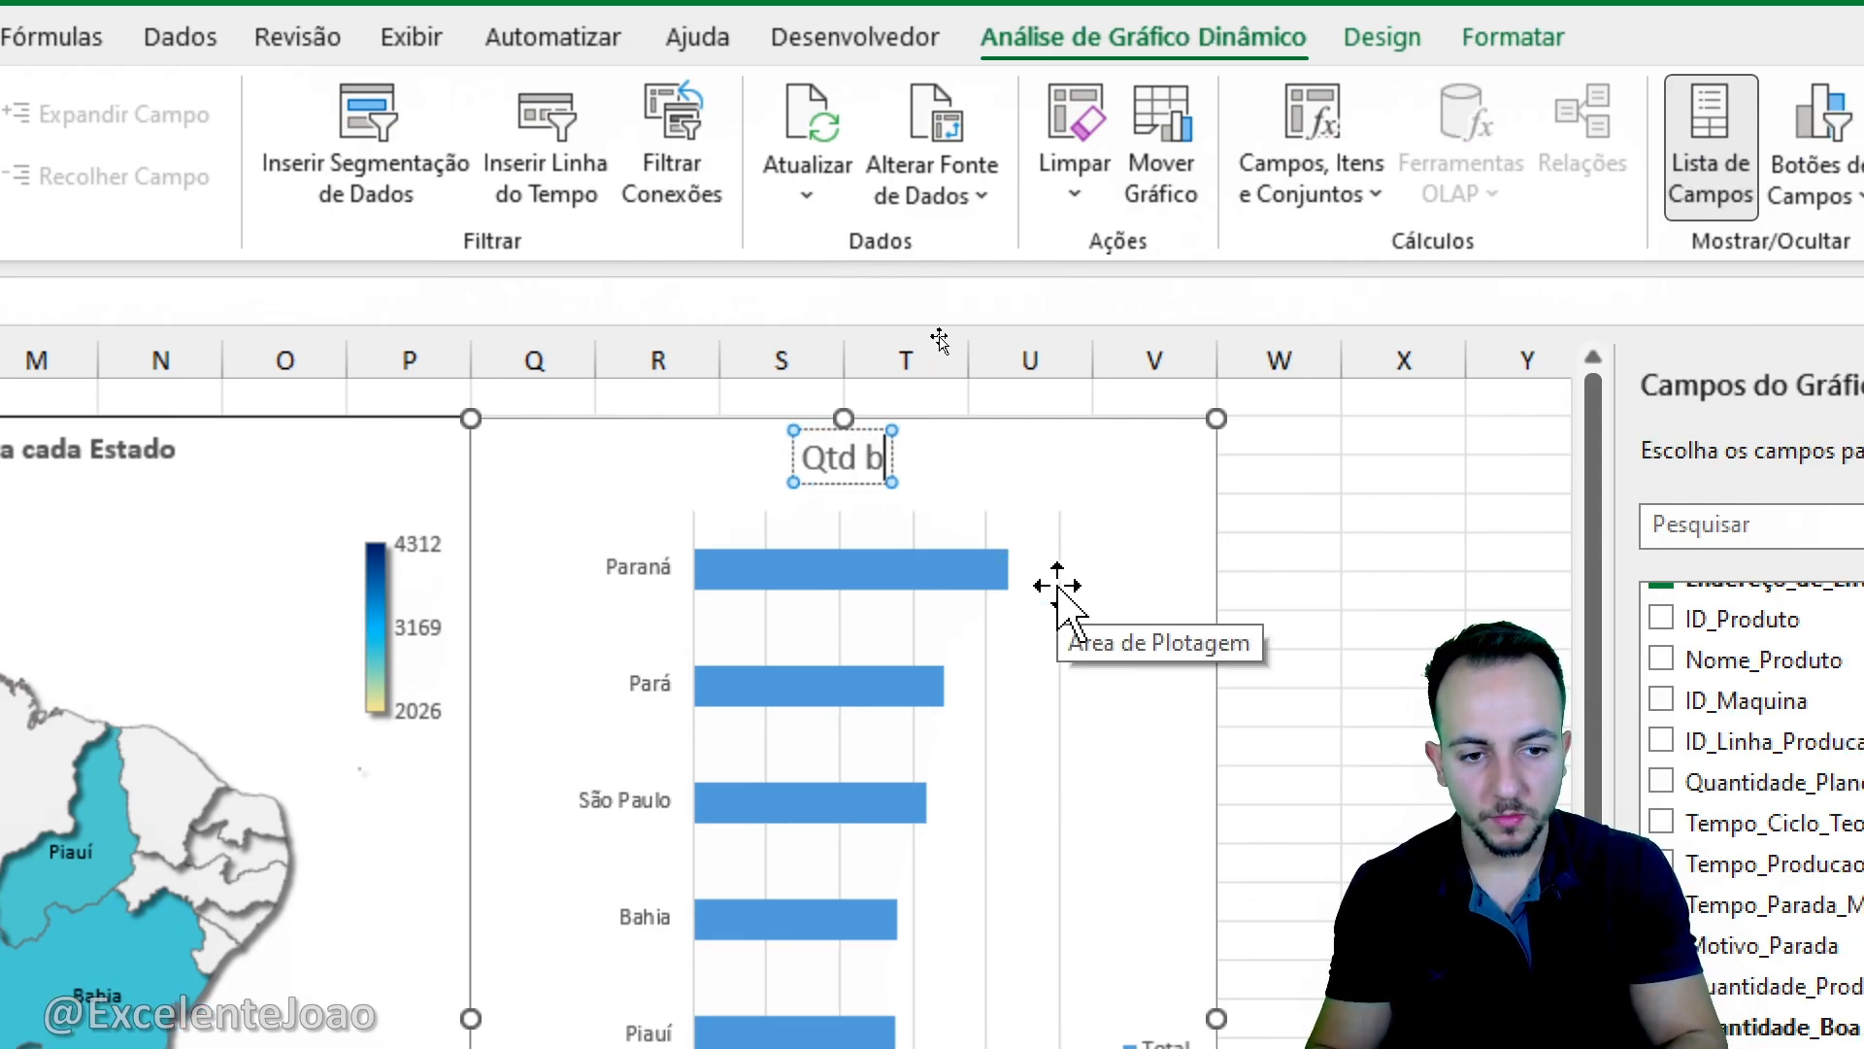
type("oa enviada pa")
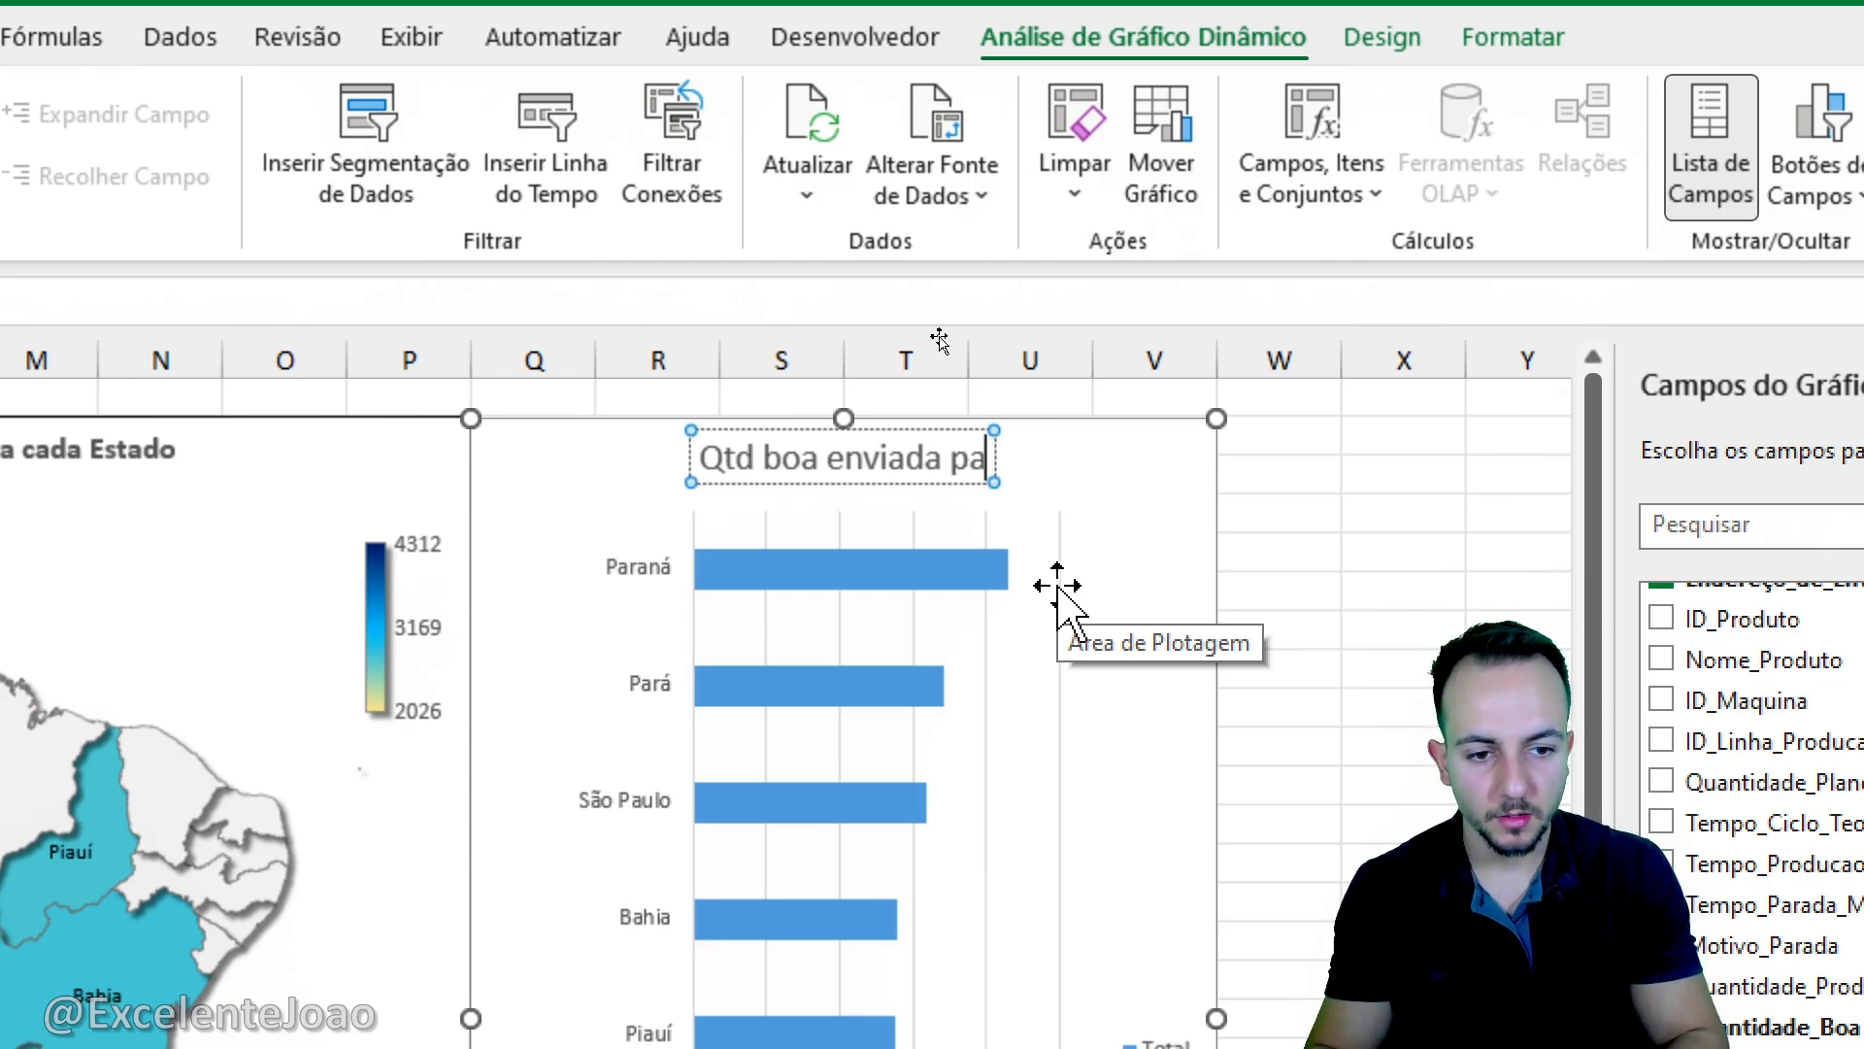
type("ra cada Estado")
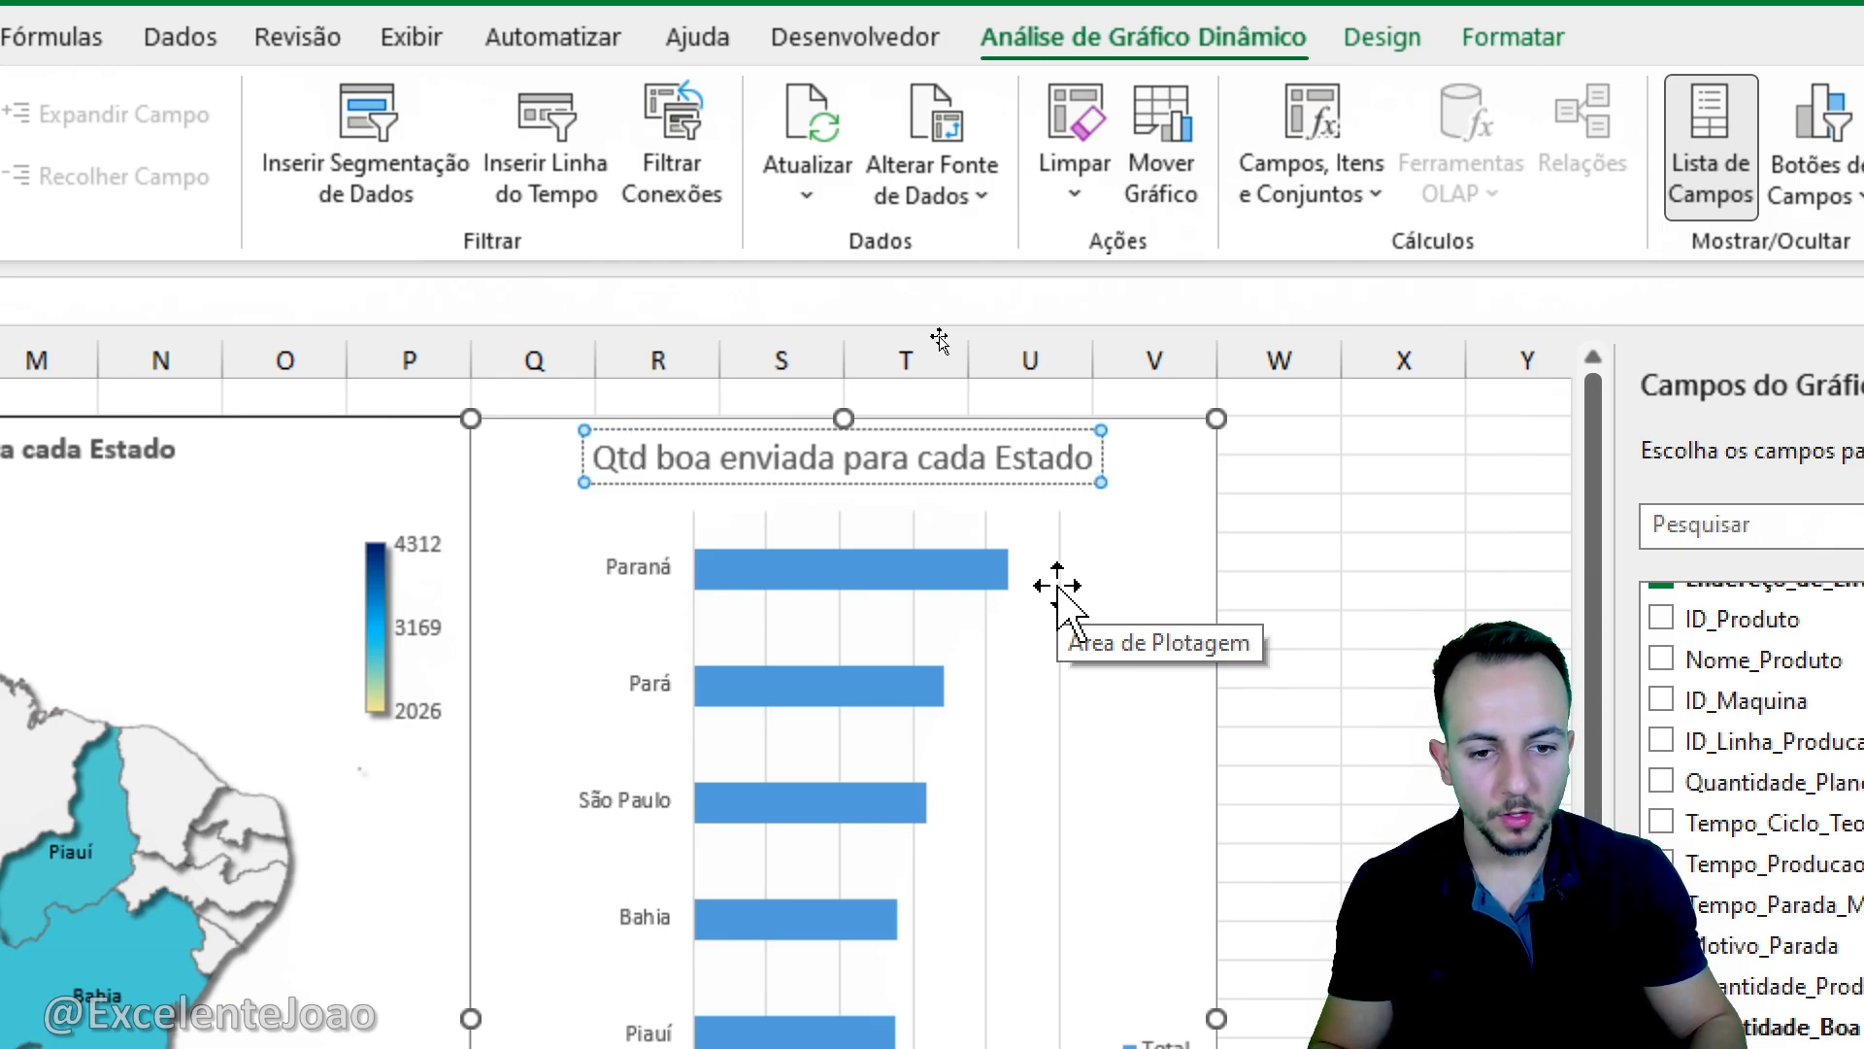
- Reduce the font size of the bar chart's whole title by one increment and make it bold
key("ctrl+a")
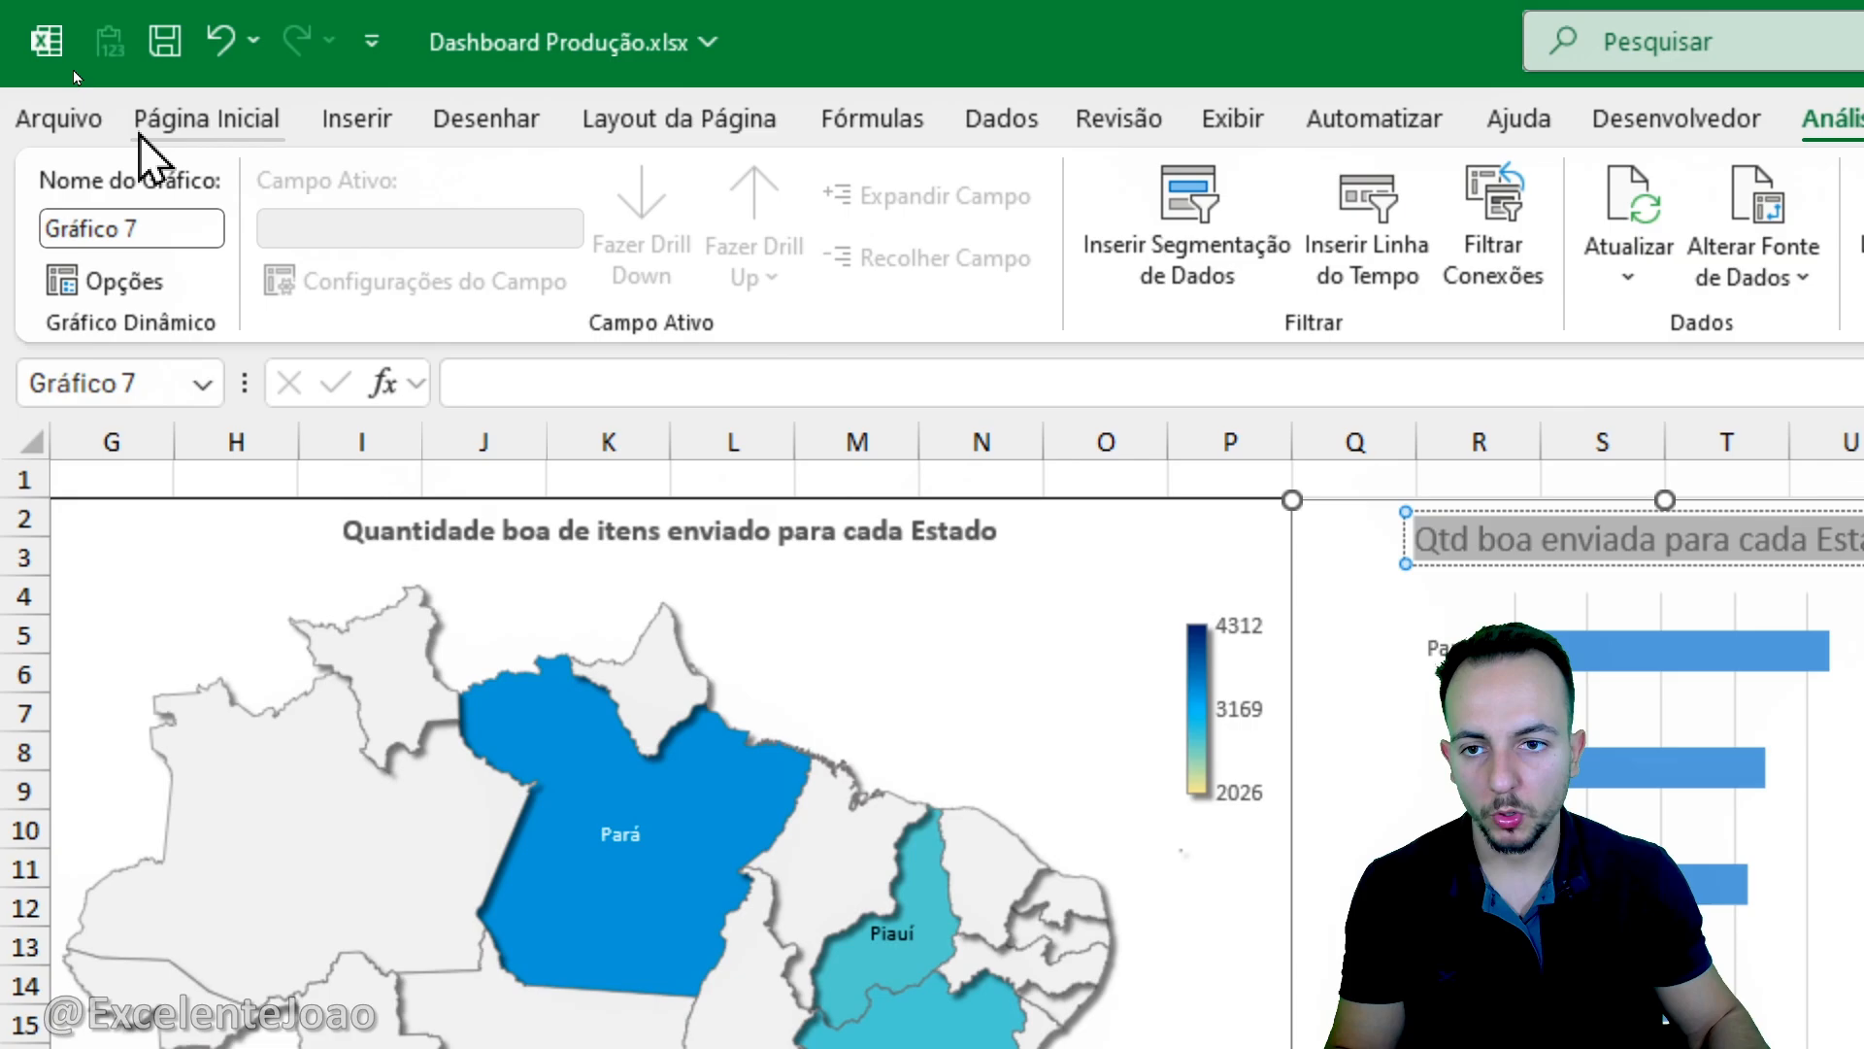
left_click(155, 120)
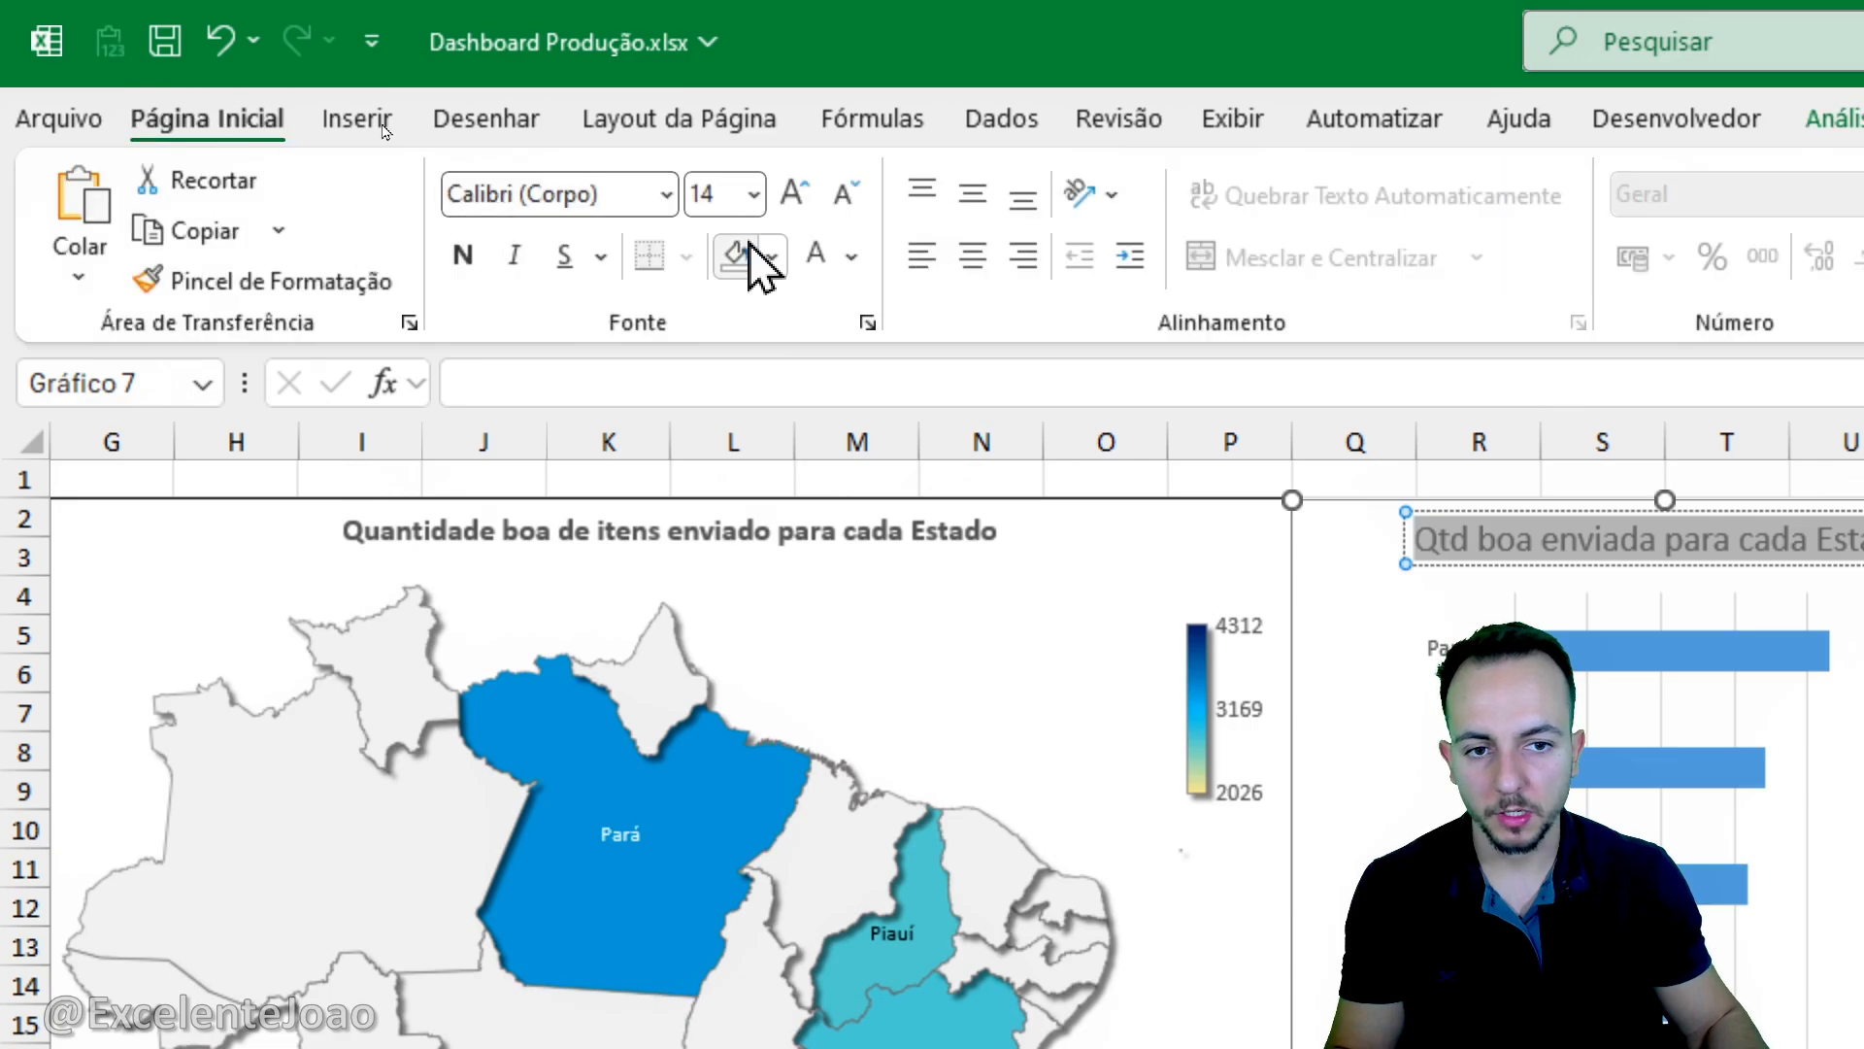
left_click(847, 192)
left_click(464, 255)
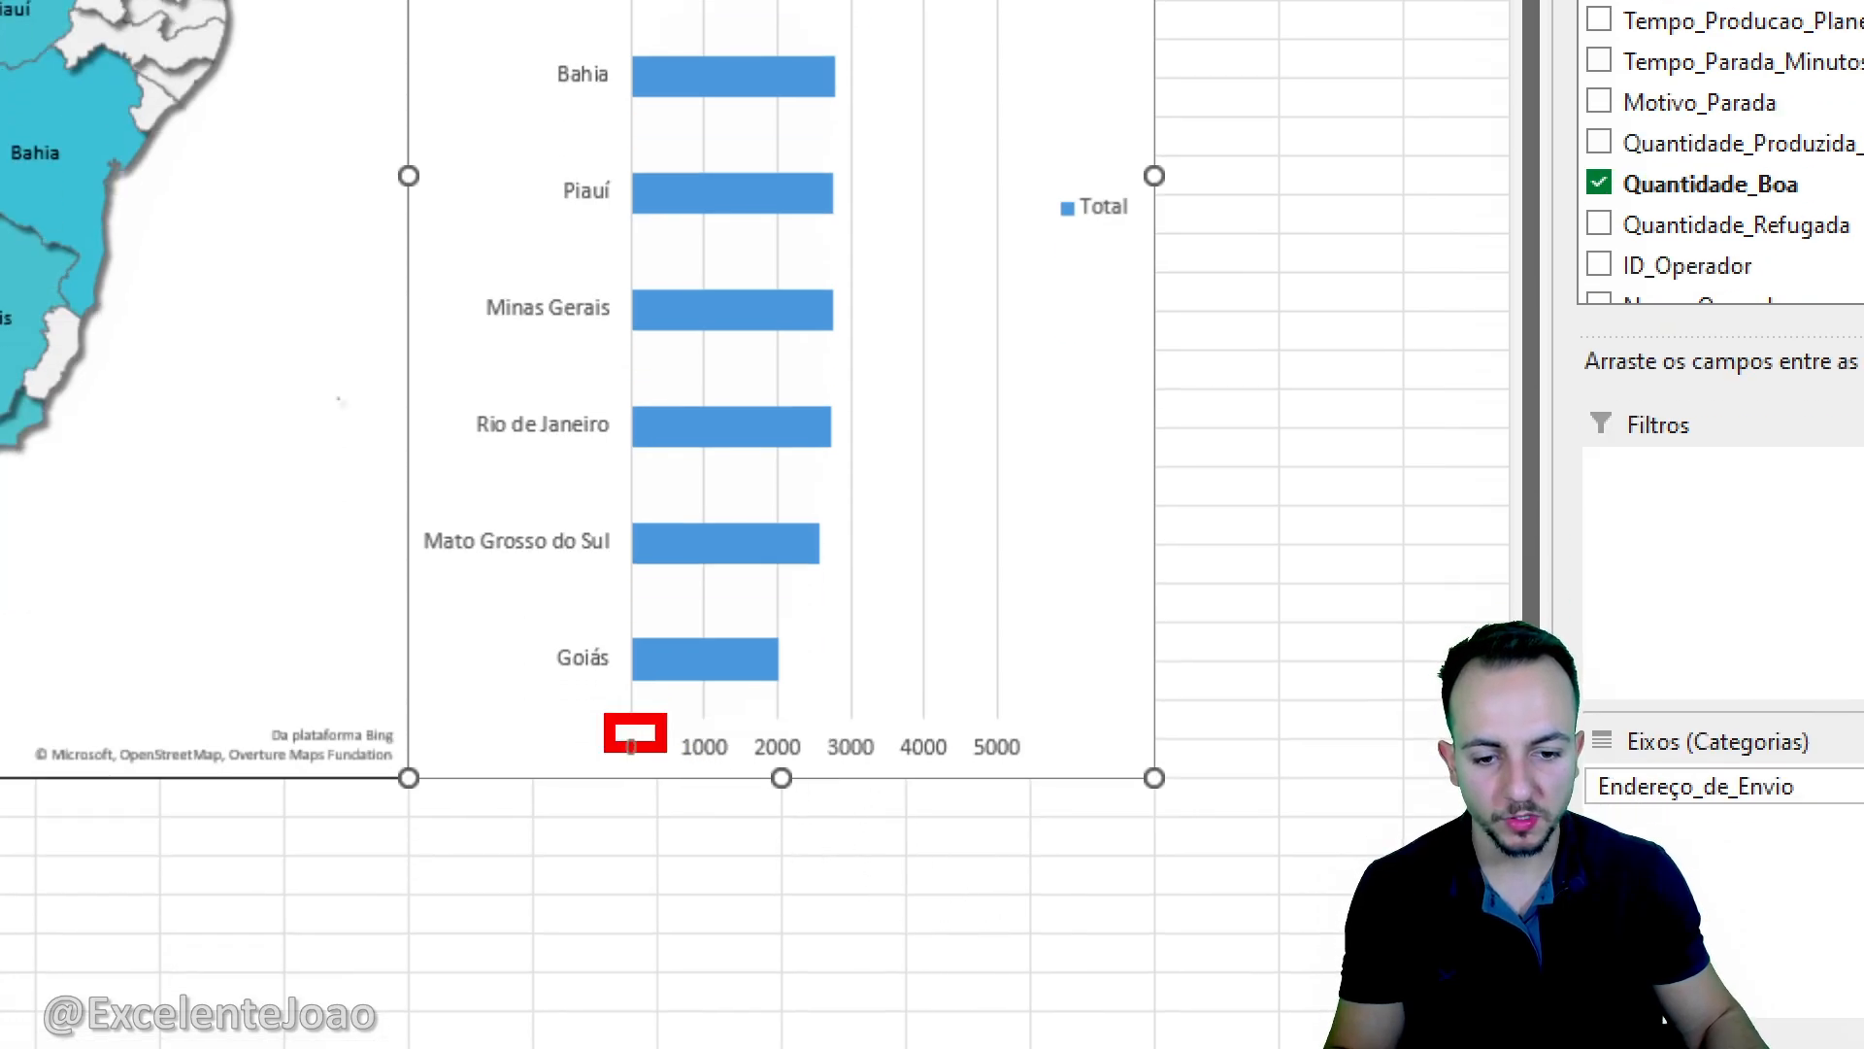
- Delete the horizontal value axis, the vertical gridlines and the Total legend from the bar chart
left_click(912, 753)
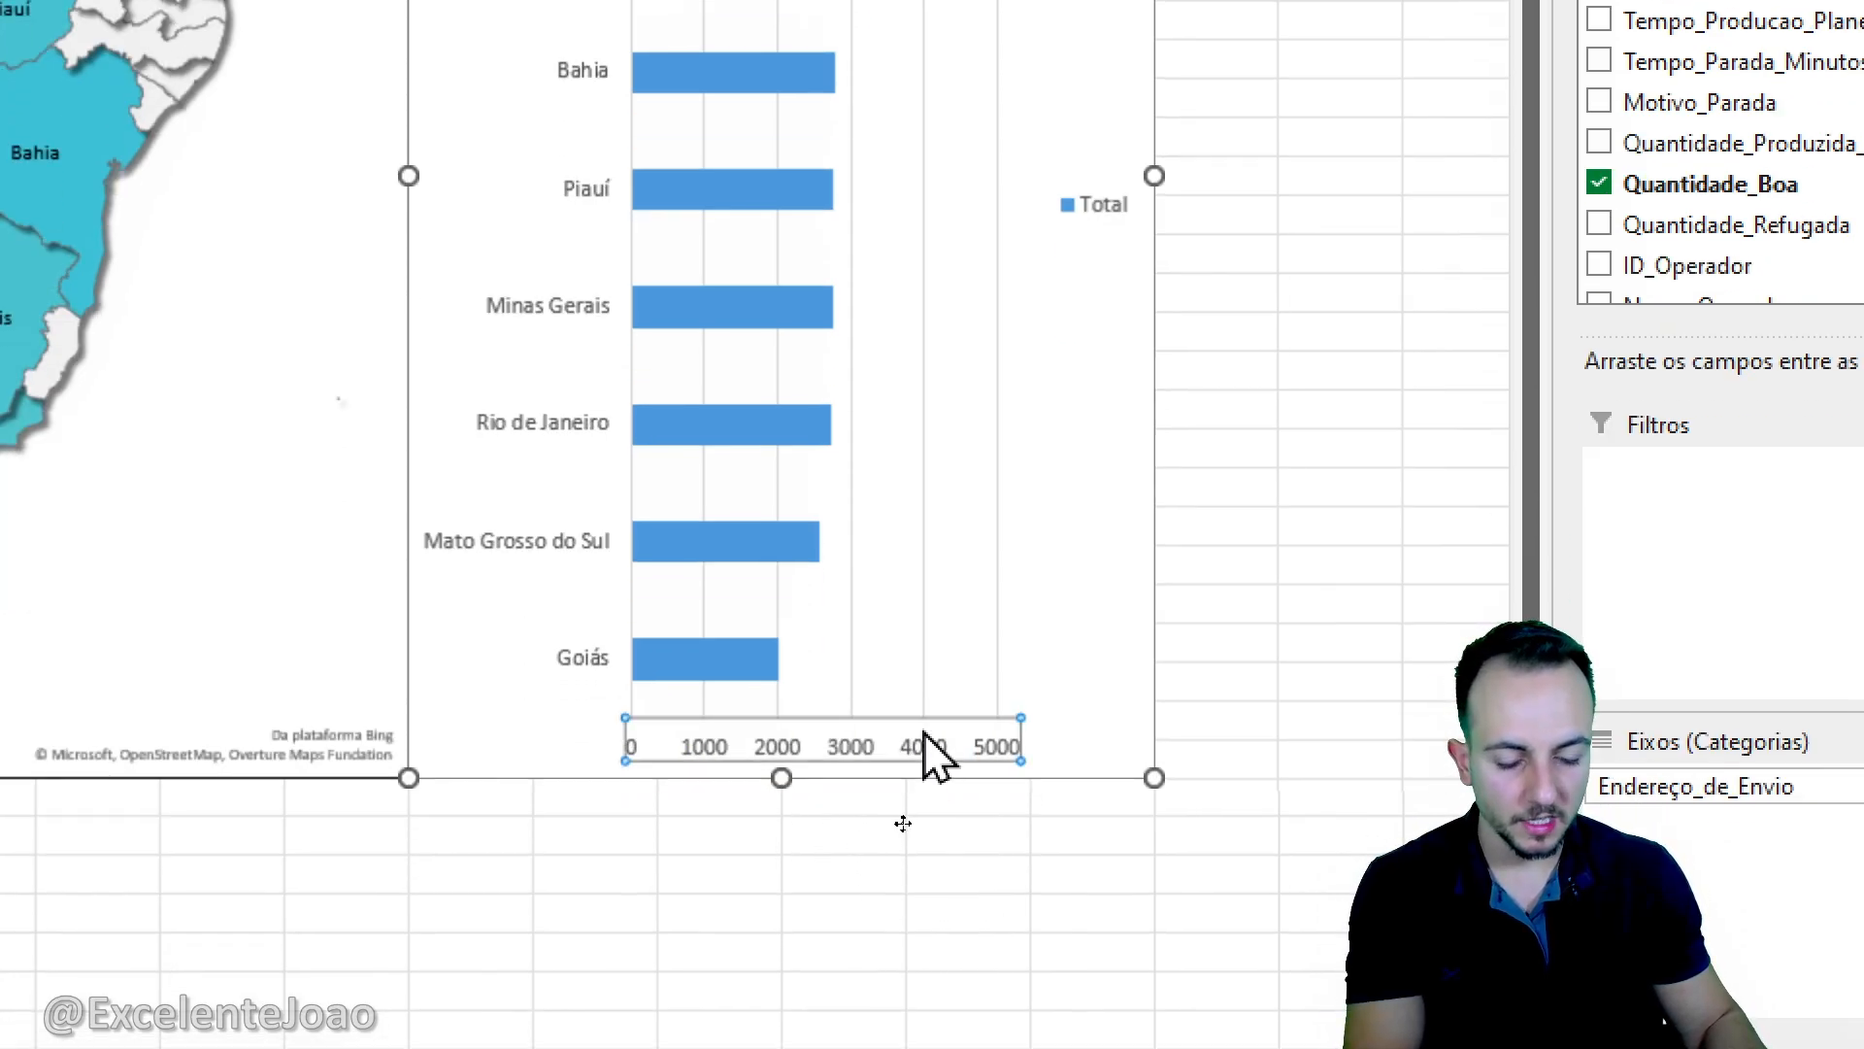
key("Delete")
left_click(878, 602)
key("Delete")
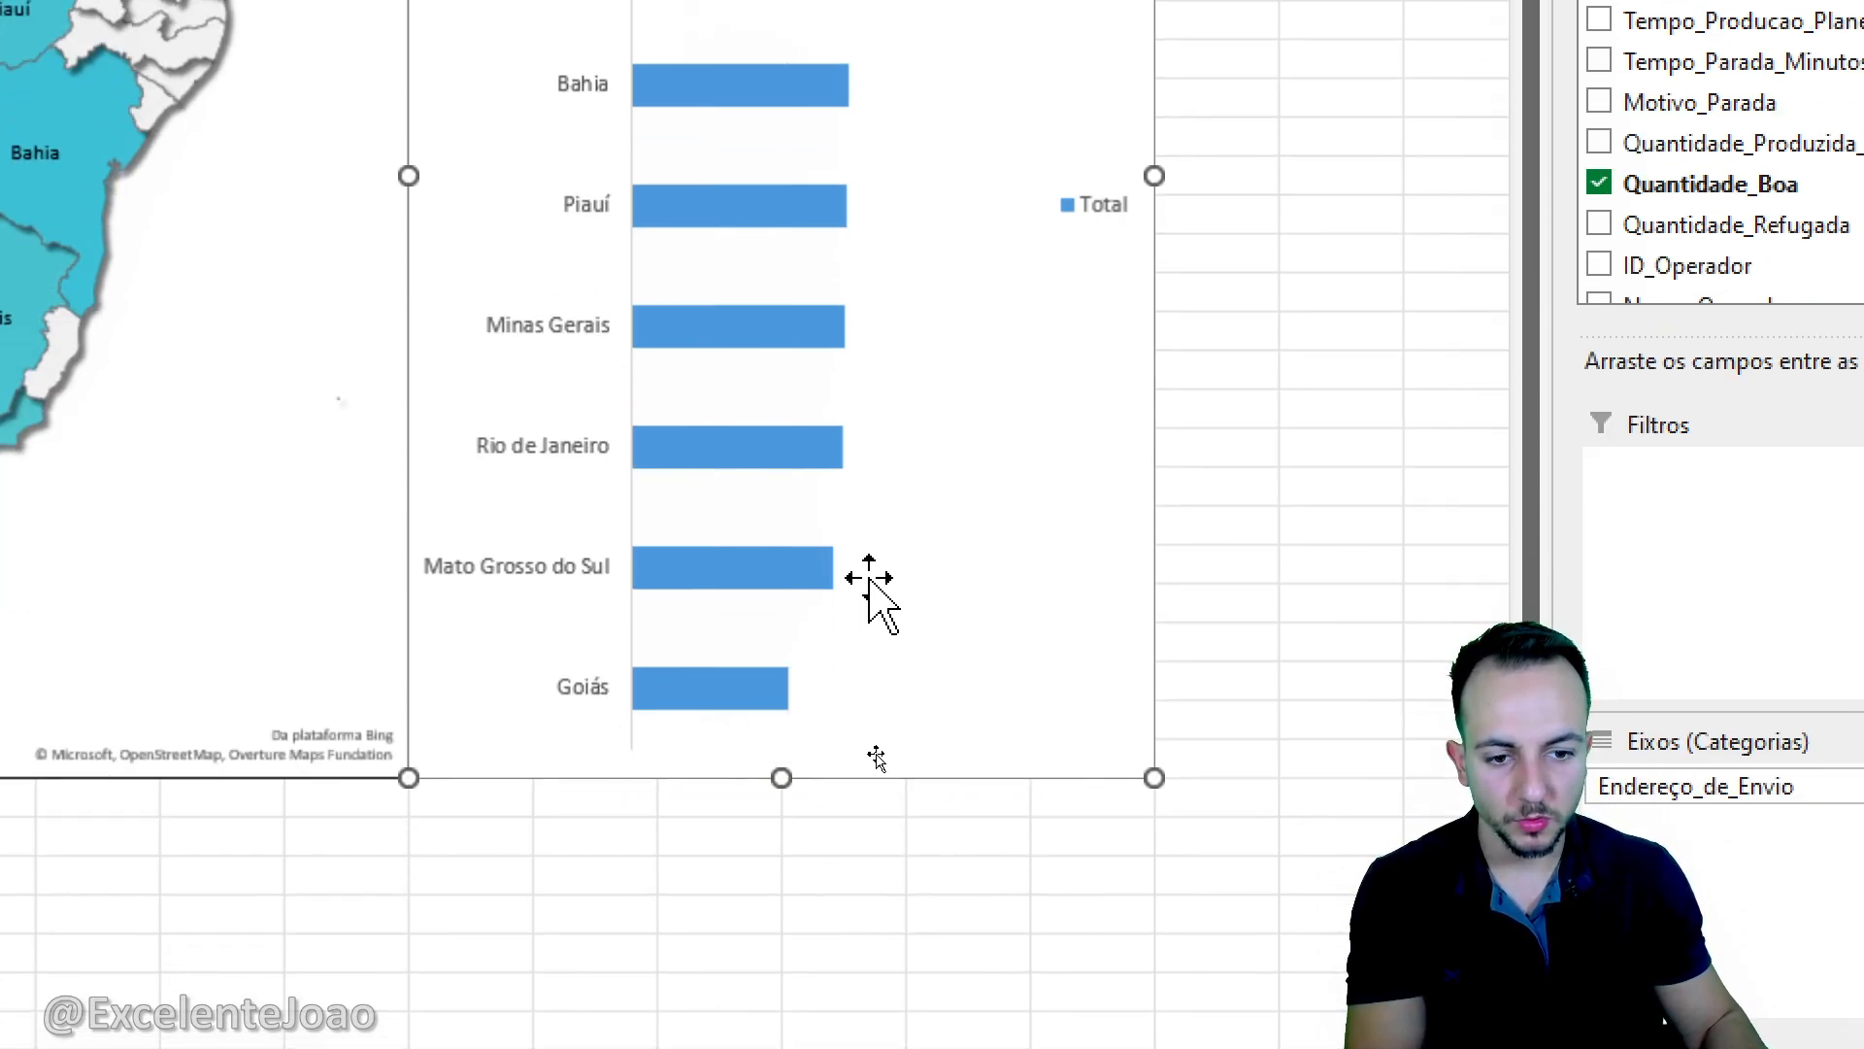
left_click(1100, 213)
key("Delete")
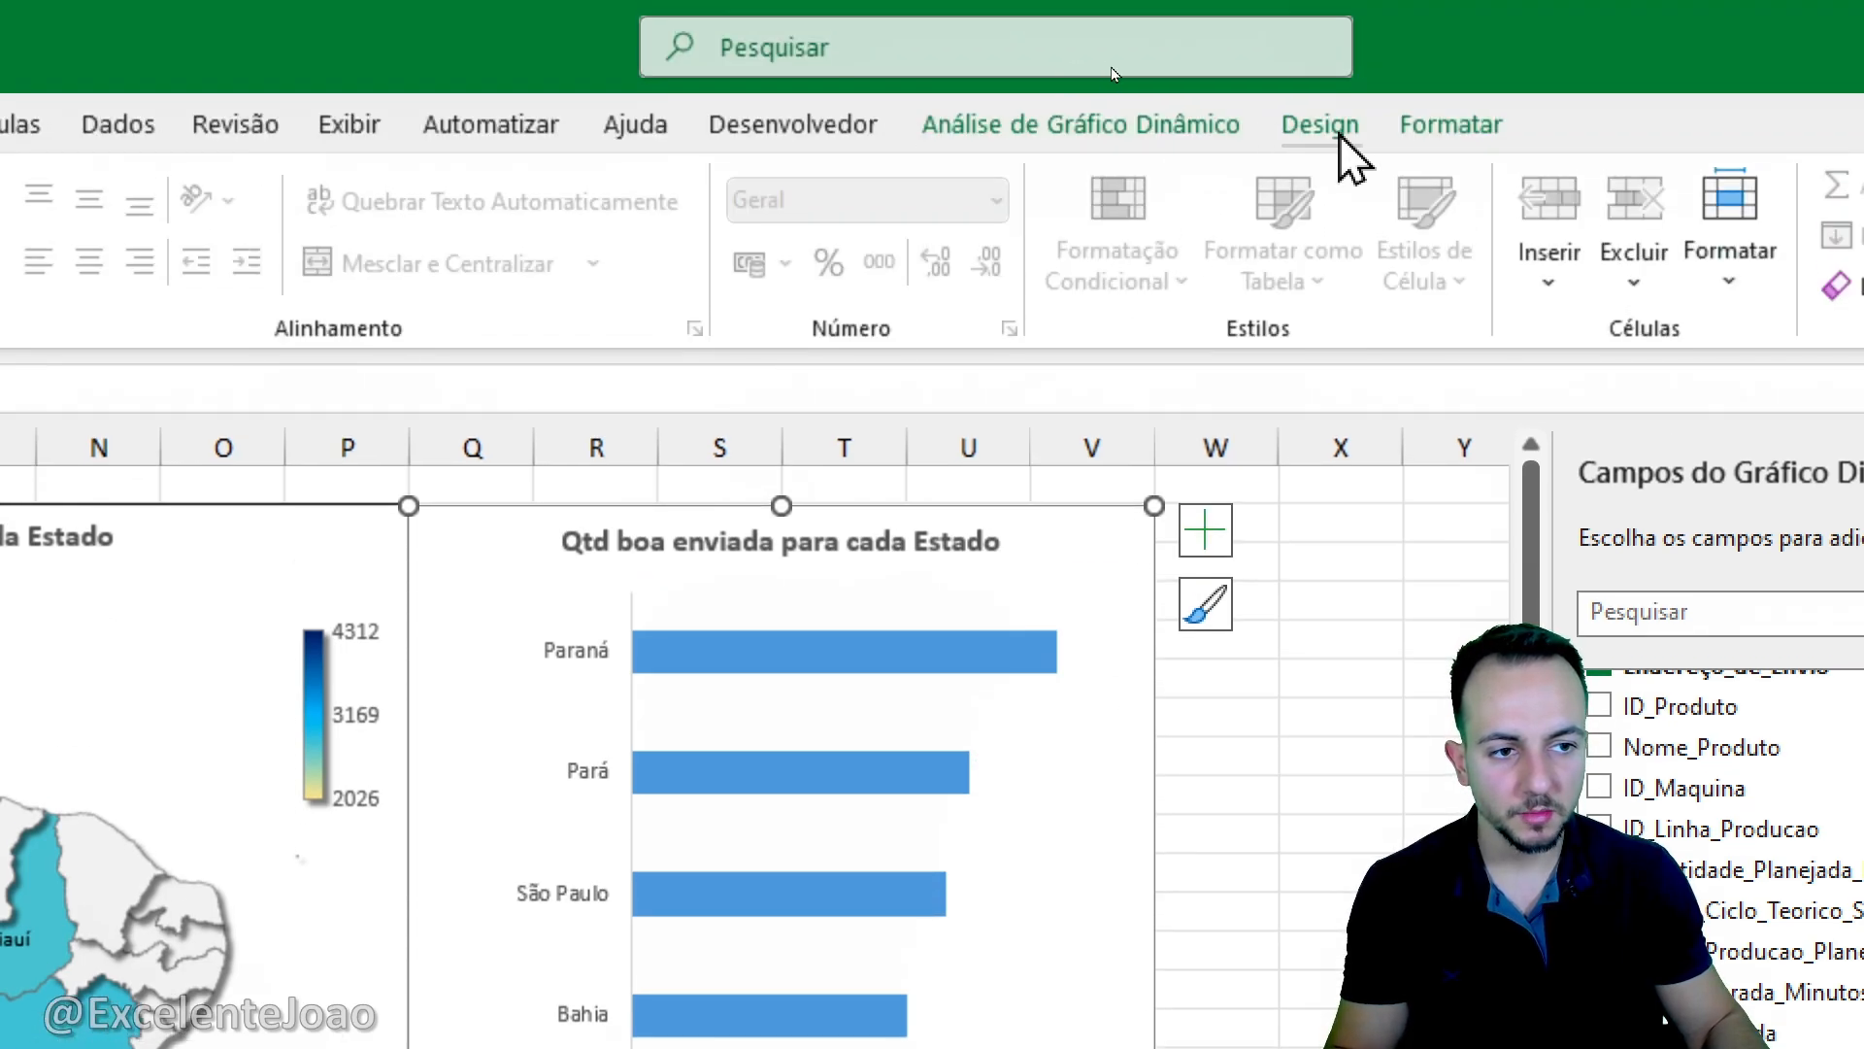
- Add data labels to the bar chart in the Extremidade Externa position
left_click(1334, 126)
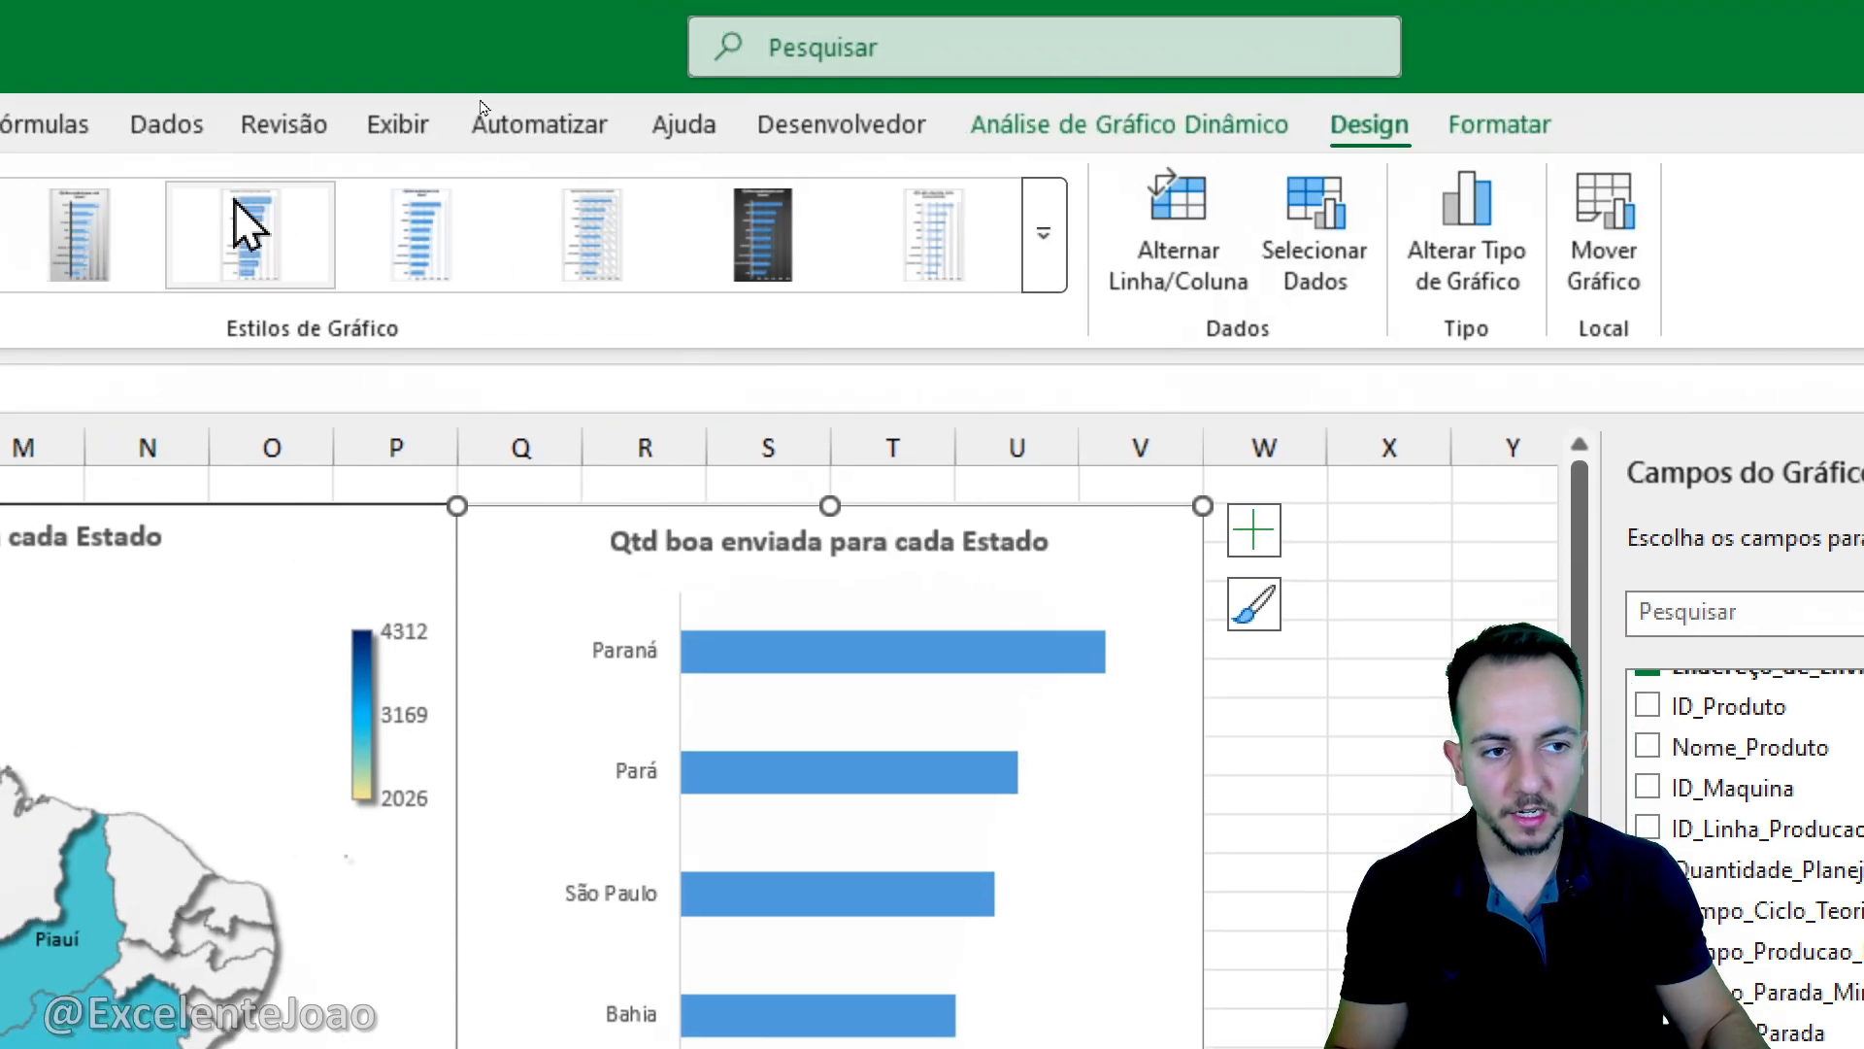
left_click(178, 258)
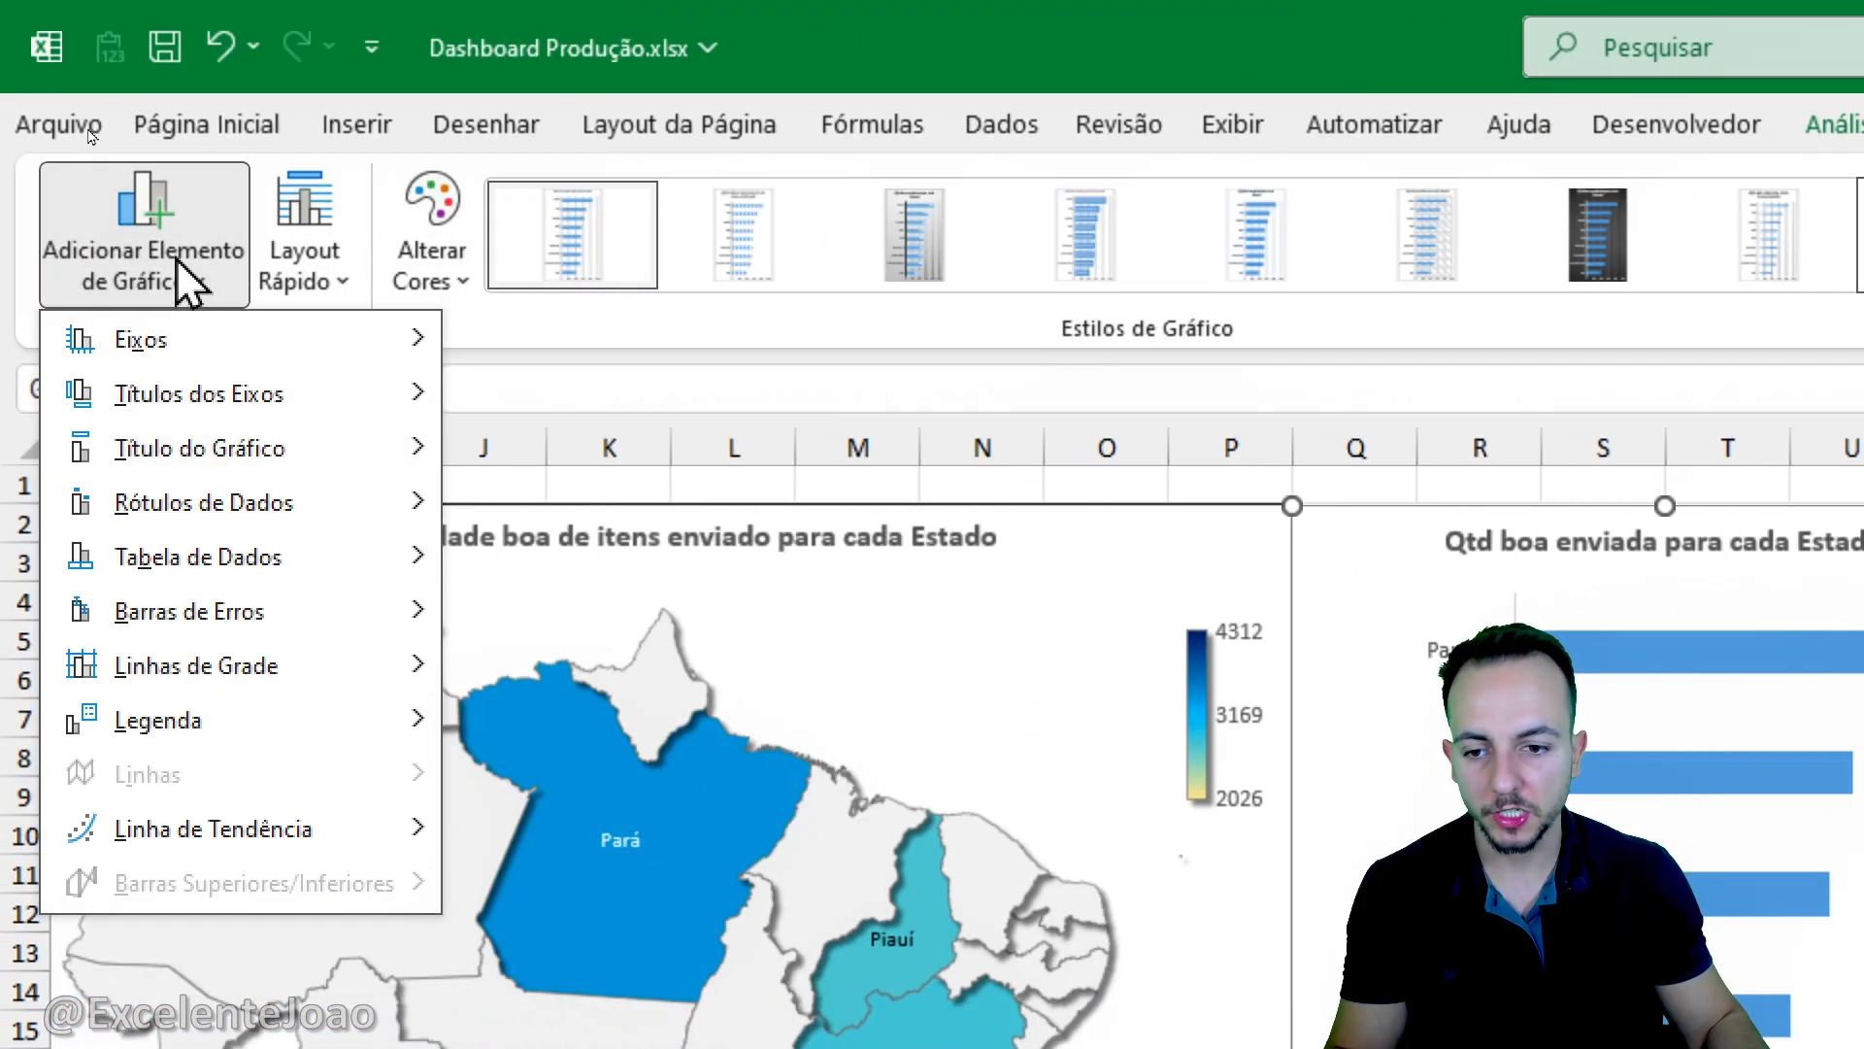
mouse_move(274, 518)
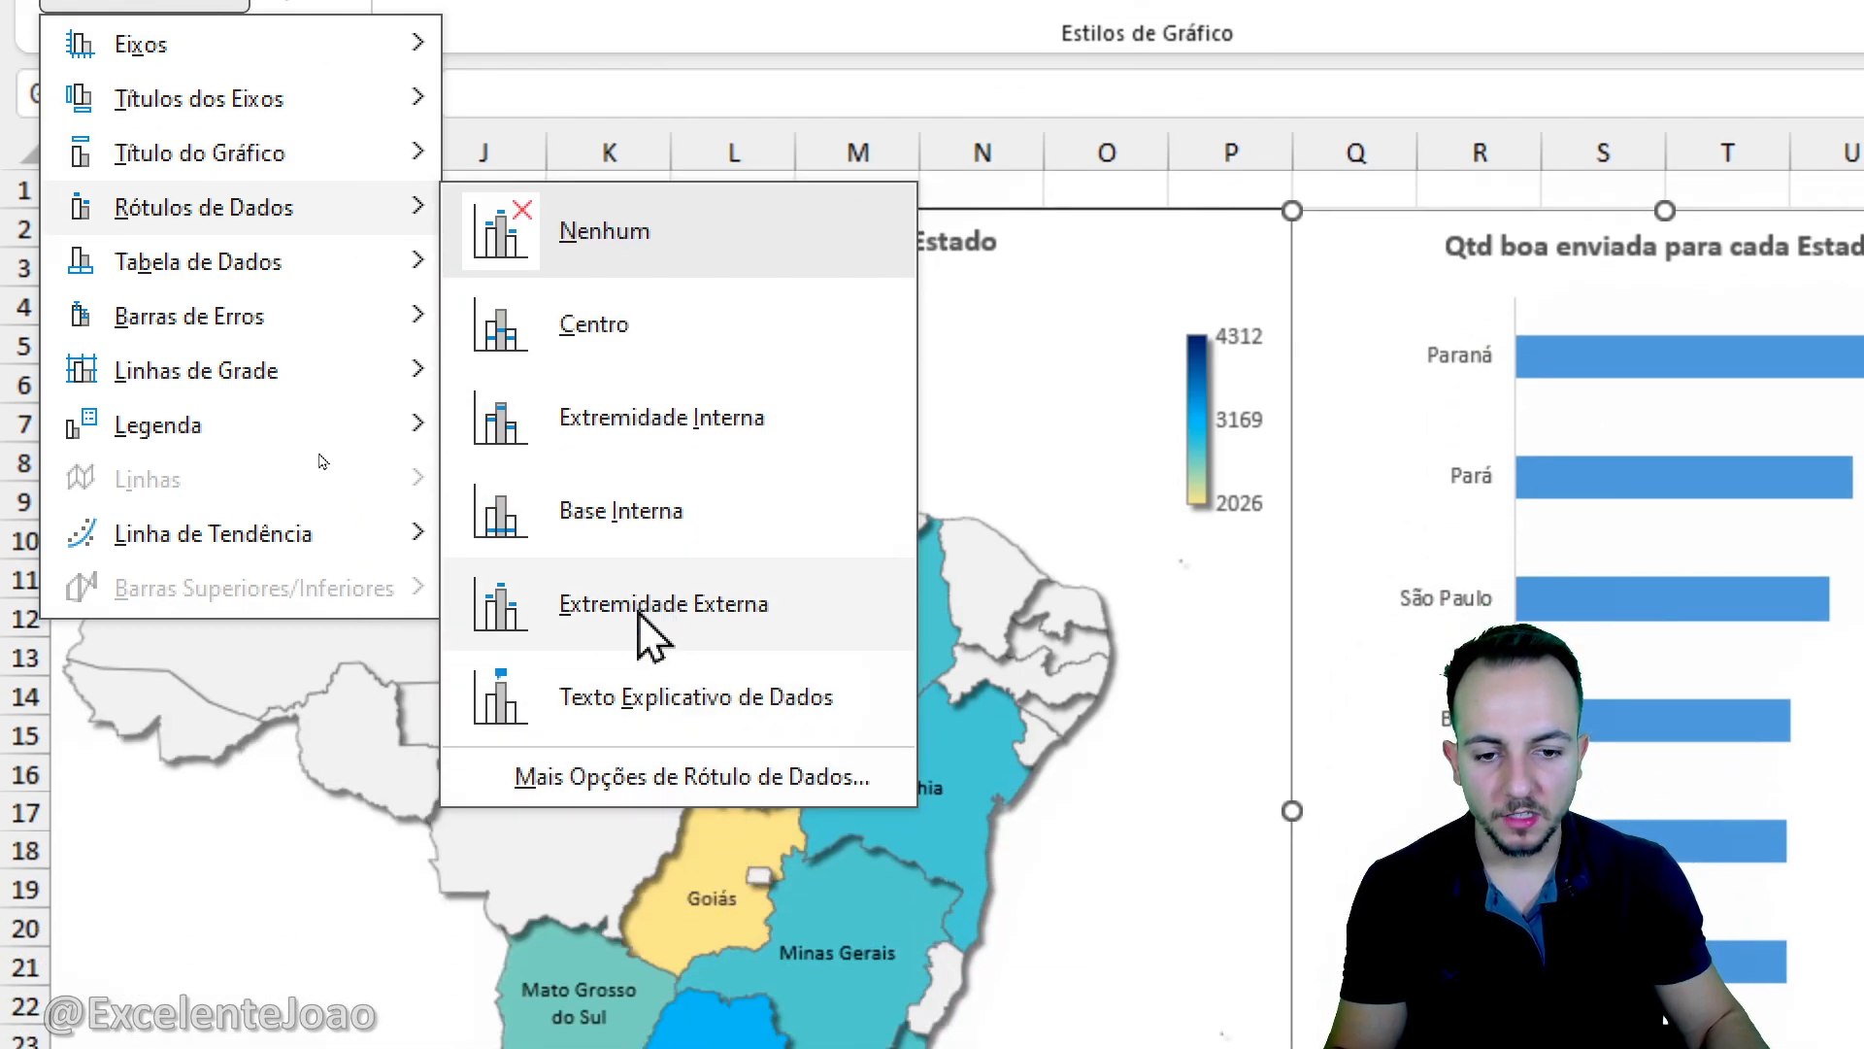
left_click(641, 614)
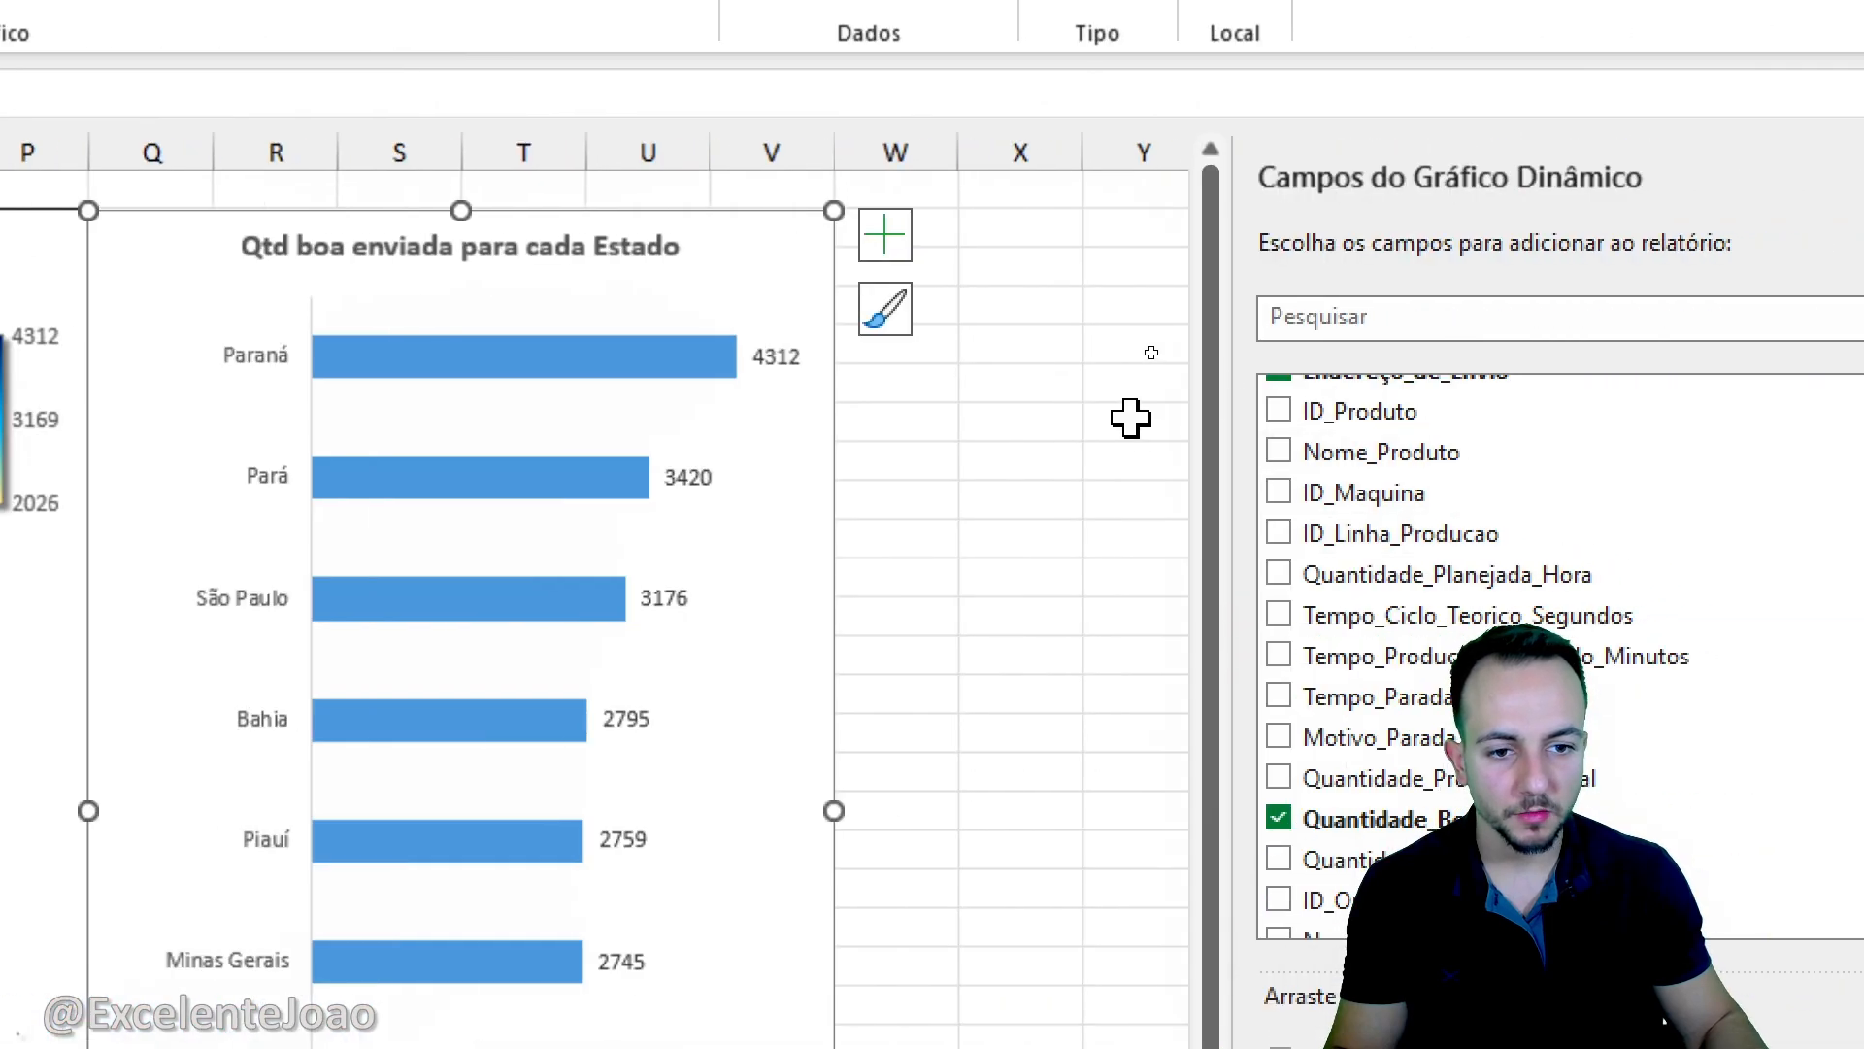
left_click_drag(733, 312, 914, 489)
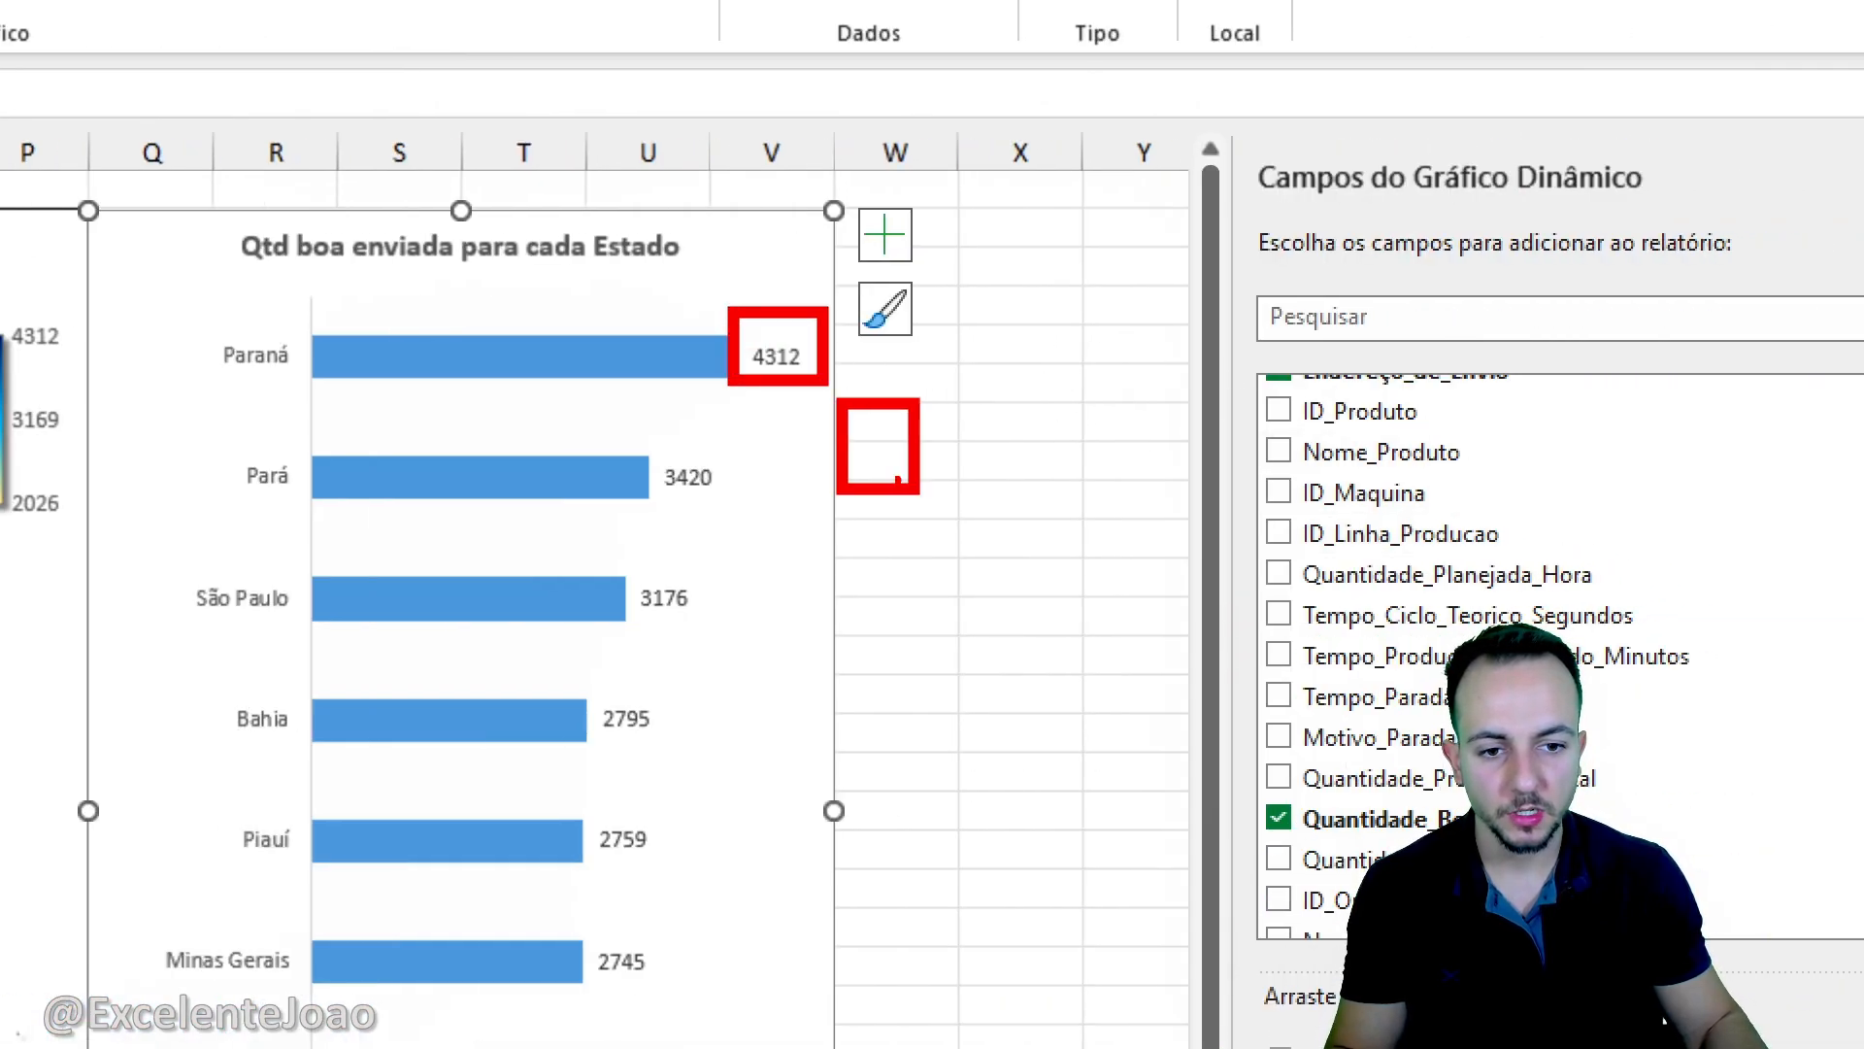
left_click_drag(779, 393, 858, 373)
key("Escape")
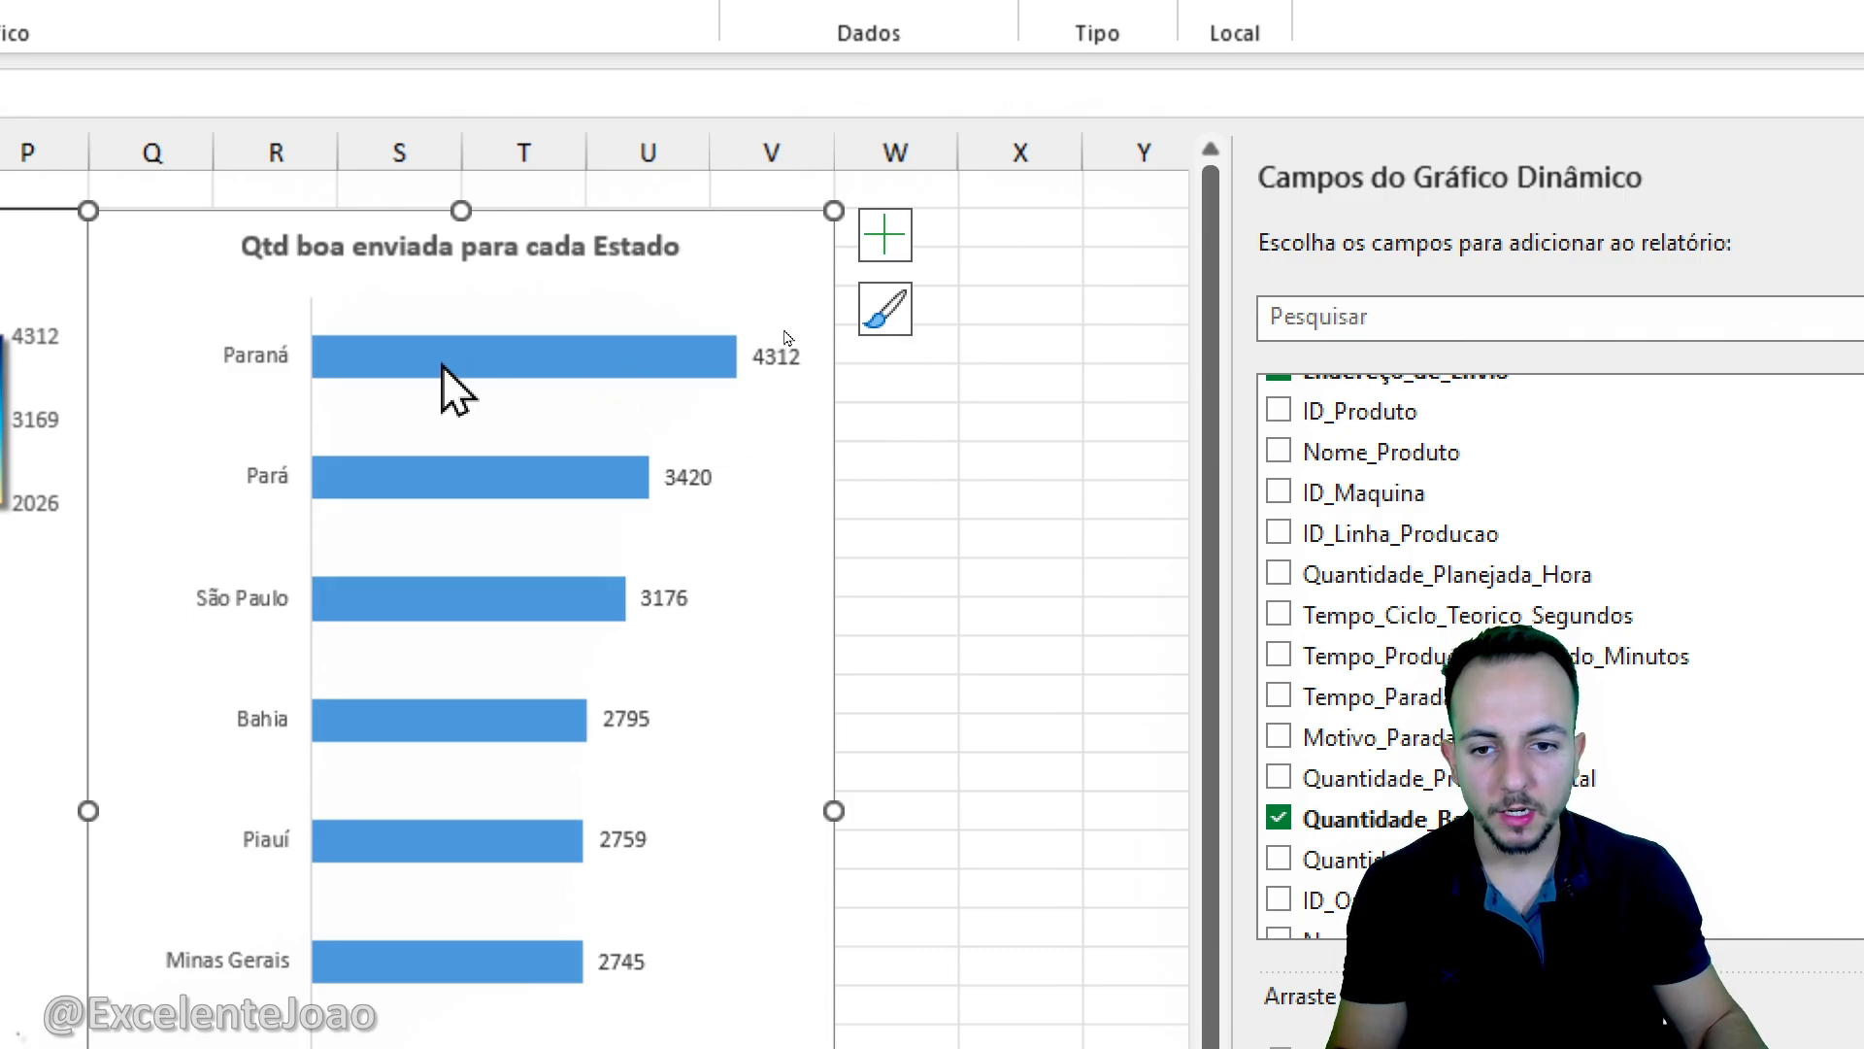
- Apply a preset outer shadow with 60% transparency, 4 pt blur and a 45° angle to the state bars
right_click(447, 380)
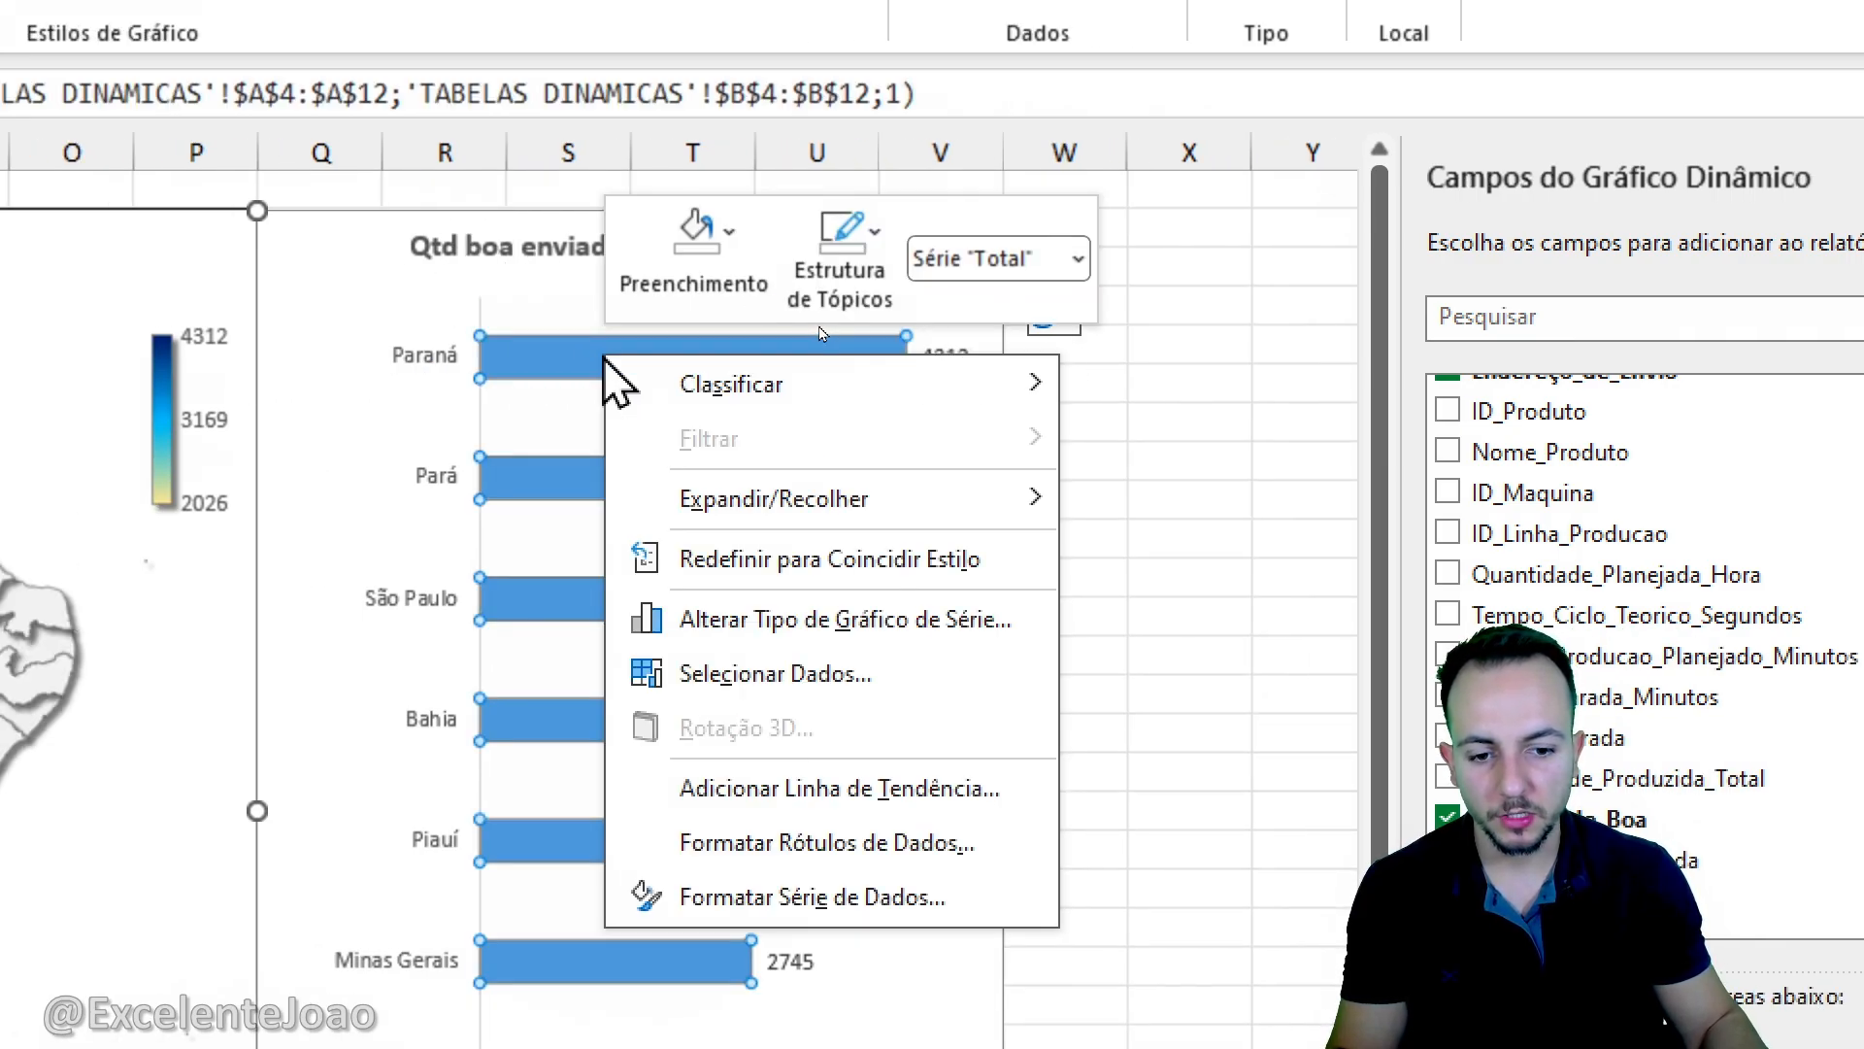
left_click(867, 898)
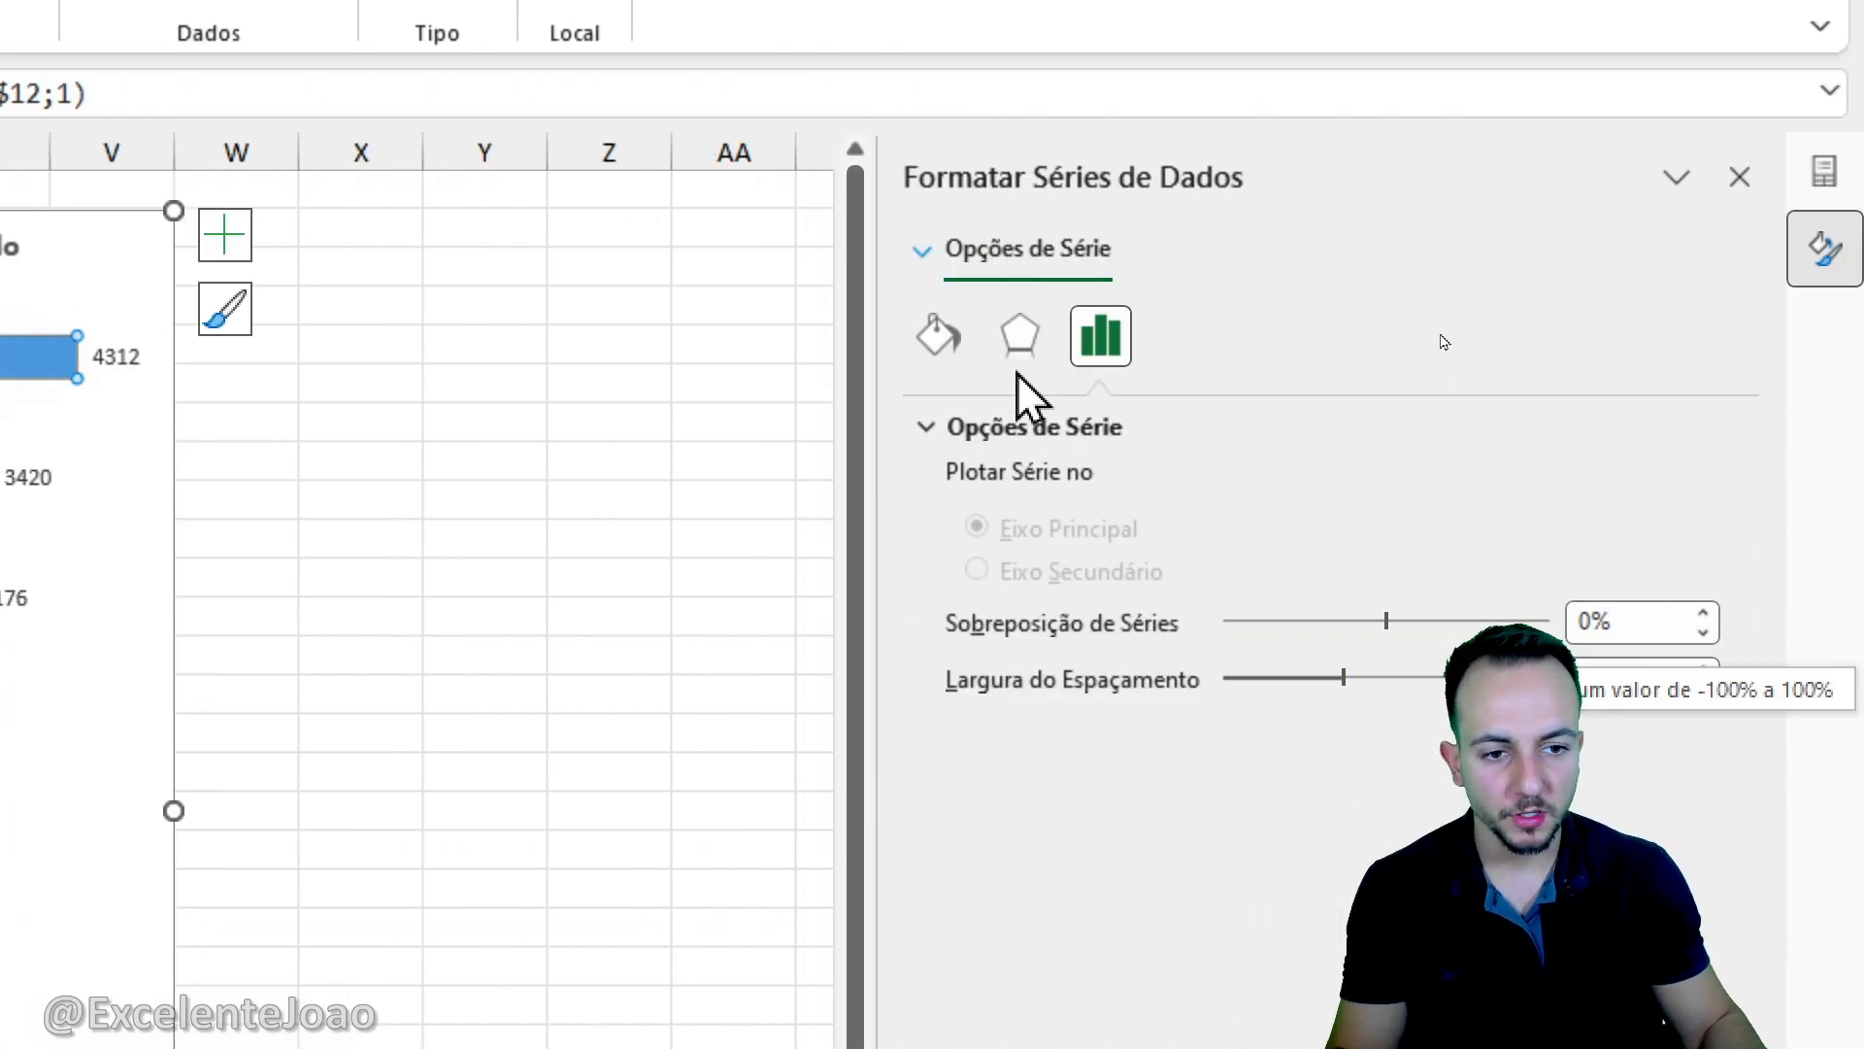
left_click(1022, 340)
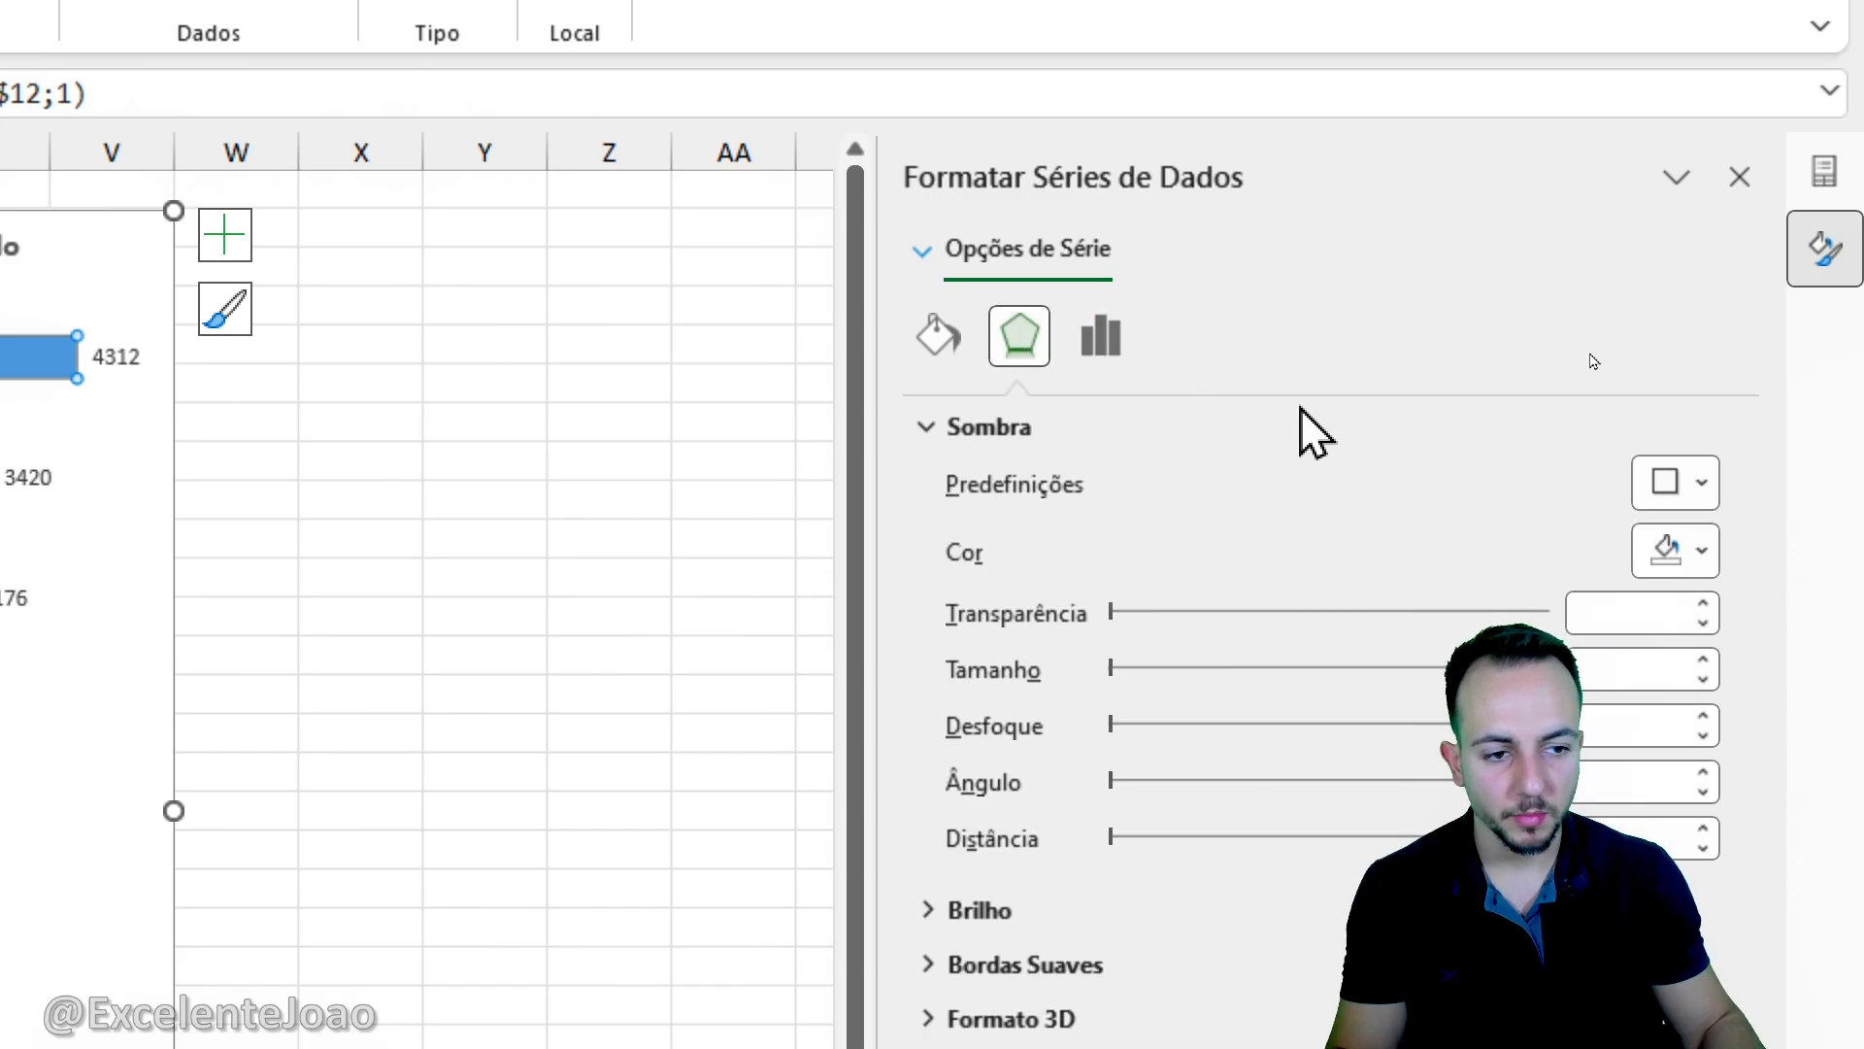
left_click(1663, 482)
left_click(1582, 795)
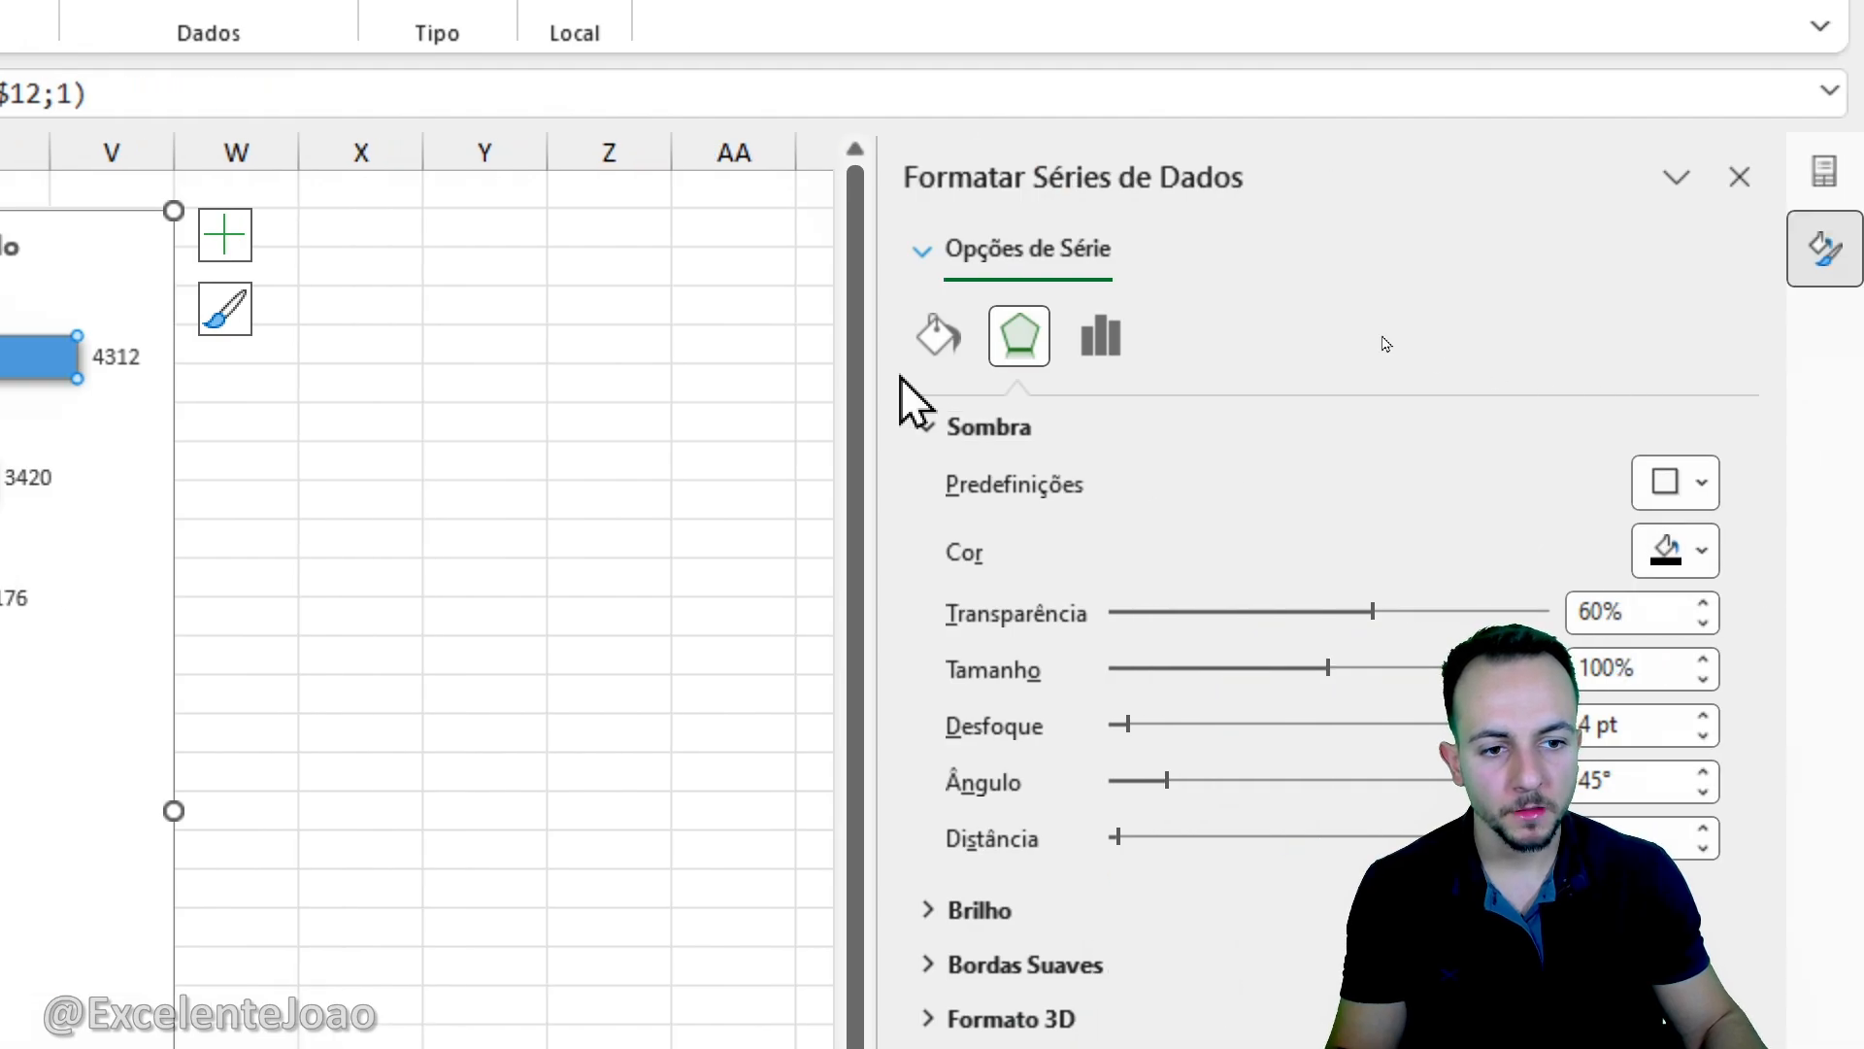
- Remove the fill of the state bars and set their border to Linha de Gradiente
left_click(960, 353)
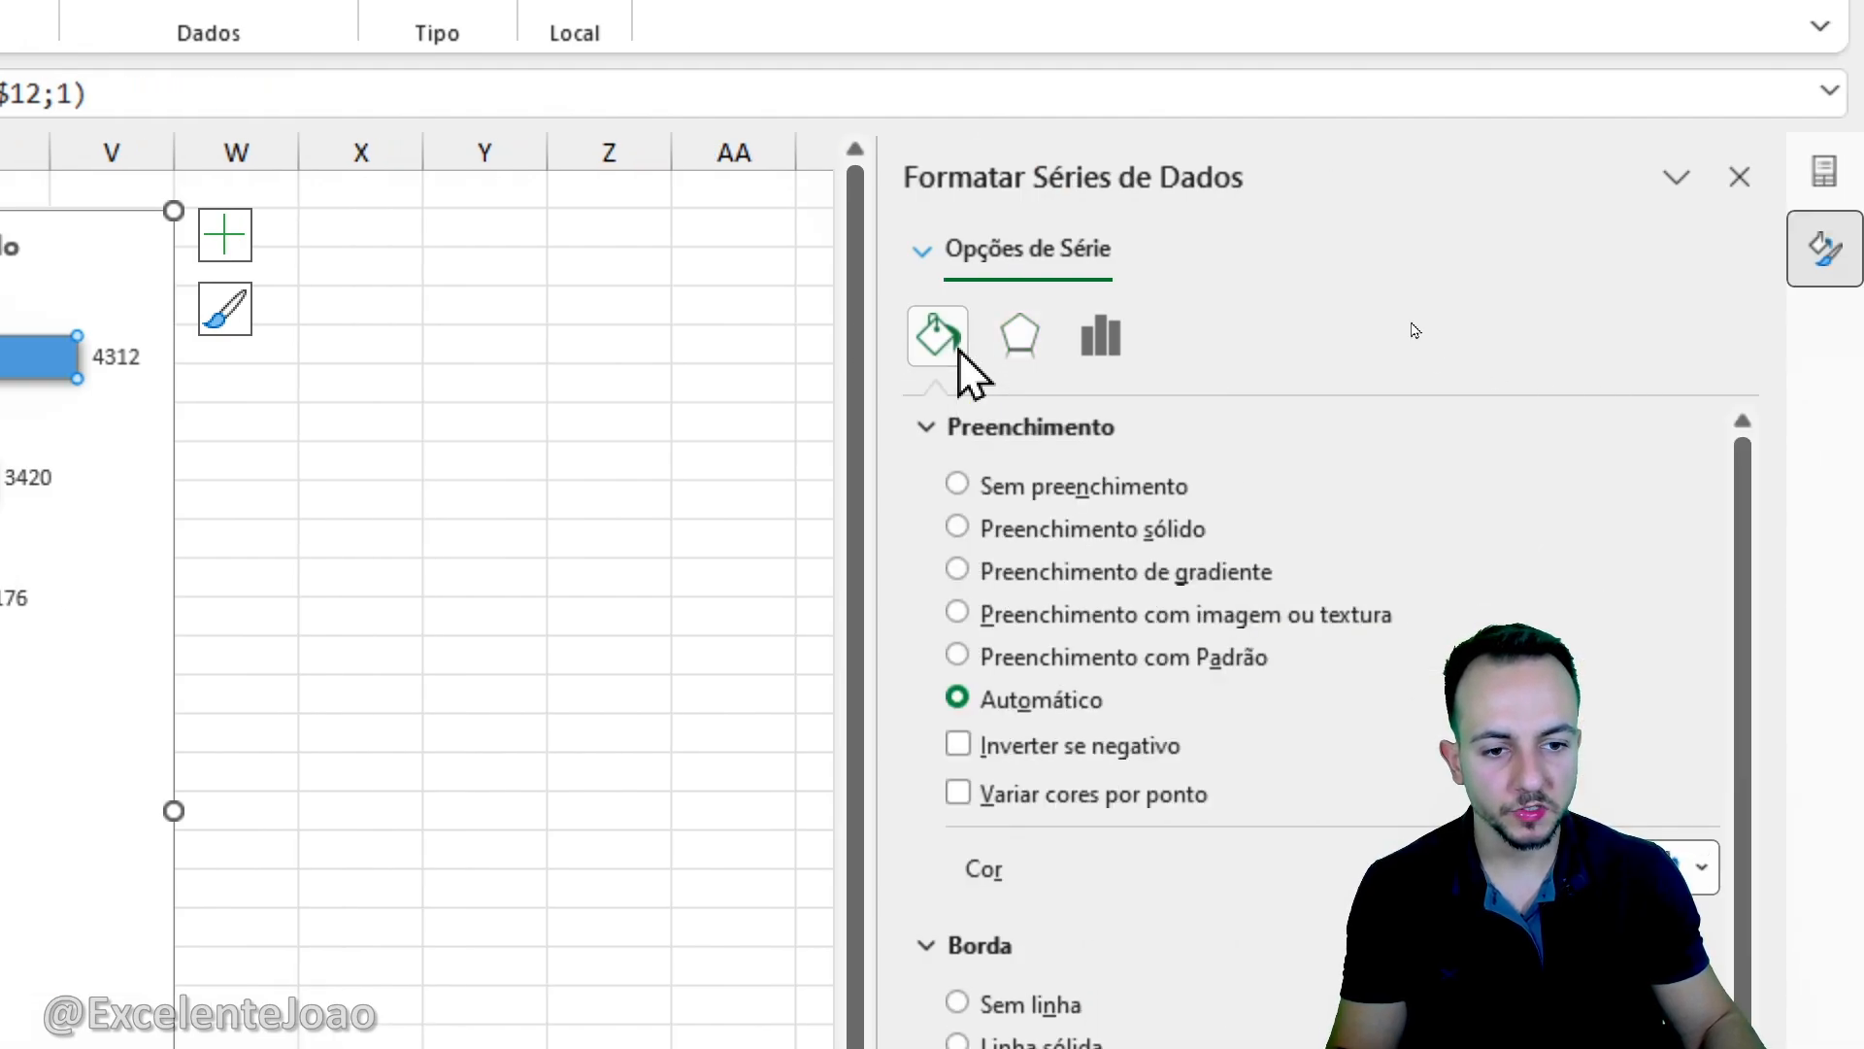
left_click(1041, 491)
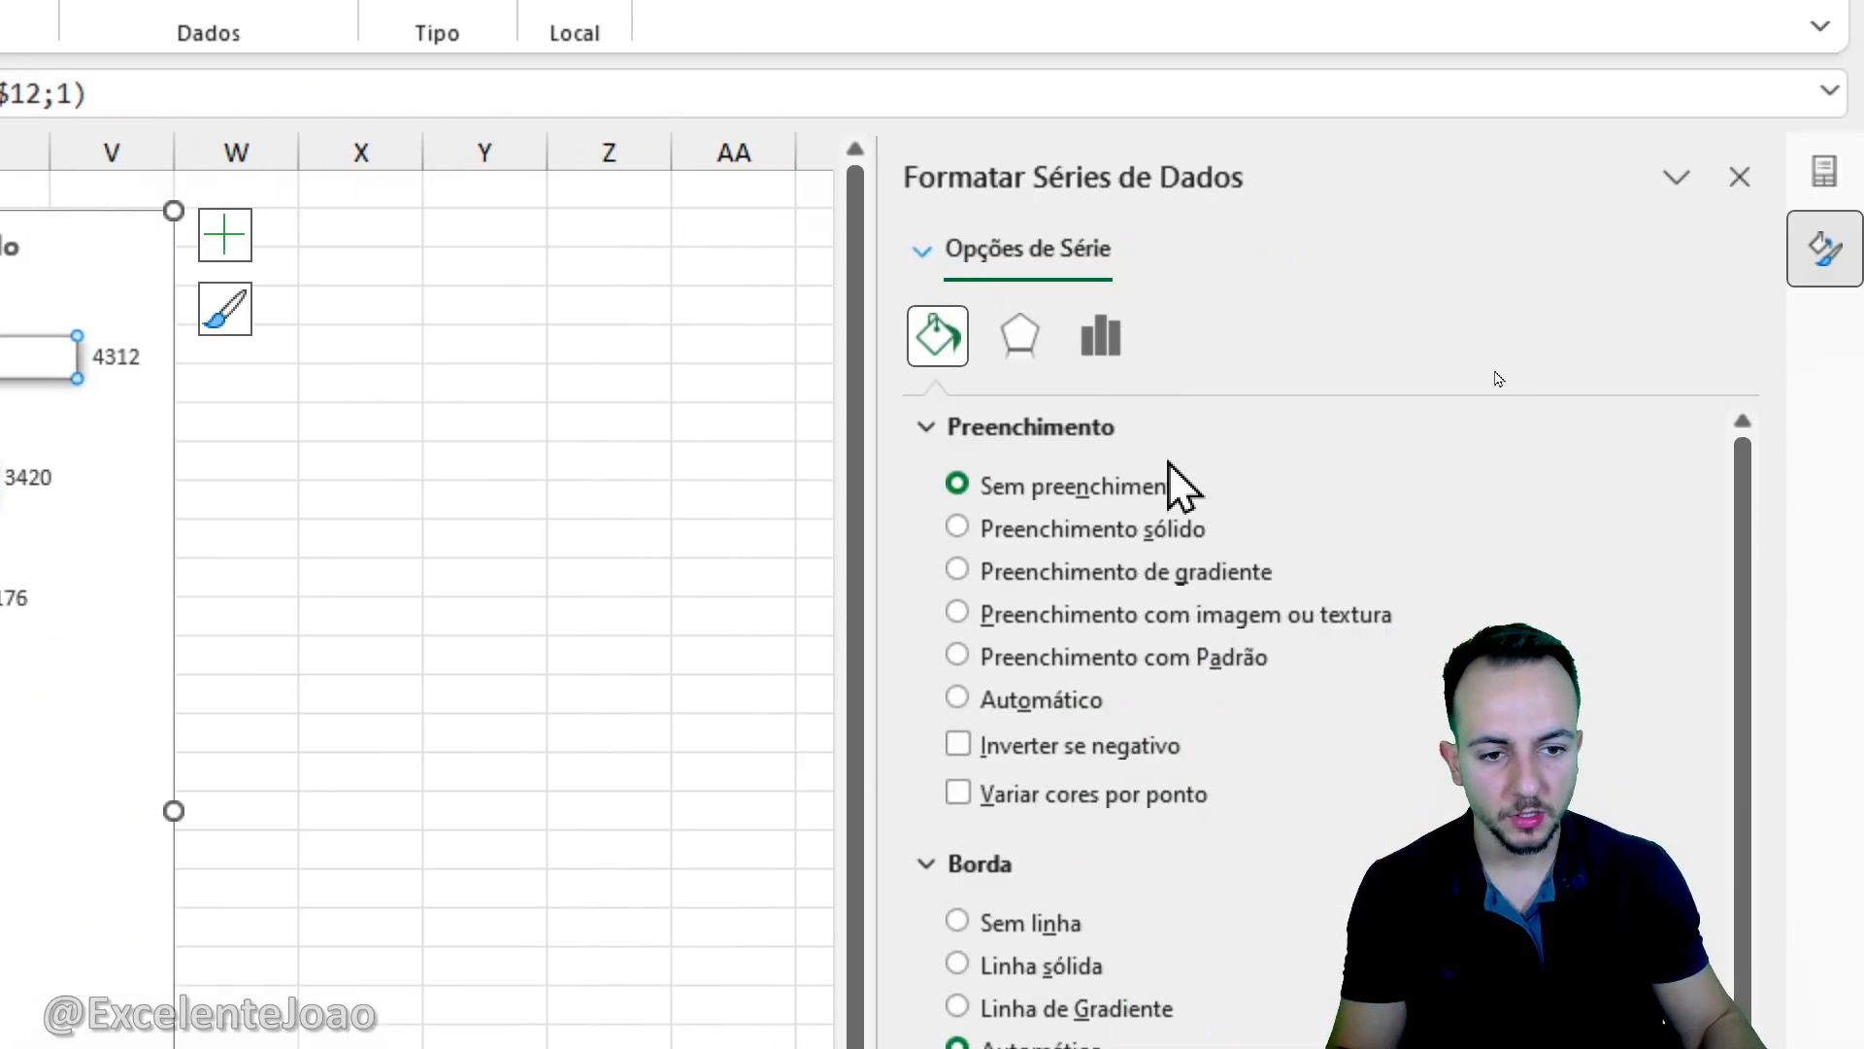
left_click(1051, 430)
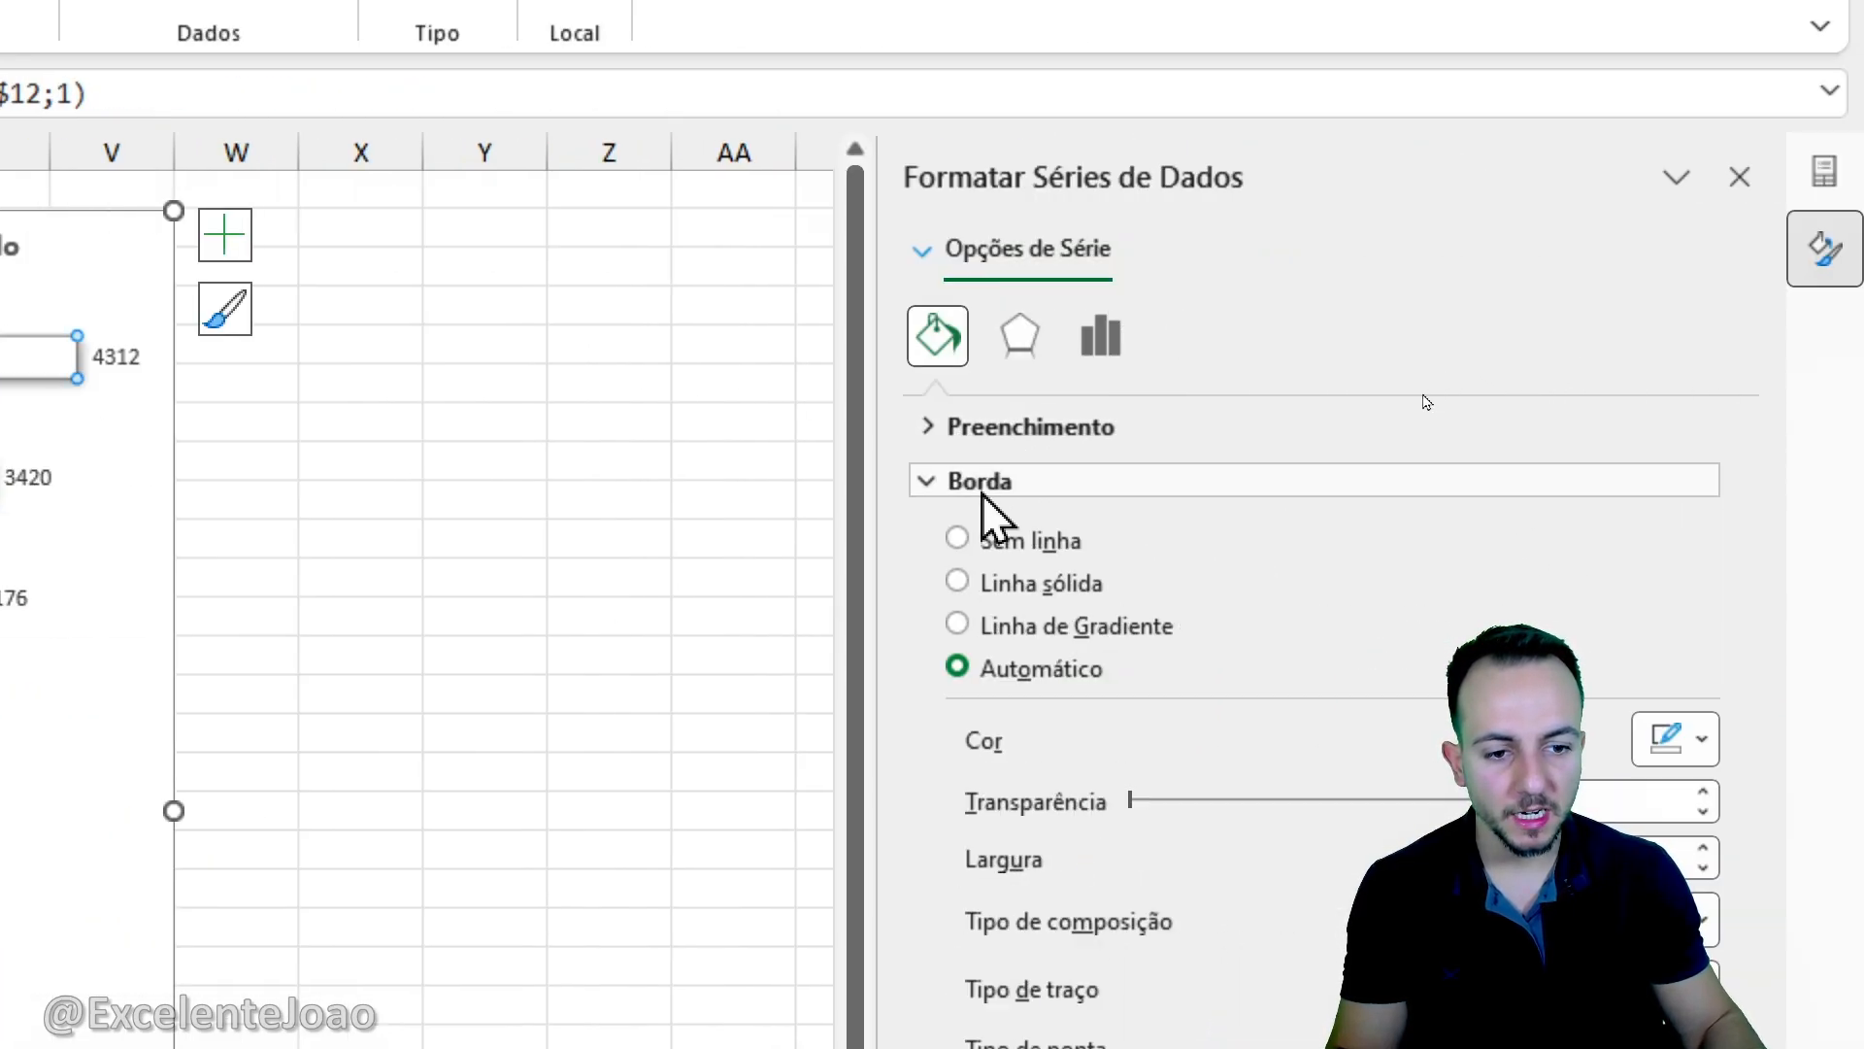
left_click_drag(878, 597, 765, 592)
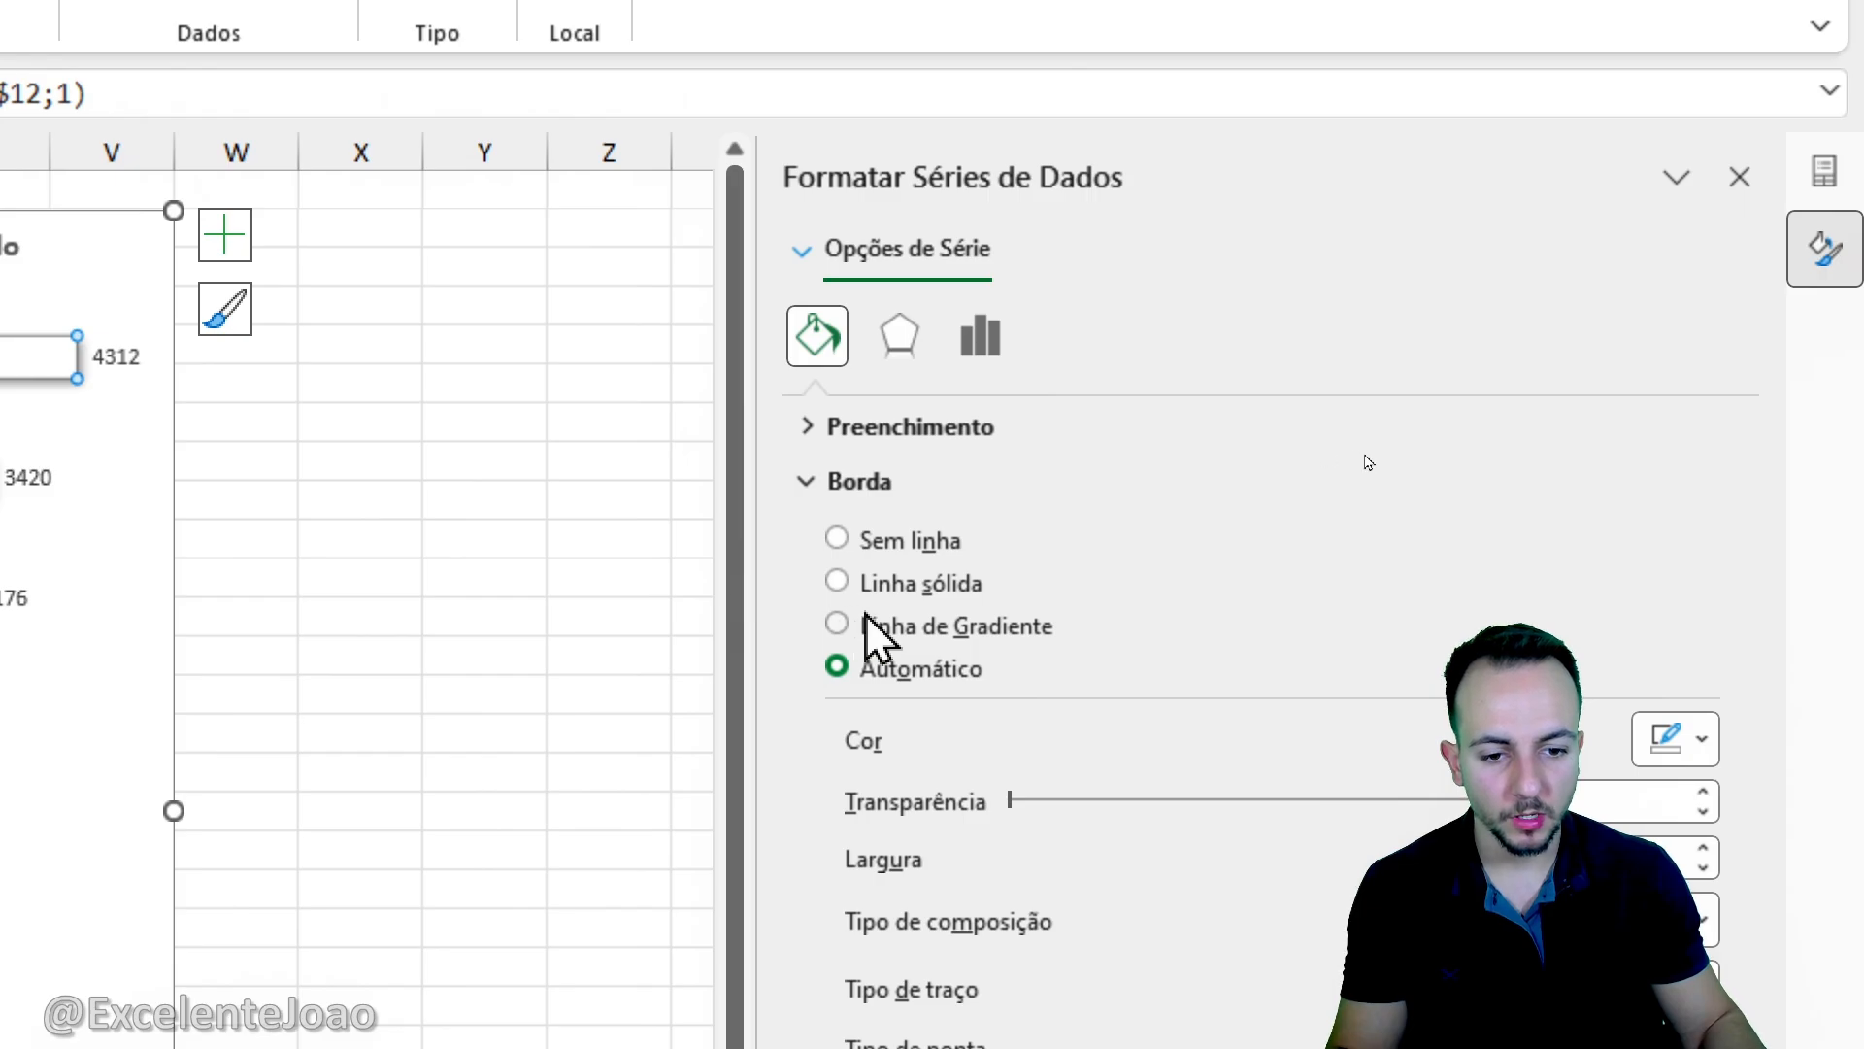
left_click(888, 626)
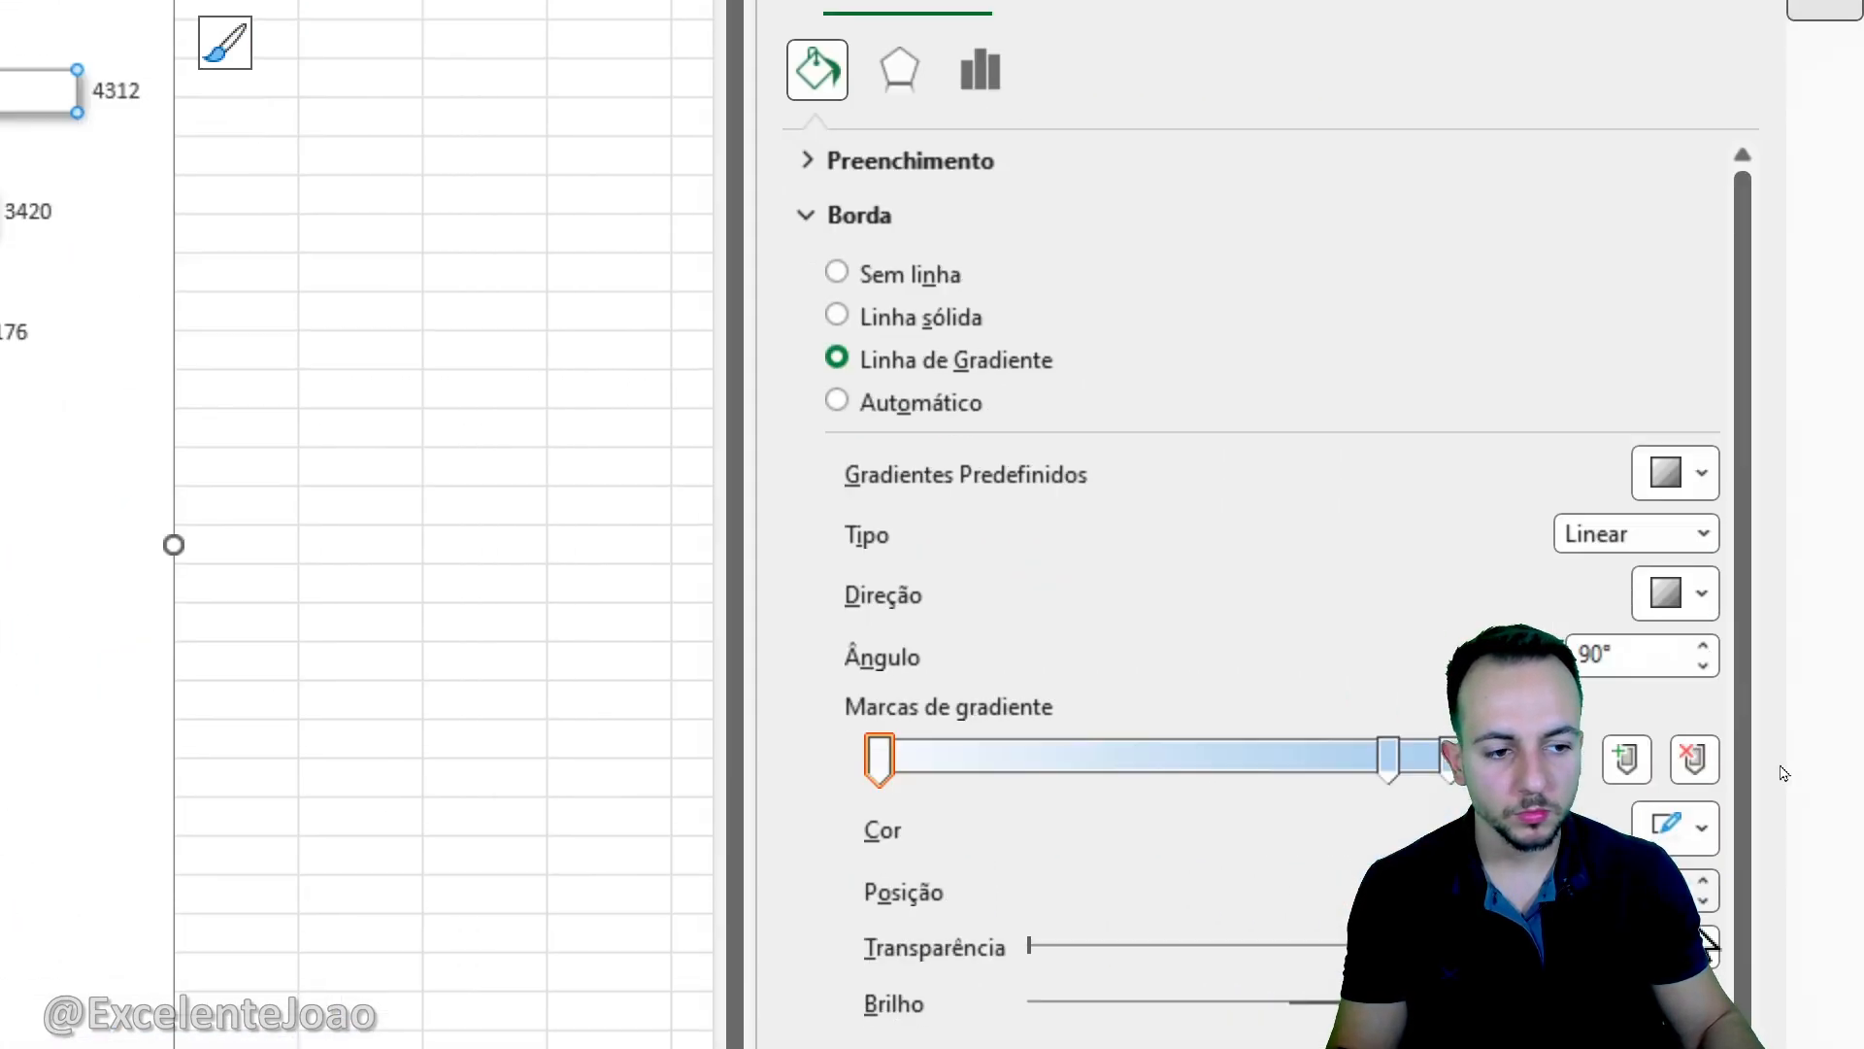
mouse_move(1376, 221)
left_mouse_down()
mouse_move(1157, 195)
mouse_move(1209, 183)
left_mouse_up()
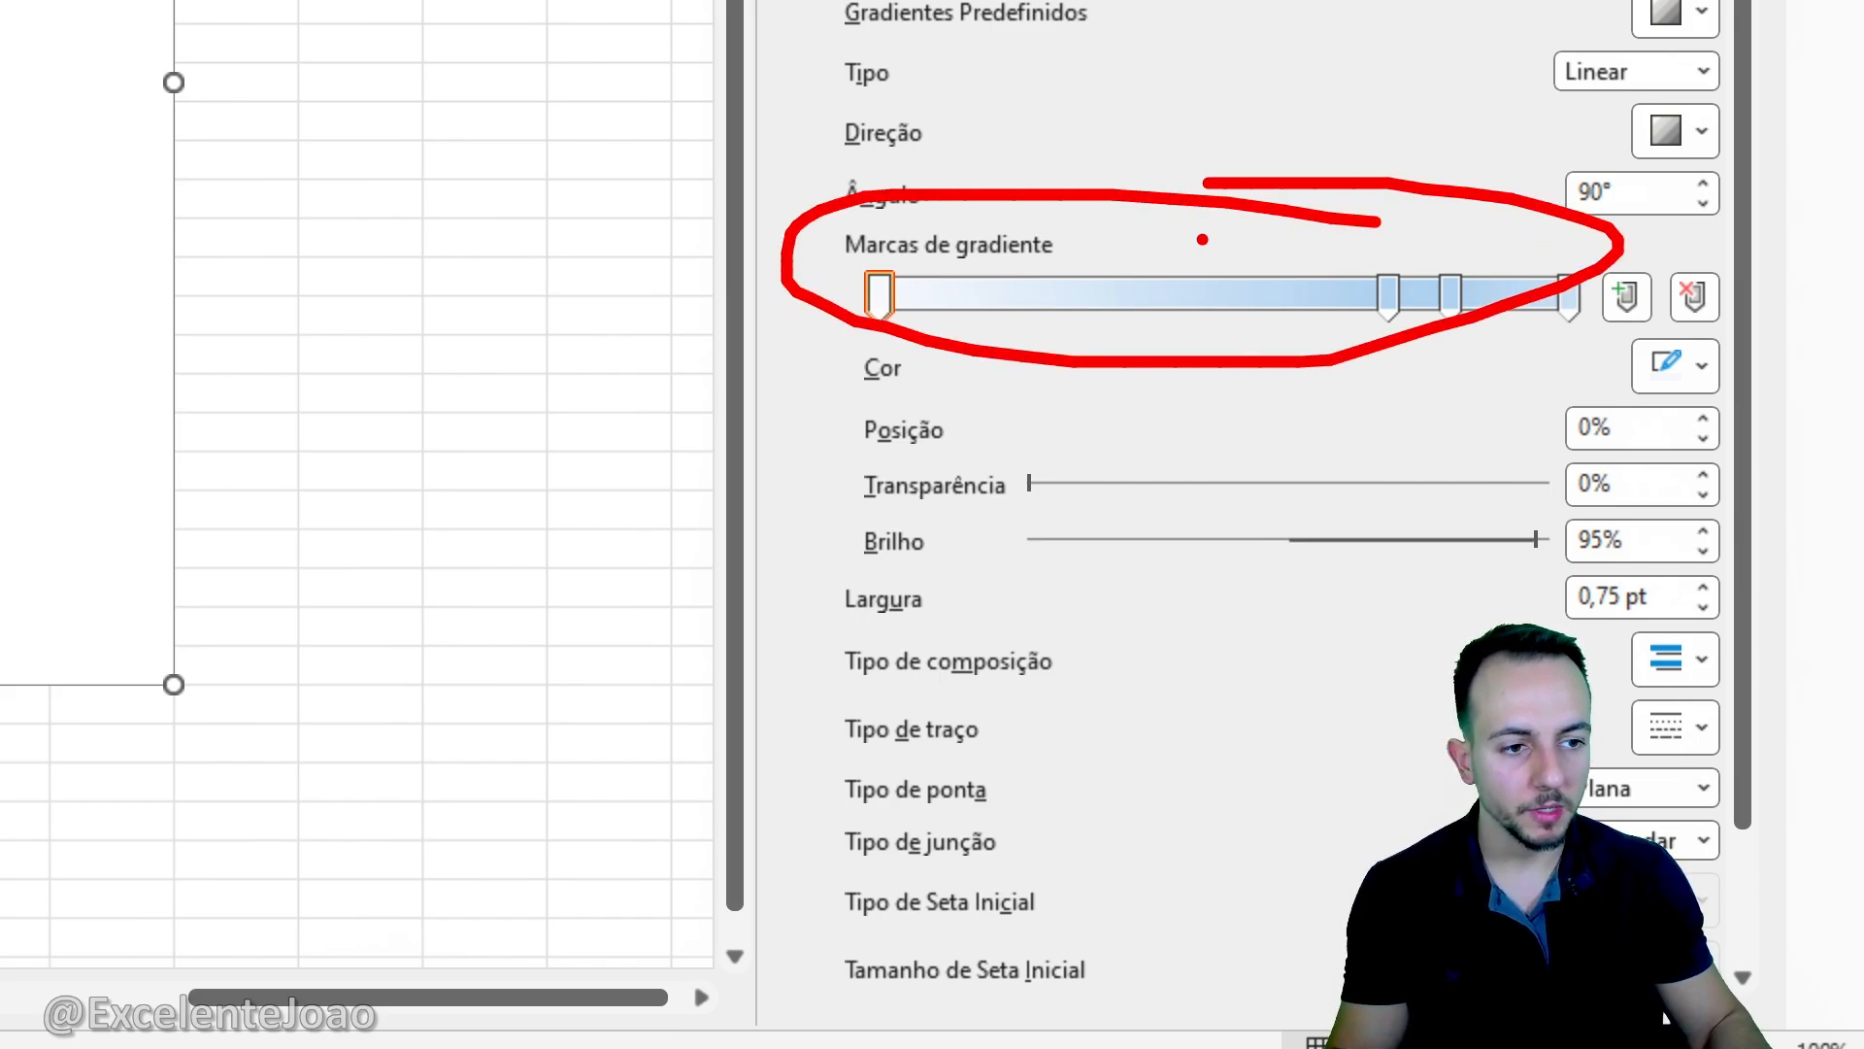
key("Escape")
- Apply a blue preset gradient to the border of the state bars
left_click(1691, 21)
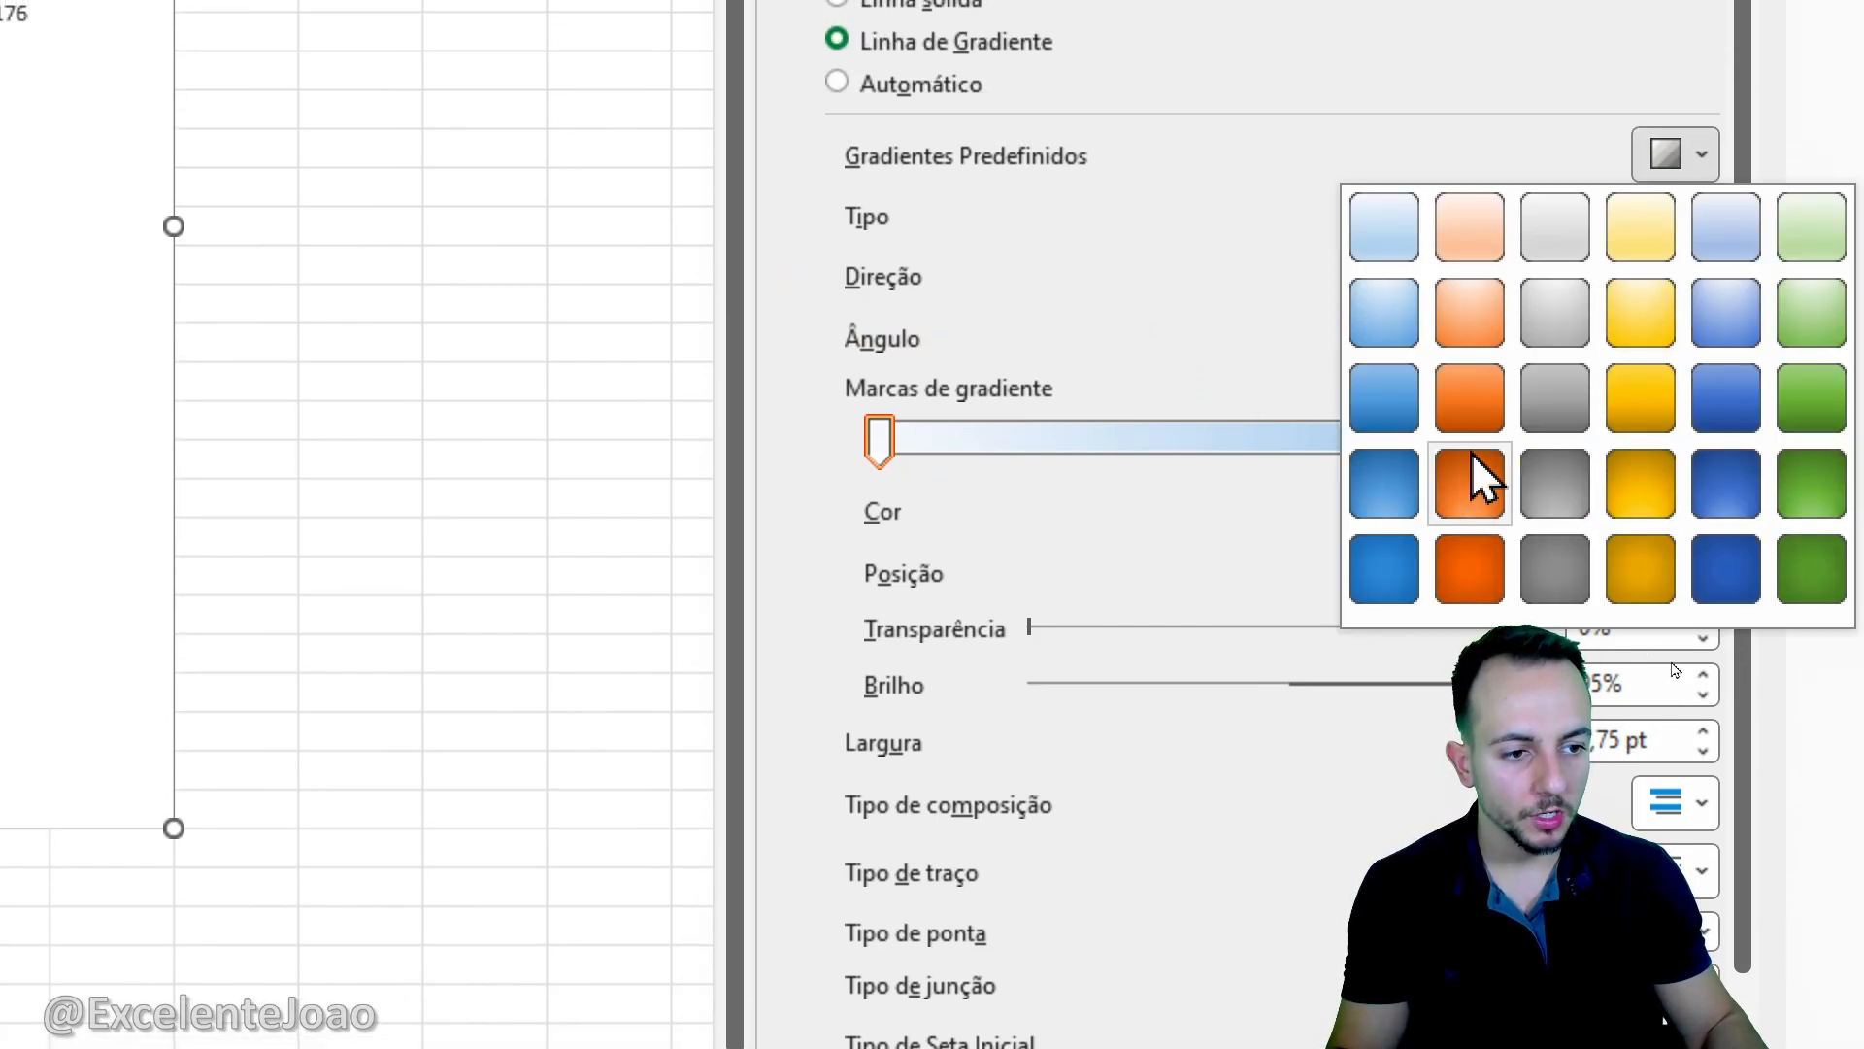
left_click(1473, 454)
left_click(1662, 160)
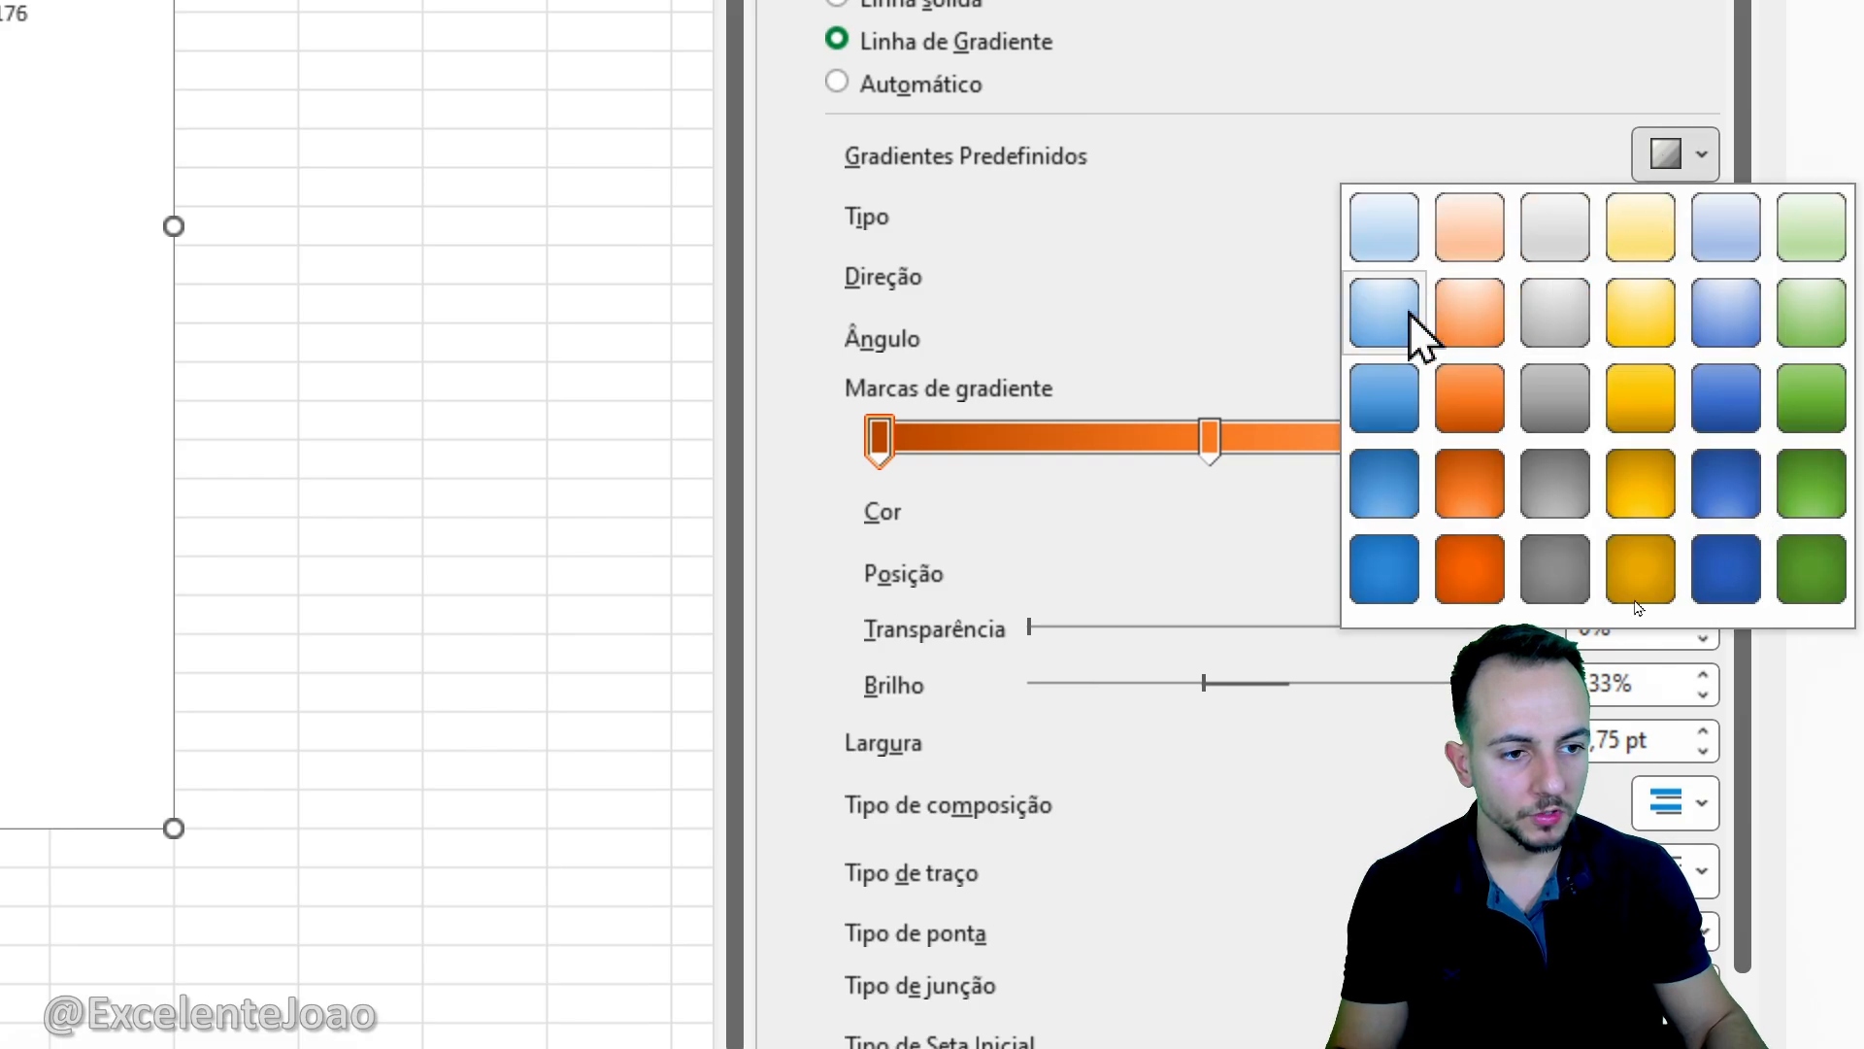
left_click(1386, 313)
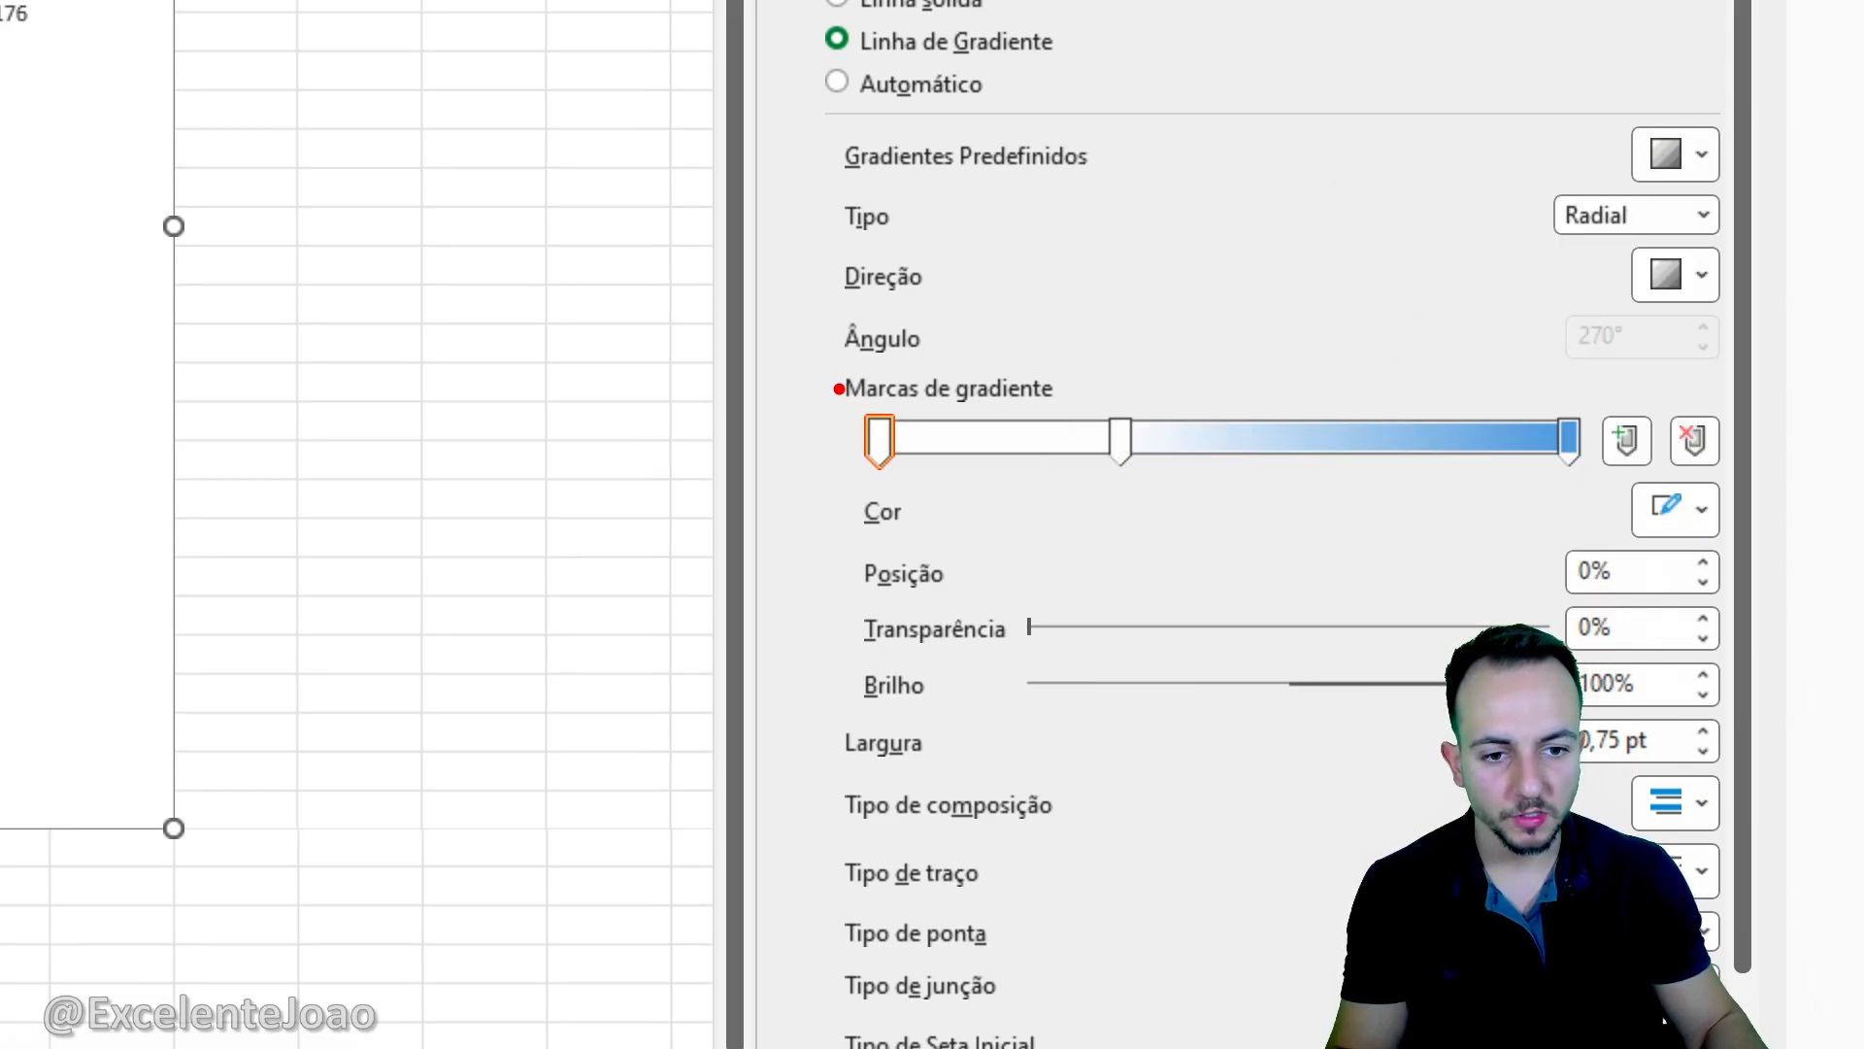
- Remove the extra gradient stop from the bar border and place the remaining white and blue stops at 0% and 100%
mouse_move(1668, 364)
left_mouse_down()
mouse_move(1726, 513)
mouse_move(1648, 341)
left_mouse_up()
left_click(1695, 441)
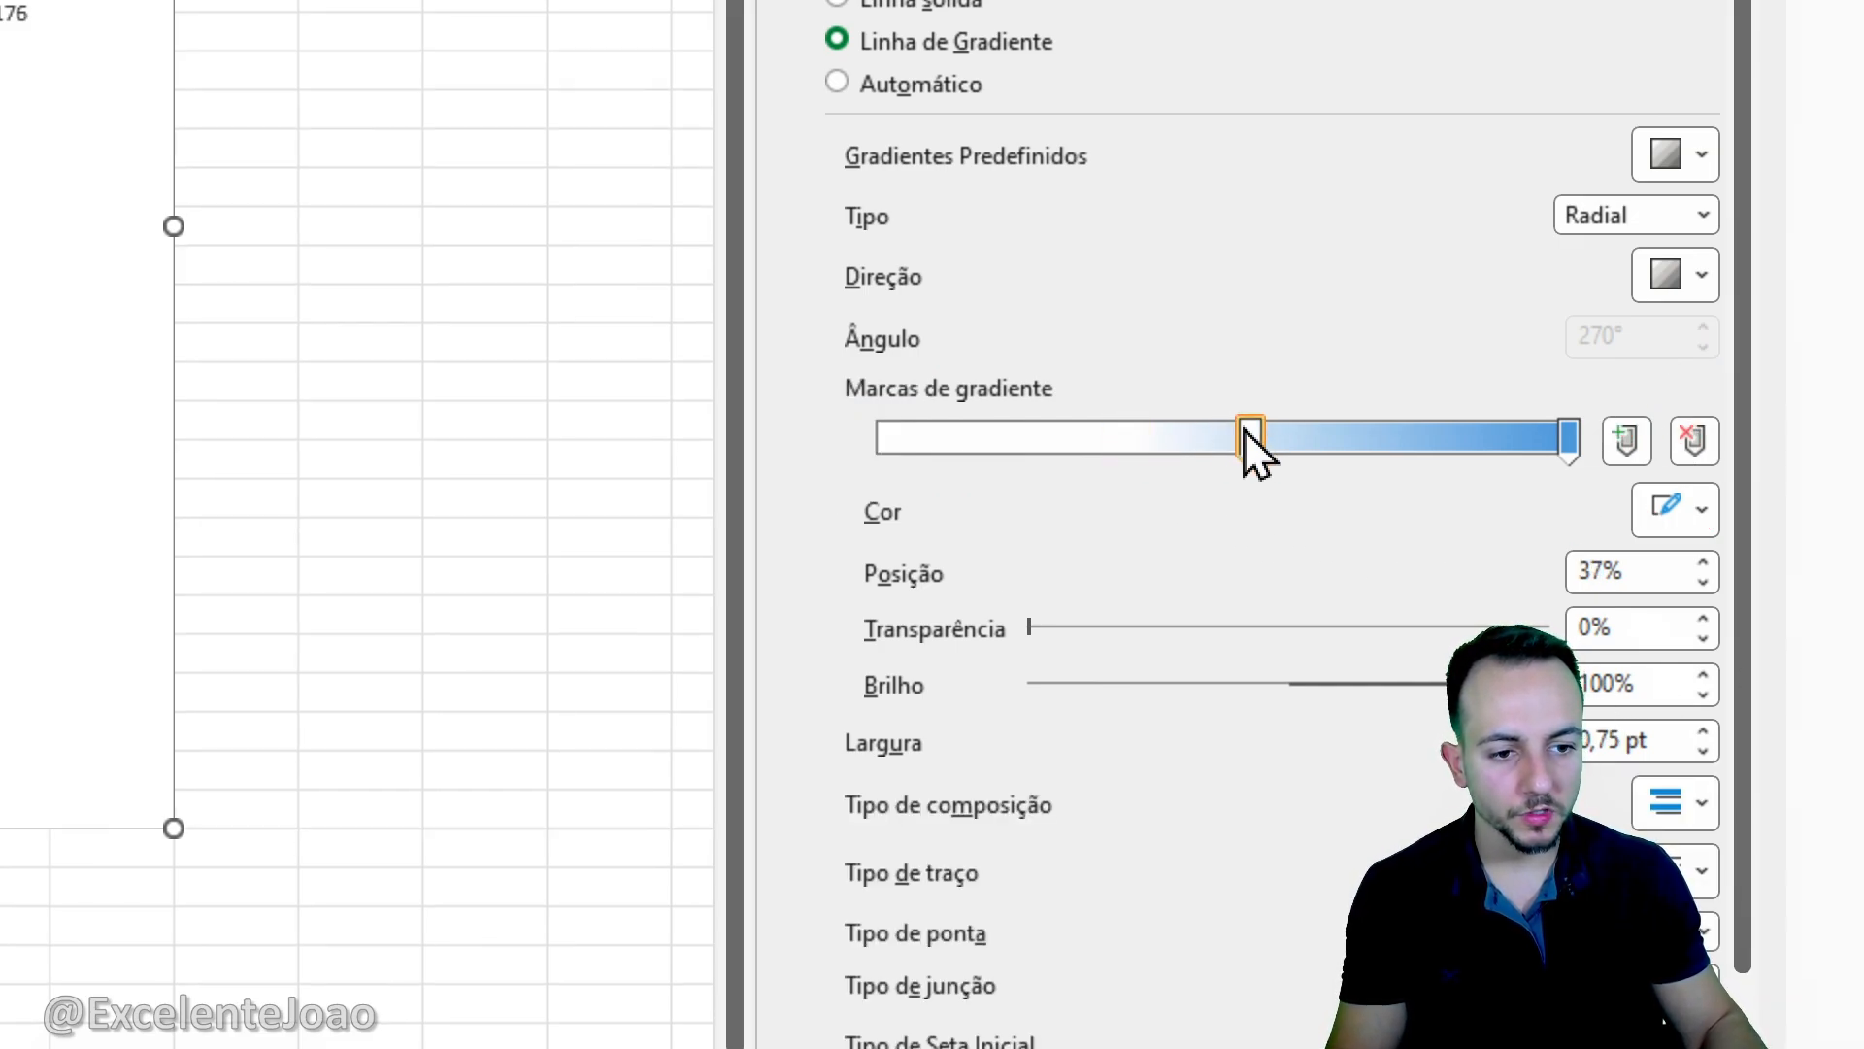
left_click_drag(1249, 436, 847, 455)
left_click(1565, 439)
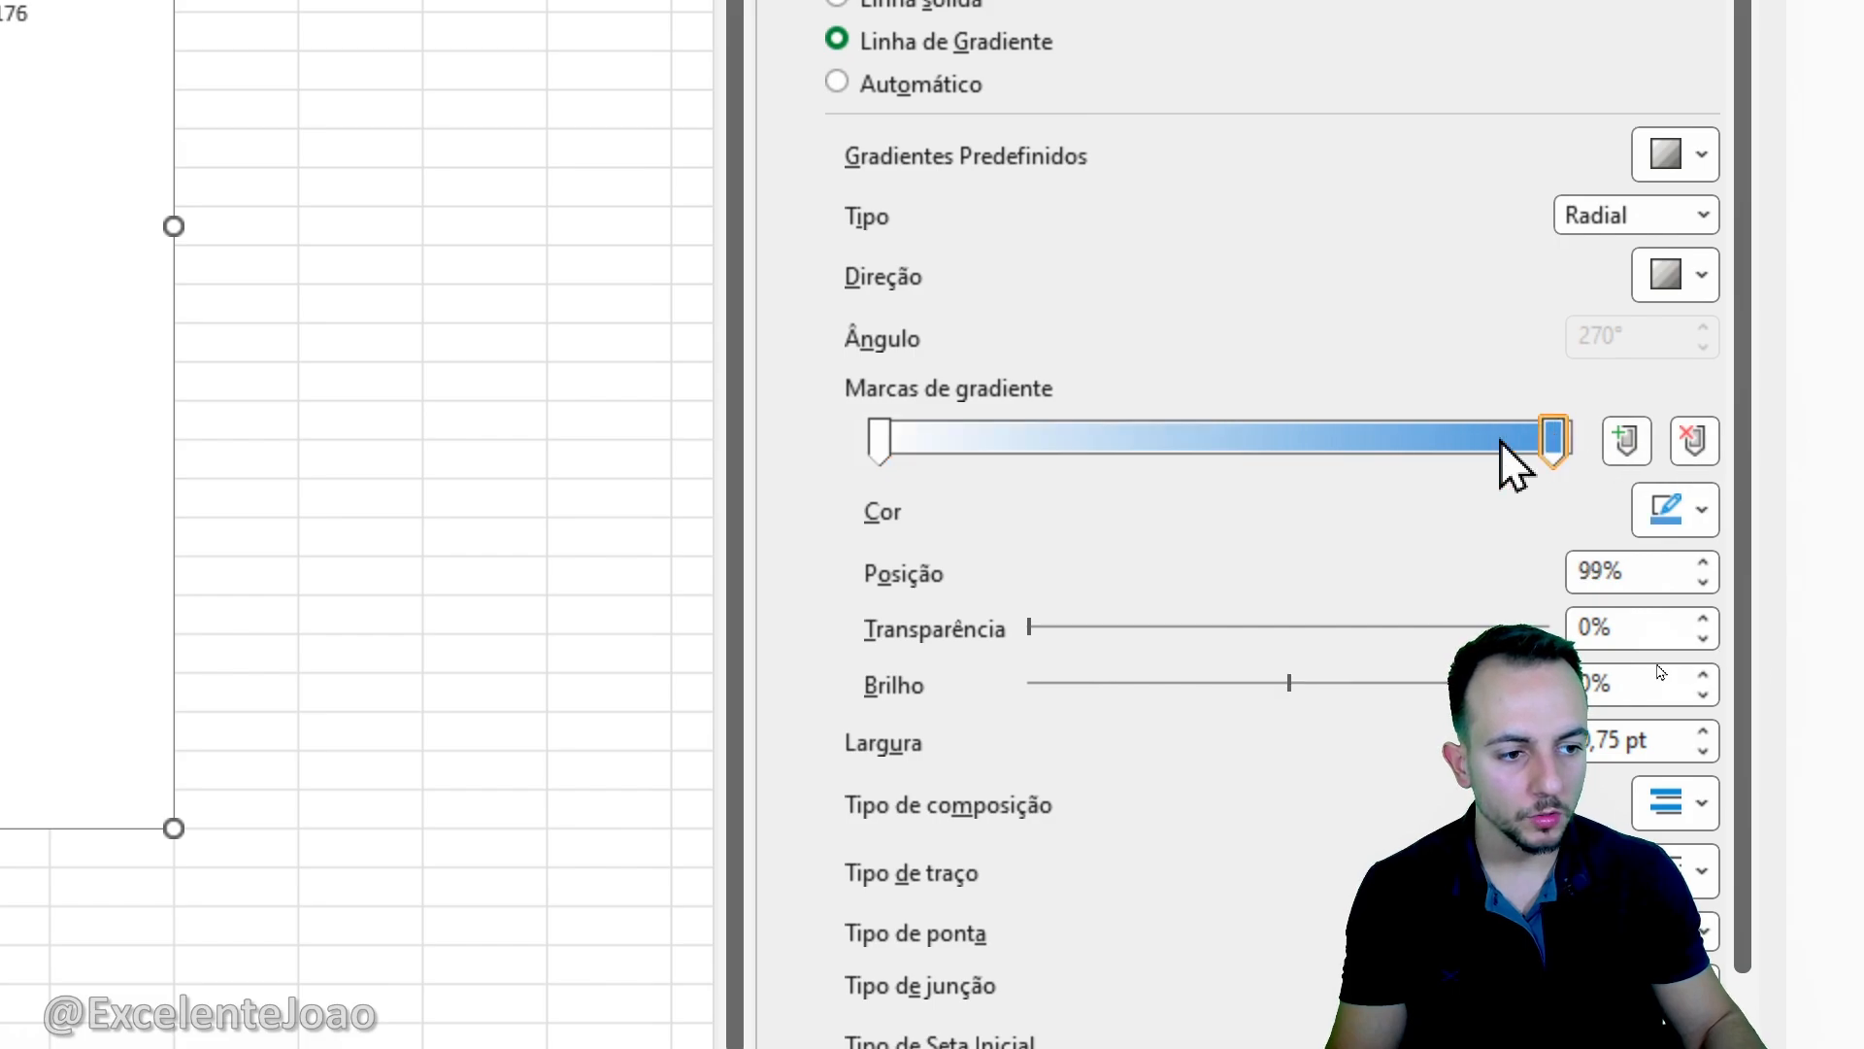
left_click_drag(1500, 440, 1582, 457)
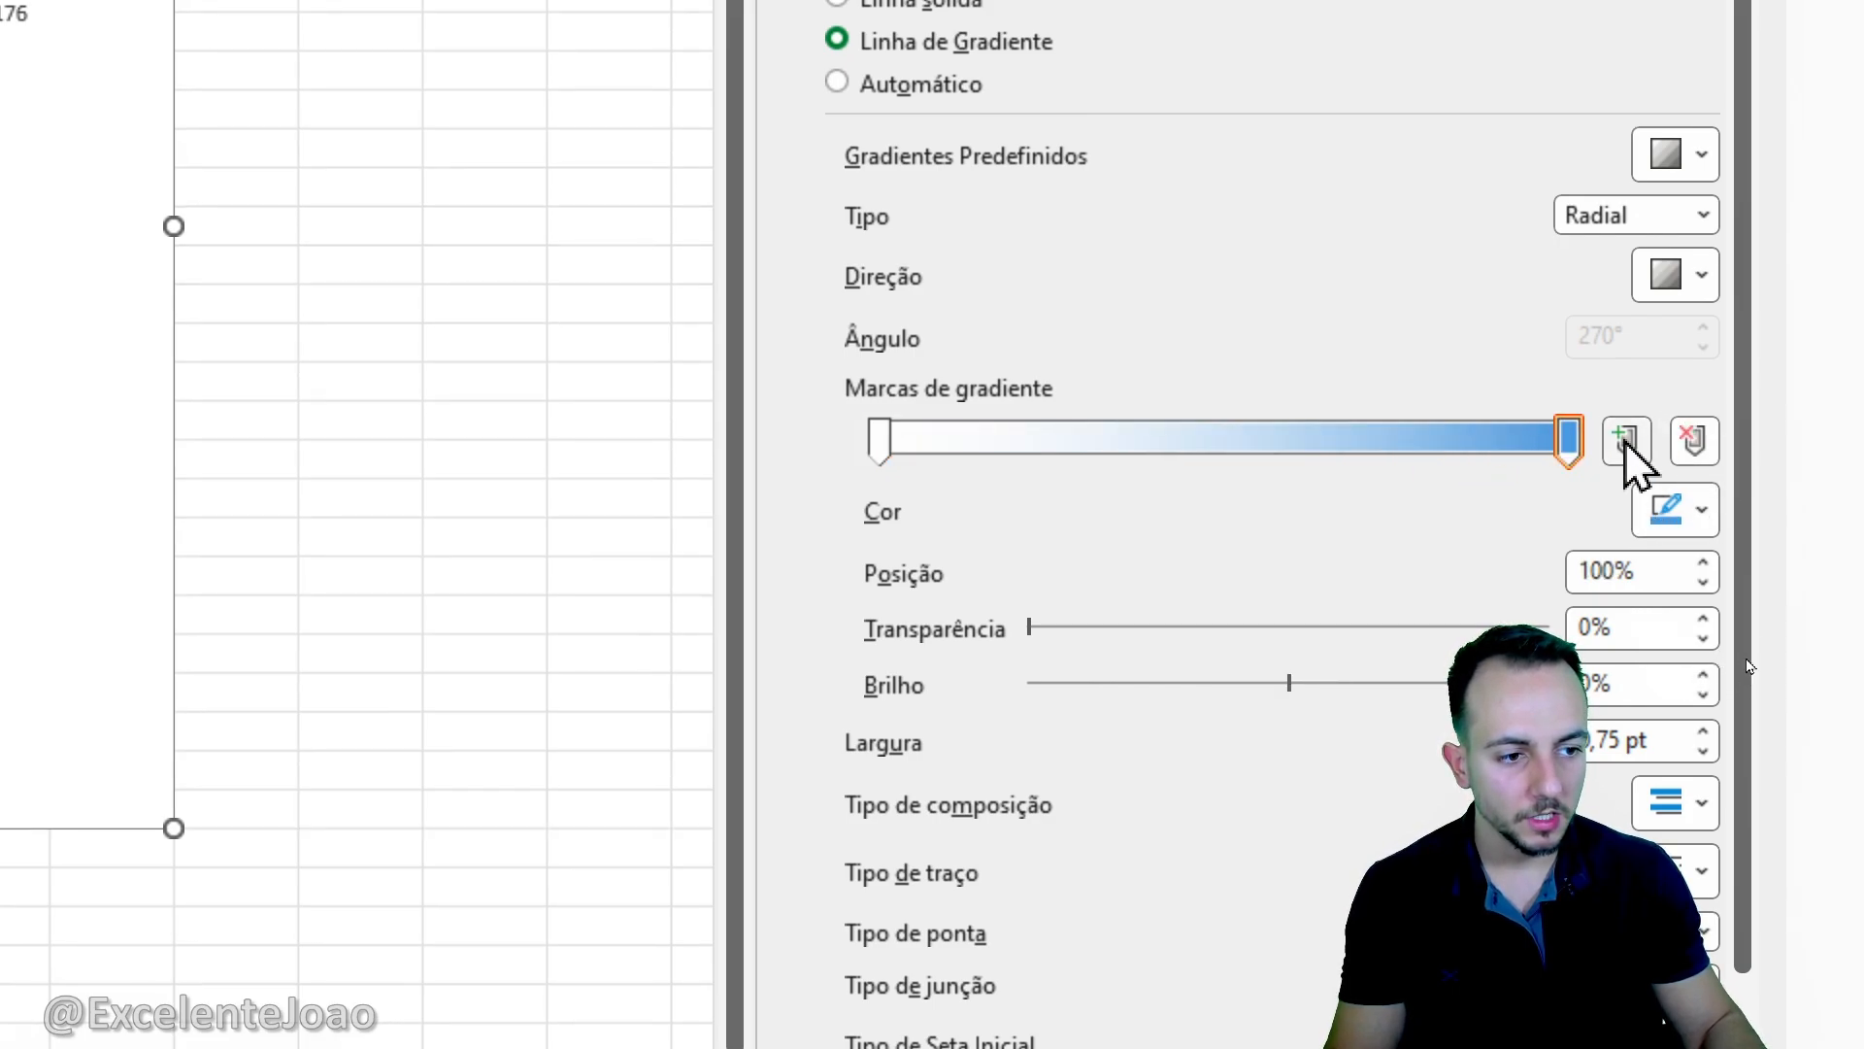
- Add a third stop at 50% to the bar border gradient
left_click_drag(1584, 381, 1653, 486)
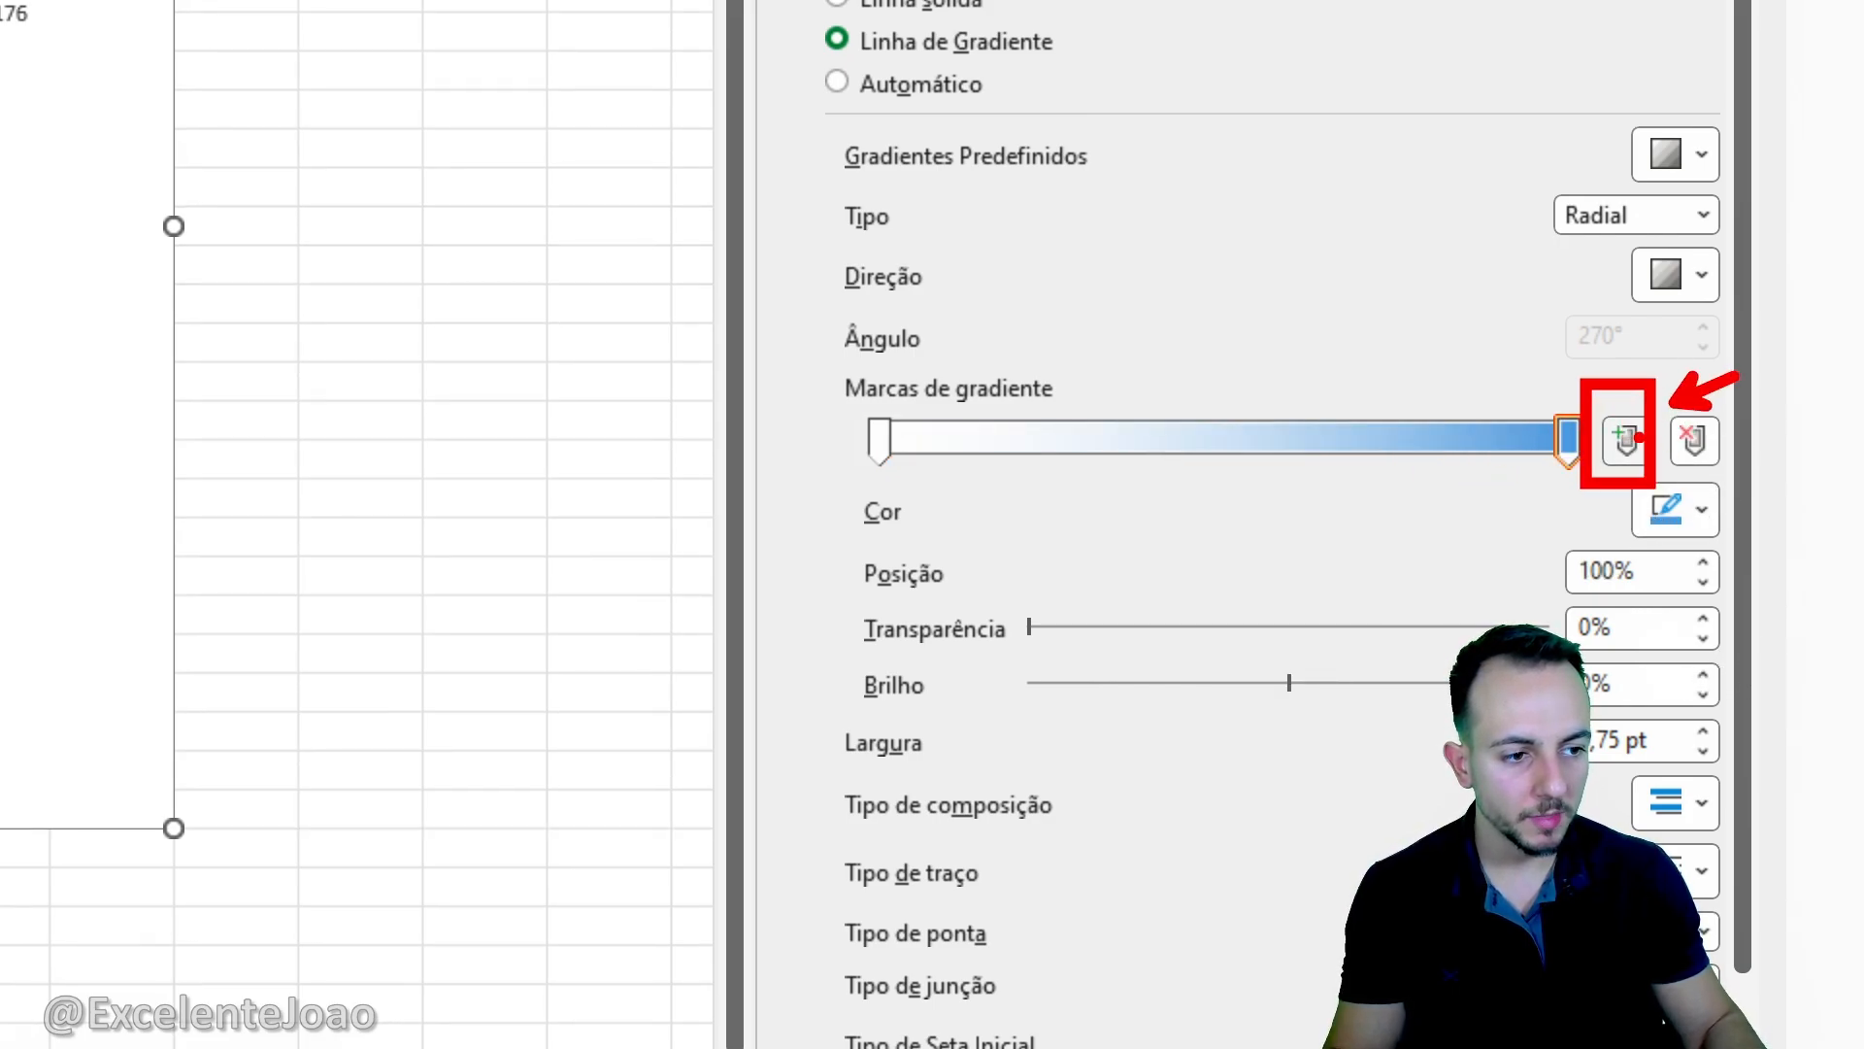
key("Escape")
left_click(1626, 440)
left_click_drag(1272, 351, 1306, 417)
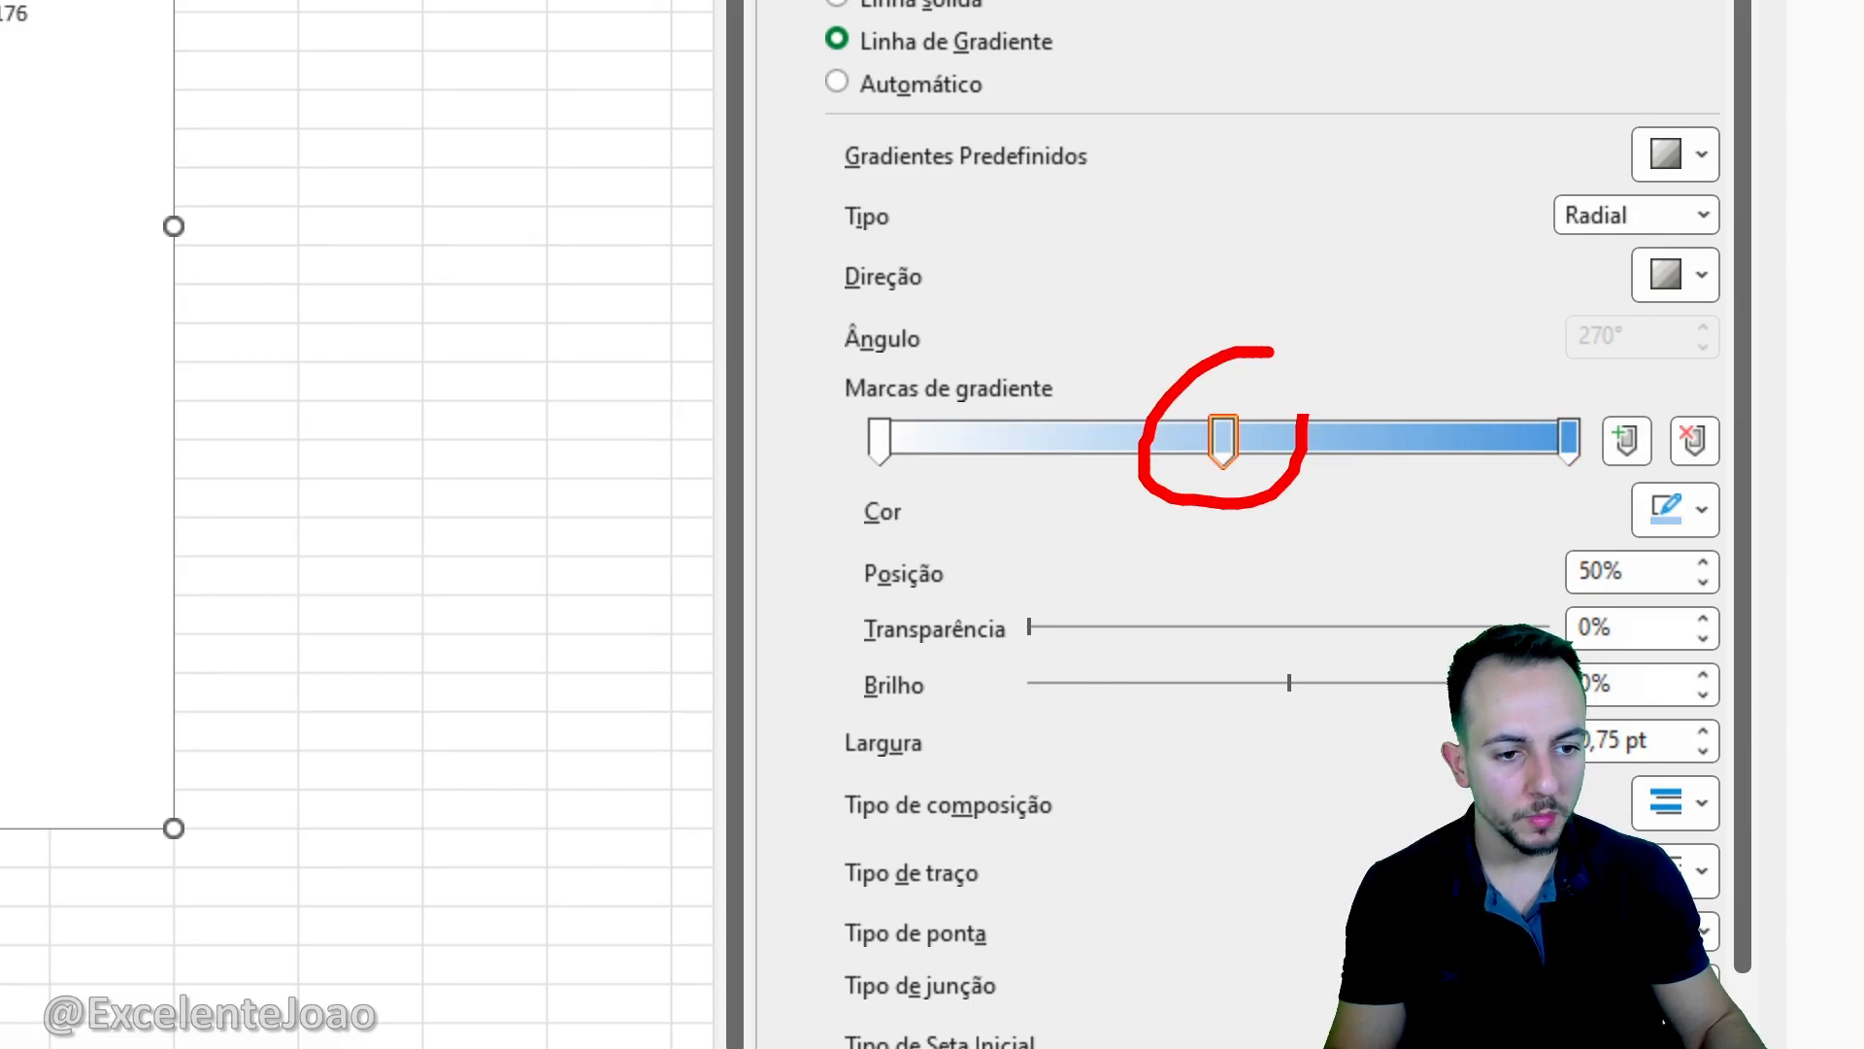
key("Escape")
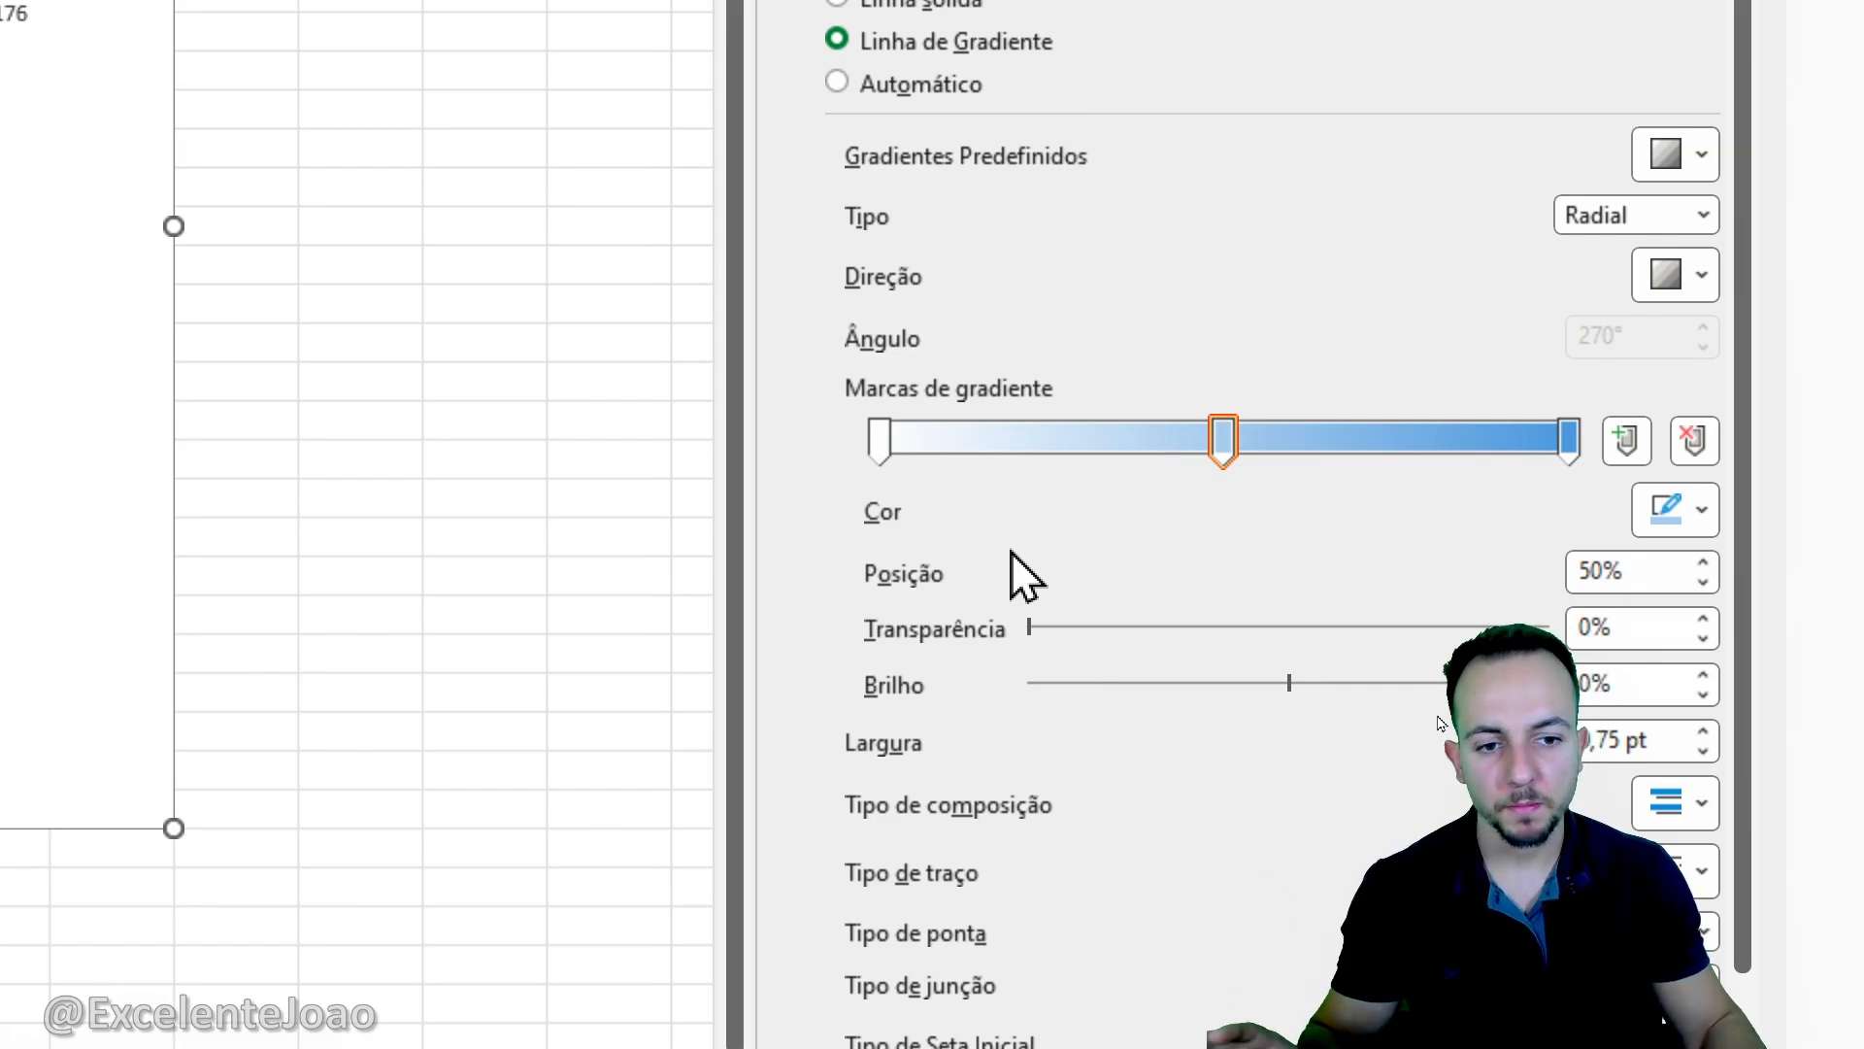
- Color the first border gradient stop light gold and the middle stop standard light blue
left_click(889, 447)
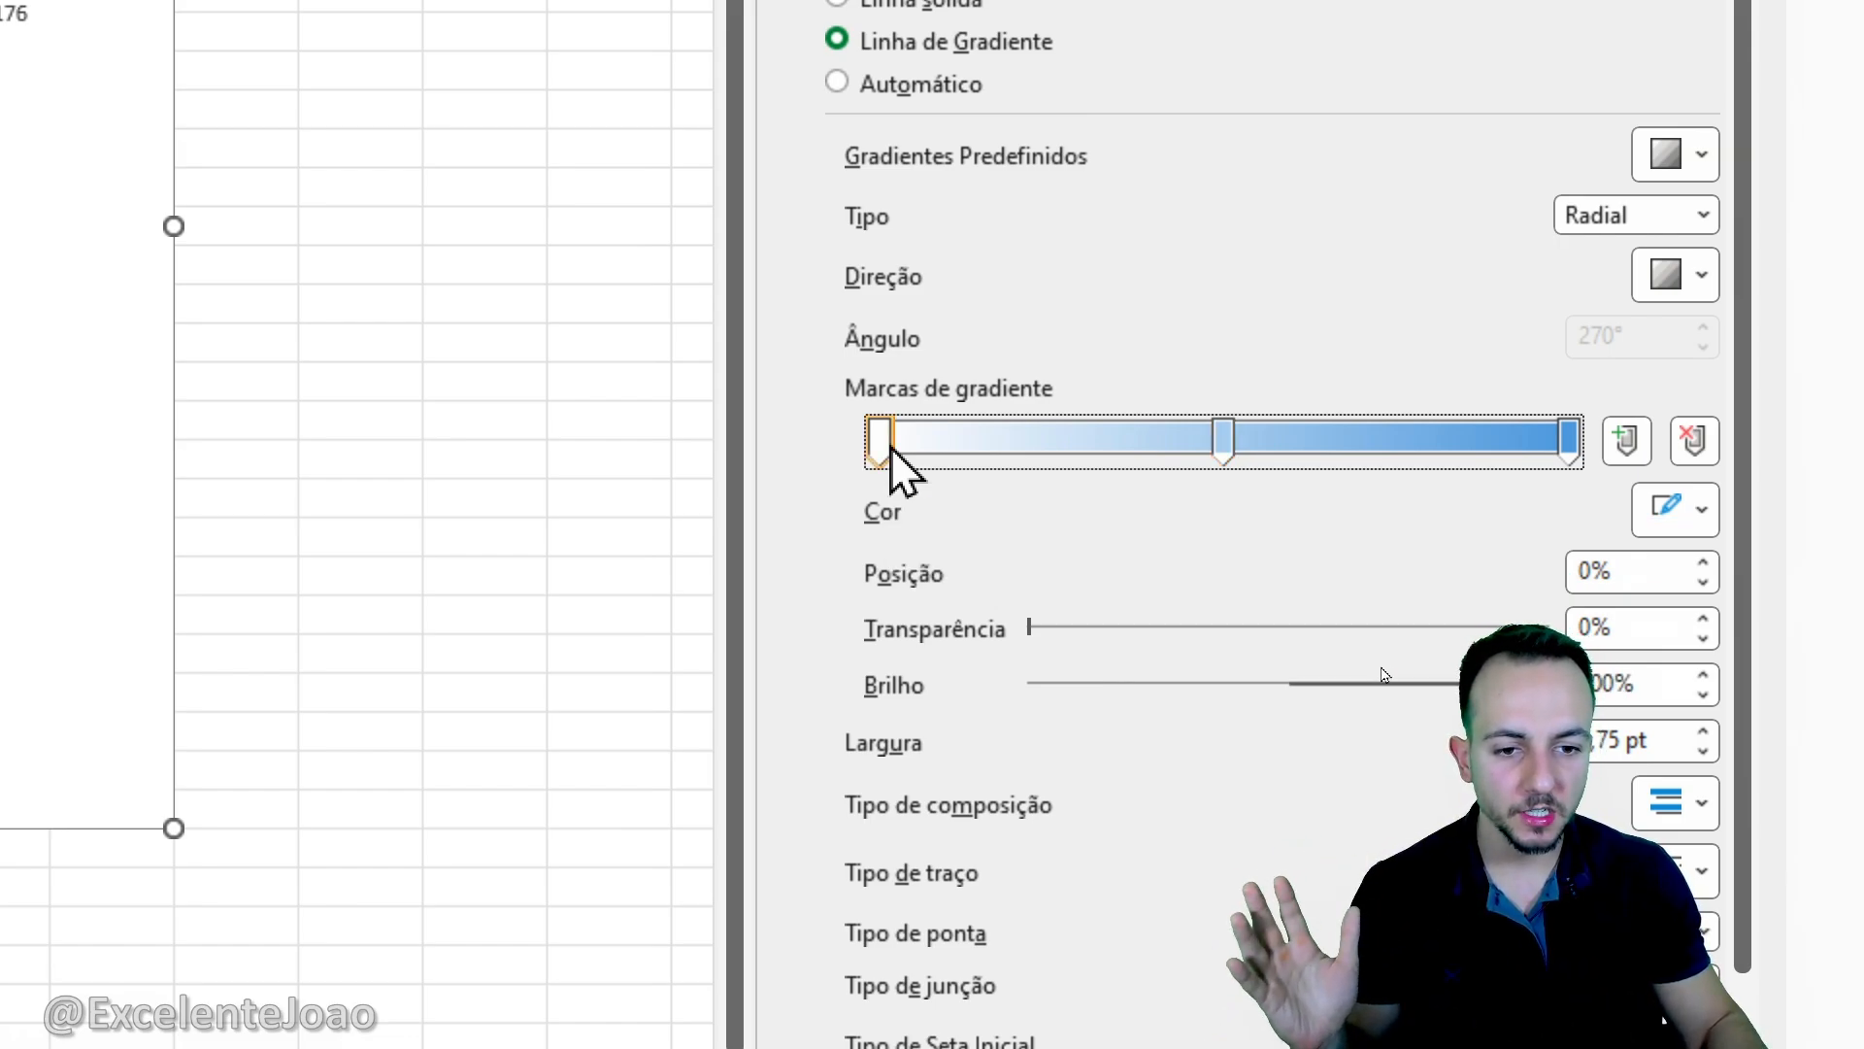
left_click(1662, 520)
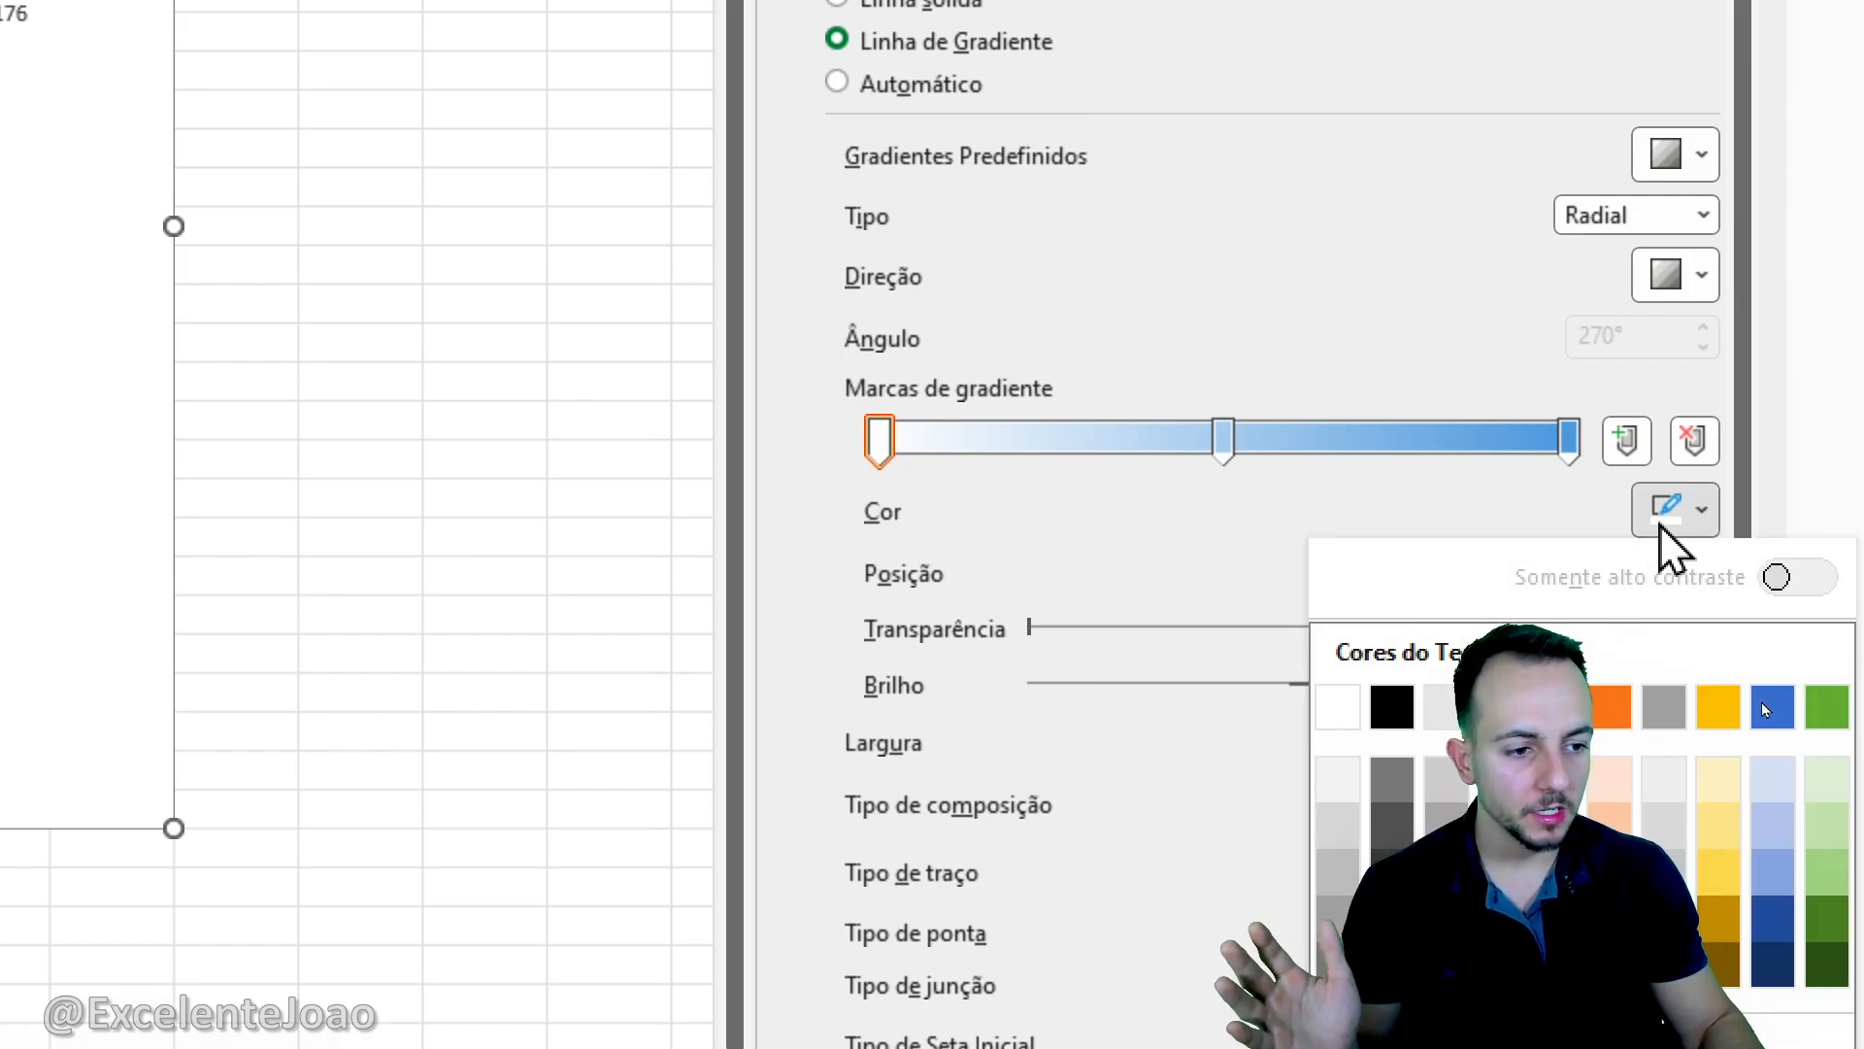
left_click(1727, 815)
left_click(1225, 446)
left_click(1697, 517)
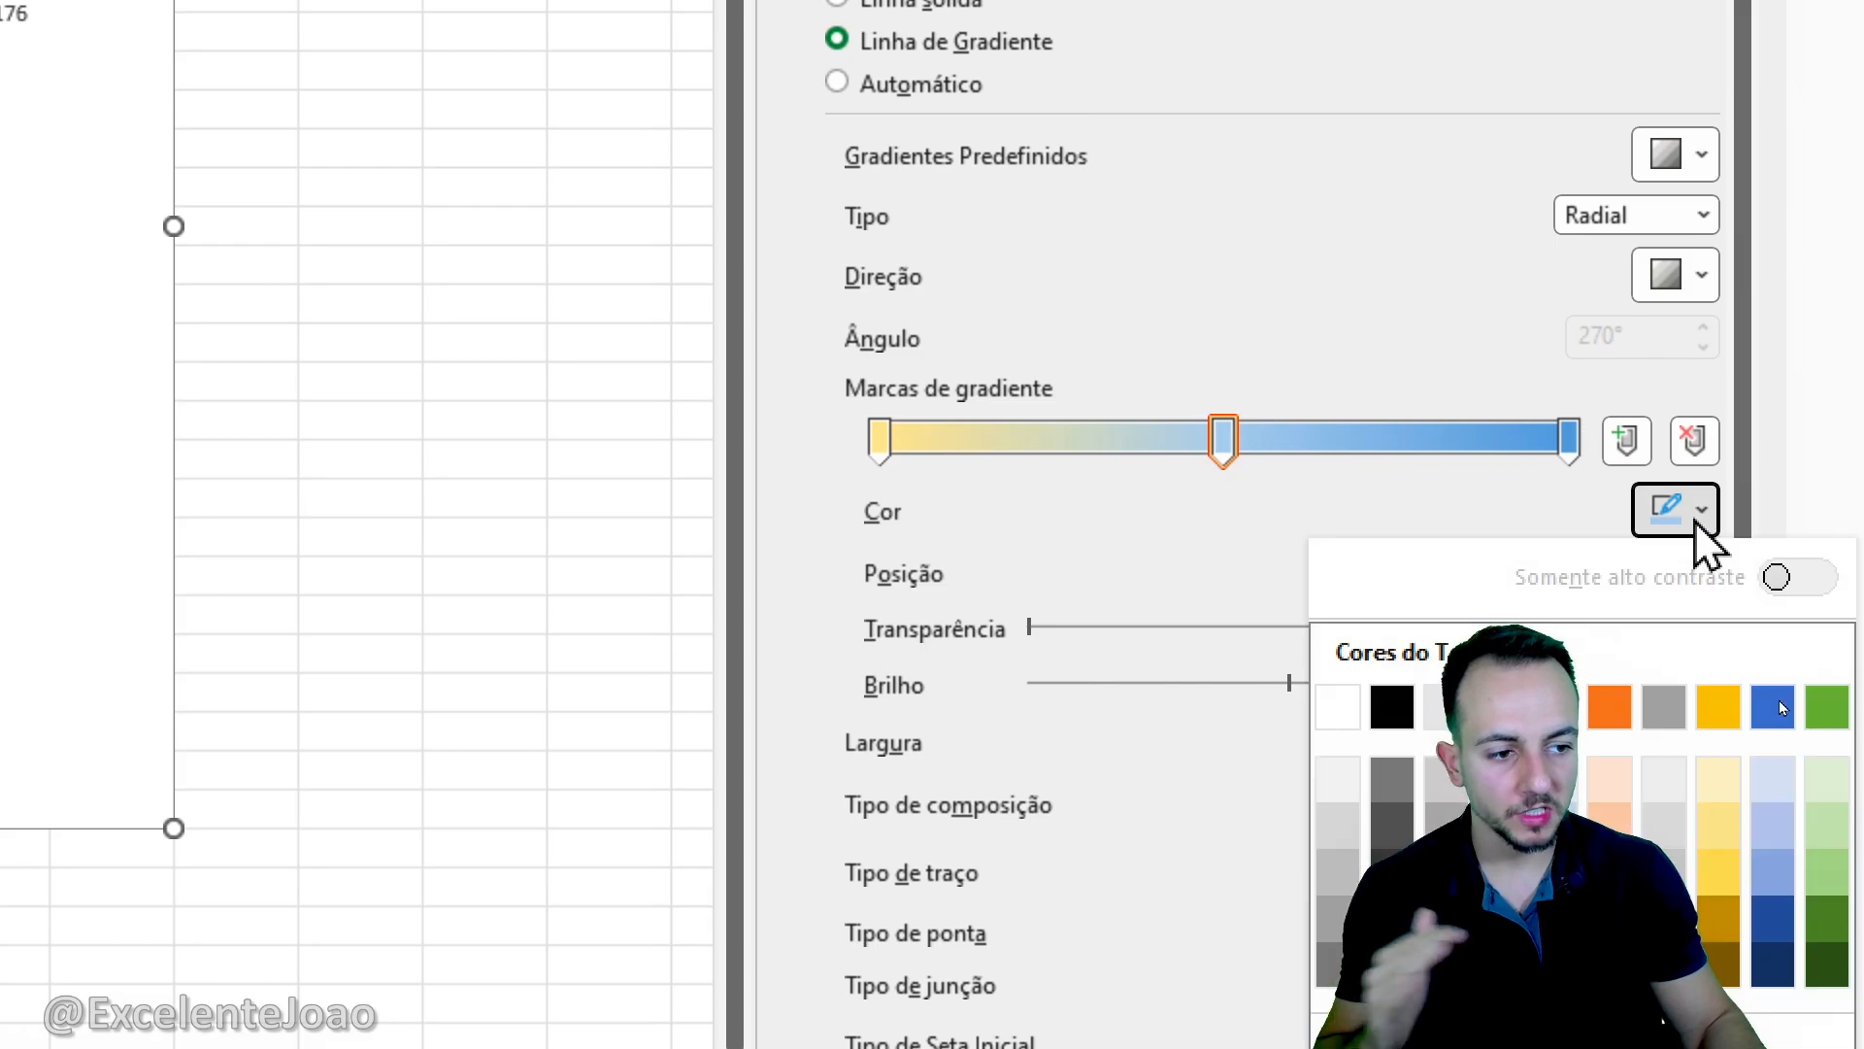
left_click(1664, 932)
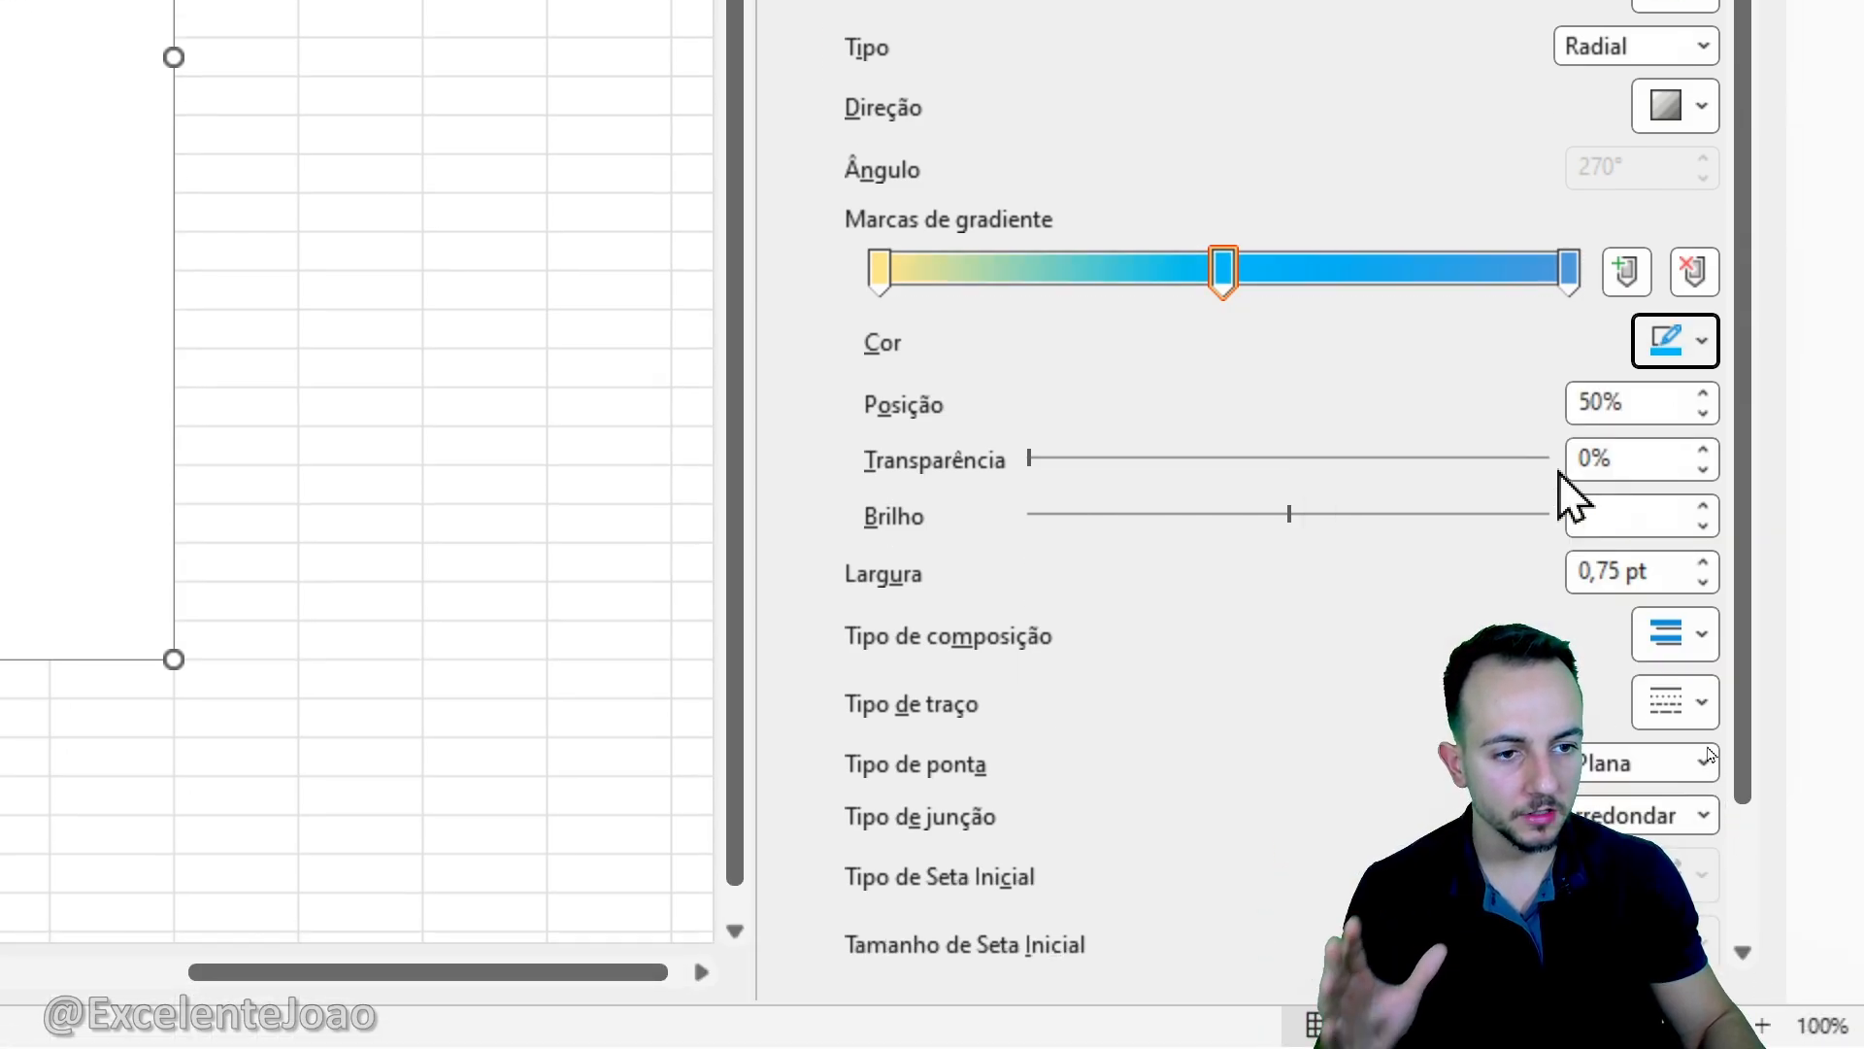
- Color the last border gradient stop standard dark blue and set the border width of the bars to 20 pt
scroll(1466, 378, "down", 3)
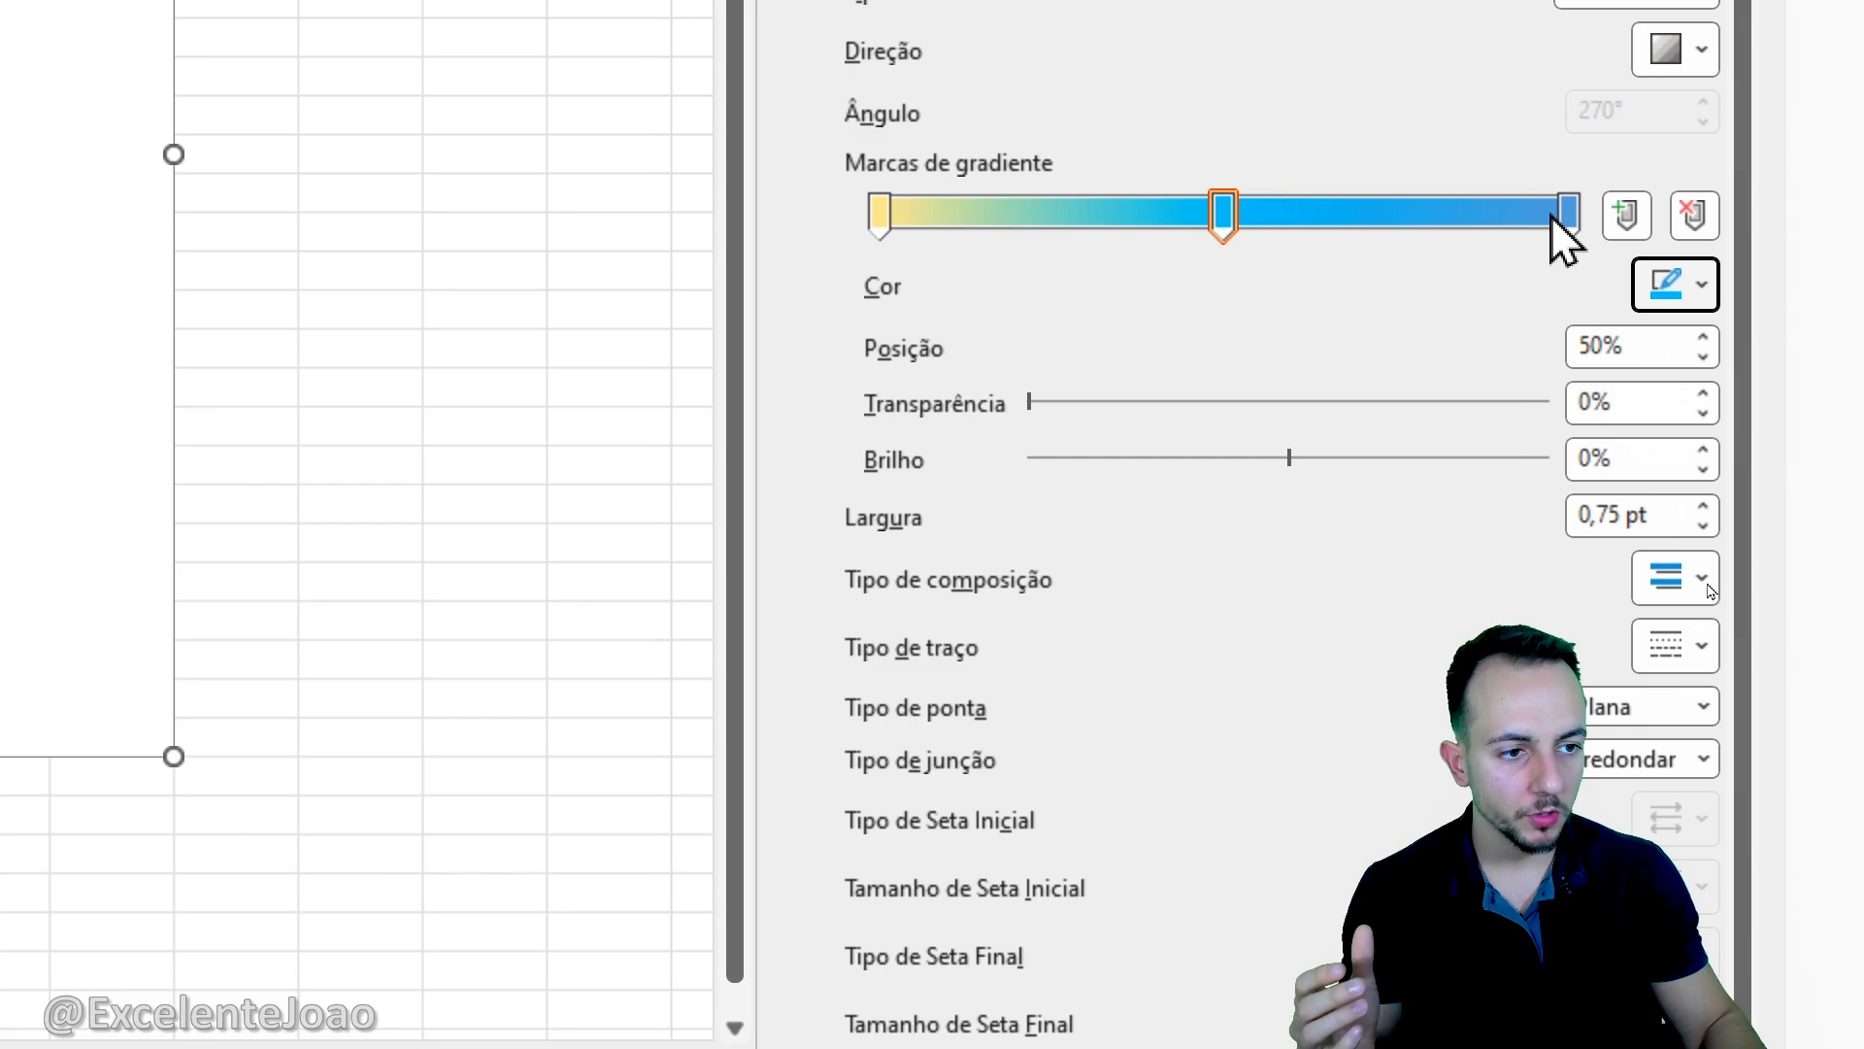
left_click(1565, 222)
left_click(1670, 277)
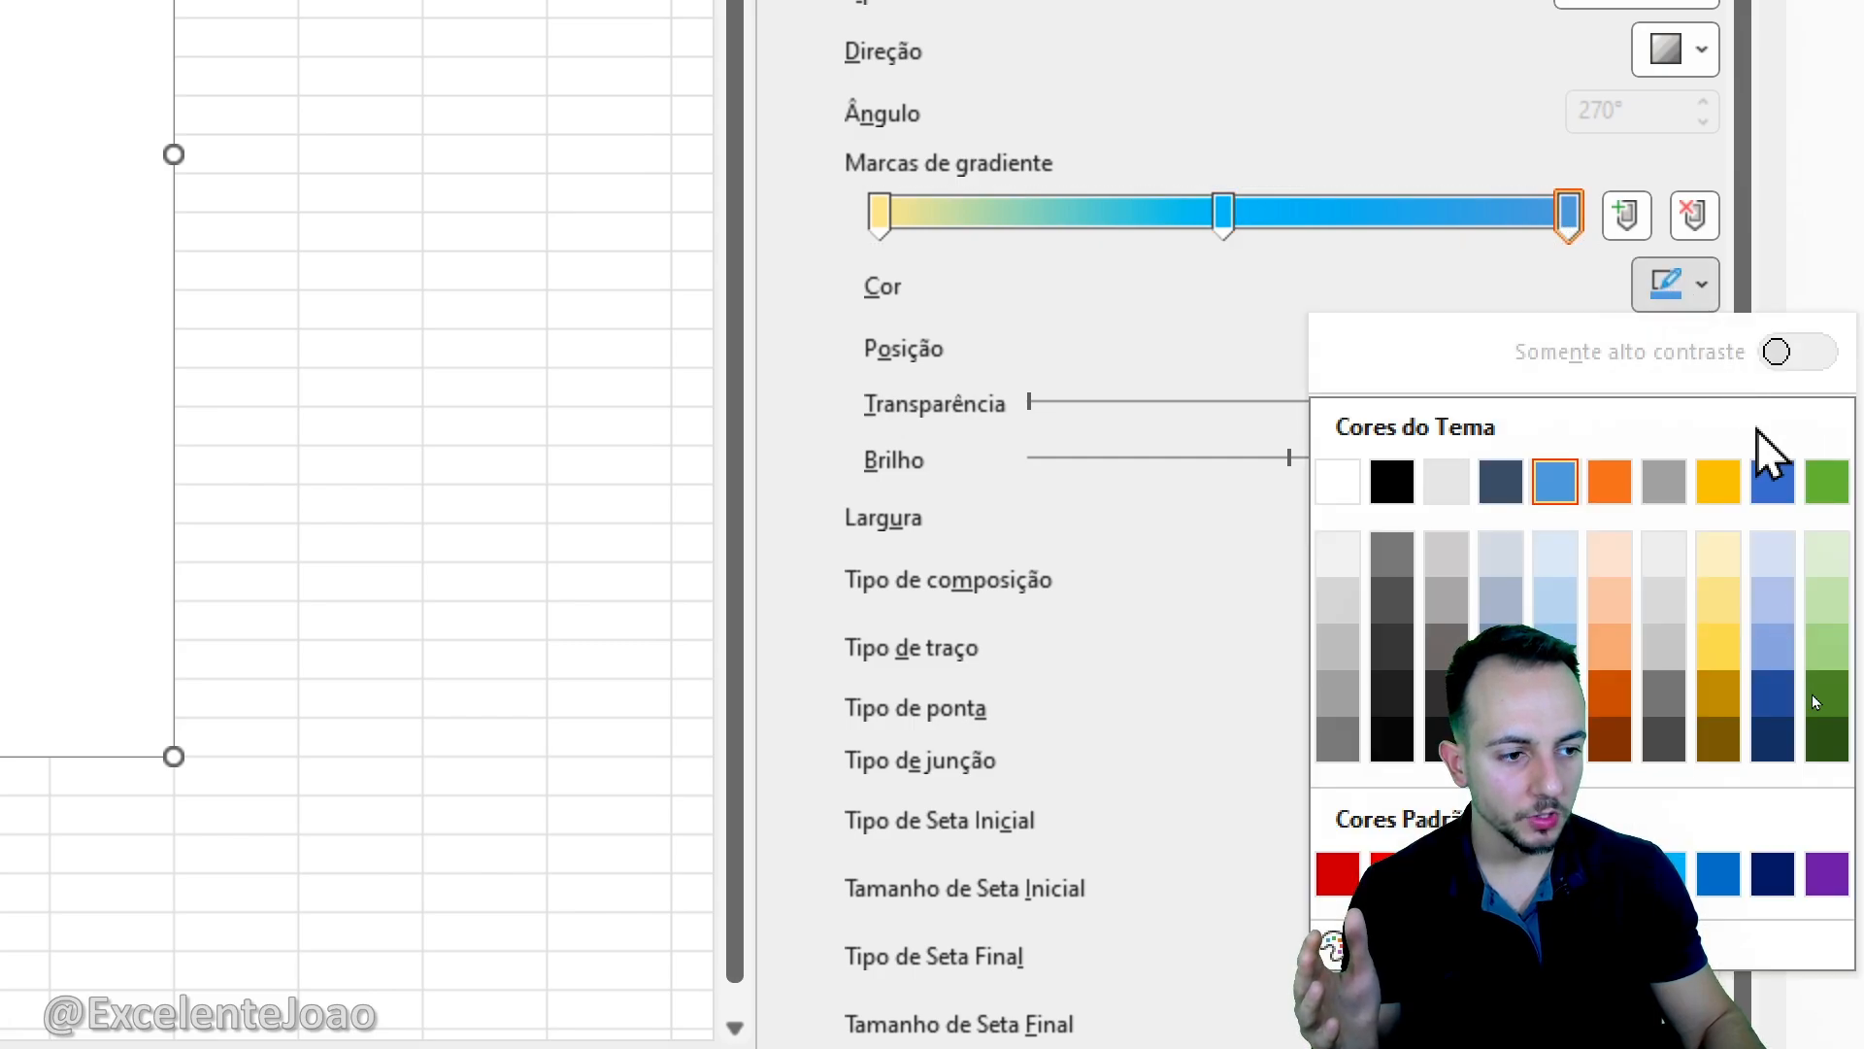
left_click(1773, 874)
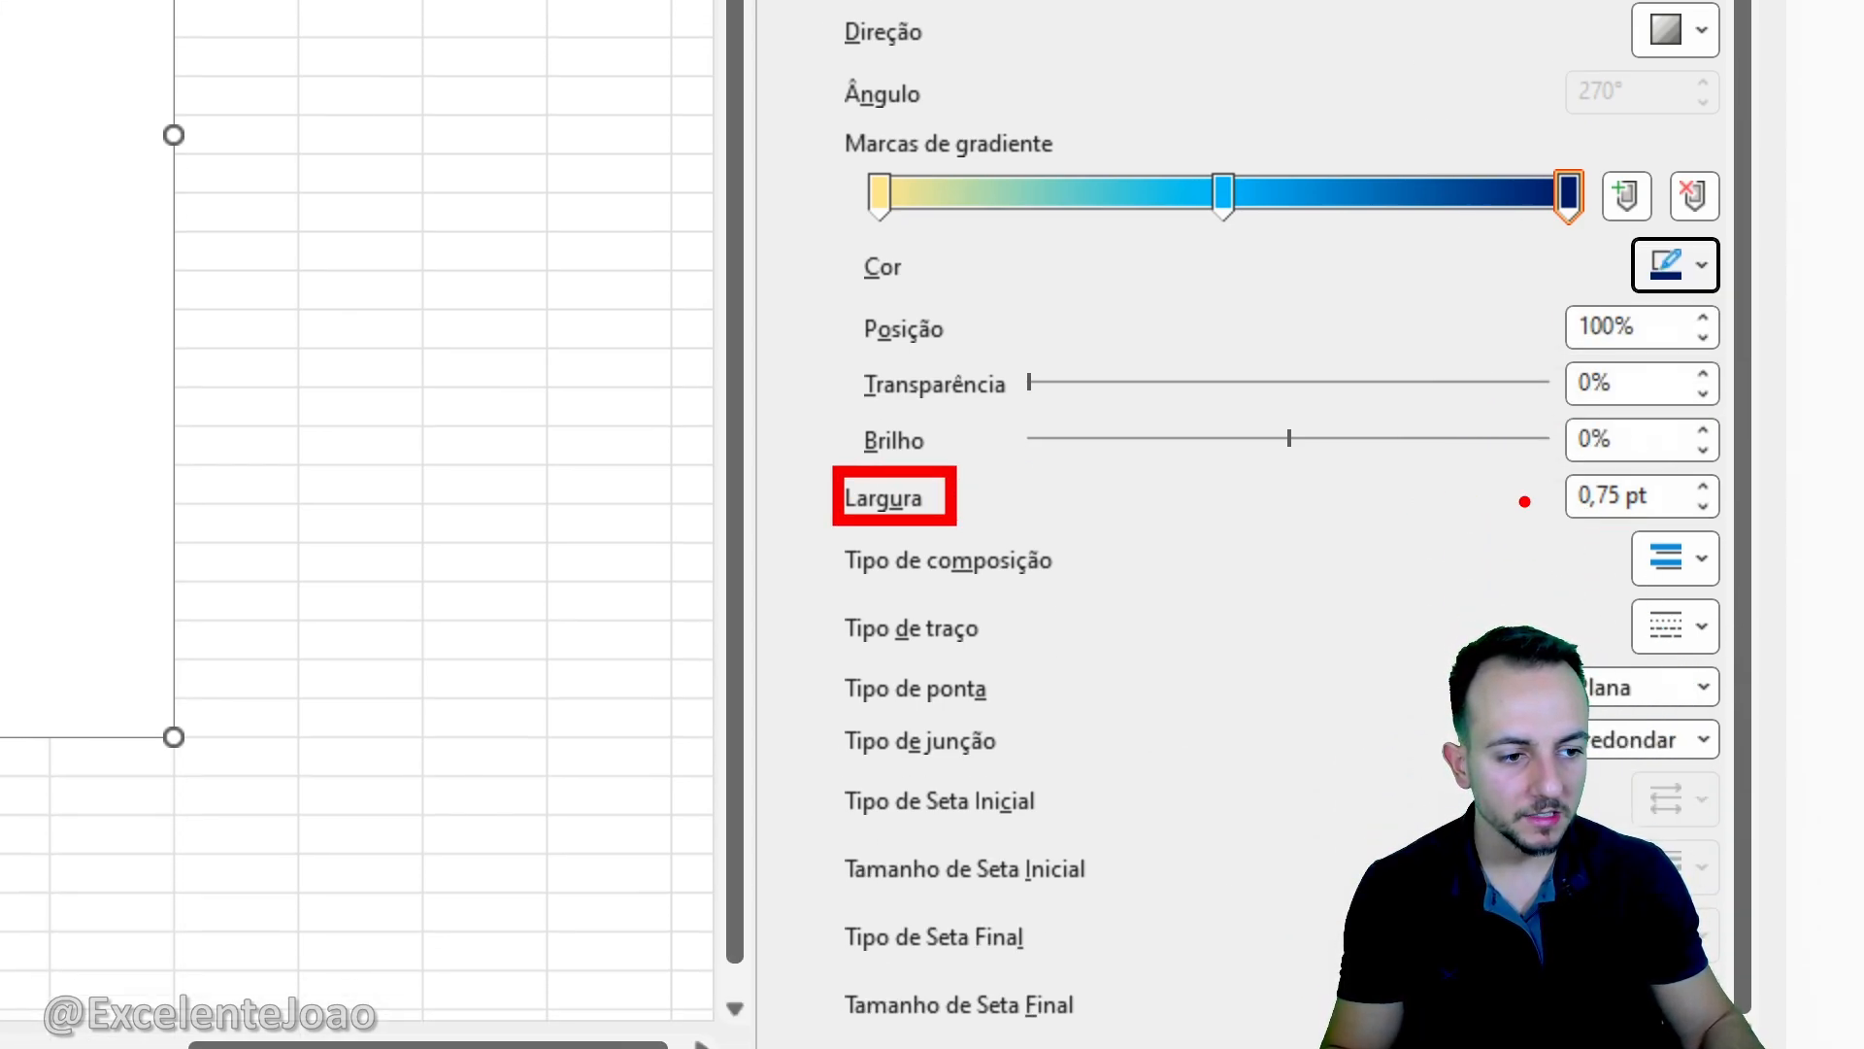
left_click(1703, 487)
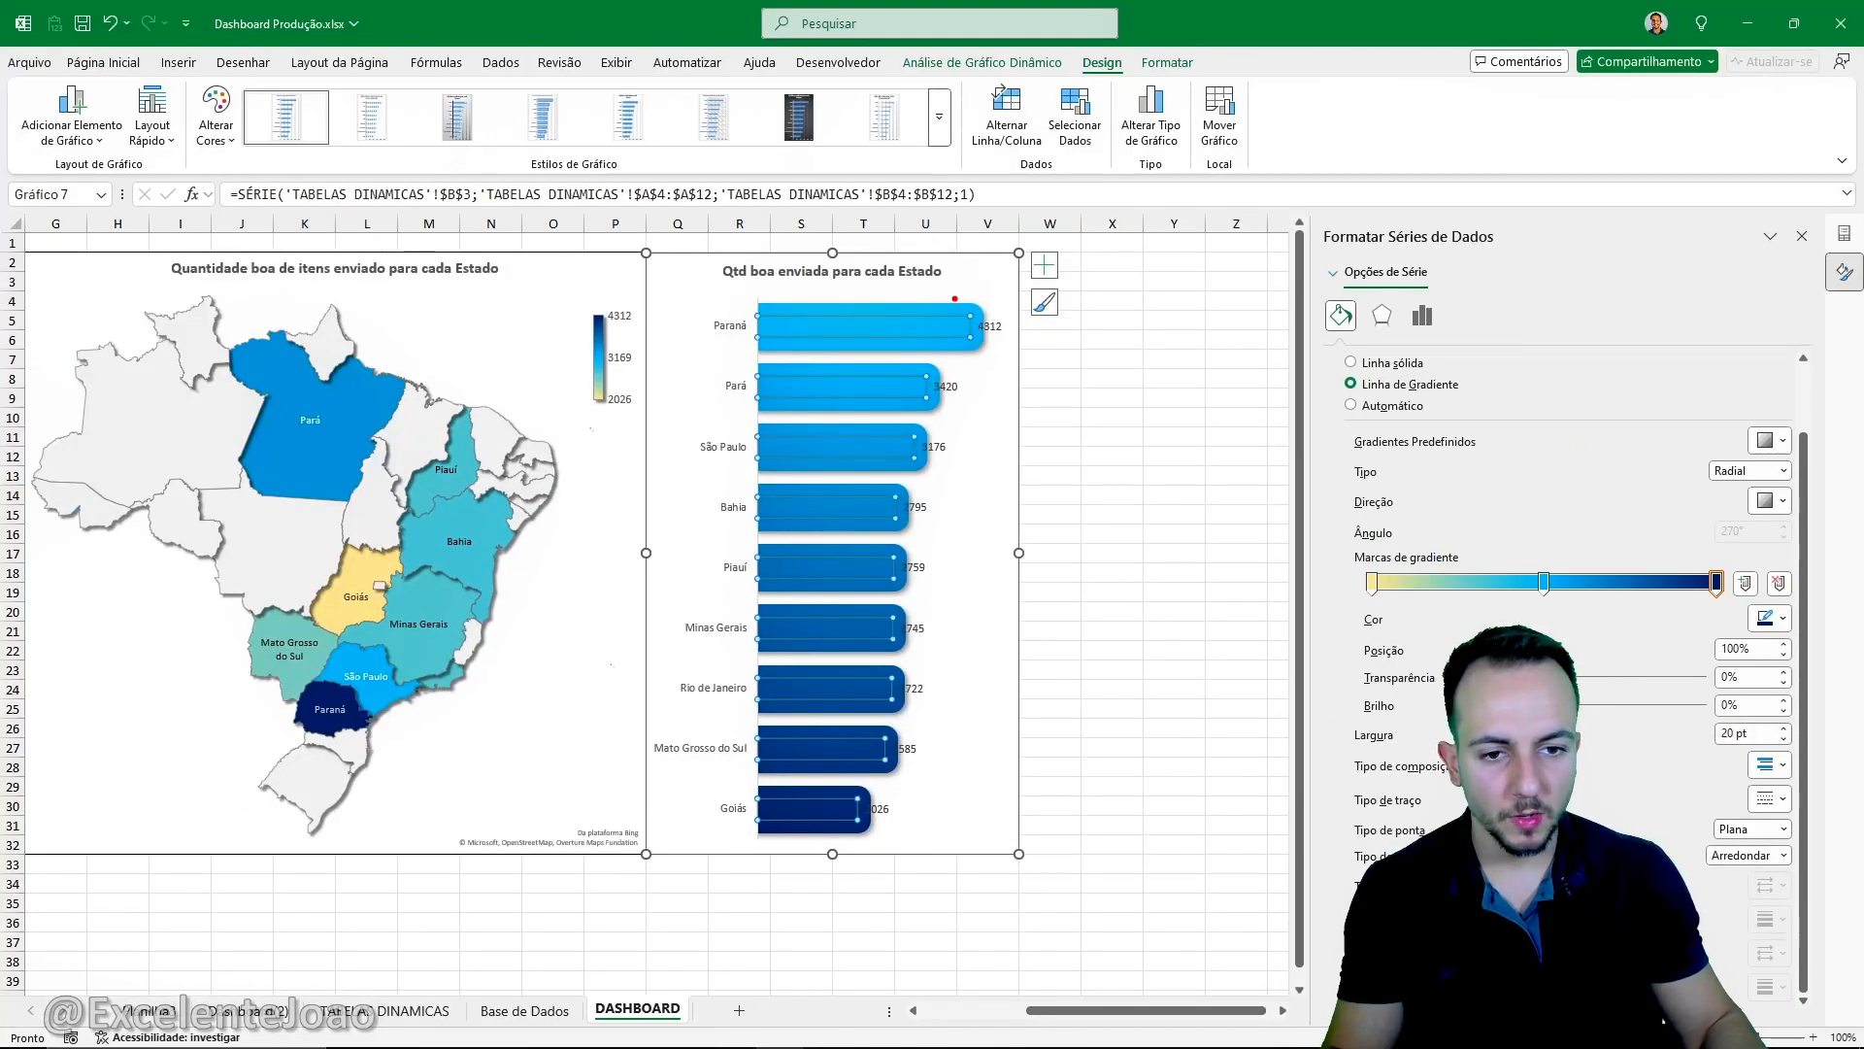
left_click_drag(914, 762, 987, 804)
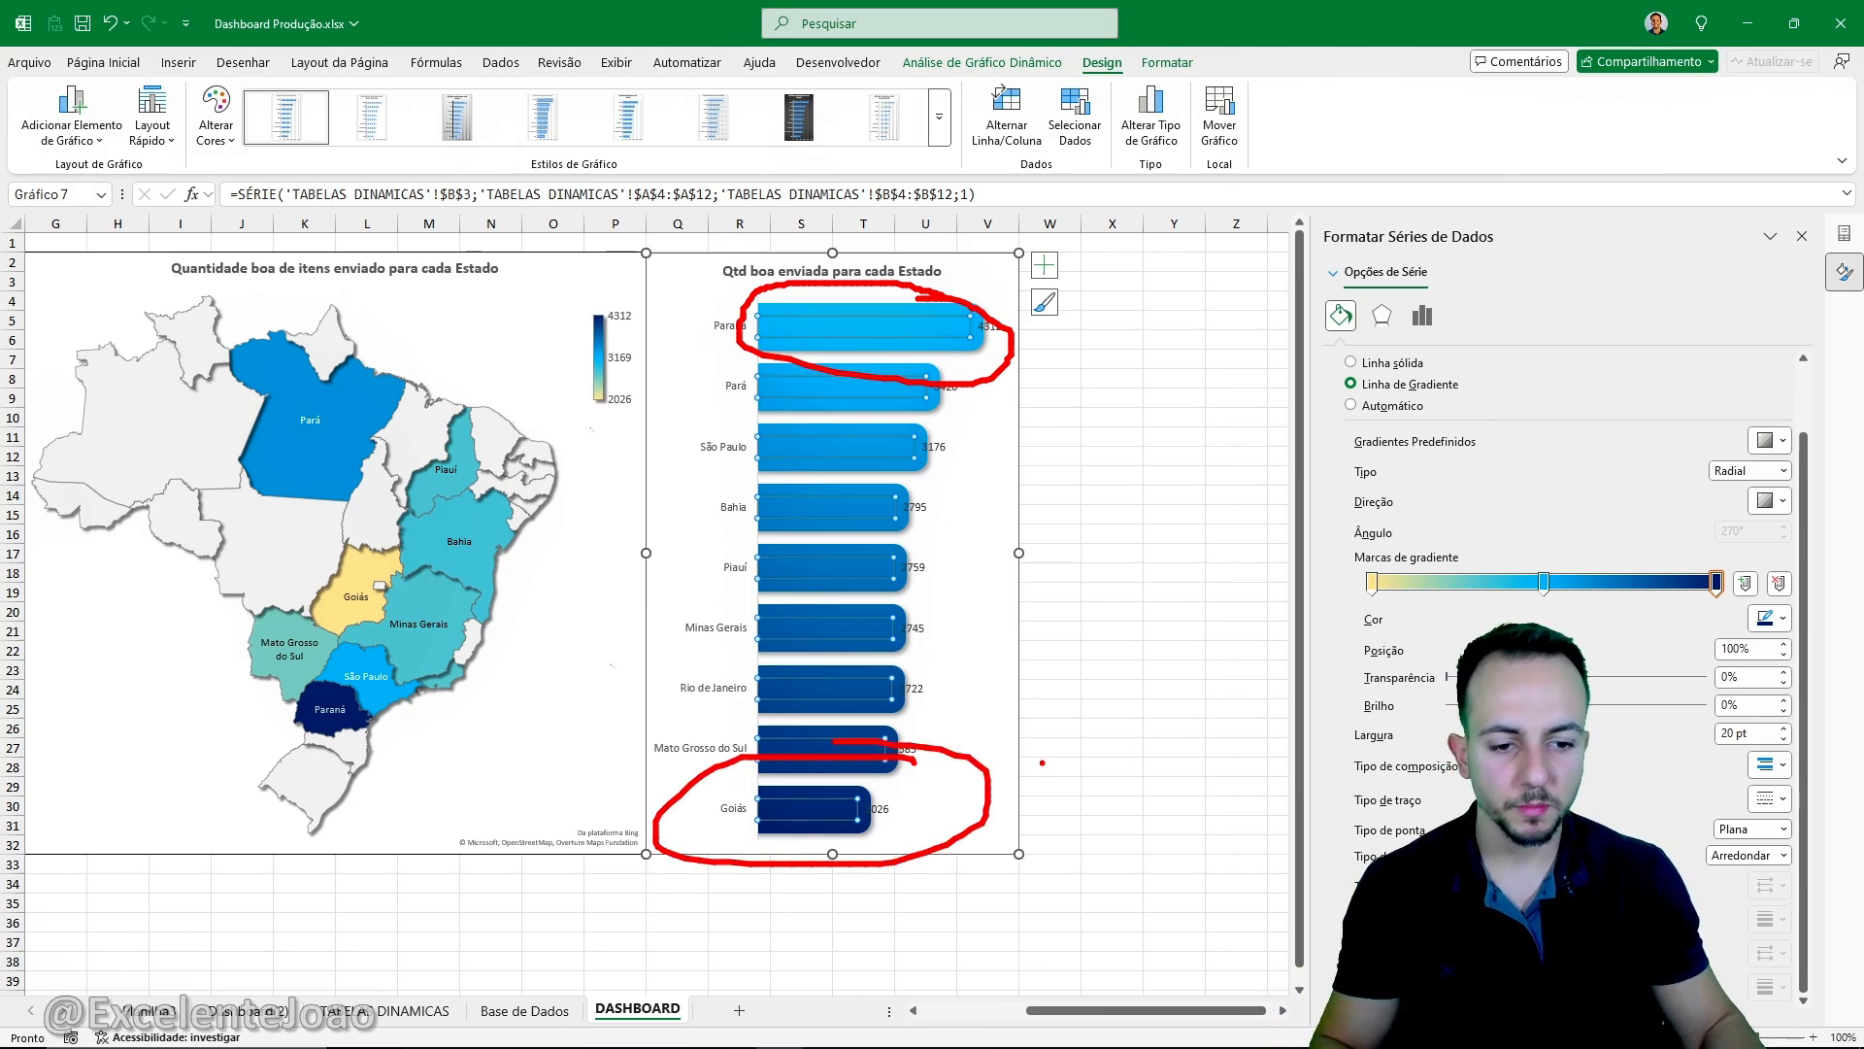
key("ctrl+z")
key("ctrl+z")
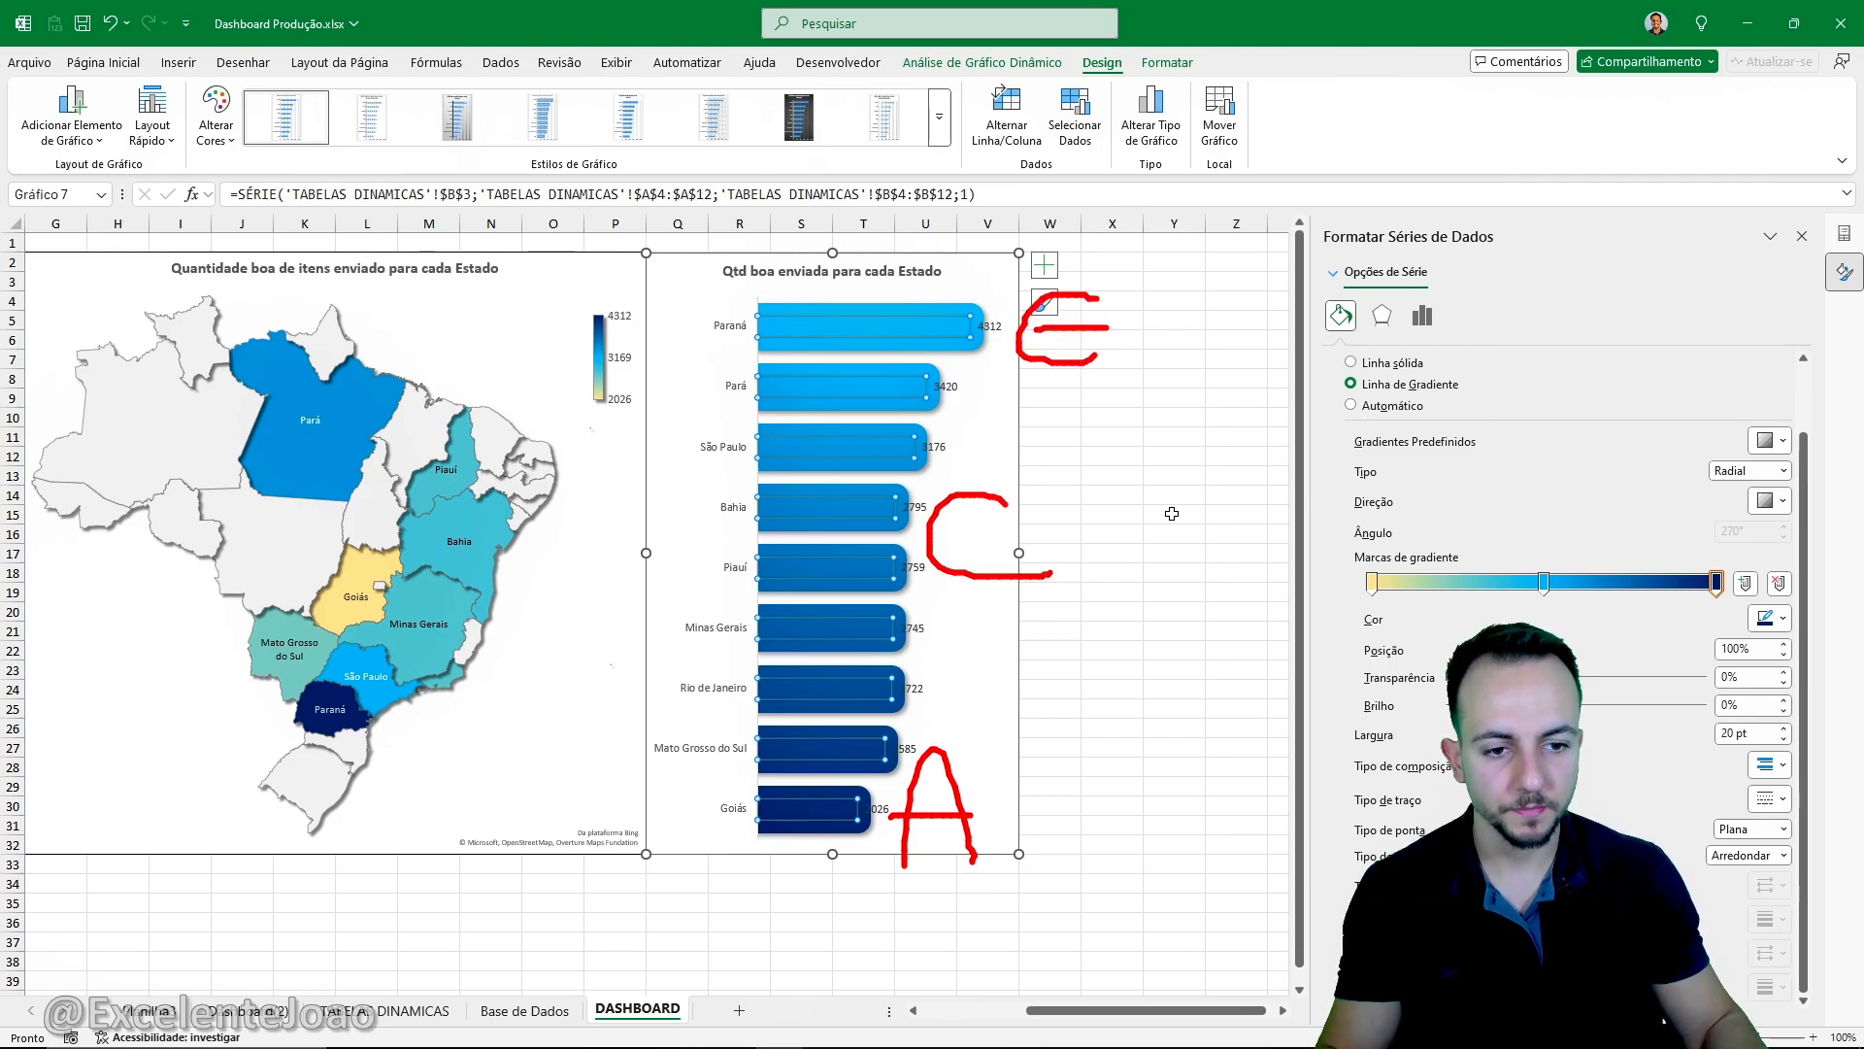
key("Escape")
key("ctrl+4")
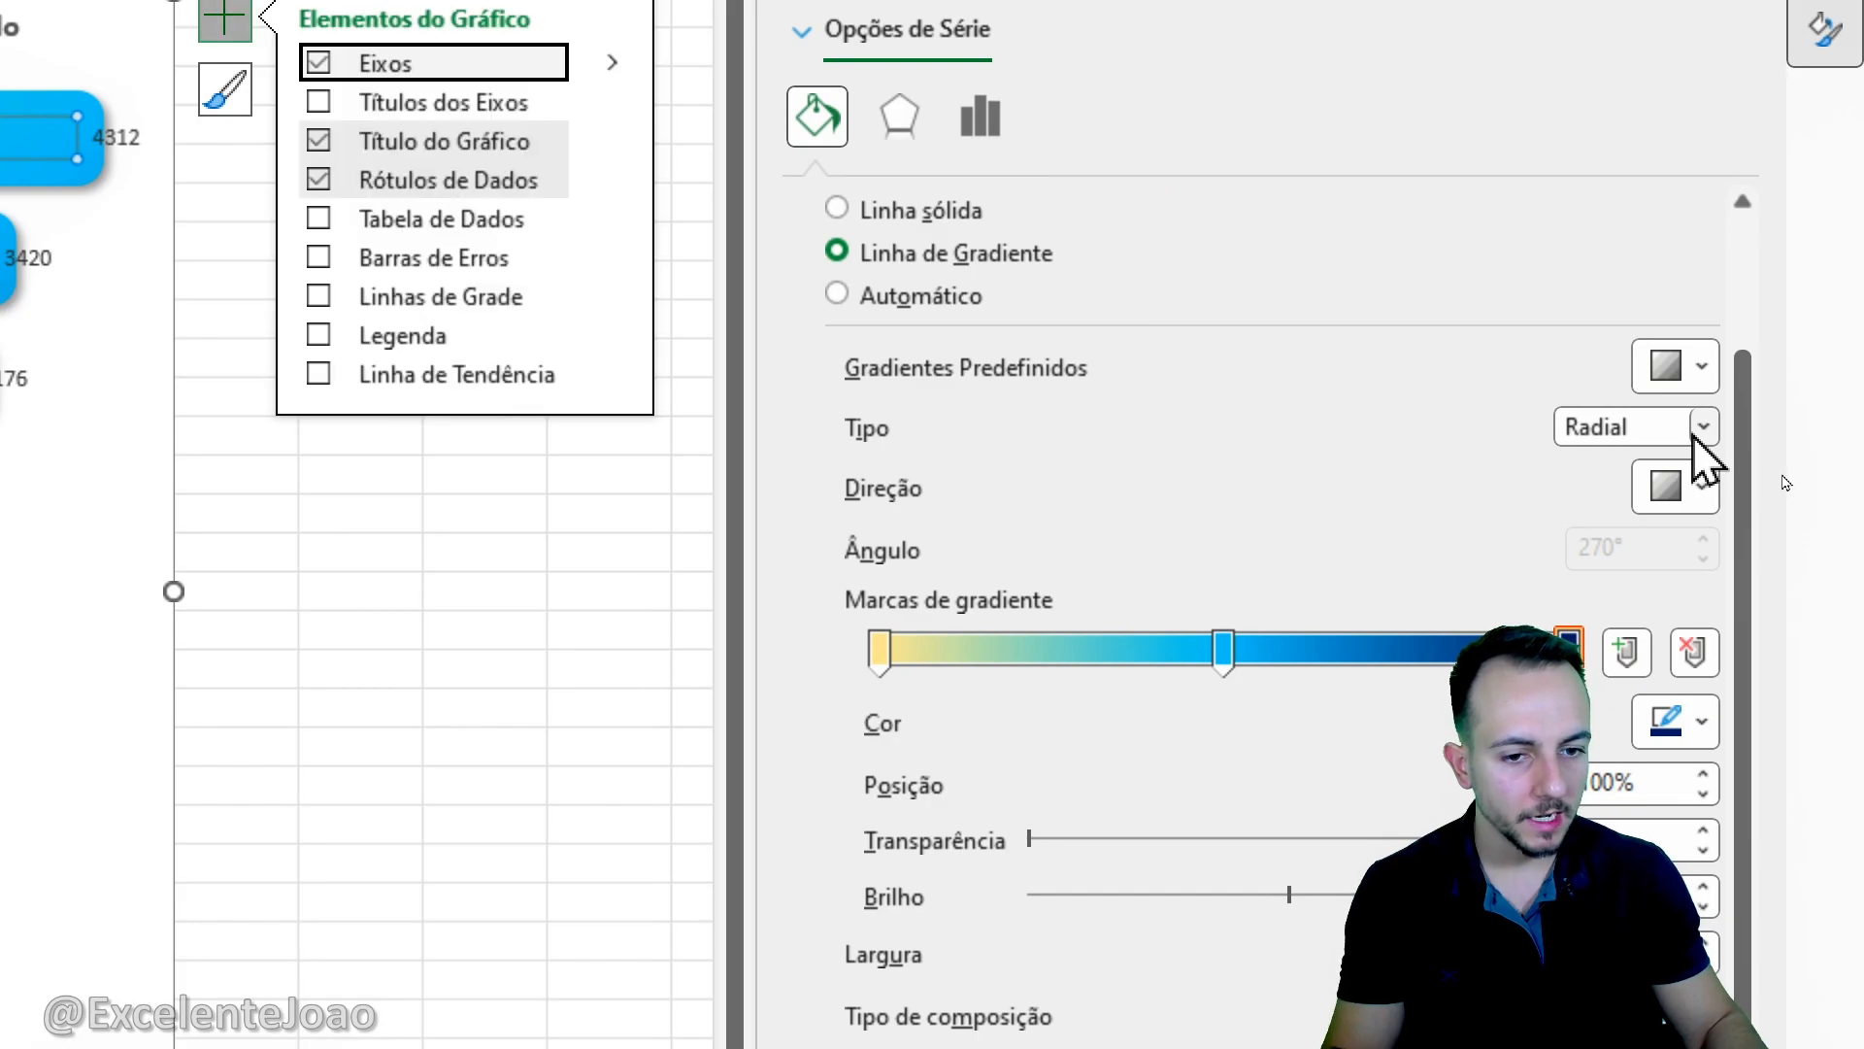
- Change the bar border gradient to Linear with a 270° upward direction, putting dark blue on the highest-ranked states
left_click(1704, 427)
left_click(1577, 468)
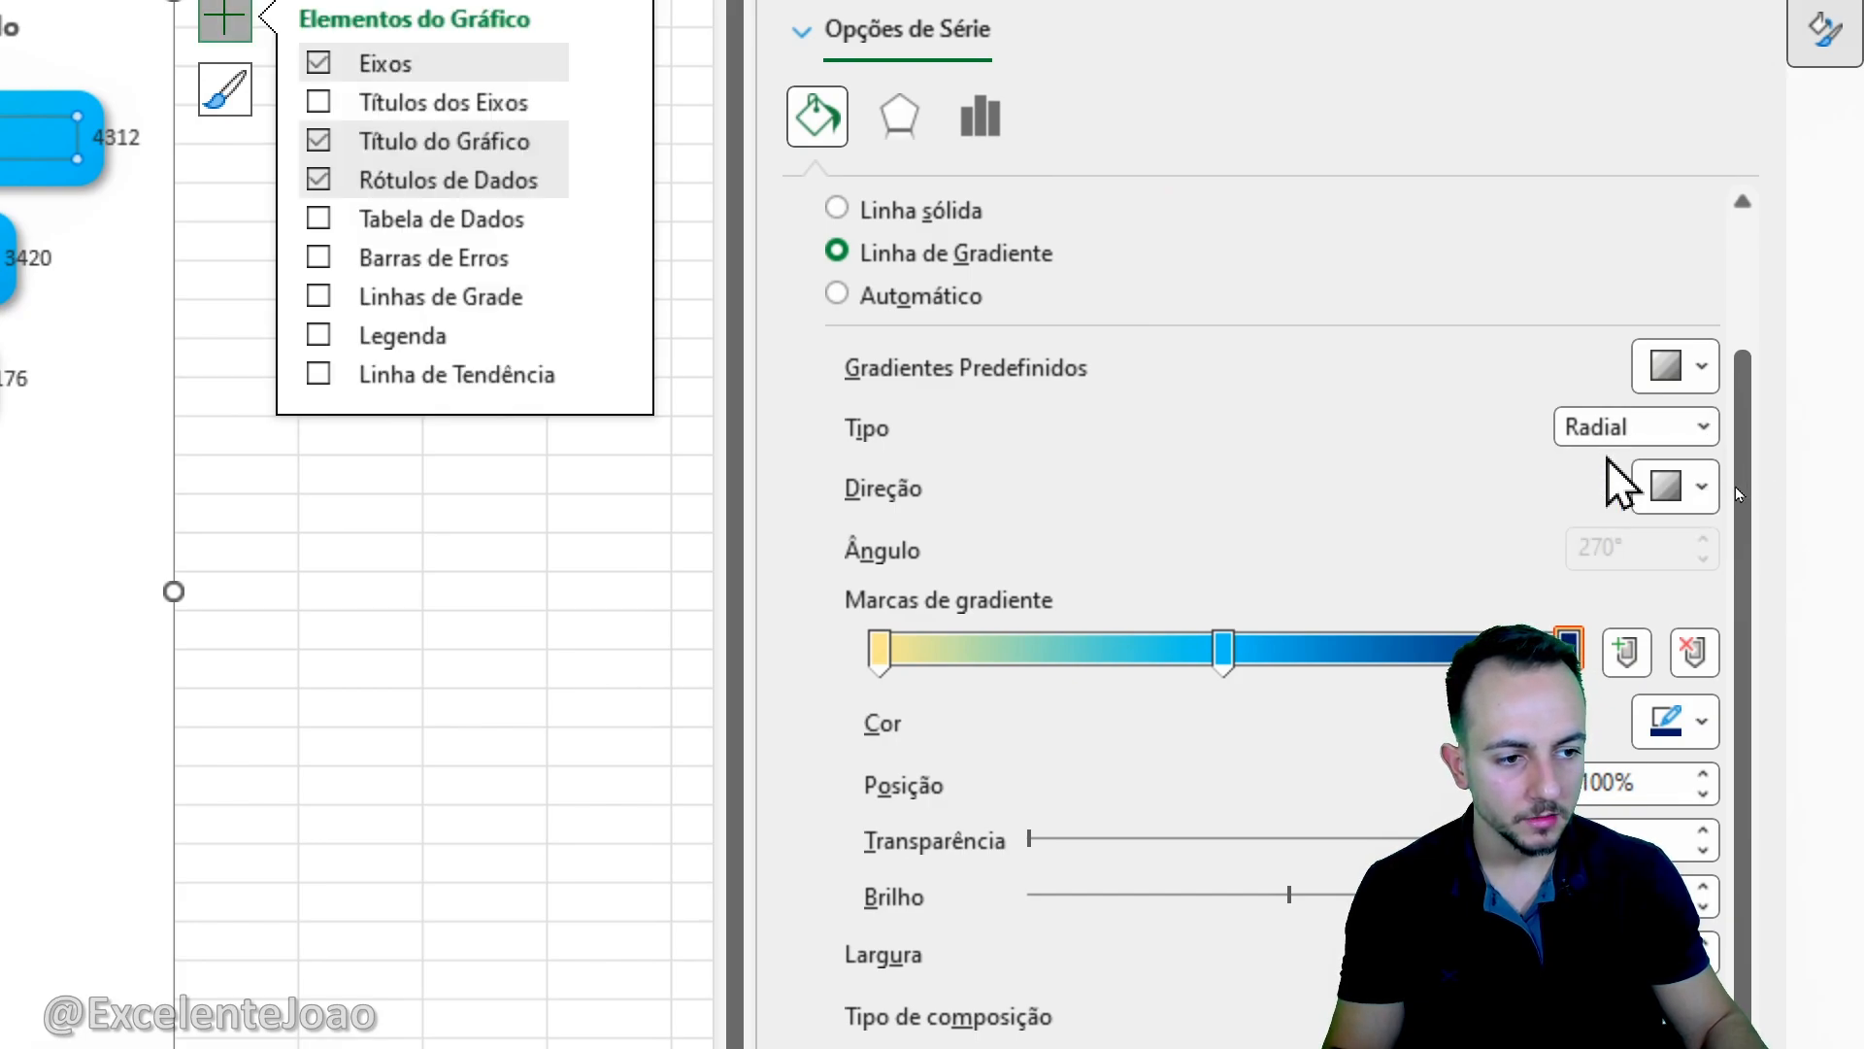
left_click(1685, 491)
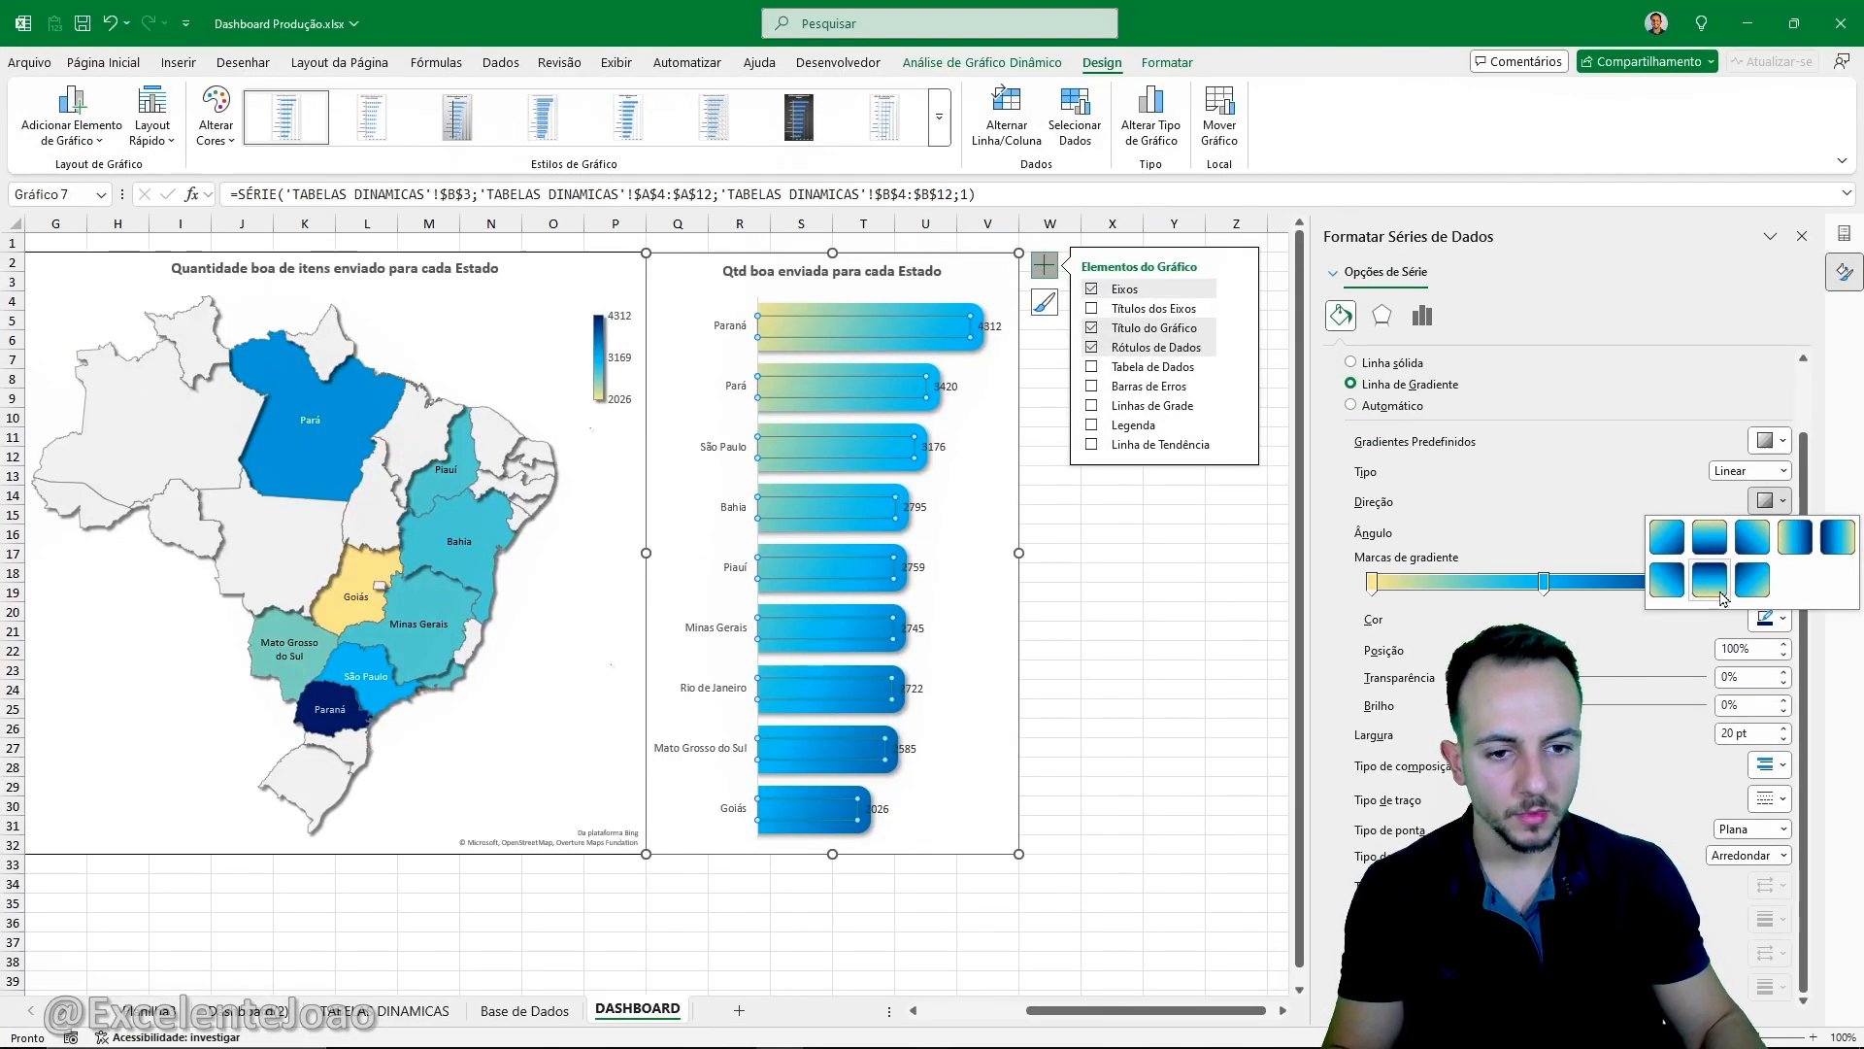
left_click(1711, 580)
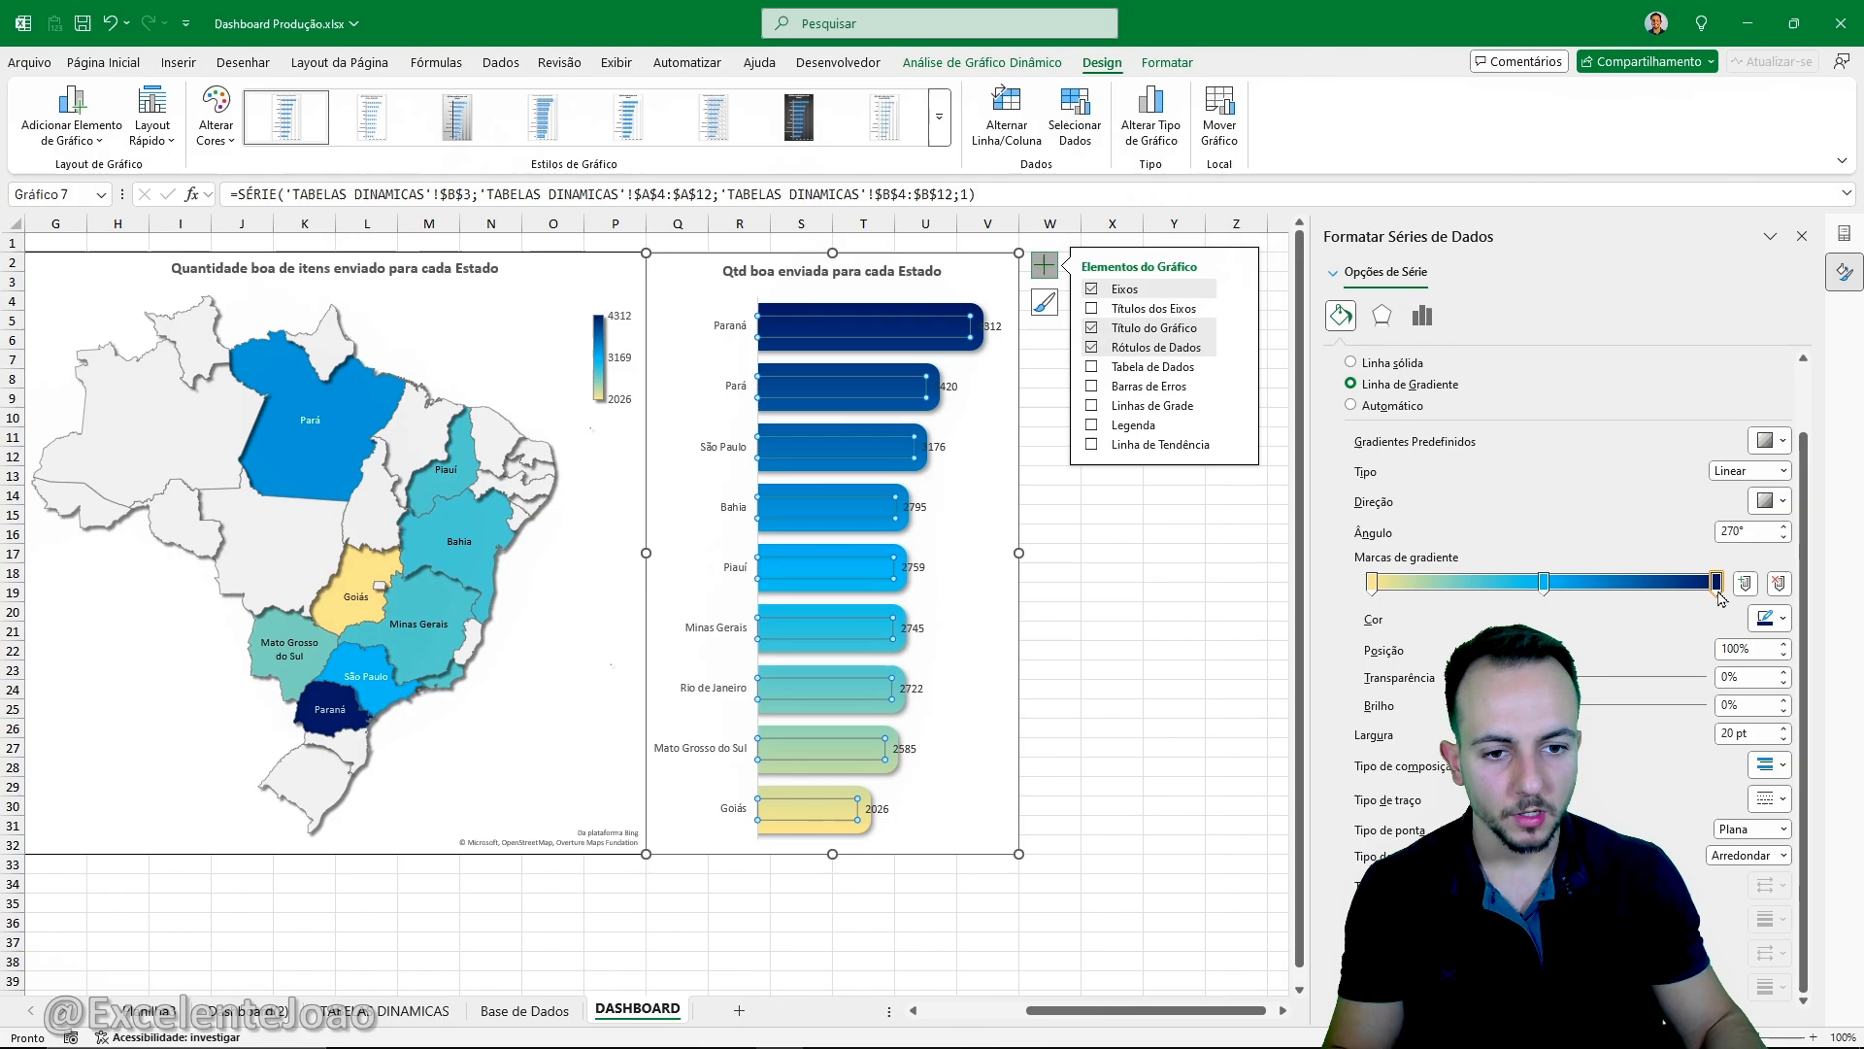
left_click(1244, 672)
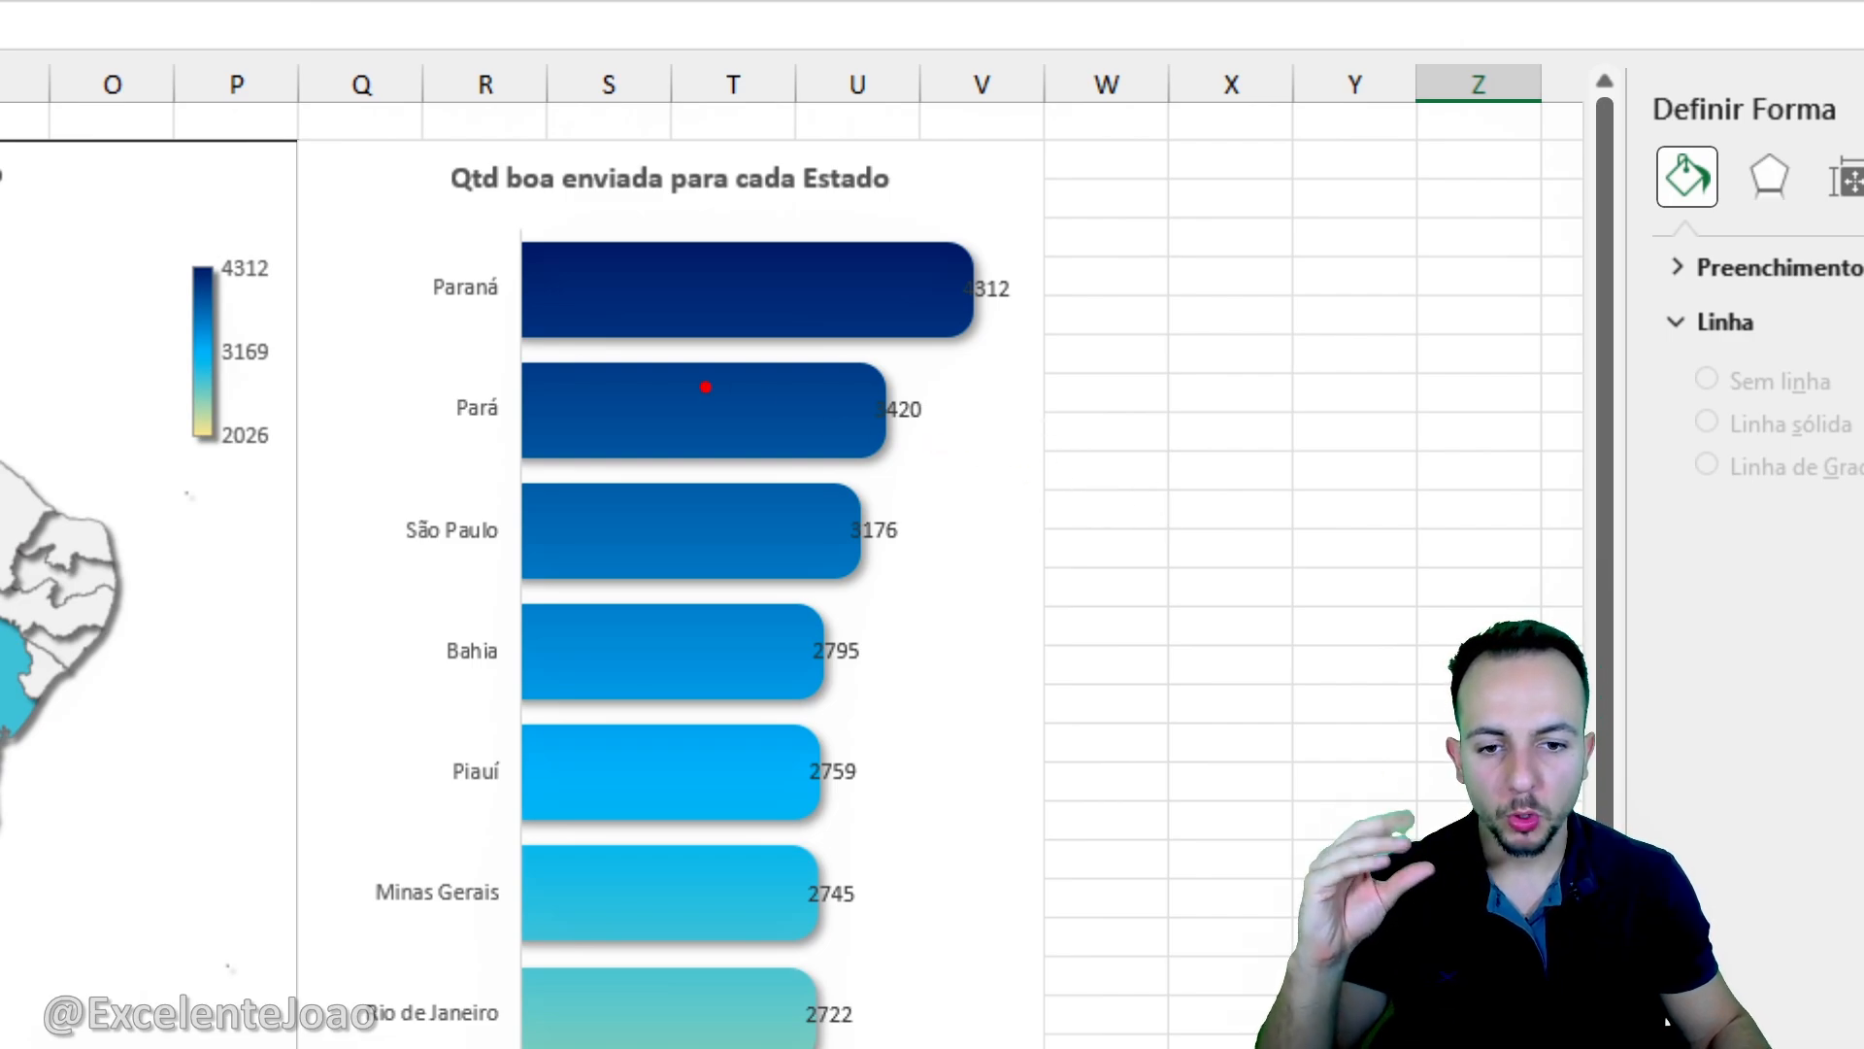
left_click_drag(507, 375, 843, 383)
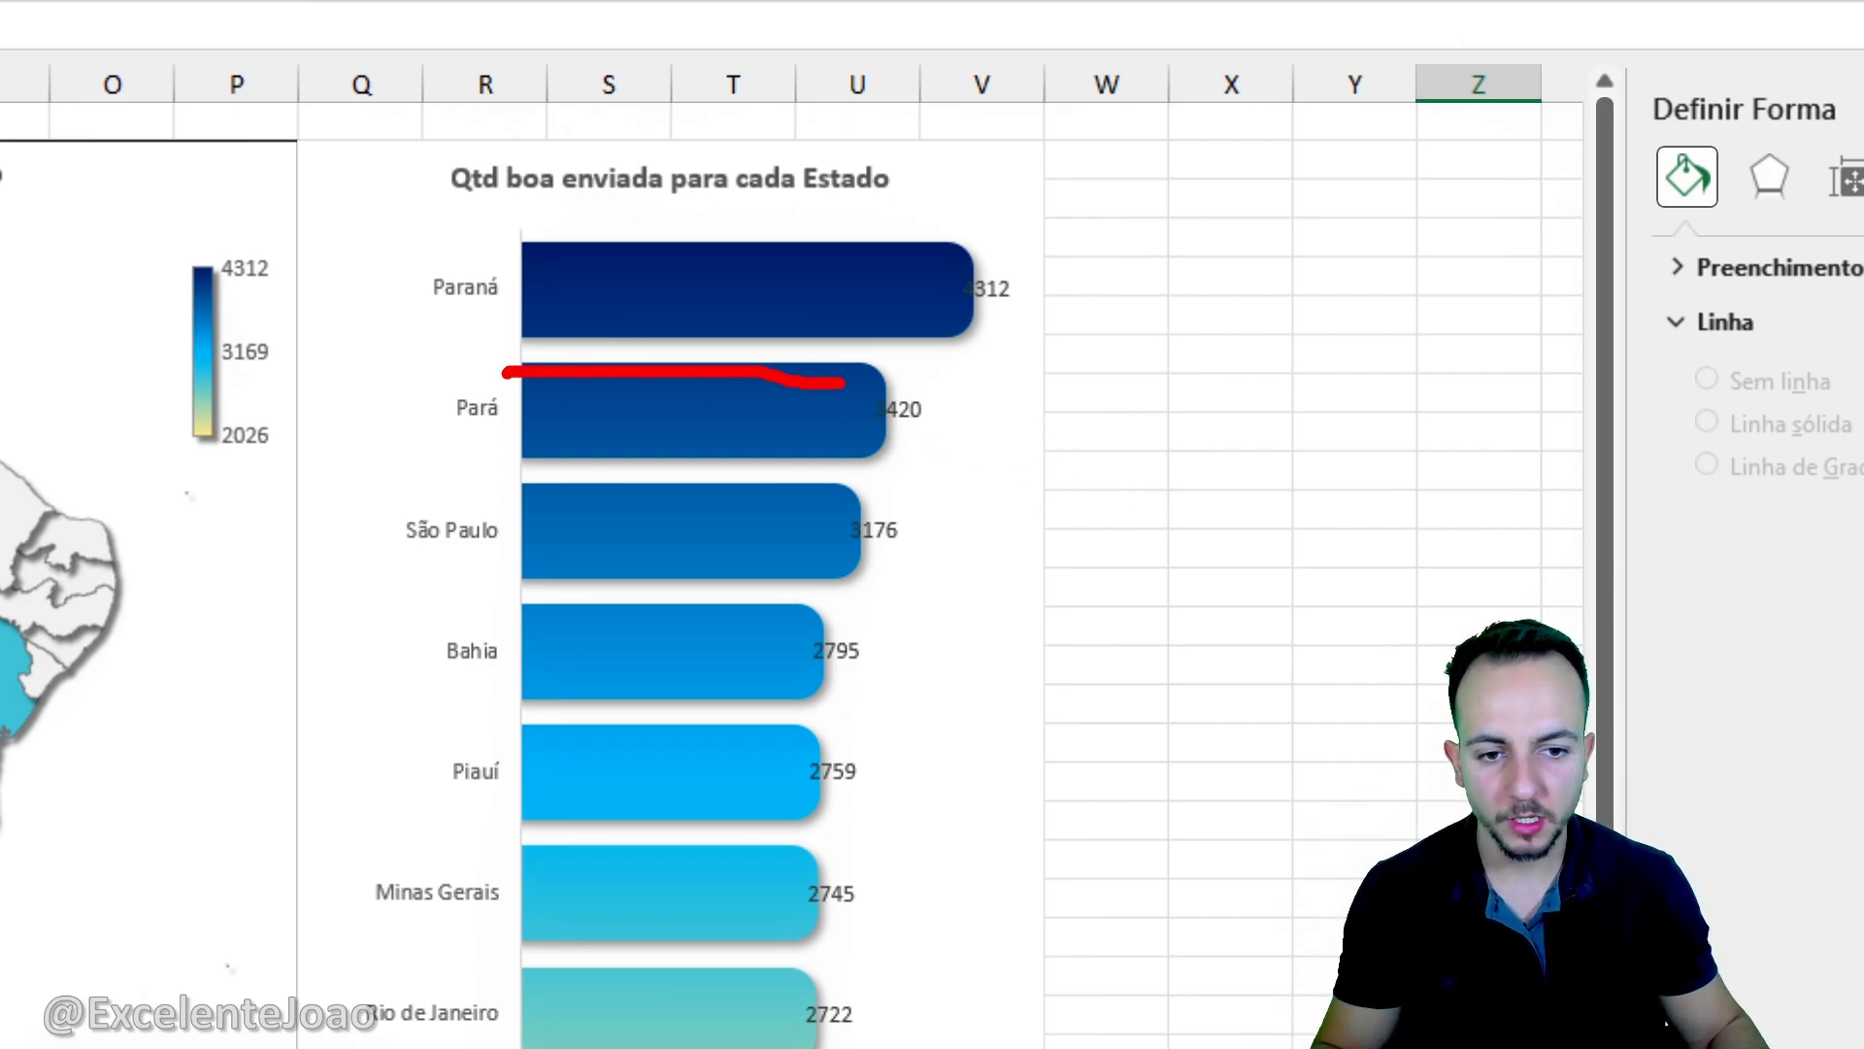
left_click_drag(532, 341, 782, 357)
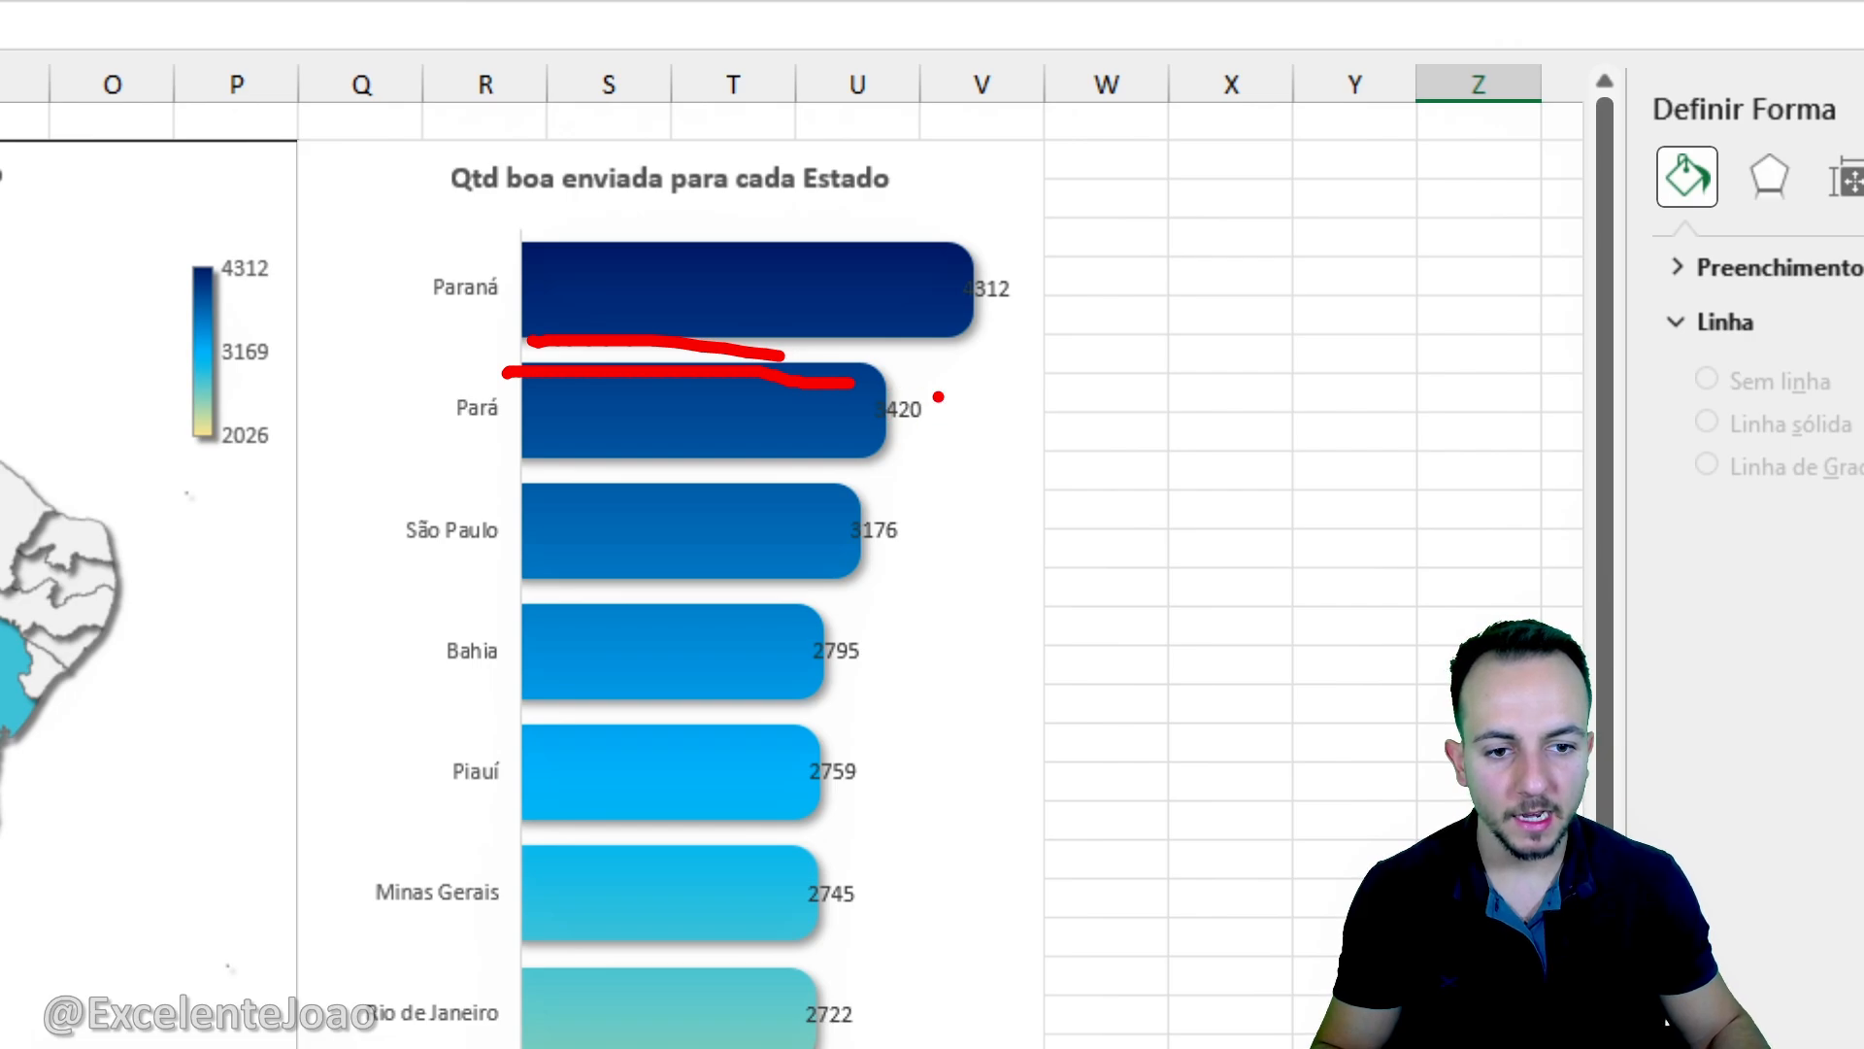
left_click_drag(903, 381, 966, 418)
left_click_drag(894, 494, 912, 488)
left_click_drag(886, 608, 845, 603)
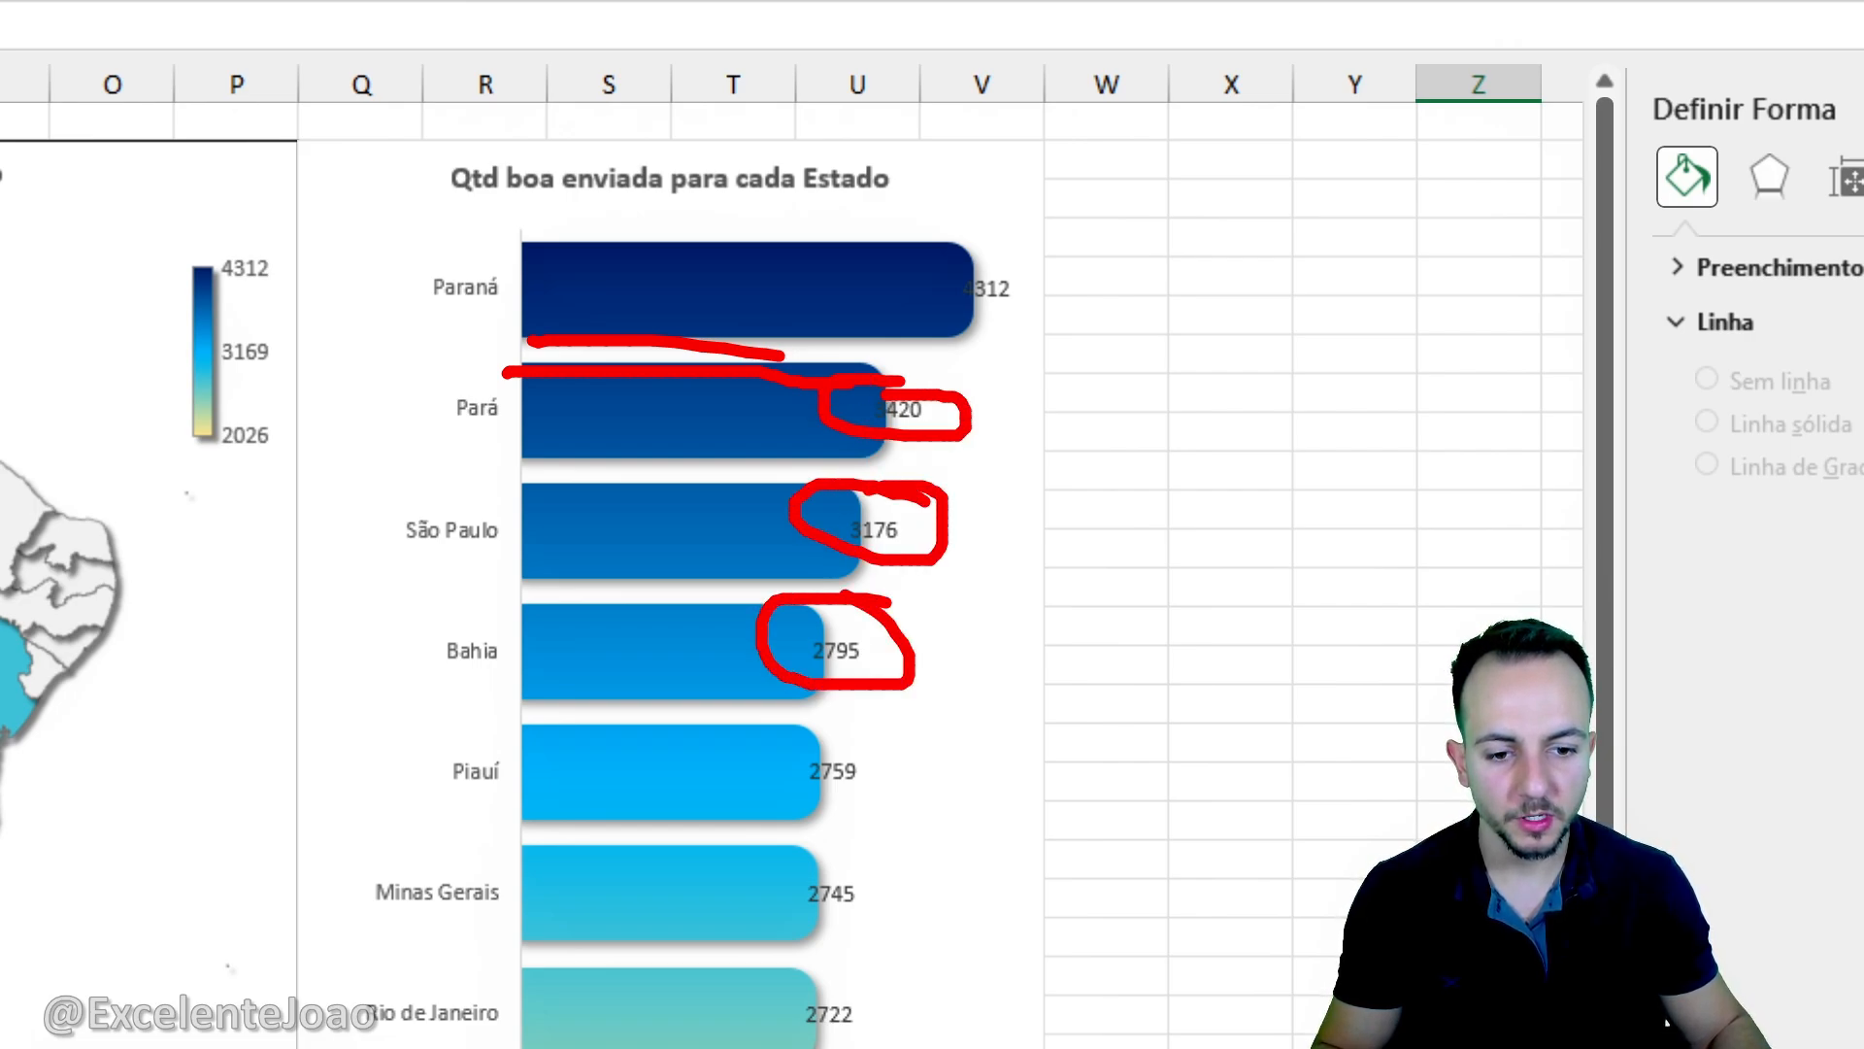
key("Escape")
- Increase the Largura do Espaçamento of the state bar series to widen the gaps between the bars
left_click(854, 283)
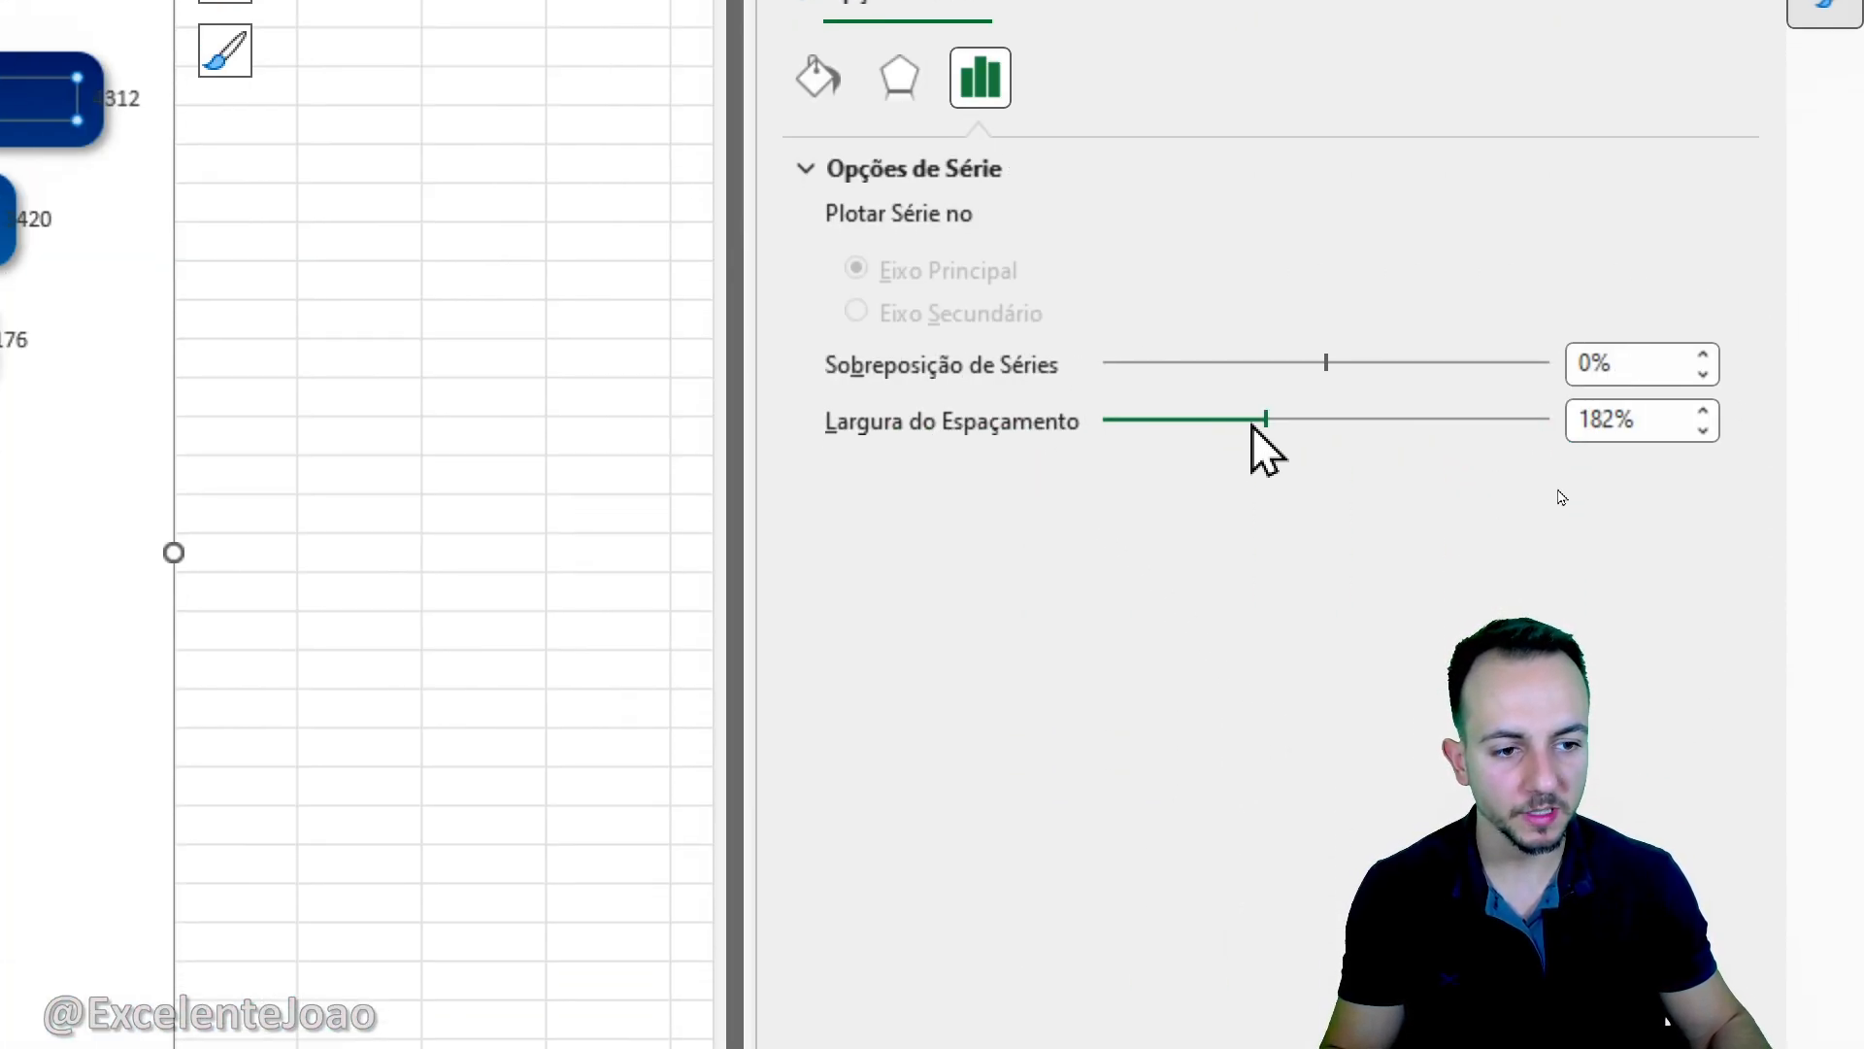
left_click_drag(1270, 430, 1379, 417)
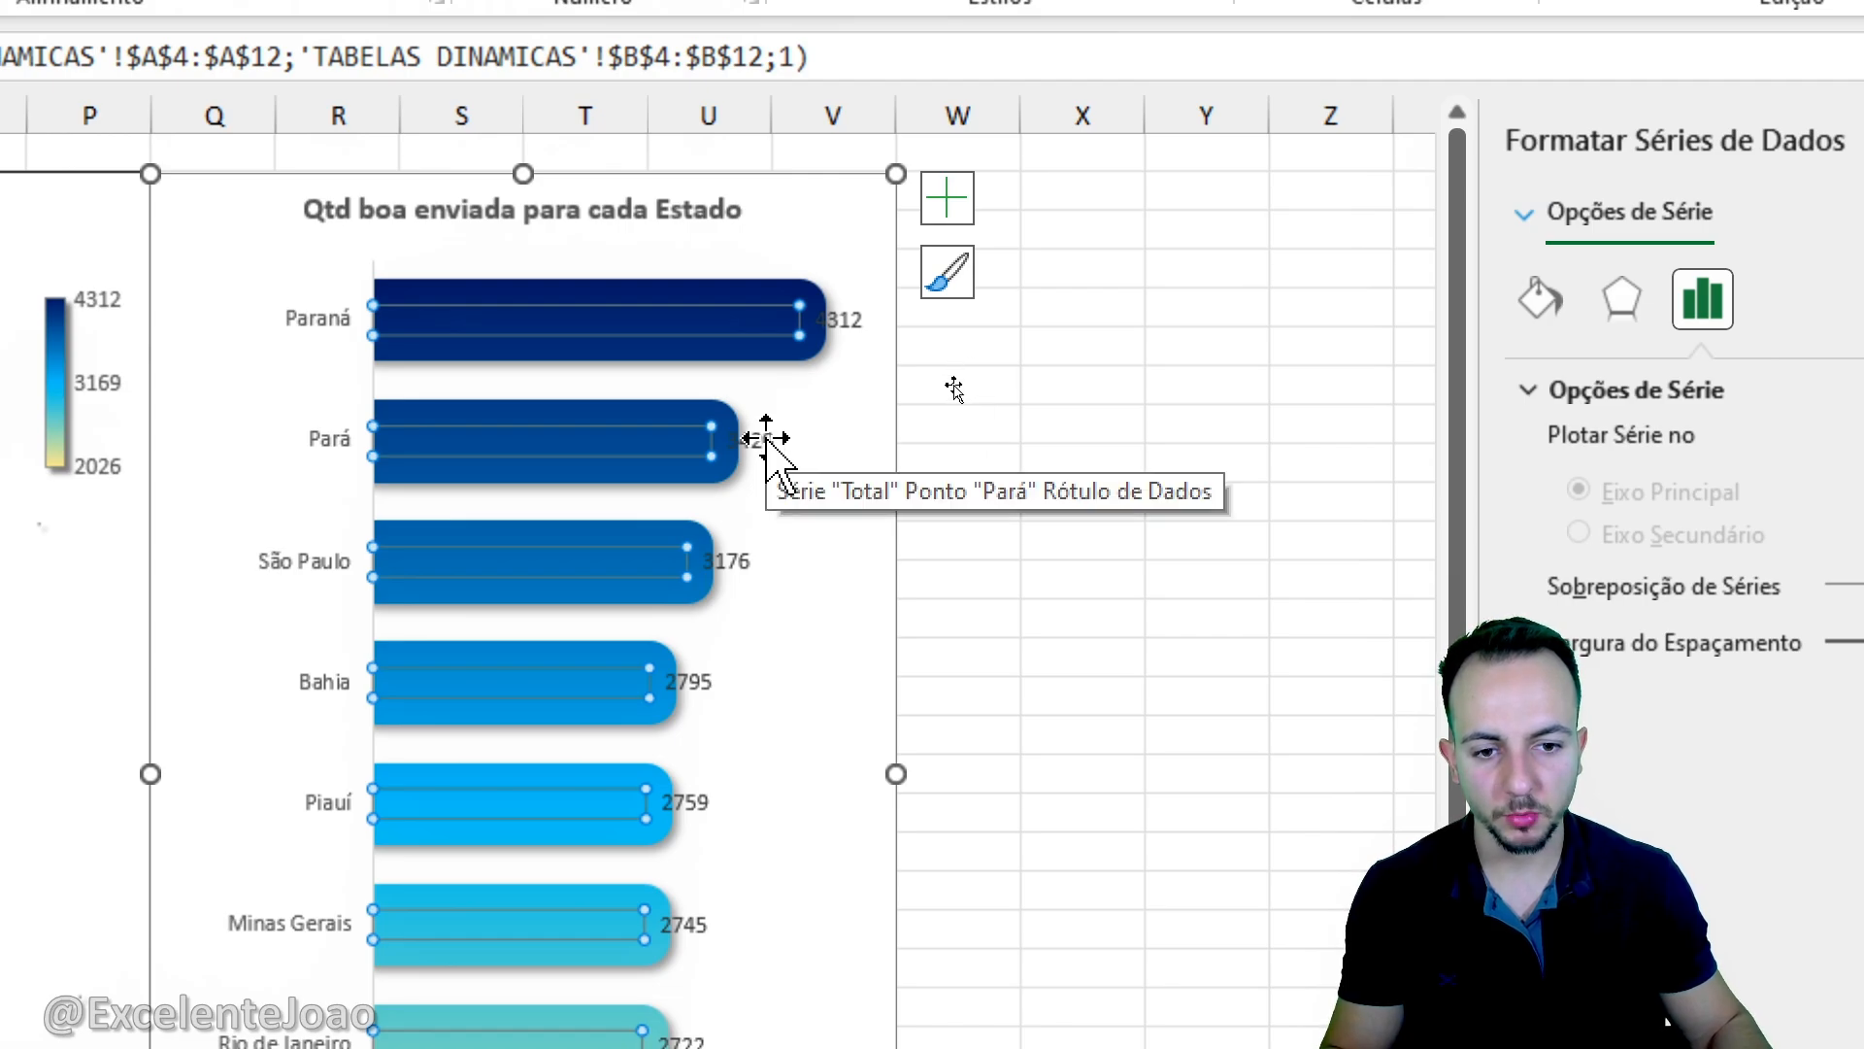
- Increase the Margem esquerda in the alignment of the bar chart's data labels to move the values clear of the bars
left_click(767, 442)
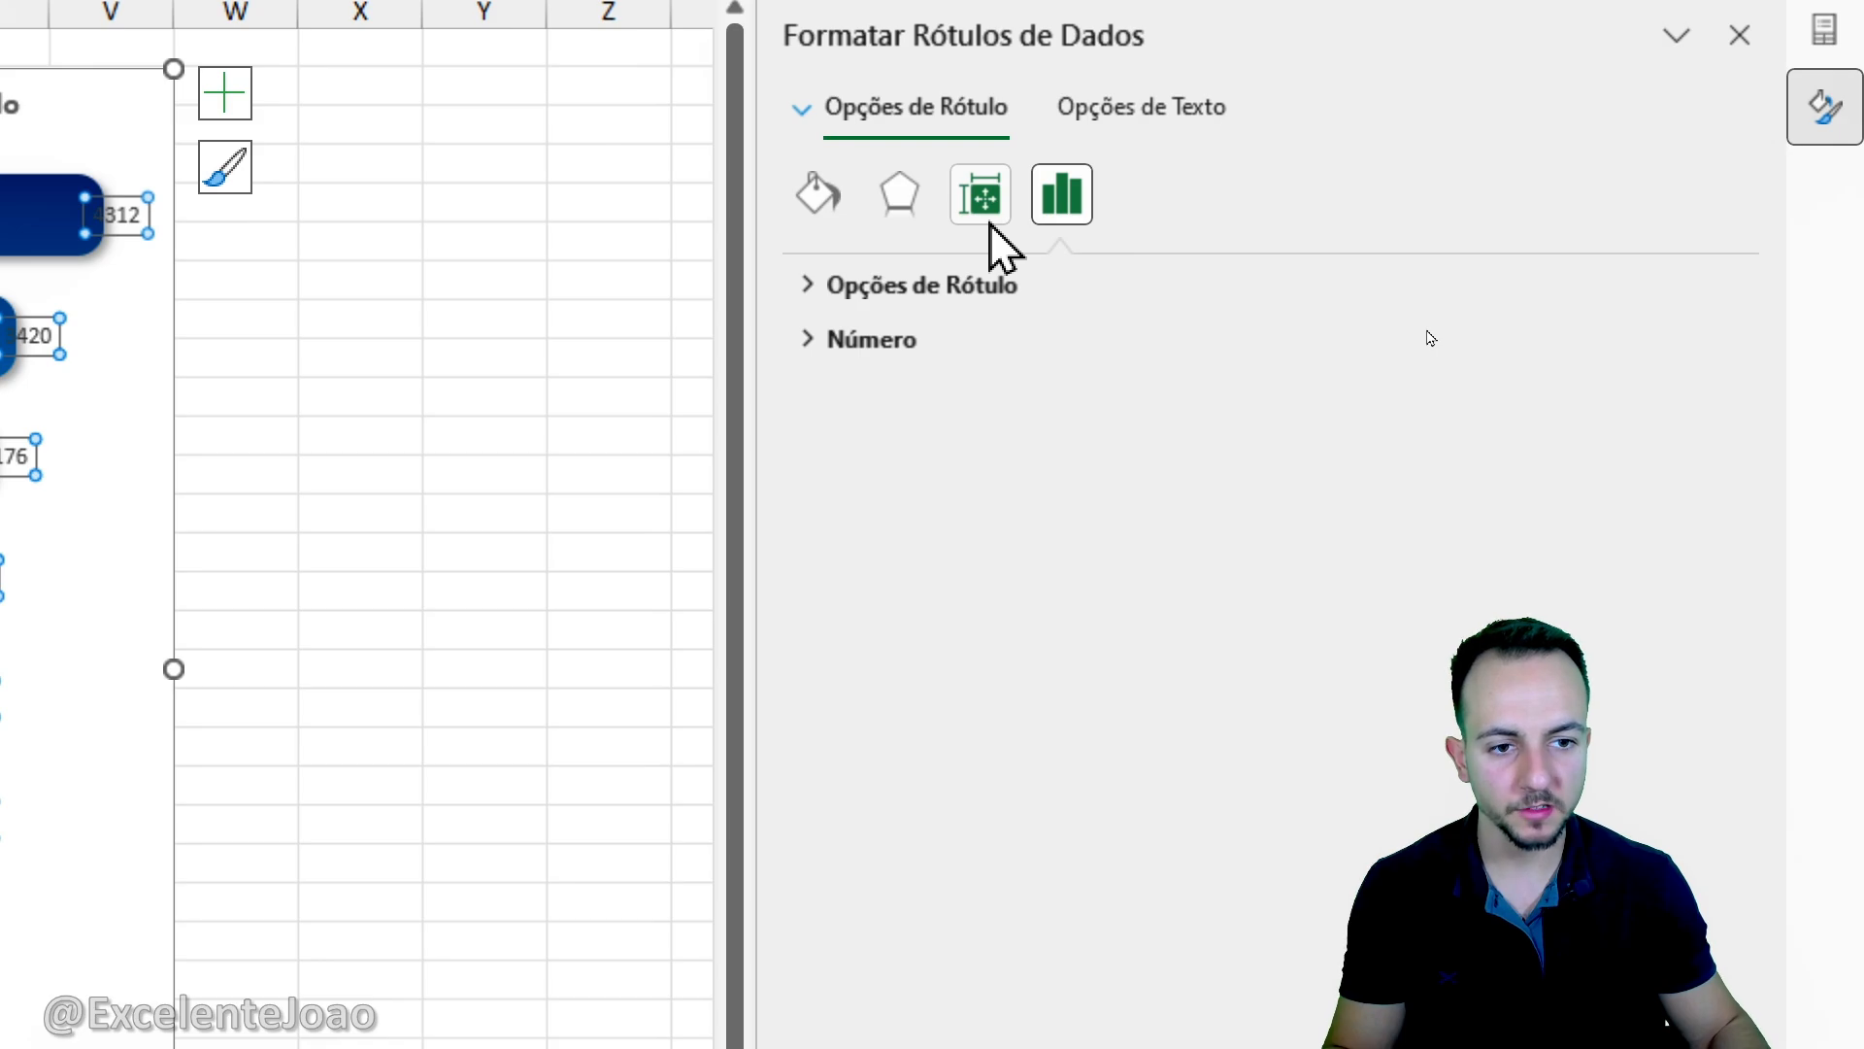
left_click(991, 224)
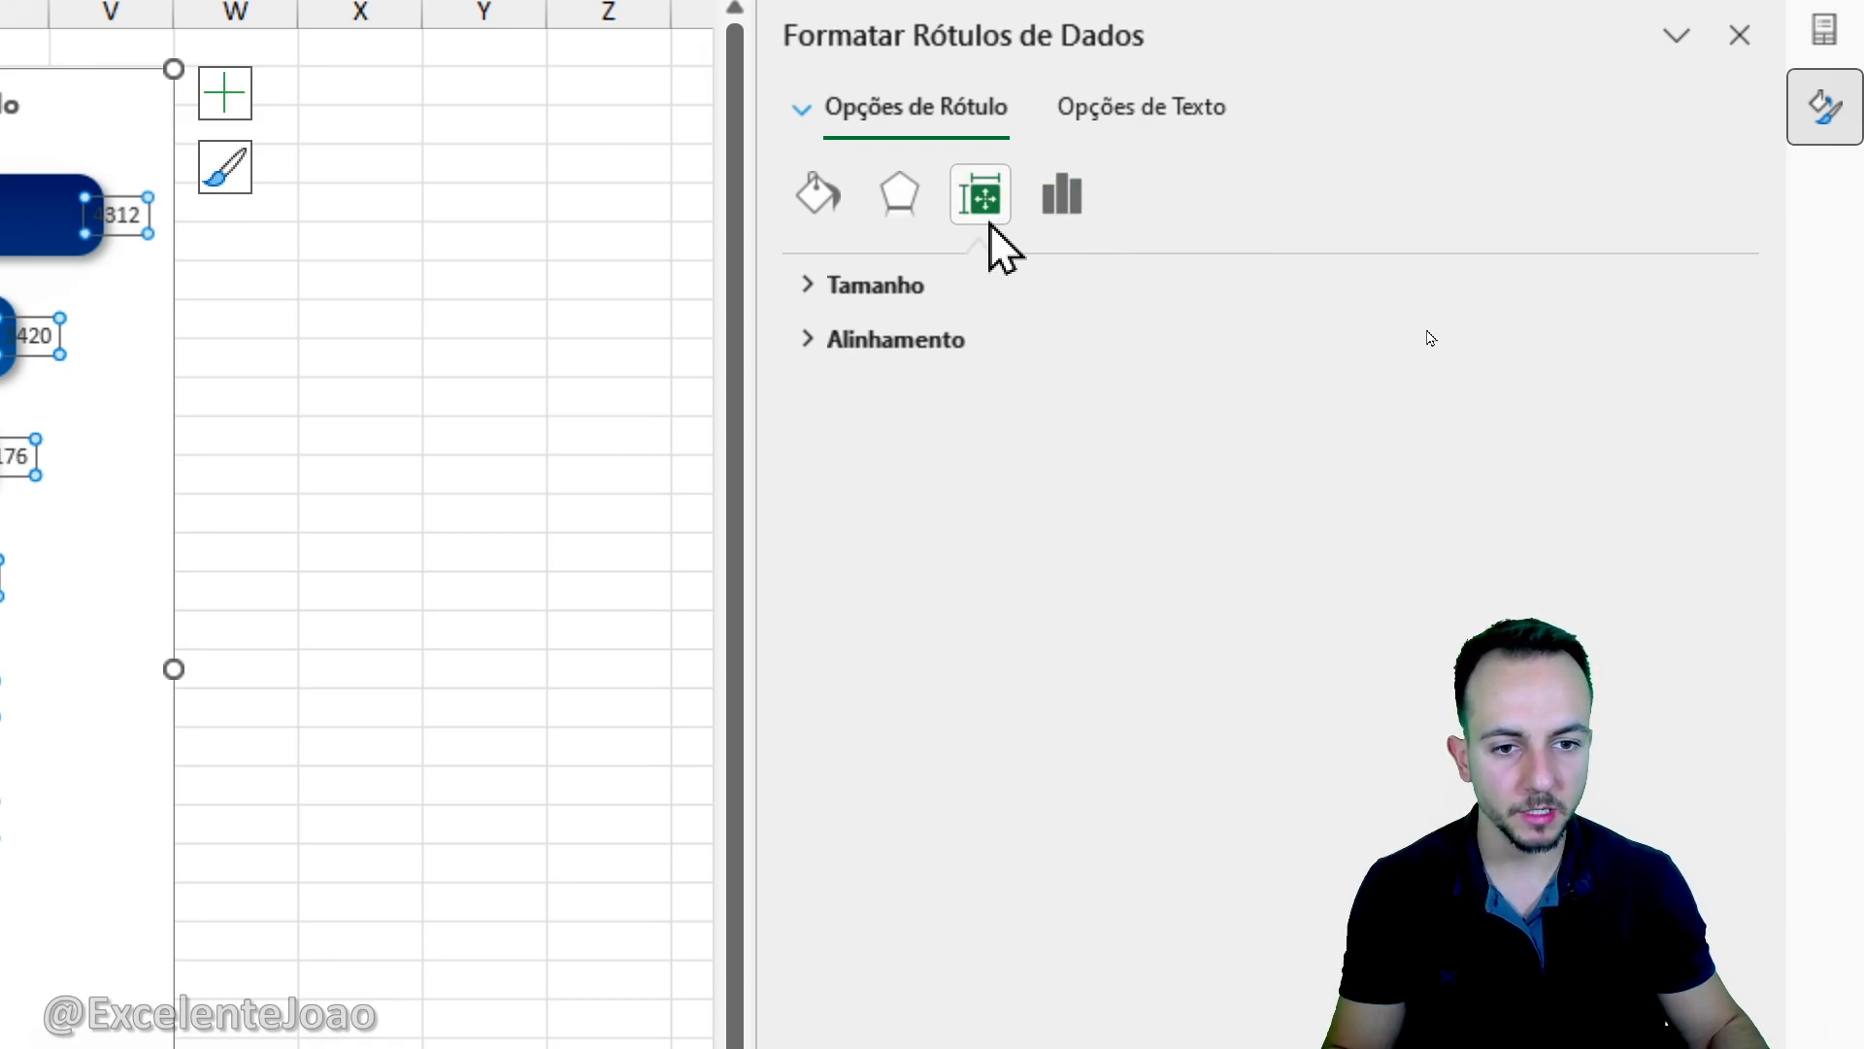
left_click(879, 288)
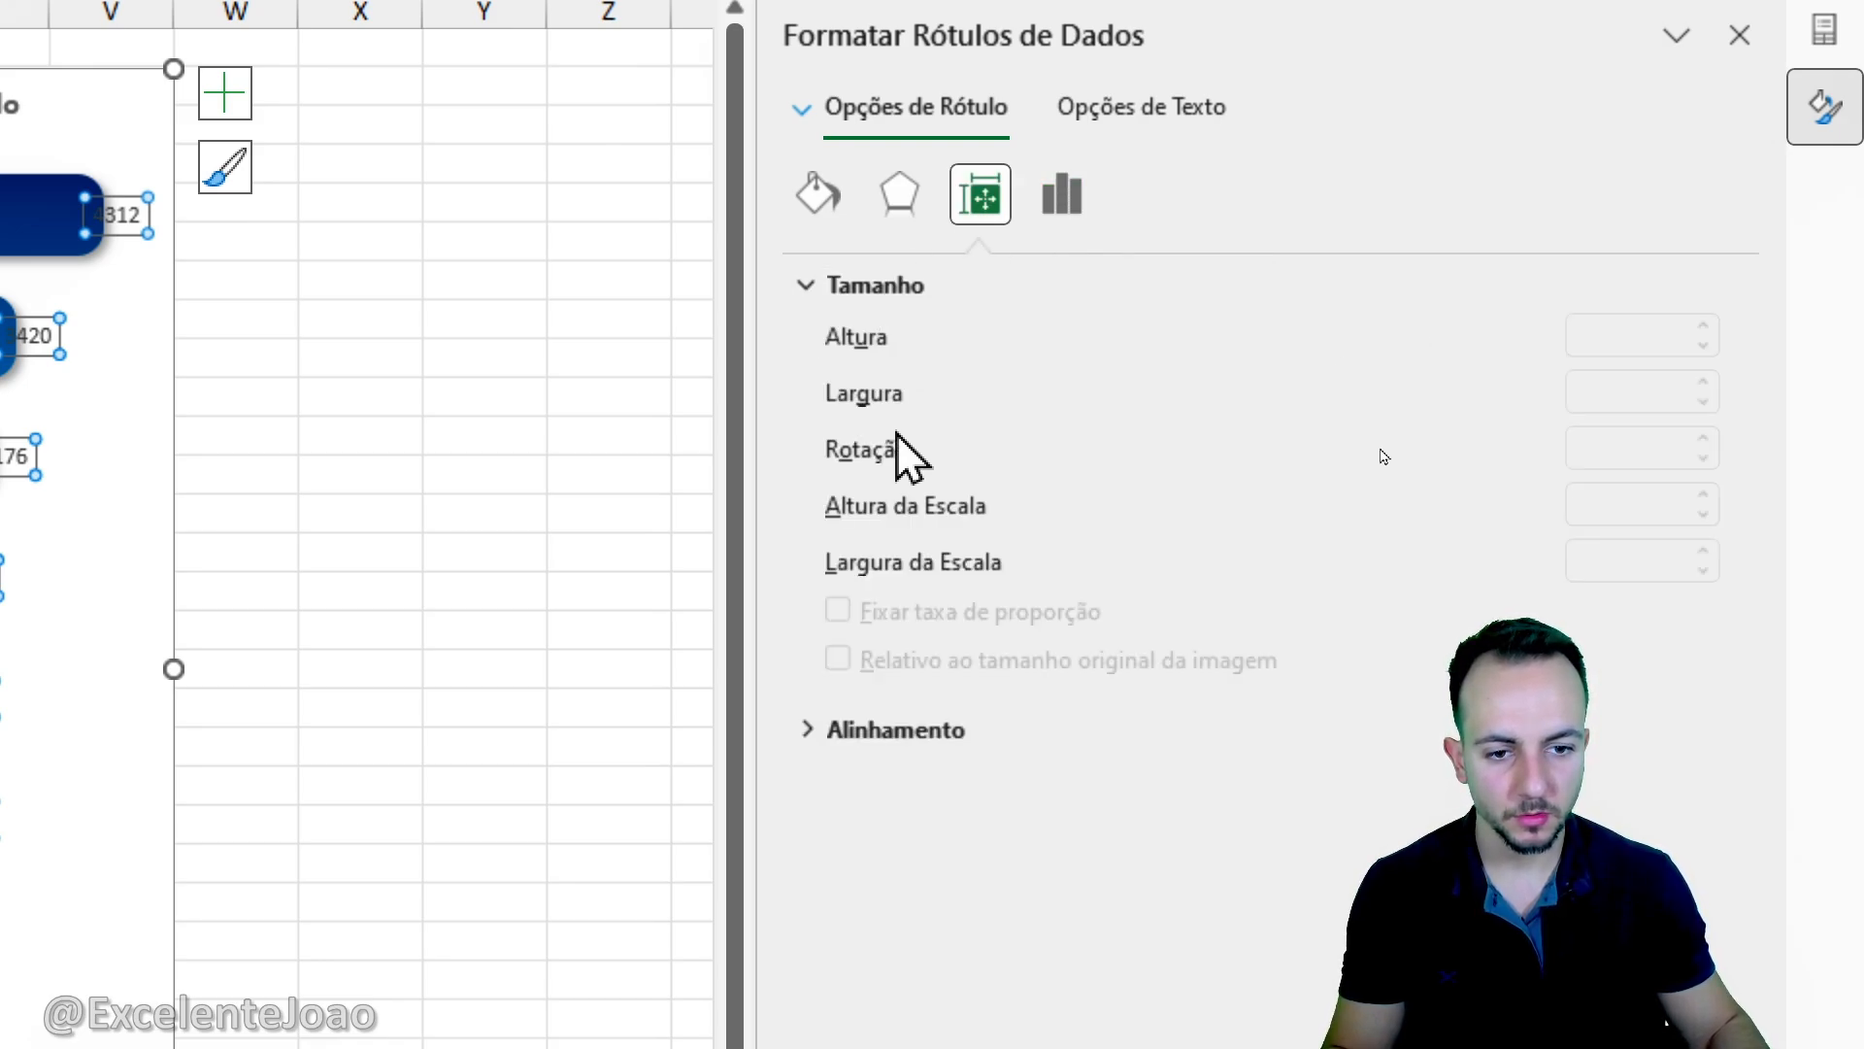
left_click(859, 285)
left_click(886, 345)
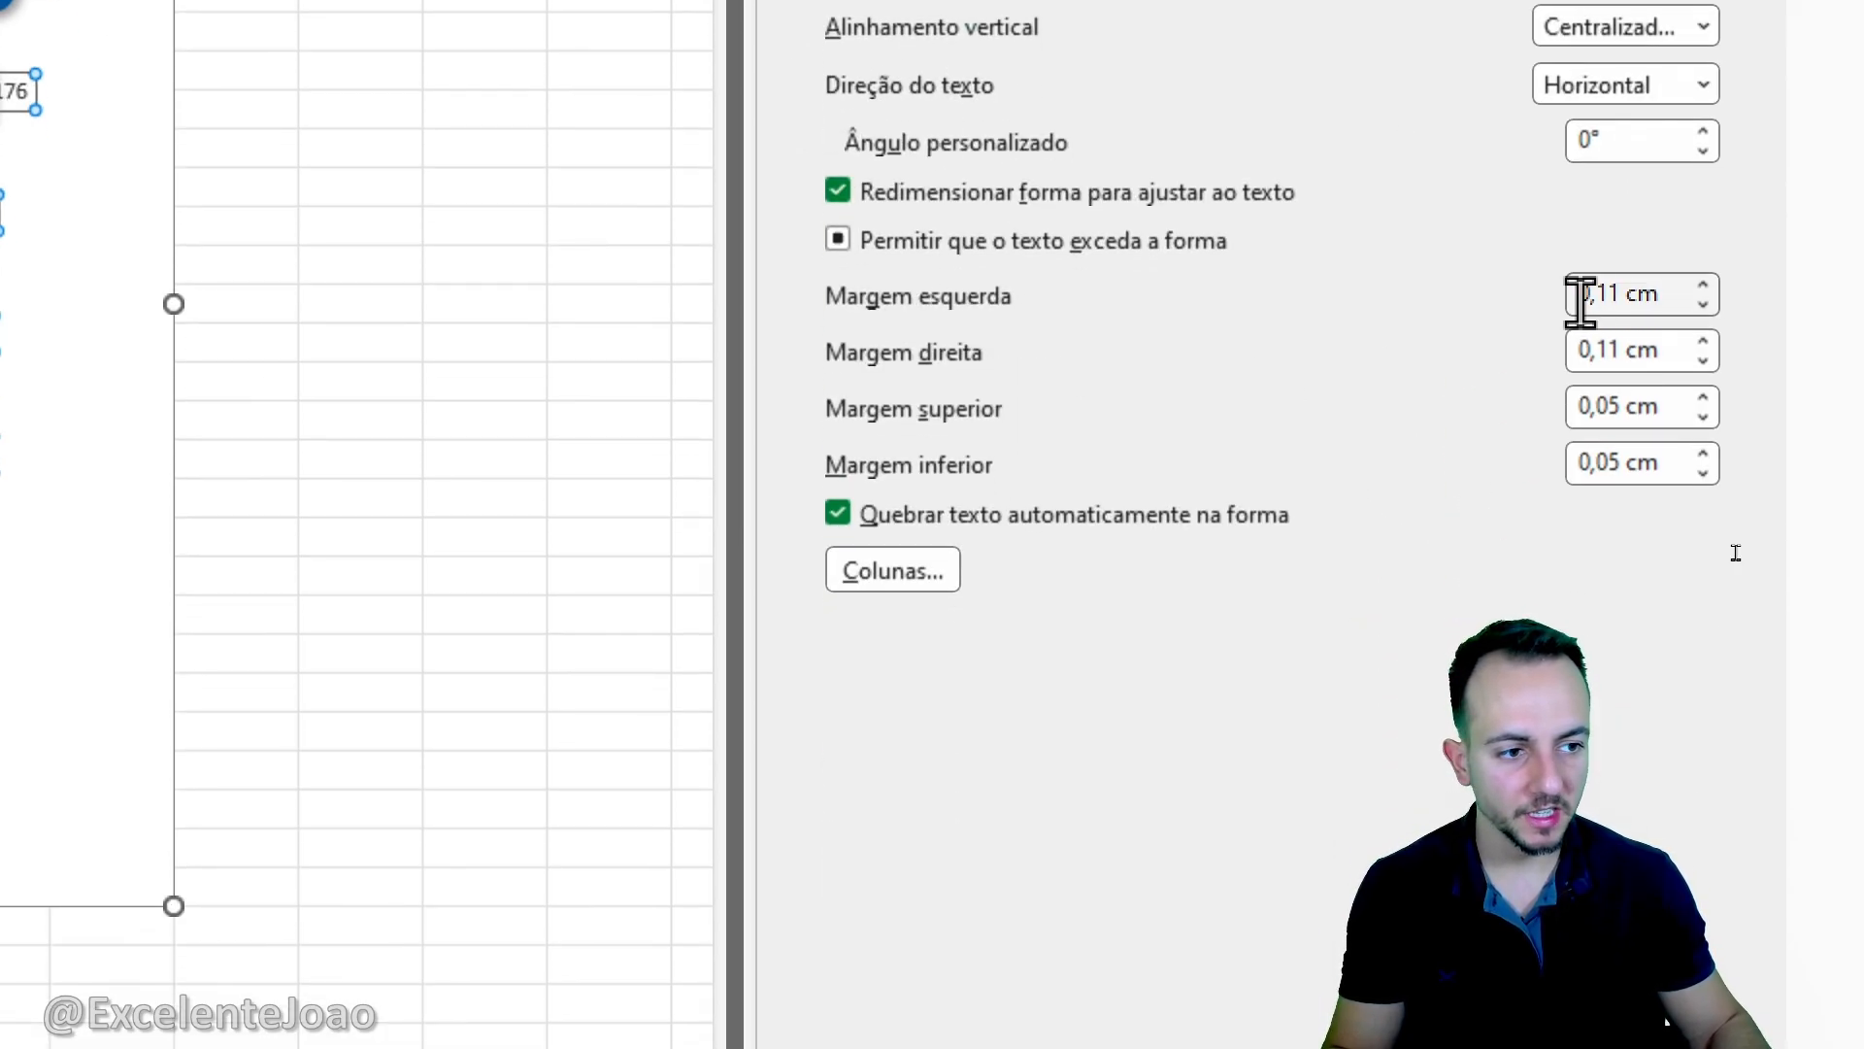
left_click(1701, 285)
left_click(1701, 286)
left_click(1701, 286)
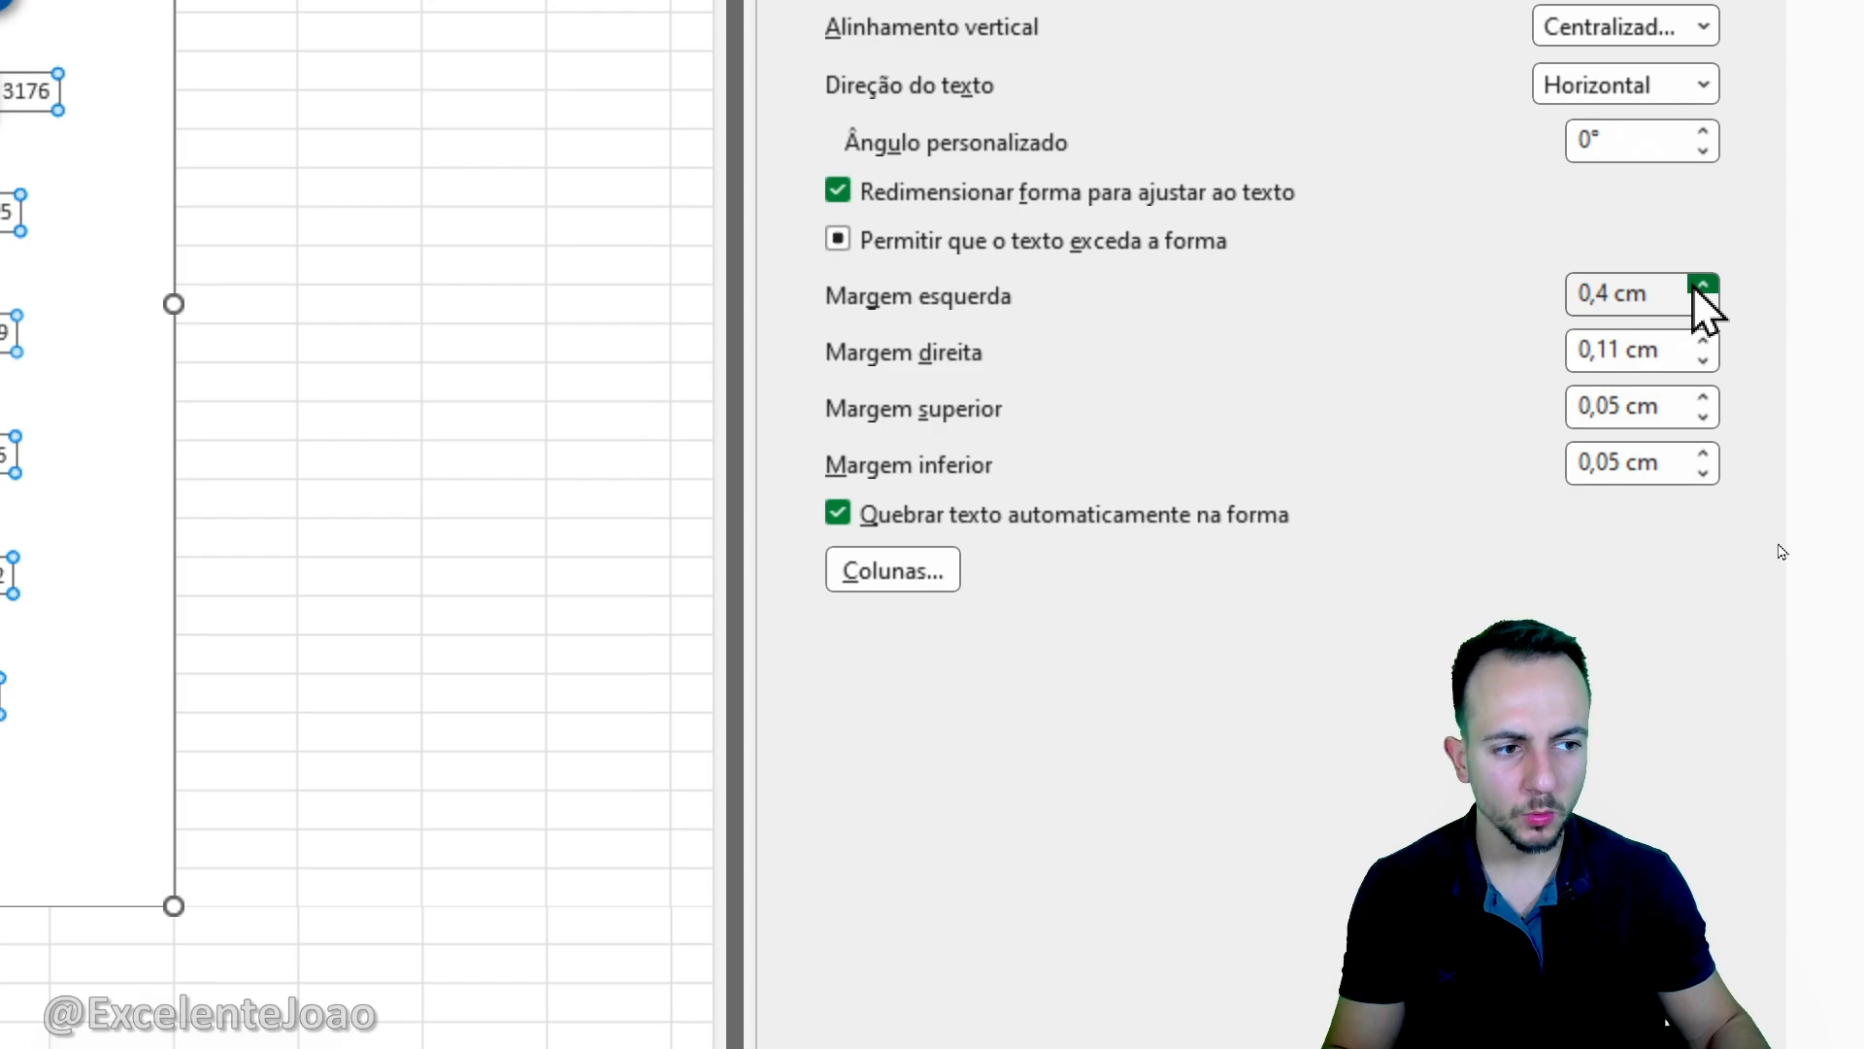
left_click(1701, 286)
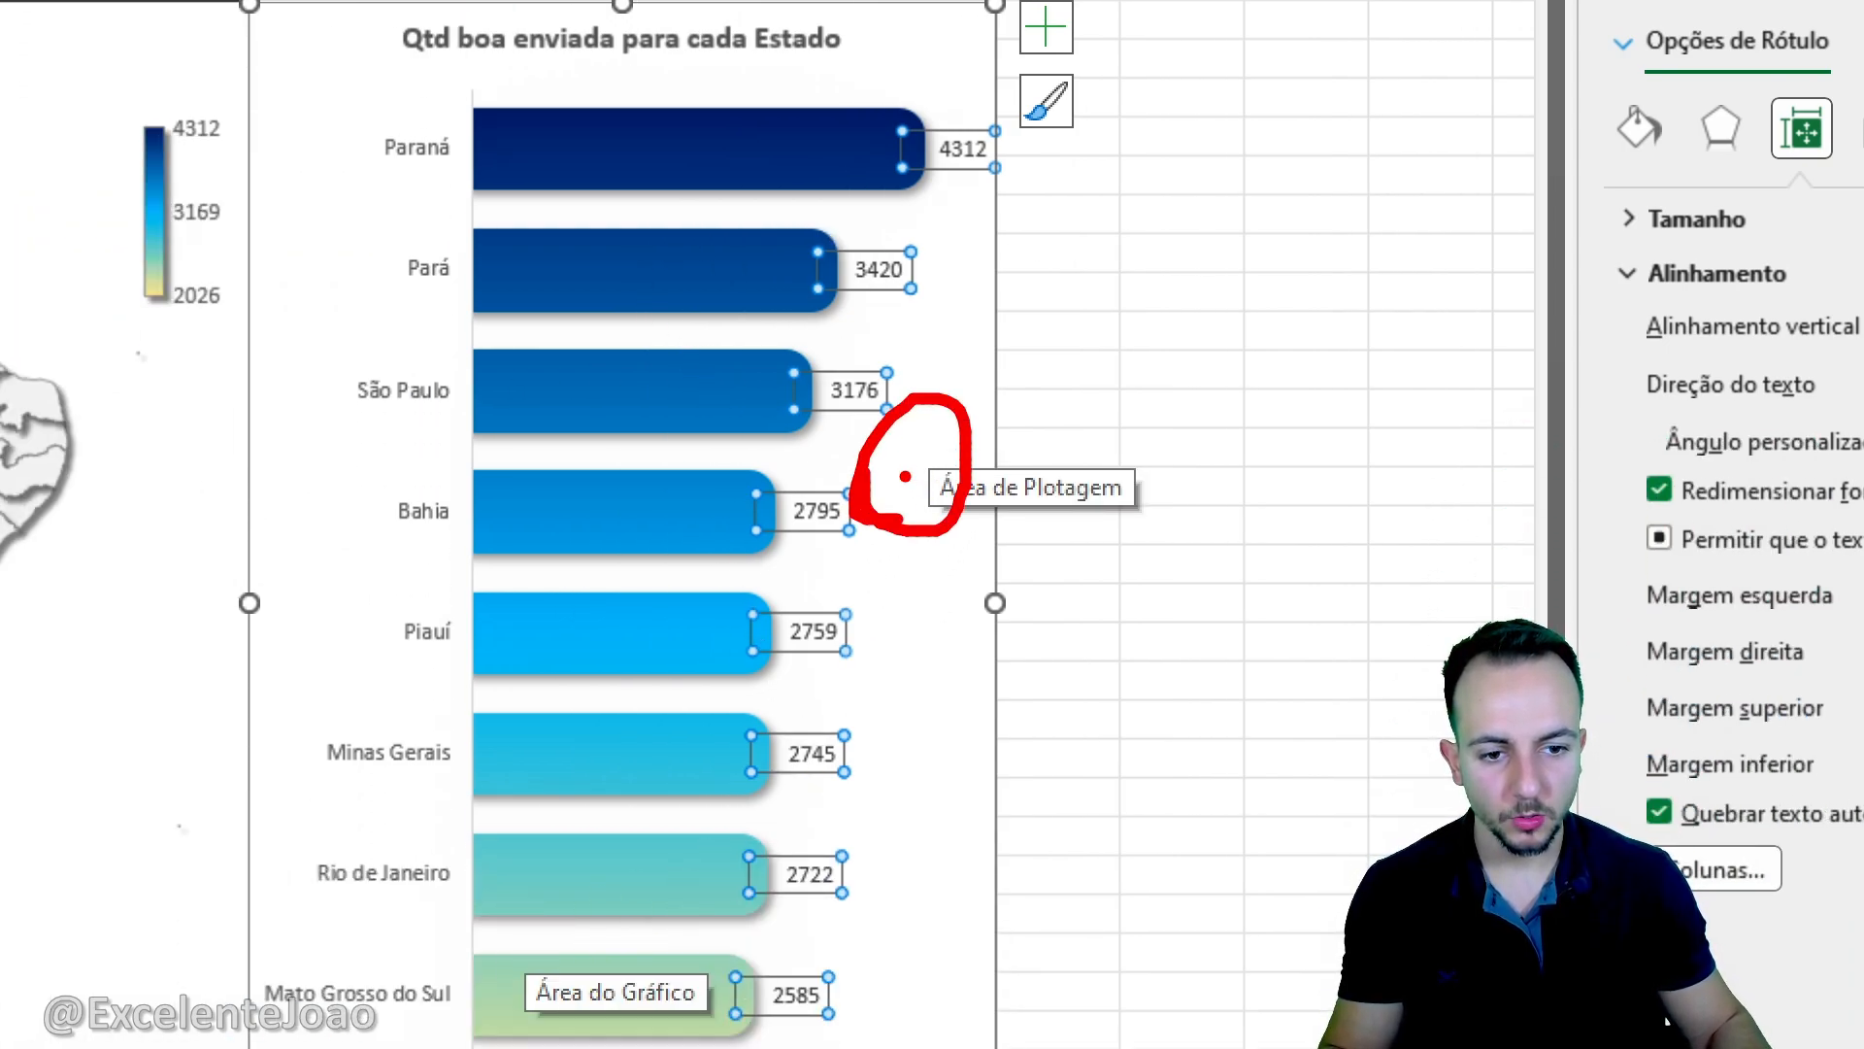
- Narrow the plot area of the state bar chart slightly from its right edge to leave room for the data labels
left_click(940, 475)
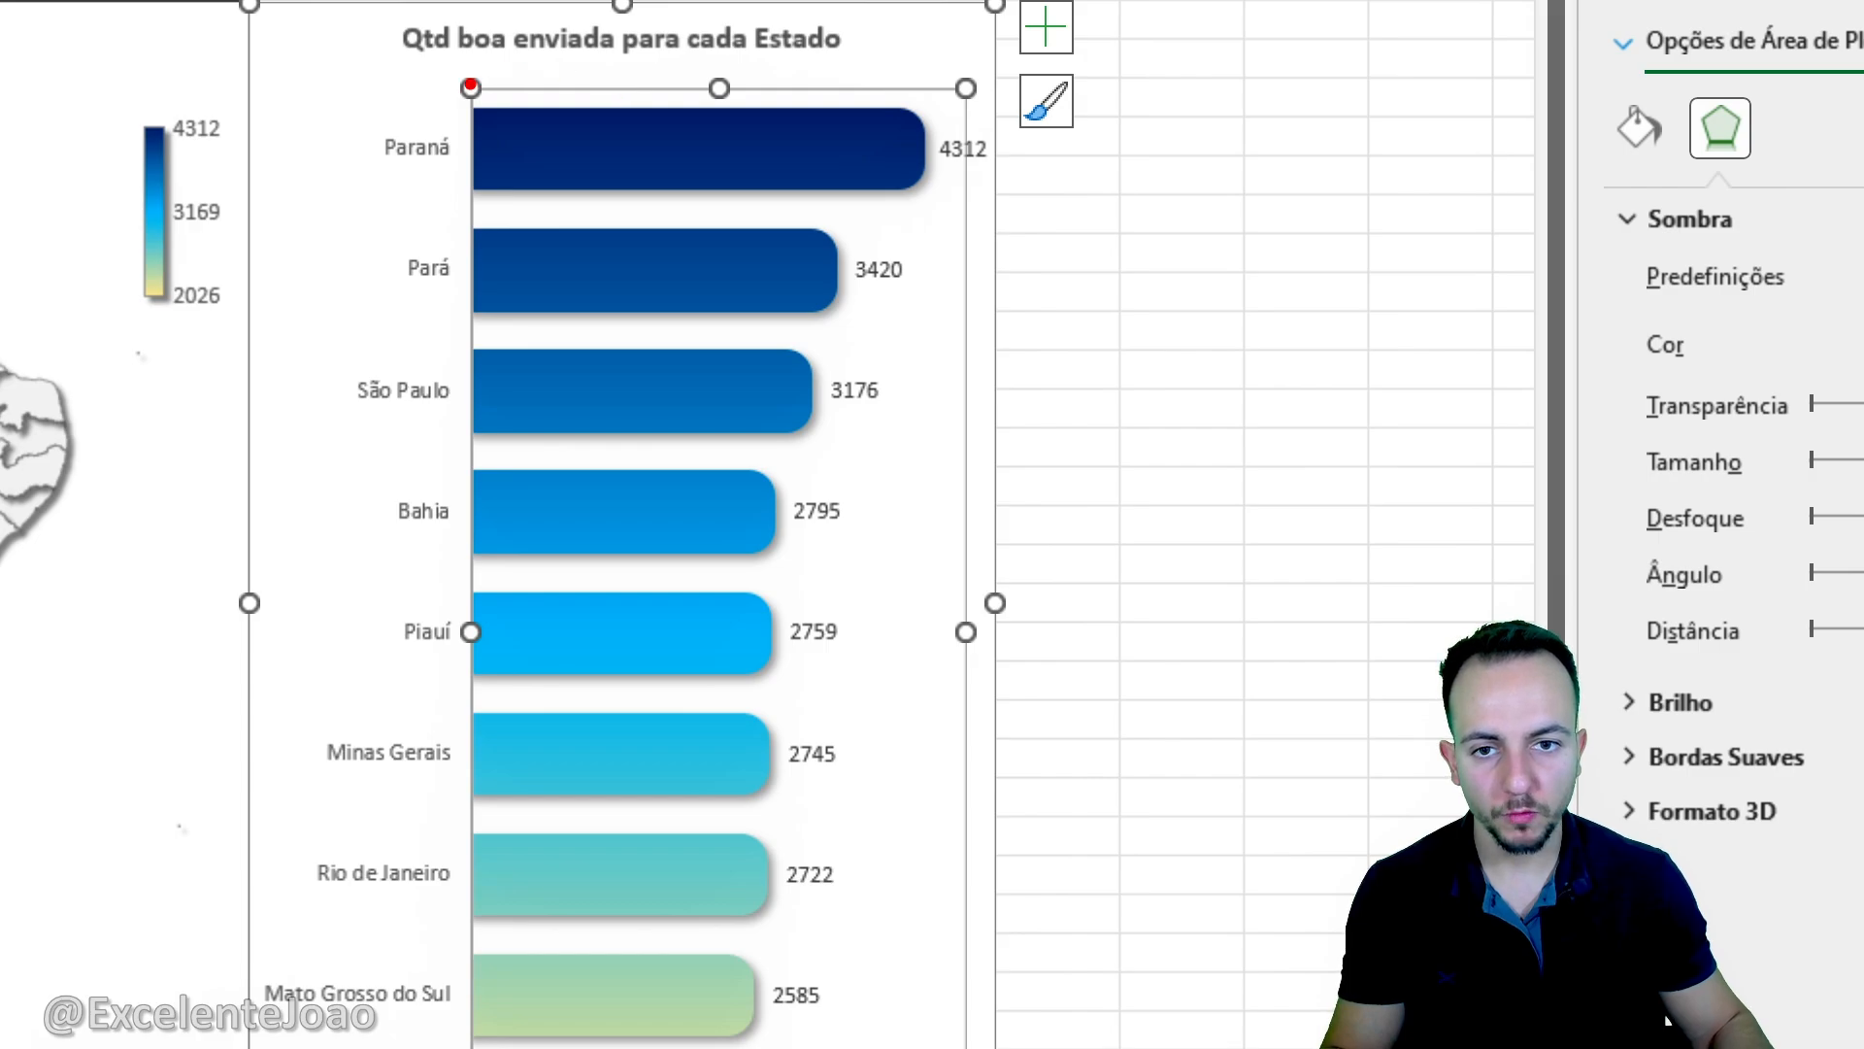
left_click(961, 666)
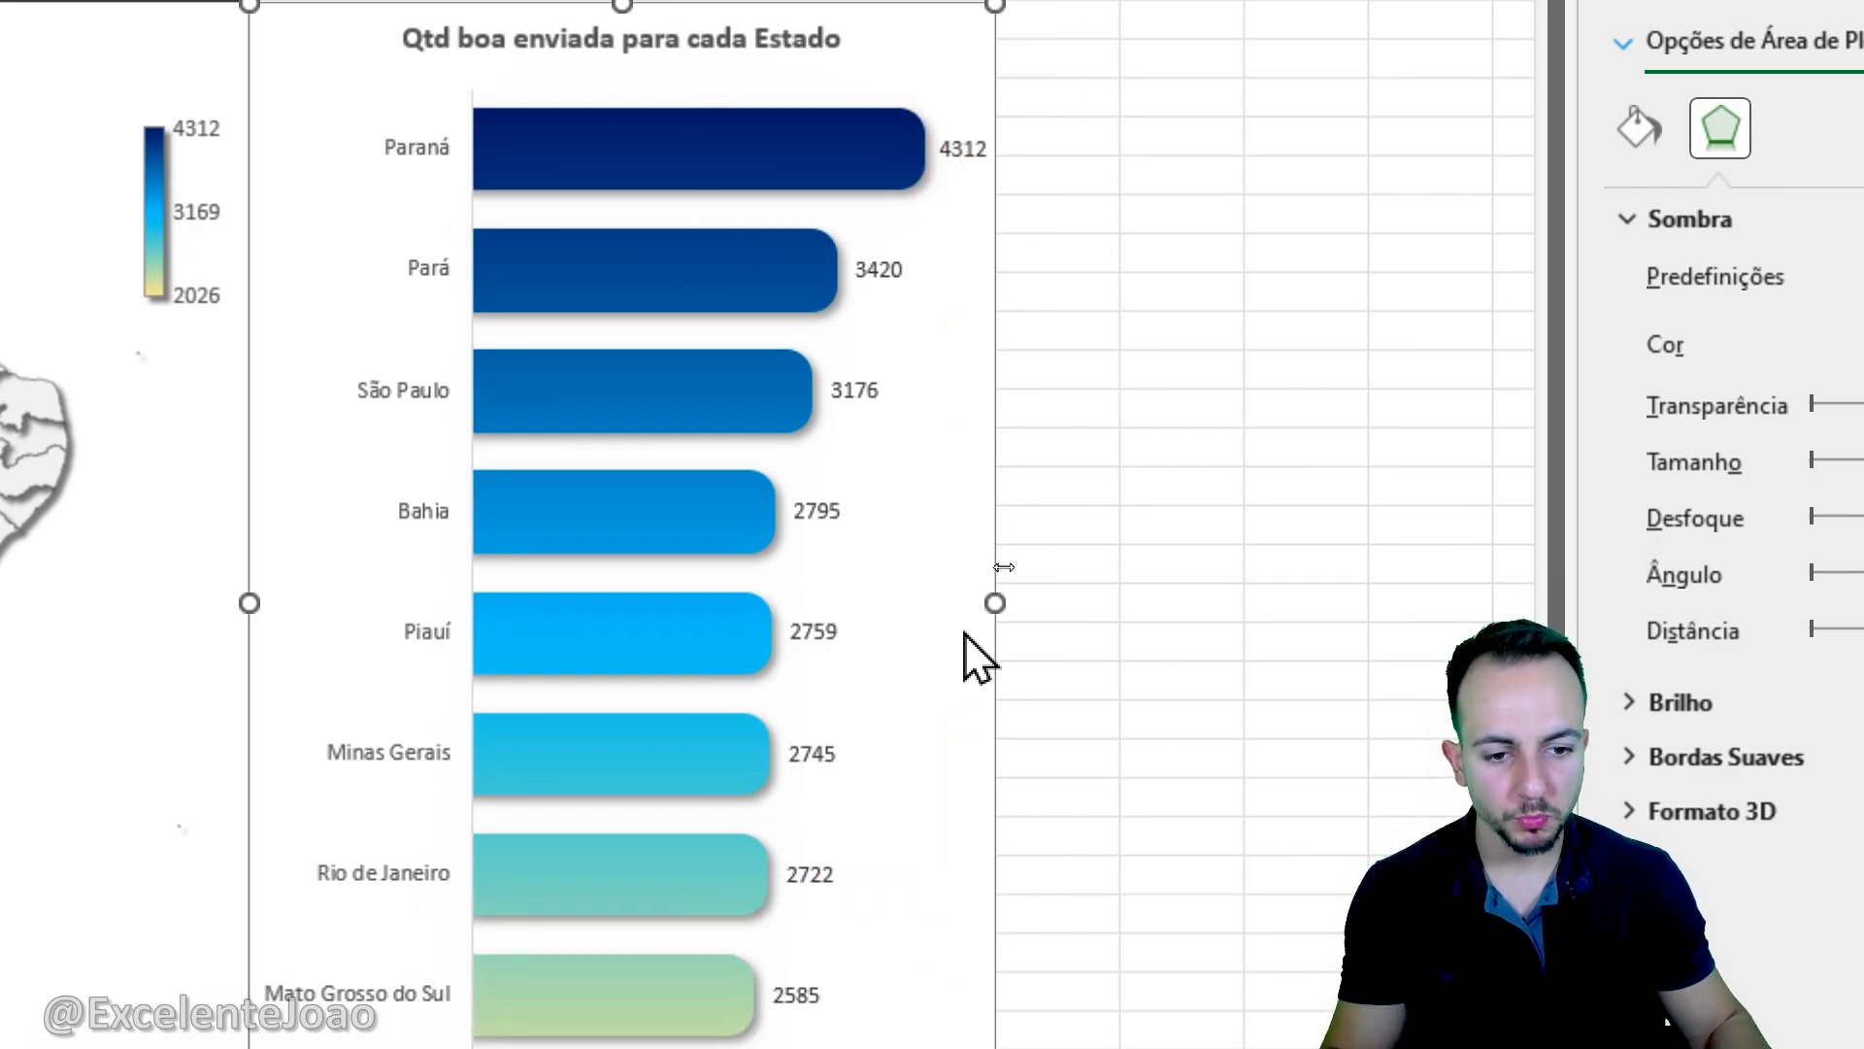
left_click(966, 636)
left_click_drag(964, 632, 922, 635)
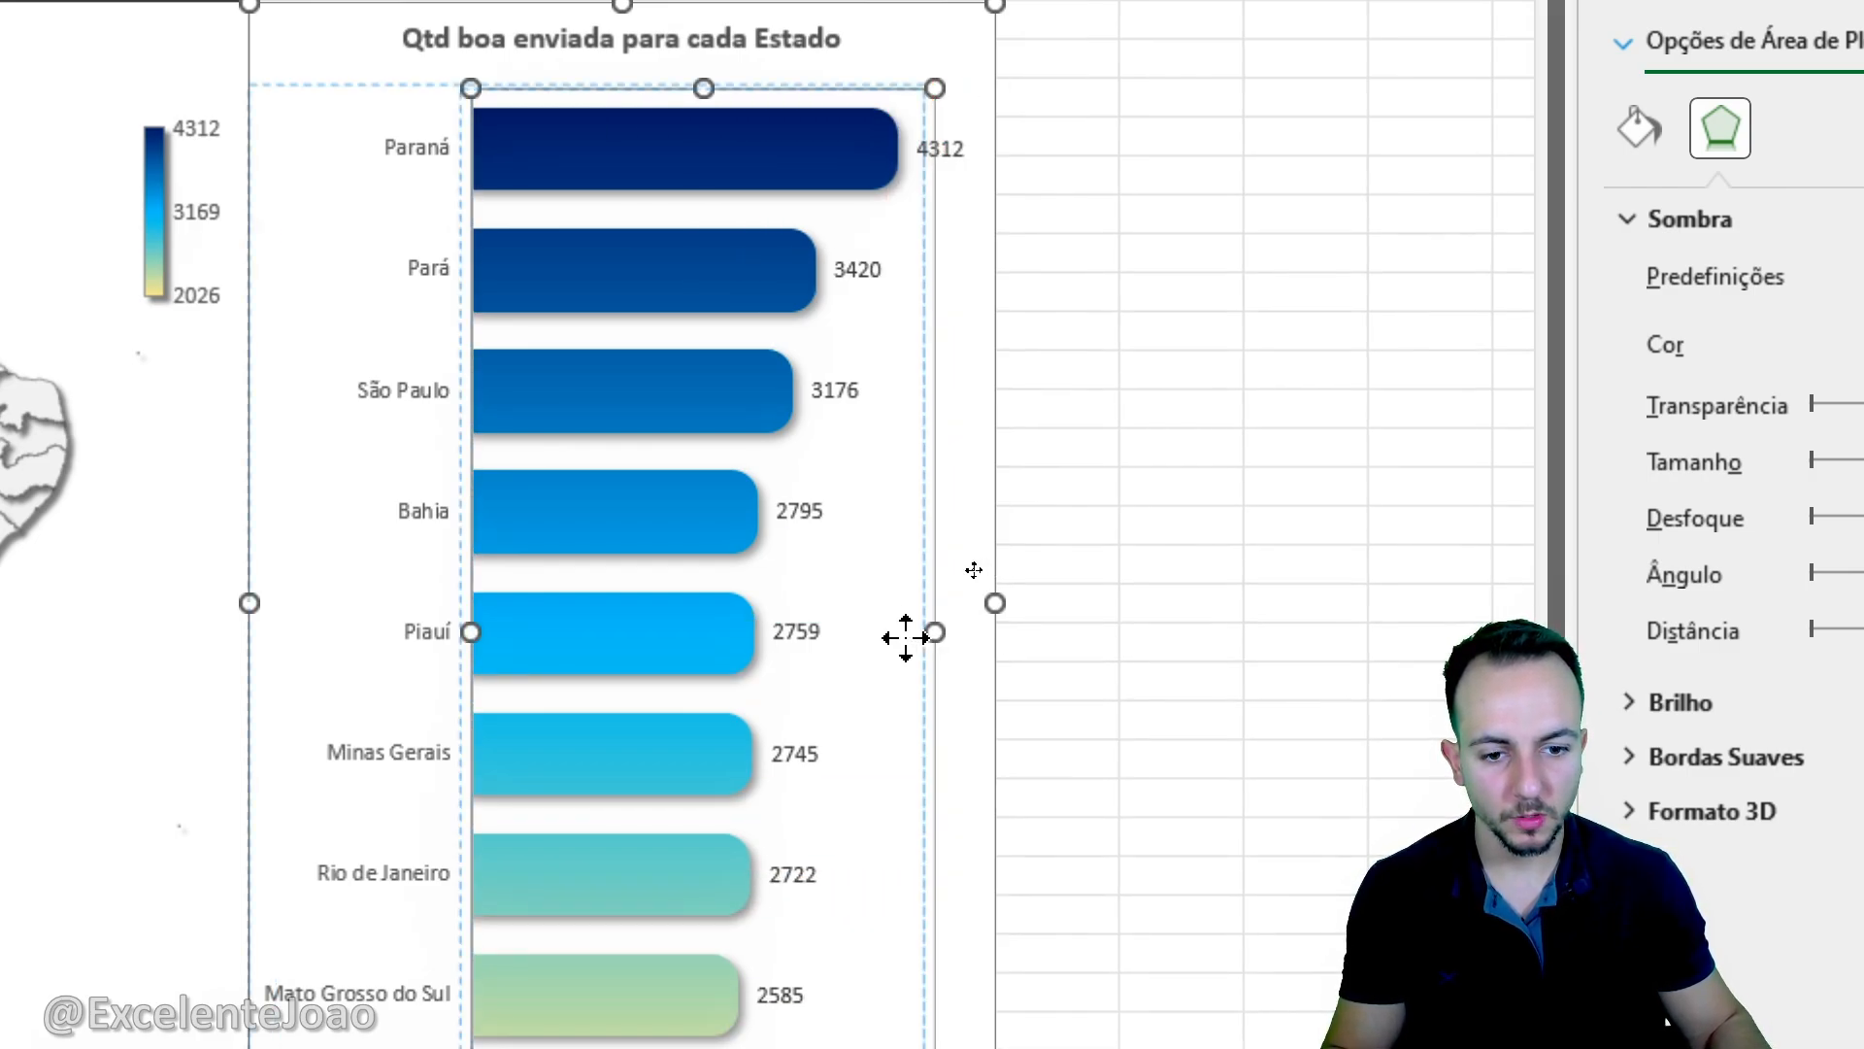
scroll(986, 913, "down", 3)
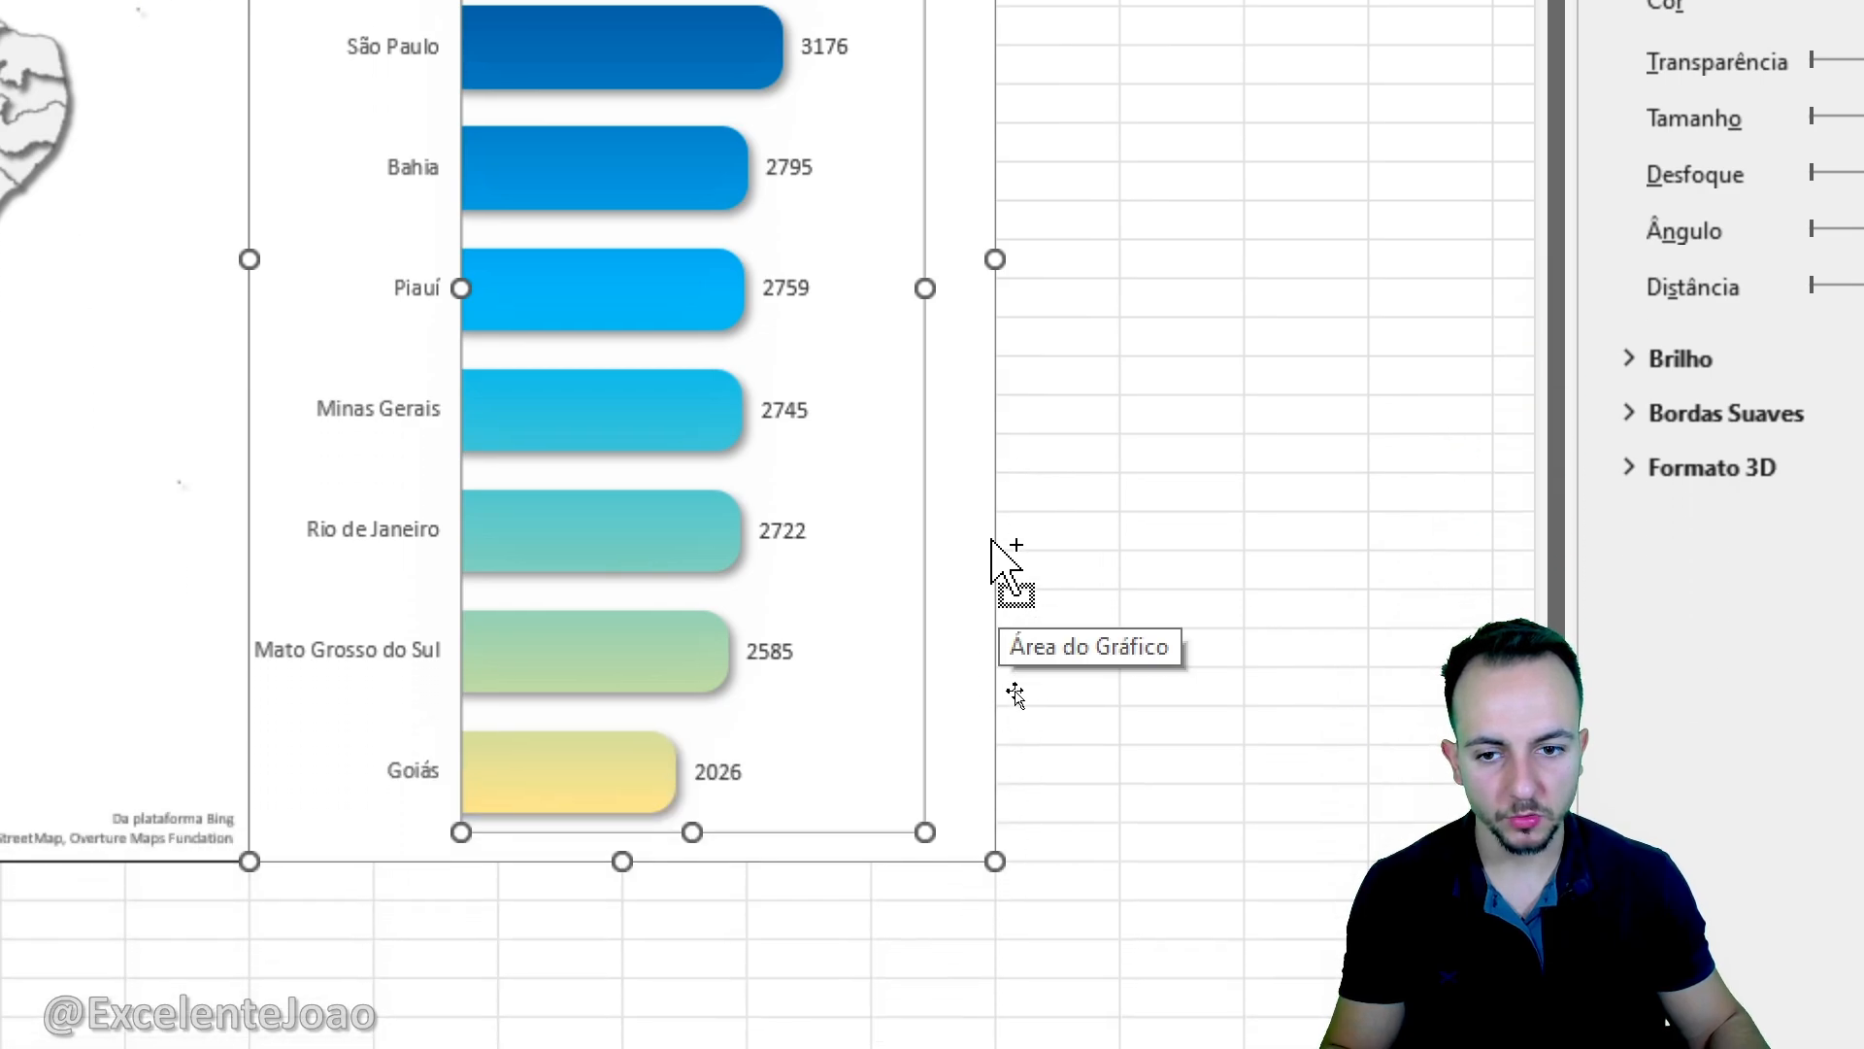
left_click(1068, 416)
- Give the bar chart's area a solid black border line and close the formatting pane
scroll(1107, 129, "up", 5)
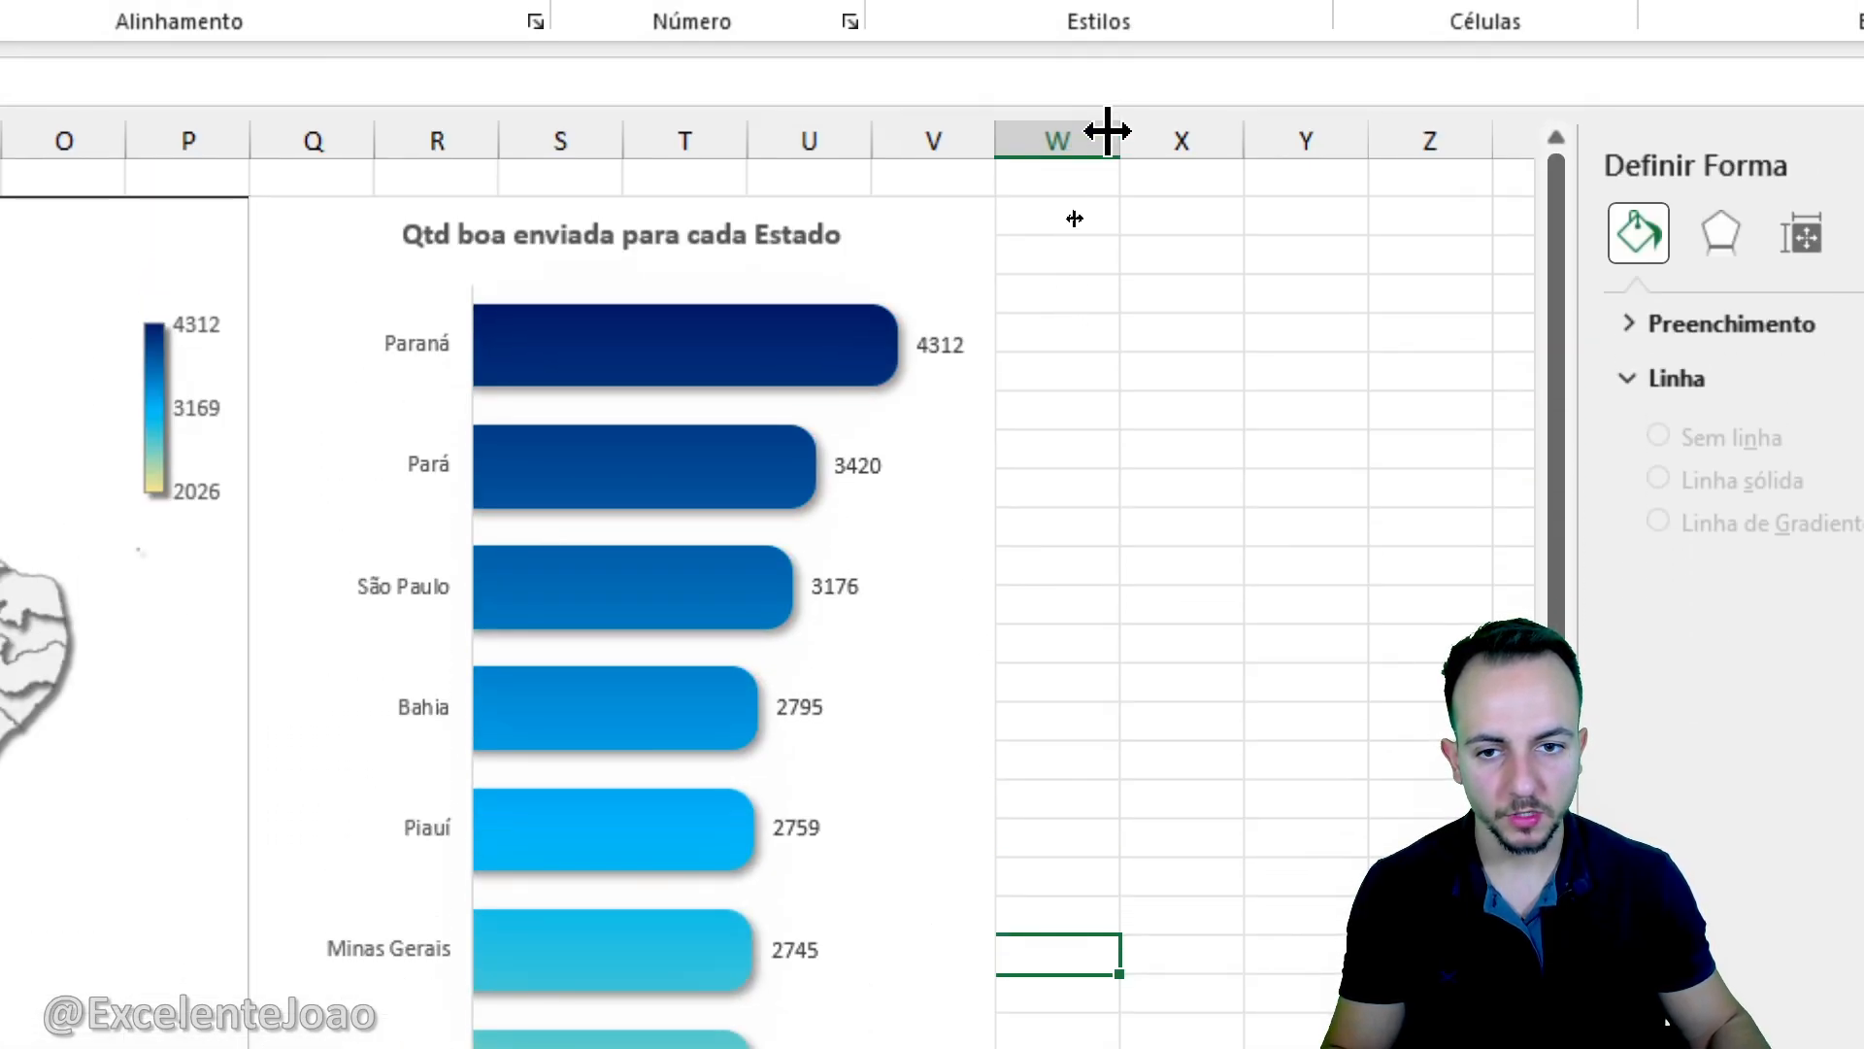
left_click(988, 237)
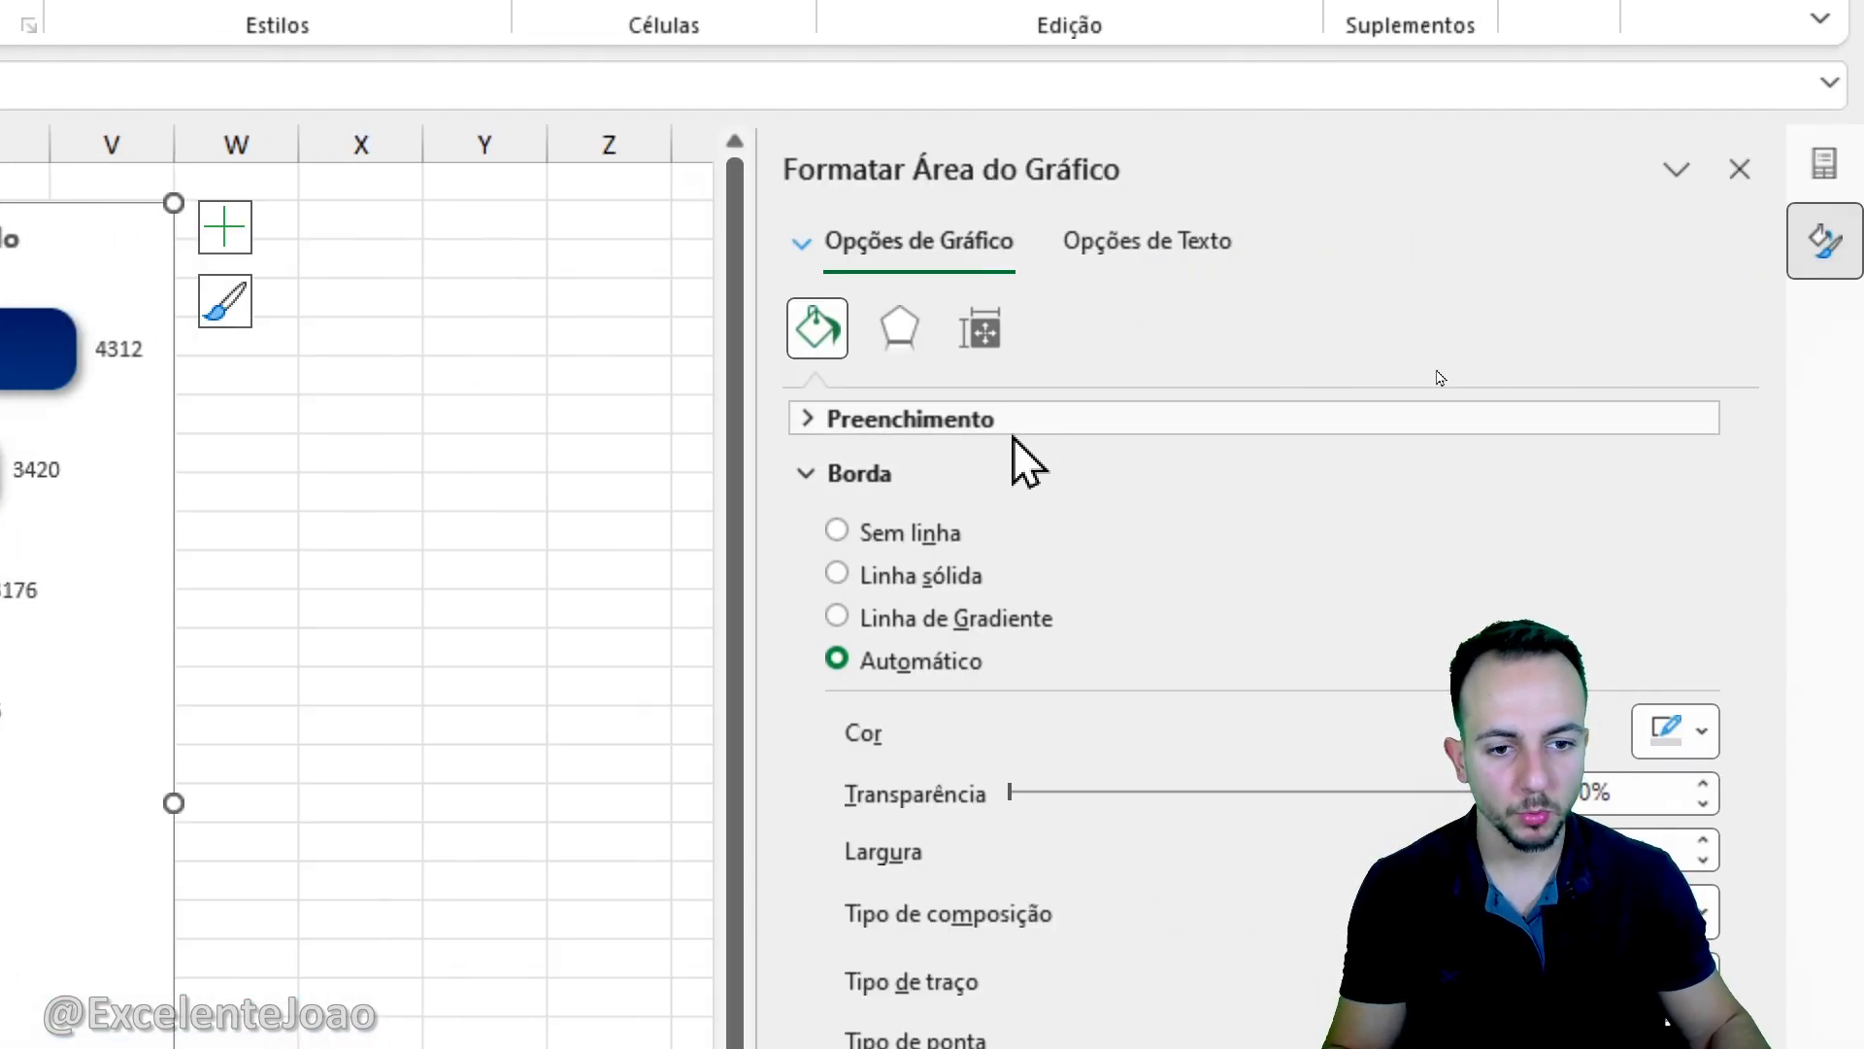
left_click(950, 577)
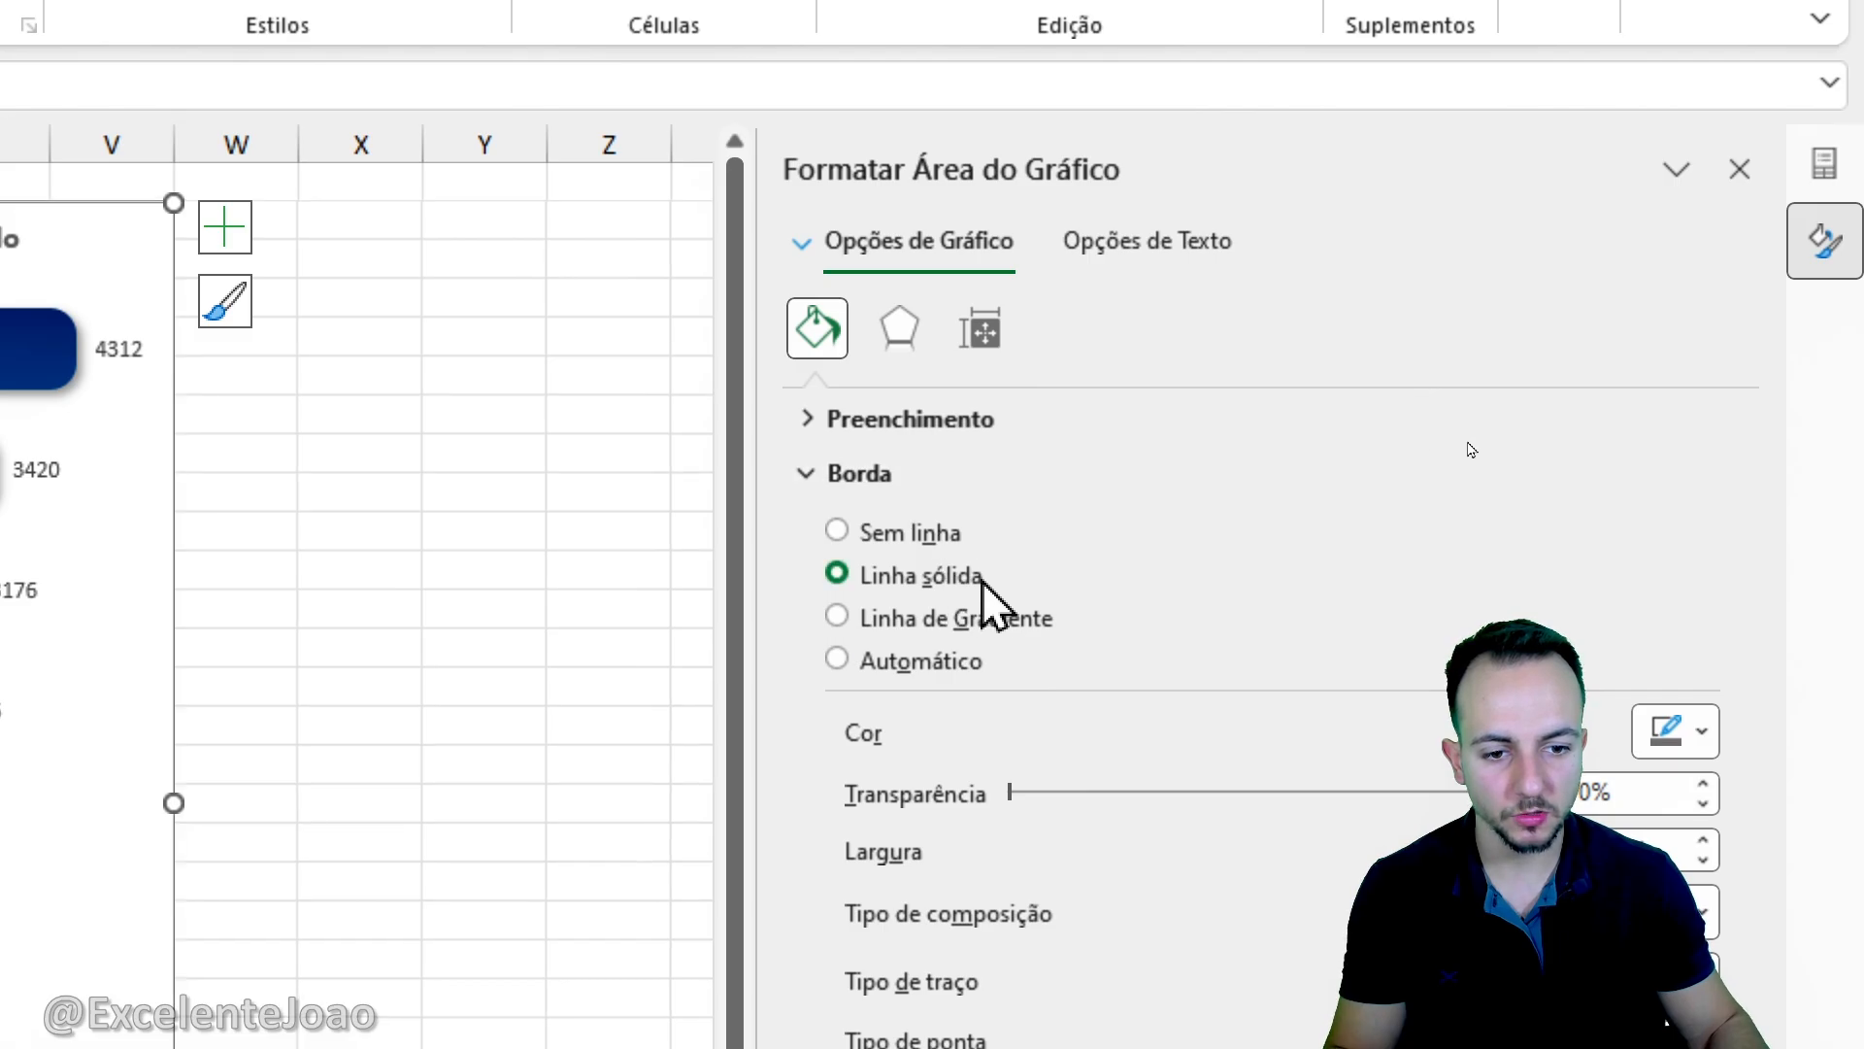
left_click(1668, 730)
left_click(1388, 393)
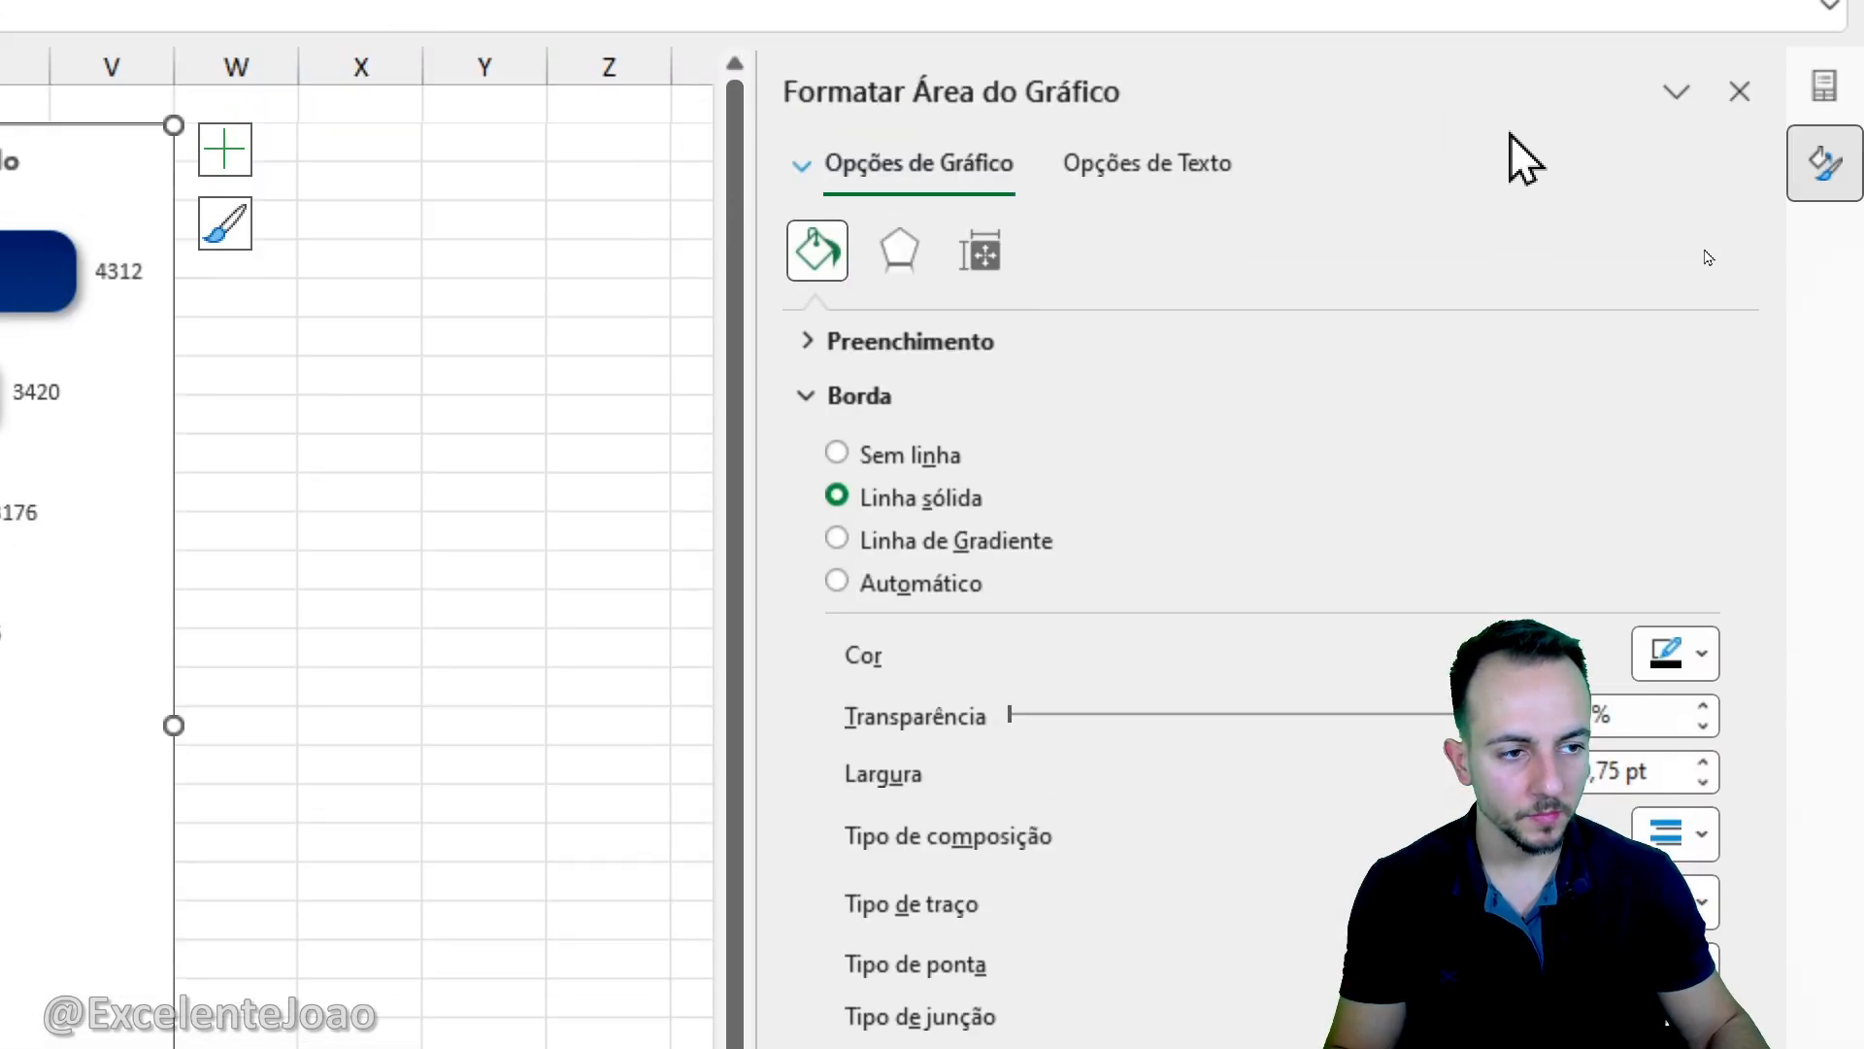
left_click(1739, 92)
left_click(313, 529)
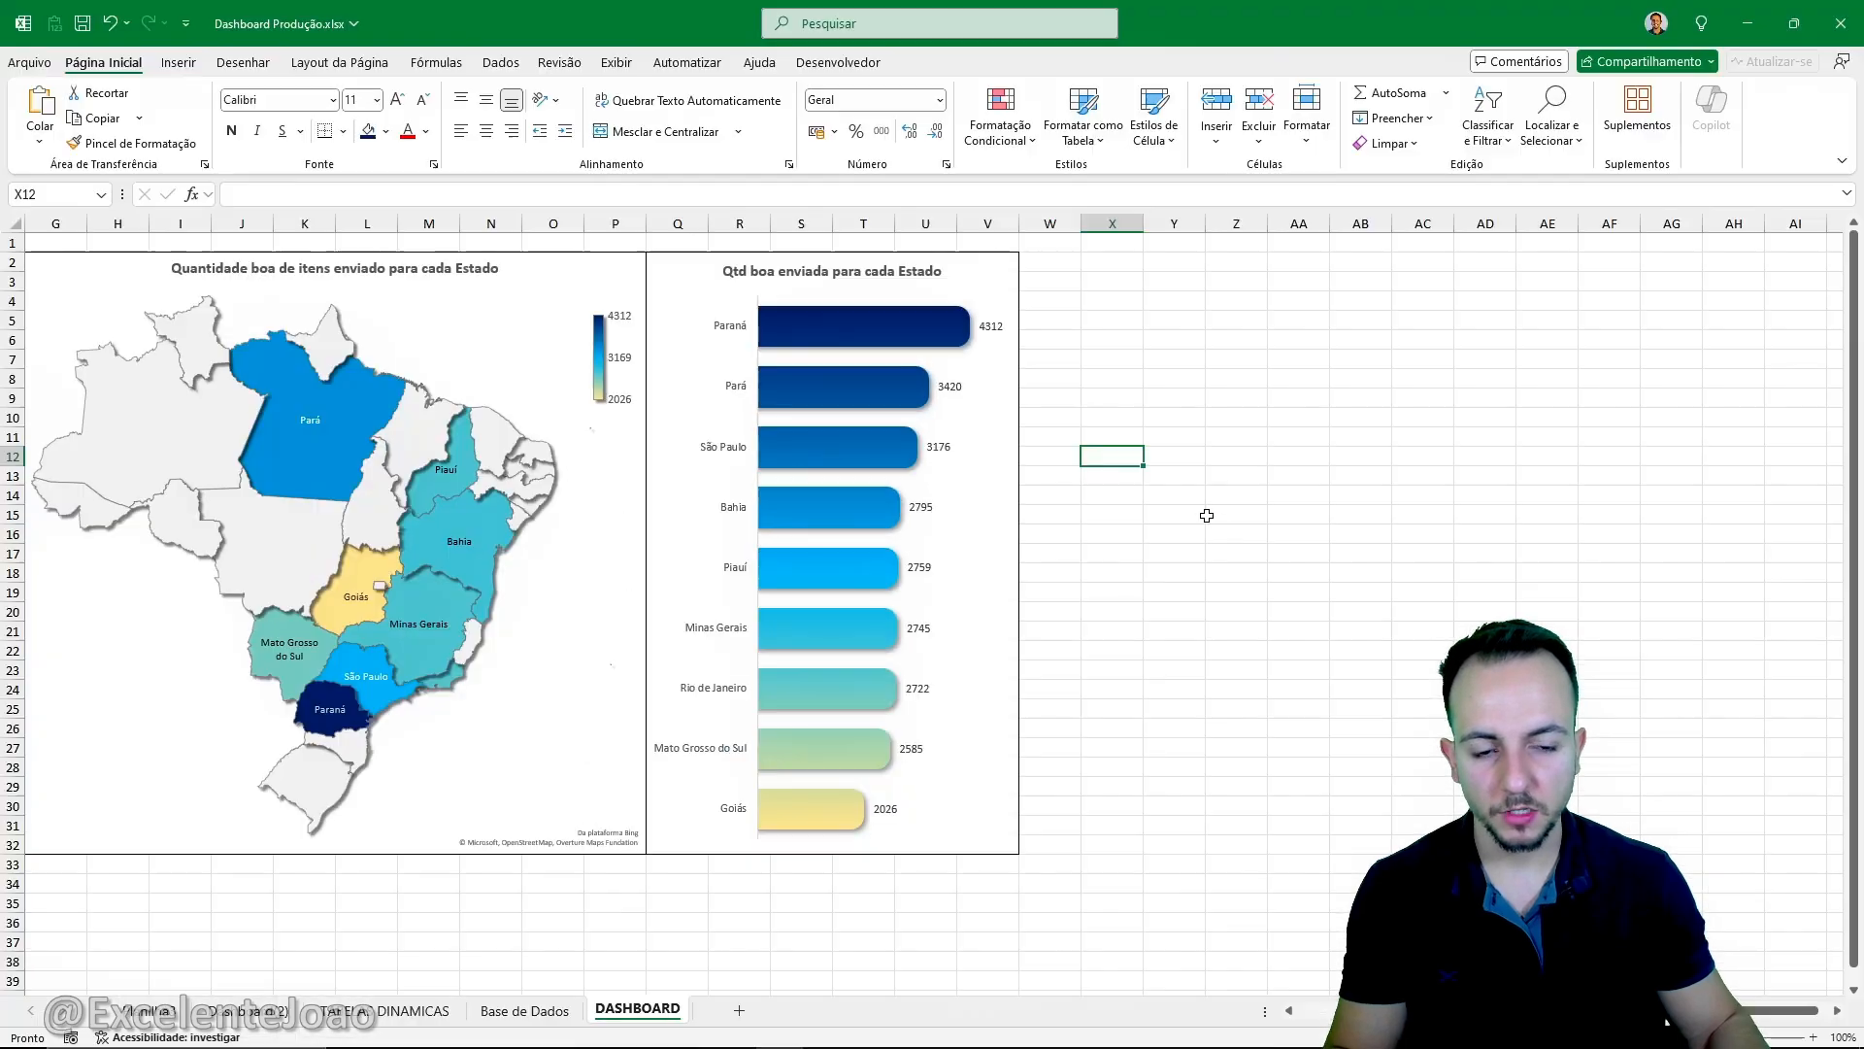
- Switch the ID_Produto slicer between PROD_A, PROD_B and PROD_C, finishing on PROD_B, to check how the map and bar chart respond
scroll(1206, 515, "left", 2)
left_click(202, 666)
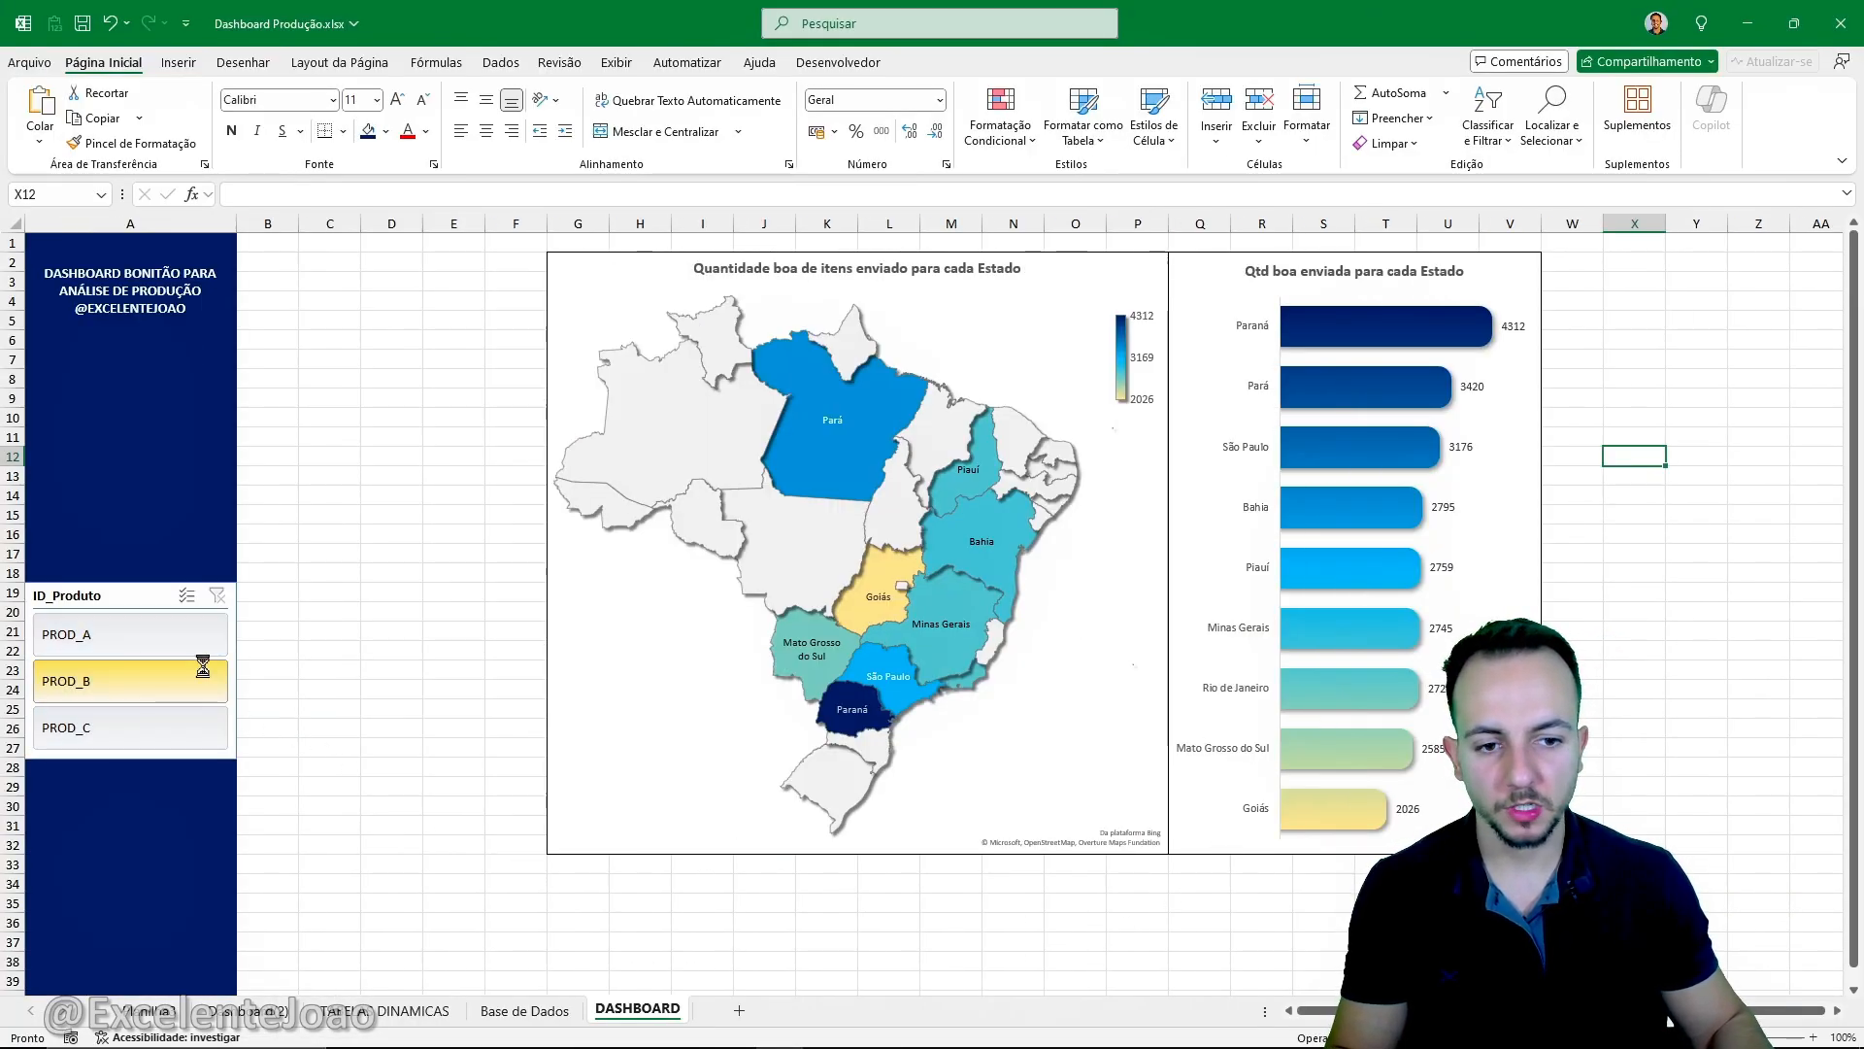
left_click(182, 734)
left_click(191, 698)
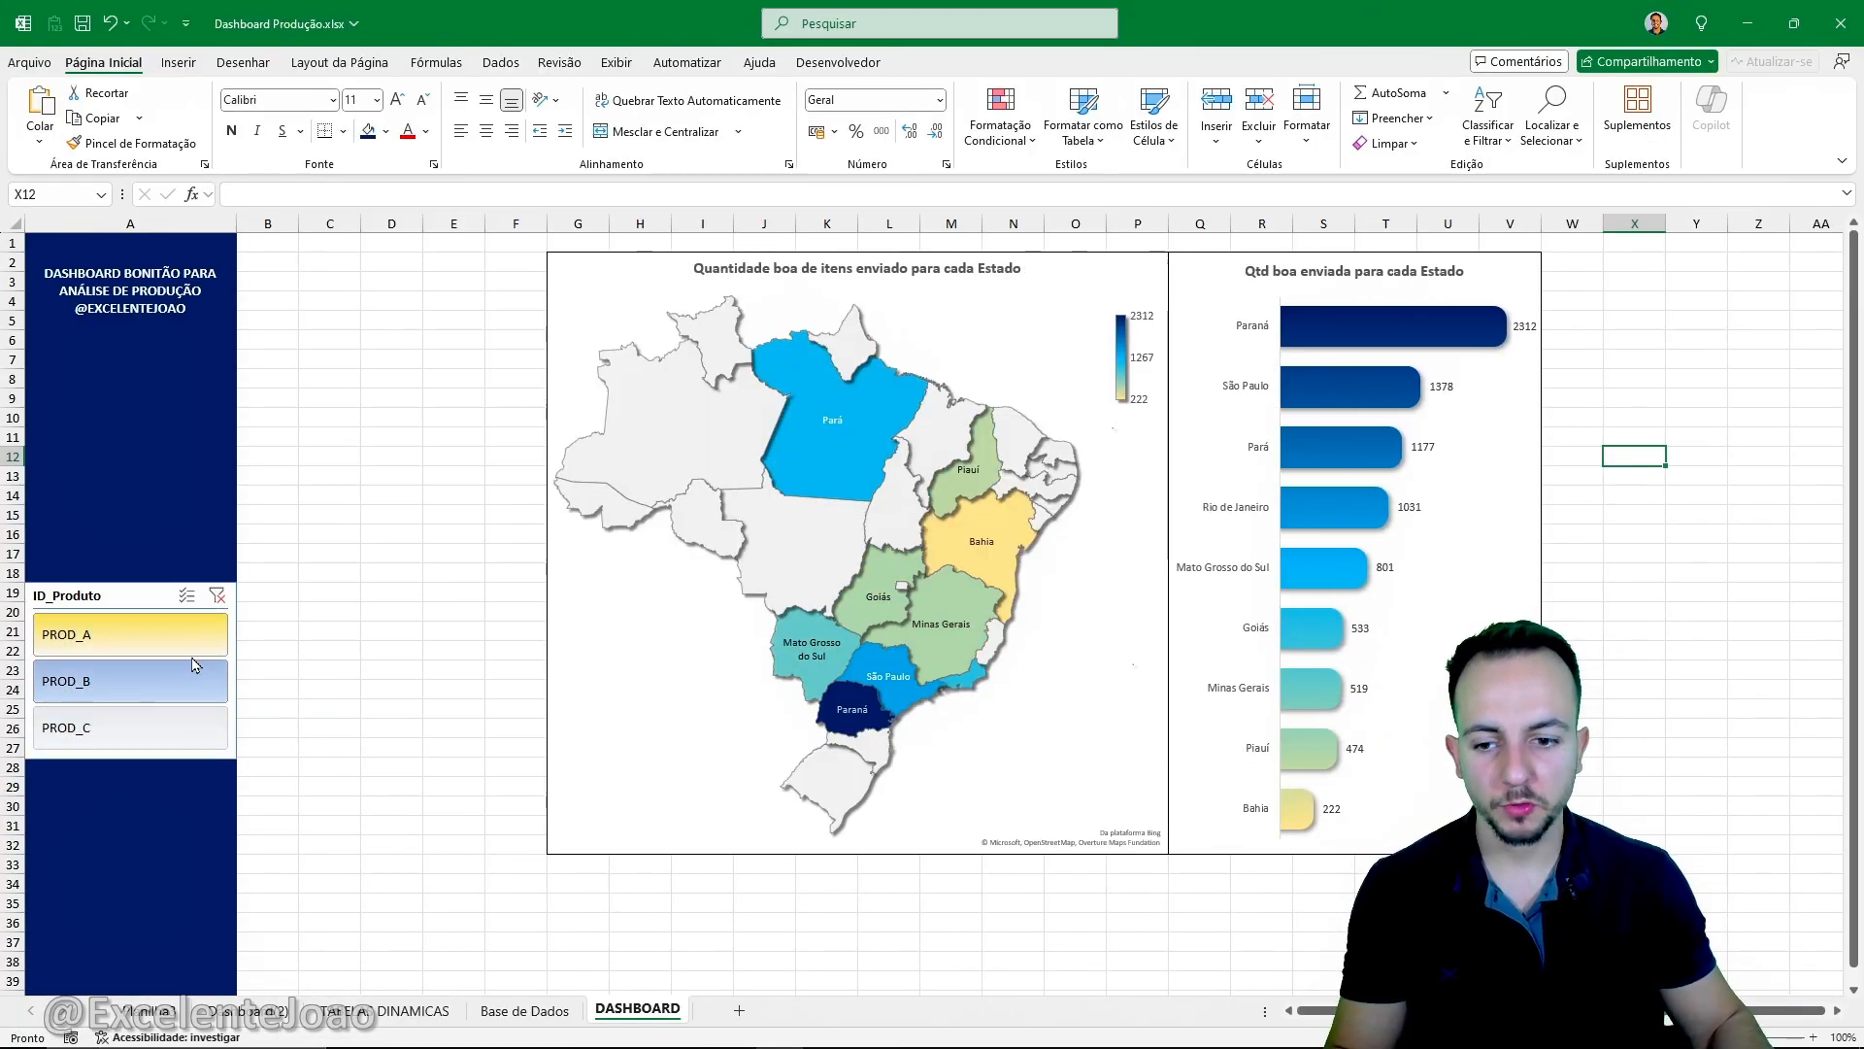
left_click(192, 651)
left_click(199, 682)
left_click(195, 724)
left_click(192, 679)
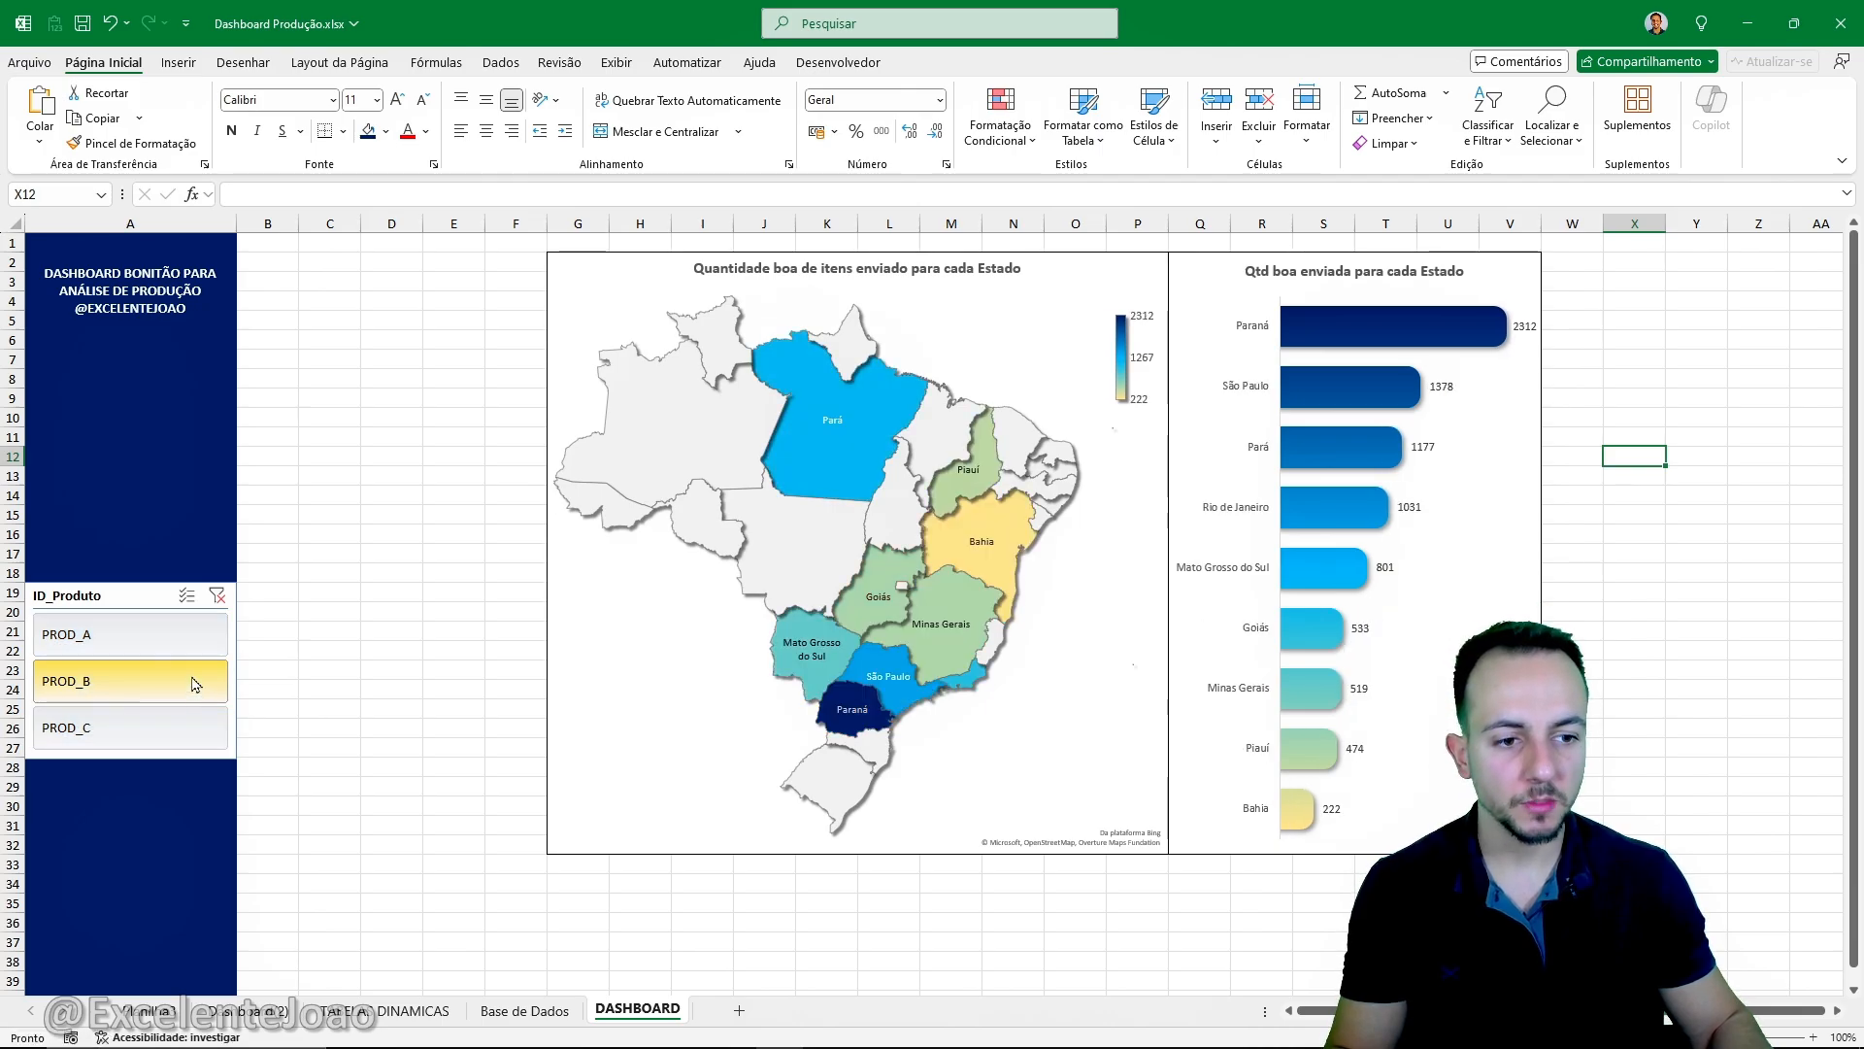
left_click(190, 636)
left_click(187, 692)
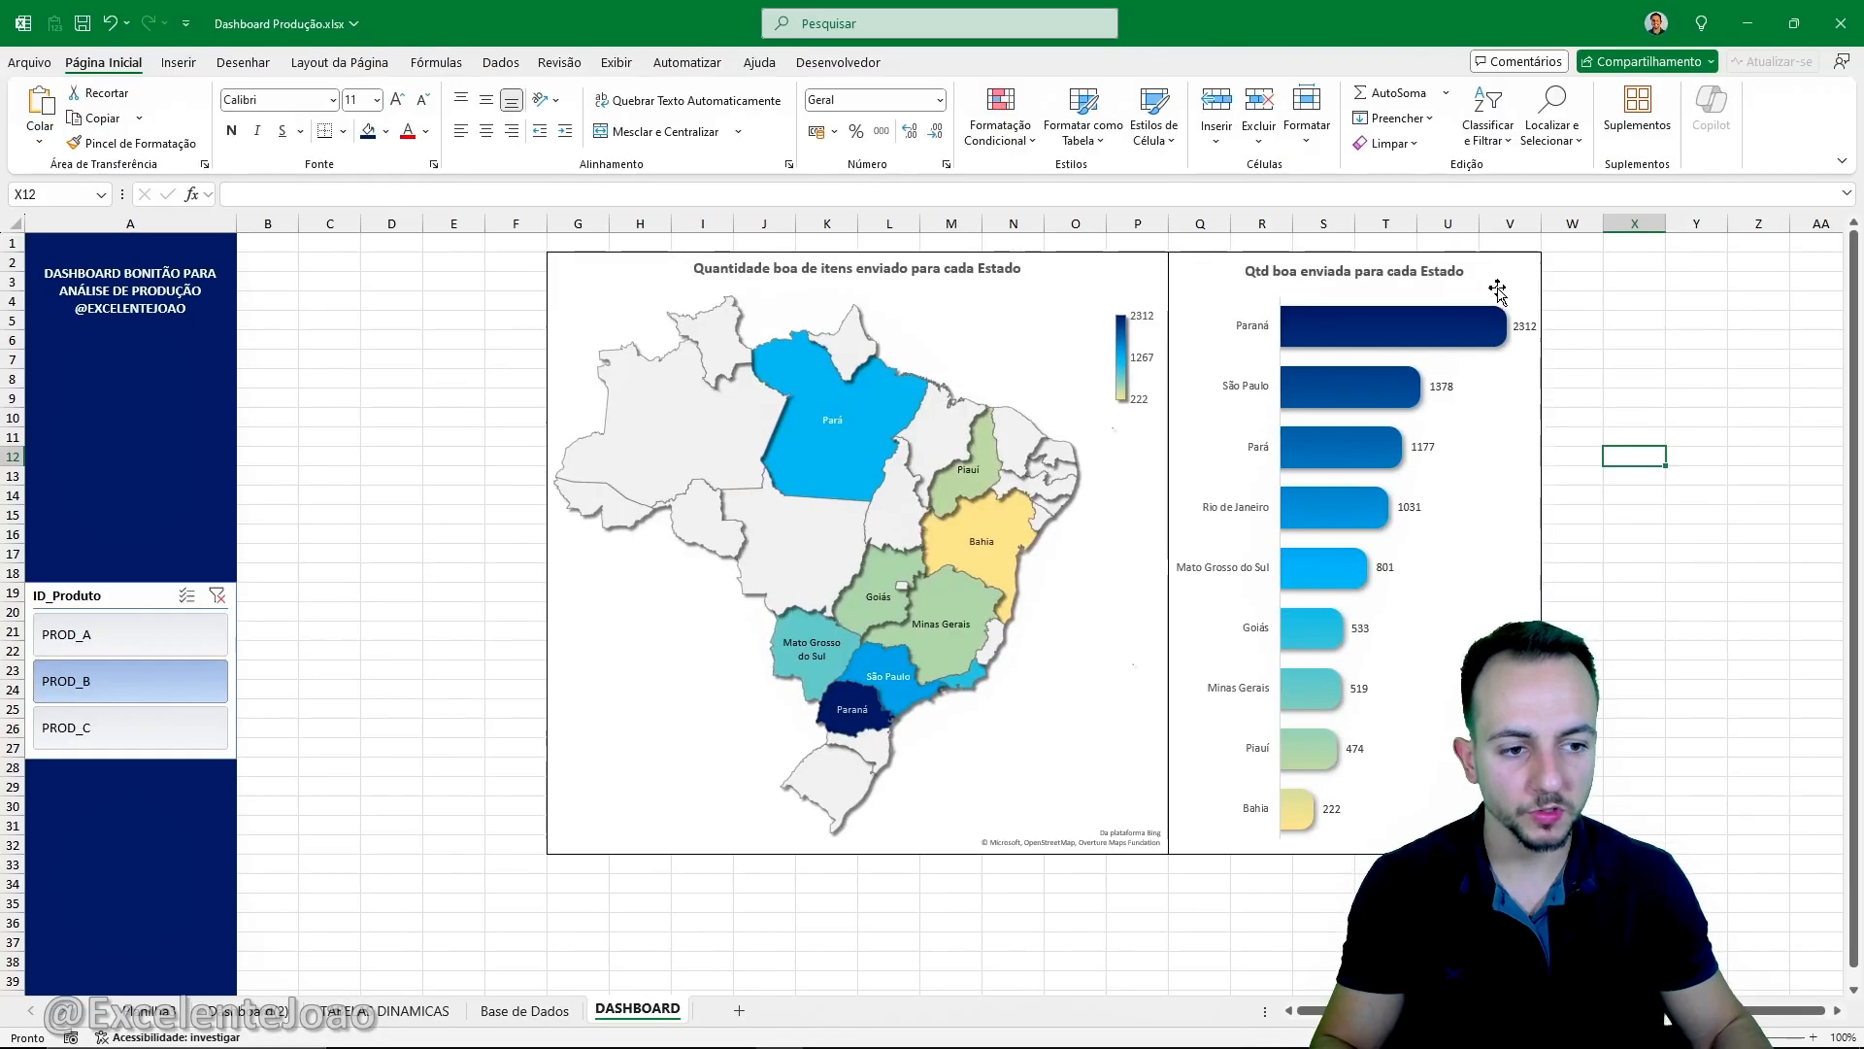
left_click(127, 727)
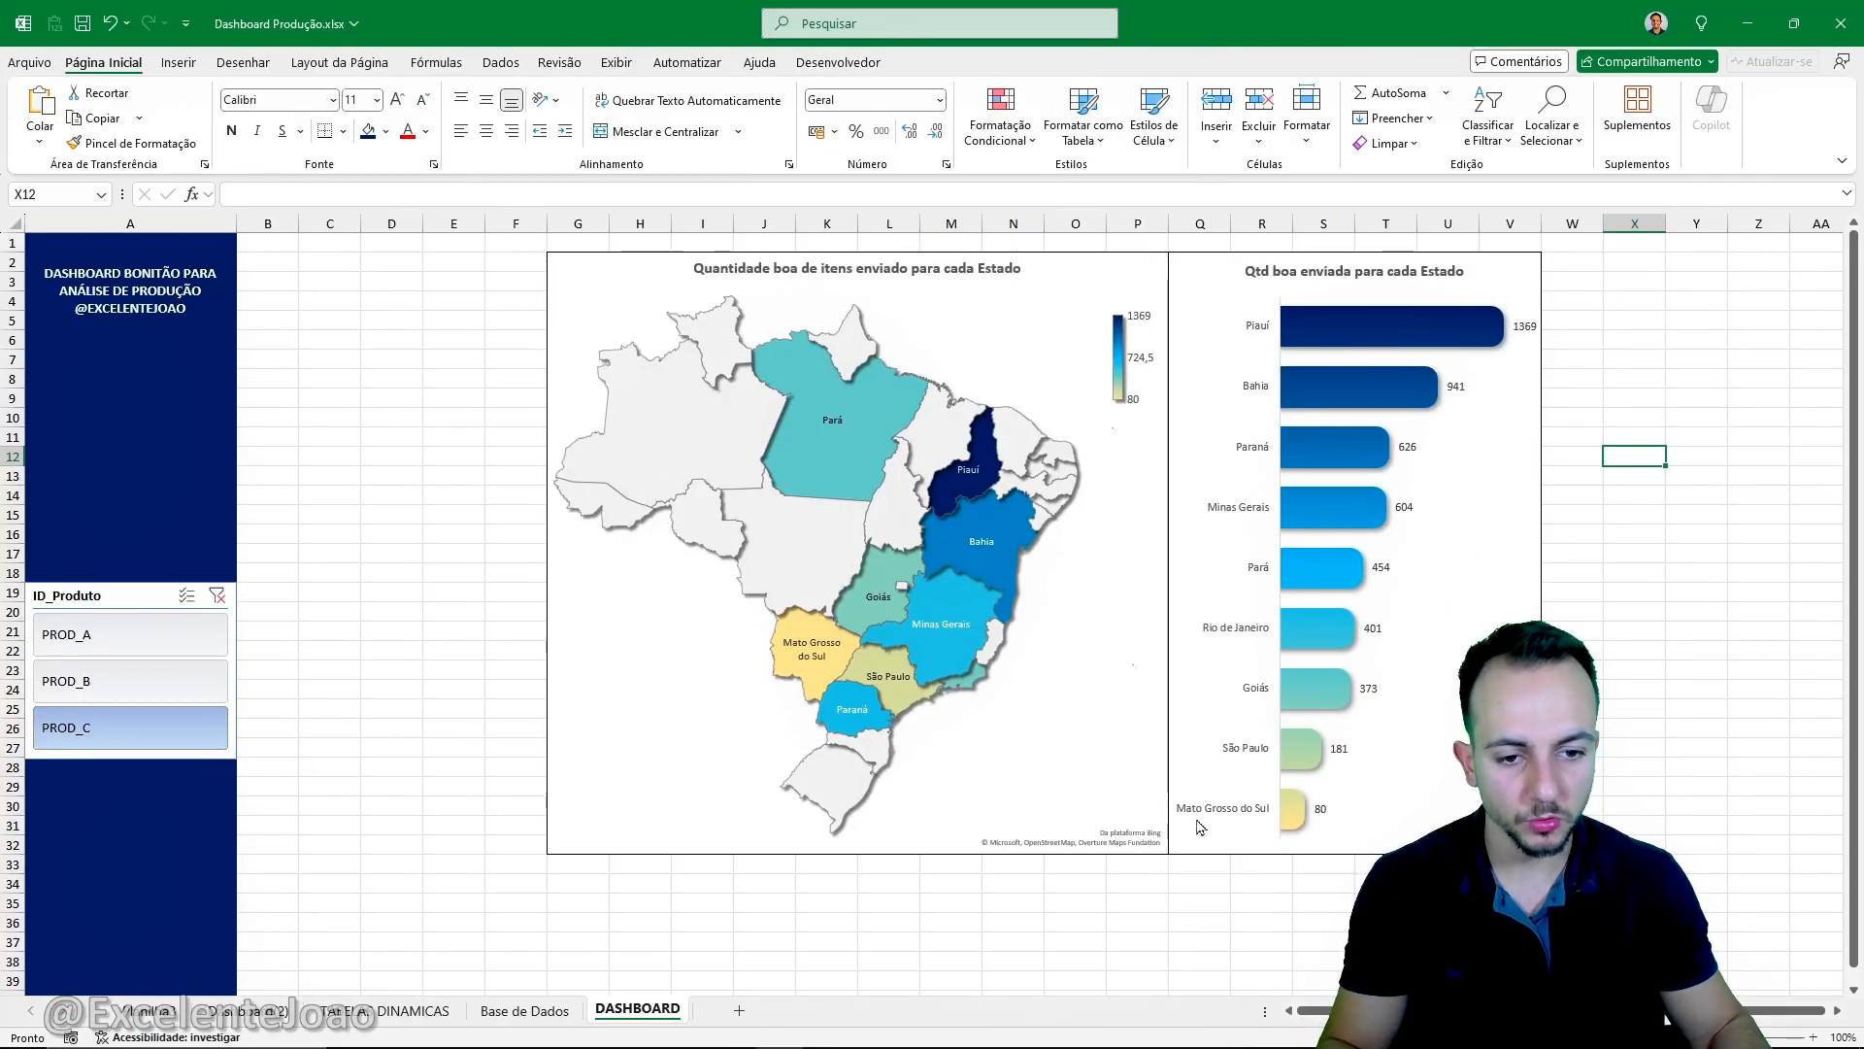
left_click(170, 639)
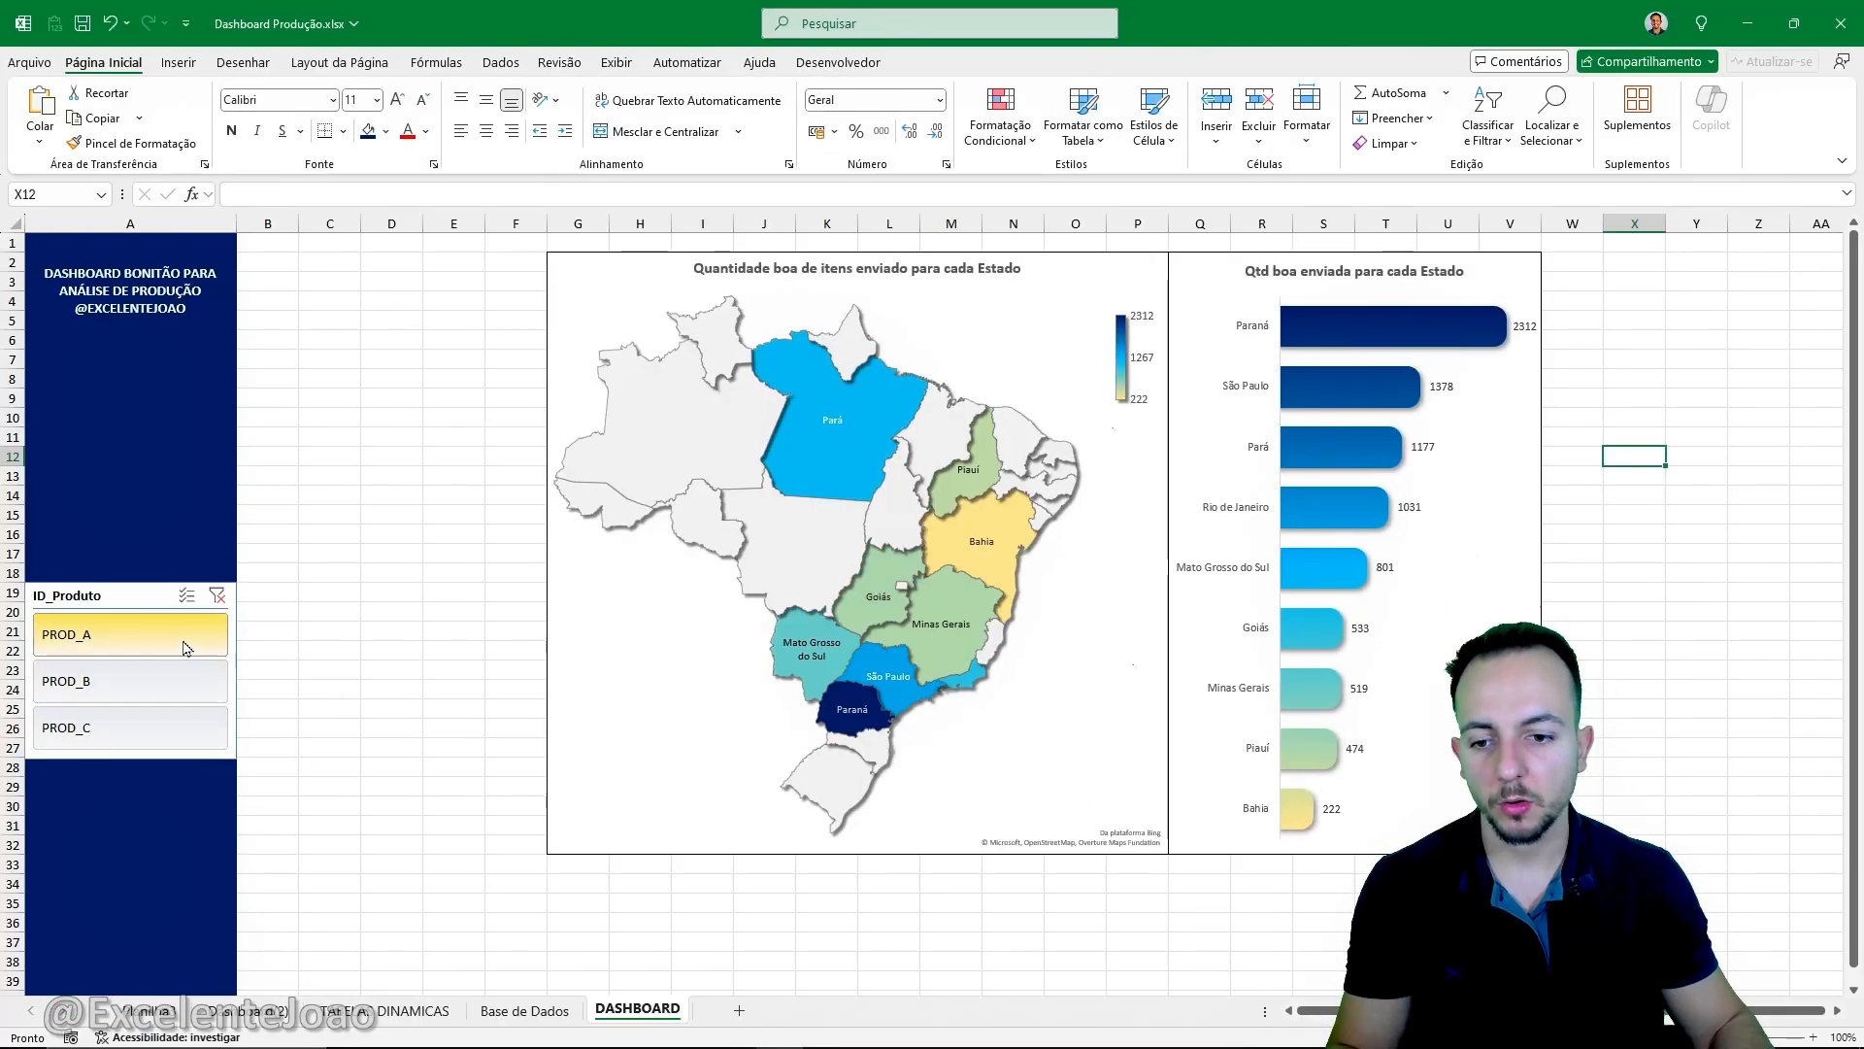
left_click(173, 680)
left_click(173, 641)
left_click(174, 688)
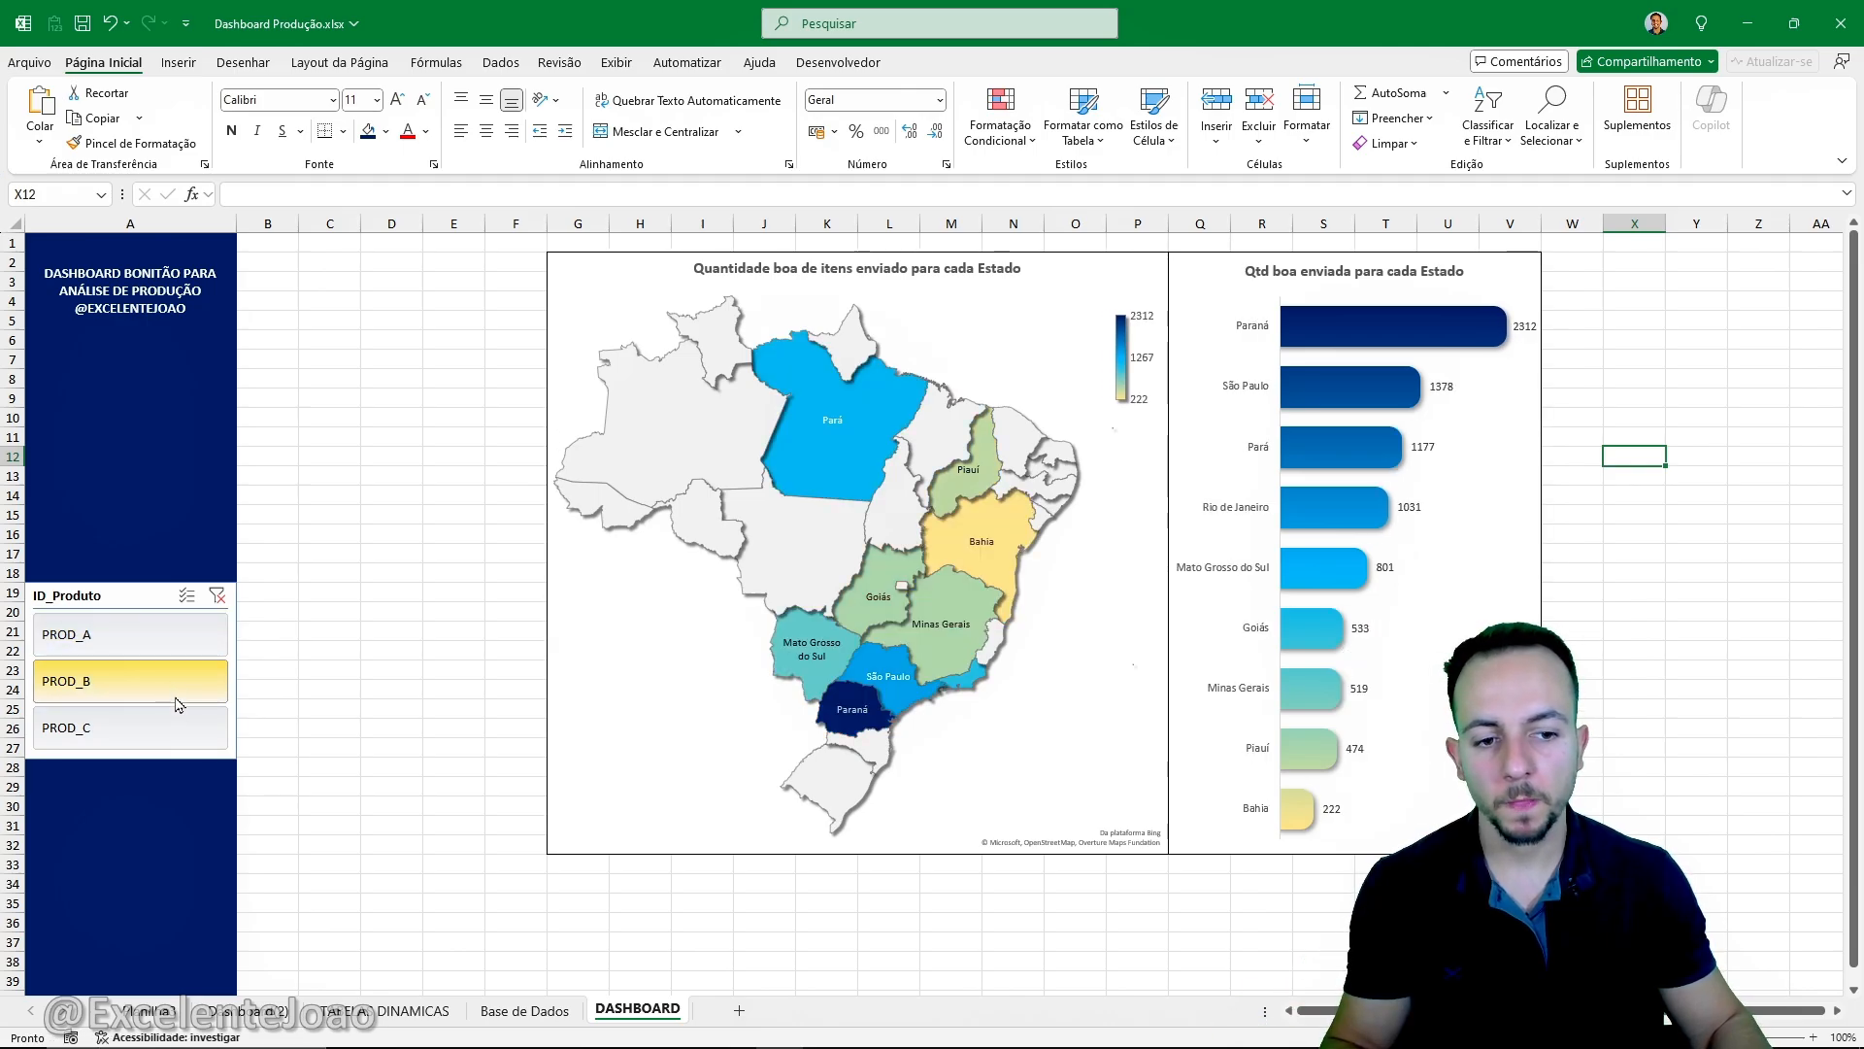
left_click(177, 721)
left_click(172, 687)
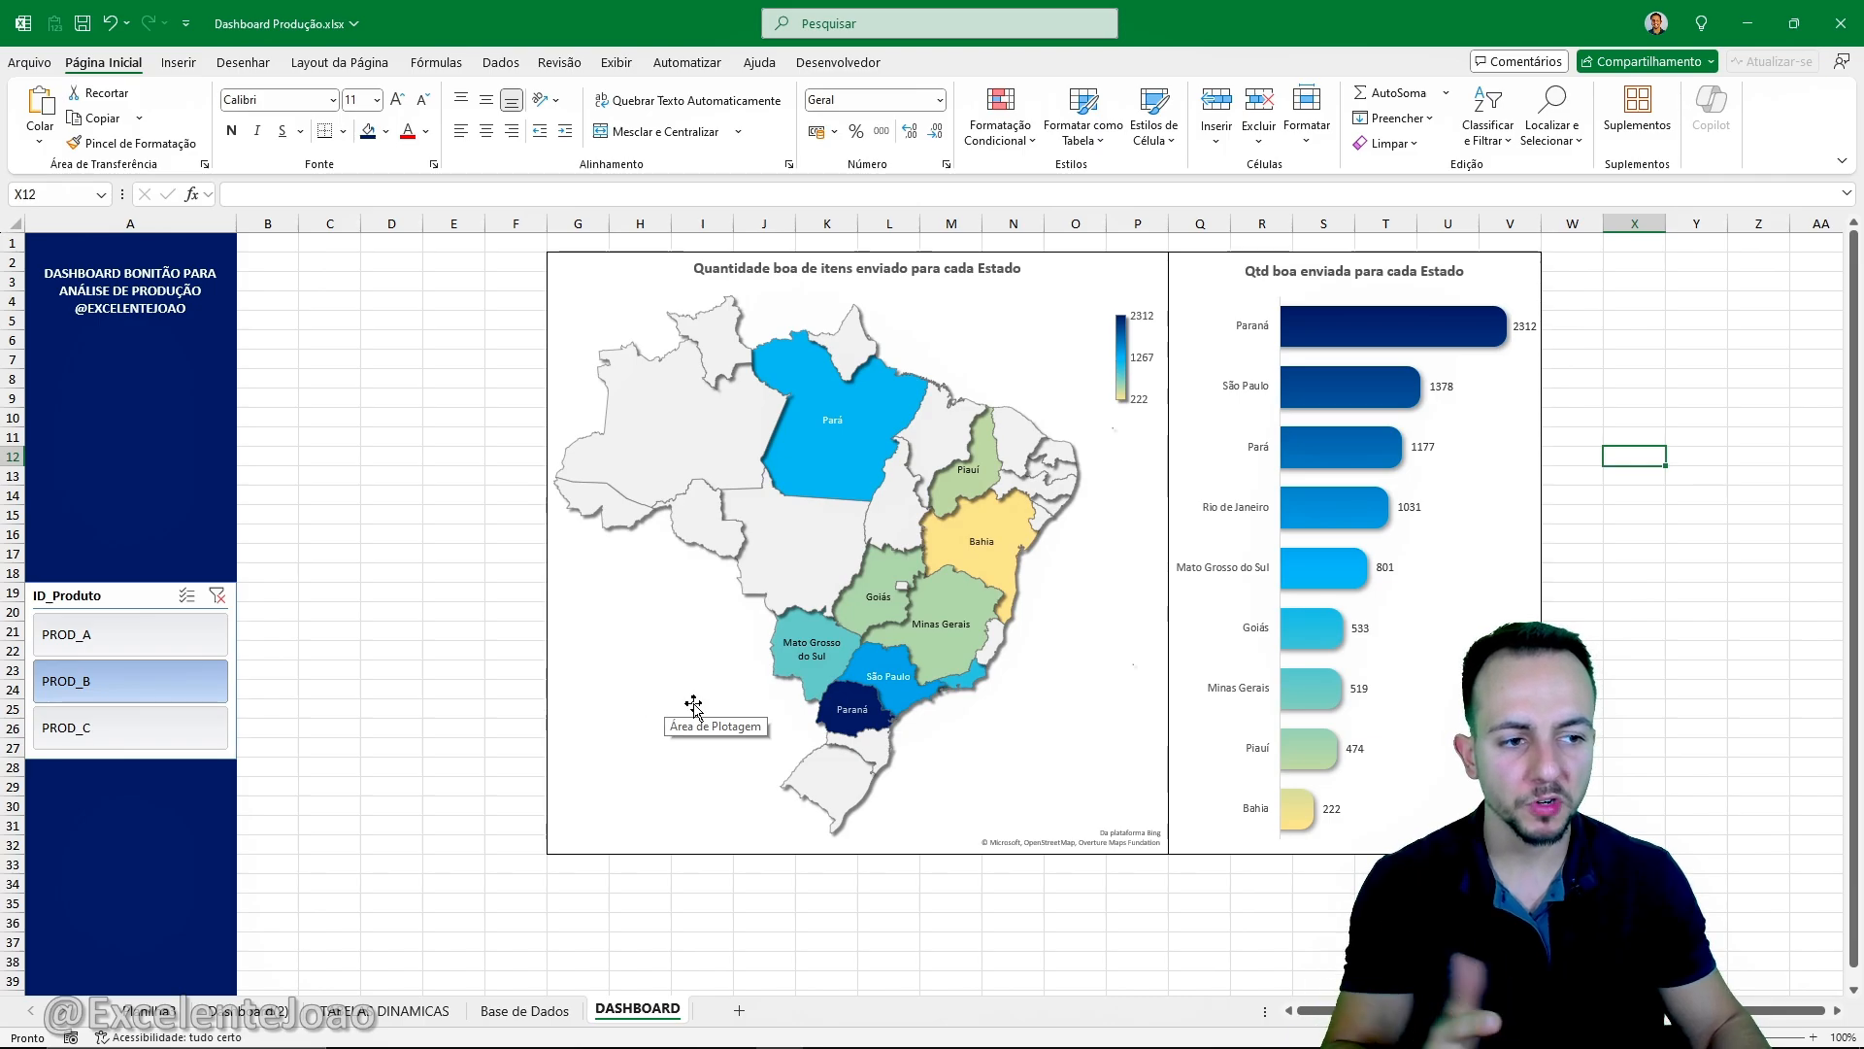
- Insert a pivot table from Tabela1 of Base de Dados into the existing TABELAS DINAMICAS sheet at cell G3
left_click(434, 1012)
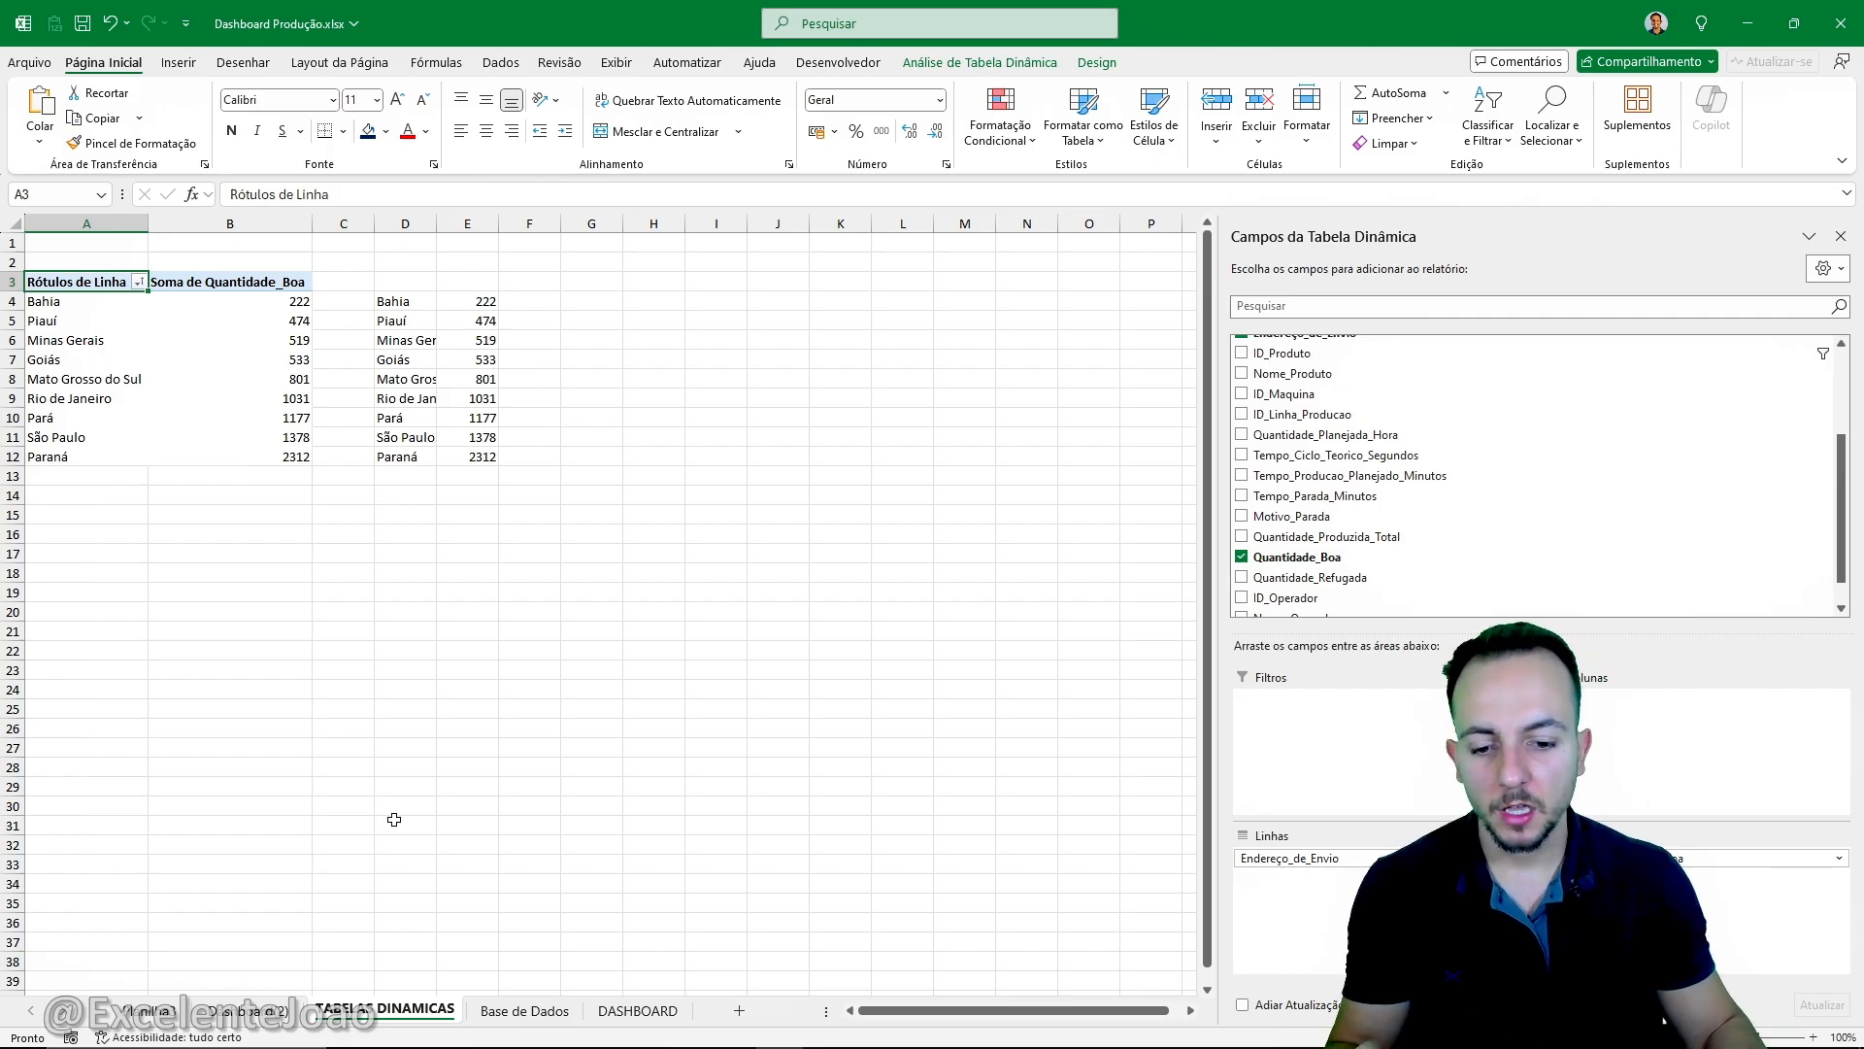
left_click(528, 1011)
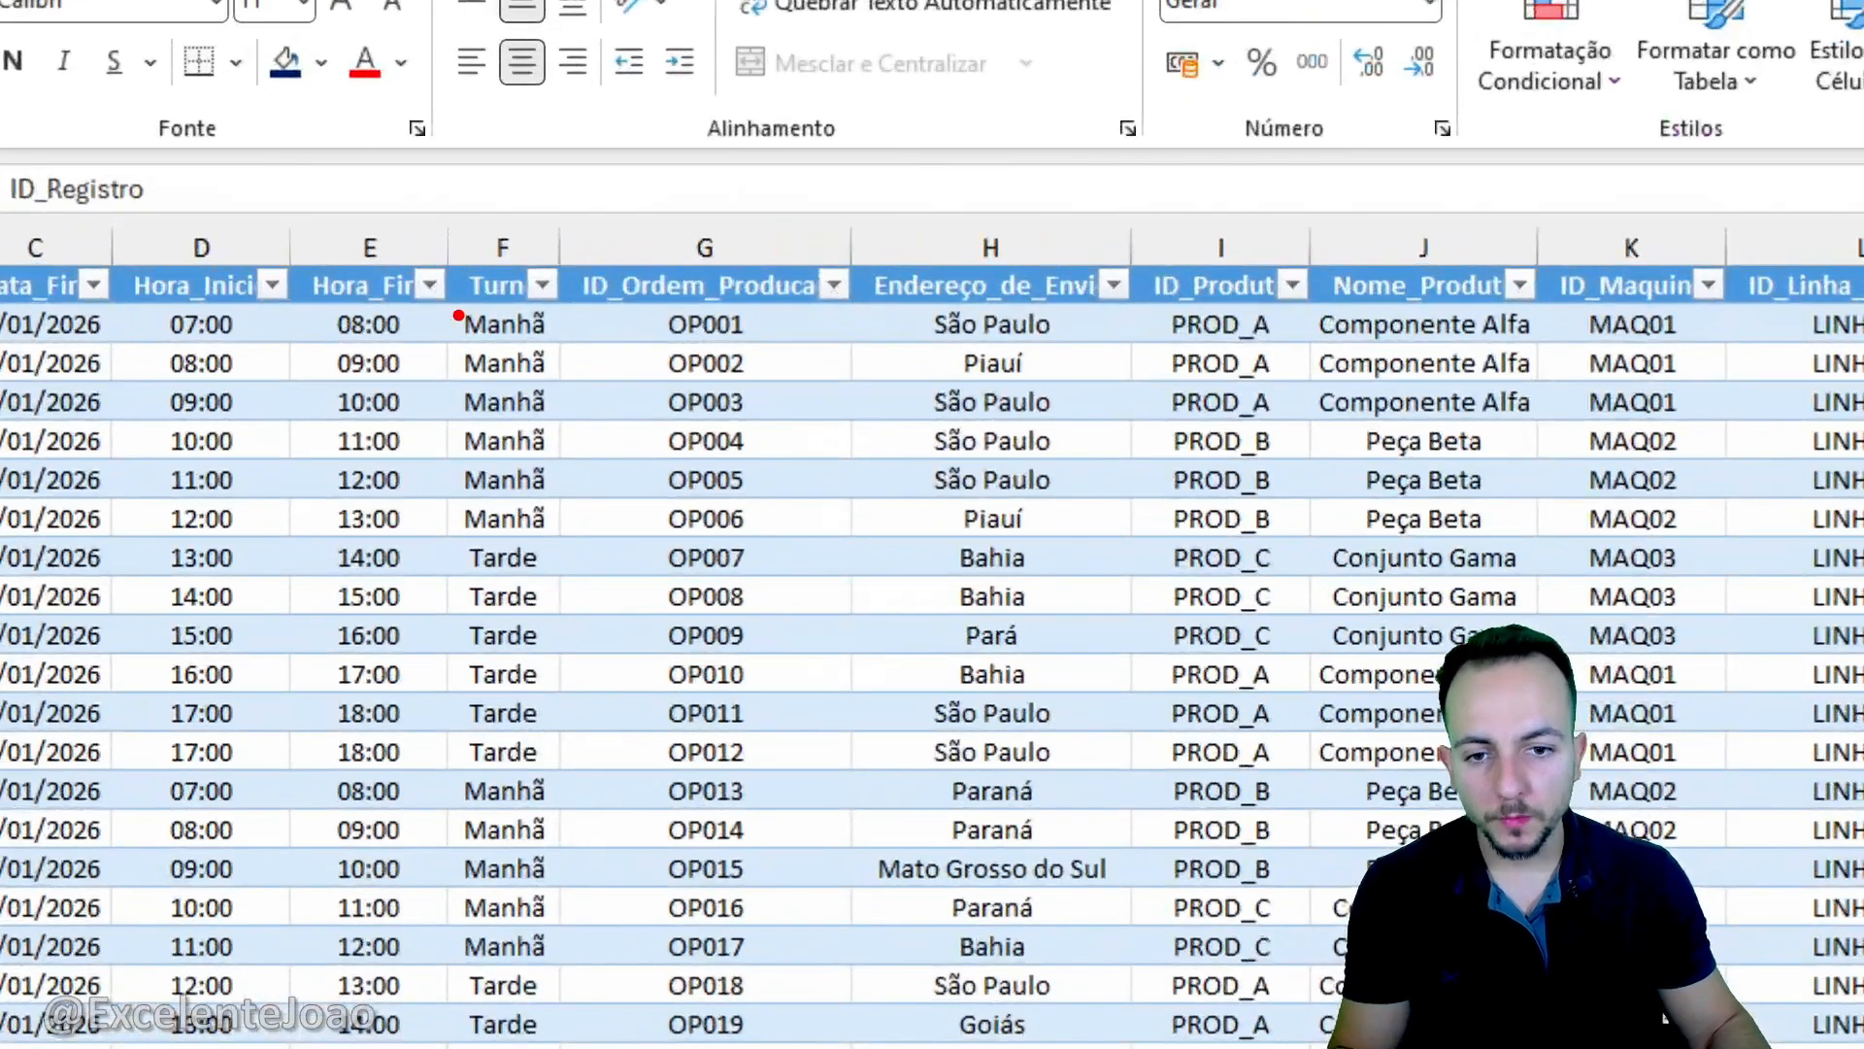
mouse_move(446, 254)
left_mouse_down()
mouse_move(503, 365)
mouse_move(508, 520)
left_mouse_up()
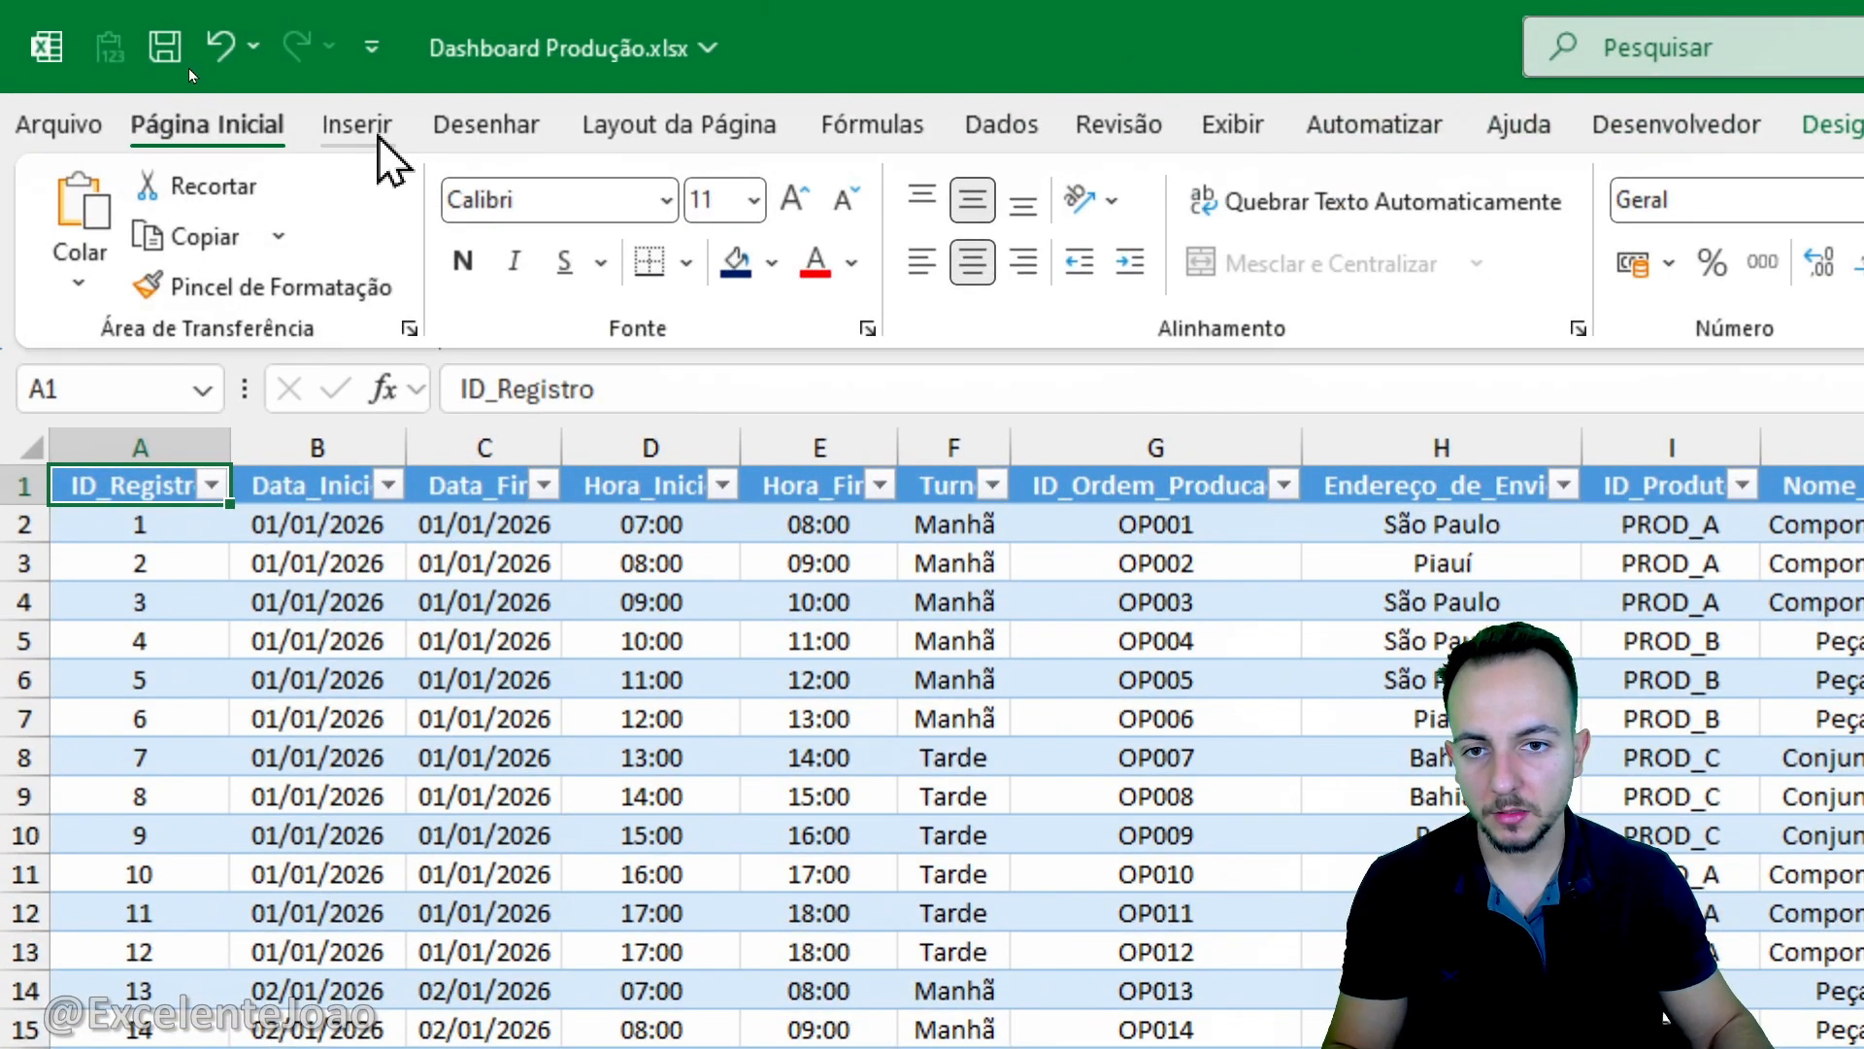
left_click(377, 137)
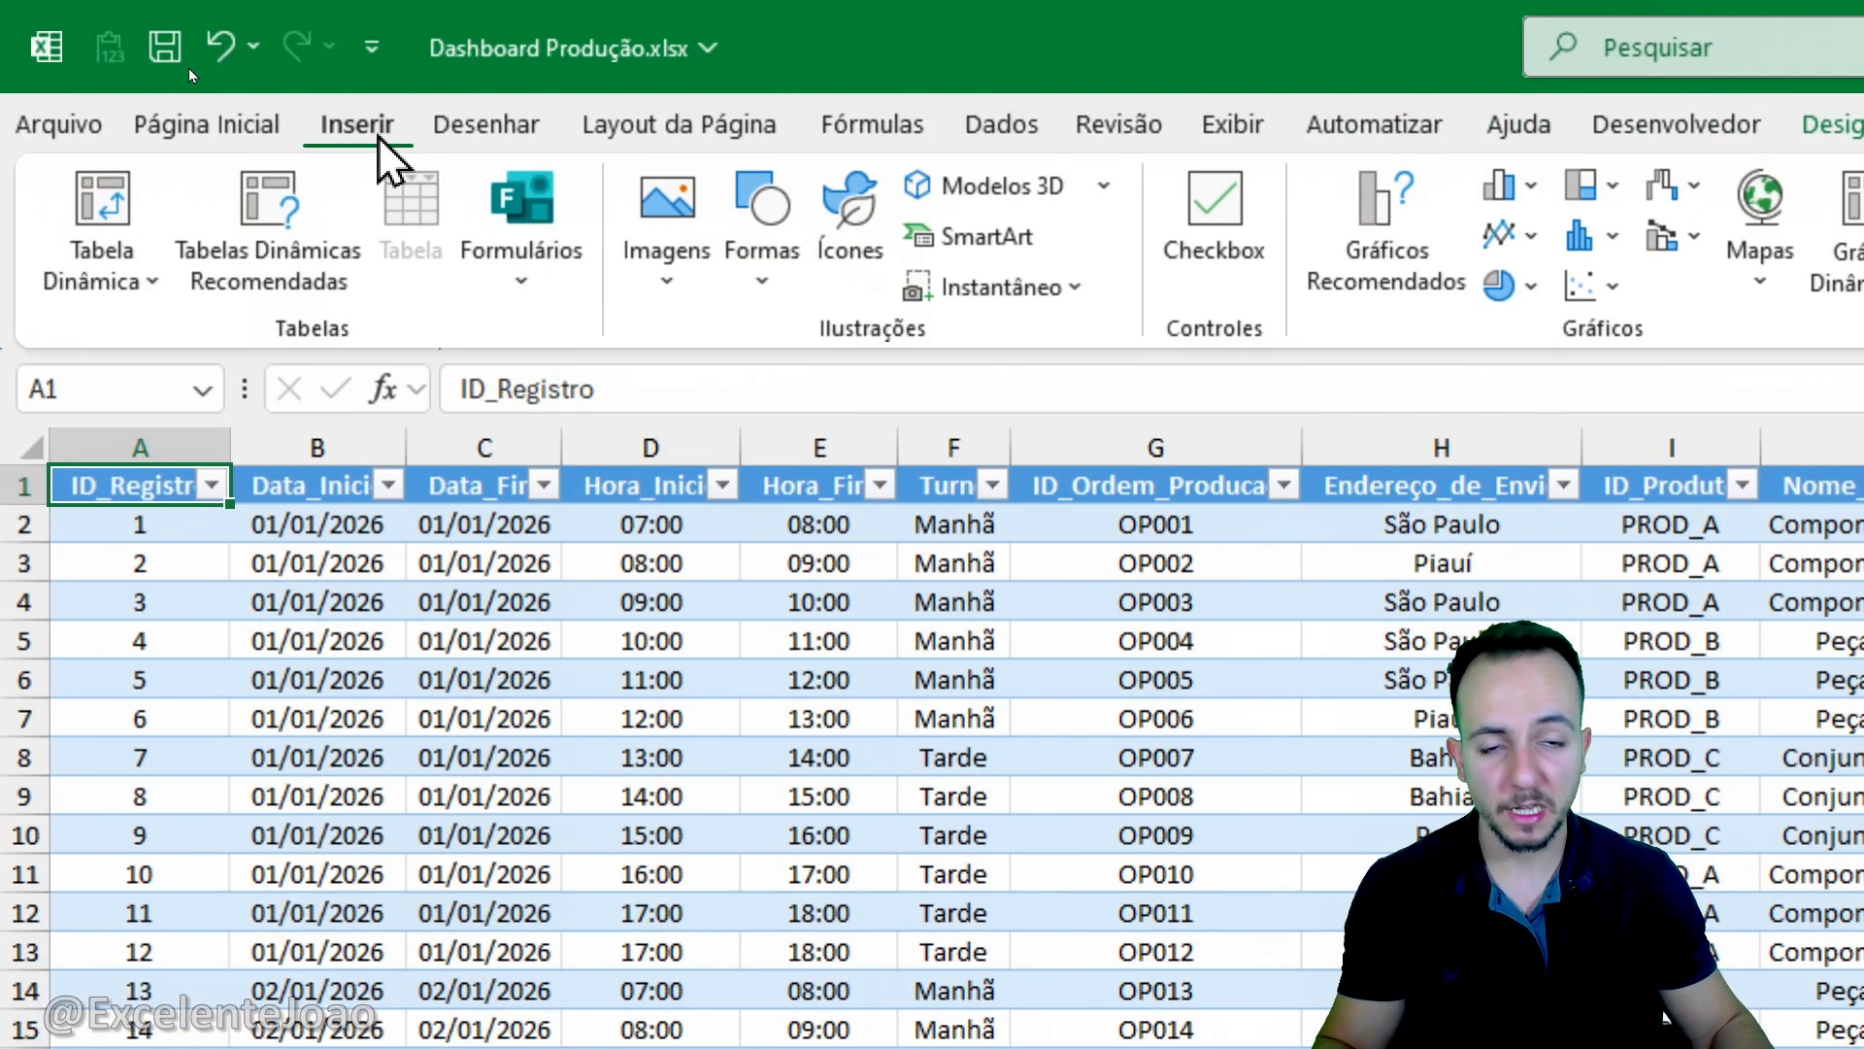
left_click(153, 208)
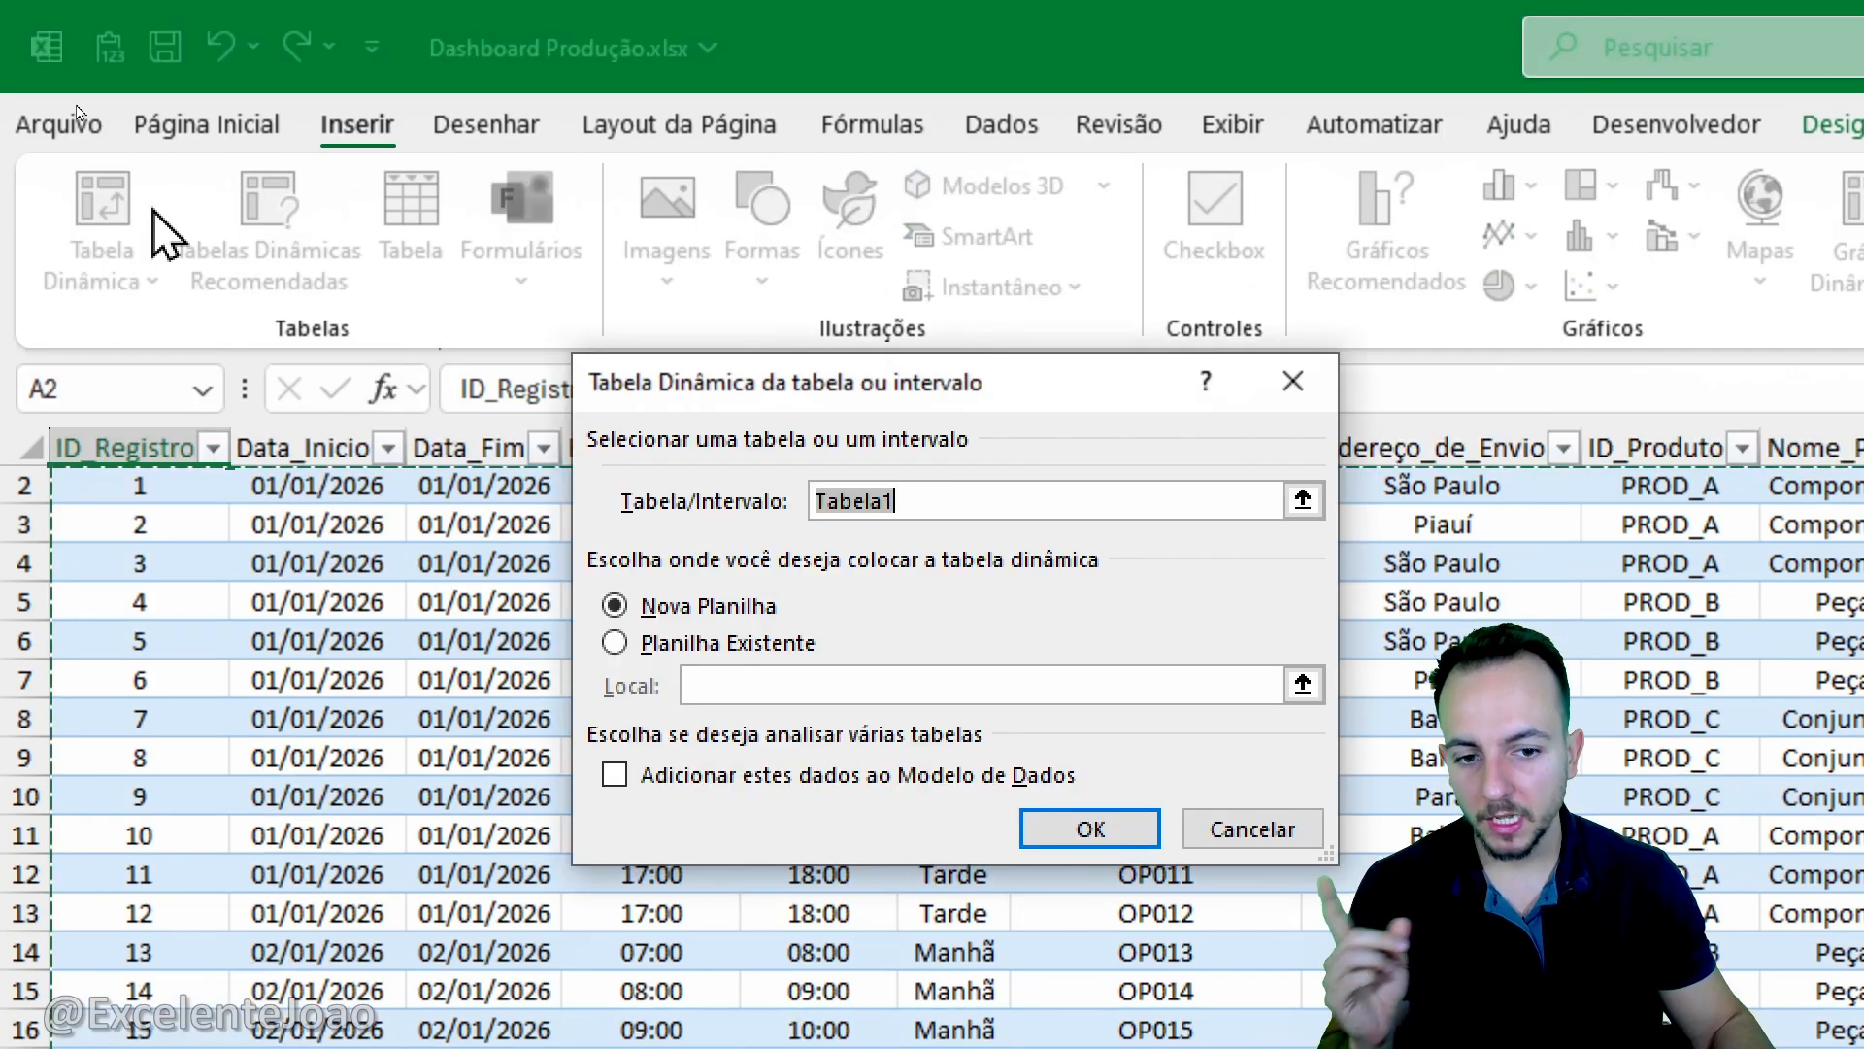
scroll(427, 602, "up", 1)
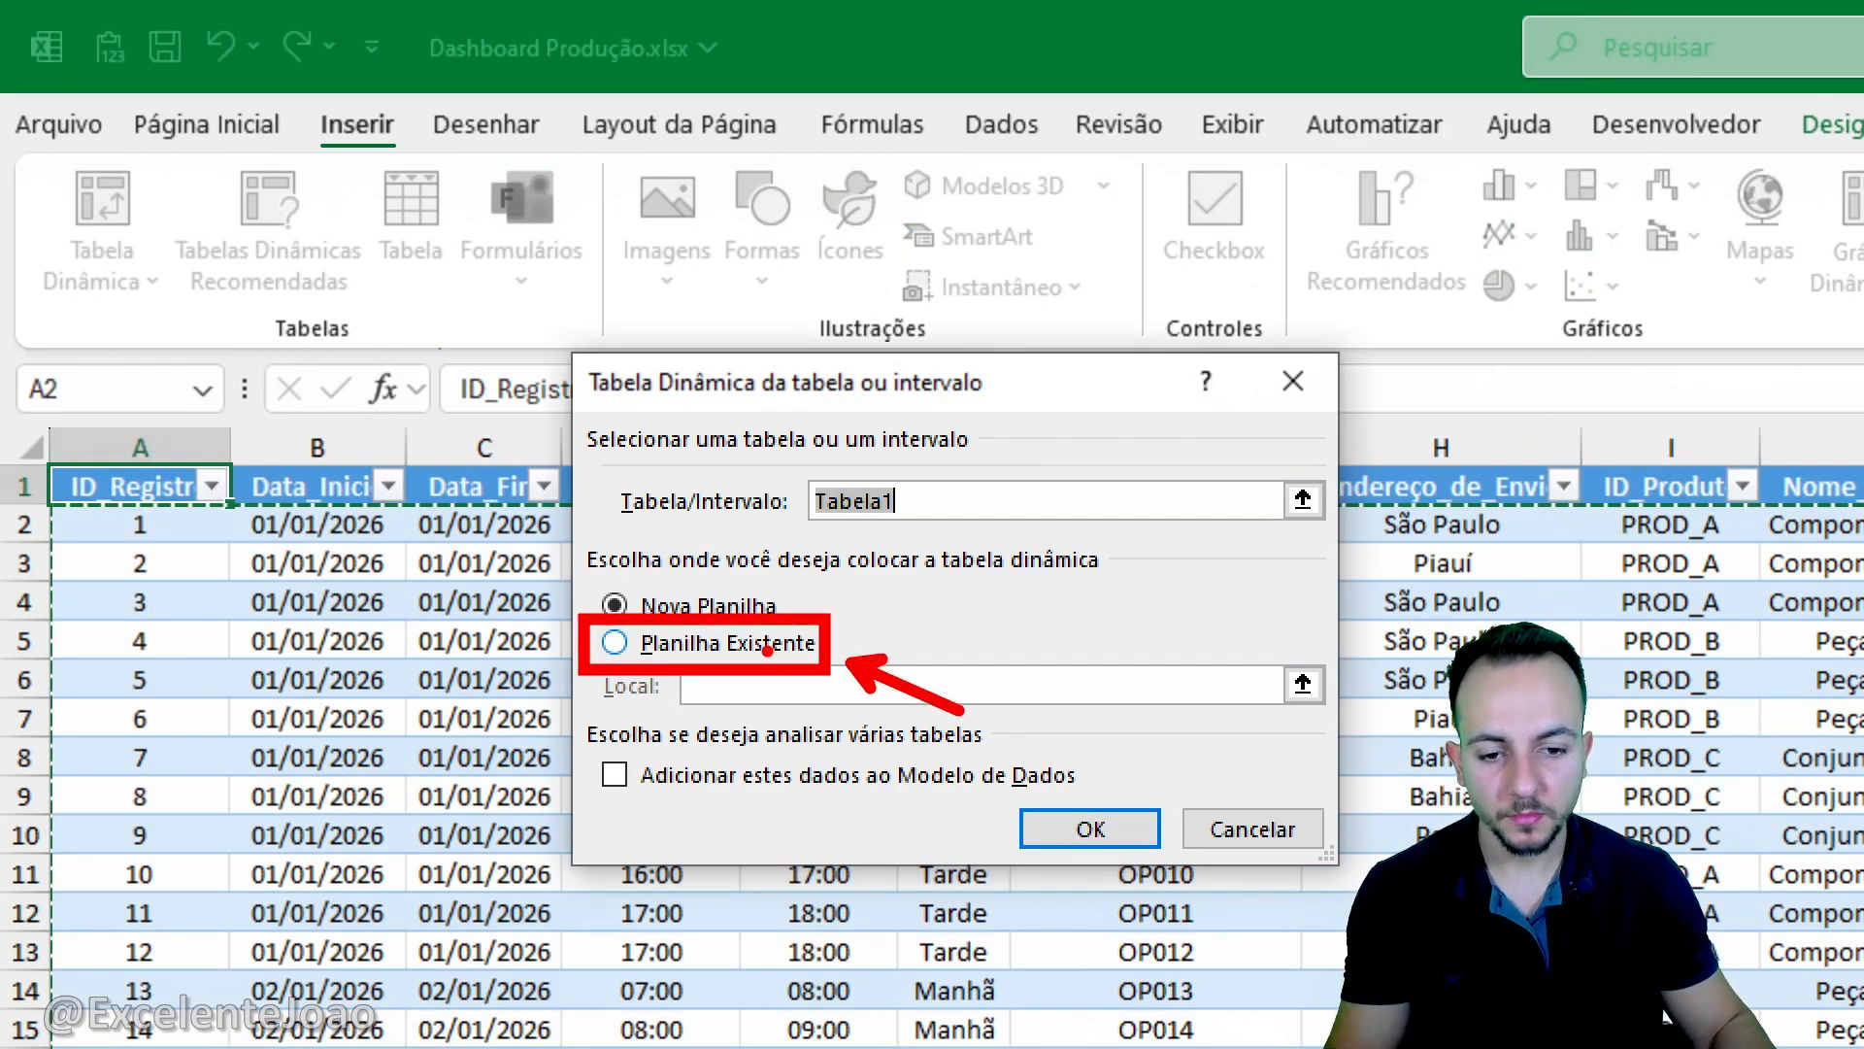
scroll(767, 651, "down", 1)
left_click(767, 646)
left_click(1306, 684)
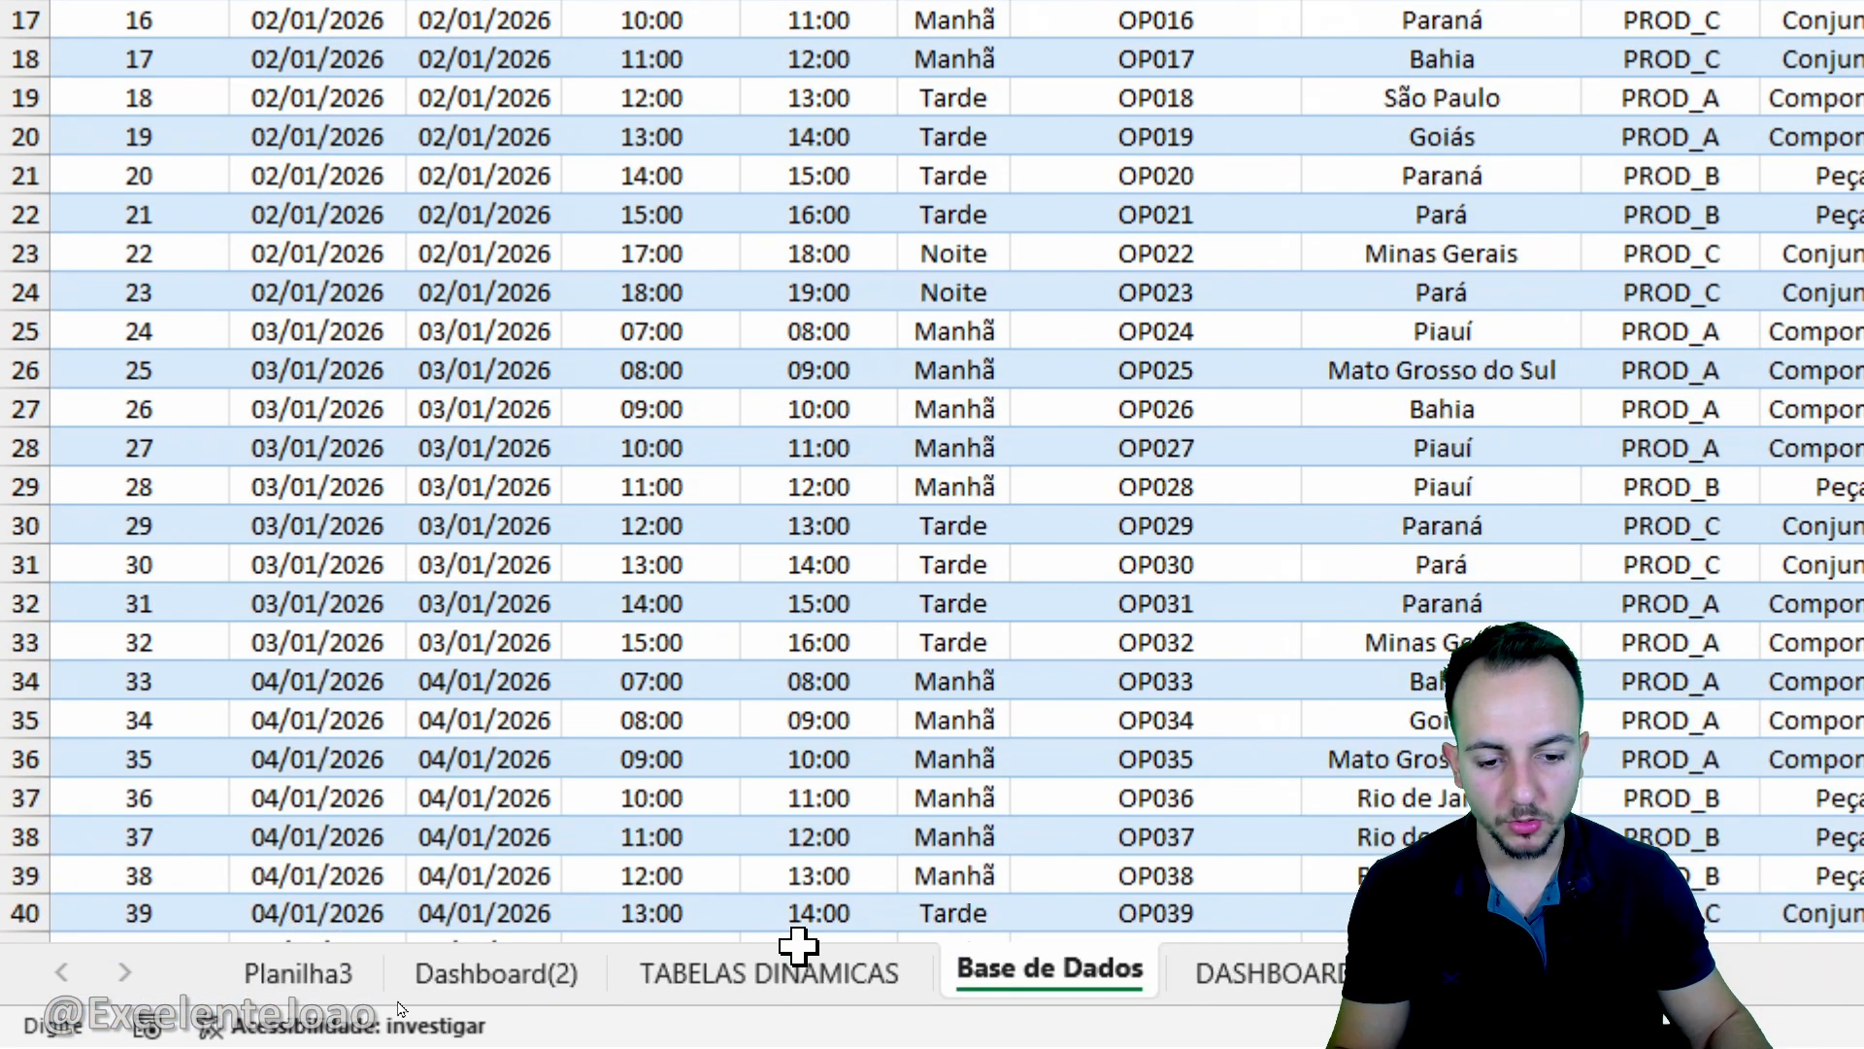
left_click(798, 973)
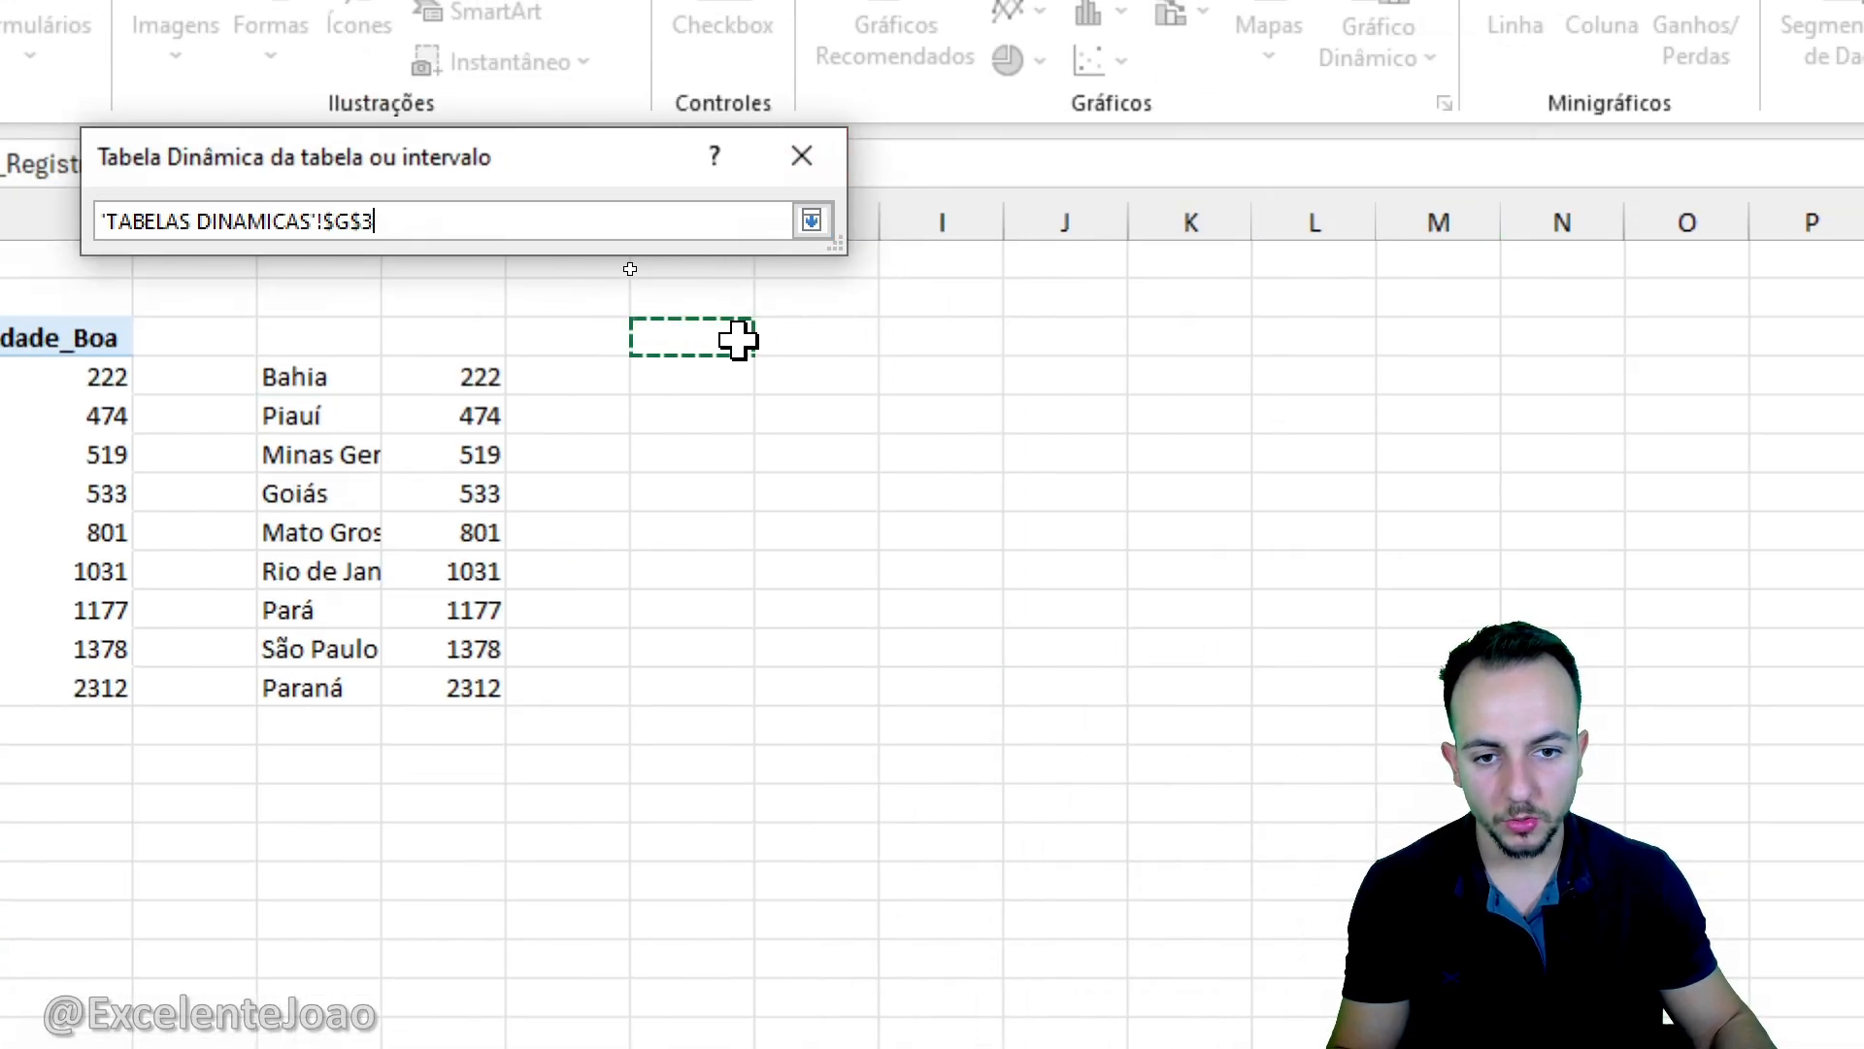
left_click(811, 225)
left_click(615, 622)
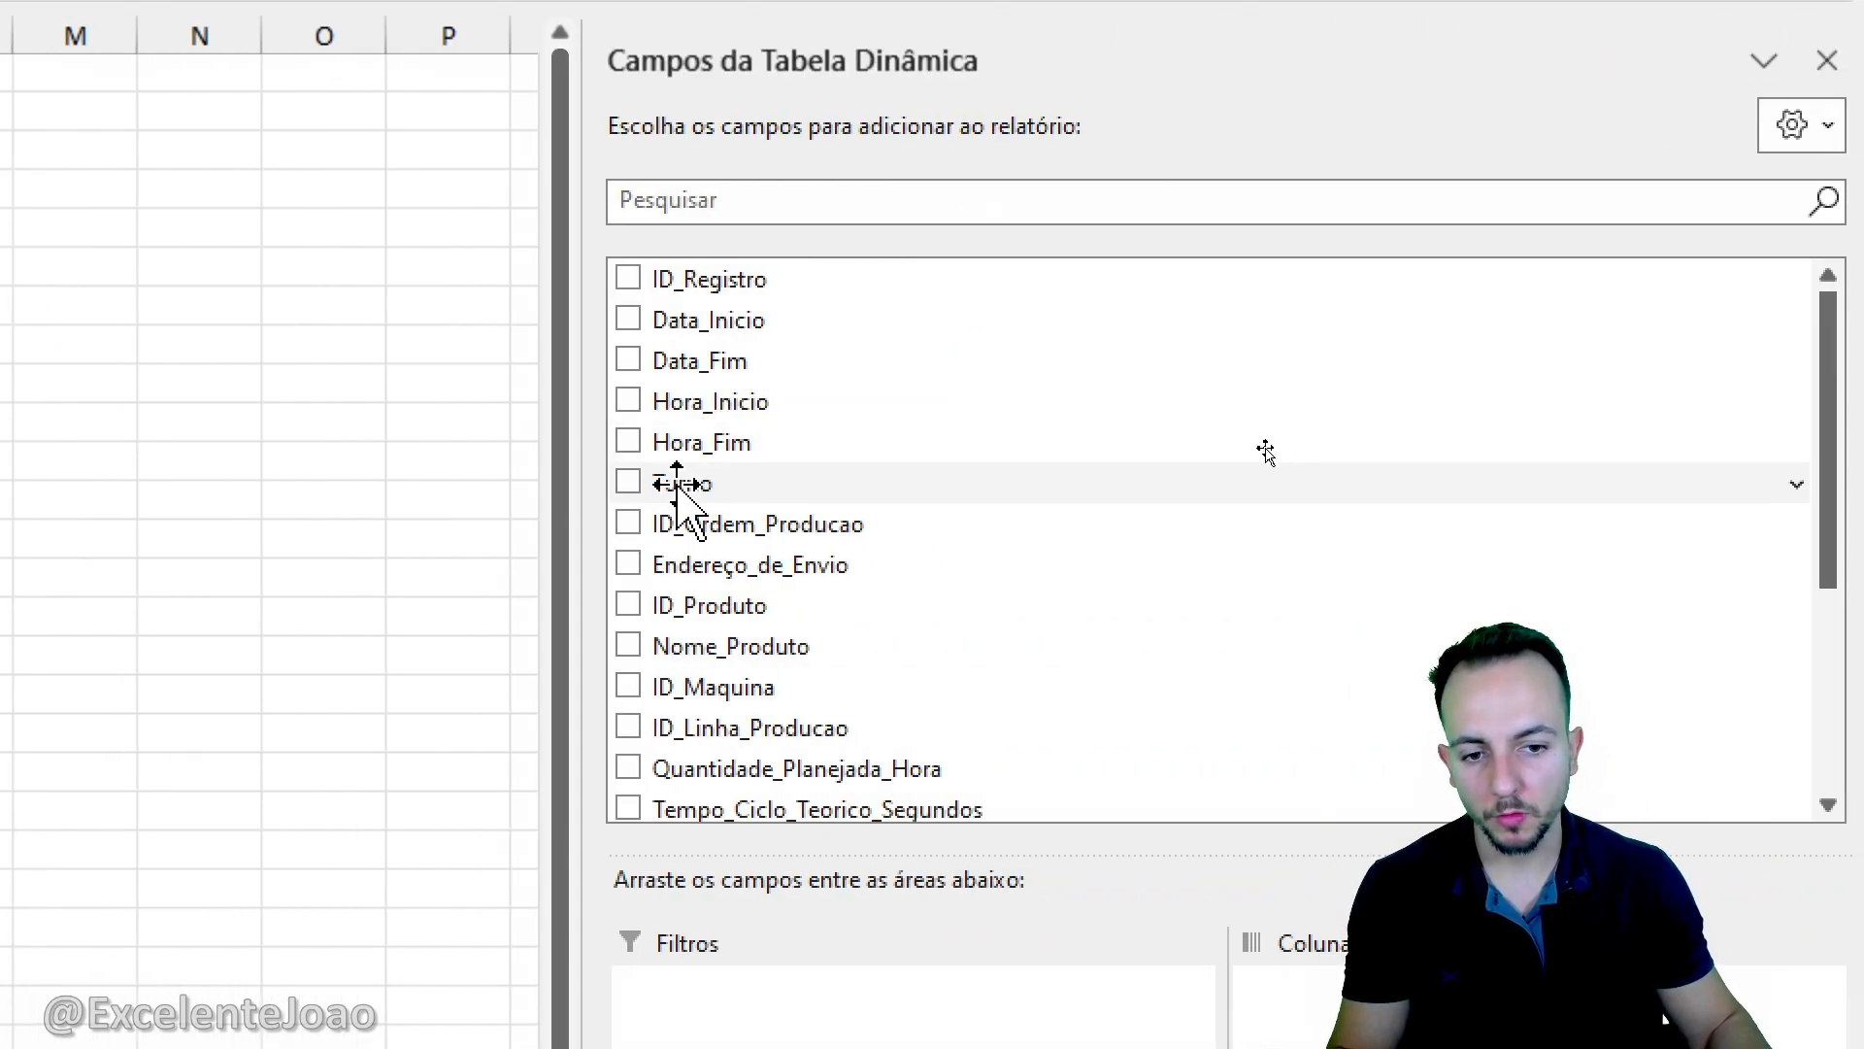
- Put Turno in the rows and Quantidade_Boa as a sum in the values of the new pivot table
left_click_drag(674, 487, 803, 932)
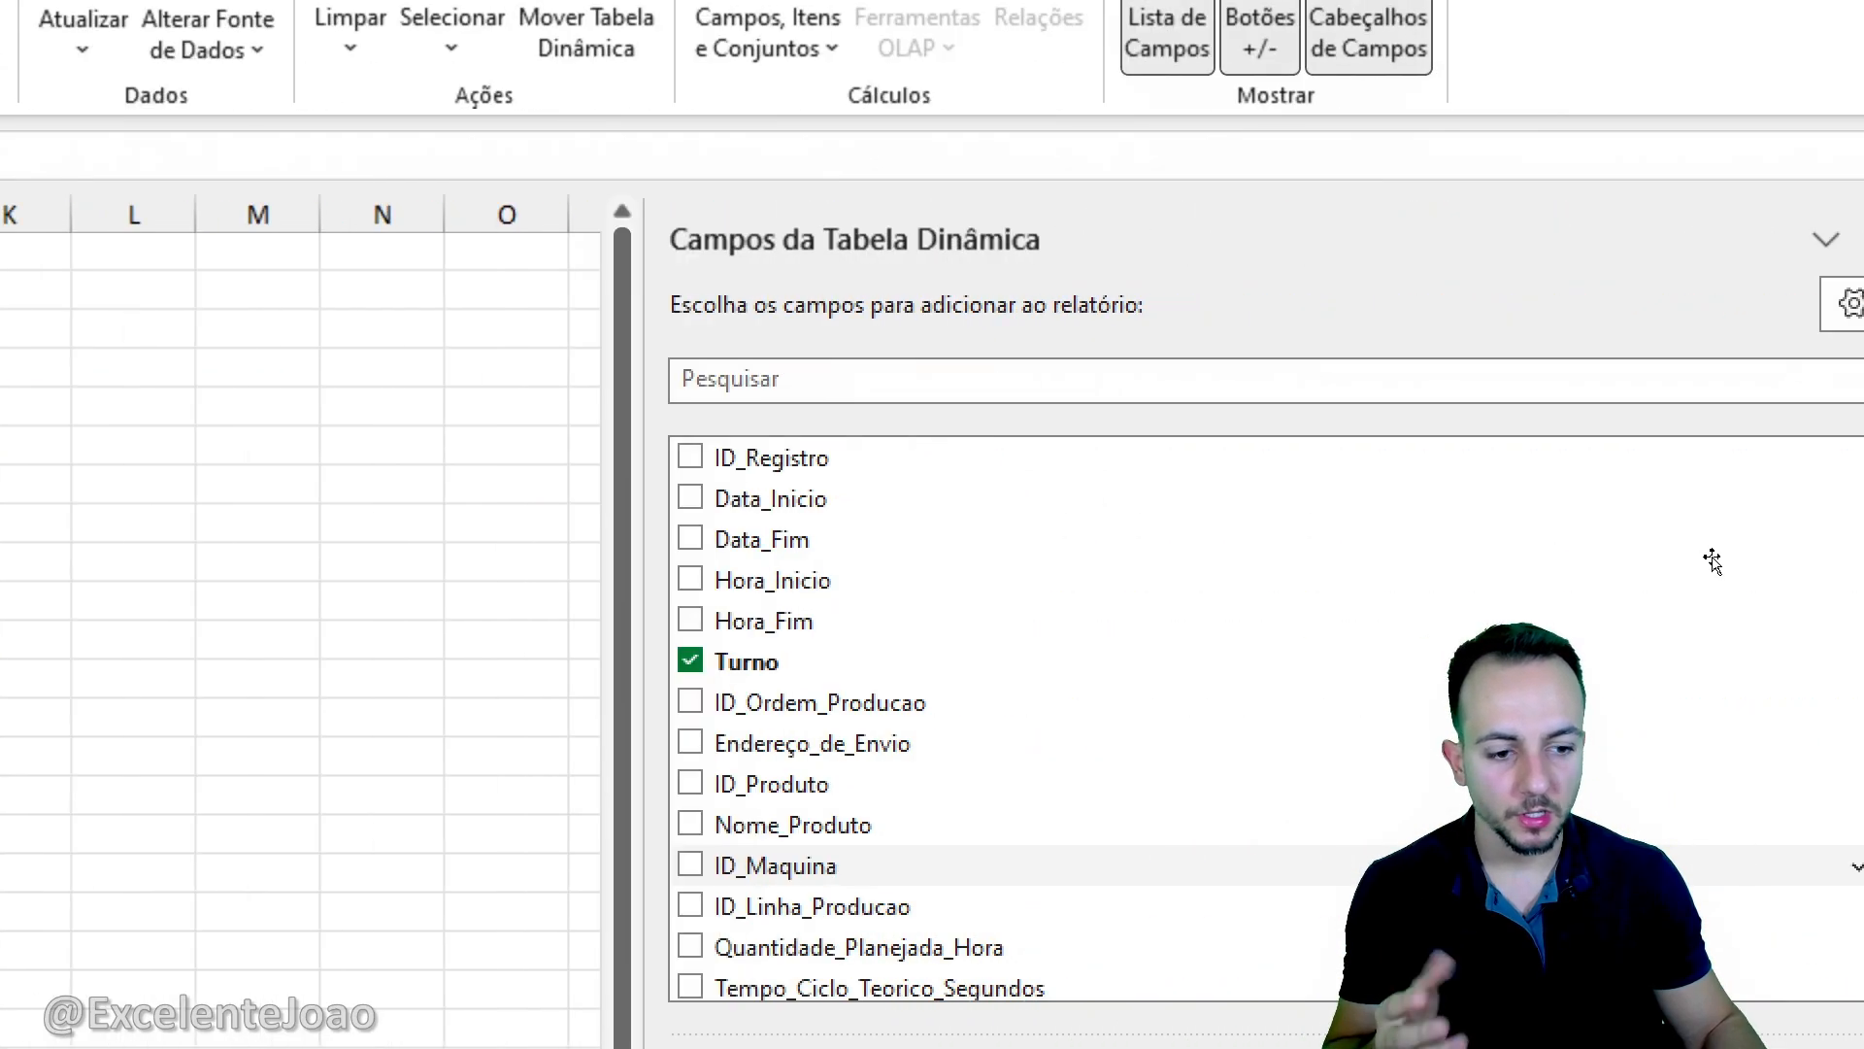
scroll(1631, 787, "down", 3)
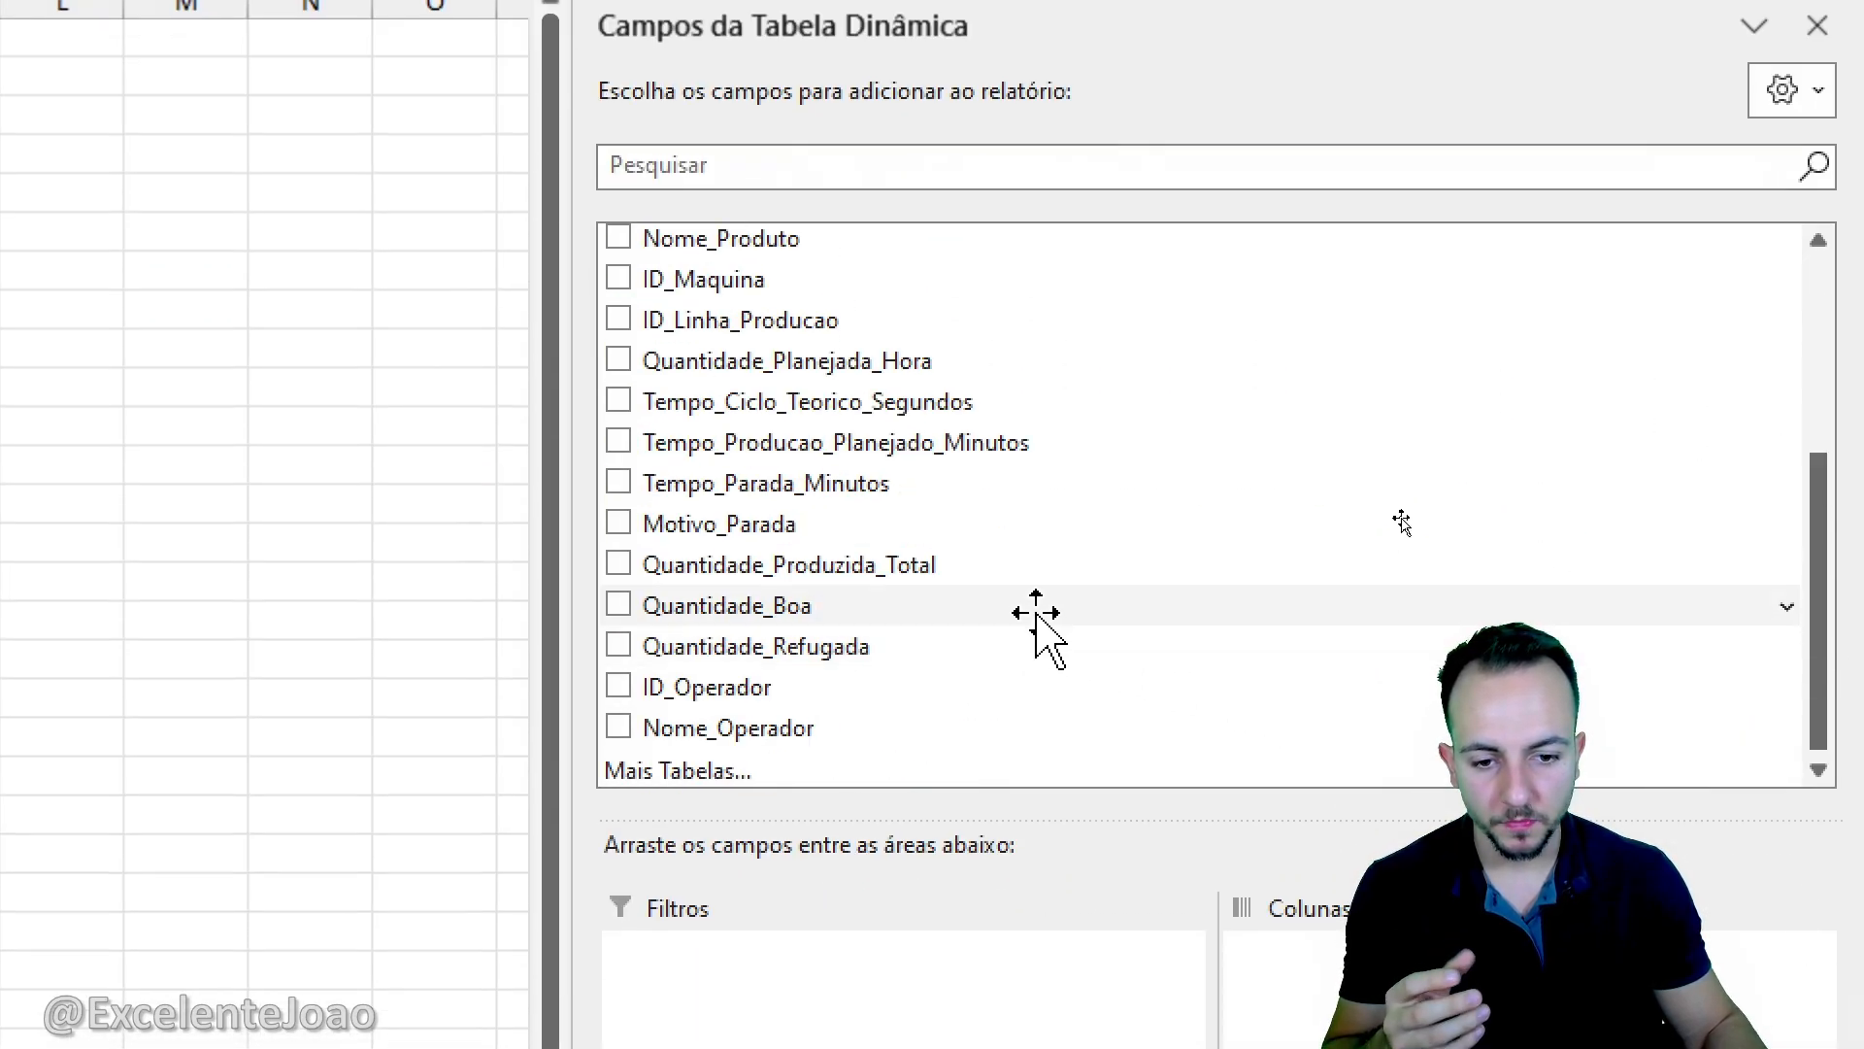
left_click_drag(741, 603, 1762, 1048)
left_click_drag(1762, 903, 1748, 913)
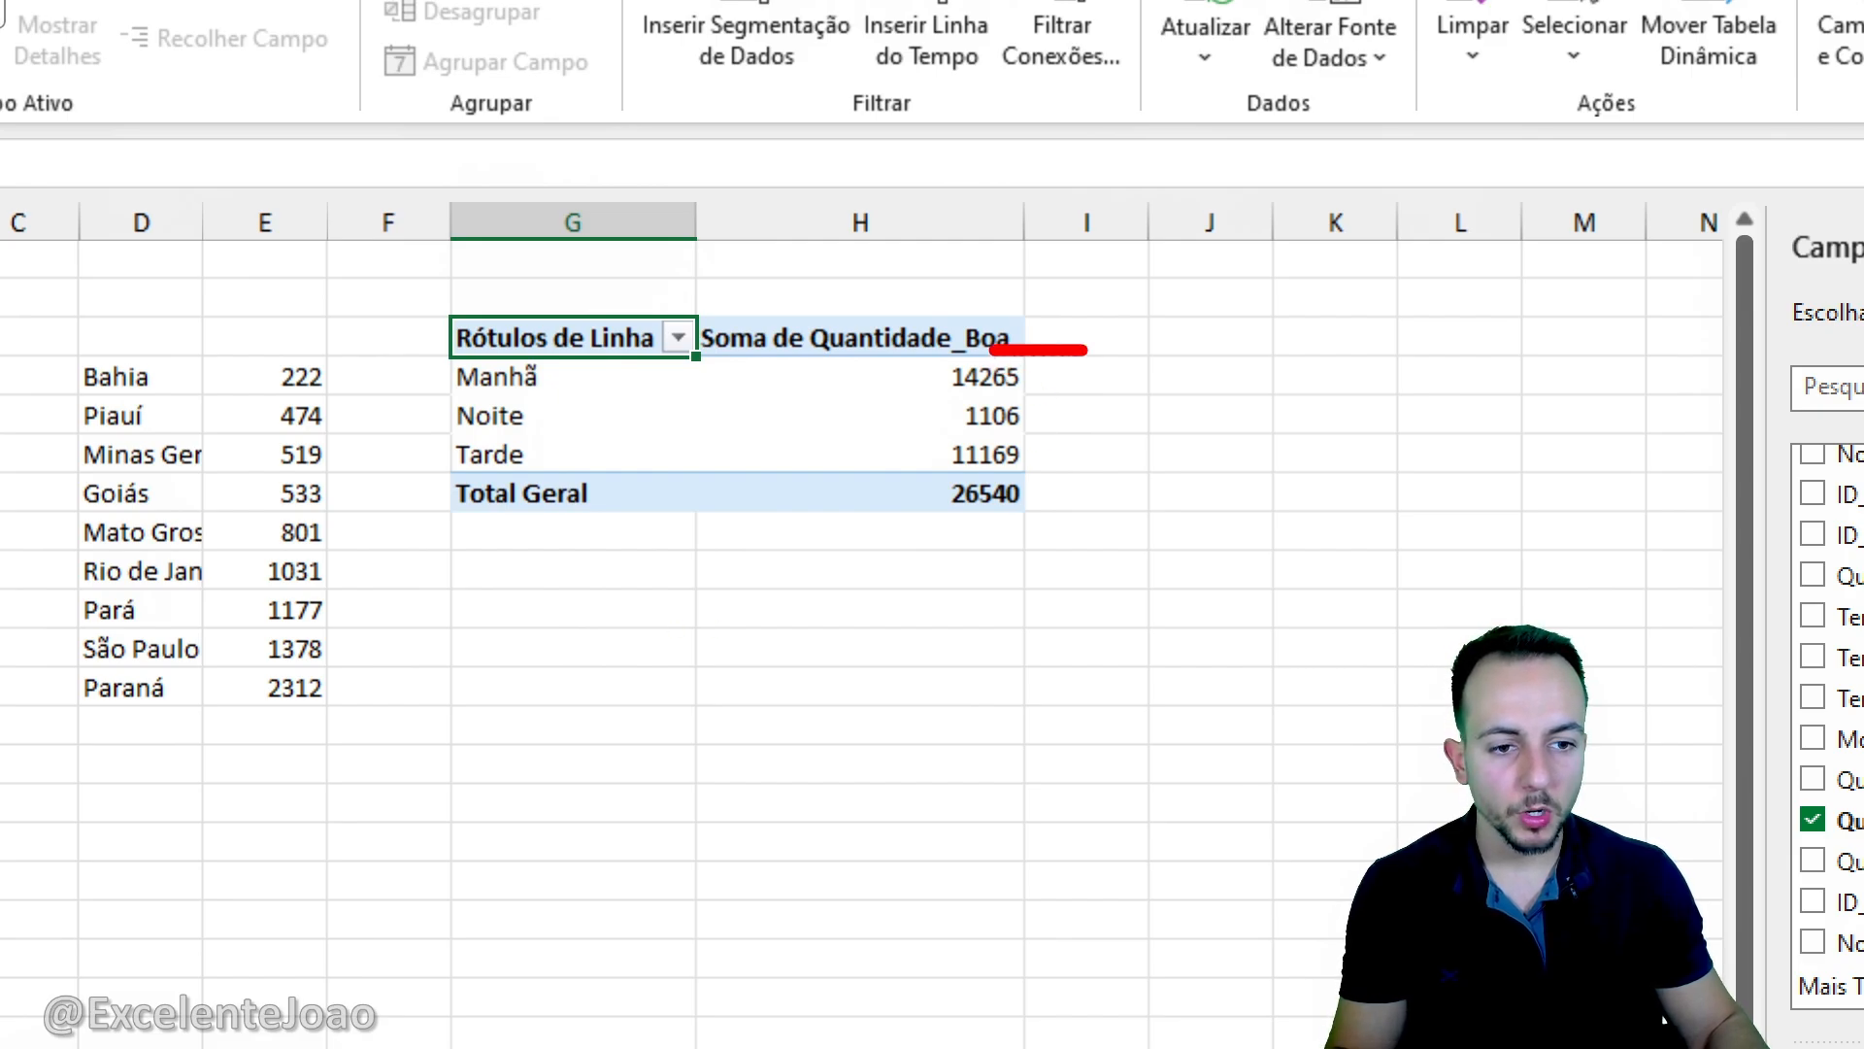
left_click_drag(1083, 350, 923, 484)
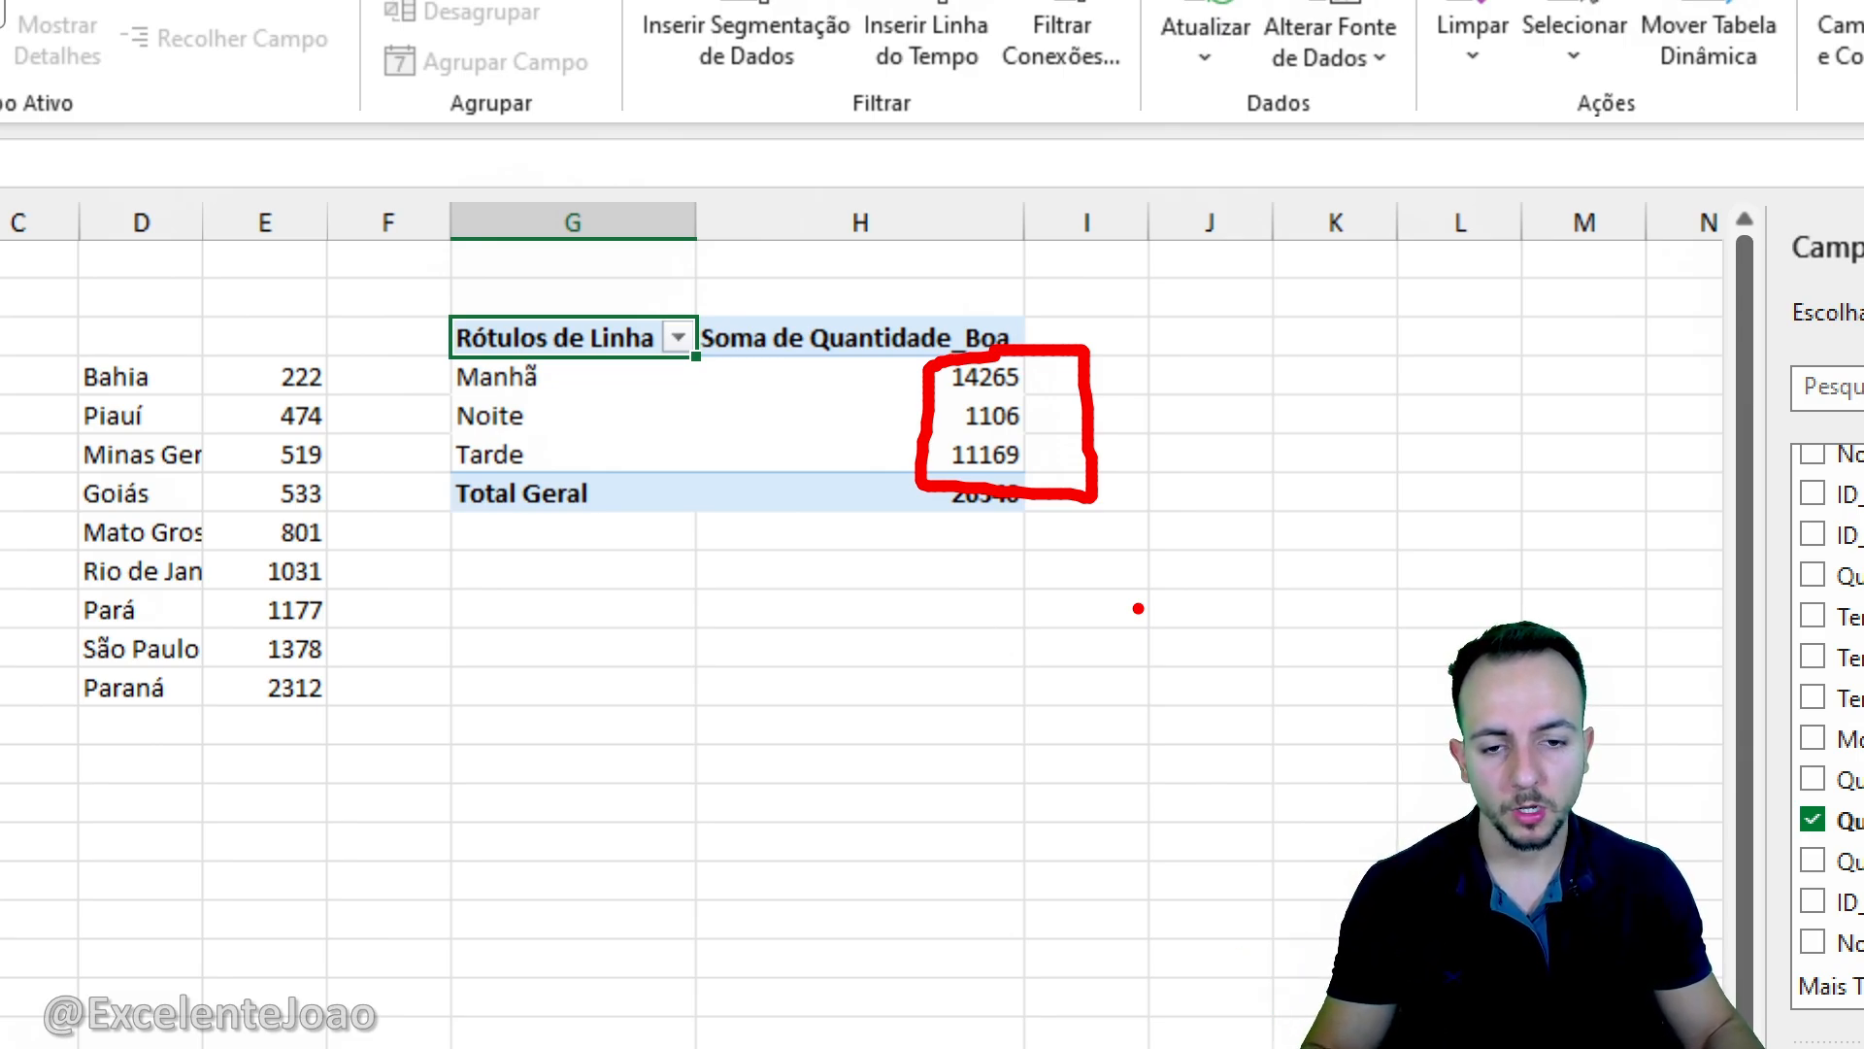
key("Escape")
- Copy the whole Turno pivot table at G3:H7 and paste the duplicate at J3
mouse_move(595, 349)
left_mouse_down()
mouse_move(870, 401)
mouse_move(832, 525)
left_mouse_up()
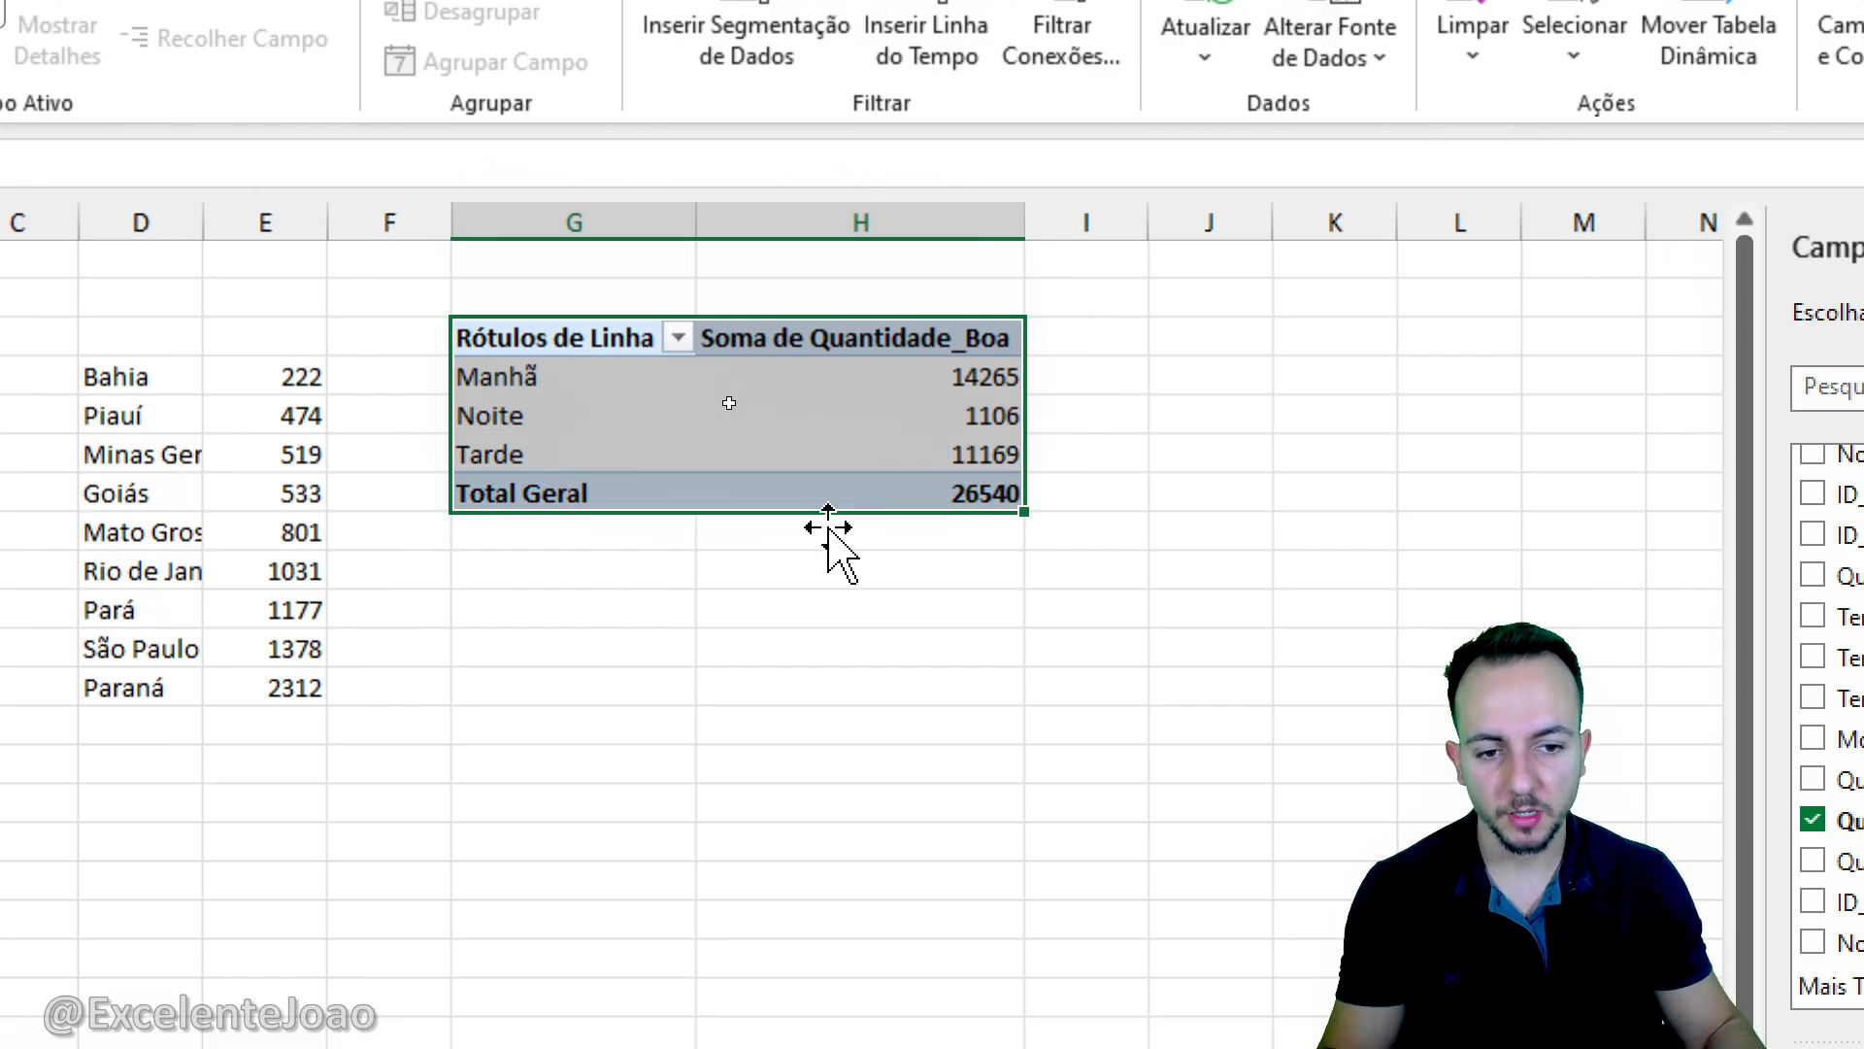
key("ctrl+2")
type("tCTRL C")
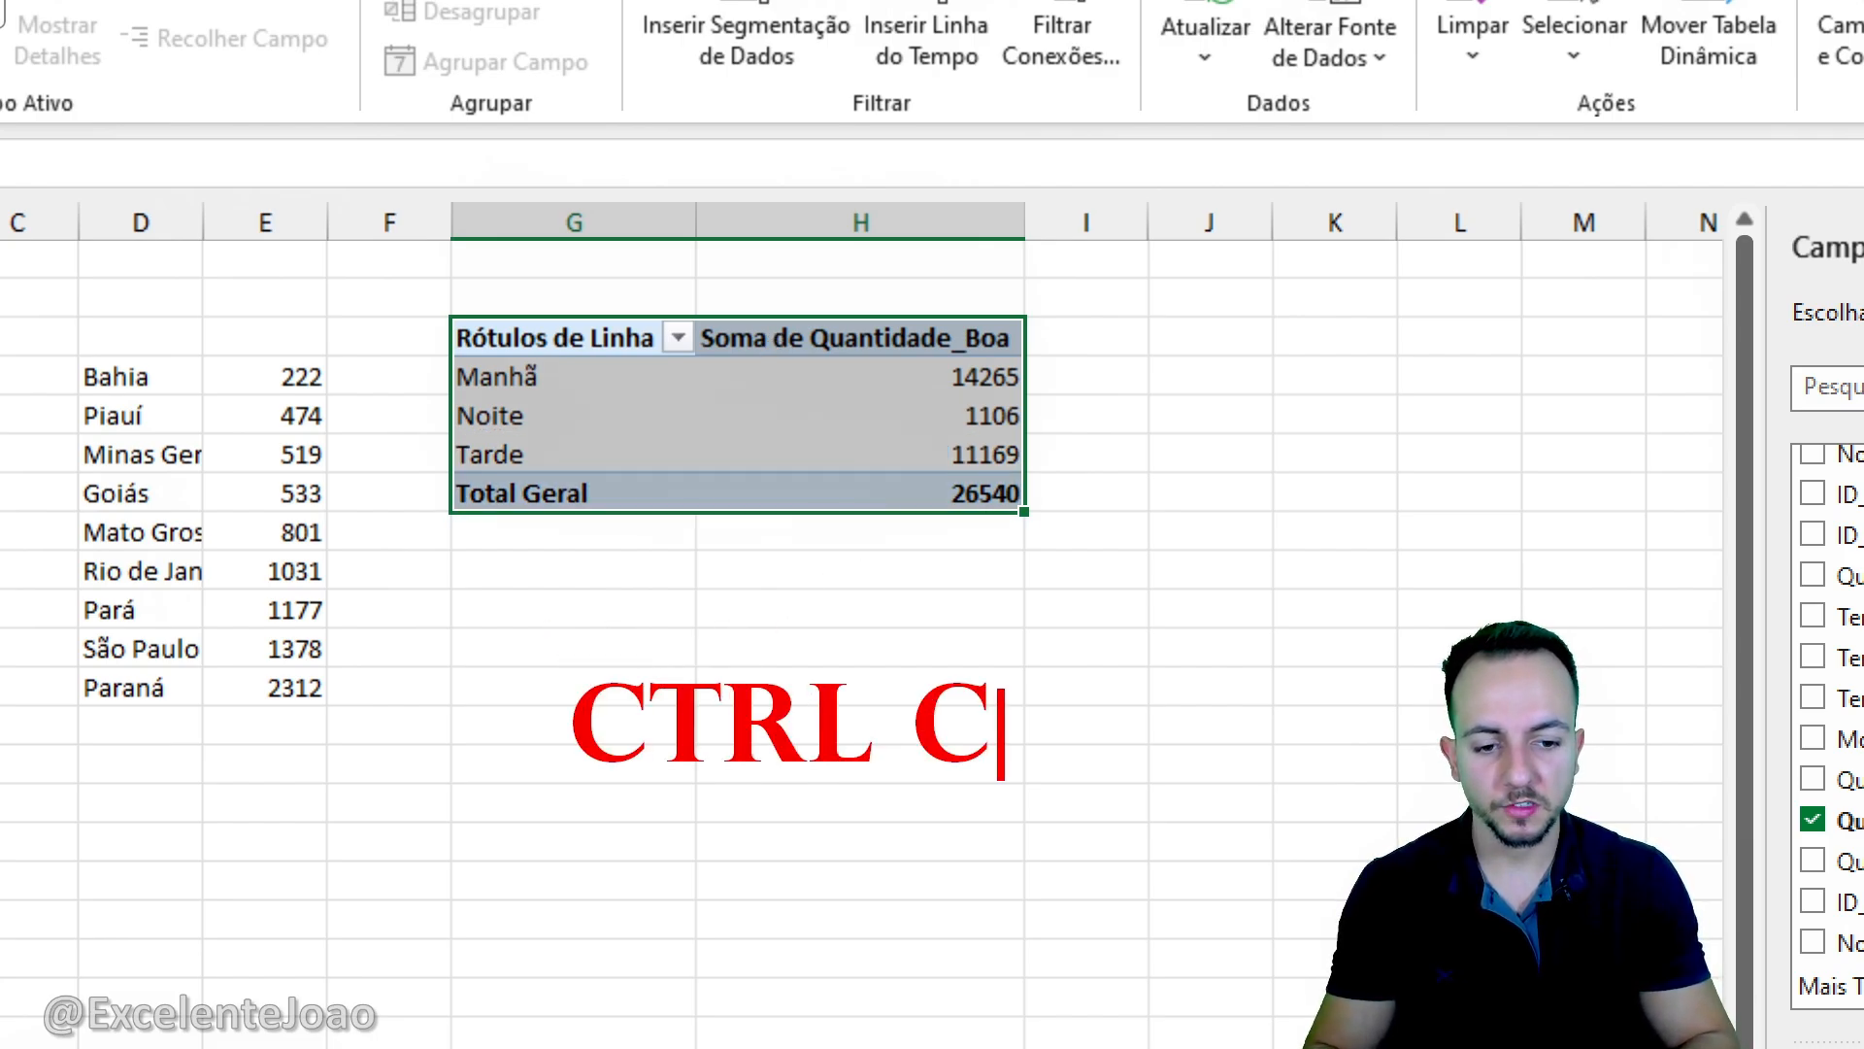
key("Return")
type("CTRL V")
key("Escape")
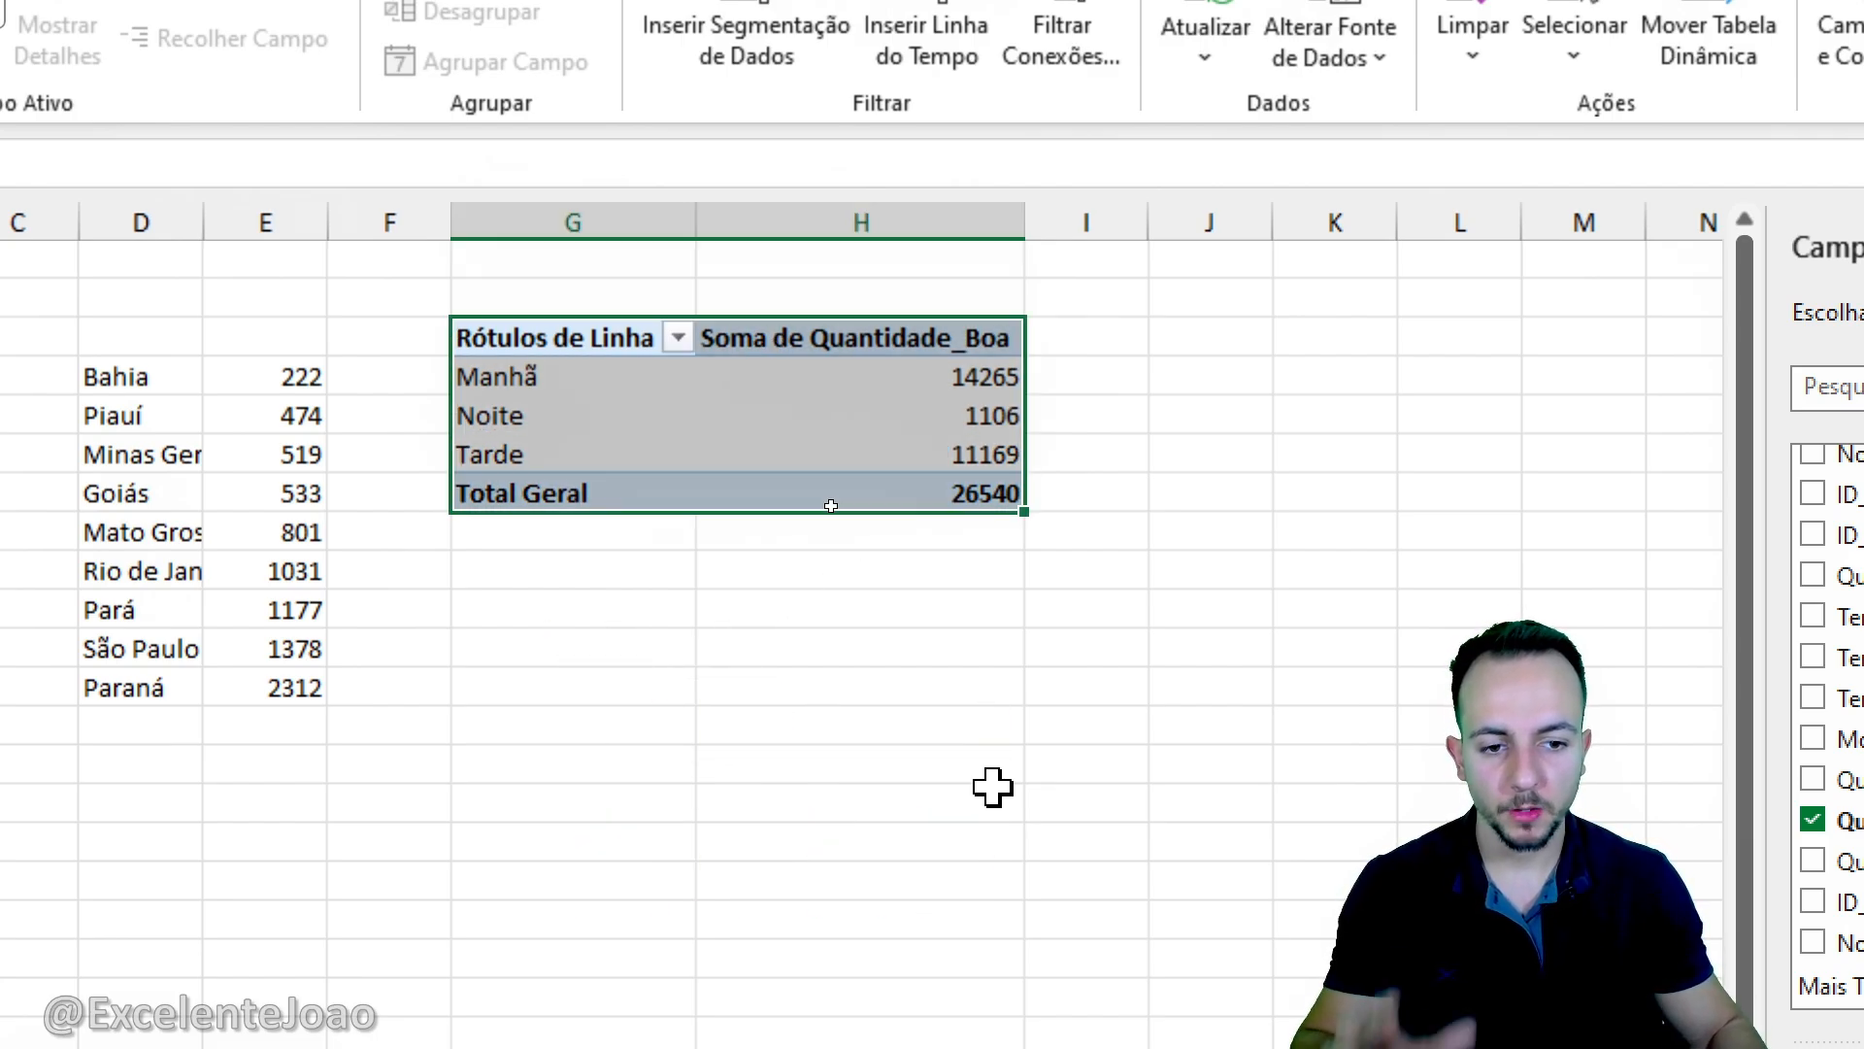
key("ctrl+c")
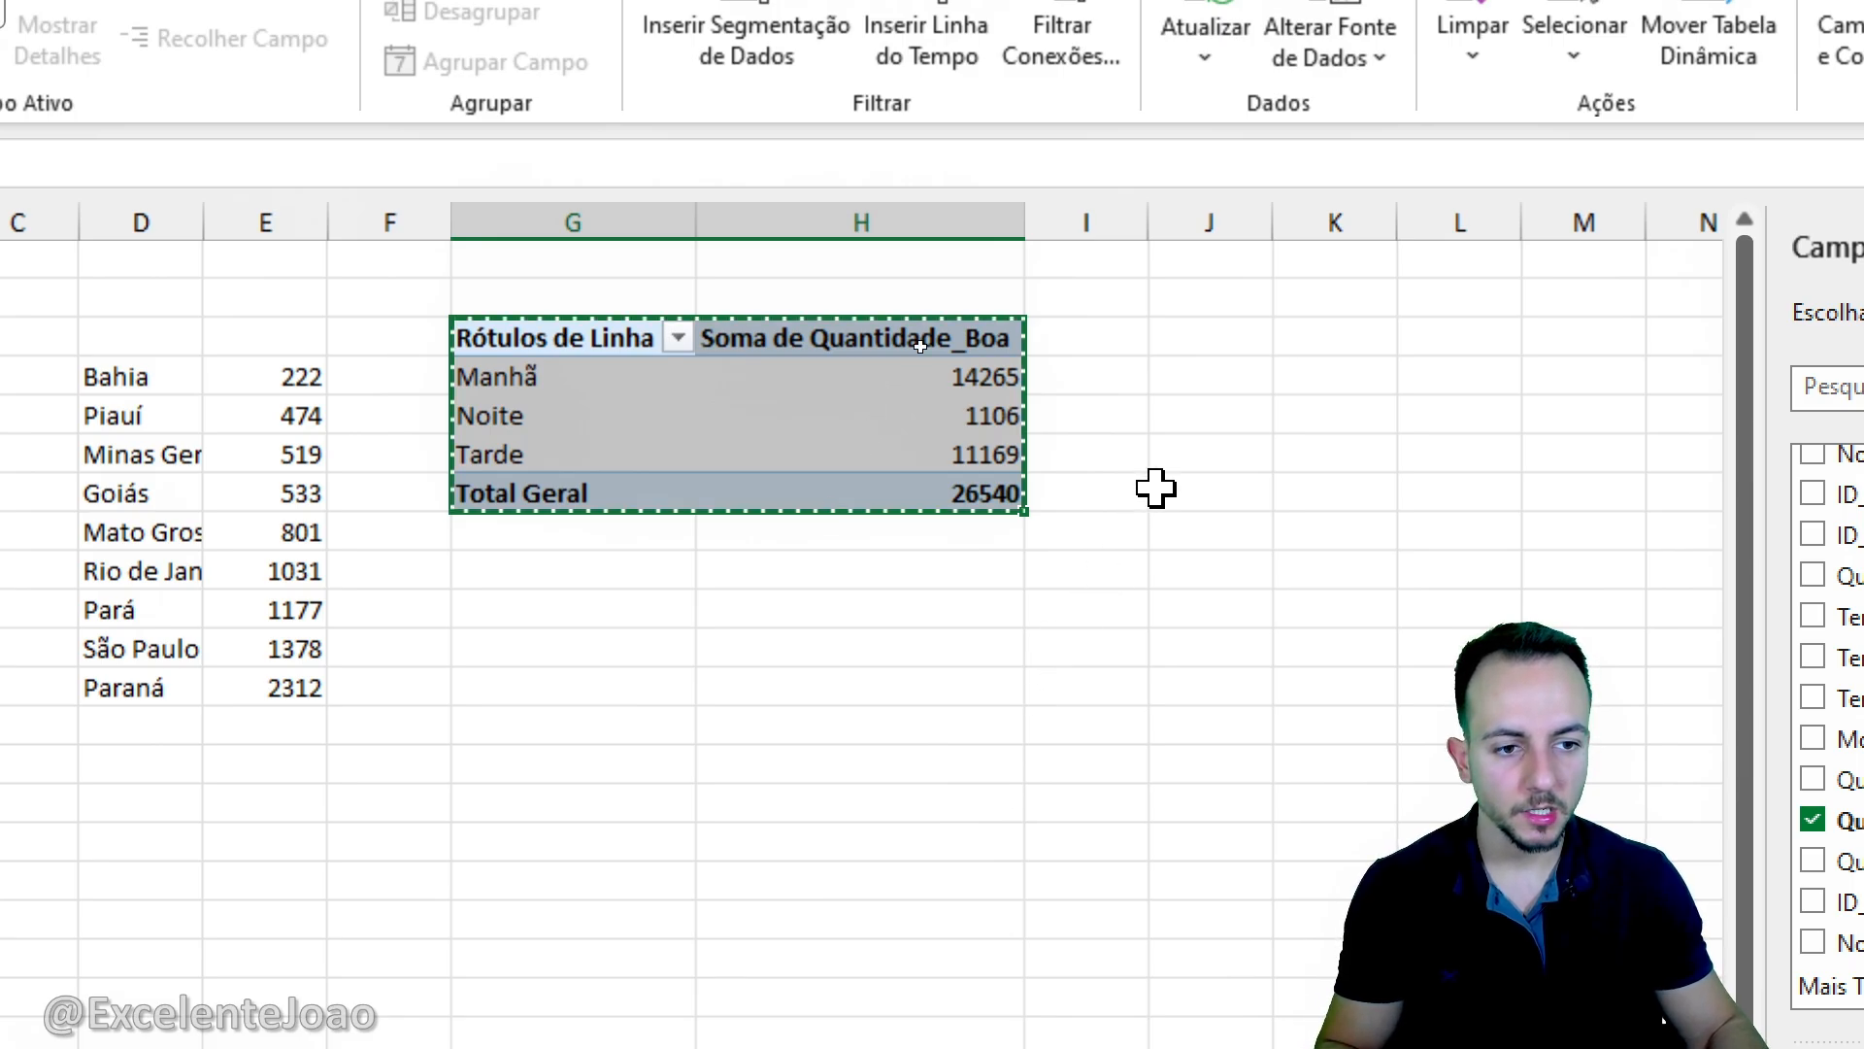
left_click(1186, 344)
key("ctrl+v")
key("Escape")
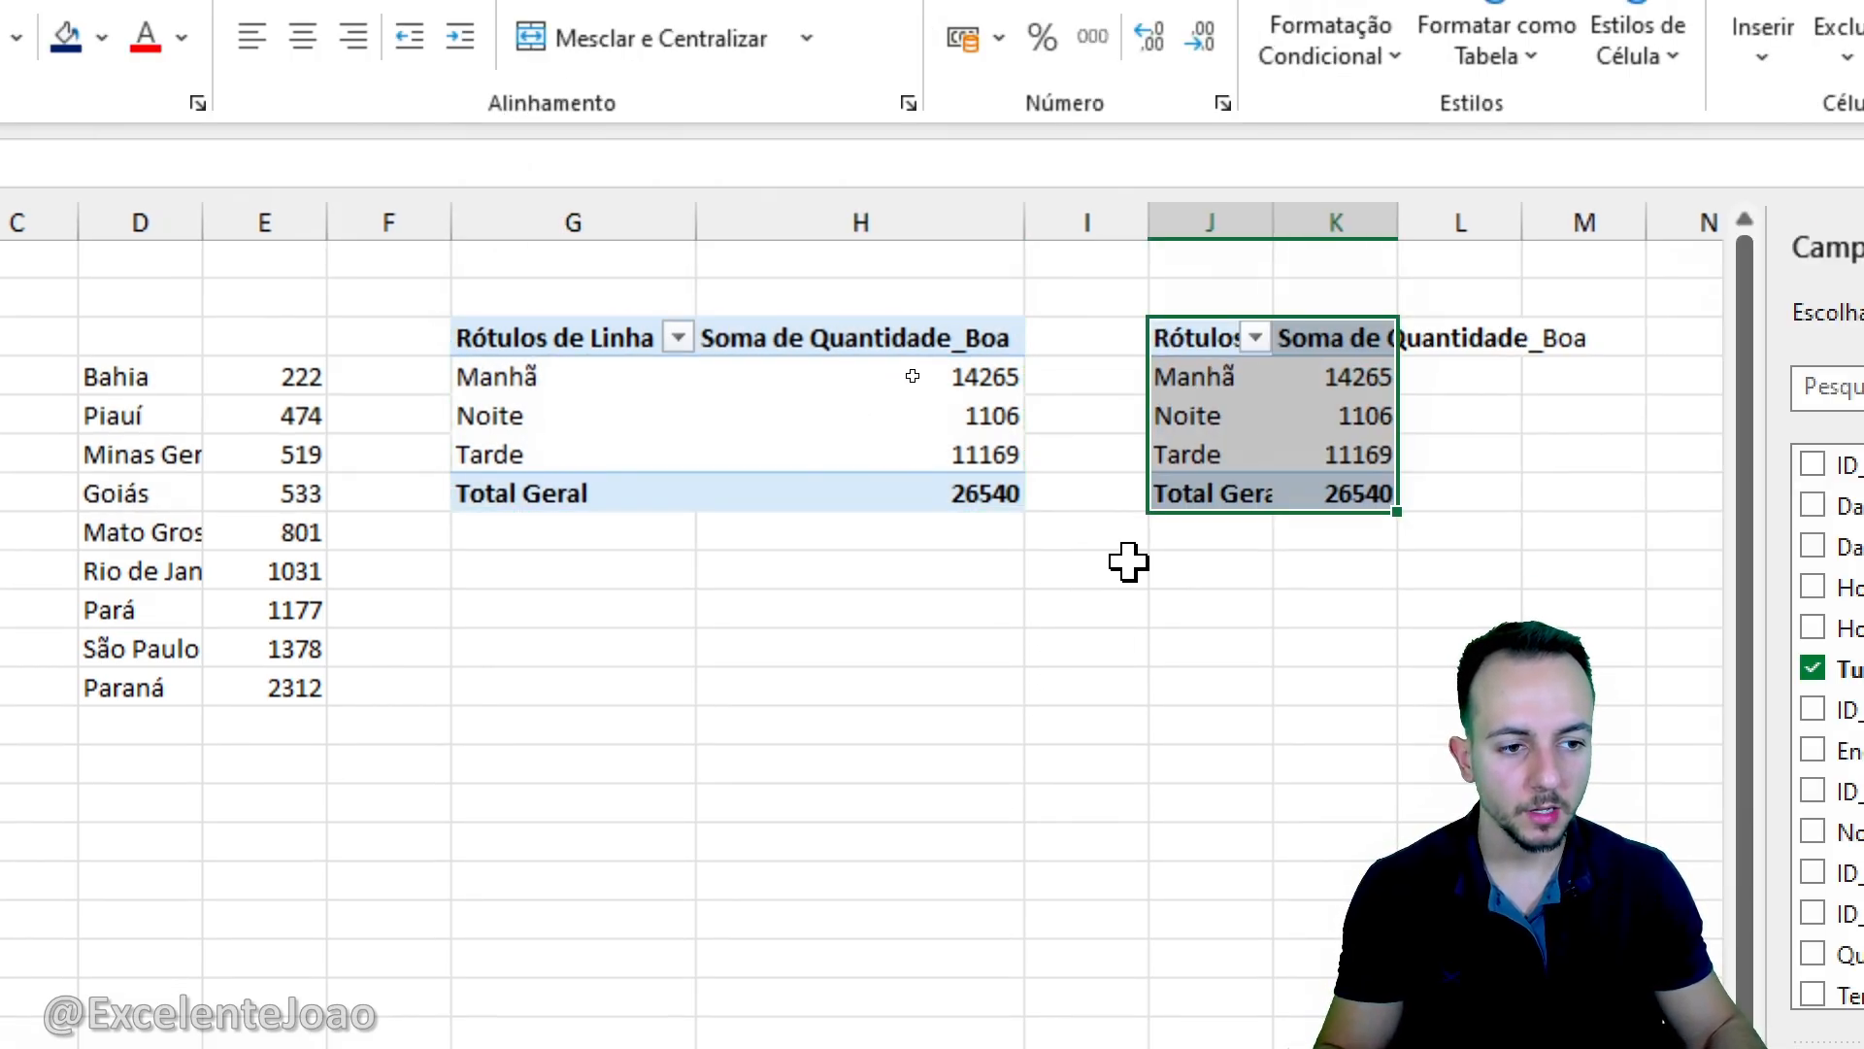
- Replace Quantidade_Boa with the sum of Quantidade_Refugada in the values of the duplicated Turno pivot table at J3
left_click(1325, 442)
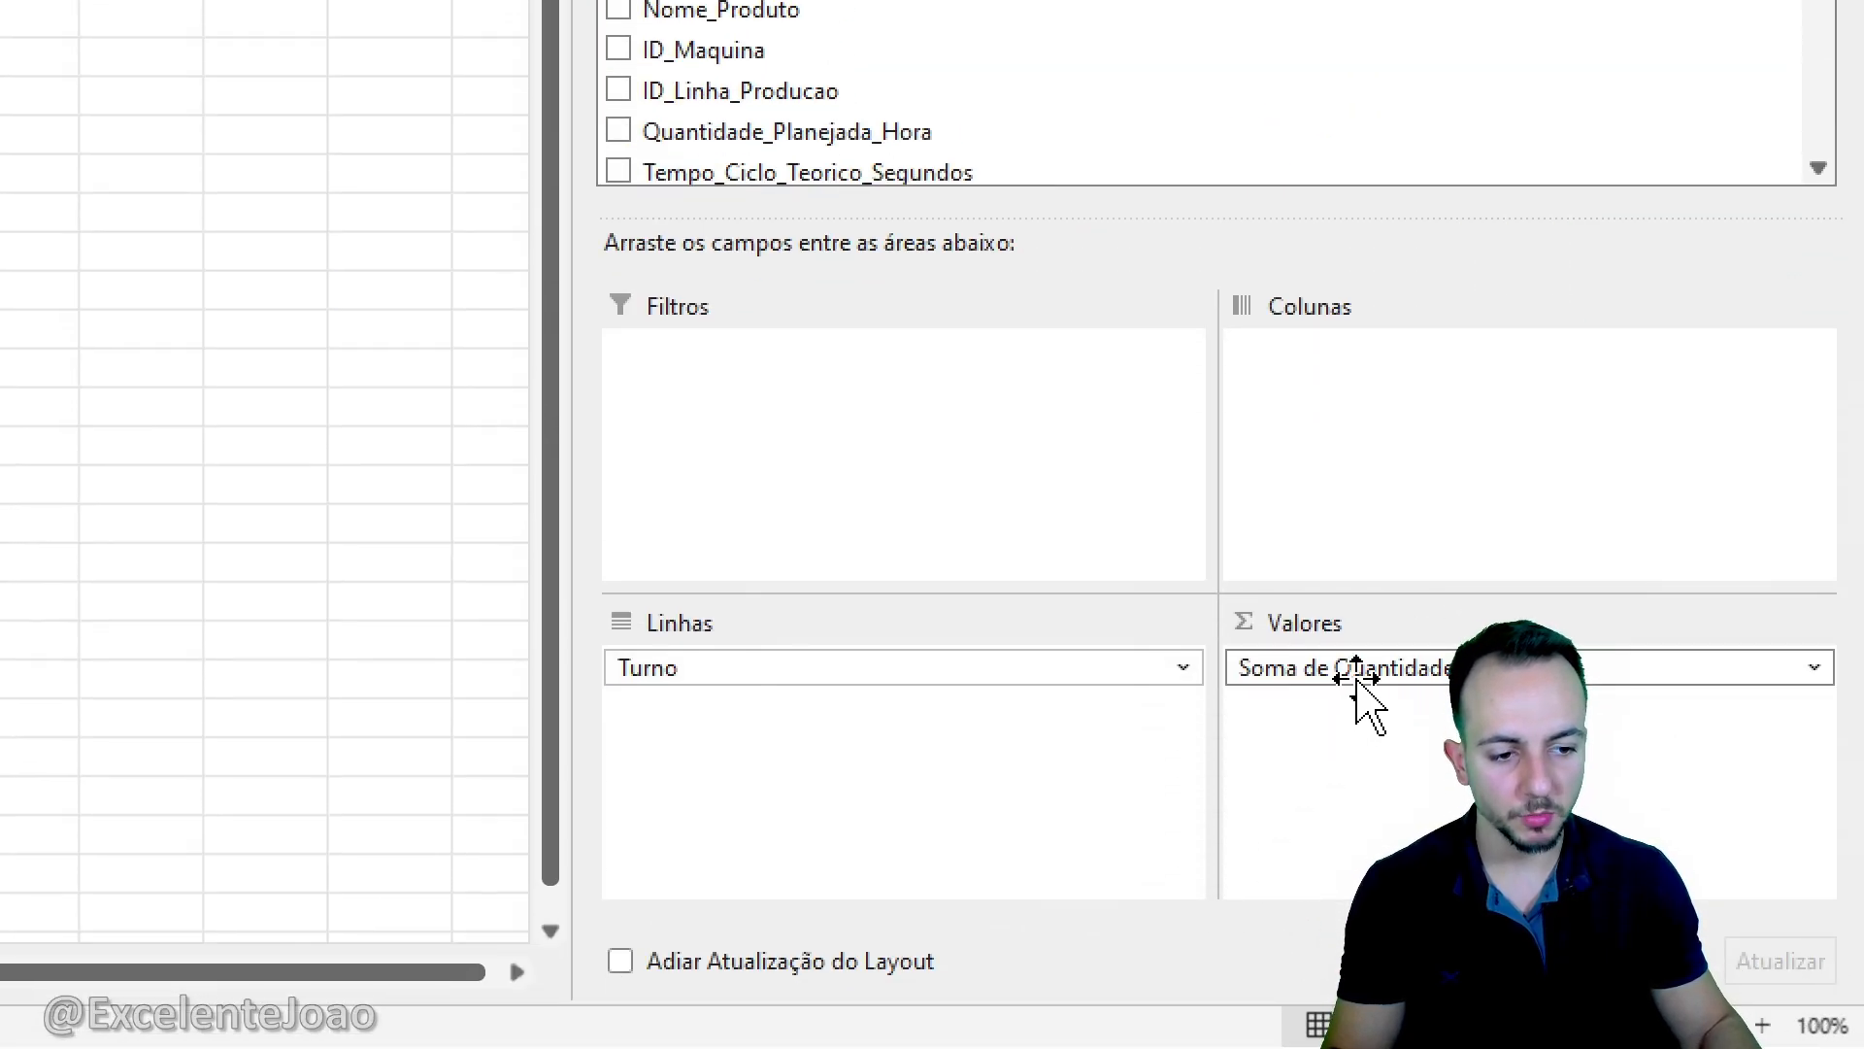
left_click(1364, 668)
left_click(1416, 582)
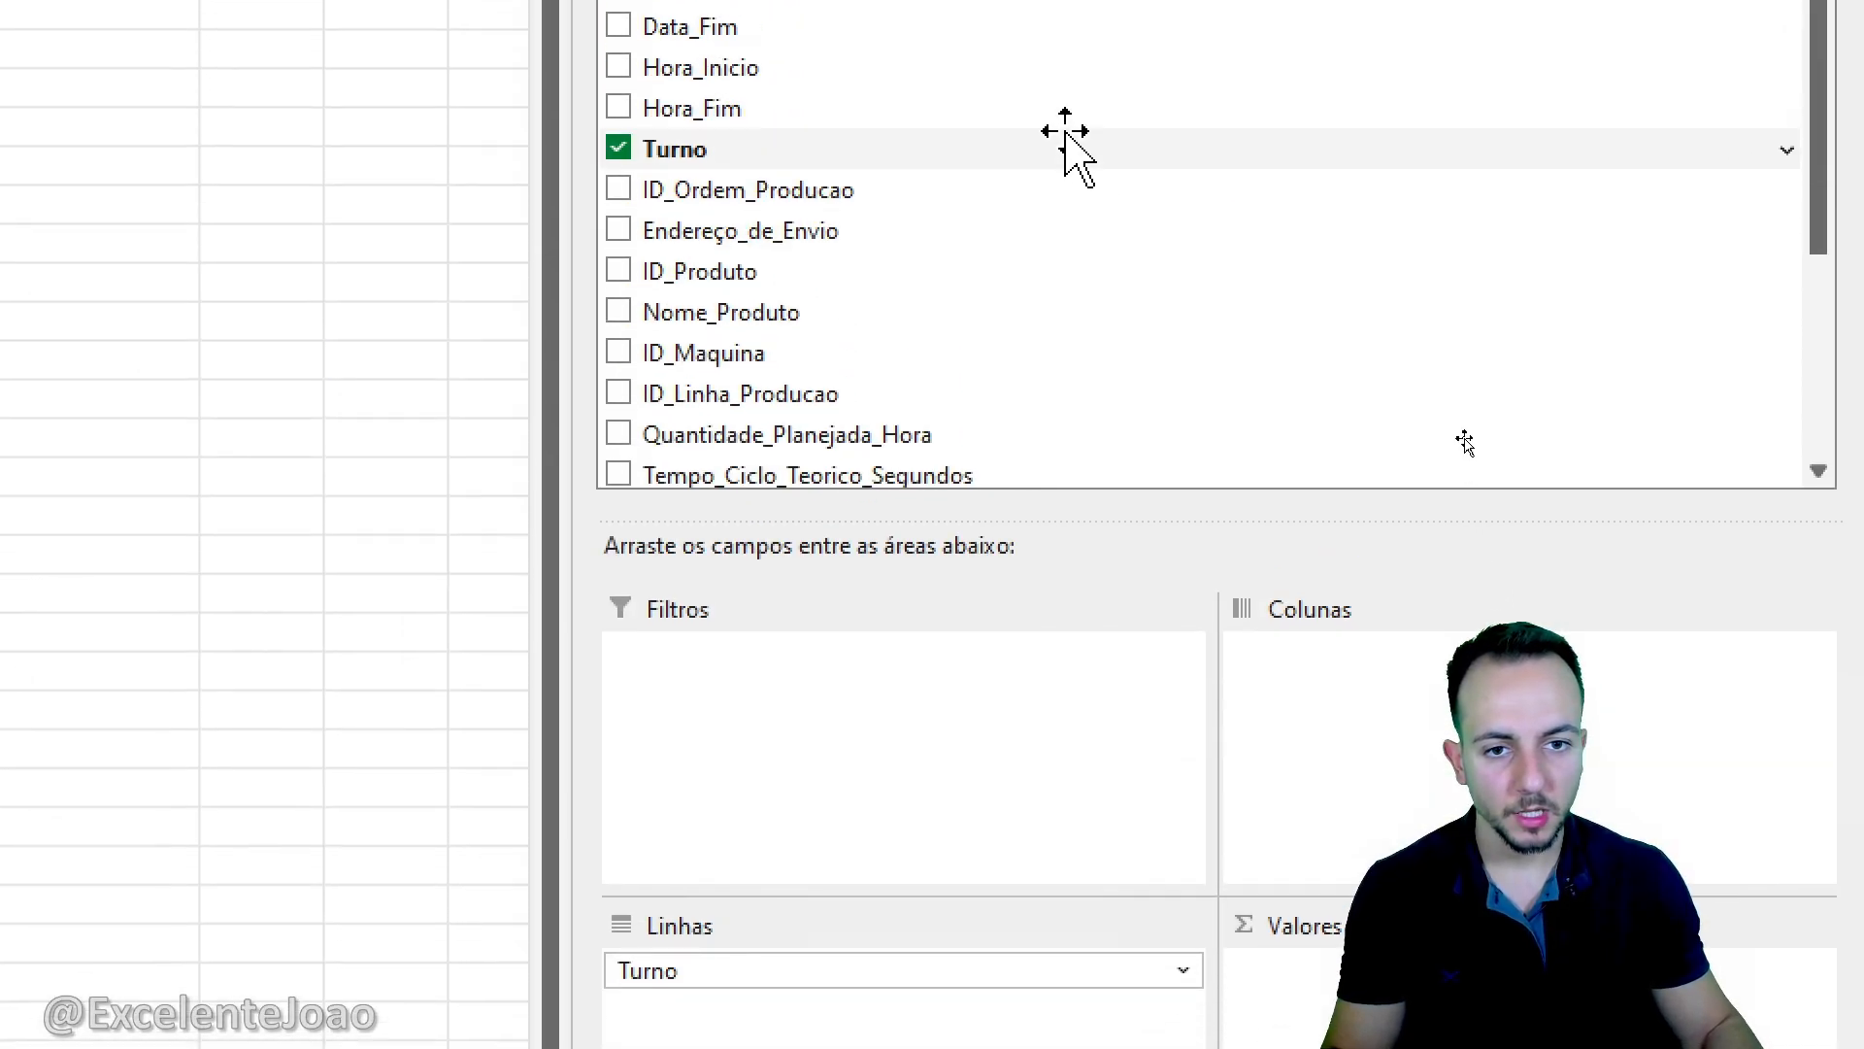
scroll(1061, 146, "down", 3)
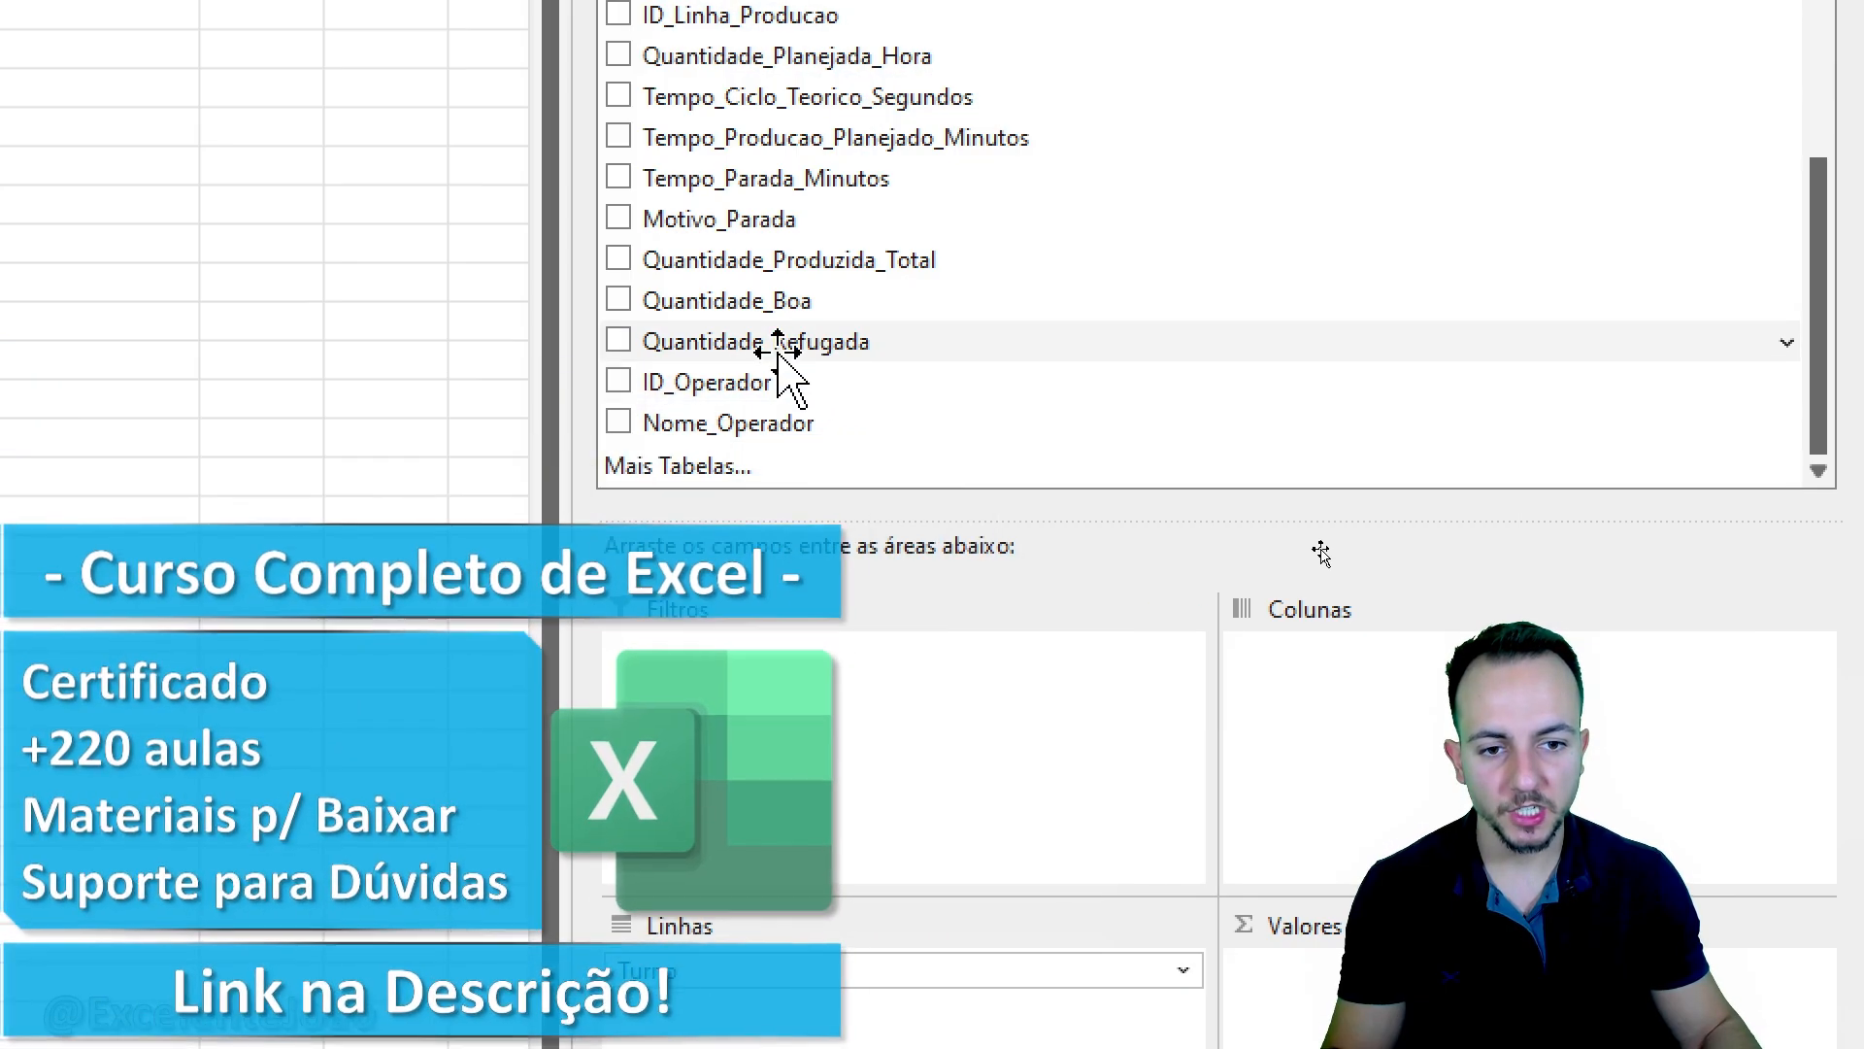
left_click_drag(753, 358, 1554, 971)
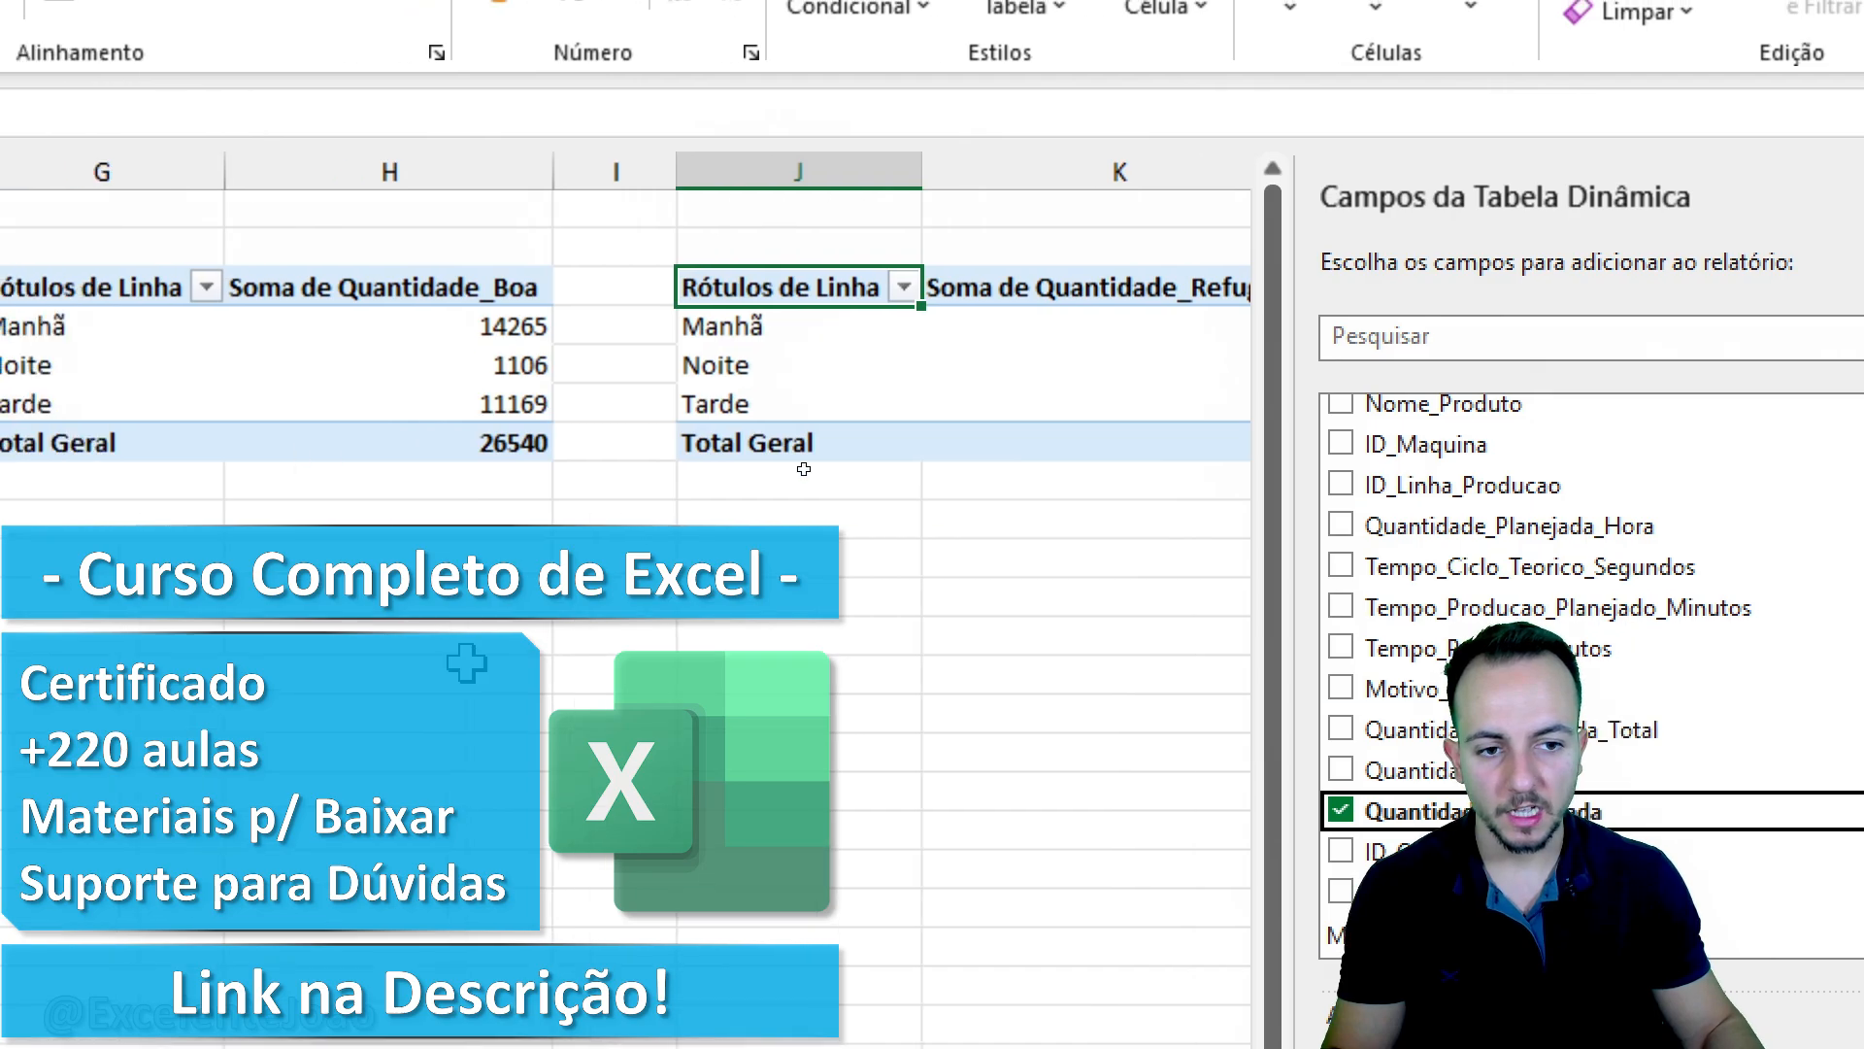
left_click(285, 671)
left_click_drag(762, 203, 726, 221)
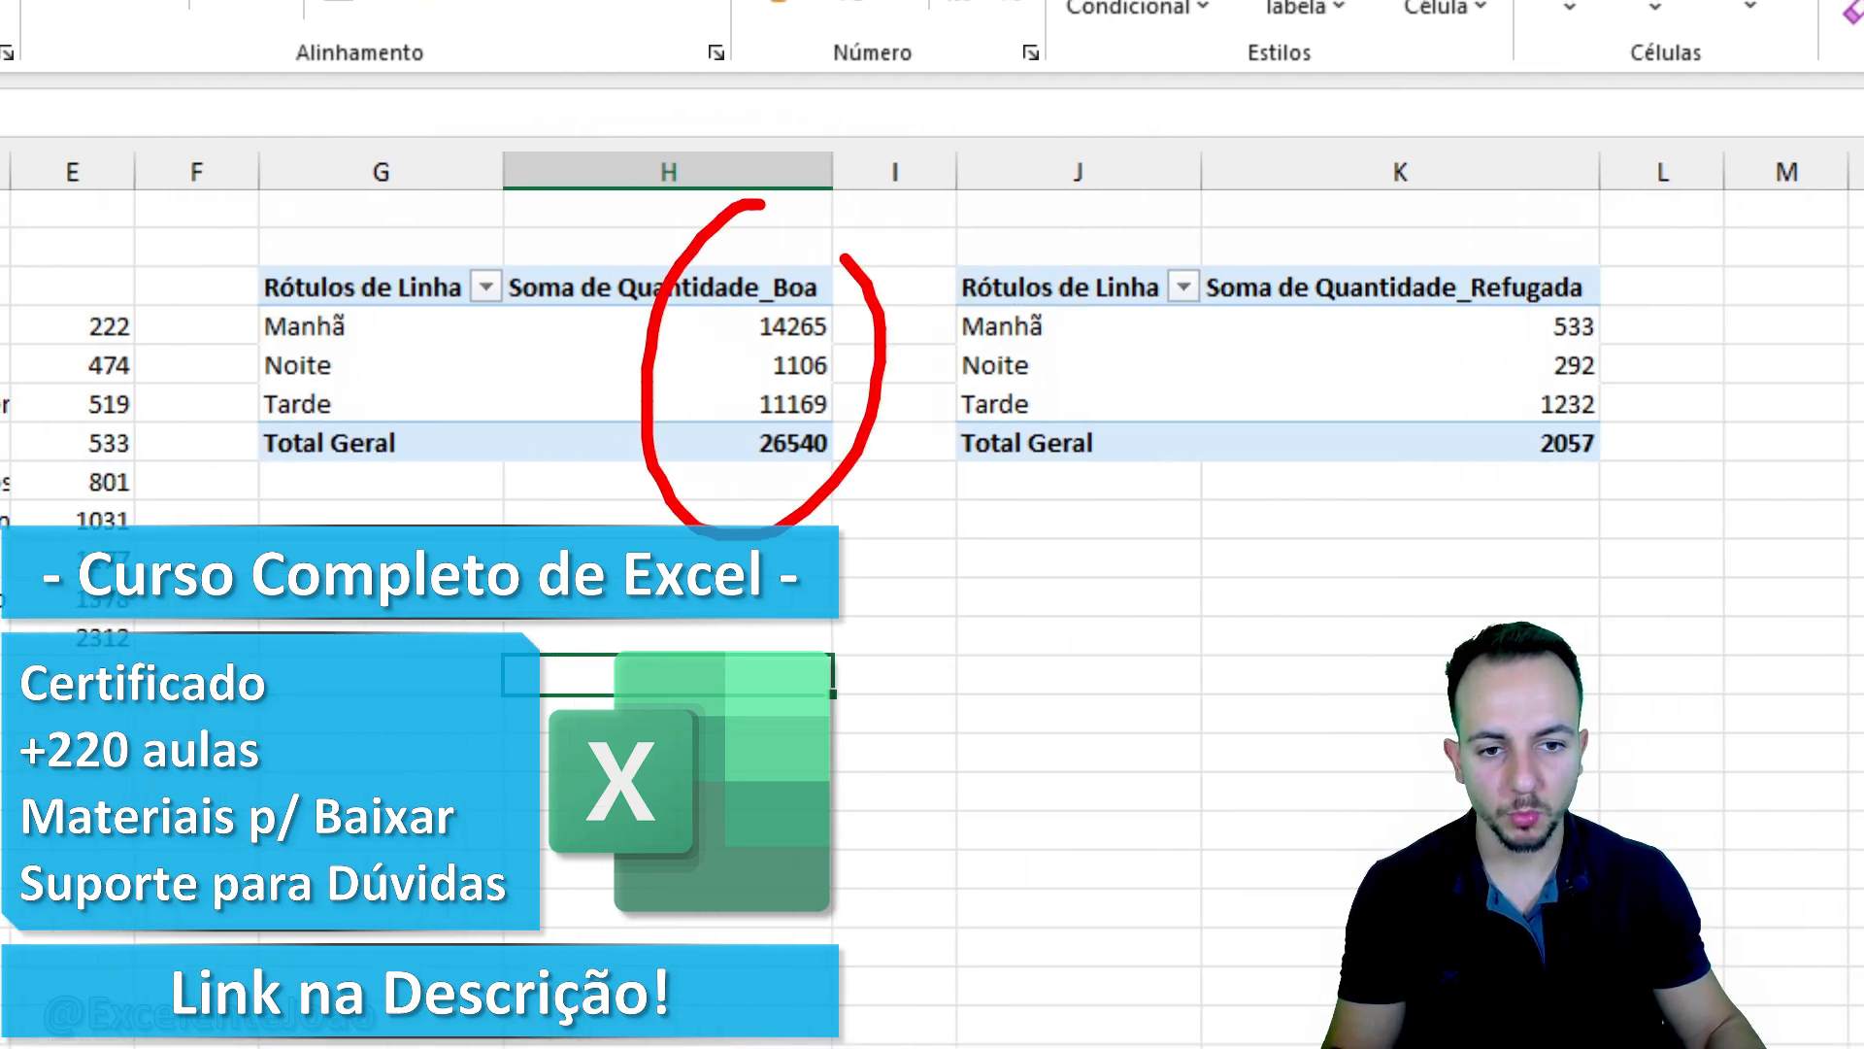
left_click_drag(408, 372, 498, 366)
left_click_drag(1563, 222, 1500, 277)
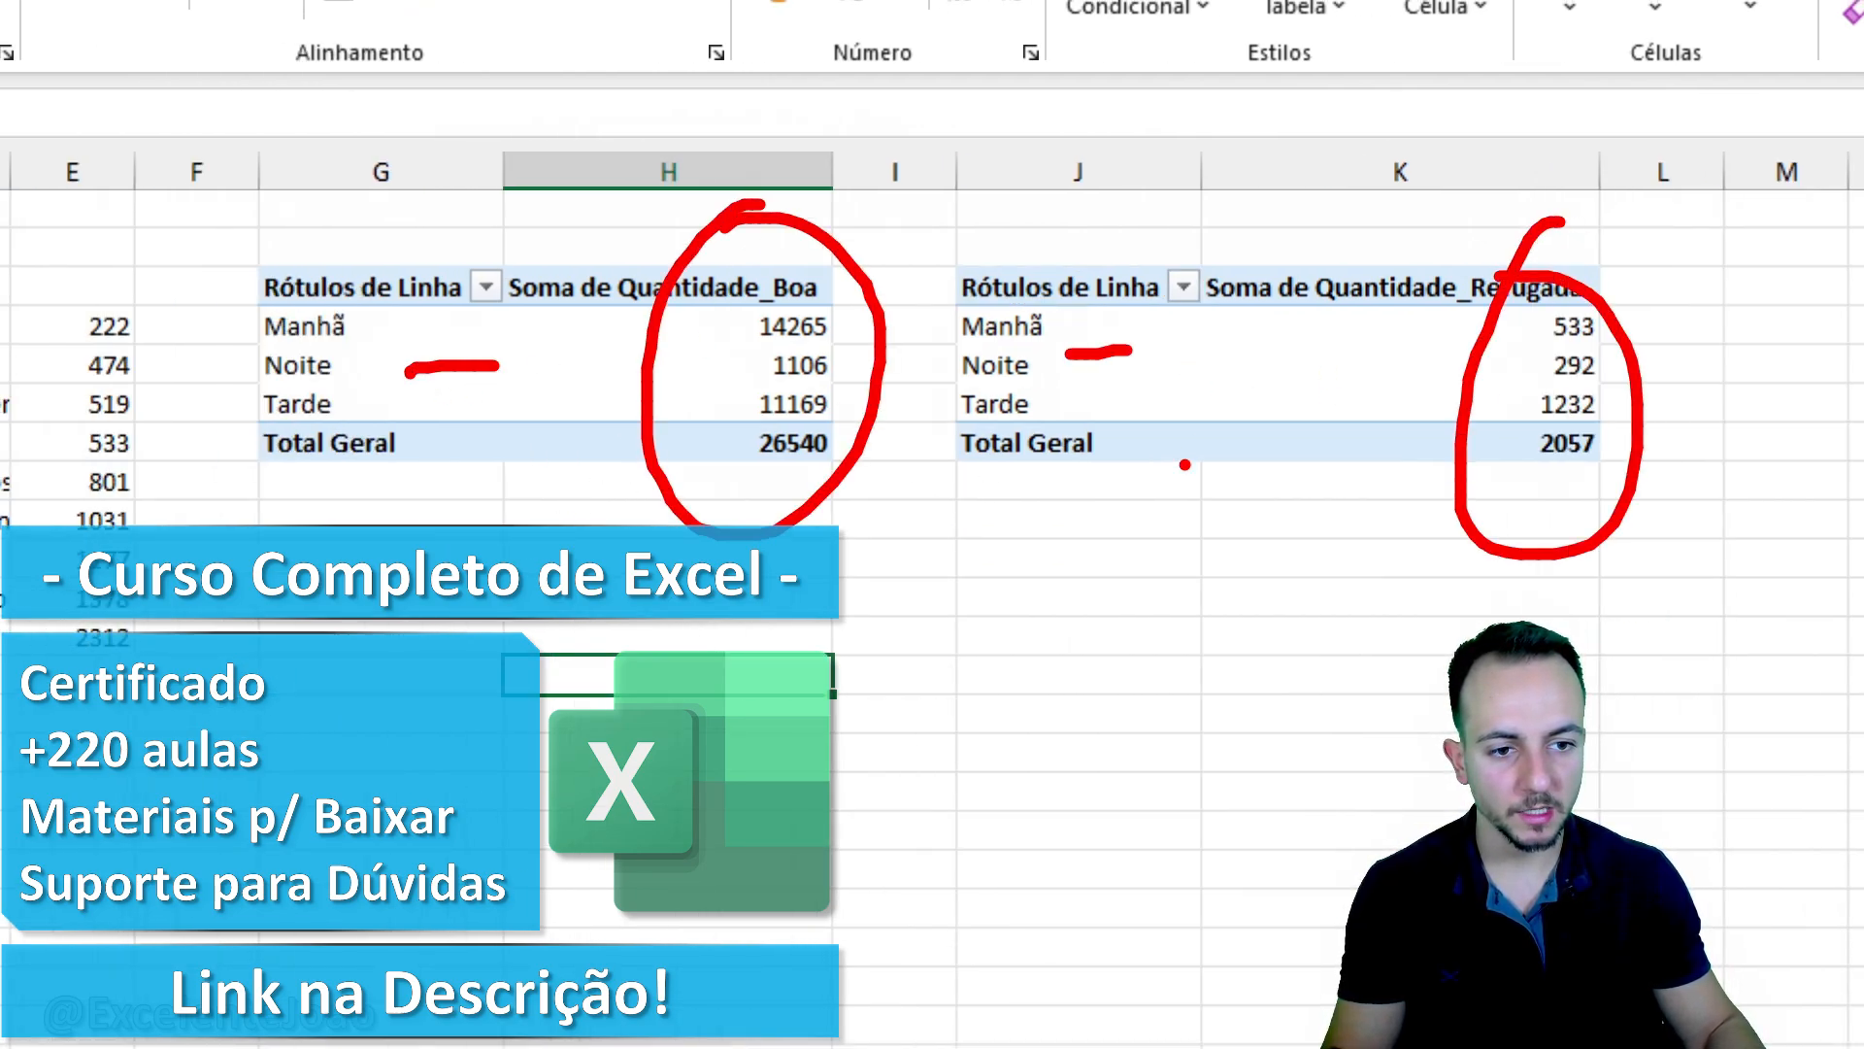
key("Escape")
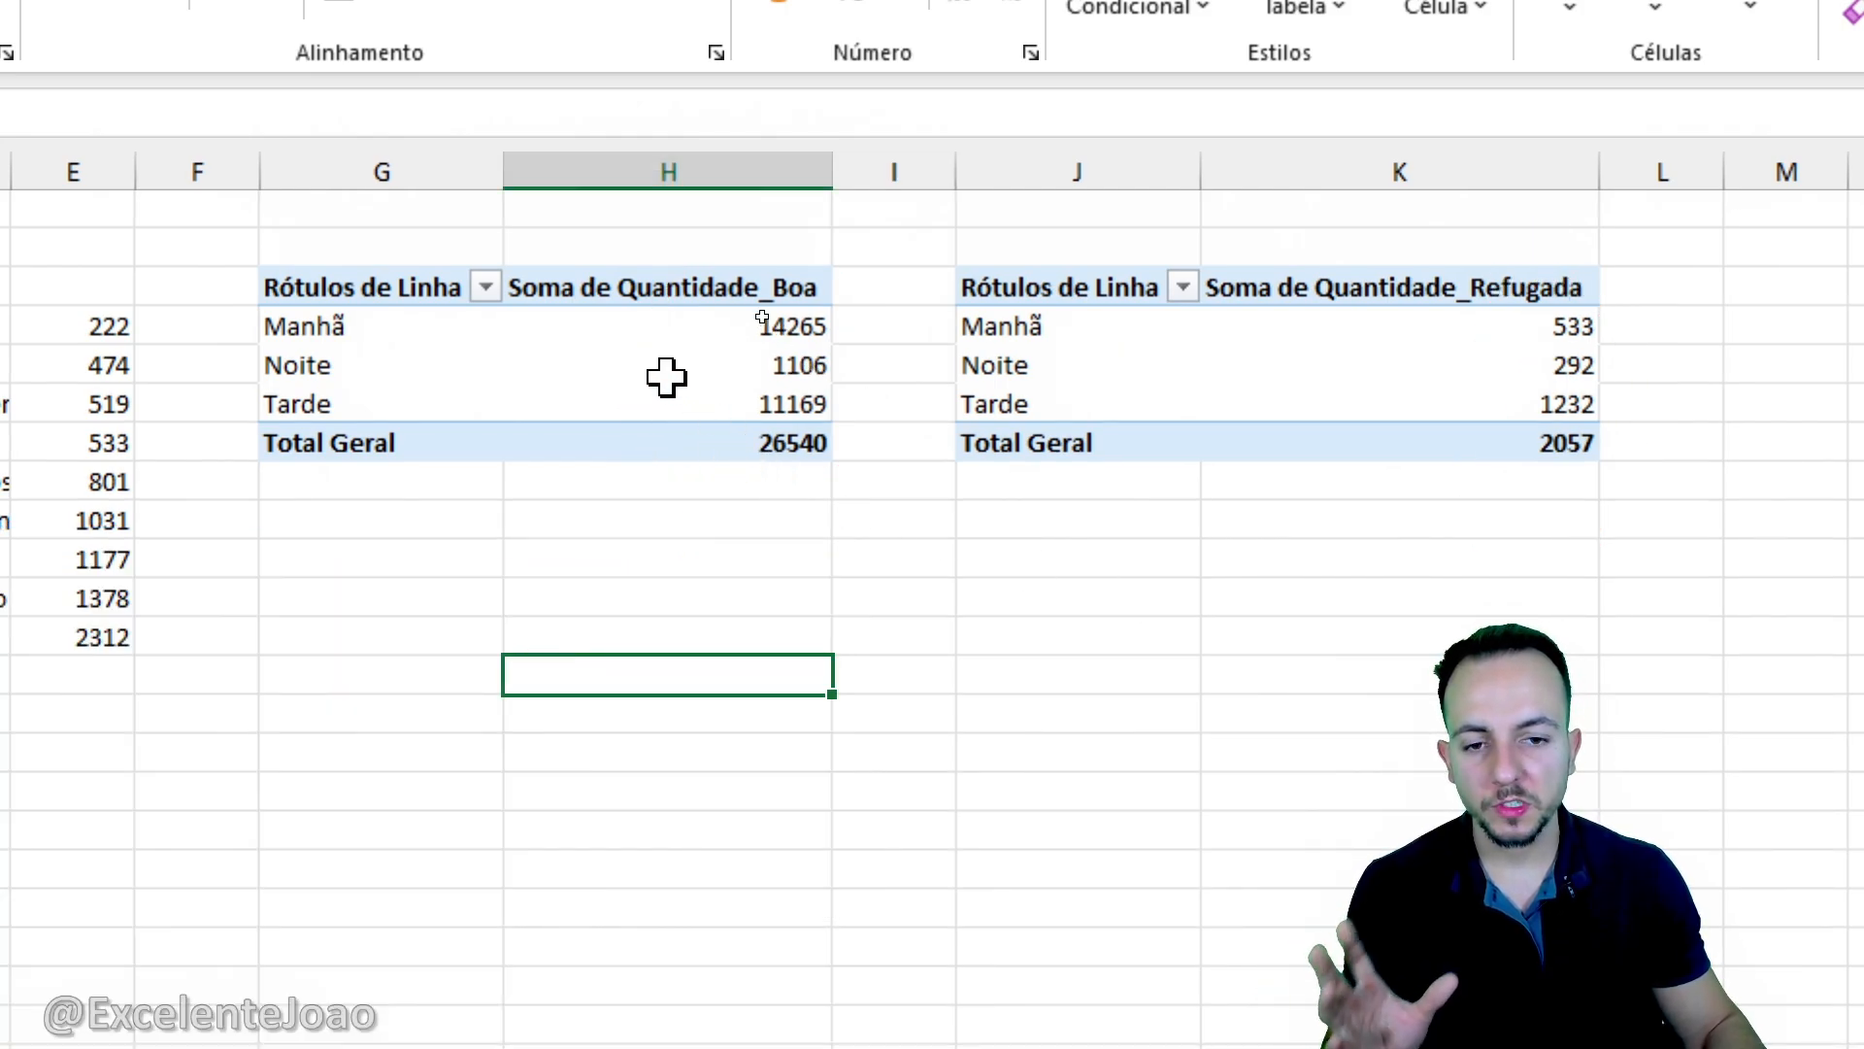
- Insert a doughnut chart from the Quantidade_Boa by Turno pivot table at G3
mouse_move(658, 342)
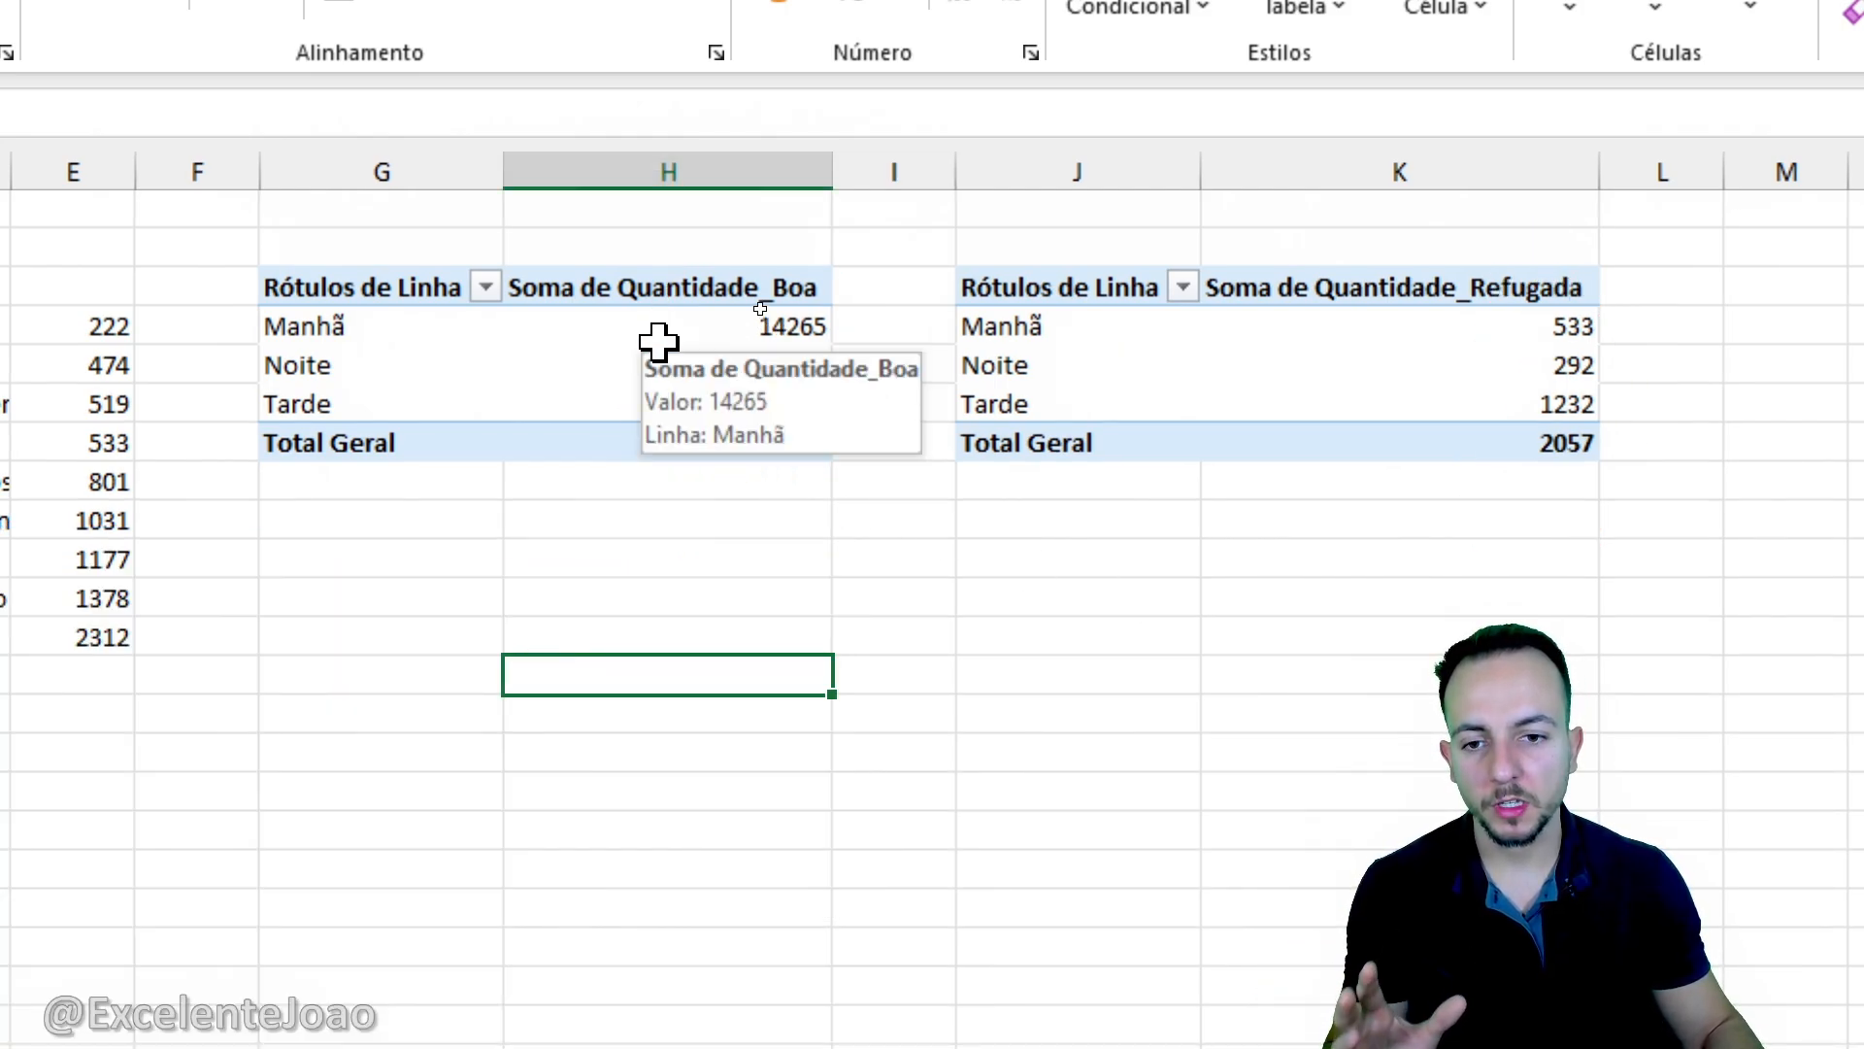
left_click(658, 342)
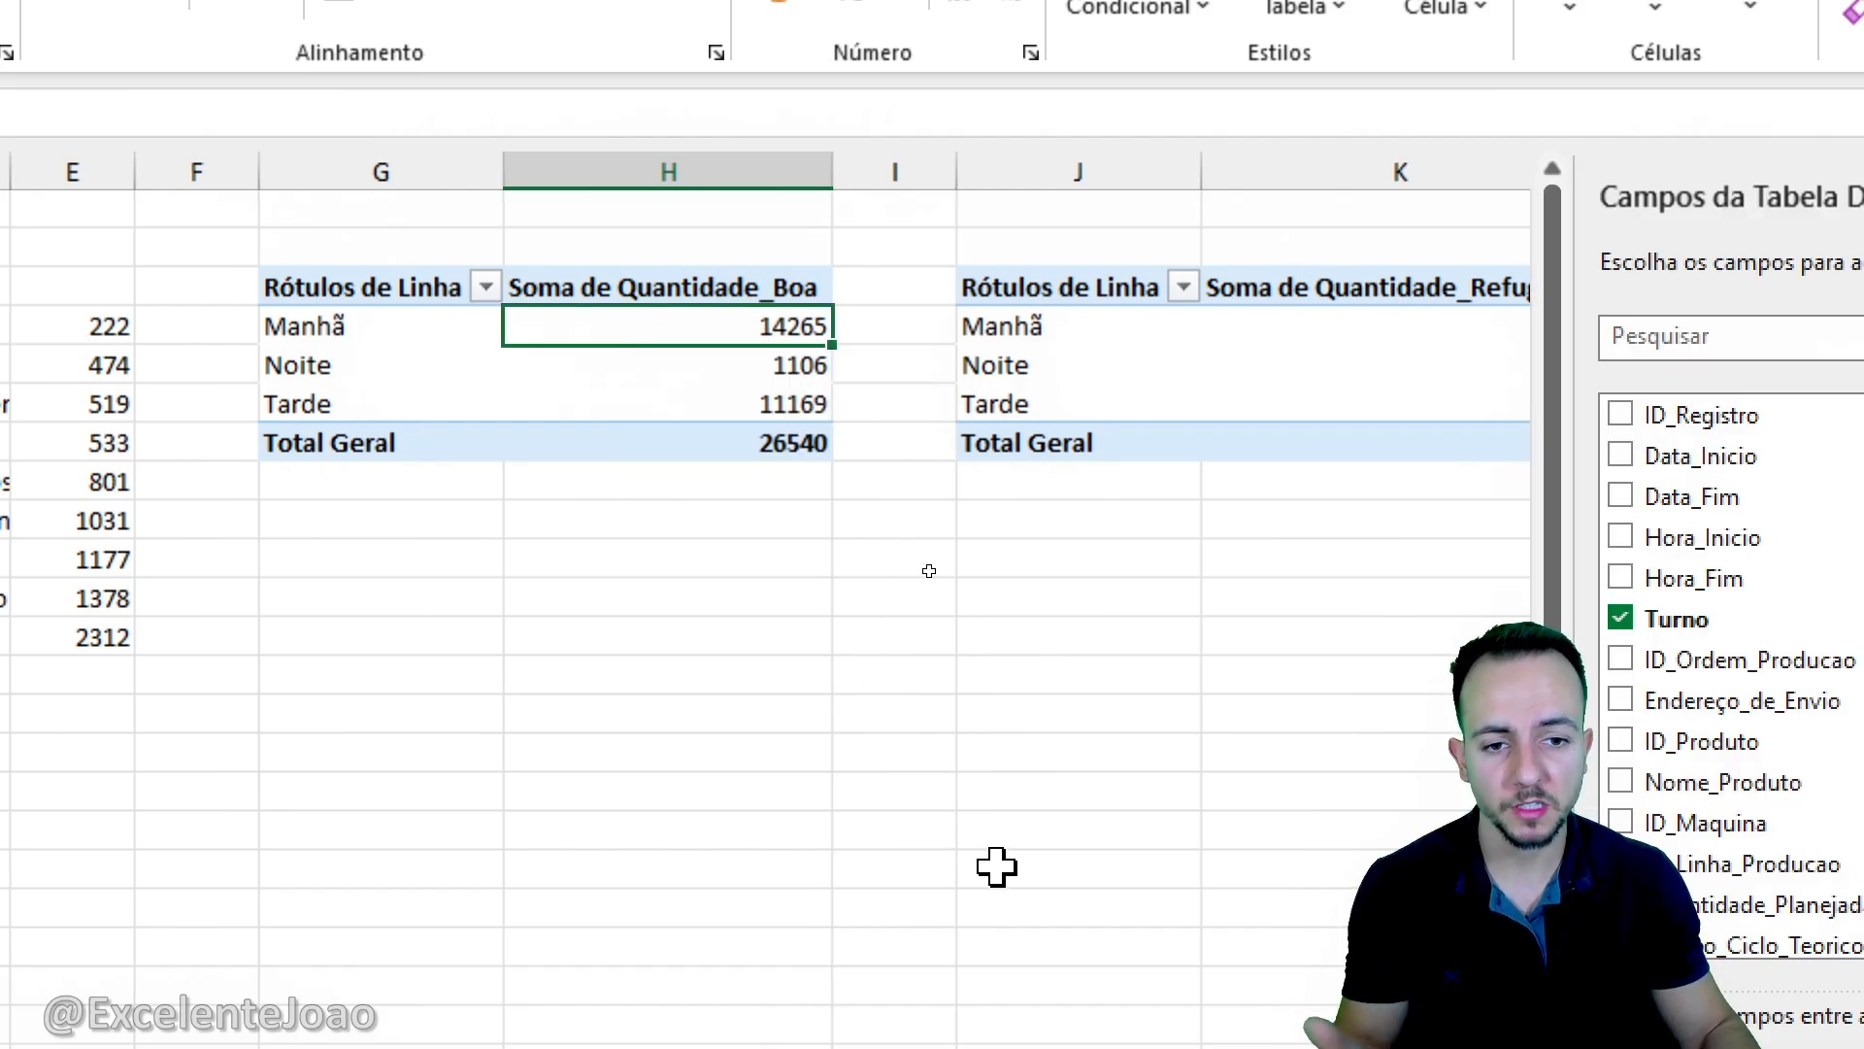
scroll(976, 851, "right", 1)
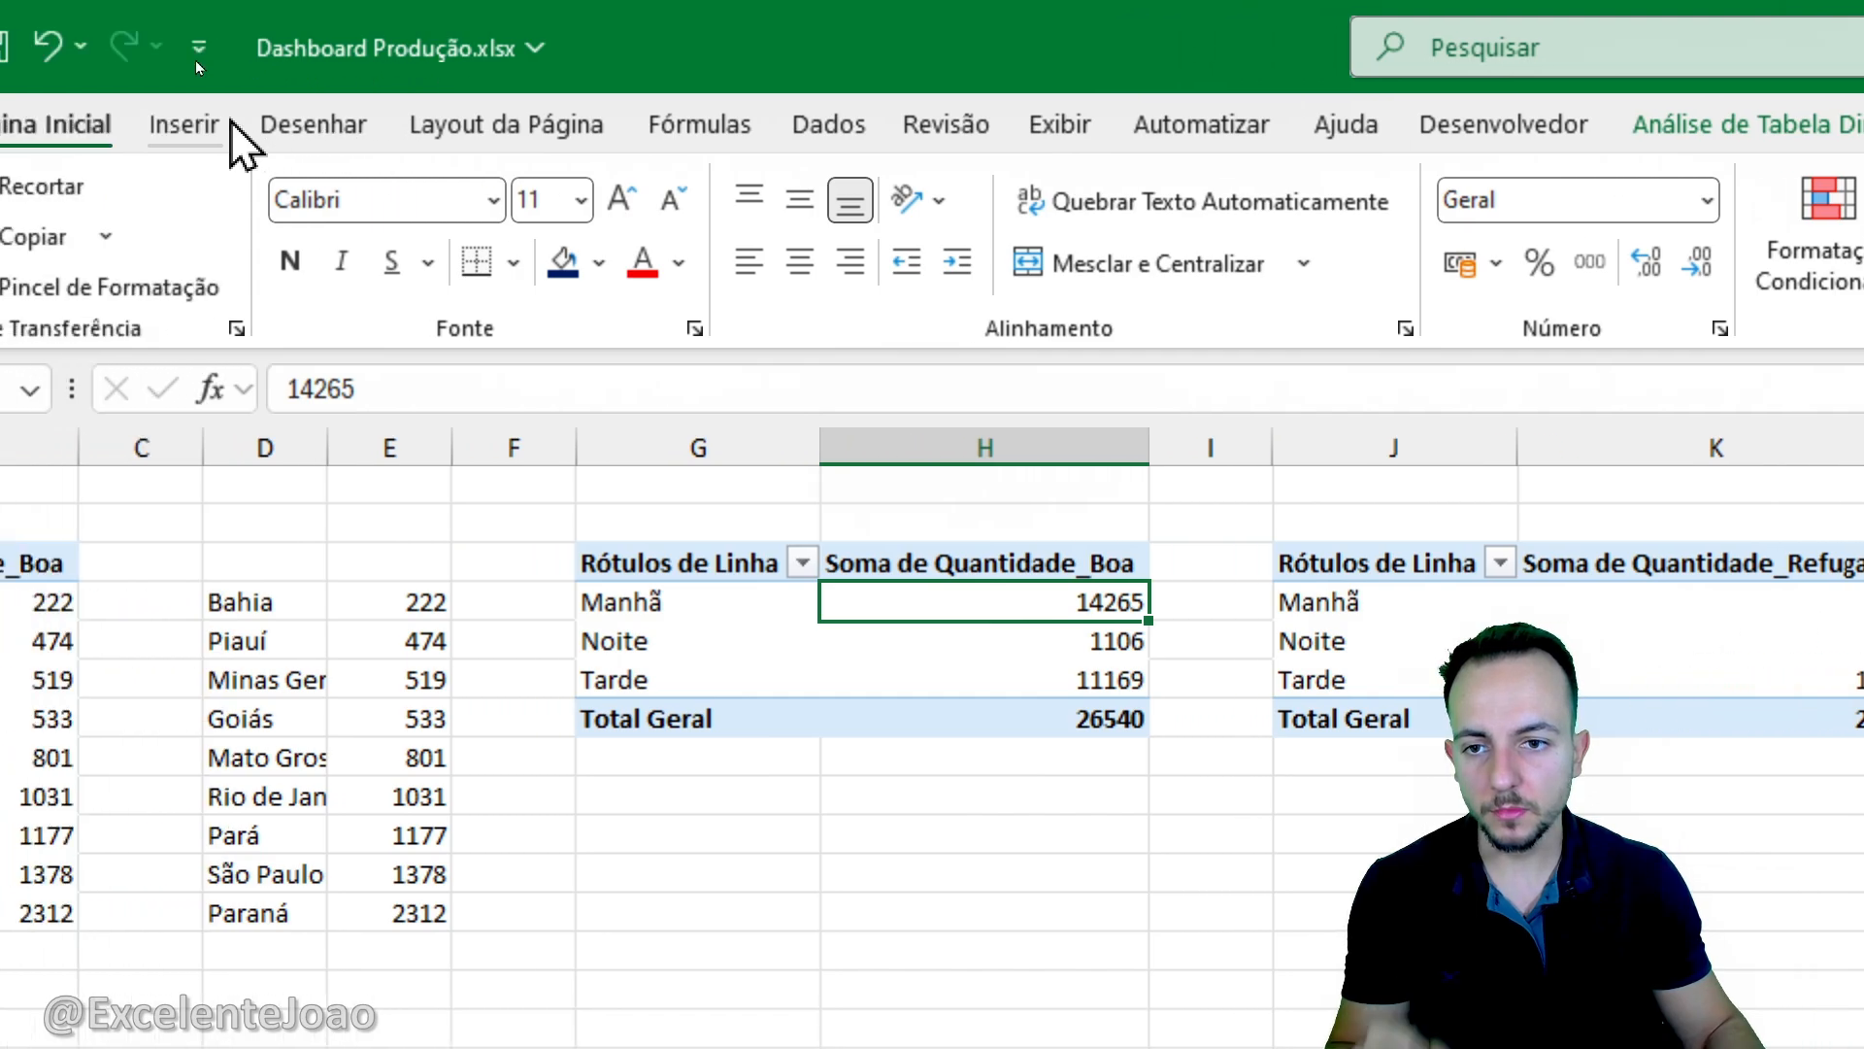
left_click(184, 124)
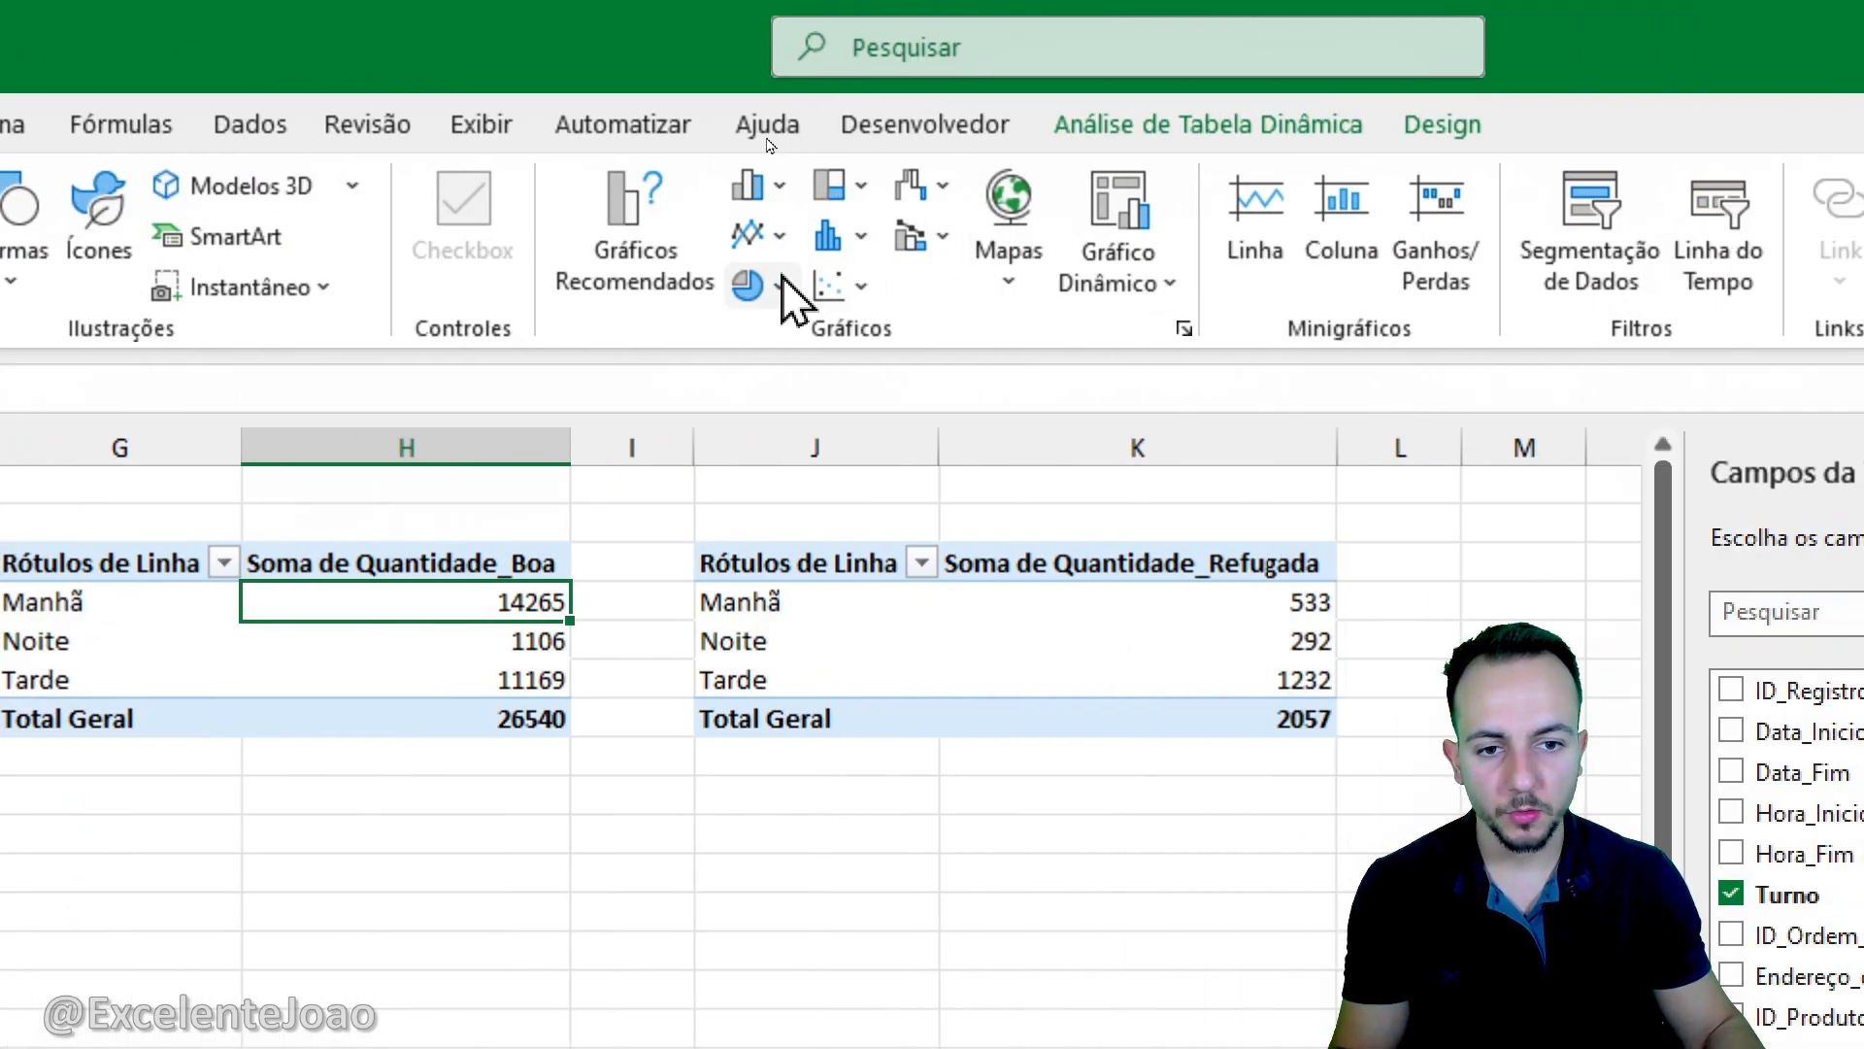
left_click(782, 292)
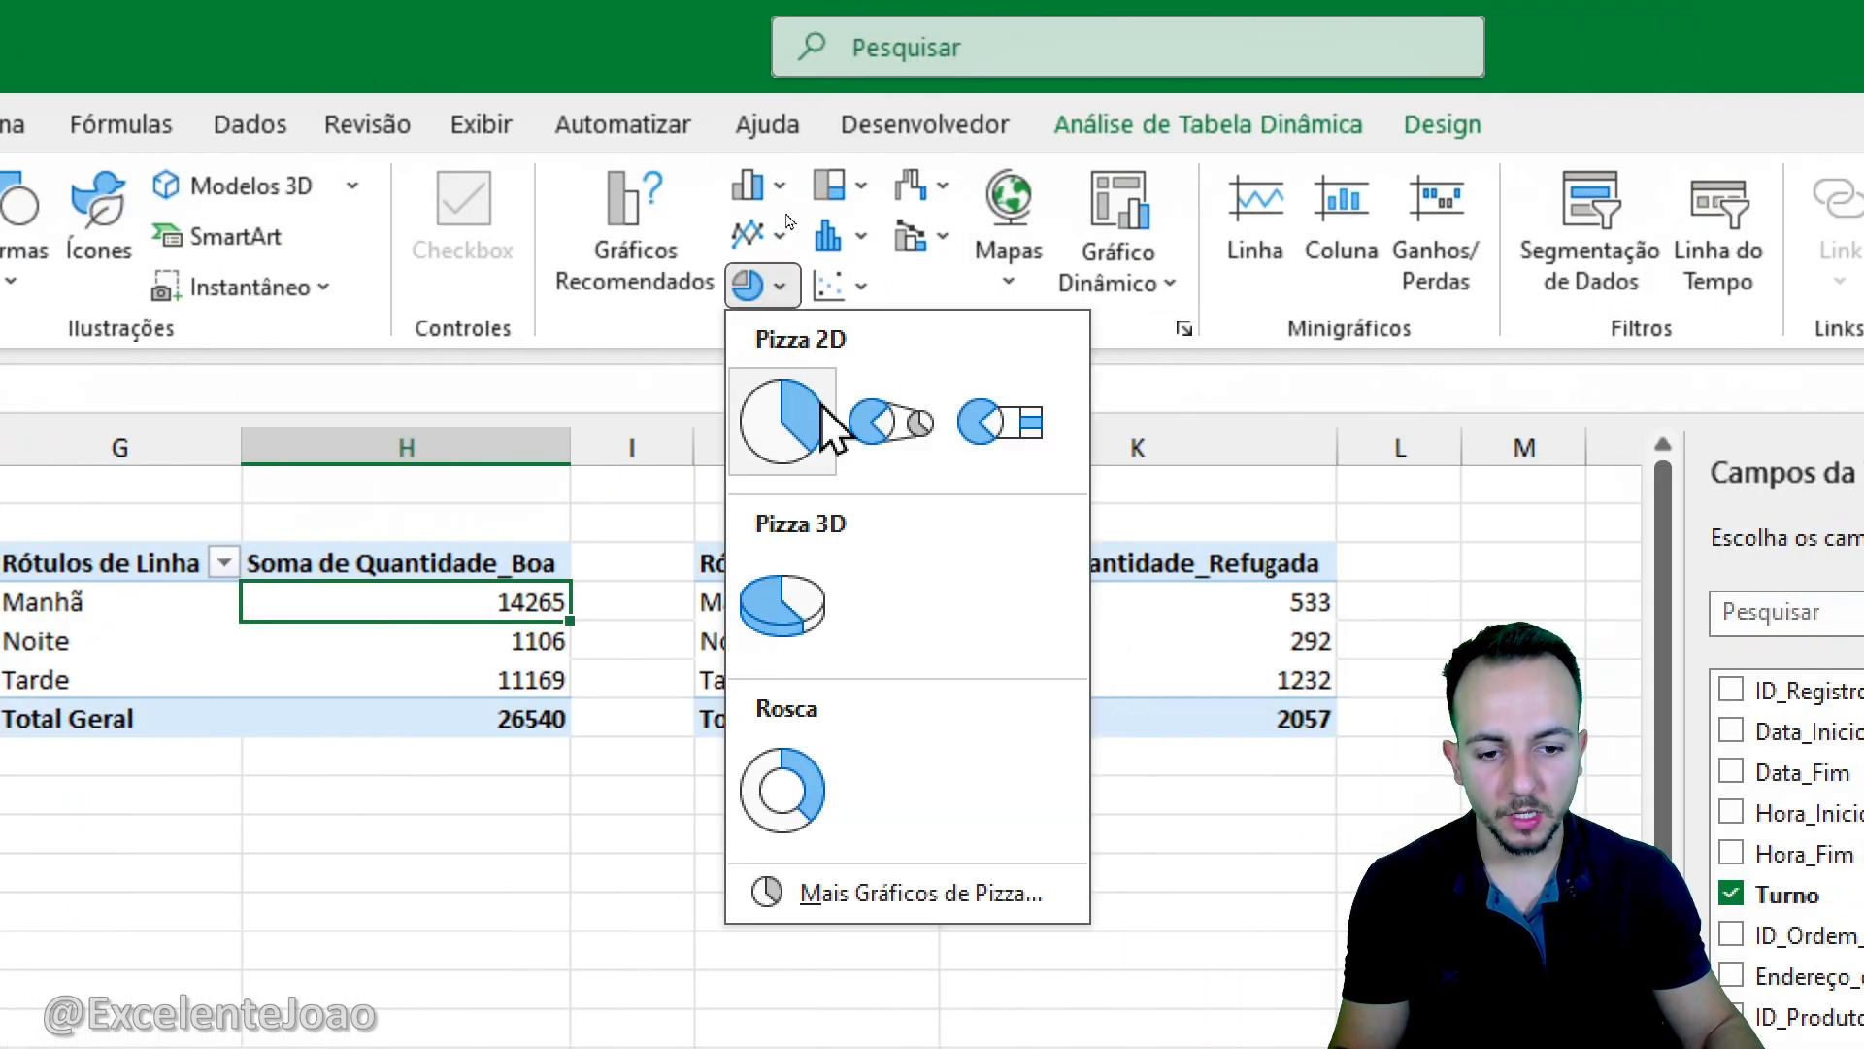
left_click(782, 790)
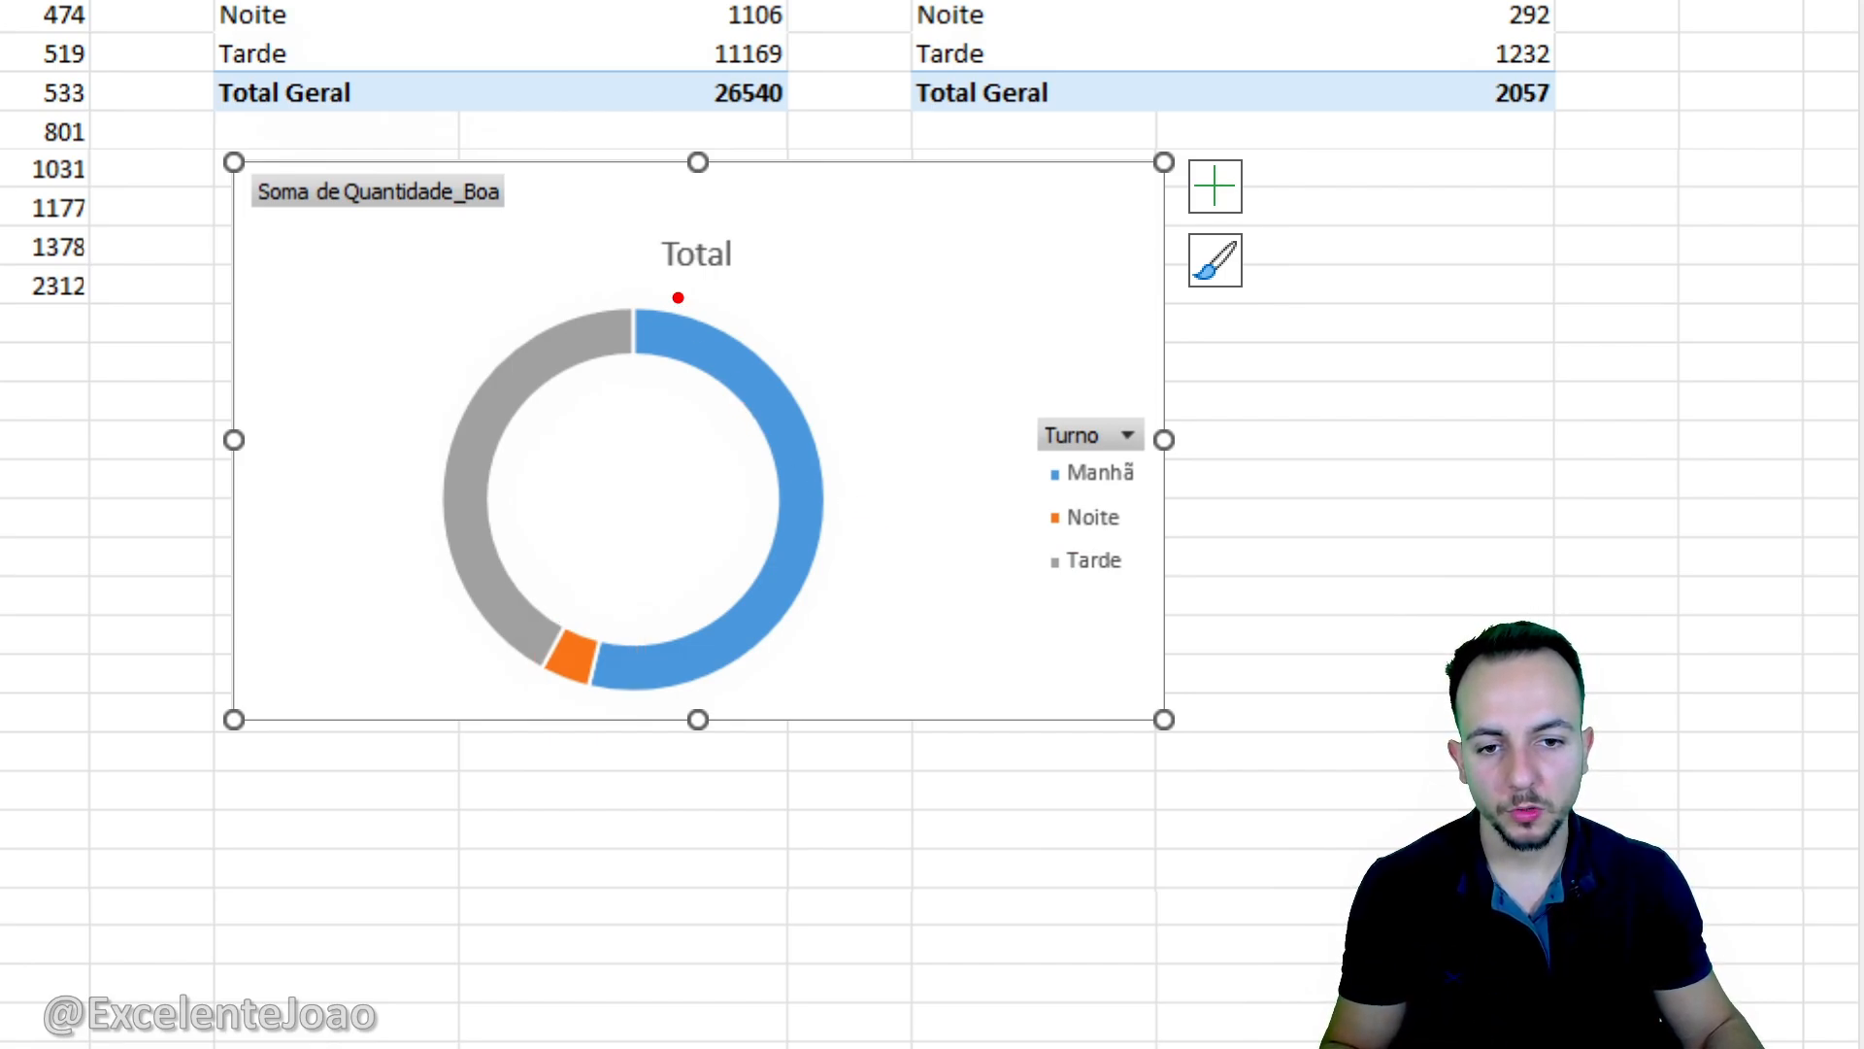
mouse_move(612, 553)
left_mouse_down()
mouse_move(861, 699)
mouse_move(610, 262)
left_mouse_up()
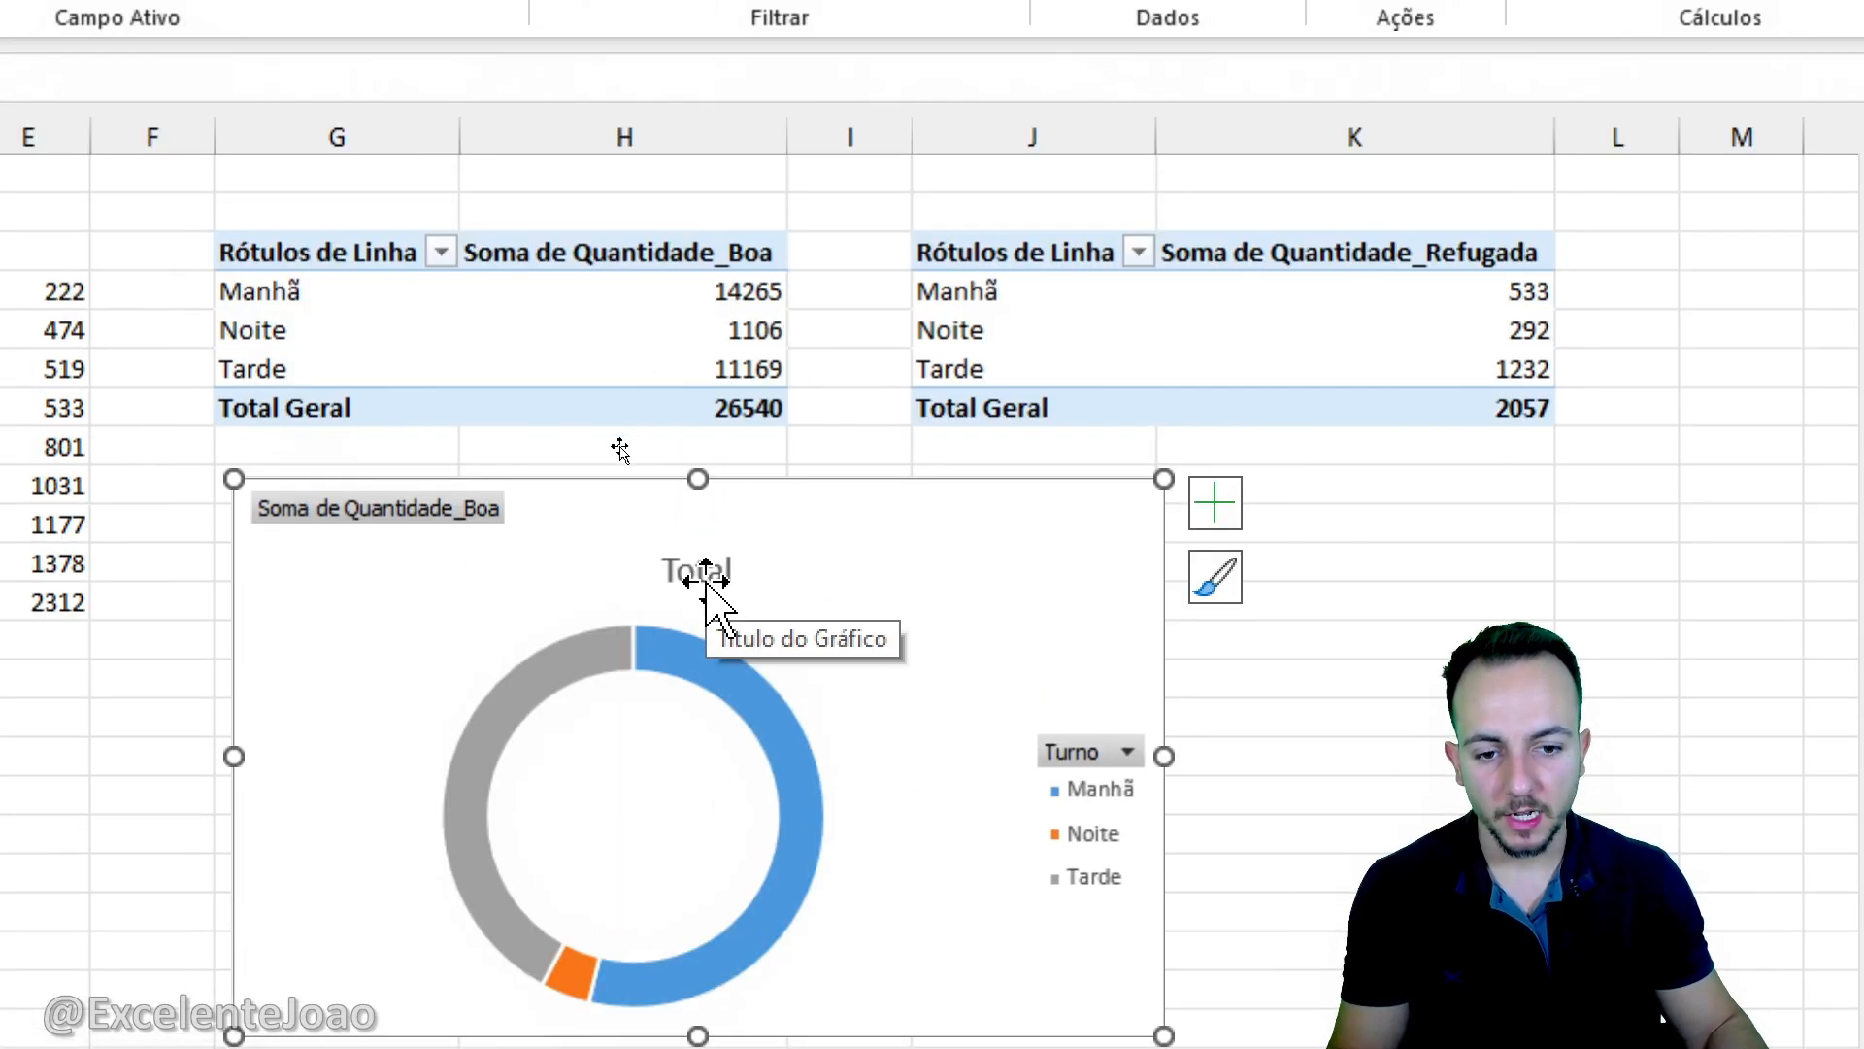
- Change the doughnut chart's title to "Quantidade boa produzida por turno"
left_click(706, 581)
left_click(718, 580)
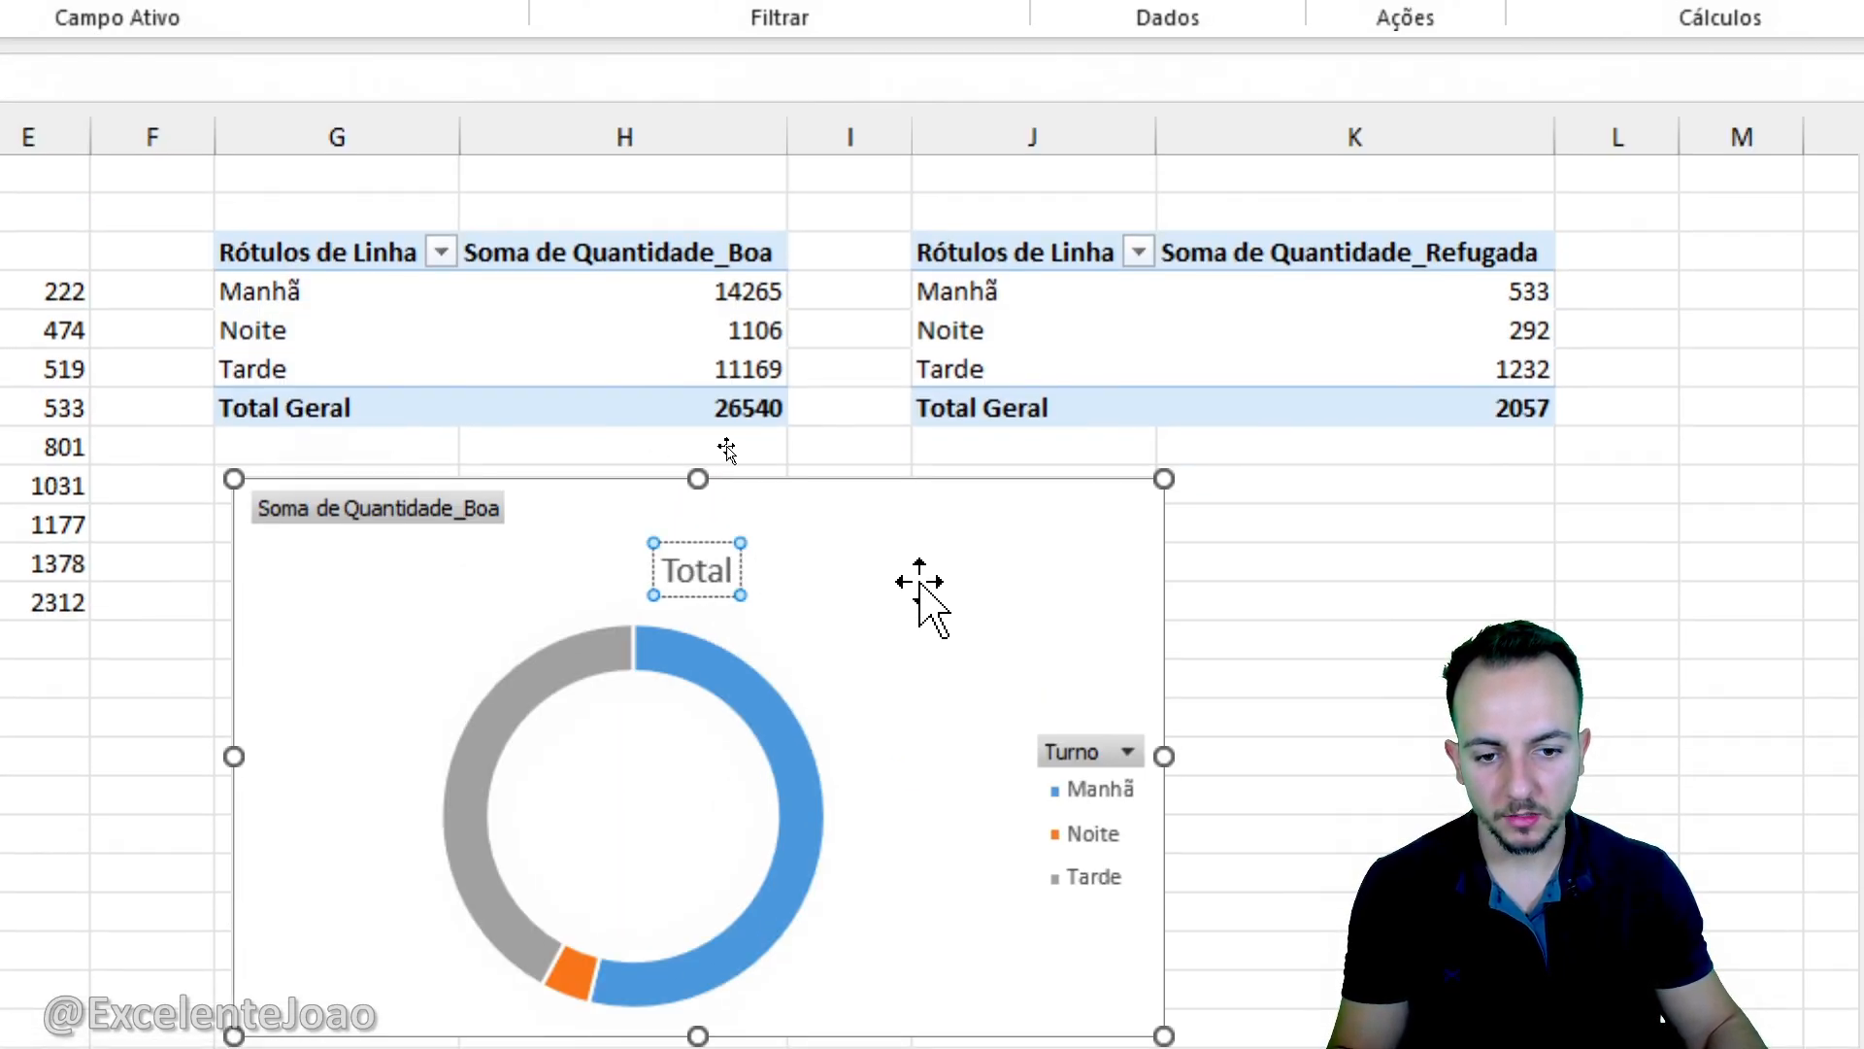
key("ctrl+a")
type("Quantid")
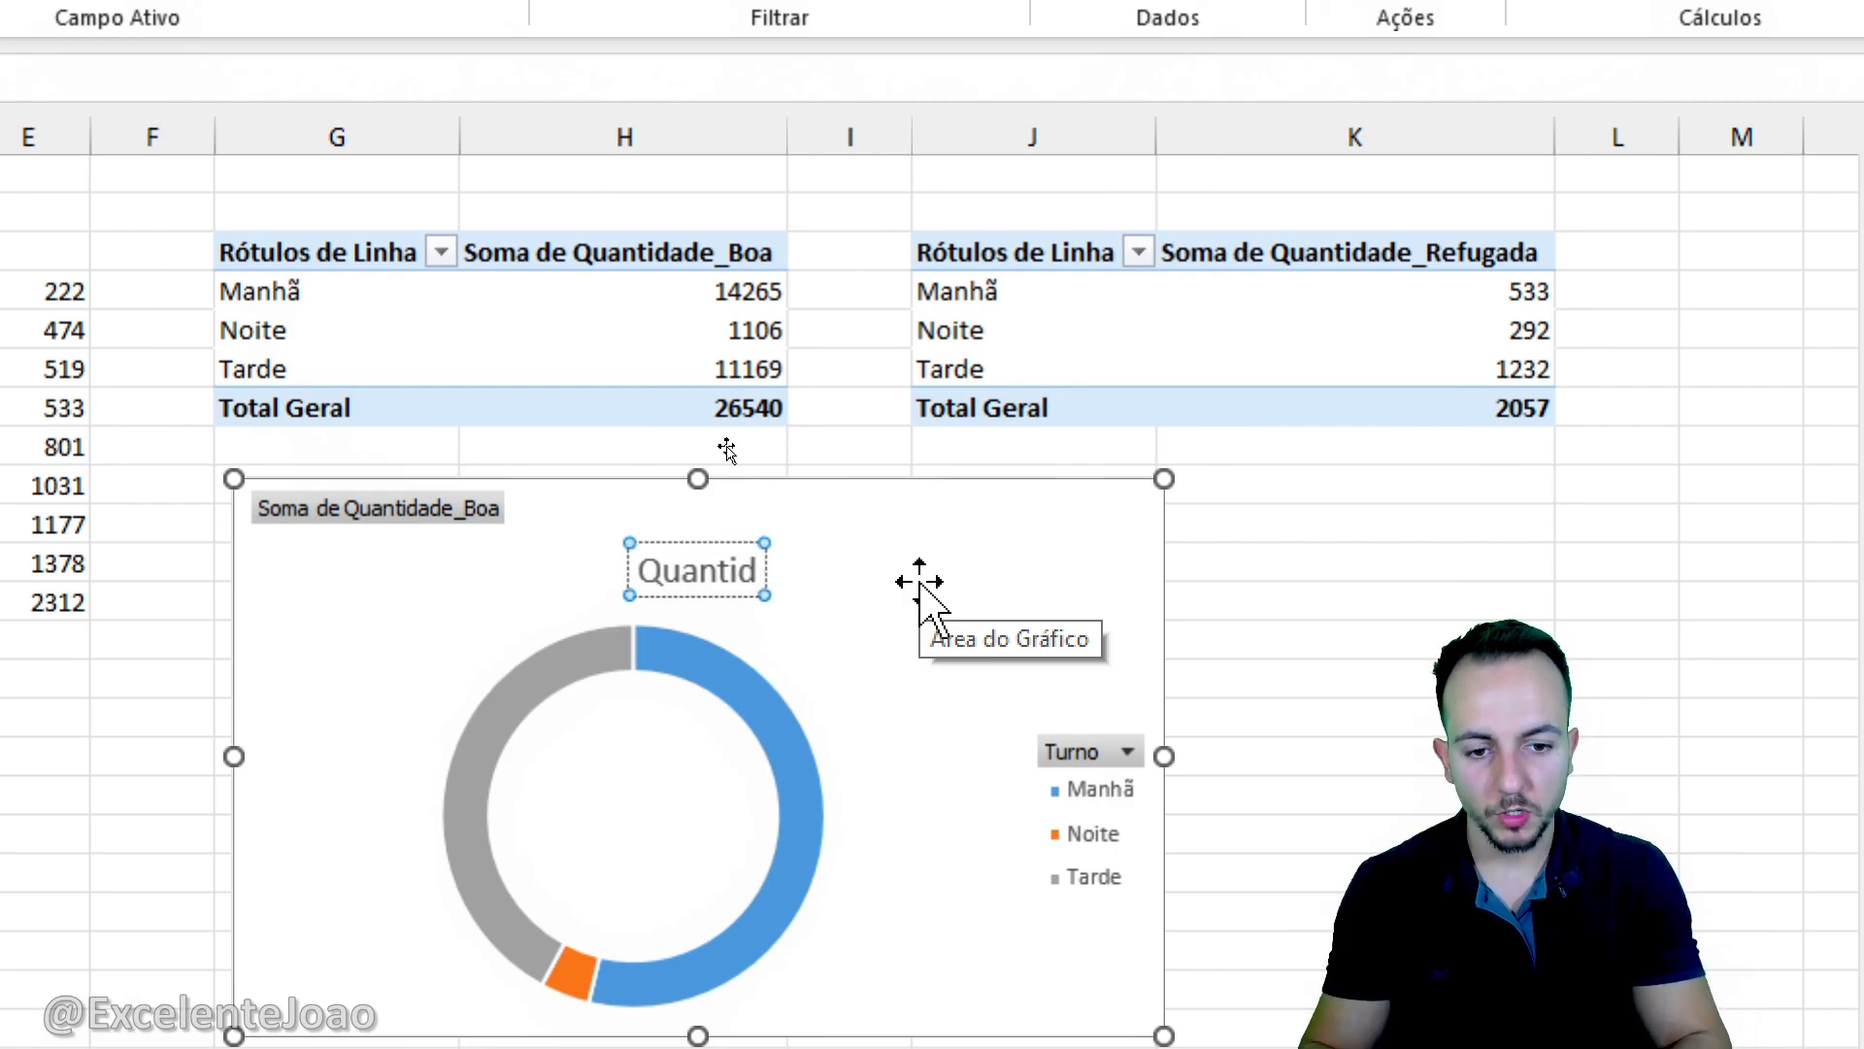
type("ade boa pr")
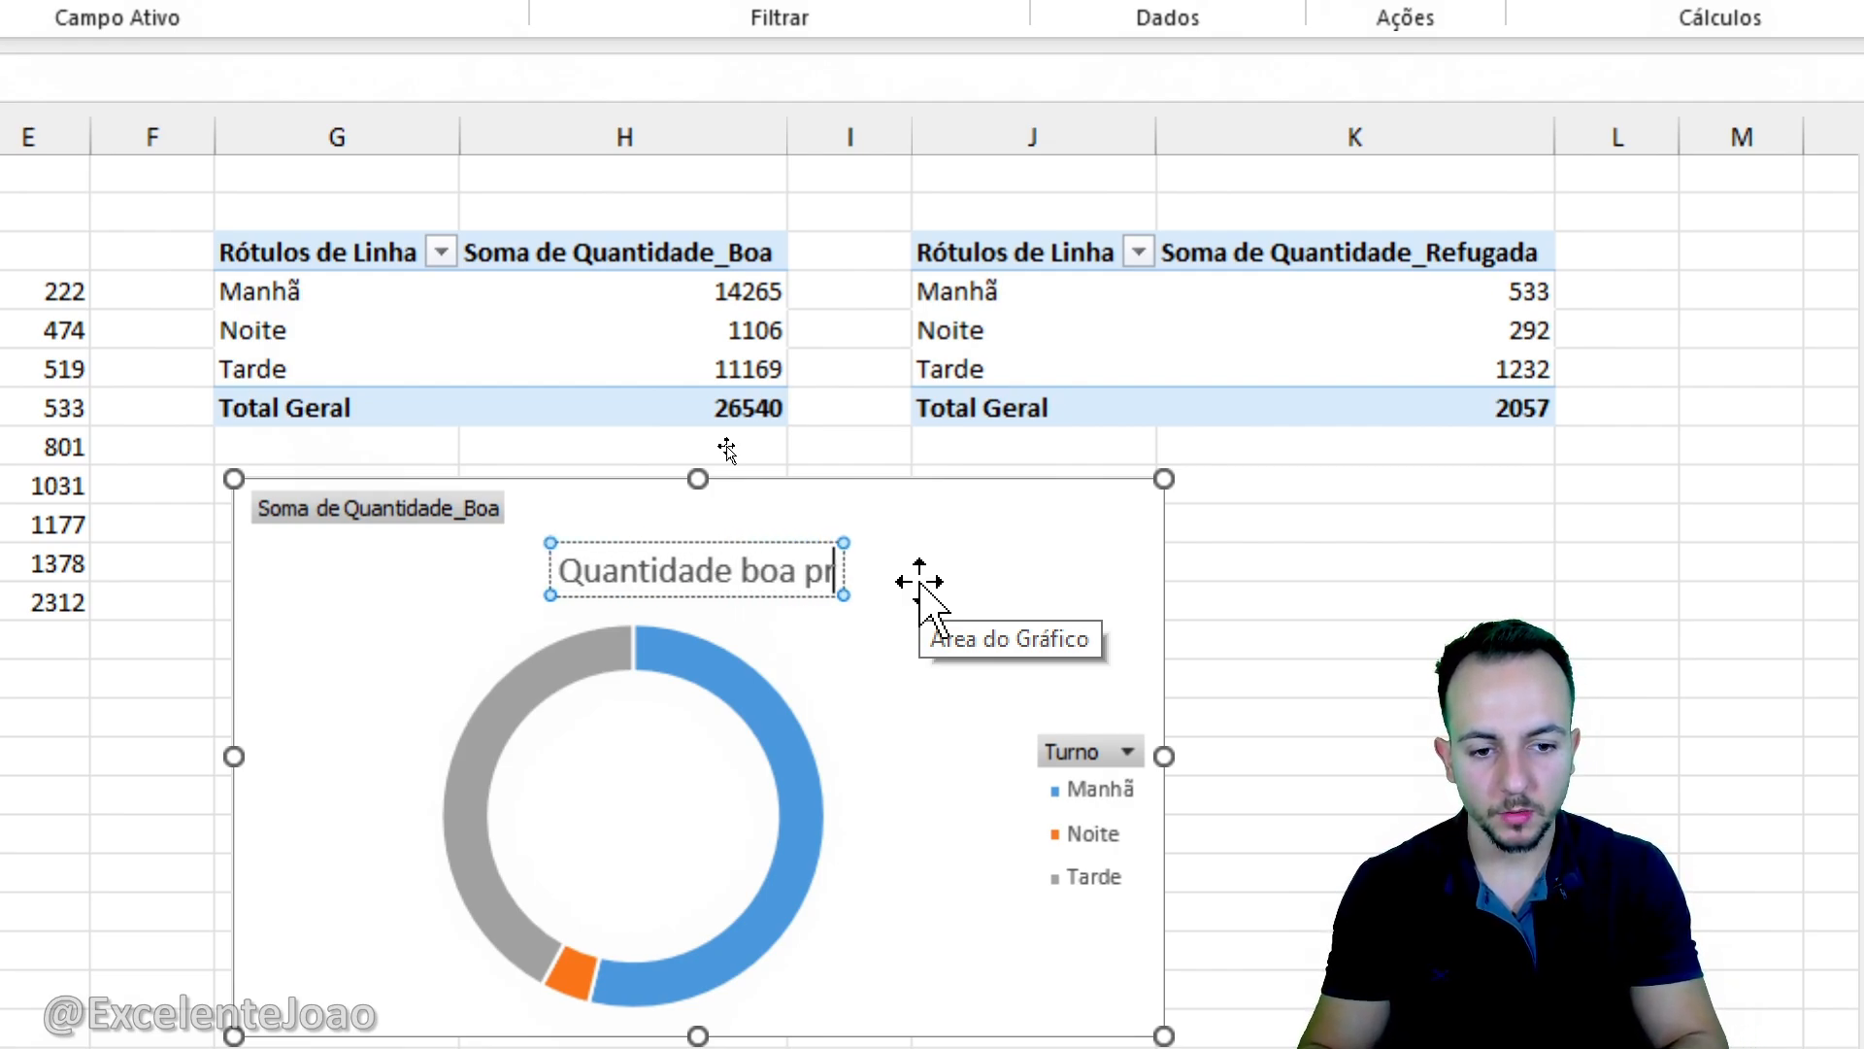
type("oduzida po")
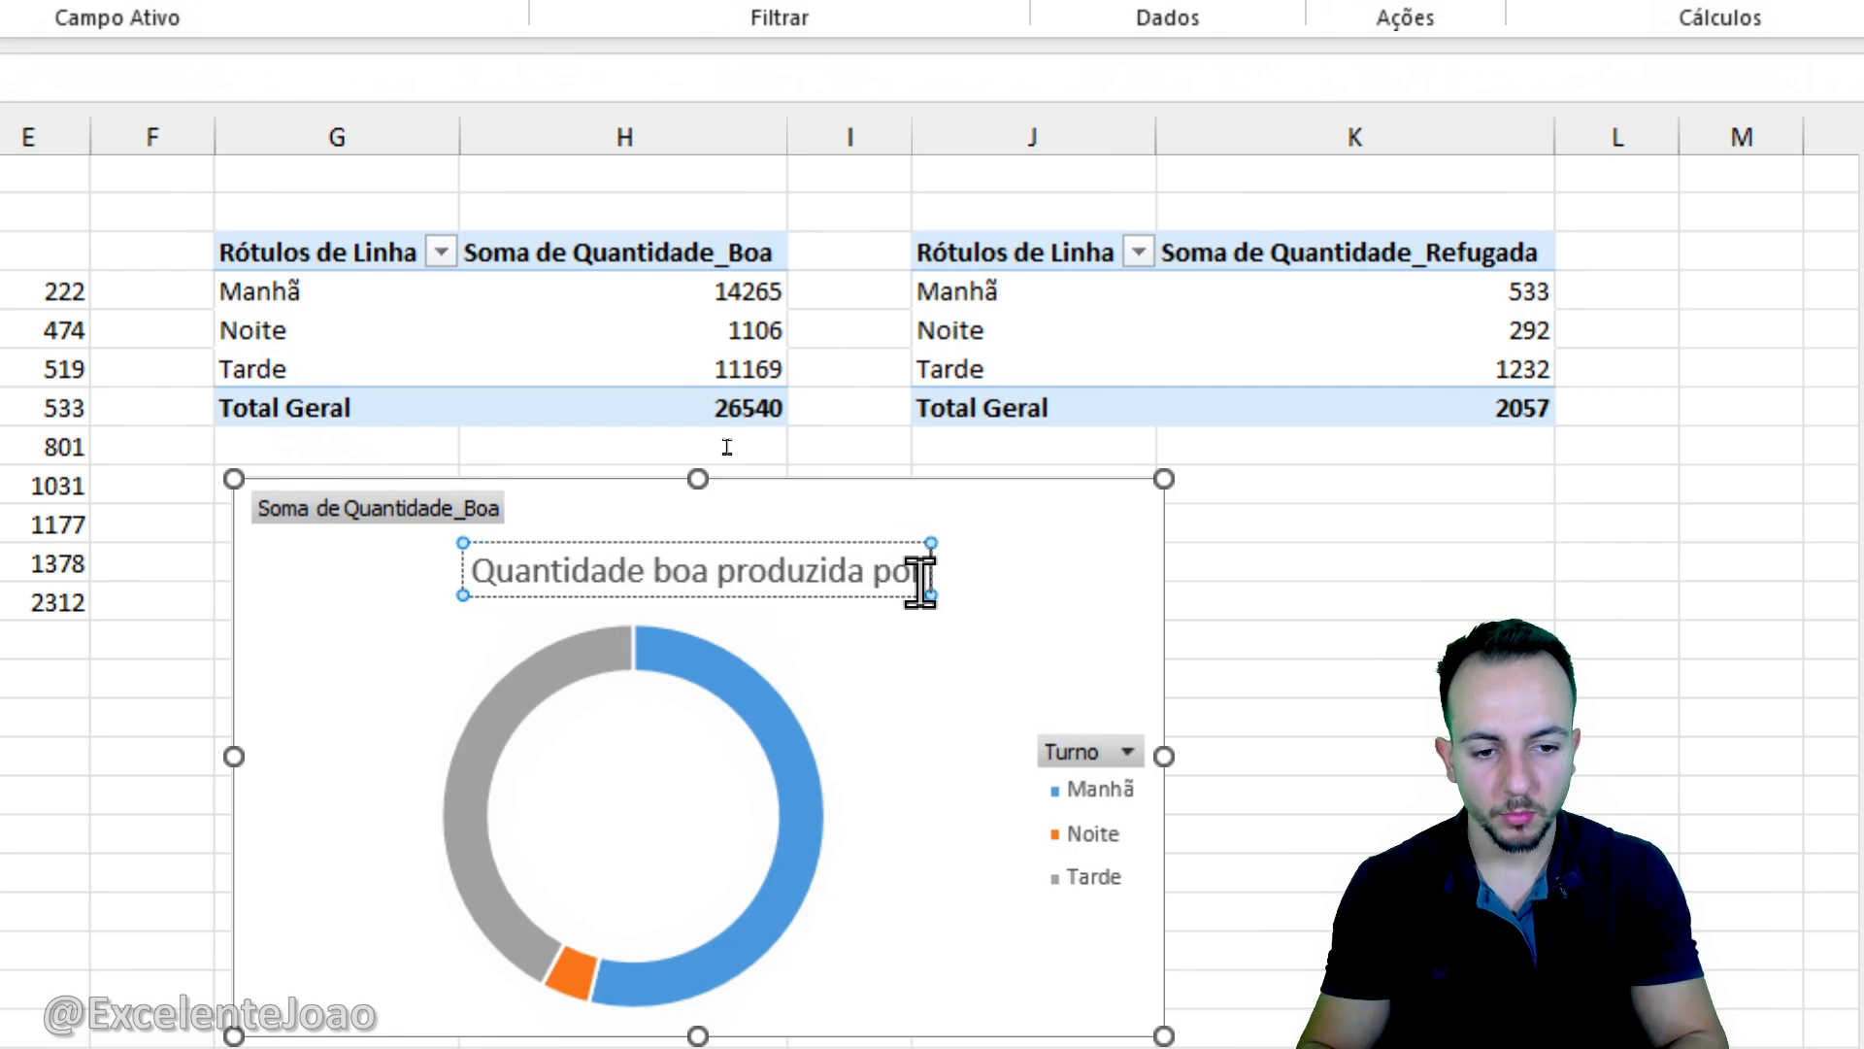
type("r turno")
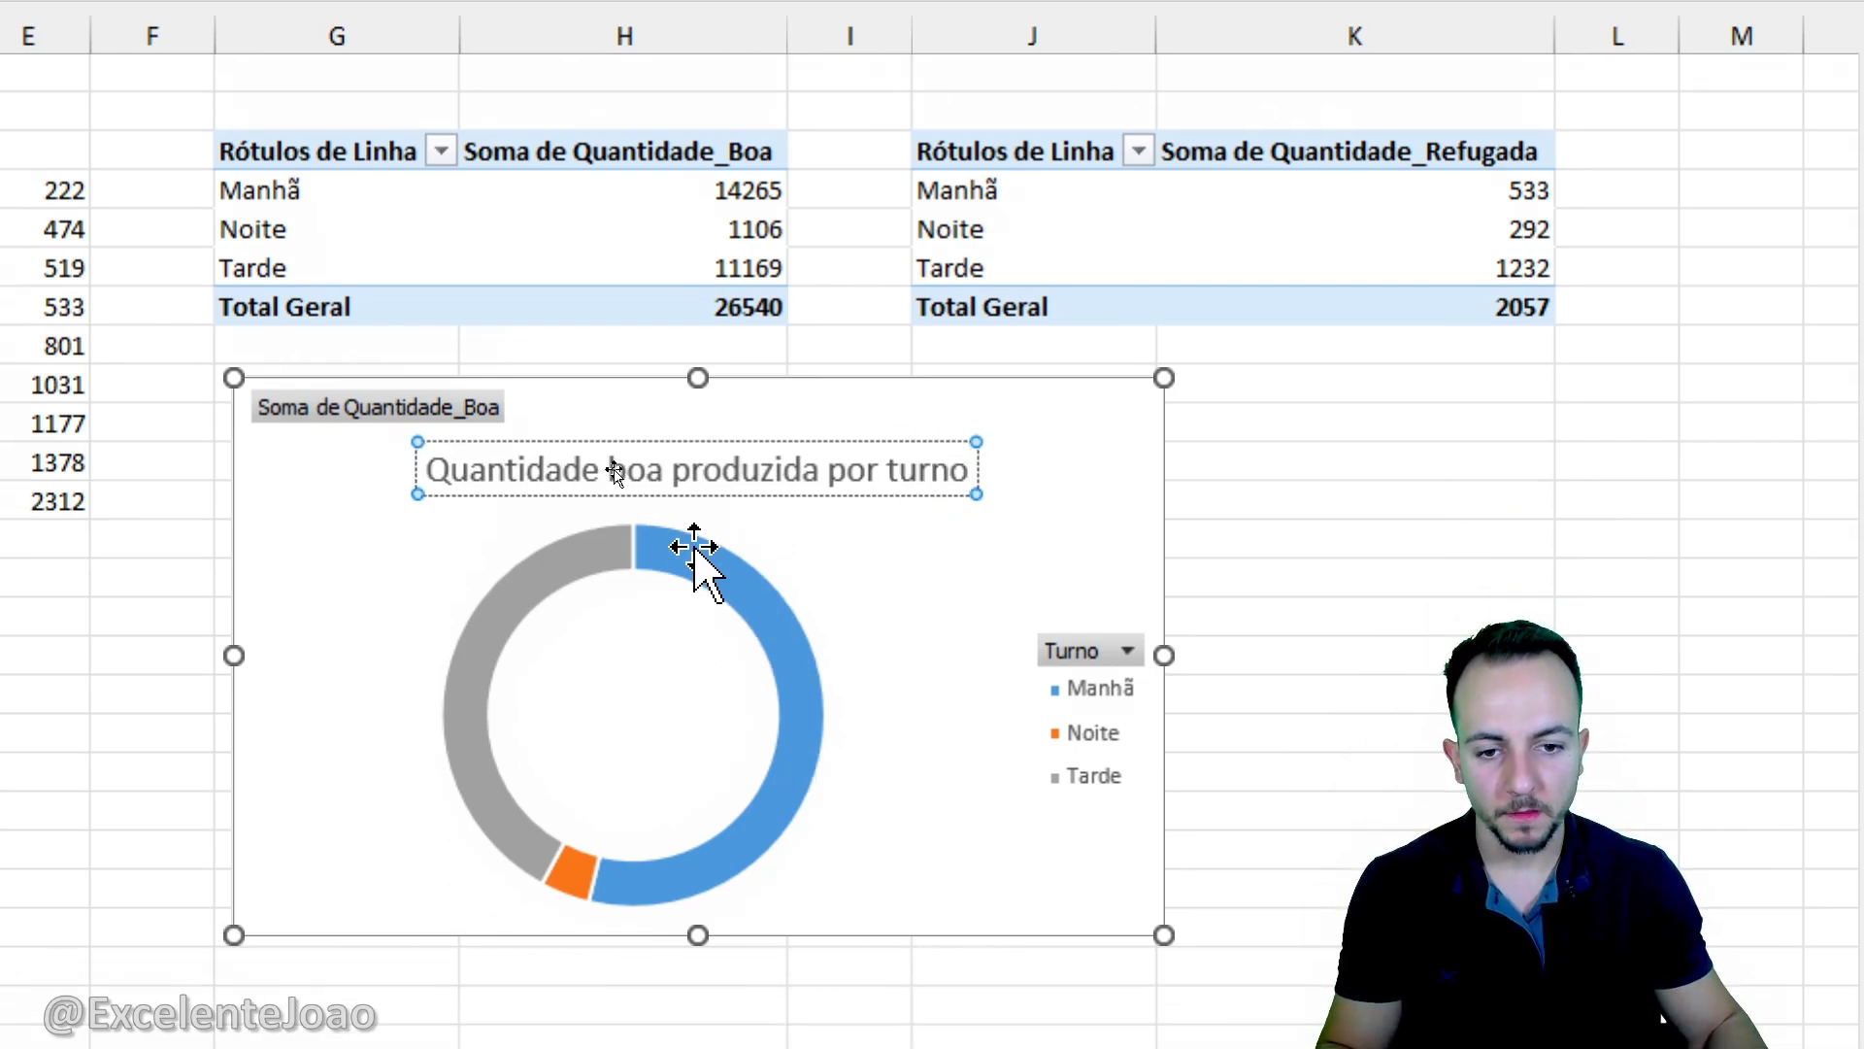
- Format the doughnut chart's title in bold at font size 12
triple_click(559, 579)
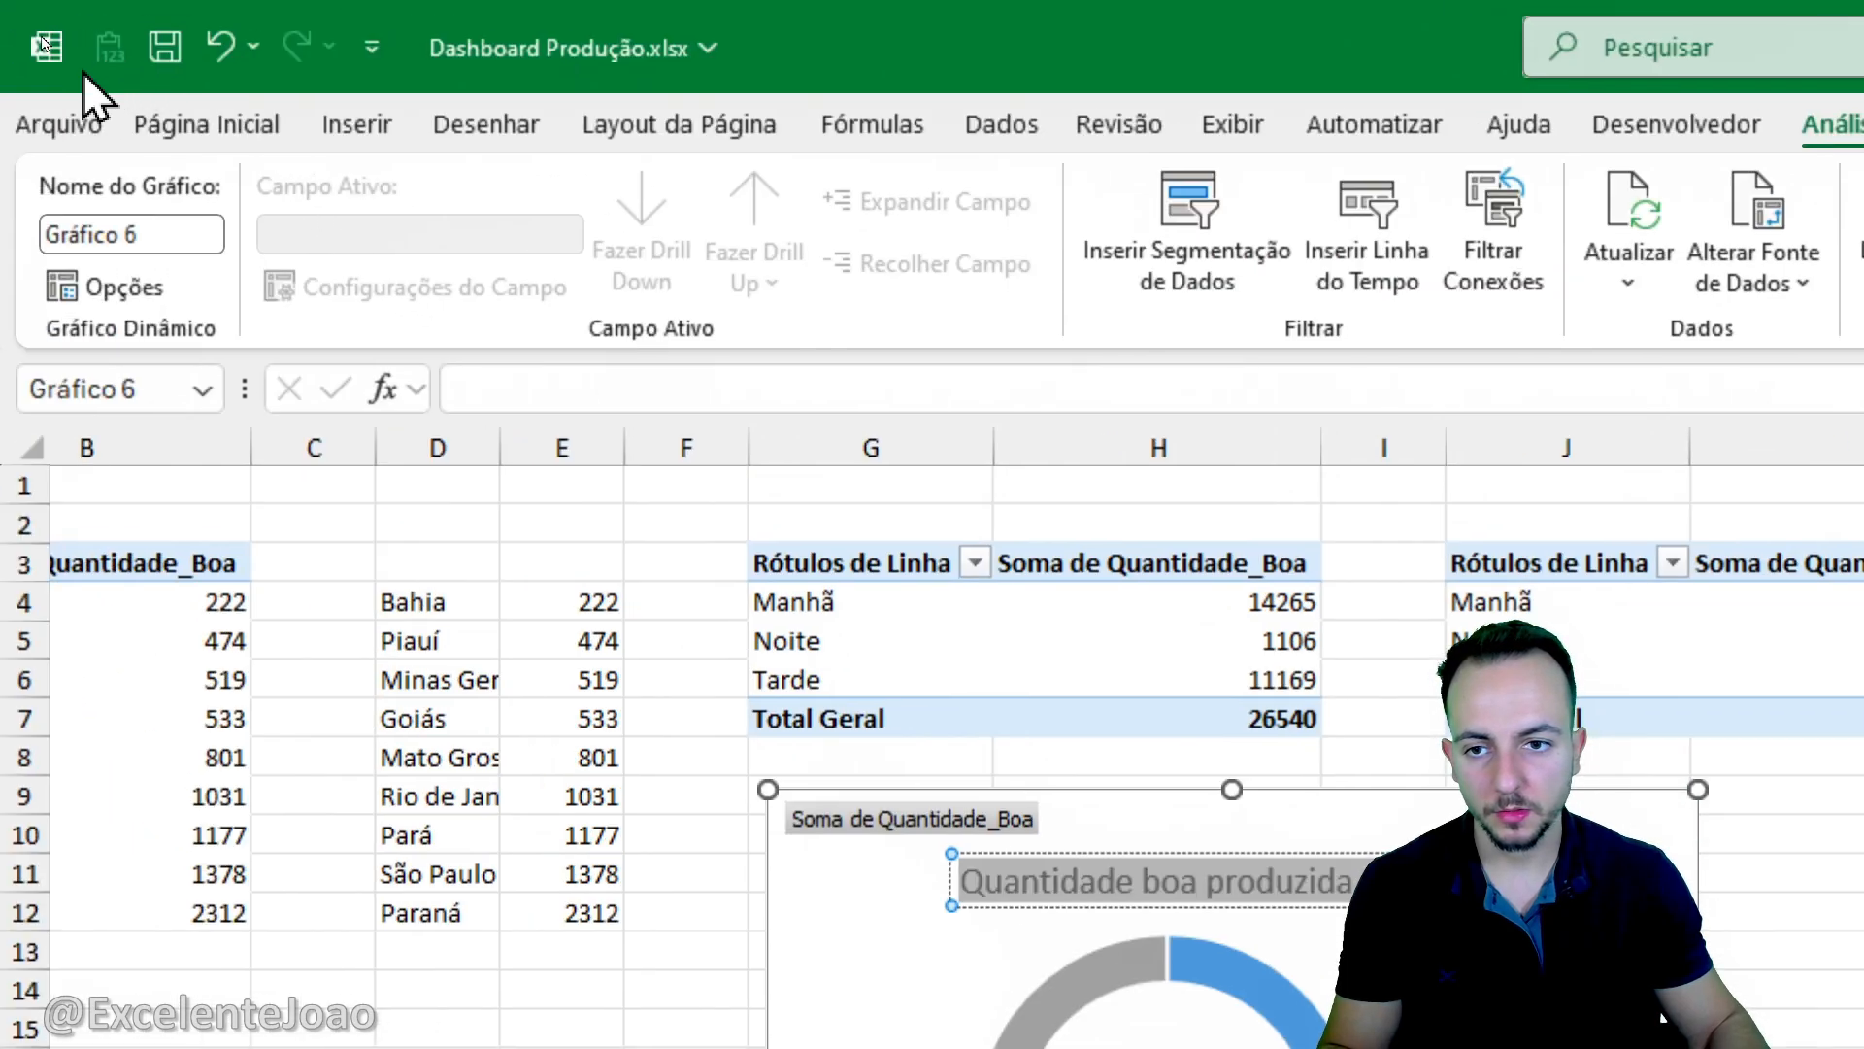
left_click(45, 2)
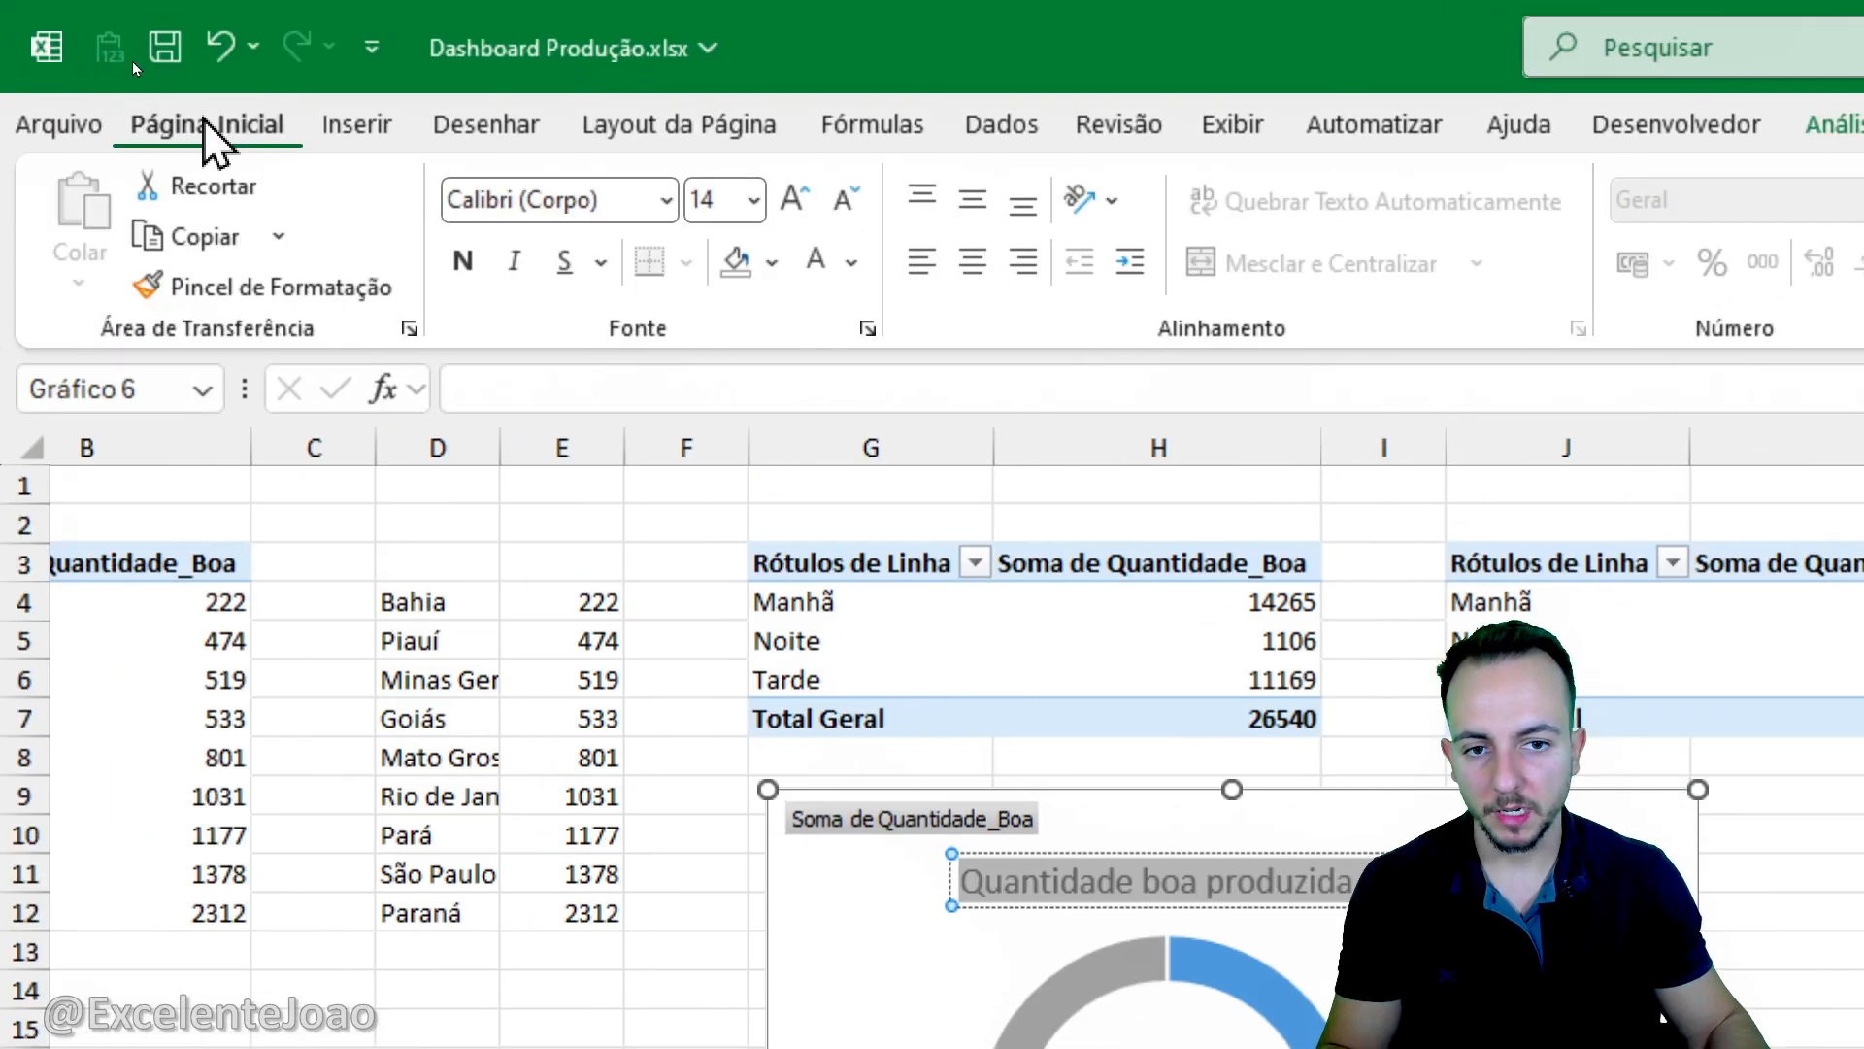
left_click(694, 73)
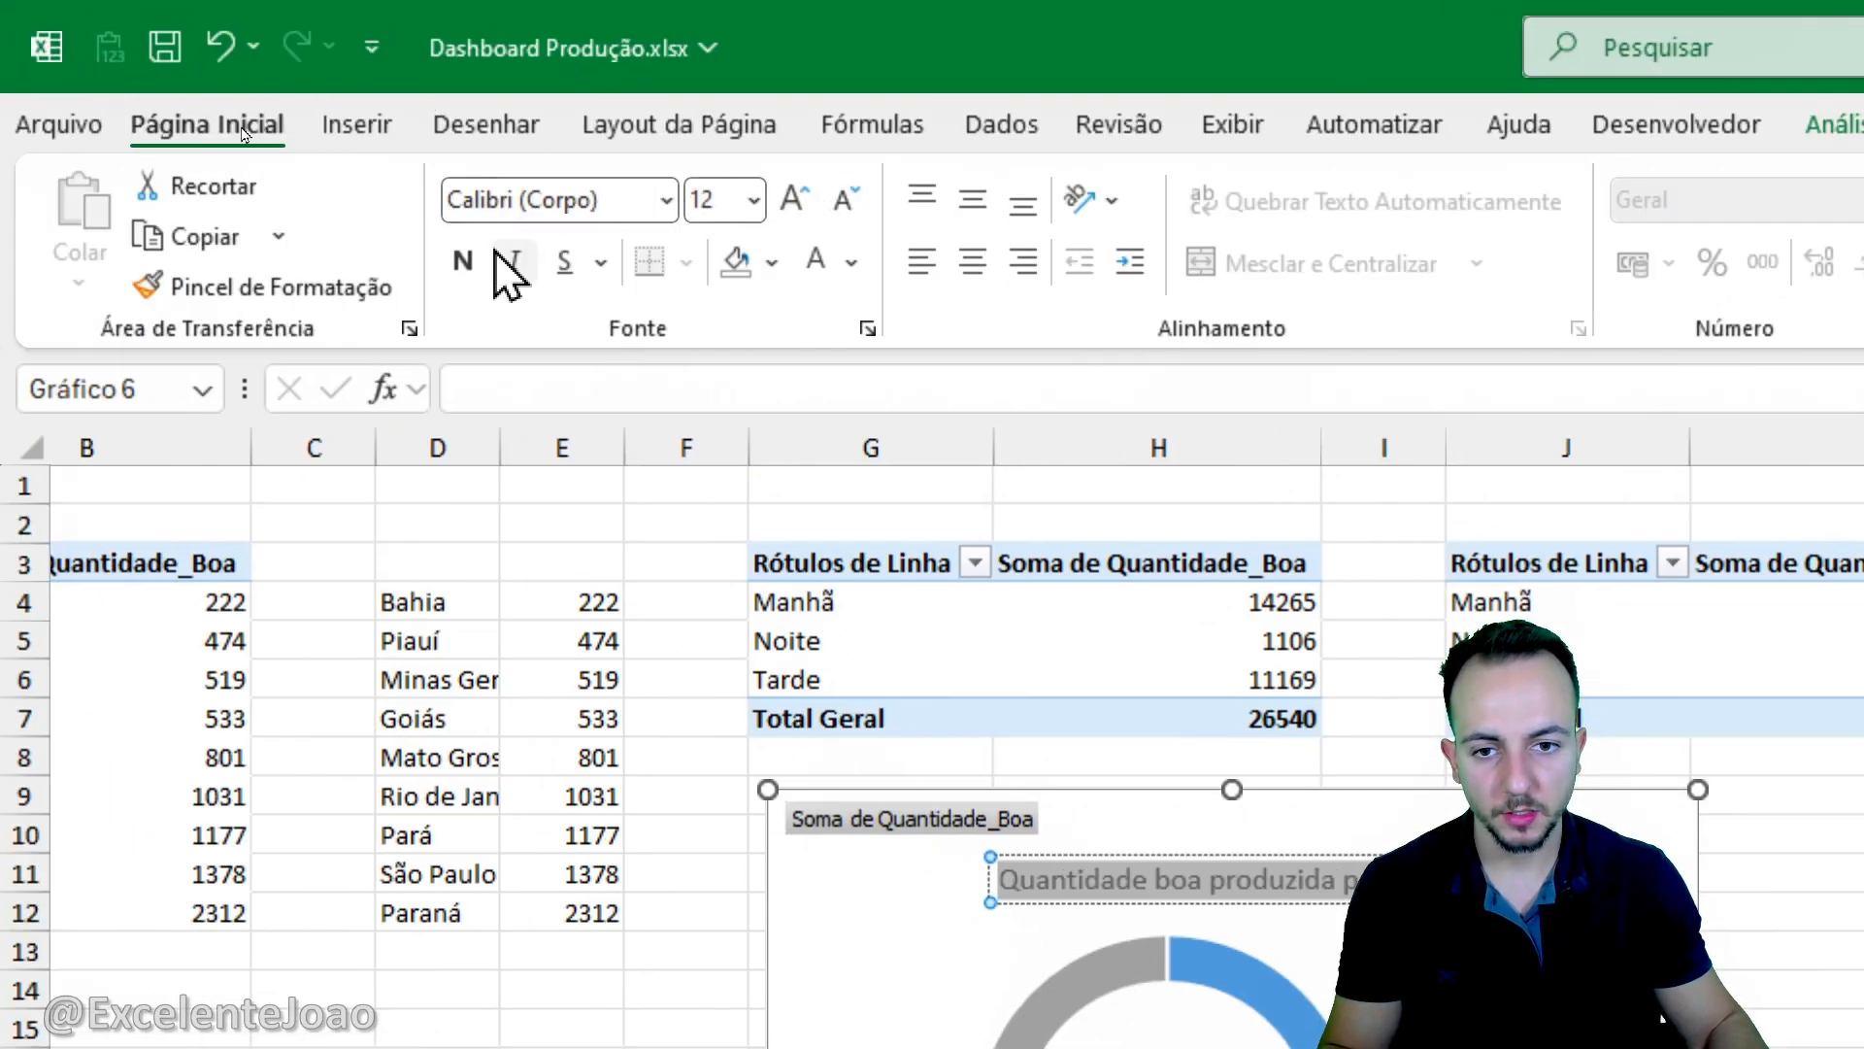
left_click(464, 261)
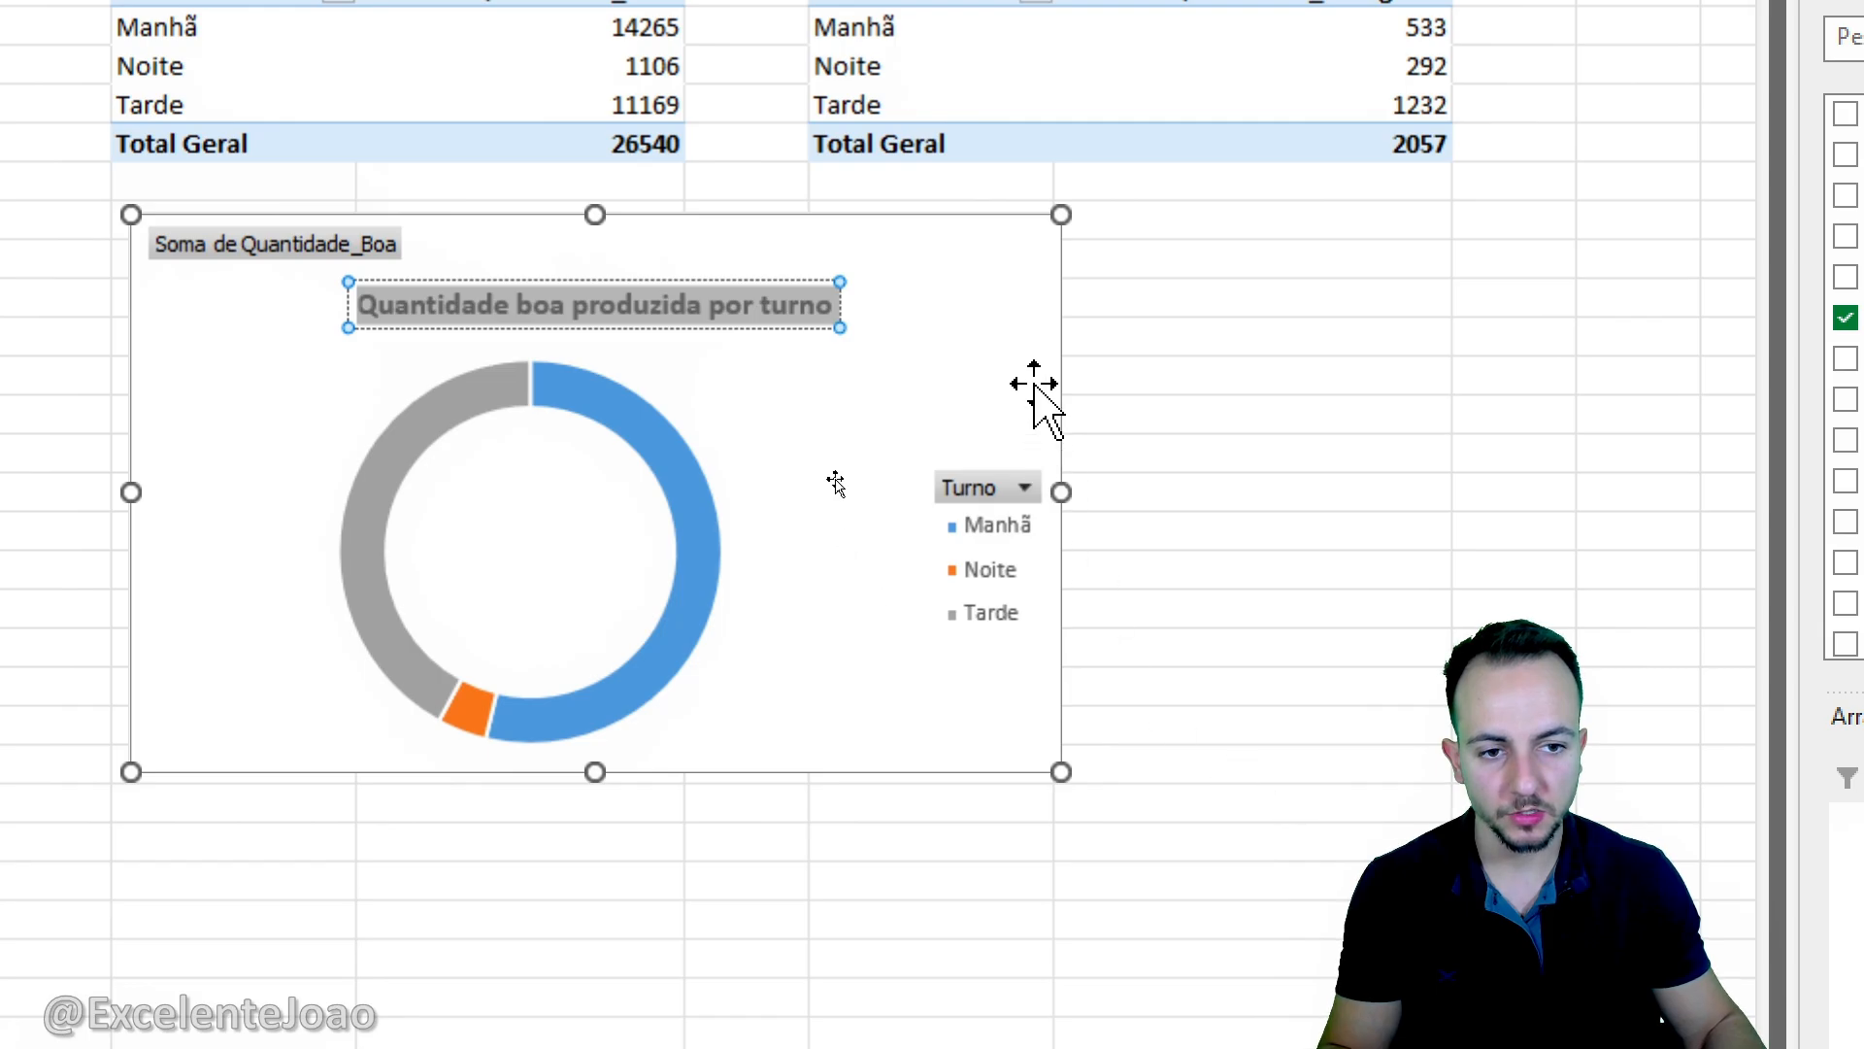
left_click(1050, 379)
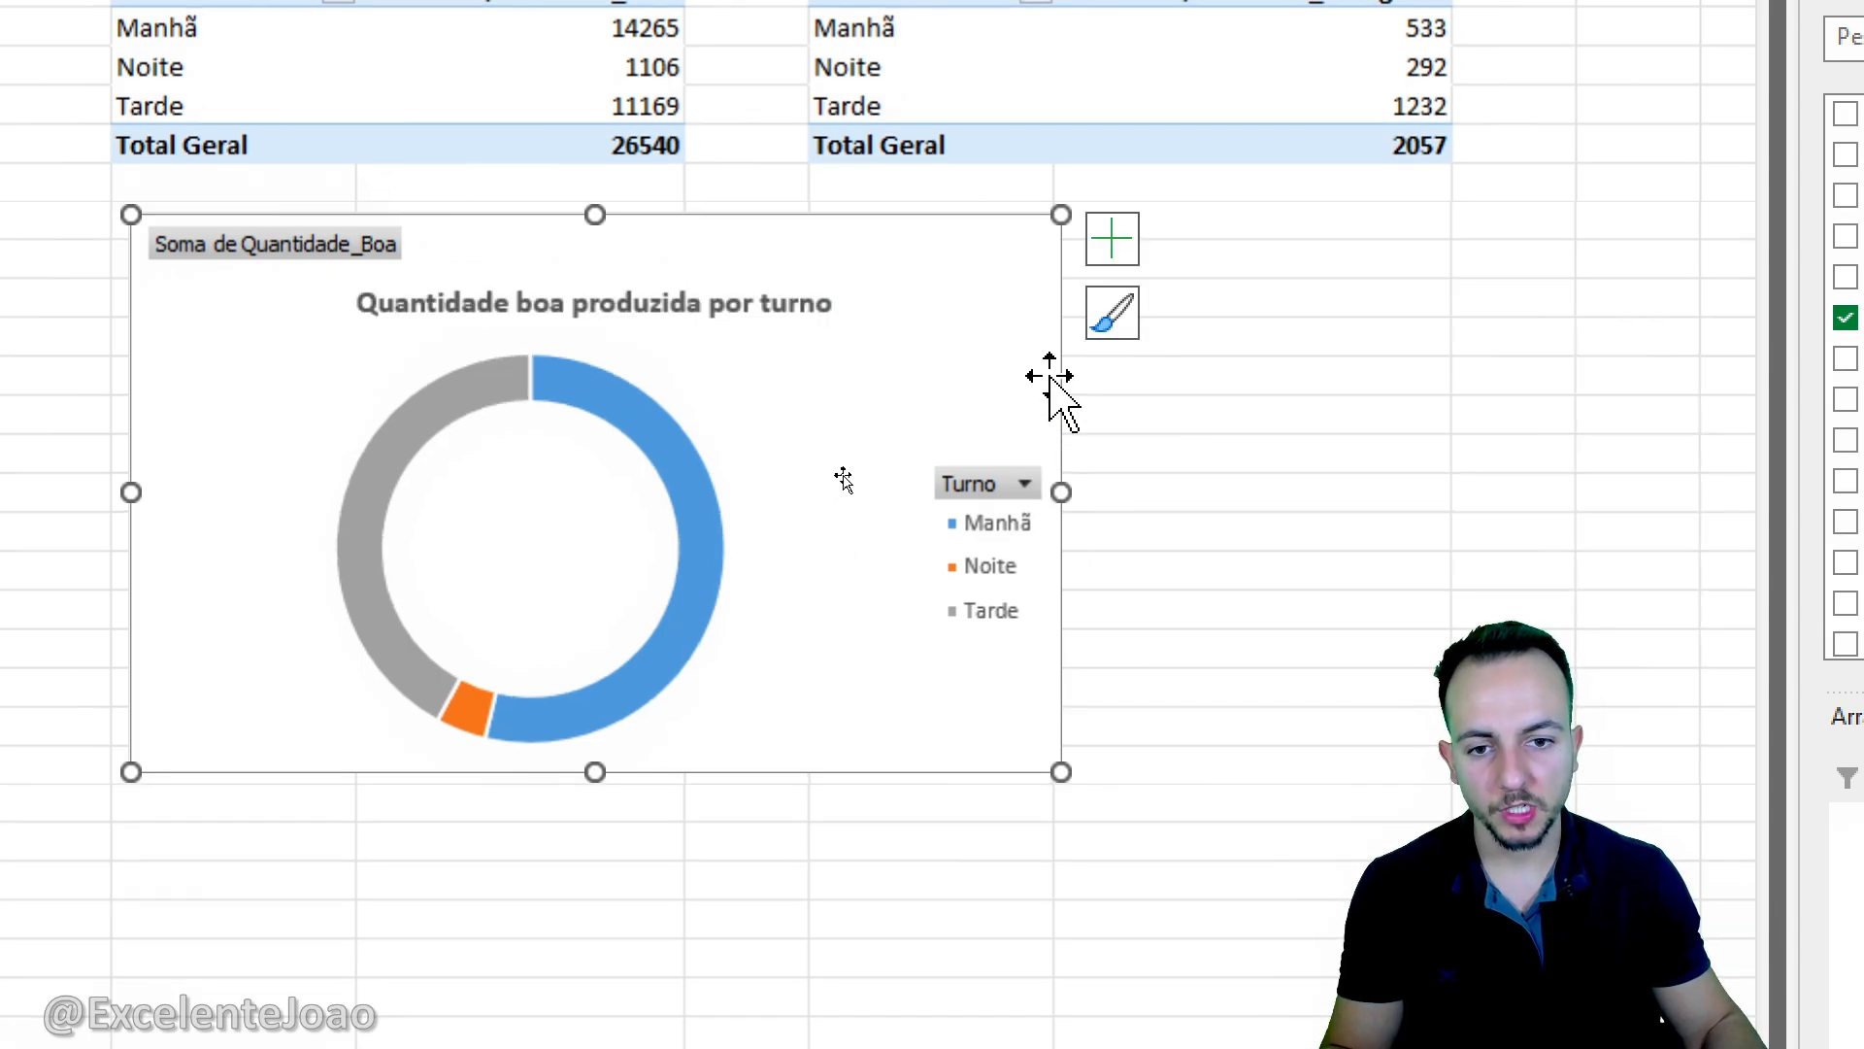
- Cut the doughnut chart, paste it into the DASHBOARD sheet at column C, row 2, and narrow it to end at column G
right_click(1050, 379)
left_click(1138, 340)
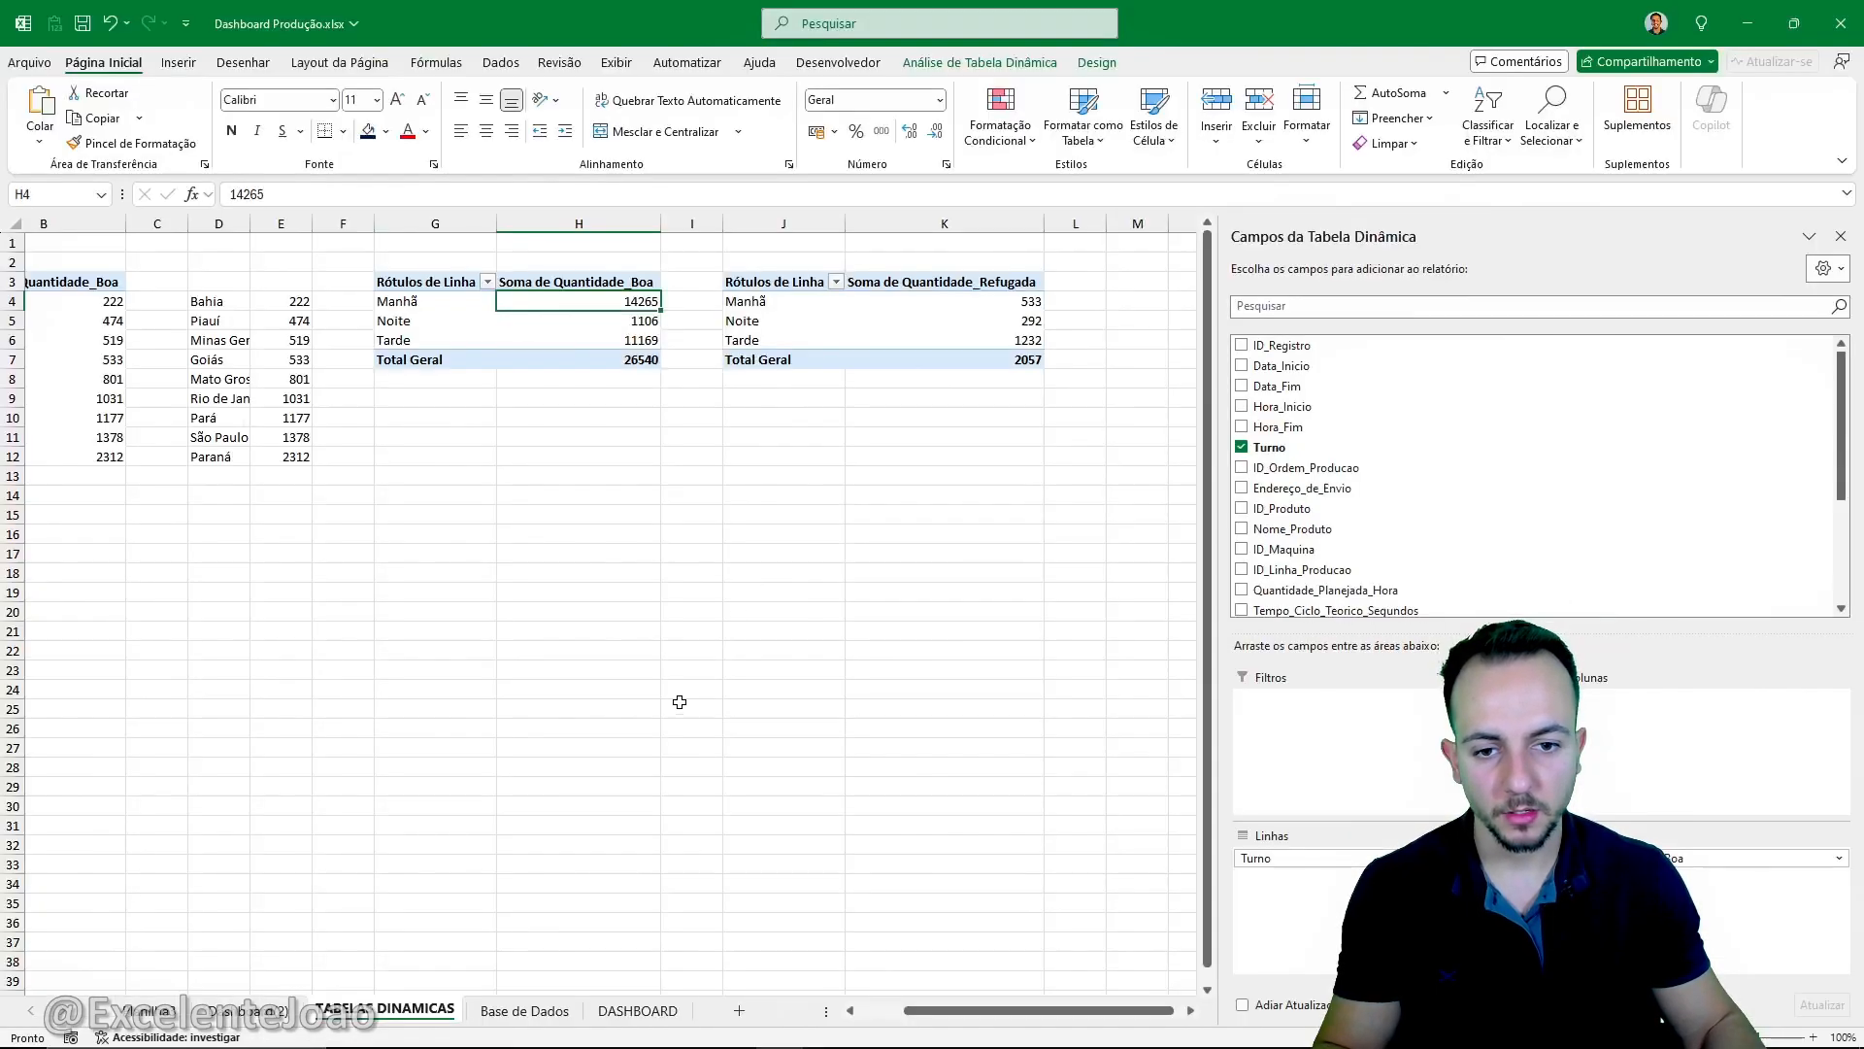
left_click(638, 1010)
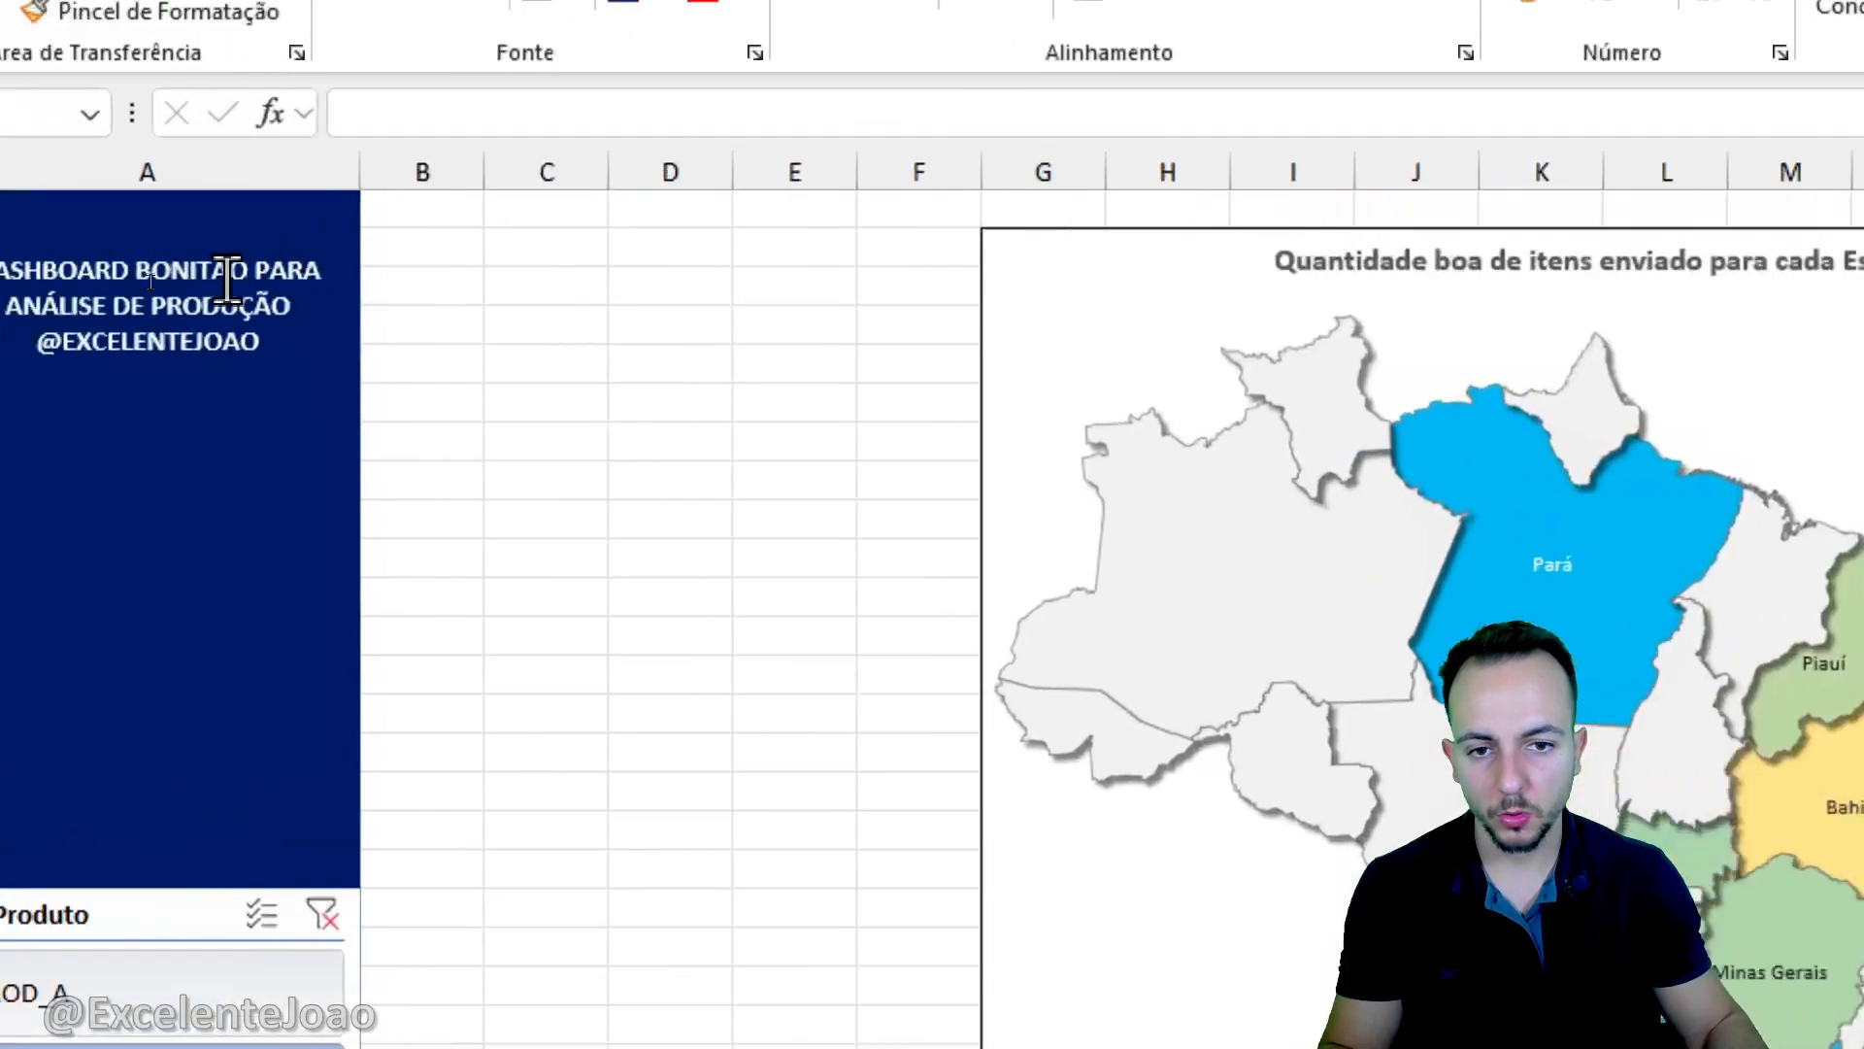
right_click(580, 258)
left_click(678, 515)
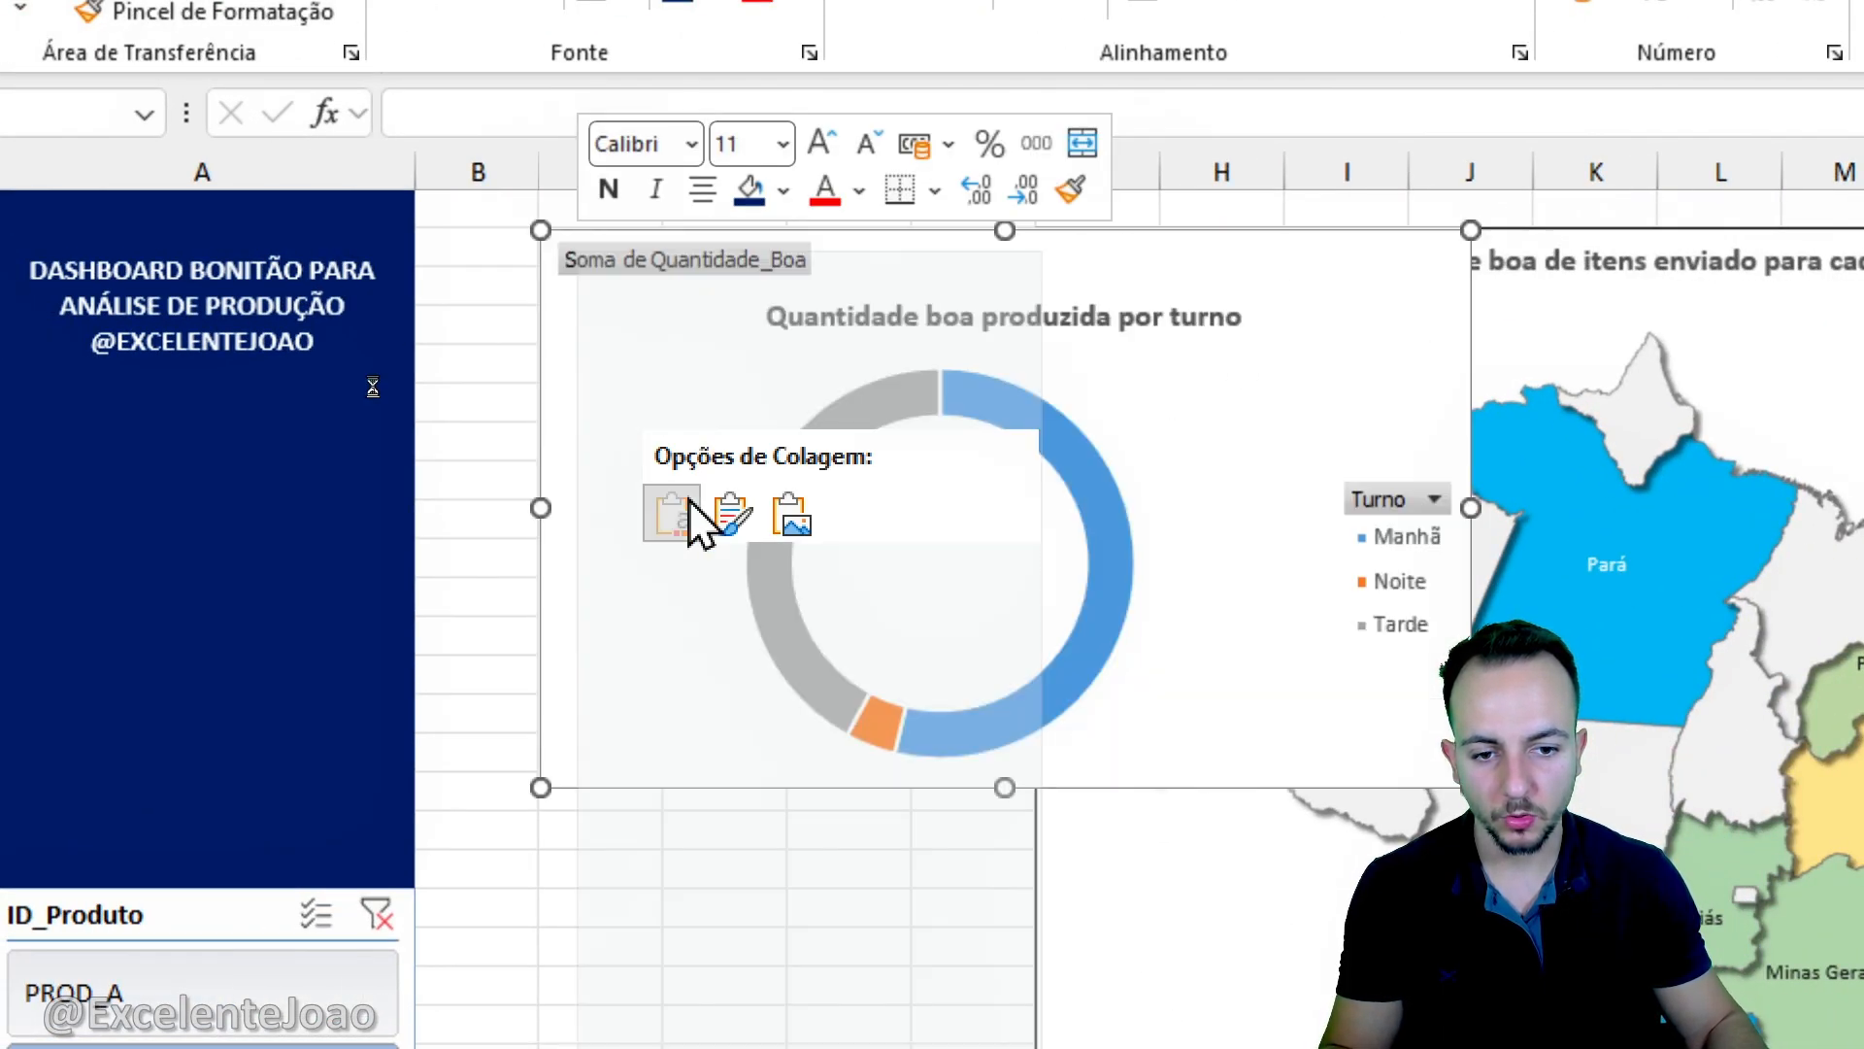
left_click_drag(1471, 508, 1204, 521)
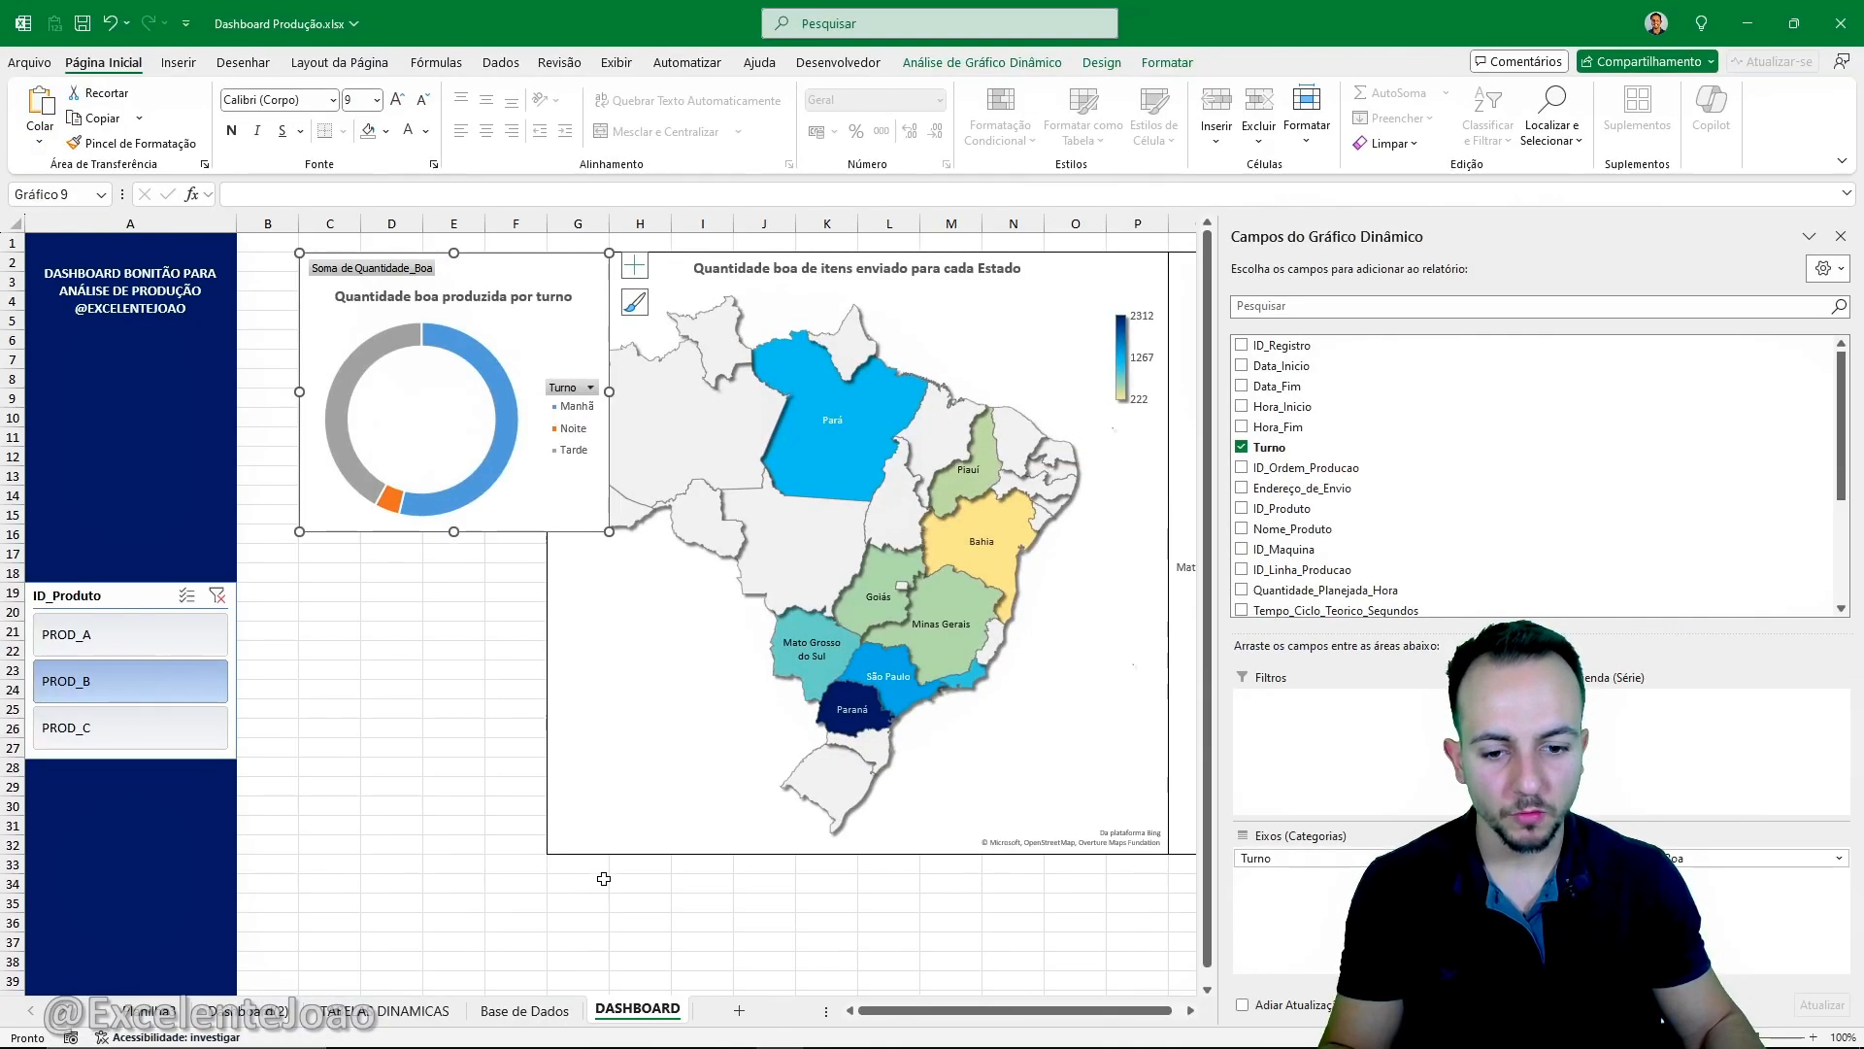
- Shift the state map and bar chart one column over so the map starts at column H beside the doughnut chart
left_click(627, 901)
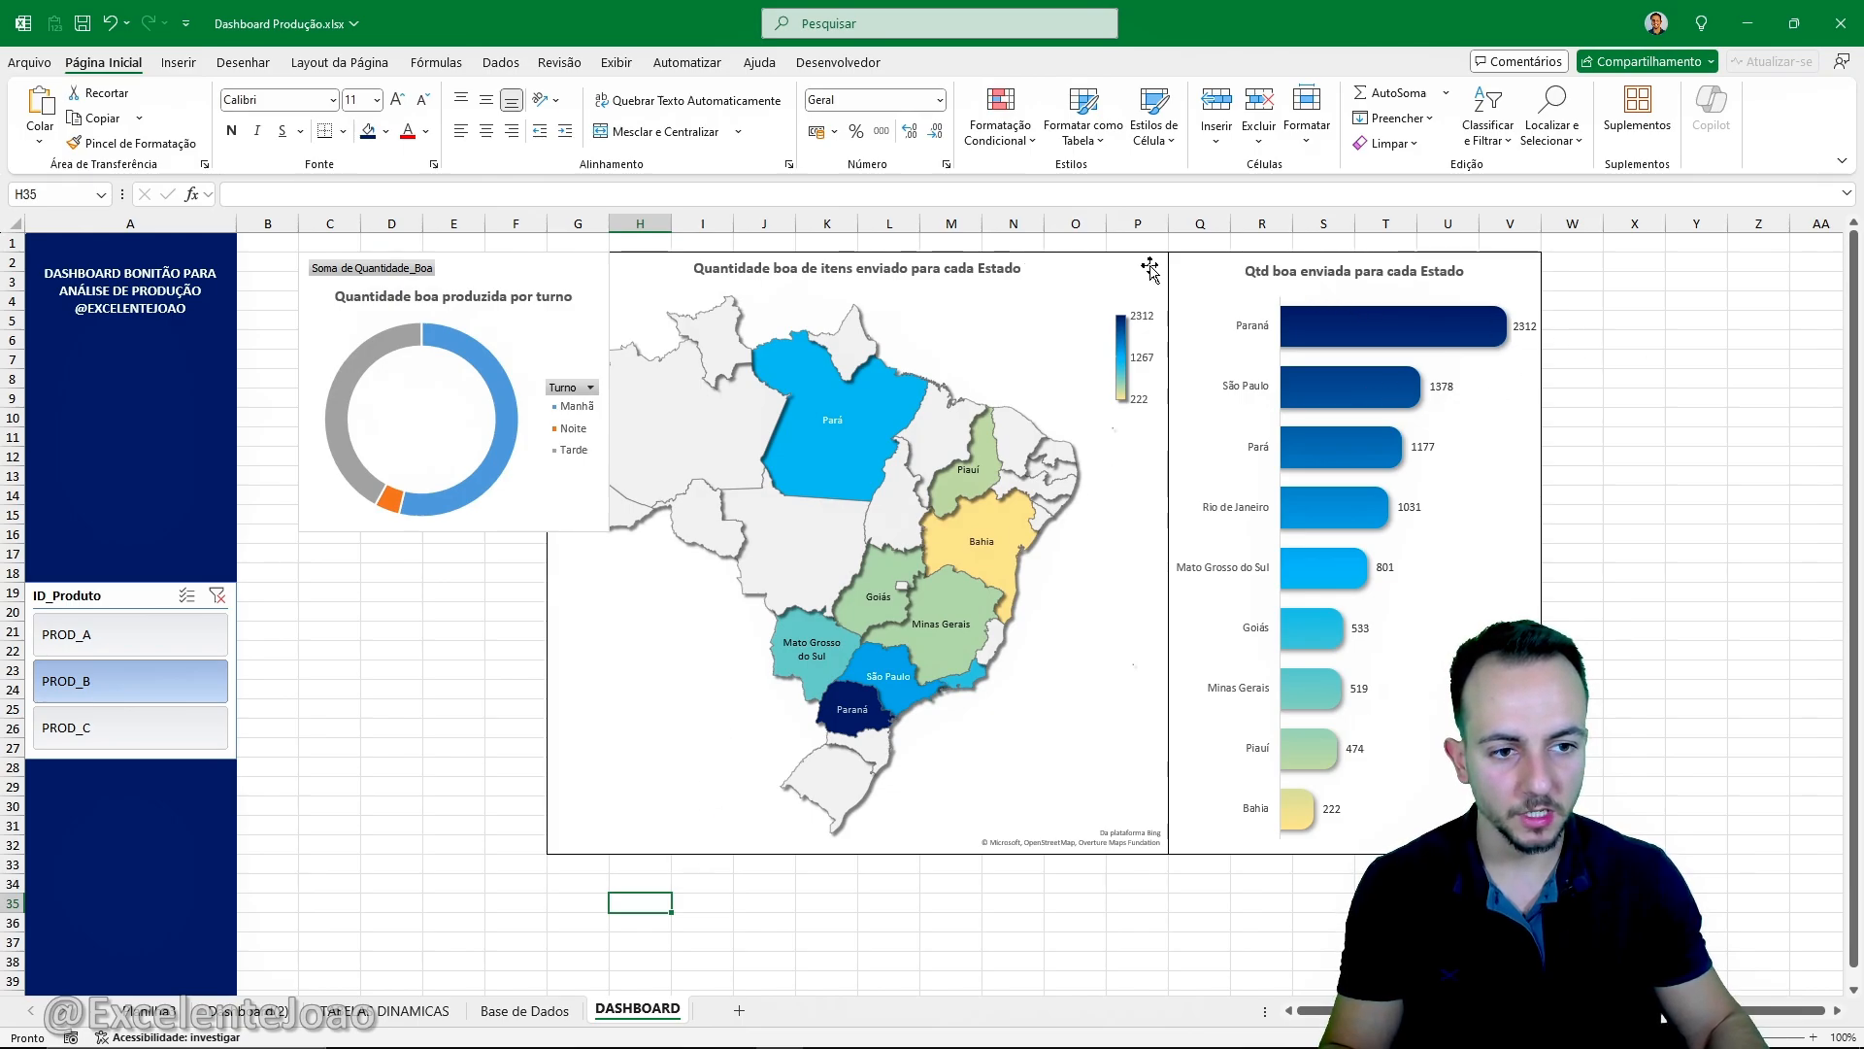
left_click(1084, 256)
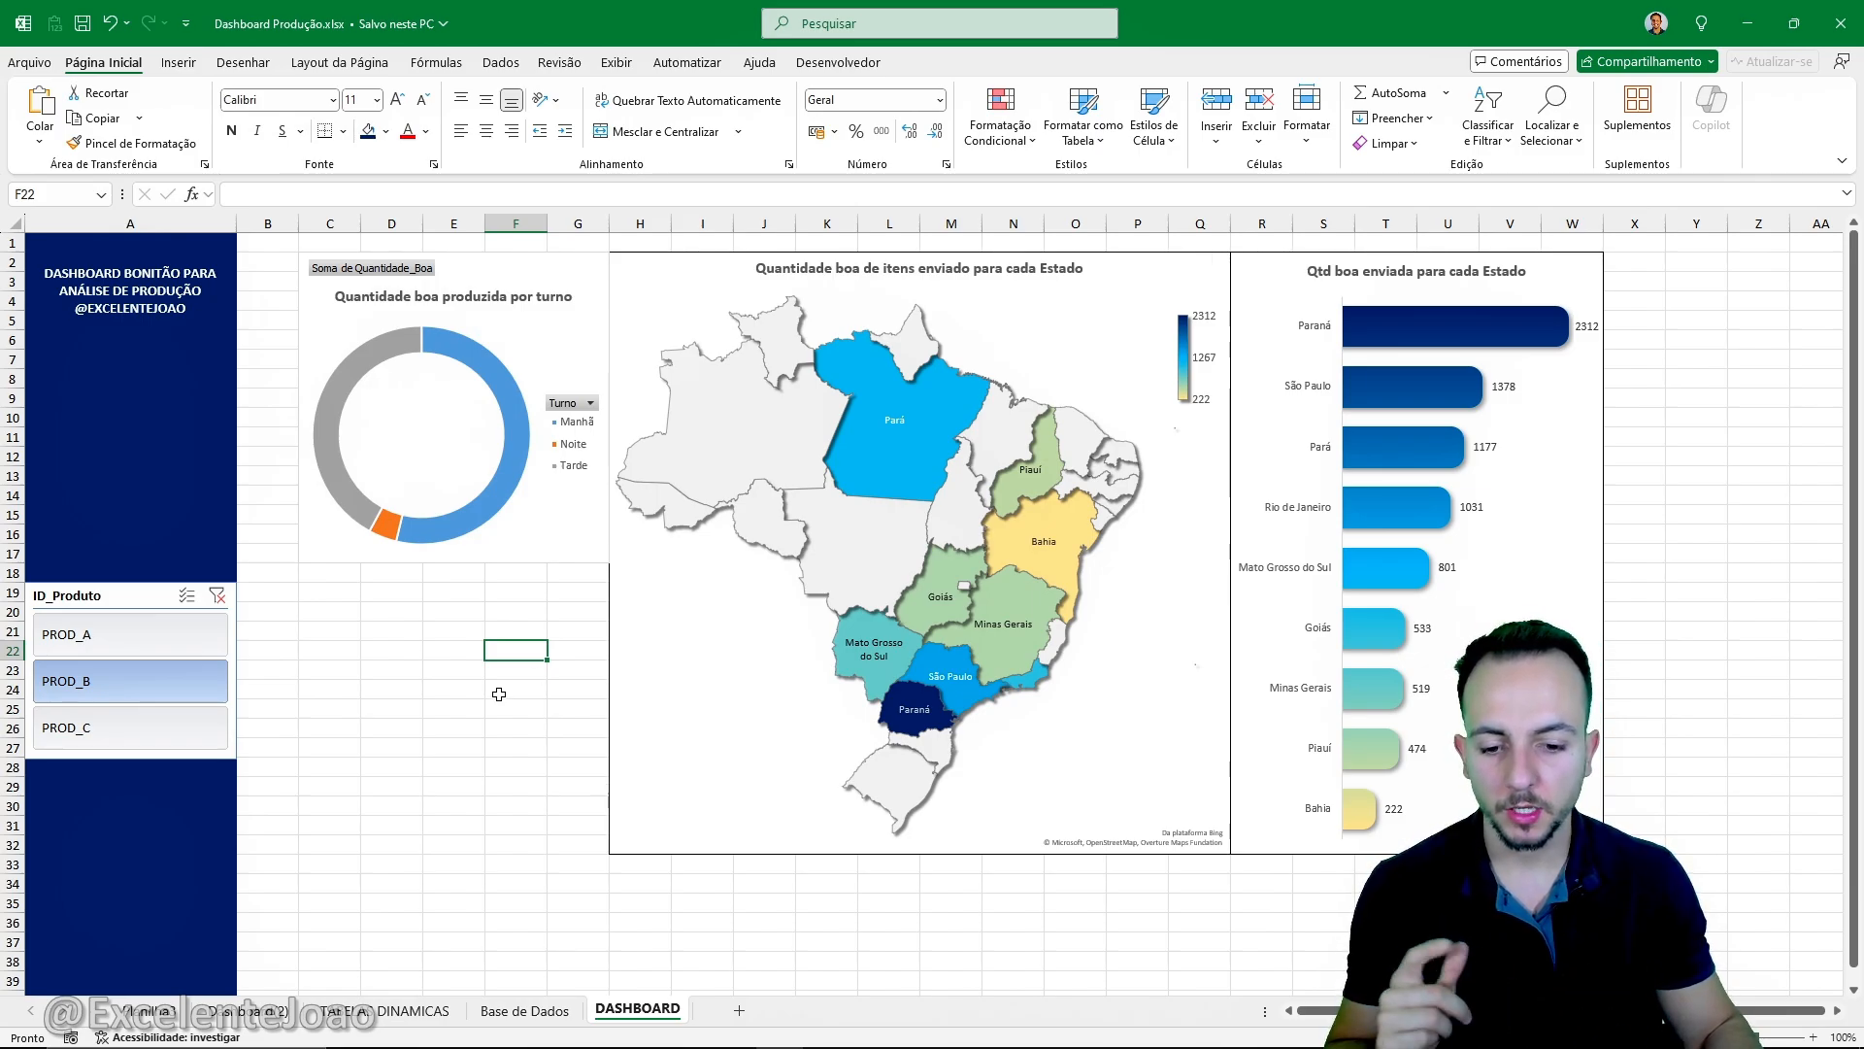
- Insert a doughnut chart from the Quantidade_Refugada by Turno pivot table in the TABELAS DINAMICAS sheet
left_click(428, 1008)
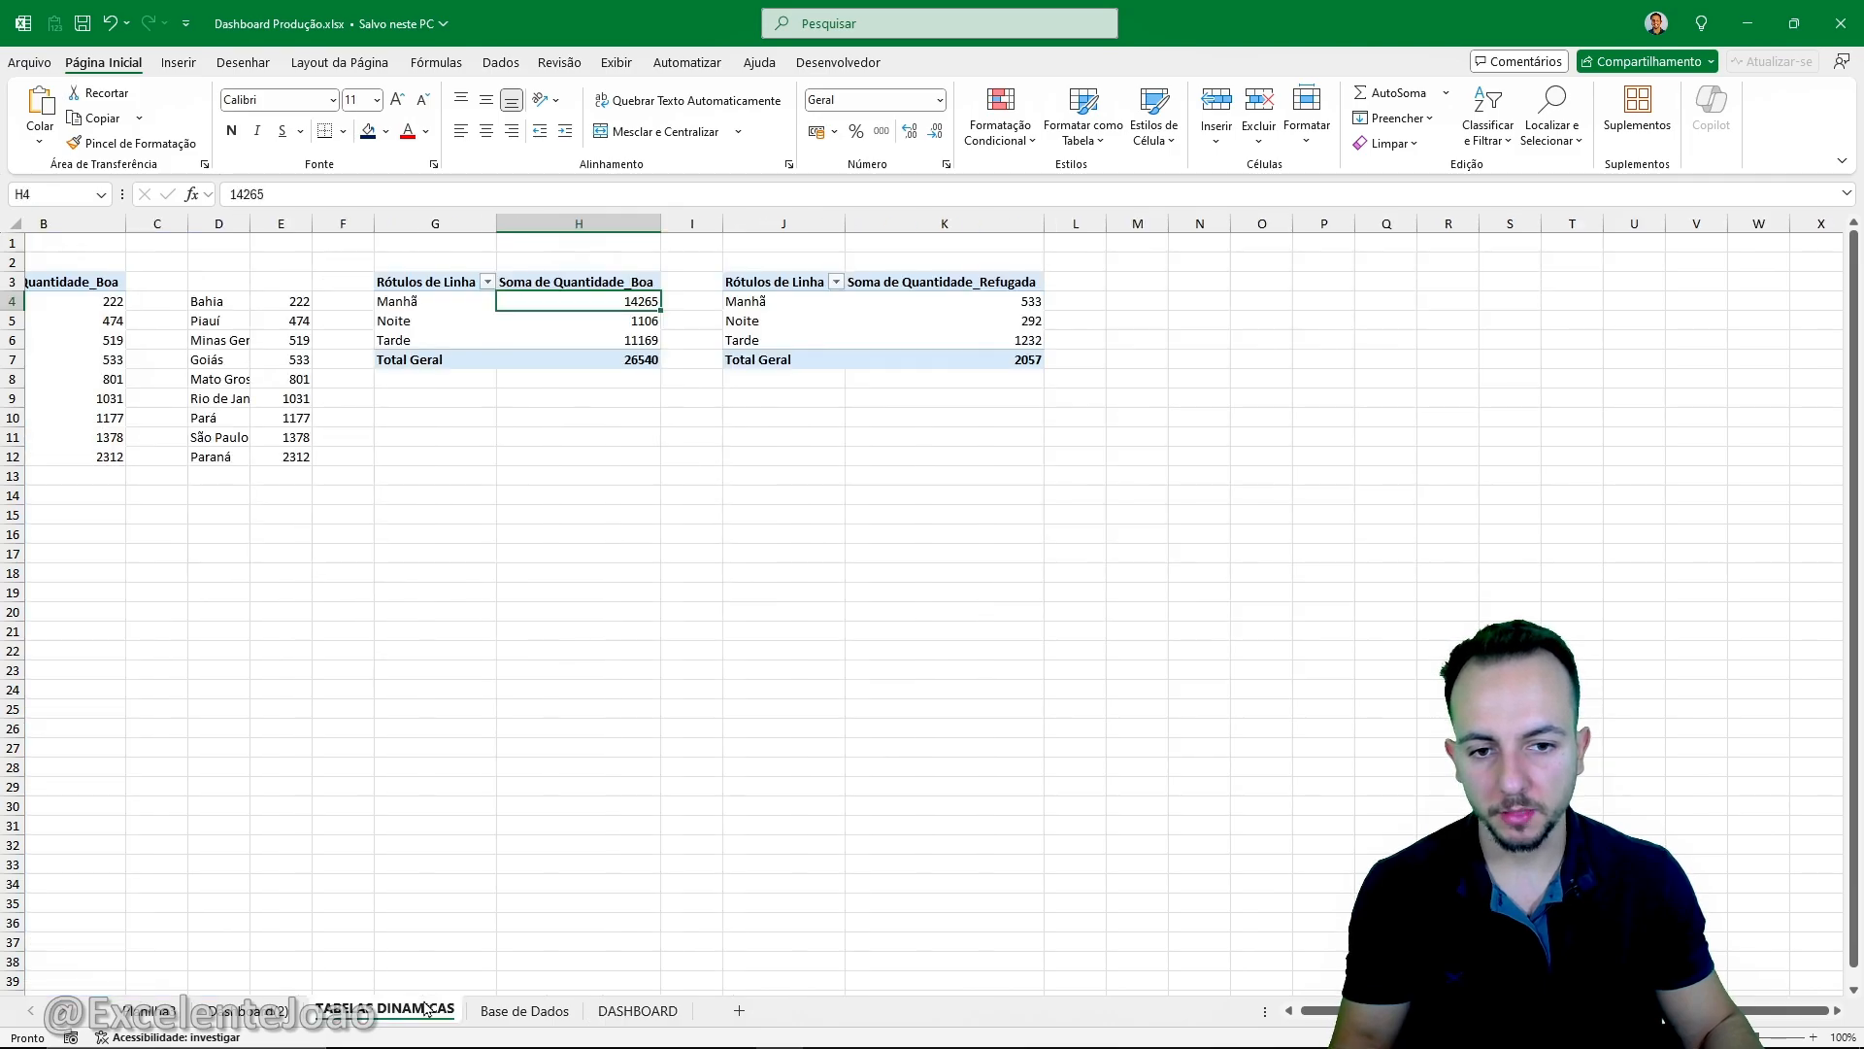
left_click(773, 322)
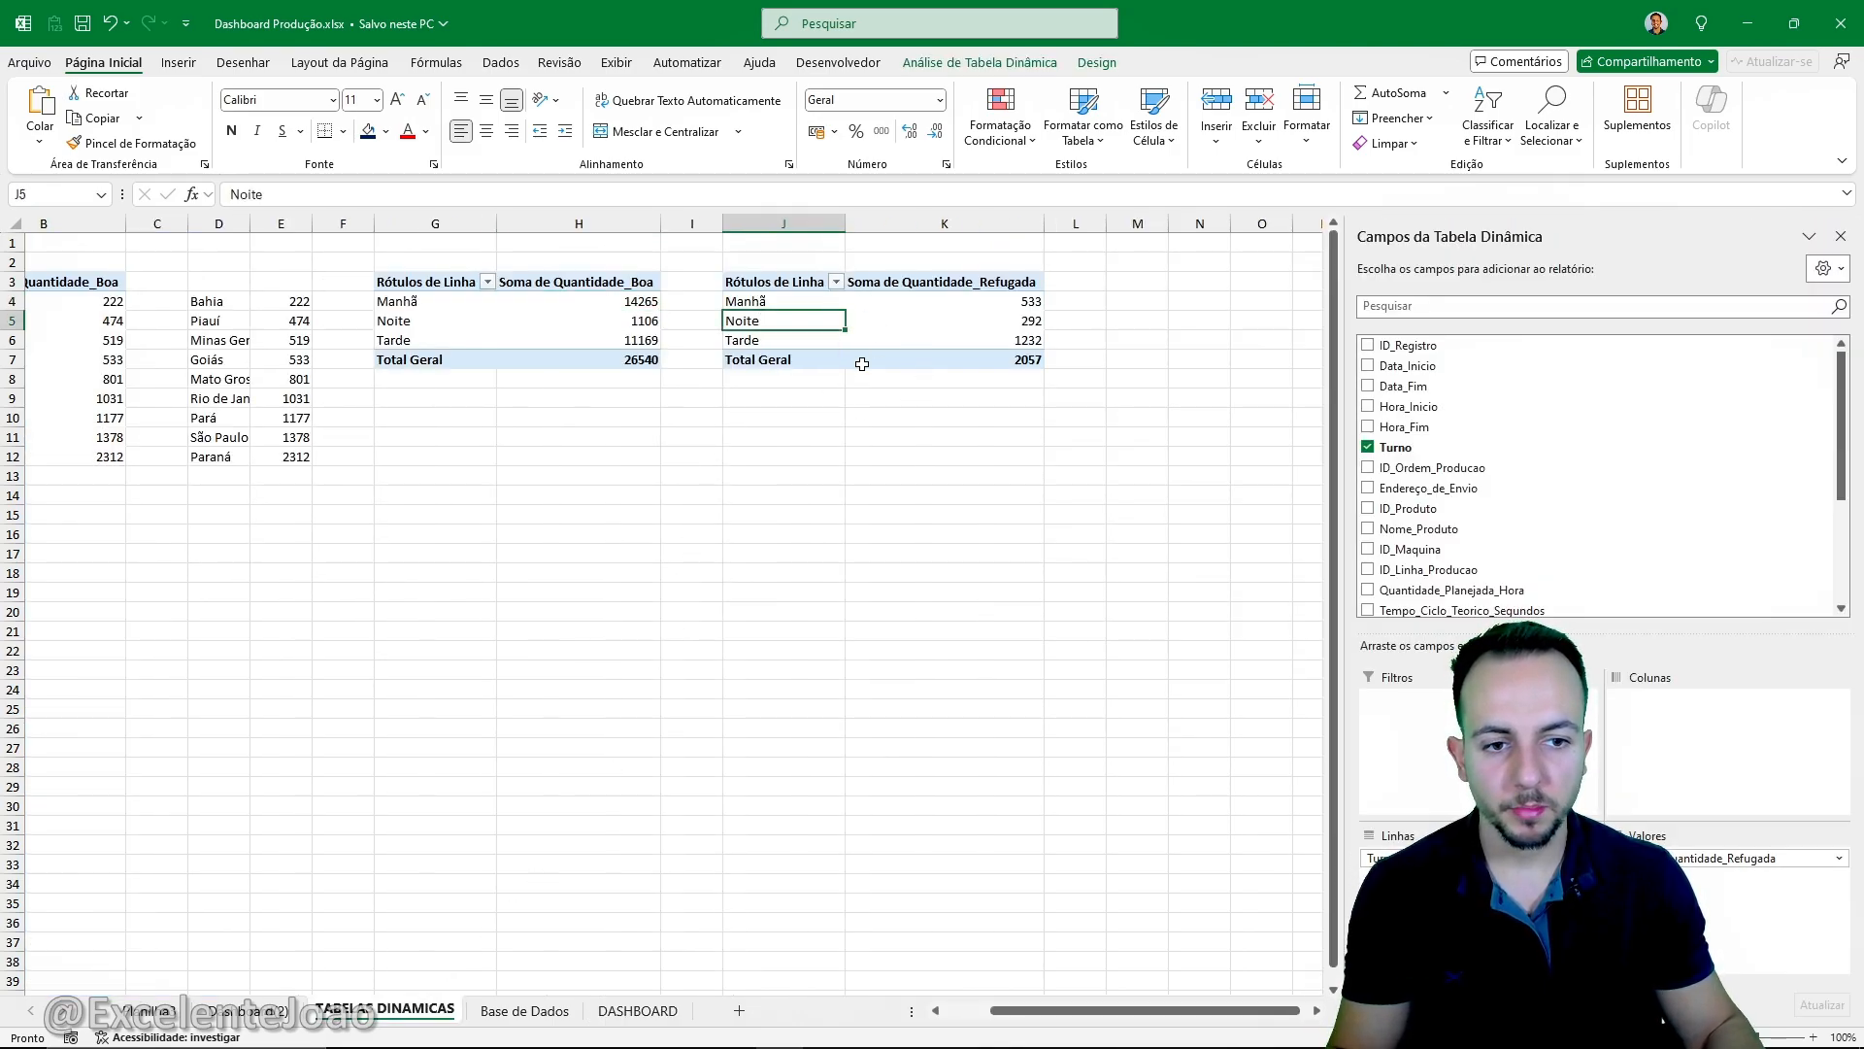
left_click(179, 62)
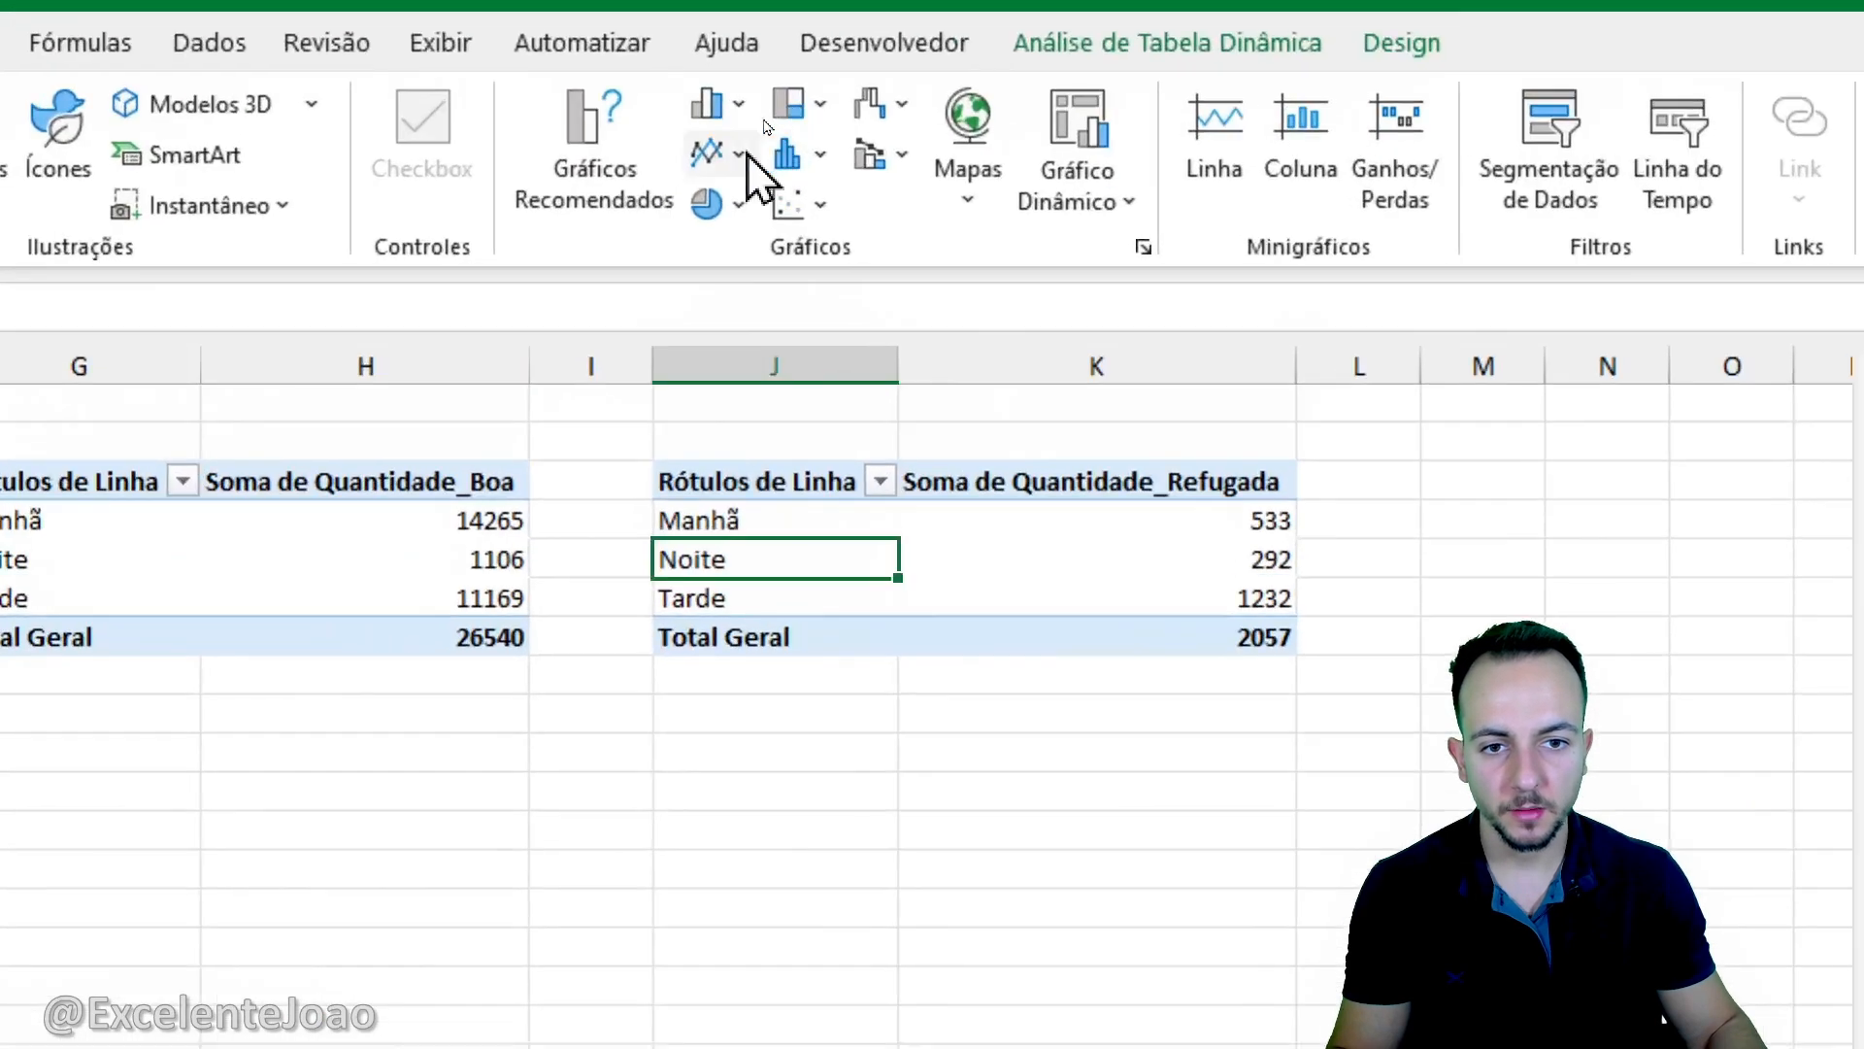
left_click(752, 143)
left_click(766, 404)
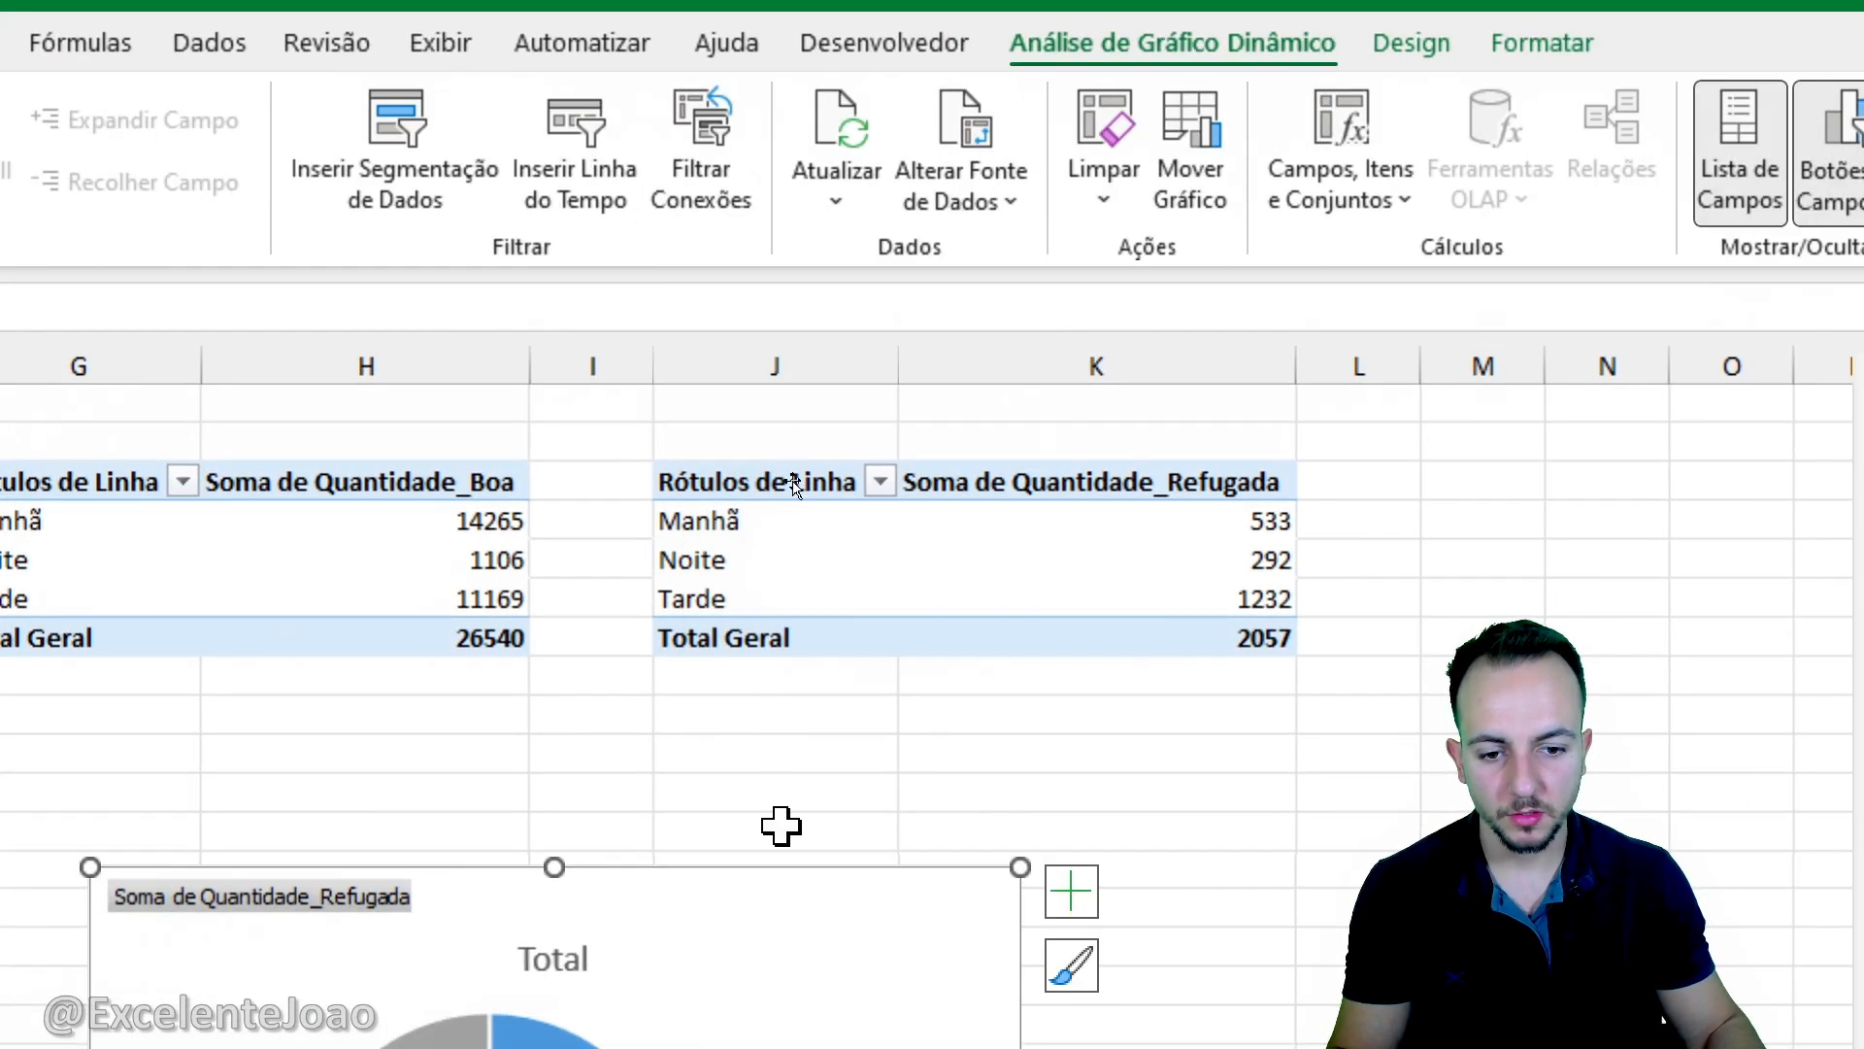
- Cut the Quantidade_Refugada doughnut chart and paste it into the DASHBOARD sheet at C18, below the first doughnut chart
right_click(942, 276)
left_click(1082, 291)
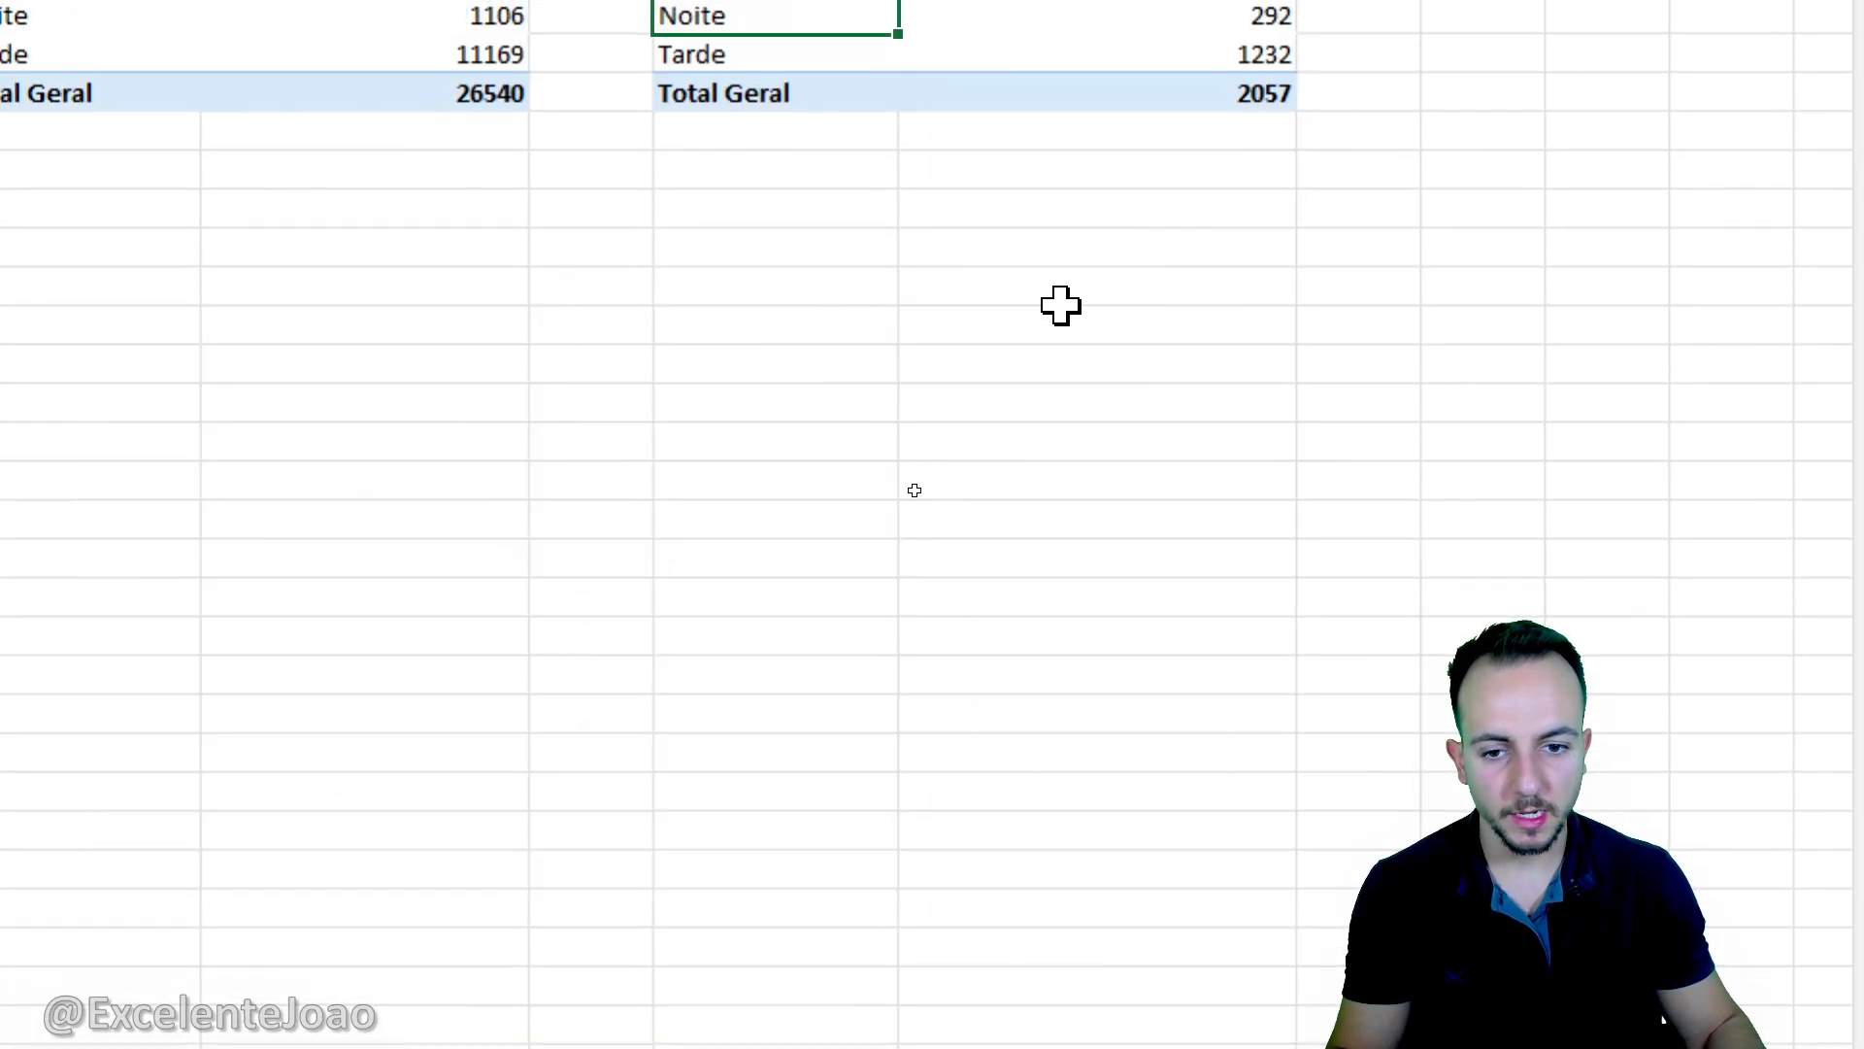
left_click(637, 1008)
right_click(345, 589)
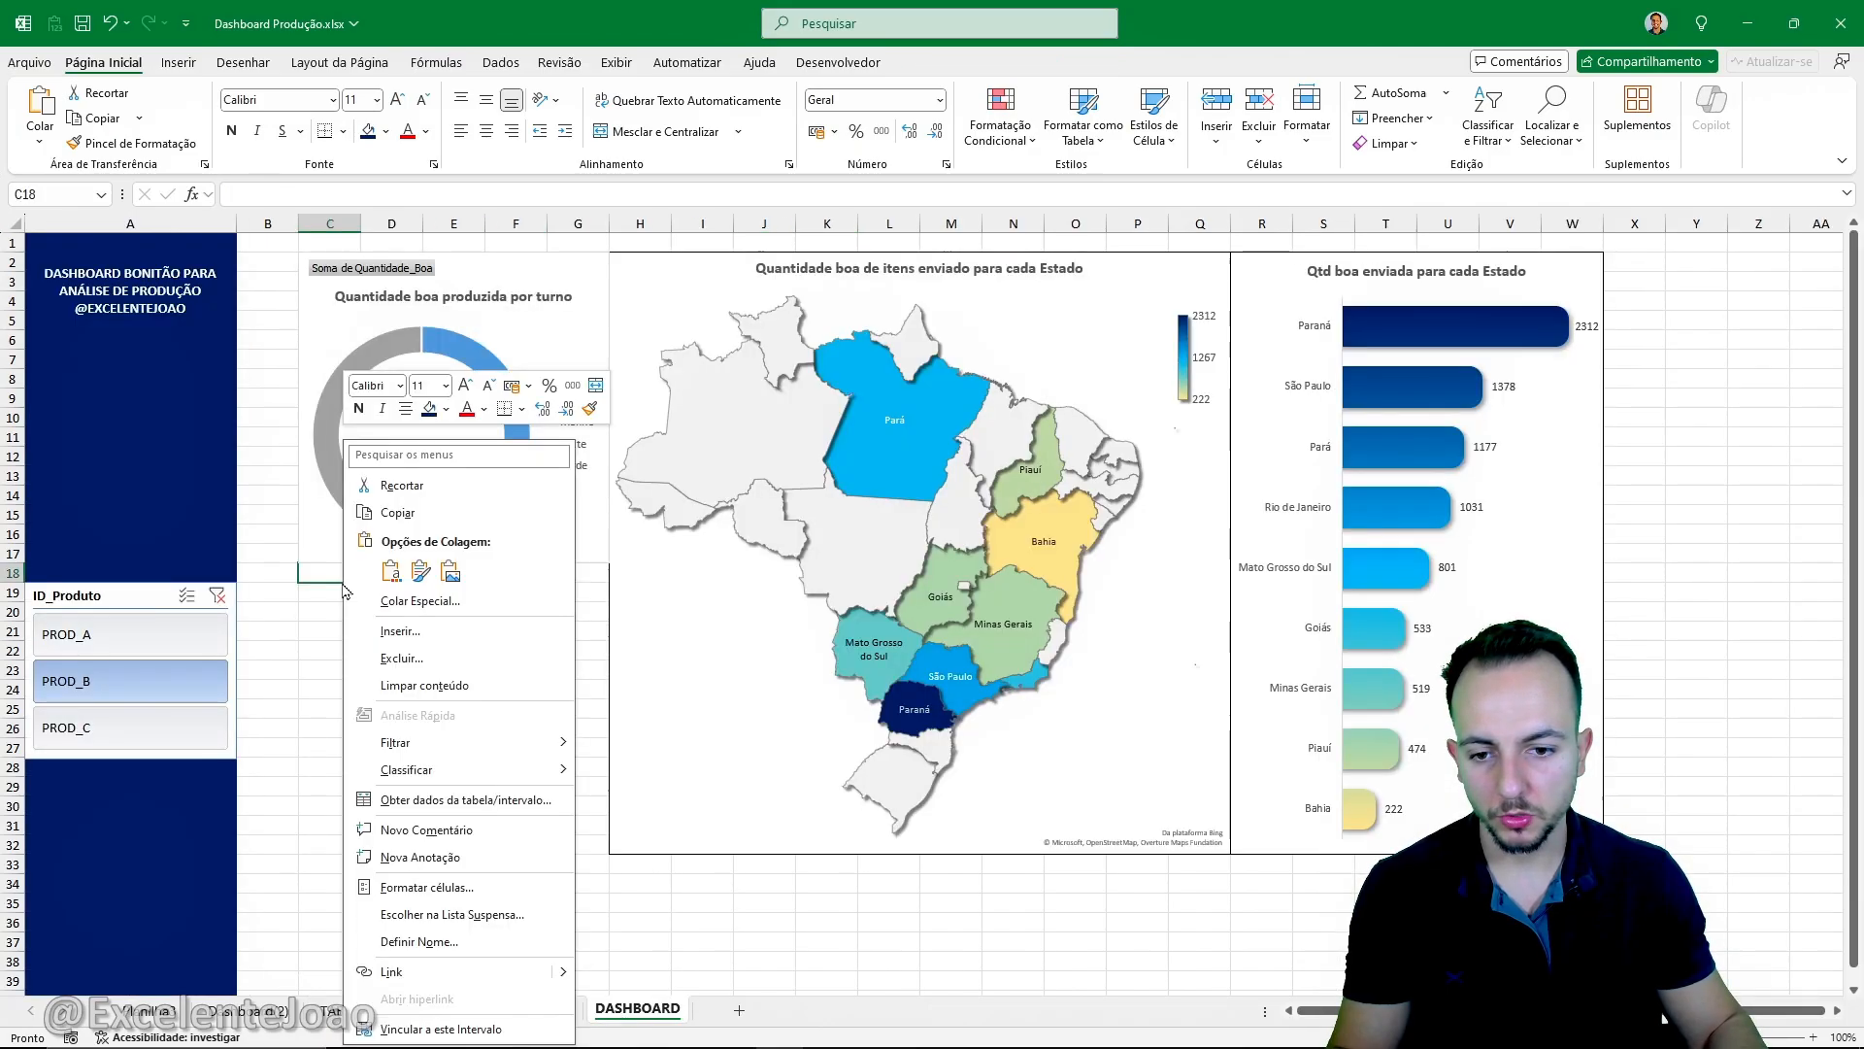
left_click(391, 573)
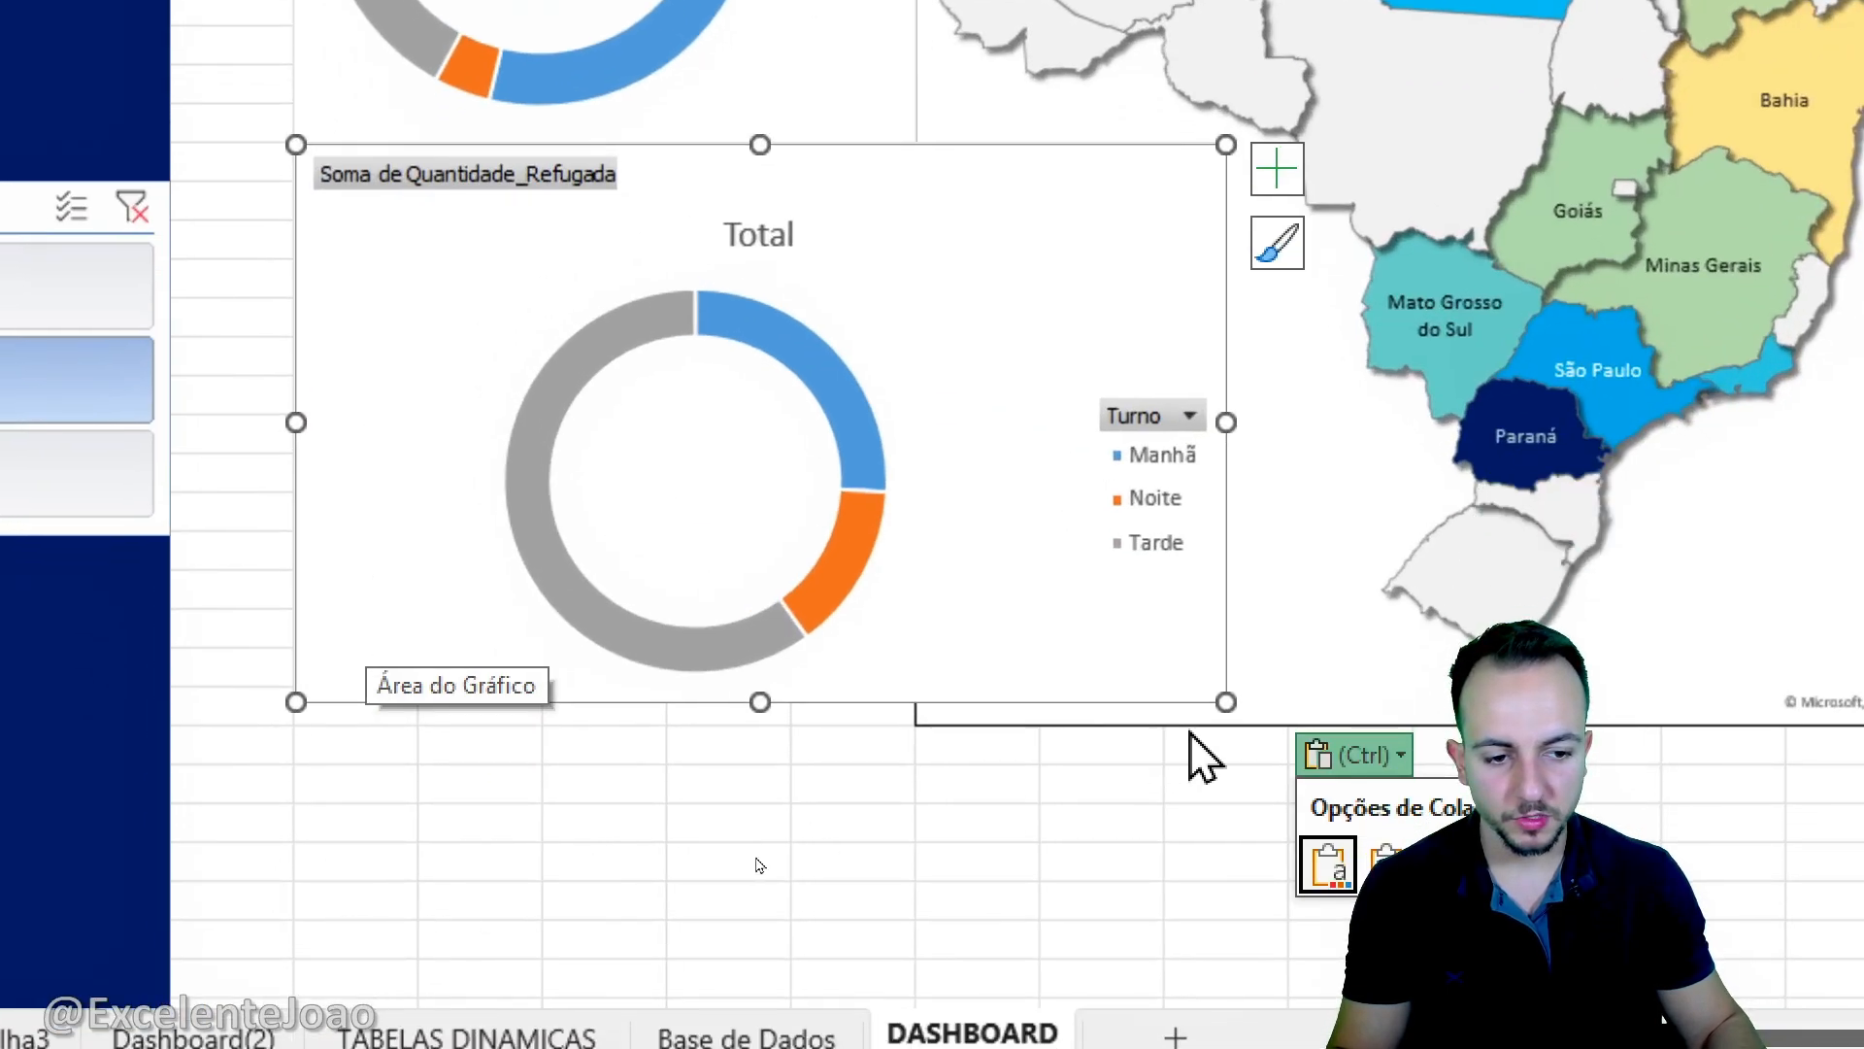
- Narrow the rejected-quantity doughnut chart to end at column G and shorten the good-quantity chart so it ends at row 16
left_click_drag(1227, 705, 916, 728)
left_click(901, 811)
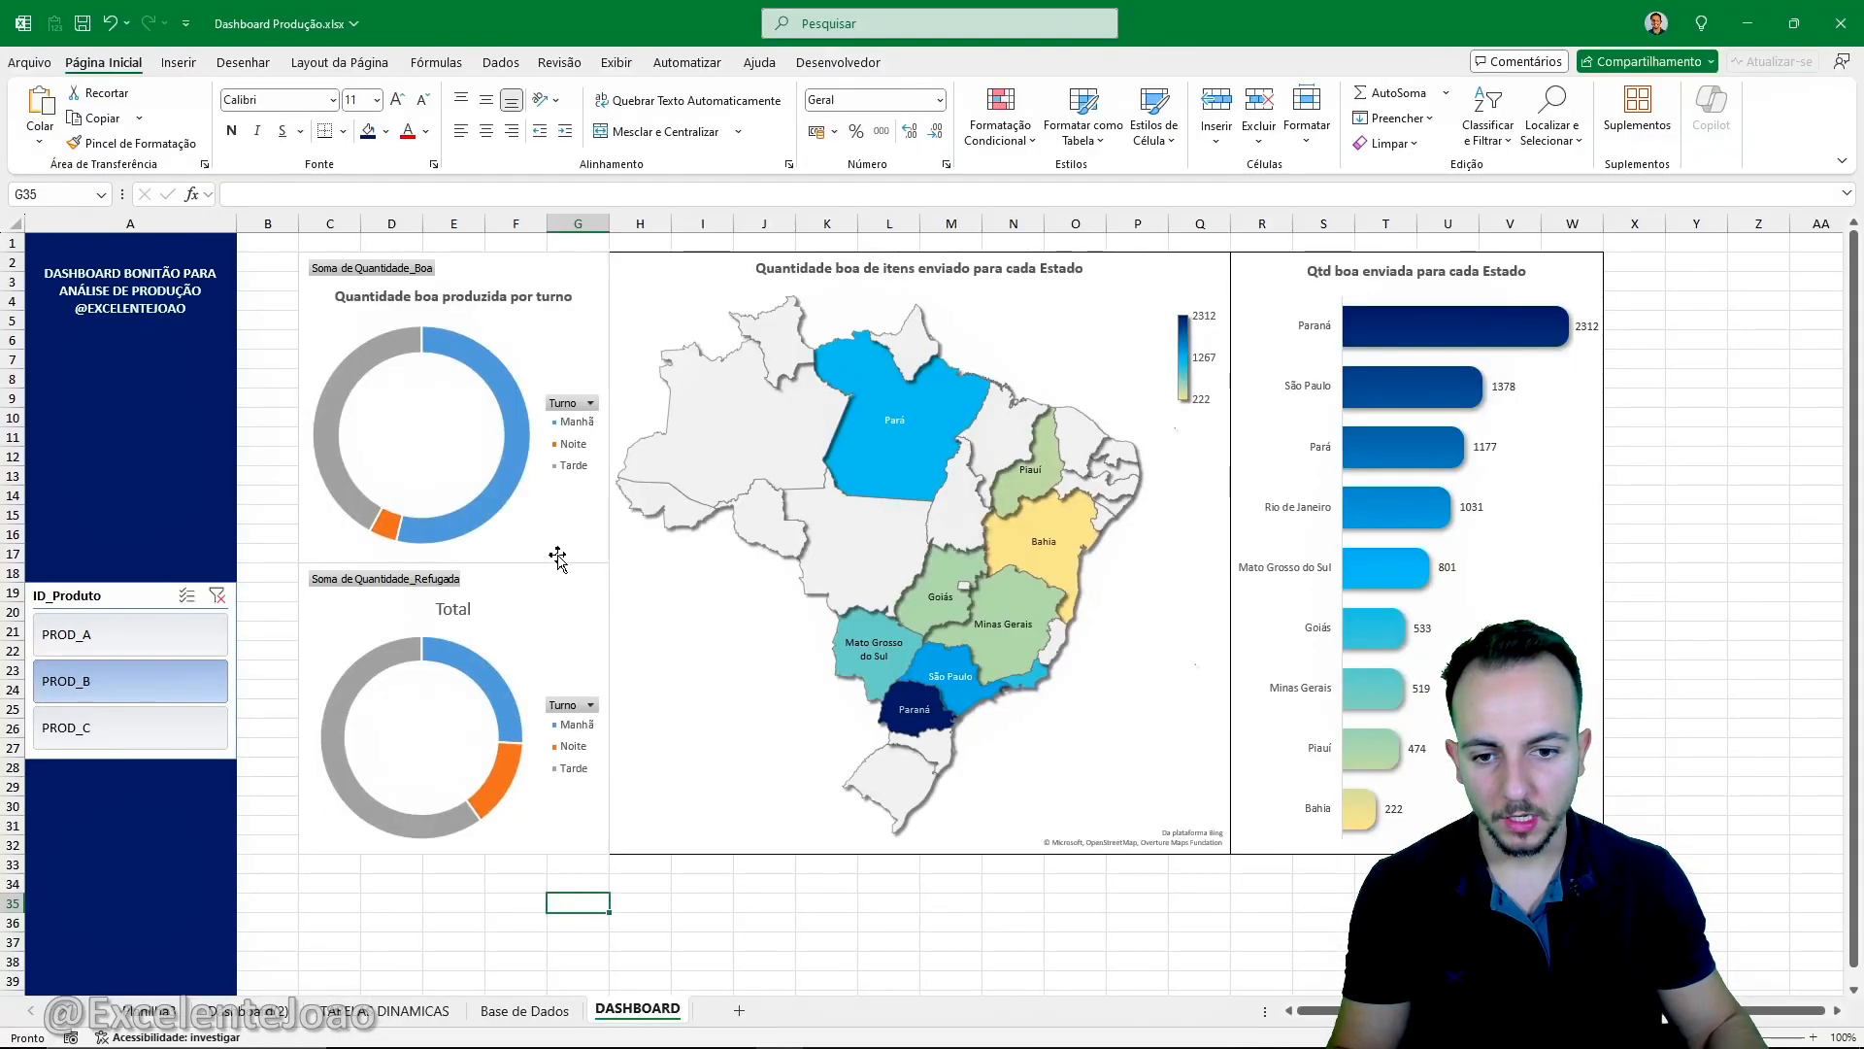
left_click(473, 548)
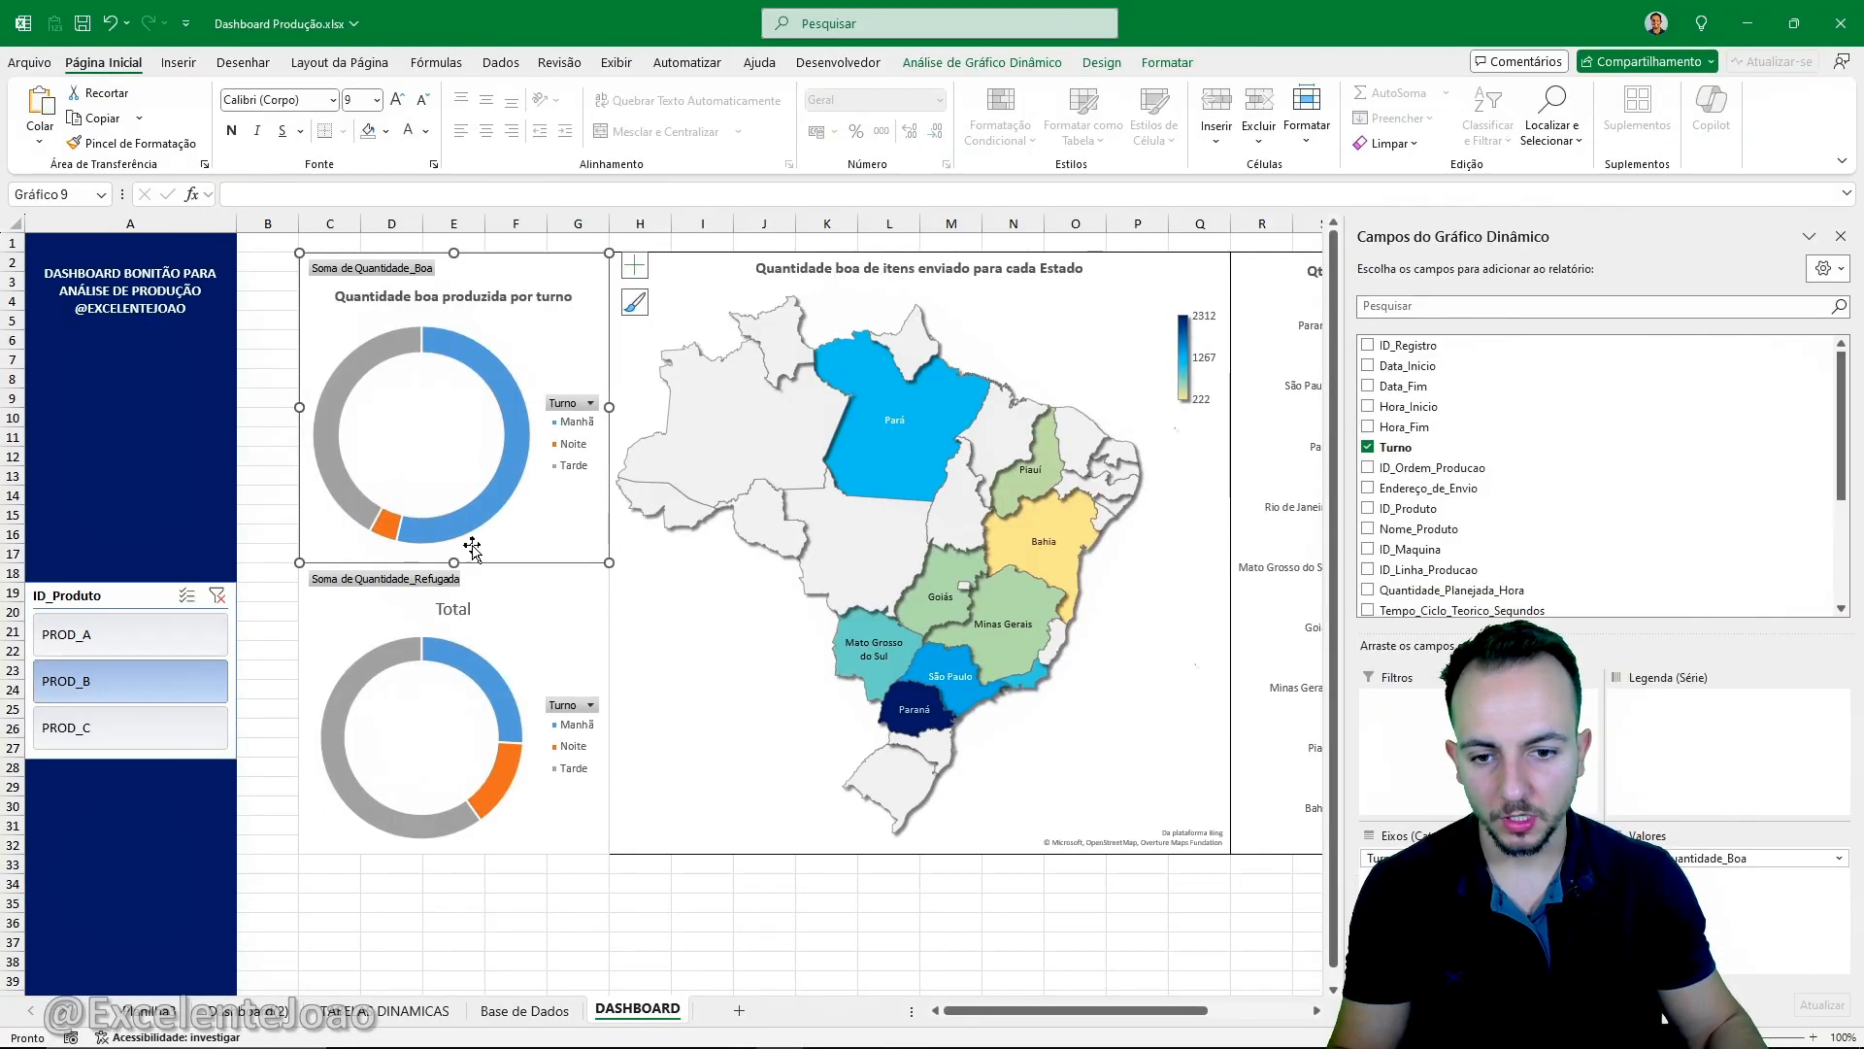
left_click_drag(457, 561, 472, 528)
left_click(464, 575)
left_click(531, 930)
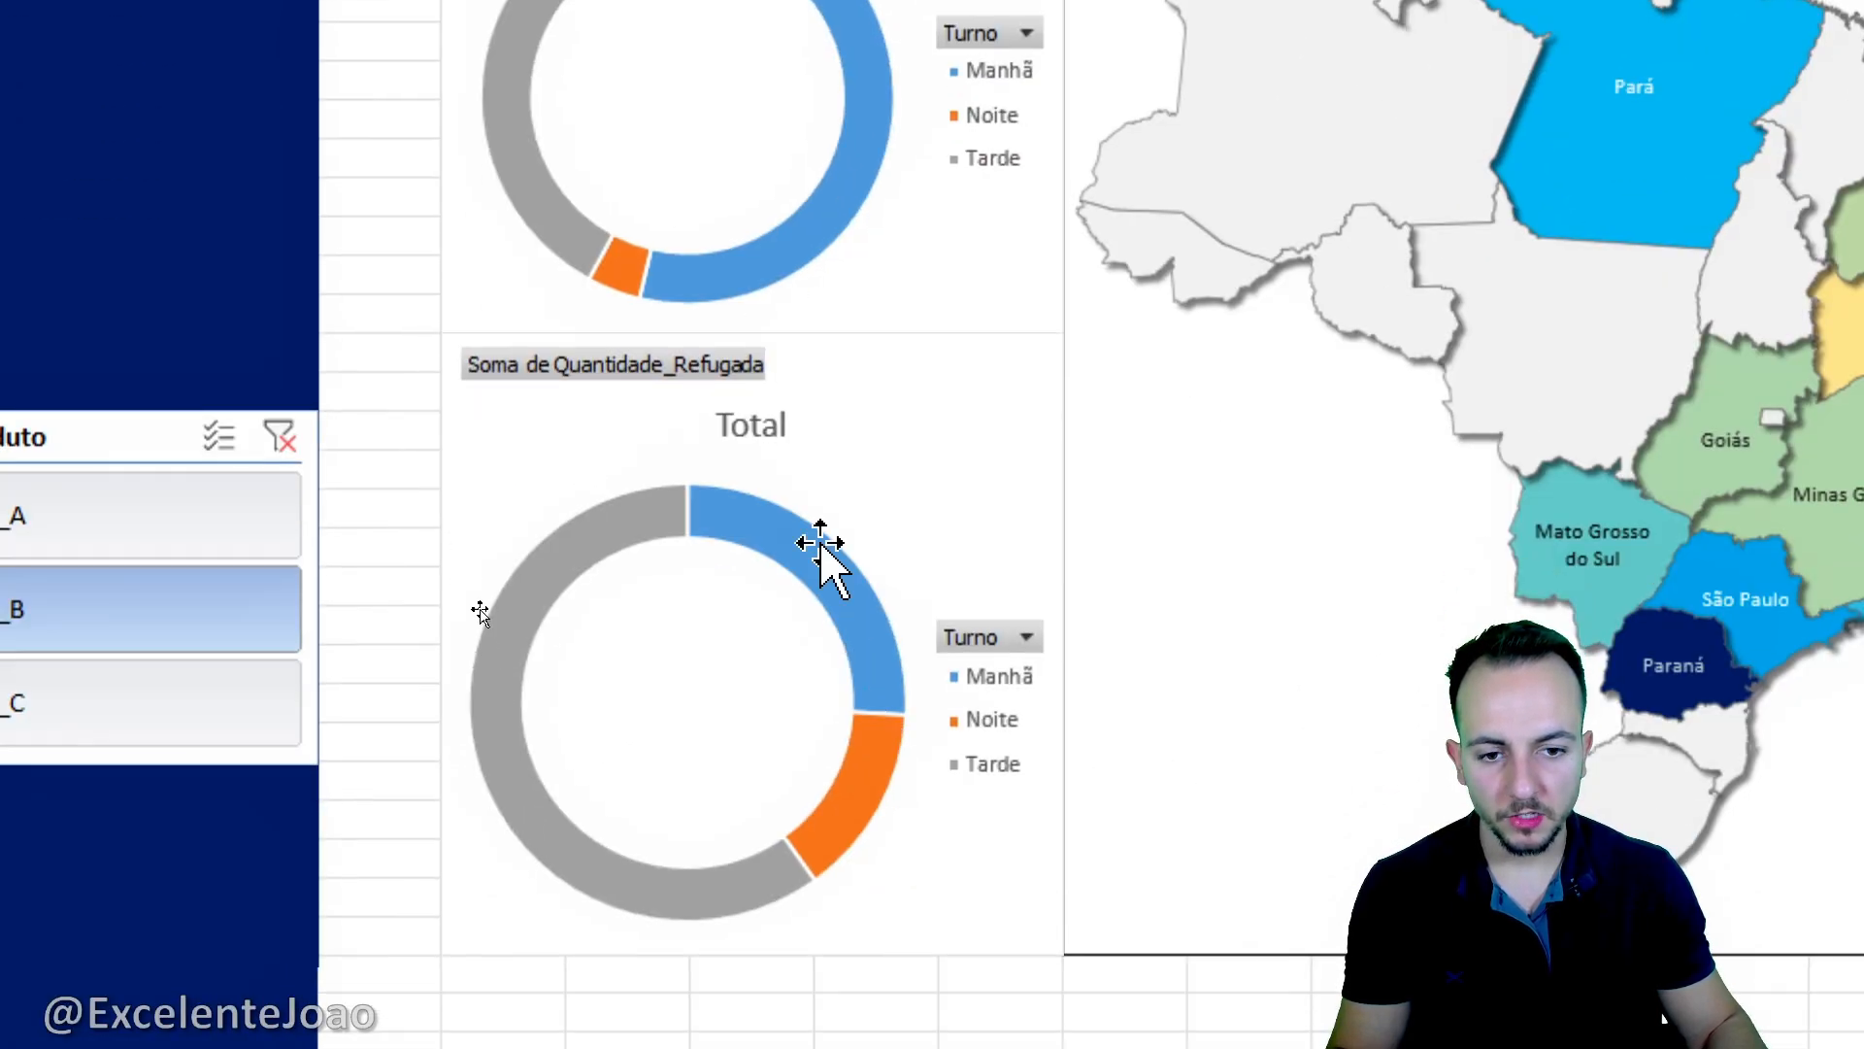
- Retitle the rejected-quantity doughnut chart "Quantidade refugada por turno" and make the title bold in a smaller font
left_click(455, 590)
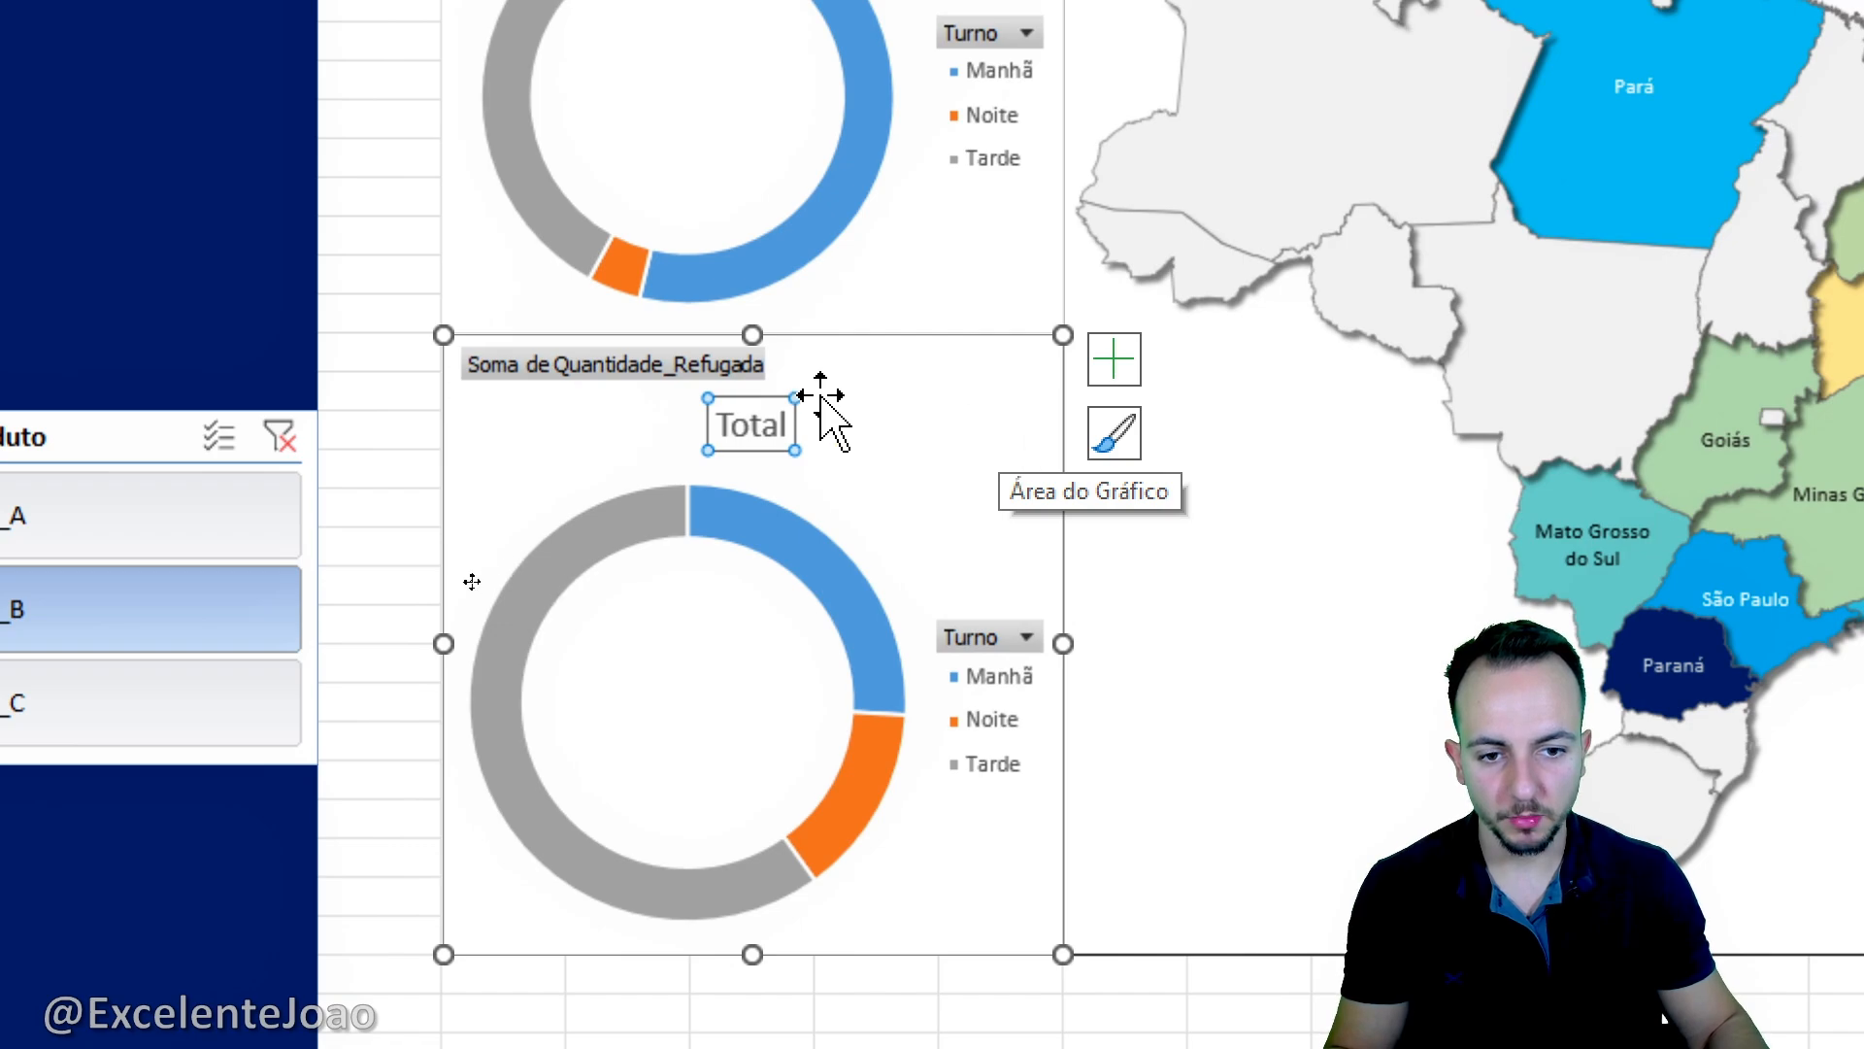
left_click(763, 423)
key("ctrl+a")
type("Qu")
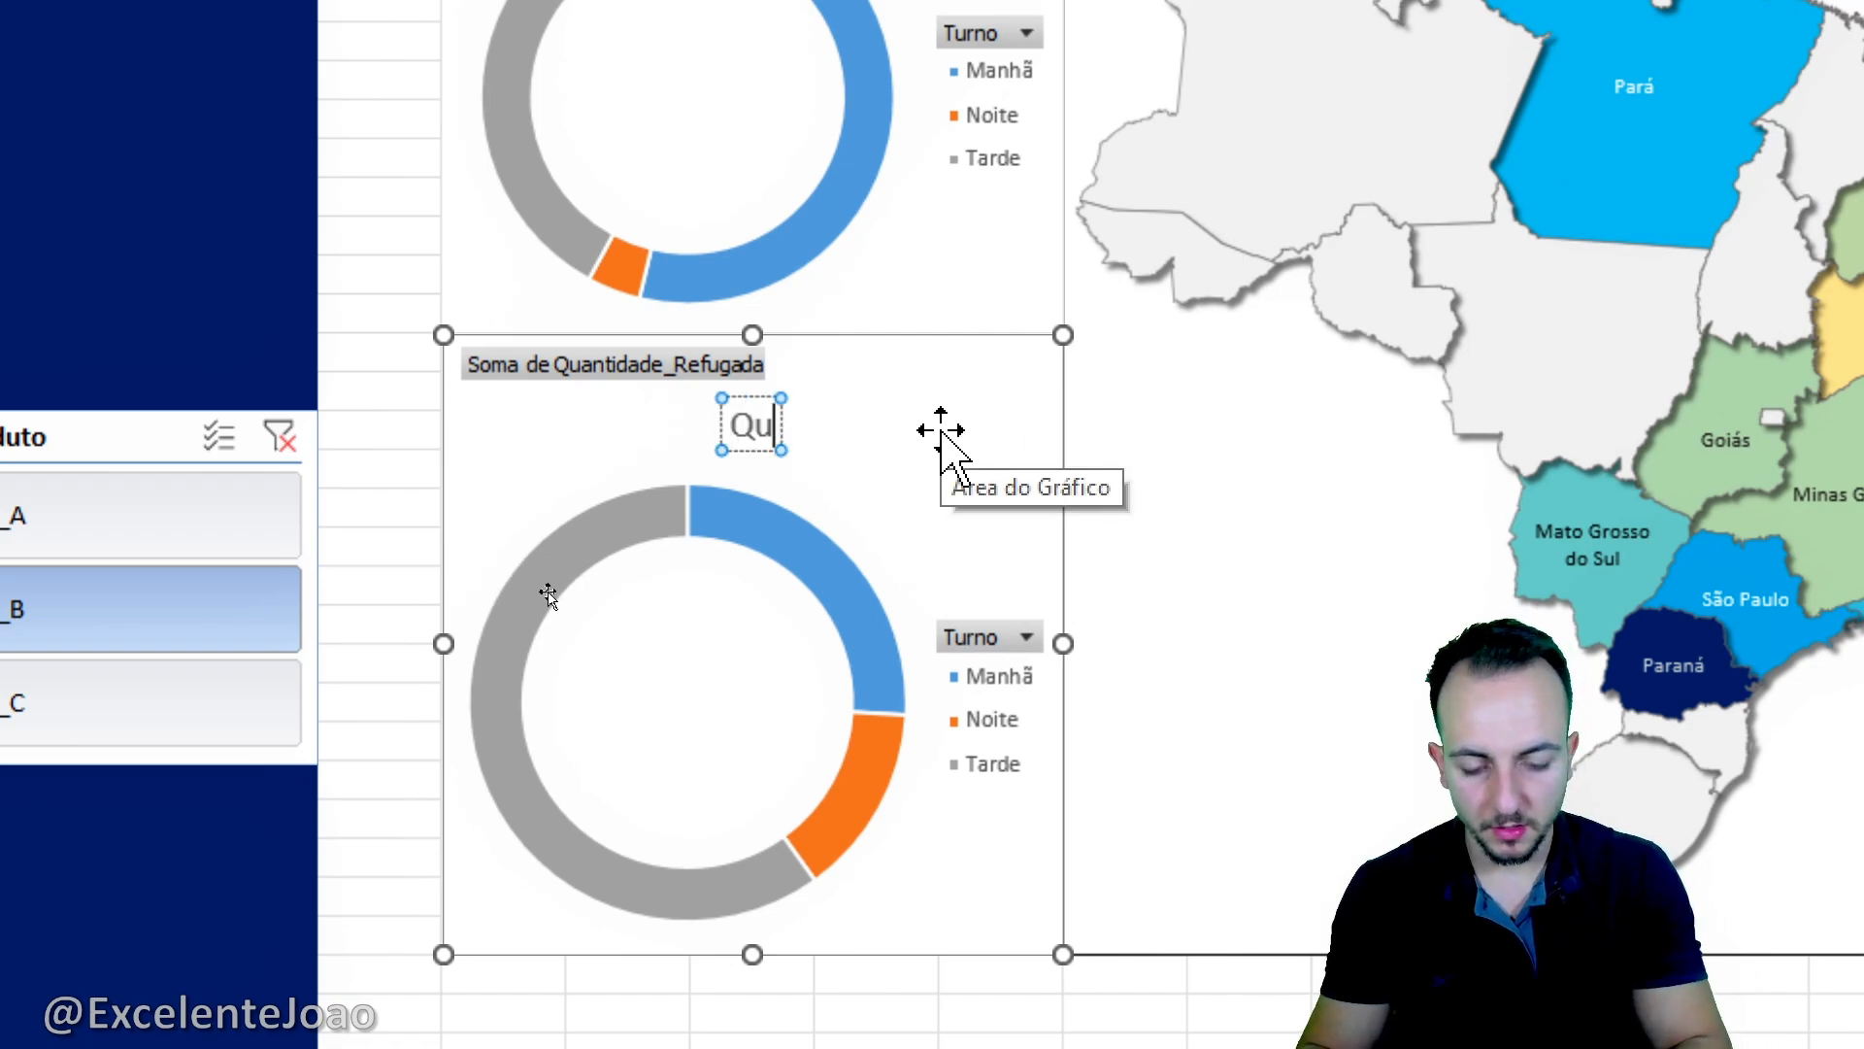
type("antidade R")
key("BackSpace")
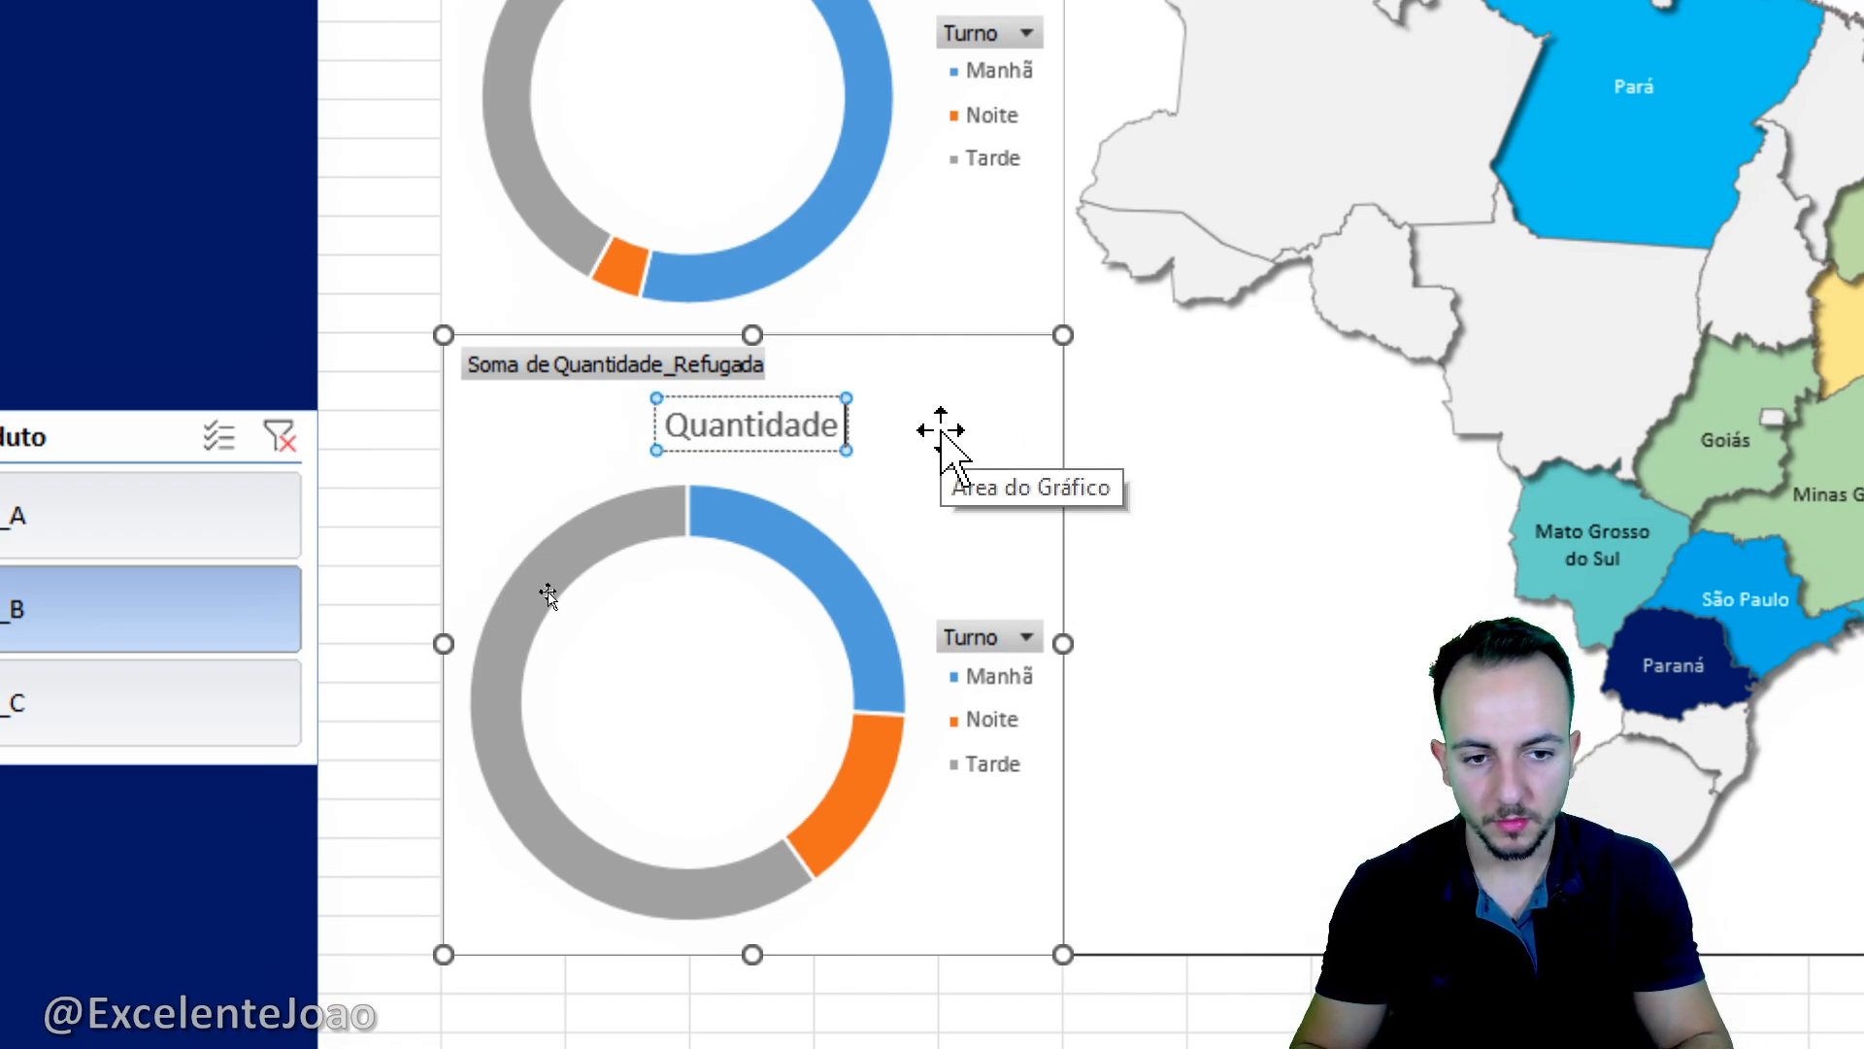
type("refugada por turno")
key("ctrl+a")
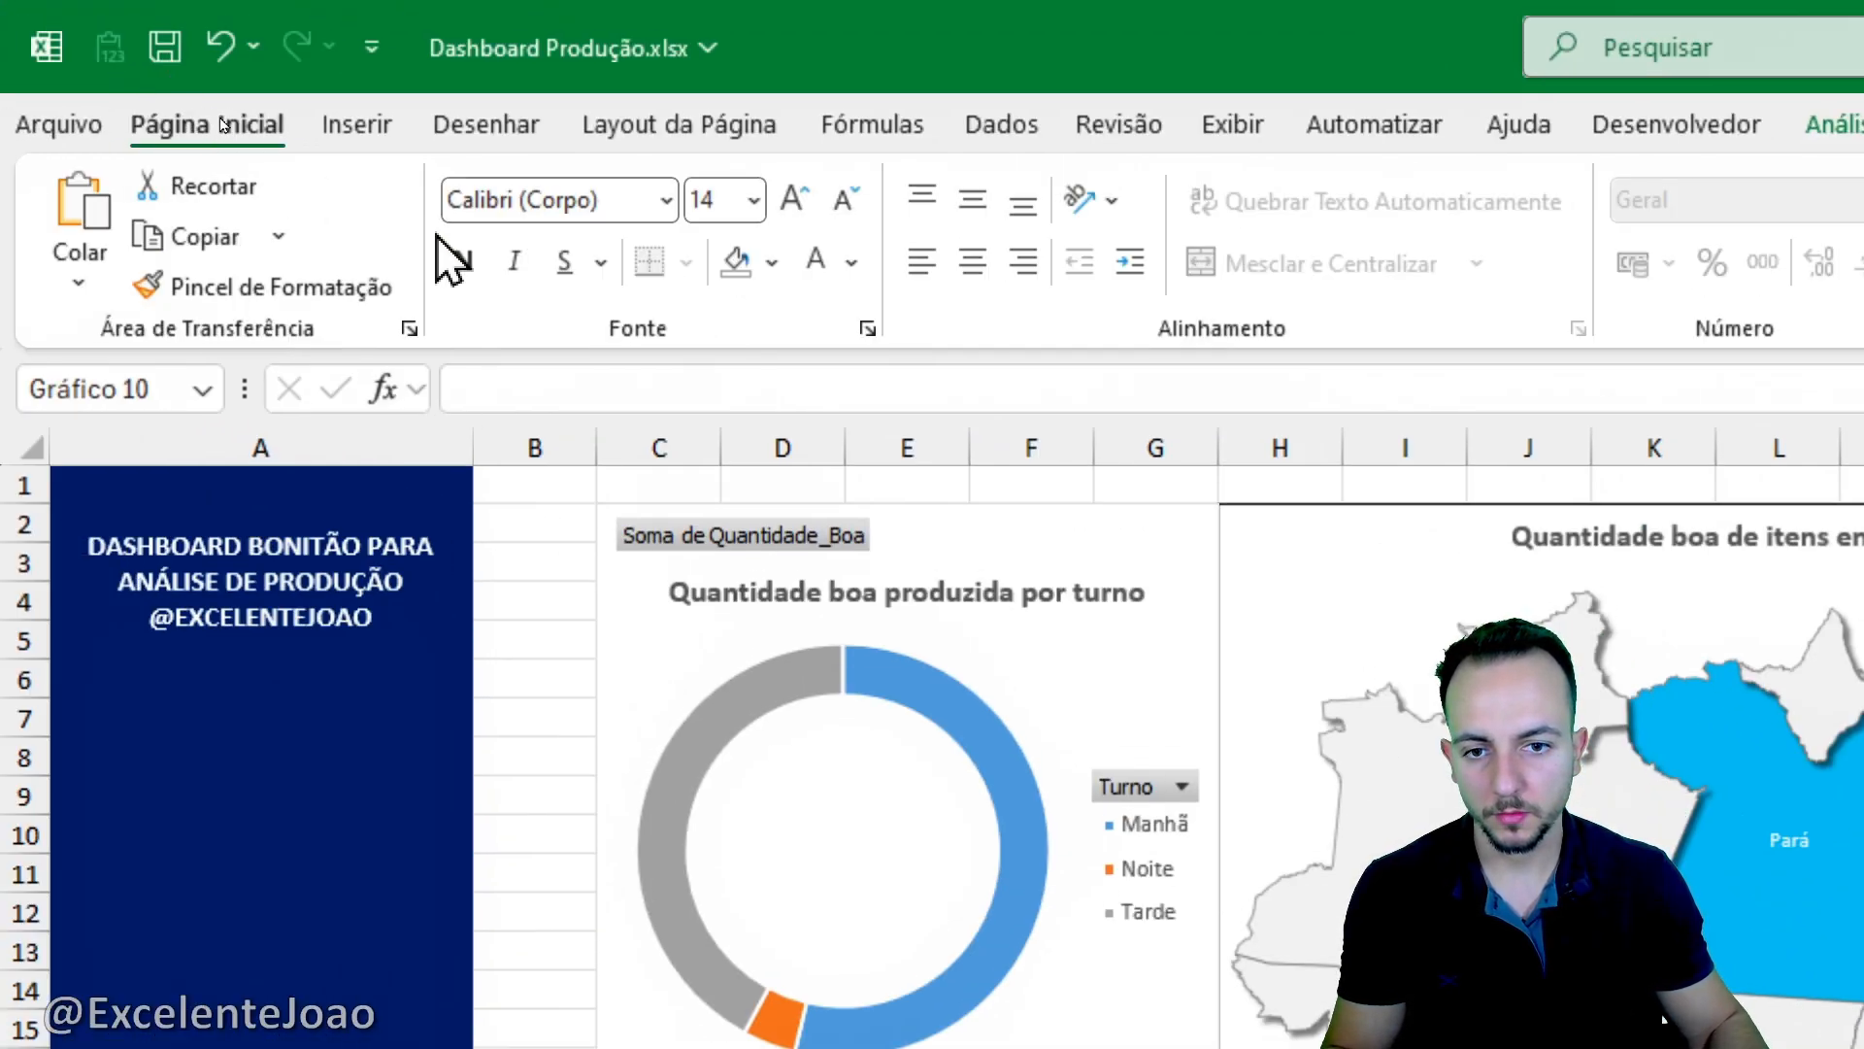
left_click(855, 202)
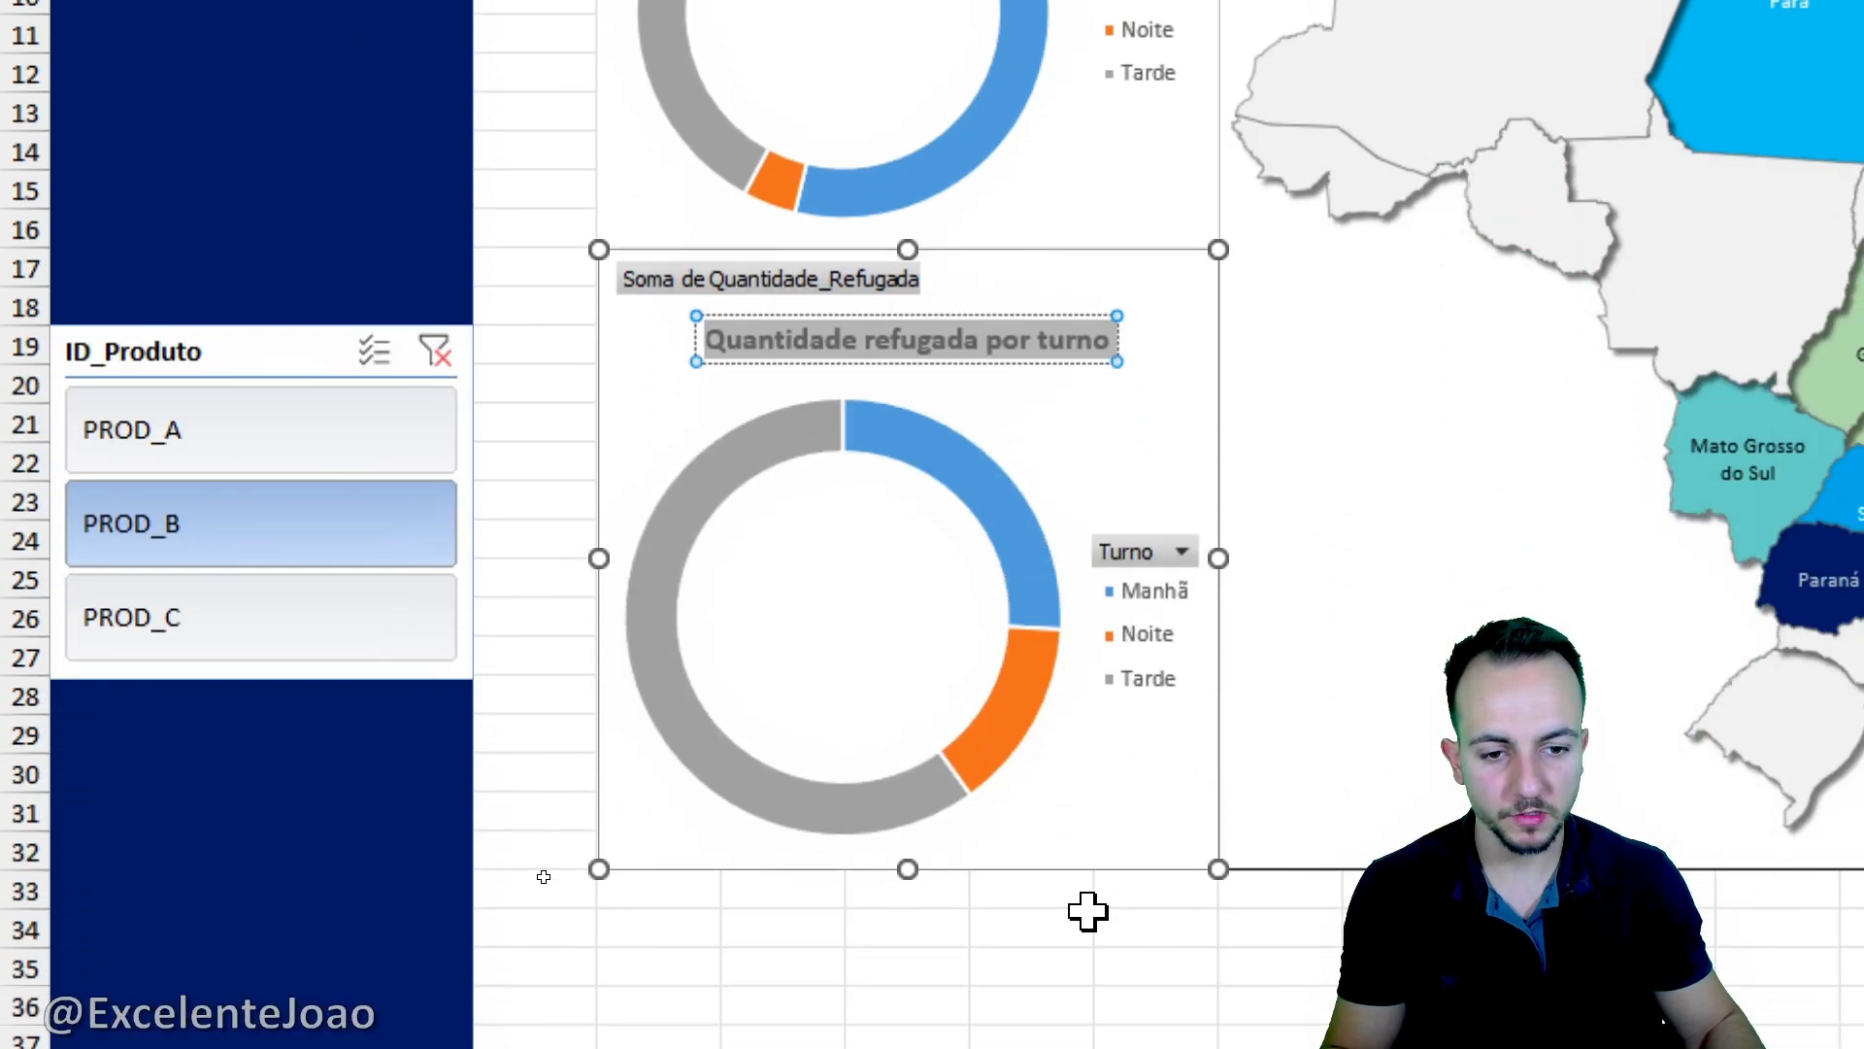
left_click(1085, 912)
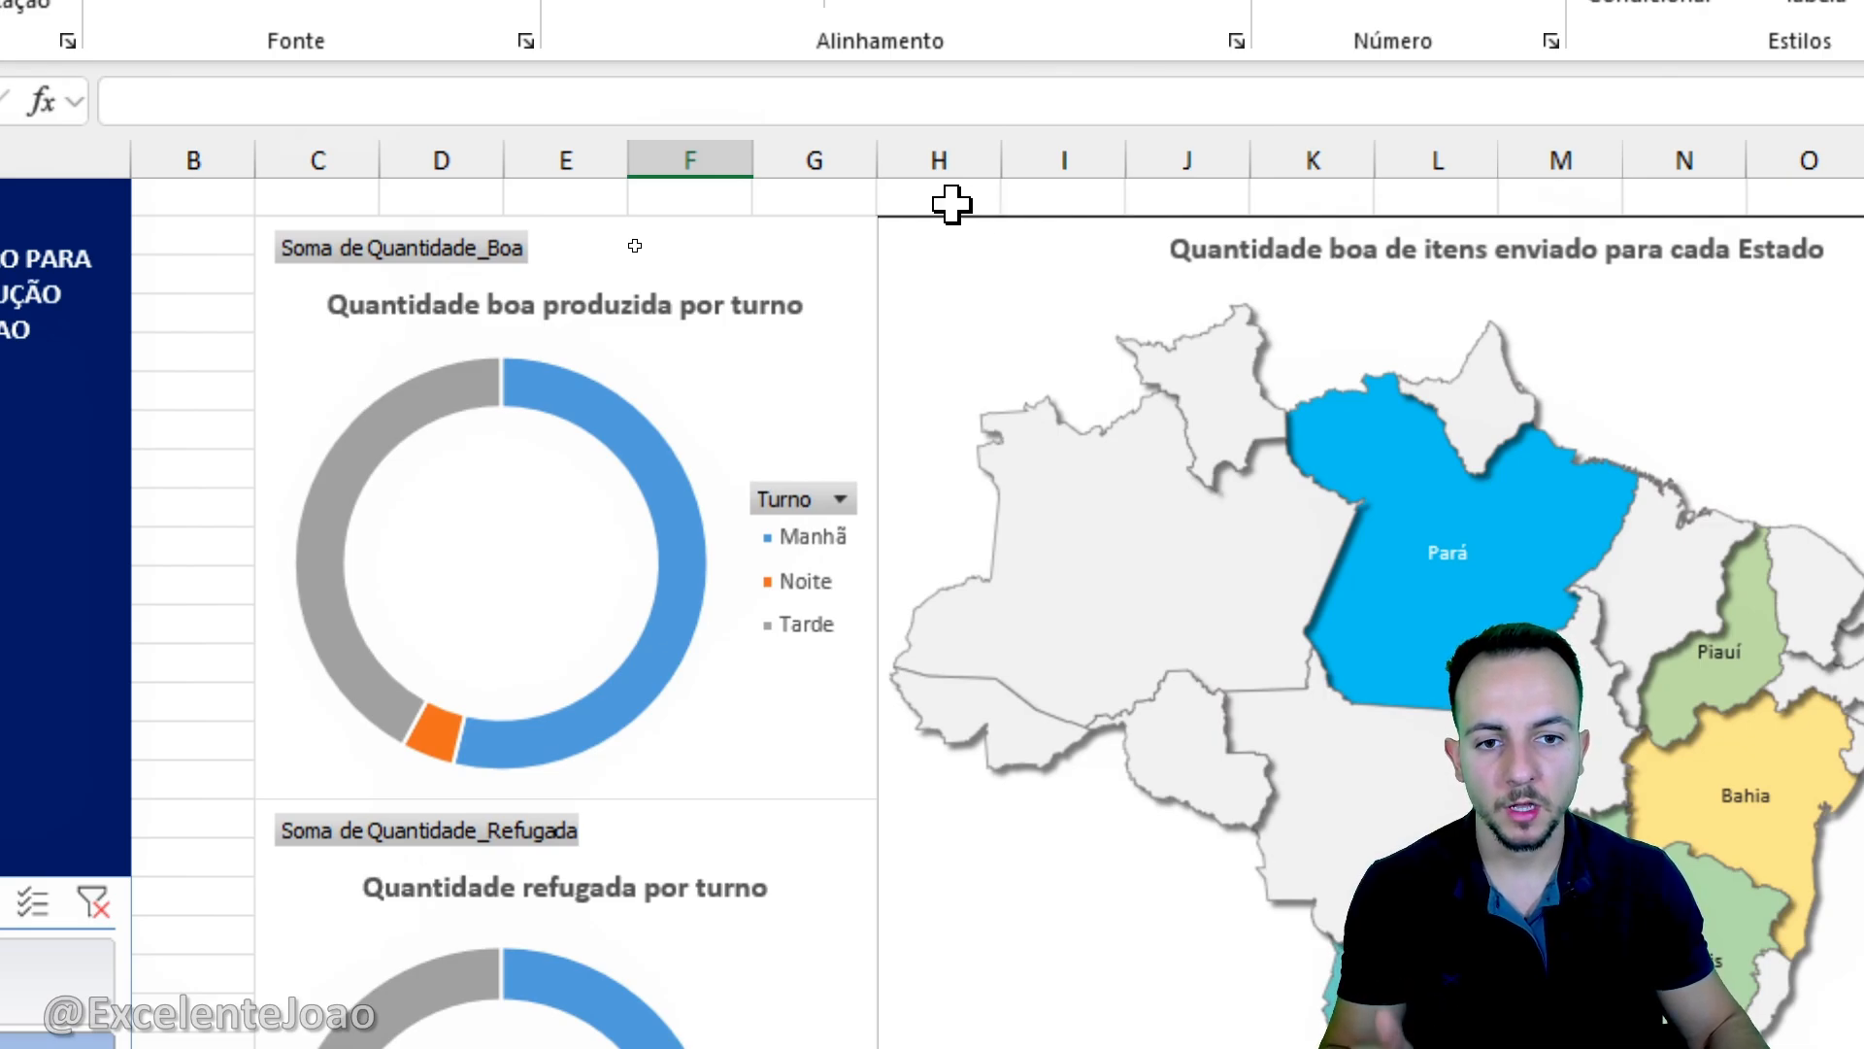
- Hide all field buttons on the "Quantidade boa produzida por turno" doughnut chart
left_click(852, 233)
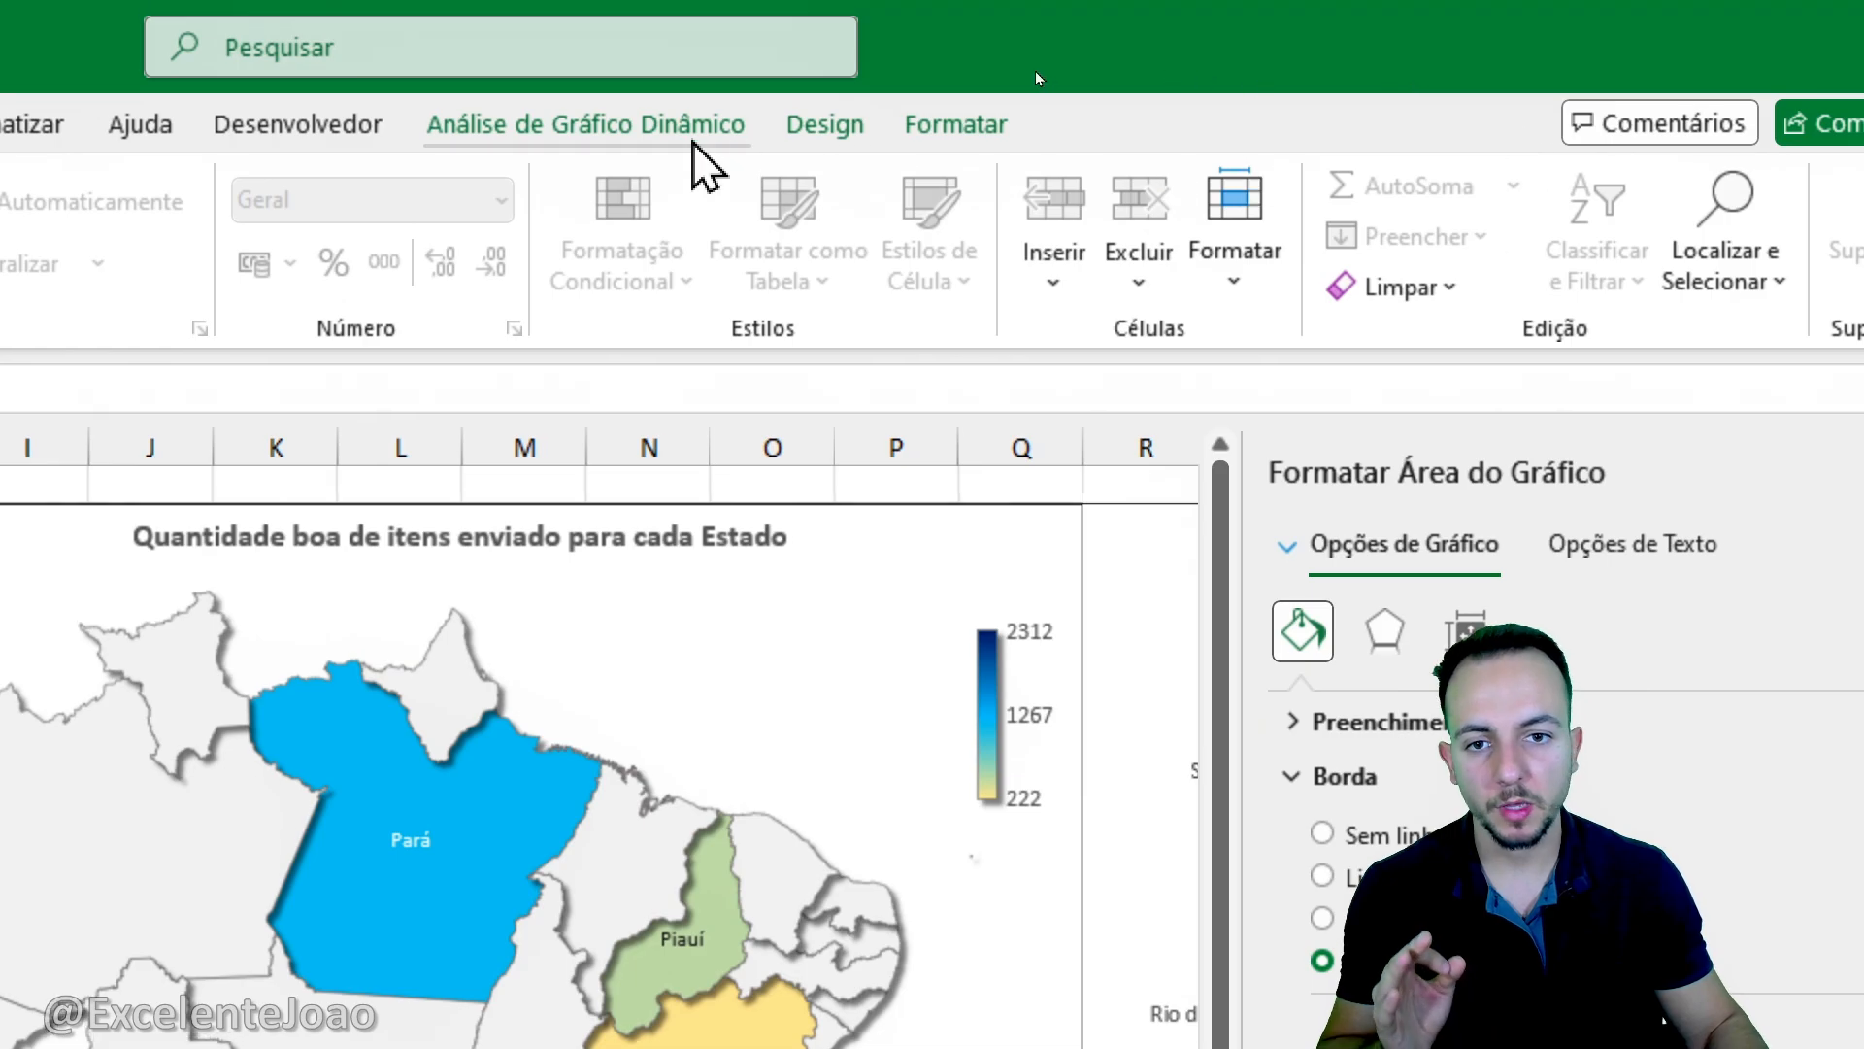
left_click(693, 142)
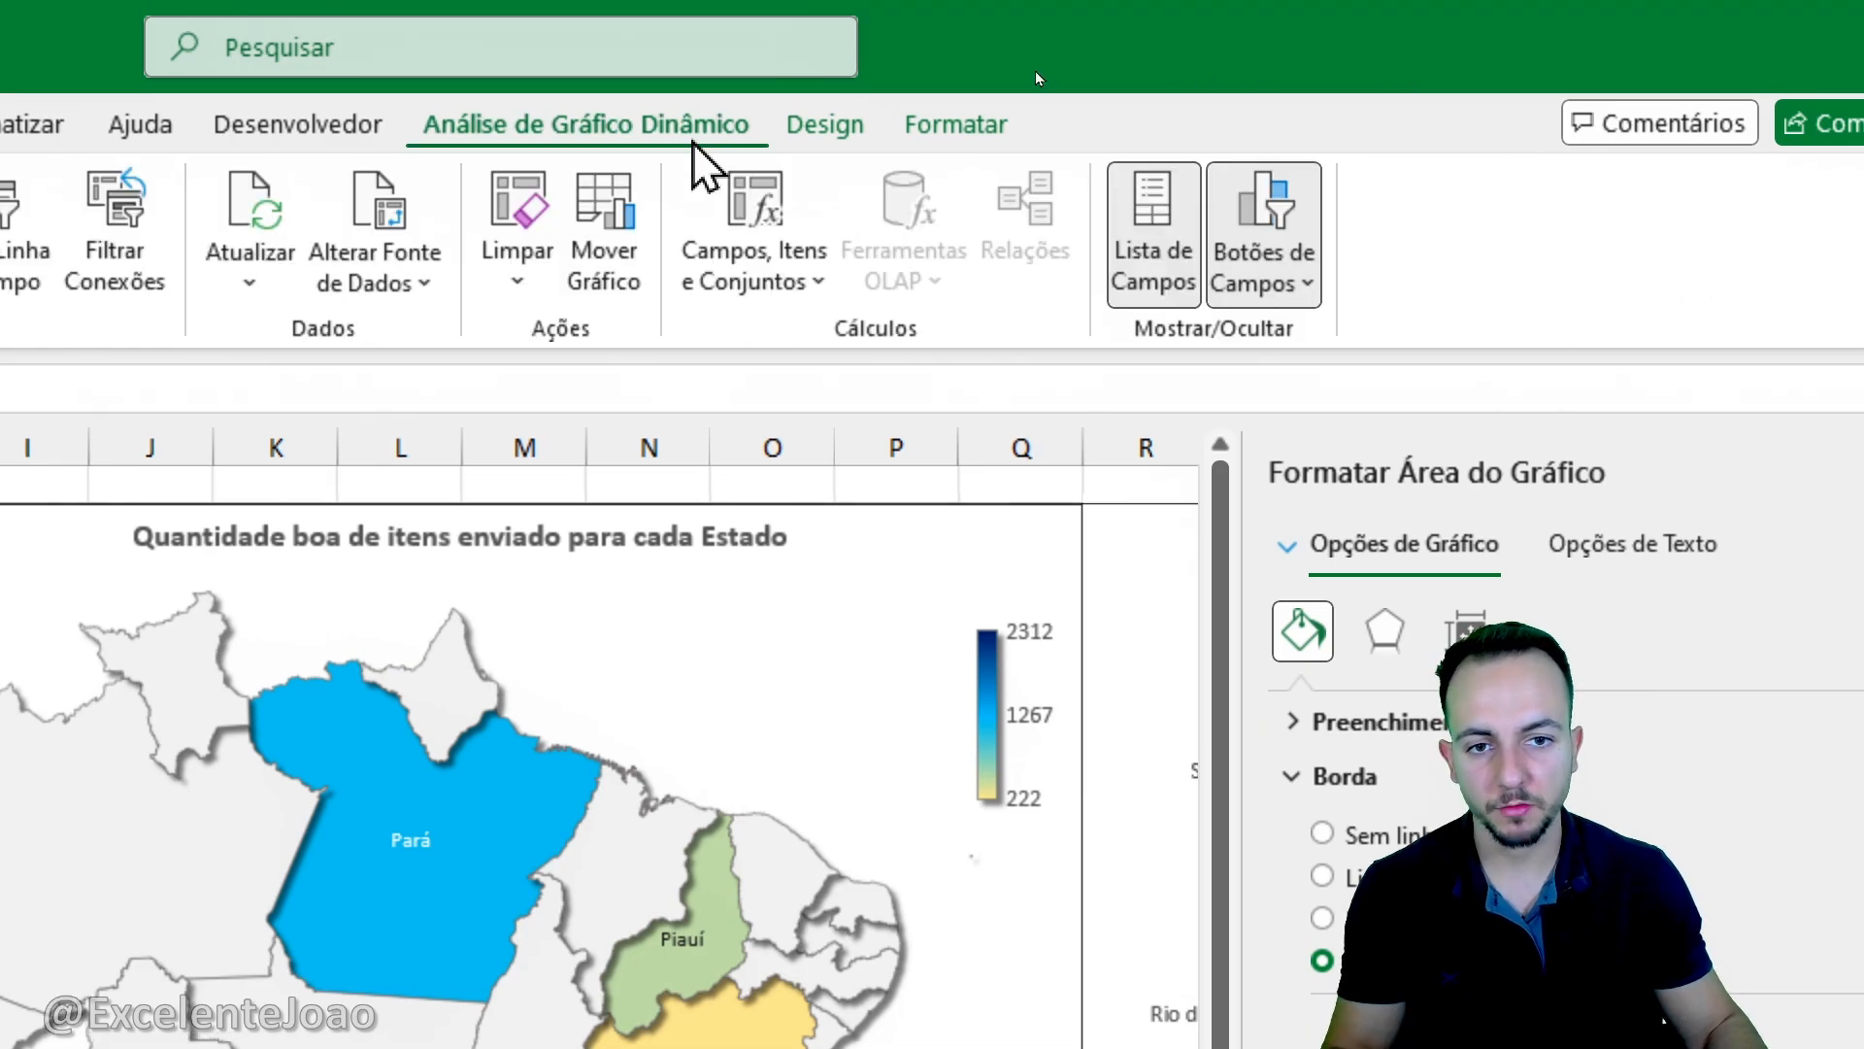
left_click(1238, 290)
left_click(1311, 626)
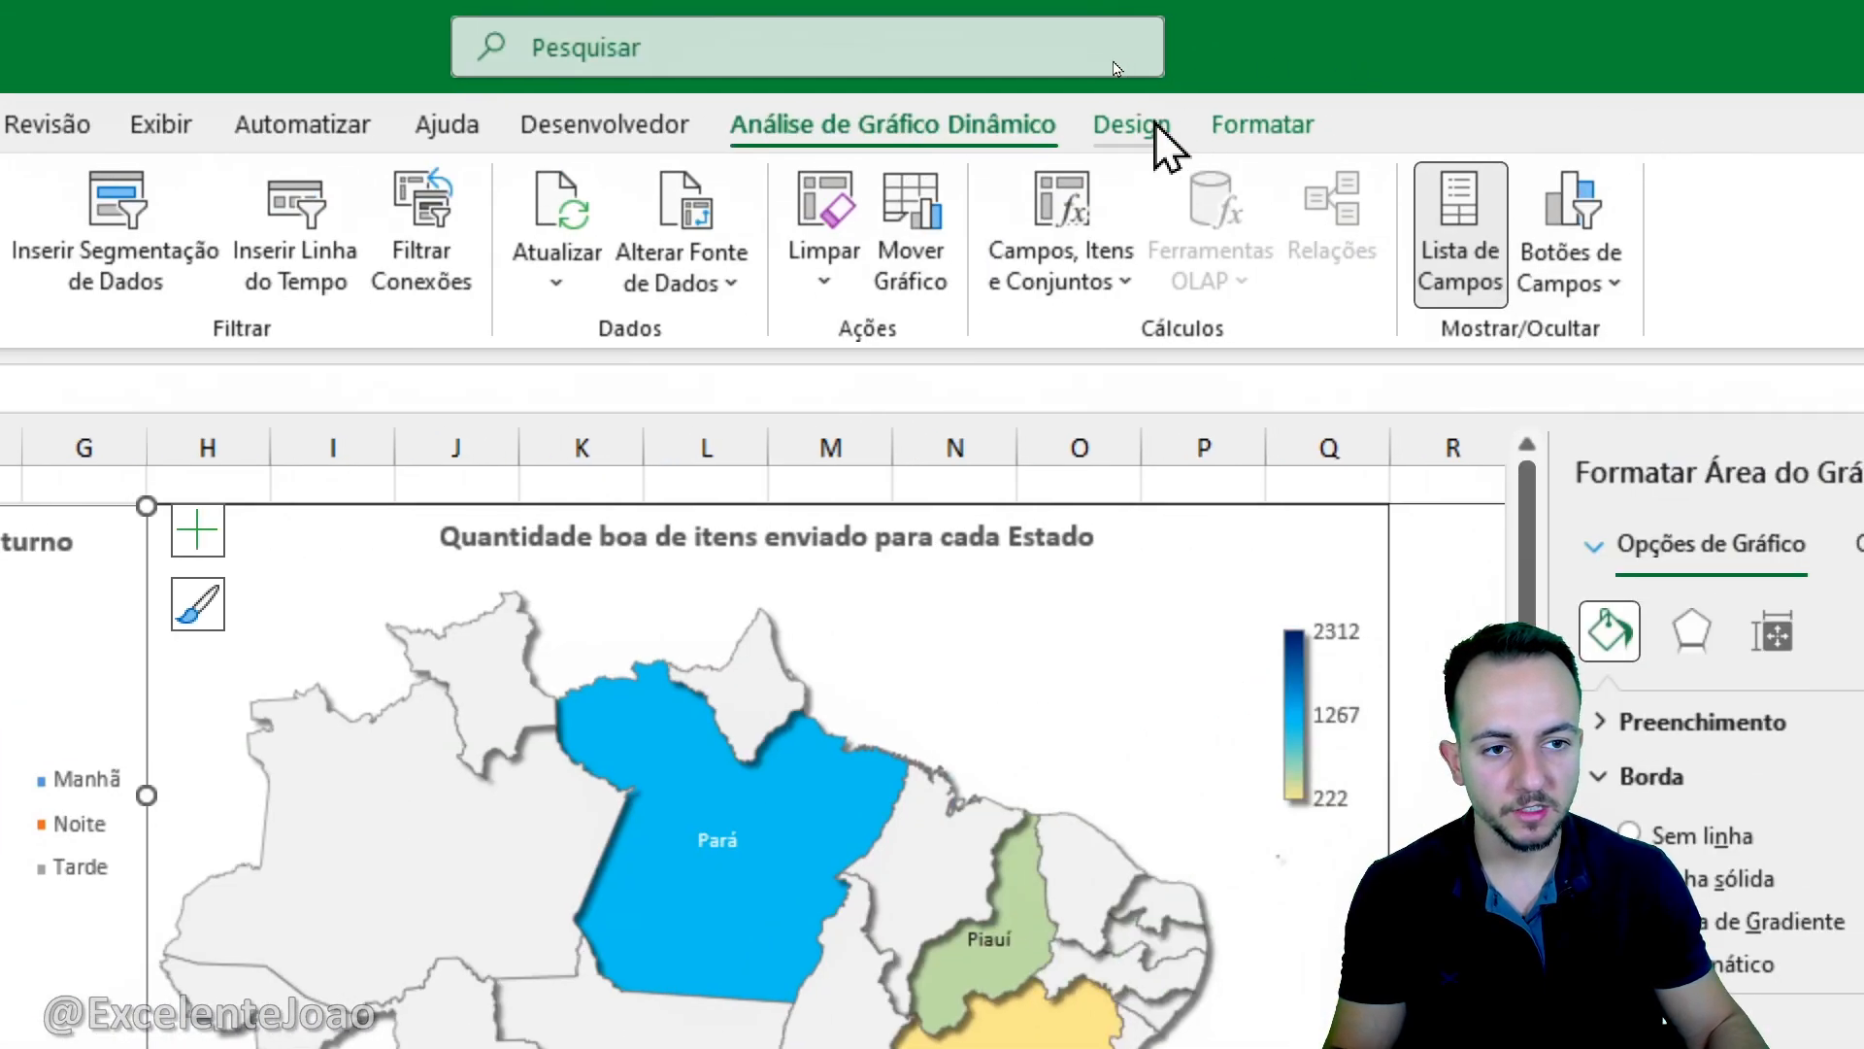
- Show data labels on the "Quantidade boa produzida por turno" doughnut chart
left_click(1156, 126)
left_click(77, 680)
left_click(0, 247)
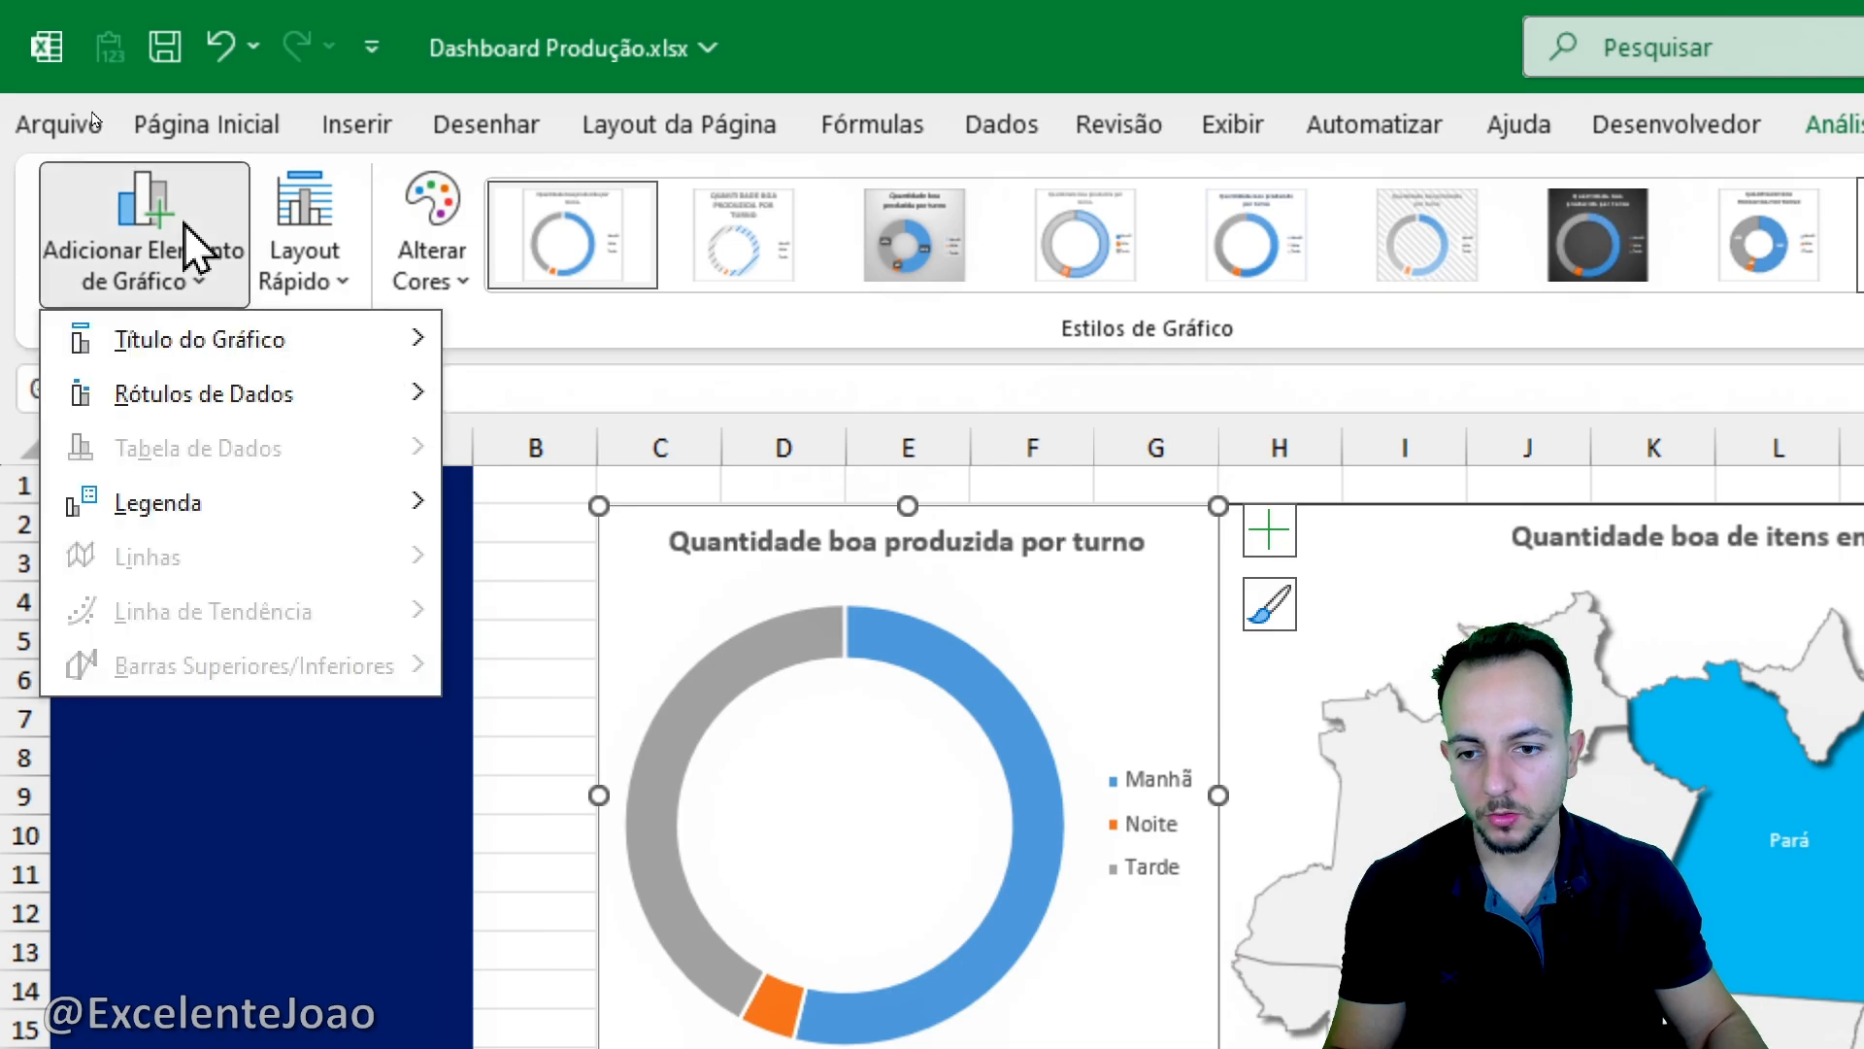
mouse_move(260, 403)
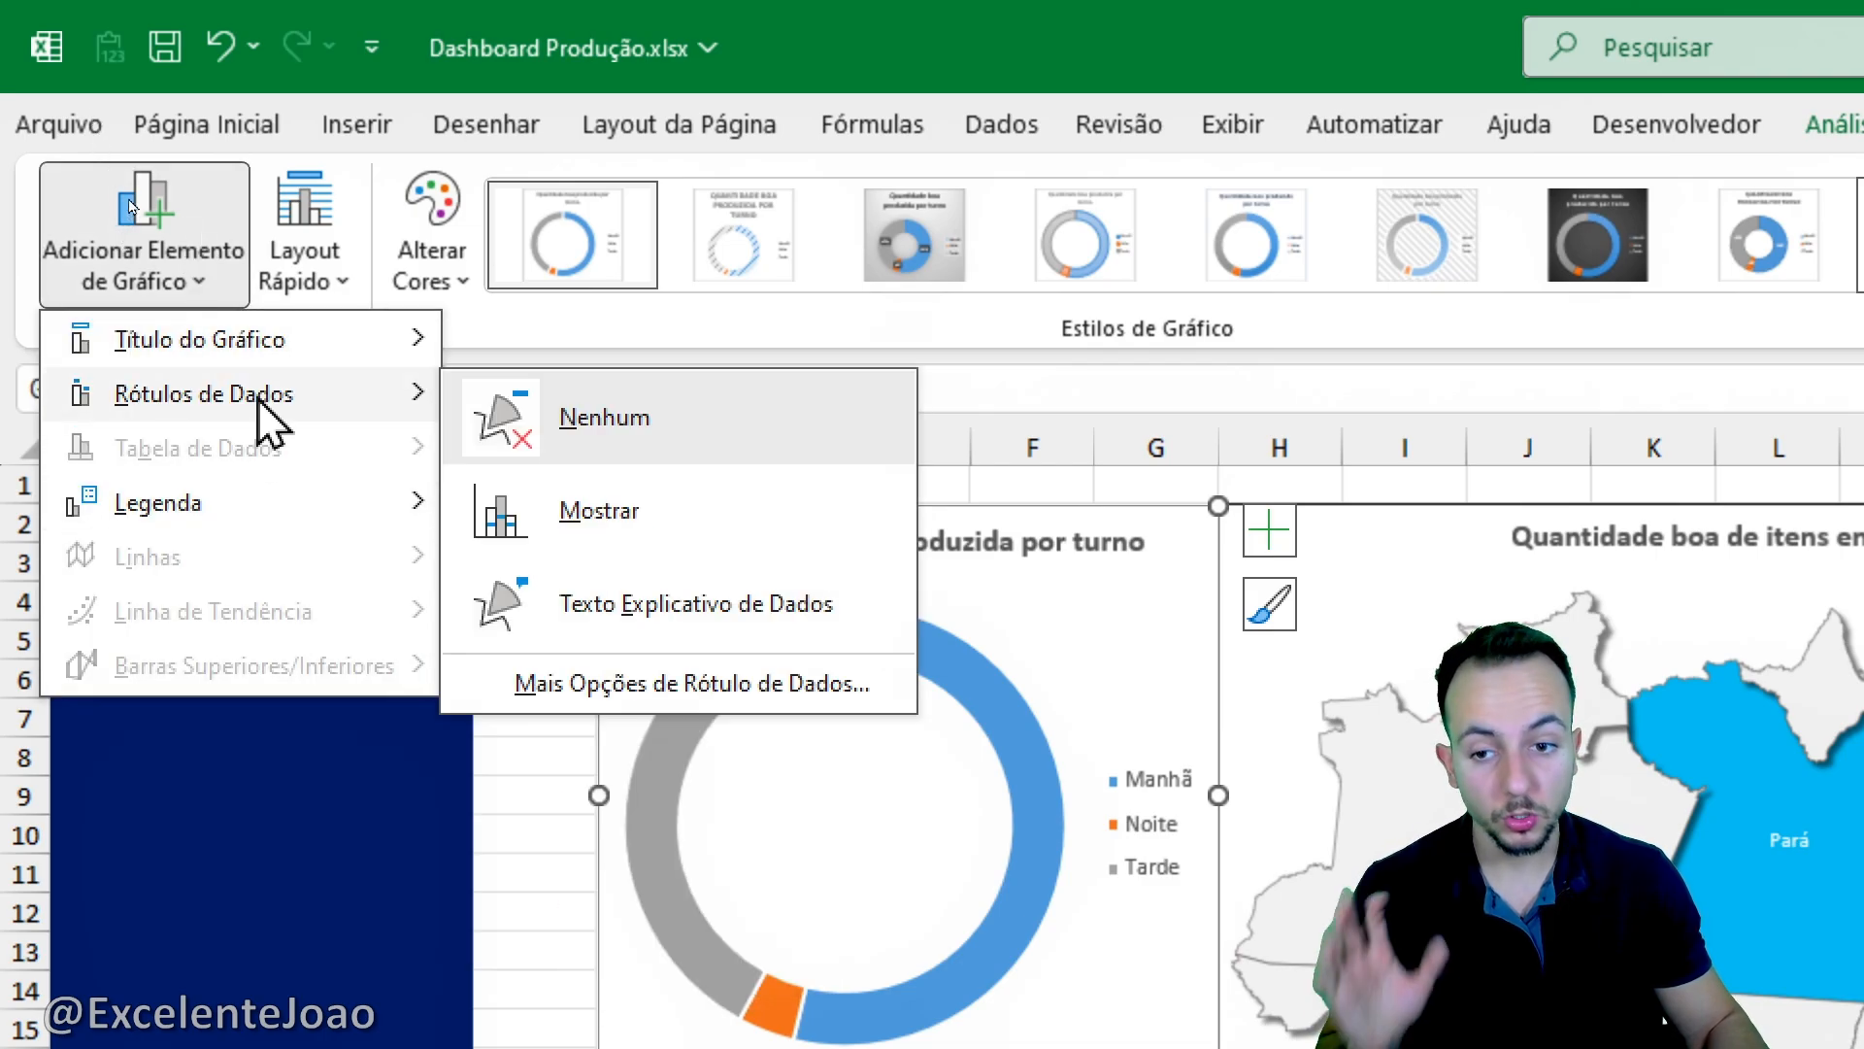
left_click(739, 521)
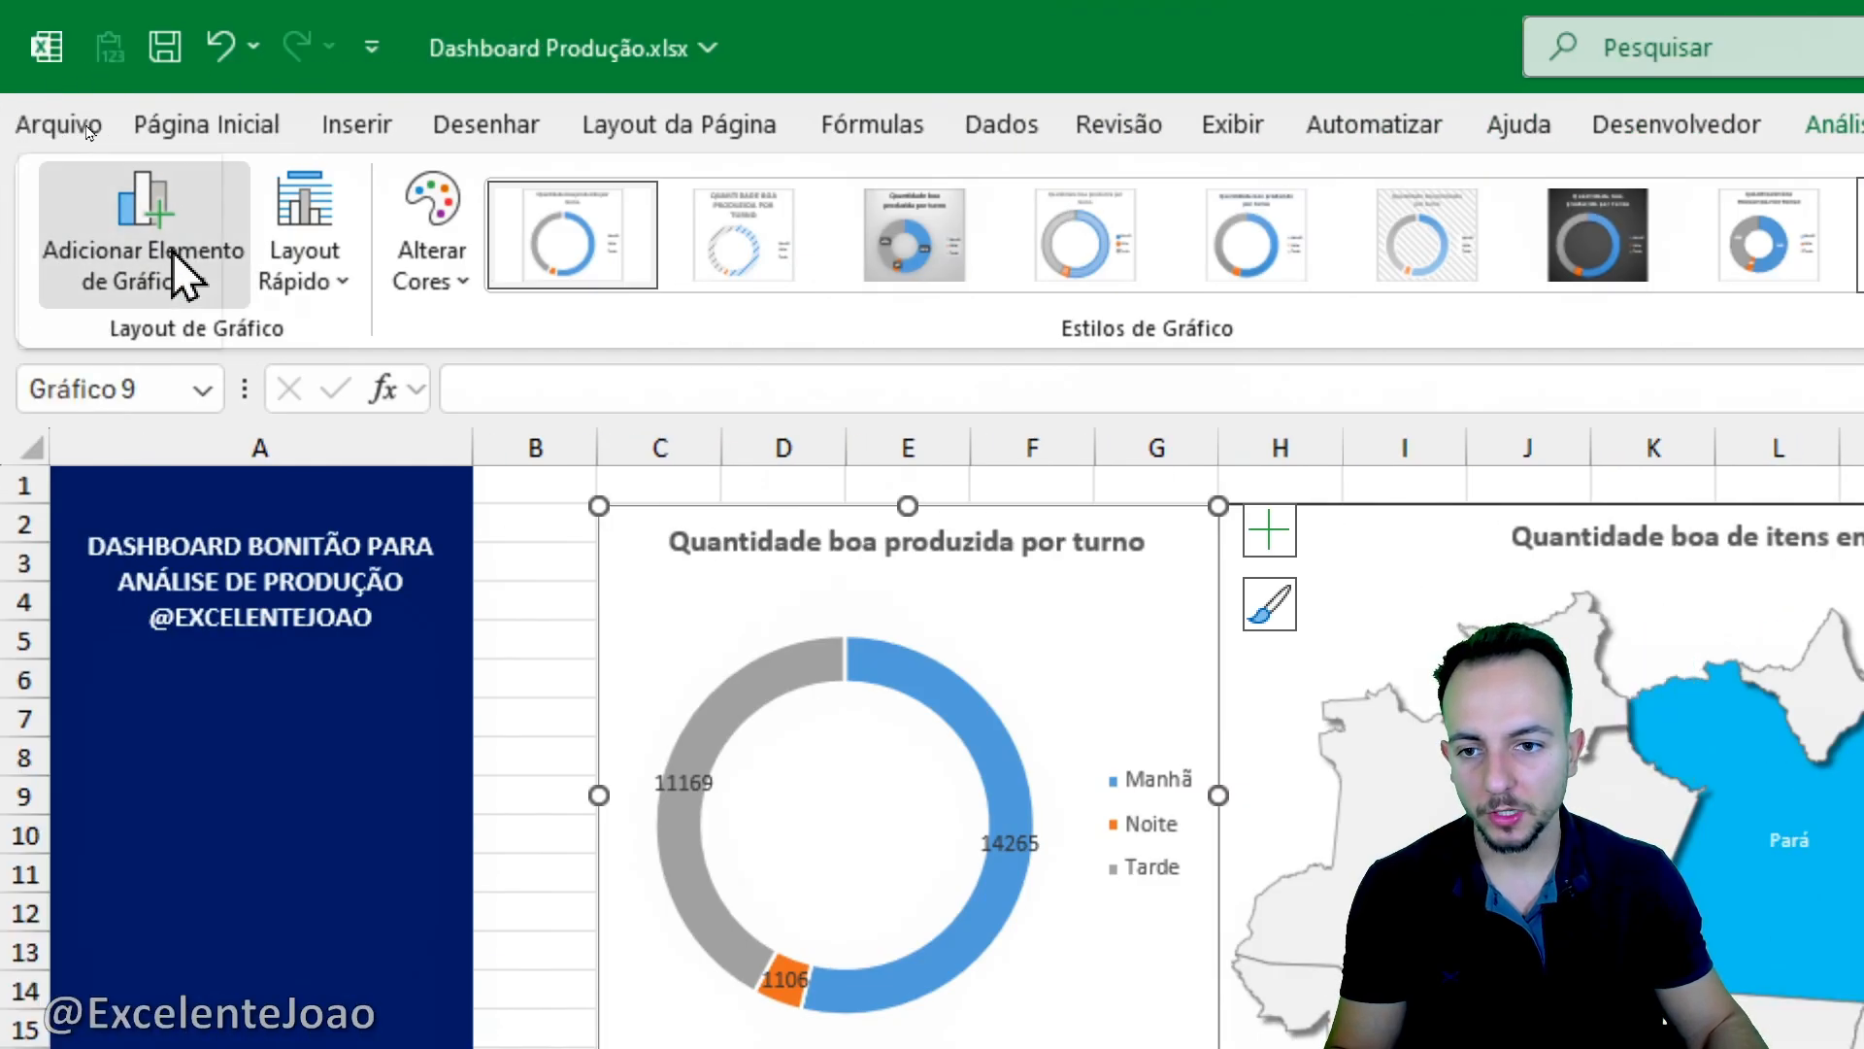
- Place the legend of the good-quantity doughnut chart below the ring
left_click(146, 243)
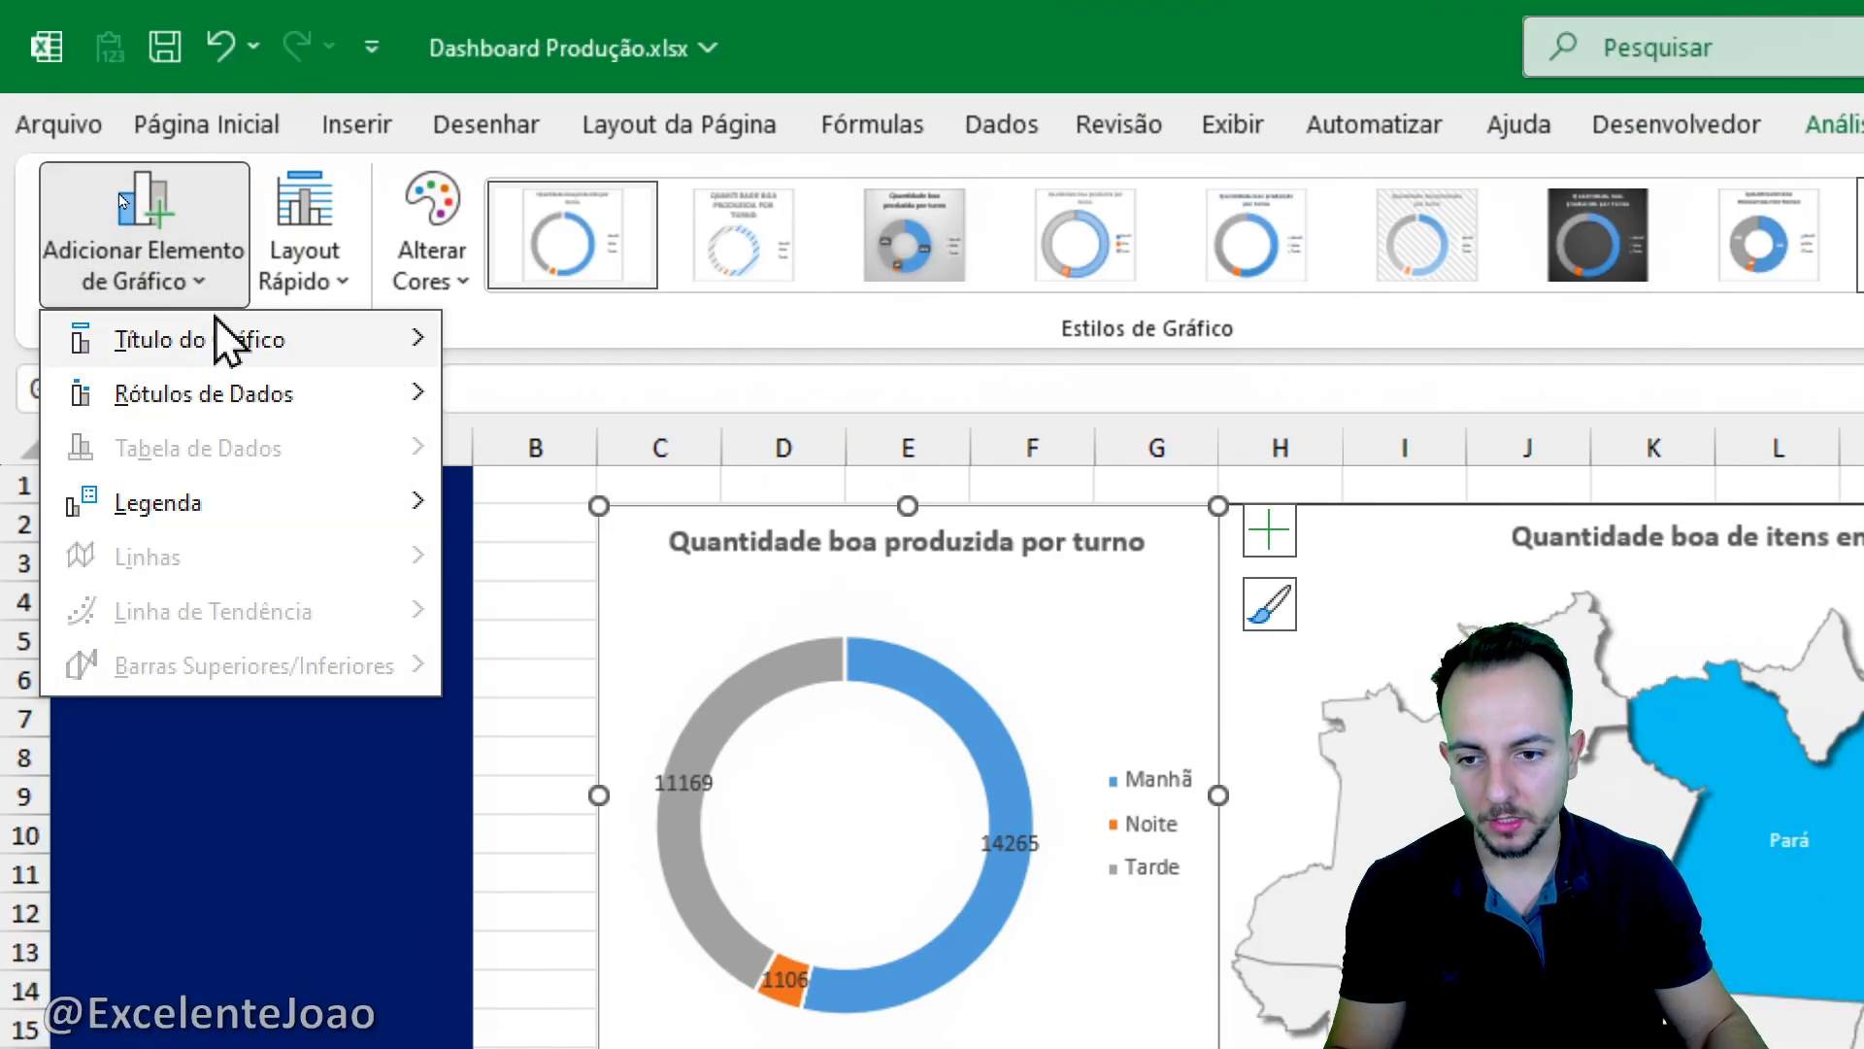
mouse_move(274, 514)
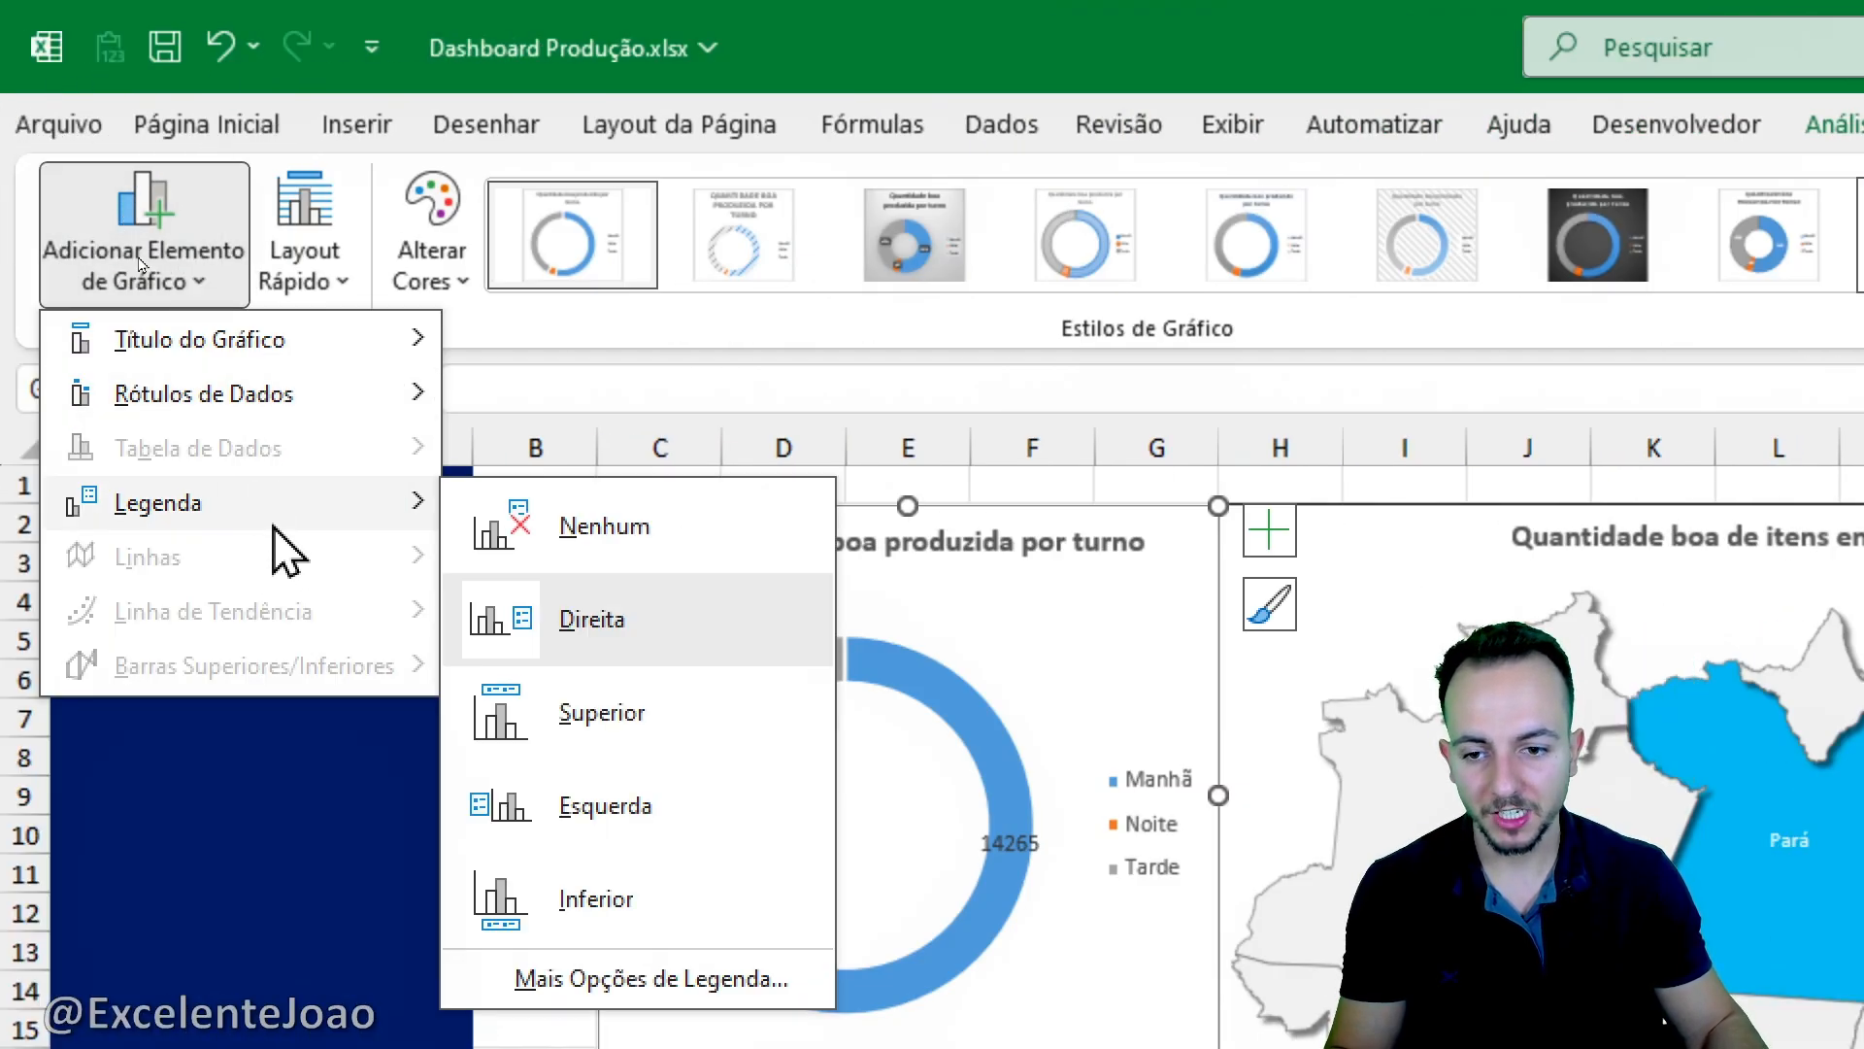
left_click(621, 907)
left_click_drag(743, 683, 1104, 759)
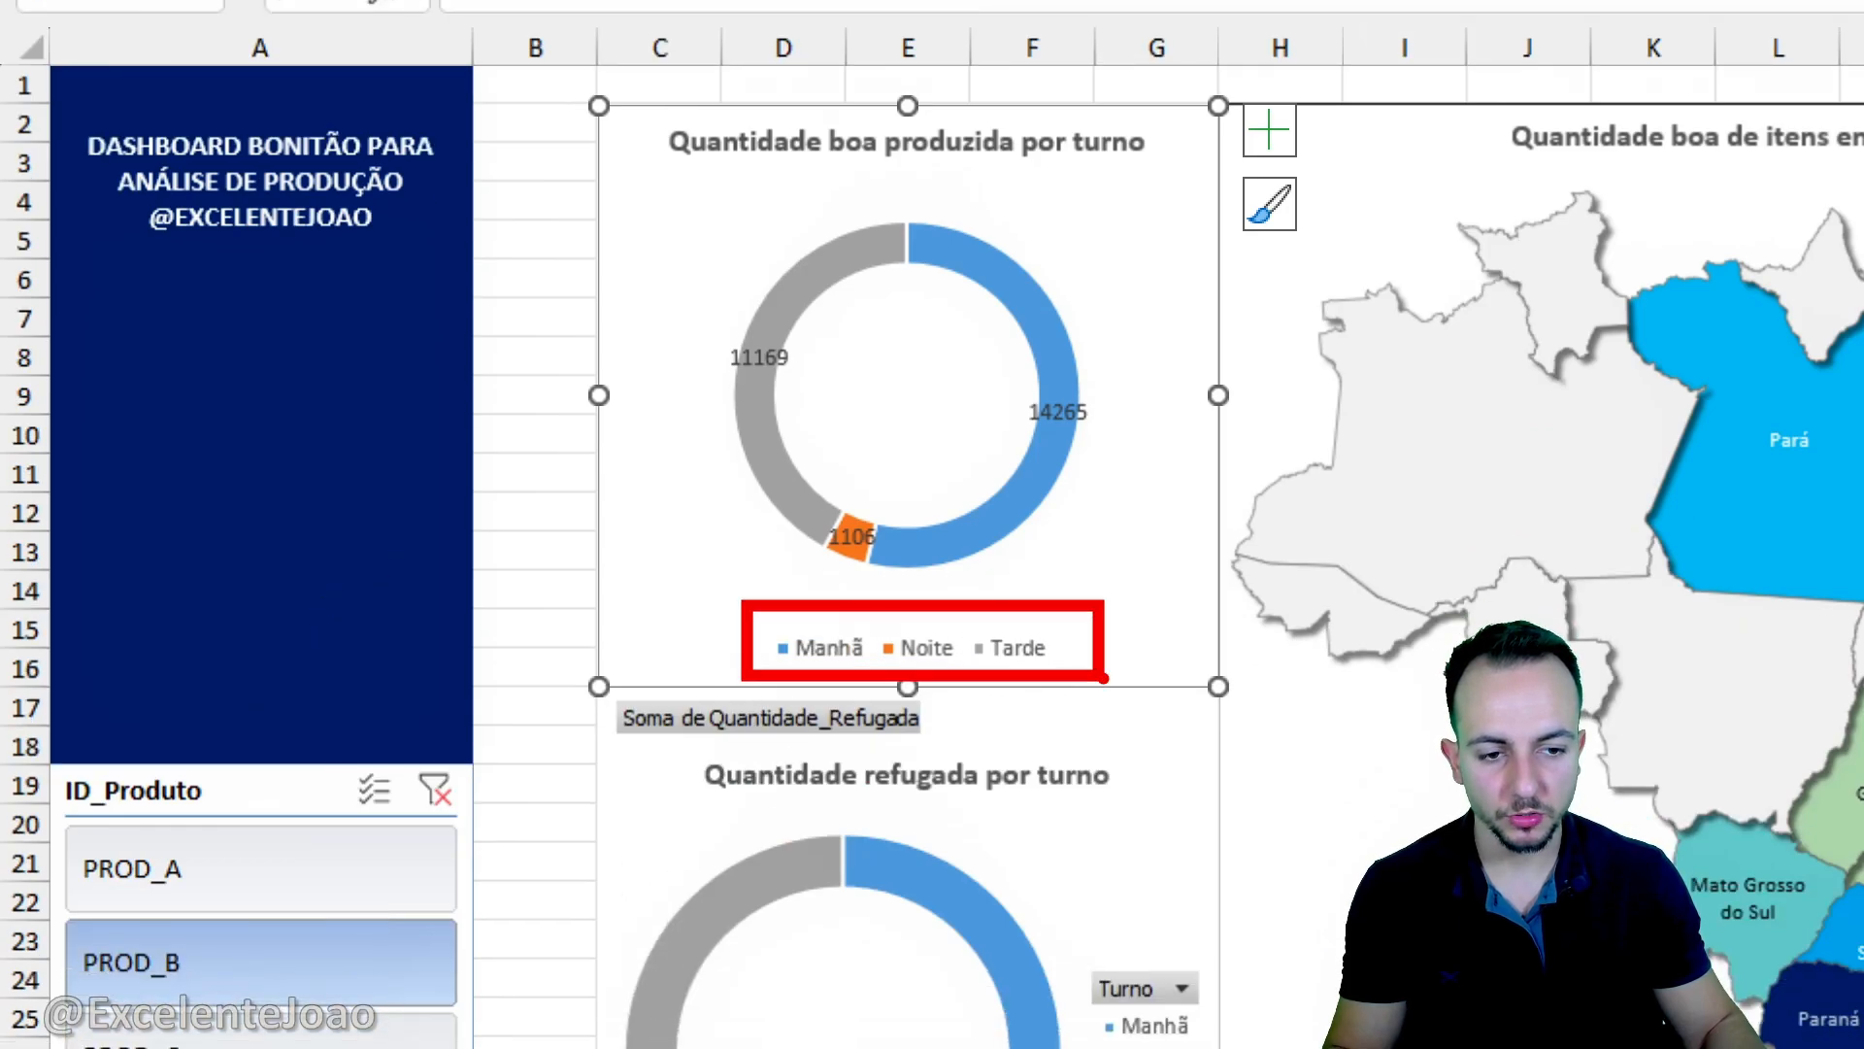
key("Escape")
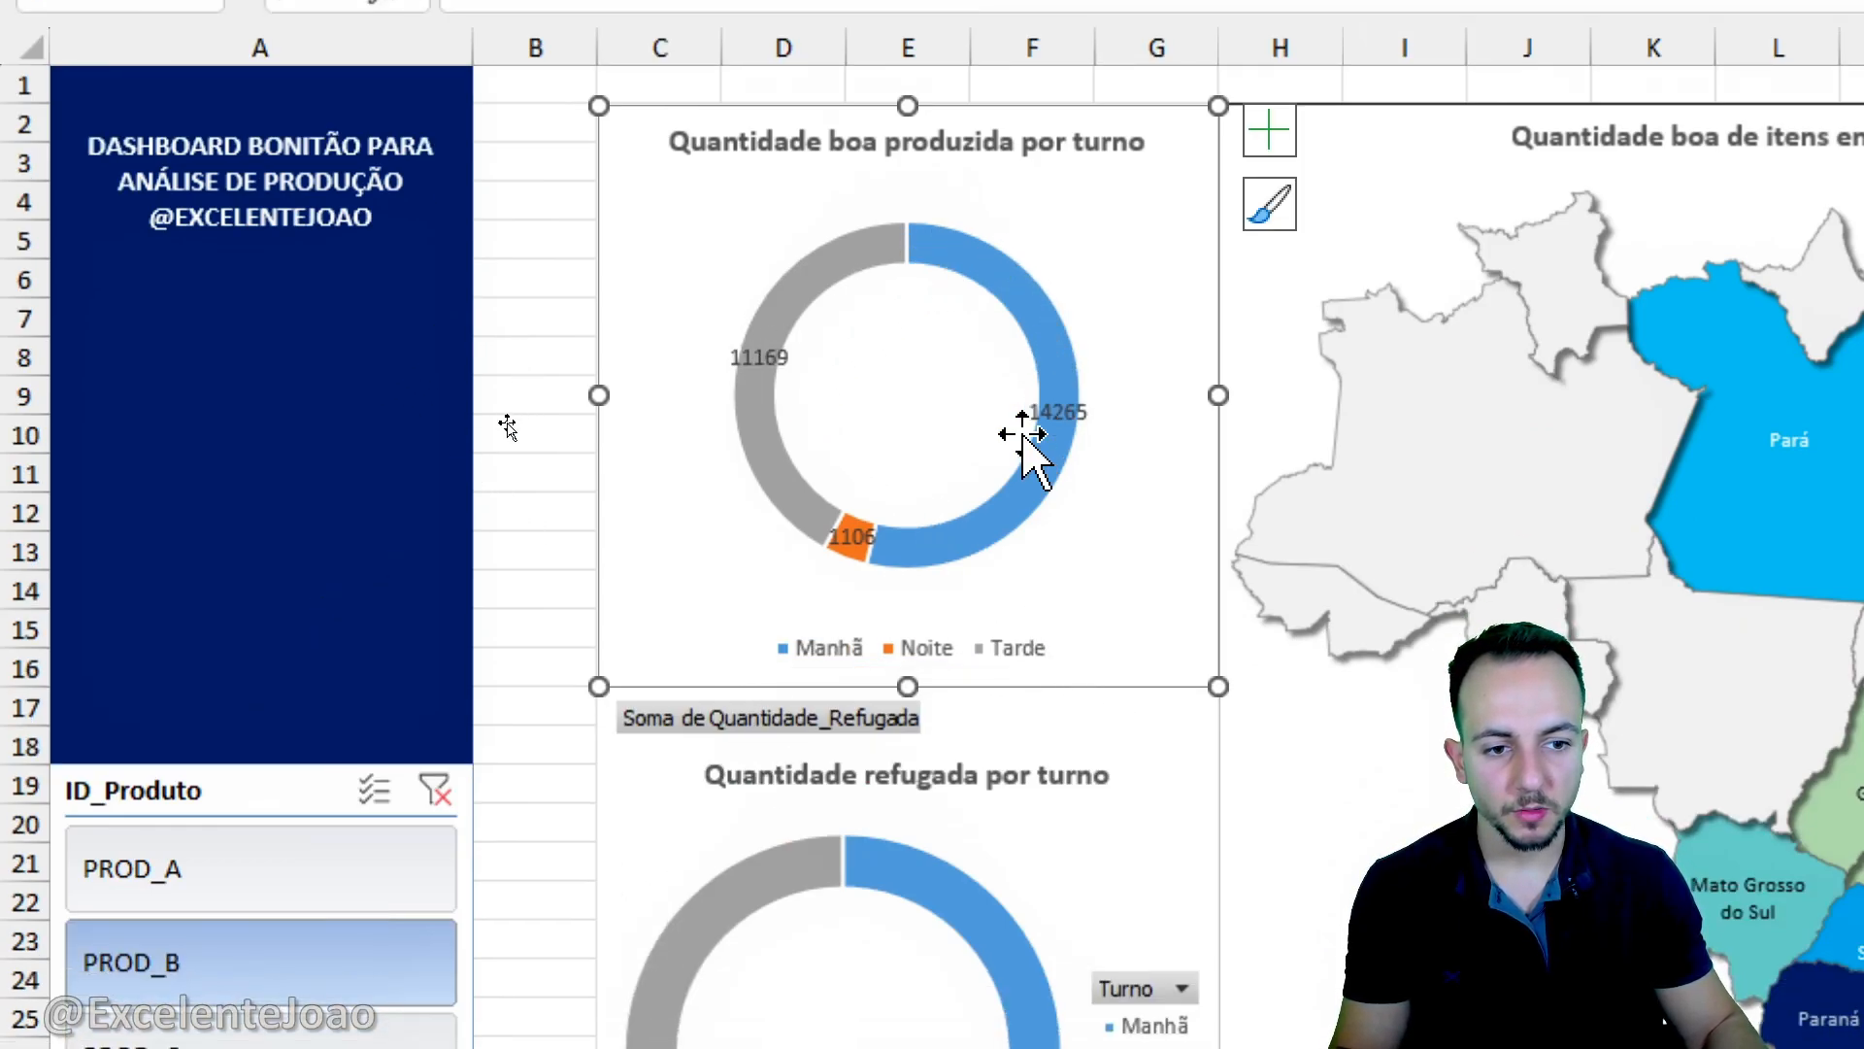
- Move the Tarde, Noite and Manhã data labels of the good-quantity doughnut chart outside the ring
left_click(767, 357)
left_click_drag(772, 358, 670, 289)
left_click(843, 537)
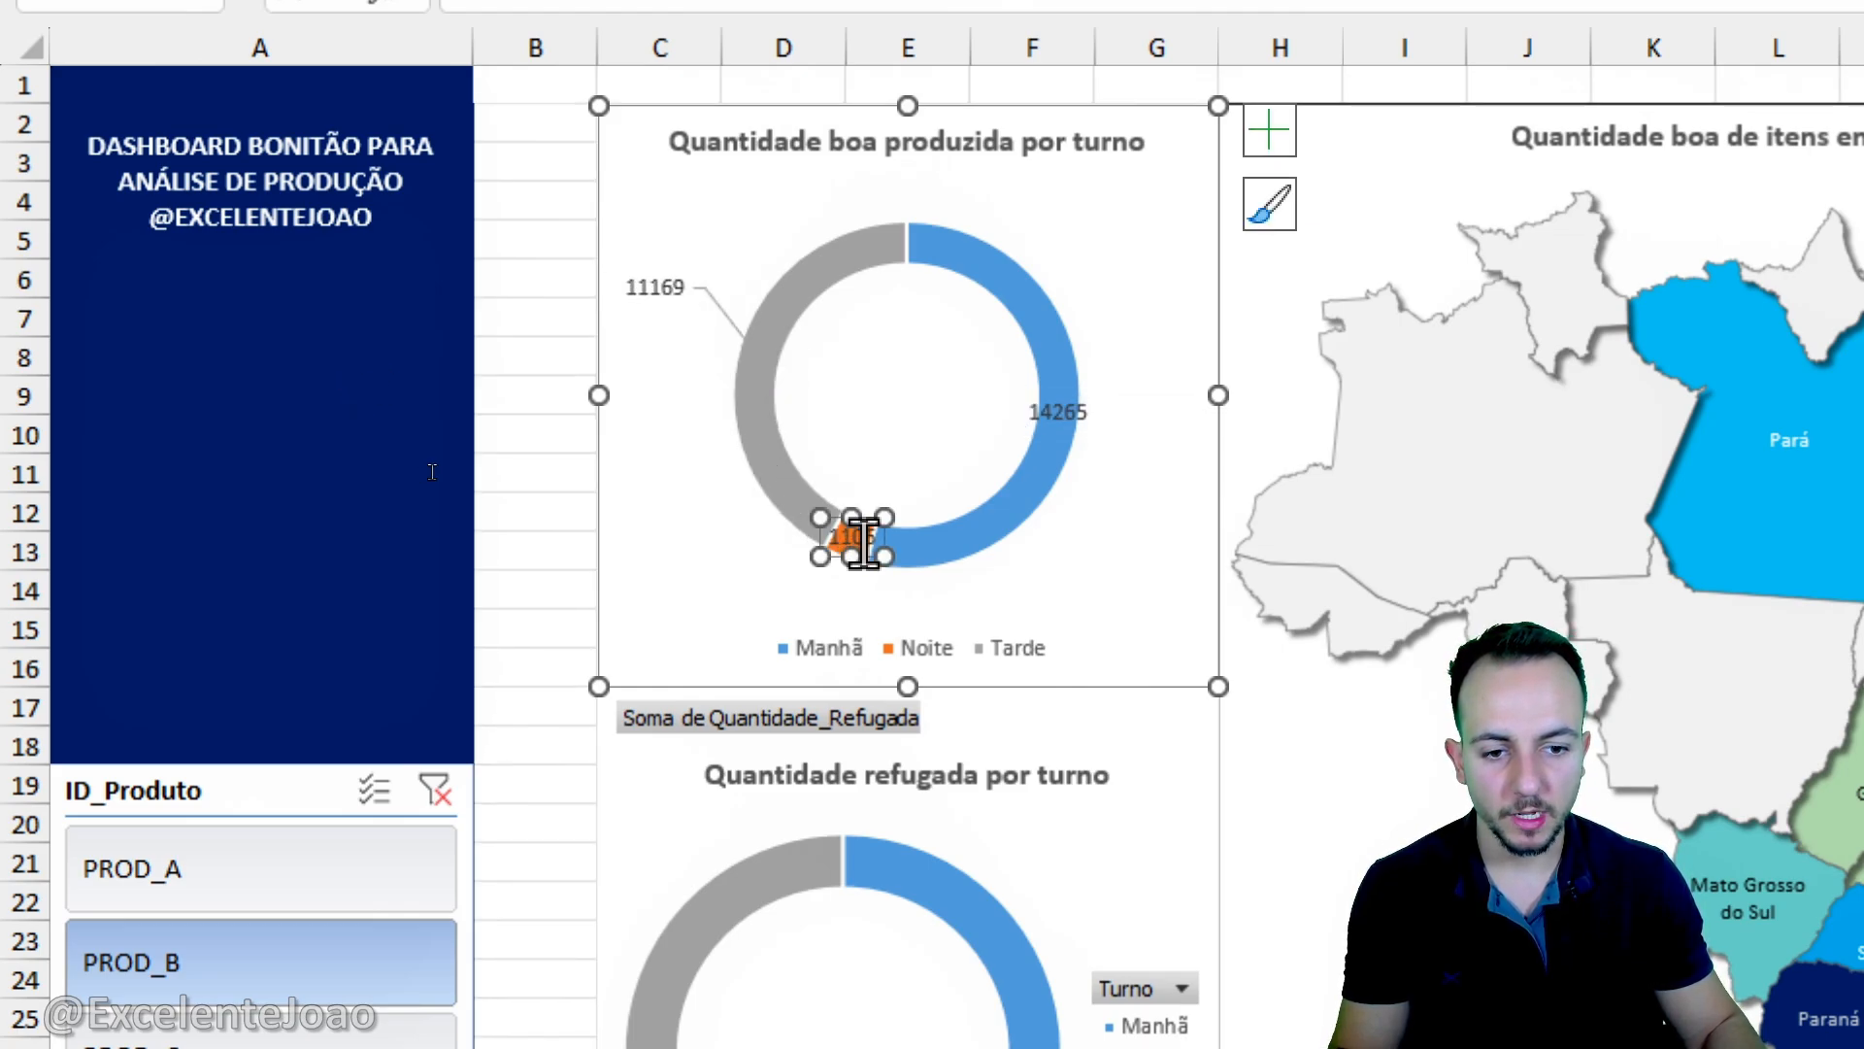
left_click_drag(863, 543, 727, 612)
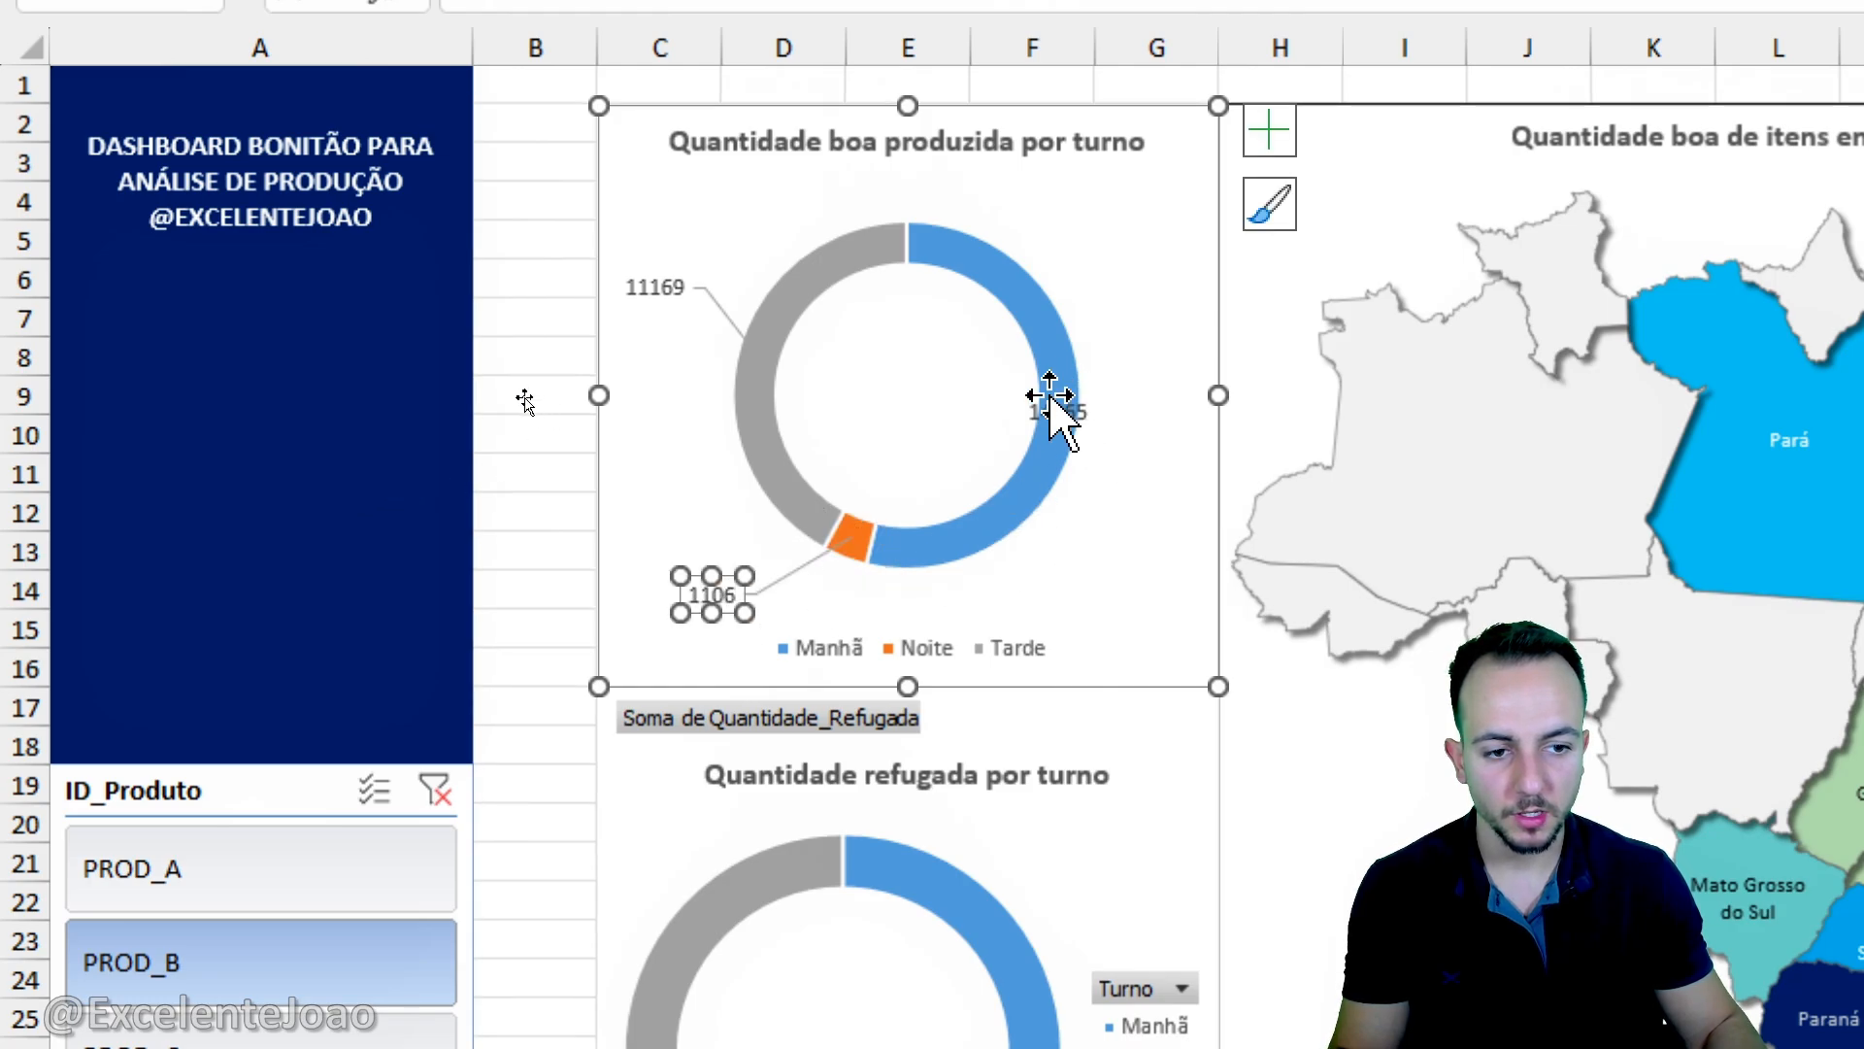
left_click(1052, 403)
left_click_drag(1052, 403, 1119, 291)
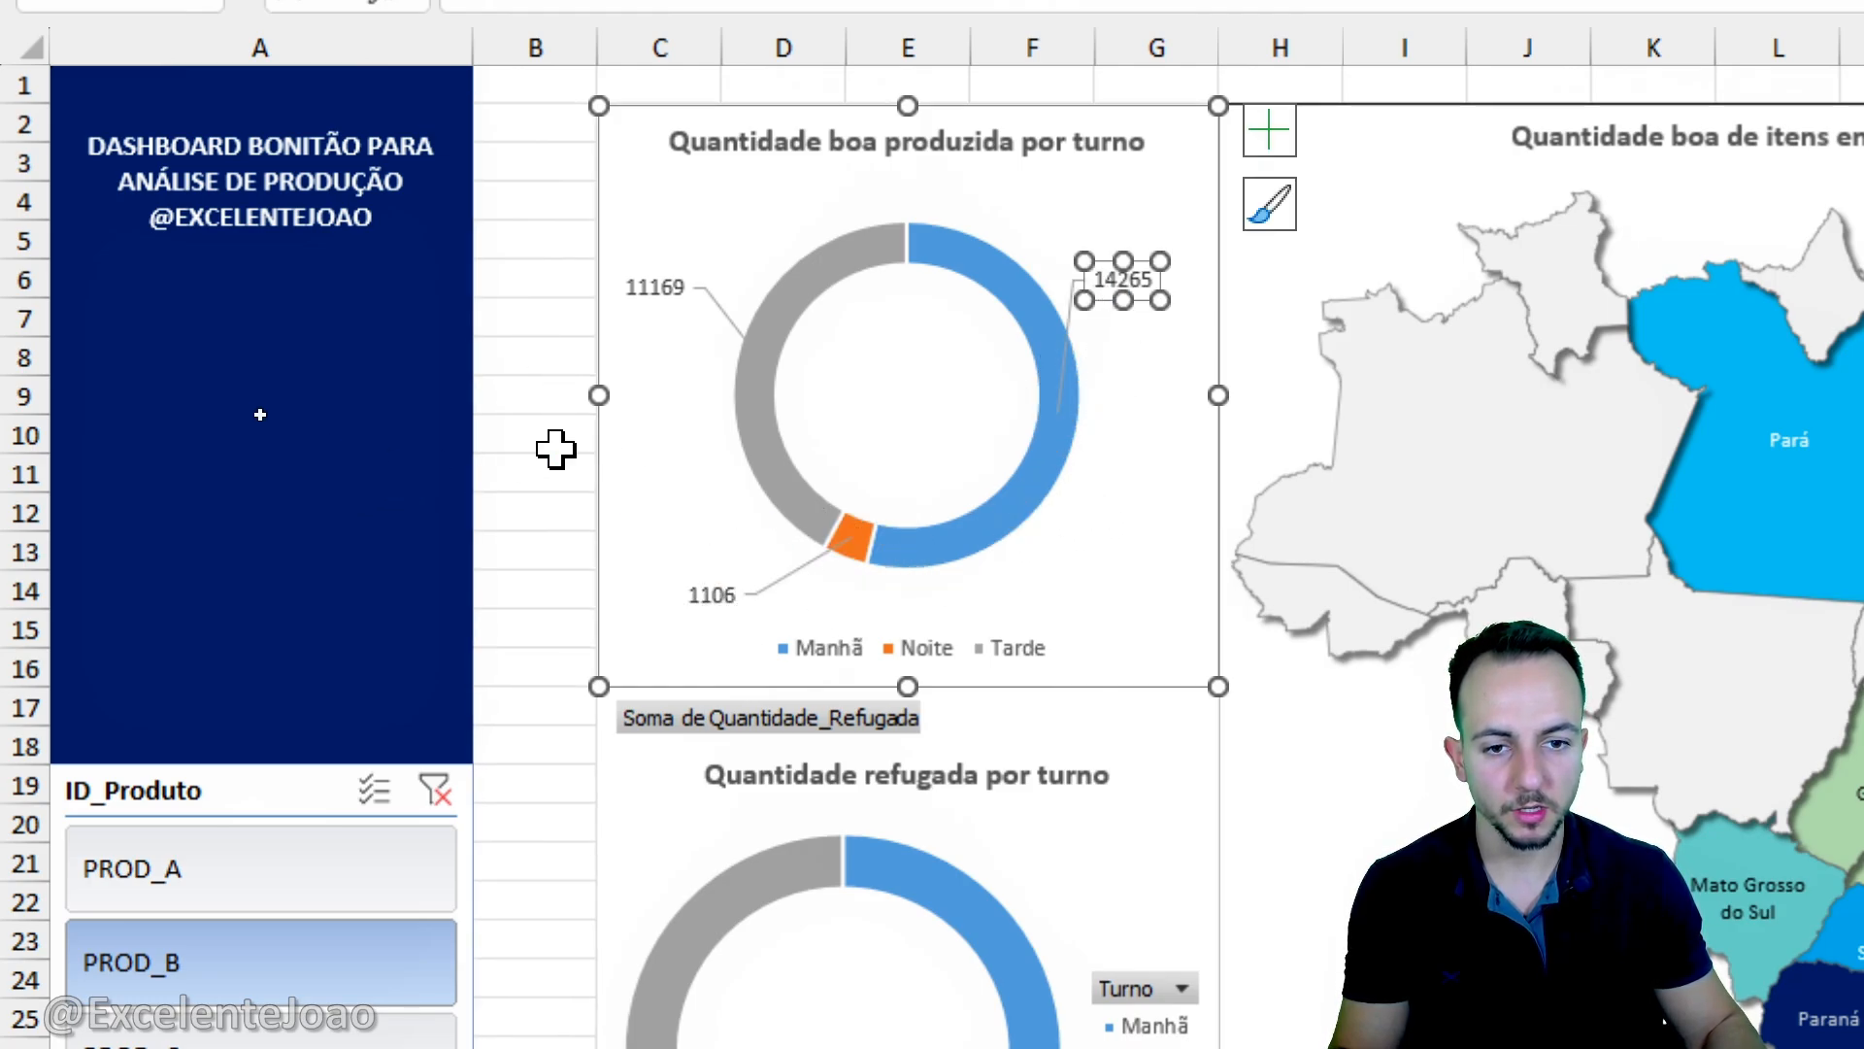
left_click(502, 409)
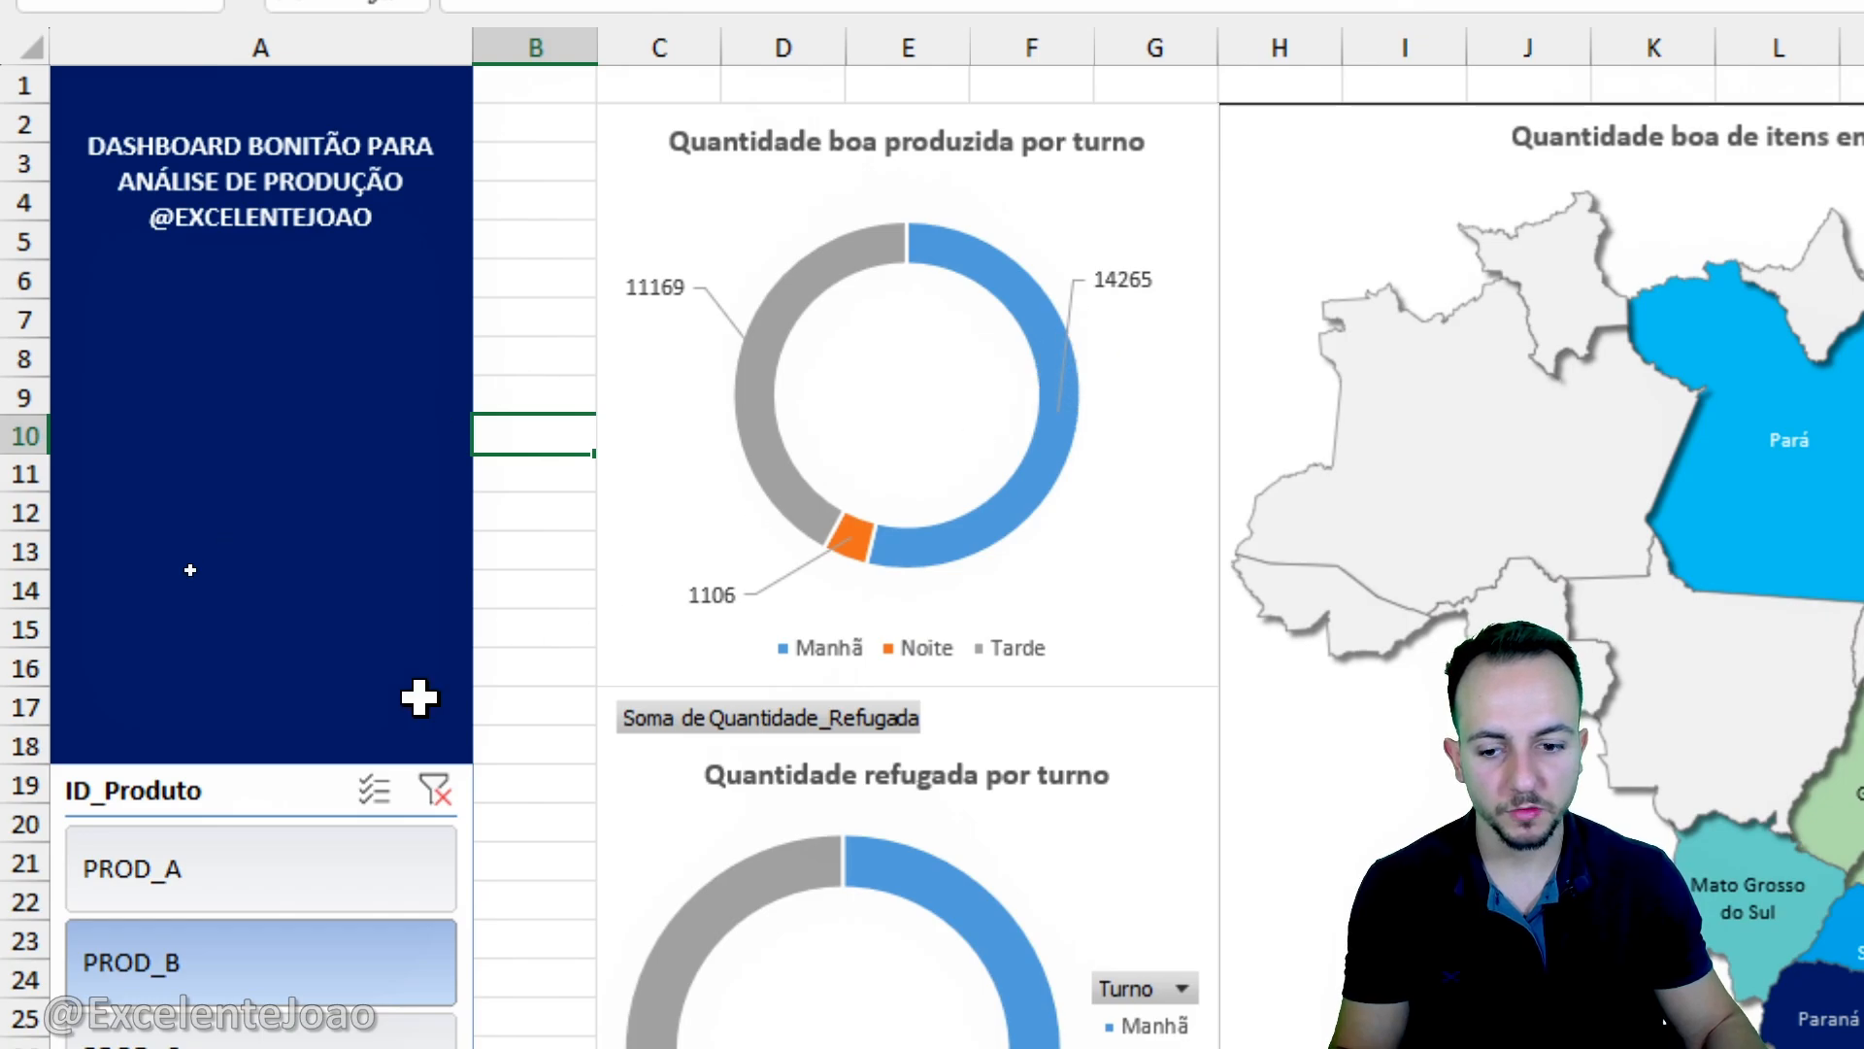
- Switch the ID_Produto slicer between PROD_A, PROD_B and PROD_C to check which charts respond, ending on PROD_B
left_click(321, 858)
left_click(301, 947)
scroll(297, 912, "down", 1)
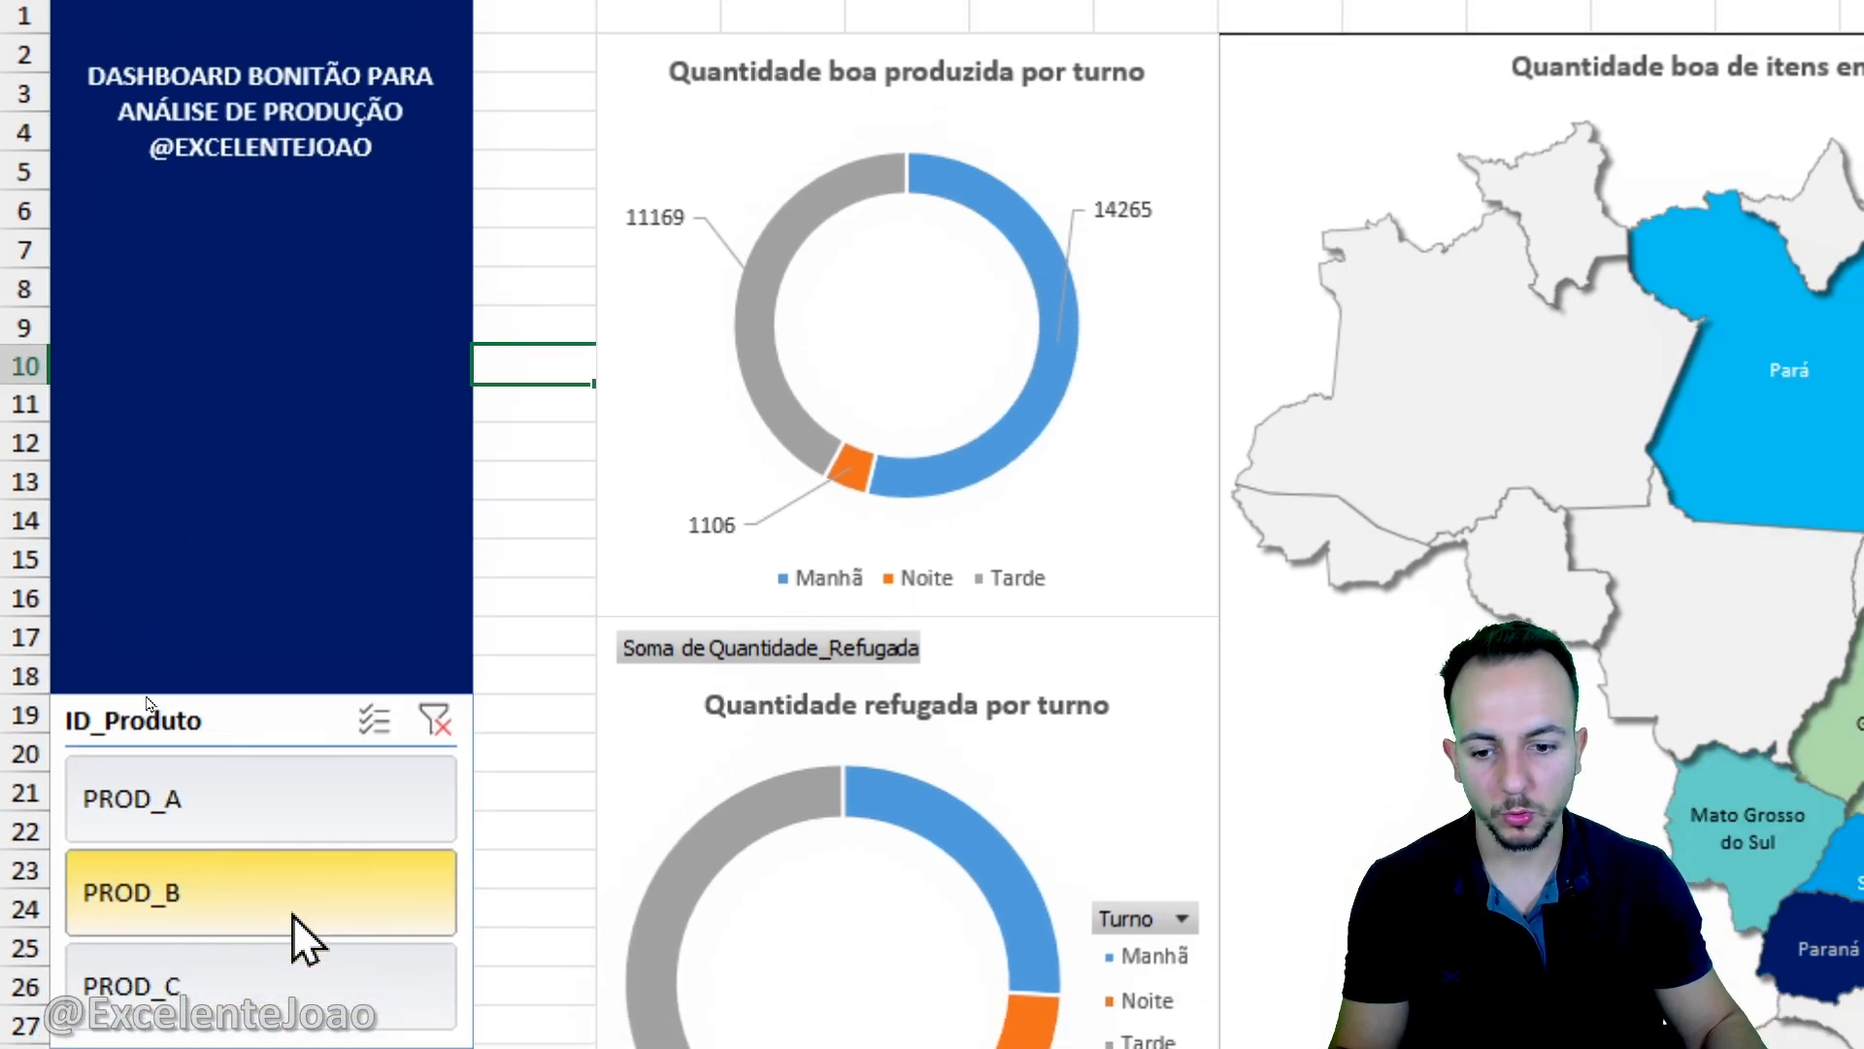
left_click(297, 932)
scroll(293, 915, "down", 1)
left_click(316, 678)
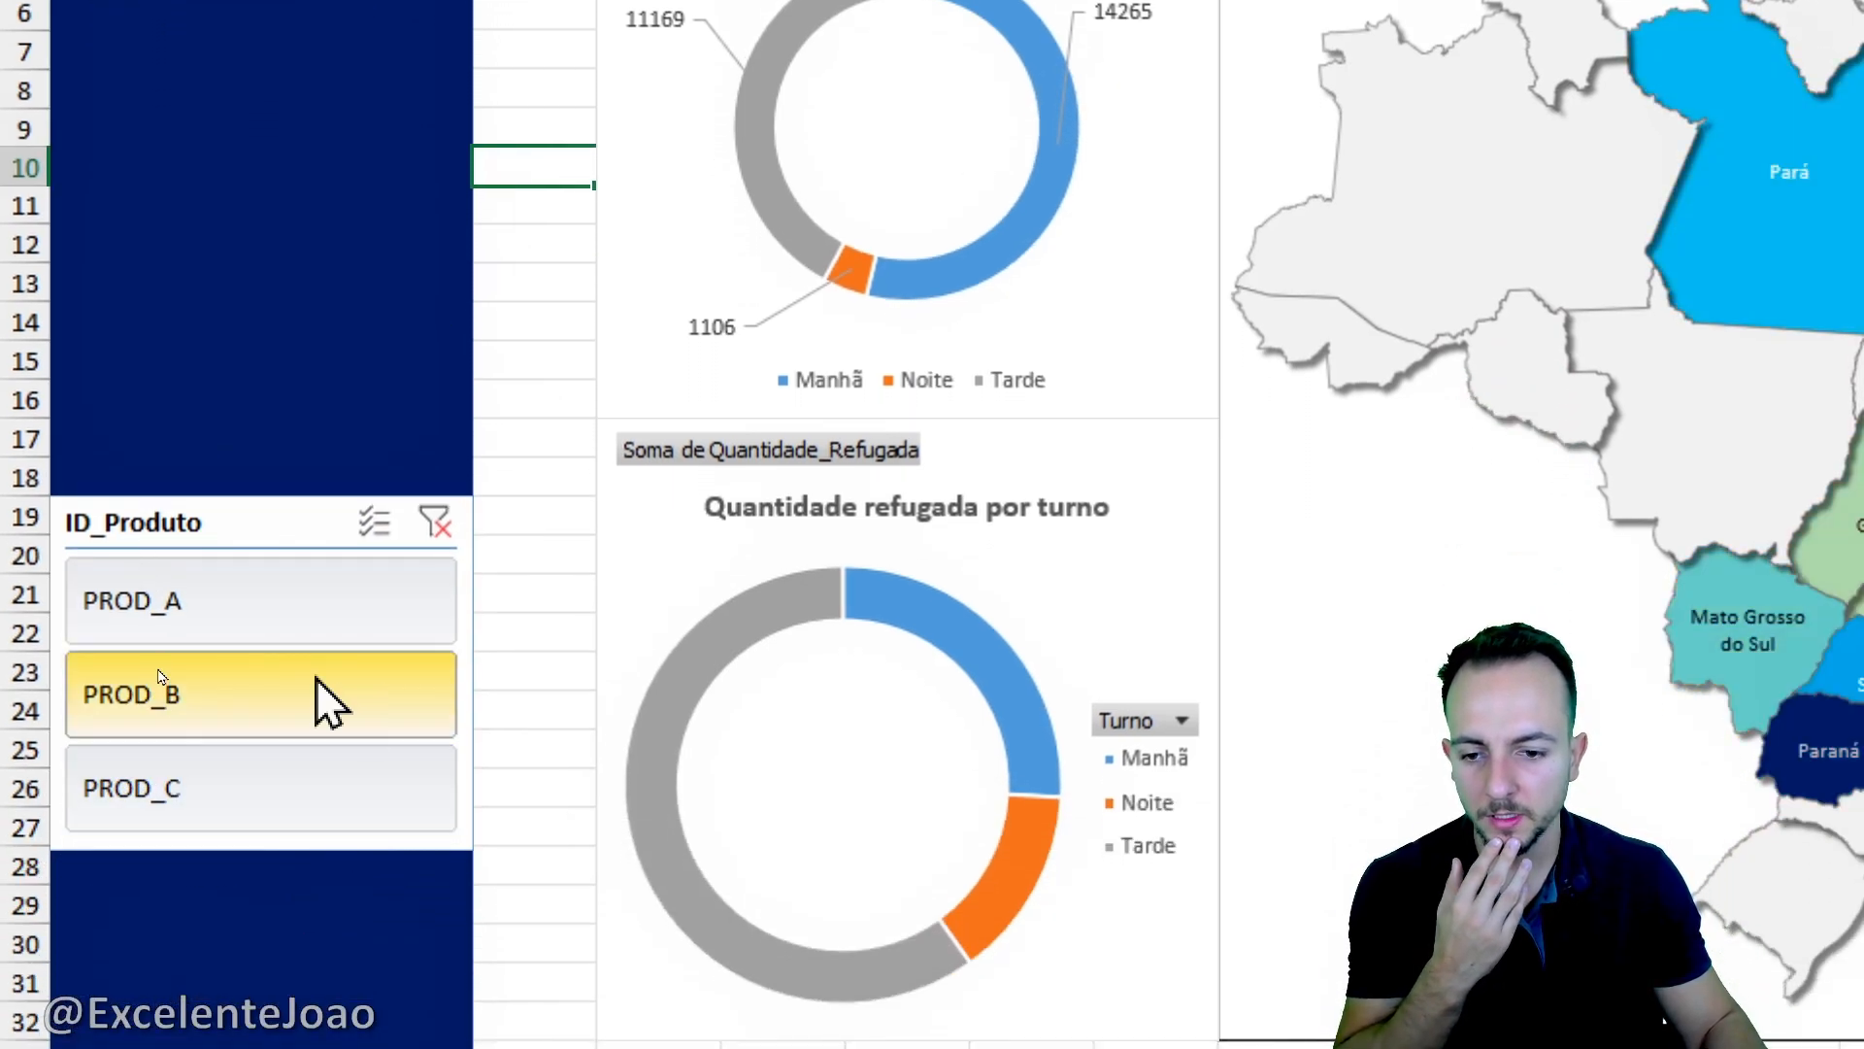
left_click(261, 588)
left_click(309, 691)
left_click(345, 762)
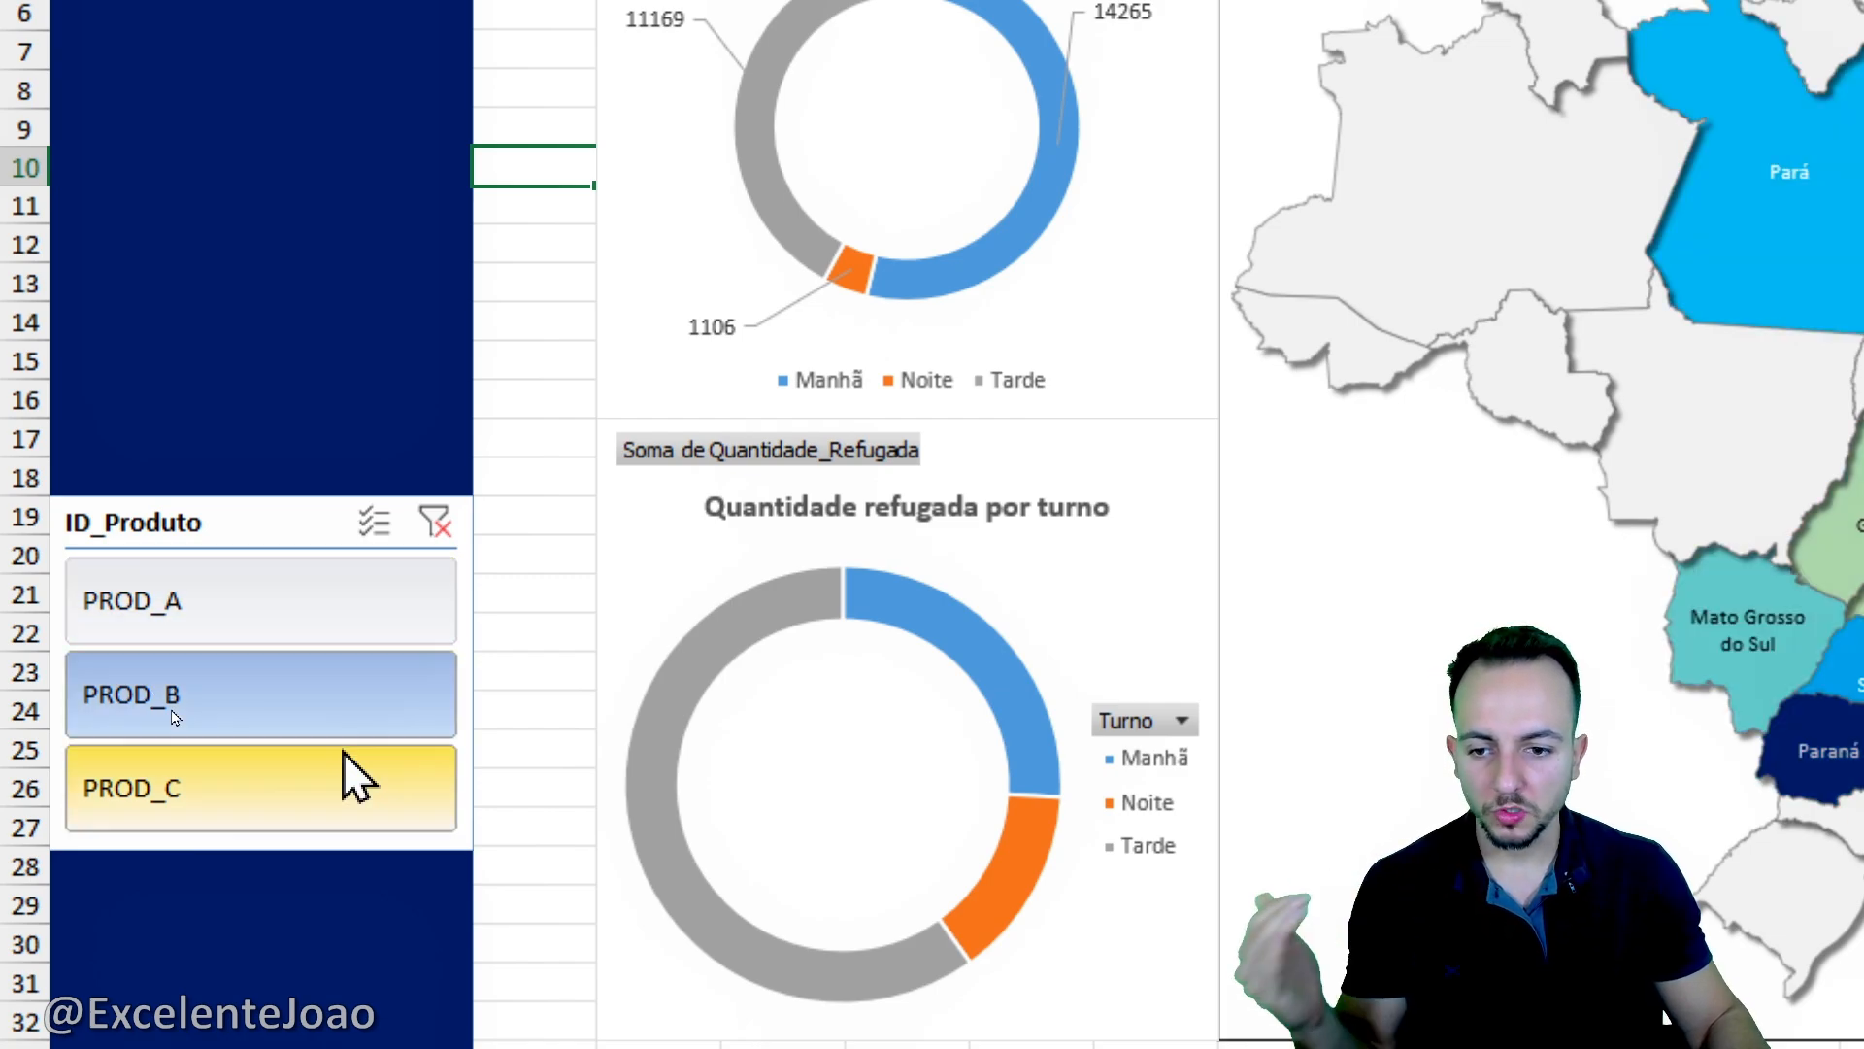
left_click(386, 731)
left_click(398, 631)
left_click(398, 680)
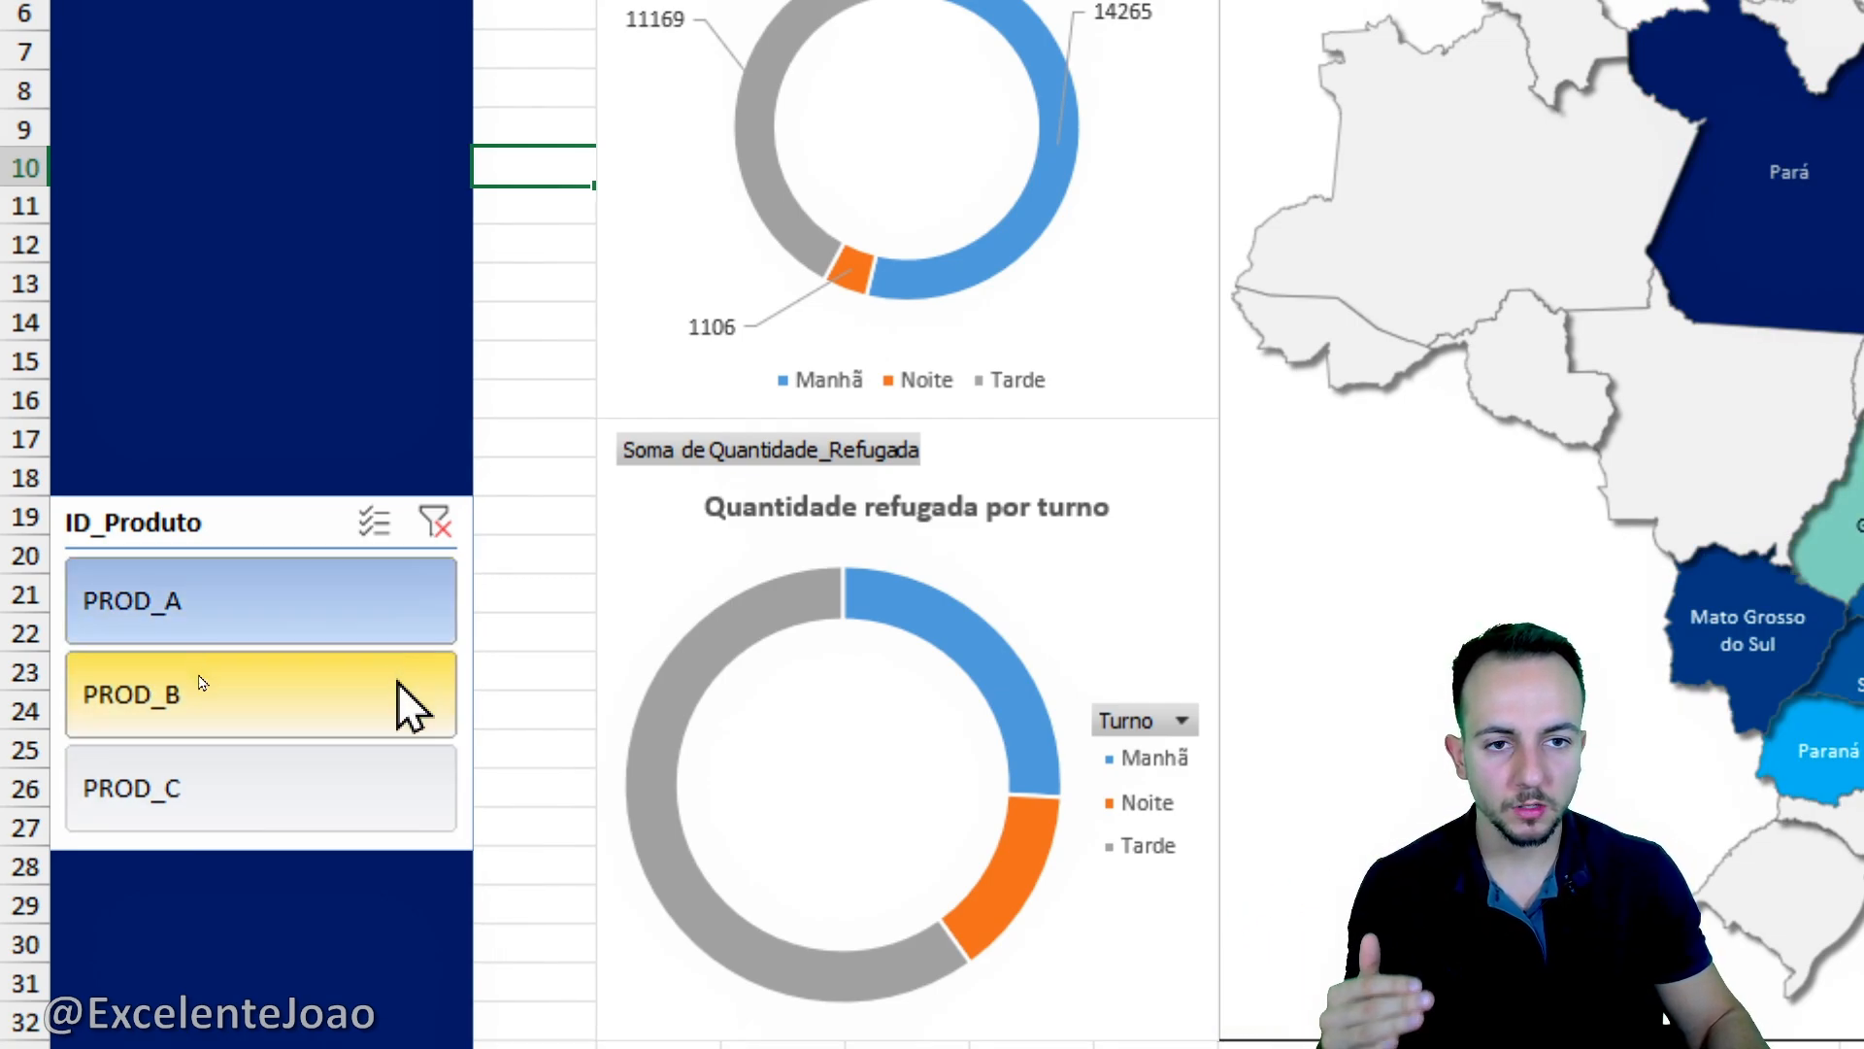
left_click(370, 773)
left_click(355, 689)
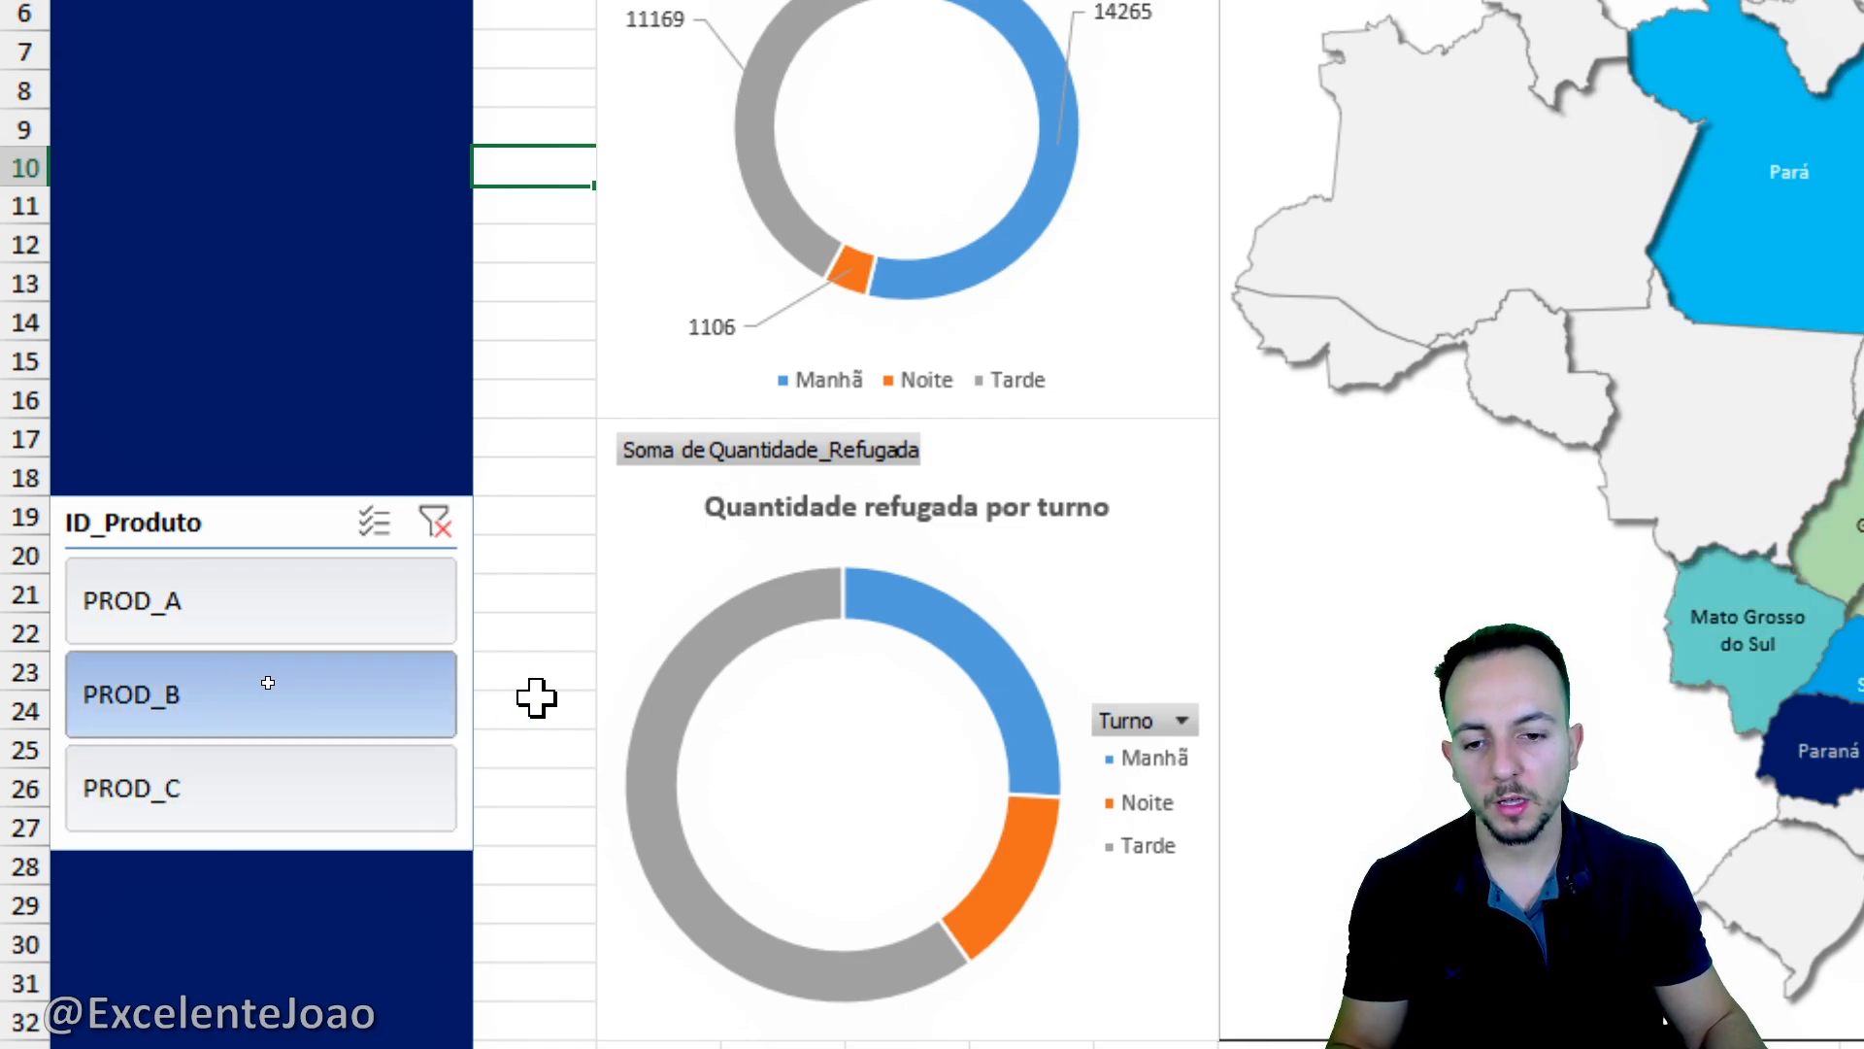
left_click_drag(20, 475, 493, 882)
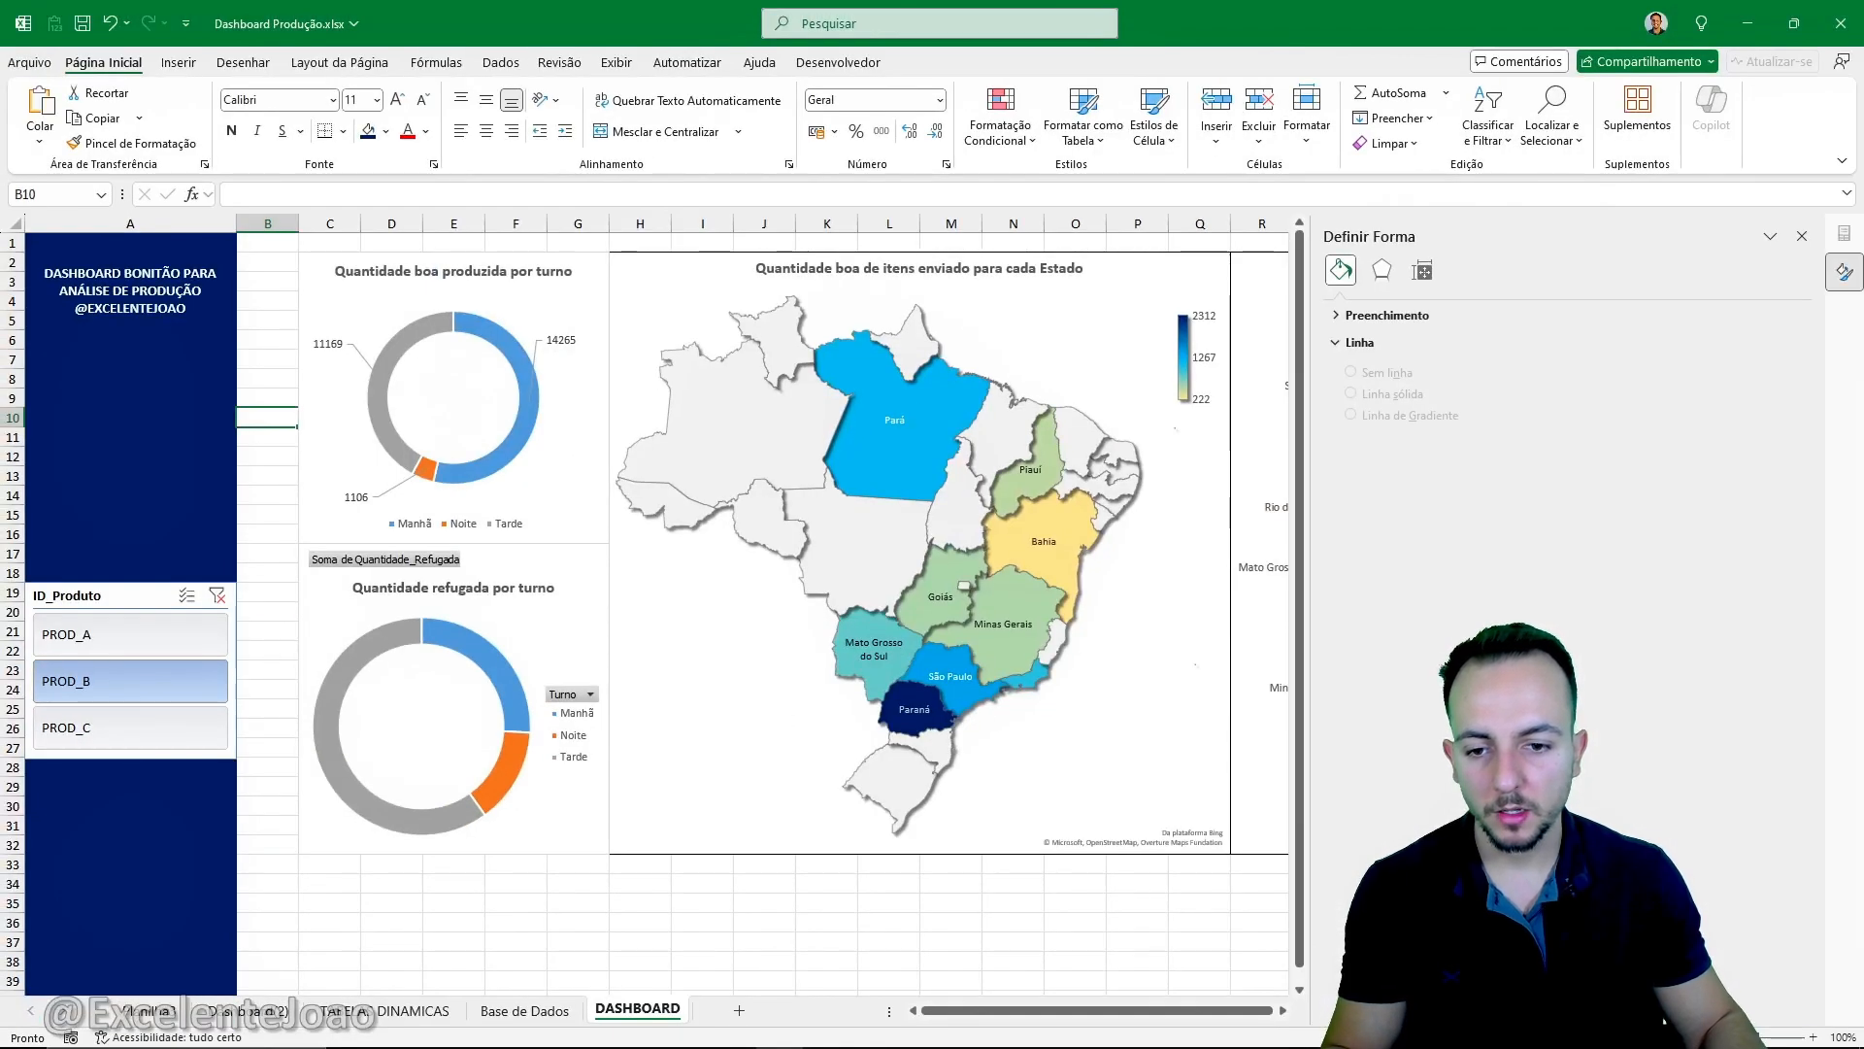
left_click_drag(801, 625, 463, 624)
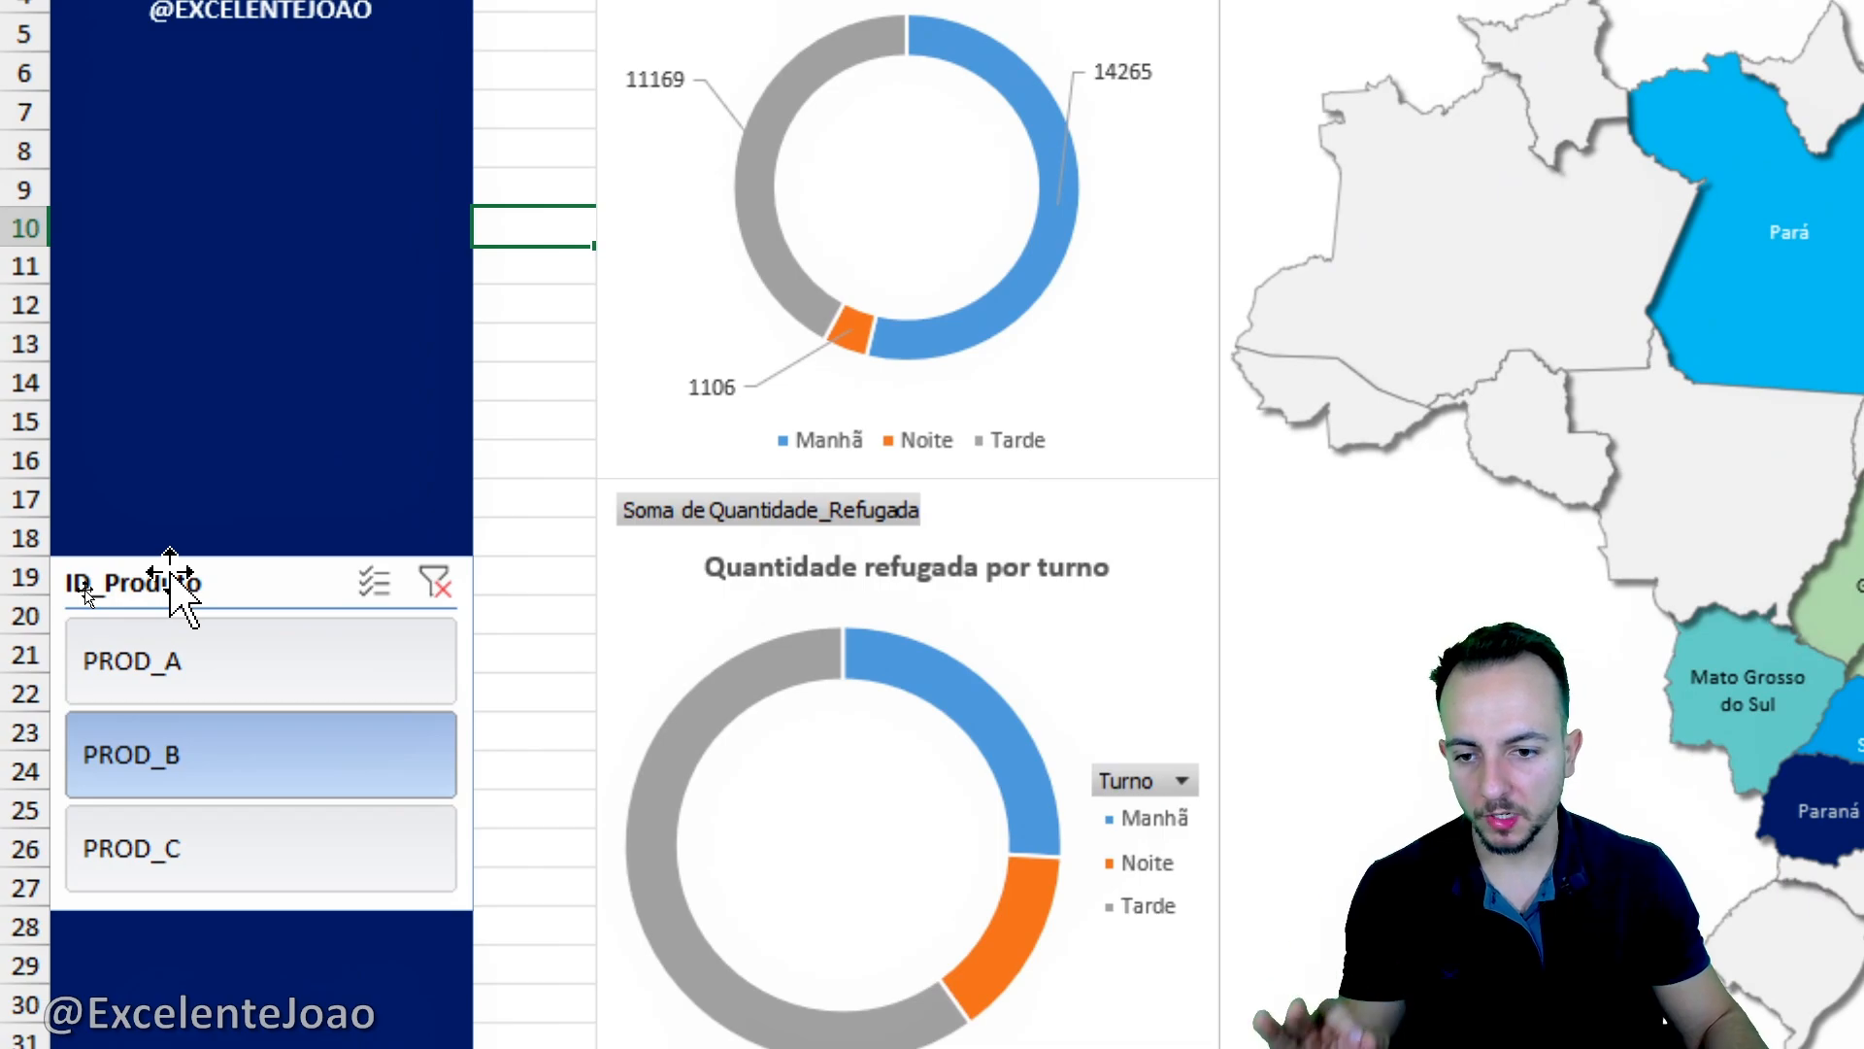
- Connect the ID_Produto slicer to Tabela dinâmica2 and Tabela dinâmica3 as well, through its report connections
right_click(171, 575)
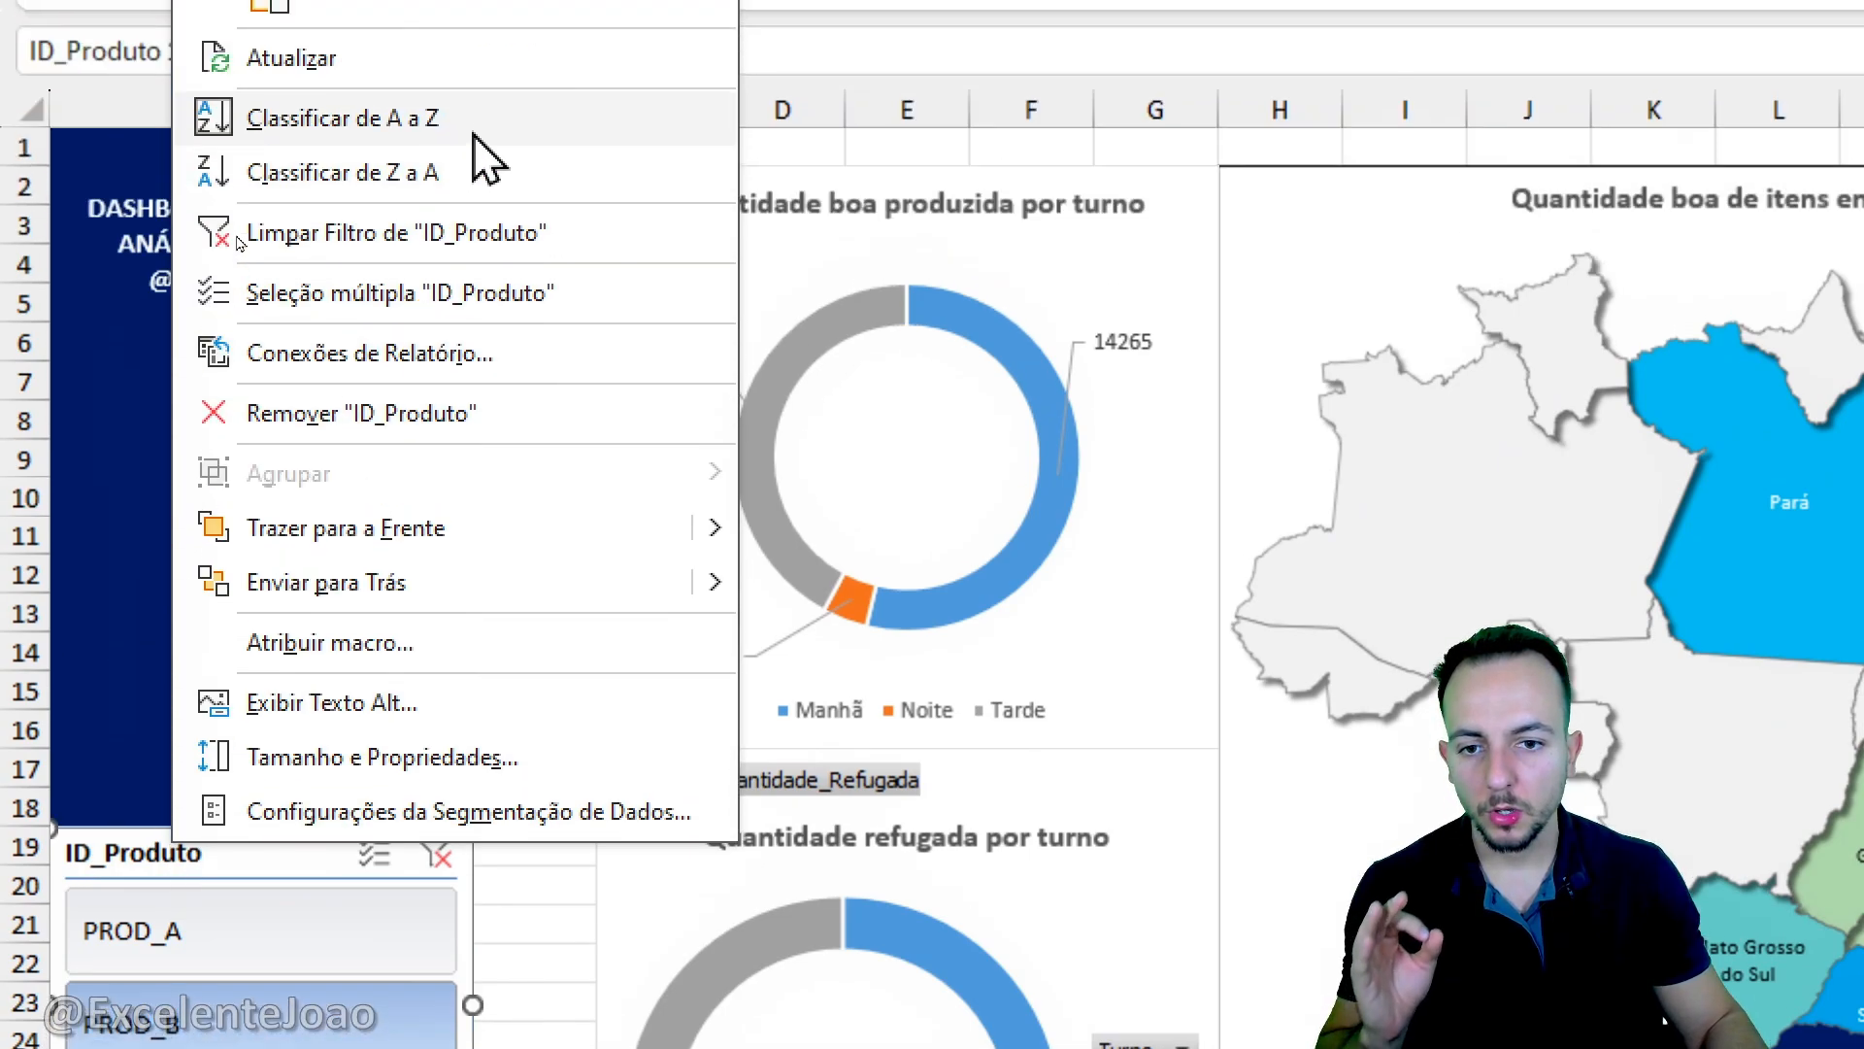
left_click(493, 372)
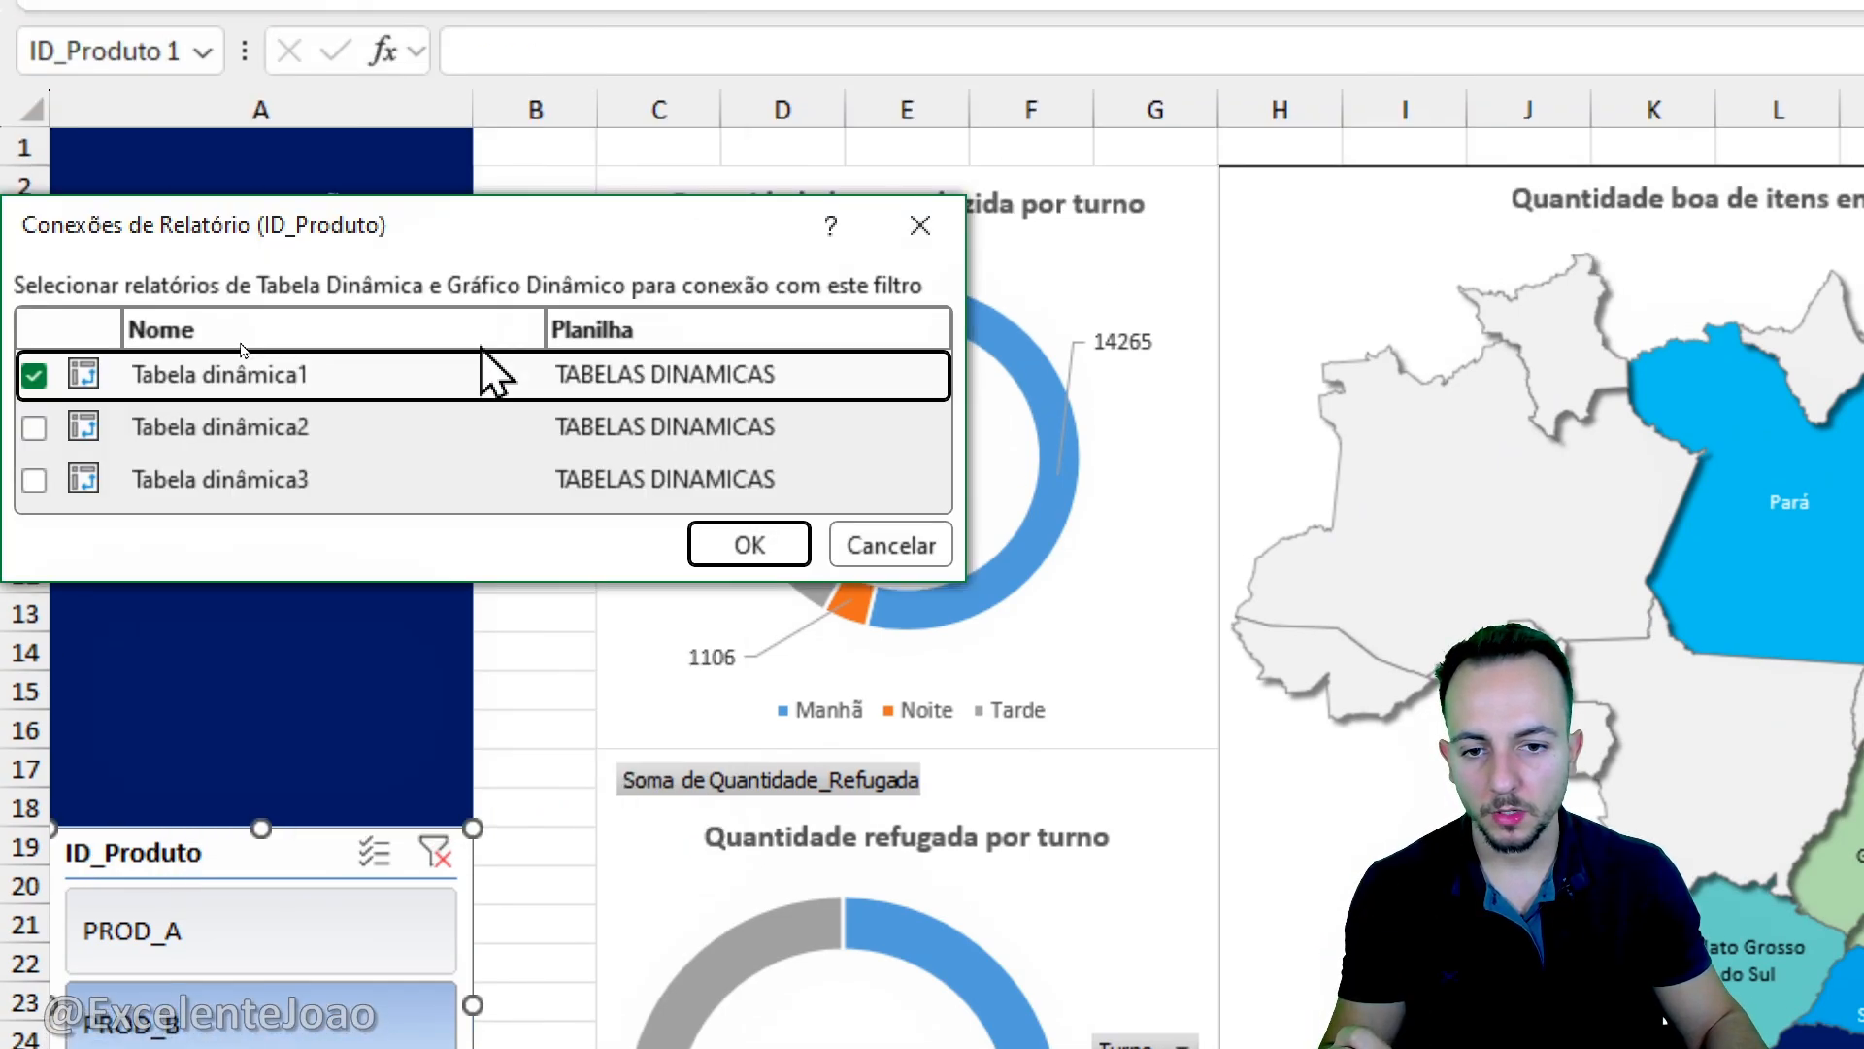
left_click_drag(446, 243, 921, 223)
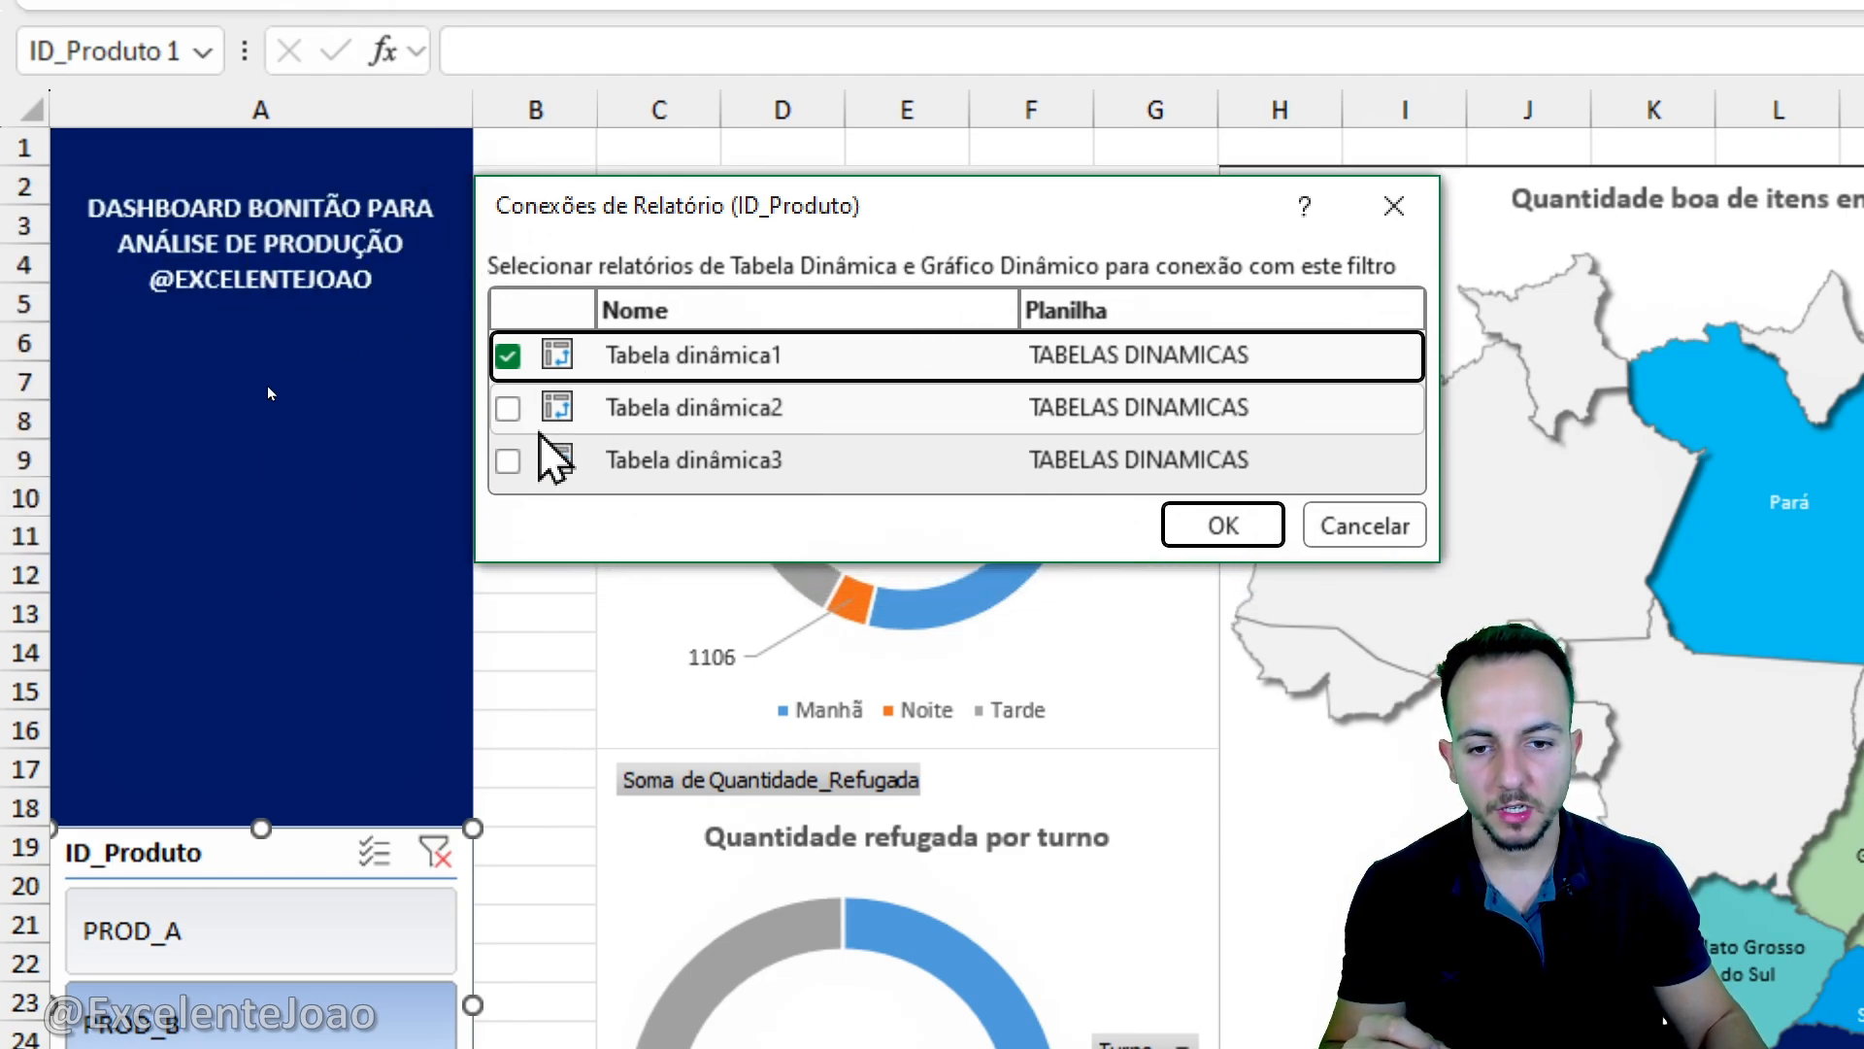
left_click(507, 409)
left_click(507, 460)
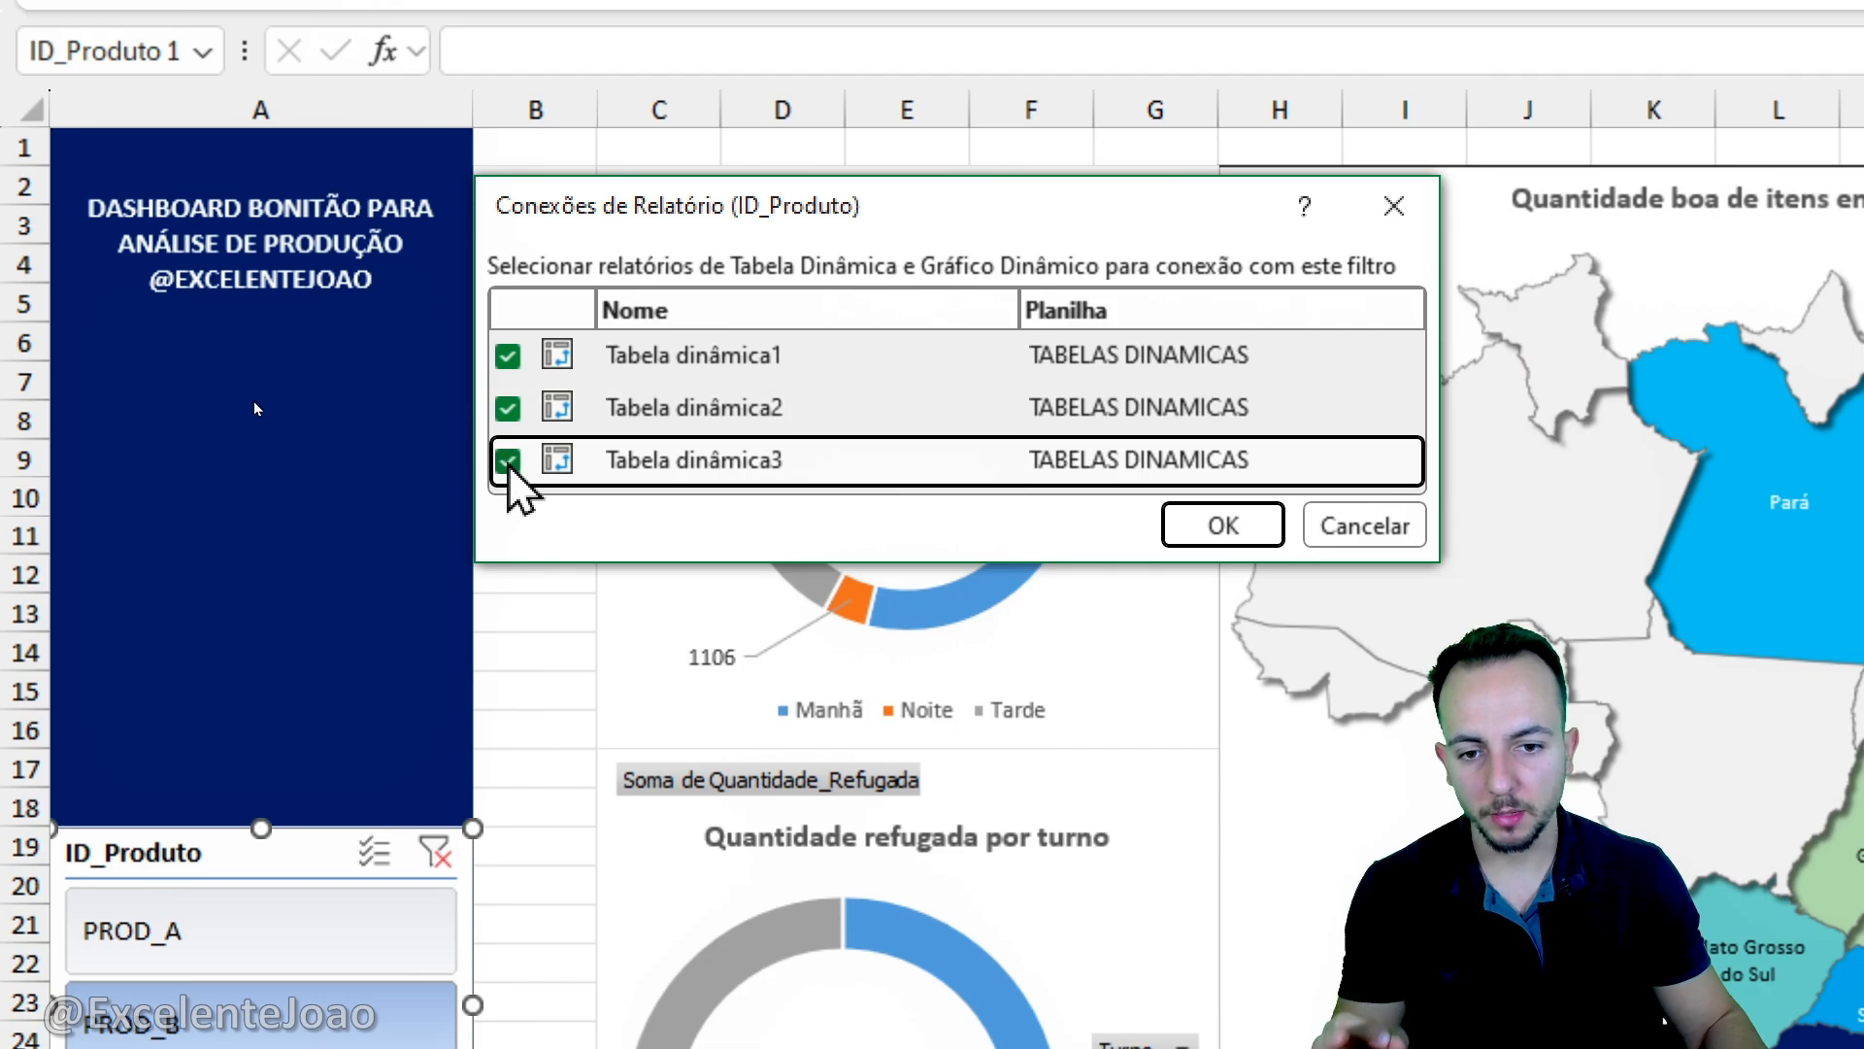
left_click(1224, 526)
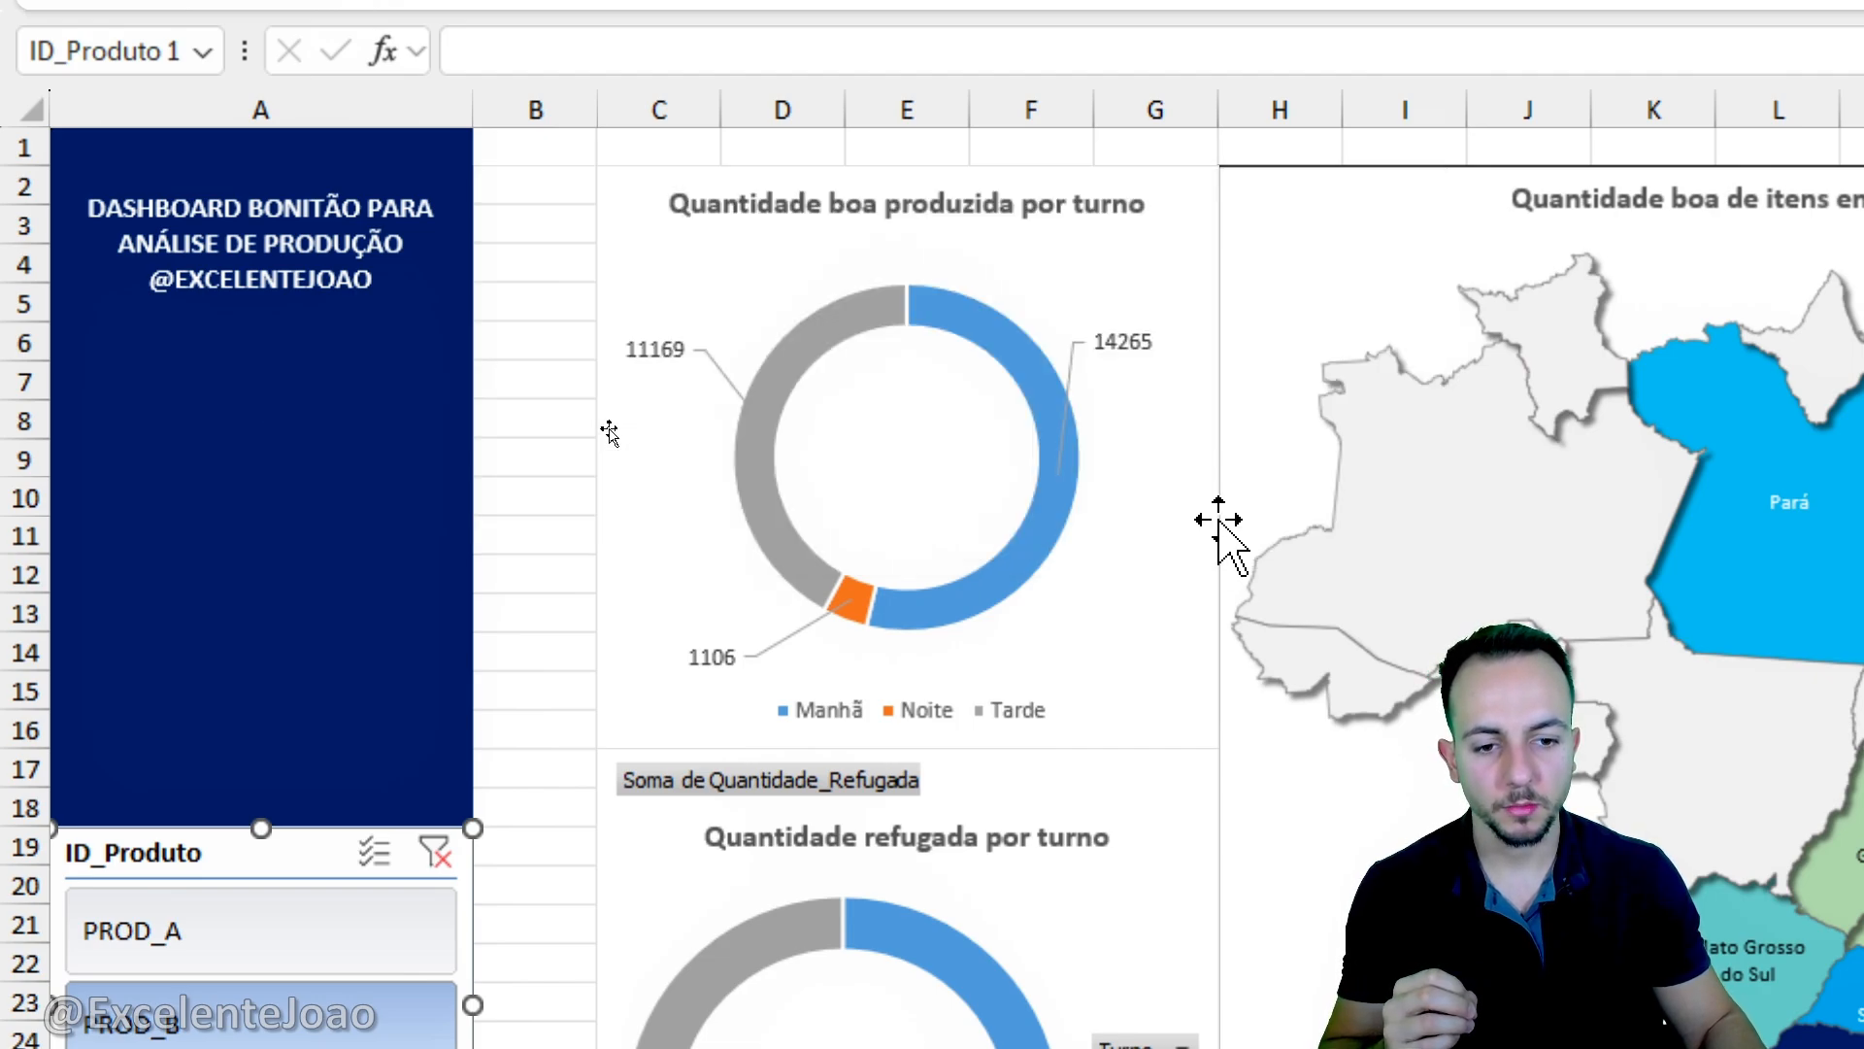
scroll(440, 936, "down", 3)
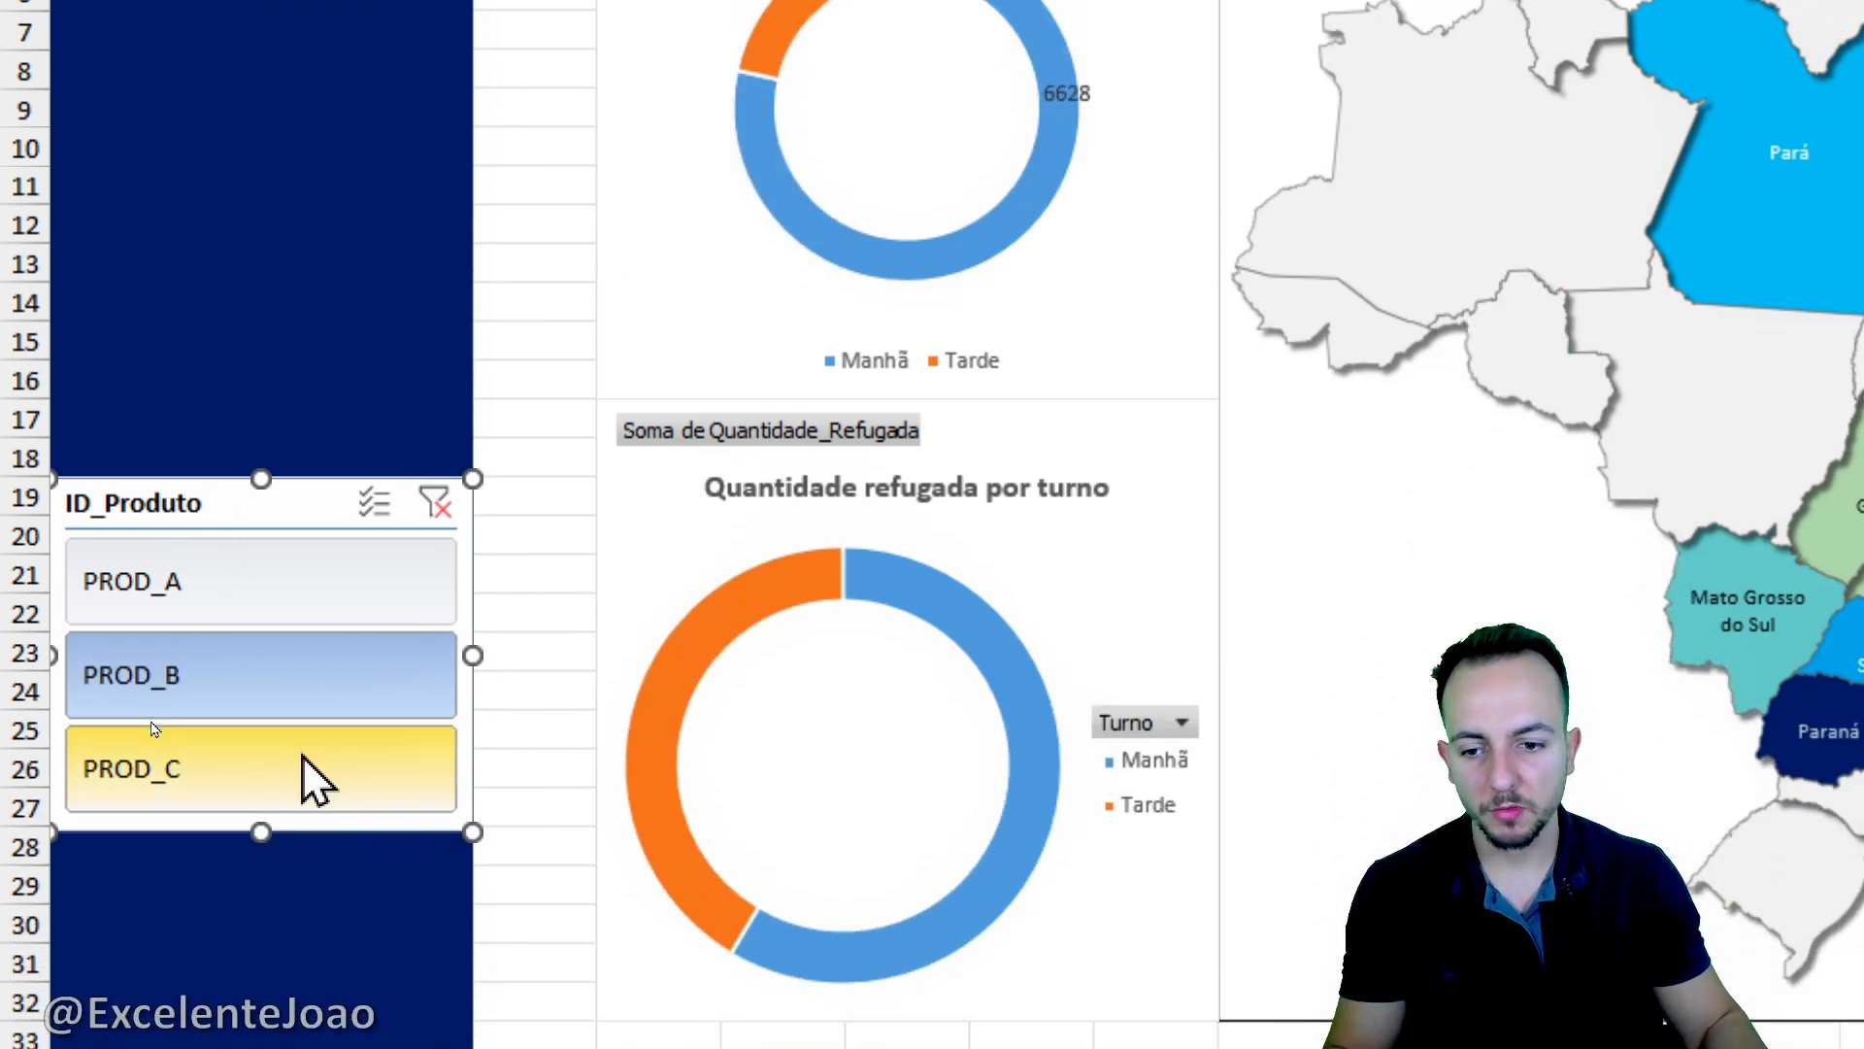
- Switch the ID_Produto slicer among PROD_A, PROD_B and PROD_C to check that both doughnut charts and the map respond, ending on PROD_A
left_click(309, 759)
left_click(333, 695)
left_click(349, 604)
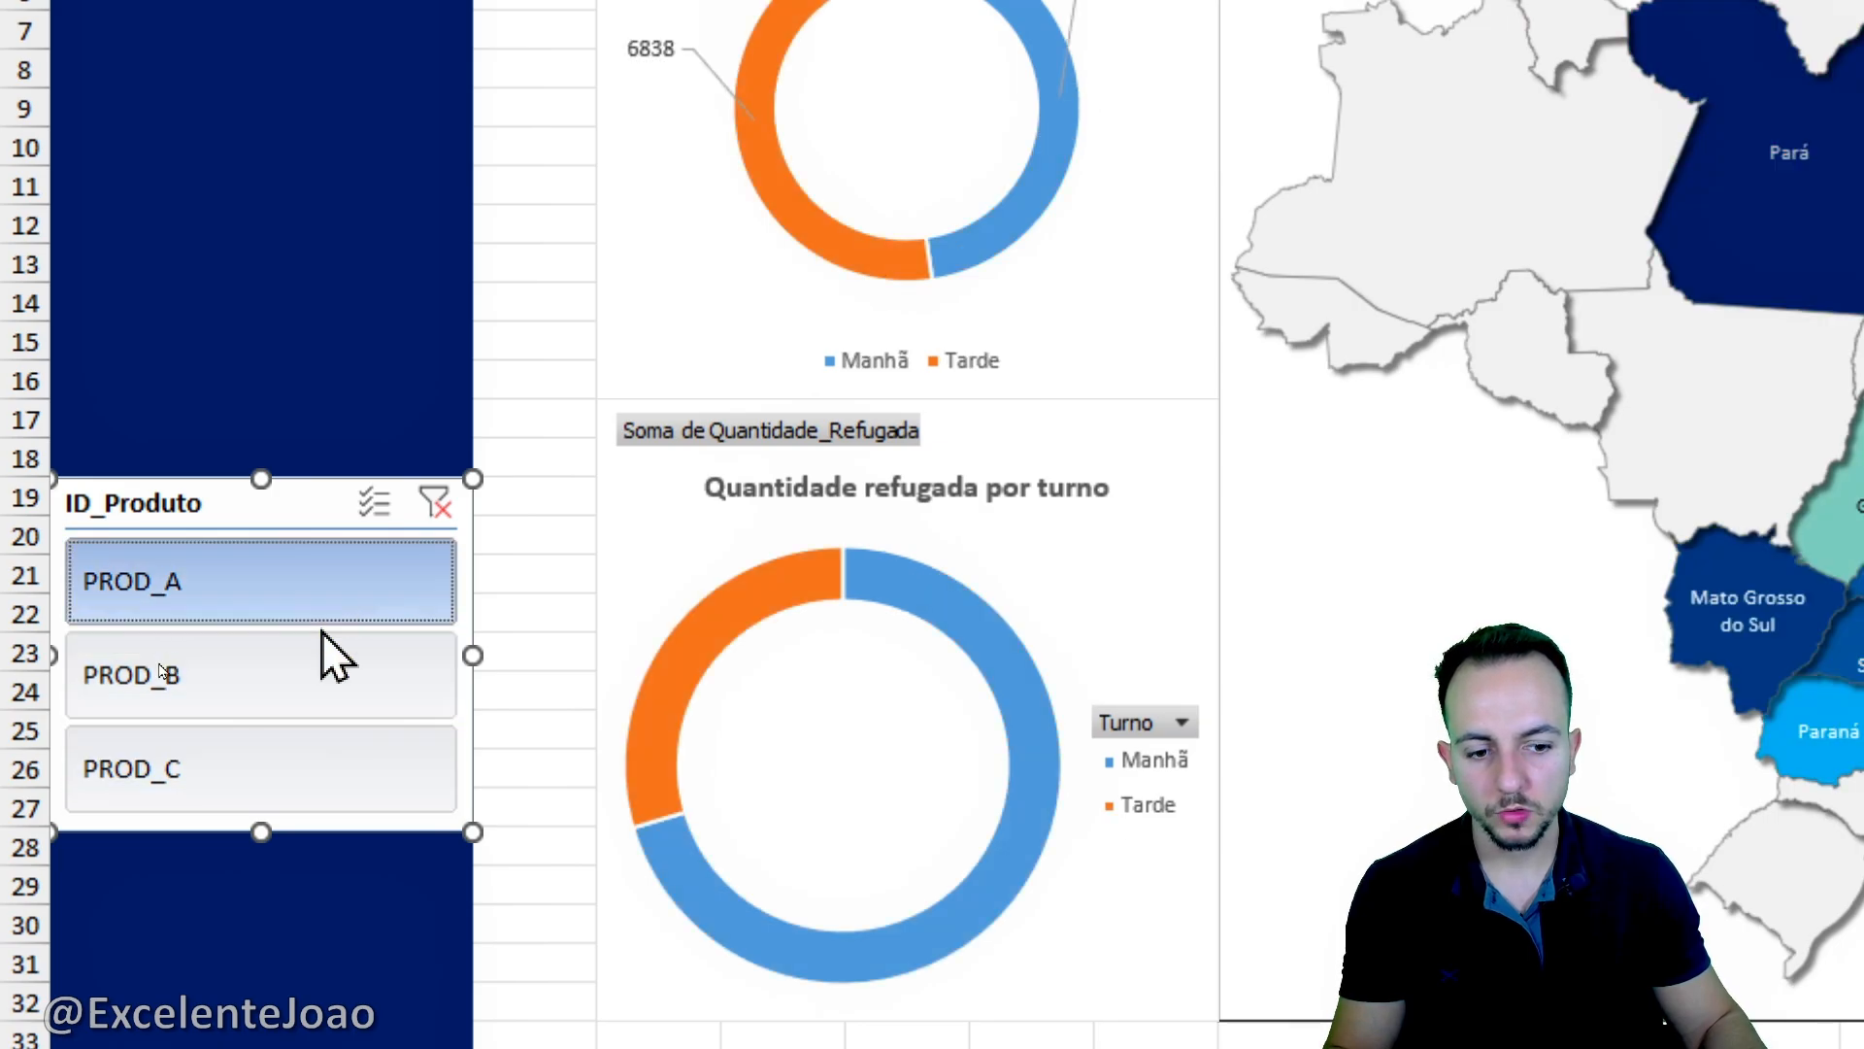
left_click(330, 668)
left_click(350, 614)
left_click(350, 670)
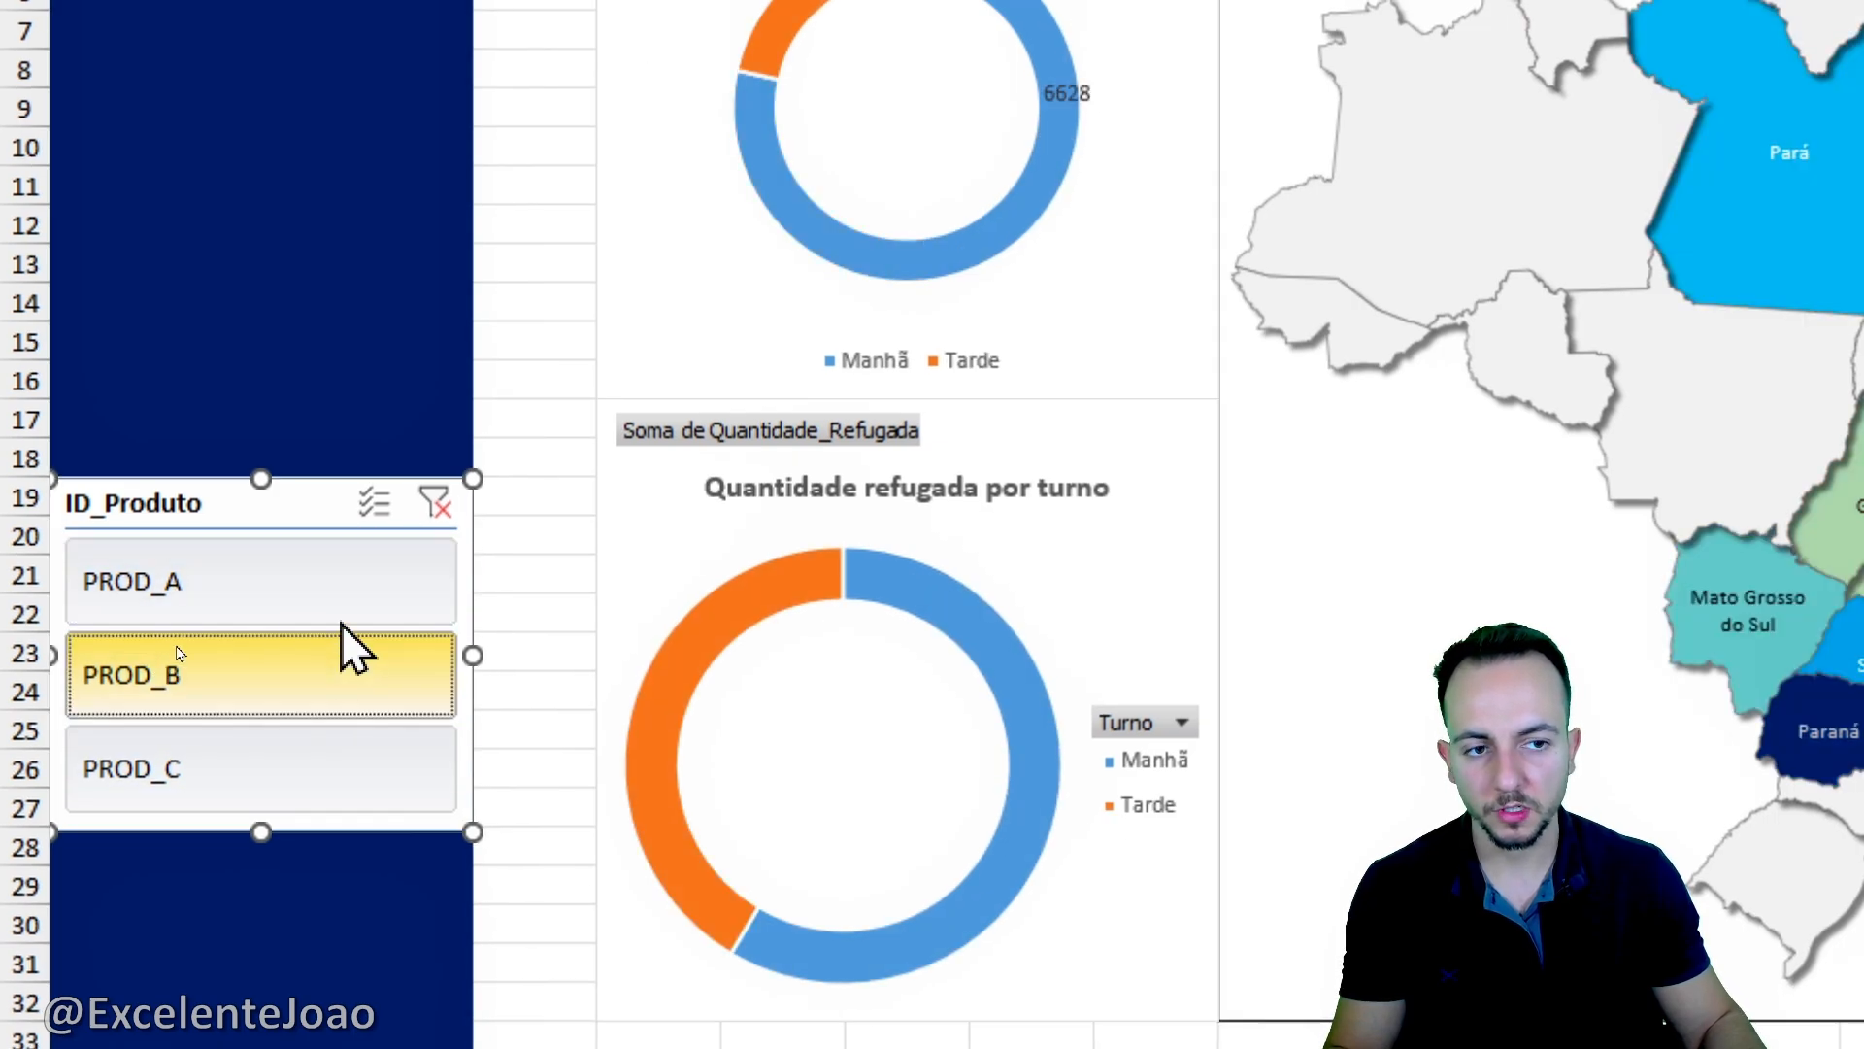
scroll(352, 655, "up", 2)
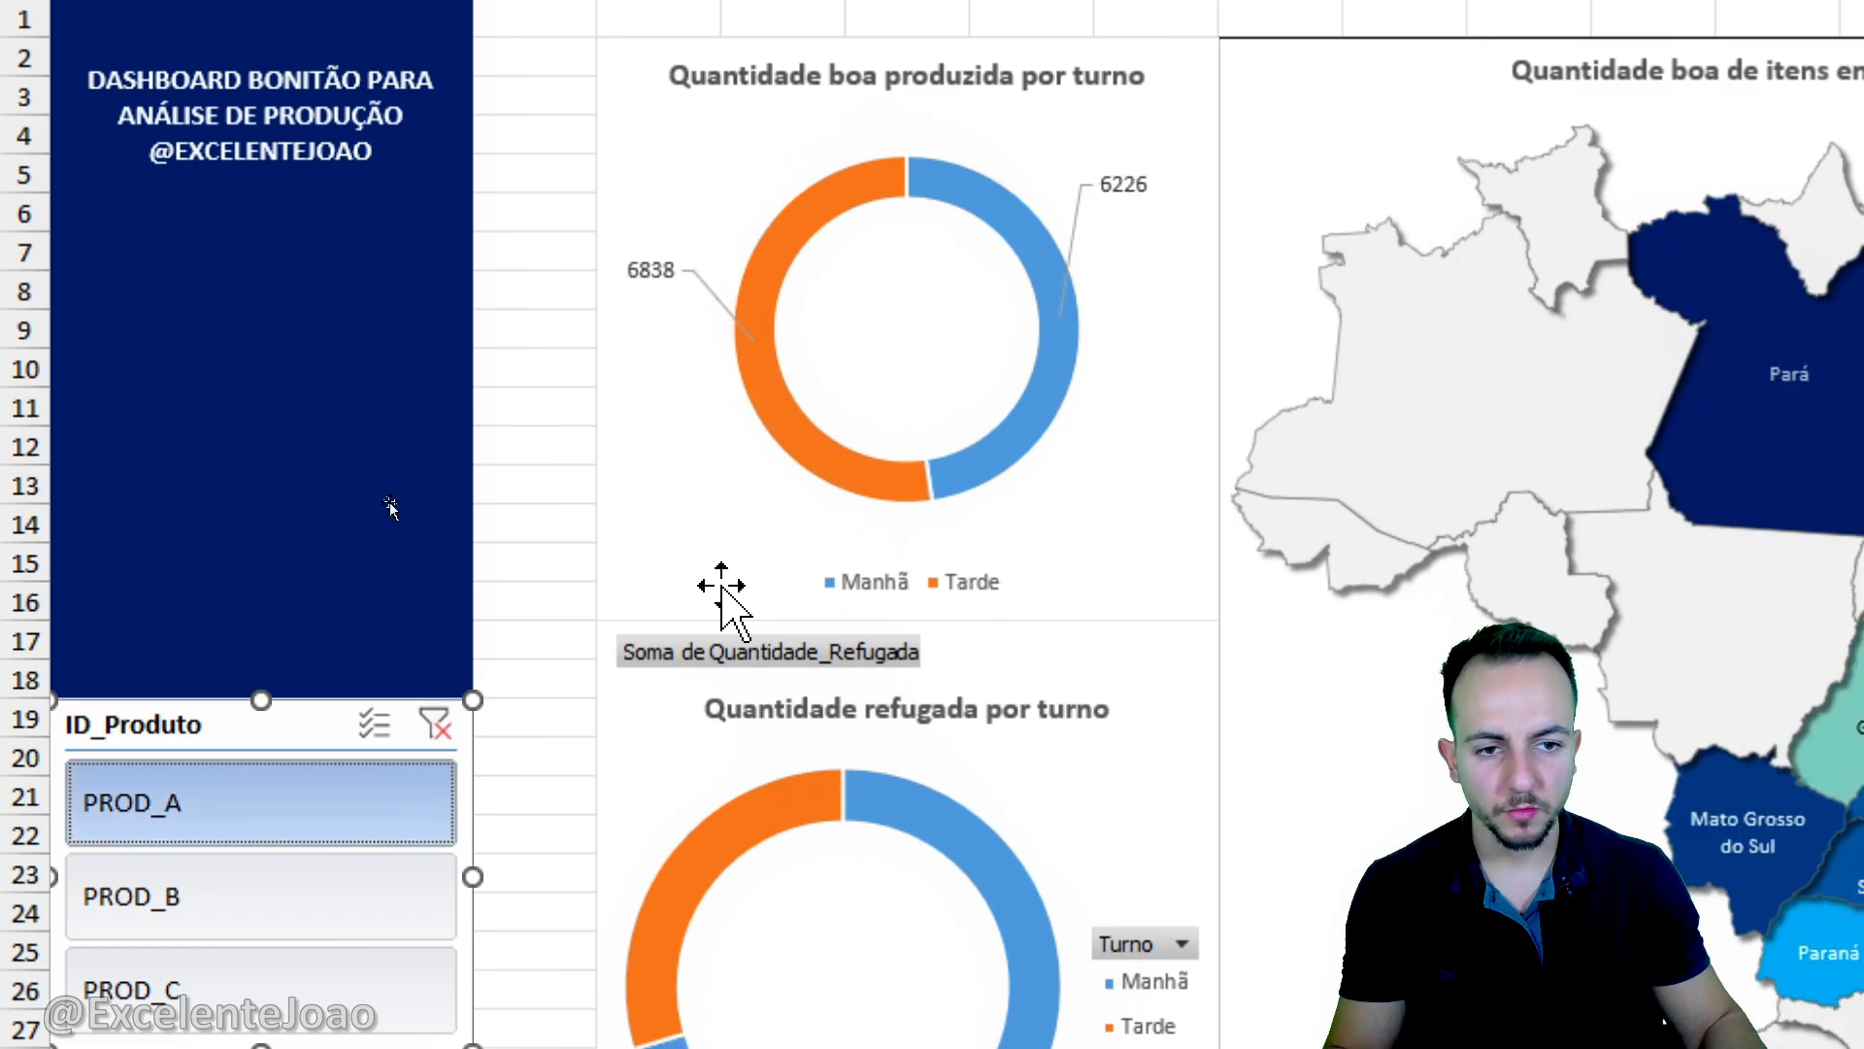
left_click_drag(1078, 121, 1111, 97)
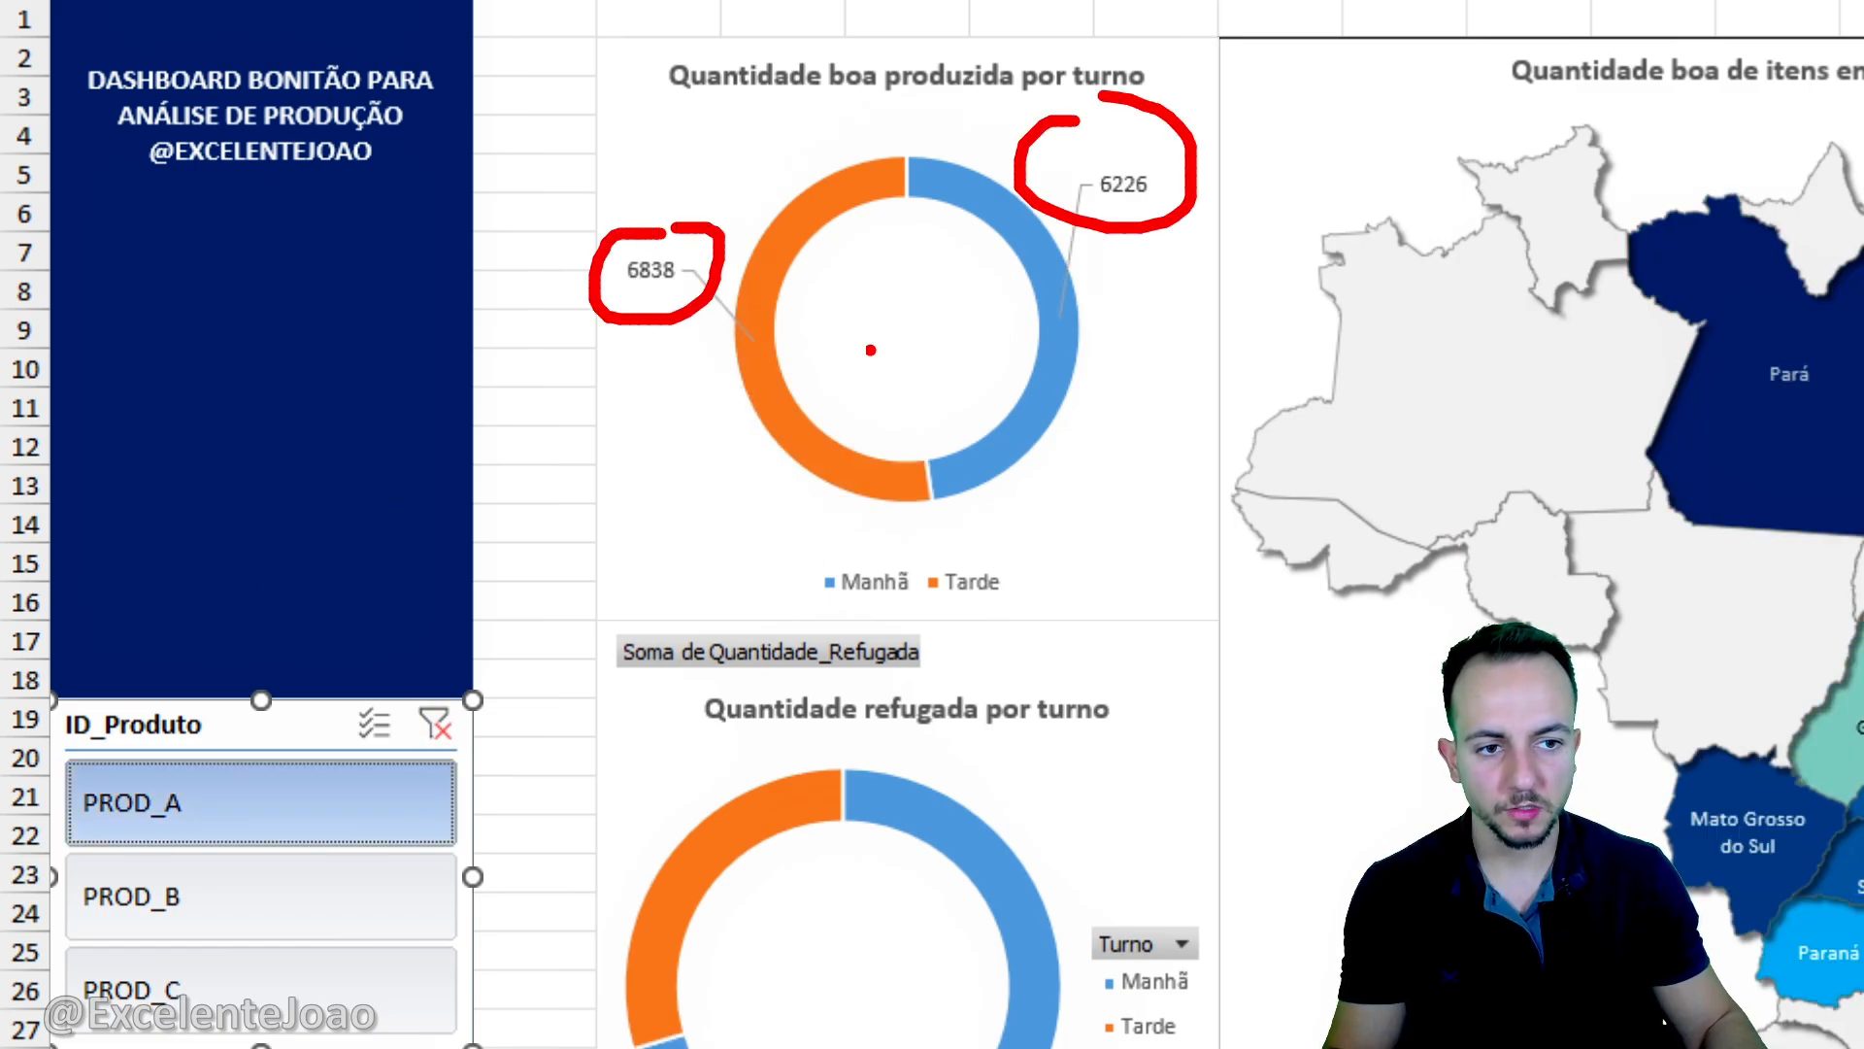
key("Escape")
- Filter by PROD_C and reposition the Noite and Manhã data labels of the good-quantity doughnut chart outside the ring, clear of the title
scroll(366, 940, "down", 1)
left_click(358, 937)
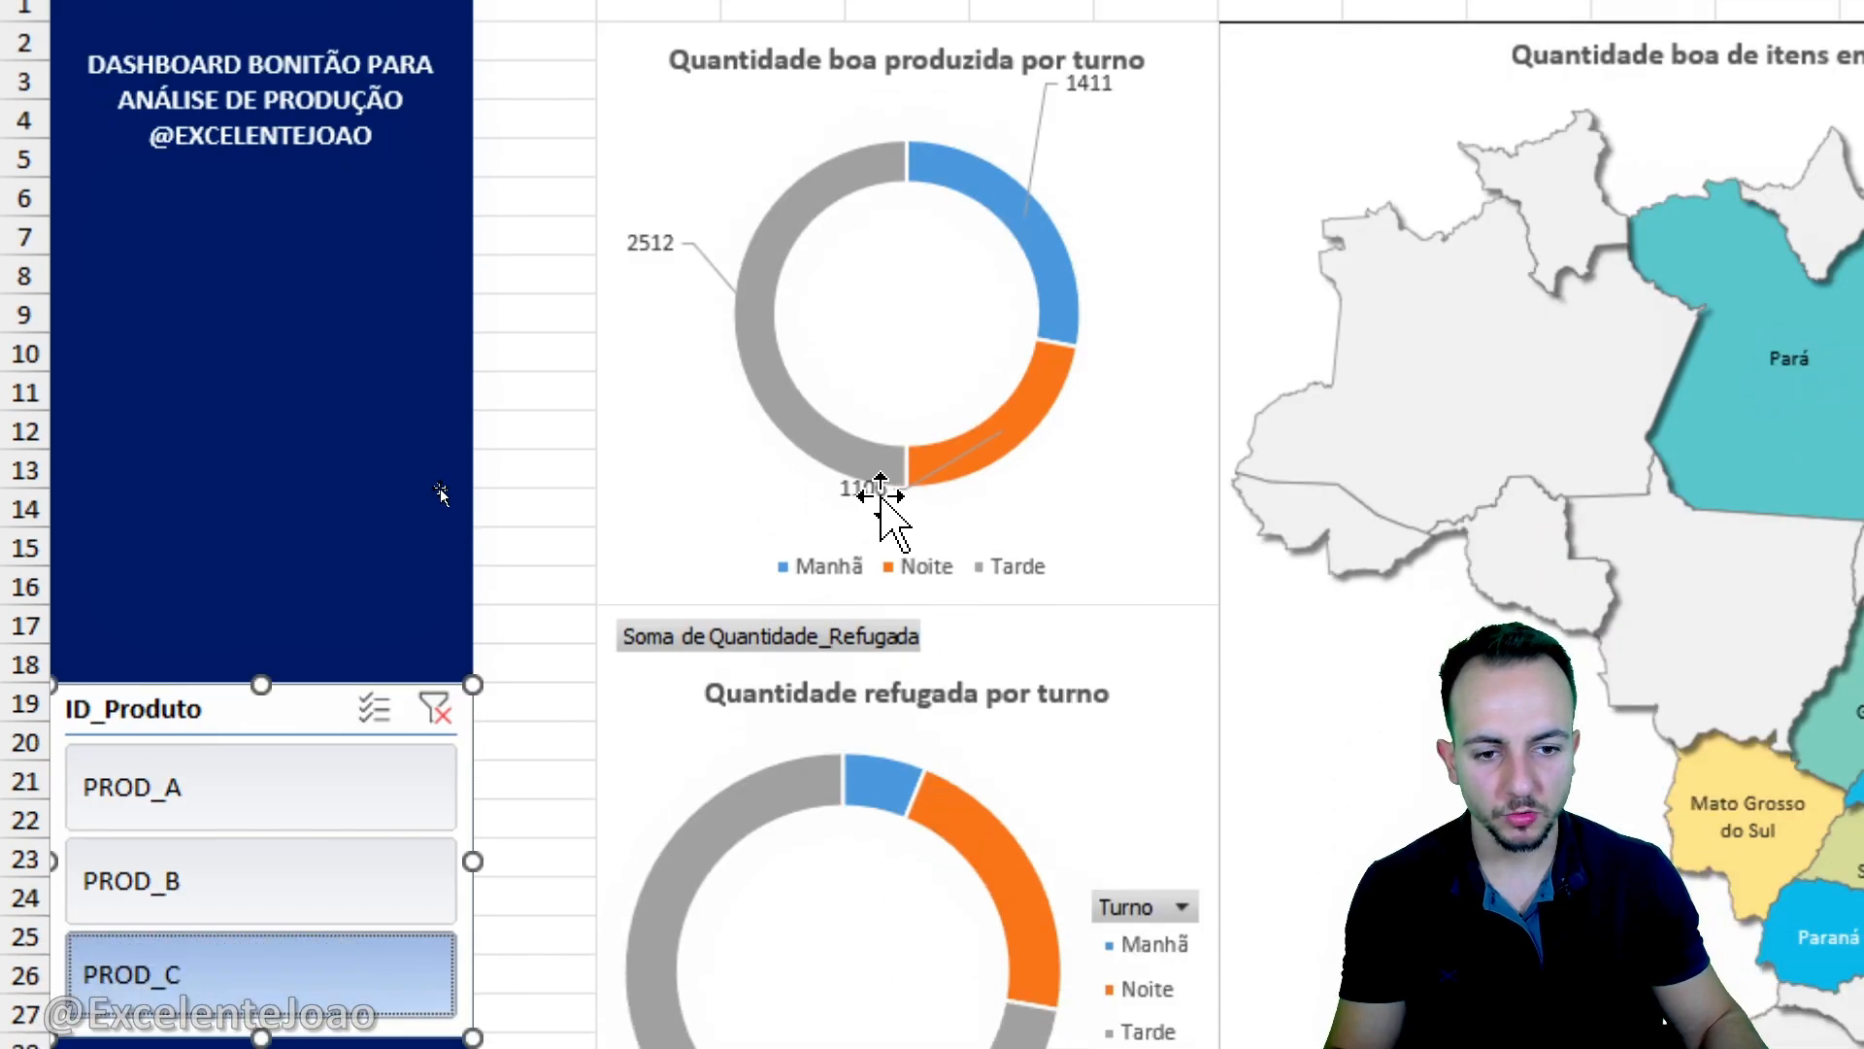
left_click(867, 490)
left_click_drag(863, 491, 1080, 511)
left_click(1092, 87)
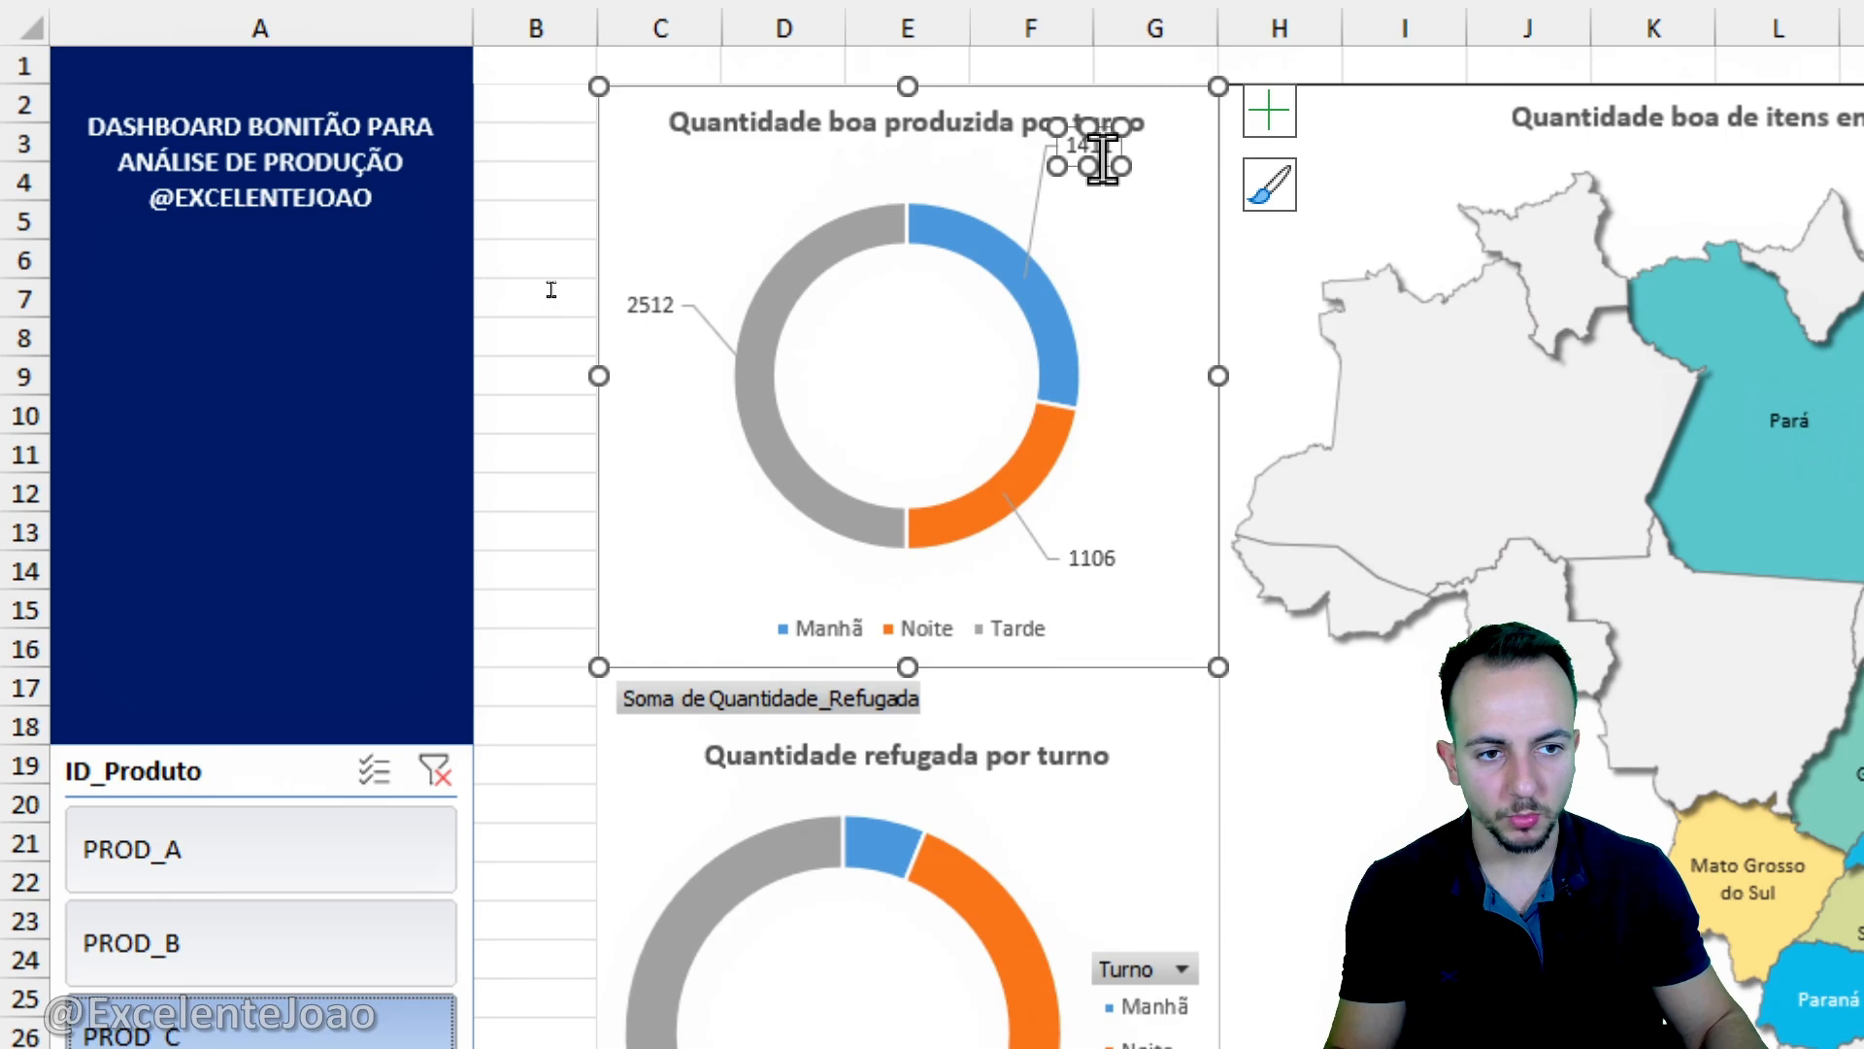
left_click_drag(1130, 145, 1173, 211)
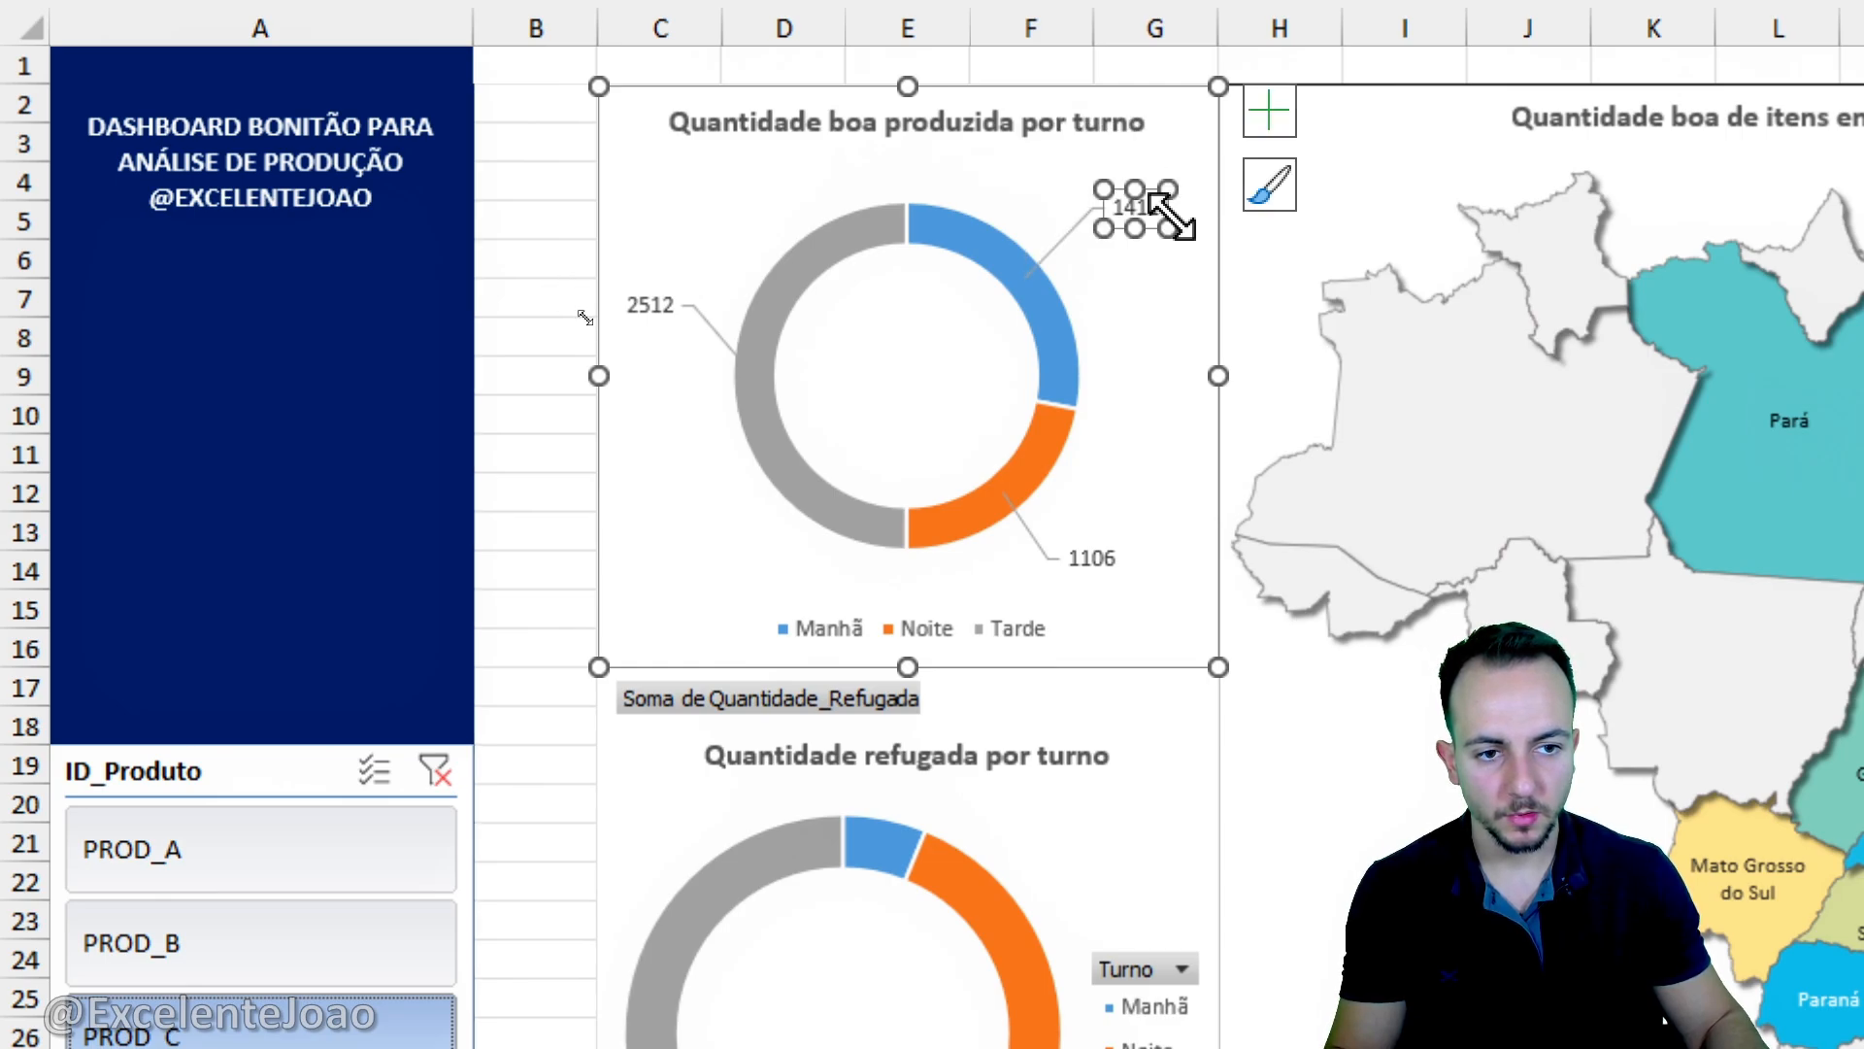
- Filter by PROD_B and move the Manhã data label of the good-quantity doughnut chart slightly lower beside the ring
left_click(245, 946)
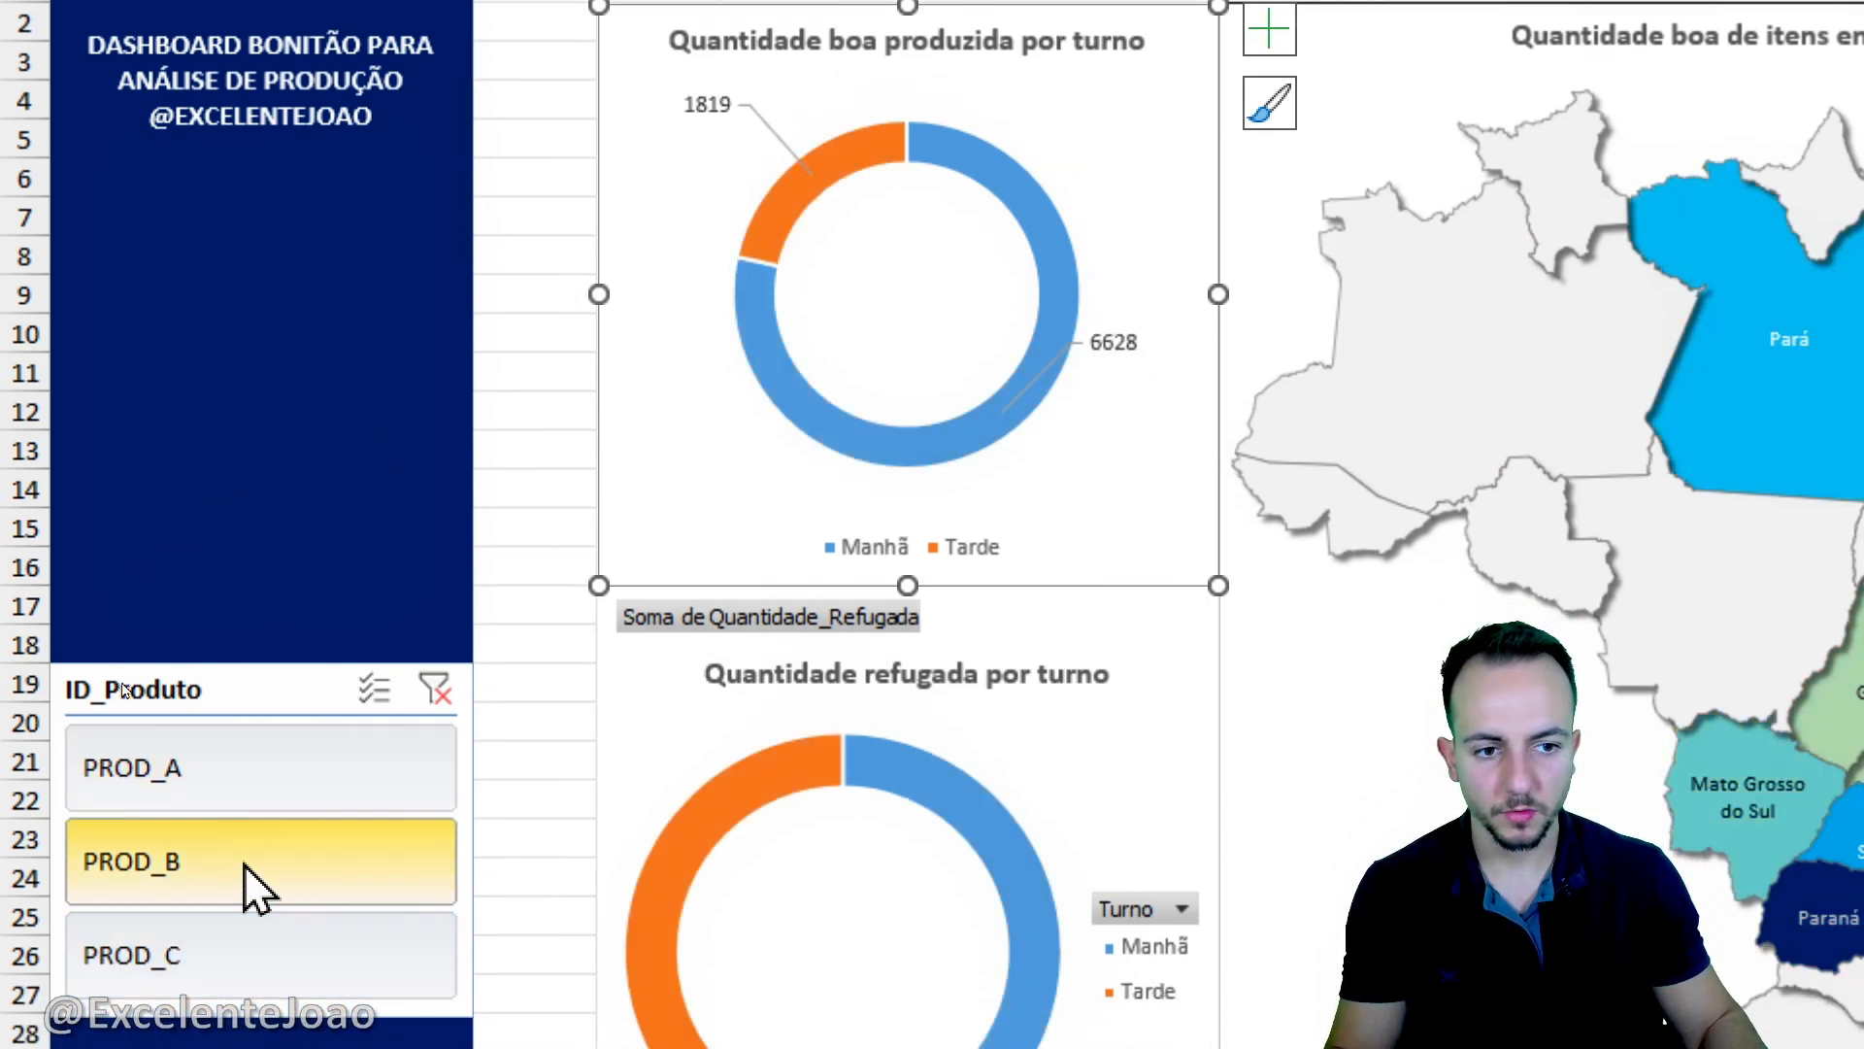
left_click(333, 775)
left_click(312, 855)
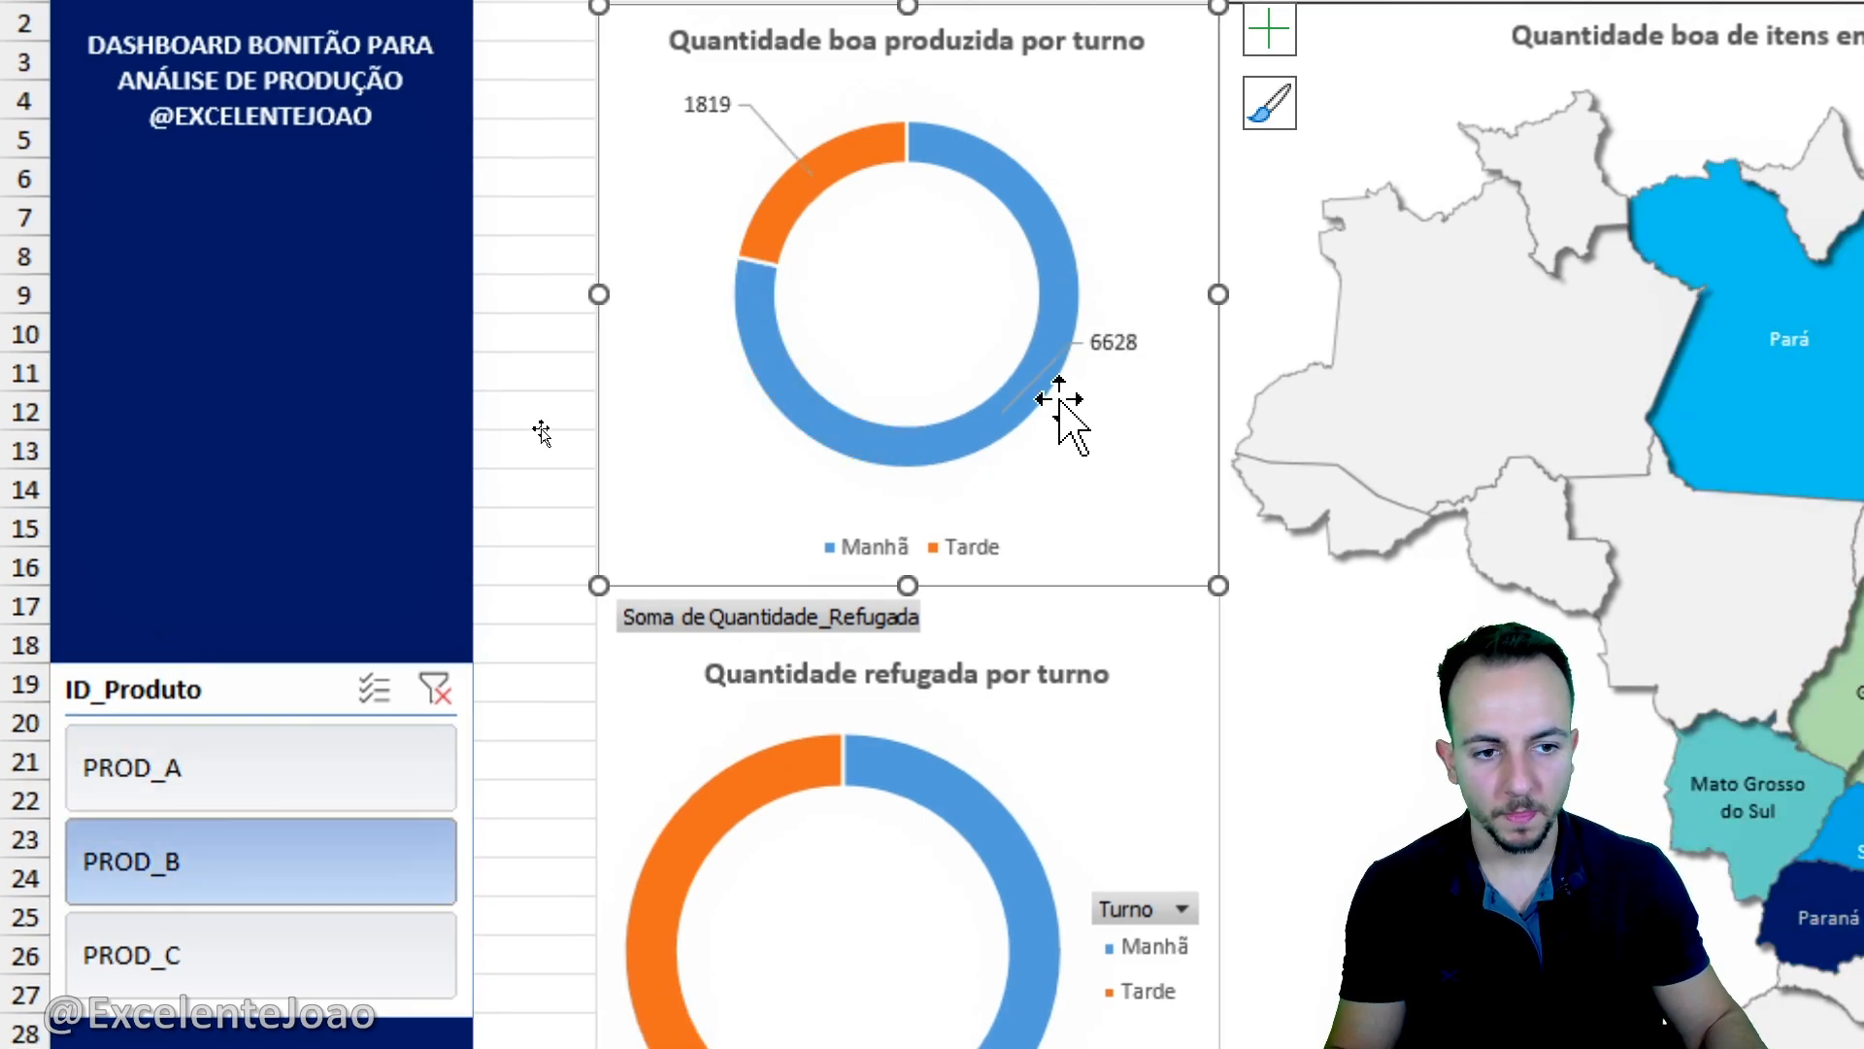
left_click(1115, 341)
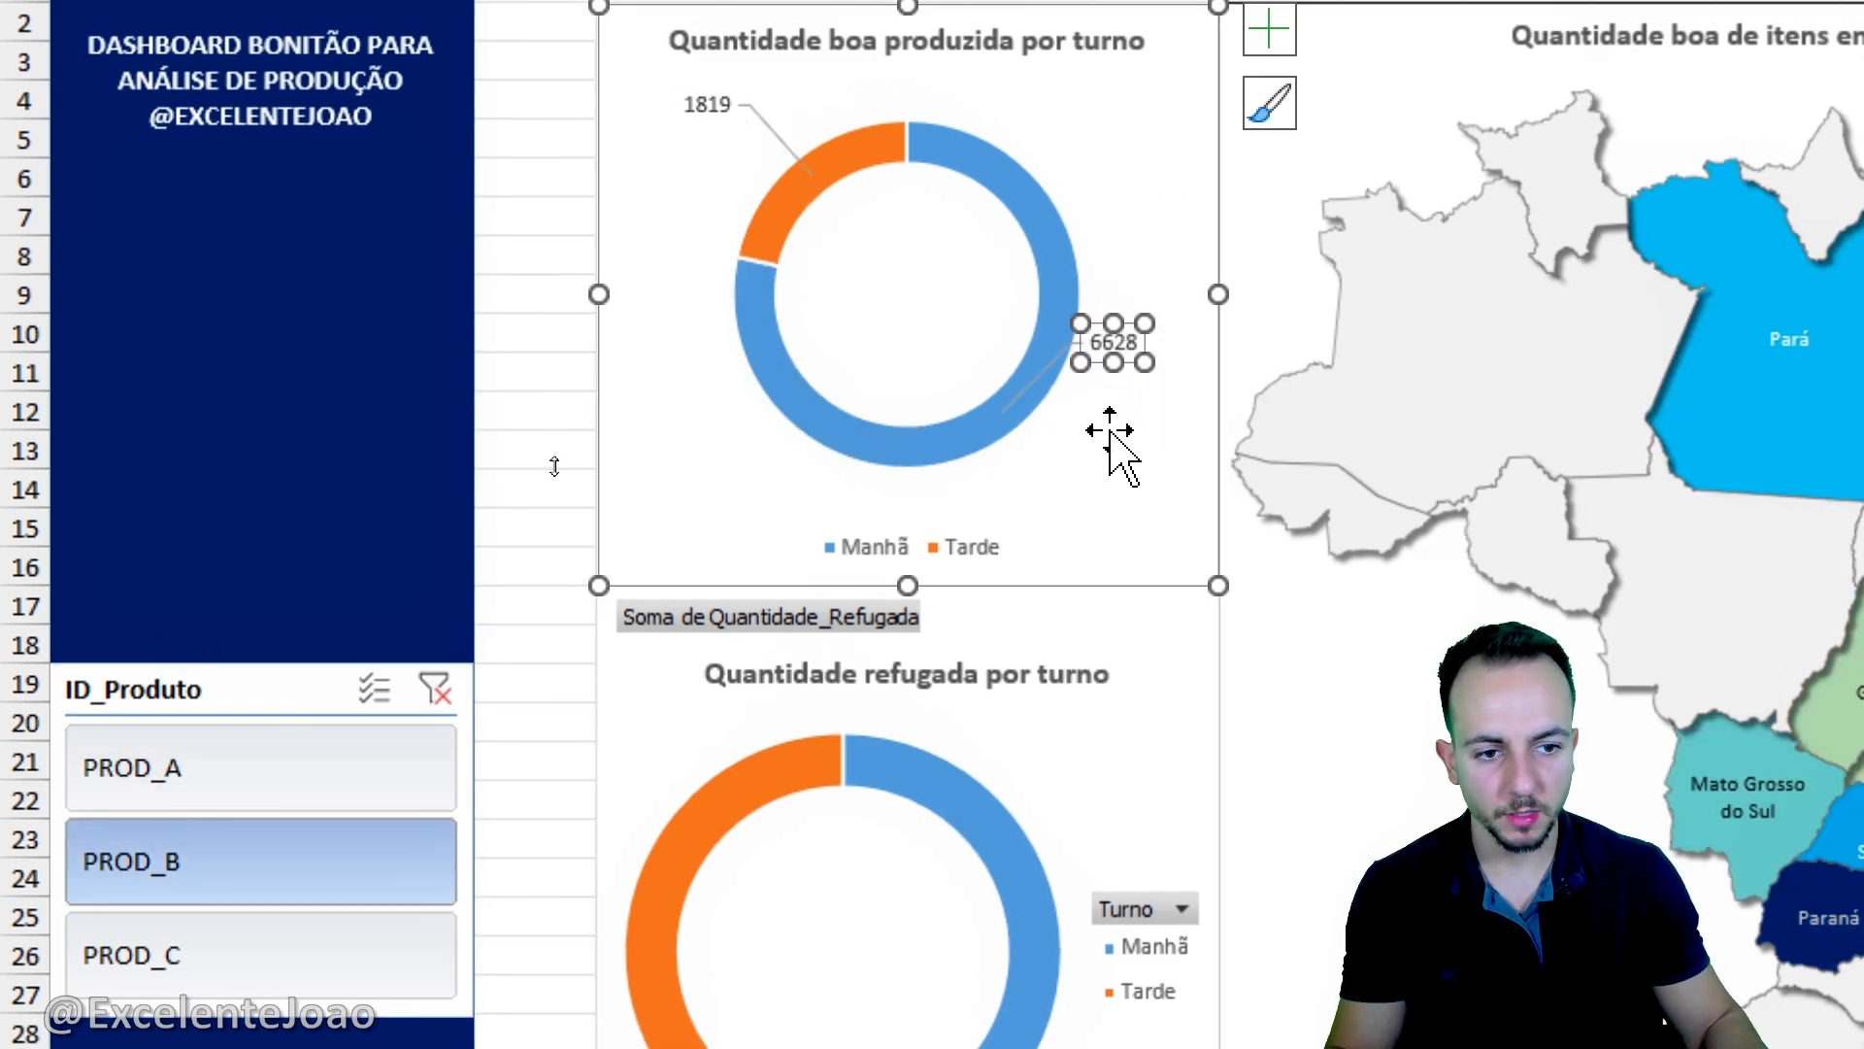
left_click(296, 811)
left_click(291, 864)
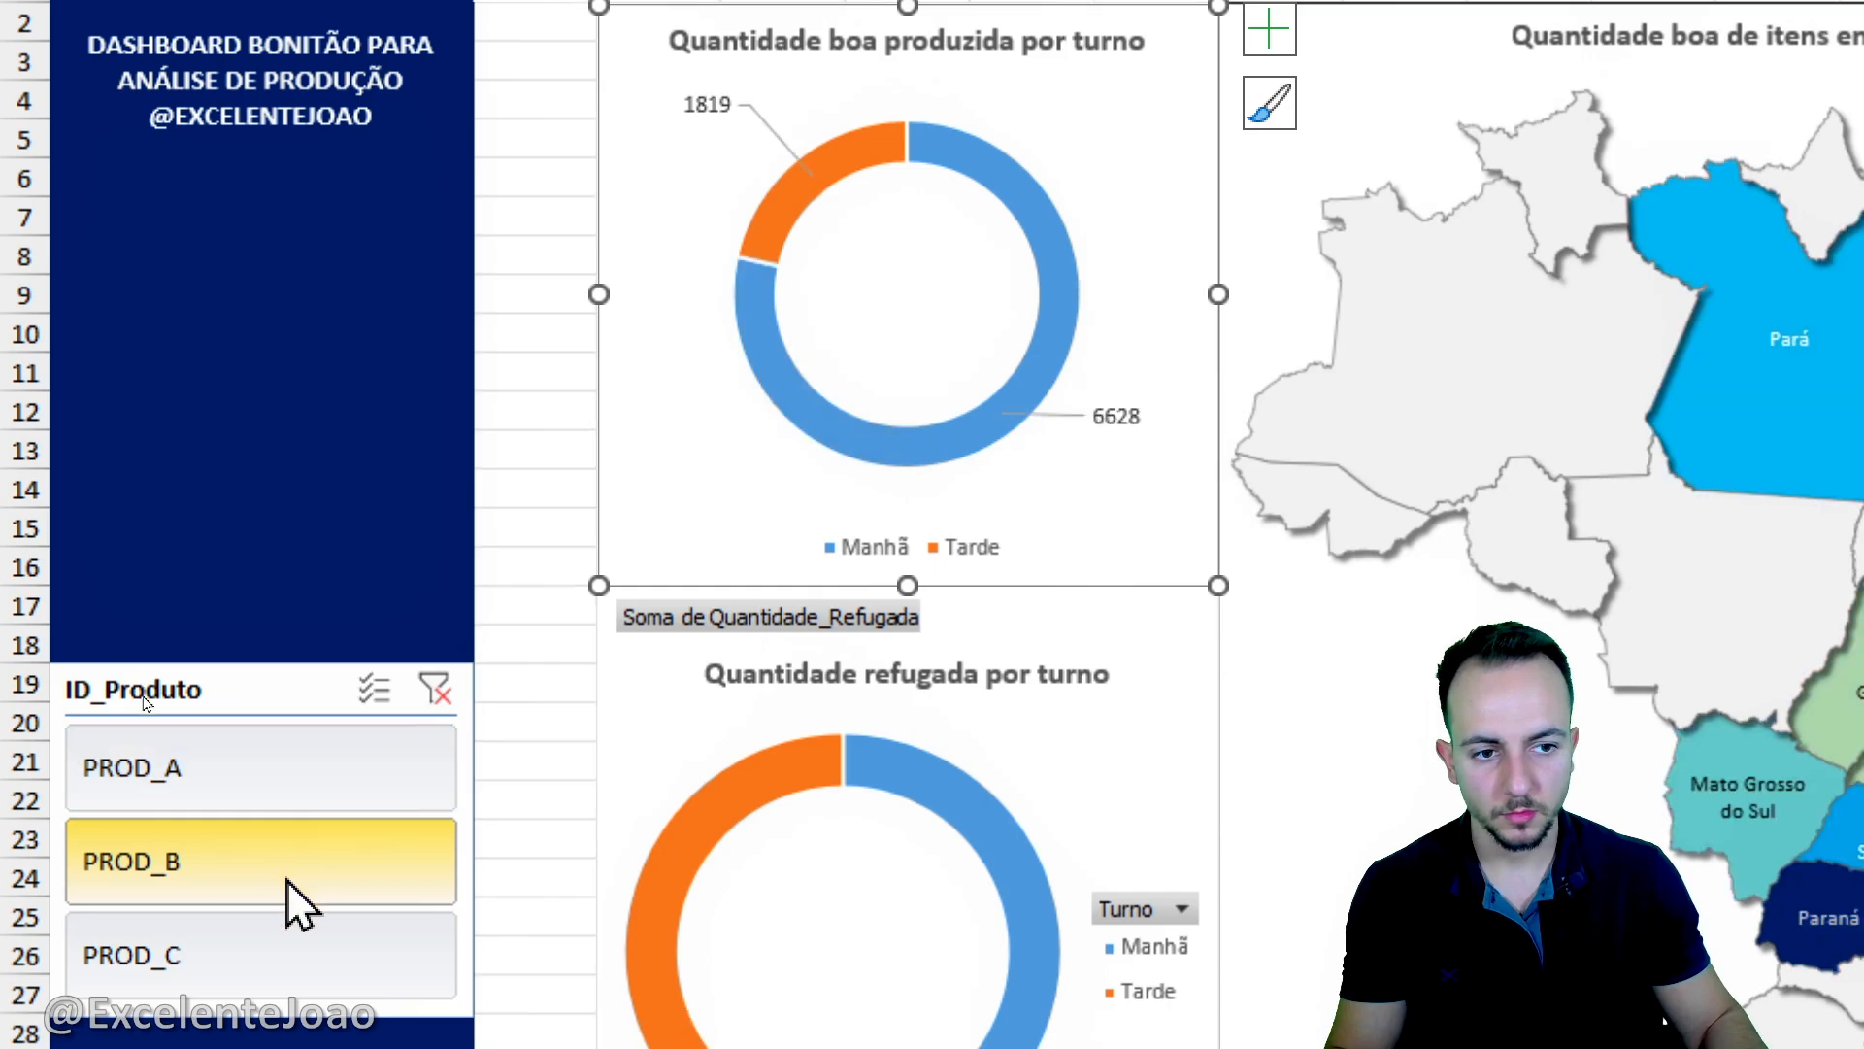
- Filter by PROD_C and apply the first outer shadow preset to the good-quantity doughnut series
scroll(292, 903, "down", 1)
left_click(292, 928)
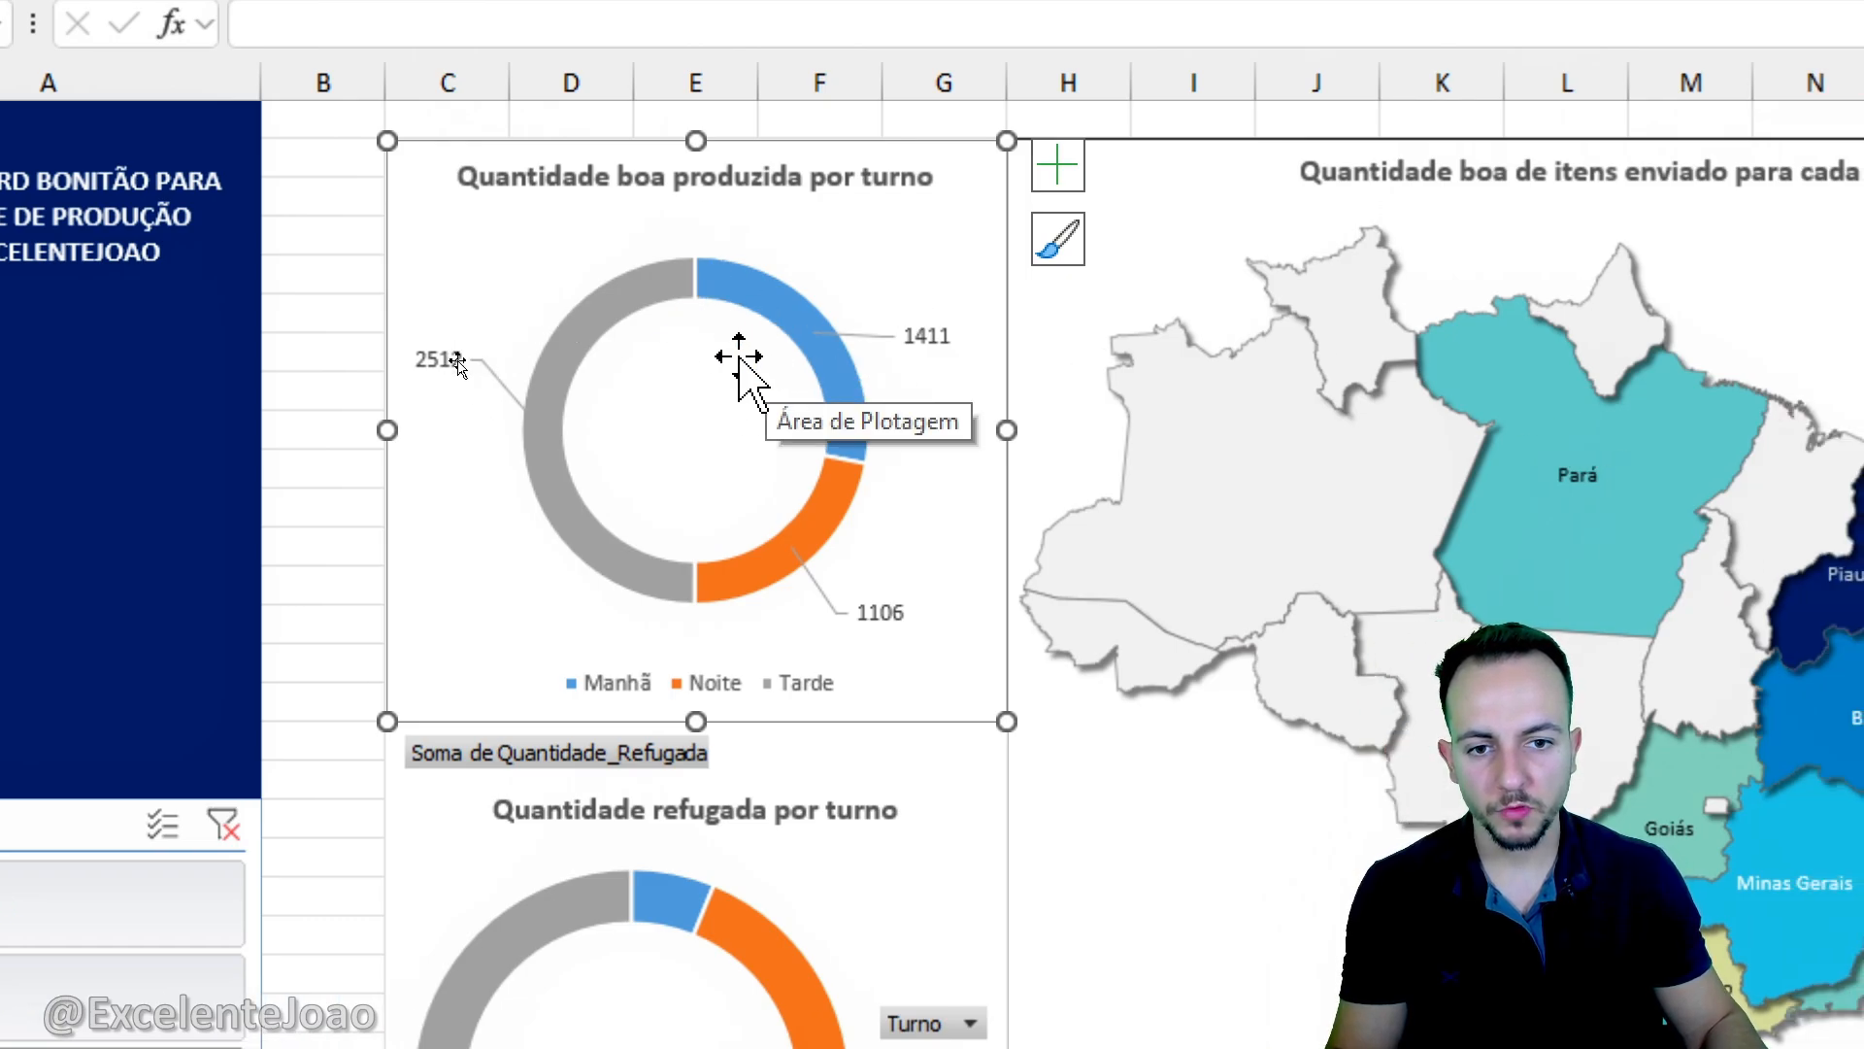
right_click(677, 288)
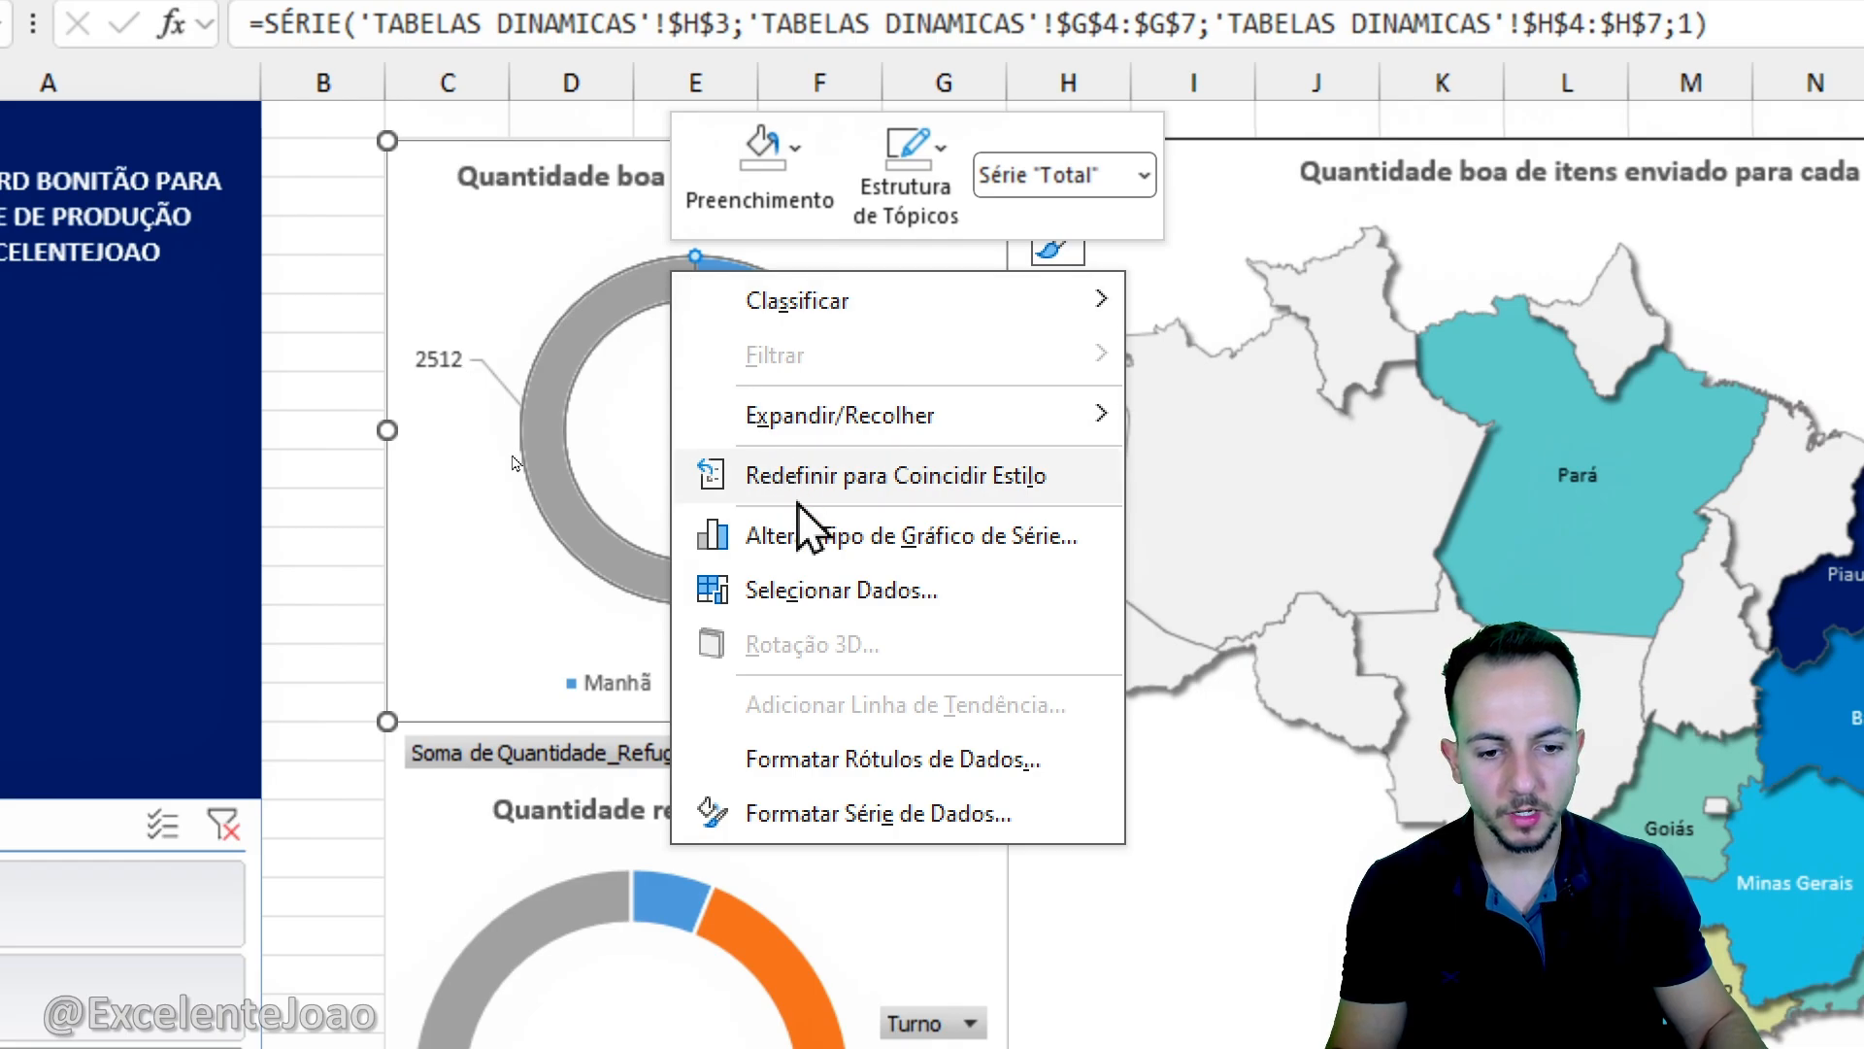
left_click(891, 816)
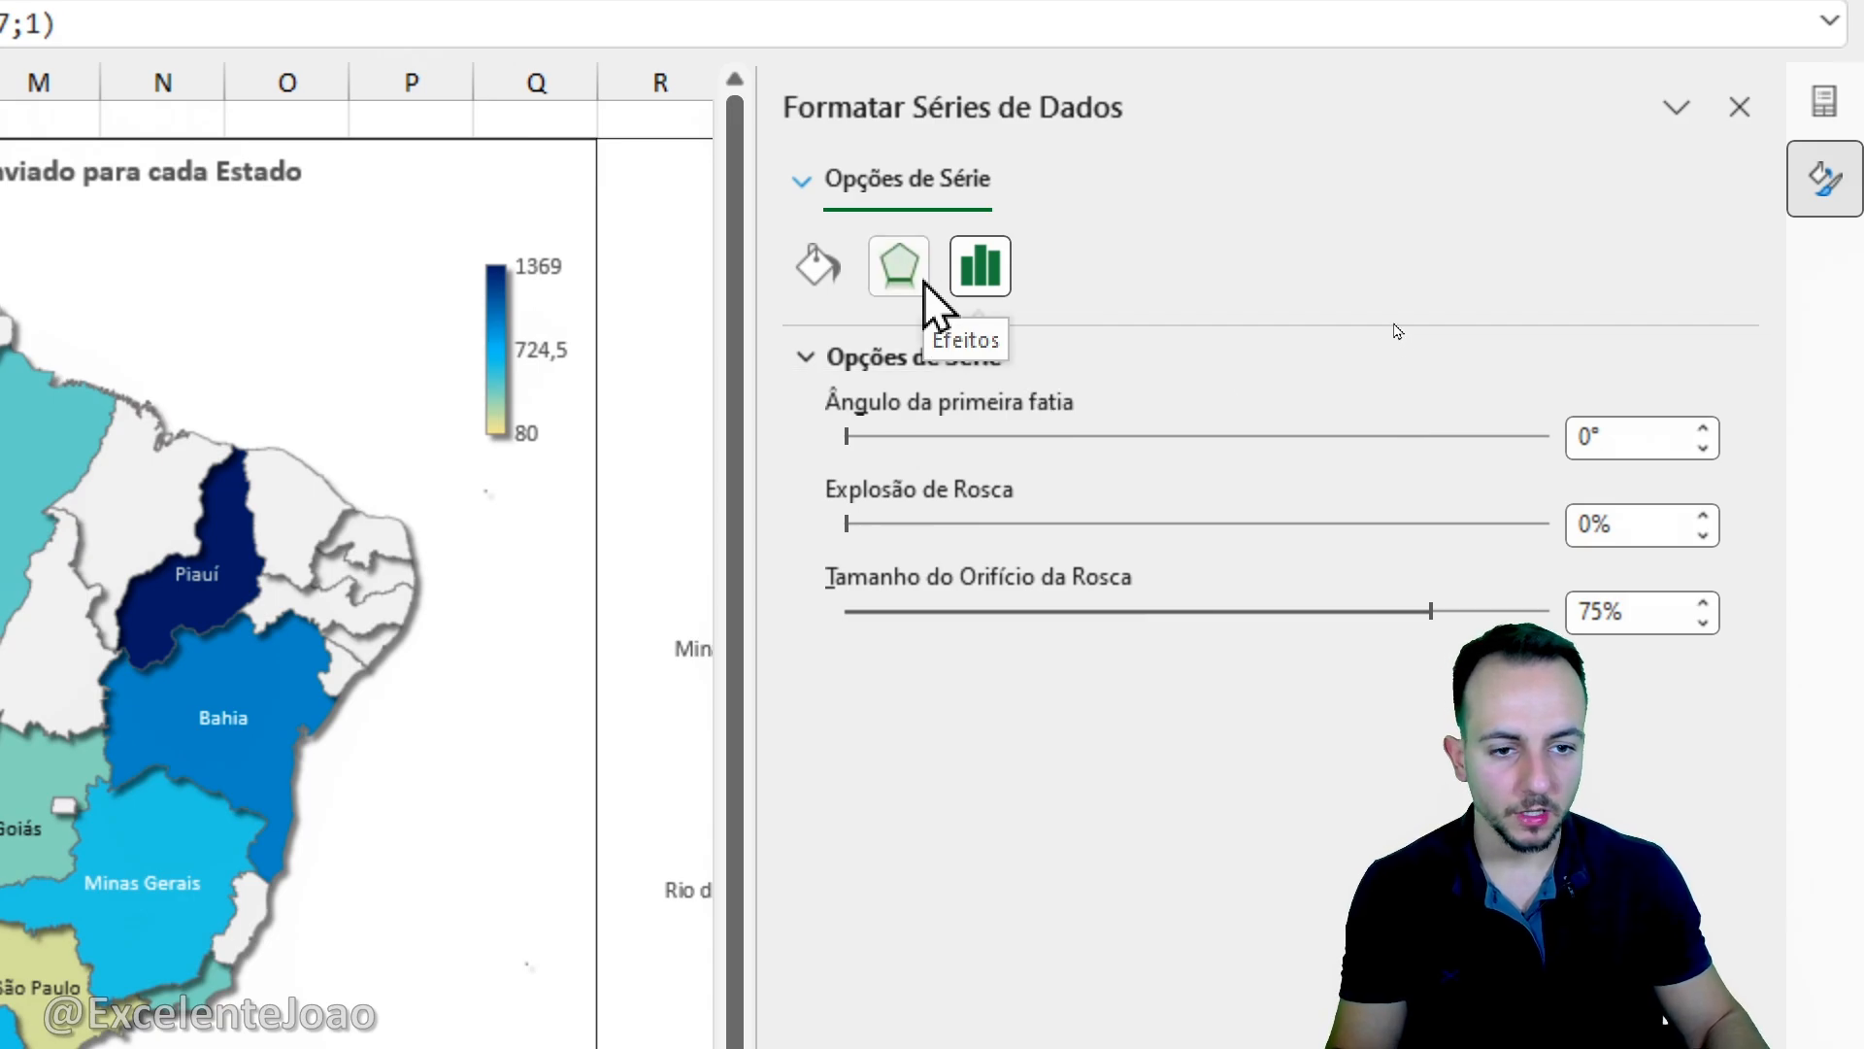
left_click(935, 309)
left_click(1703, 407)
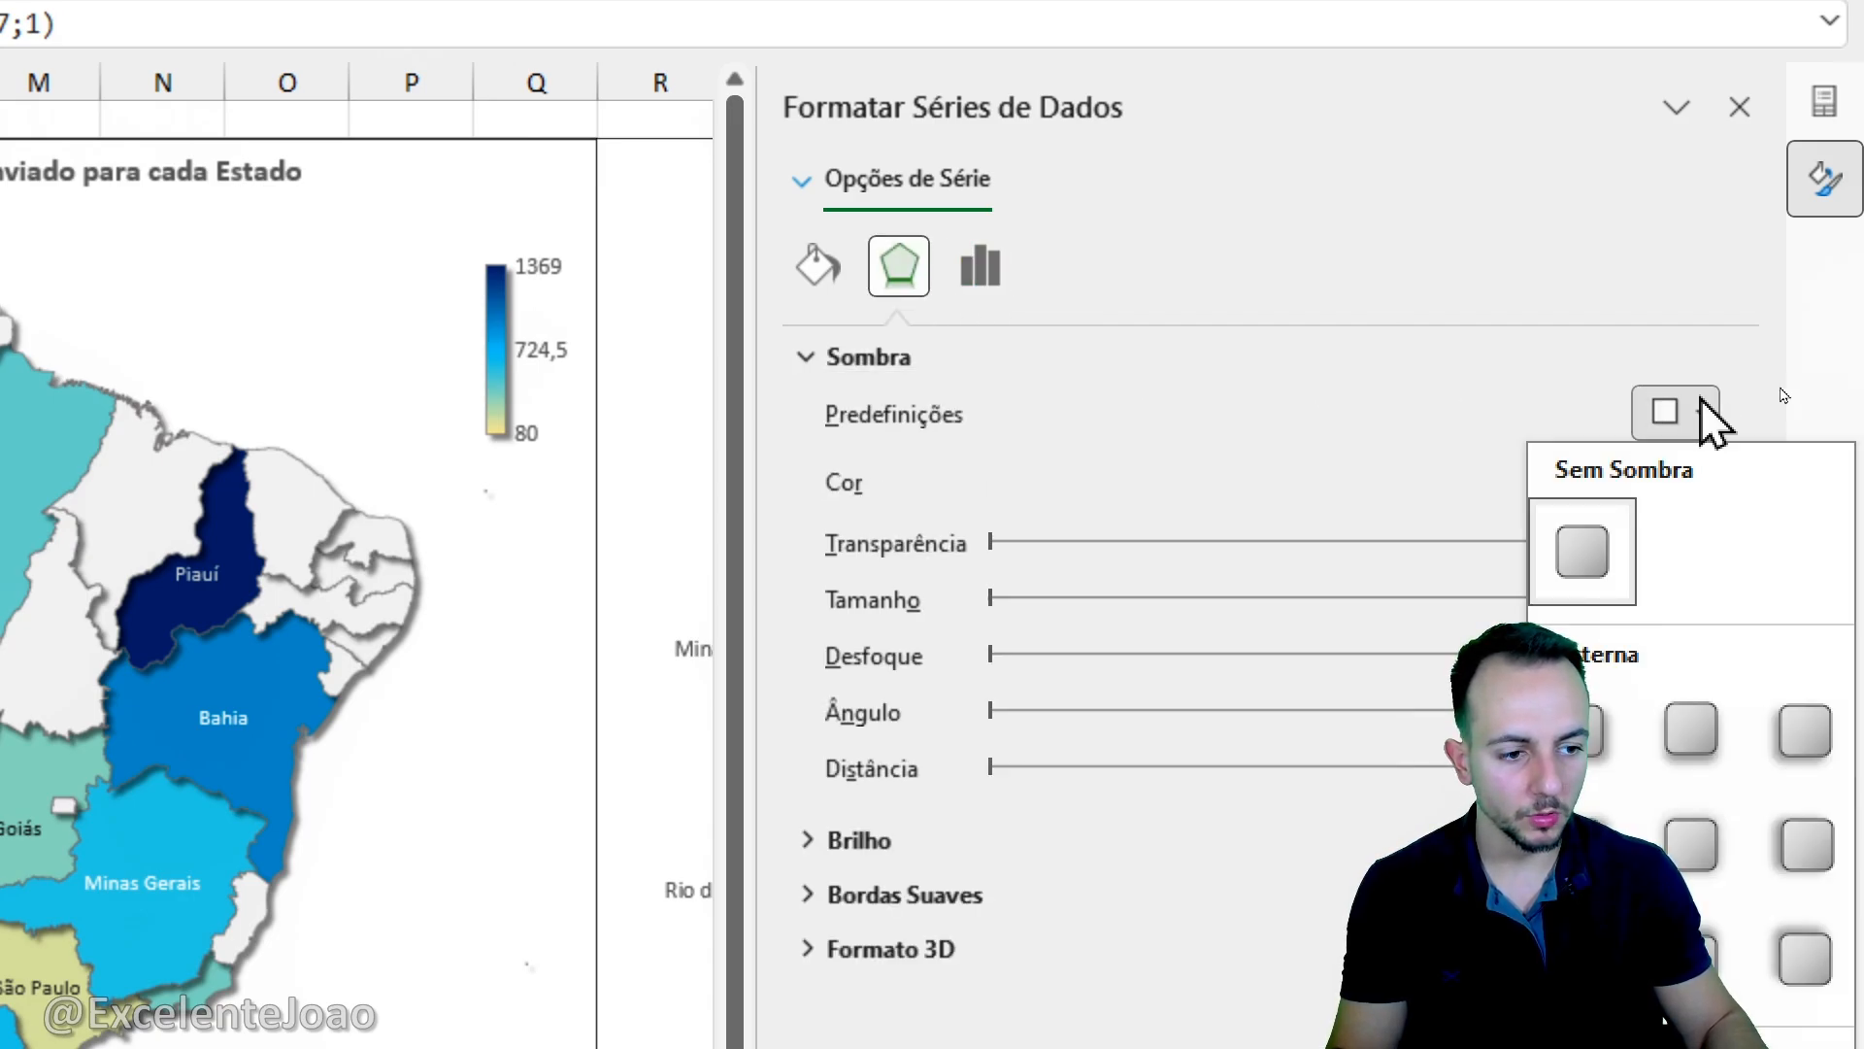
left_click(1598, 723)
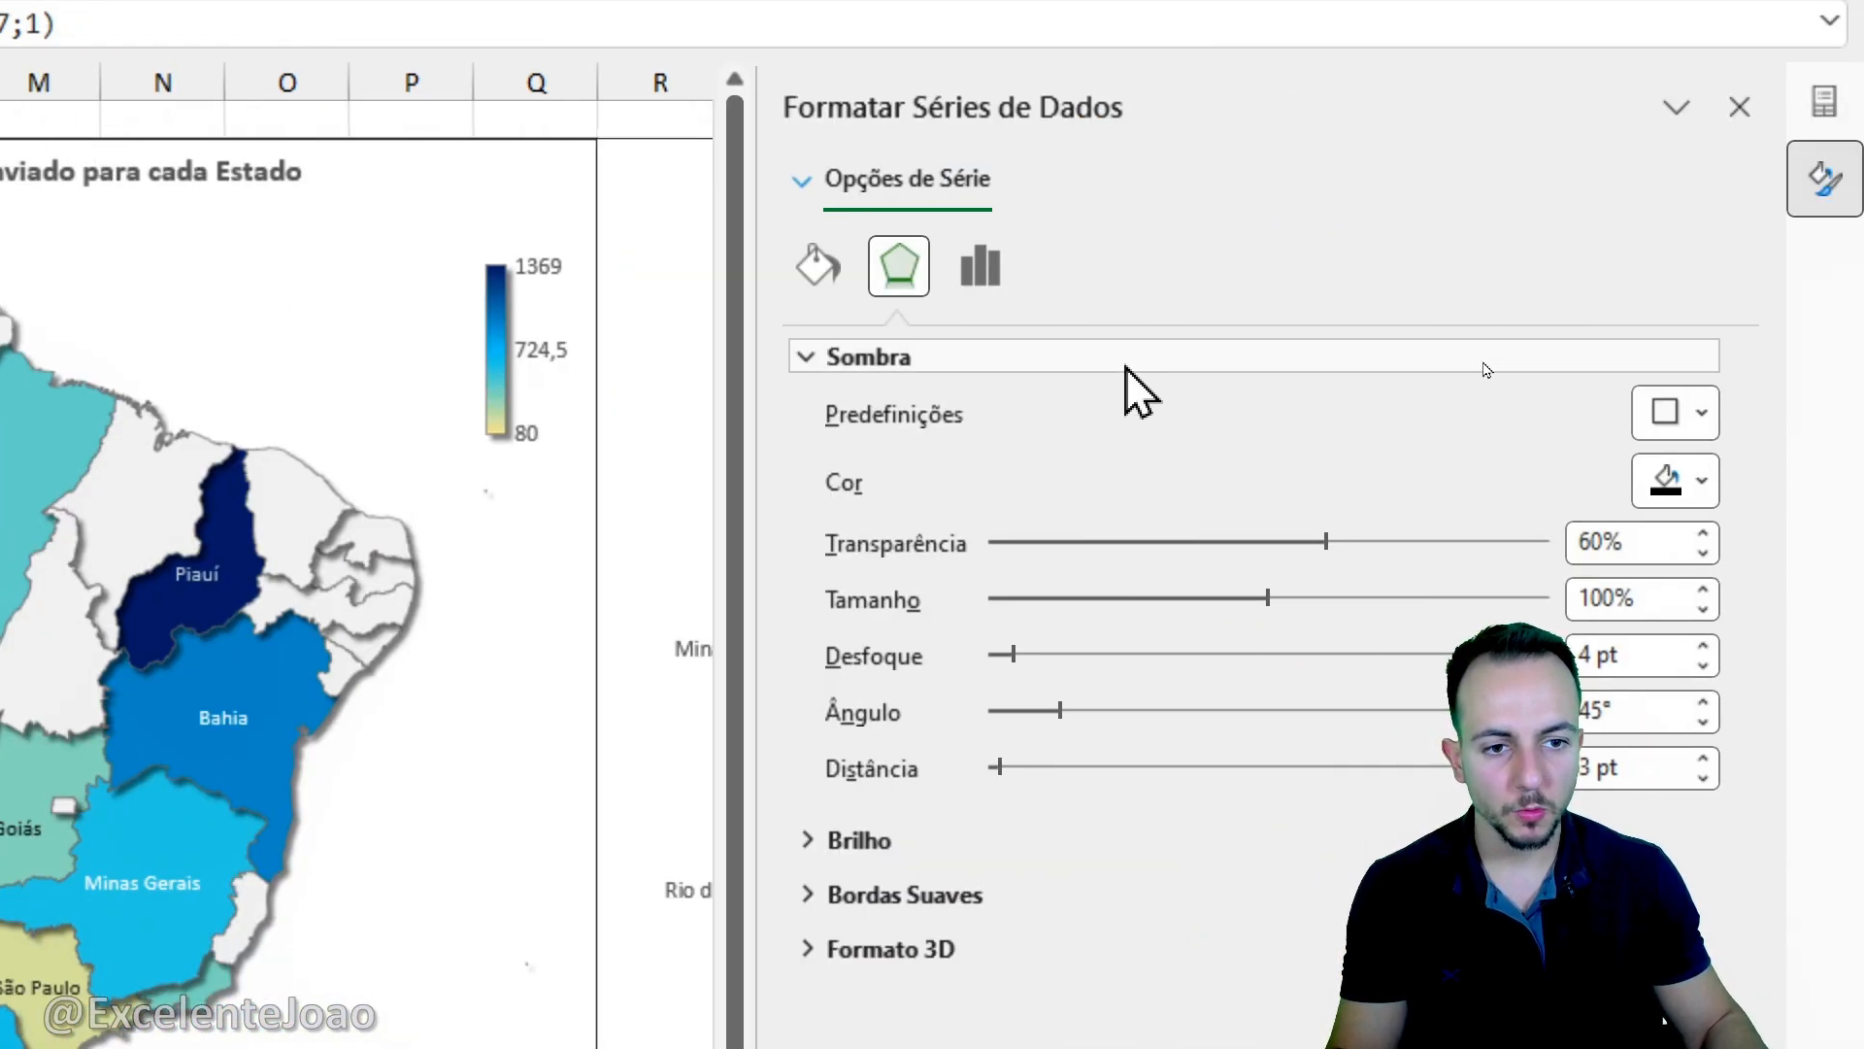
- Set the doughnut explosion of the good-quantity series to 5%
left_click(979, 282)
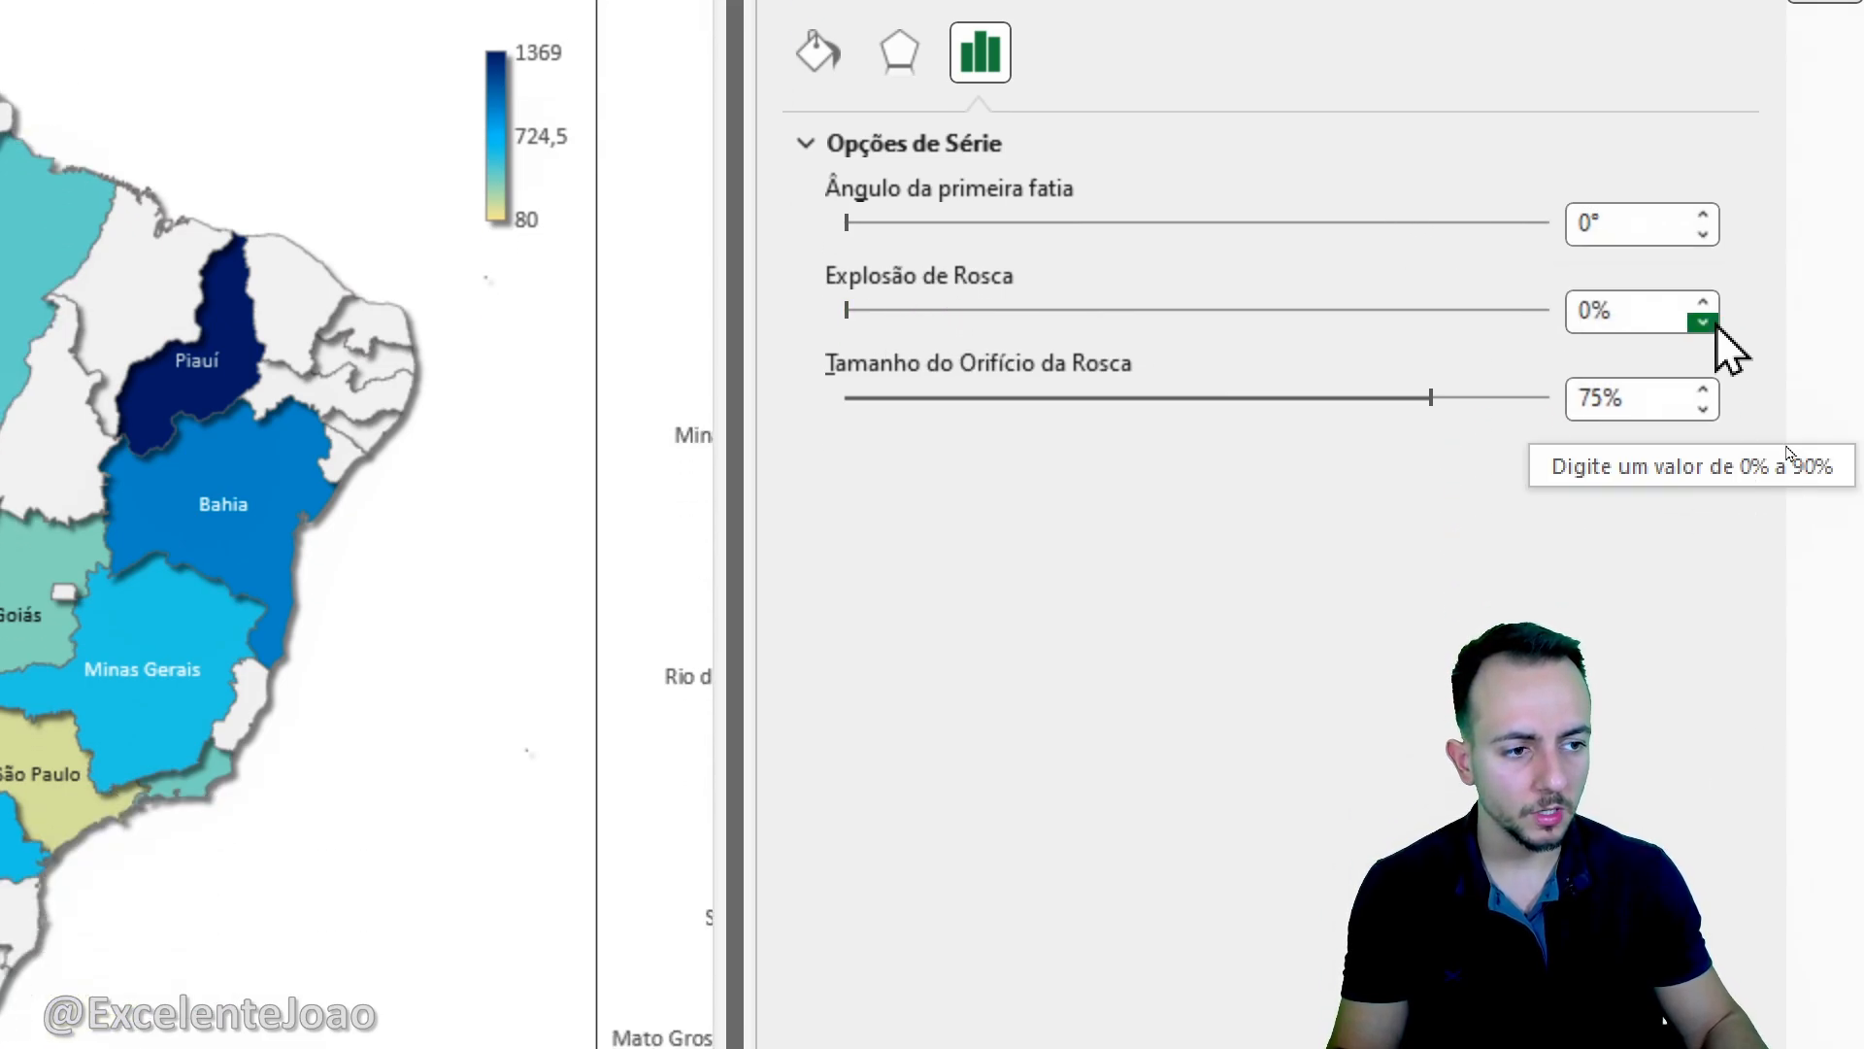
left_click(1703, 515)
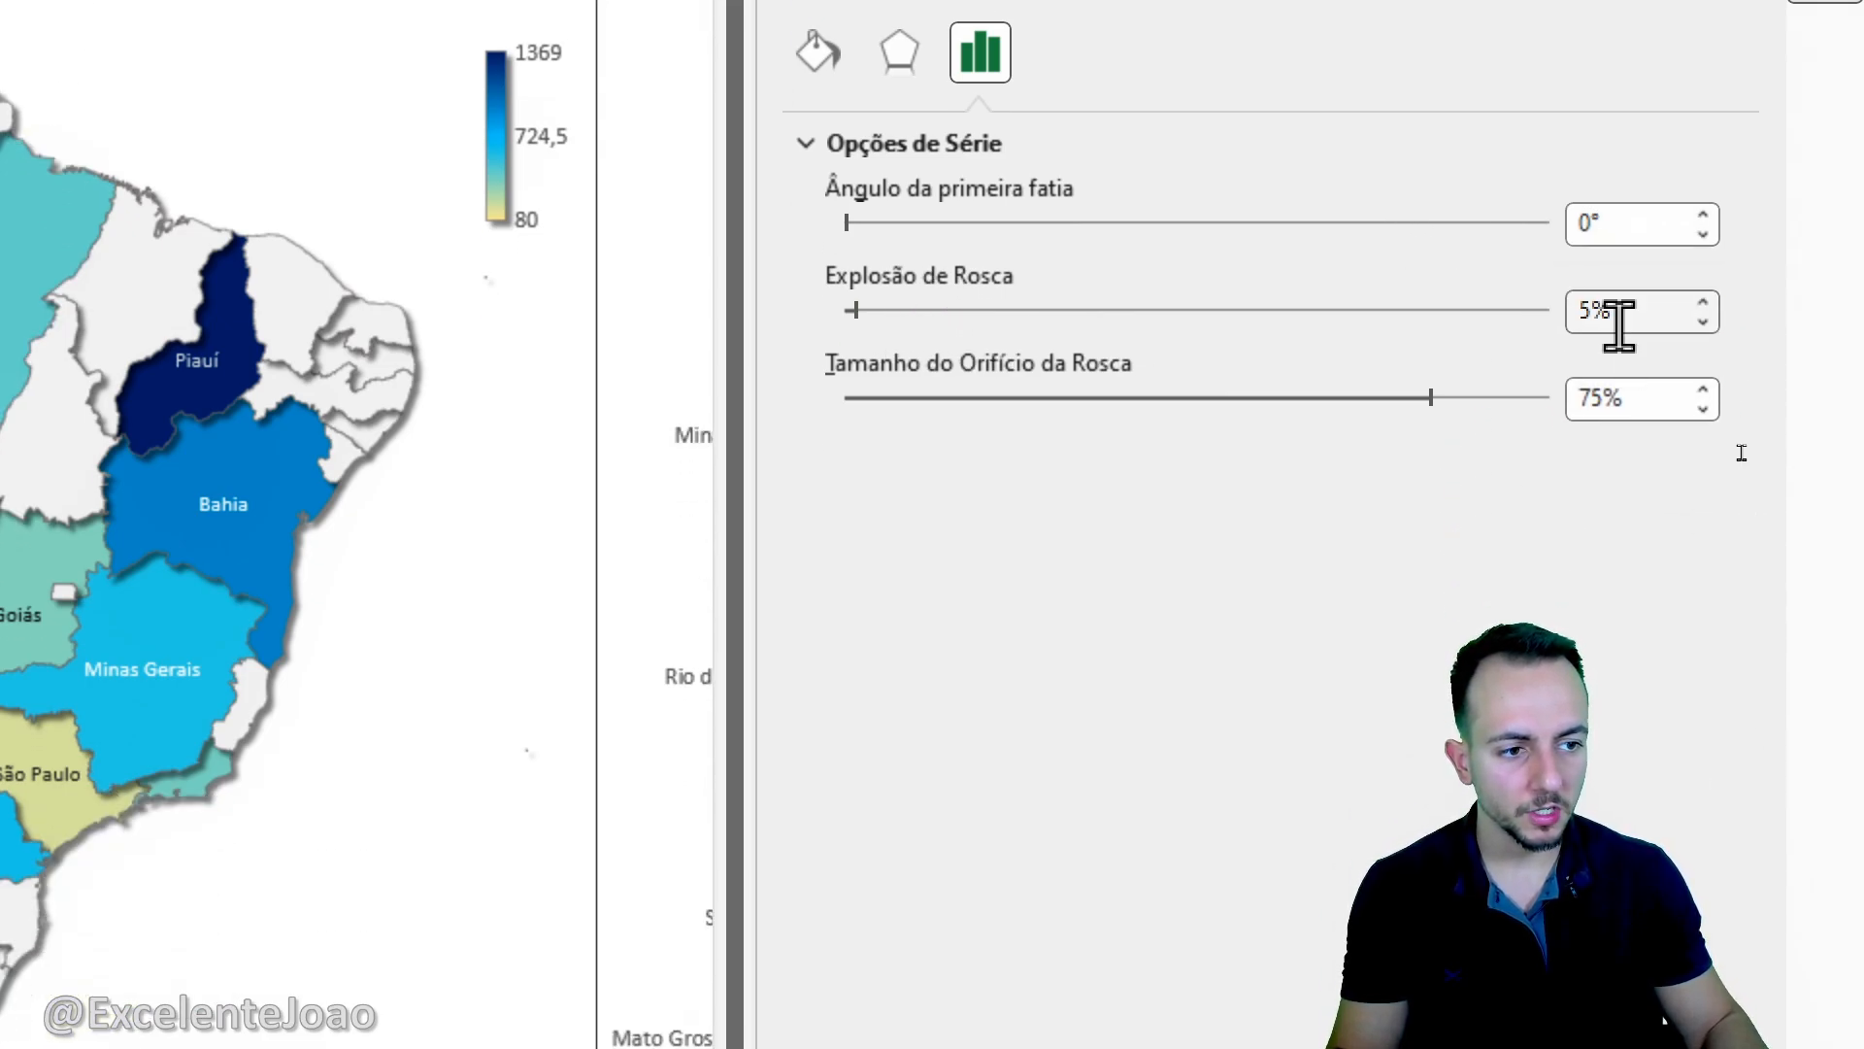
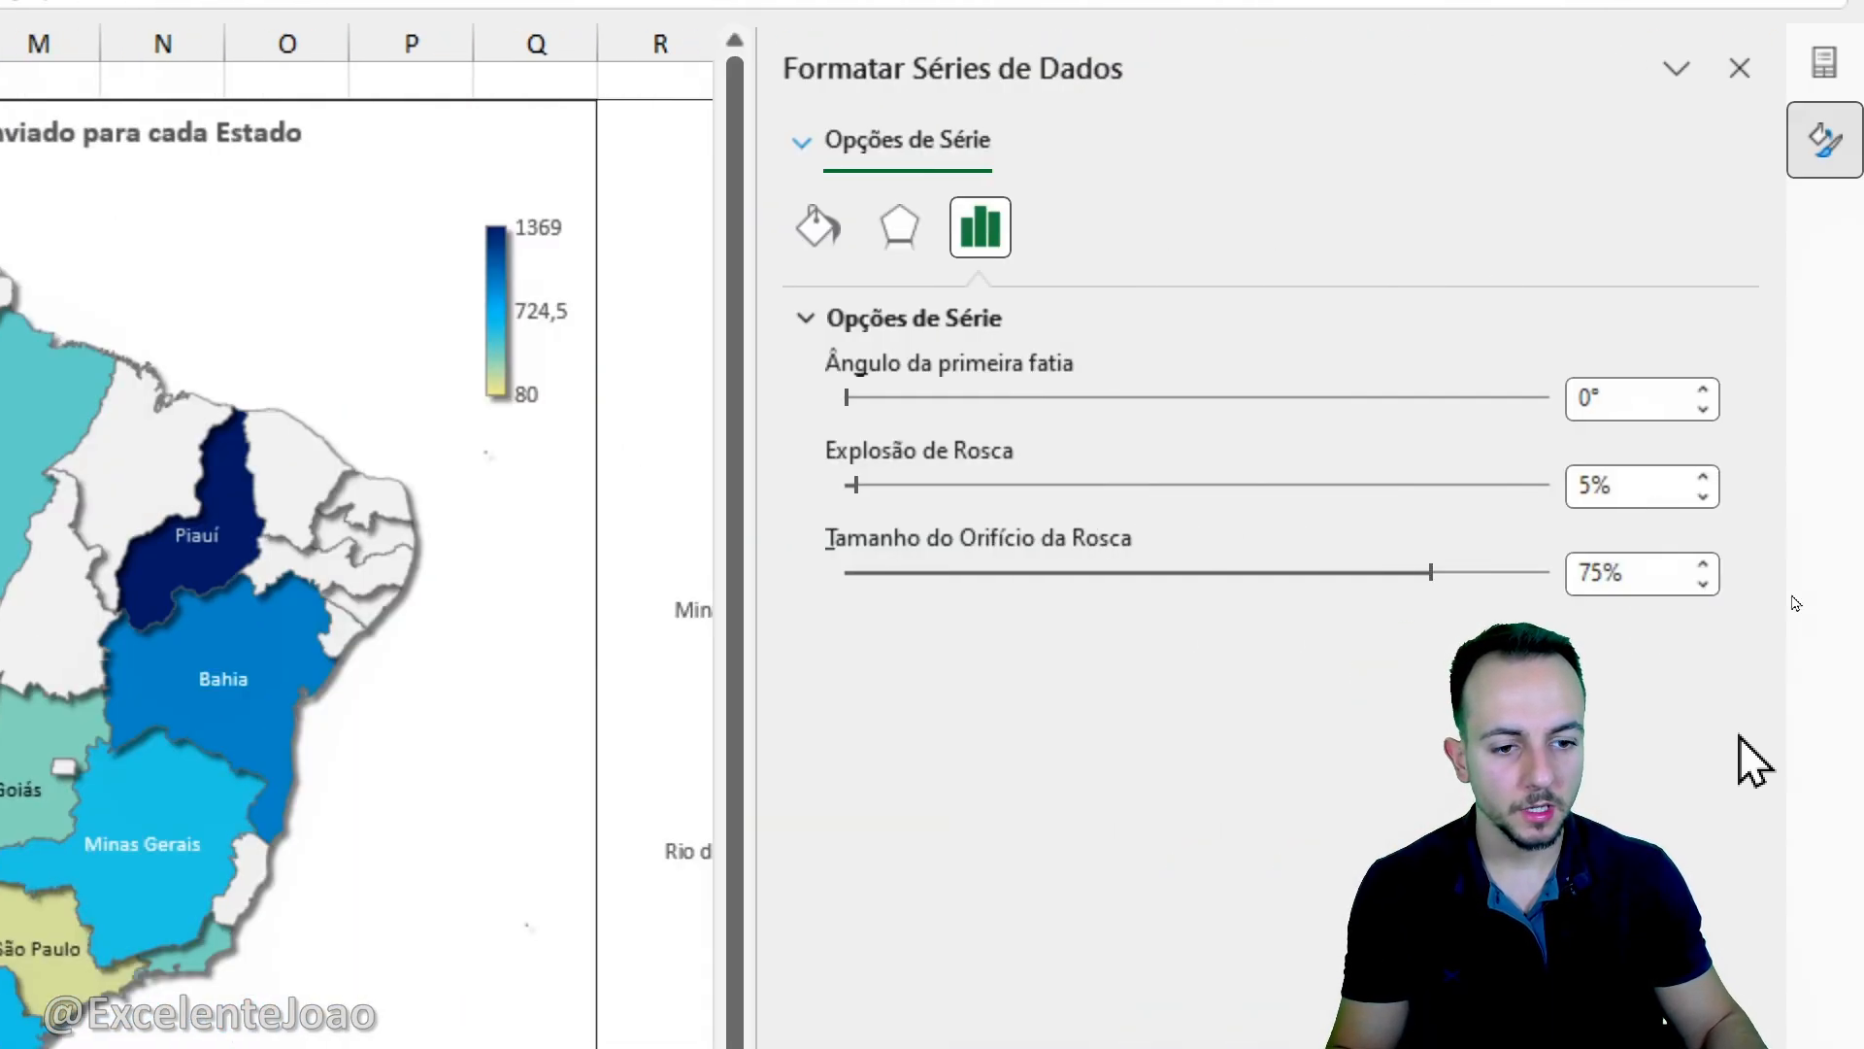
- Set the good-quantity doughnut hole size to 50% and give its series a solid dark gray border
double_click(1651, 458)
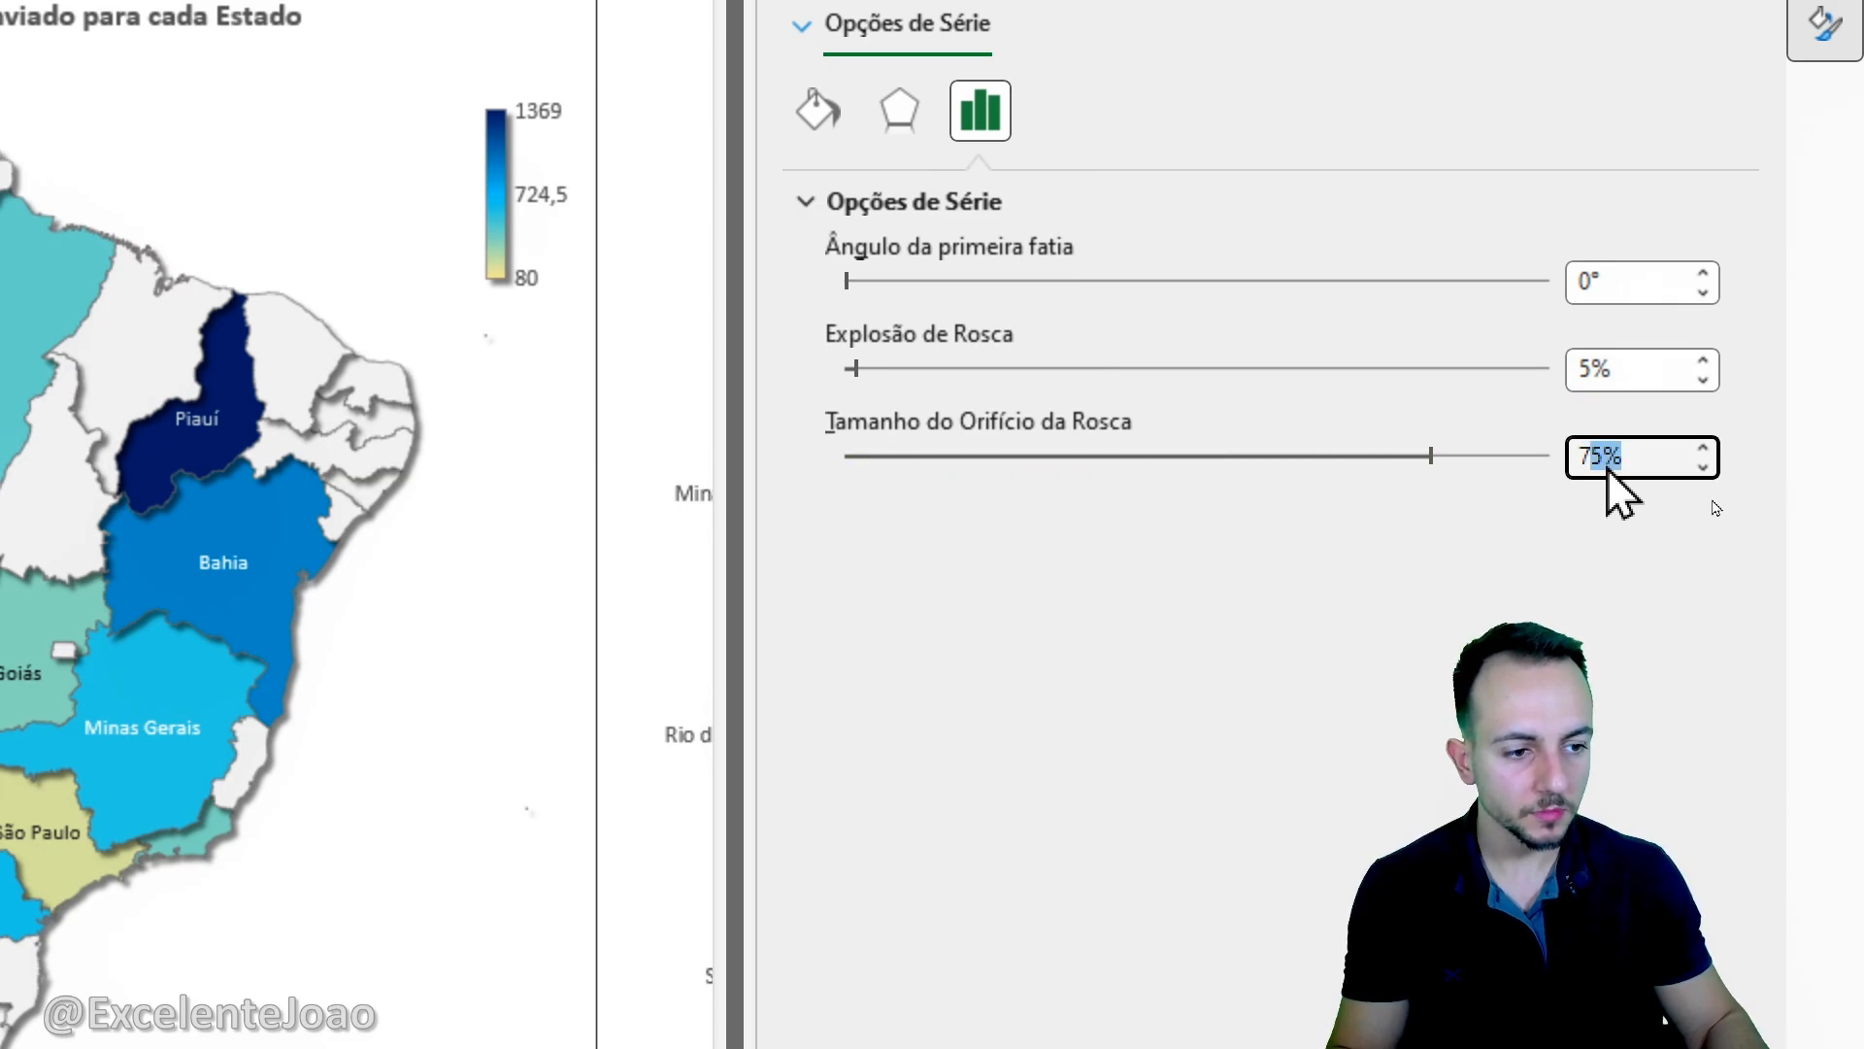
type("50")
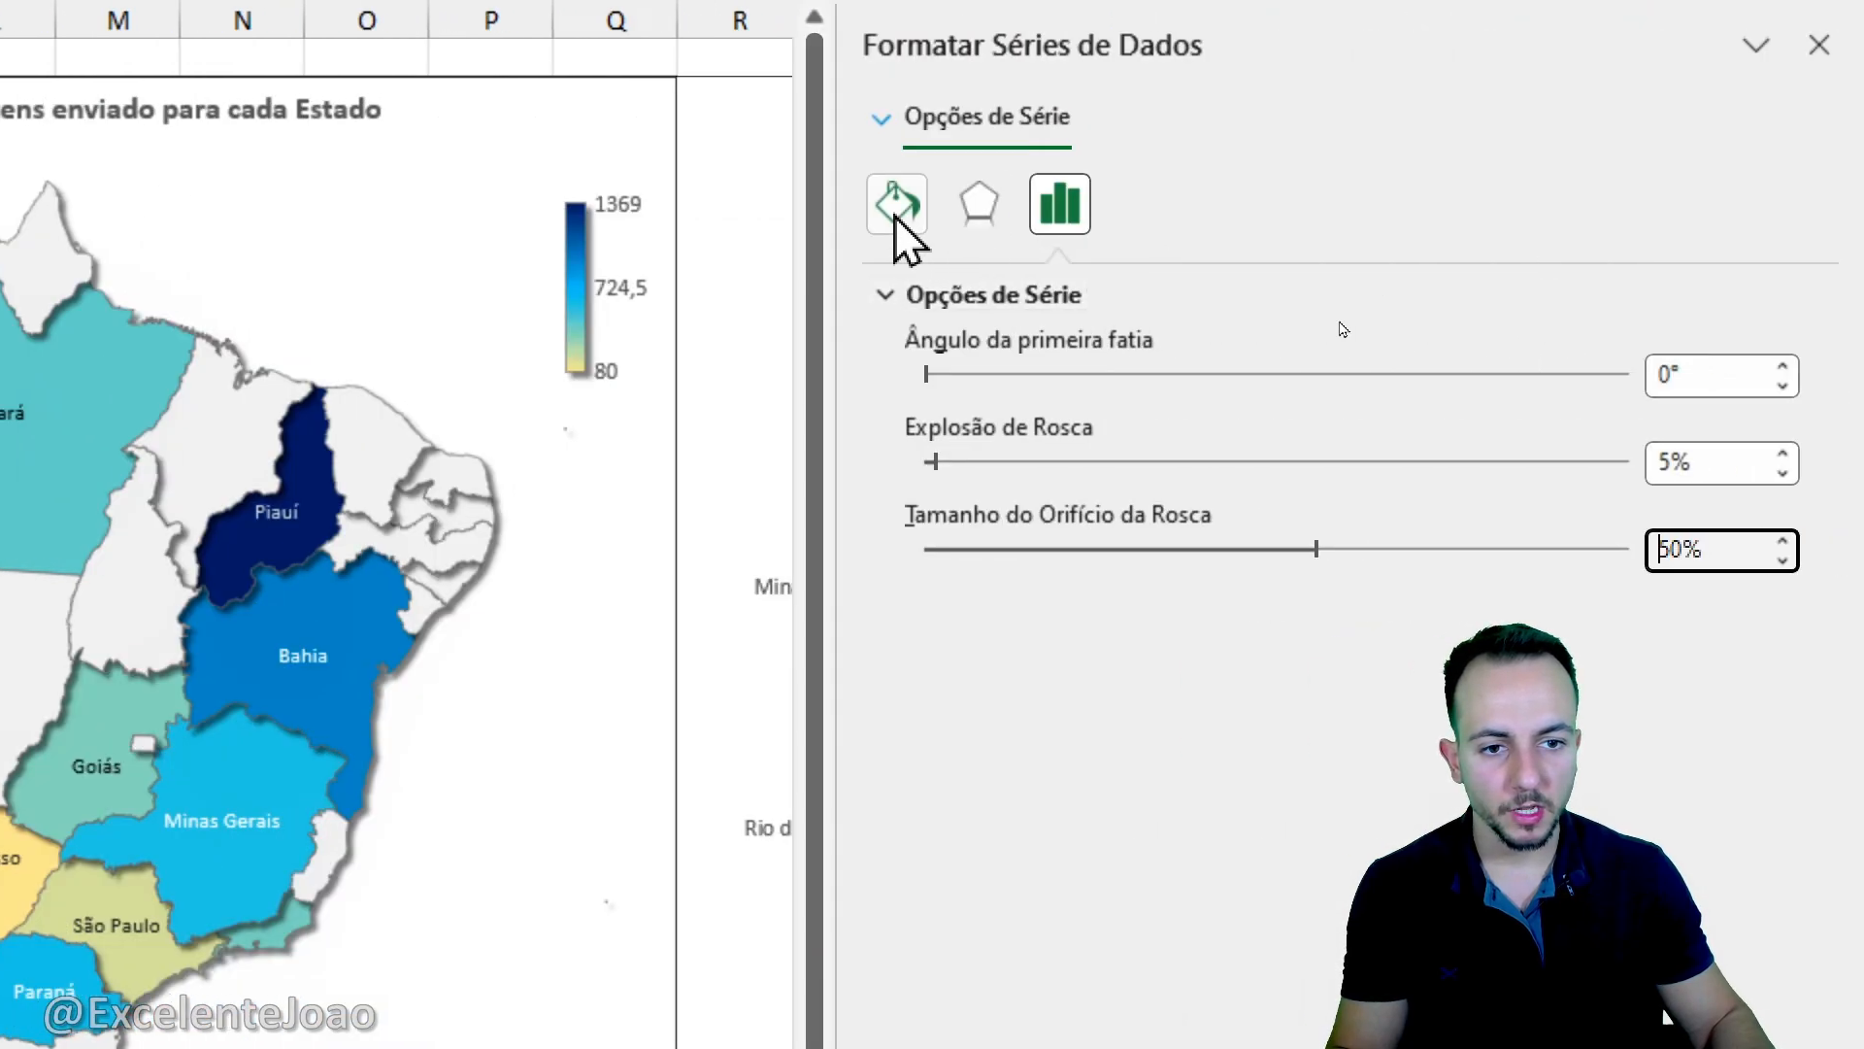
left_click(896, 218)
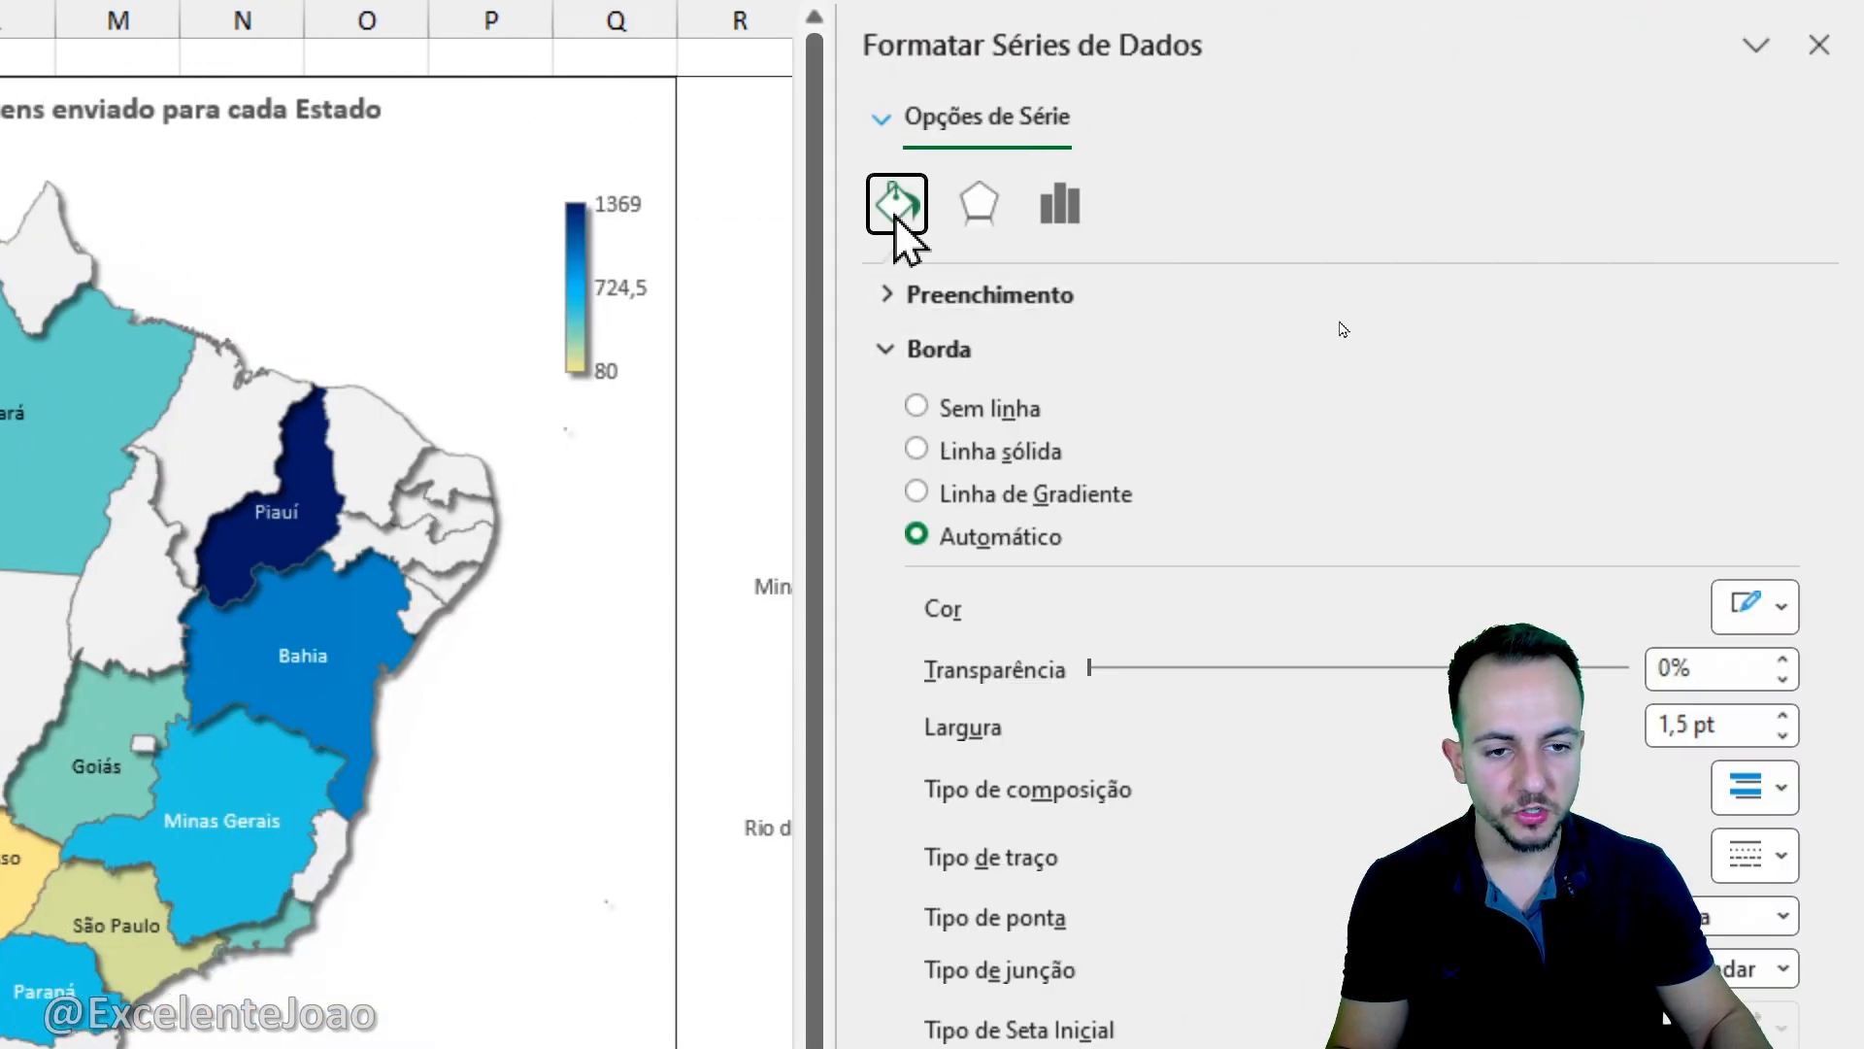
left_click(1004, 450)
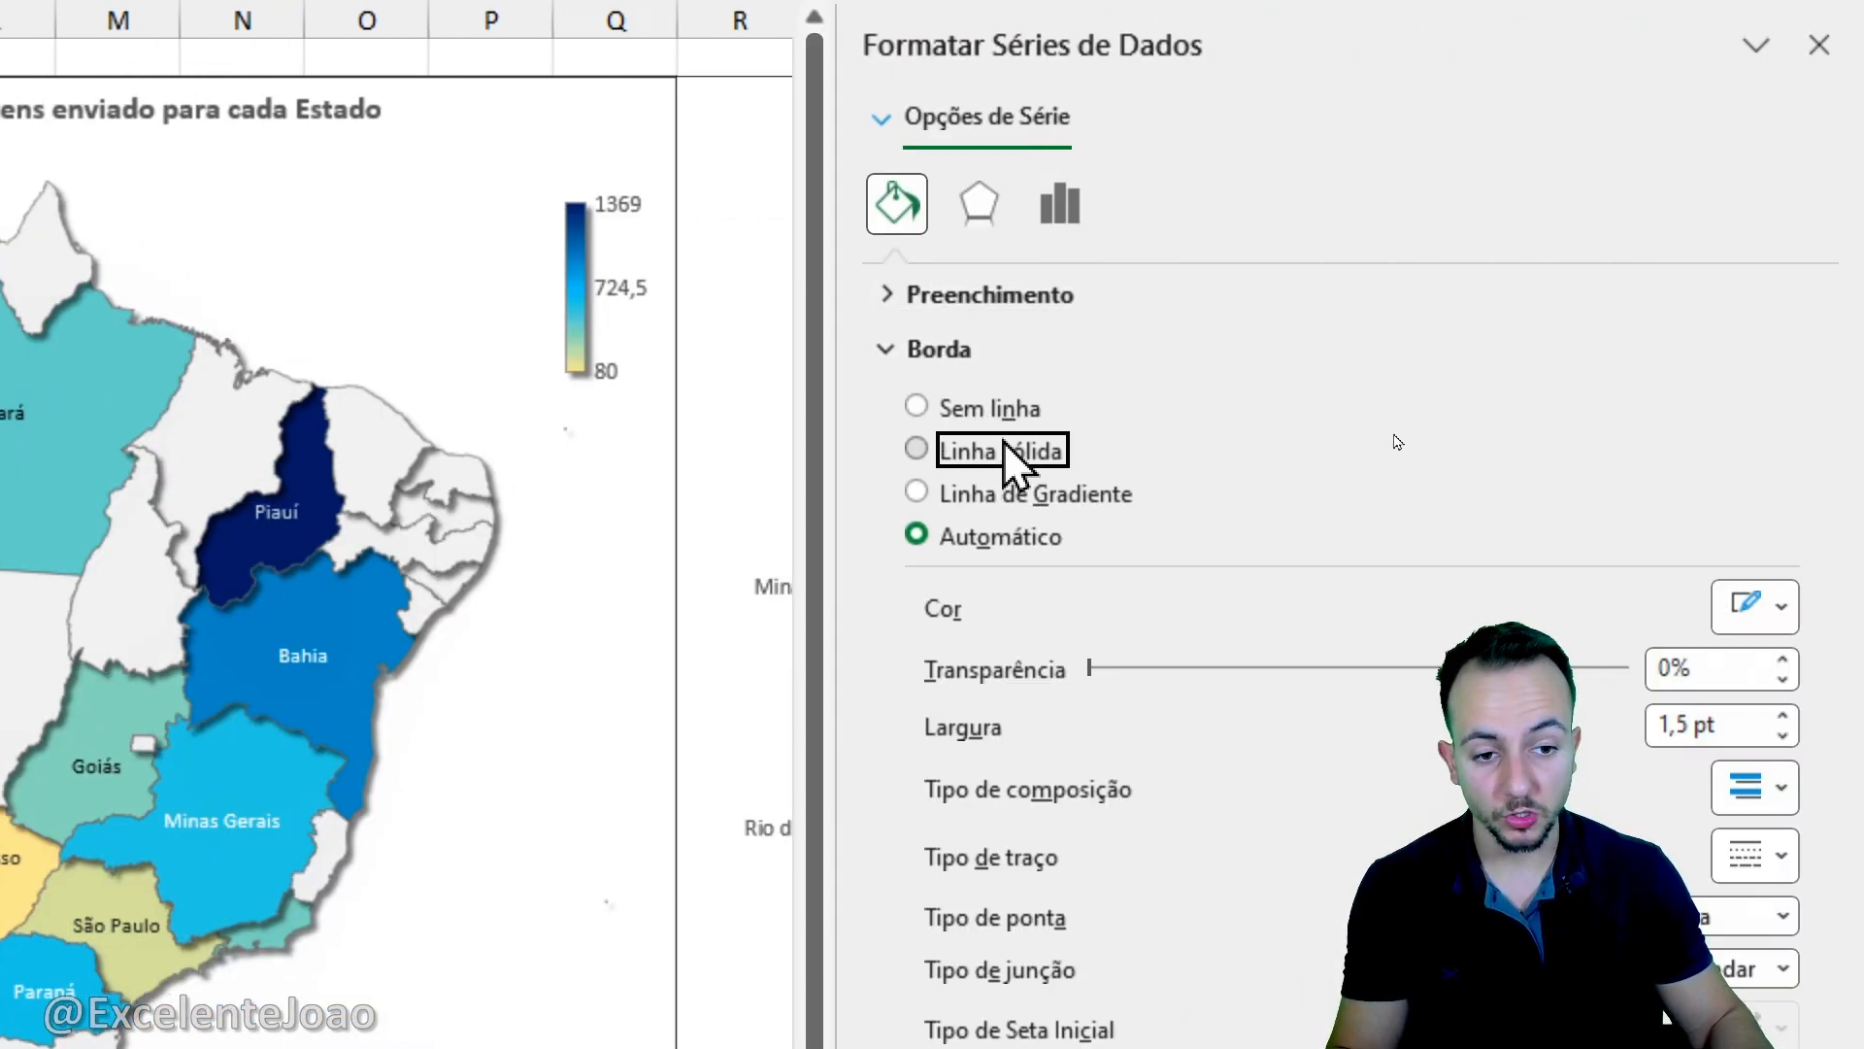
left_click(1747, 606)
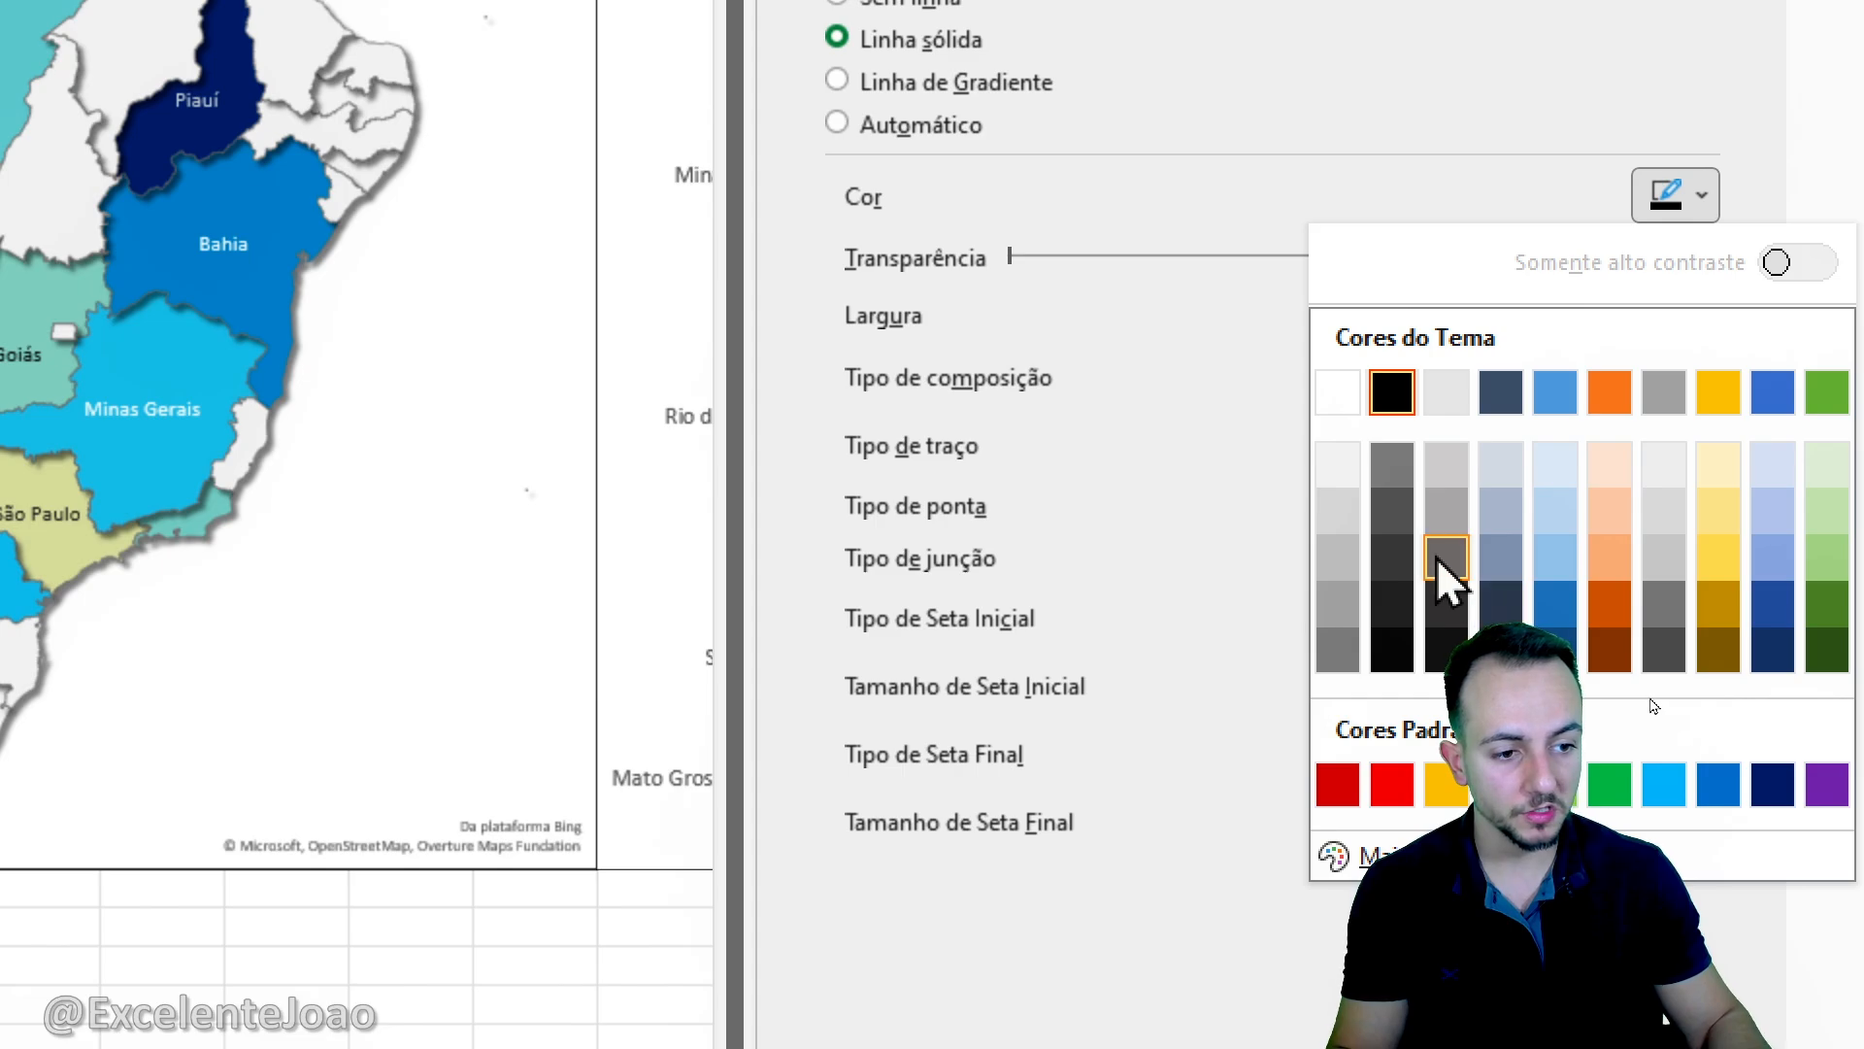
left_click(1441, 563)
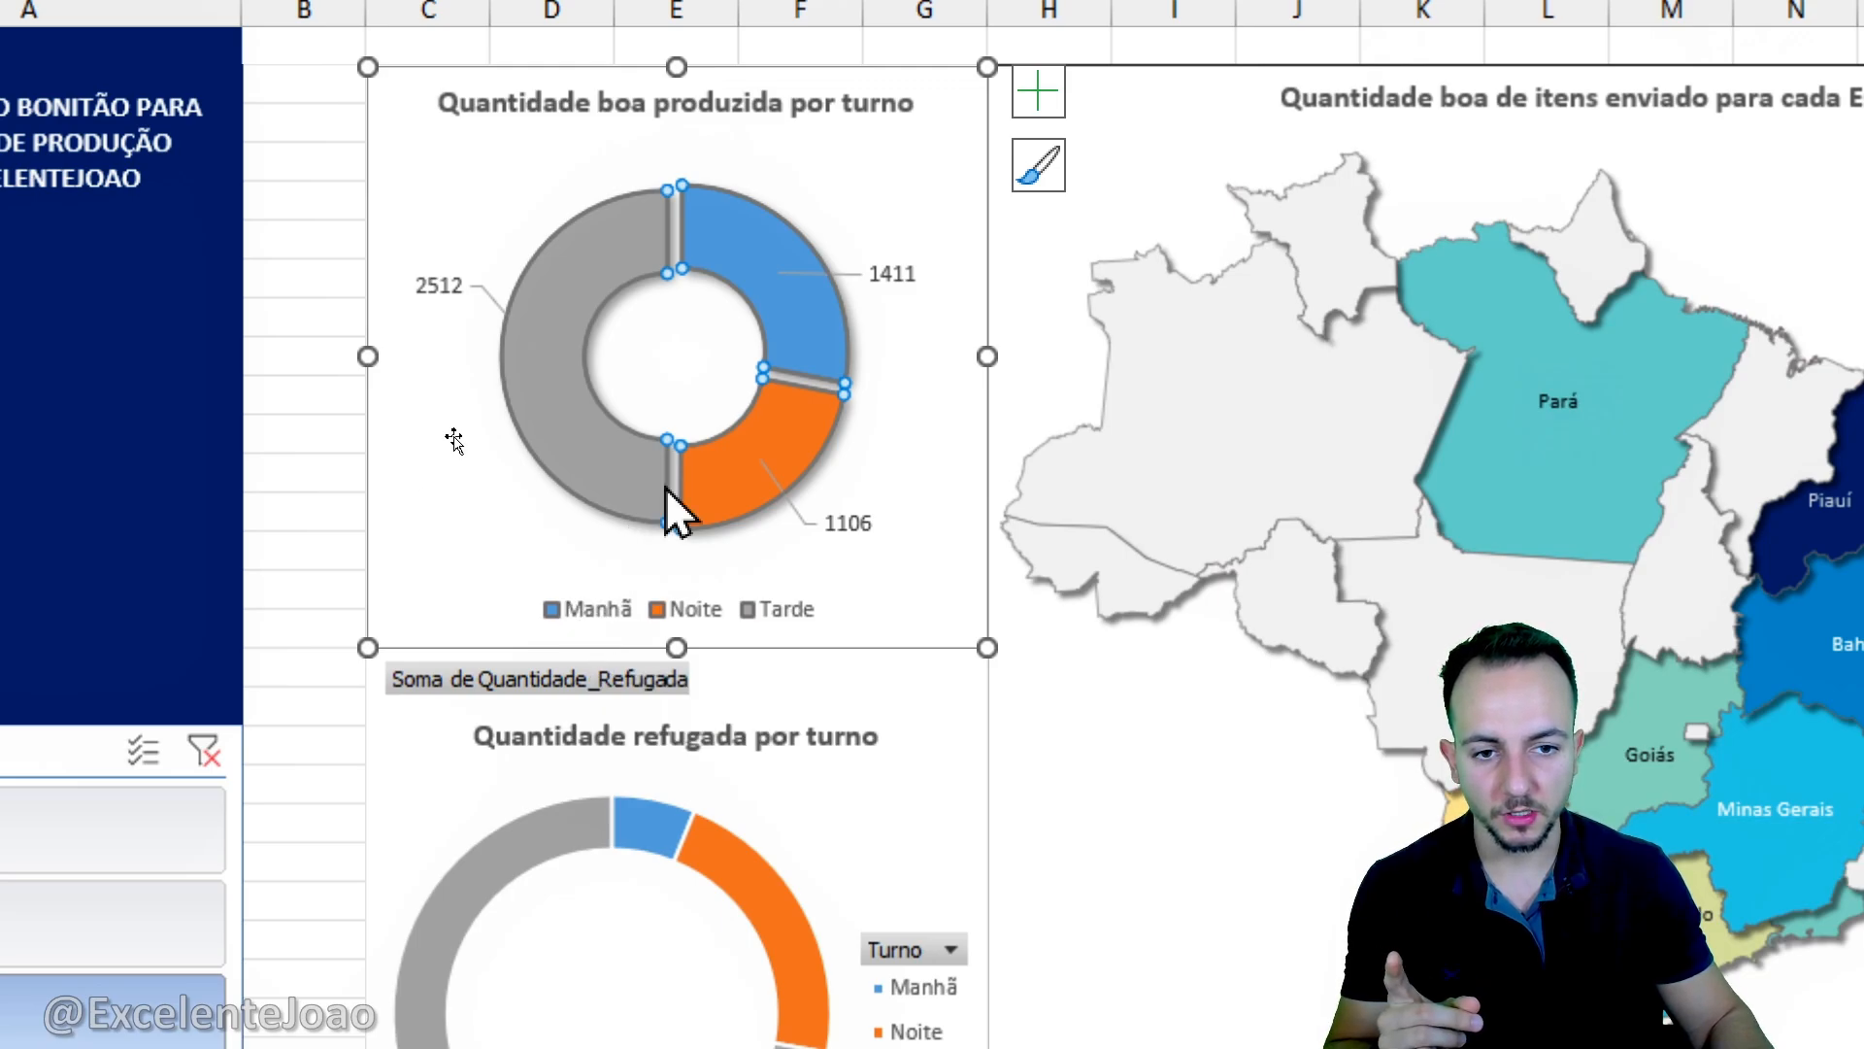
- Fill the Manhã slice of the good-quantity doughnut chart with light gold
left_click(813, 357)
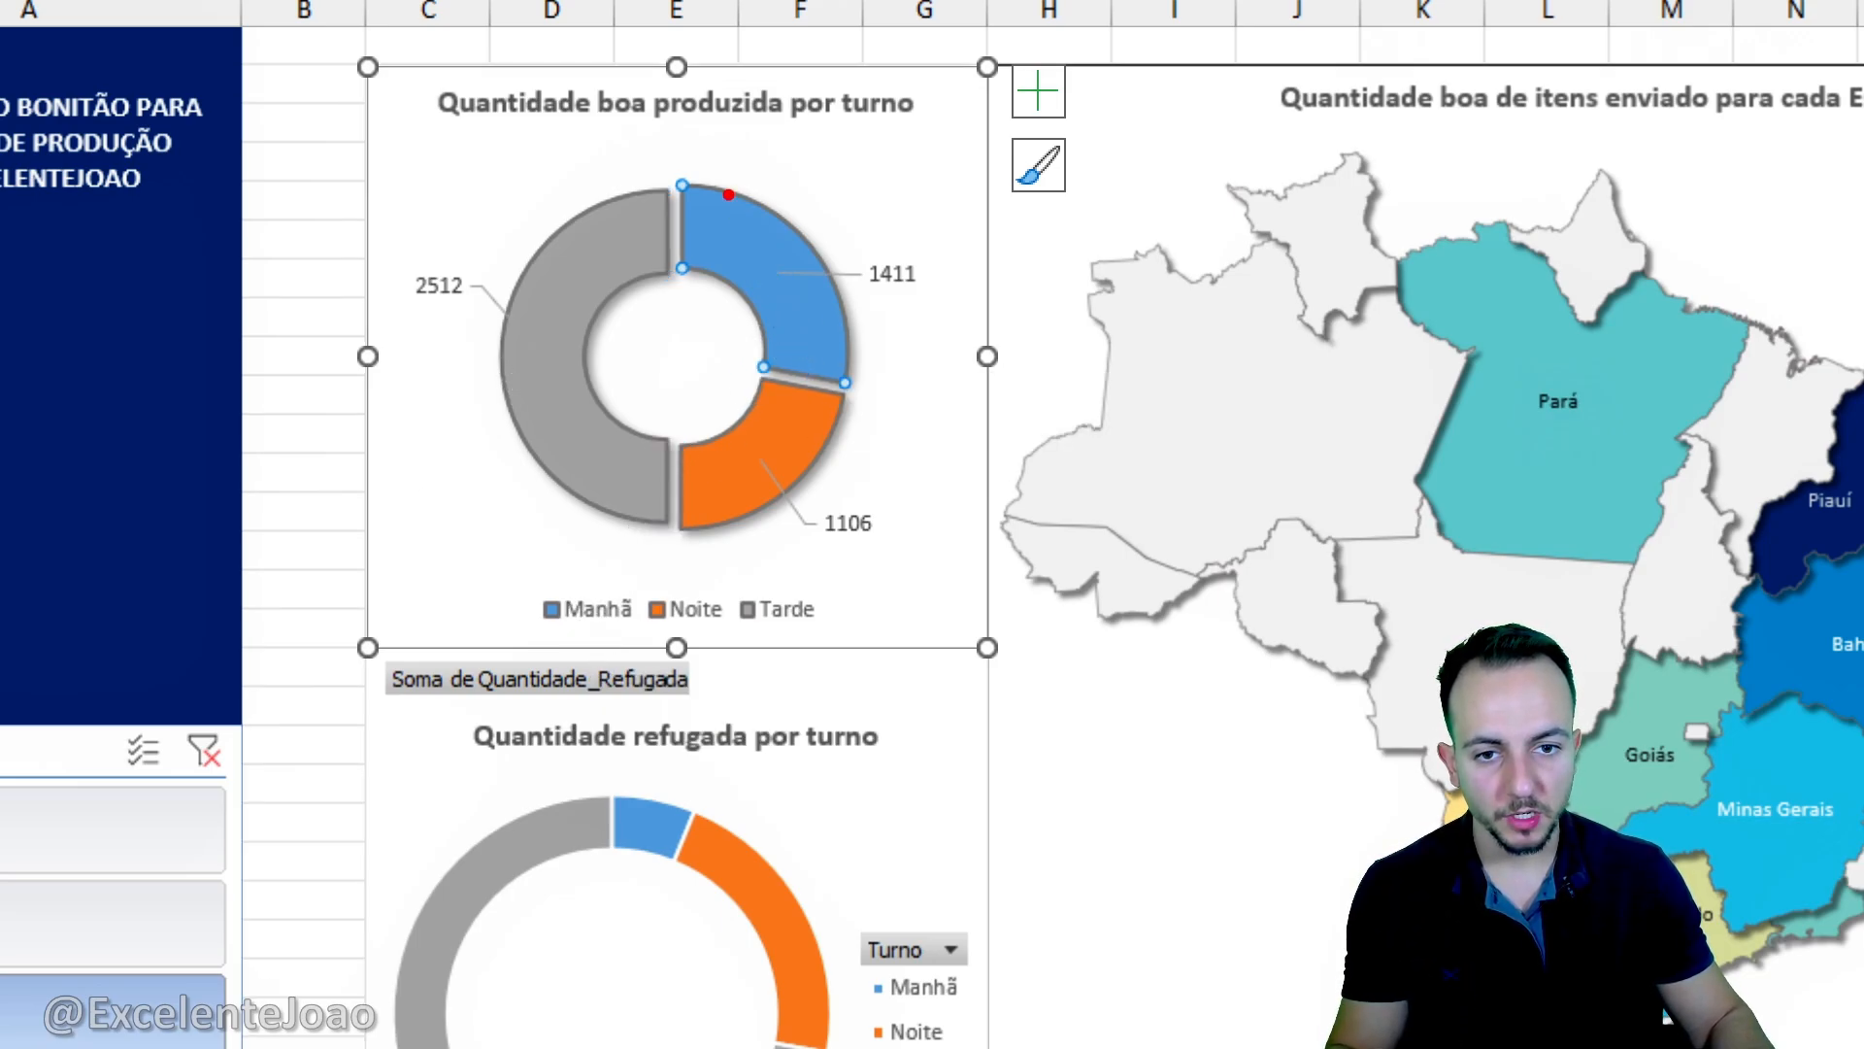
key("Escape")
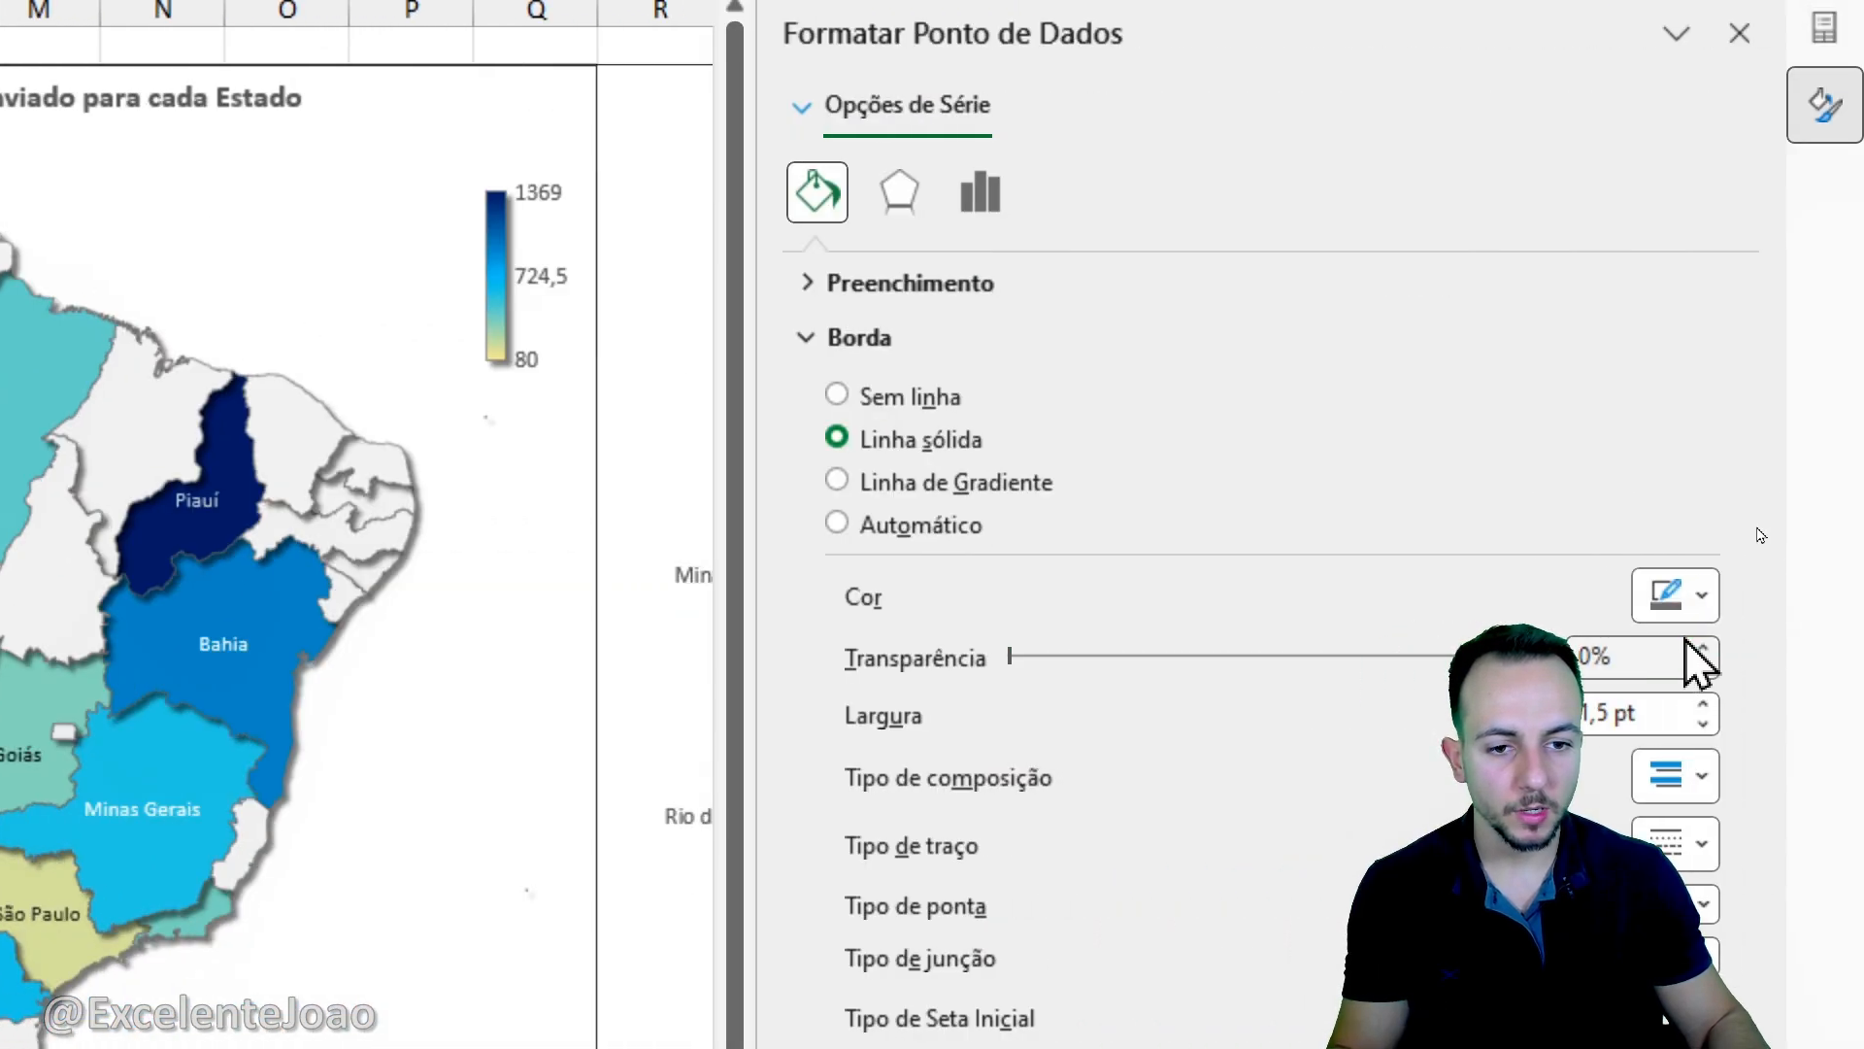
left_click(913, 284)
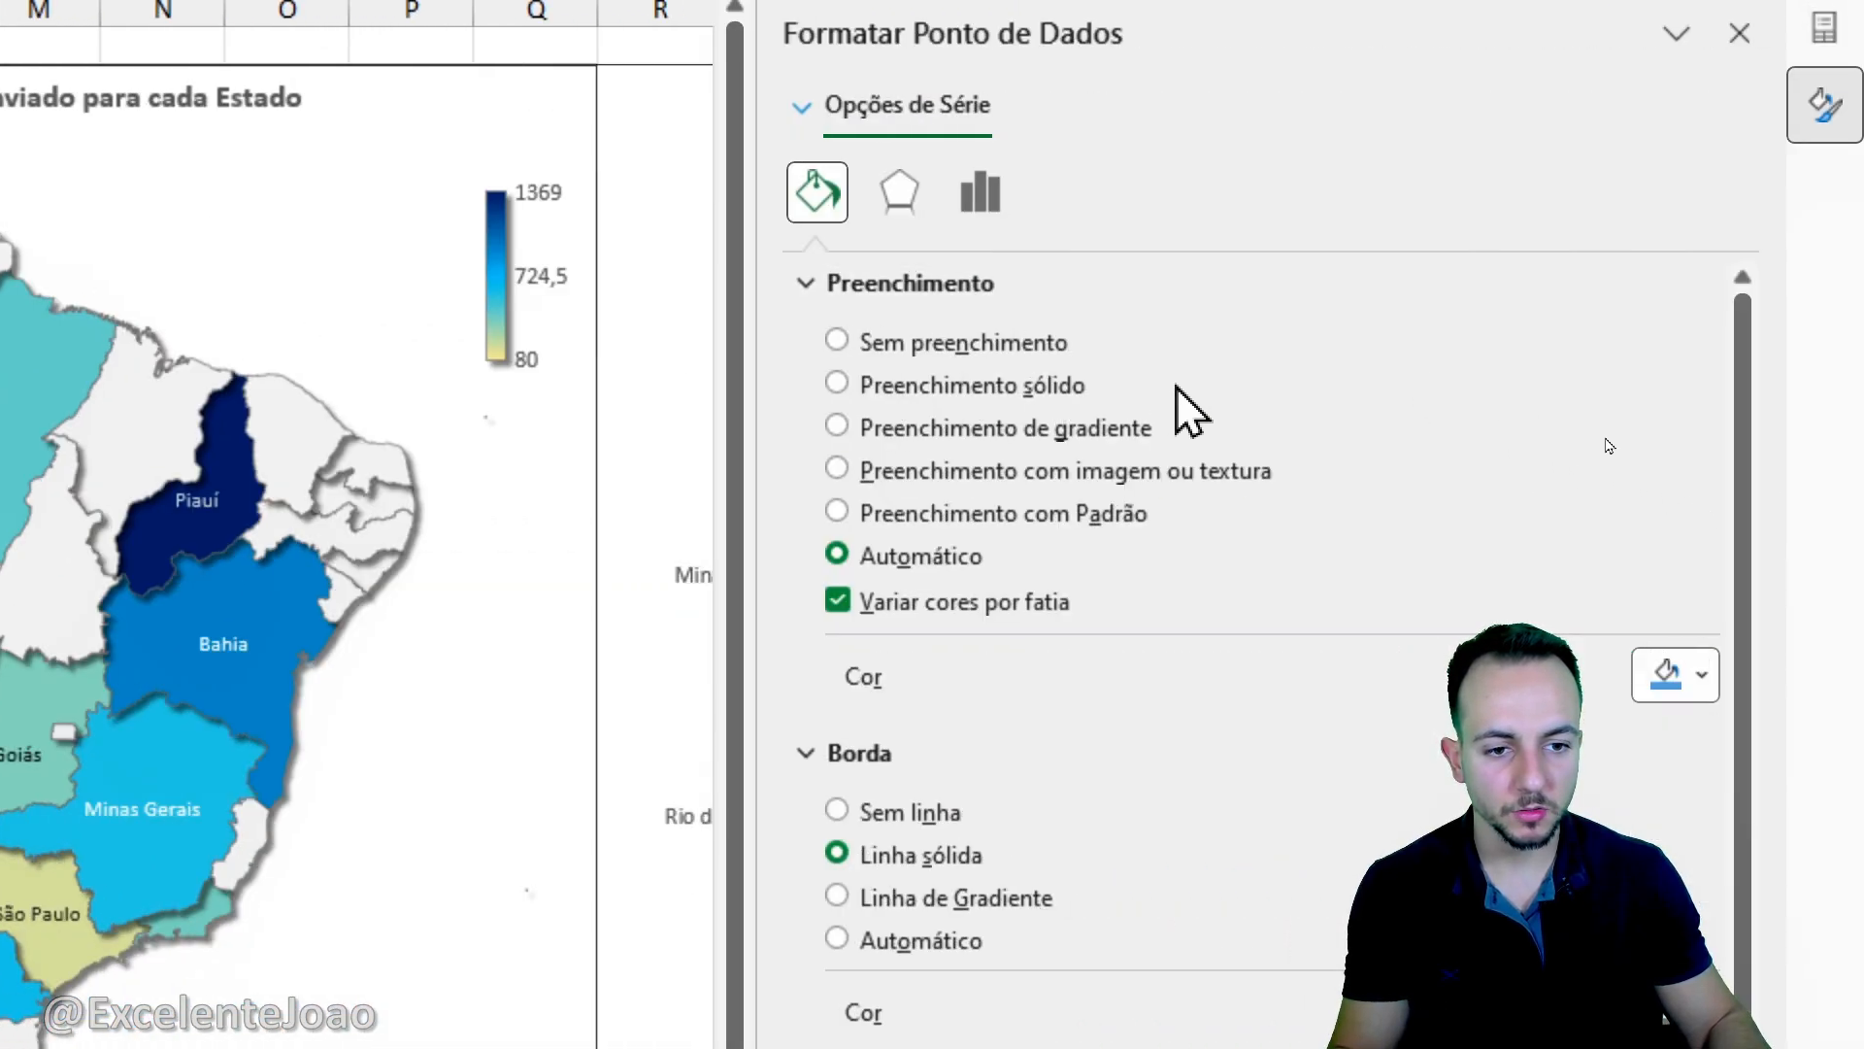
left_click(1668, 674)
left_click(1720, 491)
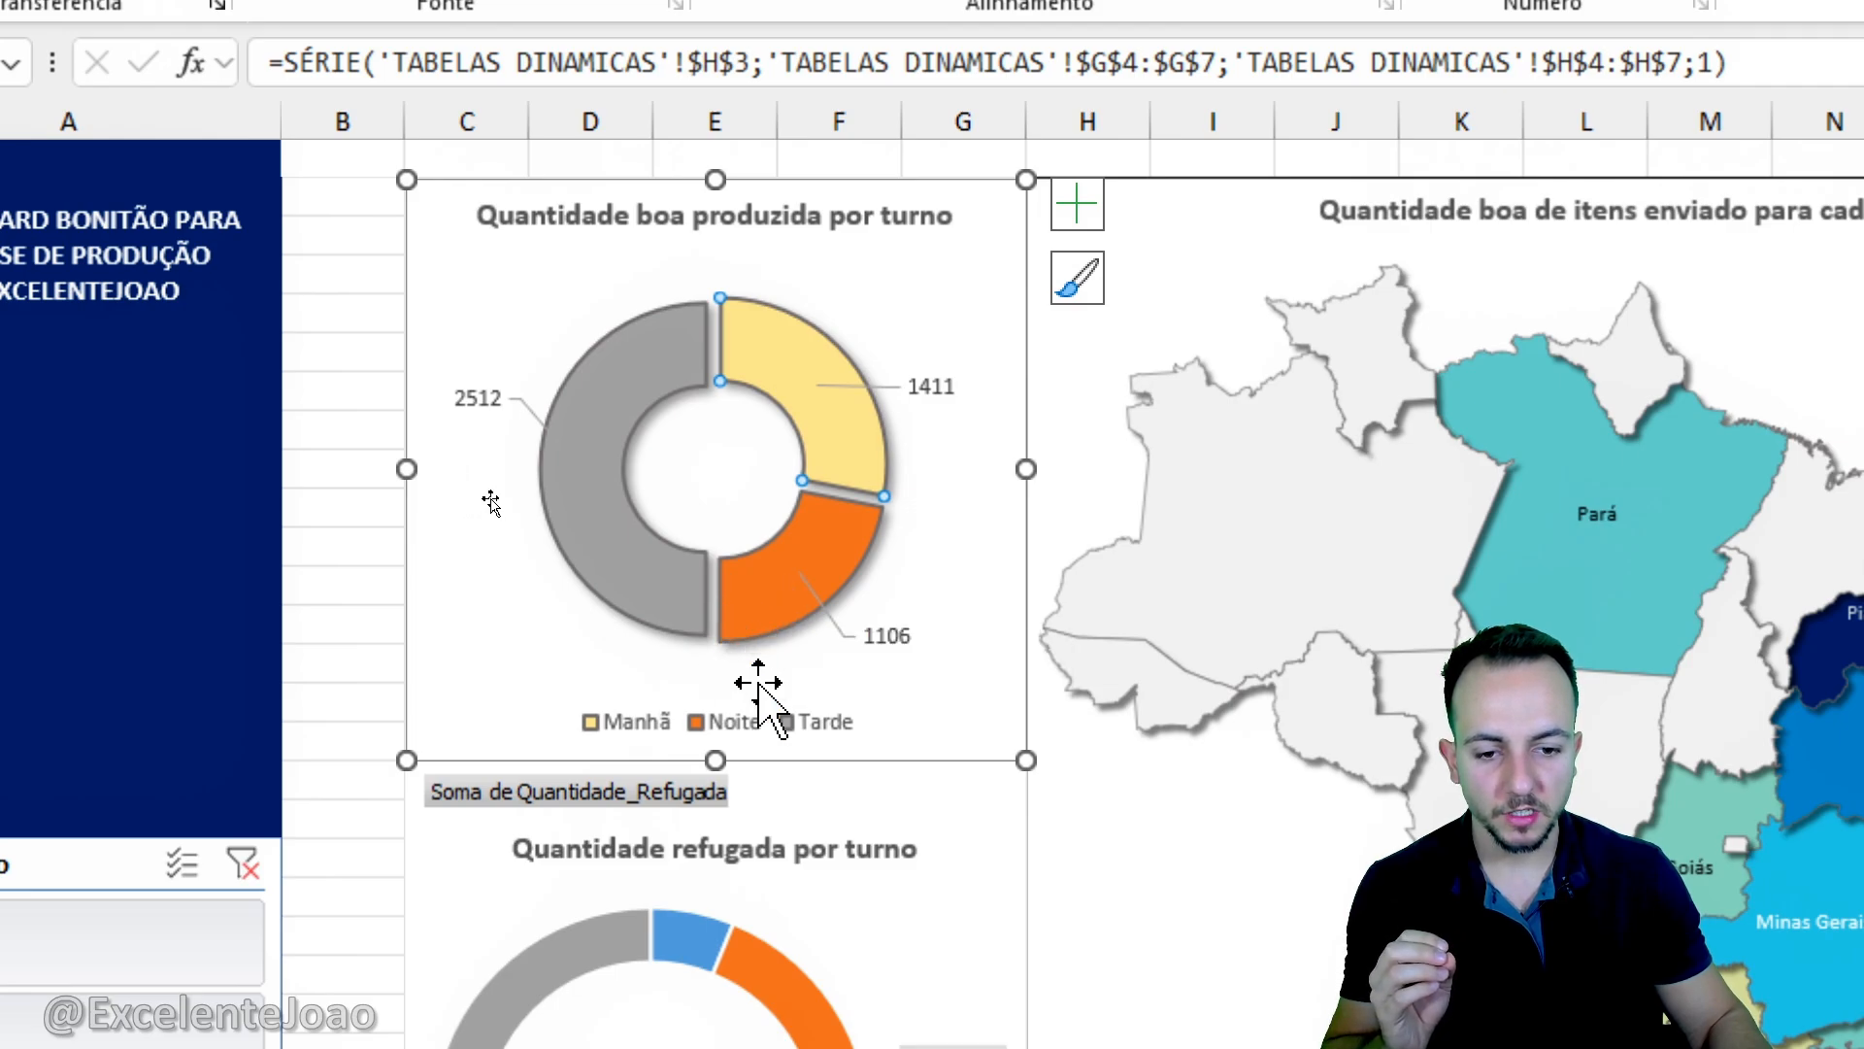
- Fill the Noite slice of the good-quantity doughnut with dark blue and the Tarde slice with light blue
left_click(762, 595)
key("ctrl+1")
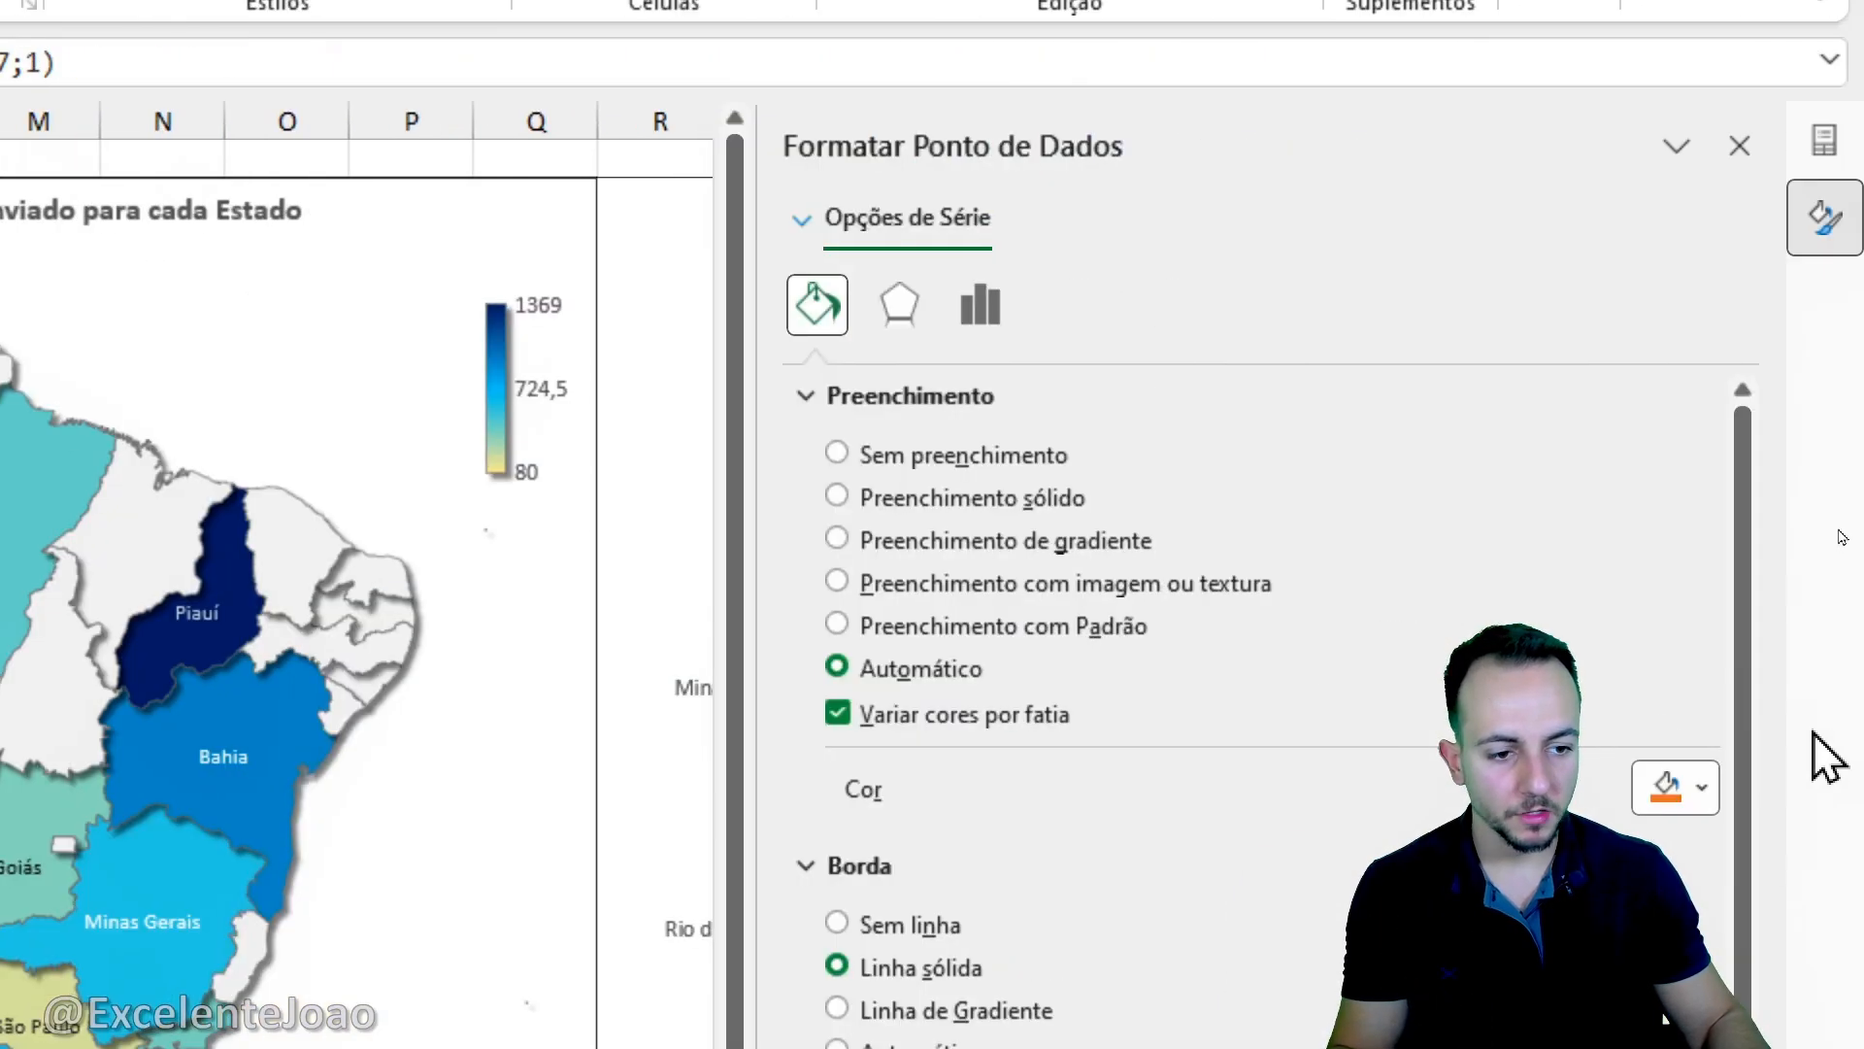
left_click(1685, 787)
left_click(1773, 697)
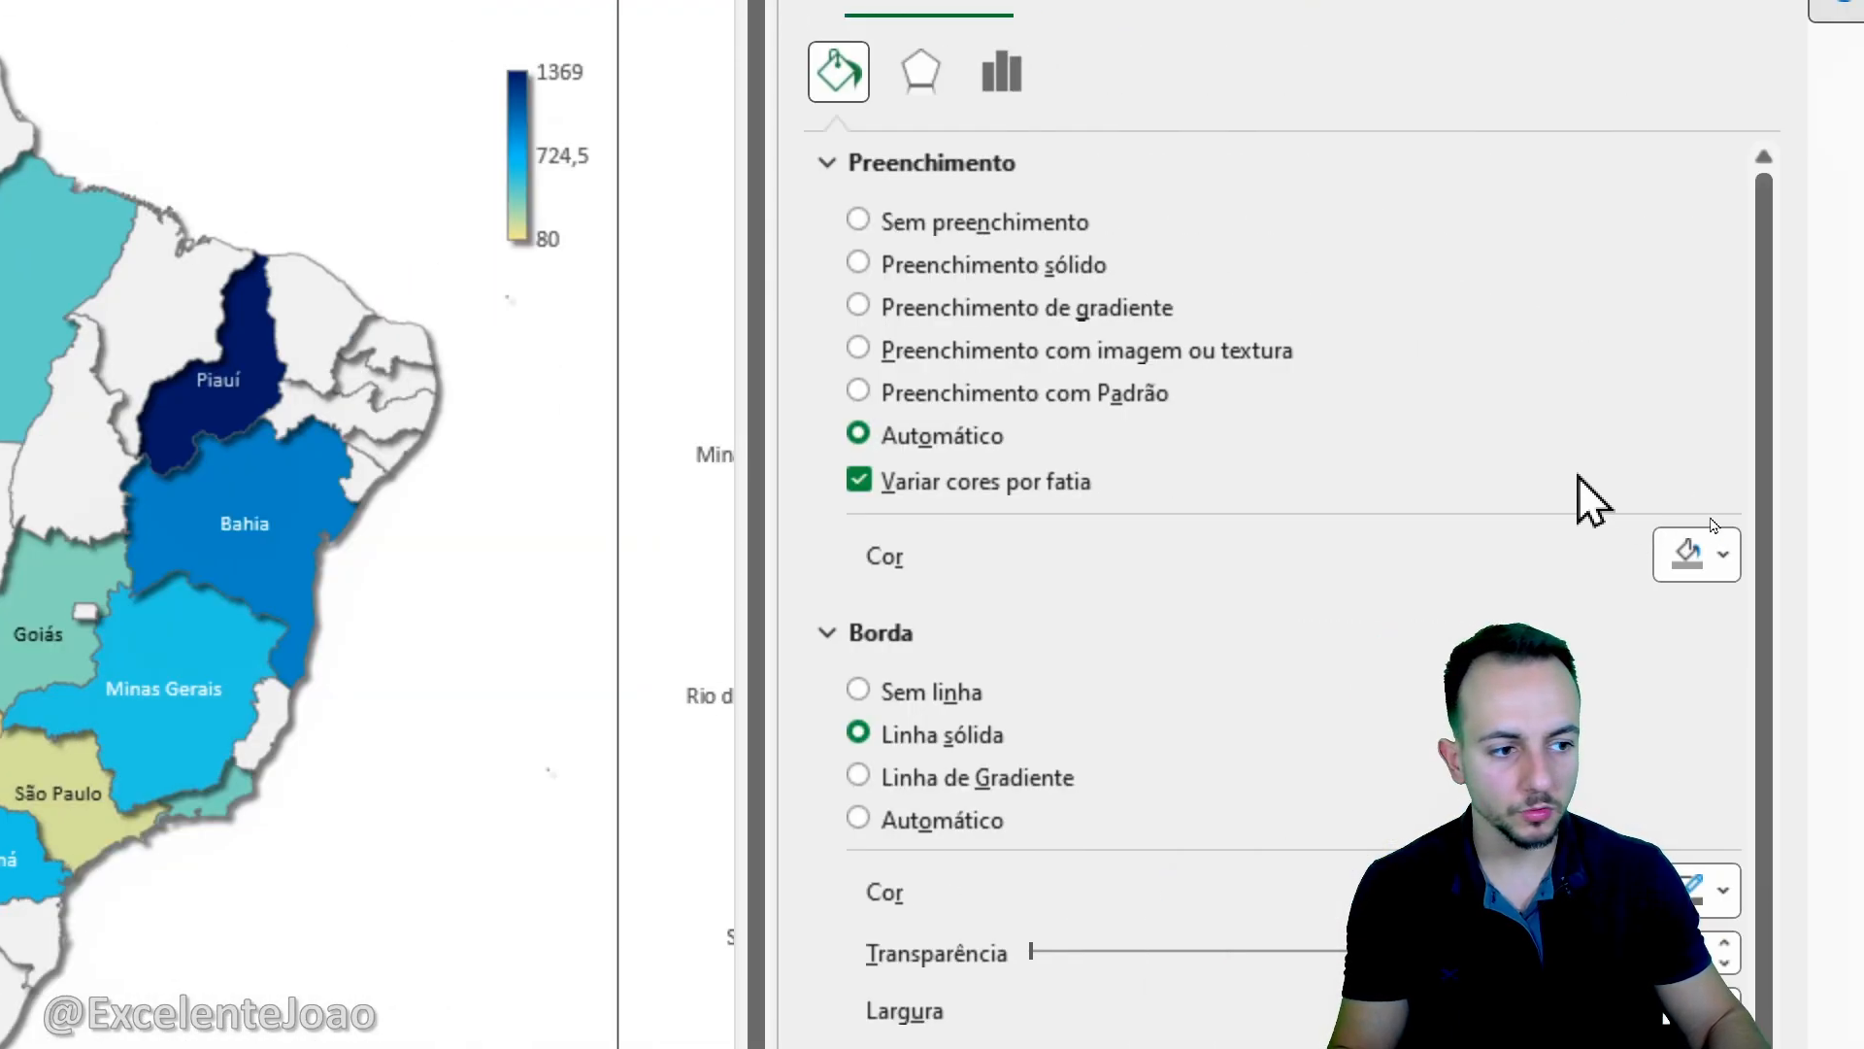
left_click(1686, 545)
left_click(1685, 740)
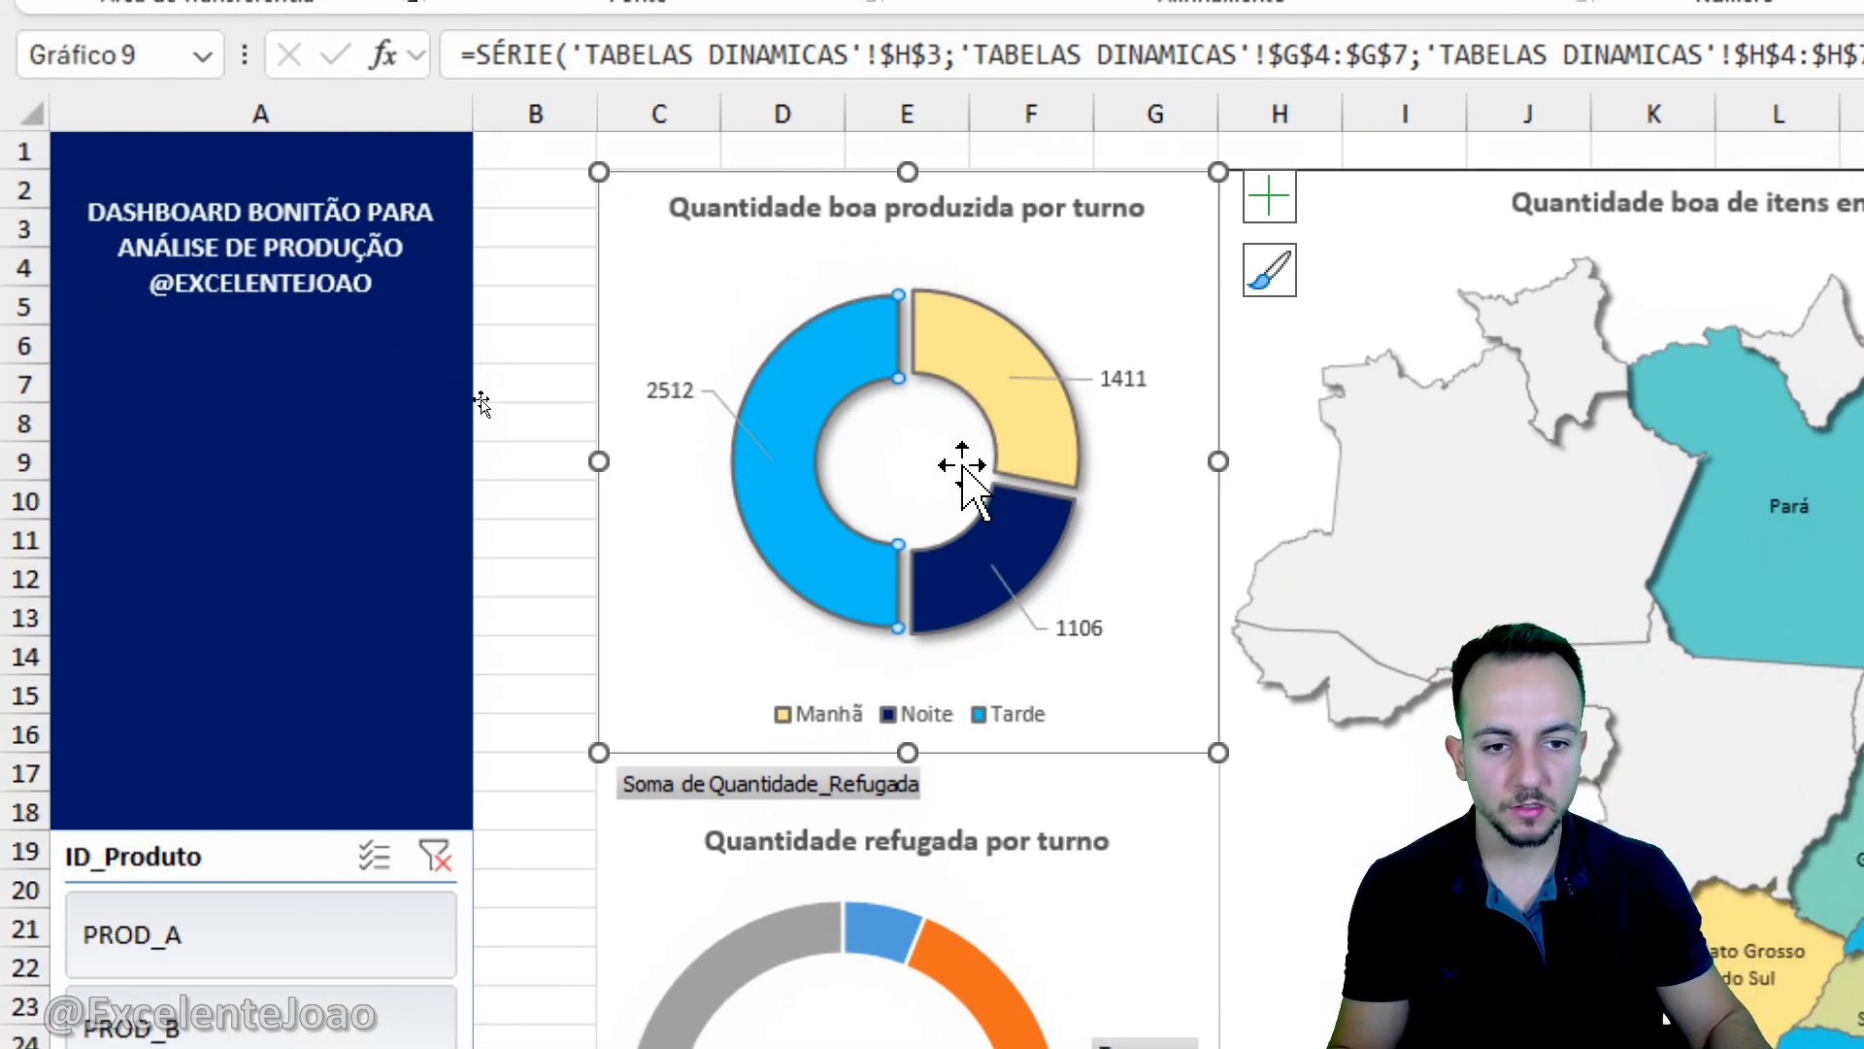
- Give the chart area of the good-quantity doughnut chart a solid black border
left_click(258, 541)
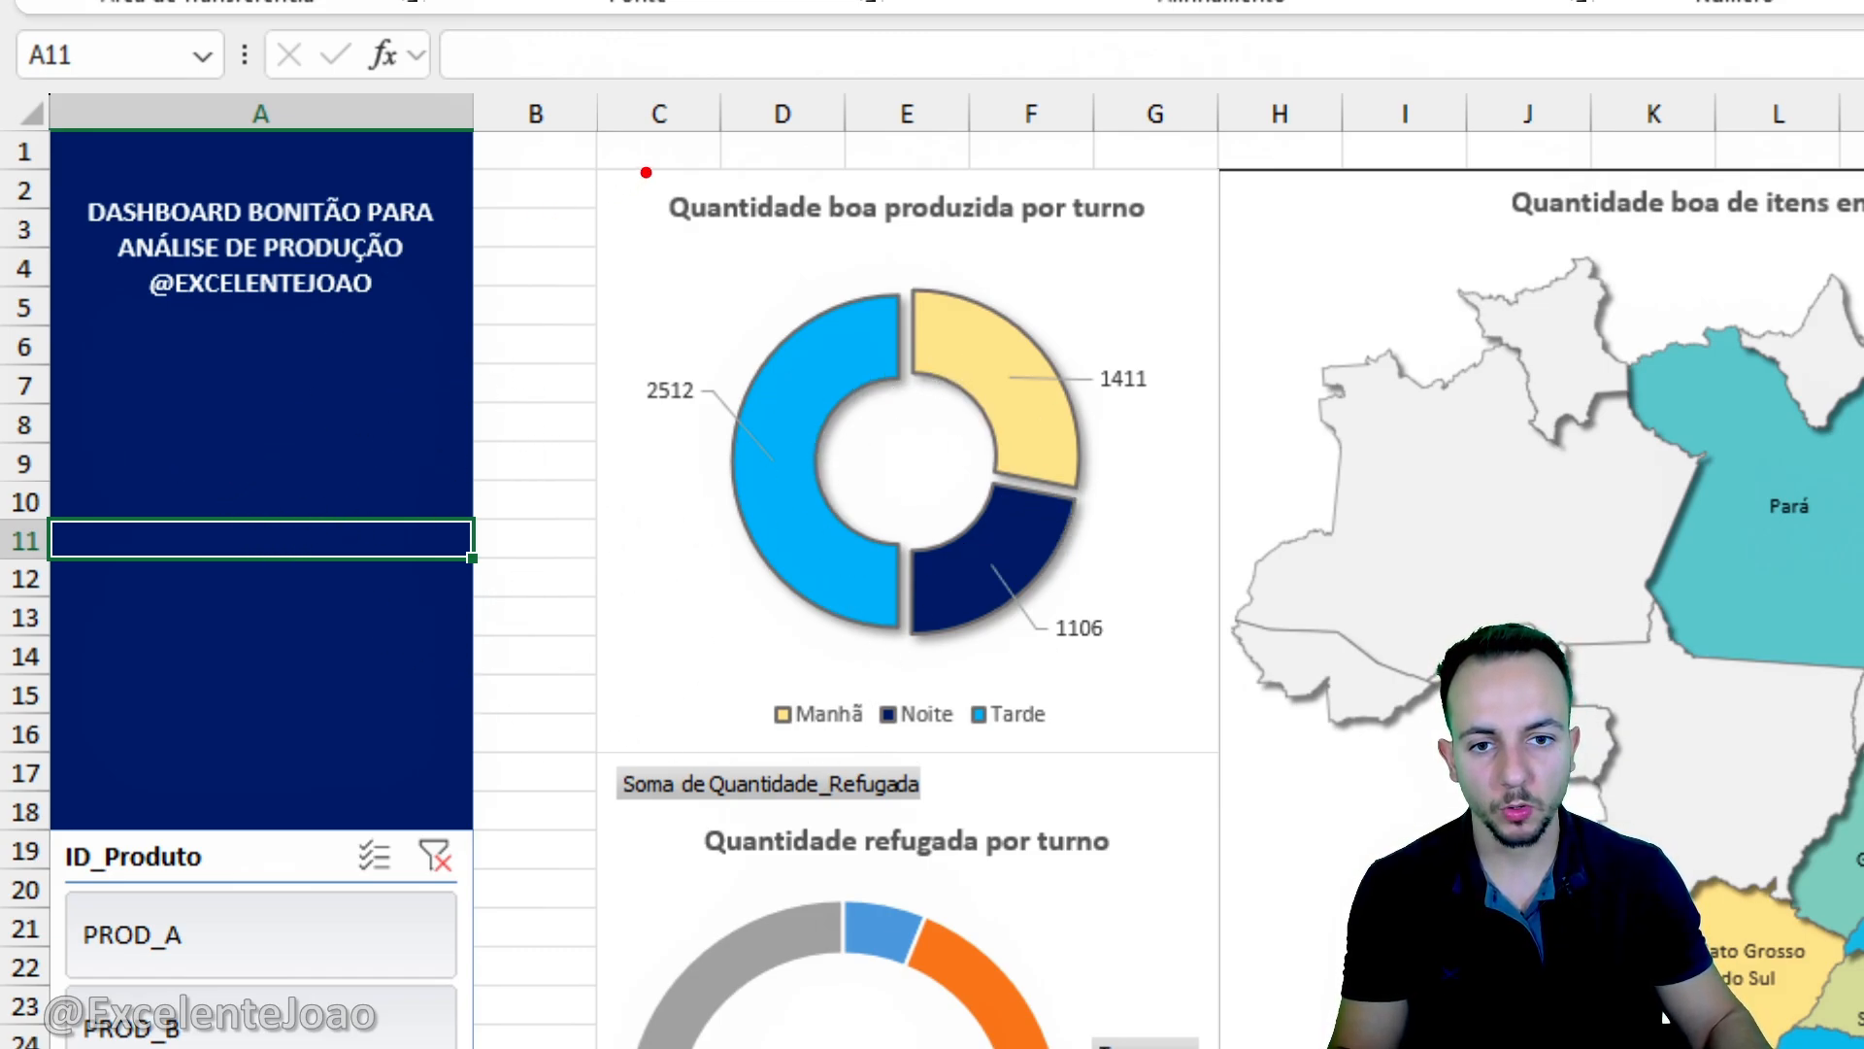
left_click_drag(638, 161, 606, 639)
key("Escape")
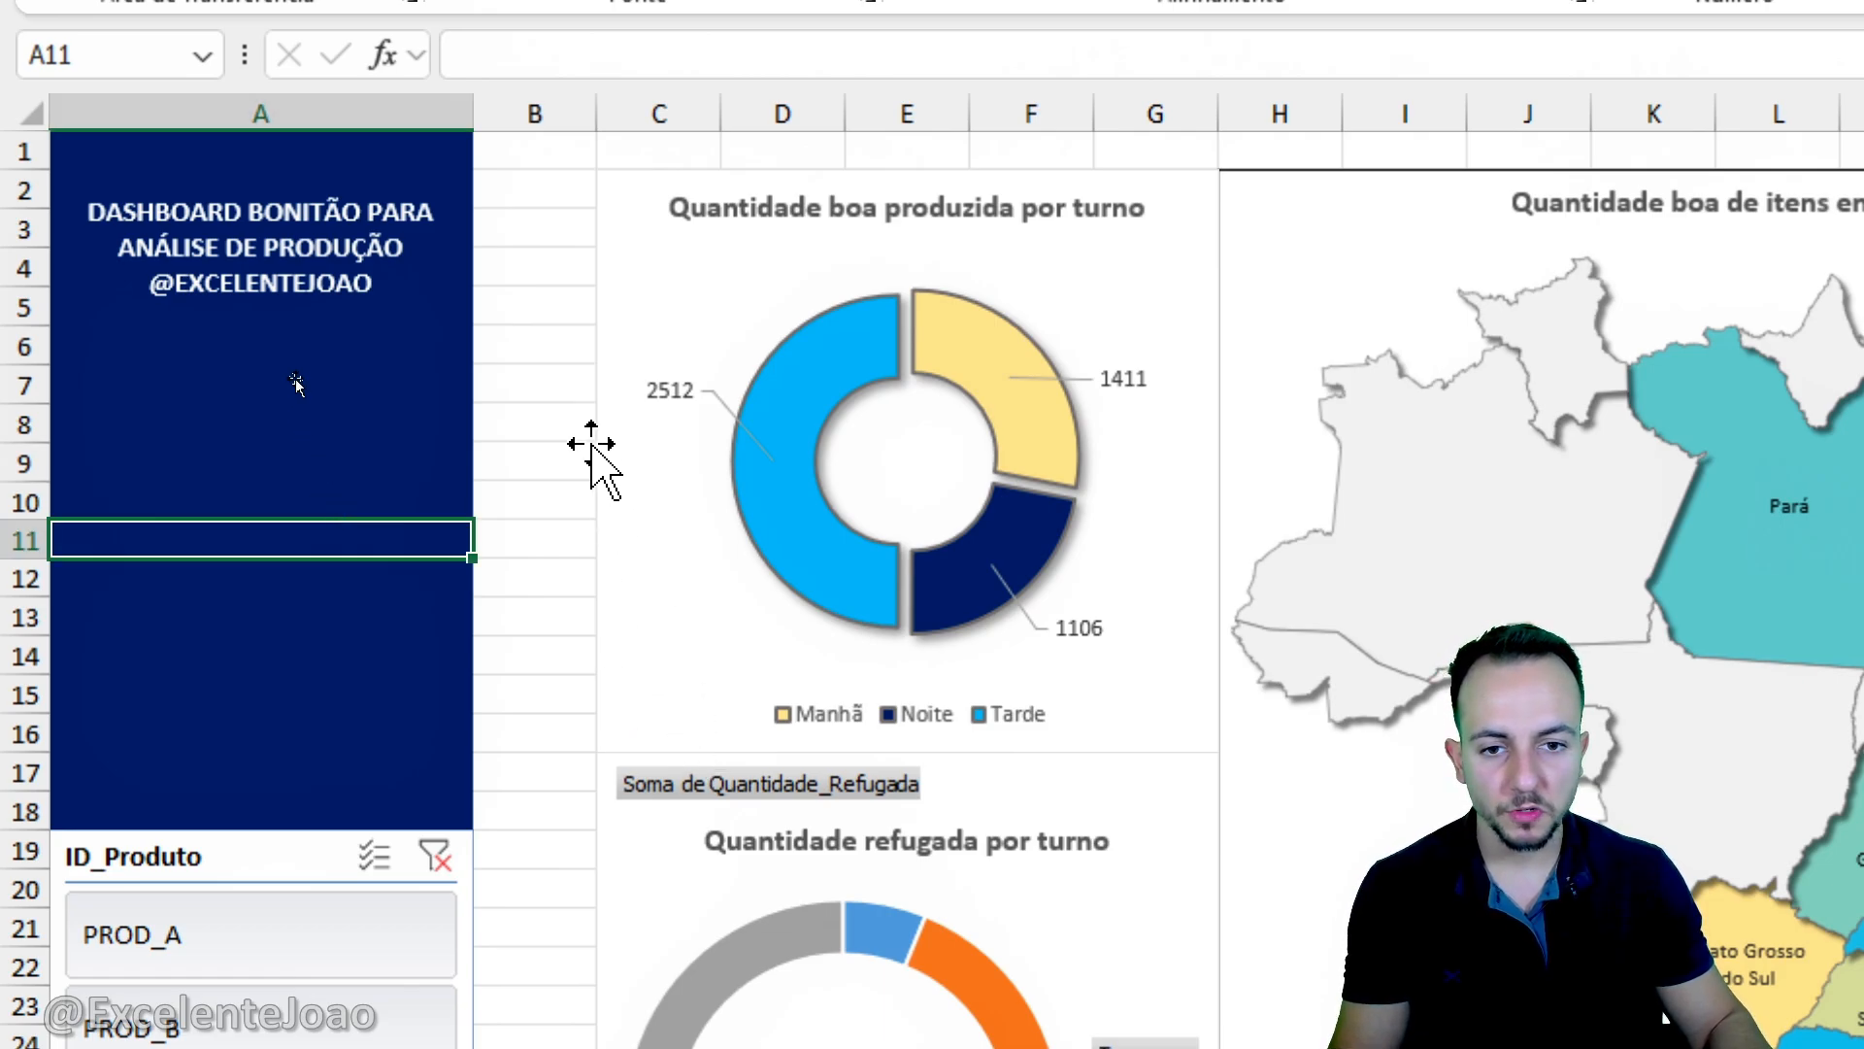
left_click(604, 260)
right_click(604, 261)
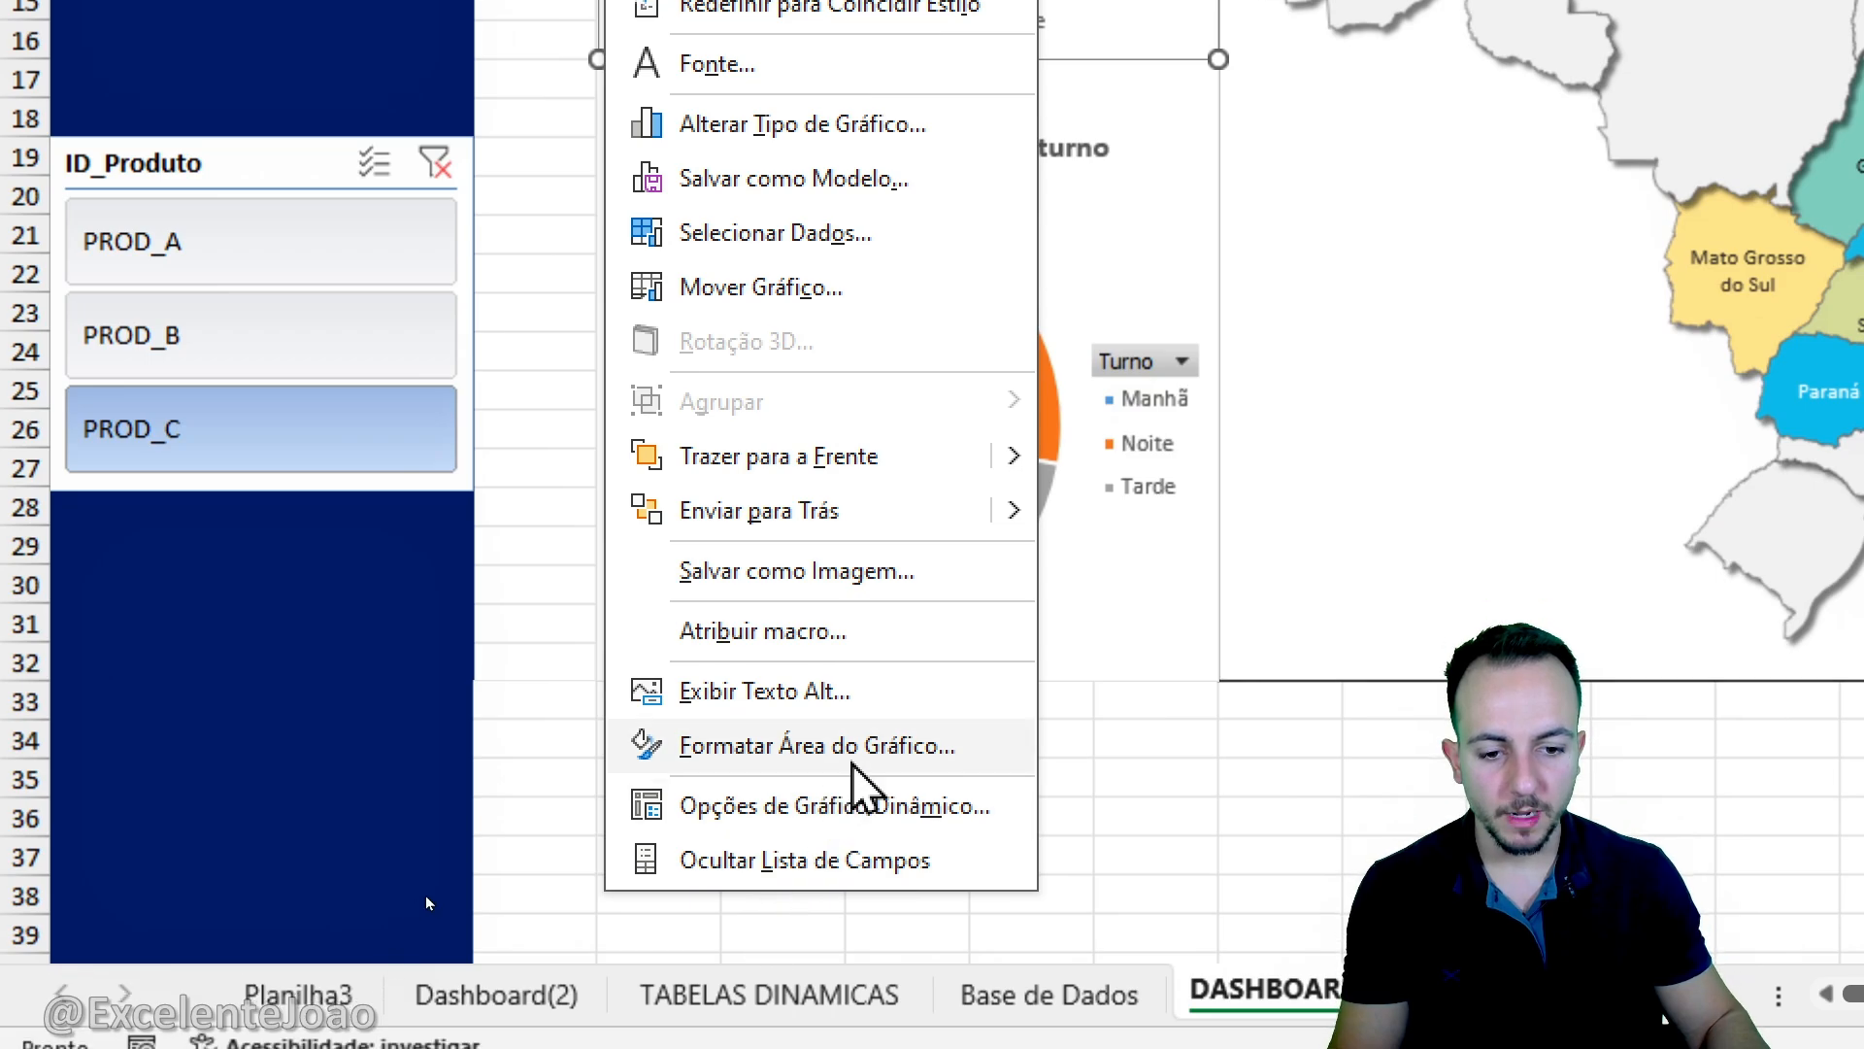
left_click(855, 1011)
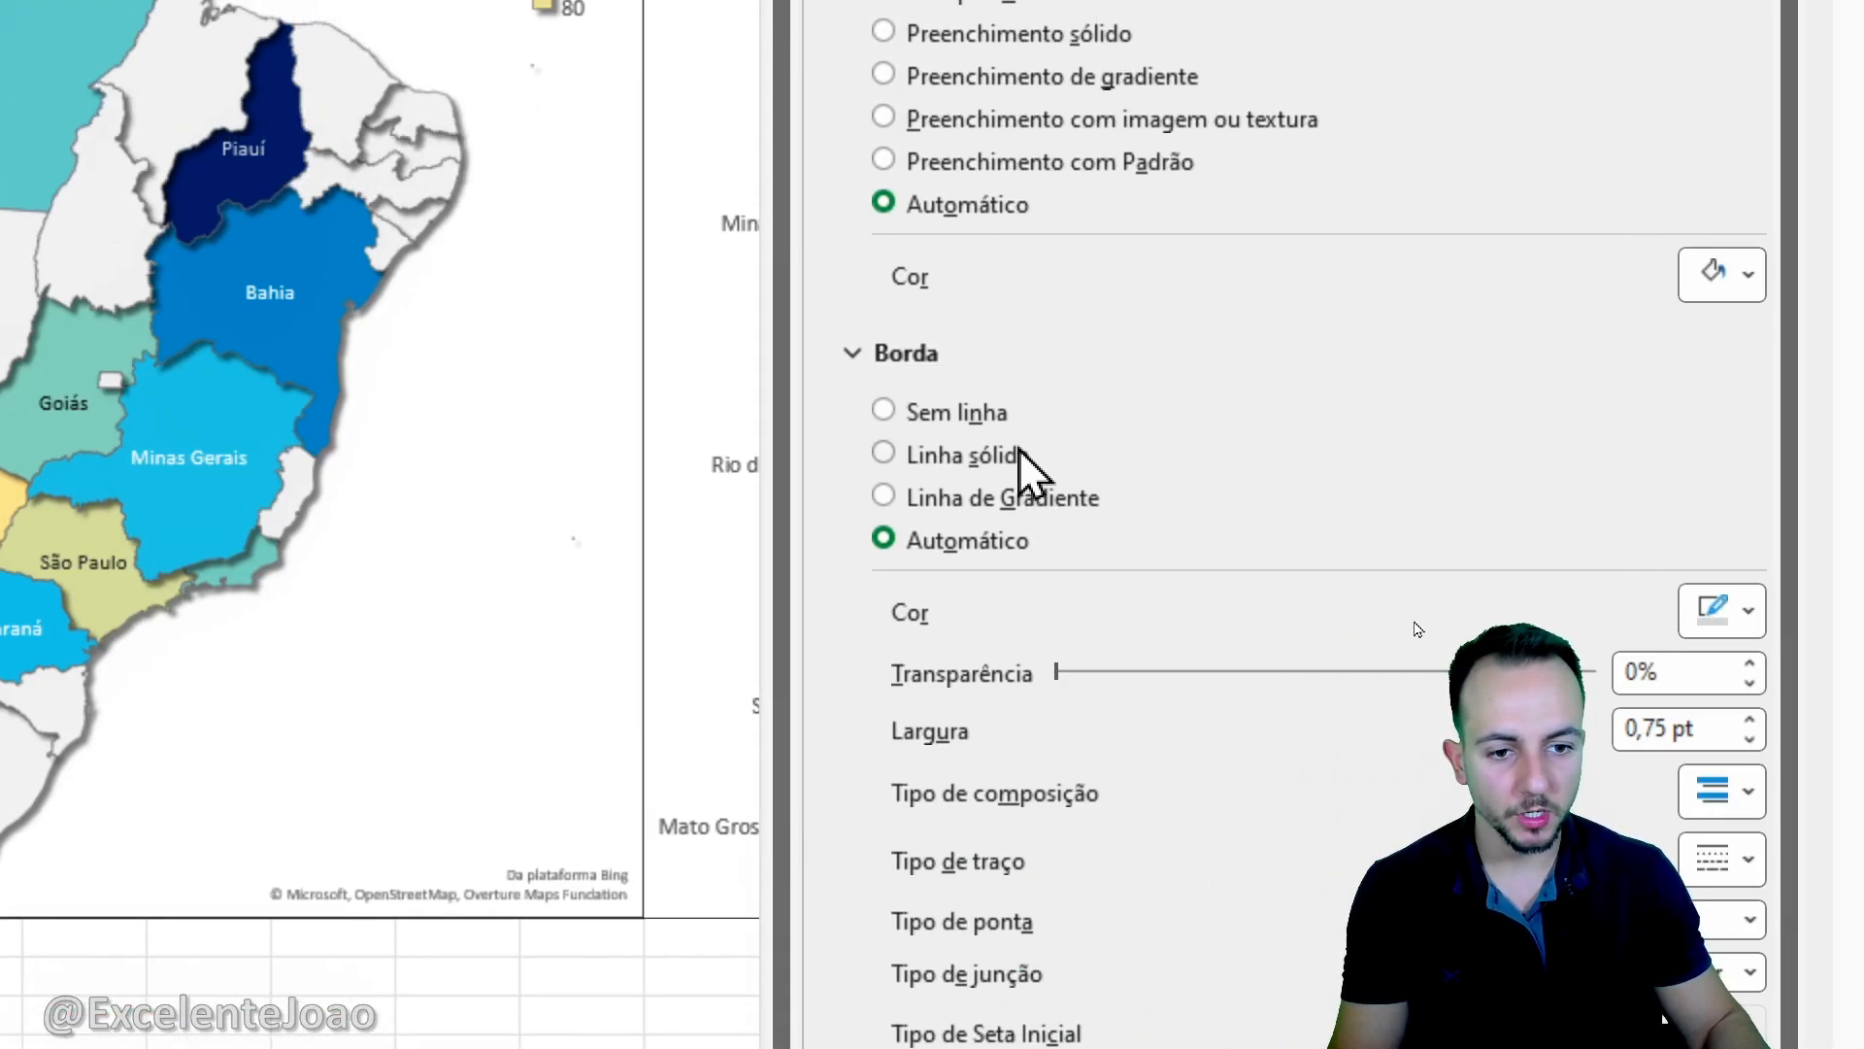
left_click(1010, 454)
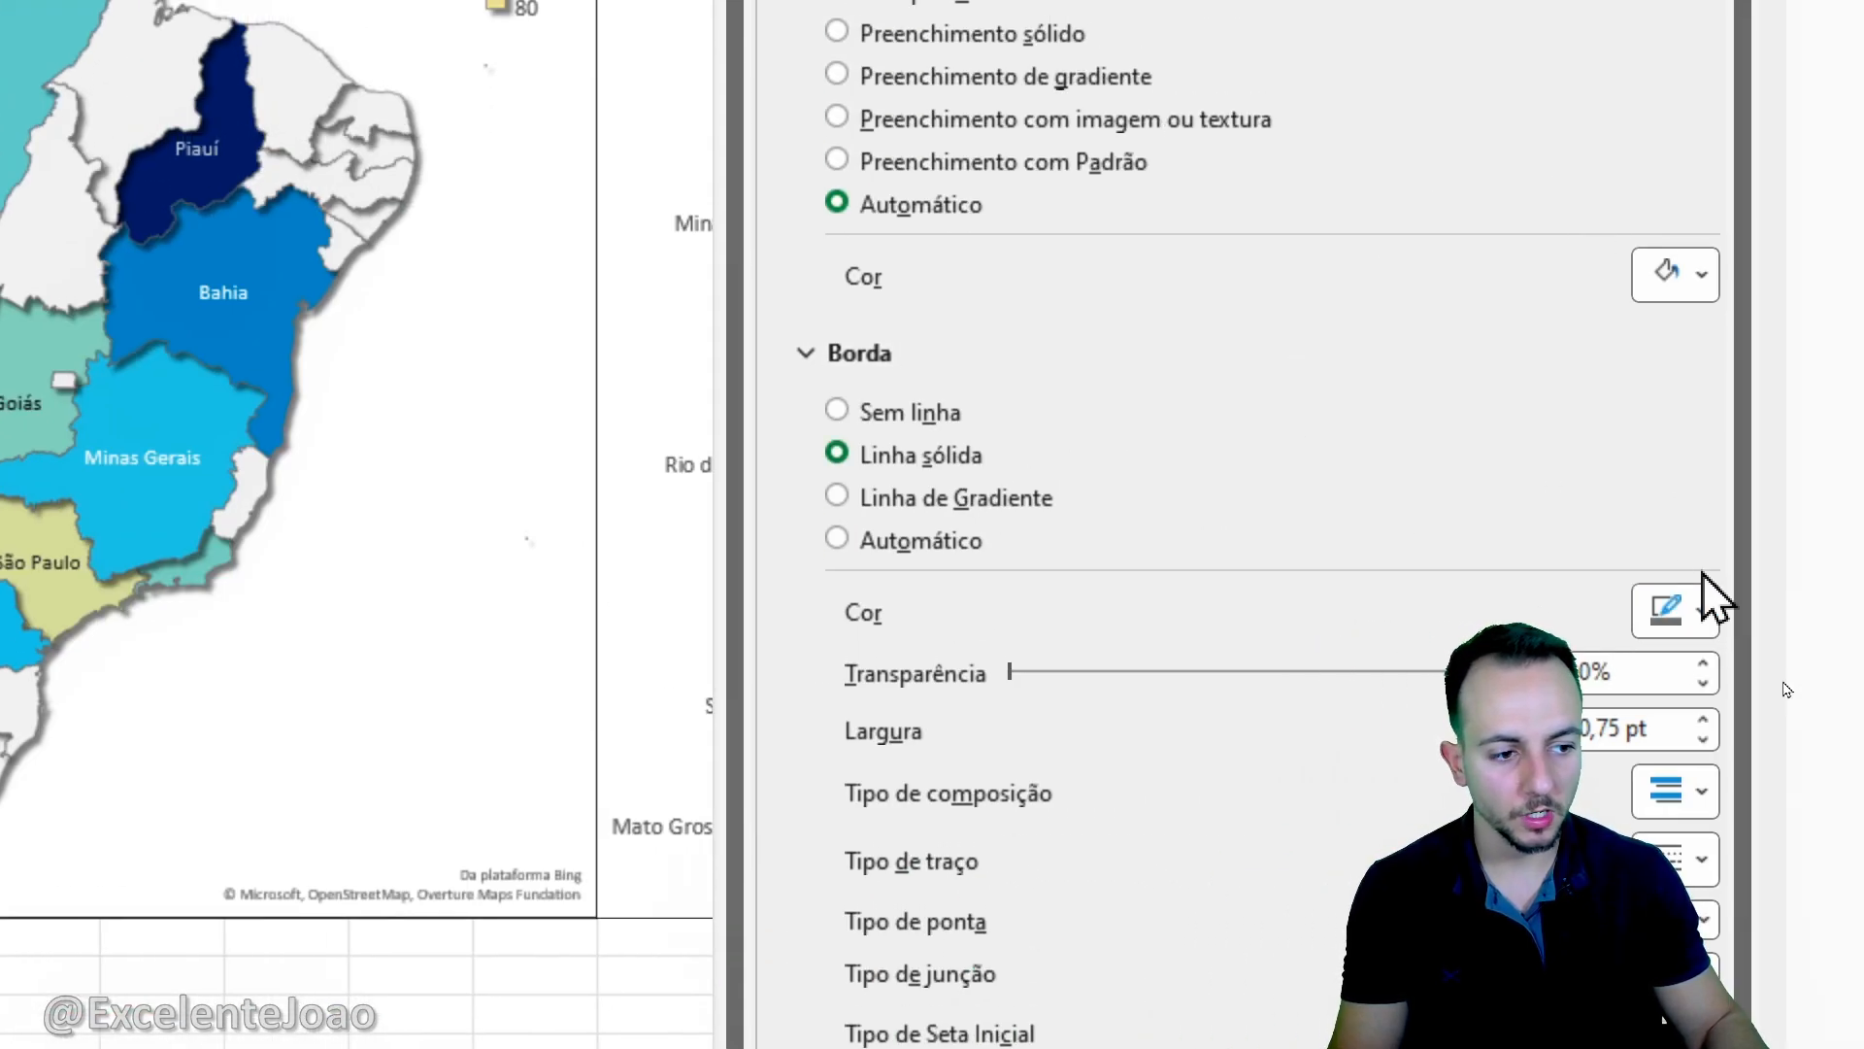
left_click(1723, 614)
left_click(1401, 820)
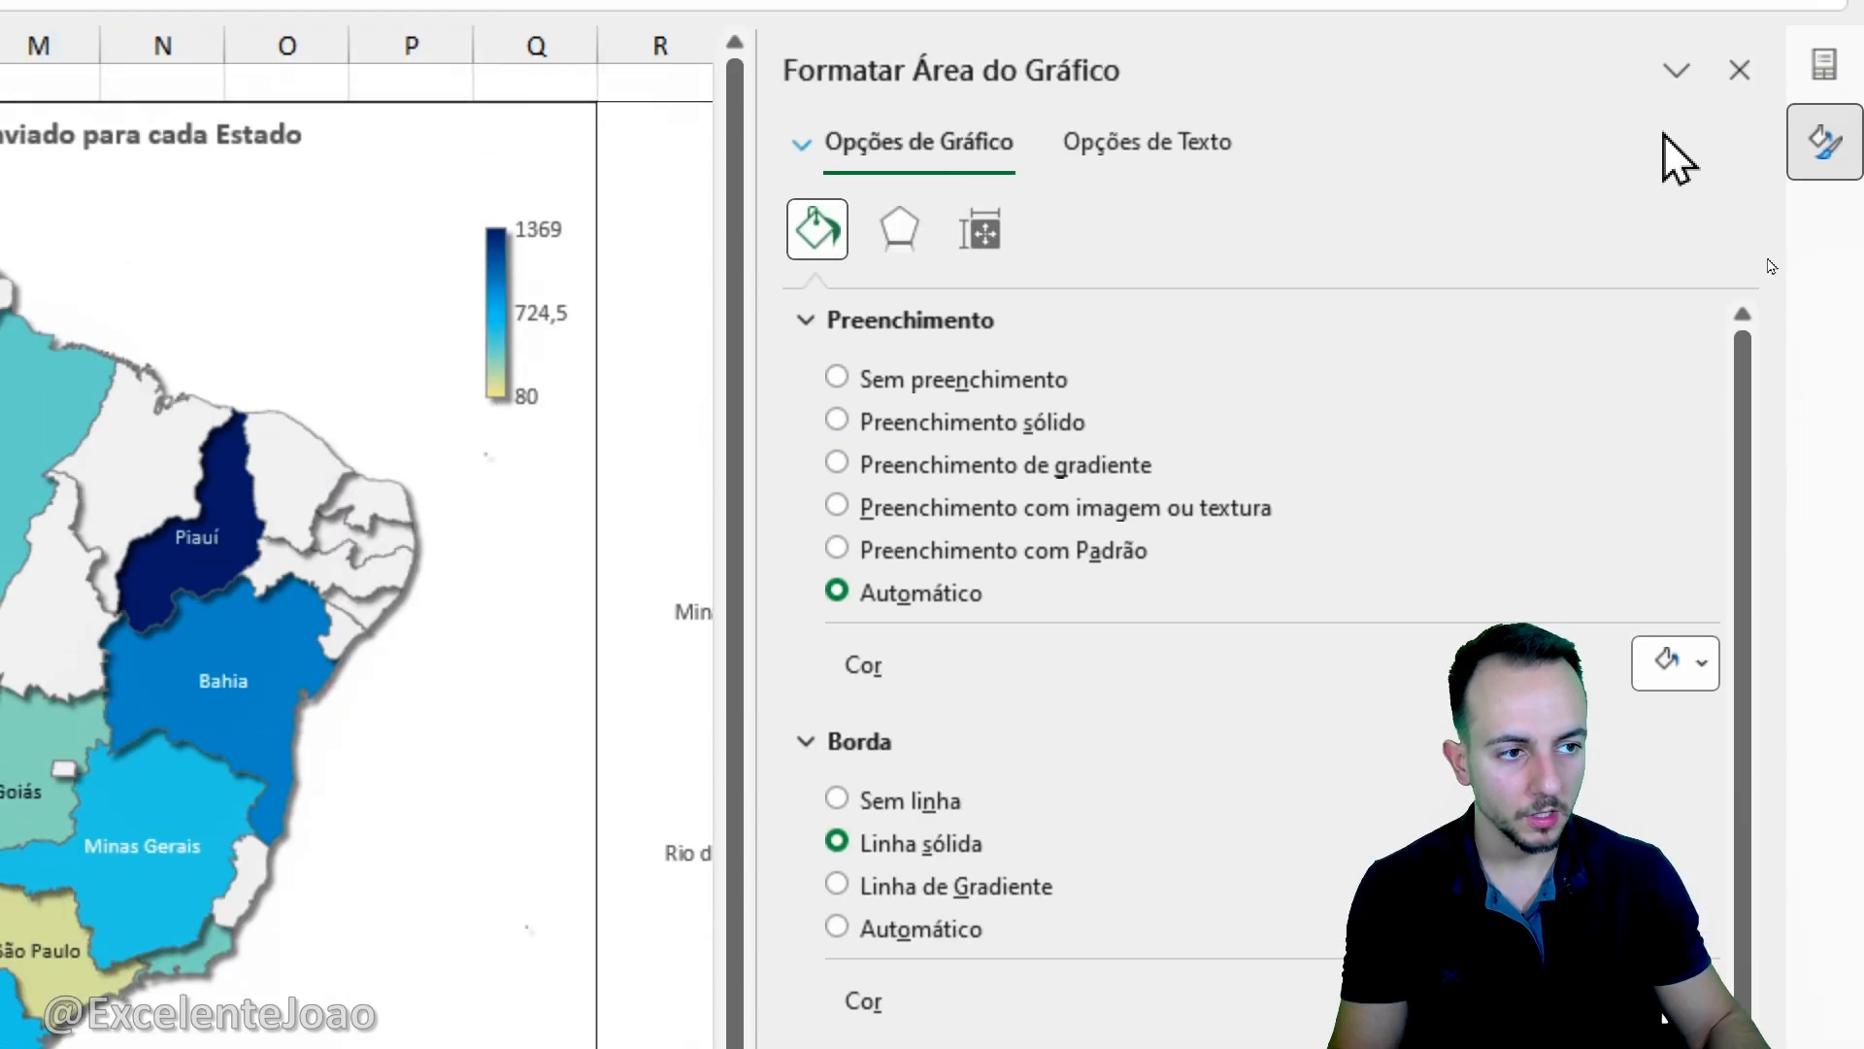
left_click(1740, 132)
left_click(233, 174)
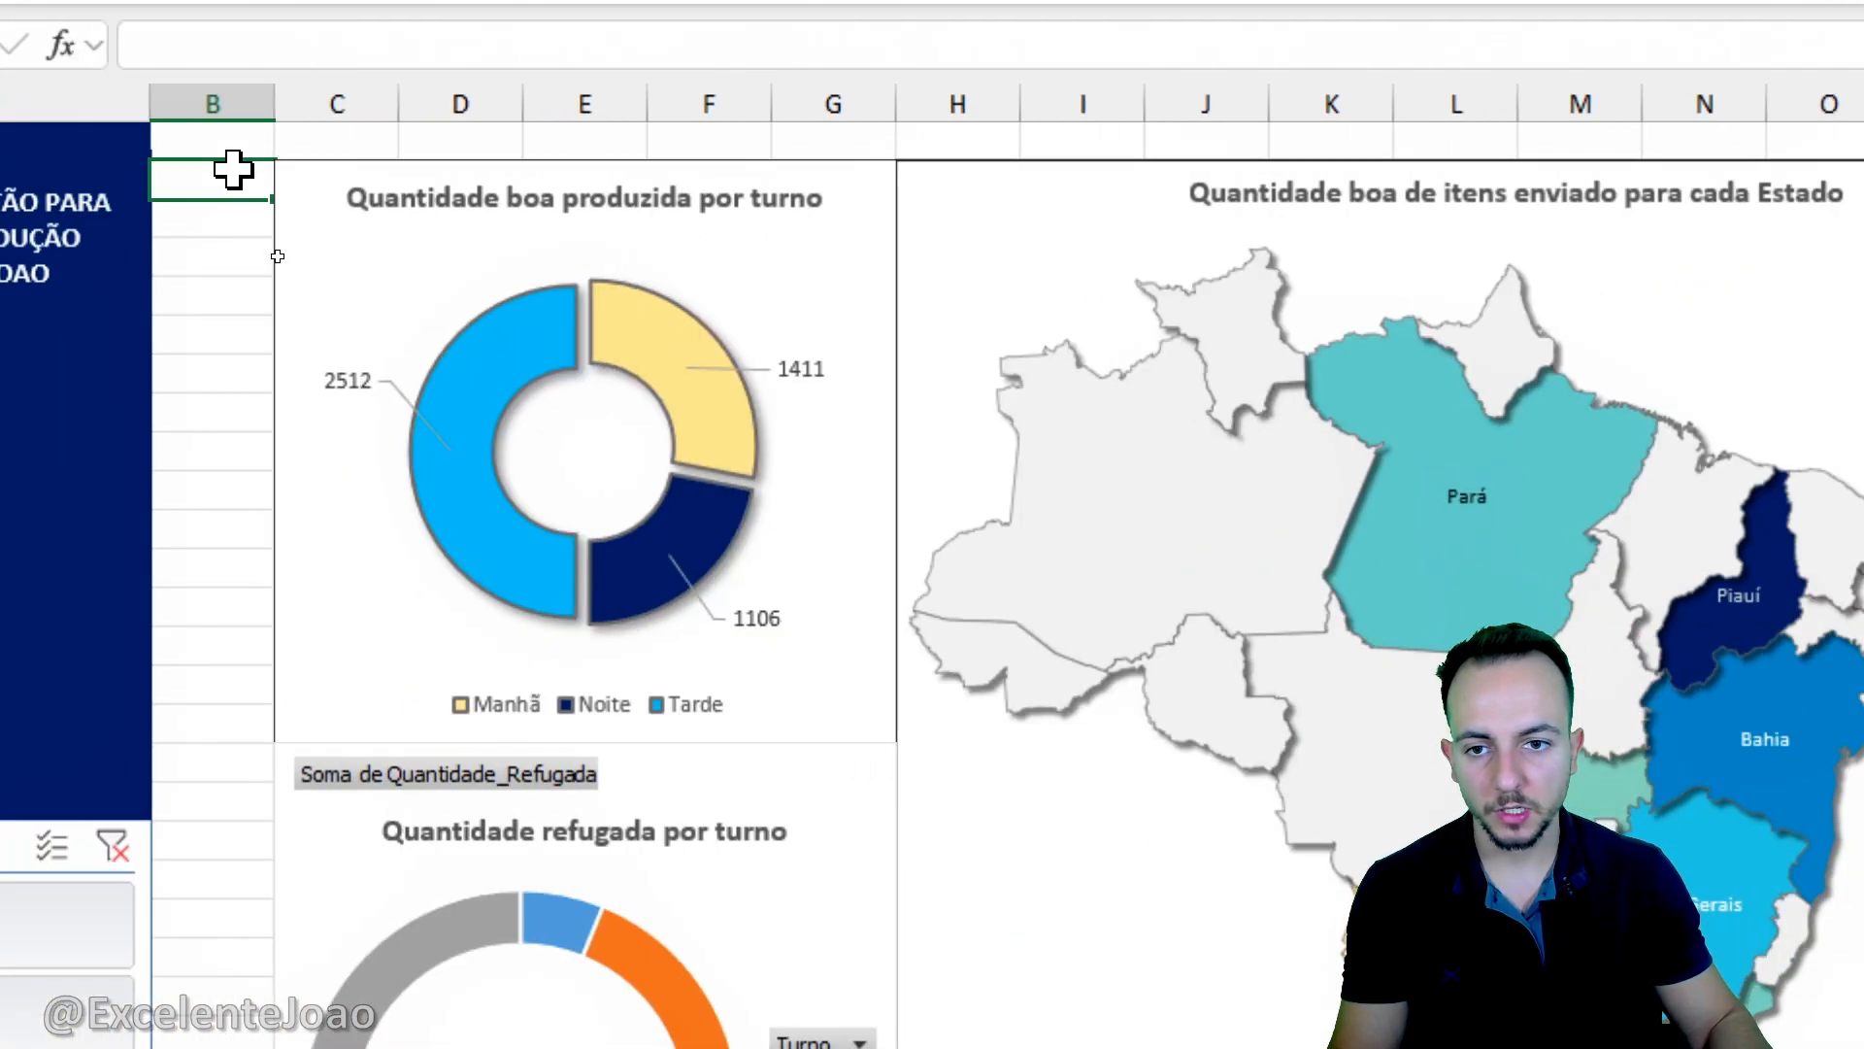
key("Right")
key("Down")
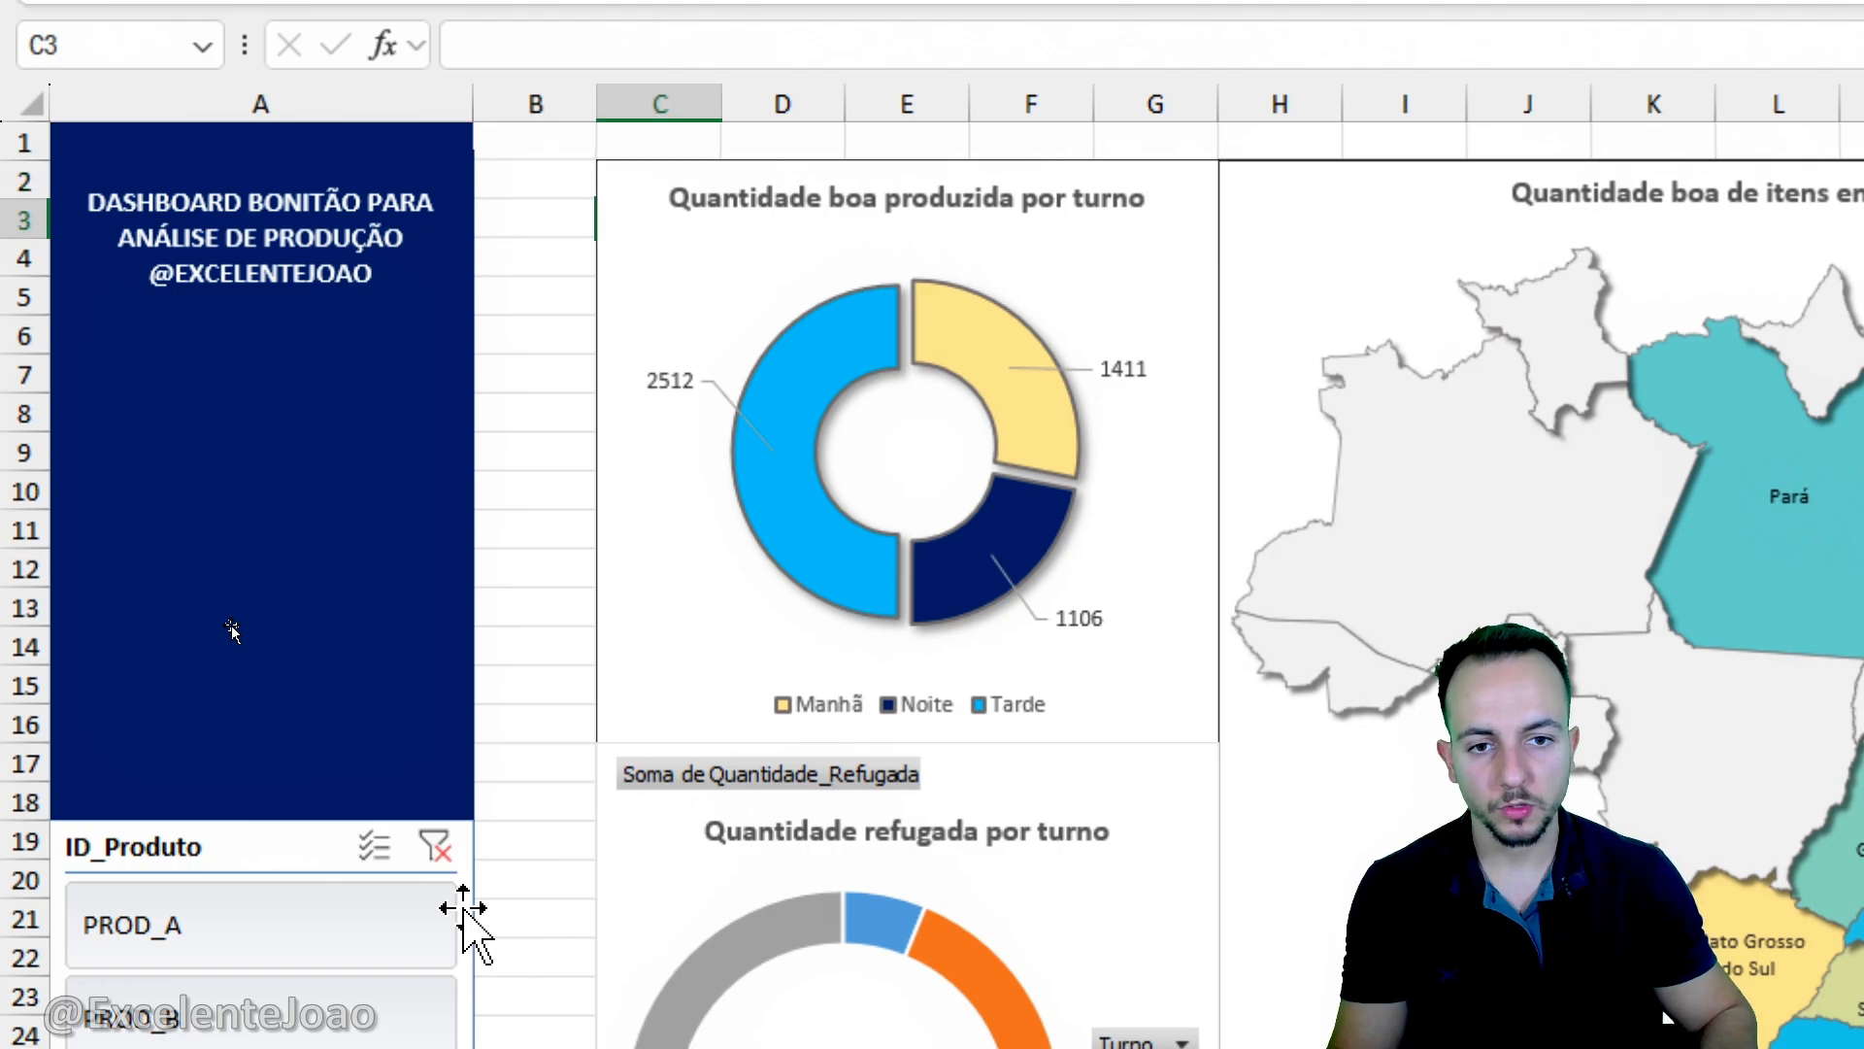
key("Right")
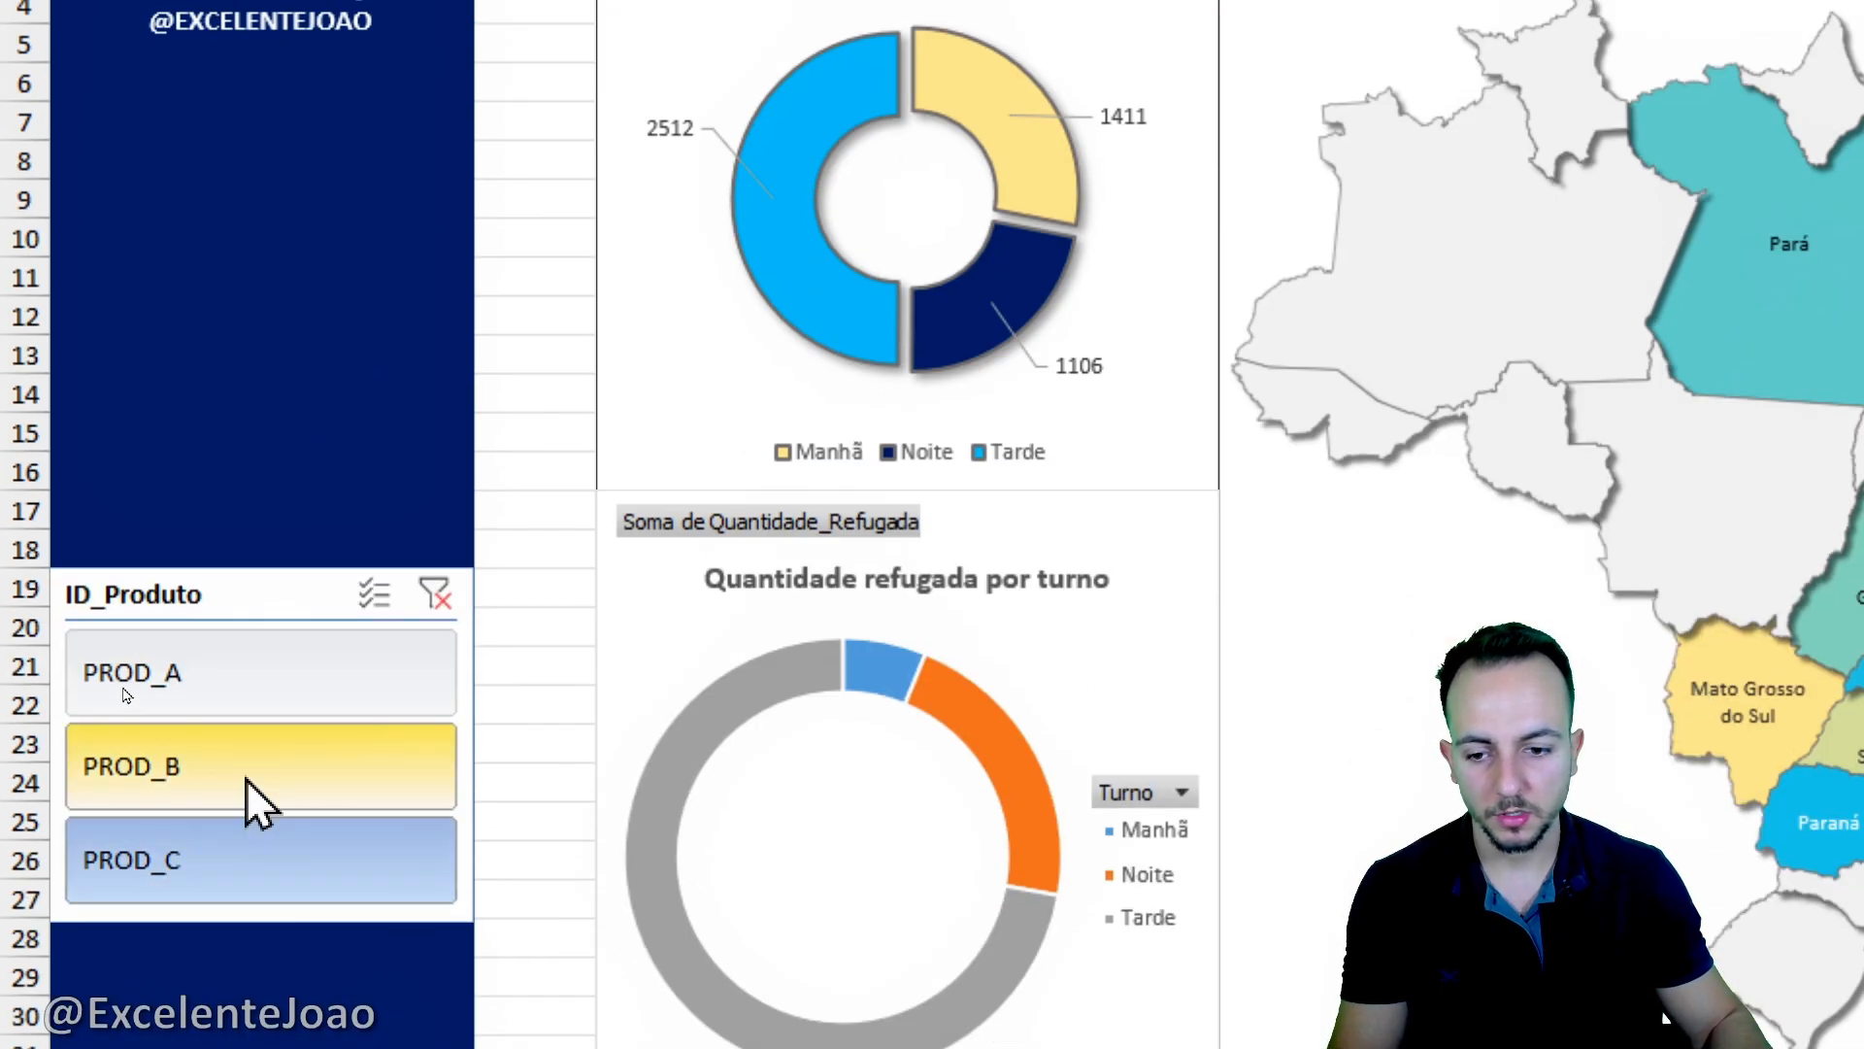
- Switch the product slicer between PROD_B and PROD_A to check the restyled good-quantity doughnut chart
left_click(267, 1010)
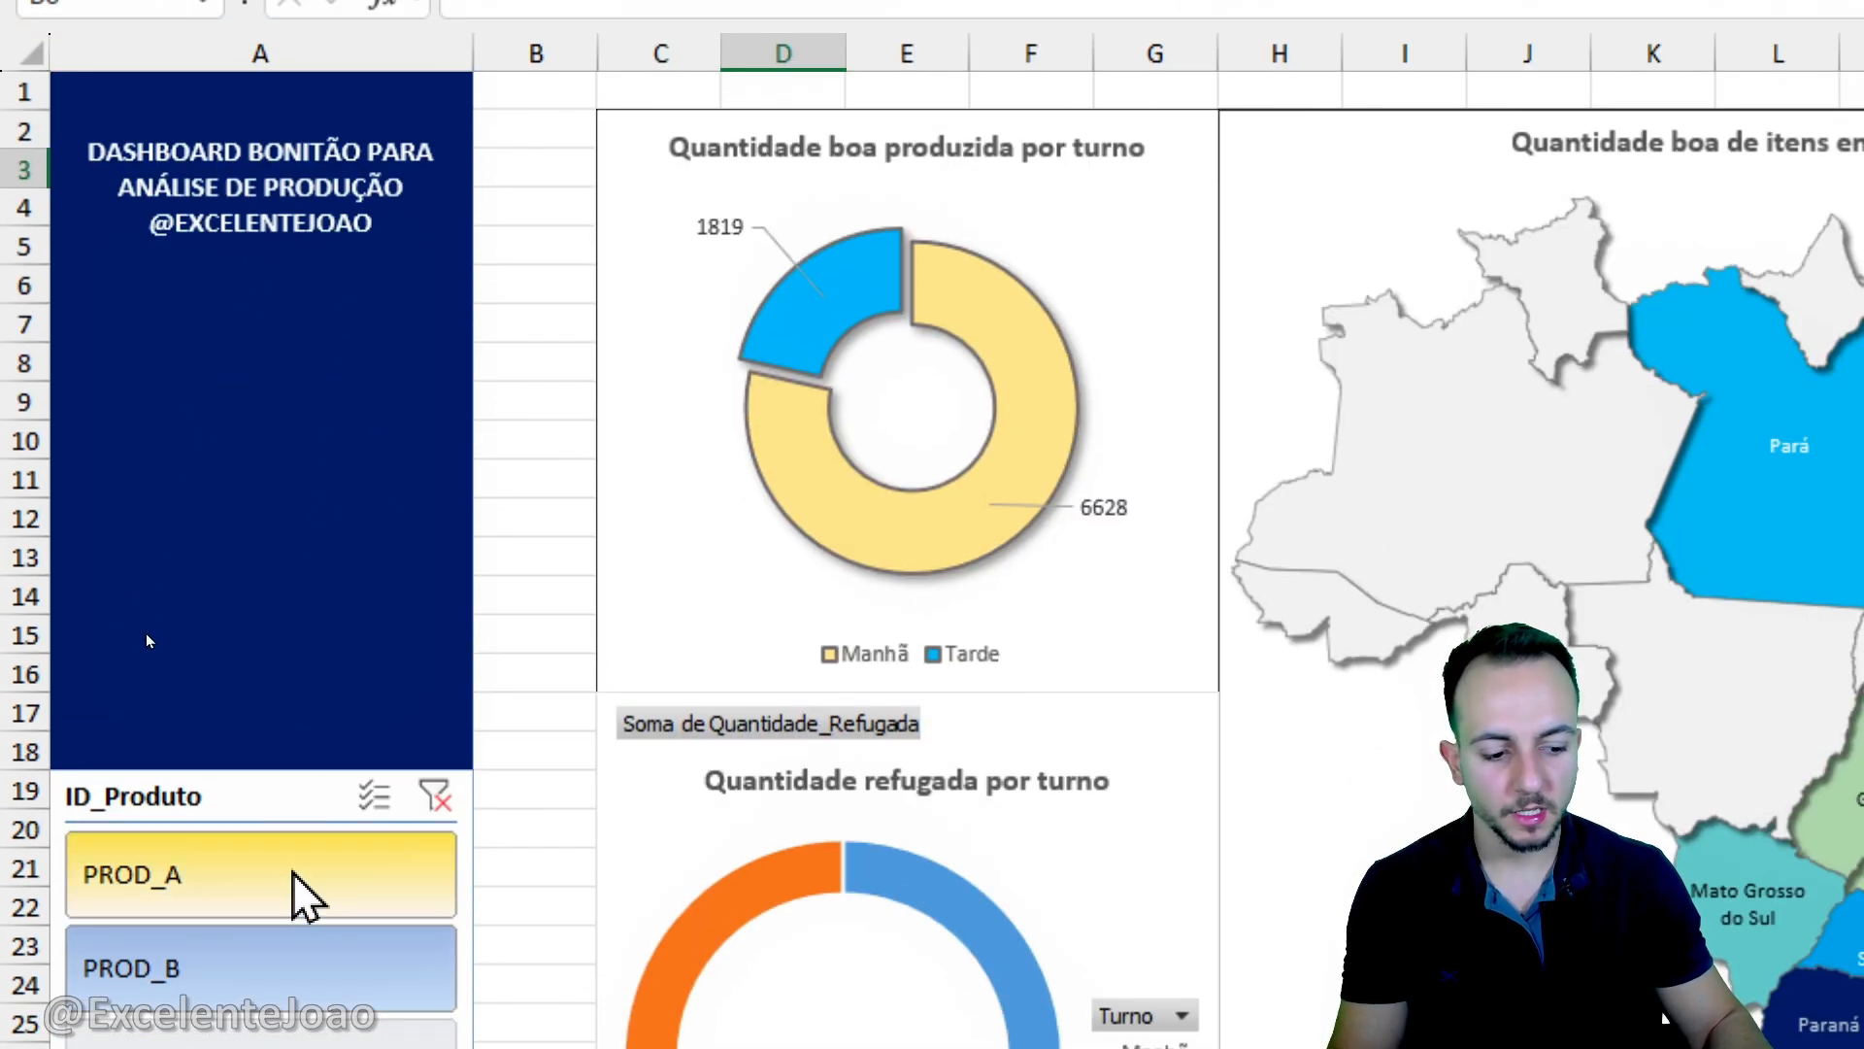
left_click(292, 782)
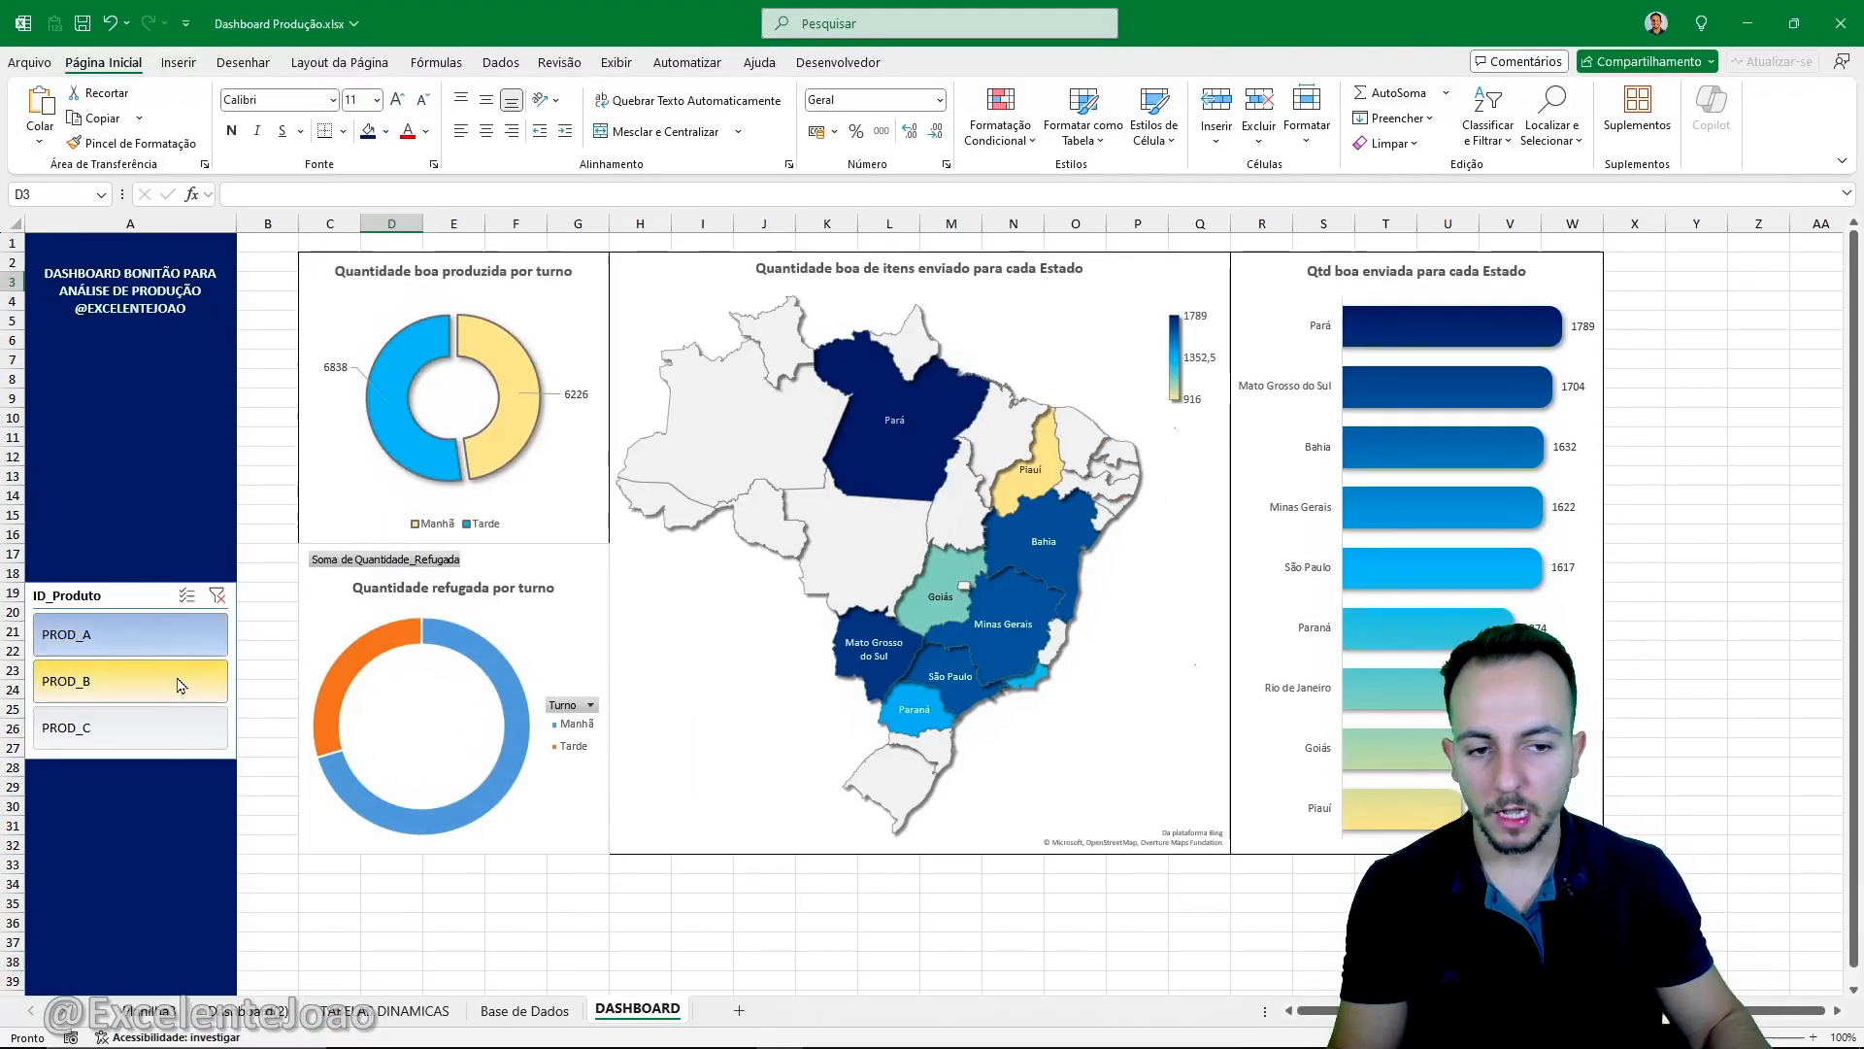
left_click(233, 701)
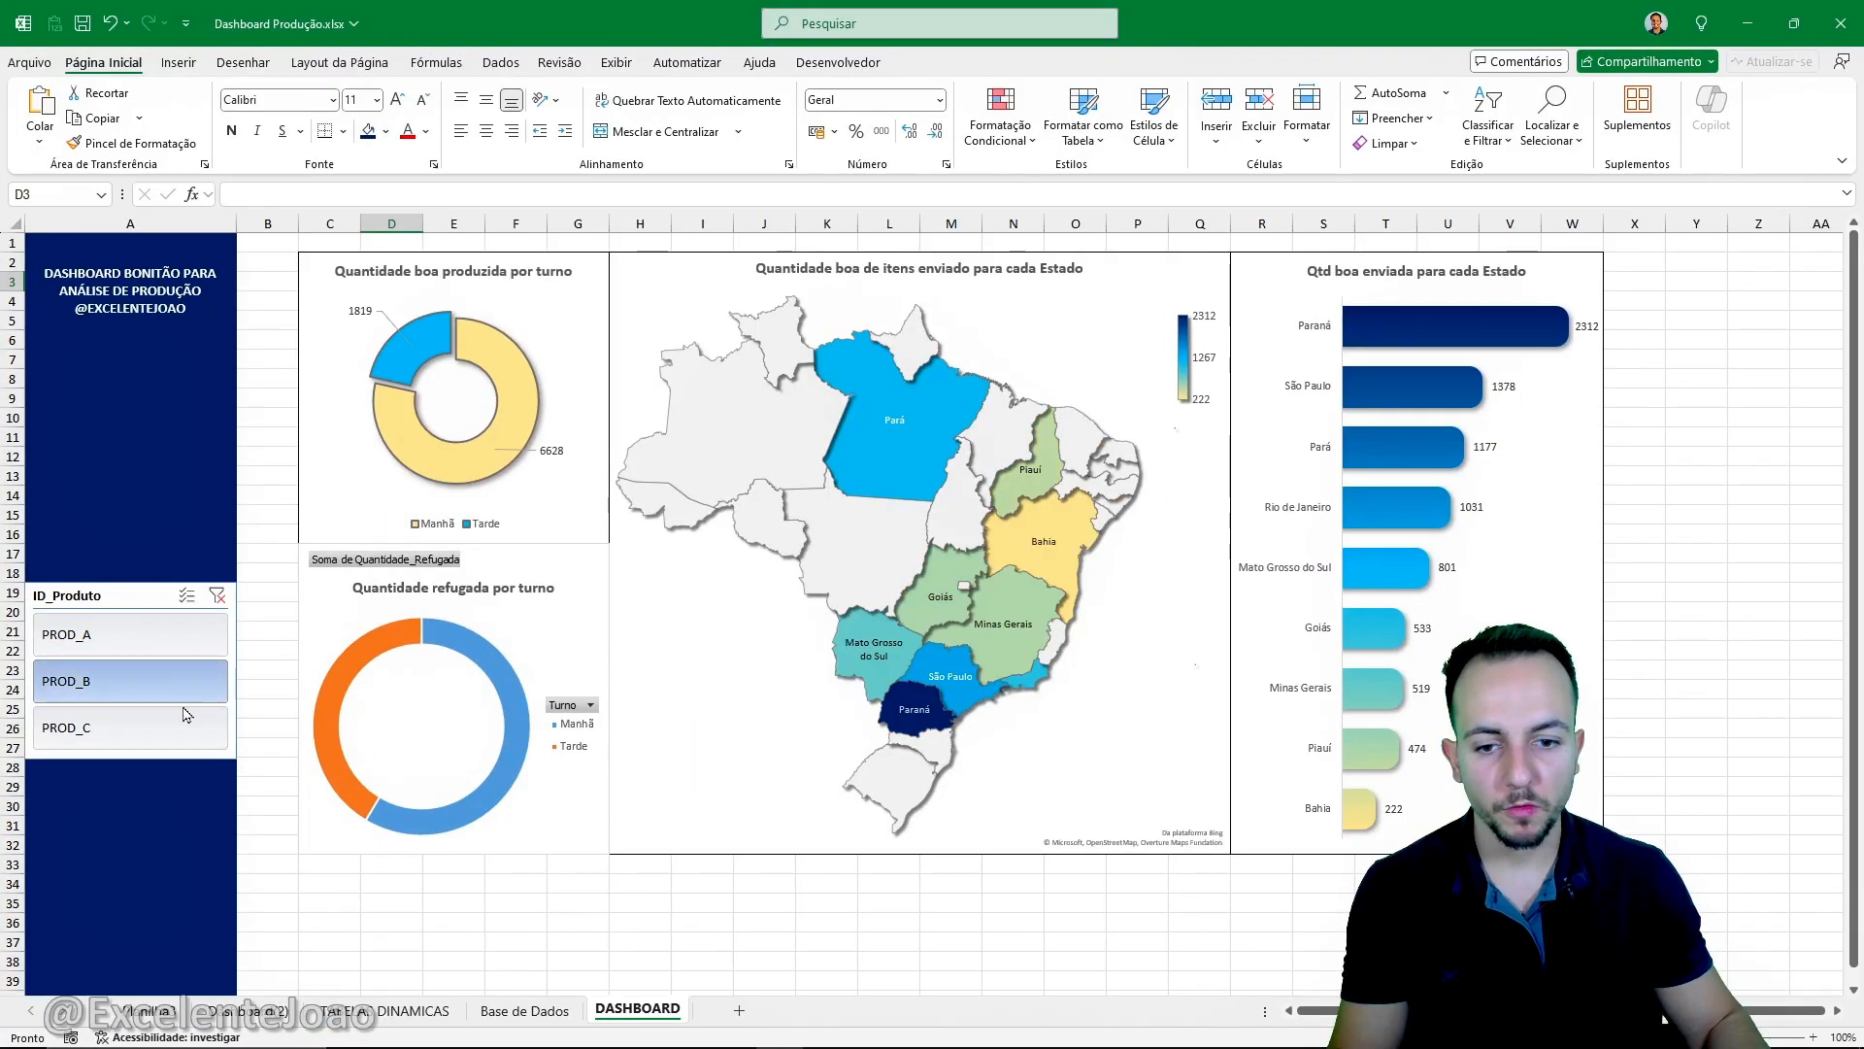
left_click(184, 643)
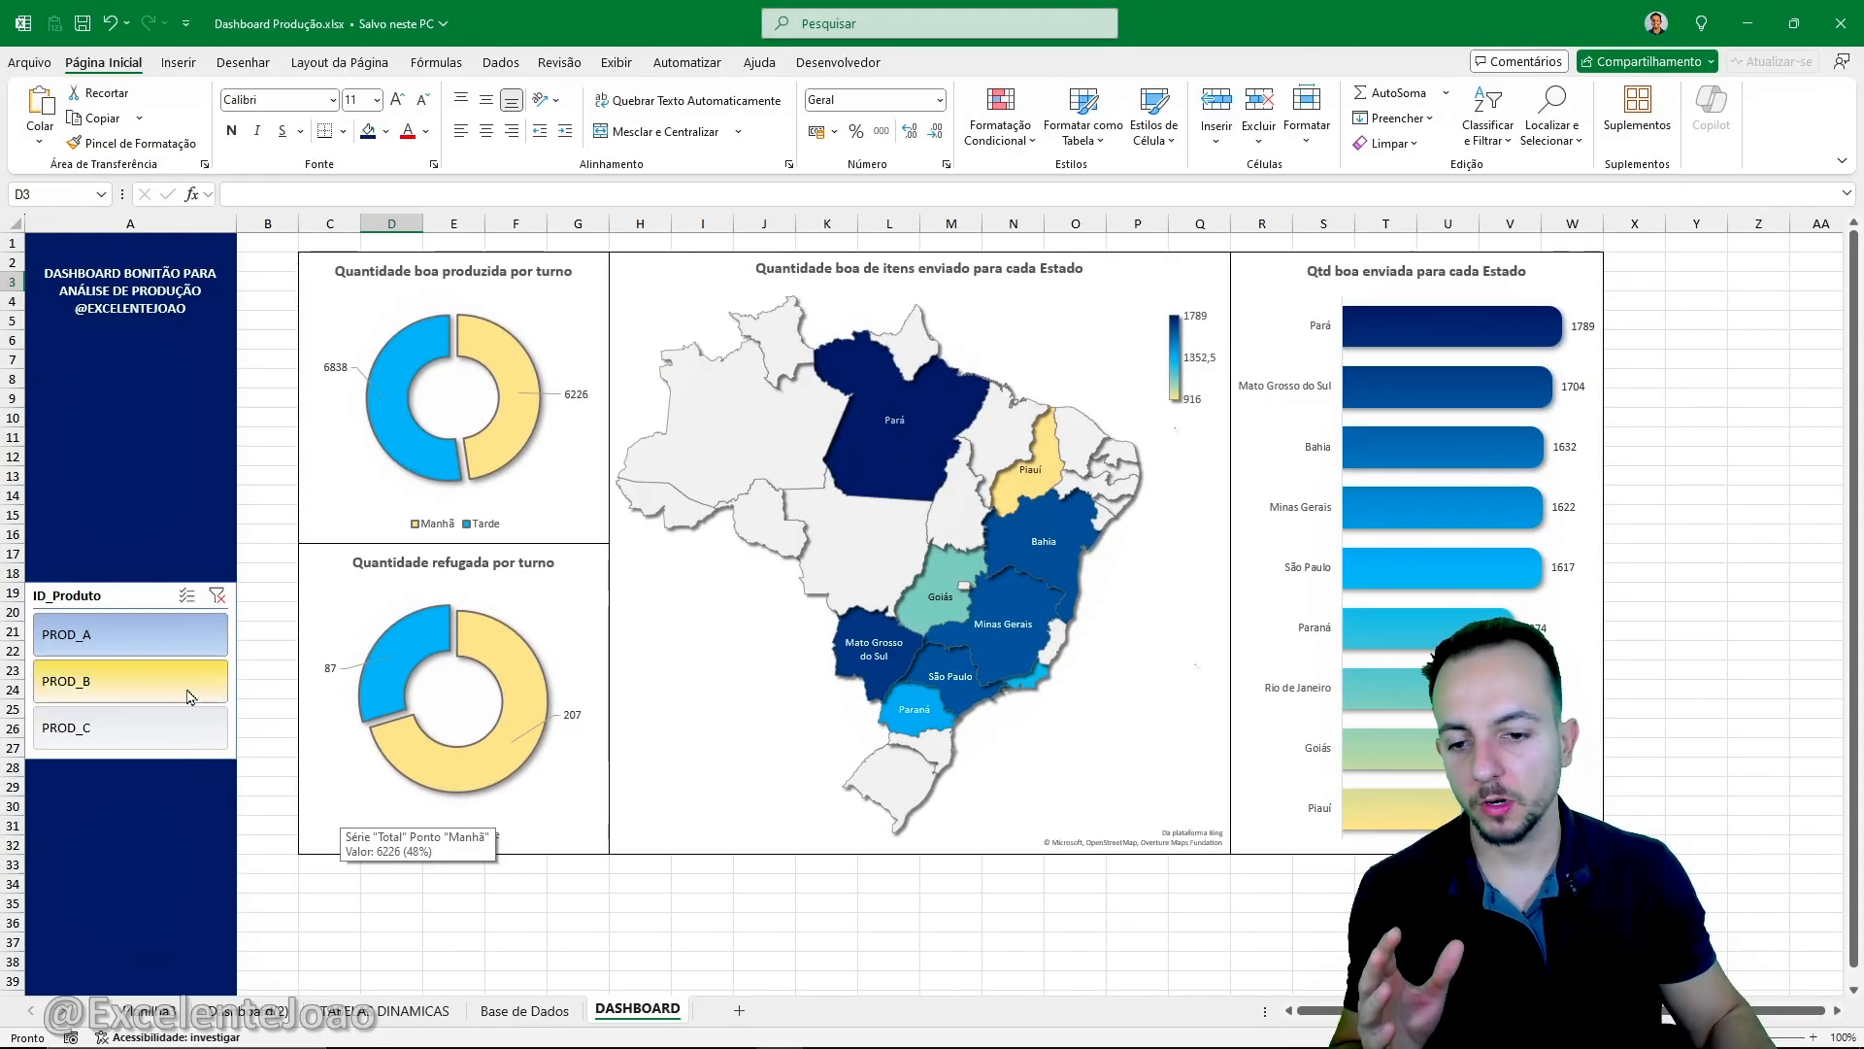
- Cycle the product slicer through PROD_B, PROD_C and PROD_A, ending on PROD_C, to compare both doughnut charts
left_click(184, 701)
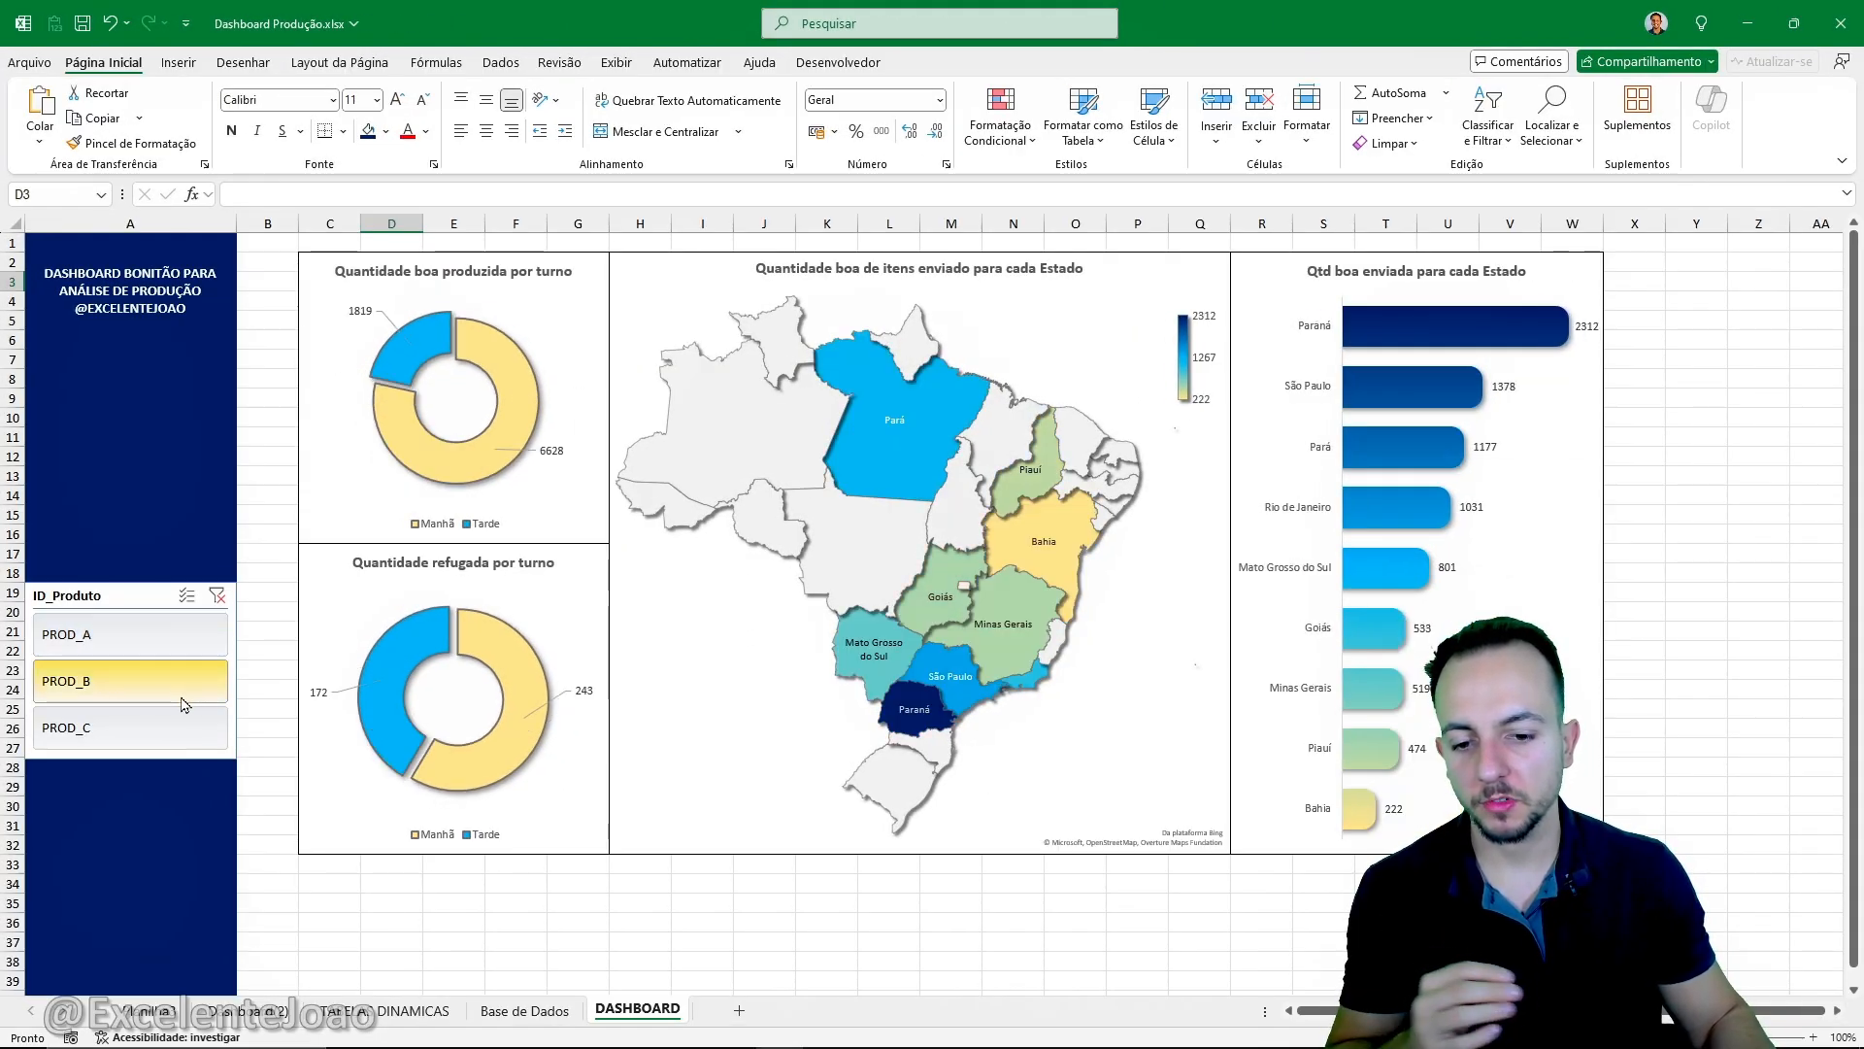
left_click(173, 723)
left_click(167, 686)
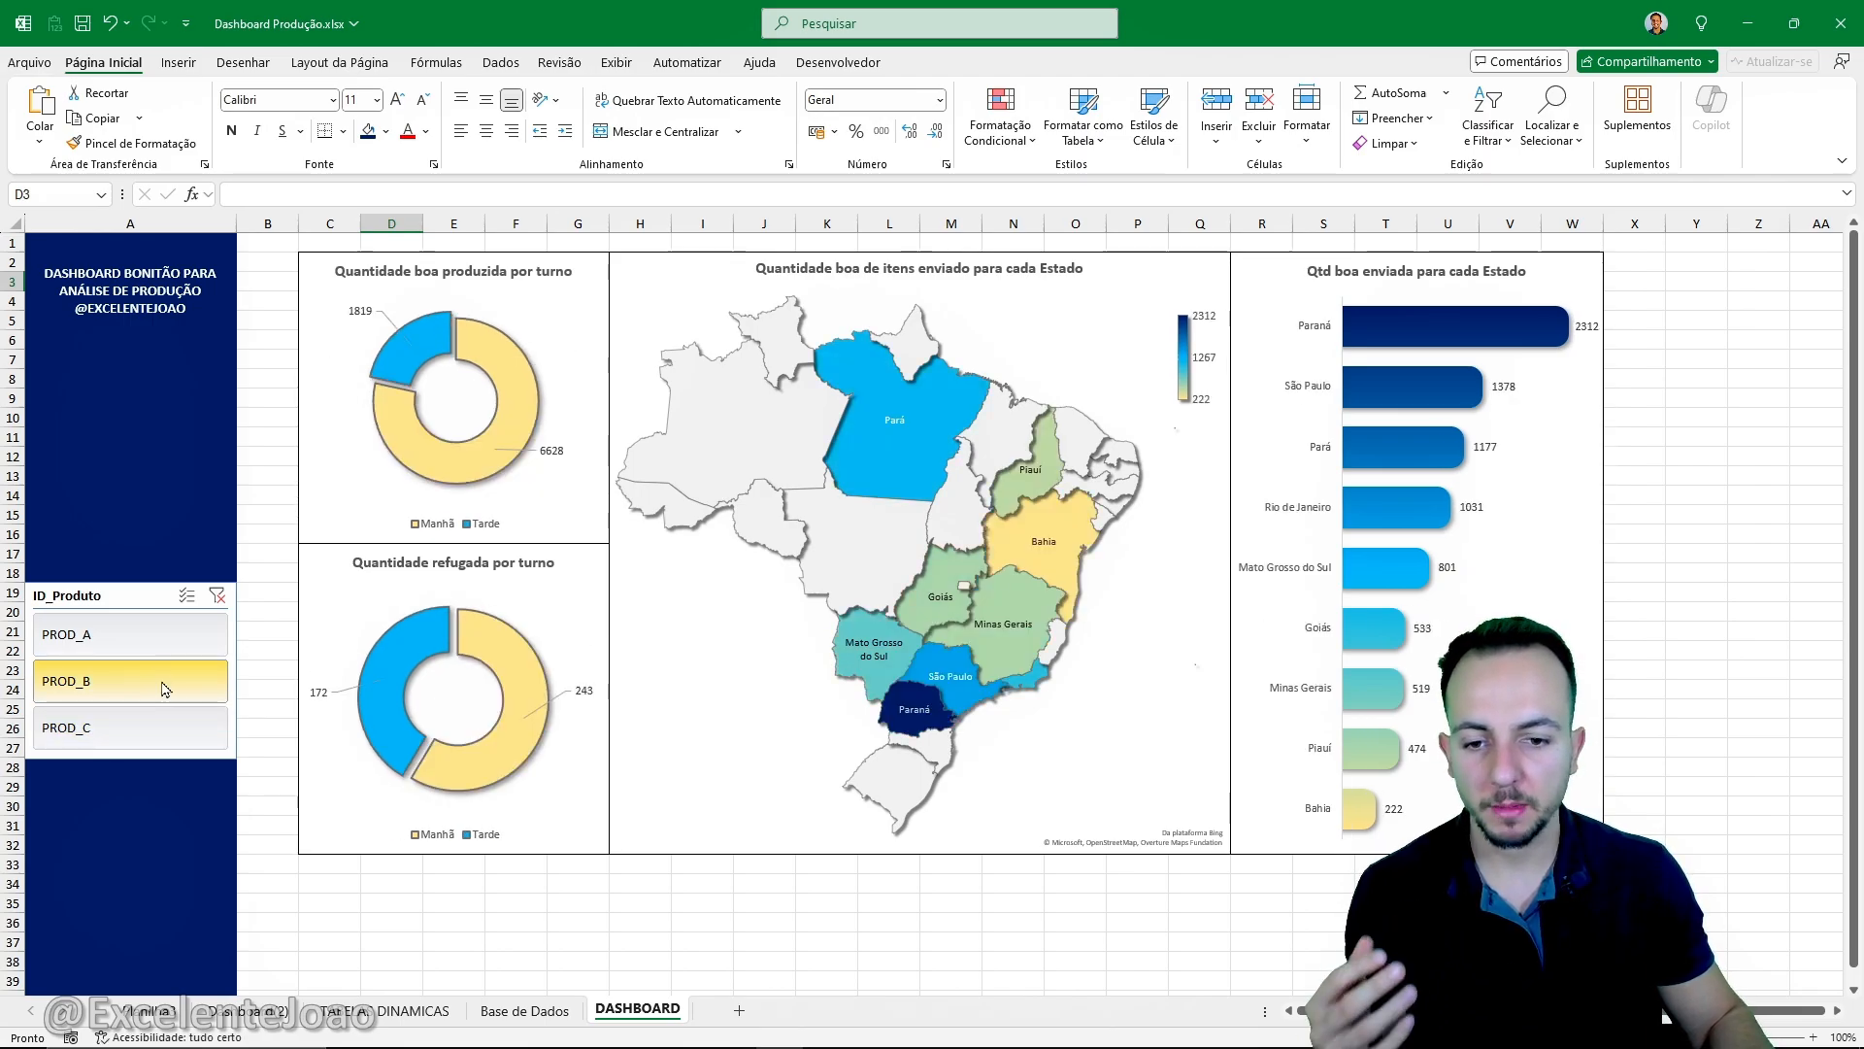
left_click(159, 641)
left_click(167, 686)
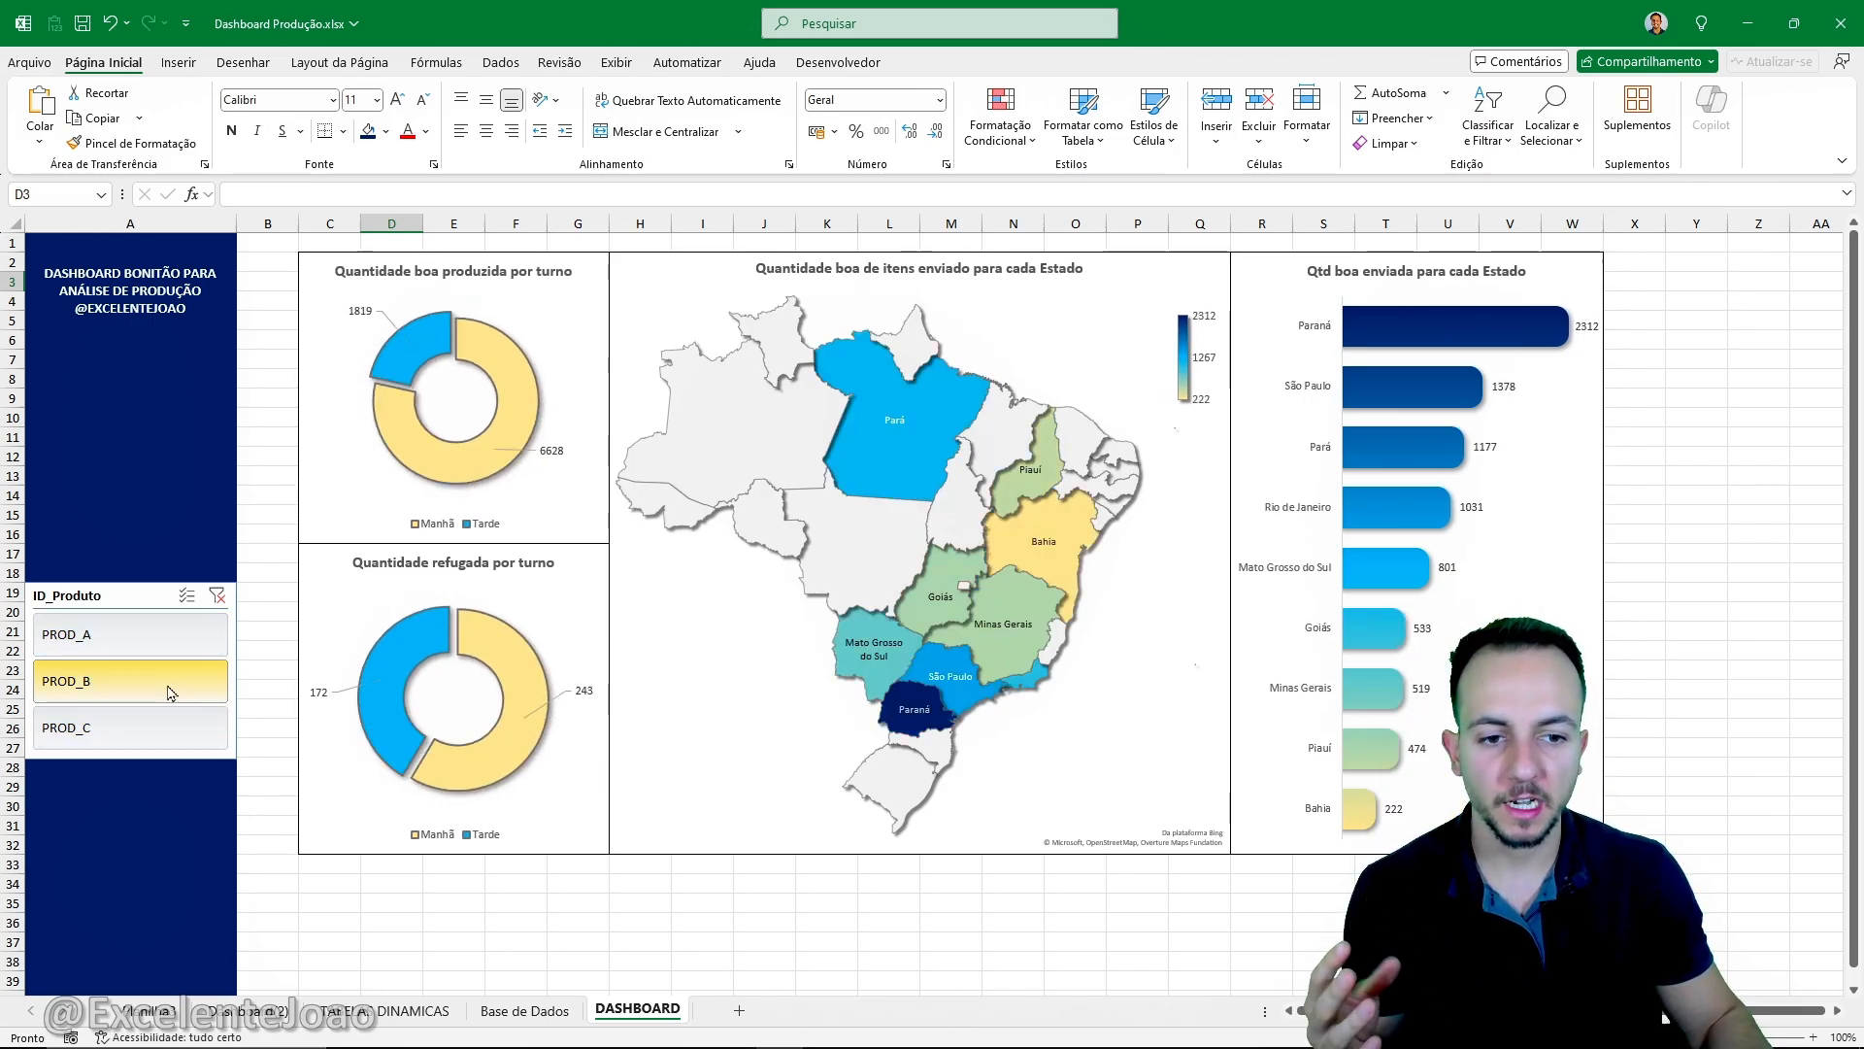
left_click(181, 740)
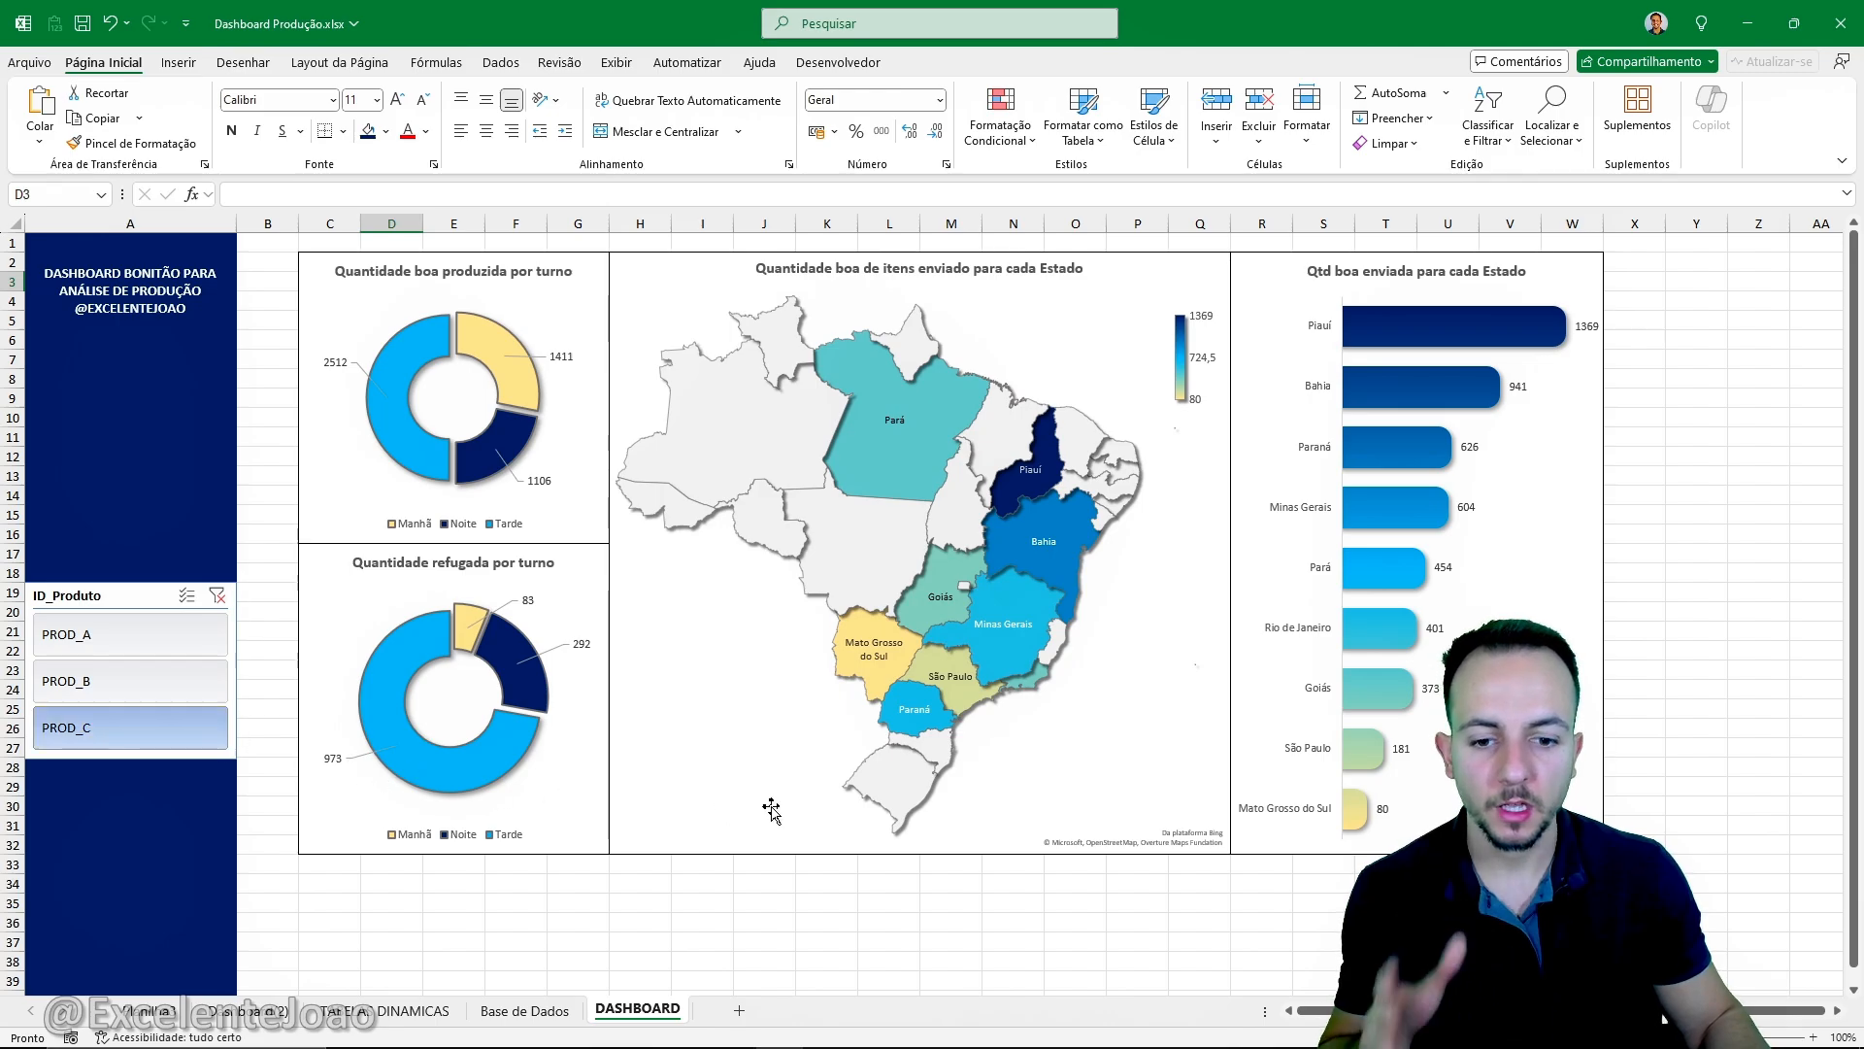
- Hide the gridlines on the DASHBOARD sheet
scroll(777, 802, "down", 17)
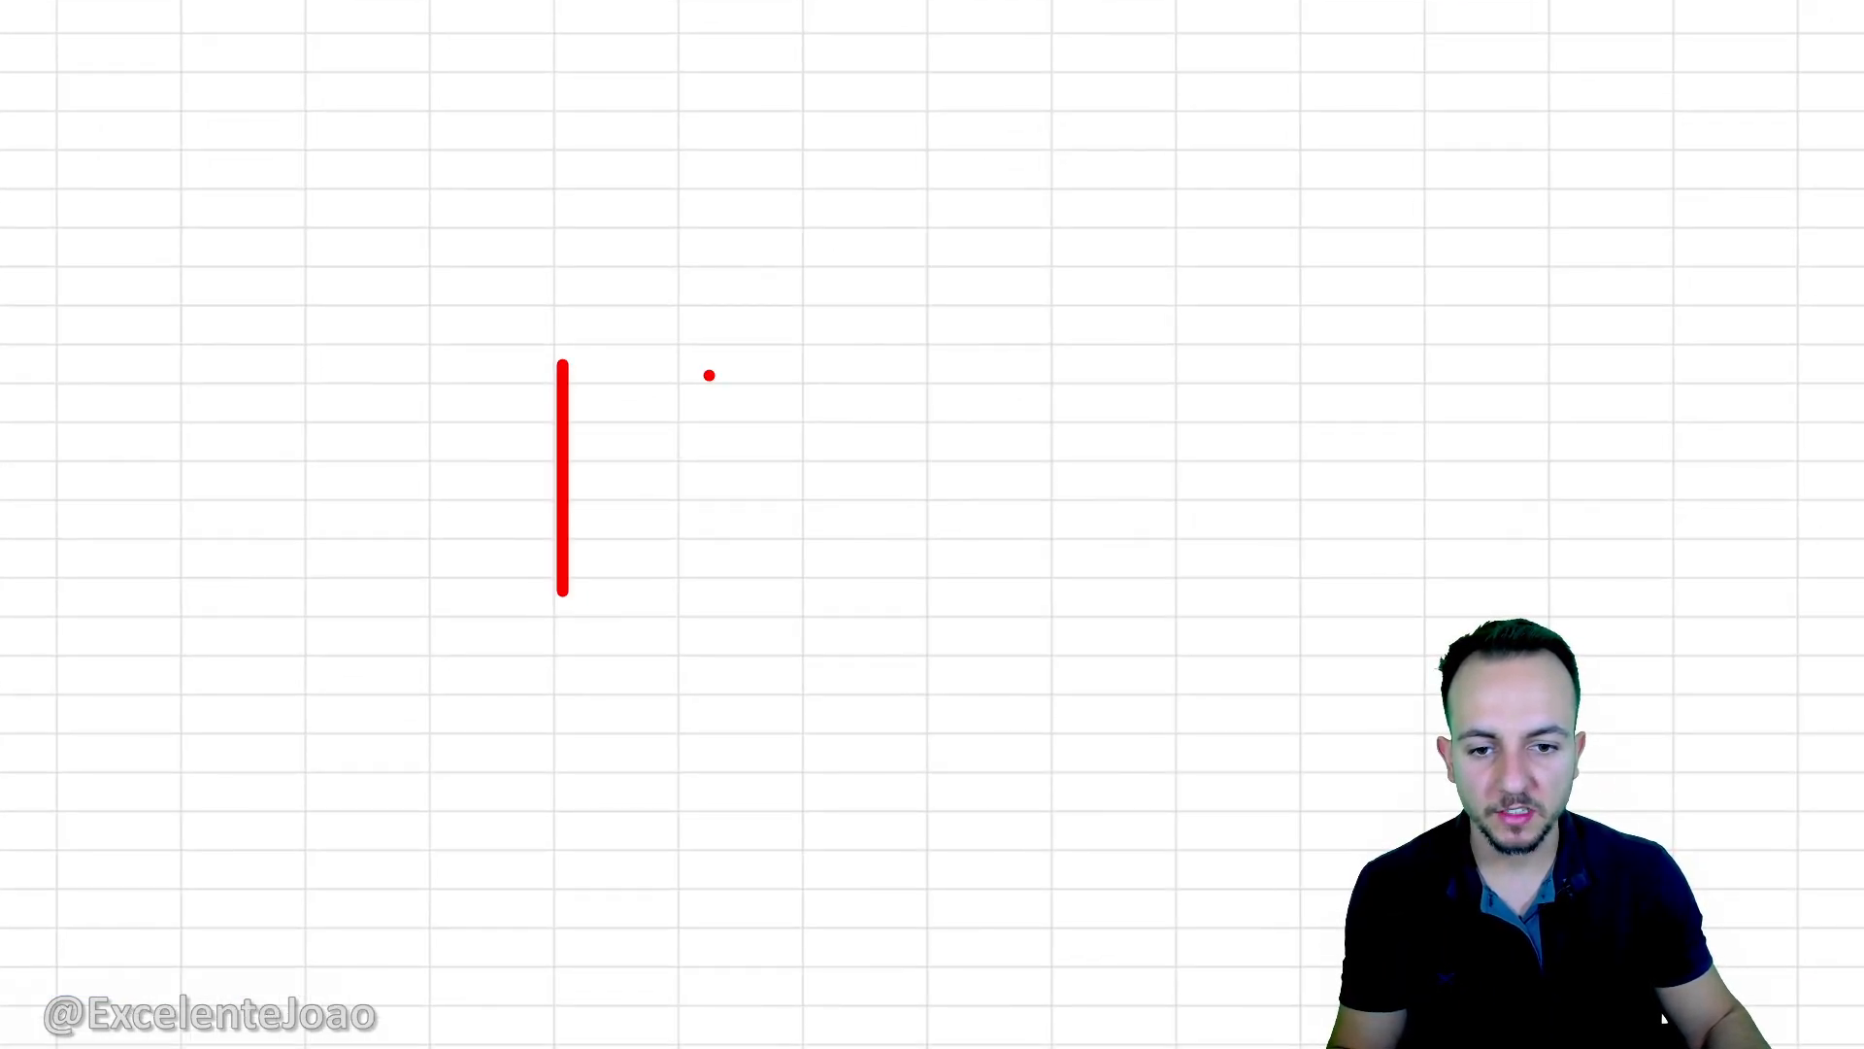
left_click_drag(709, 375, 709, 627)
left_click_drag(472, 499, 817, 498)
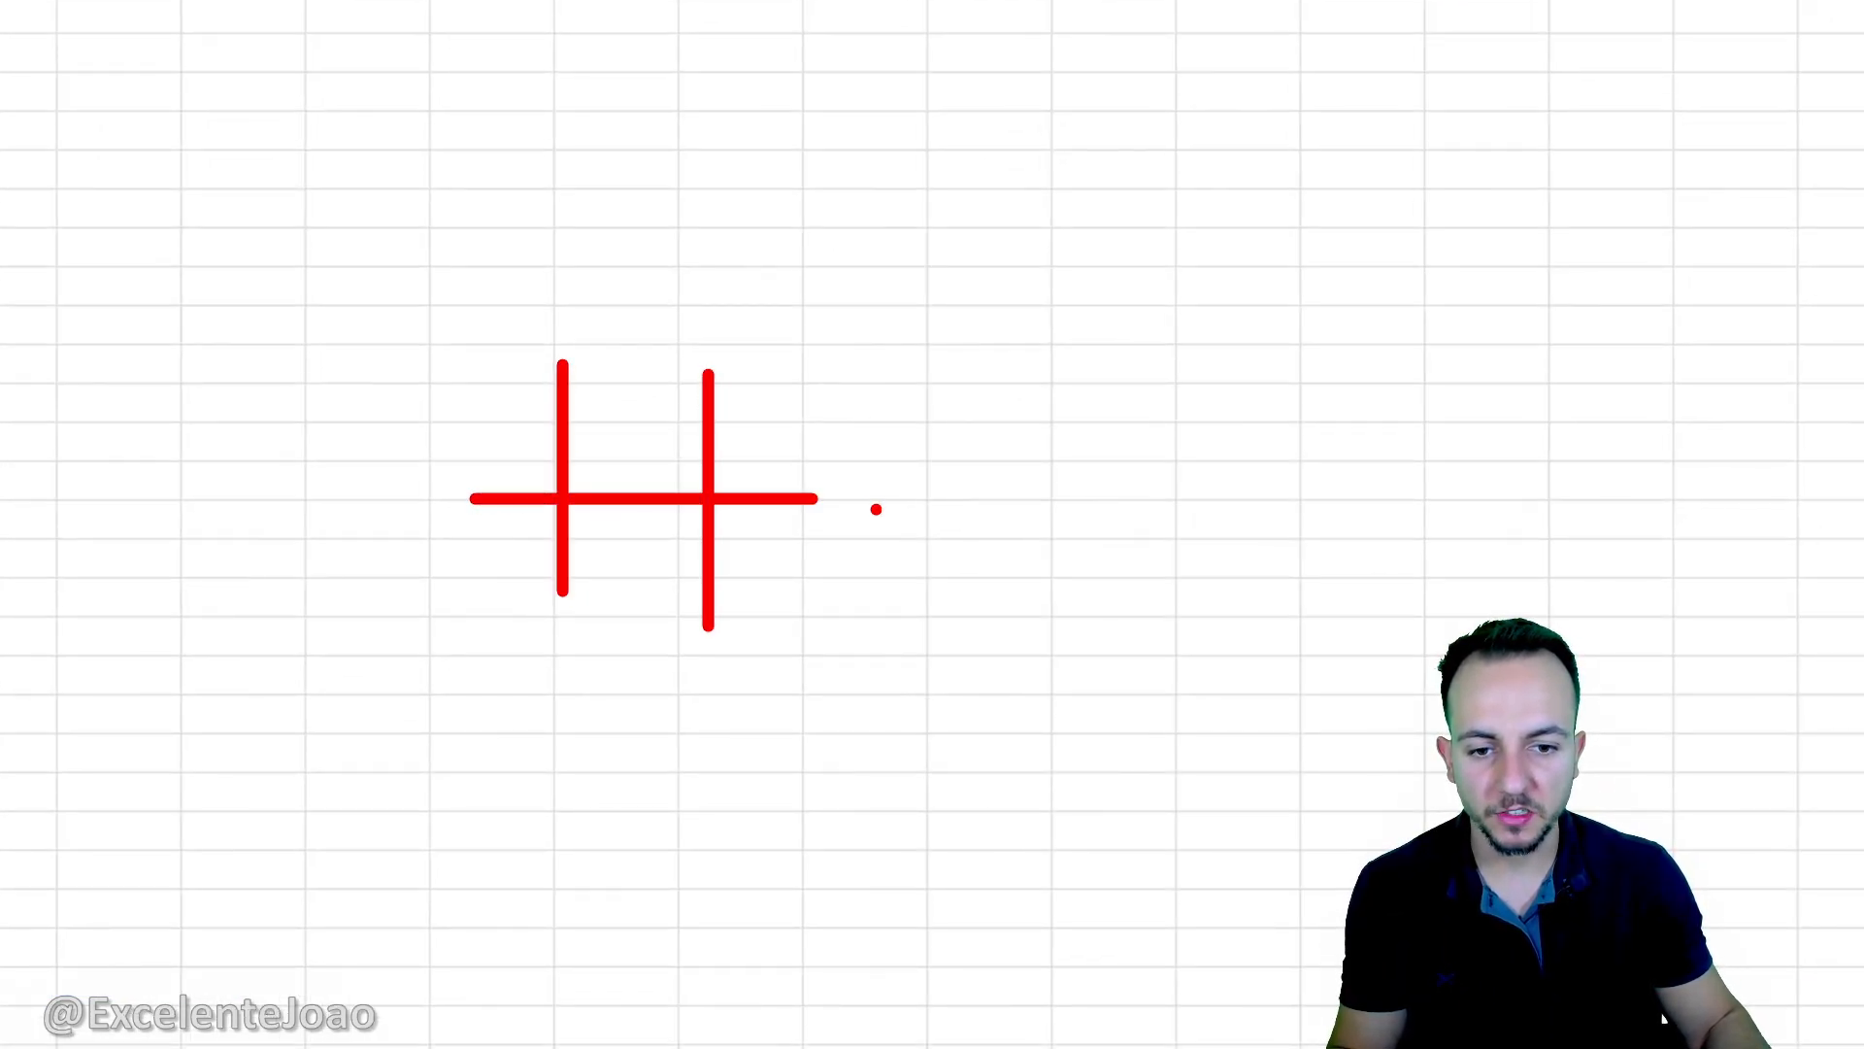
key("Escape")
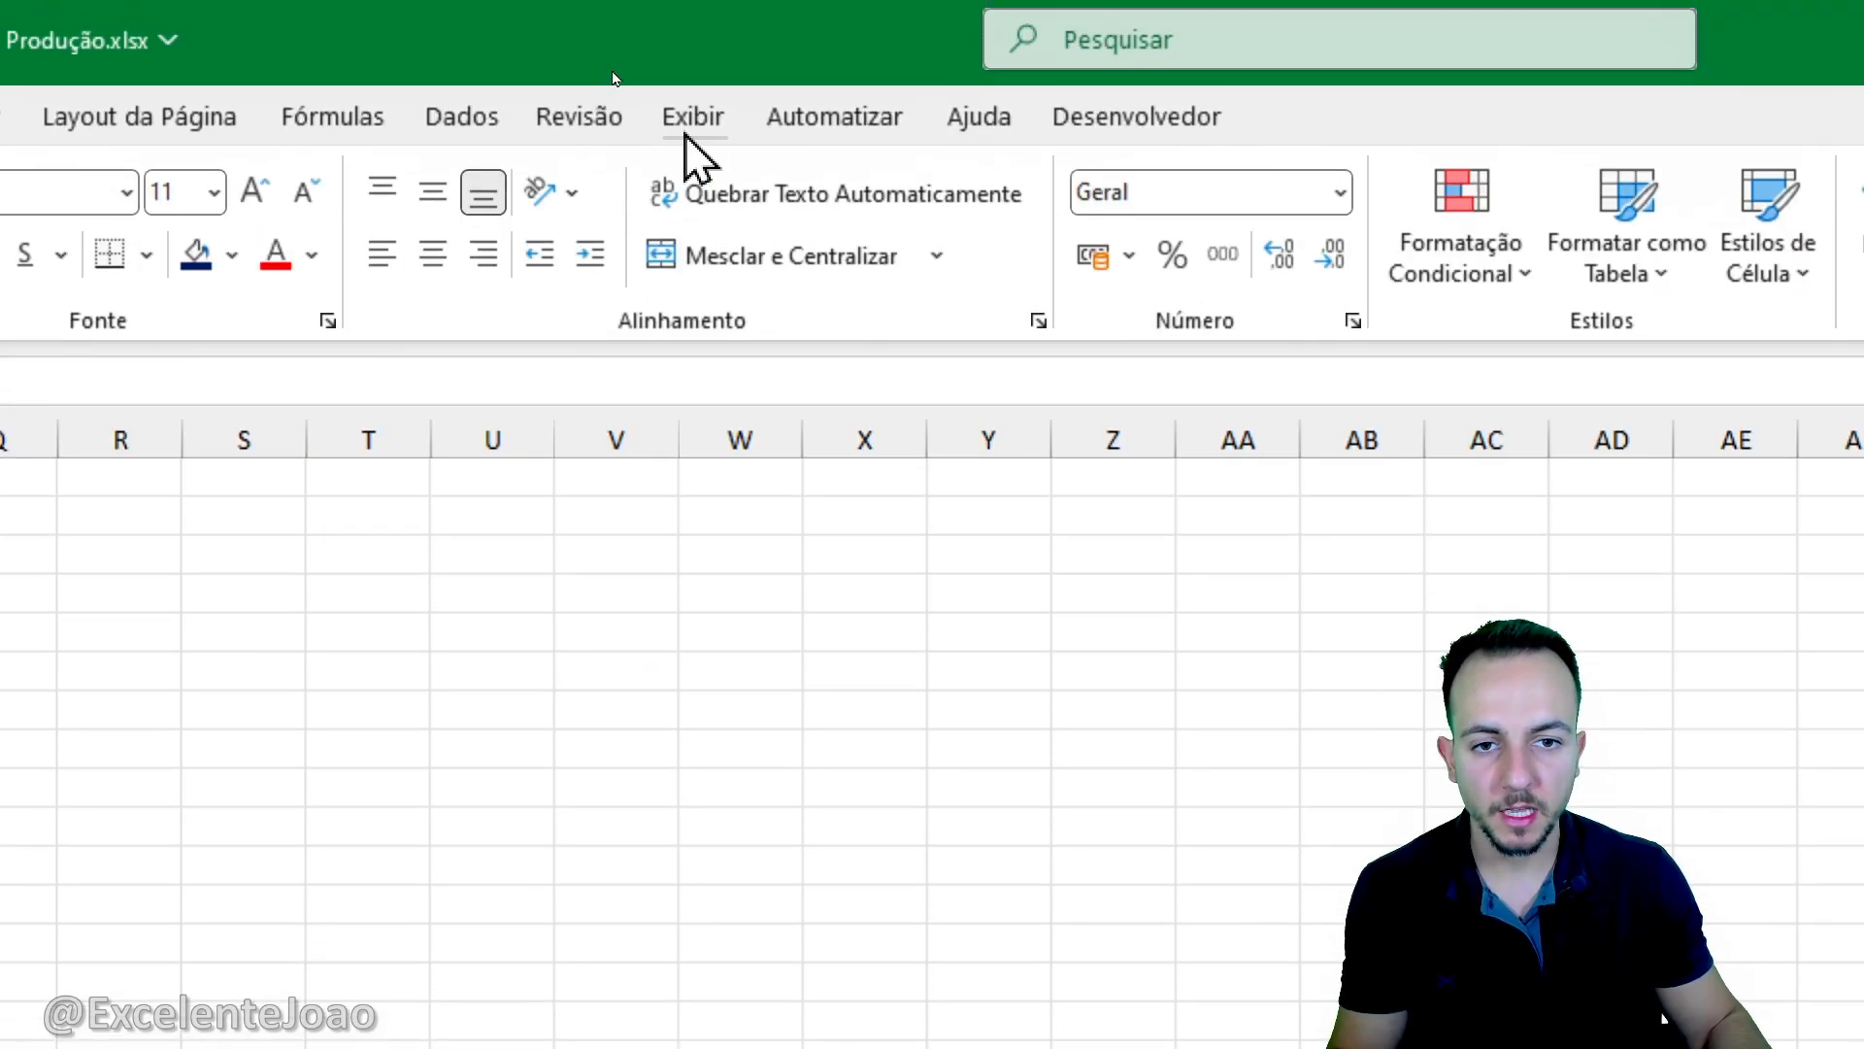
left_click(687, 126)
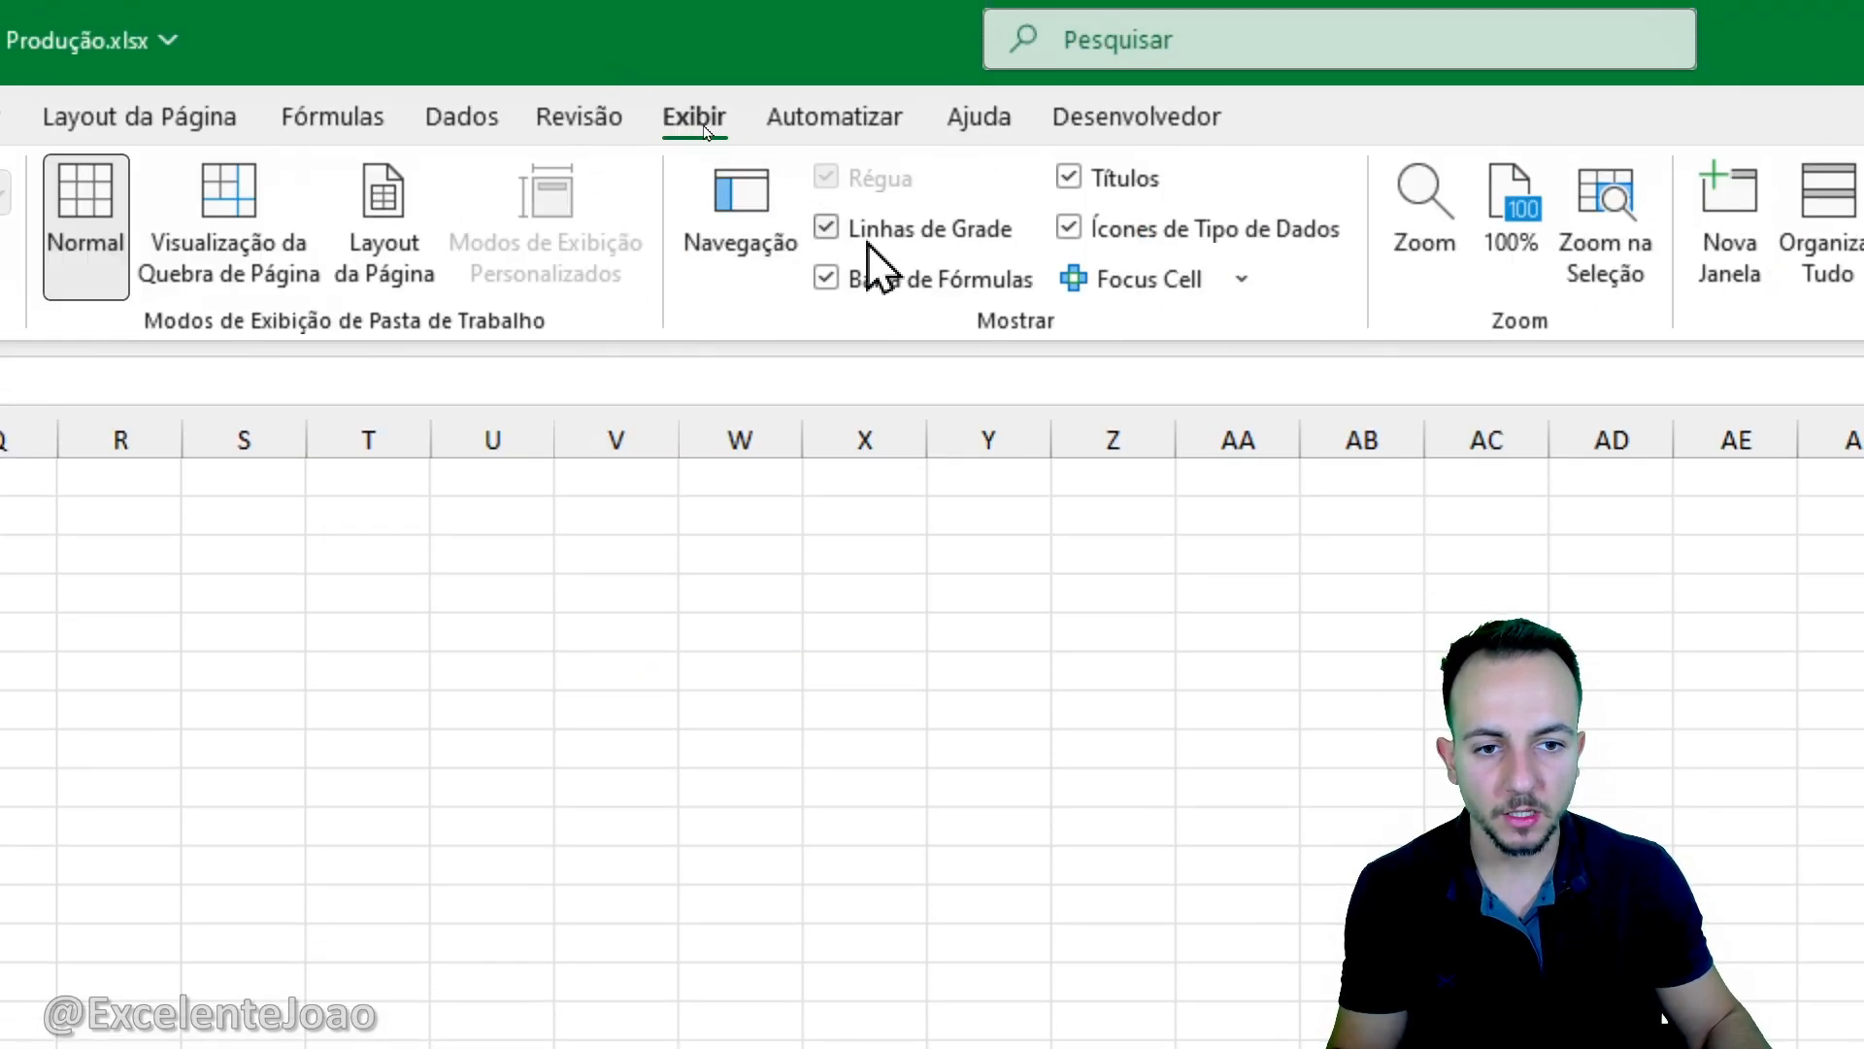
left_click_drag(917, 191, 843, 216)
key("Escape")
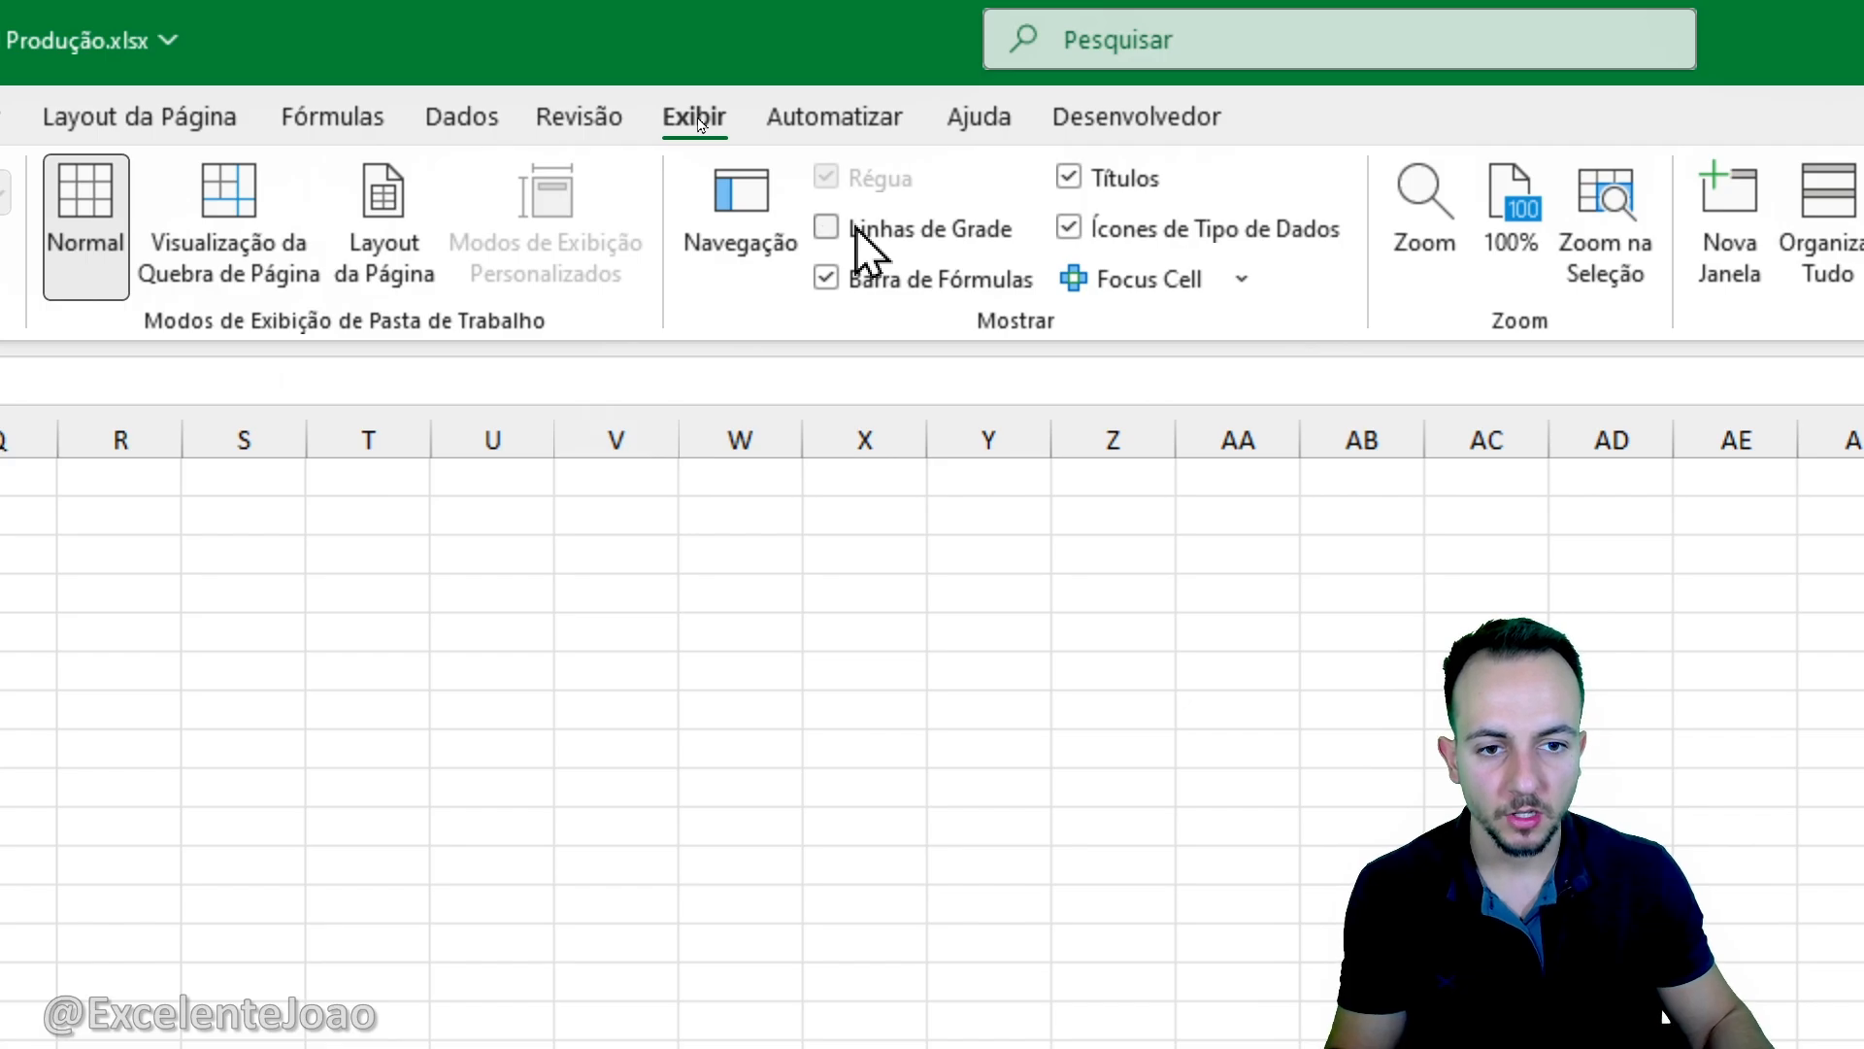
left_click(856, 230)
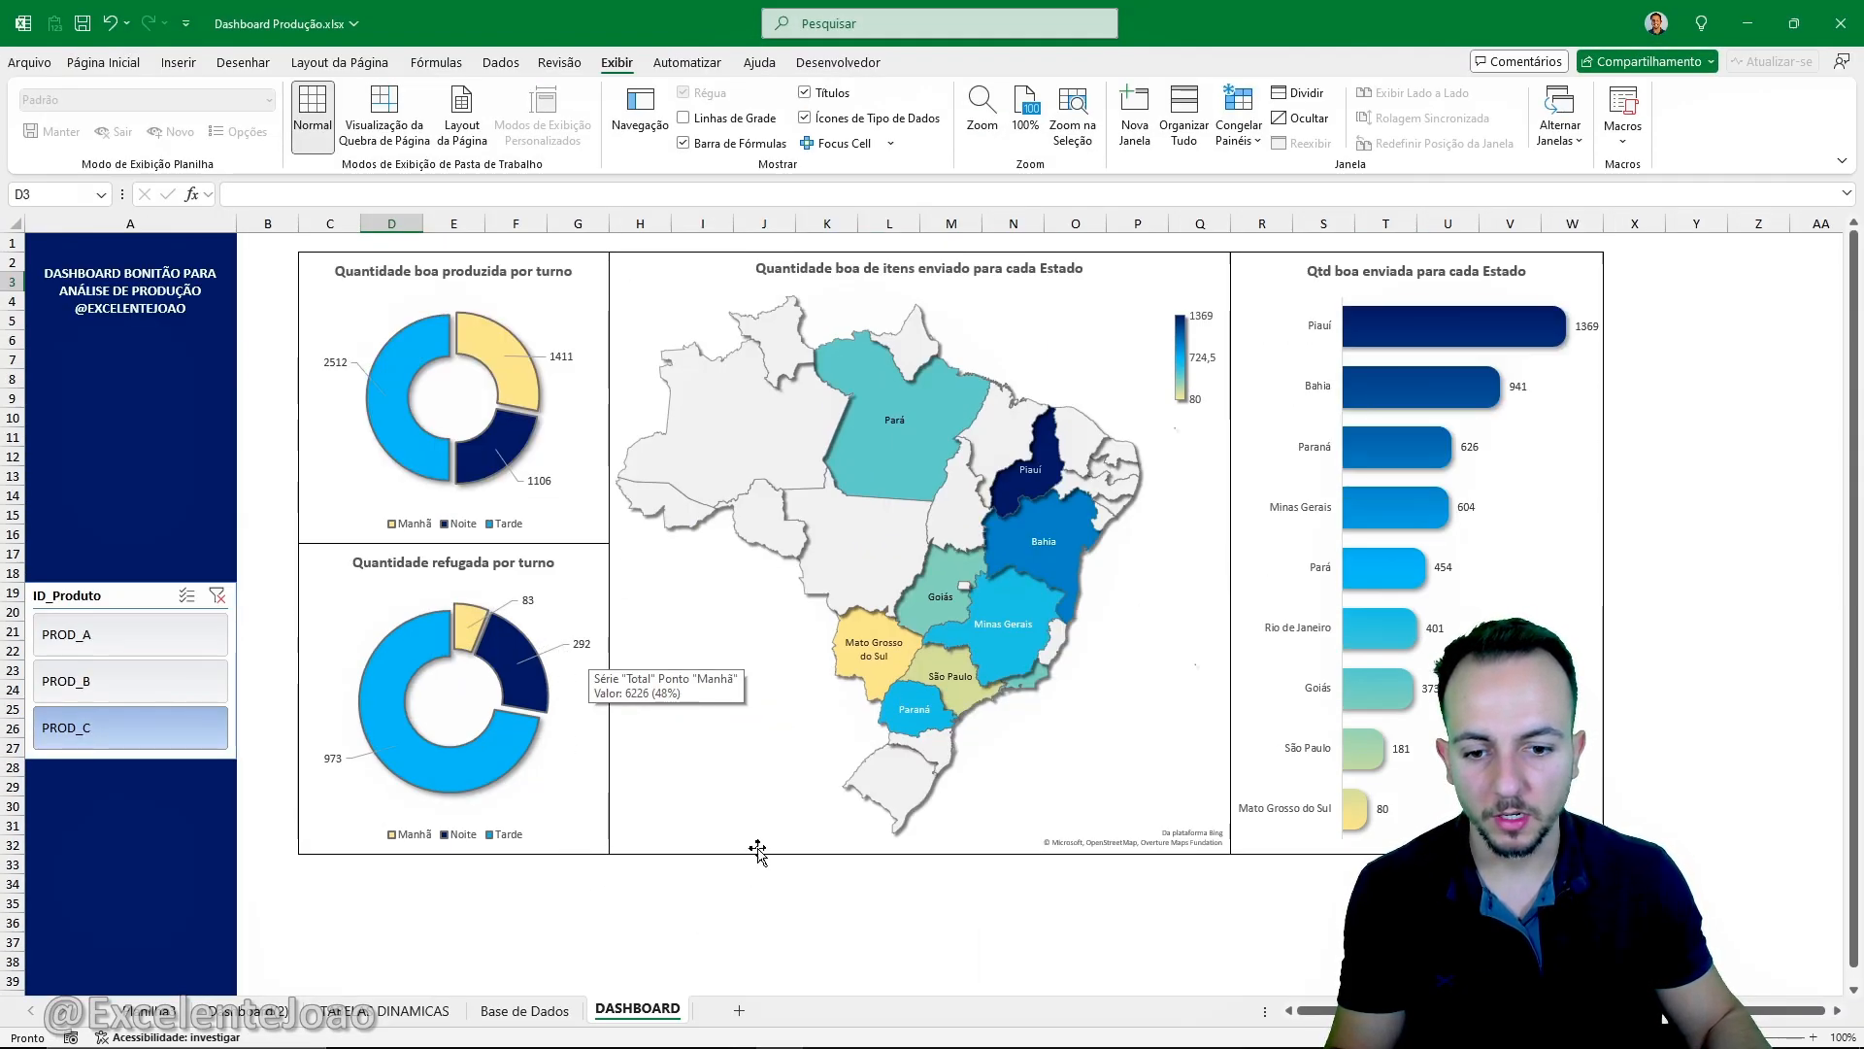
- Switch the product slicer repeatedly among PROD_A, PROD_B and PROD_C, ending on PROD_B, to check how all dashboard charts respond
left_click(166, 710)
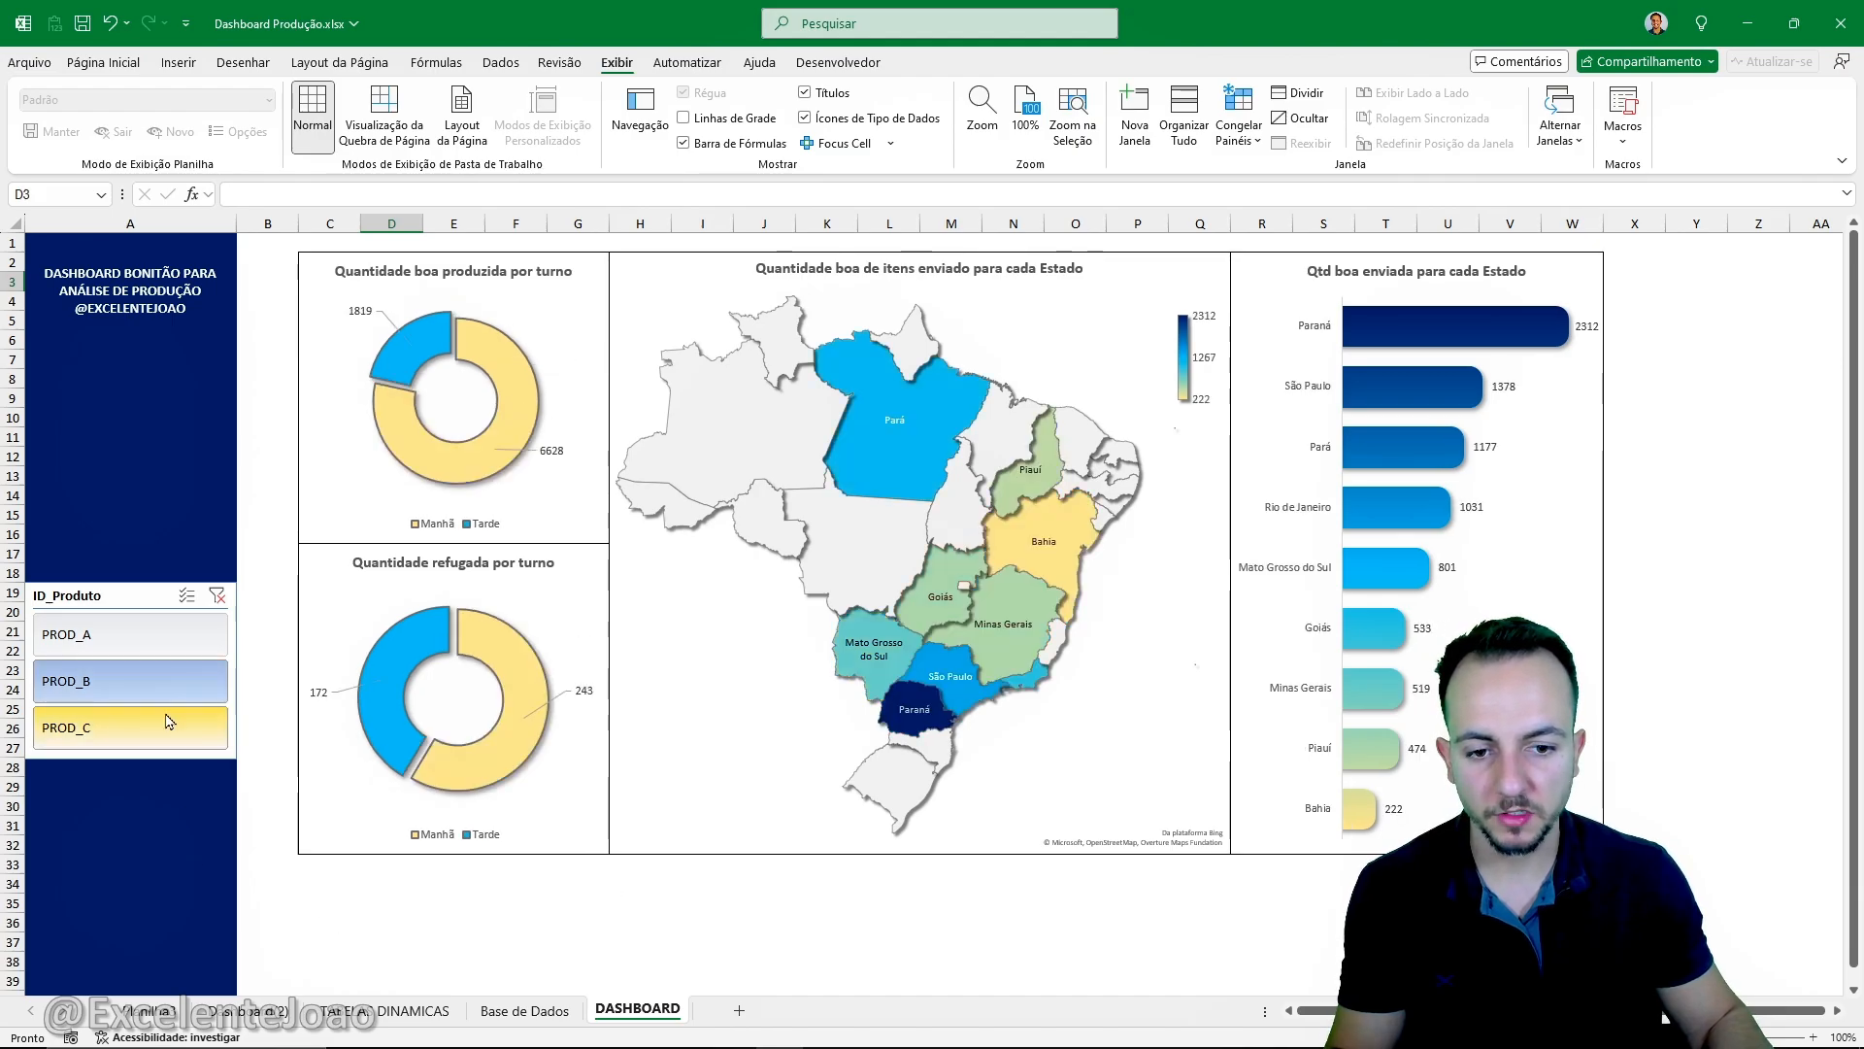
left_click(167, 684)
left_click(173, 636)
left_click(175, 681)
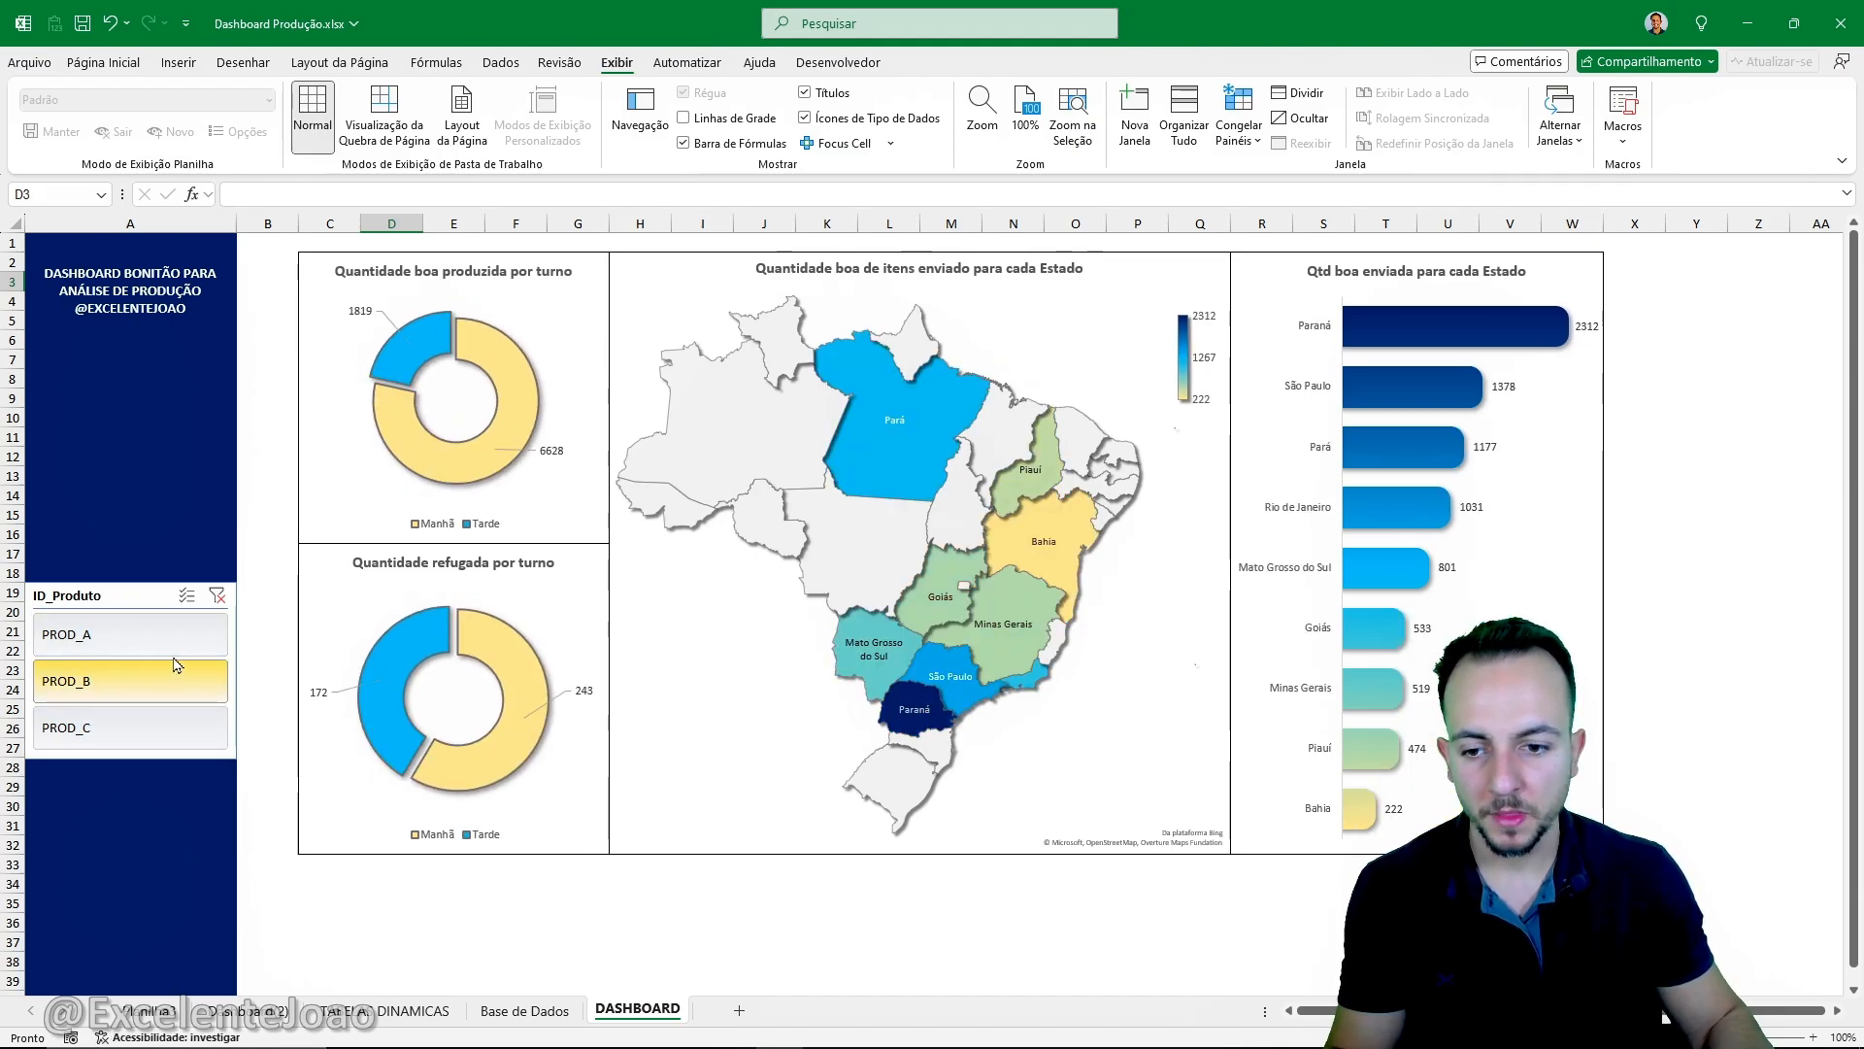
left_click(180, 642)
left_click(175, 686)
left_click(180, 642)
left_click(180, 684)
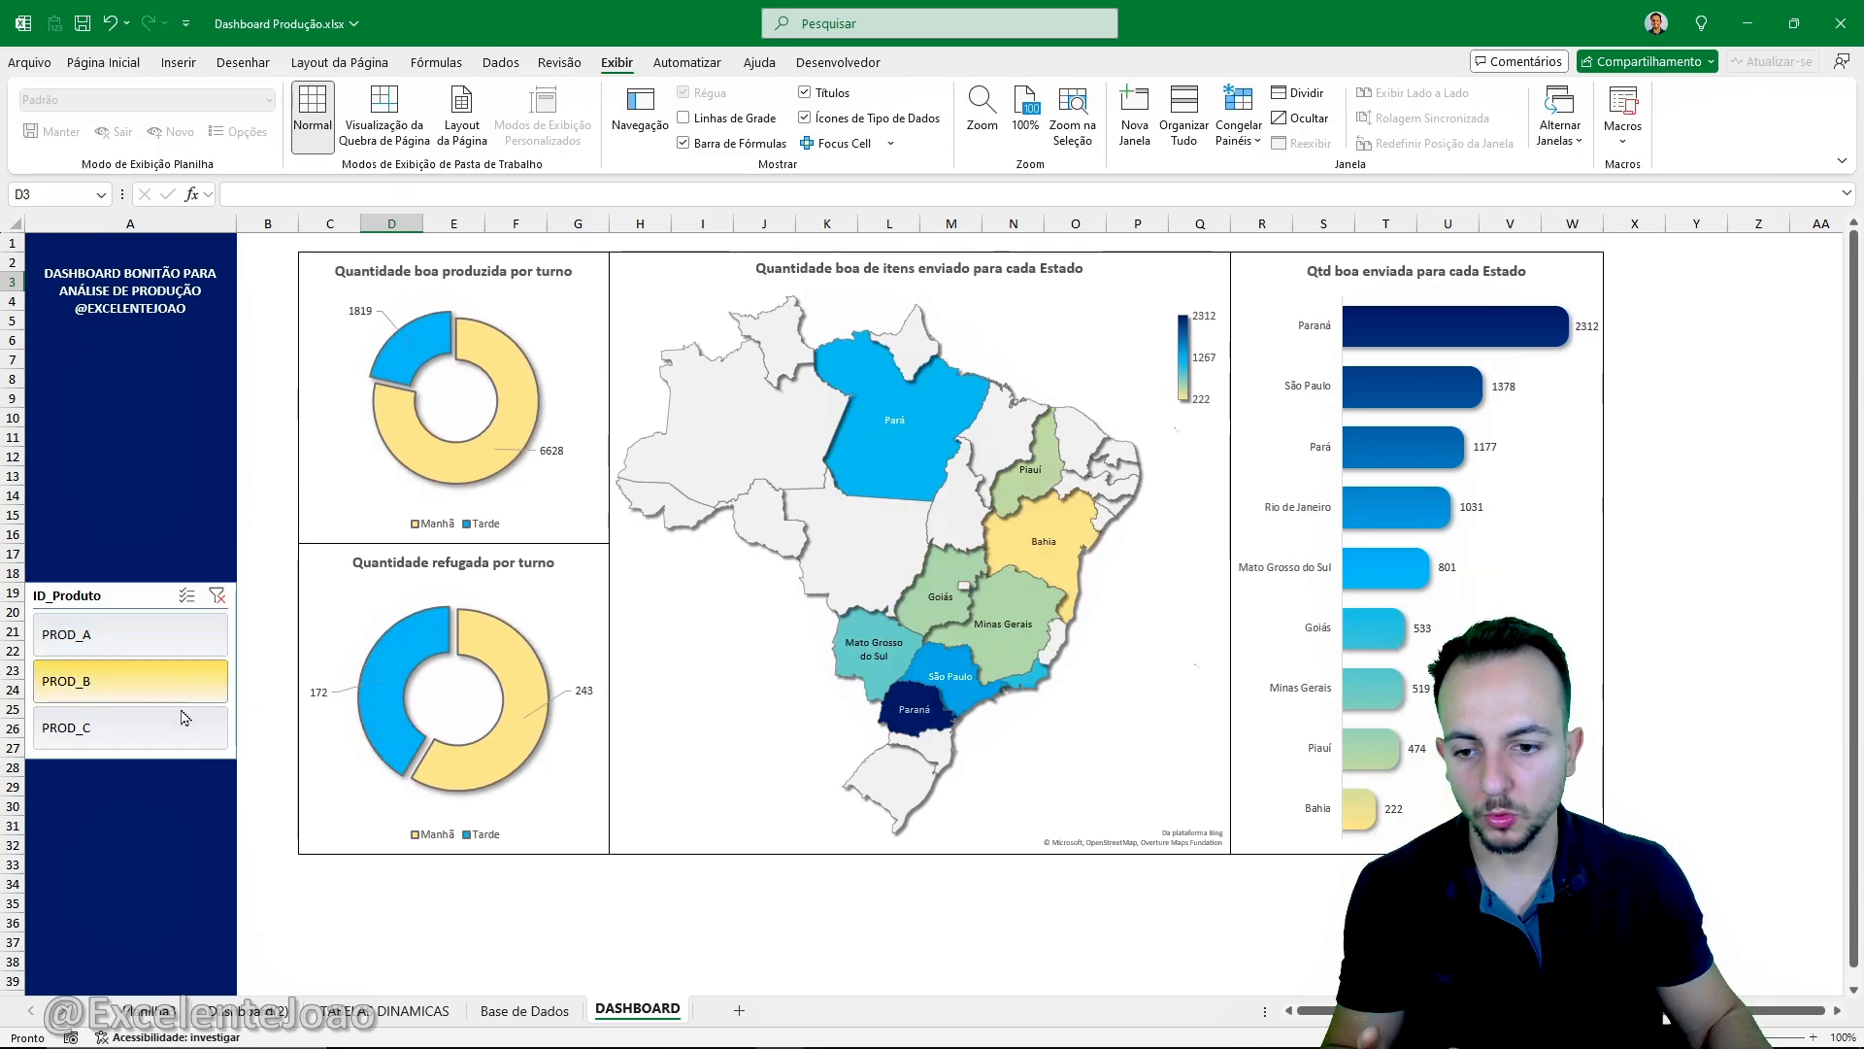
left_click(183, 722)
left_click(185, 687)
- Examine the total-rejected and main-reason cards on the reference dashboard sheet while switching its product slicer, ending on PROD_B
left_click(271, 1014)
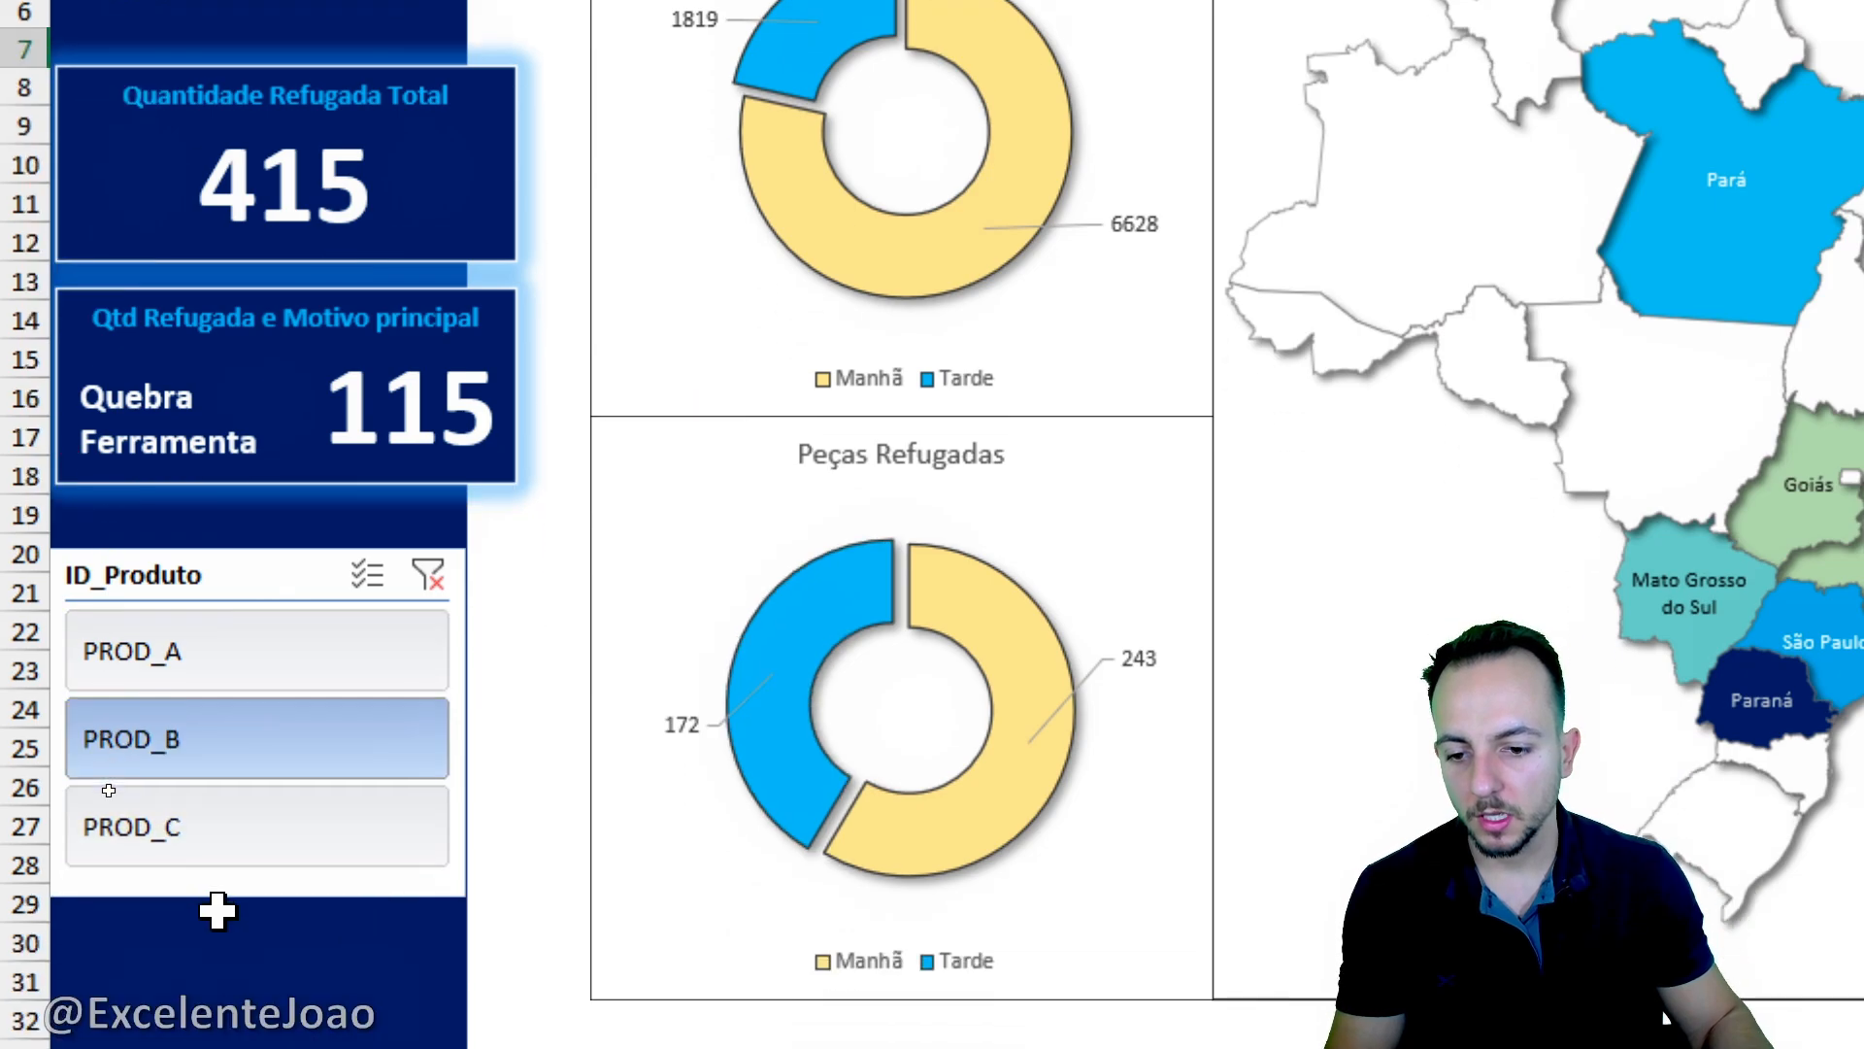
left_click(165, 767)
left_click(200, 893)
left_click(204, 956)
left_click(224, 670)
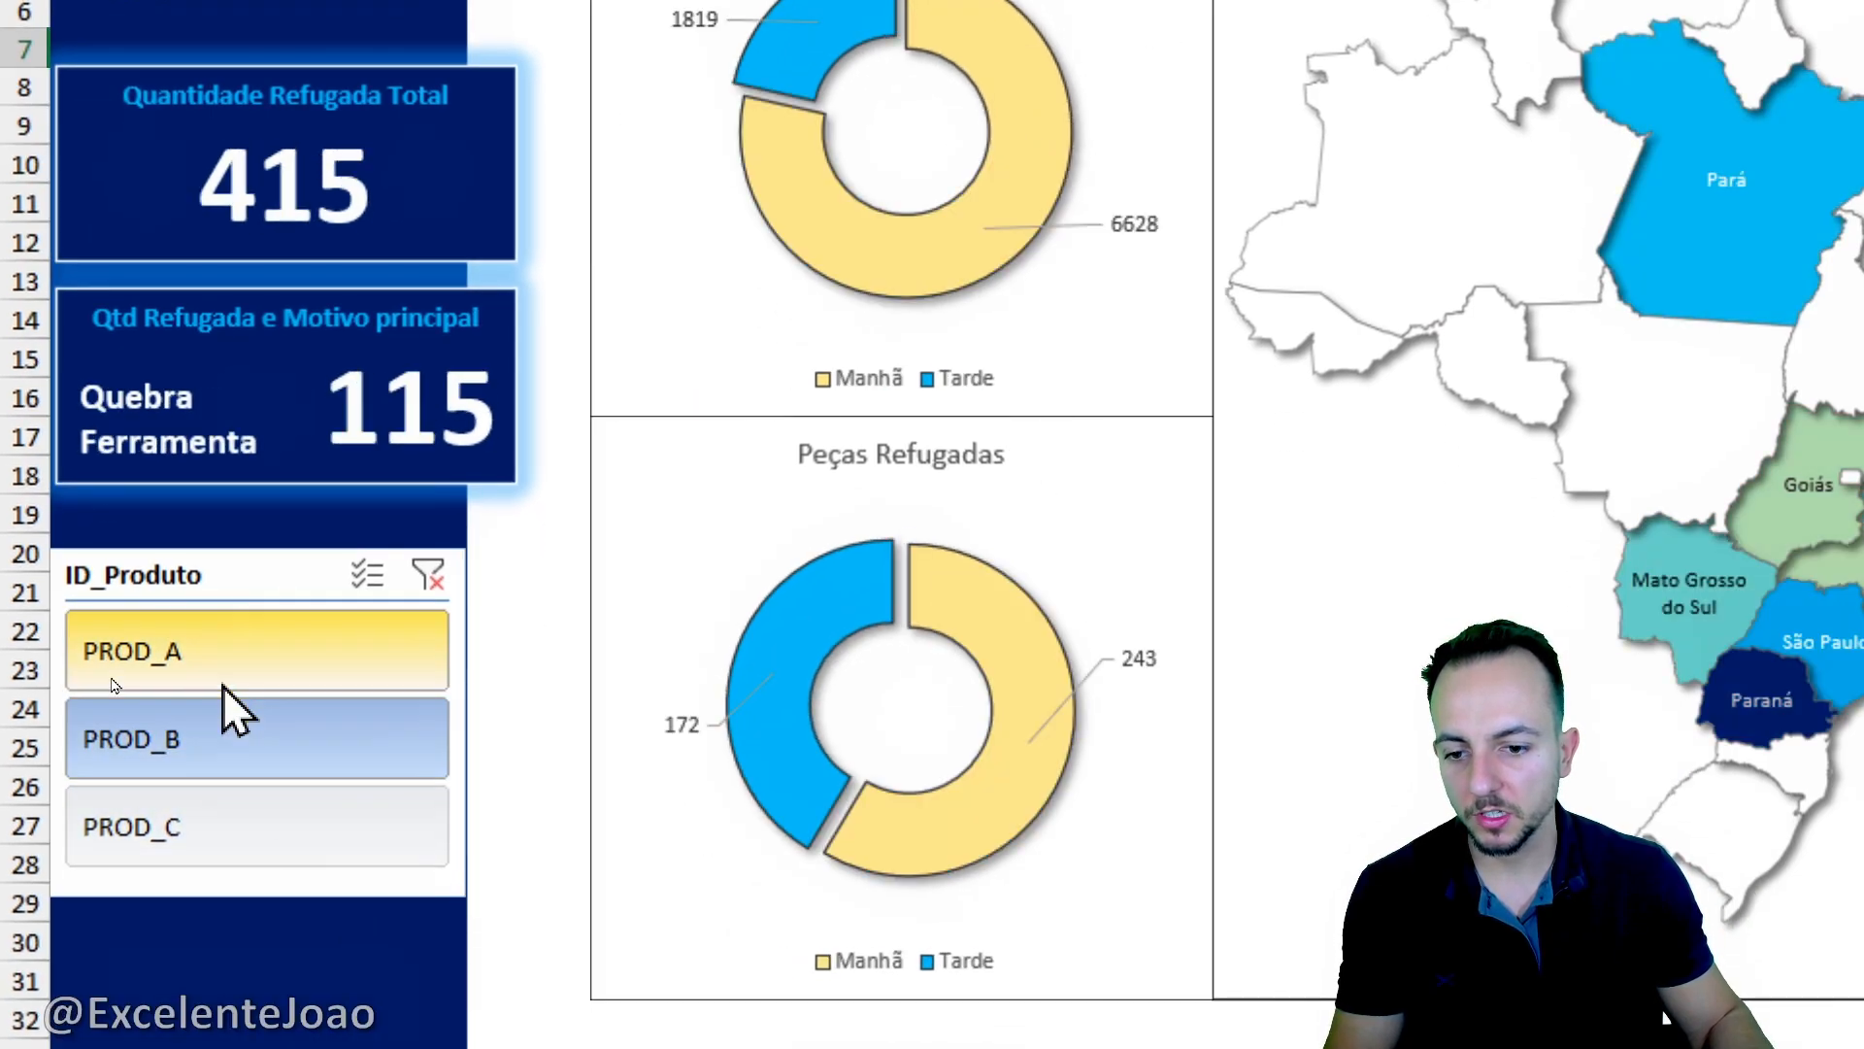
left_click(254, 743)
- Examine the existing pivot tables and the Motivo_Parada and Quantidade_Refugada columns of the Base de Dados sheet
left_click(525, 1009)
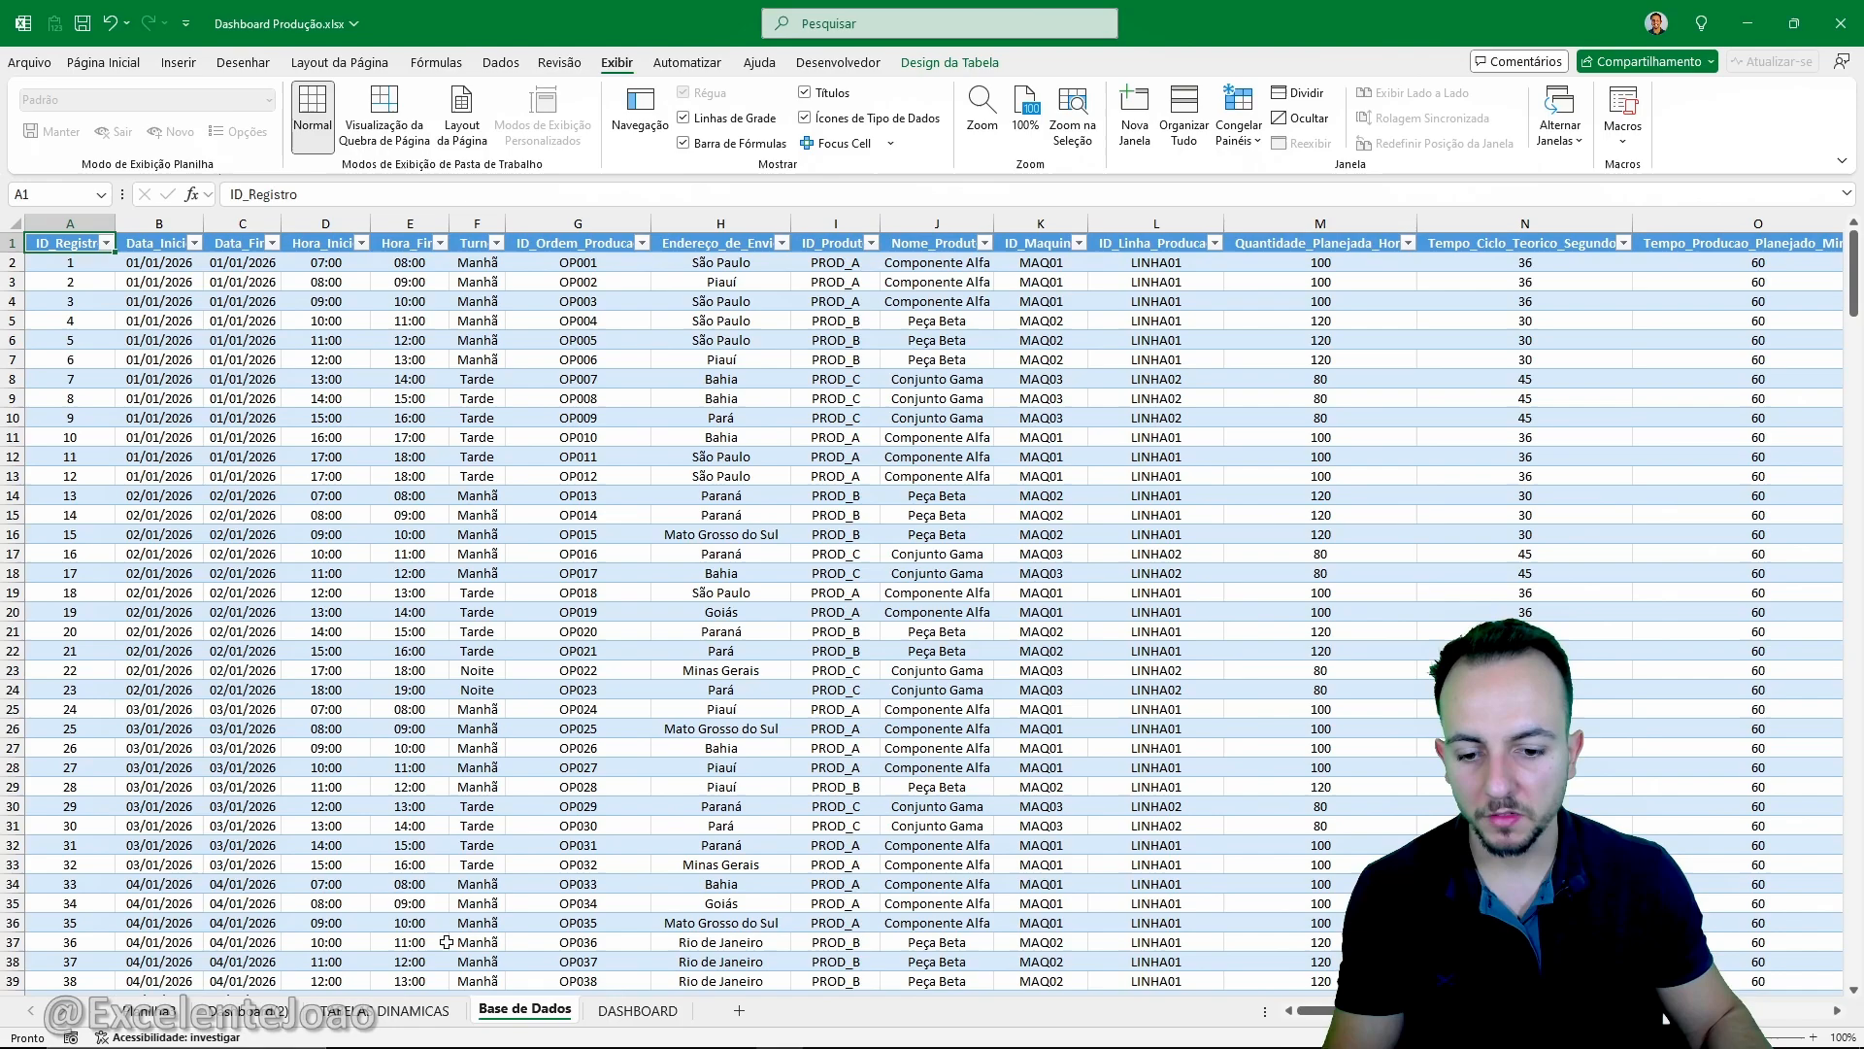
left_click(443, 1011)
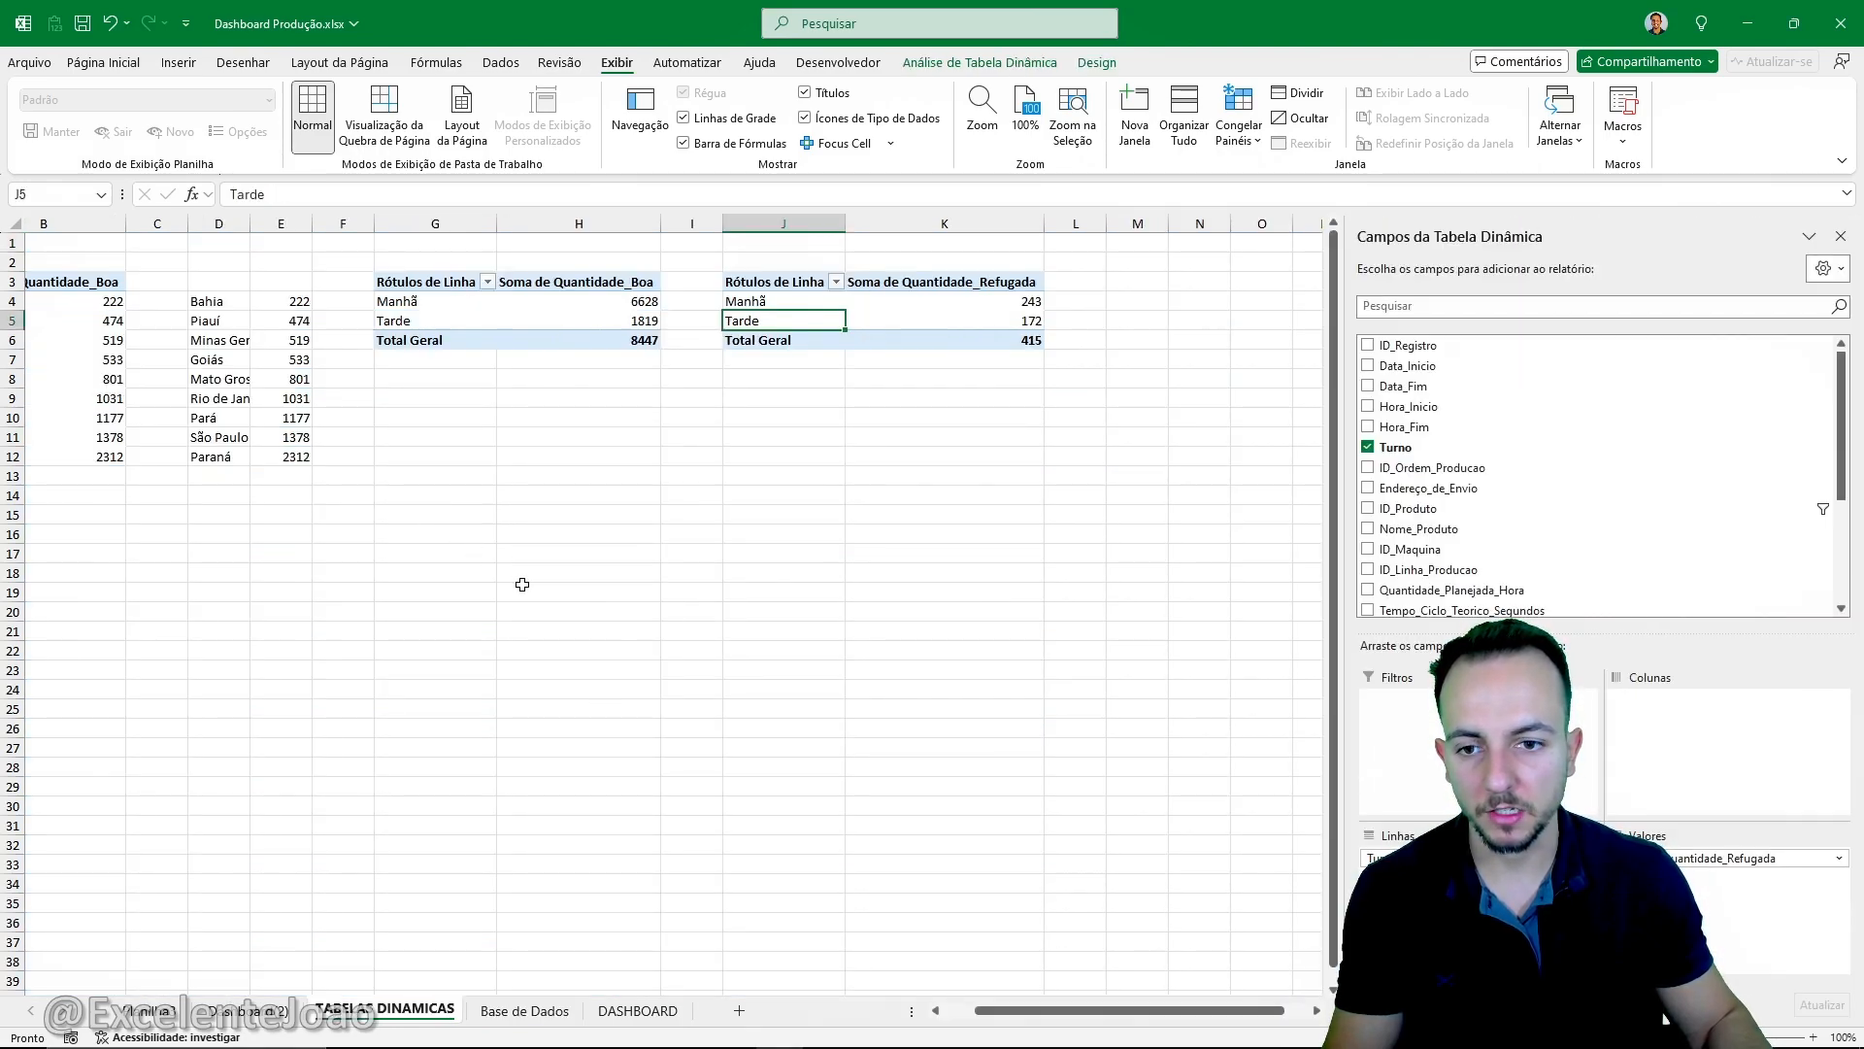
scroll(524, 594, "left", 1)
left_click(408, 631)
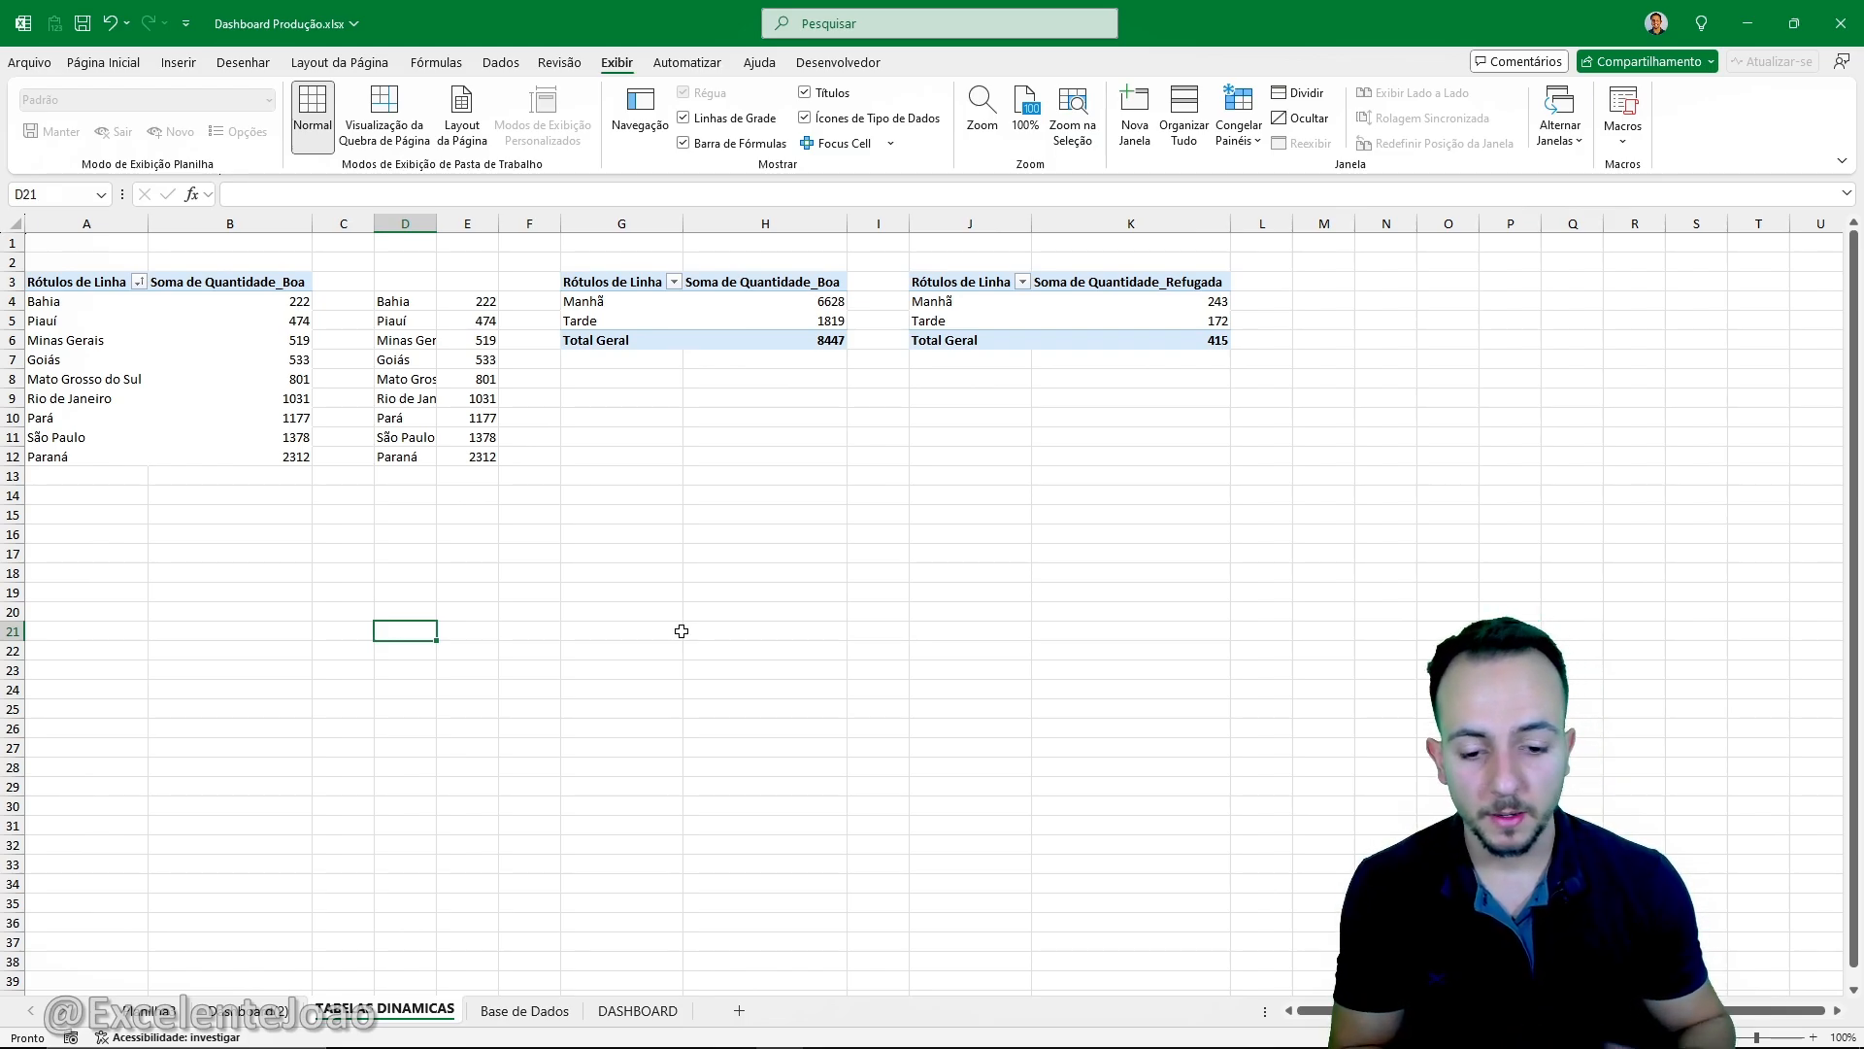
left_click(529, 1010)
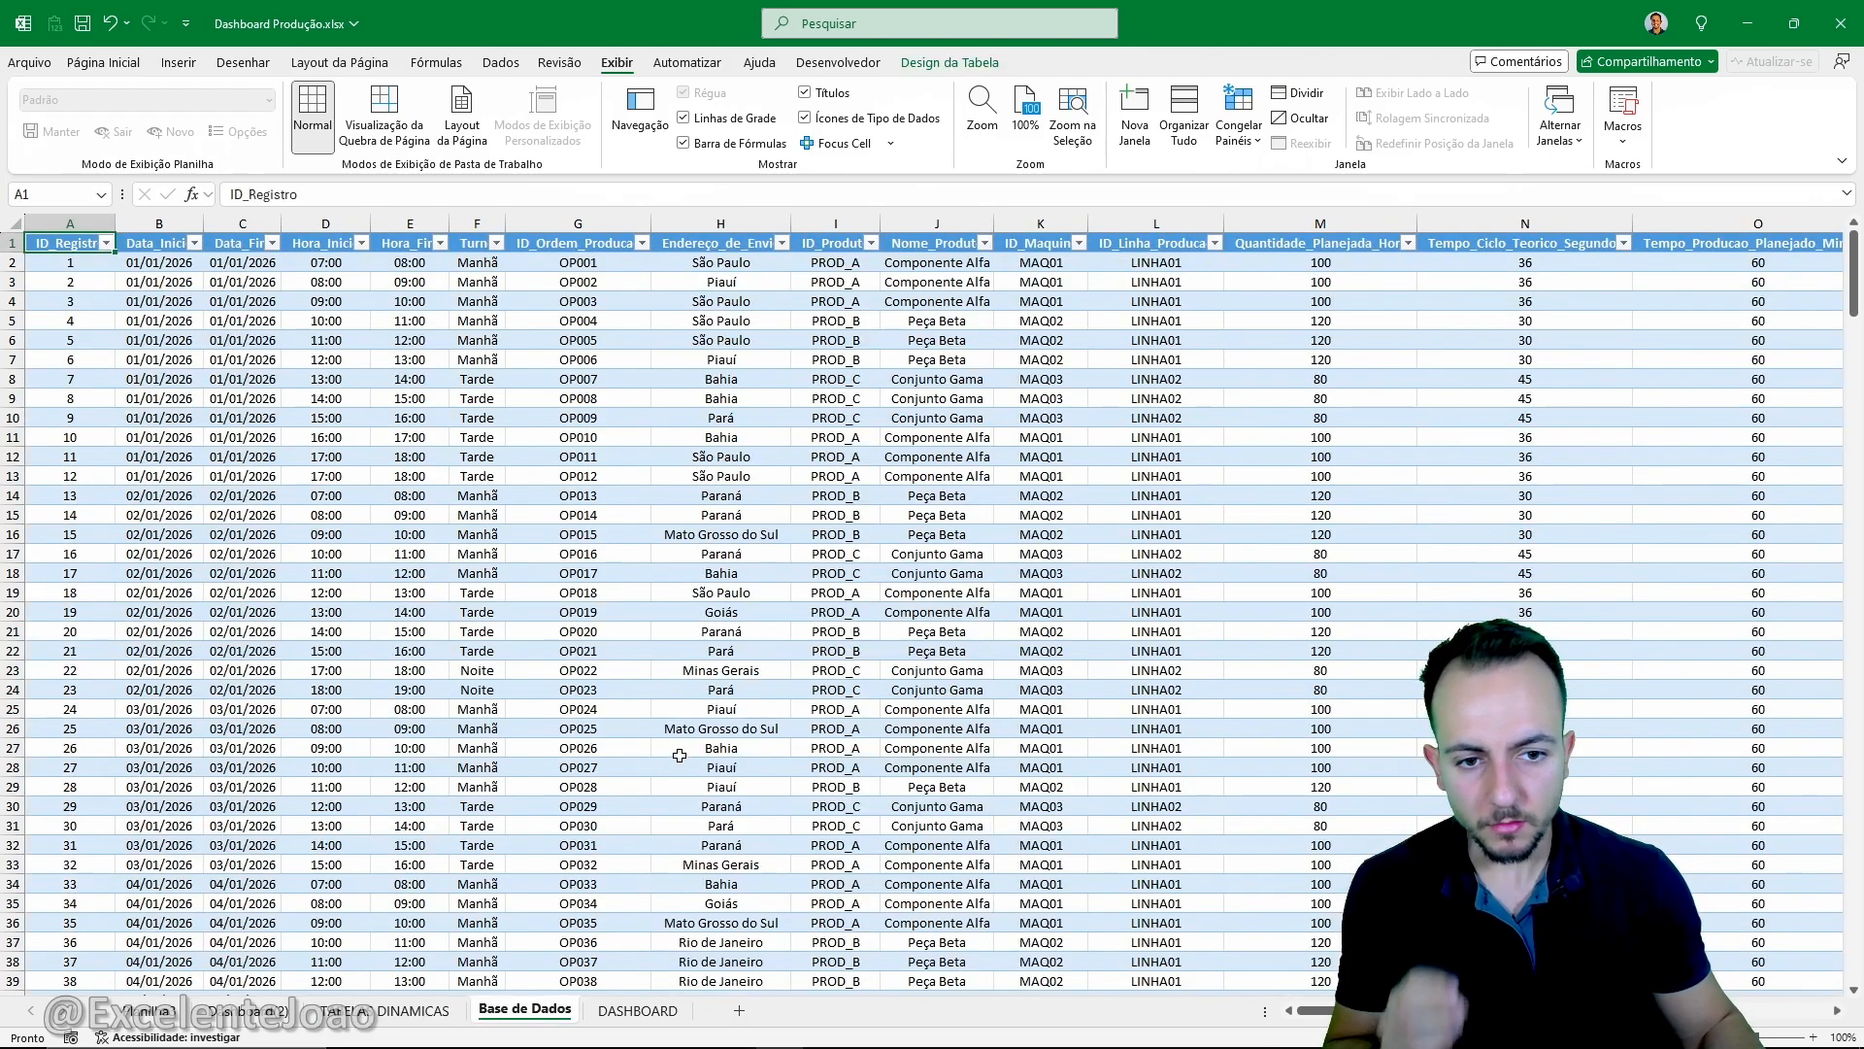
scroll(913, 726, "right", 5)
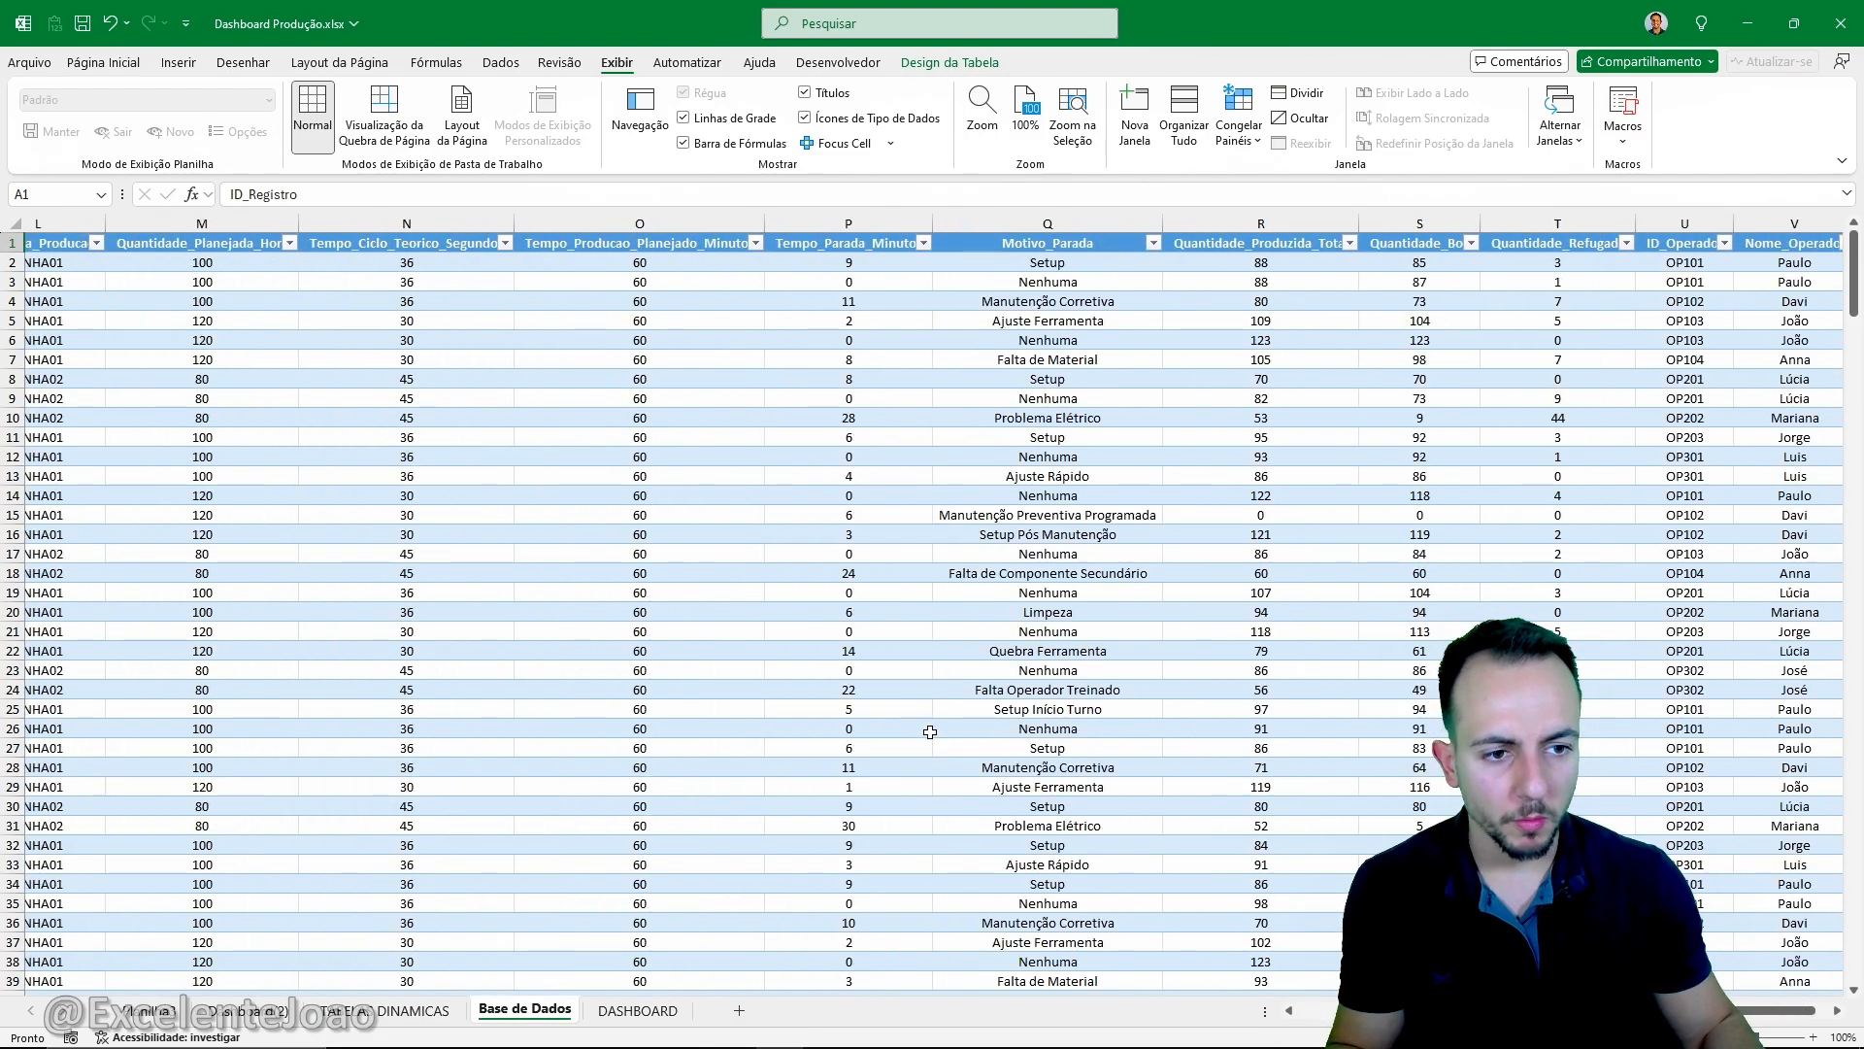
scroll(930, 731, "right", 1)
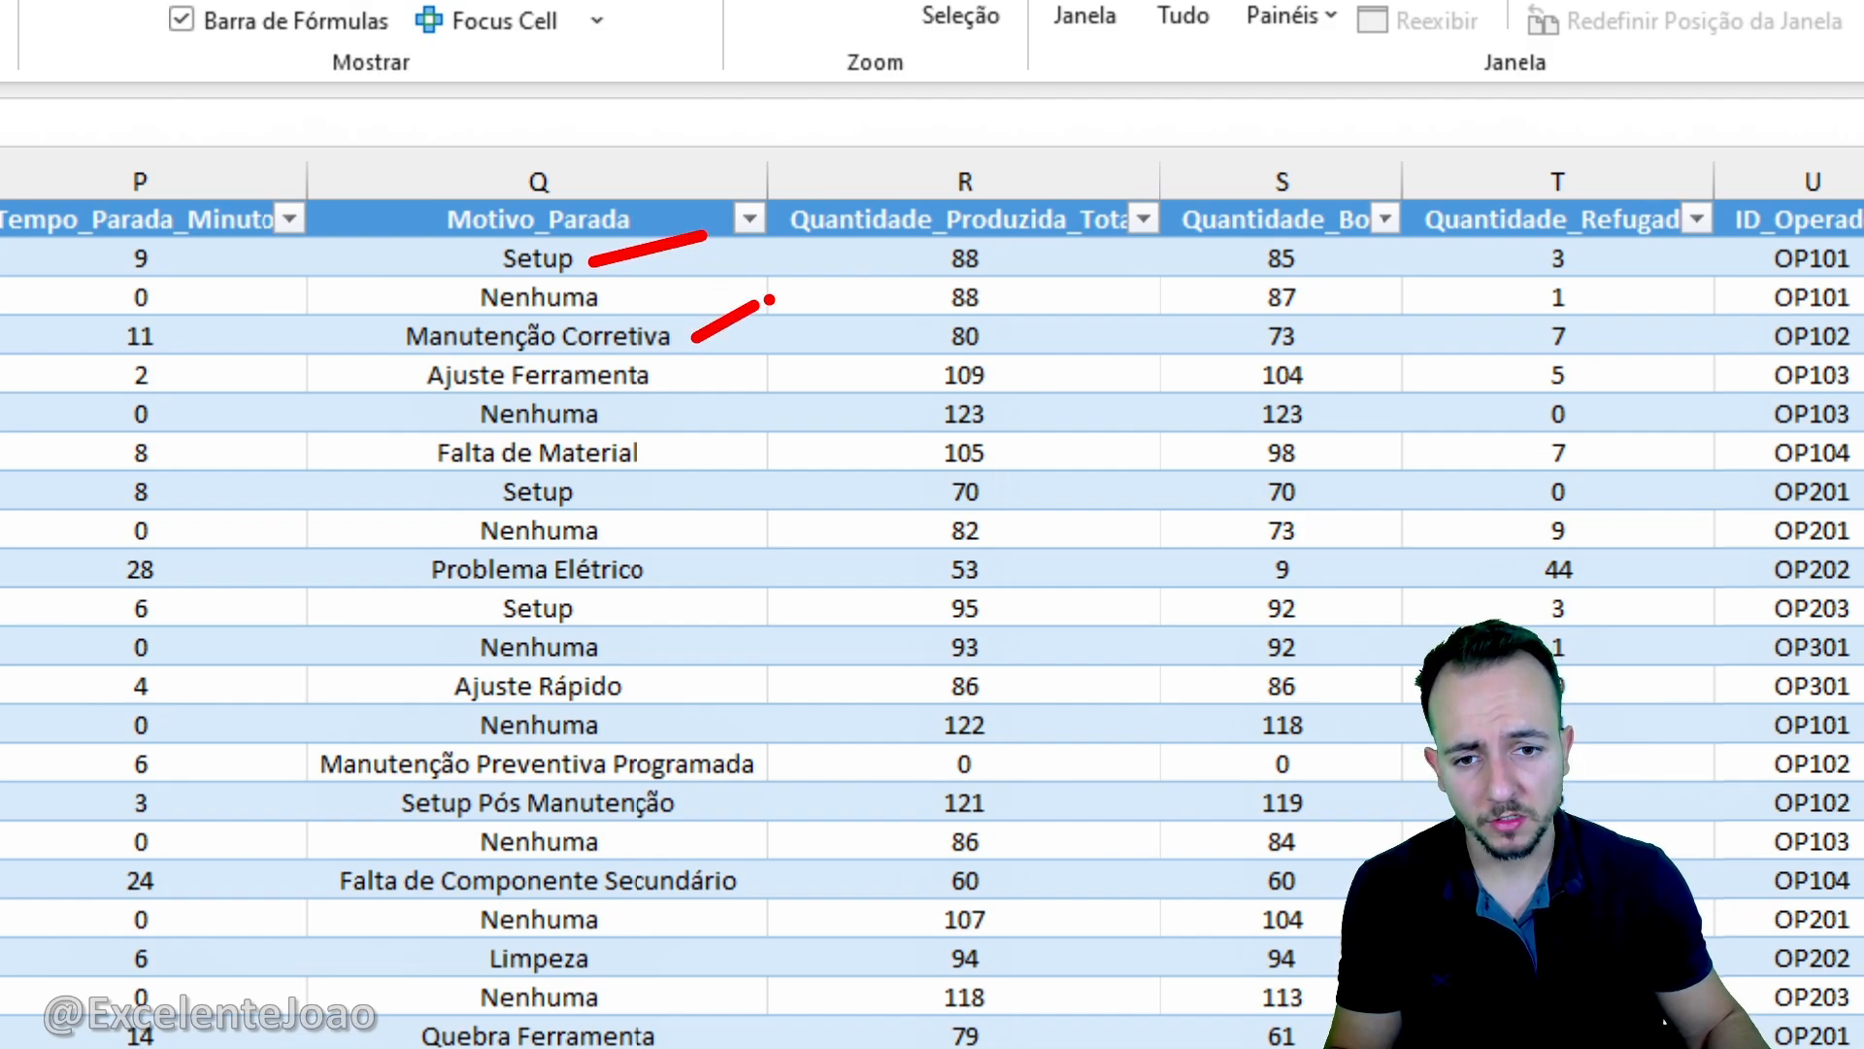
left_click_drag(677, 452, 808, 520)
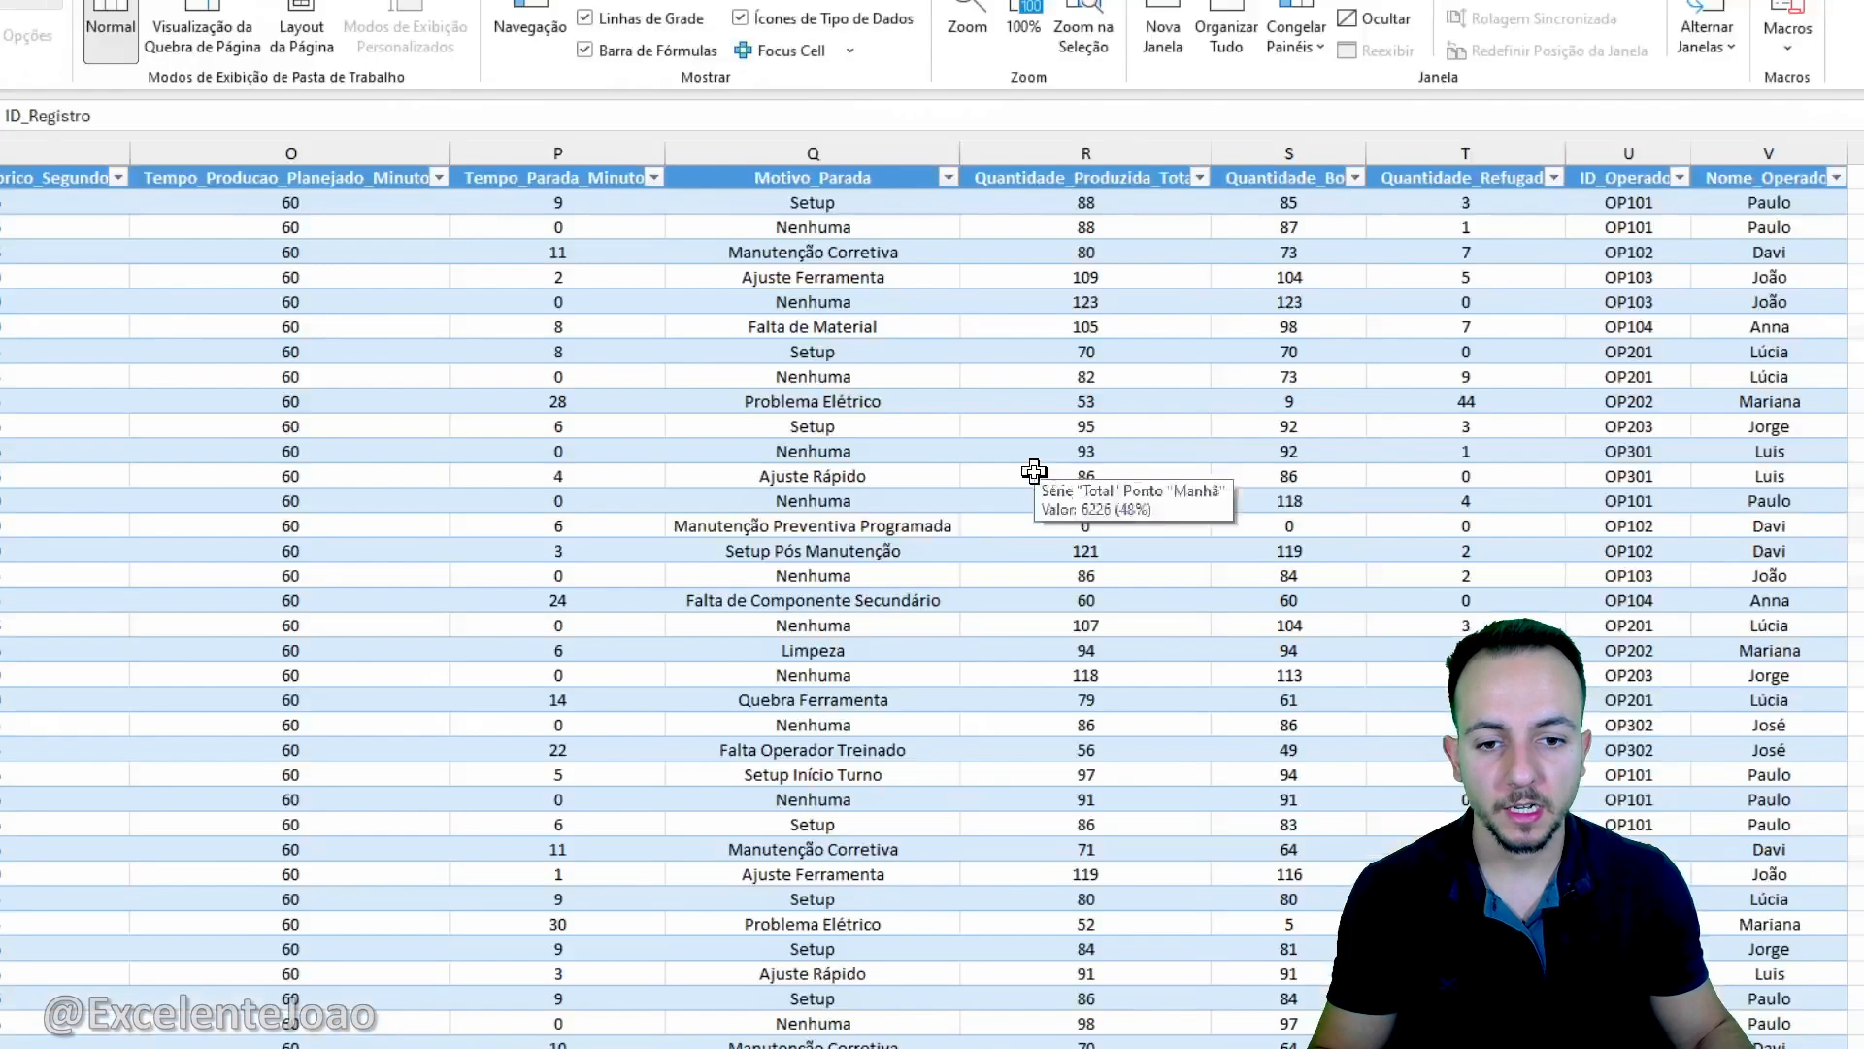
key("ctrl+Home")
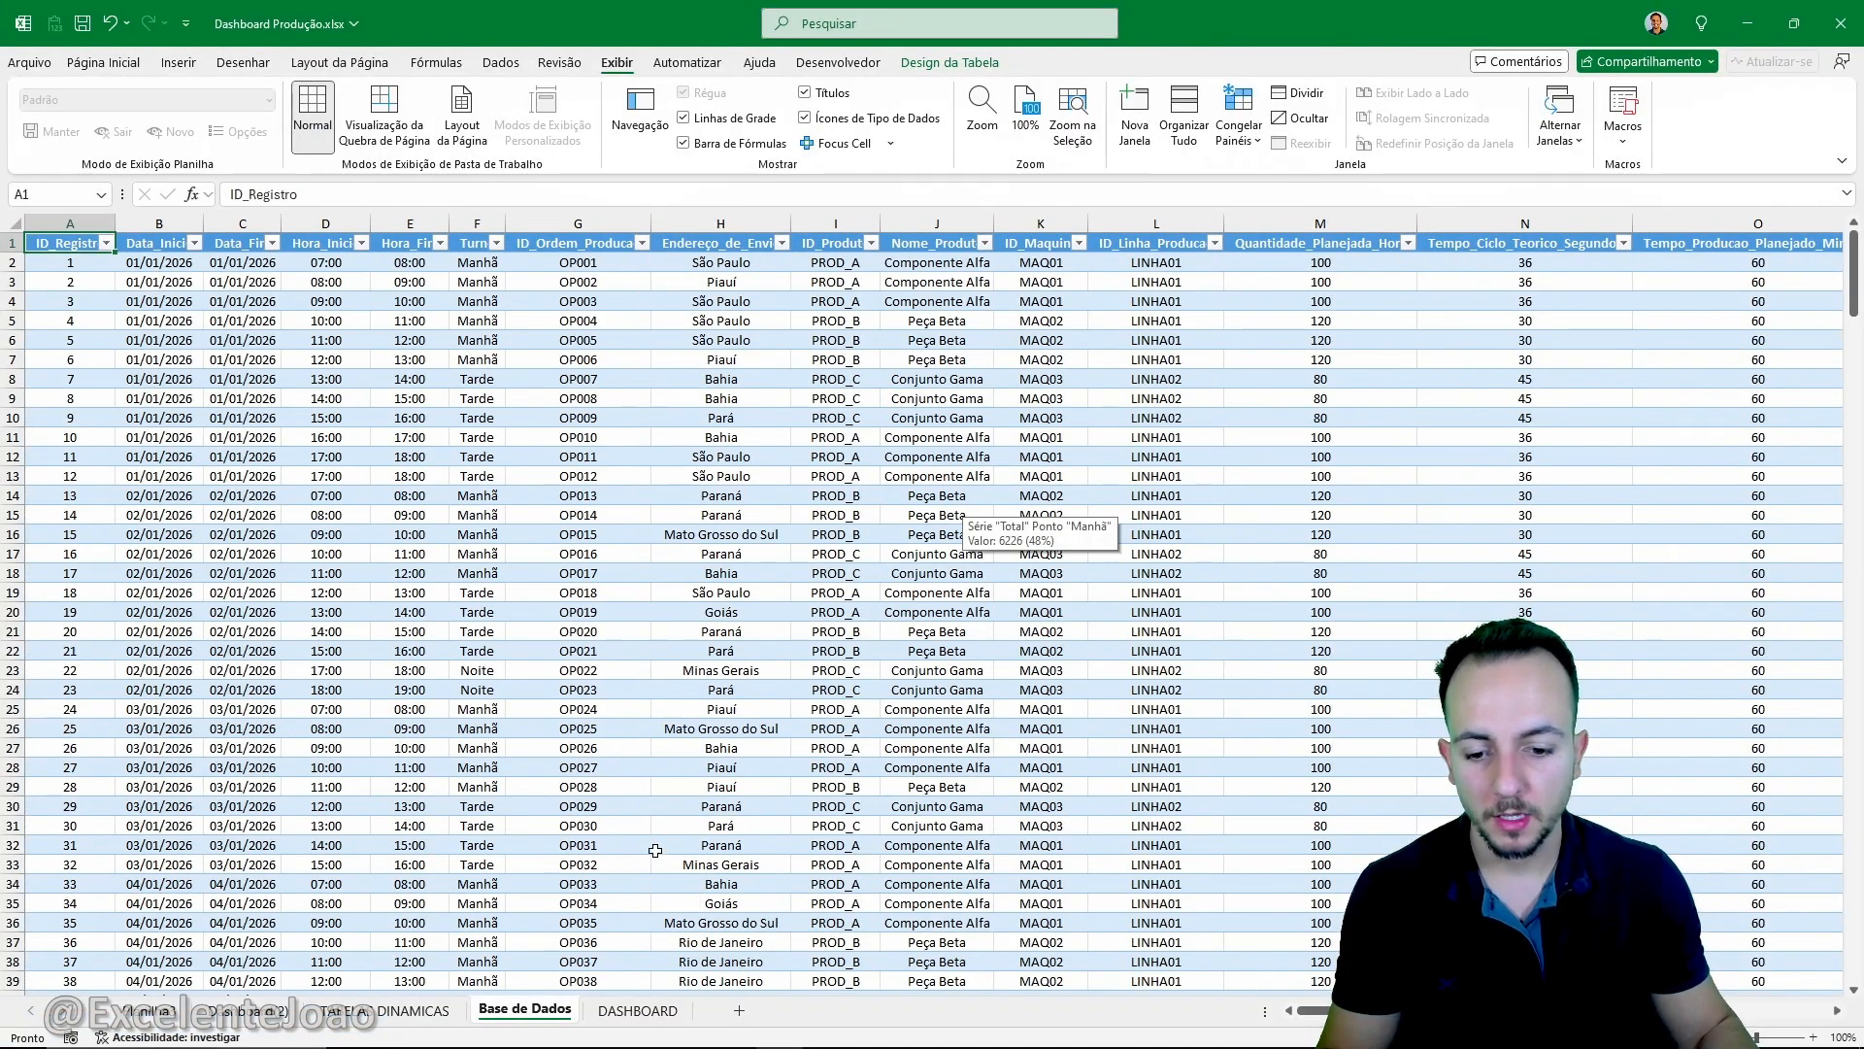
- Copy the Quantidade_Refugada pivot table on the pivot tables sheet and paste the duplicate at cell M3
left_click(427, 1011)
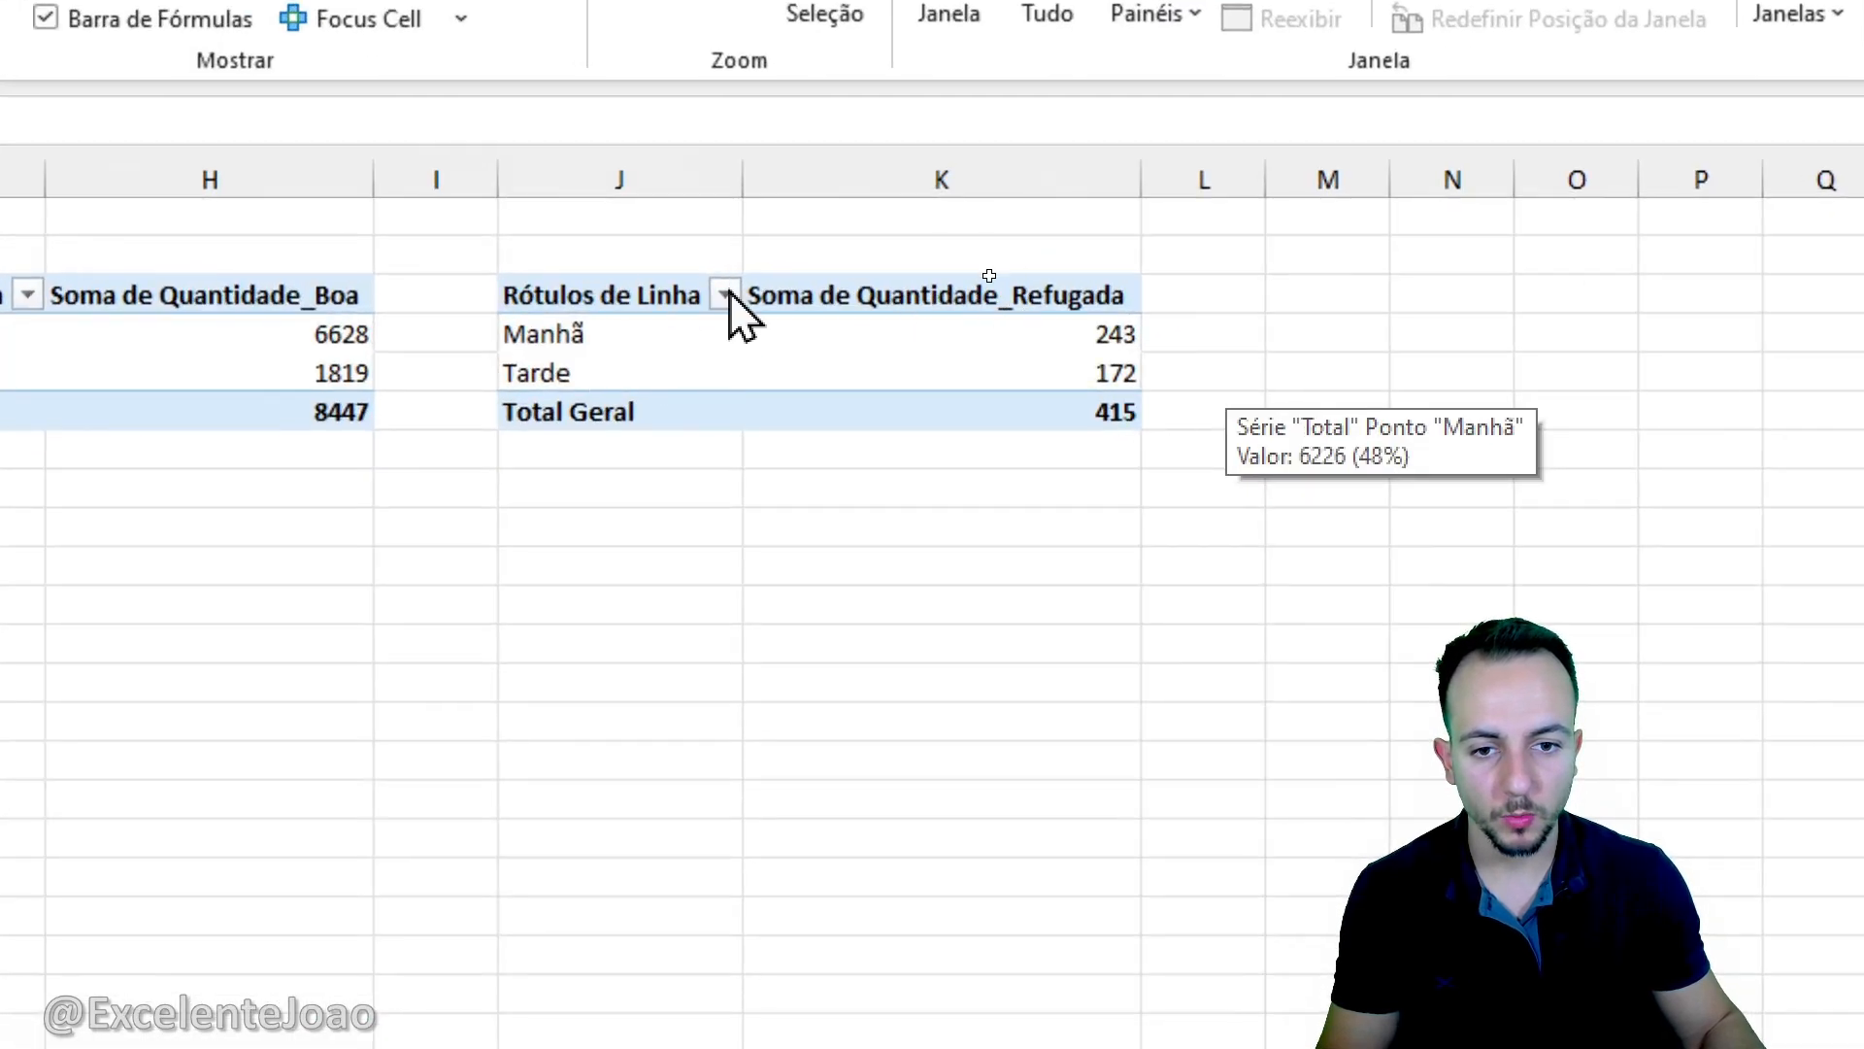
left_click_drag(608, 293, 975, 419)
scroll(796, 541, "right", 4)
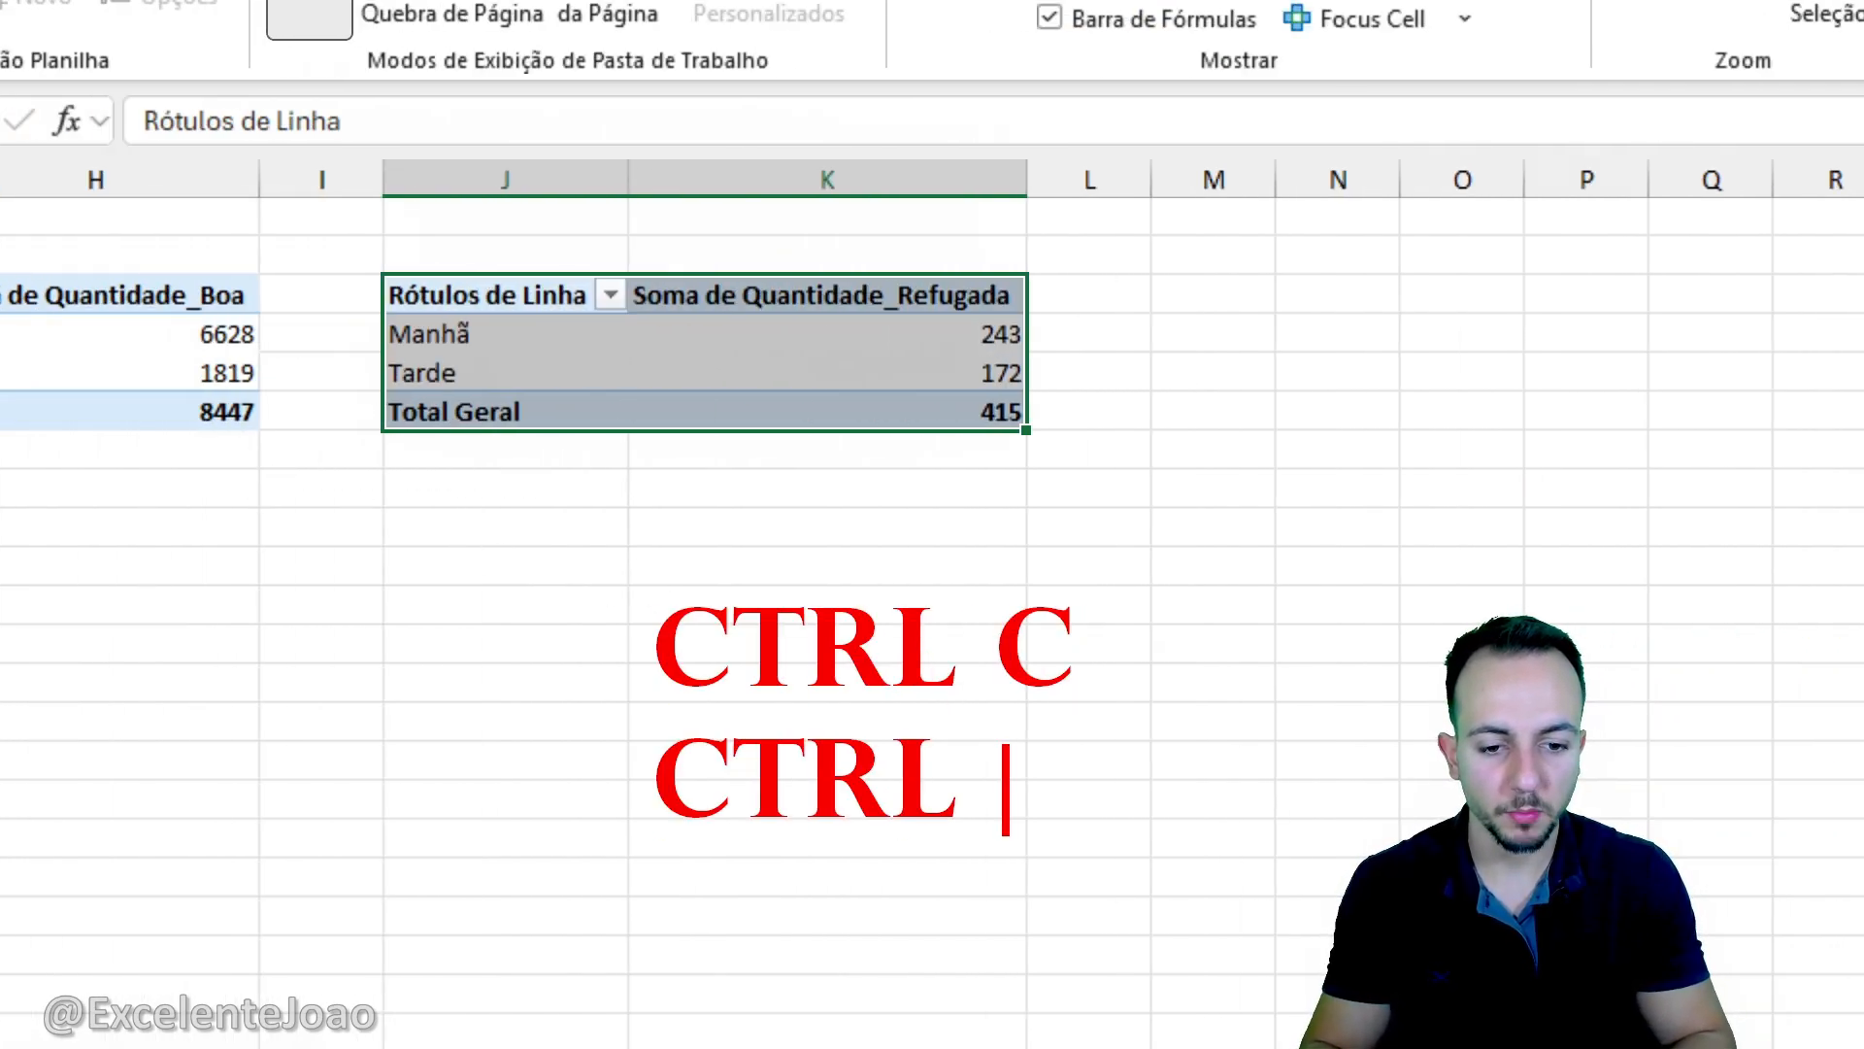
key("ctrl+c")
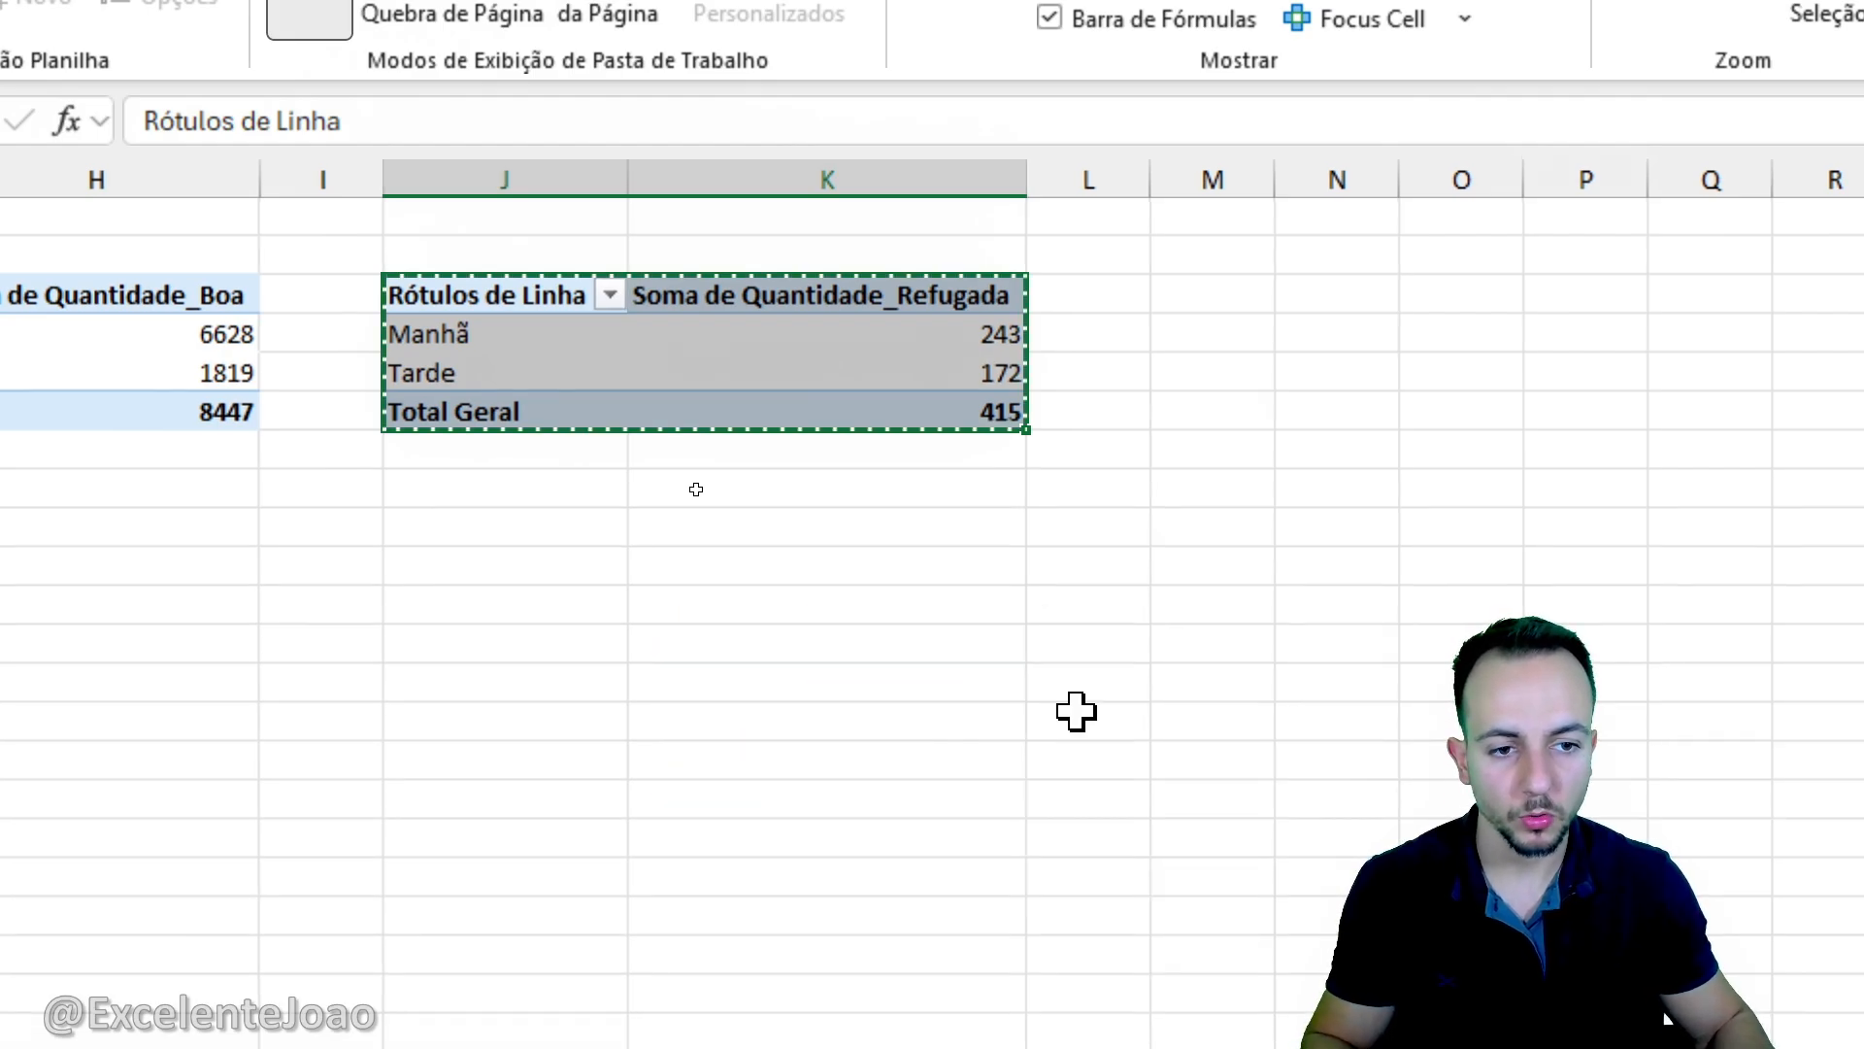
left_click(1213, 301)
key("ctrl+v")
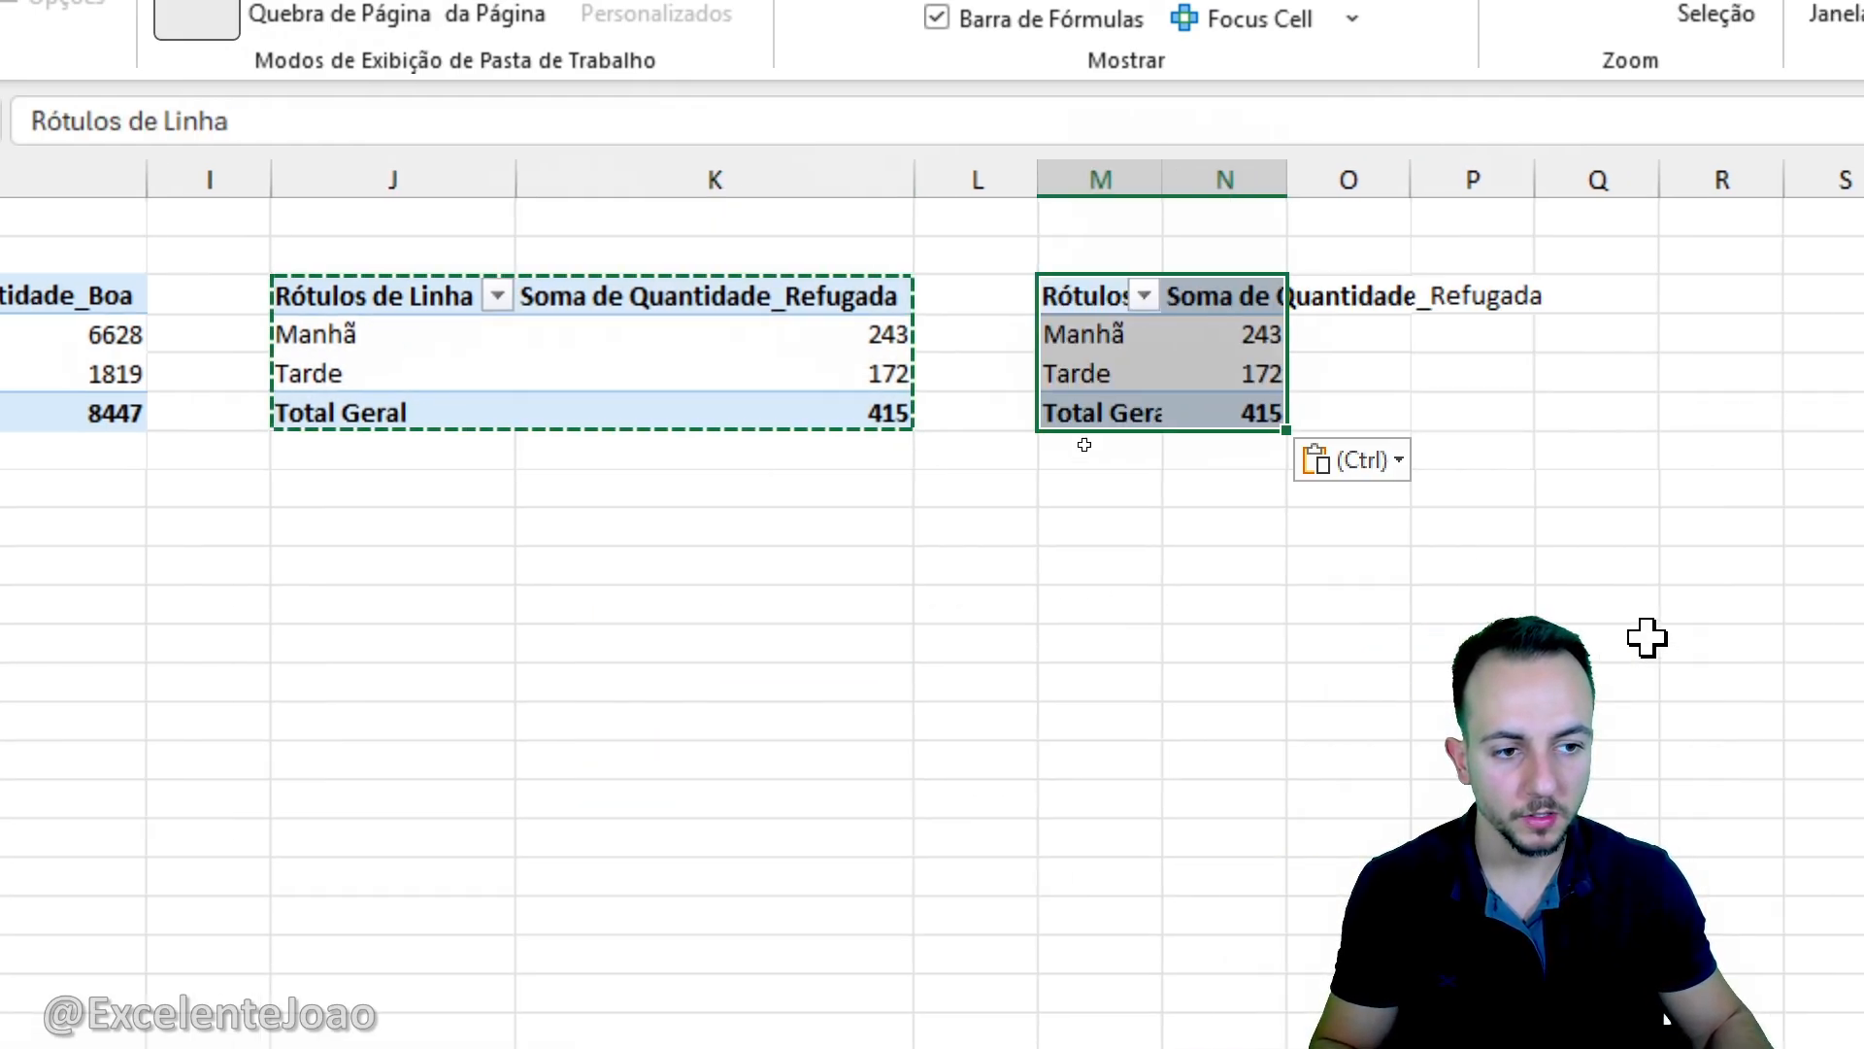
key("Escape")
- Remove the Soma de Quantidade_Refugada value and the Turno row field from the duplicated pivot table
left_click(1367, 346)
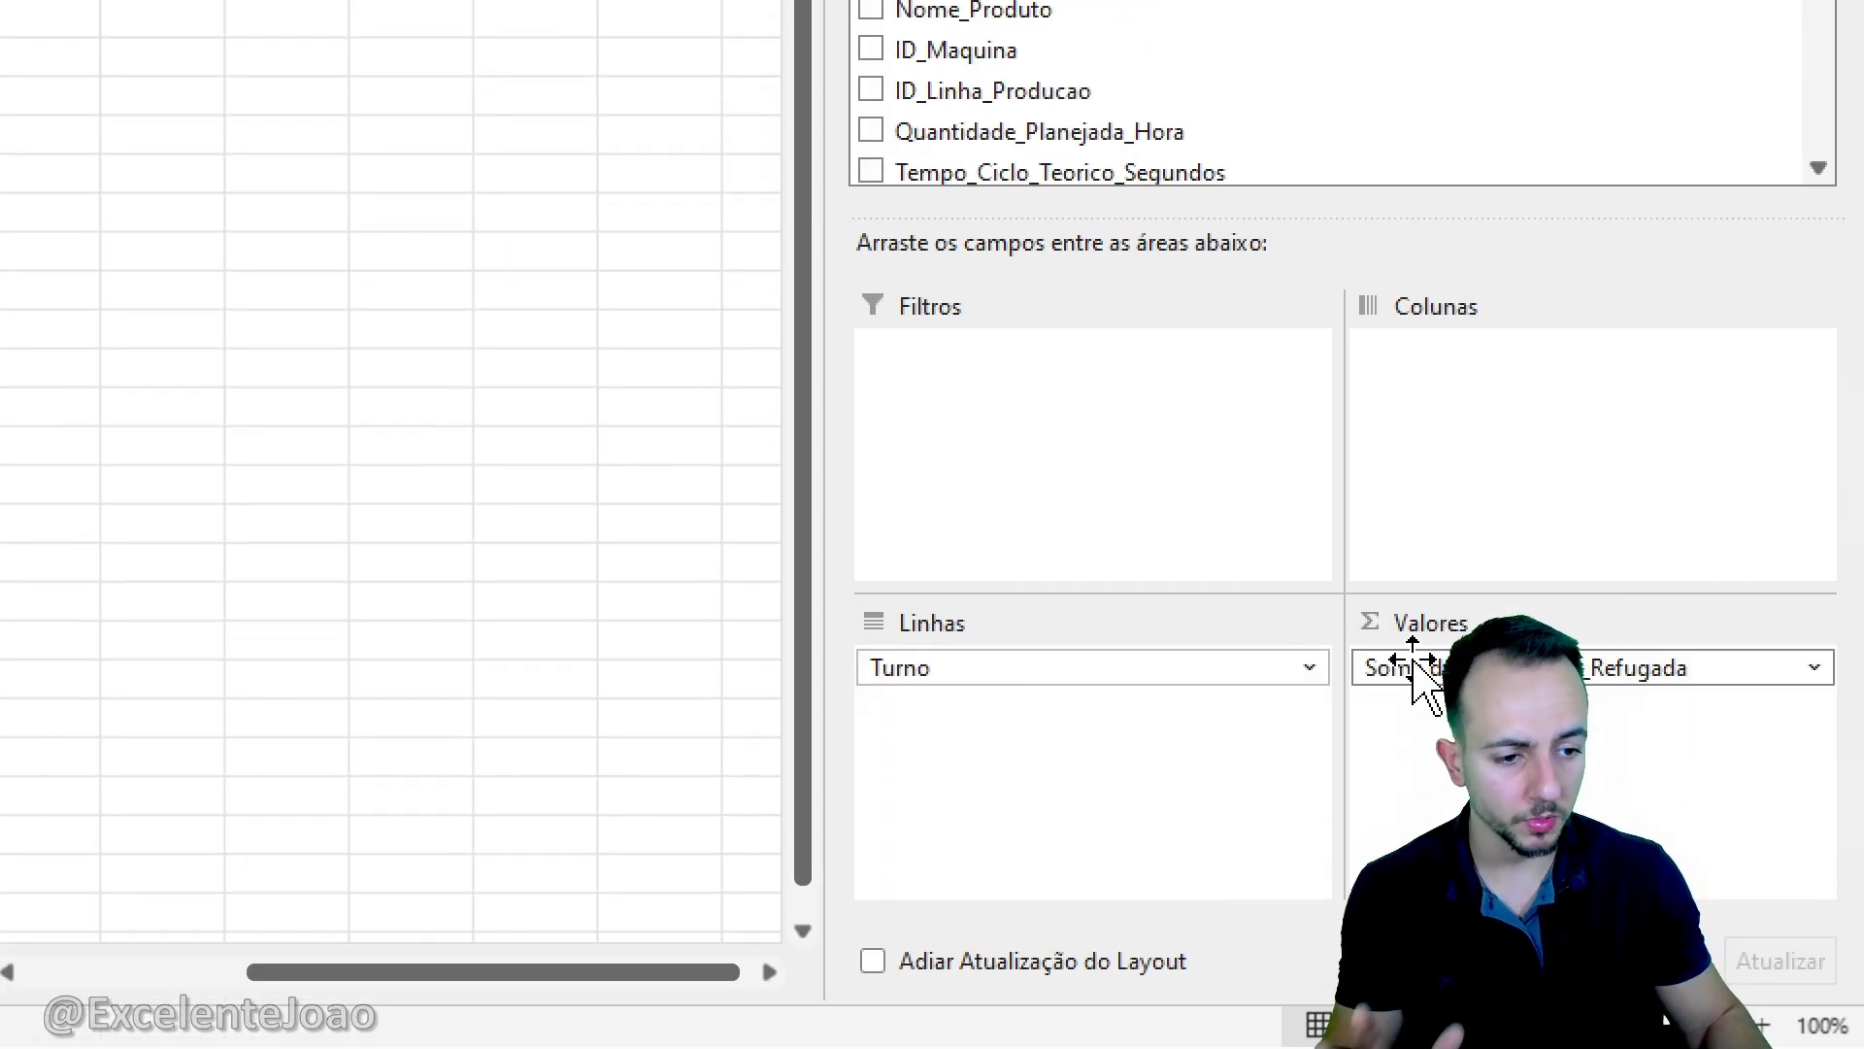
left_click(1415, 668)
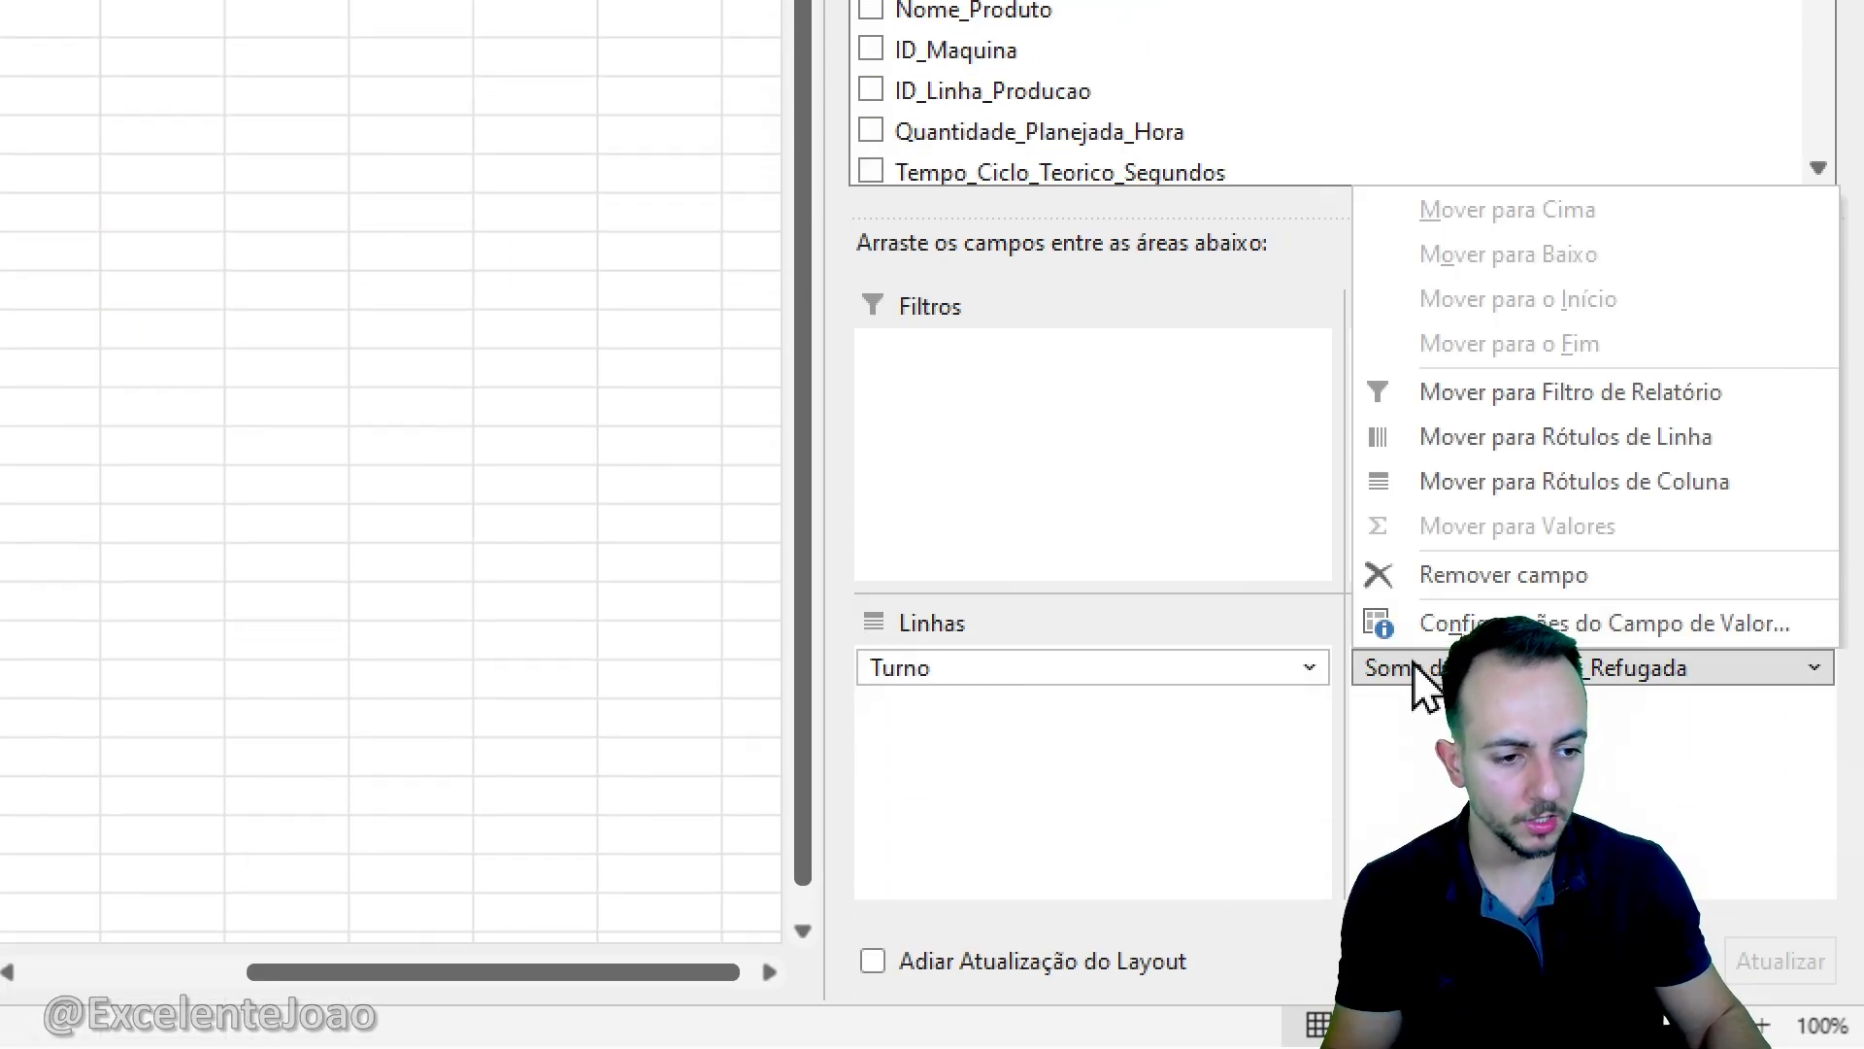
left_click(1520, 575)
left_click(1113, 668)
left_click(1112, 573)
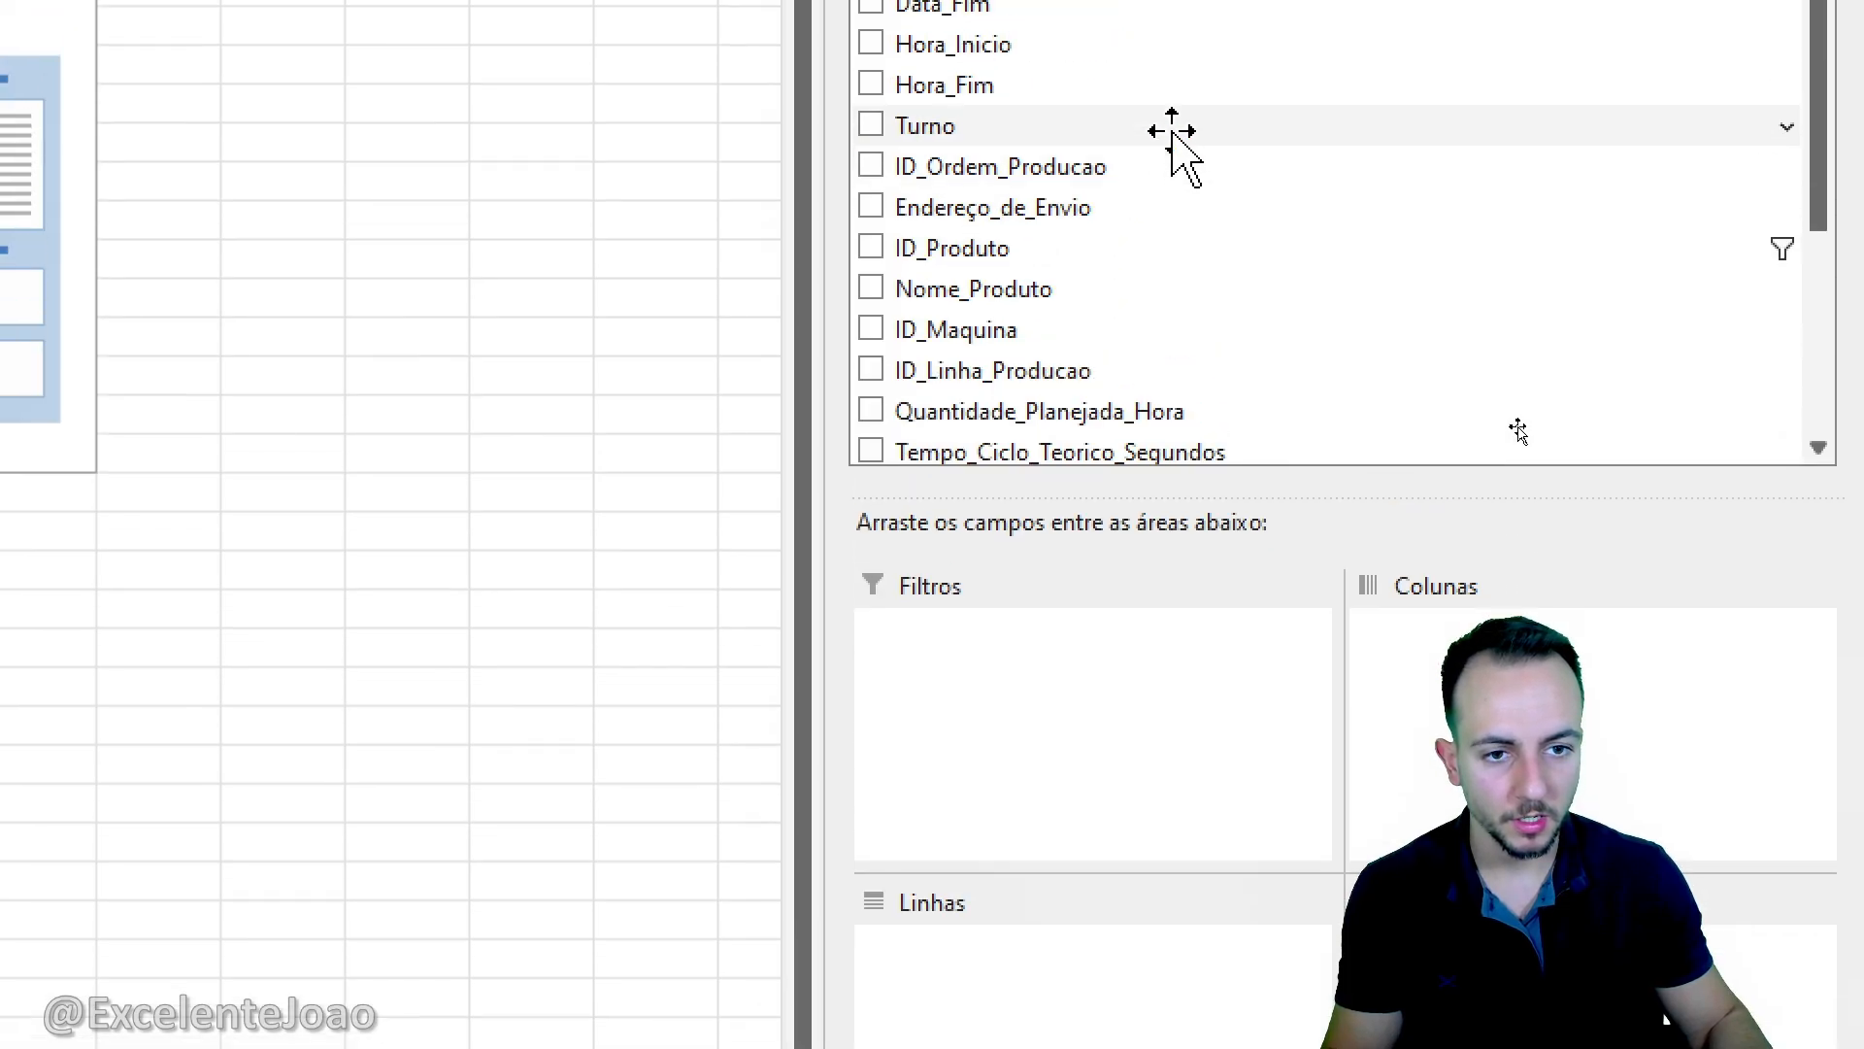
- Add Motivo_Parada as the rows and Quantidade_Refugada as the summed values of the duplicated pivot table
scroll(1155, 407, "down", 1)
scroll(1168, 433, "down", 2)
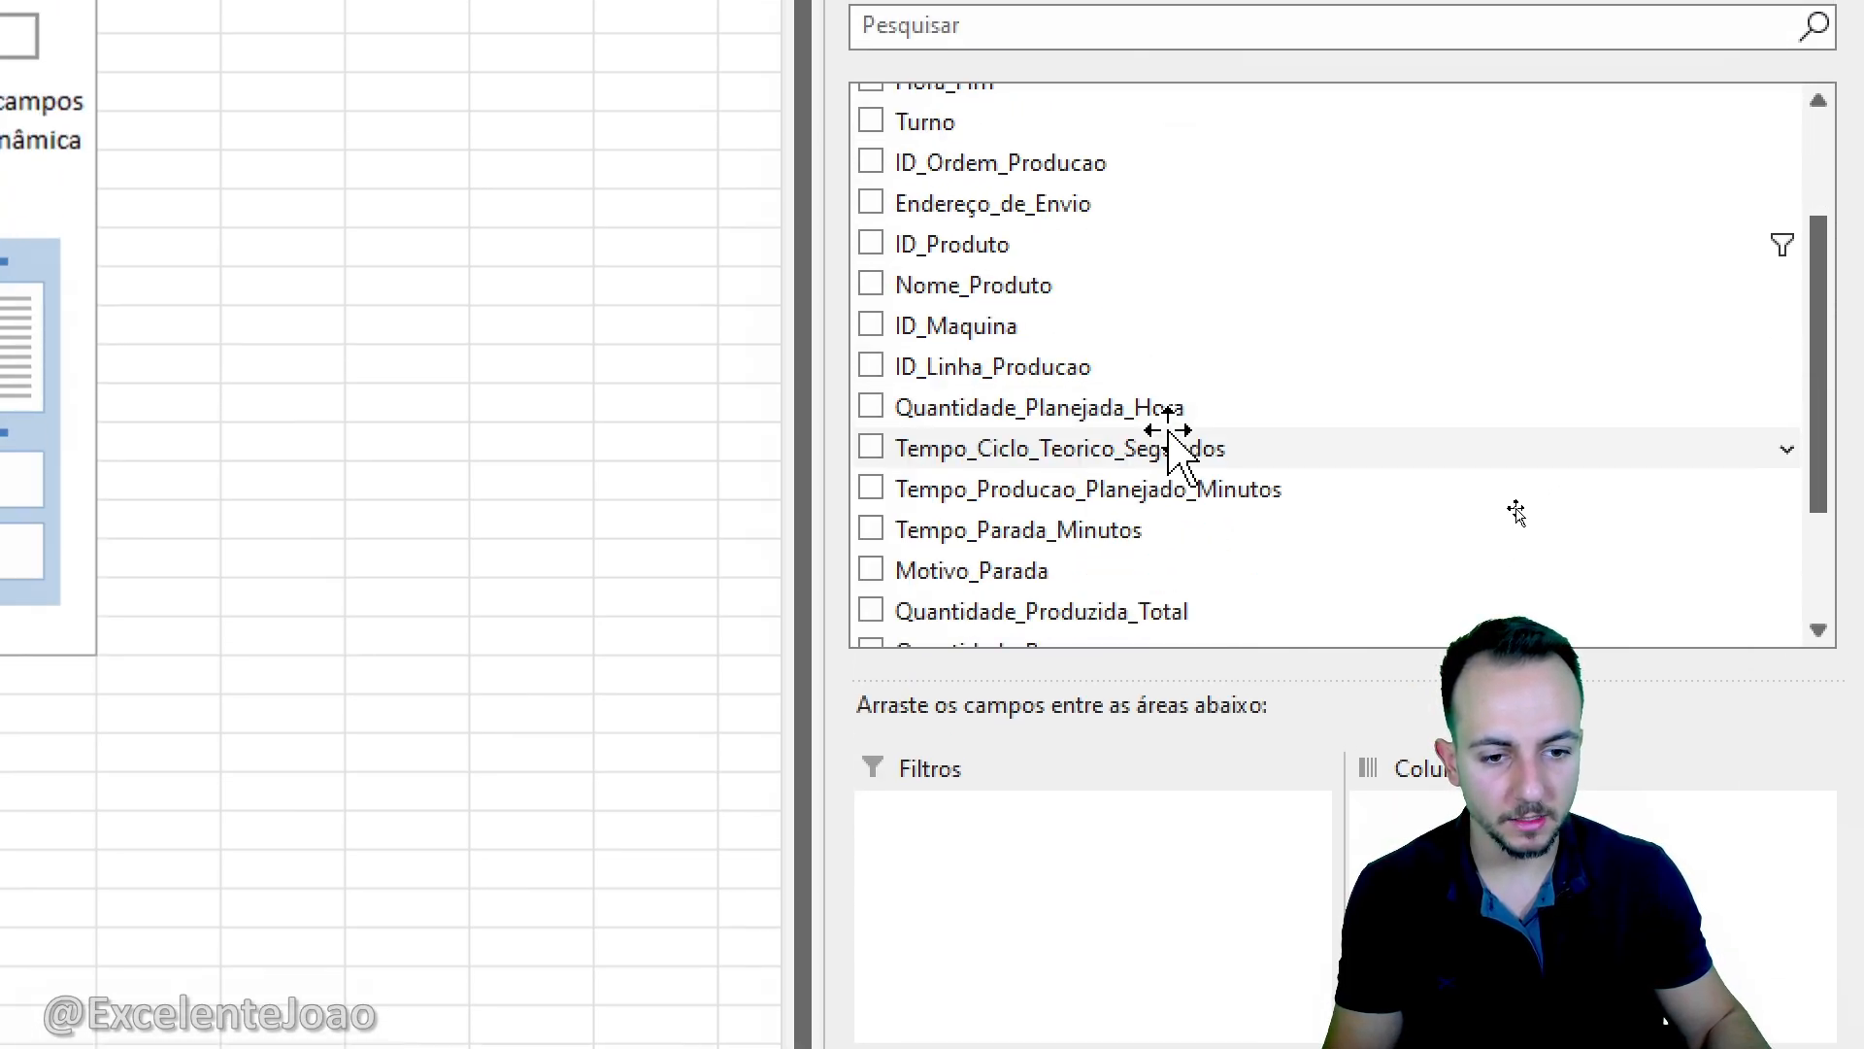
left_click_drag(968, 477, 1015, 892)
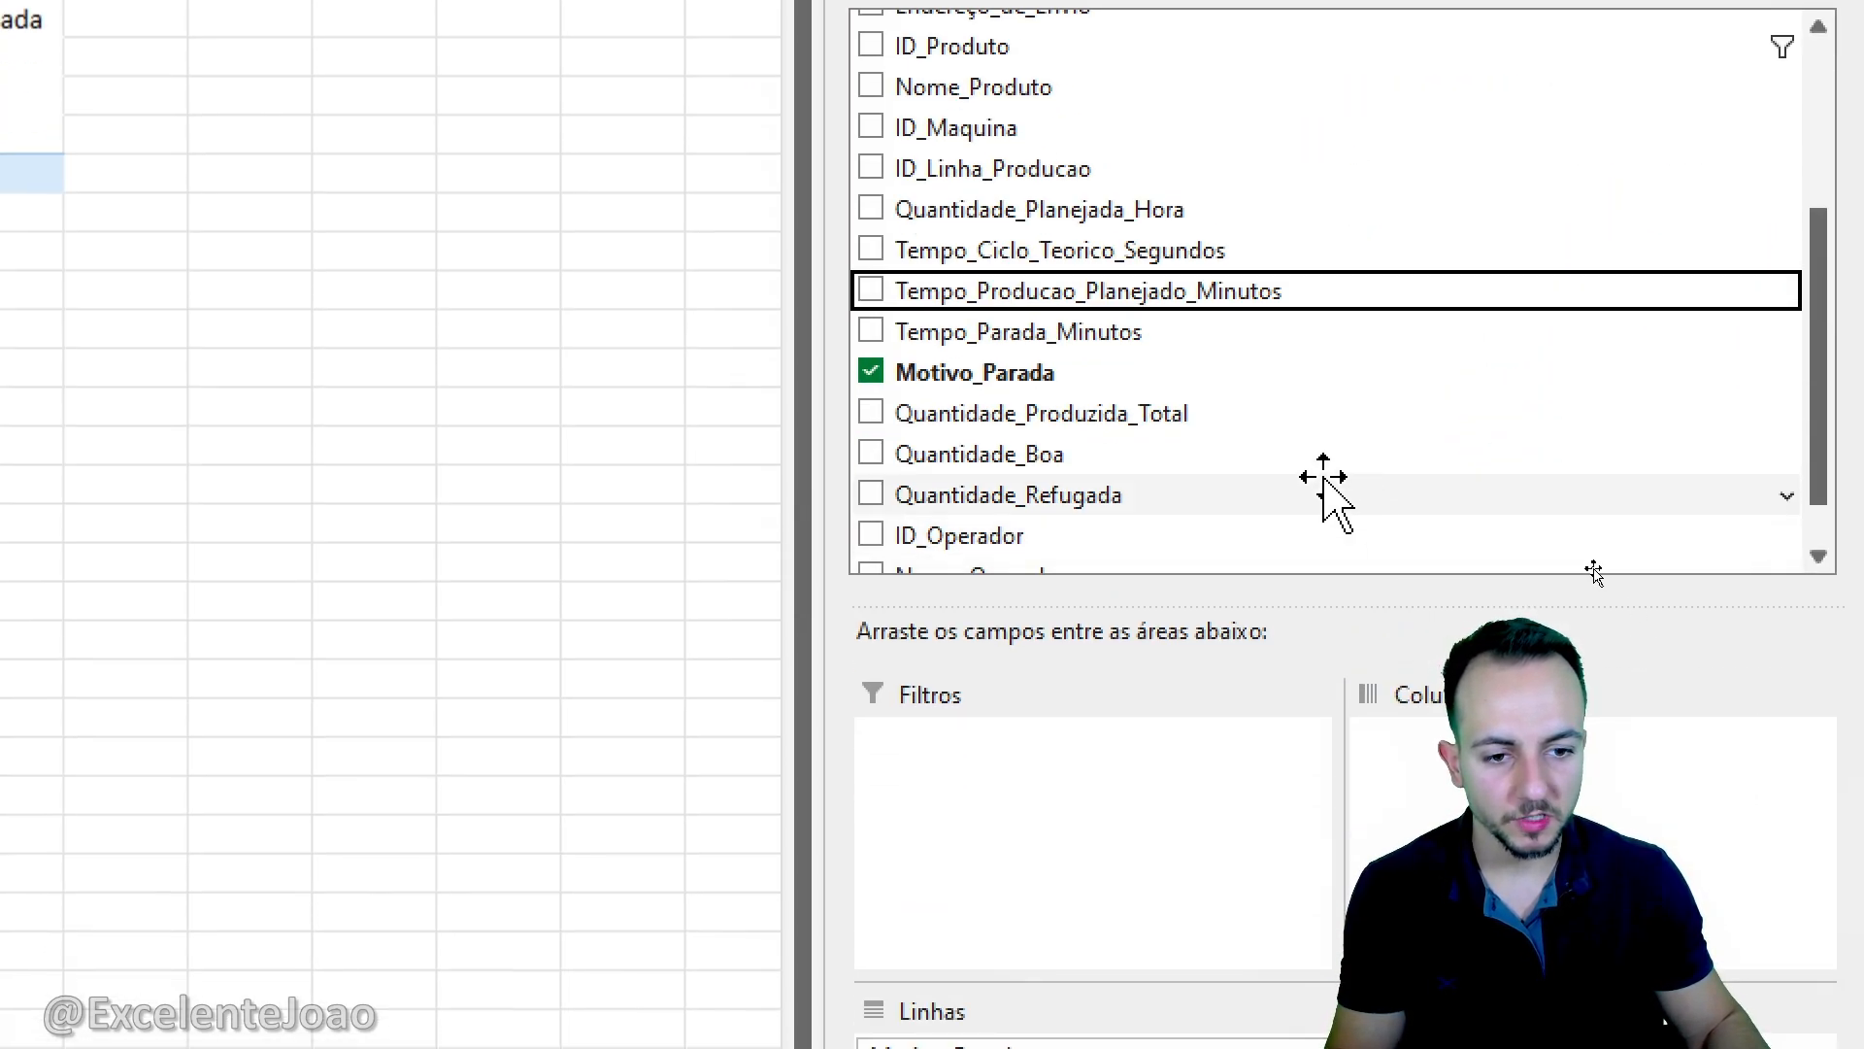
scroll(1323, 475, "down", 1)
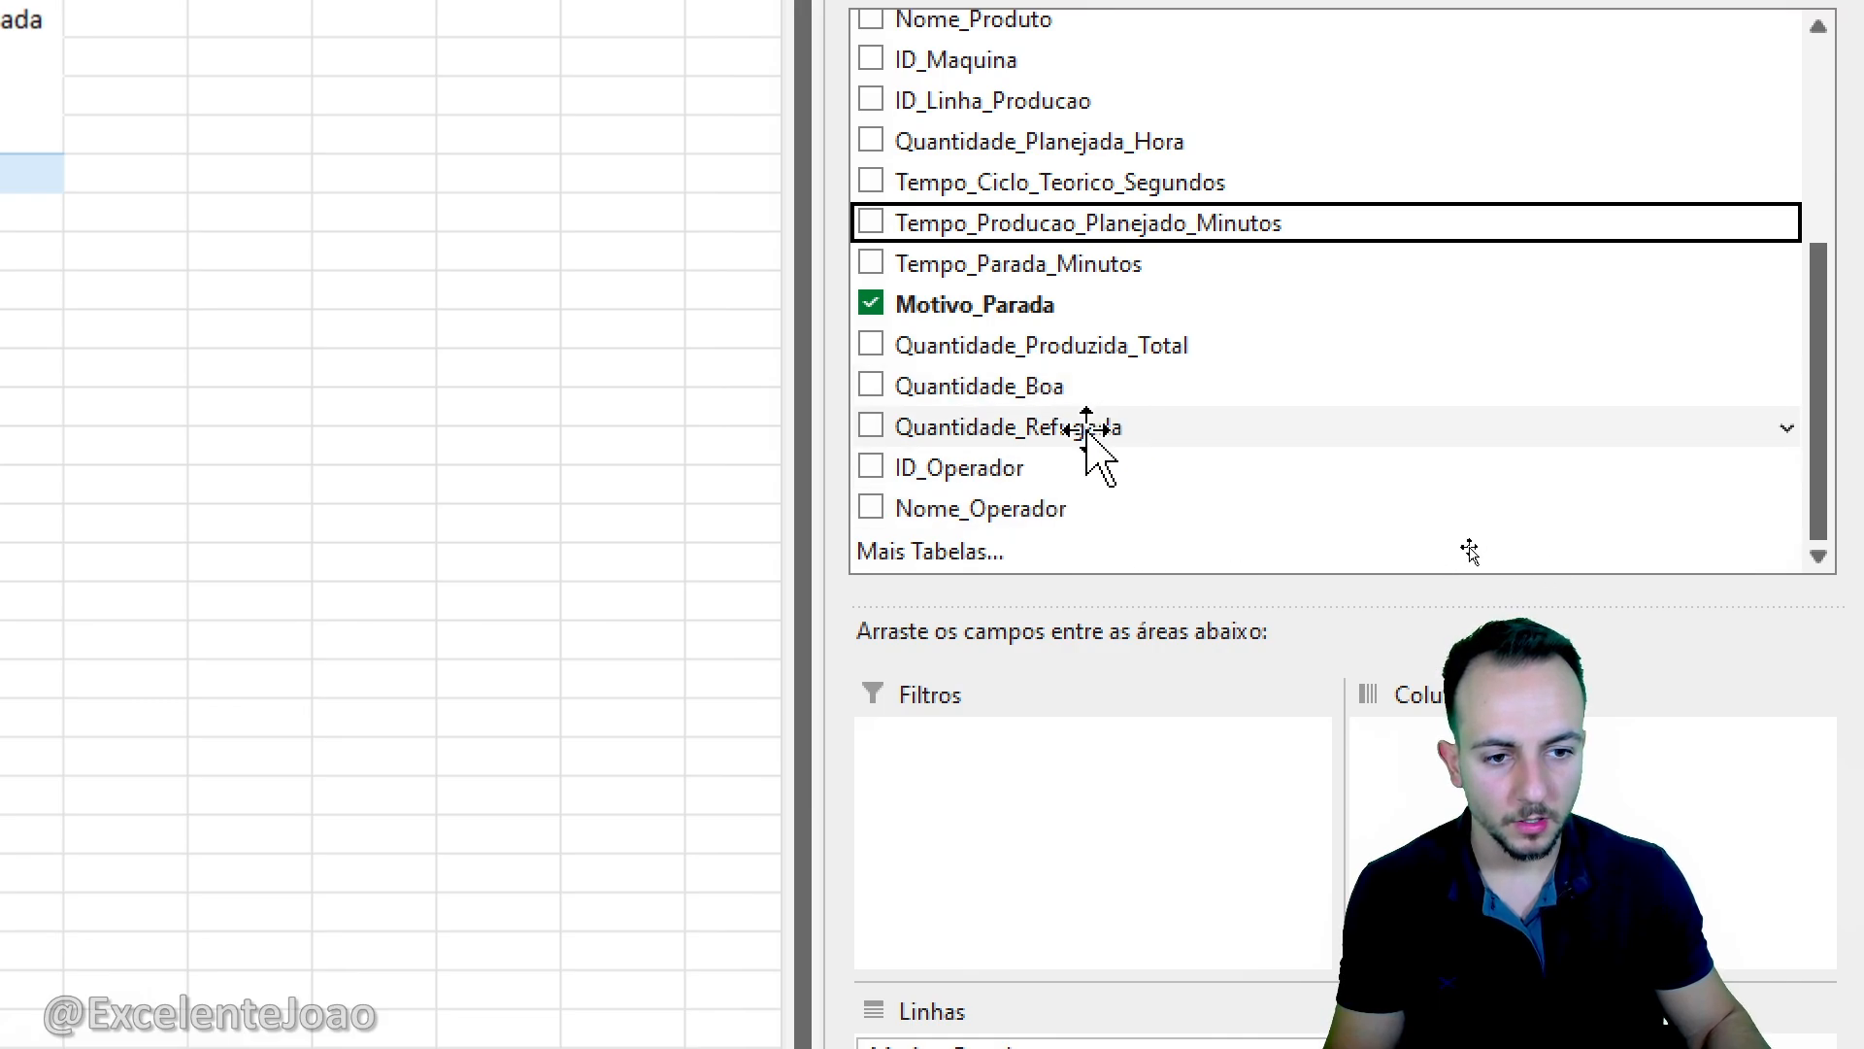
left_click_drag(922, 427, 1456, 738)
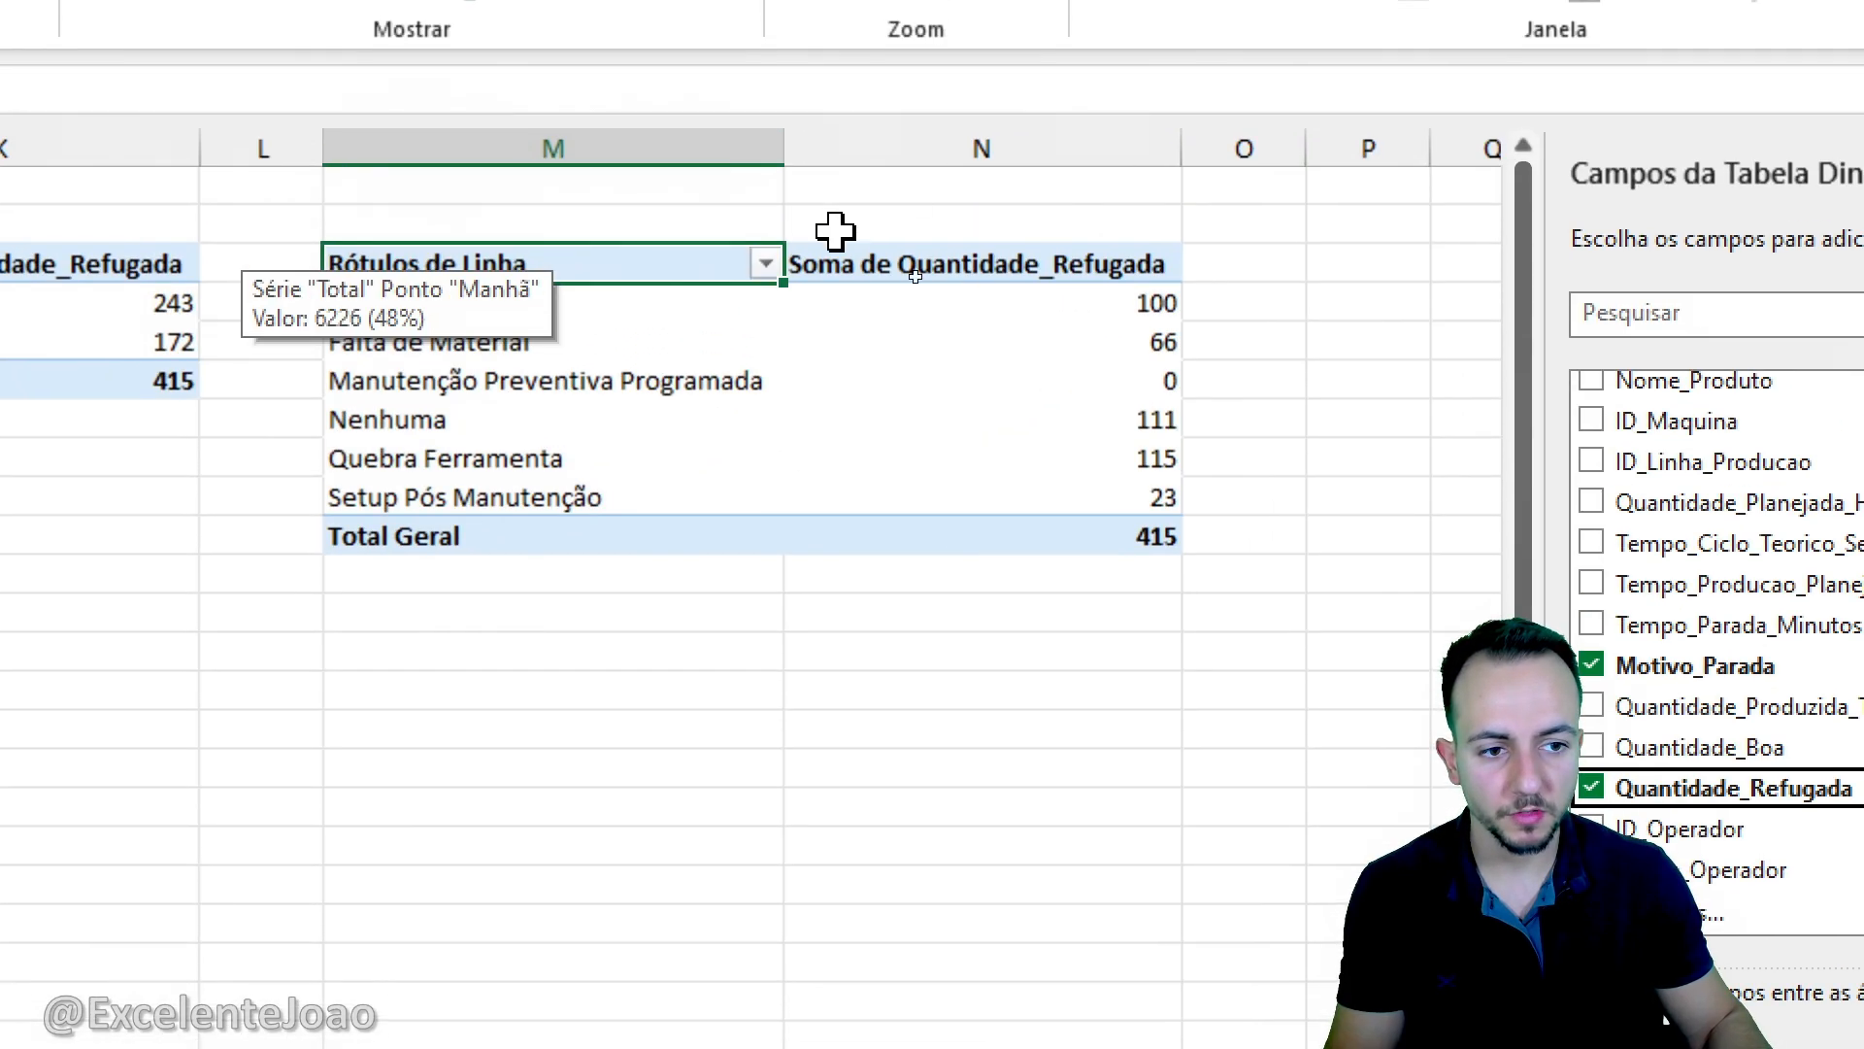
left_click(620, 199)
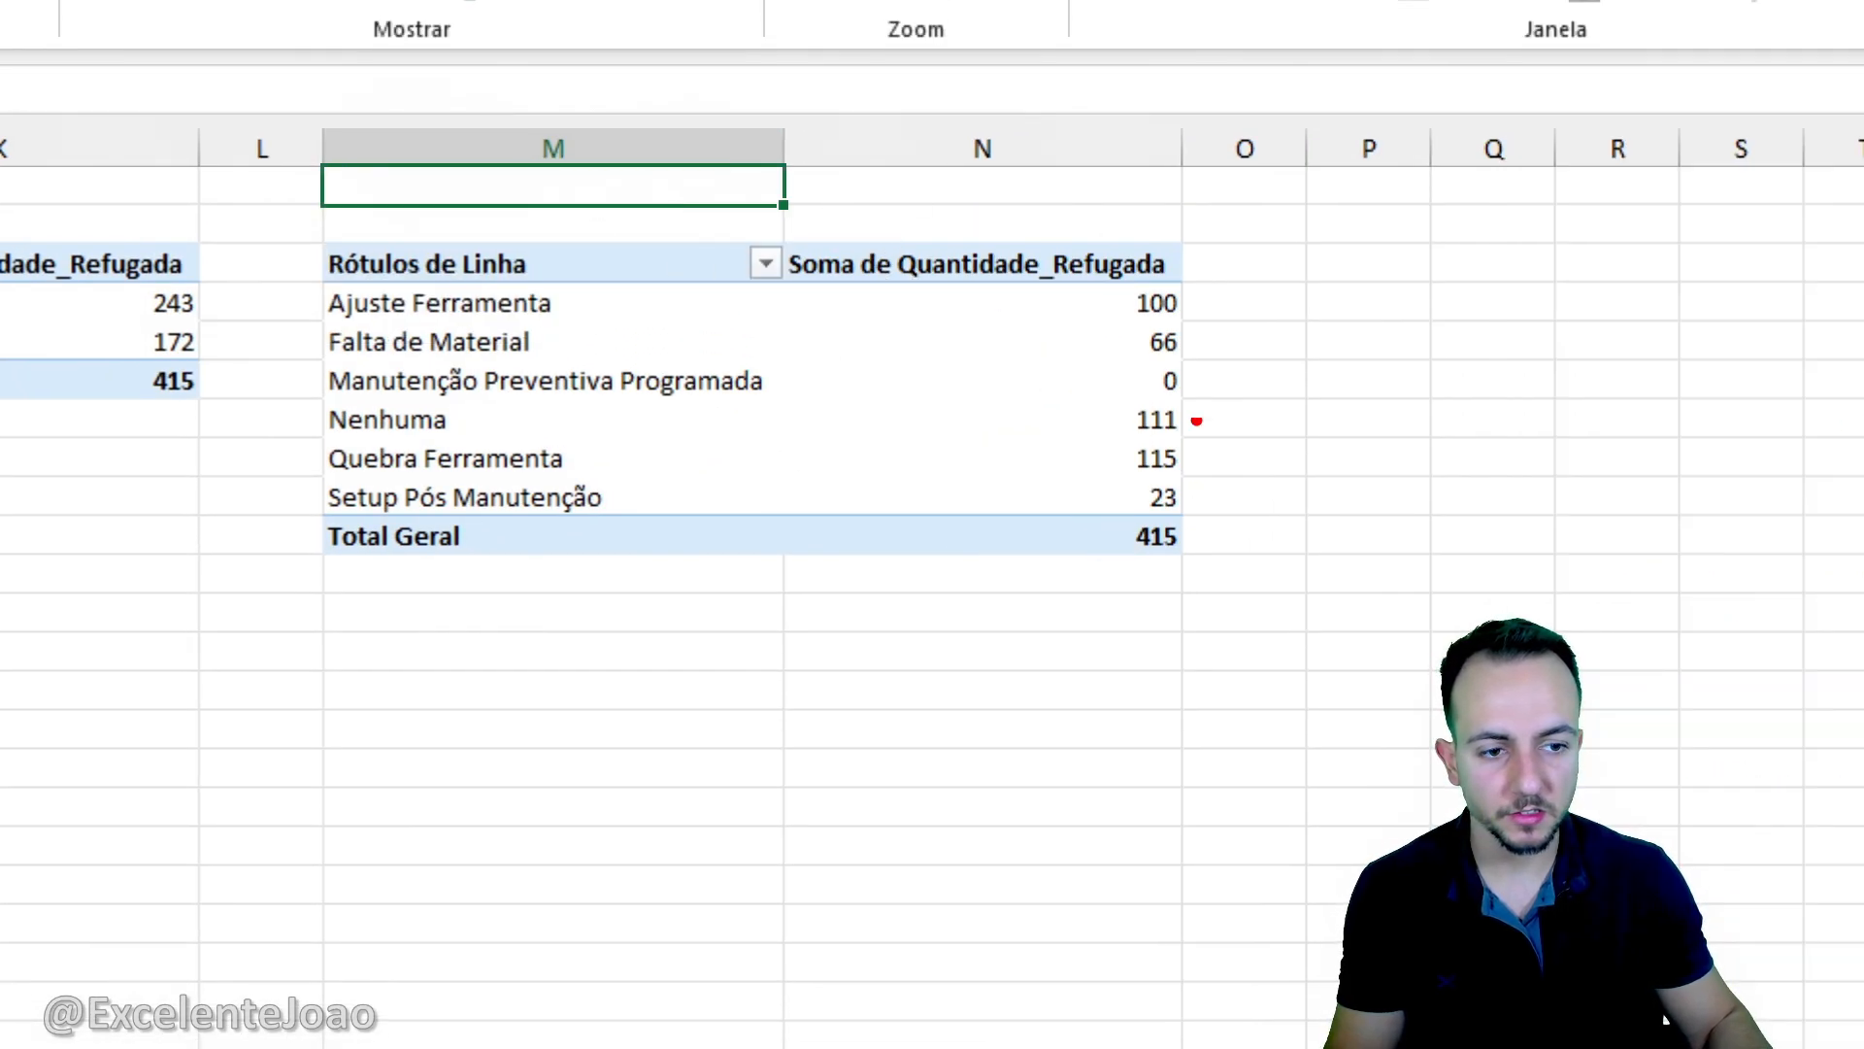
- Examine the rejected quantity for each stop reason and the order of the rows in the new pivot table
left_click_drag(1173, 274, 1259, 473)
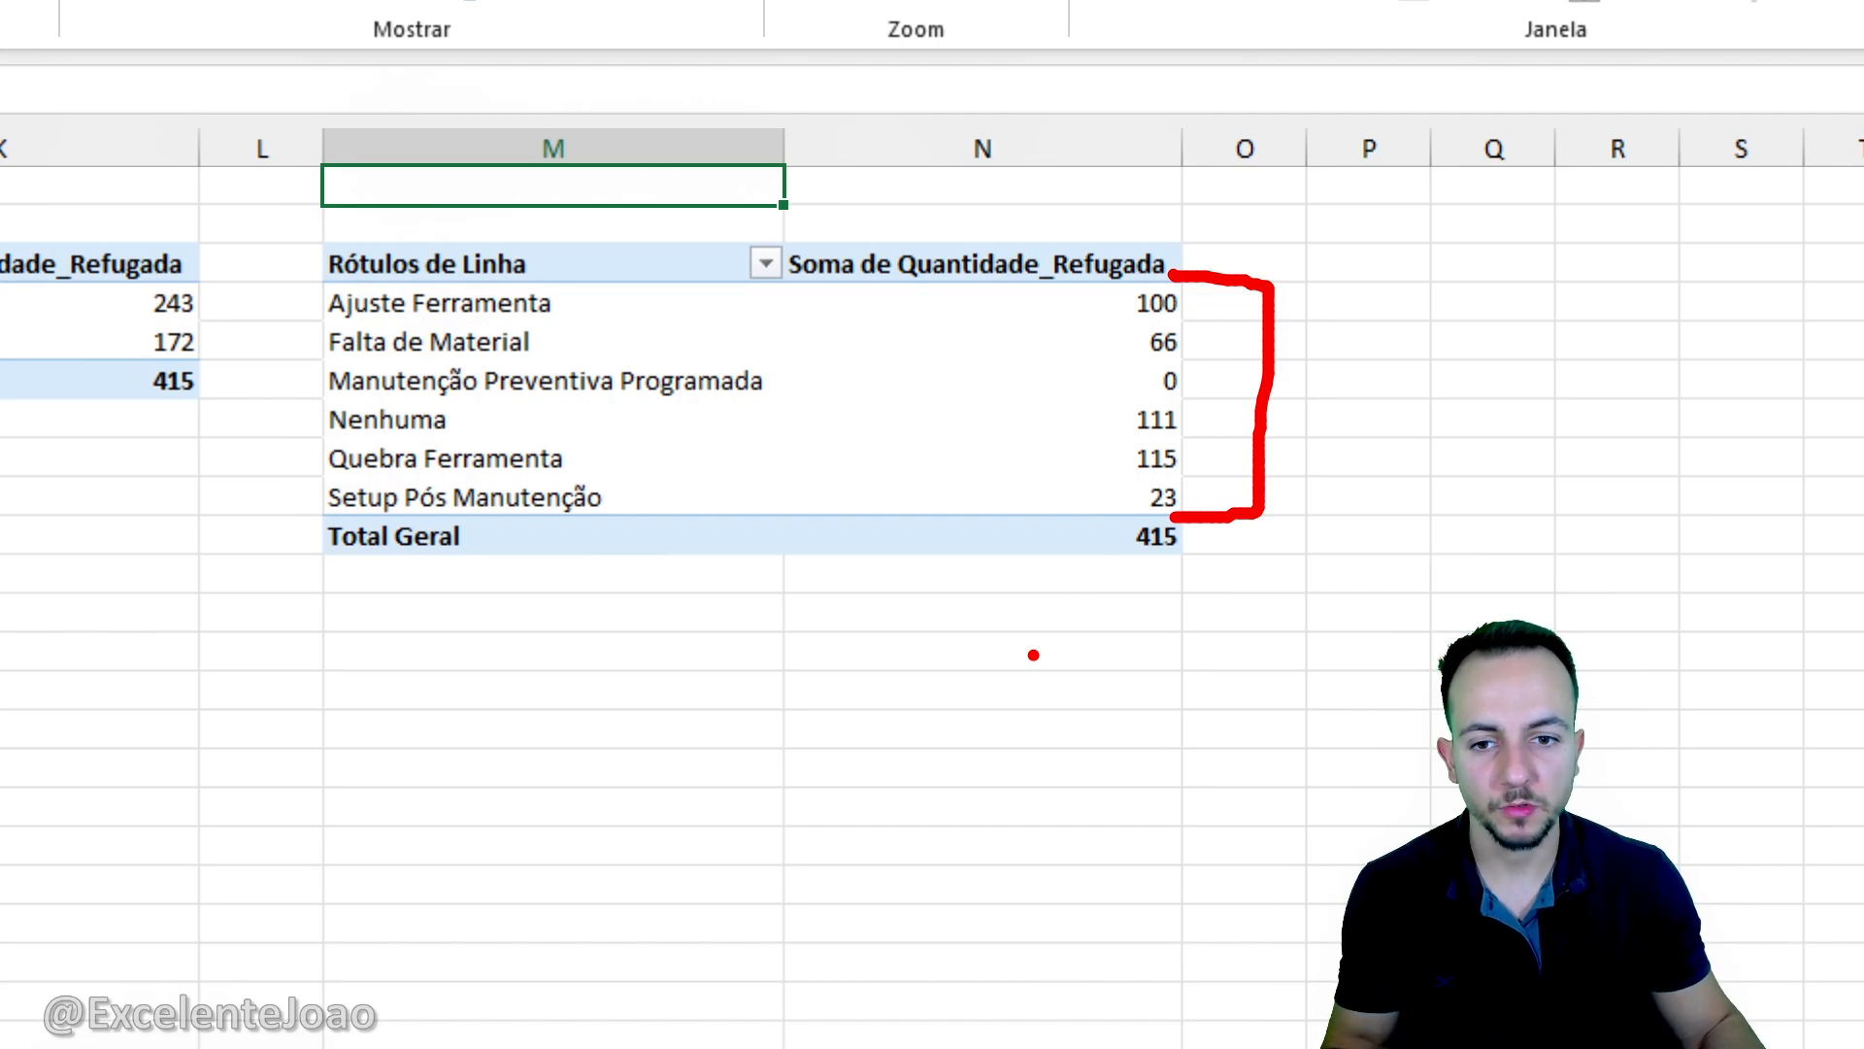
left_click_drag(635, 300, 1097, 300)
left_click_drag(682, 315, 1124, 342)
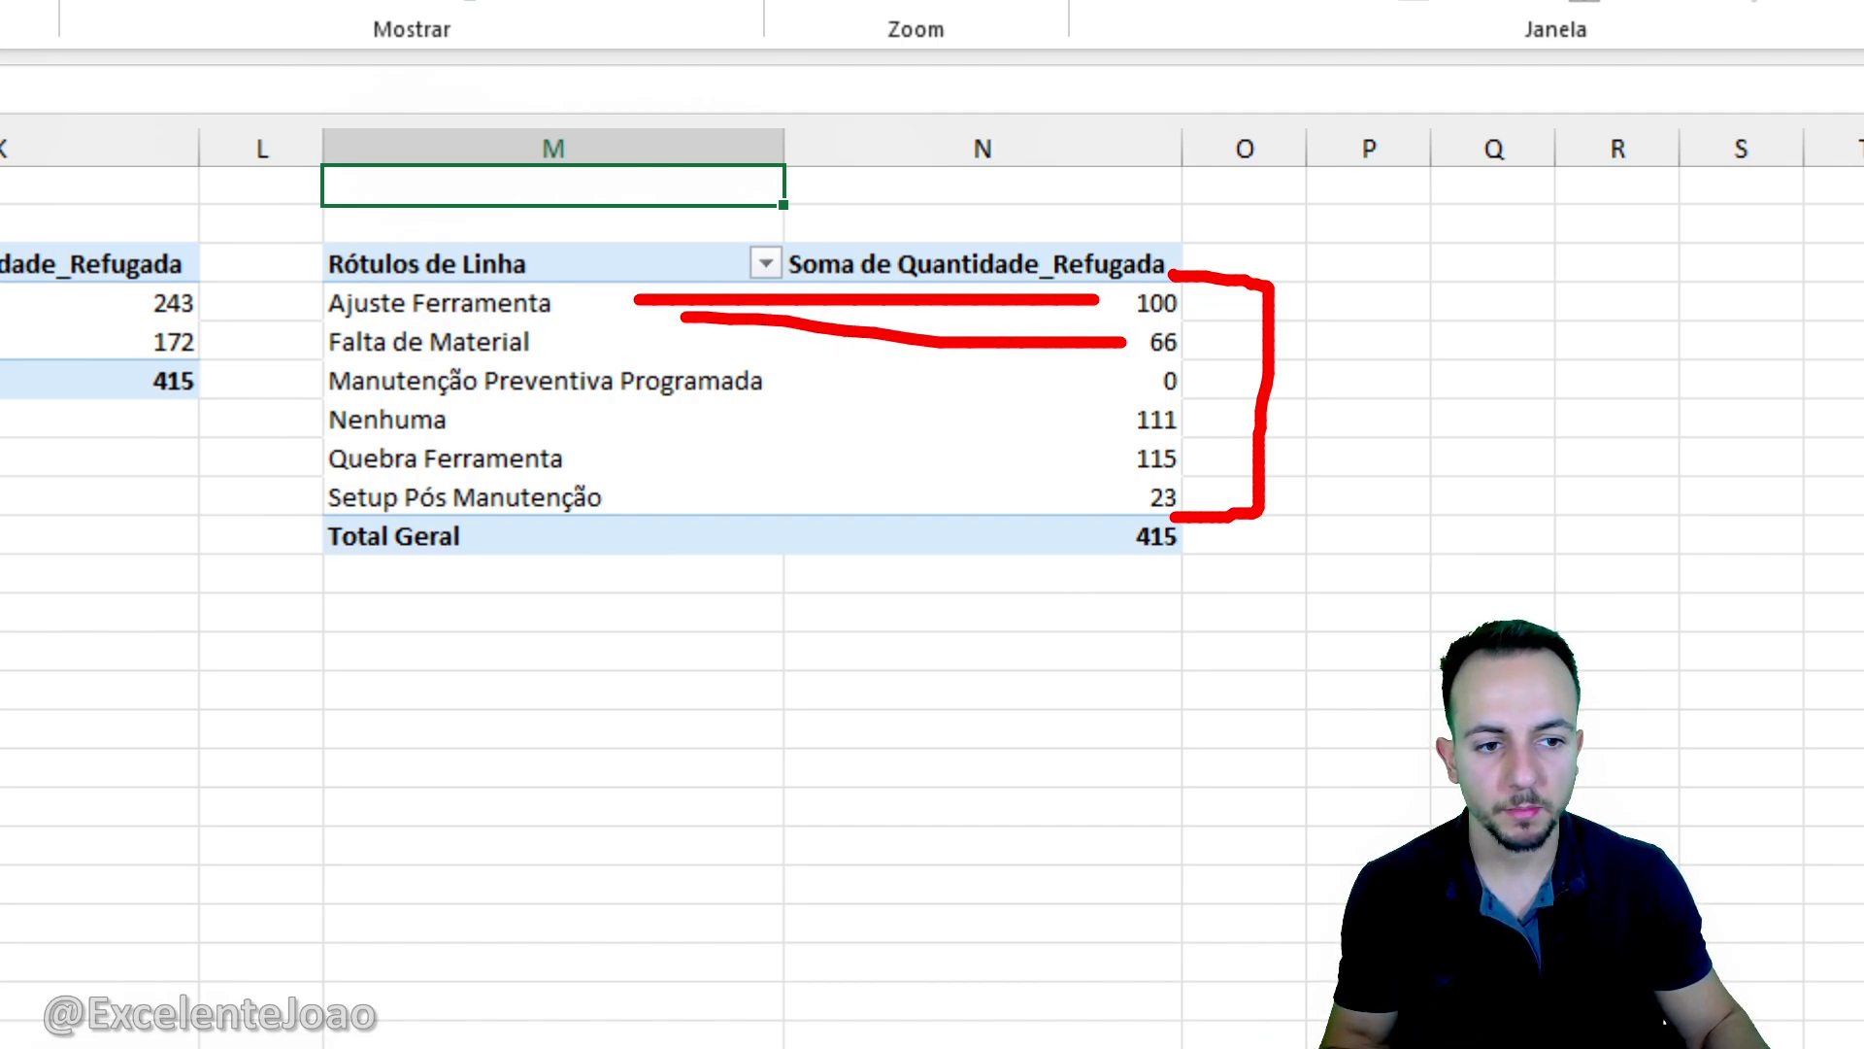
left_click_drag(824, 383, 1038, 374)
key("Escape")
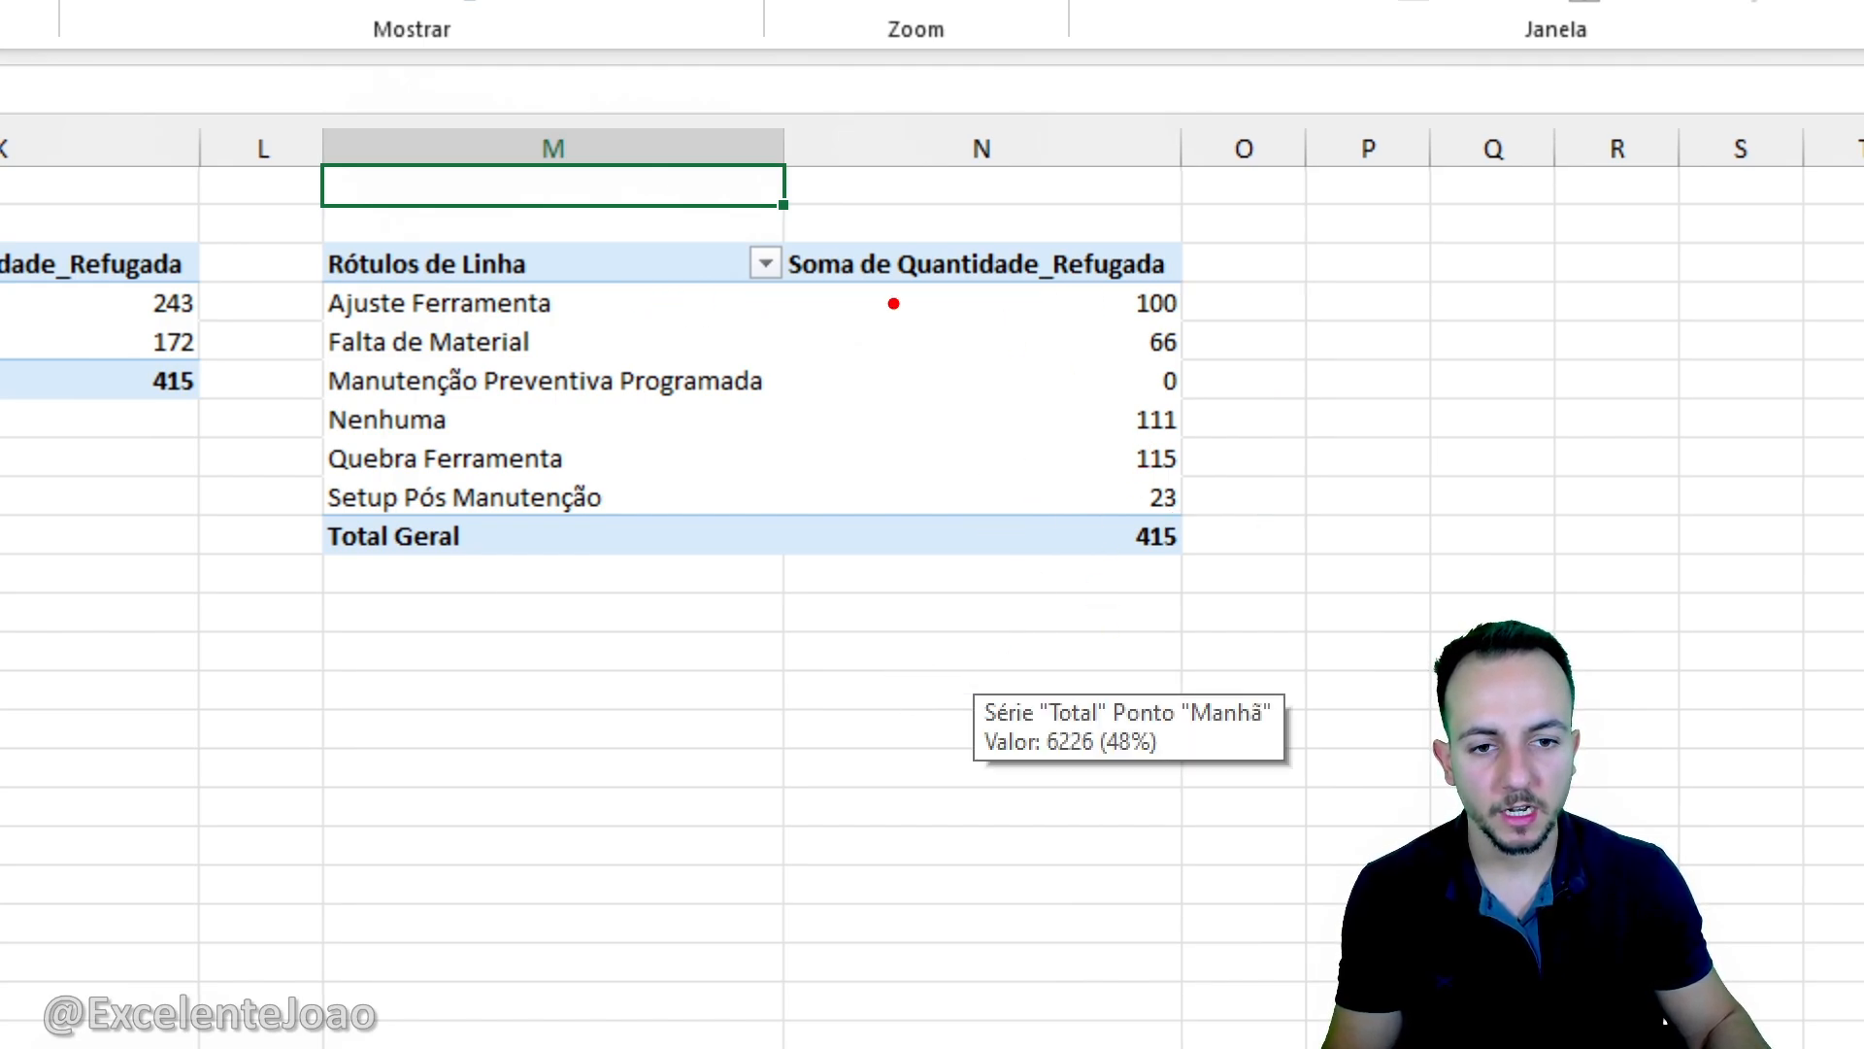
left_click_drag(288, 274, 1241, 356)
left_click_drag(877, 432, 1094, 474)
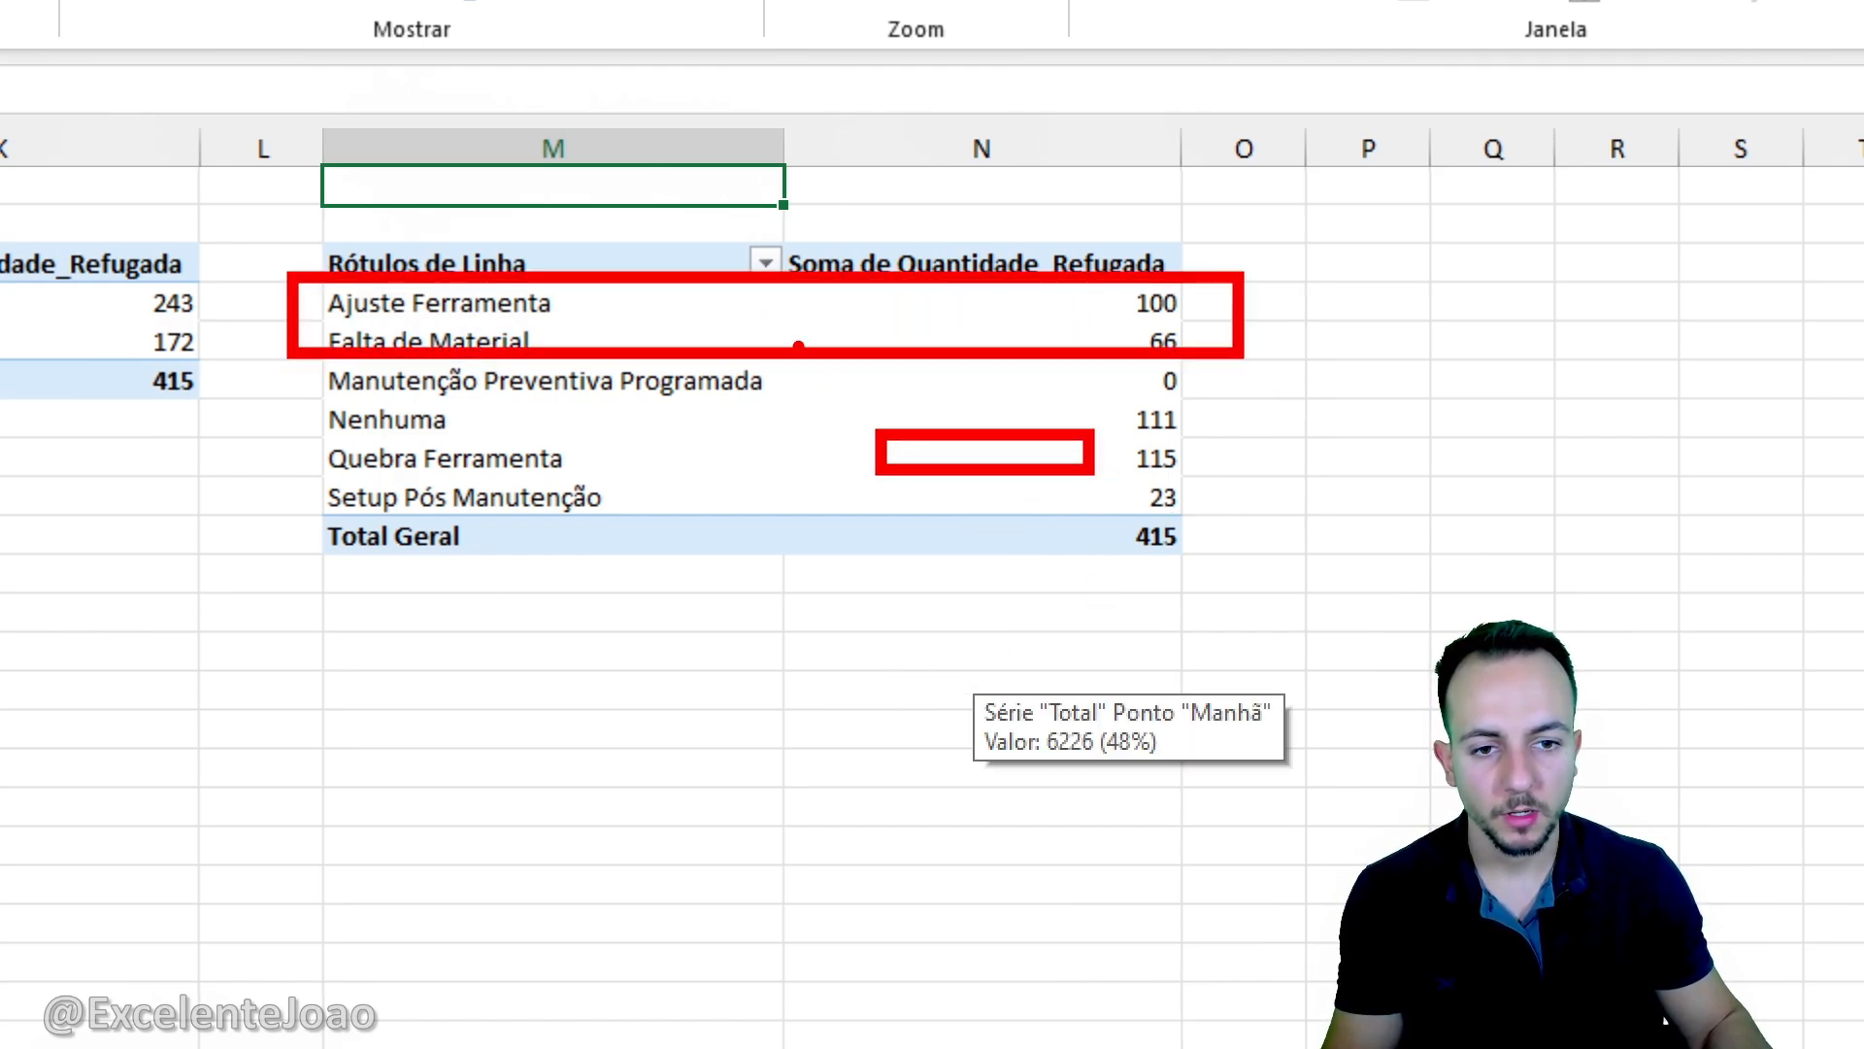
key("Escape")
- Sort the Motivo_Parada row labels in descending order by Soma de Quantidade_Refugada
left_click(765, 264)
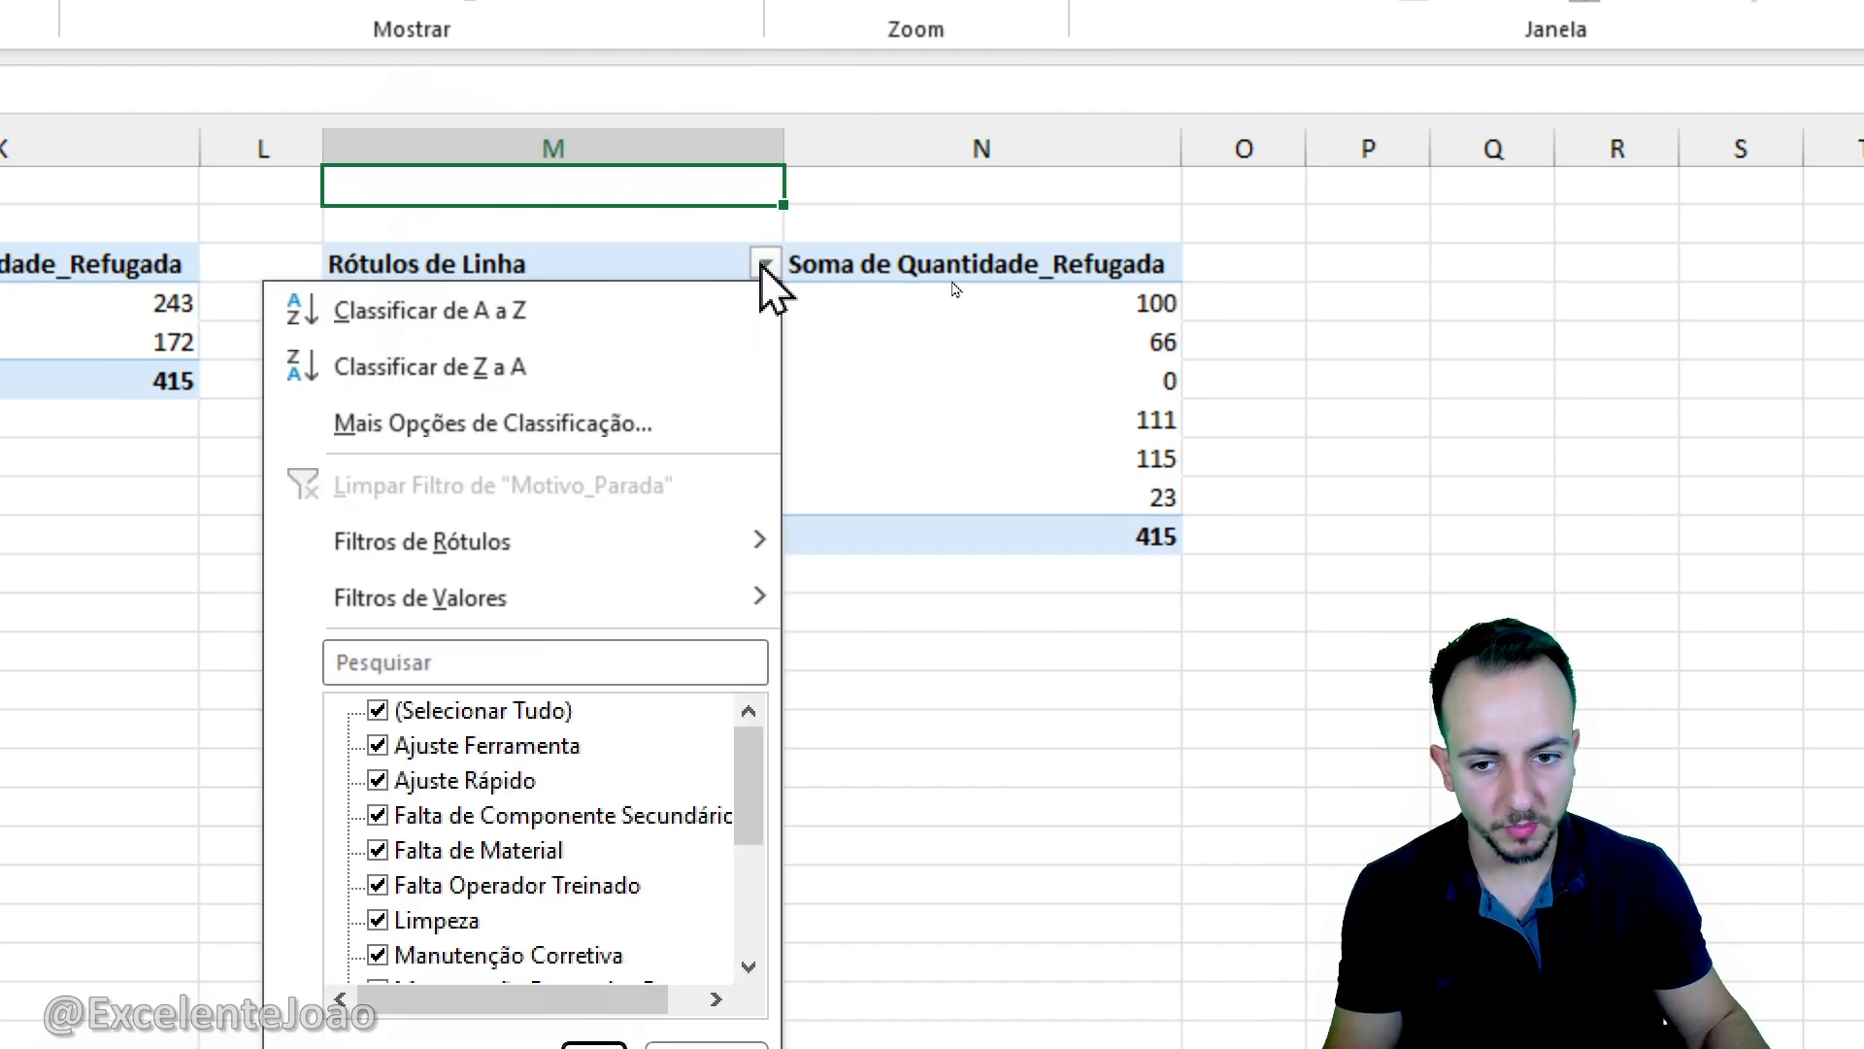
left_click(638, 421)
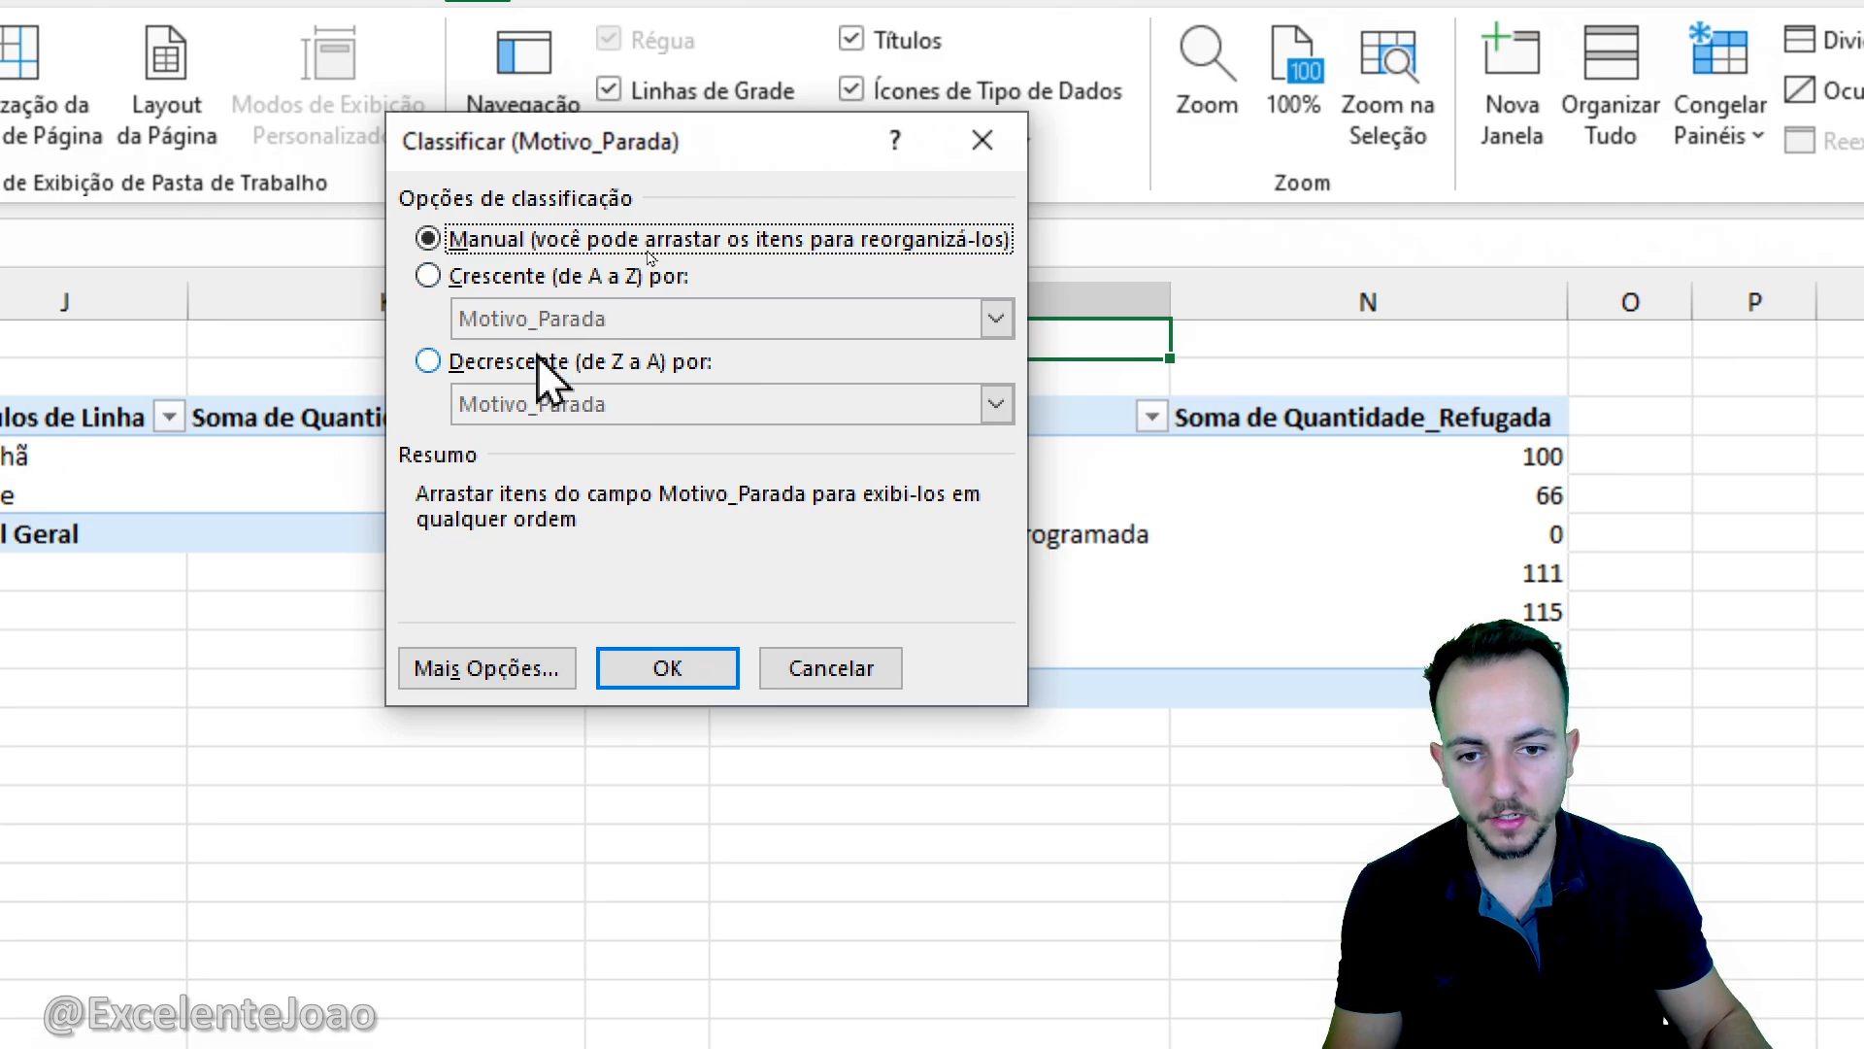
left_click(539, 359)
left_click(582, 404)
left_click(591, 466)
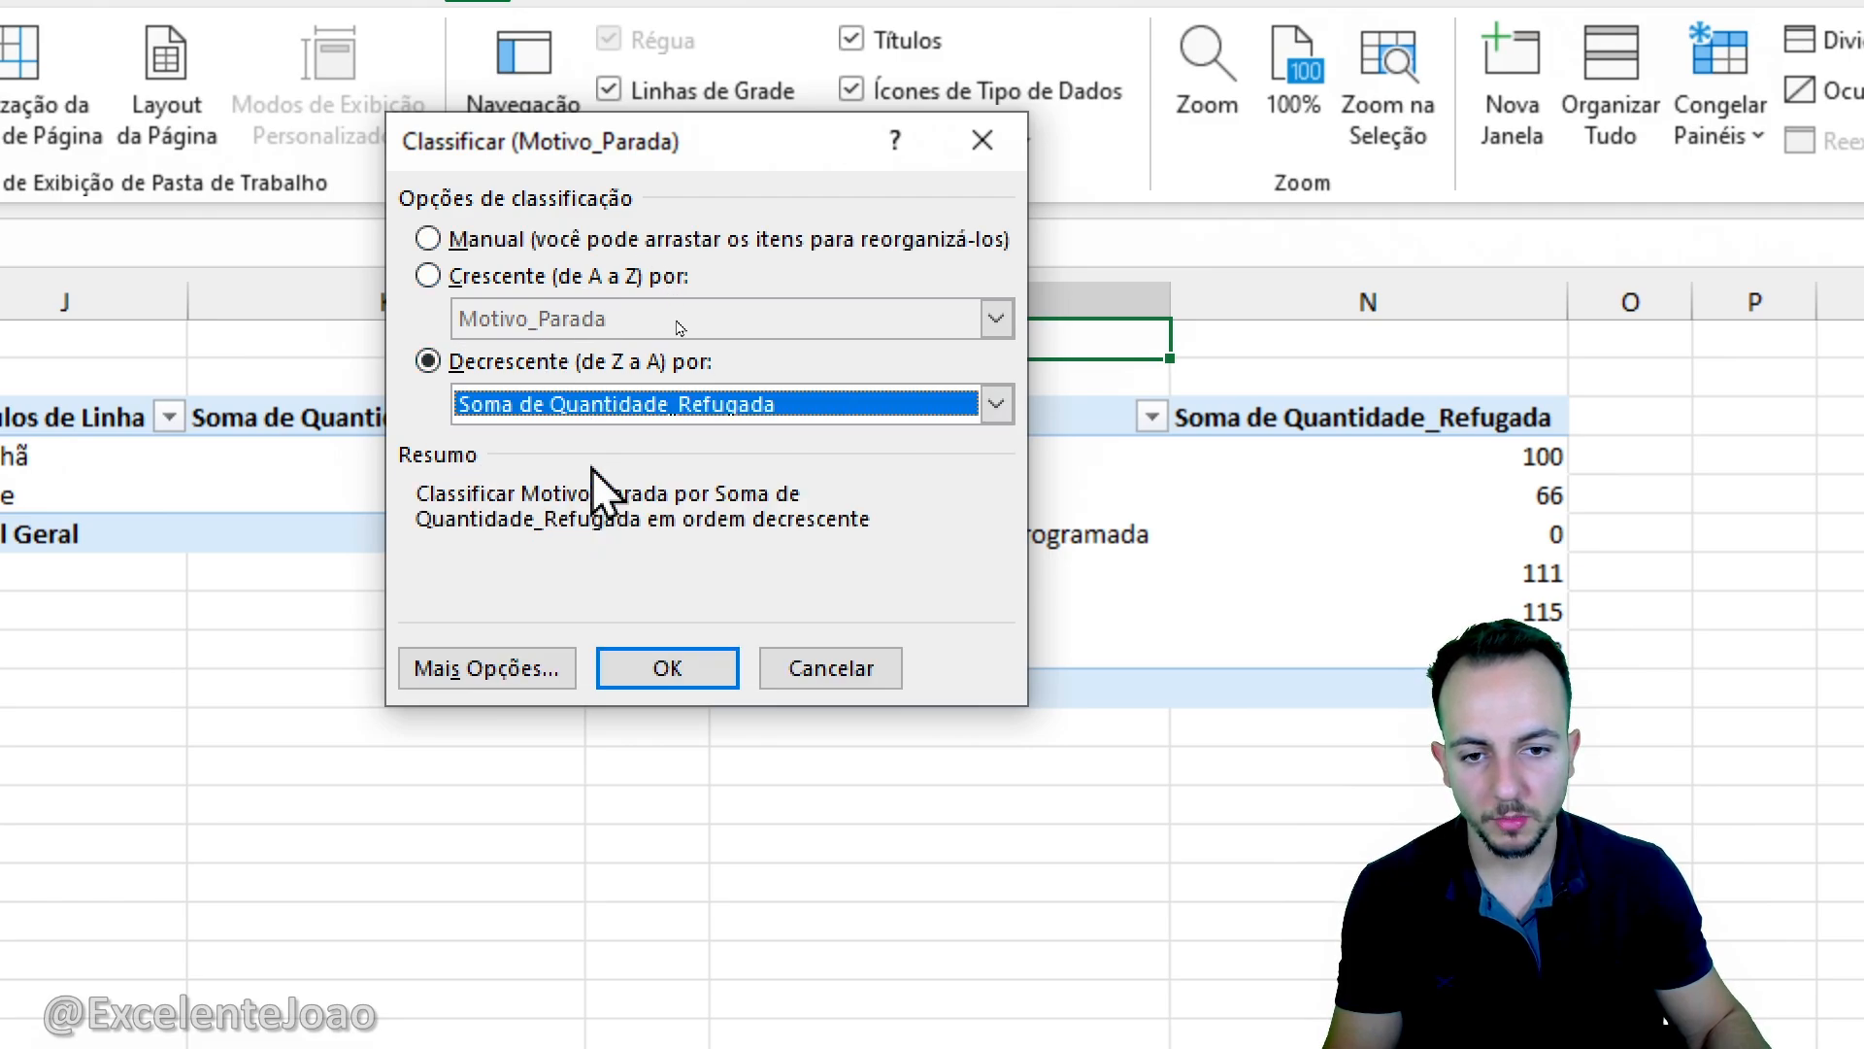
left_click(667, 668)
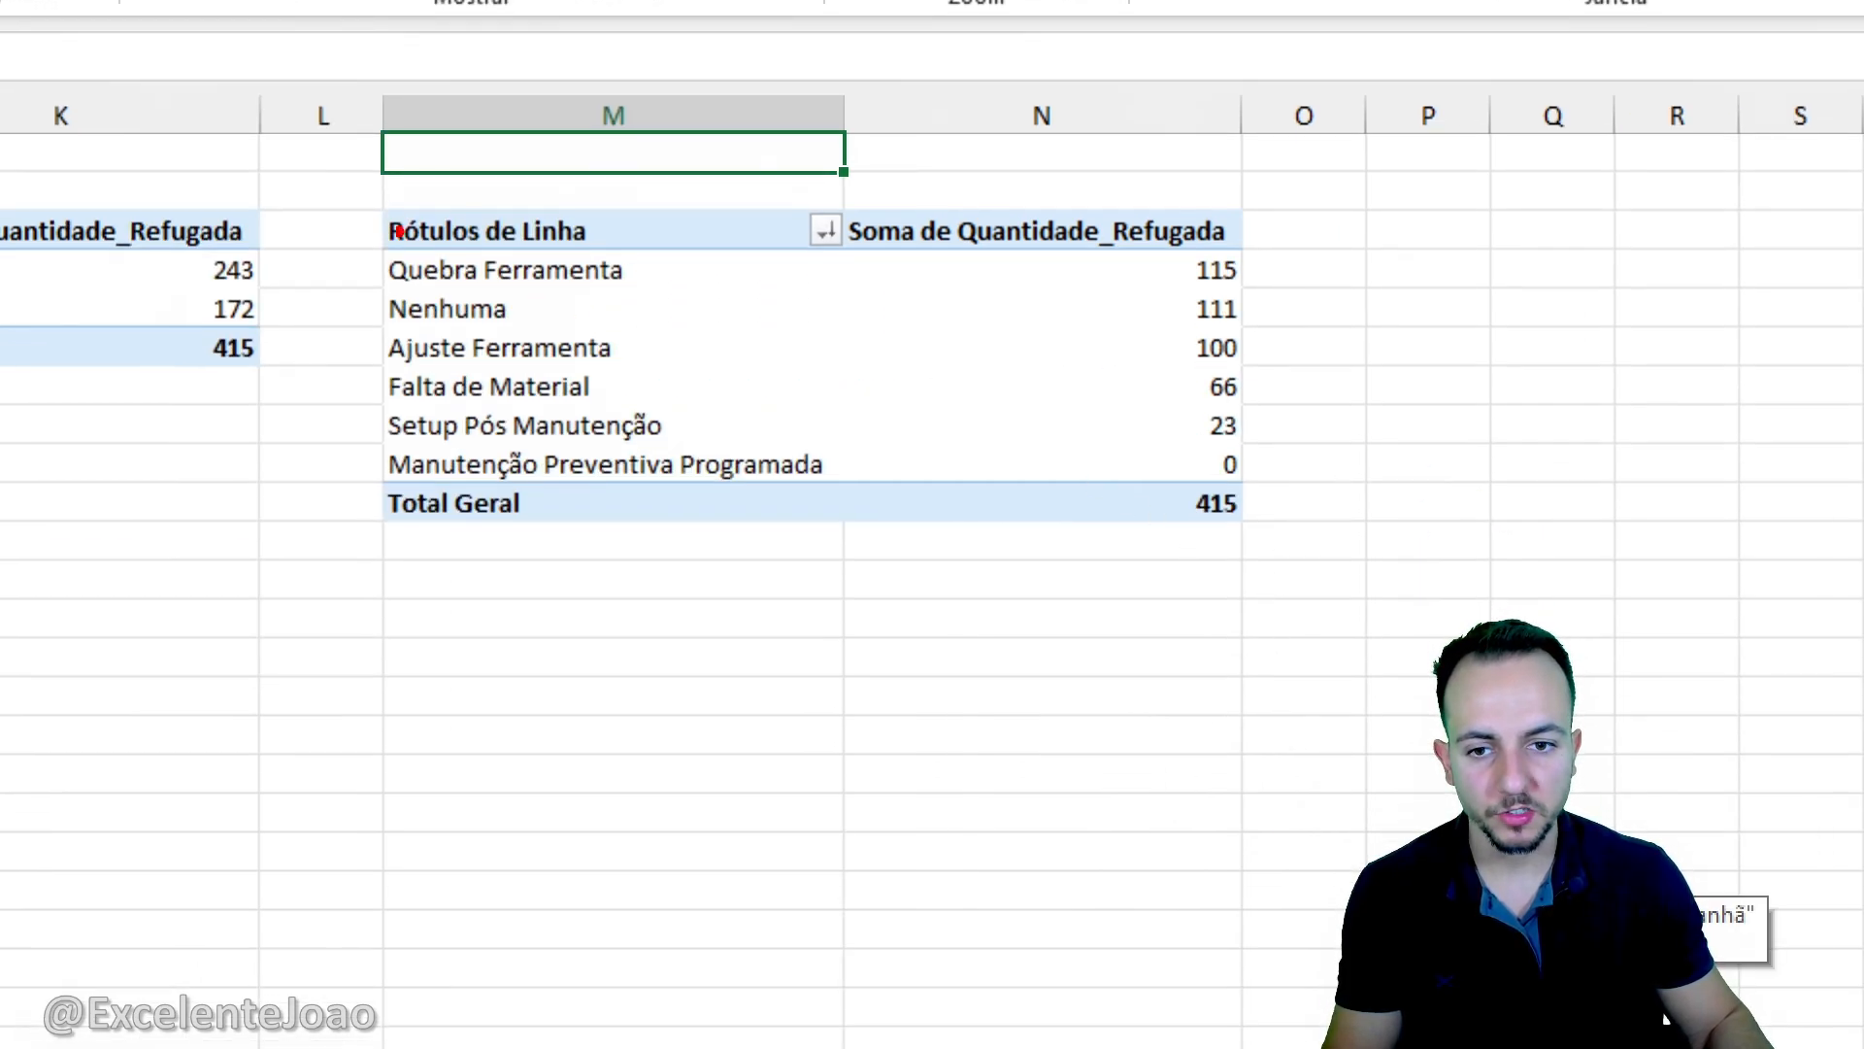
mouse_move(350, 234)
left_mouse_down()
mouse_move(1036, 320)
mouse_move(1302, 304)
mouse_move(1510, 520)
left_mouse_up()
key("Escape")
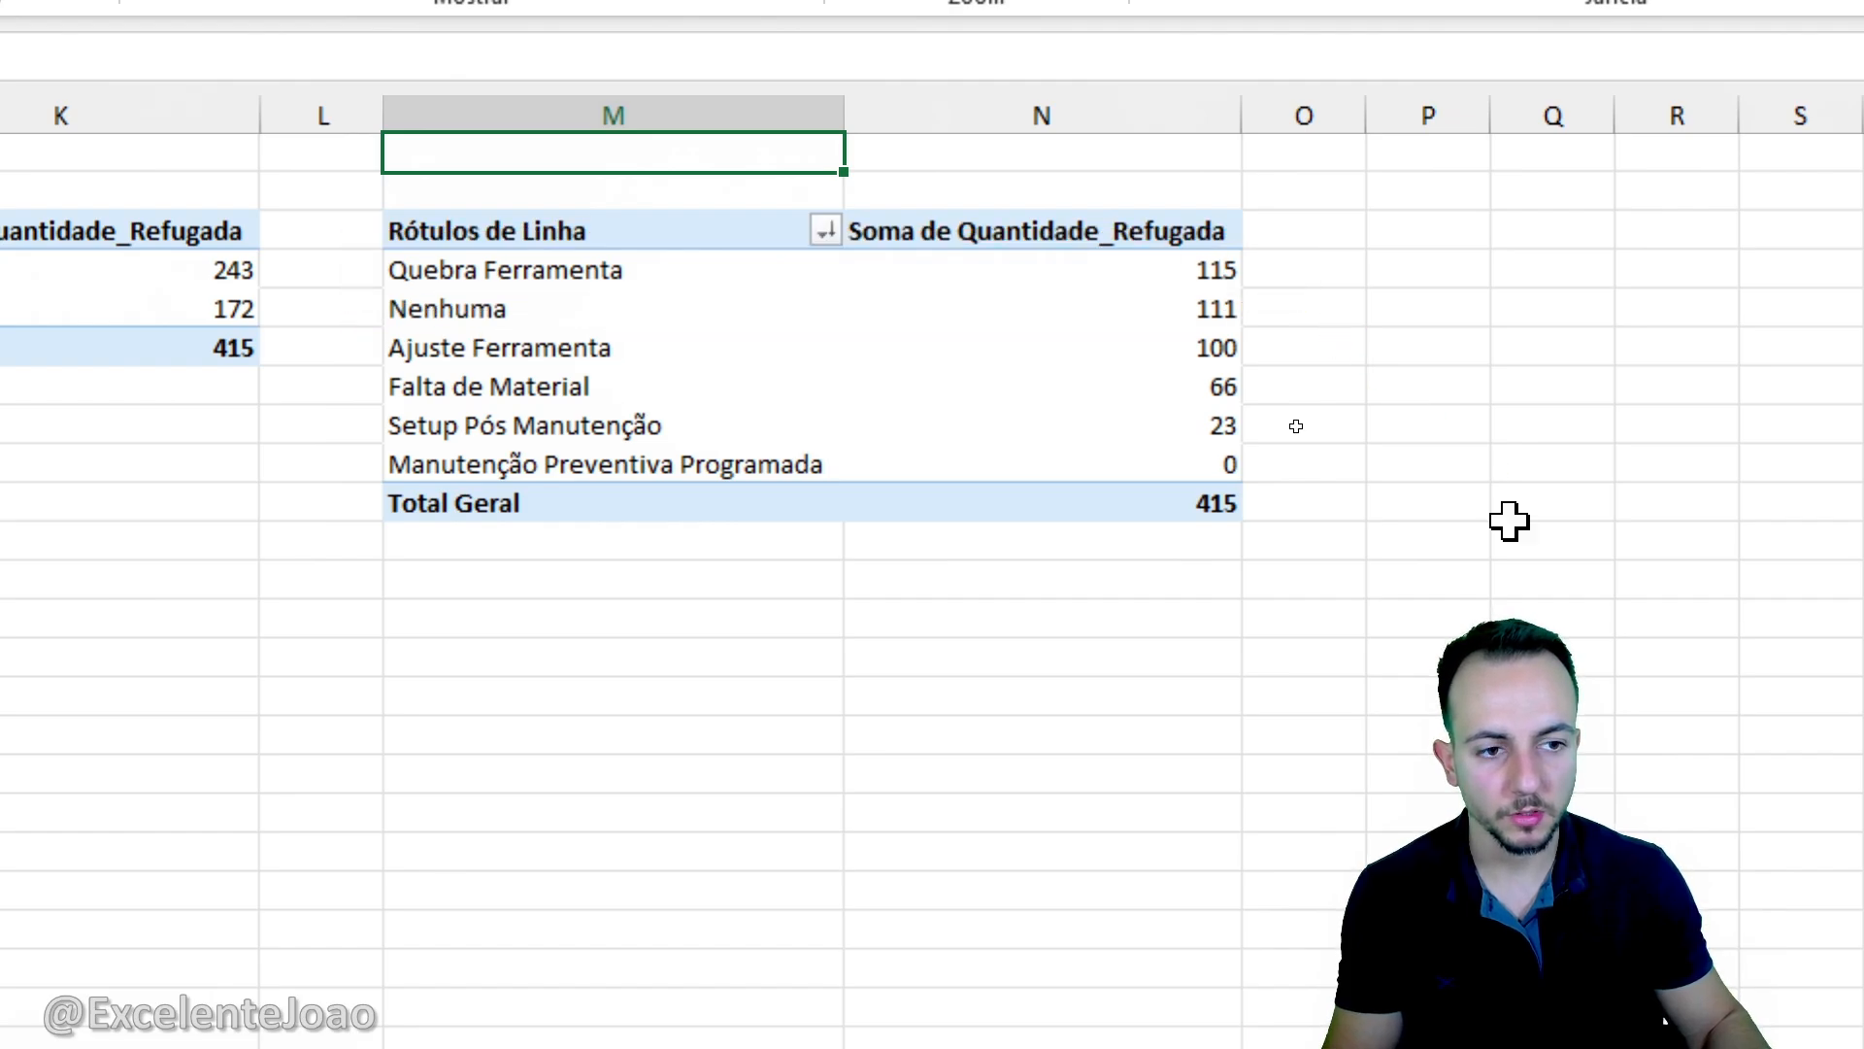
- Duplicate the Motivo_Parada pivot table to the empty cells beside it, starting at cell P3
left_click_drag(709, 221, 1141, 450)
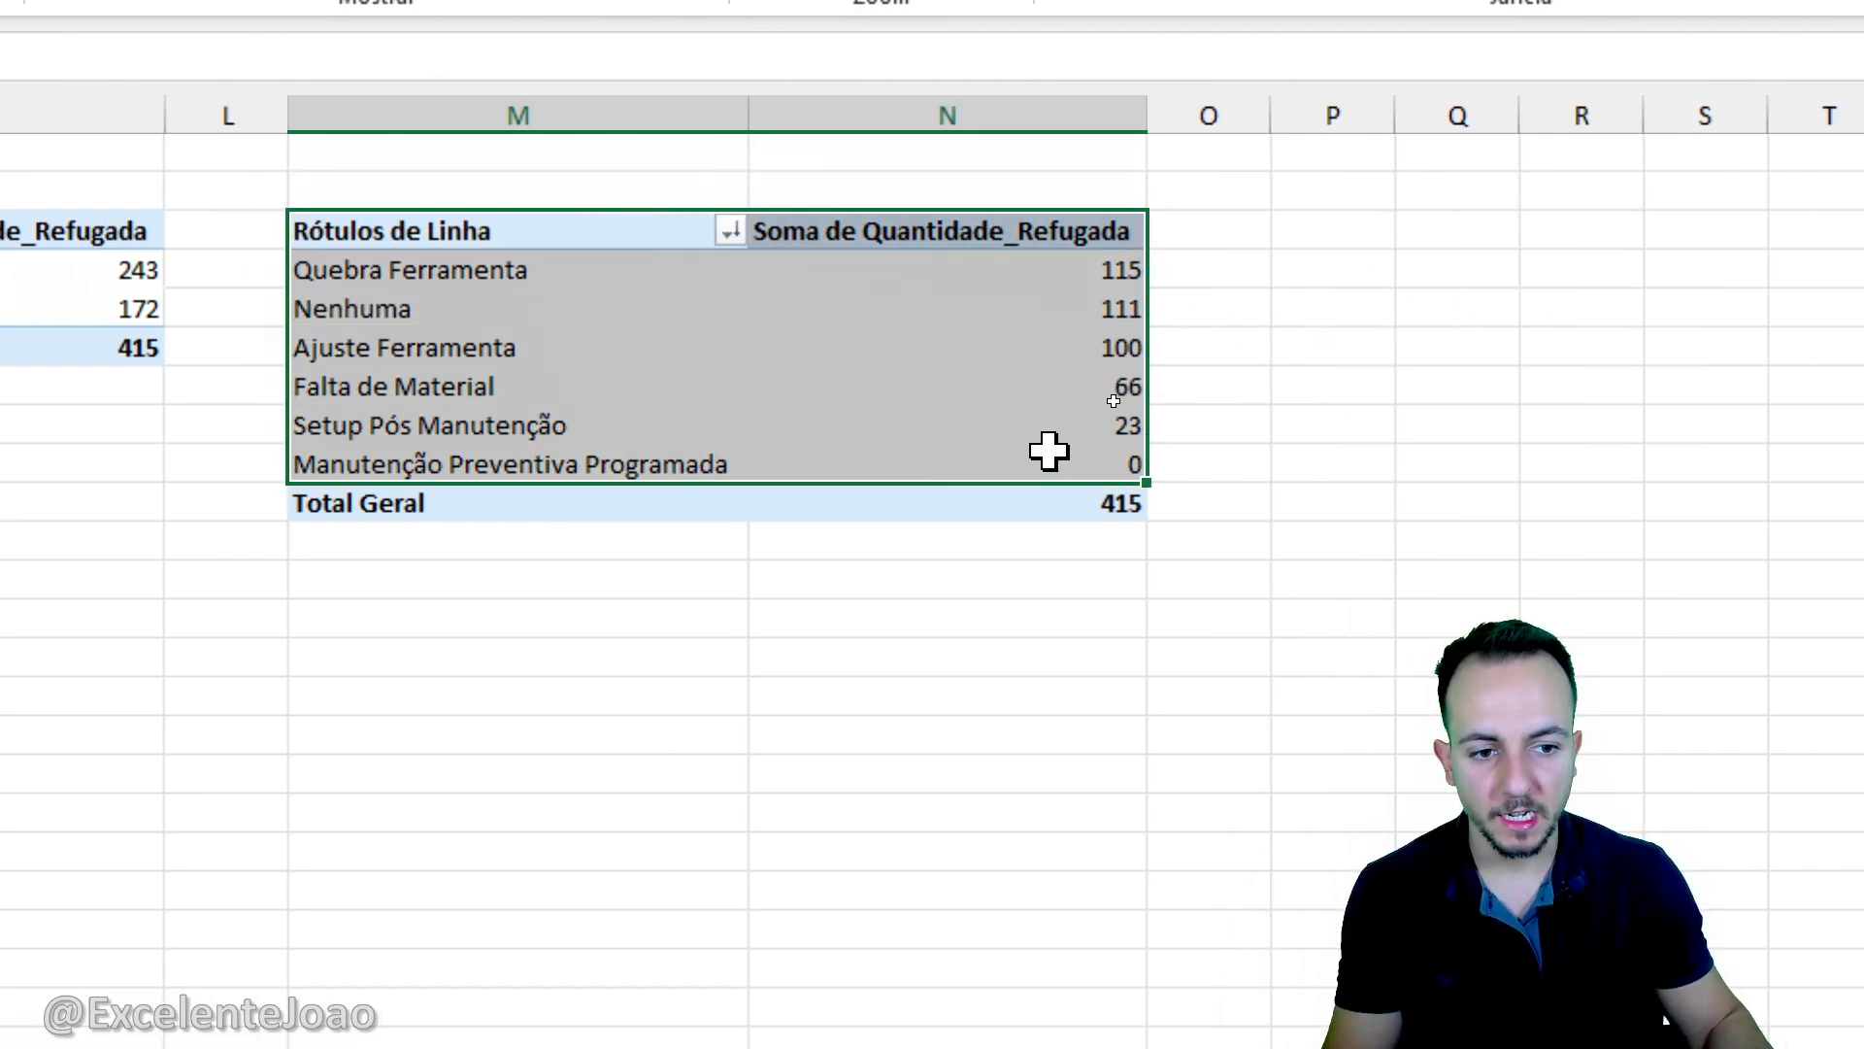
key("ctrl+c")
left_click(1295, 238)
key("ctrl+v")
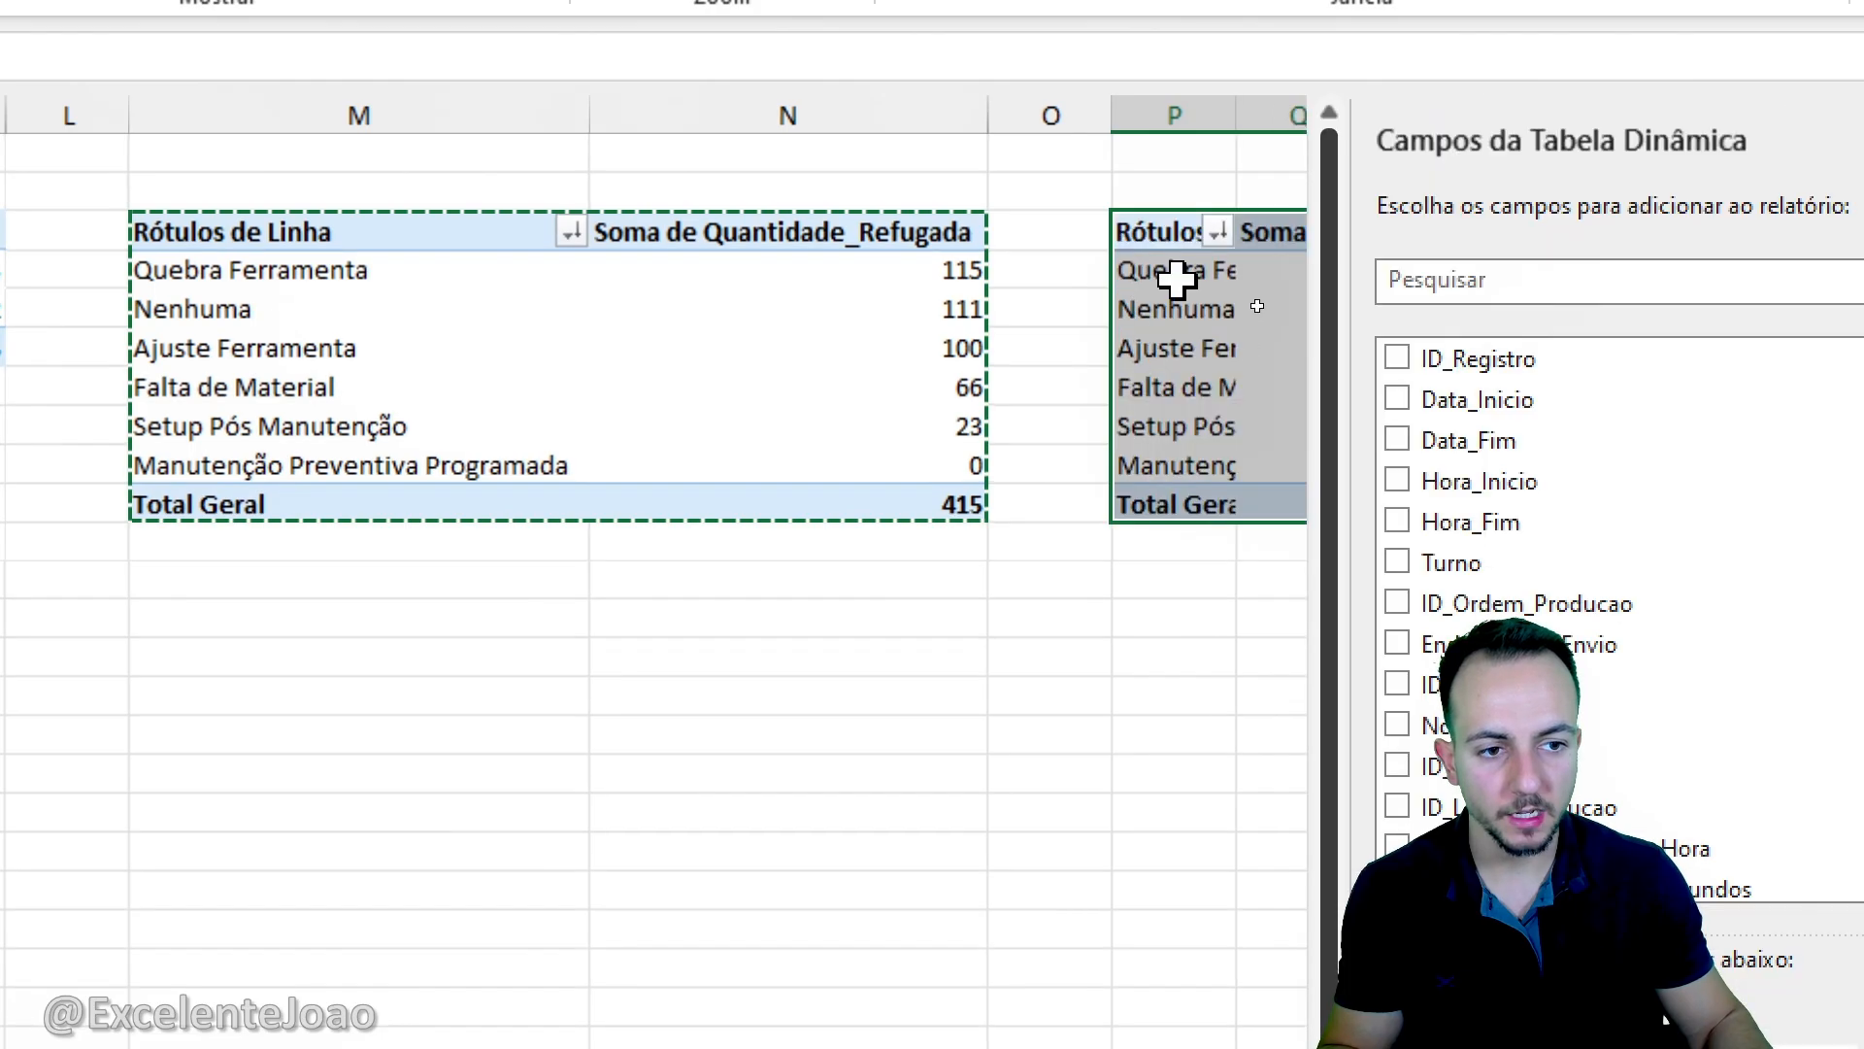
scroll(1014, 665, "right", 2)
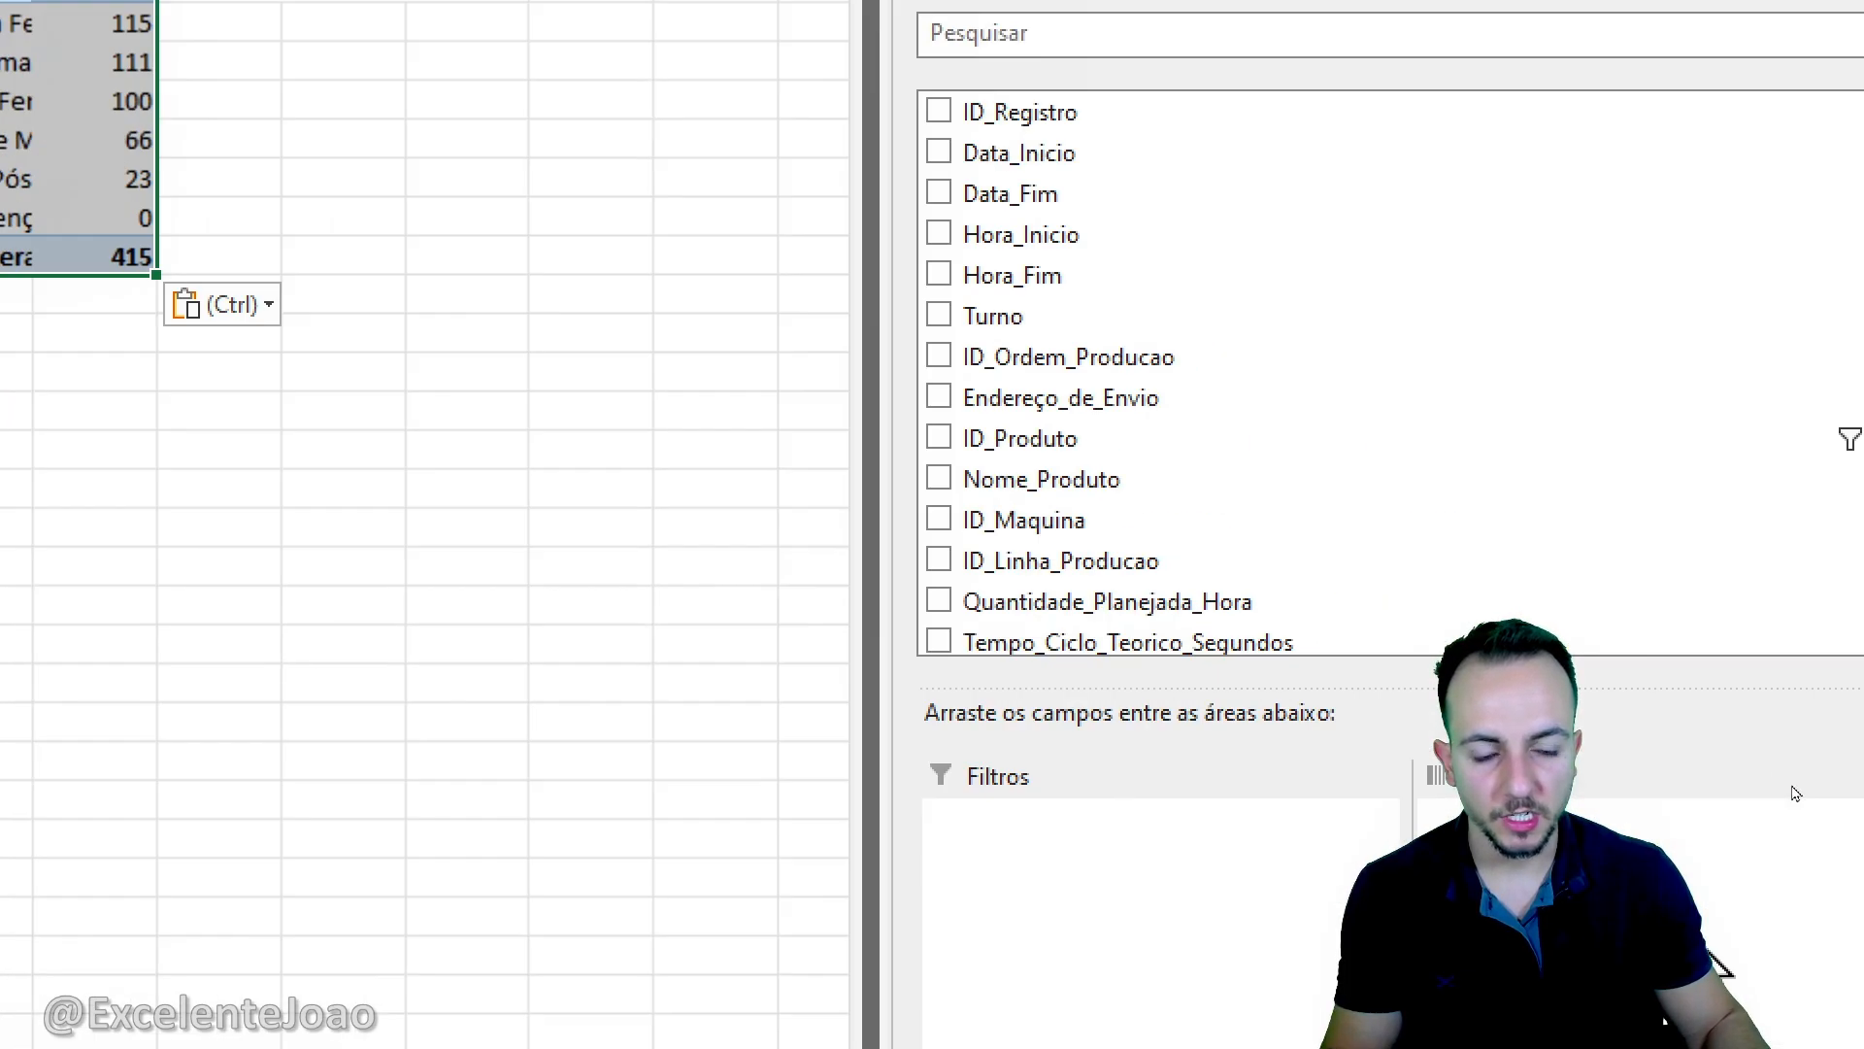
- Remove the Motivo_Parada row field from the pivot table in column P, keeping only Soma de Quantidade_Refugada
left_click(985, 669)
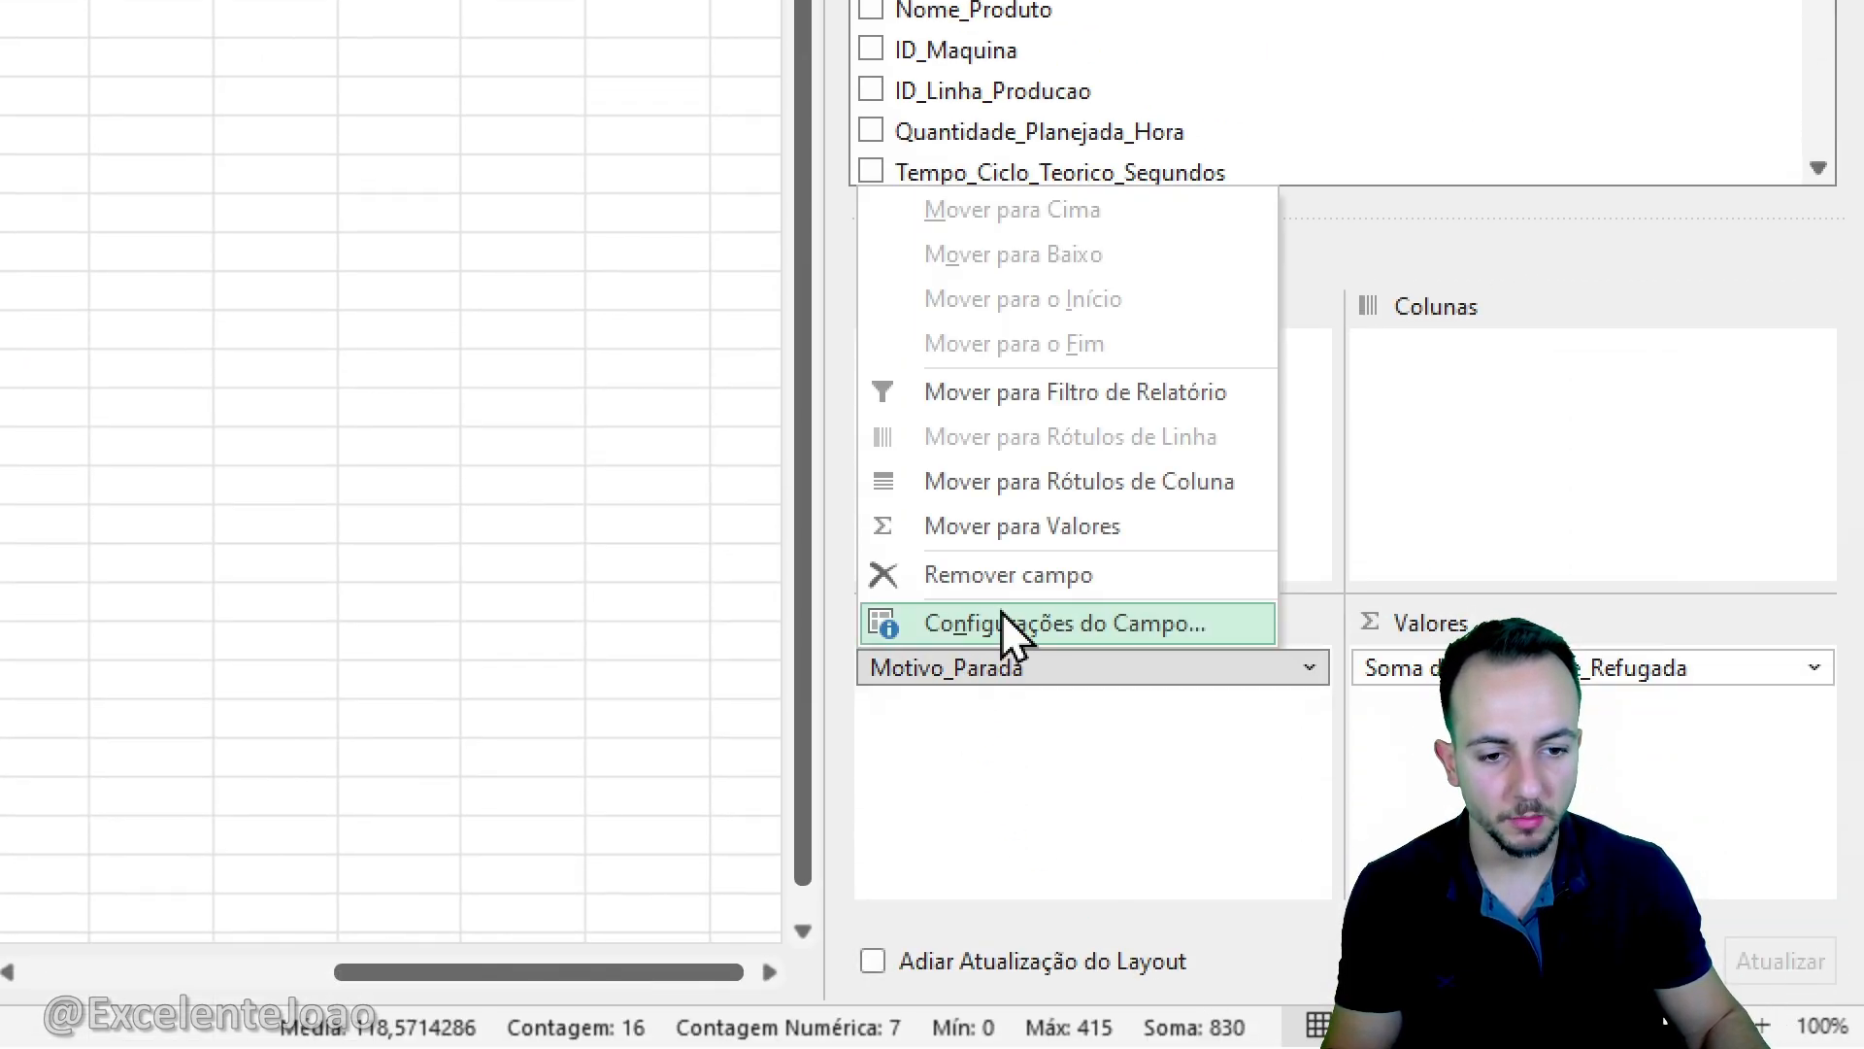
left_click(1014, 577)
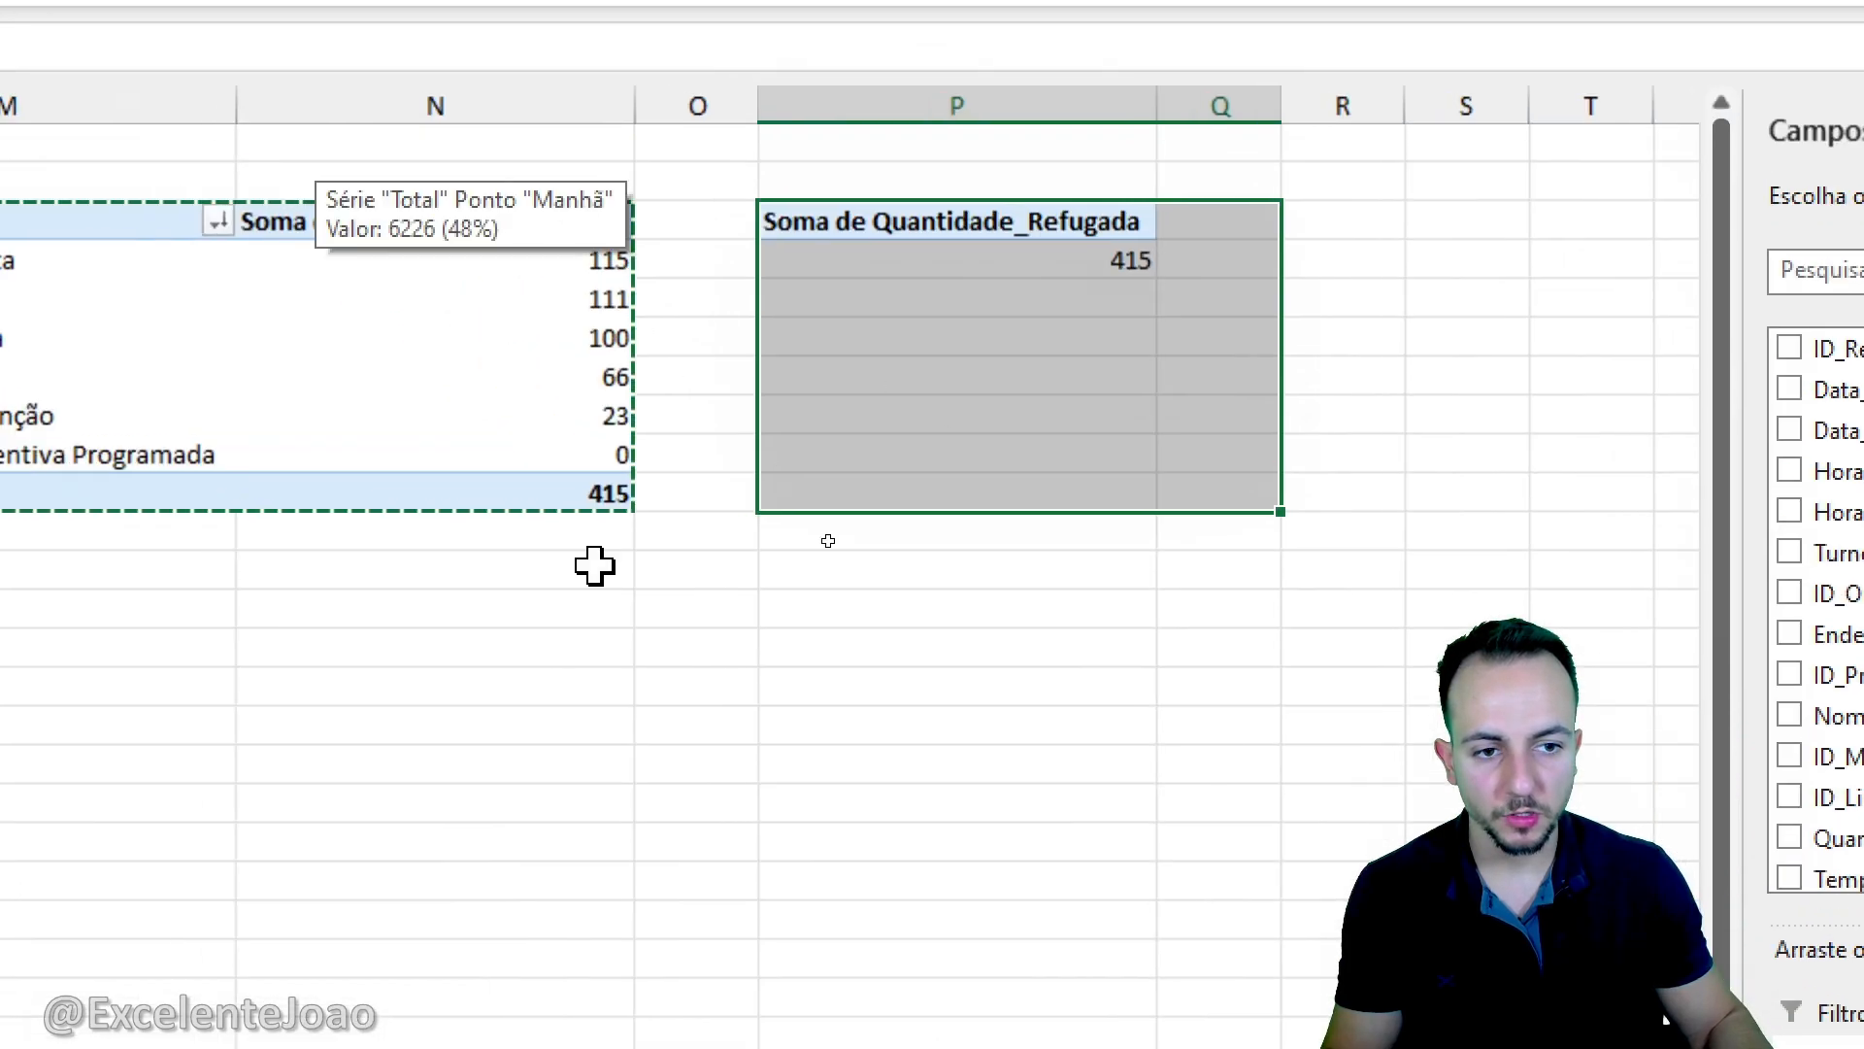
left_click(957, 917)
key("Escape")
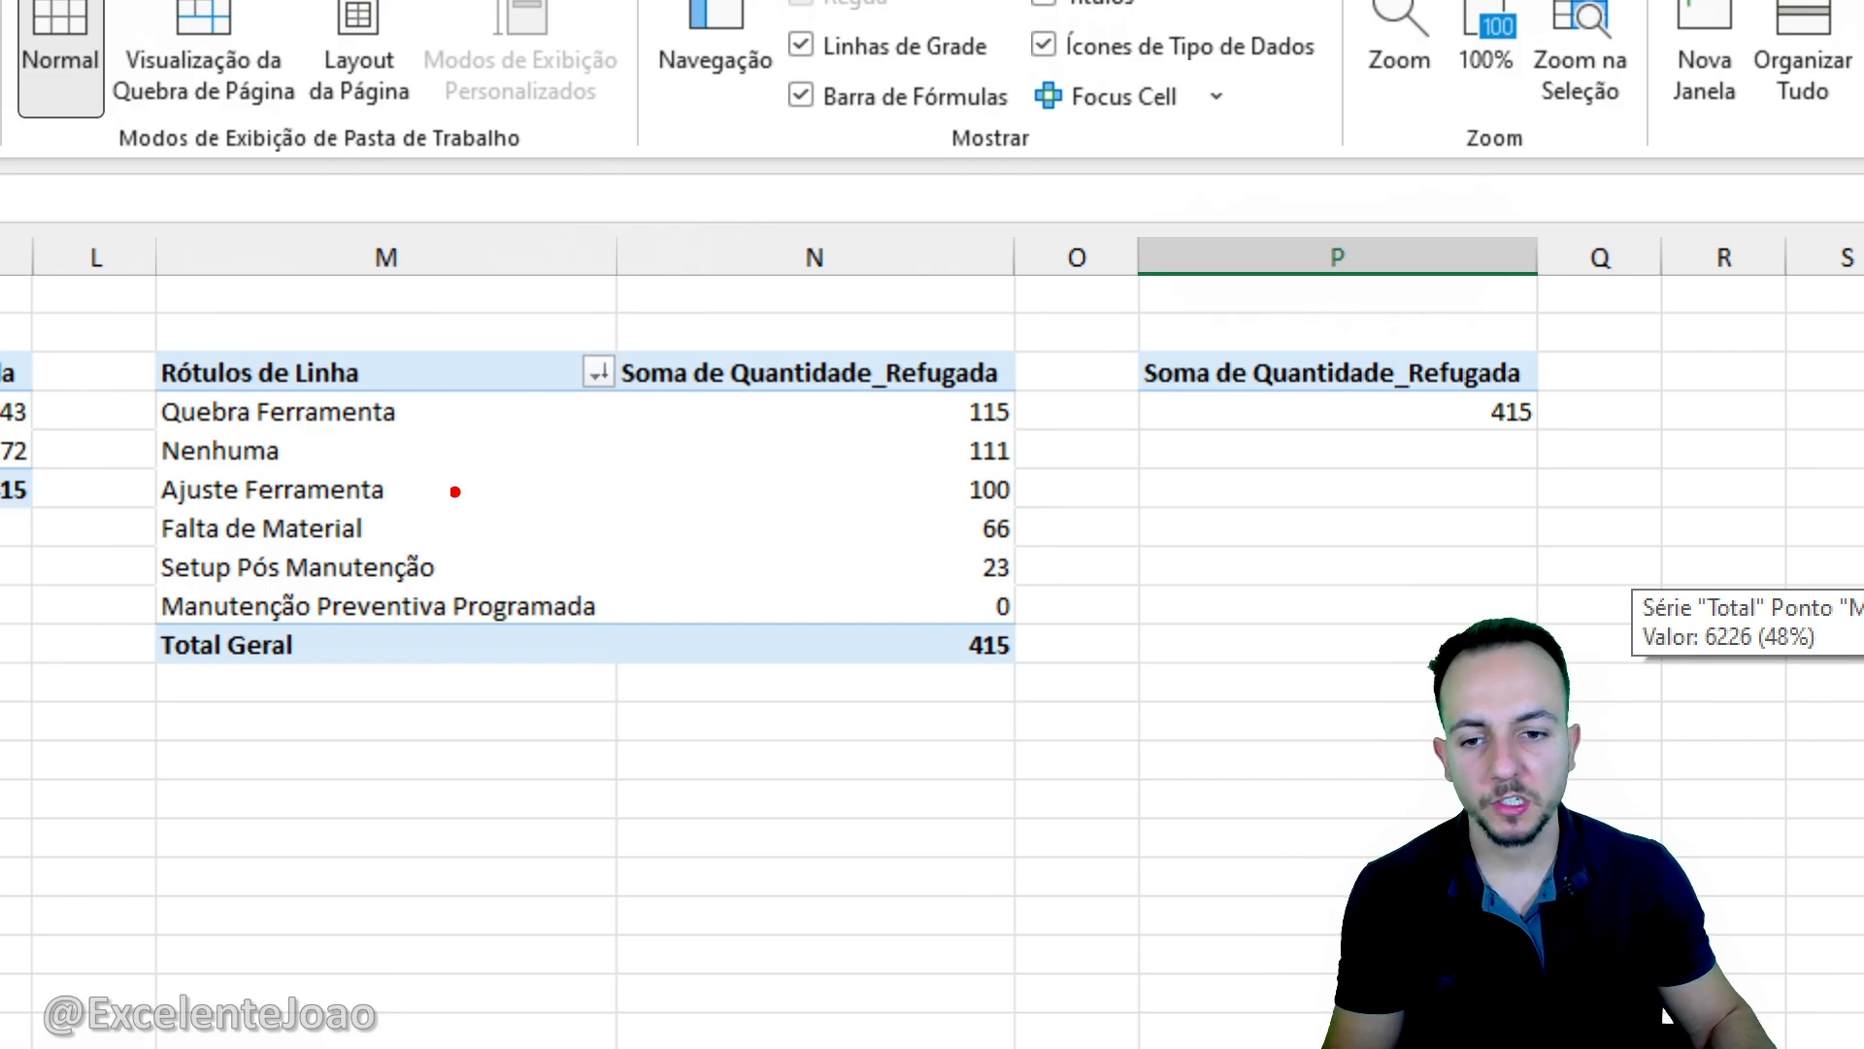
left_click_drag(142, 388, 444, 443)
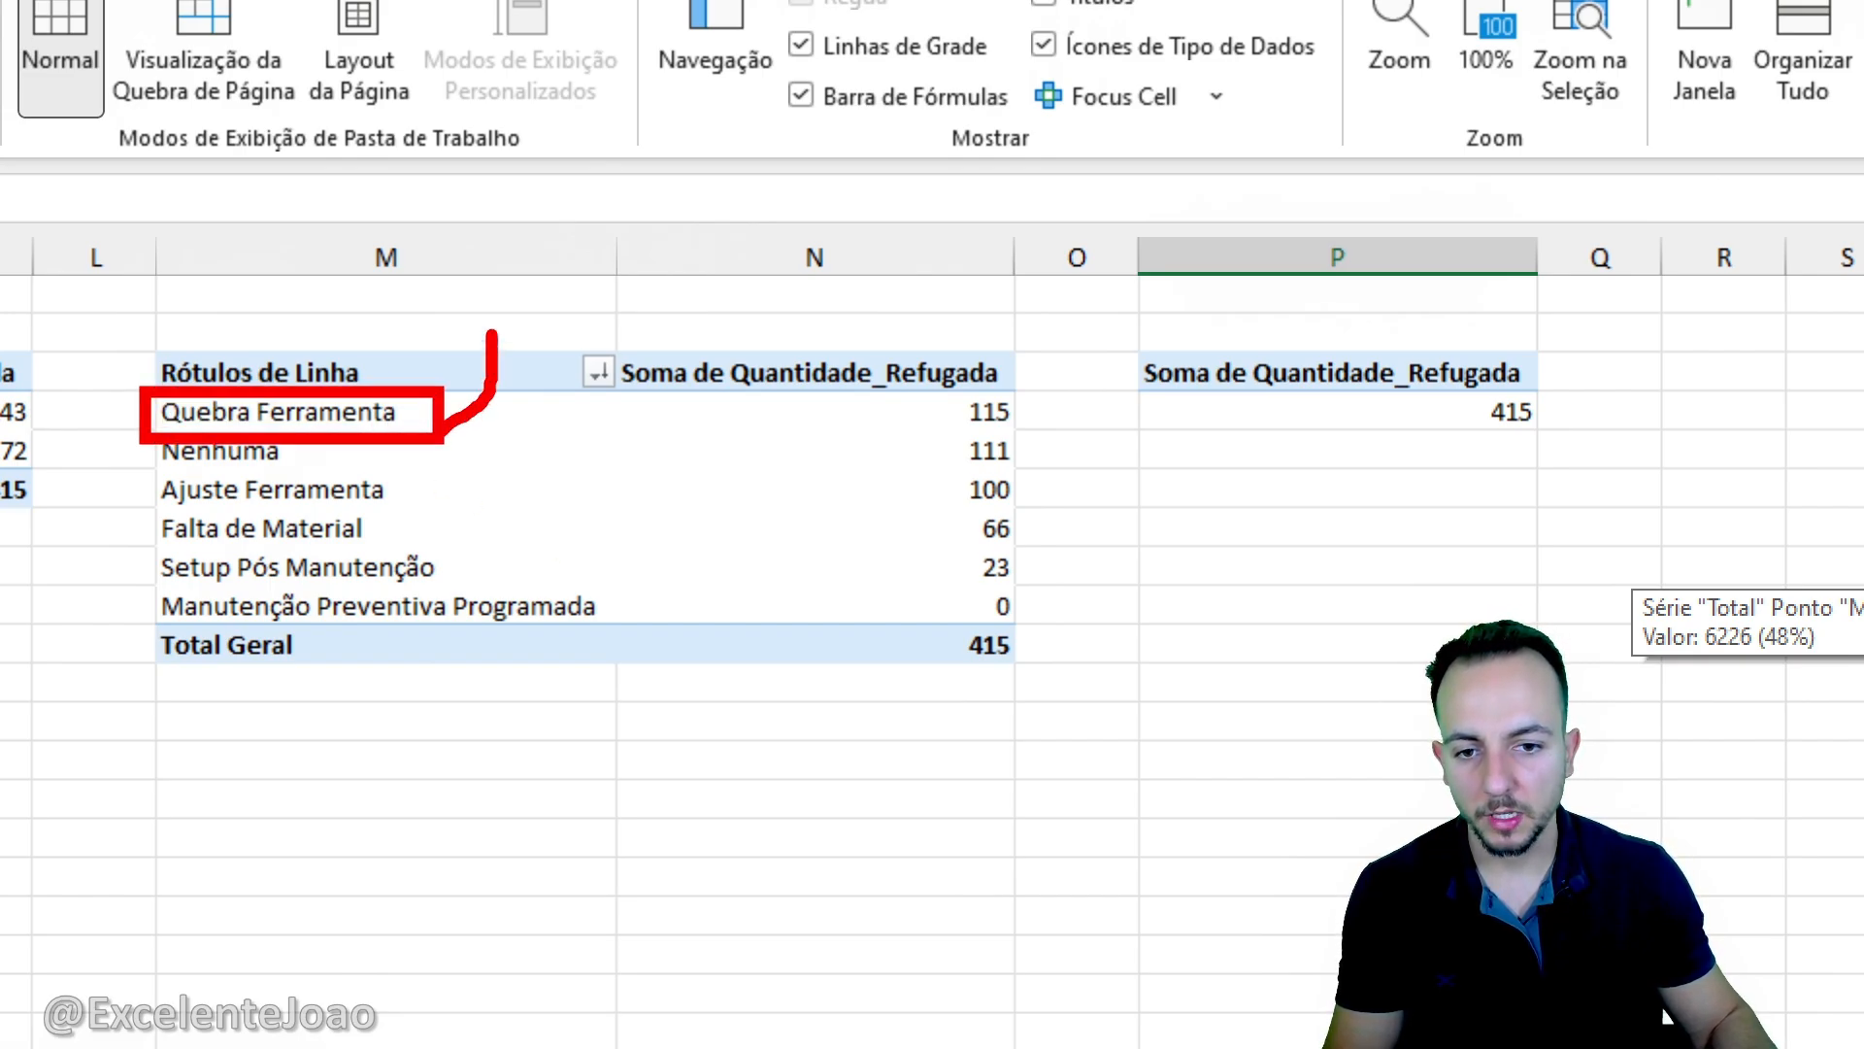
left_click_drag(920, 389, 1037, 424)
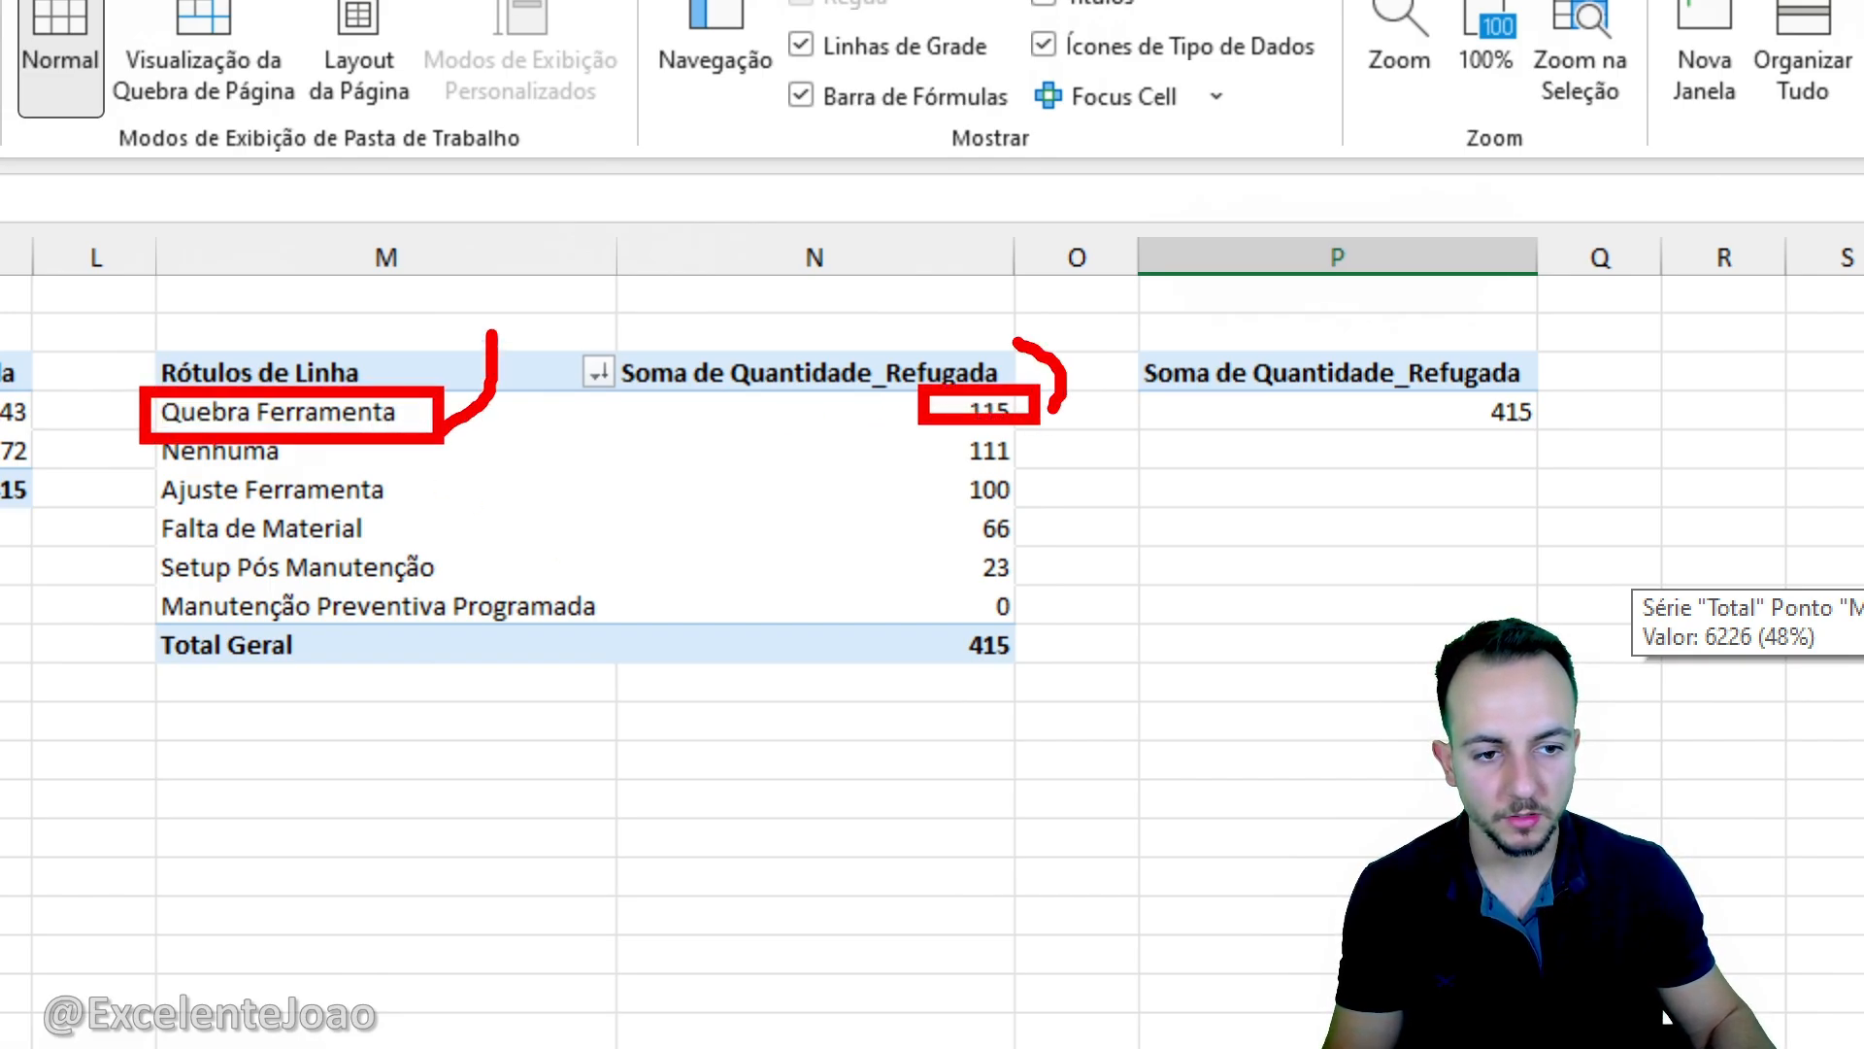
mouse_move(1457, 392)
left_mouse_down()
mouse_move(1581, 442)
mouse_move(1530, 328)
left_mouse_up()
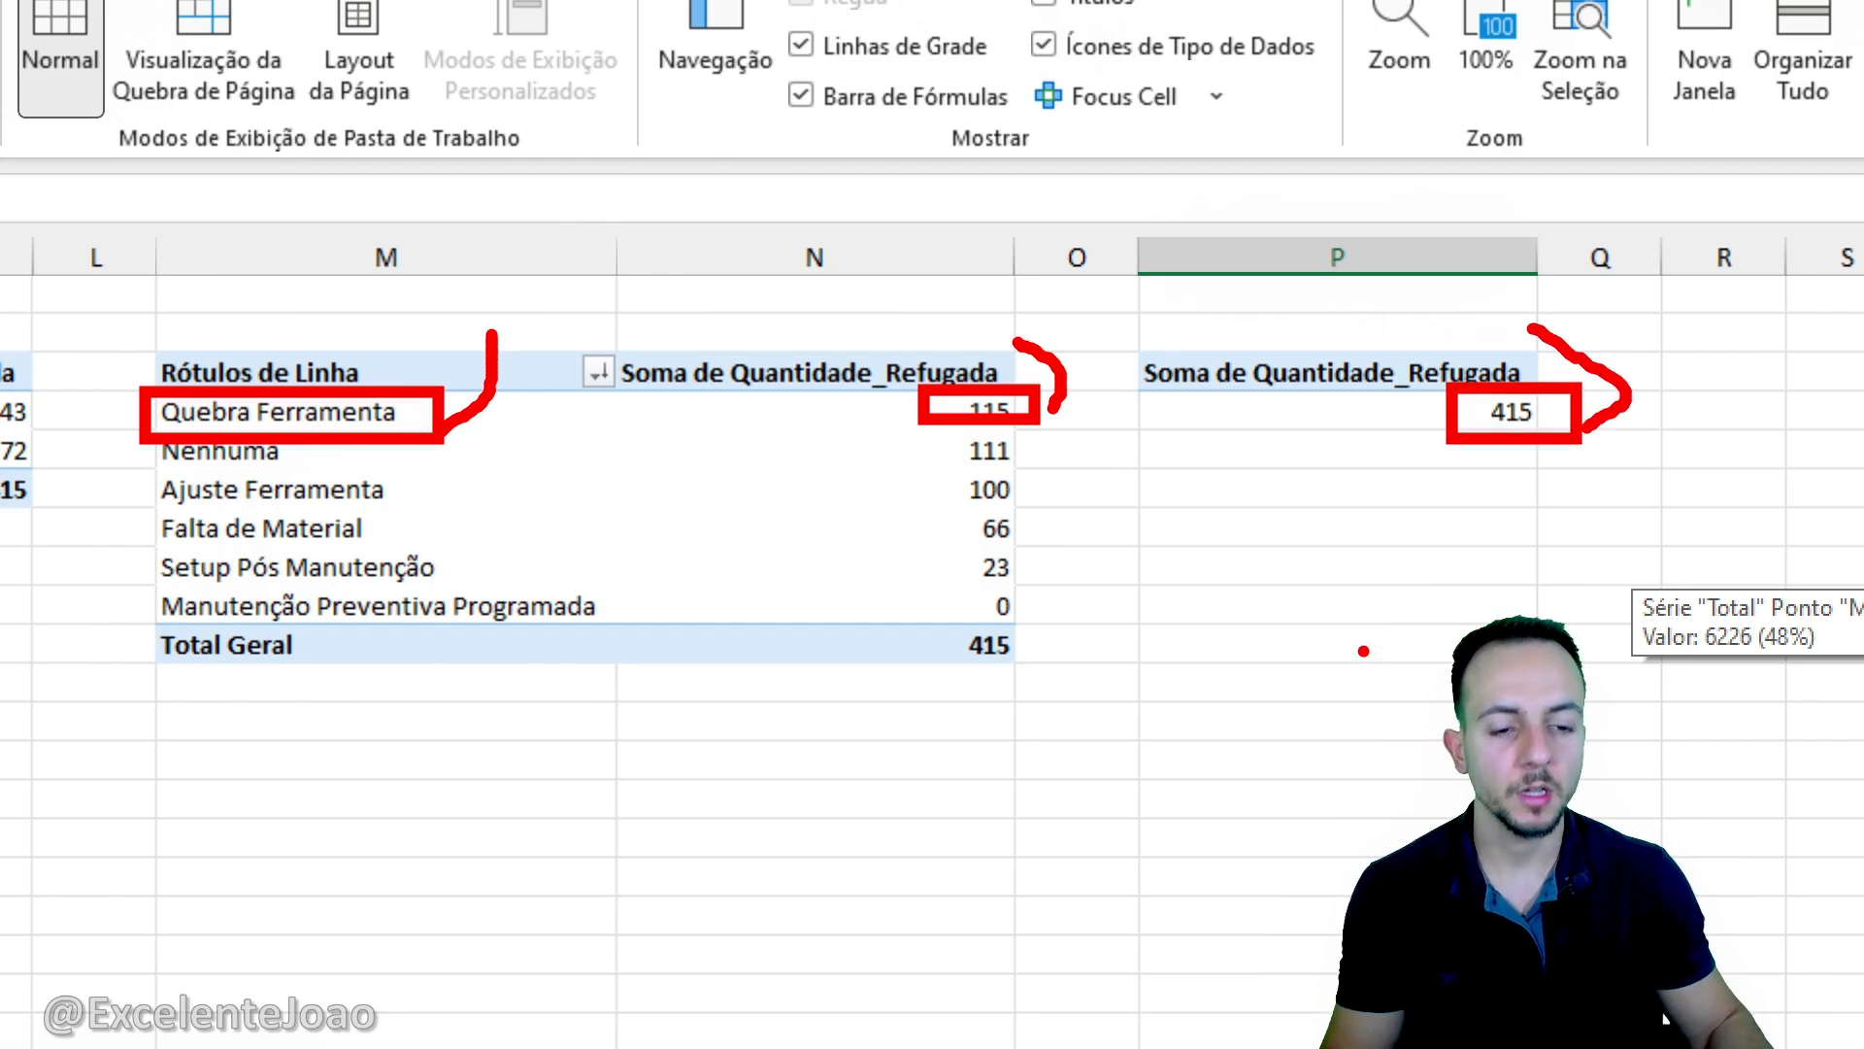
key("Escape")
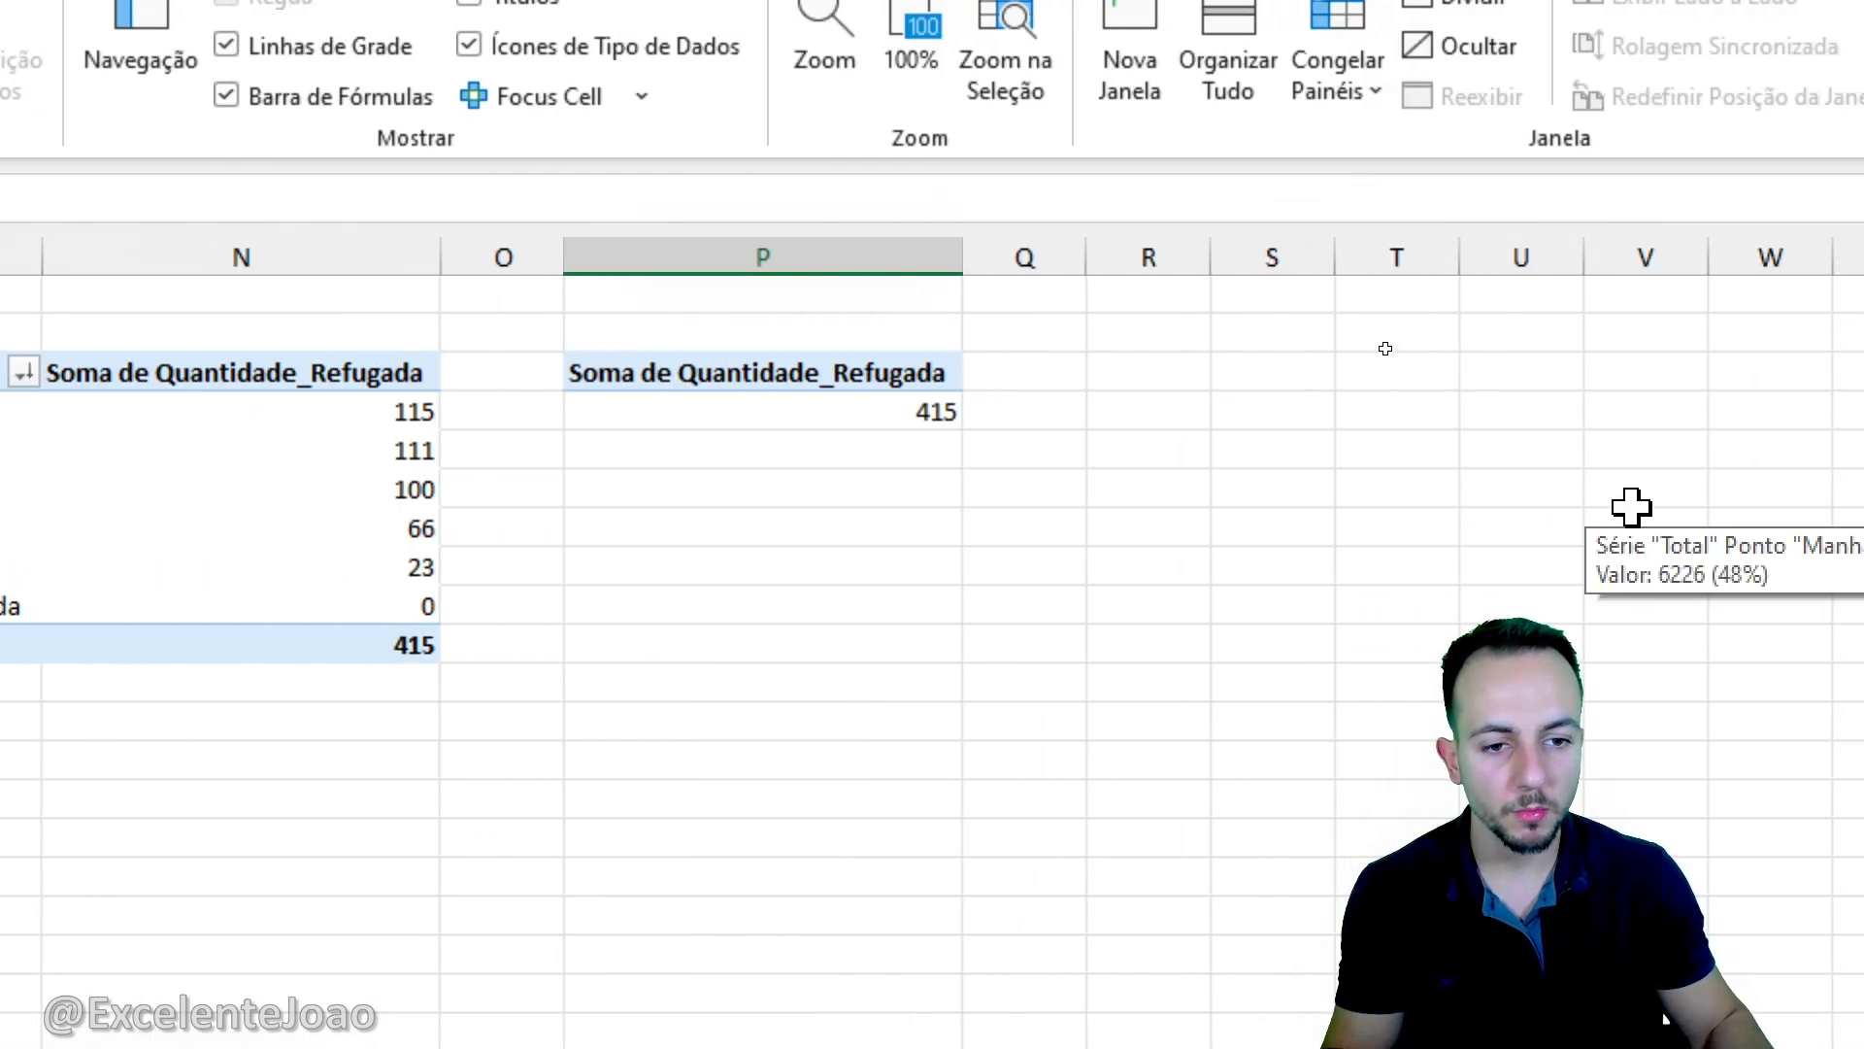
- Enter the formula =P4 in cell P2, above the pivot table holding the total rejected quantity
left_click(952, 340)
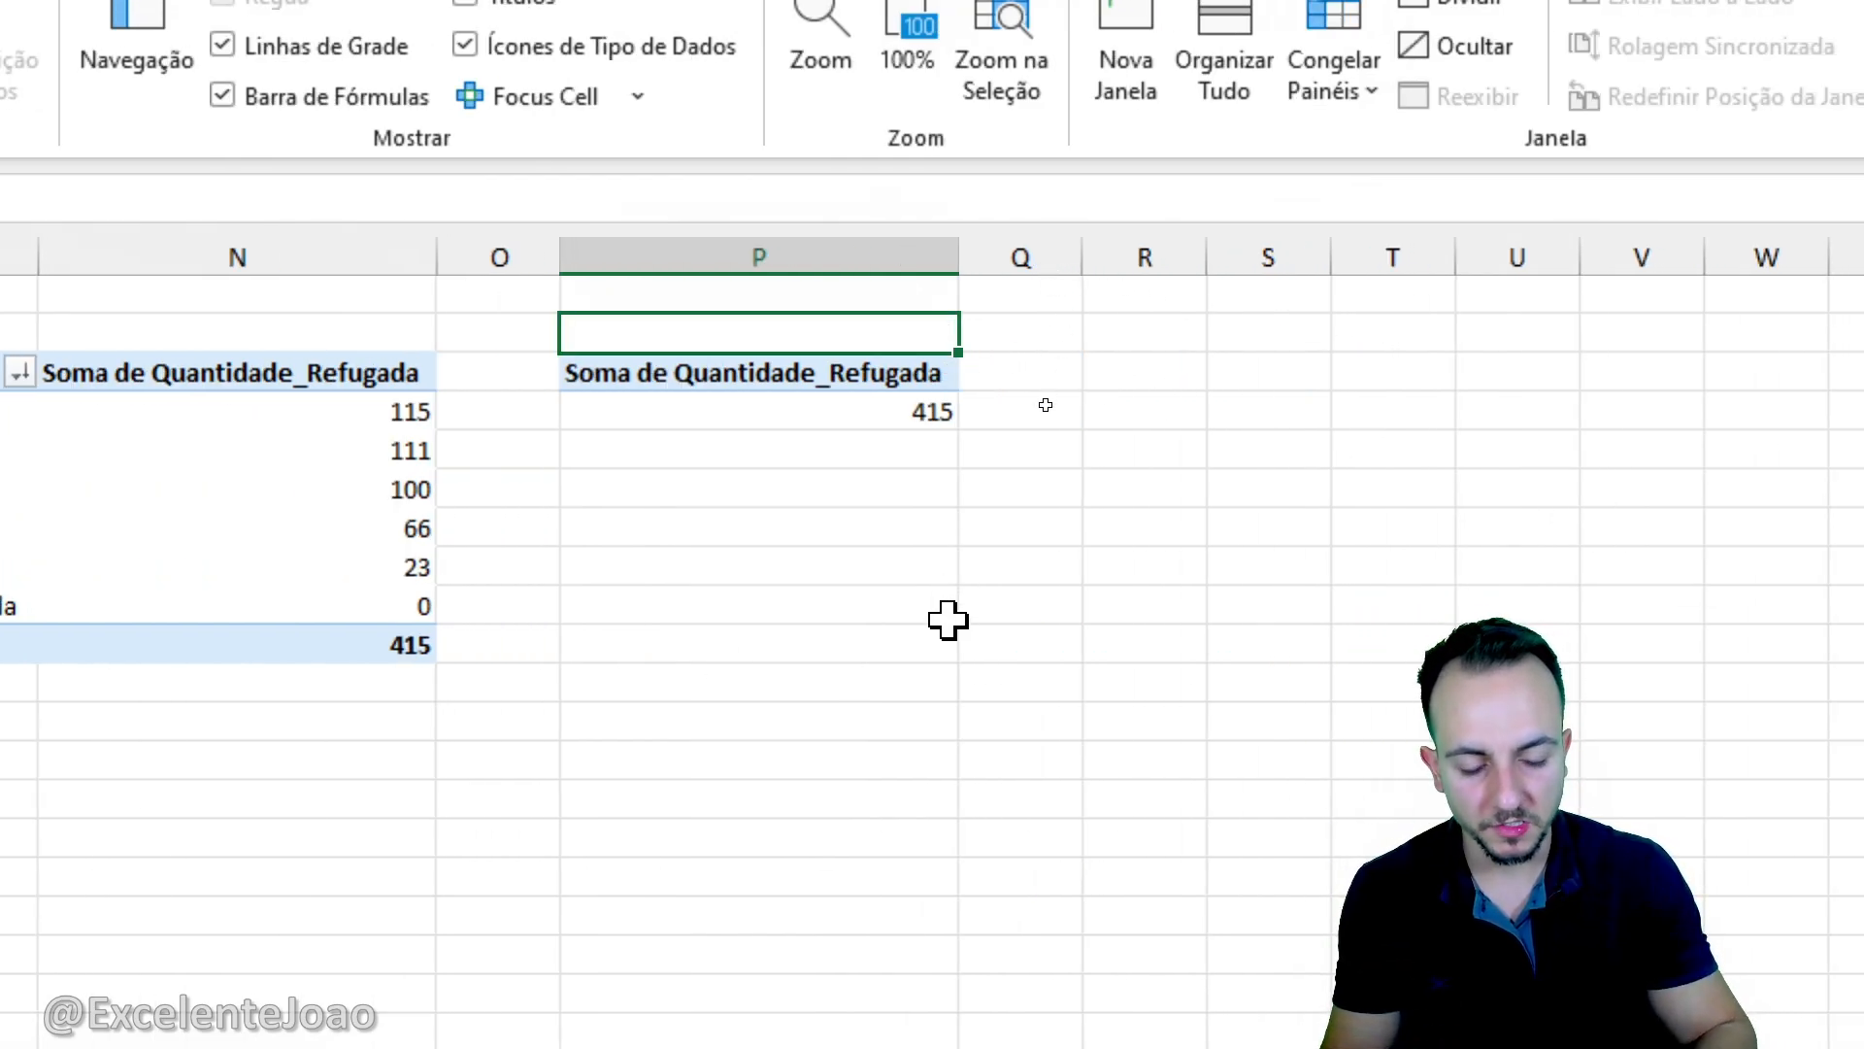
type("=p")
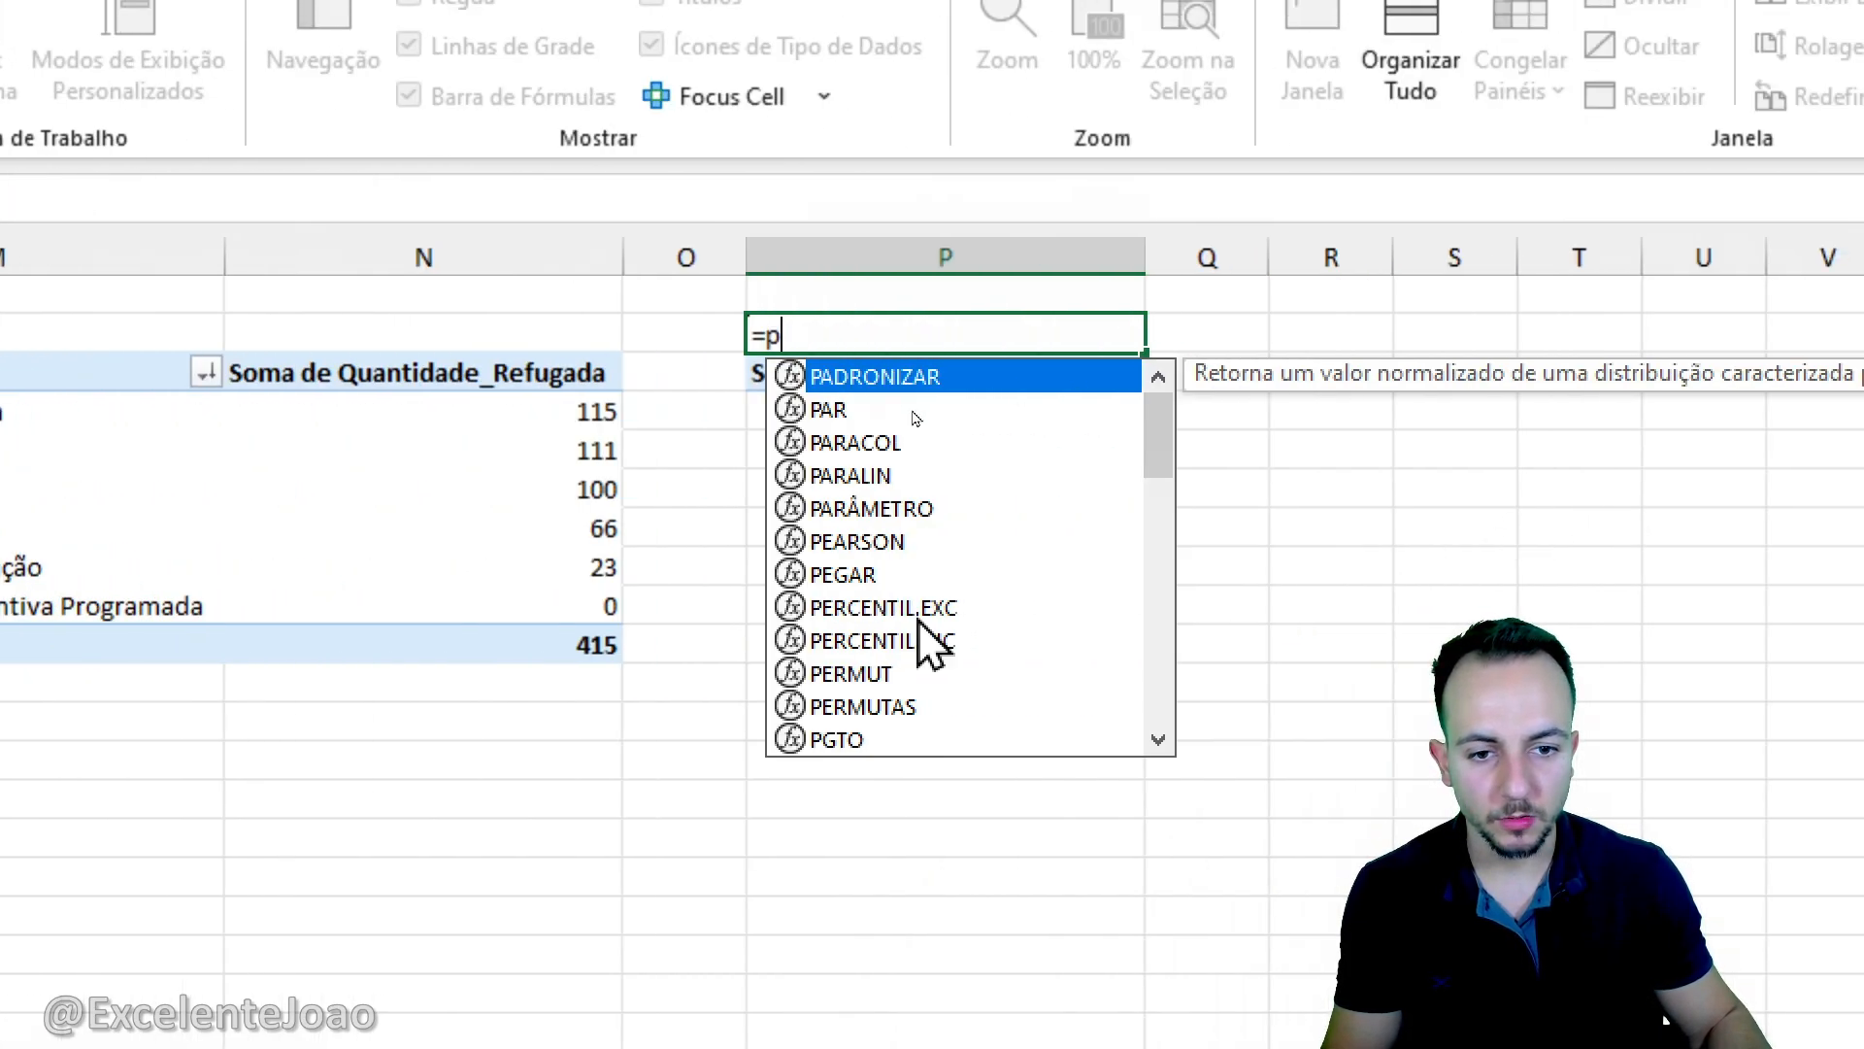
type("4")
key("Return")
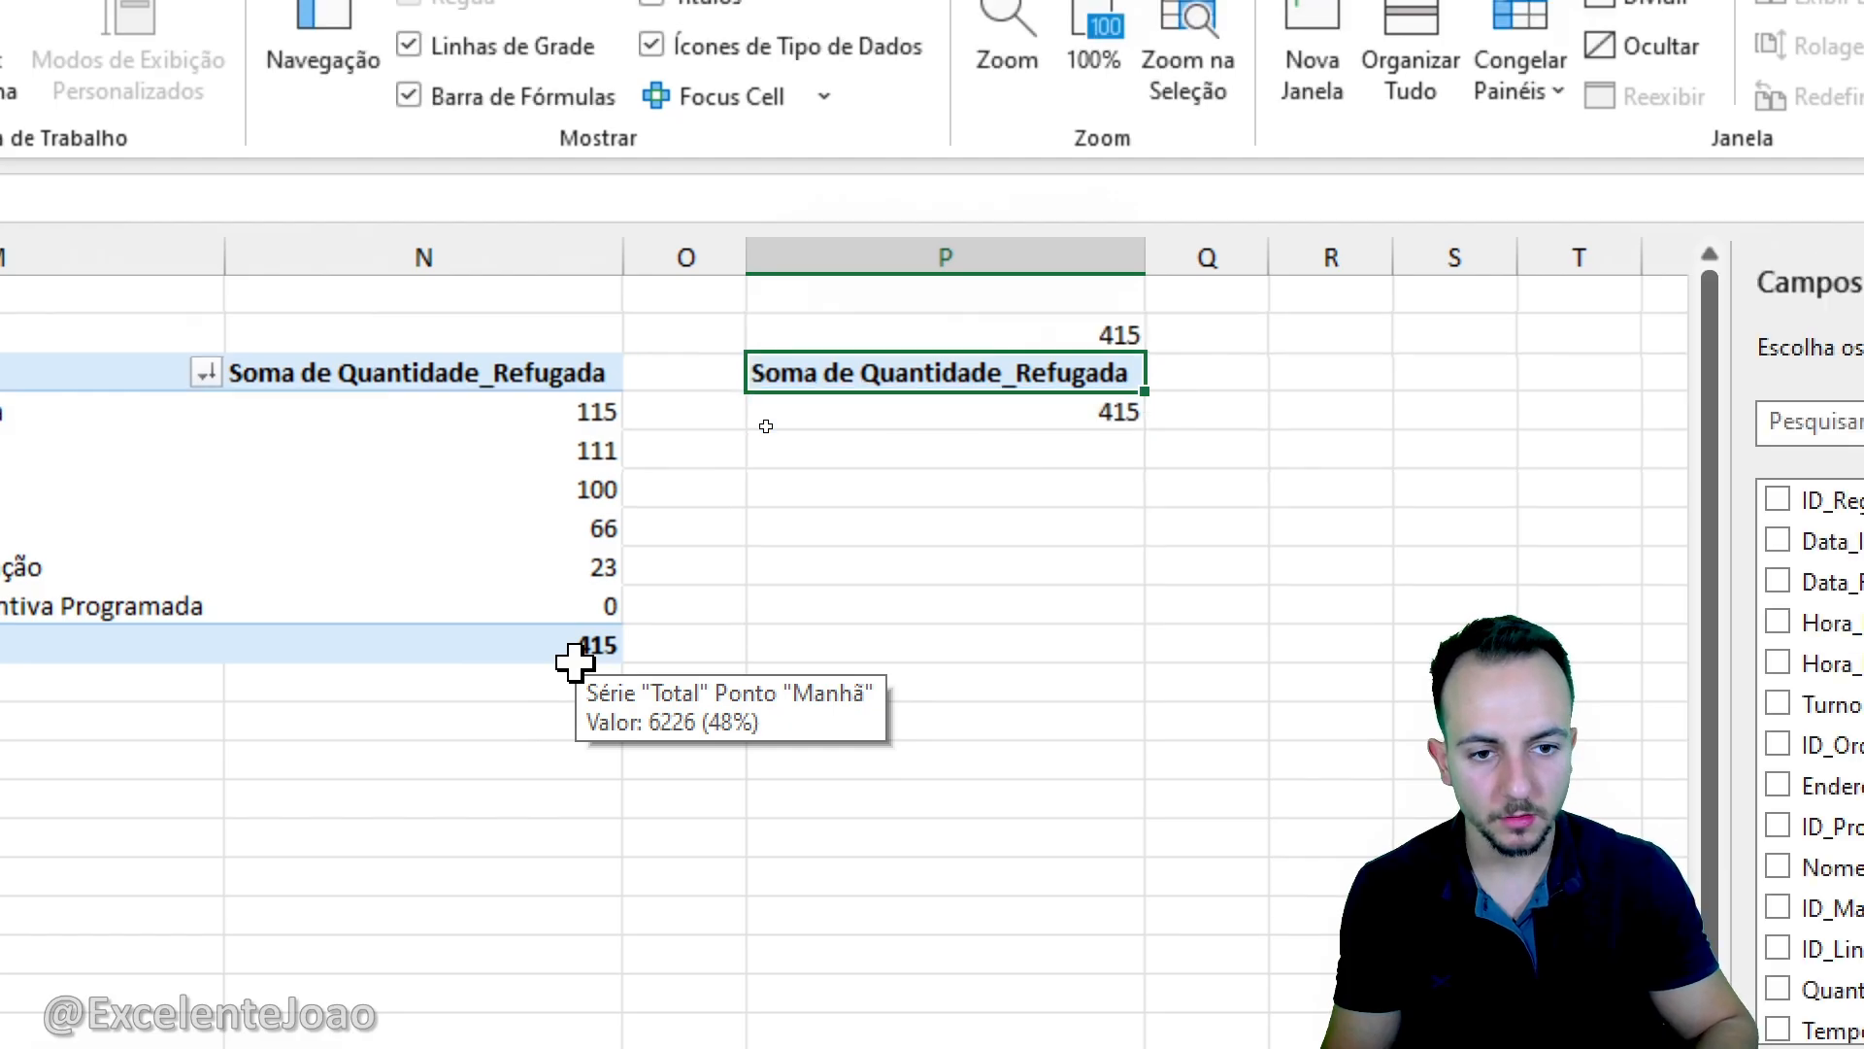
- Reference the top stop reason and its rejected quantity above their pivot table with =M4 in M2 and =N4 in N2
left_click(614, 342)
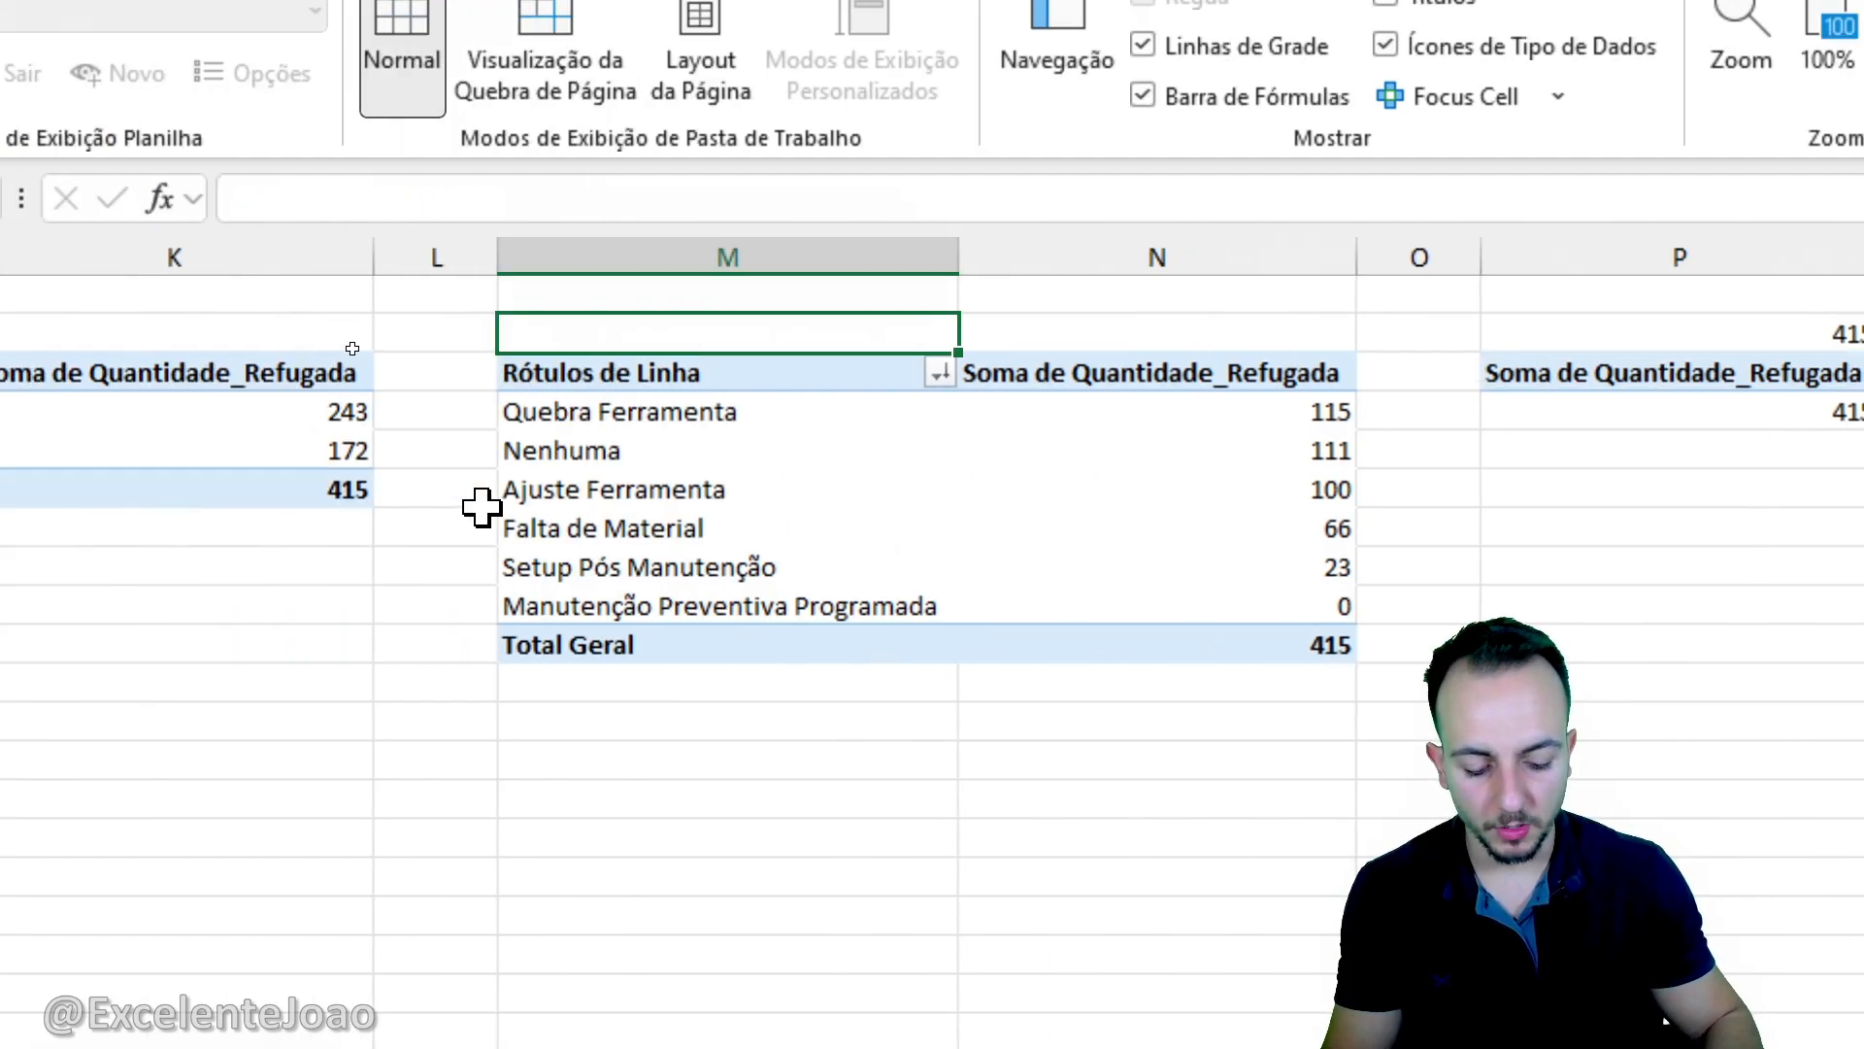
type("=m4")
key("Tab")
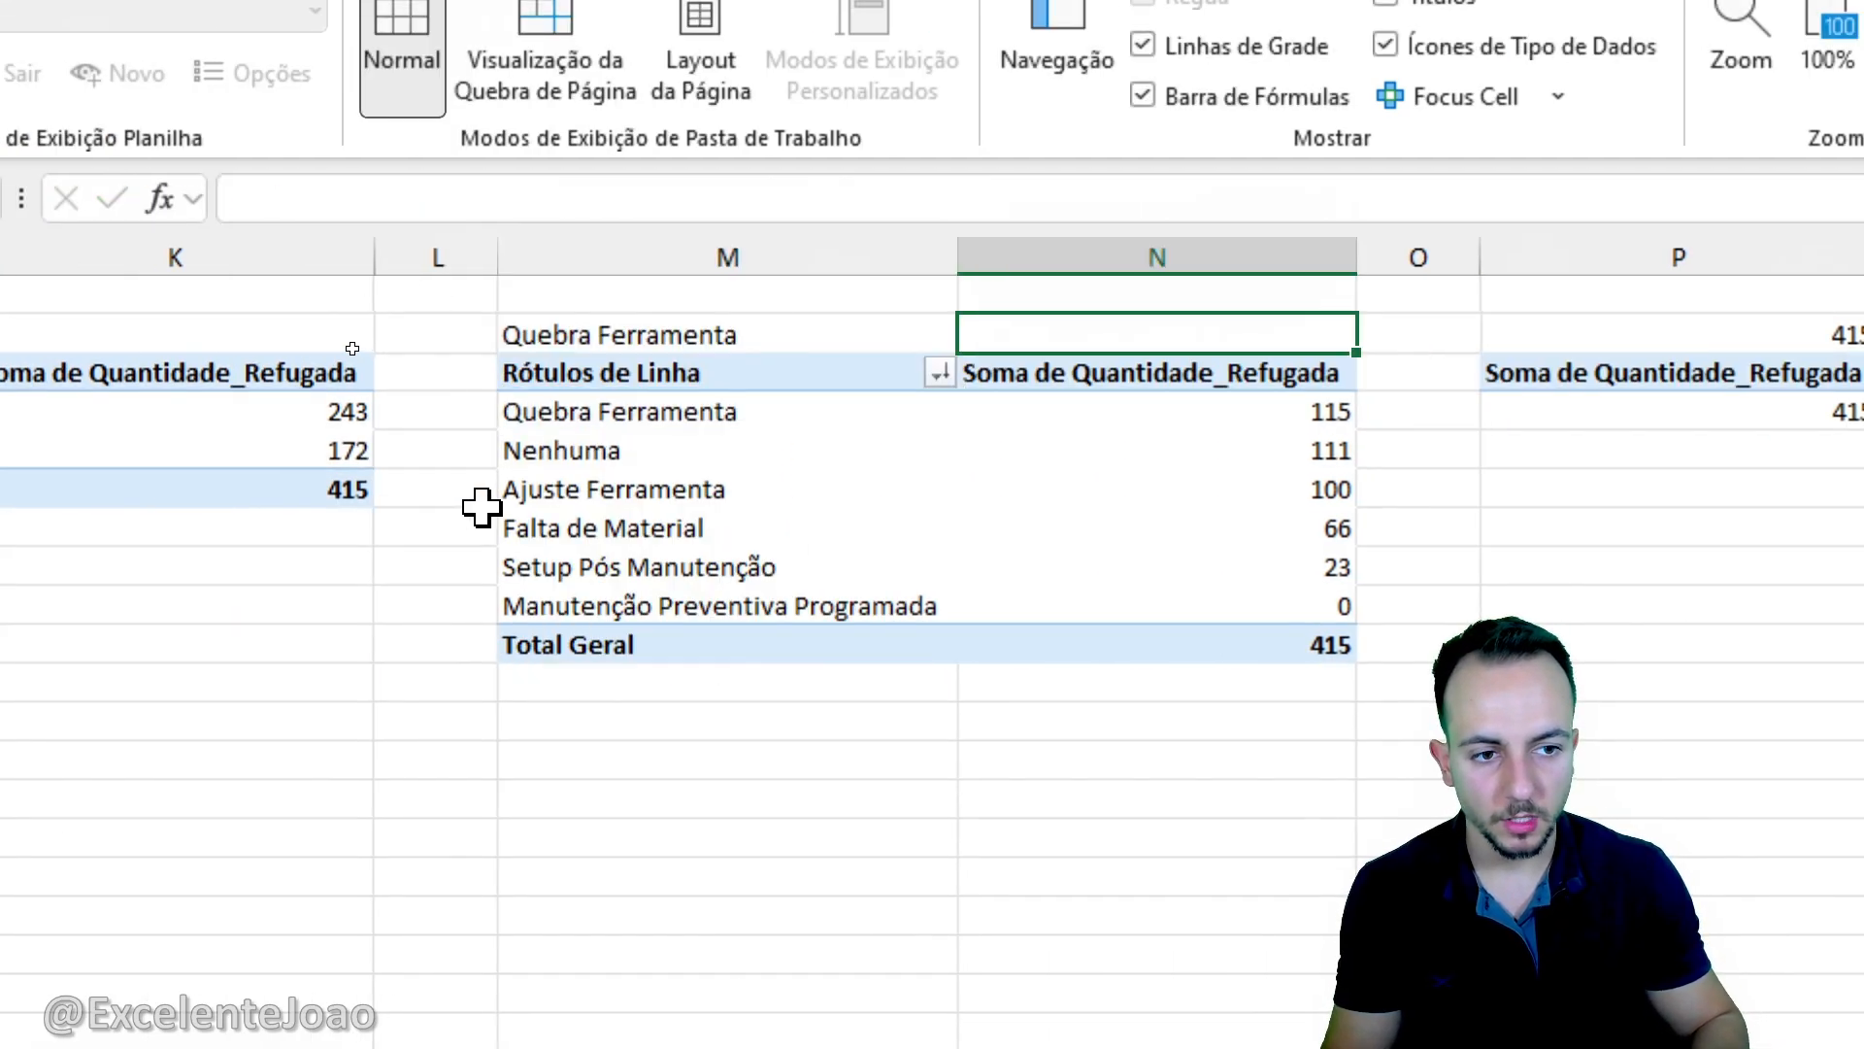
type("=n4")
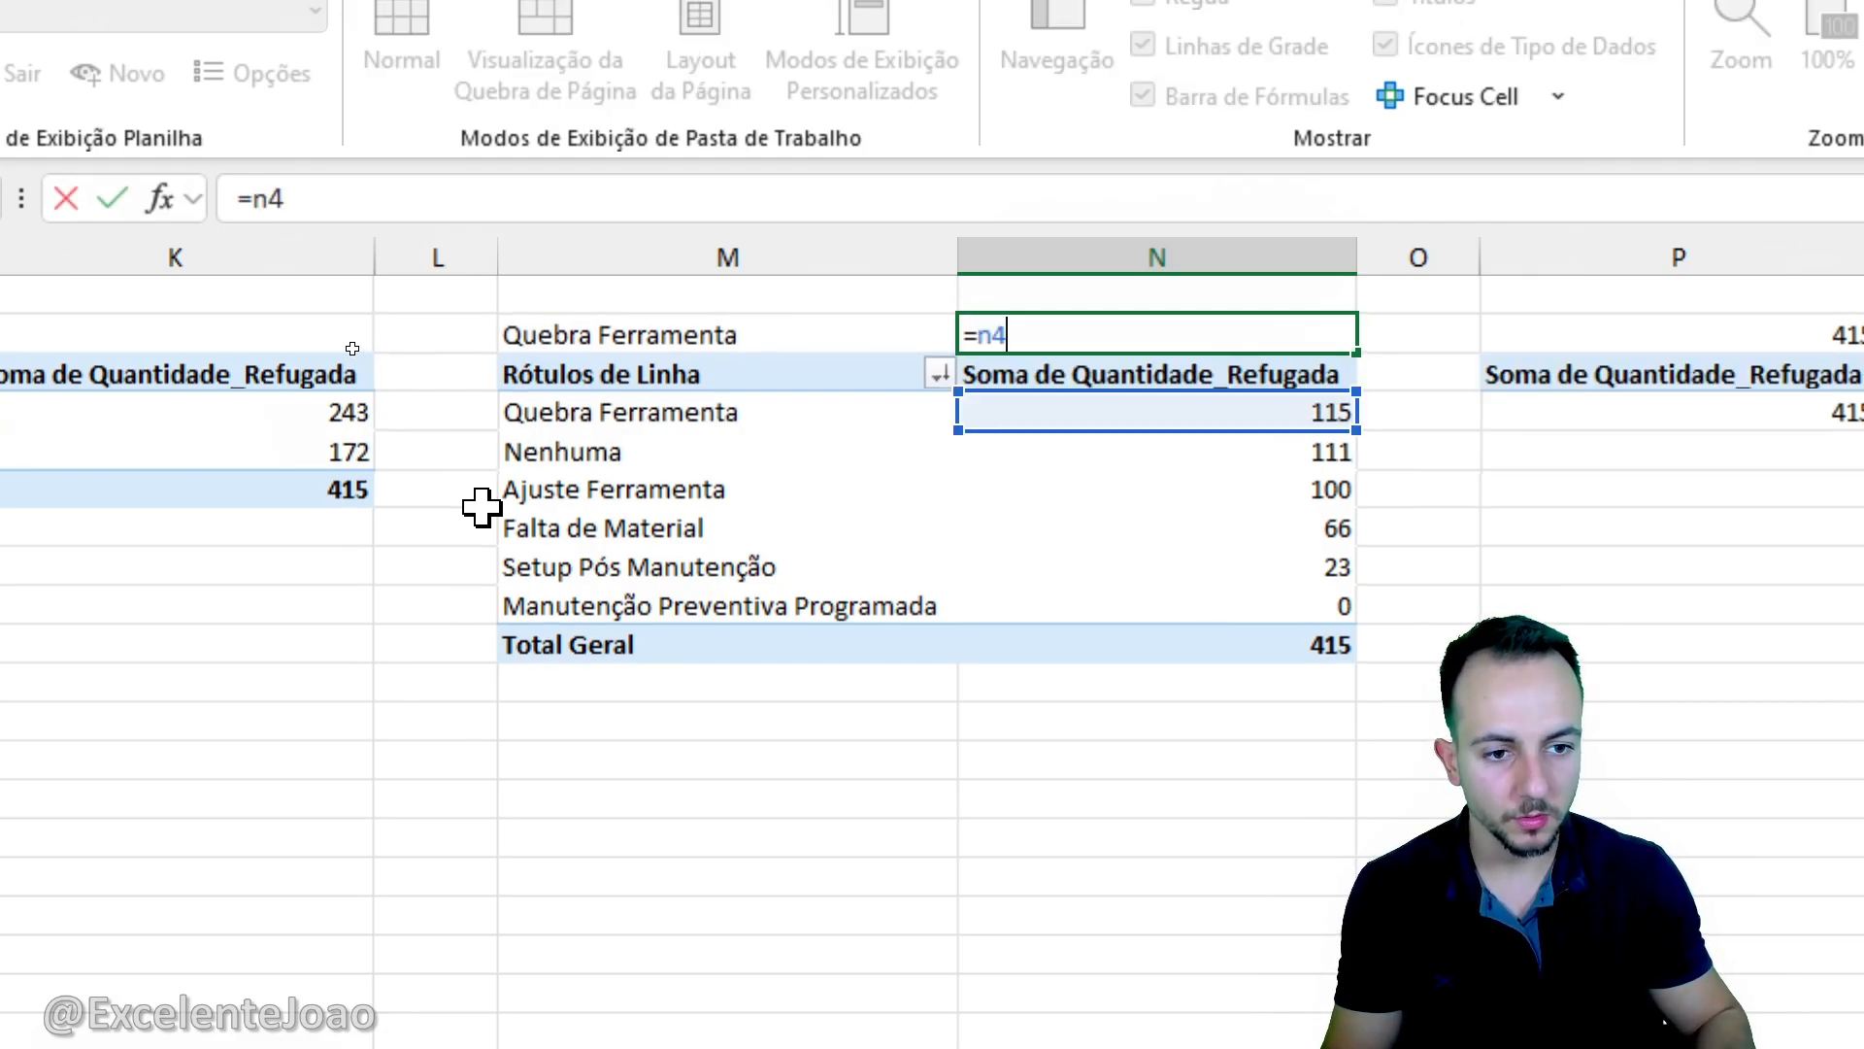
key("Return")
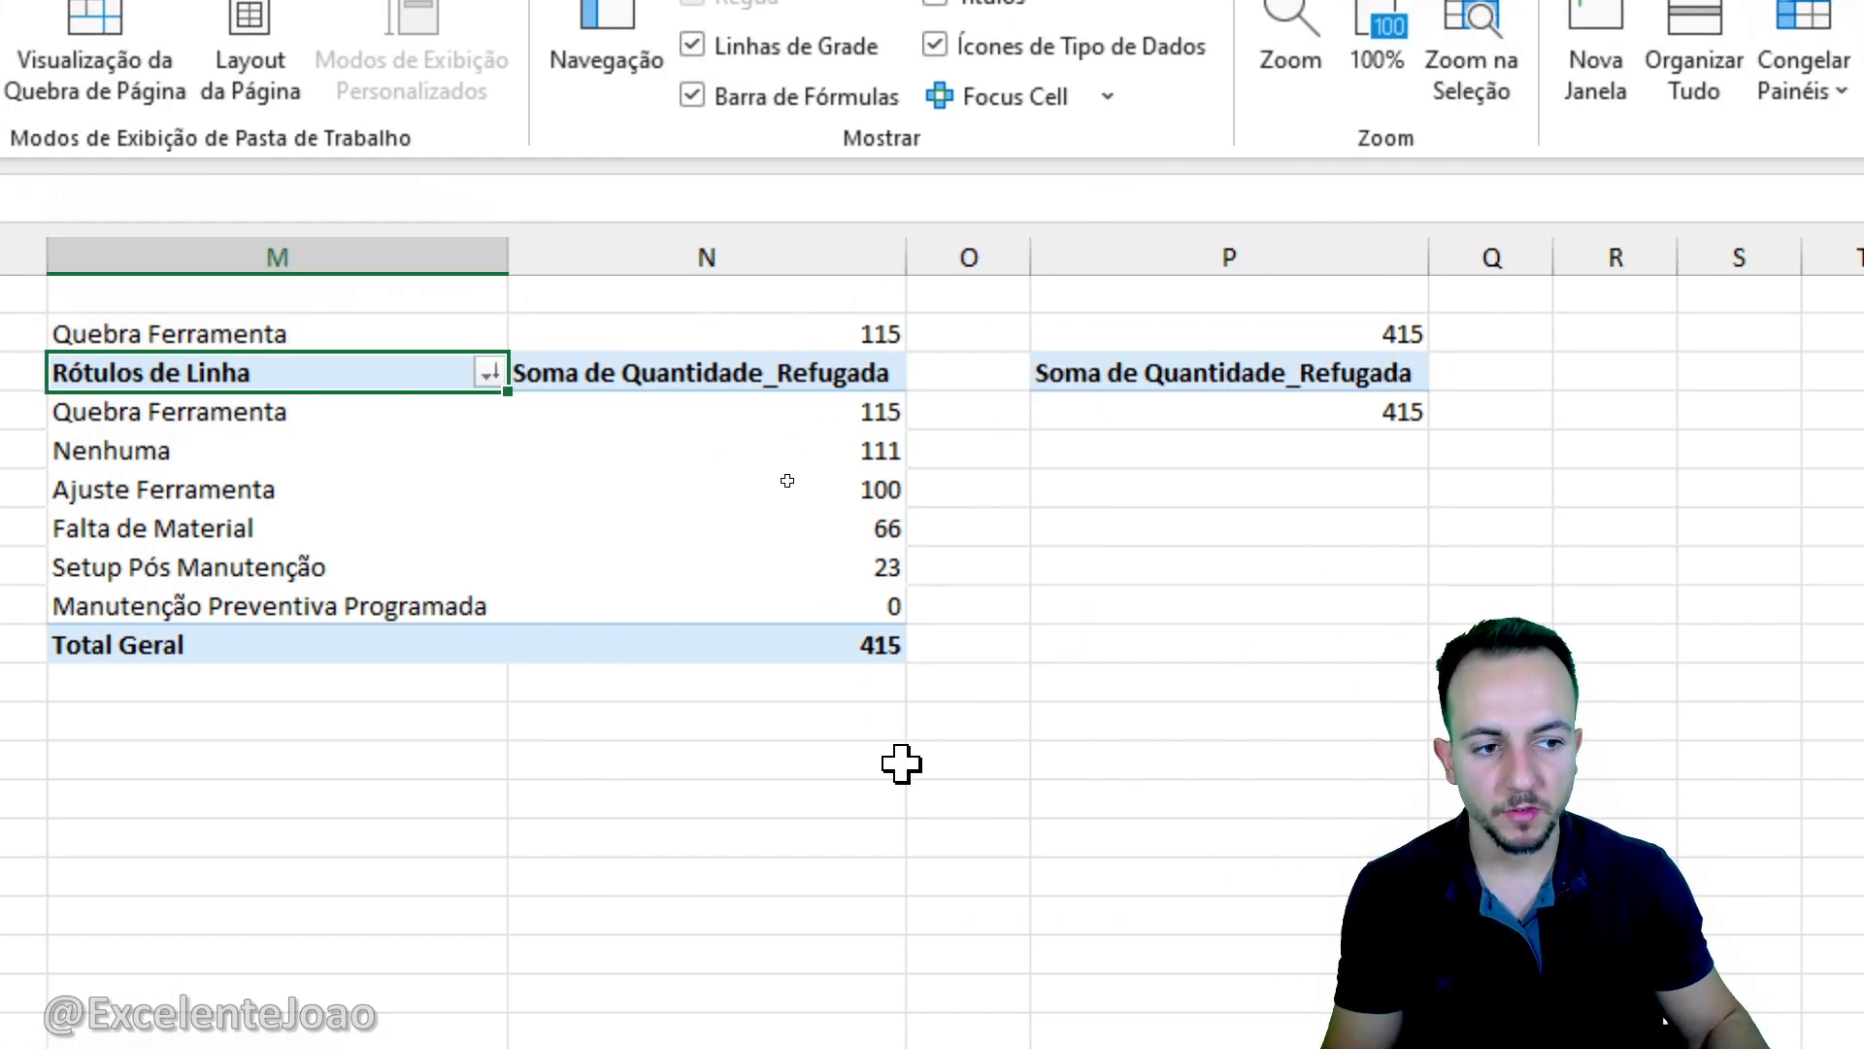
left_click(901, 764)
left_click_drag(33, 306, 337, 367)
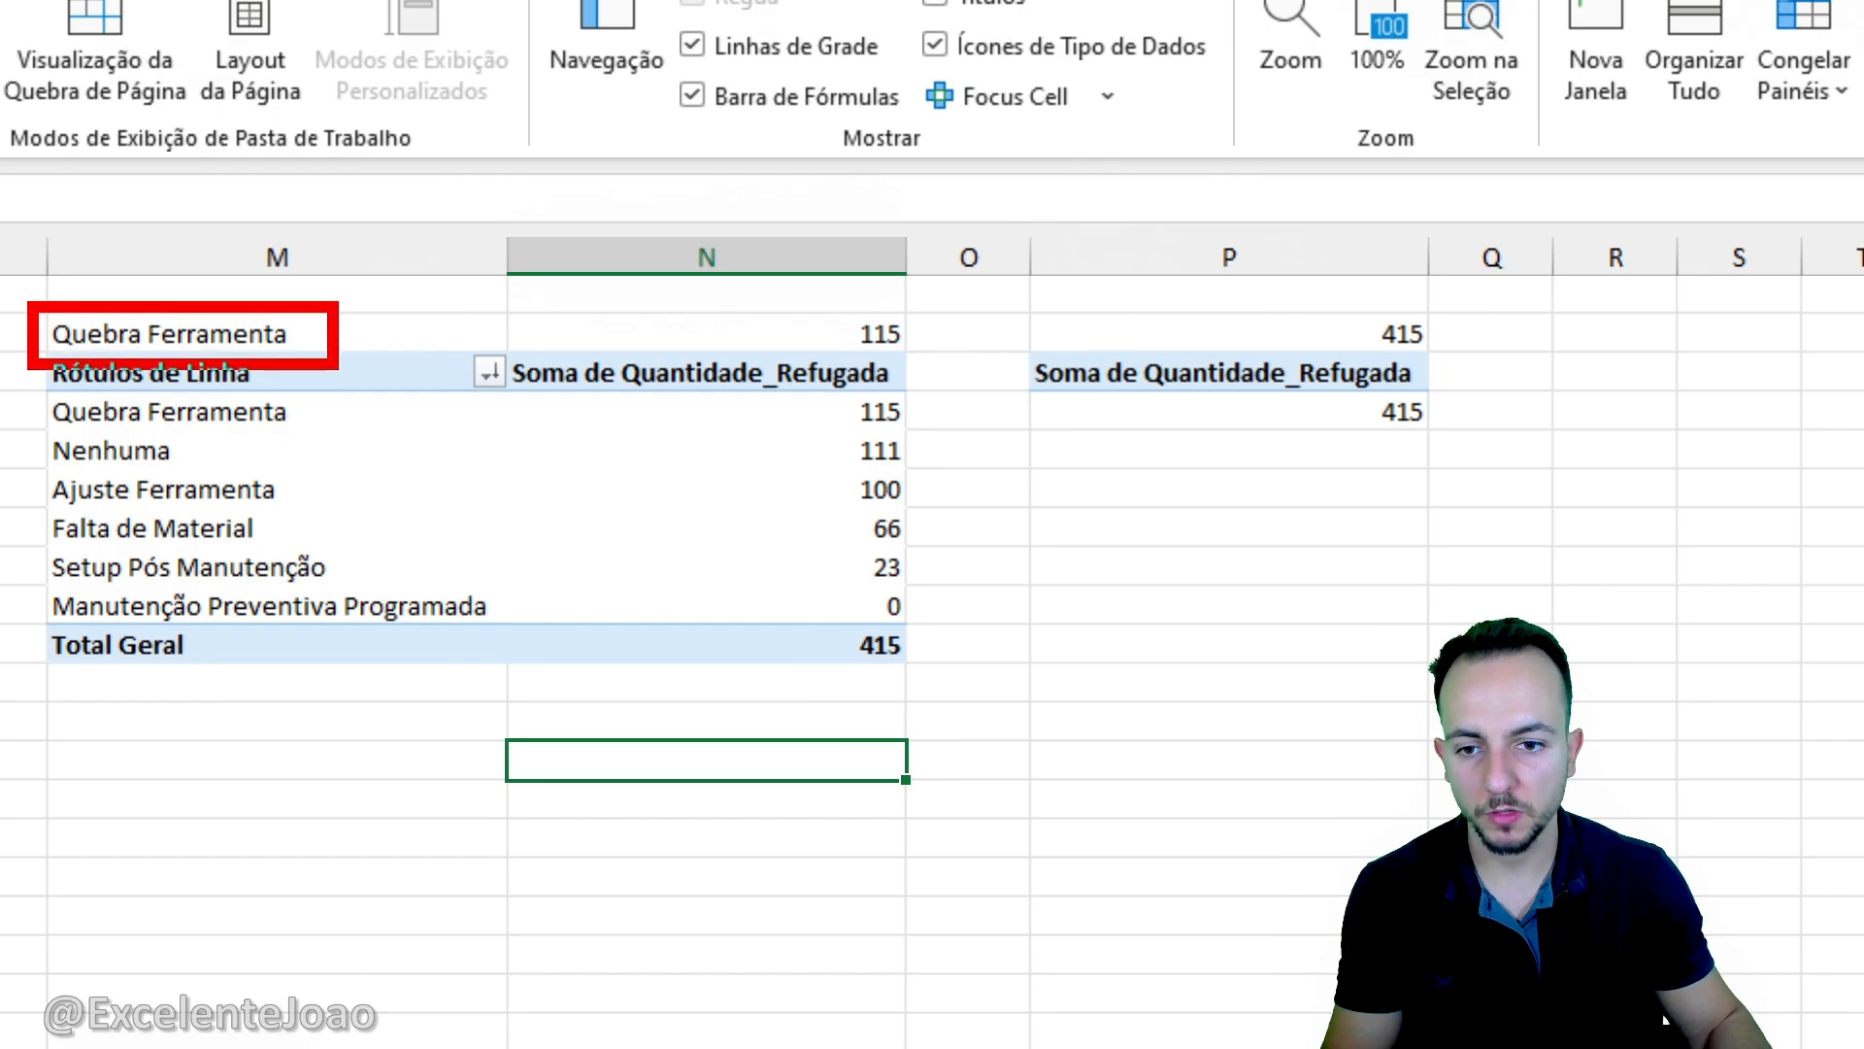
left_click_drag(825, 291, 974, 380)
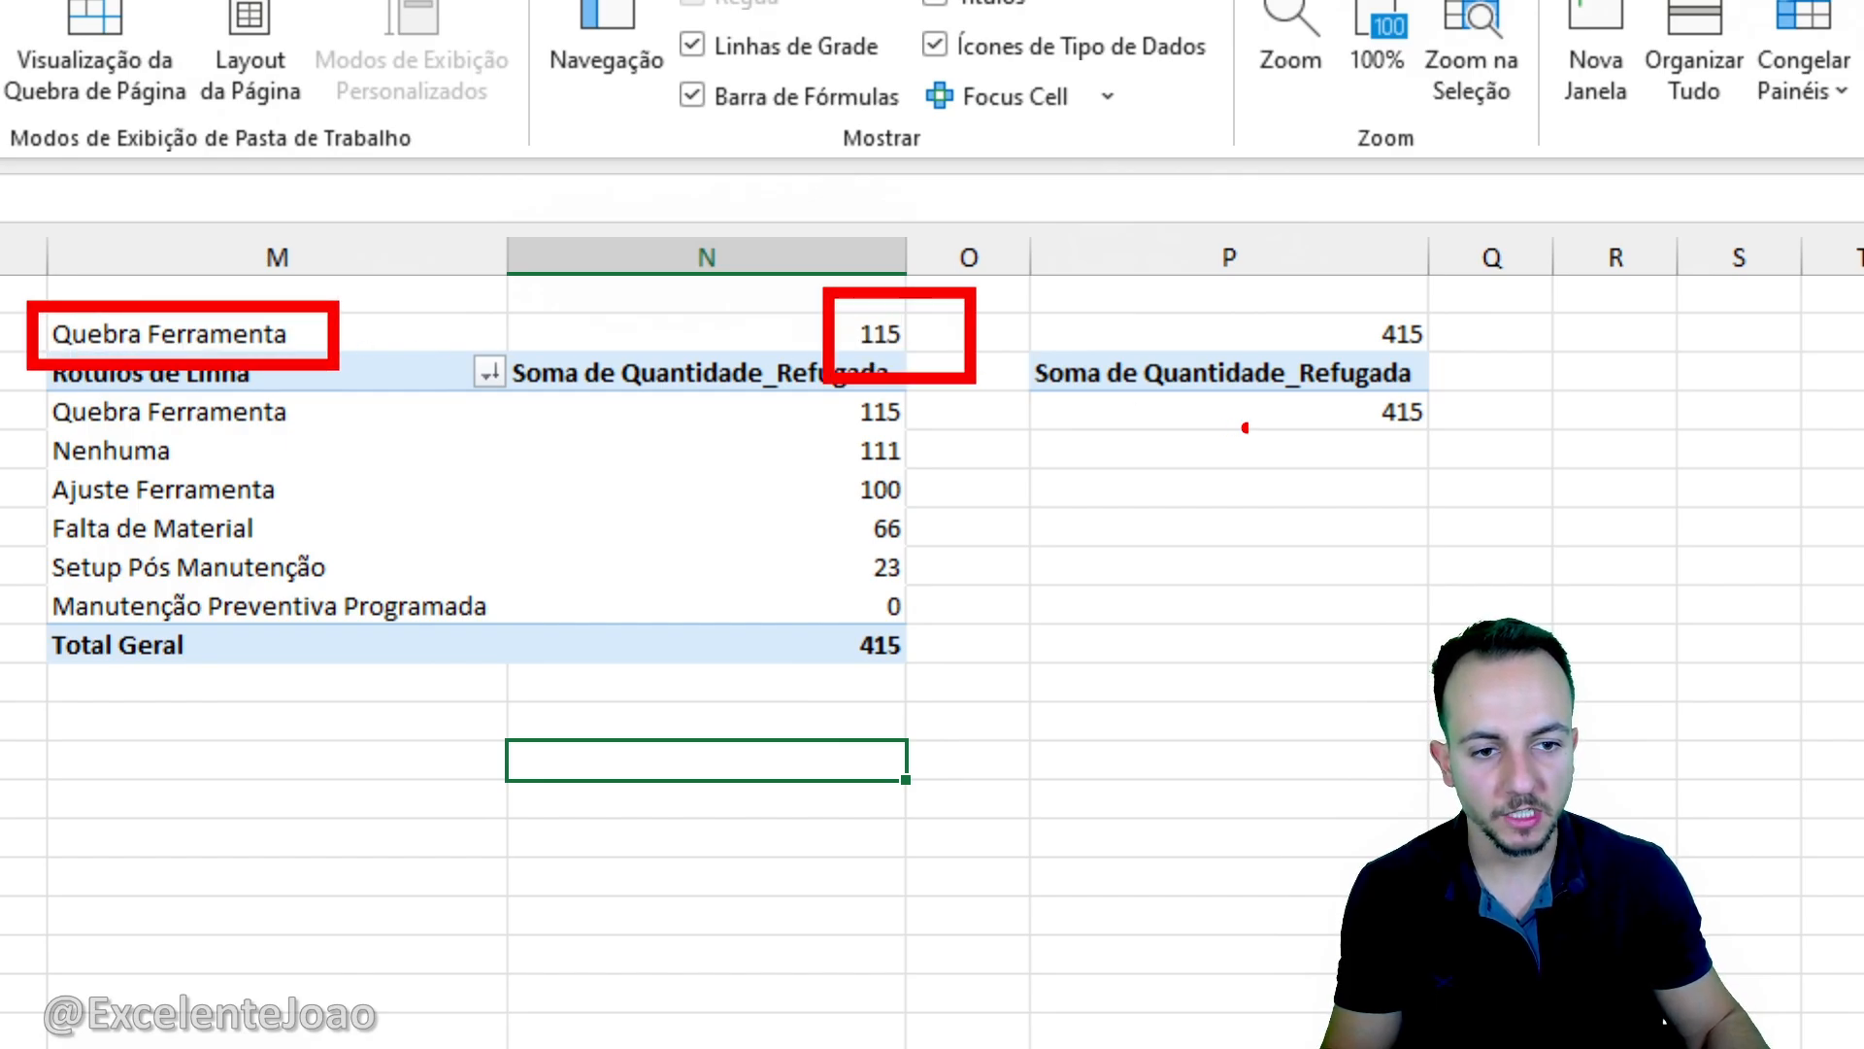
left_click_drag(1351, 297, 1447, 367)
key("Escape")
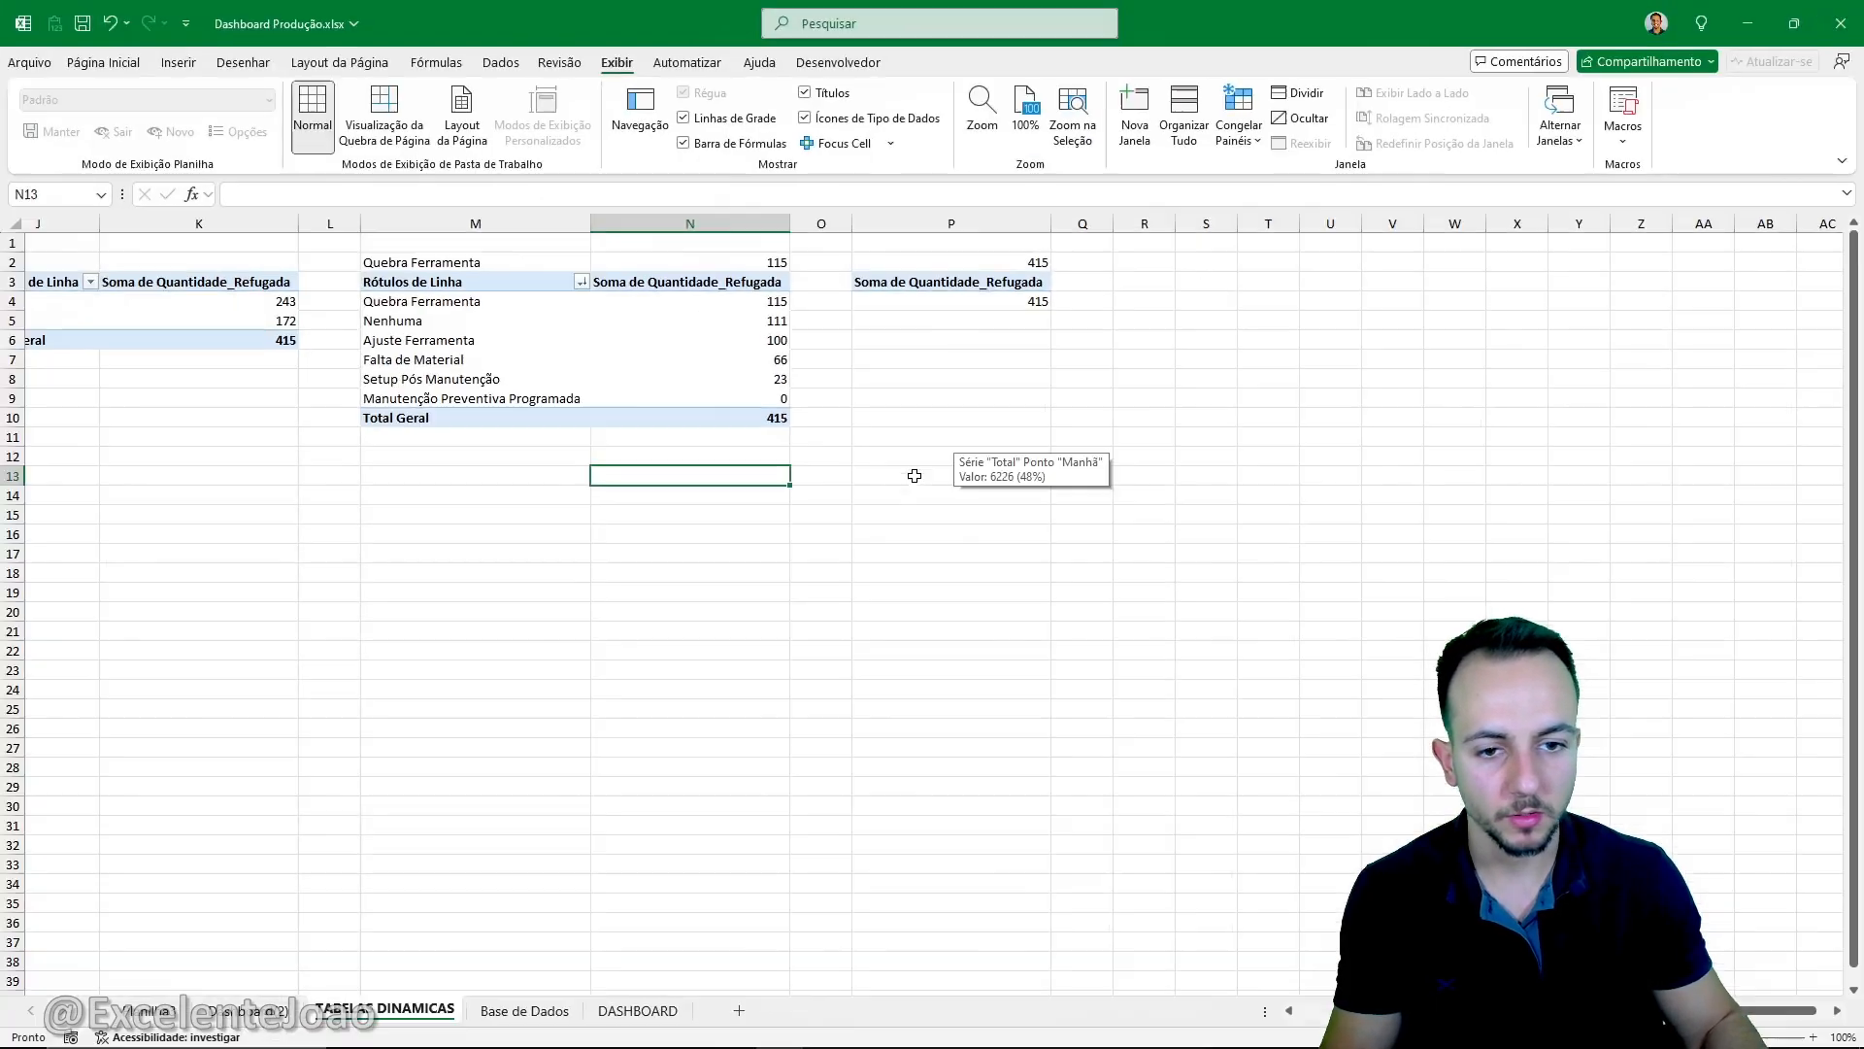
- On the DASHBOARD sheet, draw a rectangle over the dark blue side panel at about rows 8 to 11, extending into column B
left_click(636, 1012)
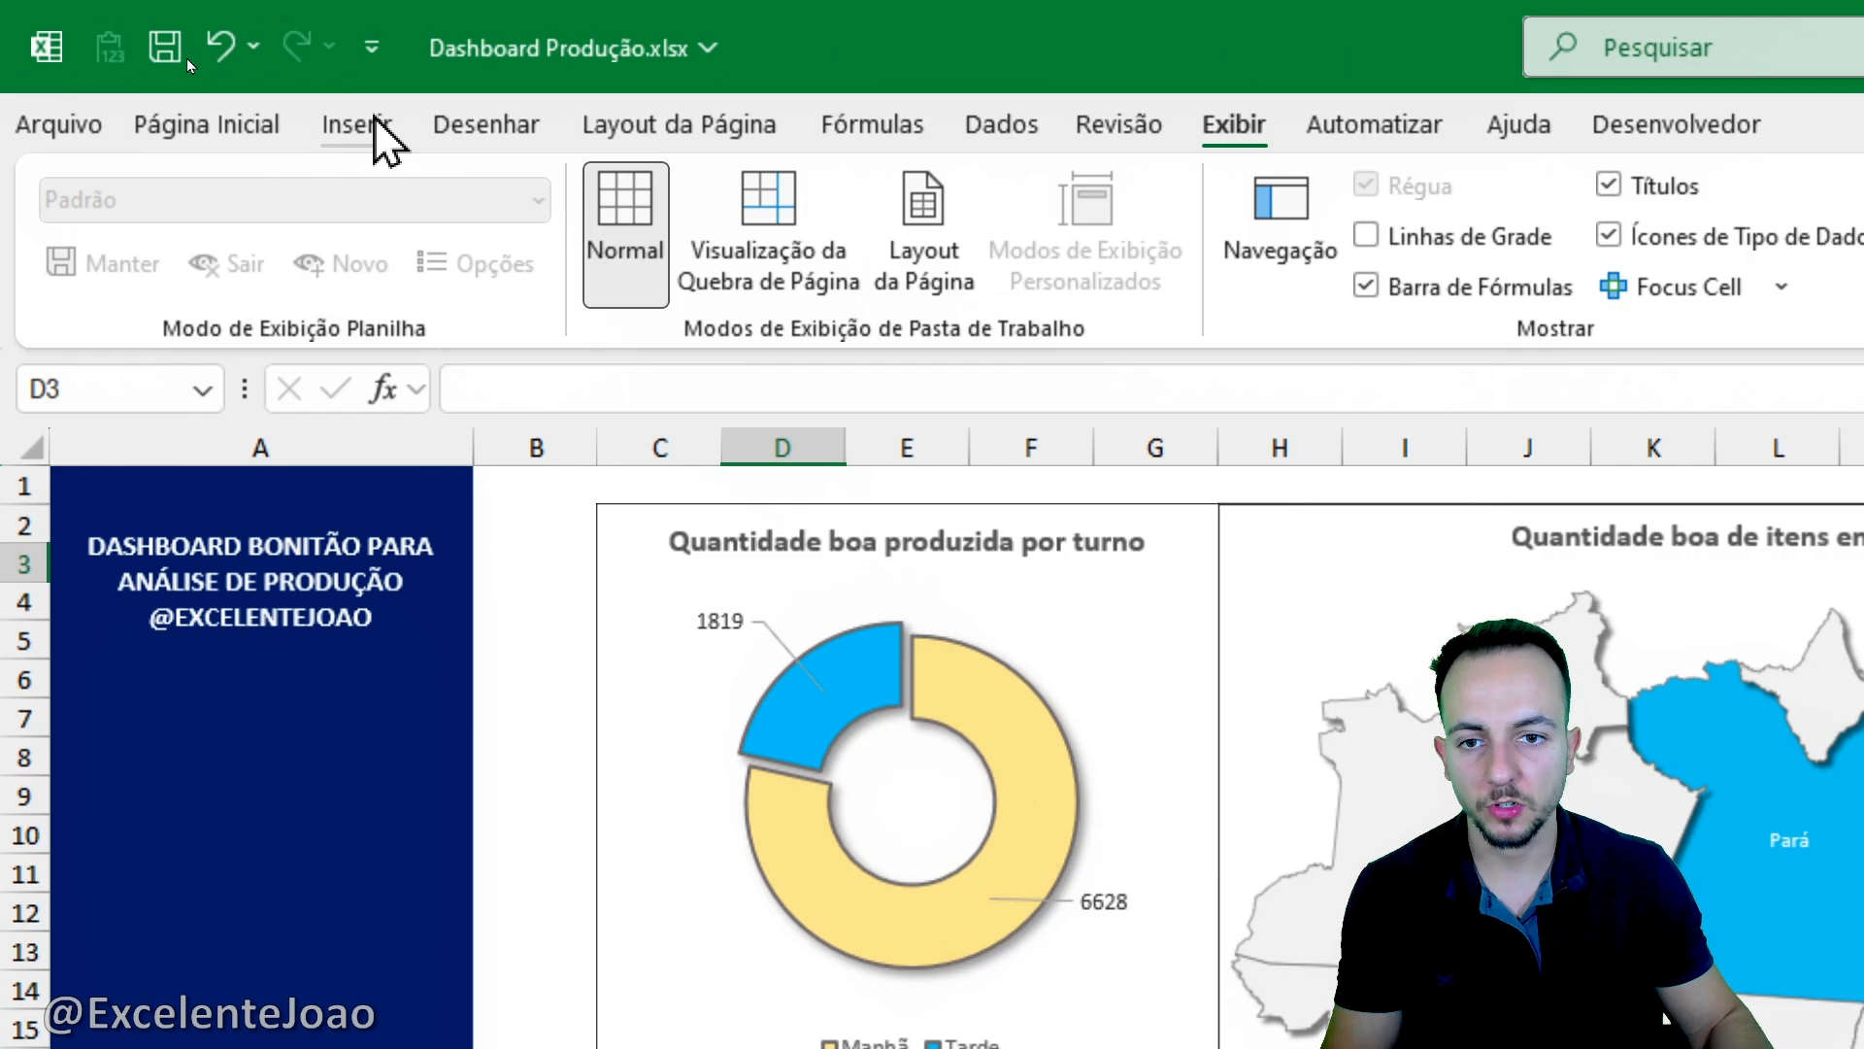
left_click(184, 60)
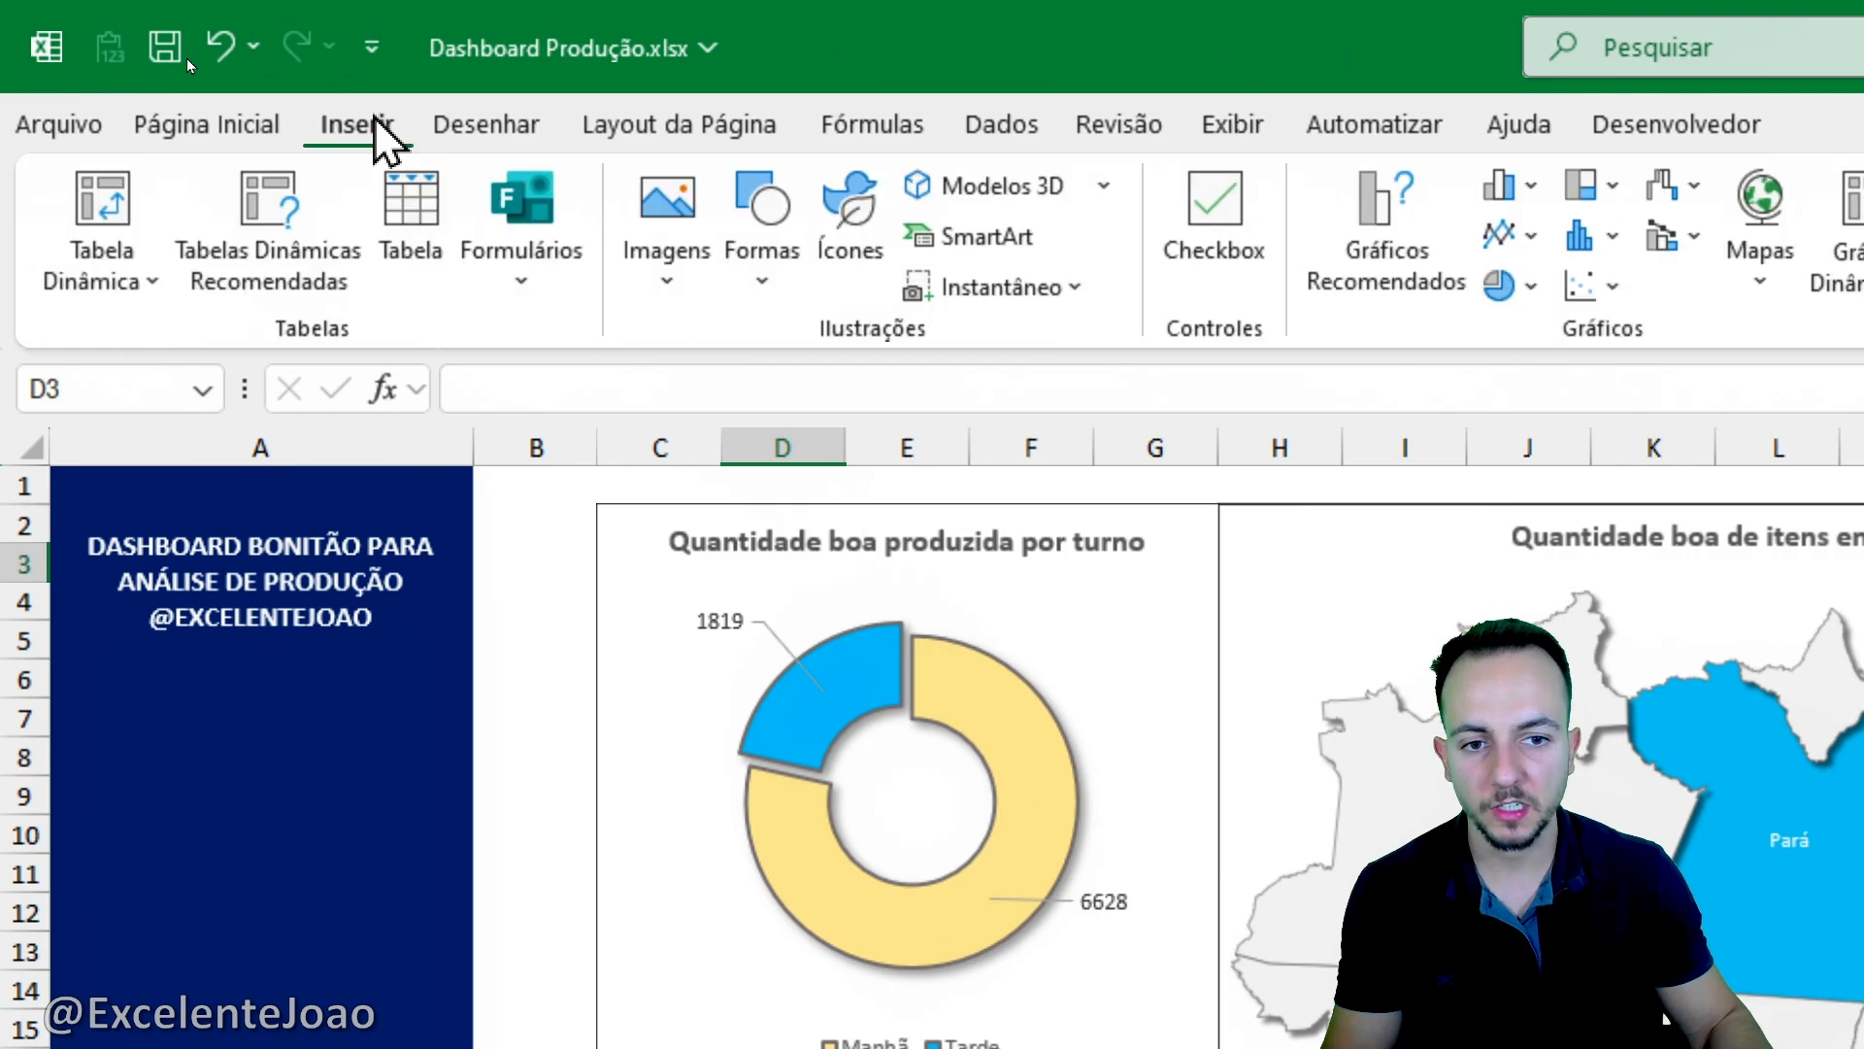
left_click(757, 233)
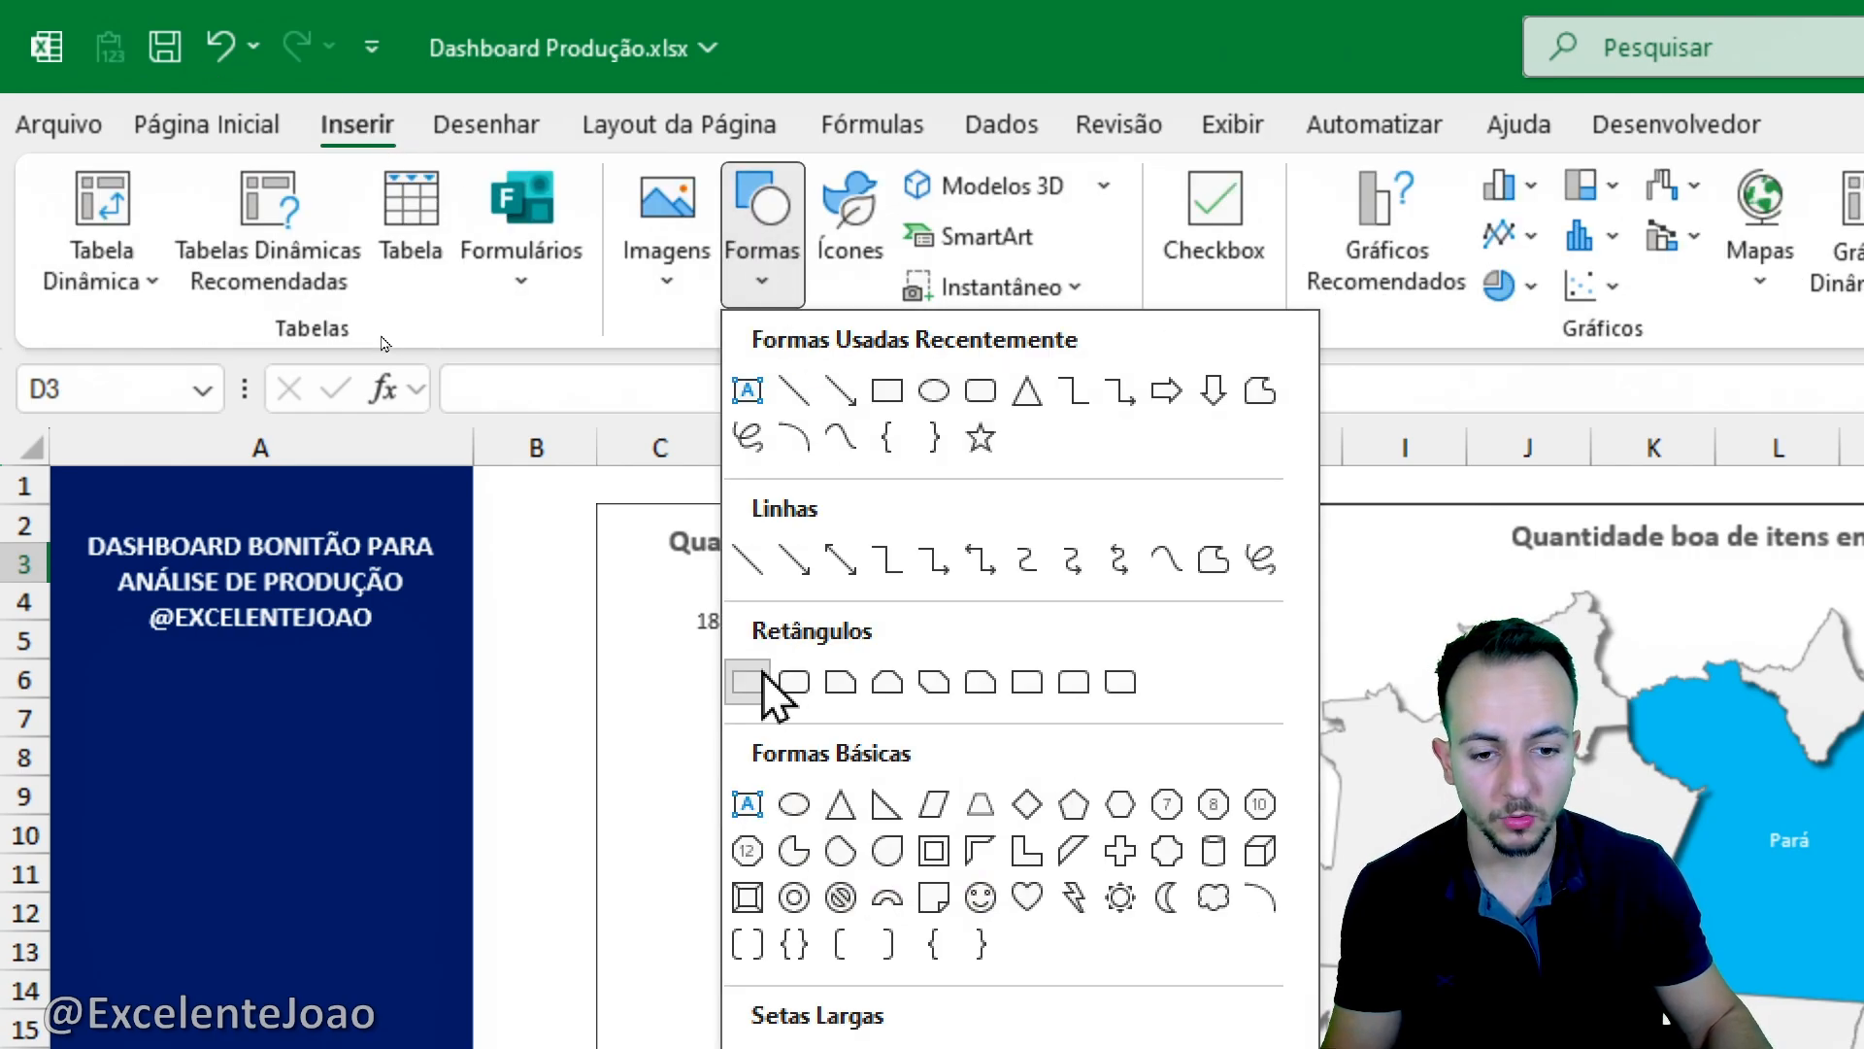
left_click(753, 679)
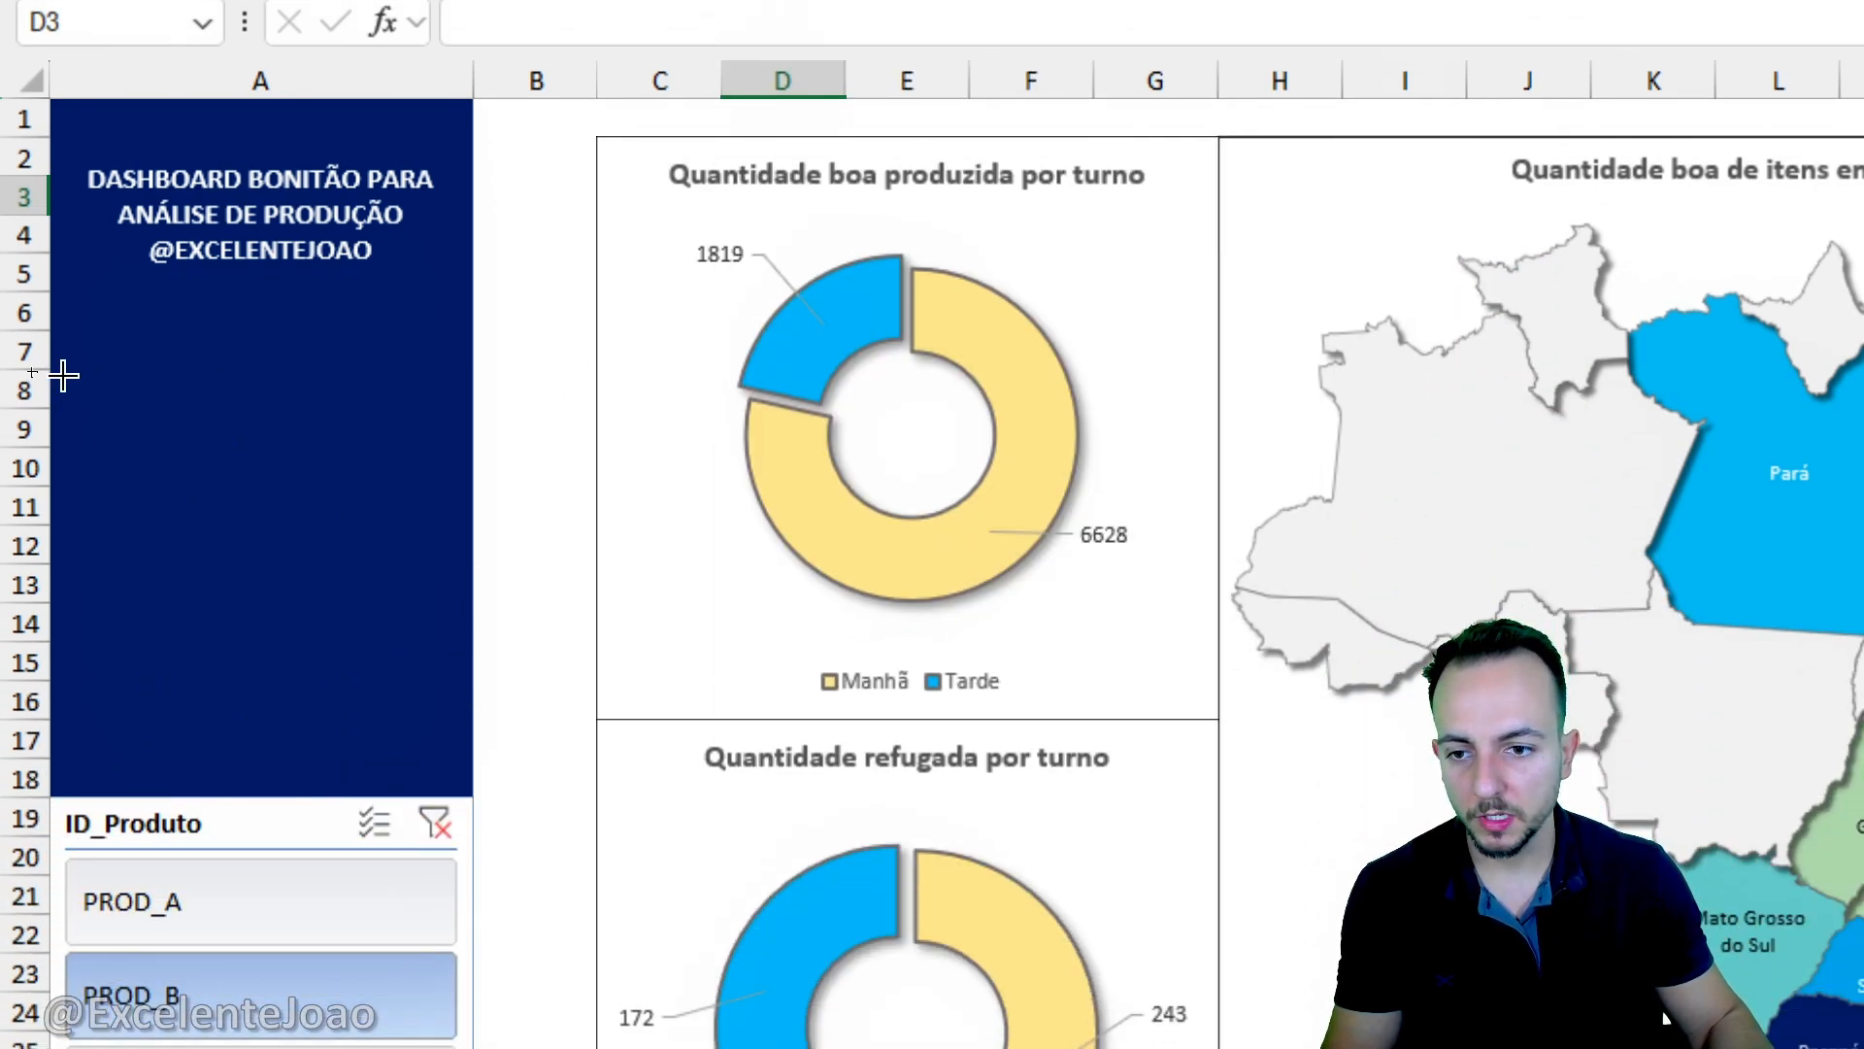
left_click_drag(63, 376, 530, 519)
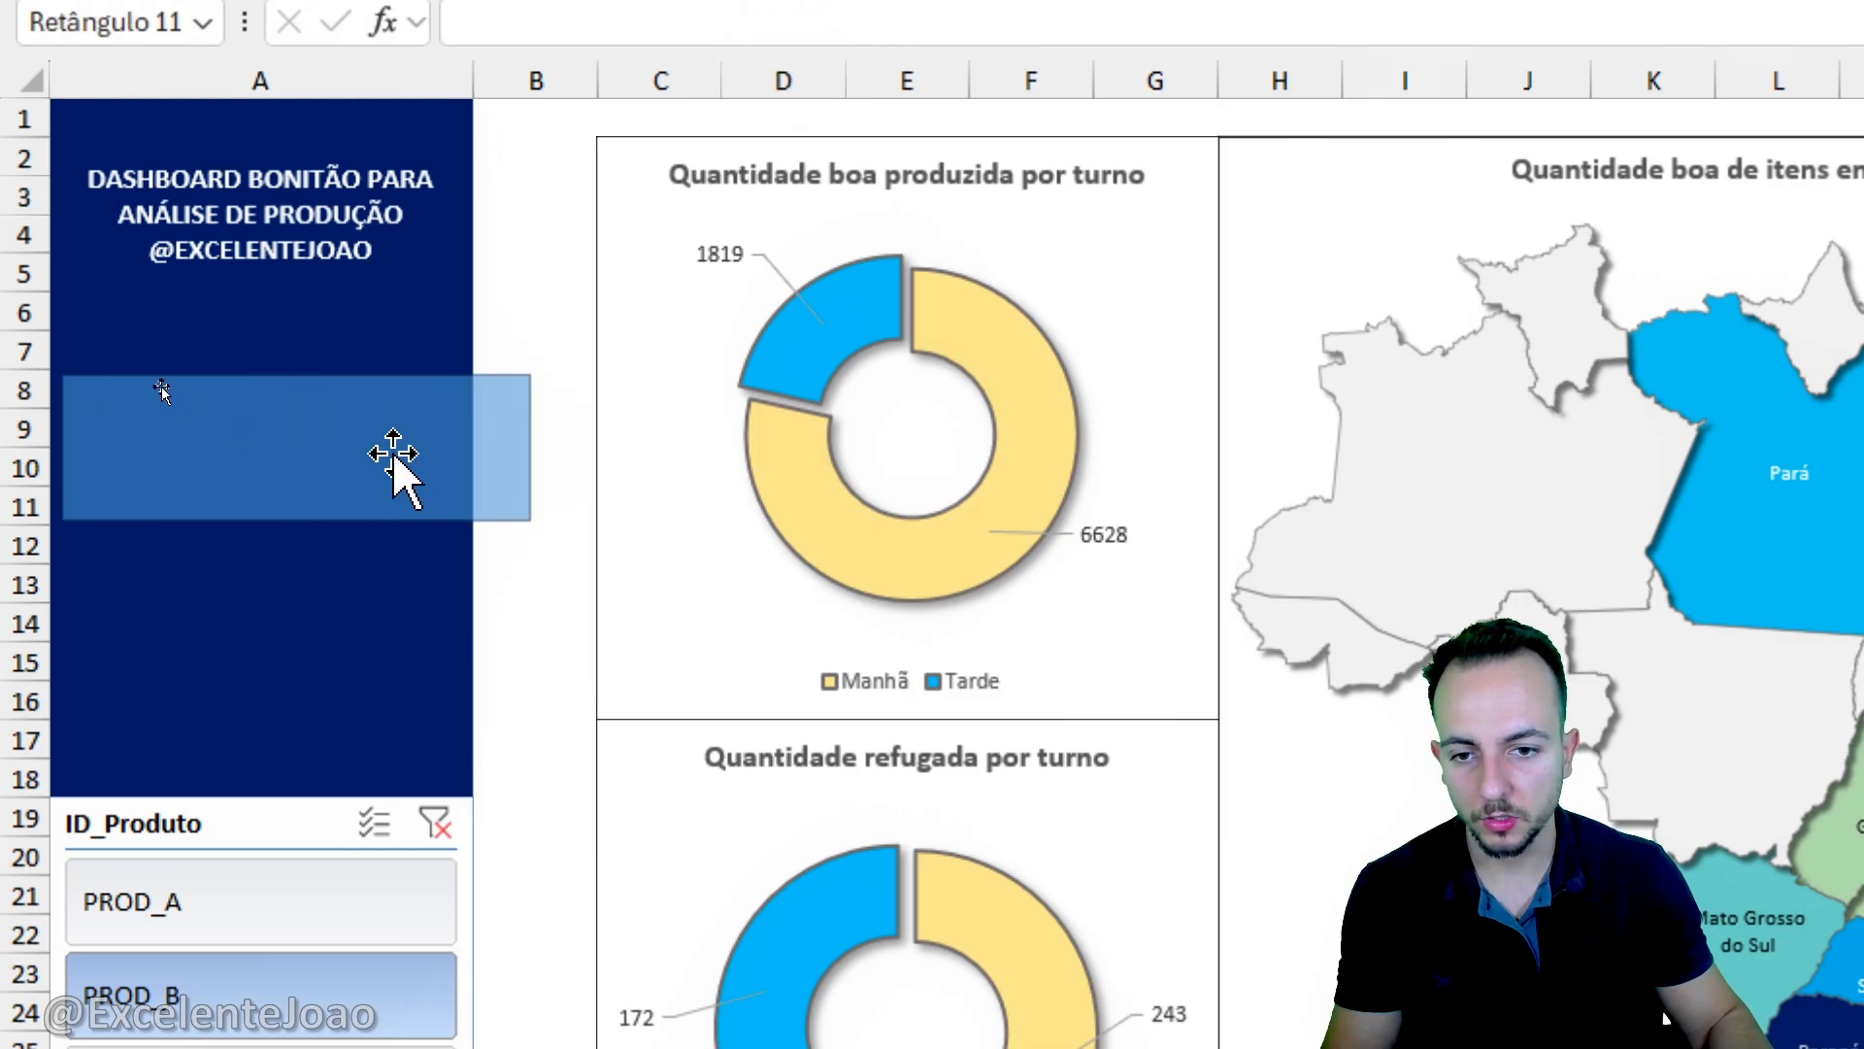
- Duplicate the rectangle directly below so two equal cards sit between the dashboard title and the ID_Produto slicer
left_click_drag(296, 374, 361, 522)
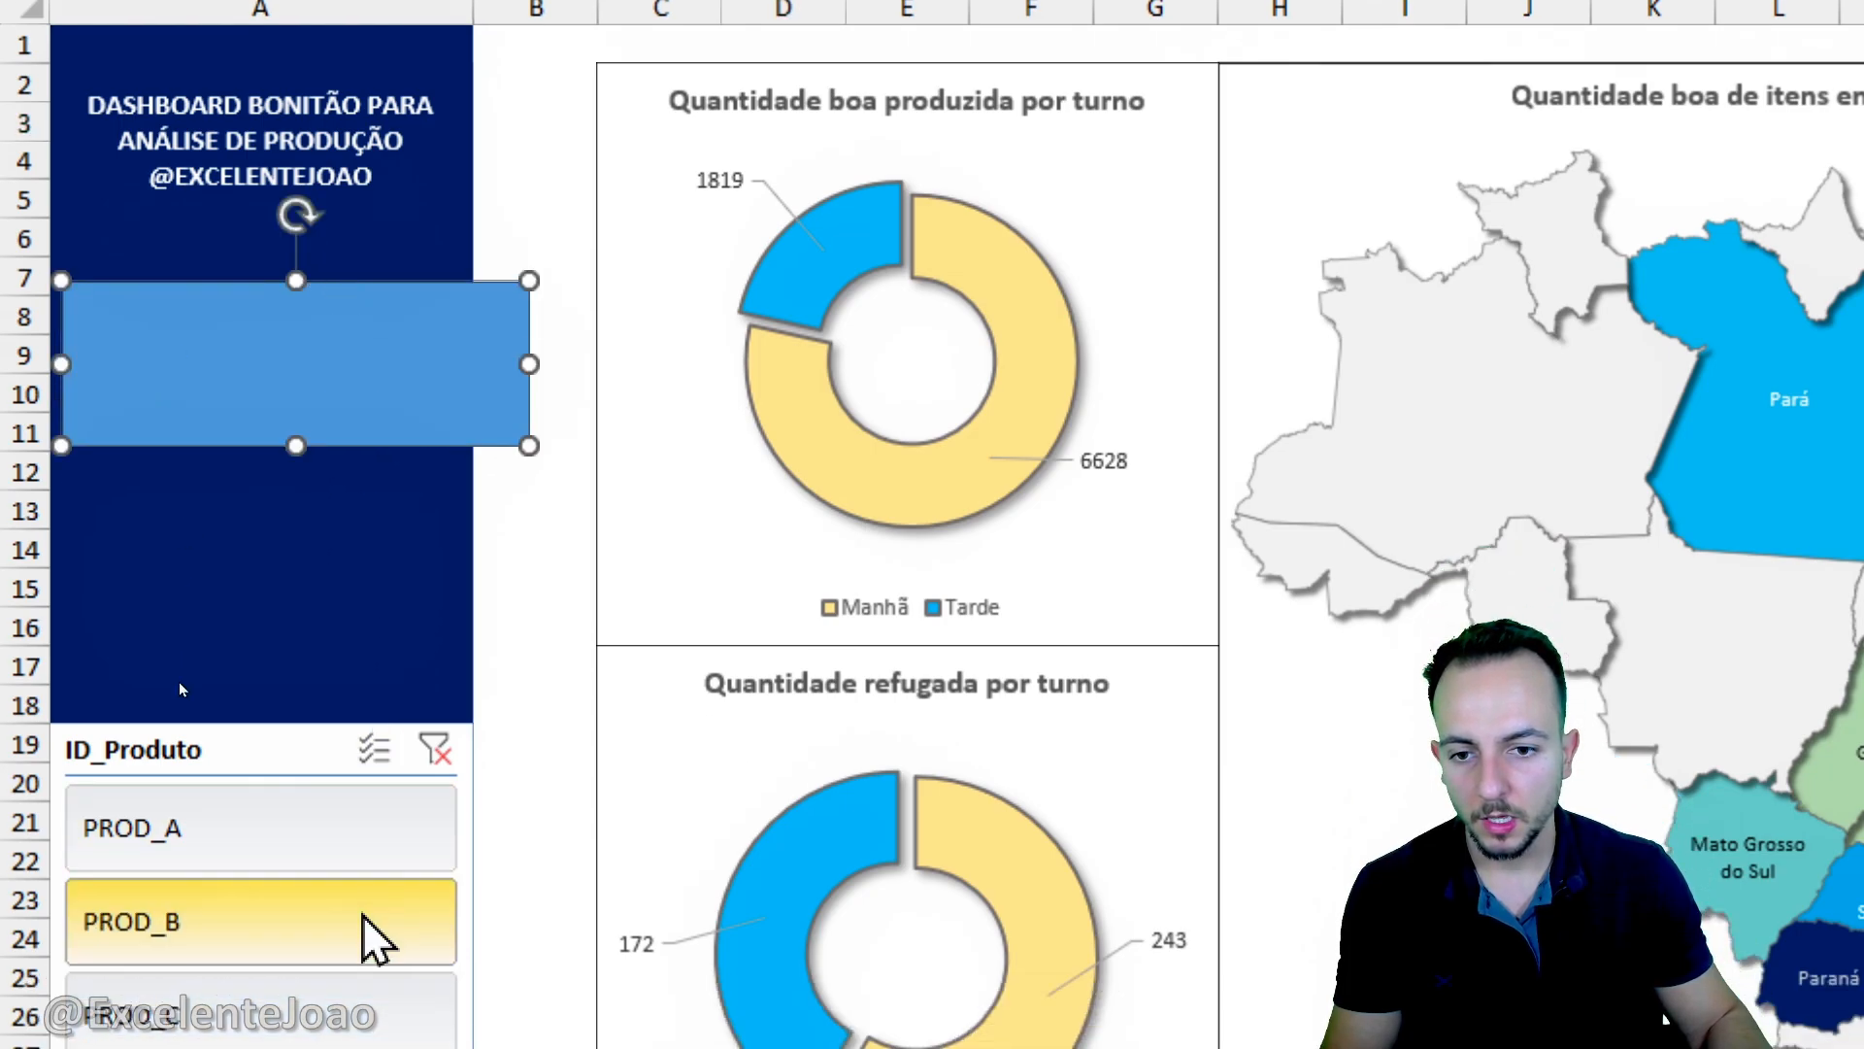
left_click(363, 360)
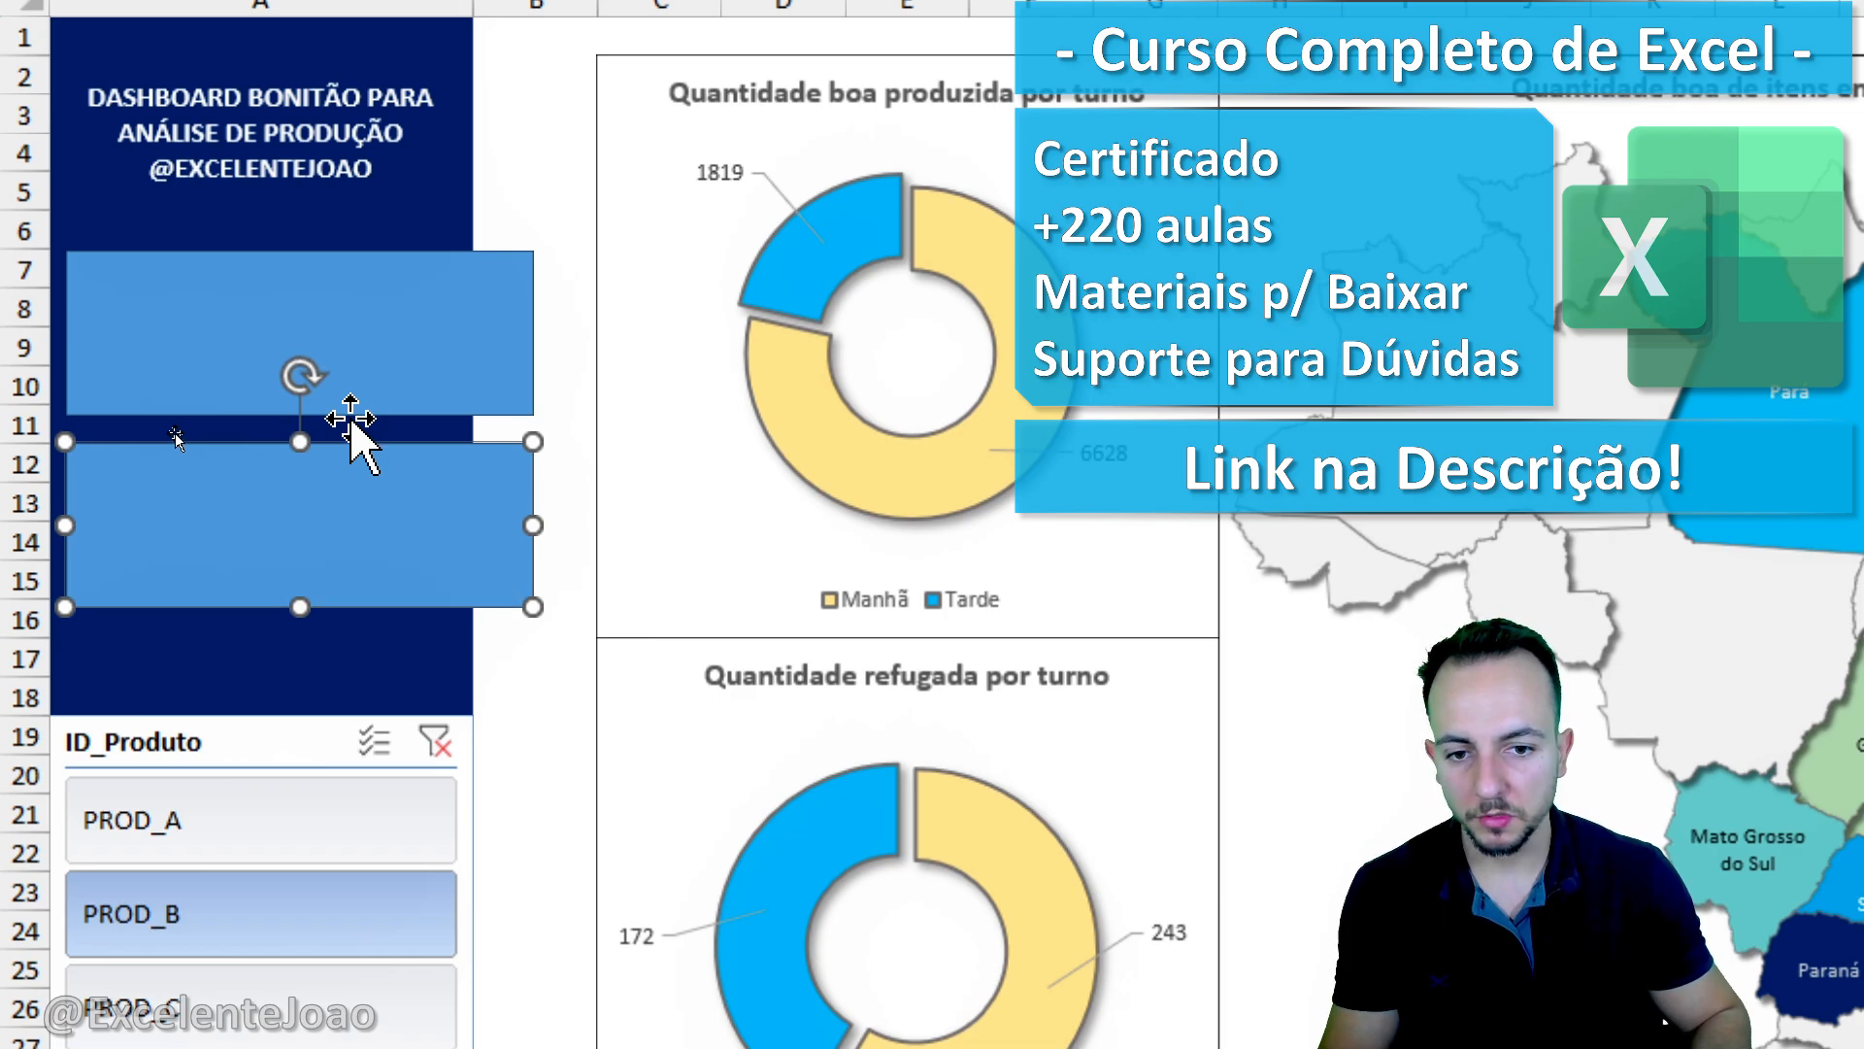
key("Escape")
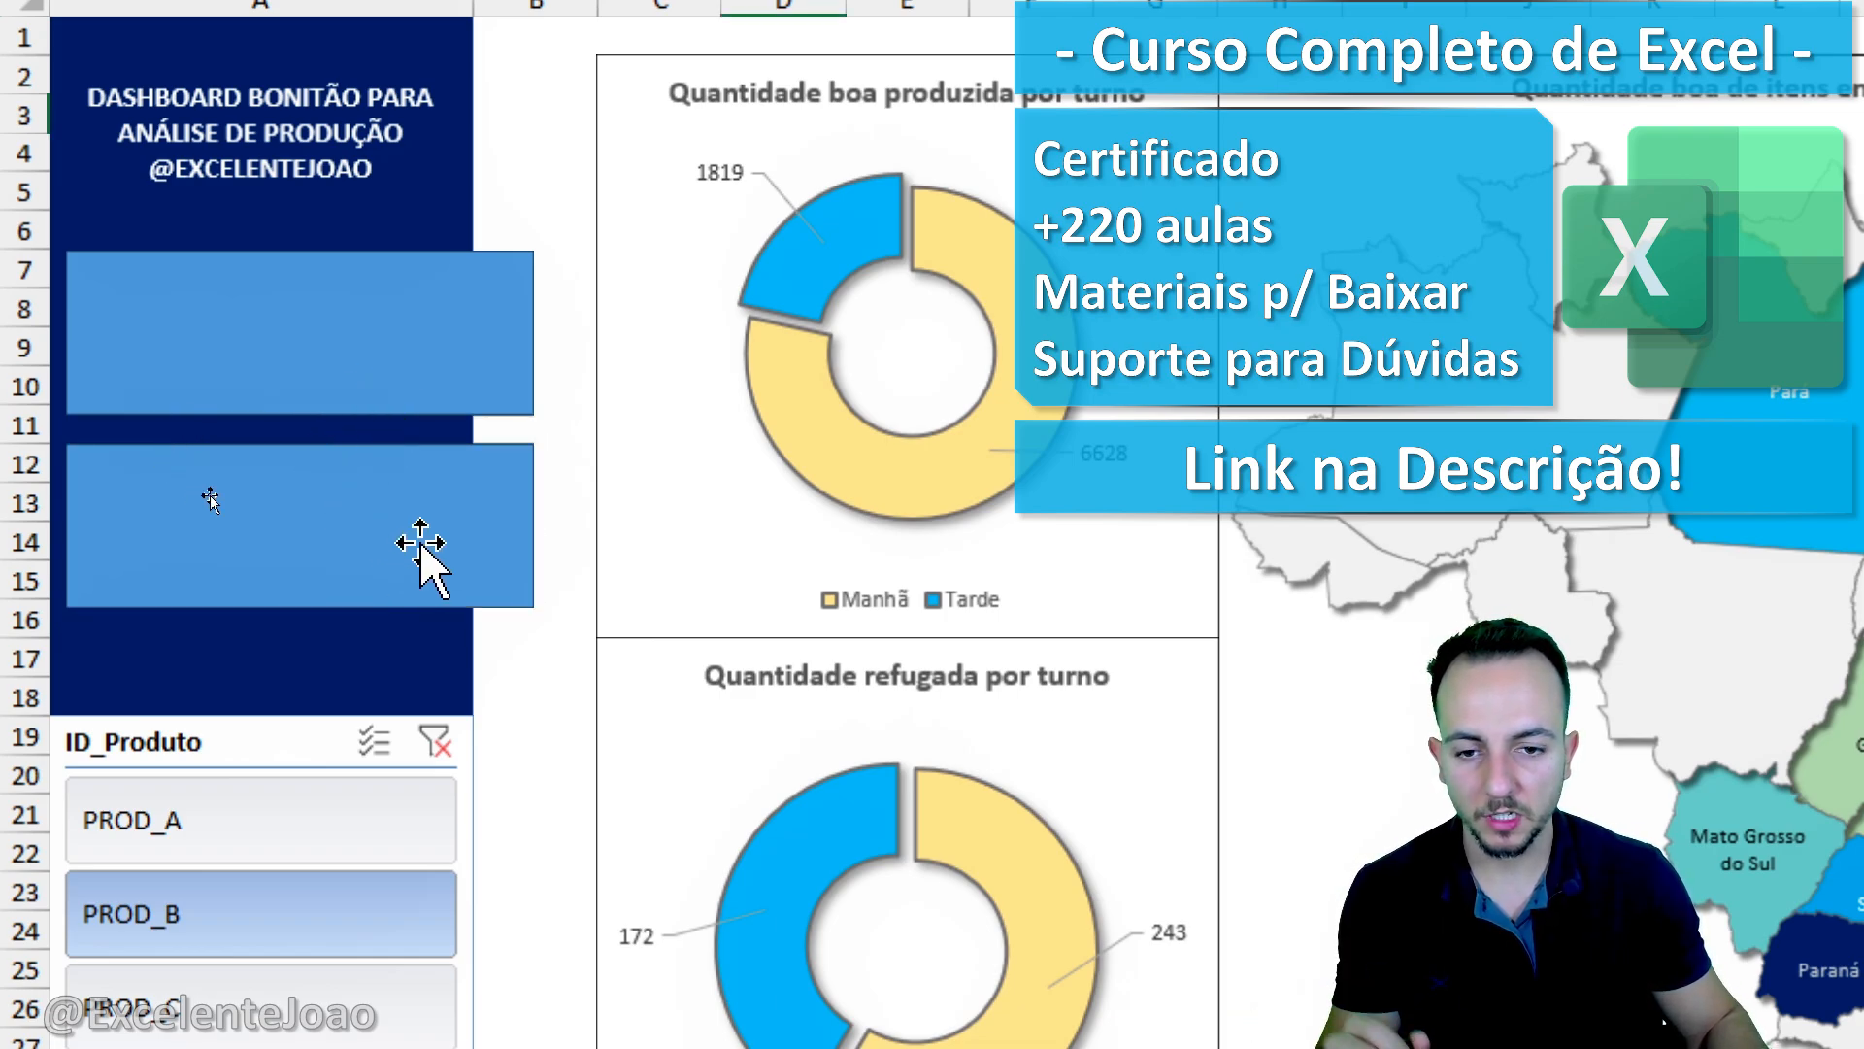
- Link the upper rectangle's text to cell P2 of the TABELAS DINAMICAS sheet
left_click(507, 382)
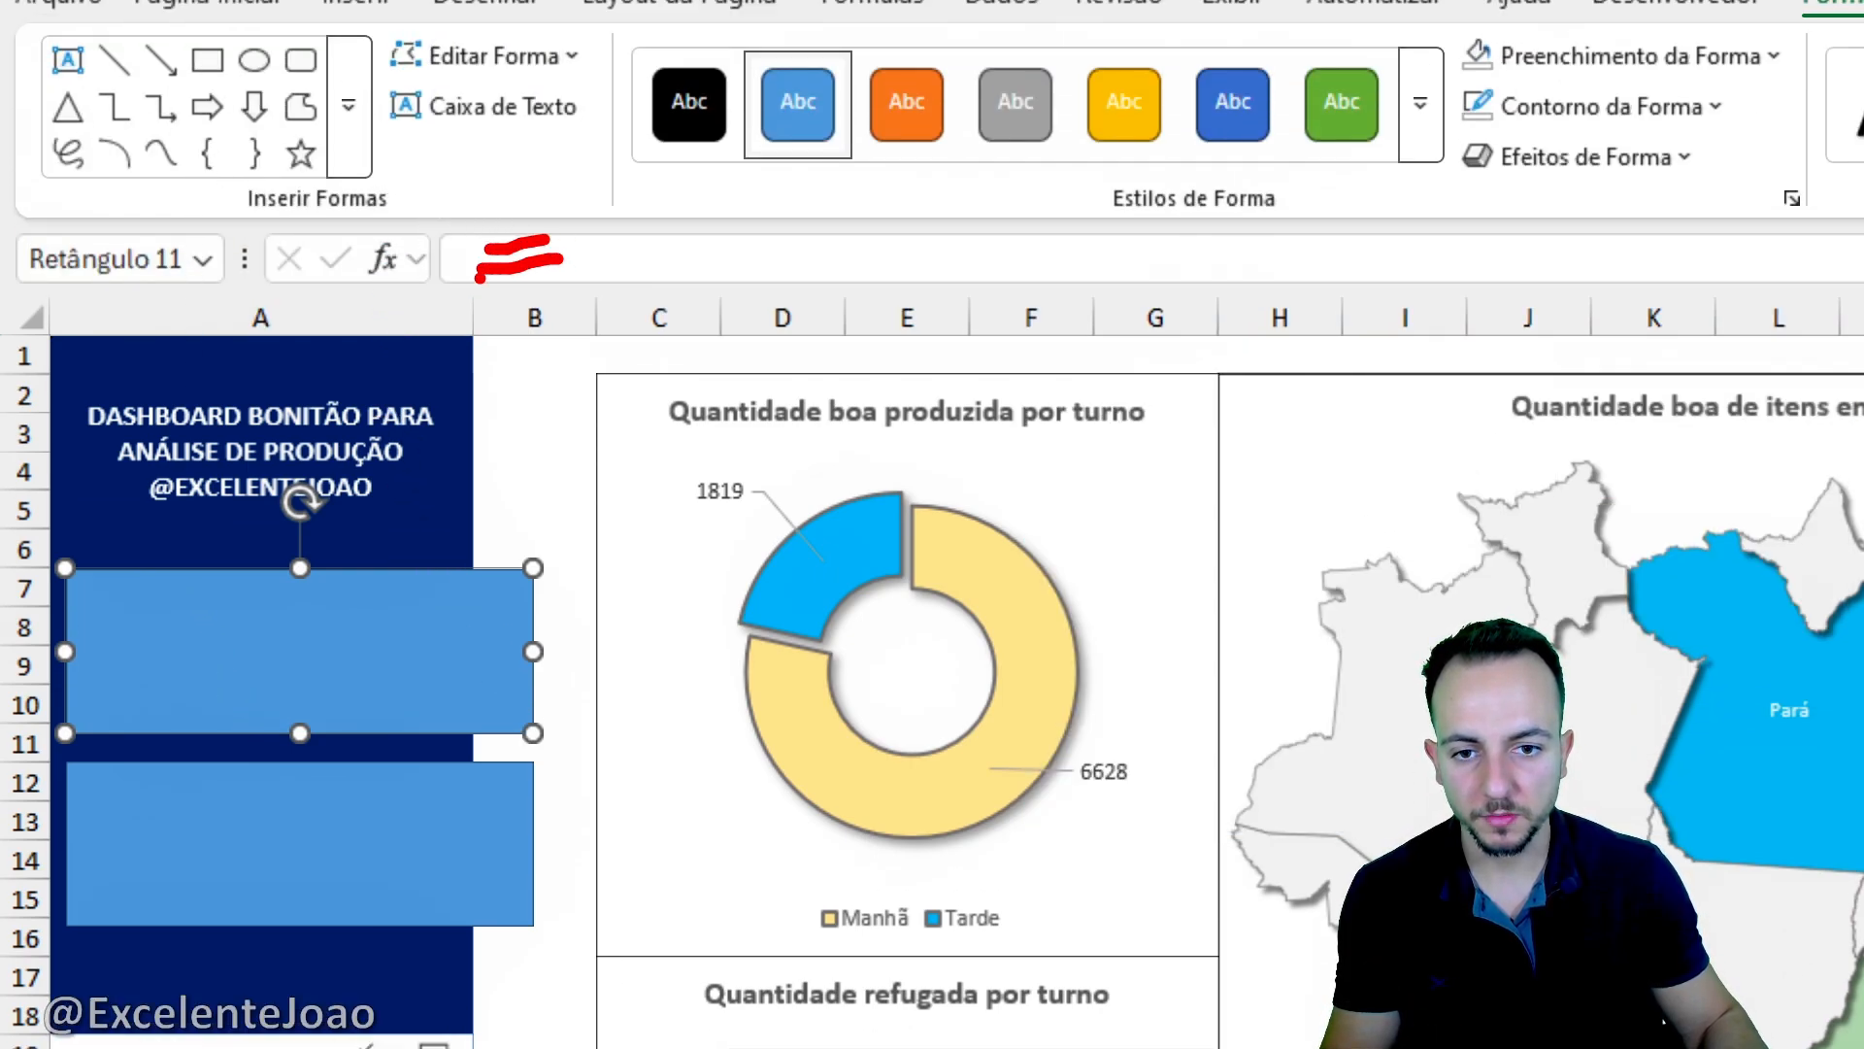
left_click(514, 259)
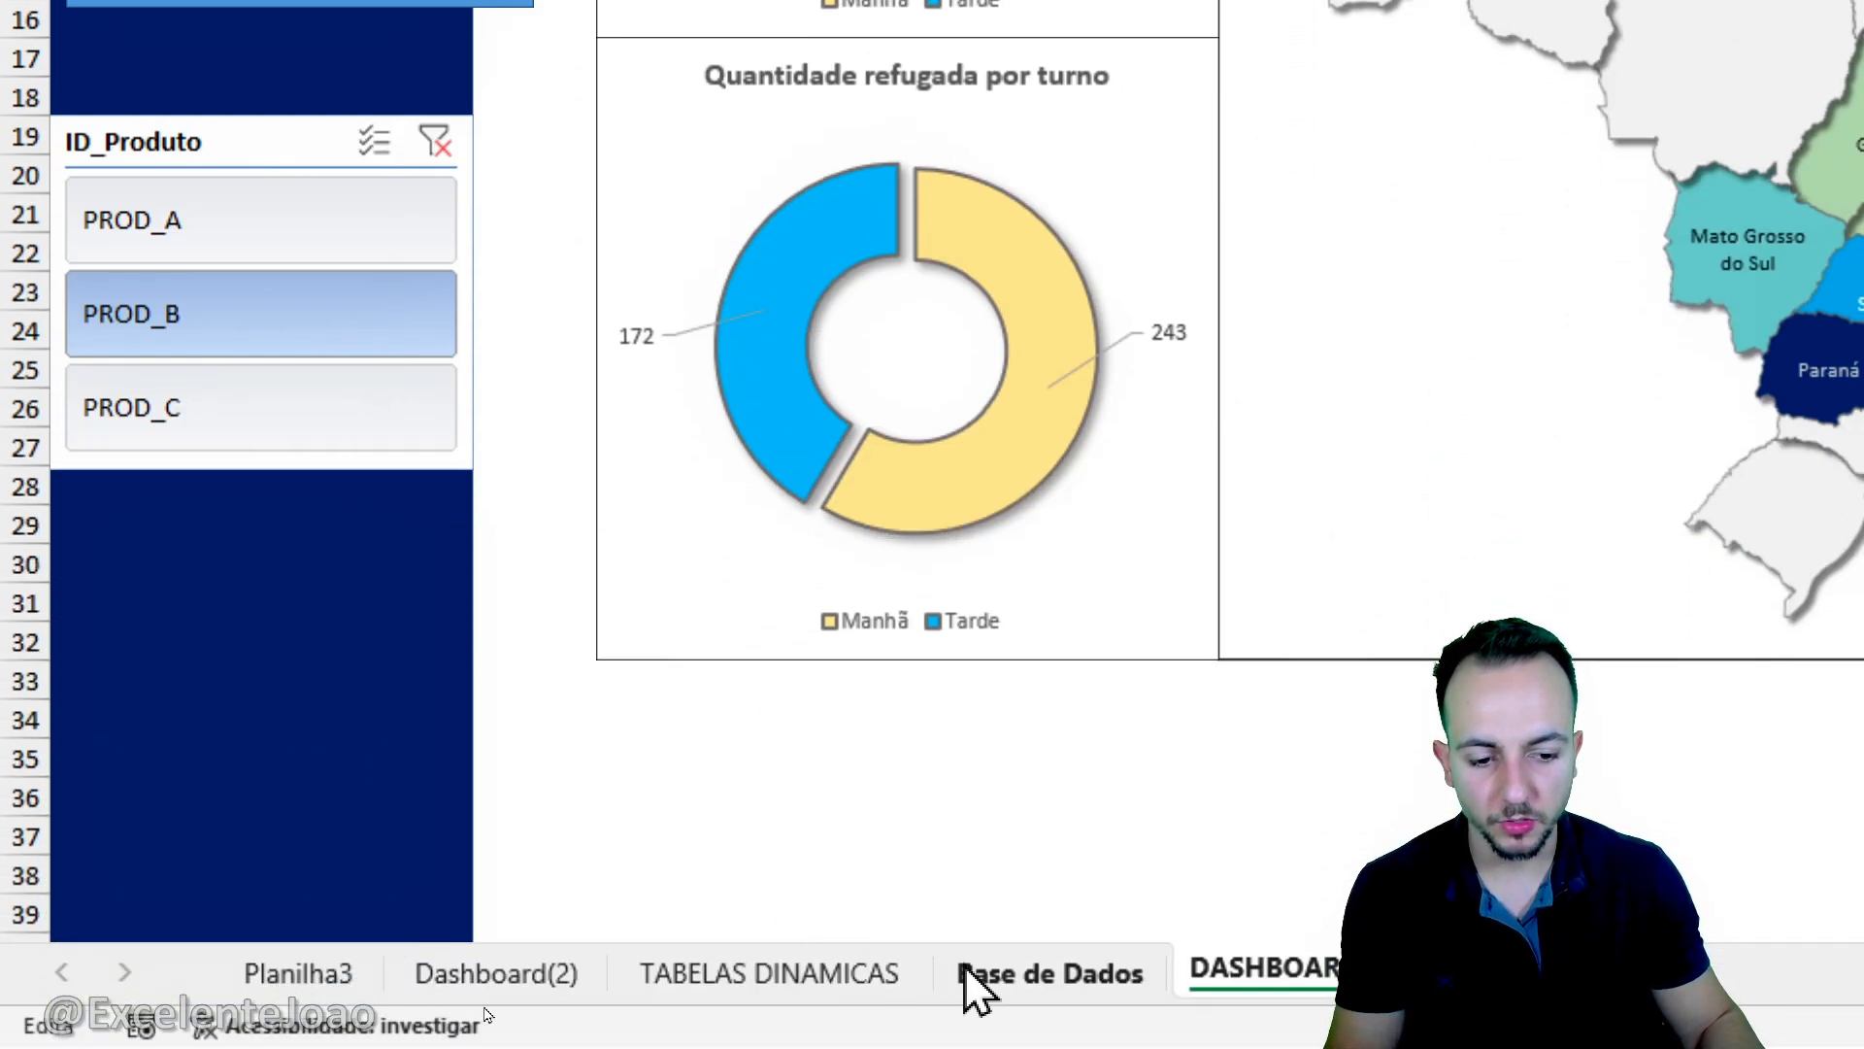
left_click(879, 971)
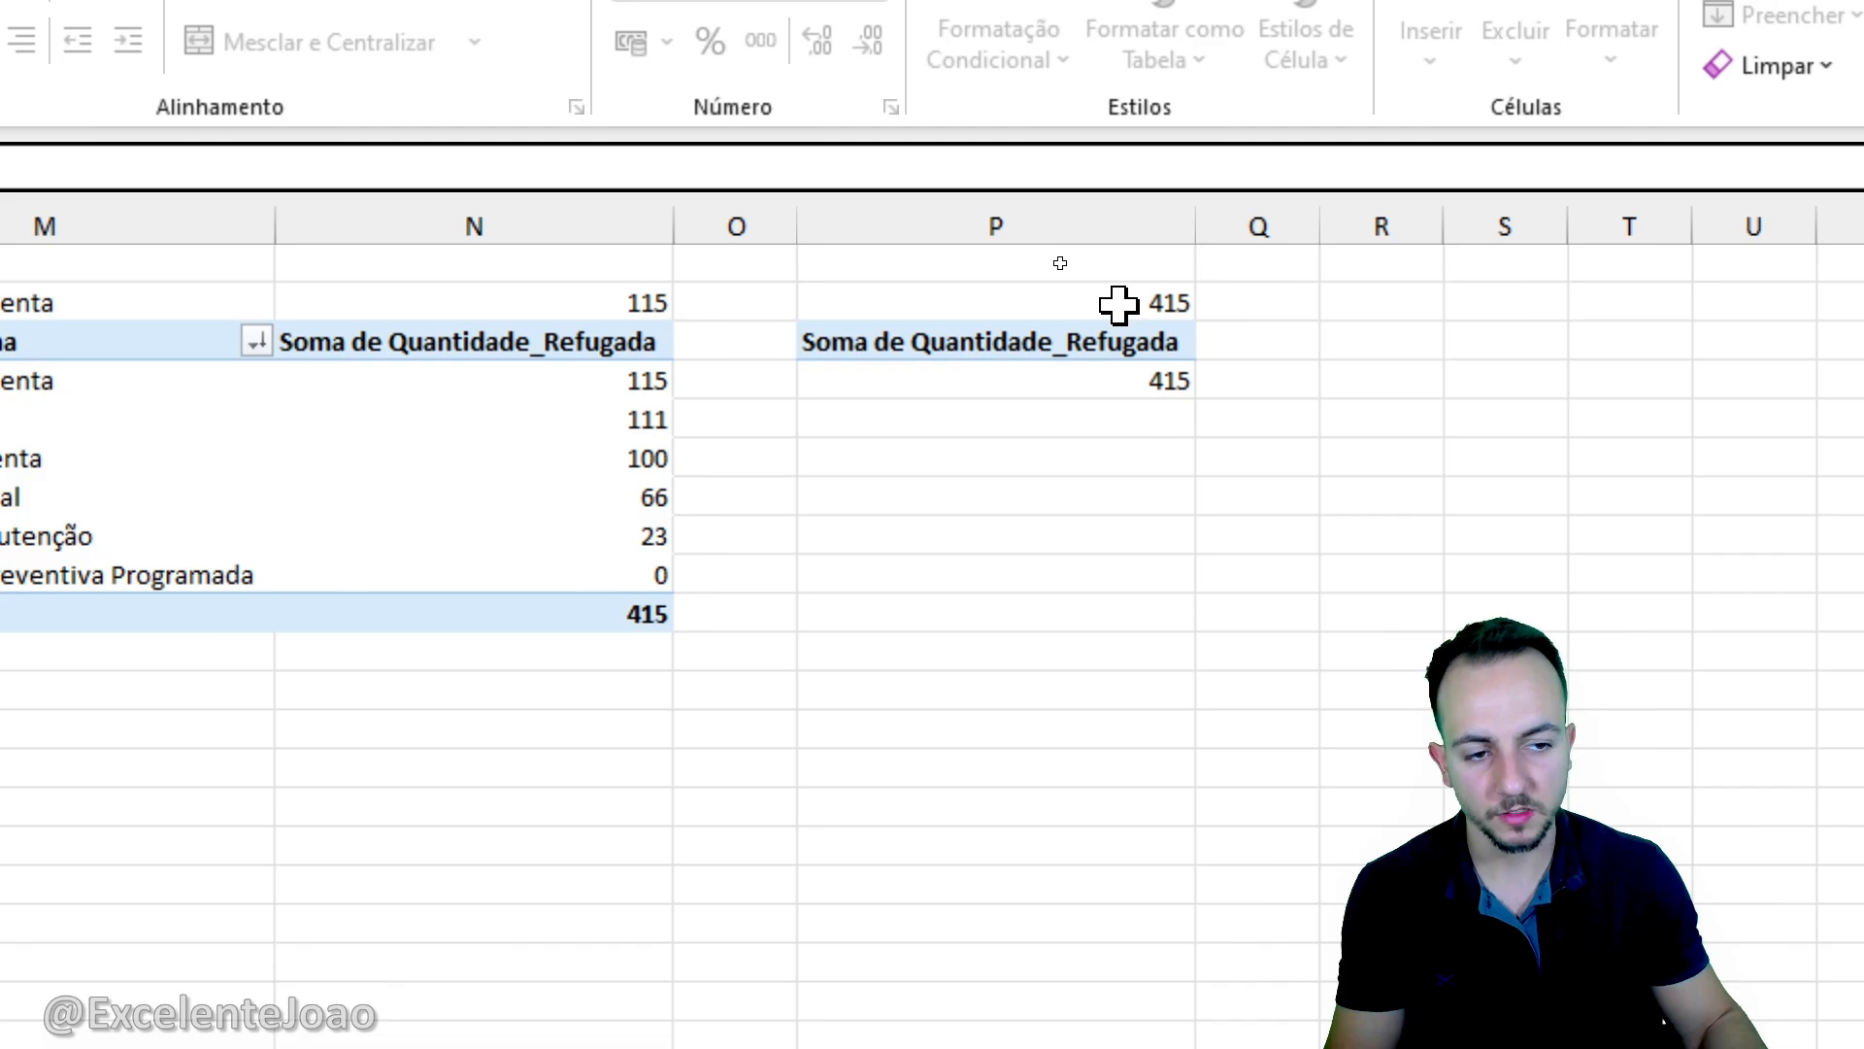
left_click(1118, 305)
key("ctrl+c")
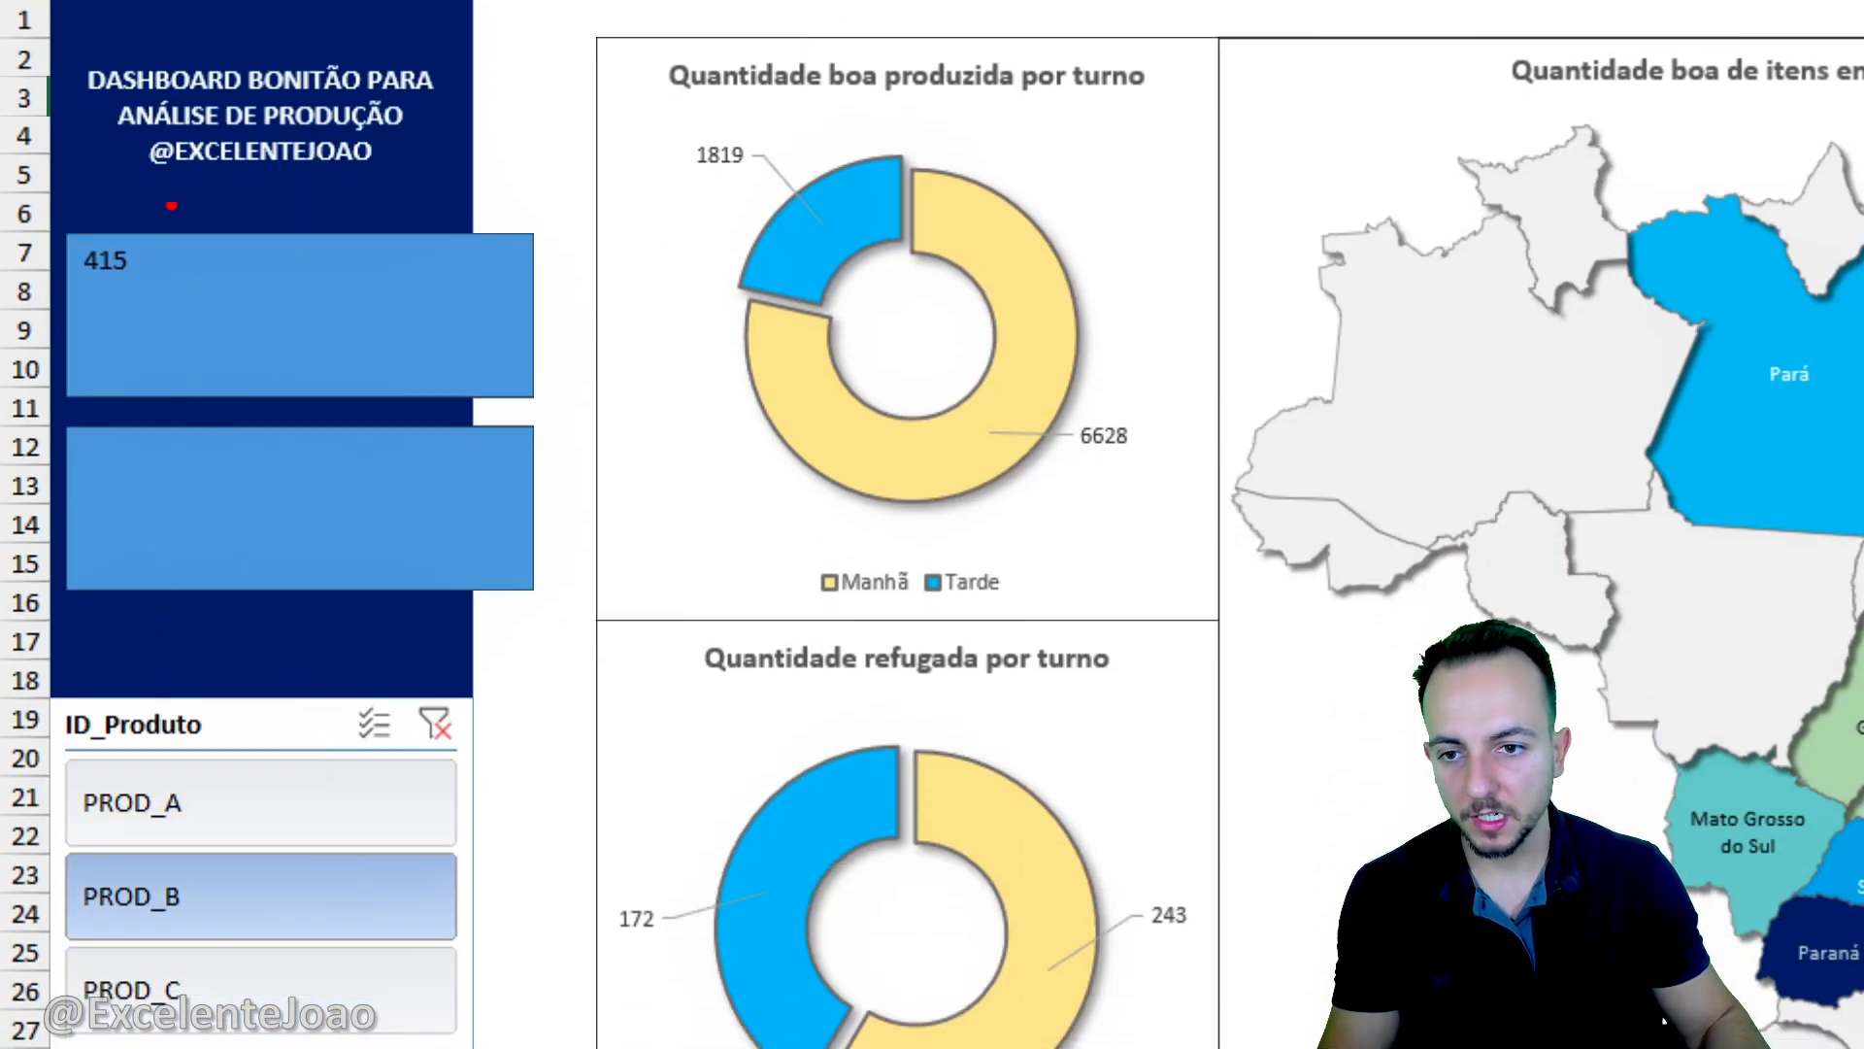
- Enlarge the font of the linked number so it nearly fills the upper card's height
left_click(291, 304)
left_click(783, 134)
left_click(783, 134)
left_click(782, 134)
left_click(782, 134)
left_click(783, 134)
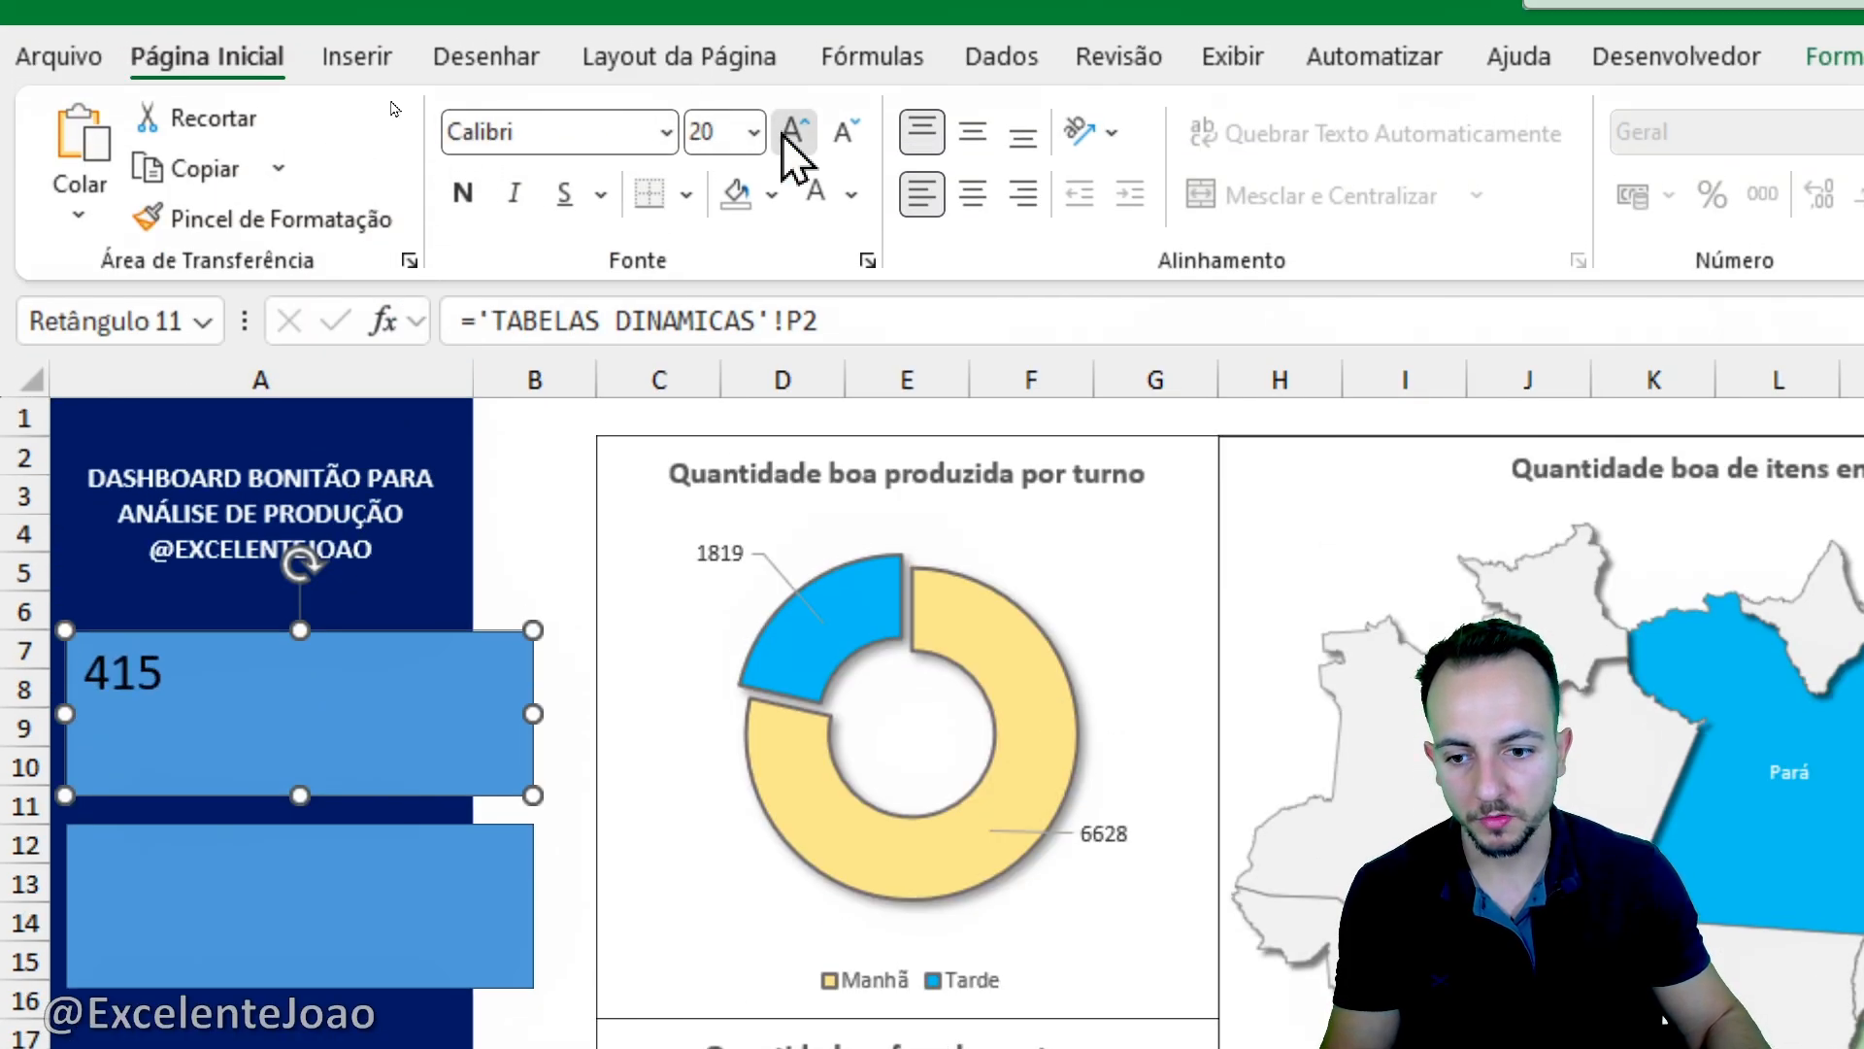
left_click(783, 132)
left_click(782, 133)
left_click(783, 132)
left_click(782, 132)
left_click(783, 133)
left_click(783, 132)
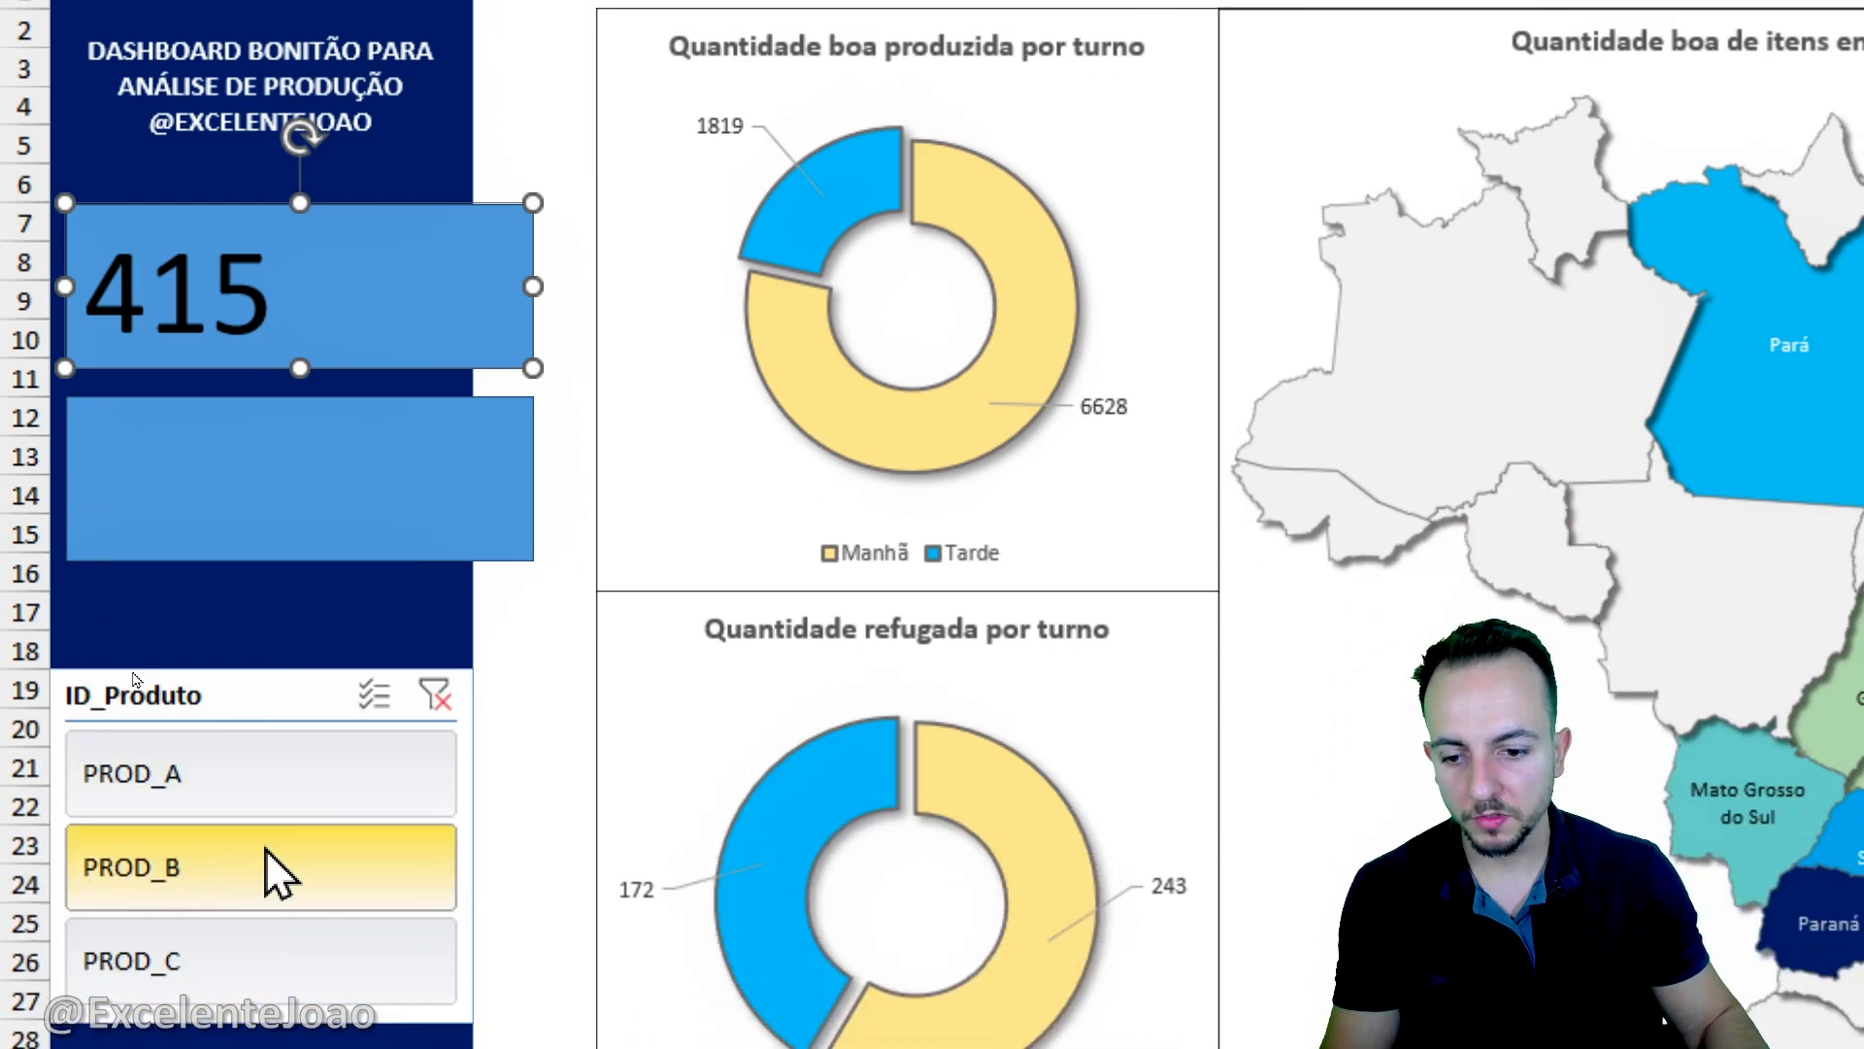
- Filter the dashboard by different products in the ID_Produto slicer, ending on PROD_A, to check the upper card's value
left_click(295, 791)
left_click(248, 841)
left_click(234, 932)
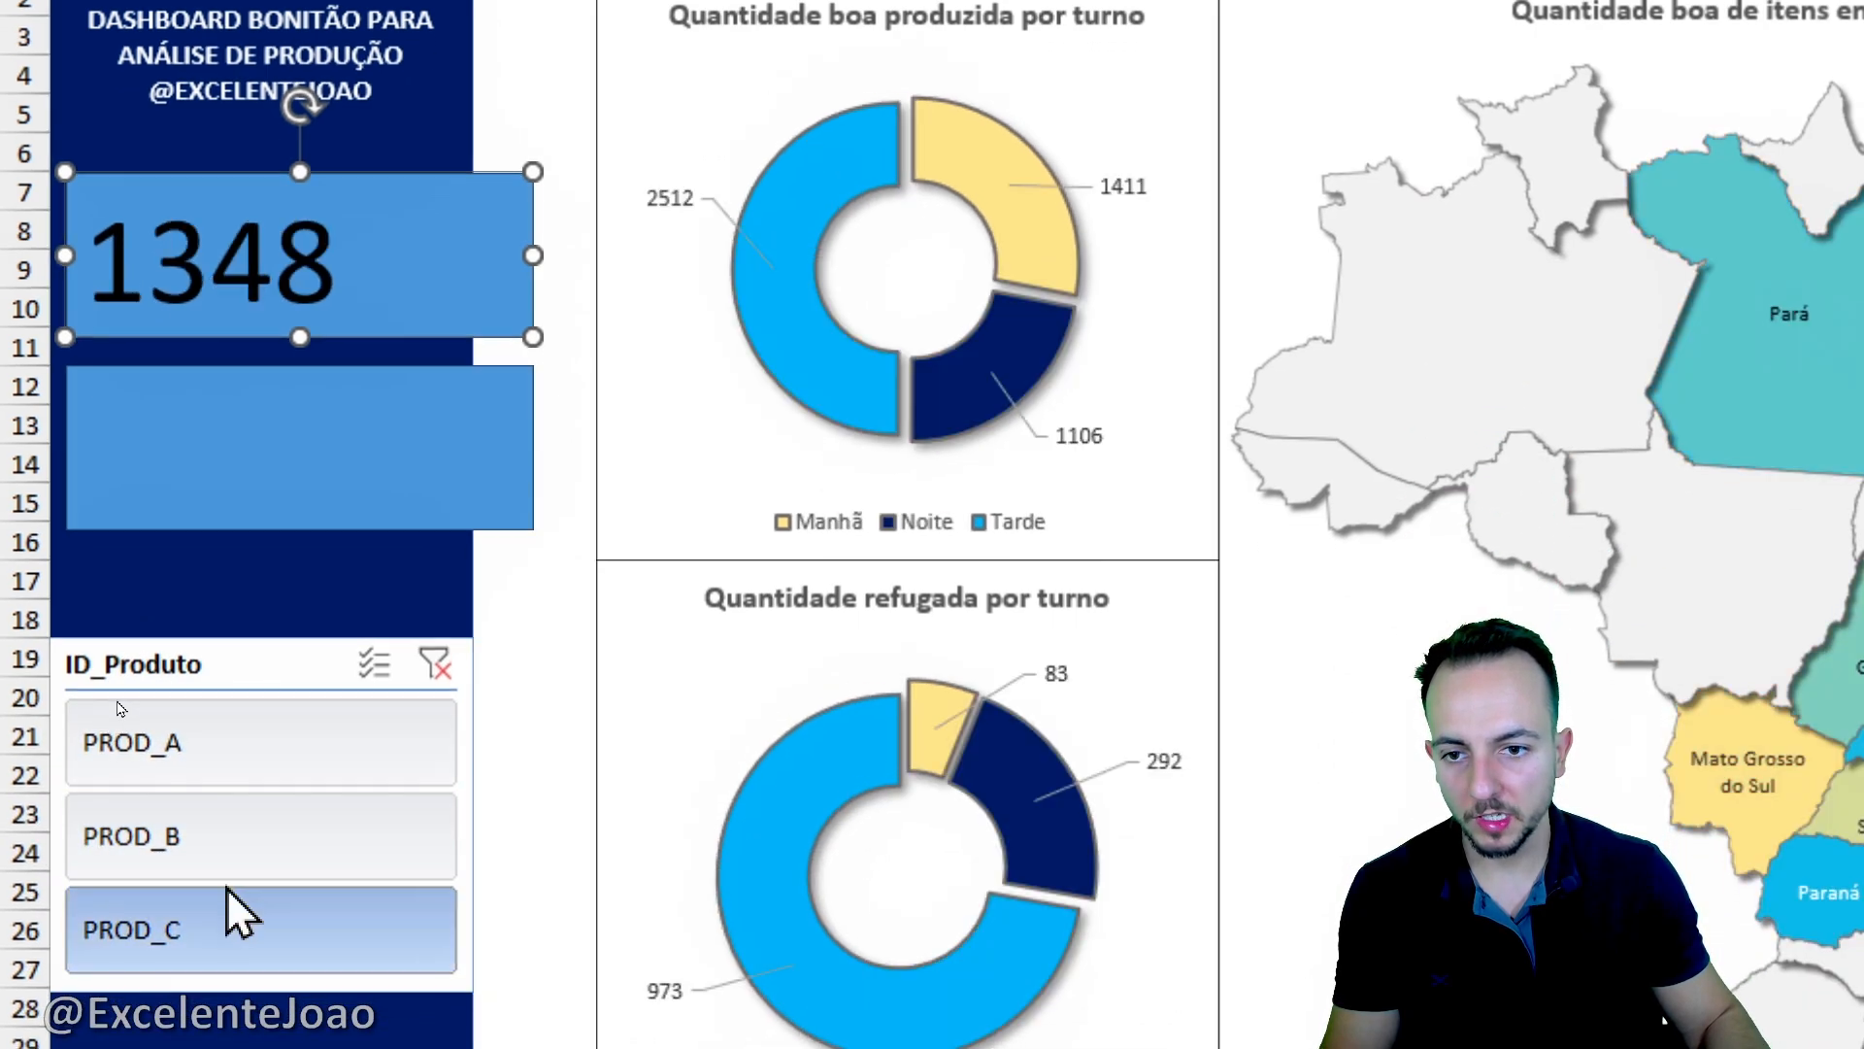
left_click(245, 873)
left_click(271, 782)
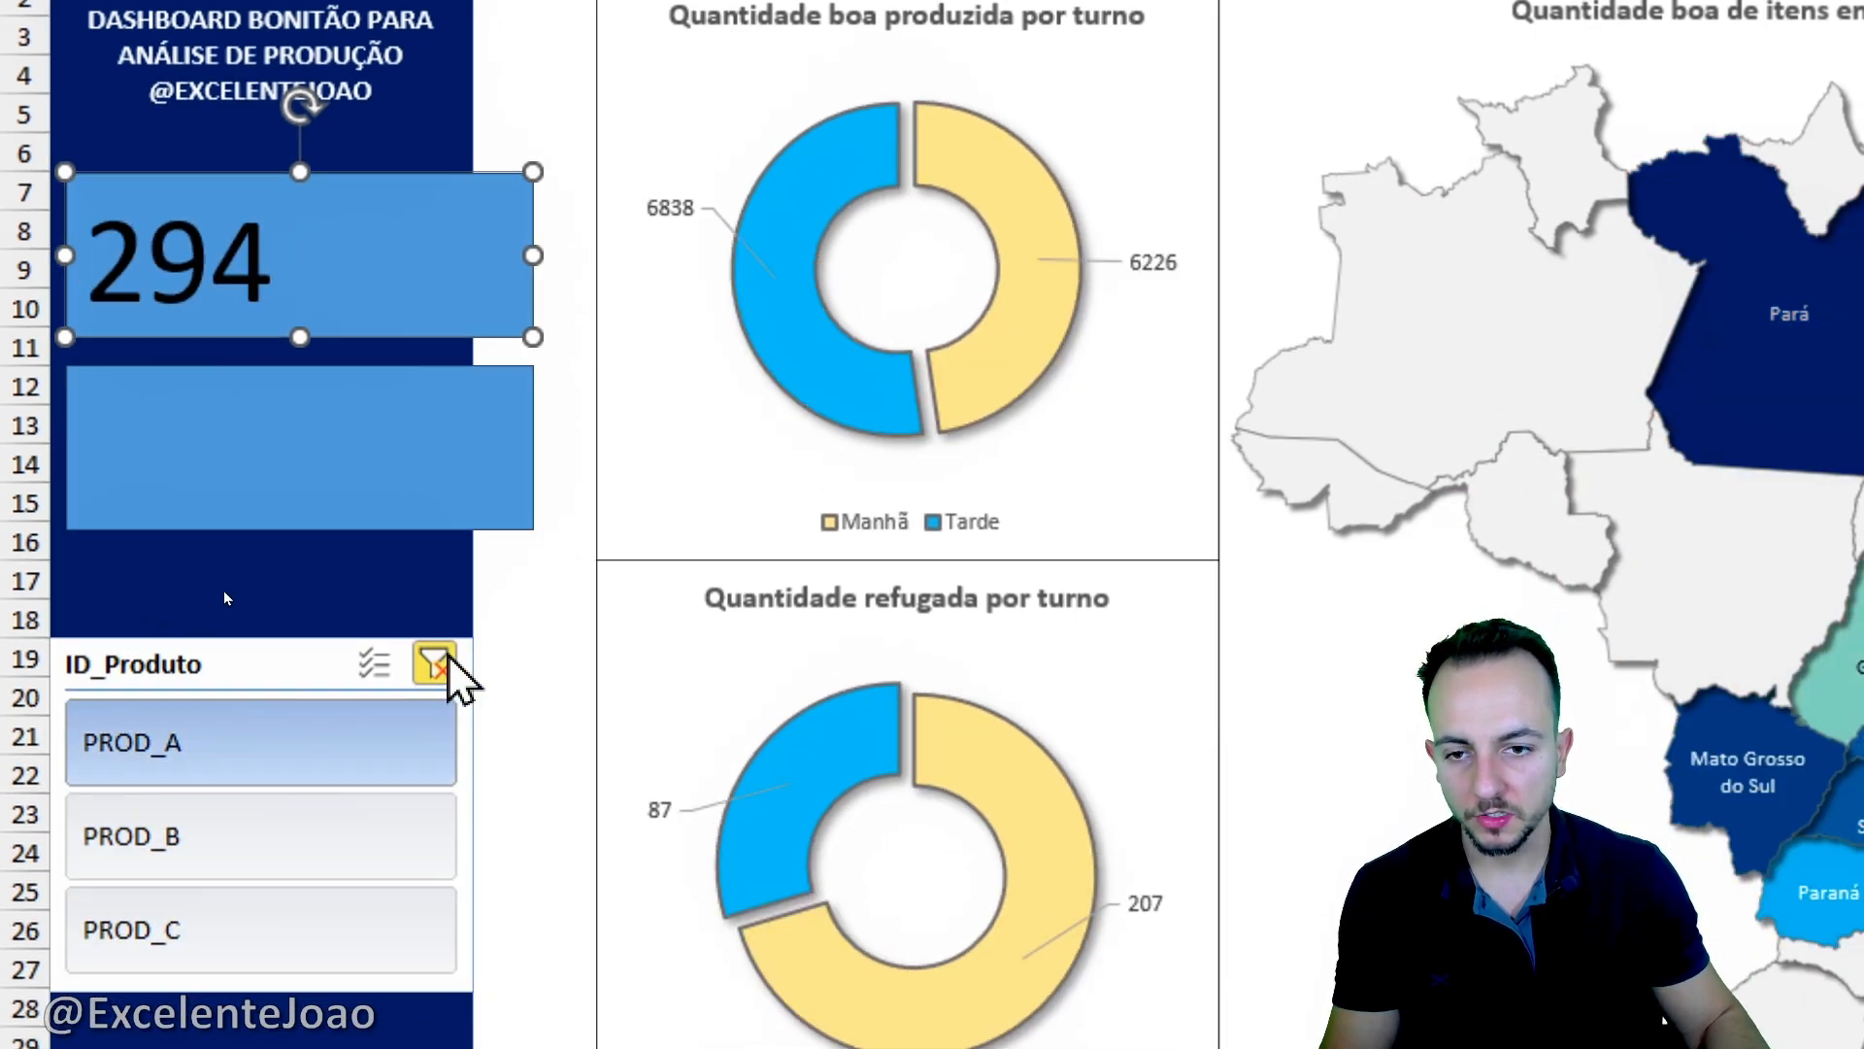
- Switch the ID_Produto slicer to other products and back to PROD_A to check the enlarged card number
left_click(434, 664)
left_click(249, 837)
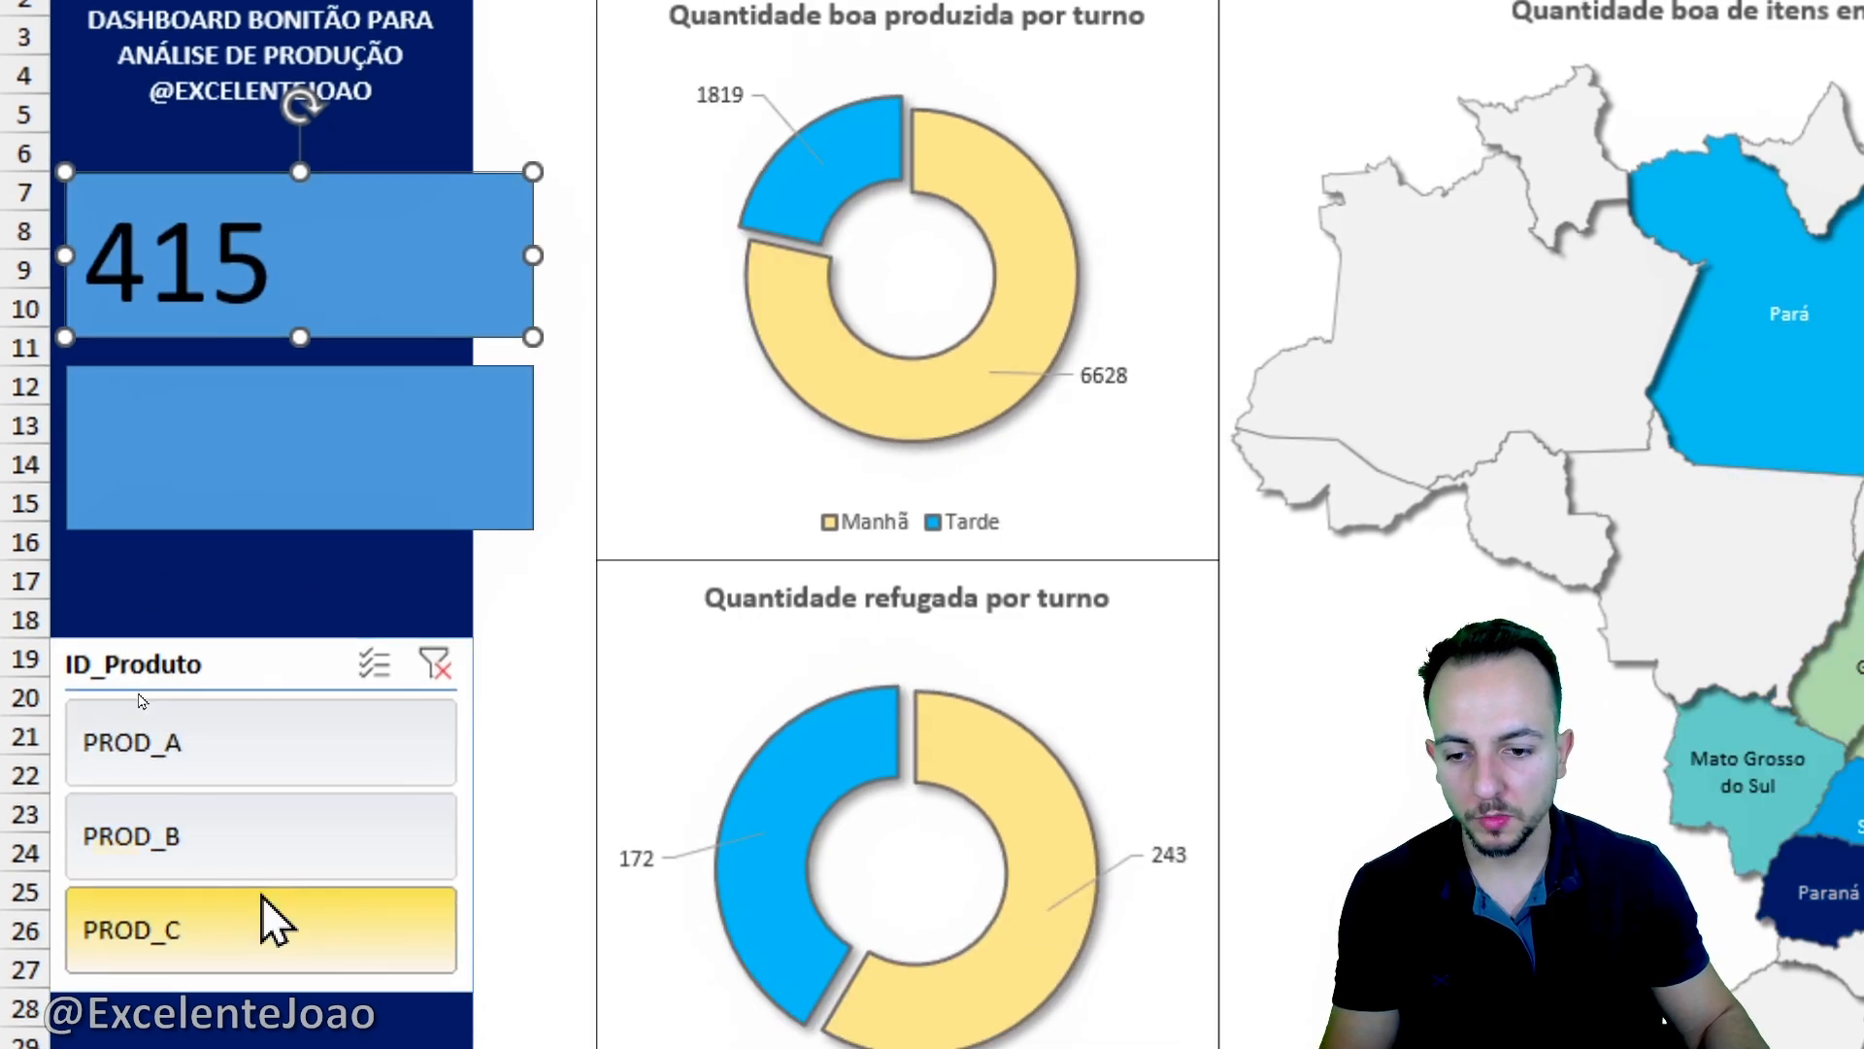
left_click(300, 759)
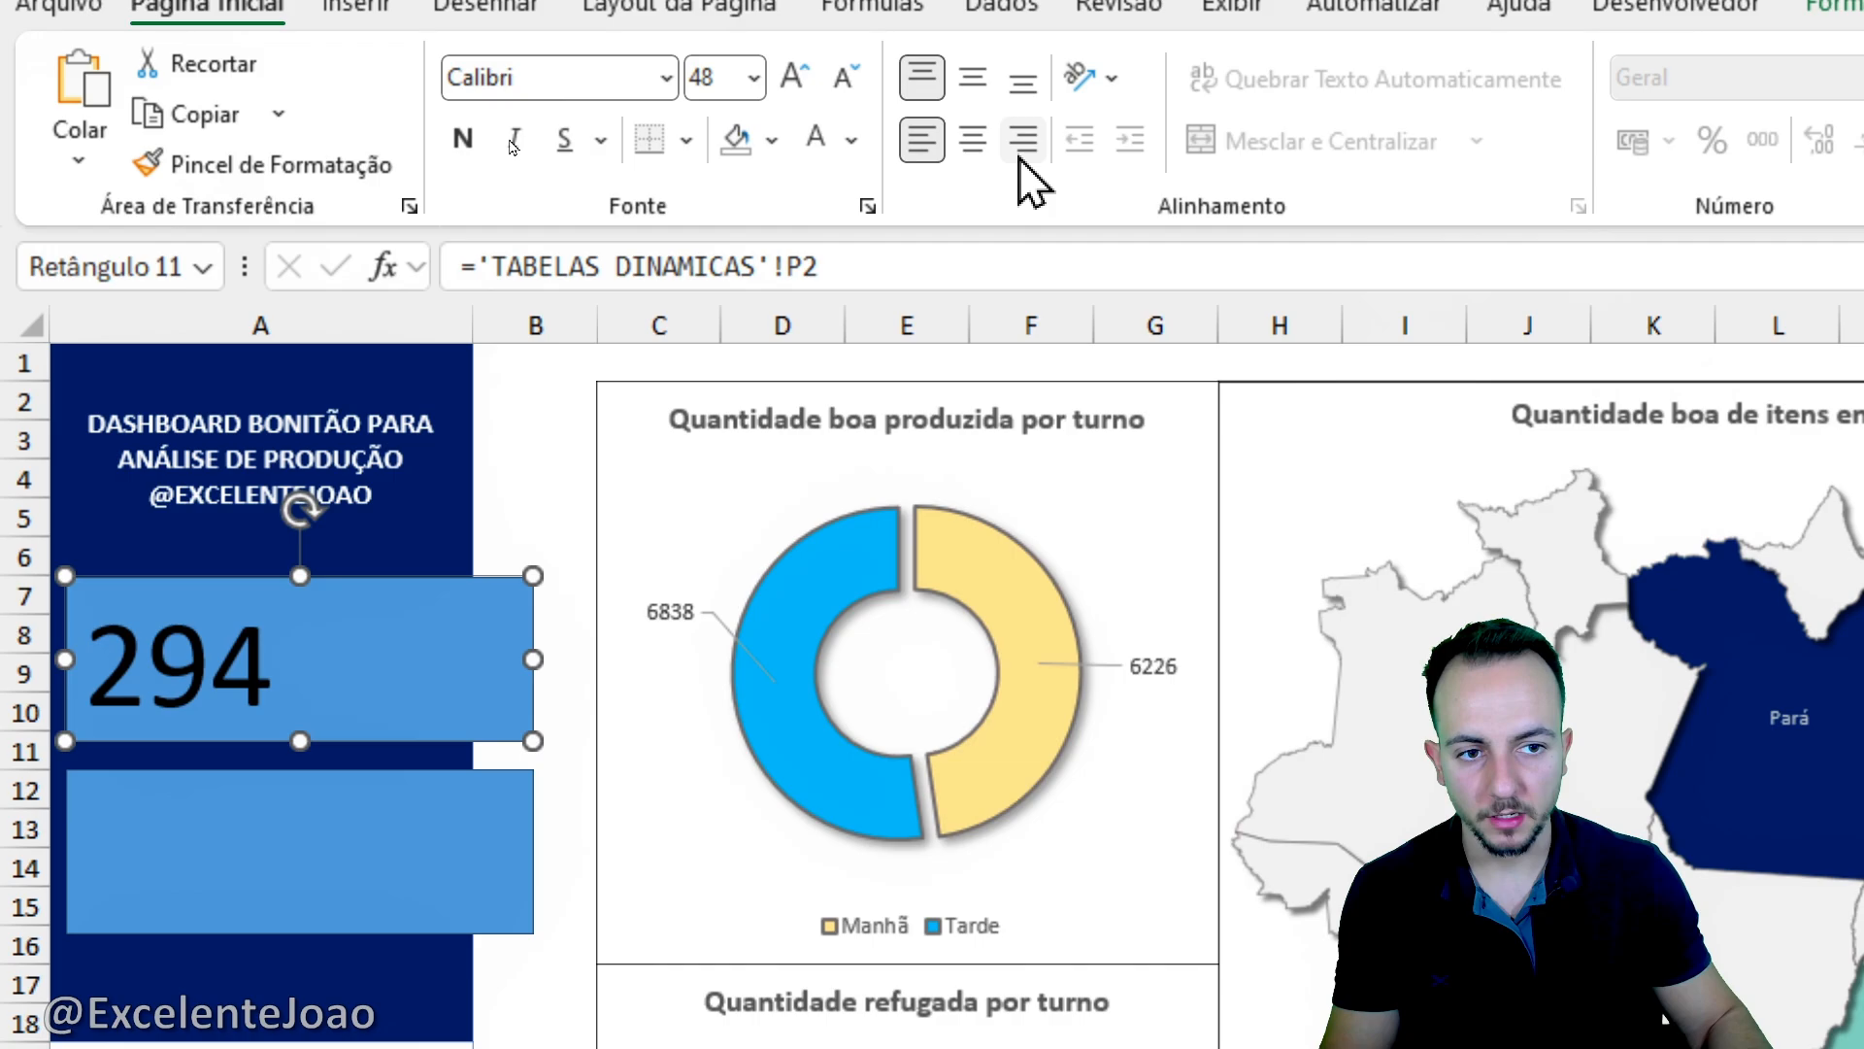
- Format the upper card's number as bold white 44 pt text, right-aligned and vertically centred
left_click(1021, 143)
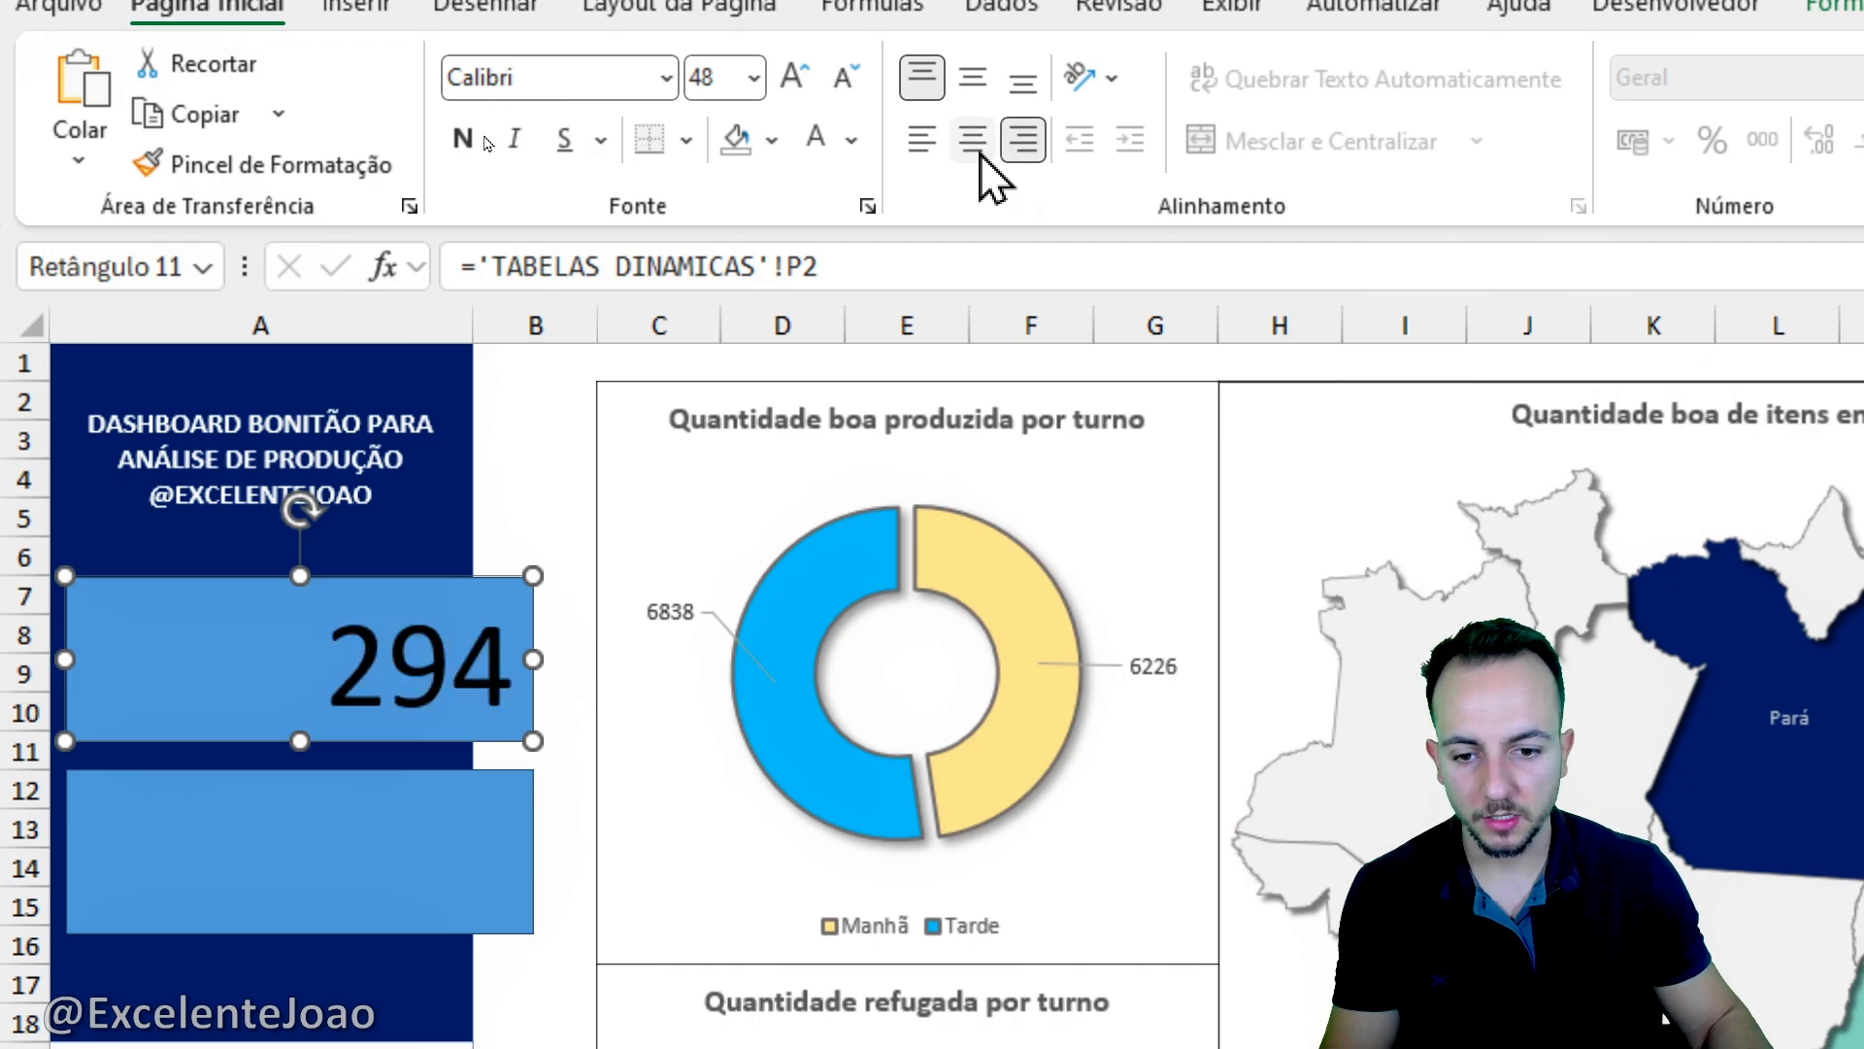
left_click(844, 78)
left_click(845, 78)
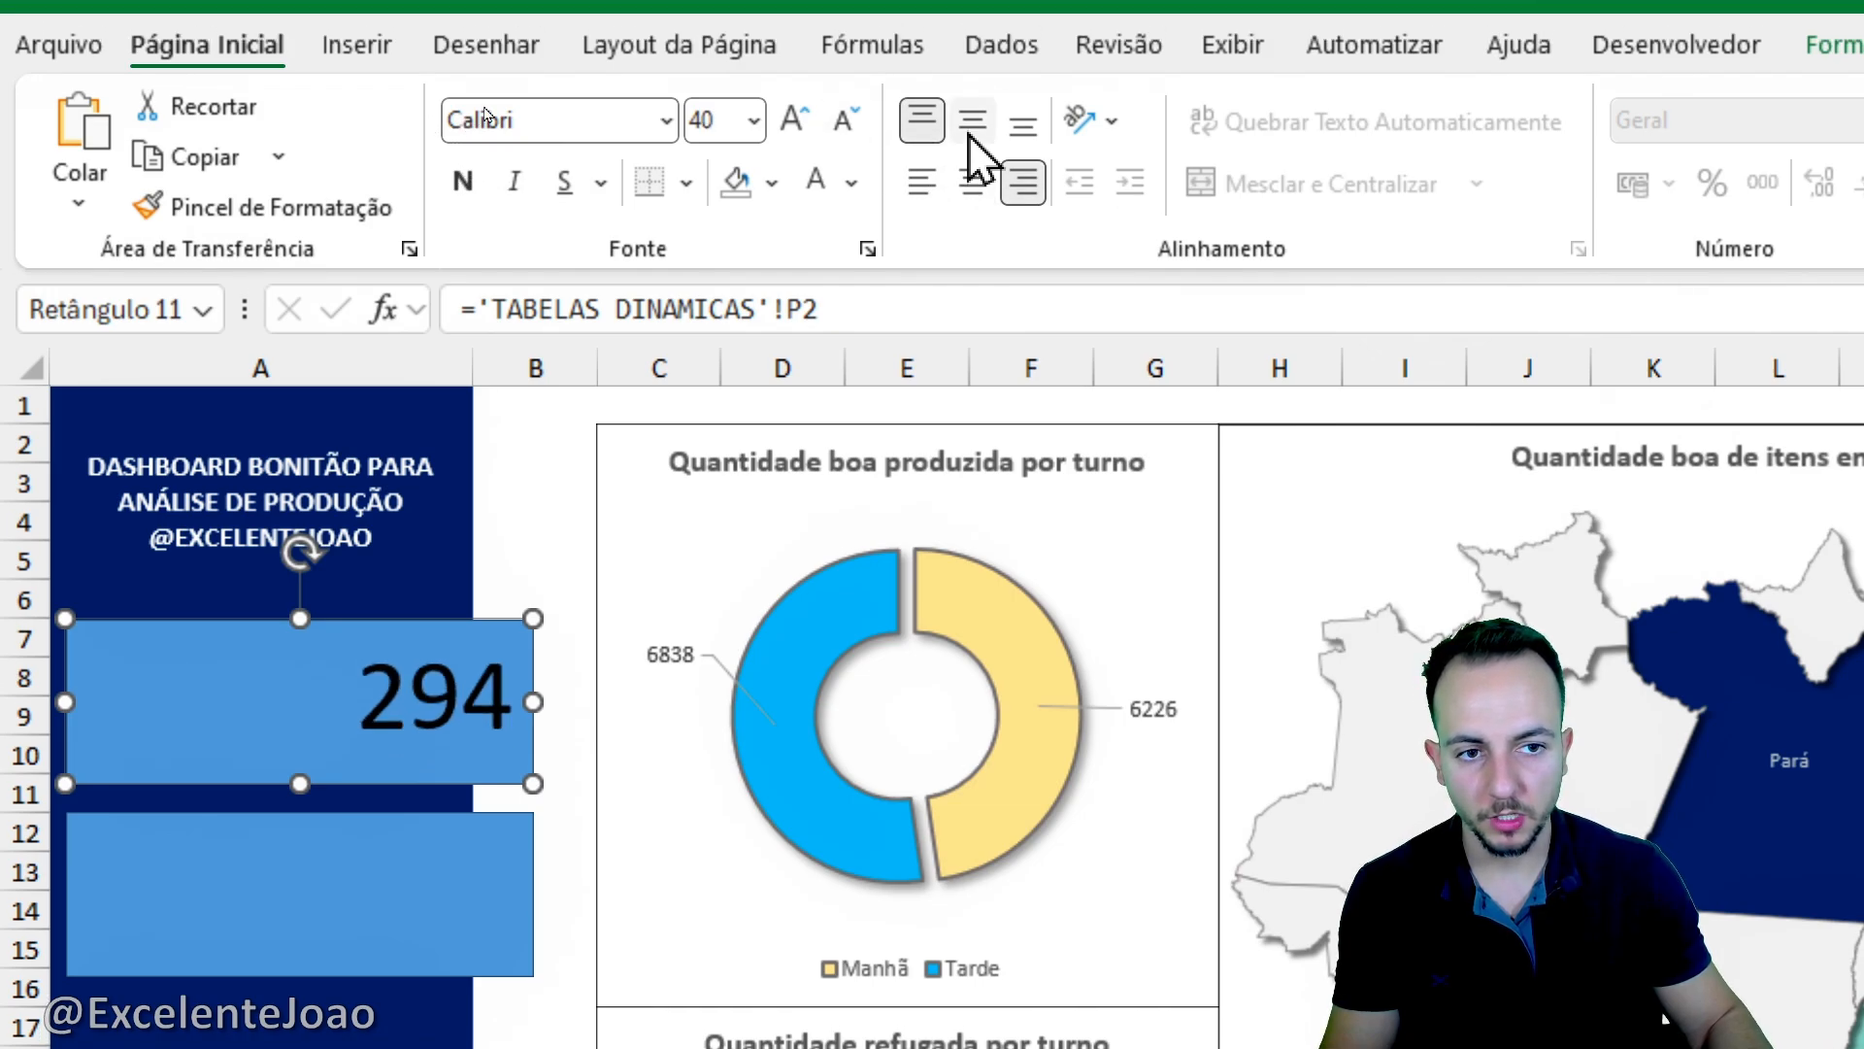
left_click(972, 121)
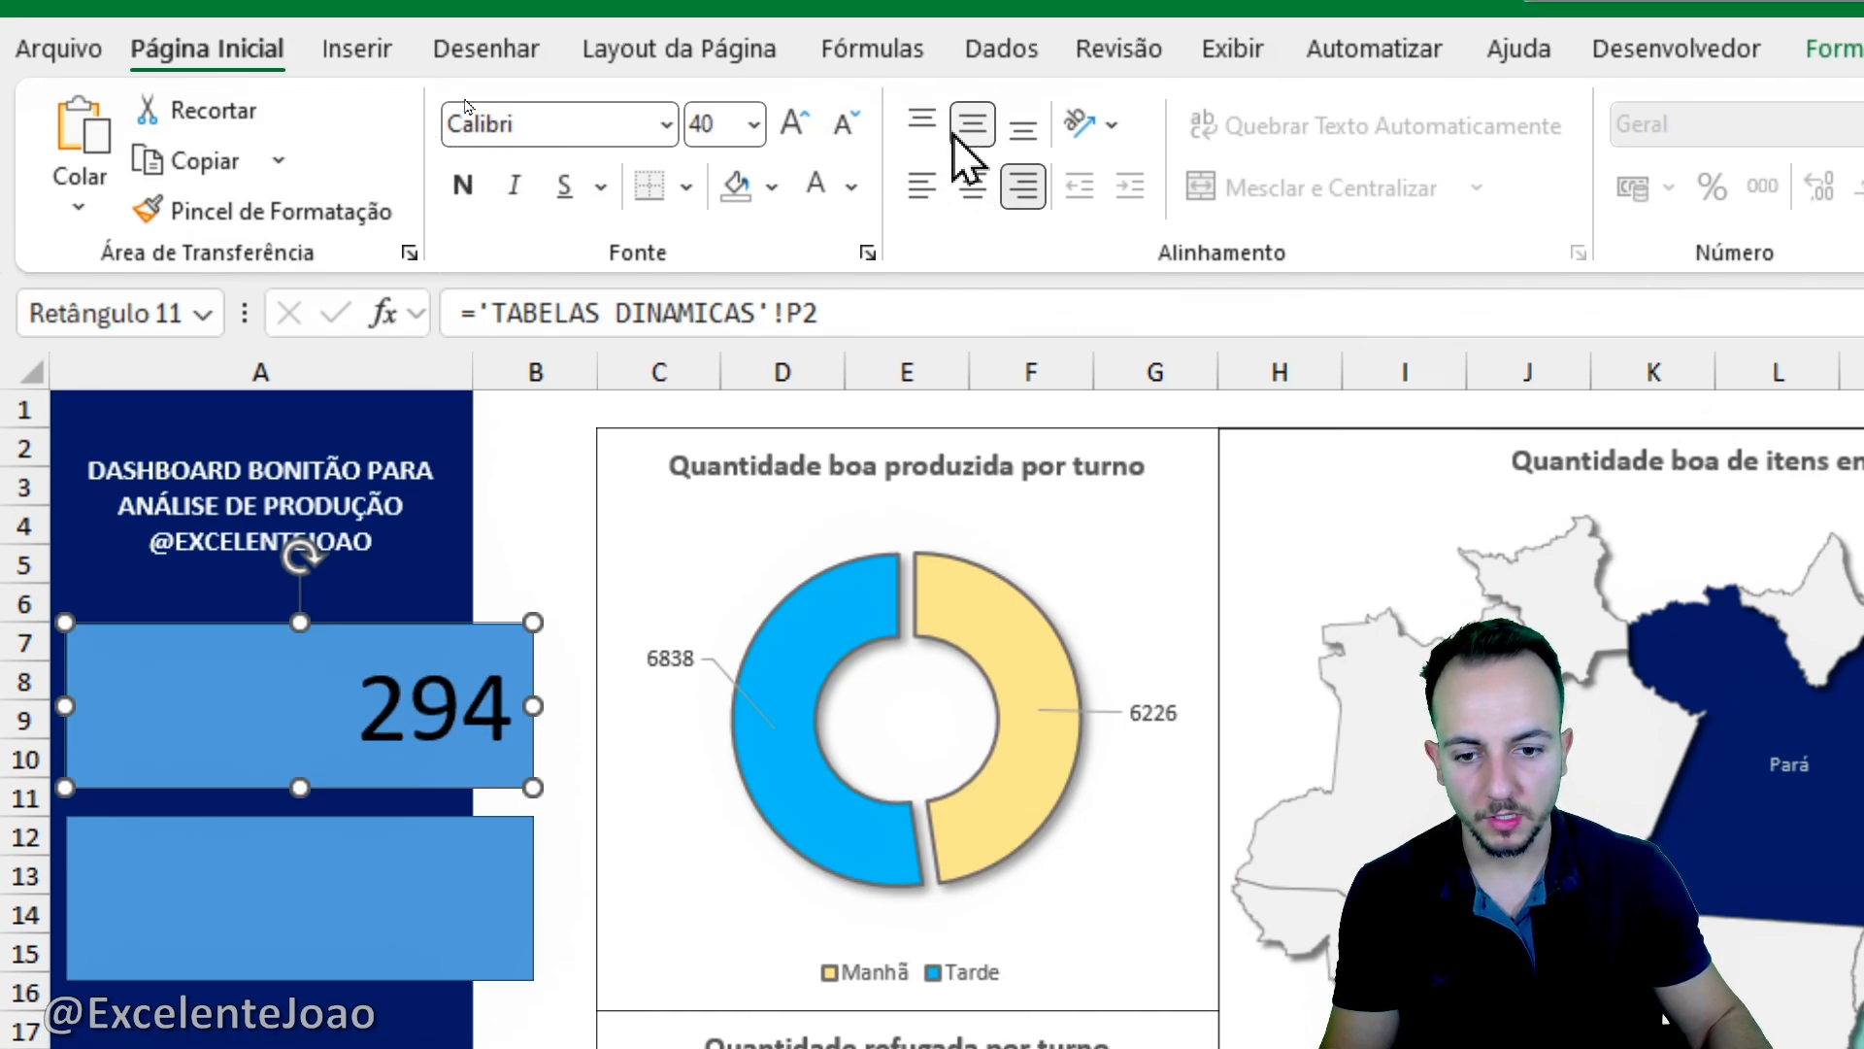
left_click(794, 119)
left_click(851, 182)
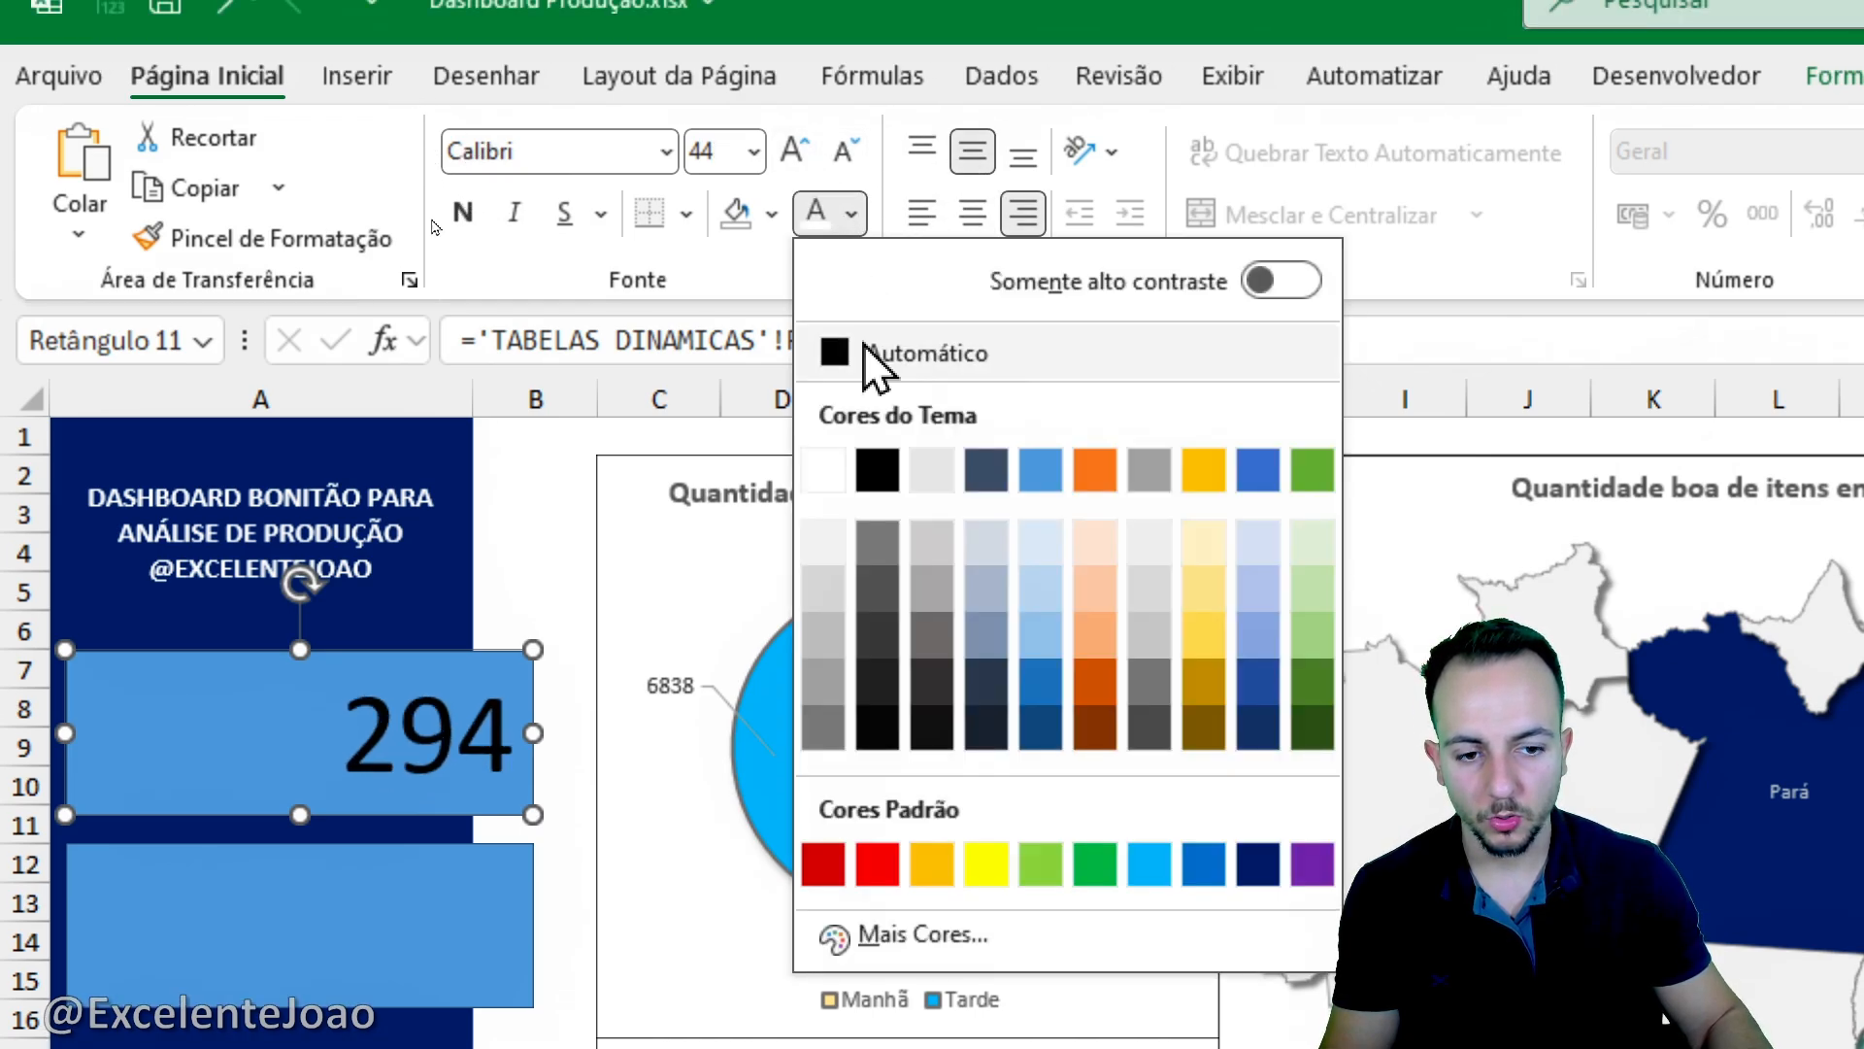
left_click(823, 470)
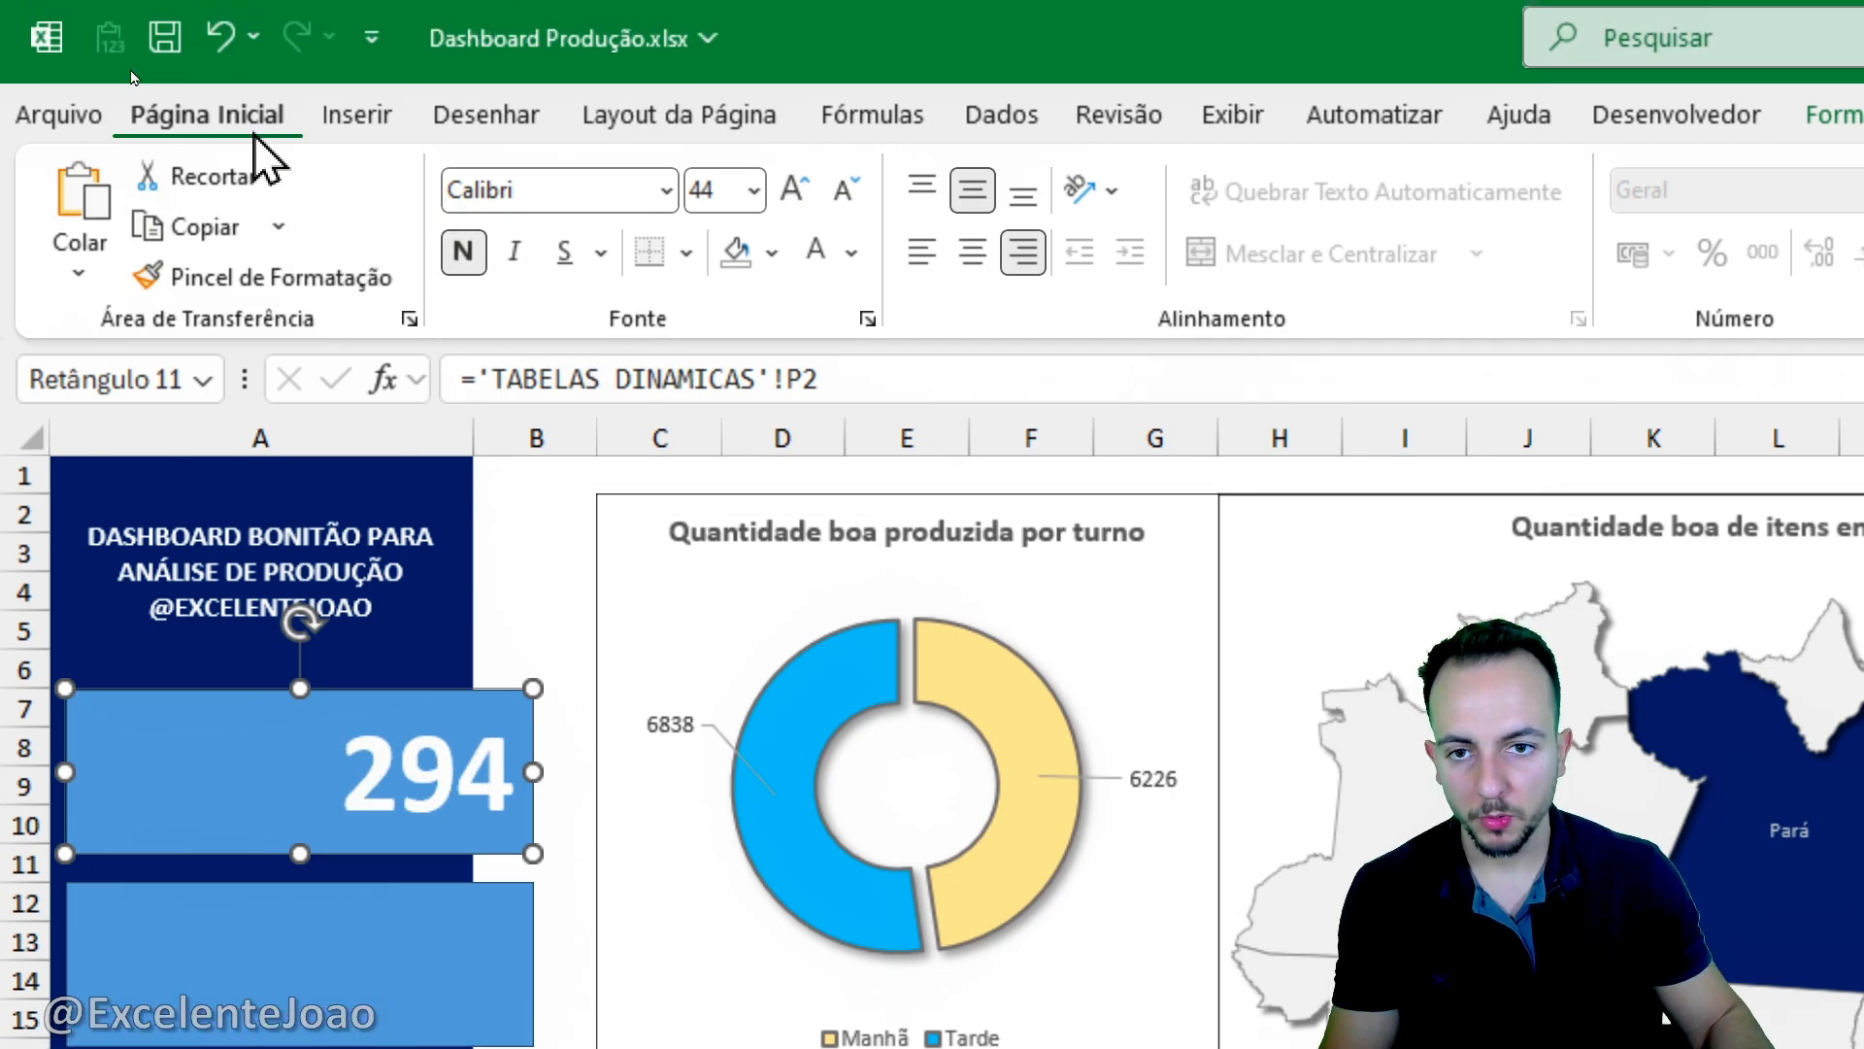
- Draw a rectangle over the left half of the upper card and enter the text "Quantidade Refugada Total" in it
left_click(356, 76)
left_click(756, 263)
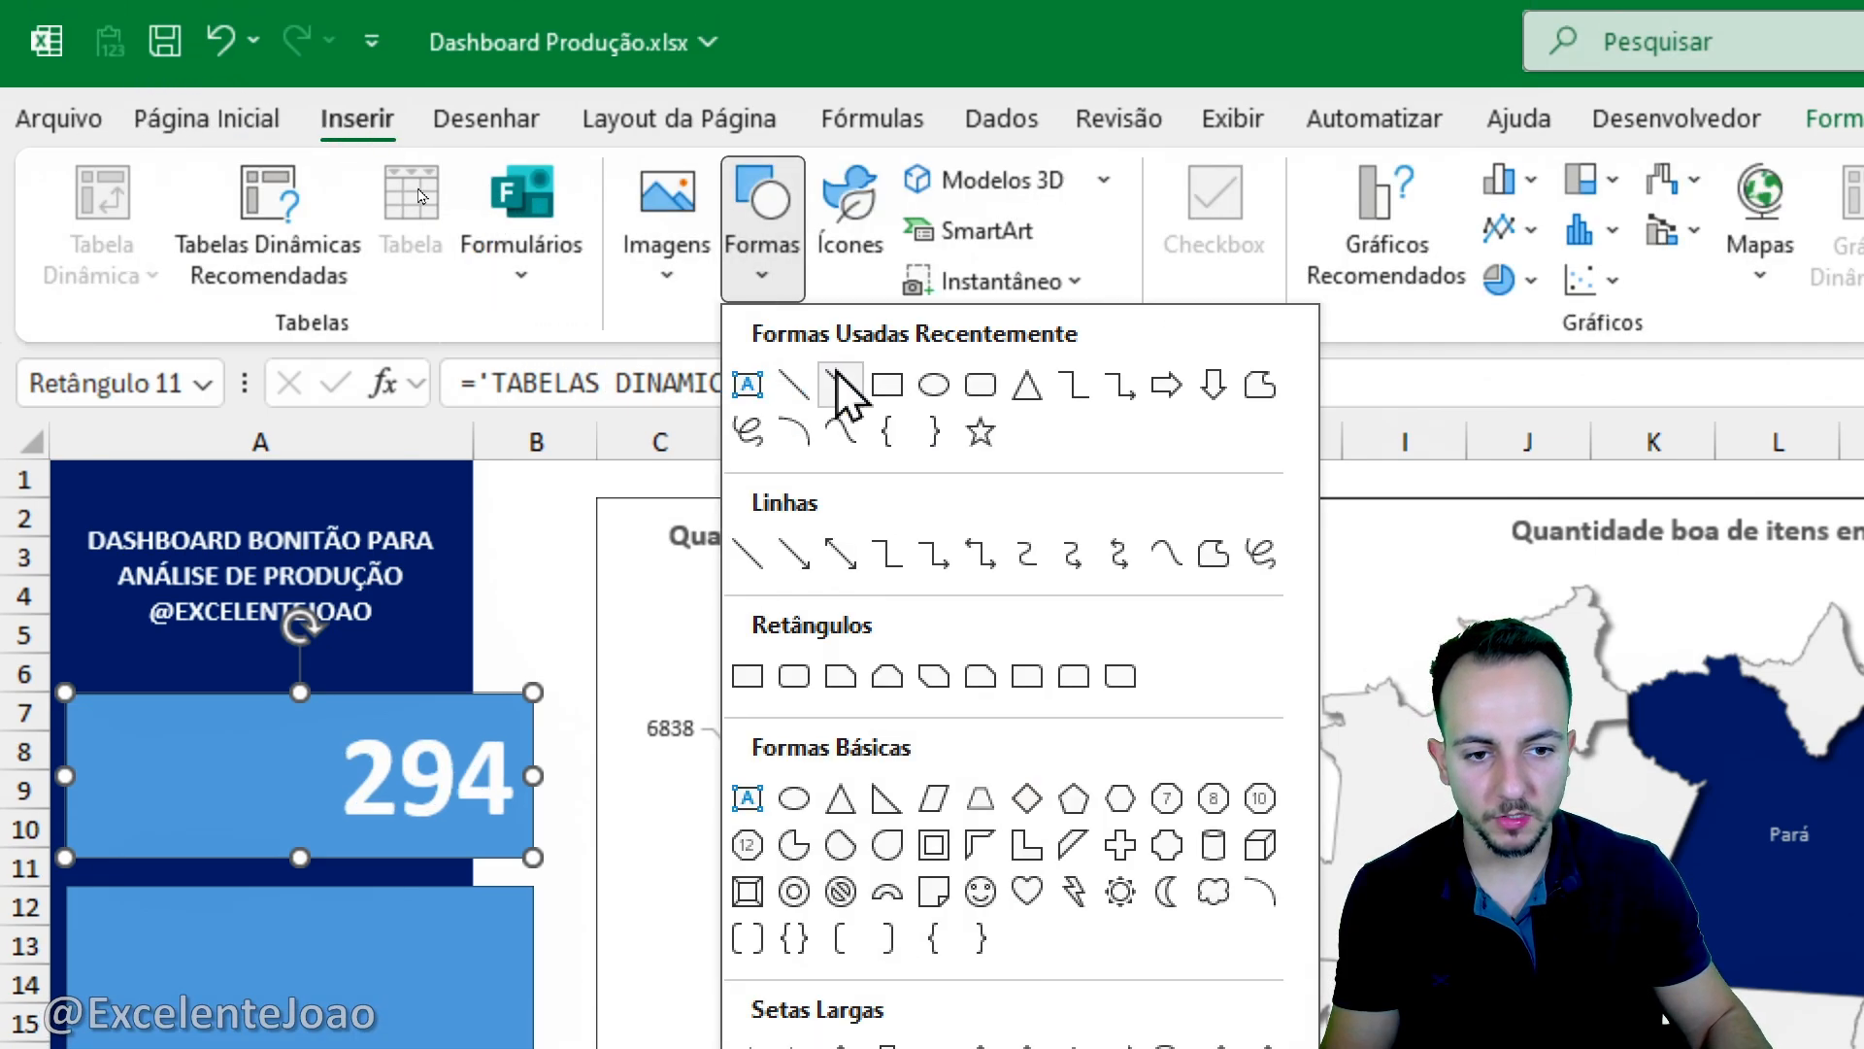
left_click(747, 676)
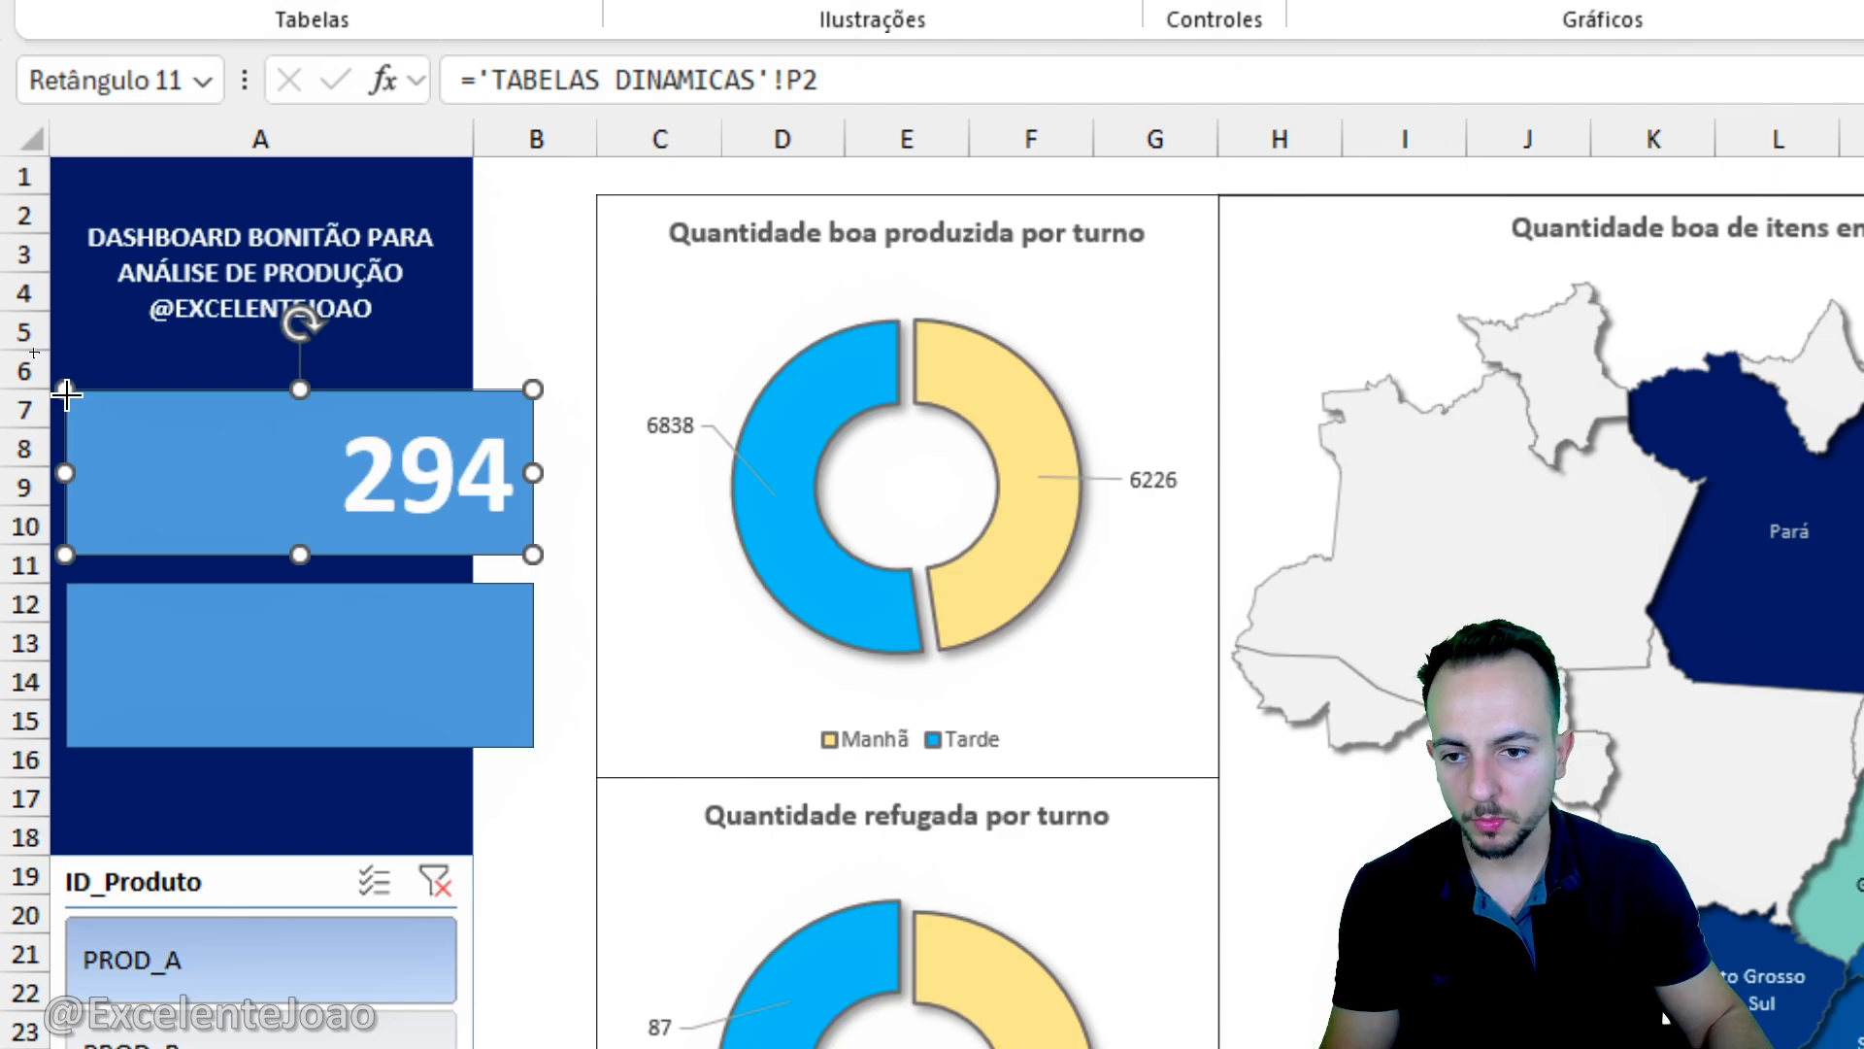
left_click_drag(184, 486, 308, 554)
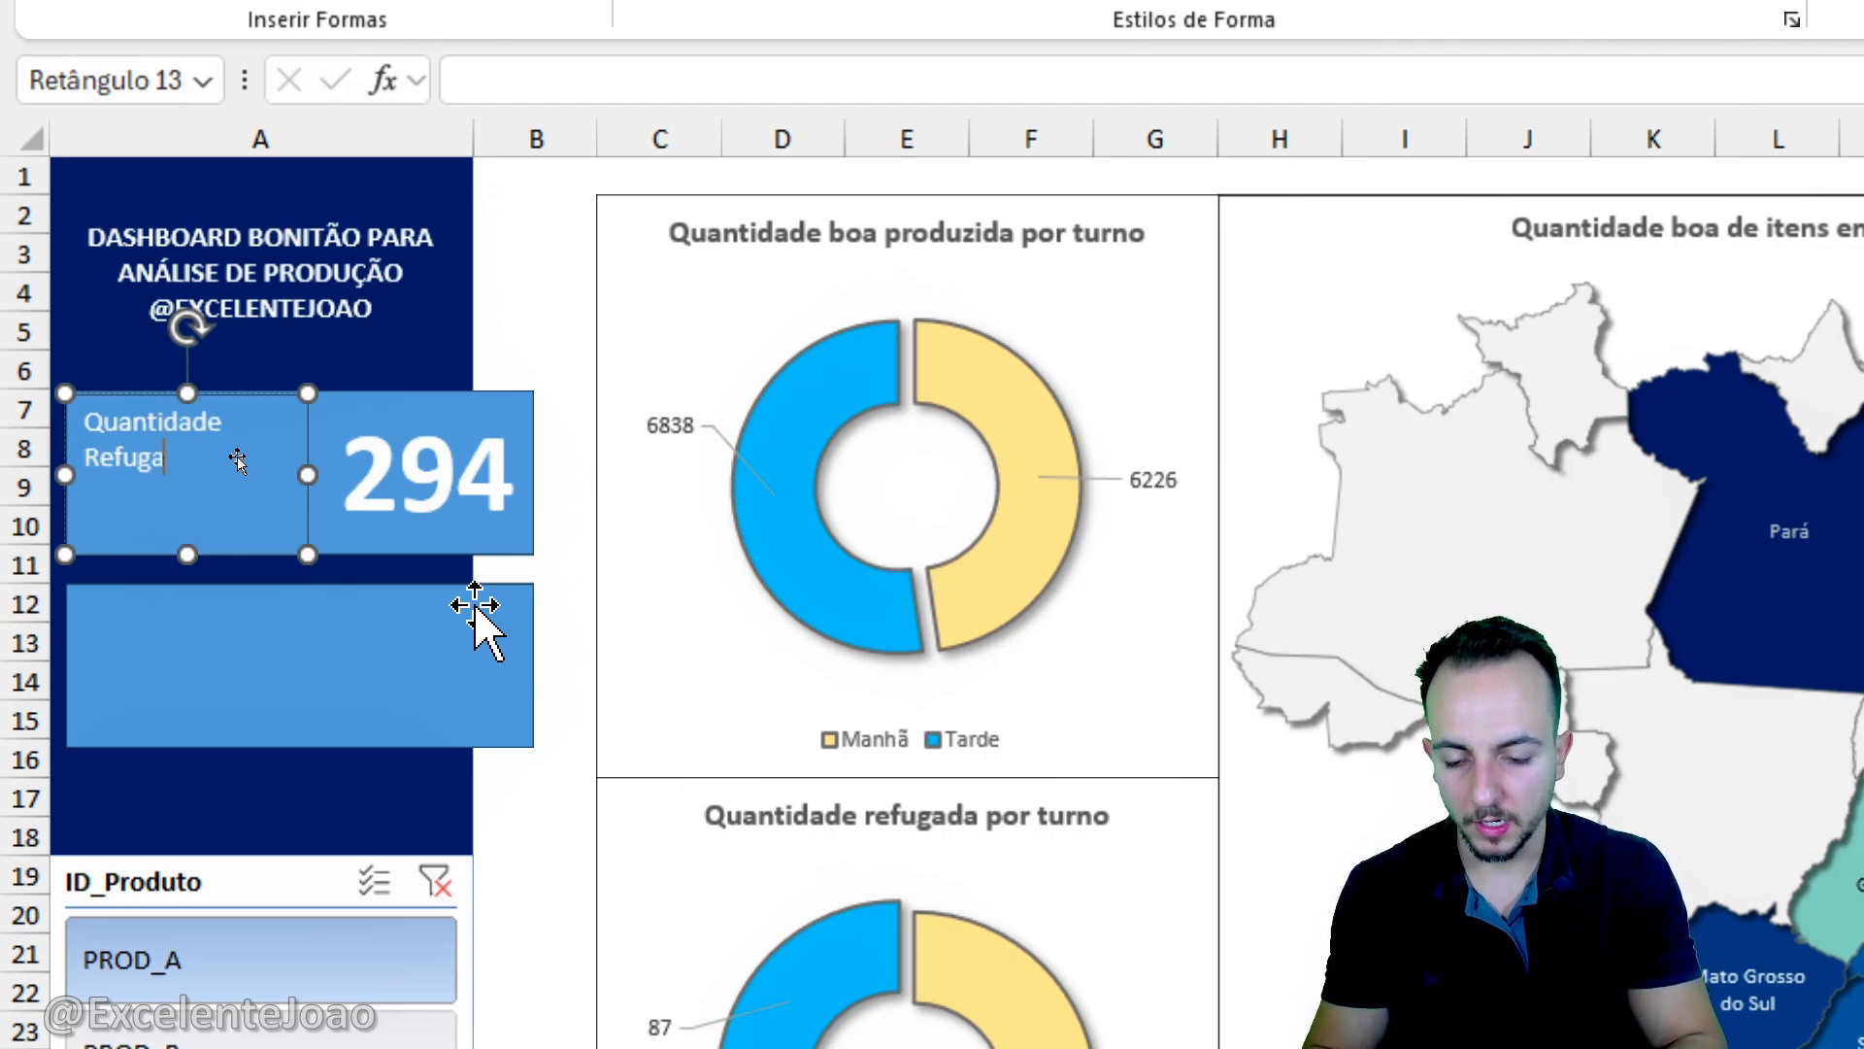
type("Quantidade Refugada Total")
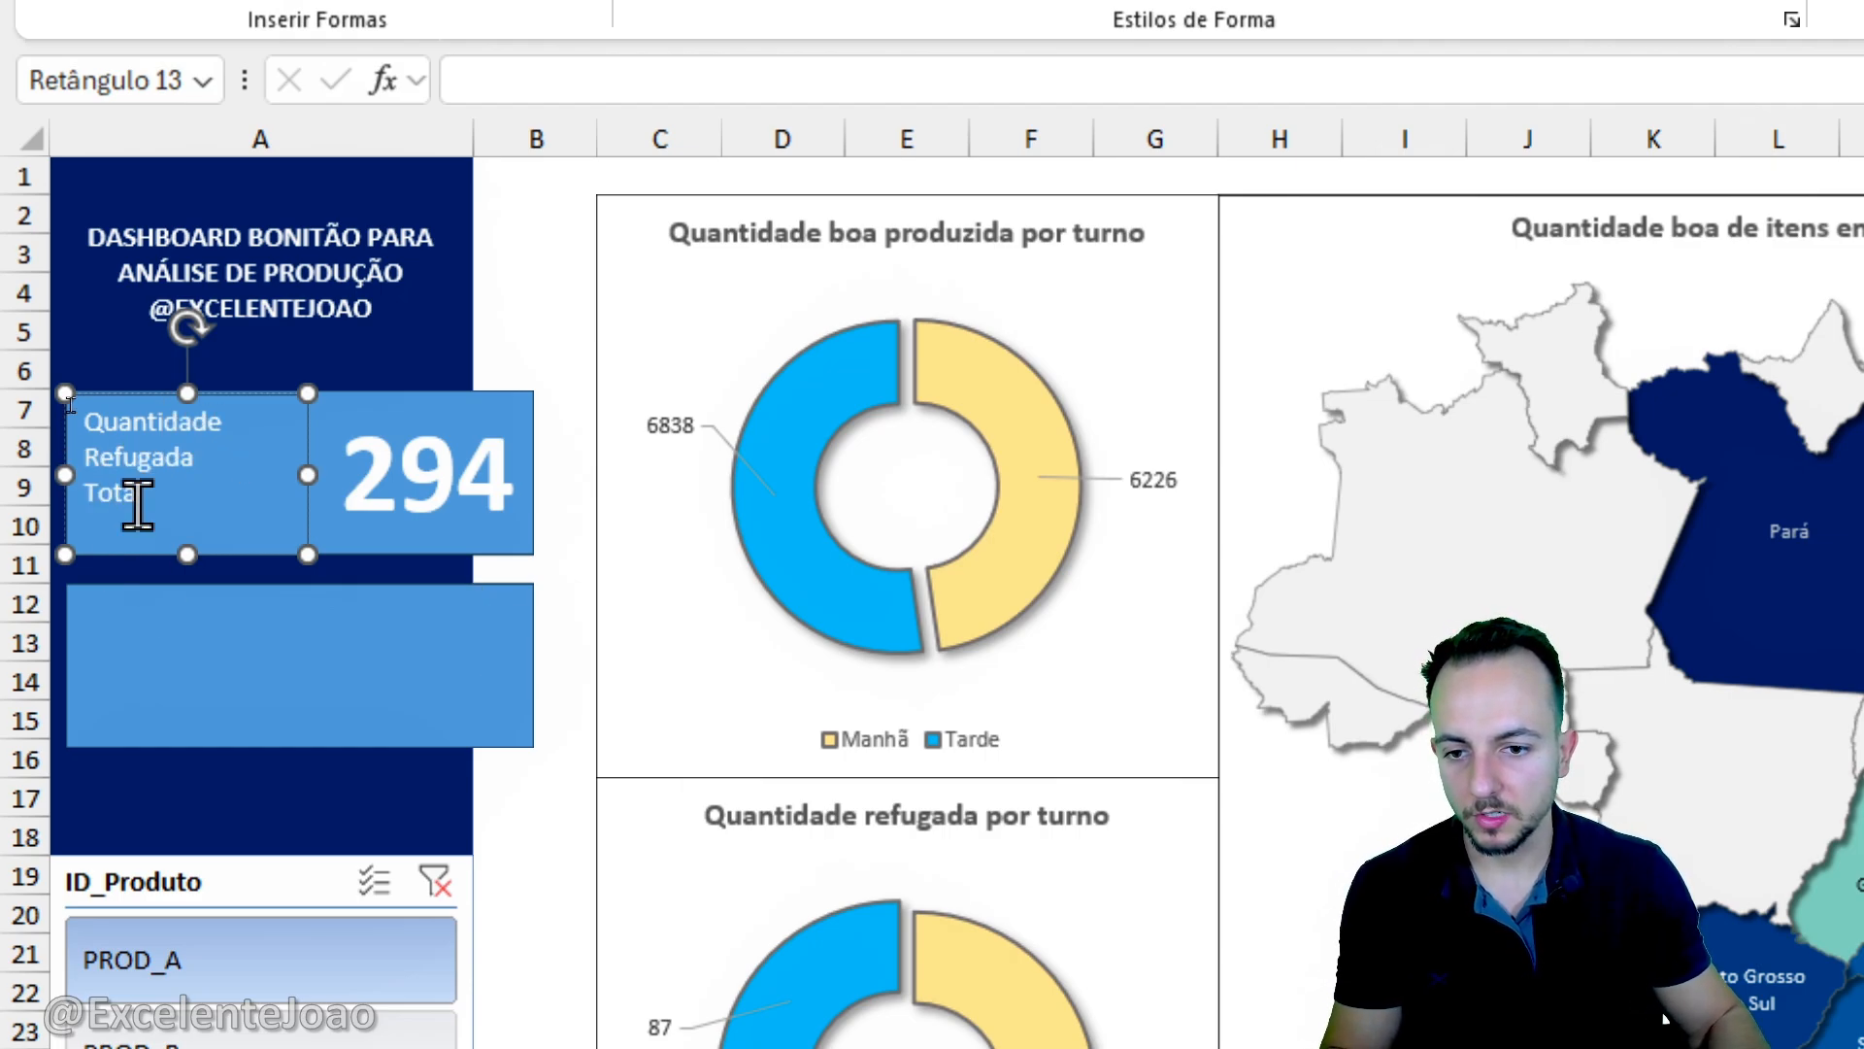
- Format the "Quantidade Refugada Total" label as bold 12 pt text, vertically centred in its rectangle
left_click_drag(137, 505, 73, 393)
left_click(238, 131)
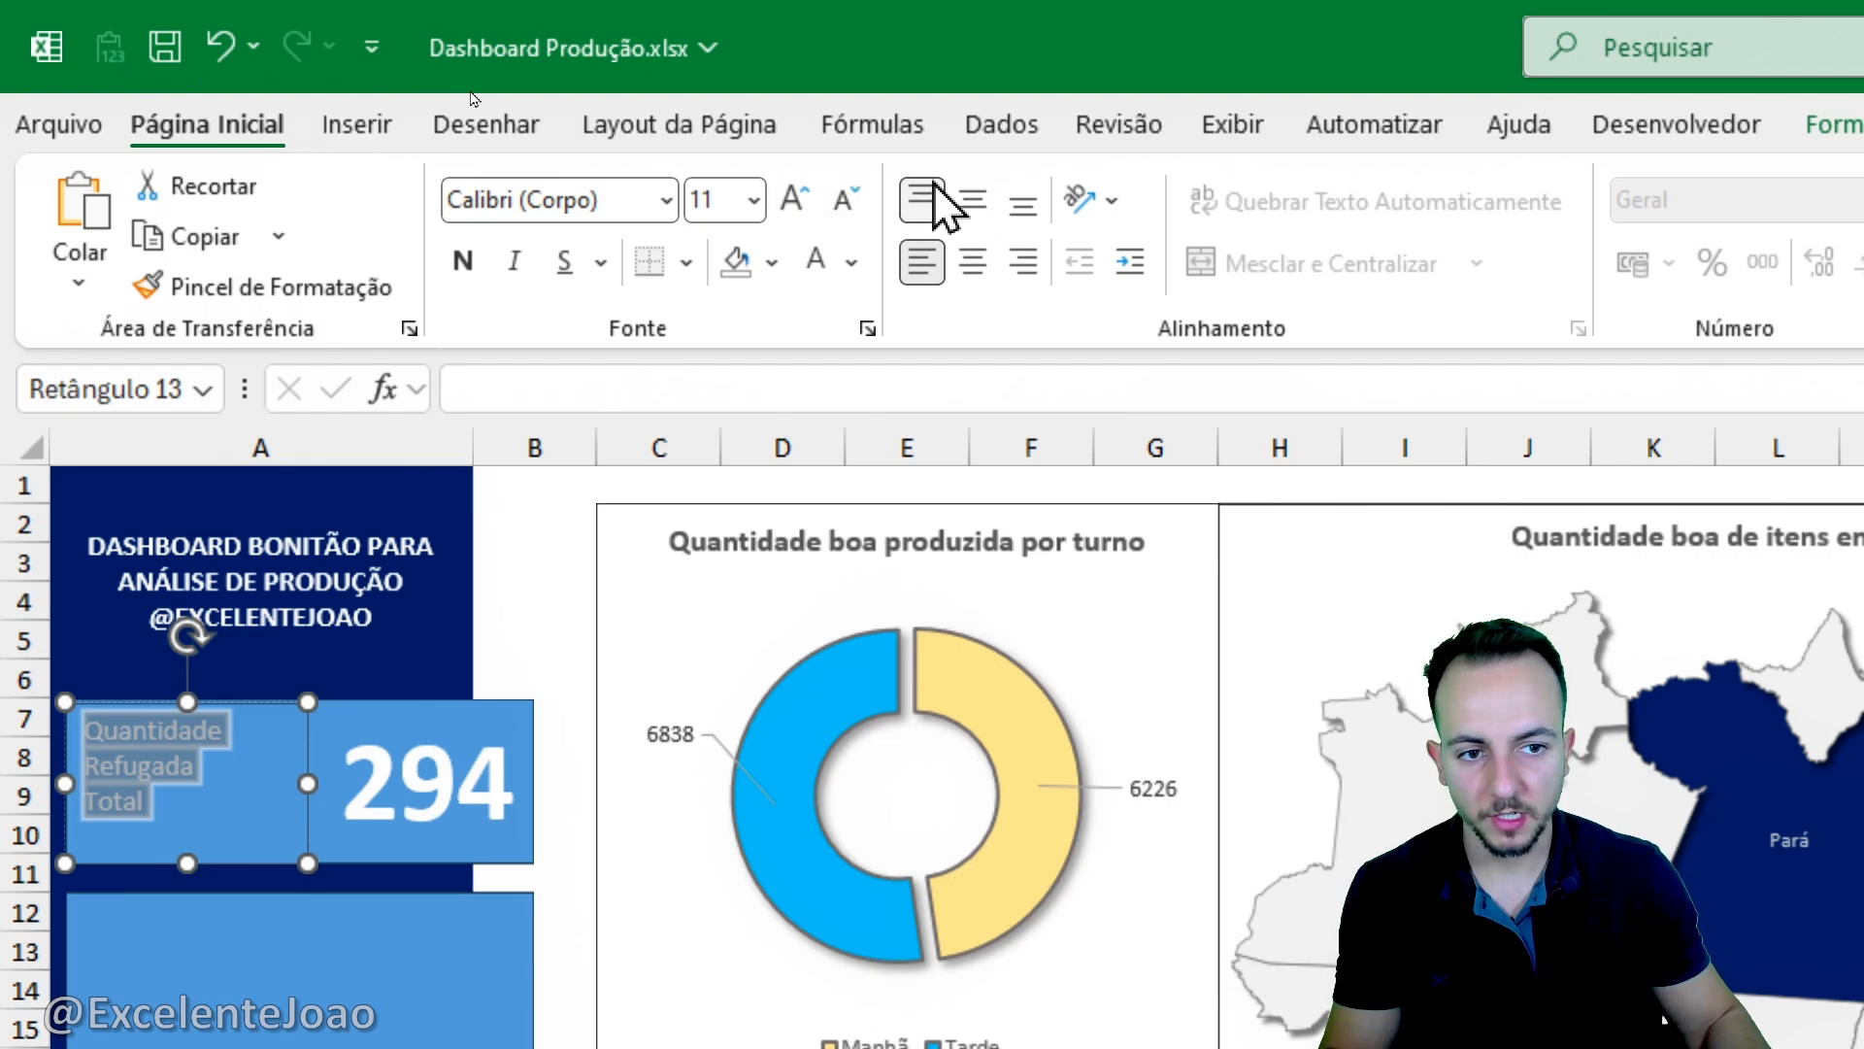
left_click(972, 201)
left_click(794, 199)
left_click(794, 199)
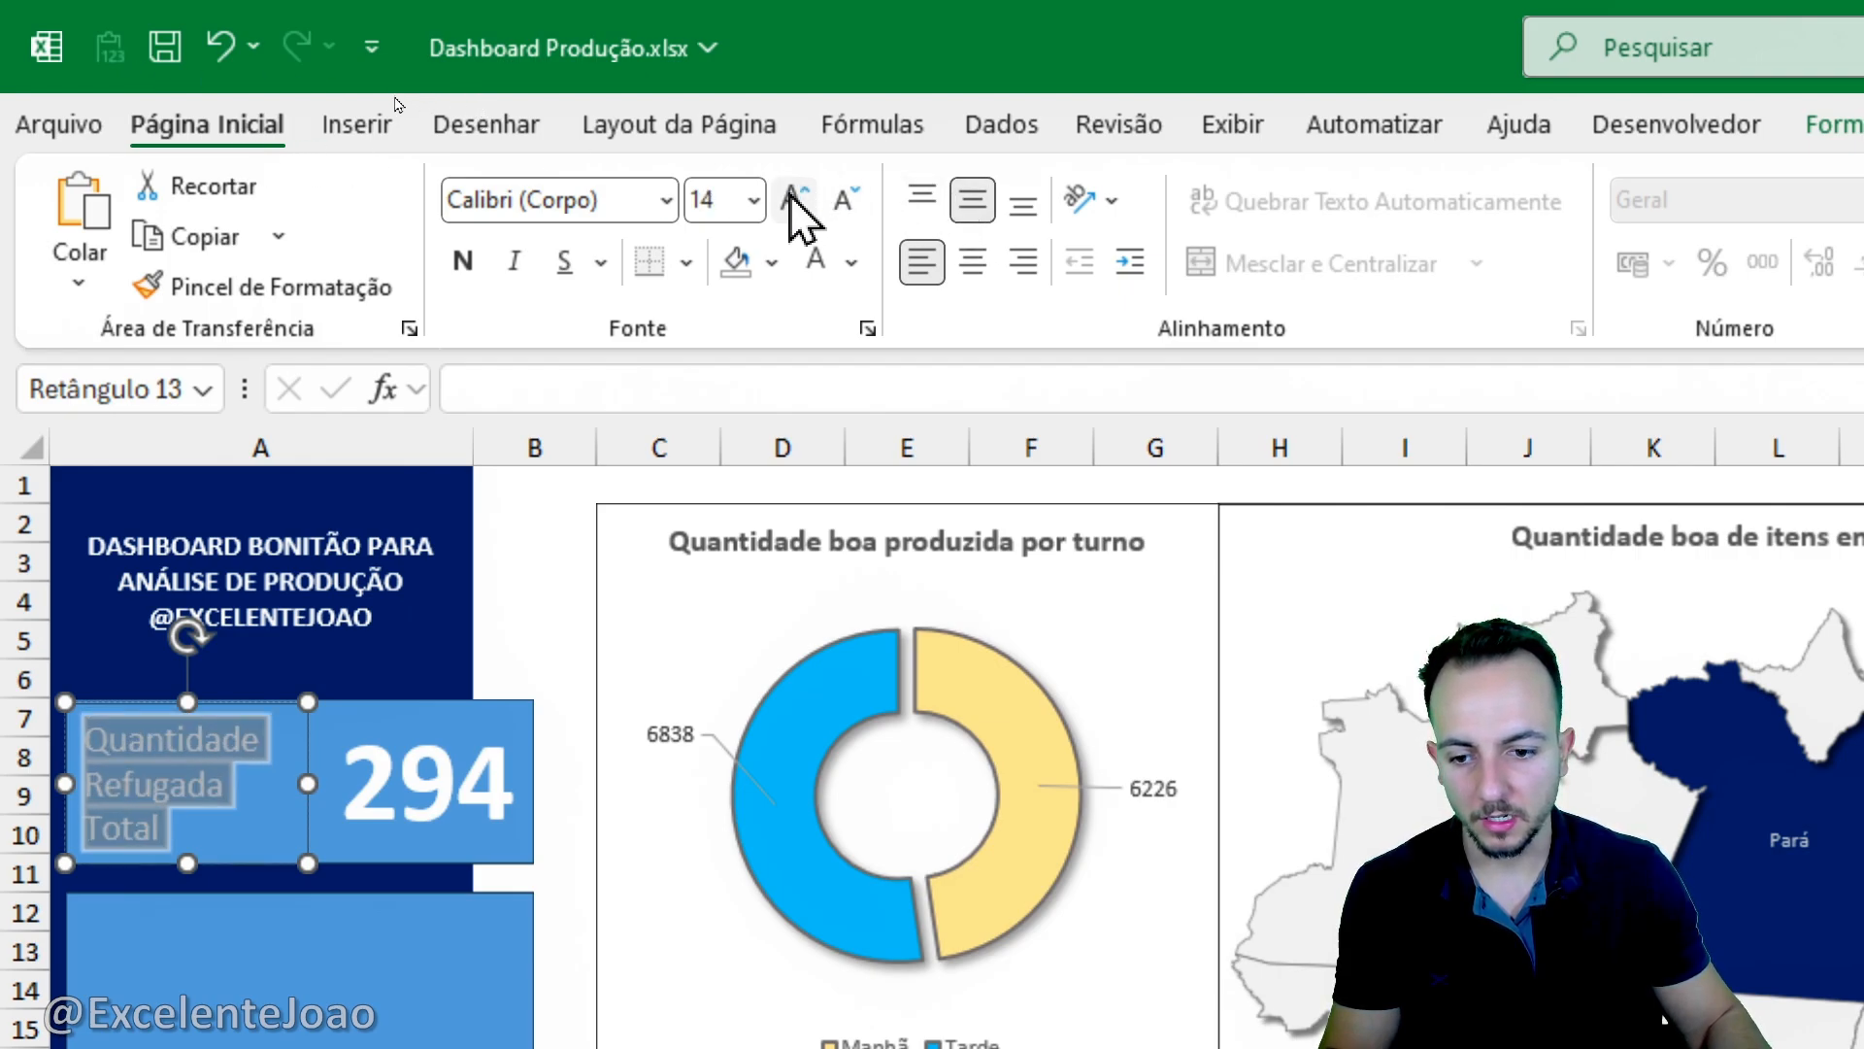
left_click(839, 201)
left_click(464, 260)
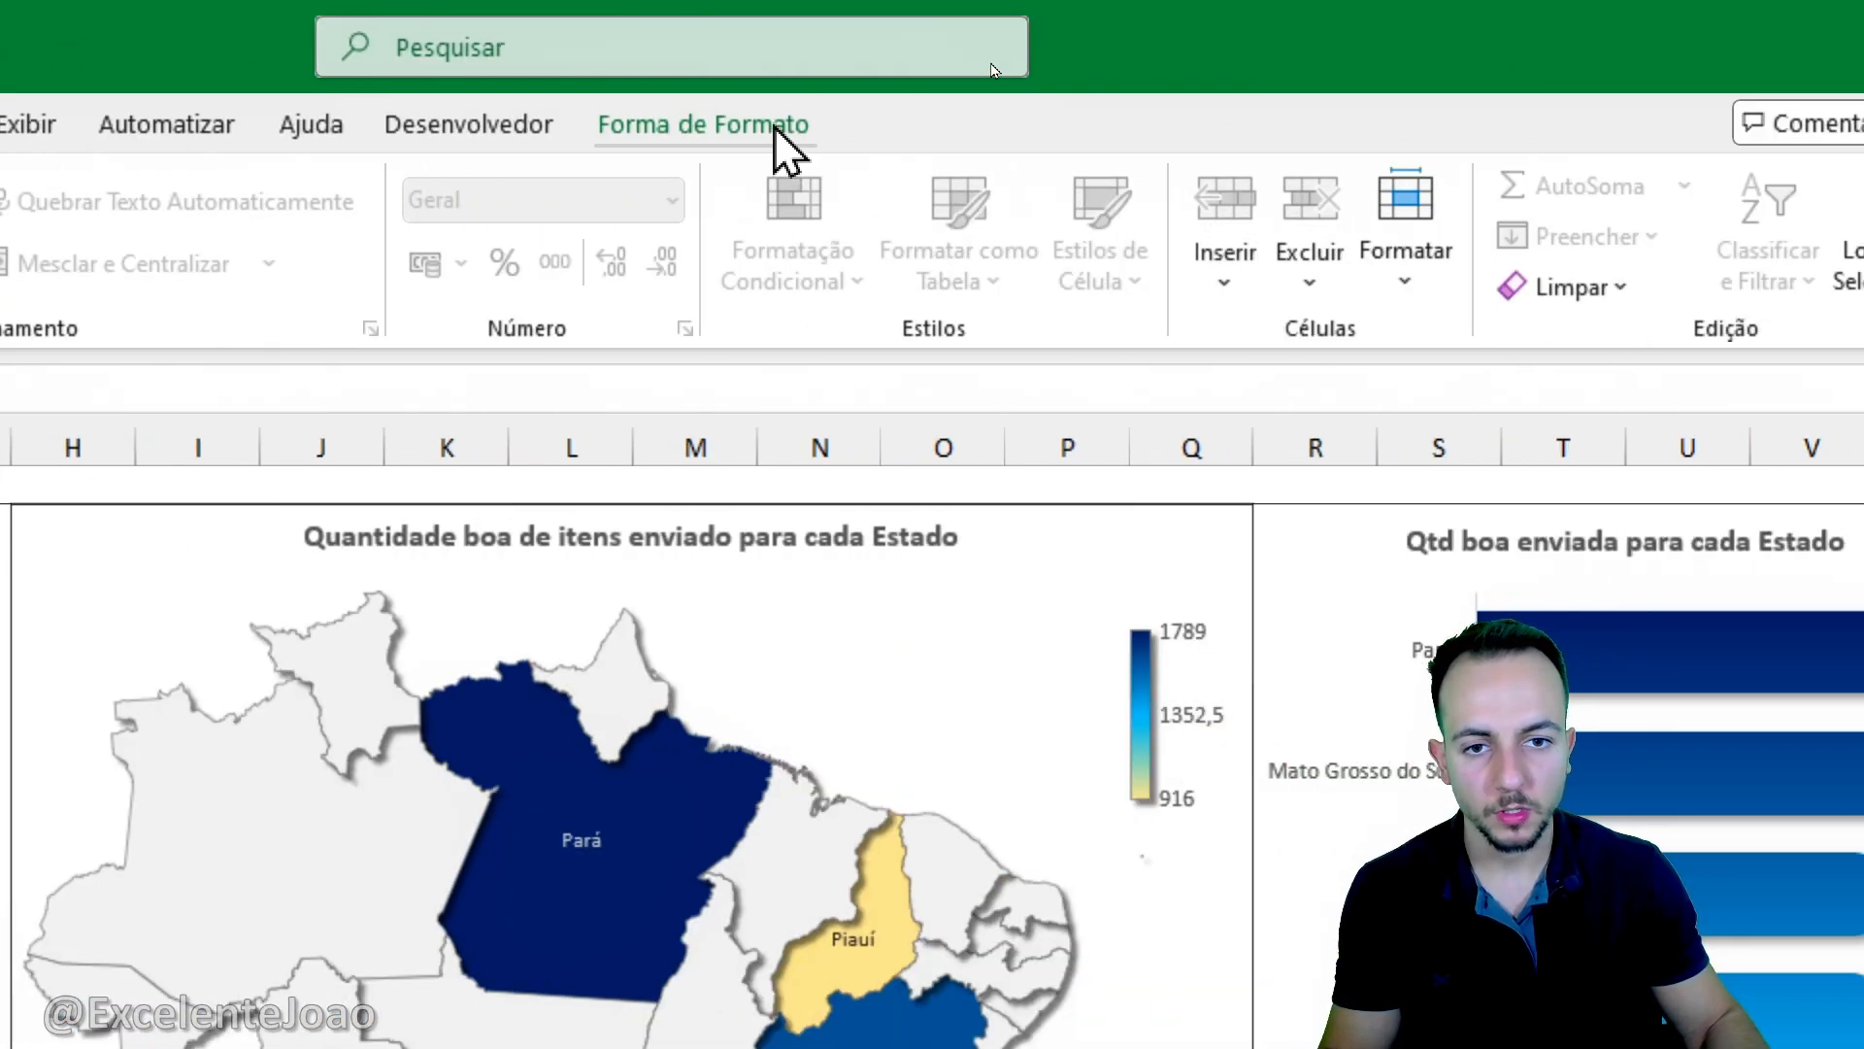
- Remove the outline and the fill from the "Quantidade Refugada Total" label's rectangle
left_click(1835, 124)
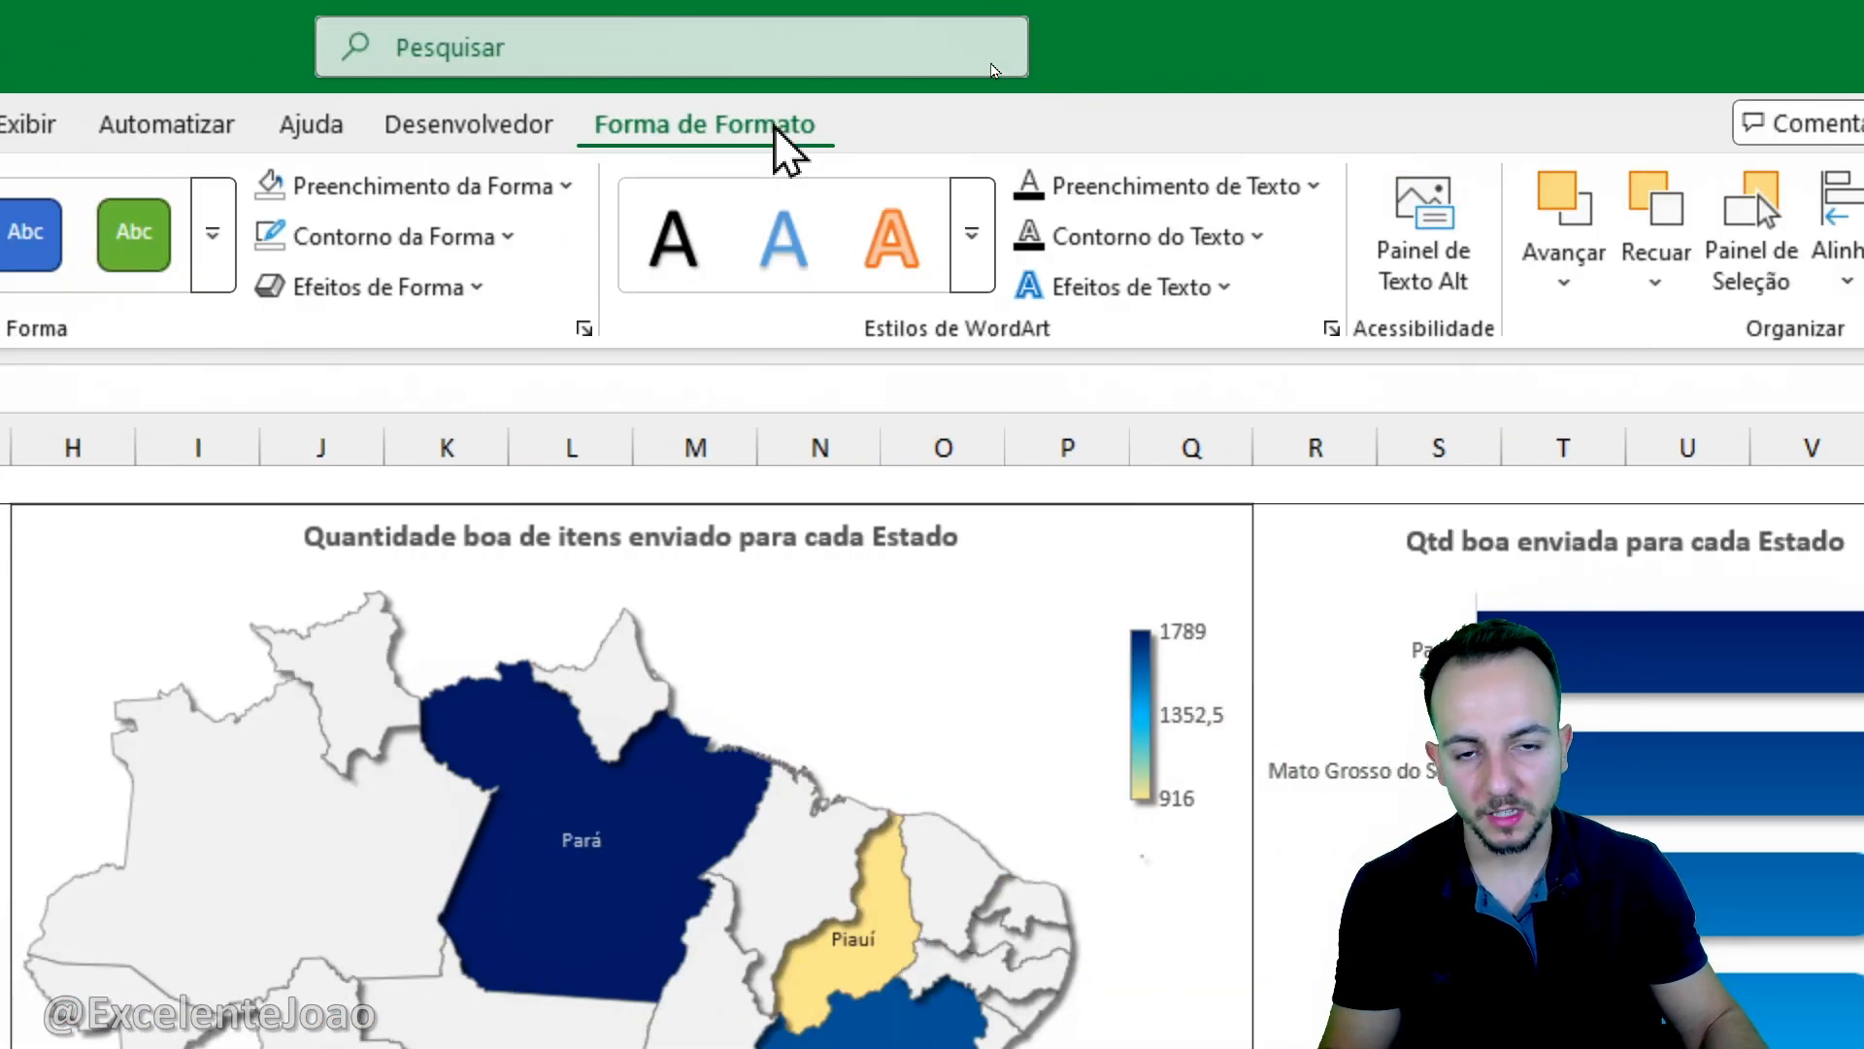
left_click(464, 216)
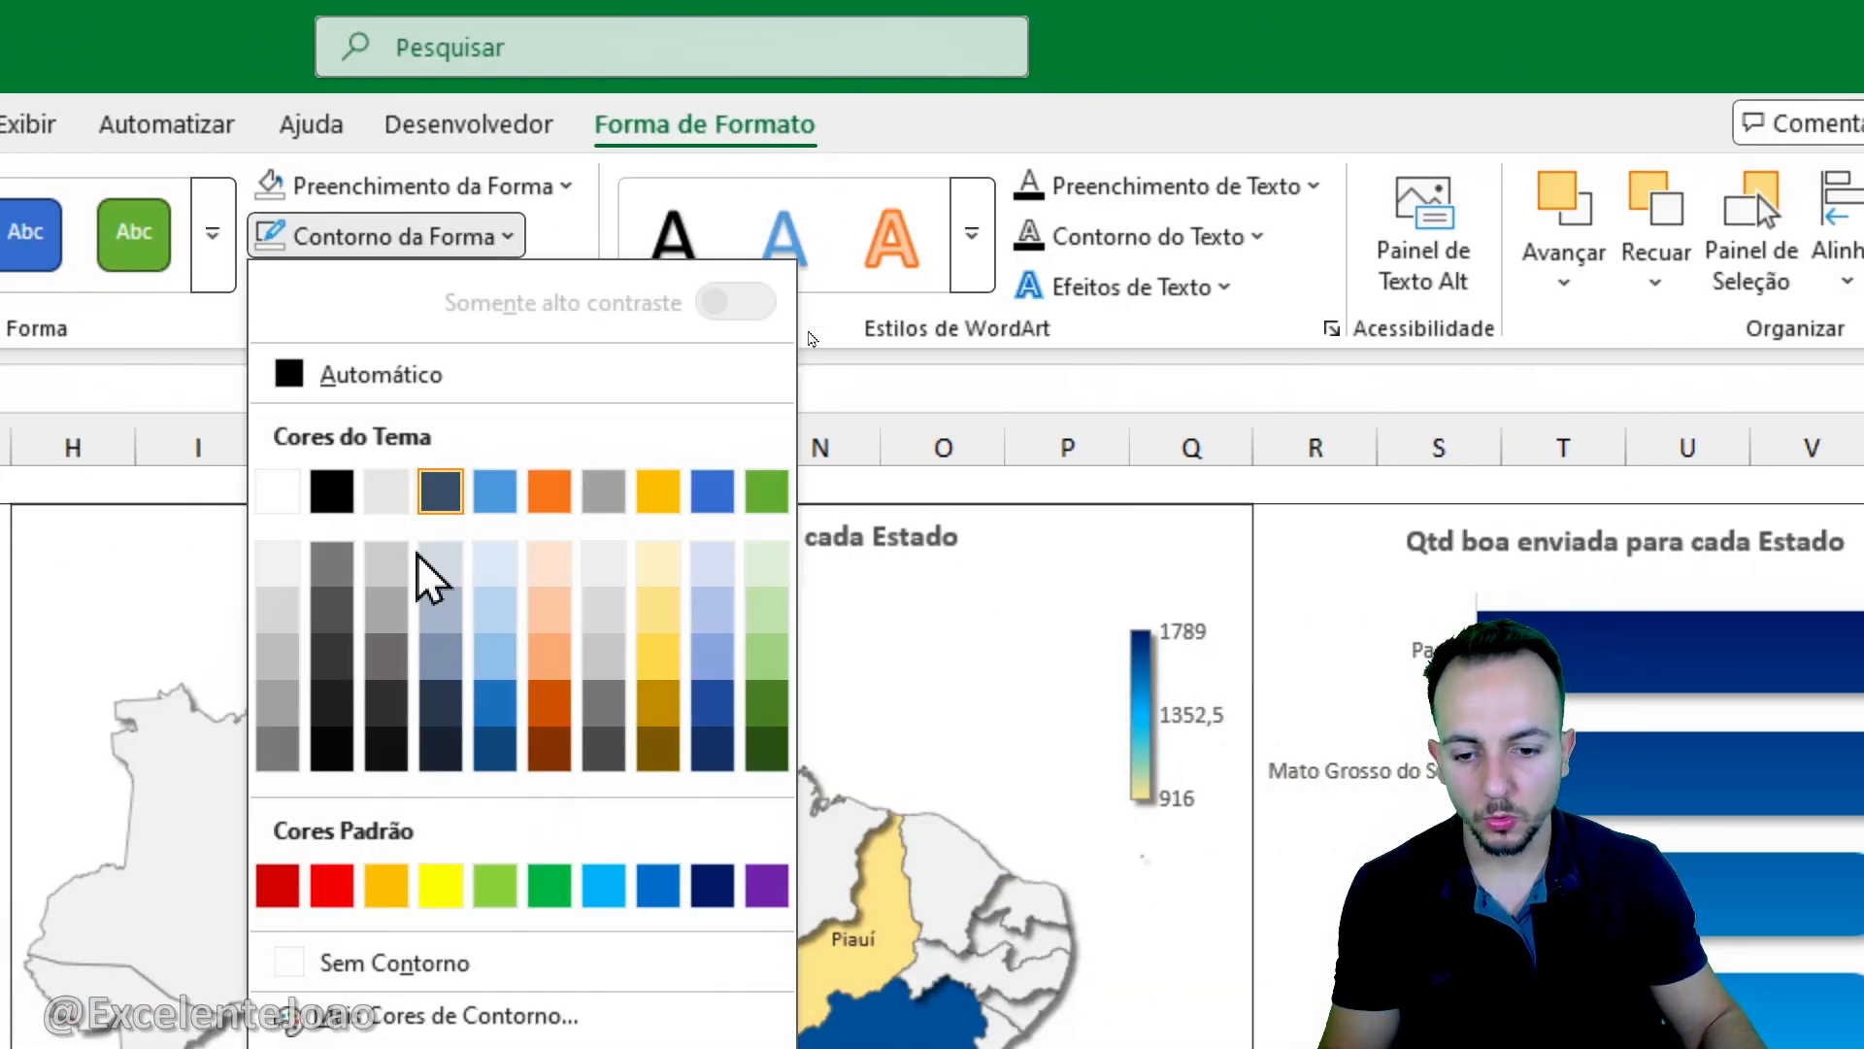
left_click(403, 951)
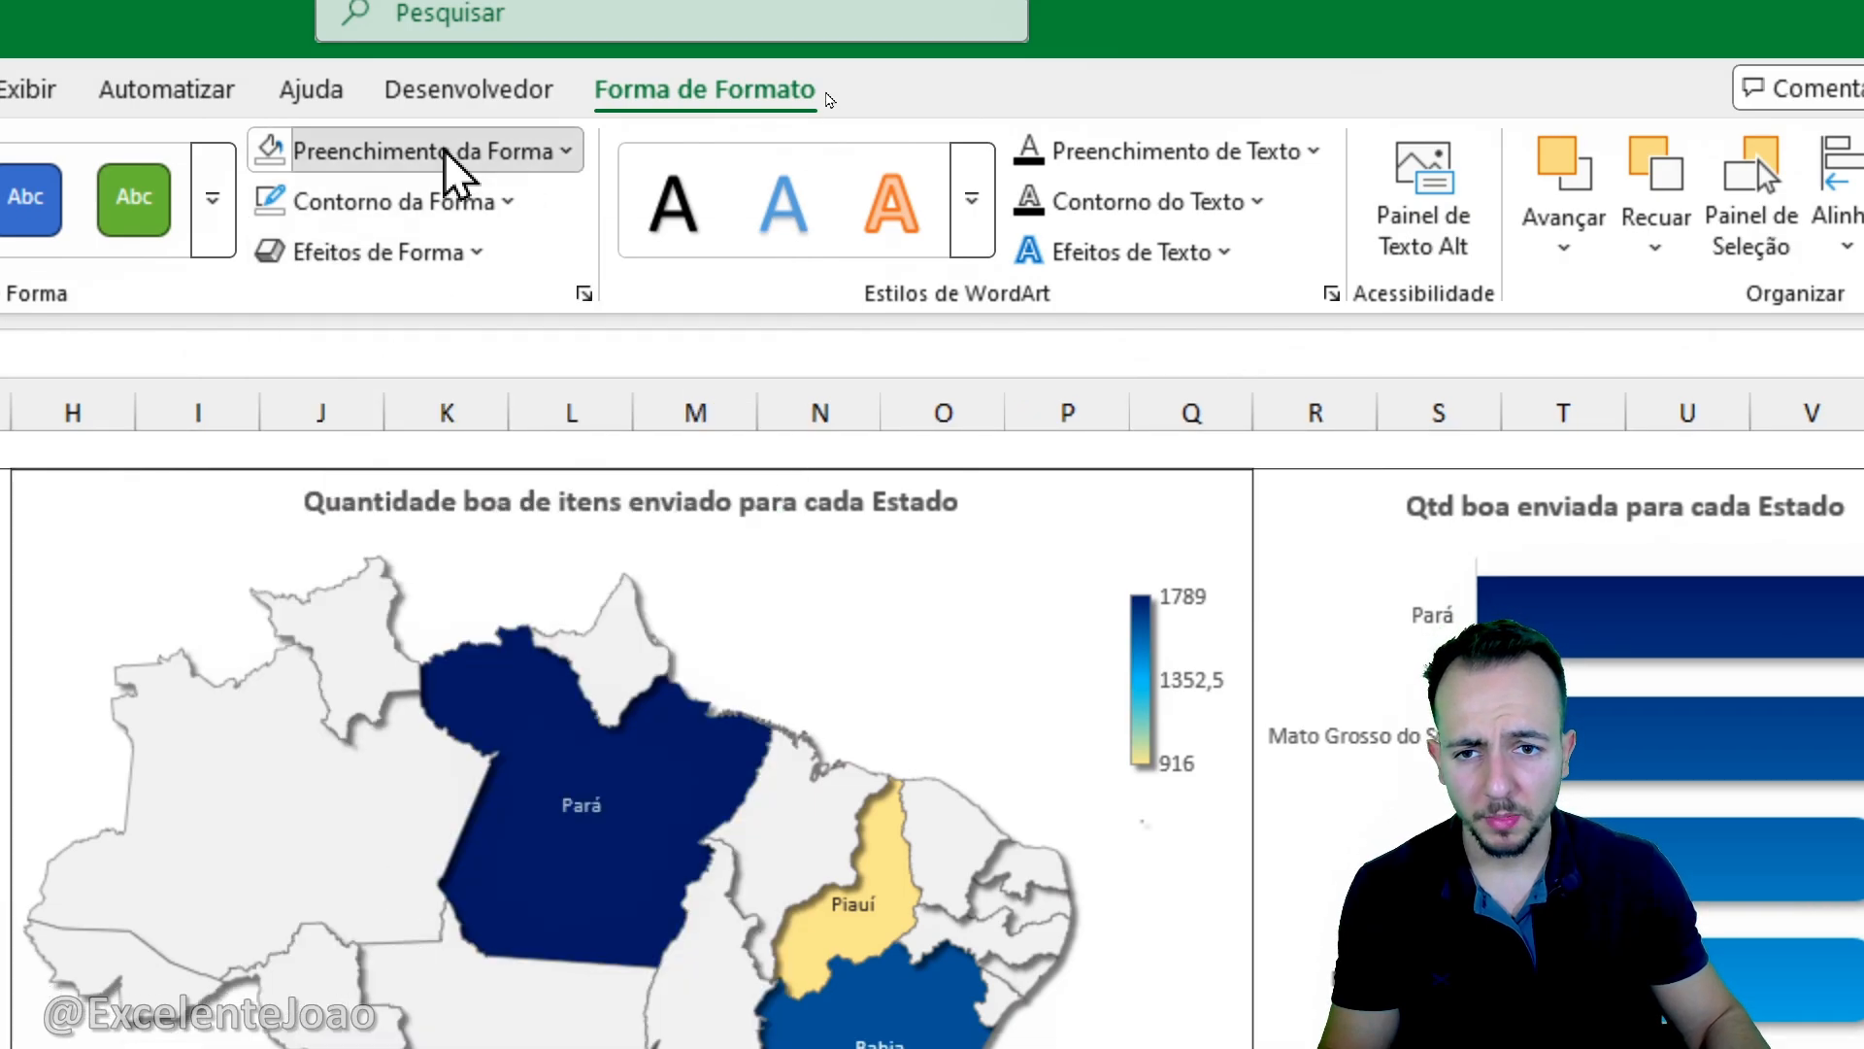
left_click(447, 153)
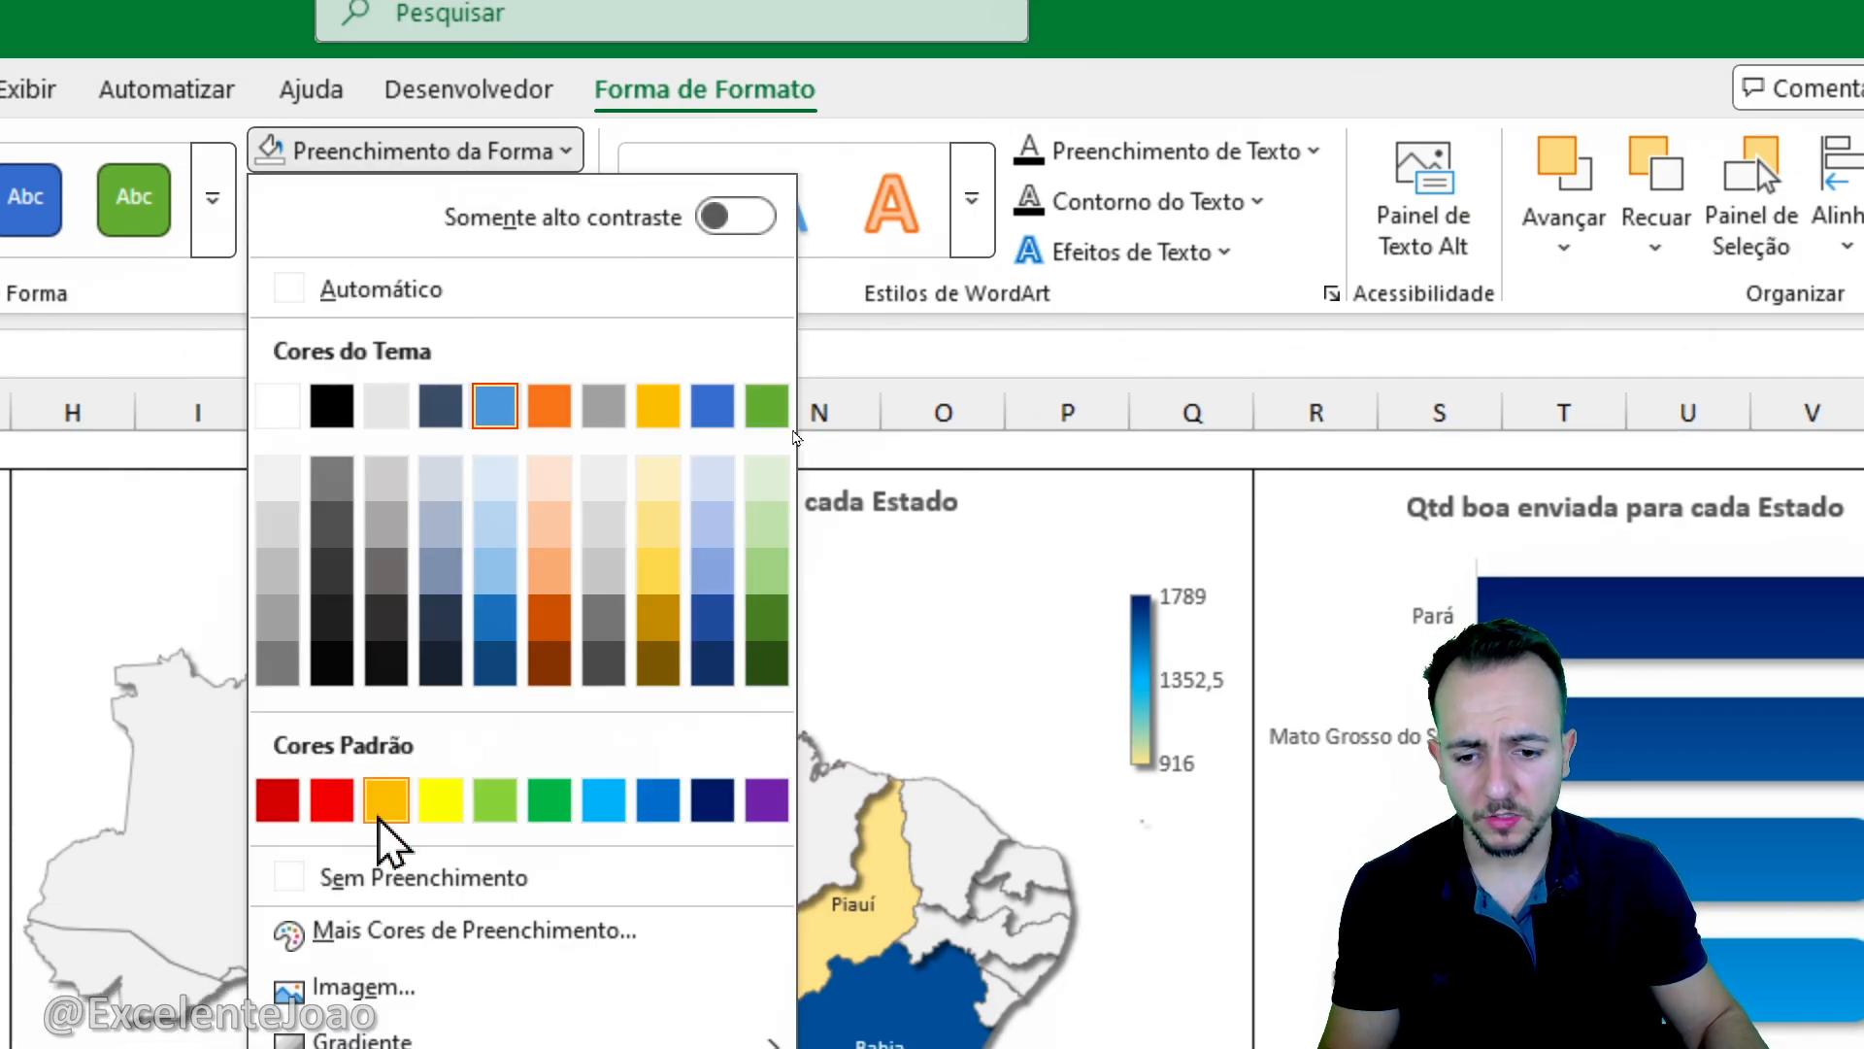
left_click(393, 876)
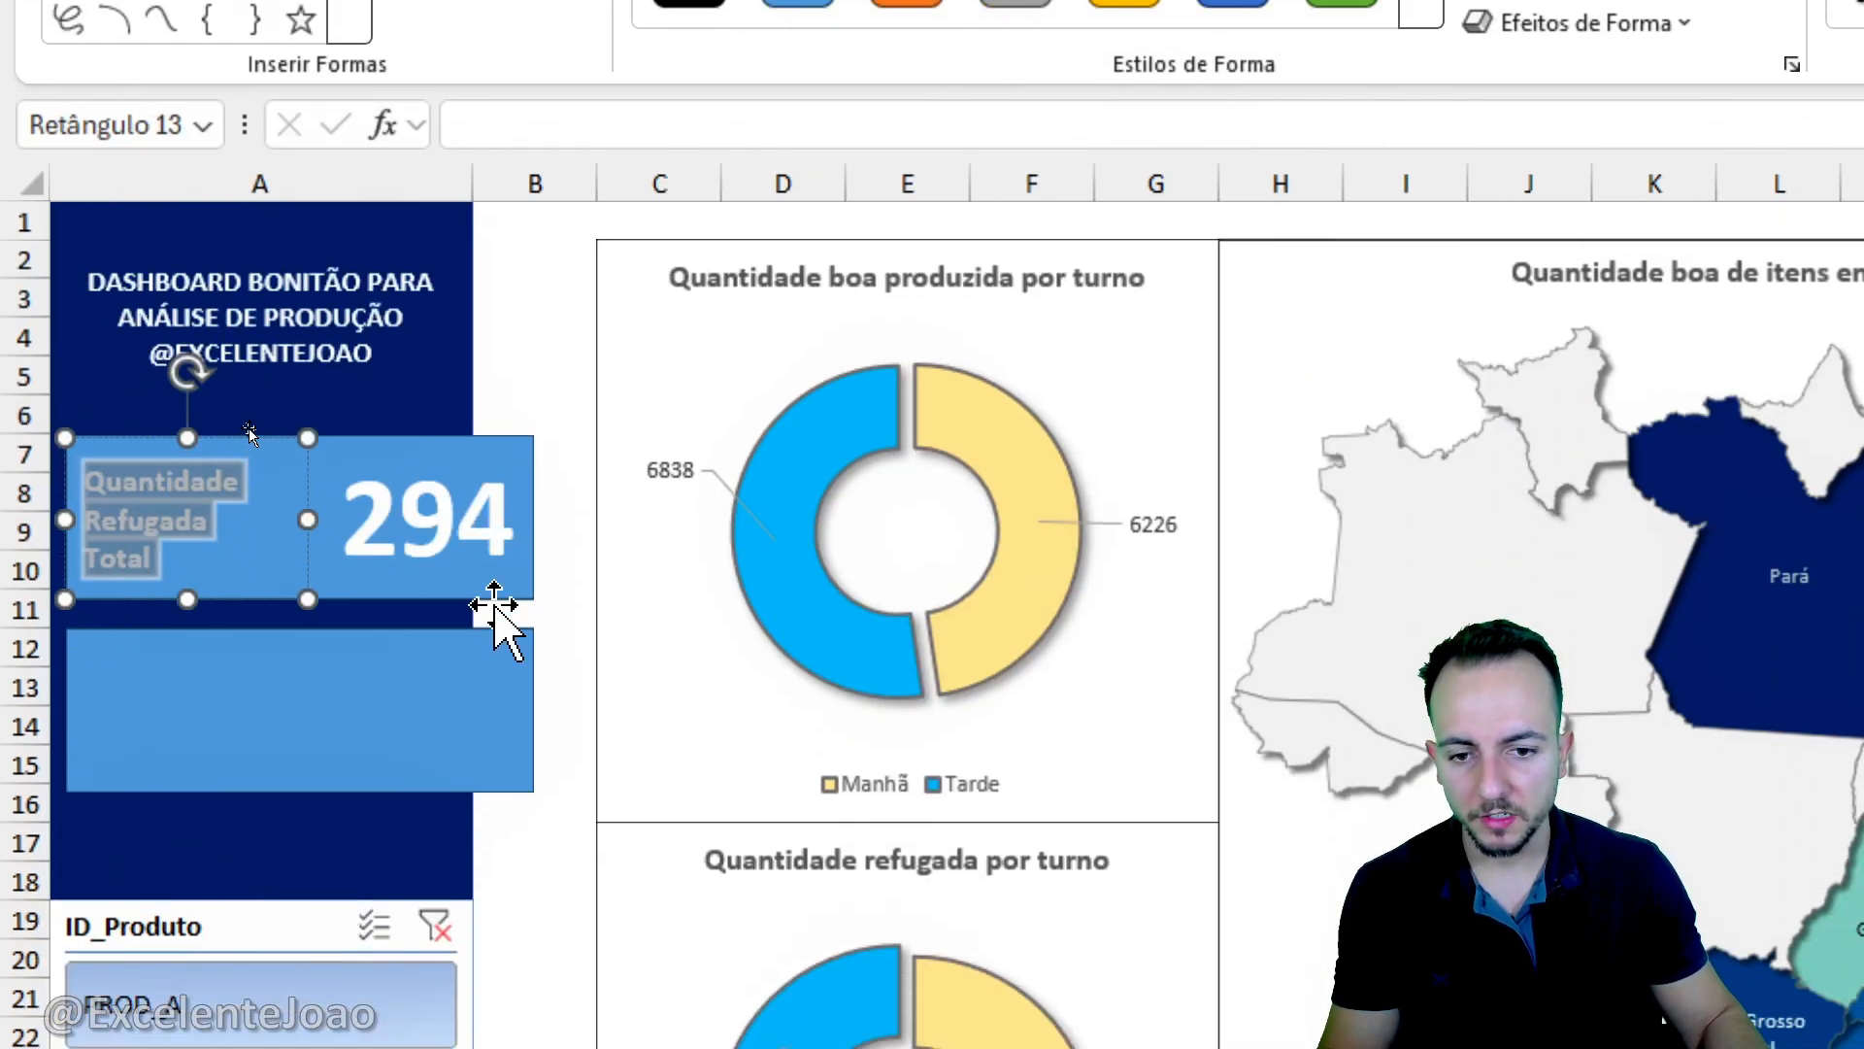
- Fill the upper card's linked rectangle with the standard dark blue and give it a white outline
left_click(524, 583)
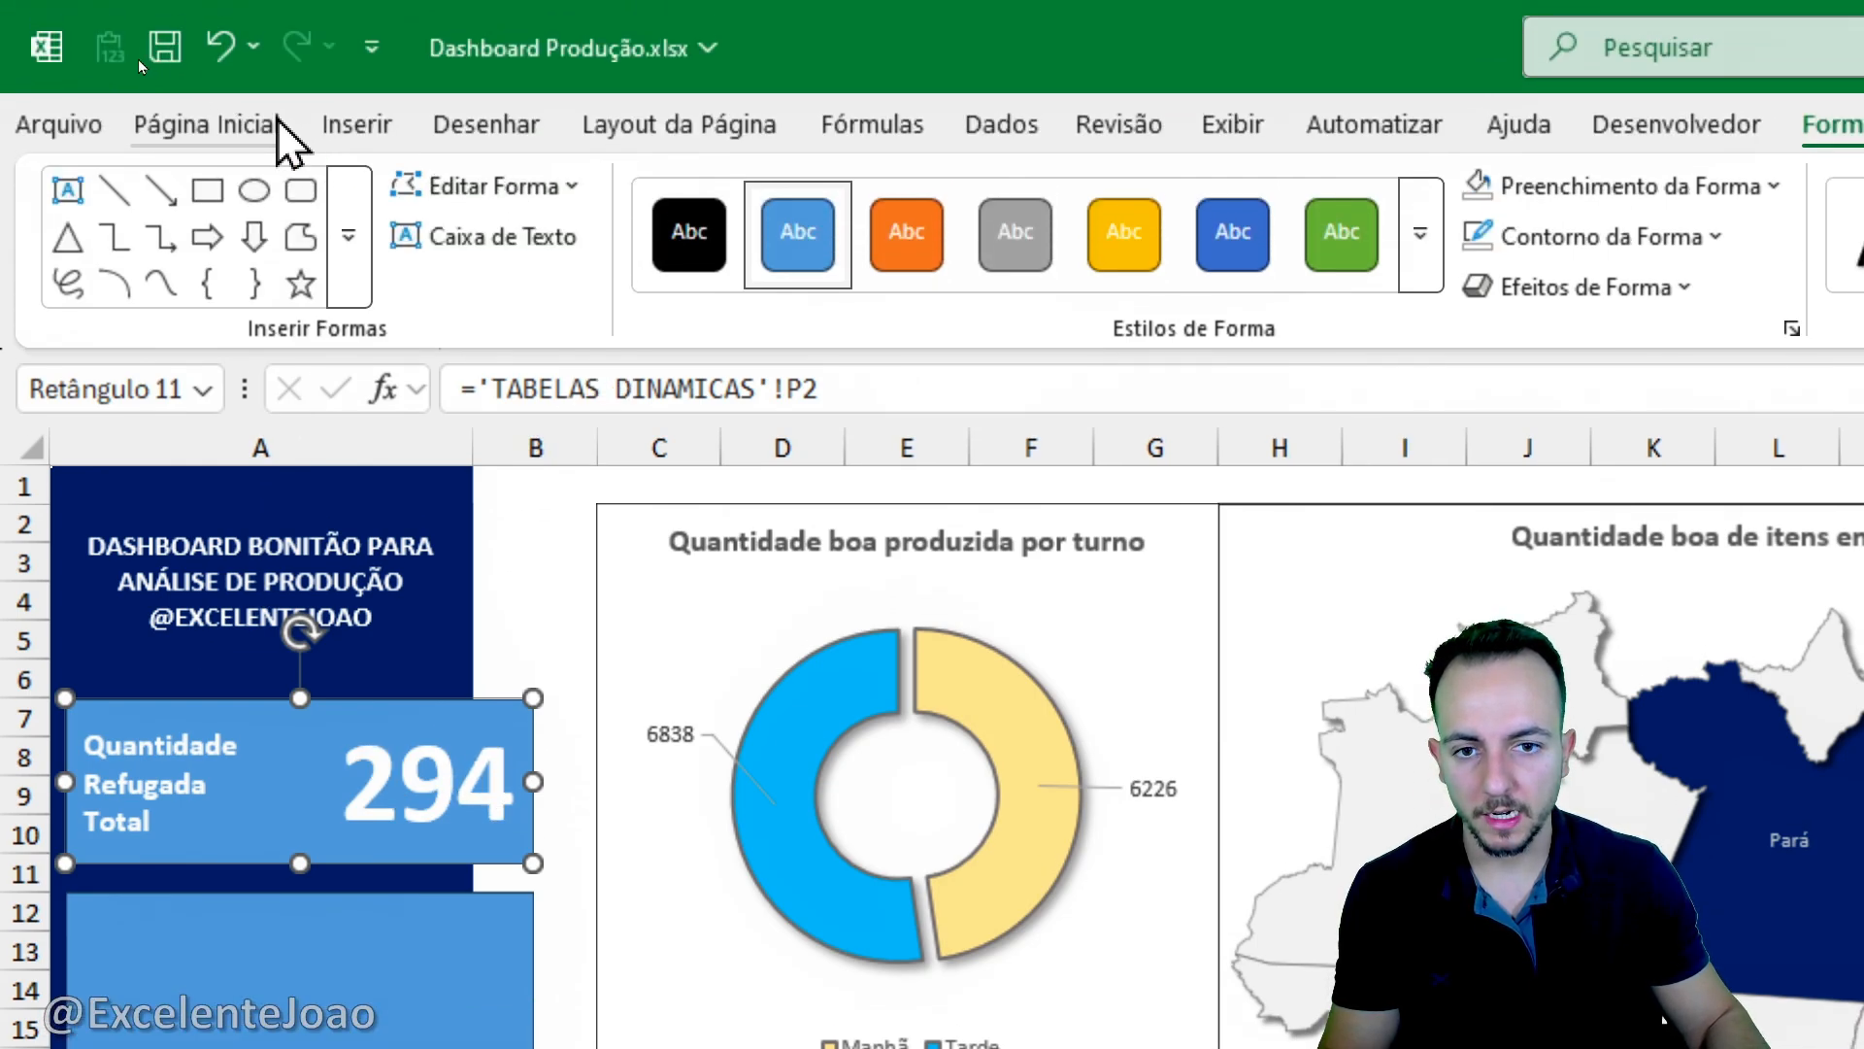
left_click(276, 126)
left_click(772, 264)
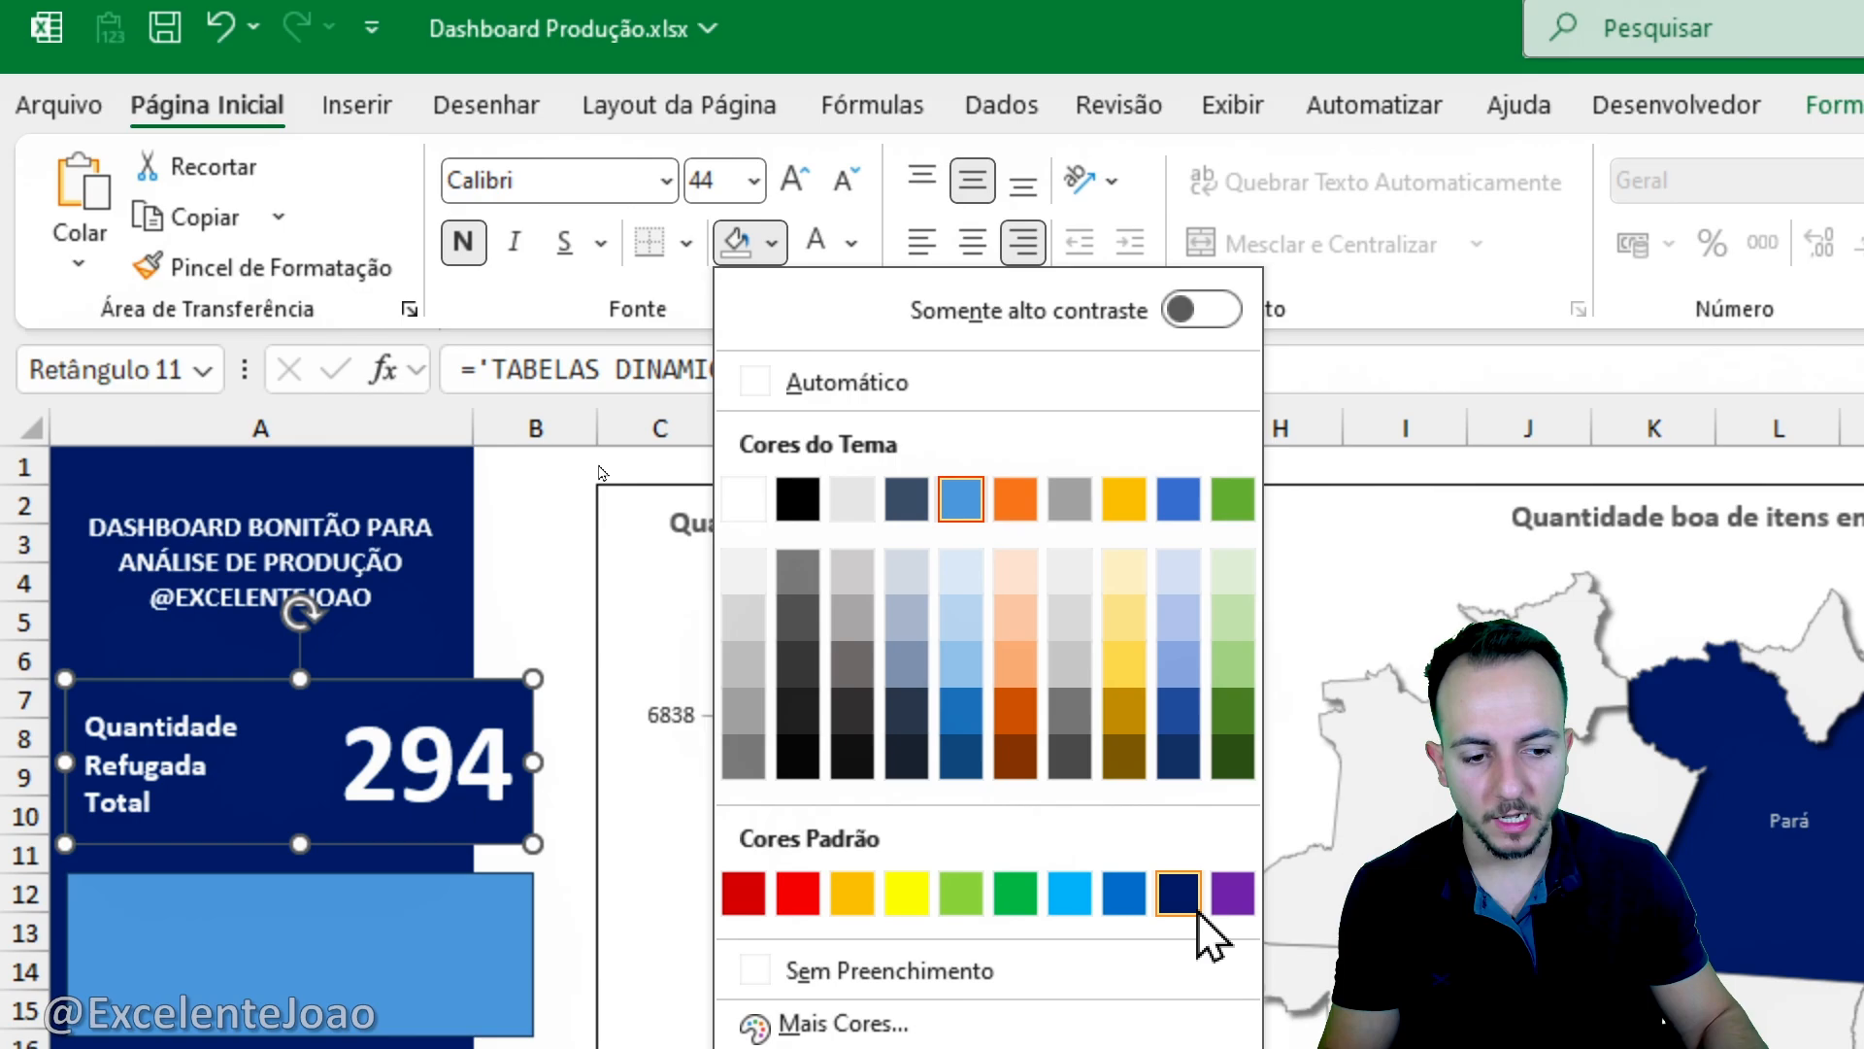
left_click(1196, 910)
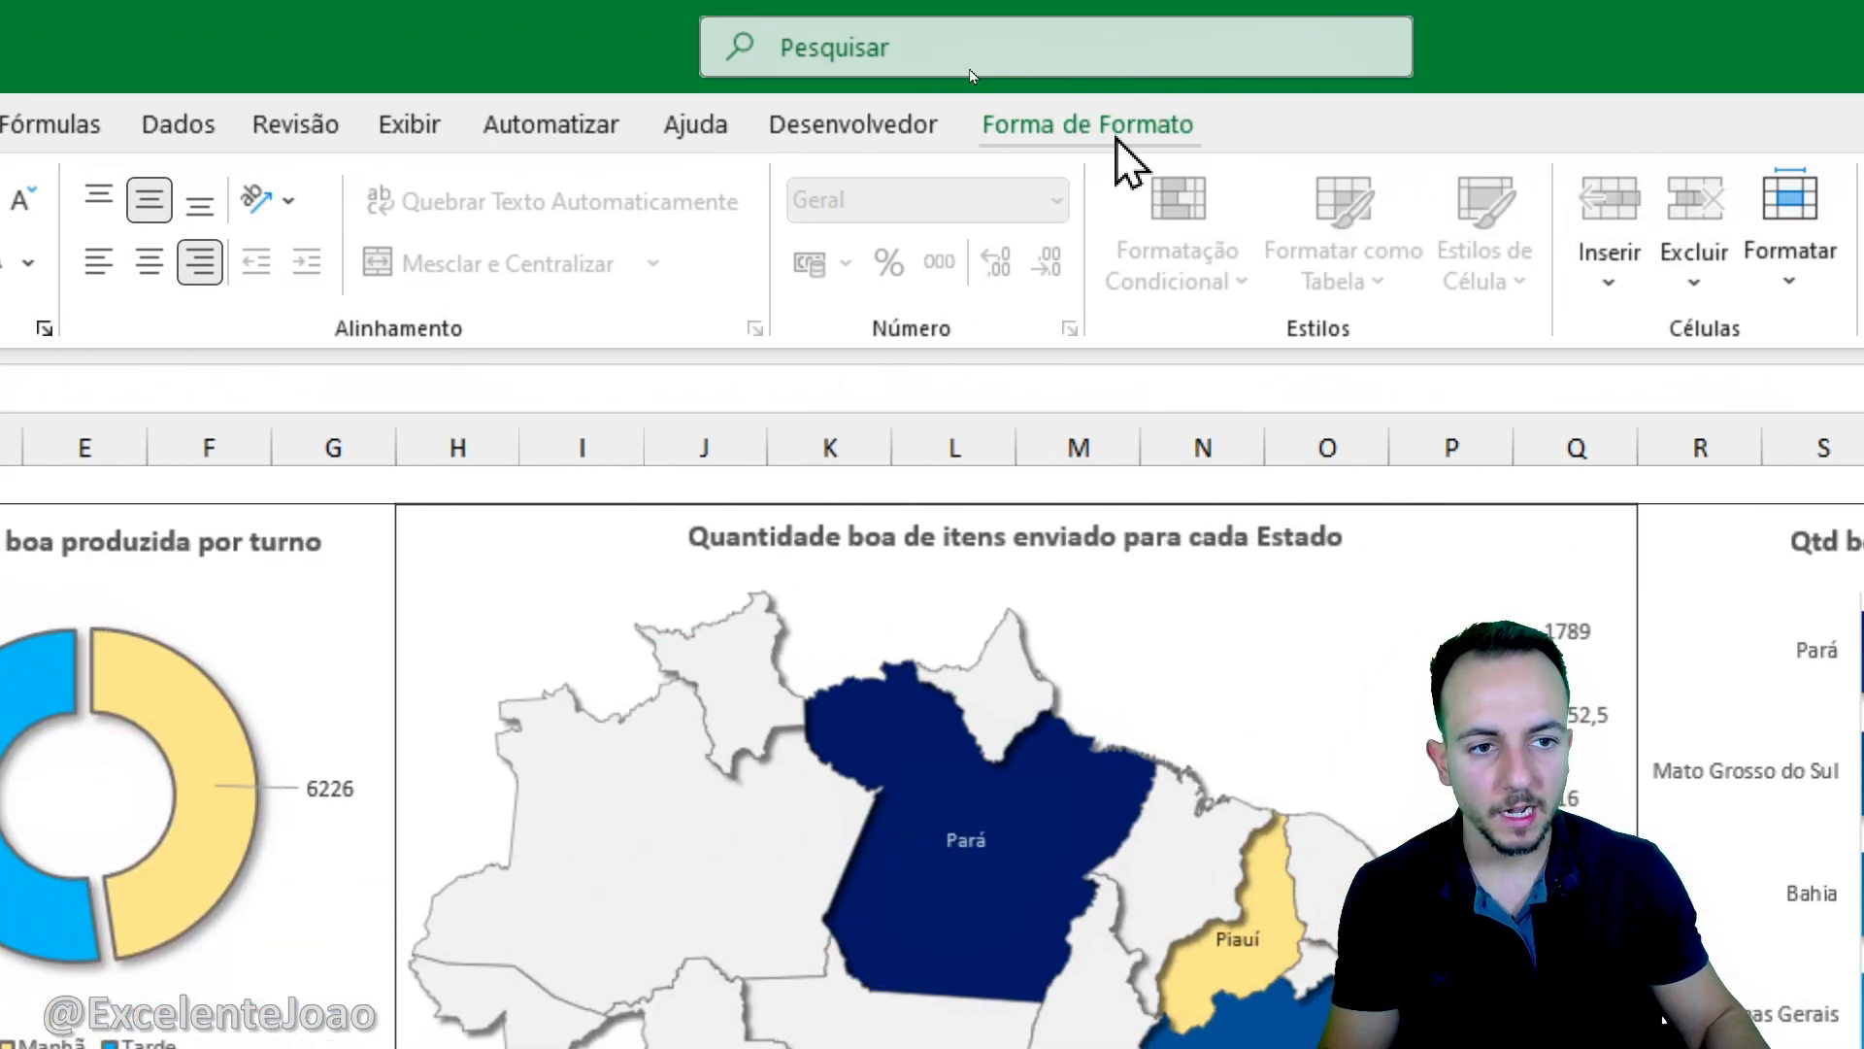
left_click(1107, 126)
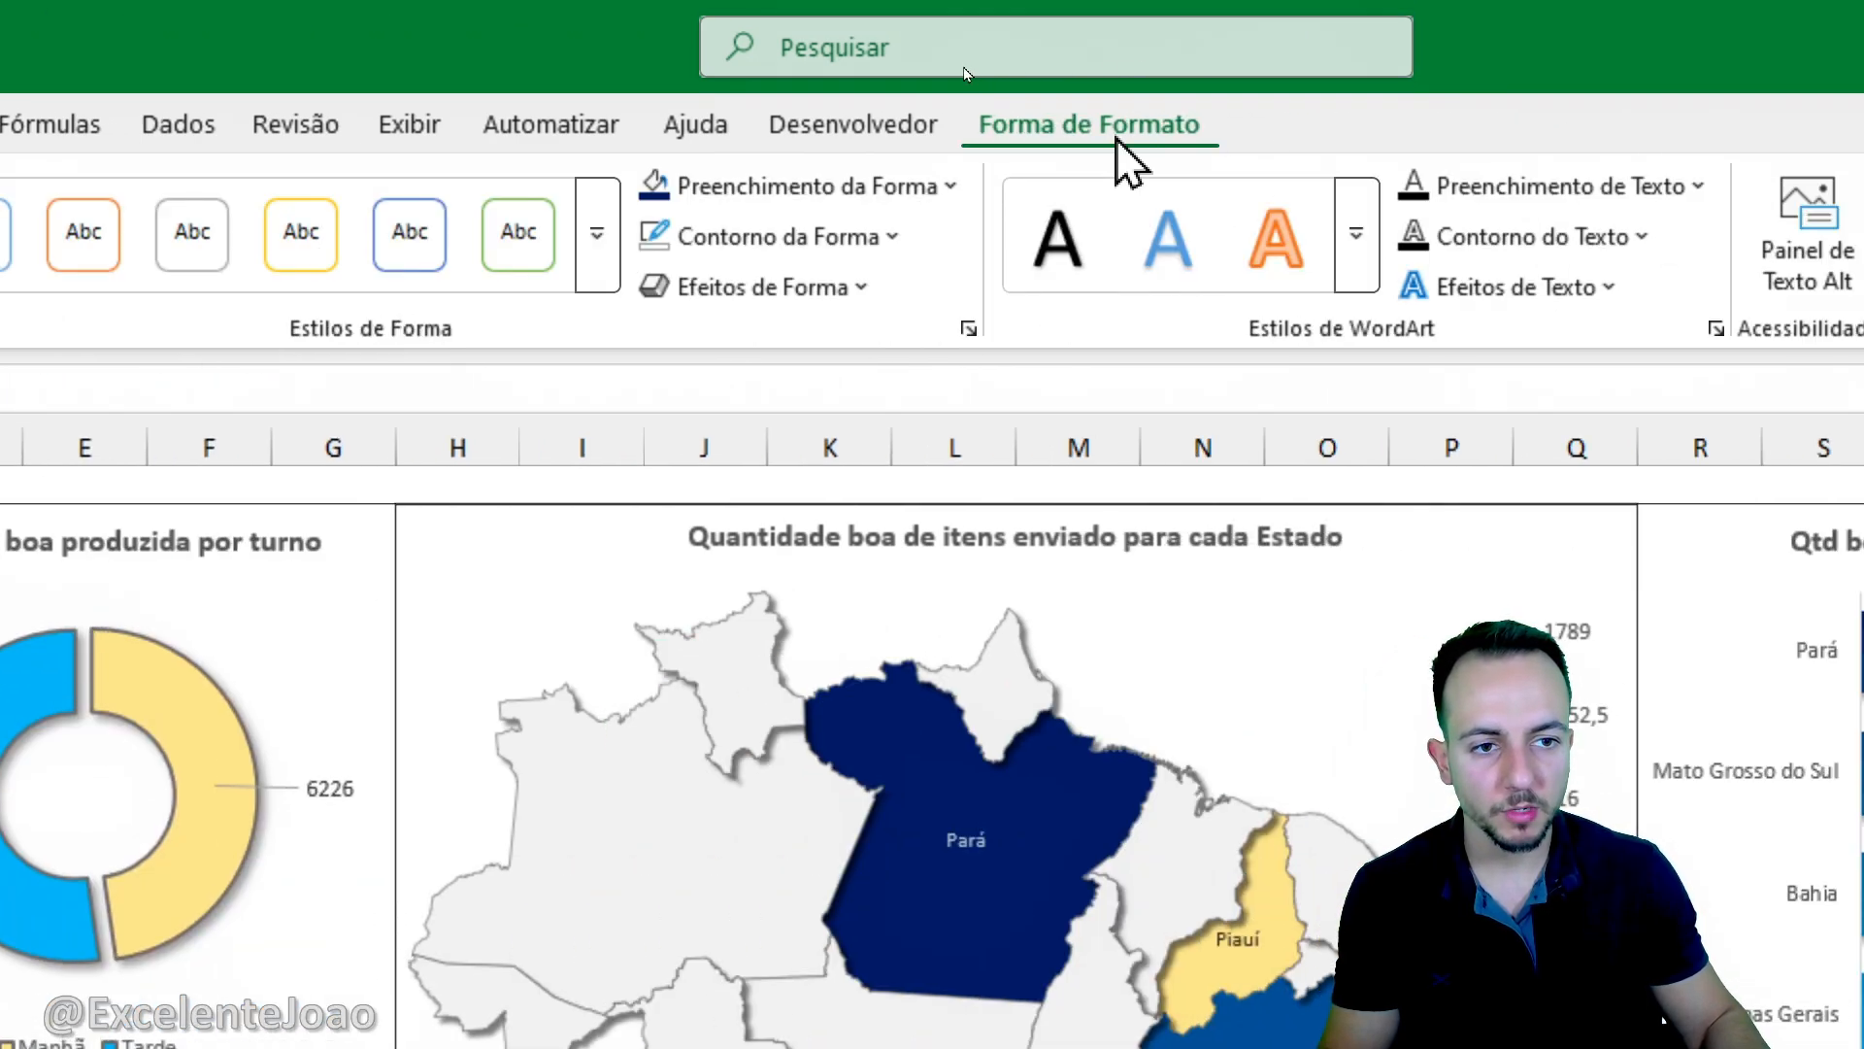
left_click(871, 236)
left_click(680, 487)
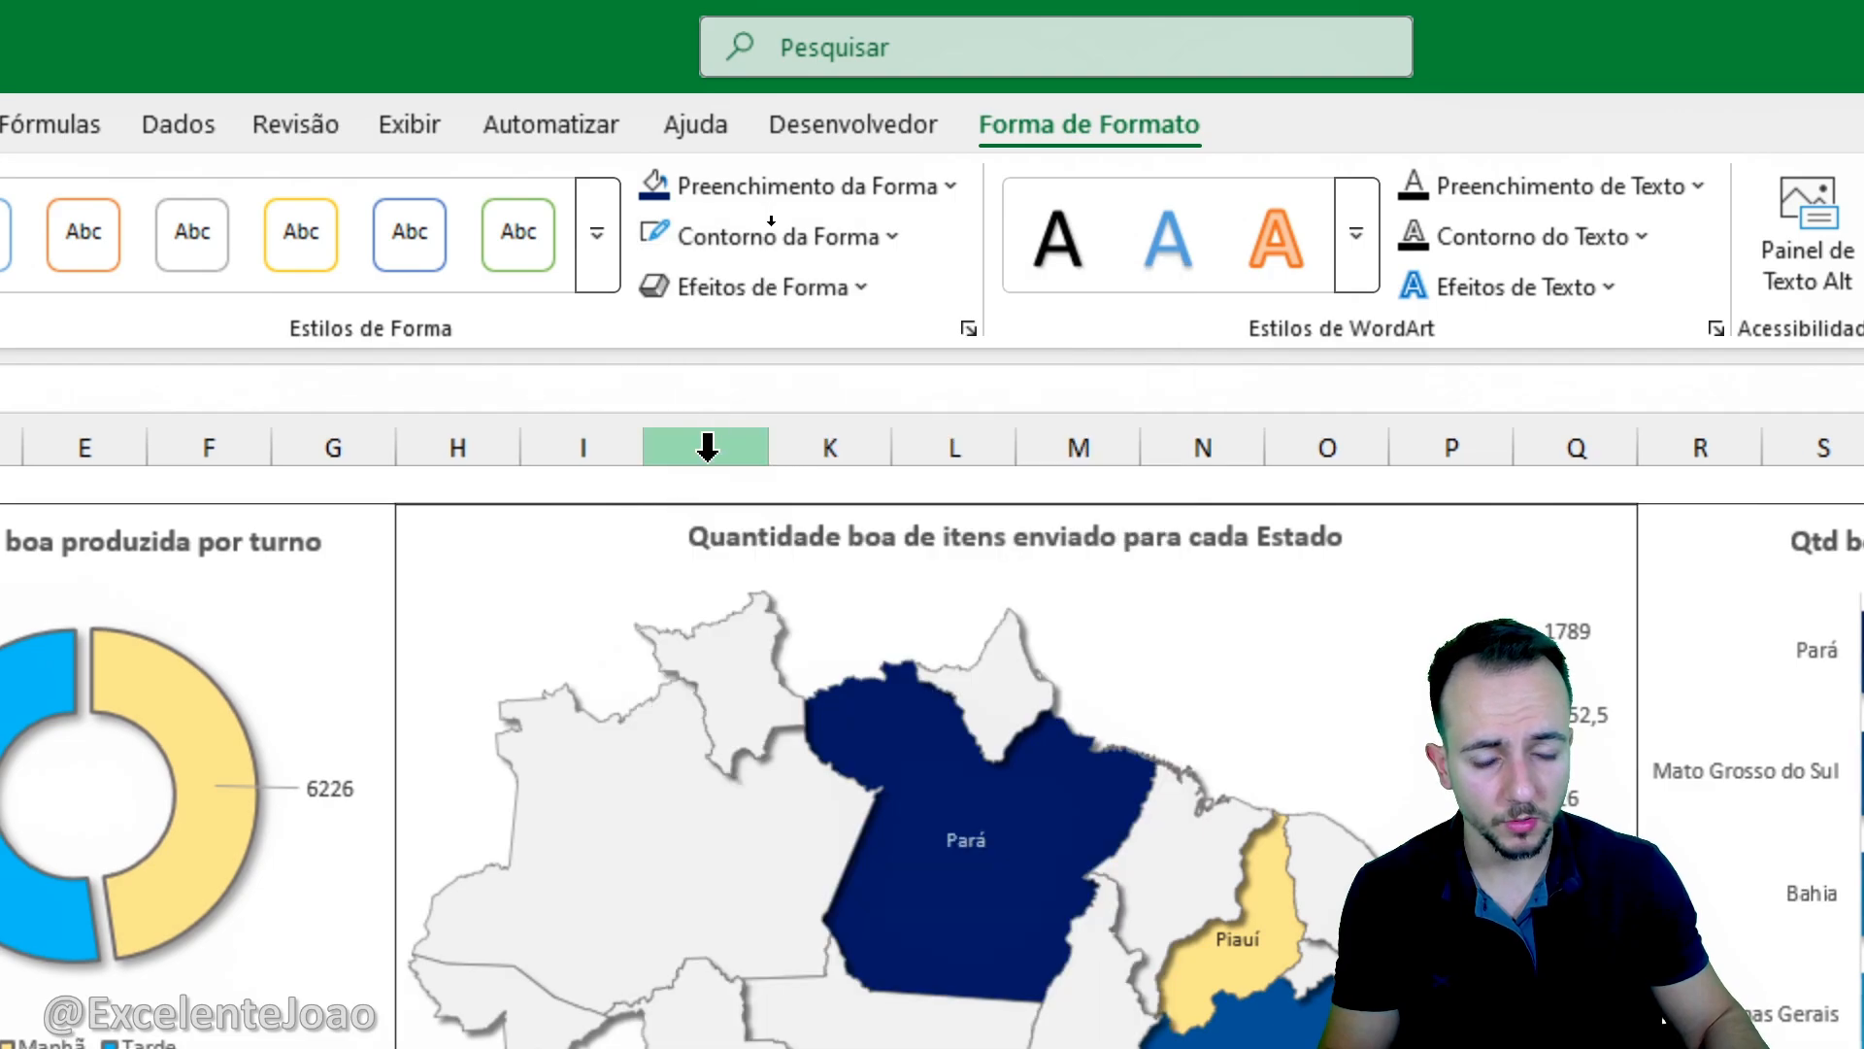
- Apply a blue glow effect around the upper card's rectangle
left_click(833, 290)
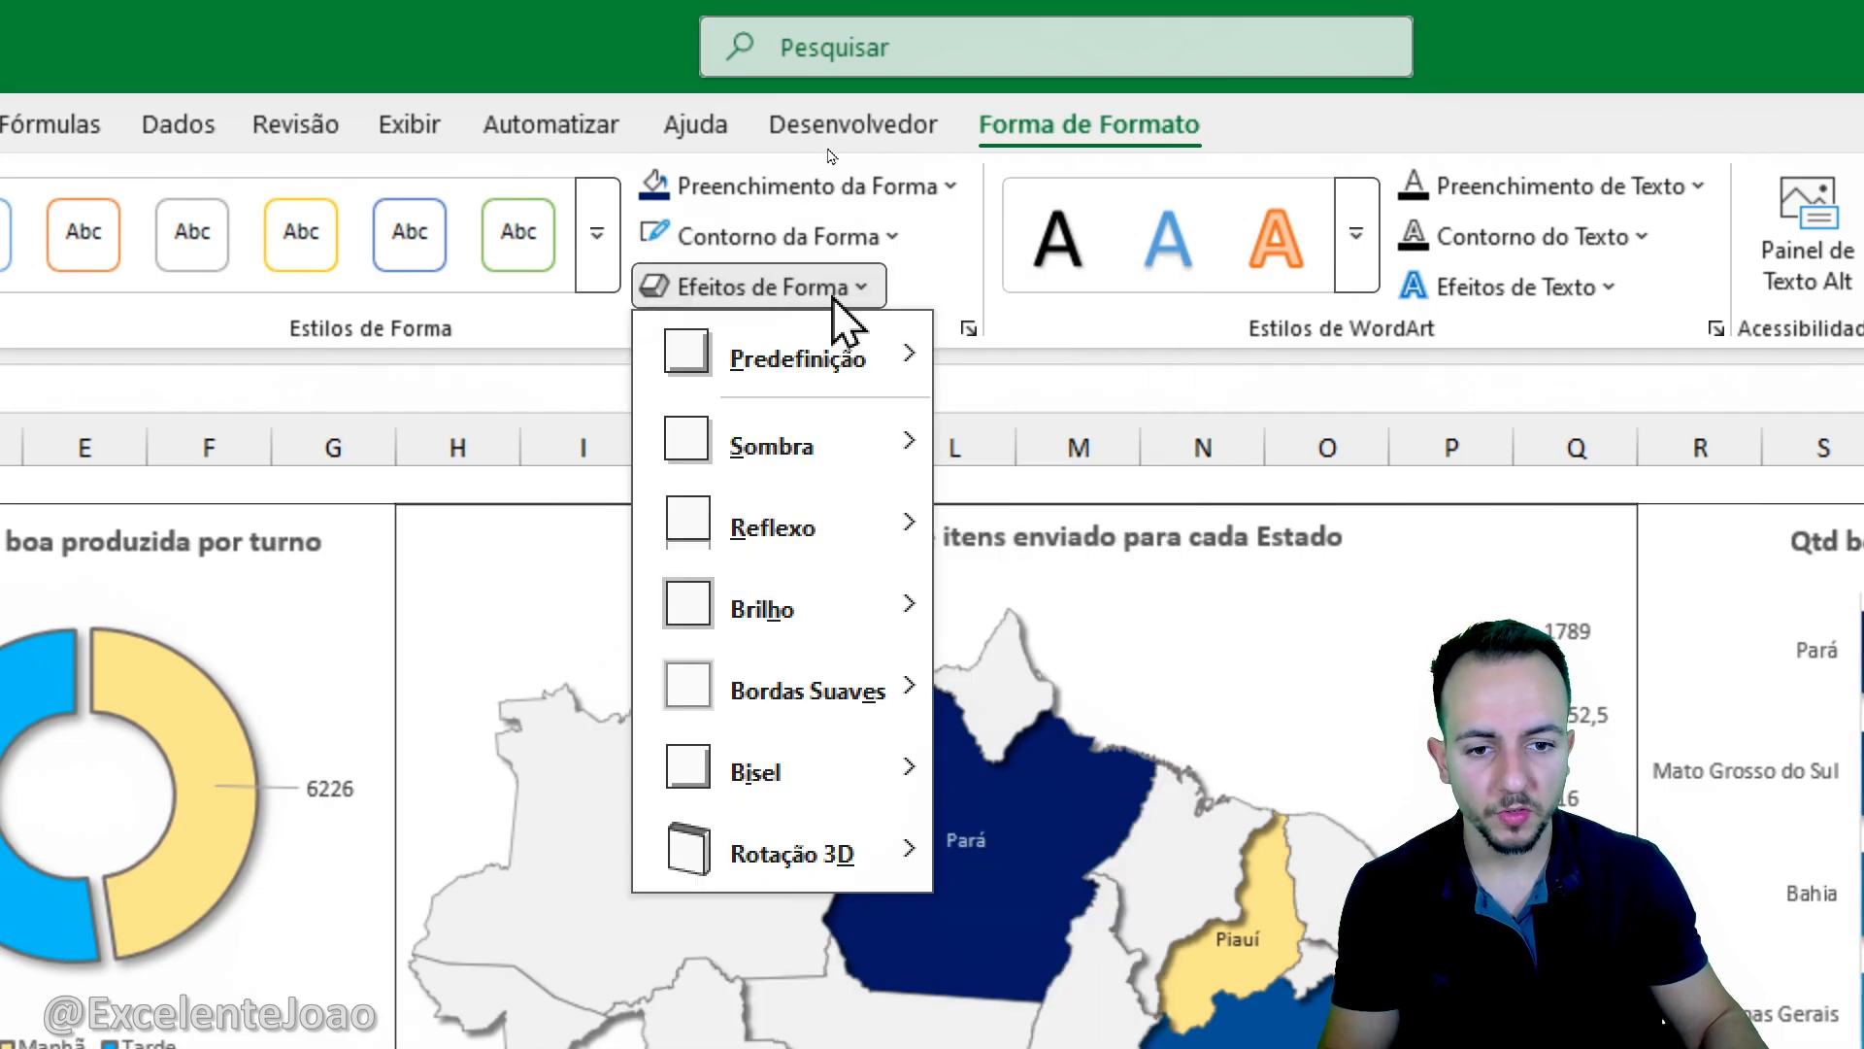
mouse_move(853, 614)
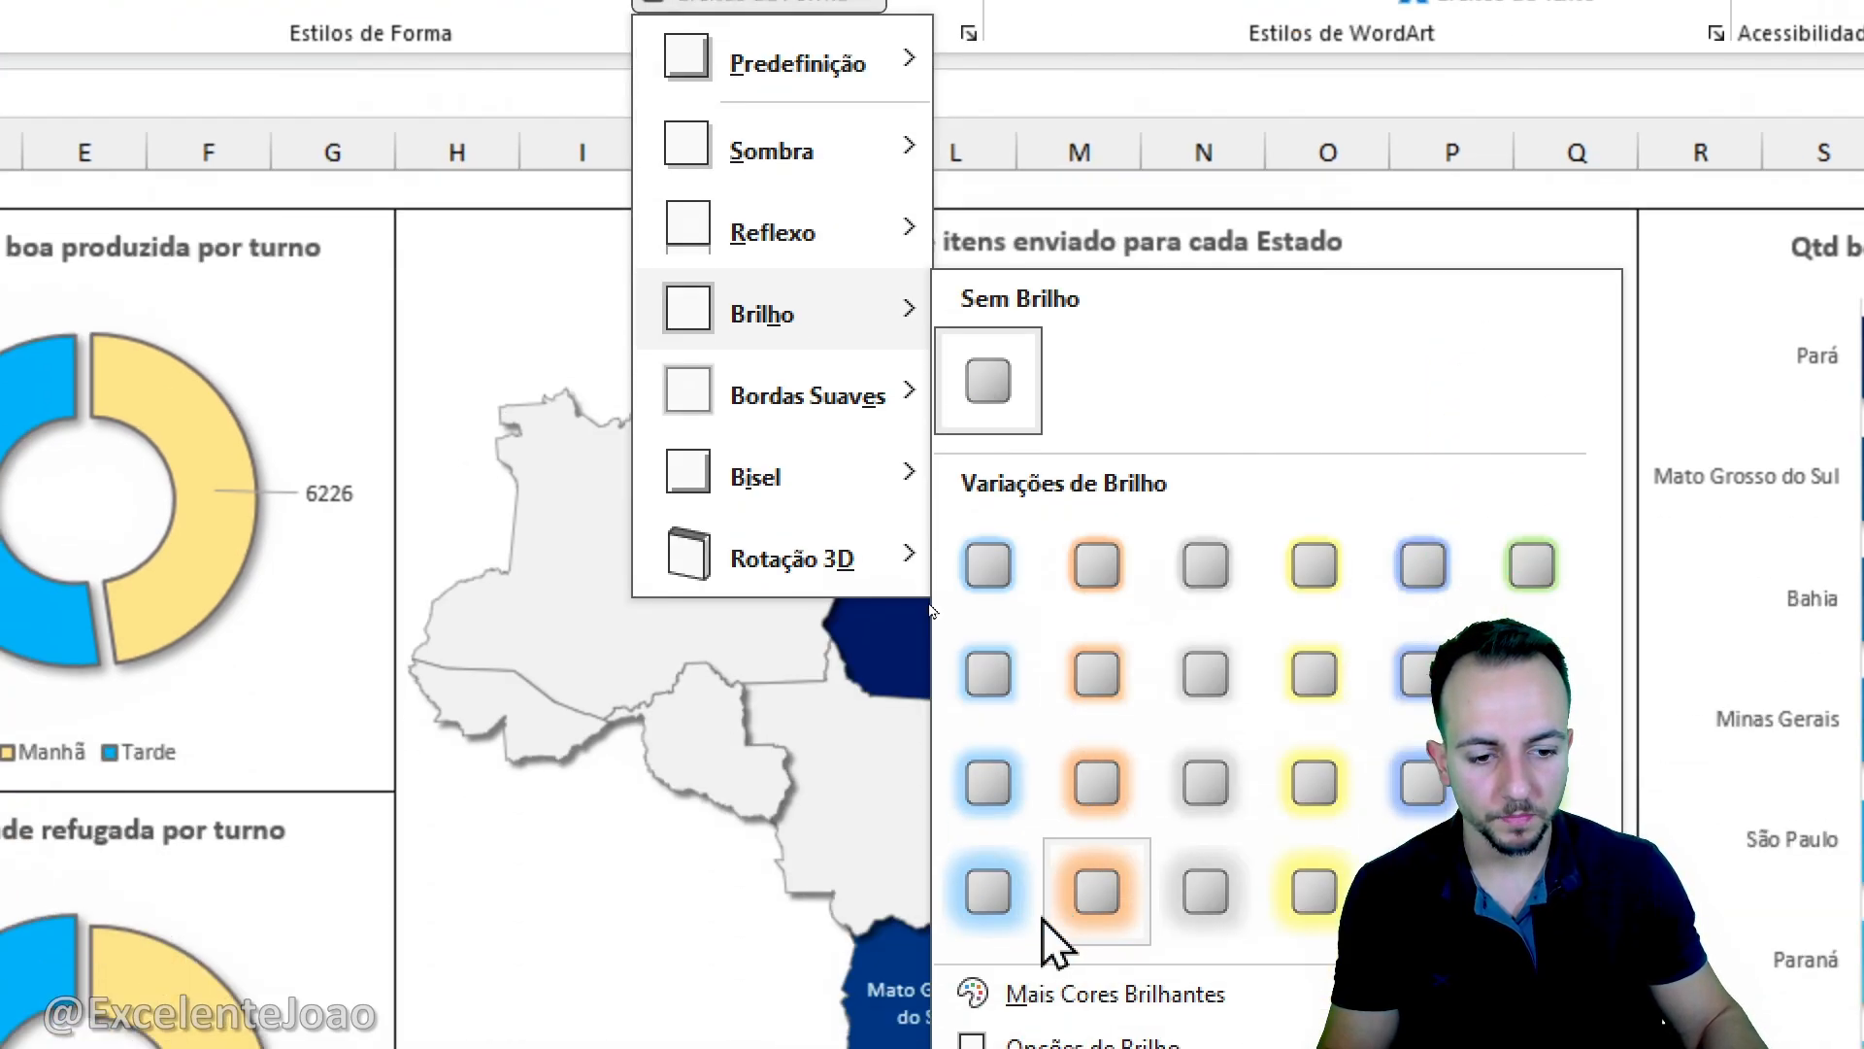
left_click(995, 684)
left_click(537, 864)
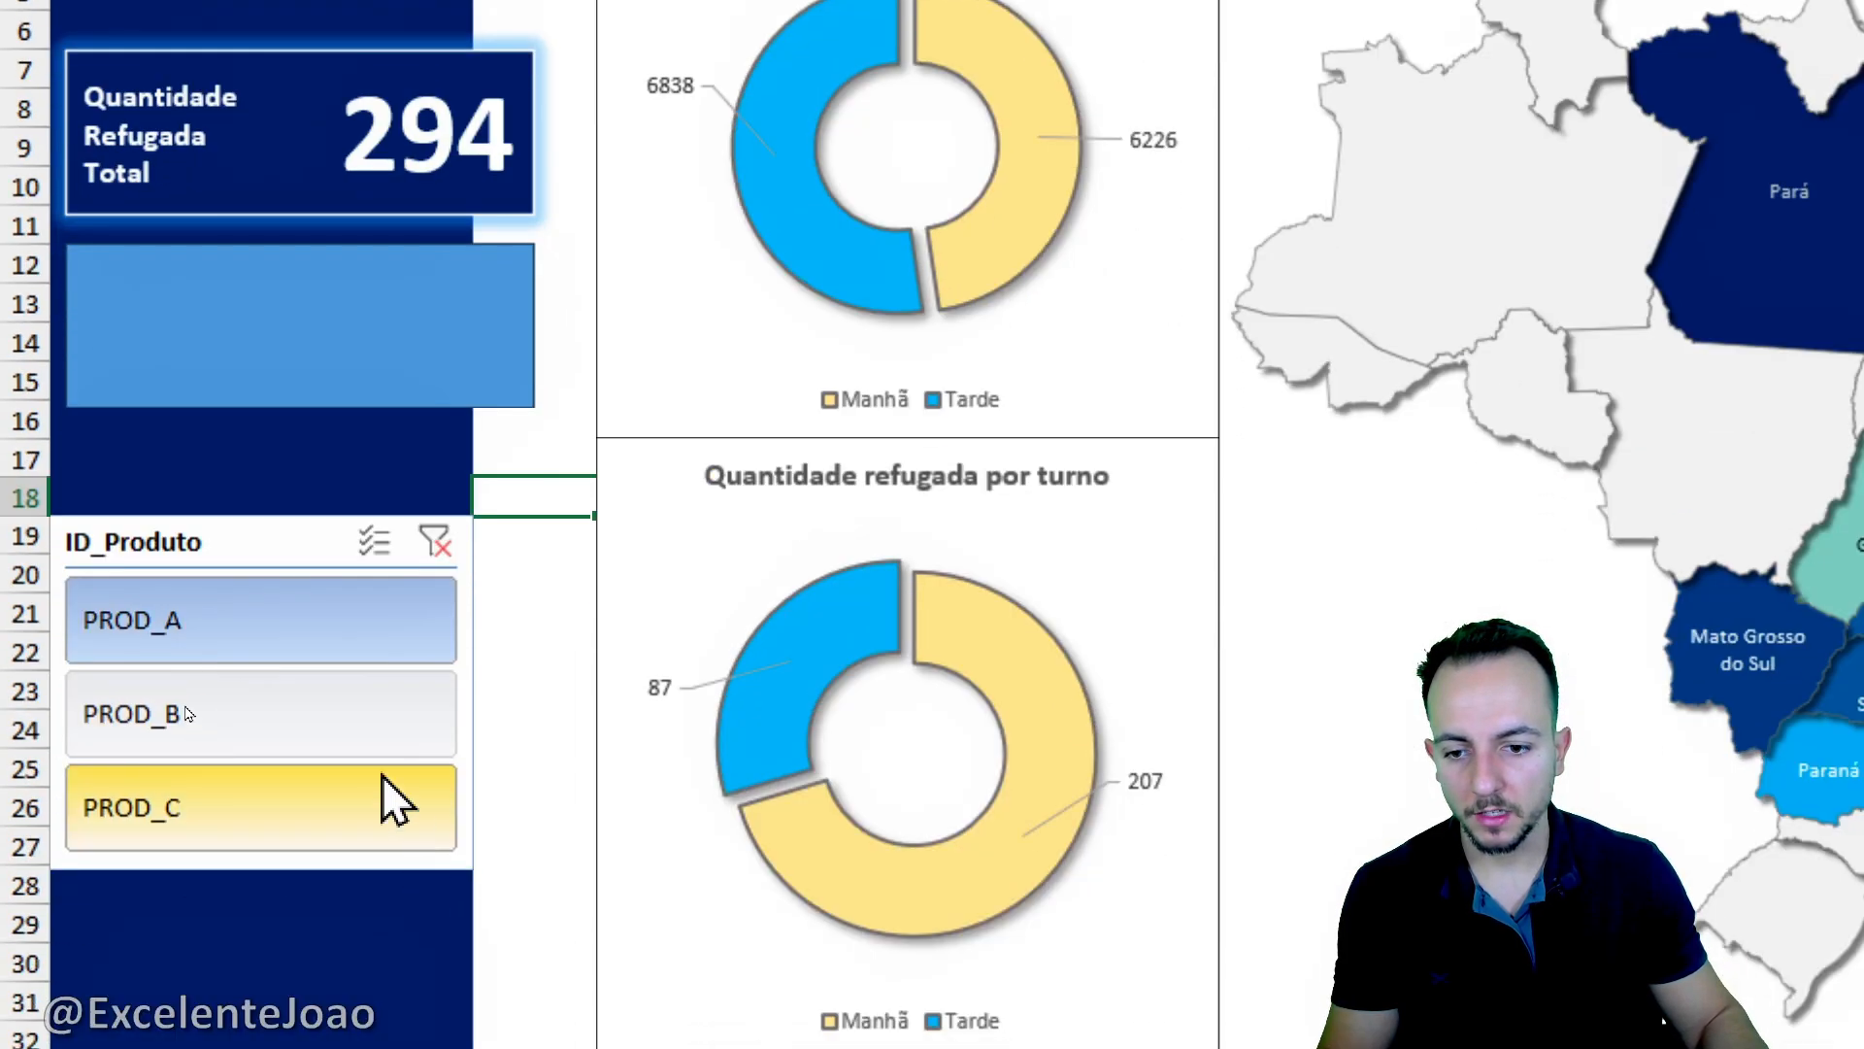
- Filter the dashboard by other products in the ID_Produto slicer, ending on PROD_C, to check the formatted upper card
left_click(381, 773)
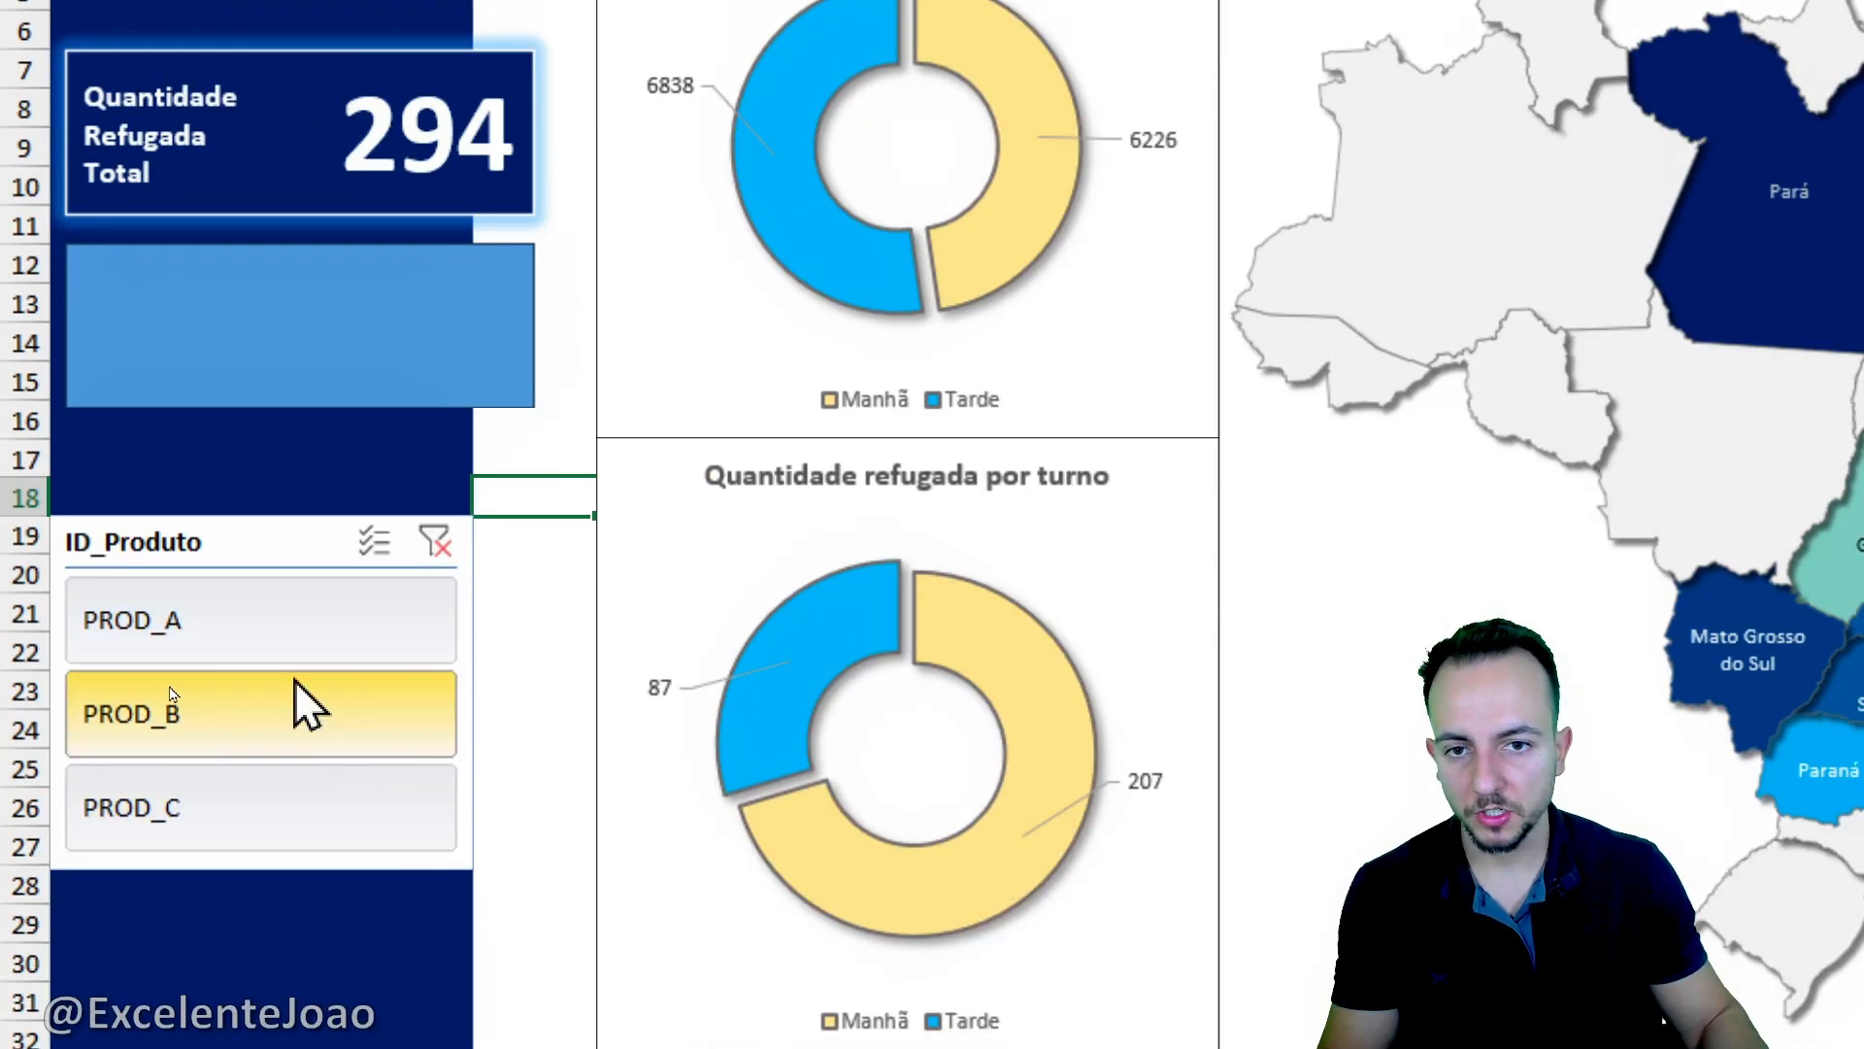
left_click(346, 715)
left_click(342, 656)
left_click(344, 709)
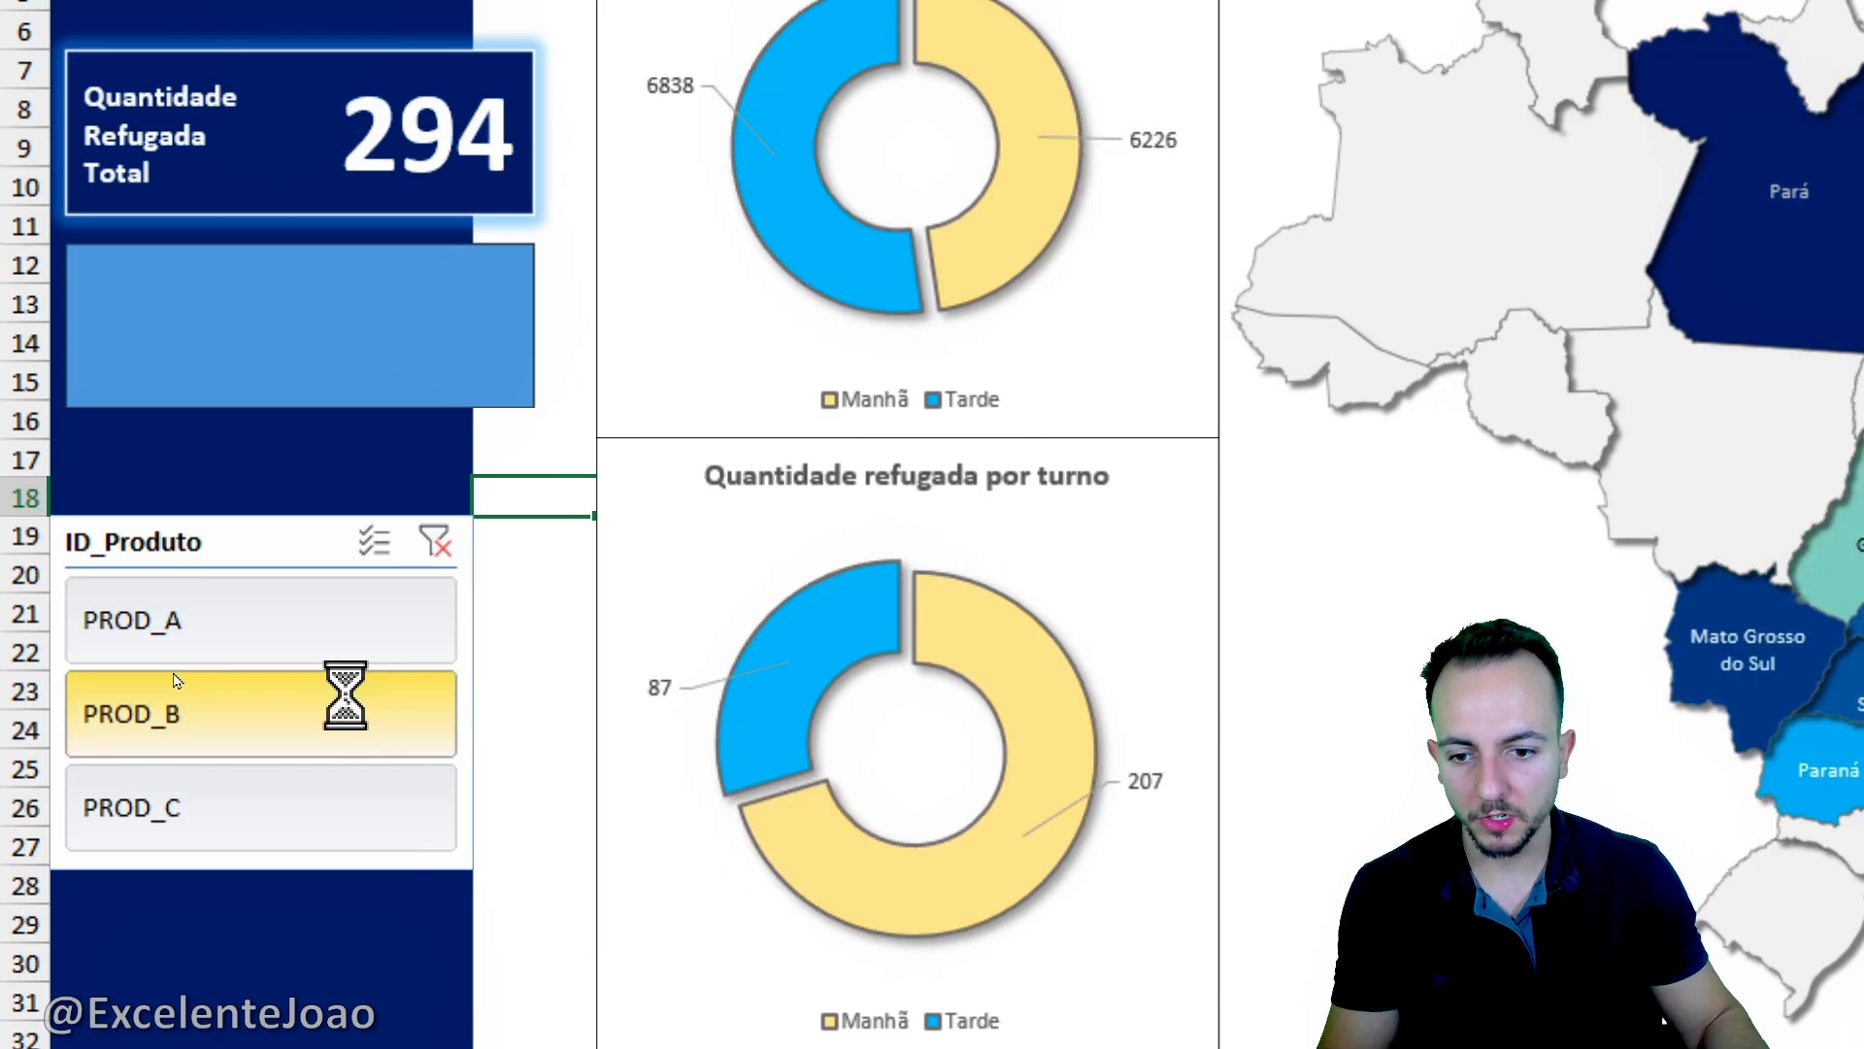
left_click(346, 785)
left_click(346, 785)
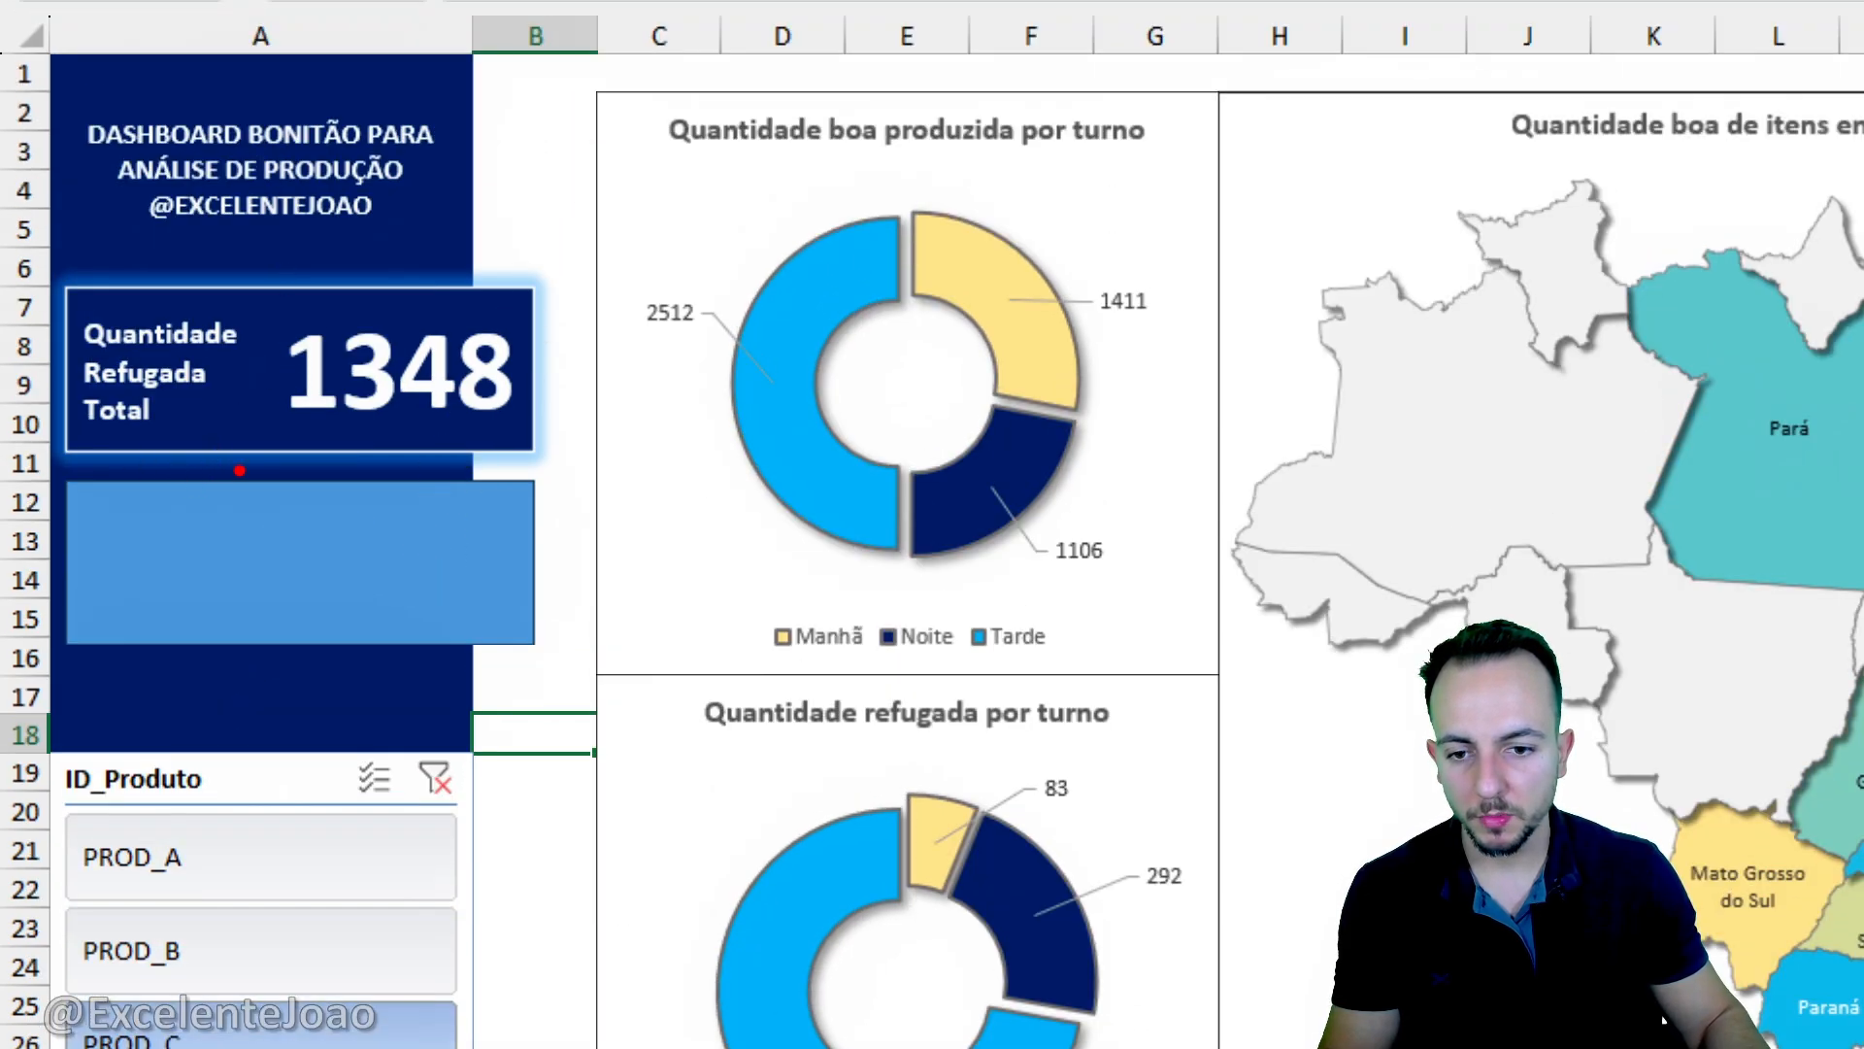
- Link the lower rectangle's text to cell N2 of the TABELAS DINAMICAS sheet
left_click(528, 628)
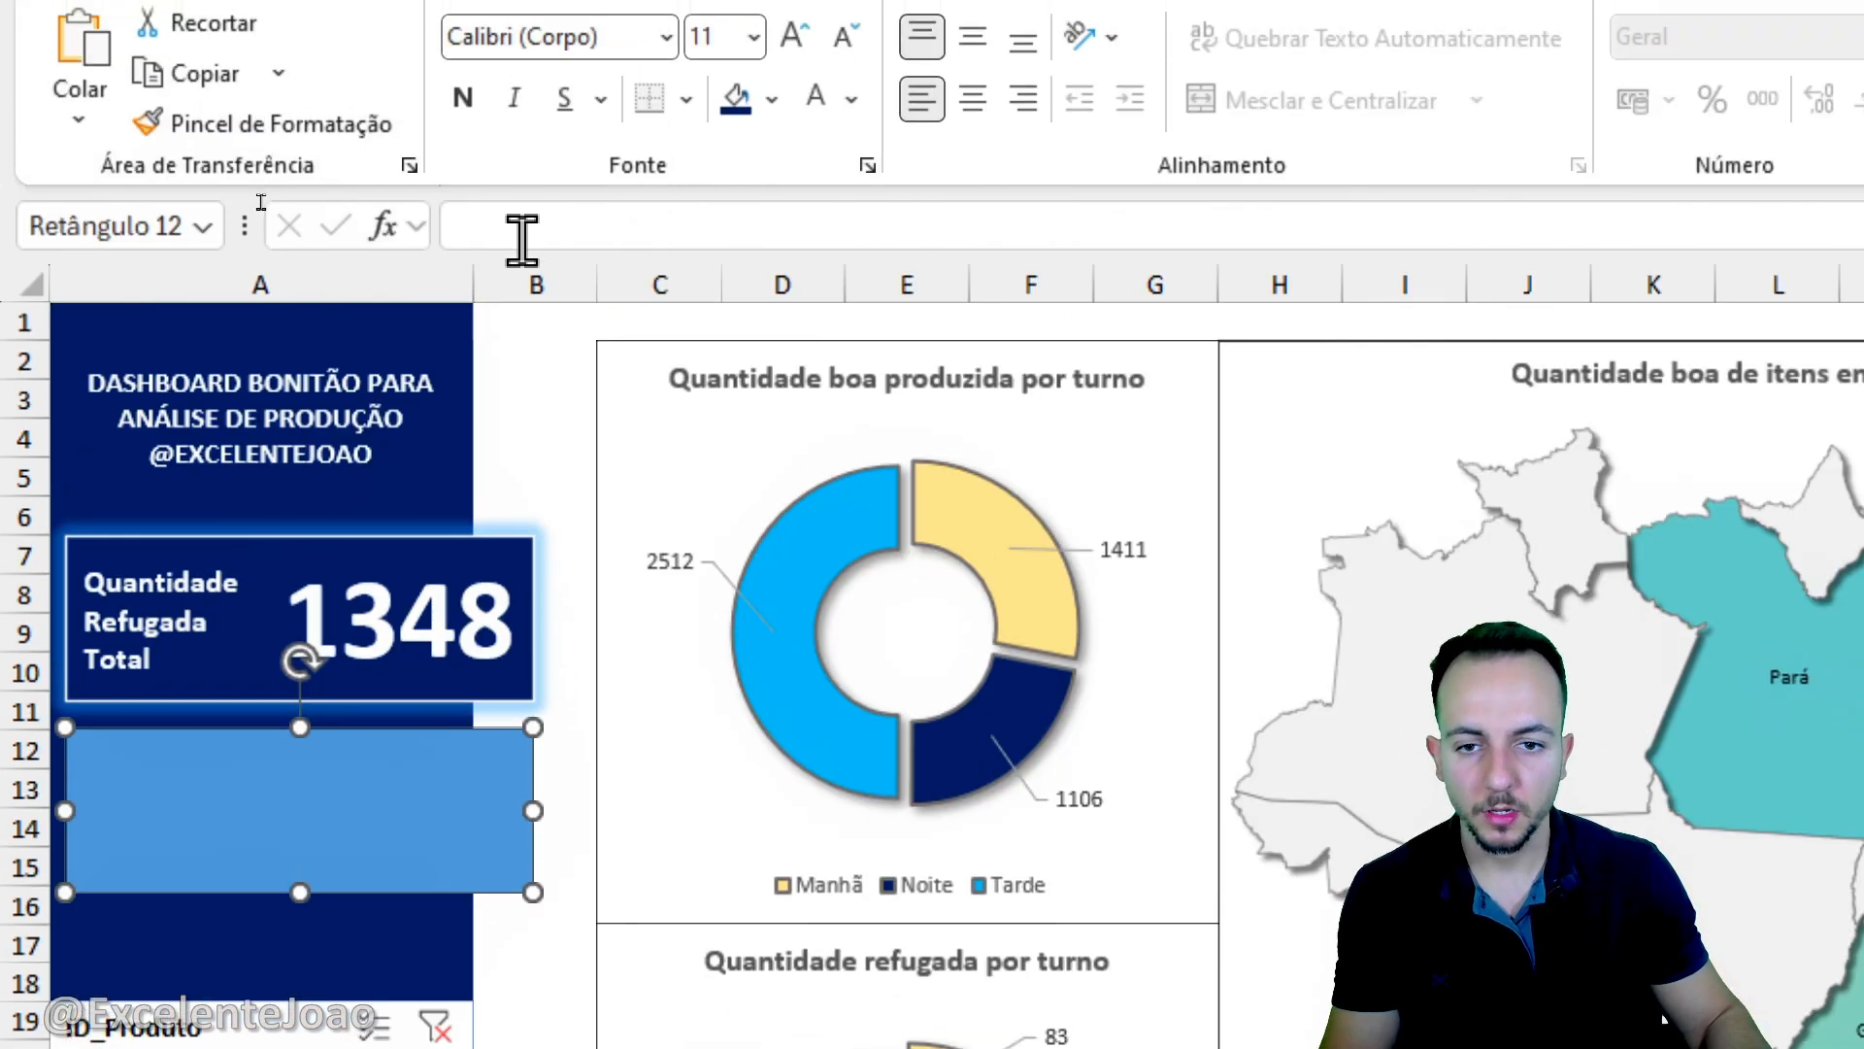
left_click(521, 222)
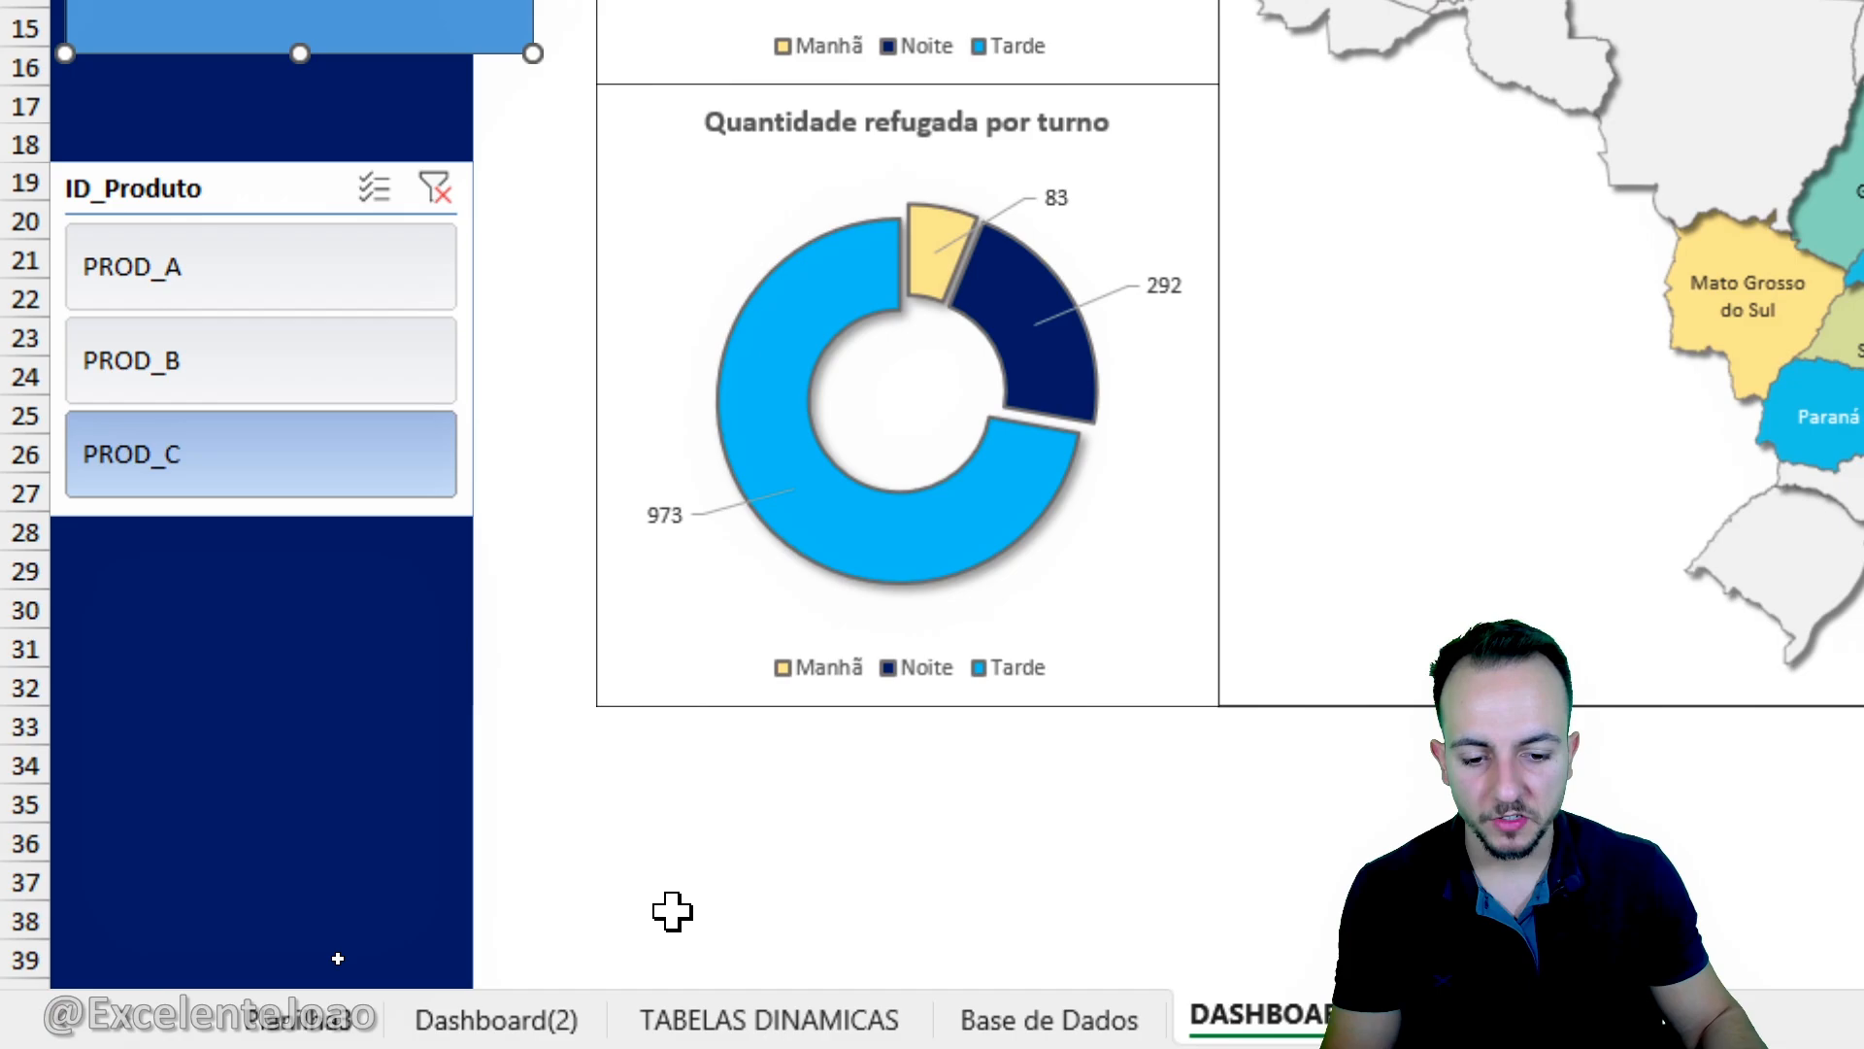
left_click(755, 999)
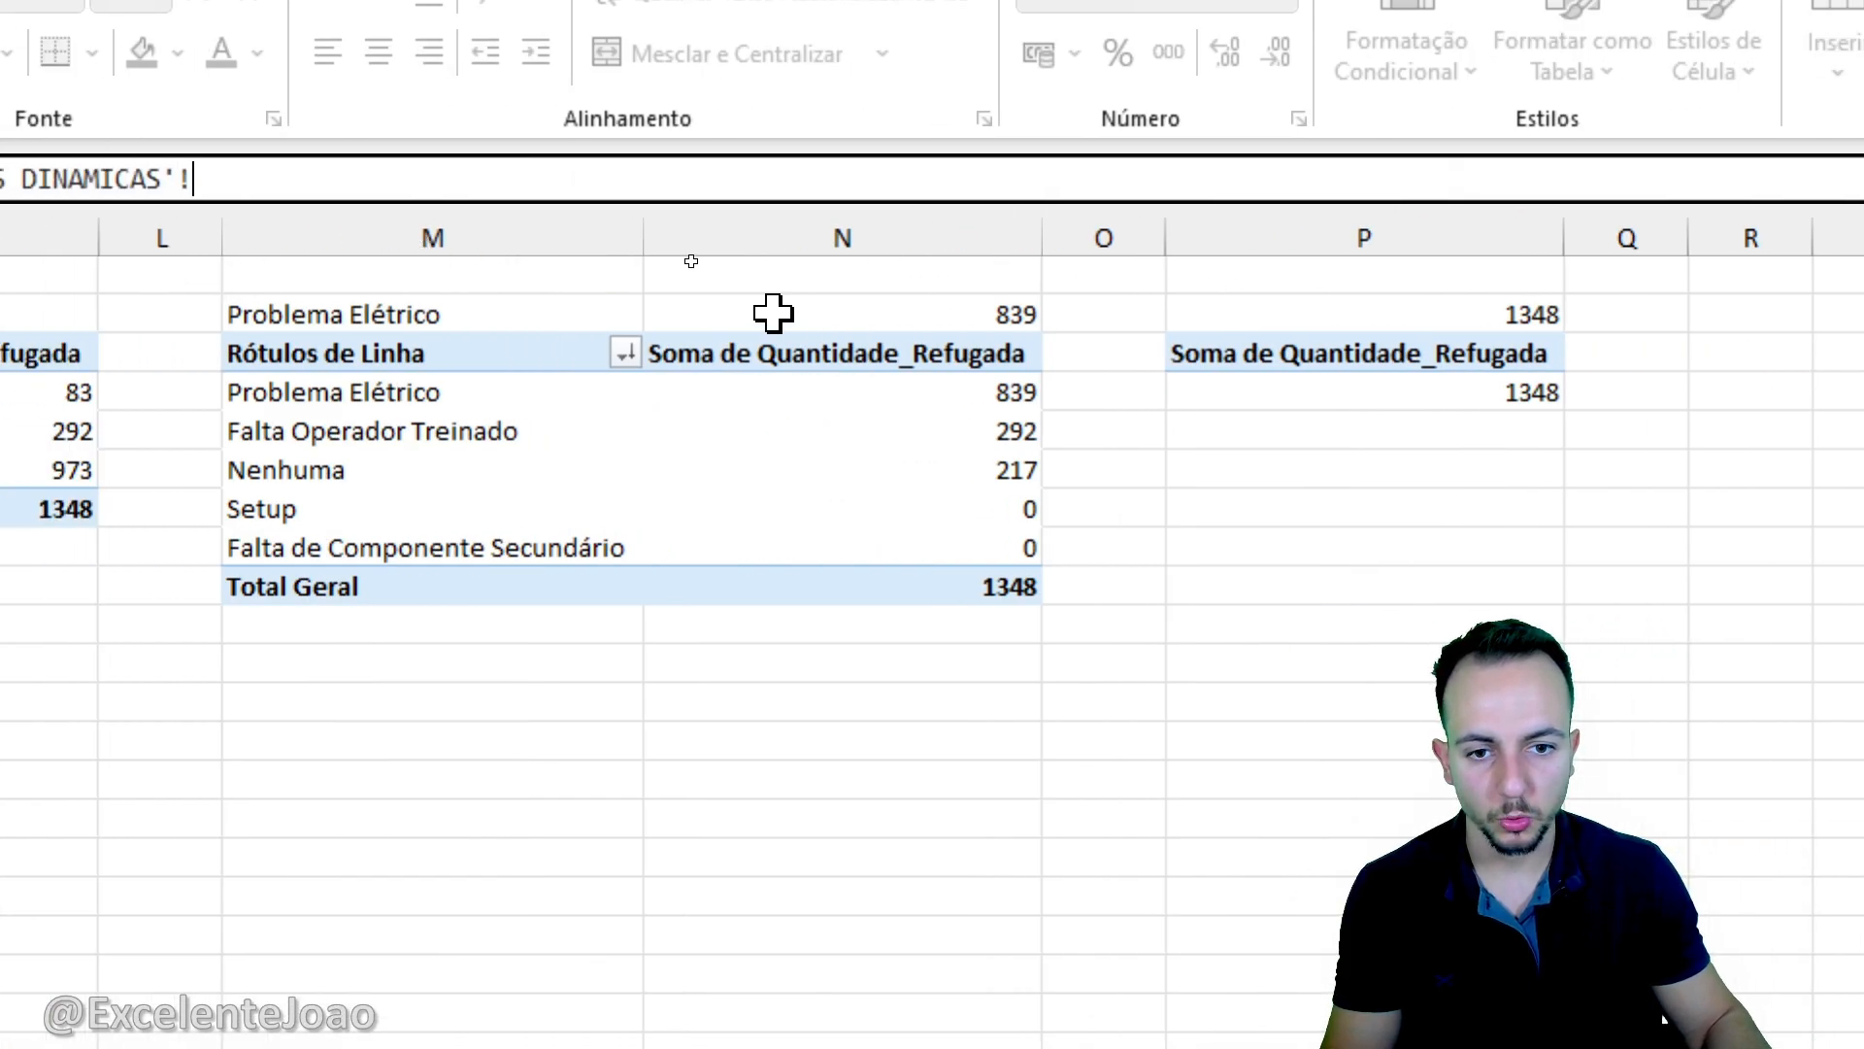
left_click(804, 315)
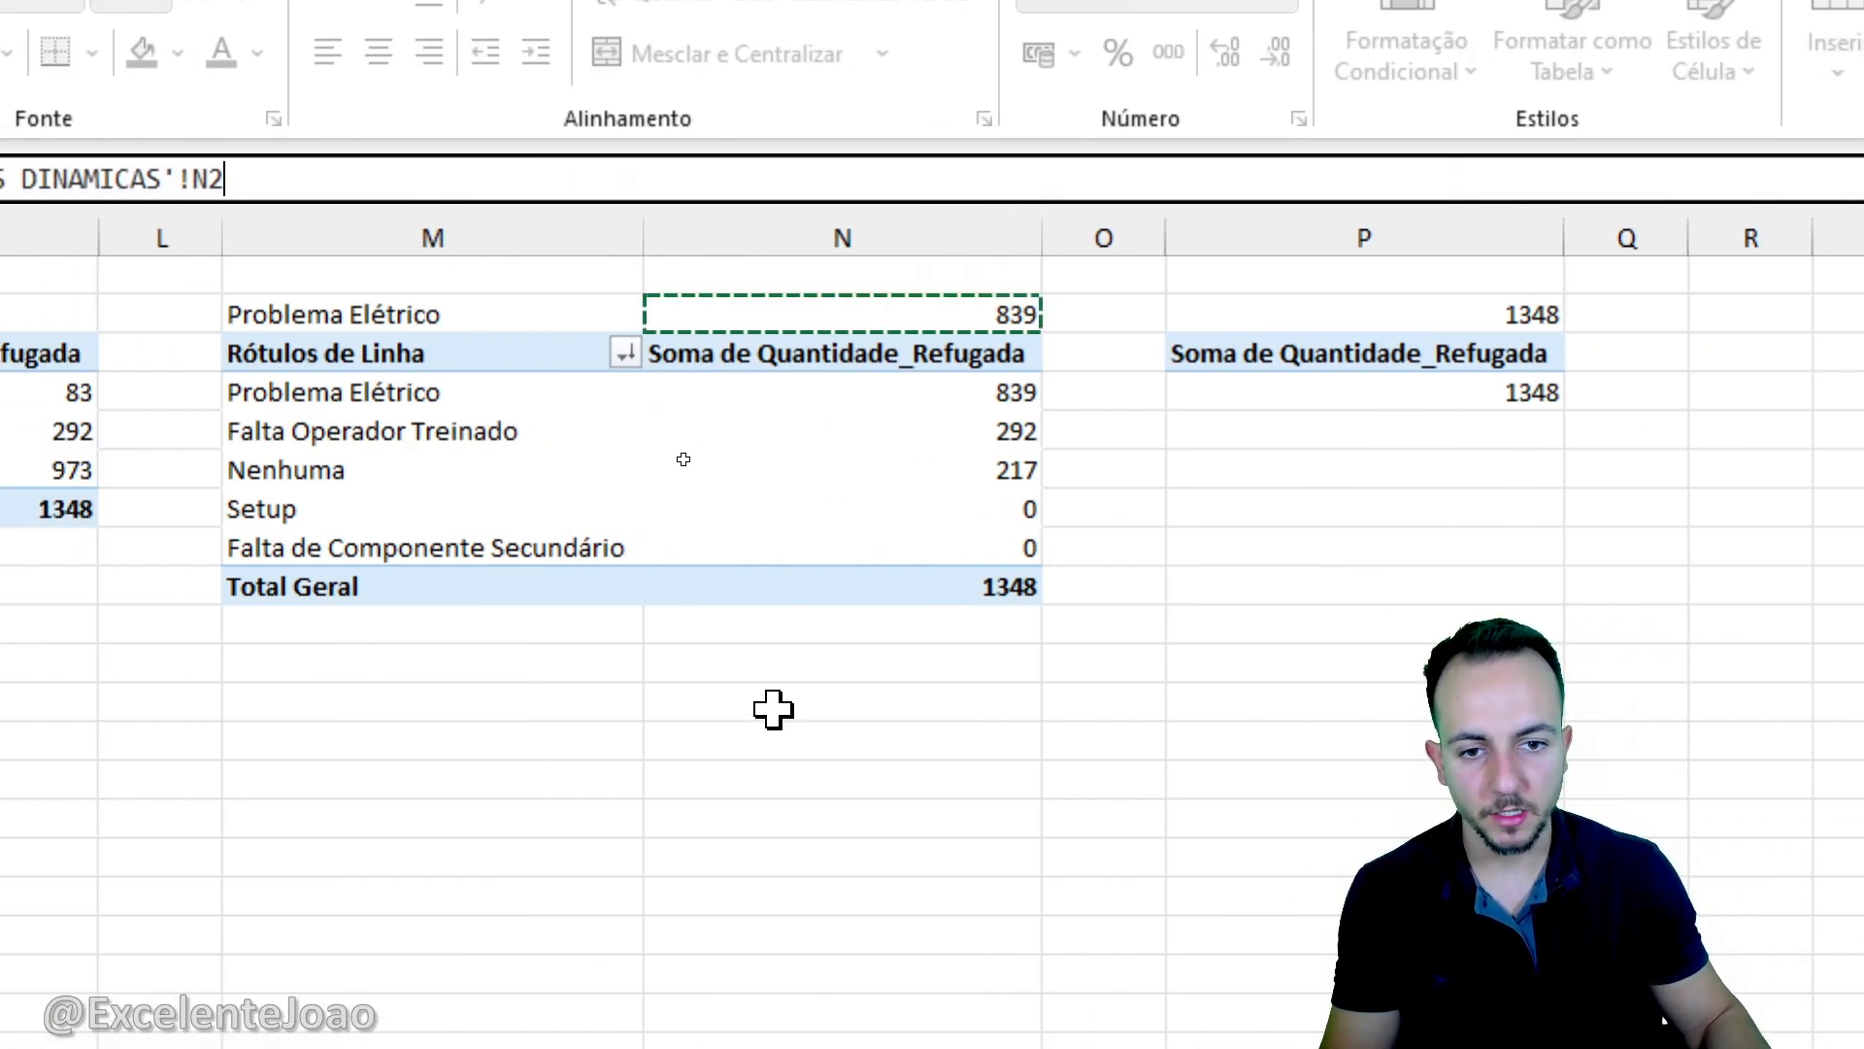
key("Return")
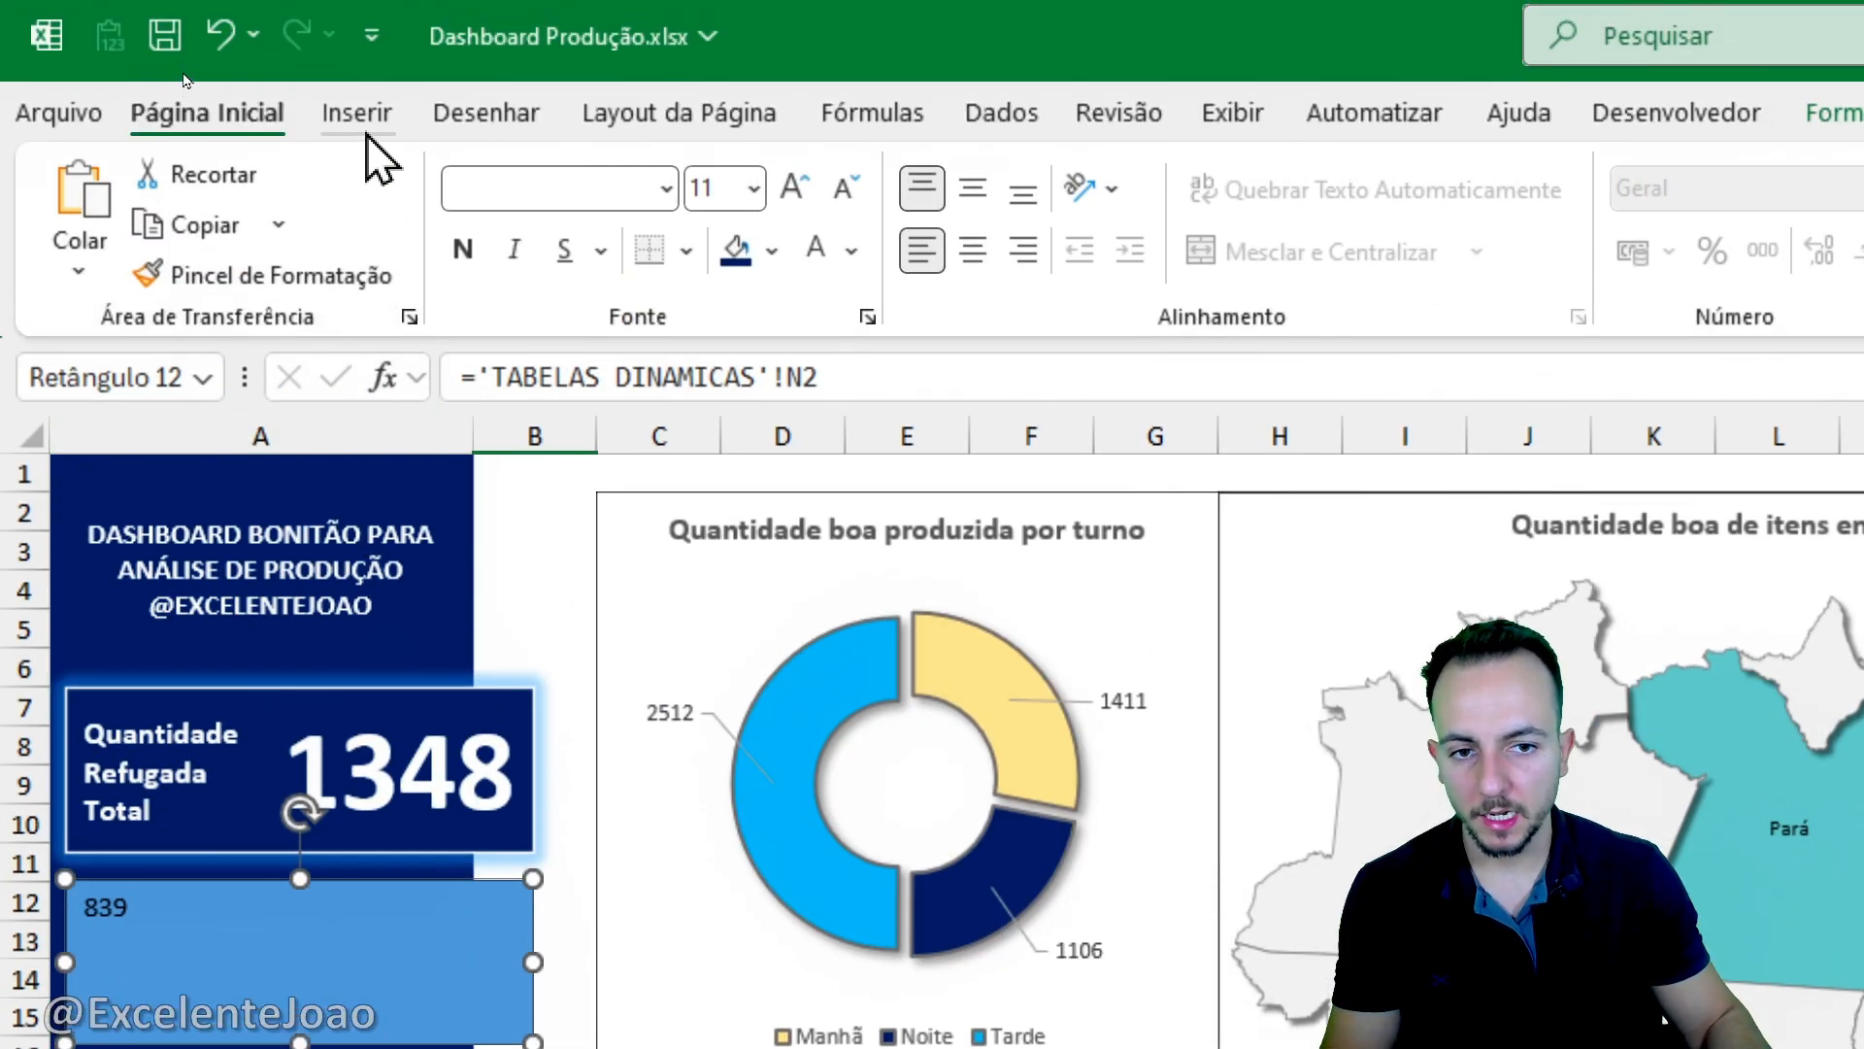
- Draw a rectangle over the left half of the lower card, matching the card's full height
left_click(365, 126)
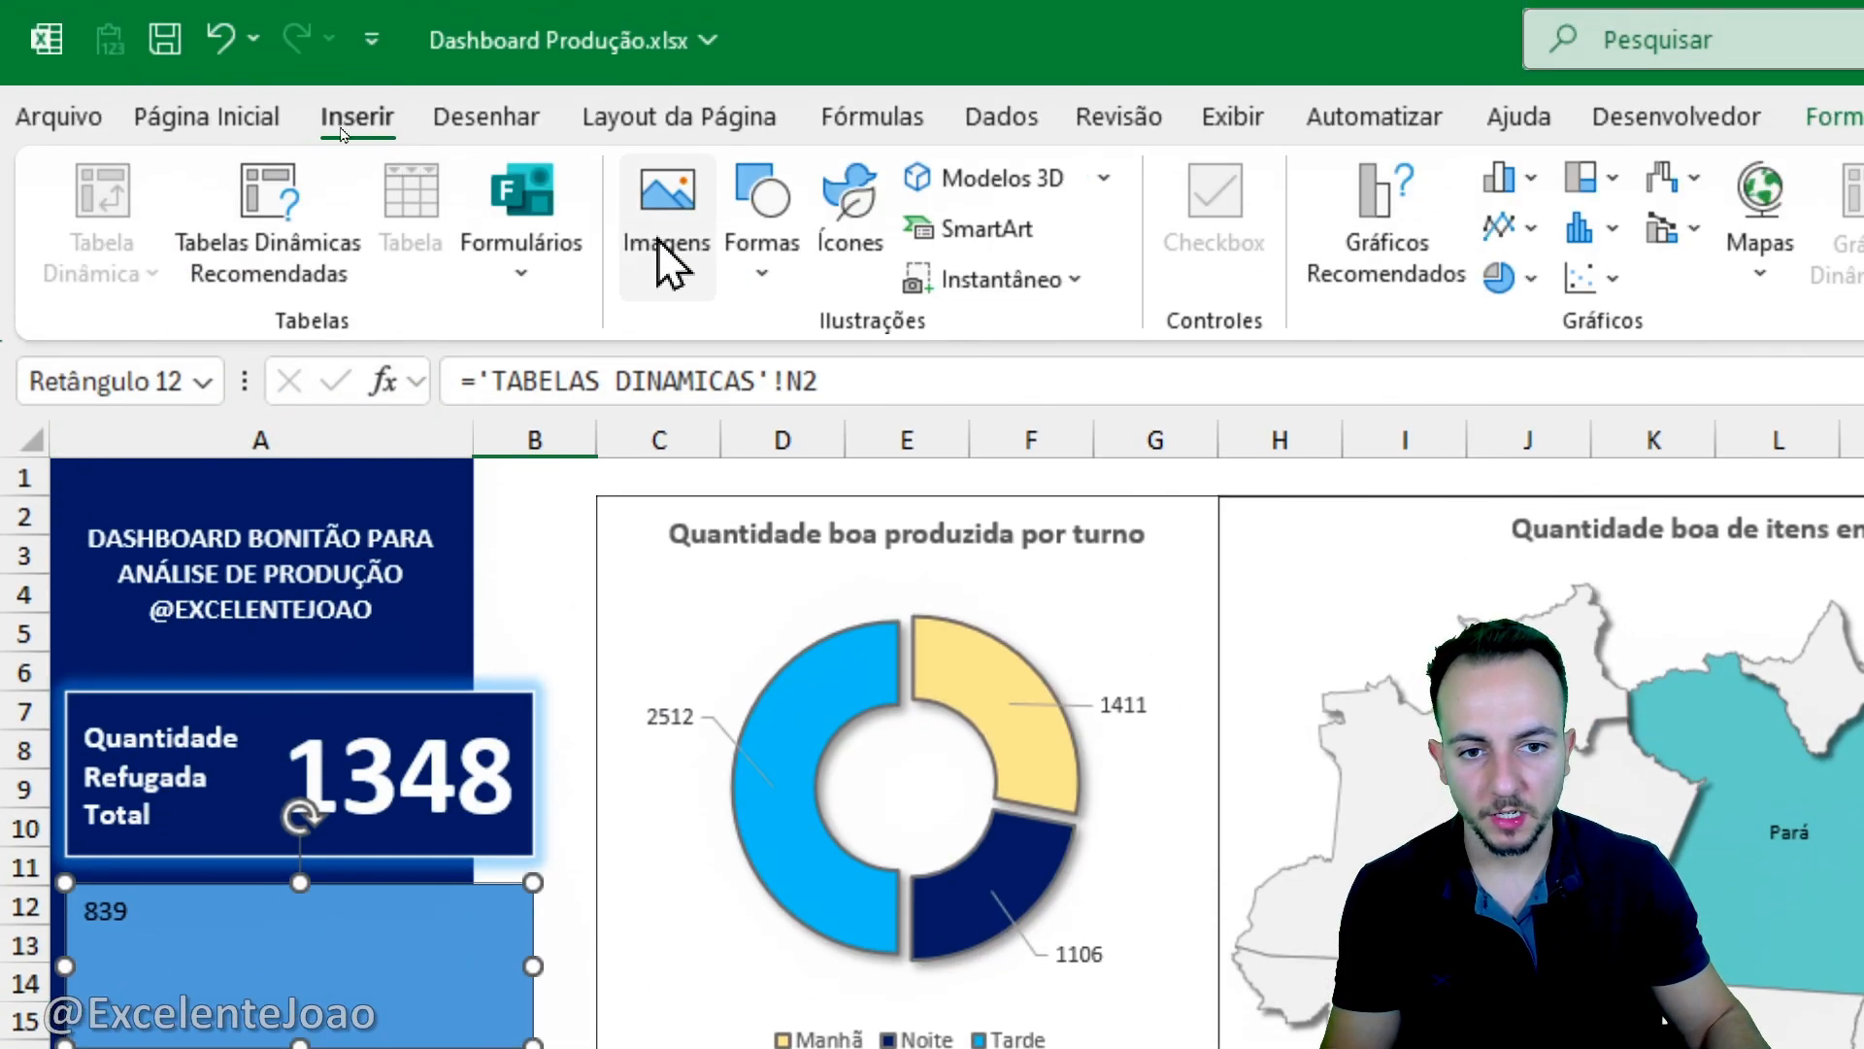
left_click(761, 260)
left_click(887, 383)
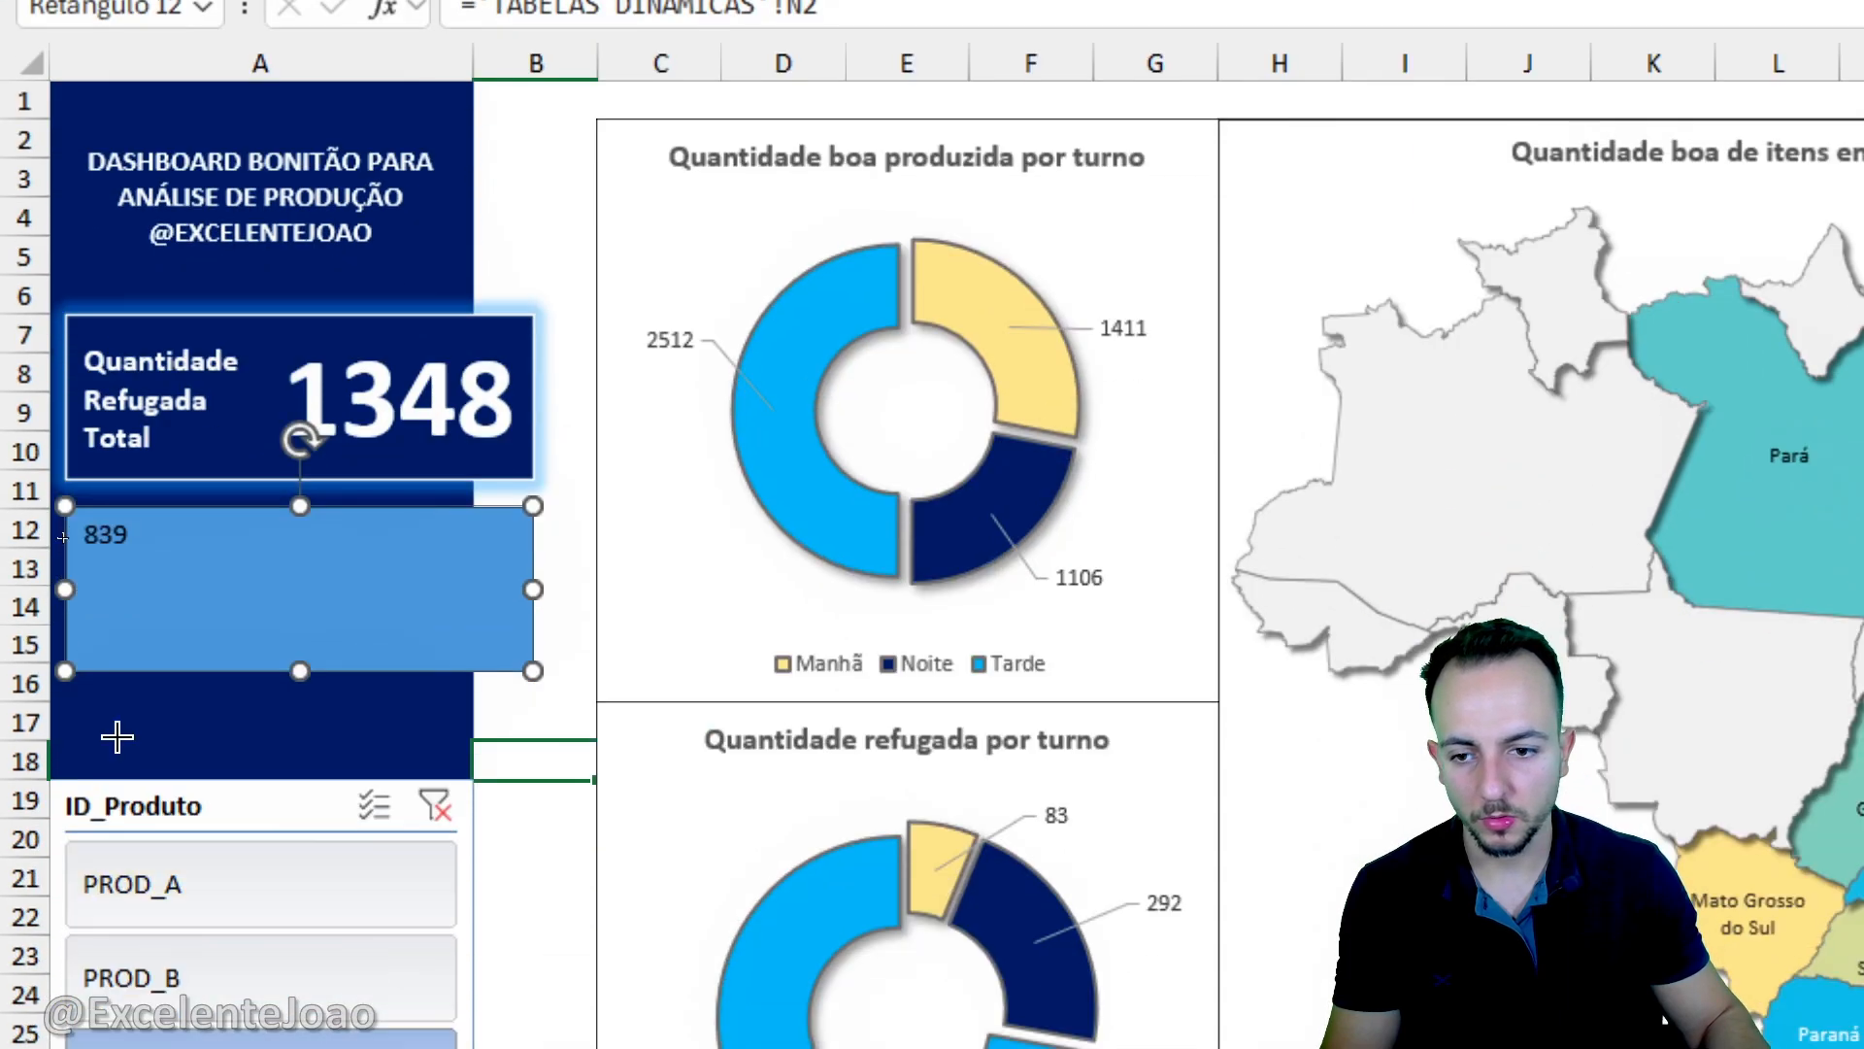
left_click_drag(66, 509, 300, 670)
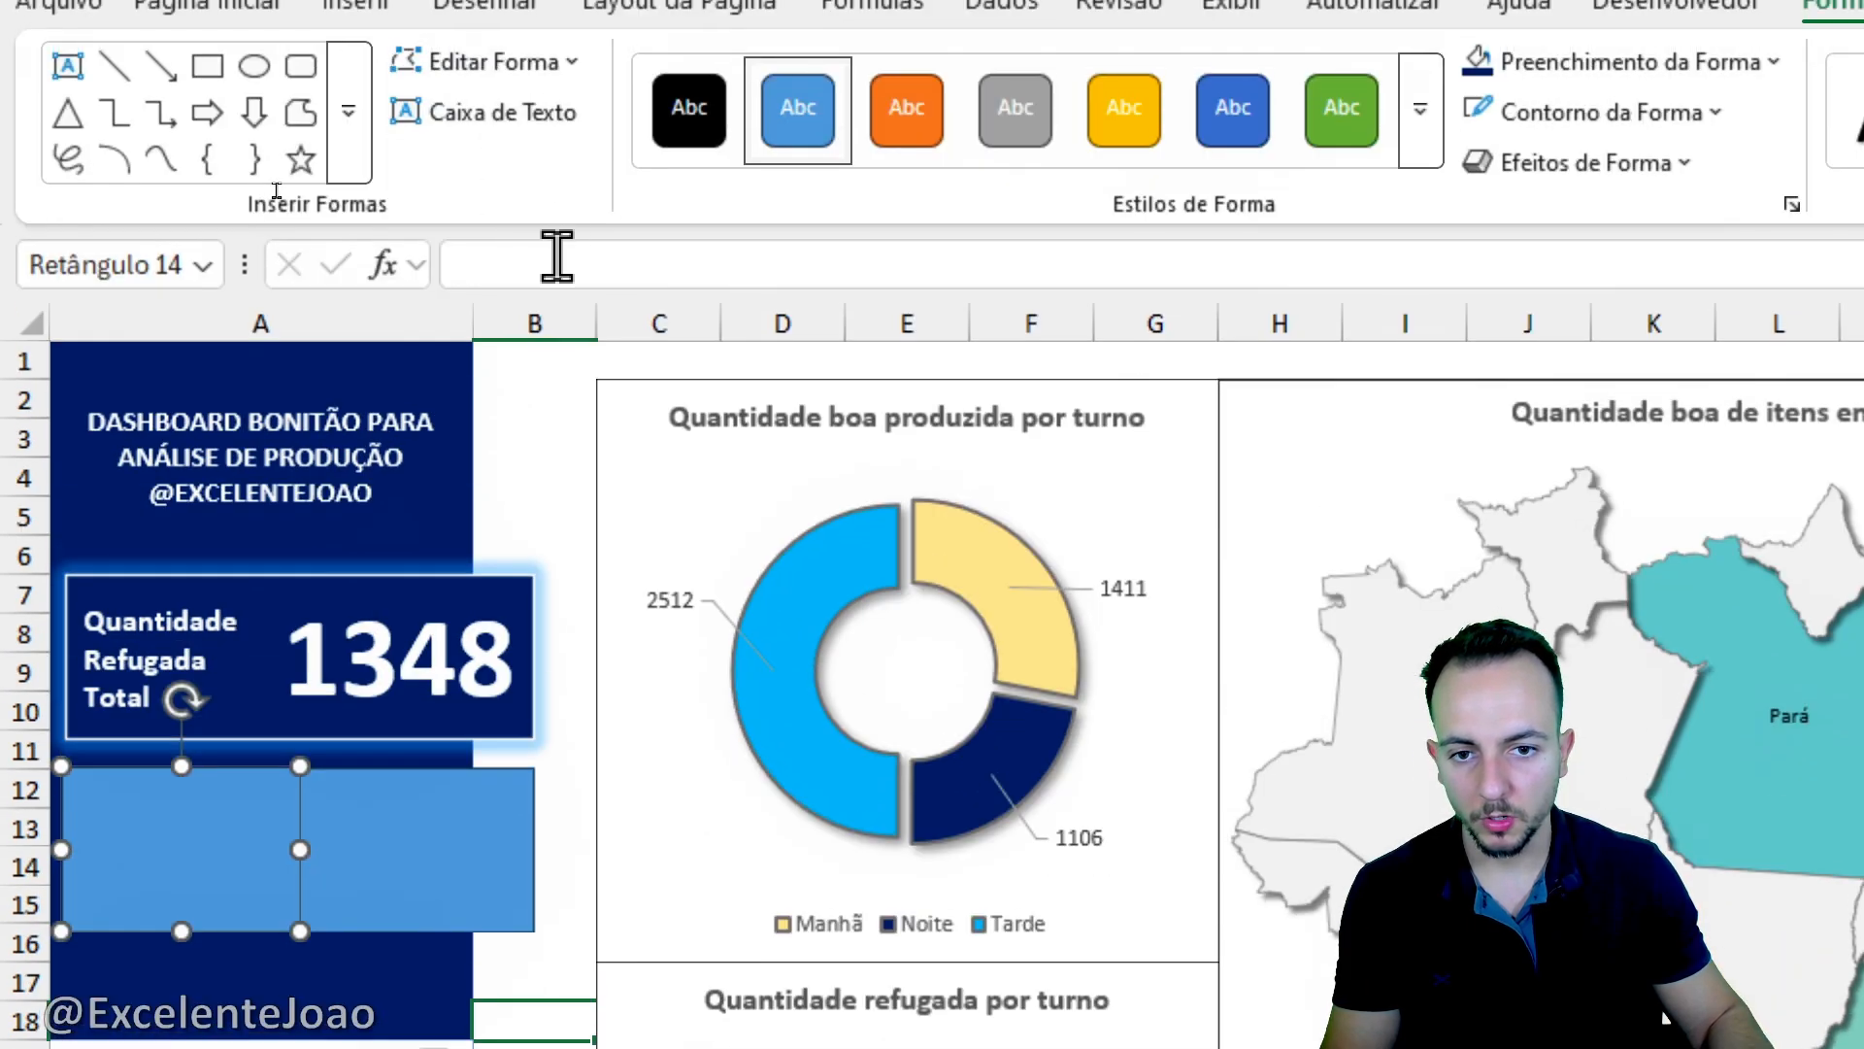
- Link the new rectangle's text to cell M2 of the TABELAS DINAMICAS sheet and lower its top edge to reduce its height
left_click(552, 9)
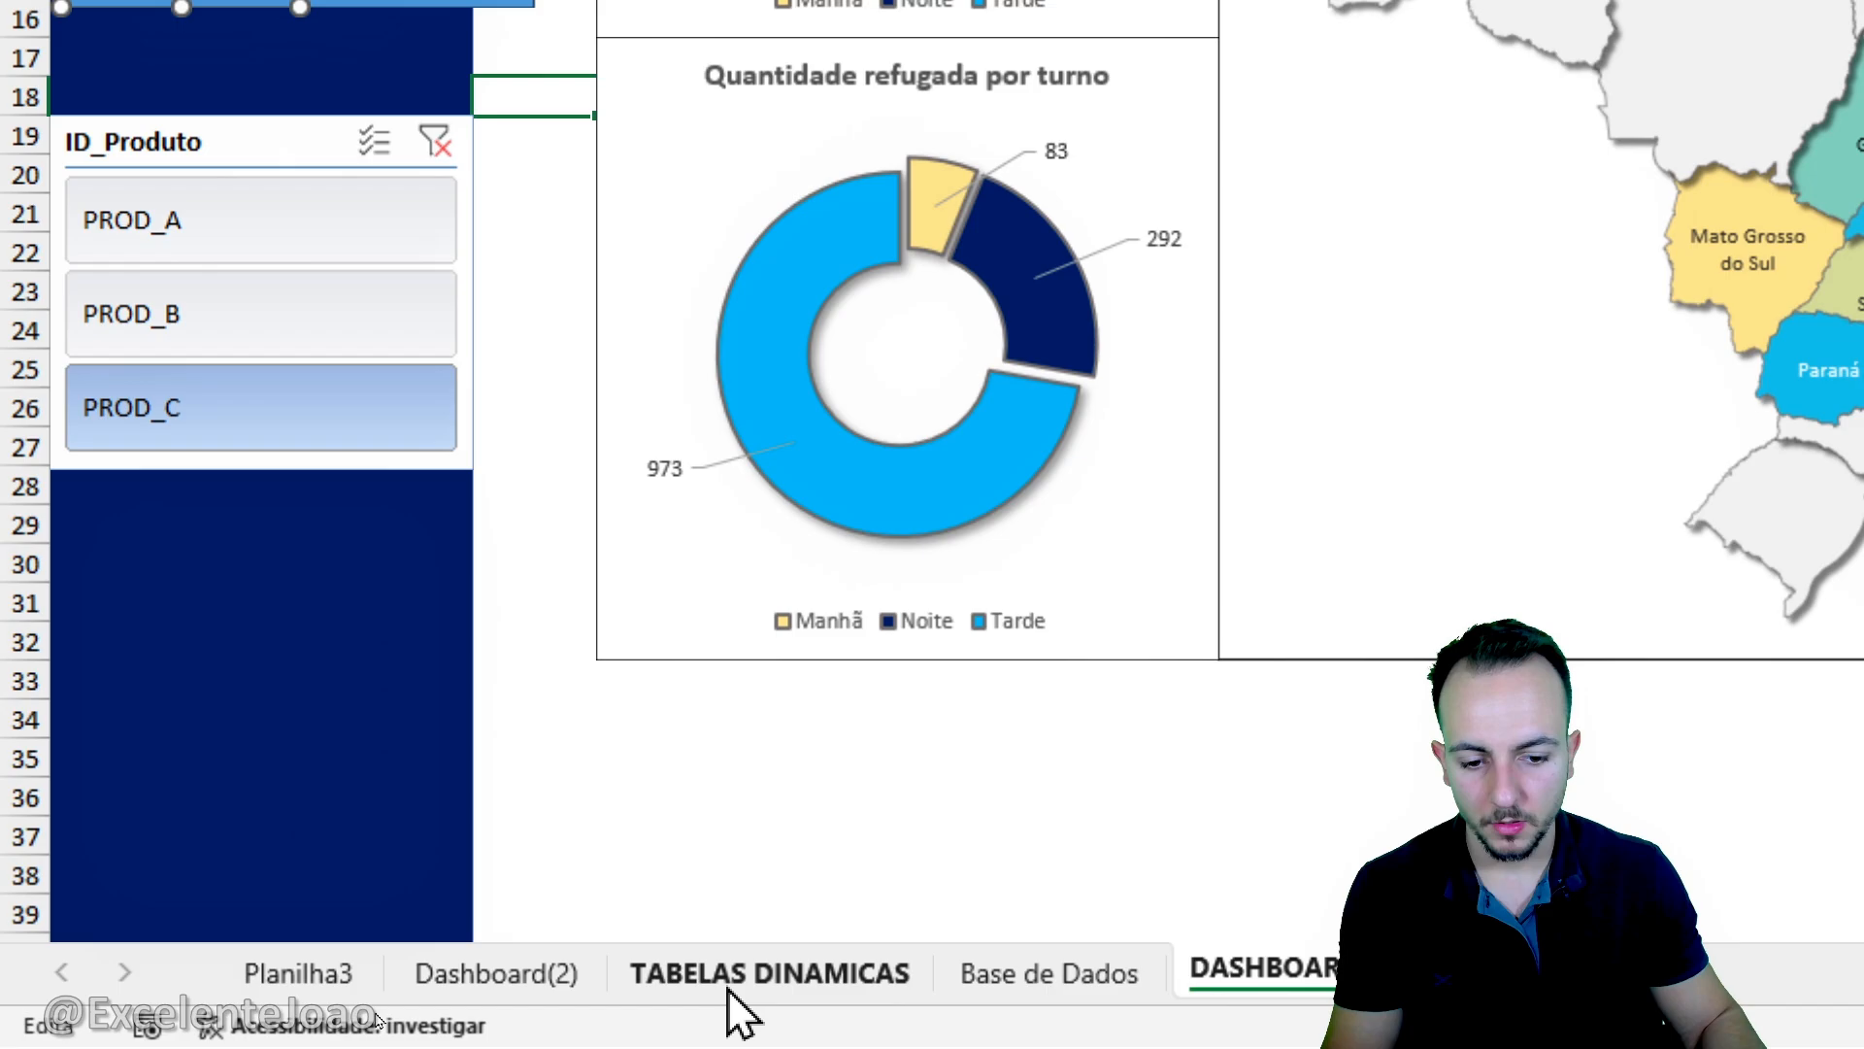
left_click(743, 971)
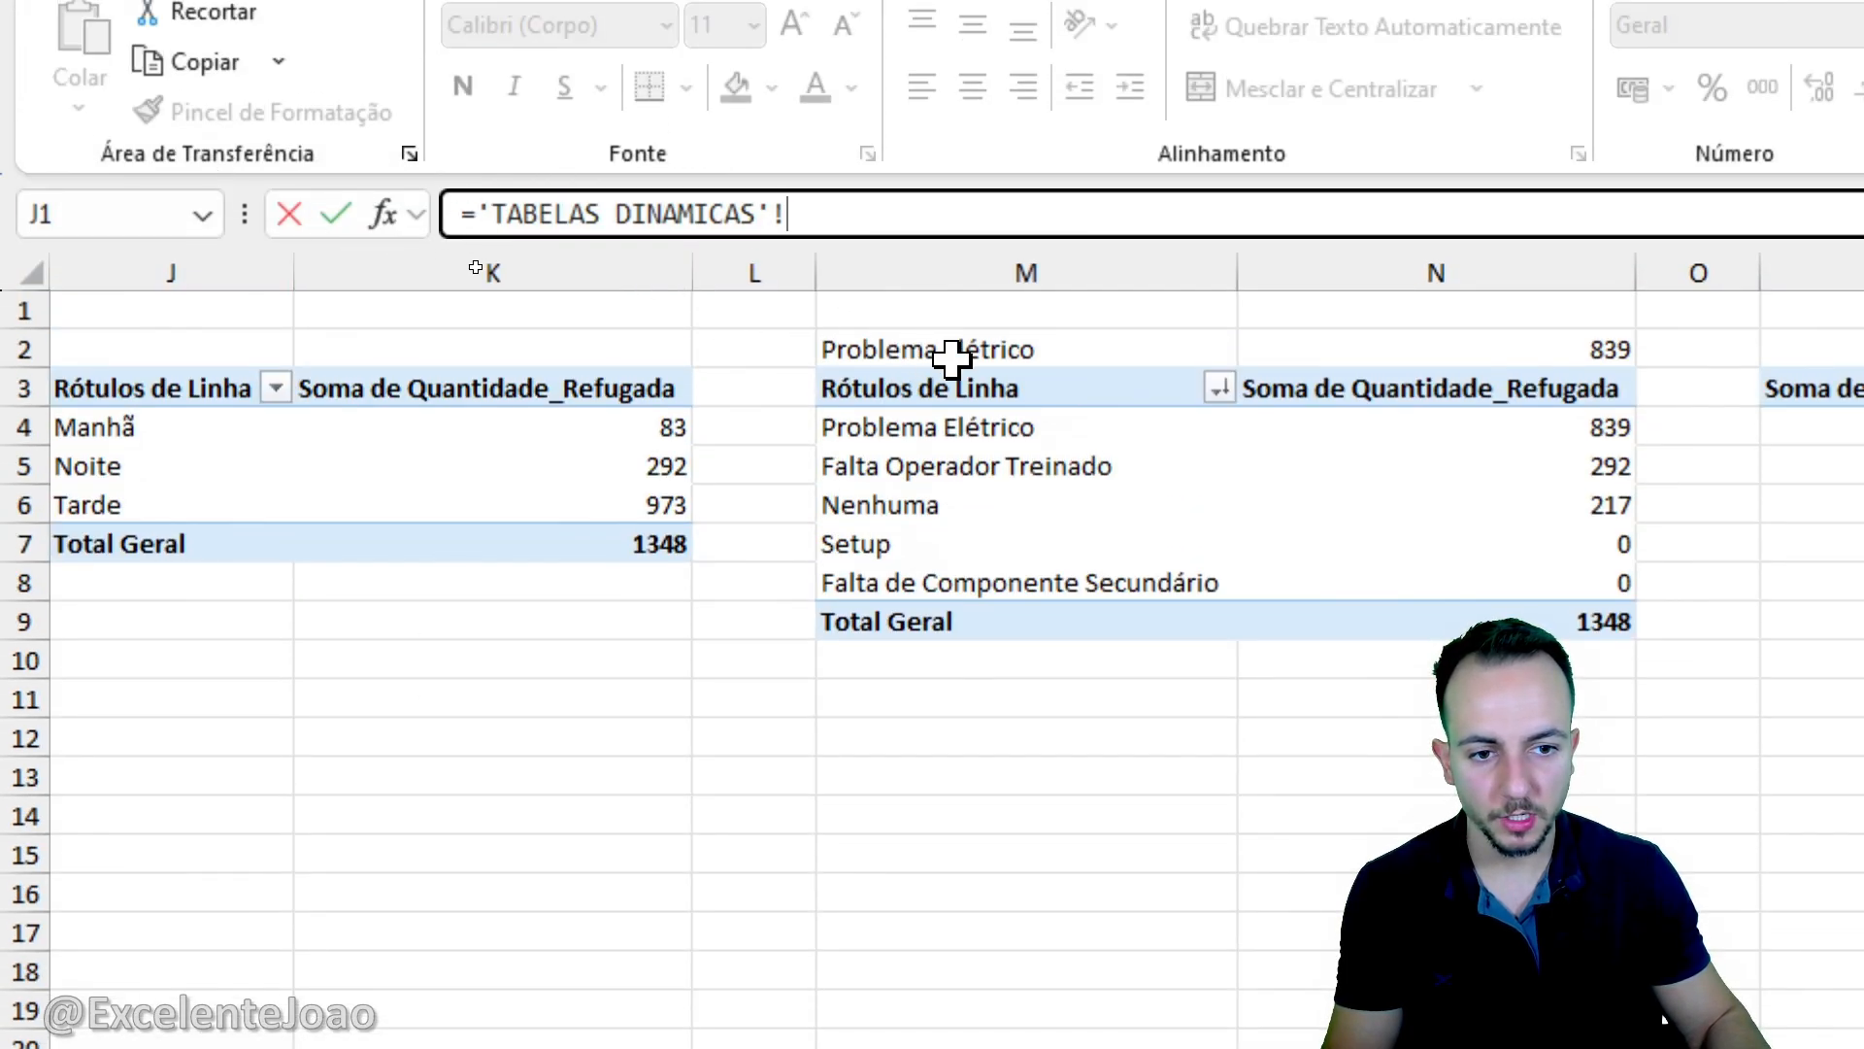
left_click(951, 358)
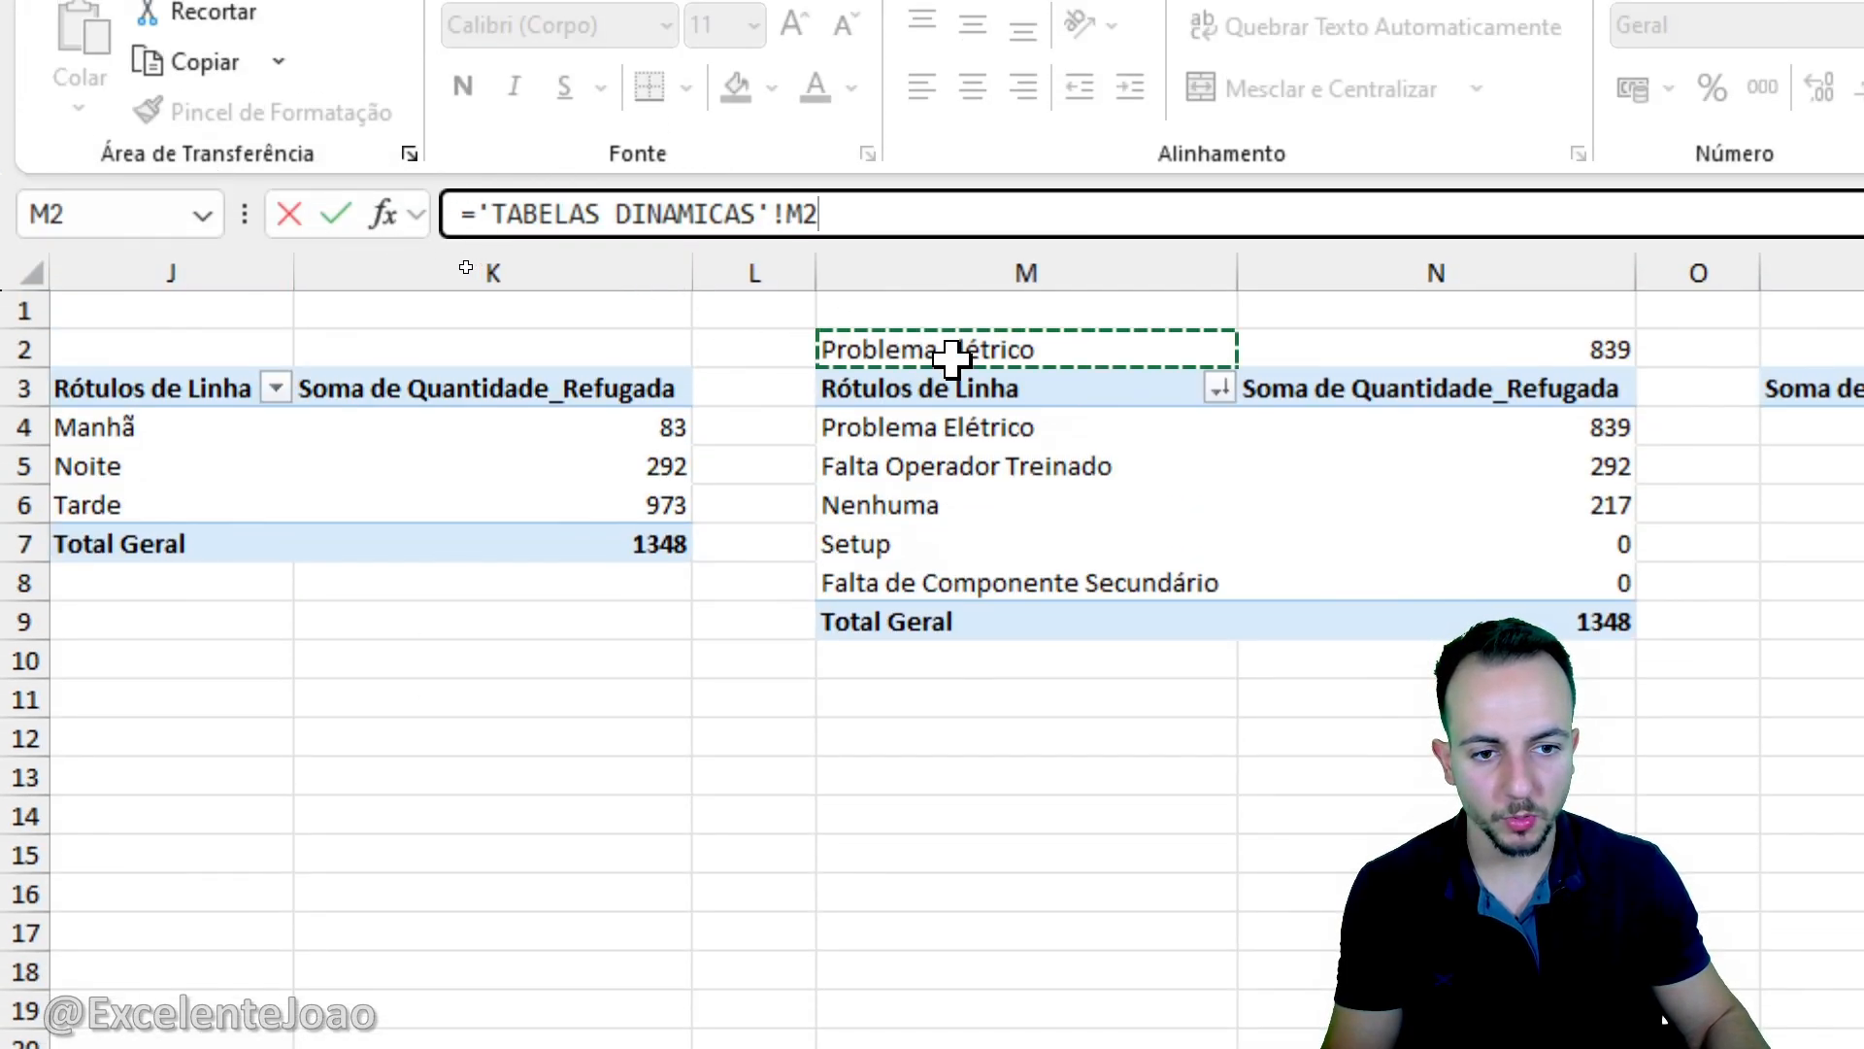
key("Return")
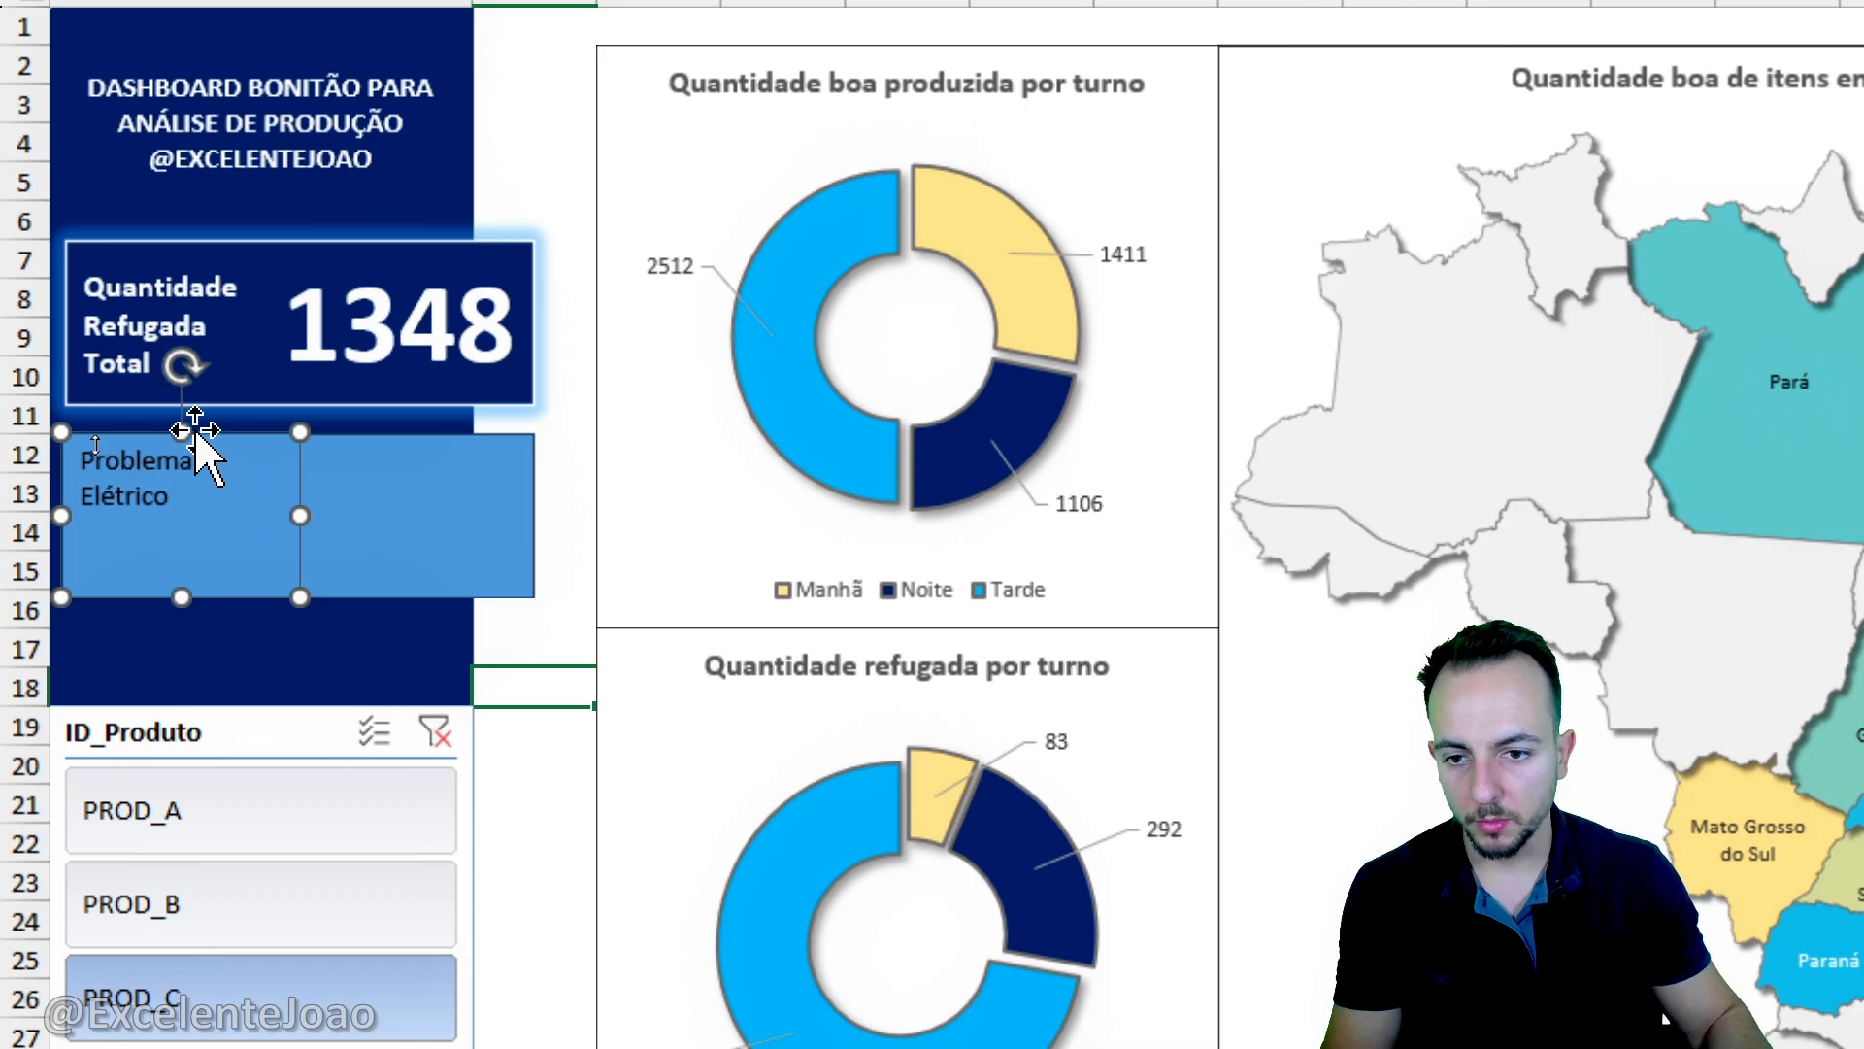
left_click_drag(196, 429, 265, 482)
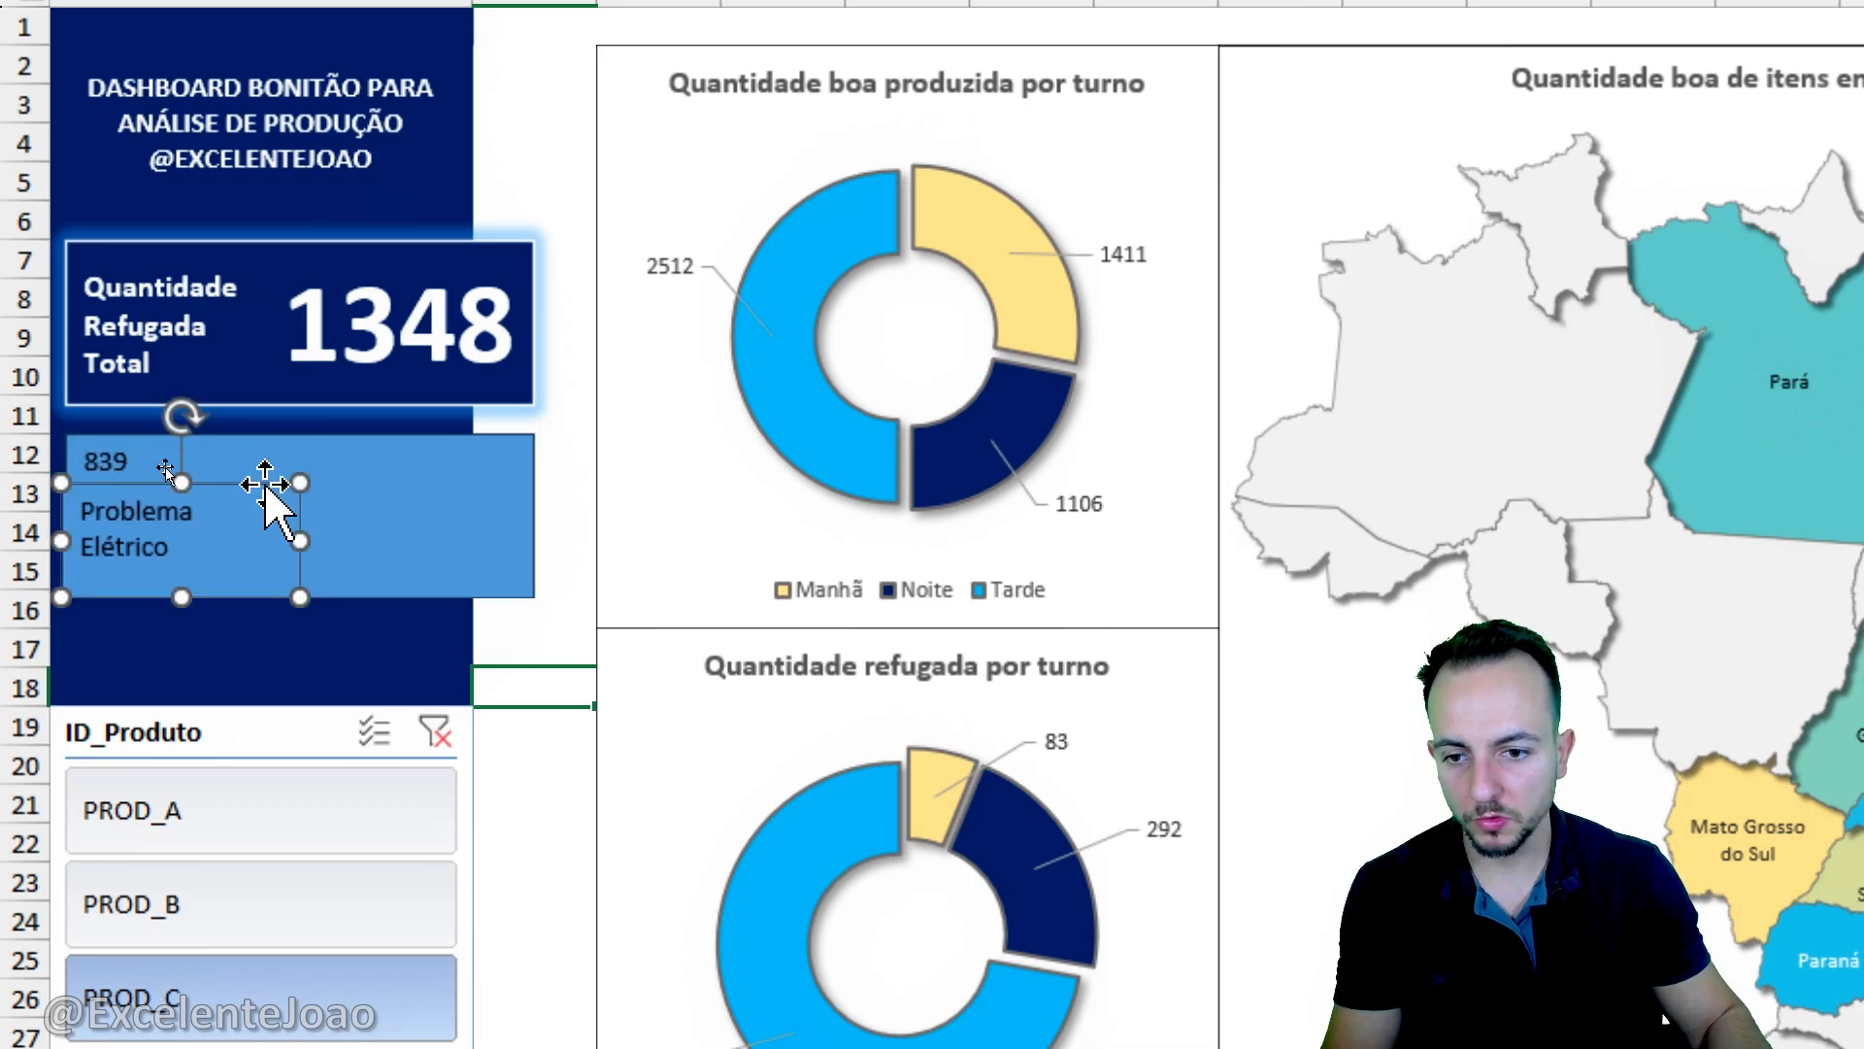
- Format the lower card's linked number as bold, size 44, white, right-aligned and vertically centred
left_click(500, 505)
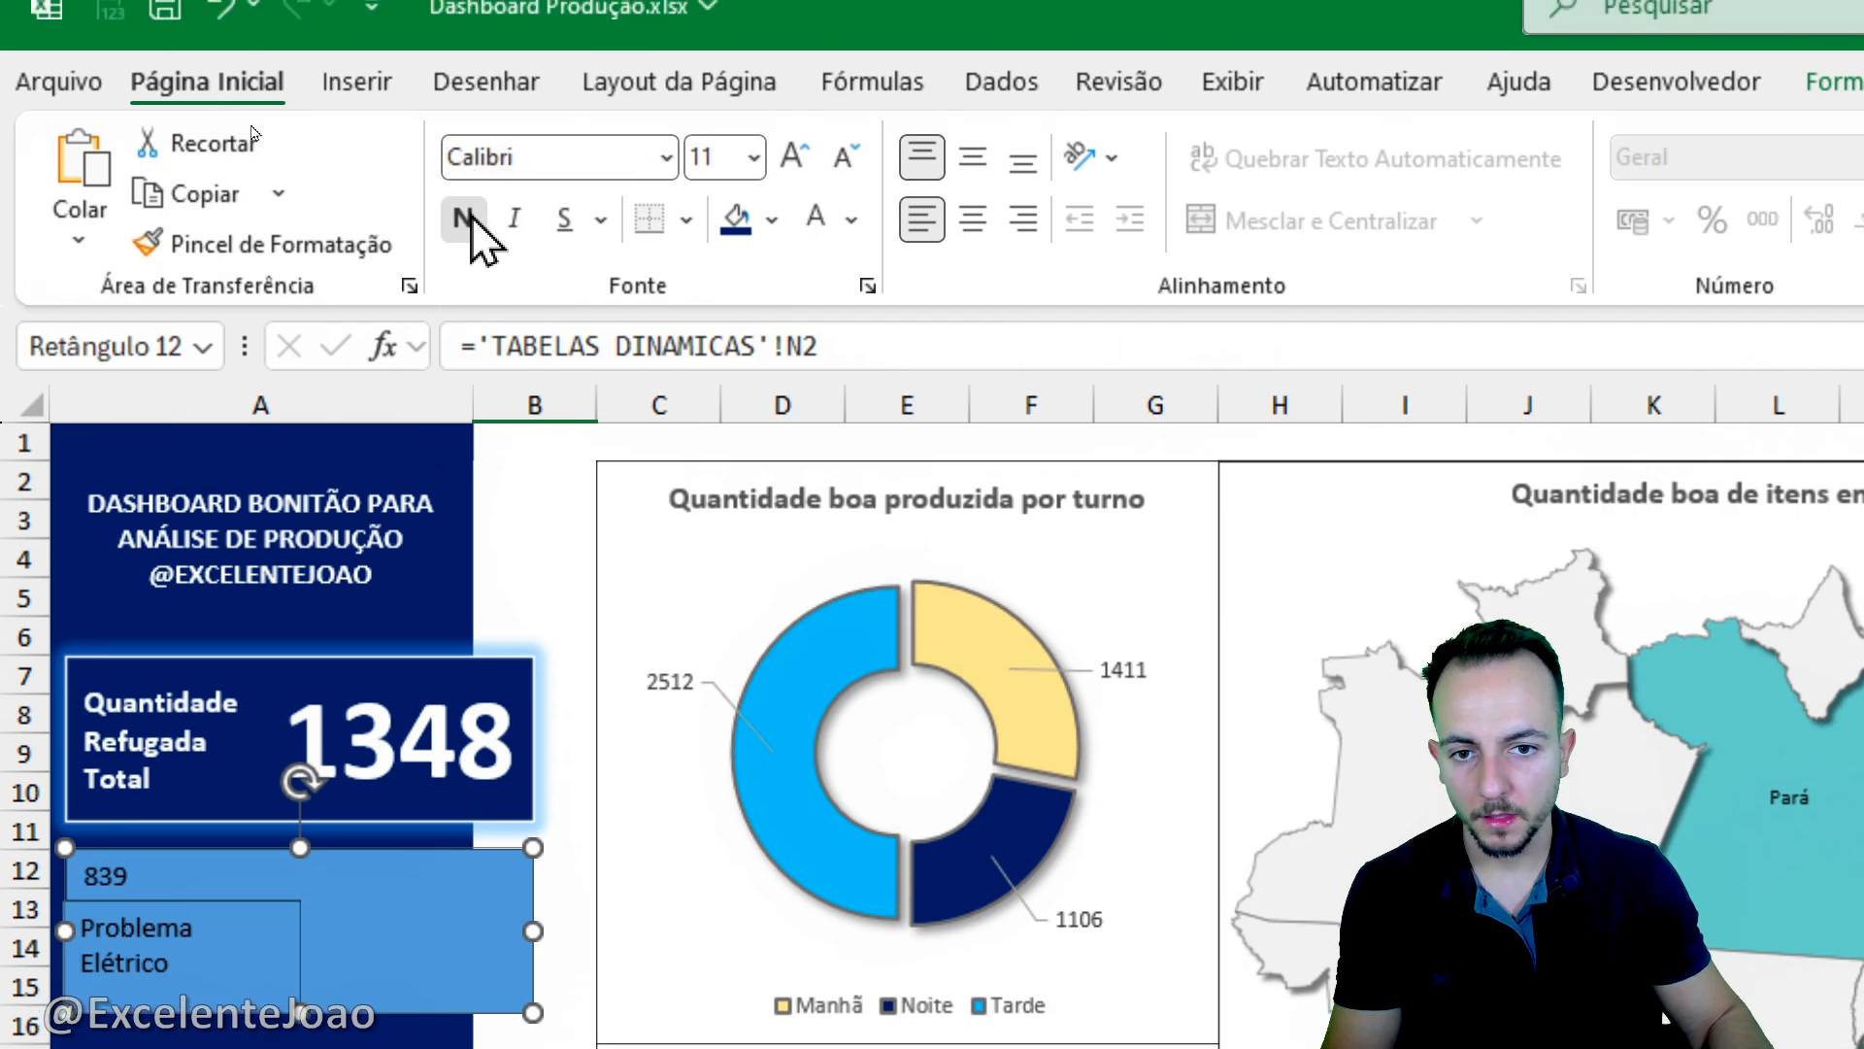
double_click(789, 158)
double_click(790, 158)
double_click(789, 157)
left_click(789, 157)
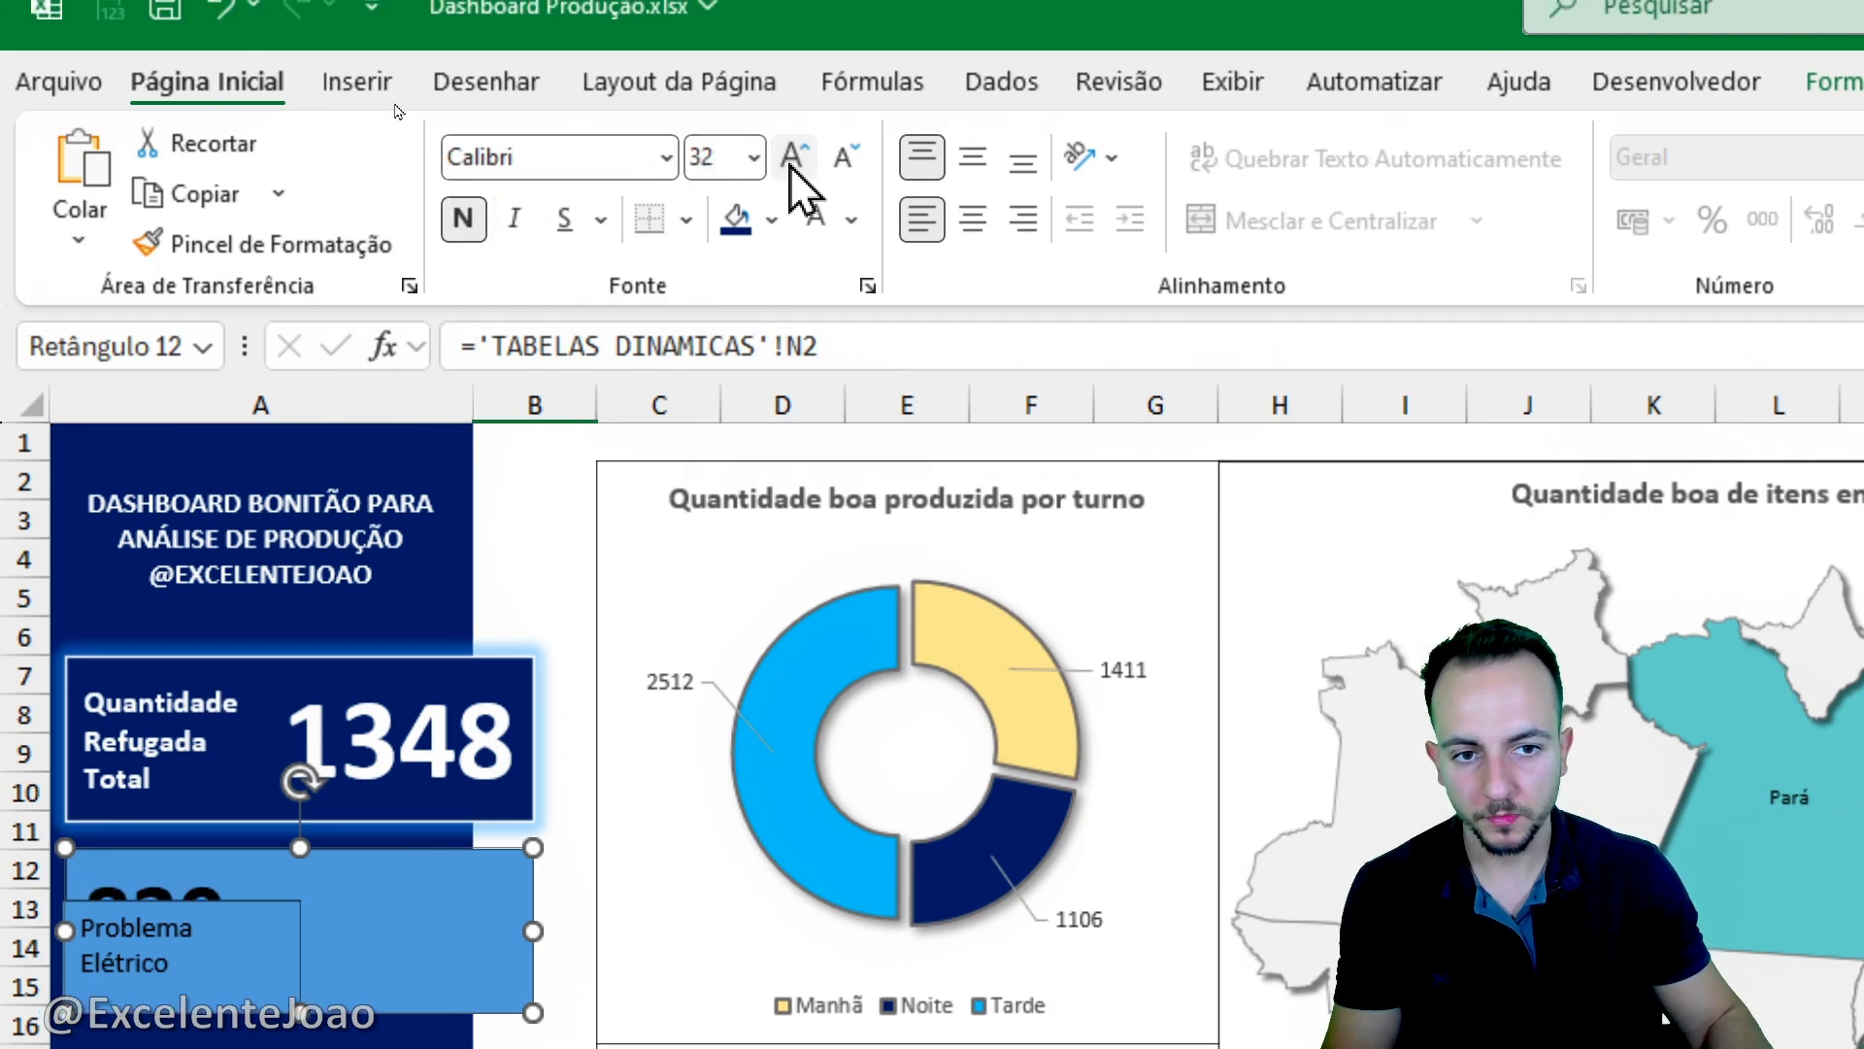
double_click(789, 158)
left_click(1019, 219)
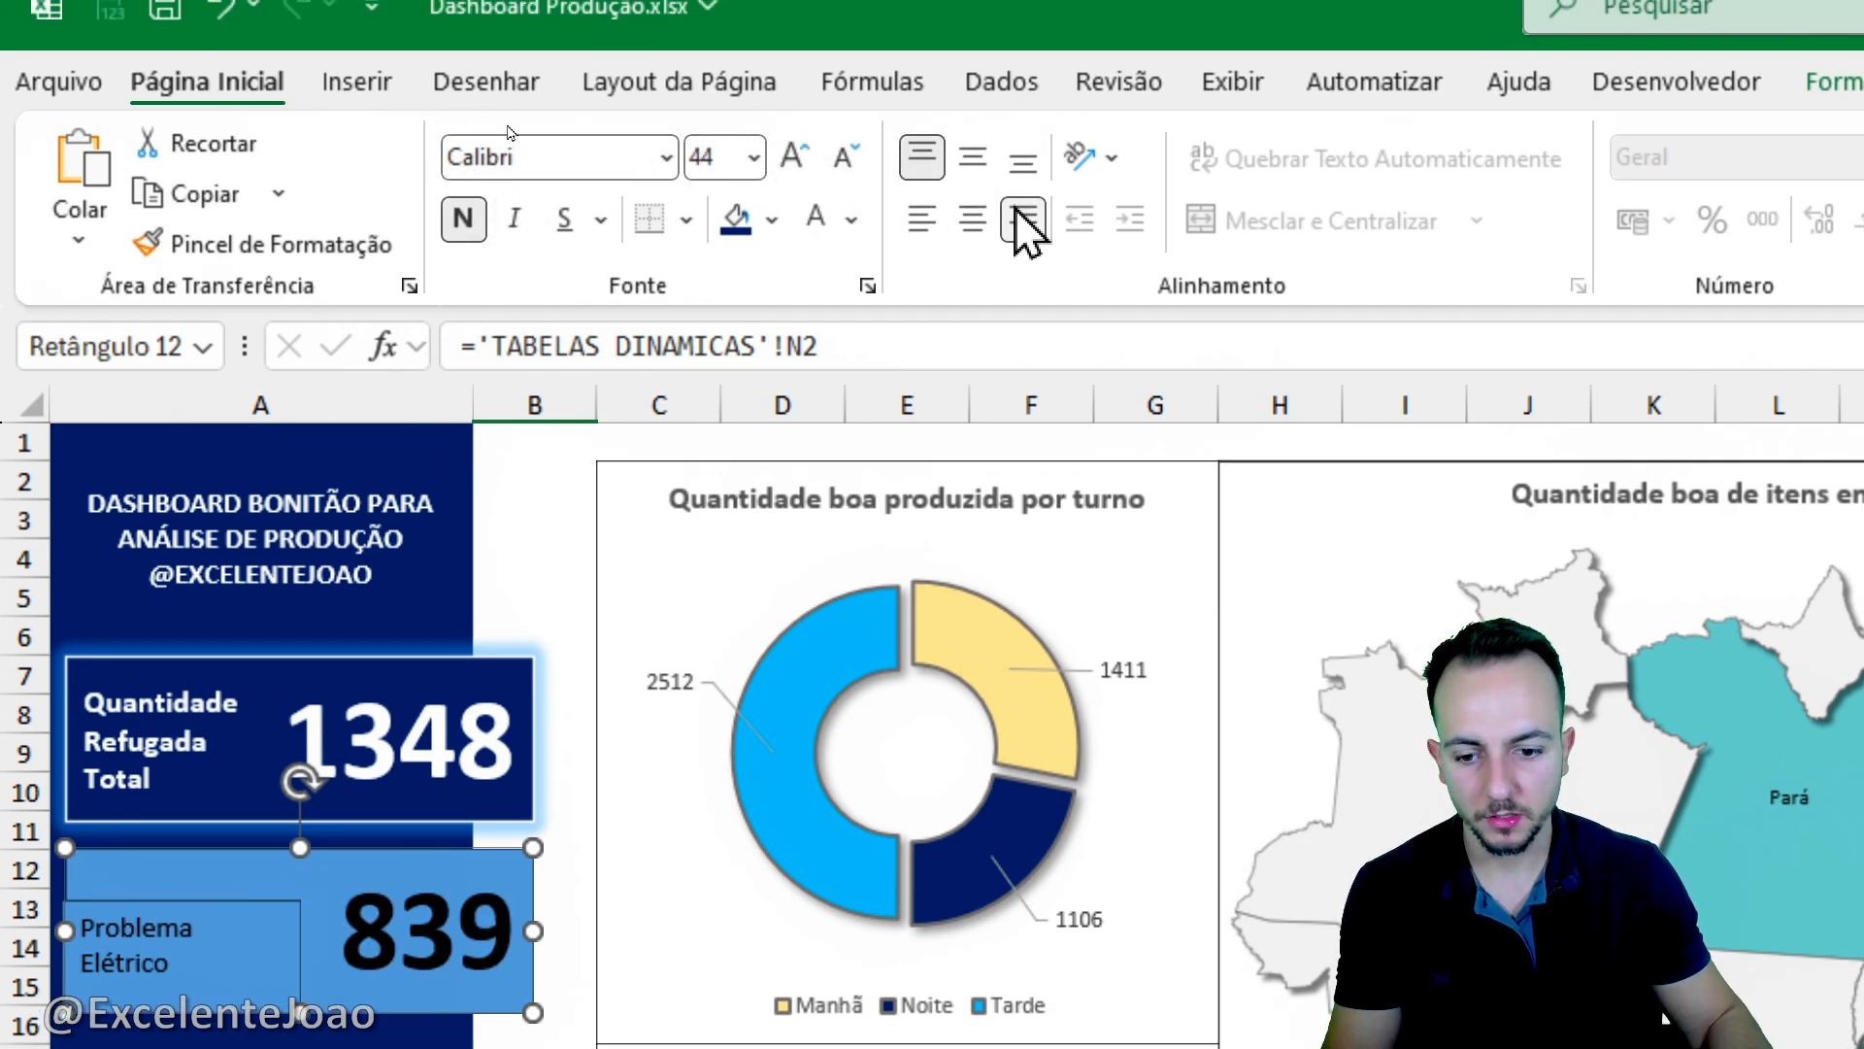
left_click(975, 157)
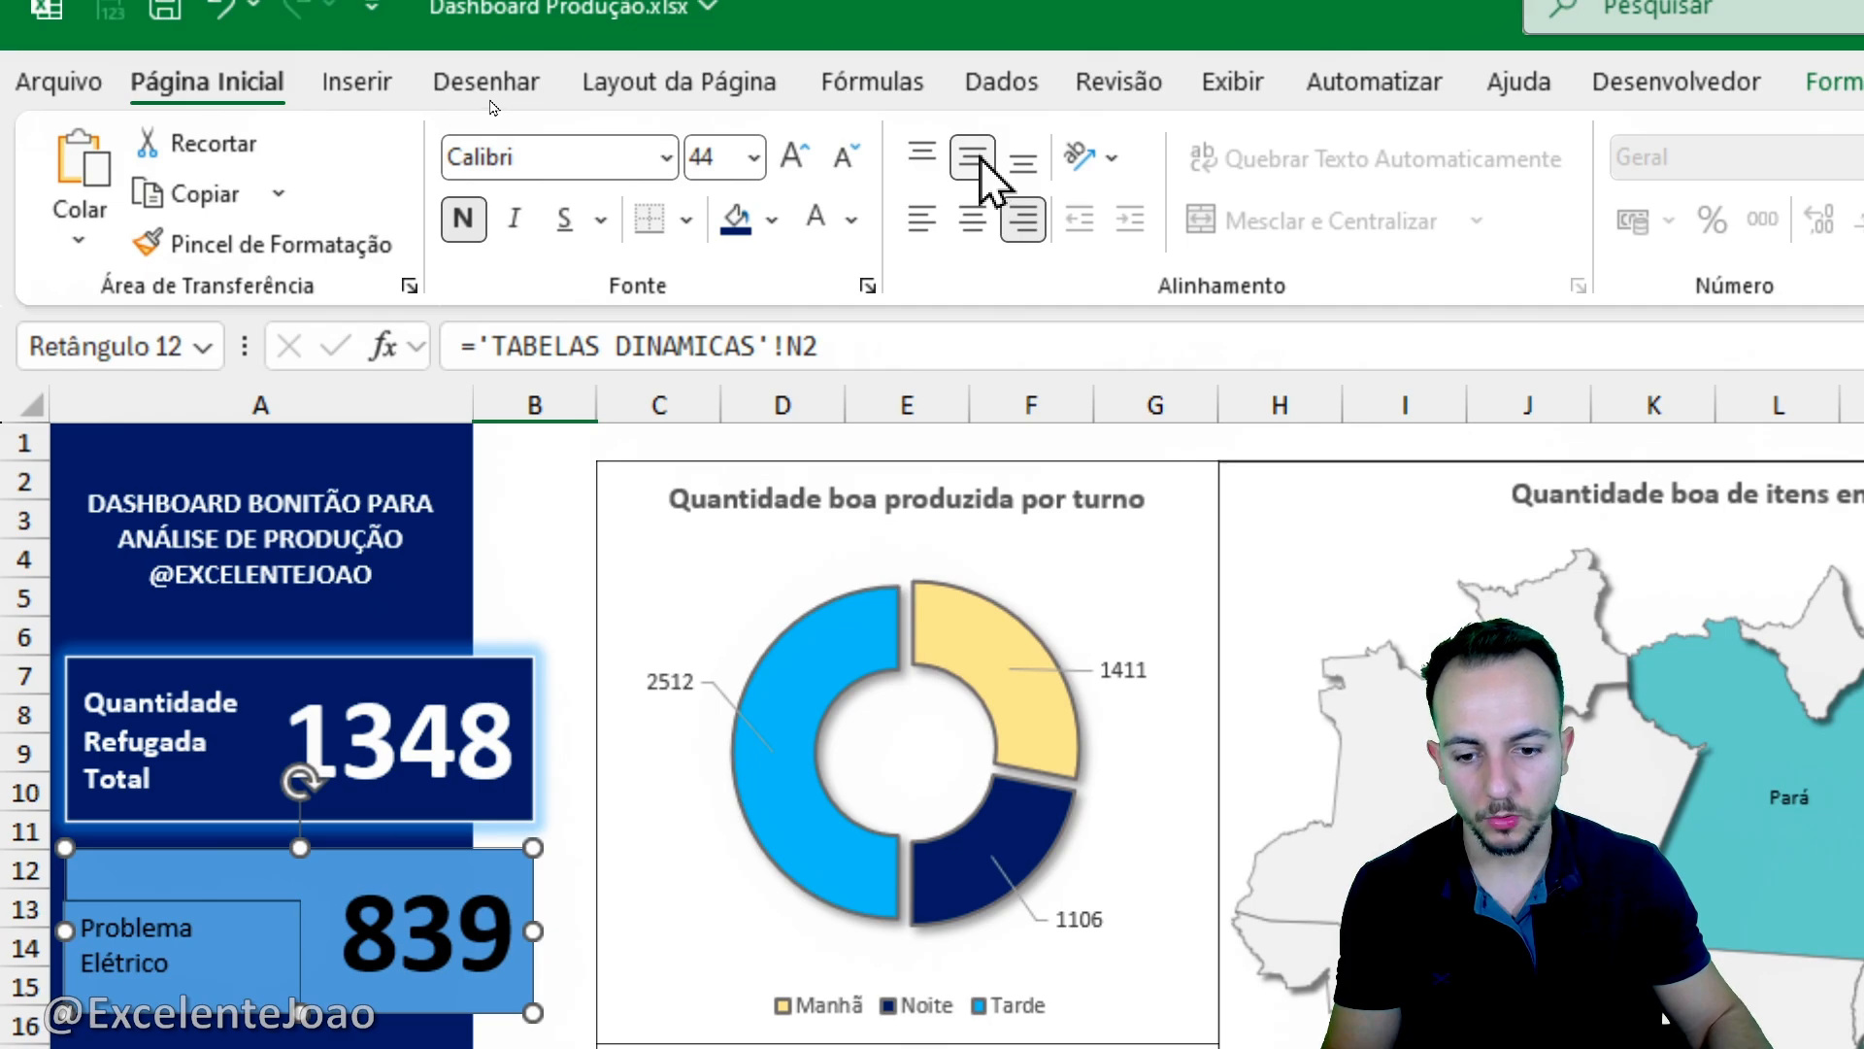
left_click(818, 215)
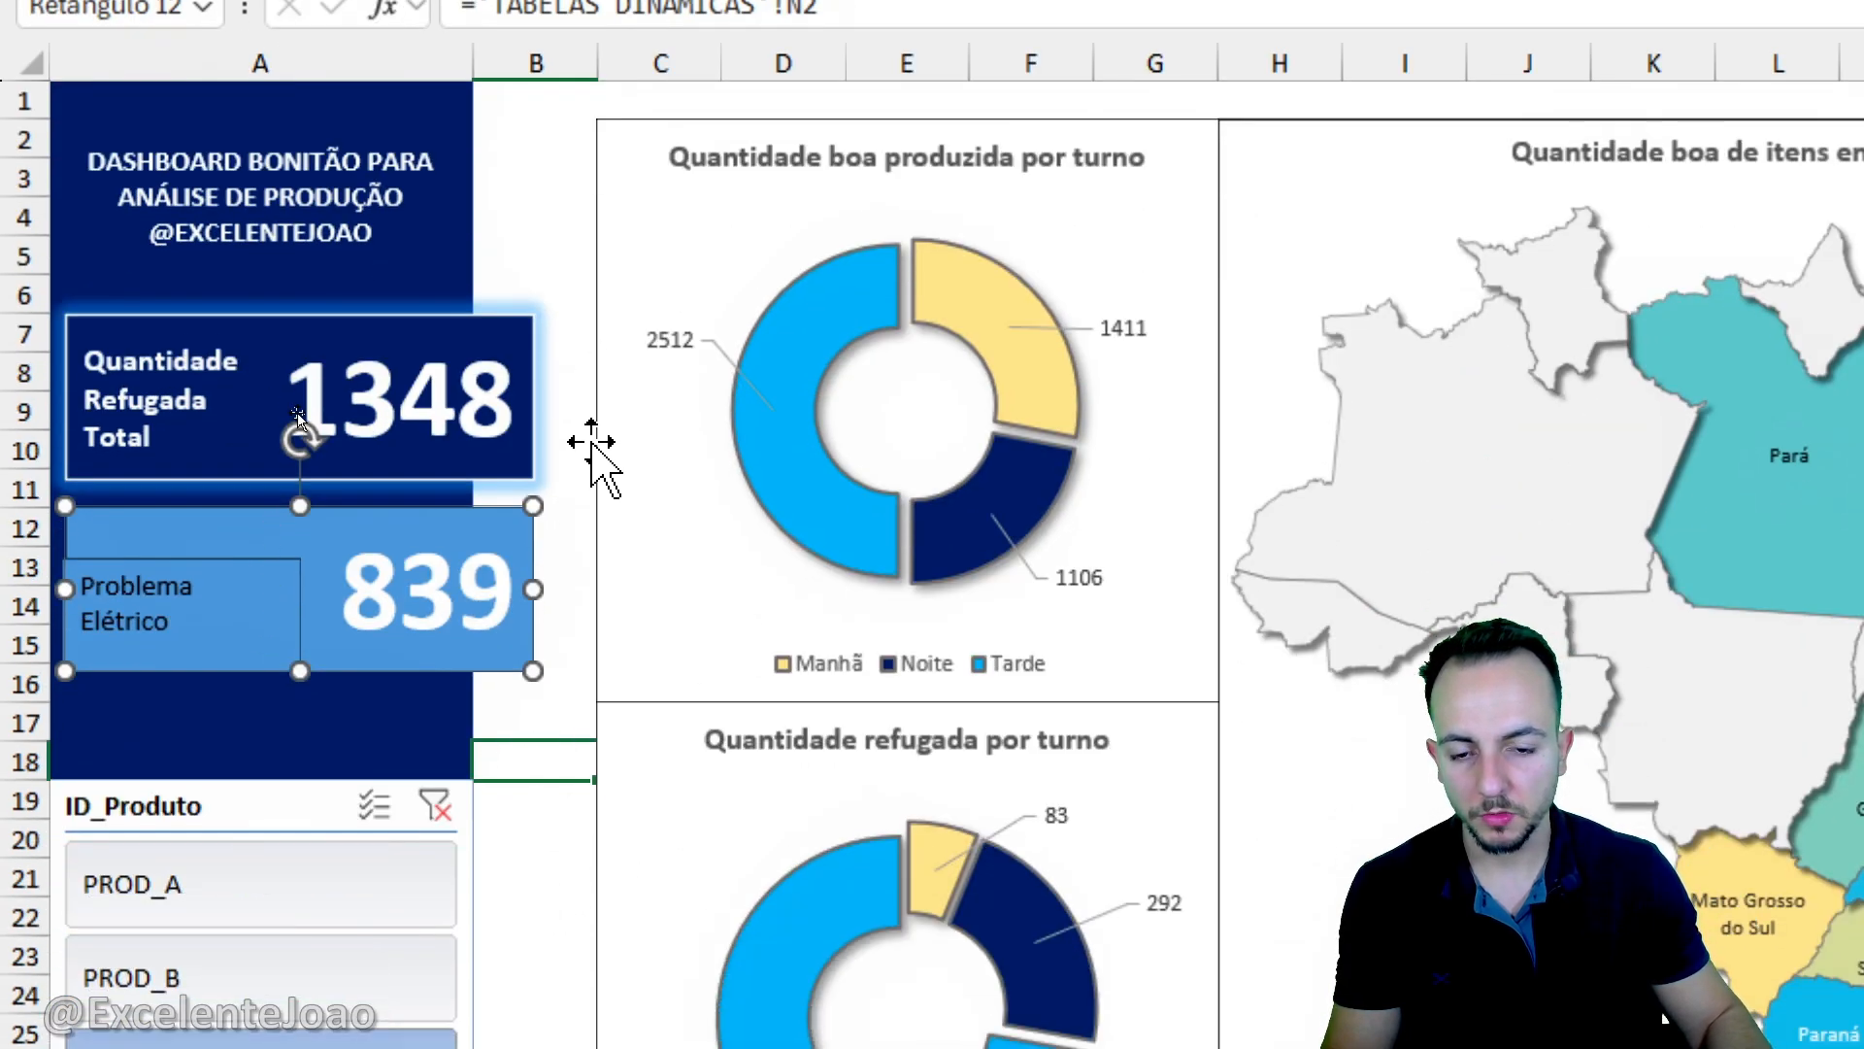
- Copy the upper card rectangle's formatting onto the lower card's rectangle with the Format Painter
left_click(498, 464)
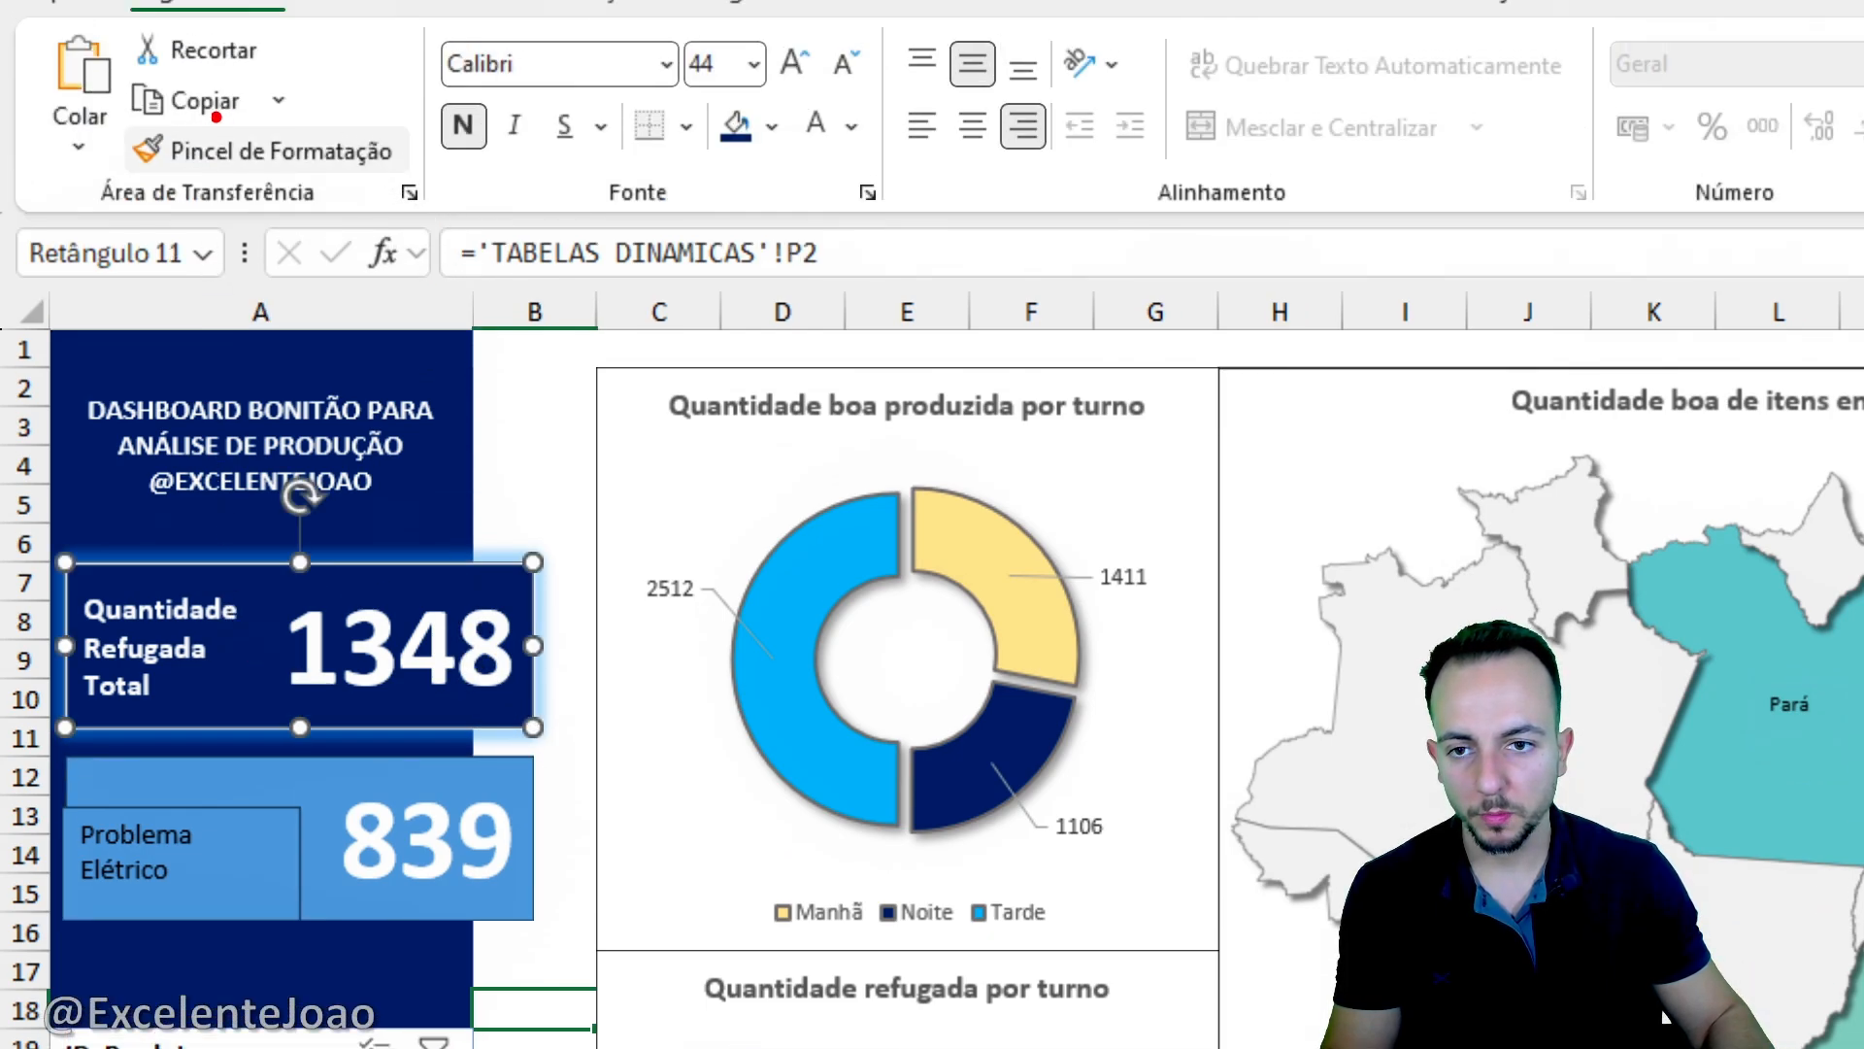
left_click(373, 155)
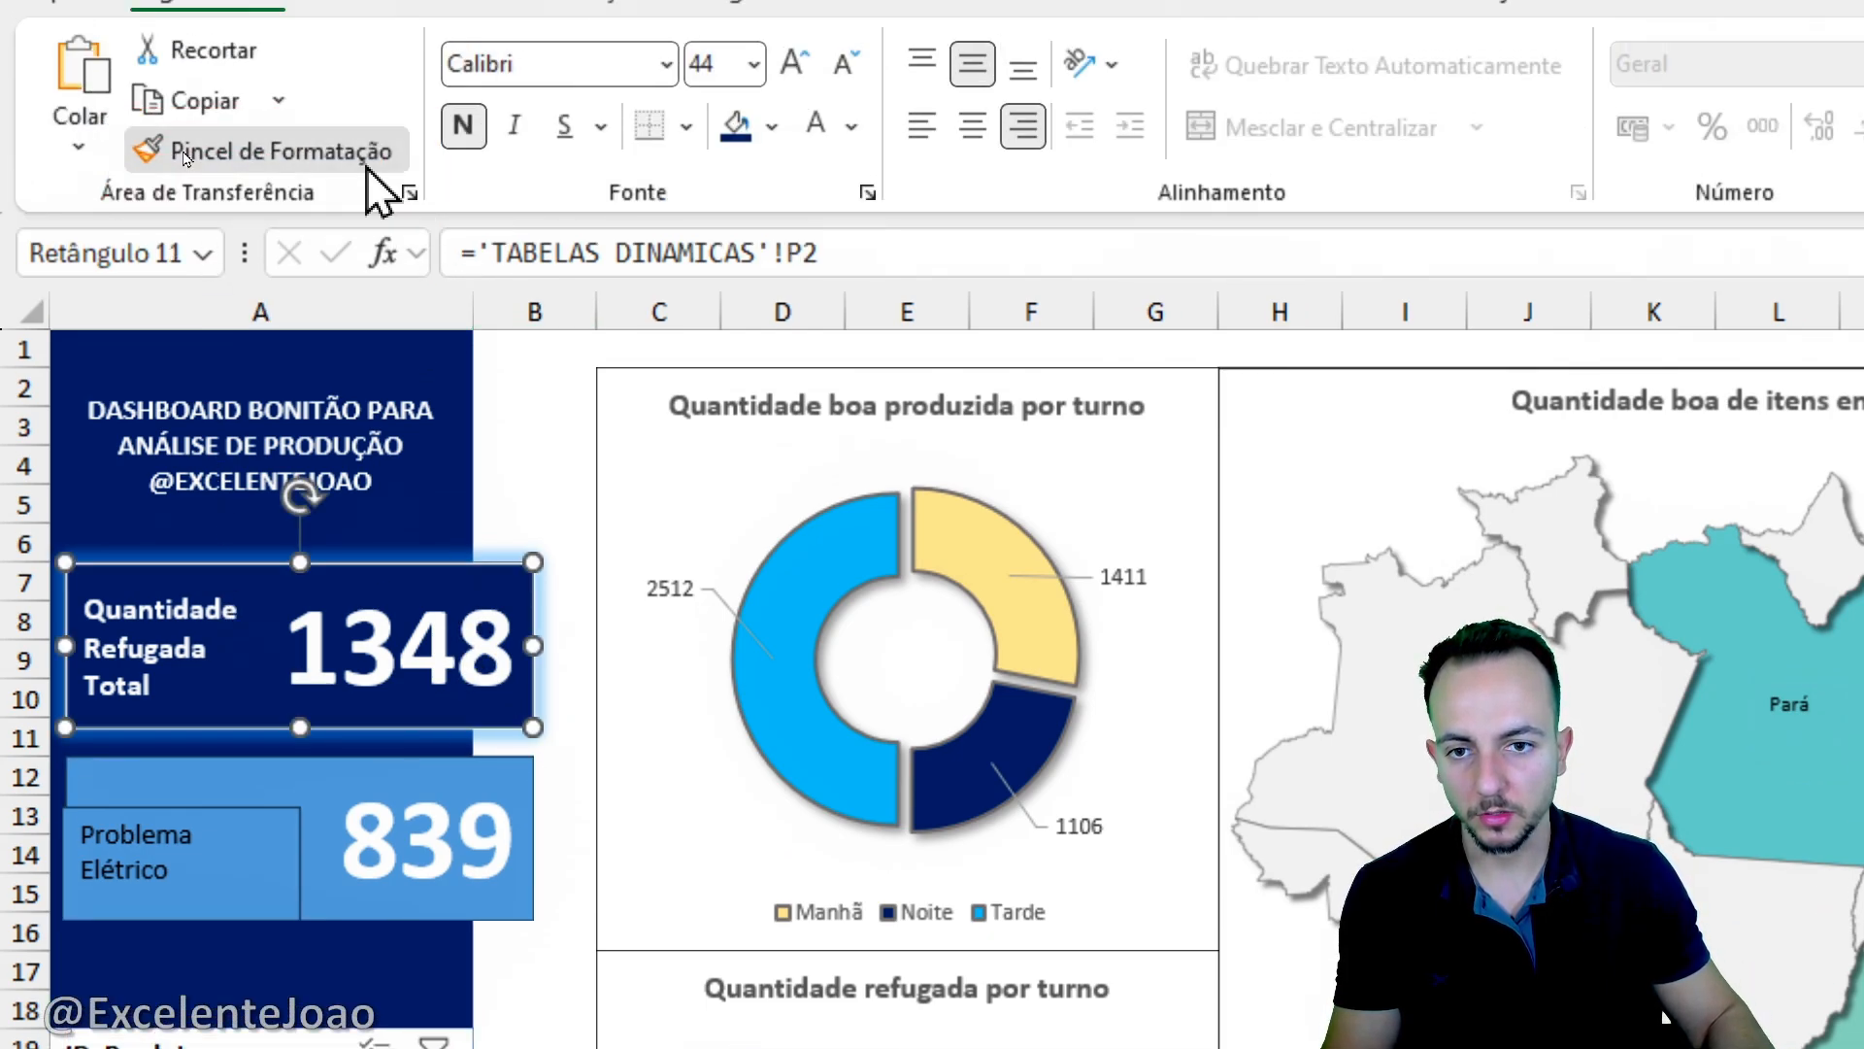
left_click(439, 874)
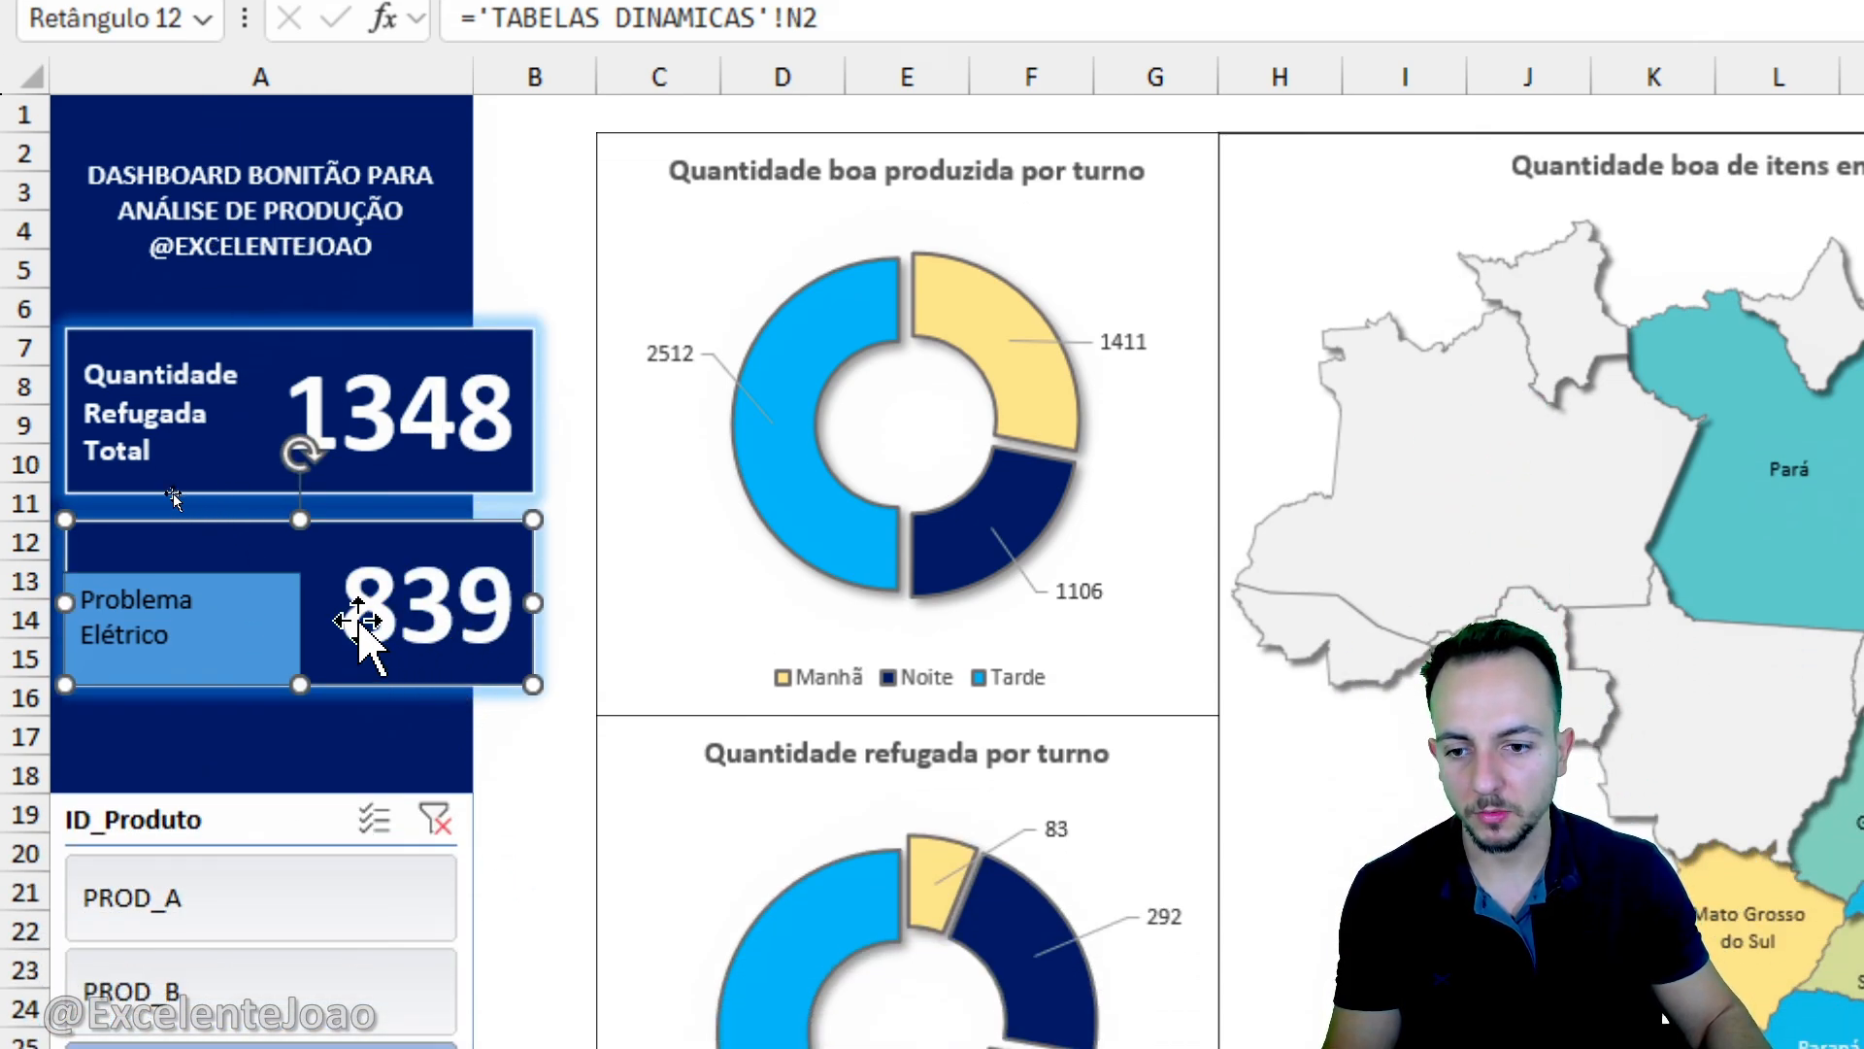
- Copy the formatting of the Quantidade Refugada Total label onto the lower card's linked reason rectangle
left_click(255, 379)
left_click(216, 359)
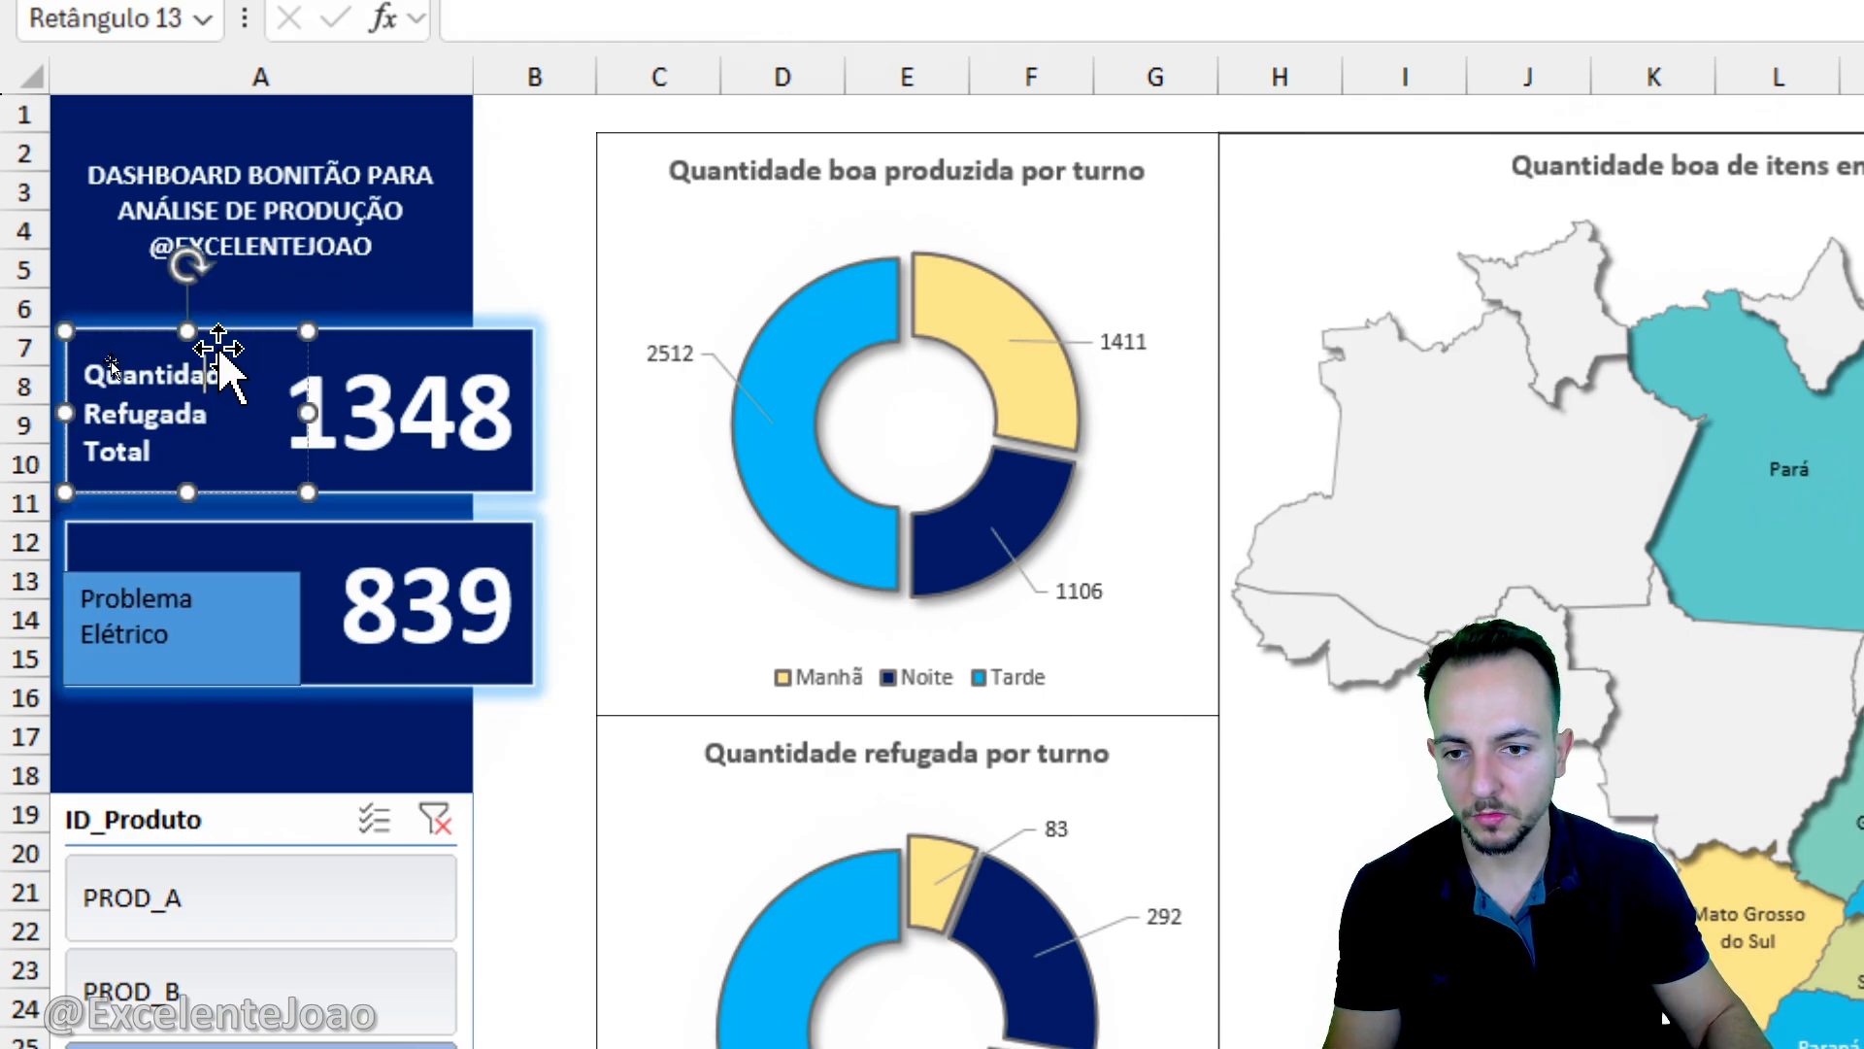
double_click(196, 415)
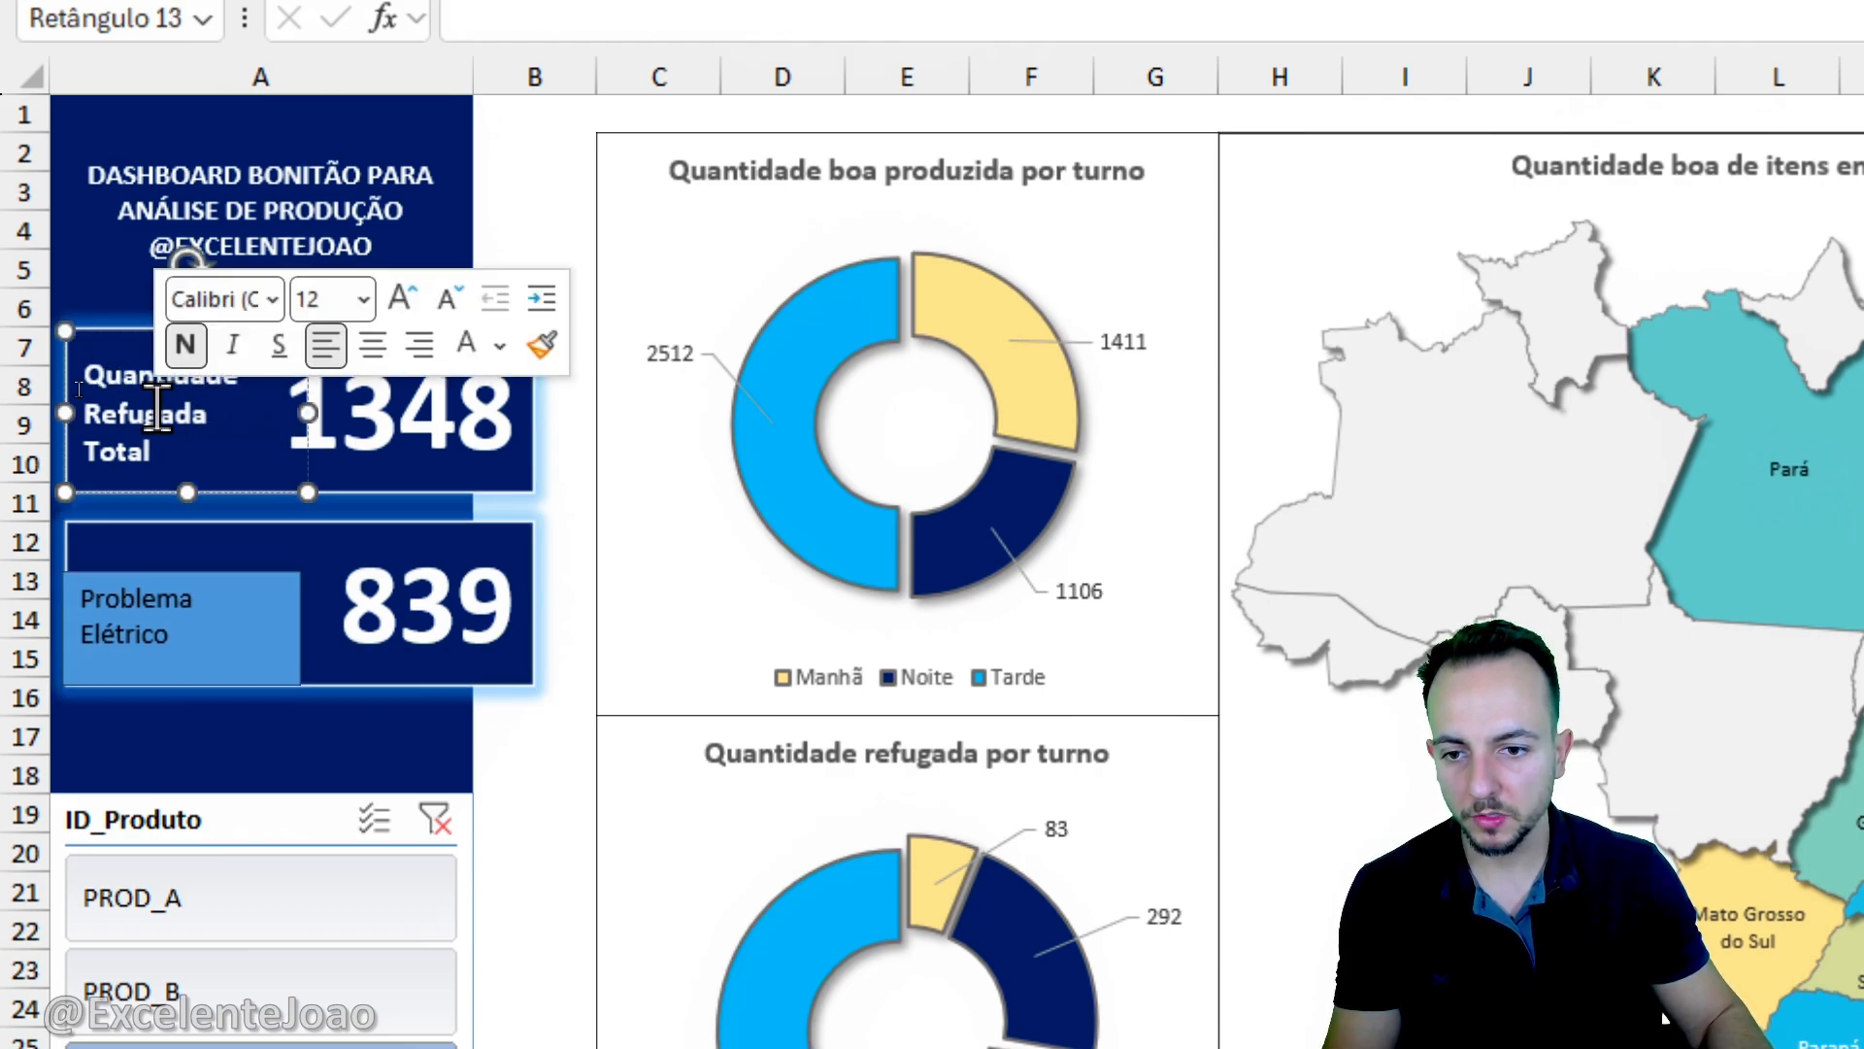
left_click(149, 492)
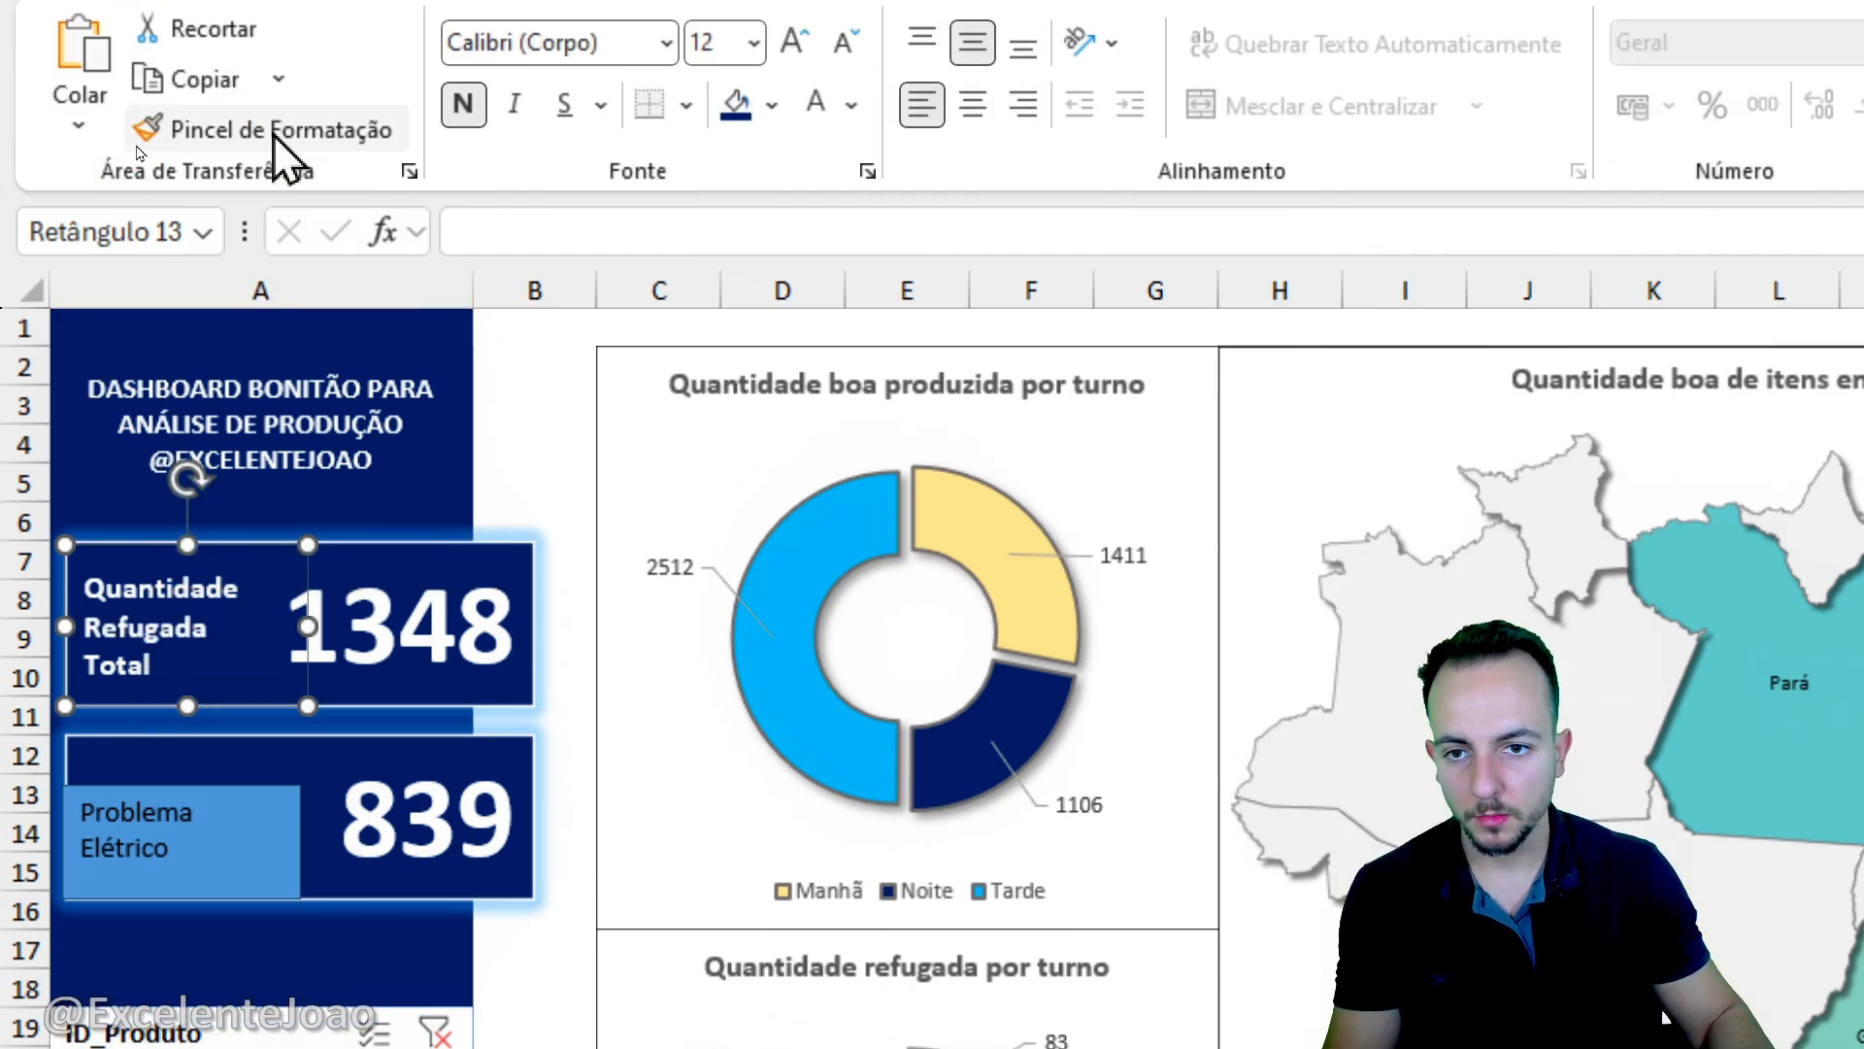
left_click(271, 134)
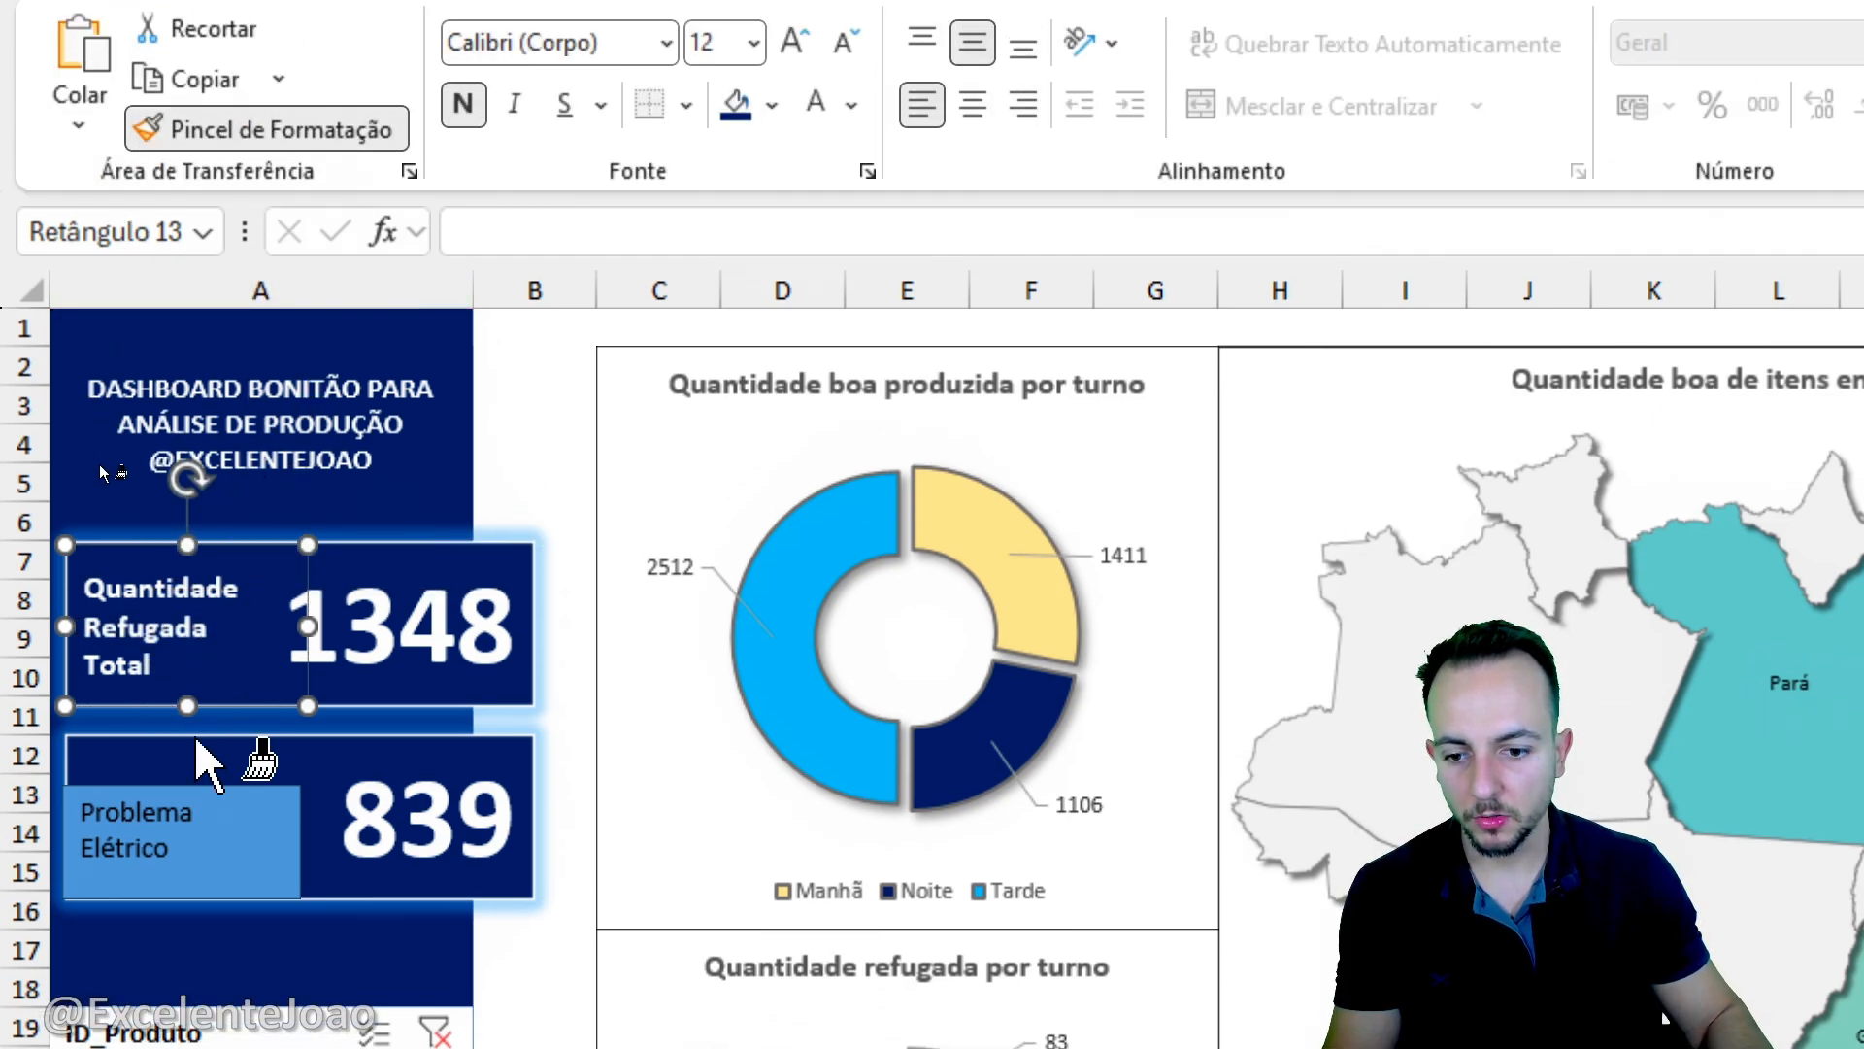
left_click(194, 825)
key("Escape")
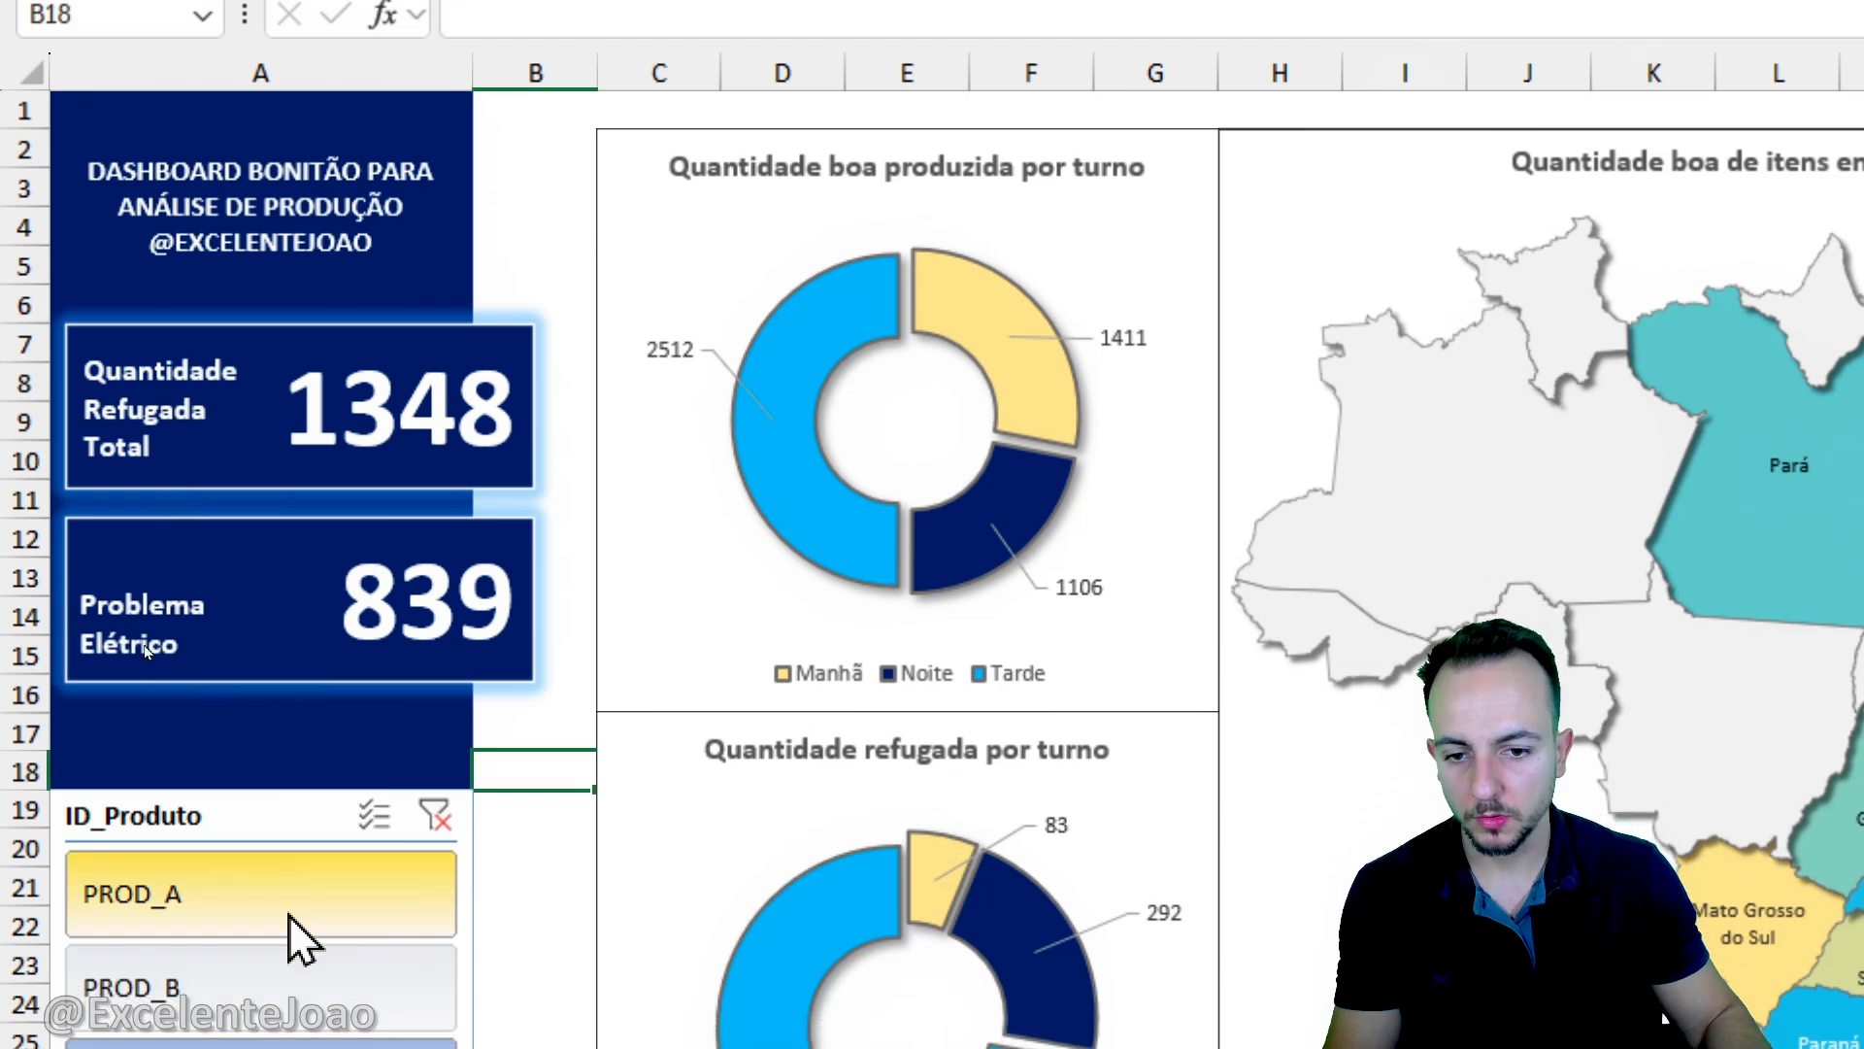
- Filter the dashboard by other products in the ID_Produto slicer, ending on PROD_A, to check the lower card
left_click(254, 1028)
left_click(264, 762)
left_click(283, 670)
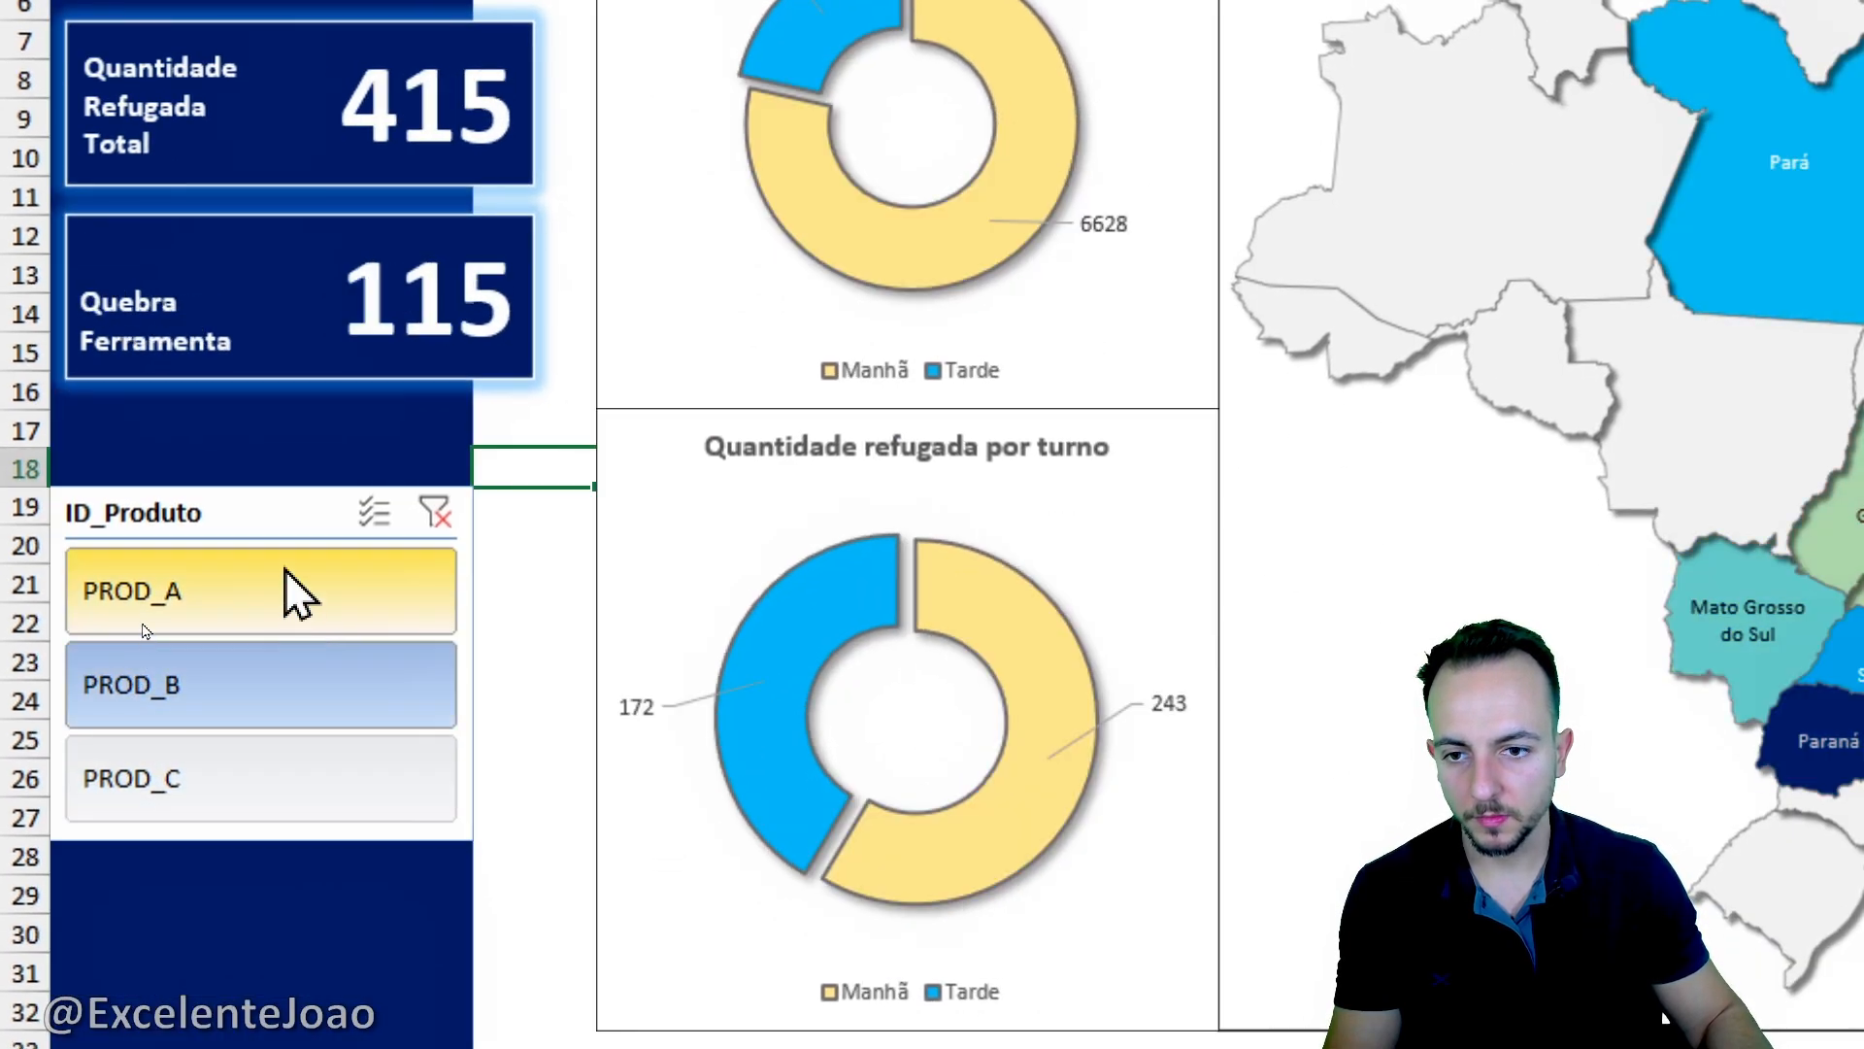
left_click(284, 572)
- Set the lower card's linked reason text to size 14 and standard yellow
left_click(235, 309)
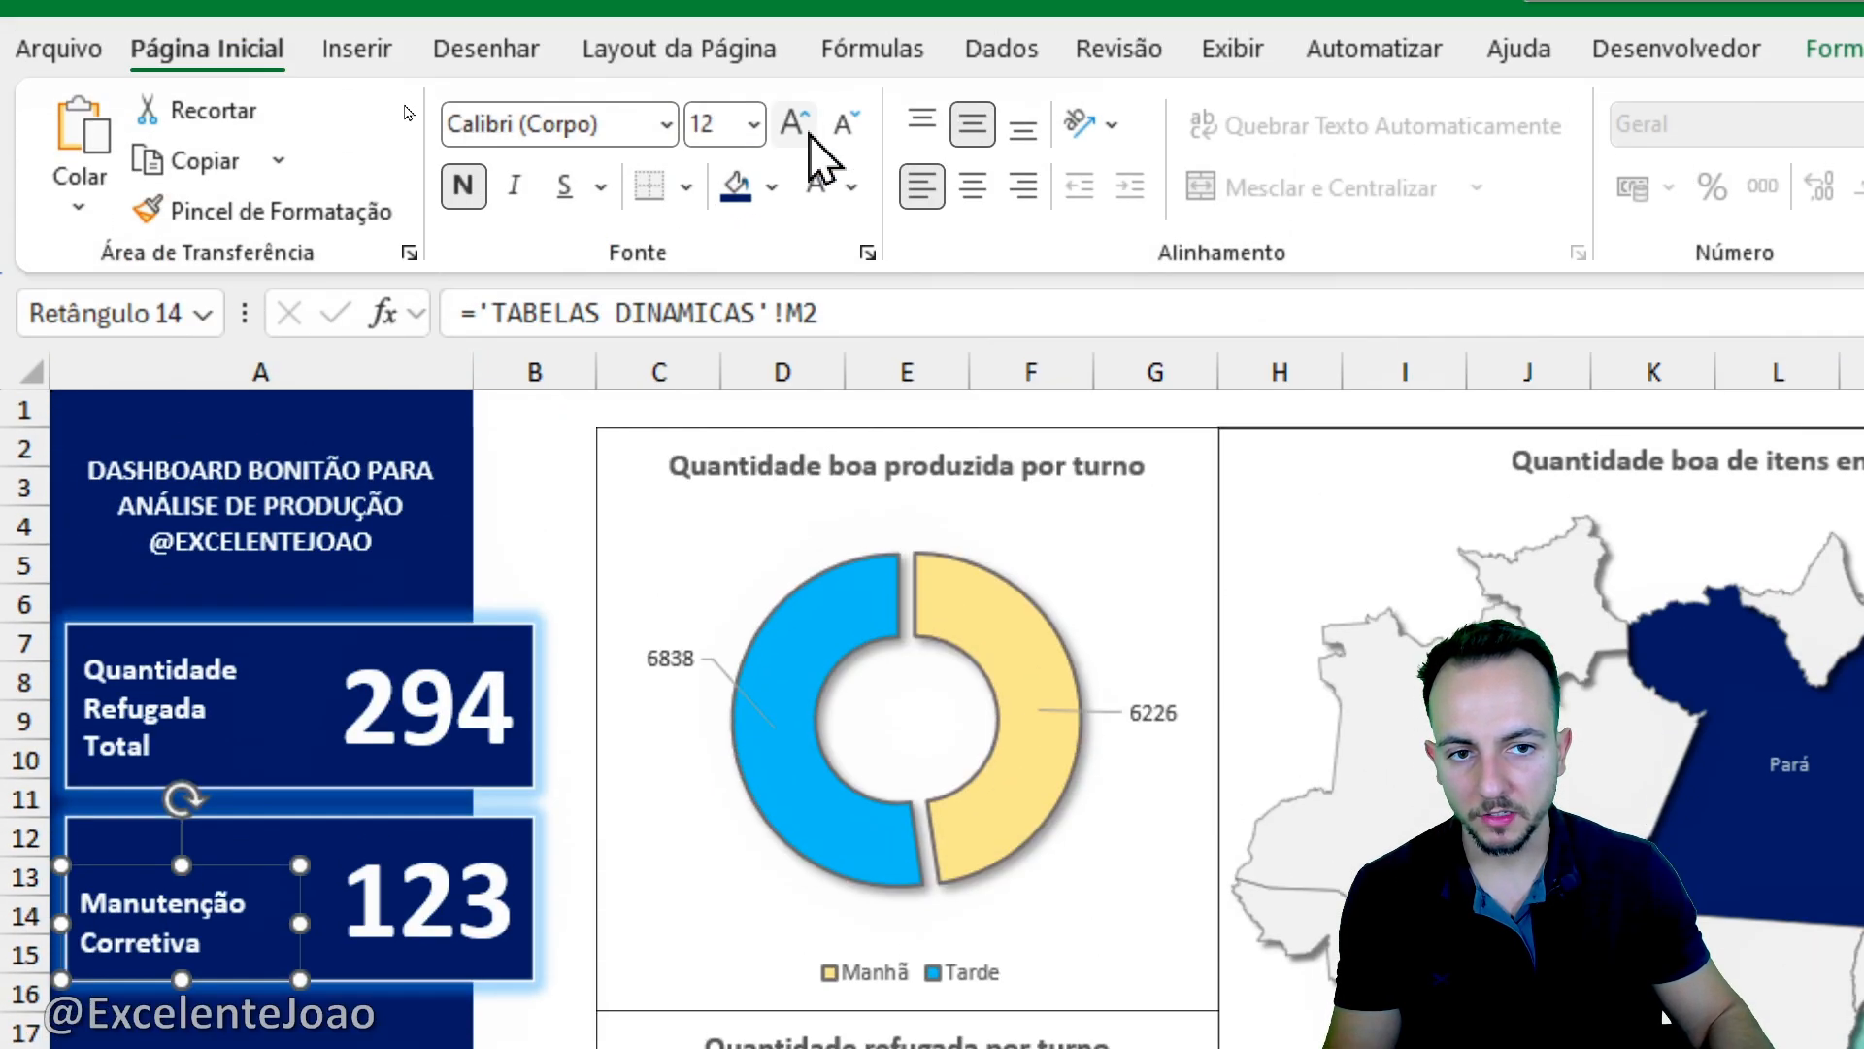
left_click(801, 34)
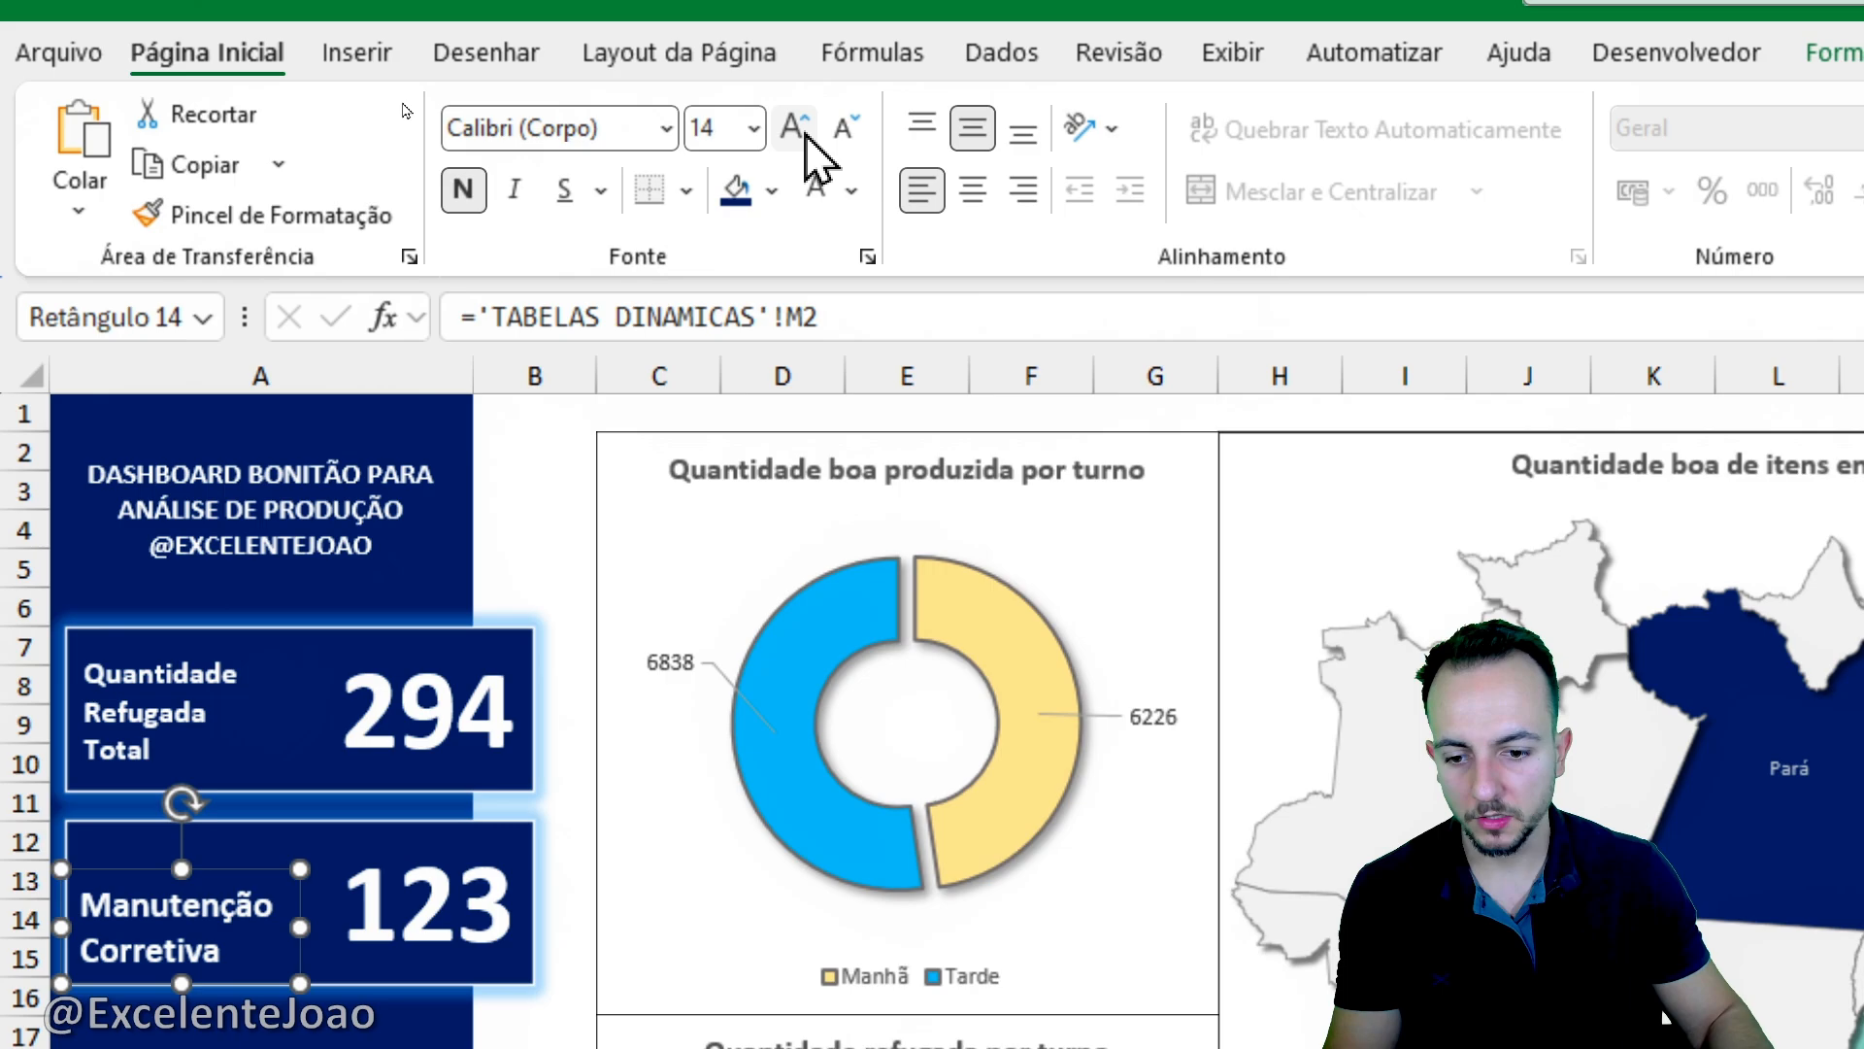
left_click(858, 192)
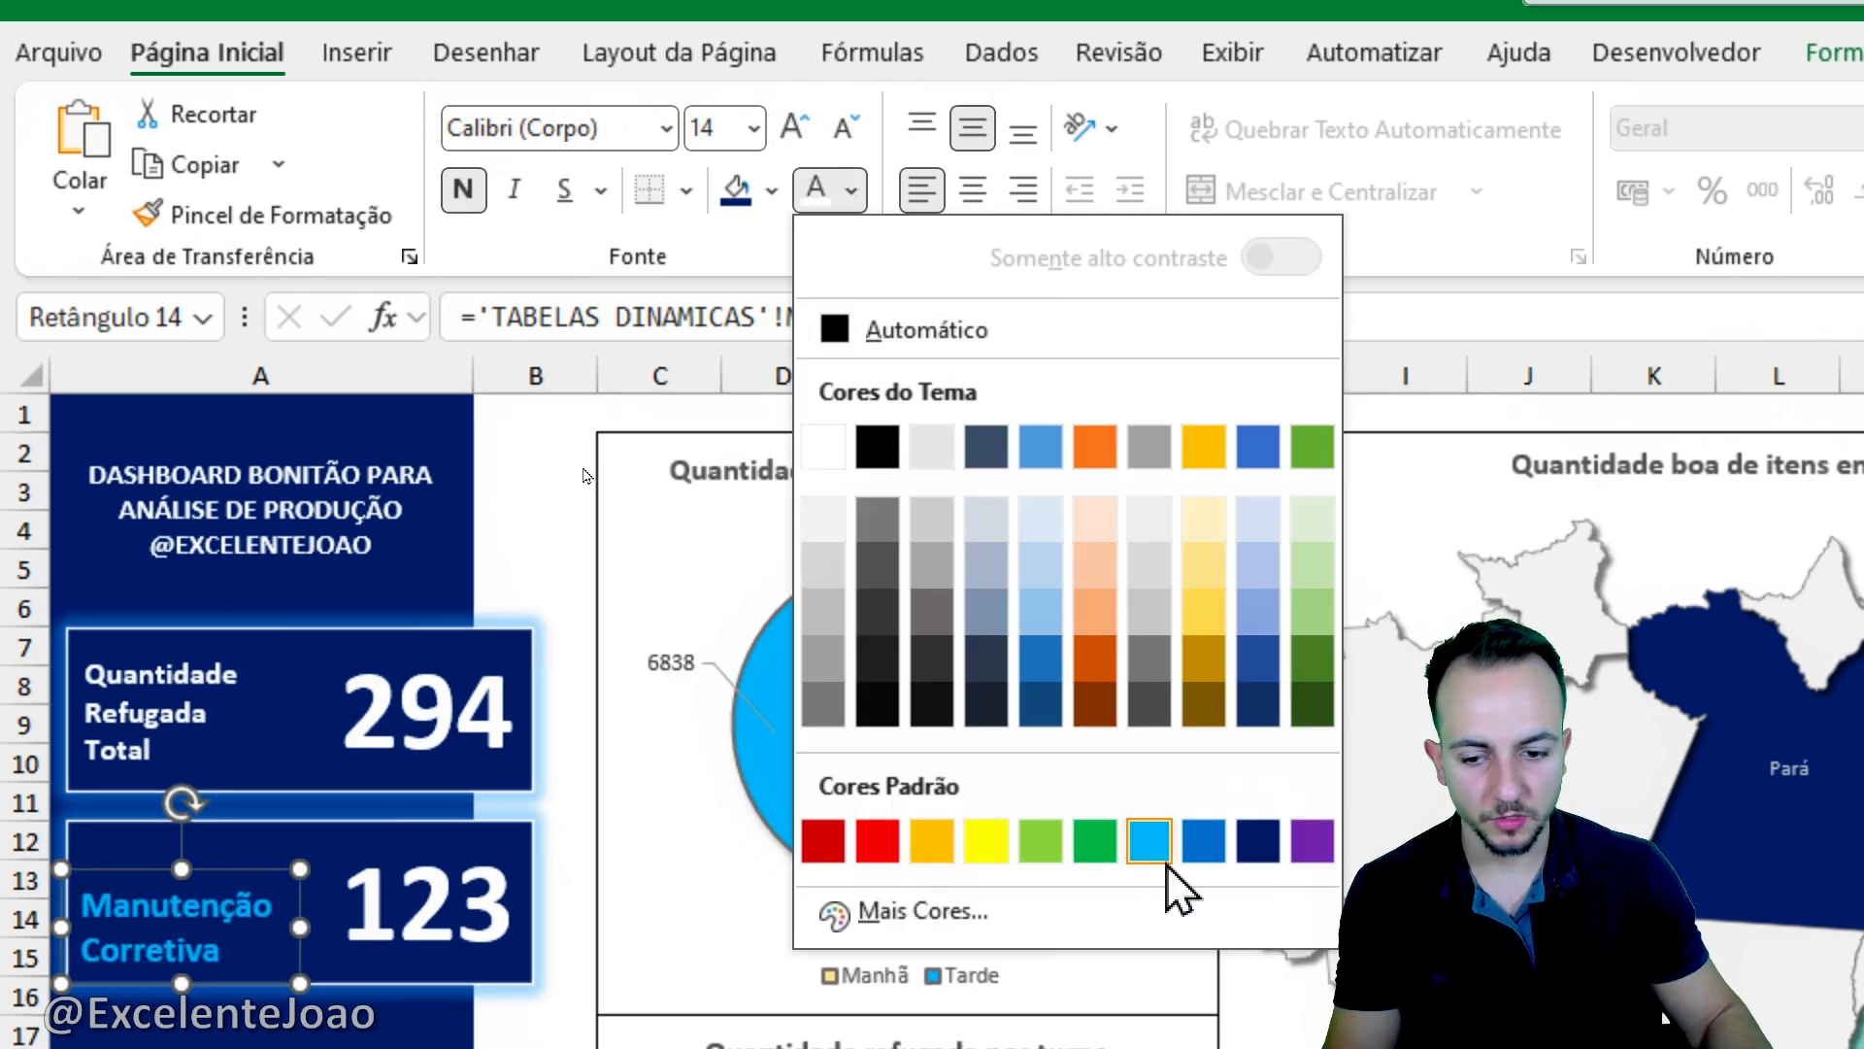
left_click(993, 847)
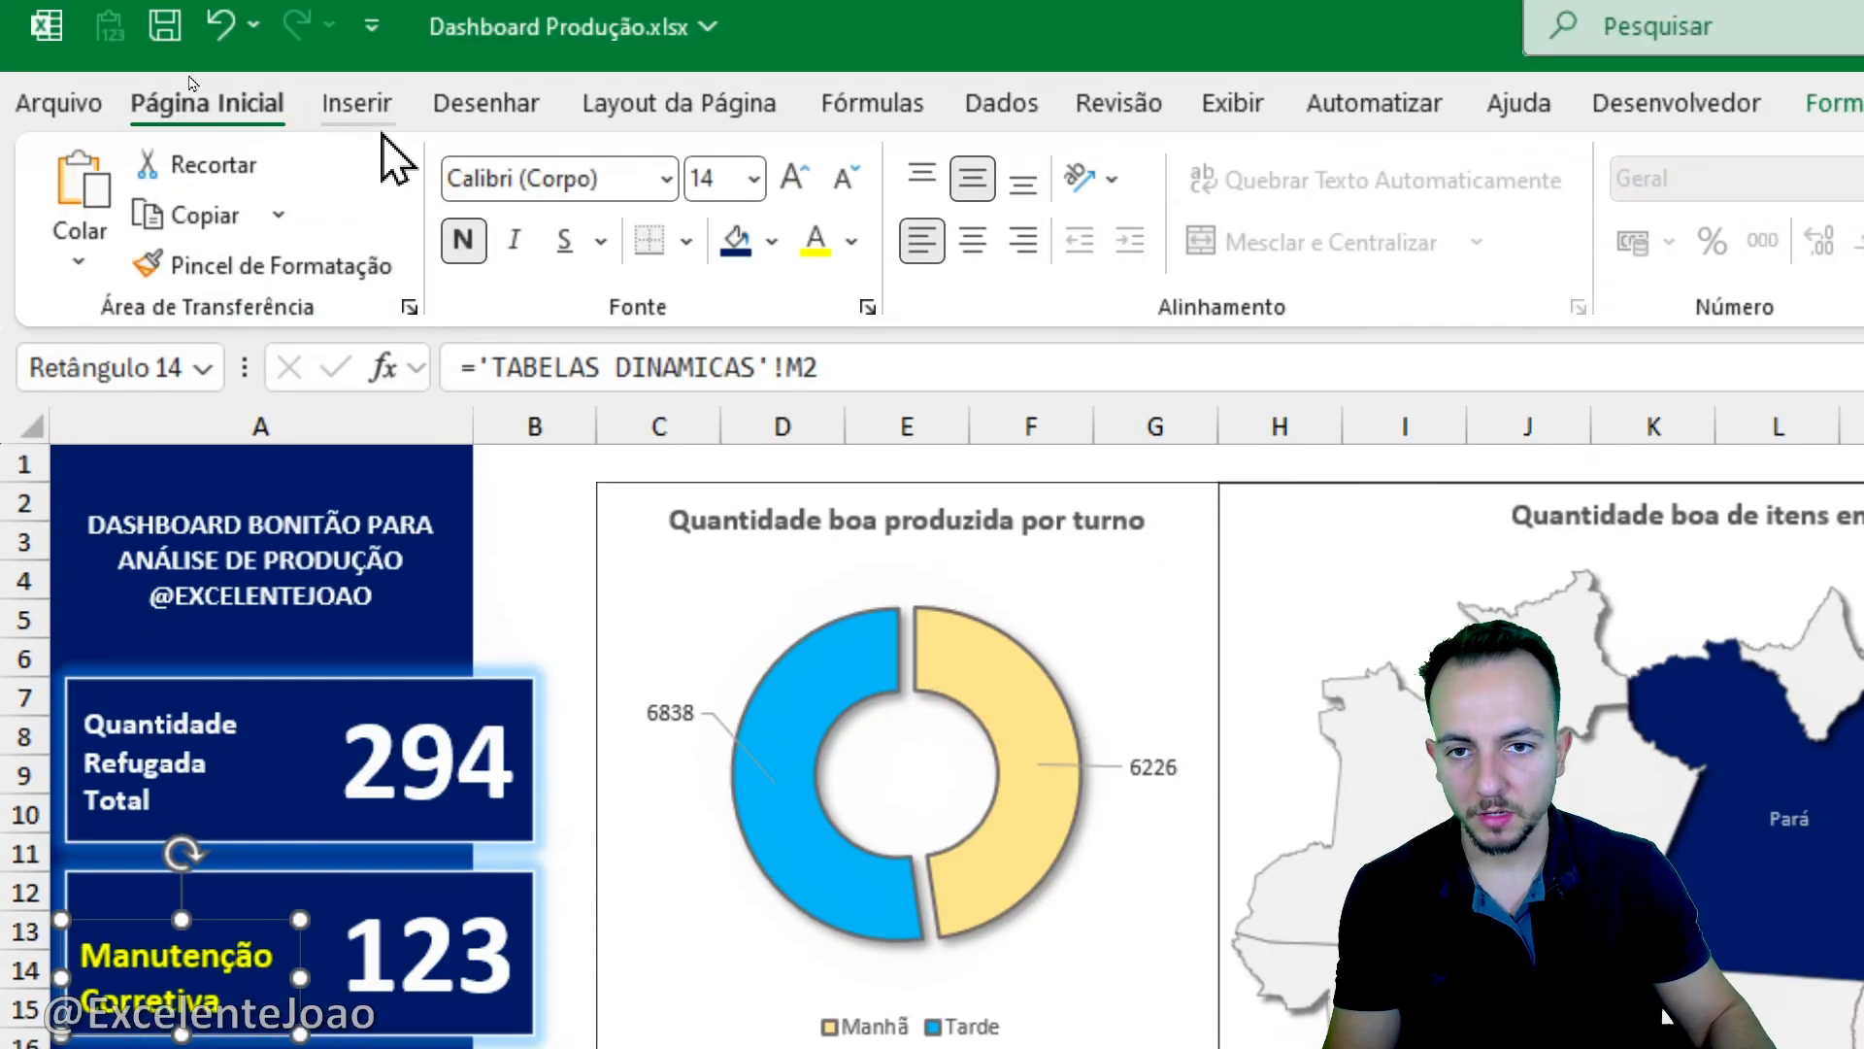
- Draw a narrow rectangle across the top of the lower card and enter the text "Qtd Refugada e Motivo principal"
left_click(357, 115)
left_click(767, 248)
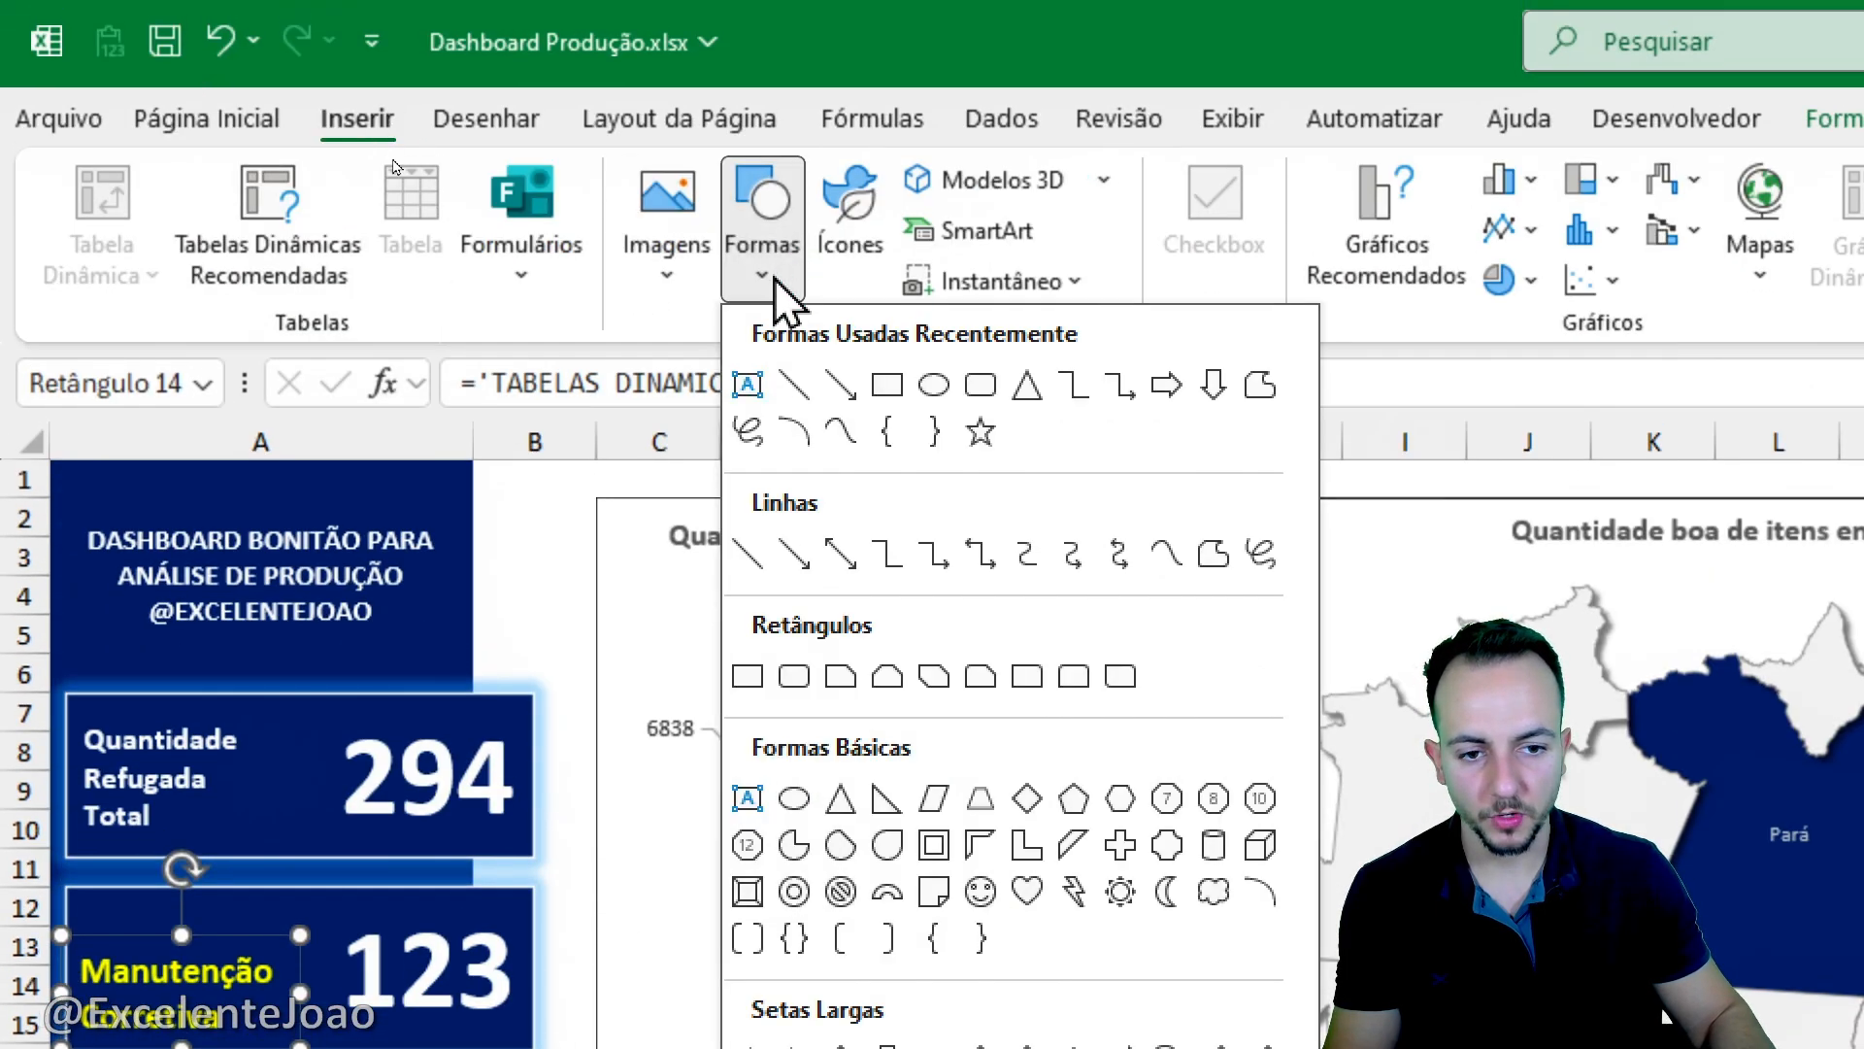
left_click(886, 384)
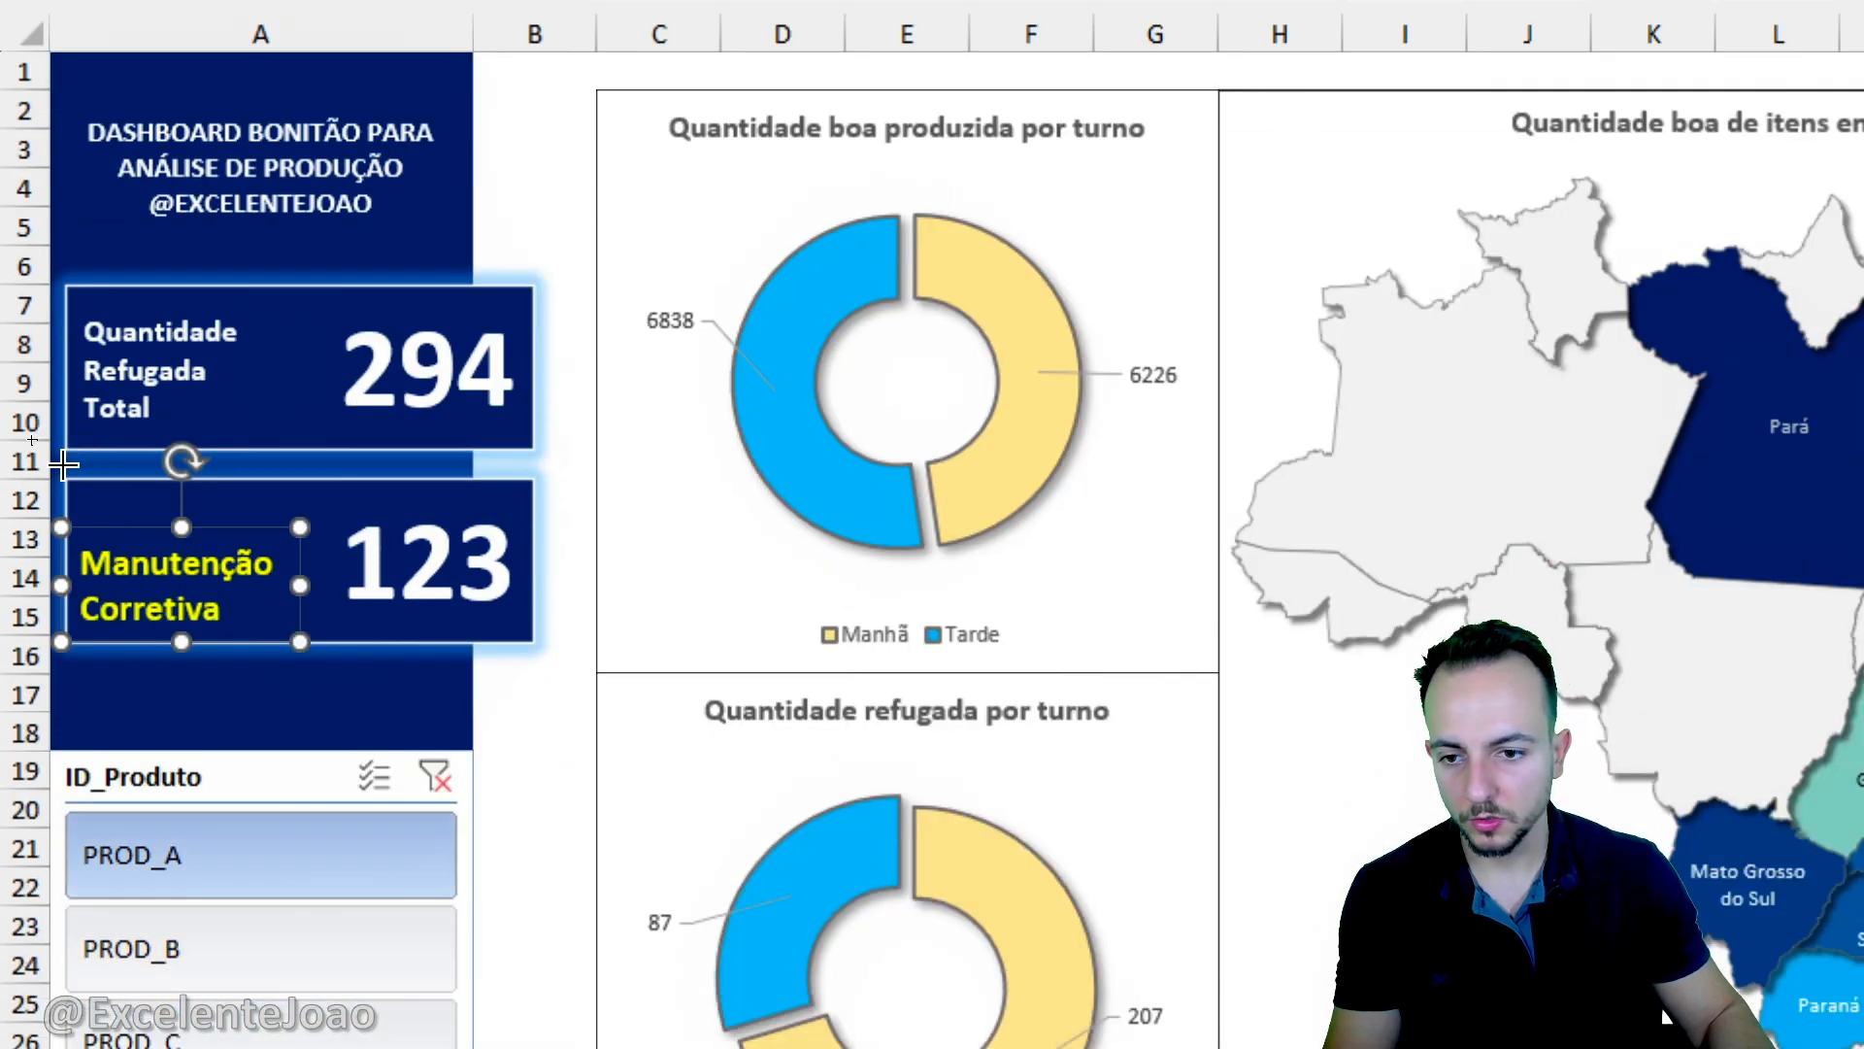
mouse_move(61, 475)
left_mouse_down()
mouse_move(562, 504)
mouse_move(537, 543)
left_mouse_up()
left_click(379, 524)
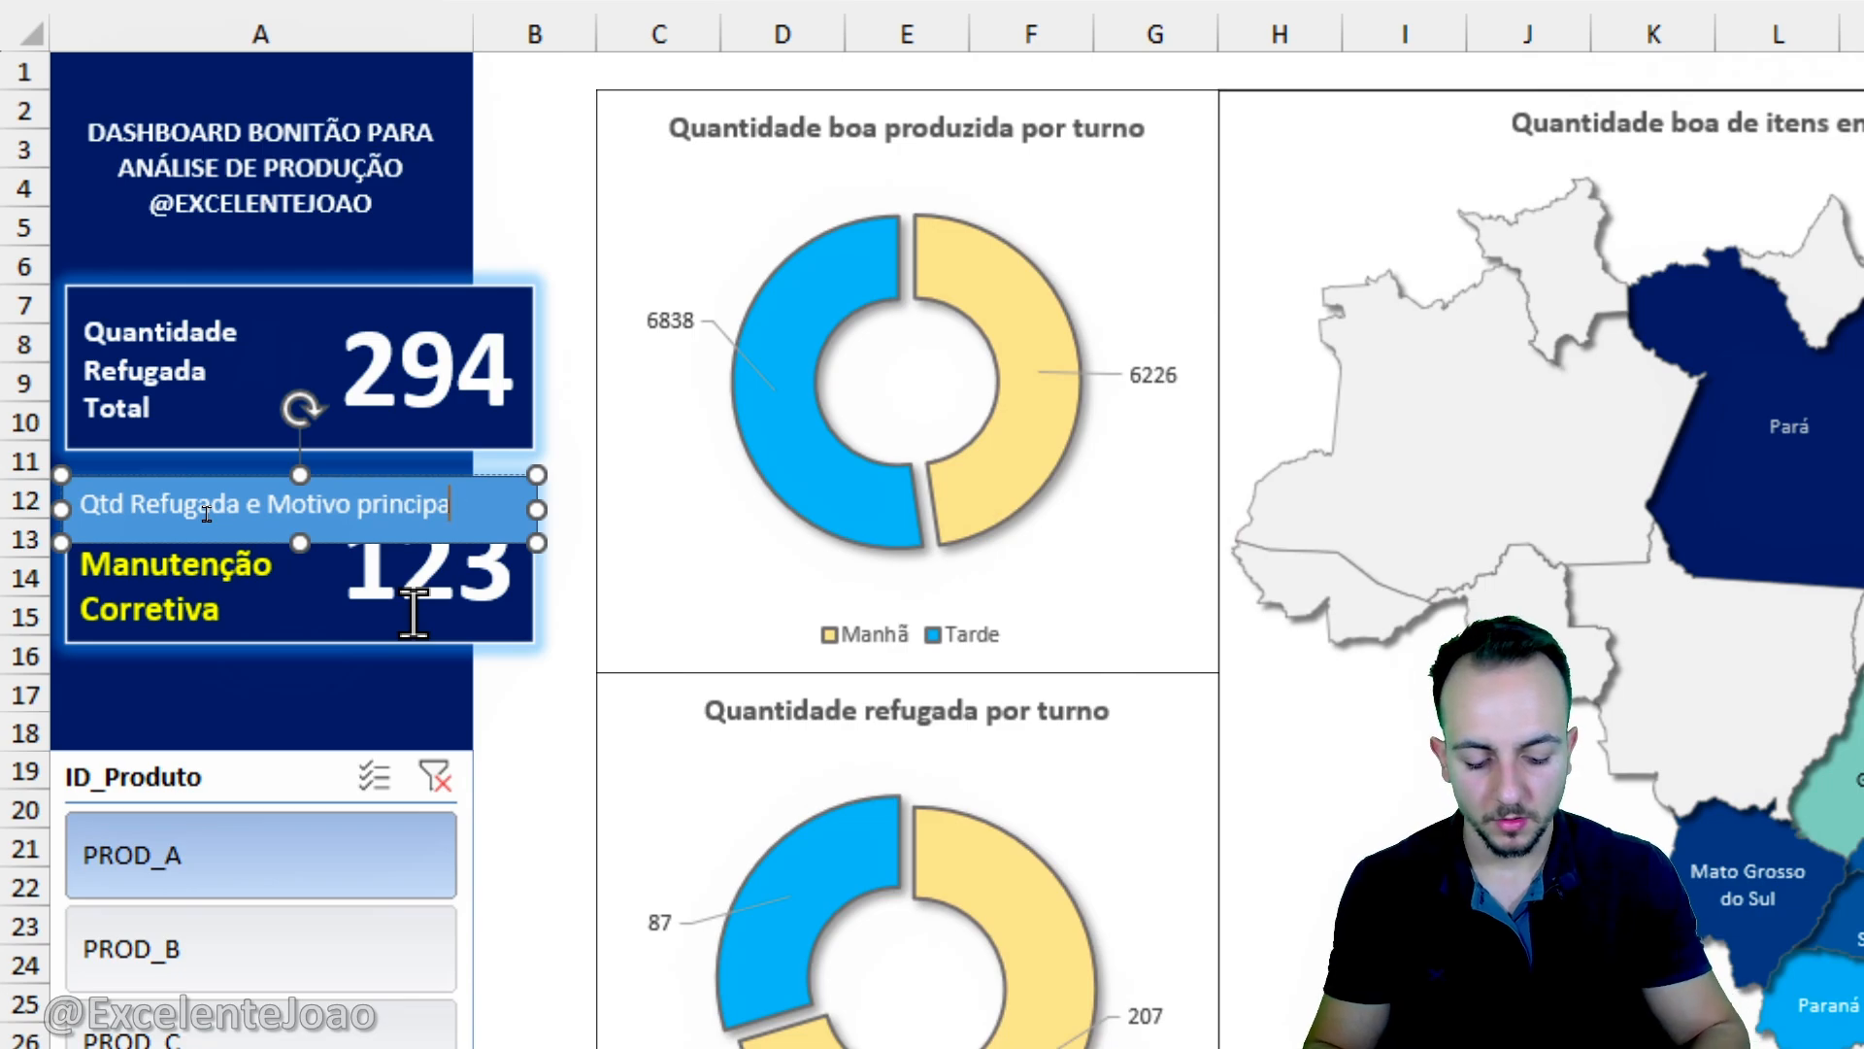
type("l")
- Make the lower card's title text bold and centre it horizontally and vertically
key("ctrl+a")
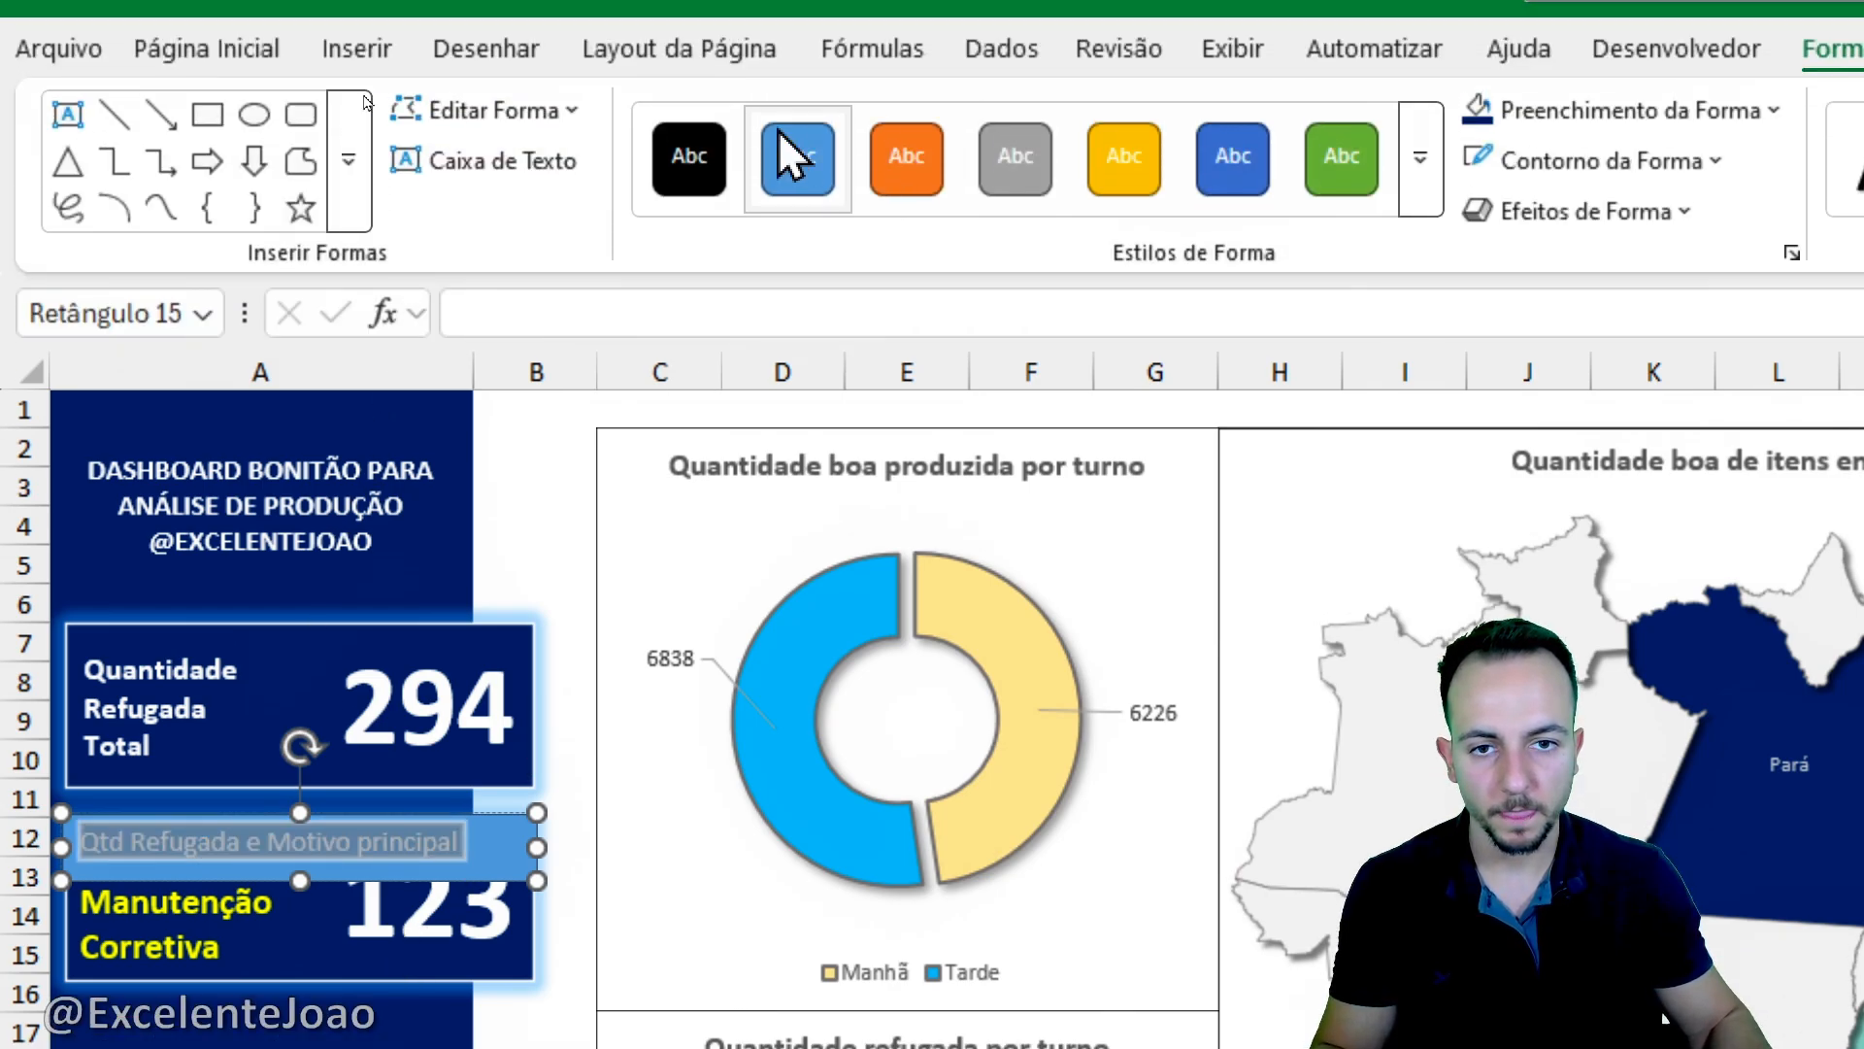
left_click(223, 127)
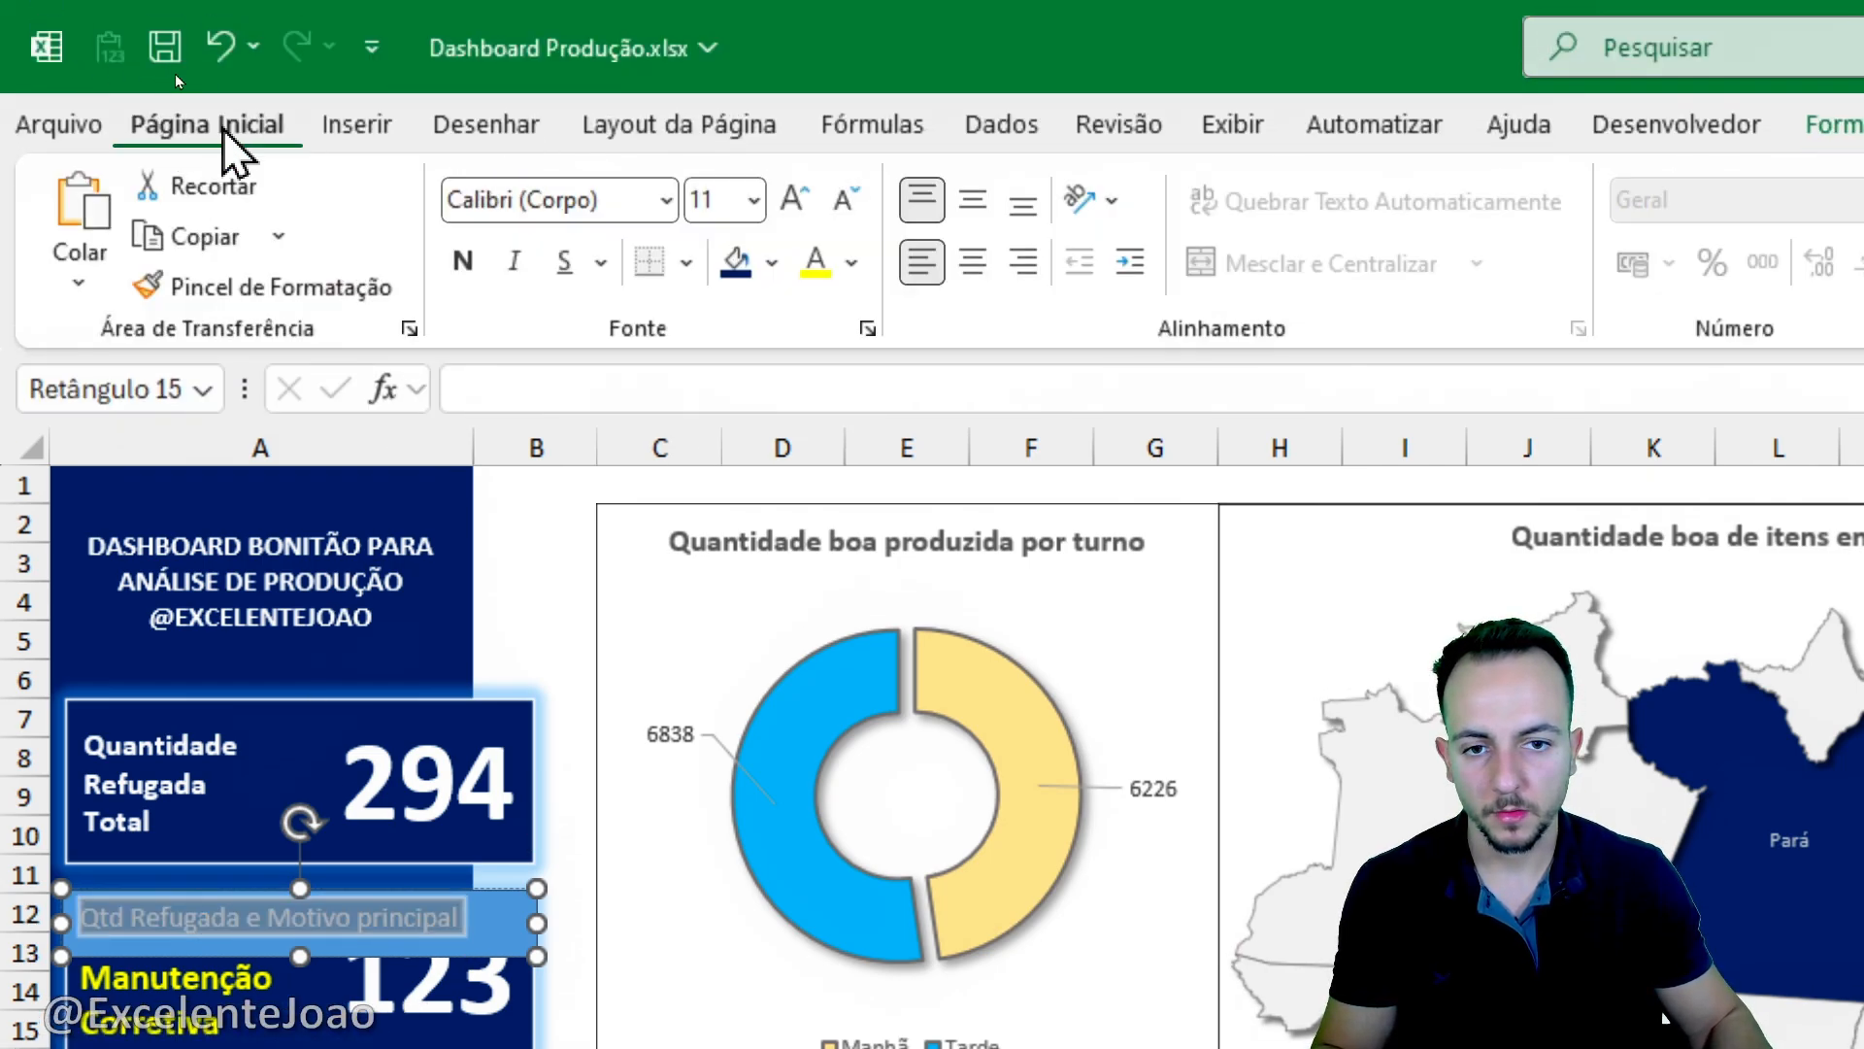
left_click(463, 260)
left_click(972, 200)
left_click(972, 260)
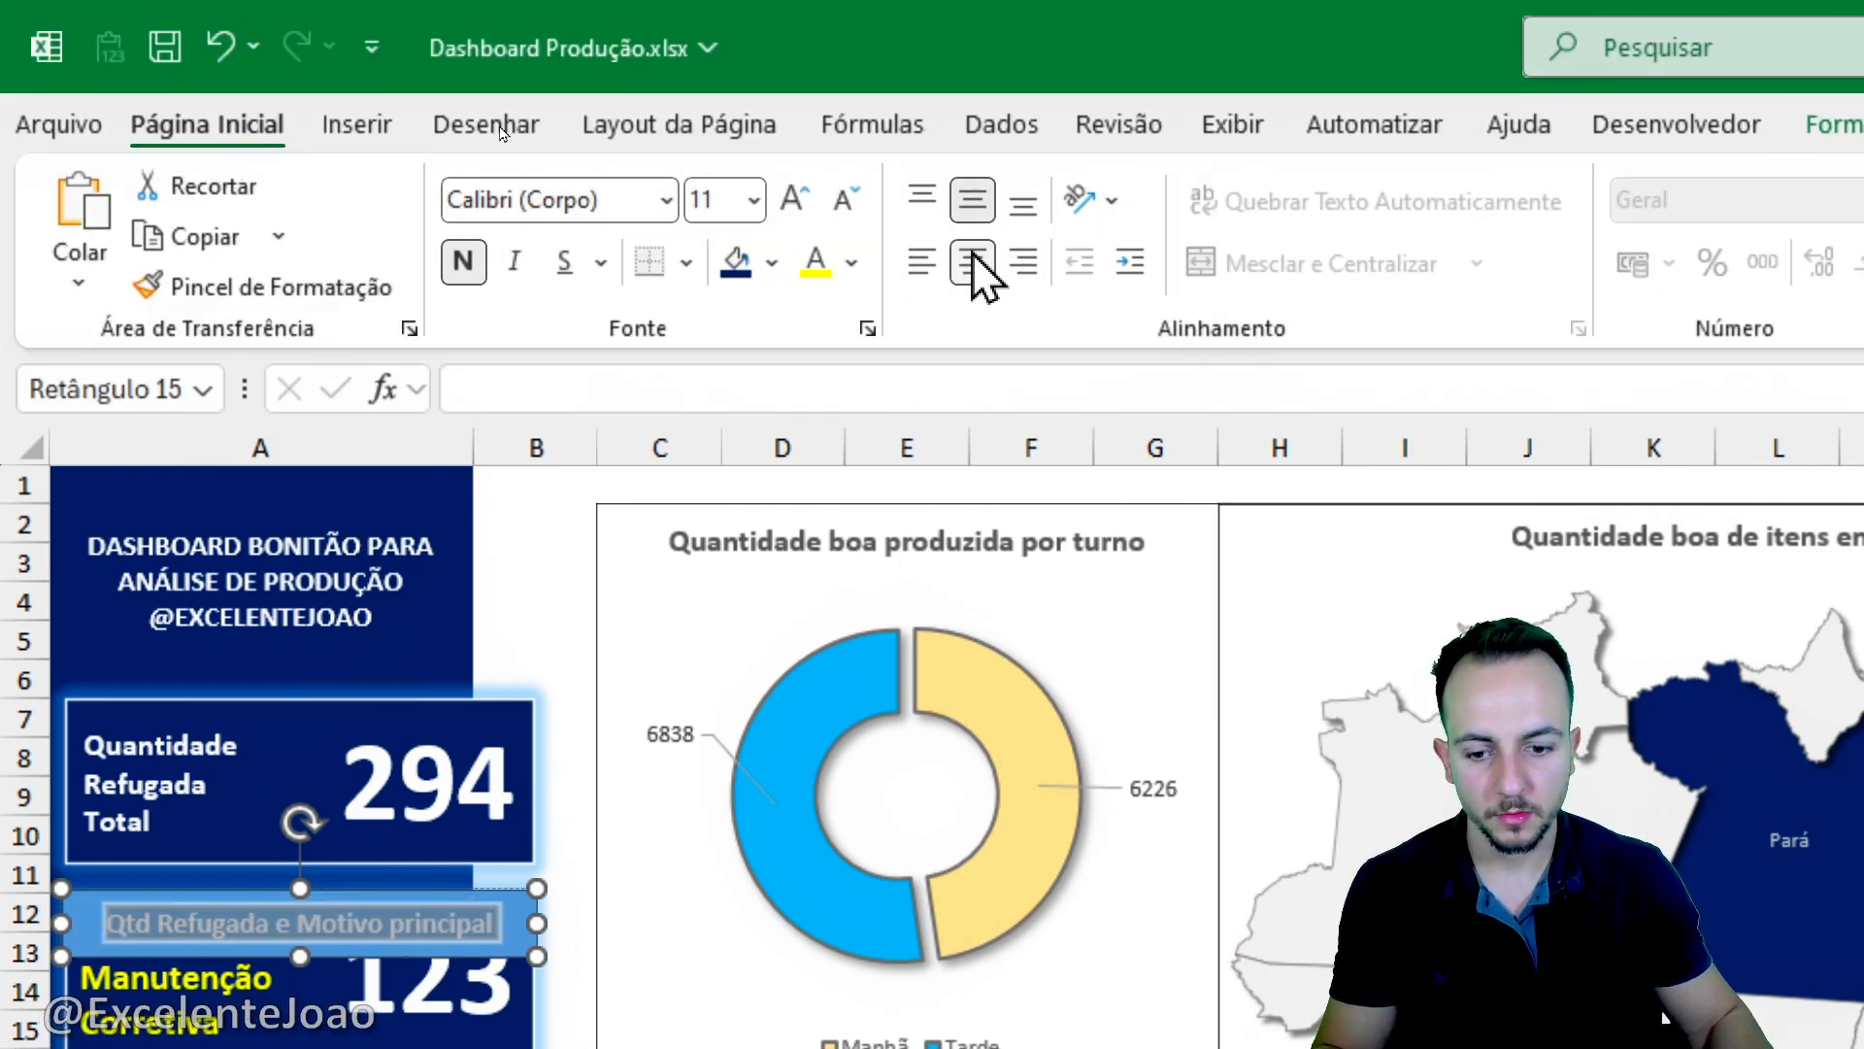
- Remove the outline and fill from the lower card's title rectangle
left_click(1043, 126)
left_click(766, 237)
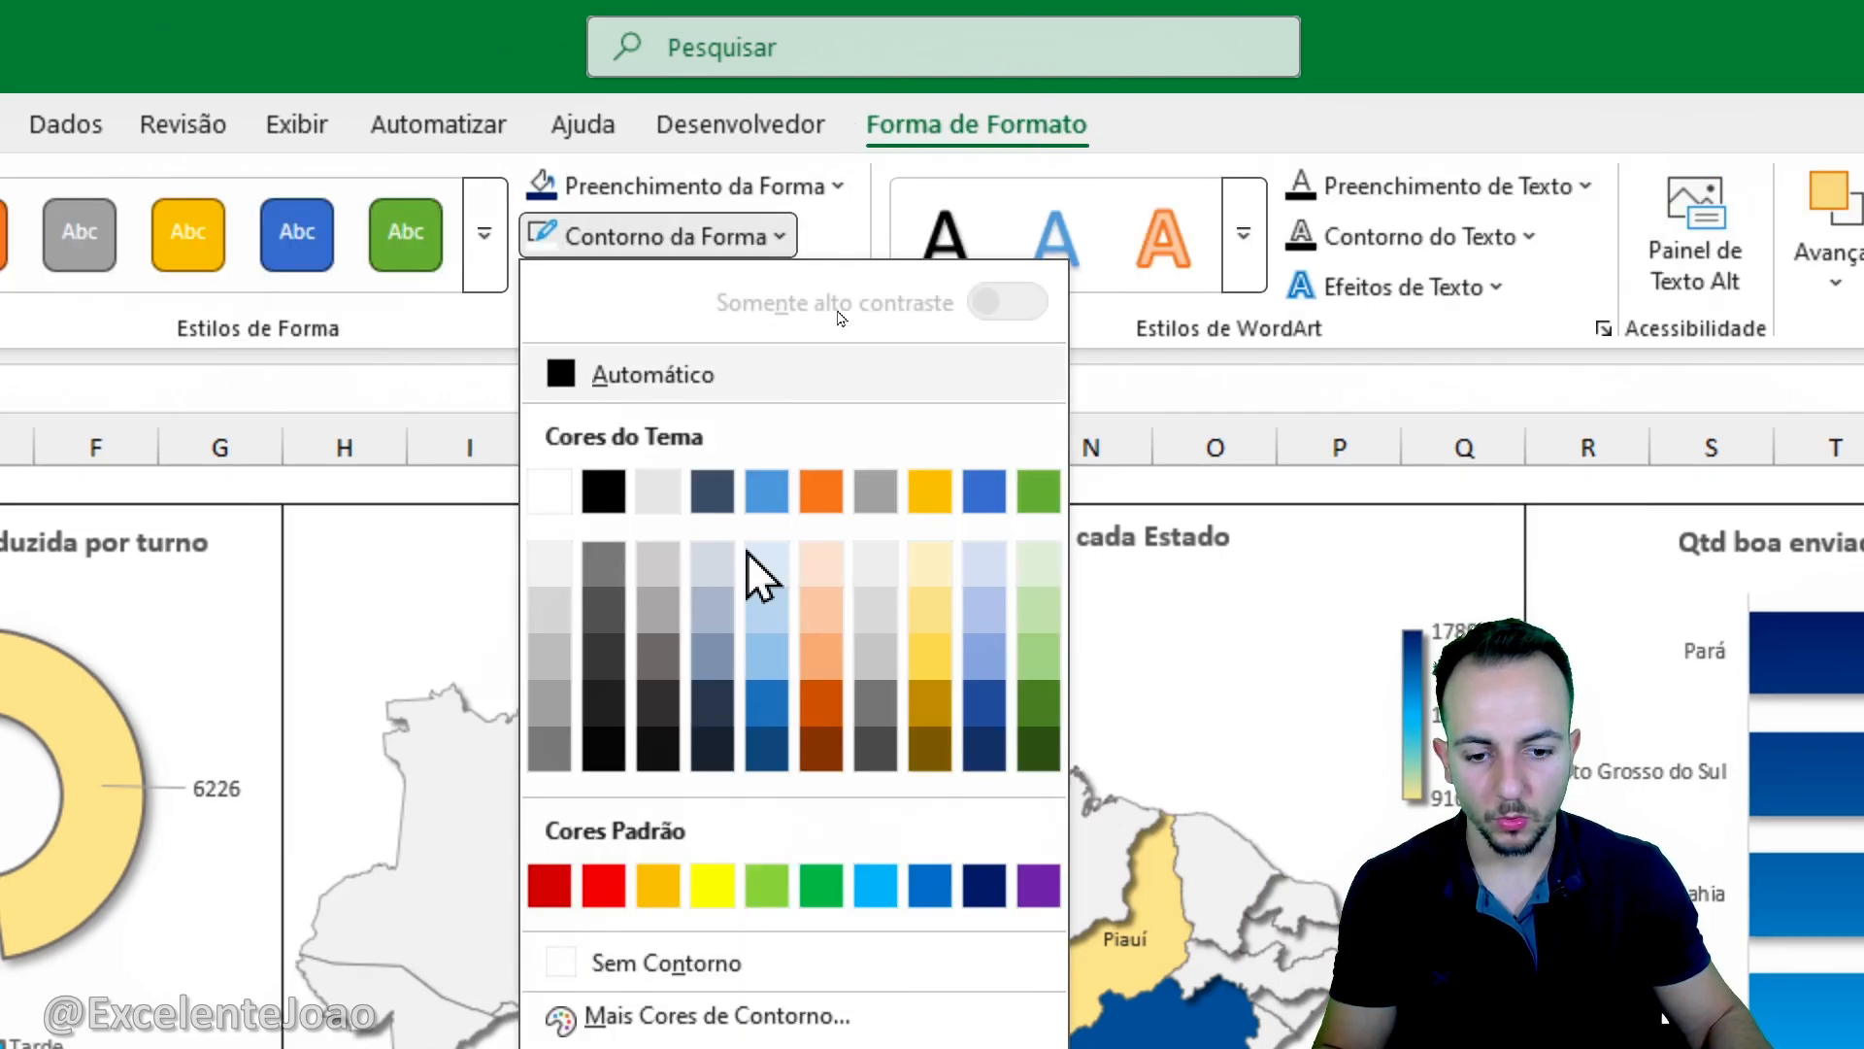
left_click(724, 961)
left_click(626, 190)
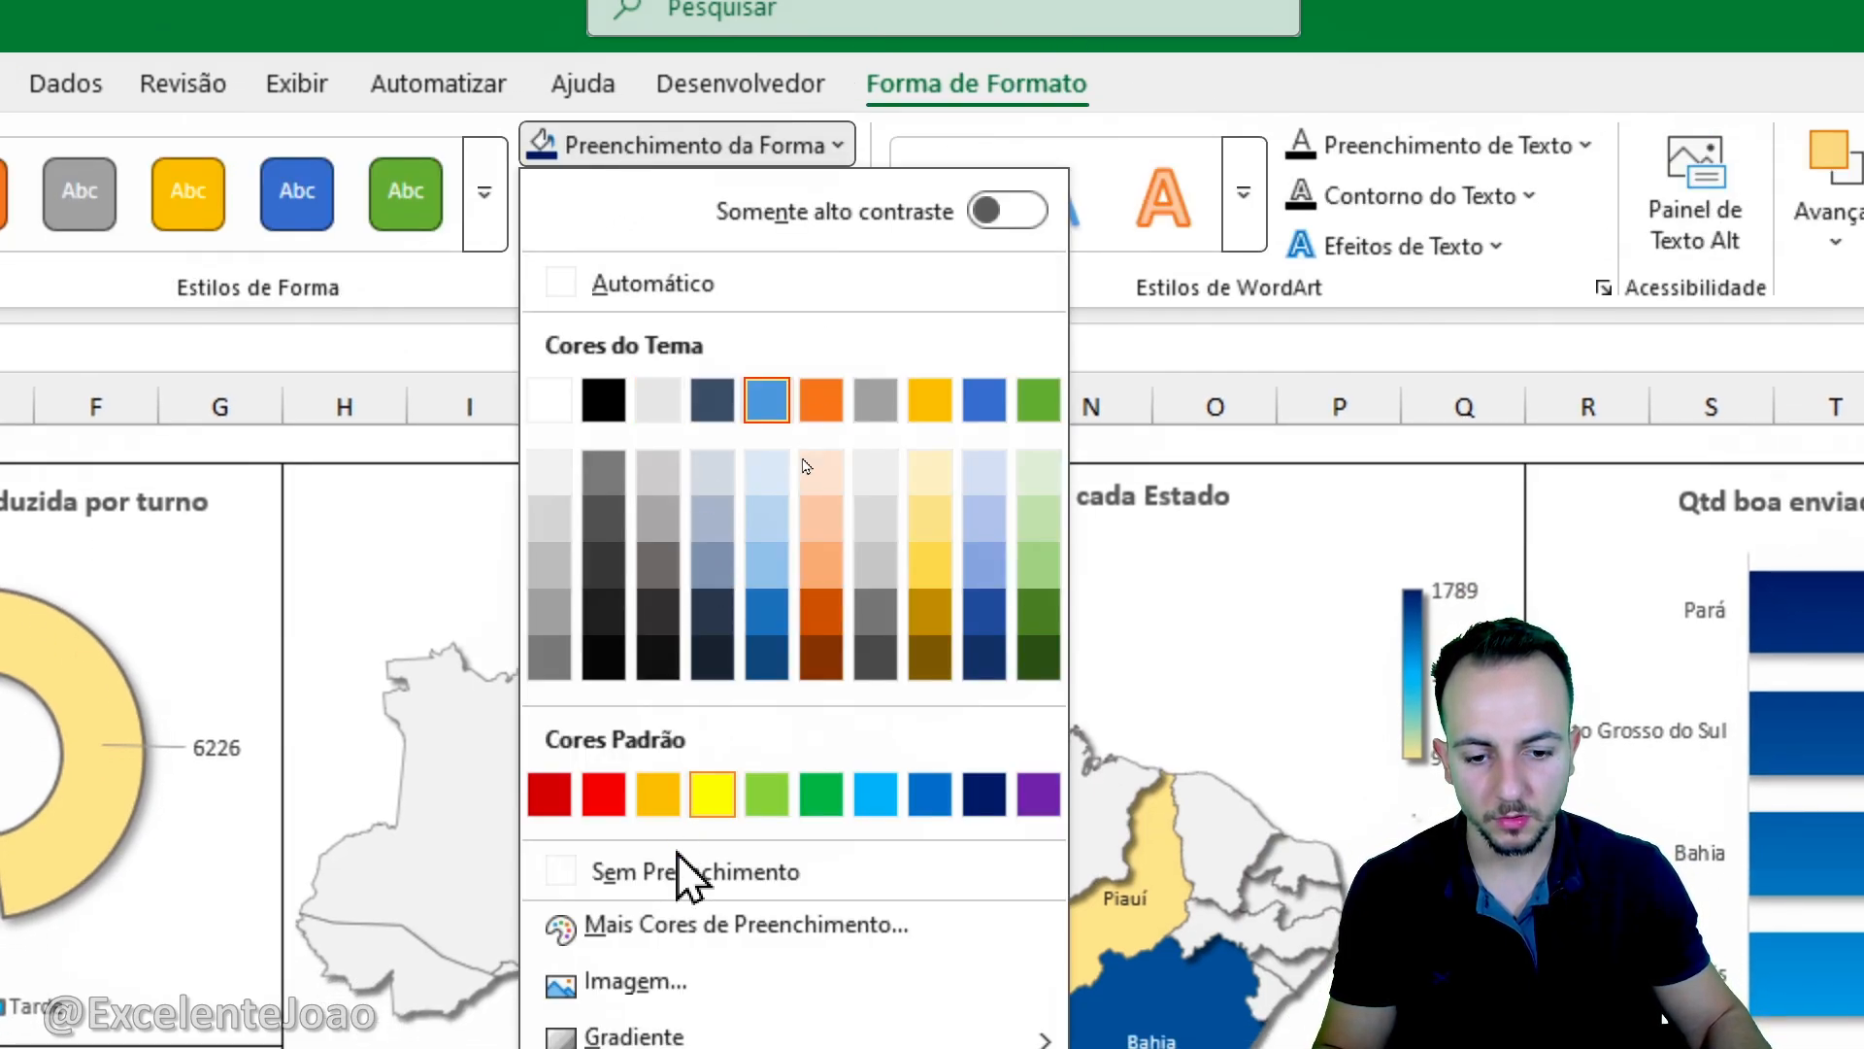
left_click(591, 864)
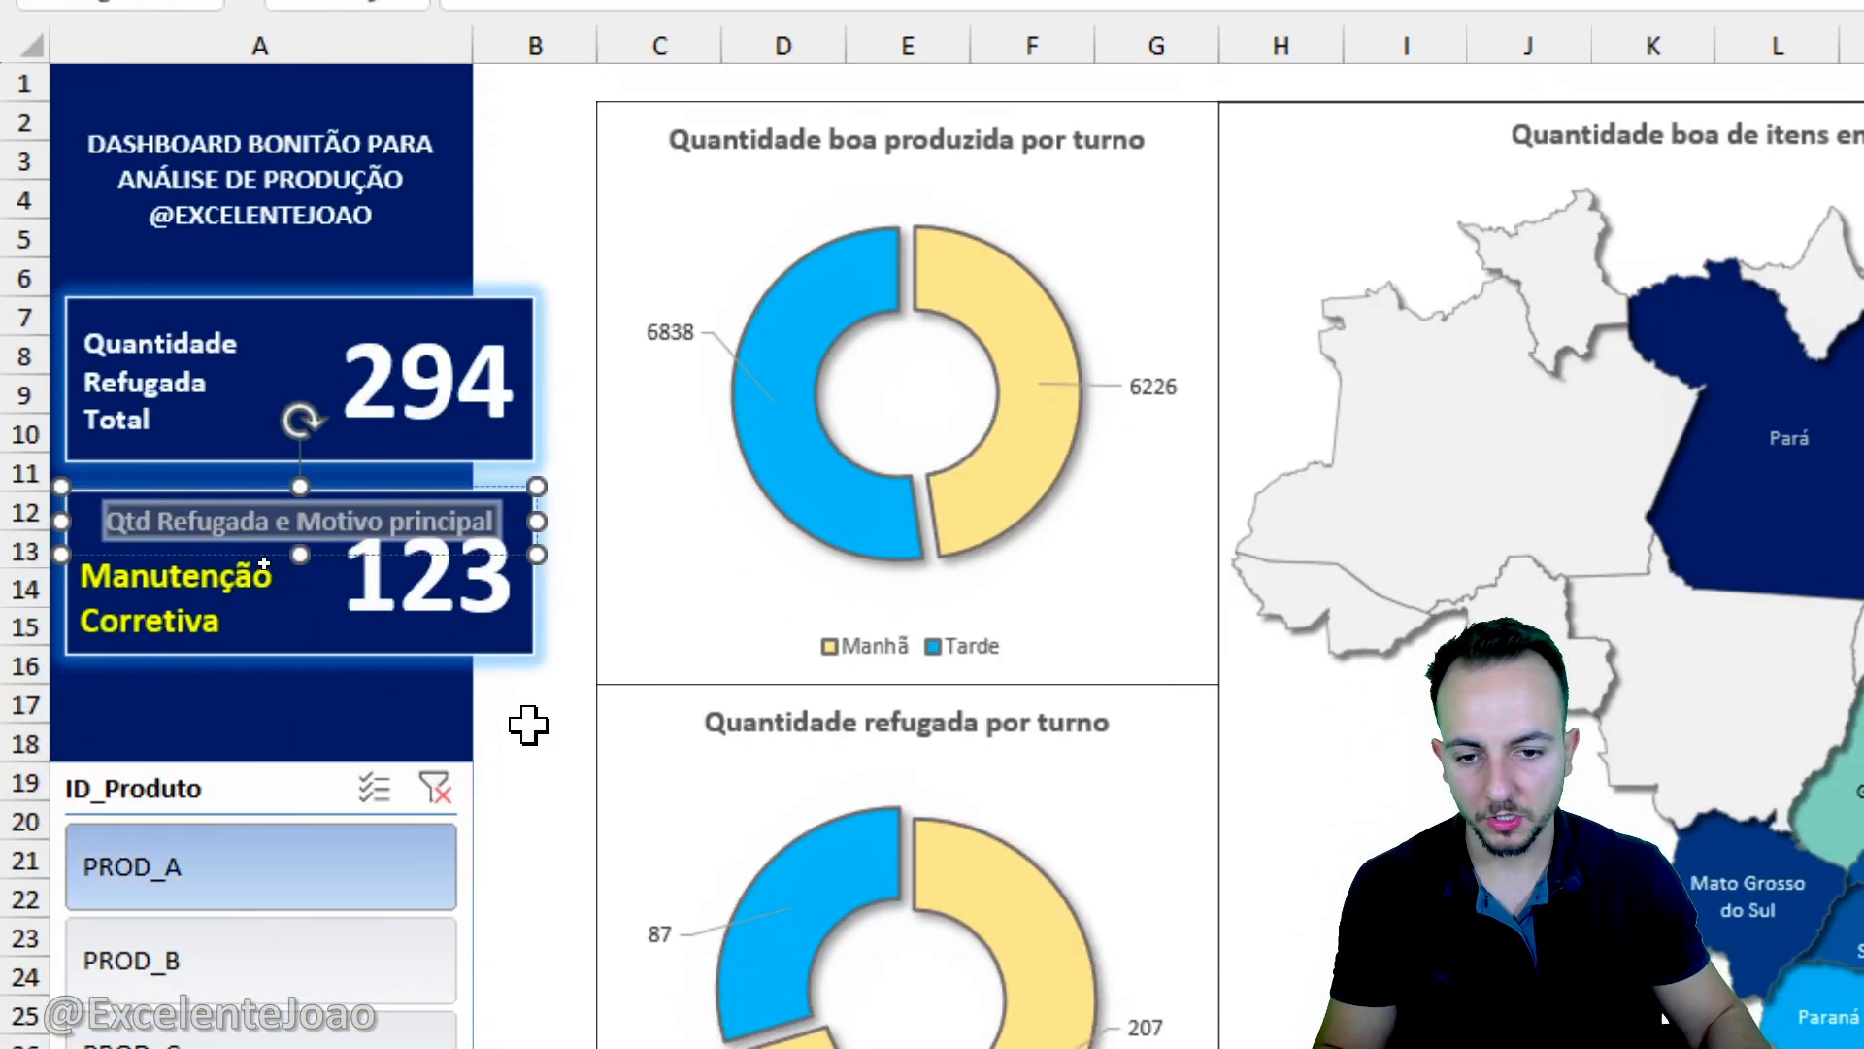
left_click(529, 728)
- Align the lower card's linked number to the bottom of its rectangle and reduce its font size to 36
left_click(496, 640)
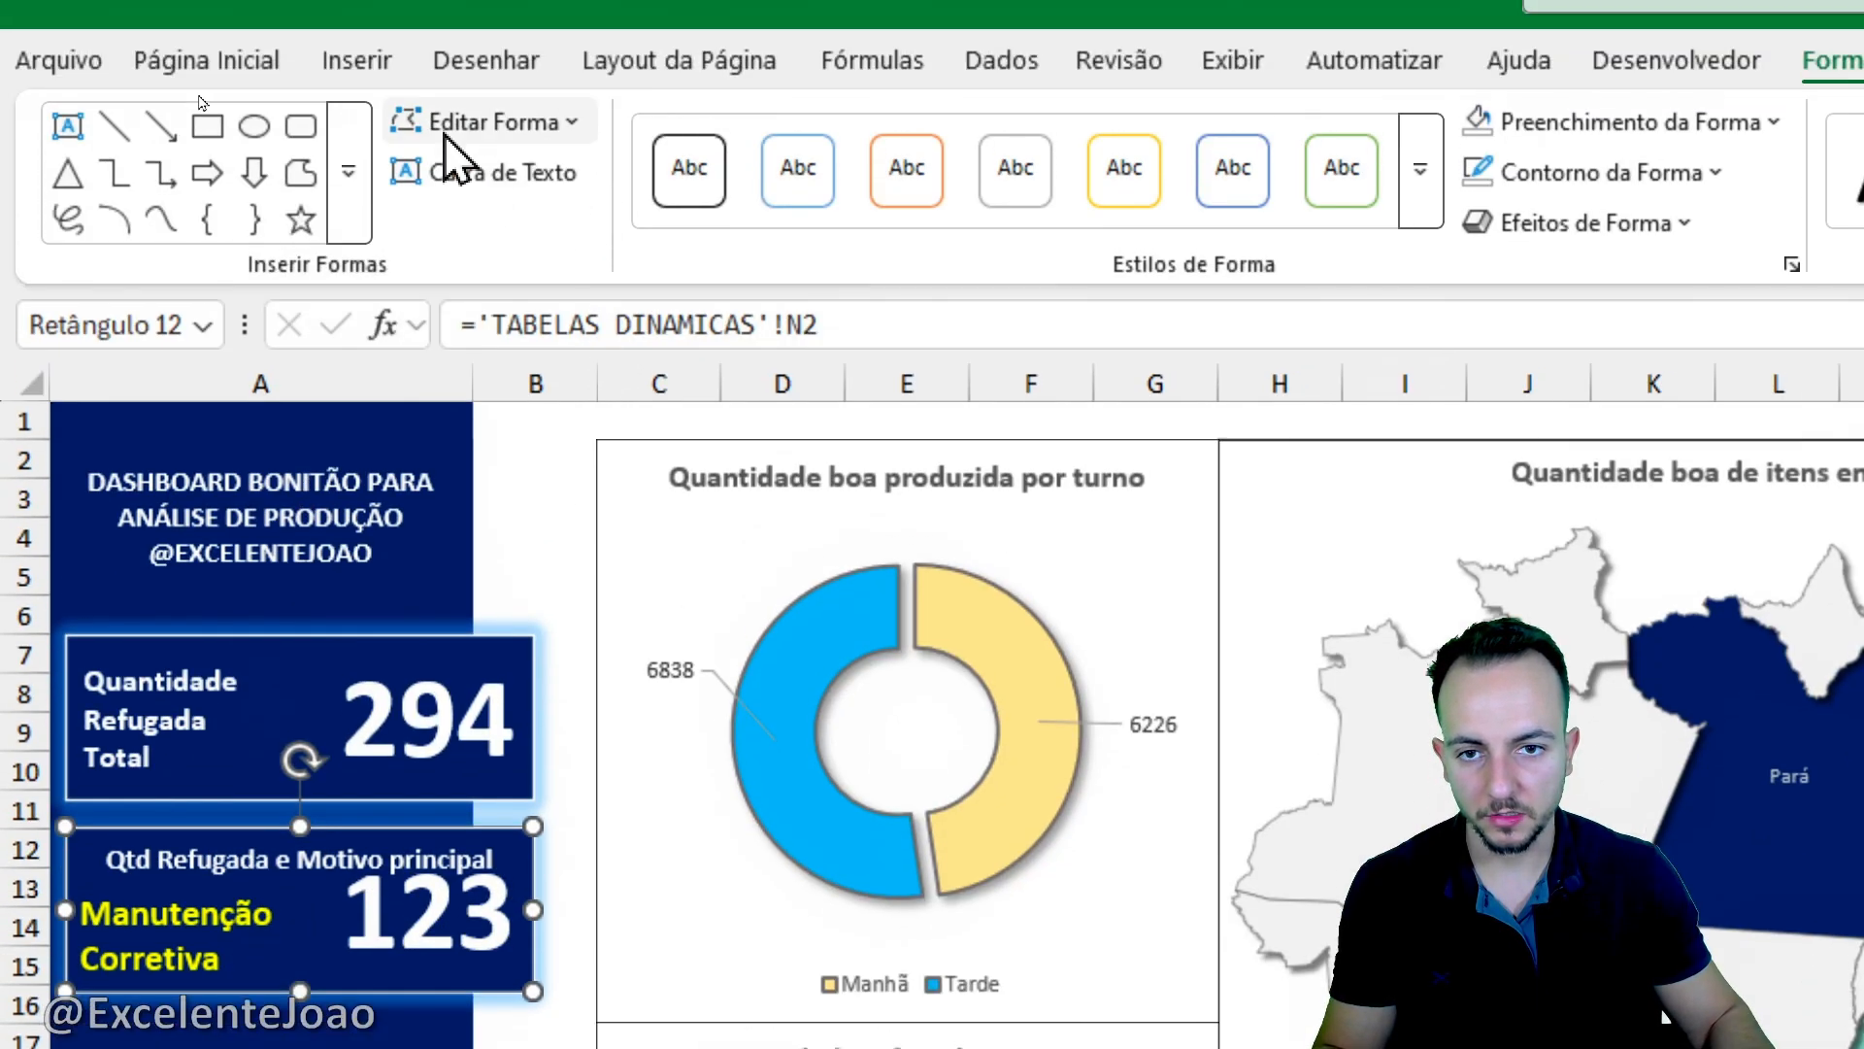
left_click(260, 119)
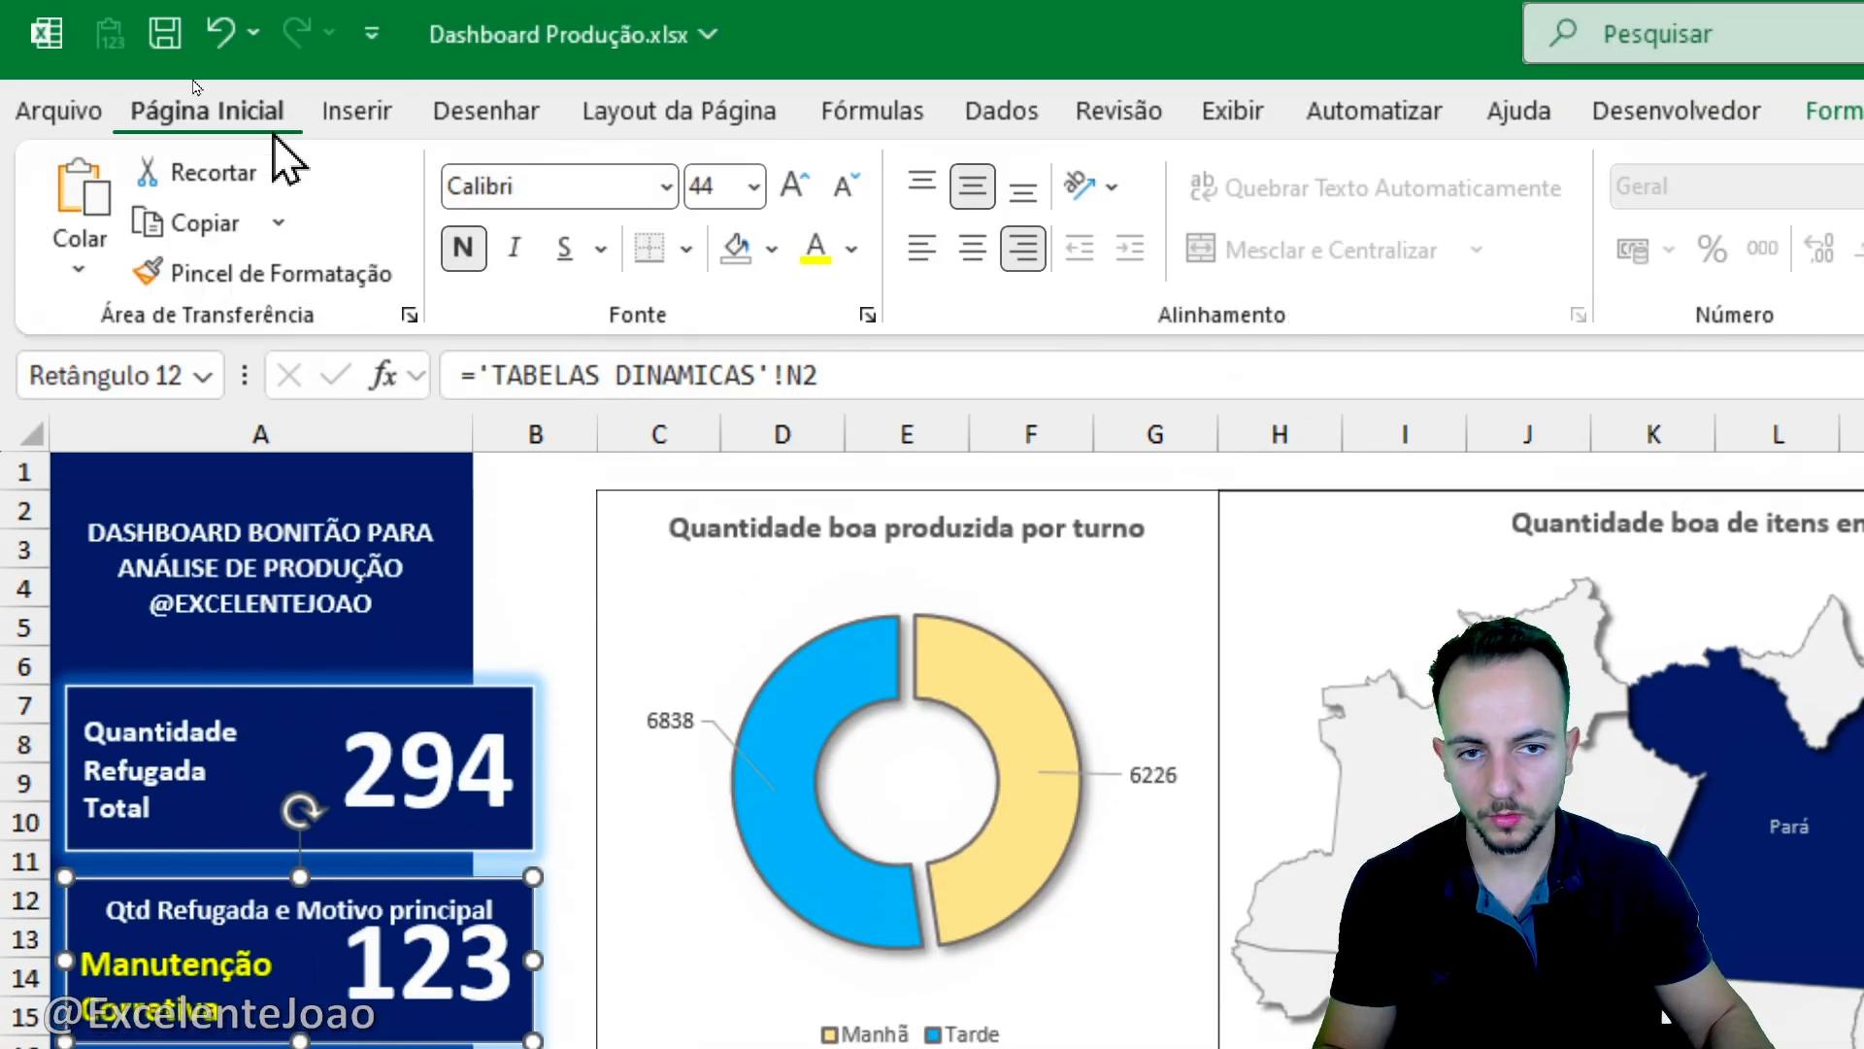
left_click(927, 192)
left_click(1024, 194)
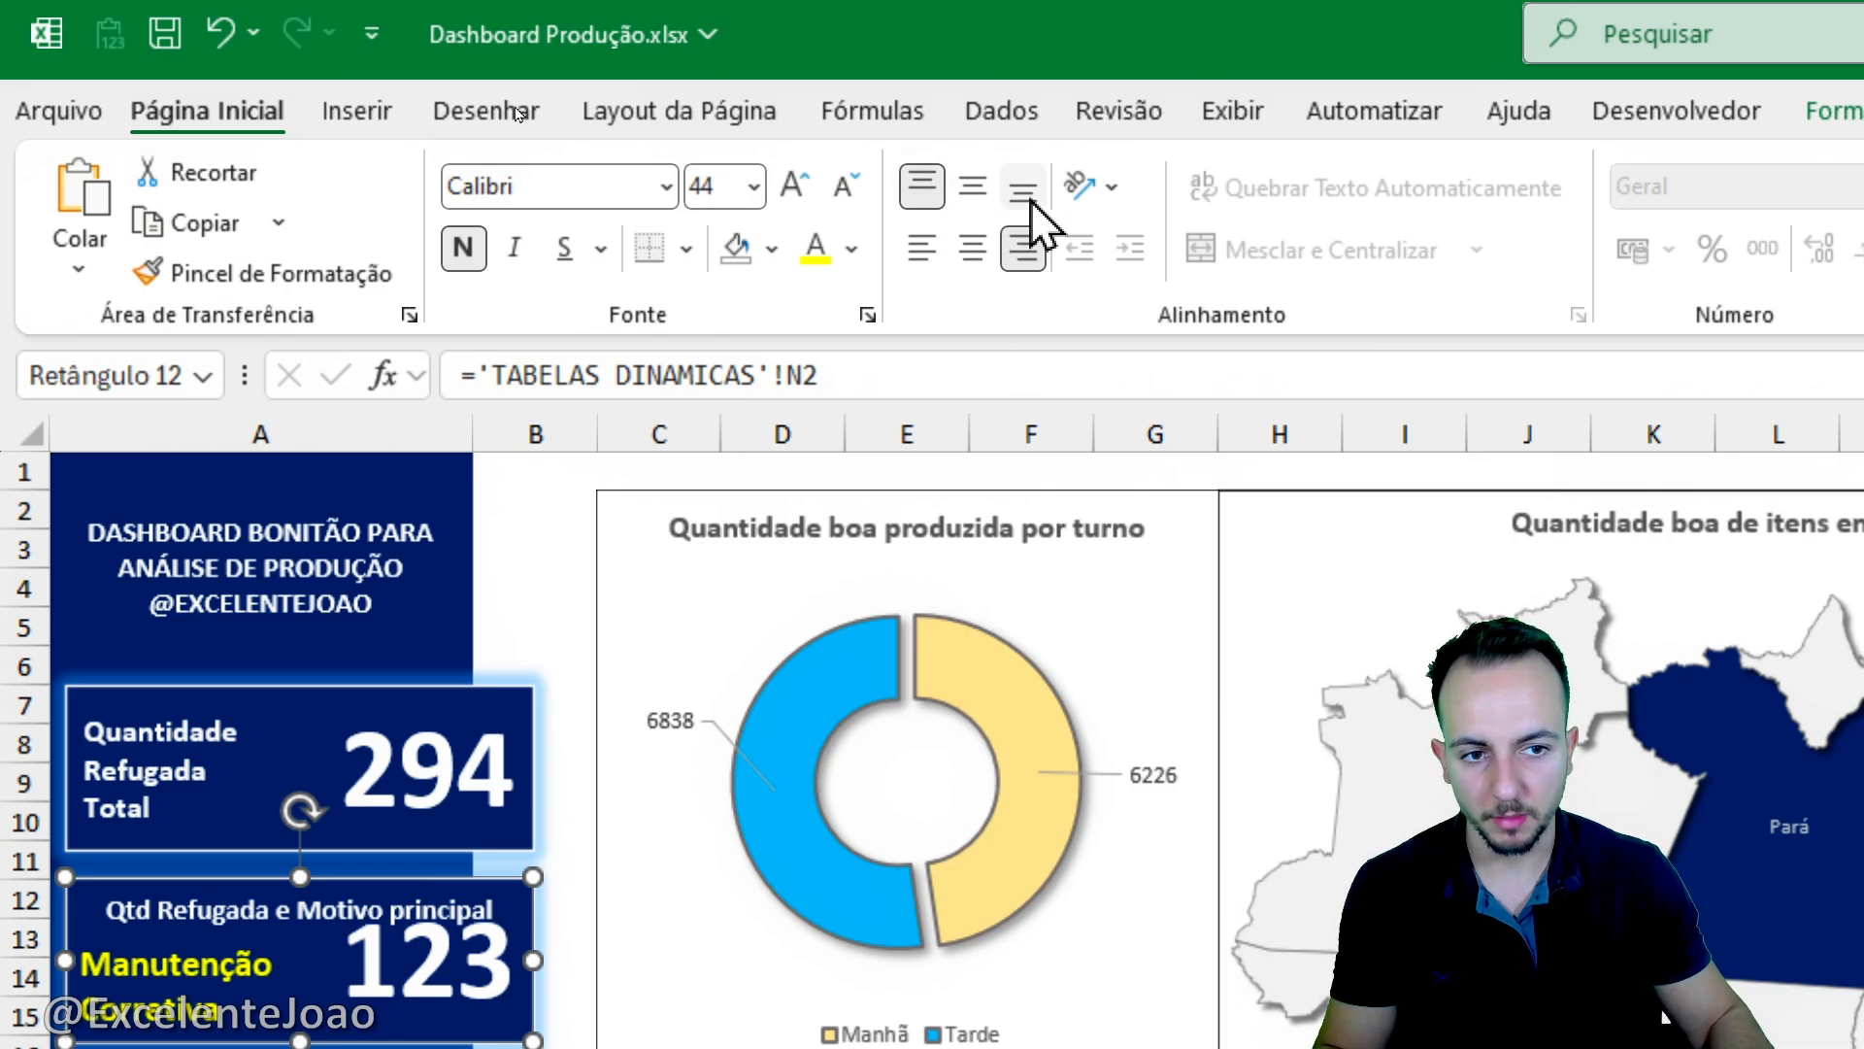
left_click(844, 187)
left_click(844, 187)
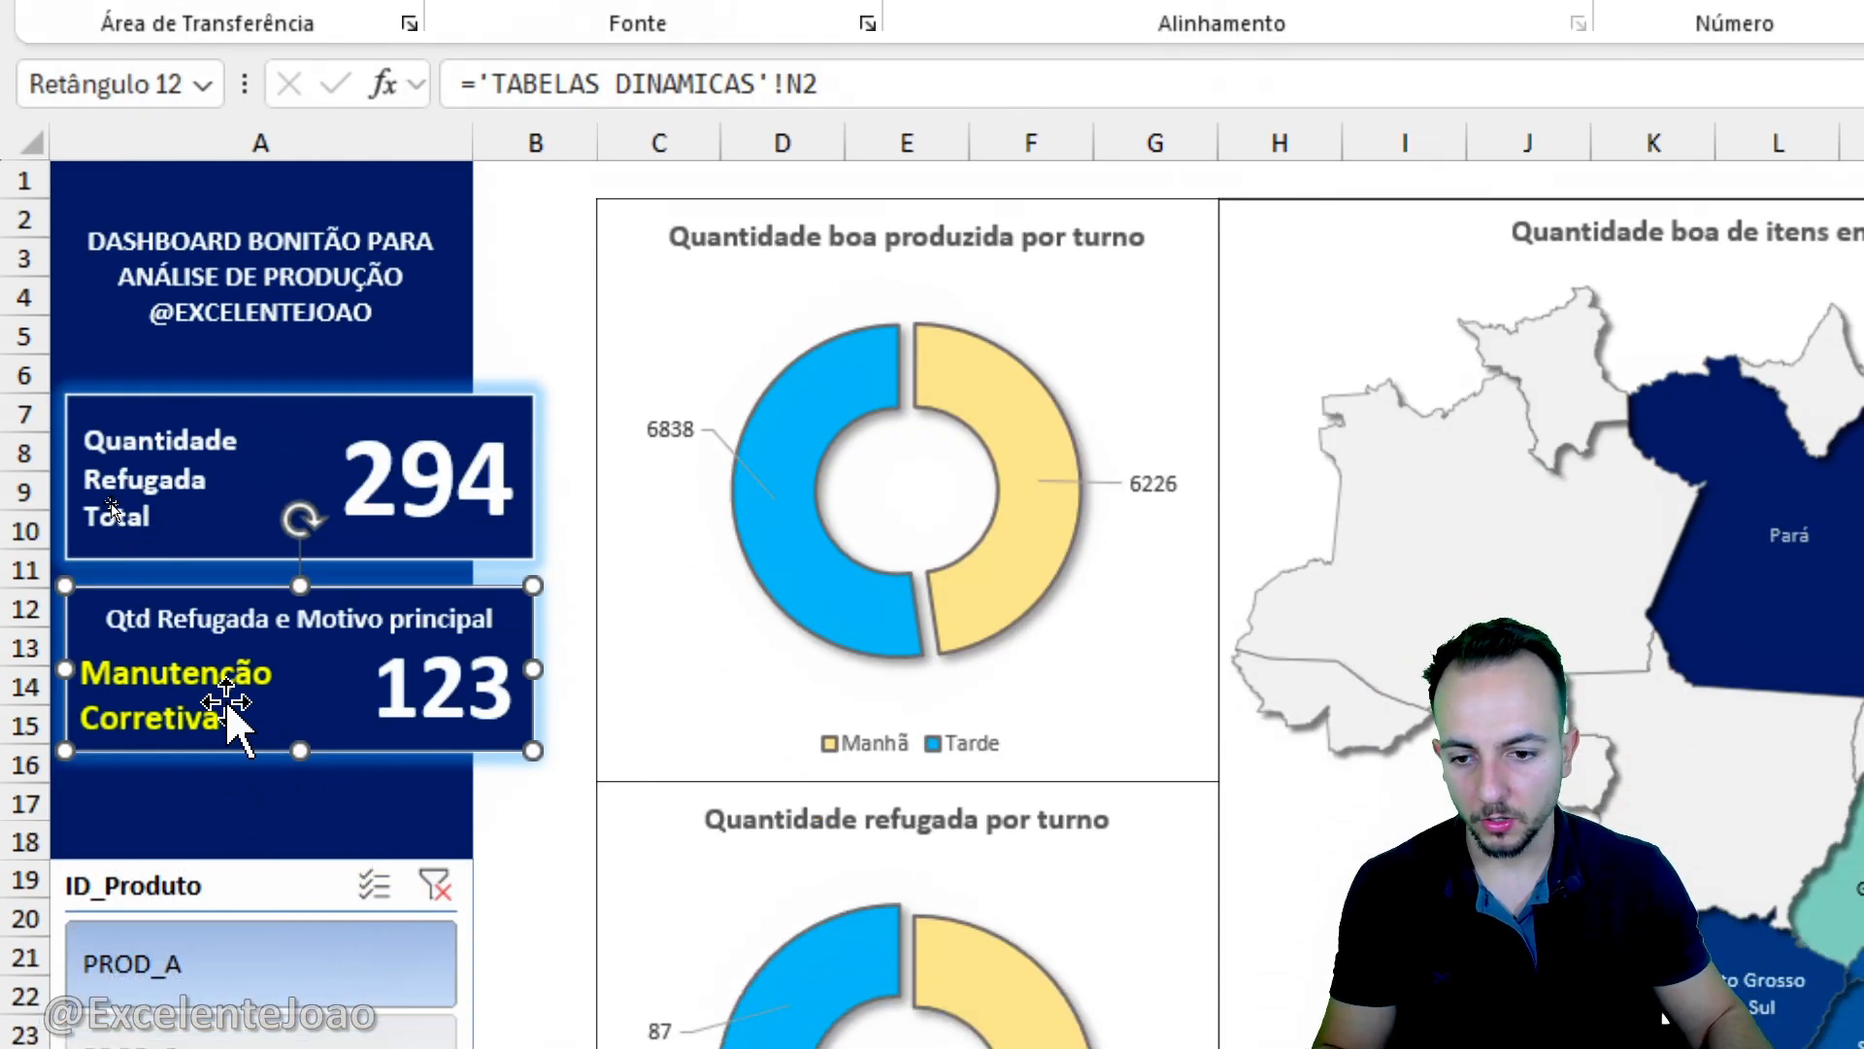
- Narrow the lower card's reason text box slightly and change its font colour to white
left_click(239, 1005)
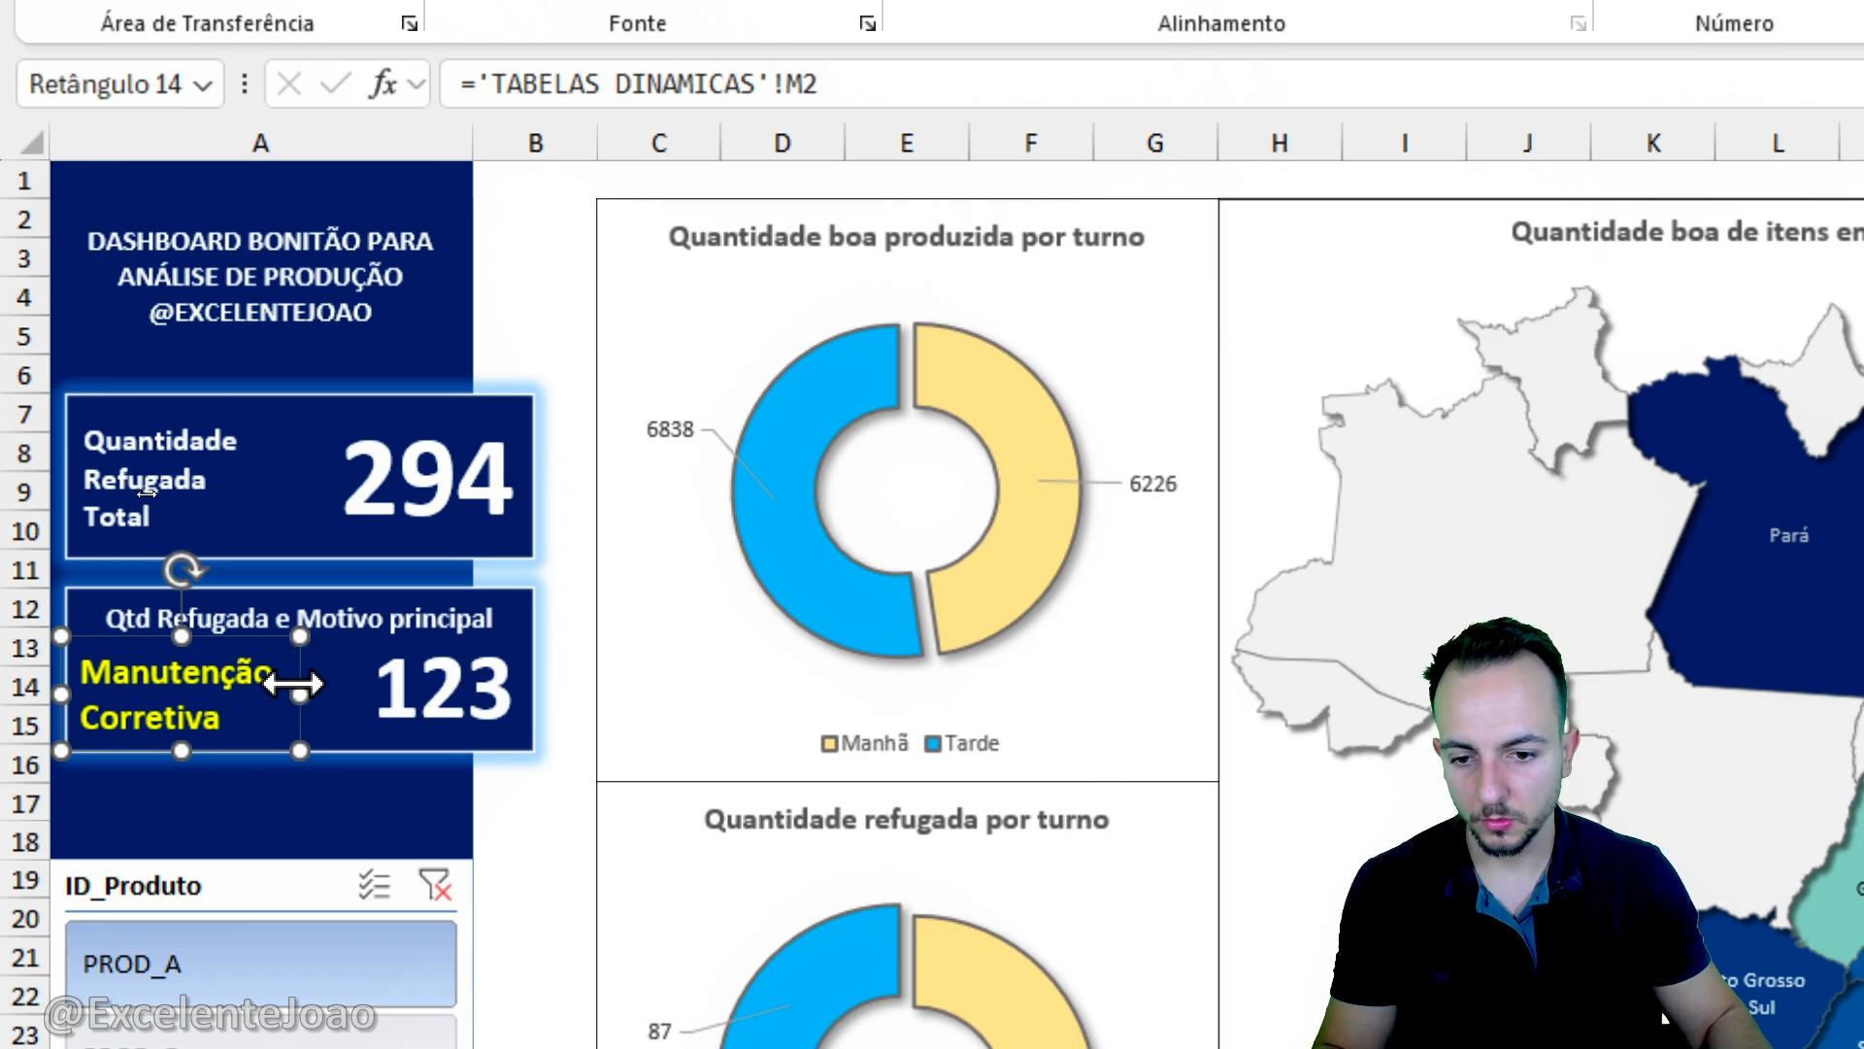
mouse_move(294, 684)
left_mouse_down()
mouse_move(331, 687)
mouse_move(296, 690)
left_mouse_up()
left_click(851, 126)
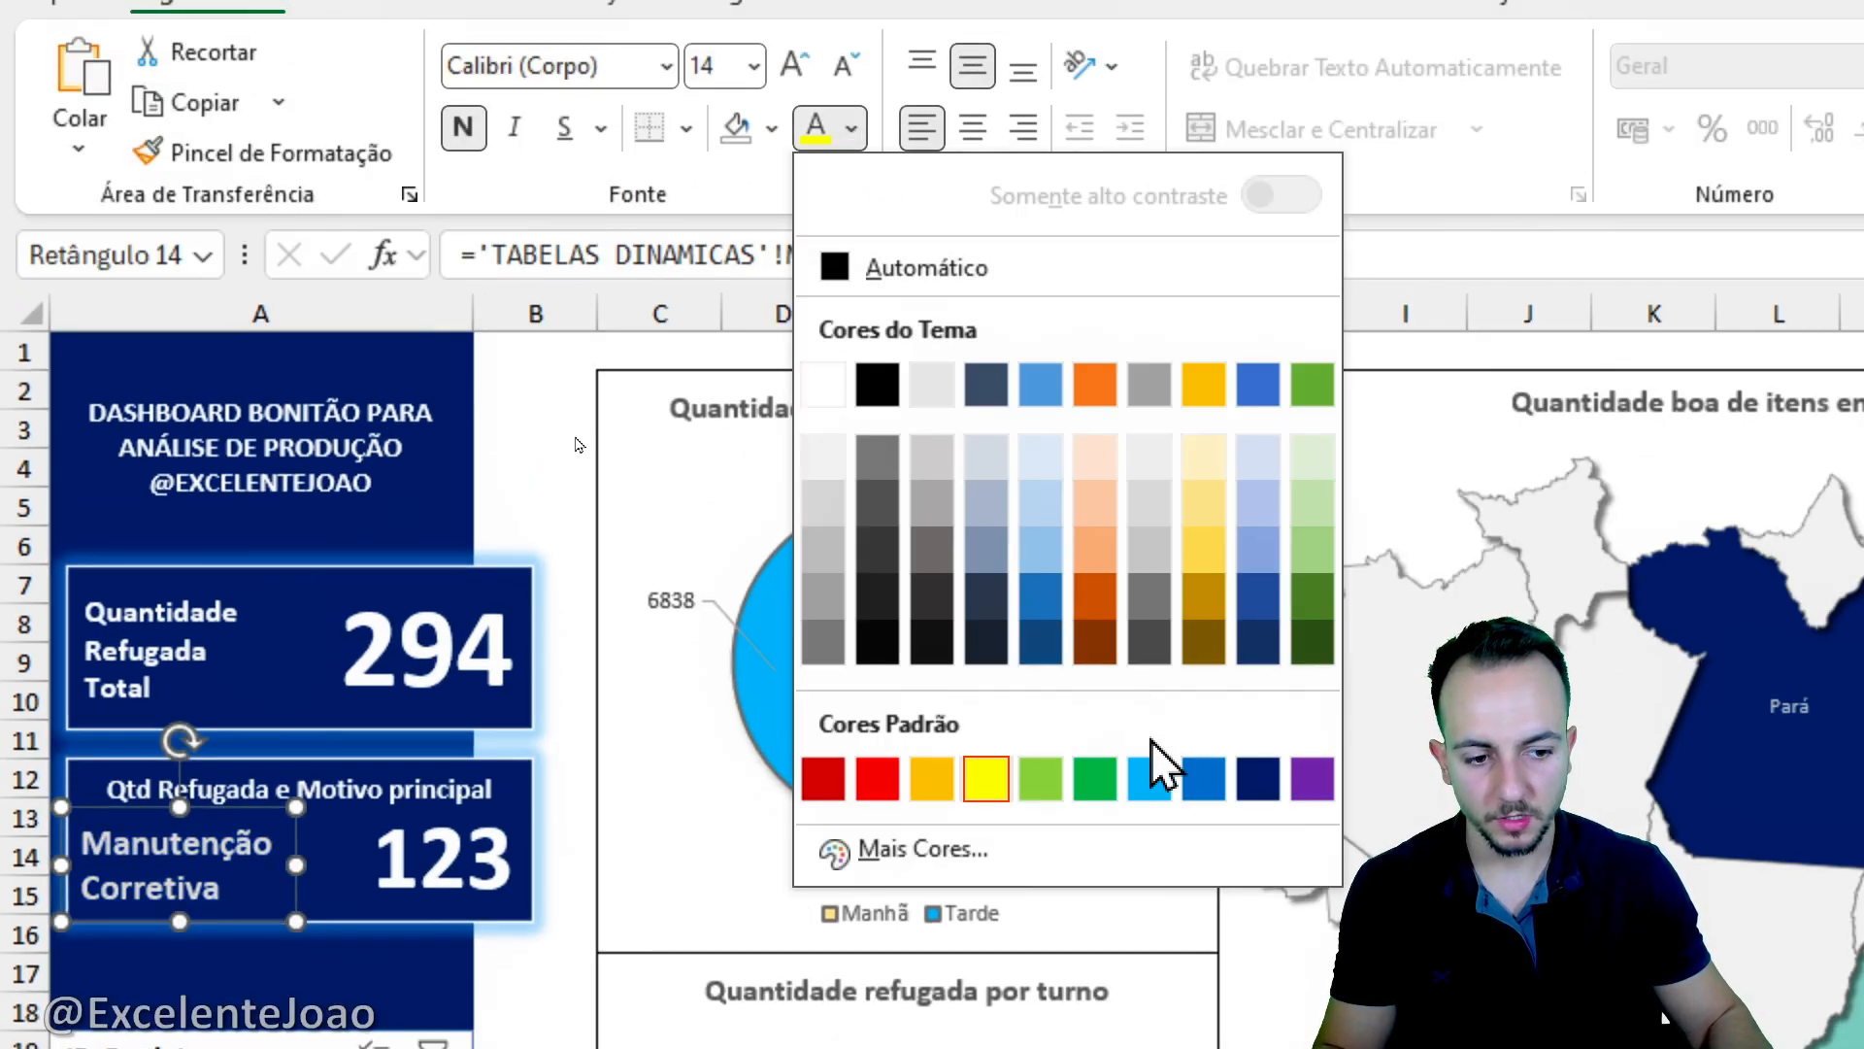
left_click(822, 398)
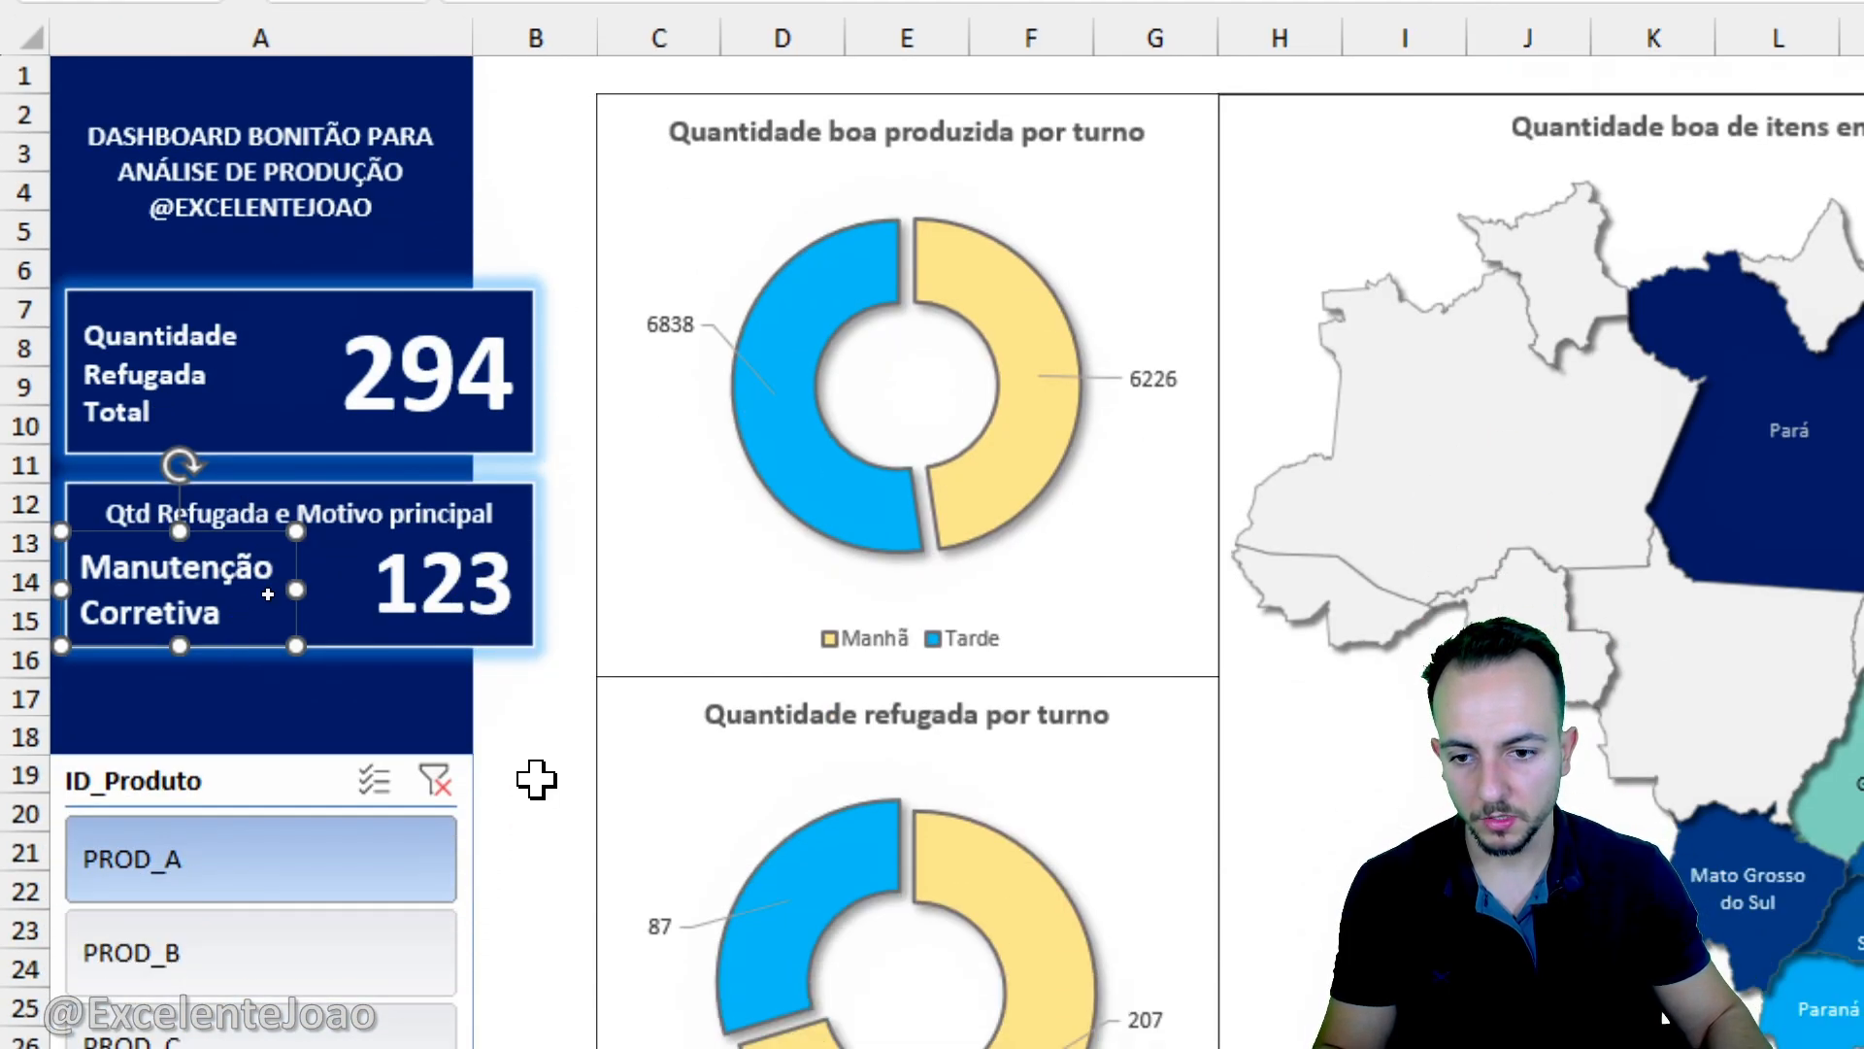
left_click(537, 779)
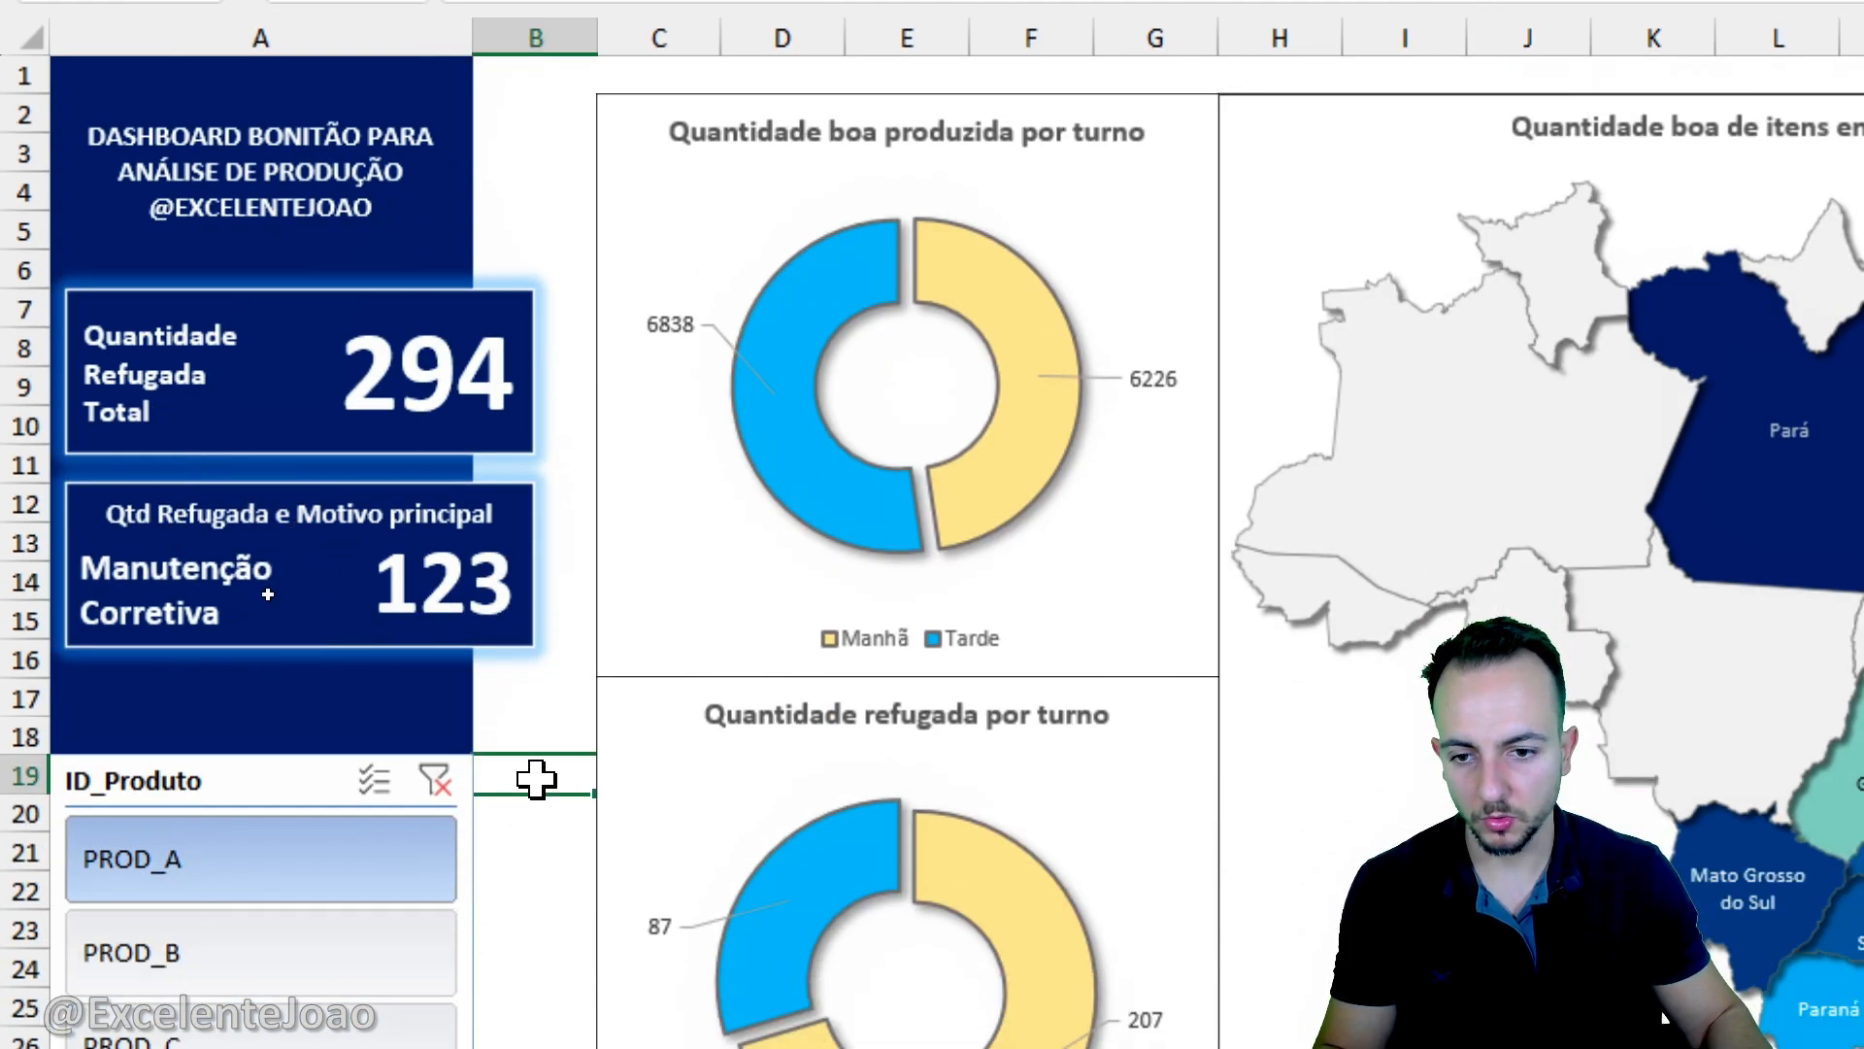
- Switch the product slicer repeatedly between PROD_A, PROD_B and PROD_C to check the cards and charts, ending on PROD_B
left_click(161, 921)
left_click(151, 735)
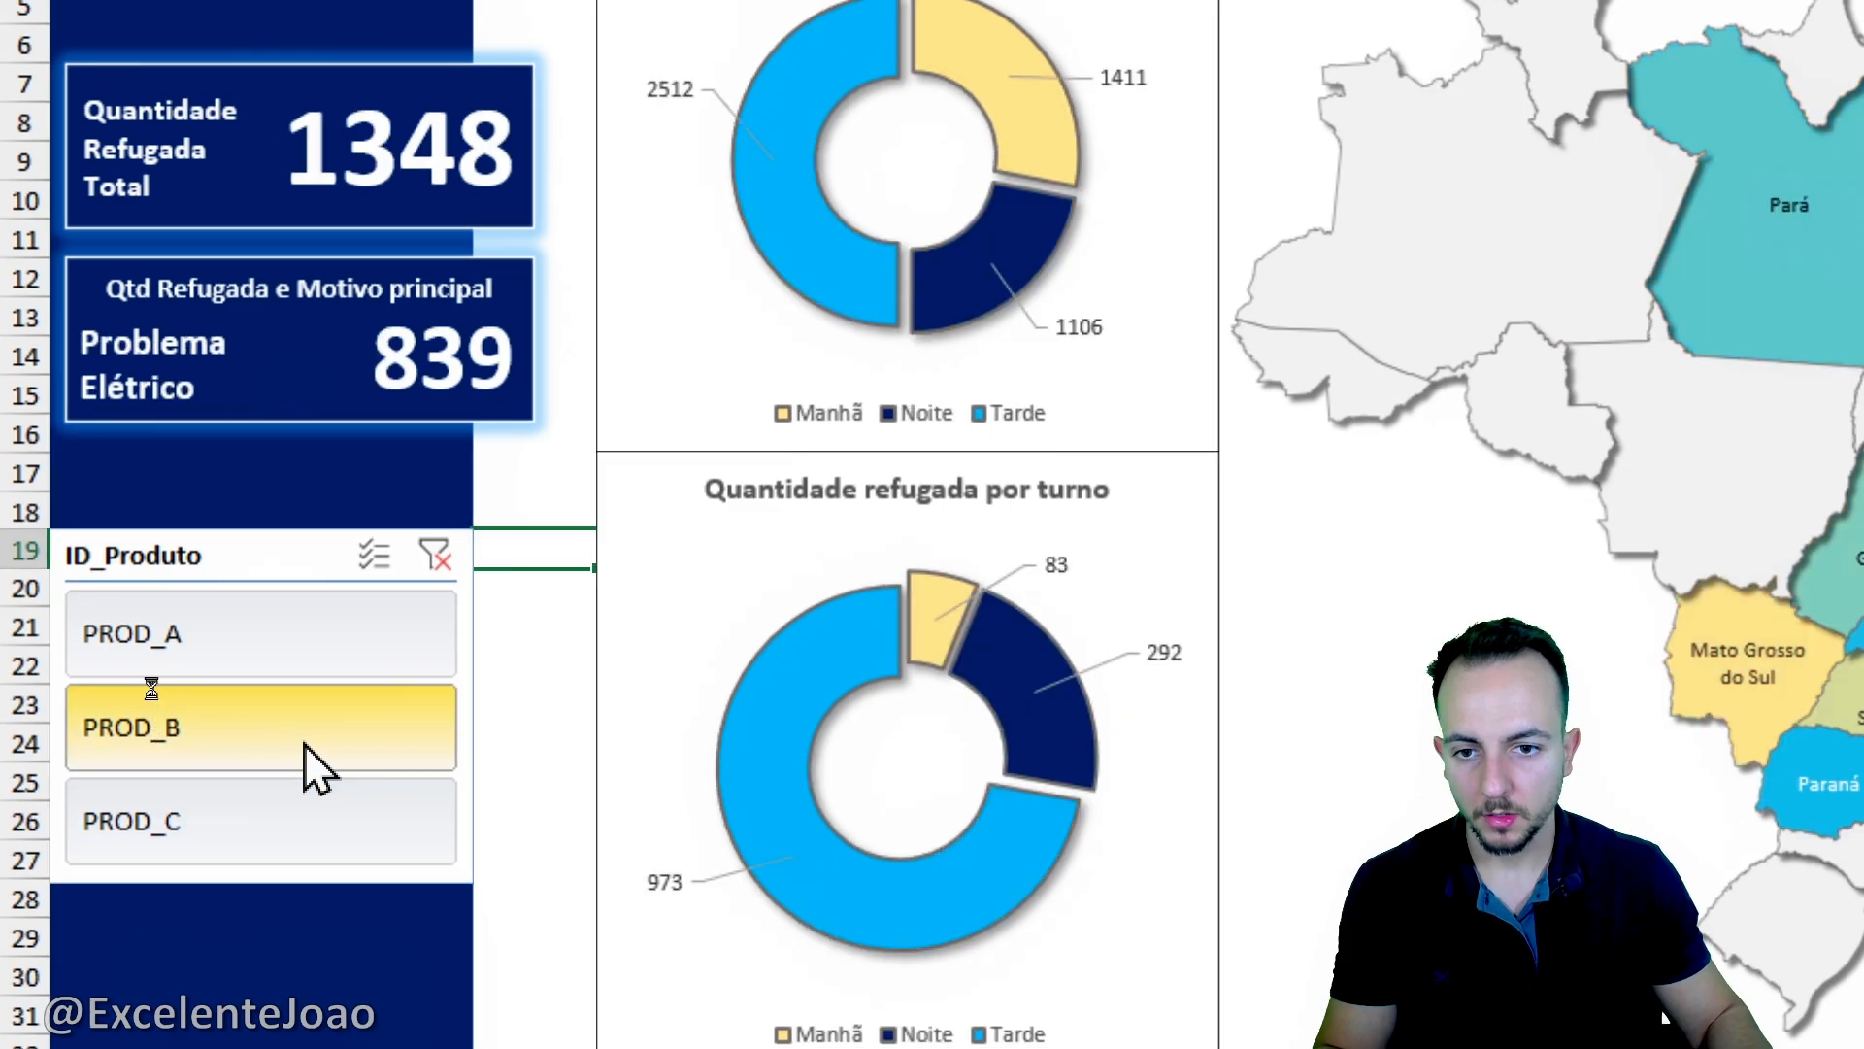
left_click(178, 643)
scroll(167, 602, "up", 2)
left_click(300, 870)
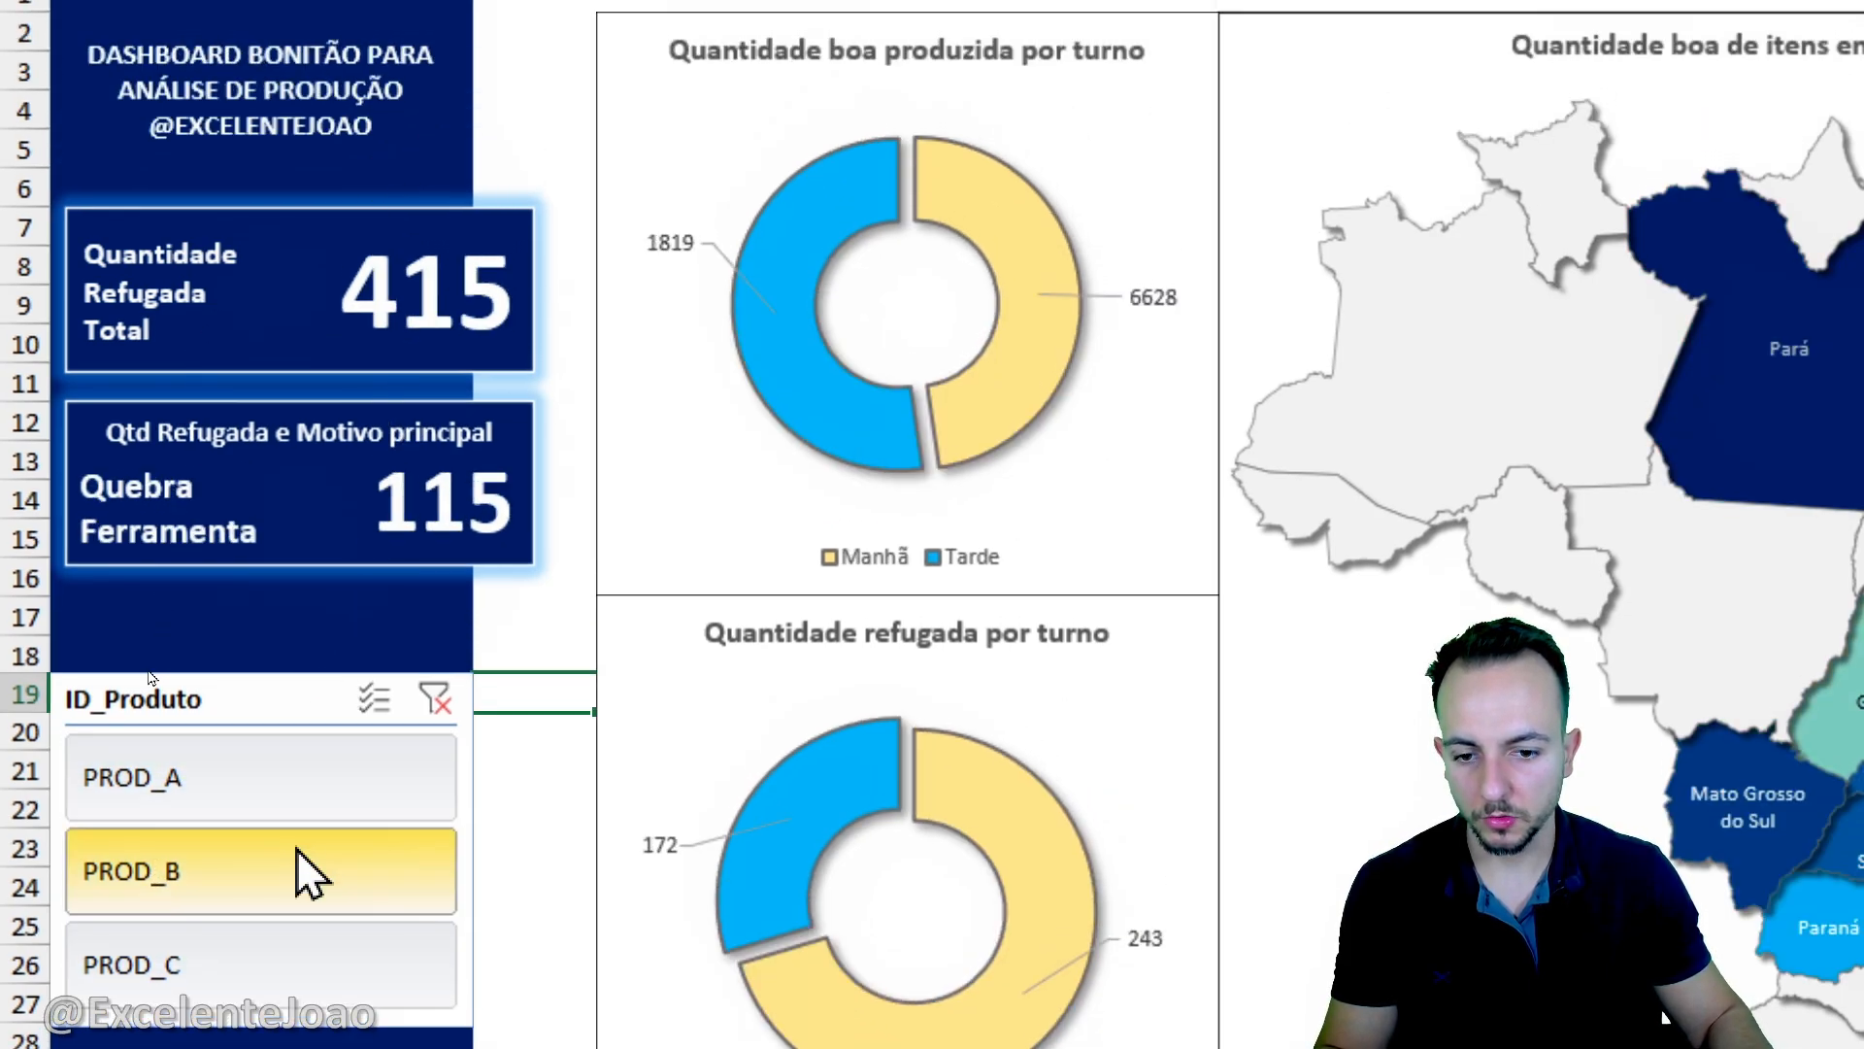
scroll(562, 952, "down", 2)
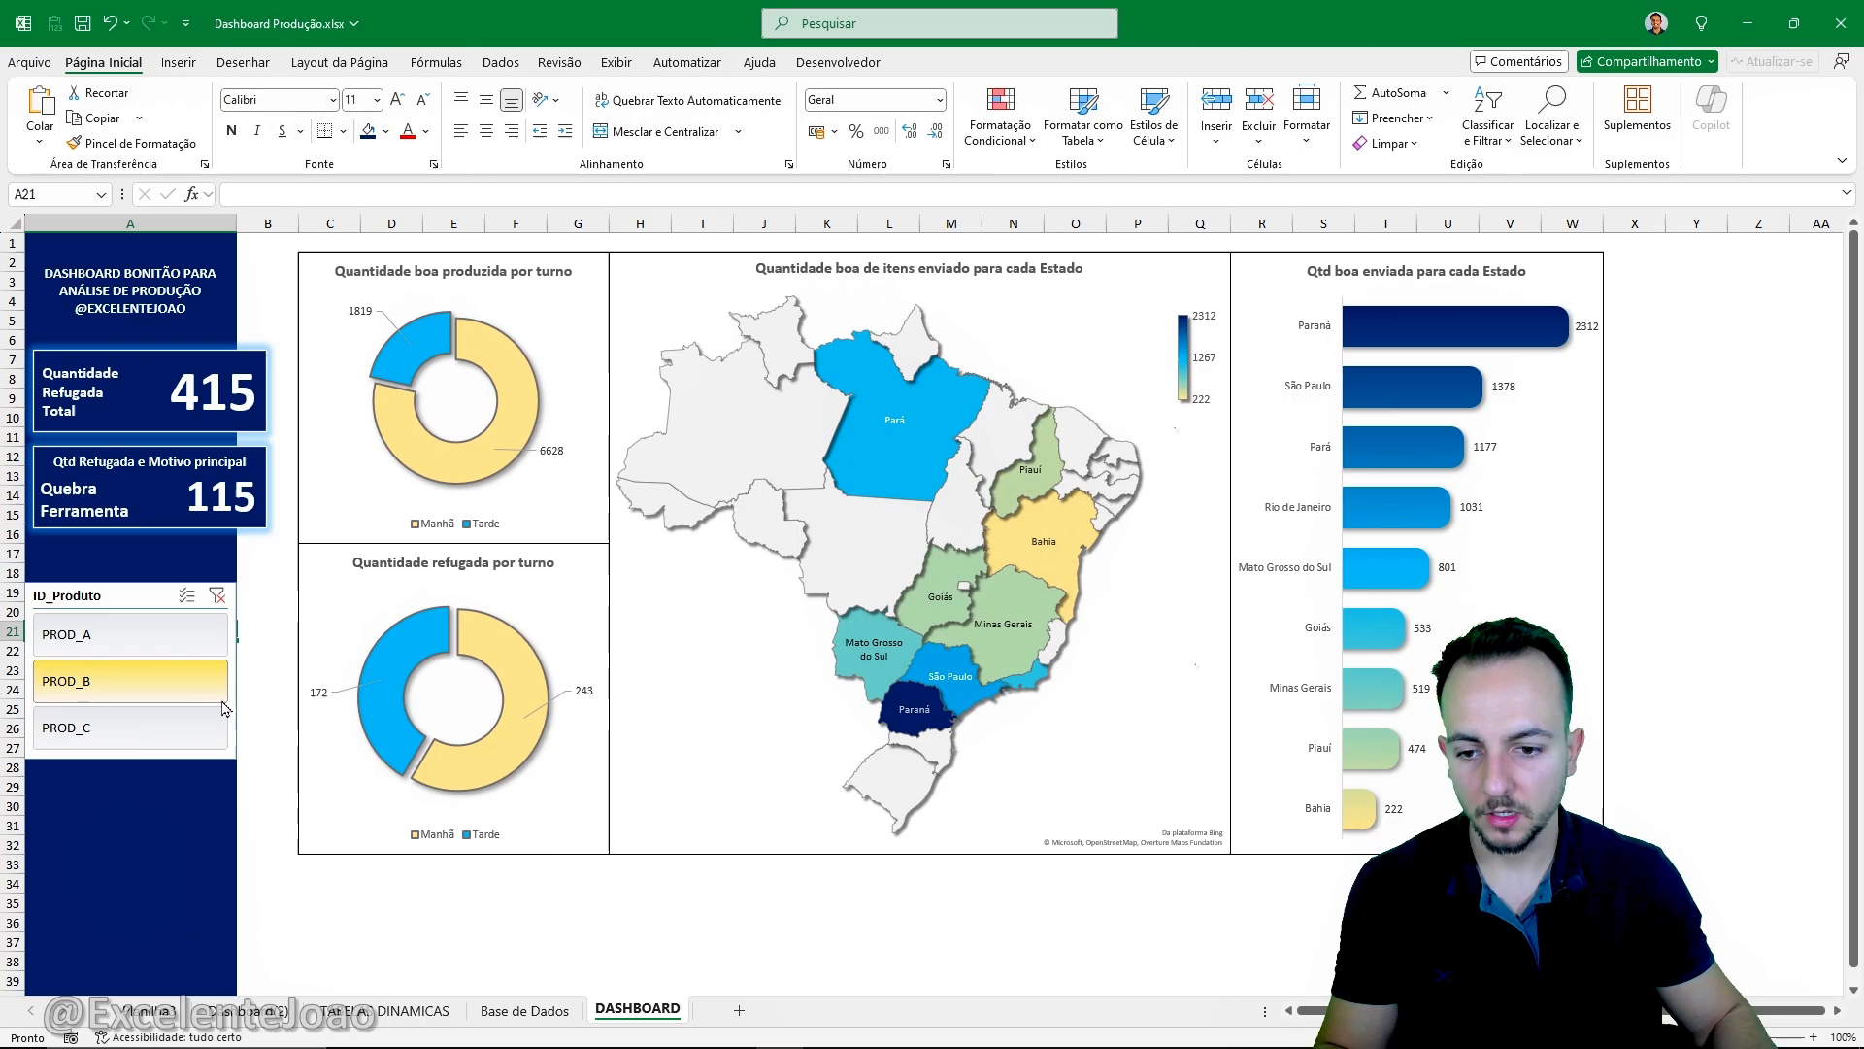
left_click(382, 743)
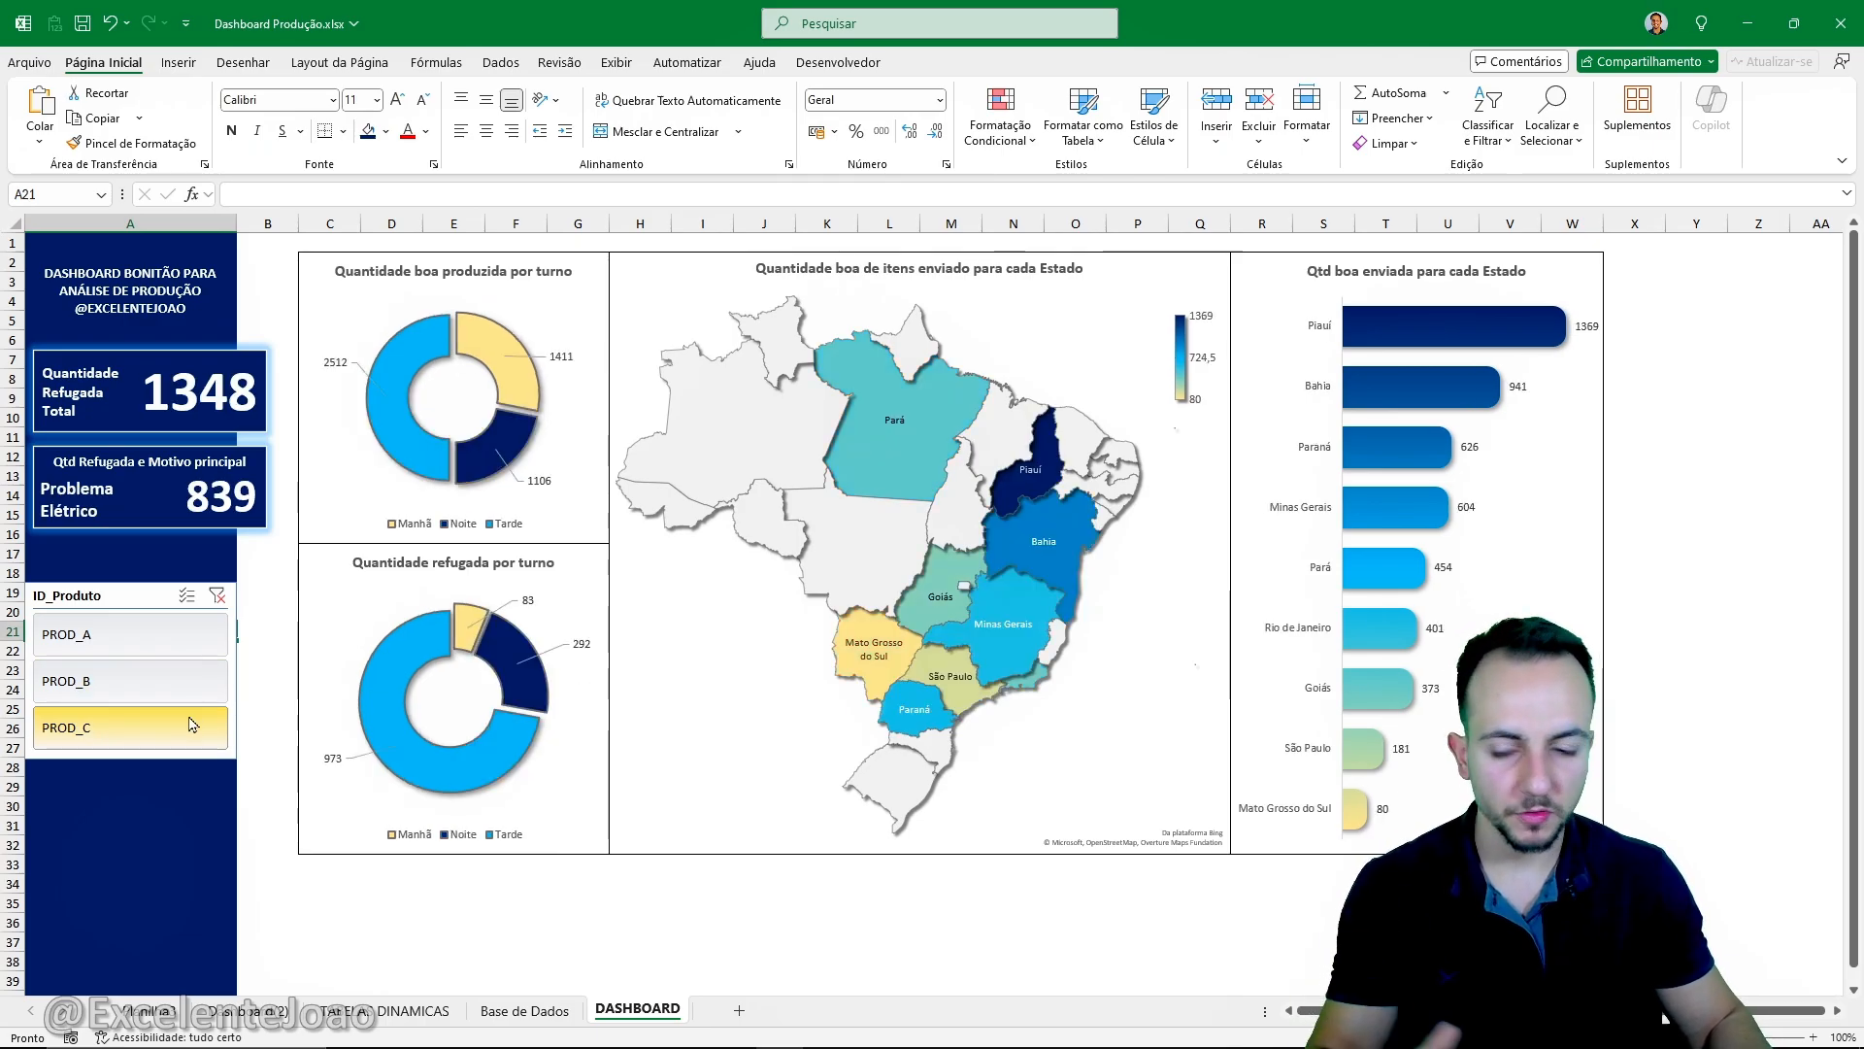
left_click(136, 639)
left_click(145, 687)
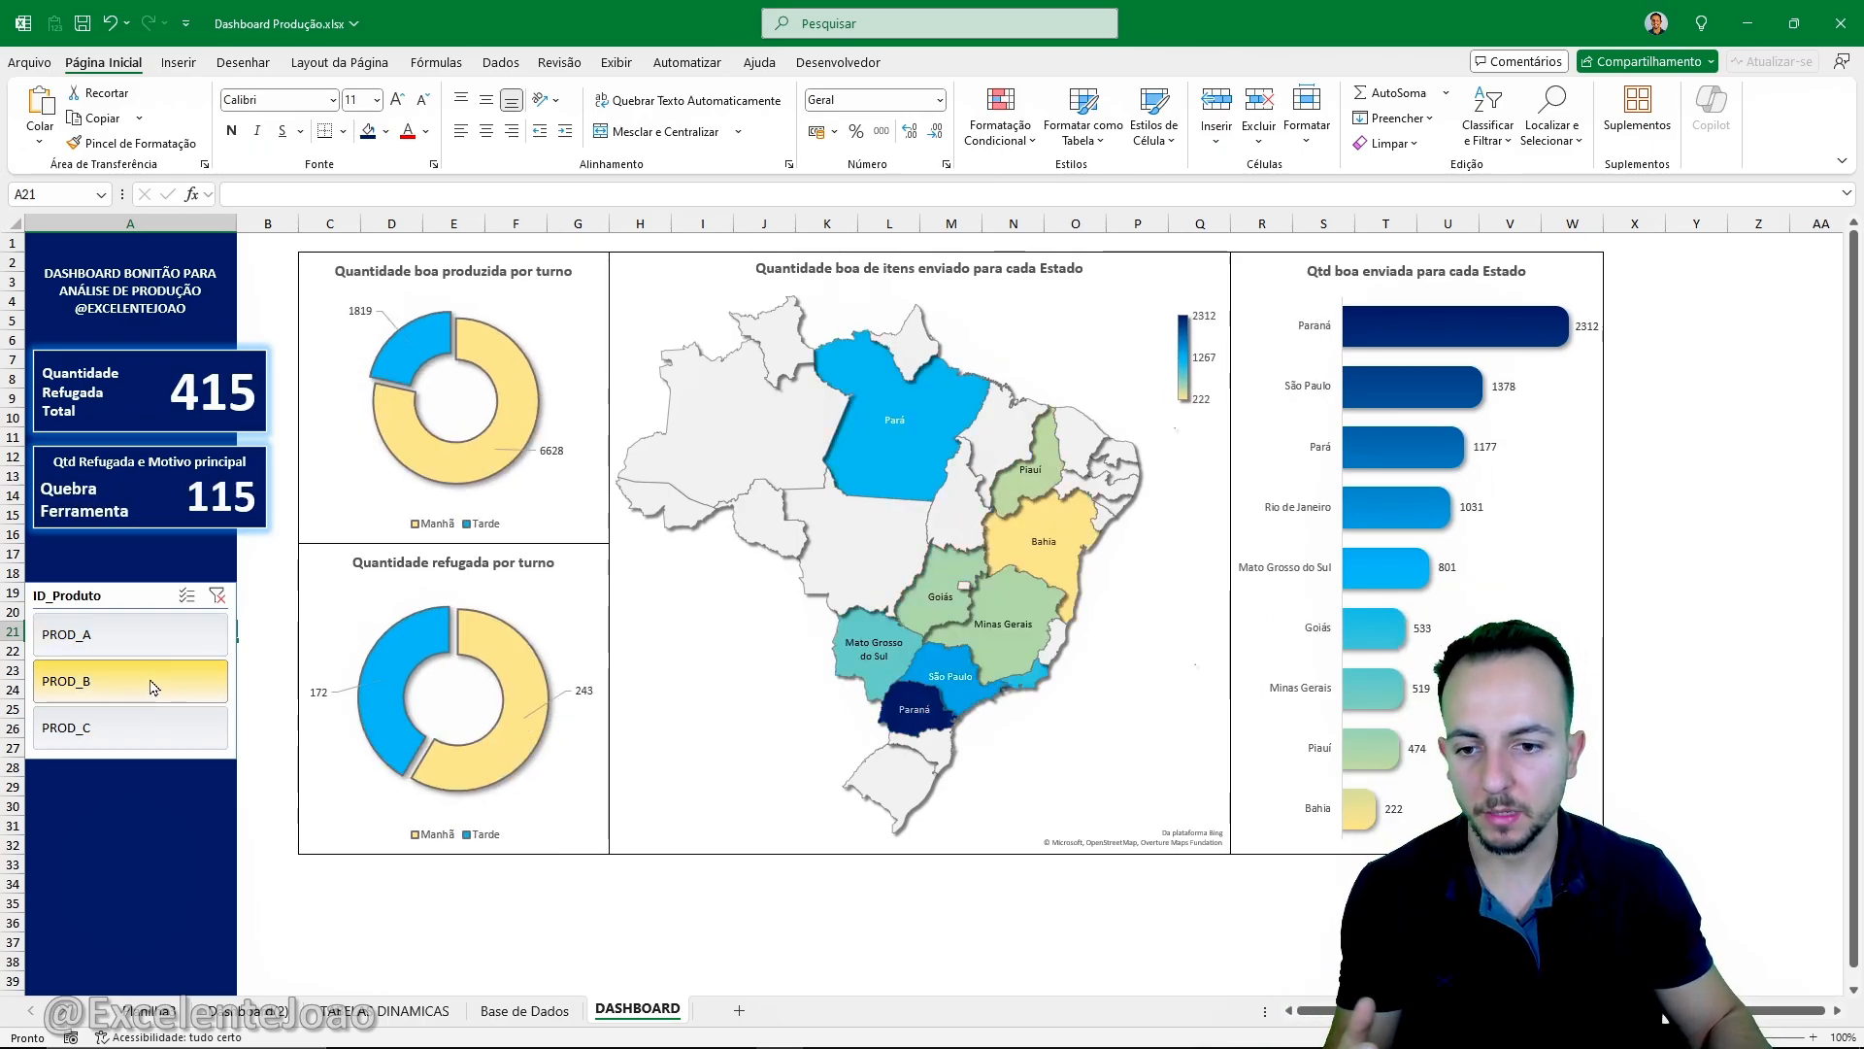
left_click(157, 742)
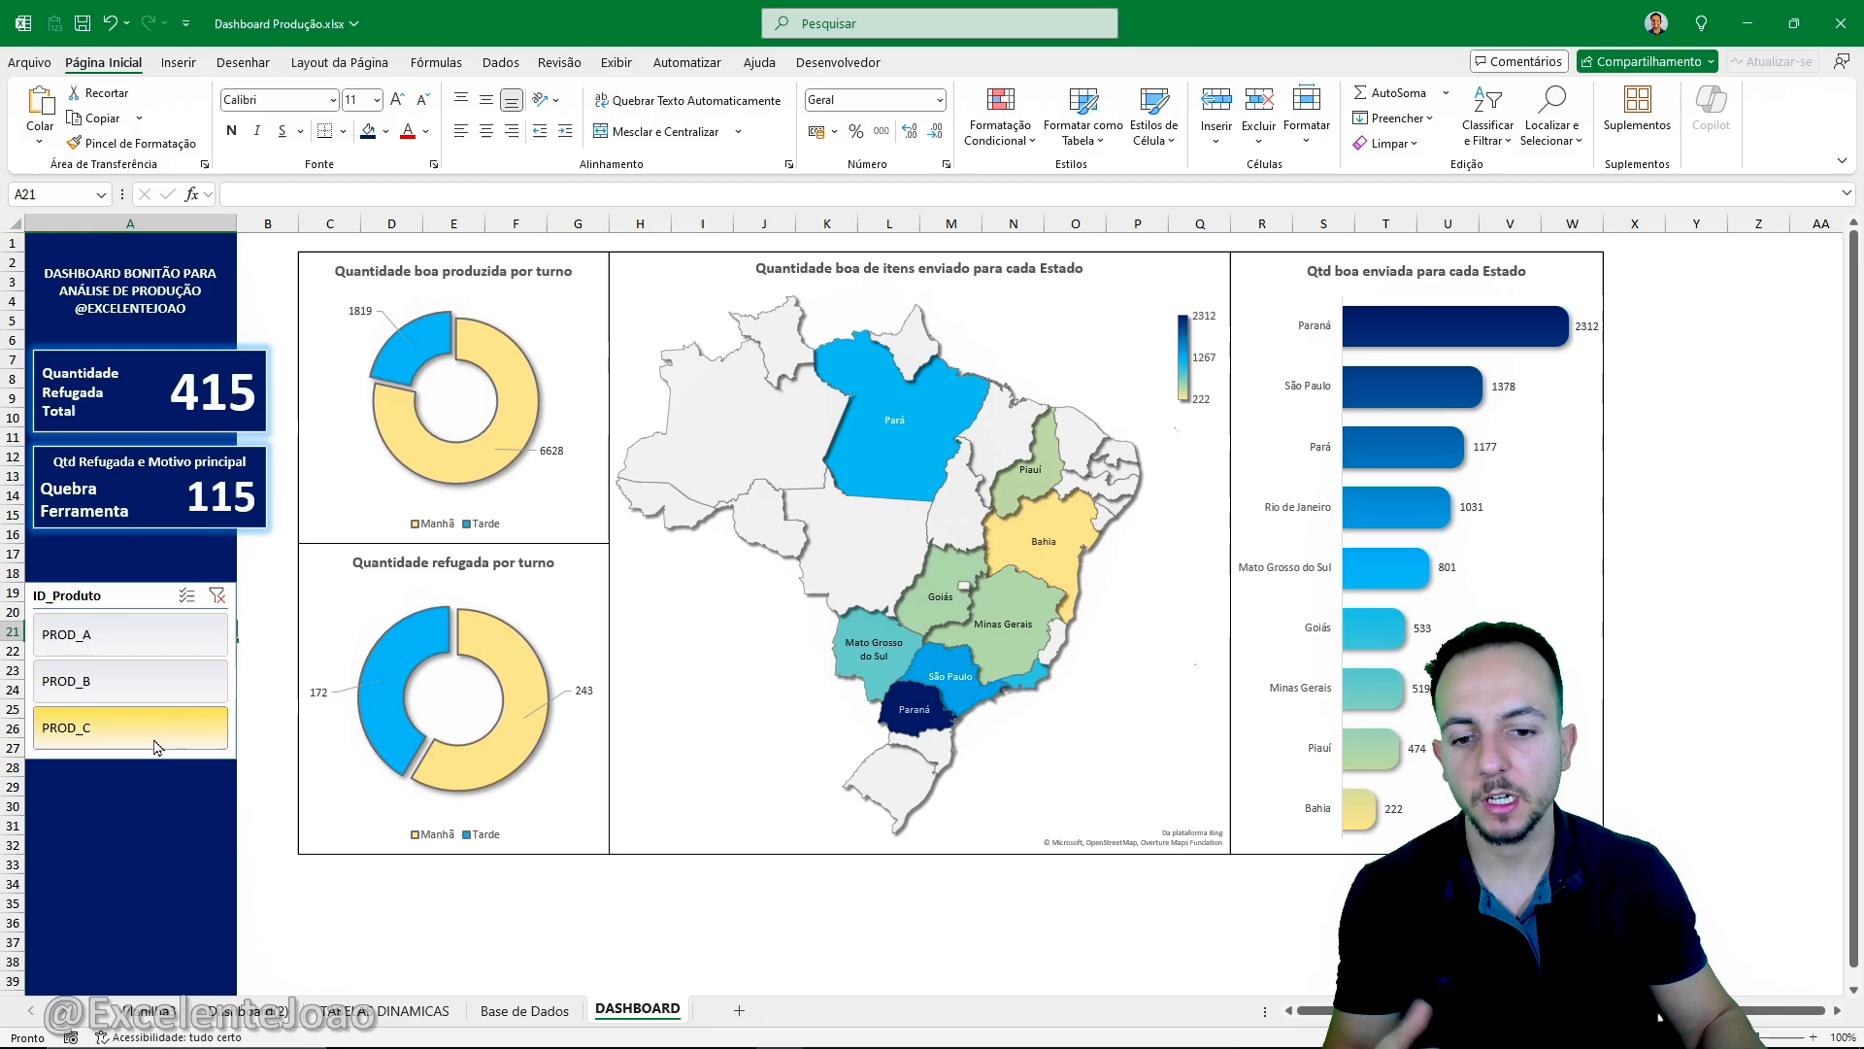
left_click(146, 684)
left_click(160, 648)
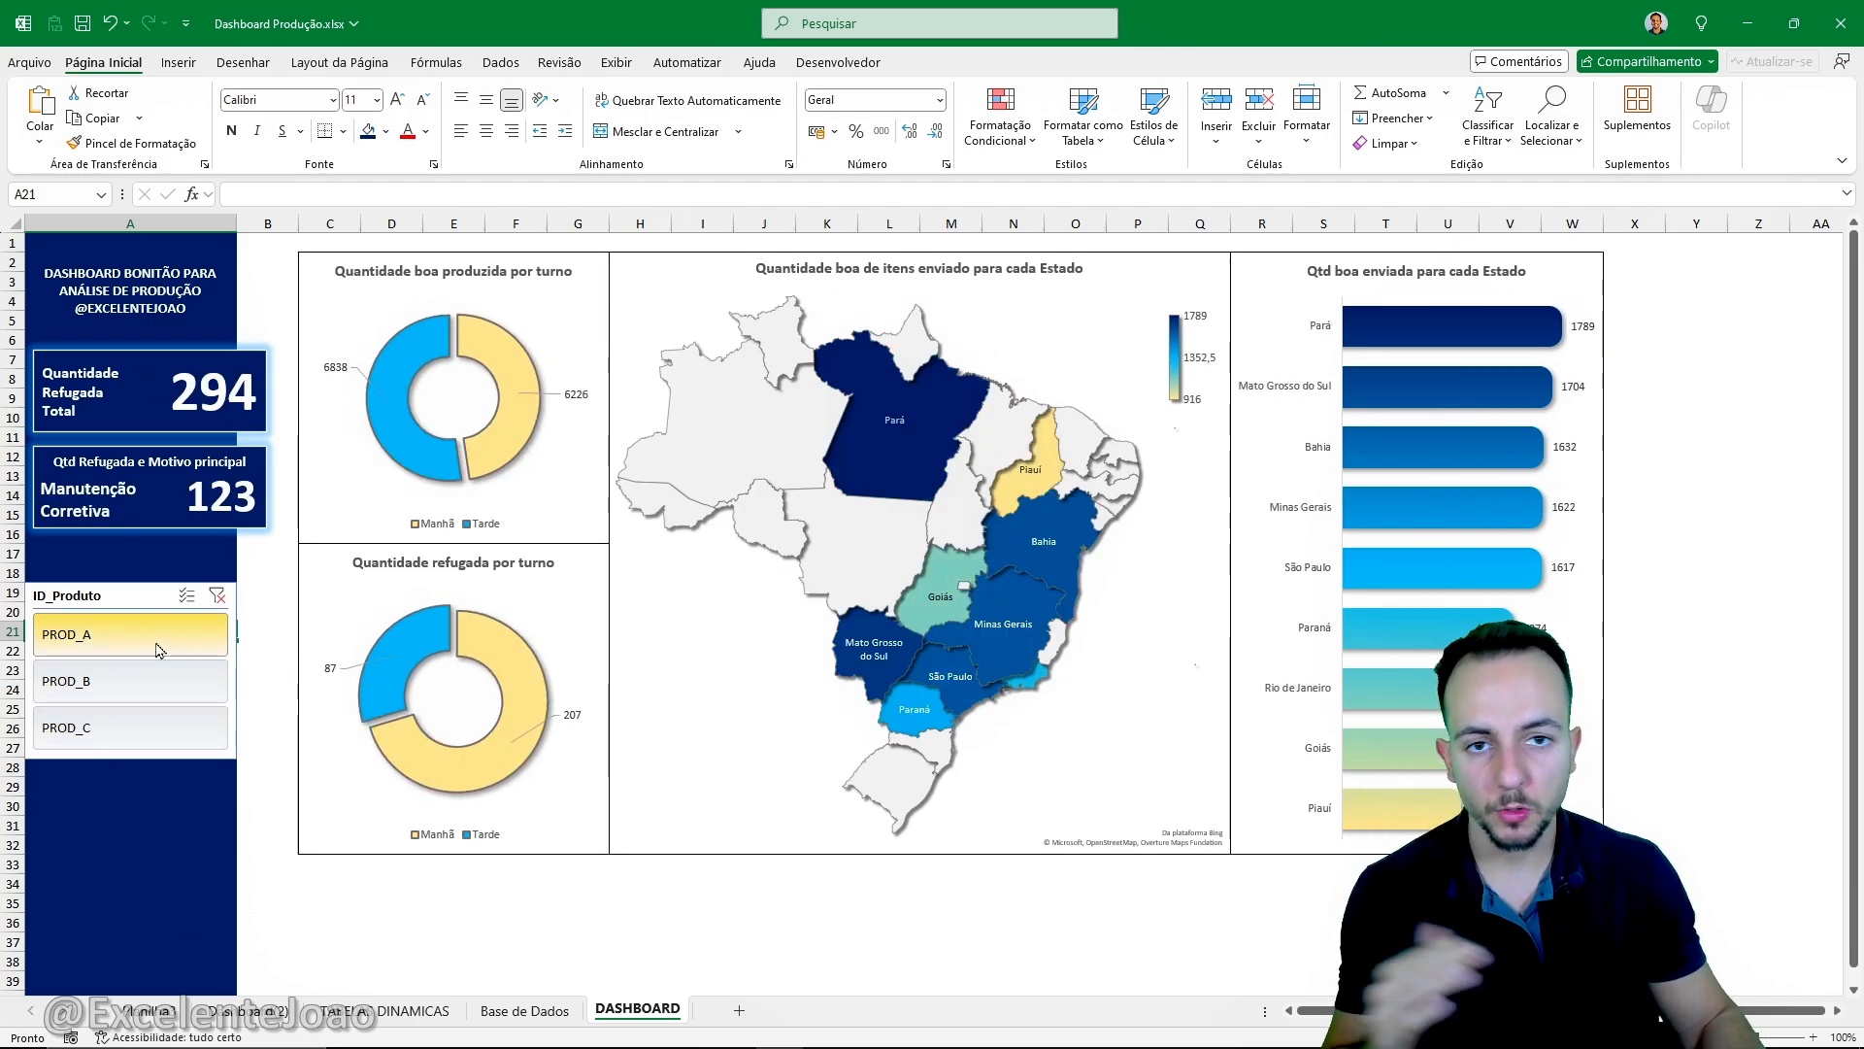
left_click(156, 682)
left_click(167, 724)
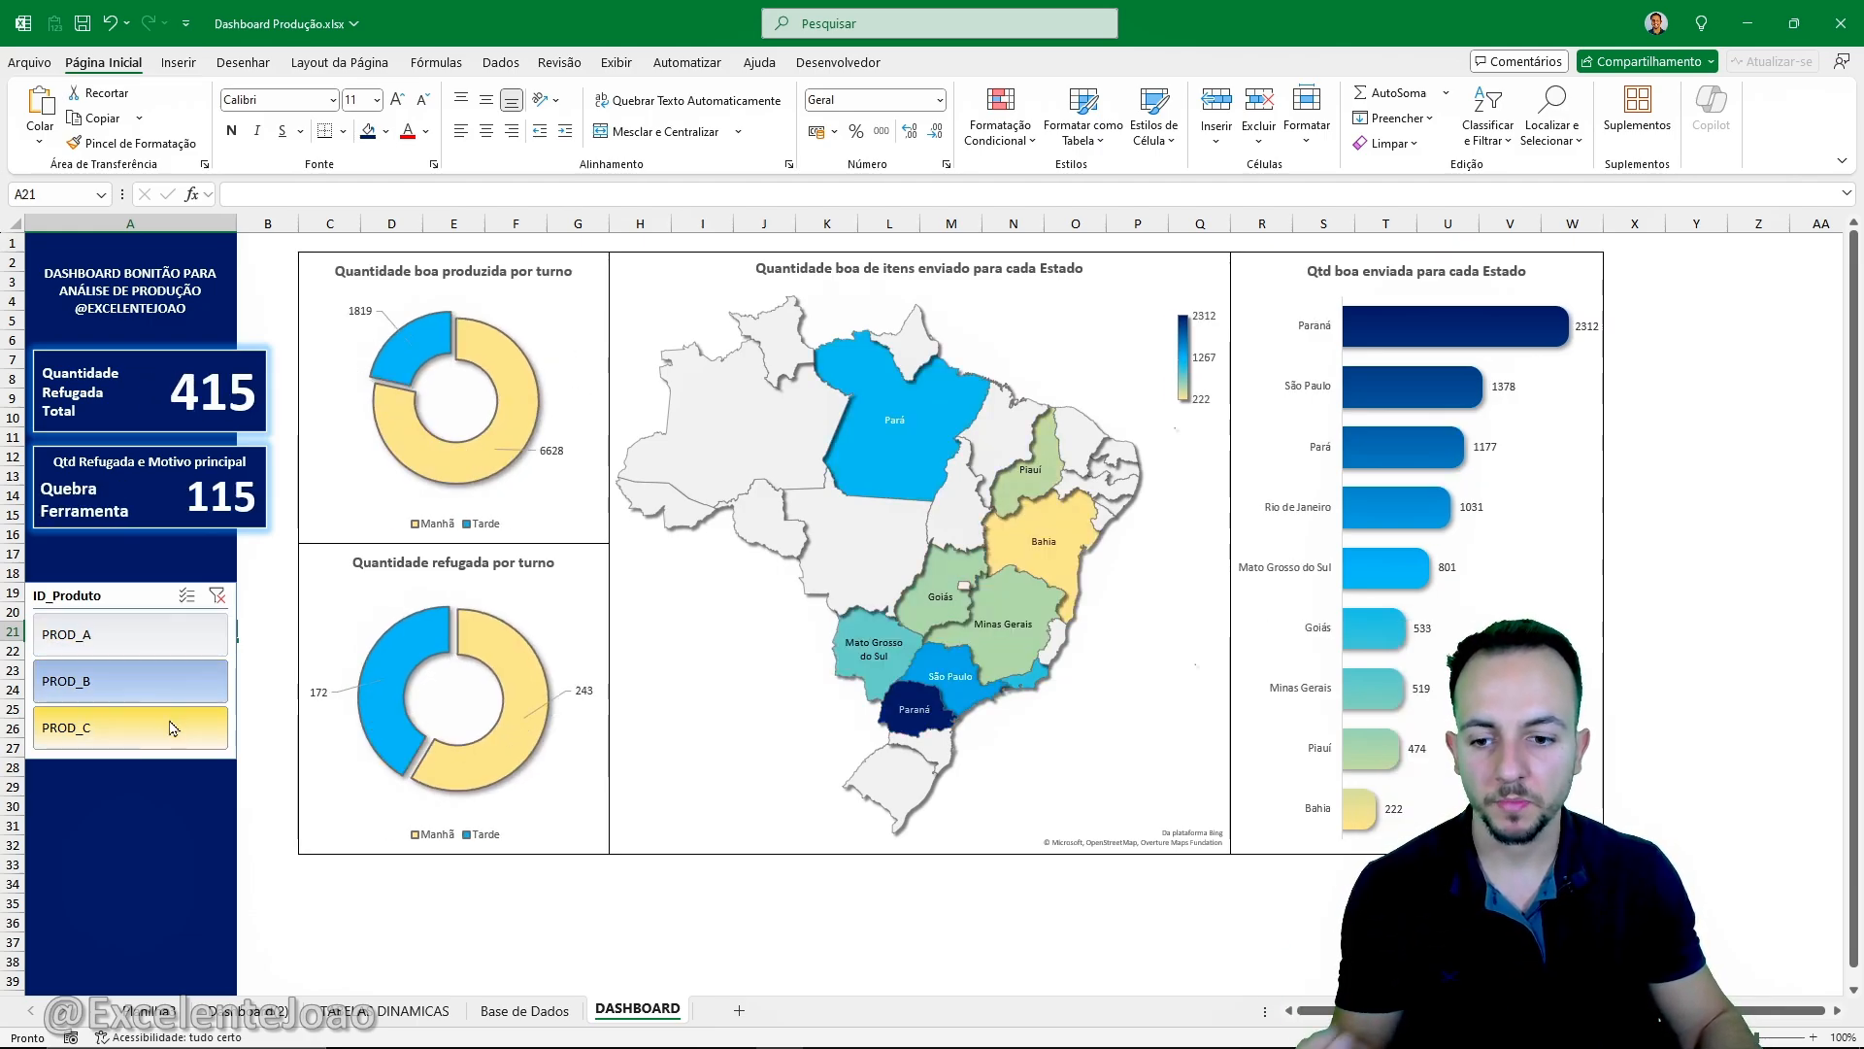
left_click(148, 681)
left_click(163, 639)
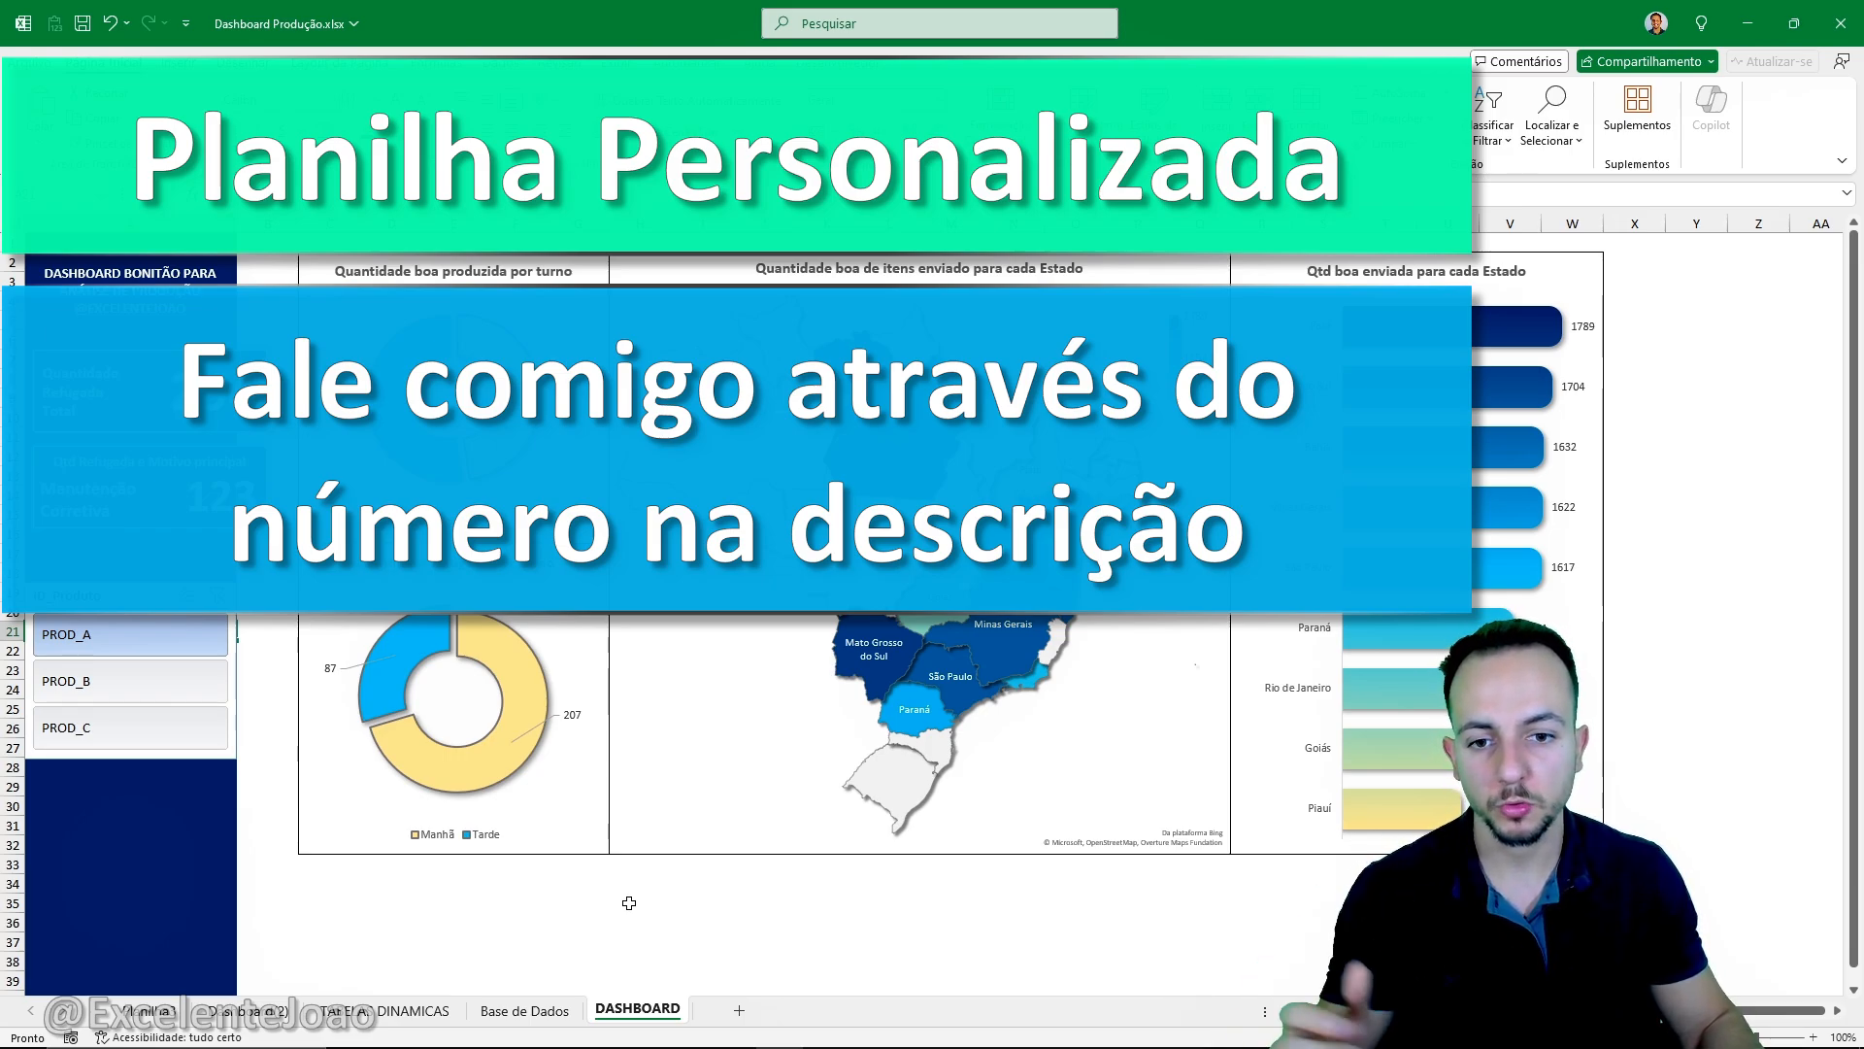
left_click(214, 738)
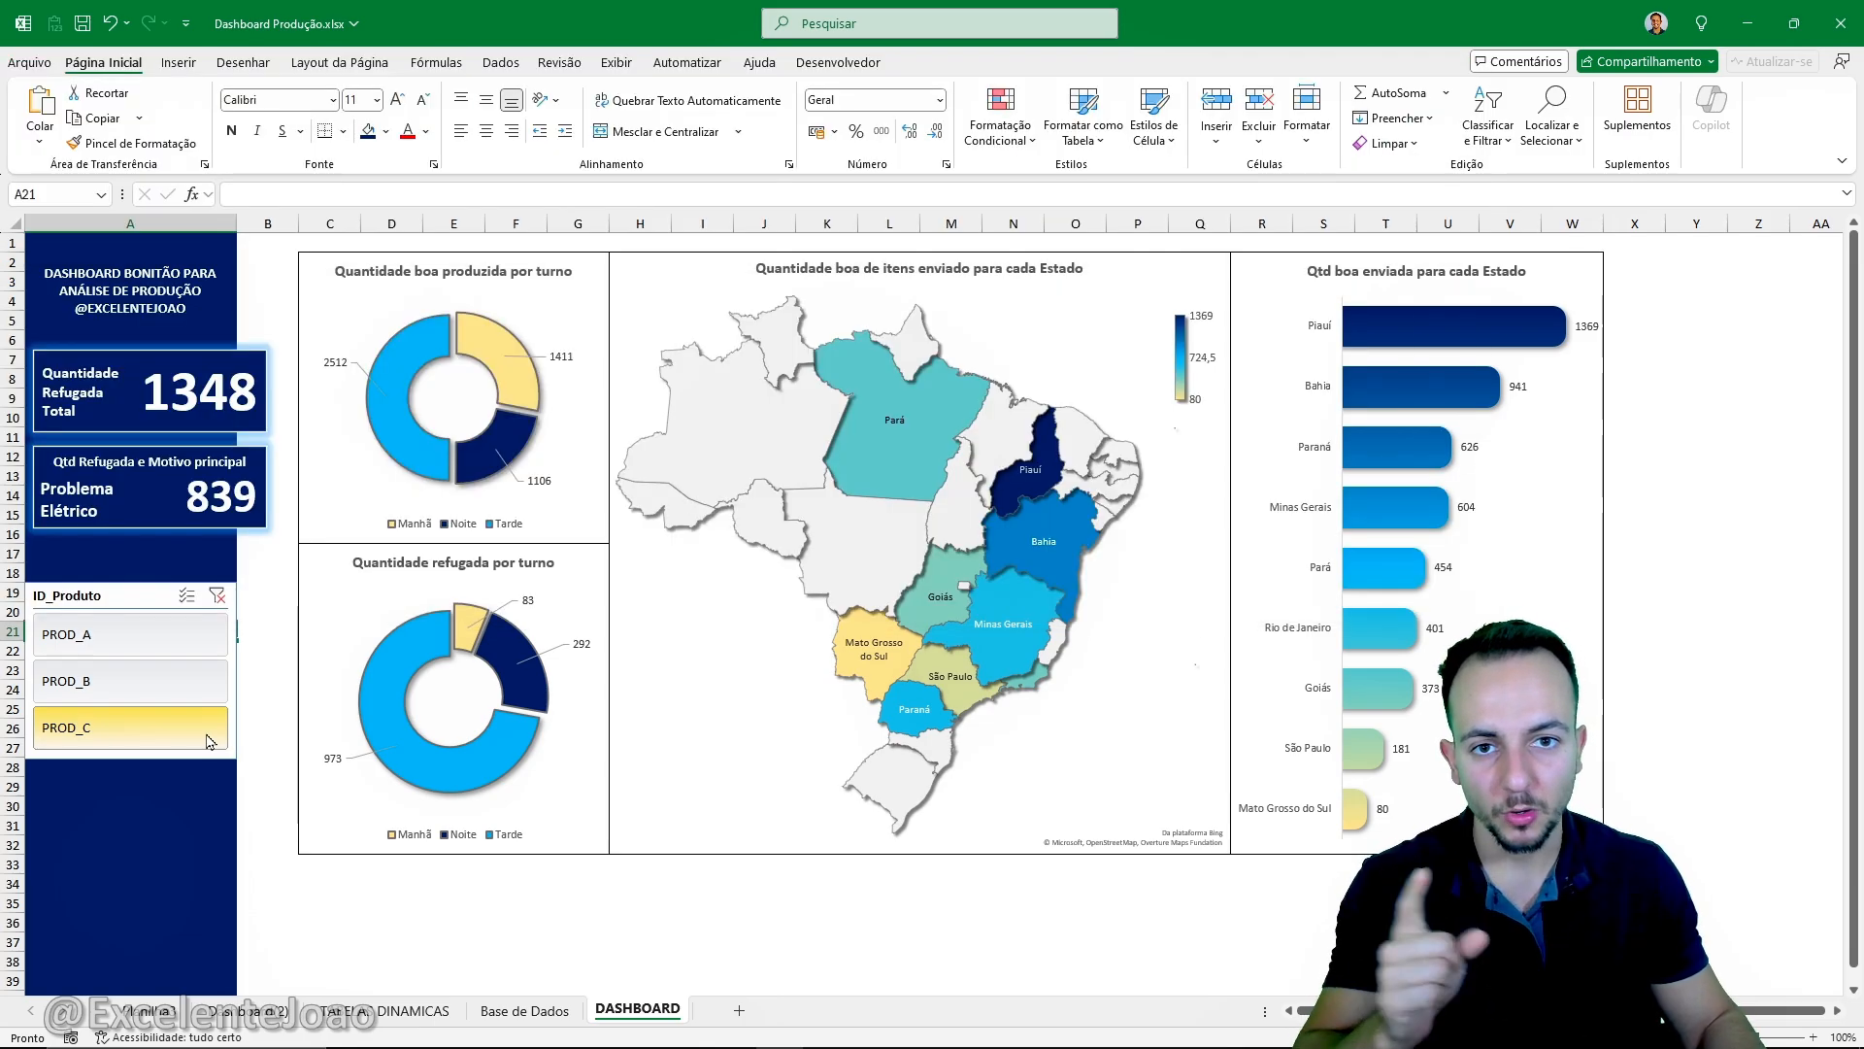
left_click(185, 682)
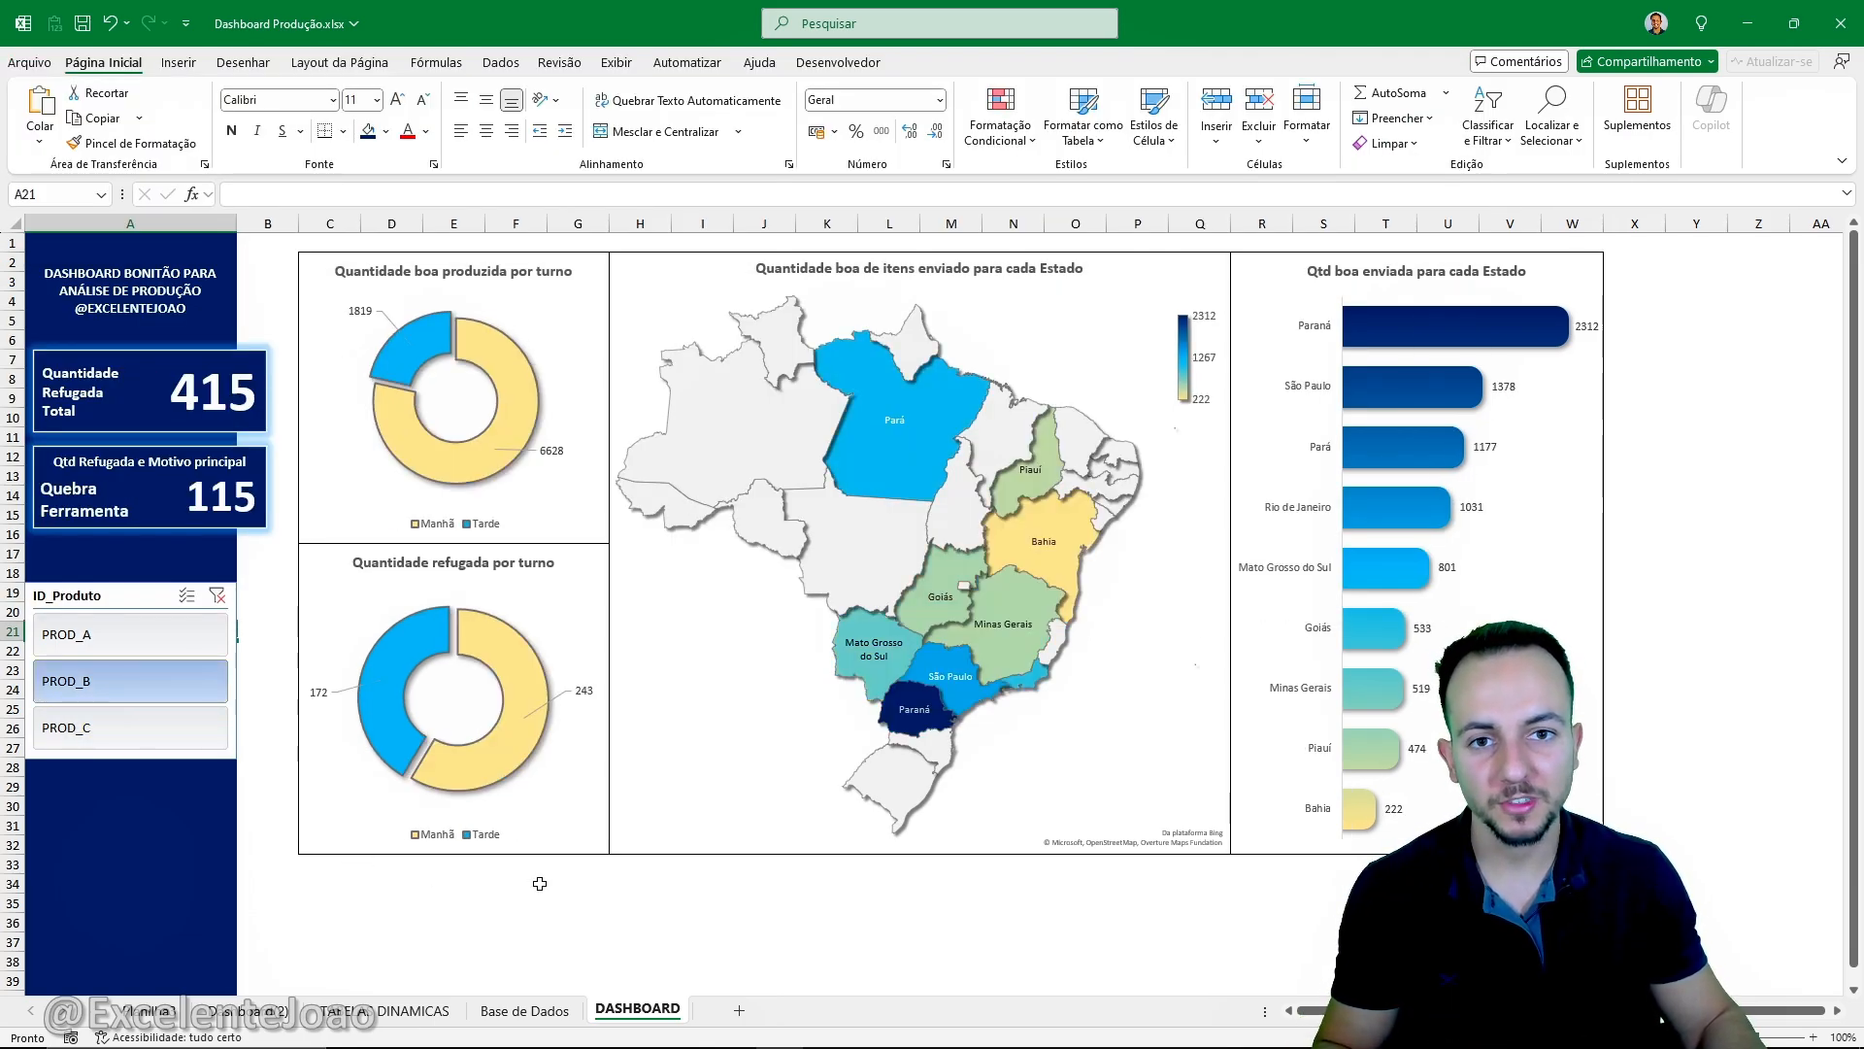